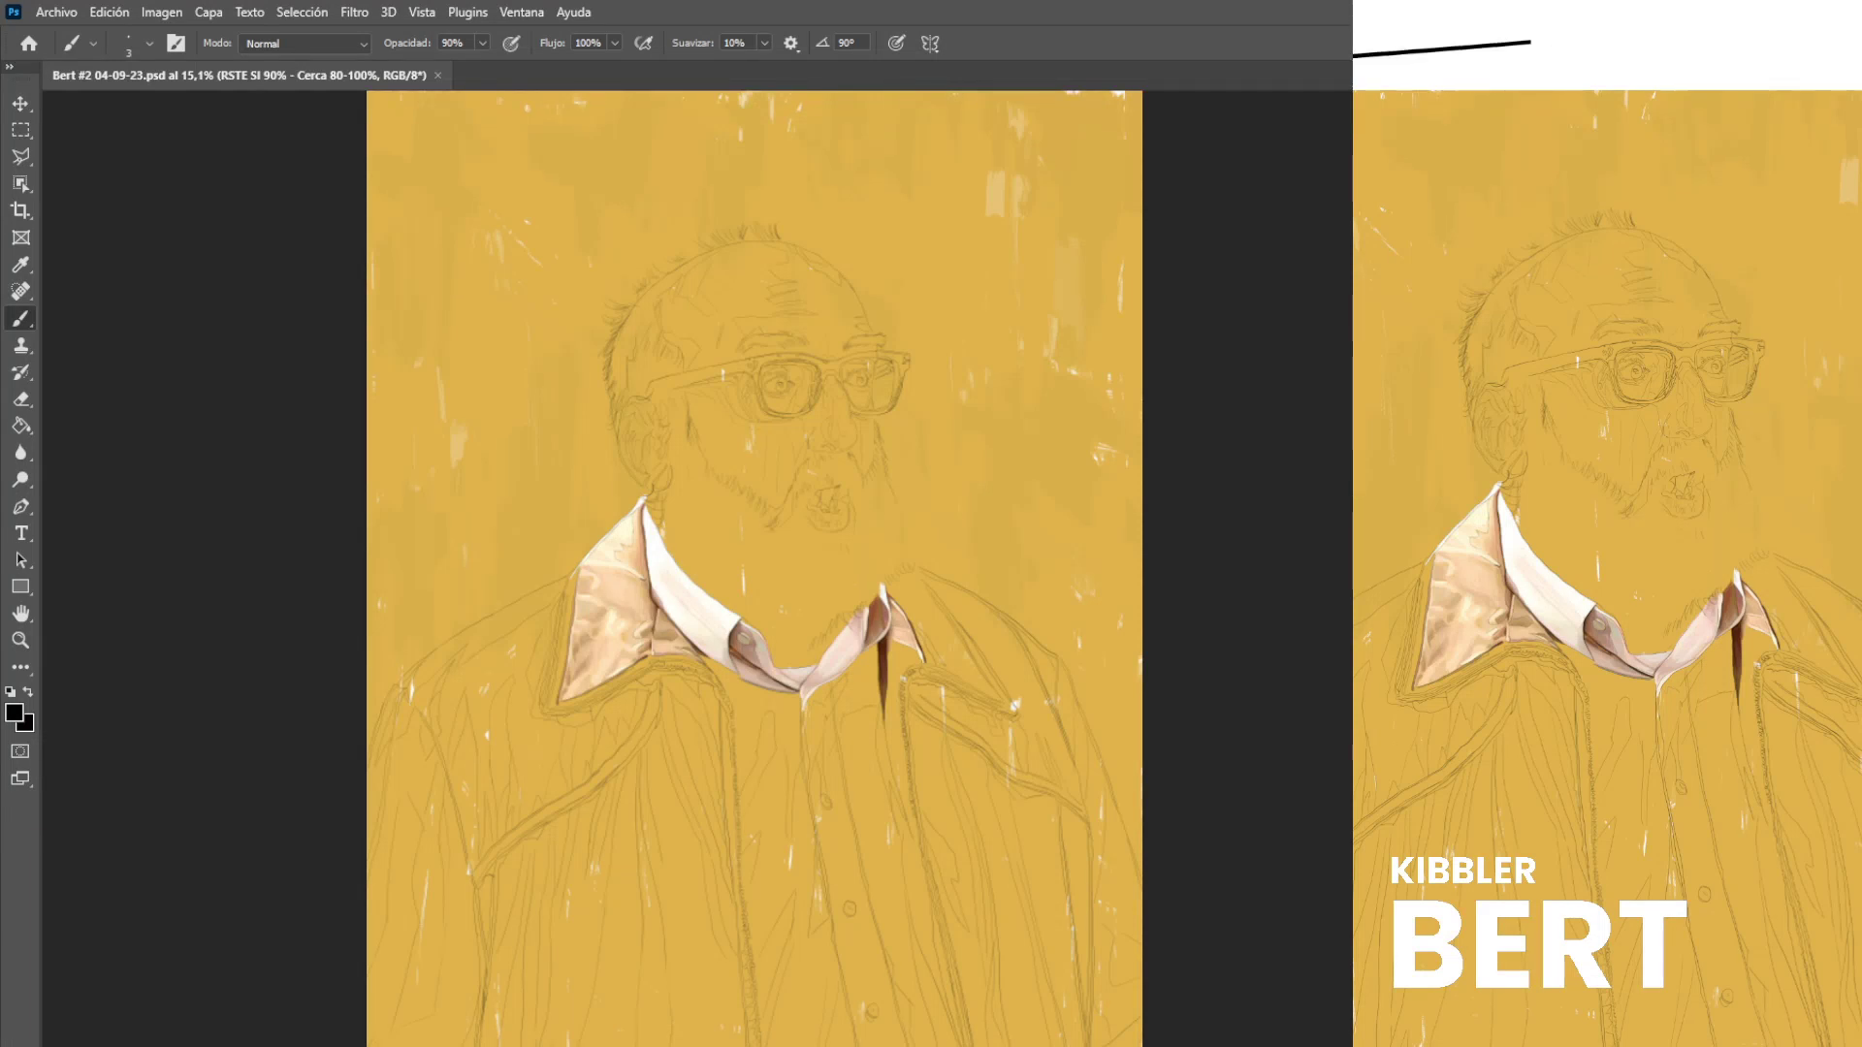
Examine the painted shirt collar and the sketched shirt front beneath it up close.
{"action": "scroll", "coordinate": [880, 723], "scroll_direction": "up", "scroll_amount": 8}
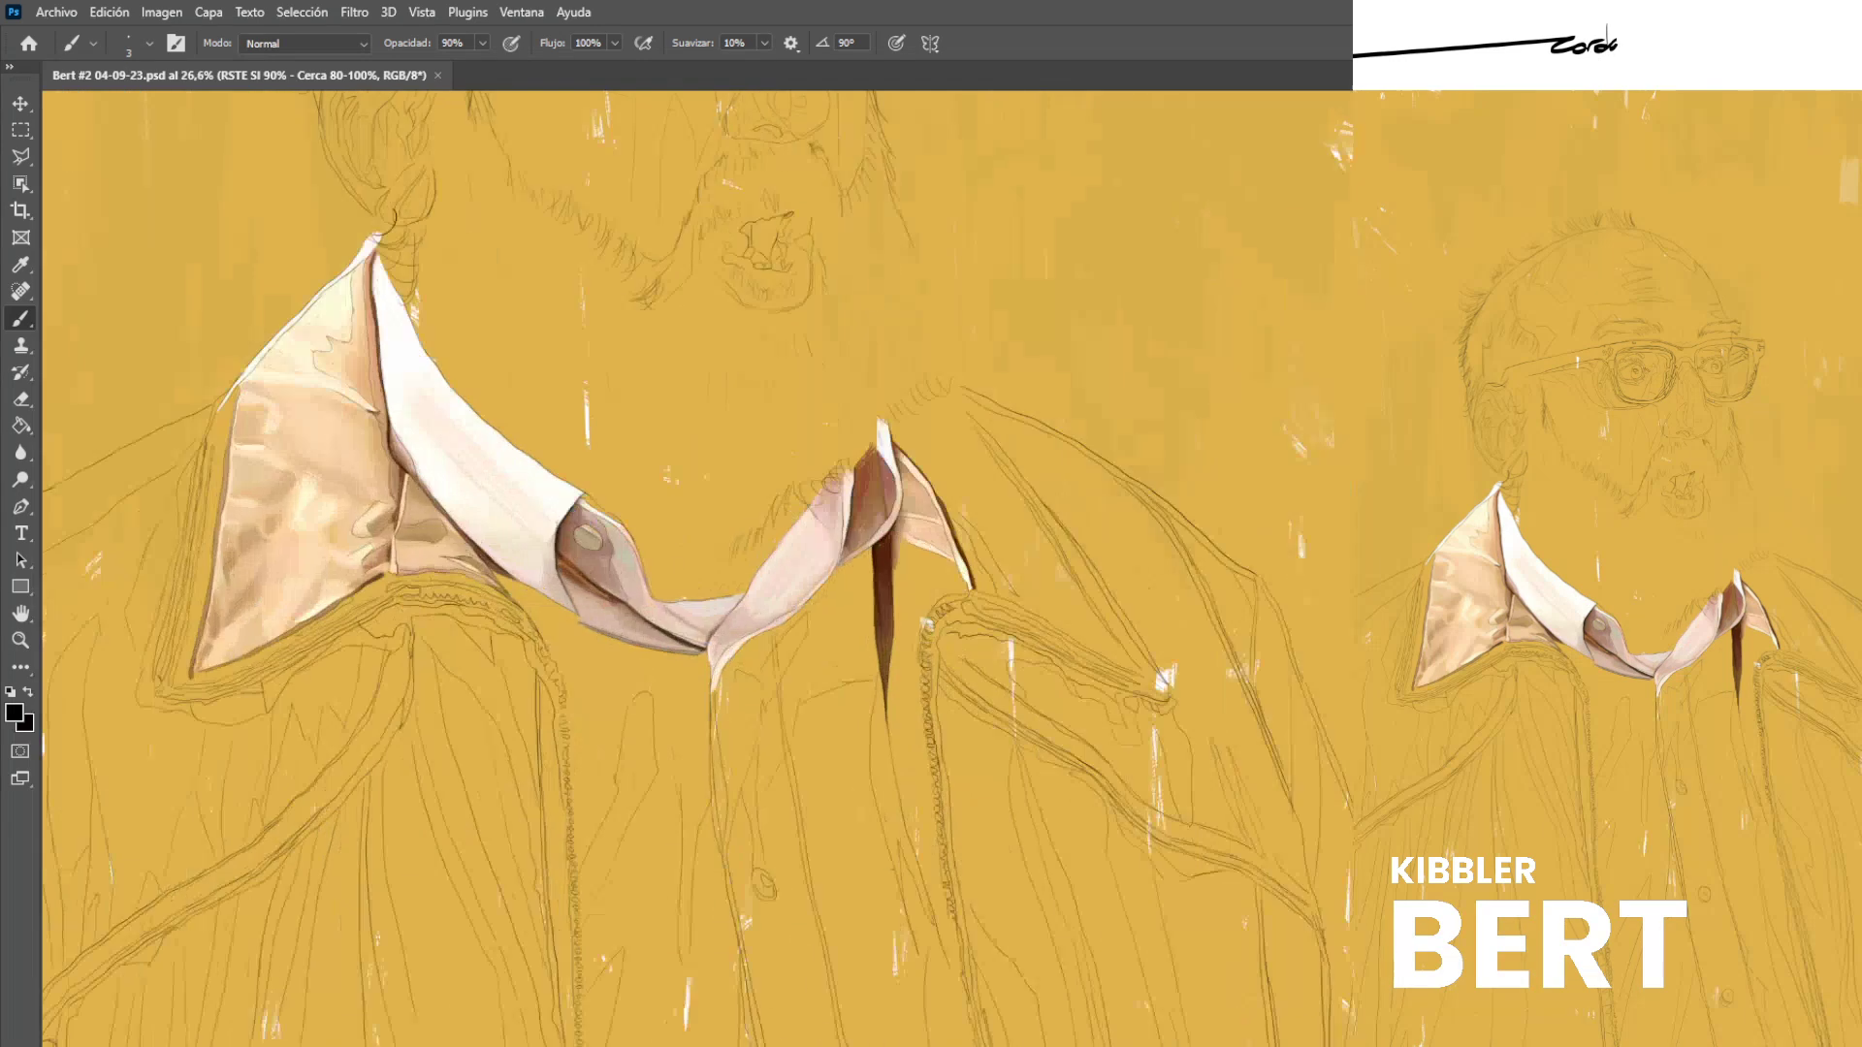
{"action": "scroll", "coordinate": [277, 504], "scroll_direction": "up", "scroll_amount": 11}
{"action": "scroll", "coordinate": [631, 597], "scroll_direction": "down", "scroll_amount": 12}
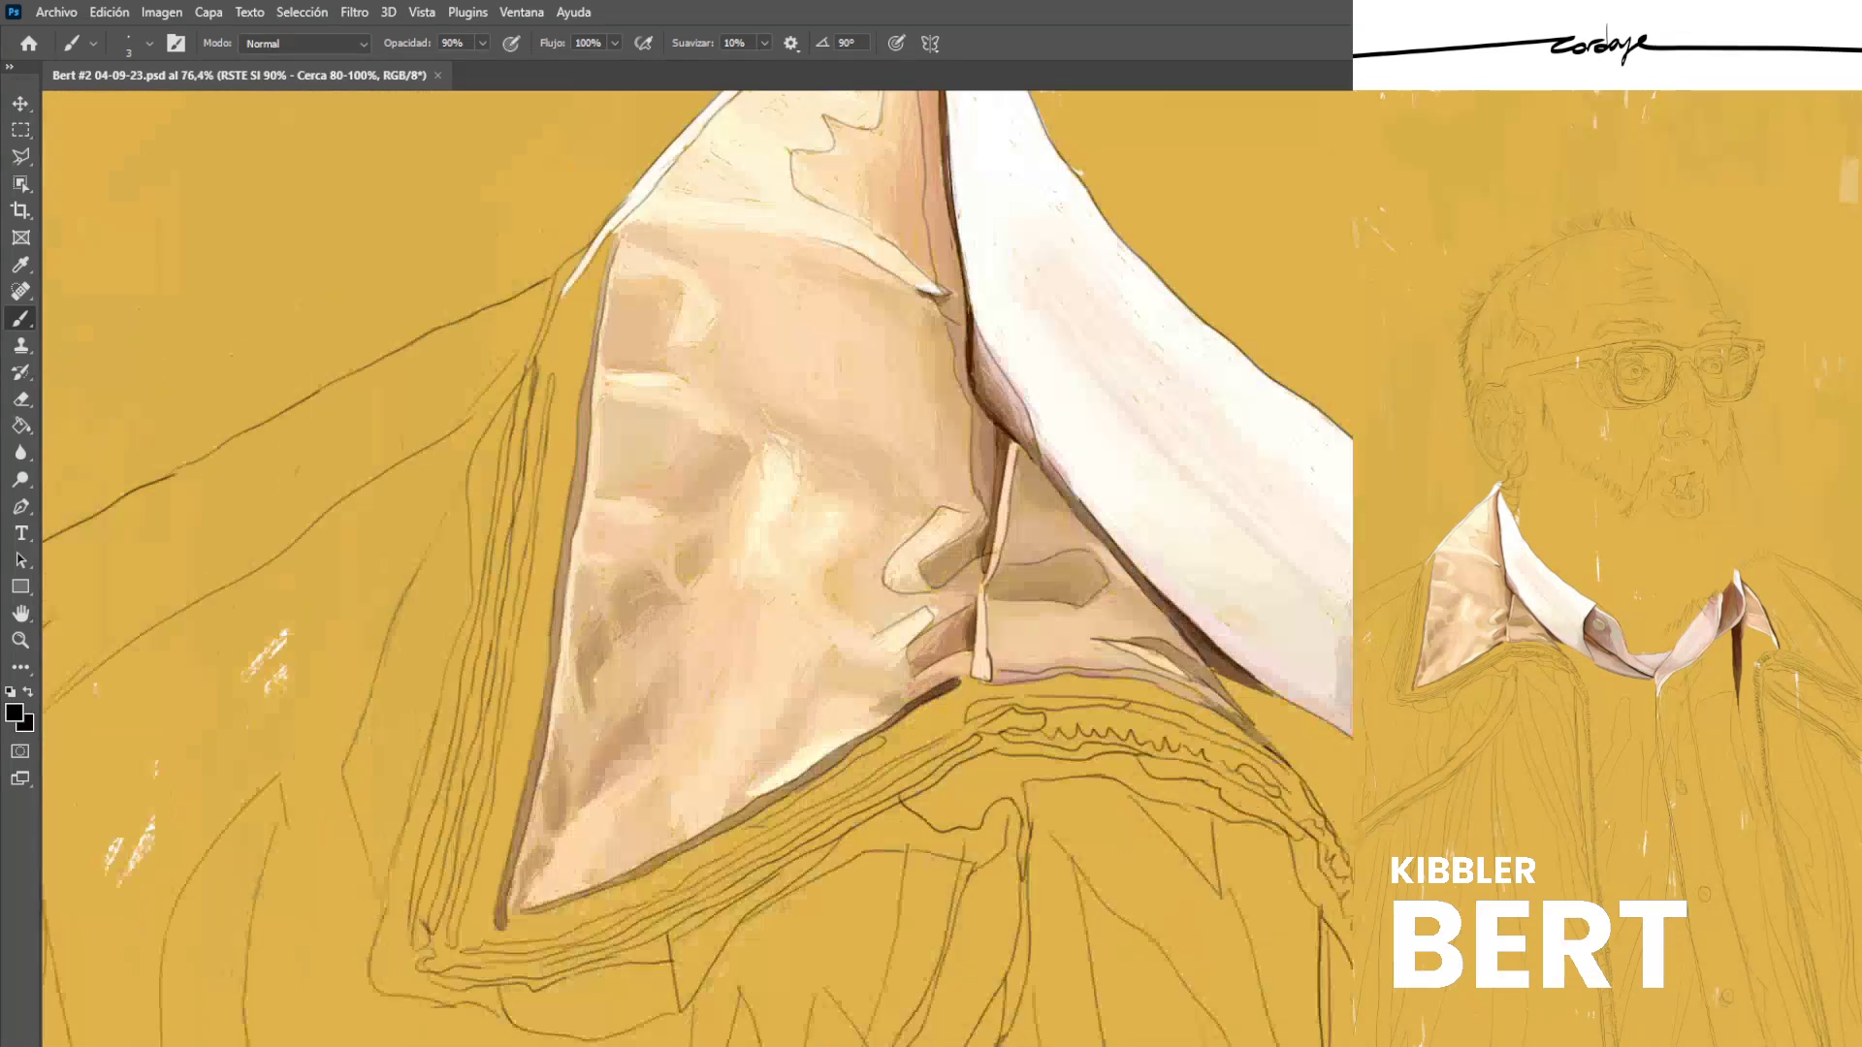
{"action": "left_click_drag", "start_coordinate": [1225, 789], "coordinate": [815, 696]}
{"action": "scroll", "coordinate": [880, 708], "scroll_direction": "up", "scroll_amount": 3}
{"action": "key", "text": "alt+Tab"}
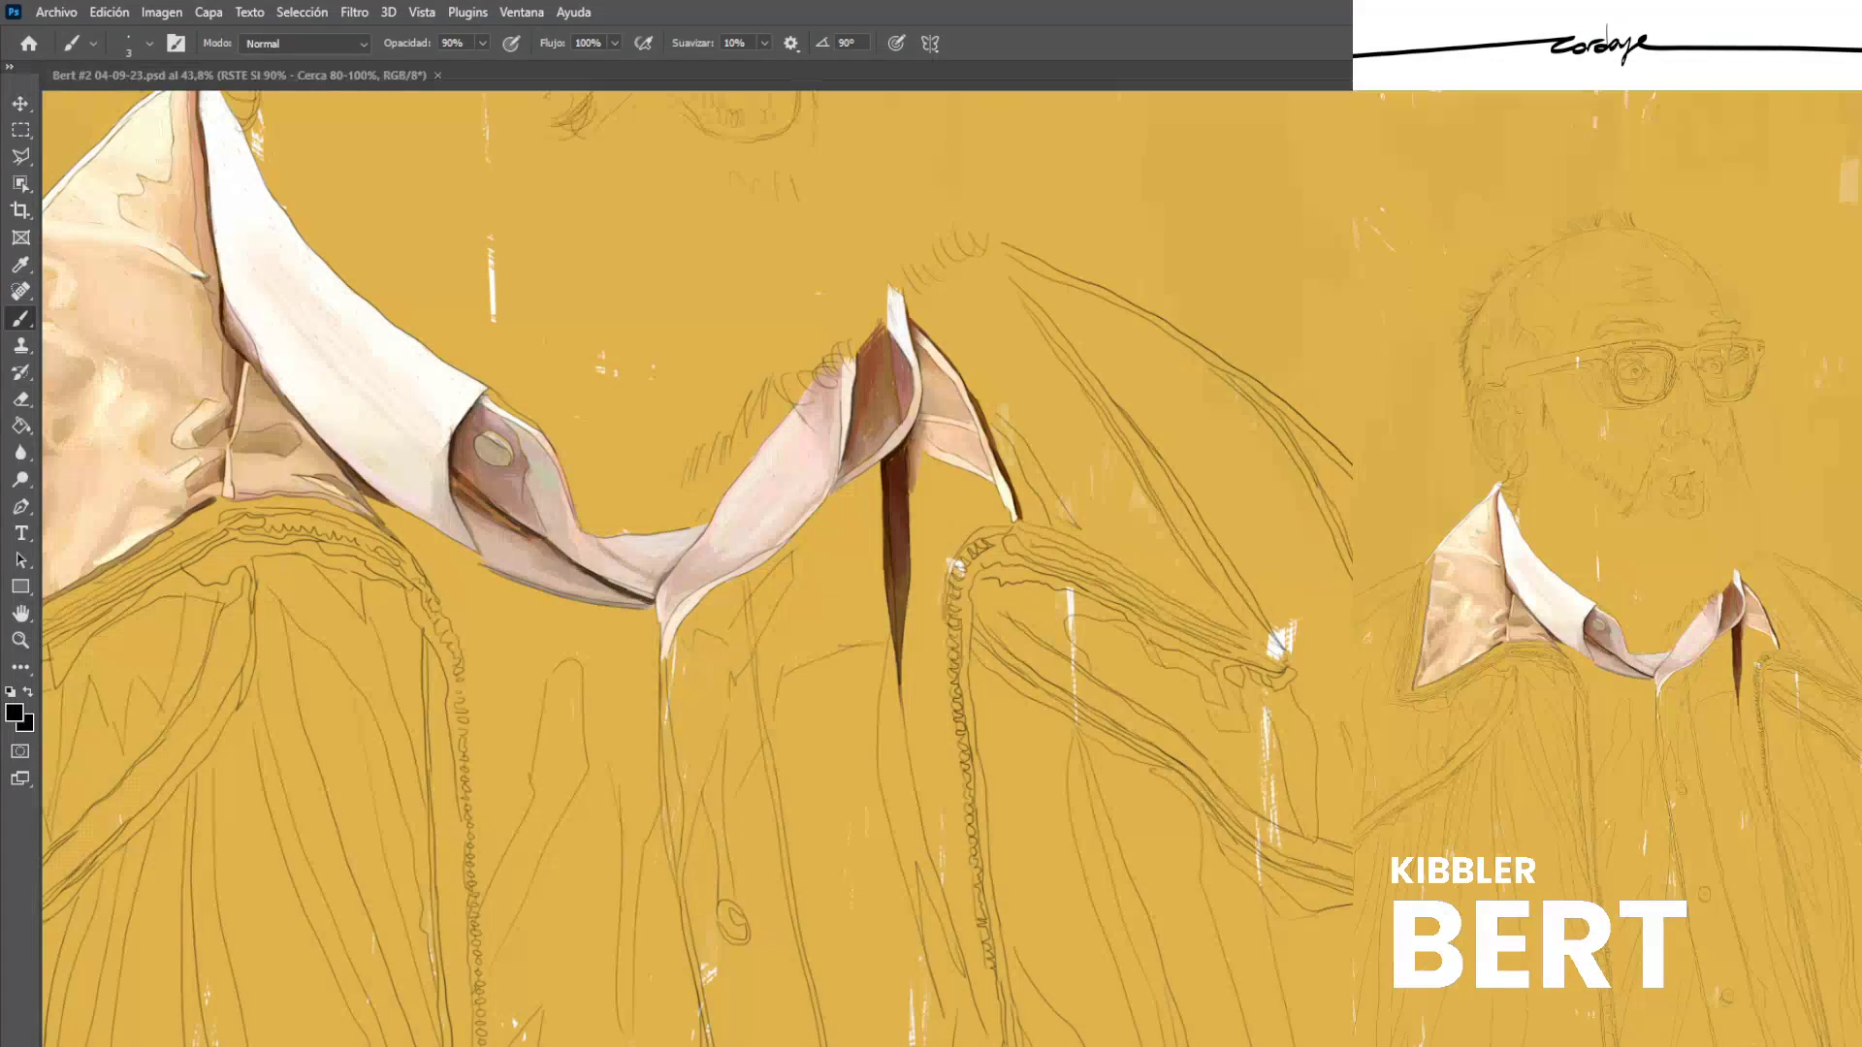
{"action": "scroll", "coordinate": [696, 568], "scroll_direction": "down", "scroll_amount": 3}
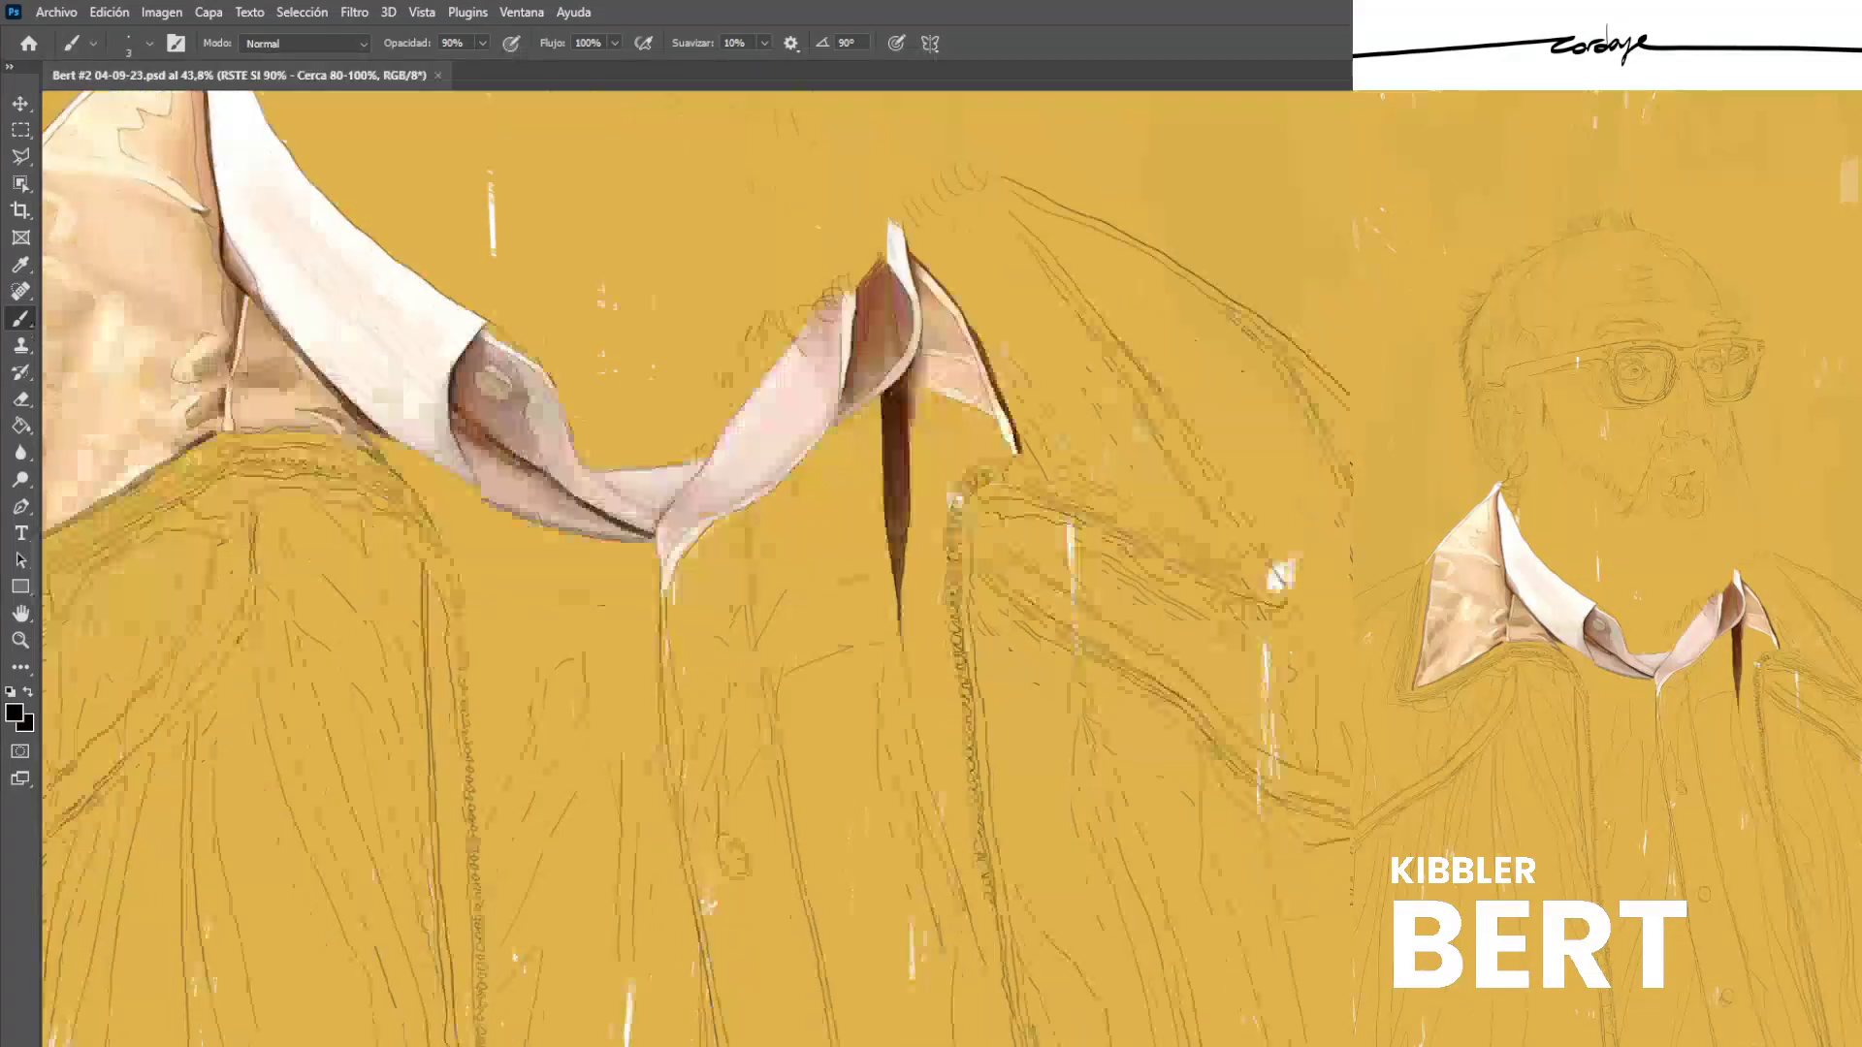
{"action": "key", "text": "ctrl+plus"}
{"action": "key", "text": "ctrl+plus"}
{"action": "key", "text": "ctrl+plus"}
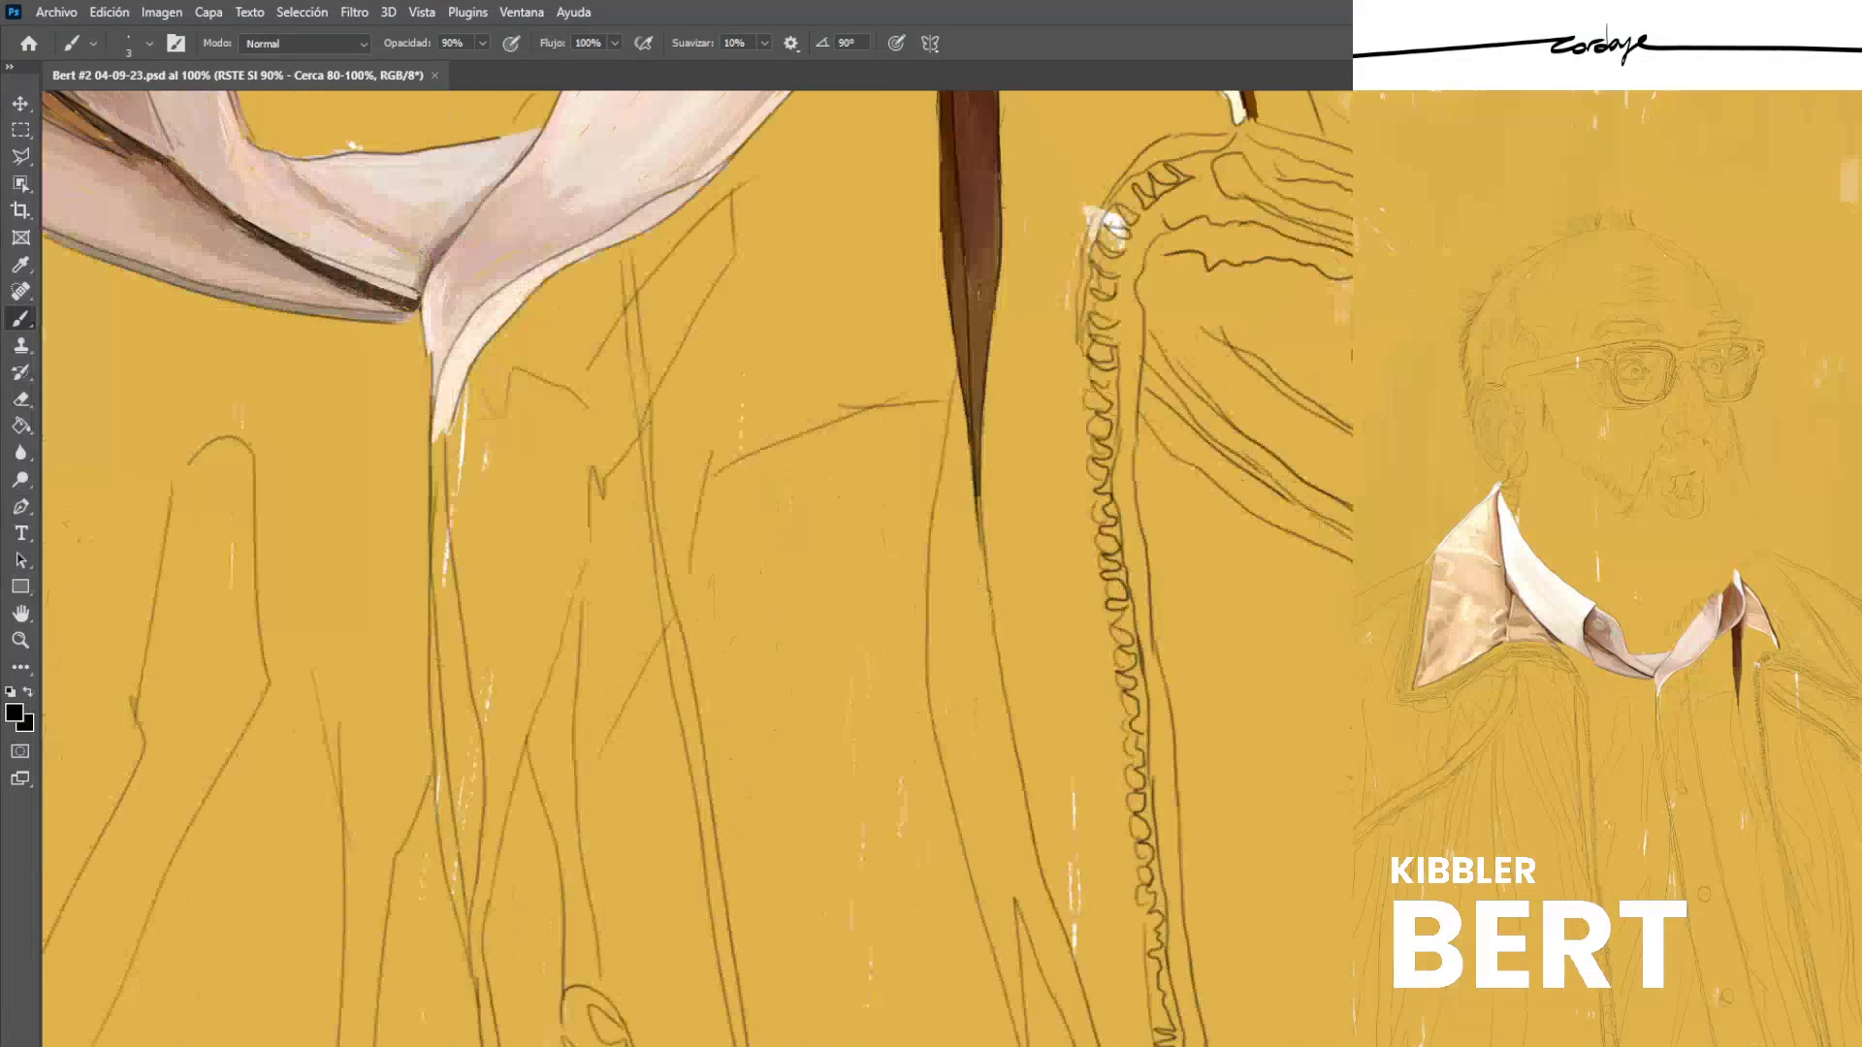
{"action": "left_click_drag", "start_coordinate": [698, 465], "coordinate": [790, 743]}
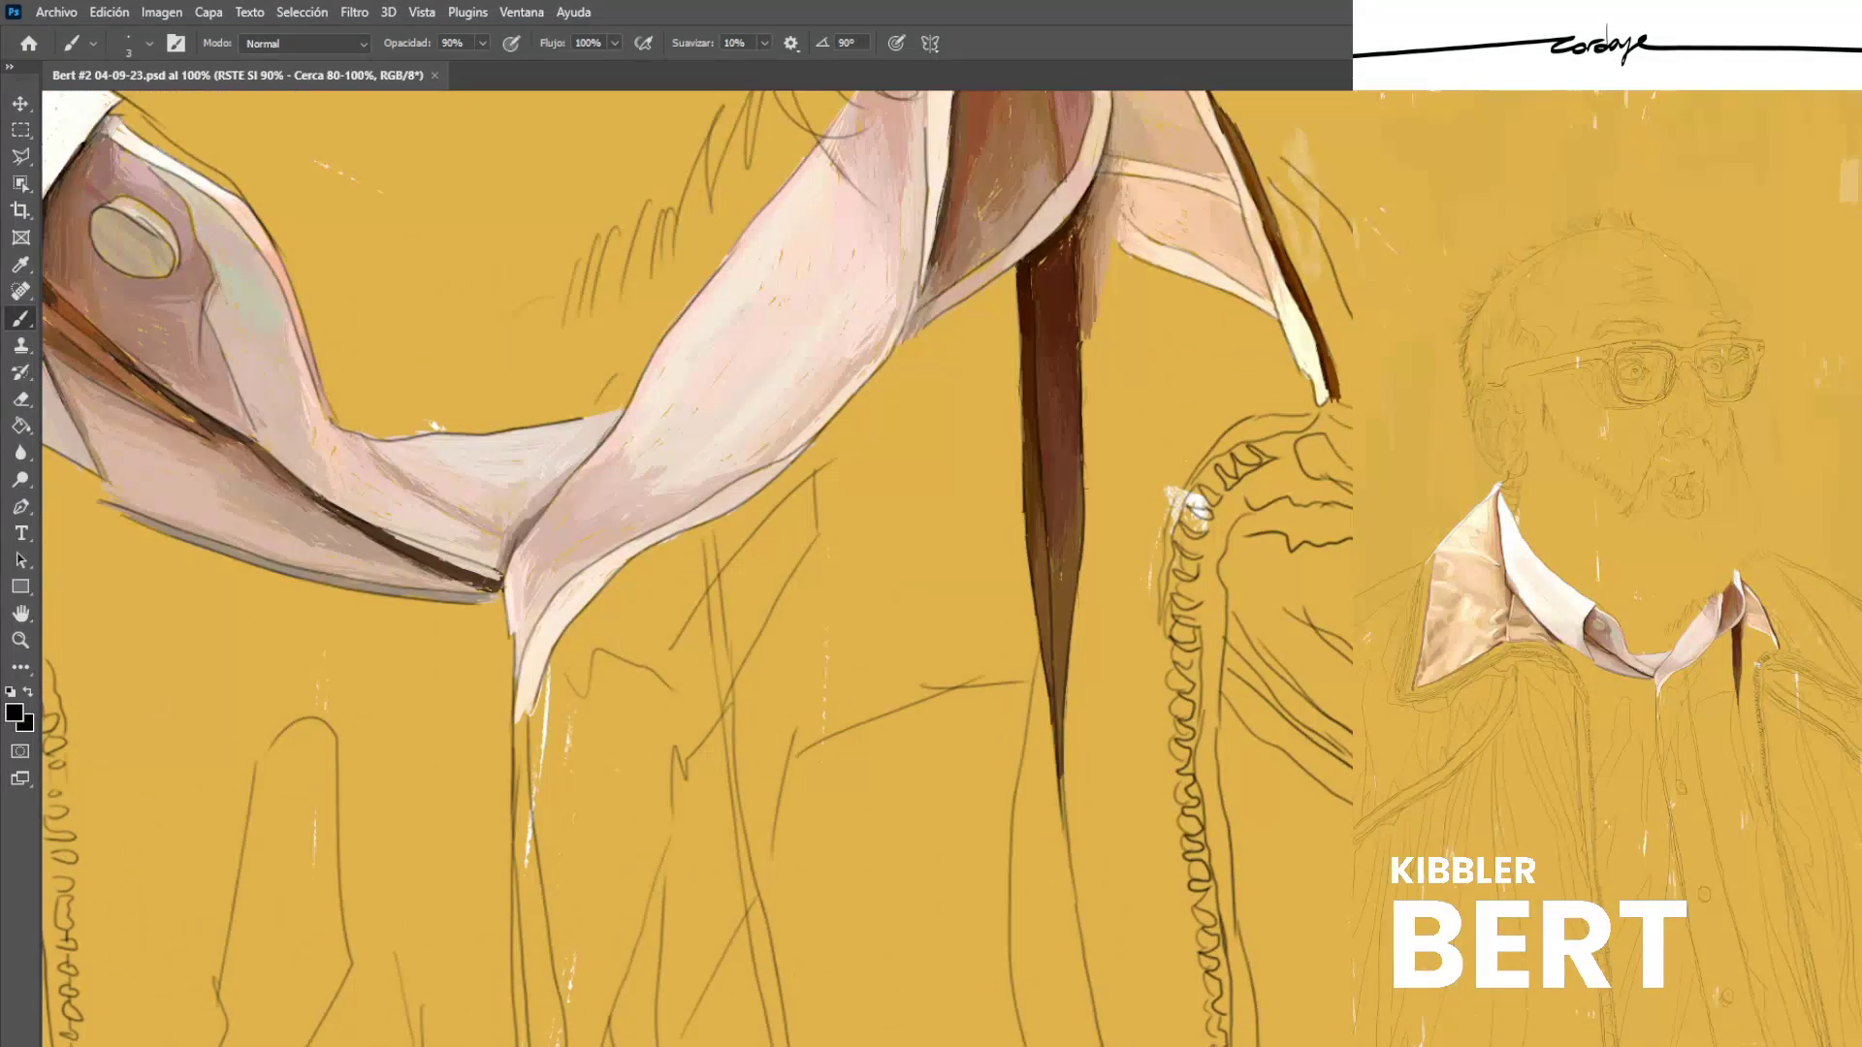
{"action": "scroll", "coordinate": [696, 568], "scroll_direction": "down", "scroll_amount": 1}
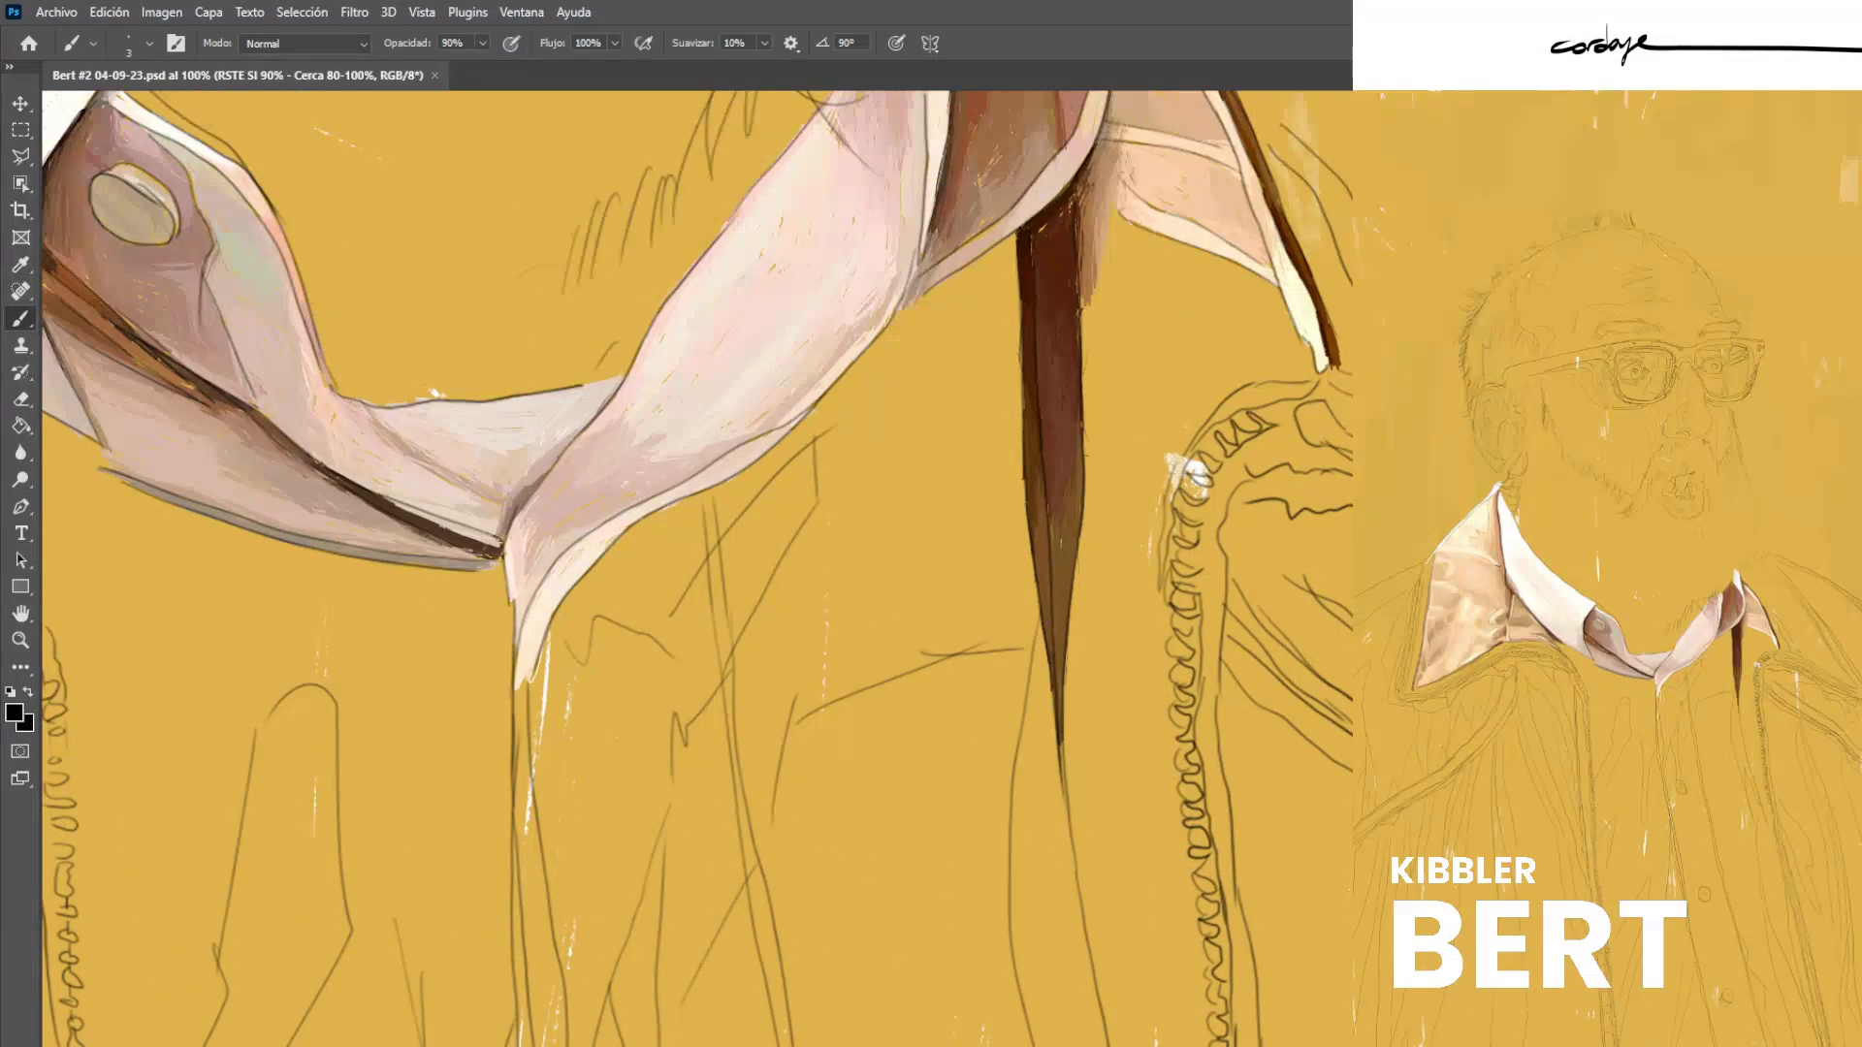
{"action": "scroll", "coordinate": [696, 568], "scroll_direction": "left", "scroll_amount": 1}
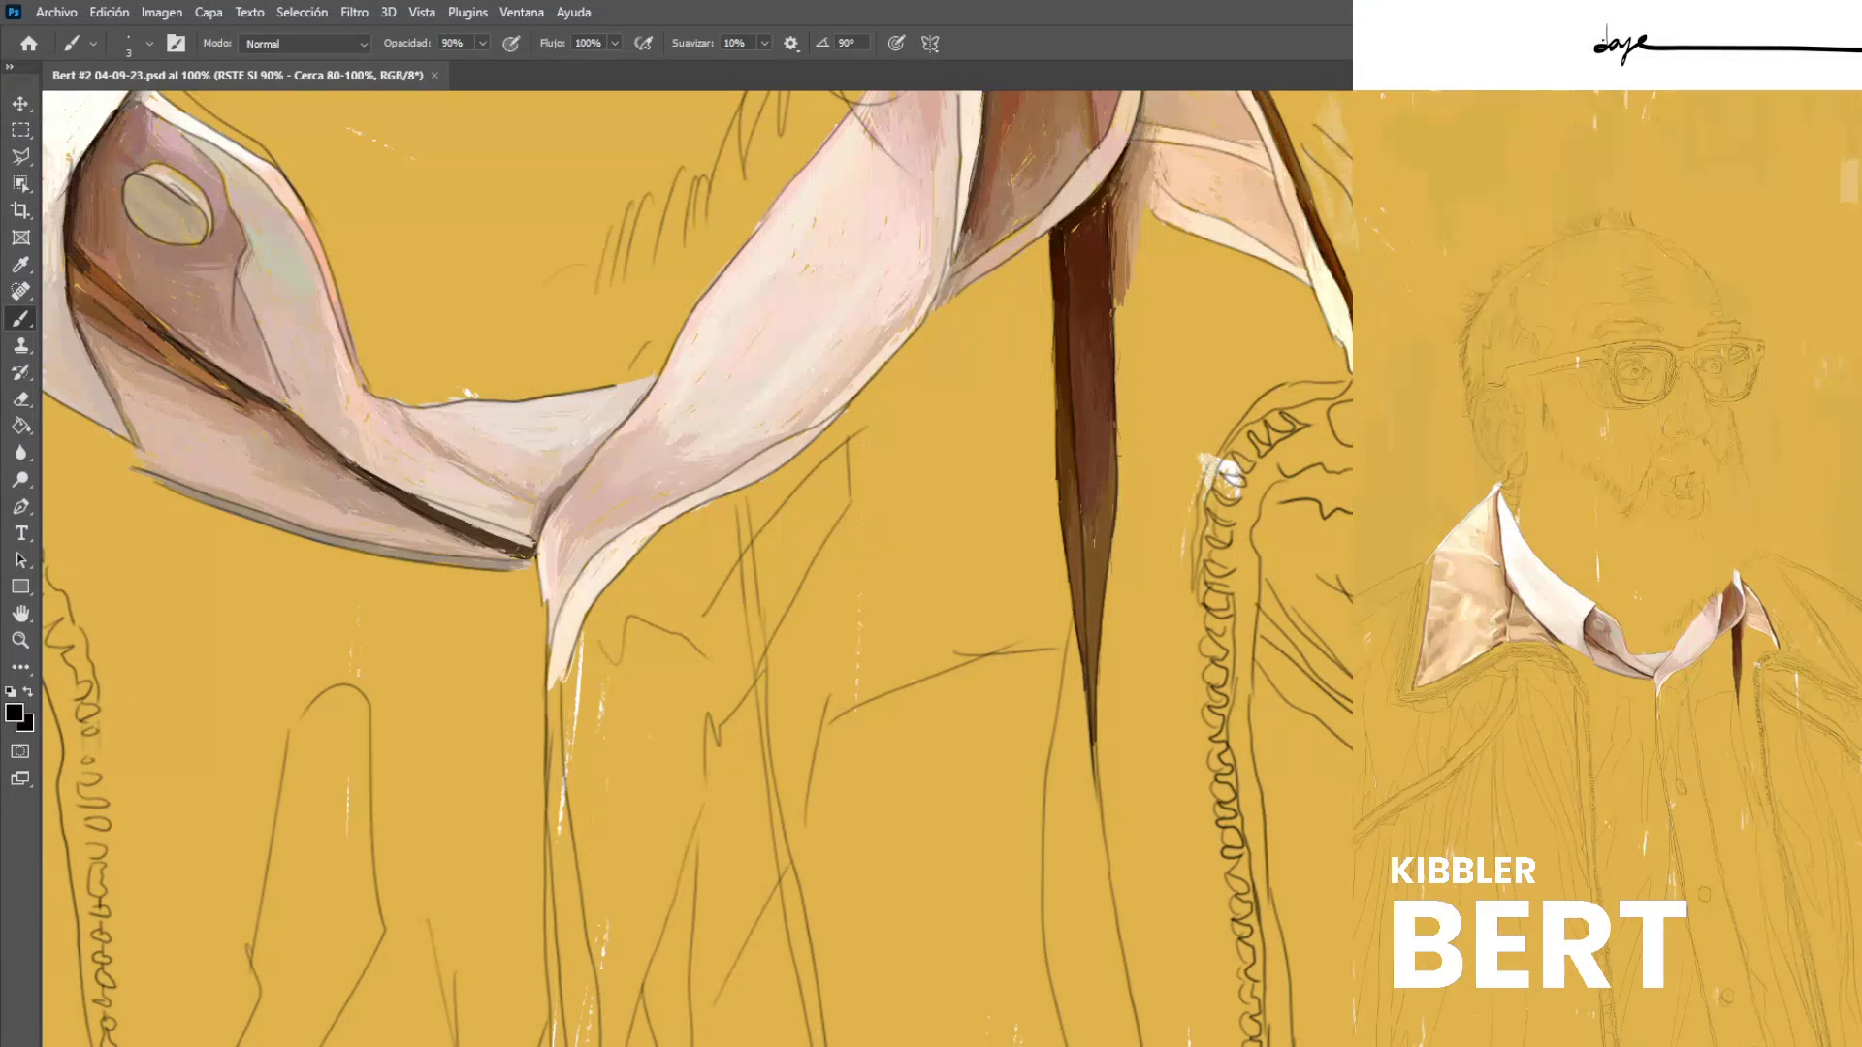
{"action": "scroll", "coordinate": [696, 568], "scroll_direction": "left", "scroll_amount": 1}
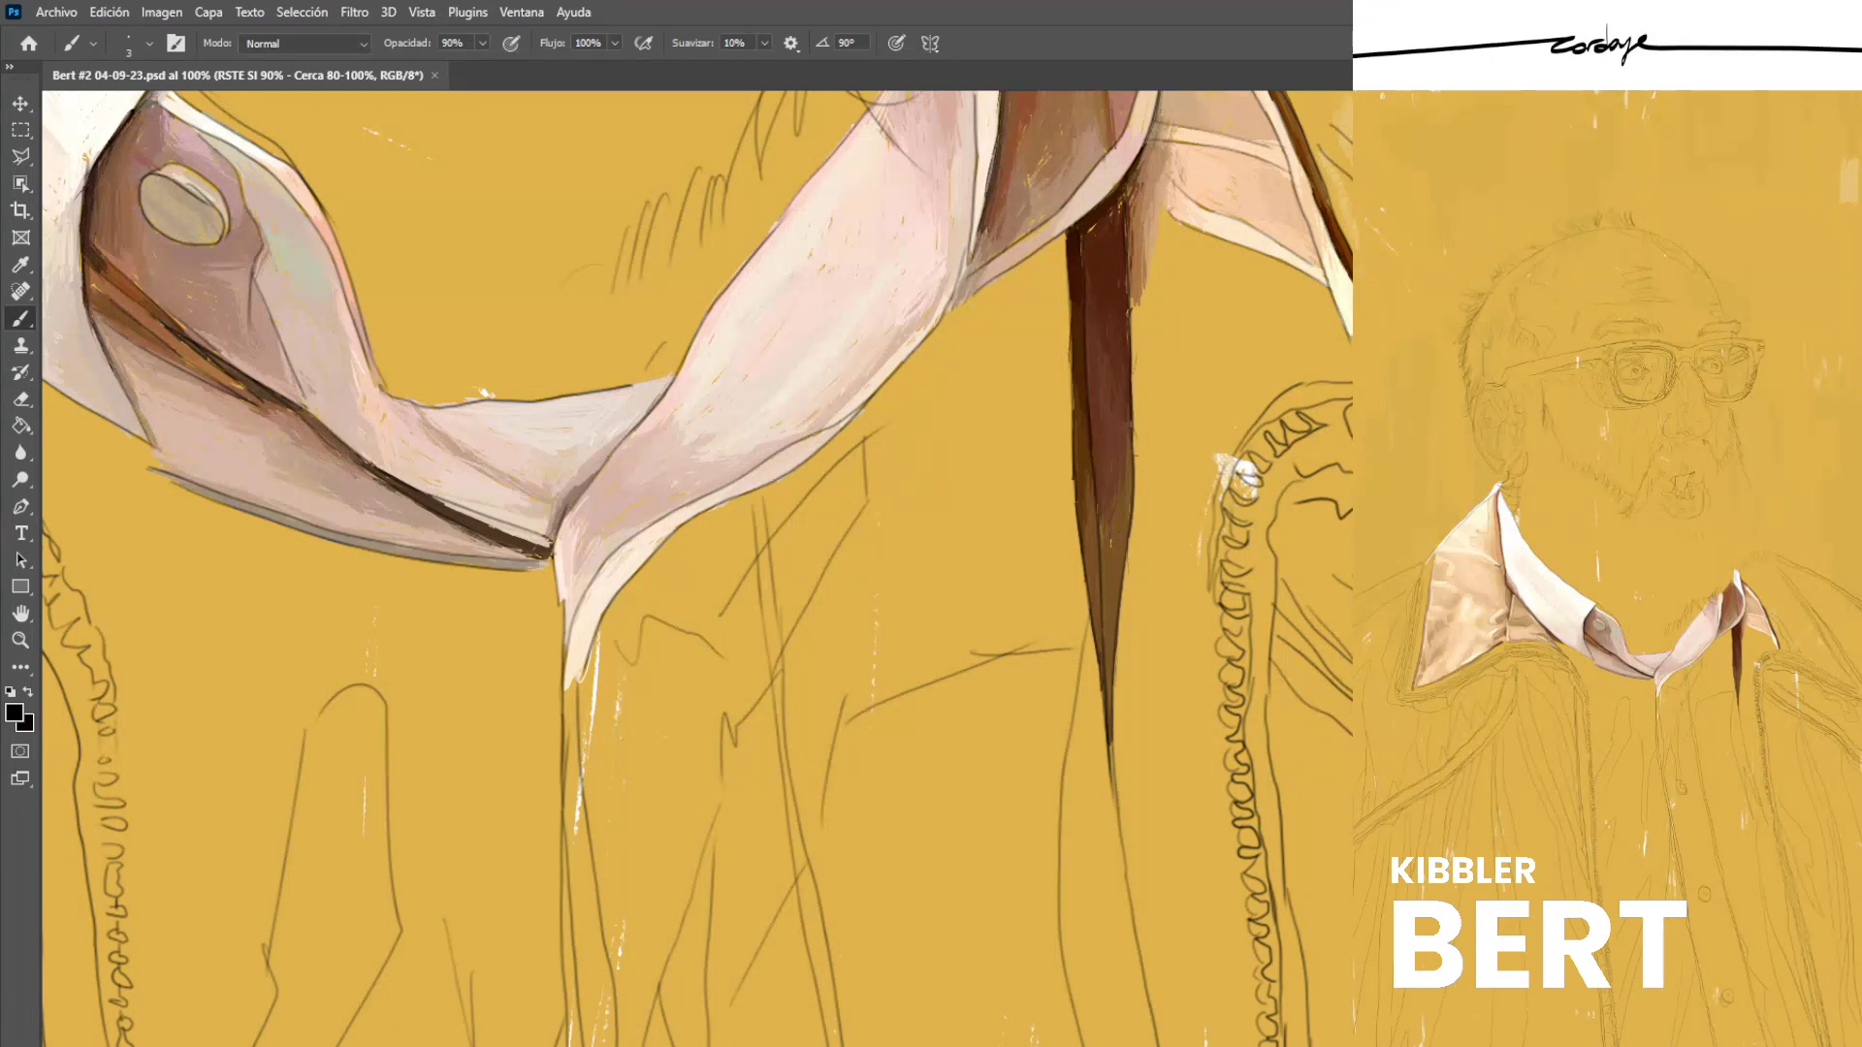
{"action": "scroll", "coordinate": [696, 568], "scroll_direction": "down", "scroll_amount": 5}
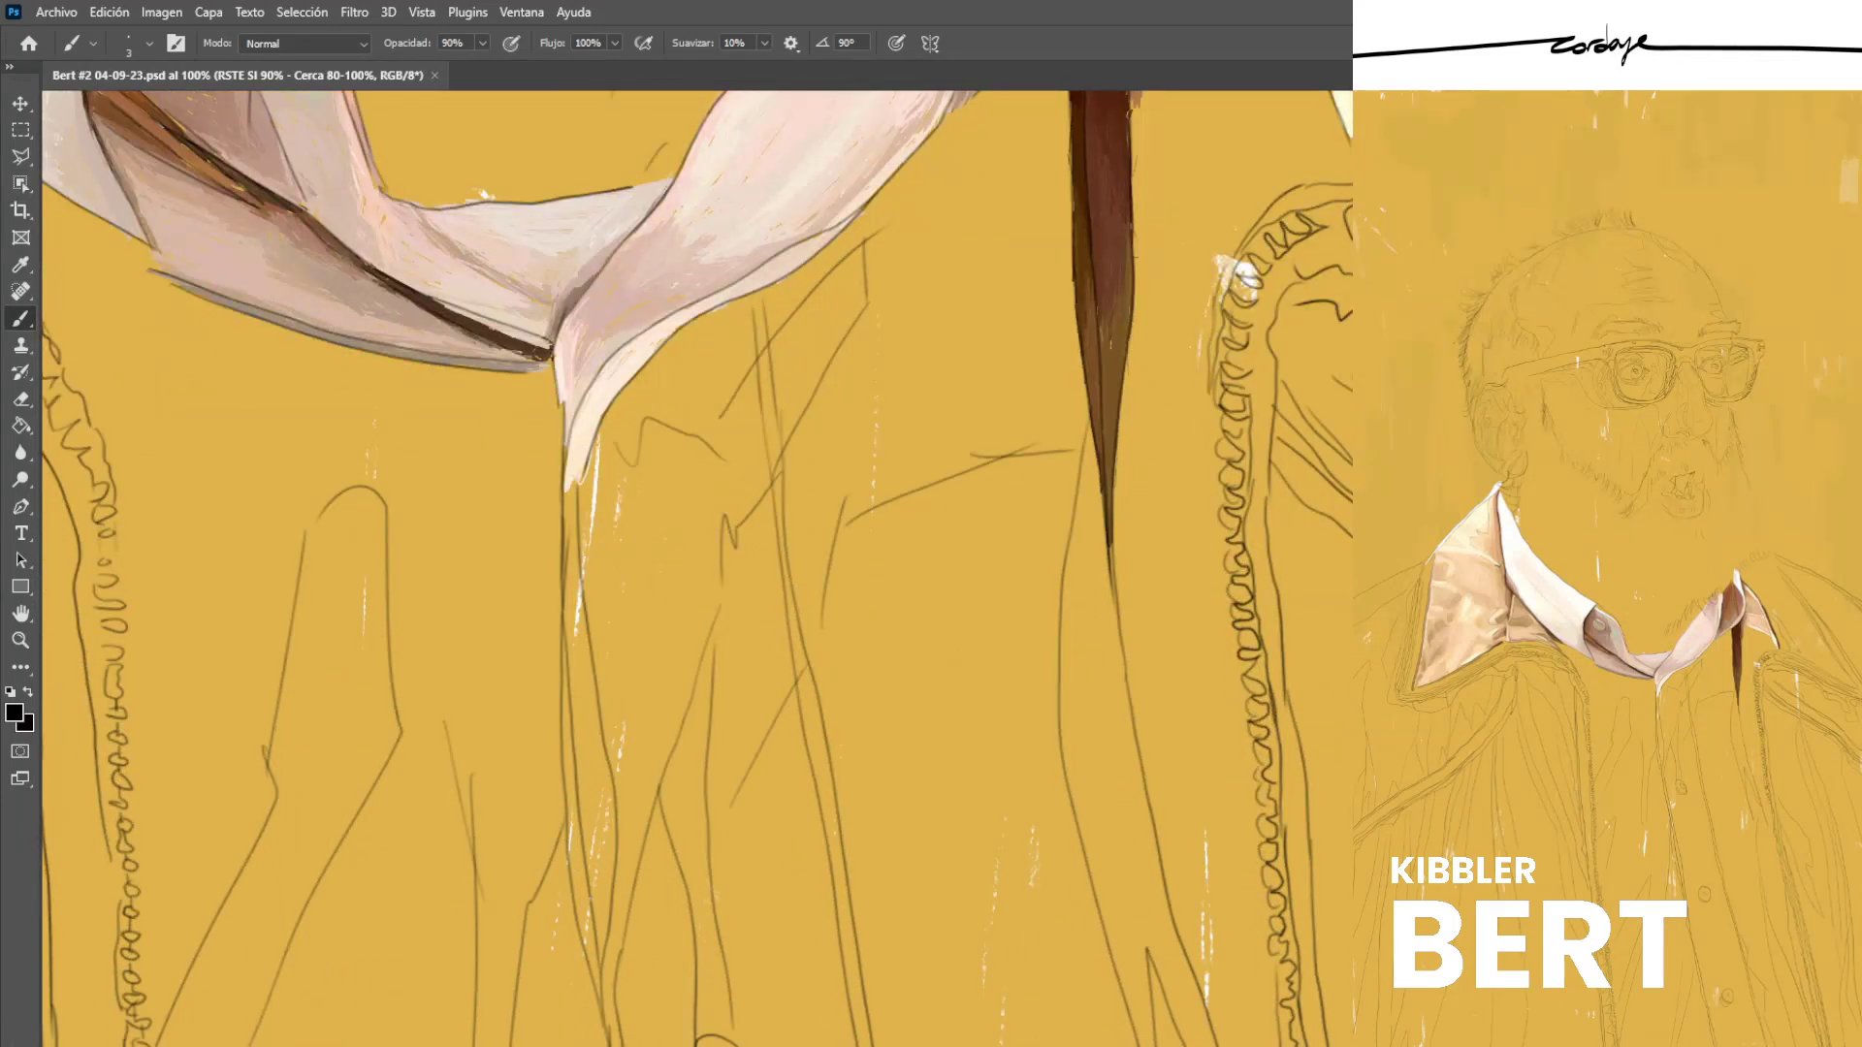
{"action": "key", "text": "0"}
{"action": "key", "text": "9"}
{"action": "key", "text": "0"}
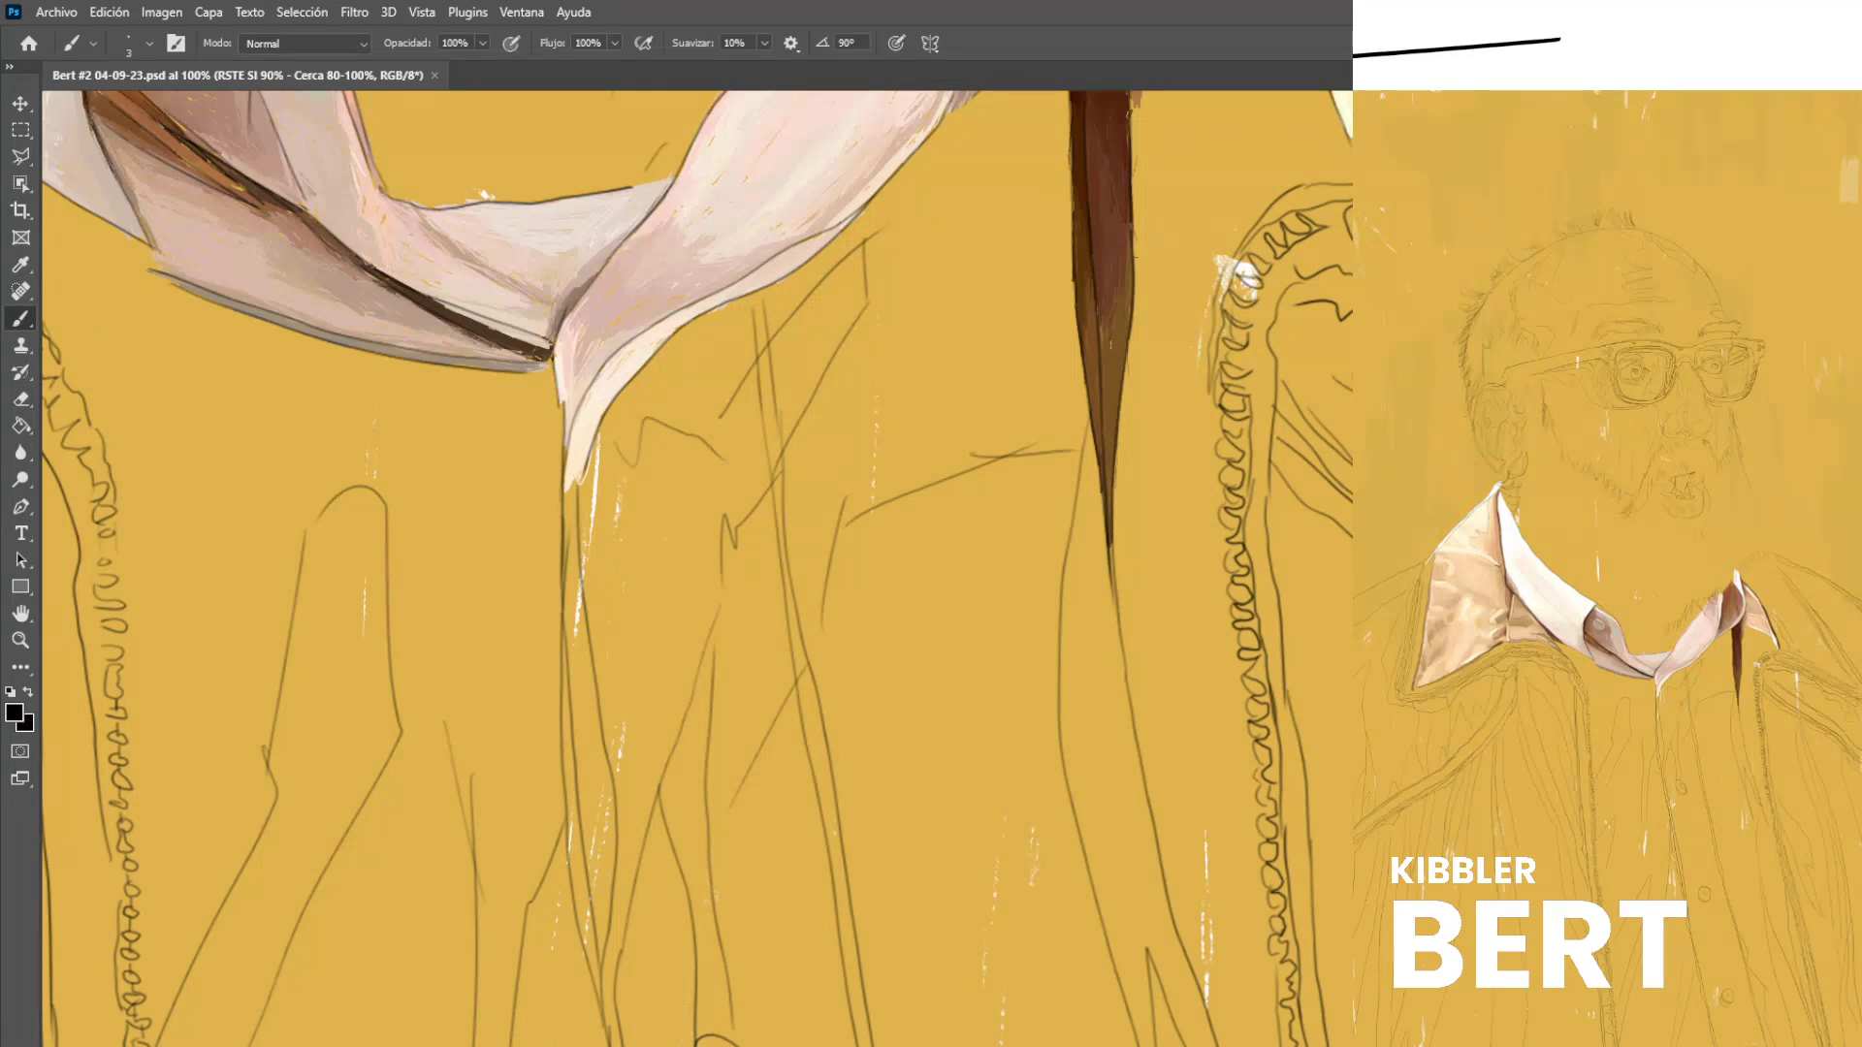
{"action": "key", "text": "9"}
{"action": "key", "text": "0"}
{"action": "key", "text": "9"}
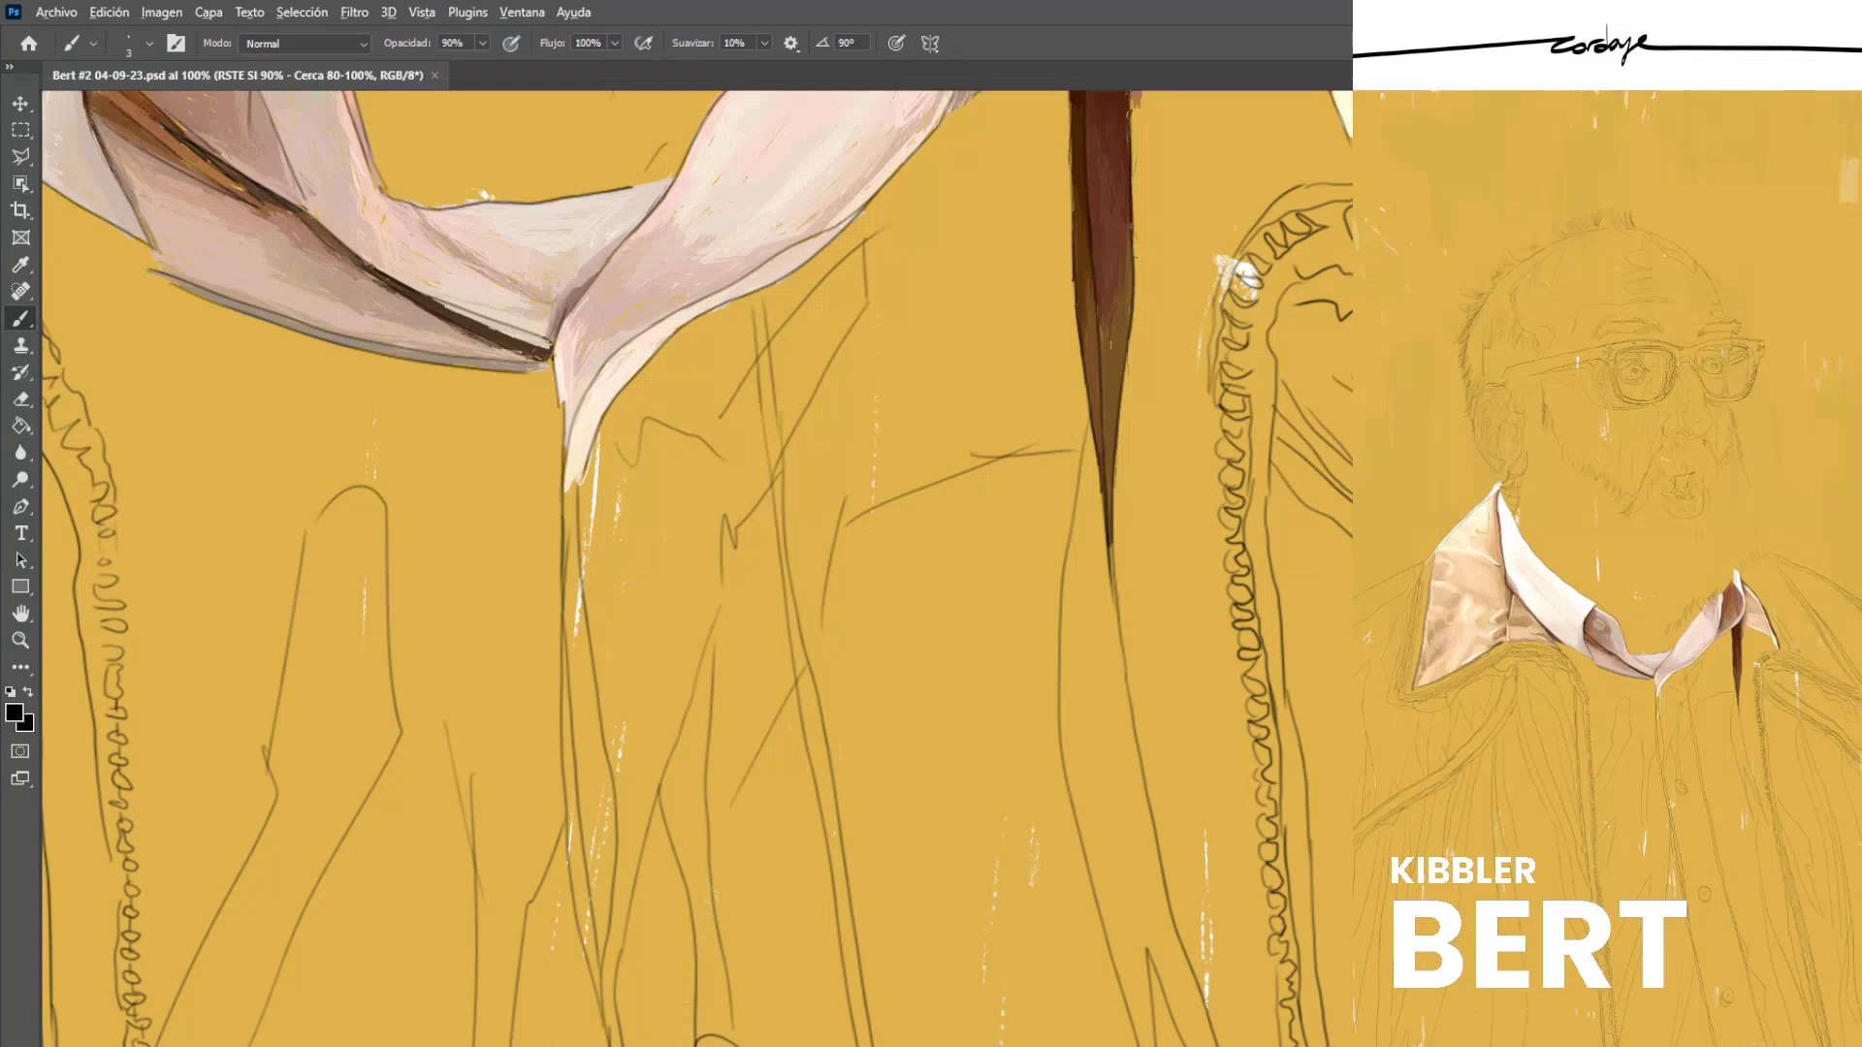
Paint the upper part of the narrow shirt-front strip below the collar point with pale pinkish-white strokes at 90% opacity.
{"action": "left_click_drag", "start_coordinate": [569, 527], "coordinate": [575, 582]}
{"action": "left_click_drag", "start_coordinate": [570, 505], "coordinate": [585, 645]}
{"action": "mouse_move", "coordinate": [573, 517]}
{"action": "left_mouse_down"}
{"action": "mouse_move", "coordinate": [580, 650]}
{"action": "mouse_move", "coordinate": [562, 637]}
{"action": "left_mouse_up"}
{"action": "left_click_drag", "start_coordinate": [570, 549], "coordinate": [568, 649]}
{"action": "mouse_move", "coordinate": [567, 576]}
{"action": "left_mouse_down"}
{"action": "mouse_move", "coordinate": [556, 642]}
{"action": "mouse_move", "coordinate": [594, 742]}
{"action": "left_mouse_up"}
{"action": "left_click_drag", "start_coordinate": [575, 645], "coordinate": [577, 681]}
{"action": "mouse_move", "coordinate": [587, 708]}
{"action": "left_mouse_down"}
{"action": "mouse_move", "coordinate": [590, 739]}
{"action": "mouse_move", "coordinate": [580, 725]}
{"action": "left_mouse_up"}
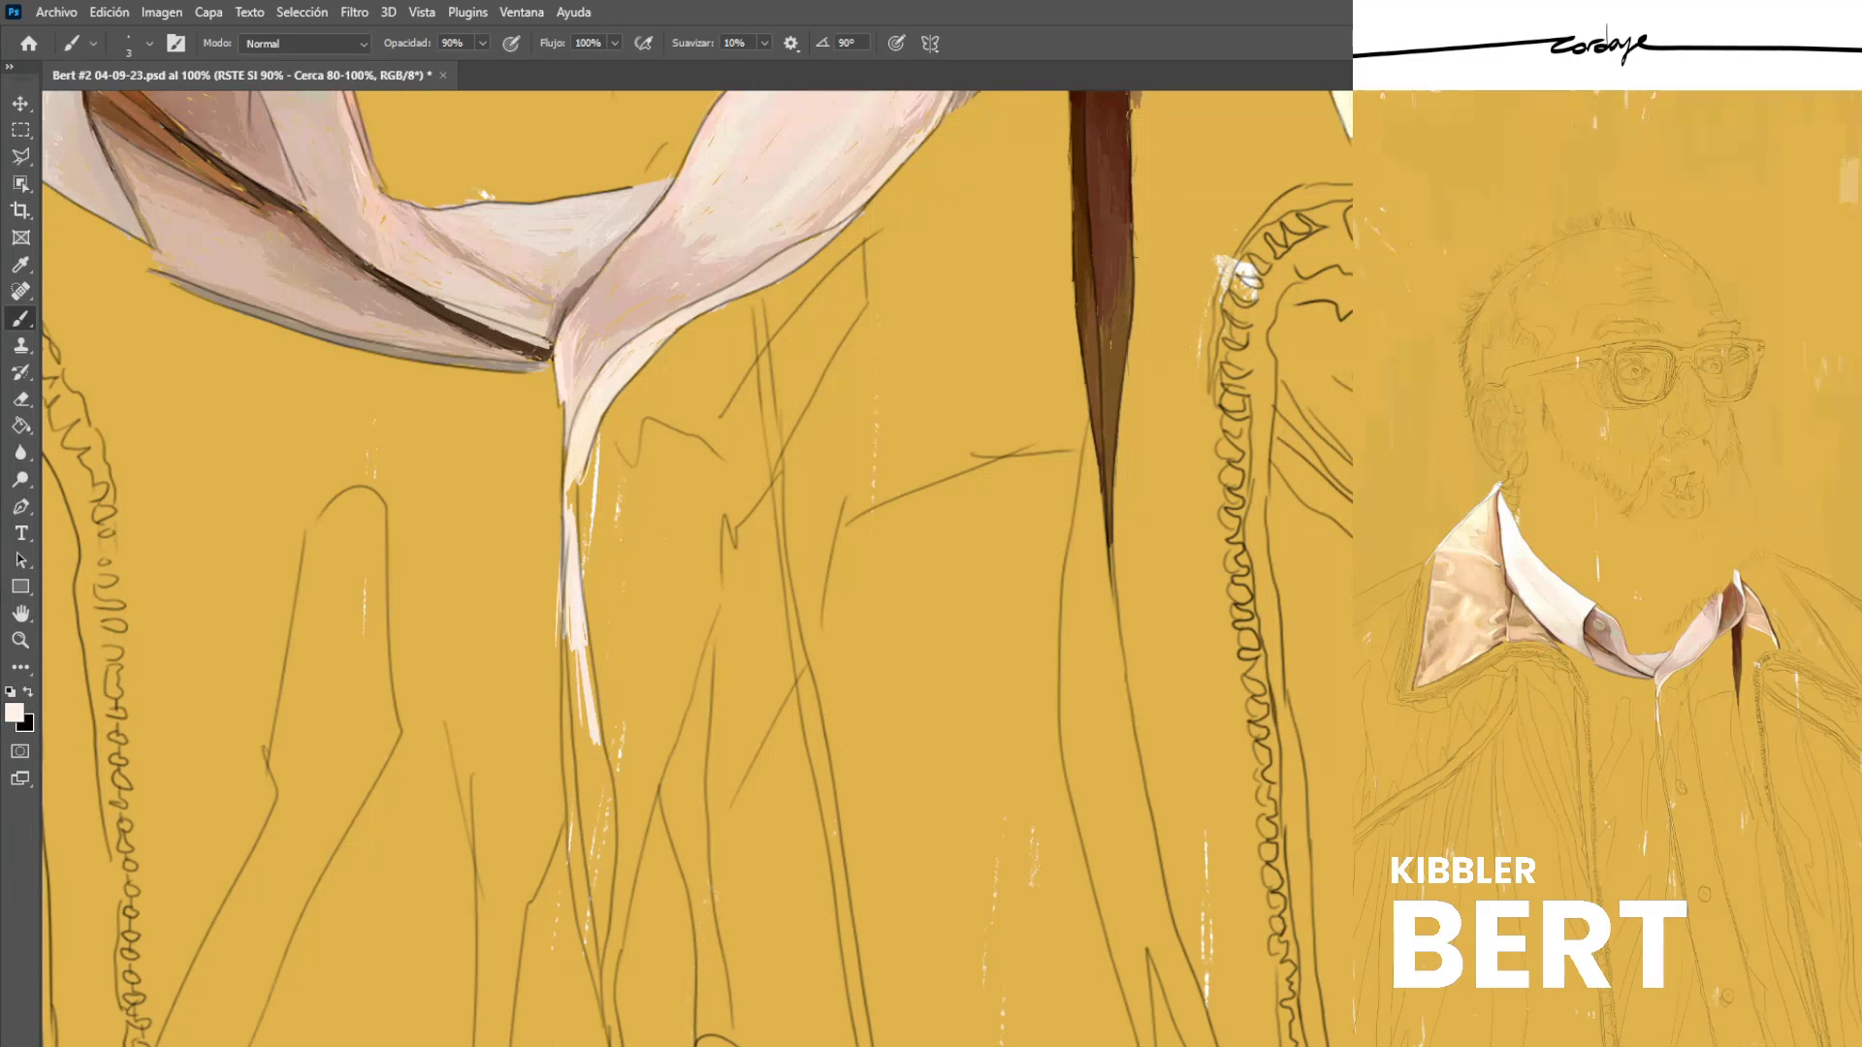
{"action": "left_click_drag", "start_coordinate": [573, 490], "coordinate": [577, 533]}
Fill the rest of the narrow strip below the collar point with white, tapering it to a sharp lower tip.
{"action": "scroll", "coordinate": [696, 568], "scroll_direction": "down", "scroll_amount": 2}
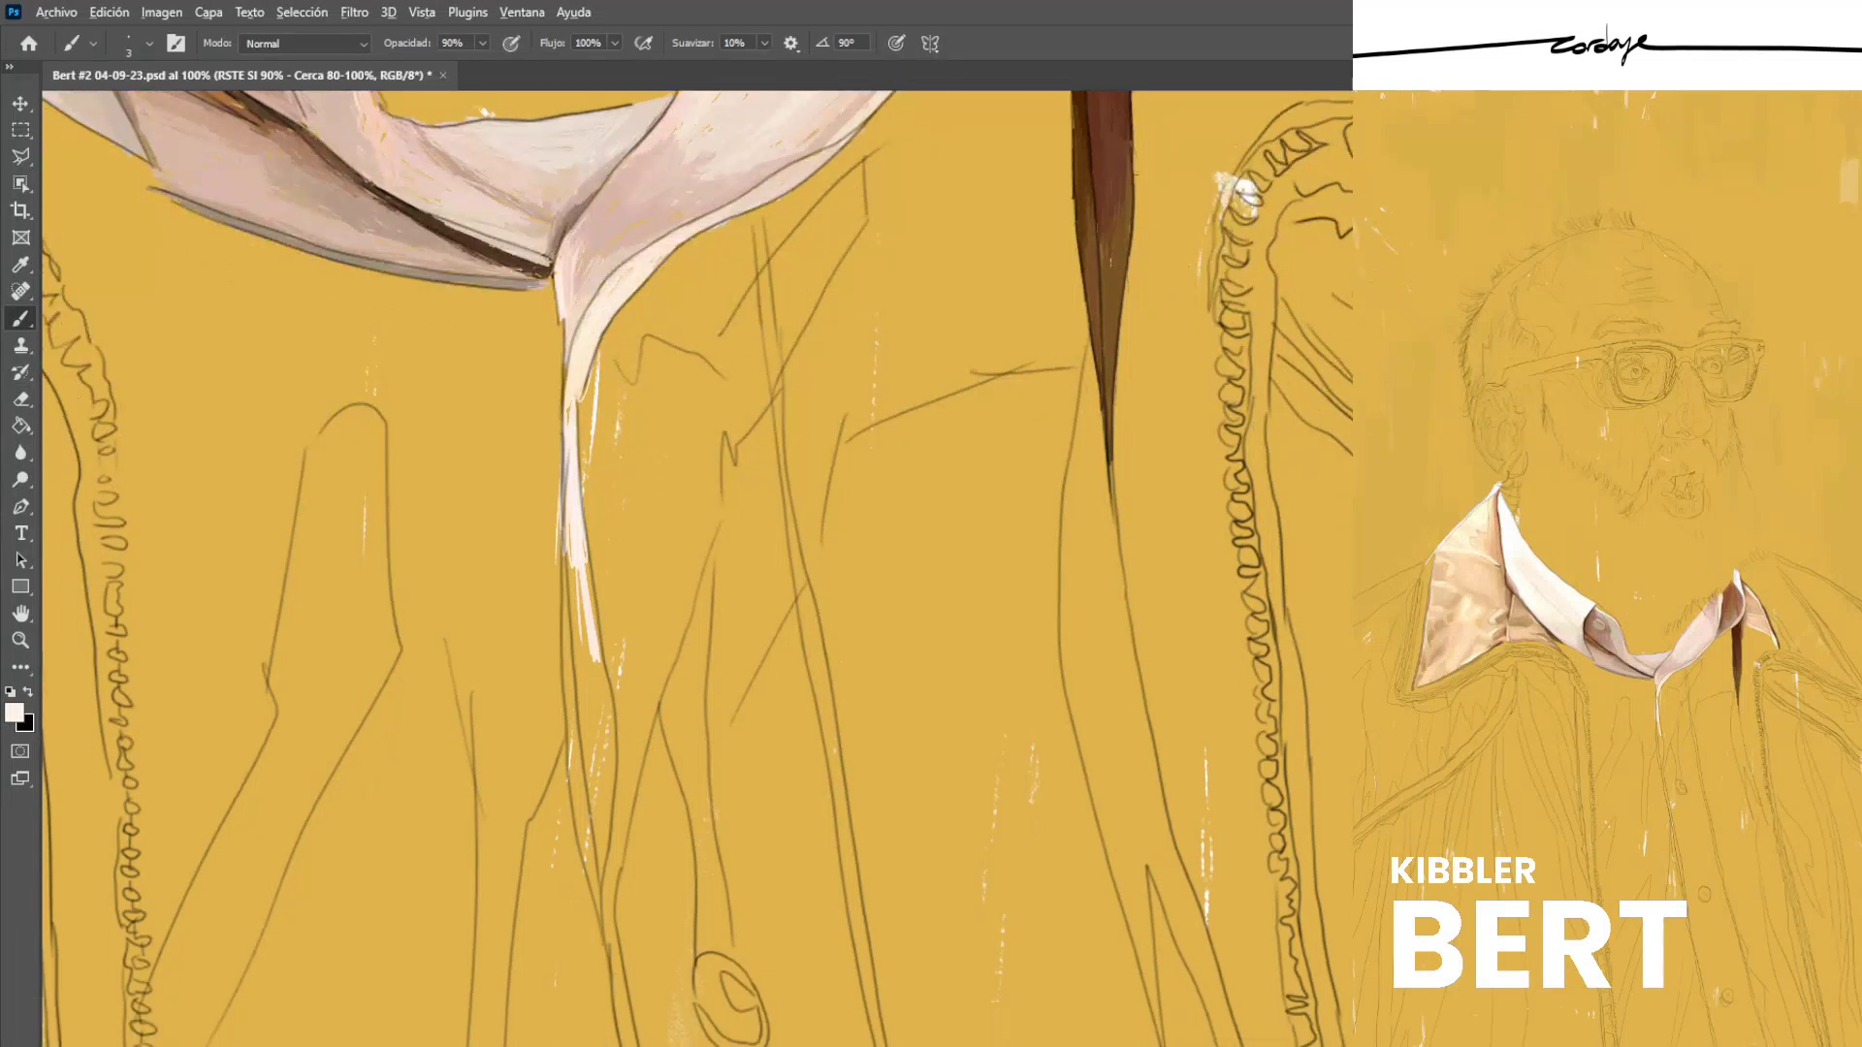
{"action": "left_click_drag", "start_coordinate": [596, 676], "coordinate": [598, 773]}
{"action": "mouse_move", "coordinate": [588, 682]}
{"action": "left_mouse_down"}
{"action": "mouse_move", "coordinate": [599, 818]}
{"action": "mouse_move", "coordinate": [585, 805]}
{"action": "left_mouse_up"}
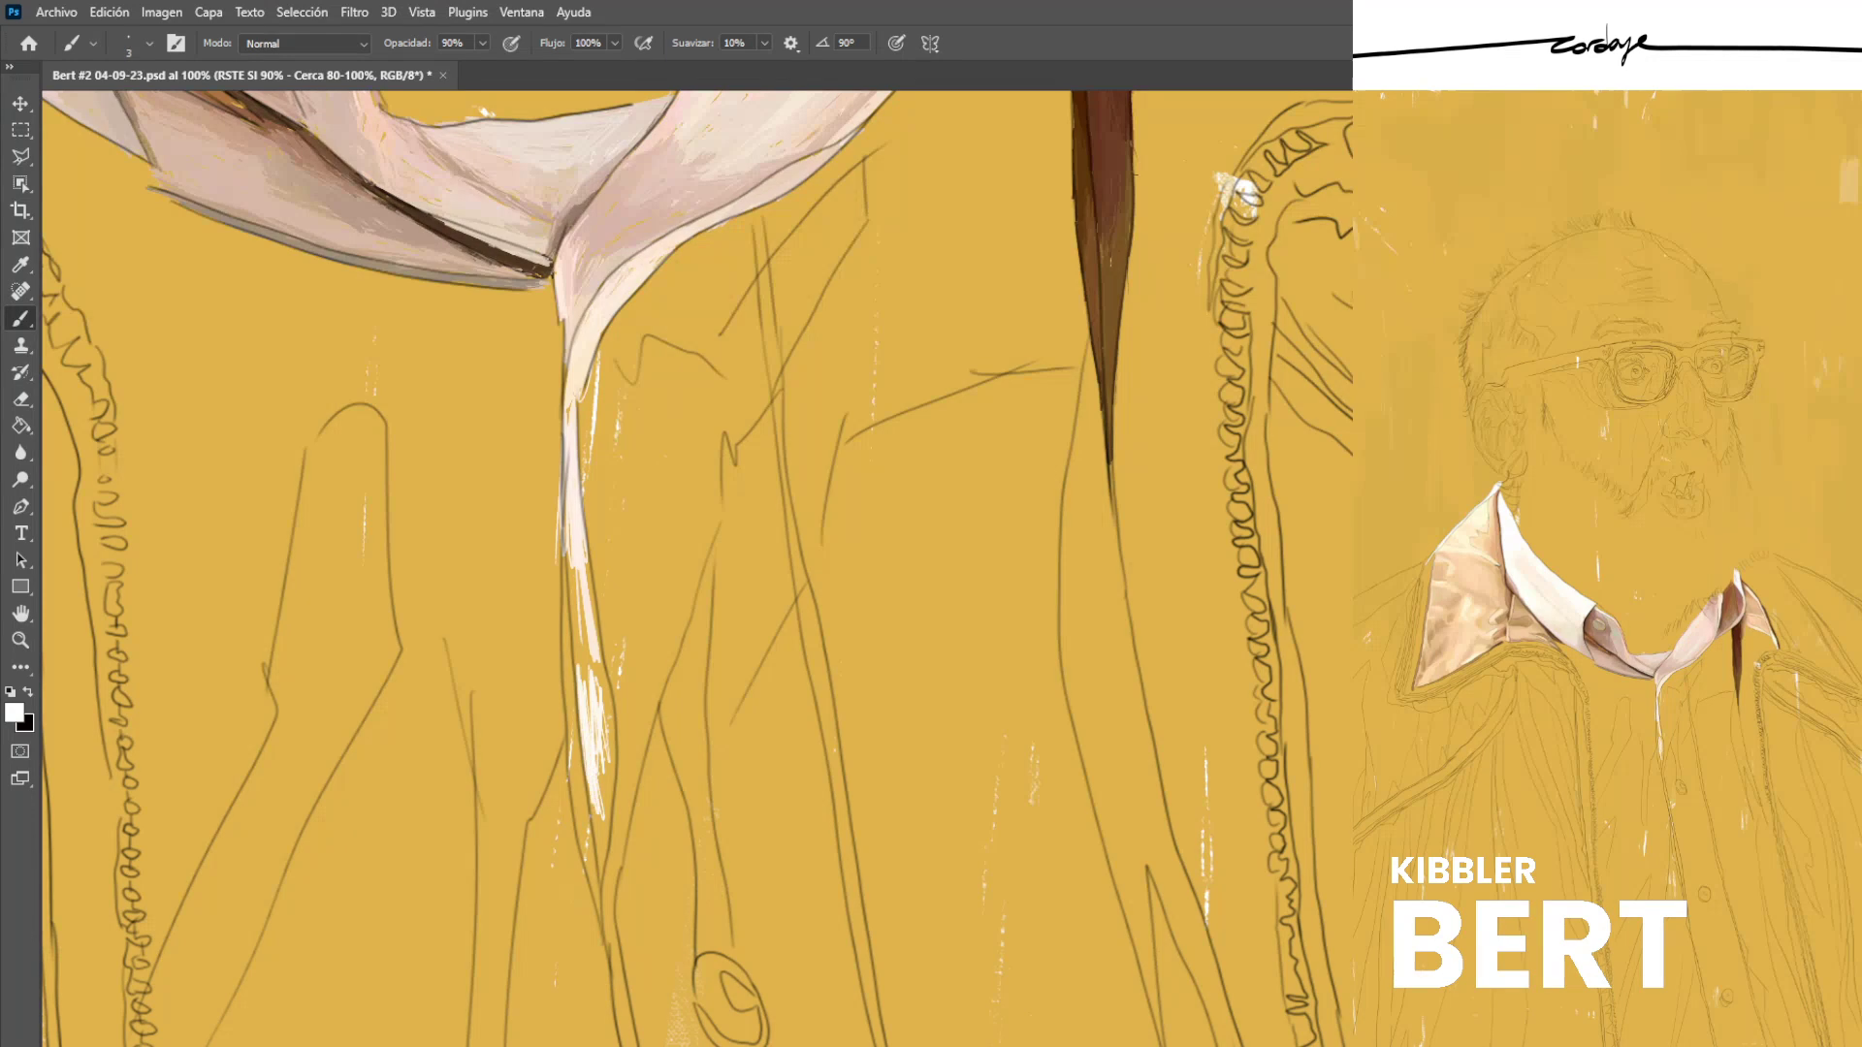
{"action": "left_click_drag", "start_coordinate": [574, 546], "coordinate": [584, 705]}
{"action": "mouse_move", "coordinate": [579, 584]}
{"action": "left_mouse_down"}
{"action": "mouse_move", "coordinate": [575, 667]}
{"action": "mouse_move", "coordinate": [594, 700]}
{"action": "mouse_move", "coordinate": [590, 624]}
{"action": "mouse_move", "coordinate": [605, 697]}
{"action": "mouse_move", "coordinate": [598, 826]}
{"action": "left_mouse_up"}
{"action": "left_click_drag", "start_coordinate": [607, 722], "coordinate": [600, 834]}
{"action": "left_click_drag", "start_coordinate": [596, 665], "coordinate": [613, 723]}
{"action": "left_click_drag", "start_coordinate": [609, 804], "coordinate": [592, 871]}
{"action": "left_click_drag", "start_coordinate": [588, 685], "coordinate": [589, 720]}
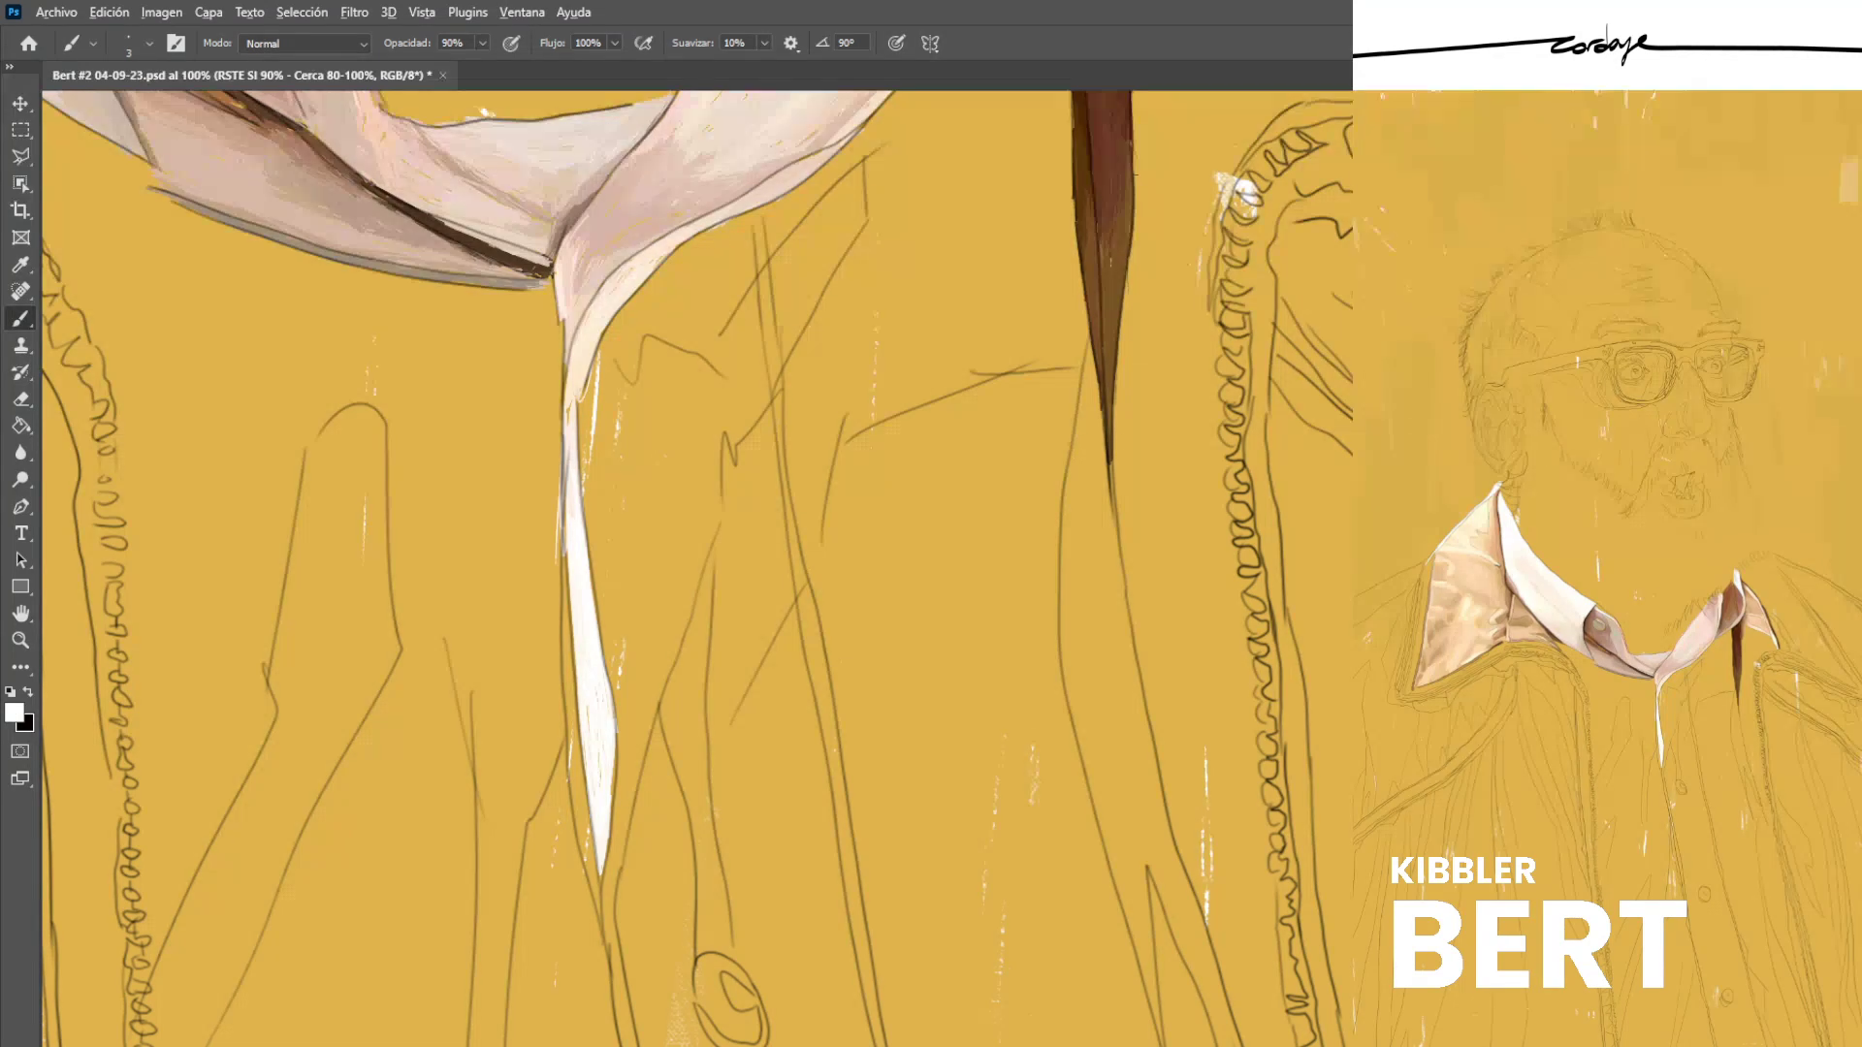
Sample light pink from the collar and fill the small angular fold sketched beside the collar point.
{"action": "left_click", "coordinate": [574, 298], "text": "alt"}
{"action": "left_click_drag", "start_coordinate": [832, 260], "coordinate": [783, 355]}
{"action": "left_click_drag", "start_coordinate": [778, 278], "coordinate": [784, 357]}
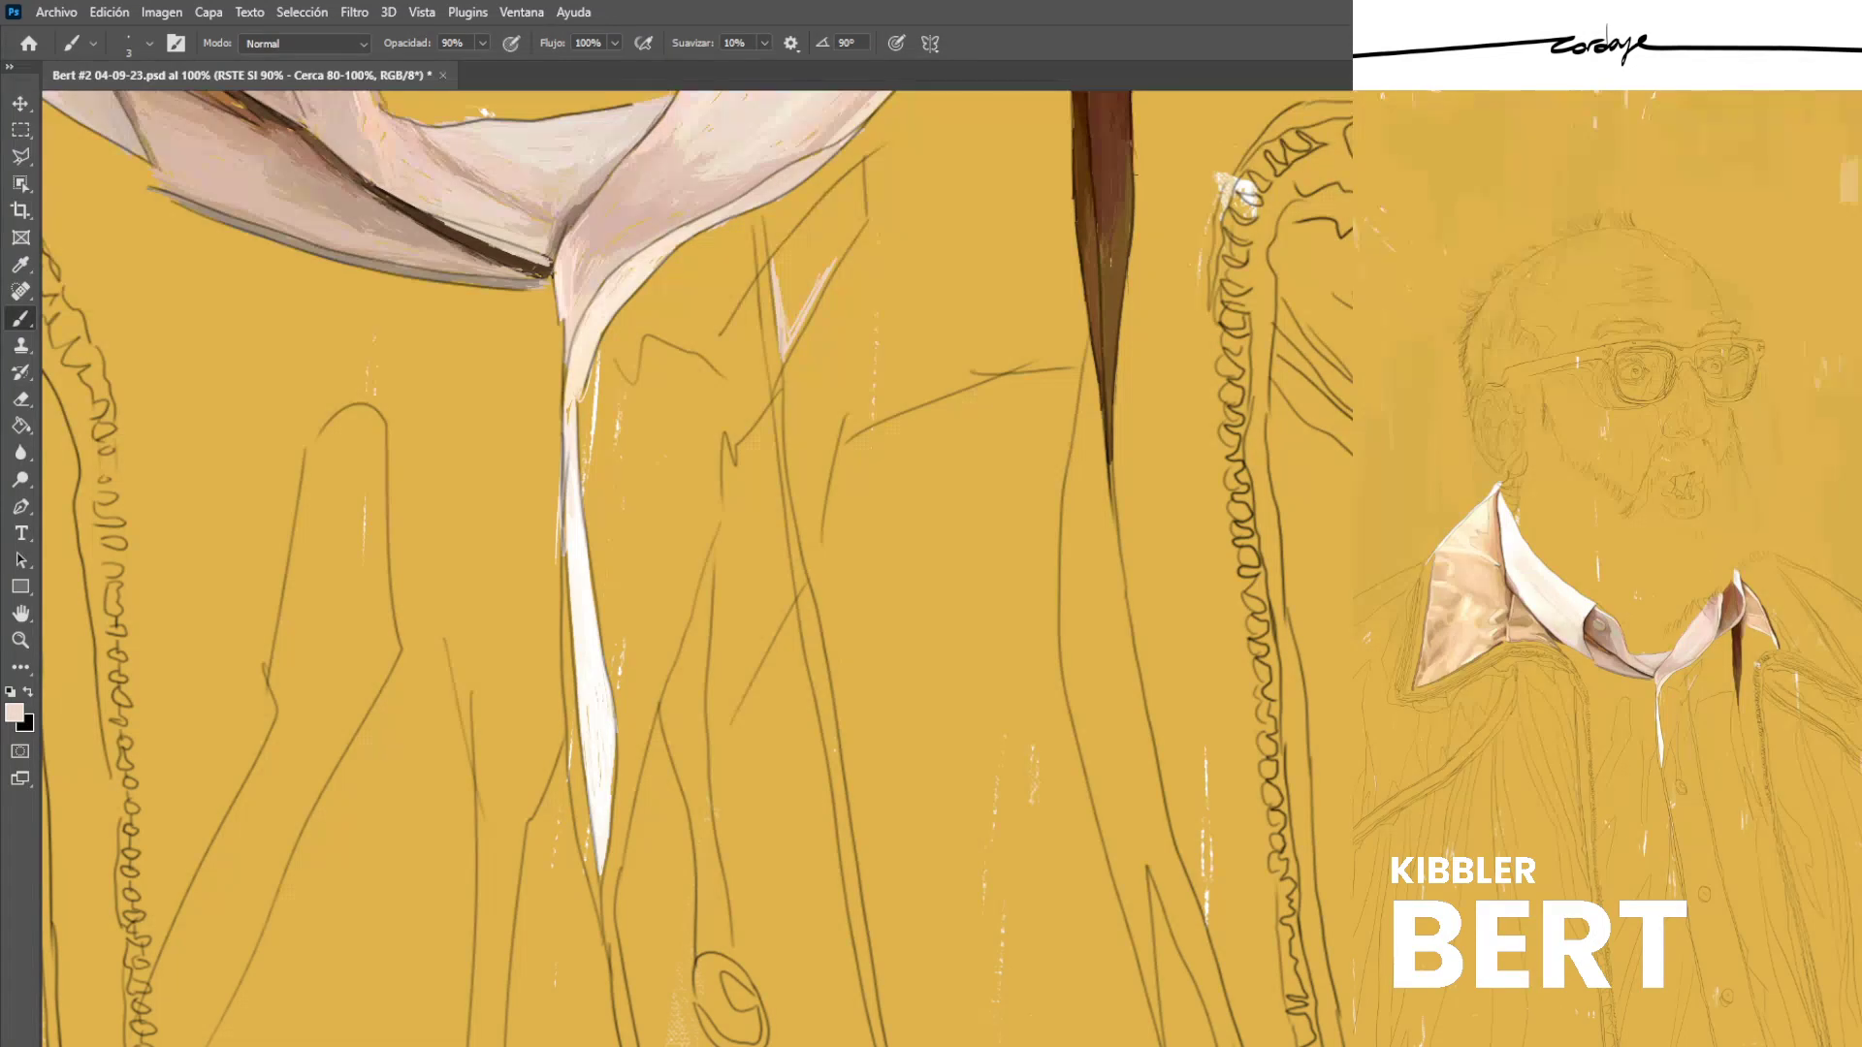
{"action": "left_click_drag", "start_coordinate": [849, 188], "coordinate": [781, 261]}
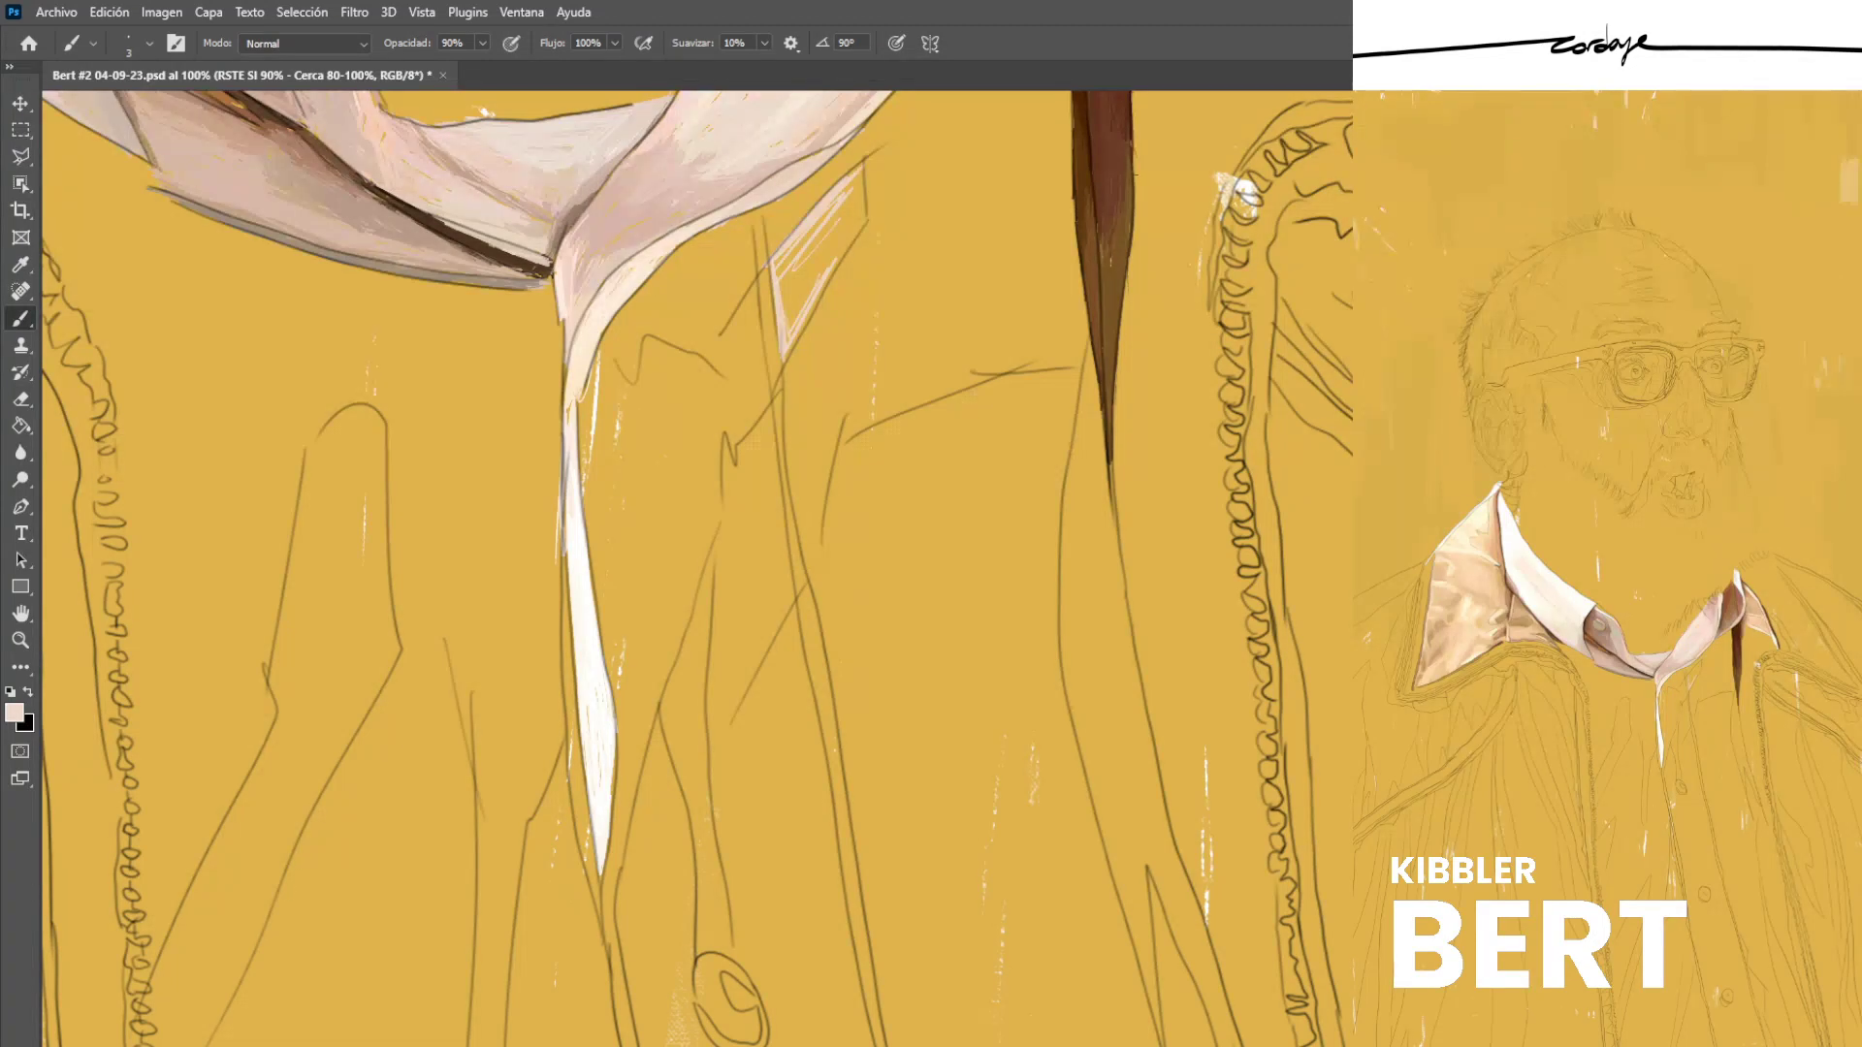
{"action": "mouse_move", "coordinate": [846, 187]}
{"action": "left_mouse_down"}
{"action": "mouse_move", "coordinate": [787, 258]}
{"action": "mouse_move", "coordinate": [796, 308]}
{"action": "mouse_move", "coordinate": [831, 258]}
{"action": "left_mouse_up"}
{"action": "left_click_drag", "start_coordinate": [869, 191], "coordinate": [815, 308]}
{"action": "left_click_drag", "start_coordinate": [865, 218], "coordinate": [793, 295]}
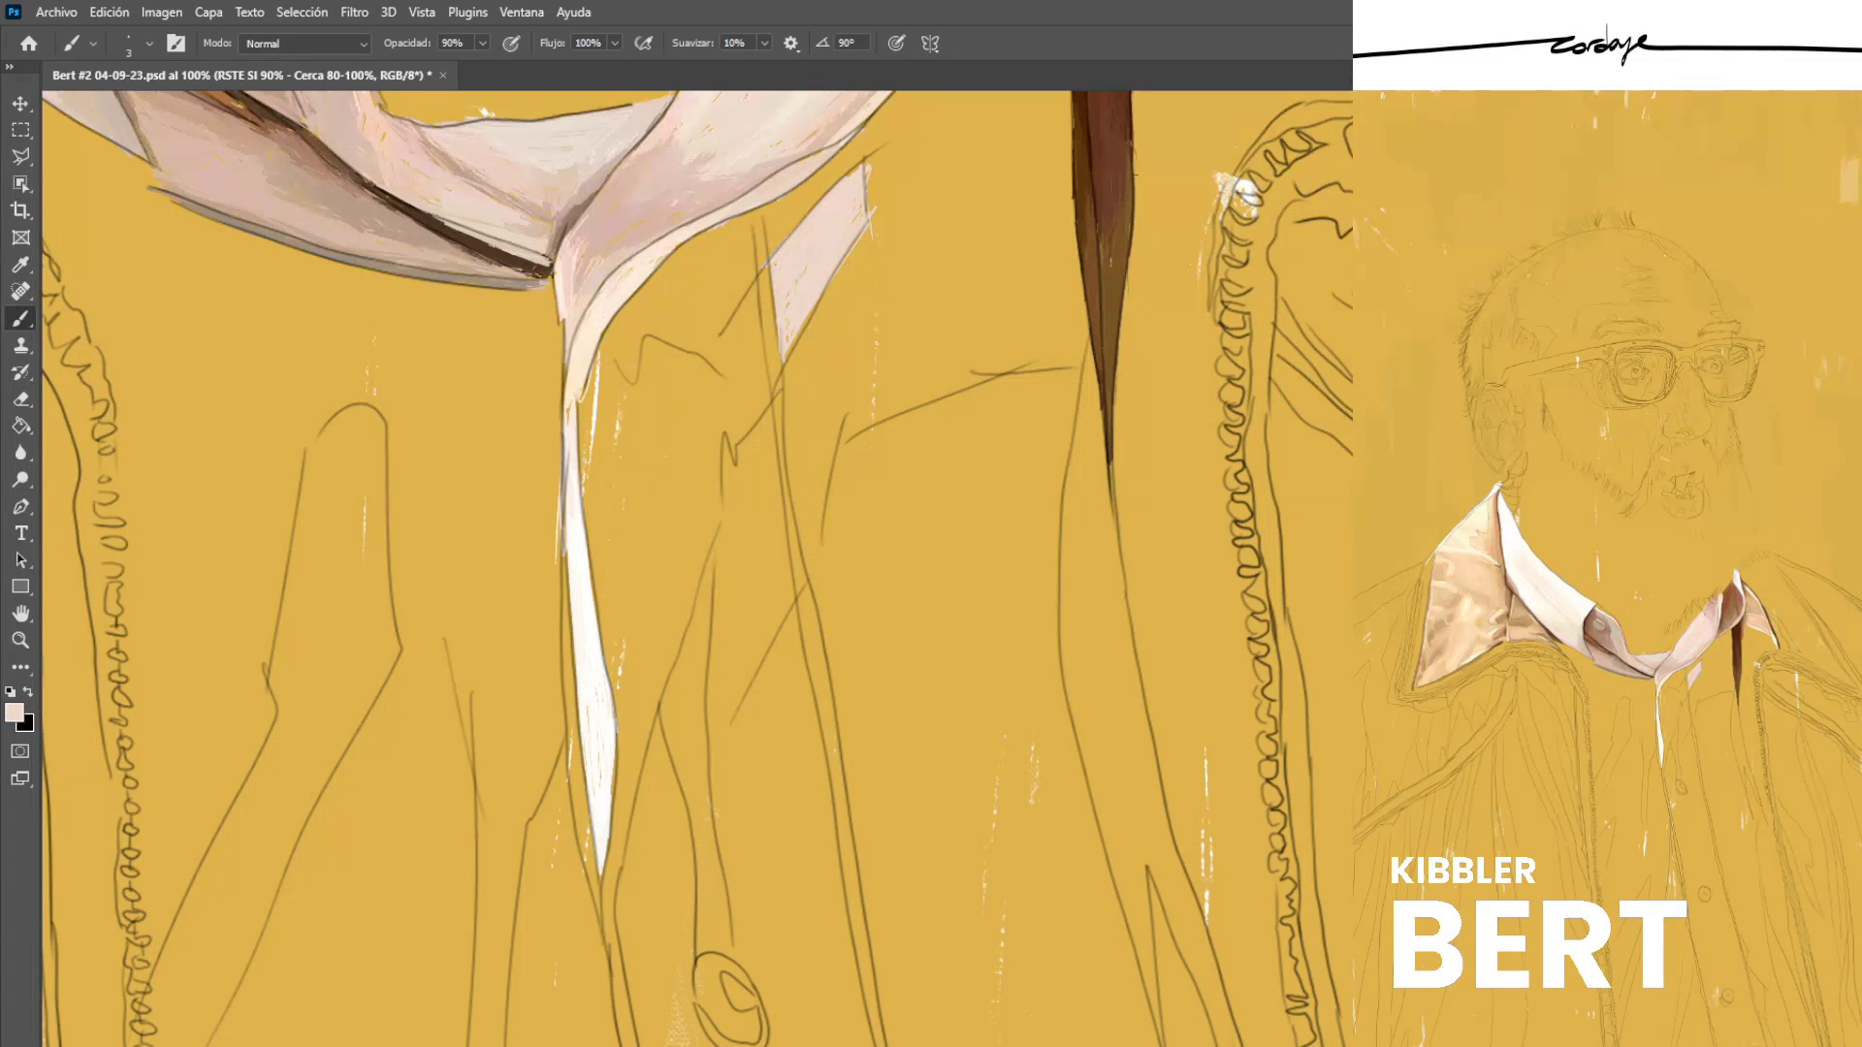
Paint a thin mauve-grey shadow stripe along the inner edge of the pink fold and blend it with sampled fold tones.
{"action": "left_click", "coordinate": [621, 215], "text": "alt"}
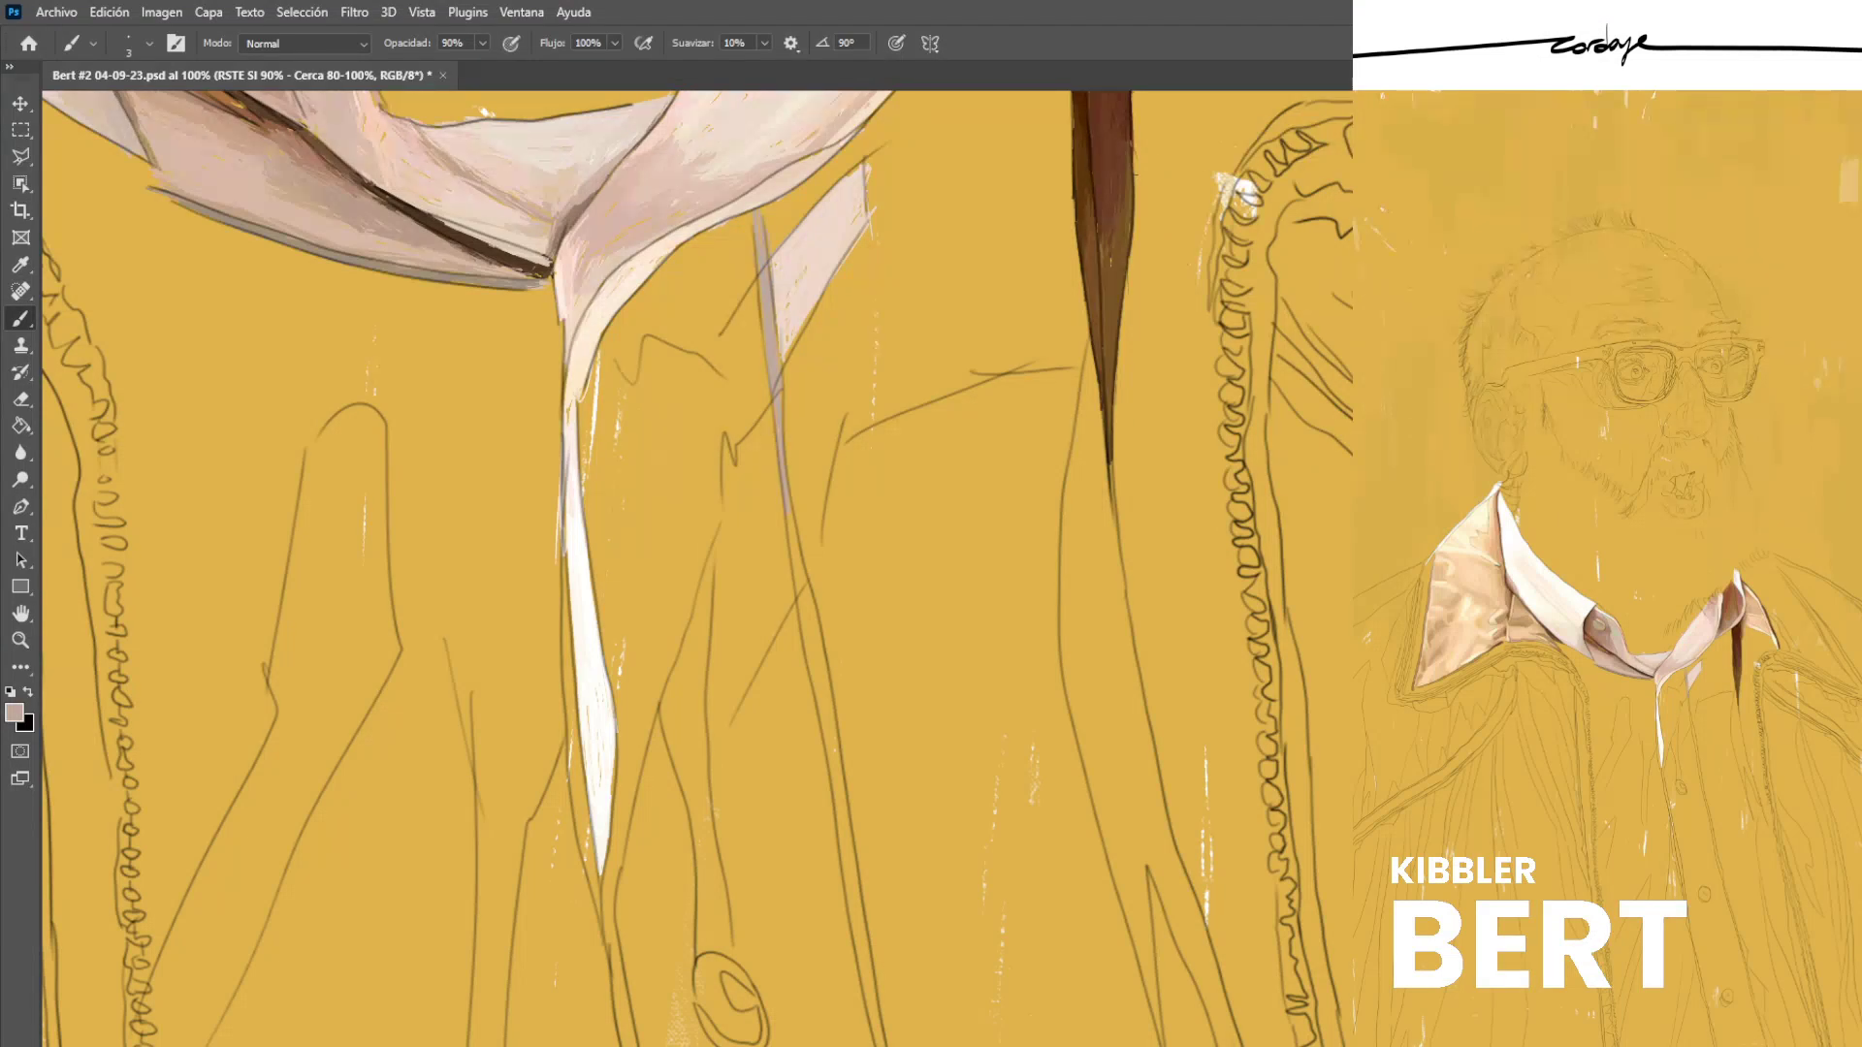
{"action": "scroll", "coordinate": [696, 568], "scroll_direction": "up", "scroll_amount": 2}
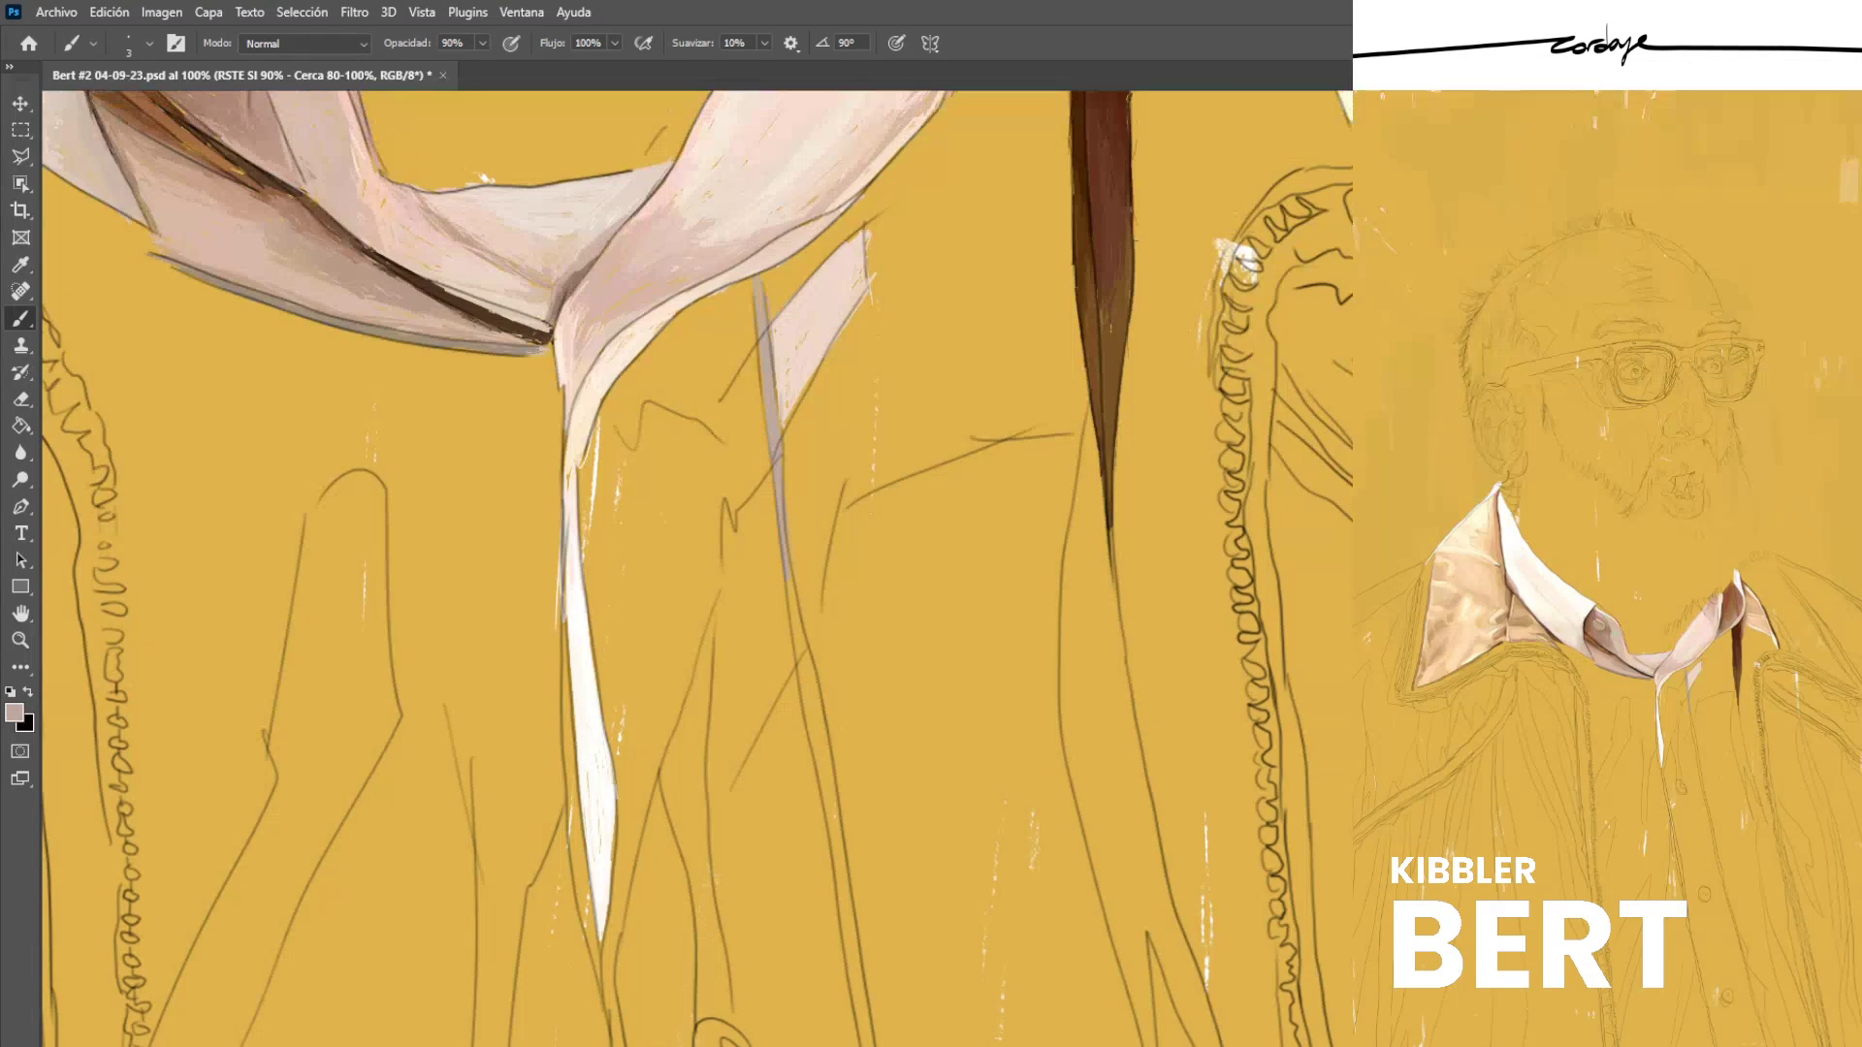
{"action": "left_click", "coordinate": [820, 324], "text": "alt"}
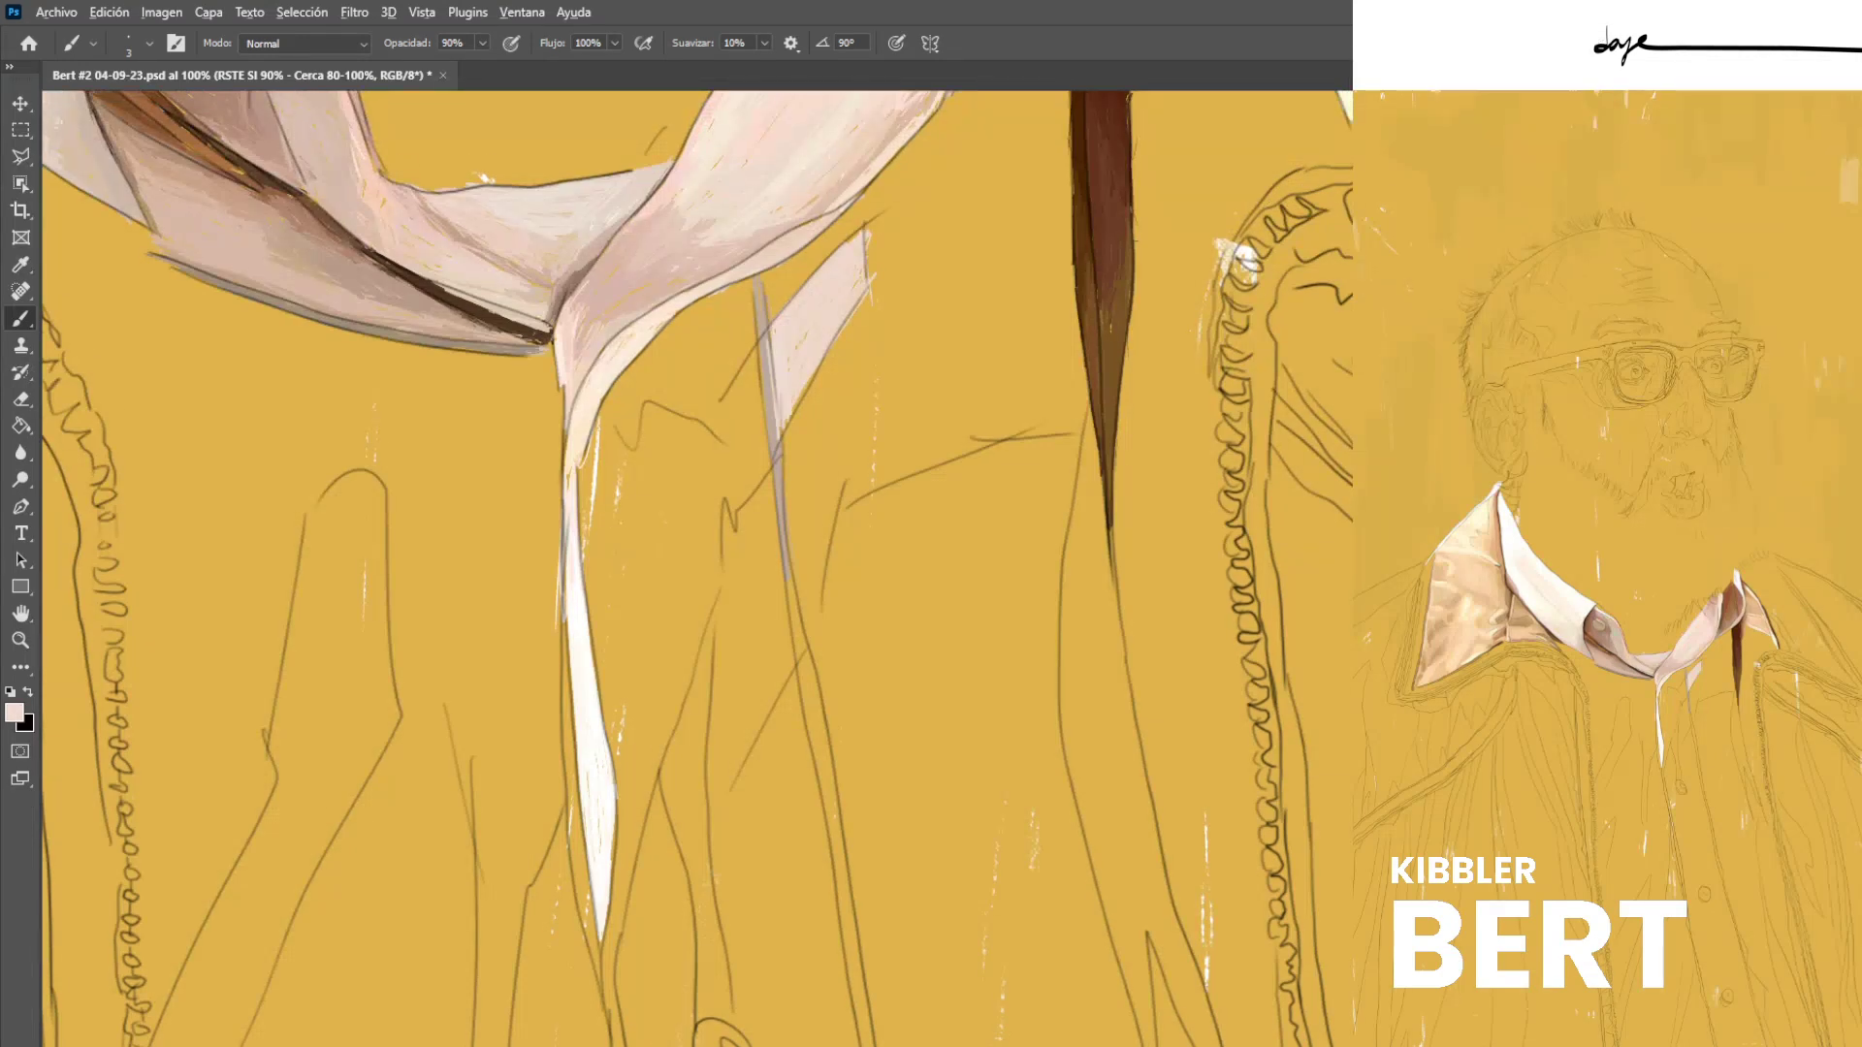
{"action": "left_click", "coordinate": [764, 367], "text": "alt"}
{"action": "left_click_drag", "start_coordinate": [771, 362], "coordinate": [777, 414]}
{"action": "left_click_drag", "start_coordinate": [776, 339], "coordinate": [780, 380]}
{"action": "left_click_drag", "start_coordinate": [770, 322], "coordinate": [781, 427]}
{"action": "left_click", "coordinate": [795, 372], "text": "alt"}
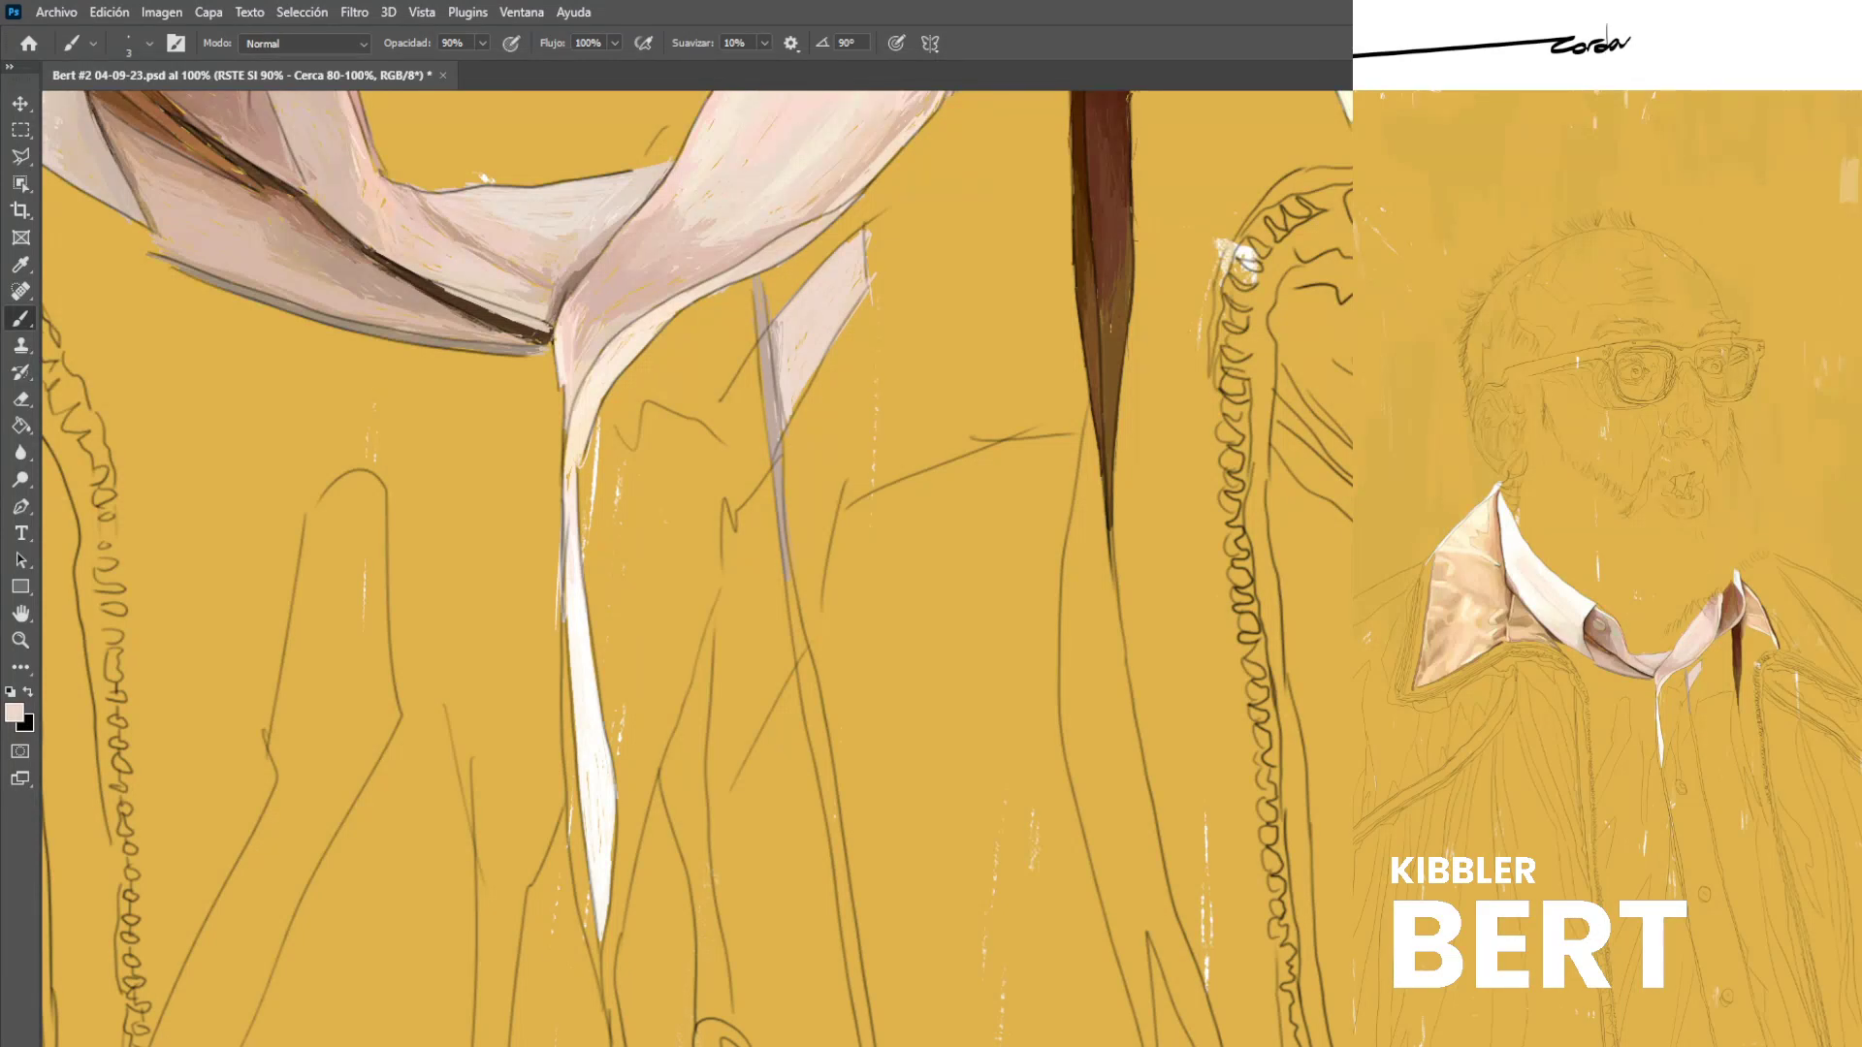
Paint a darker mauve shadow between the collar's lower edge and the pink fold, using tones sampled from the collar.
{"action": "scroll", "coordinate": [697, 569], "scroll_direction": "up", "scroll_amount": 2}
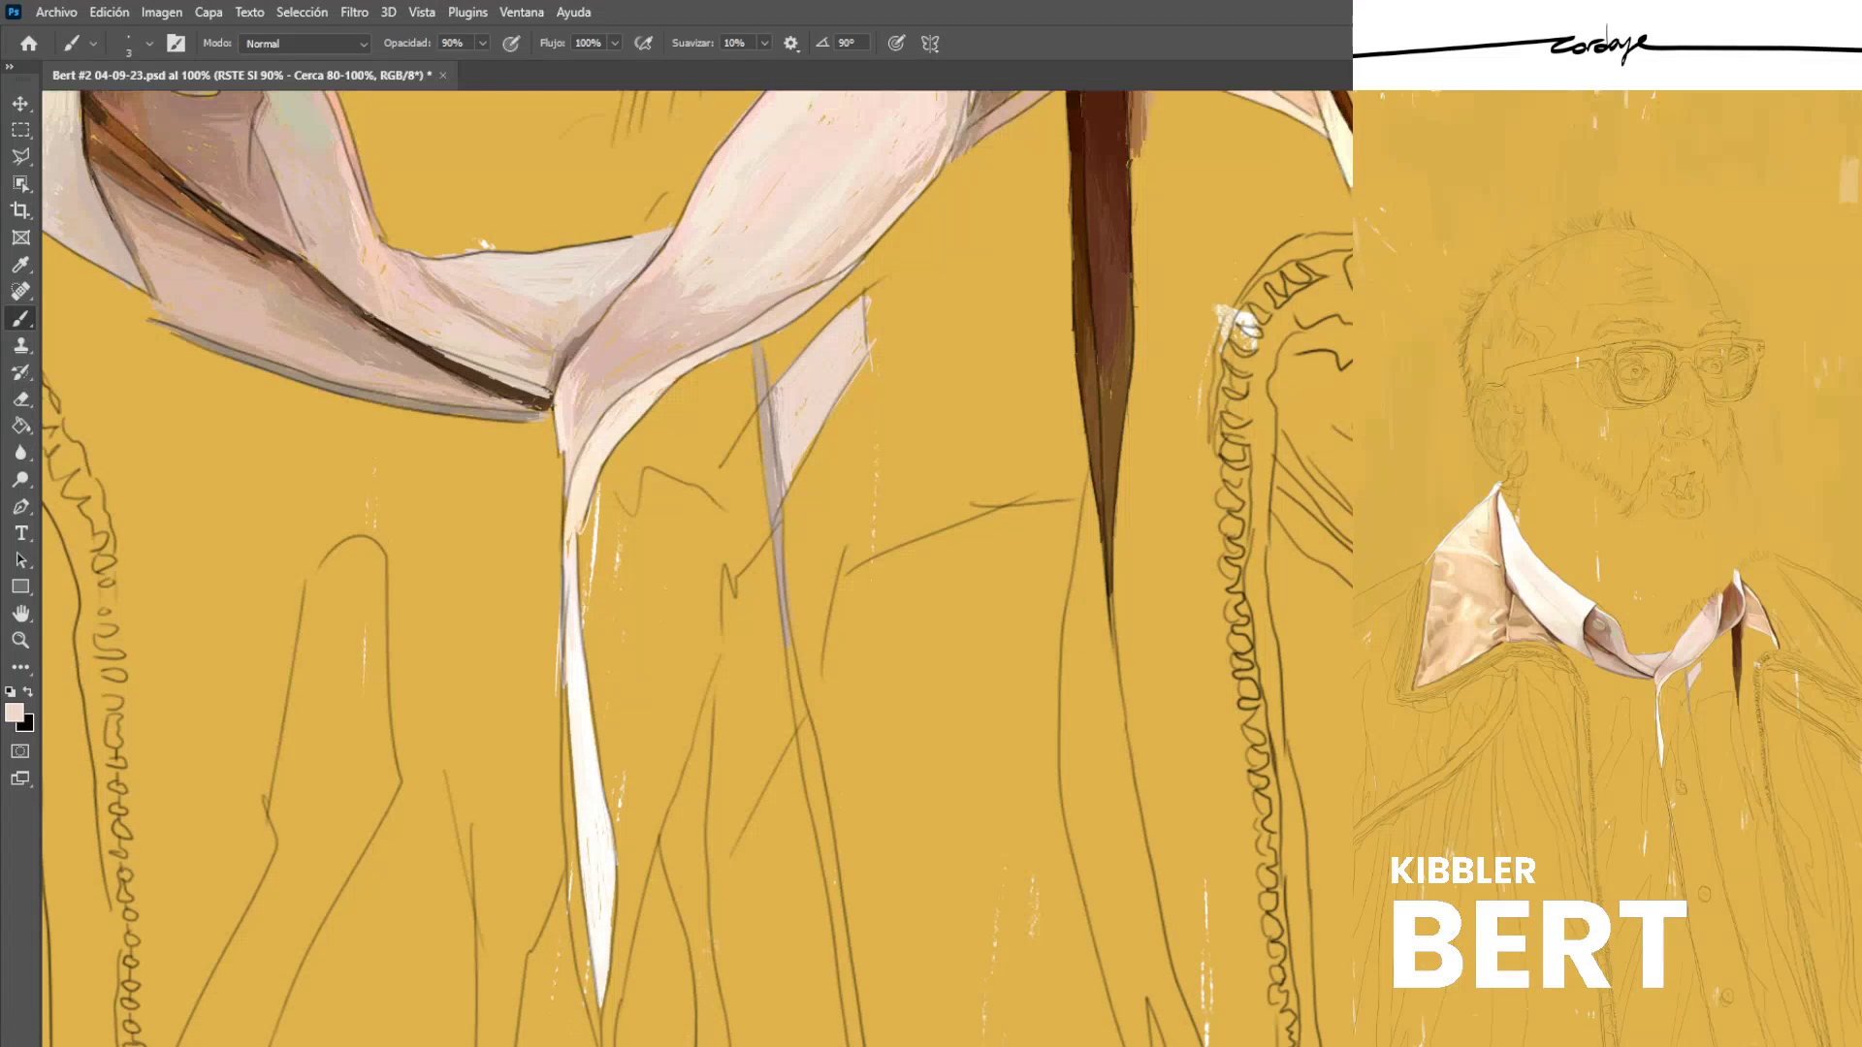
{"action": "key", "text": "alt"}
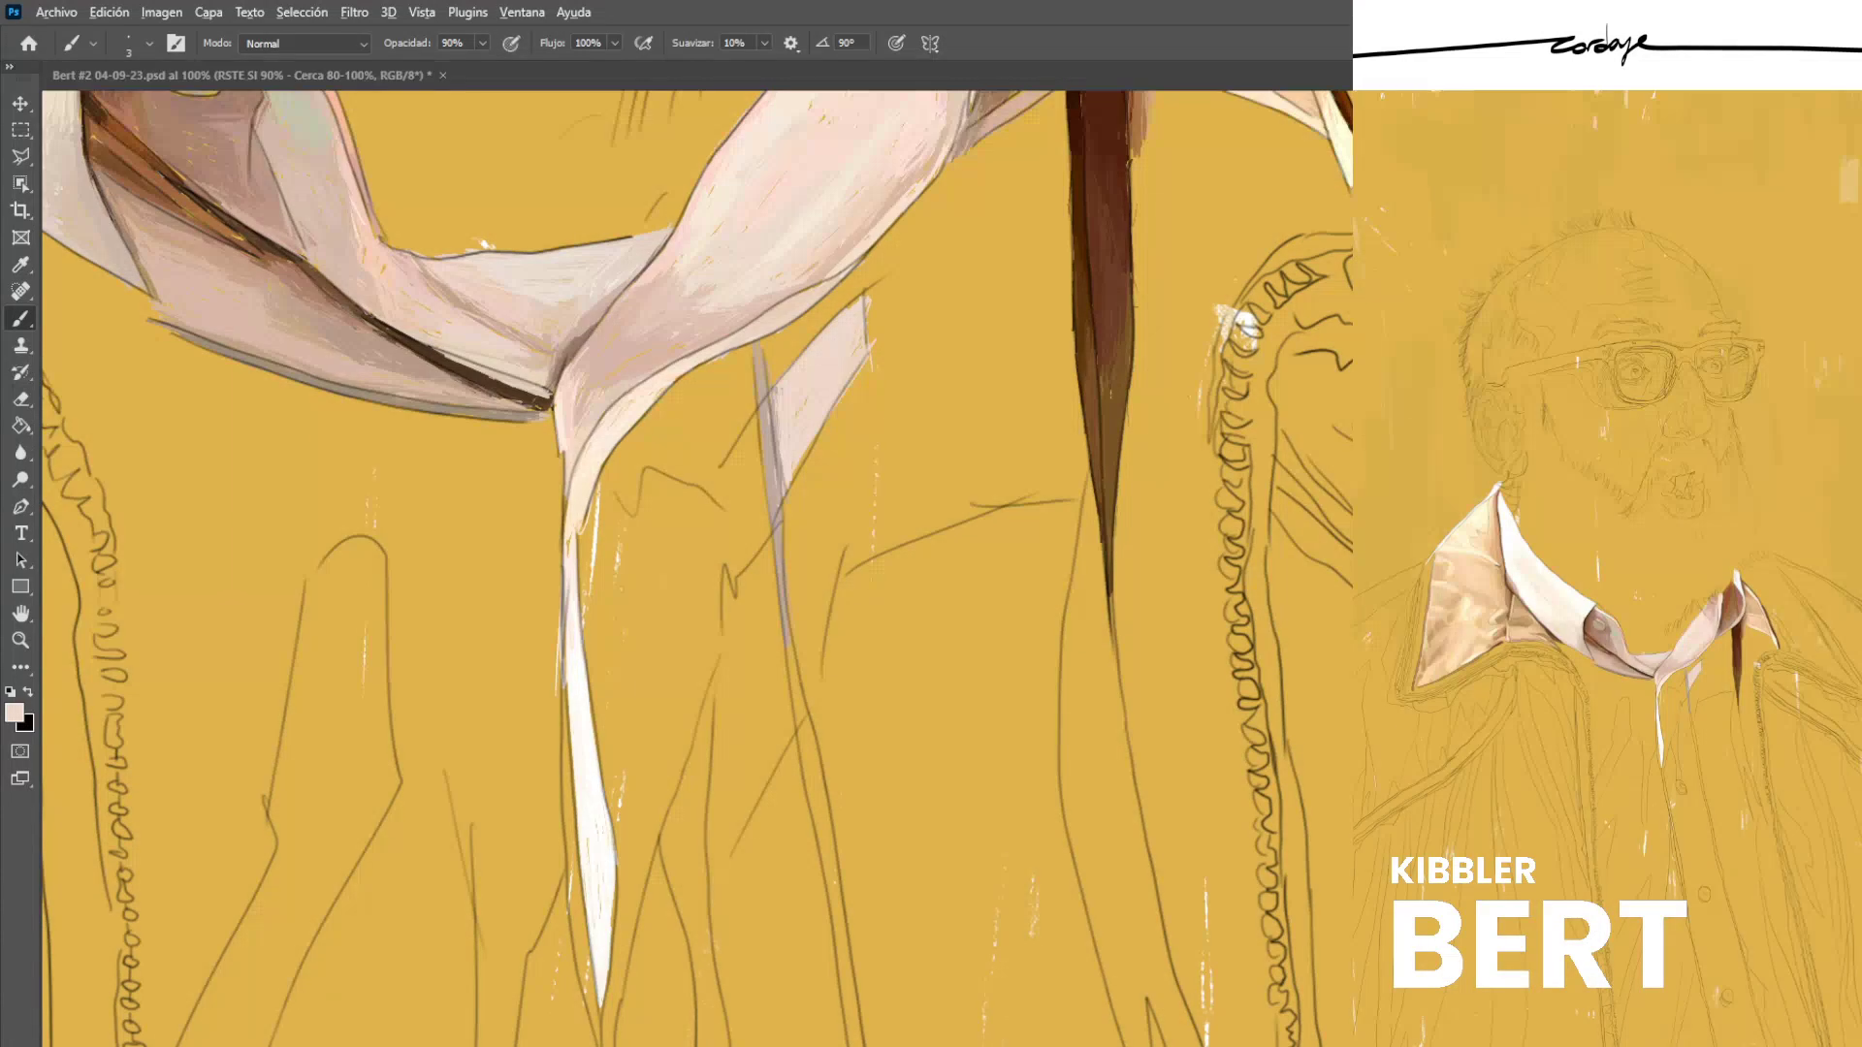
{"action": "left_click", "coordinate": [594, 347], "text": "alt"}
{"action": "left_click_drag", "start_coordinate": [861, 293], "coordinate": [779, 372]}
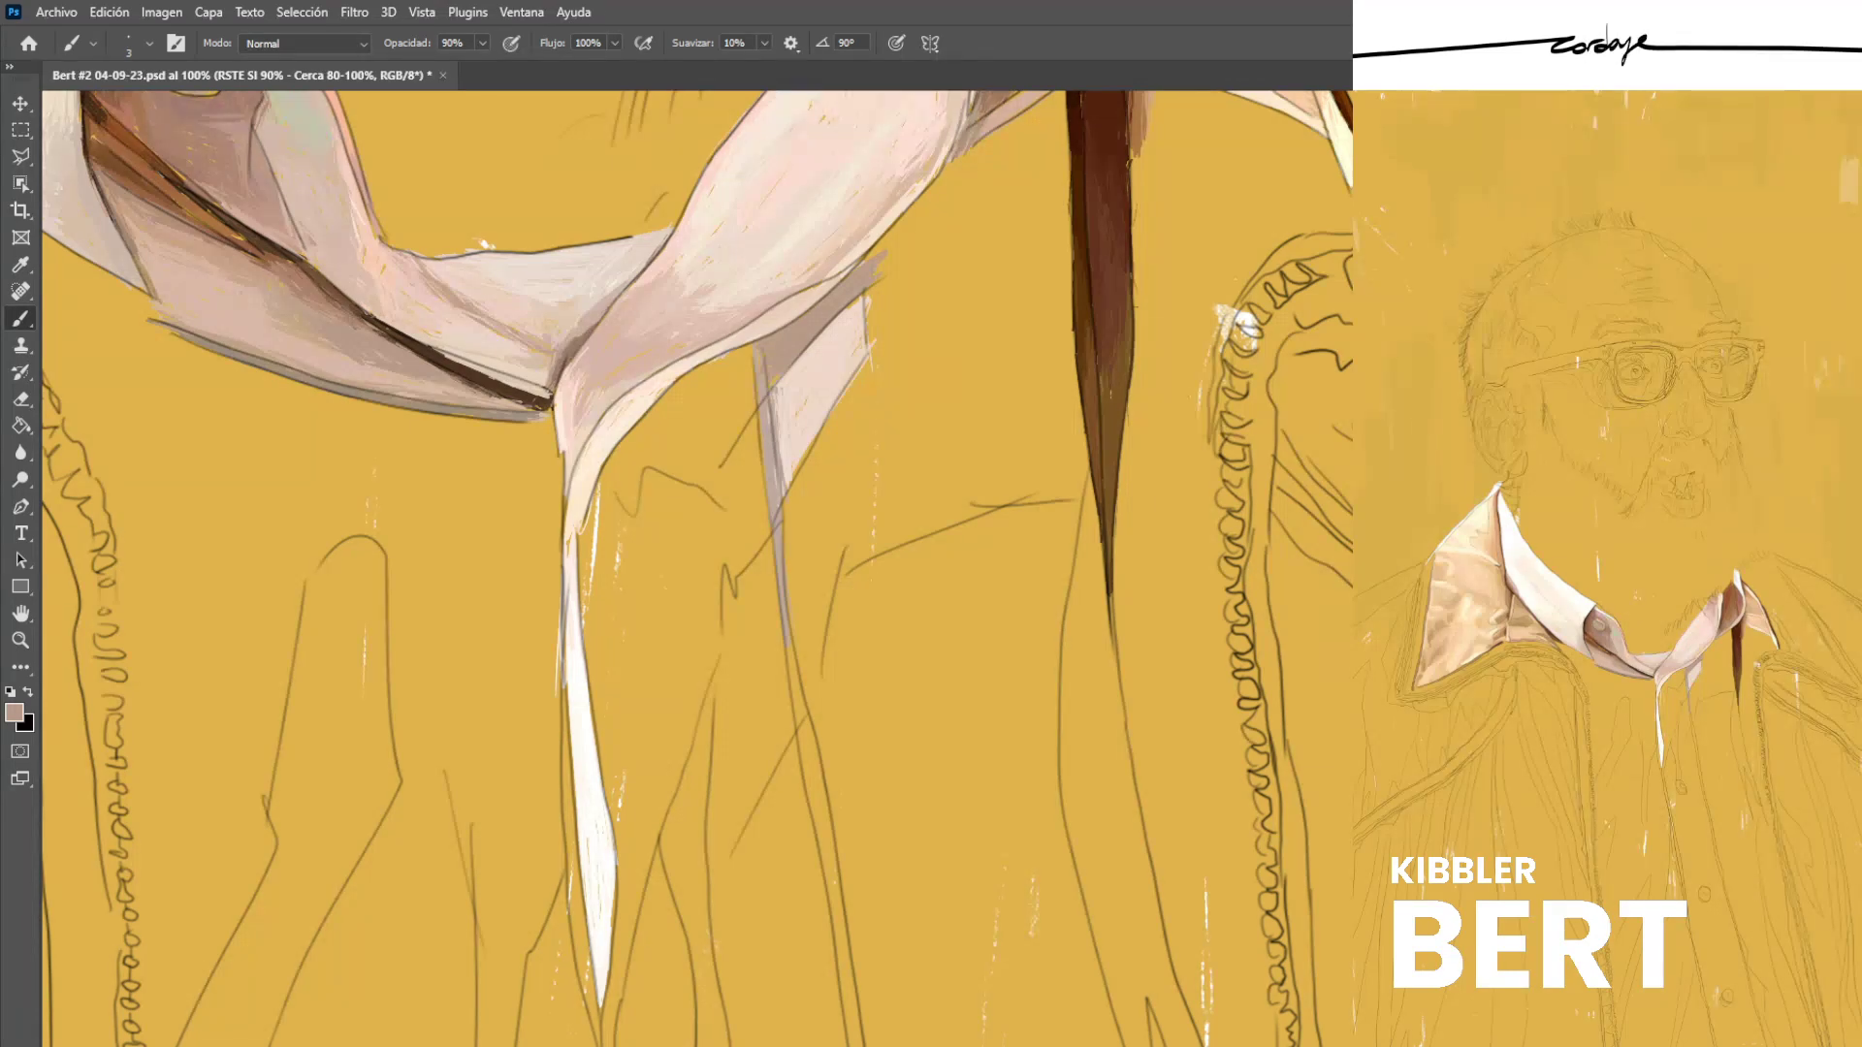
{"action": "key", "text": "alt"}
{"action": "left_click", "coordinate": [804, 324], "text": "alt"}
{"action": "left_click", "coordinate": [790, 361], "text": "alt"}
{"action": "left_click_drag", "start_coordinate": [795, 363], "coordinate": [773, 391]}
{"action": "left_click", "coordinate": [797, 377], "text": "alt"}
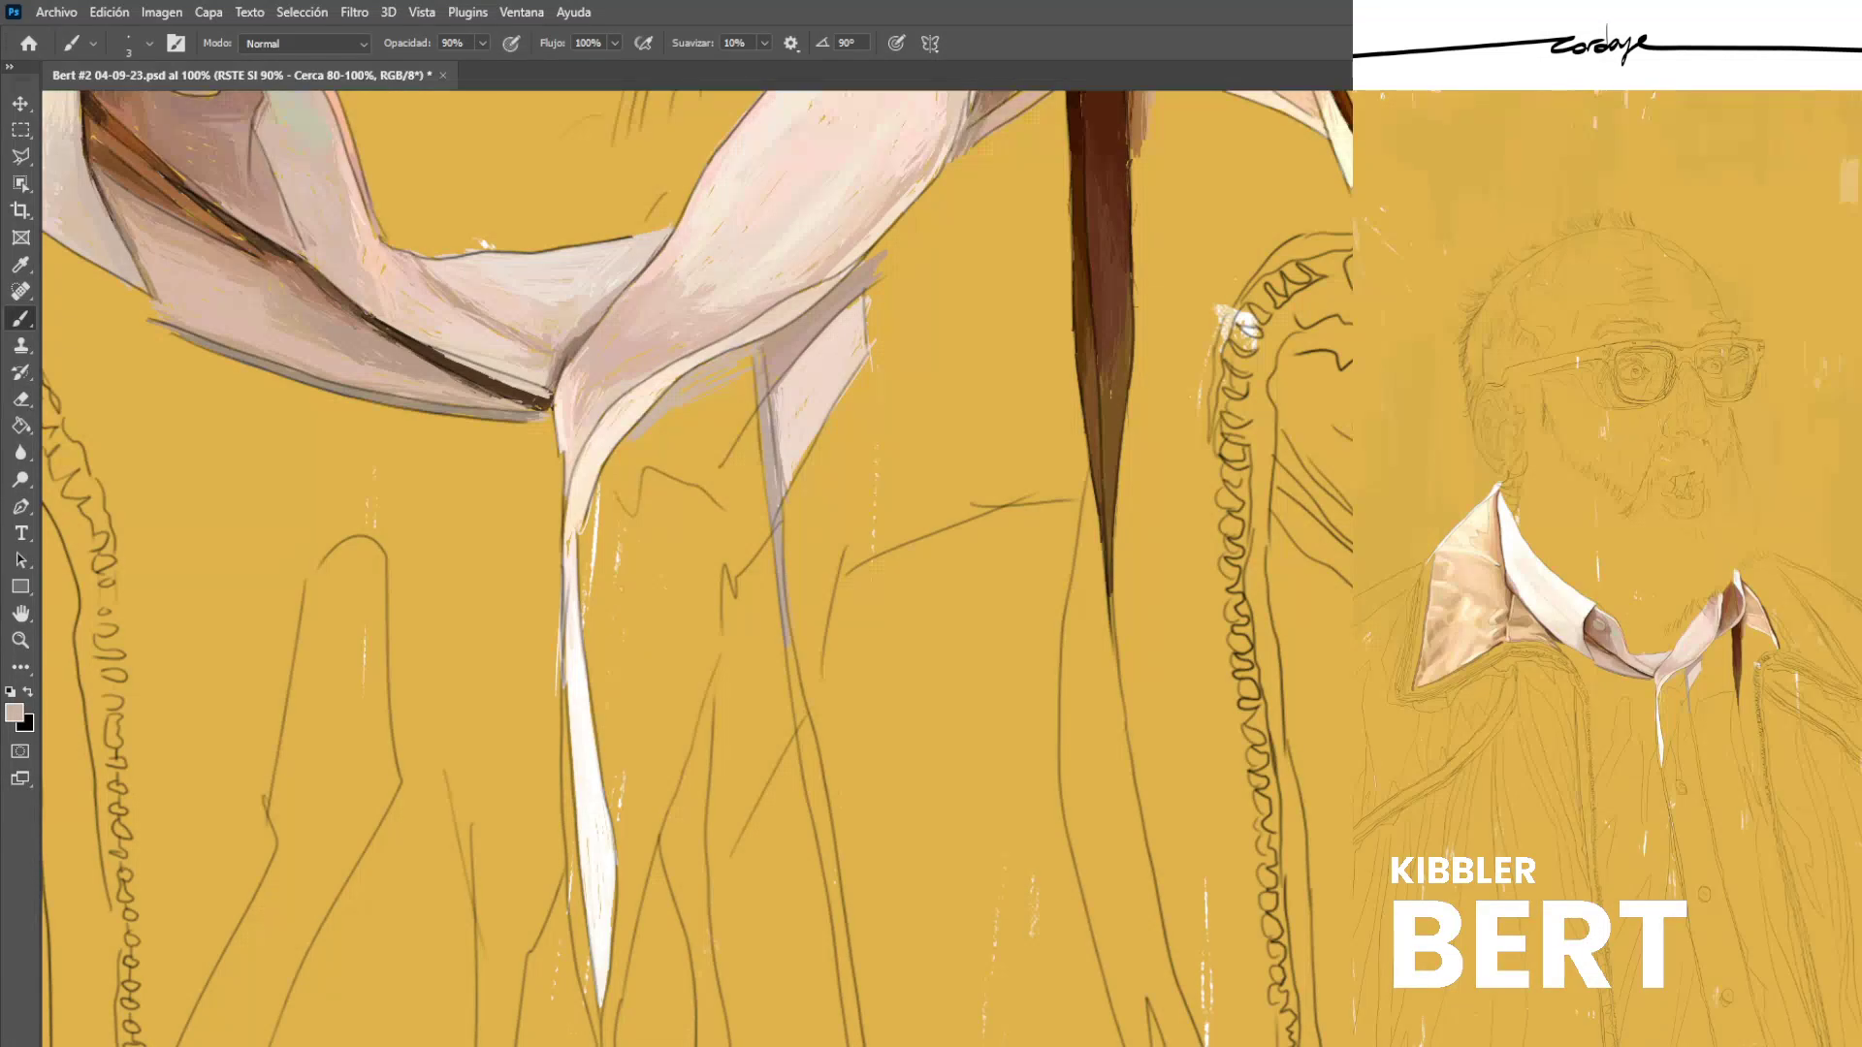
Extend the sampled mauve-pink shading under the collar's cream edge toward the collar point, down to the jagged sketch line.
{"action": "left_click", "coordinate": [762, 387], "text": "alt"}
{"action": "left_click", "coordinate": [775, 353], "text": "alt"}
{"action": "left_click_drag", "start_coordinate": [755, 350], "coordinate": [688, 376]}
{"action": "left_click", "coordinate": [716, 381], "text": "alt"}
{"action": "left_click", "coordinate": [713, 378], "text": "alt"}
{"action": "left_click_drag", "start_coordinate": [731, 404], "coordinate": [696, 465]}
{"action": "left_click_drag", "start_coordinate": [753, 372], "coordinate": [709, 468]}
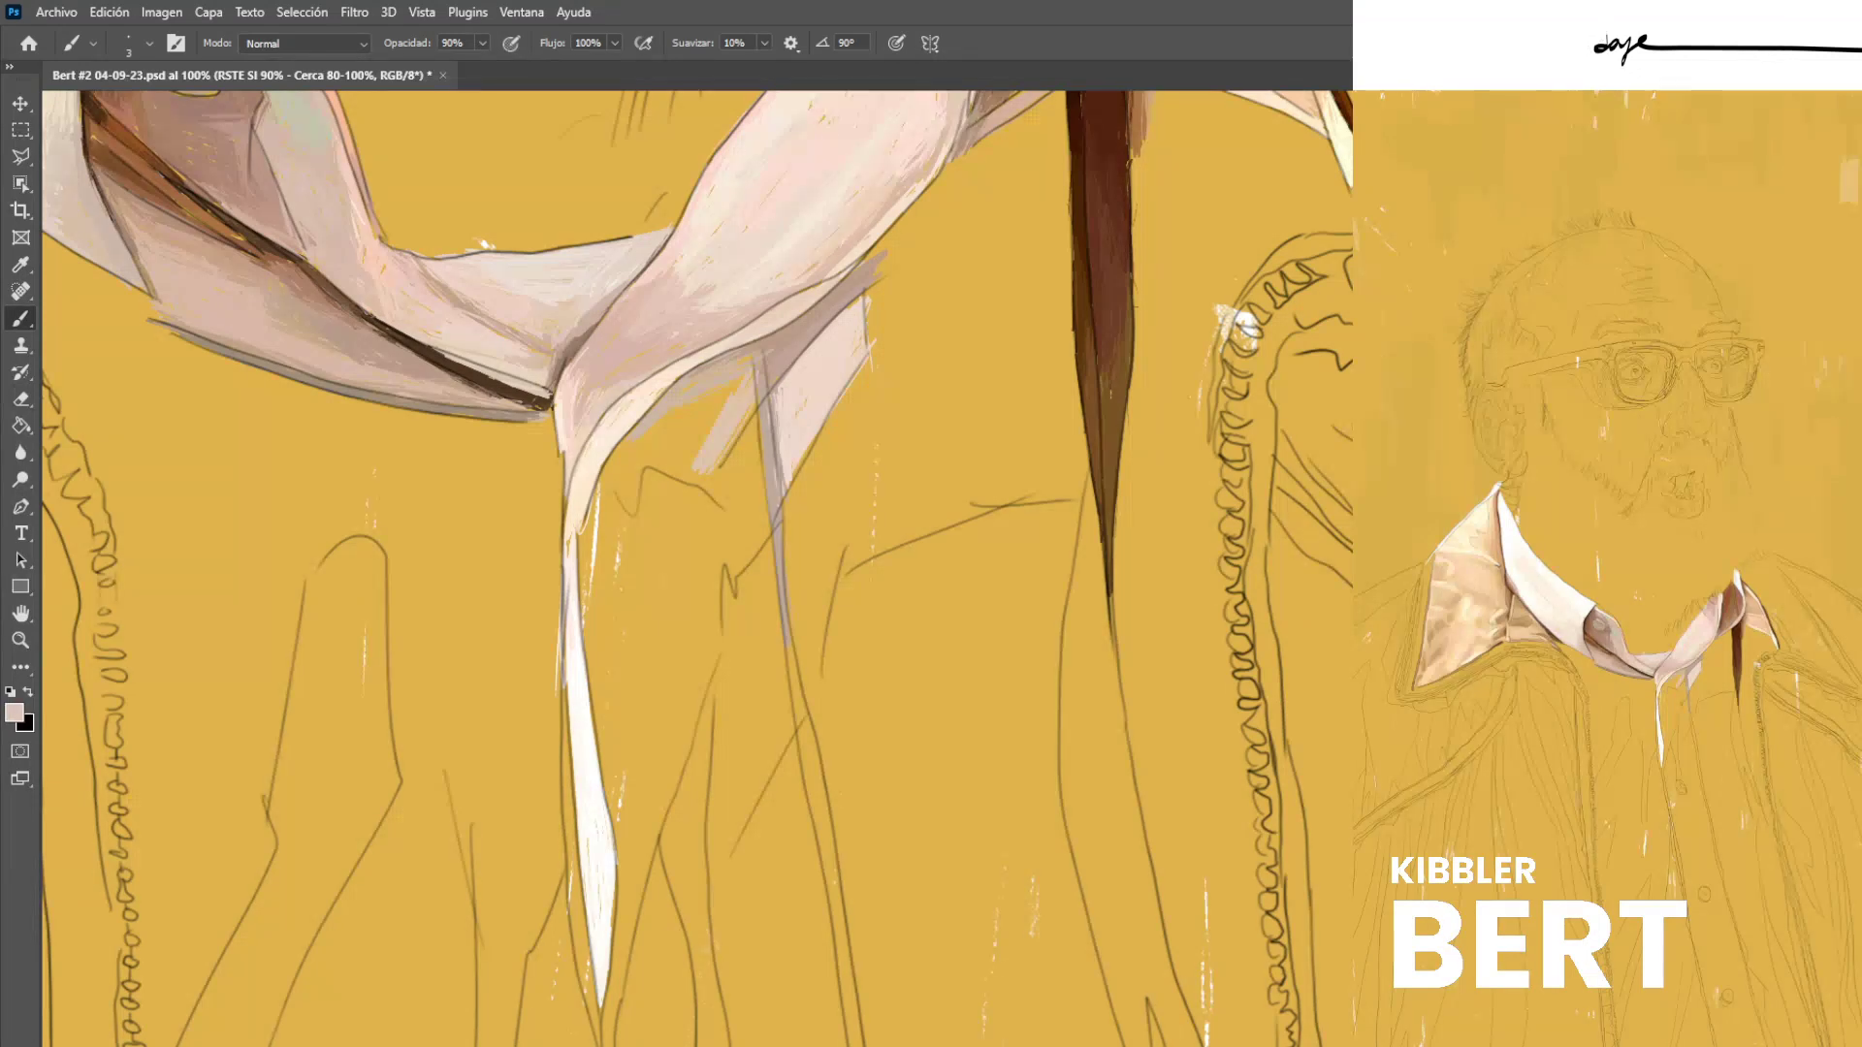
{"action": "left_click", "coordinate": [784, 357], "text": "alt"}
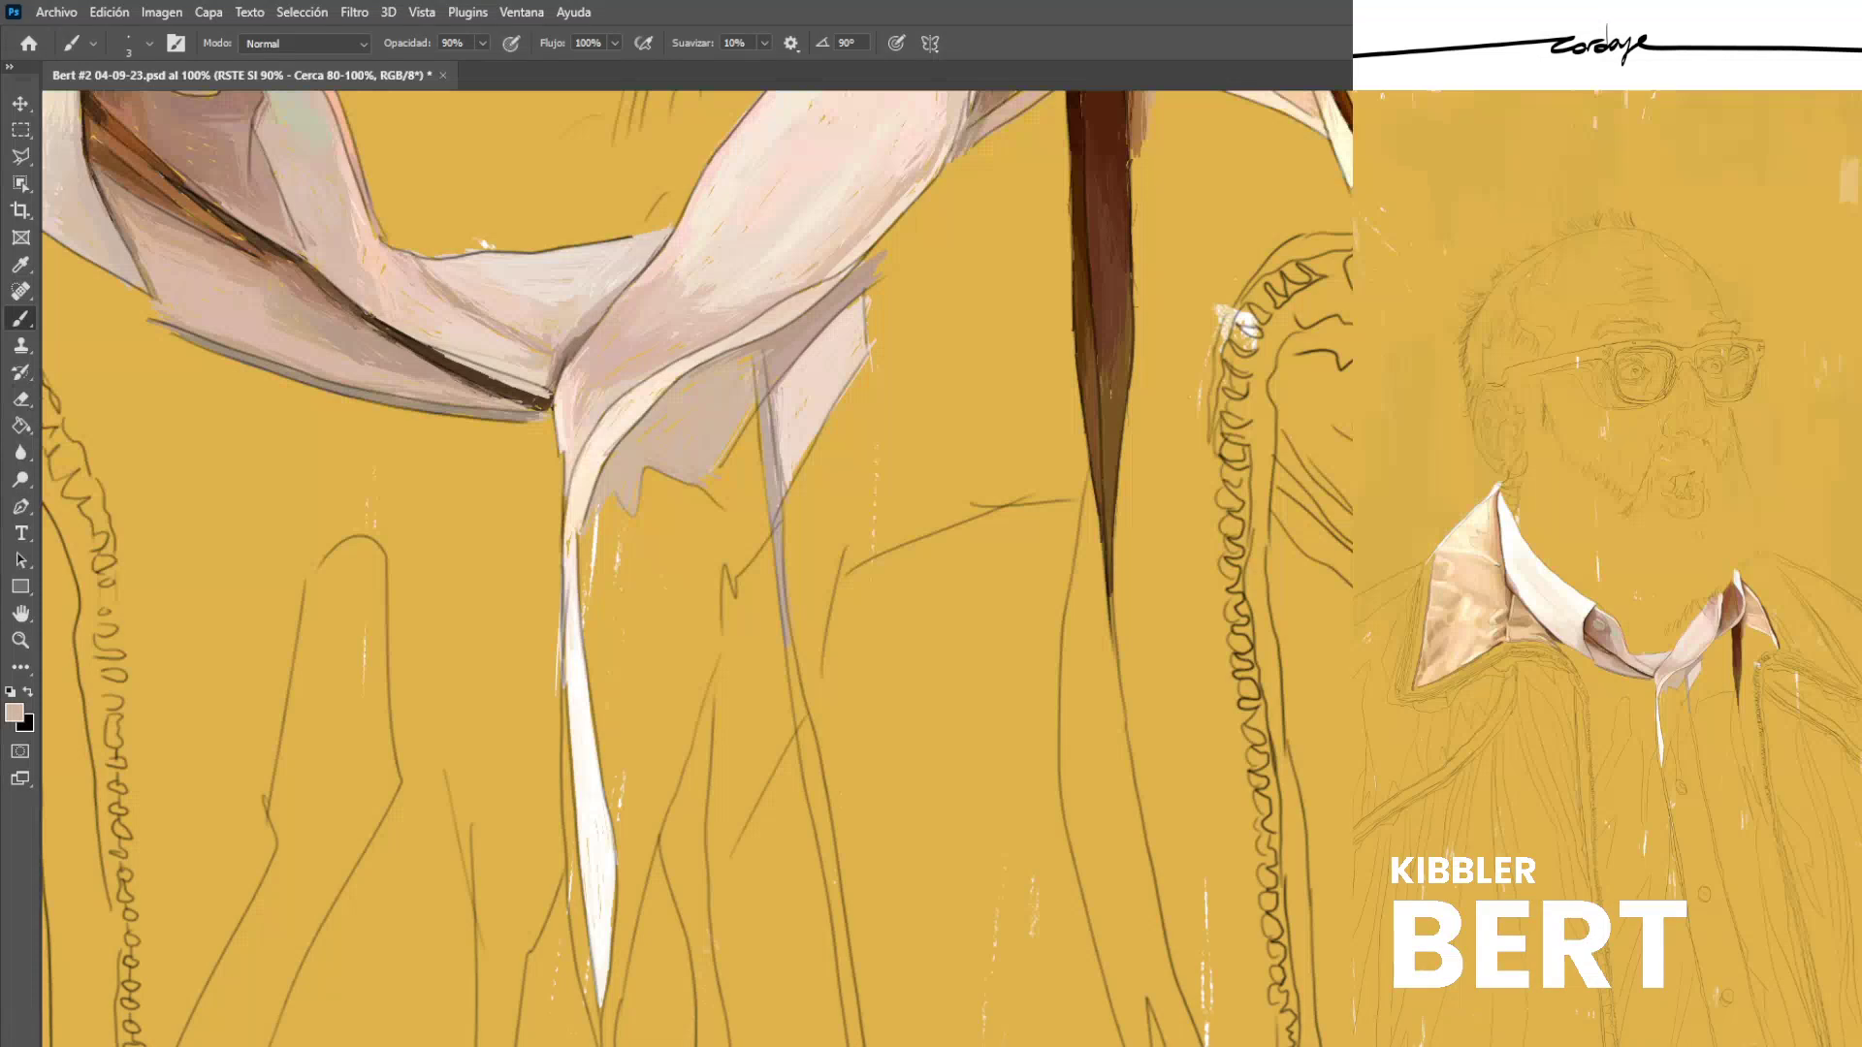
Refine the border between the collar point's cream edge and the shadow with sampled tones, and save the document.
{"action": "left_click", "coordinate": [609, 357], "text": "alt"}
{"action": "left_click", "coordinate": [620, 351], "text": "alt"}
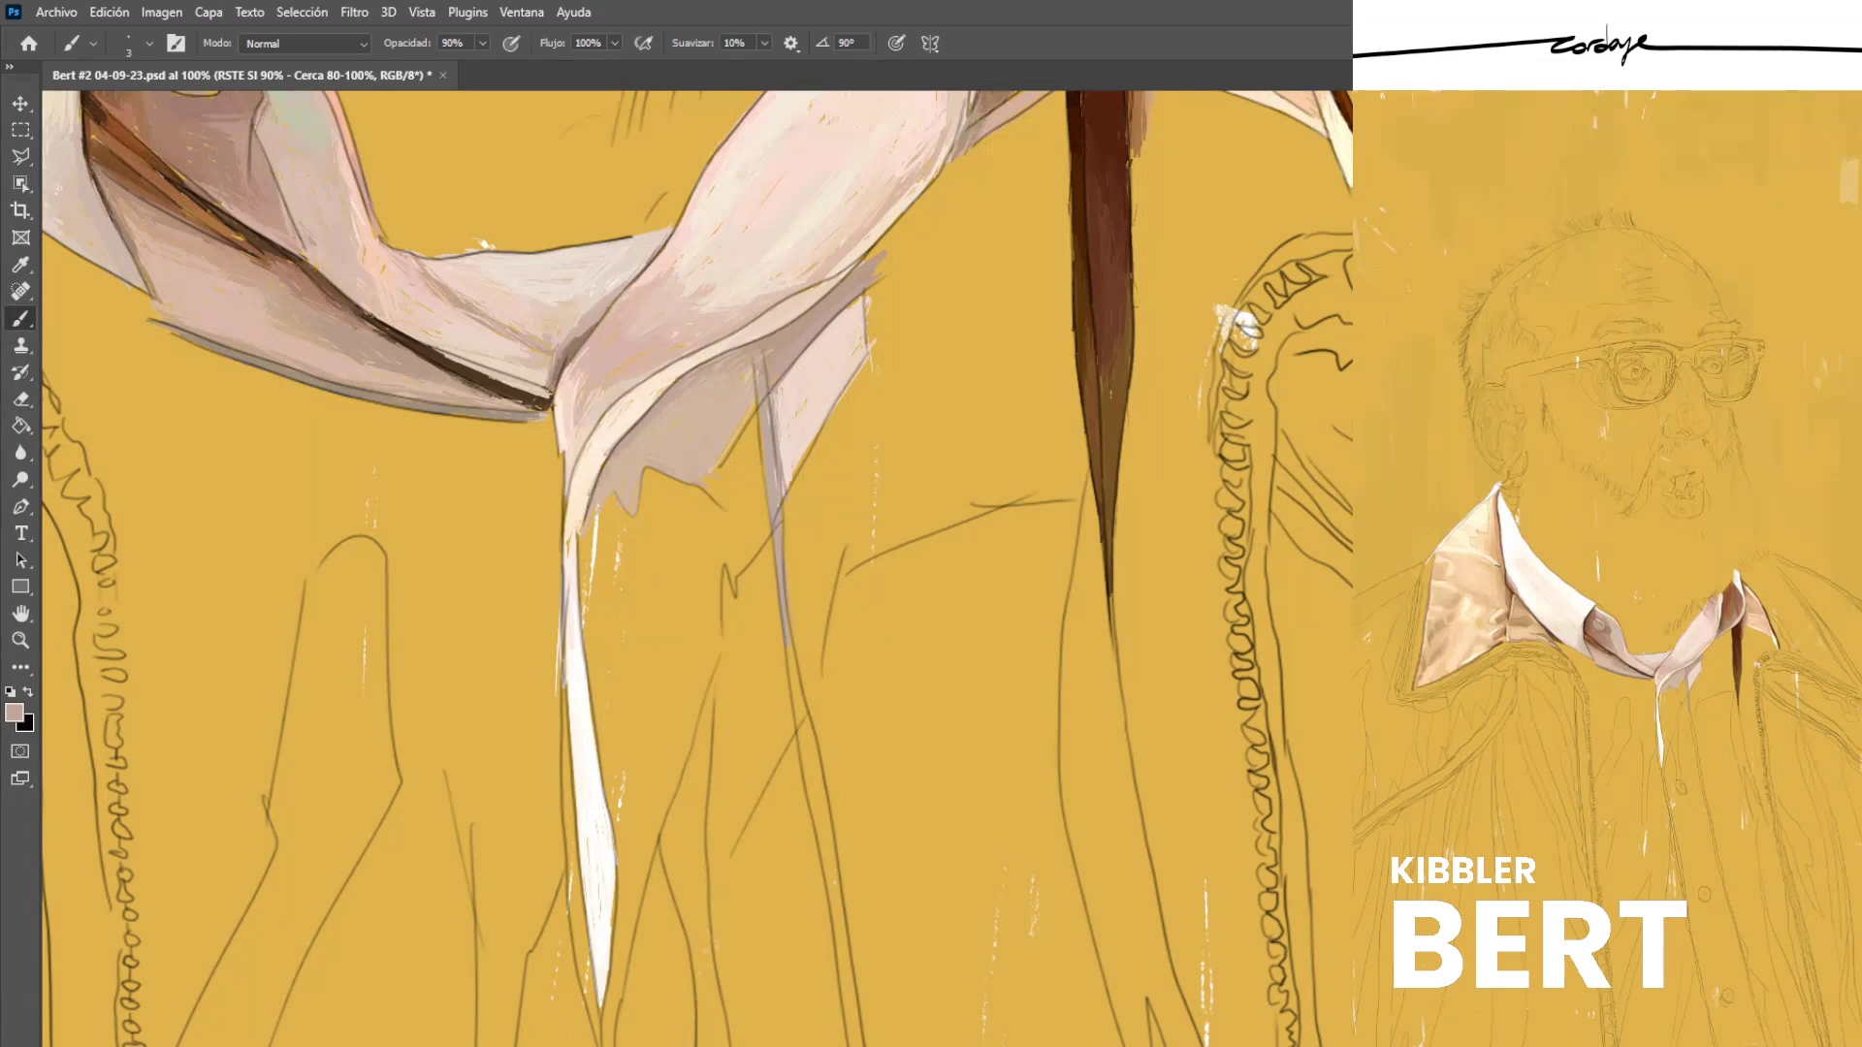
{"action": "left_click", "coordinate": [593, 460], "text": "alt"}
{"action": "left_click", "coordinate": [568, 480], "text": "alt"}
{"action": "left_click", "coordinate": [575, 491], "text": "alt"}
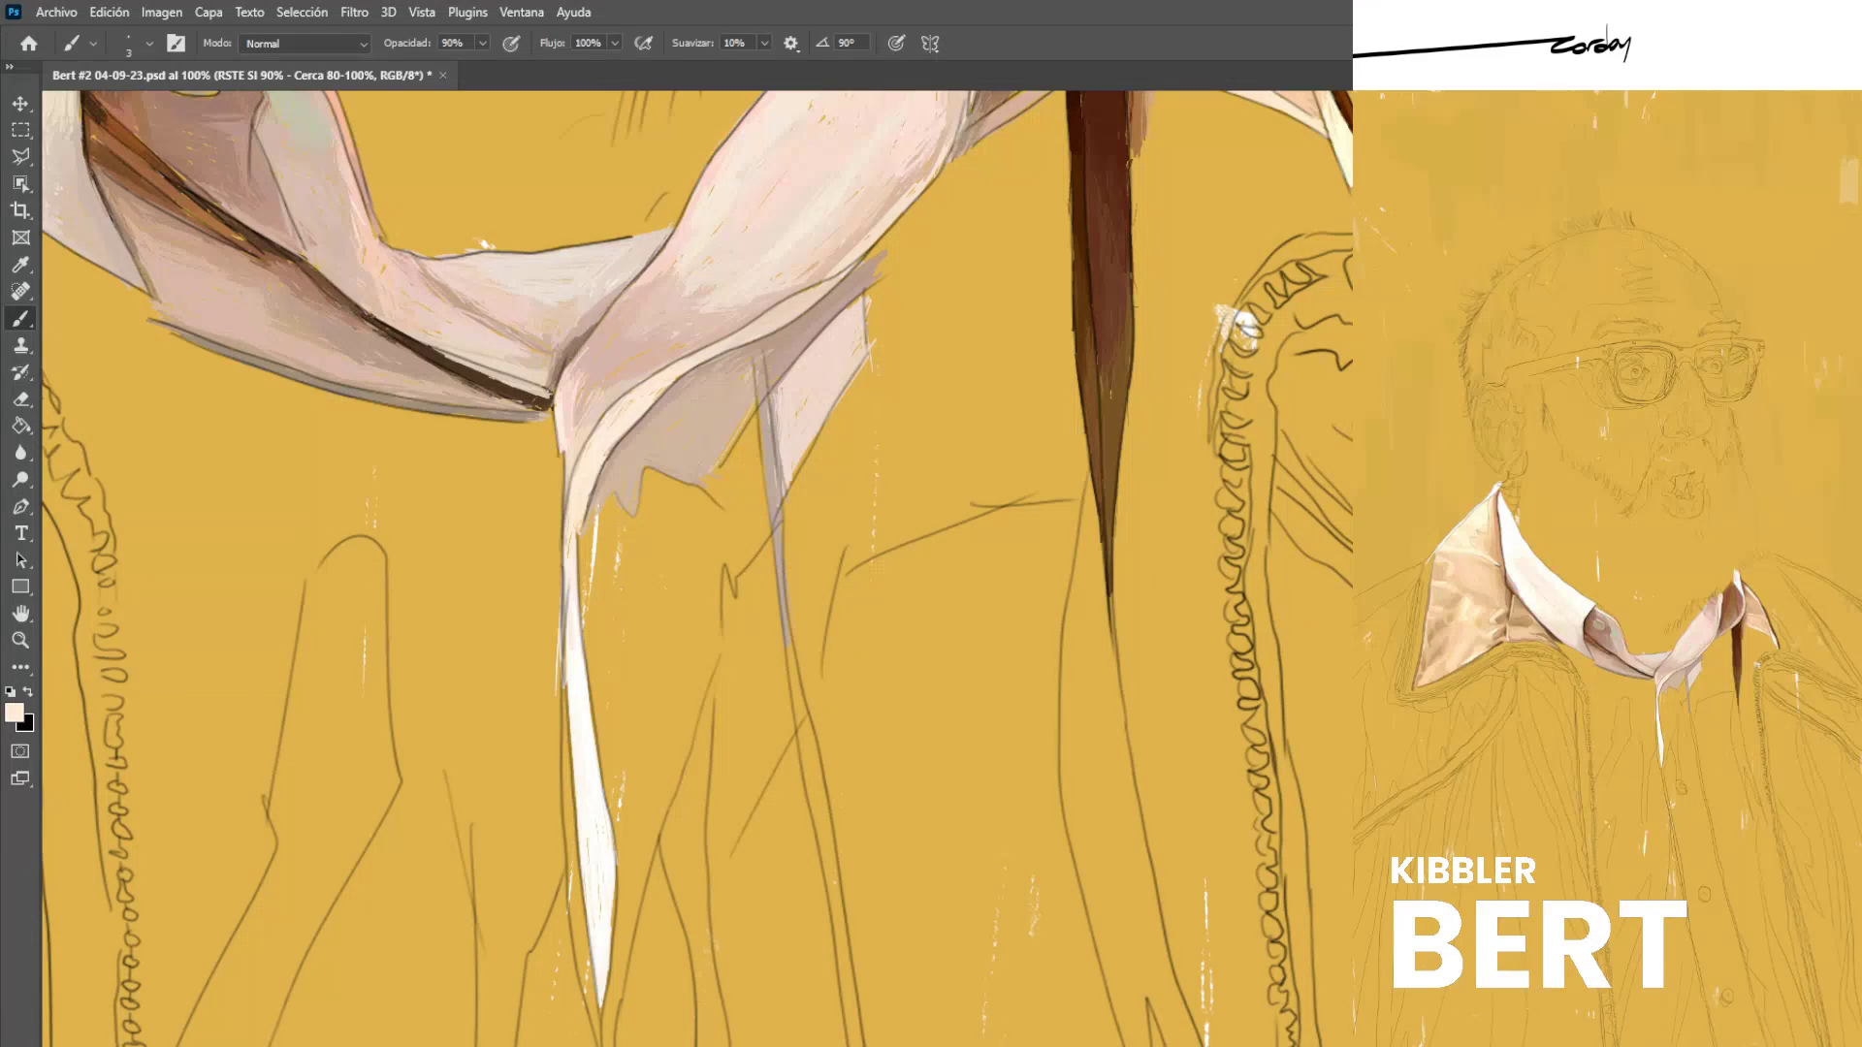
{"action": "key", "text": "ctrl+s"}
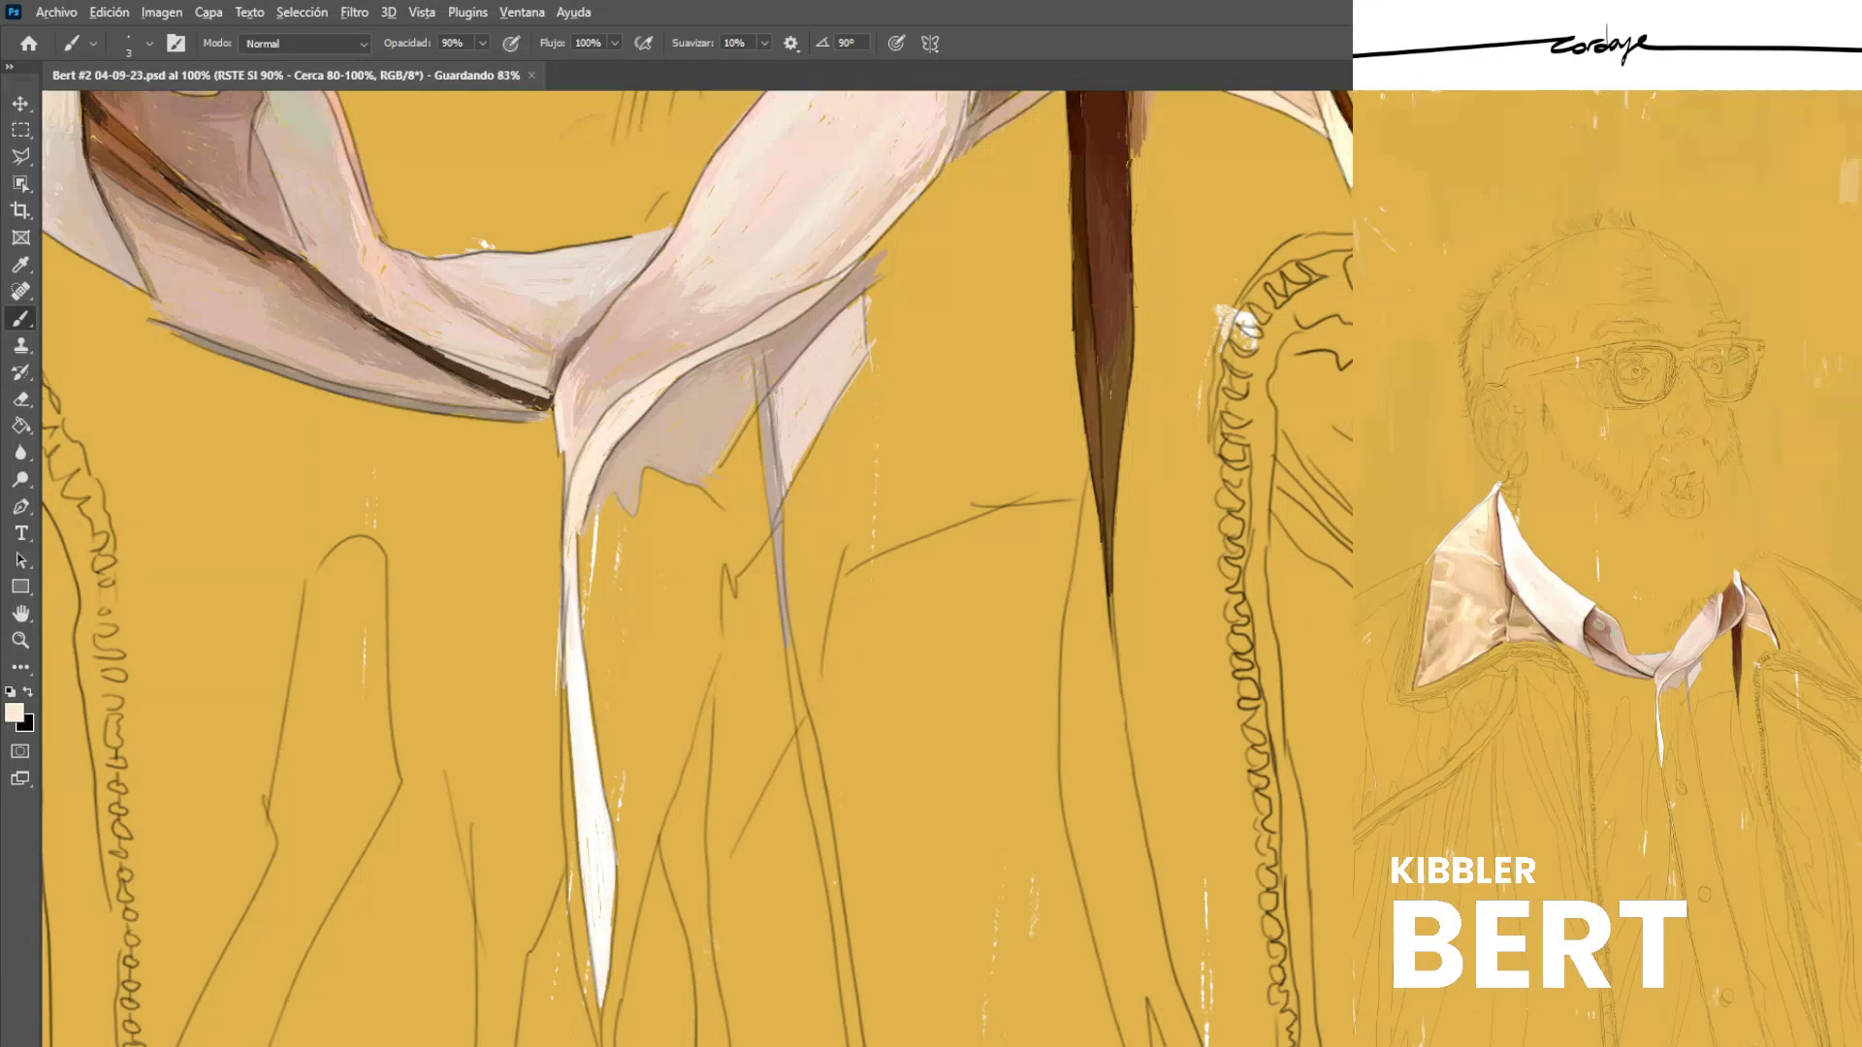
Paint cream strokes sampled from the collar's edge below the mauve shadow, beside the grey sketch line.
{"action": "left_click", "coordinate": [579, 422], "text": "alt"}
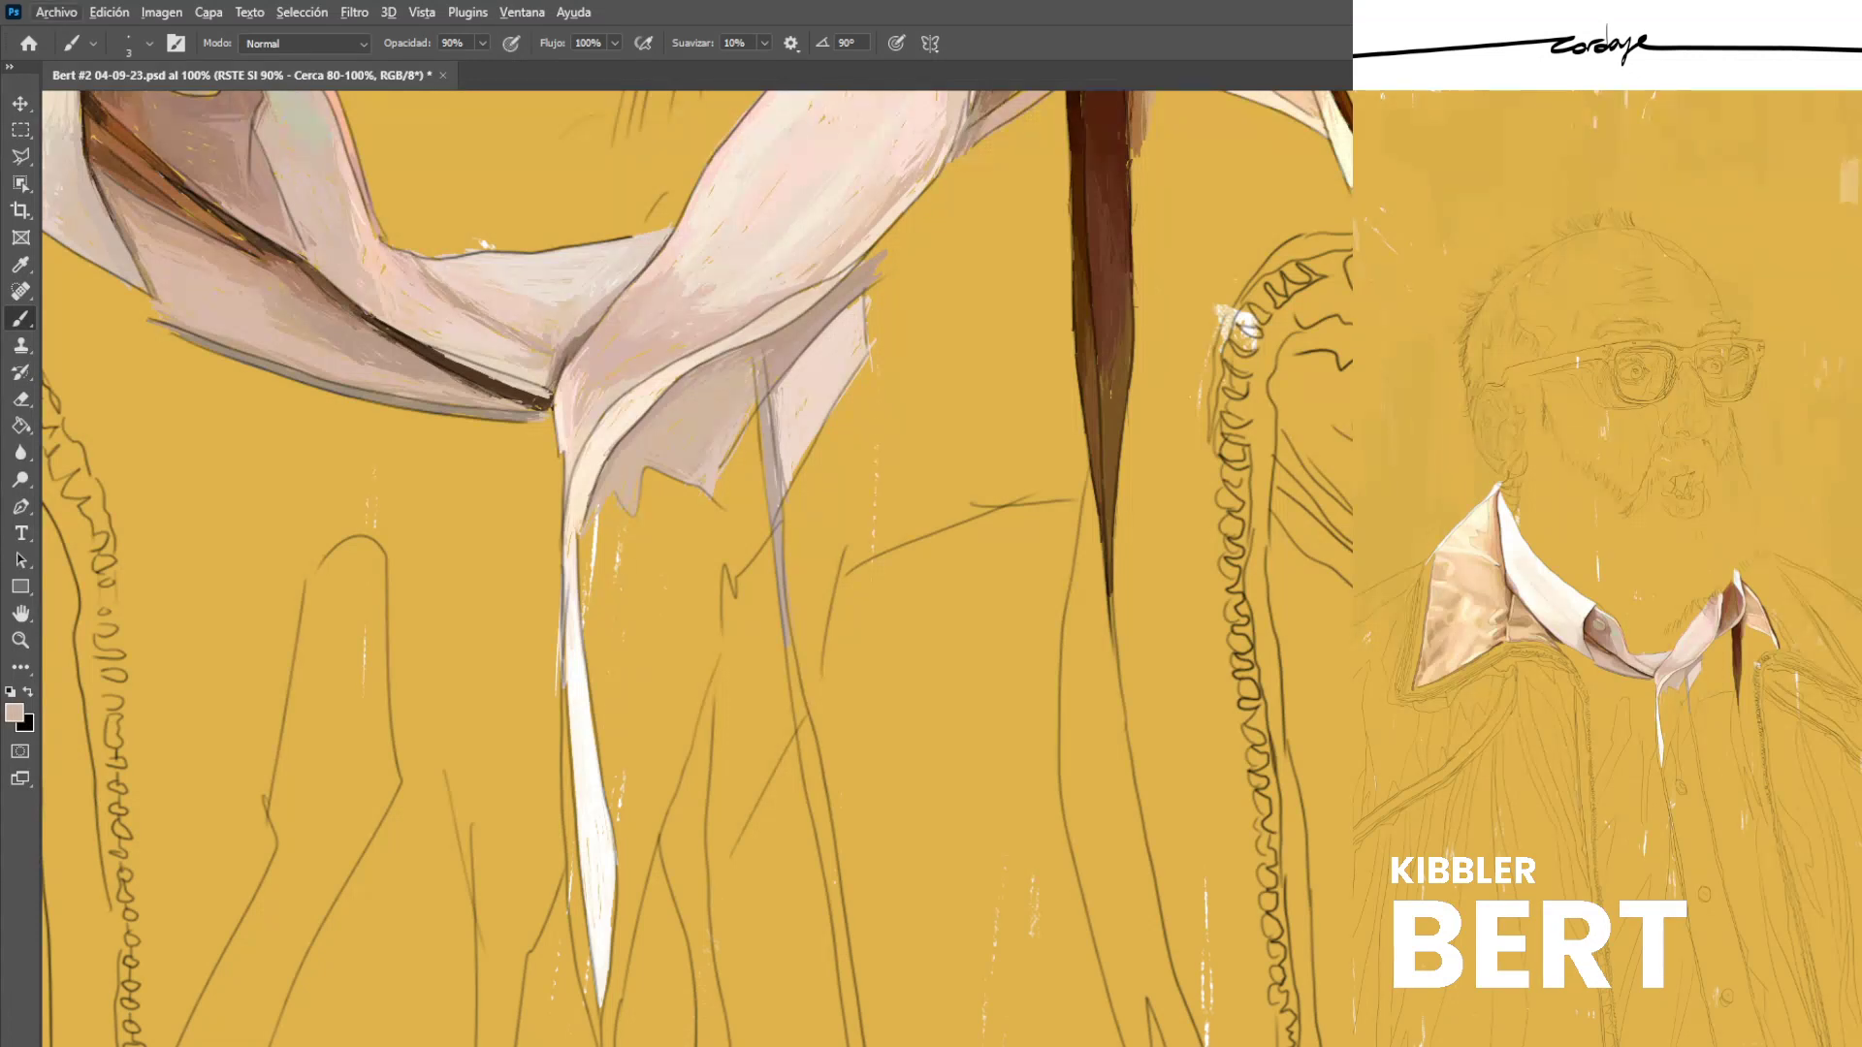
{"action": "left_click", "coordinate": [572, 582], "text": "alt"}
{"action": "mouse_move", "coordinate": [739, 544]}
{"action": "left_mouse_down"}
{"action": "mouse_move", "coordinate": [729, 463]}
{"action": "mouse_move", "coordinate": [747, 550]}
{"action": "left_mouse_up"}
{"action": "left_click_drag", "start_coordinate": [746, 456], "coordinate": [756, 543]}
{"action": "mouse_move", "coordinate": [766, 441]}
{"action": "left_mouse_down"}
{"action": "mouse_move", "coordinate": [768, 538]}
{"action": "mouse_move", "coordinate": [770, 518]}
{"action": "left_mouse_up"}
{"action": "mouse_move", "coordinate": [756, 452]}
{"action": "left_mouse_down"}
{"action": "mouse_move", "coordinate": [759, 521]}
{"action": "mouse_move", "coordinate": [761, 458]}
{"action": "mouse_move", "coordinate": [720, 495]}
{"action": "left_mouse_up"}
{"action": "left_click", "coordinate": [752, 469], "text": "alt"}
{"action": "left_click_drag", "start_coordinate": [751, 419], "coordinate": [709, 510]}
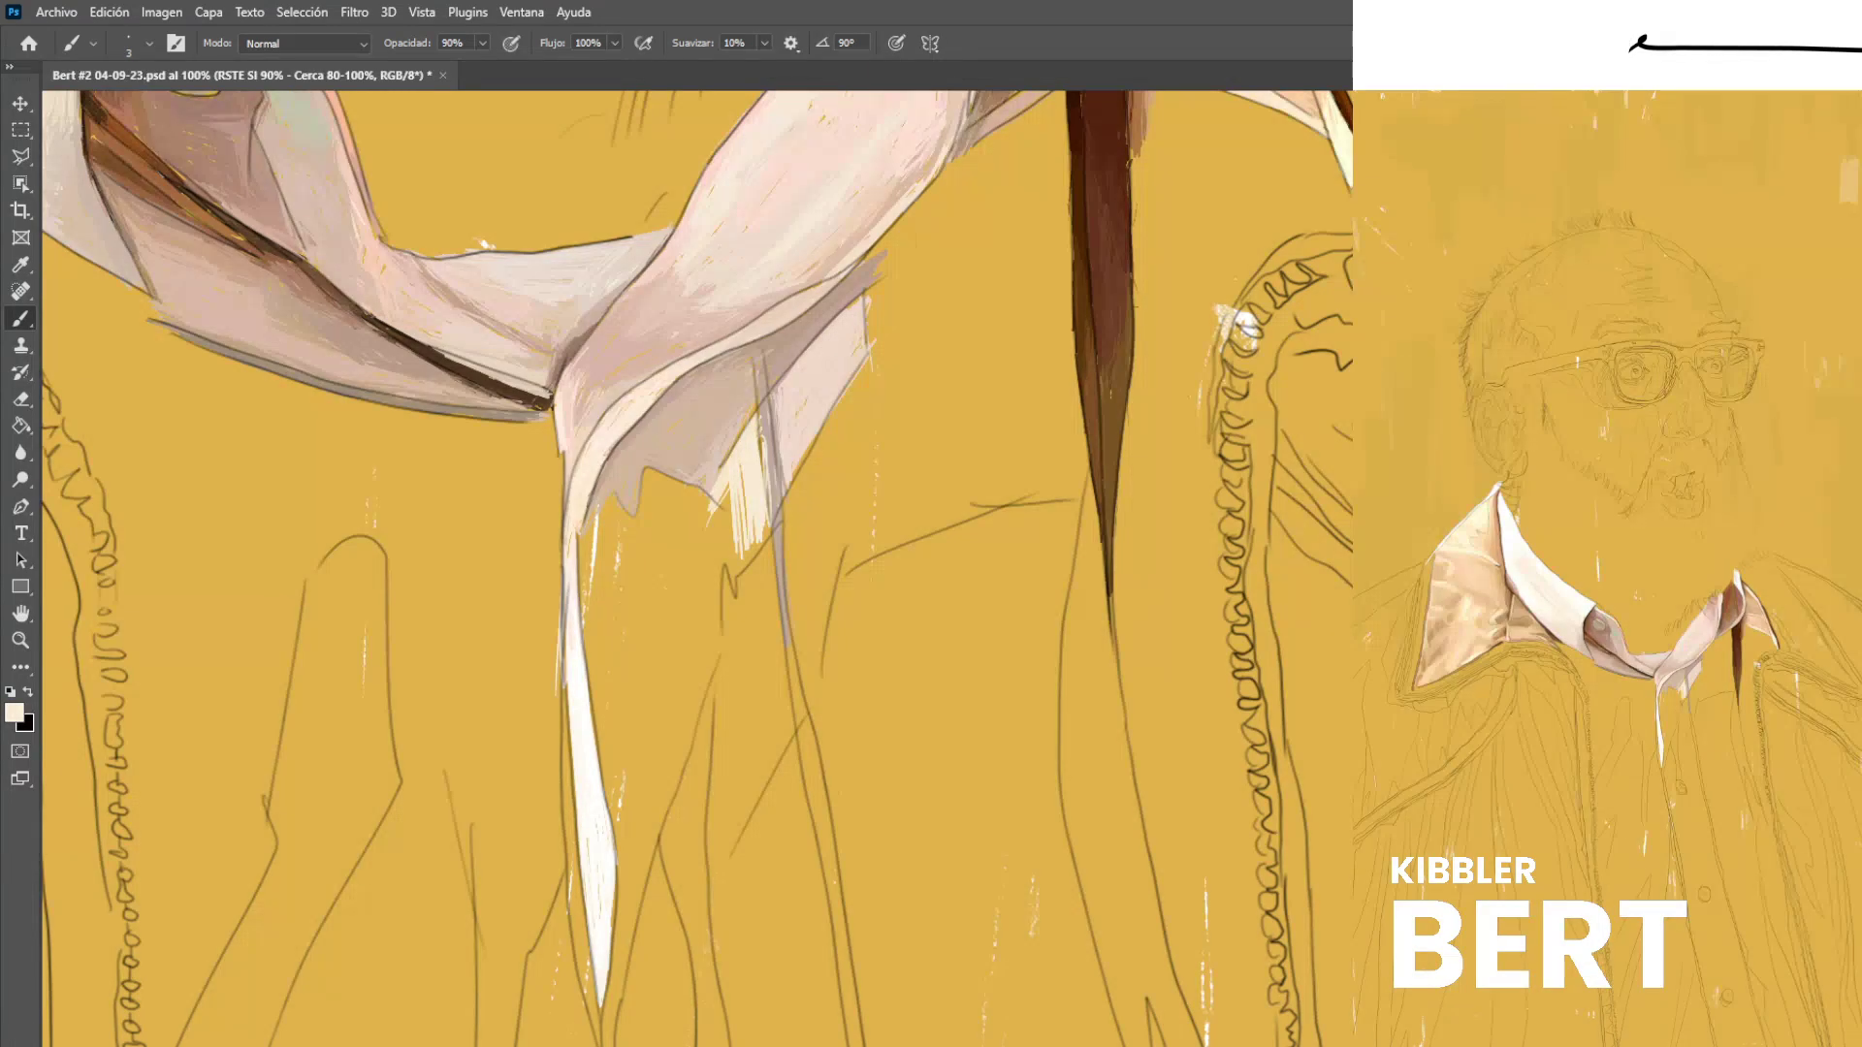
Extend the cream strokes into a solid notched patch under the mauve shadow, covering the background that shows through.
{"action": "mouse_move", "coordinate": [729, 534]}
{"action": "left_mouse_down"}
{"action": "mouse_move", "coordinate": [723, 563]}
{"action": "mouse_move", "coordinate": [636, 510]}
{"action": "mouse_move", "coordinate": [665, 492]}
{"action": "left_mouse_up"}
{"action": "mouse_move", "coordinate": [707, 510]}
{"action": "left_mouse_down"}
{"action": "mouse_move", "coordinate": [653, 475]}
{"action": "mouse_move", "coordinate": [649, 508]}
{"action": "left_mouse_up"}
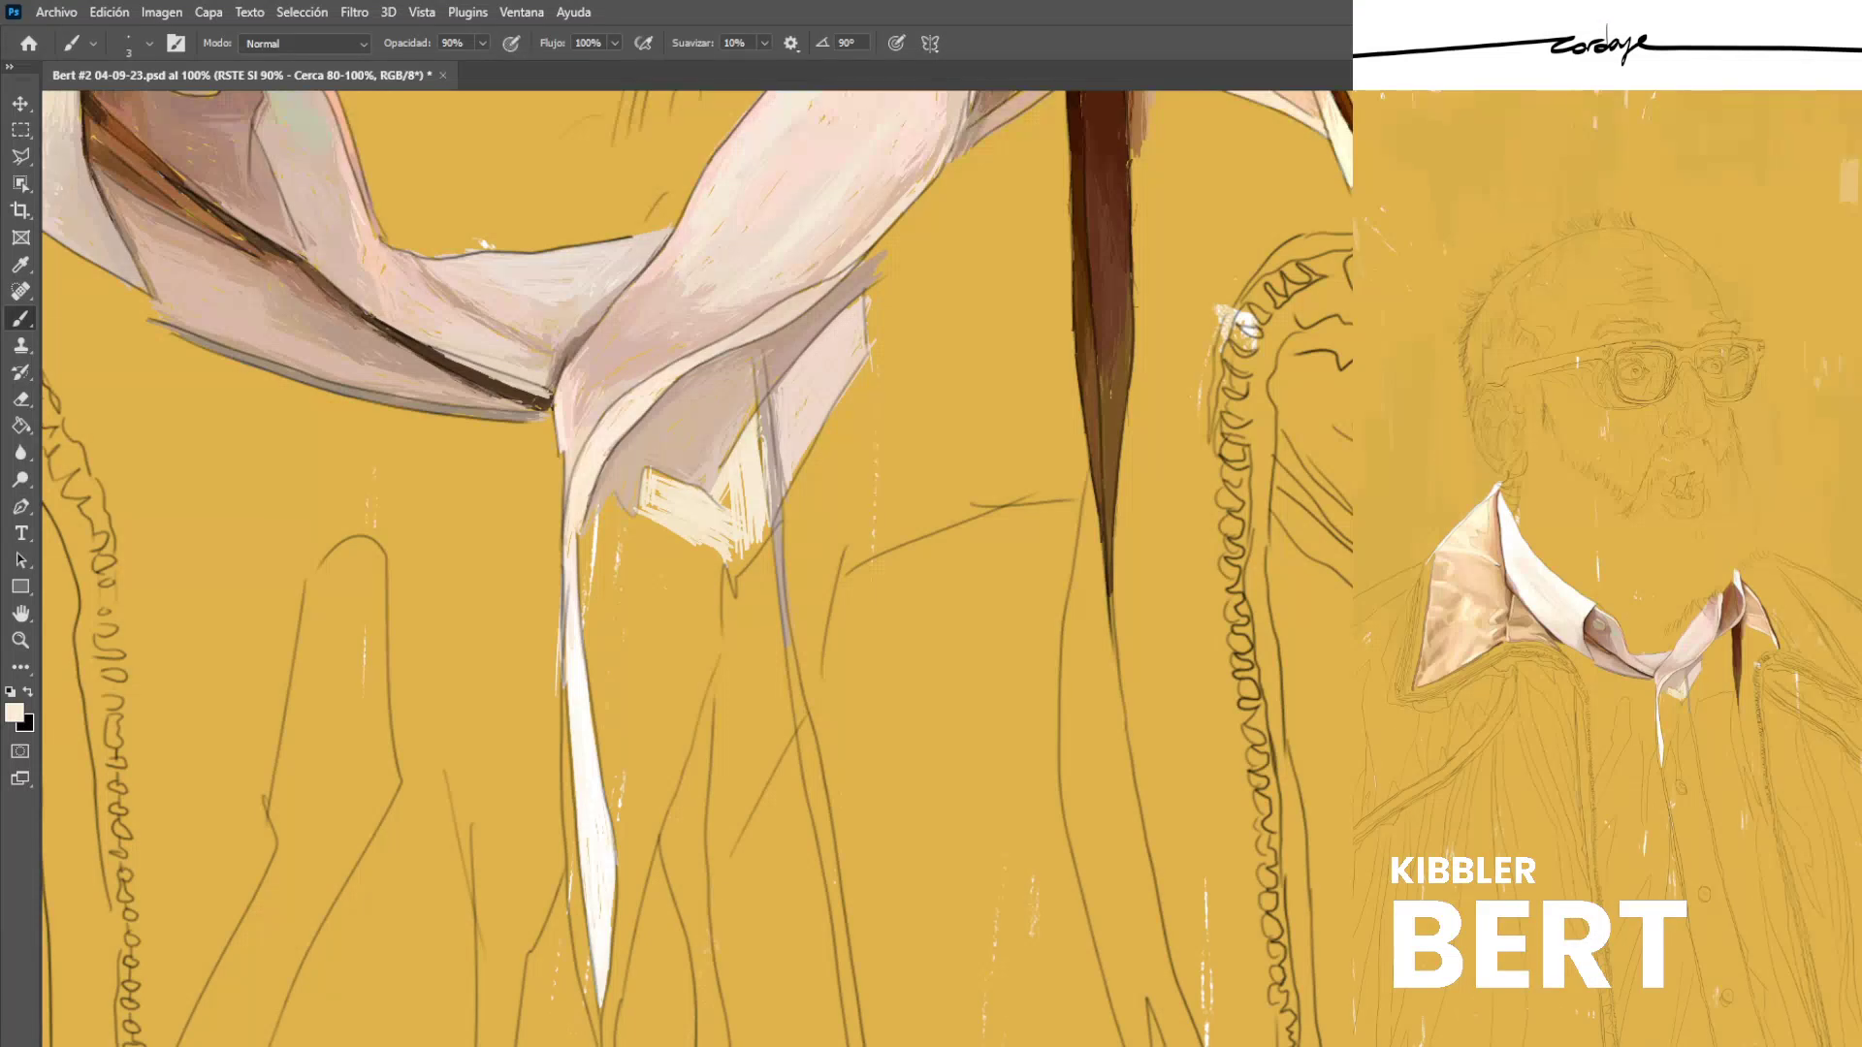
{"action": "mouse_move", "coordinate": [652, 473]}
{"action": "left_mouse_down"}
{"action": "mouse_move", "coordinate": [728, 508]}
{"action": "mouse_move", "coordinate": [738, 574]}
{"action": "left_mouse_up"}
{"action": "left_click_drag", "start_coordinate": [662, 473], "coordinate": [714, 498]}
{"action": "left_click", "coordinate": [684, 463], "text": "alt"}
{"action": "mouse_move", "coordinate": [651, 473]}
{"action": "left_mouse_down"}
{"action": "mouse_move", "coordinate": [727, 505]}
{"action": "mouse_move", "coordinate": [713, 497]}
{"action": "left_mouse_up"}
{"action": "left_click", "coordinate": [690, 497], "text": "alt"}
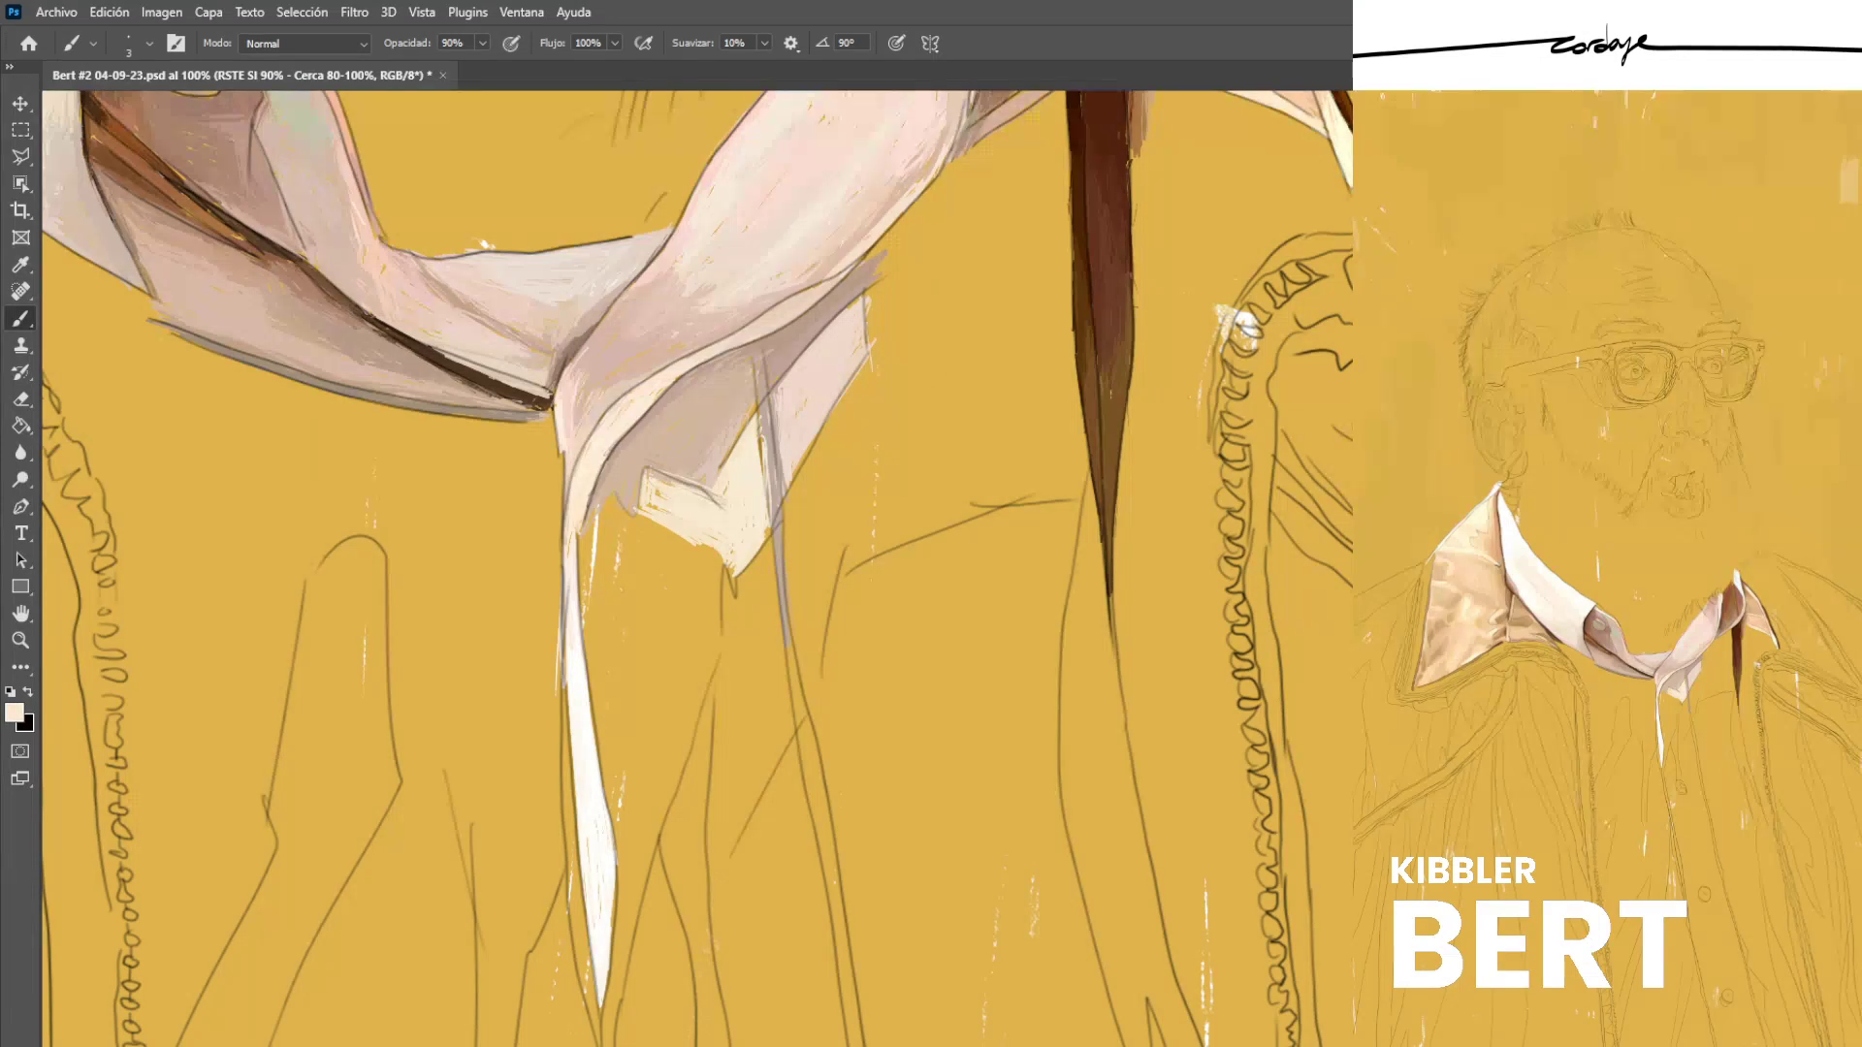
Refine the notched border between the cream patch and the mauve shadow with tones sampled from both sides.
{"action": "left_click", "coordinate": [632, 470], "text": "alt"}
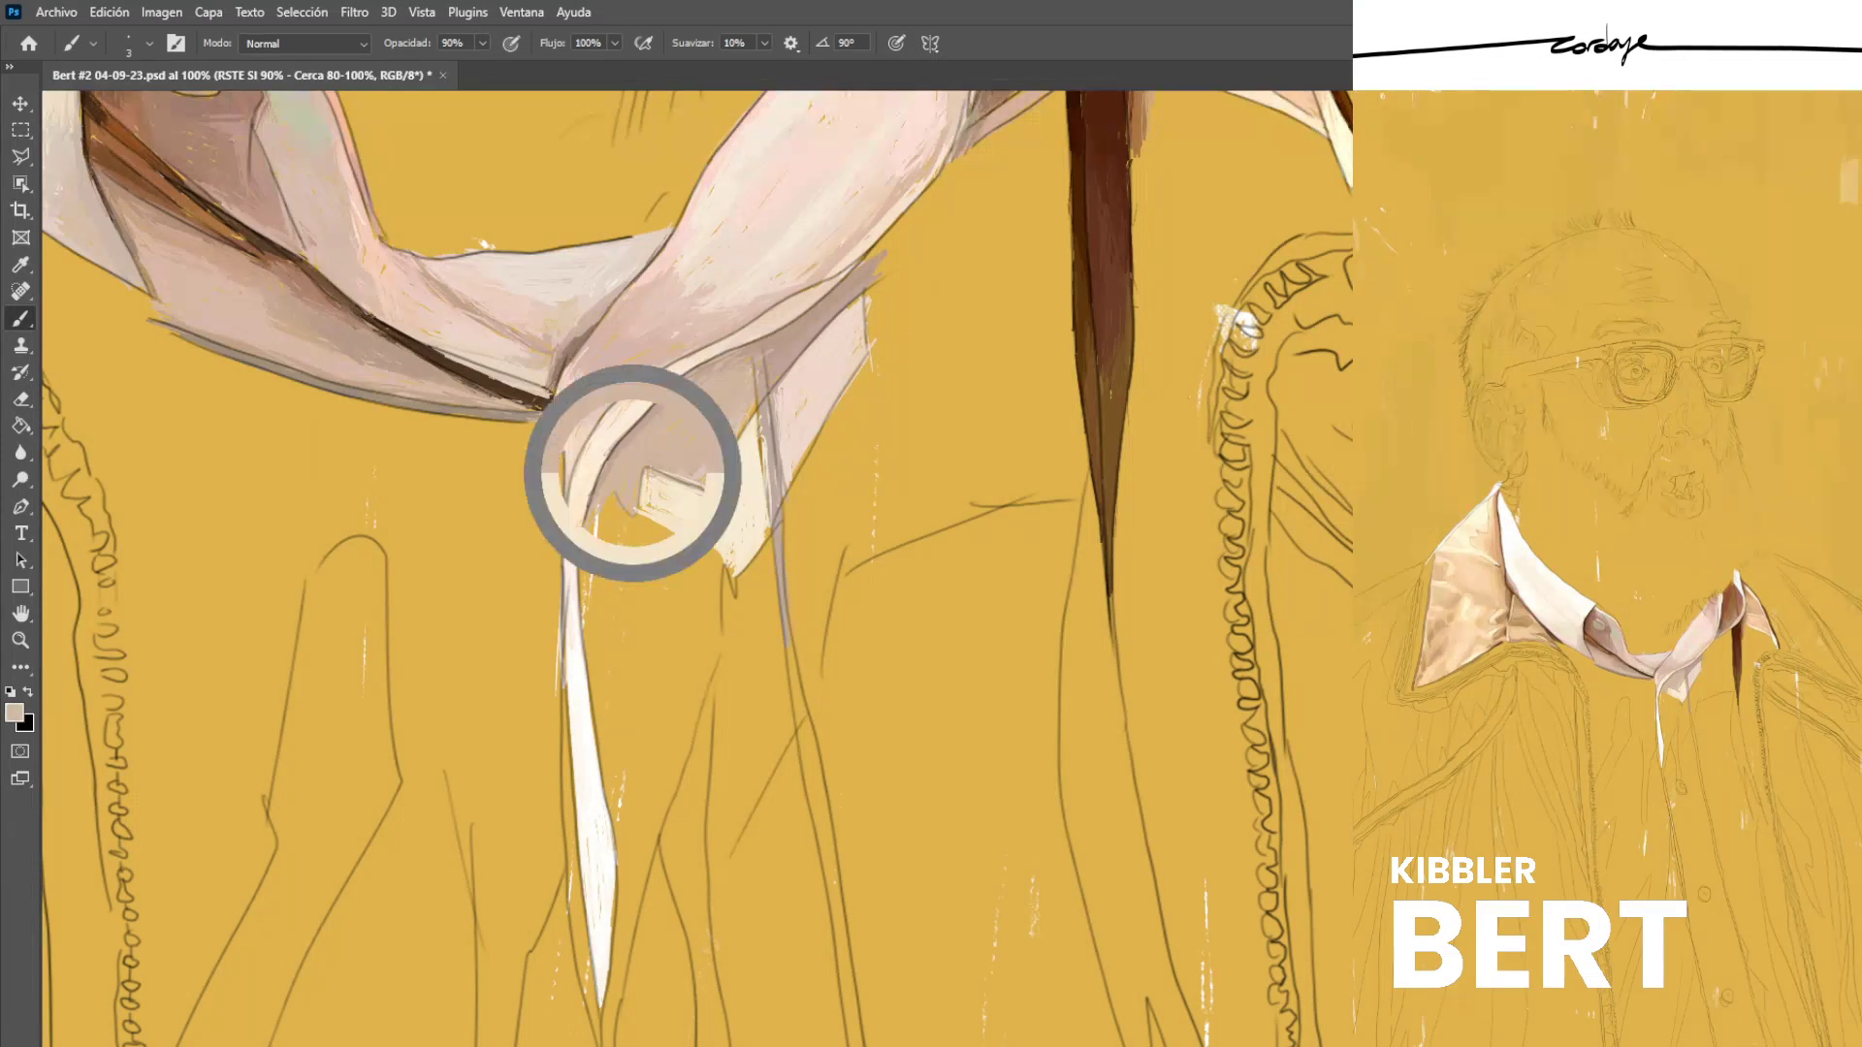
{"action": "left_click_drag", "start_coordinate": [643, 473], "coordinate": [646, 508]}
{"action": "left_click", "coordinate": [662, 506], "text": "alt"}
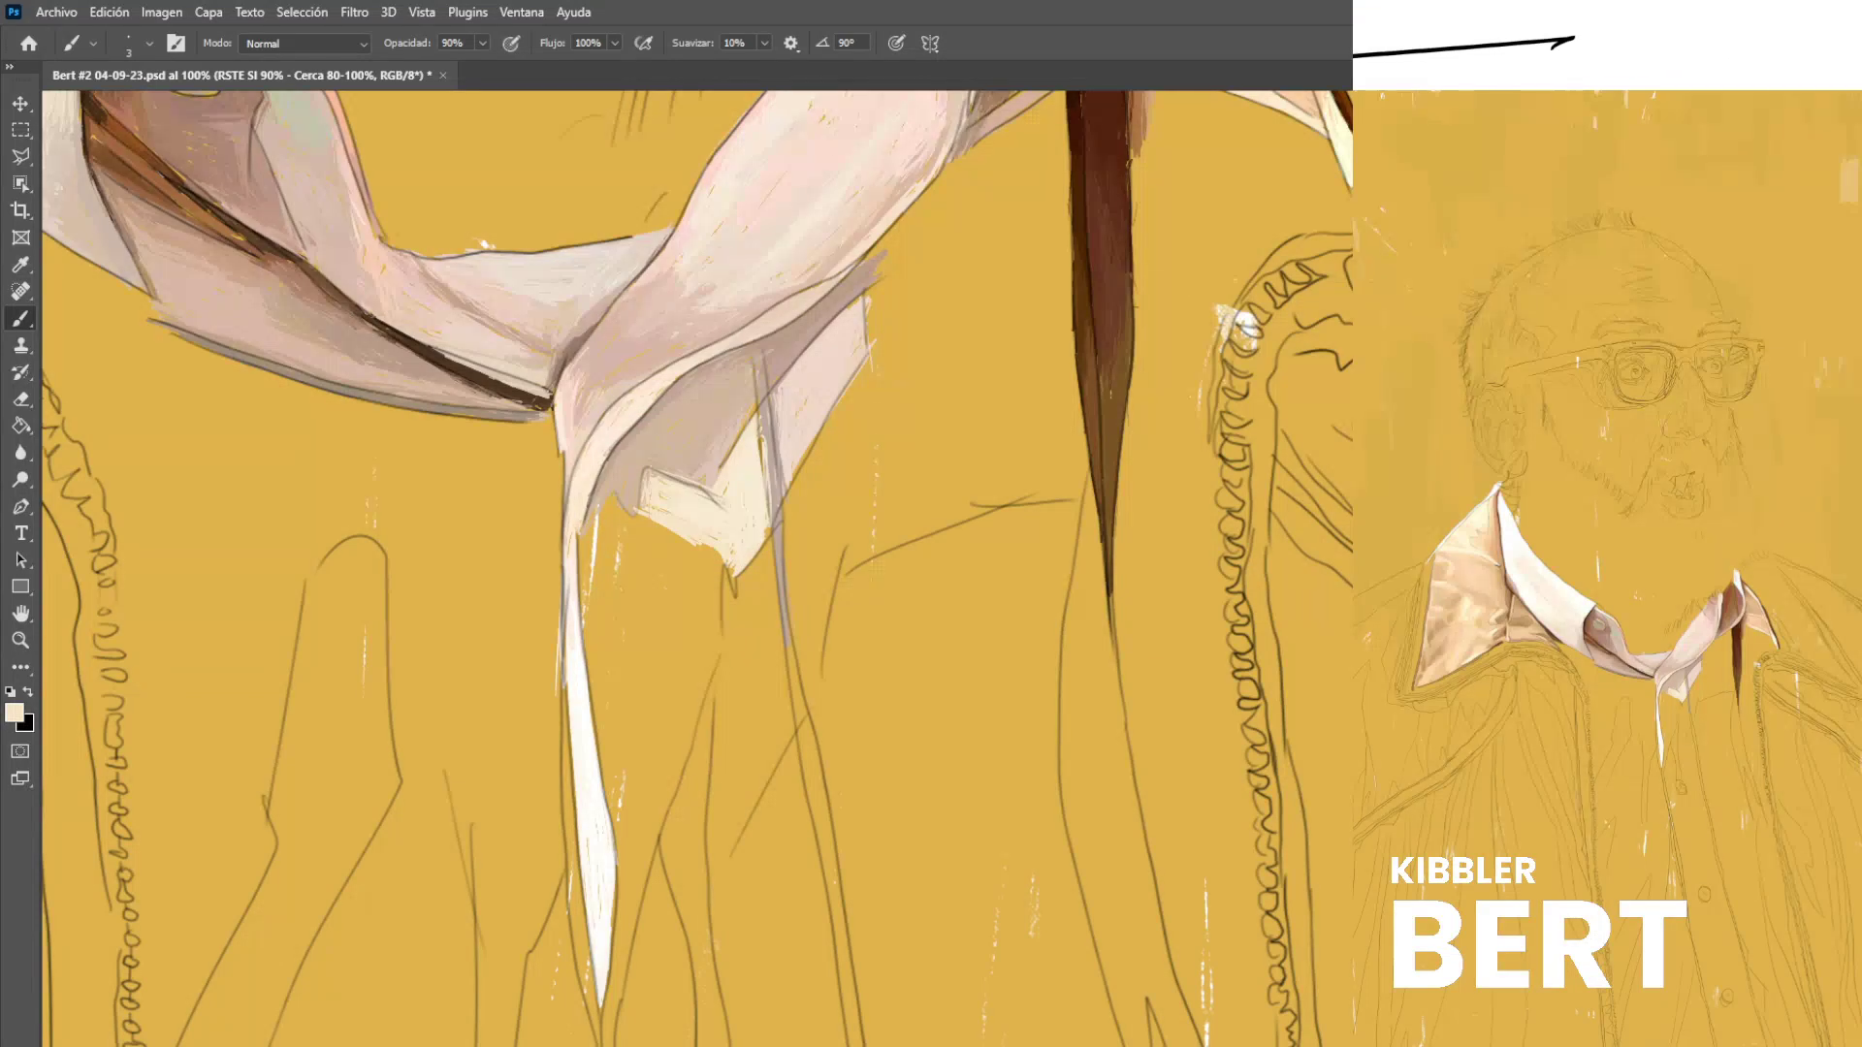
{"action": "left_click", "coordinate": [726, 442], "text": "alt"}
{"action": "left_click_drag", "start_coordinate": [754, 421], "coordinate": [724, 480]}
{"action": "left_click", "coordinate": [739, 478], "text": "alt"}
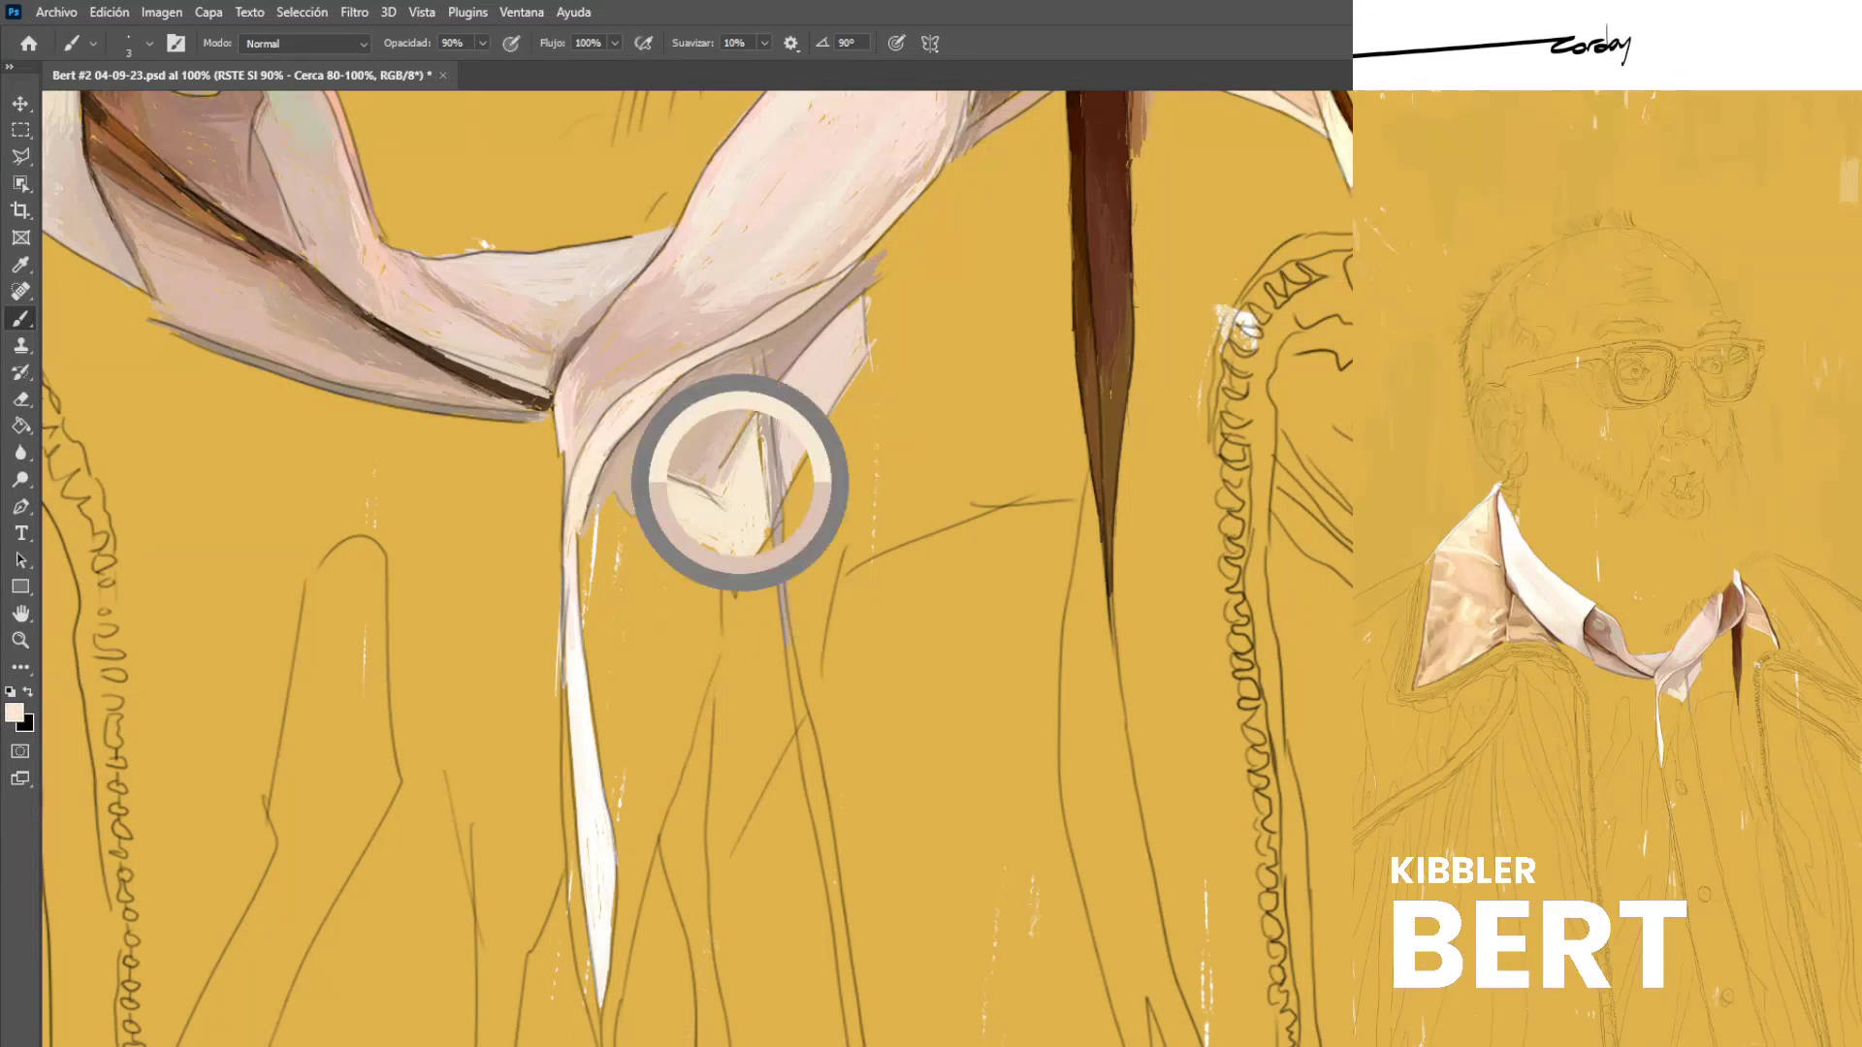
{"action": "left_click", "coordinate": [733, 463], "text": "alt"}
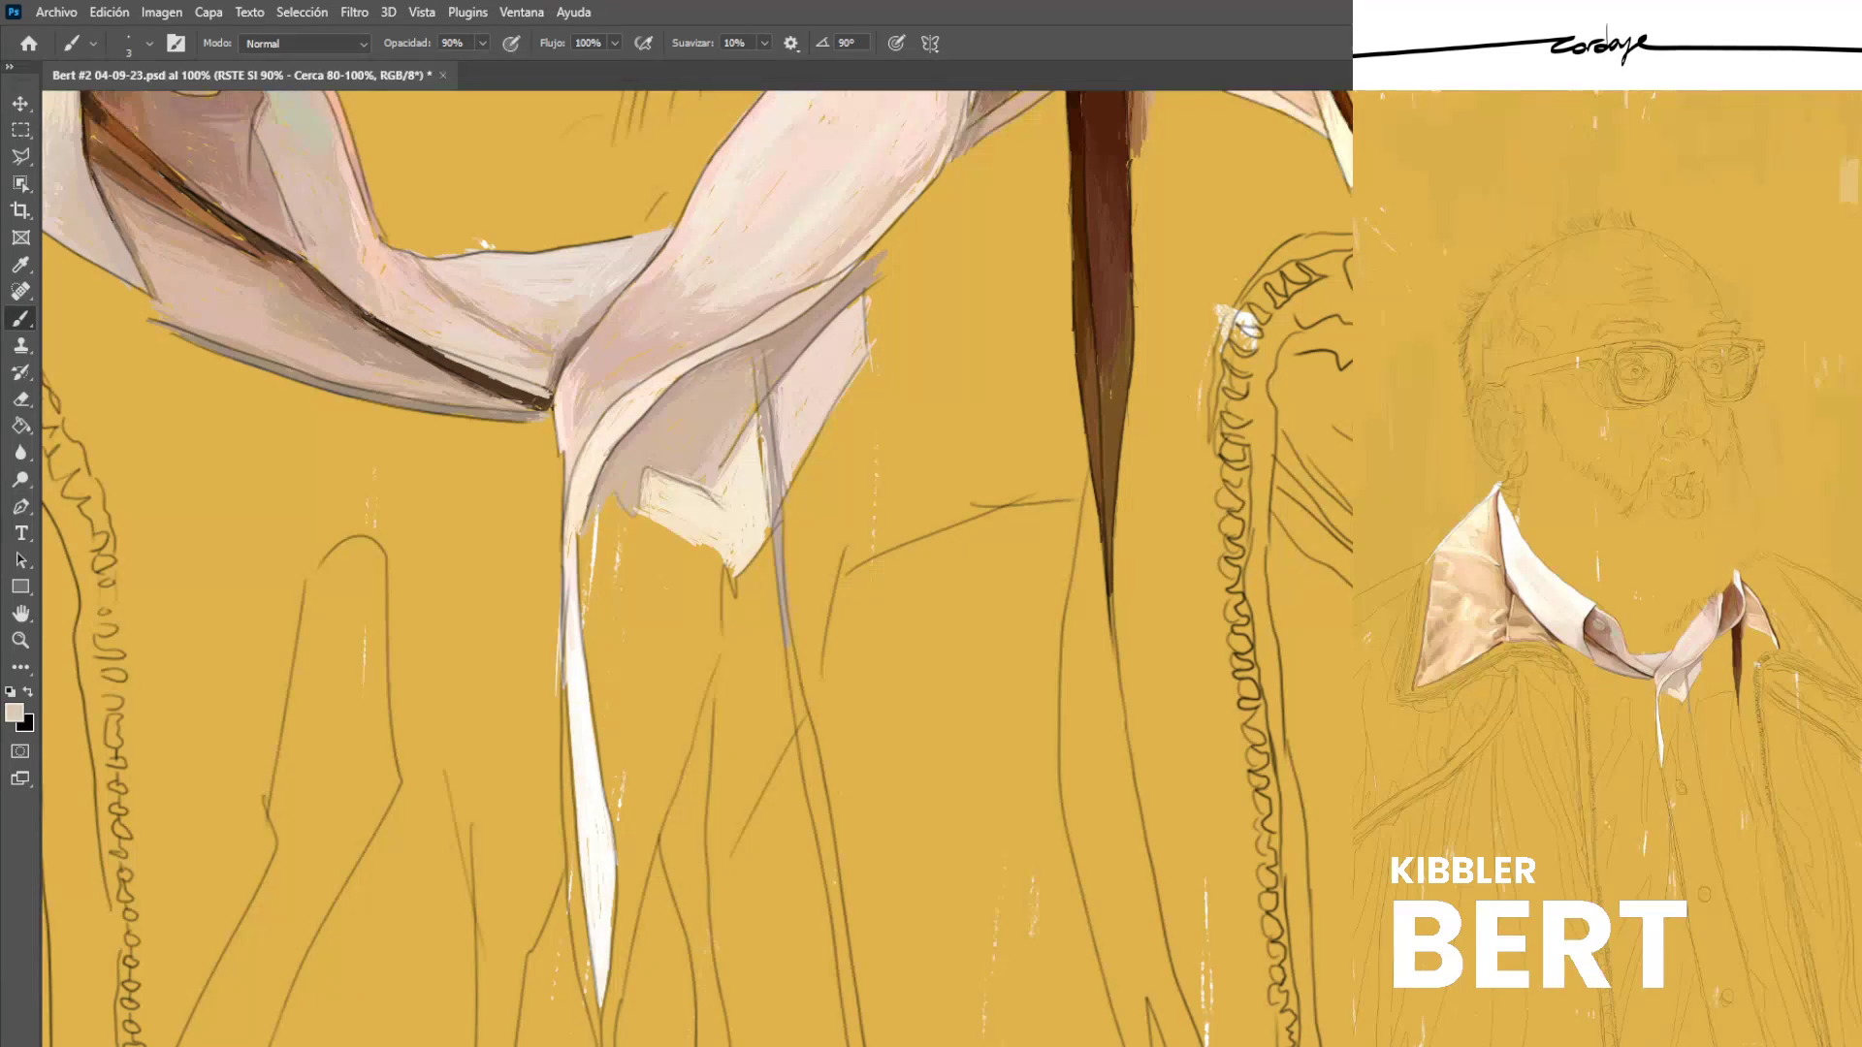
{"action": "left_click", "coordinate": [732, 478], "text": "alt"}
{"action": "left_click", "coordinate": [716, 438], "text": "alt"}
Paint a pale pink band along the cream patch's lower edge with a tone sampled from the neighbouring pink fold.
{"action": "left_click", "coordinate": [826, 372], "text": "alt"}
{"action": "left_click_drag", "start_coordinate": [687, 559], "coordinate": [638, 530]}
{"action": "left_click_drag", "start_coordinate": [732, 583], "coordinate": [626, 524]}
{"action": "mouse_move", "coordinate": [718, 572]}
{"action": "left_mouse_down"}
{"action": "mouse_move", "coordinate": [620, 517]}
{"action": "mouse_move", "coordinate": [715, 606]}
{"action": "mouse_move", "coordinate": [694, 544]}
{"action": "mouse_move", "coordinate": [606, 497]}
{"action": "left_mouse_up"}
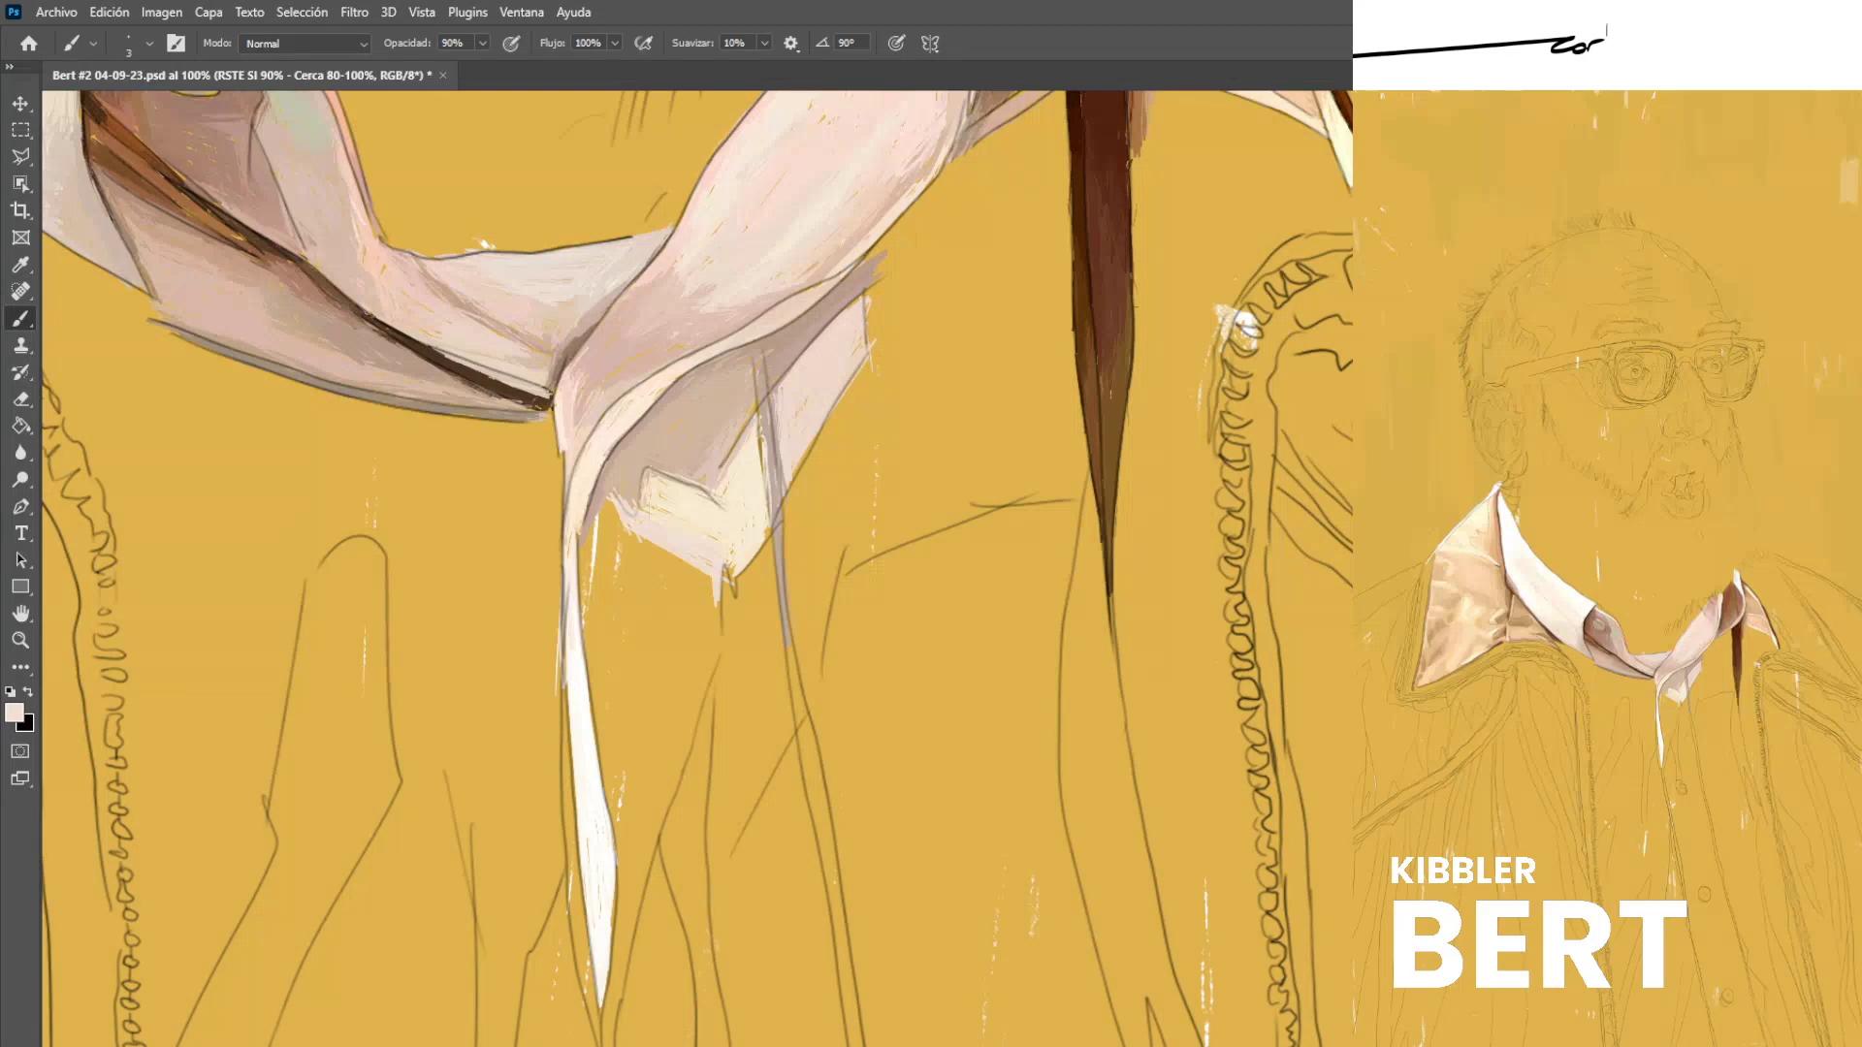
Paint a thin mauve-tan shadow along the inner edge of the long white strip with tones sampled from the shadow above.
{"action": "left_click", "coordinate": [648, 454], "text": "alt"}
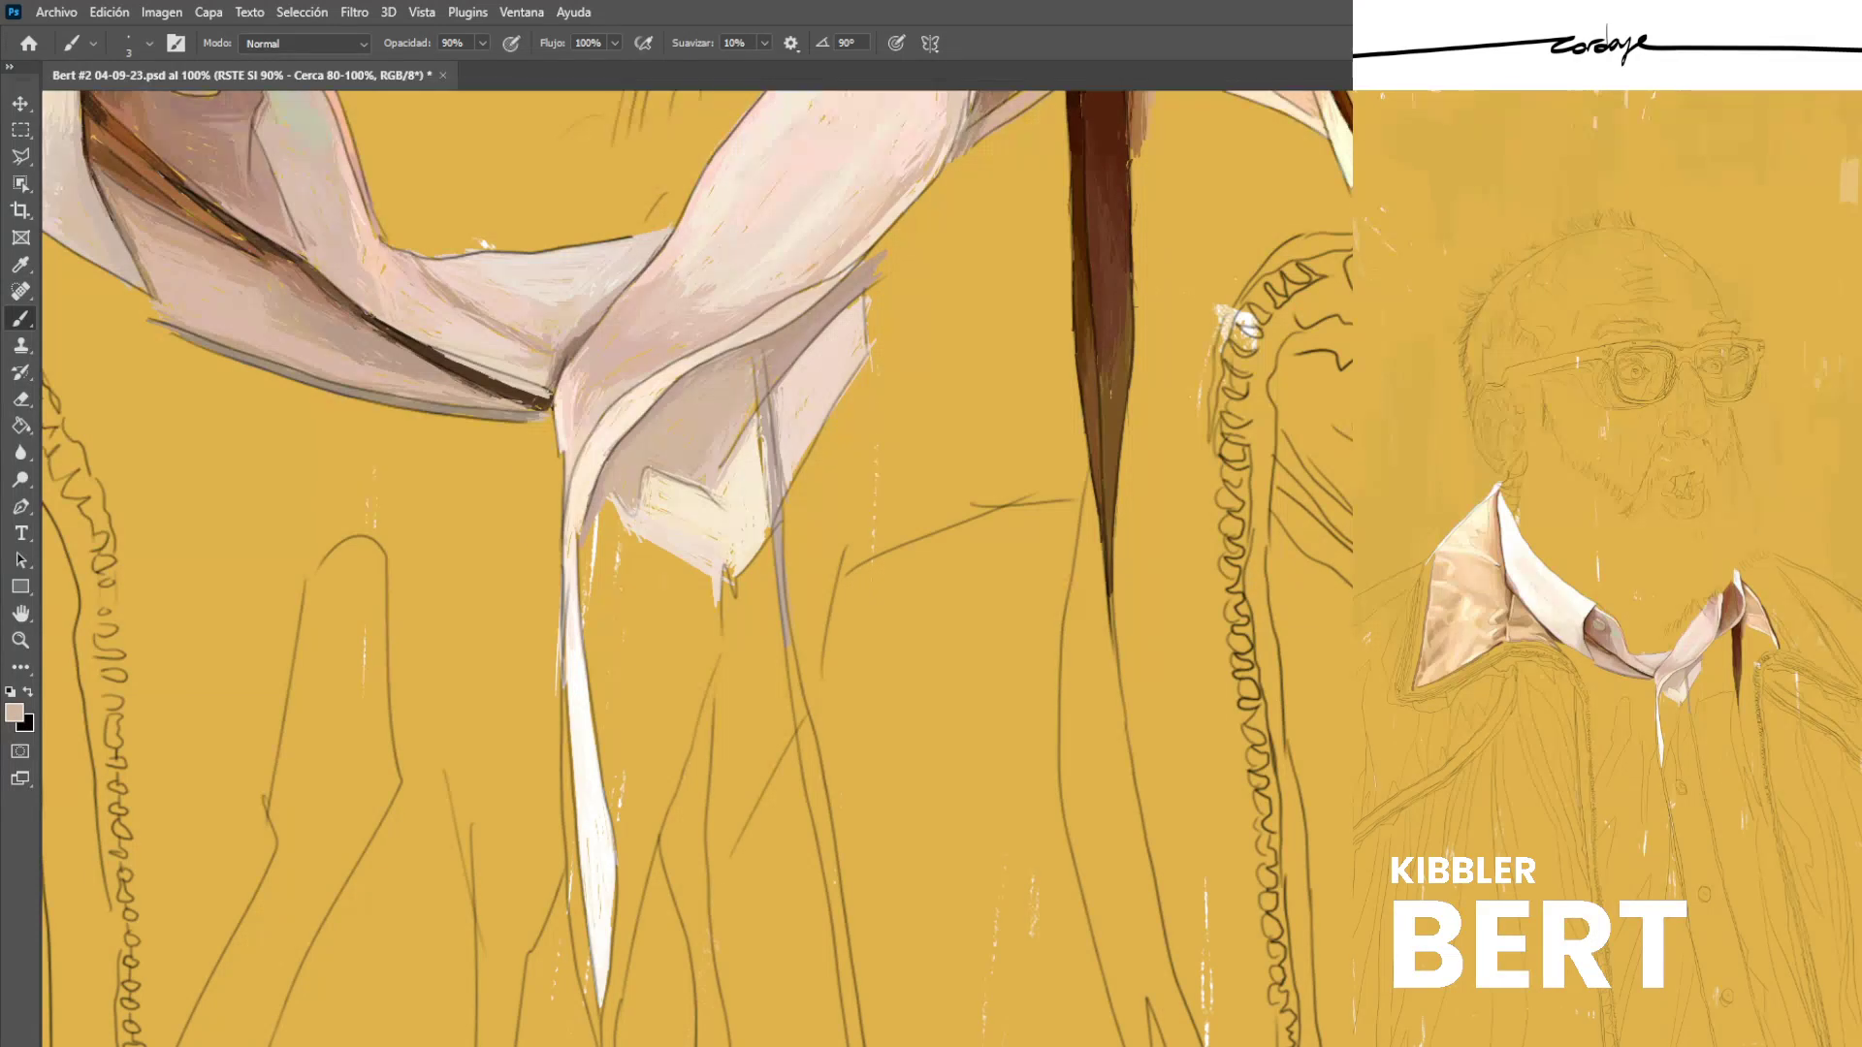
{"action": "left_click", "coordinate": [624, 491], "text": "alt"}
{"action": "left_click", "coordinate": [653, 432], "text": "alt"}
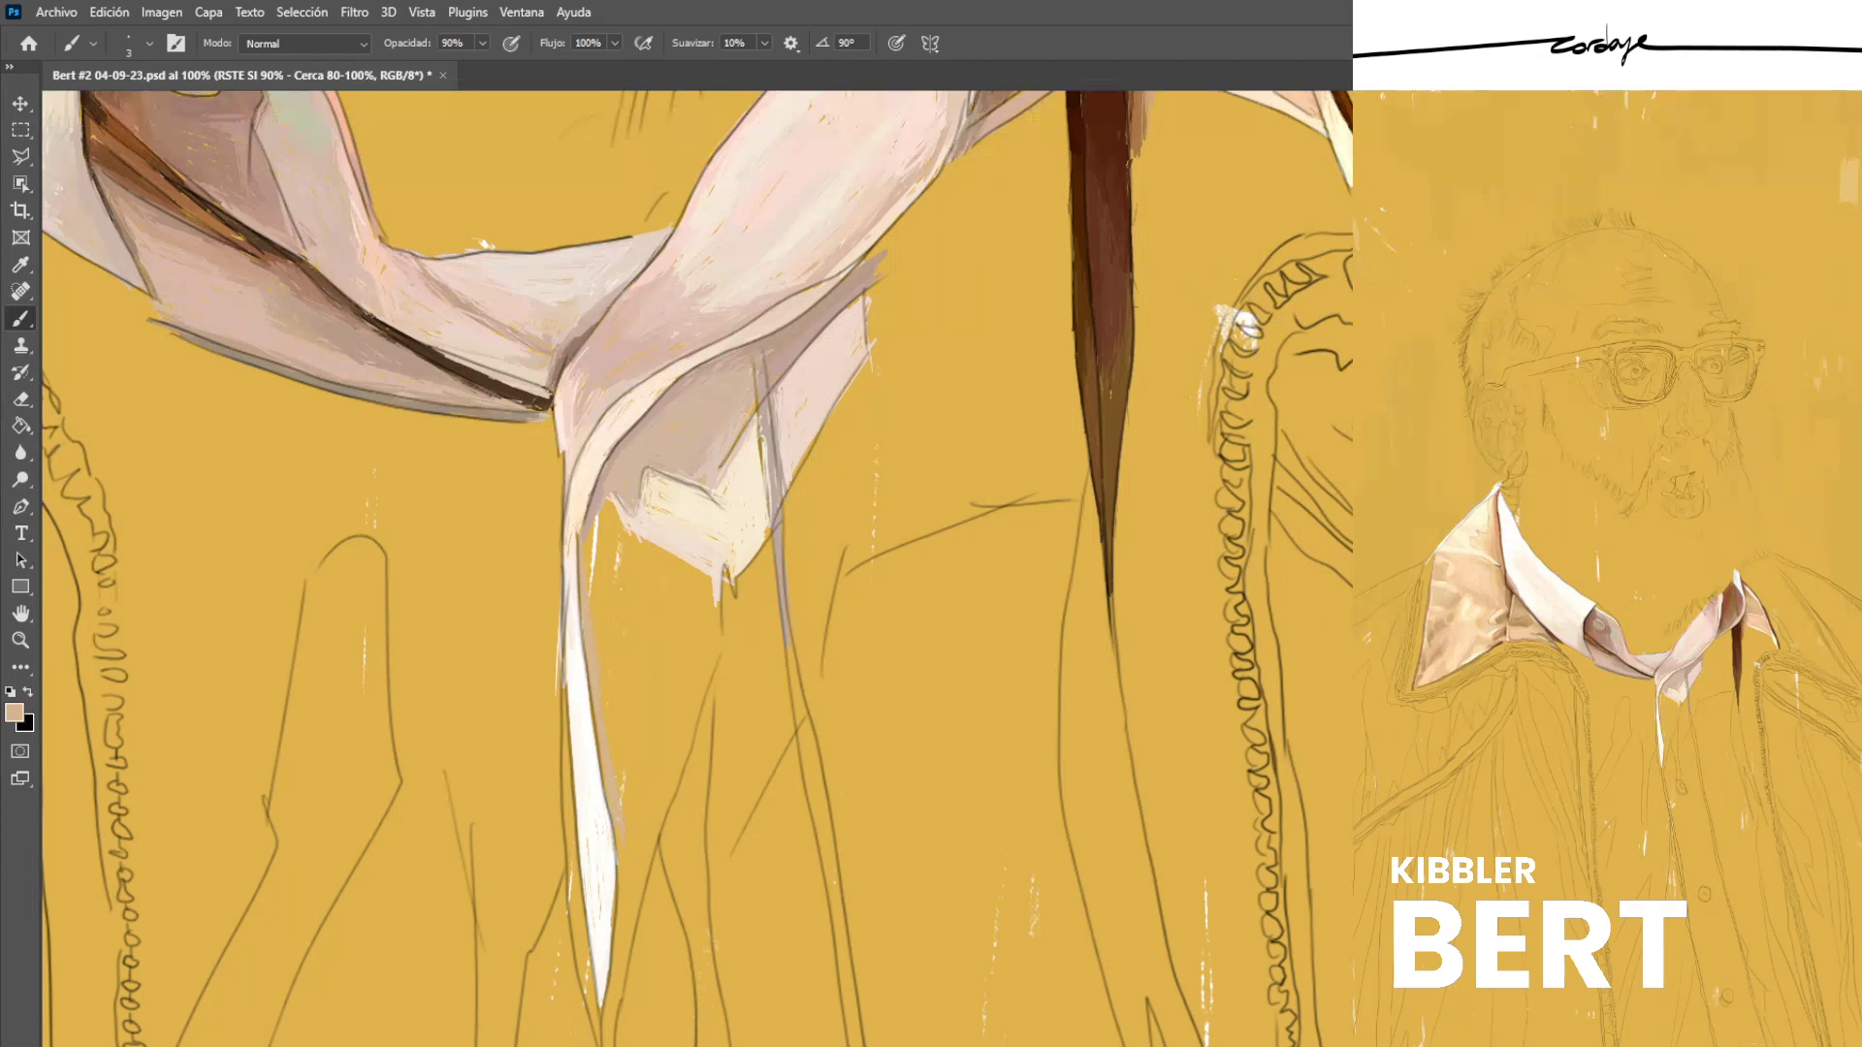
Blend the white strip's upper end into the collar's cream edge and the adjoining mauve shadow with sampled cream and white tones.
{"action": "left_click", "coordinate": [587, 515], "text": "alt"}
{"action": "left_click", "coordinate": [585, 737], "text": "alt"}
{"action": "left_click_drag", "start_coordinate": [585, 546], "coordinate": [596, 621]}
{"action": "left_click_drag", "start_coordinate": [609, 505], "coordinate": [596, 562]}
{"action": "mouse_move", "coordinate": [618, 517]}
{"action": "left_mouse_down"}
{"action": "mouse_move", "coordinate": [598, 586]}
{"action": "mouse_move", "coordinate": [587, 572]}
{"action": "left_mouse_up"}
{"action": "left_click", "coordinate": [584, 565], "text": "alt"}
{"action": "mouse_move", "coordinate": [585, 545]}
{"action": "left_mouse_down"}
{"action": "mouse_move", "coordinate": [592, 599]}
{"action": "mouse_move", "coordinate": [587, 578]}
{"action": "left_mouse_up"}
{"action": "left_click", "coordinate": [594, 548], "text": "alt"}
{"action": "left_click", "coordinate": [602, 525], "text": "alt"}
{"action": "left_click_drag", "start_coordinate": [600, 502], "coordinate": [588, 533]}
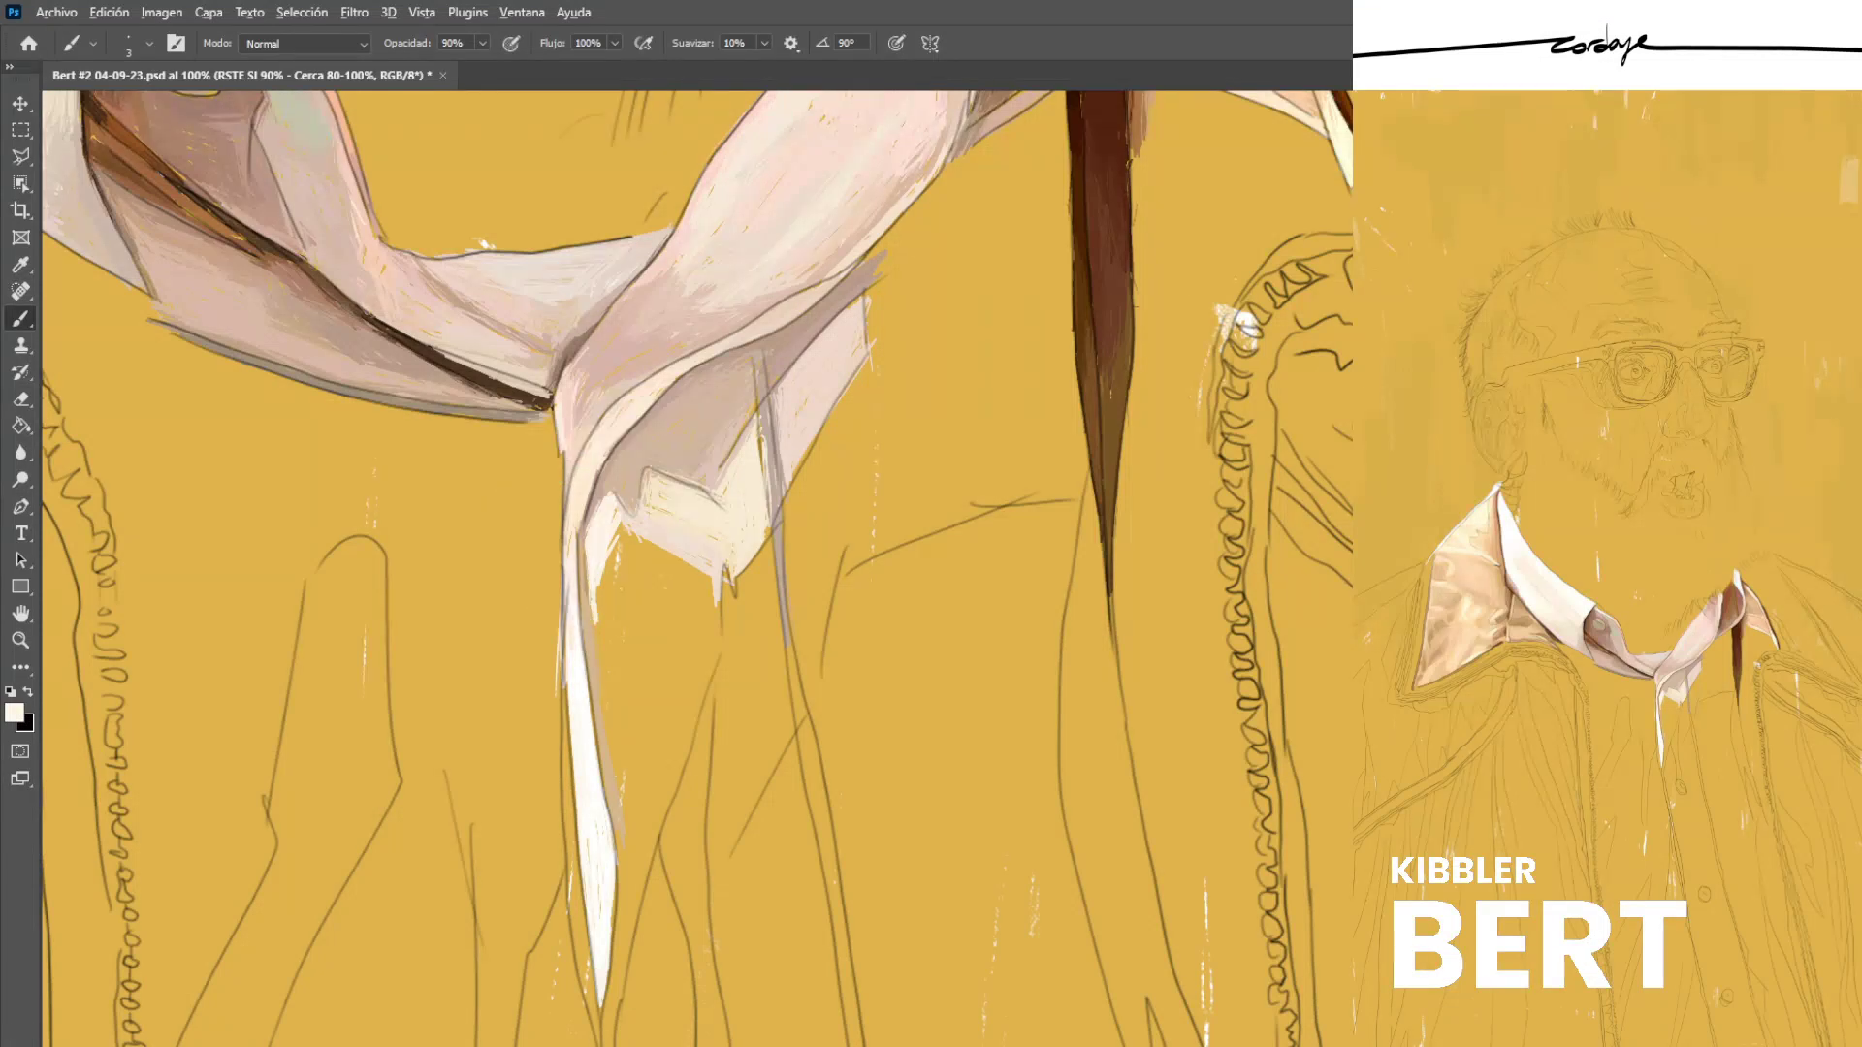
Block in pale pink strokes beside the white strip's shadow and a diagonal band rising toward the cream patch.
{"action": "left_click", "coordinate": [585, 574], "text": "alt"}
{"action": "left_click", "coordinate": [609, 528], "text": "alt"}
{"action": "mouse_move", "coordinate": [634, 608]}
{"action": "left_mouse_down"}
{"action": "mouse_move", "coordinate": [601, 628]}
{"action": "mouse_move", "coordinate": [622, 575]}
{"action": "mouse_move", "coordinate": [624, 754]}
{"action": "left_mouse_up"}
{"action": "left_click_drag", "start_coordinate": [615, 639], "coordinate": [626, 758]}
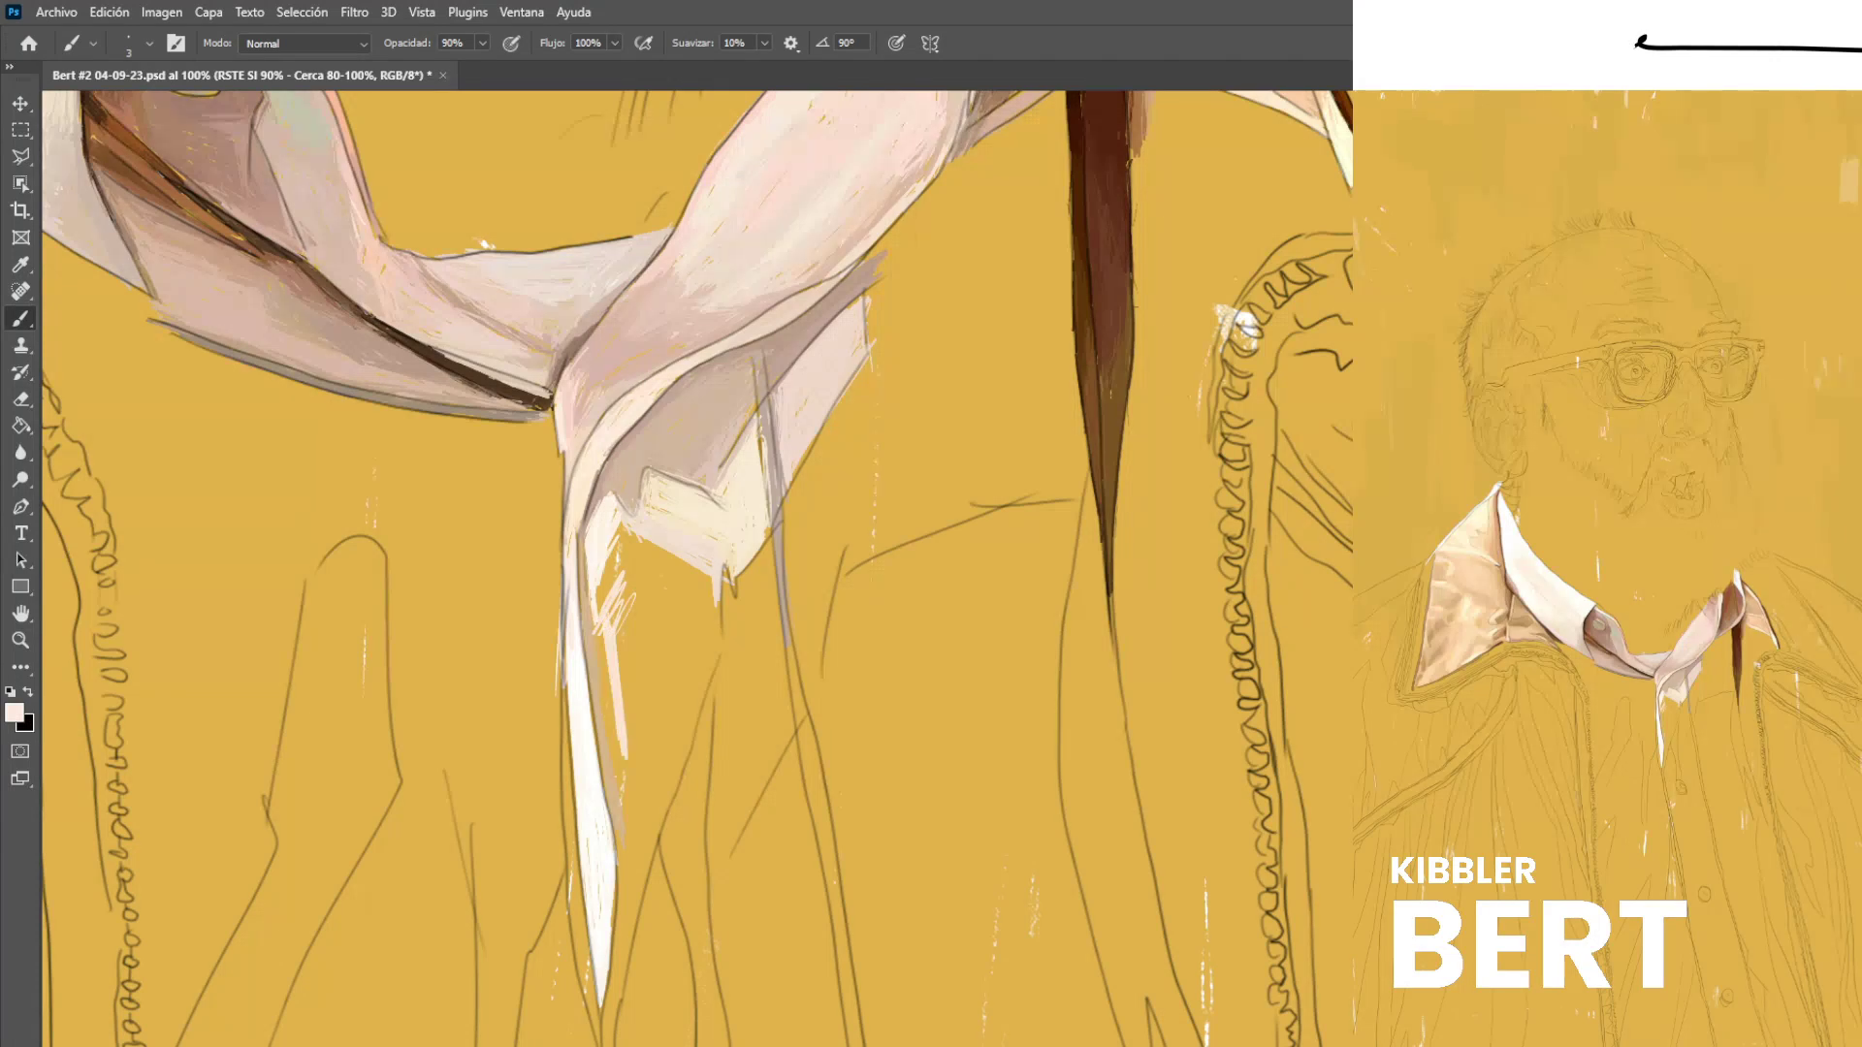
{"action": "left_click_drag", "start_coordinate": [622, 682], "coordinate": [617, 774]}
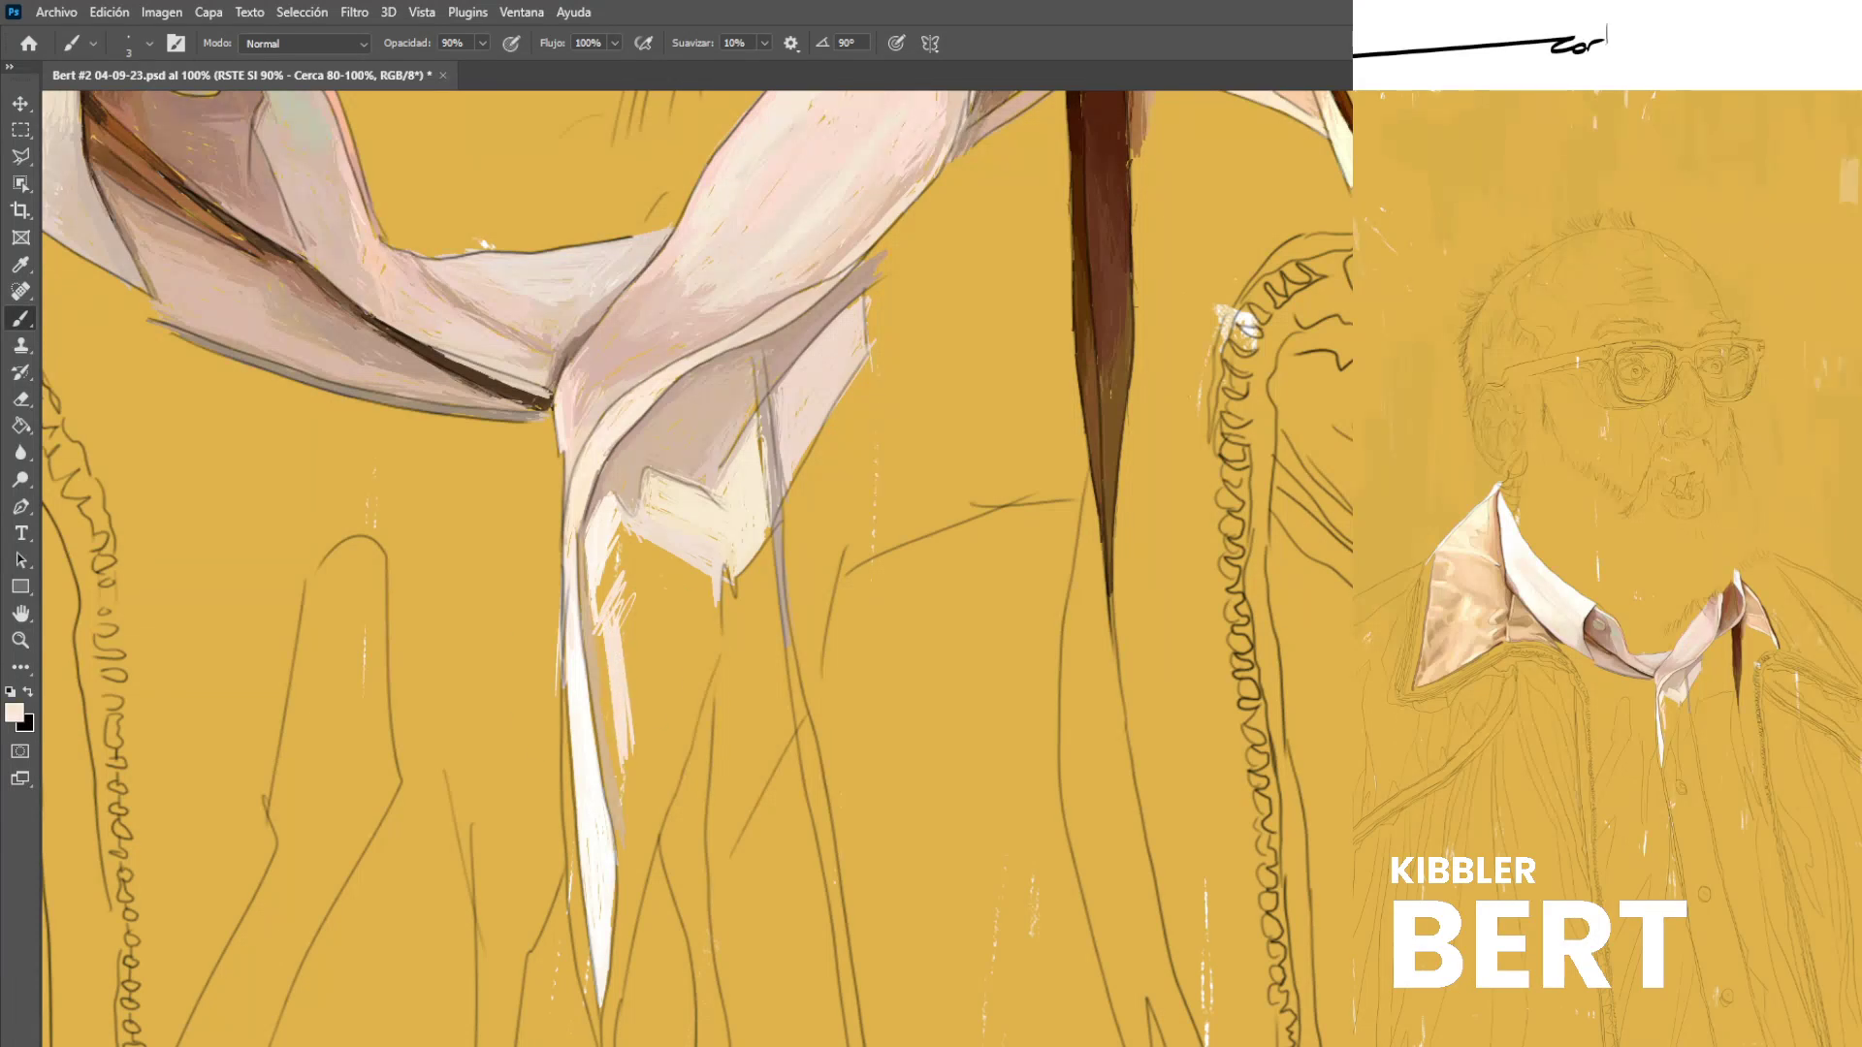
{"action": "left_click_drag", "start_coordinate": [620, 637], "coordinate": [602, 776]}
{"action": "mouse_move", "coordinate": [627, 645]}
{"action": "left_mouse_down"}
{"action": "mouse_move", "coordinate": [609, 793]}
{"action": "mouse_move", "coordinate": [600, 713]}
{"action": "left_mouse_up"}
{"action": "left_click_drag", "start_coordinate": [637, 736], "coordinate": [626, 794]}
{"action": "mouse_move", "coordinate": [647, 655]}
{"action": "left_mouse_down"}
{"action": "mouse_move", "coordinate": [631, 757]}
{"action": "mouse_move", "coordinate": [690, 595]}
{"action": "left_mouse_up"}
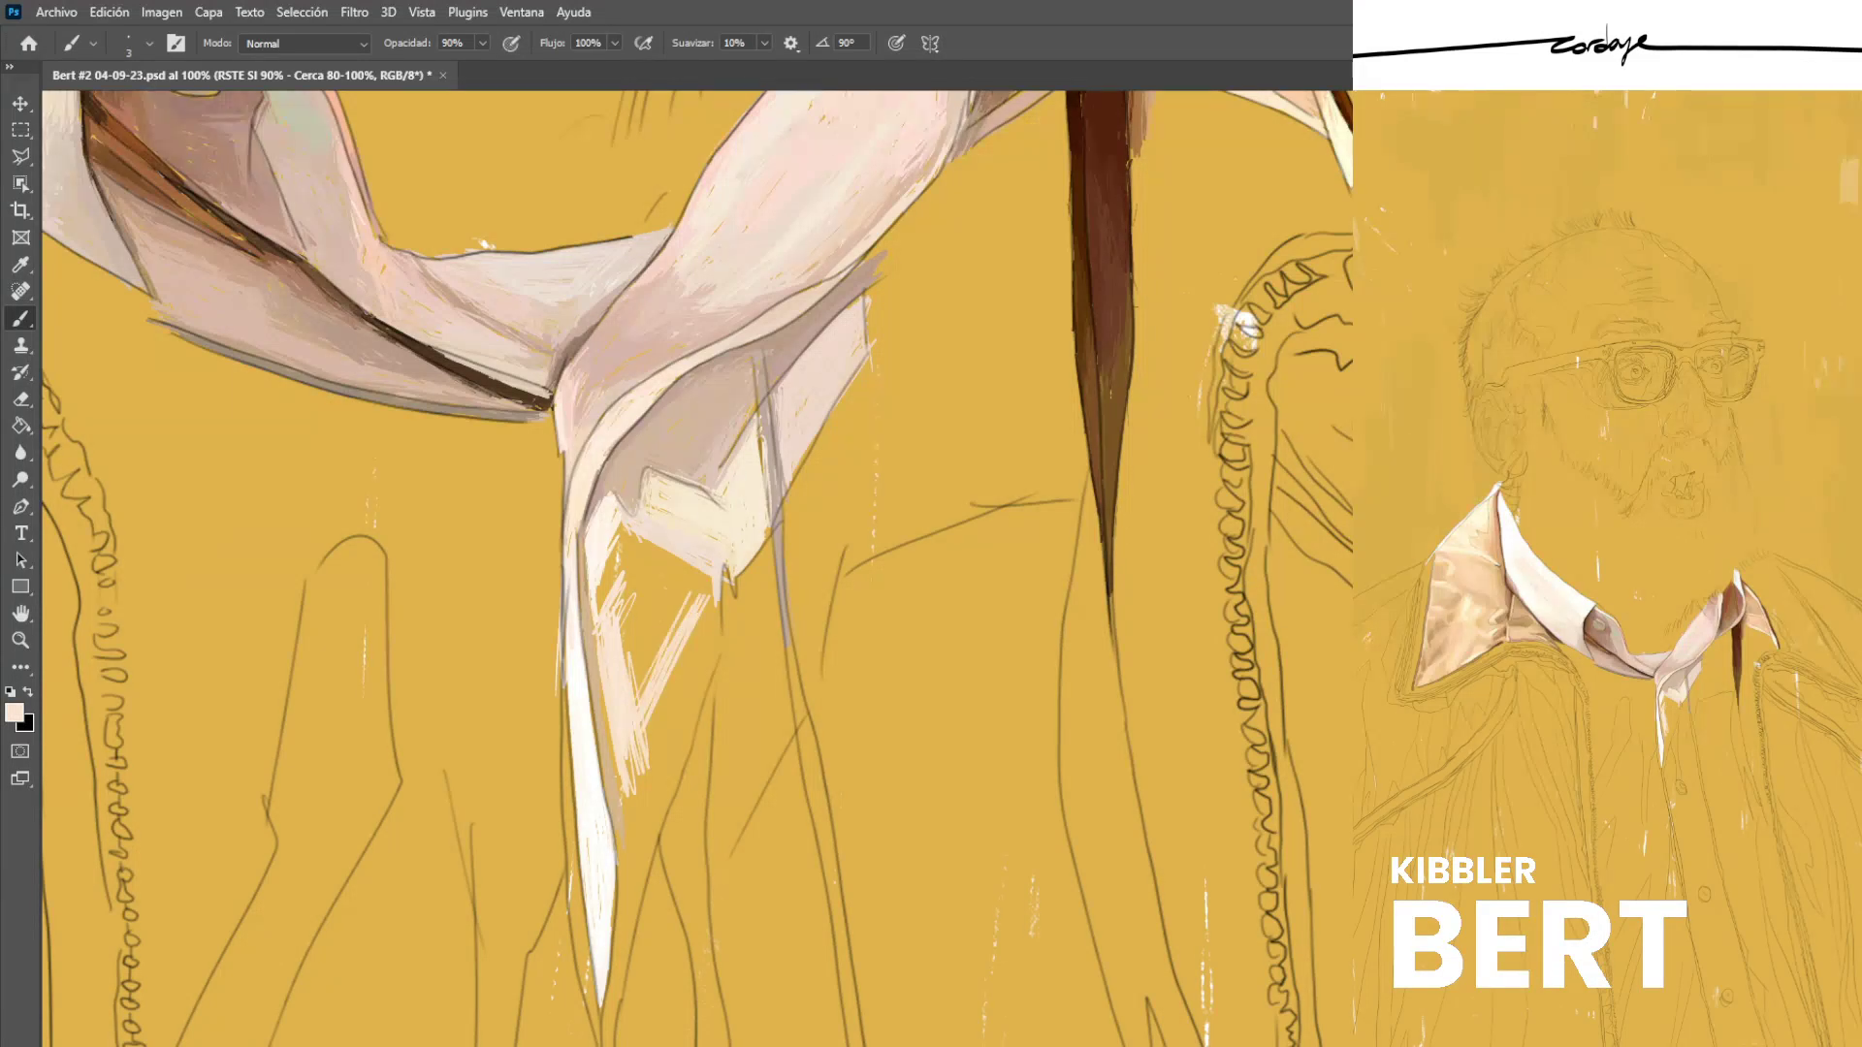
Fill the triangular area between the white strip, the diagonal band and the cream patch with pale pink and cream.
{"action": "mouse_move", "coordinate": [636, 703]}
{"action": "left_mouse_down"}
{"action": "mouse_move", "coordinate": [702, 578]}
{"action": "mouse_move", "coordinate": [615, 560]}
{"action": "mouse_move", "coordinate": [604, 578]}
{"action": "mouse_move", "coordinate": [627, 535]}
{"action": "left_mouse_up"}
{"action": "mouse_move", "coordinate": [599, 603]}
{"action": "left_mouse_down"}
{"action": "mouse_move", "coordinate": [621, 531]}
{"action": "mouse_move", "coordinate": [679, 556]}
{"action": "mouse_move", "coordinate": [702, 542]}
{"action": "left_mouse_up"}
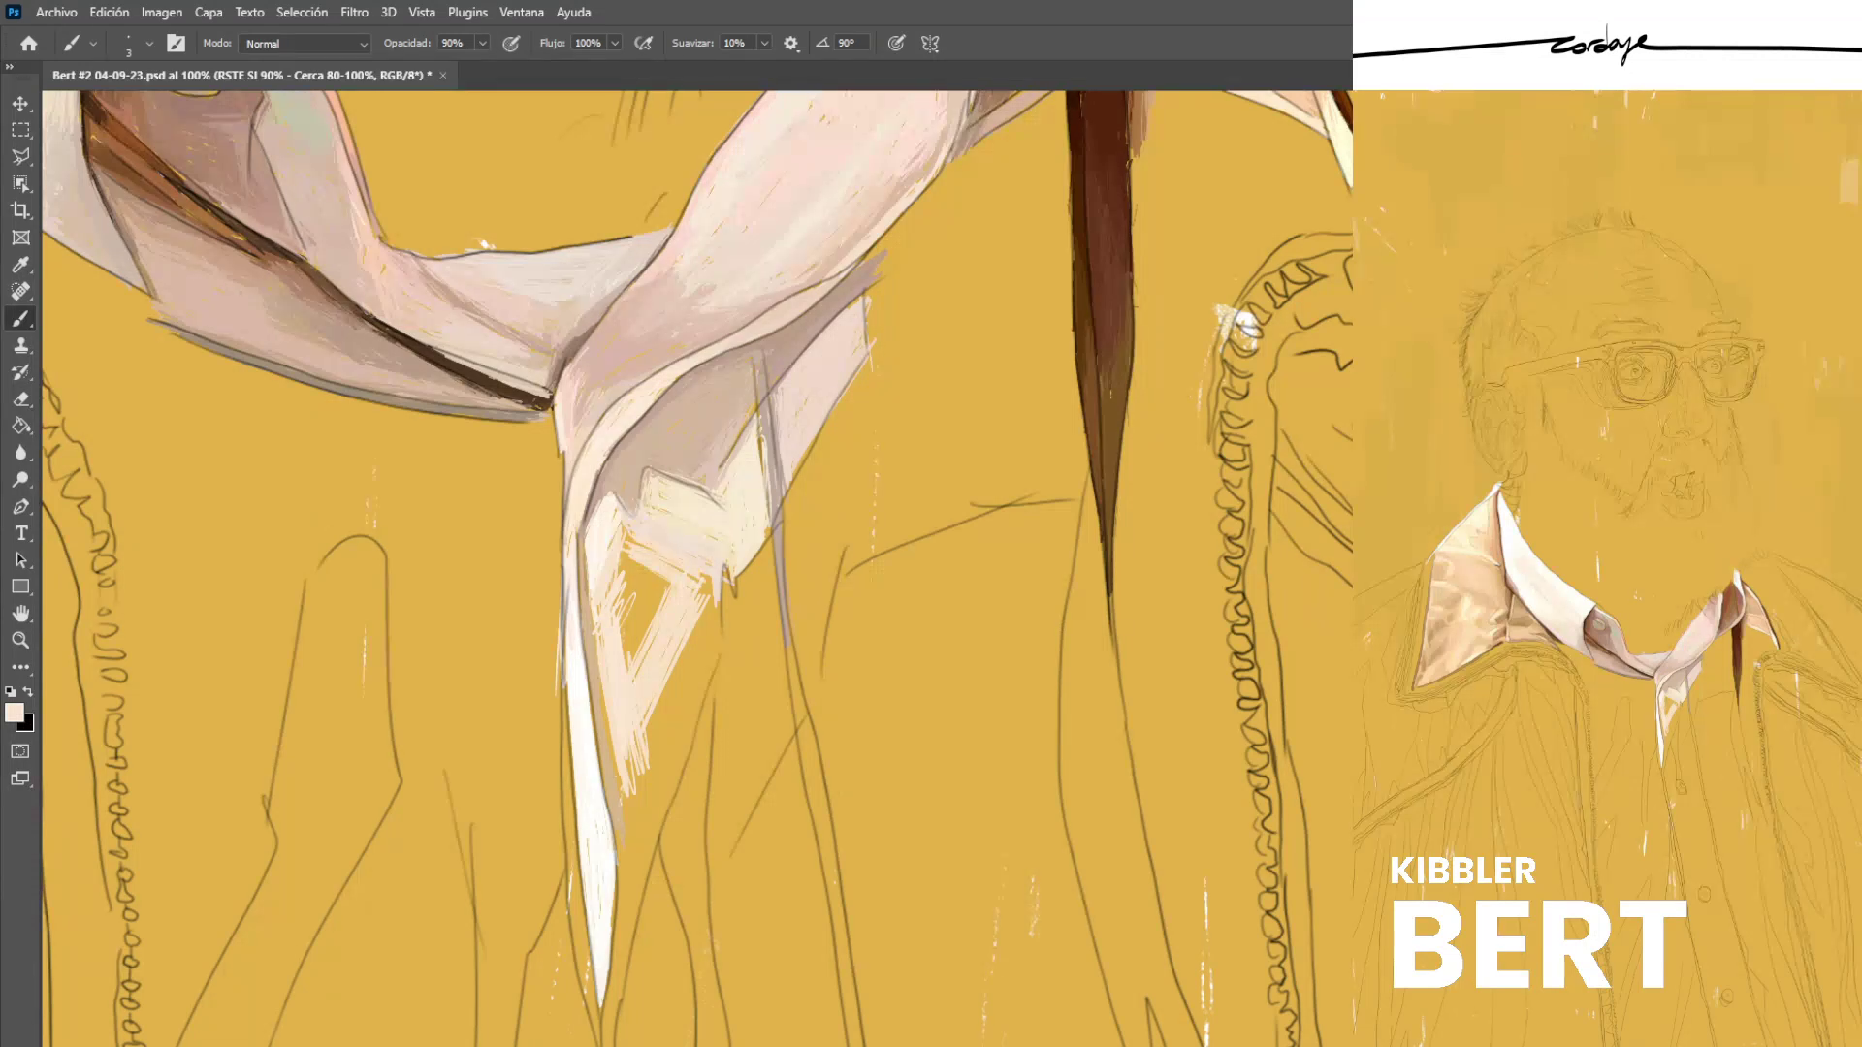
{"action": "mouse_move", "coordinate": [645, 642]}
{"action": "left_mouse_down"}
{"action": "mouse_move", "coordinate": [668, 574]}
{"action": "mouse_move", "coordinate": [630, 533]}
{"action": "left_mouse_up"}
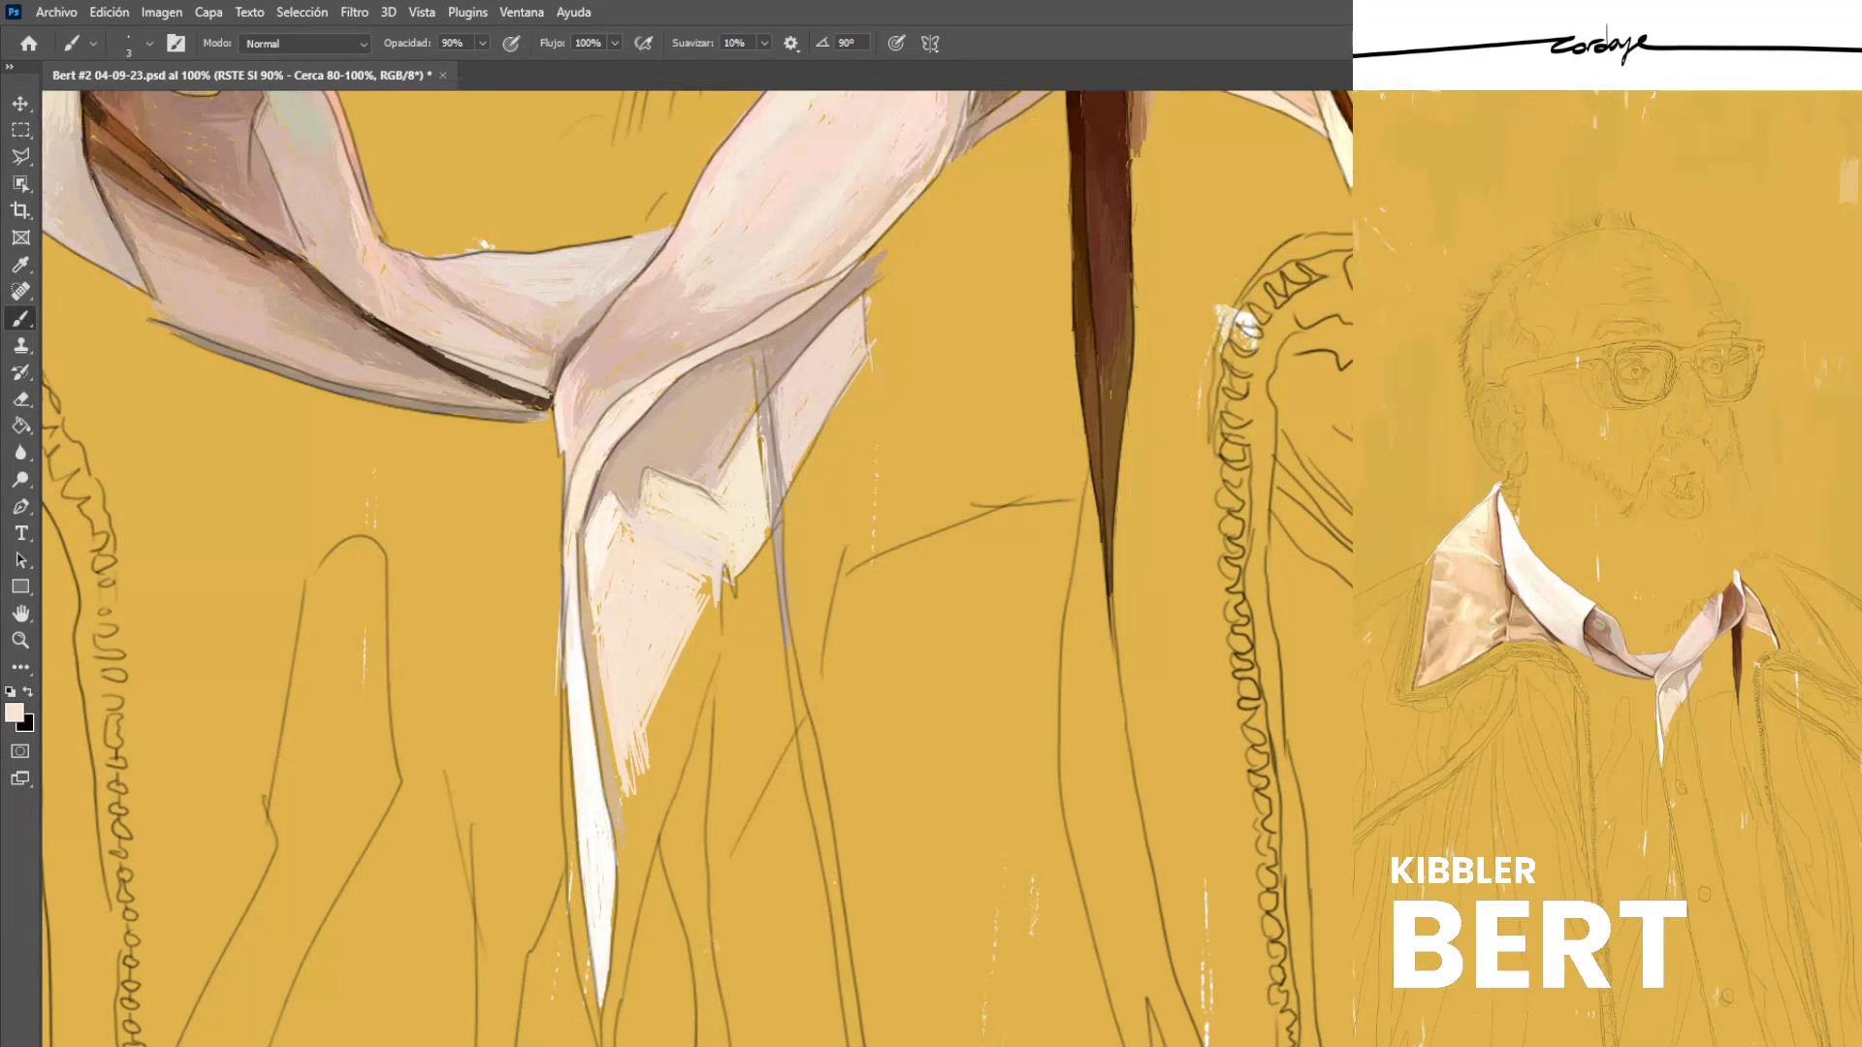
{"action": "left_click", "coordinate": [605, 541], "text": "alt"}
{"action": "left_click", "coordinate": [599, 523], "text": "alt"}
{"action": "left_click", "coordinate": [652, 522], "text": "alt"}
{"action": "left_click_drag", "start_coordinate": [712, 577], "coordinate": [702, 605]}
Retouch the cream patch's outer edge along the grey sketch line with sampled cream and mauve tones.
{"action": "left_click", "coordinate": [773, 465], "text": "alt"}
{"action": "left_click_drag", "start_coordinate": [764, 442], "coordinate": [768, 489]}
{"action": "left_click", "coordinate": [753, 483], "text": "alt"}
{"action": "mouse_move", "coordinate": [762, 424]}
{"action": "left_mouse_down"}
{"action": "mouse_move", "coordinate": [767, 508]}
{"action": "mouse_move", "coordinate": [767, 453]}
{"action": "left_mouse_up"}
{"action": "left_click", "coordinate": [773, 466], "text": "alt"}
{"action": "left_click", "coordinate": [752, 427], "text": "alt"}
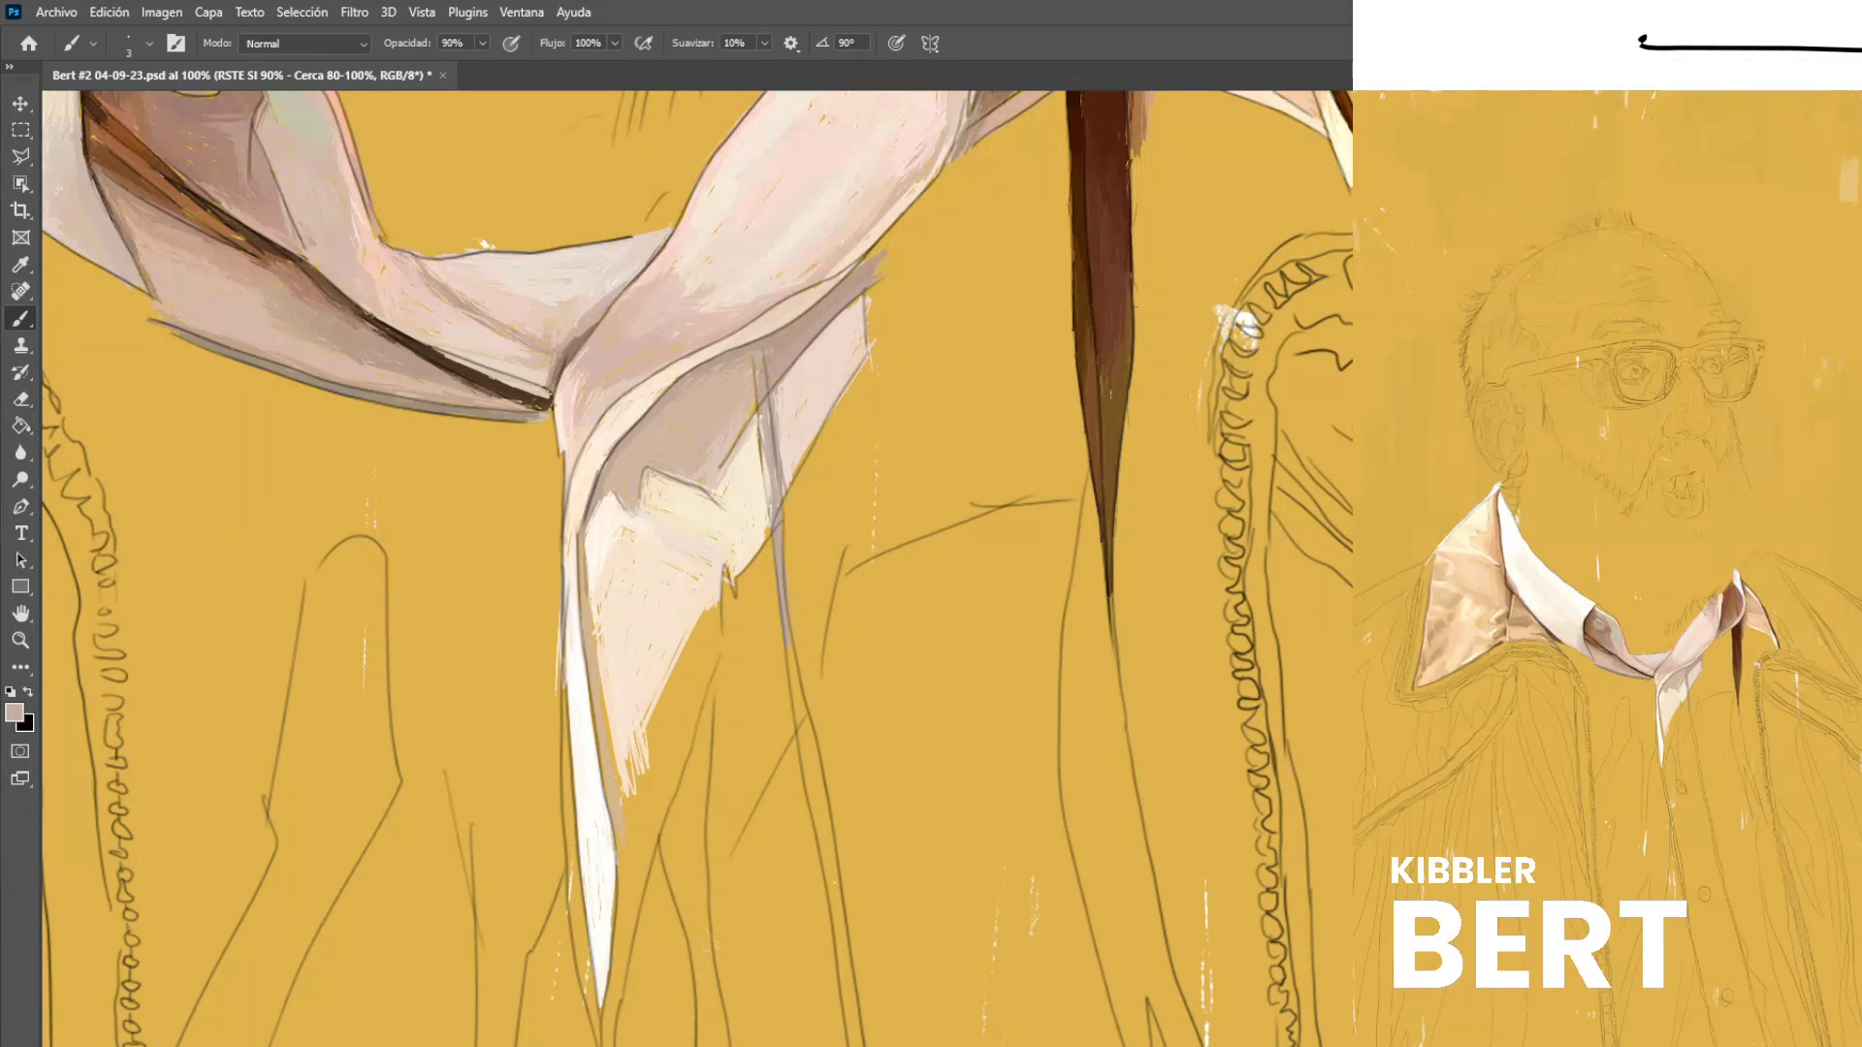
Widen the hanging fold along its outer edge with greyish-pink strokes sampled from the pink fold, following the diagonal sketch line.
{"action": "left_click", "coordinate": [825, 373], "text": "alt"}
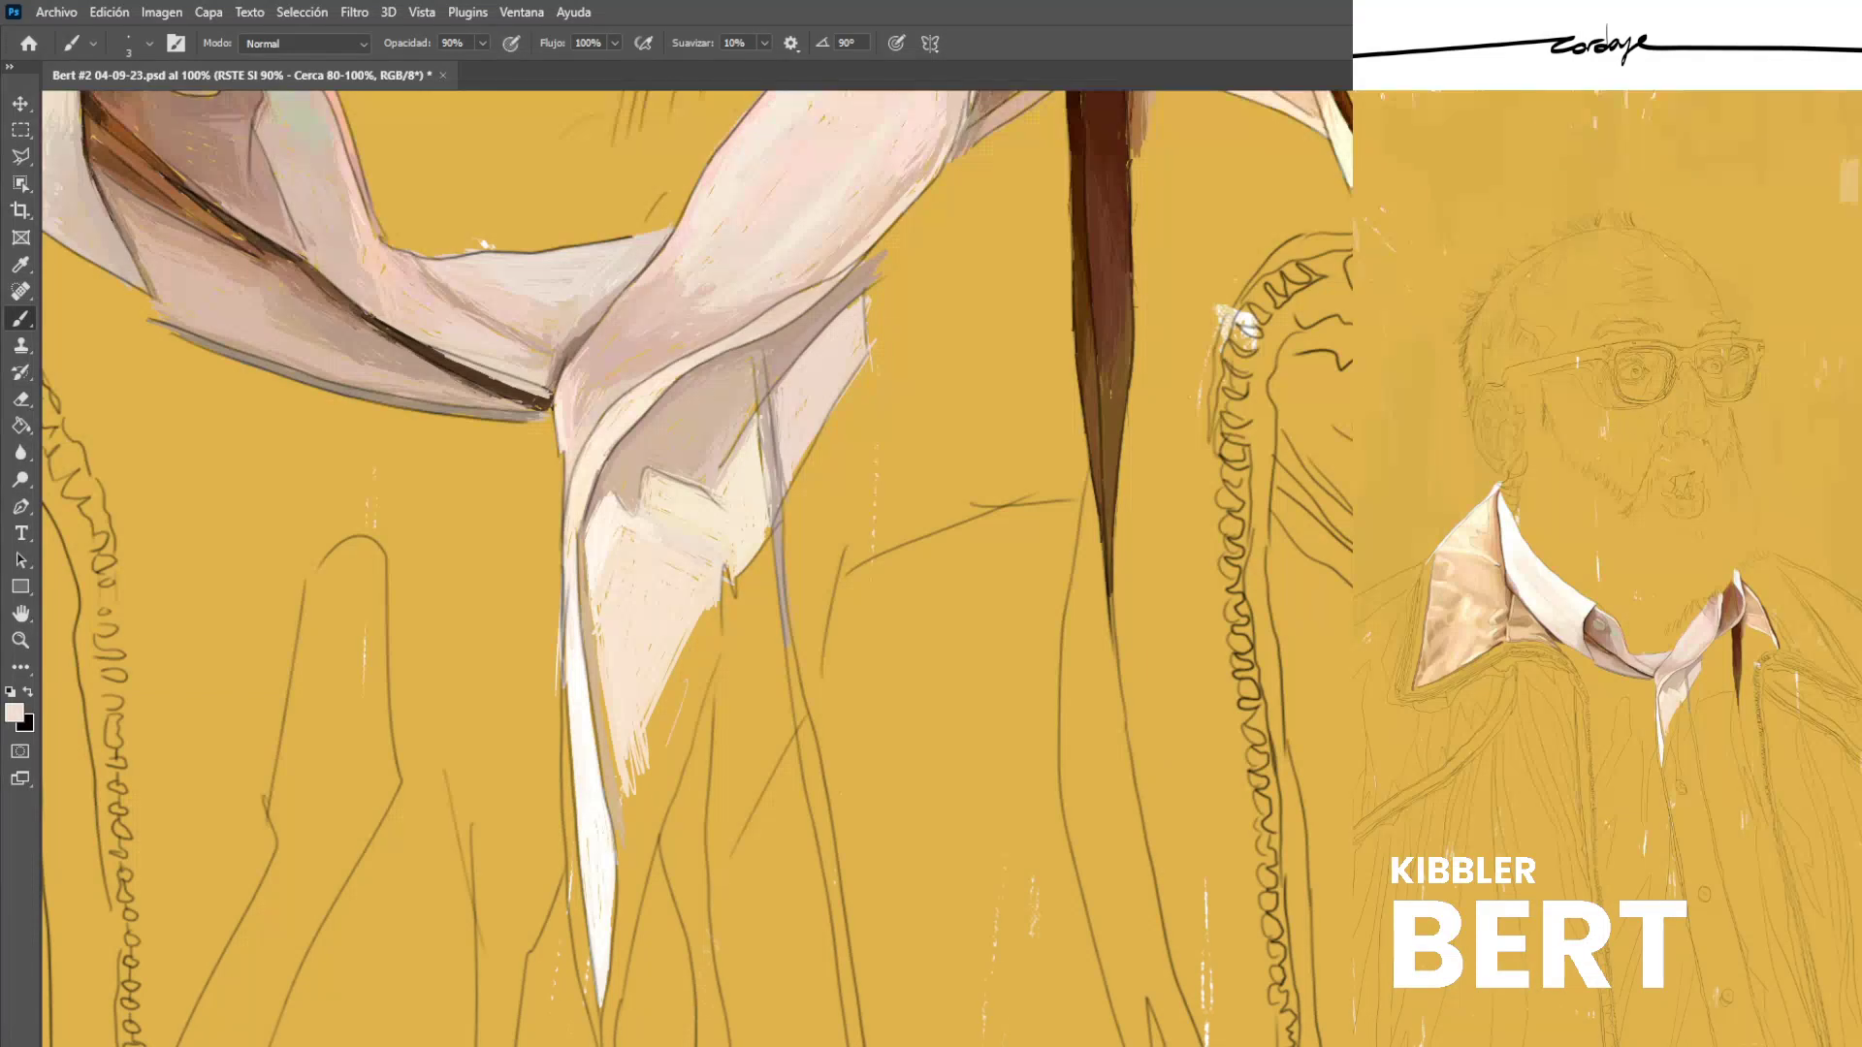
{"action": "left_click_drag", "start_coordinate": [700, 687], "coordinate": [645, 835]}
{"action": "mouse_move", "coordinate": [711, 650]}
{"action": "left_mouse_down"}
{"action": "mouse_move", "coordinate": [644, 834]}
{"action": "mouse_move", "coordinate": [649, 797]}
{"action": "mouse_move", "coordinate": [636, 819]}
{"action": "left_mouse_up"}
{"action": "left_click_drag", "start_coordinate": [665, 706], "coordinate": [650, 754]}
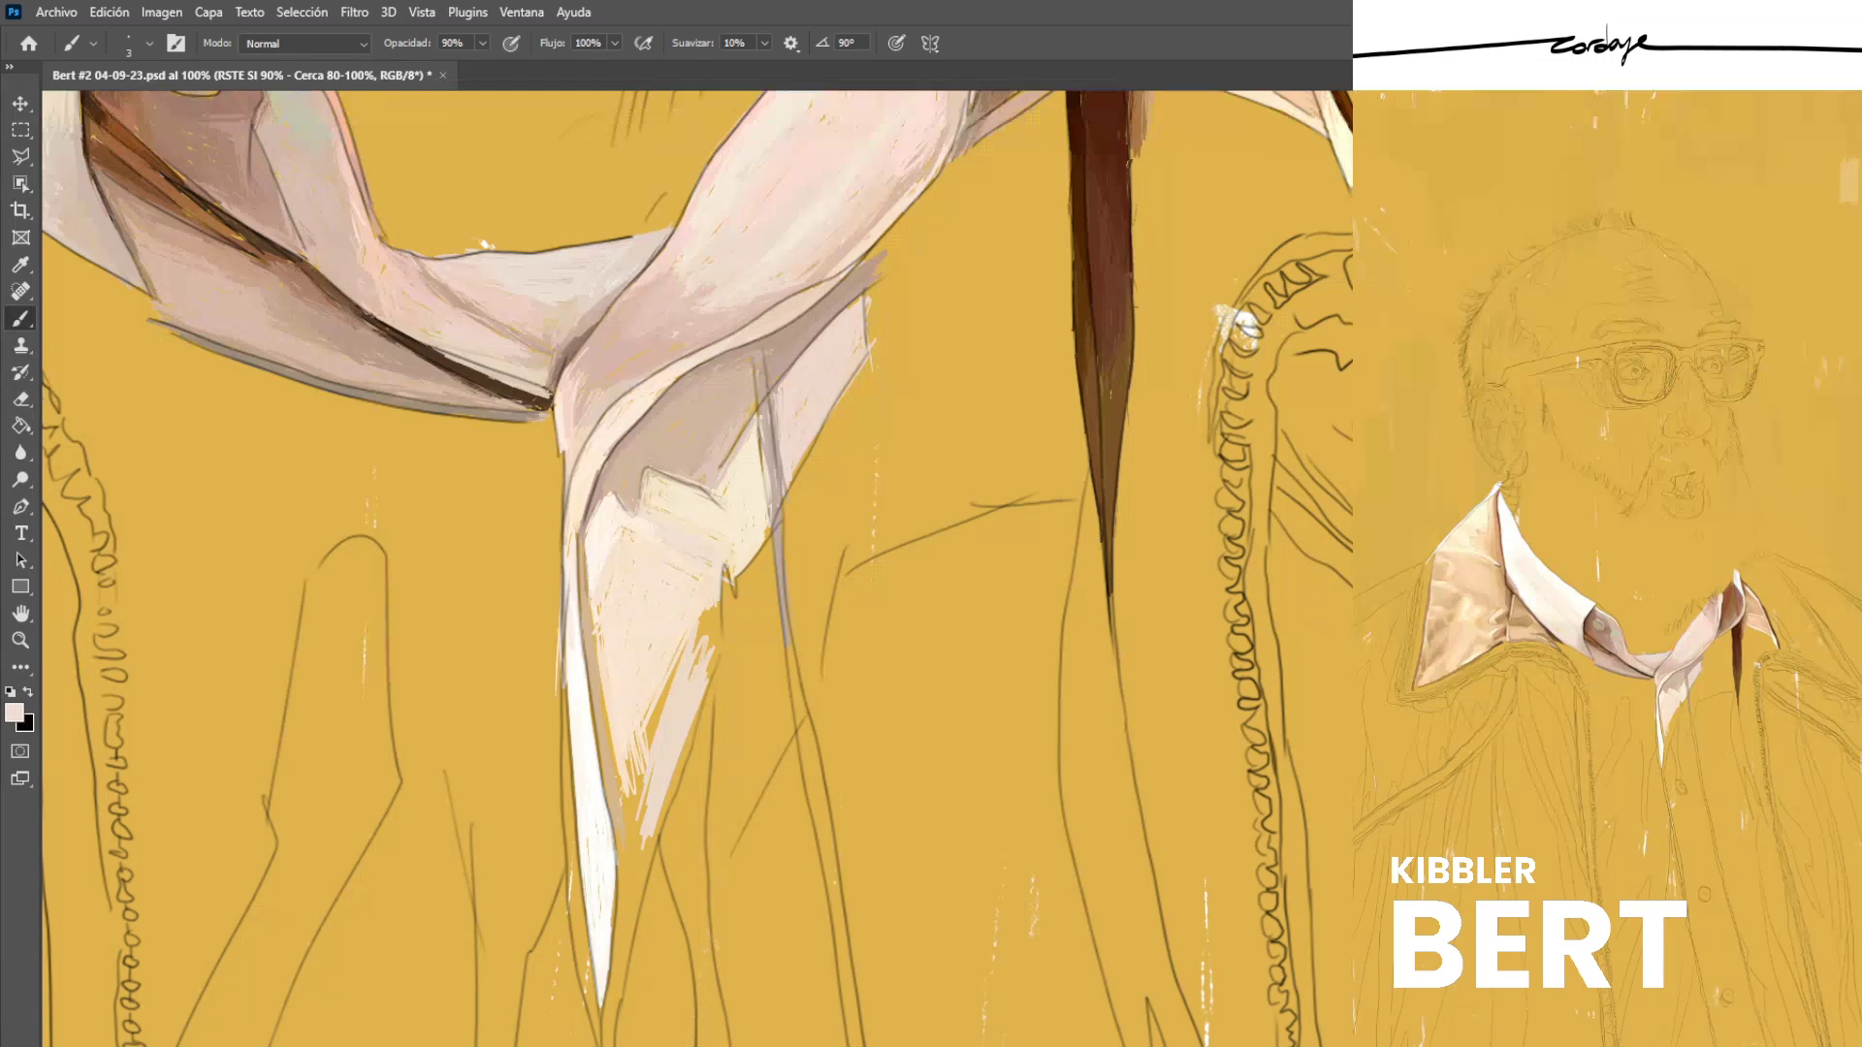
{"action": "left_click_drag", "start_coordinate": [685, 645], "coordinate": [647, 744]}
{"action": "mouse_move", "coordinate": [697, 651]}
{"action": "left_mouse_down"}
{"action": "mouse_move", "coordinate": [626, 806]}
{"action": "mouse_move", "coordinate": [649, 776]}
{"action": "mouse_move", "coordinate": [636, 844]}
{"action": "left_mouse_up"}
{"action": "left_click_drag", "start_coordinate": [708, 620], "coordinate": [706, 649]}
{"action": "left_click_drag", "start_coordinate": [725, 588], "coordinate": [714, 679]}
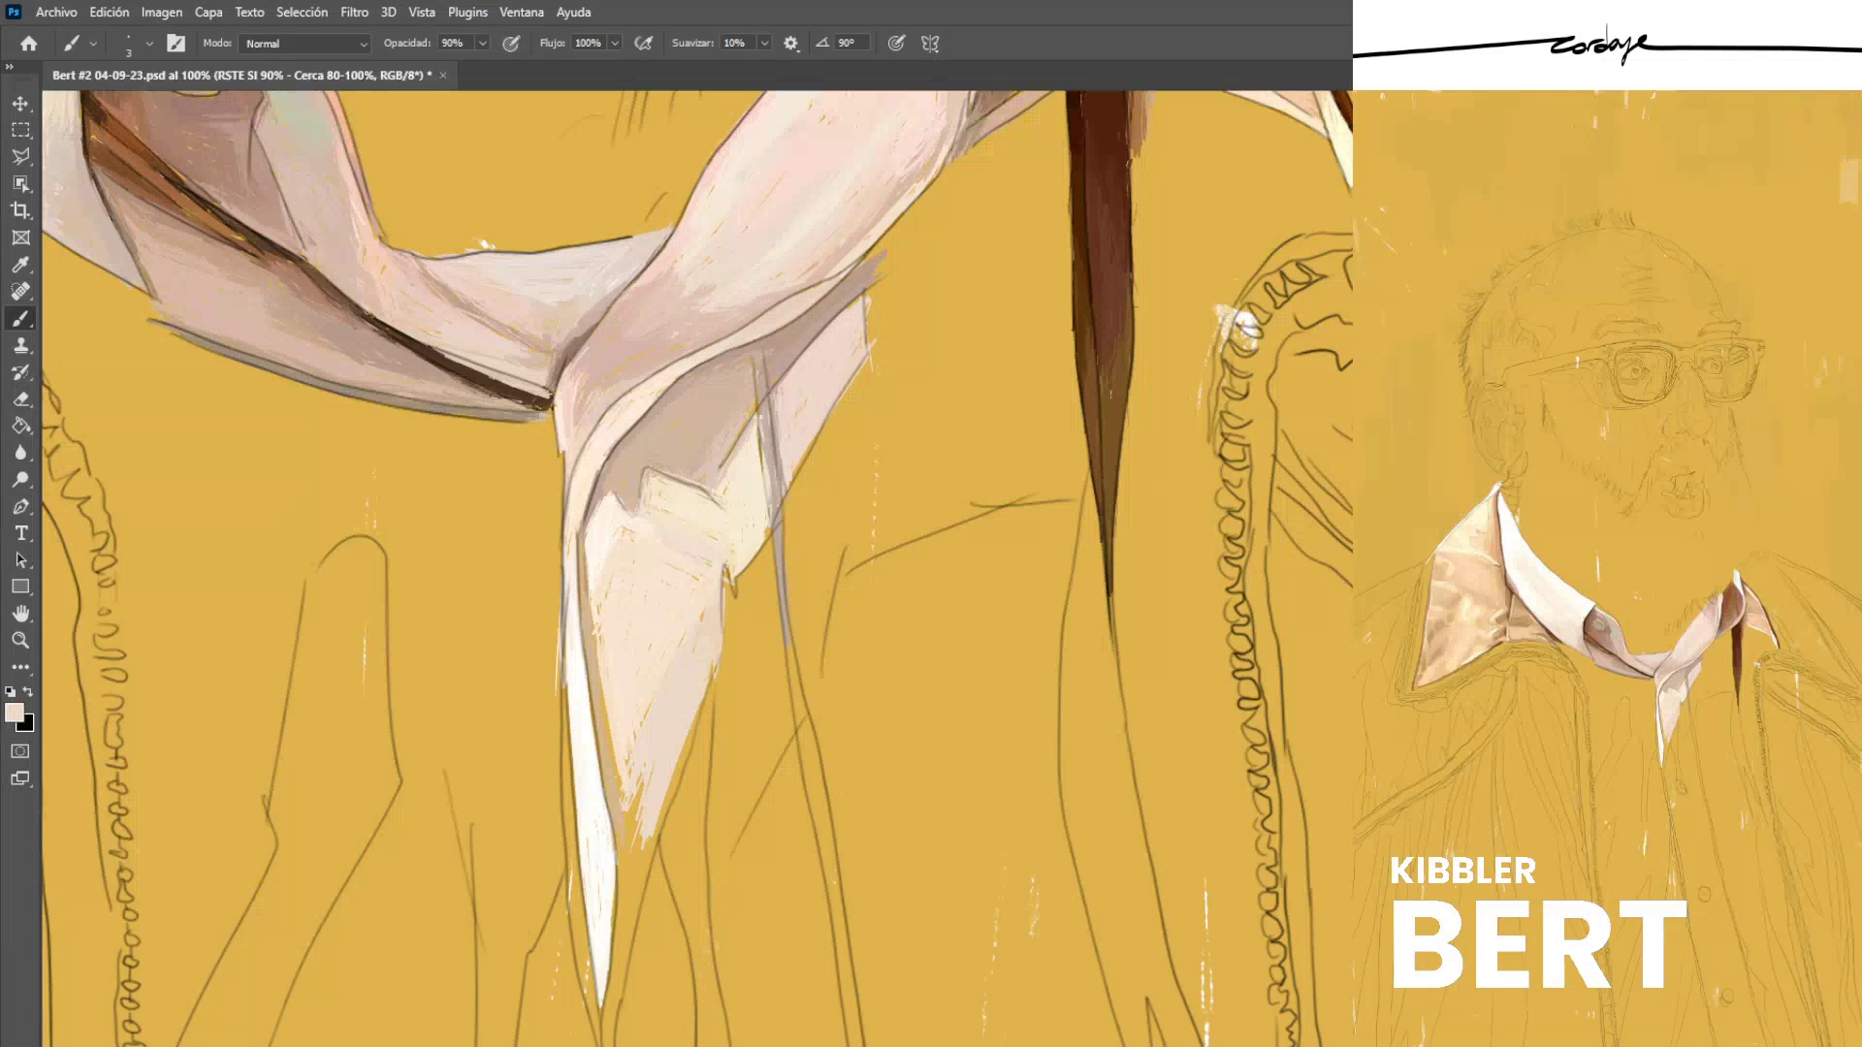
Extend the hanging fold's greyish-pink tone down into a narrow tip beside the white strip's lower end.
{"action": "left_click_drag", "start_coordinate": [644, 771], "coordinate": [628, 876]}
{"action": "left_click_drag", "start_coordinate": [633, 813], "coordinate": [625, 881]}
{"action": "left_click_drag", "start_coordinate": [635, 880], "coordinate": [613, 991]}
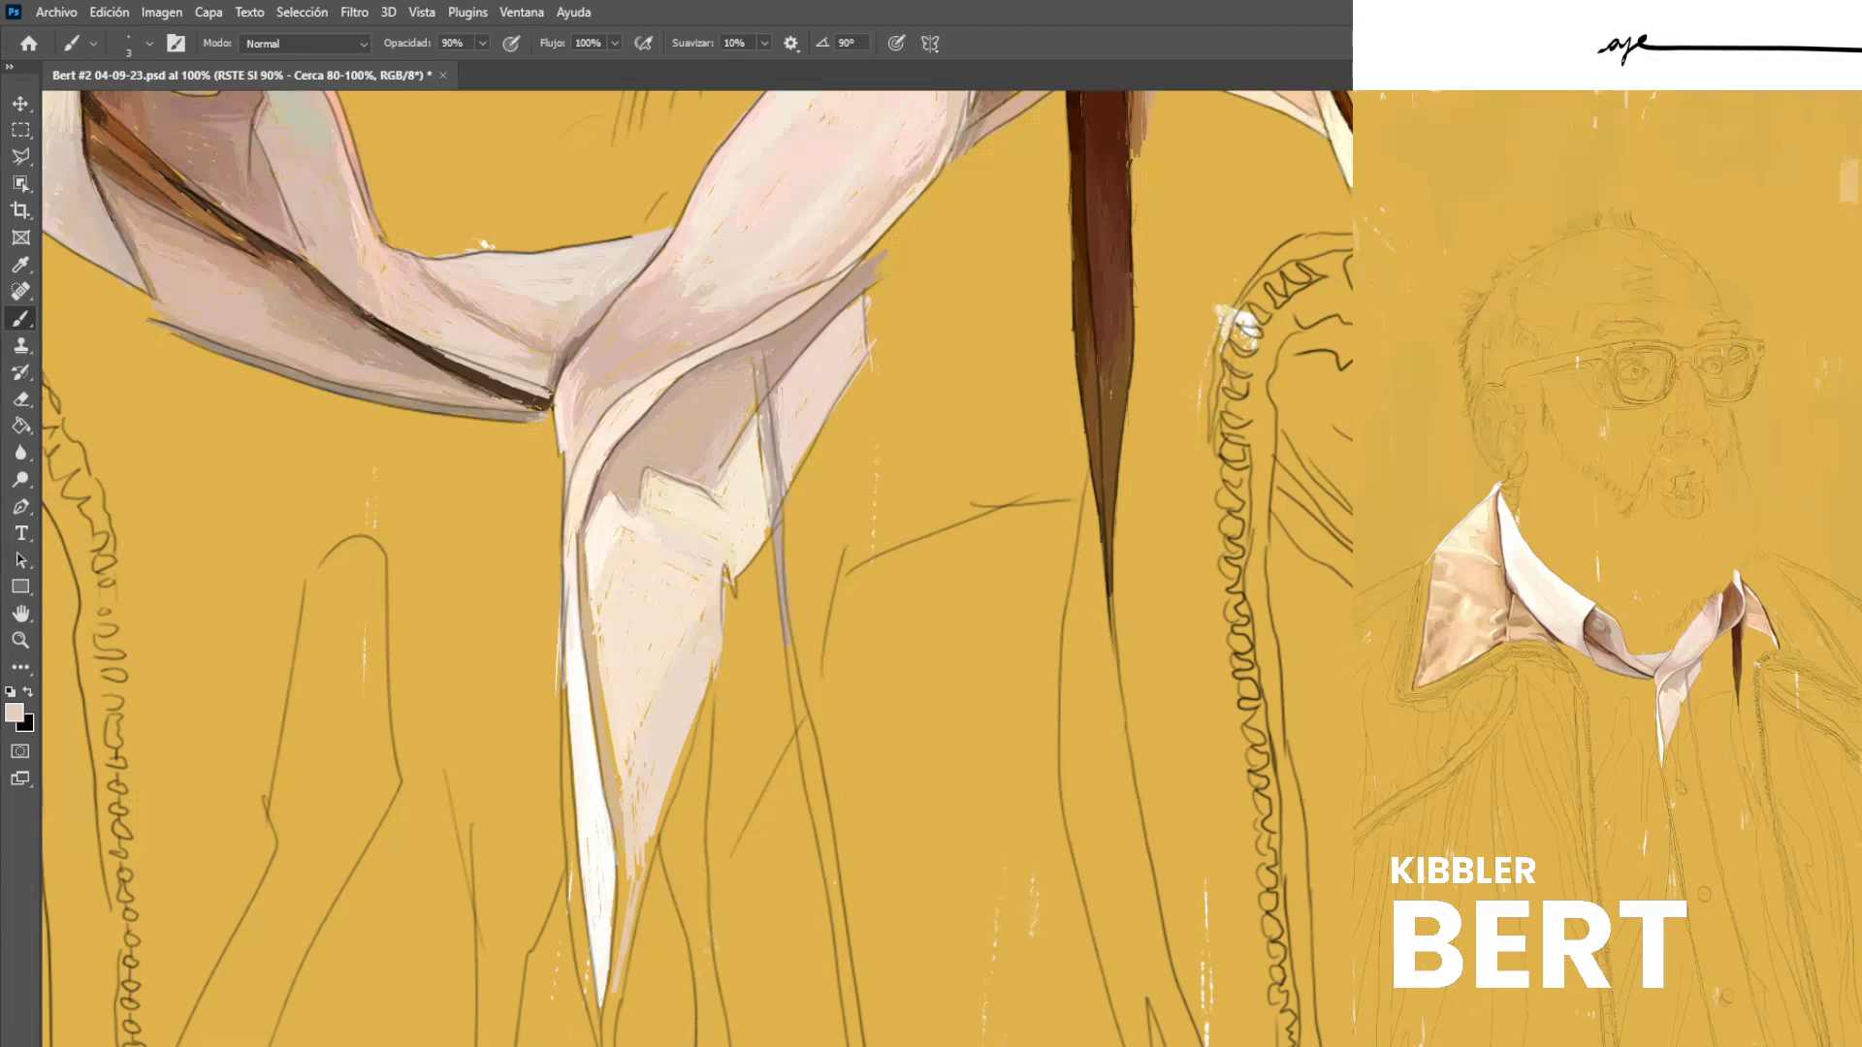
{"action": "left_click_drag", "start_coordinate": [667, 793], "coordinate": [616, 967]}
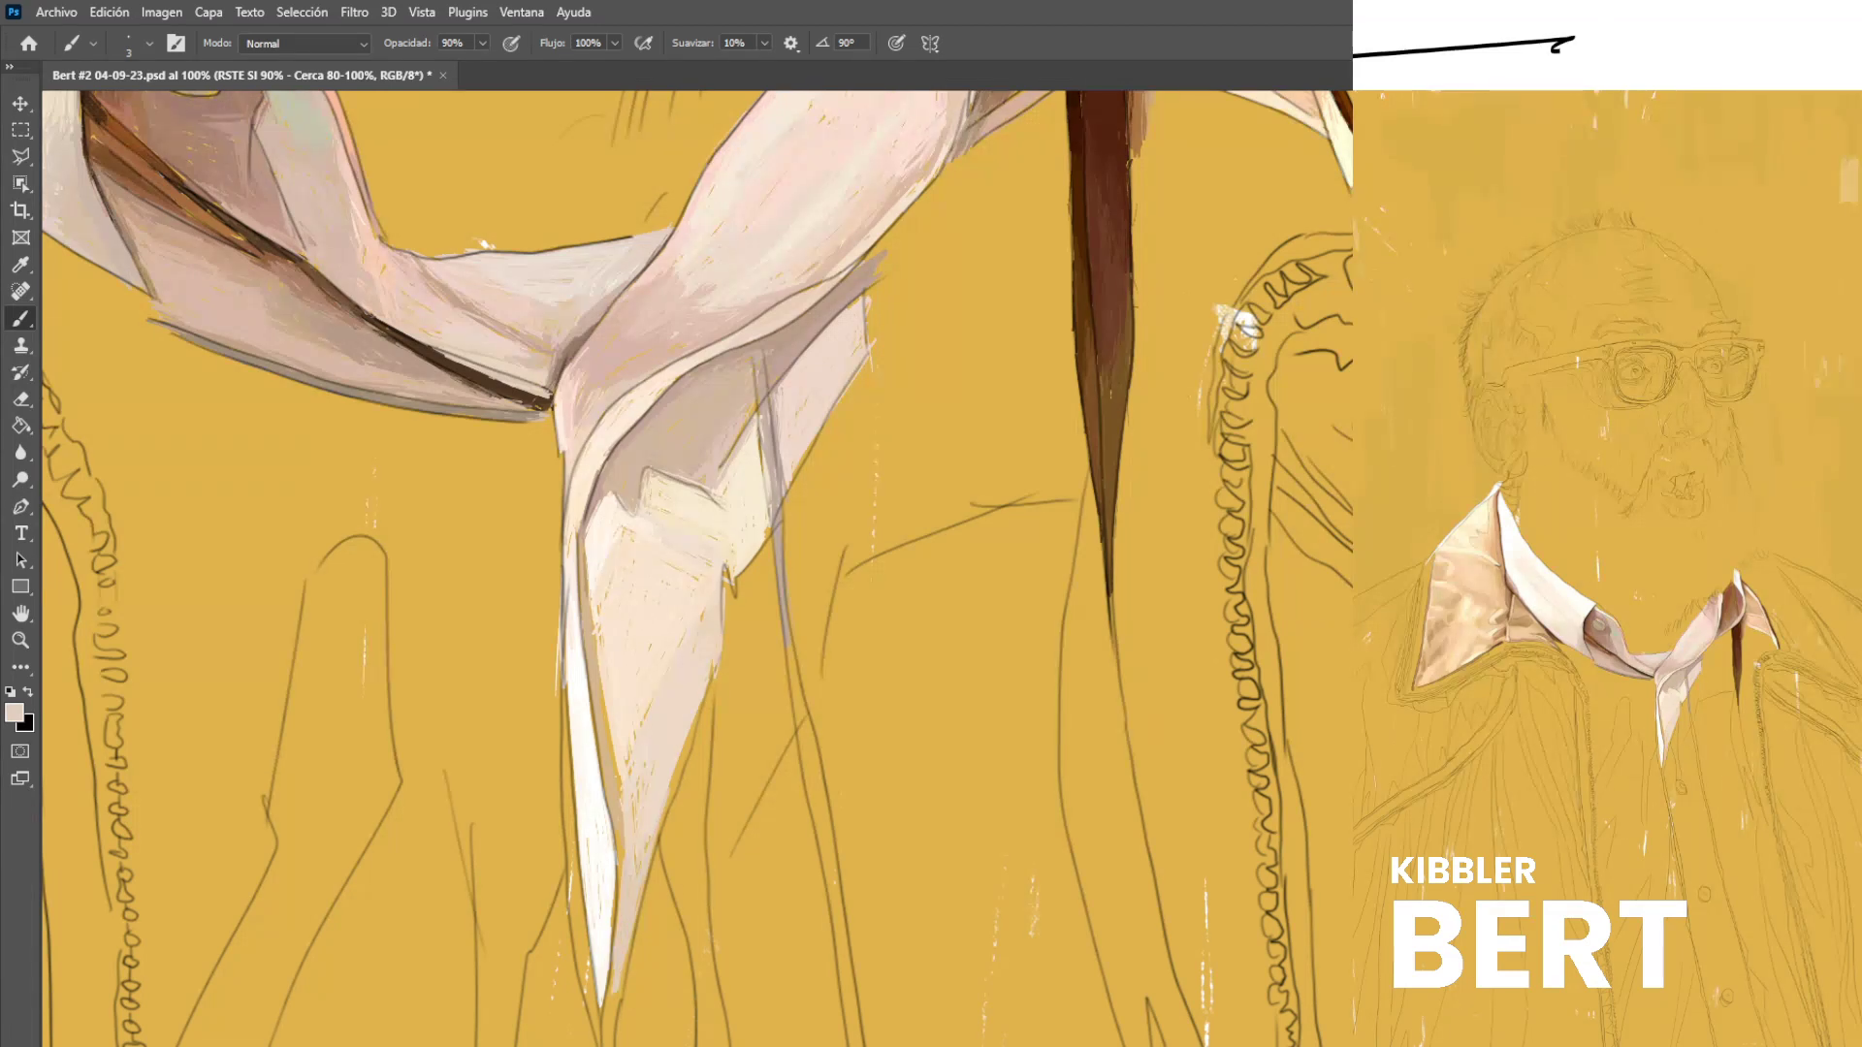
{"action": "left_click_drag", "start_coordinate": [618, 774], "coordinate": [624, 962]}
Cover the background gap between the white strip and the hanging fold with sampled white, tan and pink tones.
{"action": "left_click", "coordinate": [600, 853], "text": "alt"}
{"action": "left_click_drag", "start_coordinate": [616, 880], "coordinate": [615, 936]}
{"action": "left_click", "coordinate": [631, 893], "text": "alt"}
{"action": "left_click", "coordinate": [615, 773], "text": "alt"}
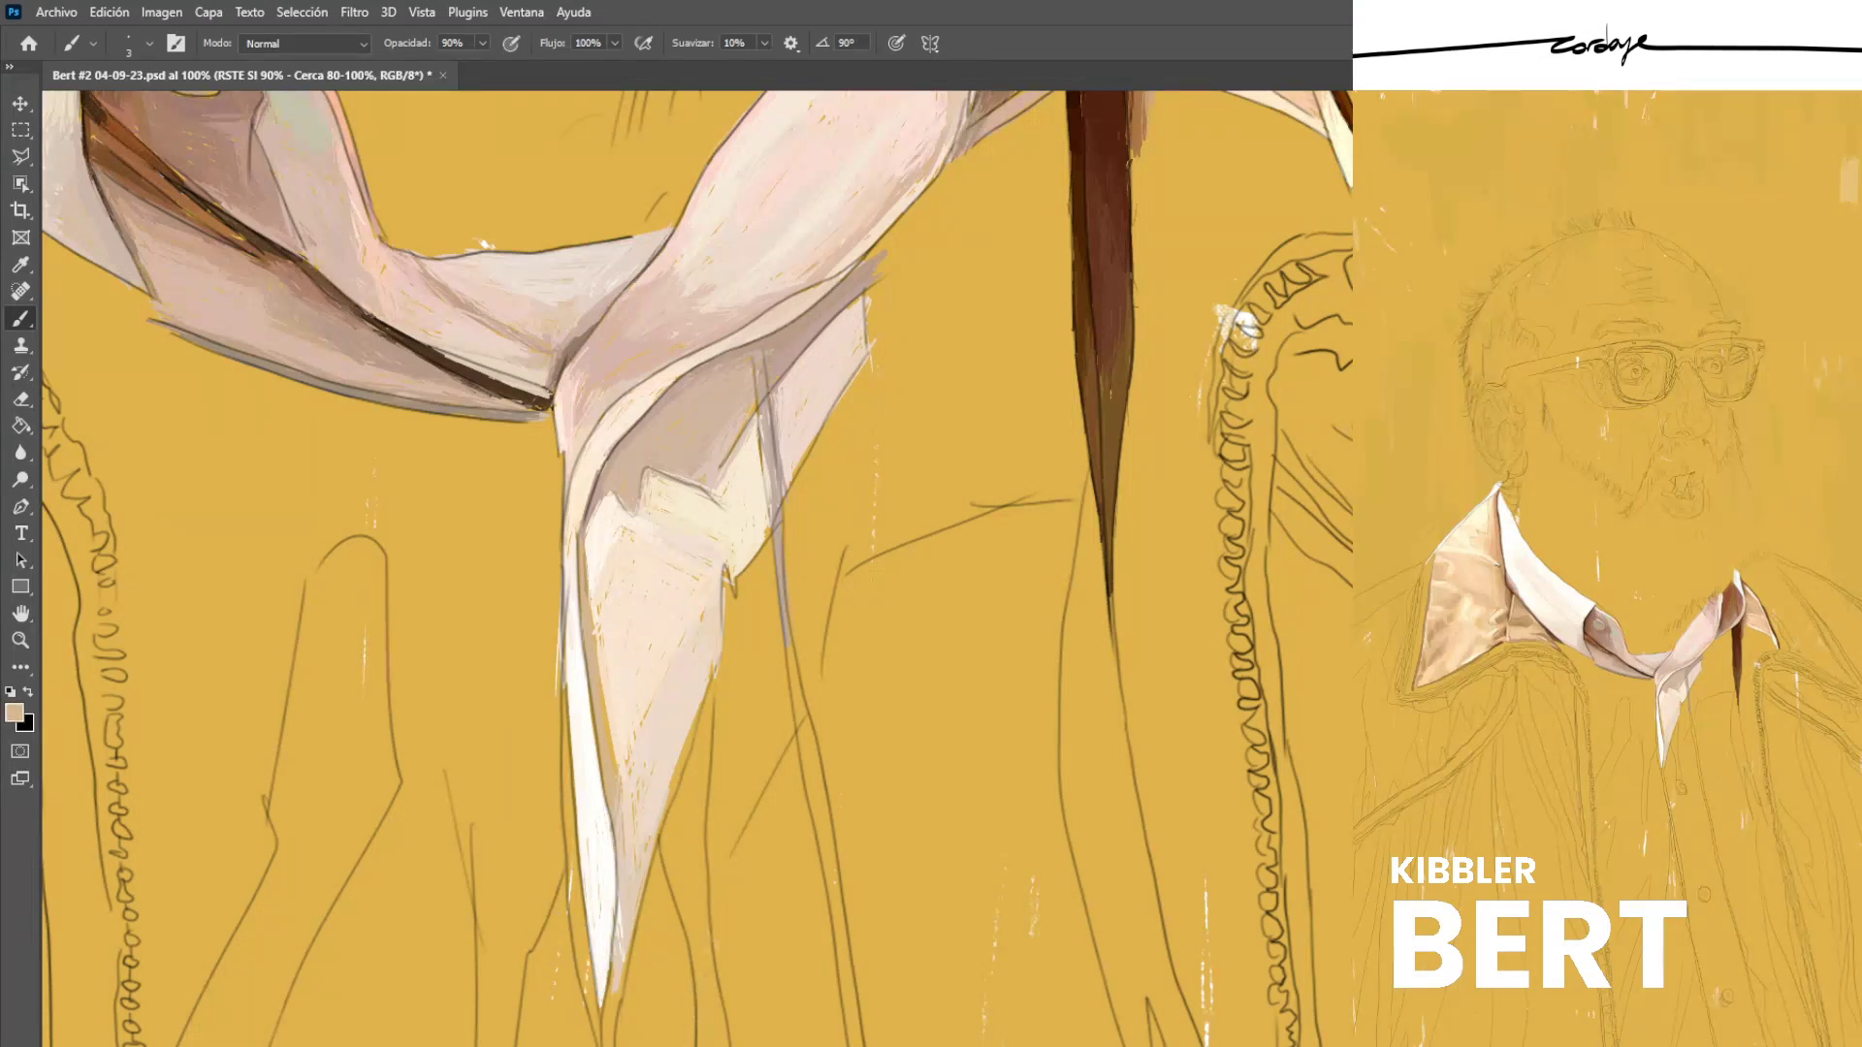
{"action": "left_click", "coordinate": [589, 678], "text": "alt"}
{"action": "left_click_drag", "start_coordinate": [609, 702], "coordinate": [607, 757]}
{"action": "left_click_drag", "start_coordinate": [595, 597], "coordinate": [600, 705]}
Blend the seam midway down the white strip with cream and shadow tones sampled from the hanging fold.
{"action": "left_click", "coordinate": [626, 695], "text": "alt"}
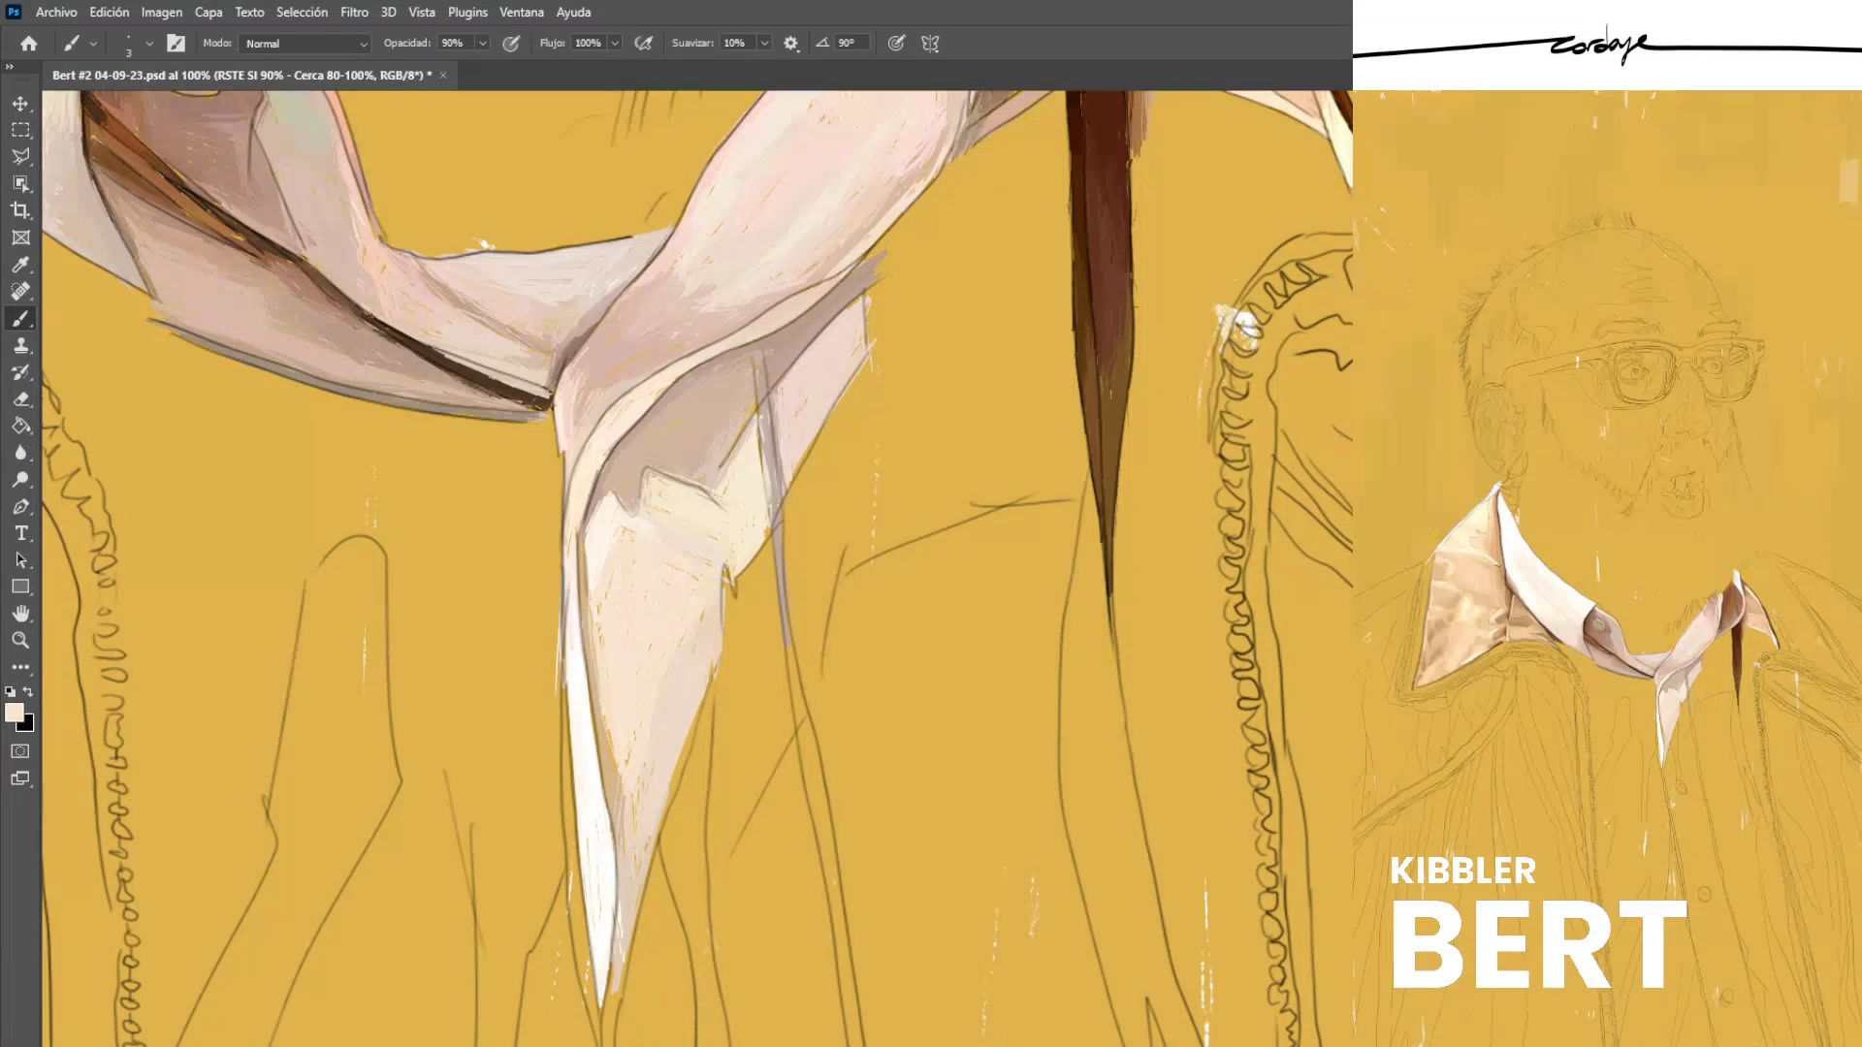
{"action": "mouse_move", "coordinate": [618, 729]}
{"action": "left_mouse_down"}
{"action": "mouse_move", "coordinate": [612, 798]}
{"action": "mouse_move", "coordinate": [613, 775]}
{"action": "left_mouse_up"}
{"action": "left_click", "coordinate": [603, 744], "text": "alt"}
{"action": "left_click", "coordinate": [596, 766], "text": "alt"}
{"action": "left_click_drag", "start_coordinate": [594, 696], "coordinate": [594, 761]}
{"action": "left_click", "coordinate": [607, 752], "text": "alt"}
Shade the hanging fold's outer side with a mauve-pink sampled from the collar, blend it with nearby tones, and save the document.
{"action": "left_click", "coordinate": [593, 388], "text": "alt"}
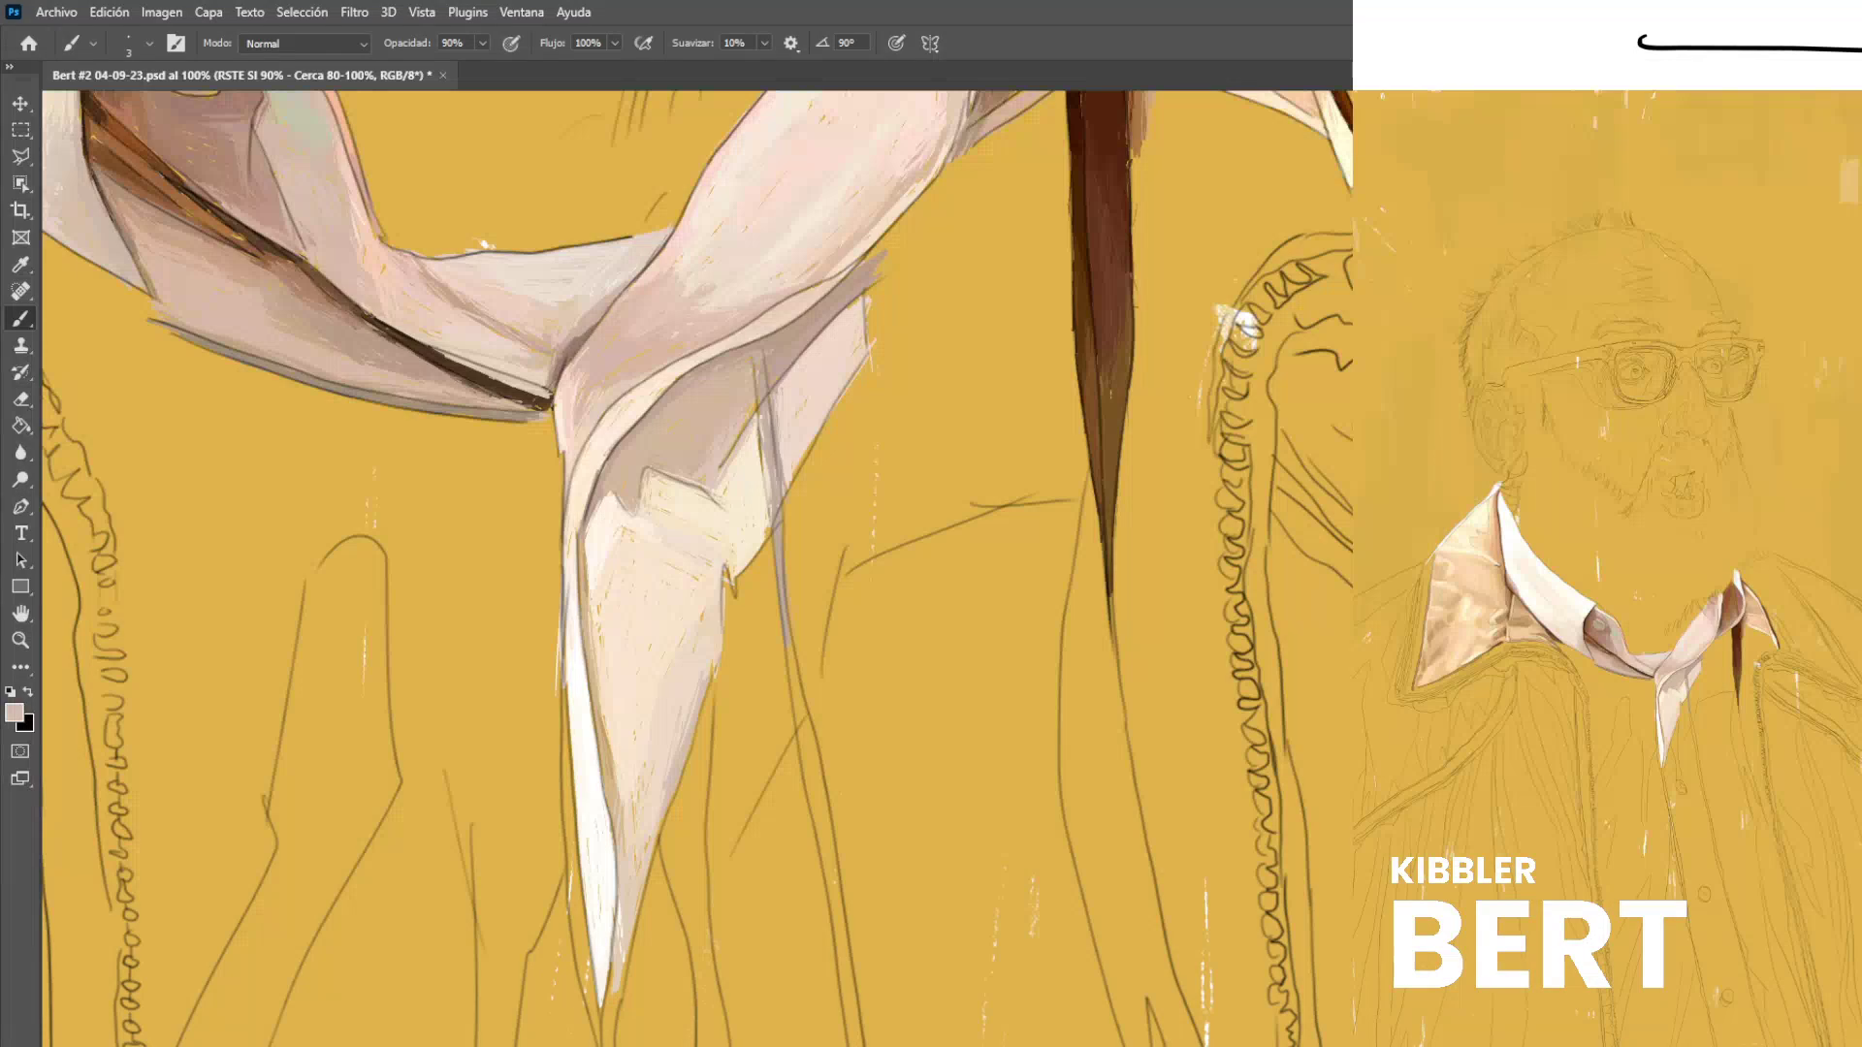
{"action": "left_click", "coordinate": [689, 651], "text": "alt"}
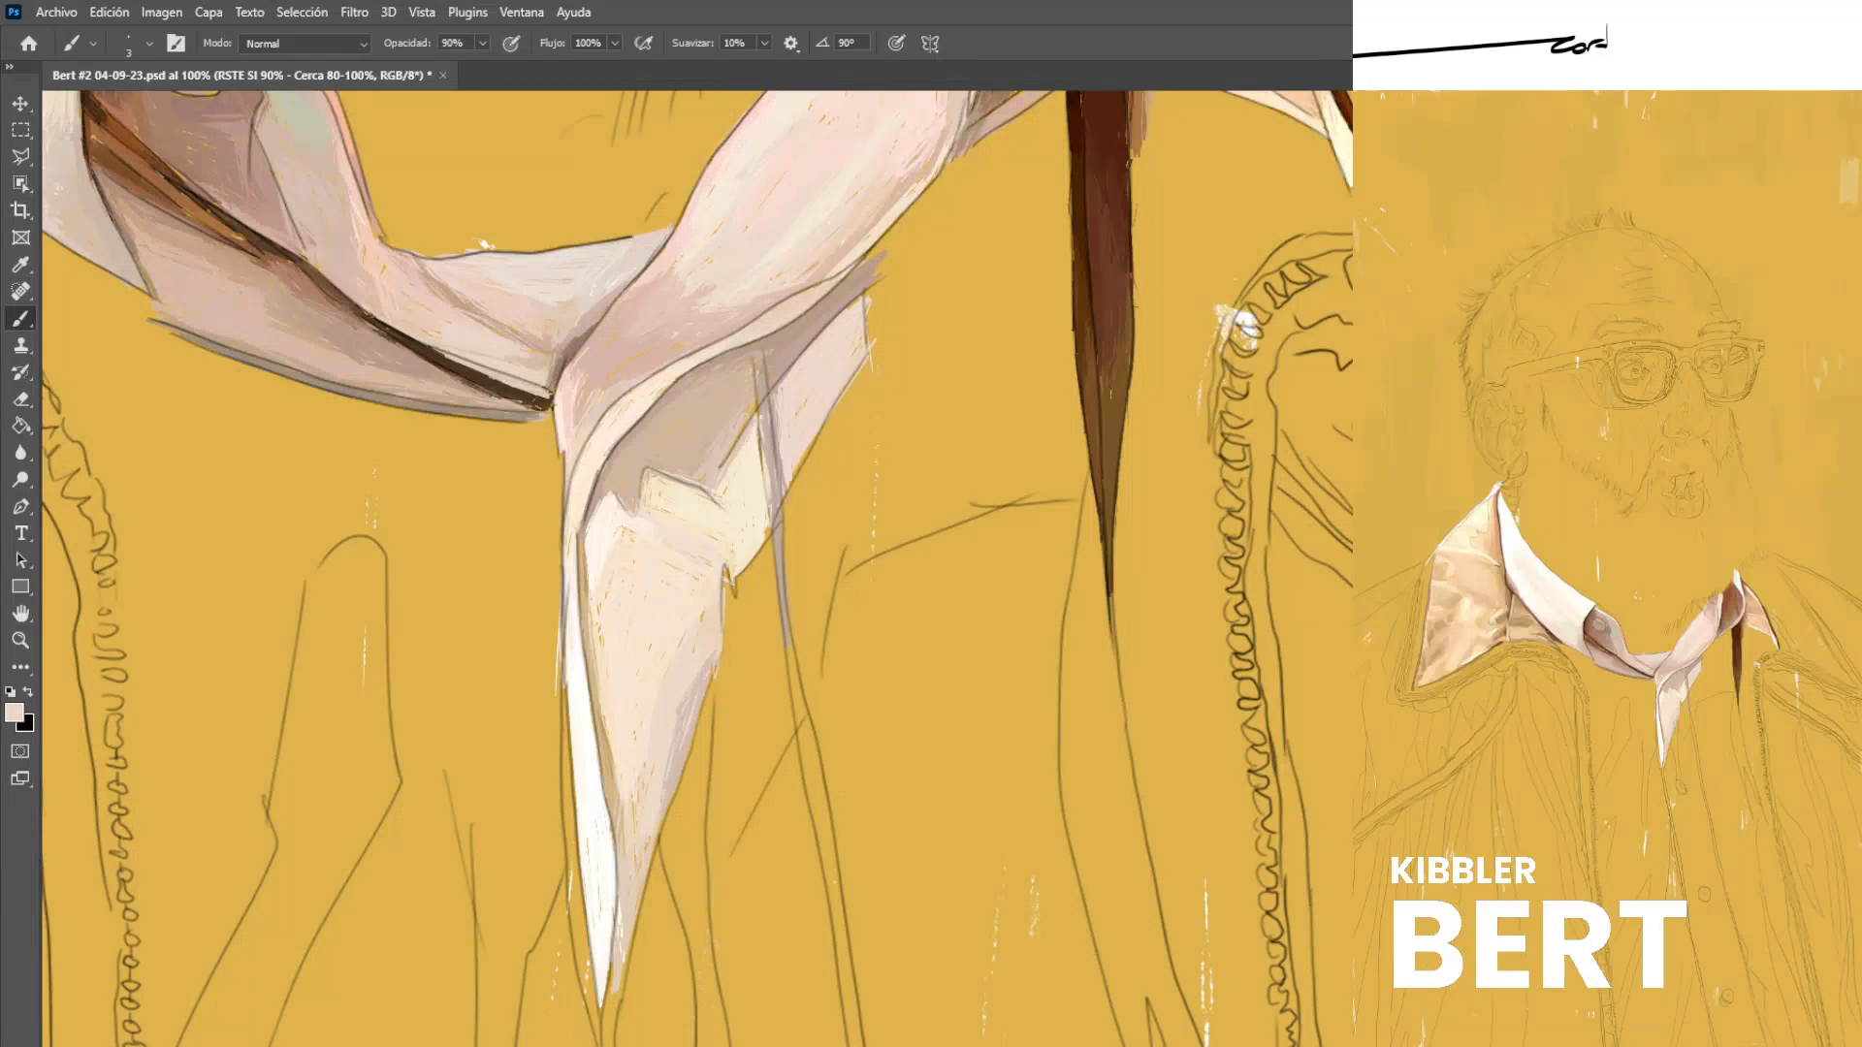
{"action": "left_click", "coordinate": [673, 746], "text": "alt"}
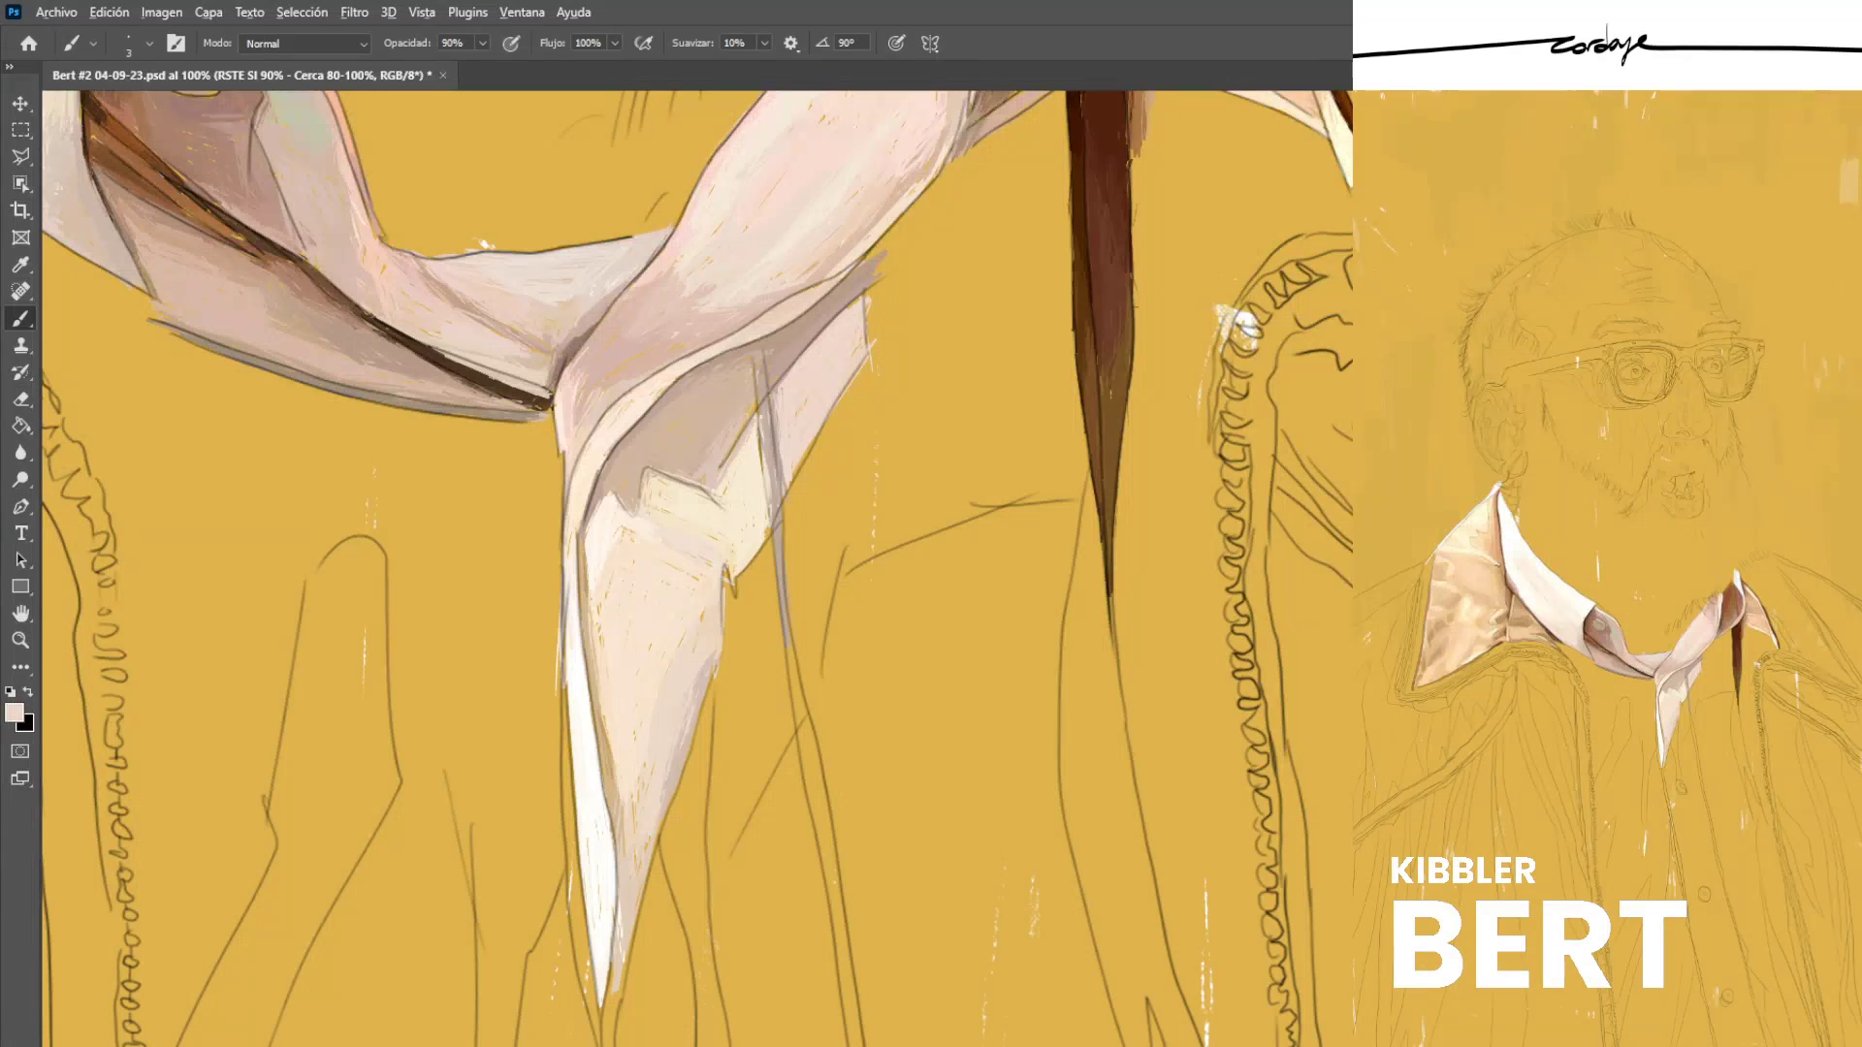
{"action": "left_click", "coordinate": [670, 776], "text": "alt"}
{"action": "left_click", "coordinate": [663, 748], "text": "alt"}
{"action": "left_click", "coordinate": [627, 715], "text": "alt"}
{"action": "key", "text": "ctrl+s"}
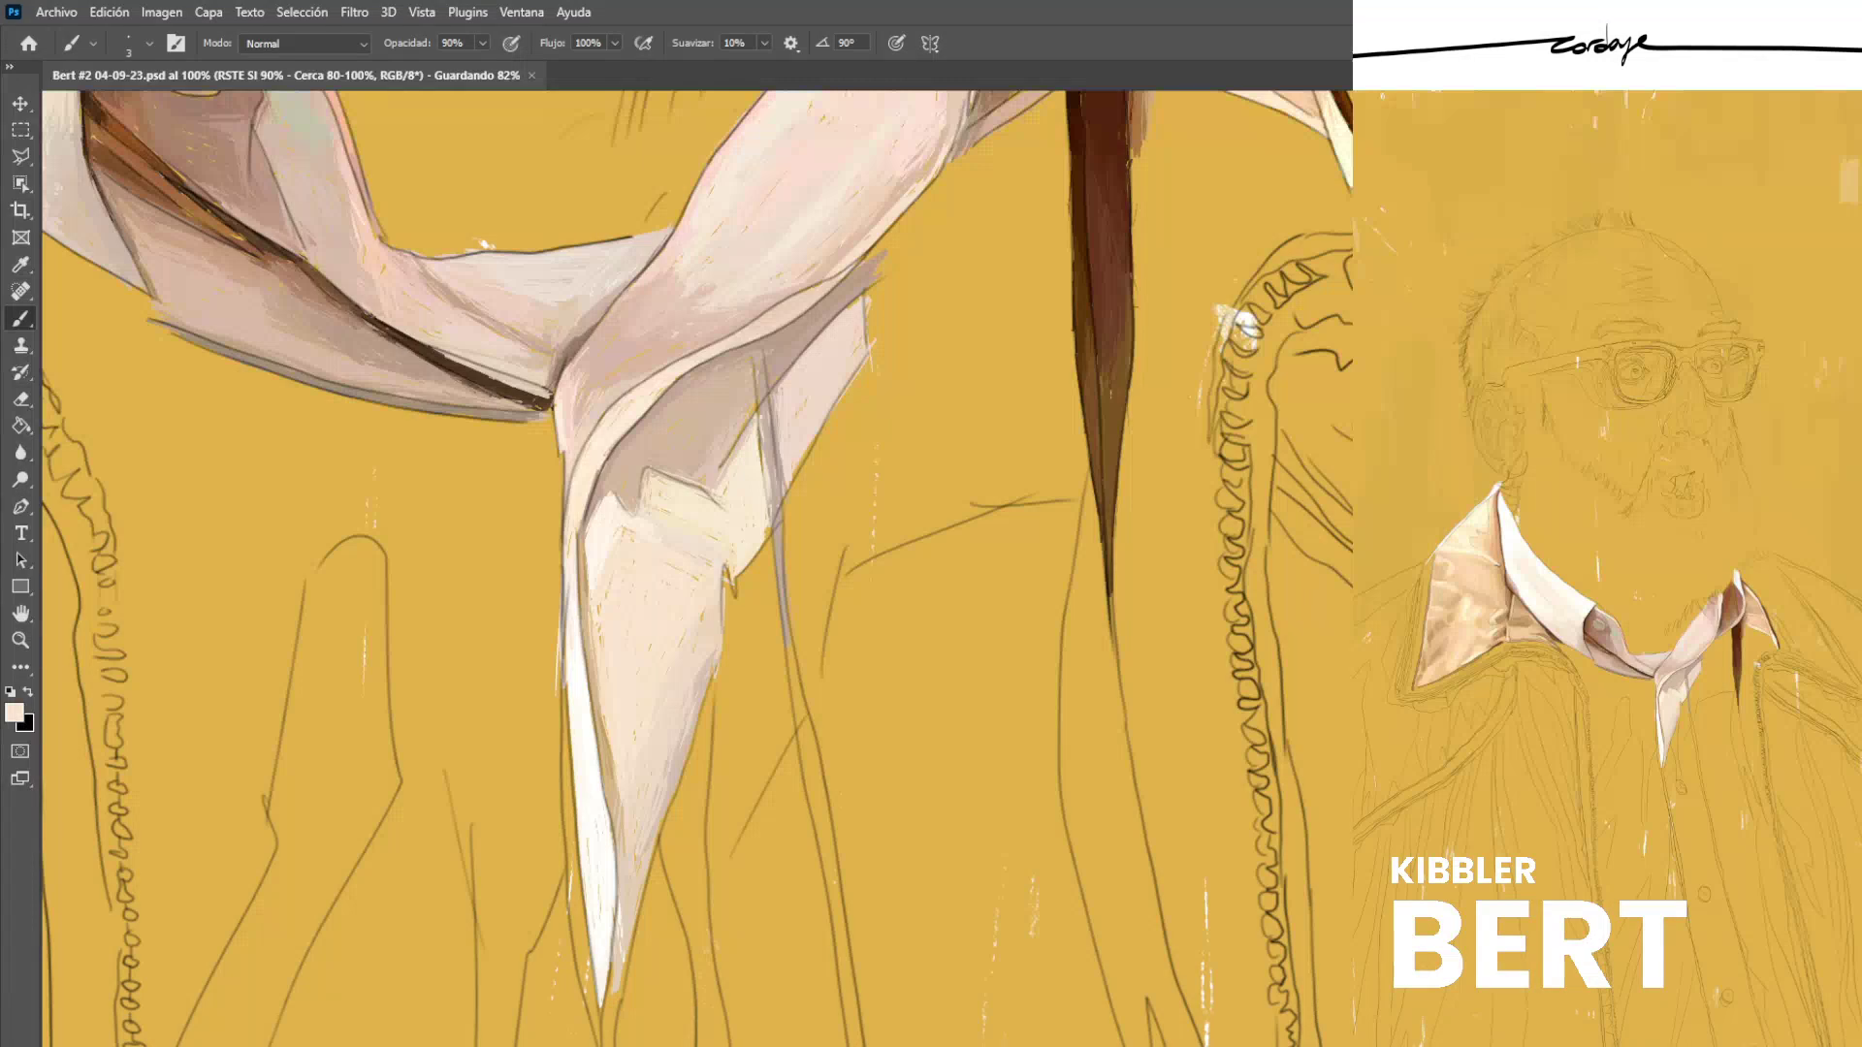
Brush a cream edge along the hanging fold's inner border beside the white strip, refine the seam, and save the document.
{"action": "left_click_drag", "start_coordinate": [604, 717], "coordinate": [623, 813]}
{"action": "left_click_drag", "start_coordinate": [592, 655], "coordinate": [603, 741]}
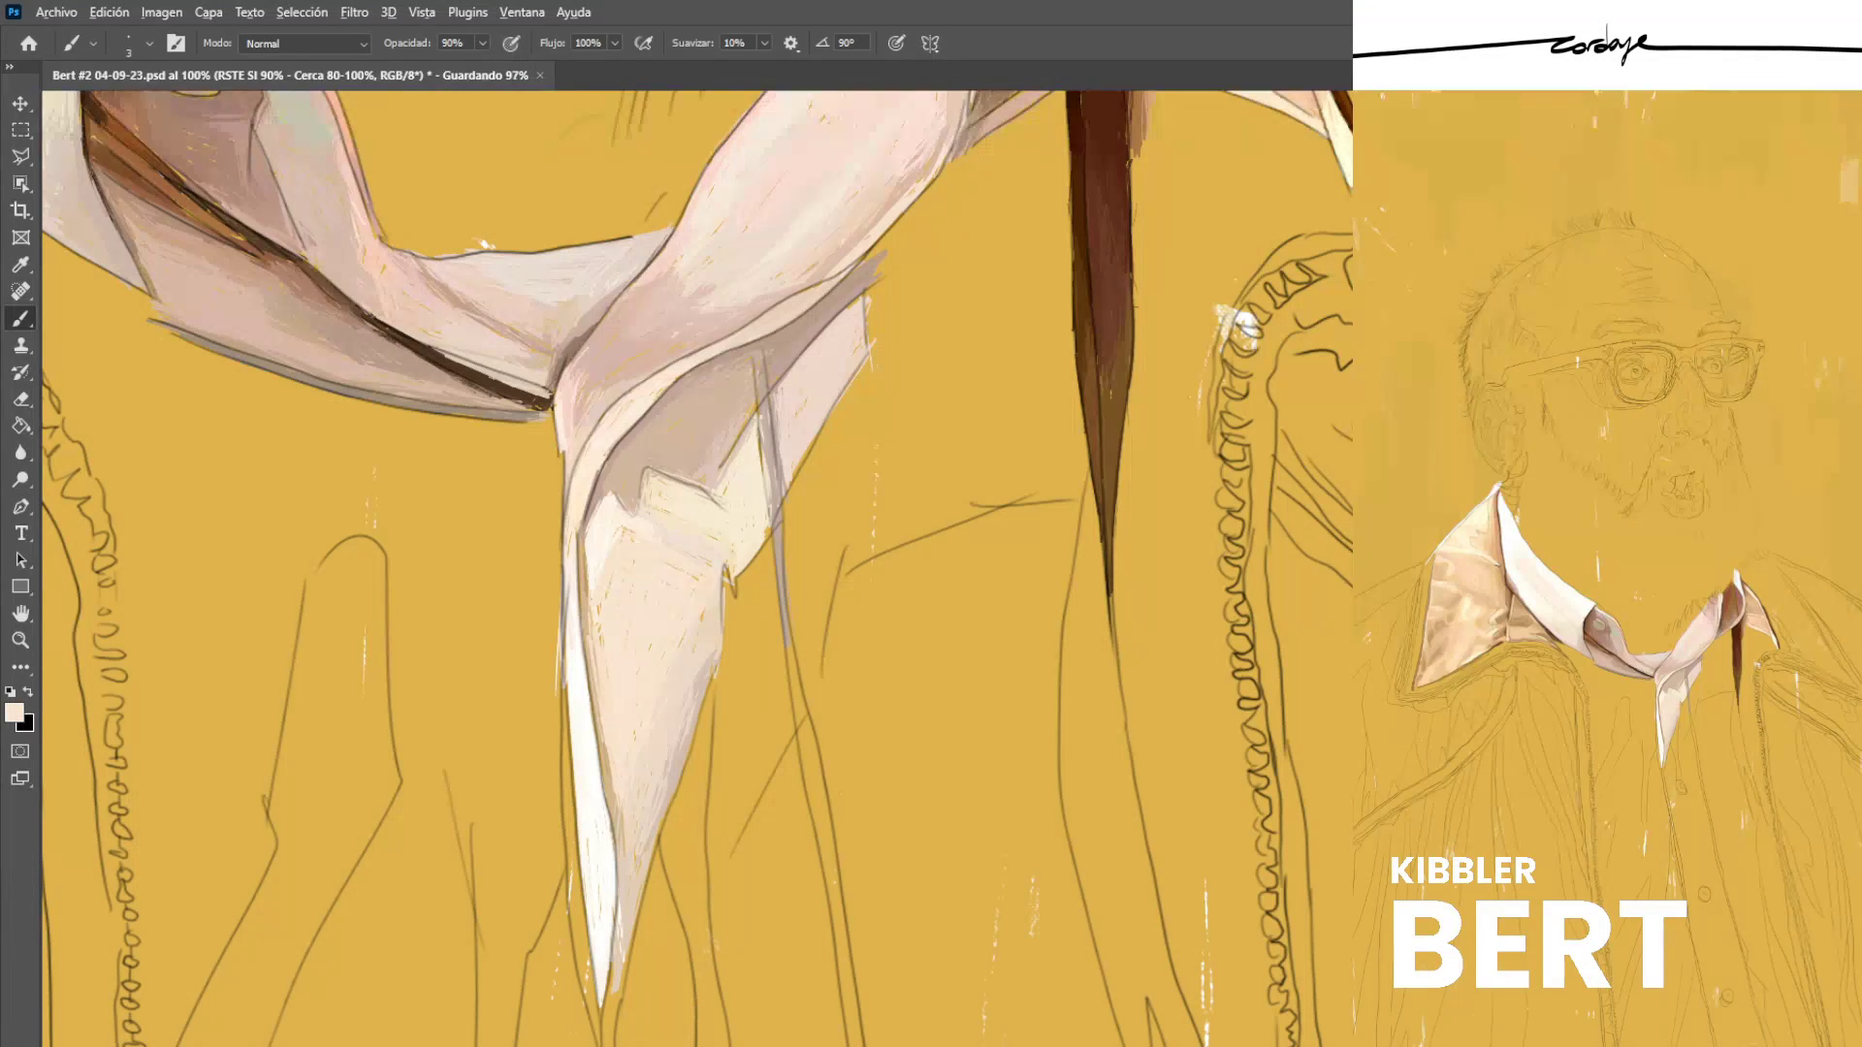
{"action": "left_click_drag", "start_coordinate": [587, 561], "coordinate": [589, 614]}
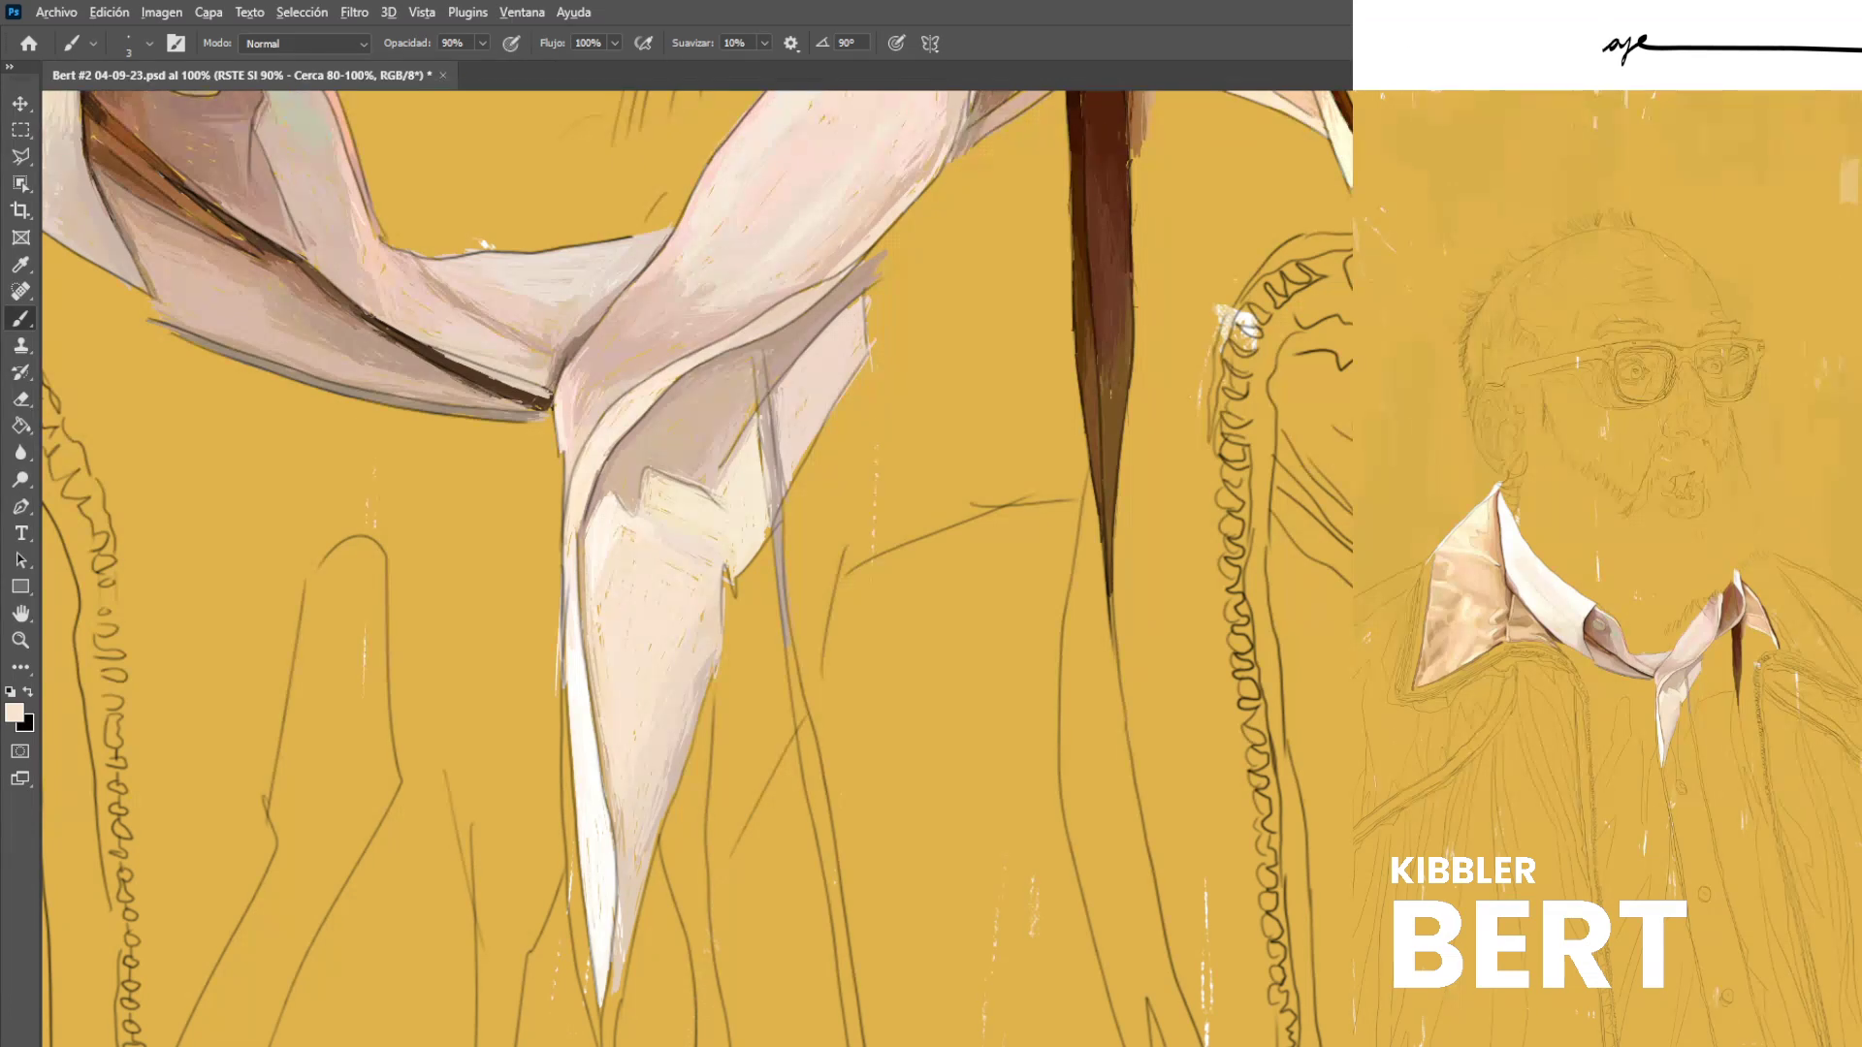
{"action": "left_click", "coordinate": [602, 781], "text": "alt"}
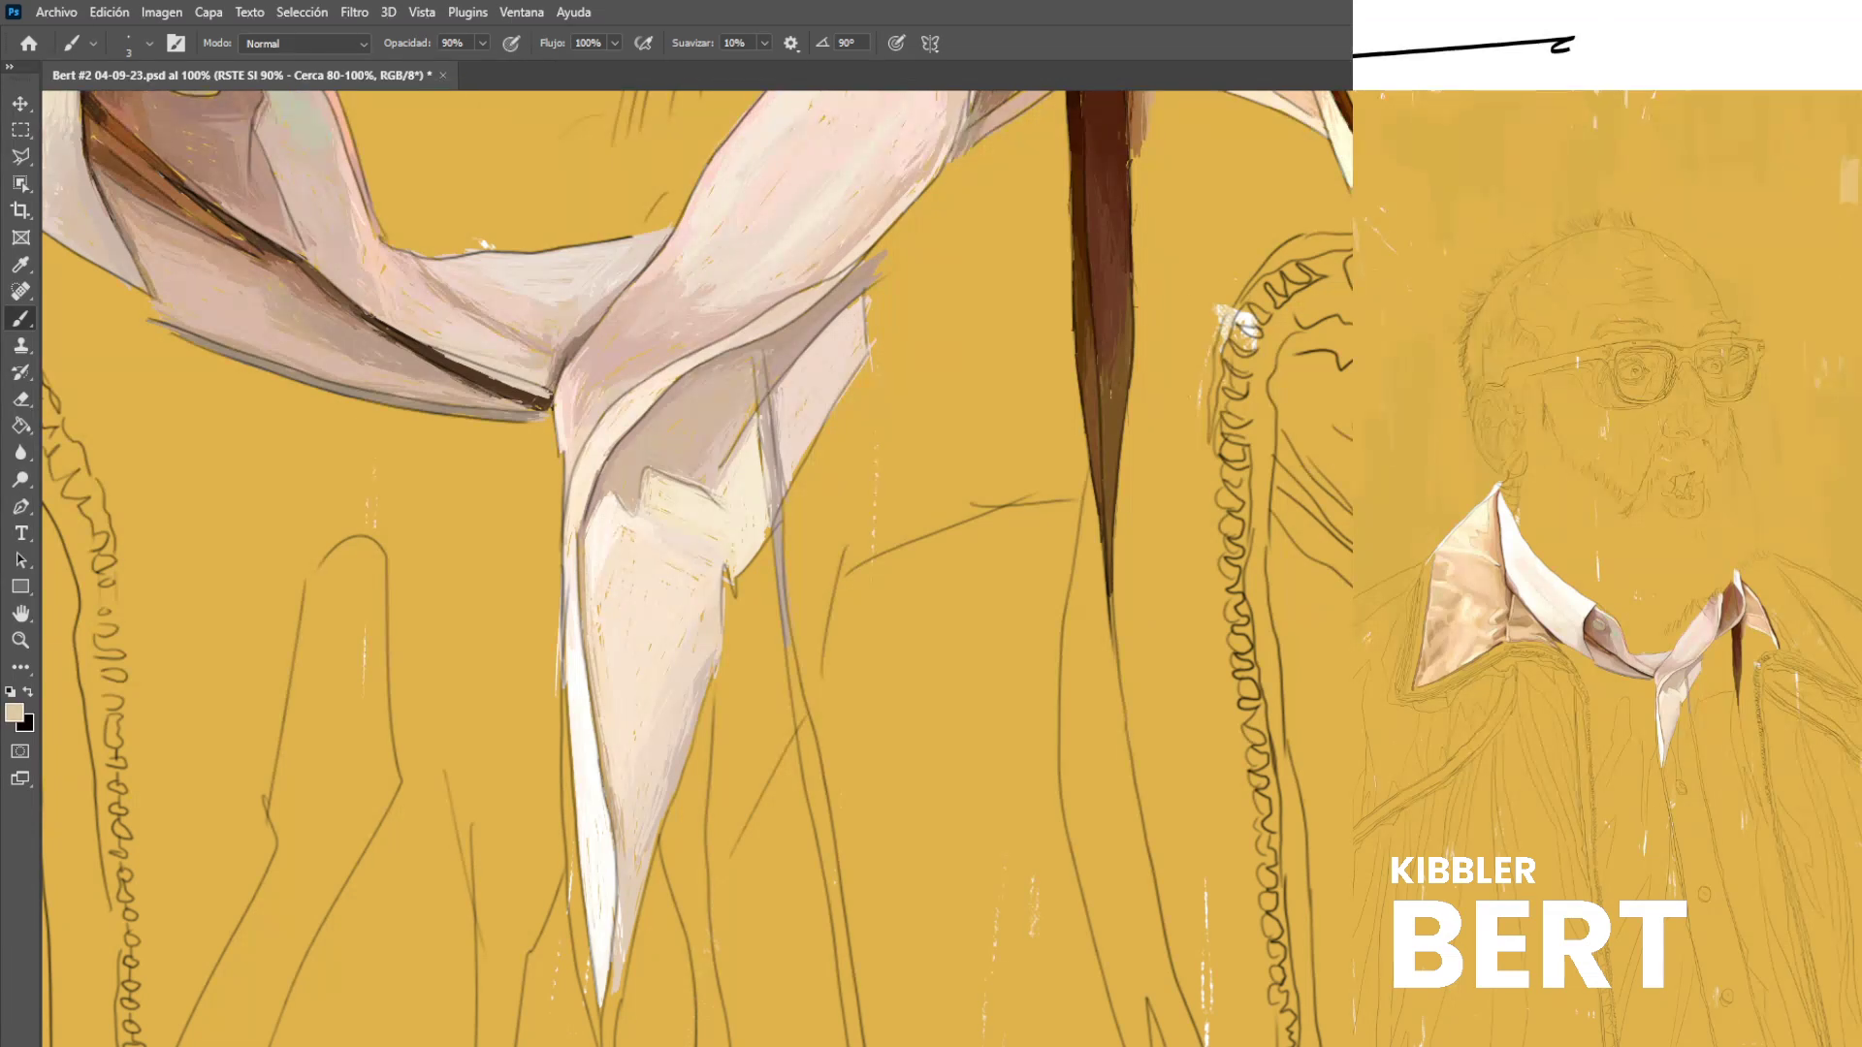
{"action": "key", "text": "ctrl+s"}
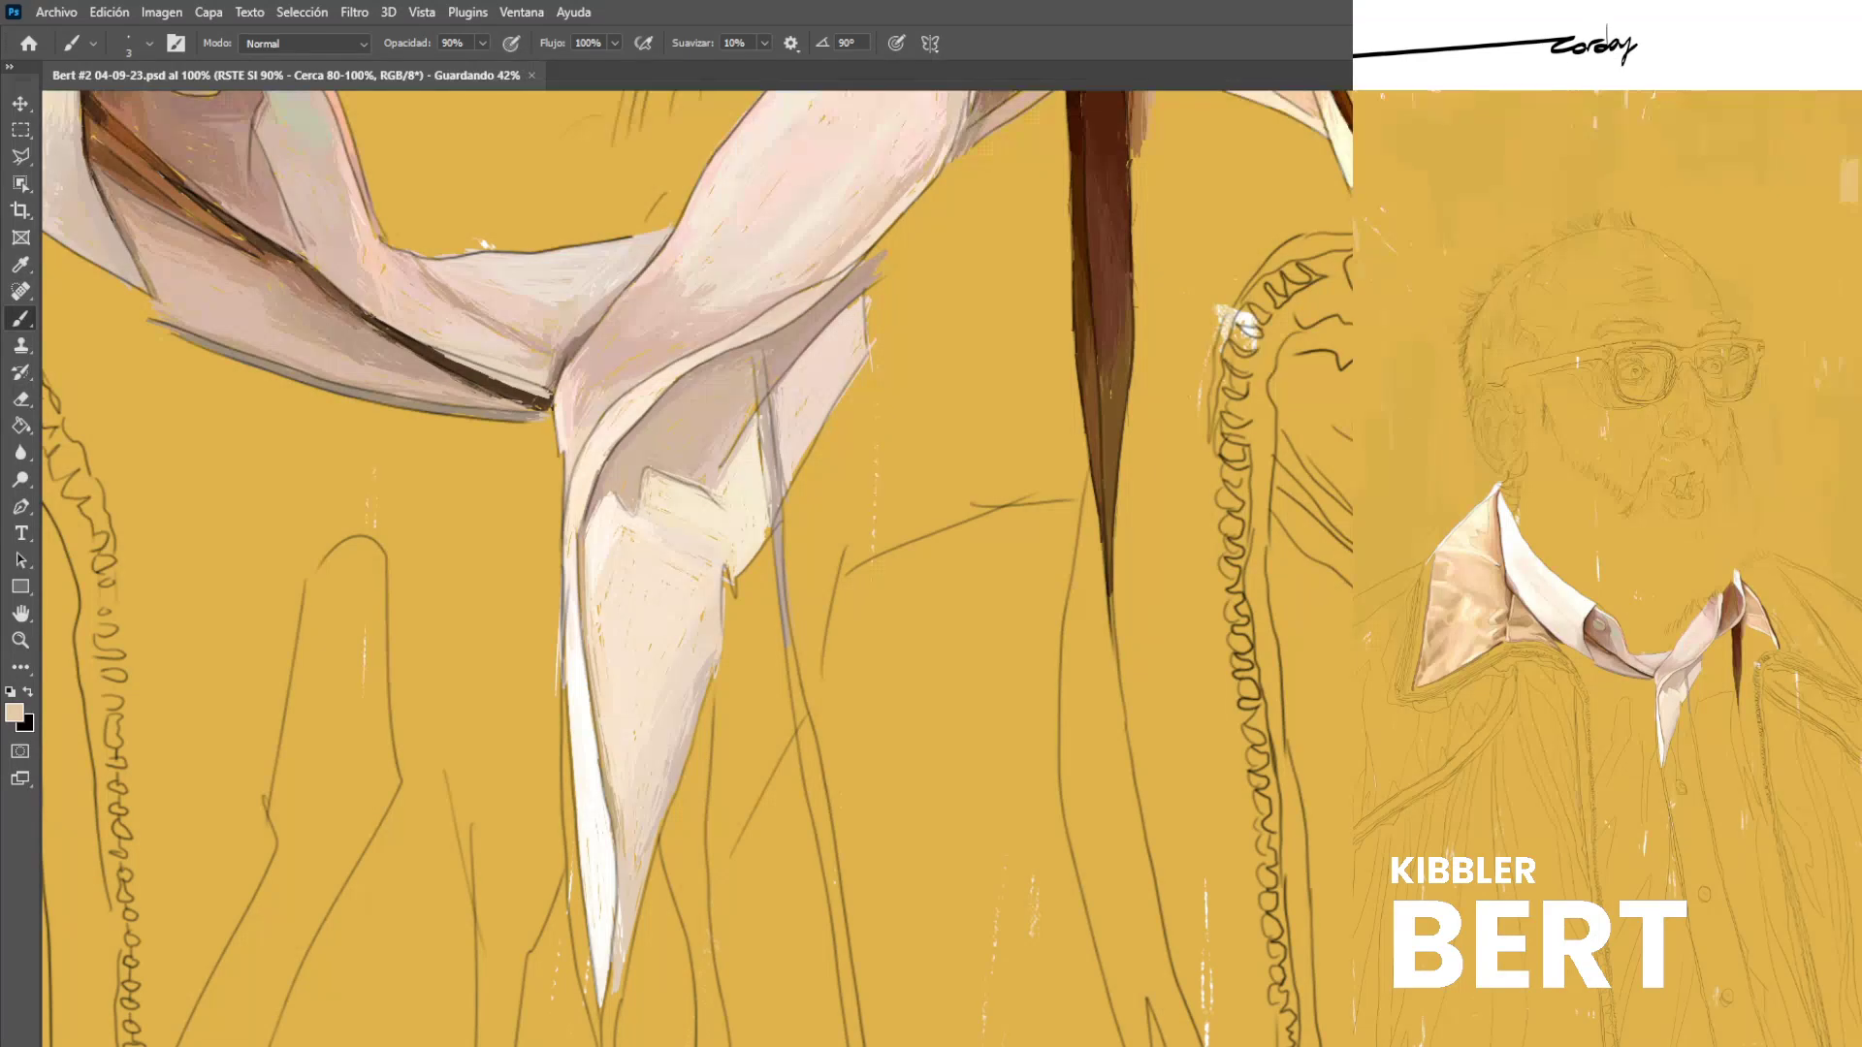
Brush a sampled mauve-pink along the upper outer edge of the hanging fold, just below the collar.
{"action": "left_click_drag", "start_coordinate": [834, 524], "coordinate": [570, 608]}
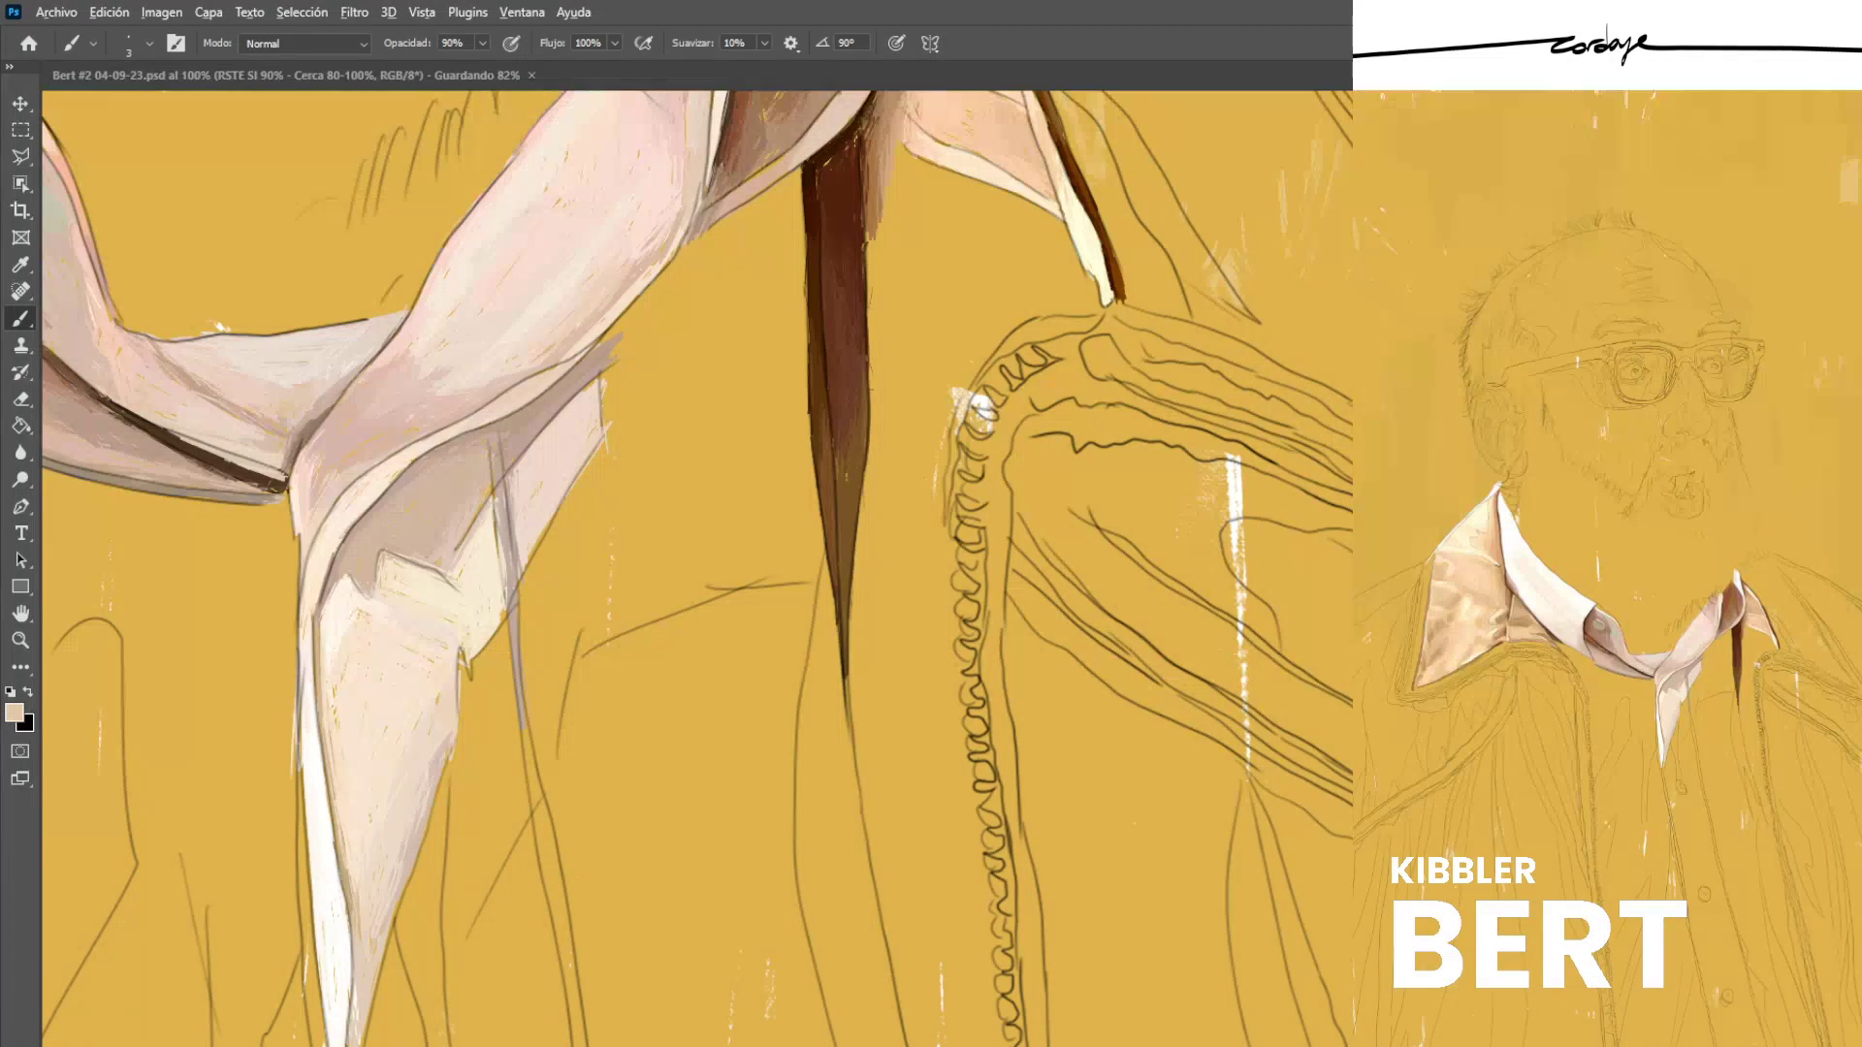
{"action": "left_click", "coordinate": [376, 410], "text": "alt"}
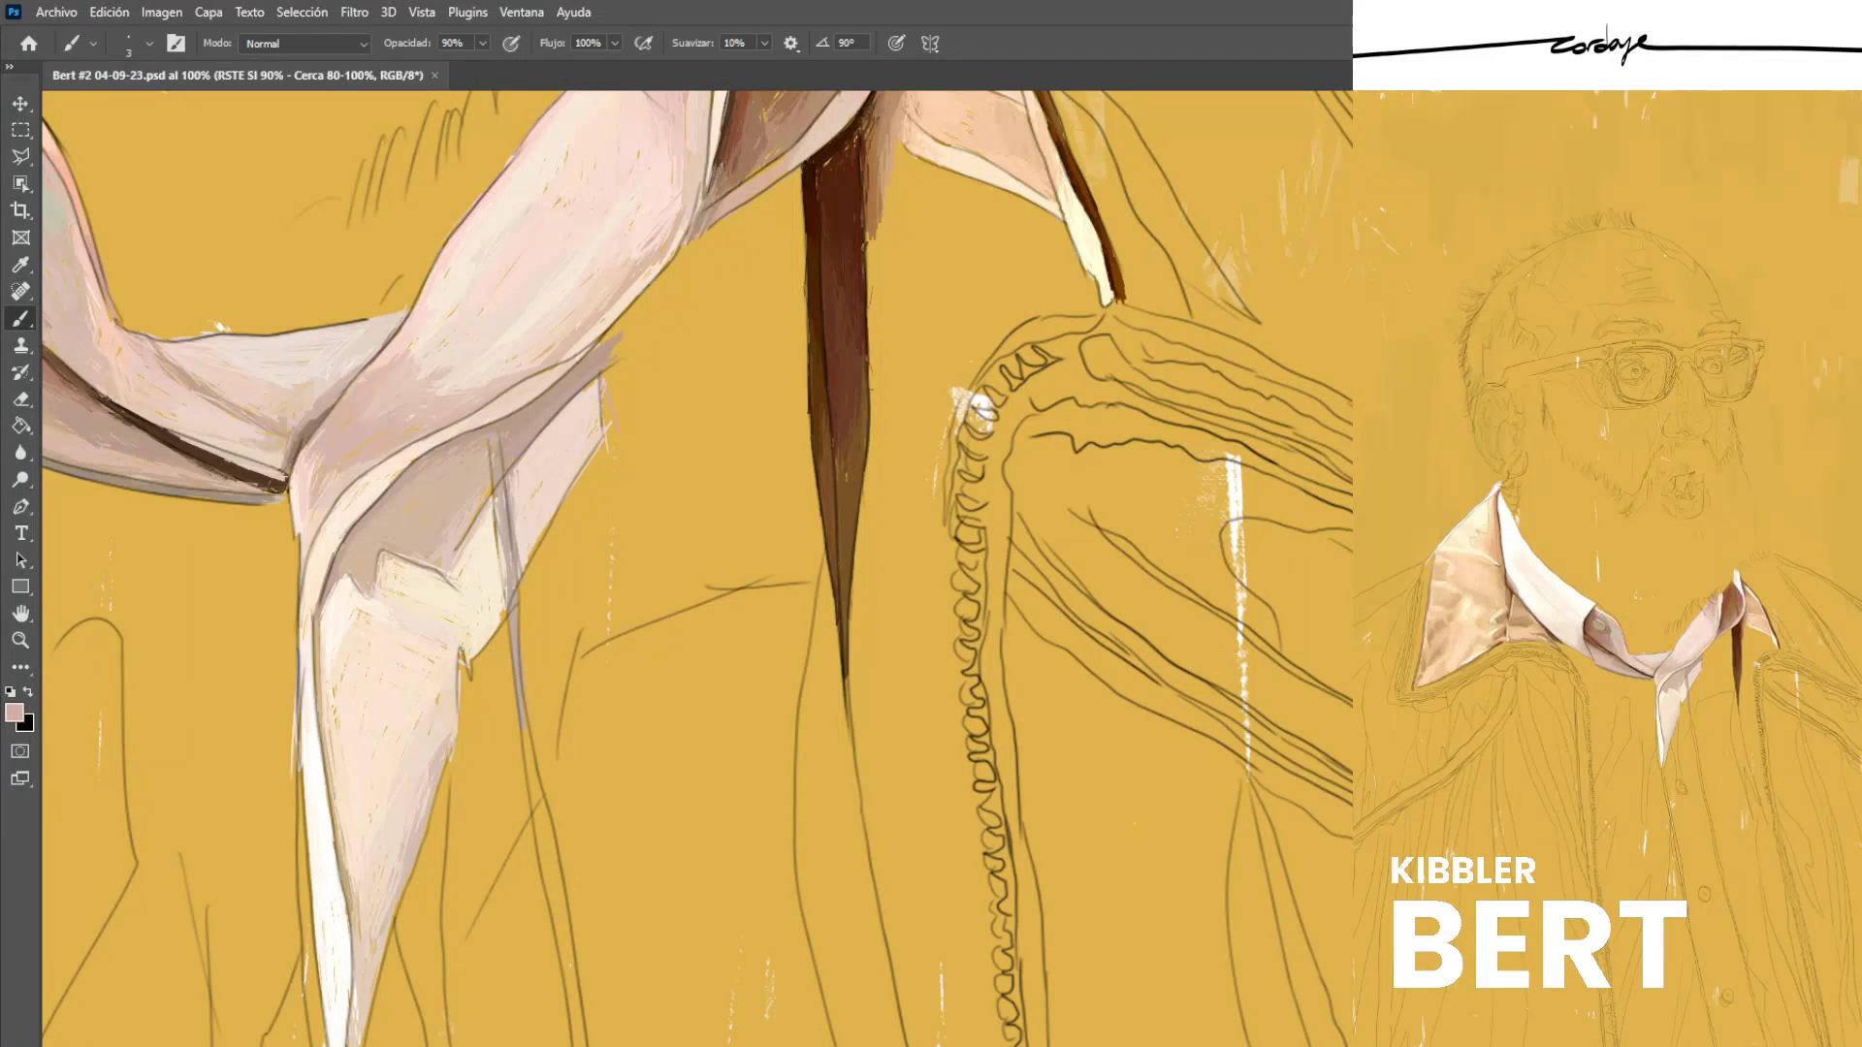
{"action": "left_click_drag", "start_coordinate": [632, 357], "coordinate": [611, 446]}
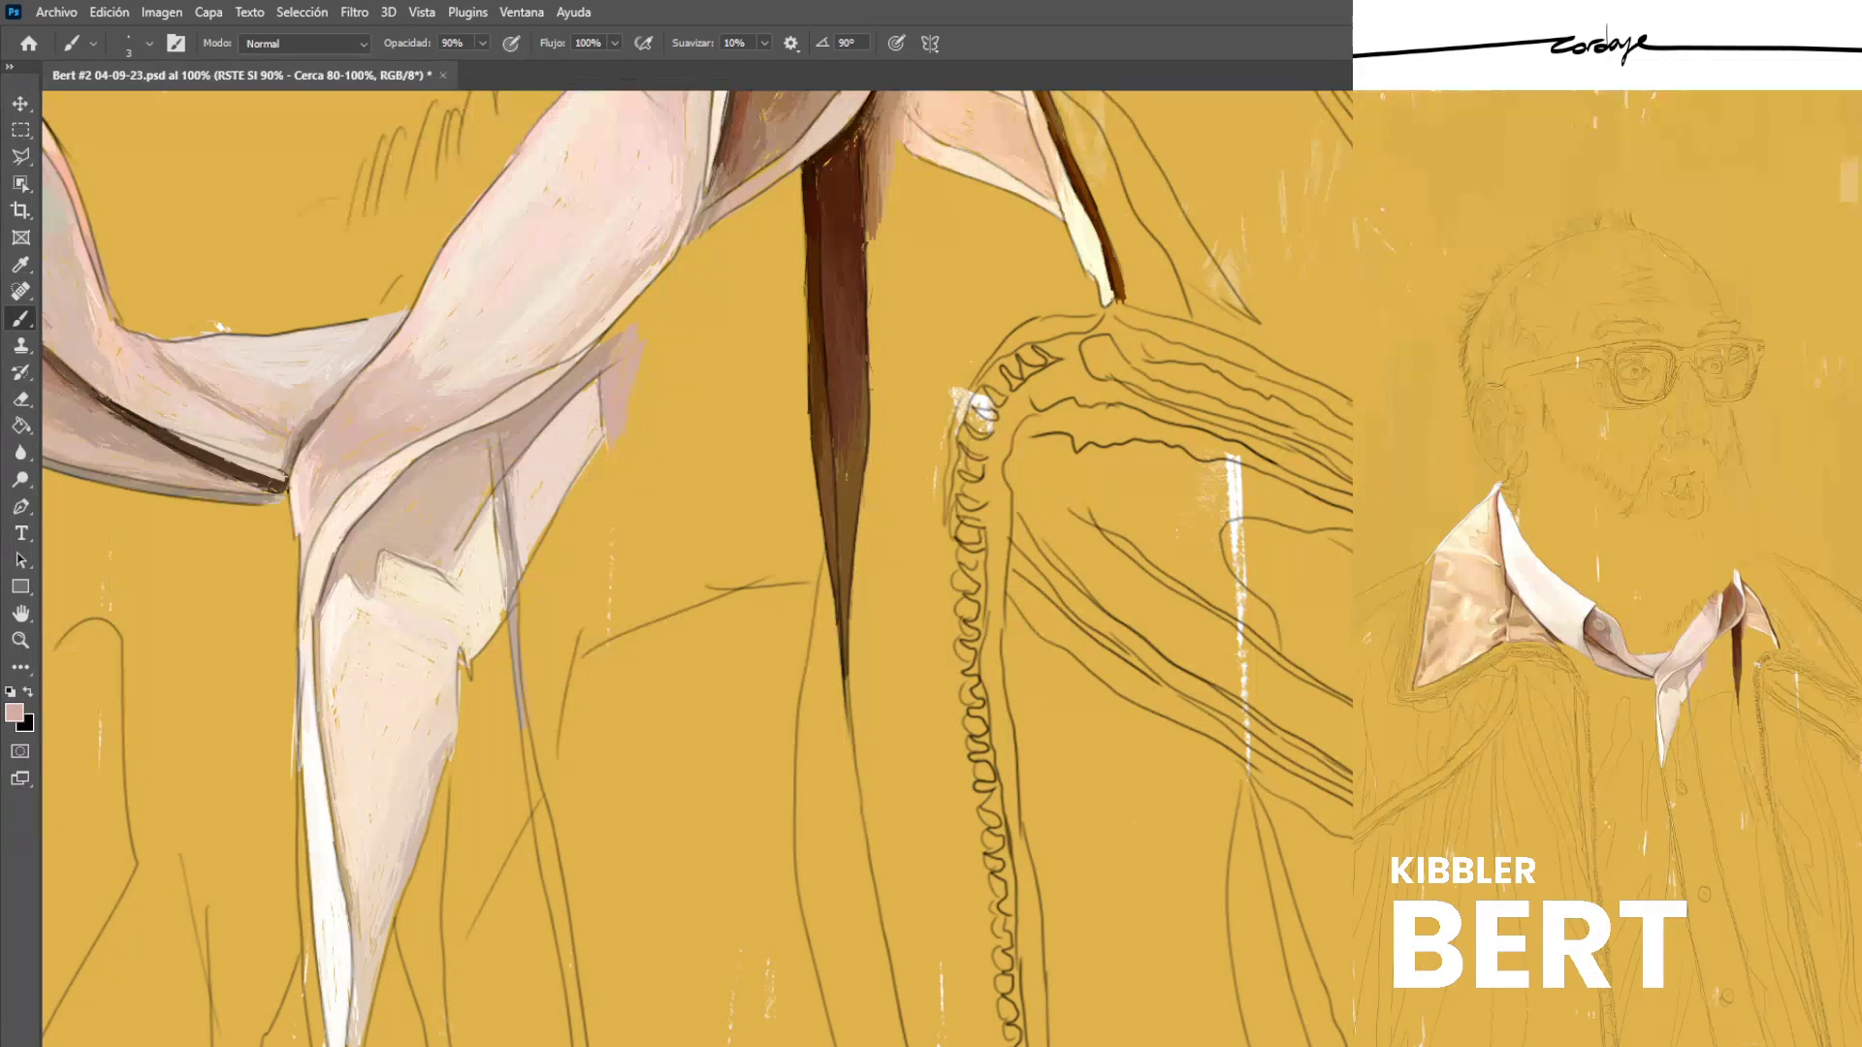
{"action": "left_click", "coordinate": [593, 364], "text": "alt"}
{"action": "left_click", "coordinate": [748, 166], "text": "alt"}
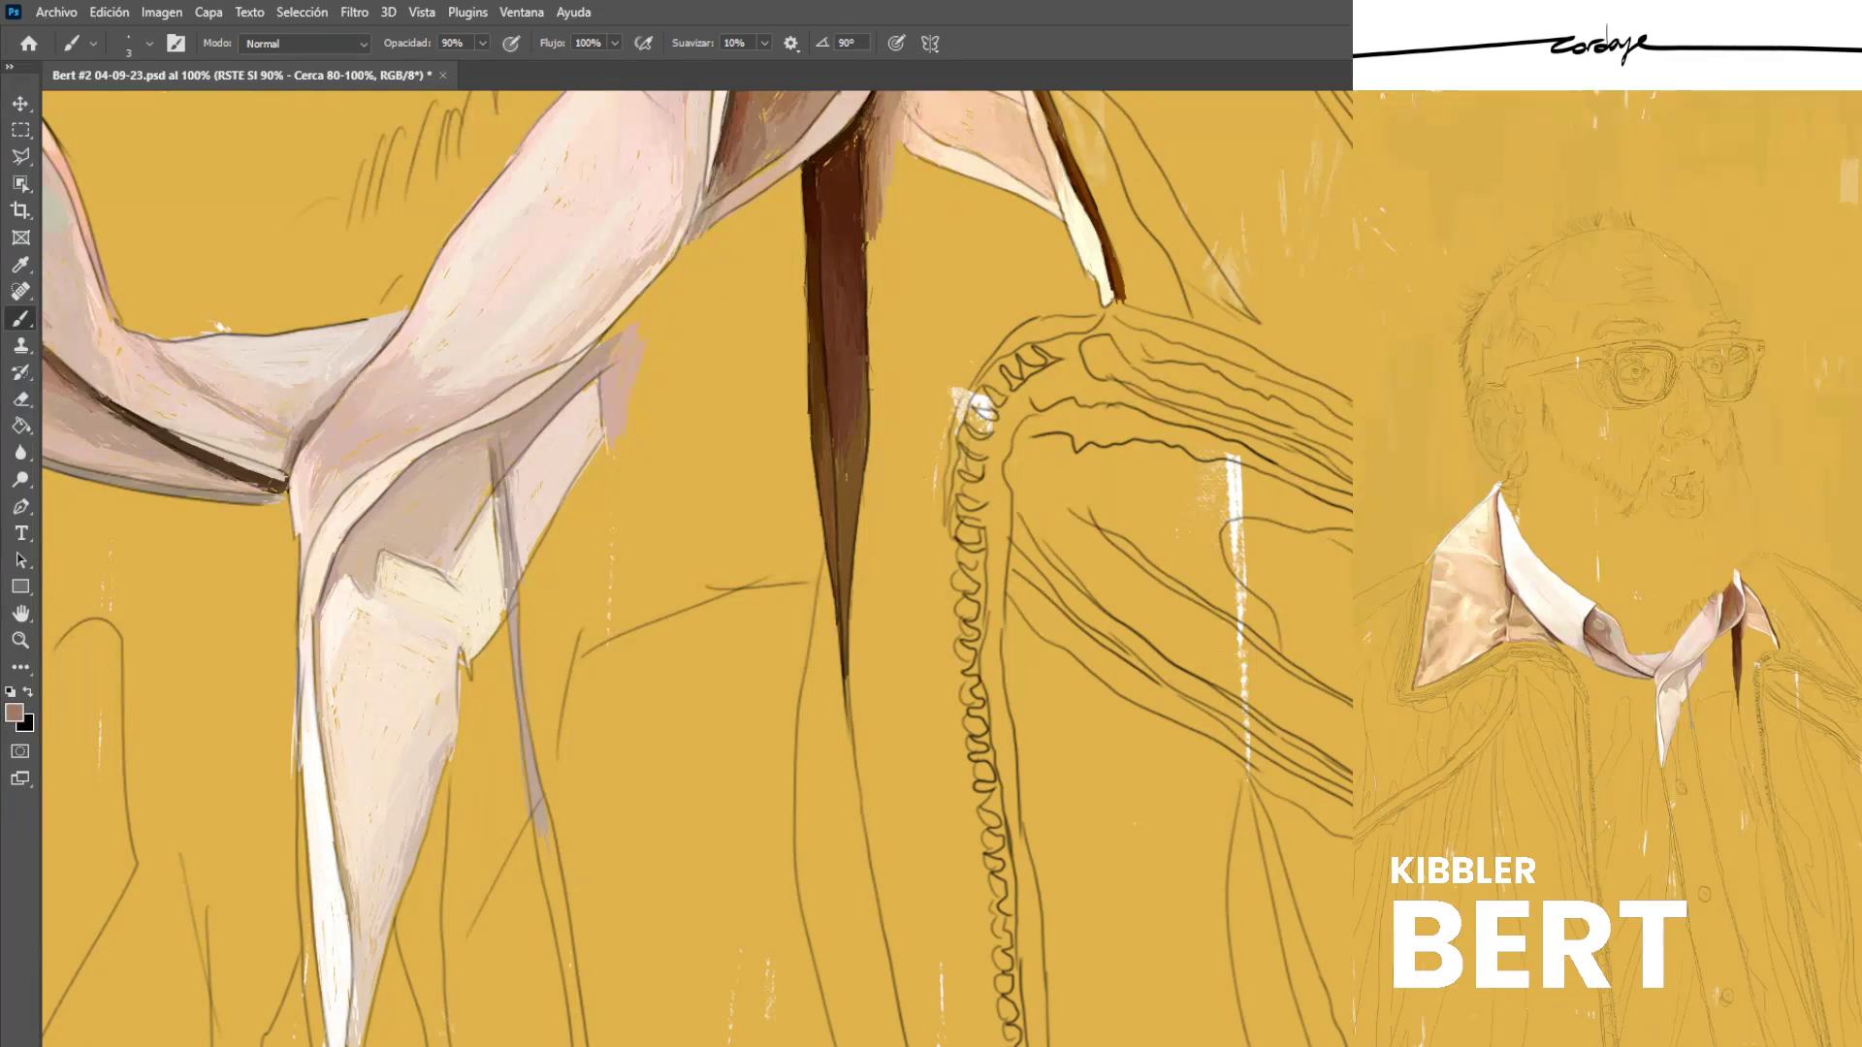
Blend the upper end of the grey line crossing the hanging fold with tones sampled around it, and save the document.
{"action": "left_click_drag", "start_coordinate": [496, 435], "coordinate": [501, 494]}
{"action": "left_click", "coordinate": [480, 463], "text": "alt"}
{"action": "left_click", "coordinate": [506, 460], "text": "alt"}
{"action": "left_click", "coordinate": [496, 457], "text": "alt"}
{"action": "left_click", "coordinate": [490, 459], "text": "alt"}
{"action": "left_click", "coordinate": [495, 451], "text": "alt"}
{"action": "left_click", "coordinate": [498, 471], "text": "alt"}
{"action": "key", "text": "ctrl+s"}
Shade the collar's lower edge above the hanging fold with a sampled grey-brown, and sample darker browns from the collar's inner shadow.
{"action": "left_click", "coordinate": [370, 581], "text": "alt"}
{"action": "left_click_drag", "start_coordinate": [685, 267], "coordinate": [623, 324]}
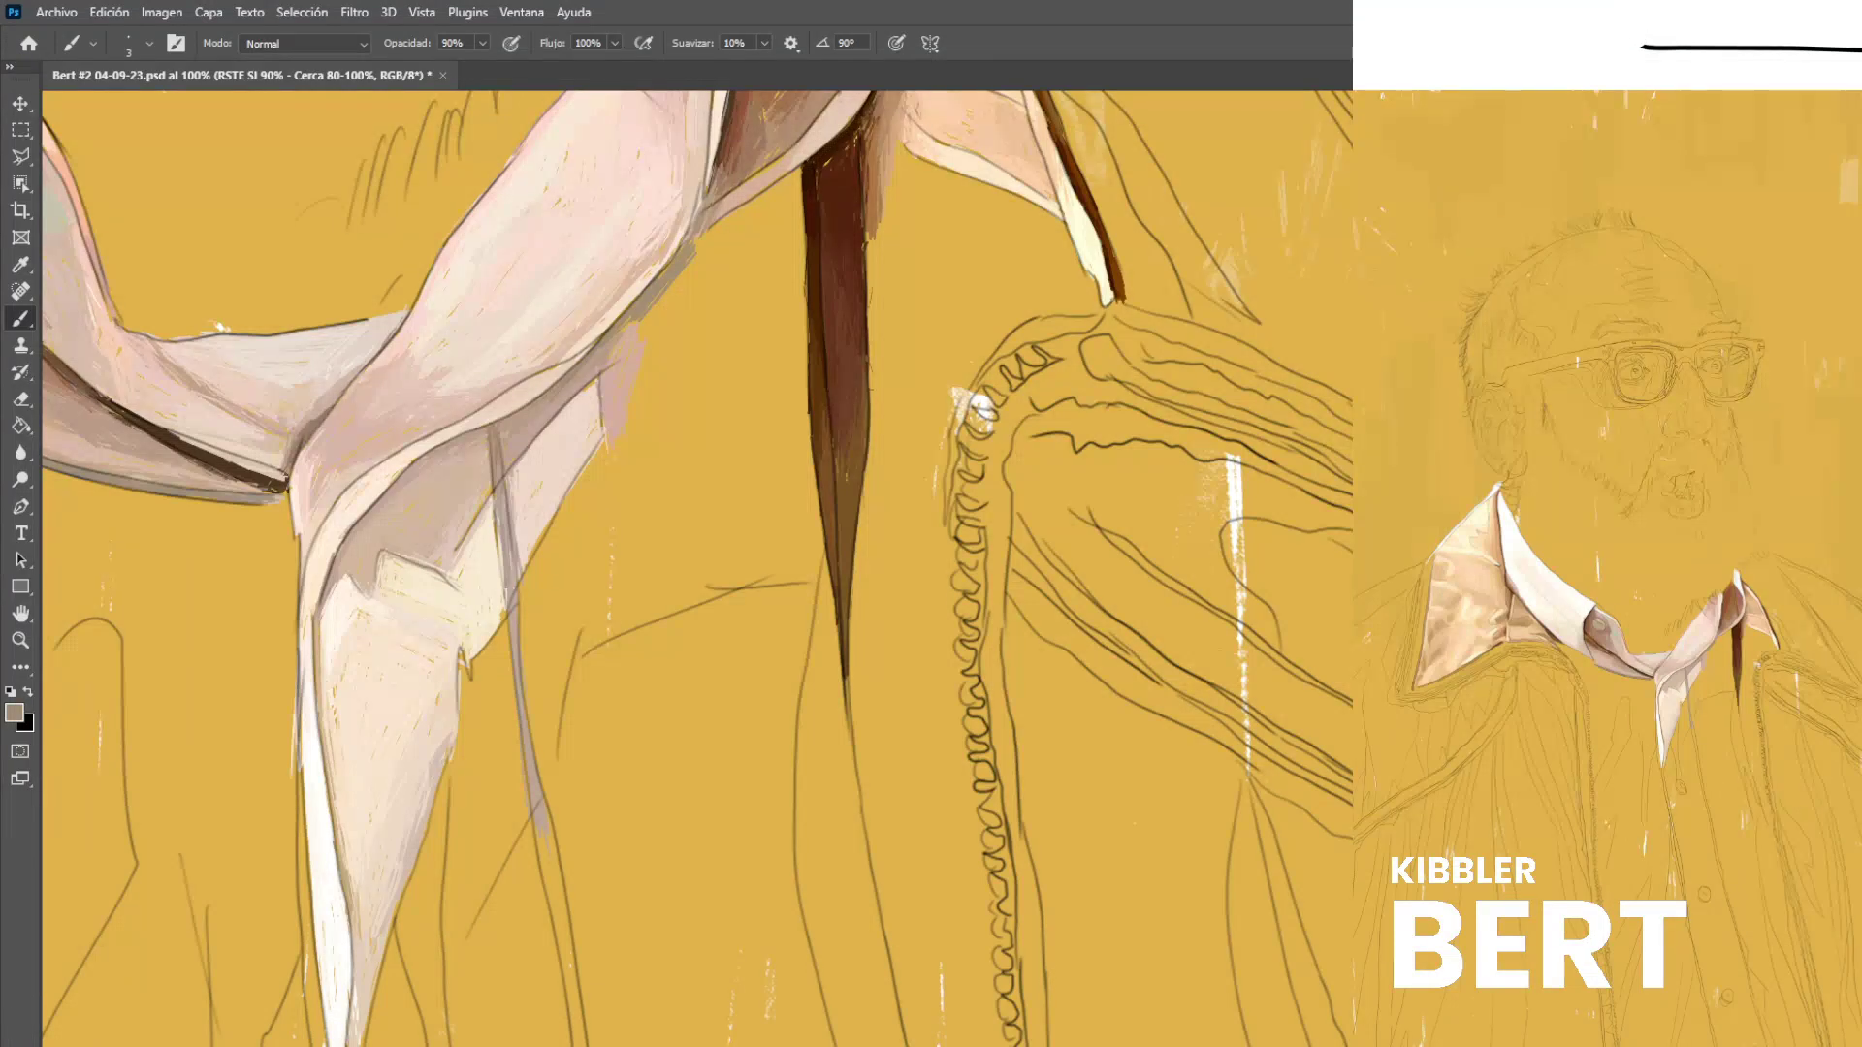
{"action": "left_click_drag", "start_coordinate": [713, 217], "coordinate": [692, 263]}
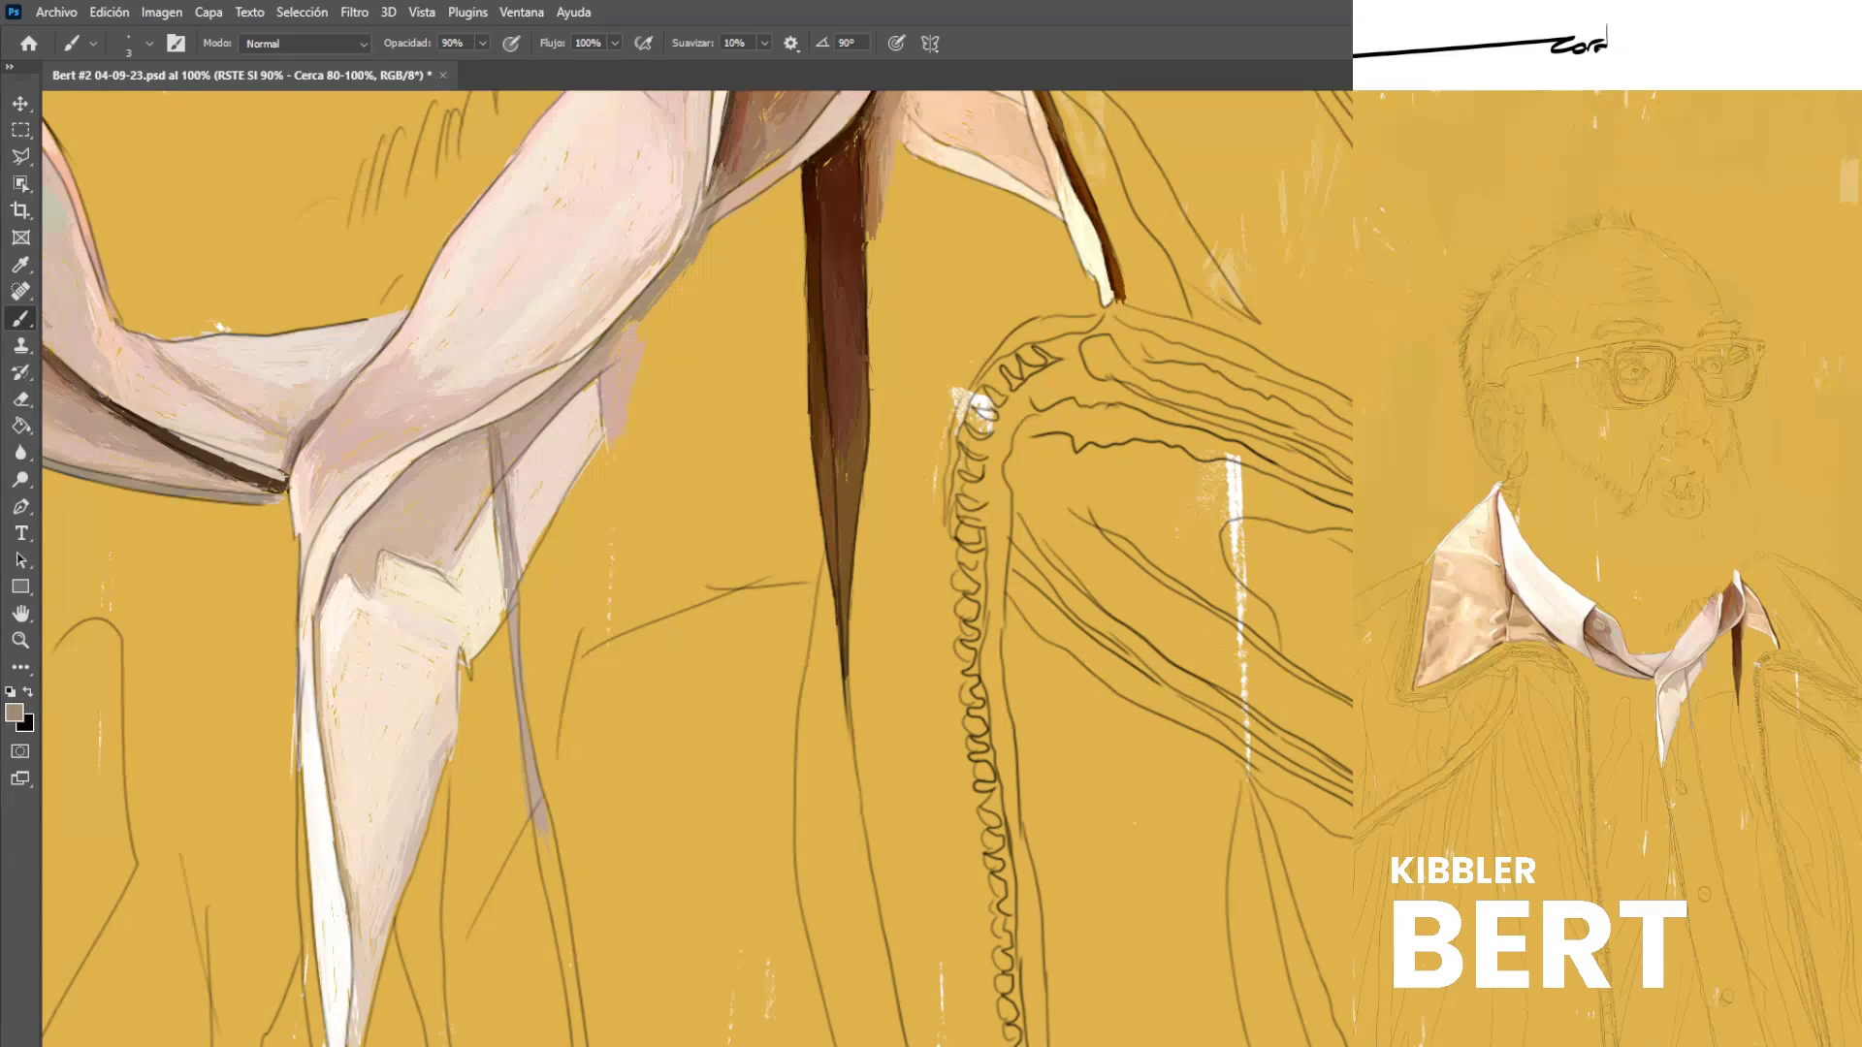
{"action": "left_click", "coordinate": [720, 175], "text": "alt"}
{"action": "key", "text": "alt"}
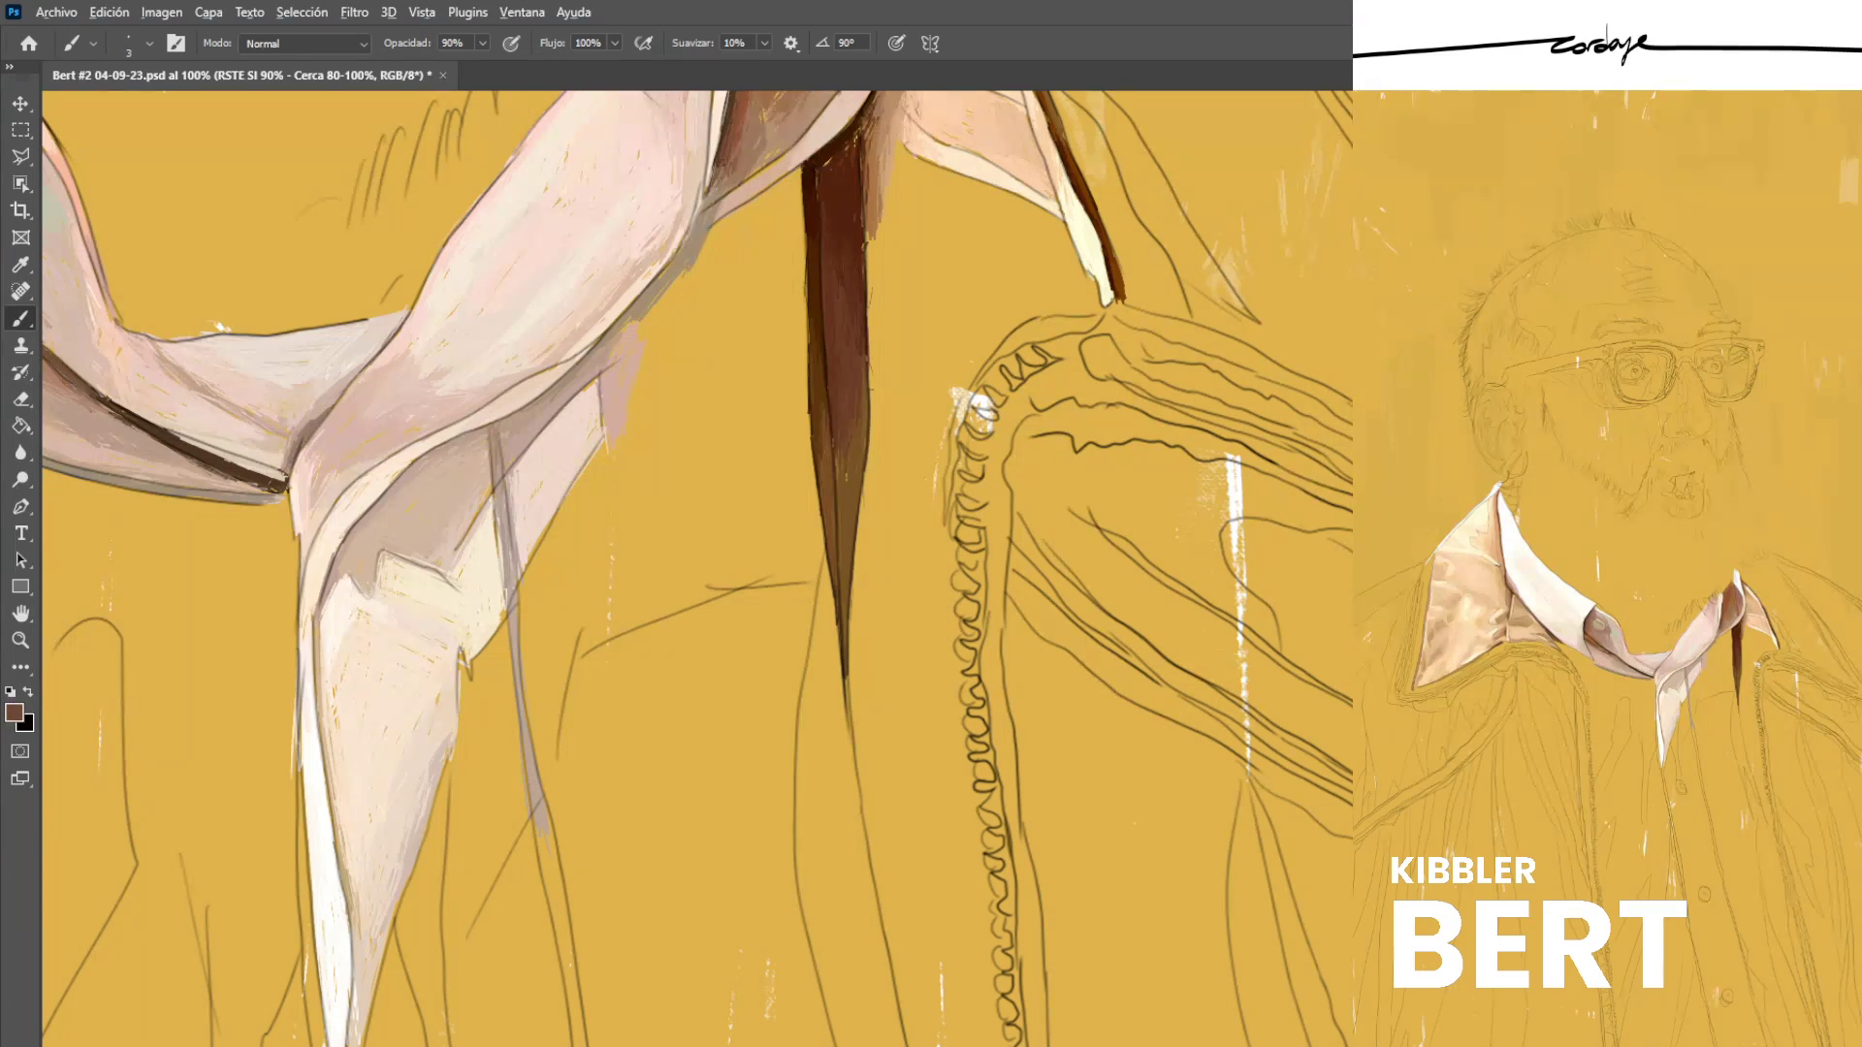
{"action": "left_click", "coordinate": [791, 124], "text": "alt"}
{"action": "key", "text": "alt"}
Blend the mauve patch on the hanging fold's outer edge with a sampled pale pink and neighbouring tones, and save the document.
{"action": "left_click", "coordinate": [388, 678], "text": "alt"}
{"action": "left_click_drag", "start_coordinate": [605, 405], "coordinate": [623, 362]}
{"action": "left_click", "coordinate": [602, 362], "text": "alt"}
{"action": "left_click", "coordinate": [621, 381], "text": "alt"}
{"action": "left_click", "coordinate": [625, 383], "text": "alt"}
{"action": "key", "text": "ctrl+s"}
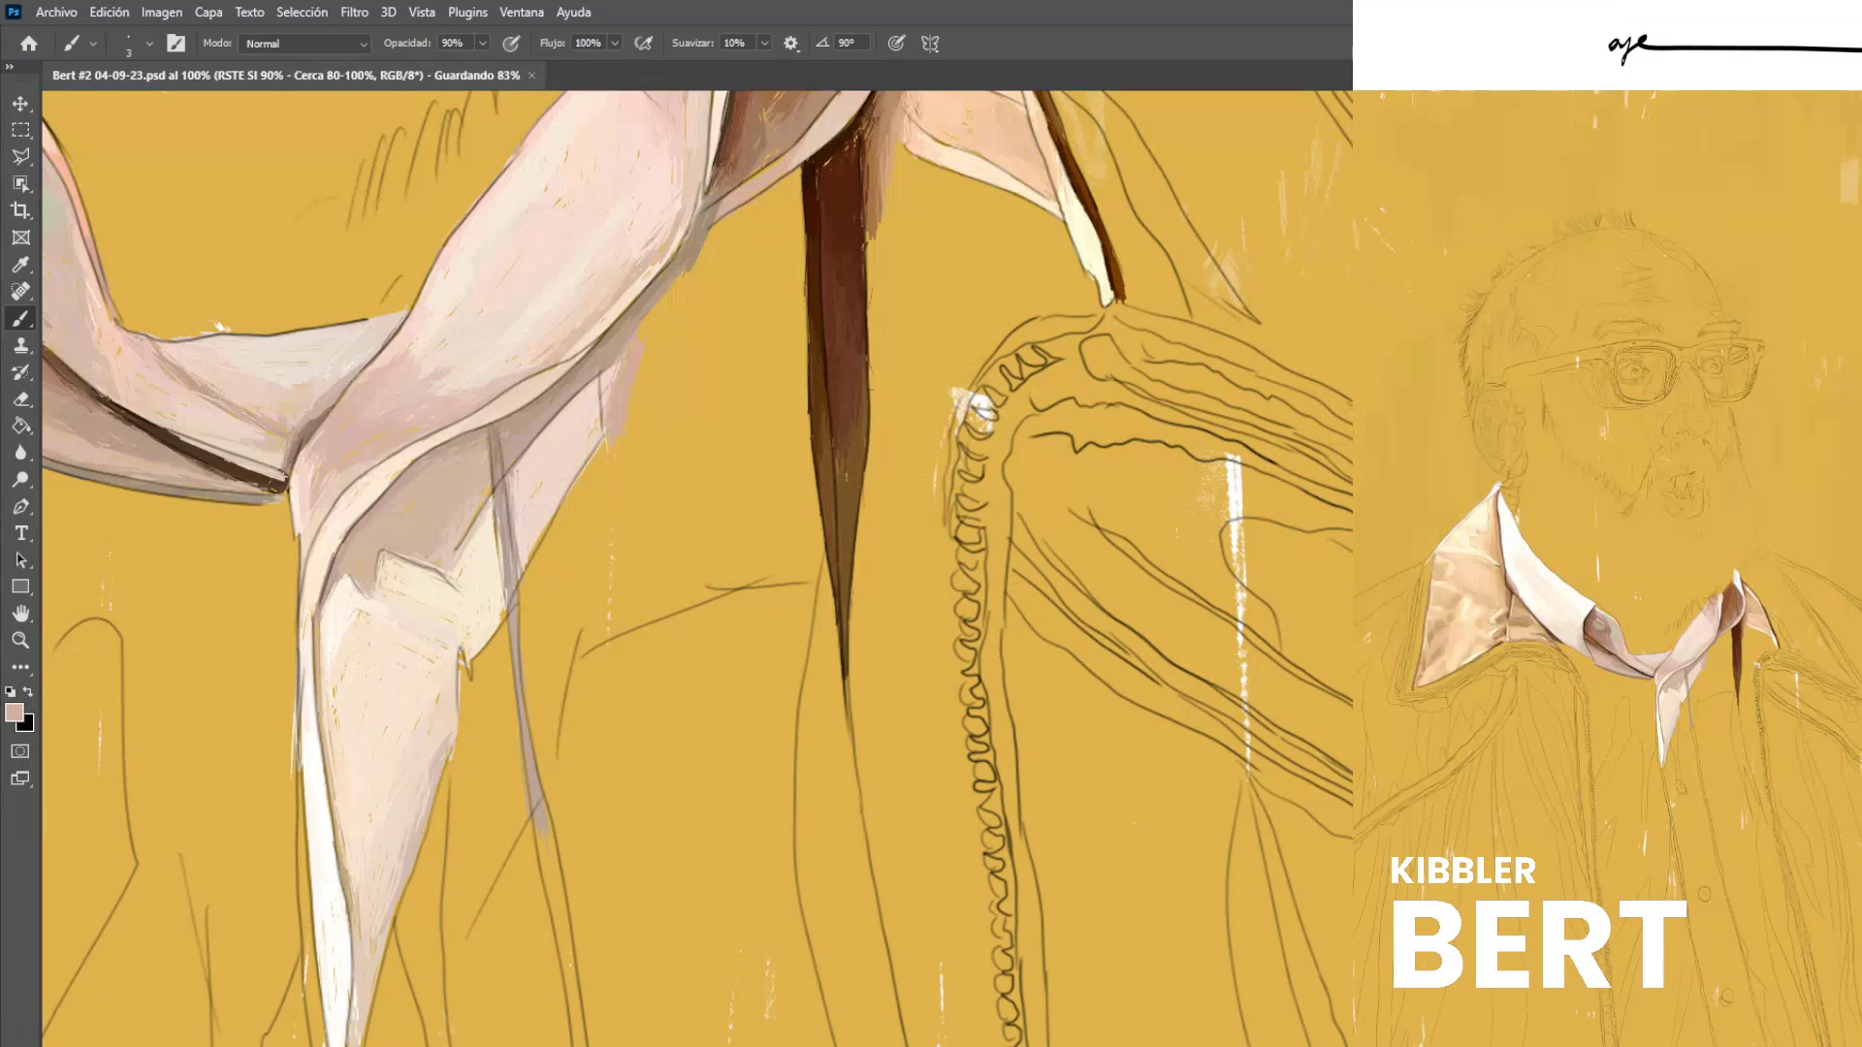
Outline and fill a brown shadow patch under the collar, between the twisted fold and the dark brown strip, using a sampled tan-brown.
{"action": "left_click", "coordinate": [771, 131], "text": "alt"}
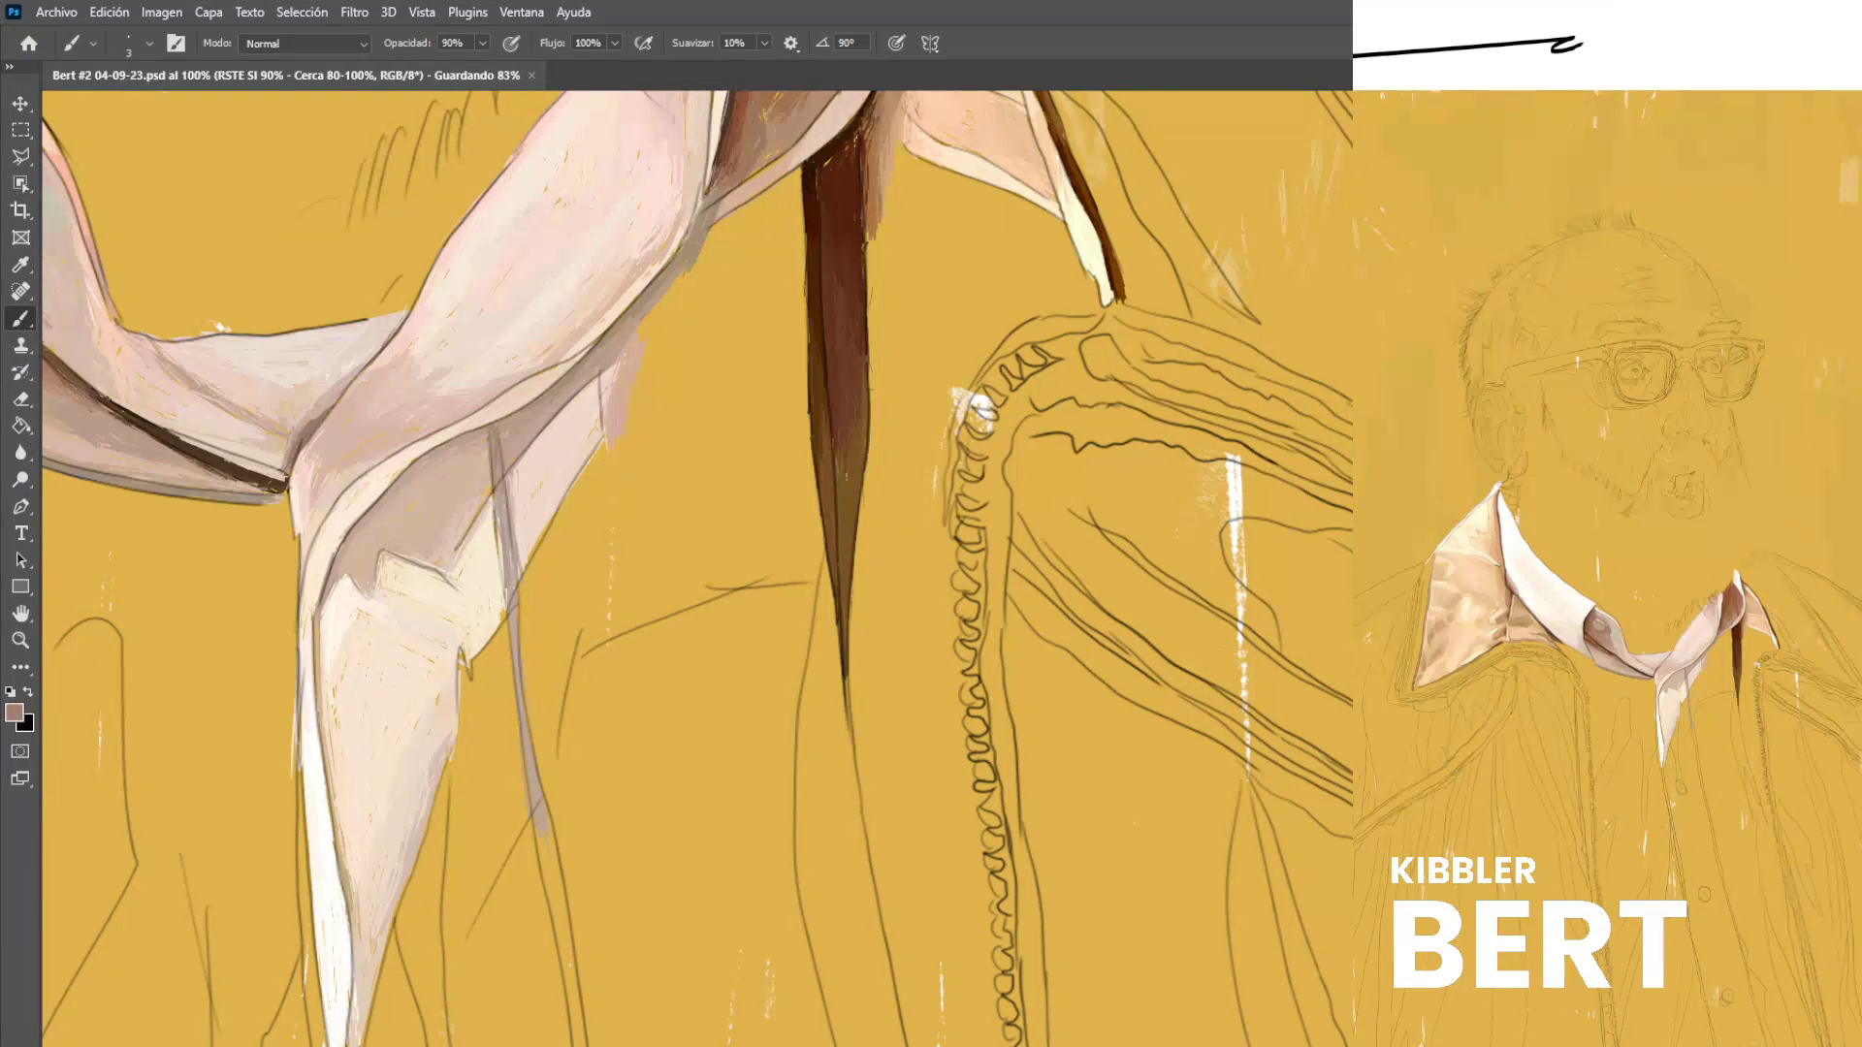
{"action": "mouse_move", "coordinate": [709, 242]}
{"action": "left_mouse_down"}
{"action": "mouse_move", "coordinate": [696, 301]}
{"action": "mouse_move", "coordinate": [699, 282]}
{"action": "left_mouse_up"}
{"action": "mouse_move", "coordinate": [709, 234]}
{"action": "left_mouse_down"}
{"action": "mouse_move", "coordinate": [694, 302]}
{"action": "mouse_move", "coordinate": [787, 252]}
{"action": "left_mouse_up"}
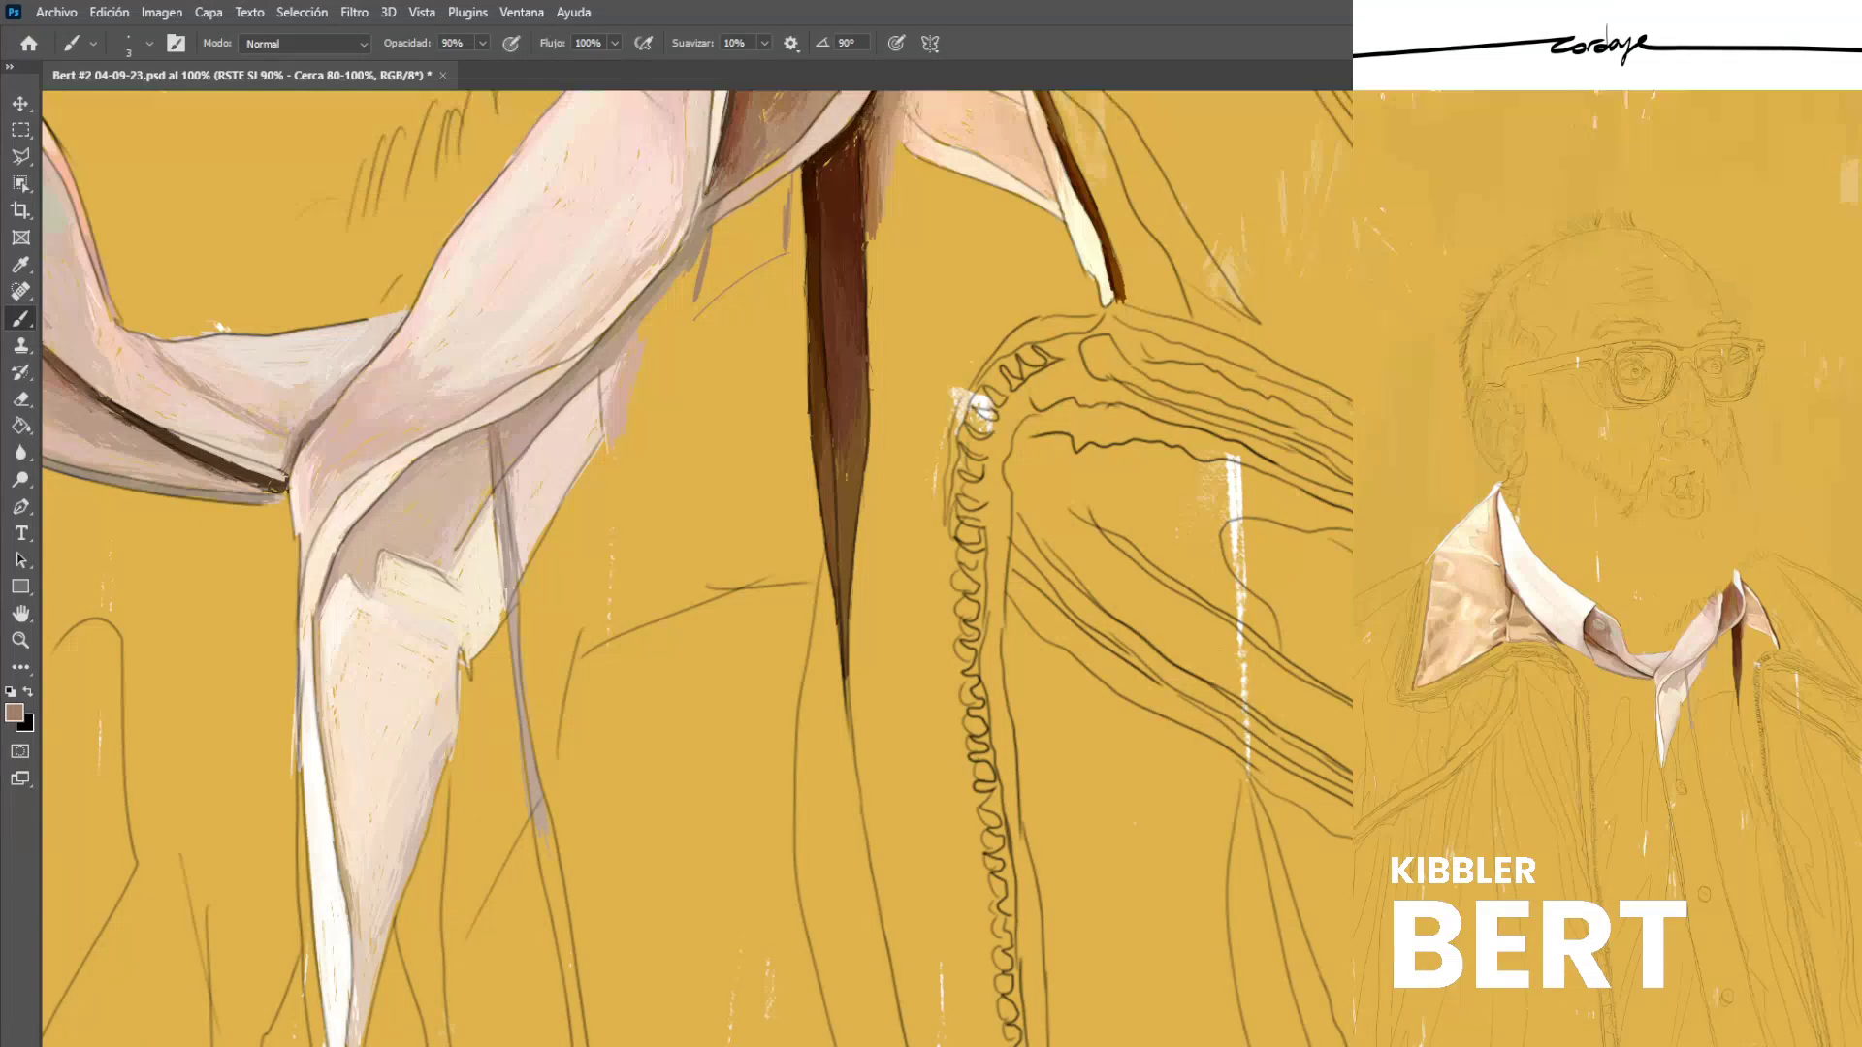
{"action": "left_click_drag", "start_coordinate": [796, 176], "coordinate": [790, 251]}
{"action": "mouse_move", "coordinate": [801, 169]}
{"action": "left_mouse_down"}
{"action": "mouse_move", "coordinate": [802, 244]}
{"action": "mouse_move", "coordinate": [701, 306]}
{"action": "left_mouse_up"}
{"action": "left_click_drag", "start_coordinate": [747, 248], "coordinate": [701, 306]}
{"action": "left_click_drag", "start_coordinate": [776, 212], "coordinate": [698, 311]}
{"action": "left_click_drag", "start_coordinate": [756, 227], "coordinate": [715, 285]}
{"action": "left_click_drag", "start_coordinate": [744, 222], "coordinate": [710, 288]}
{"action": "left_click_drag", "start_coordinate": [721, 226], "coordinate": [695, 311]}
{"action": "left_click_drag", "start_coordinate": [766, 205], "coordinate": [718, 253]}
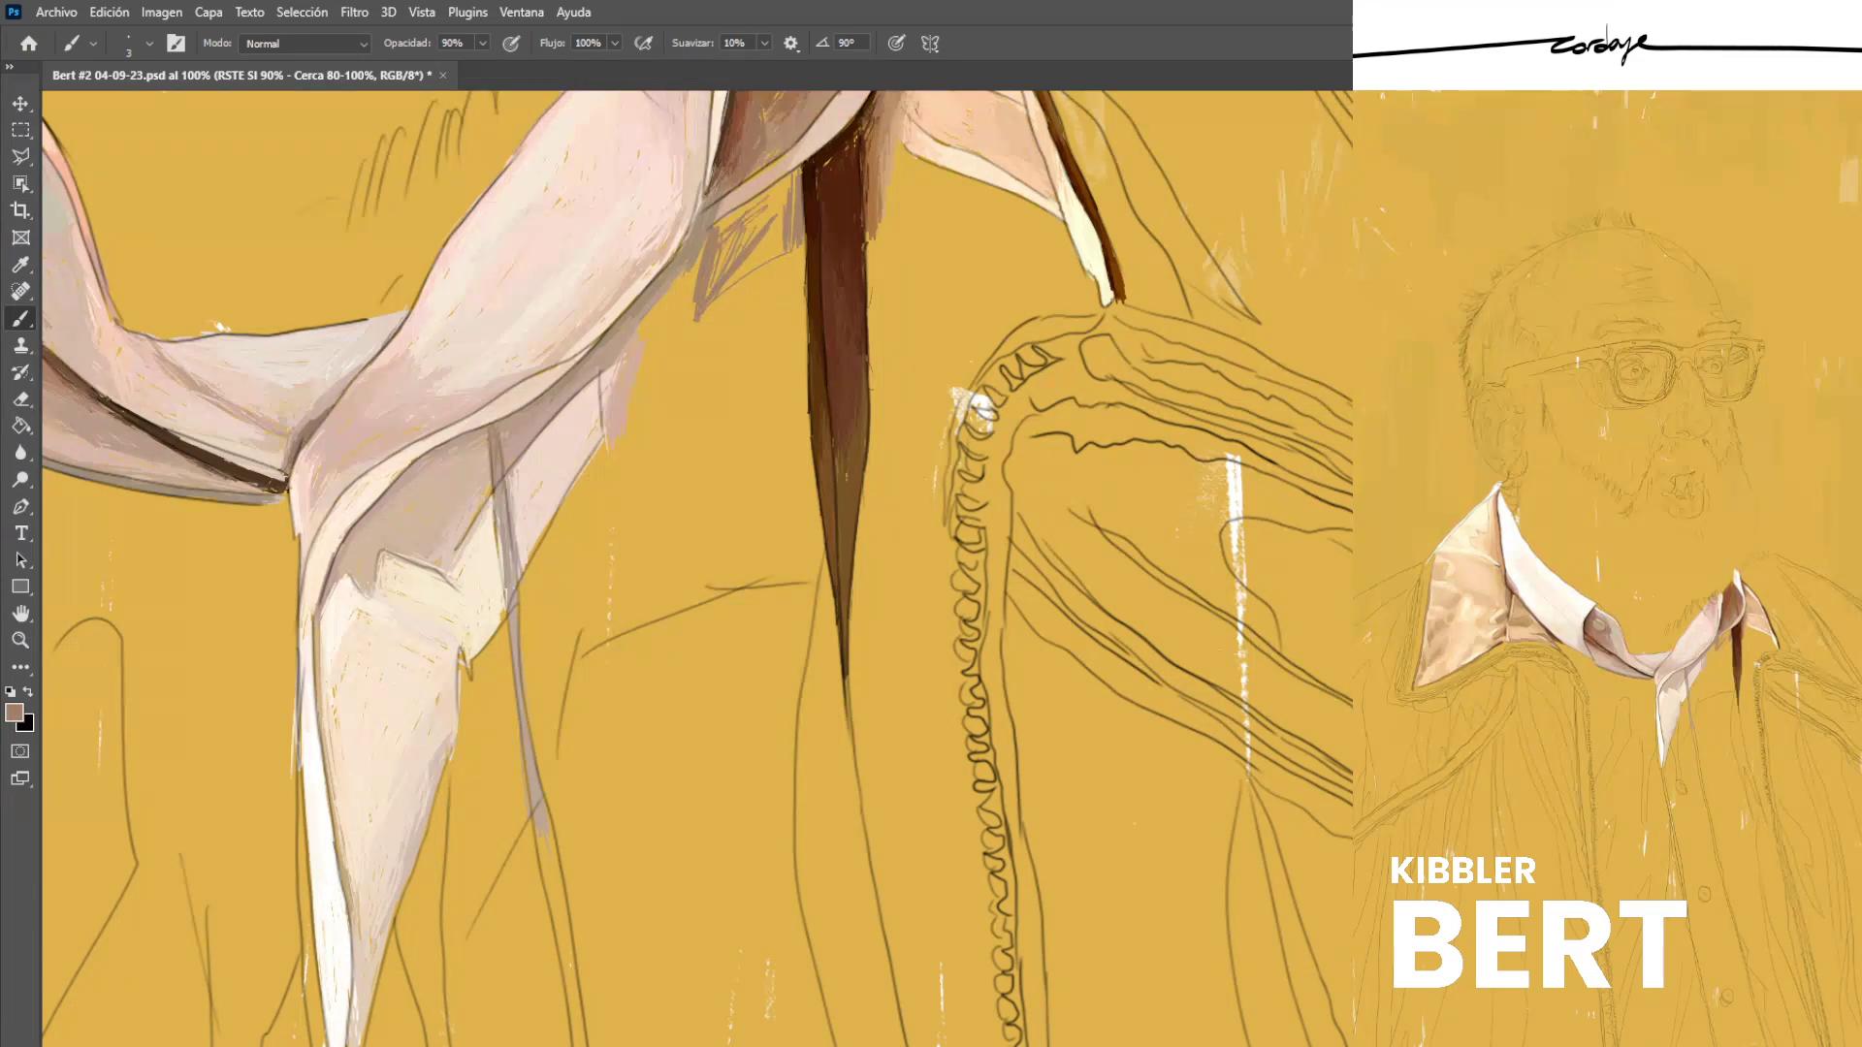
{"action": "left_click_drag", "start_coordinate": [781, 196], "coordinate": [743, 220]}
{"action": "left_click_drag", "start_coordinate": [785, 187], "coordinate": [727, 221]}
{"action": "mouse_move", "coordinate": [792, 177]}
{"action": "left_mouse_down"}
{"action": "mouse_move", "coordinate": [751, 203]}
{"action": "mouse_move", "coordinate": [741, 240]}
{"action": "left_mouse_up"}
{"action": "mouse_move", "coordinate": [766, 223]}
{"action": "left_mouse_down"}
{"action": "mouse_move", "coordinate": [715, 266]}
{"action": "mouse_move", "coordinate": [760, 242]}
{"action": "left_mouse_up"}
{"action": "mouse_move", "coordinate": [783, 229]}
{"action": "left_mouse_down"}
{"action": "mouse_move", "coordinate": [707, 287]}
{"action": "mouse_move", "coordinate": [739, 268]}
{"action": "left_mouse_up"}
{"action": "left_click_drag", "start_coordinate": [782, 244], "coordinate": [717, 299]}
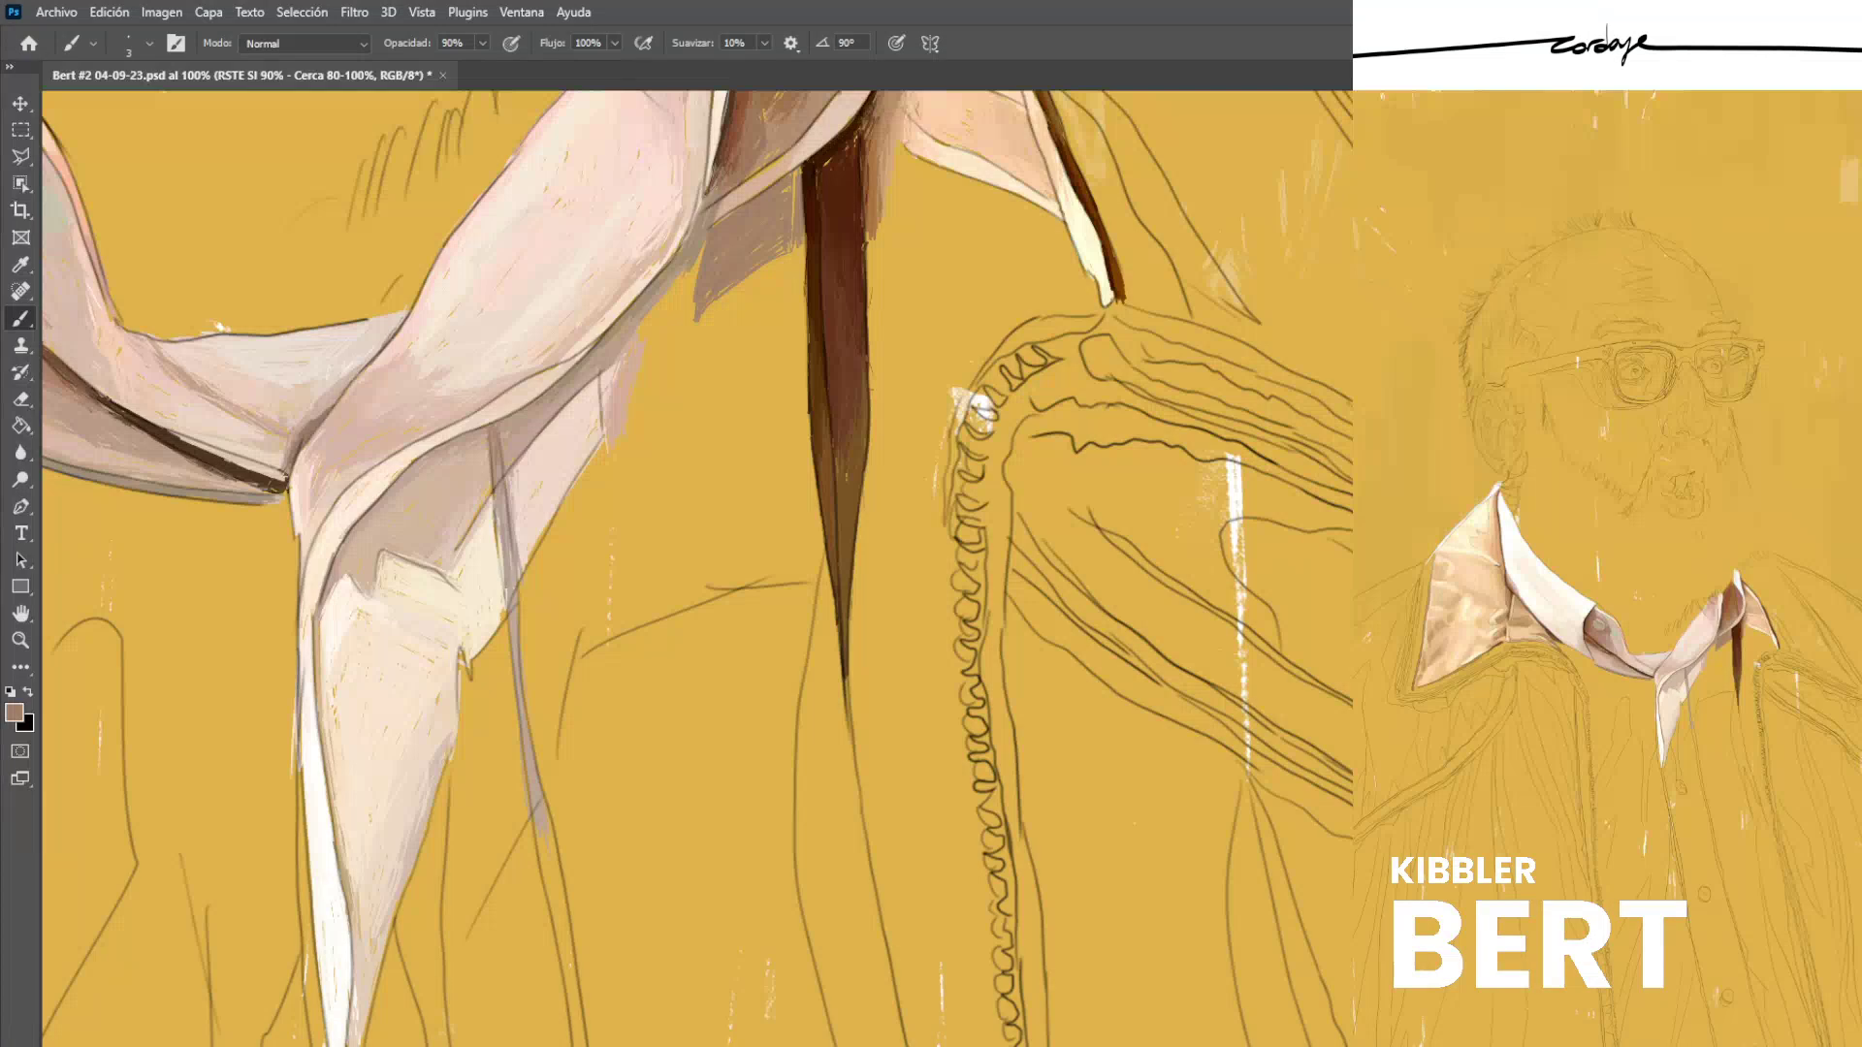
Blend the brown patch under the collar with tones sampled from the patch, the collar shadow and the dark strip.
{"action": "left_click", "coordinate": [631, 370], "text": "alt"}
{"action": "left_click", "coordinate": [715, 254], "text": "alt"}
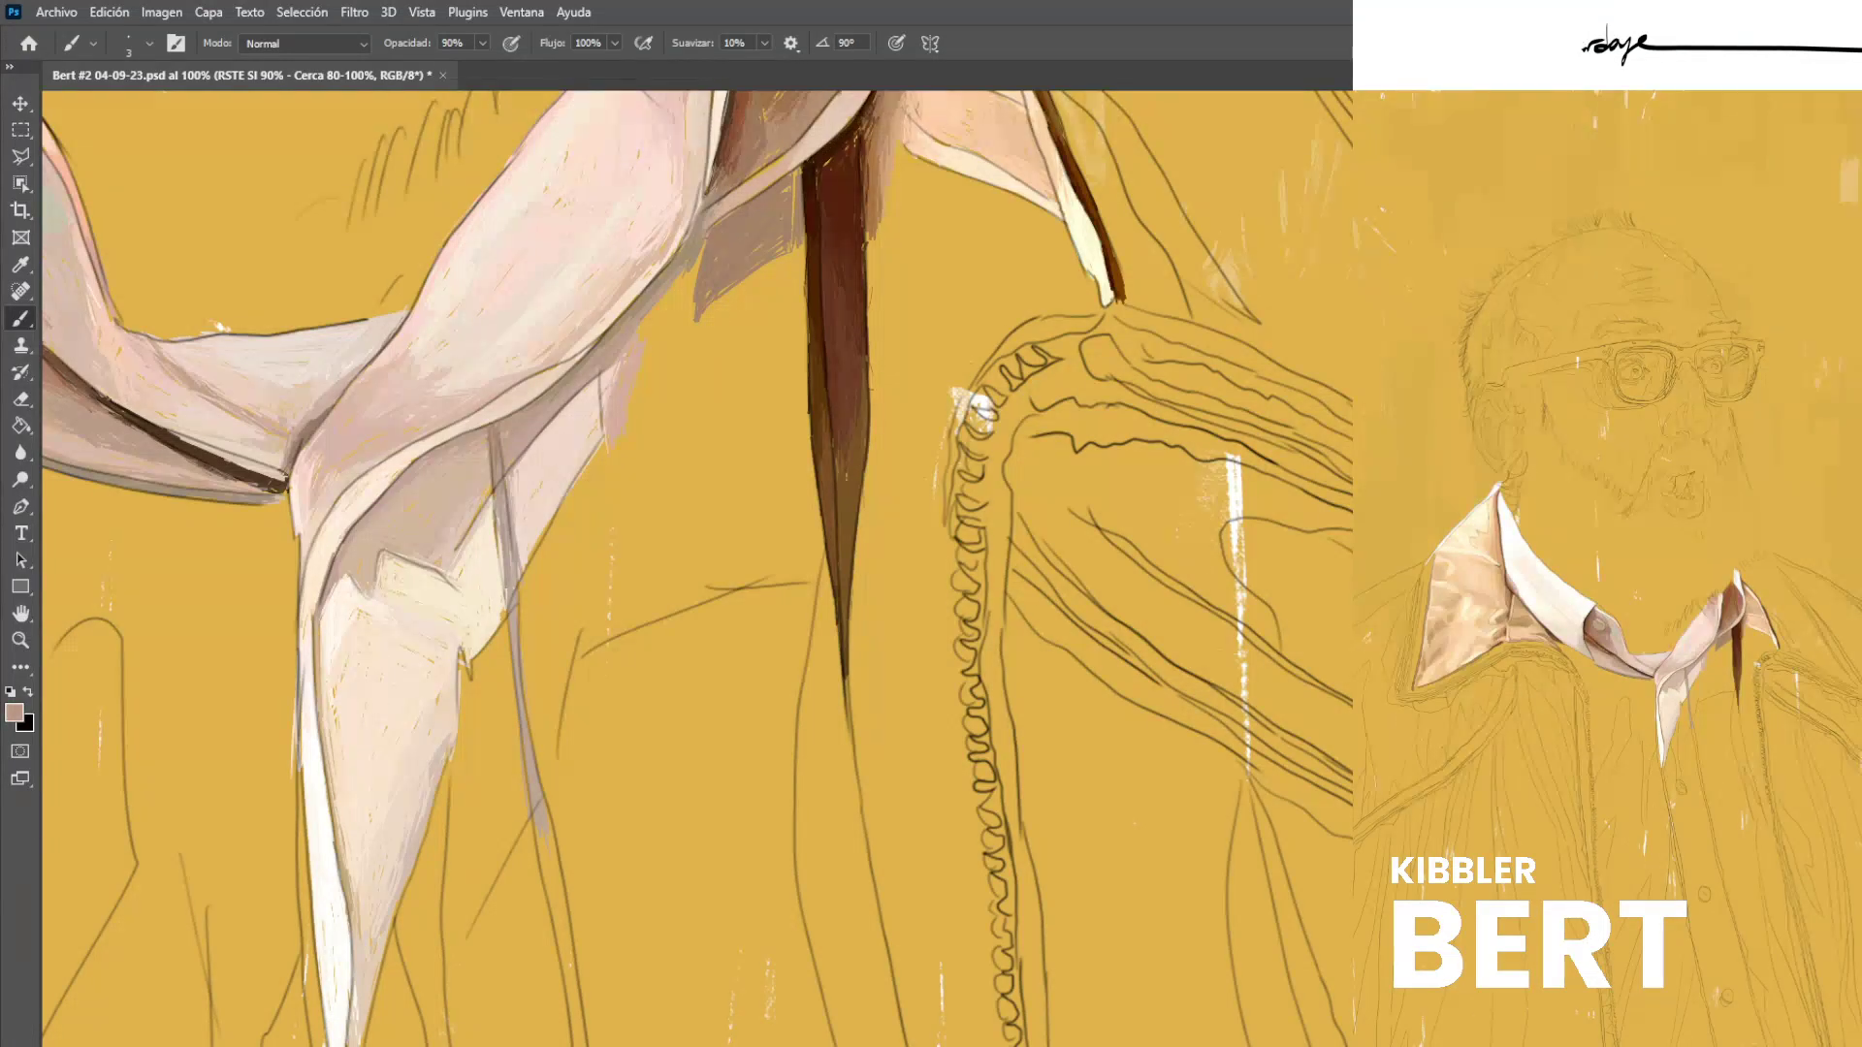
{"action": "left_click", "coordinate": [753, 240], "text": "alt"}
{"action": "left_click", "coordinate": [763, 225], "text": "alt"}
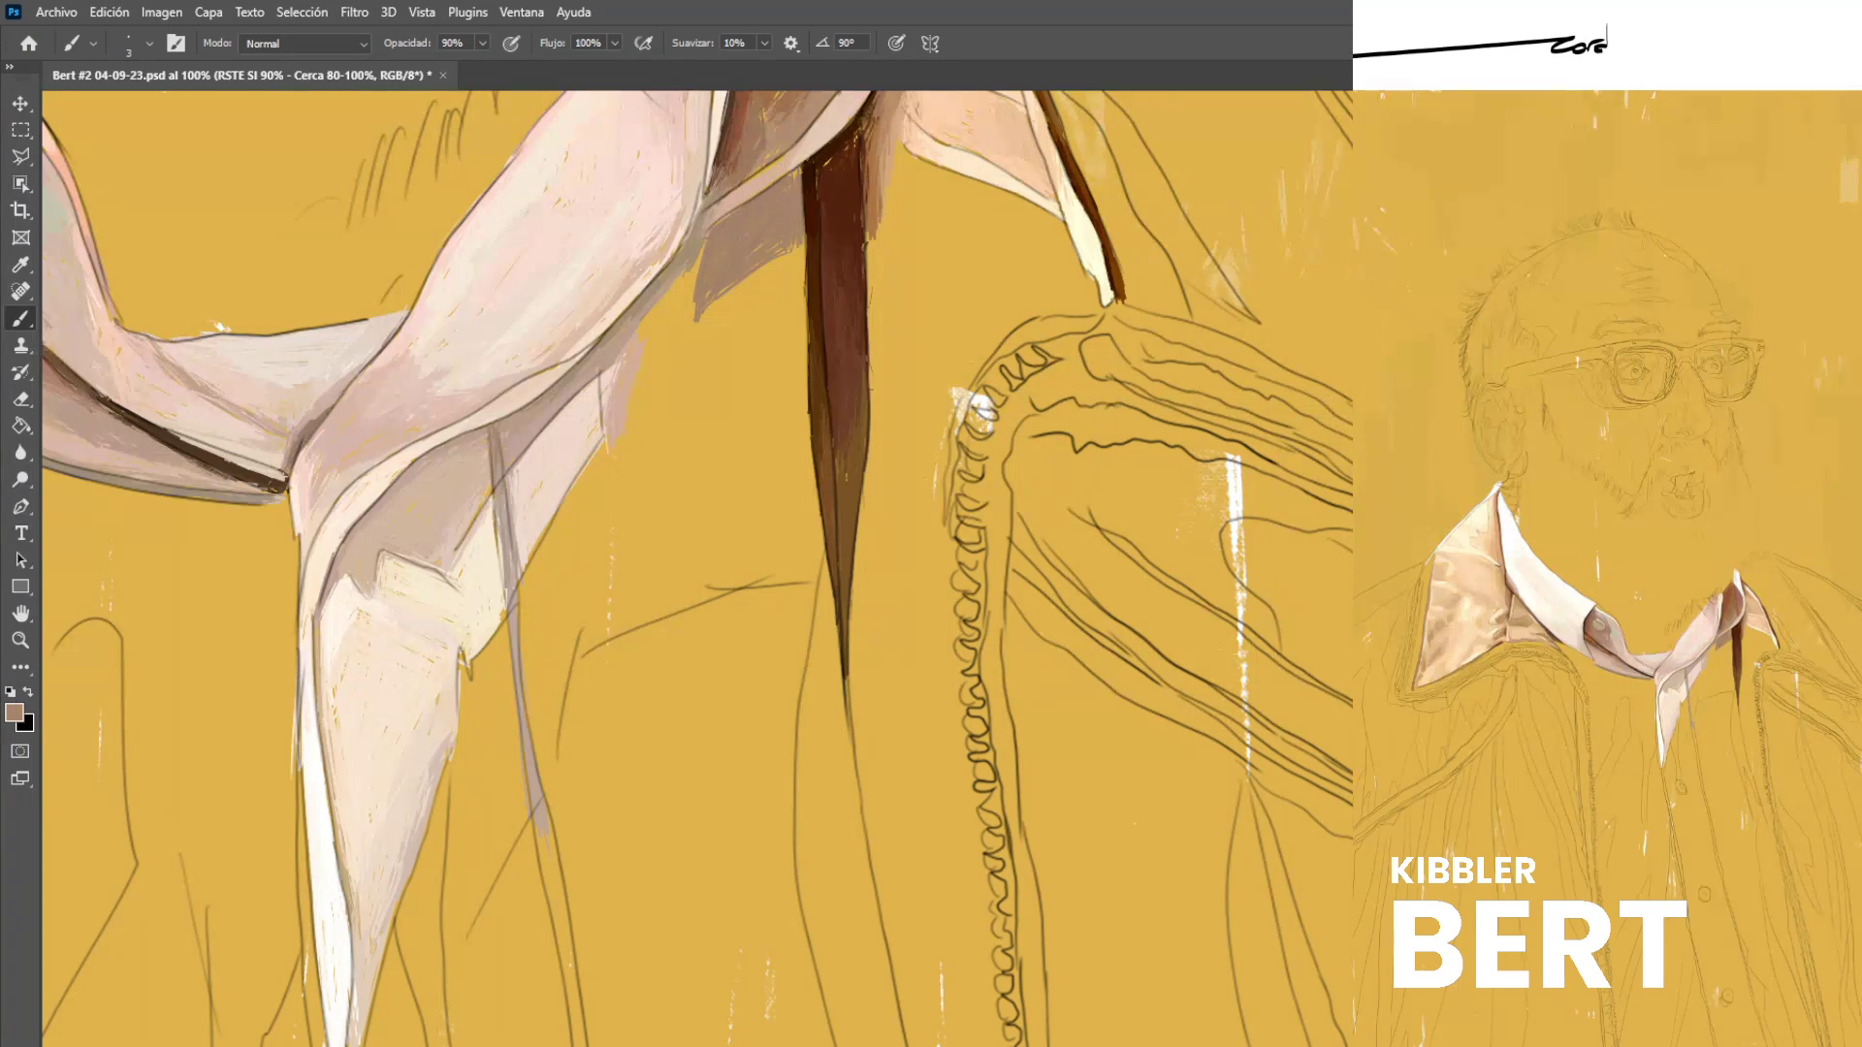
{"action": "left_click", "coordinate": [823, 145], "text": "alt"}
{"action": "mouse_move", "coordinate": [772, 189]}
{"action": "left_mouse_down"}
{"action": "mouse_move", "coordinate": [803, 168]}
{"action": "mouse_move", "coordinate": [775, 194]}
{"action": "left_mouse_up"}
{"action": "left_click", "coordinate": [740, 141], "text": "alt"}
{"action": "mouse_move", "coordinate": [723, 228]}
{"action": "left_mouse_down"}
{"action": "mouse_move", "coordinate": [800, 177]}
{"action": "mouse_move", "coordinate": [715, 226]}
{"action": "left_mouse_up"}
{"action": "left_click", "coordinate": [824, 184], "text": "alt"}
{"action": "left_click", "coordinate": [766, 233], "text": "alt"}
{"action": "left_click", "coordinate": [742, 207], "text": "alt"}
{"action": "left_click", "coordinate": [747, 225], "text": "alt"}
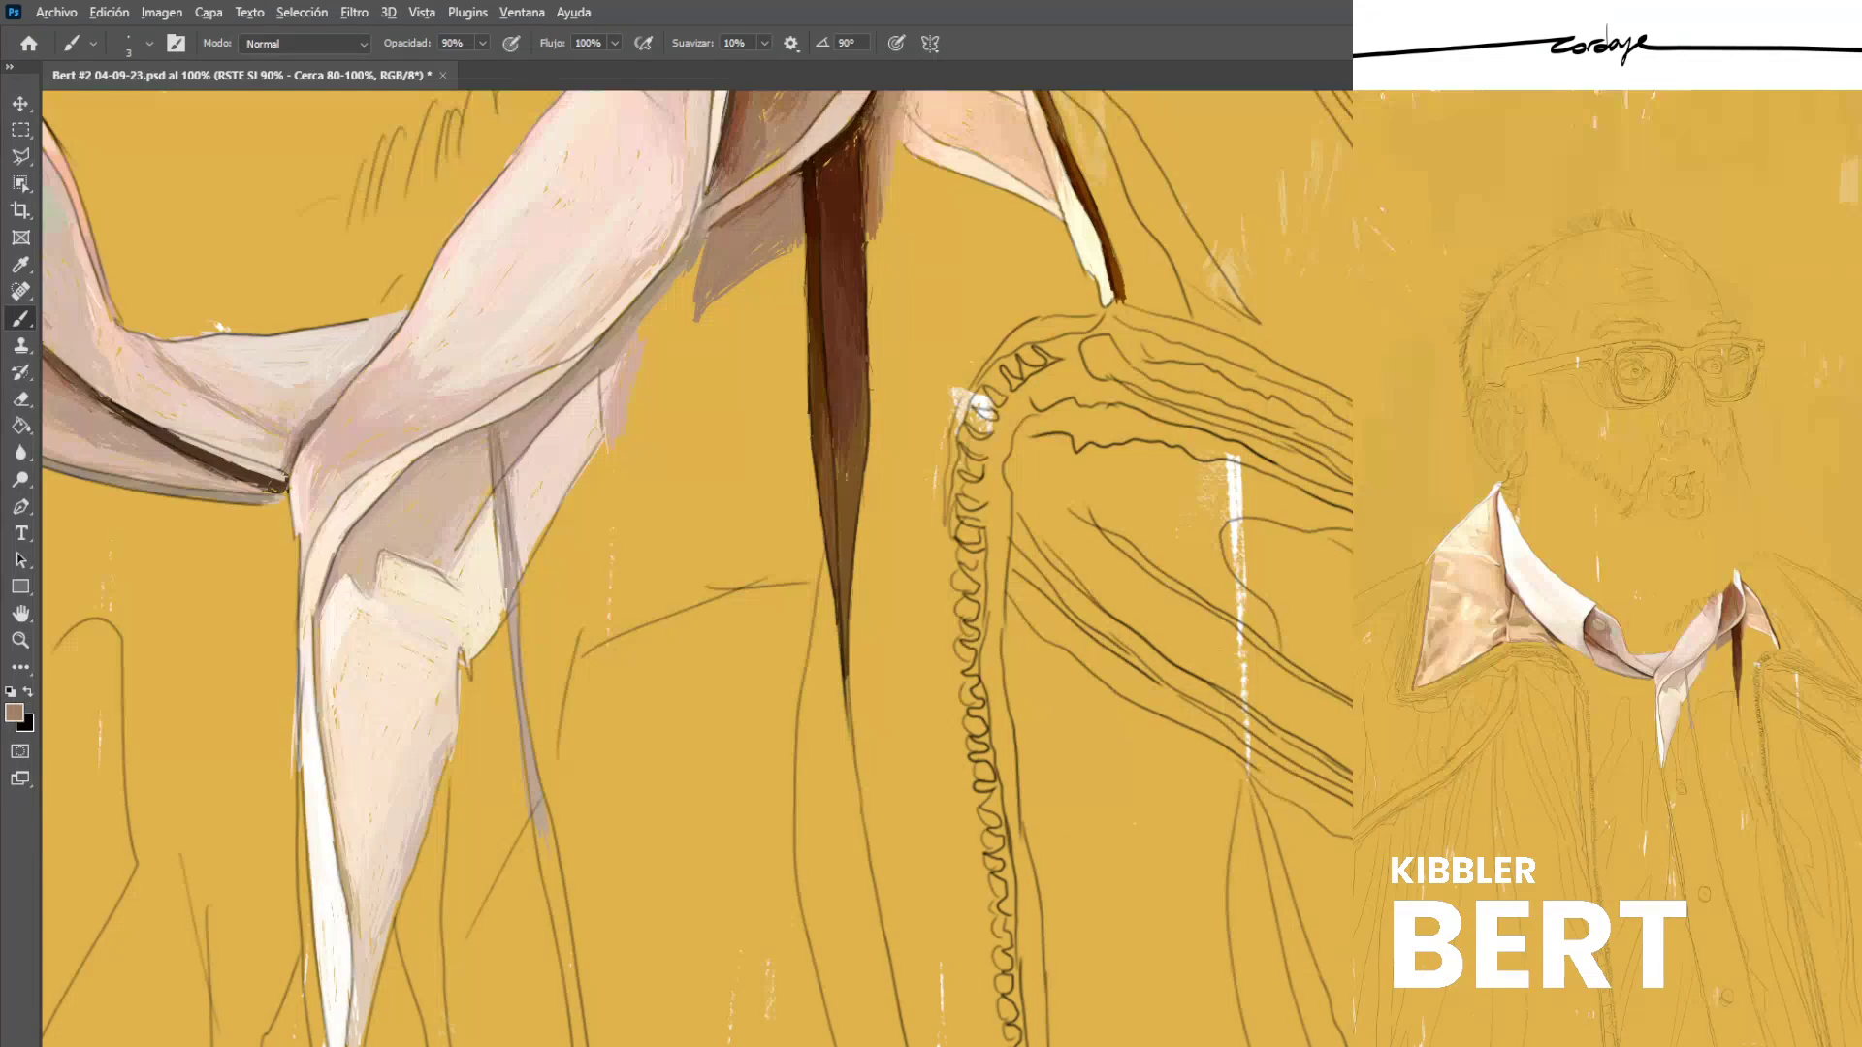
Fill the gap between the brown patch and the hanging fold with a sampled pale pink, softening its border with the brown.
{"action": "left_click", "coordinate": [625, 373], "text": "alt"}
{"action": "left_click_drag", "start_coordinate": [665, 318], "coordinate": [650, 371]}
{"action": "left_click_drag", "start_coordinate": [663, 309], "coordinate": [640, 353]}
{"action": "mouse_move", "coordinate": [685, 264]}
{"action": "left_mouse_down"}
{"action": "mouse_move", "coordinate": [684, 320]}
{"action": "mouse_move", "coordinate": [636, 401]}
{"action": "left_mouse_up"}
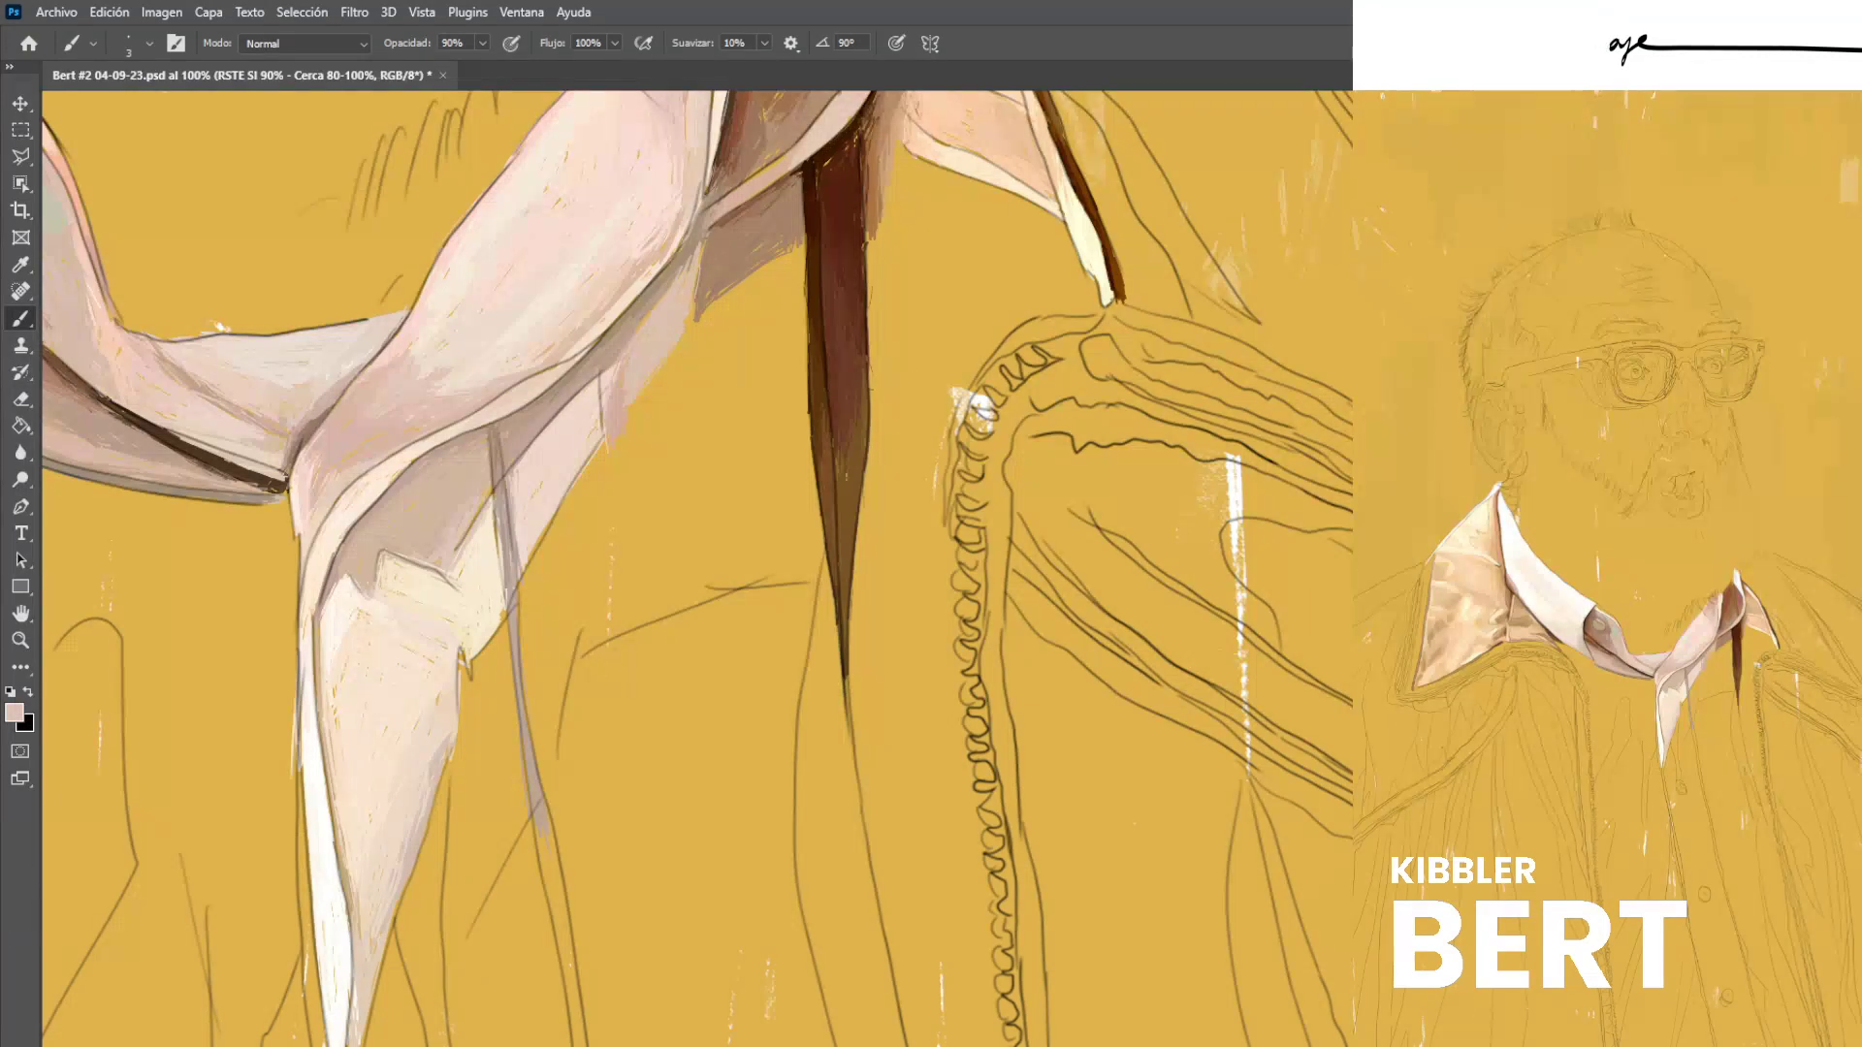
{"action": "left_click_drag", "start_coordinate": [672, 281], "coordinate": [639, 327]}
{"action": "left_click", "coordinate": [654, 292], "text": "alt"}
{"action": "mouse_move", "coordinate": [699, 243]}
{"action": "left_mouse_down"}
{"action": "mouse_move", "coordinate": [680, 280]}
{"action": "mouse_move", "coordinate": [708, 240]}
{"action": "left_mouse_up"}
{"action": "left_click", "coordinate": [690, 281], "text": "alt"}
{"action": "left_click", "coordinate": [713, 268], "text": "alt"}
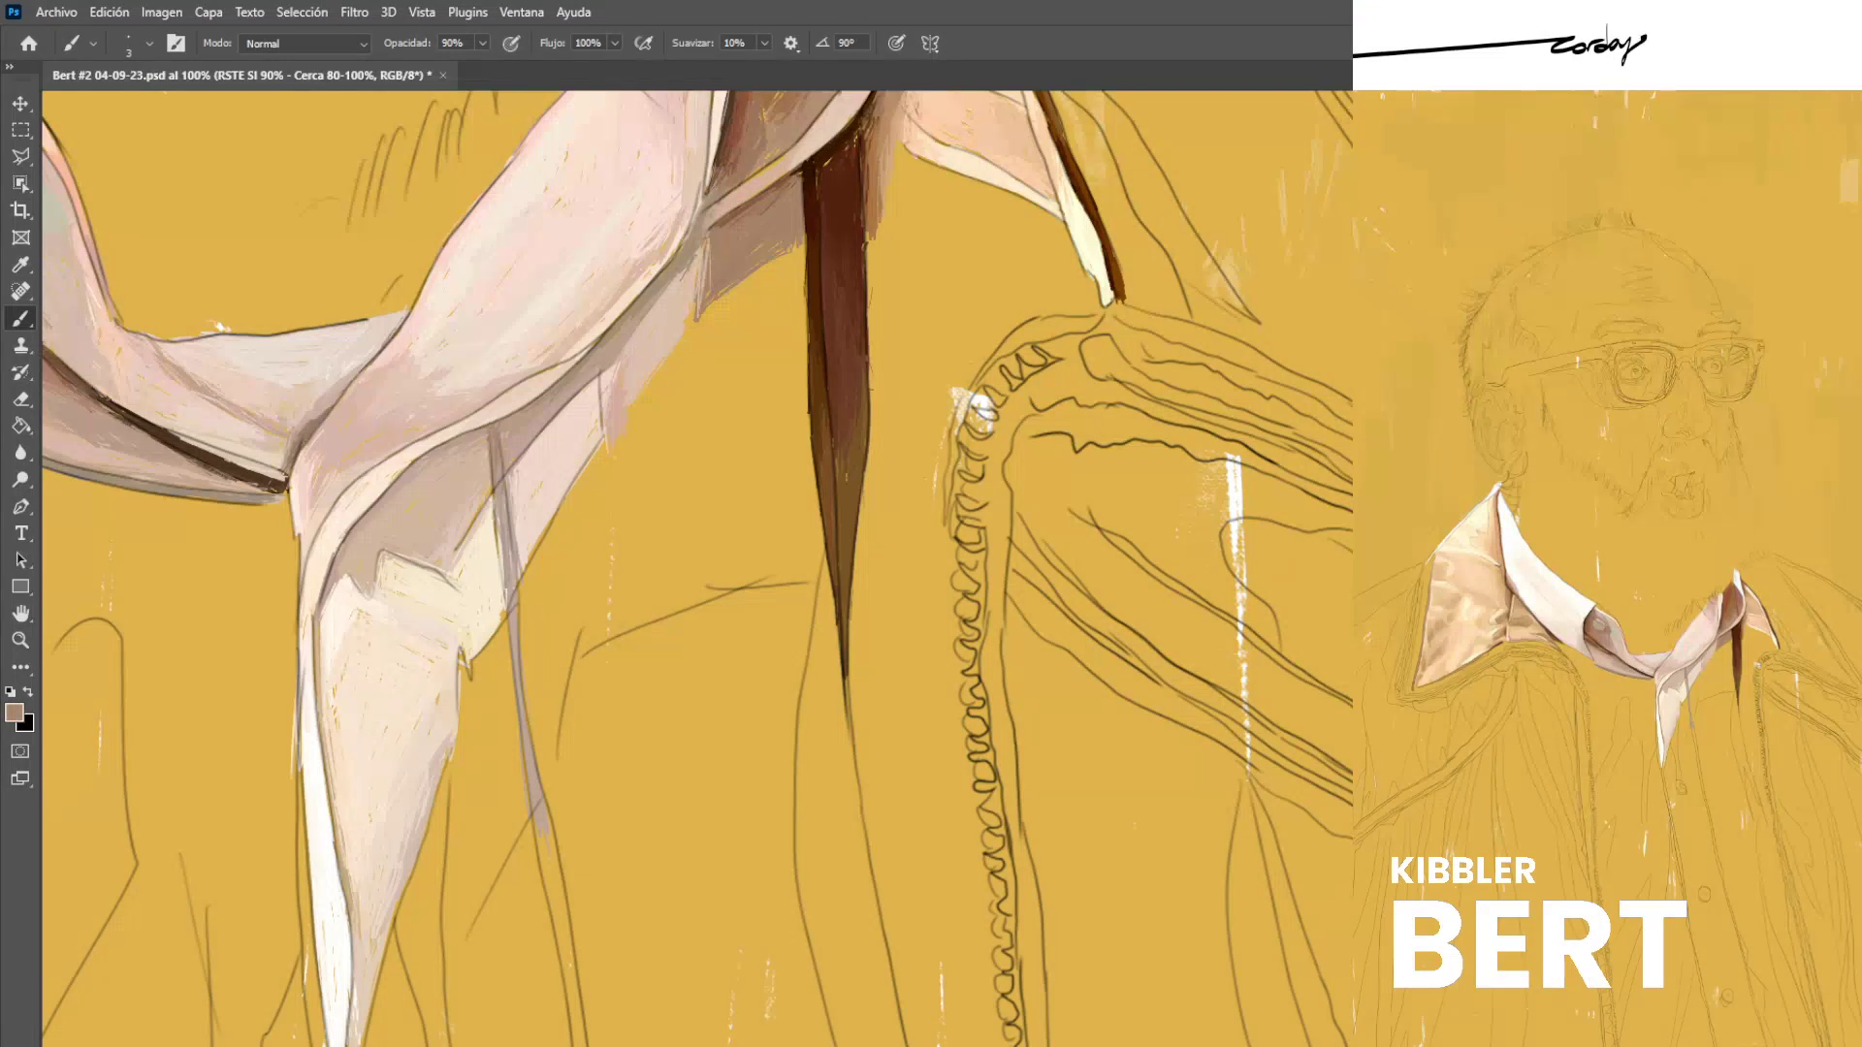
{"action": "left_click", "coordinate": [723, 215], "text": "alt"}
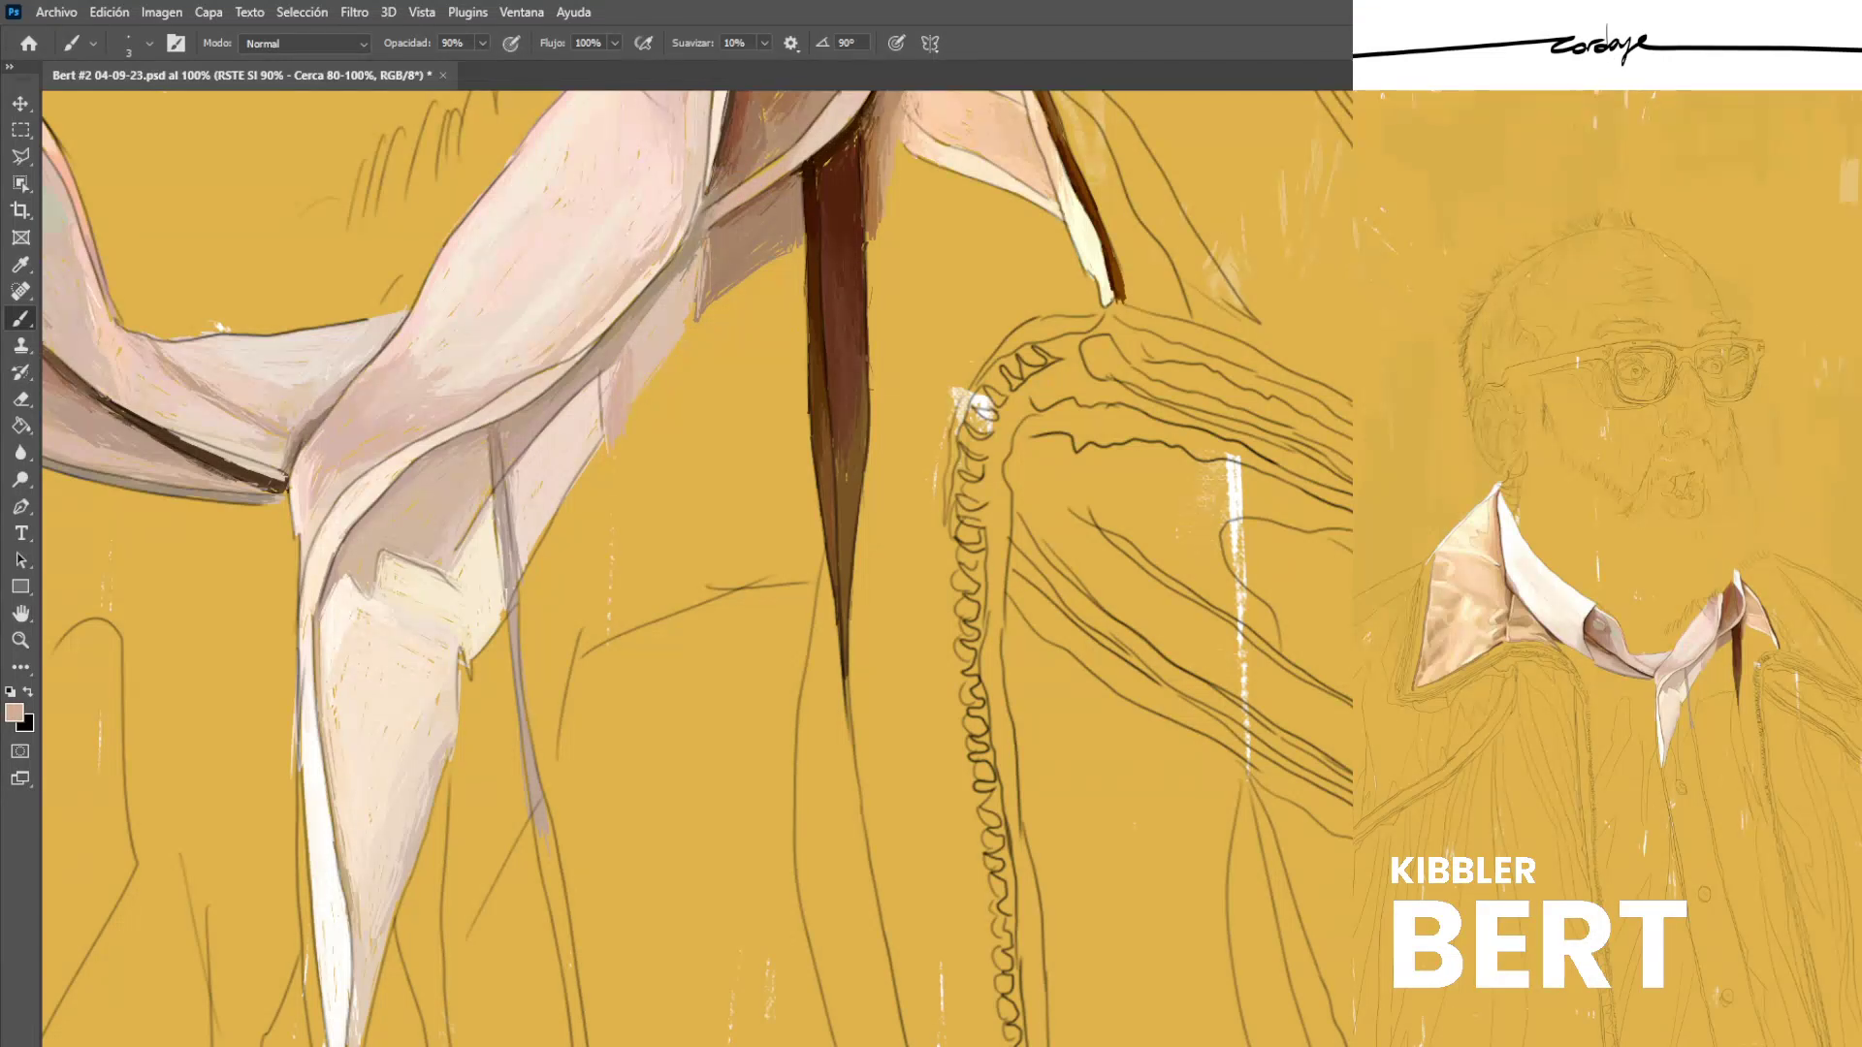
Blend the new pale pink area into the shadow along the collar's lower edge with sampled tones.
{"action": "left_click", "coordinate": [640, 325], "text": "alt"}
{"action": "left_click_drag", "start_coordinate": [650, 311], "coordinate": [622, 350]}
{"action": "left_click", "coordinate": [618, 344], "text": "alt"}
{"action": "left_click", "coordinate": [656, 326], "text": "alt"}
{"action": "left_click", "coordinate": [635, 315], "text": "alt"}
Refine the dark crease where the twisted collar meets the brown patch with sampled browns, and save the document.
{"action": "left_click", "coordinate": [719, 191], "text": "alt"}
{"action": "left_click_drag", "start_coordinate": [714, 169], "coordinate": [717, 203]}
{"action": "left_click", "coordinate": [720, 194], "text": "alt"}
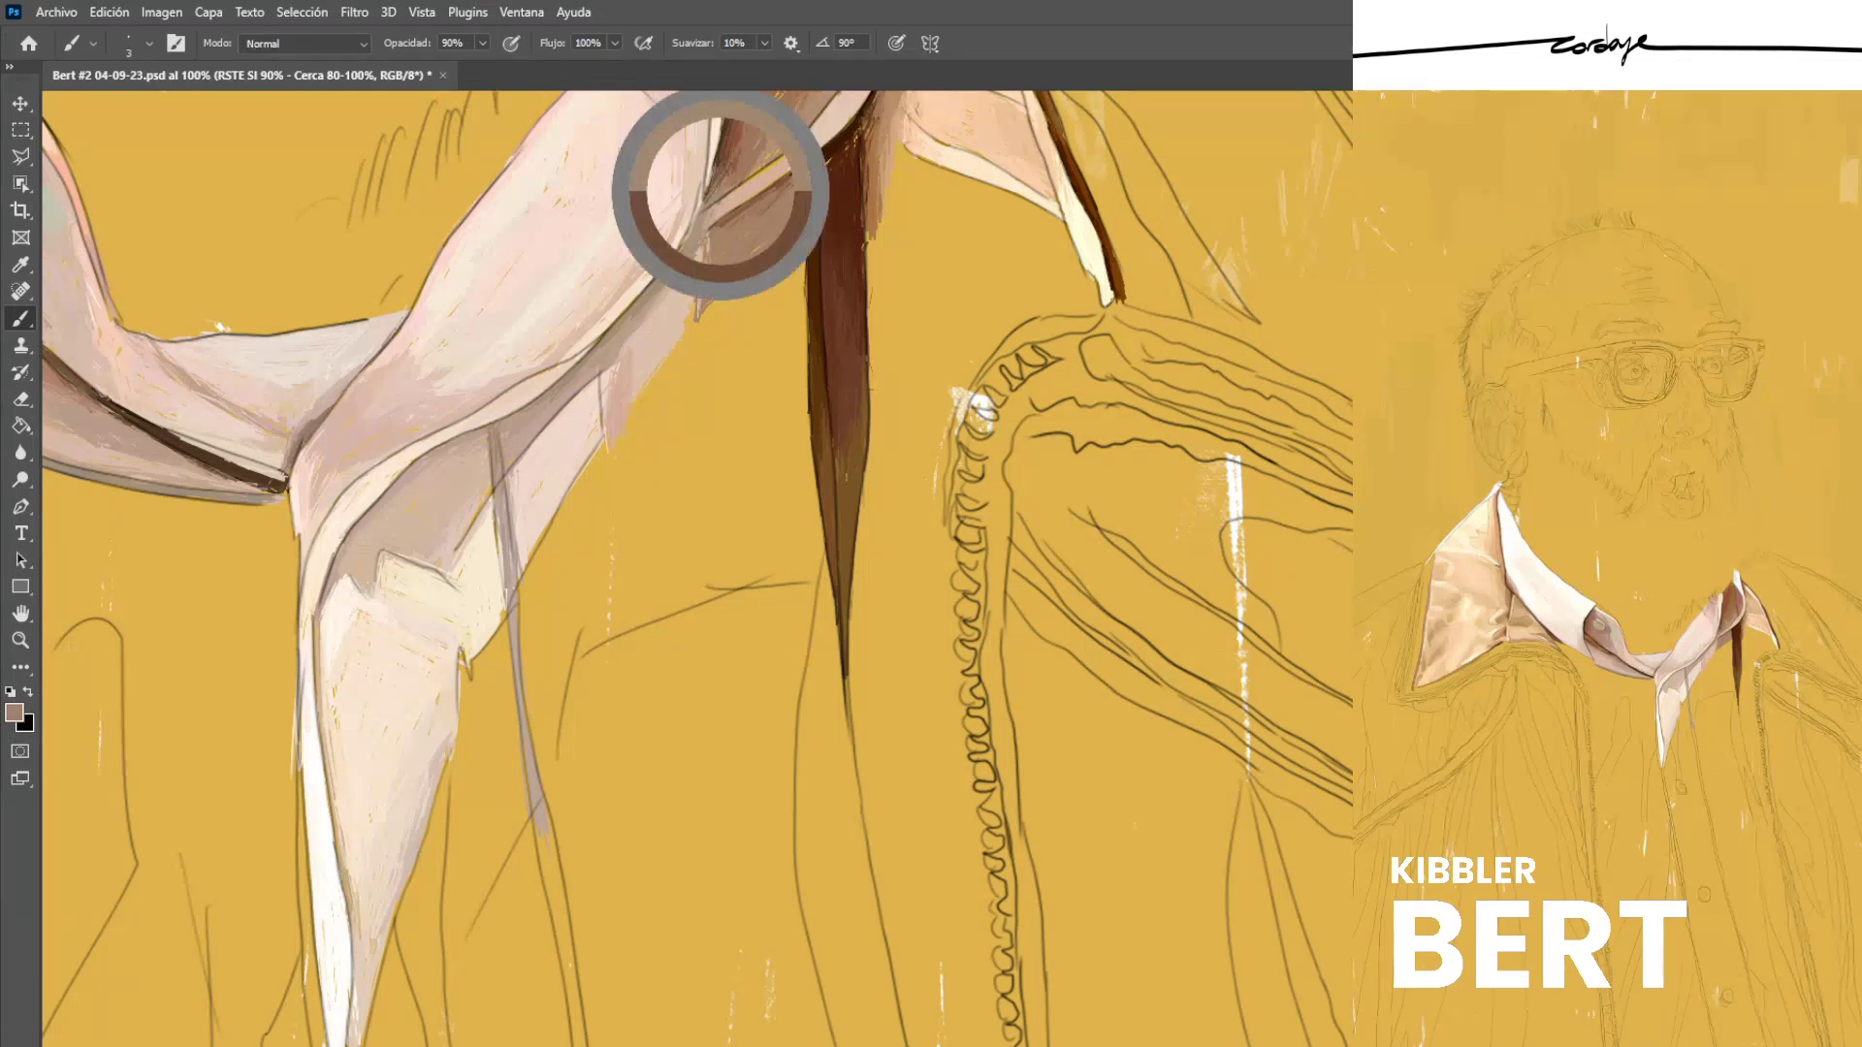
{"action": "left_click", "coordinate": [706, 195], "text": "alt"}
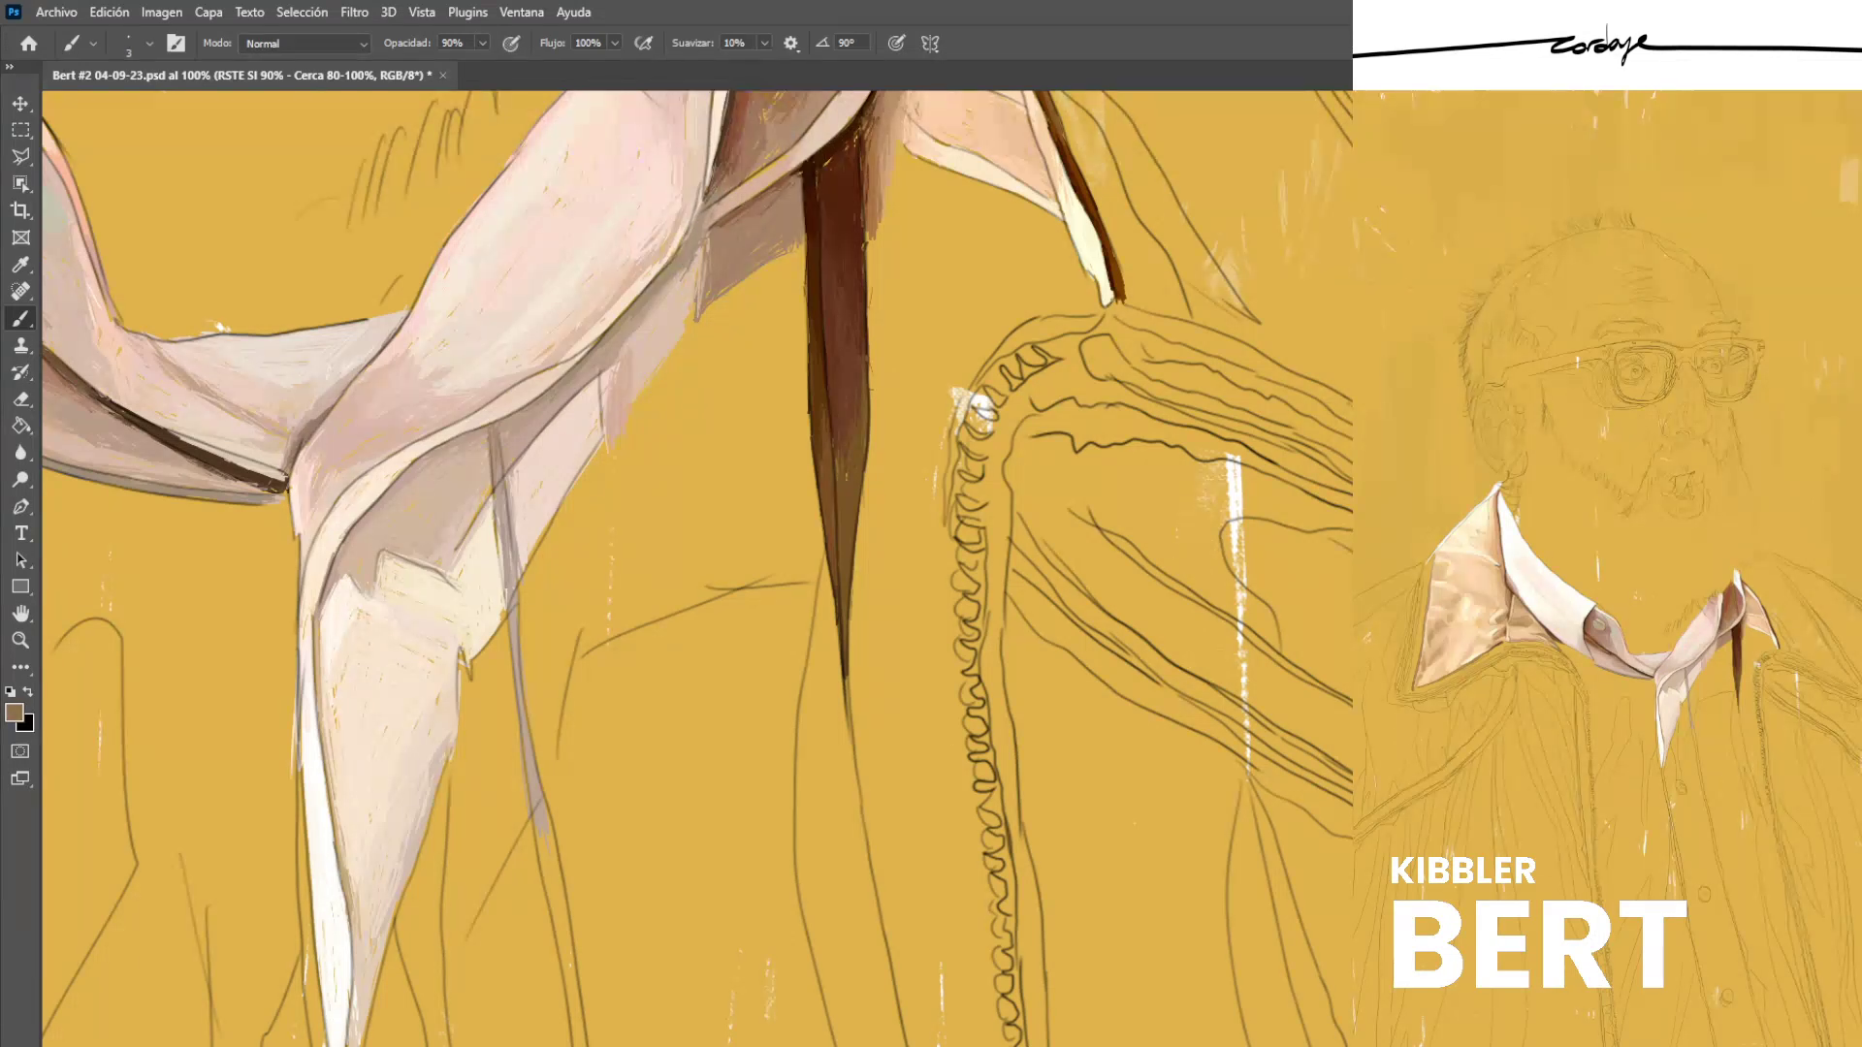
{"action": "left_click_drag", "start_coordinate": [692, 217], "coordinate": [696, 257]}
{"action": "left_click", "coordinate": [681, 262], "text": "alt"}
{"action": "key", "text": "ctrl+s"}
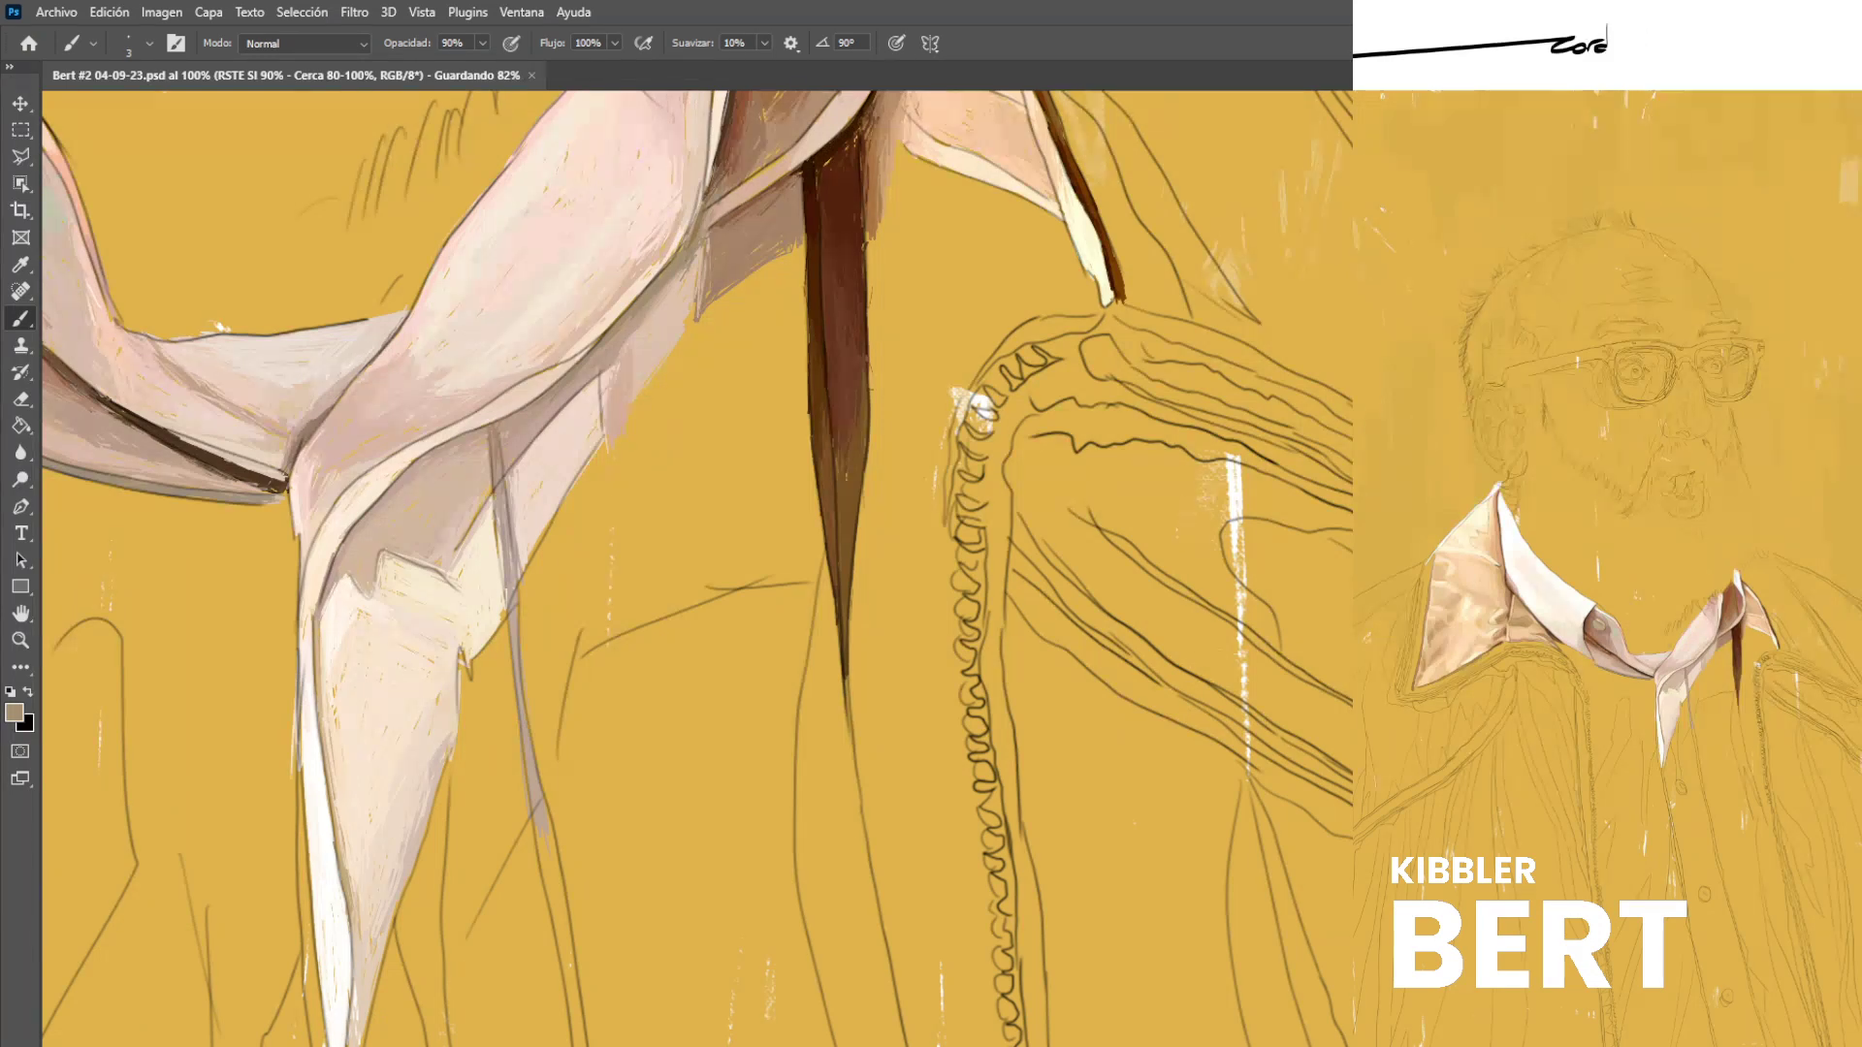
Brush a medium-brown band along the side of the dark brown strip that faces the hanging fold, using sampled browns.
{"action": "left_click", "coordinate": [822, 437], "text": "alt"}
{"action": "left_click", "coordinate": [820, 320], "text": "alt"}
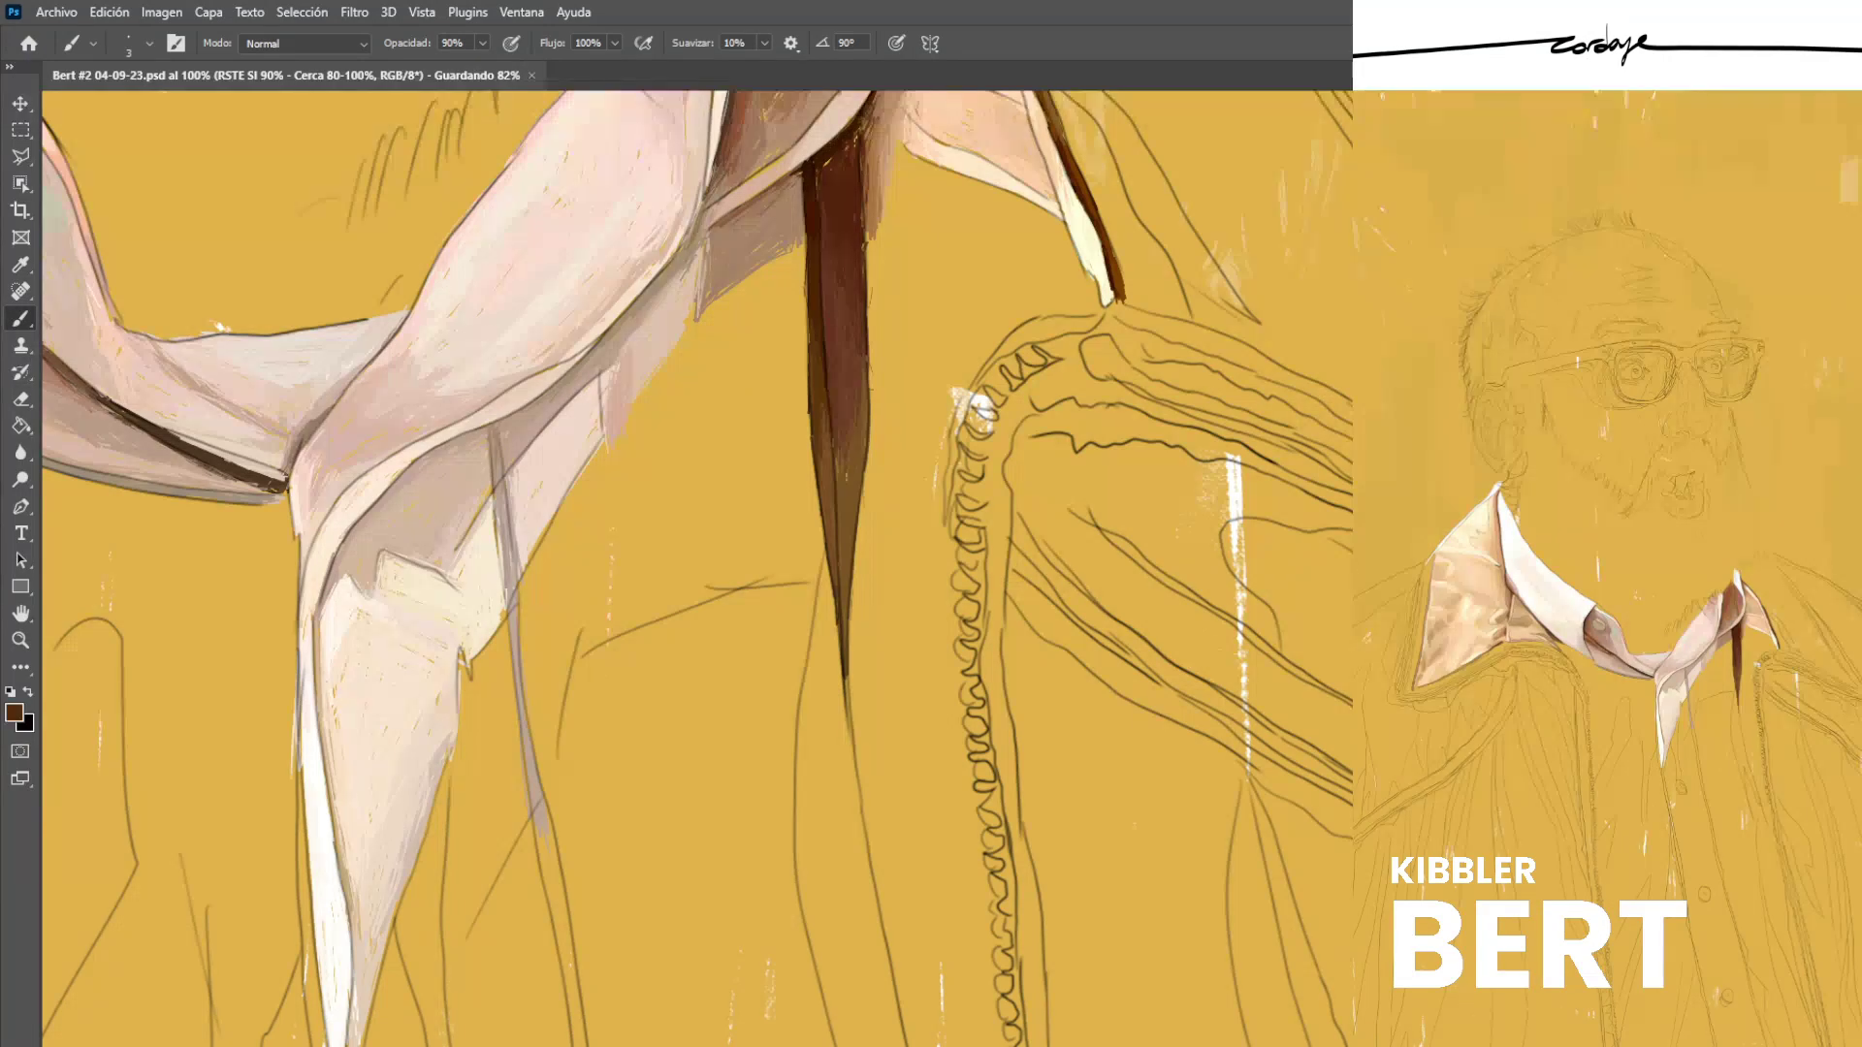
{"action": "mouse_move", "coordinate": [792, 467]}
{"action": "left_mouse_down"}
{"action": "mouse_move", "coordinate": [803, 569]}
{"action": "mouse_move", "coordinate": [784, 431]}
{"action": "mouse_move", "coordinate": [802, 556]}
{"action": "left_mouse_up"}
{"action": "left_click", "coordinate": [876, 209], "text": "alt"}
{"action": "left_click_drag", "start_coordinate": [784, 442], "coordinate": [808, 577]}
{"action": "mouse_move", "coordinate": [809, 577]}
{"action": "left_mouse_down"}
{"action": "mouse_move", "coordinate": [783, 401]}
{"action": "mouse_move", "coordinate": [812, 554]}
{"action": "left_mouse_up"}
{"action": "mouse_move", "coordinate": [803, 424]}
{"action": "left_mouse_down"}
{"action": "mouse_move", "coordinate": [822, 560]}
{"action": "mouse_move", "coordinate": [800, 457]}
{"action": "left_mouse_up"}
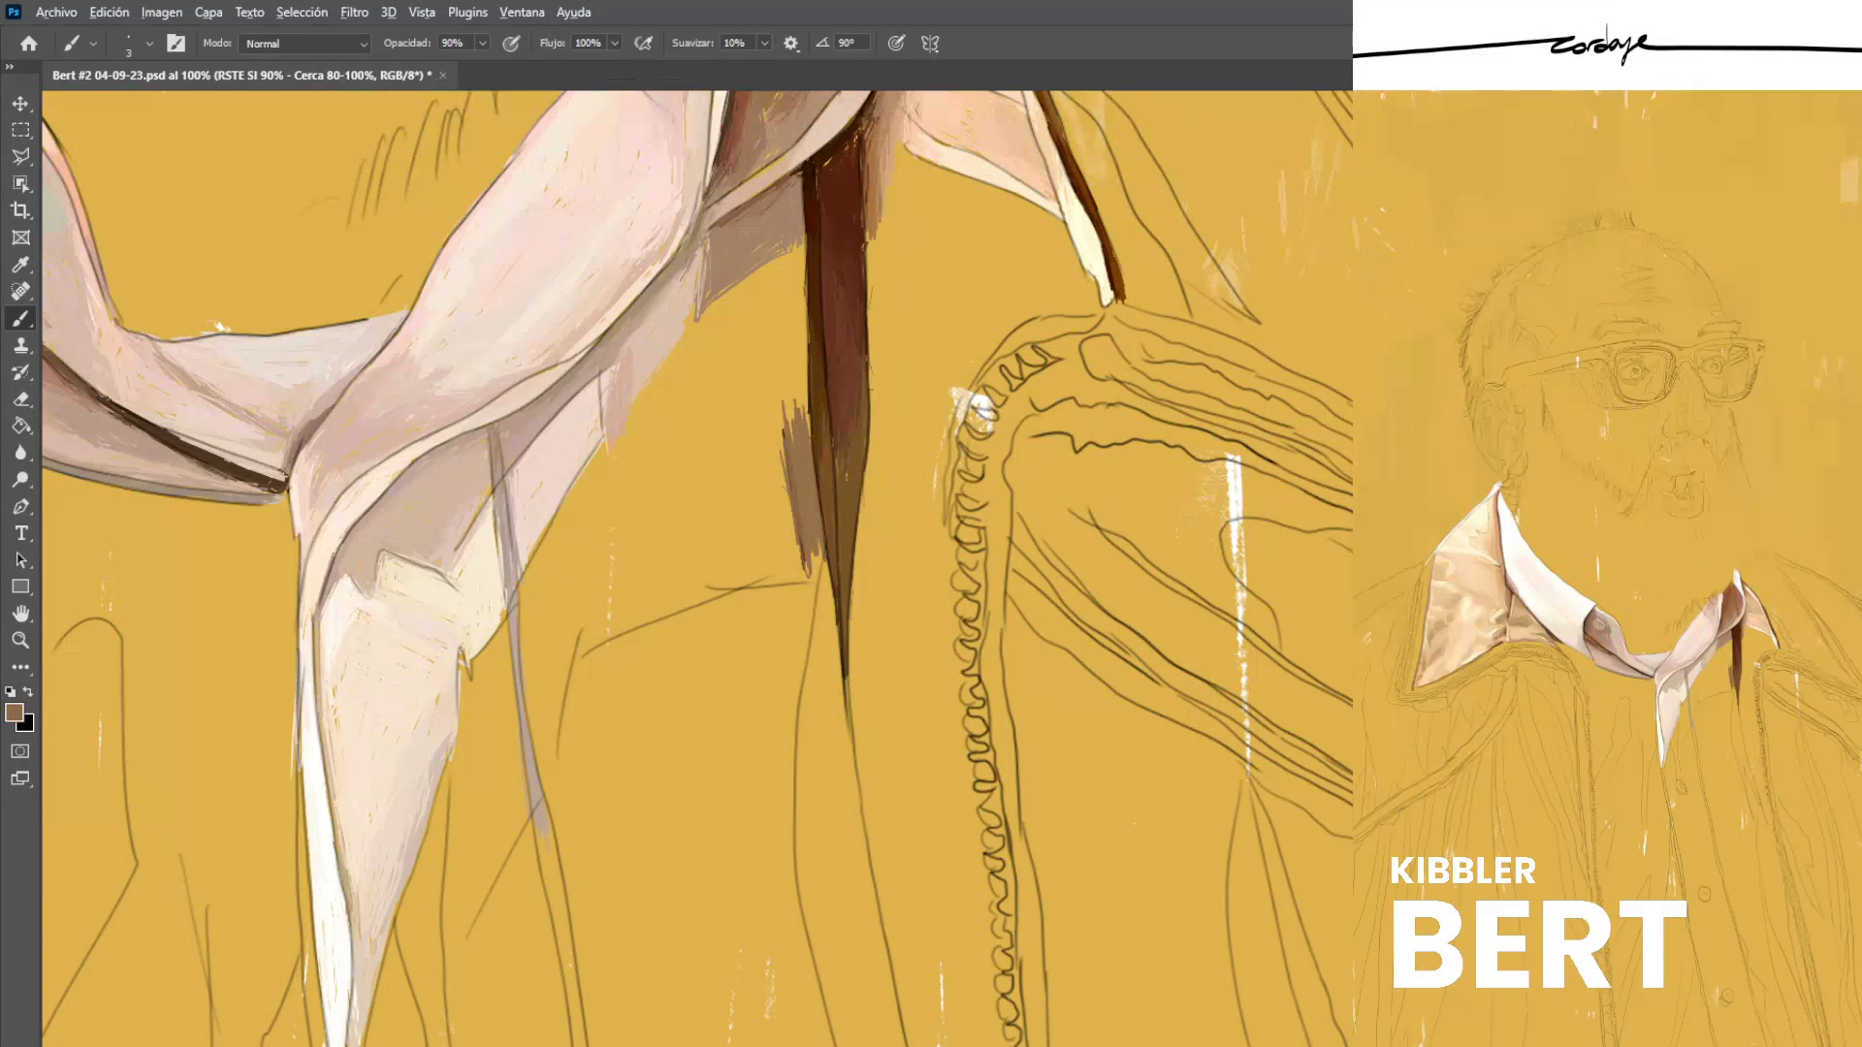
{"action": "left_click_drag", "start_coordinate": [793, 308], "coordinate": [819, 548]}
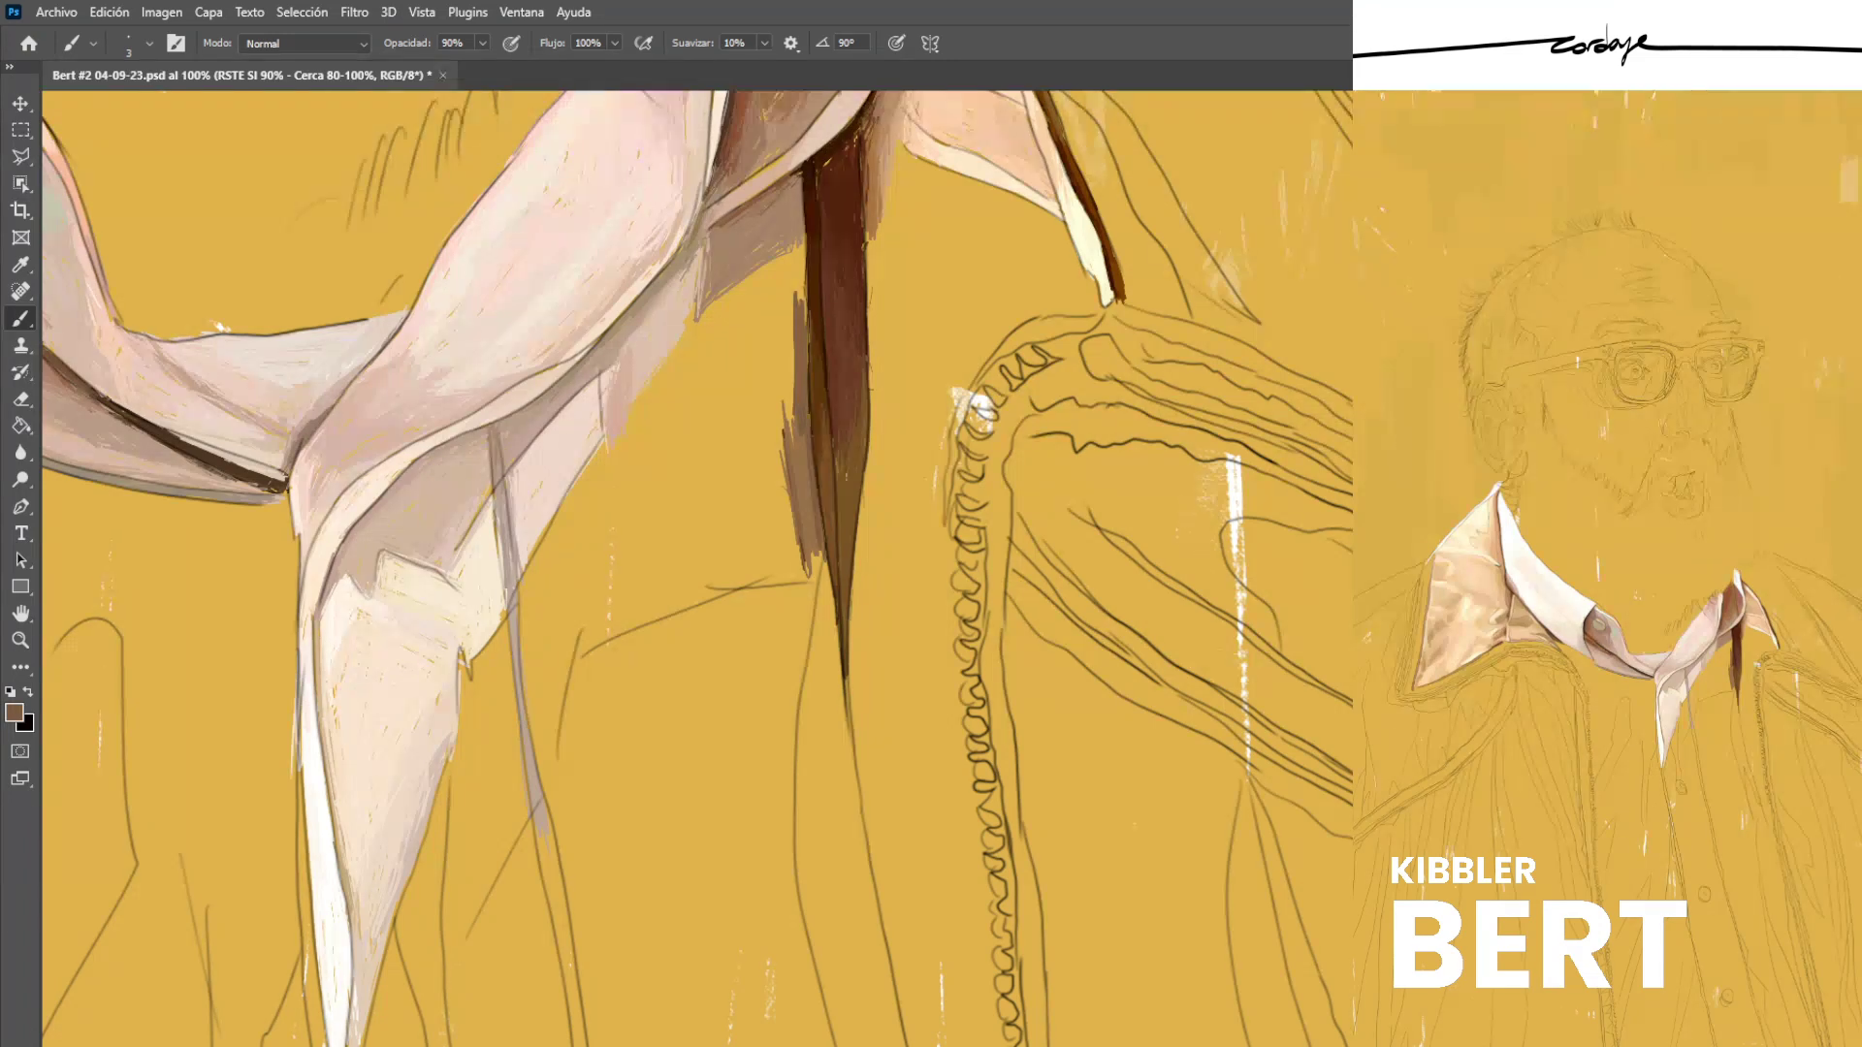
Extend the medium-brown band up to the brown patch under the collar, closing the background gap beside the dark strip.
{"action": "left_click", "coordinate": [797, 475], "text": "alt"}
{"action": "mouse_move", "coordinate": [792, 270]}
{"action": "left_mouse_down"}
{"action": "mouse_move", "coordinate": [785, 424]}
{"action": "mouse_move", "coordinate": [781, 402]}
{"action": "left_mouse_up"}
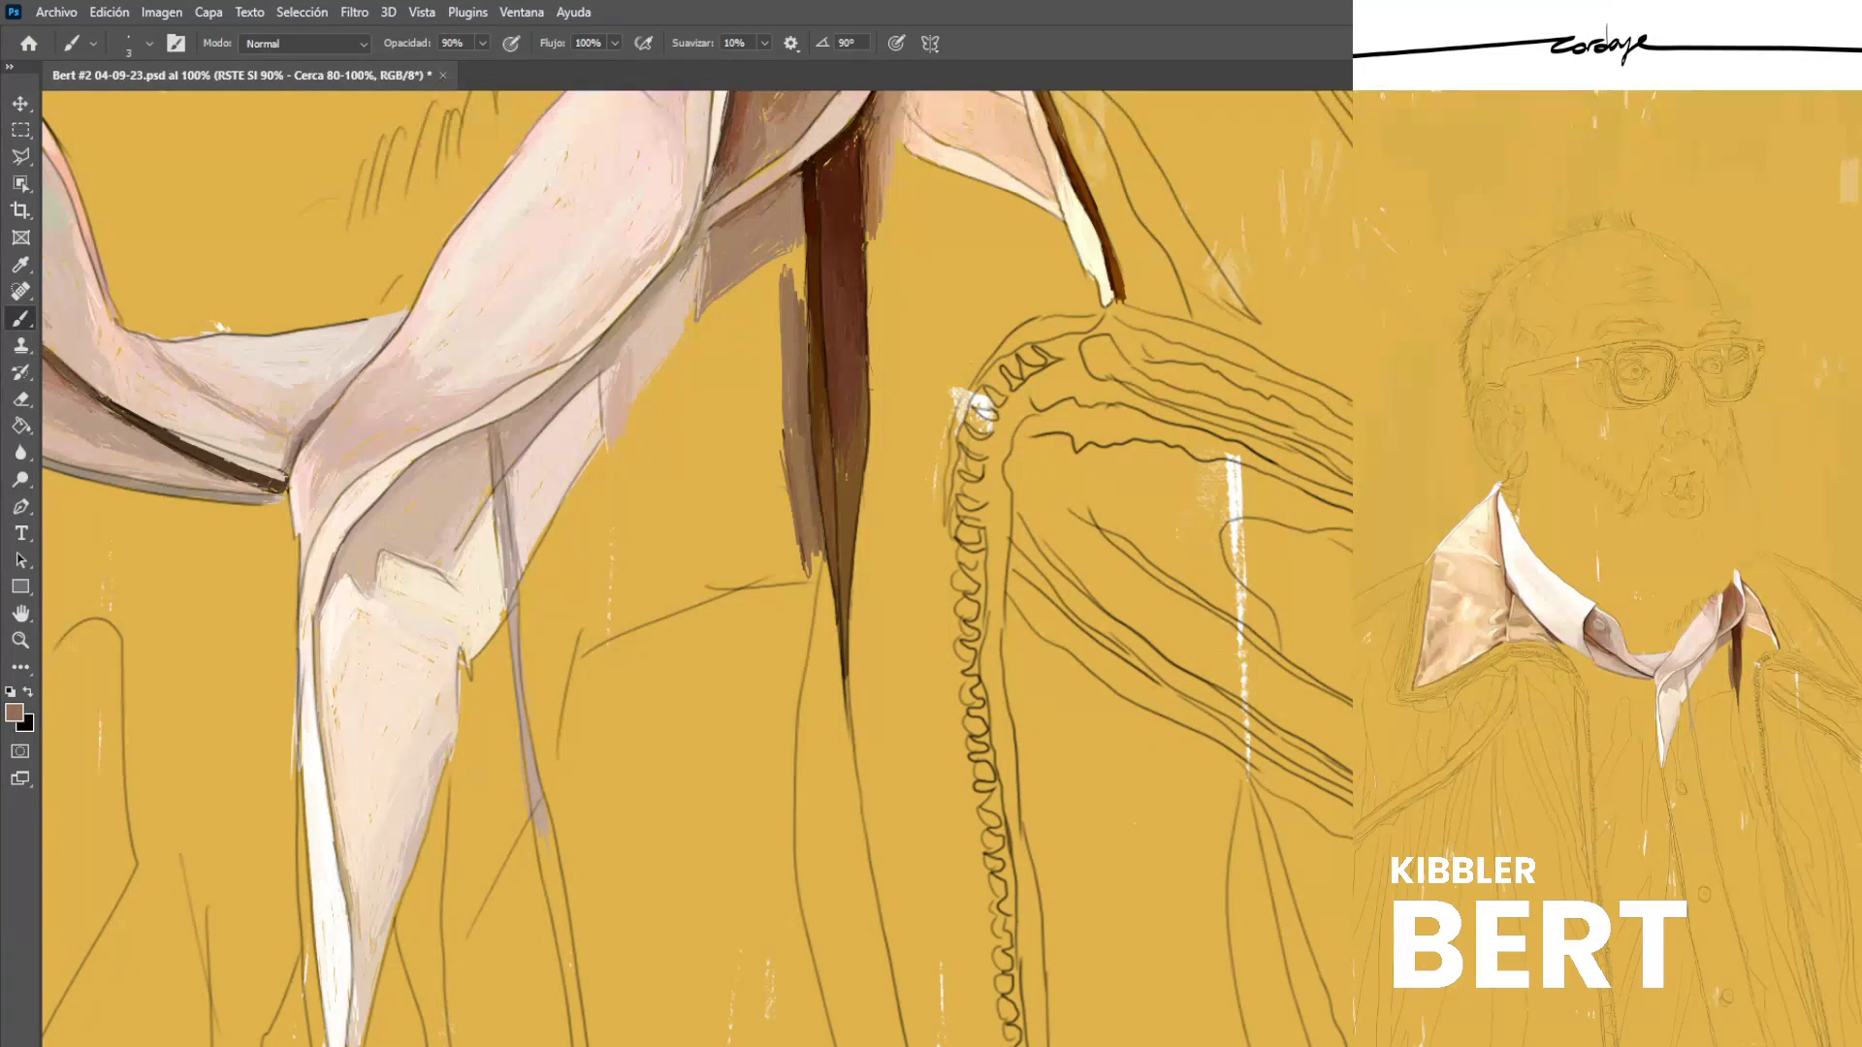
{"action": "left_click_drag", "start_coordinate": [795, 207], "coordinate": [796, 292]}
{"action": "left_click_drag", "start_coordinate": [800, 223], "coordinate": [800, 298]}
{"action": "left_click", "coordinate": [789, 249], "text": "alt"}
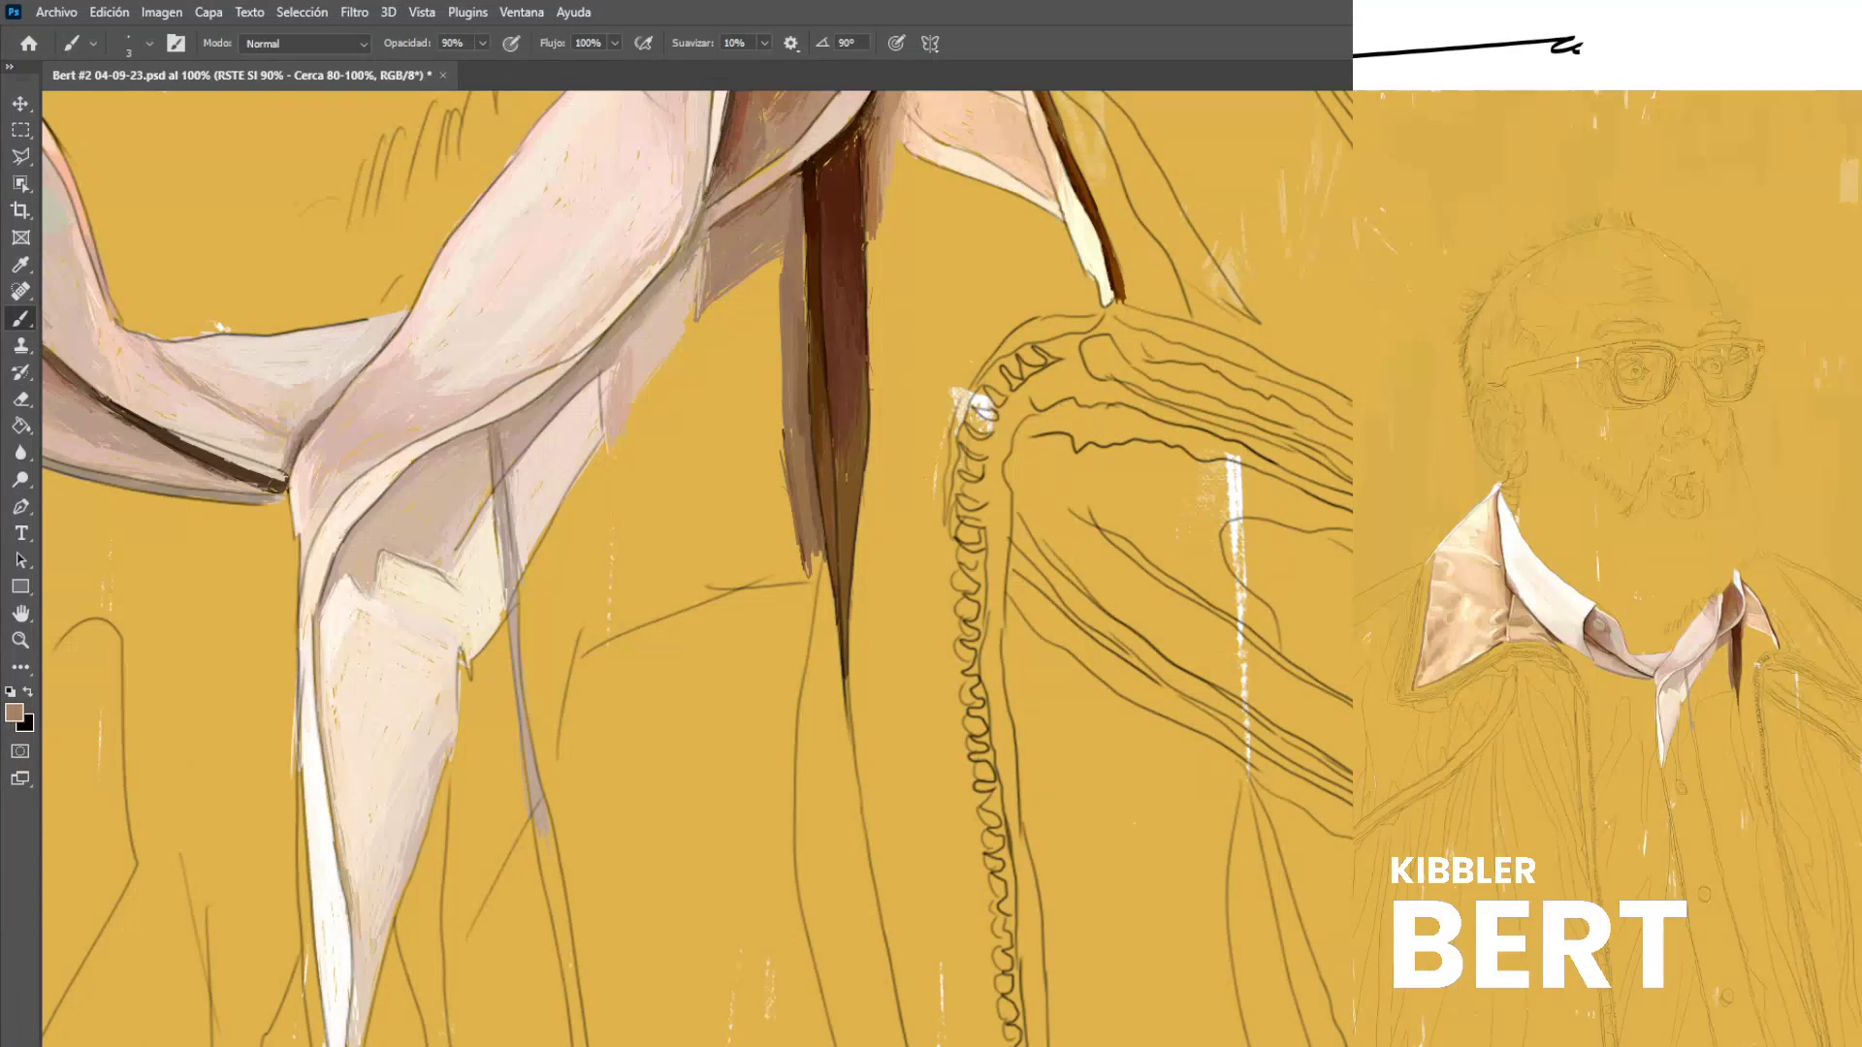
{"action": "left_click", "coordinate": [802, 174], "text": "alt"}
{"action": "left_click", "coordinate": [798, 427], "text": "alt"}
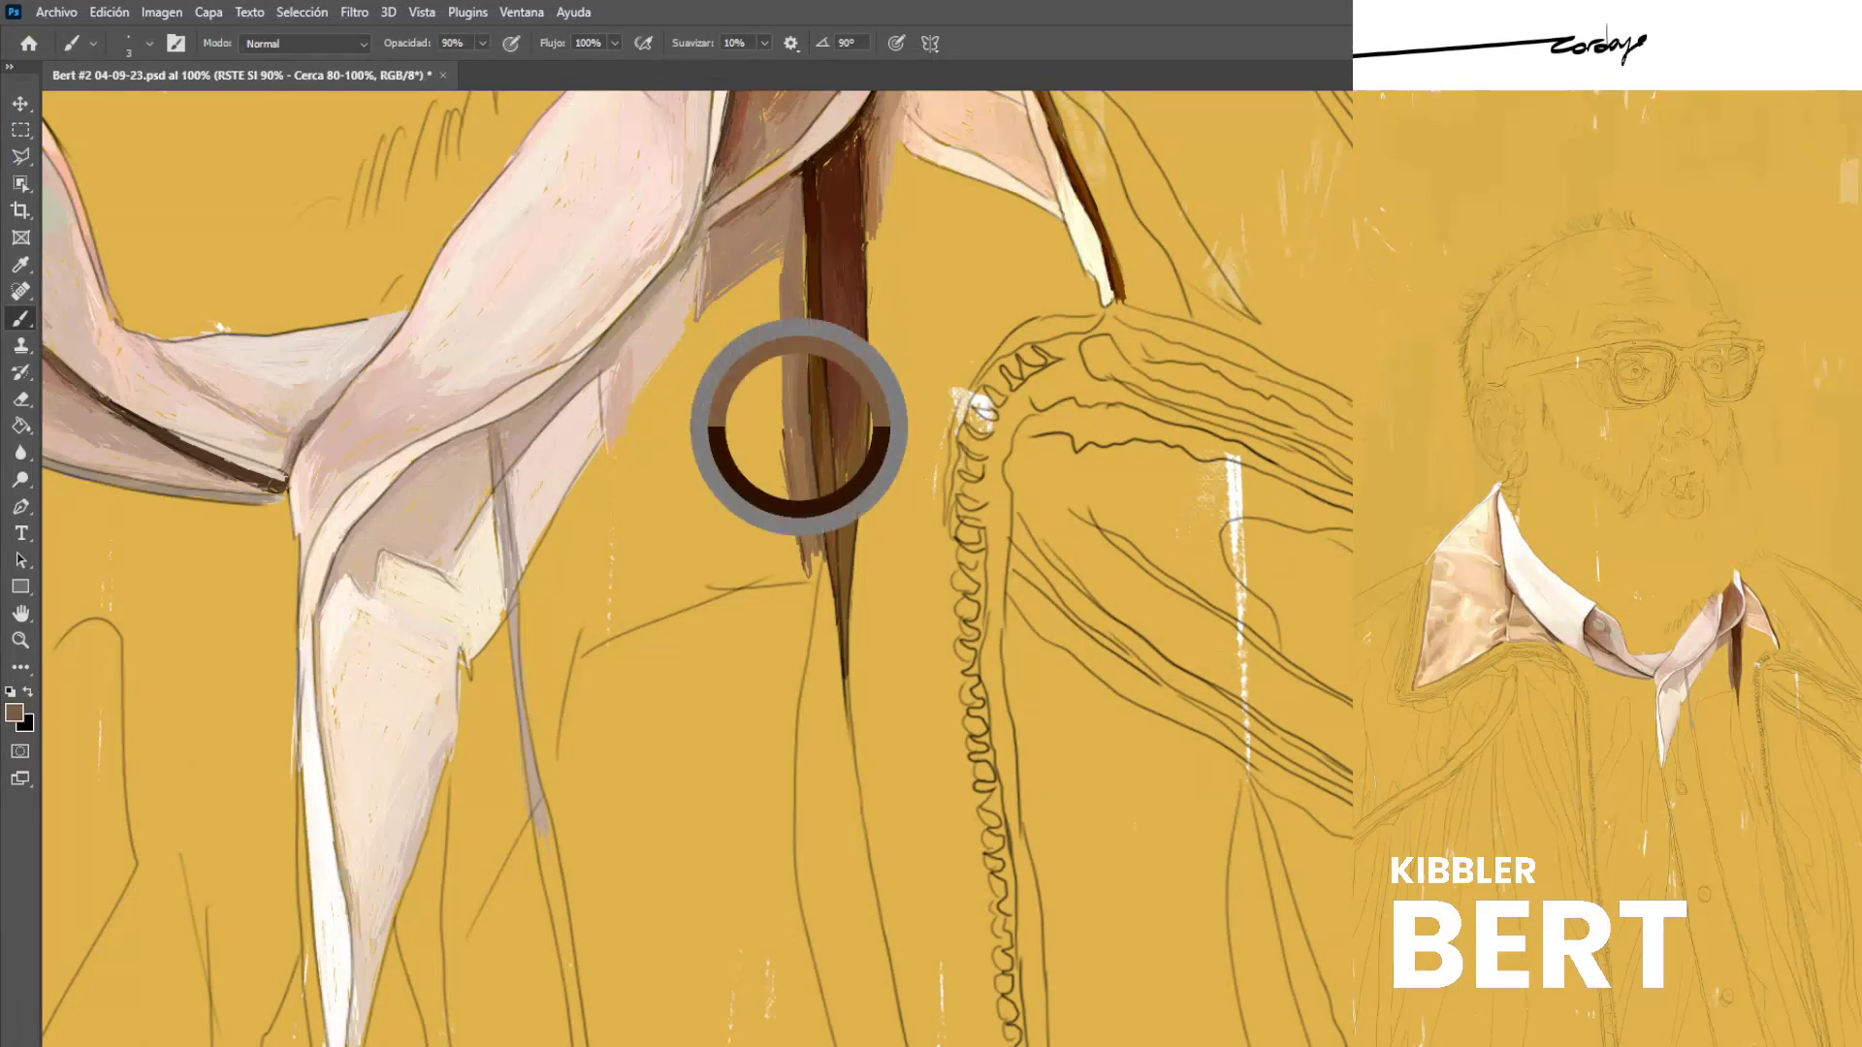
{"action": "left_click_drag", "start_coordinate": [803, 320], "coordinate": [802, 201]}
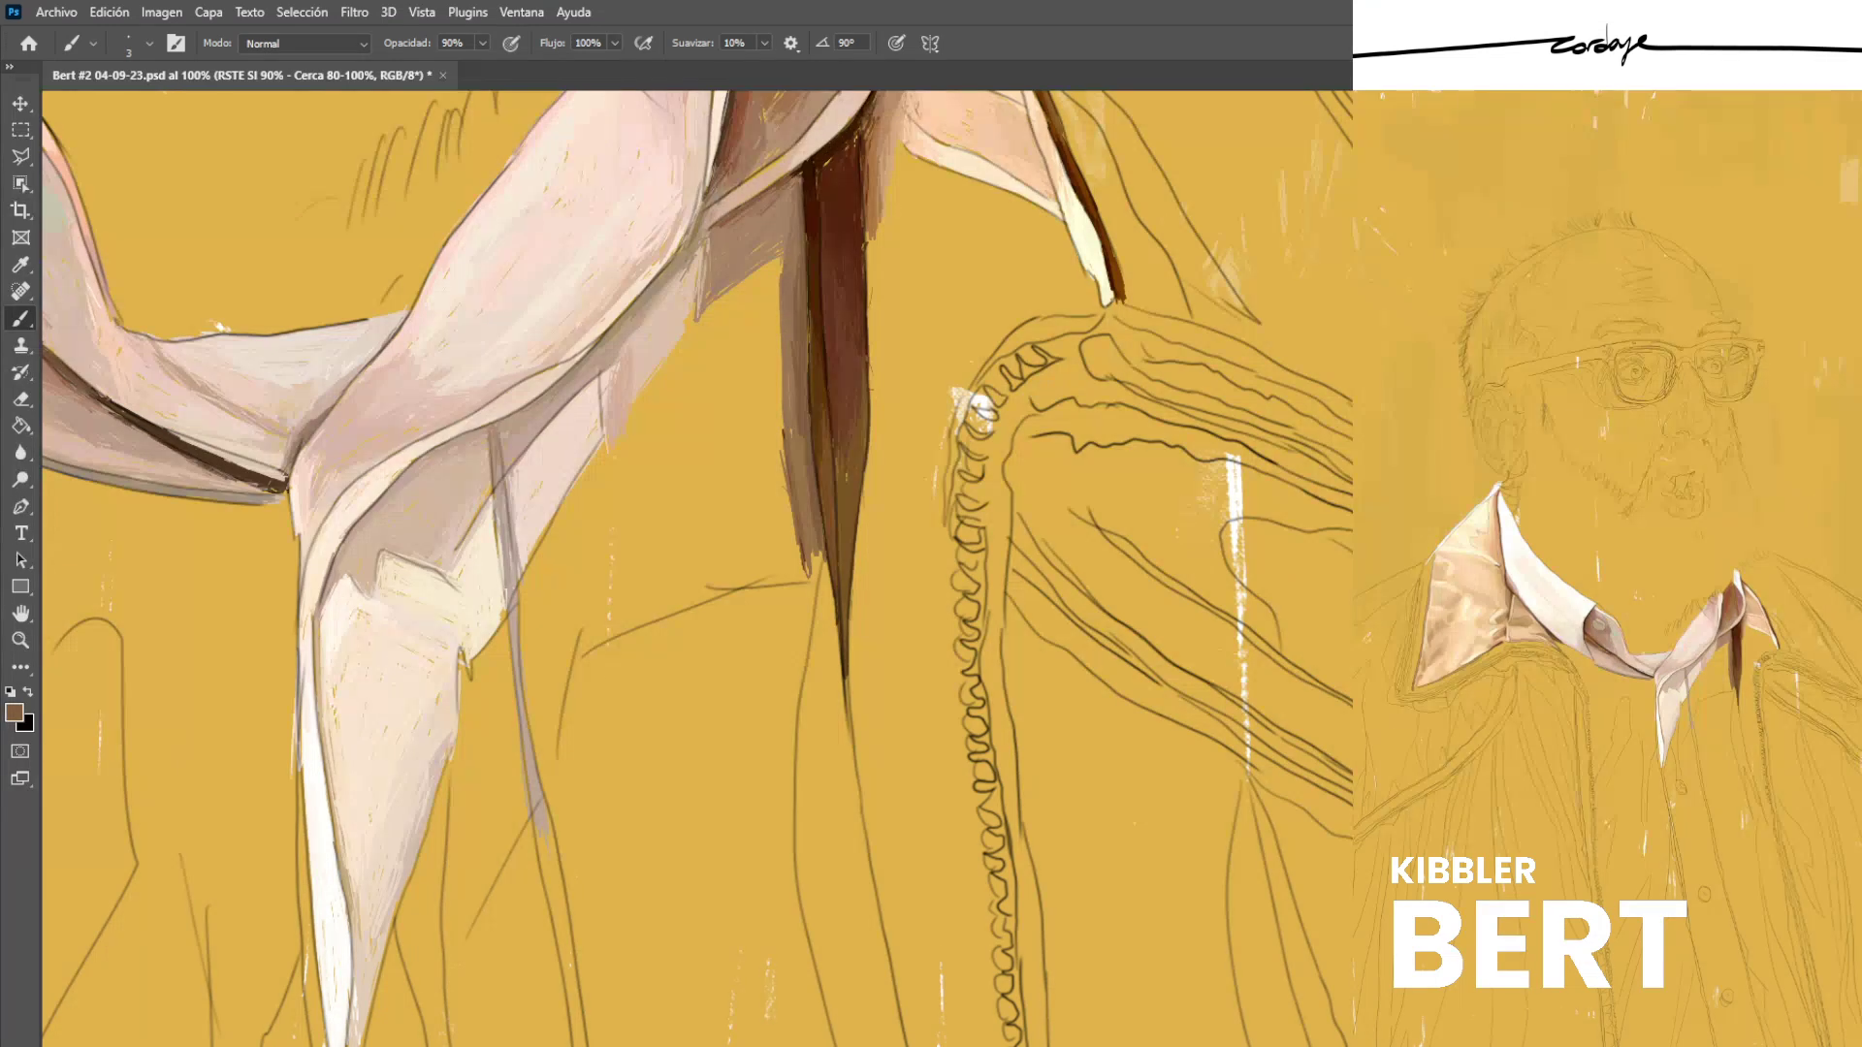
Blend the seam between the medium-brown band and the dark strip with sampled browns, and save the document.
{"action": "left_click", "coordinate": [794, 457], "text": "alt"}
{"action": "left_click", "coordinate": [800, 311], "text": "alt"}
{"action": "left_click", "coordinate": [814, 320], "text": "alt"}
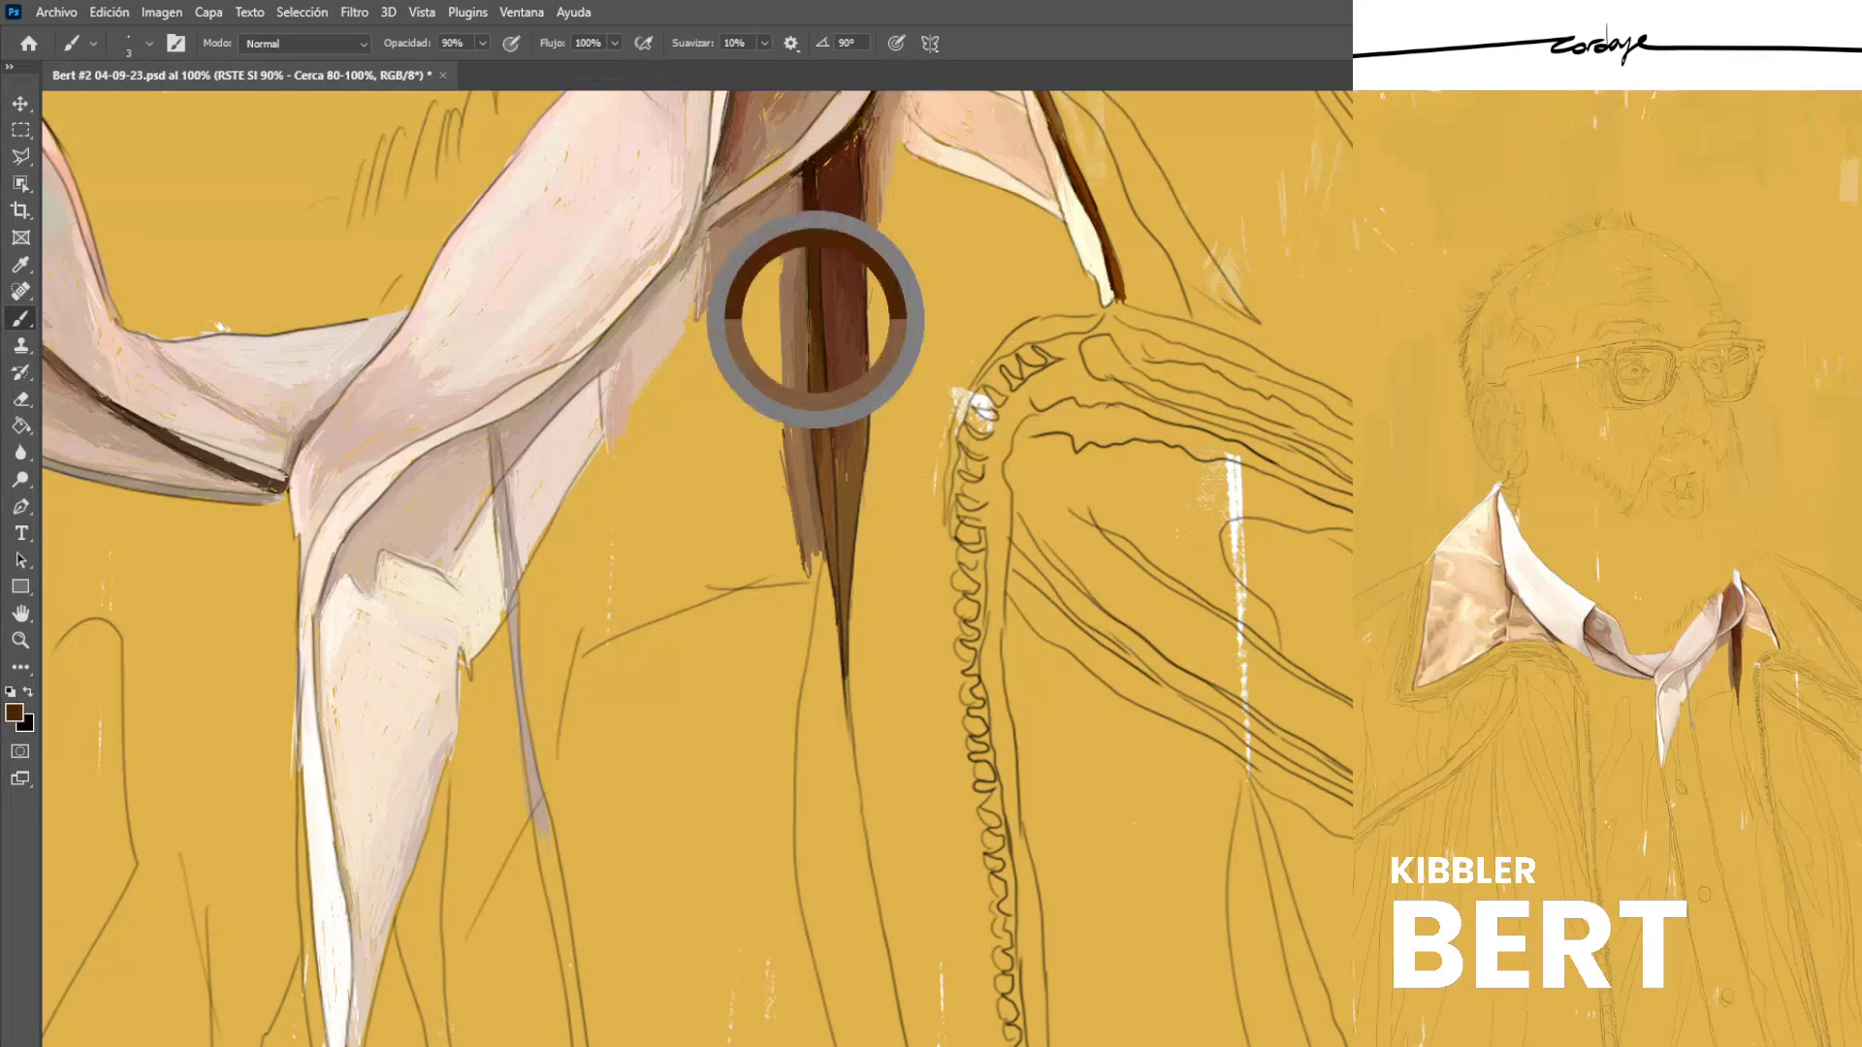
{"action": "left_click_drag", "start_coordinate": [810, 373], "coordinate": [807, 317]}
{"action": "left_click", "coordinate": [818, 390], "text": "alt"}
{"action": "left_click", "coordinate": [813, 366], "text": "alt"}
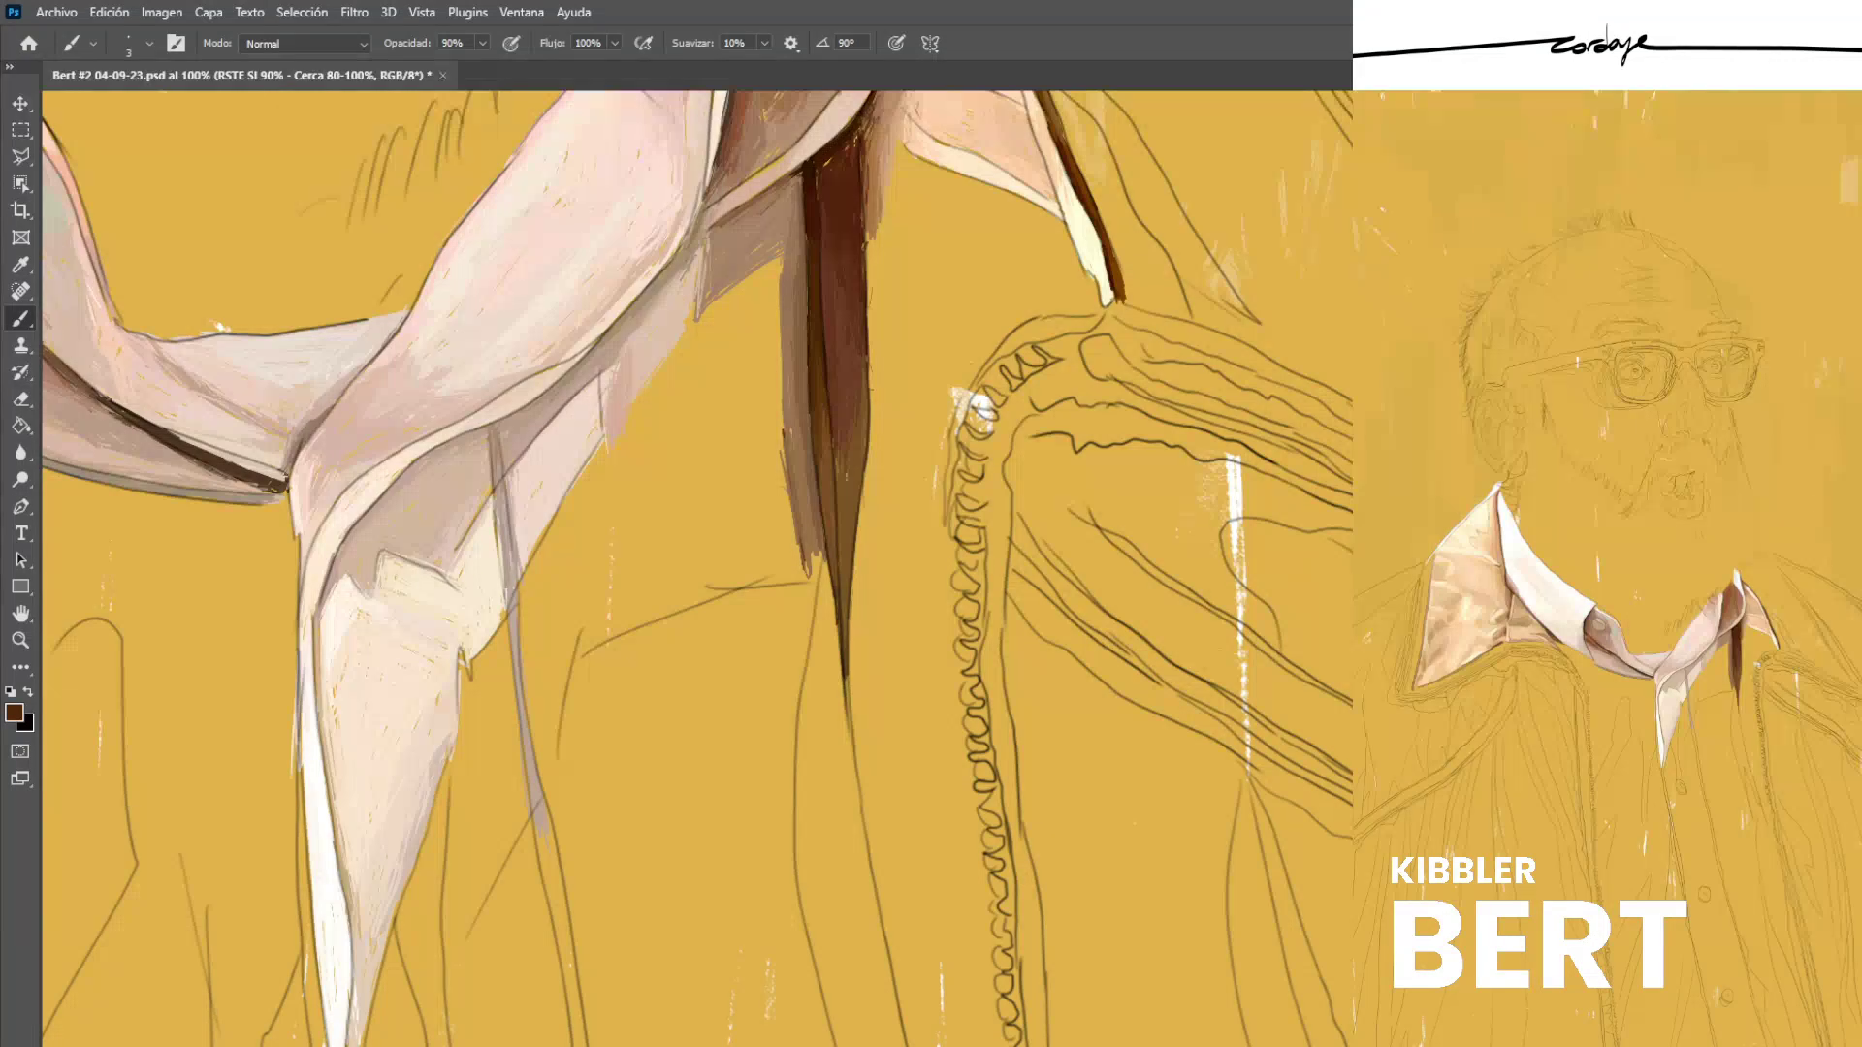
{"action": "key", "text": "ctrl+s"}
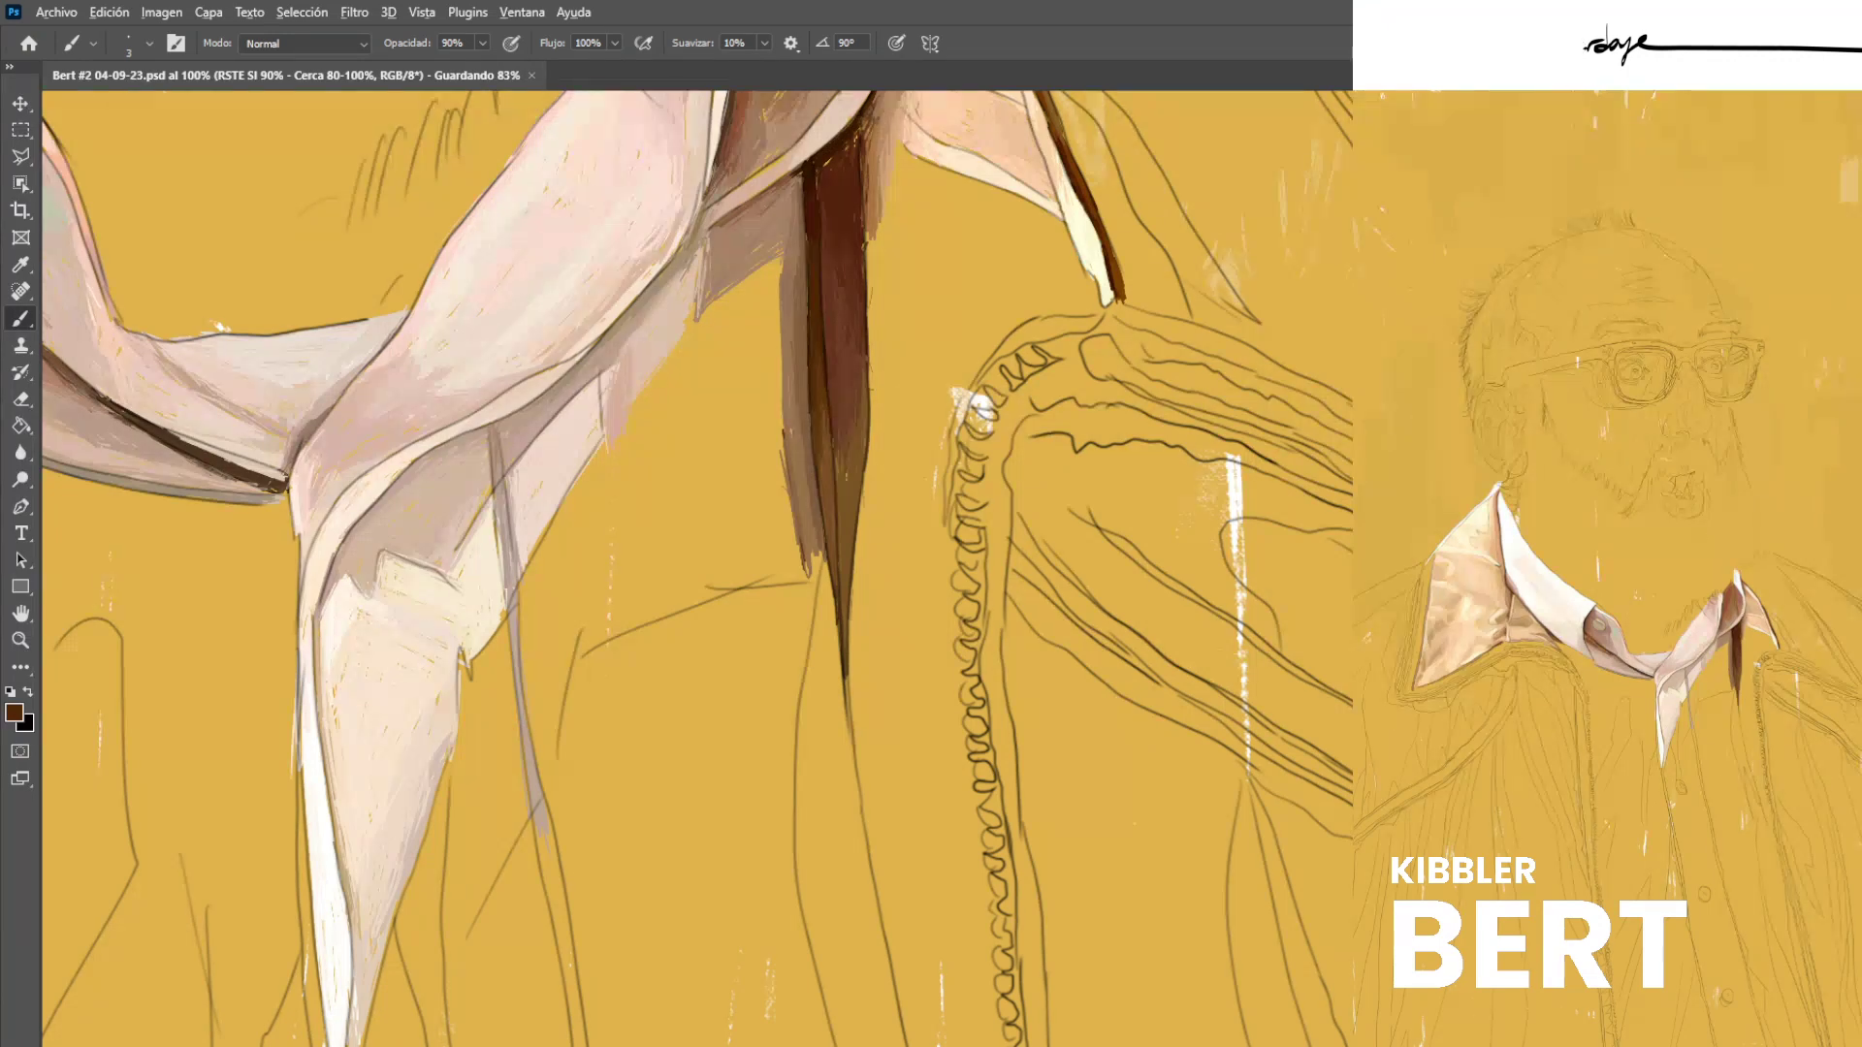
Brush a beige band along the outer side of the hanging fold and continue it downward in pale pink beside the grey crease line.
{"action": "left_click", "coordinate": [514, 436], "text": "alt"}
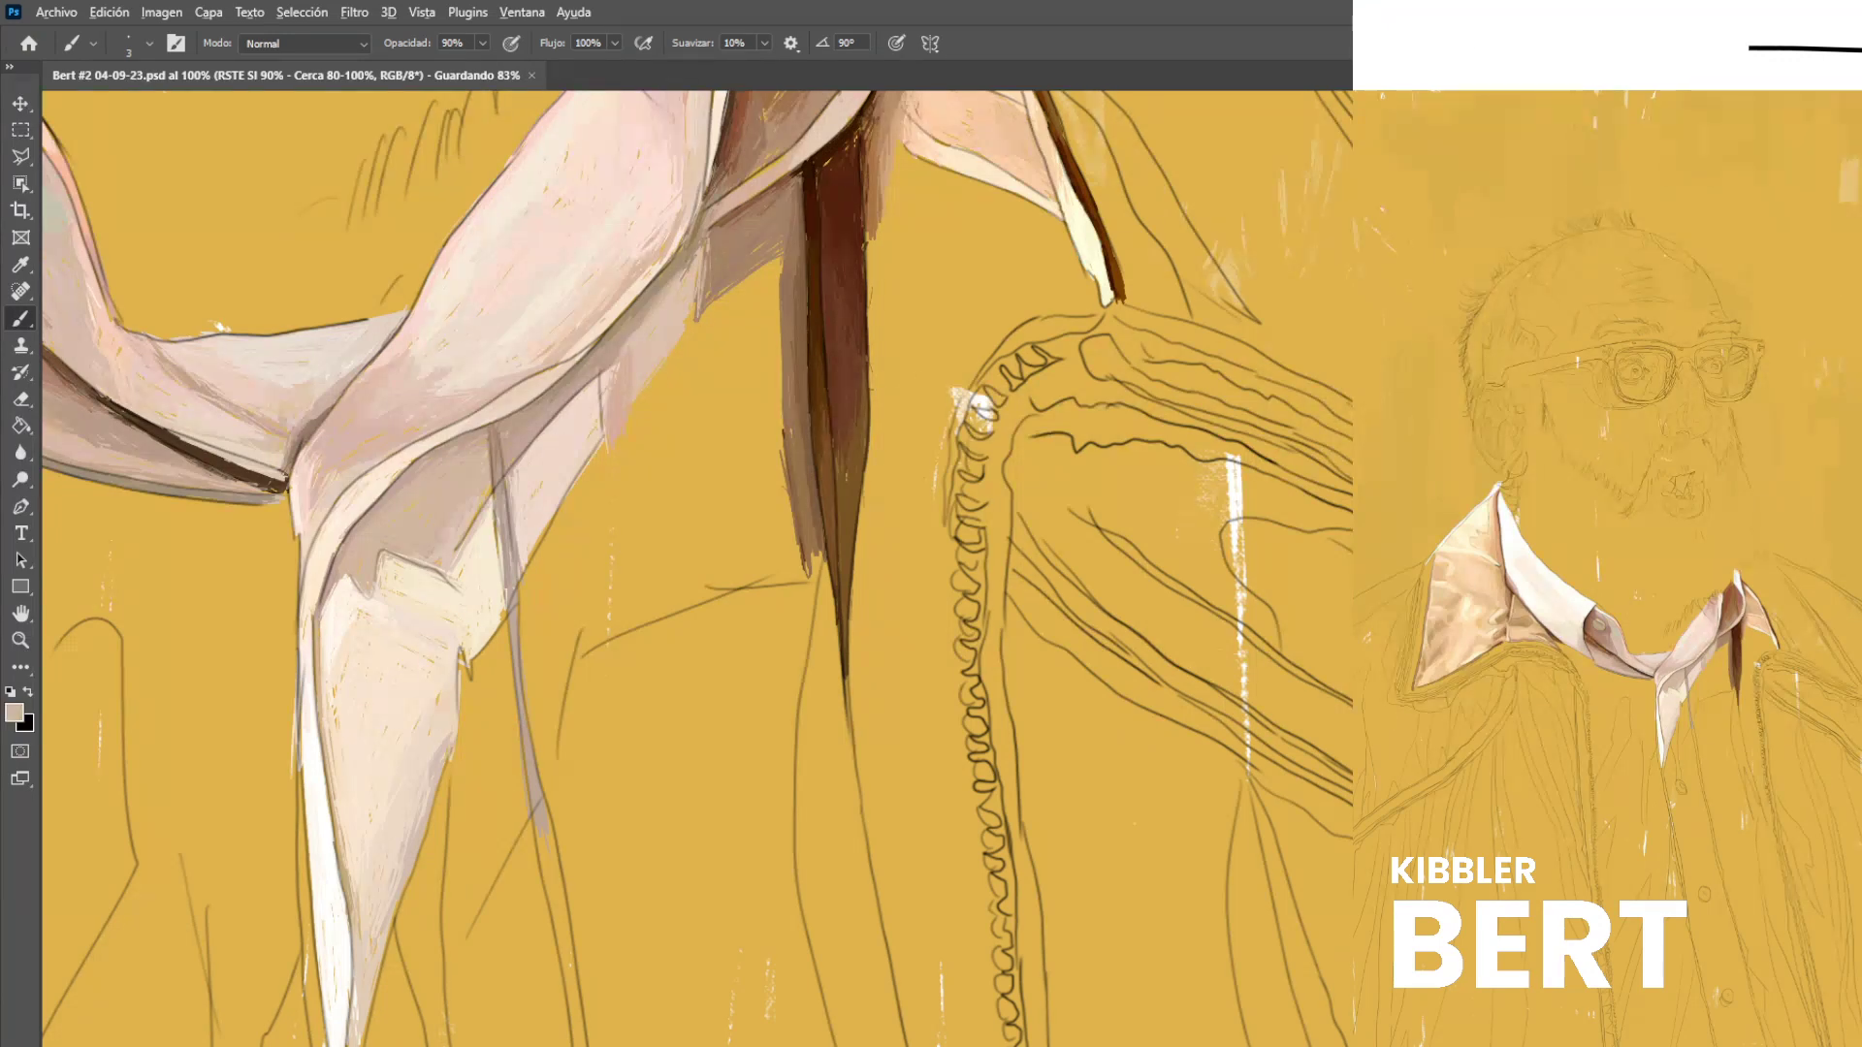
{"action": "left_click_drag", "start_coordinate": [612, 494], "coordinate": [534, 622]}
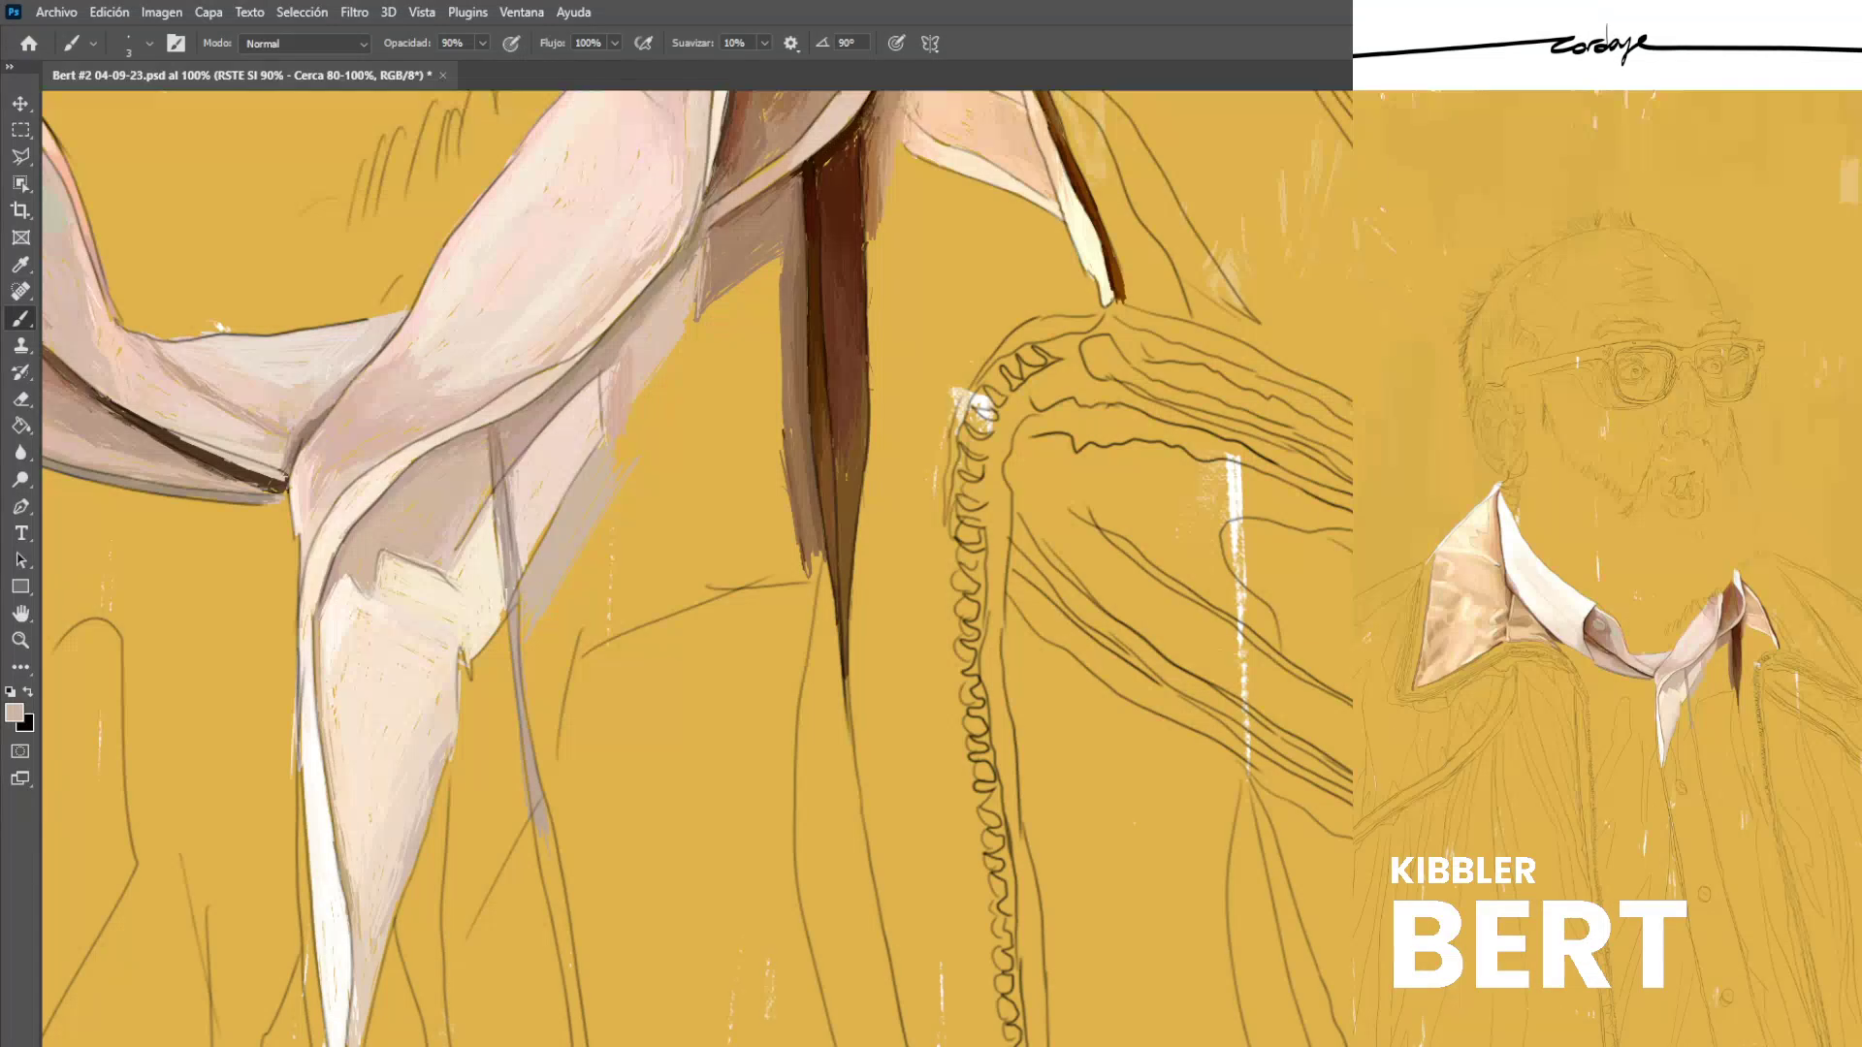
{"action": "left_click", "coordinate": [417, 747], "text": "alt"}
{"action": "left_click_drag", "start_coordinate": [545, 631], "coordinate": [547, 745]}
{"action": "left_click_drag", "start_coordinate": [540, 677], "coordinate": [542, 776]}
{"action": "mouse_move", "coordinate": [538, 646]}
{"action": "left_mouse_down"}
{"action": "mouse_move", "coordinate": [540, 771]}
{"action": "mouse_move", "coordinate": [524, 730]}
{"action": "mouse_move", "coordinate": [531, 745]}
{"action": "left_mouse_up"}
{"action": "left_click_drag", "start_coordinate": [535, 640], "coordinate": [549, 722]}
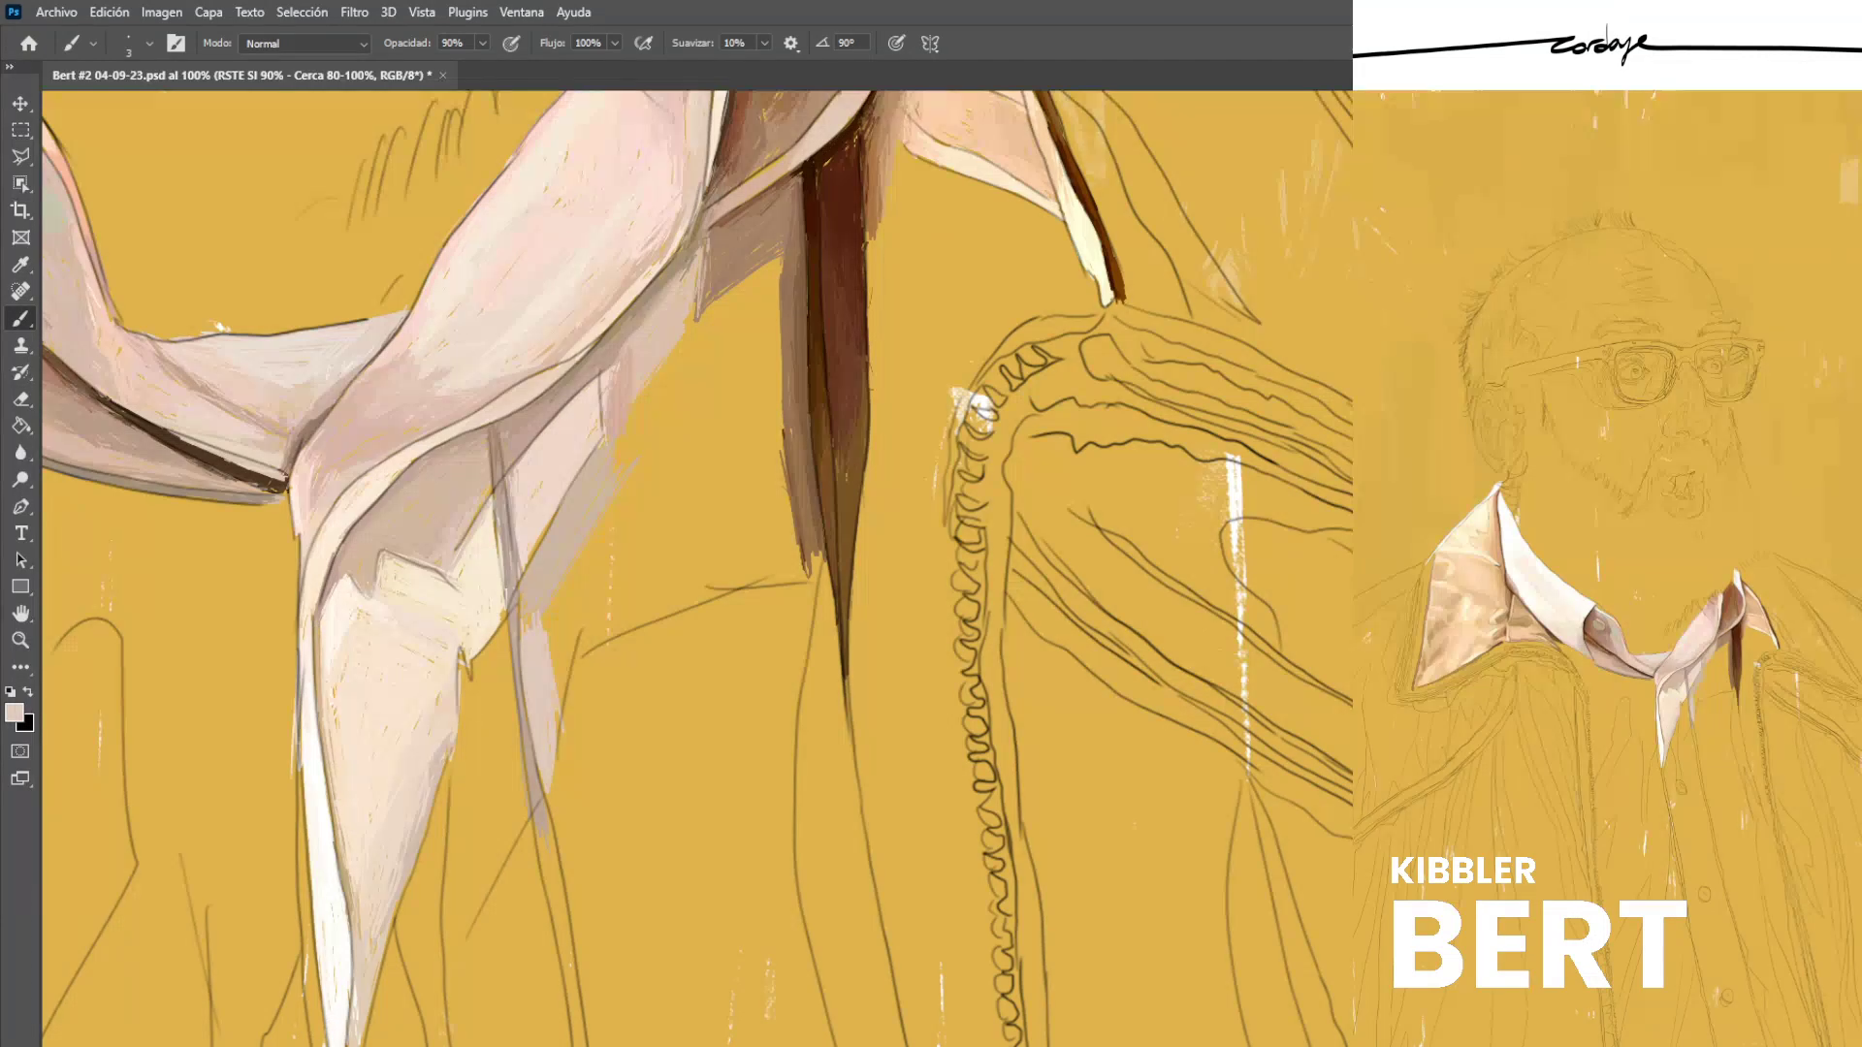
Widen the lower part of the hanging fold outward with pale sampled strokes and fill in beside the grey crease line.
{"action": "mouse_move", "coordinate": [632, 496]}
{"action": "left_mouse_down"}
{"action": "mouse_move", "coordinate": [557, 602]}
{"action": "mouse_move", "coordinate": [552, 651]}
{"action": "mouse_move", "coordinate": [576, 637]}
{"action": "left_mouse_up"}
{"action": "left_click_drag", "start_coordinate": [571, 652], "coordinate": [557, 755]}
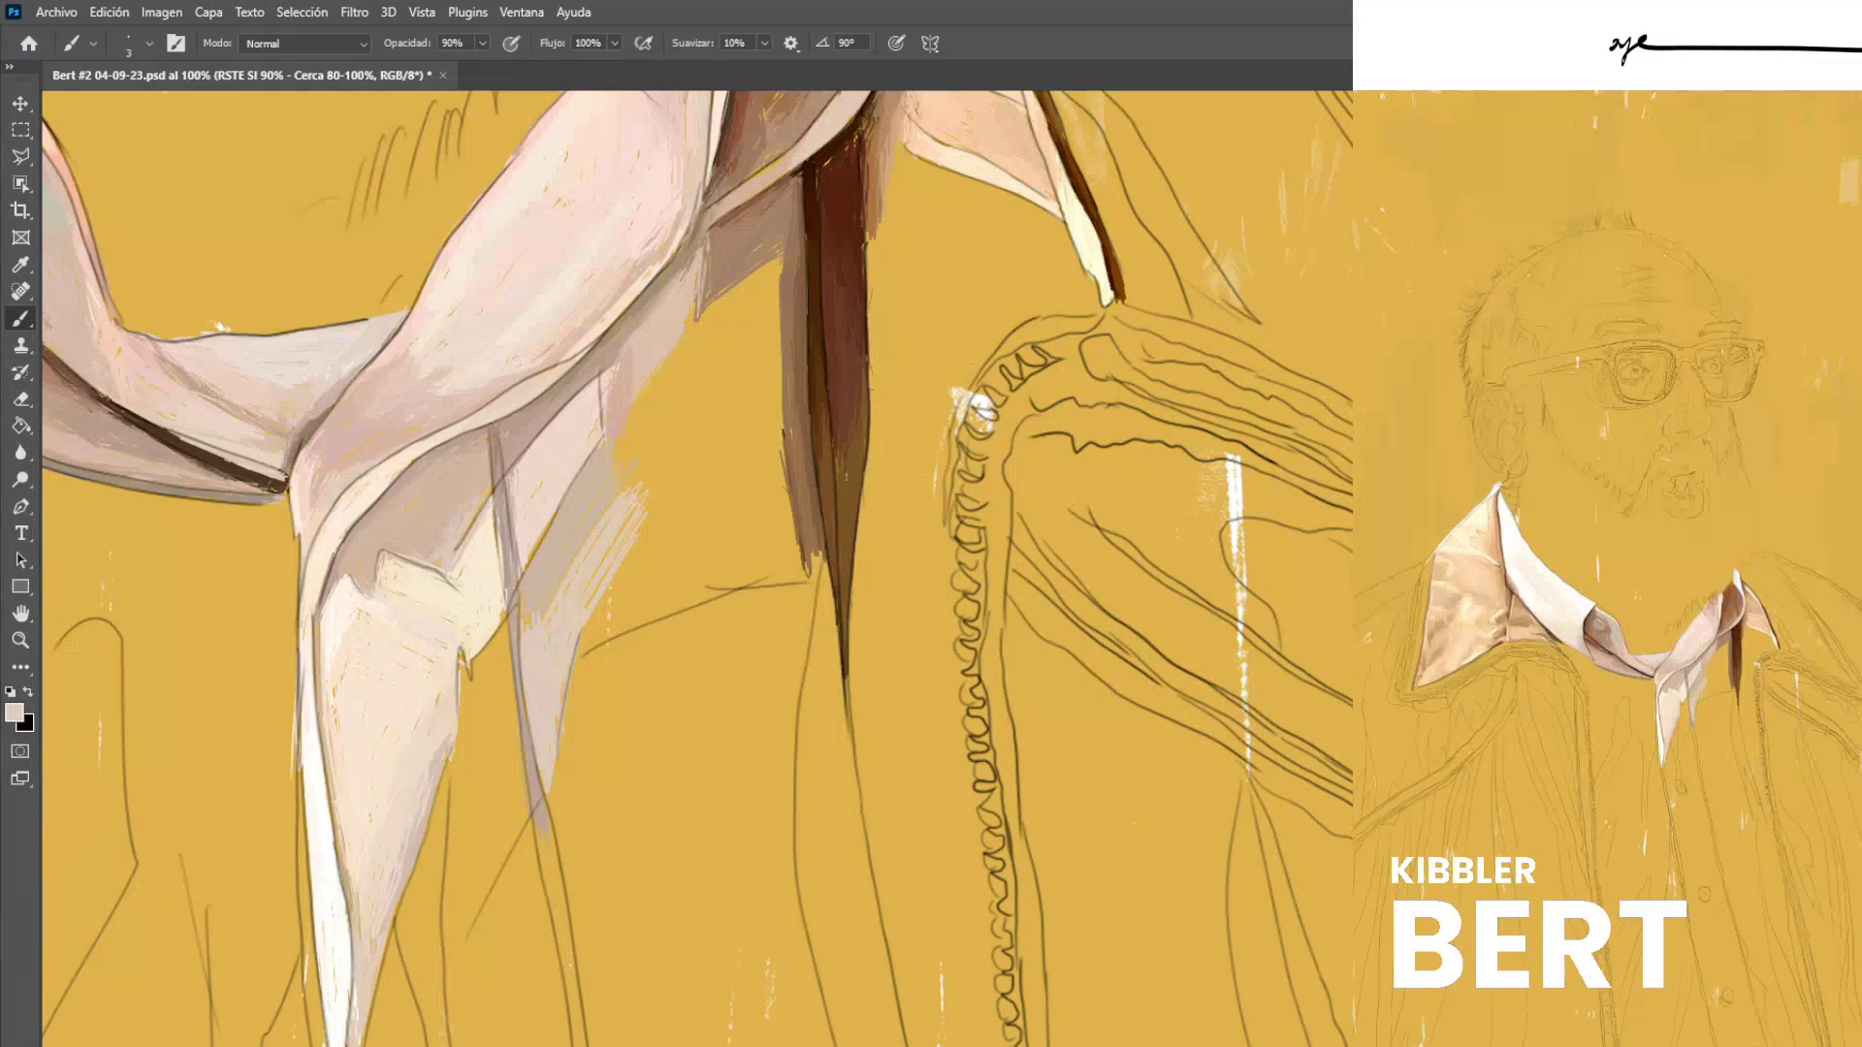
{"action": "left_click_drag", "start_coordinate": [609, 505], "coordinate": [593, 531]}
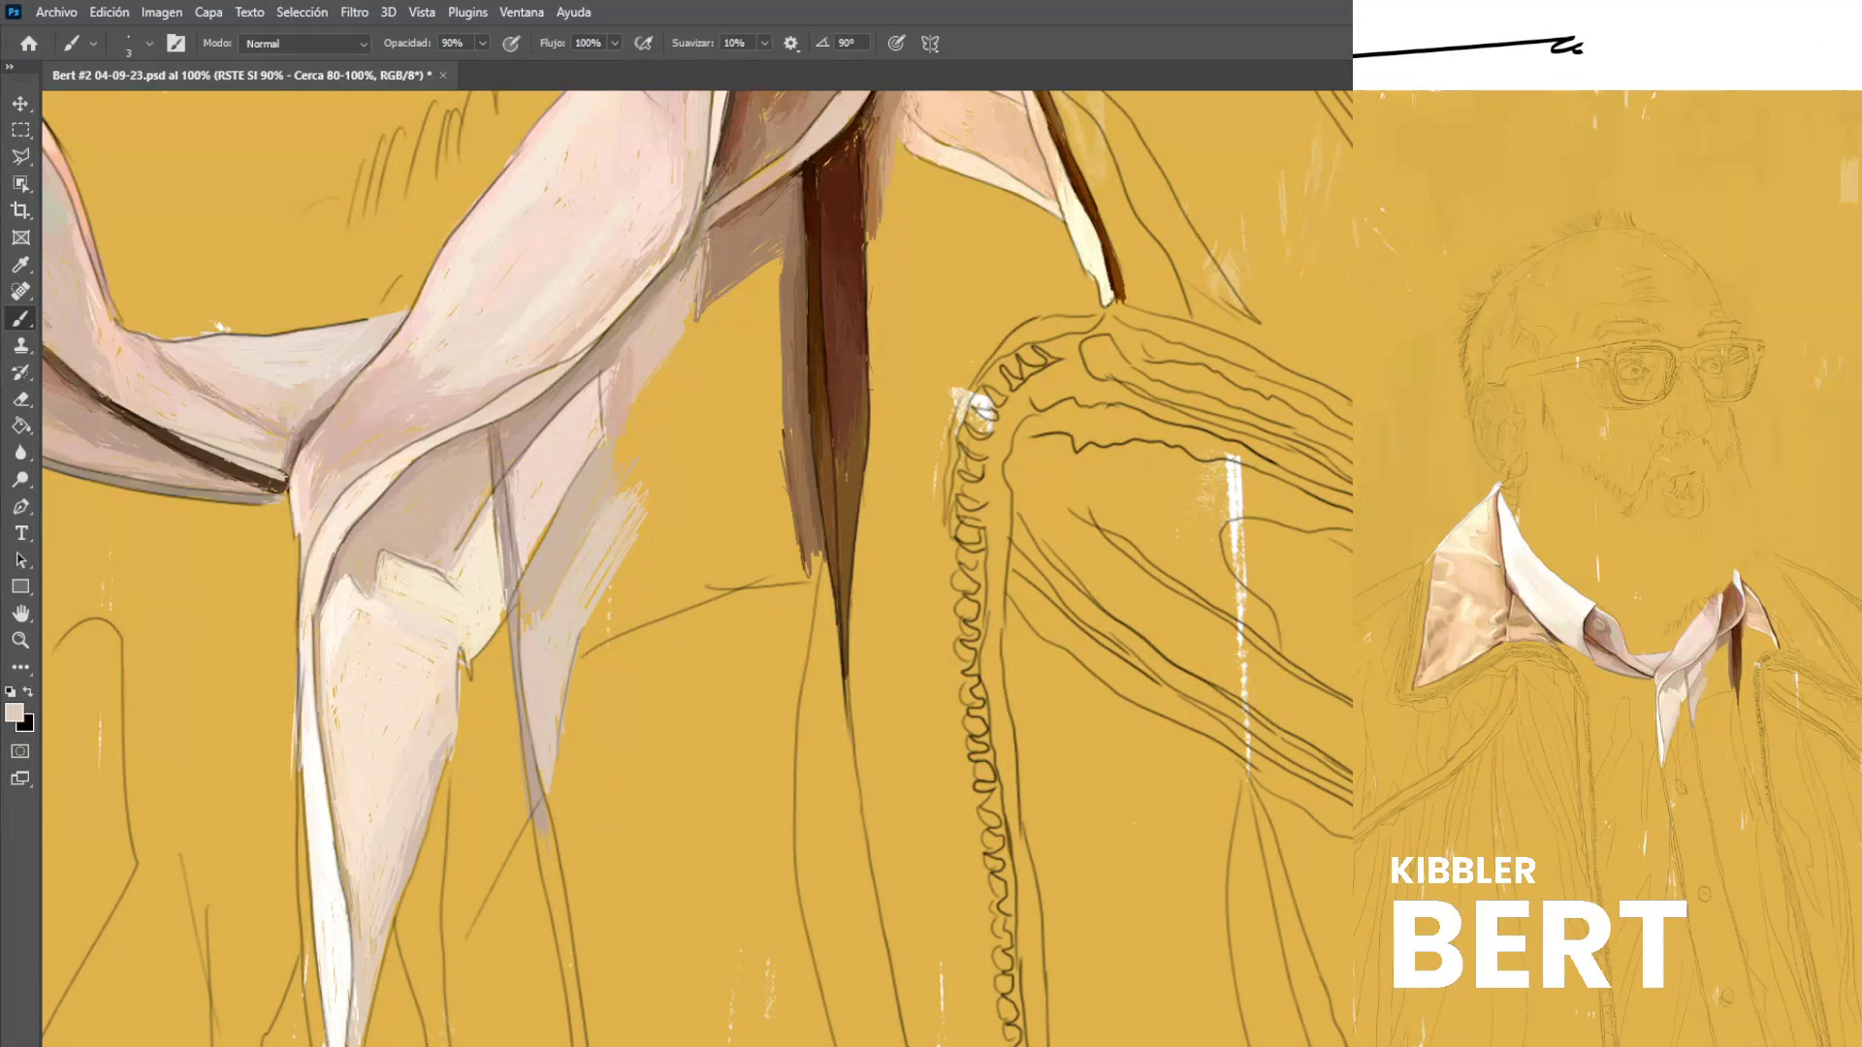
{"action": "left_click", "coordinate": [574, 561], "text": "alt"}
{"action": "left_click", "coordinate": [572, 491], "text": "alt"}
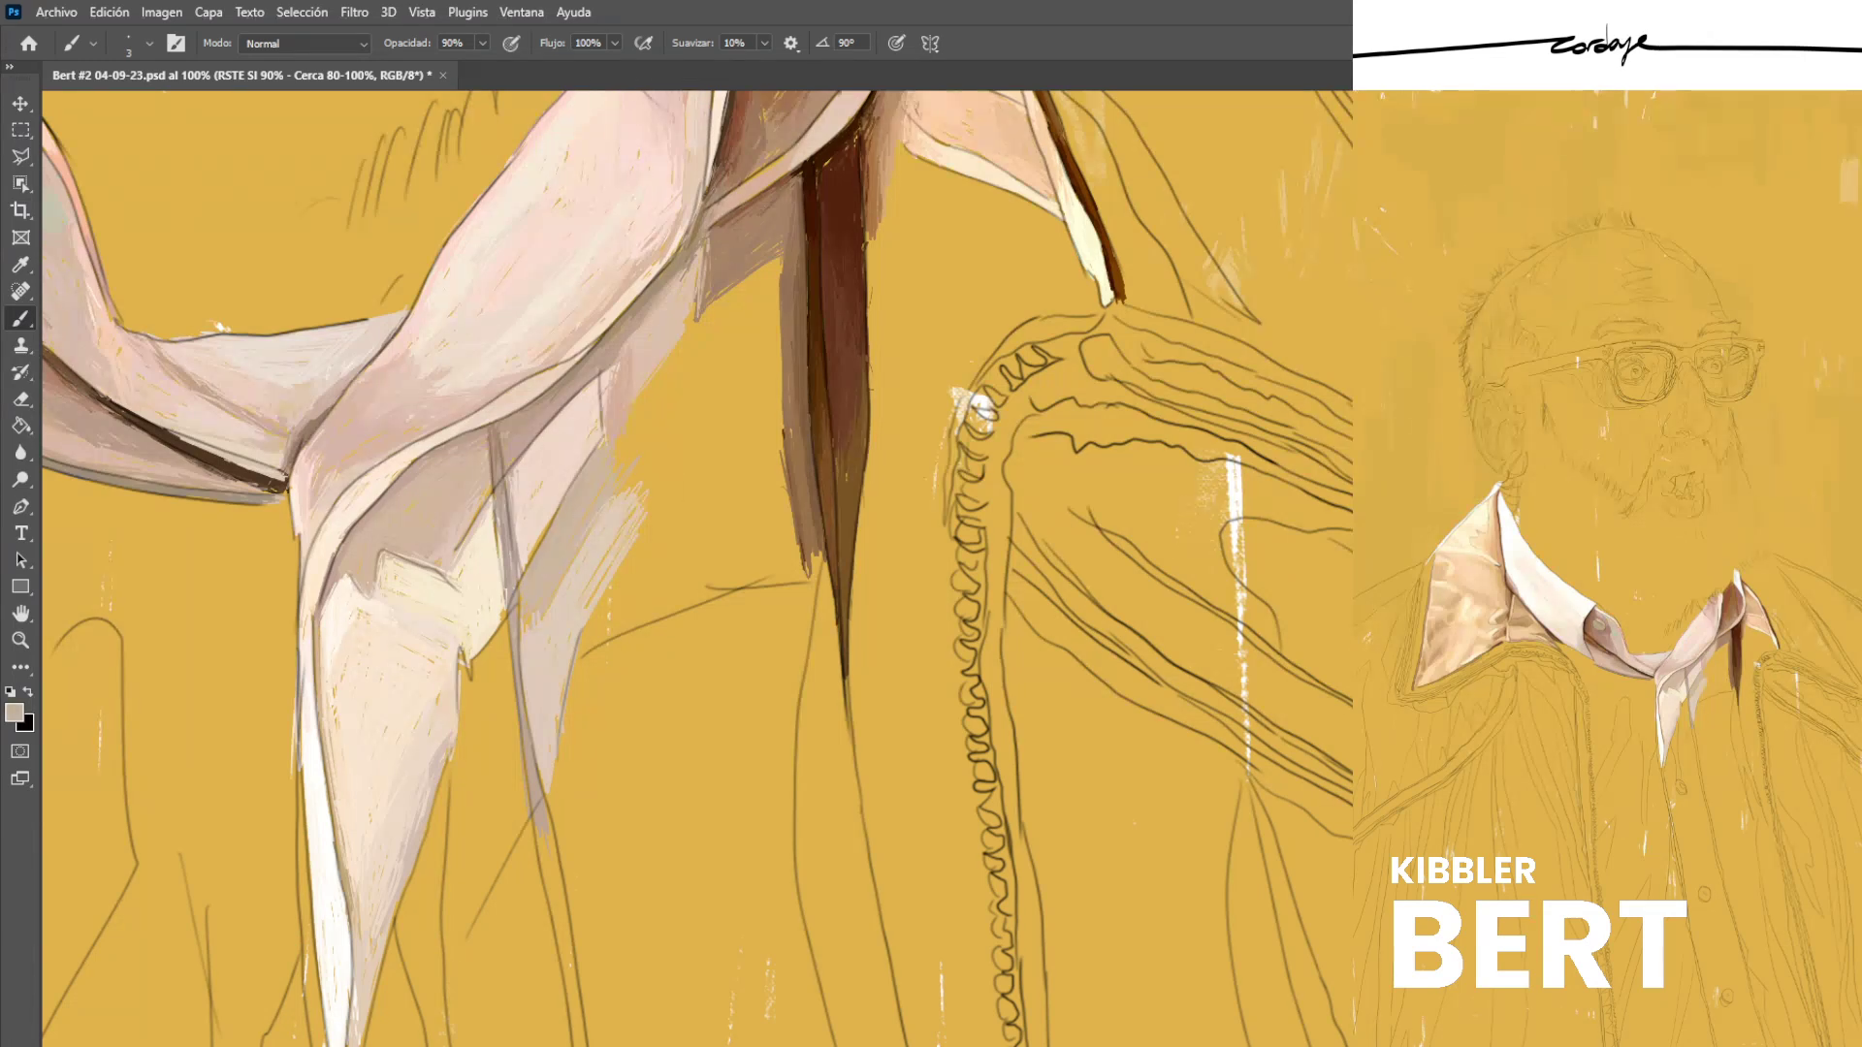
{"action": "left_click_drag", "start_coordinate": [525, 623], "coordinate": [529, 683]}
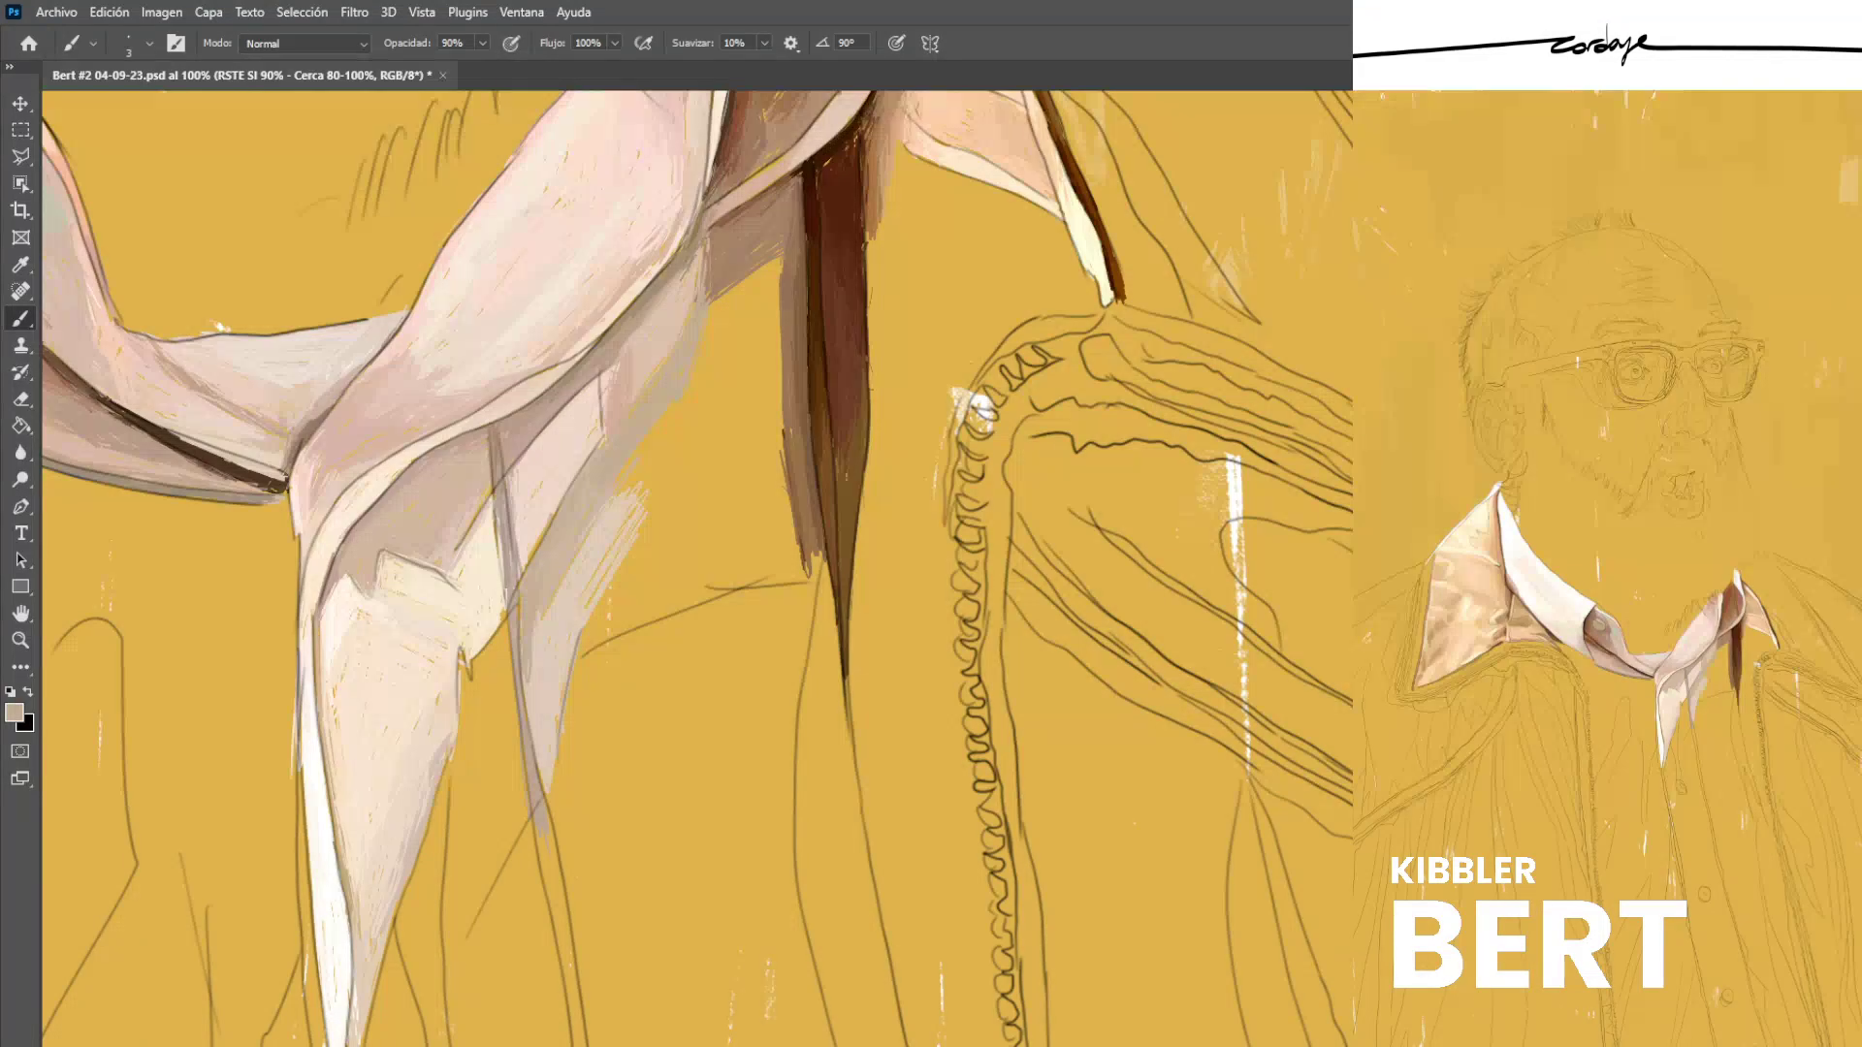
Extend and blend the beige shadow below the twisted collar with sampled tones, up to the brown patch.
{"action": "left_click", "coordinate": [658, 337], "text": "alt"}
{"action": "left_click", "coordinate": [671, 373], "text": "alt"}
{"action": "left_click", "coordinate": [741, 254], "text": "alt"}
{"action": "left_click", "coordinate": [675, 314], "text": "alt"}
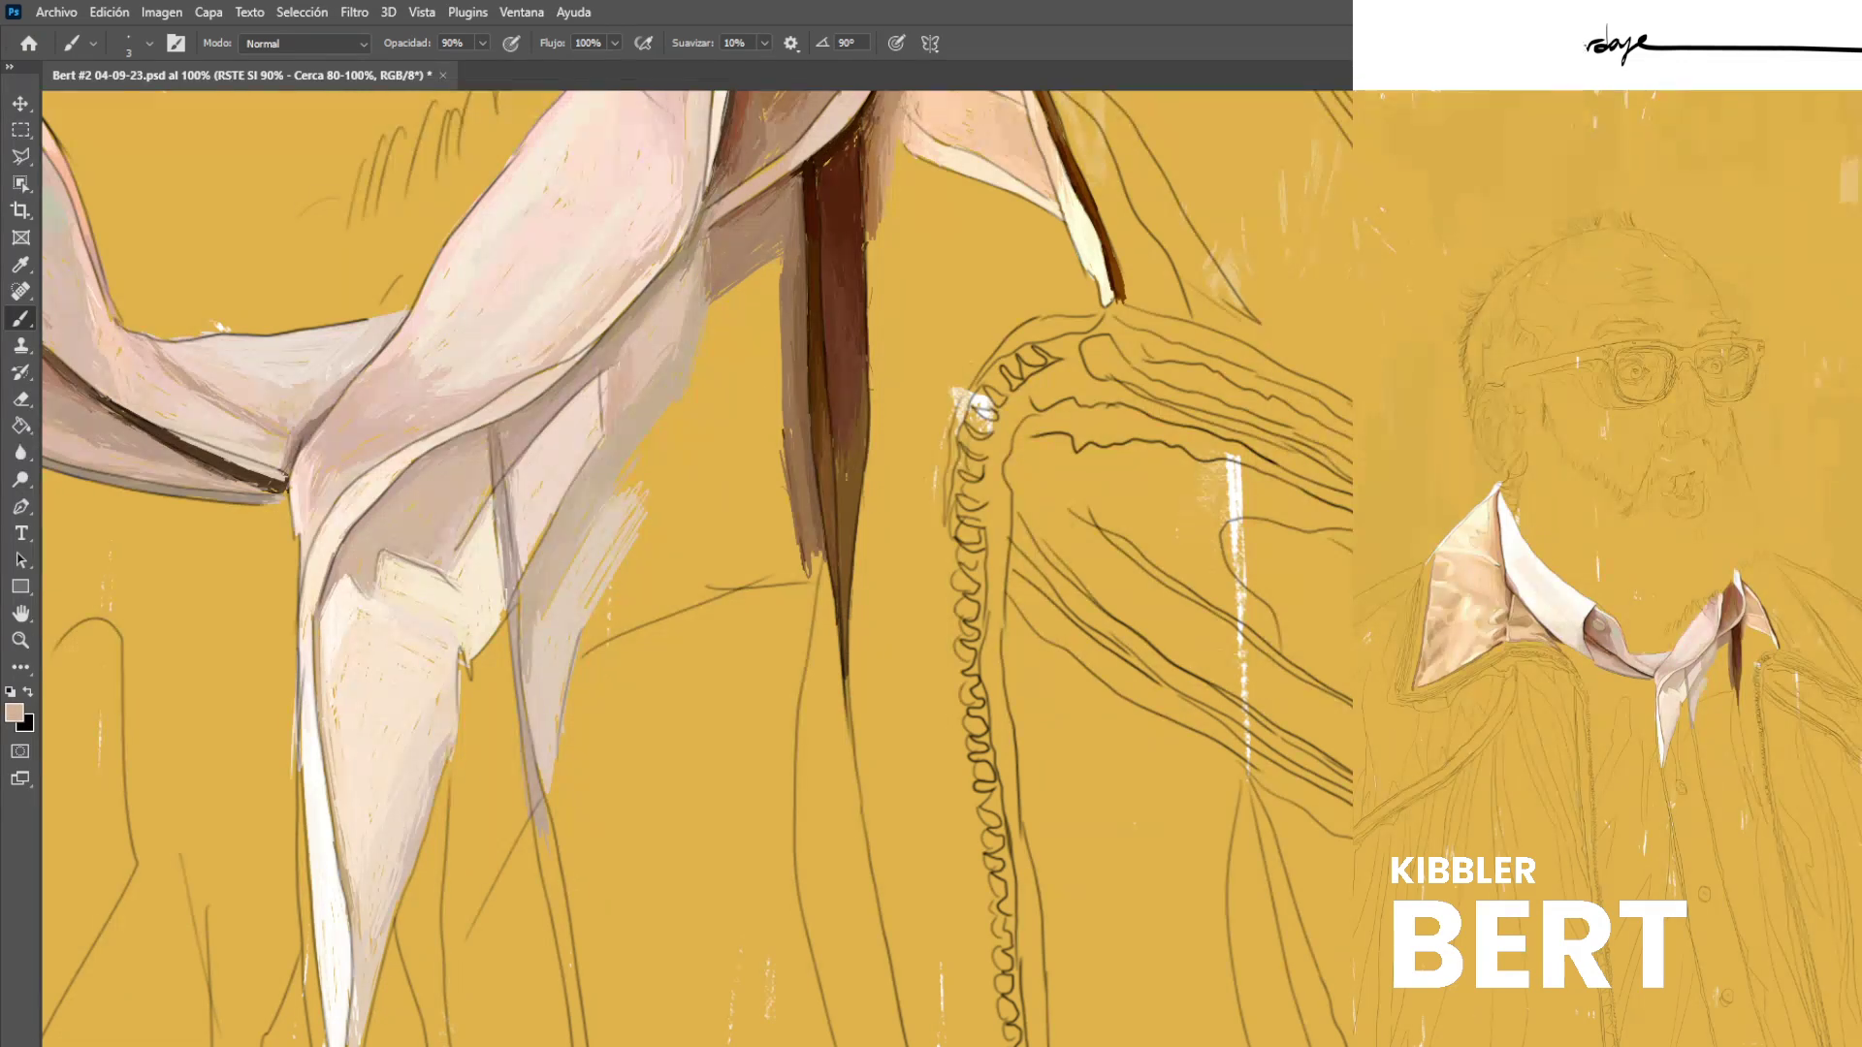
{"action": "left_click", "coordinate": [649, 359], "text": "alt"}
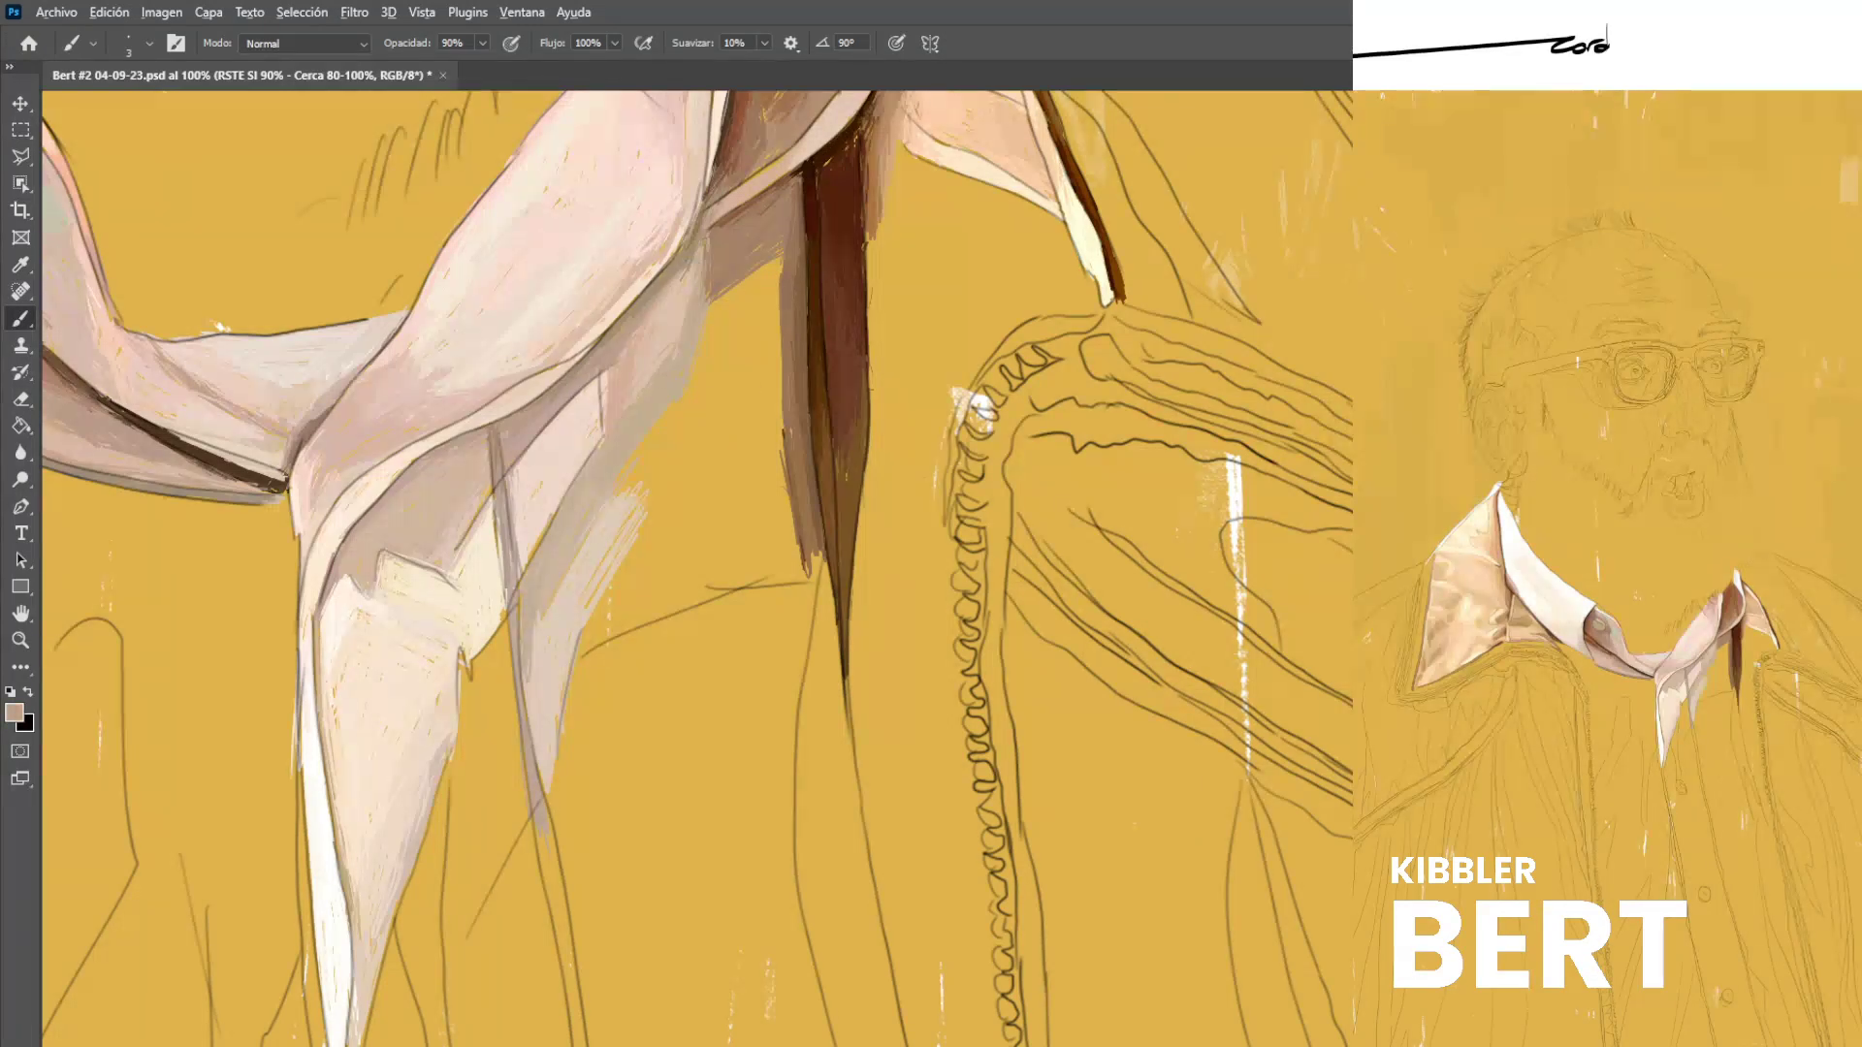
{"action": "left_click", "coordinate": [603, 389], "text": "alt"}
{"action": "left_click", "coordinate": [284, 476], "text": "alt"}
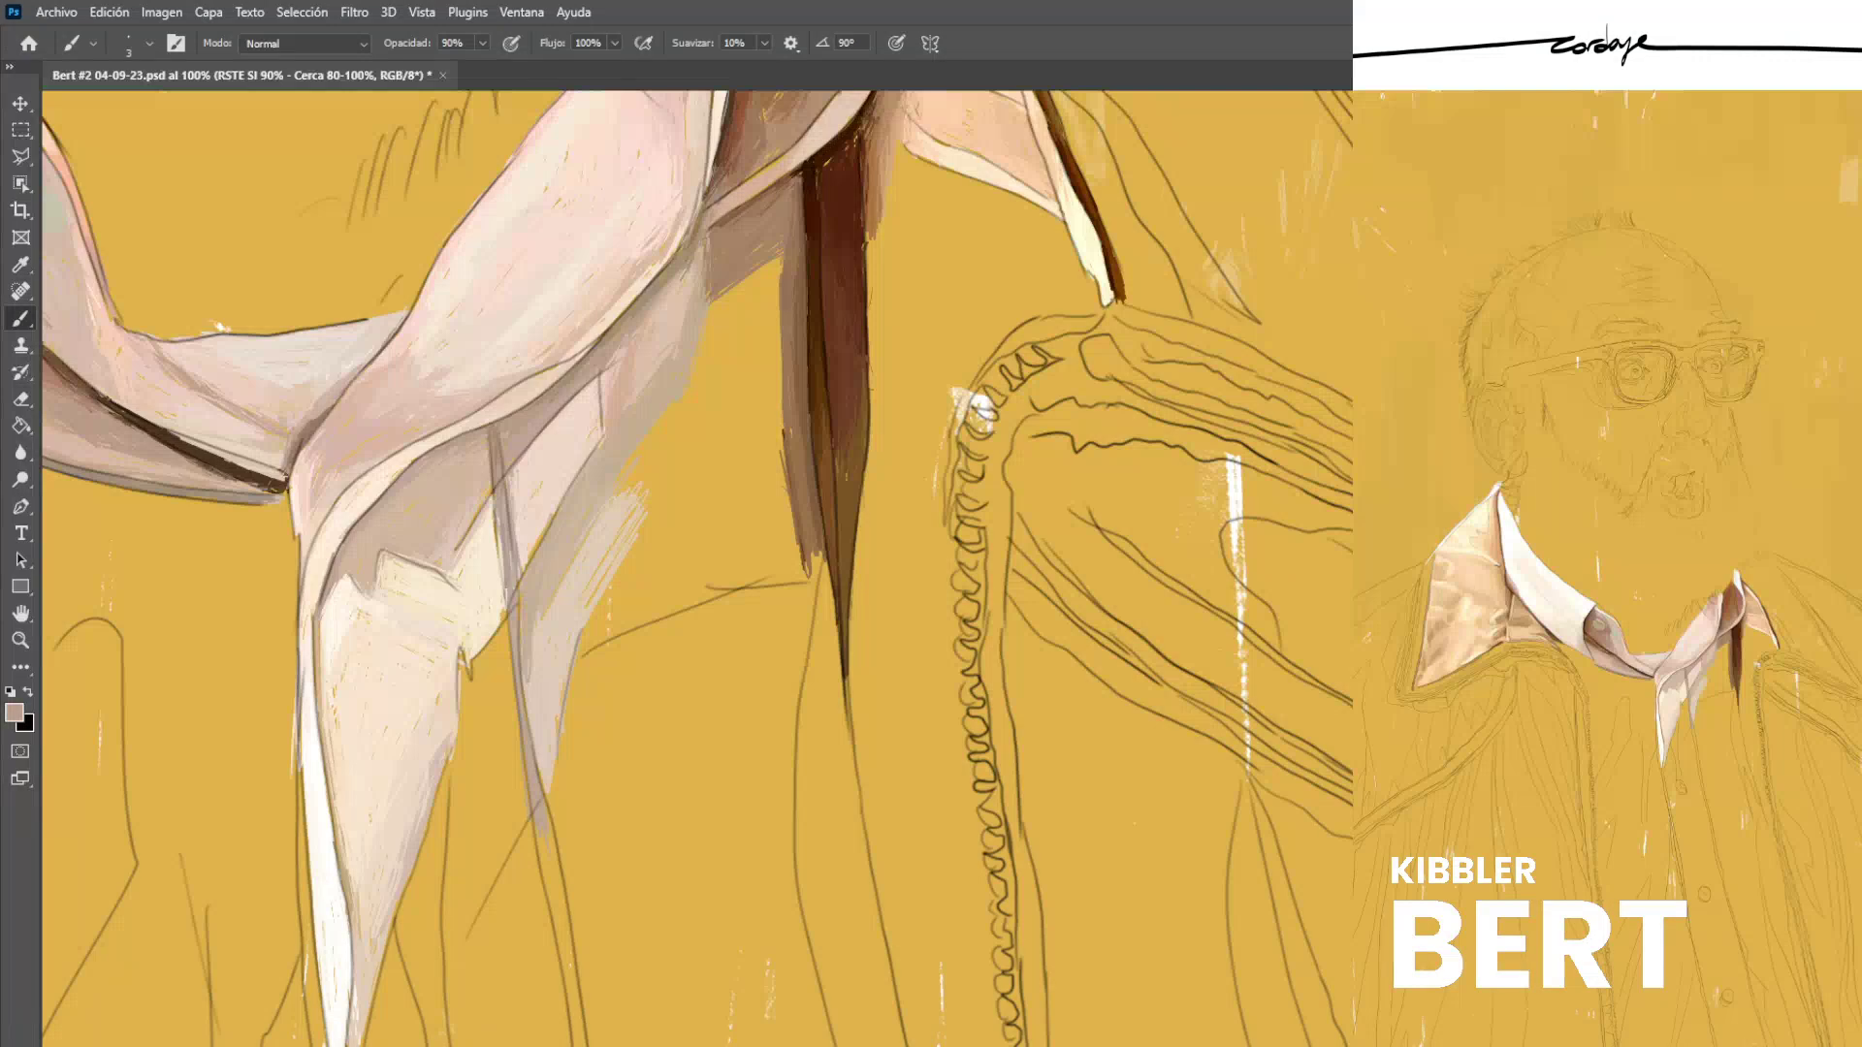
Blend the beige and pale pink areas of the hanging fold around the grey crease line with sampled colors.
{"action": "left_click", "coordinate": [567, 513], "text": "alt"}
{"action": "left_click_drag", "start_coordinate": [549, 516], "coordinate": [532, 569]}
{"action": "left_click", "coordinate": [557, 528], "text": "alt"}
{"action": "left_click", "coordinate": [529, 628], "text": "alt"}
{"action": "left_click_drag", "start_coordinate": [534, 639], "coordinate": [540, 736]}
{"action": "left_click_drag", "start_coordinate": [528, 673], "coordinate": [537, 755]}
{"action": "left_click", "coordinate": [560, 621], "text": "alt"}
{"action": "left_click", "coordinate": [570, 539], "text": "alt"}
{"action": "left_click_drag", "start_coordinate": [590, 539], "coordinate": [545, 621]}
{"action": "left_click", "coordinate": [549, 628], "text": "alt"}
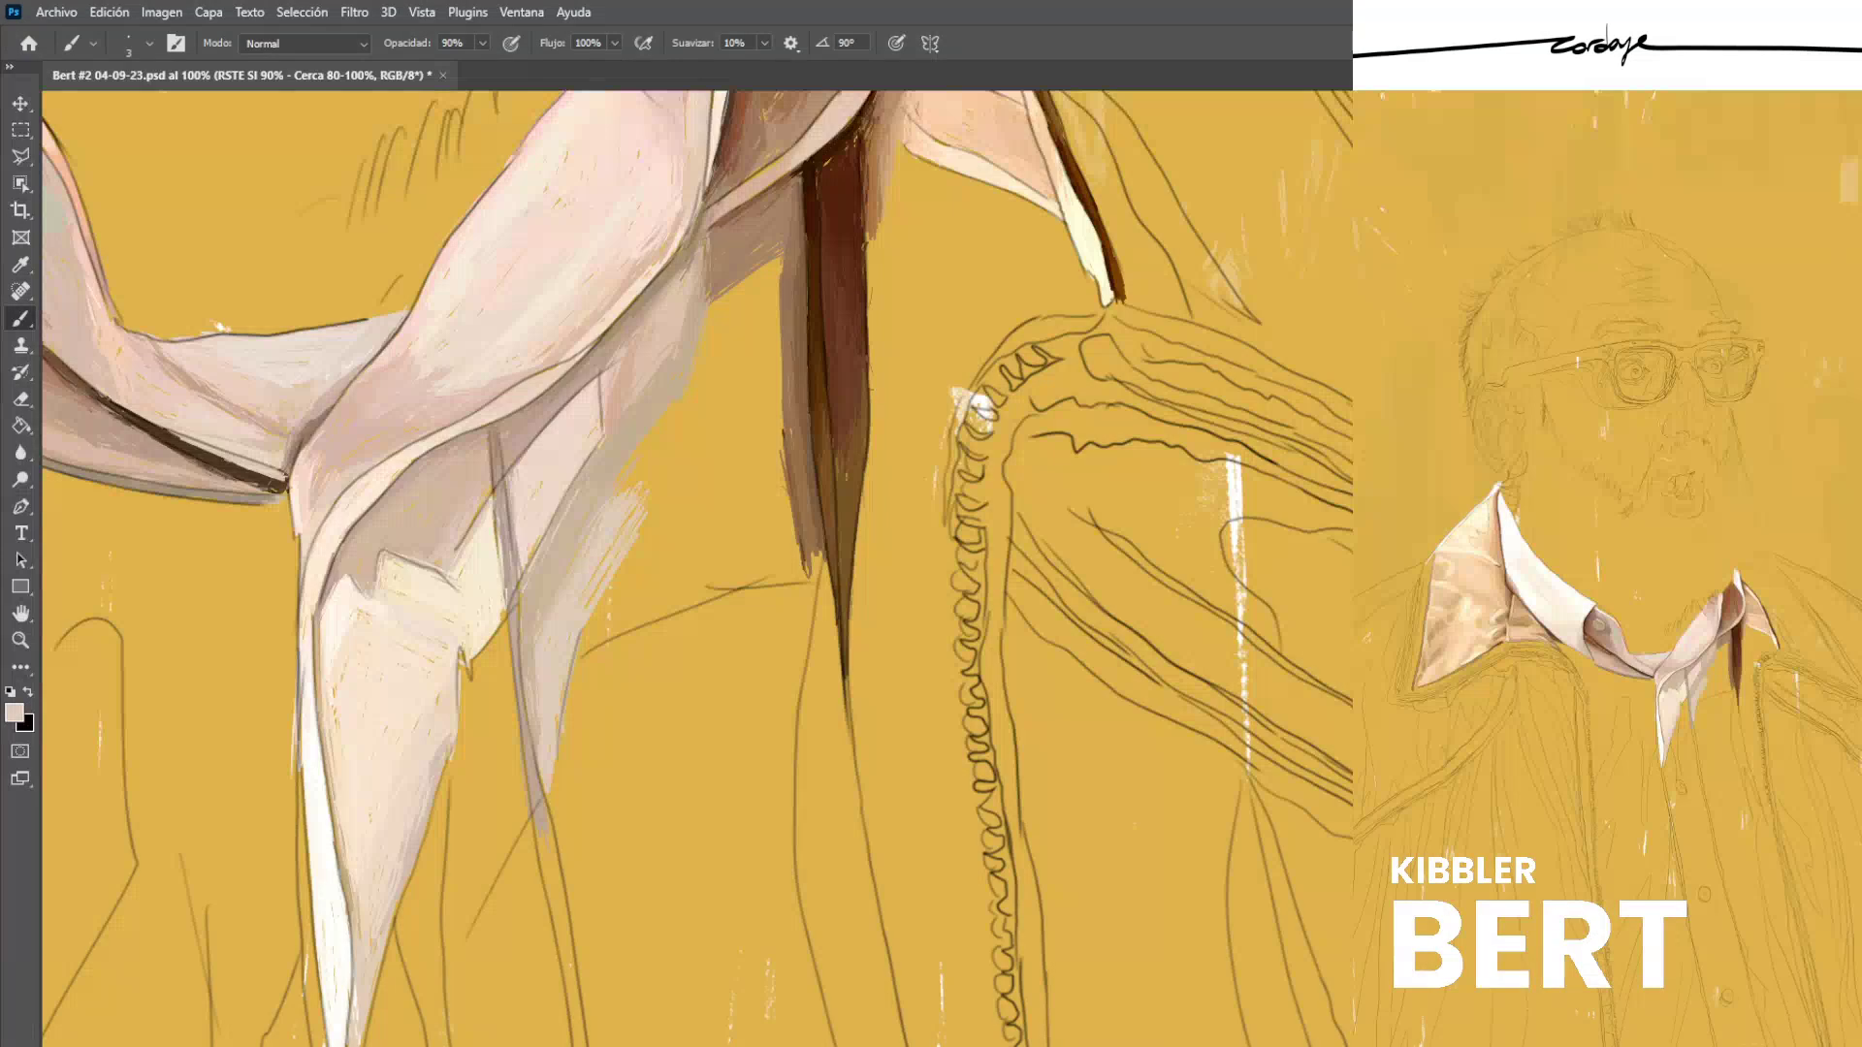
Paint a pale pink strip along the sketched hem line from the hanging fold to the lower end of the brown band.
{"action": "left_click", "coordinate": [554, 504], "text": "alt"}
{"action": "left_click_drag", "start_coordinate": [620, 613], "coordinate": [759, 568]}
{"action": "mouse_move", "coordinate": [607, 630]}
{"action": "left_mouse_down"}
{"action": "mouse_move", "coordinate": [762, 574]}
{"action": "mouse_move", "coordinate": [738, 591]}
{"action": "left_mouse_up"}
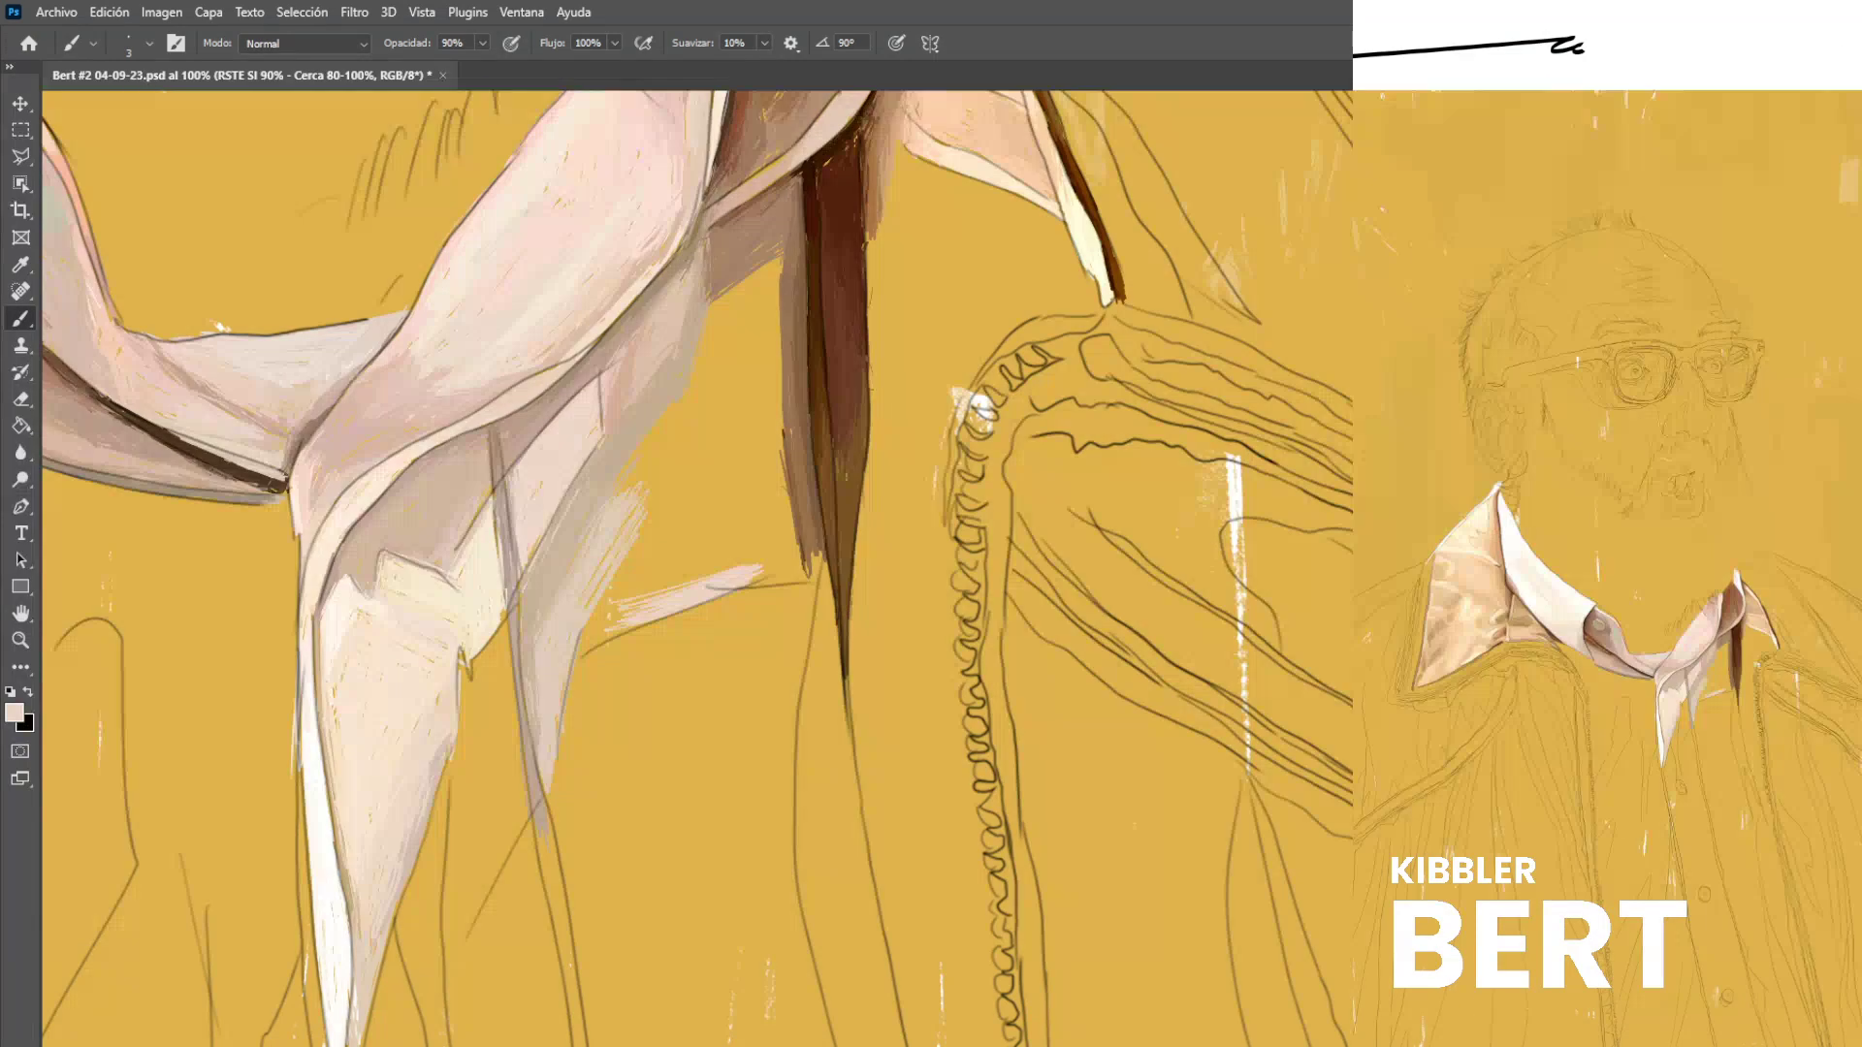
{"action": "left_click_drag", "start_coordinate": [586, 635], "coordinate": [645, 598]}
{"action": "mouse_move", "coordinate": [597, 633]}
{"action": "left_mouse_down"}
{"action": "mouse_move", "coordinate": [635, 609]}
{"action": "mouse_move", "coordinate": [624, 624]}
{"action": "left_mouse_up"}
{"action": "left_click_drag", "start_coordinate": [578, 656], "coordinate": [621, 630]}
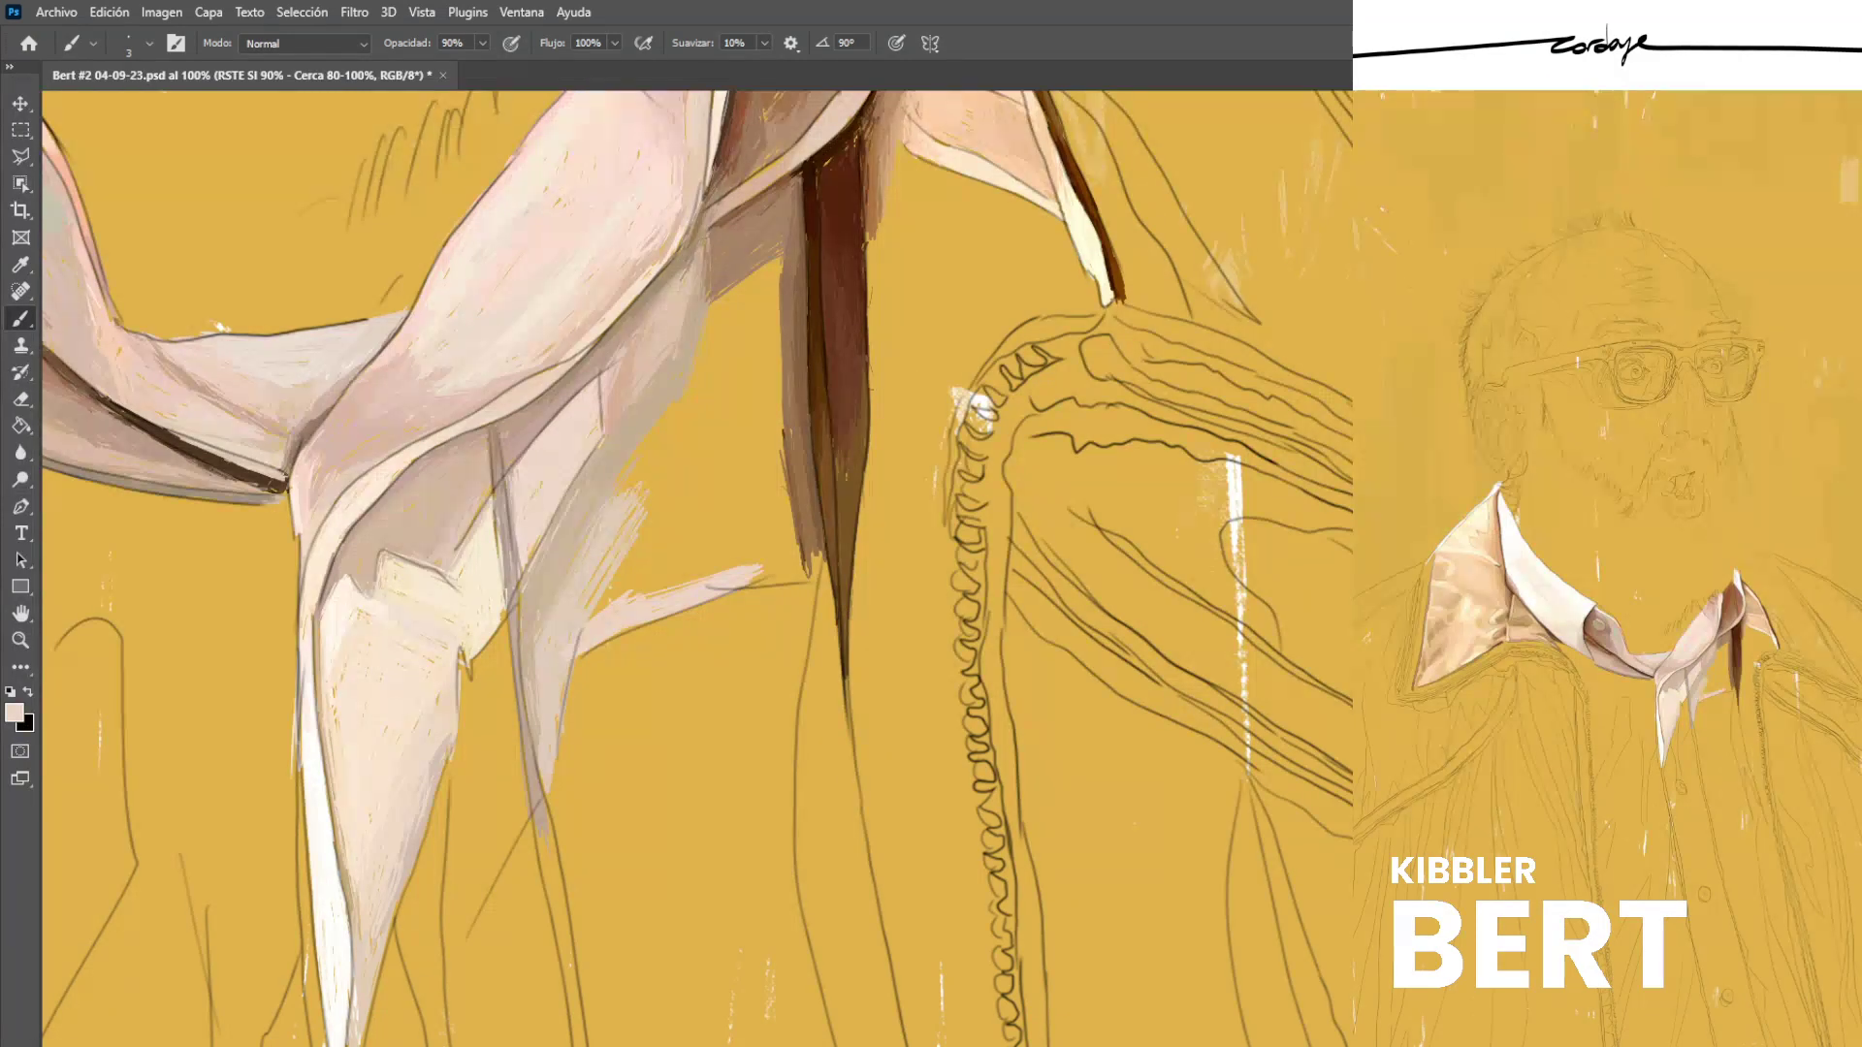
{"action": "mouse_move", "coordinate": [756, 570]}
{"action": "left_mouse_down"}
{"action": "mouse_move", "coordinate": [776, 486]}
{"action": "mouse_move", "coordinate": [803, 482]}
{"action": "left_mouse_up"}
{"action": "mouse_move", "coordinate": [785, 538]}
{"action": "left_mouse_down"}
{"action": "mouse_move", "coordinate": [781, 483]}
{"action": "mouse_move", "coordinate": [765, 557]}
{"action": "mouse_move", "coordinate": [799, 579]}
{"action": "mouse_move", "coordinate": [758, 555]}
{"action": "left_mouse_up"}
{"action": "left_click_drag", "start_coordinate": [642, 594], "coordinate": [756, 541]}
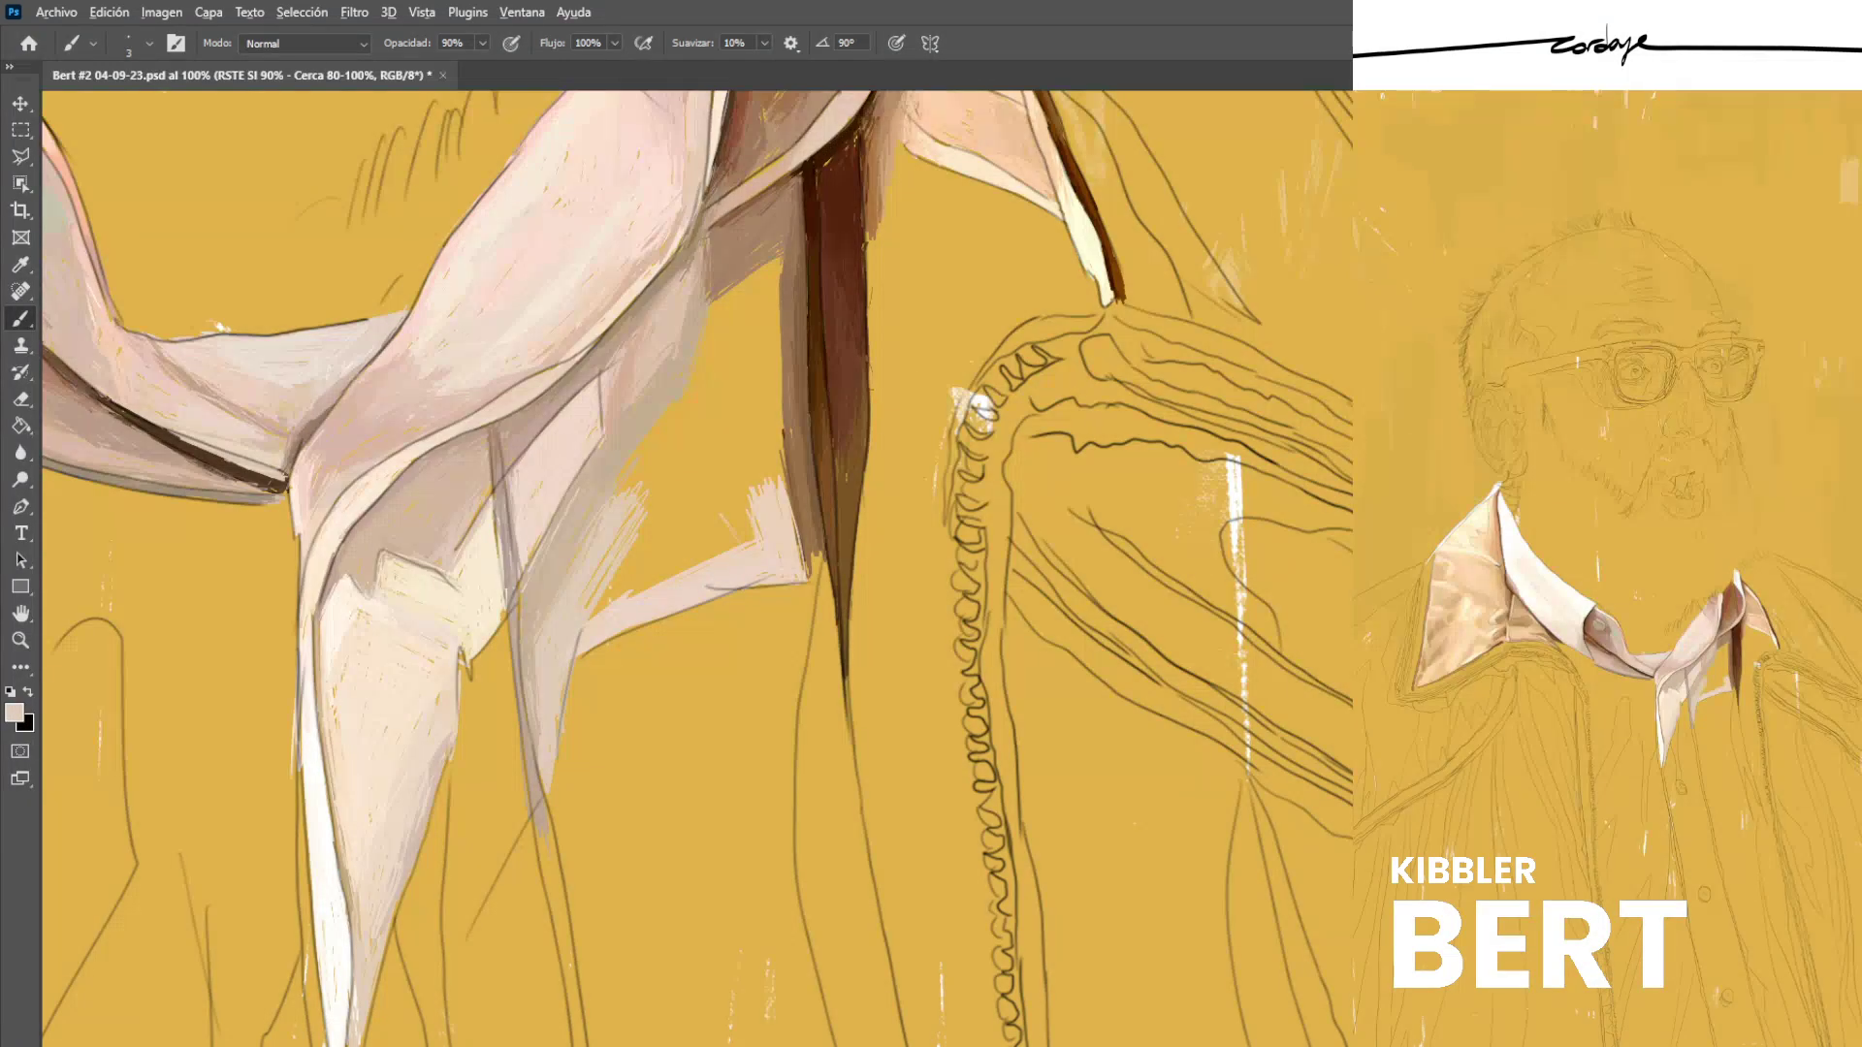
Fill the area above the pale pink hem strip with slanted pale strokes between the hanging fold and the brown band.
{"action": "mouse_move", "coordinate": [596, 613]}
{"action": "left_mouse_down"}
{"action": "mouse_move", "coordinate": [654, 516]}
{"action": "mouse_move", "coordinate": [706, 522]}
{"action": "left_mouse_up"}
{"action": "left_click_drag", "start_coordinate": [660, 546], "coordinate": [727, 498]}
{"action": "mouse_move", "coordinate": [650, 540]}
{"action": "left_mouse_down"}
{"action": "mouse_move", "coordinate": [721, 489]}
{"action": "mouse_move", "coordinate": [675, 481]}
{"action": "left_mouse_up"}
{"action": "mouse_move", "coordinate": [652, 543]}
{"action": "left_mouse_down"}
{"action": "mouse_move", "coordinate": [719, 502]}
{"action": "mouse_move", "coordinate": [753, 541]}
{"action": "left_mouse_up"}
{"action": "left_click_drag", "start_coordinate": [705, 443], "coordinate": [745, 514]}
{"action": "left_click_drag", "start_coordinate": [712, 442], "coordinate": [746, 506]}
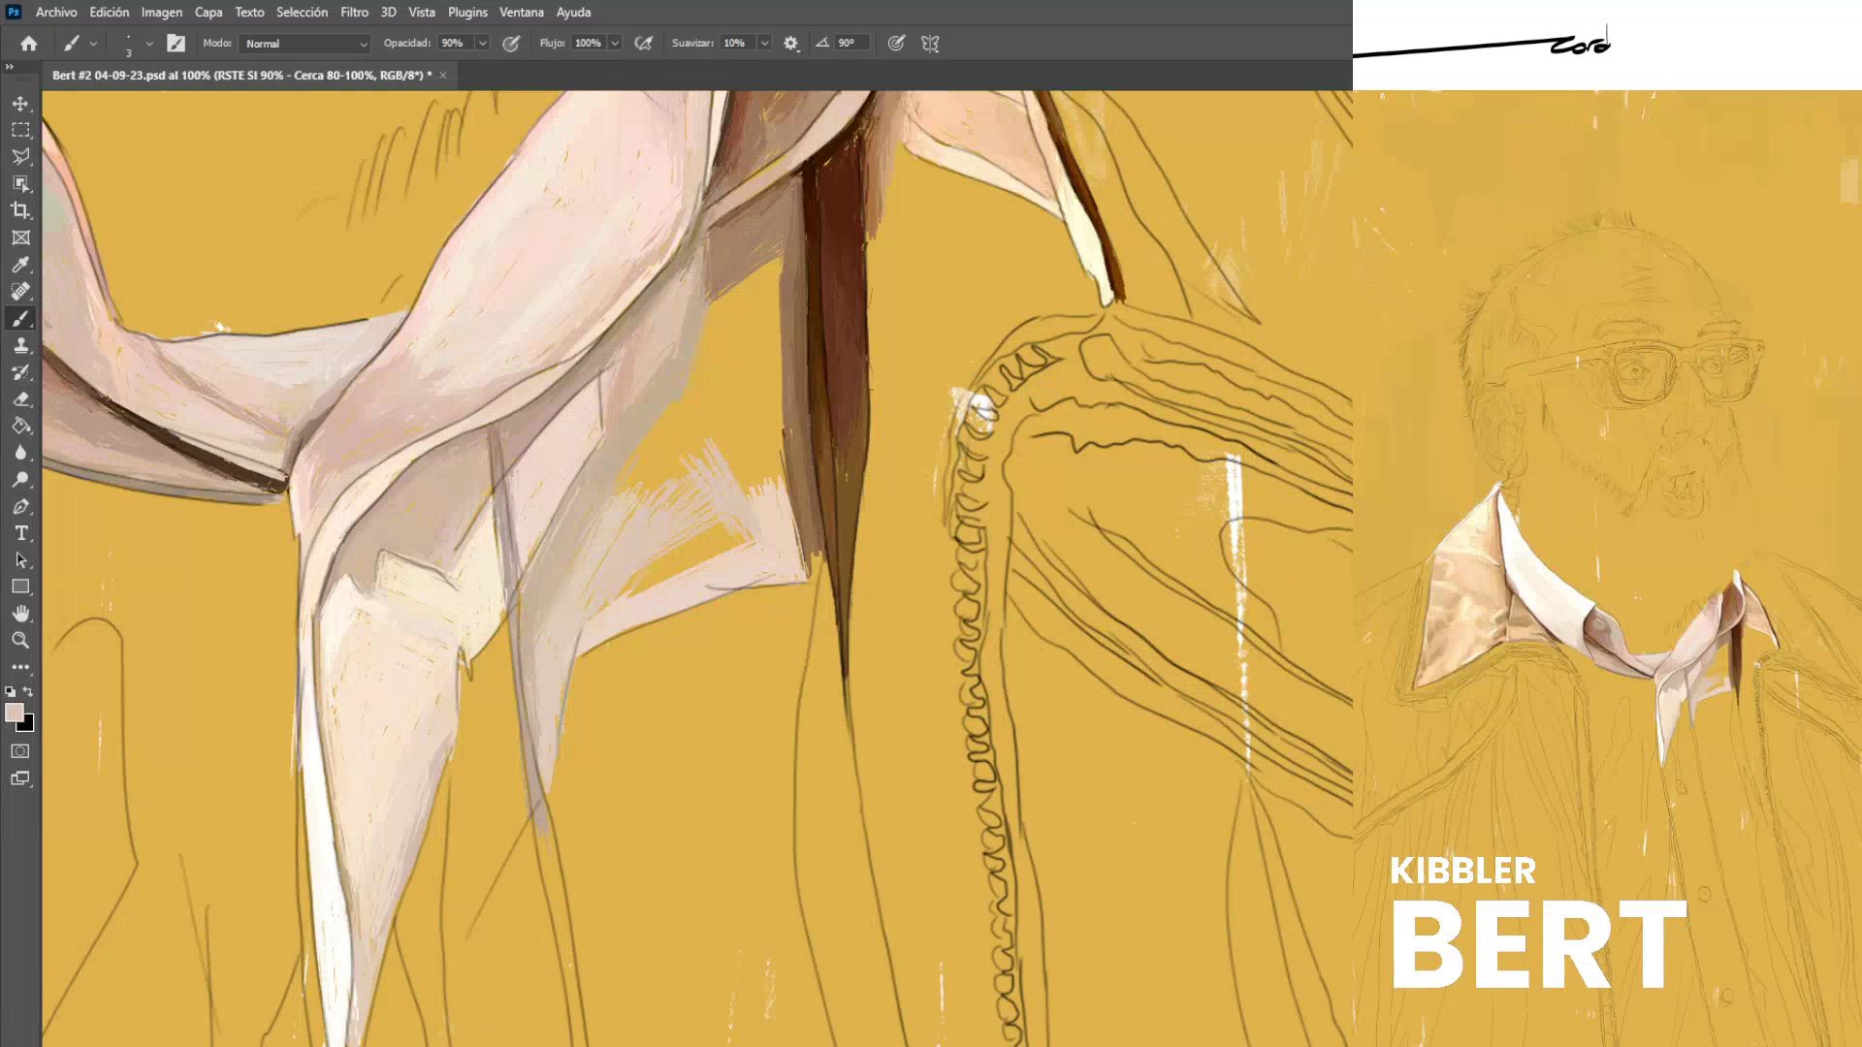
{"action": "left_click_drag", "start_coordinate": [644, 569], "coordinate": [729, 533]}
{"action": "left_click_drag", "start_coordinate": [676, 572], "coordinate": [738, 539]}
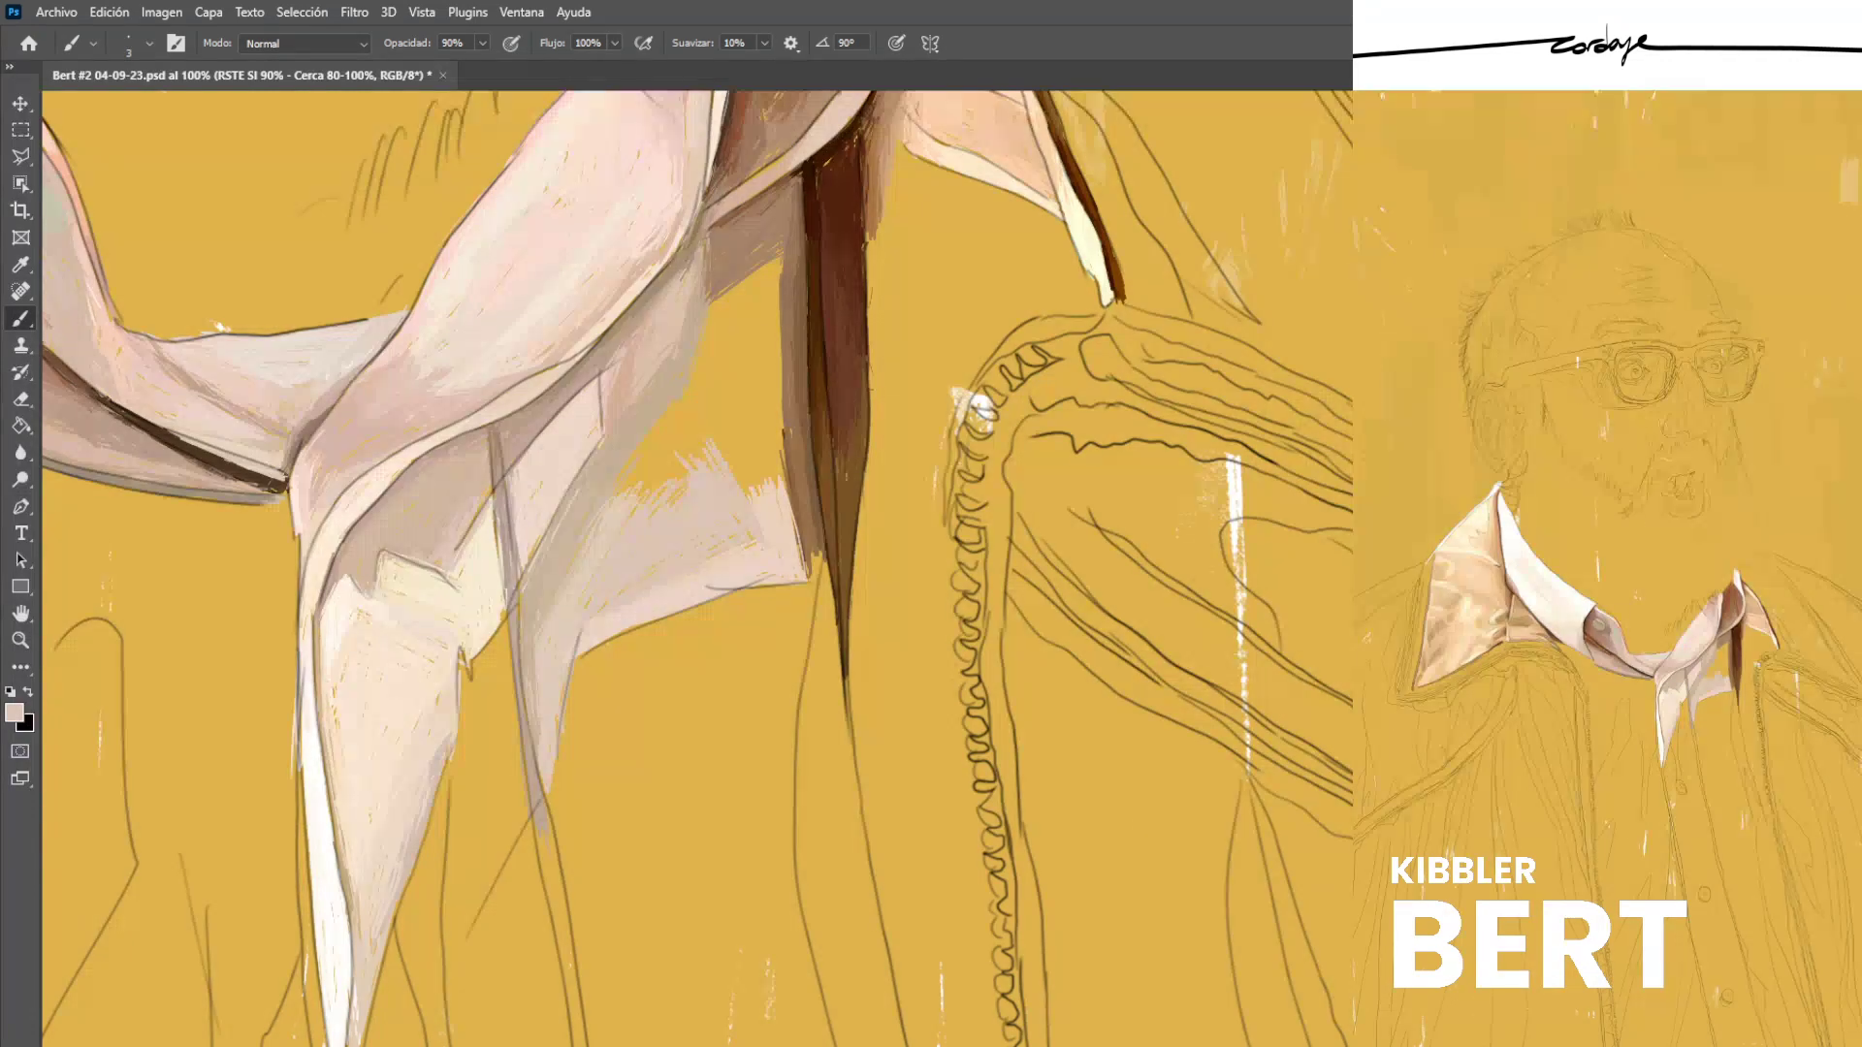
Blend the pale pink panel into the hanging fold with sampled pinks and beiges.
{"action": "left_click", "coordinate": [723, 564], "text": "alt"}
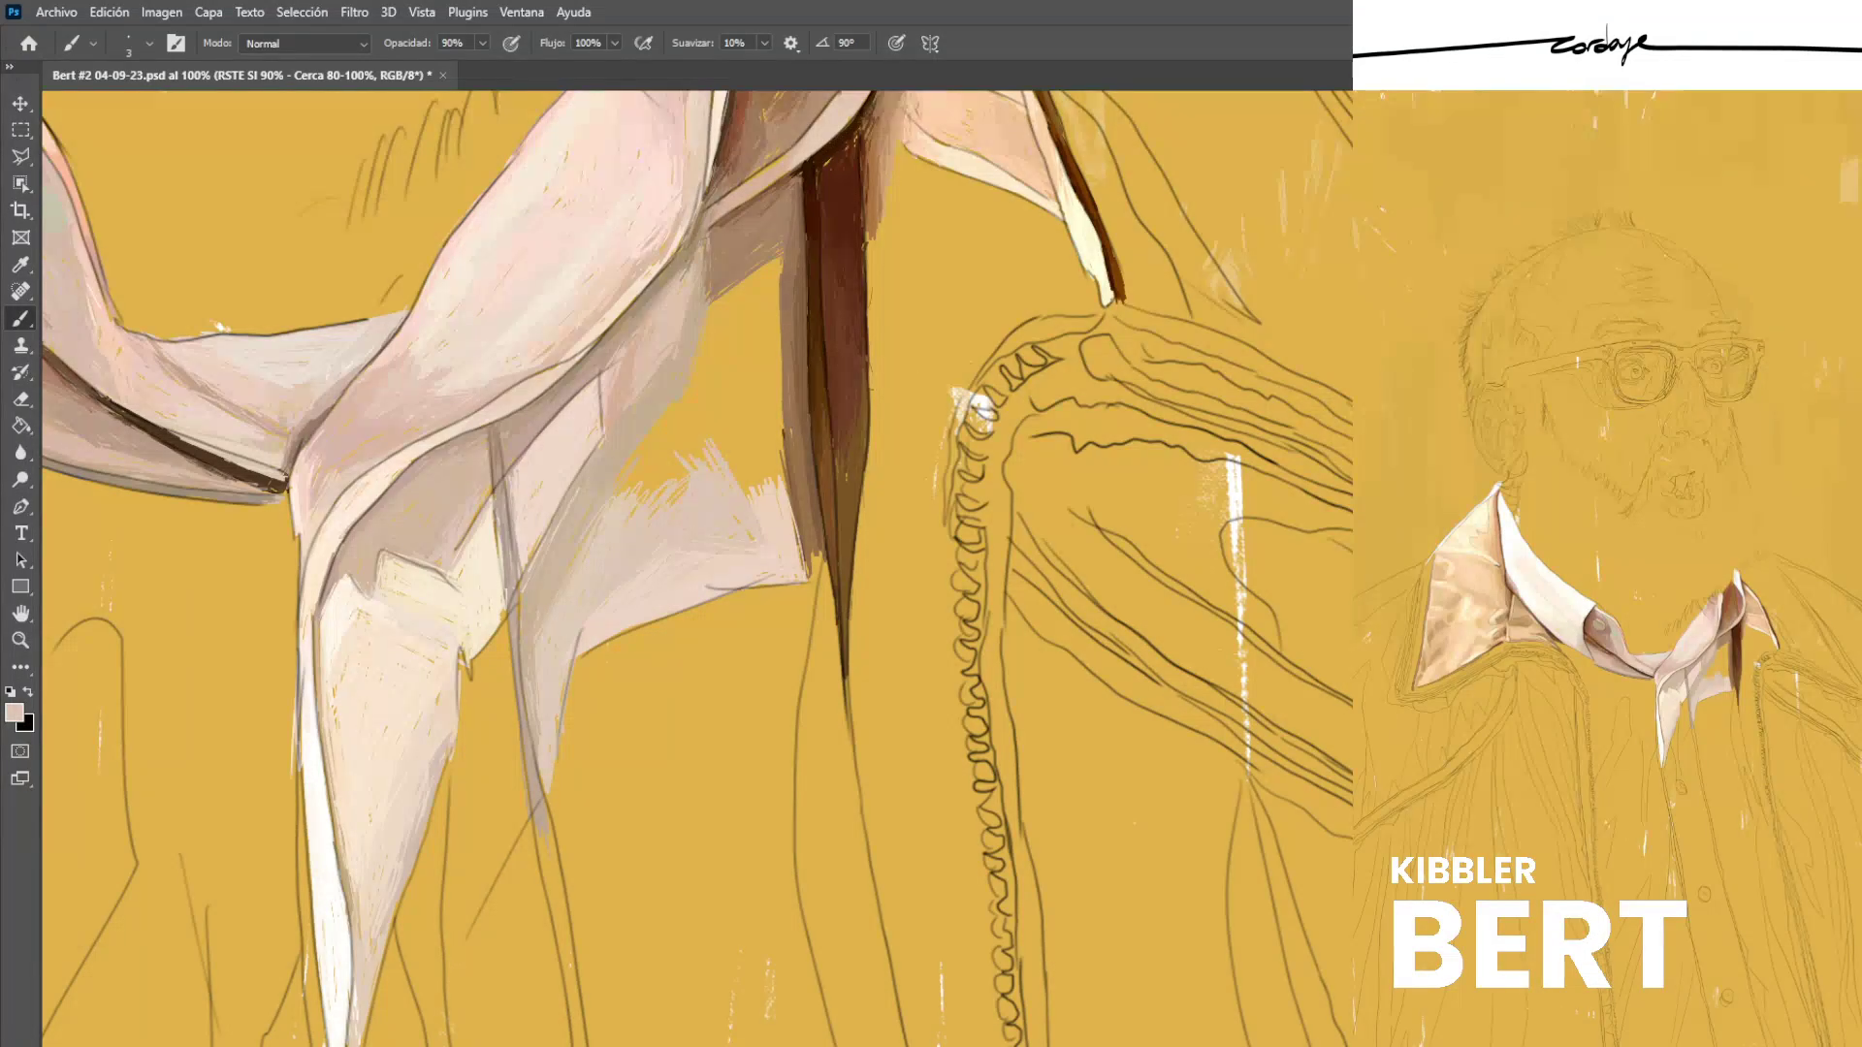
{"action": "left_click", "coordinate": [666, 573], "text": "alt"}
{"action": "left_click", "coordinate": [574, 536], "text": "alt"}
{"action": "left_click", "coordinate": [573, 591], "text": "alt"}
{"action": "left_click", "coordinate": [580, 572], "text": "alt"}
{"action": "left_click_drag", "start_coordinate": [586, 538], "coordinate": [569, 565]}
Widen the brown band beside the dark strip toward the hanging fold with sampled brown and lighter beige-brown strokes.
{"action": "left_click", "coordinate": [795, 417], "text": "alt"}
{"action": "left_click_drag", "start_coordinate": [762, 324], "coordinate": [776, 418]}
{"action": "left_click_drag", "start_coordinate": [756, 306], "coordinate": [782, 434]}
{"action": "mouse_move", "coordinate": [769, 273]}
{"action": "left_mouse_down"}
{"action": "mouse_move", "coordinate": [776, 396]}
{"action": "mouse_move", "coordinate": [780, 381]}
{"action": "left_mouse_up"}
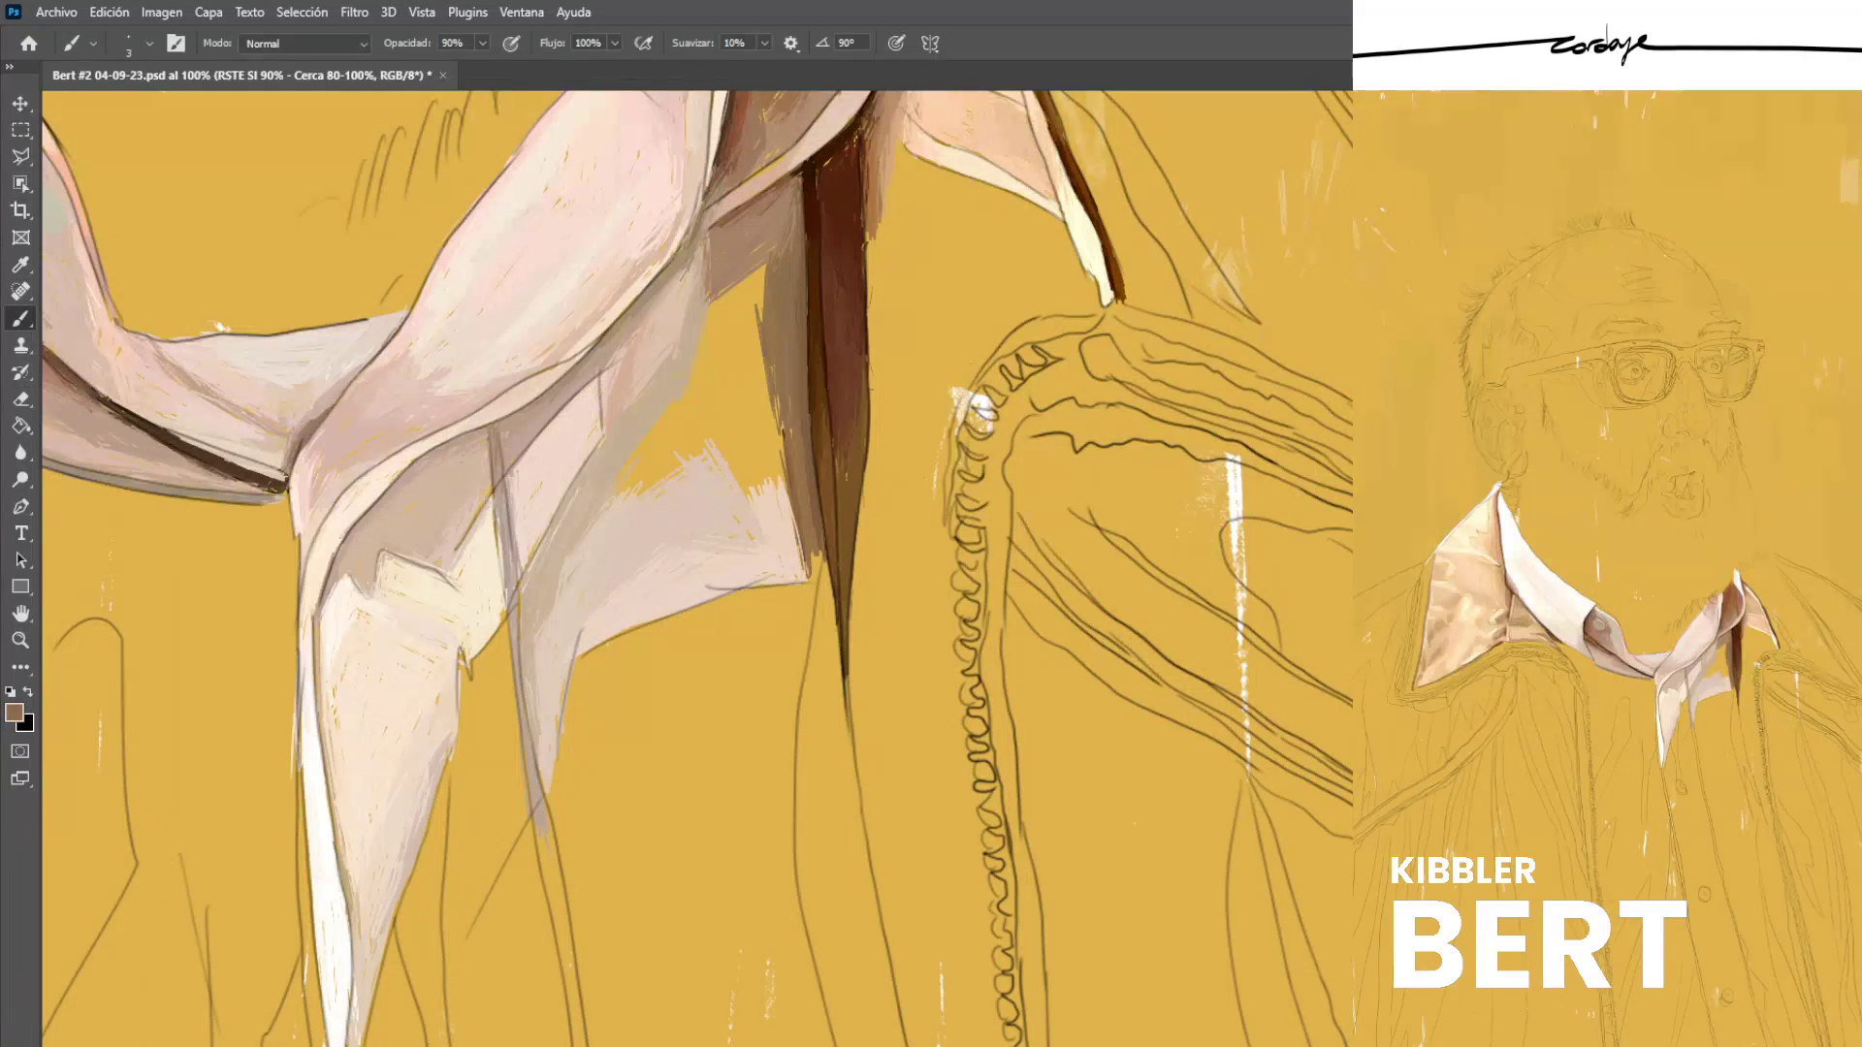
{"action": "left_click", "coordinate": [742, 245], "text": "alt"}
{"action": "left_click_drag", "start_coordinate": [736, 373], "coordinate": [757, 475]}
{"action": "mouse_move", "coordinate": [722, 330]}
{"action": "left_mouse_down"}
{"action": "mouse_move", "coordinate": [800, 528]}
{"action": "mouse_move", "coordinate": [782, 478]}
{"action": "mouse_move", "coordinate": [793, 495]}
{"action": "left_mouse_up"}
{"action": "mouse_move", "coordinate": [748, 356]}
{"action": "left_mouse_down"}
{"action": "mouse_move", "coordinate": [756, 277]}
{"action": "mouse_move", "coordinate": [764, 354]}
{"action": "left_mouse_up"}
{"action": "mouse_move", "coordinate": [763, 255]}
{"action": "left_mouse_down"}
{"action": "mouse_move", "coordinate": [764, 432]}
{"action": "mouse_move", "coordinate": [783, 464]}
{"action": "left_mouse_up"}
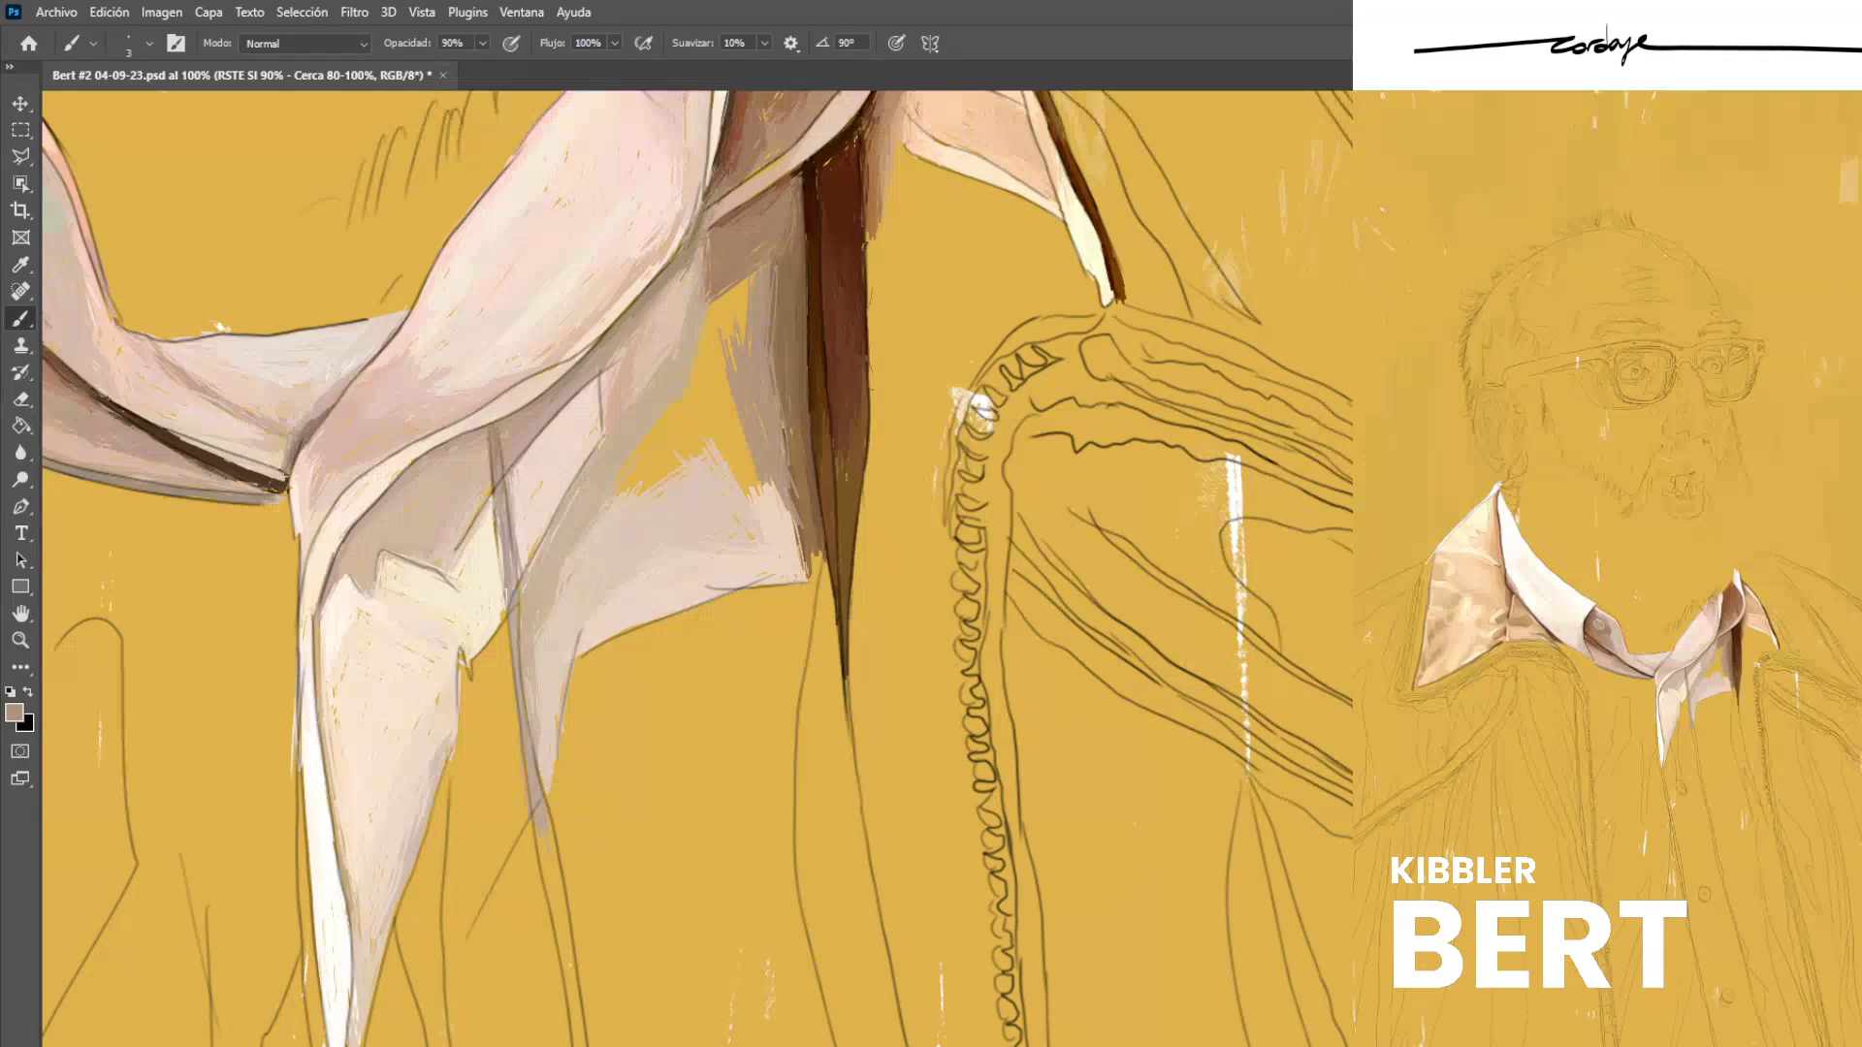
Narrow the background gap between the beige-brown shadow and the hanging fold, from the brown patch to the pale panel.
{"action": "left_click_drag", "start_coordinate": [728, 302], "coordinate": [732, 331]}
{"action": "left_click_drag", "start_coordinate": [746, 278], "coordinate": [738, 342]}
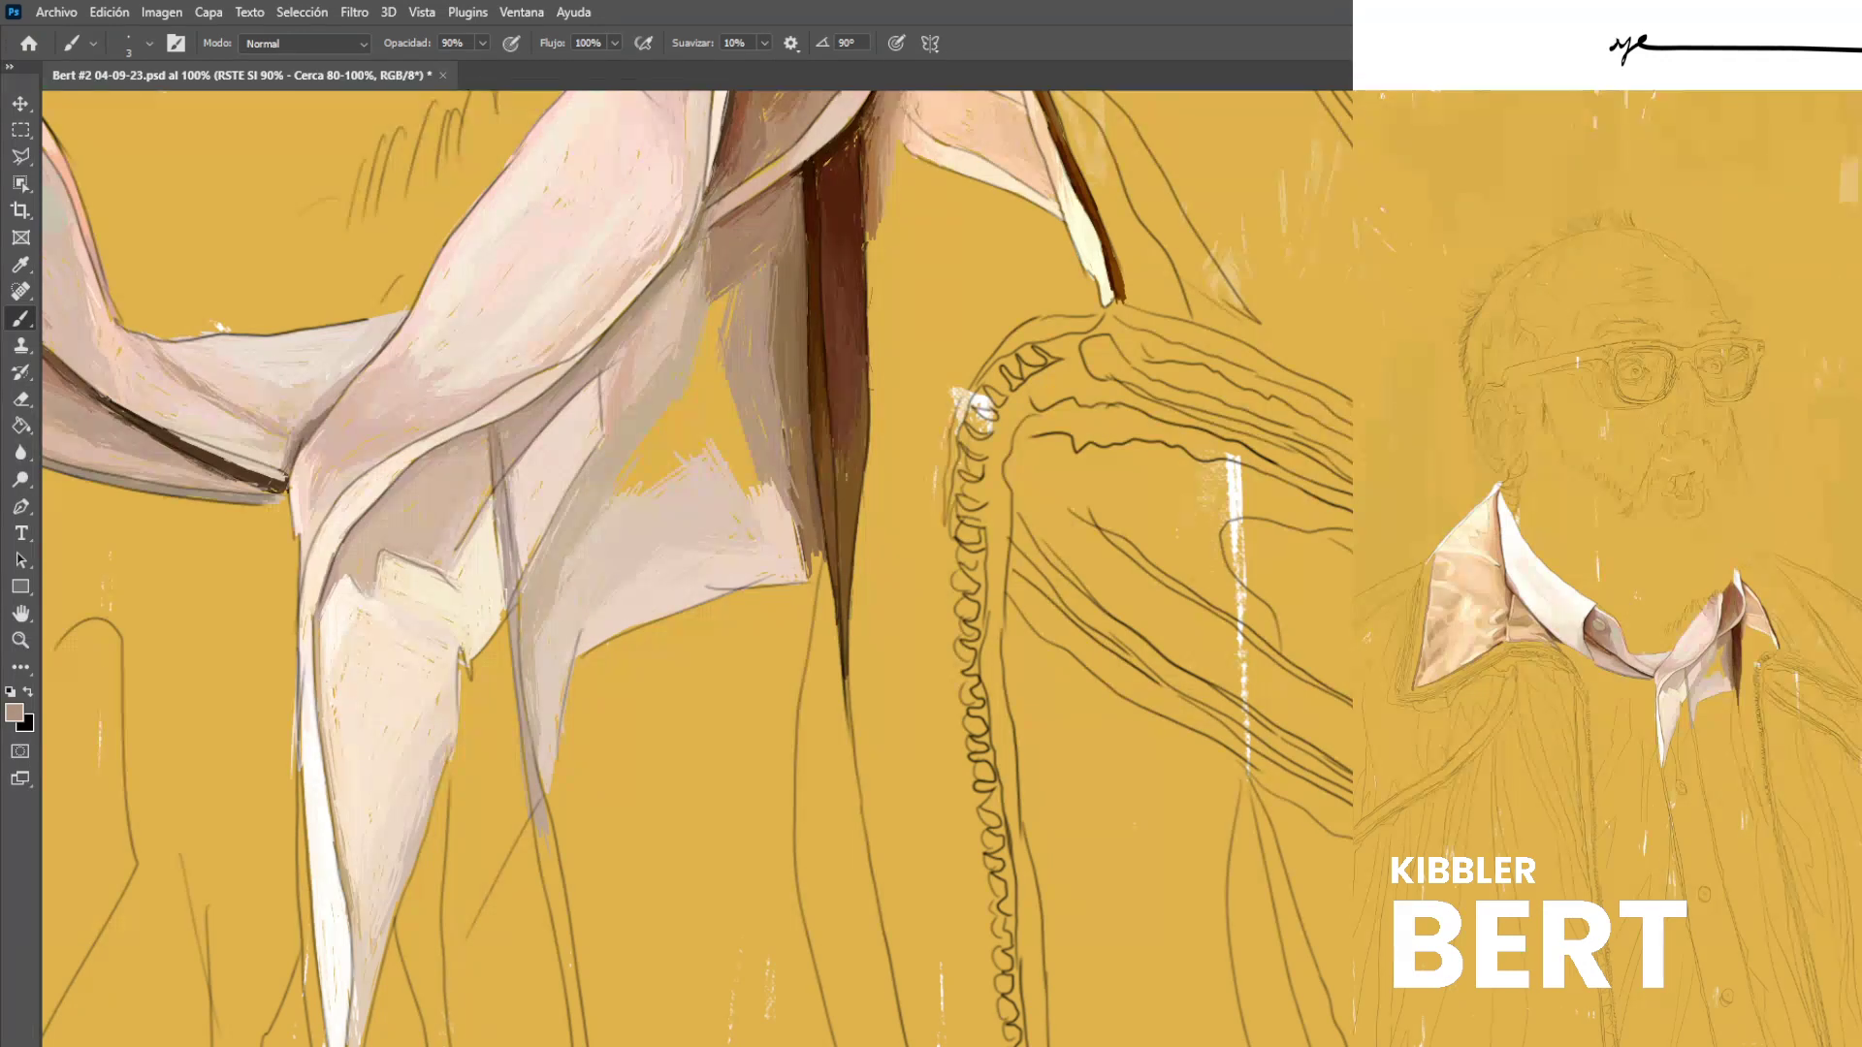
{"action": "left_click_drag", "start_coordinate": [728, 434], "coordinate": [738, 465]}
{"action": "left_click_drag", "start_coordinate": [708, 383], "coordinate": [754, 488]}
{"action": "left_click_drag", "start_coordinate": [706, 336], "coordinate": [715, 365]}
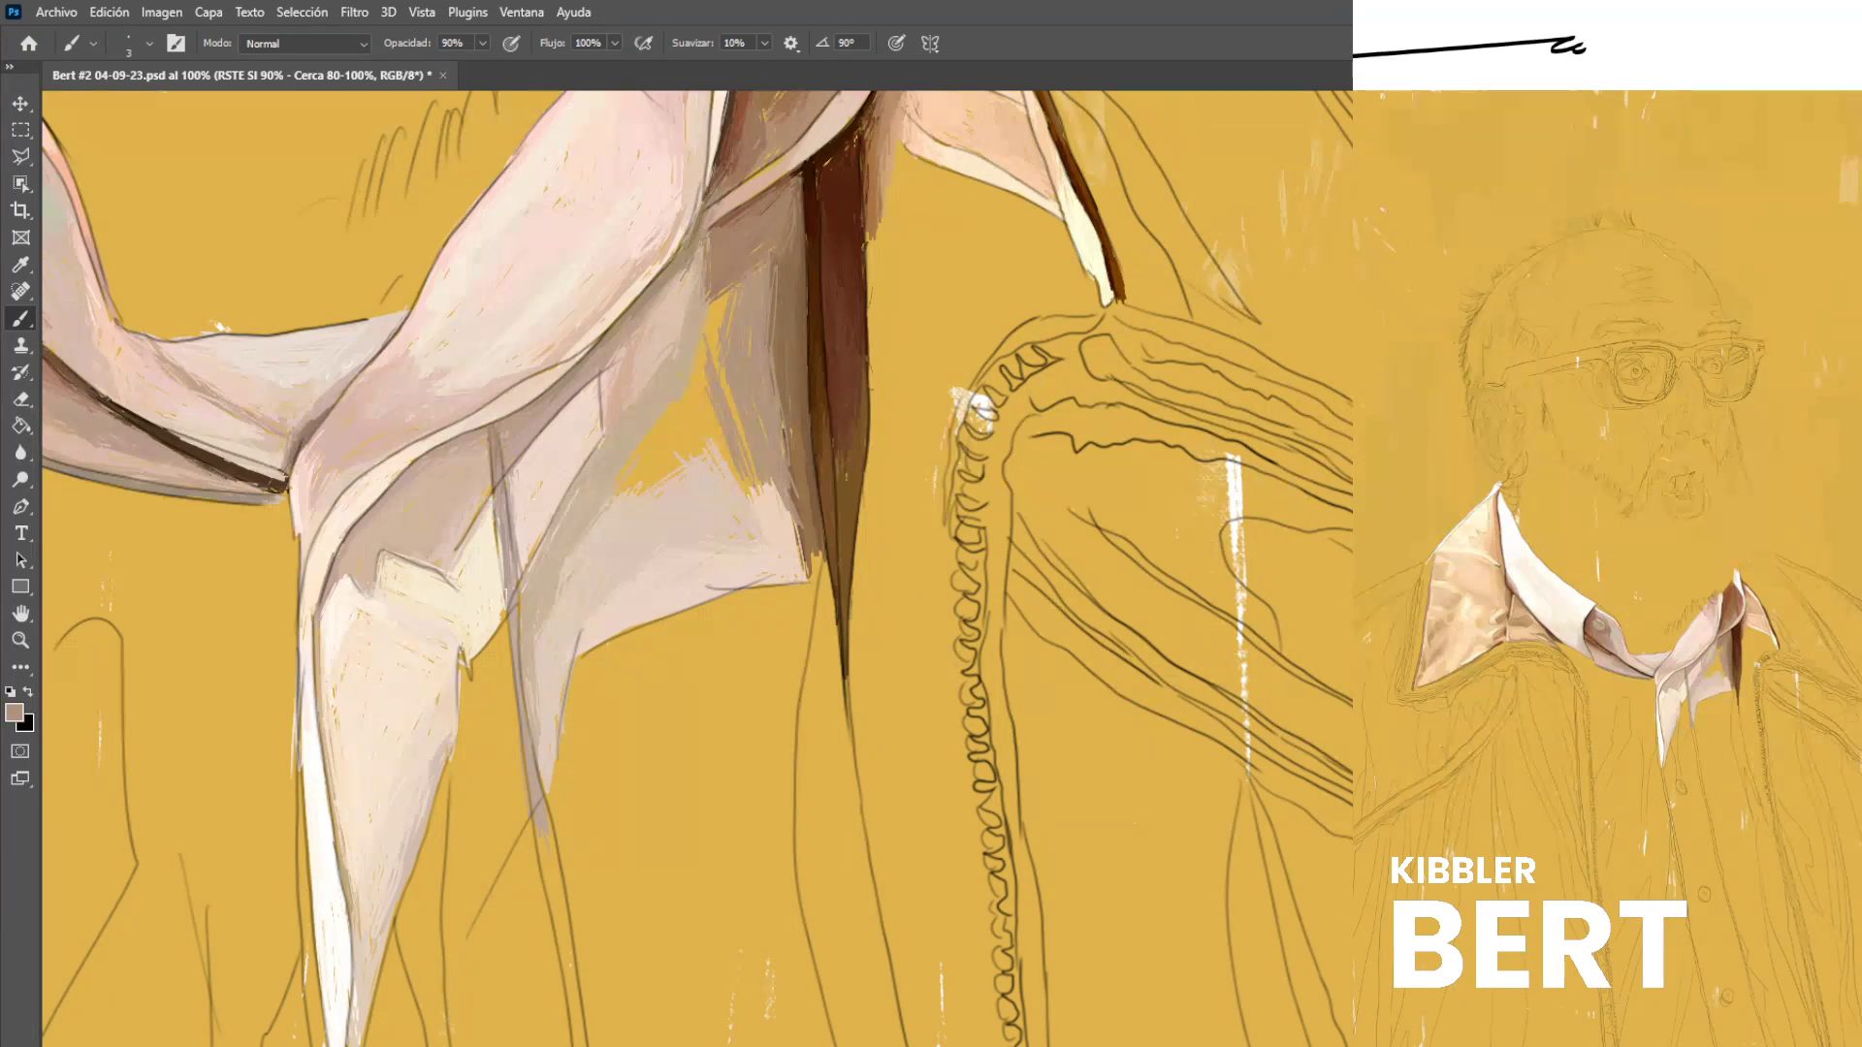
{"action": "left_click_drag", "start_coordinate": [738, 430], "coordinate": [768, 504]}
{"action": "left_click_drag", "start_coordinate": [717, 371], "coordinate": [743, 438]}
{"action": "left_click_drag", "start_coordinate": [709, 334], "coordinate": [717, 367]}
{"action": "left_click_drag", "start_coordinate": [770, 479], "coordinate": [787, 510]}
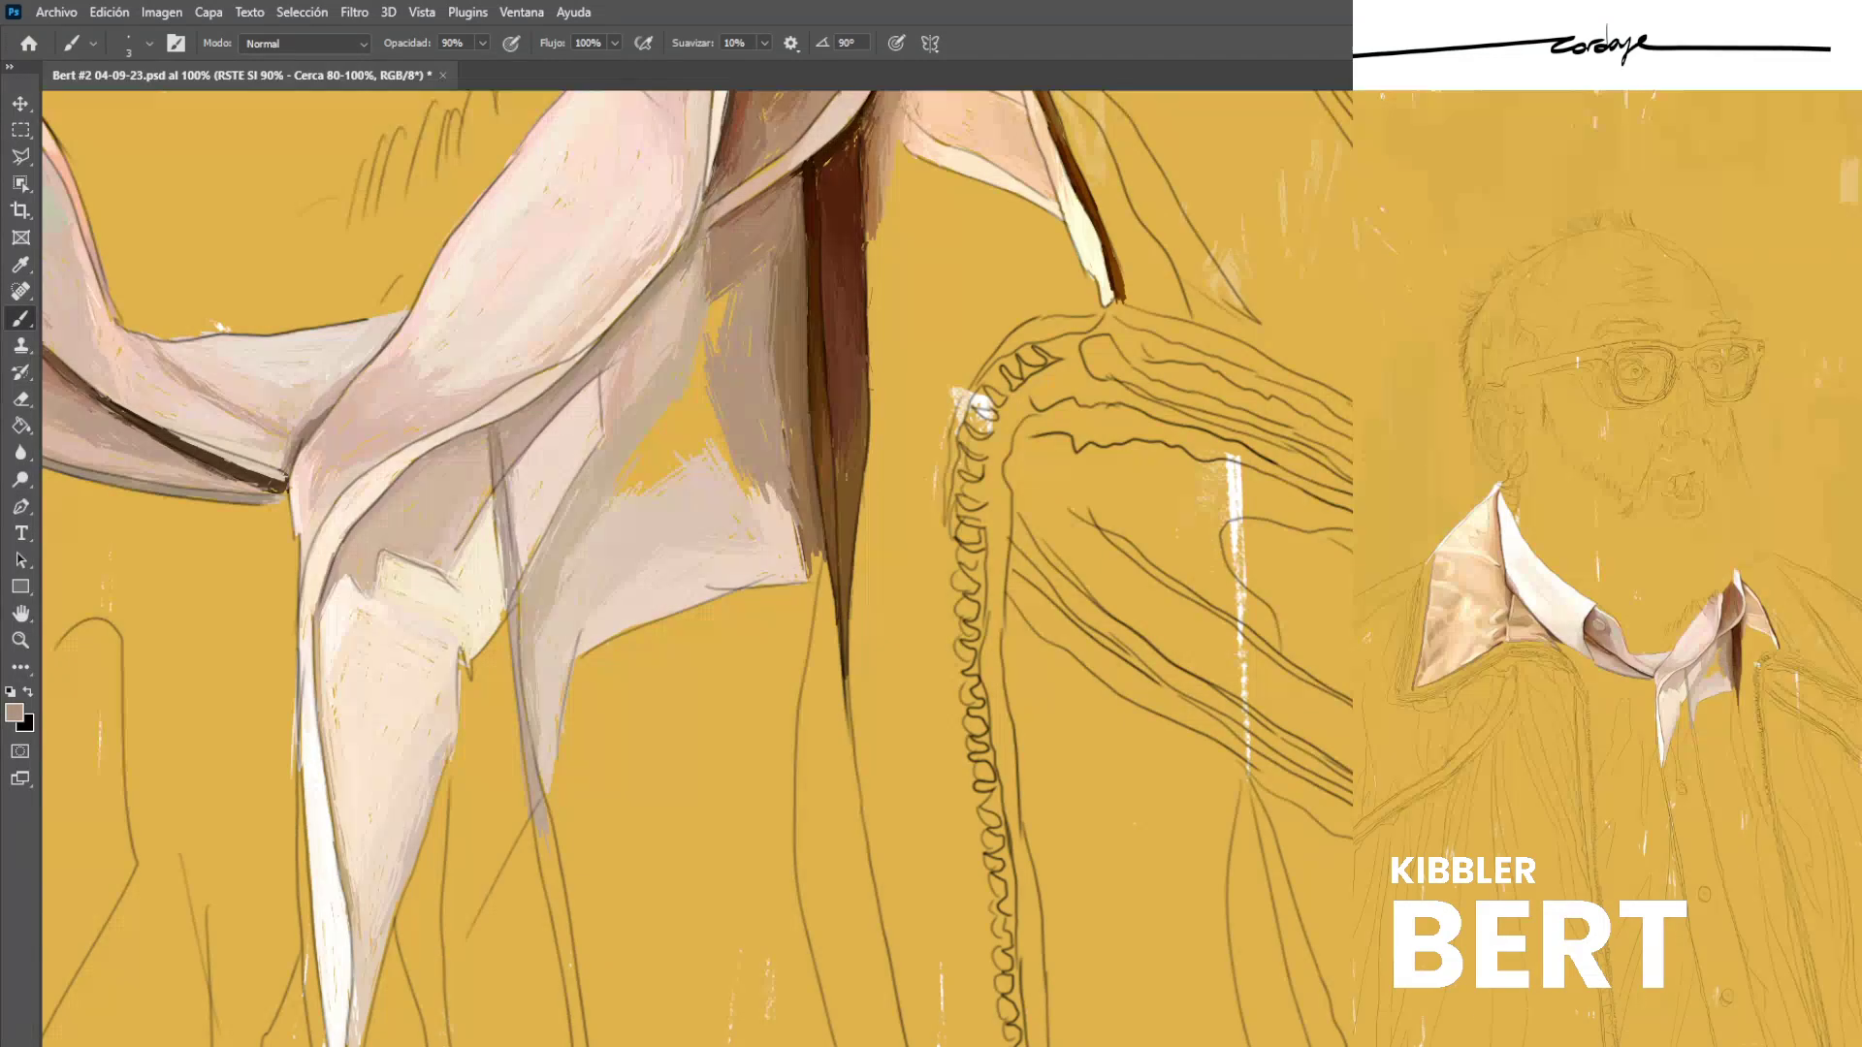
Blend the upper part of the brown band into the beige-brown shadow with sampled browns.
{"action": "left_click", "coordinate": [790, 380], "text": "alt"}
{"action": "left_click_drag", "start_coordinate": [768, 374], "coordinate": [783, 446]}
{"action": "left_click", "coordinate": [762, 366], "text": "alt"}
{"action": "left_click_drag", "start_coordinate": [776, 283], "coordinate": [781, 348]}
{"action": "left_click_drag", "start_coordinate": [778, 272], "coordinate": [782, 360]}
{"action": "mouse_move", "coordinate": [780, 252]}
{"action": "left_mouse_down"}
{"action": "mouse_move", "coordinate": [788, 293]}
{"action": "mouse_move", "coordinate": [781, 273]}
{"action": "left_mouse_up"}
{"action": "left_click", "coordinate": [797, 281], "text": "alt"}
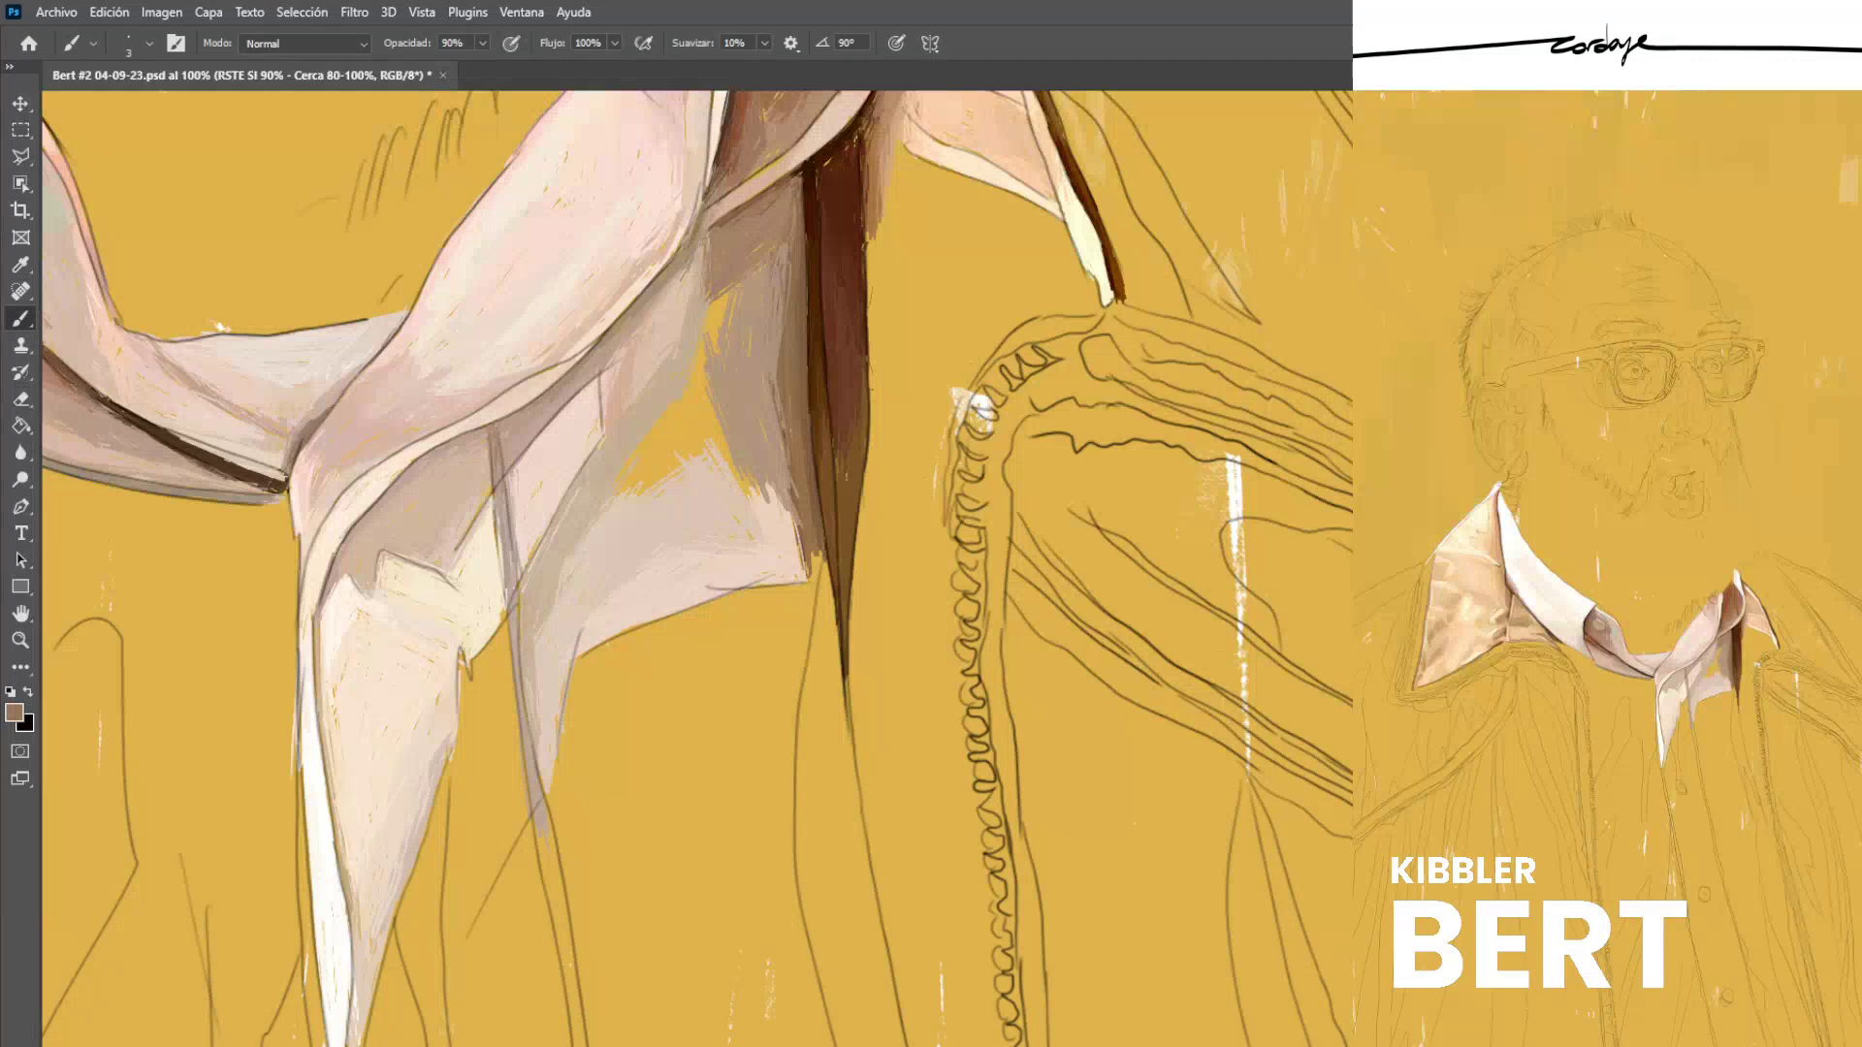
Refine the lower edge of the brown band where it meets the pale pink panel with sampled tones.
{"action": "left_click", "coordinate": [787, 465], "text": "alt"}
{"action": "left_click_drag", "start_coordinate": [791, 463], "coordinate": [798, 555]}
{"action": "left_click", "coordinate": [790, 505], "text": "alt"}
{"action": "left_click_drag", "start_coordinate": [790, 487], "coordinate": [795, 511]}
{"action": "left_click_drag", "start_coordinate": [799, 525], "coordinate": [803, 560]}
{"action": "left_click_drag", "start_coordinate": [792, 485], "coordinate": [797, 516]}
{"action": "left_click_drag", "start_coordinate": [803, 529], "coordinate": [806, 564]}
{"action": "left_click", "coordinate": [791, 531], "text": "alt"}
{"action": "left_click", "coordinate": [784, 513], "text": "alt"}
Fill the remaining background gap between the hanging fold, the beige-brown shadow and the pale panel with sampled beiges.
{"action": "left_click_drag", "start_coordinate": [729, 489], "coordinate": [766, 432]}
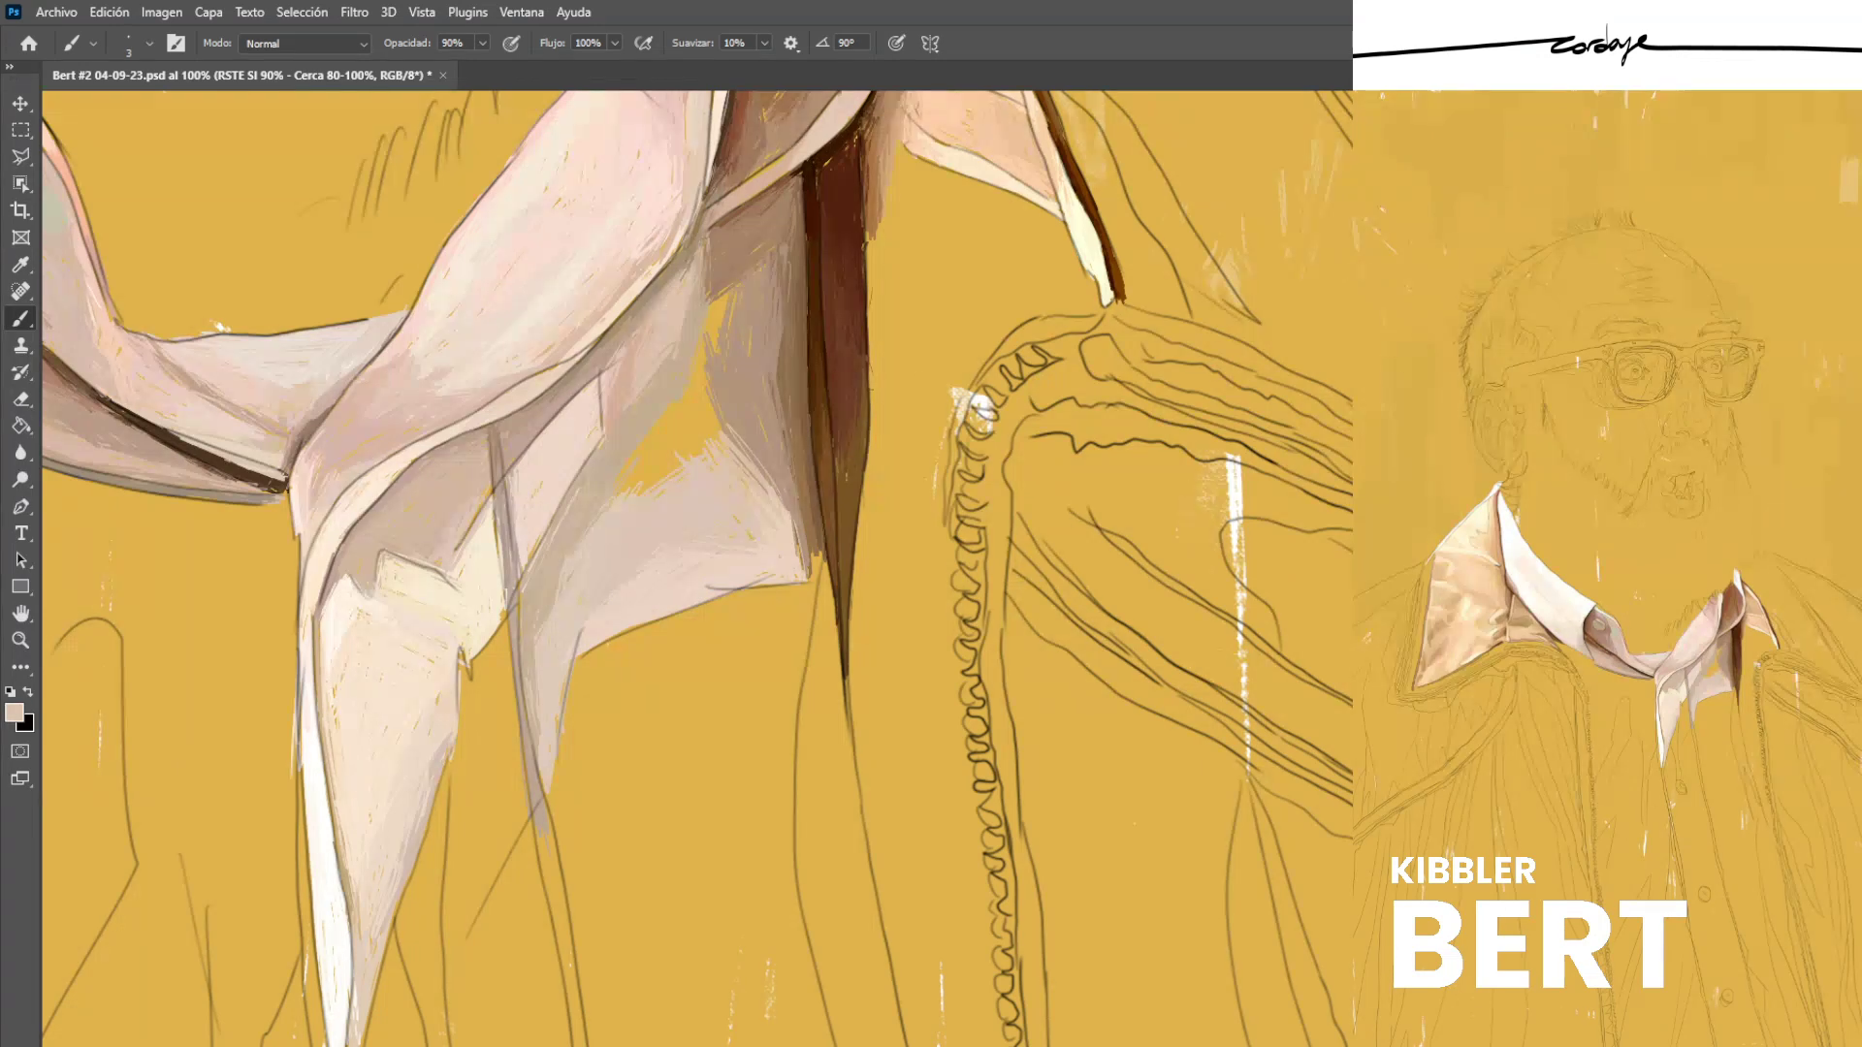
{"action": "left_click", "coordinate": [764, 424], "text": "alt"}
{"action": "left_click", "coordinate": [745, 468], "text": "alt"}
{"action": "left_click", "coordinate": [754, 419], "text": "alt"}
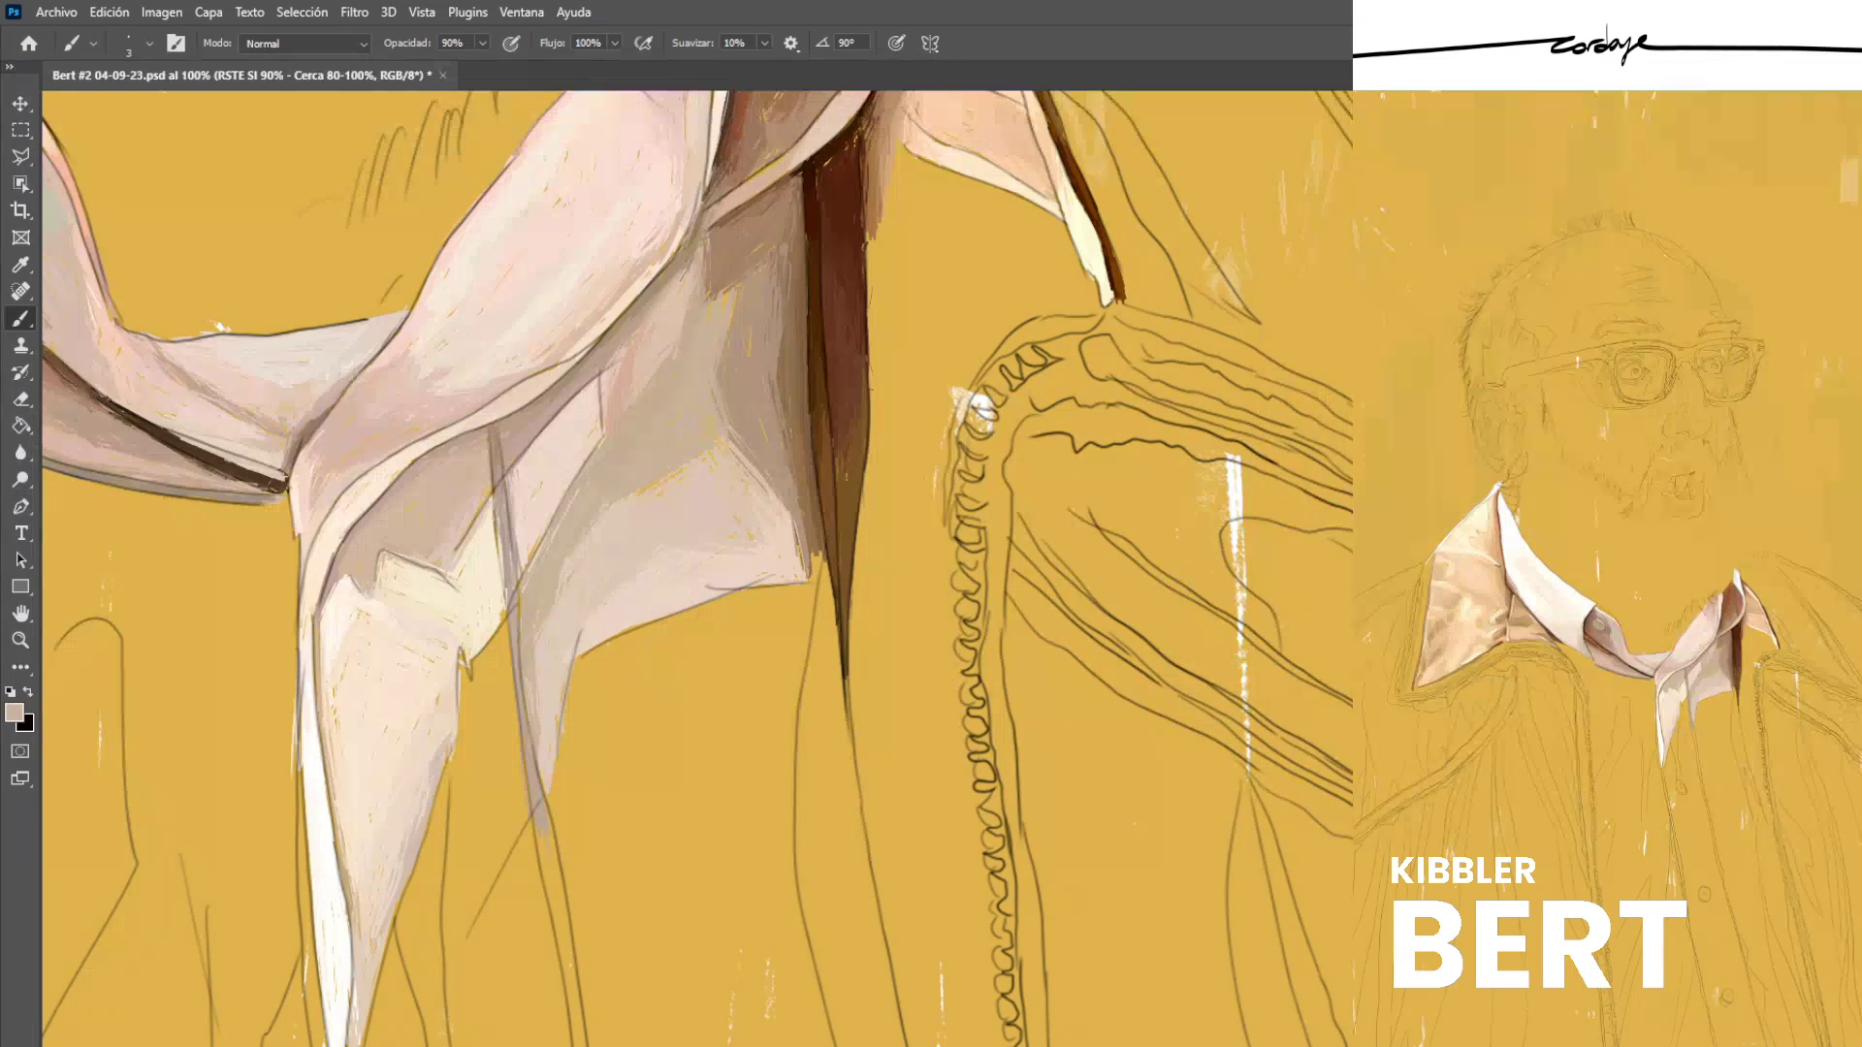
Blend the newly filled beige shadow with the pale panel's upper edge and the brown patch using sampled tones.
{"action": "left_click", "coordinate": [698, 543], "text": "alt"}
{"action": "left_click", "coordinate": [678, 417], "text": "alt"}
{"action": "left_click", "coordinate": [729, 388], "text": "alt"}
{"action": "left_click_drag", "start_coordinate": [723, 394], "coordinate": [753, 466]}
{"action": "left_click", "coordinate": [745, 361], "text": "alt"}
{"action": "left_click", "coordinate": [732, 412], "text": "alt"}
{"action": "left_click_drag", "start_coordinate": [747, 269], "coordinate": [710, 297]}
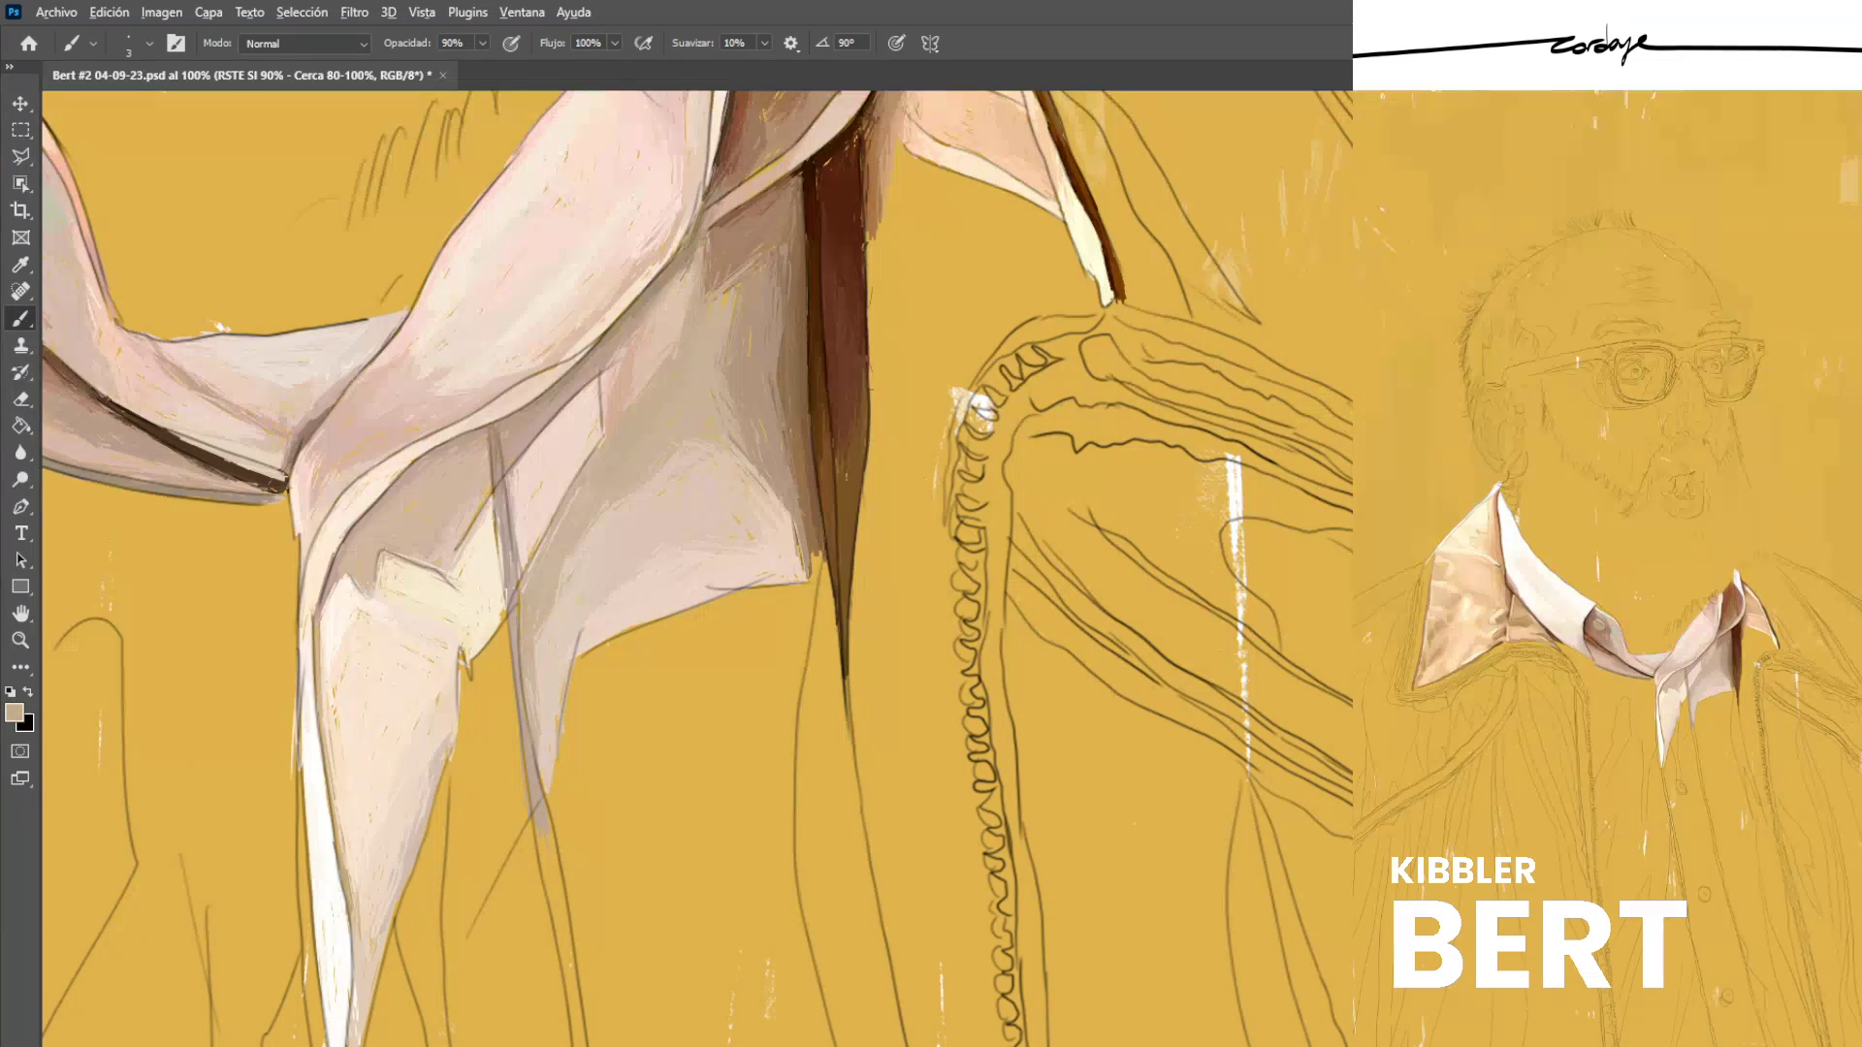
Soften the edges of the brown patch under the collar into the beige shadow with sampled browns.
{"action": "left_click", "coordinate": [728, 262], "text": "alt"}
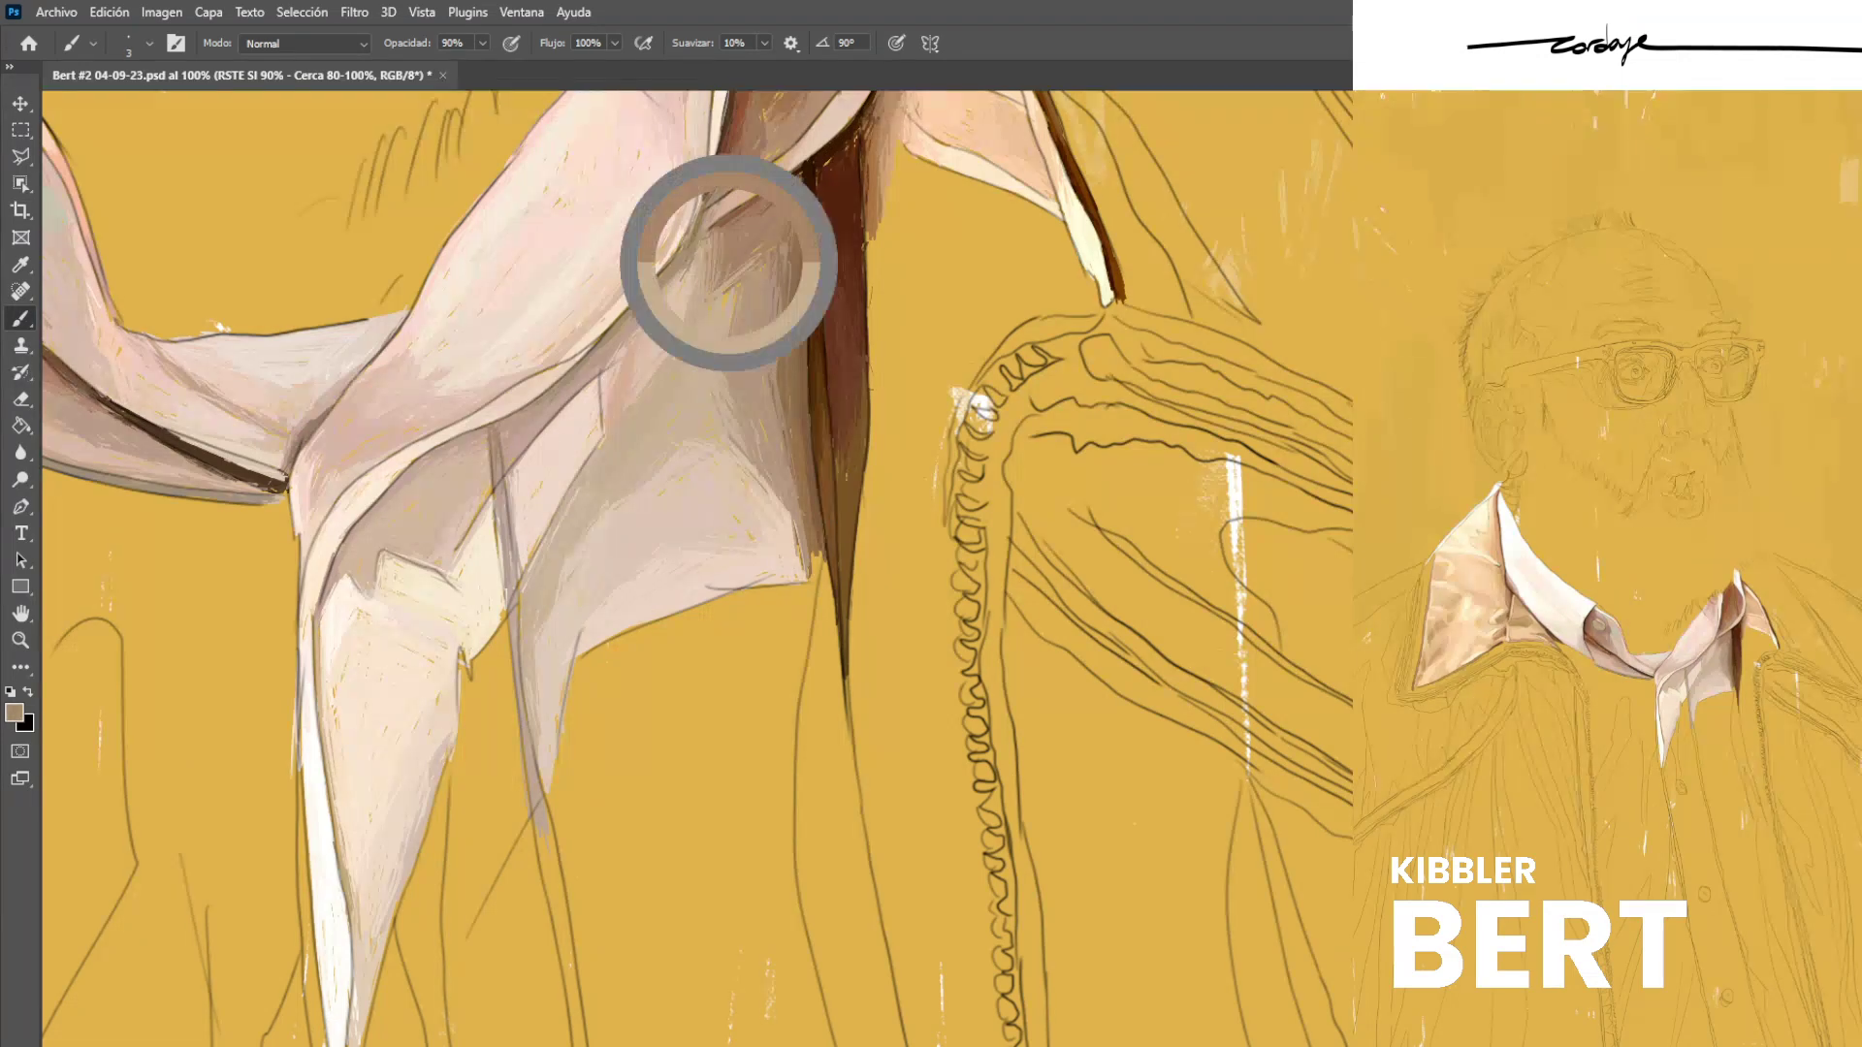
{"action": "left_click", "coordinate": [725, 329], "text": "alt"}
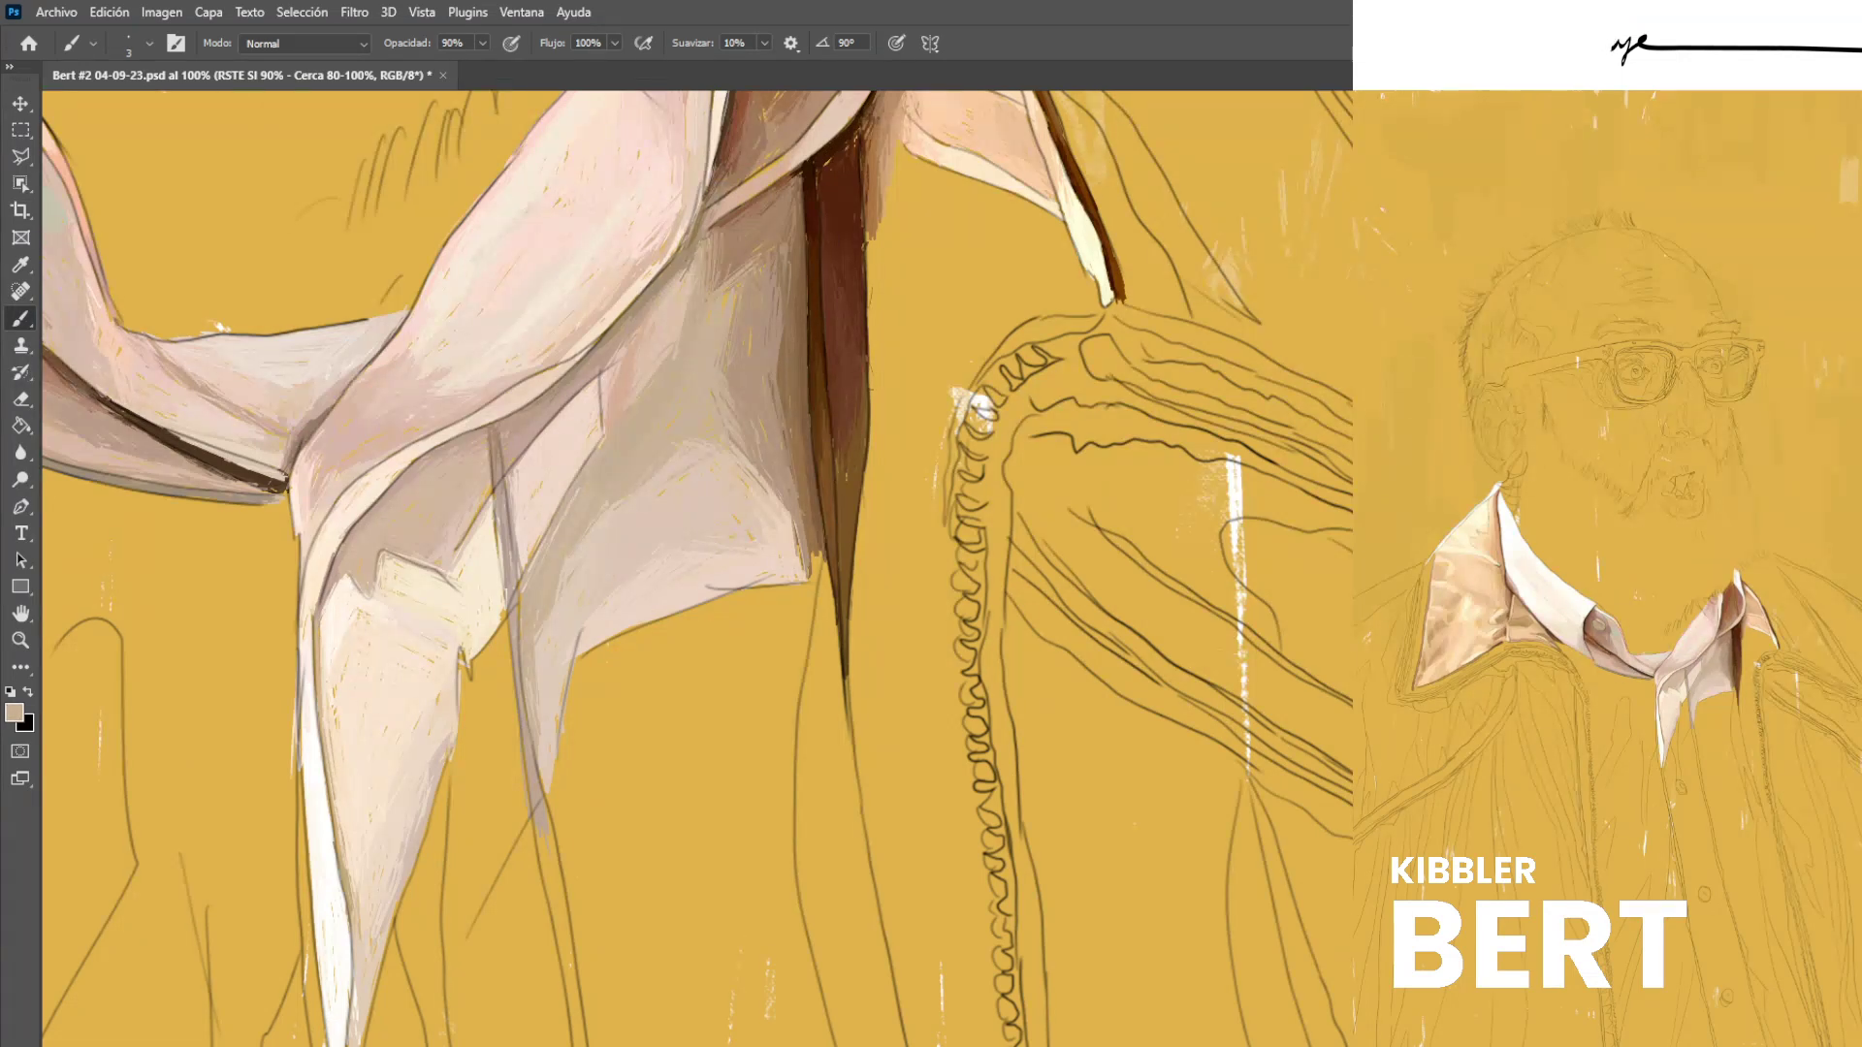
{"action": "left_click", "coordinate": [748, 269], "text": "alt"}
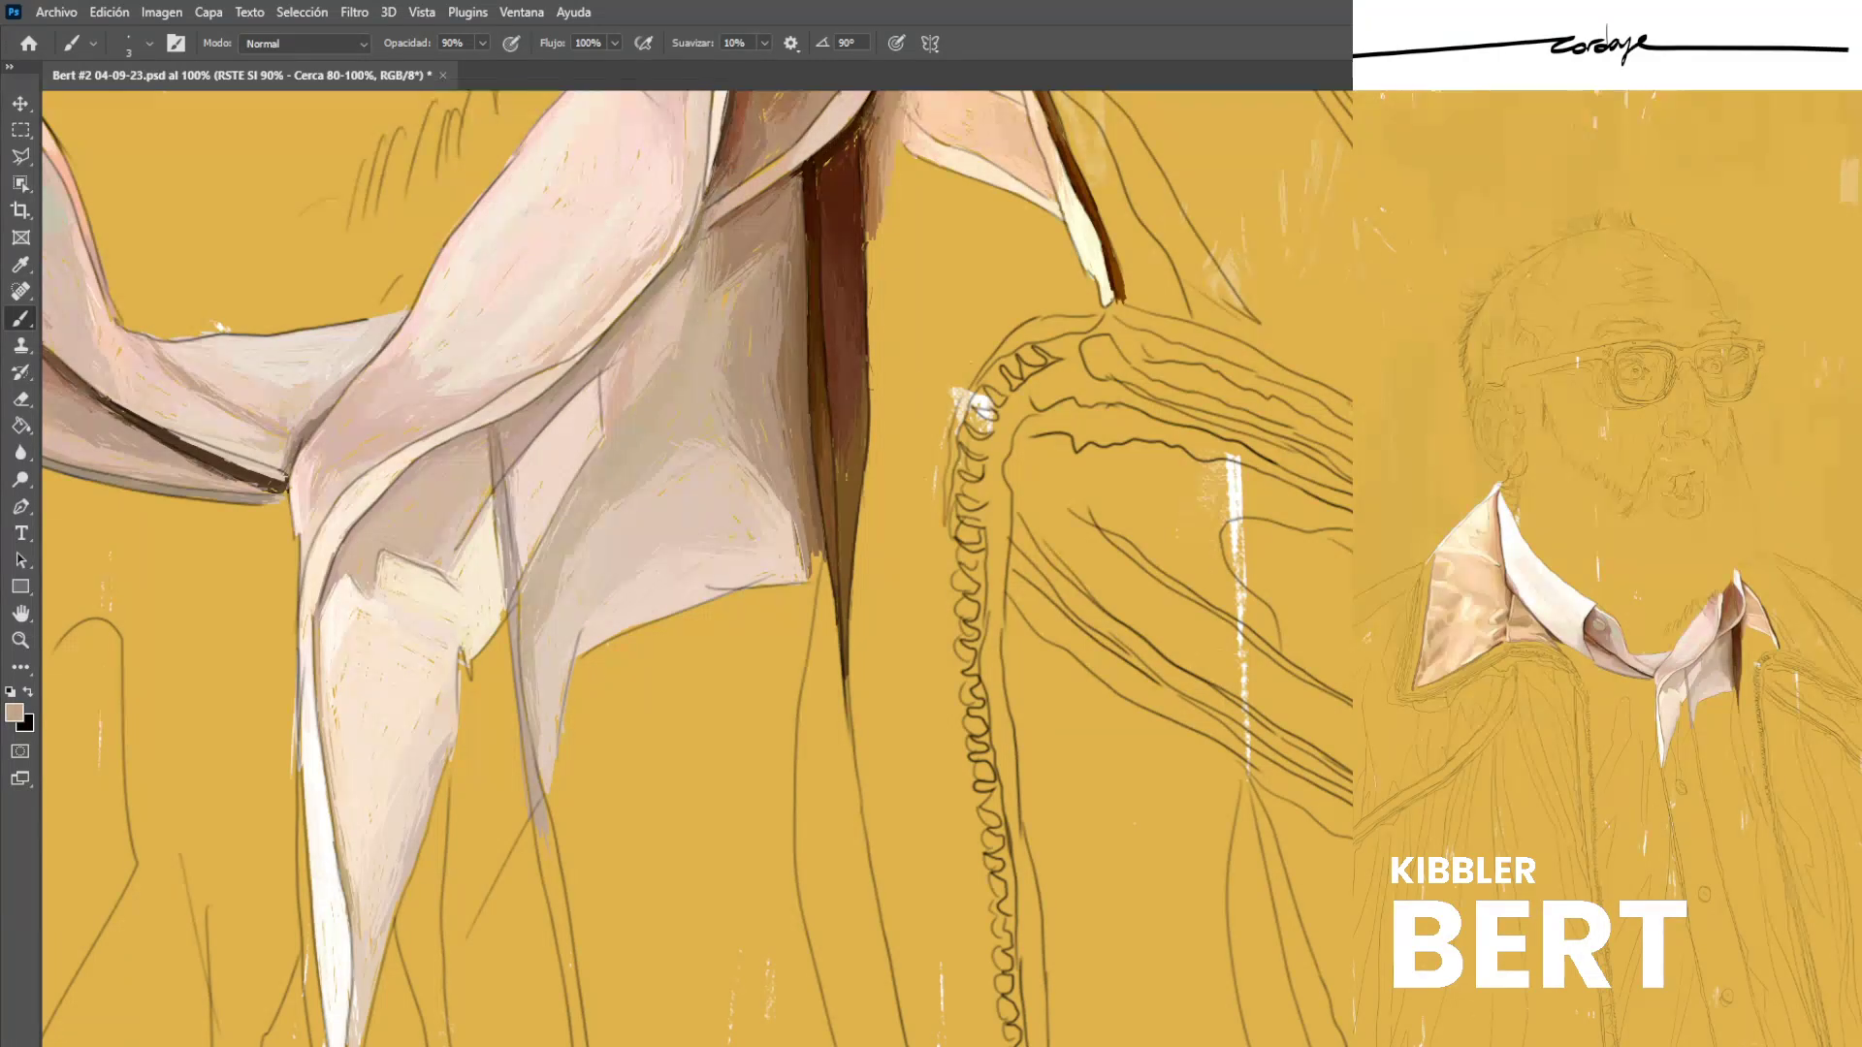
{"action": "left_click", "coordinate": [742, 291], "text": "alt"}
{"action": "left_click", "coordinate": [745, 215], "text": "alt"}
Touch up the leftover background specks in the beige shadow below the collar with a sampled beige, and save the document.
{"action": "scroll", "coordinate": [688, 558], "scroll_direction": "down", "scroll_amount": 5}
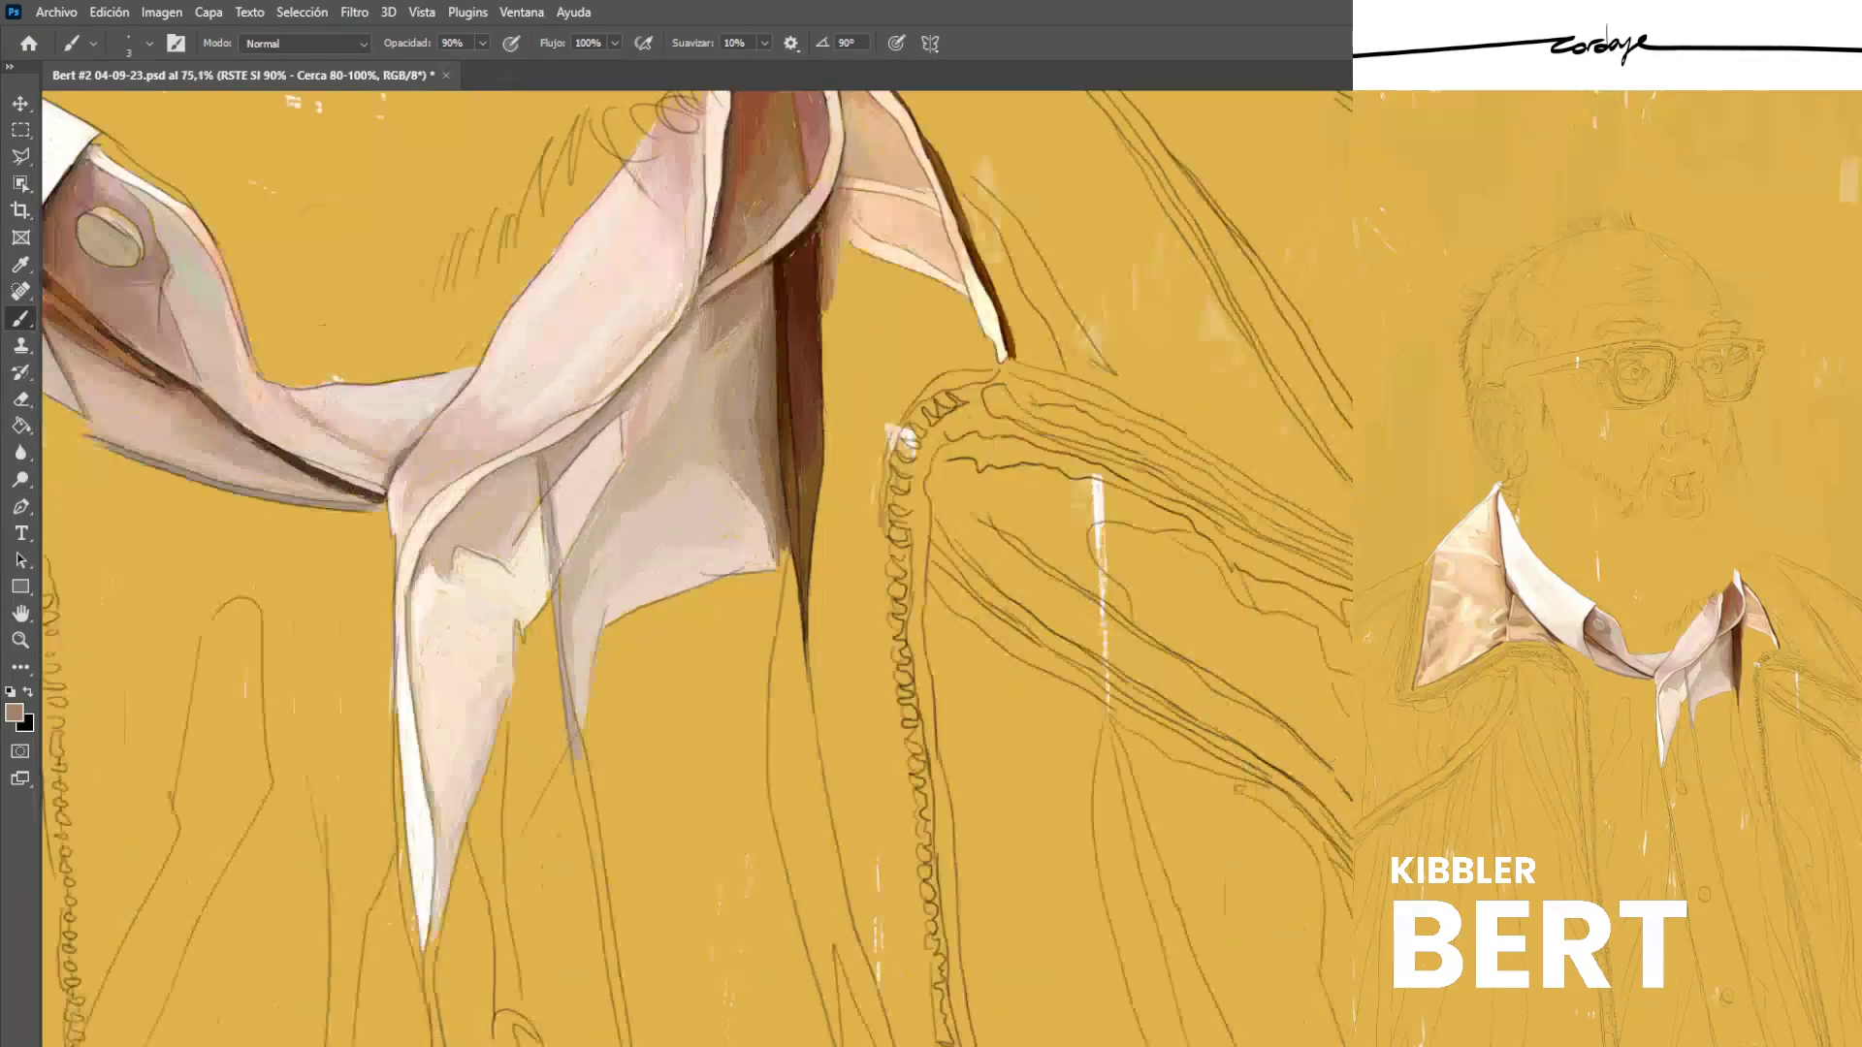
{"action": "scroll", "coordinate": [688, 558], "scroll_direction": "down", "scroll_amount": 1}
{"action": "scroll", "coordinate": [689, 557], "scroll_direction": "up", "scroll_amount": 2}
{"action": "scroll", "coordinate": [680, 539], "scroll_direction": "up", "scroll_amount": 5}
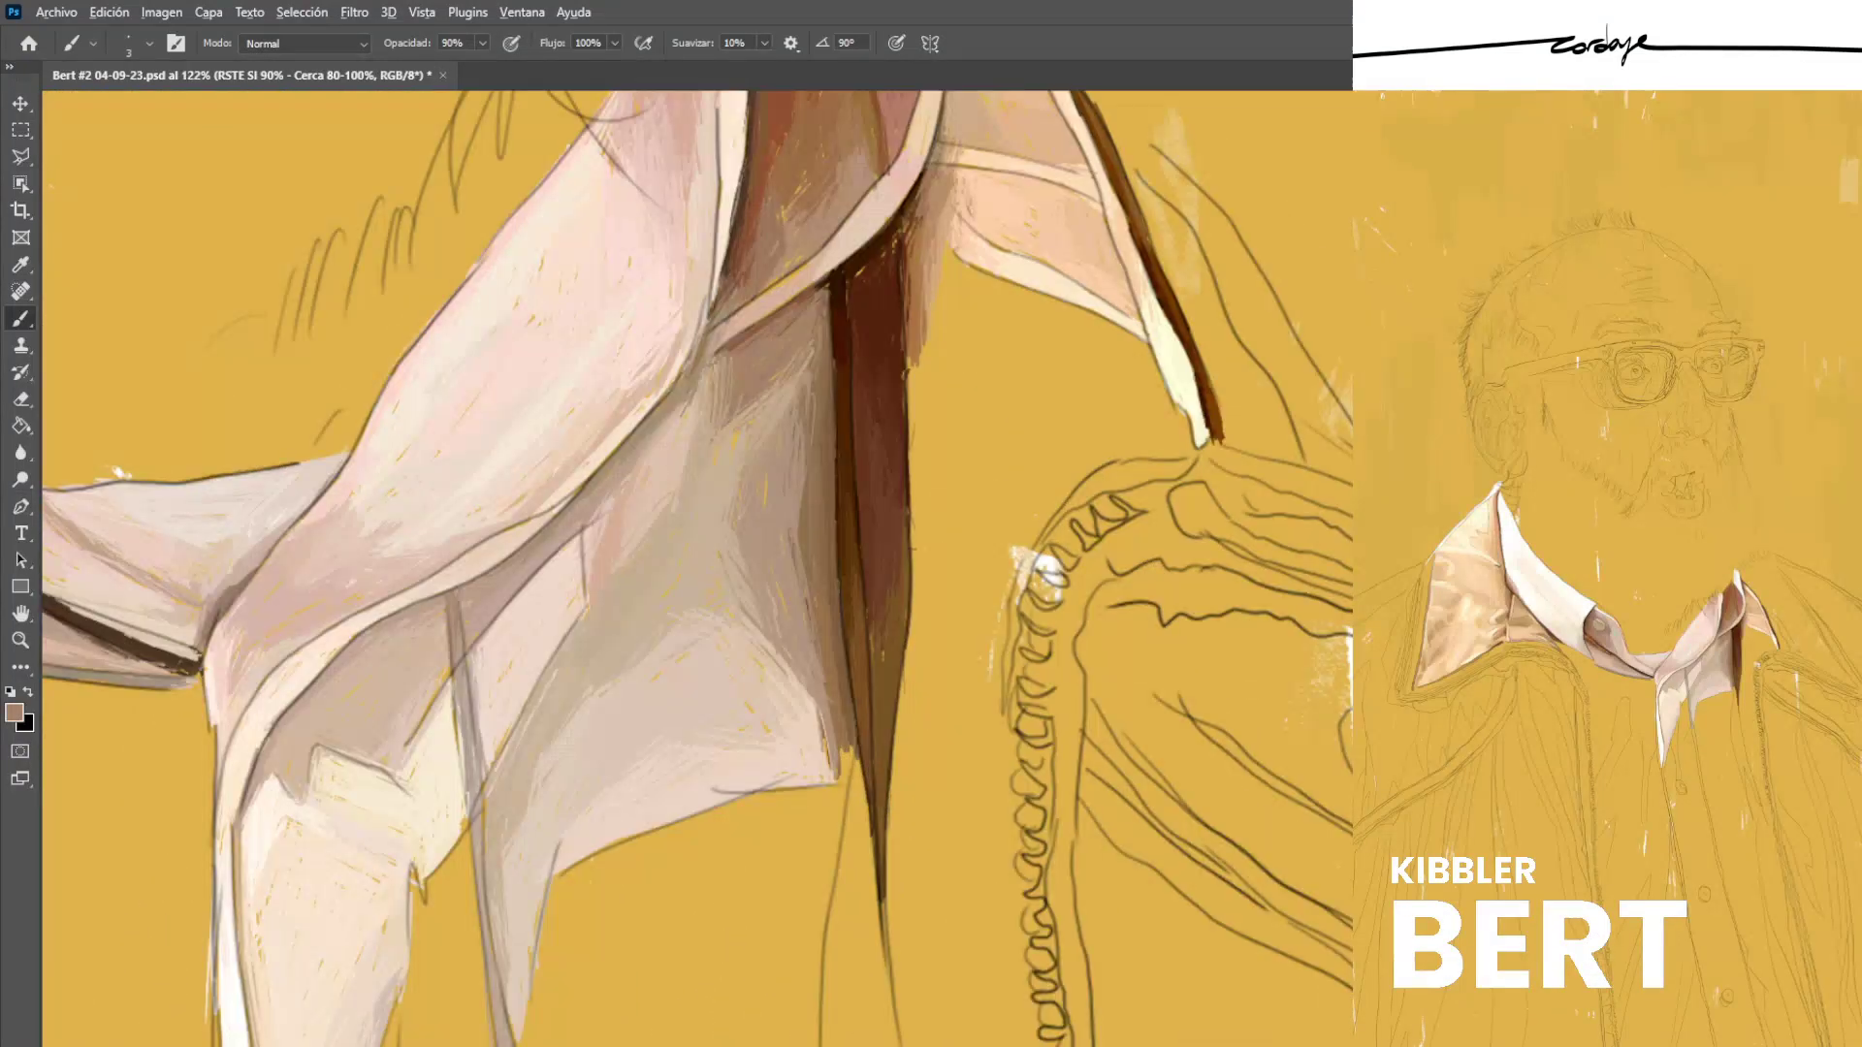
{"action": "left_click", "coordinate": [605, 528], "text": "alt"}
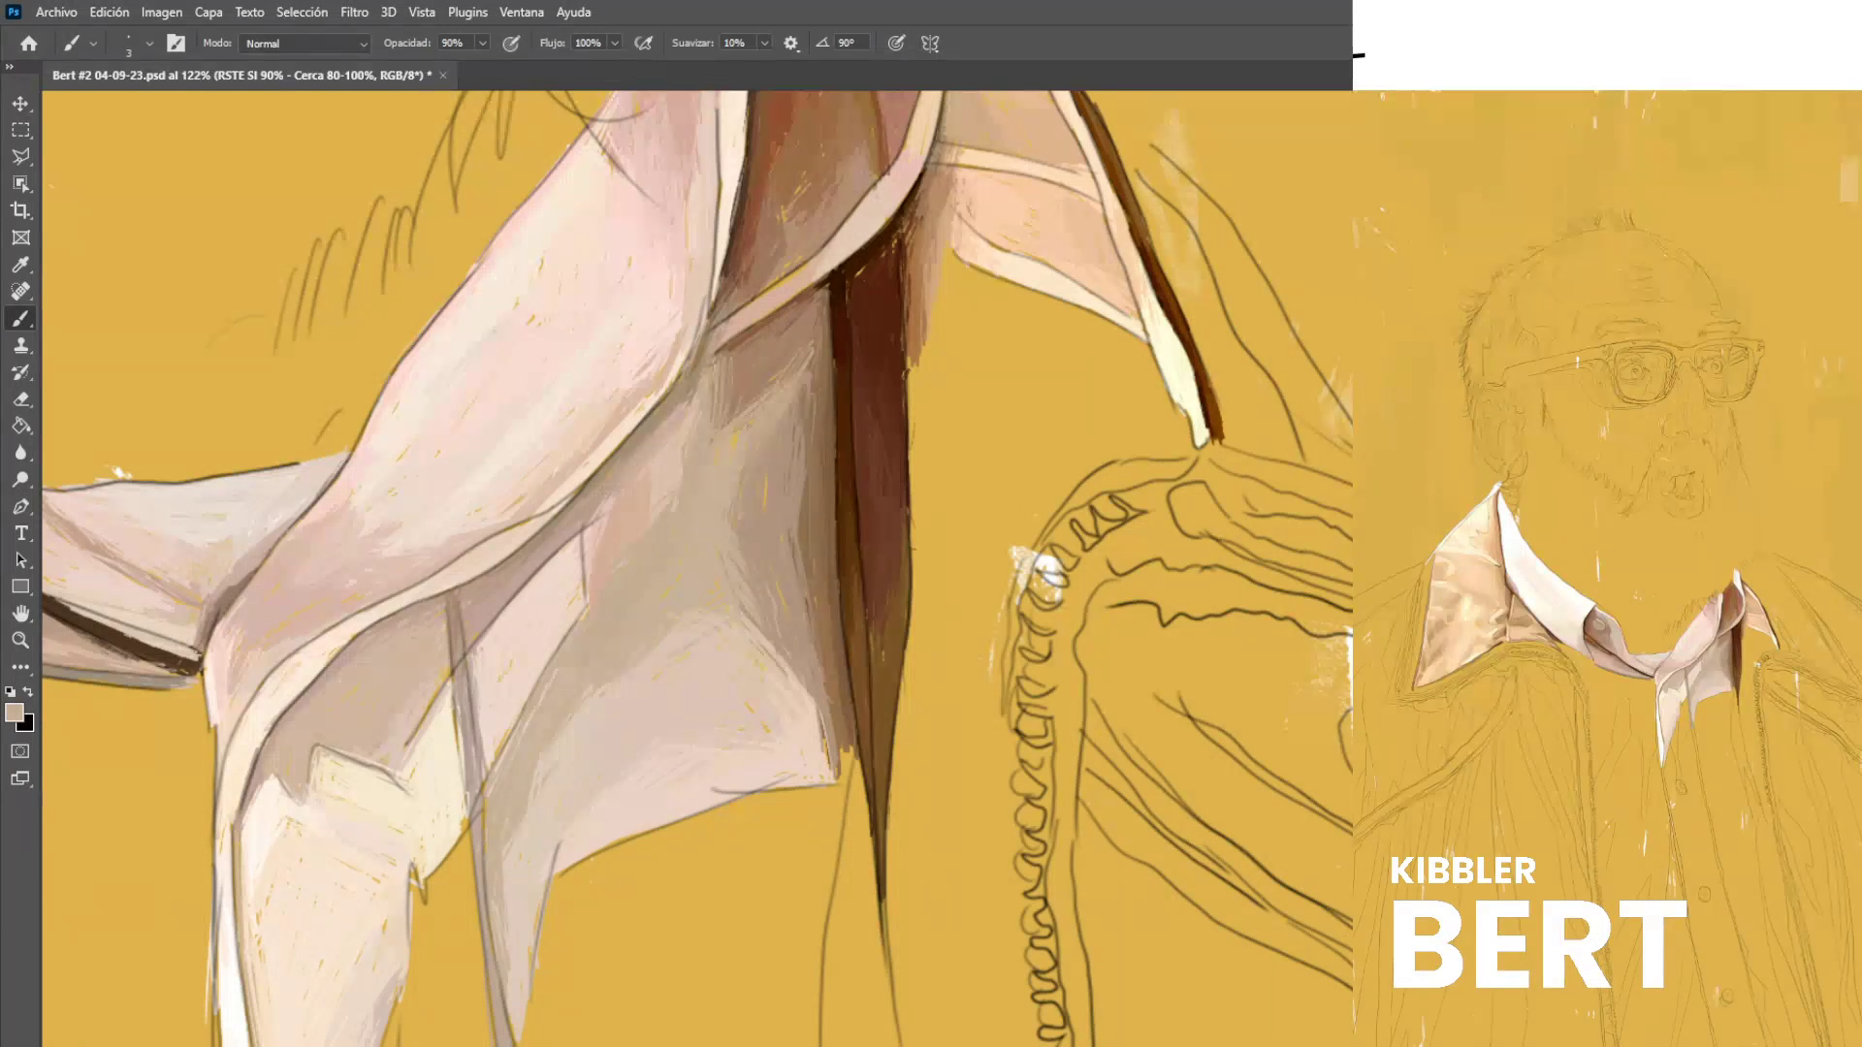
{"action": "key", "text": "ctrl+minus"}
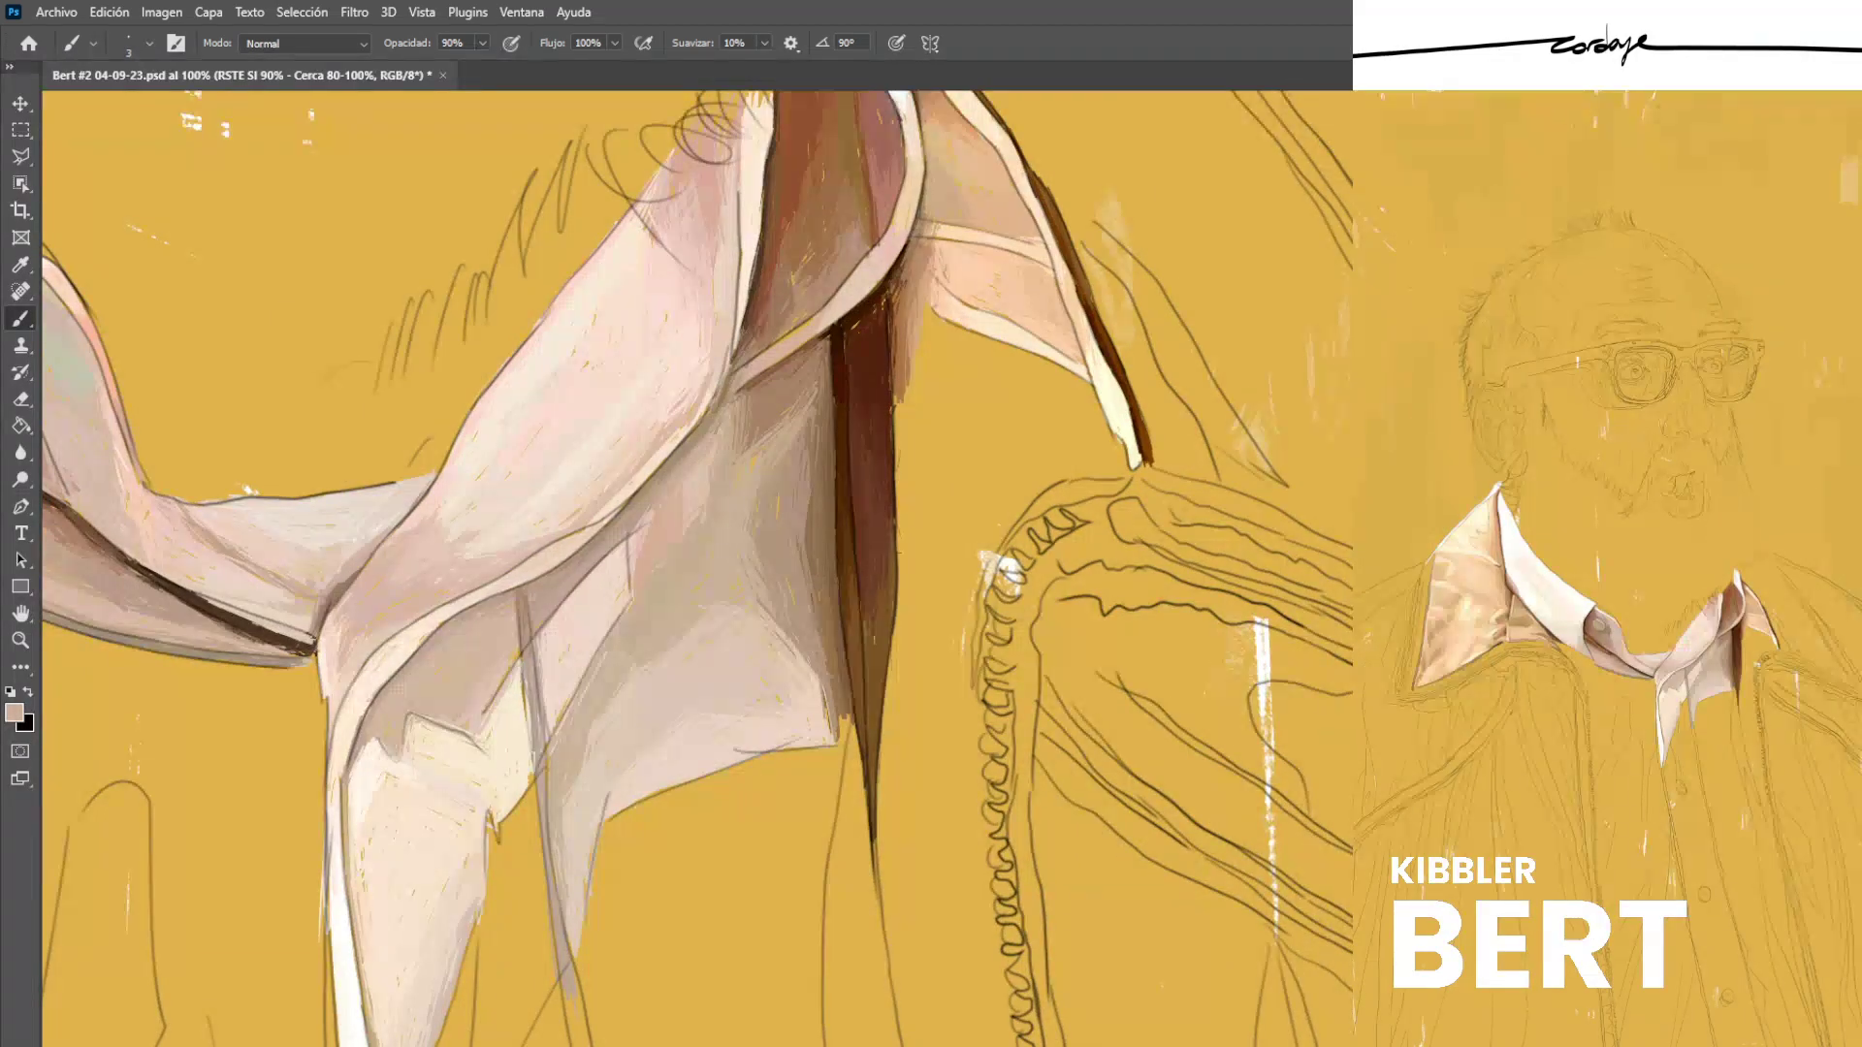
{"action": "key", "text": "ctrl+s"}
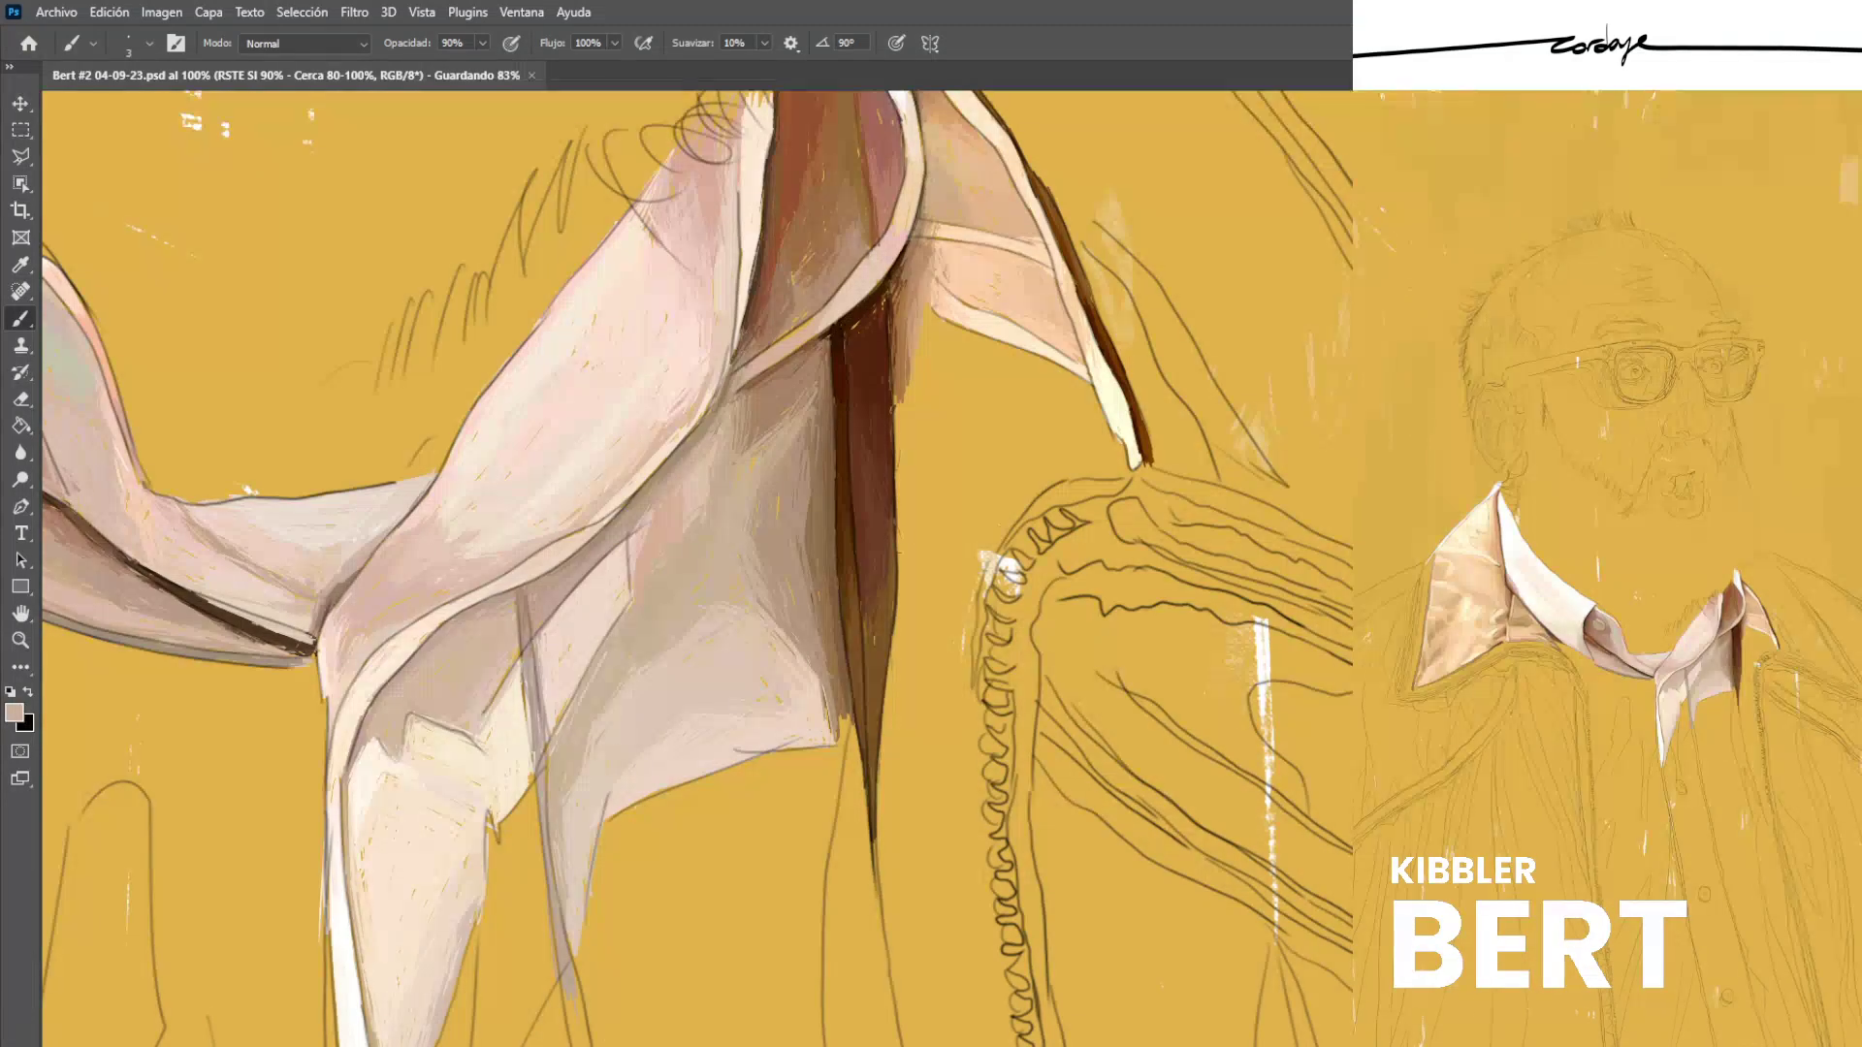
Blend the diagonal boundary between the pale panel and the beige shadow beside the hanging fold with sampled beiges.
{"action": "left_click", "coordinate": [669, 688], "text": "alt"}
{"action": "left_click_drag", "start_coordinate": [669, 688], "coordinate": [635, 737]}
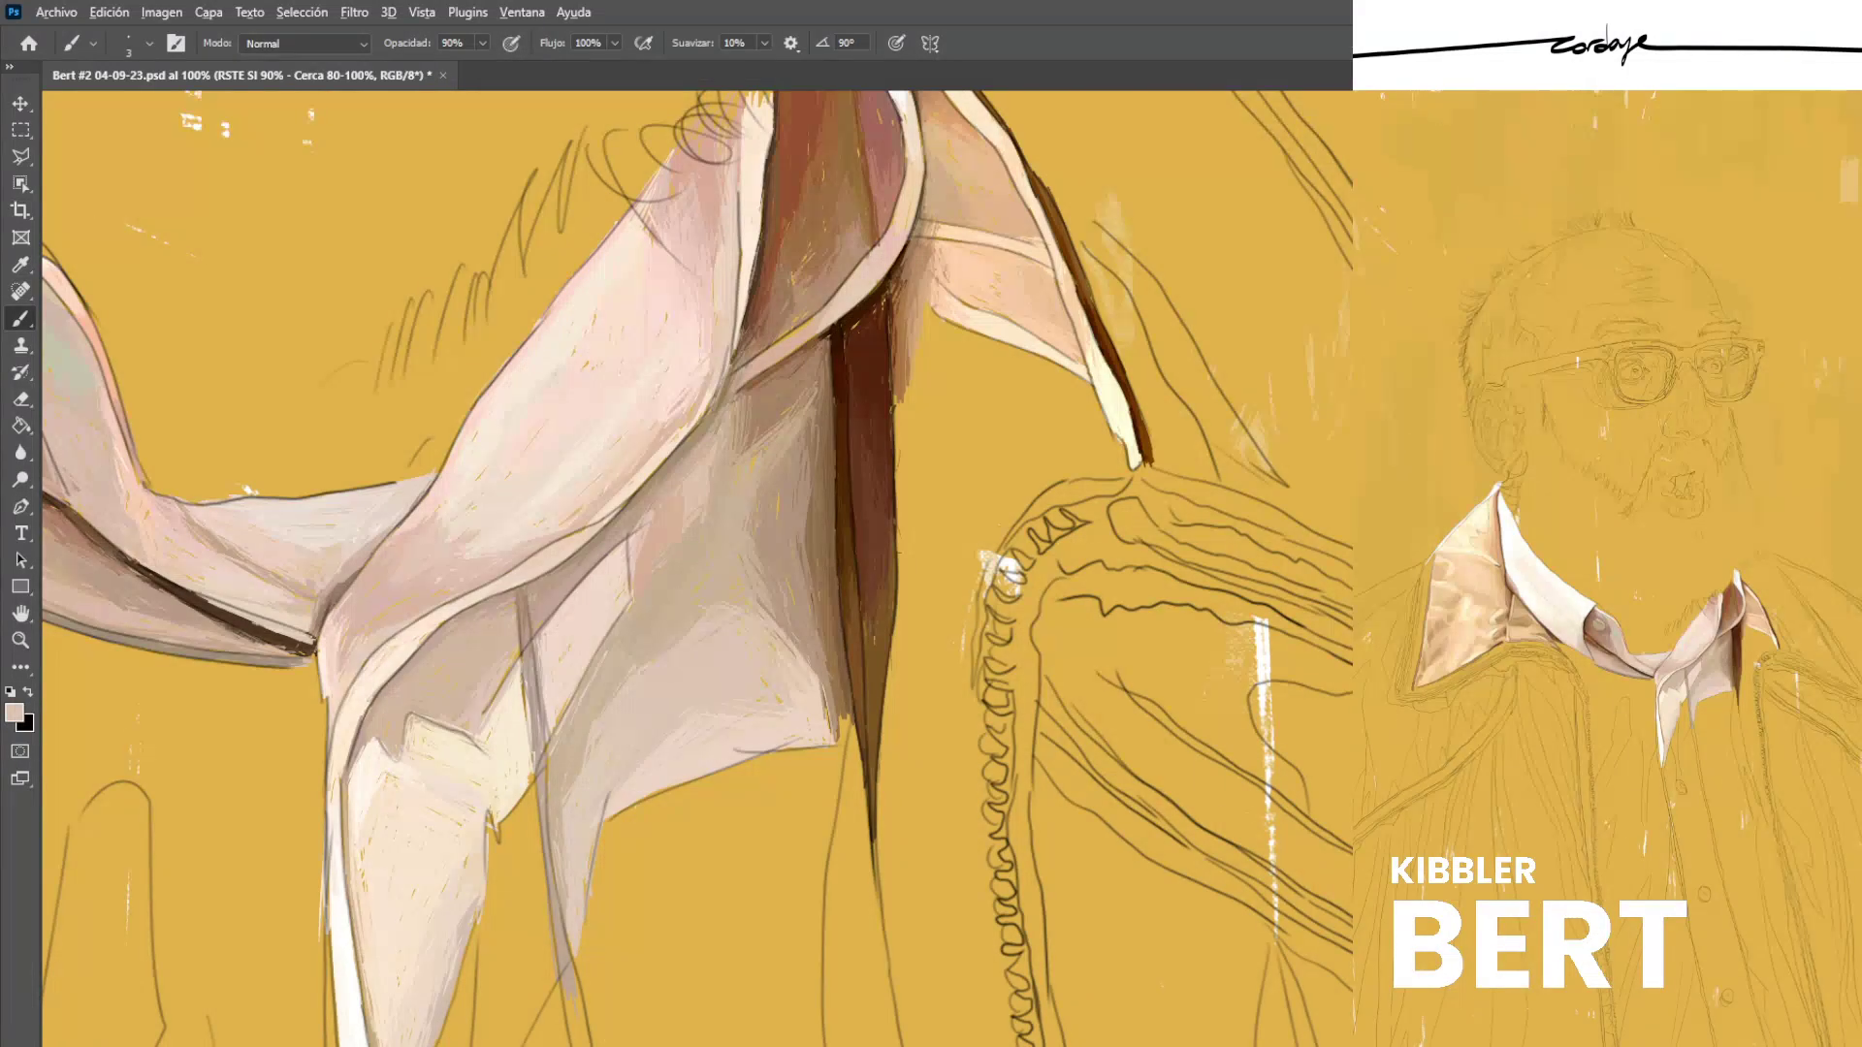
{"action": "left_click", "coordinate": [603, 688], "text": "alt"}
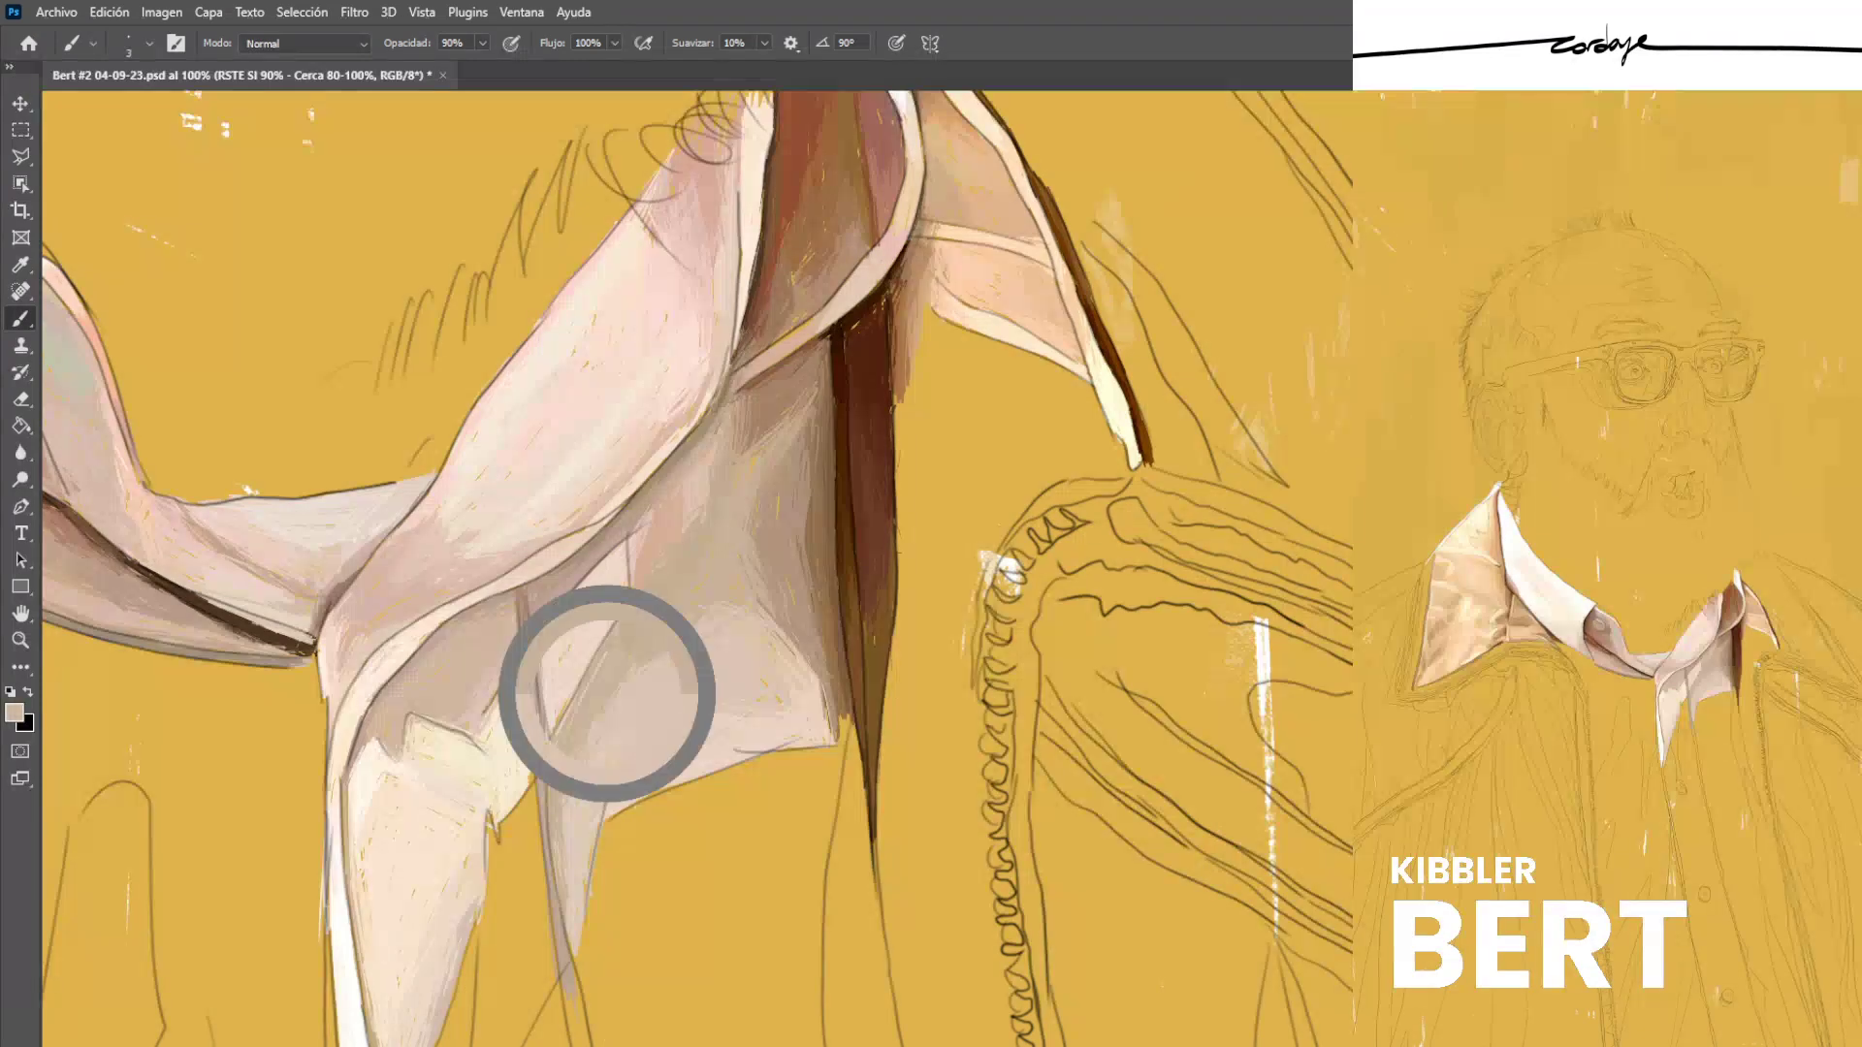
{"action": "left_click_drag", "start_coordinate": [631, 687], "coordinate": [581, 797]}
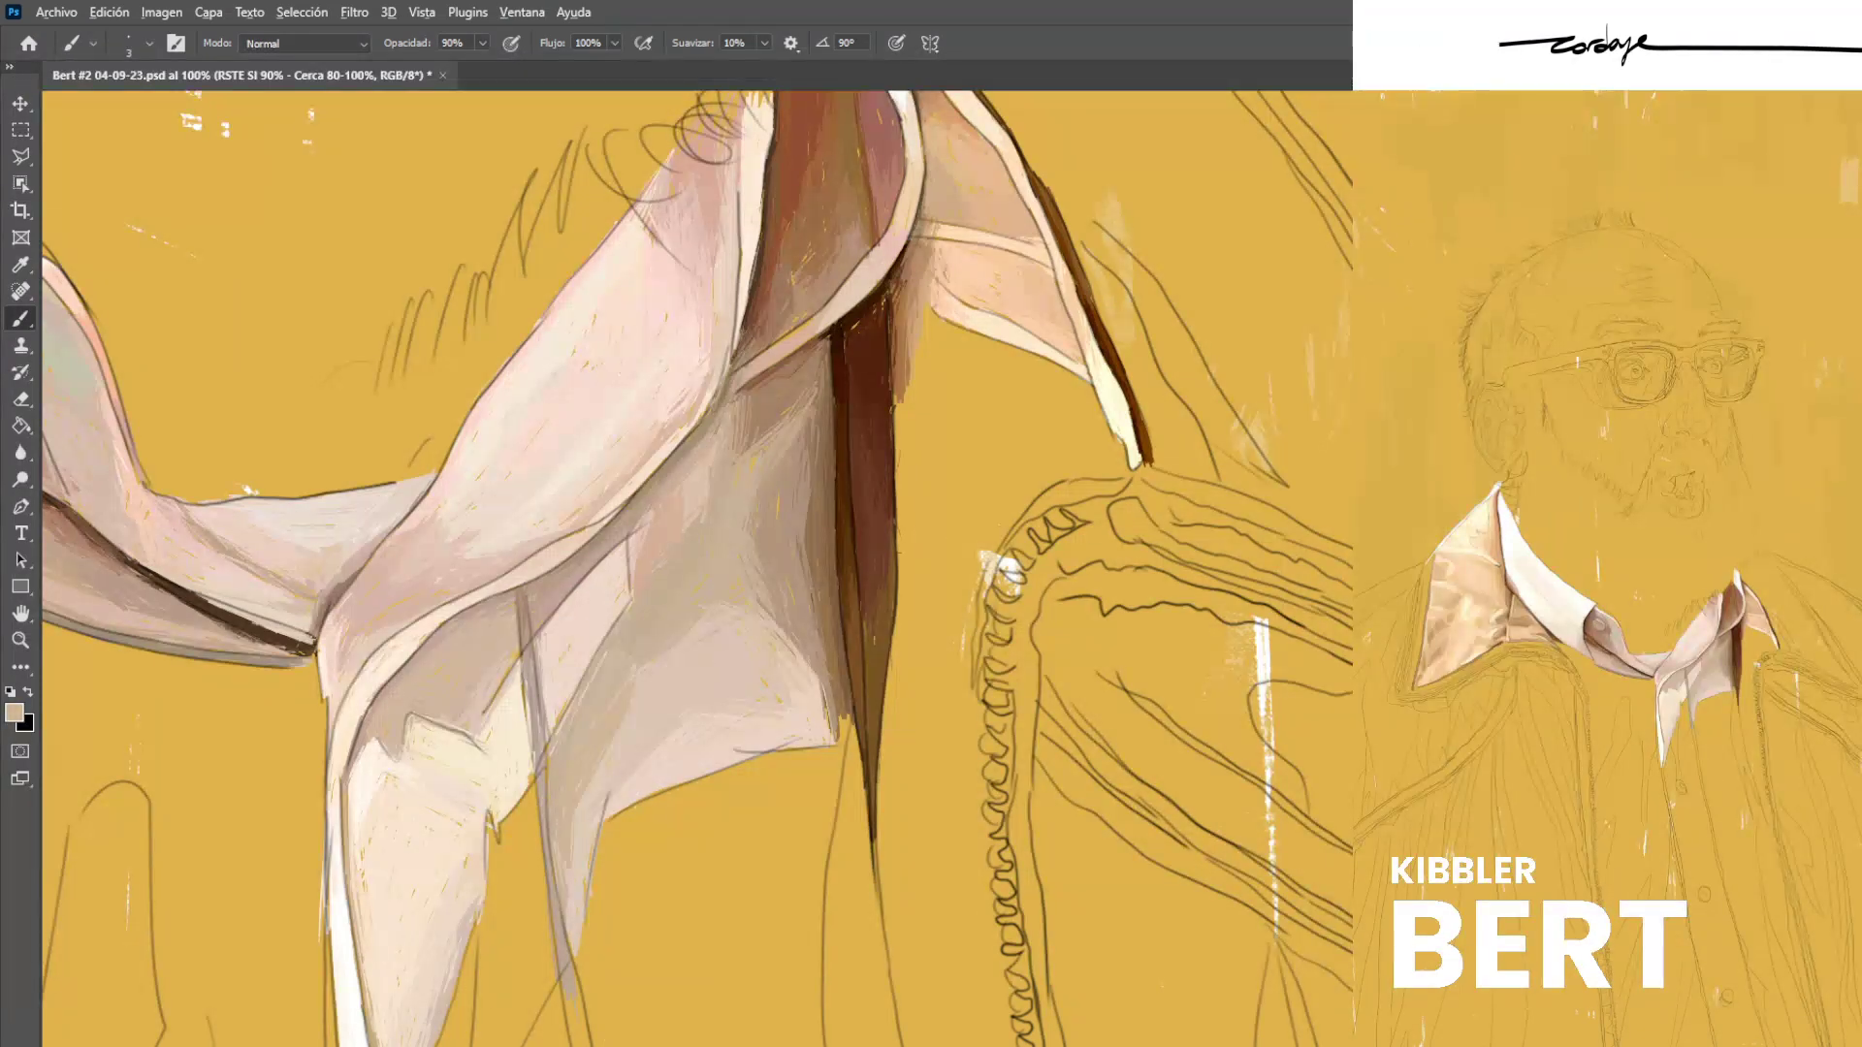
{"action": "left_click", "coordinate": [590, 797], "text": "alt"}
{"action": "left_click_drag", "start_coordinate": [620, 718], "coordinate": [601, 755]}
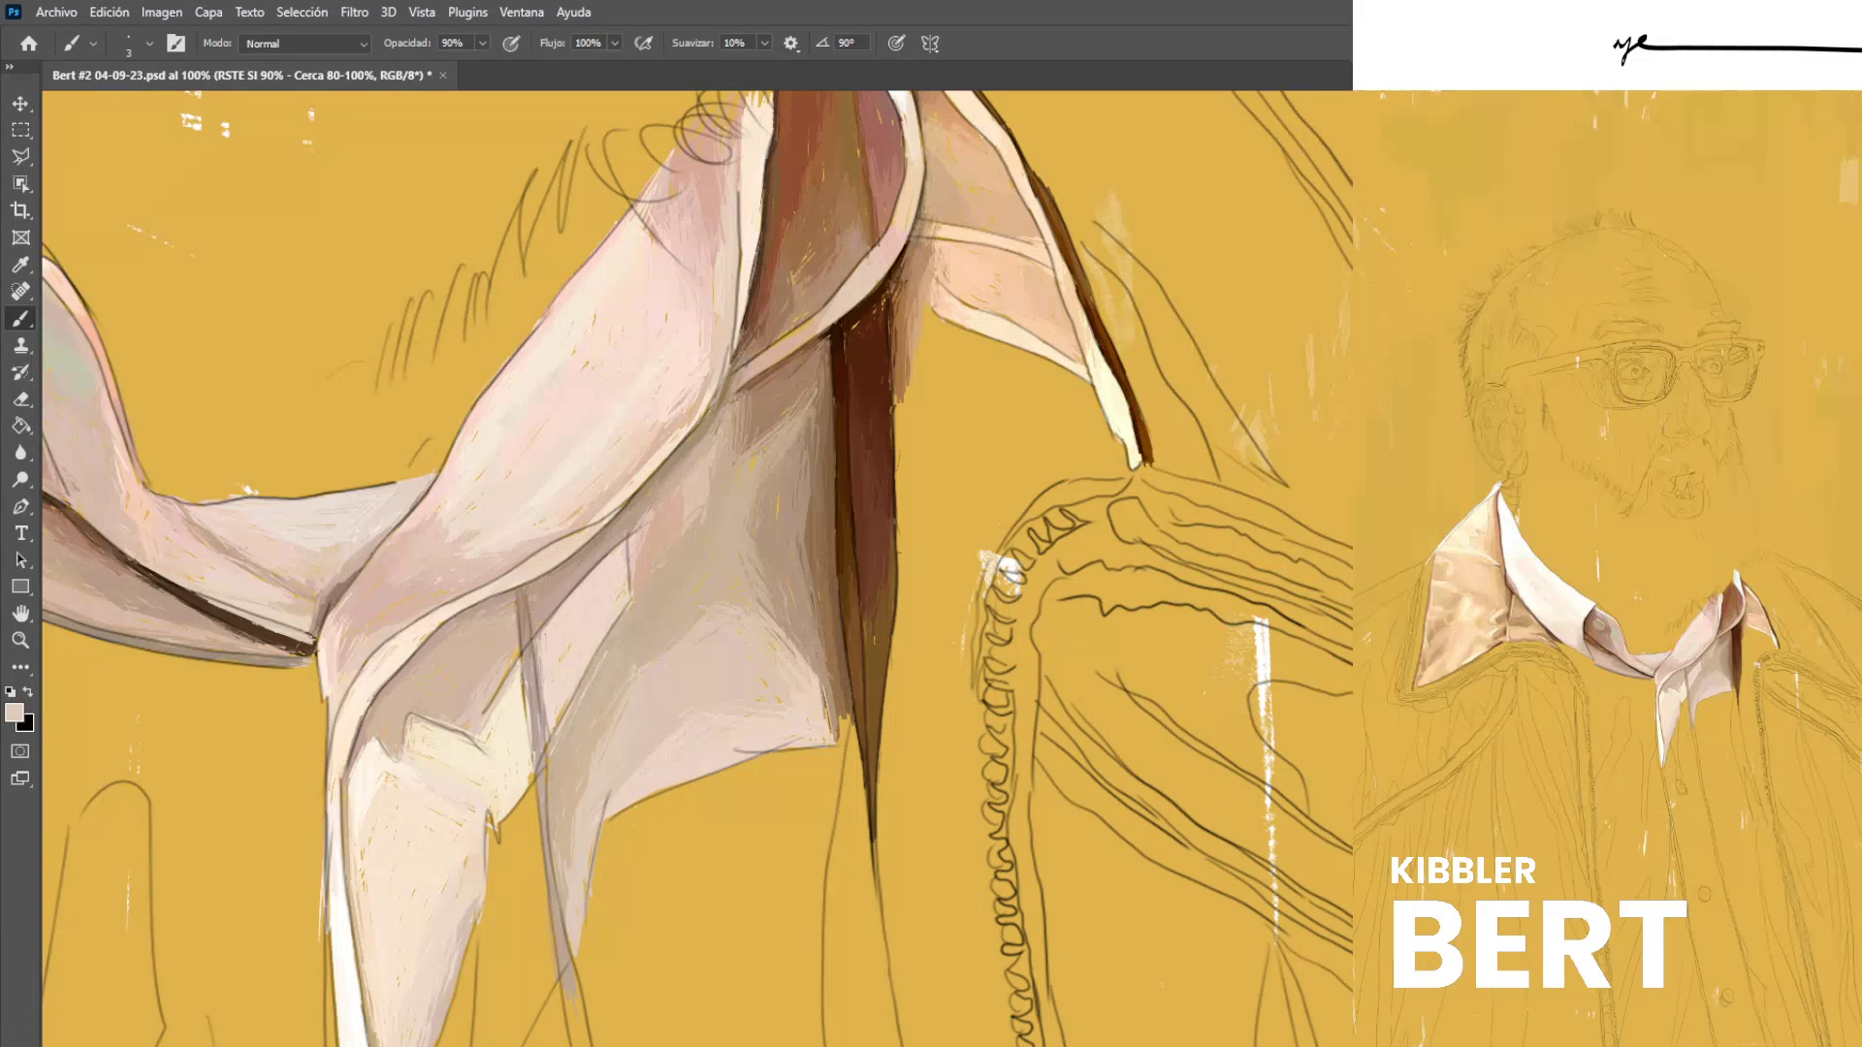
Soften the pale panel's upper peak and diagonal edge into the beige shadow with strokes in sampled beige tones.
{"action": "left_click", "coordinate": [727, 594], "text": "alt"}
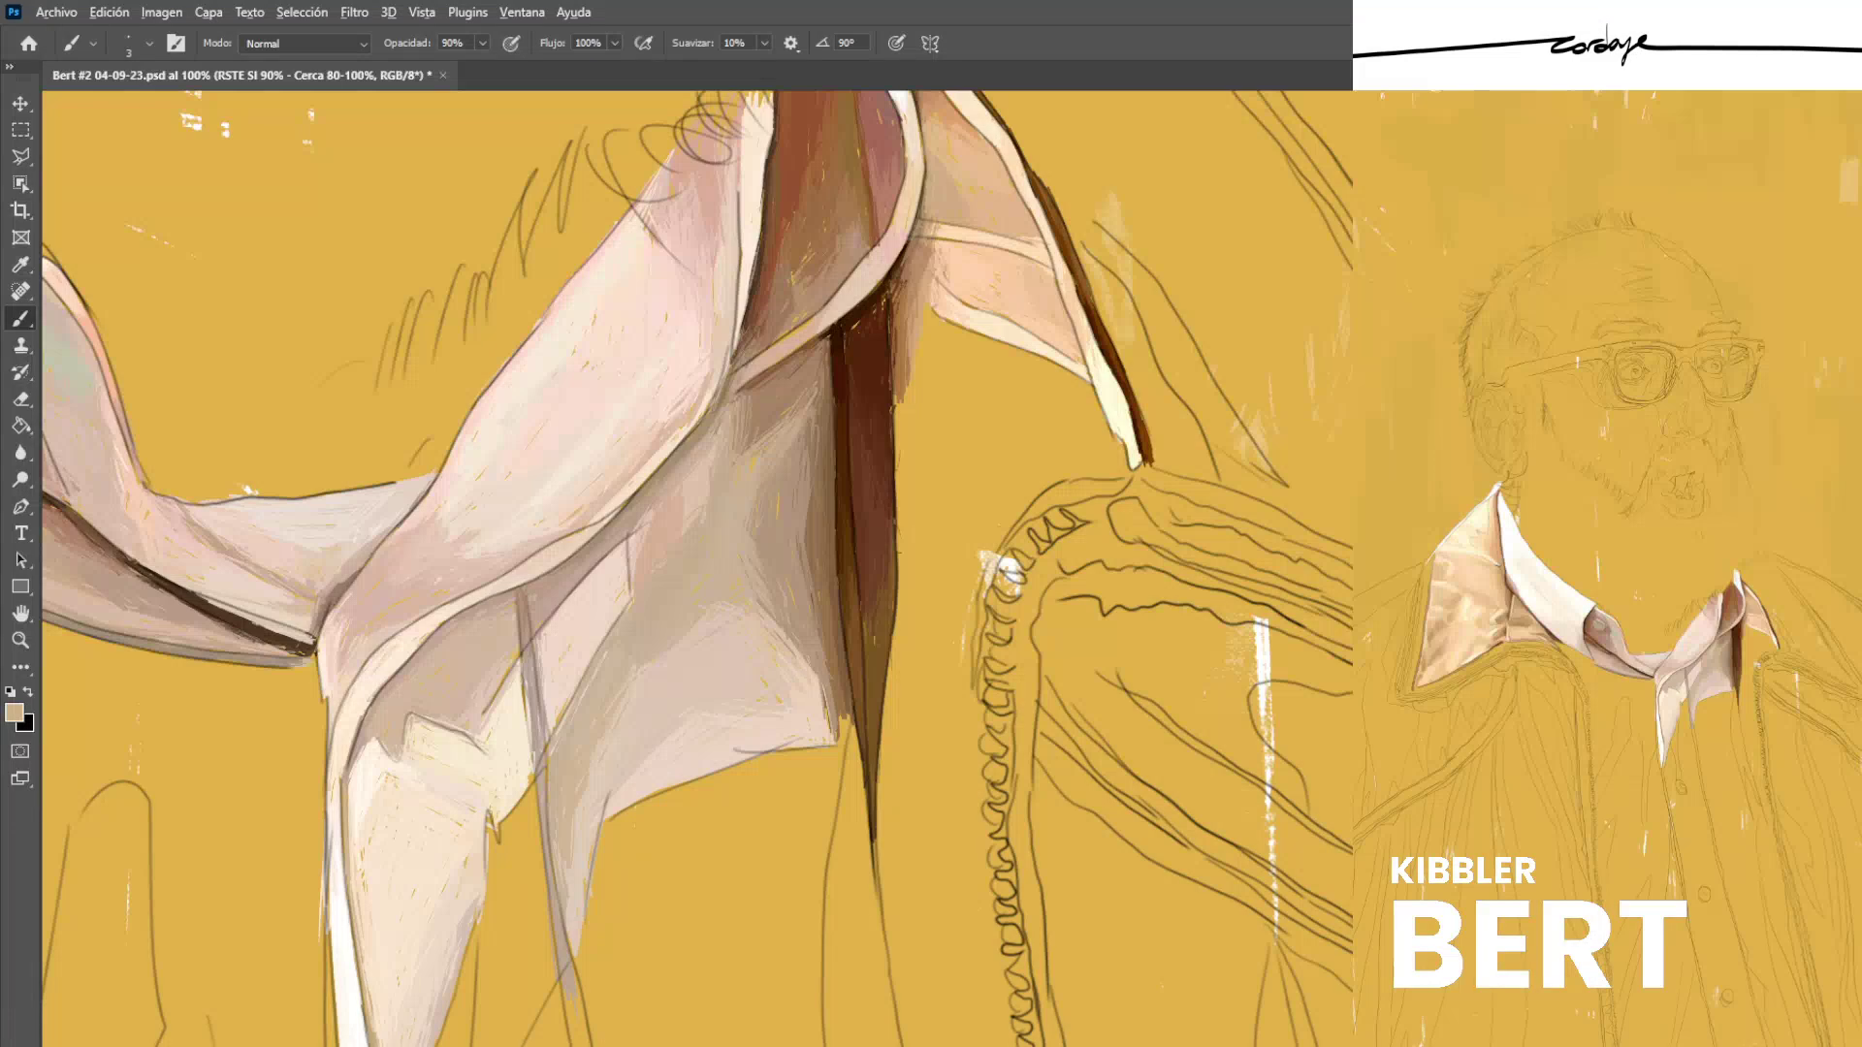
{"action": "left_click_drag", "start_coordinate": [746, 621], "coordinate": [813, 680]}
{"action": "left_click_drag", "start_coordinate": [760, 562], "coordinate": [770, 597]}
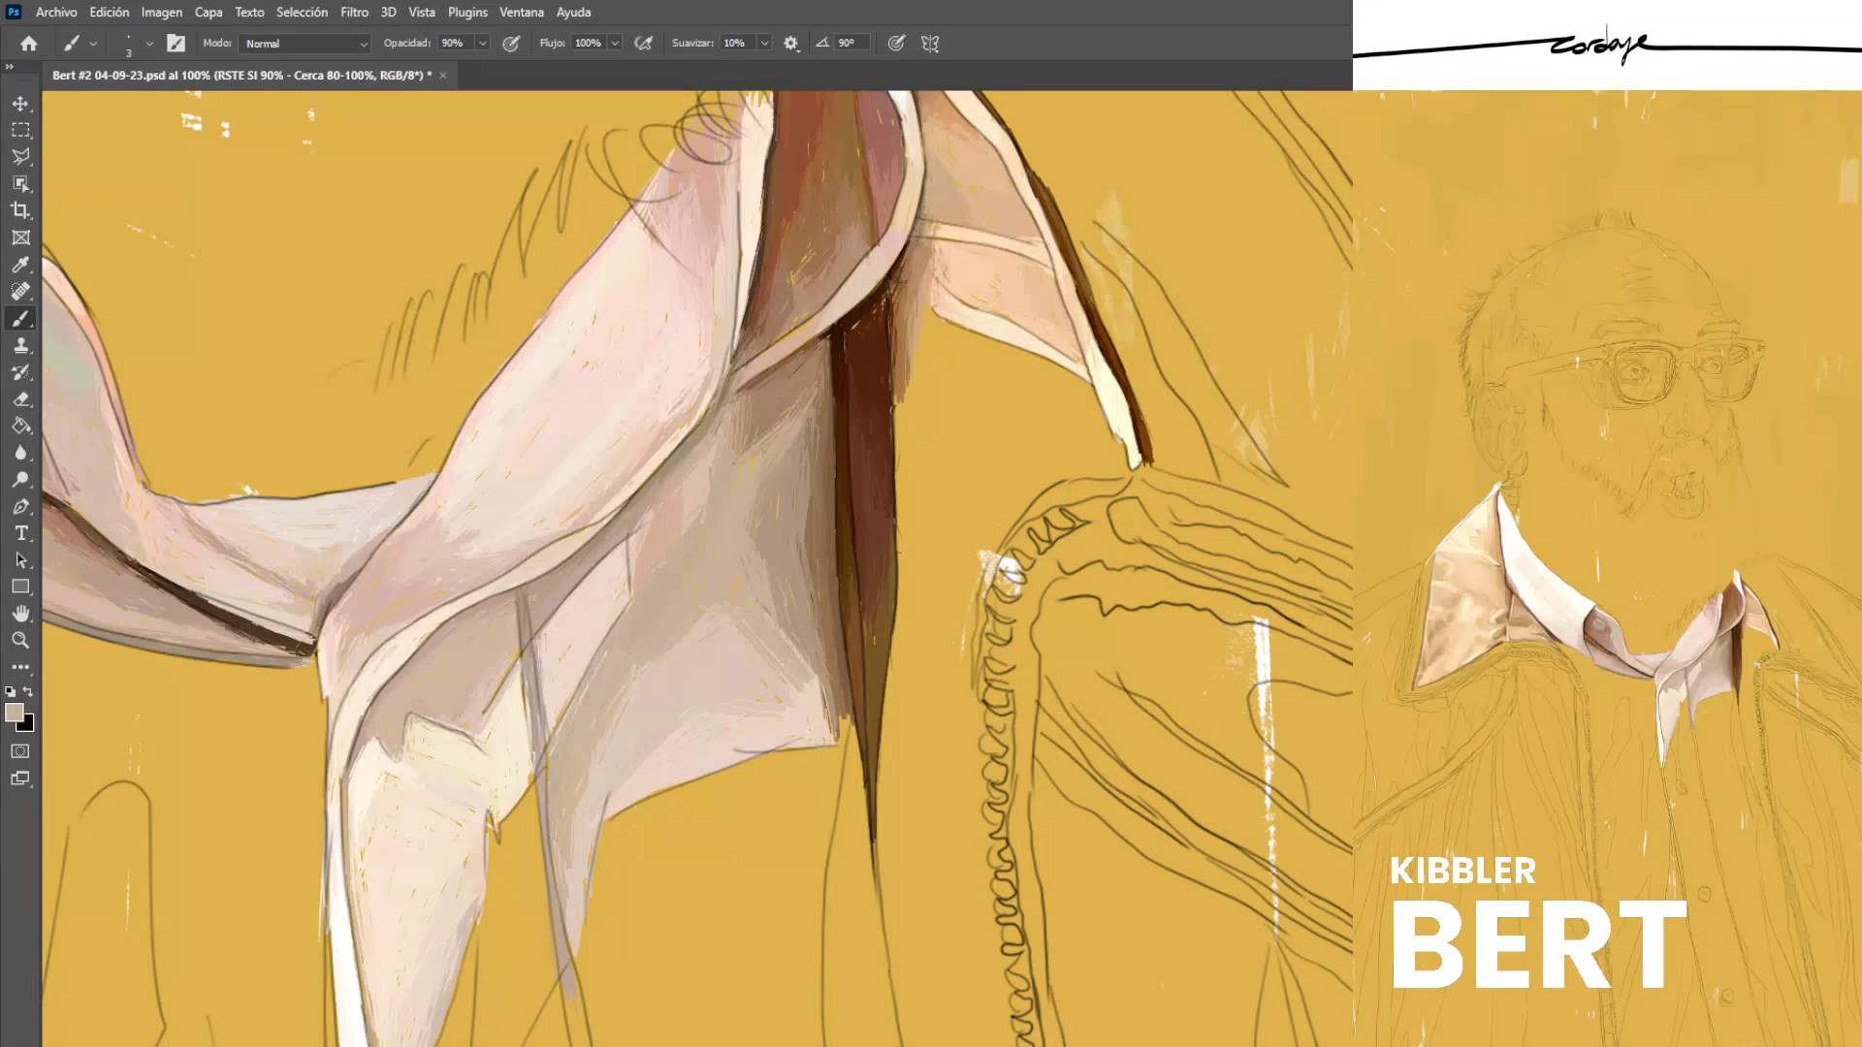
{"action": "left_click", "coordinate": [766, 620], "text": "alt"}
{"action": "left_click", "coordinate": [692, 619], "text": "alt"}
{"action": "left_click_drag", "start_coordinate": [693, 654], "coordinate": [607, 742]}
{"action": "left_click", "coordinate": [660, 706], "text": "alt"}
{"action": "left_click", "coordinate": [686, 694], "text": "alt"}
{"action": "left_click", "coordinate": [673, 669], "text": "alt"}
{"action": "left_click", "coordinate": [679, 634], "text": "alt"}
Refine the brown patch under the collar and the dark brown strip's upper edge with sampled browns, and save the document.
{"action": "left_click", "coordinate": [777, 484], "text": "alt"}
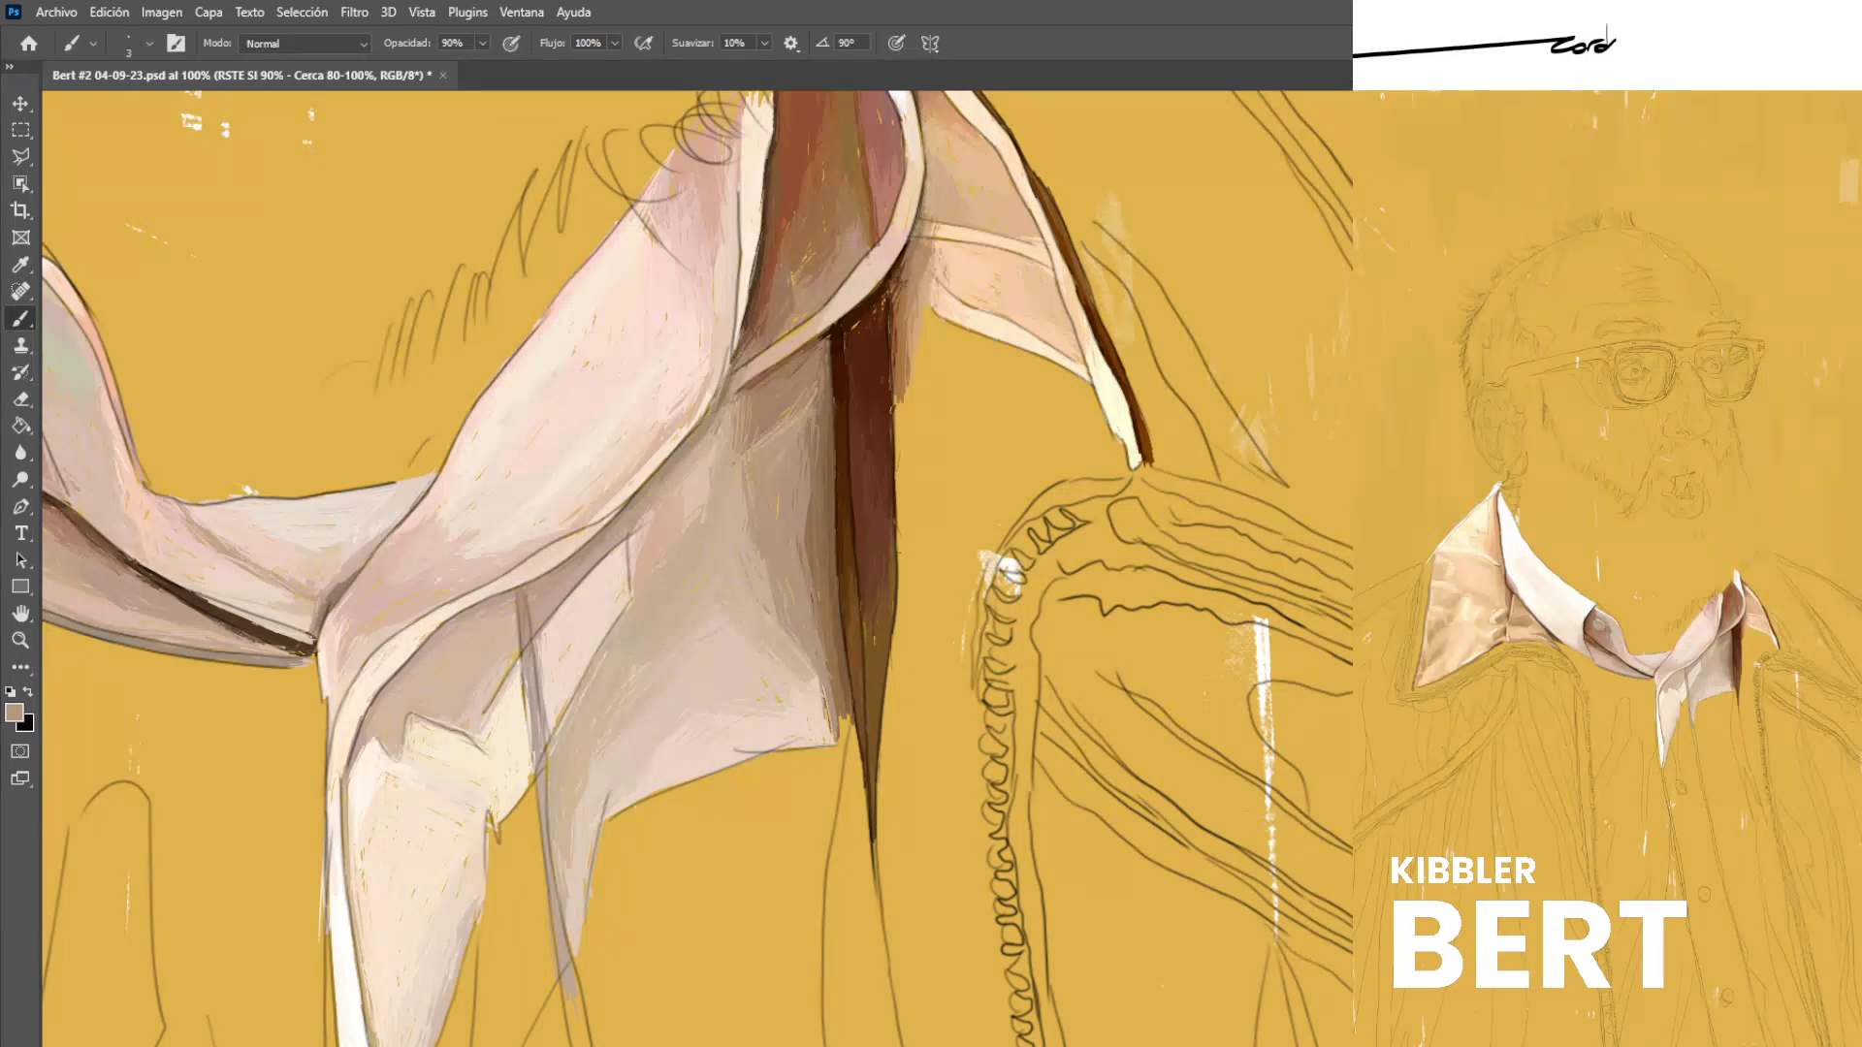
{"action": "mouse_move", "coordinate": [754, 452]}
{"action": "left_mouse_down"}
{"action": "mouse_move", "coordinate": [804, 417]}
{"action": "mouse_move", "coordinate": [813, 469]}
{"action": "left_mouse_up"}
{"action": "left_click", "coordinate": [830, 393], "text": "alt"}
{"action": "mouse_move", "coordinate": [811, 391]}
{"action": "left_mouse_down"}
{"action": "mouse_move", "coordinate": [812, 430]}
{"action": "mouse_move", "coordinate": [820, 376]}
{"action": "left_mouse_up"}
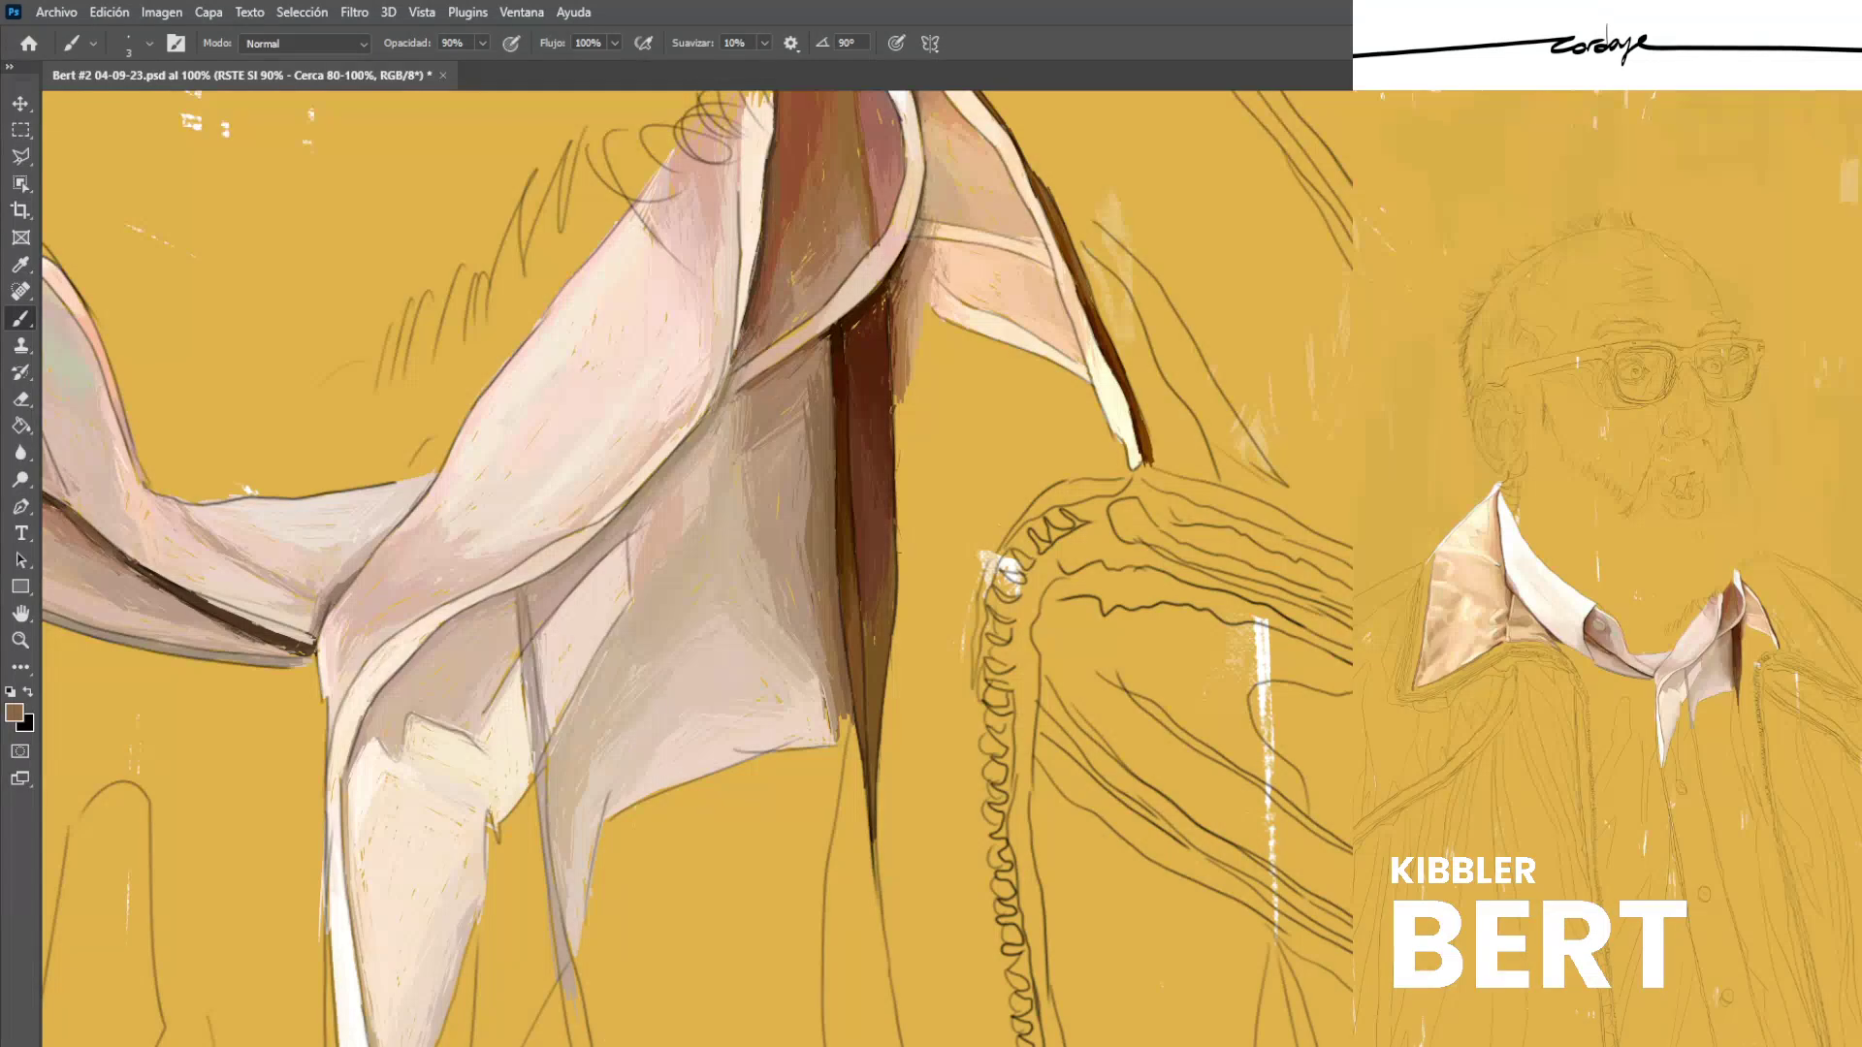
{"action": "left_click", "coordinate": [820, 395], "text": "alt"}
{"action": "left_click", "coordinate": [858, 373], "text": "alt"}
{"action": "left_click", "coordinate": [830, 394], "text": "alt"}
{"action": "left_click", "coordinate": [855, 380], "text": "alt"}
{"action": "left_click", "coordinate": [831, 353], "text": "alt"}
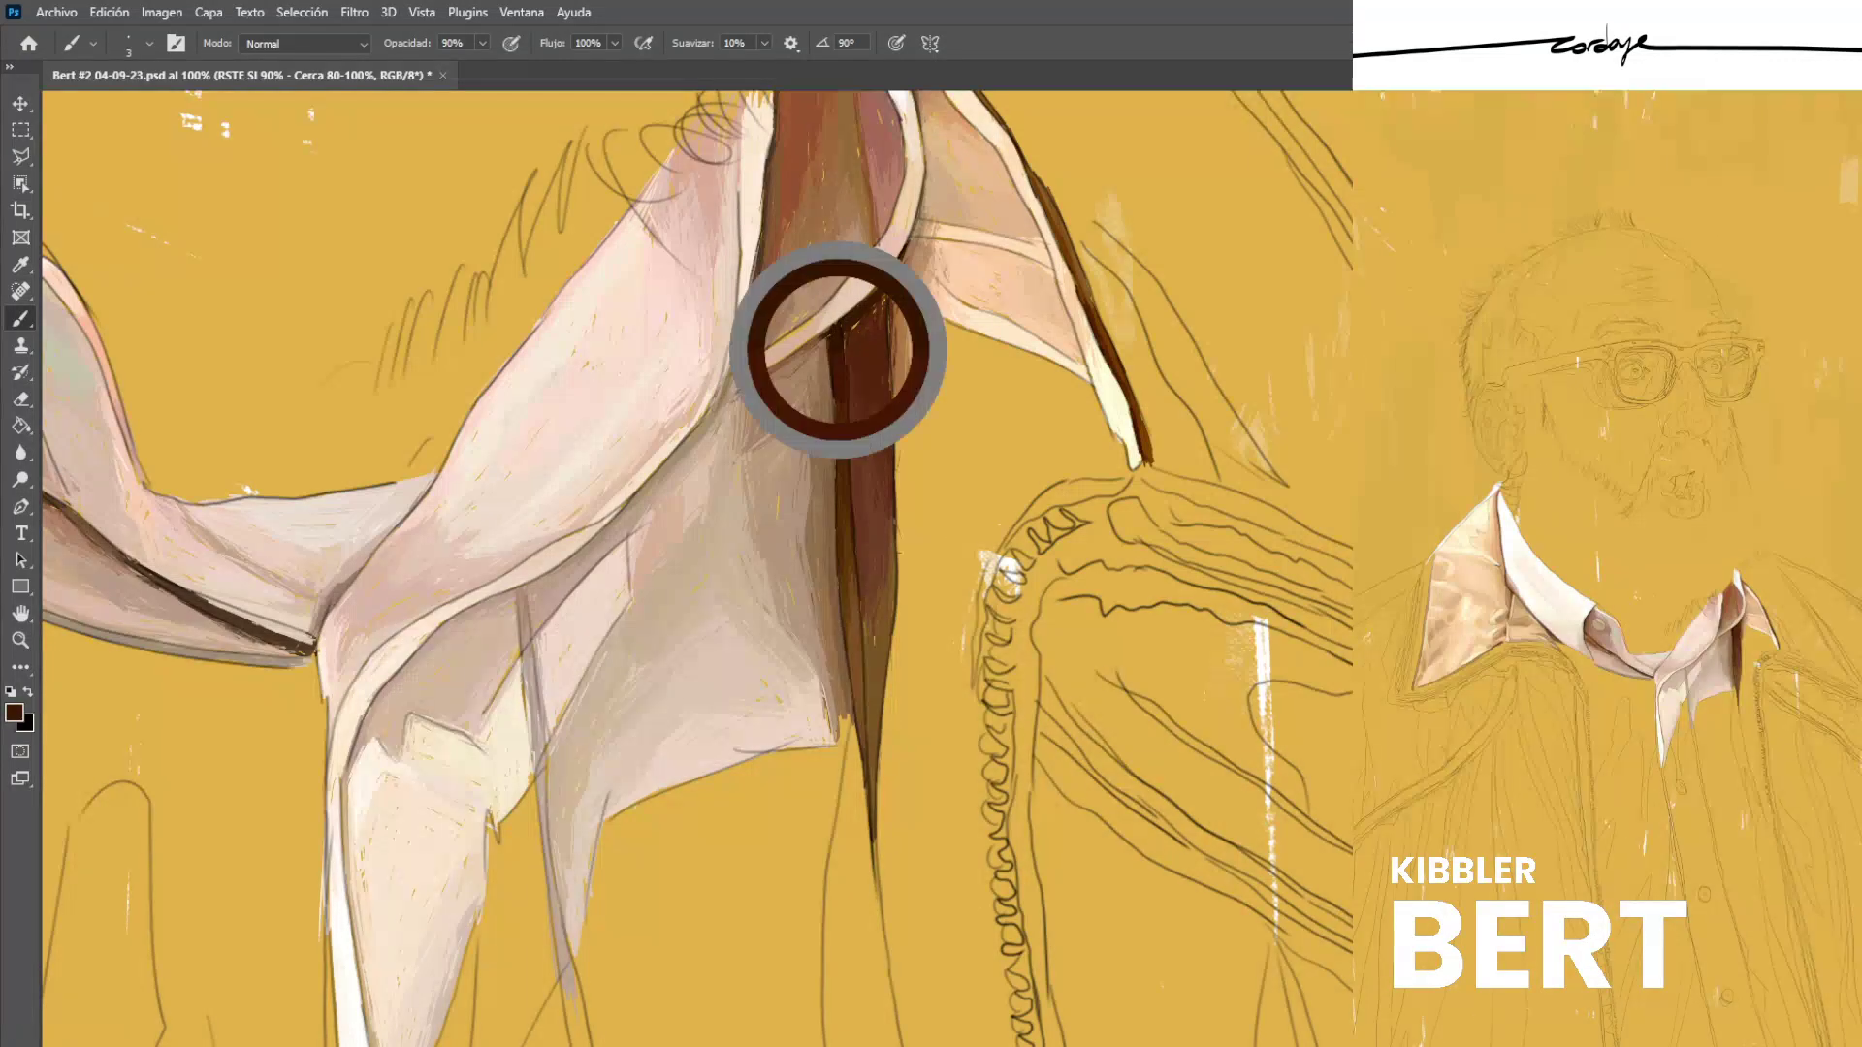
{"action": "left_click", "coordinate": [877, 329], "text": "alt"}
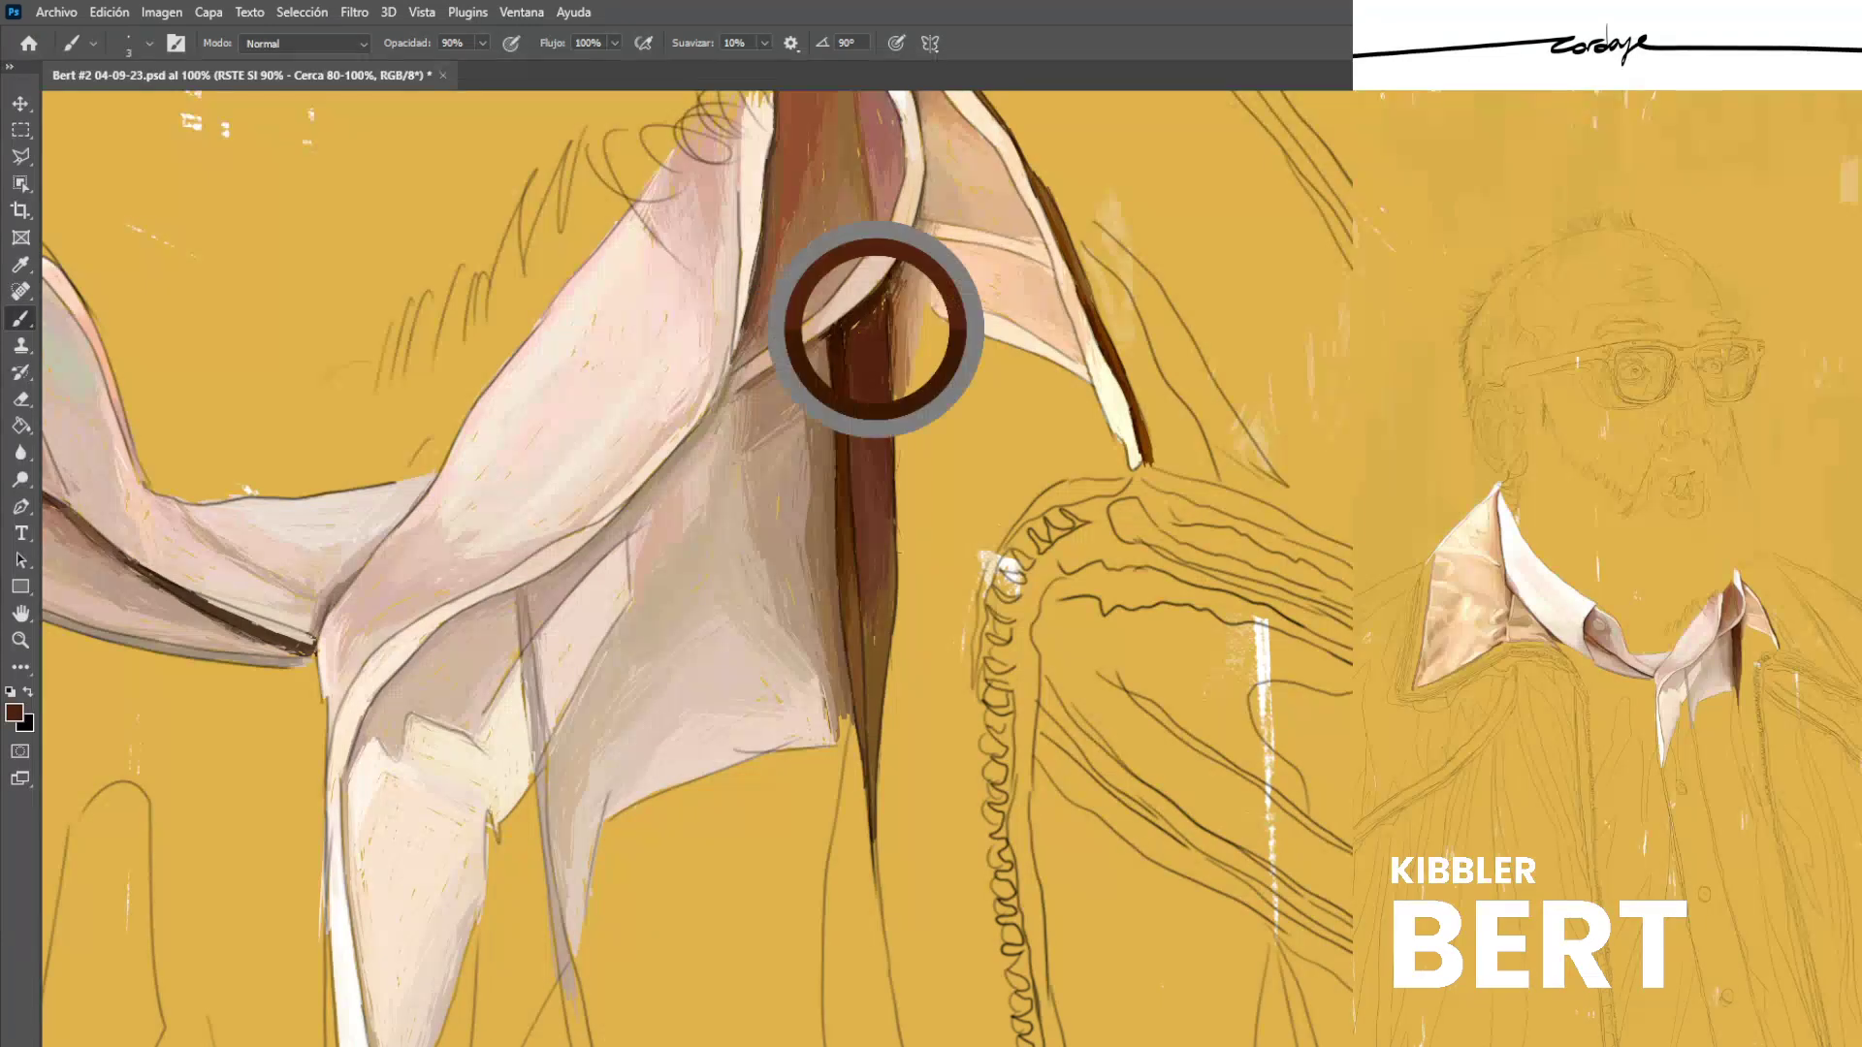
{"action": "left_click", "coordinate": [894, 335], "text": "alt"}
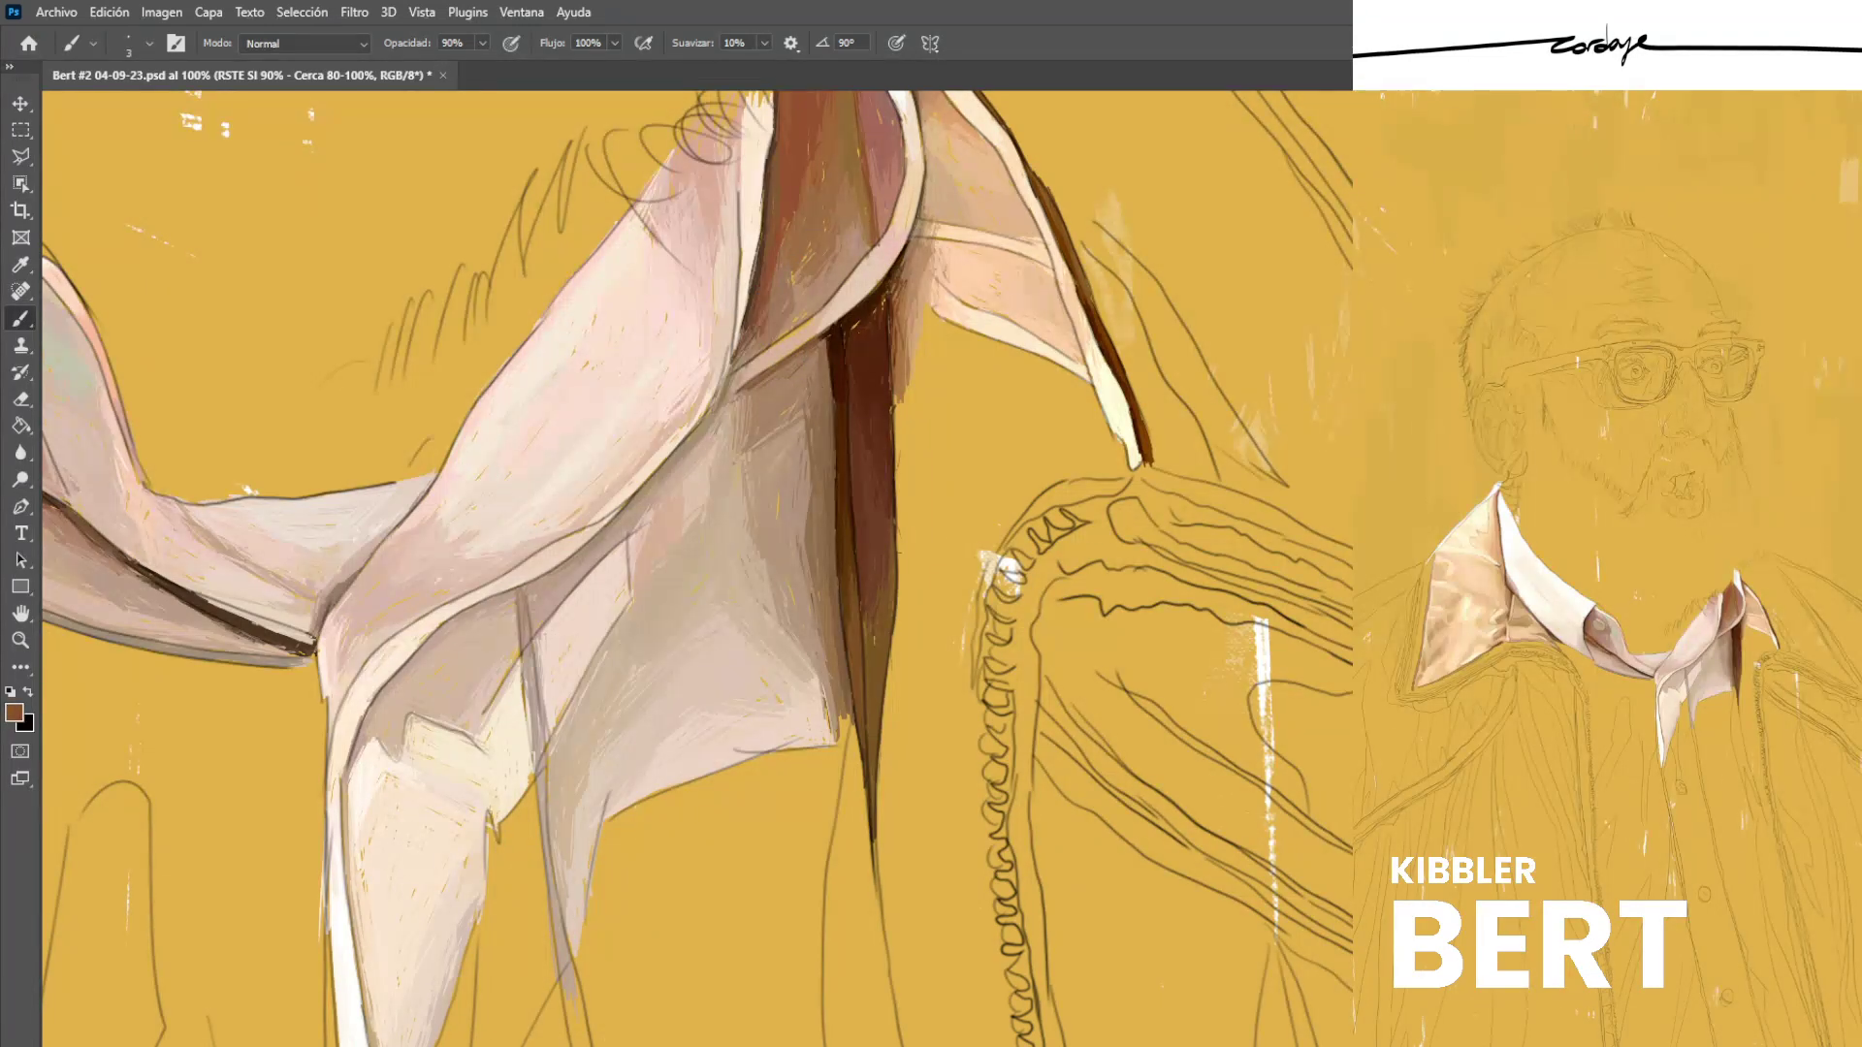
{"action": "key", "text": "ctrl+s"}
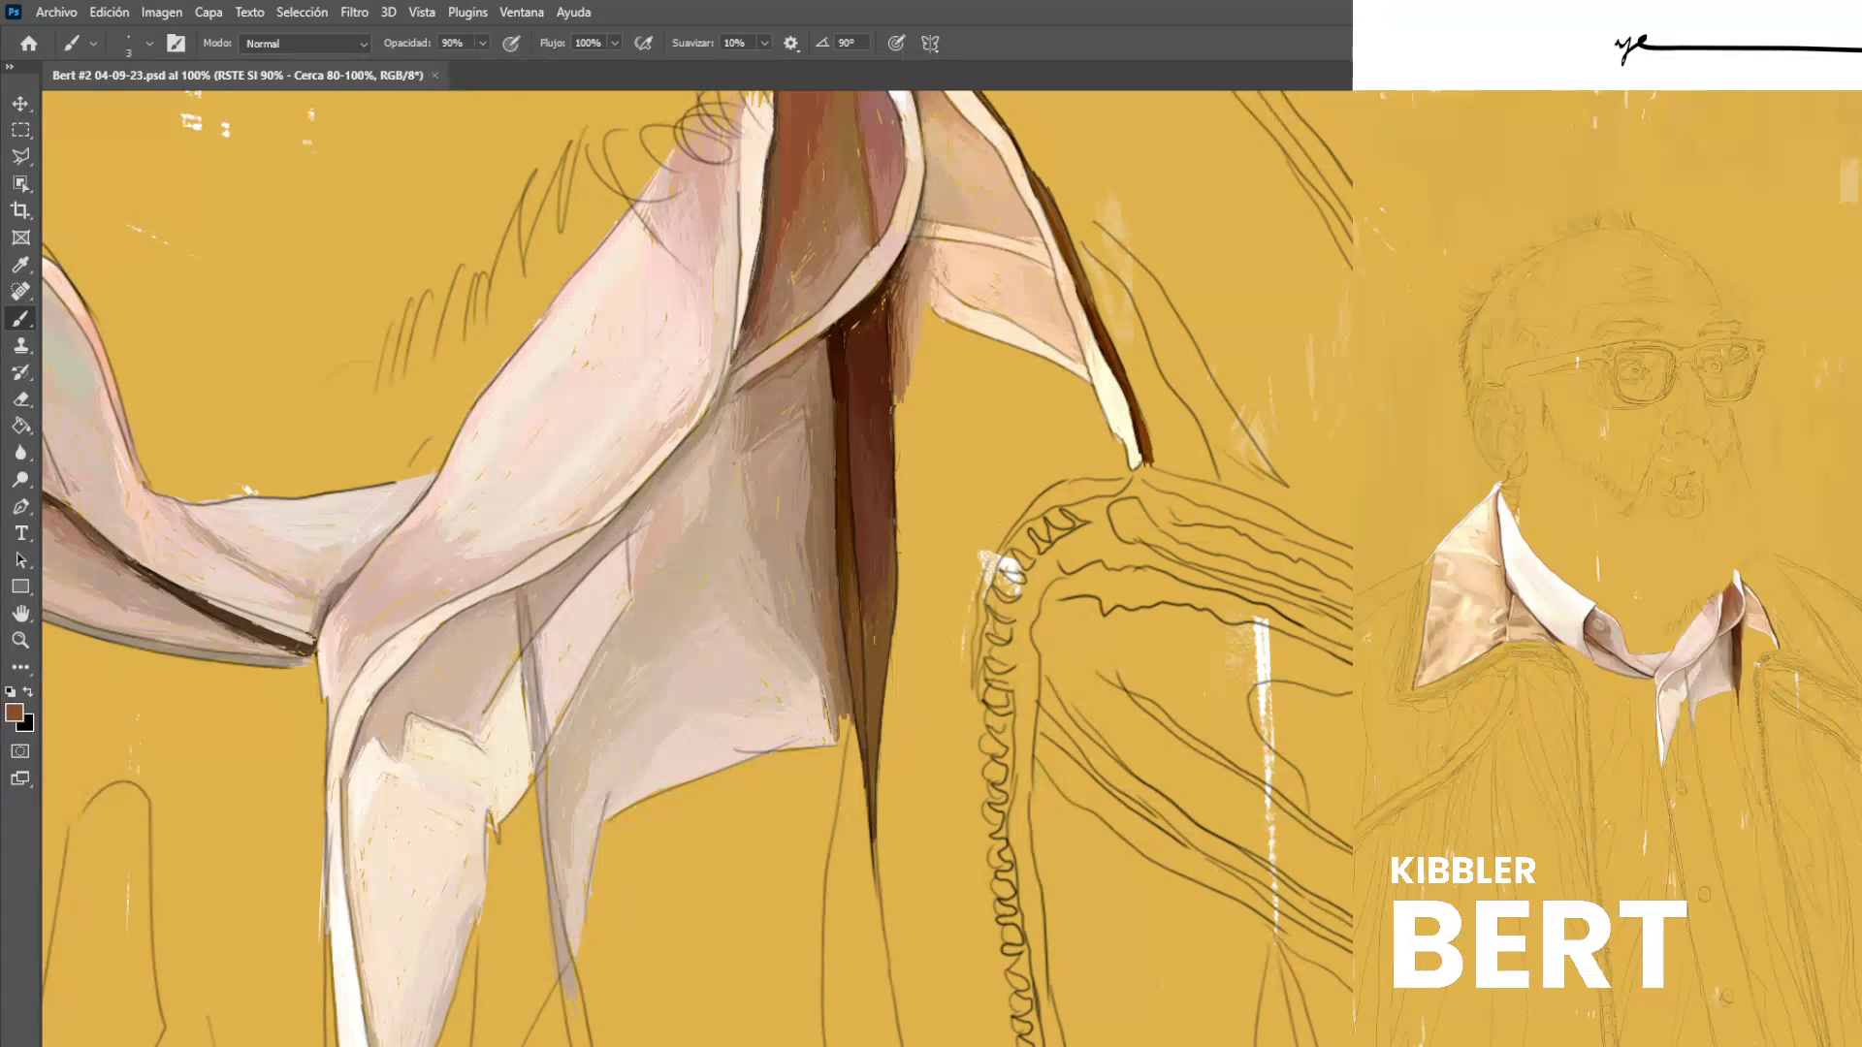
Touch up the peach shading inside the collar's outer flap with a sampled tone.
{"action": "scroll", "coordinate": [618, 394], "scroll_direction": "down", "scroll_amount": 4}
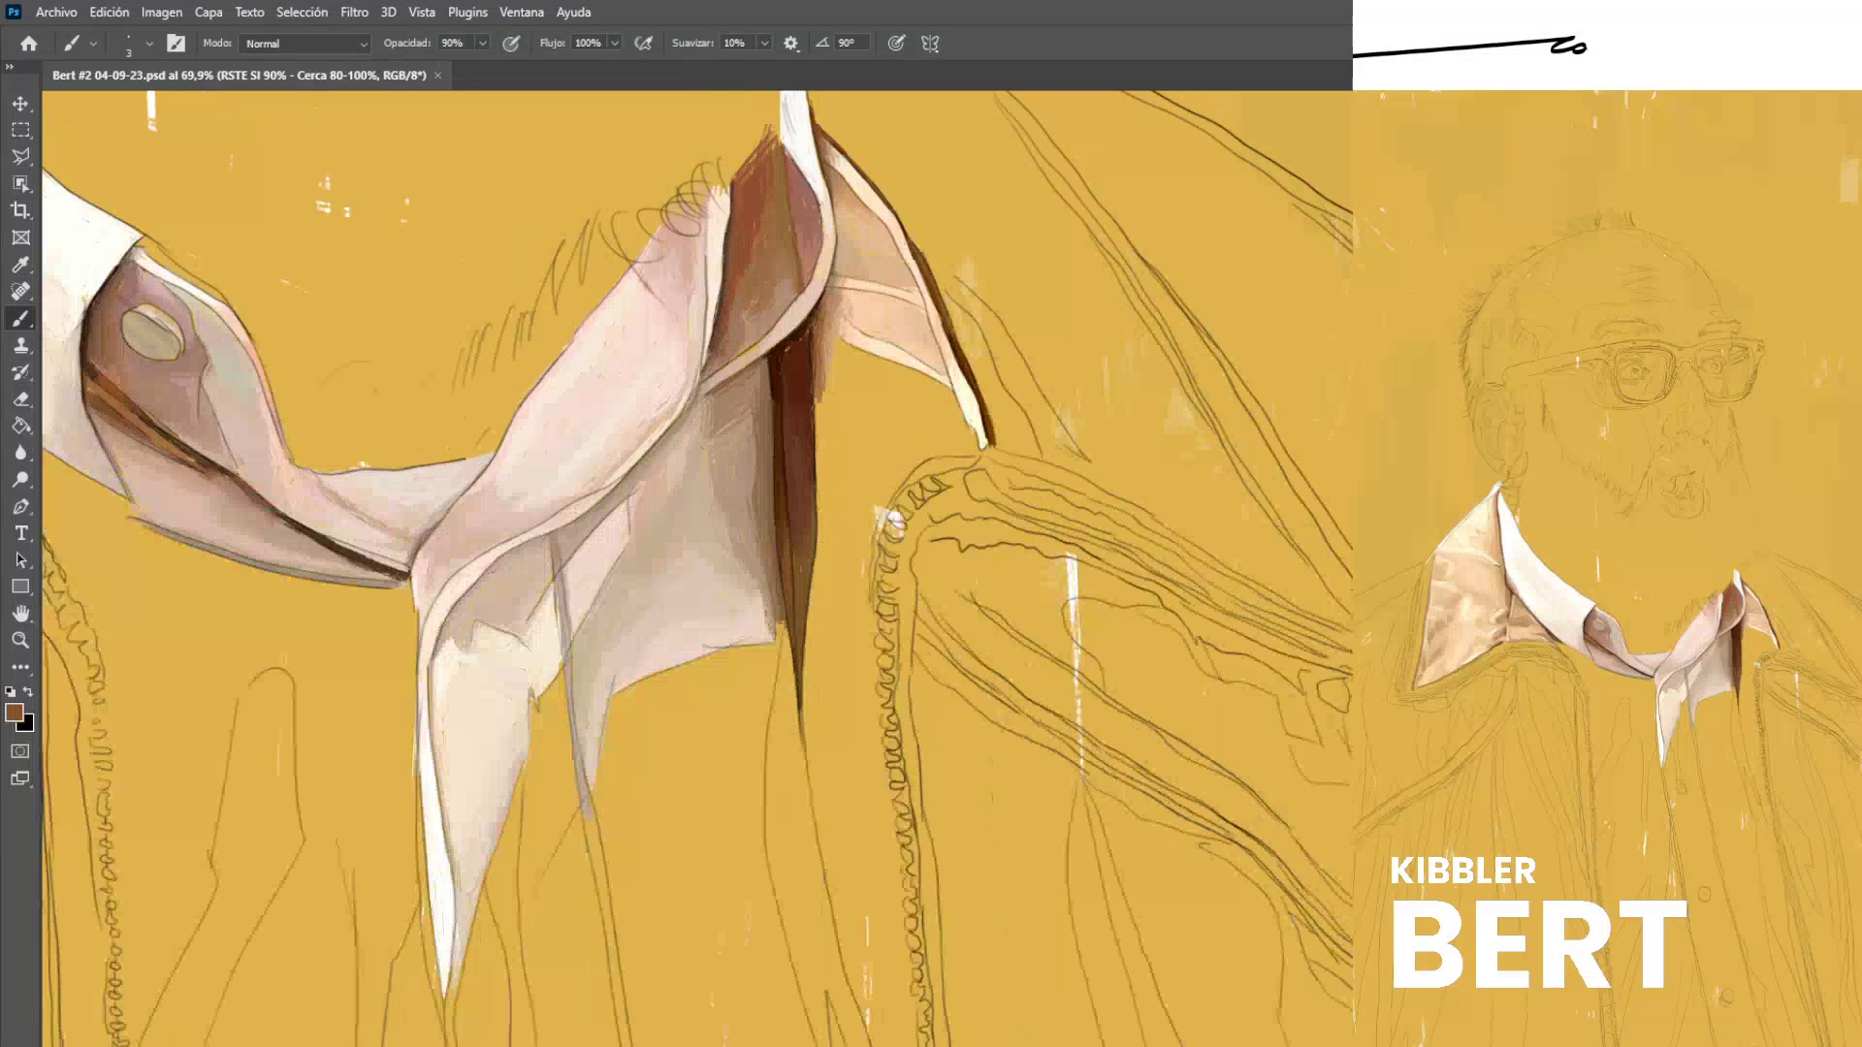
{"action": "mouse_move", "coordinate": [618, 394]}
{"action": "left_mouse_down"}
{"action": "mouse_move", "coordinate": [650, 481]}
{"action": "mouse_move", "coordinate": [710, 477]}
{"action": "left_mouse_up"}
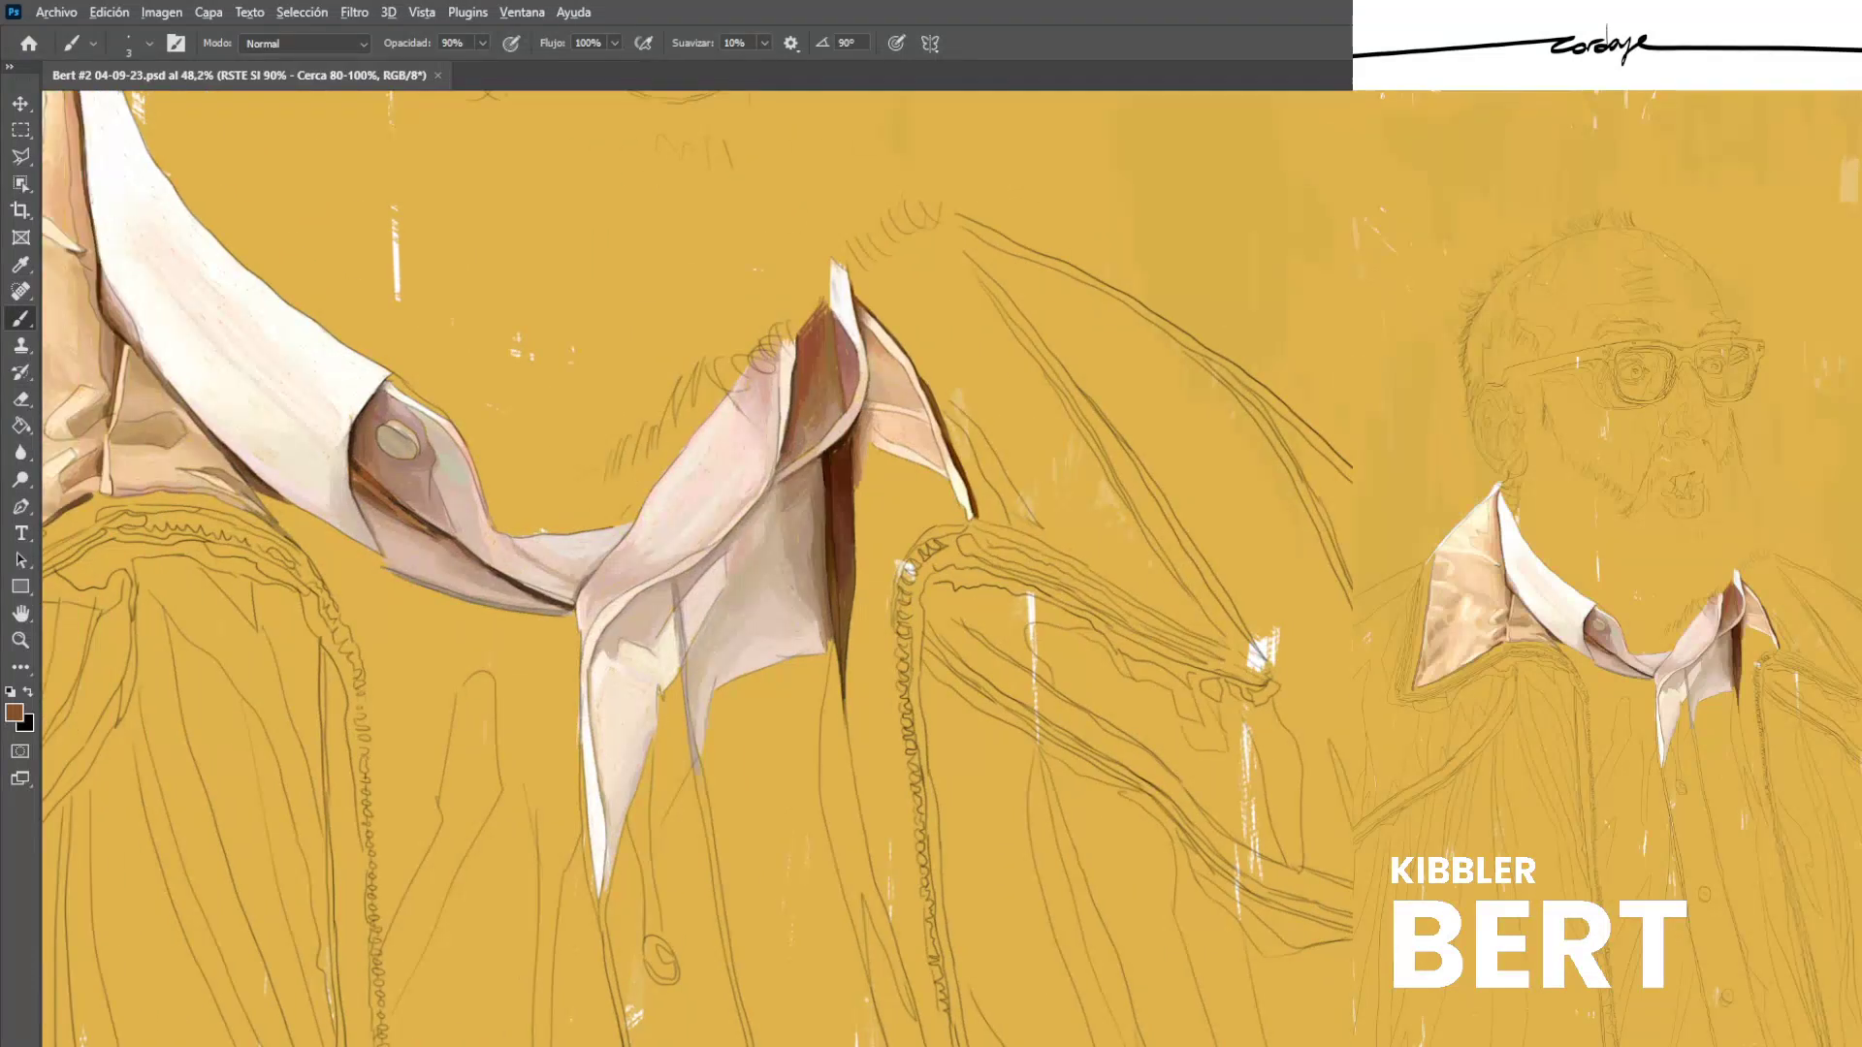
{"action": "scroll", "coordinate": [773, 559], "scroll_direction": "up", "scroll_amount": 5}
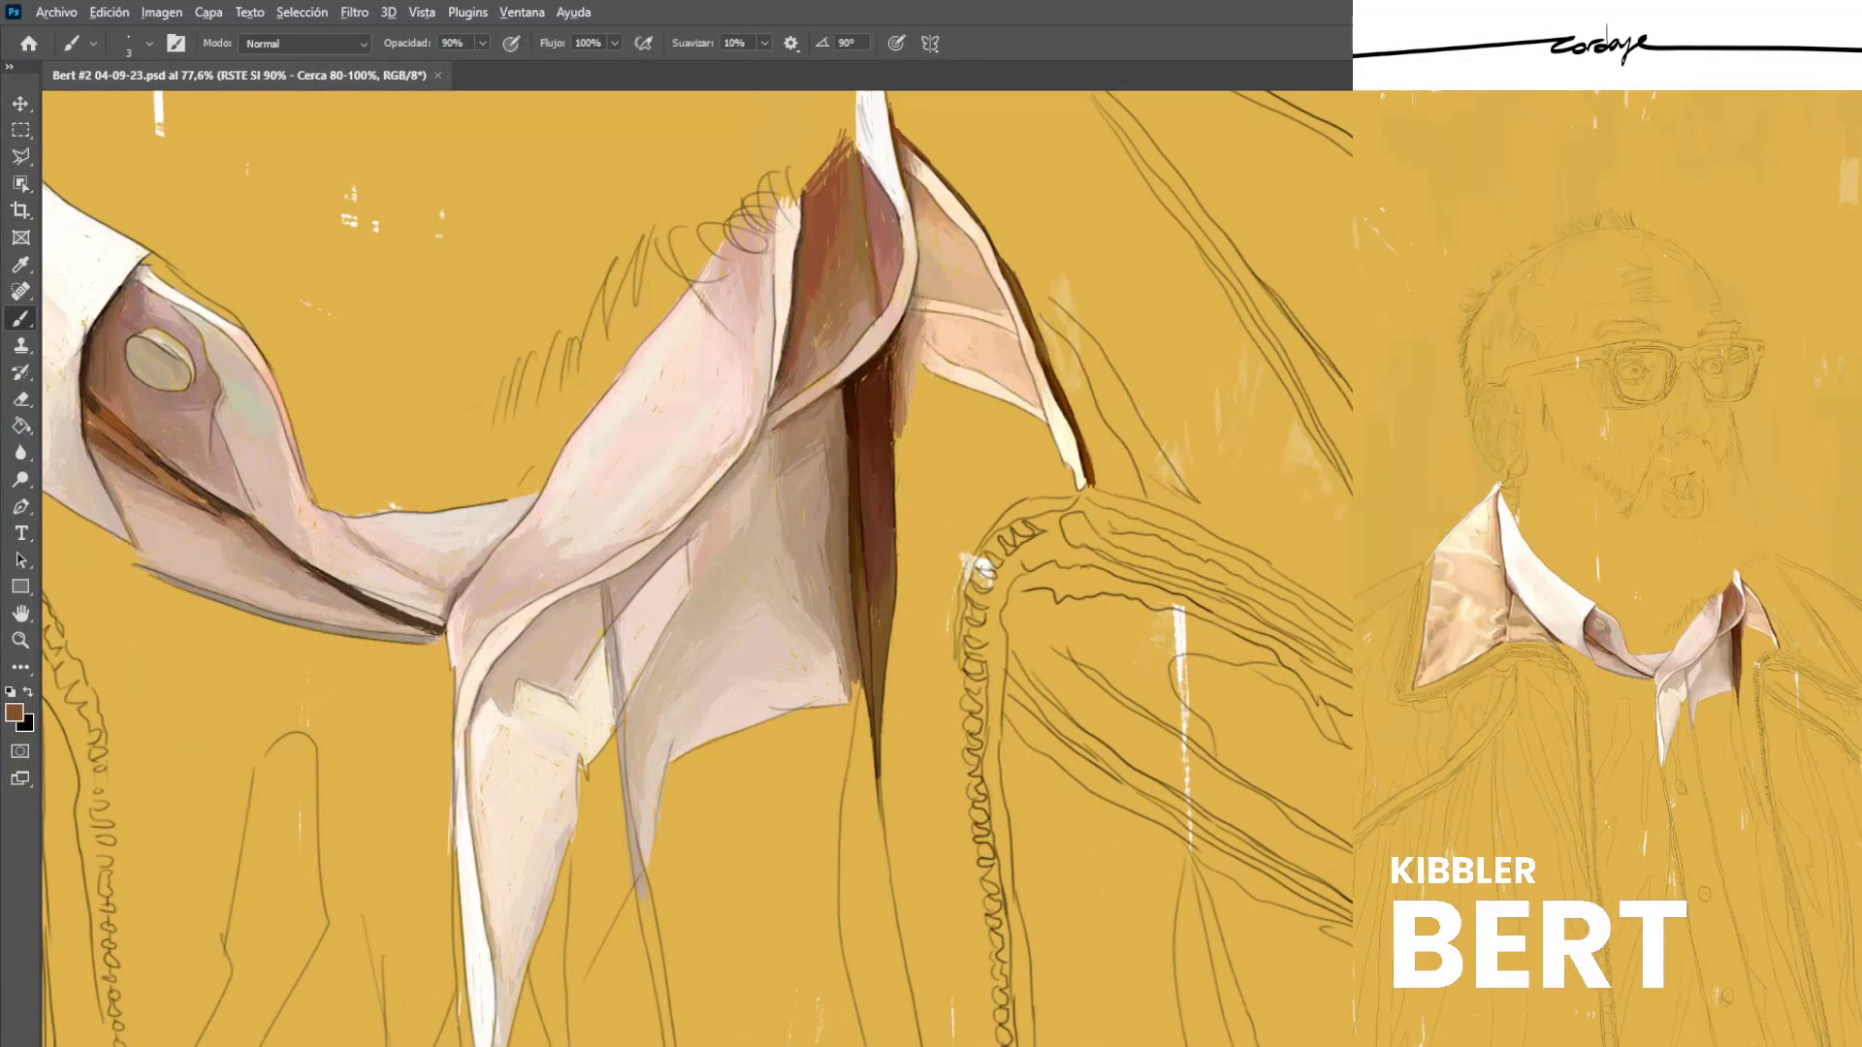
{"action": "left_click", "coordinate": [999, 384], "text": "alt"}
{"action": "left_click_drag", "start_coordinate": [969, 375], "coordinate": [1025, 400]}
Paint sampled pinkish tones into the beige shadow just below the collar's rolled edge.
{"action": "left_click", "coordinate": [686, 543], "text": "alt"}
{"action": "scroll", "coordinate": [797, 579], "scroll_direction": "up", "scroll_amount": 4}
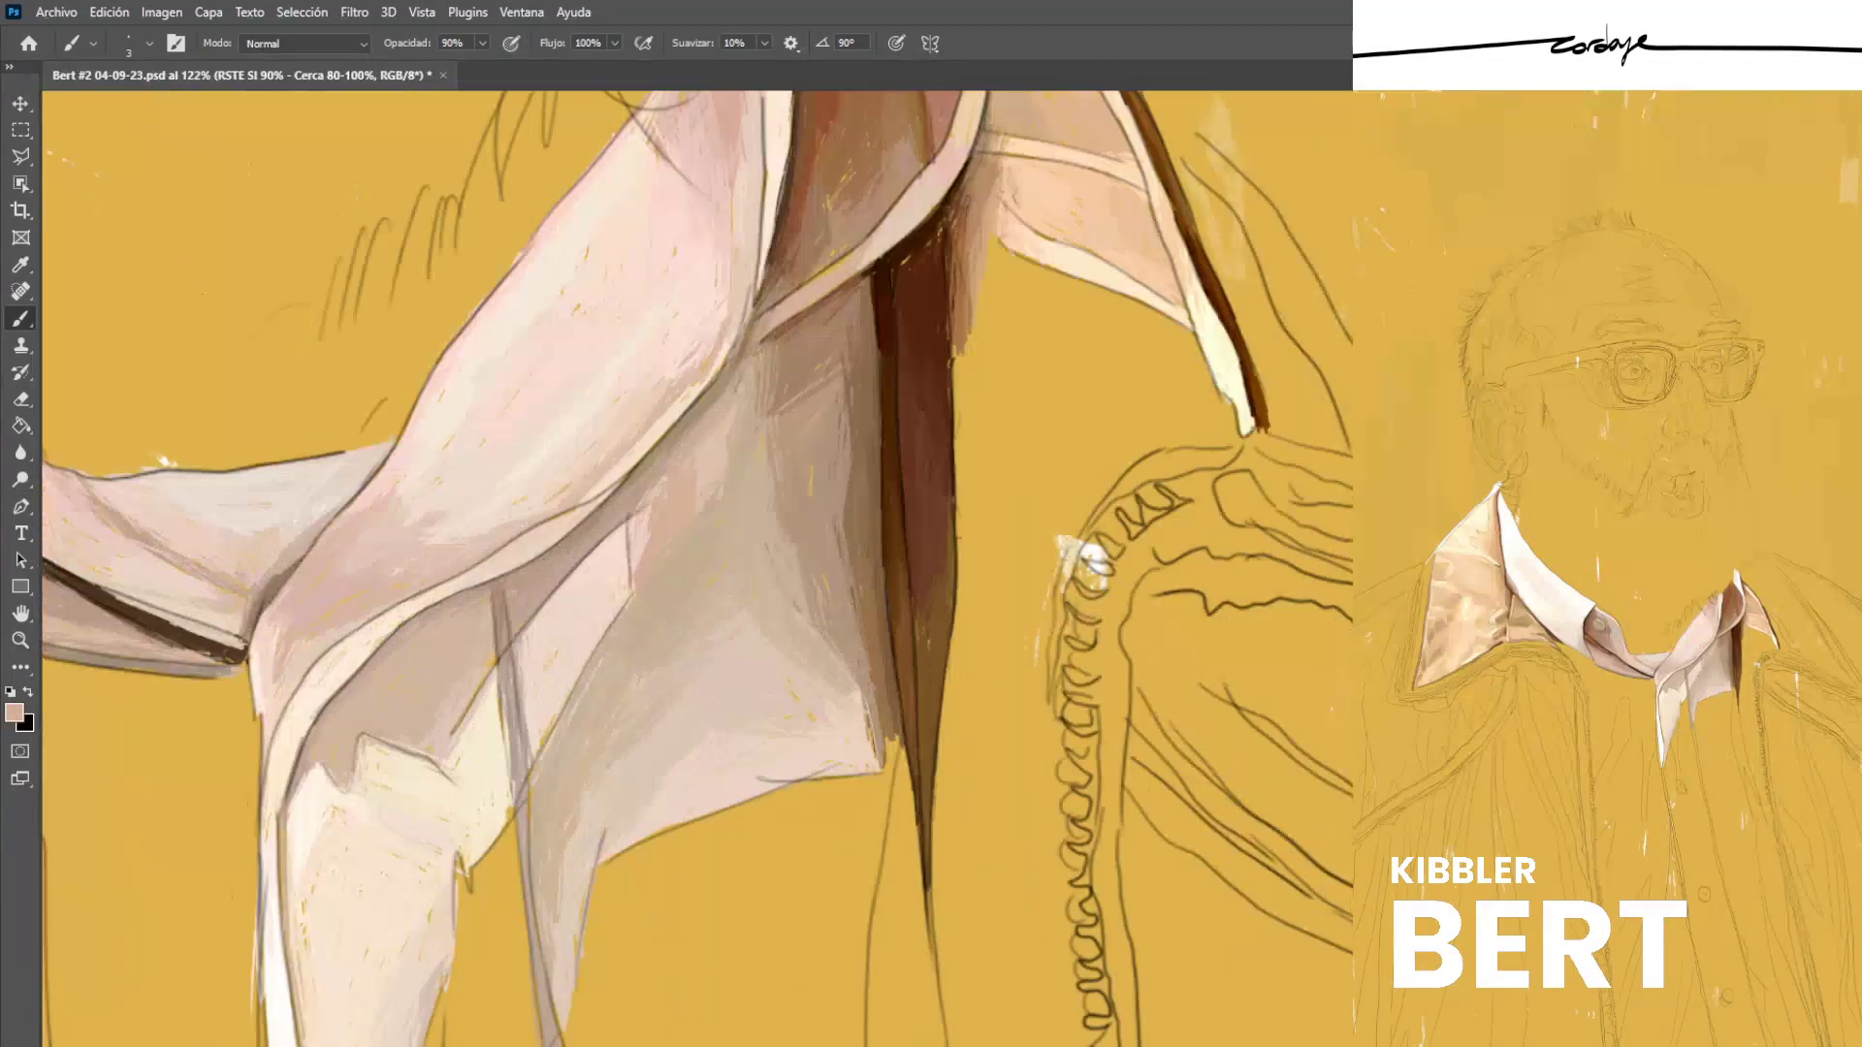
{"action": "left_click", "coordinate": [654, 475], "text": "alt"}
{"action": "left_click_drag", "start_coordinate": [669, 483], "coordinate": [637, 507]}
Shade the pale panel's lower corner beside the dark strip, retouch the shadow above it with sampled tones, and save the document.
{"action": "left_click", "coordinate": [841, 691], "text": "alt"}
{"action": "left_click_drag", "start_coordinate": [849, 700], "coordinate": [865, 743]}
{"action": "left_click_drag", "start_coordinate": [852, 695], "coordinate": [879, 763]}
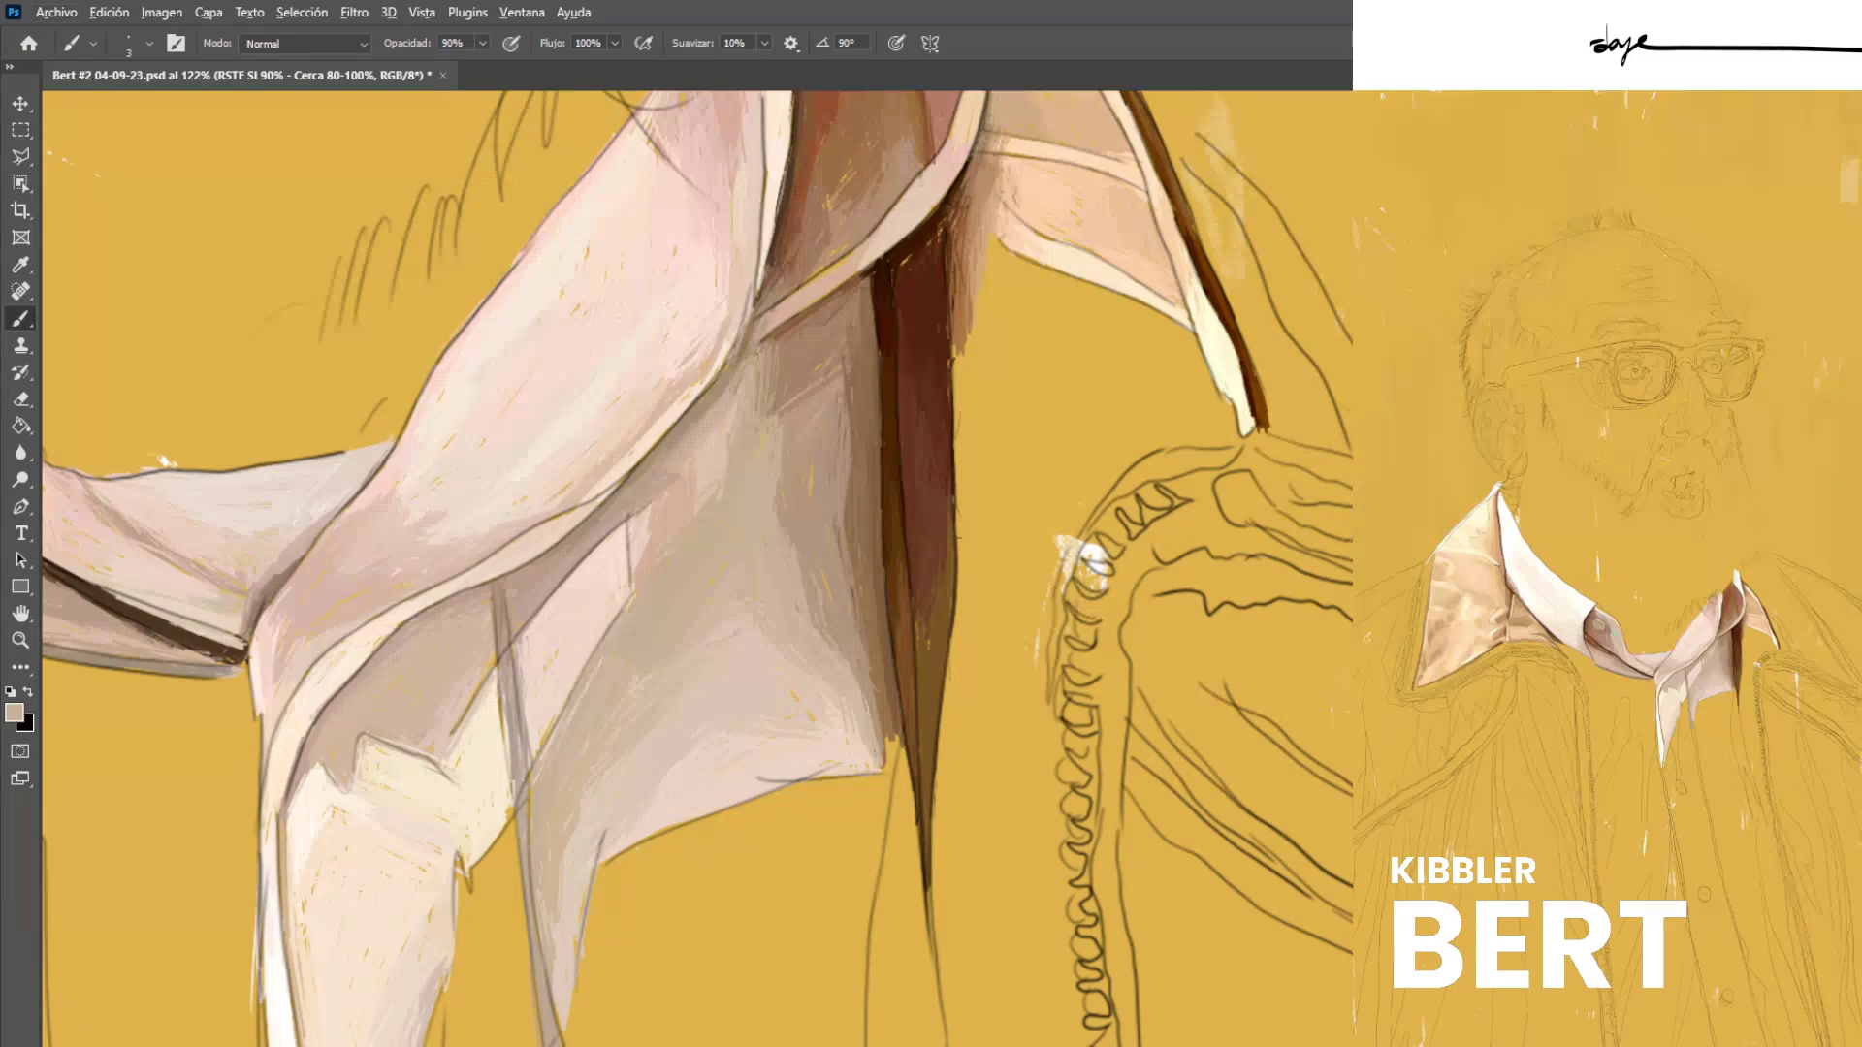
{"action": "left_click", "coordinate": [801, 486], "text": "alt"}
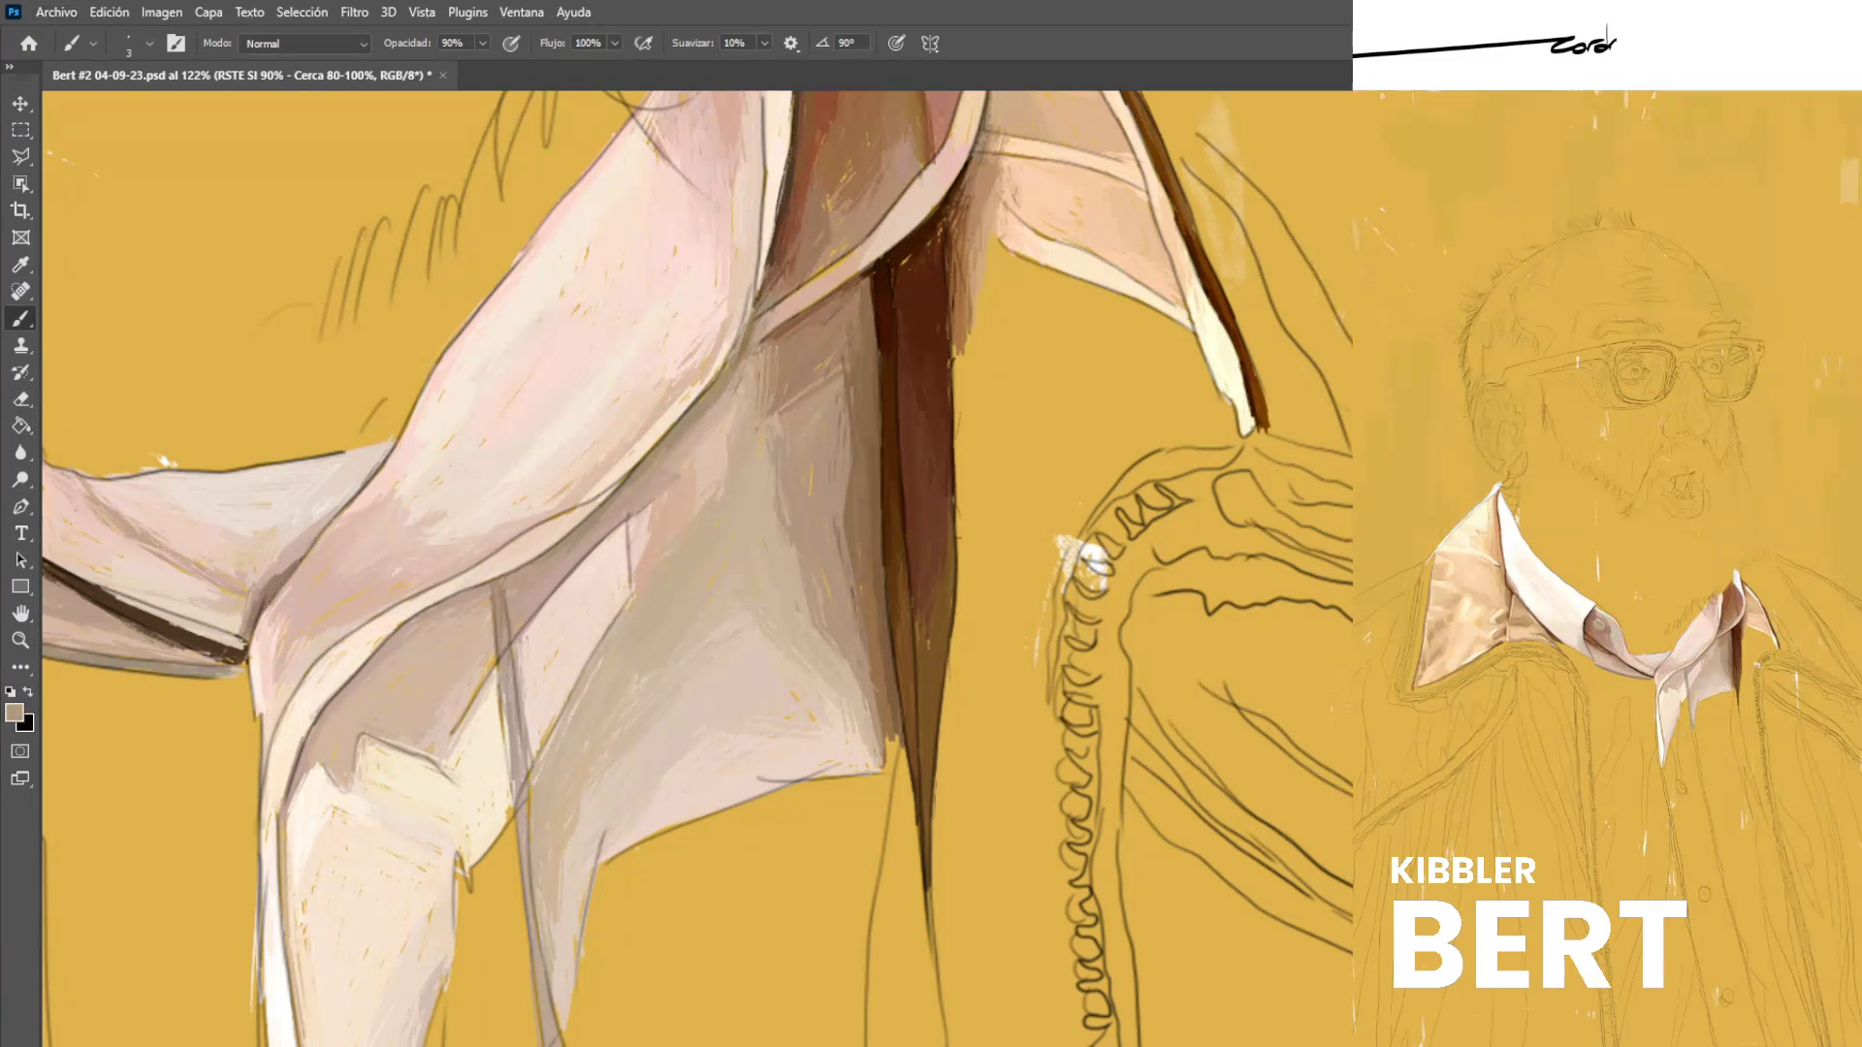
{"action": "left_click", "coordinate": [820, 318], "text": "alt"}
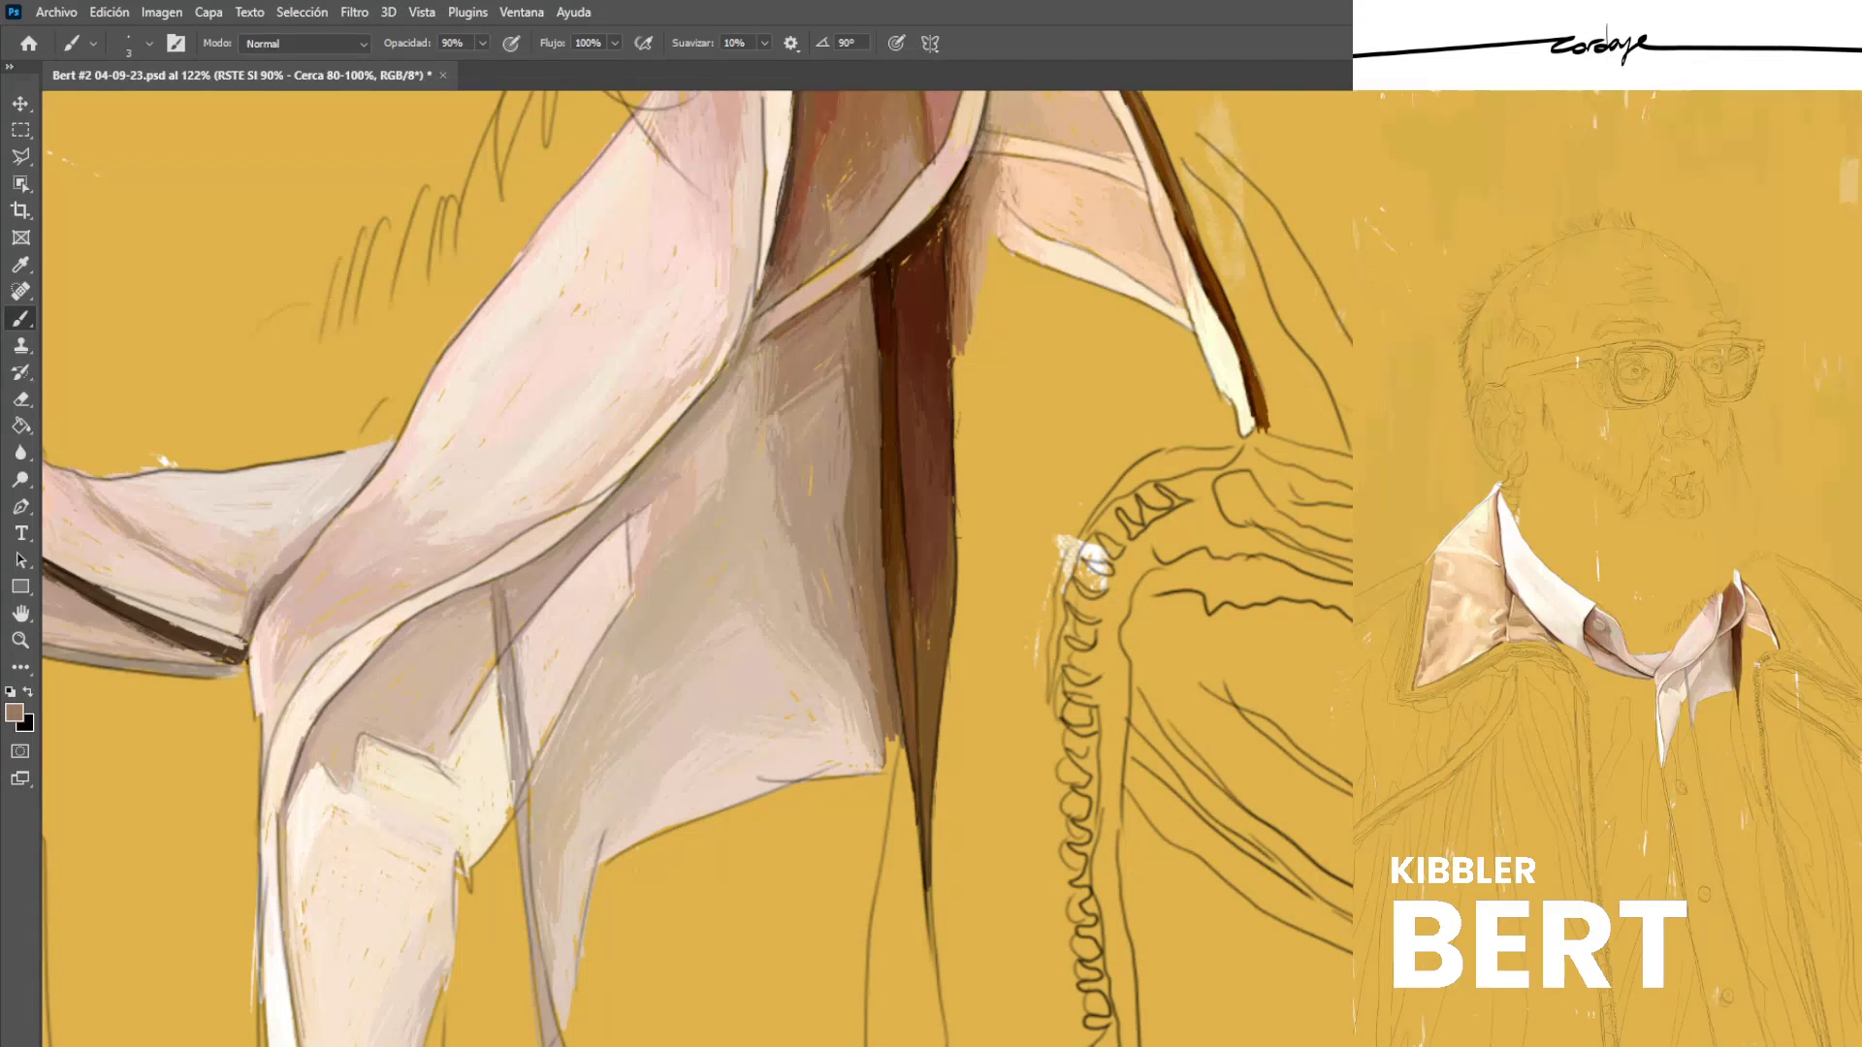
{"action": "key", "text": "ctrl+s"}
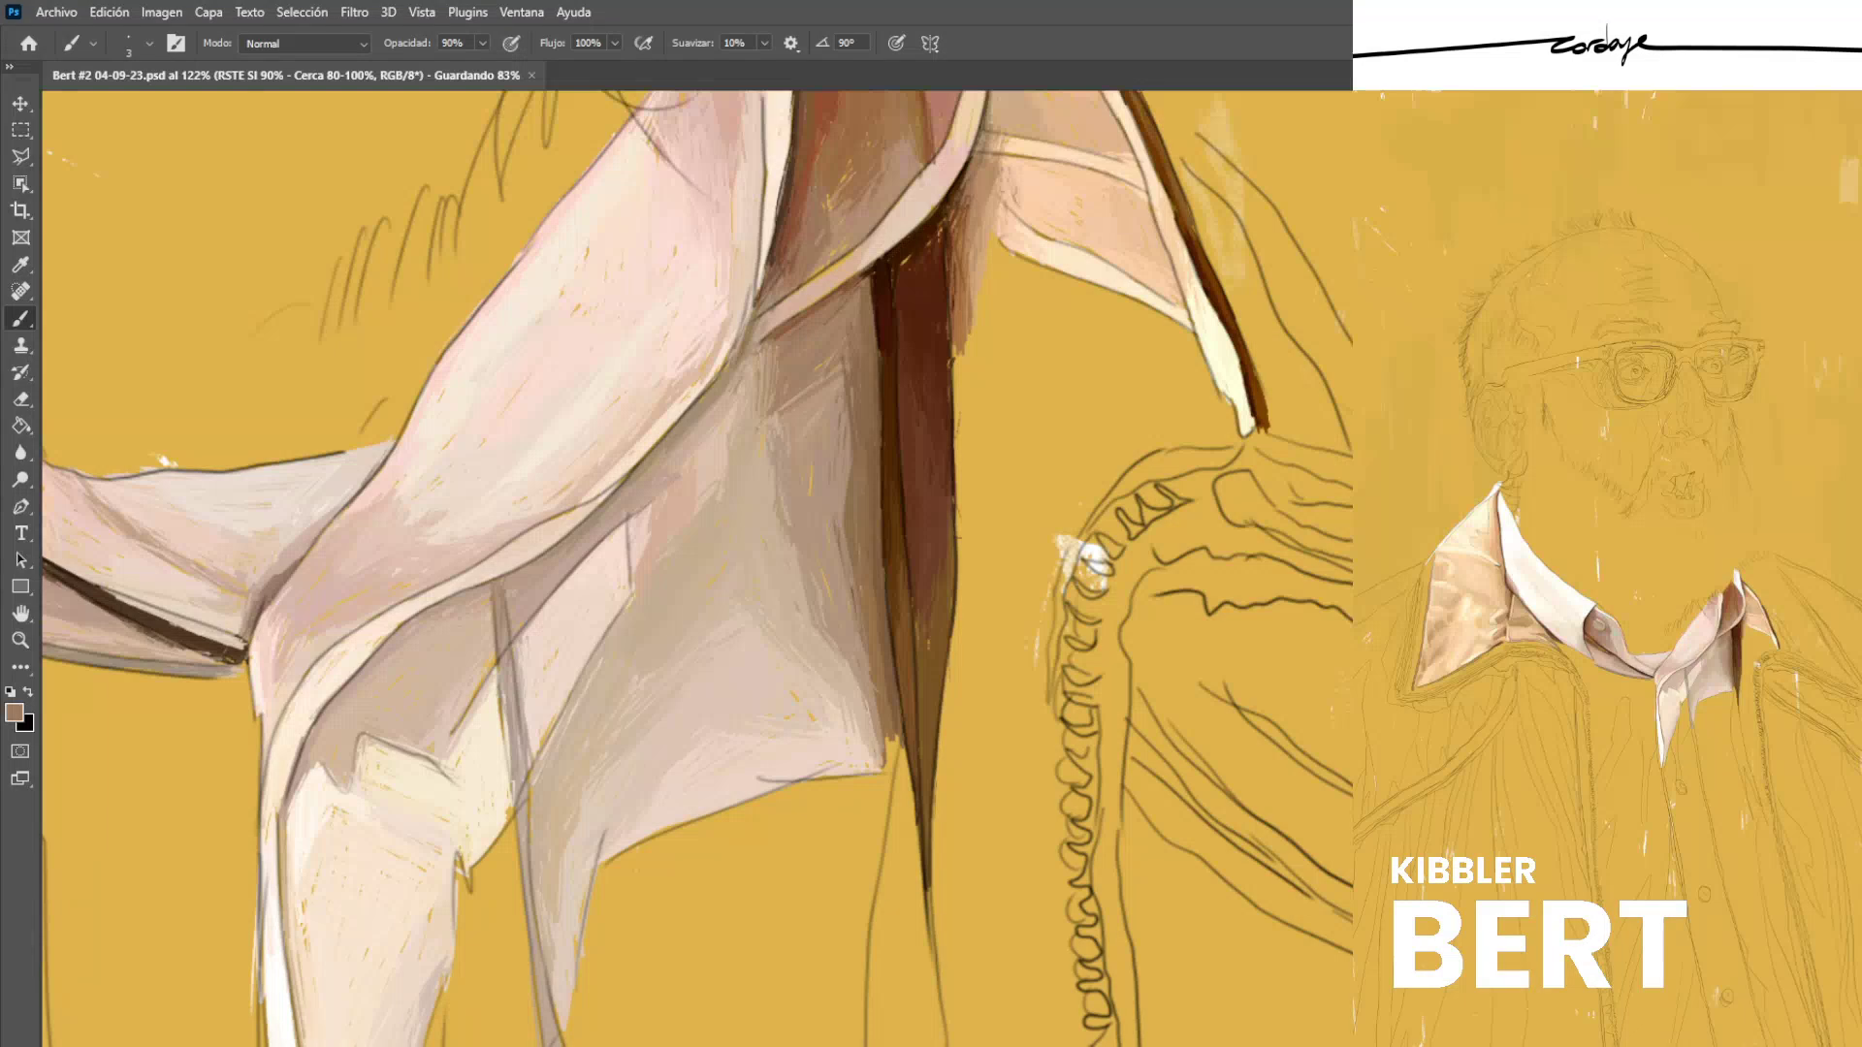
Blend the pinkish patch beside the hanging fold into the surrounding shadow and pale panel with sampled light tones.
{"action": "left_click", "coordinate": [817, 295], "text": "alt"}
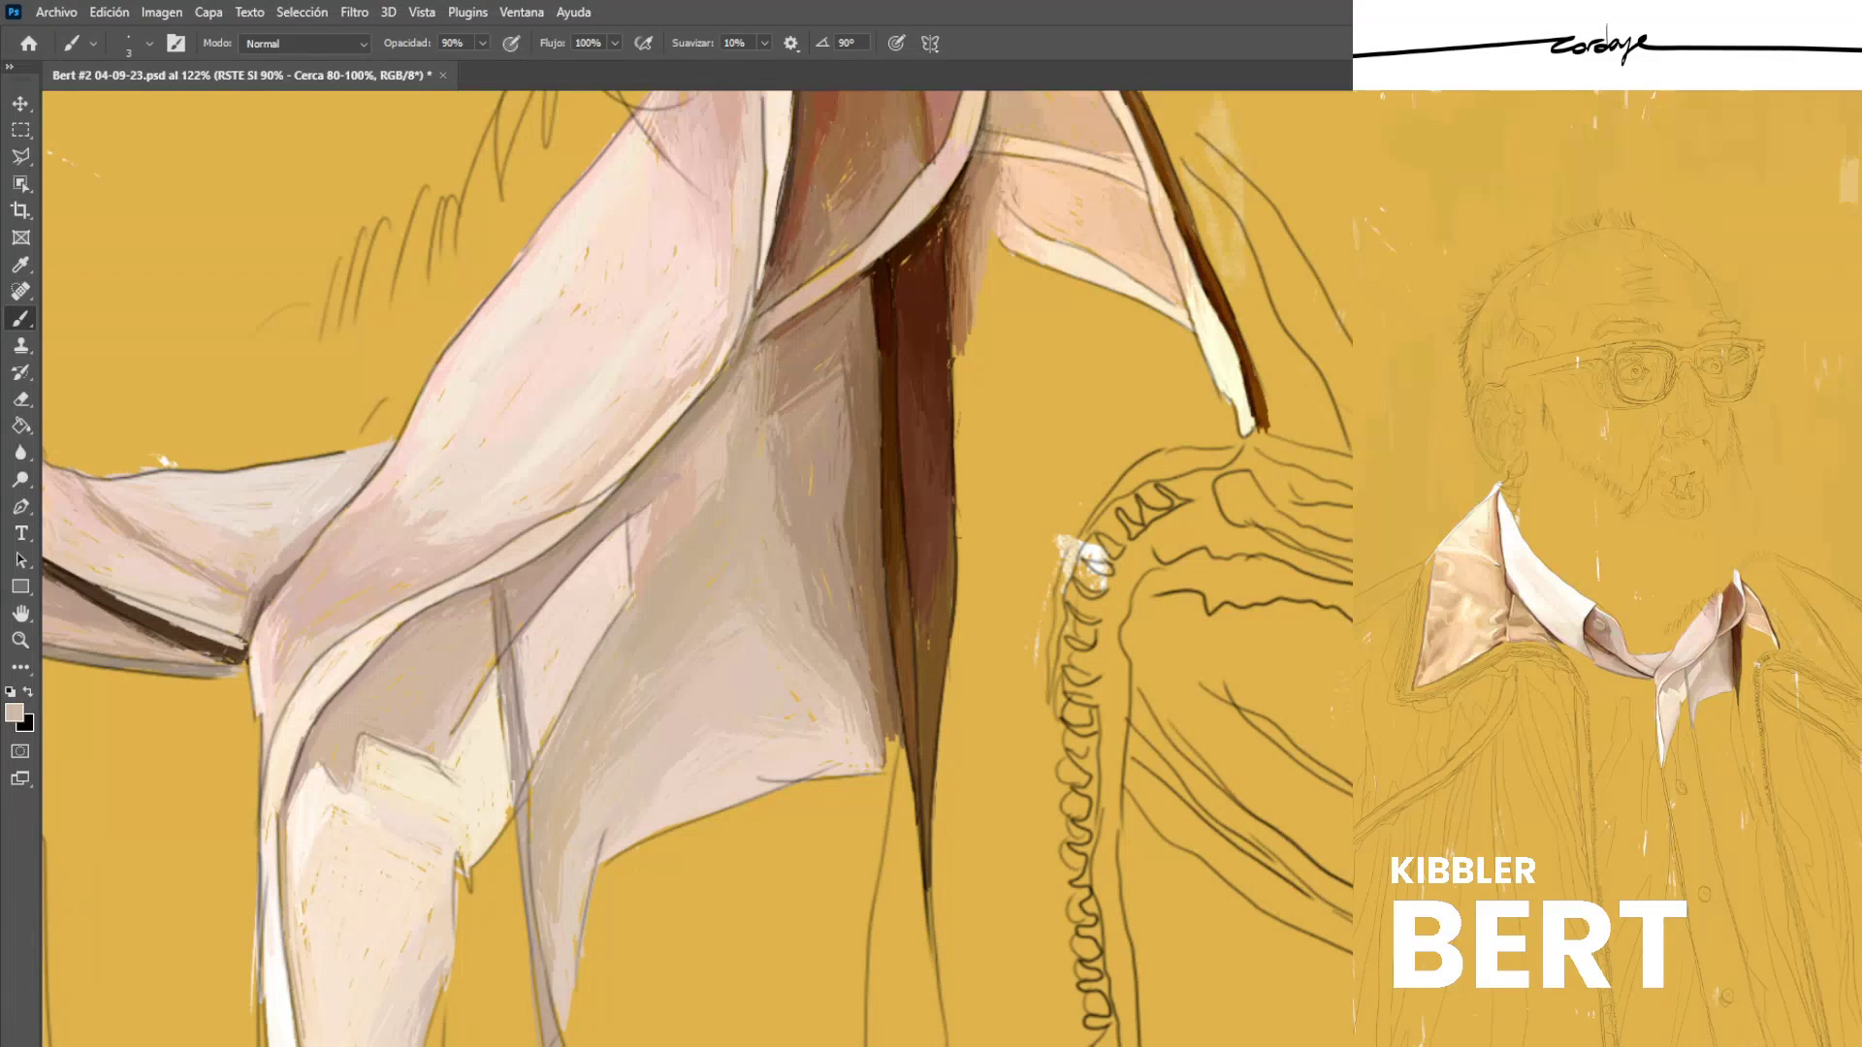
{"action": "left_click_drag", "start_coordinate": [604, 609], "coordinate": [600, 638]}
{"action": "left_click", "coordinate": [654, 637], "text": "alt"}
{"action": "left_click", "coordinate": [639, 539], "text": "alt"}
{"action": "left_click_drag", "start_coordinate": [651, 510], "coordinate": [647, 532]}
Smooth the beige shadow beneath the collar's rolled edge with short strokes in sampled beiges and browns.
{"action": "scroll", "coordinate": [697, 568], "scroll_direction": "down", "scroll_amount": 3}
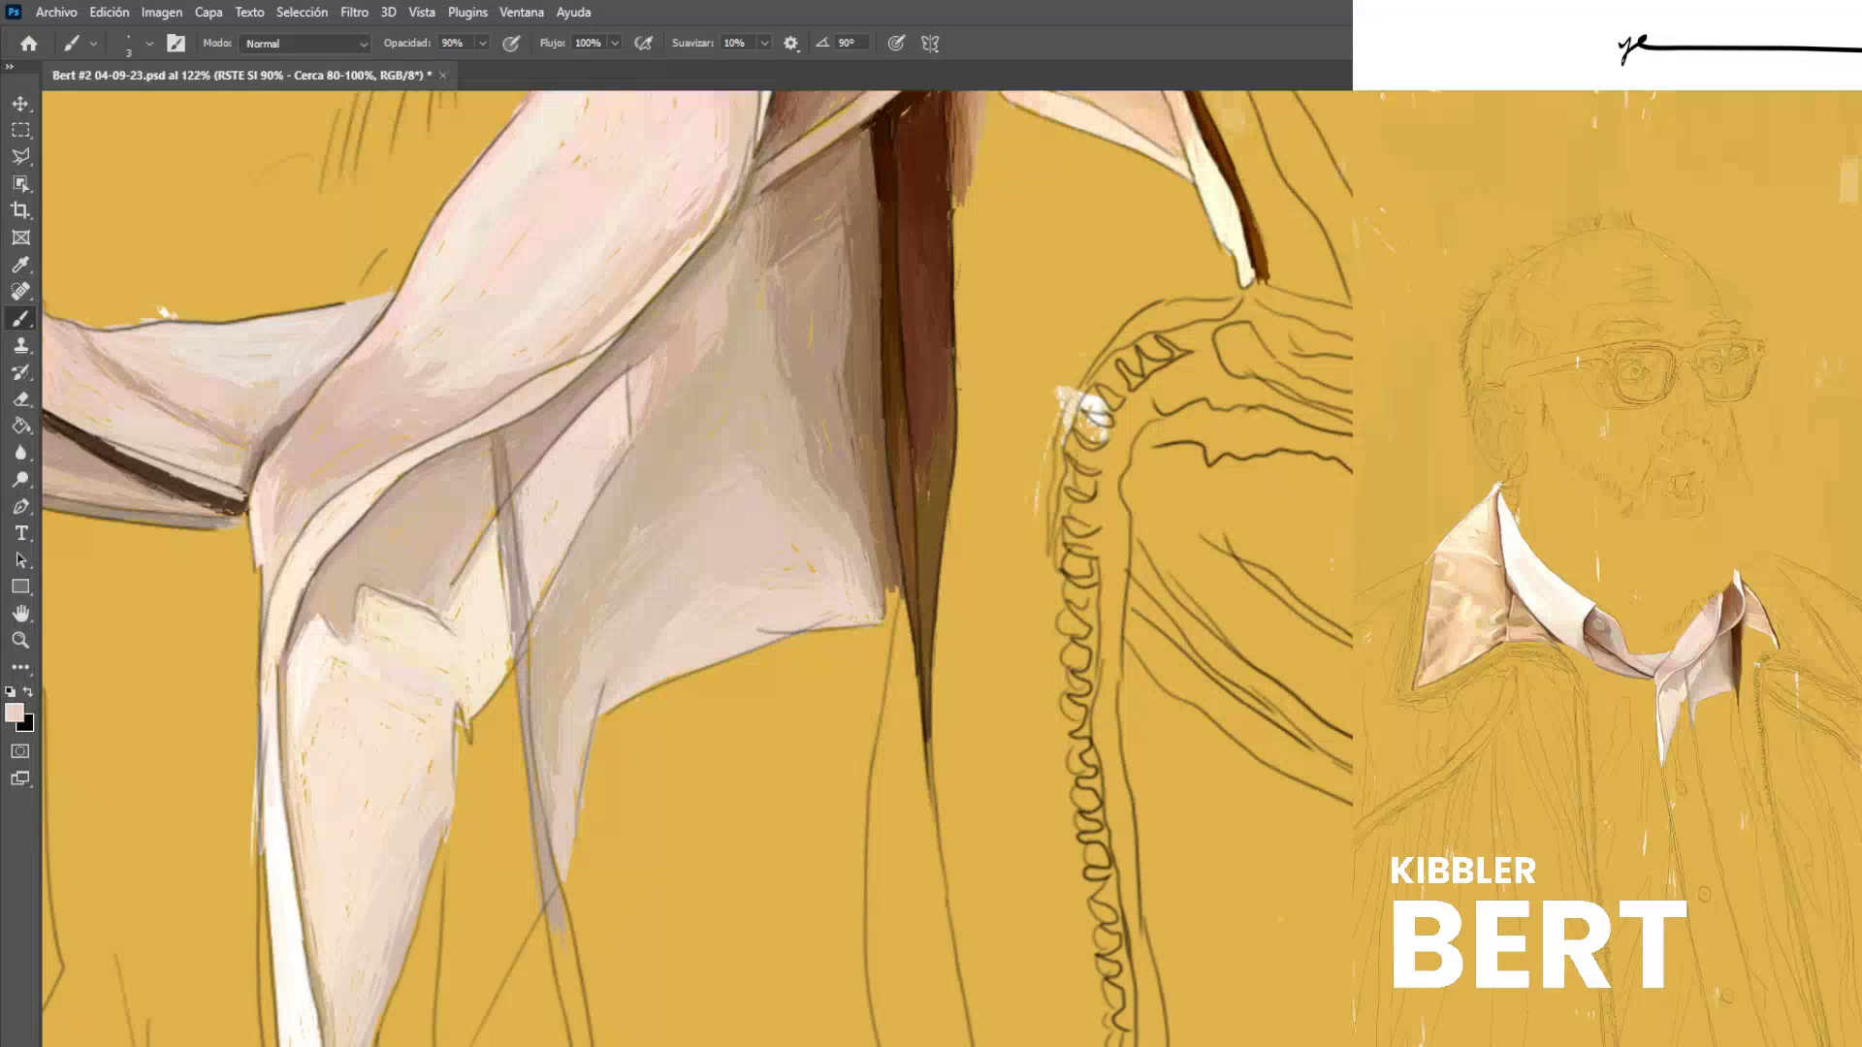
{"action": "left_click", "coordinate": [702, 259], "text": "alt"}
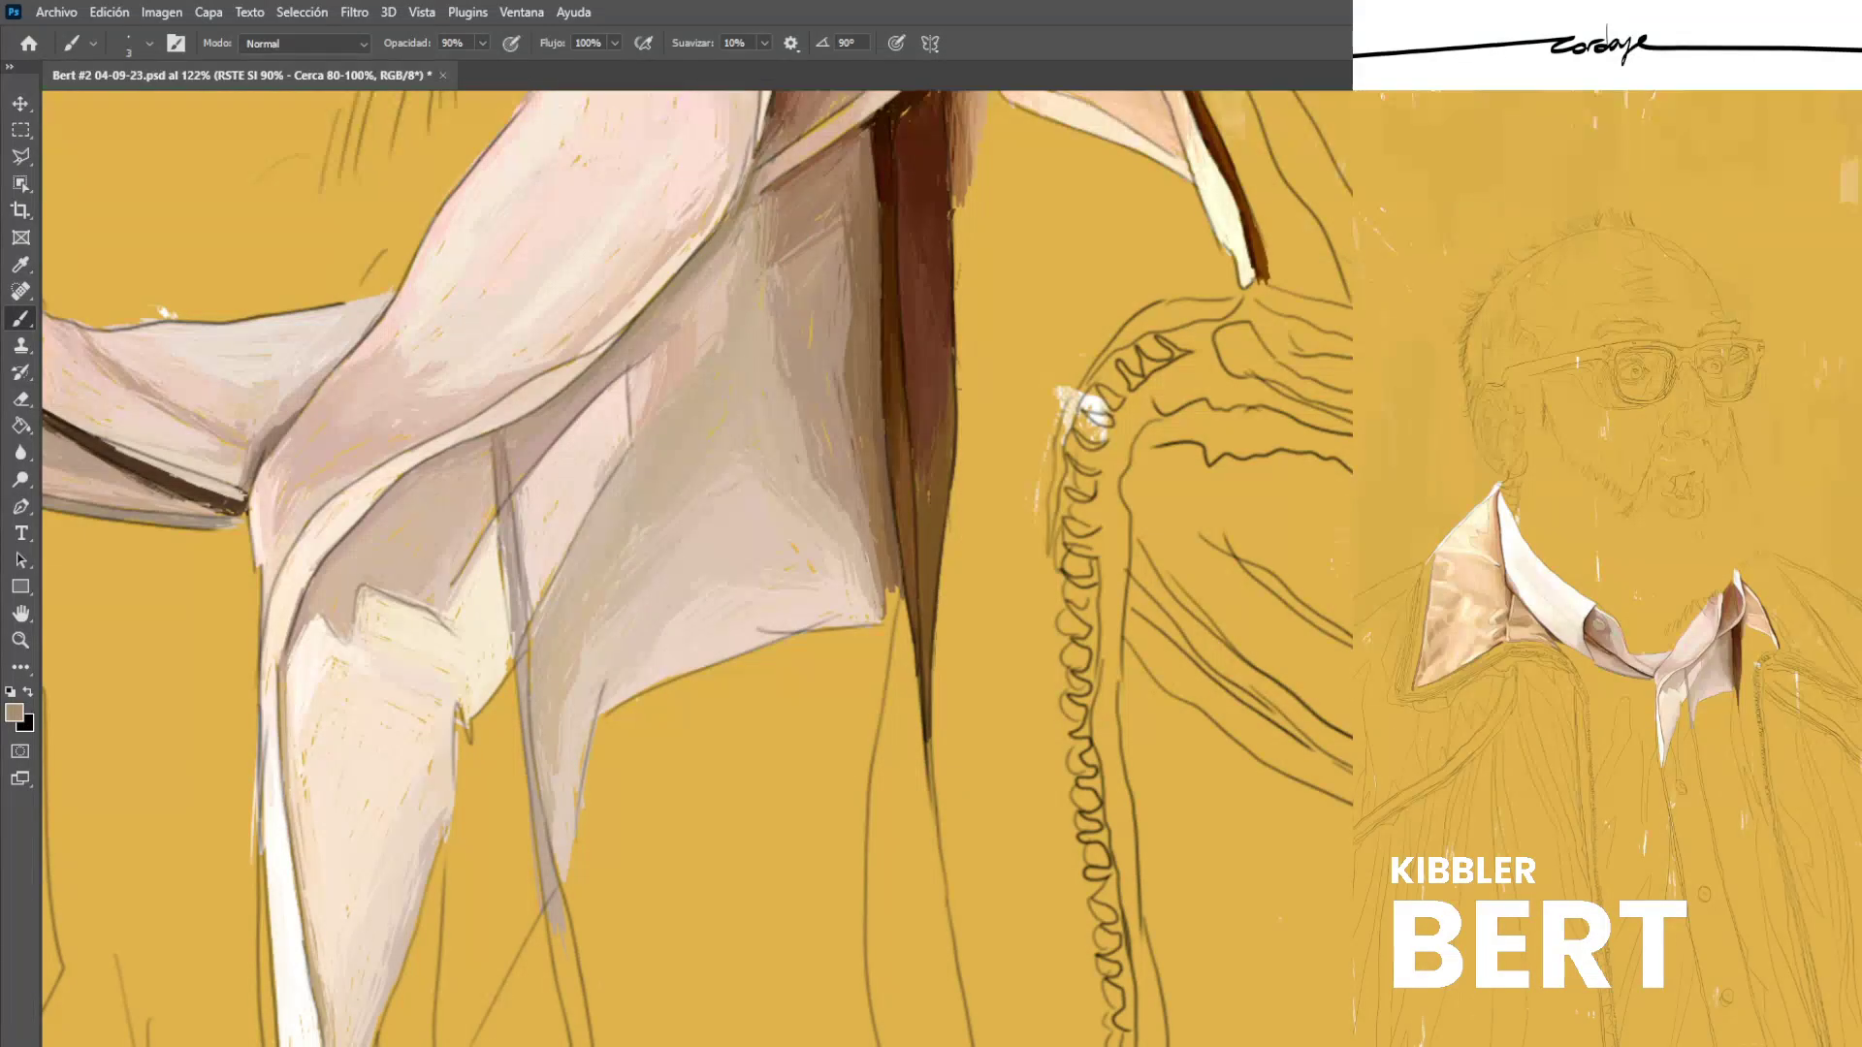
{"action": "left_click", "coordinate": [642, 341], "text": "alt"}
{"action": "left_click", "coordinate": [774, 212], "text": "alt"}
{"action": "left_click_drag", "start_coordinate": [770, 210], "coordinate": [729, 235]}
{"action": "left_click_drag", "start_coordinate": [764, 204], "coordinate": [743, 229]}
{"action": "left_click", "coordinate": [751, 237], "text": "alt"}
{"action": "left_click", "coordinate": [773, 209], "text": "alt"}
Deepen the brown shading below the collar along the upper part of the dark strip with sampled browns.
{"action": "left_click", "coordinate": [791, 124], "text": "alt"}
{"action": "left_click_drag", "start_coordinate": [863, 158], "coordinate": [872, 200]}
{"action": "left_click_drag", "start_coordinate": [863, 136], "coordinate": [862, 182]}
{"action": "left_click", "coordinate": [866, 147], "text": "alt"}
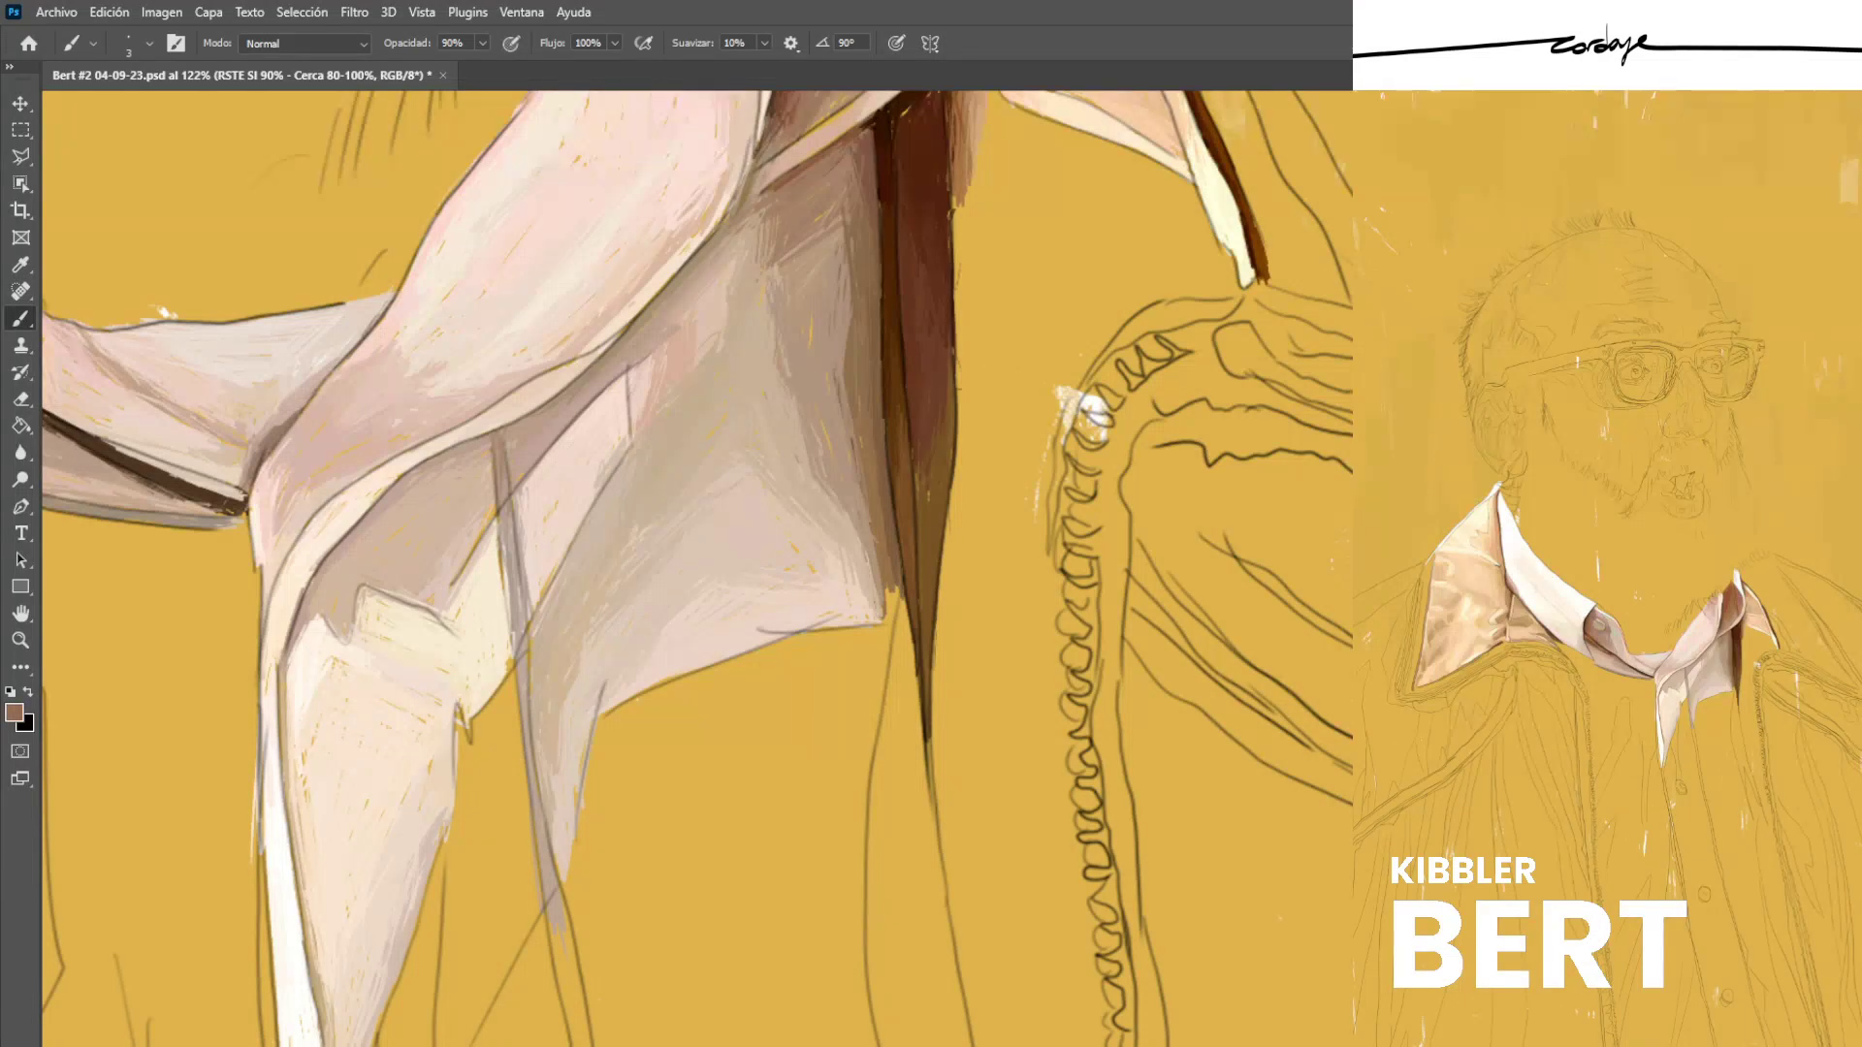
{"action": "left_click", "coordinate": [873, 149], "text": "alt"}
{"action": "left_click", "coordinate": [880, 160], "text": "alt"}
{"action": "left_click", "coordinate": [861, 183], "text": "alt"}
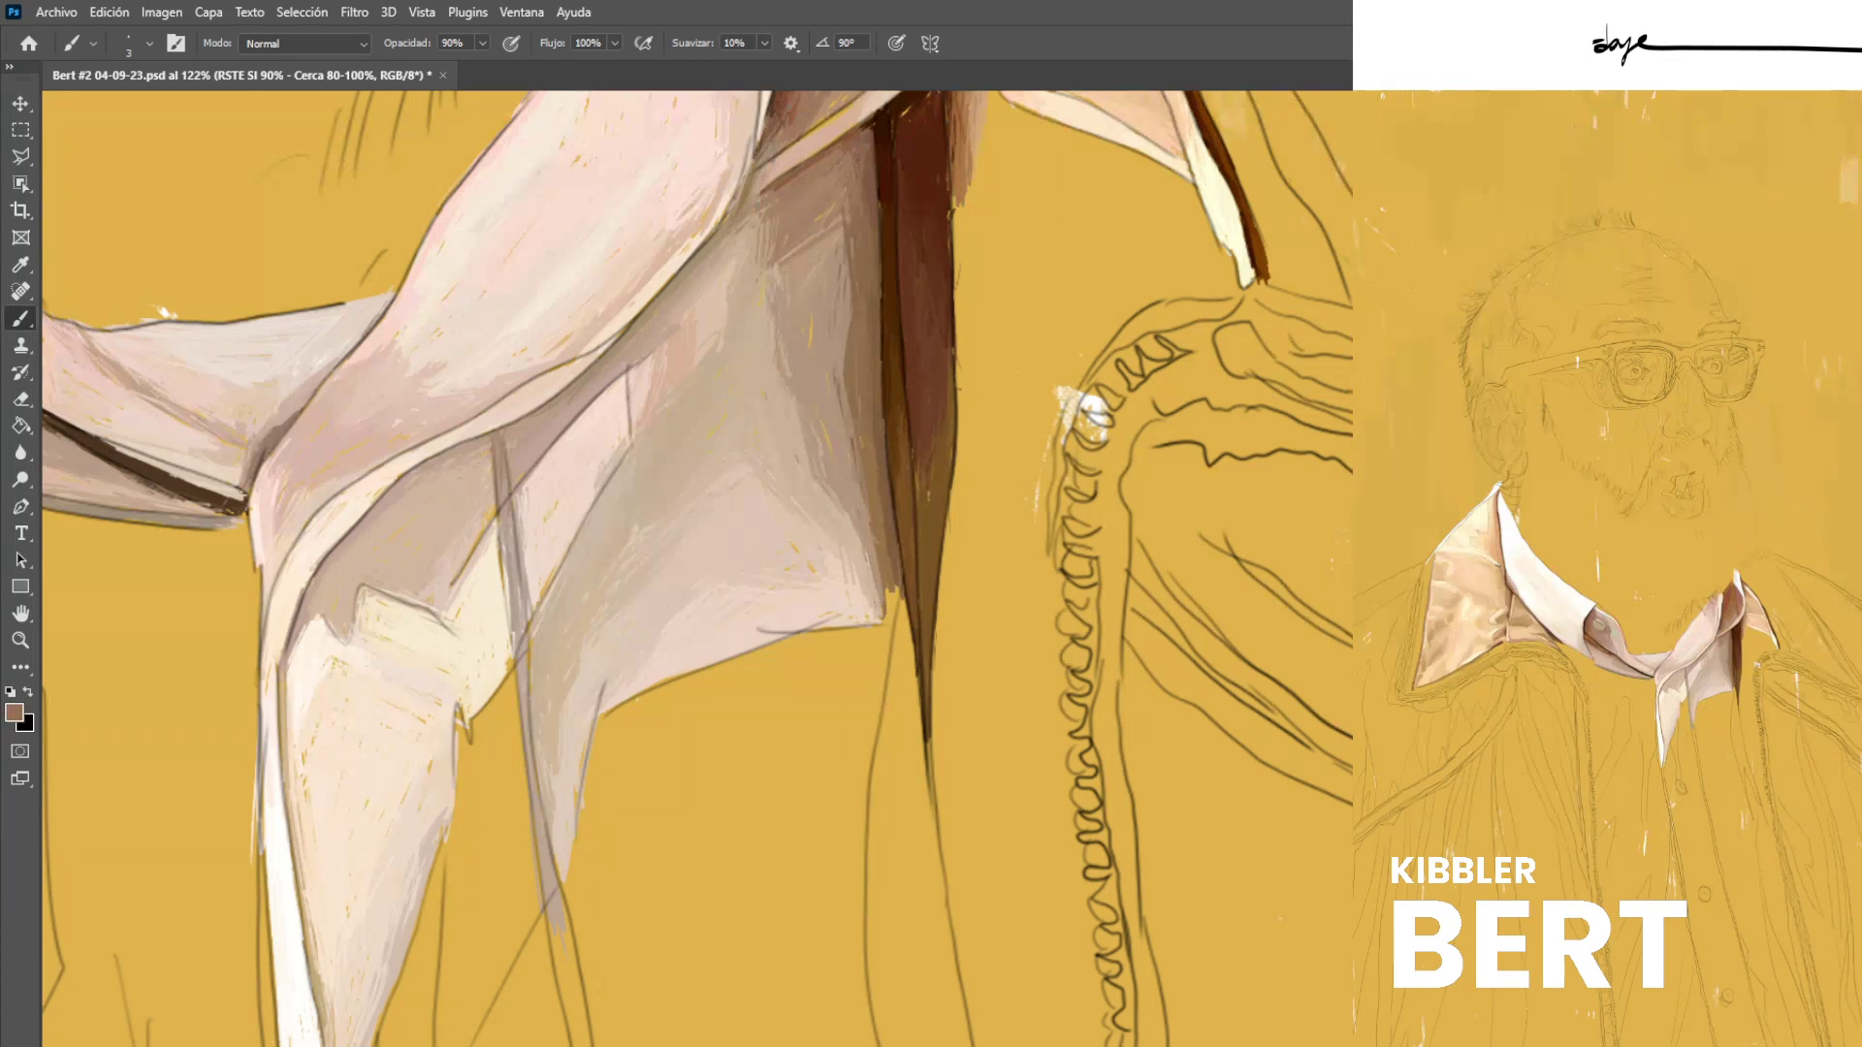
Continue the sampled brown shading down the pale panel's edge along the lower dark strip.
{"action": "left_click", "coordinate": [873, 465], "text": "alt"}
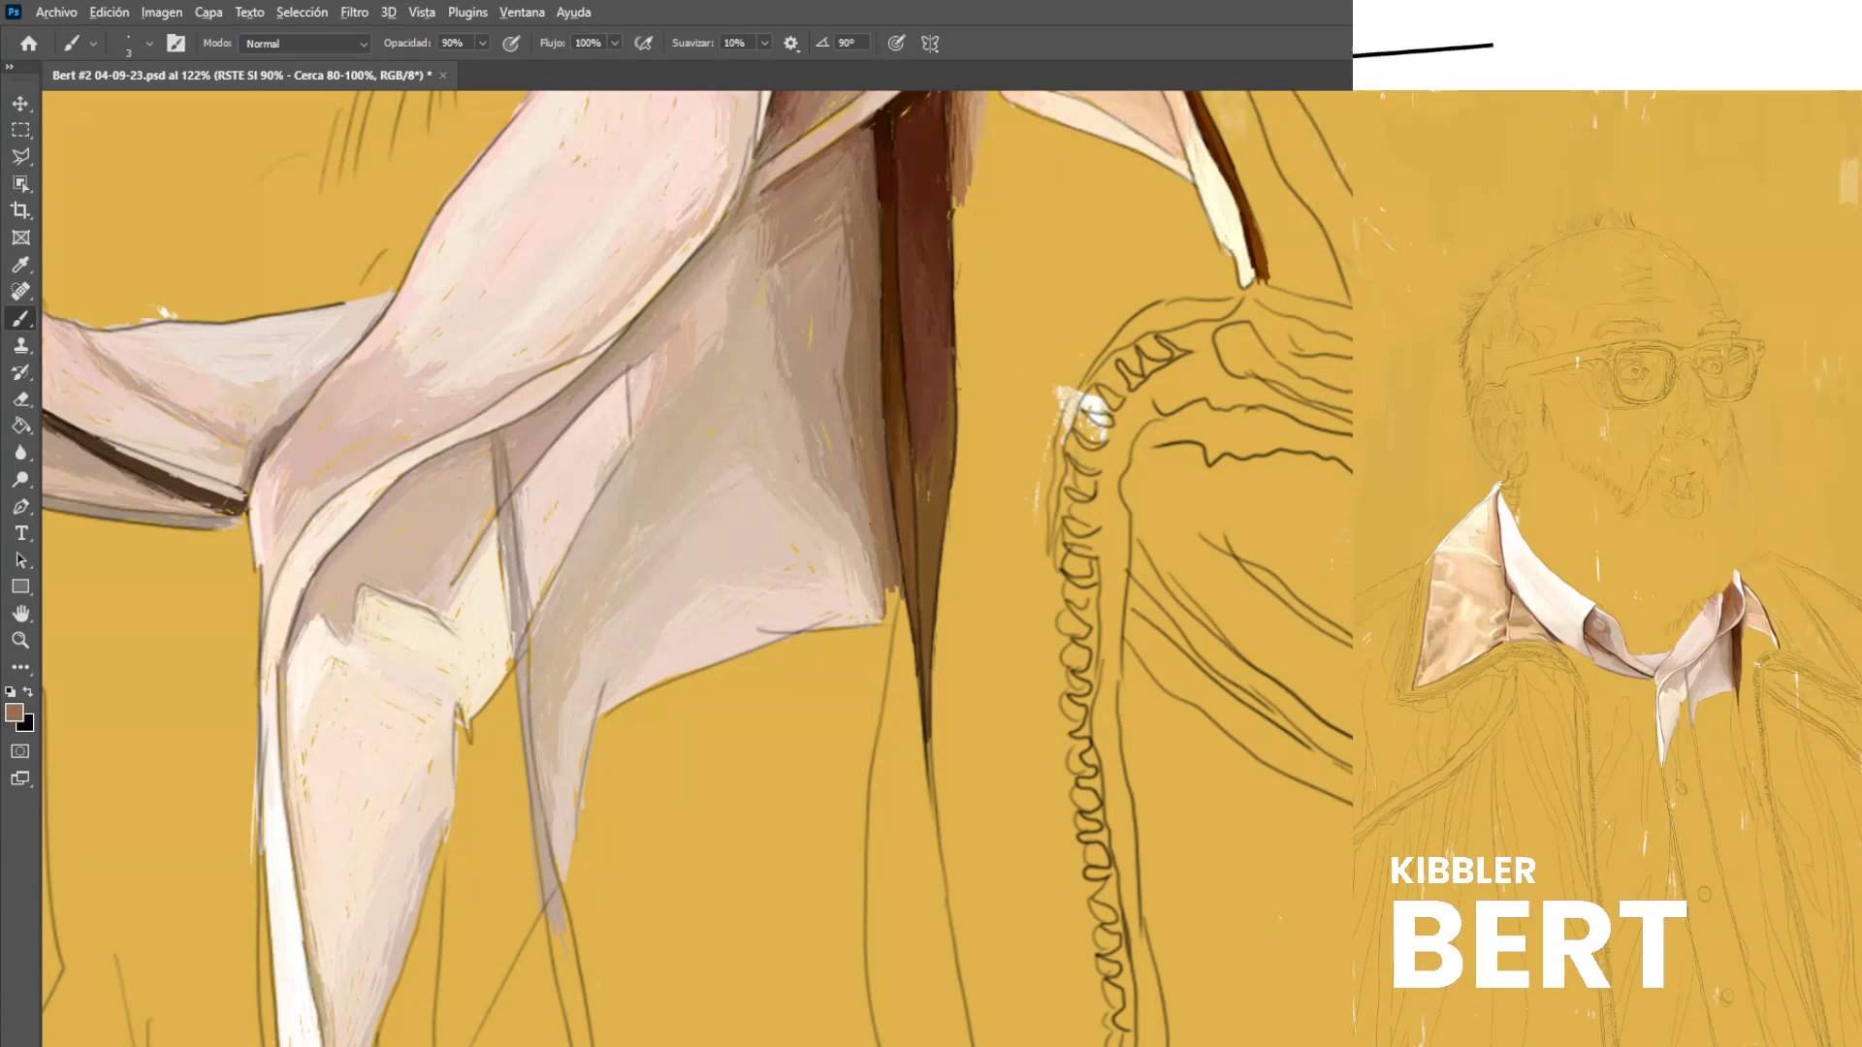
{"action": "left_click", "coordinate": [861, 426], "text": "alt"}
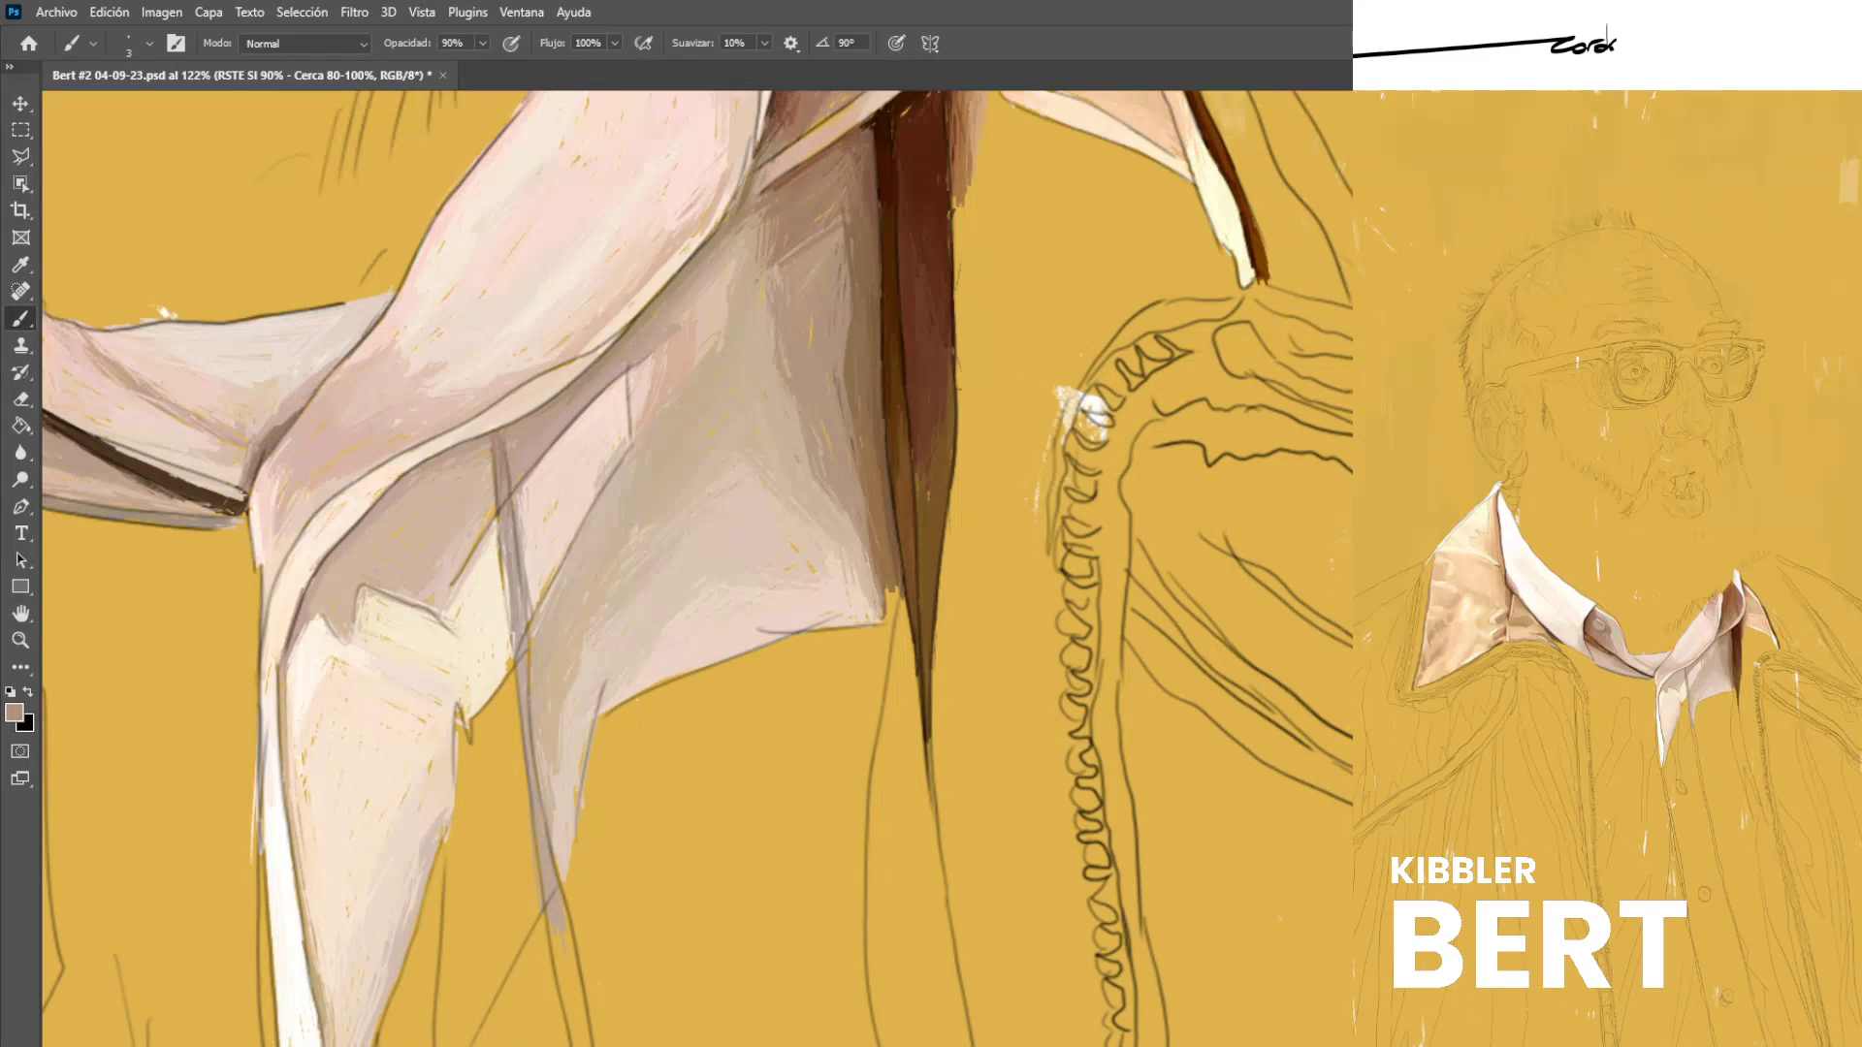
{"action": "left_click_drag", "start_coordinate": [872, 493], "coordinate": [879, 573]}
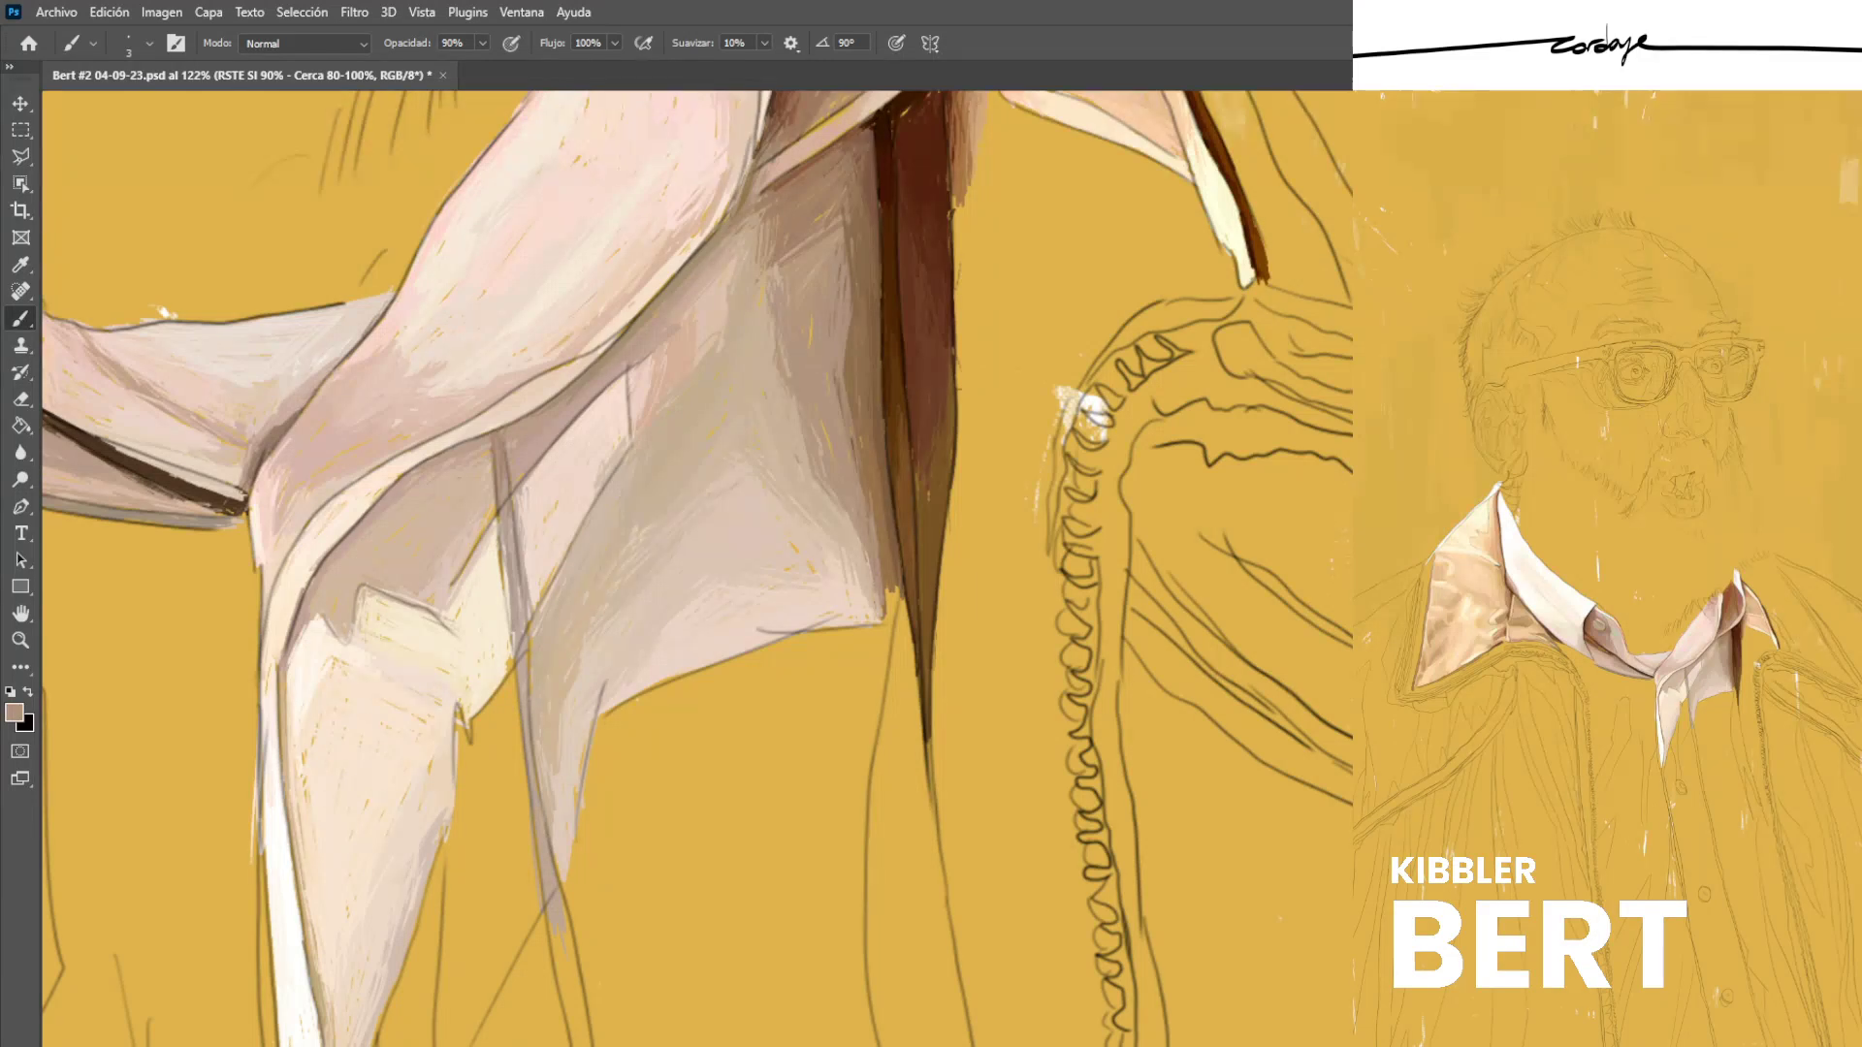
{"action": "key", "text": "ctrl+0"}
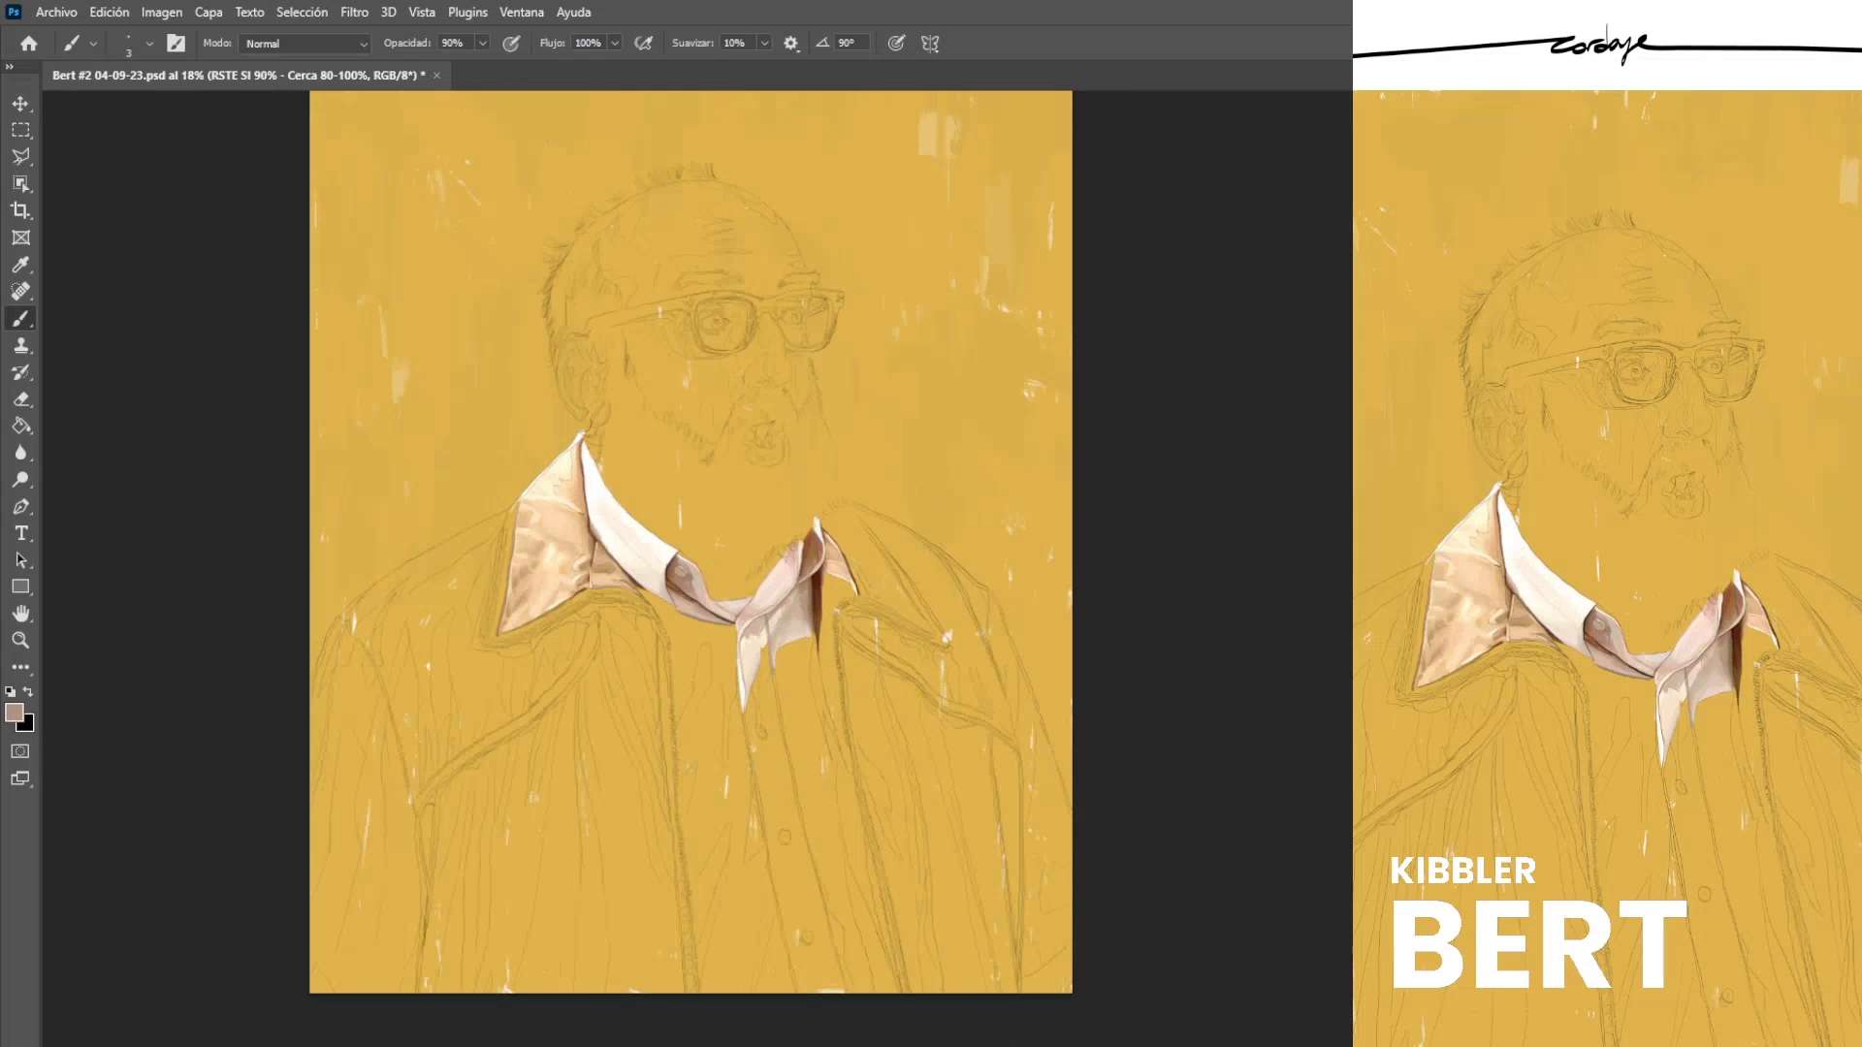
{"action": "key", "text": "ctrl+minus"}
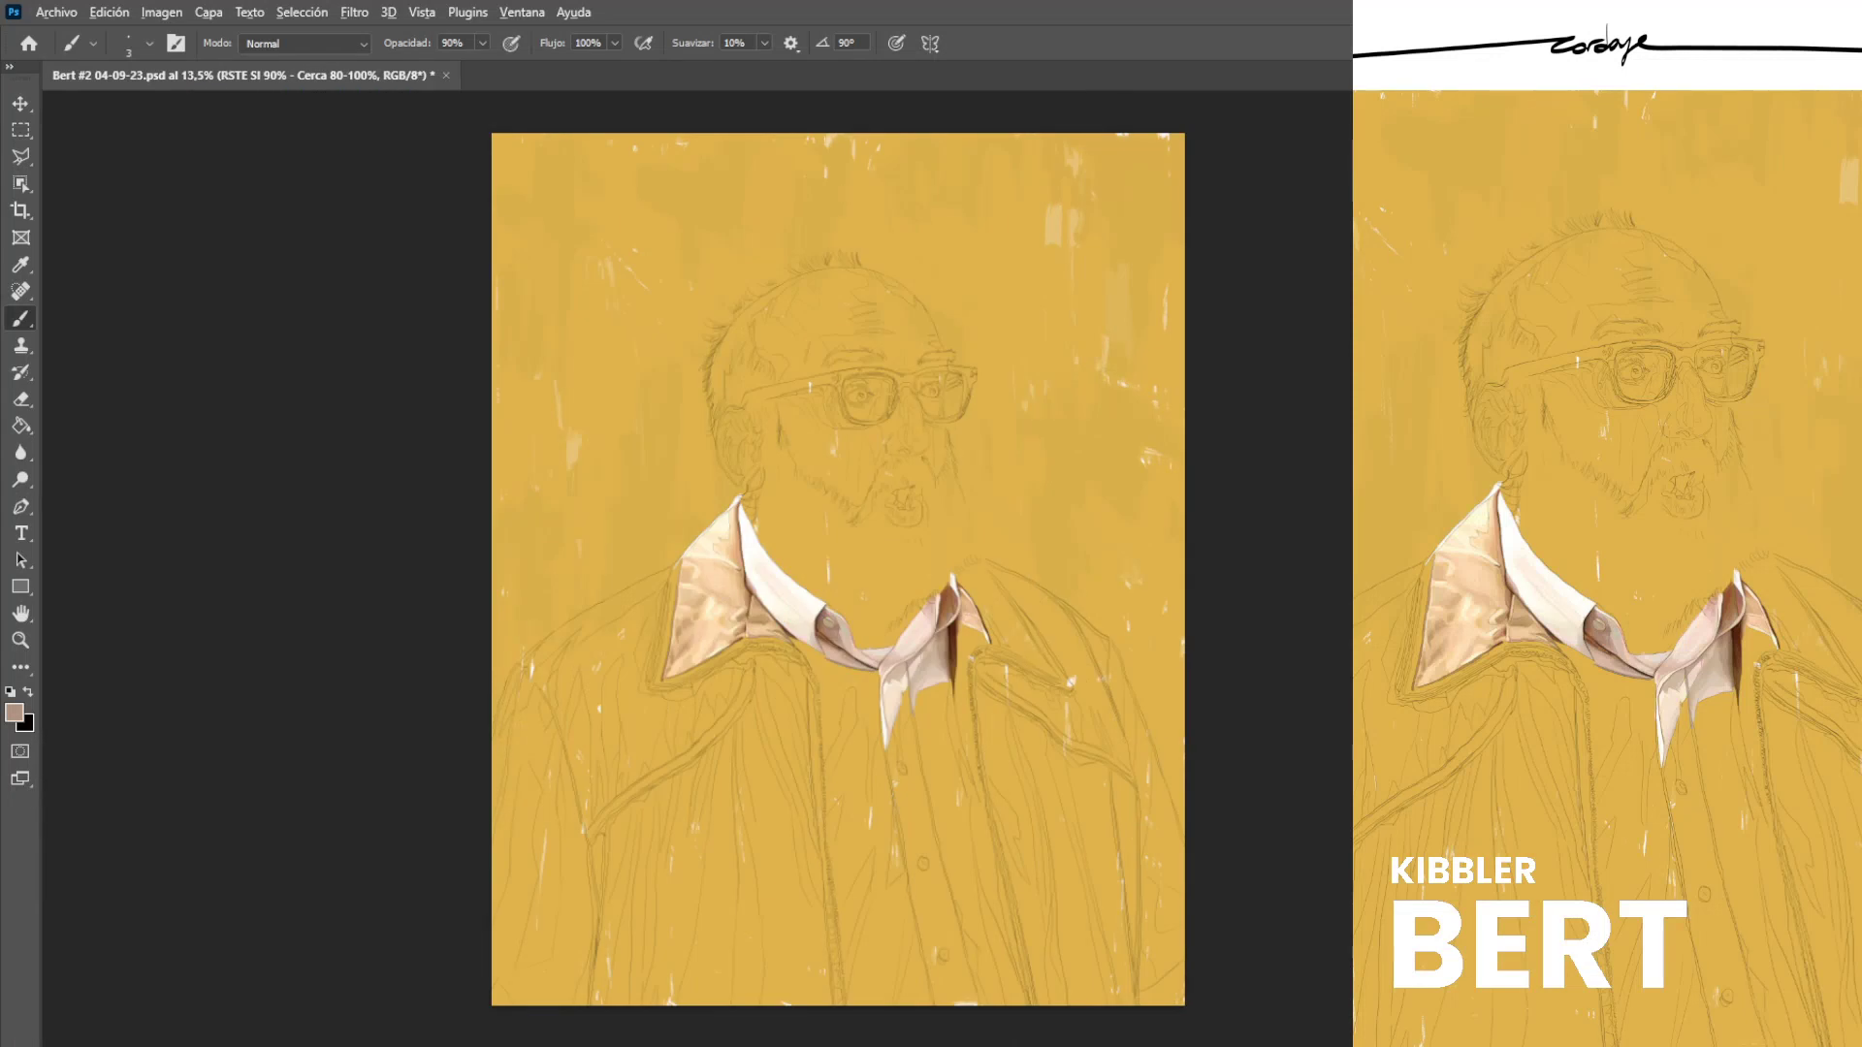
{"action": "key", "text": "alt+Tab"}
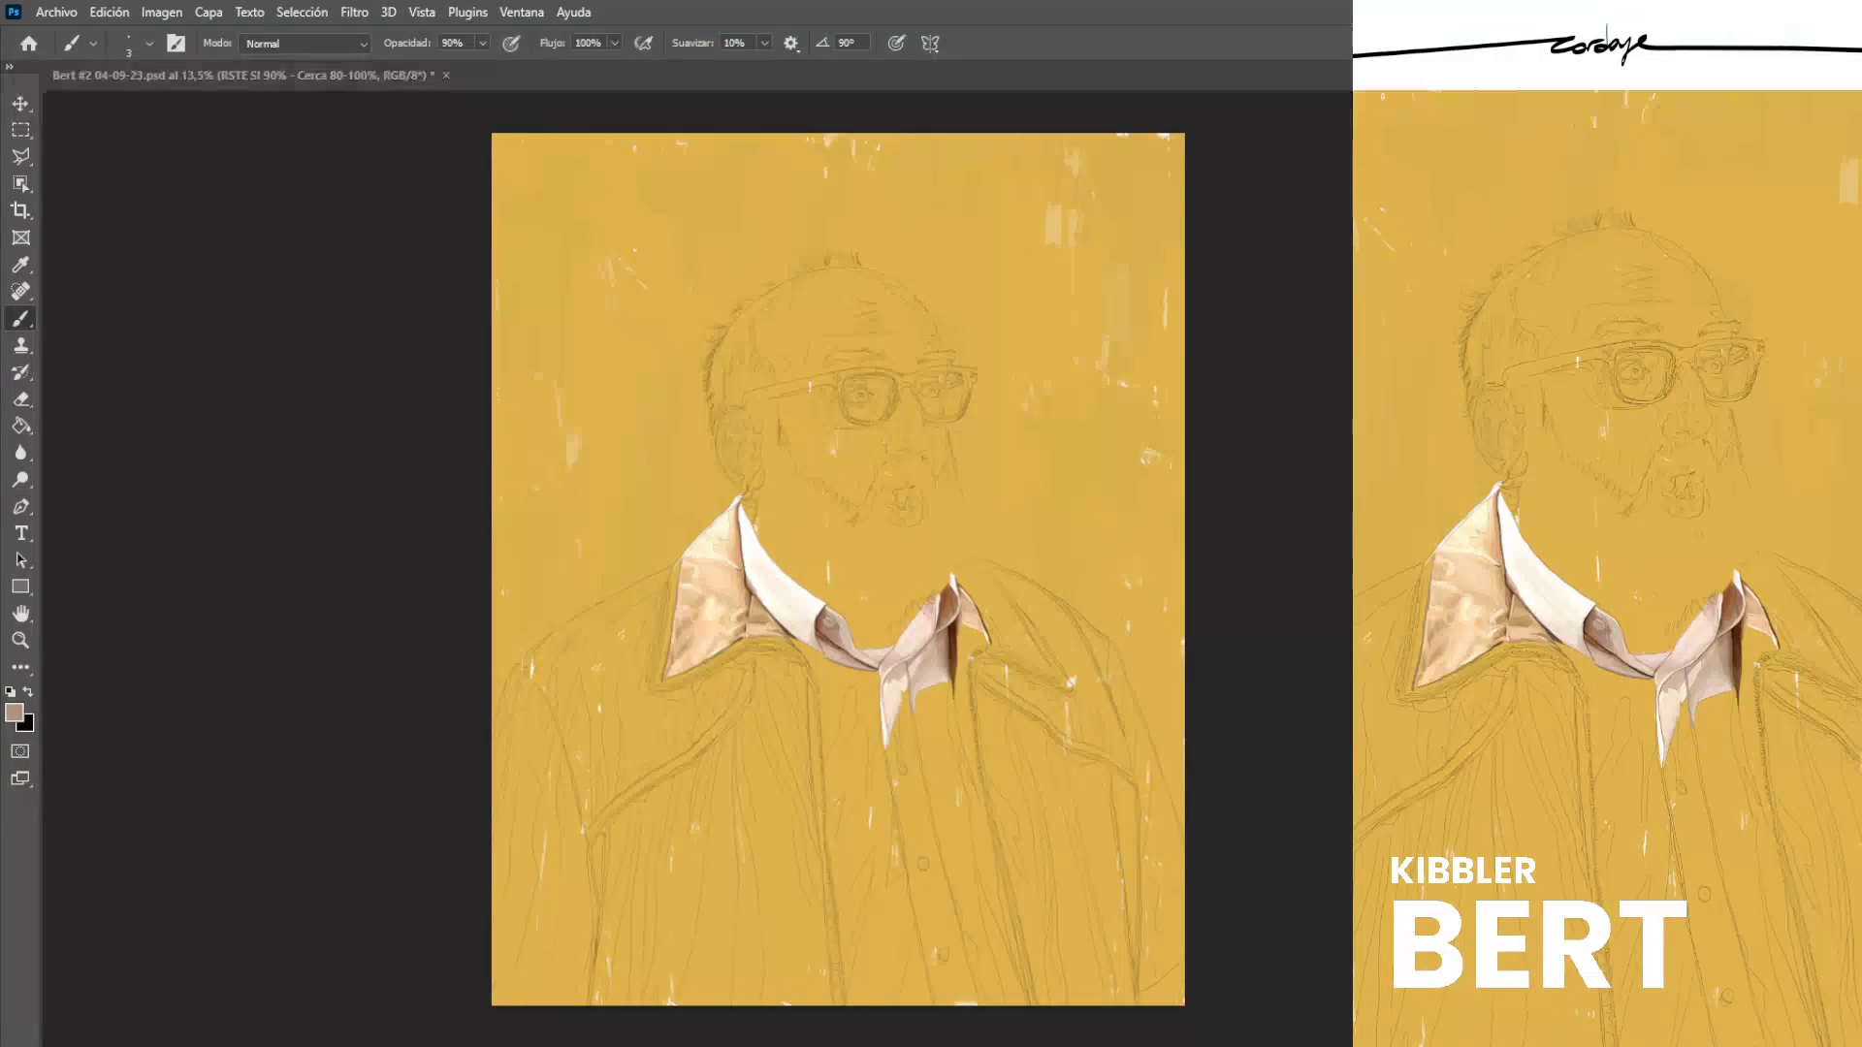
{"action": "key", "text": "alt+Tab"}
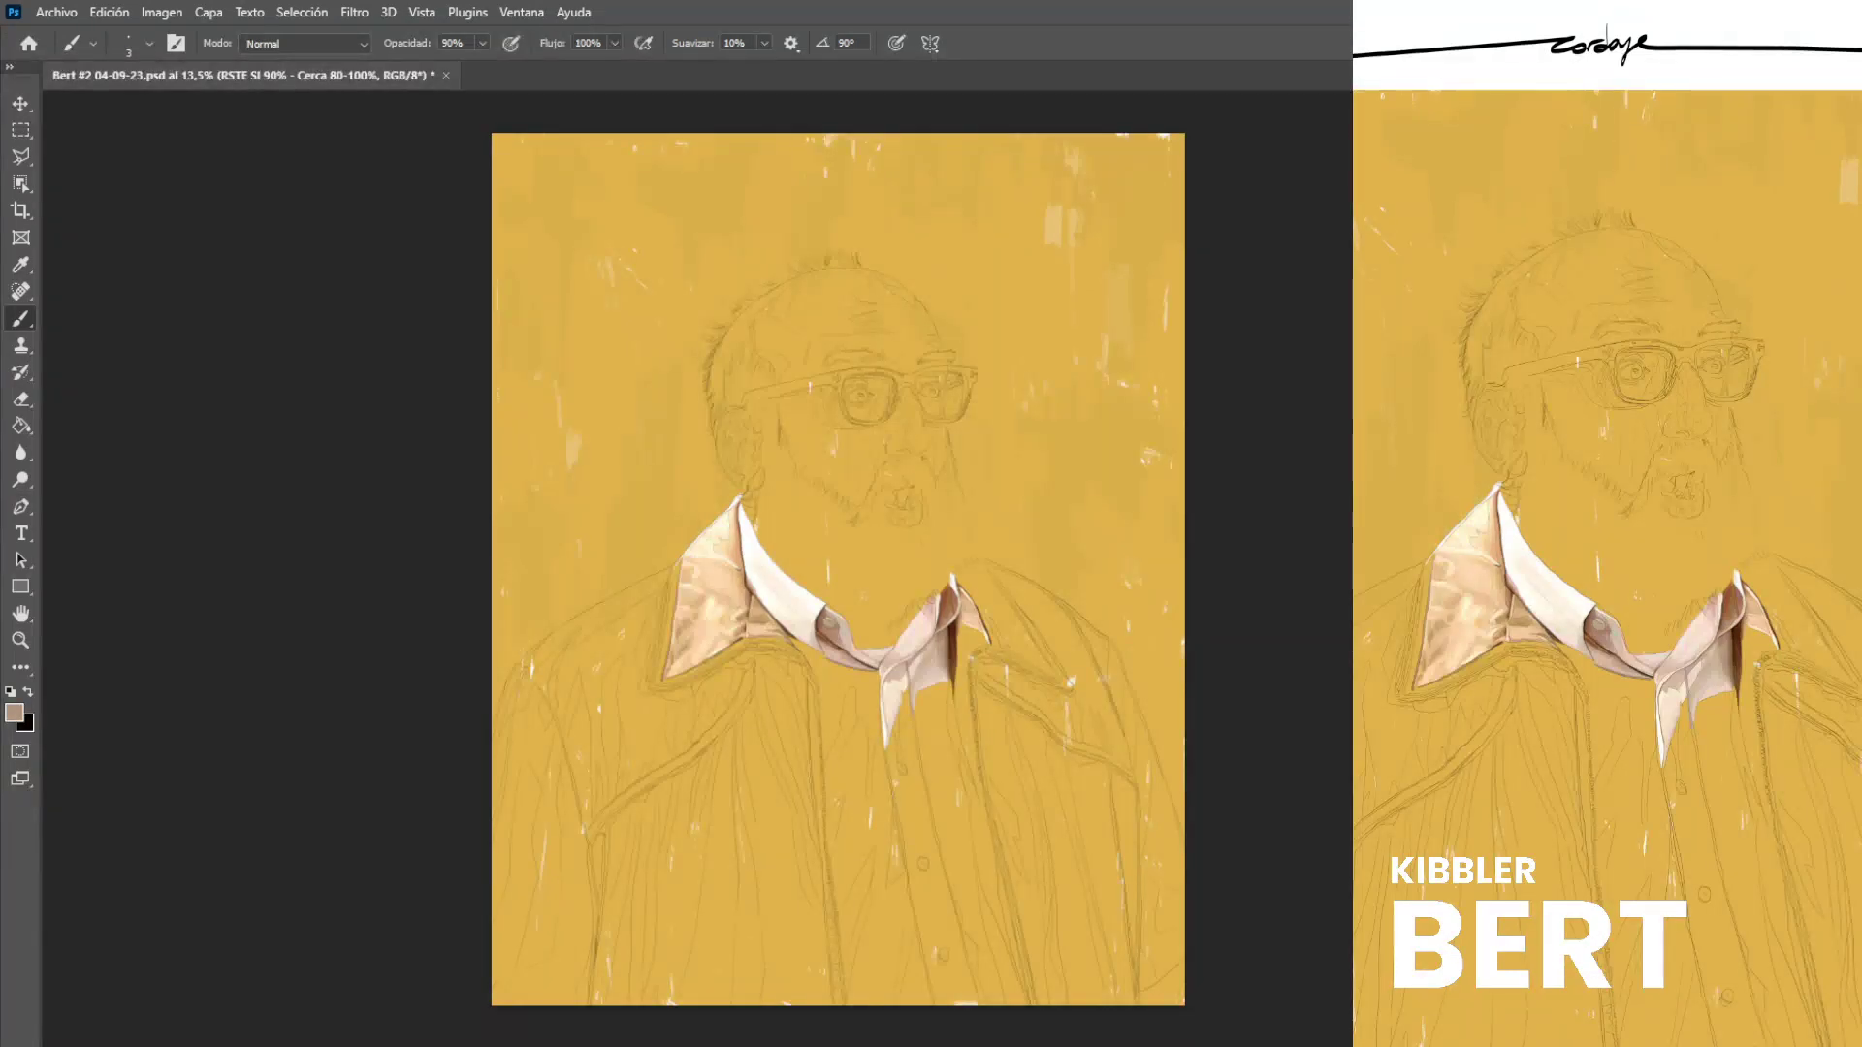
Touch up the lower part of the pale panel with sampled pale pink and beige tones.
{"action": "scroll", "coordinate": [943, 665], "scroll_direction": "up", "scroll_amount": 12}
{"action": "left_click", "coordinate": [943, 665], "text": "alt"}
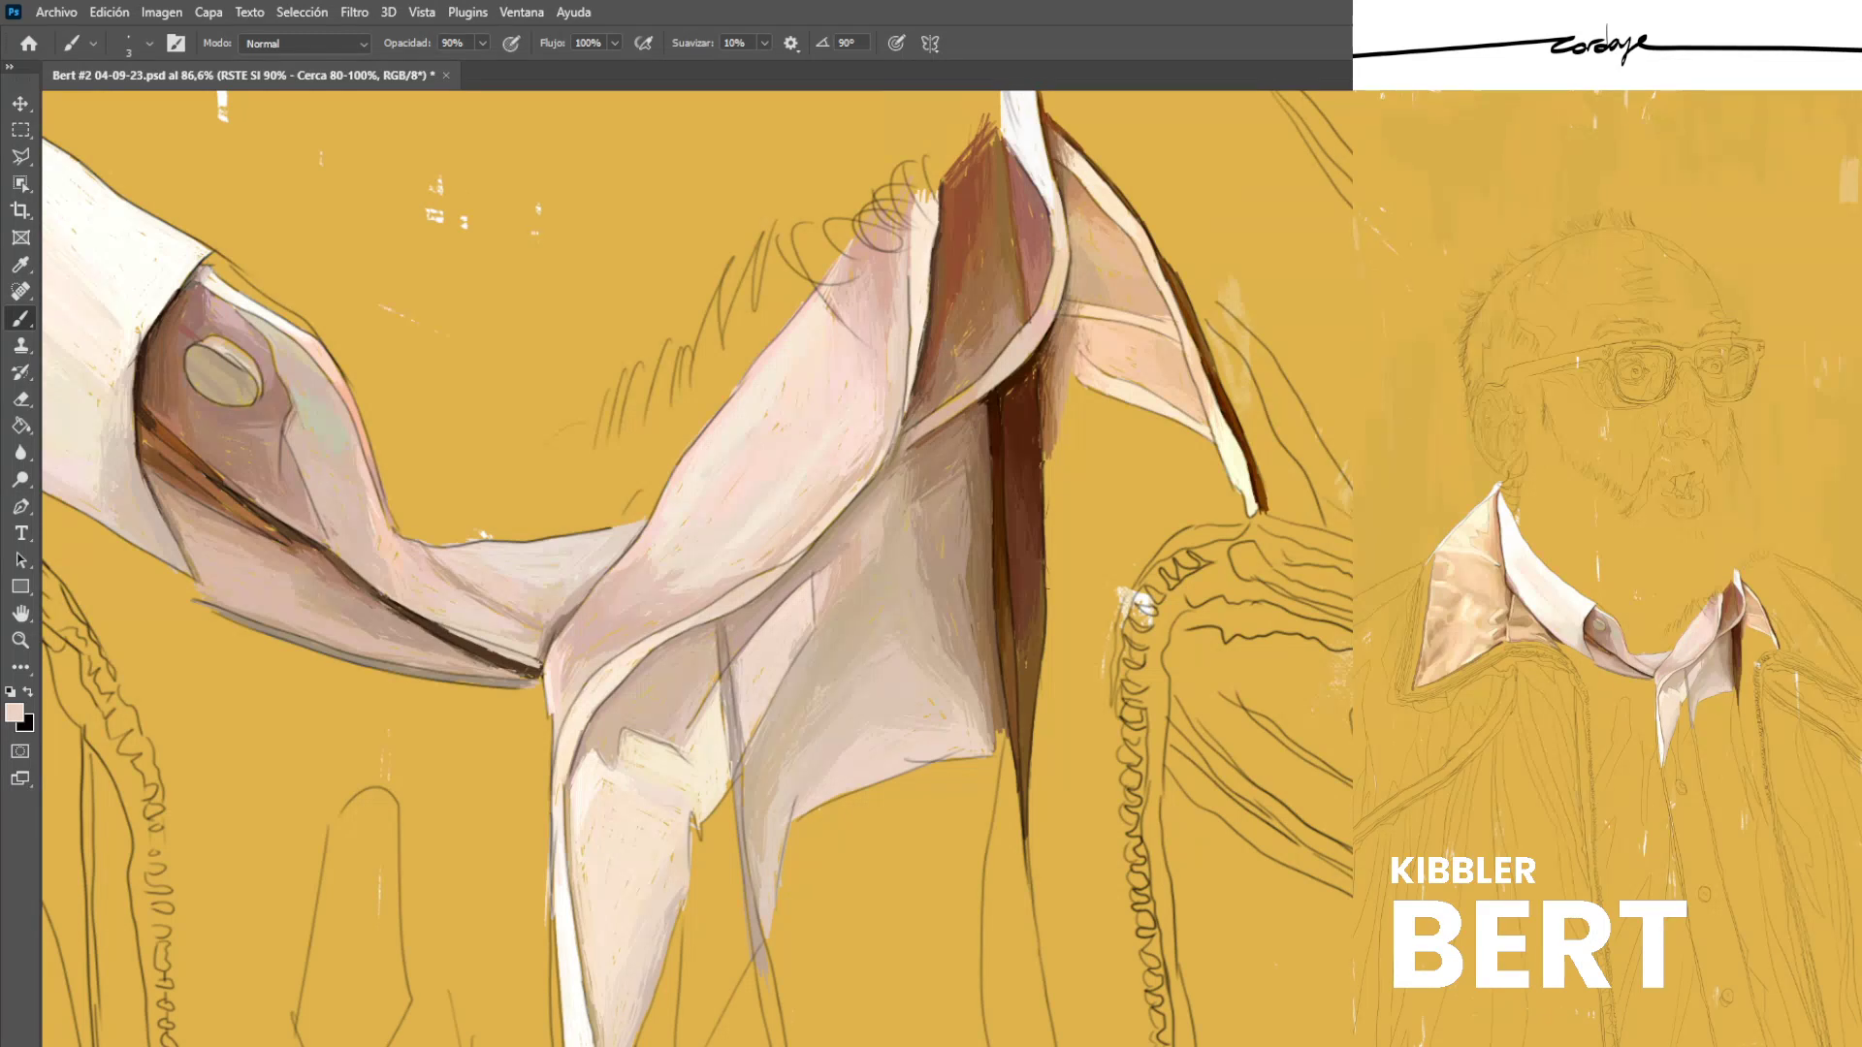
{"action": "left_click", "coordinate": [922, 698], "text": "alt"}
{"action": "left_click", "coordinate": [922, 697], "text": "alt"}
Fill the strip beside the shirt's hanging pale fold with greyish pink strokes, tapering it to a point along the sketch.
{"action": "scroll", "coordinate": [696, 568], "scroll_direction": "down", "scroll_amount": 3}
{"action": "scroll", "coordinate": [696, 568], "scroll_direction": "down", "scroll_amount": 2}
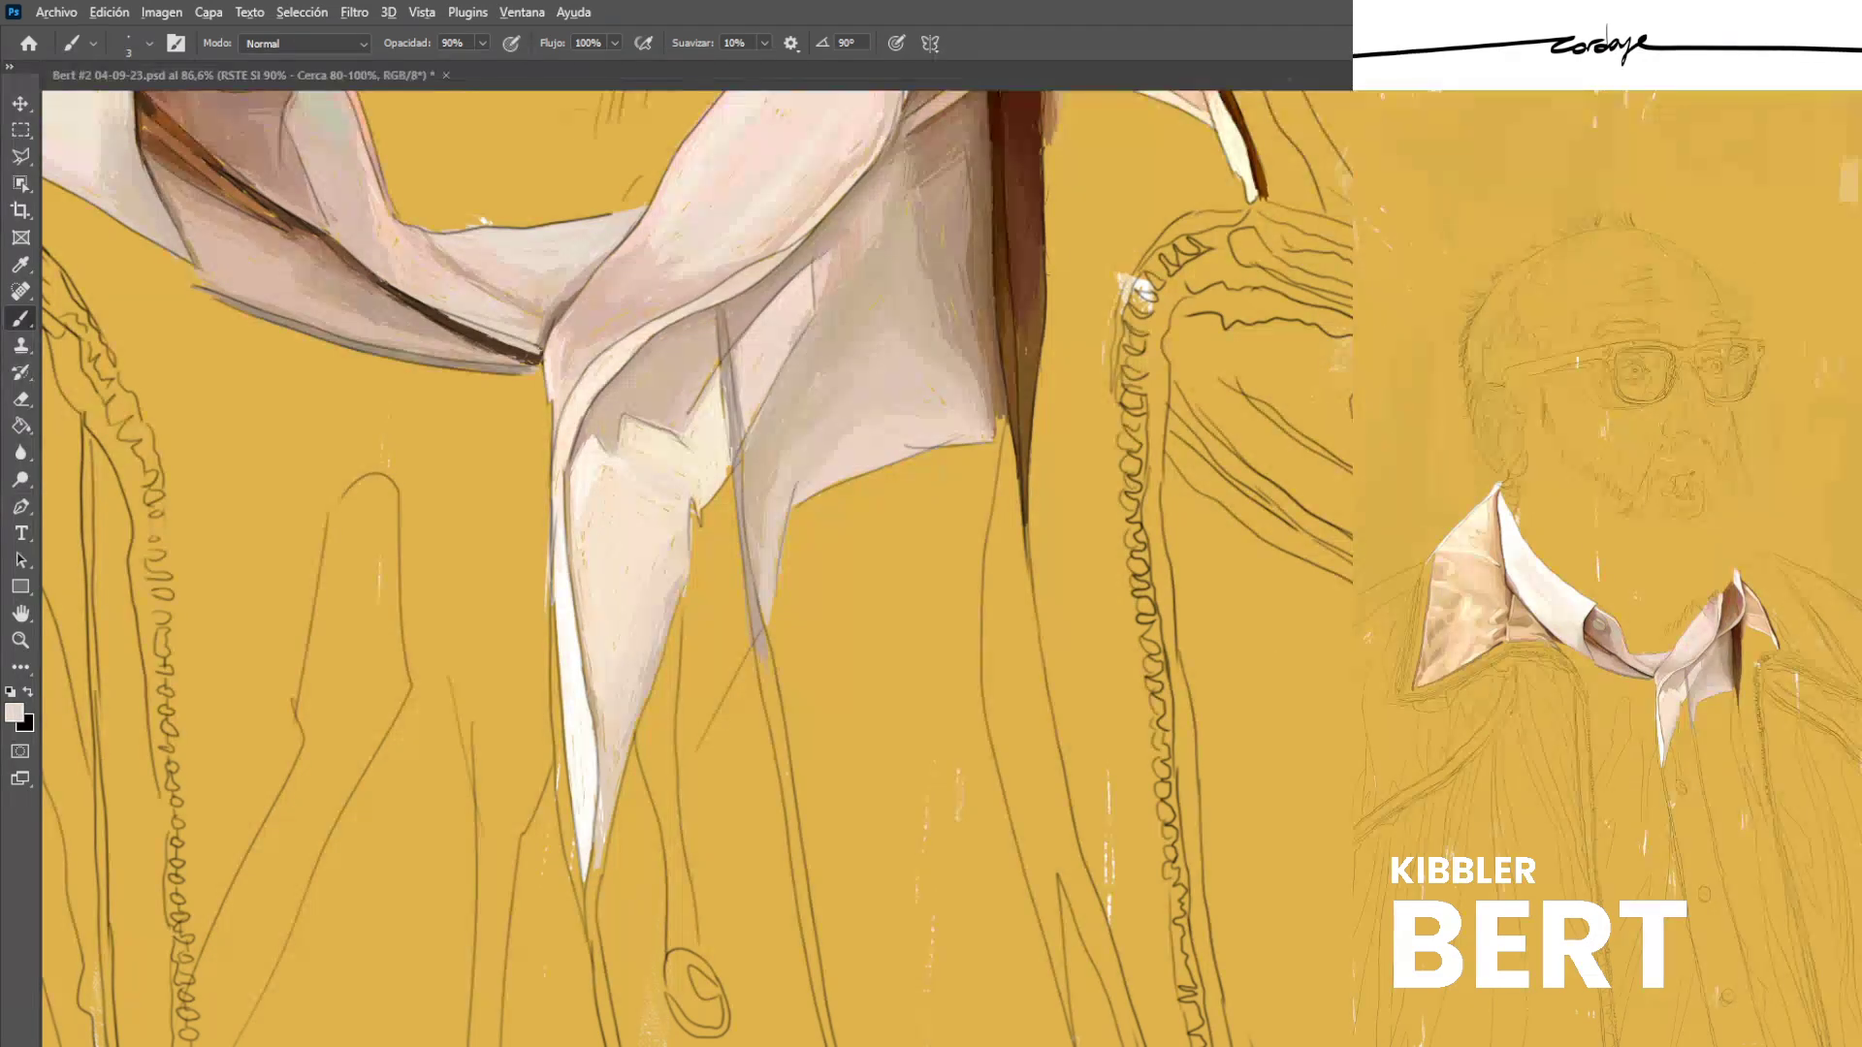
{"action": "left_click_drag", "start_coordinate": [694, 545], "coordinate": [710, 663]}
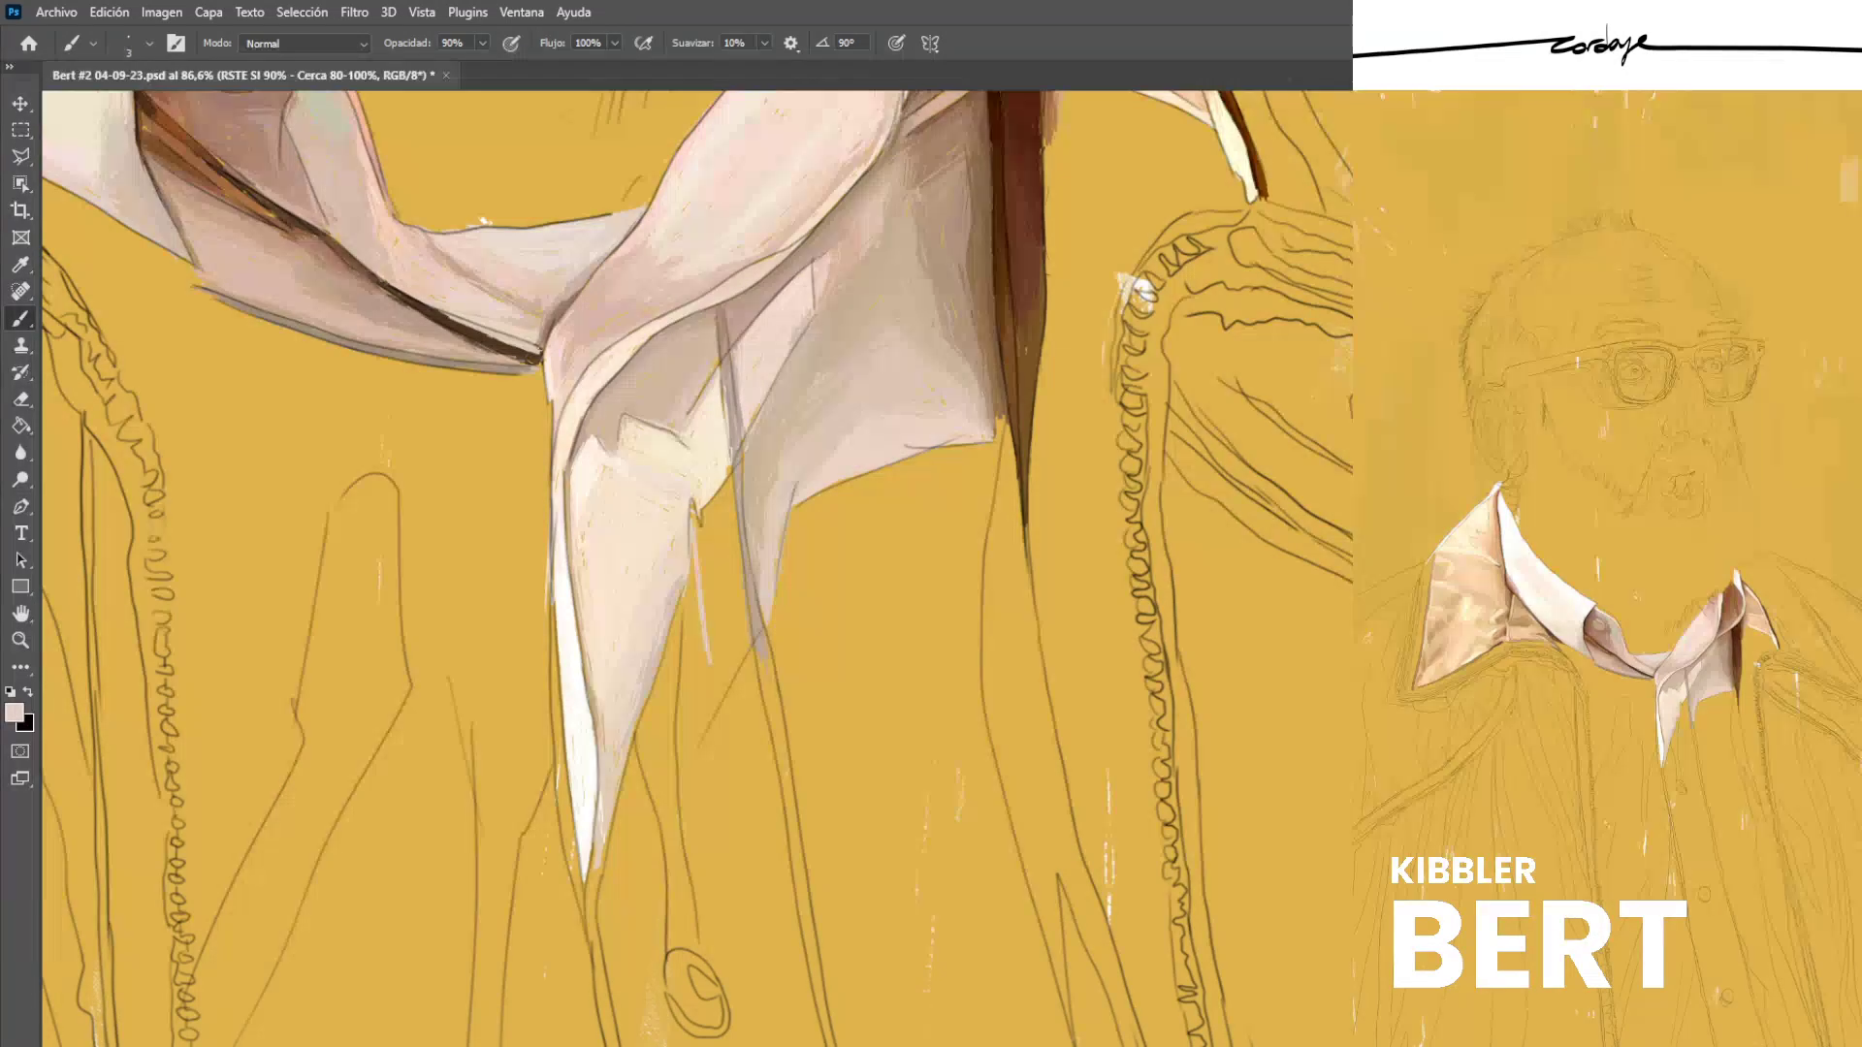
{"action": "mouse_move", "coordinate": [707, 514]}
{"action": "left_mouse_down"}
{"action": "mouse_move", "coordinate": [712, 642]}
{"action": "mouse_move", "coordinate": [744, 635]}
{"action": "mouse_move", "coordinate": [722, 667]}
{"action": "left_mouse_up"}
{"action": "left_click_drag", "start_coordinate": [715, 589], "coordinate": [708, 673]}
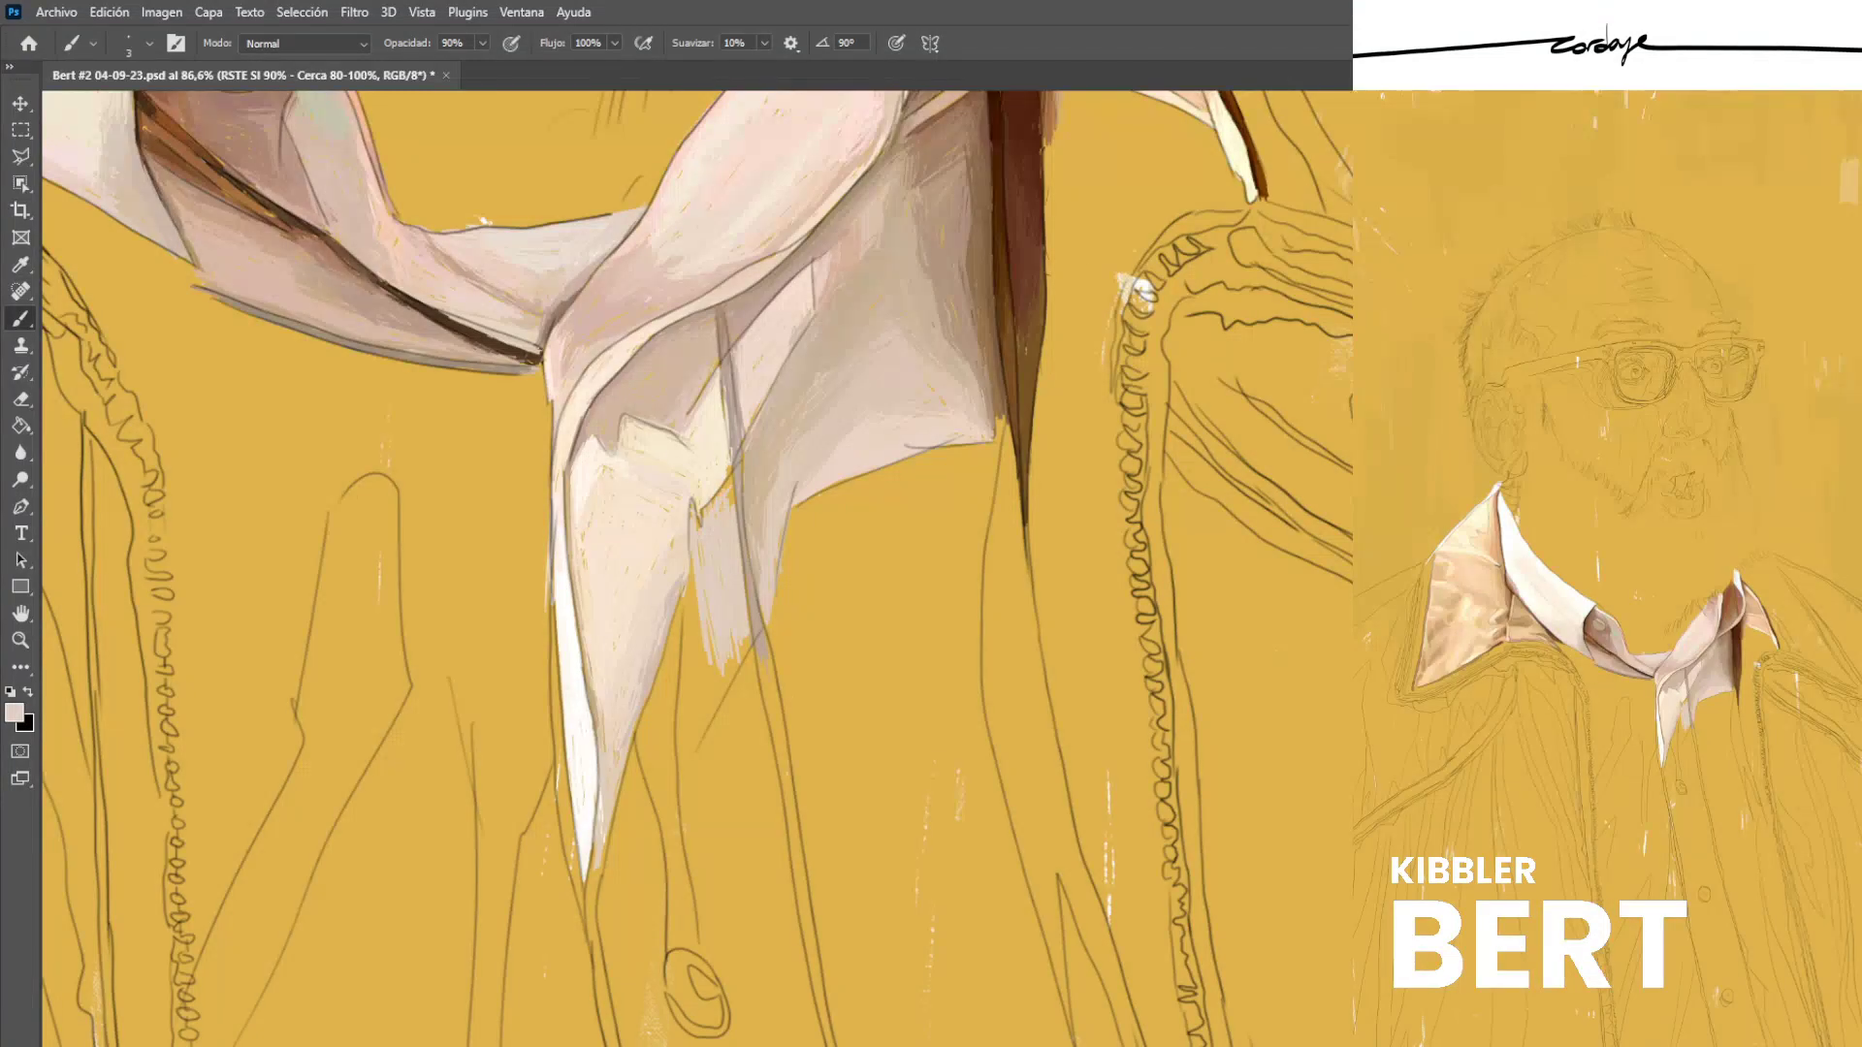
{"action": "left_click_drag", "start_coordinate": [730, 475], "coordinate": [731, 510]}
{"action": "left_click_drag", "start_coordinate": [712, 621], "coordinate": [689, 740]}
{"action": "mouse_move", "coordinate": [734, 655]}
{"action": "left_mouse_down"}
{"action": "mouse_move", "coordinate": [692, 740]}
{"action": "mouse_move", "coordinate": [704, 729]}
{"action": "left_mouse_up"}
{"action": "left_click_drag", "start_coordinate": [729, 686], "coordinate": [700, 740]}
{"action": "left_click_drag", "start_coordinate": [746, 651], "coordinate": [706, 736]}
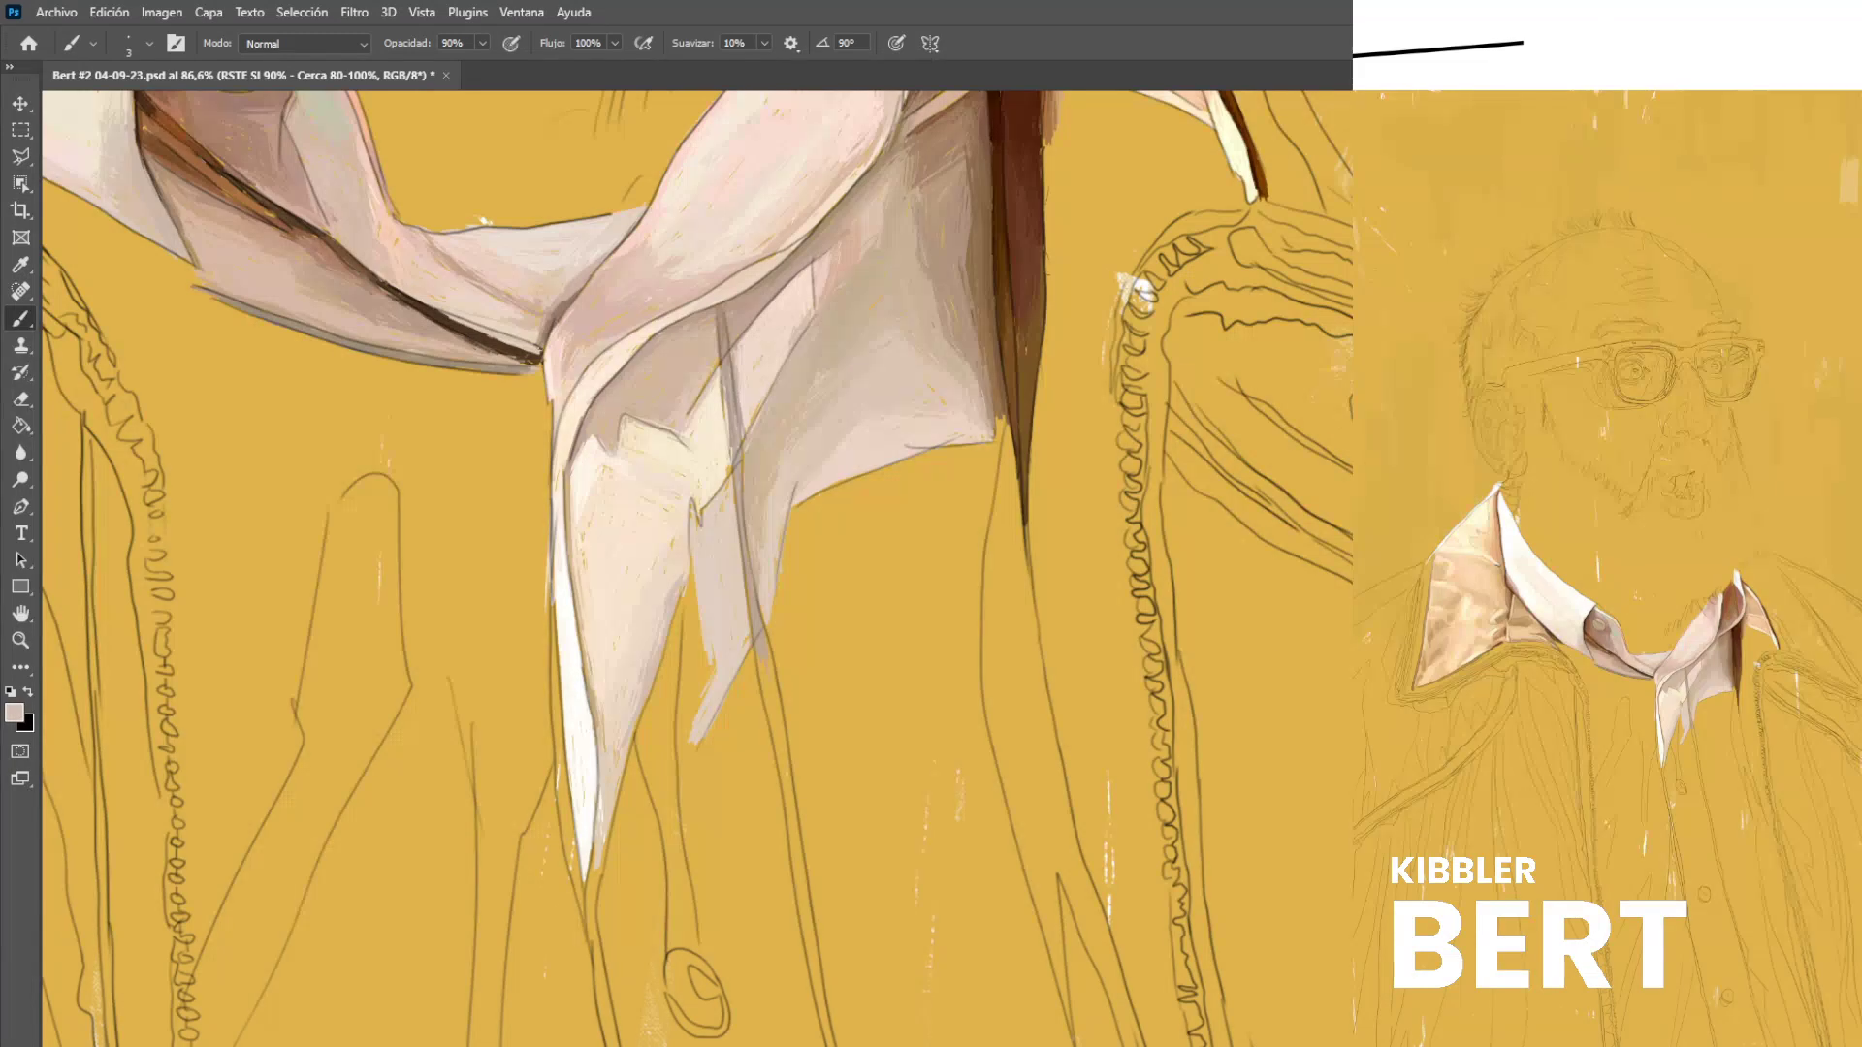
Paint a narrow grey-lilac strip down to the sketched button and fill the gap beside the fold with a sampled pale tone.
{"action": "left_click_drag", "start_coordinate": [671, 778], "coordinate": [660, 842]}
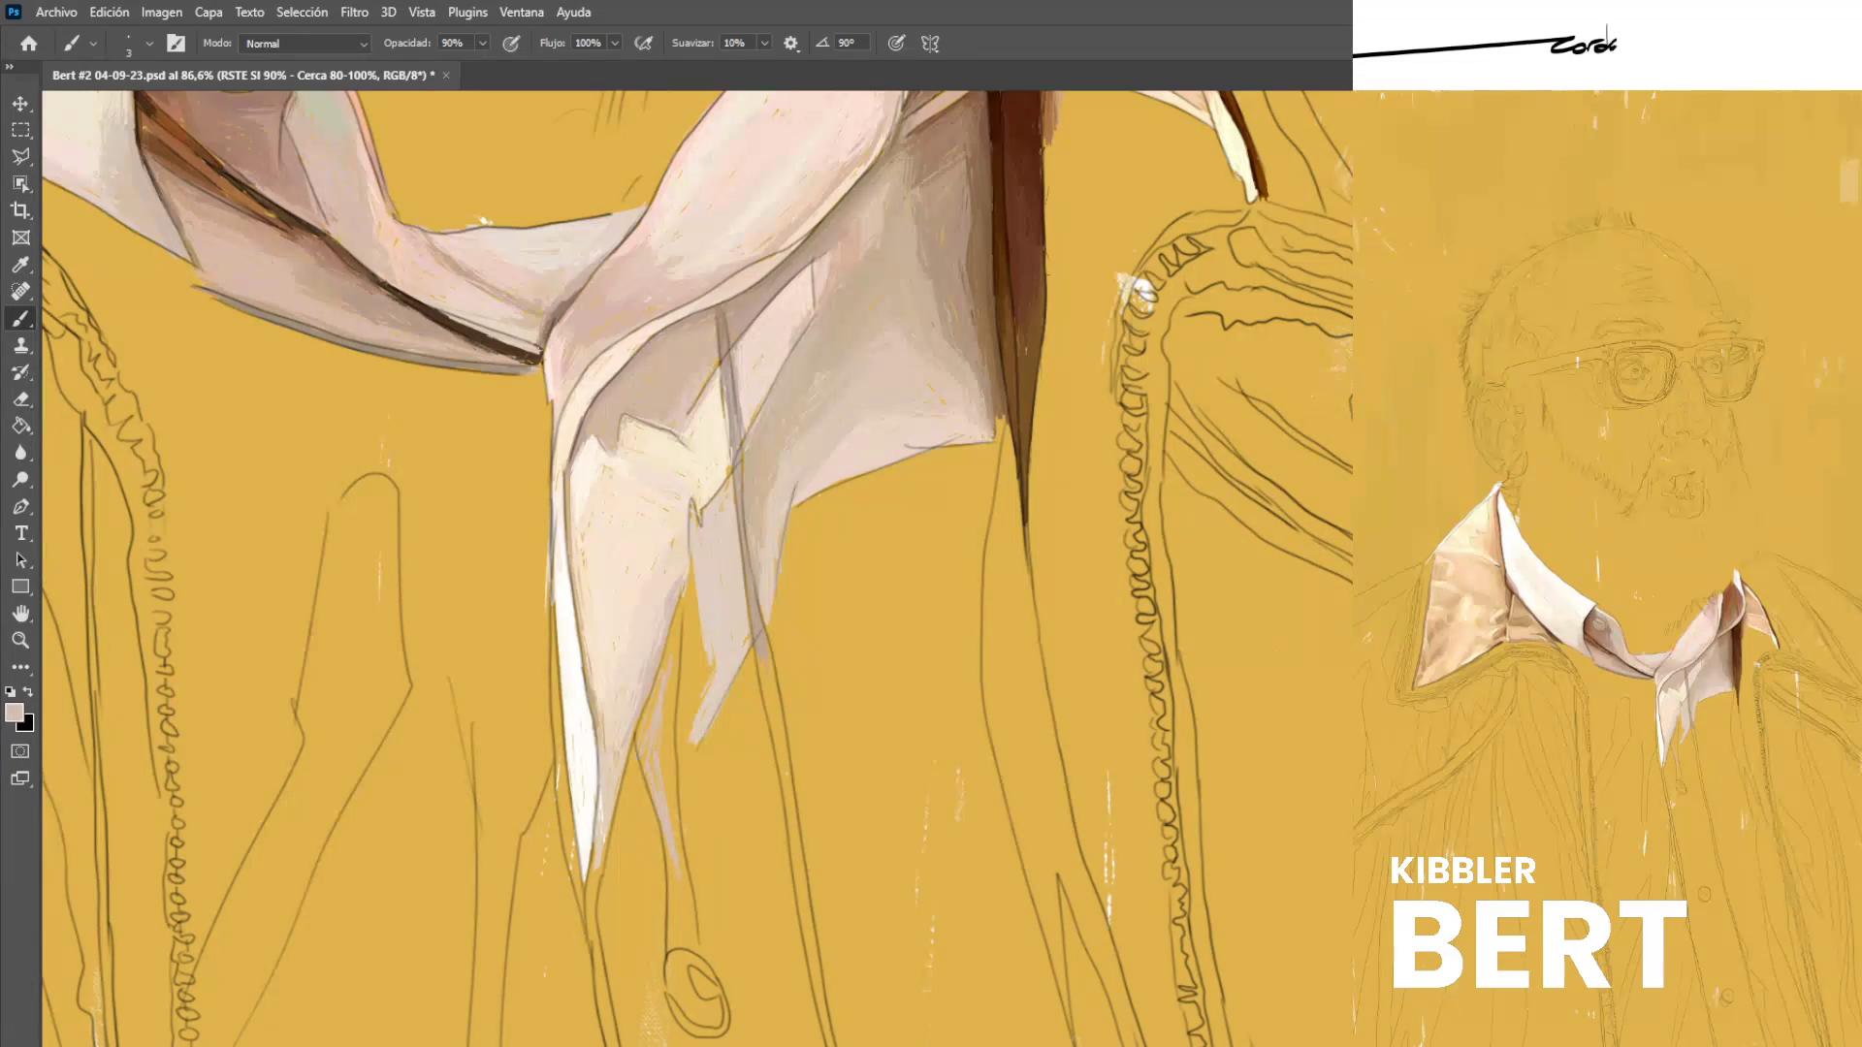
{"action": "left_click_drag", "start_coordinate": [666, 693], "coordinate": [663, 773]}
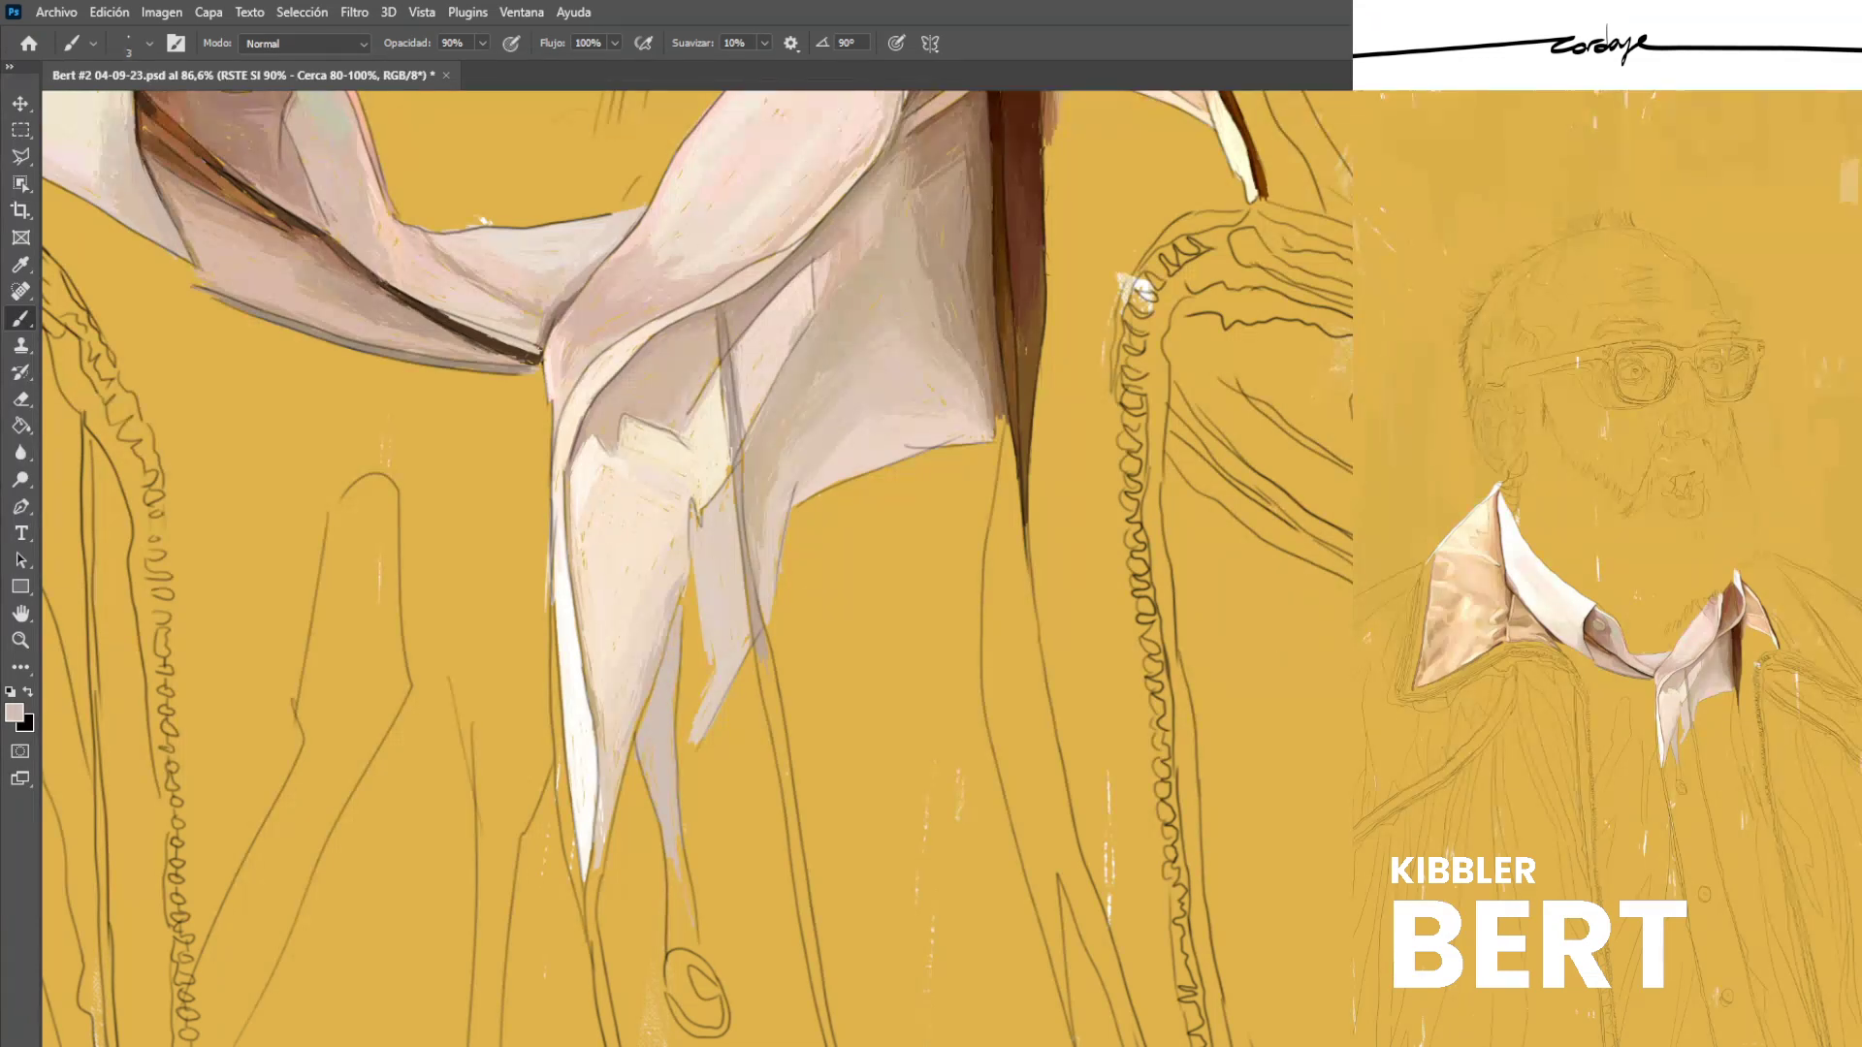
{"action": "left_click_drag", "start_coordinate": [679, 853], "coordinate": [692, 914]}
{"action": "left_click", "coordinate": [729, 572], "text": "alt"}
{"action": "mouse_move", "coordinate": [693, 601]}
{"action": "left_mouse_down"}
{"action": "mouse_move", "coordinate": [682, 742]}
{"action": "mouse_move", "coordinate": [699, 707]}
{"action": "left_mouse_up"}
{"action": "left_click_drag", "start_coordinate": [702, 636], "coordinate": [702, 689]}
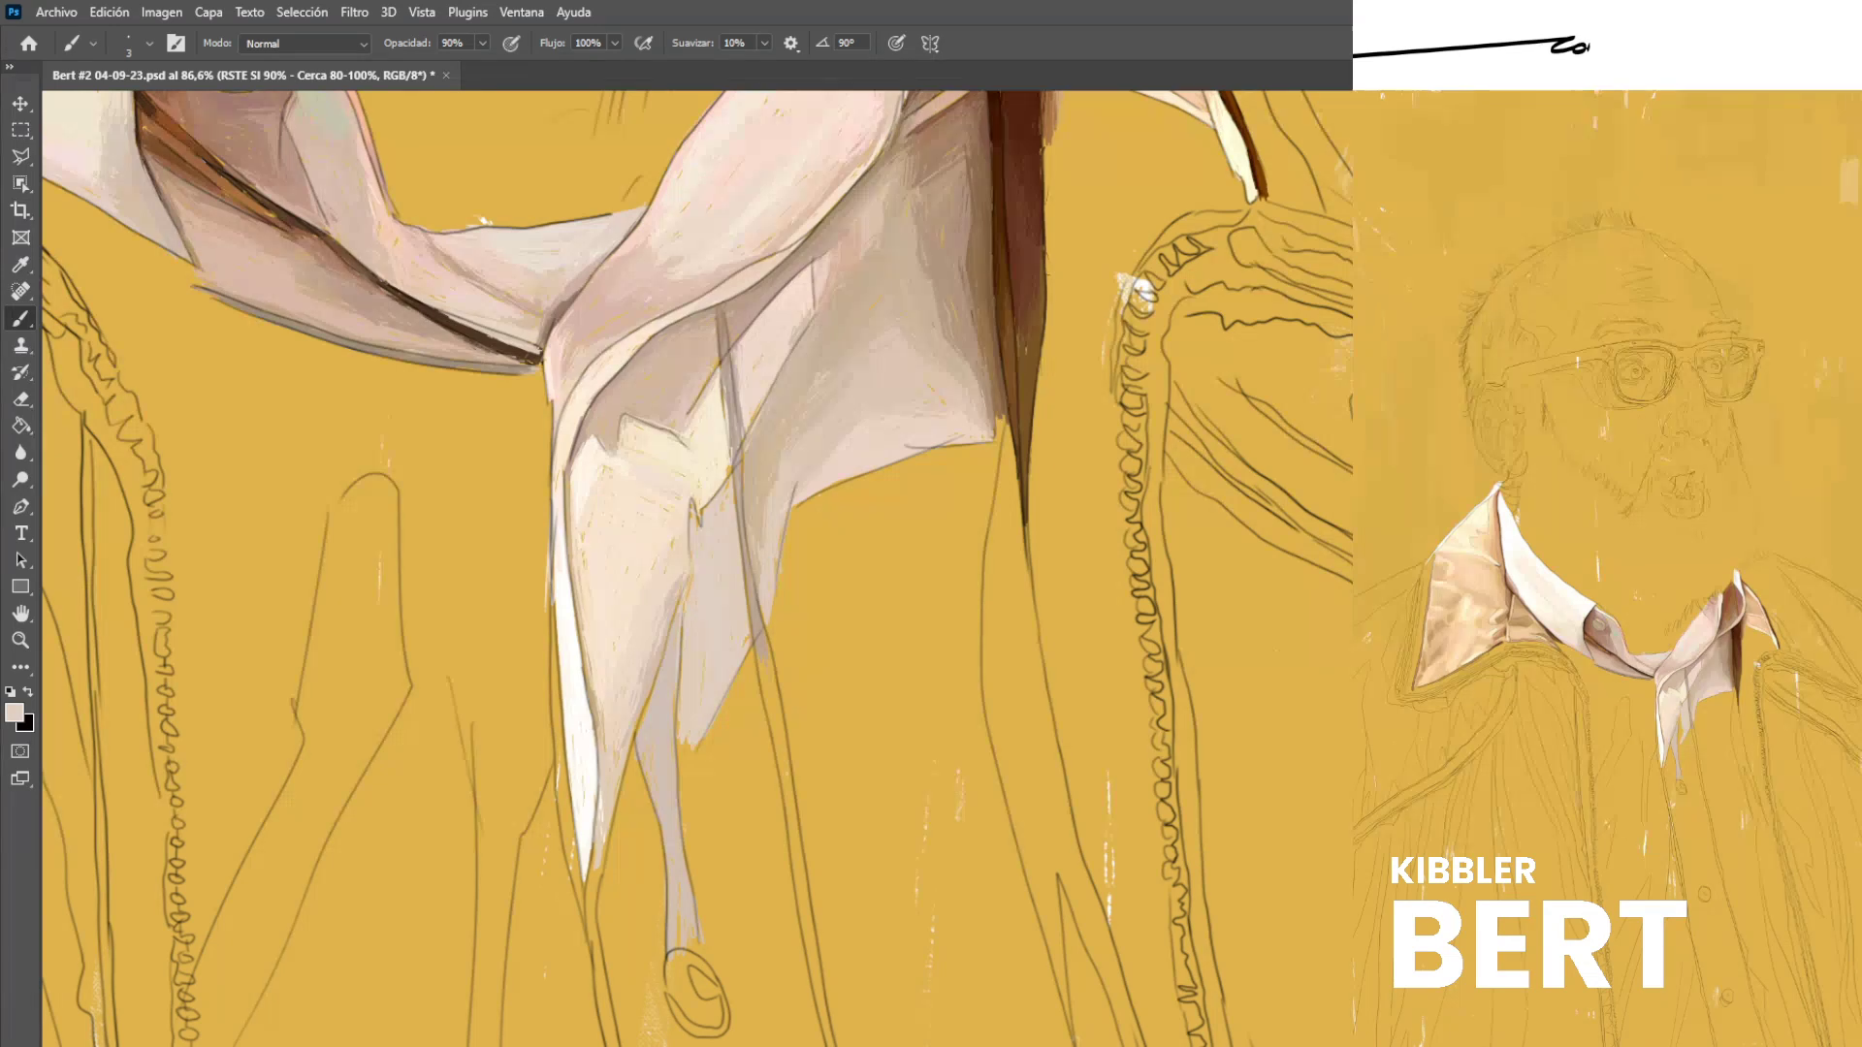
Touch up the cream highlight and right edge of the hanging fold with sampled pale pink and cream tones.
{"action": "left_click", "coordinate": [669, 659], "text": "alt"}
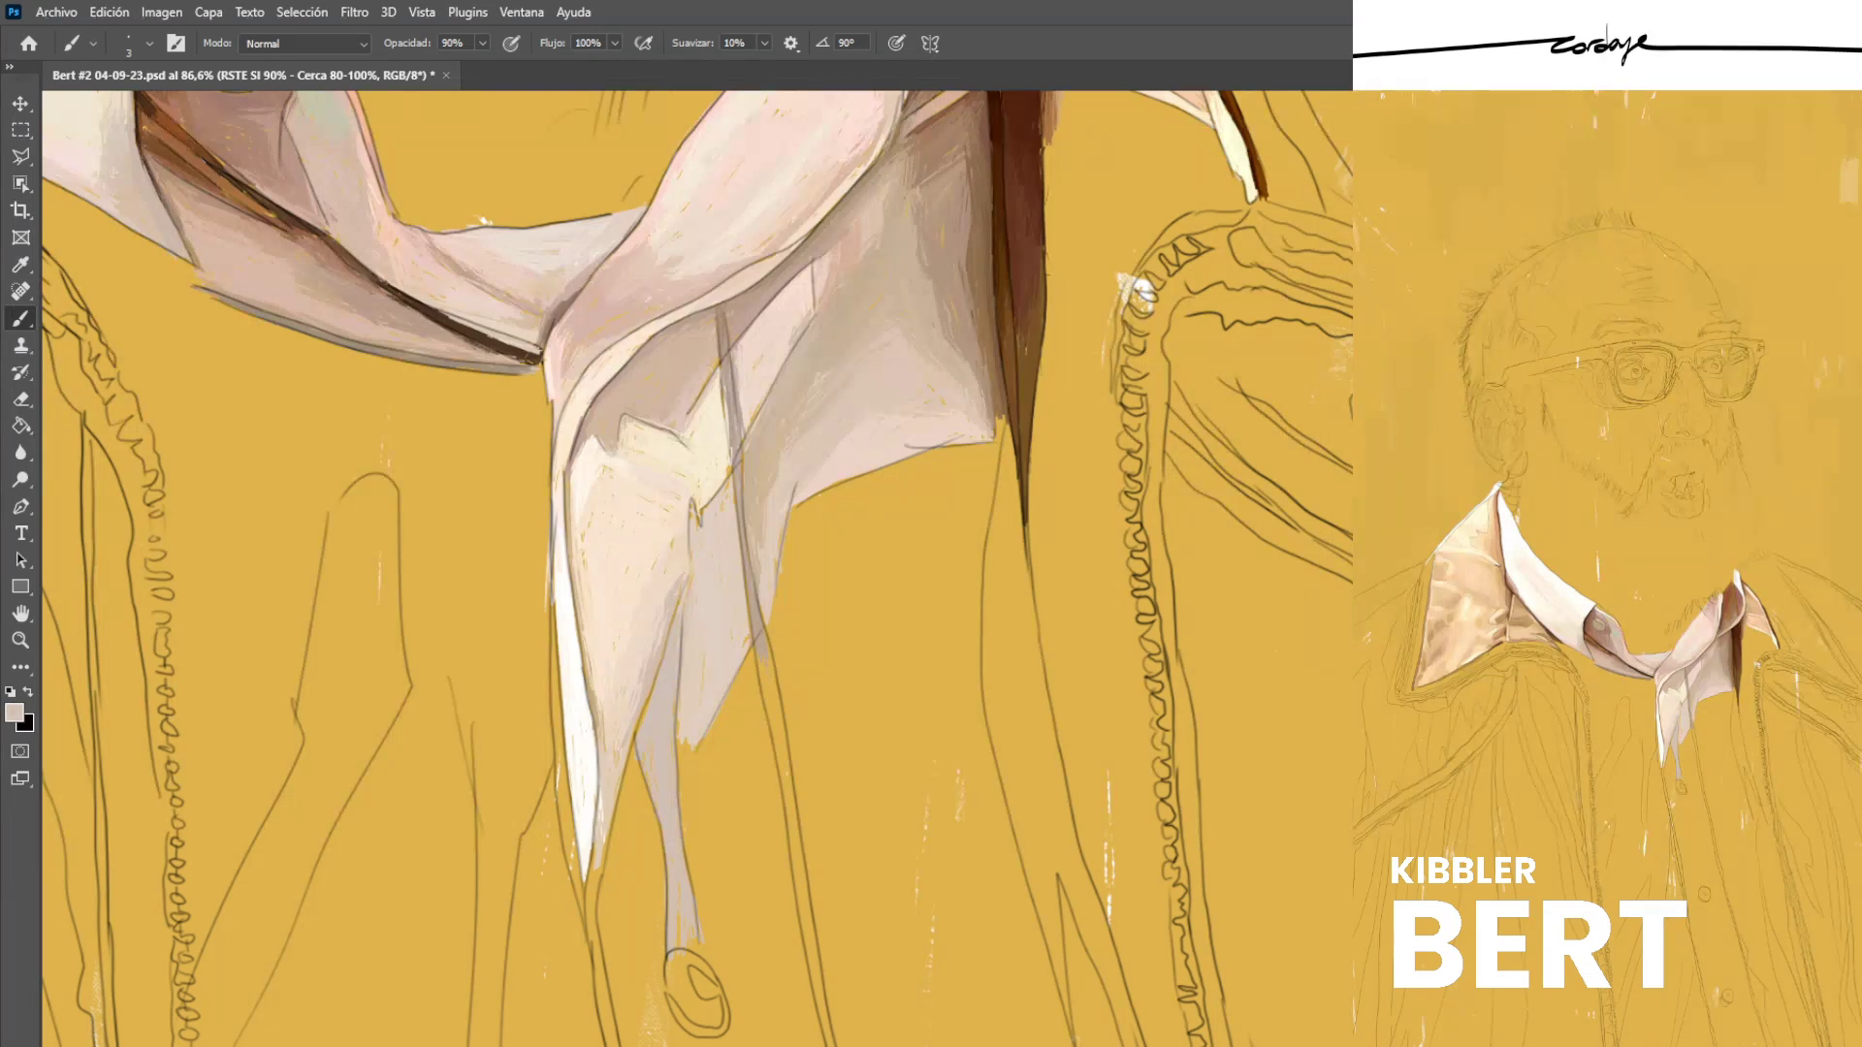
{"action": "left_click", "coordinate": [678, 499], "text": "alt"}
{"action": "left_click", "coordinate": [710, 483], "text": "alt"}
{"action": "left_click", "coordinate": [714, 400], "text": "alt"}
{"action": "left_click", "coordinate": [710, 416], "text": "alt"}
{"action": "left_click", "coordinate": [695, 508], "text": "alt"}
{"action": "left_click", "coordinate": [696, 514], "text": "alt"}
Extend the hanging fold's tip downward with a thin pale stroke and fill the area between it and the grey strip.
{"action": "scroll", "coordinate": [696, 568], "scroll_direction": "down", "scroll_amount": 5}
{"action": "scroll", "coordinate": [696, 568], "scroll_direction": "right", "scroll_amount": 3}
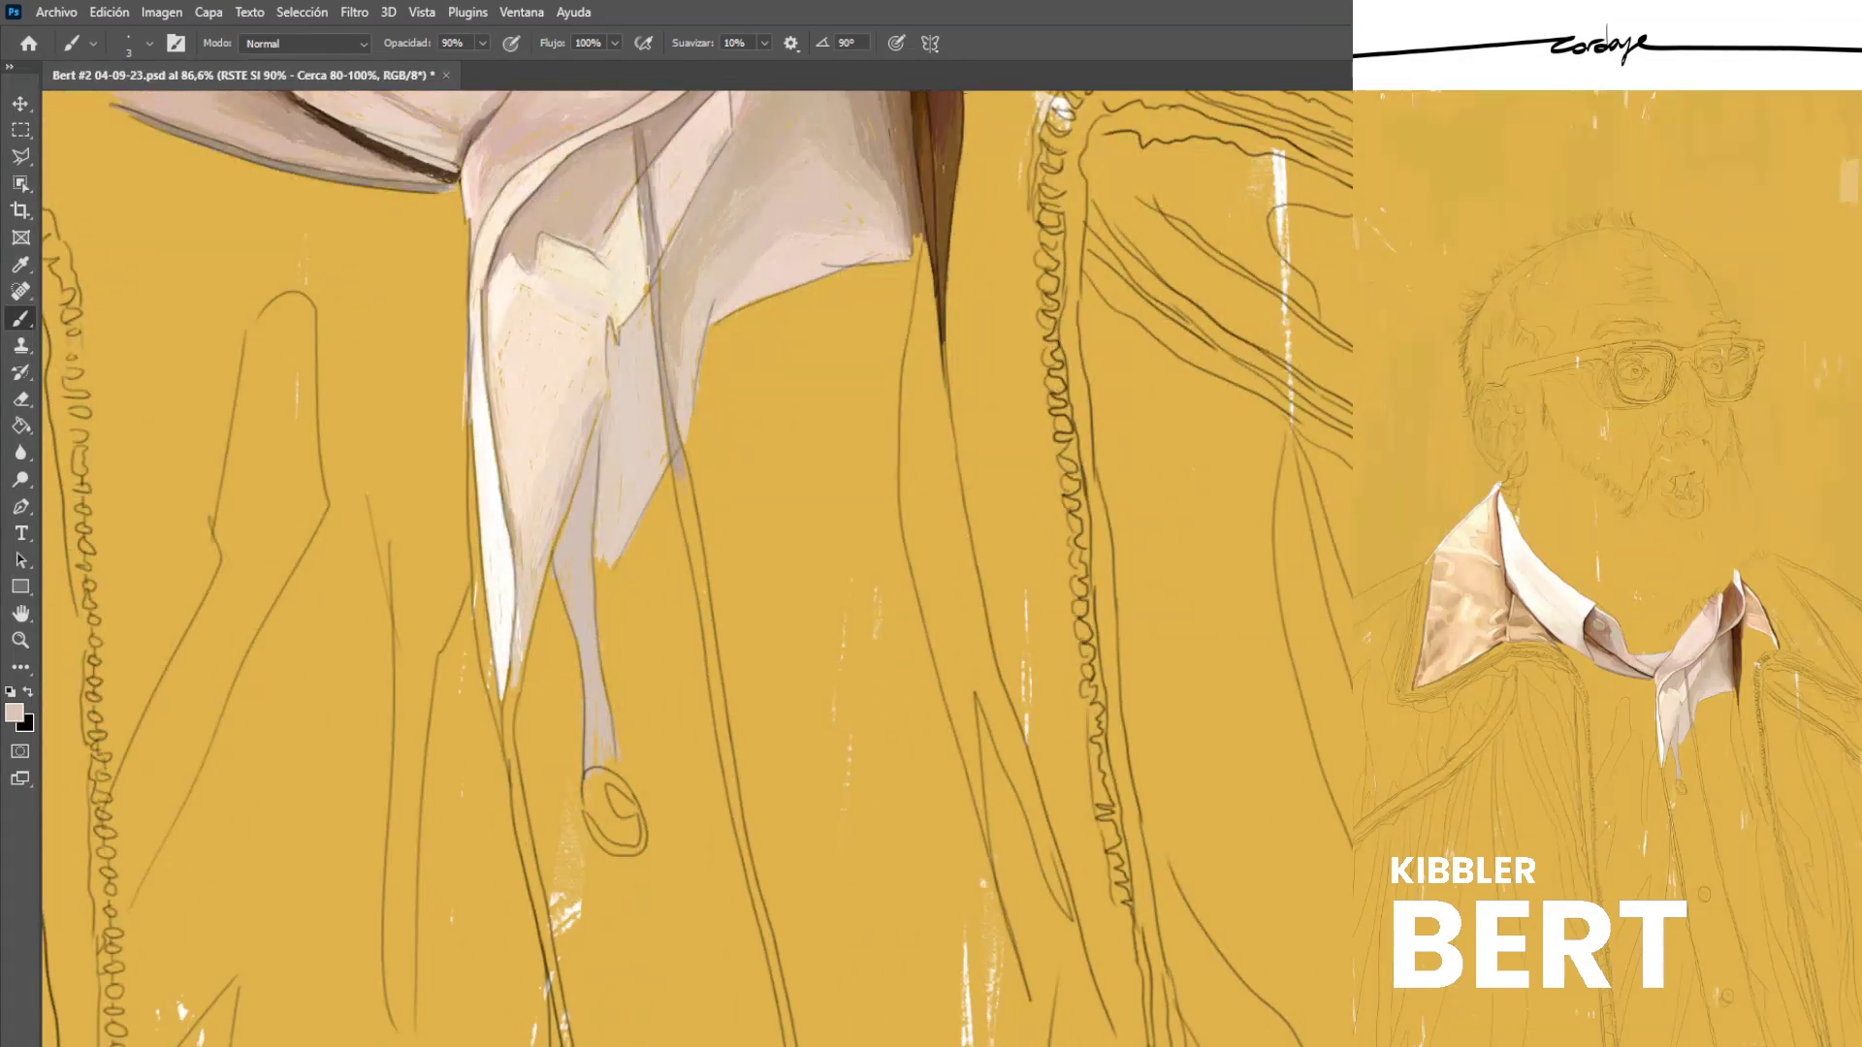
{"action": "scroll", "coordinate": [696, 568], "scroll_direction": "down", "scroll_amount": 3}
{"action": "scroll", "coordinate": [696, 569], "scroll_direction": "left", "scroll_amount": 2}
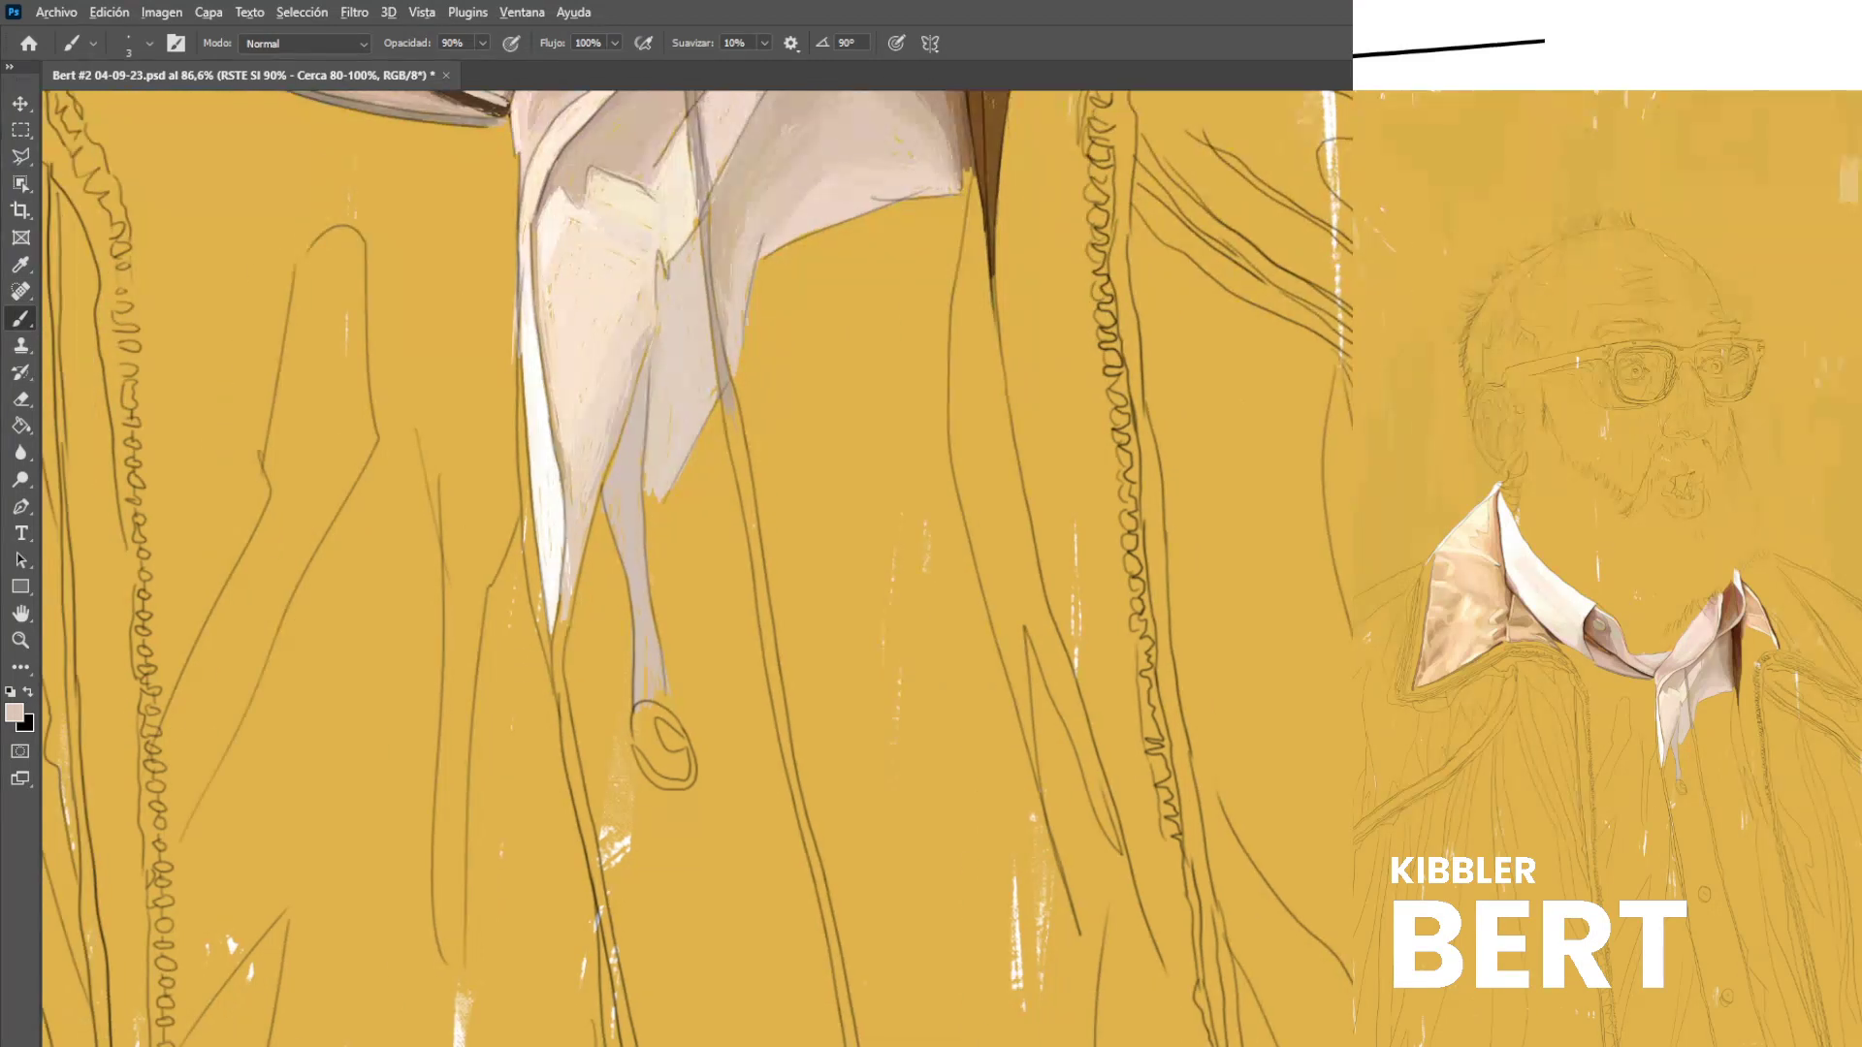
{"action": "left_click", "coordinate": [557, 220], "text": "alt"}
{"action": "left_click_drag", "start_coordinate": [560, 667], "coordinate": [573, 789]}
{"action": "left_click", "coordinate": [587, 320], "text": "alt"}
{"action": "left_click_drag", "start_coordinate": [556, 650], "coordinate": [566, 669]}
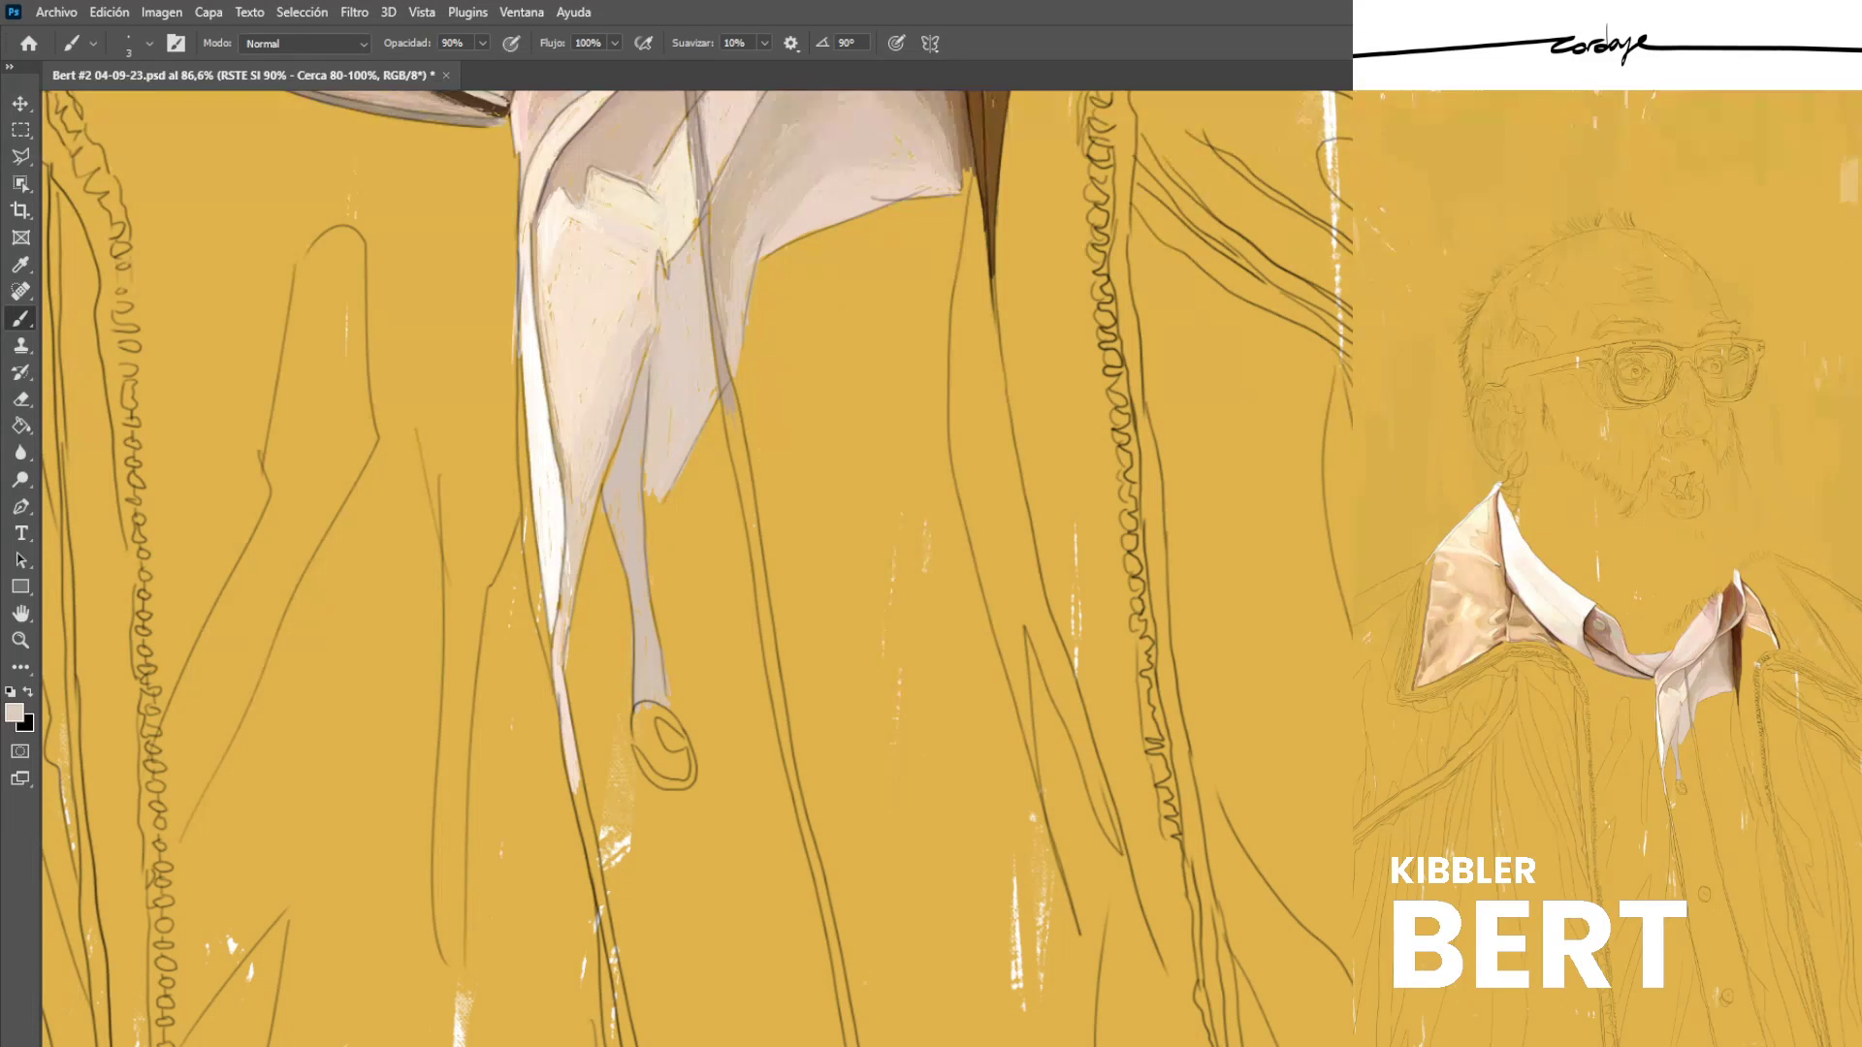
{"action": "left_click_drag", "start_coordinate": [616, 692], "coordinate": [588, 621]}
{"action": "mouse_move", "coordinate": [591, 549]}
{"action": "left_mouse_down"}
{"action": "mouse_move", "coordinate": [584, 620]}
{"action": "mouse_move", "coordinate": [615, 673]}
{"action": "mouse_move", "coordinate": [601, 642]}
{"action": "left_mouse_up"}
{"action": "mouse_move", "coordinate": [610, 514]}
{"action": "left_mouse_down"}
{"action": "mouse_move", "coordinate": [601, 645]}
{"action": "mouse_move", "coordinate": [627, 595]}
{"action": "mouse_move", "coordinate": [631, 716]}
{"action": "left_mouse_up"}
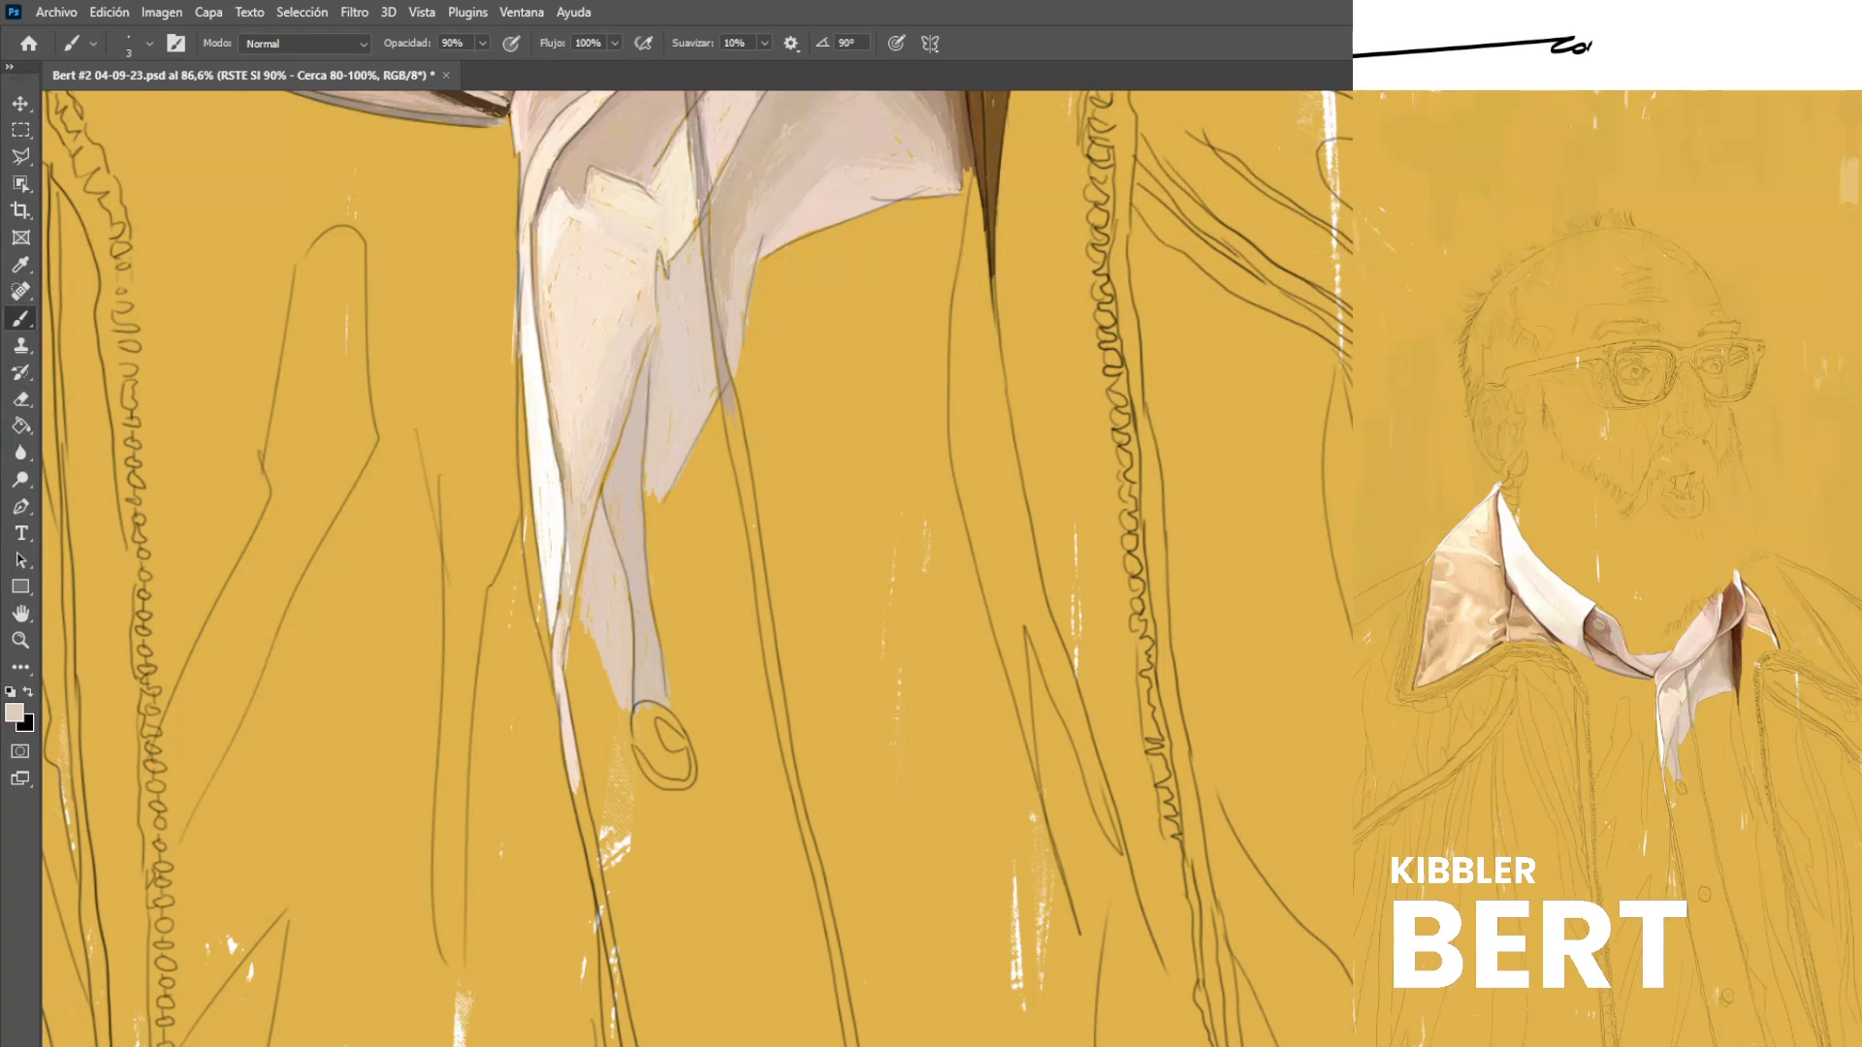
Widen the fold's lower end with sampled cream and pale pink strokes, extending it past the sketched button and blending its upper part.
{"action": "left_click", "coordinate": [623, 468], "text": "alt"}
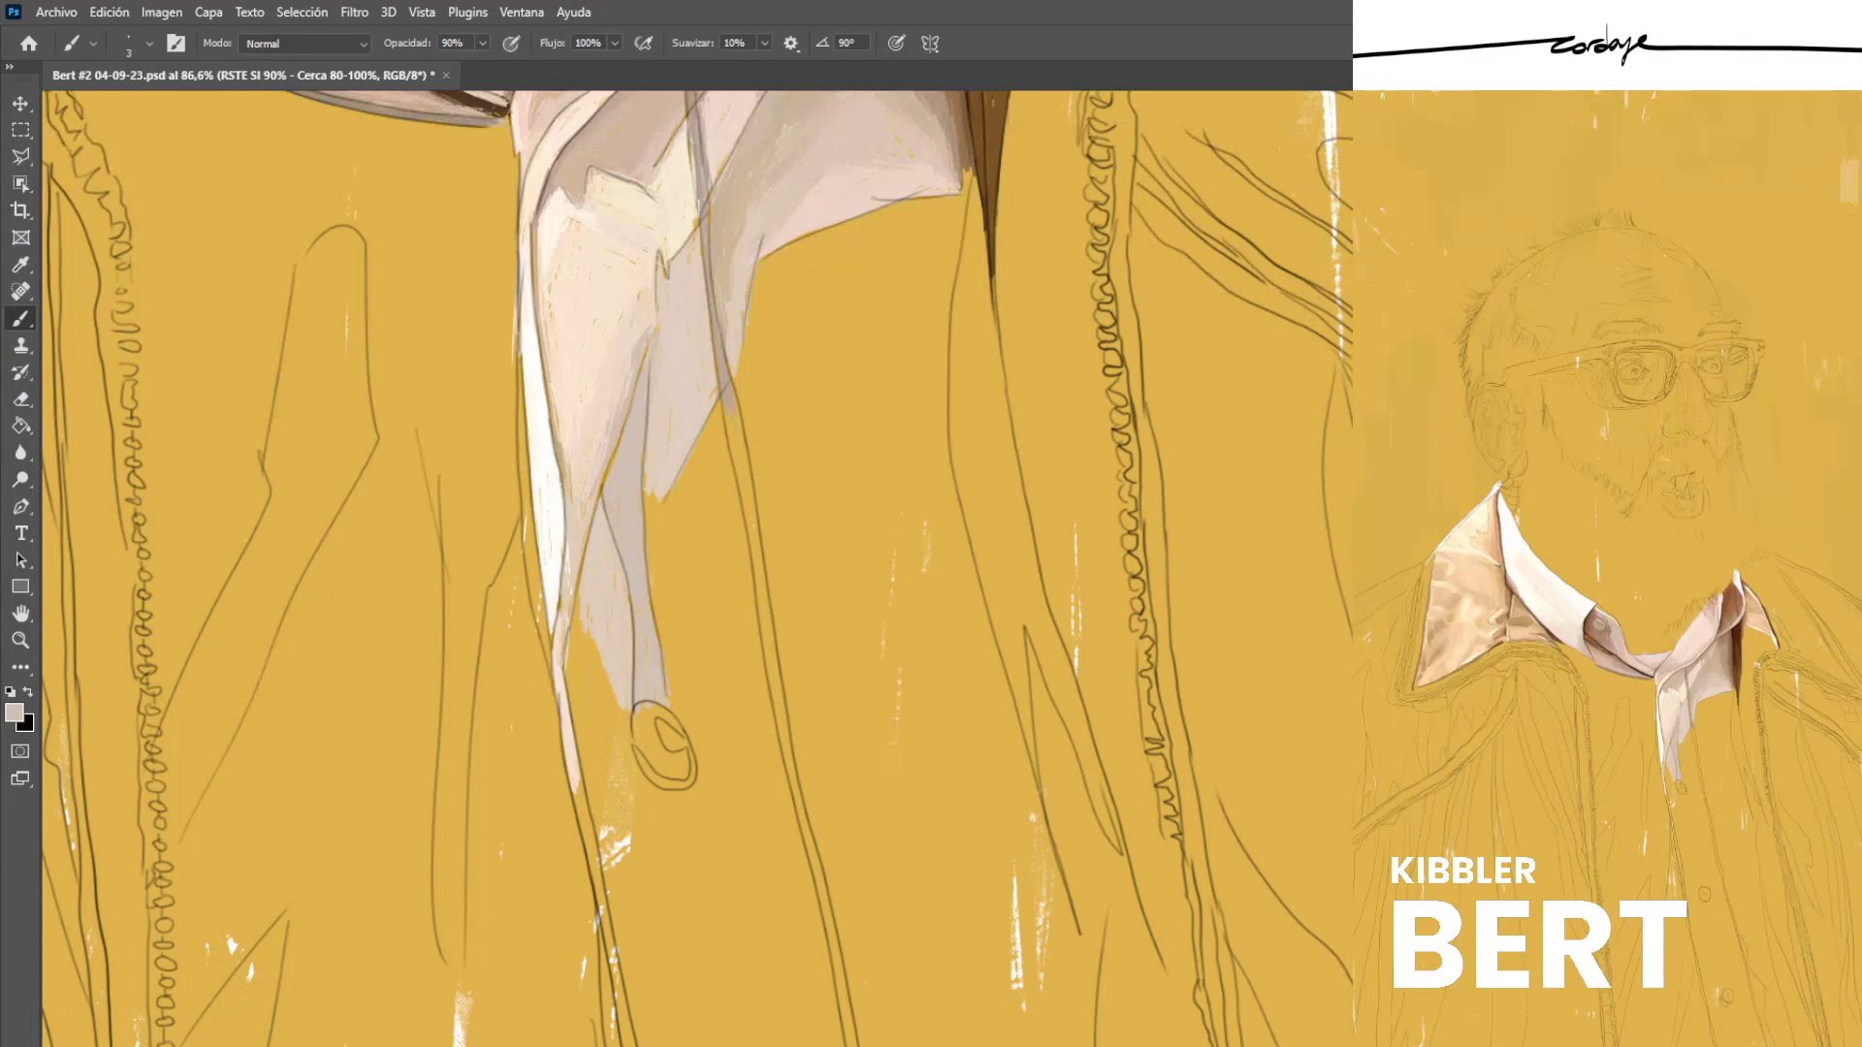
{"action": "left_click", "coordinate": [605, 300], "text": "alt"}
{"action": "left_click_drag", "start_coordinate": [623, 710], "coordinate": [624, 789]}
{"action": "left_click_drag", "start_coordinate": [588, 669], "coordinate": [611, 720]}
{"action": "left_click_drag", "start_coordinate": [582, 638], "coordinate": [619, 709]}
{"action": "mouse_move", "coordinate": [585, 623]}
{"action": "left_mouse_down"}
{"action": "mouse_move", "coordinate": [622, 703]}
{"action": "mouse_move", "coordinate": [580, 595]}
{"action": "left_mouse_up"}
{"action": "left_click_drag", "start_coordinate": [571, 684], "coordinate": [591, 782]}
{"action": "mouse_move", "coordinate": [570, 684]}
{"action": "left_mouse_down"}
{"action": "mouse_move", "coordinate": [601, 803]}
{"action": "mouse_move", "coordinate": [590, 784]}
{"action": "left_mouse_up"}
{"action": "left_click_drag", "start_coordinate": [572, 682], "coordinate": [622, 804]}
{"action": "mouse_move", "coordinate": [574, 679]}
{"action": "left_mouse_down"}
{"action": "mouse_move", "coordinate": [598, 744]}
{"action": "mouse_move", "coordinate": [613, 659]}
{"action": "left_mouse_up"}
{"action": "mouse_move", "coordinate": [621, 768]}
{"action": "left_mouse_down"}
{"action": "mouse_move", "coordinate": [594, 683]}
{"action": "mouse_move", "coordinate": [616, 648]}
{"action": "left_mouse_up"}
{"action": "left_click_drag", "start_coordinate": [622, 733], "coordinate": [589, 638]}
{"action": "left_click_drag", "start_coordinate": [621, 765], "coordinate": [619, 733]}
{"action": "mouse_move", "coordinate": [623, 818]}
{"action": "left_mouse_down"}
{"action": "mouse_move", "coordinate": [621, 768]}
{"action": "mouse_move", "coordinate": [591, 737]}
{"action": "left_mouse_up"}
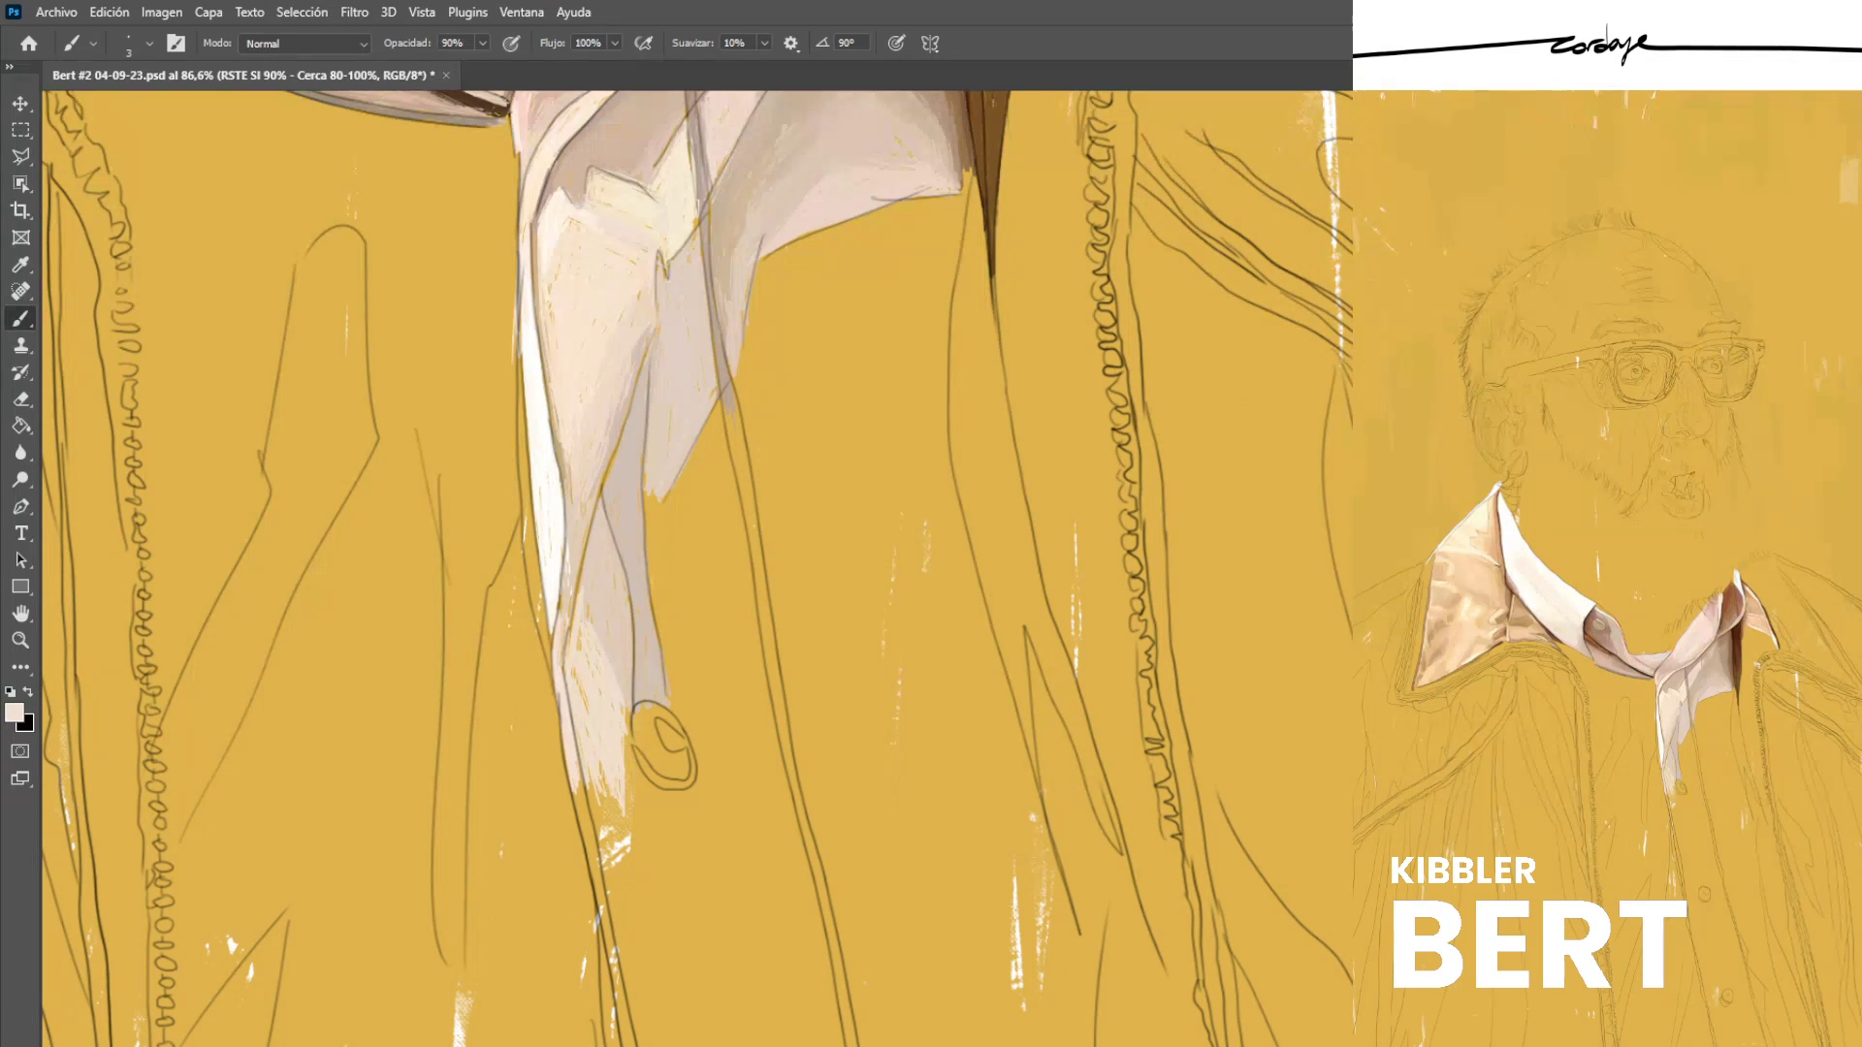
{"action": "left_click_drag", "start_coordinate": [578, 593], "coordinate": [577, 571]}
{"action": "left_click", "coordinate": [607, 620], "text": "alt"}
{"action": "left_click_drag", "start_coordinate": [609, 647], "coordinate": [597, 603]}
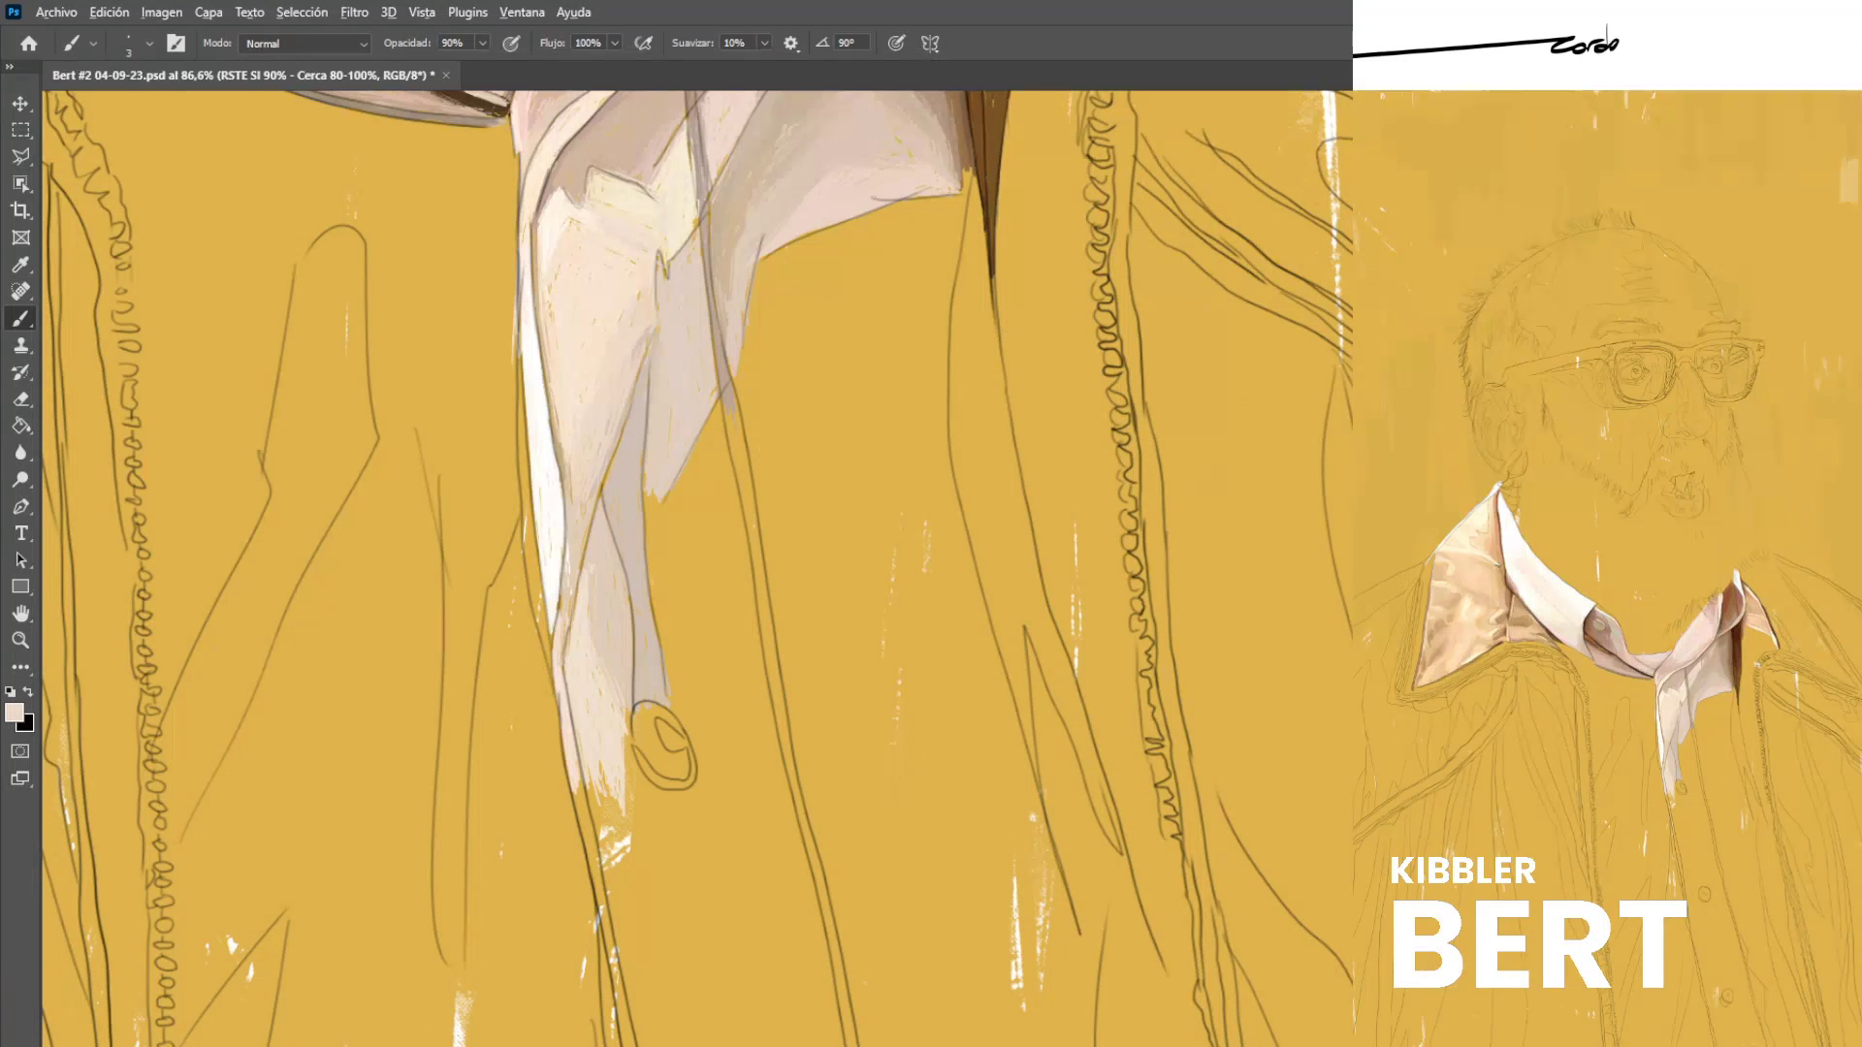
Paint a reddish-brown shadow line along the underside of the collar's rolled edge using a brown sampled from the dark strip.
{"action": "scroll", "coordinate": [595, 545], "scroll_direction": "down", "scroll_amount": 9}
{"action": "scroll", "coordinate": [589, 544], "scroll_direction": "down", "scroll_amount": 1}
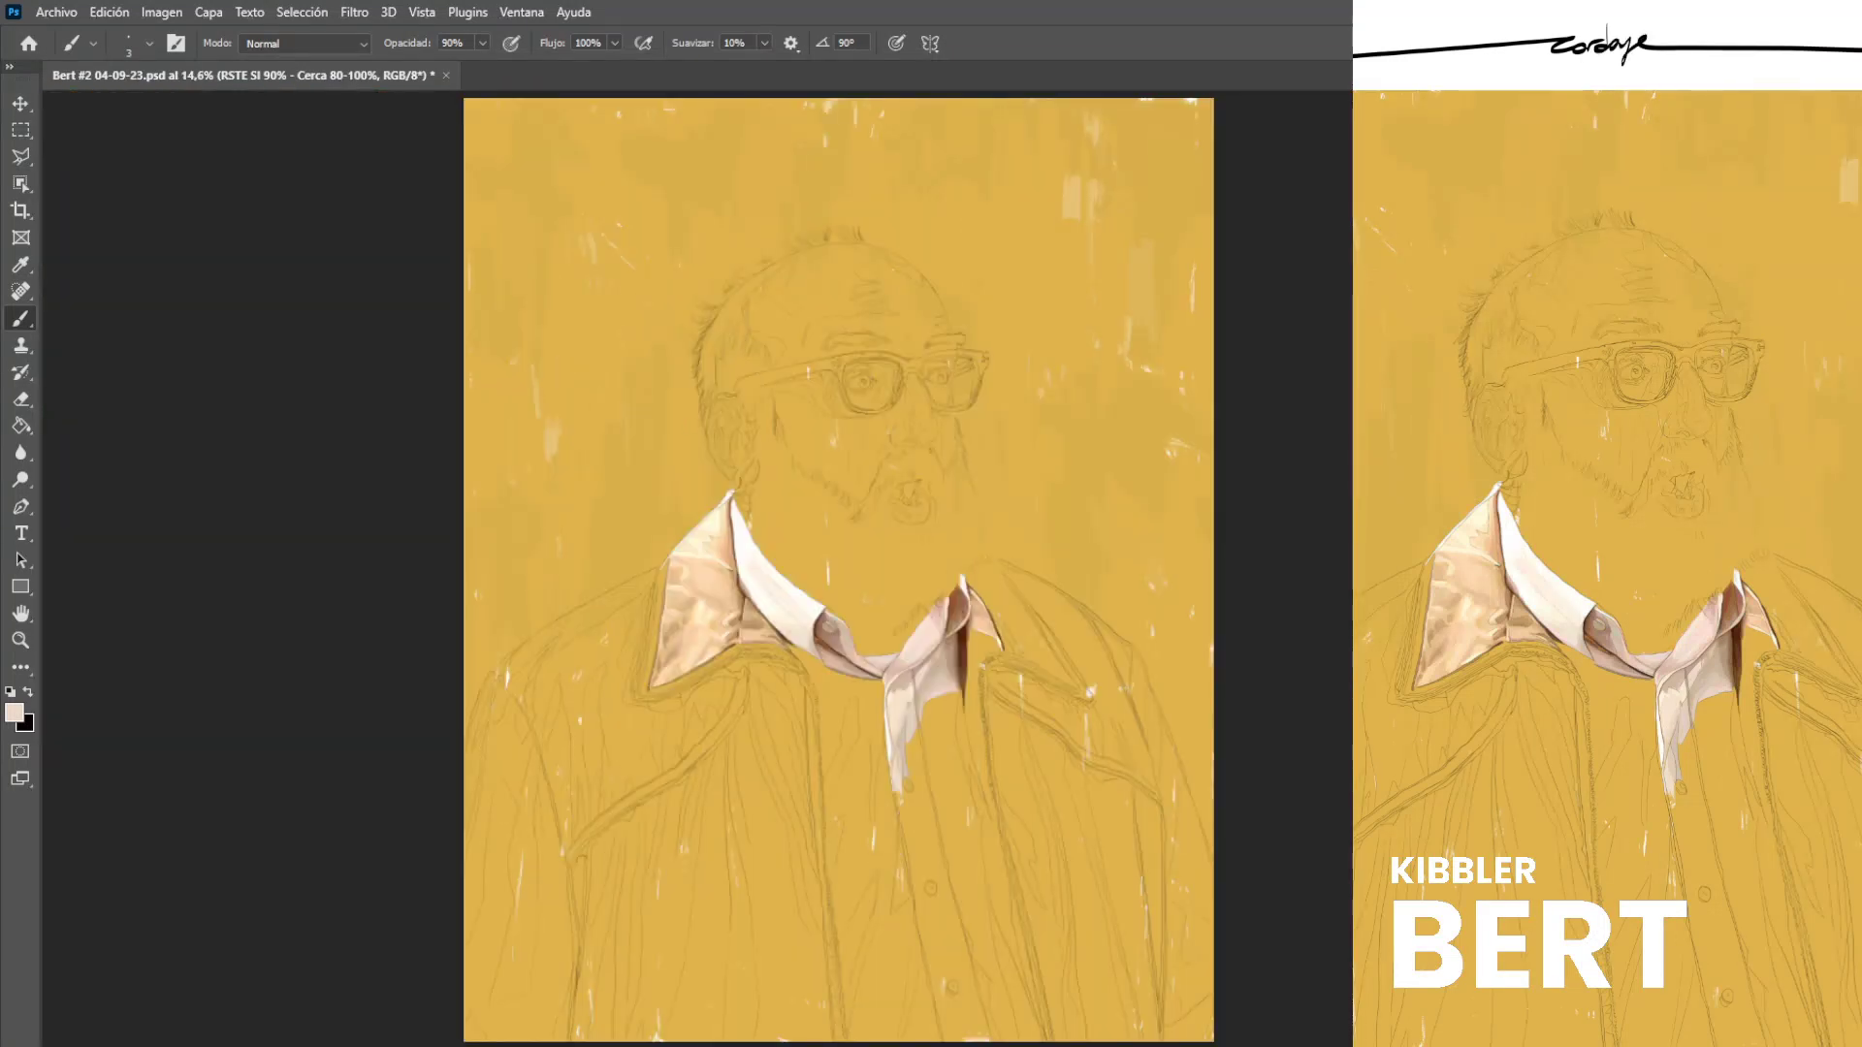
{"action": "scroll", "coordinate": [967, 670], "scroll_direction": "up", "scroll_amount": 5}
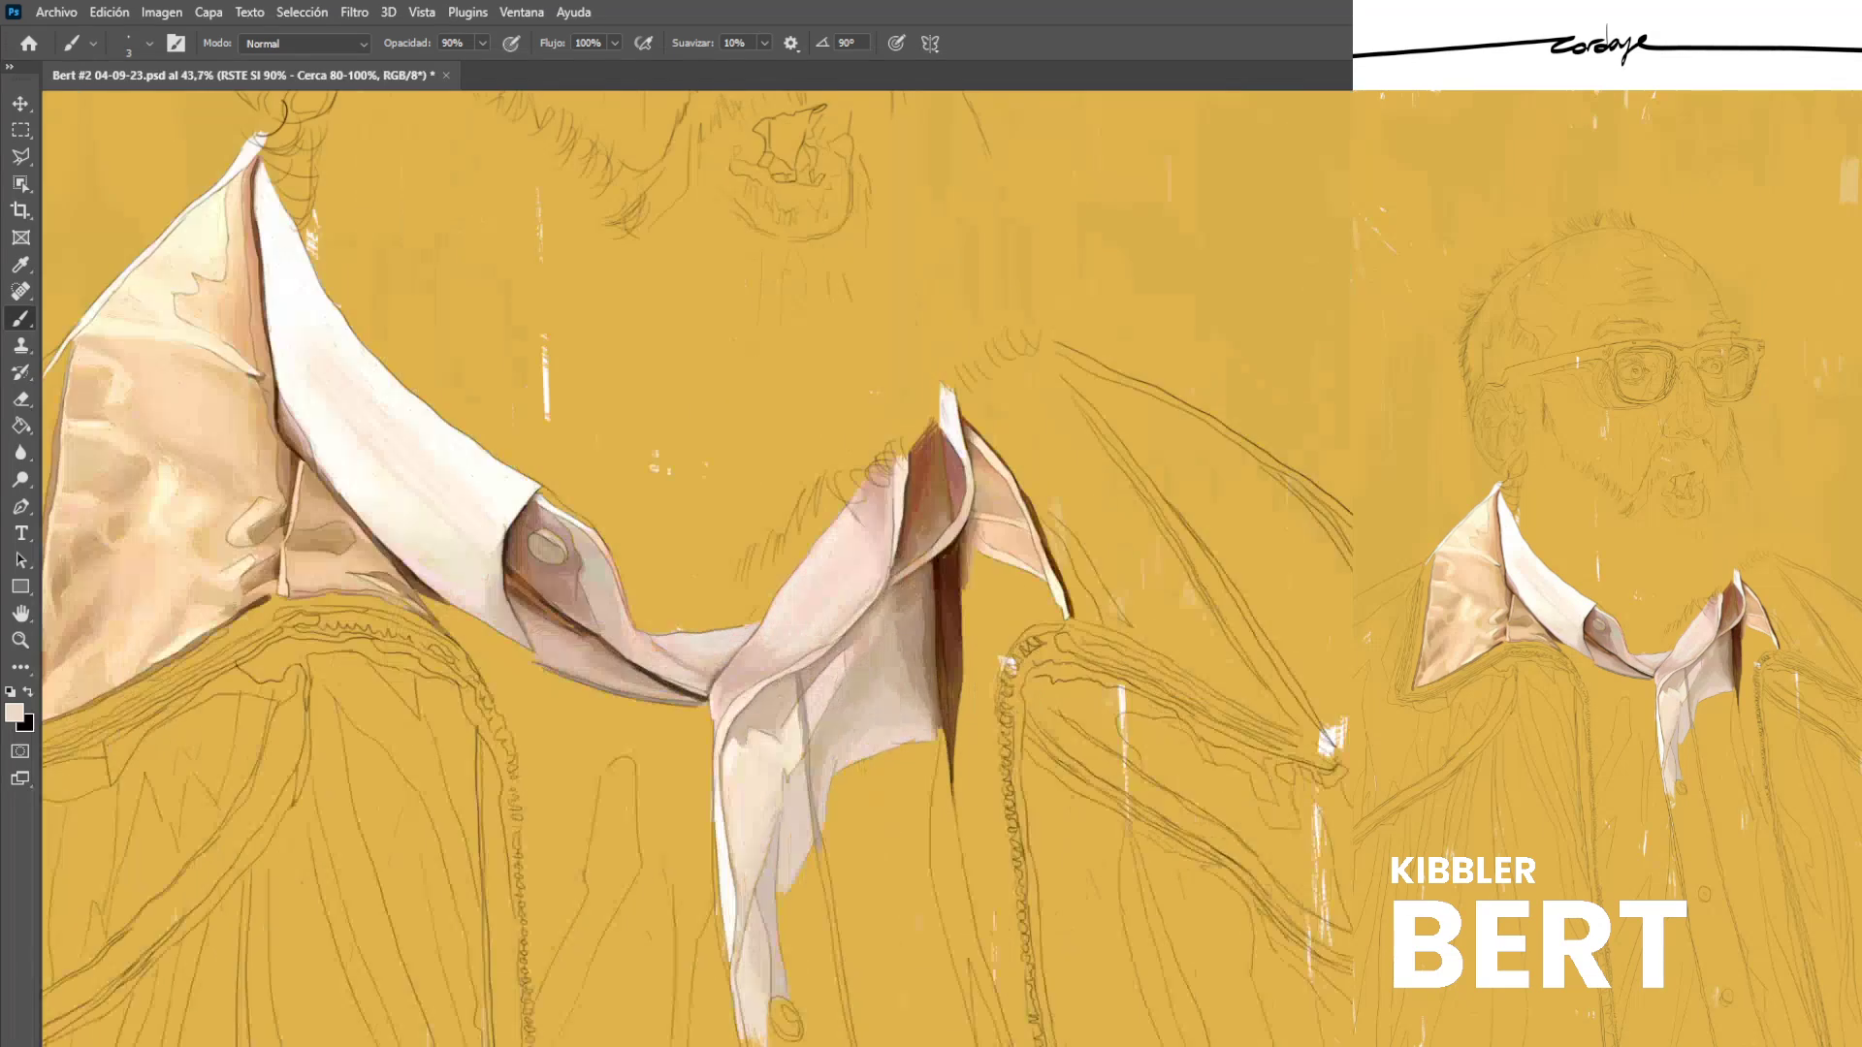
{"action": "scroll", "coordinate": [912, 591], "scroll_direction": "up", "scroll_amount": 5}
{"action": "left_click", "coordinate": [1078, 752], "text": "alt"}
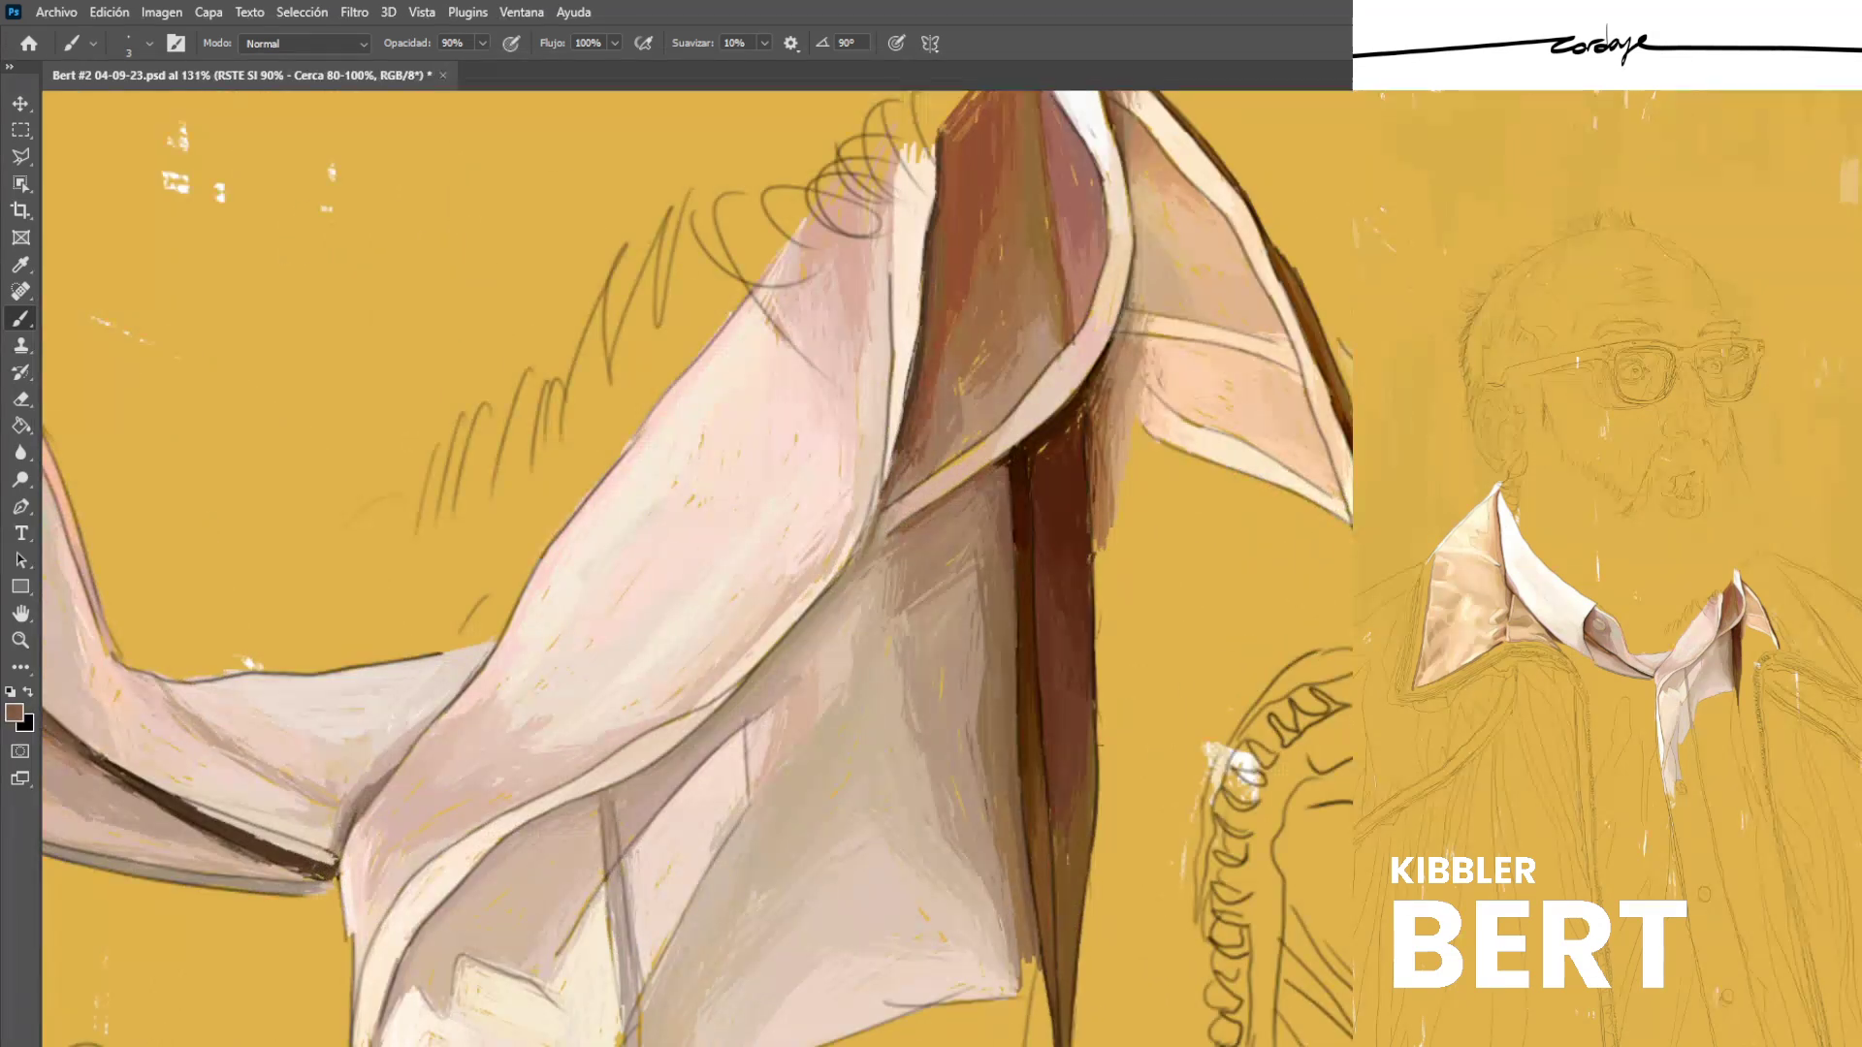
{"action": "left_click_drag", "start_coordinate": [834, 586], "coordinate": [764, 674]}
{"action": "left_click_drag", "start_coordinate": [860, 551], "coordinate": [842, 575]}
{"action": "left_click_drag", "start_coordinate": [770, 656], "coordinate": [717, 715]}
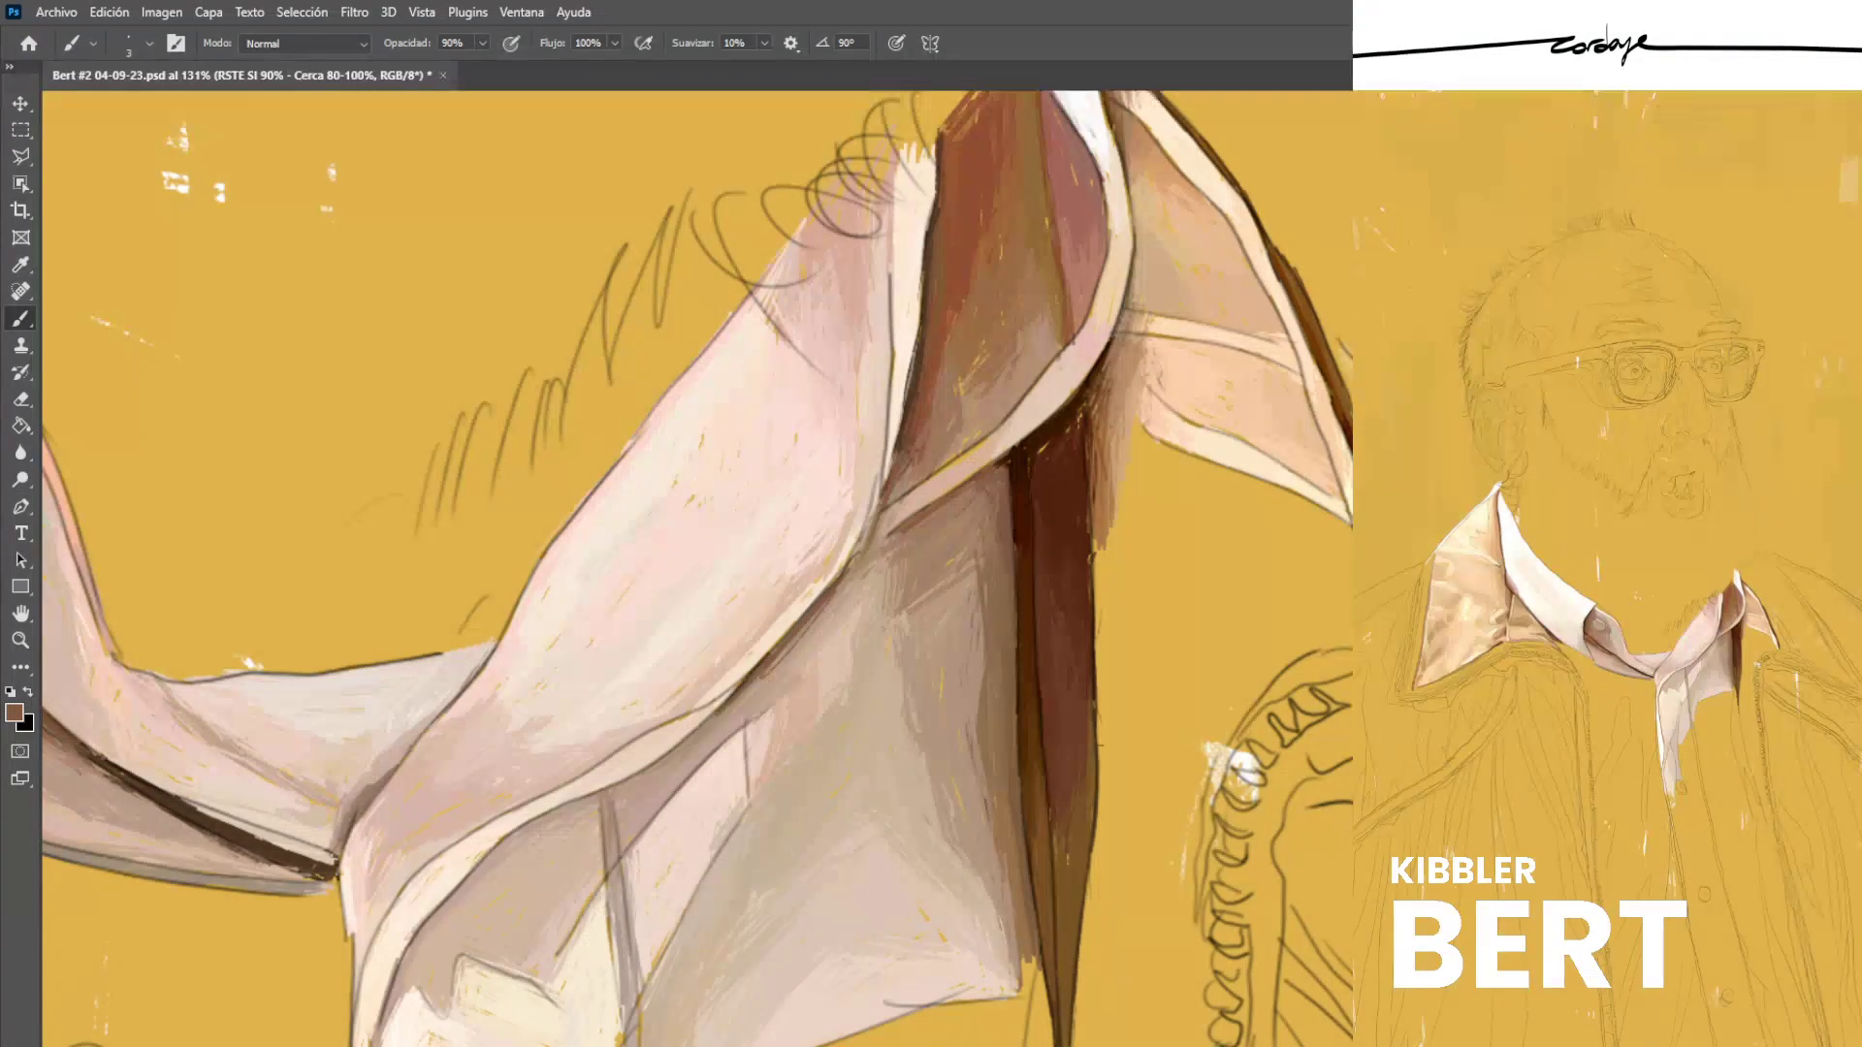
{"action": "left_click_drag", "start_coordinate": [638, 778], "coordinate": [679, 748]}
{"action": "mouse_move", "coordinate": [742, 694]}
{"action": "left_mouse_down"}
{"action": "mouse_move", "coordinate": [677, 749]}
{"action": "mouse_move", "coordinate": [740, 700]}
{"action": "left_mouse_up"}
{"action": "left_click_drag", "start_coordinate": [842, 589], "coordinate": [683, 757]}
Soften the shadow line under the collar's rolled edge with short strokes in sampled beige and brown tones.
{"action": "left_click", "coordinate": [835, 620], "text": "alt"}
{"action": "left_click_drag", "start_coordinate": [725, 715], "coordinate": [614, 803]}
{"action": "left_click", "coordinate": [757, 675], "text": "alt"}
{"action": "left_click", "coordinate": [714, 742], "text": "alt"}
{"action": "left_click_drag", "start_coordinate": [697, 744], "coordinate": [620, 791]}
{"action": "left_click", "coordinate": [720, 717], "text": "alt"}
{"action": "left_click", "coordinate": [655, 776], "text": "alt"}
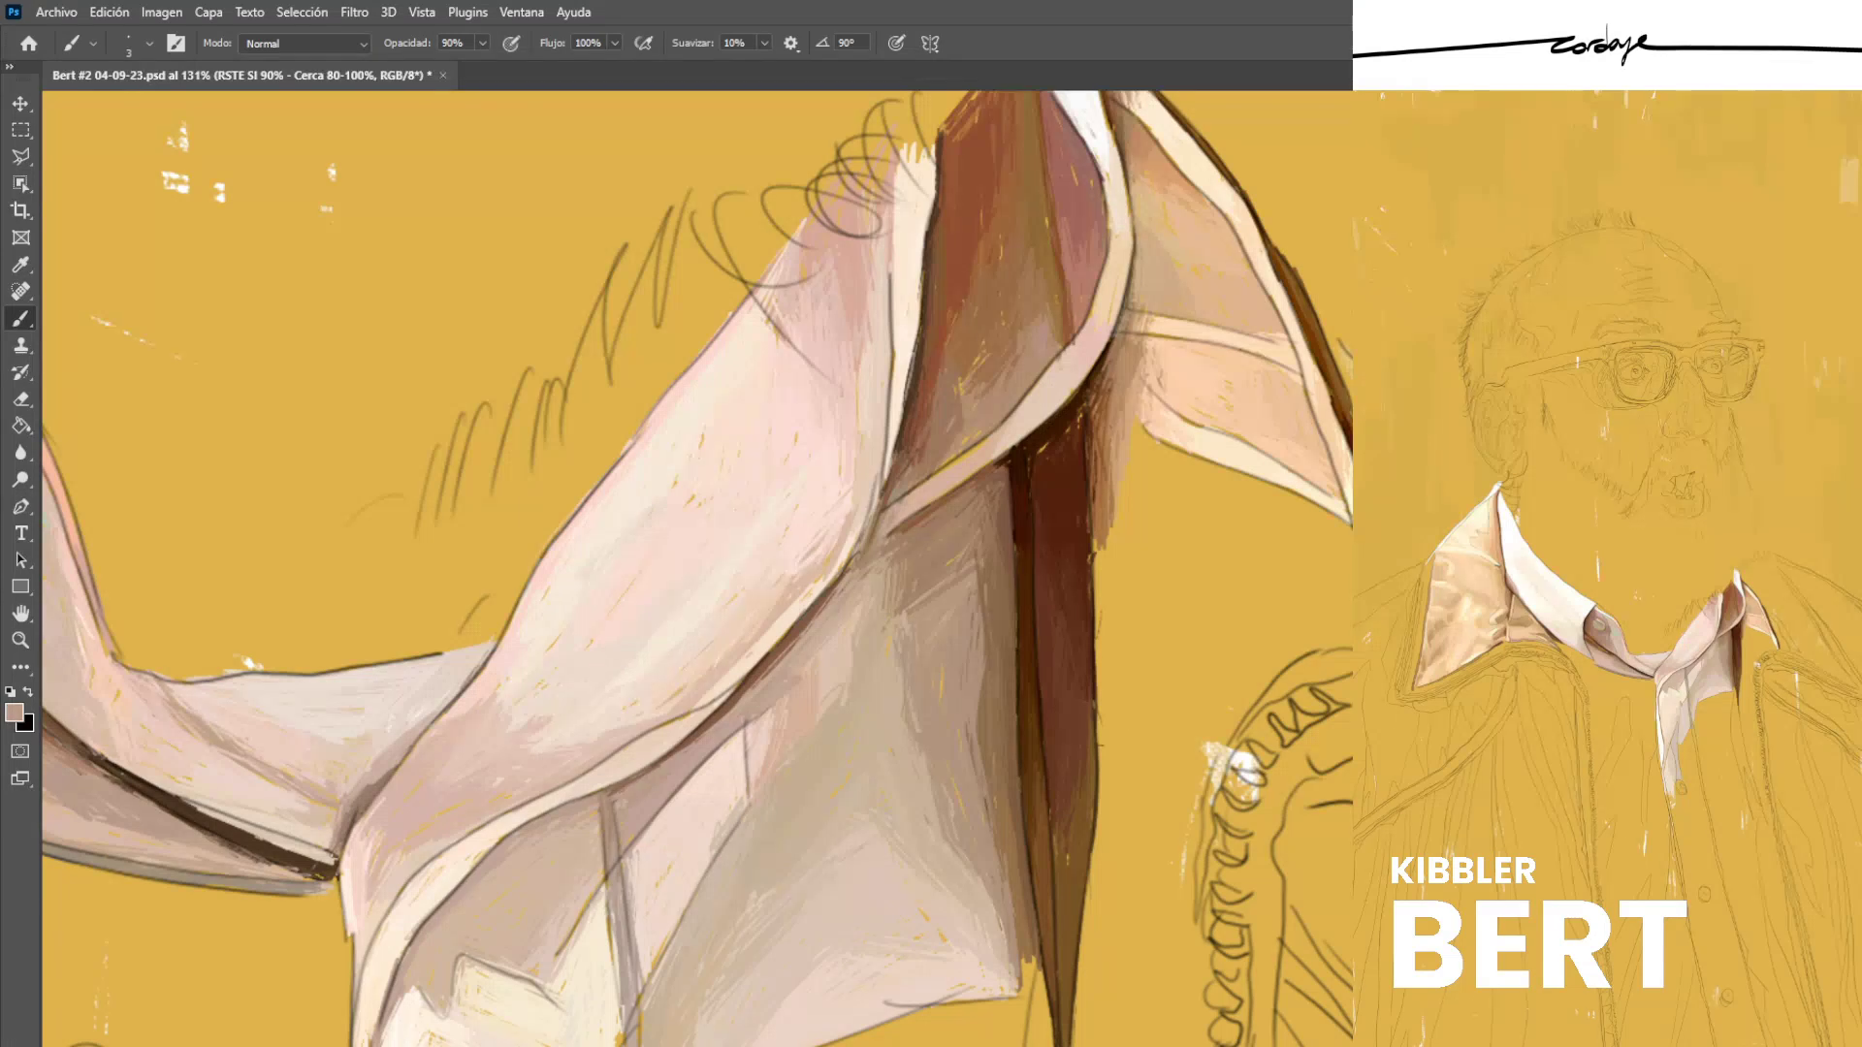
{"action": "left_click", "coordinate": [893, 478], "text": "alt"}
{"action": "left_click_drag", "start_coordinate": [843, 582], "coordinate": [863, 555]}
{"action": "left_click", "coordinate": [882, 498], "text": "alt"}
{"action": "left_click", "coordinate": [873, 559], "text": "alt"}
Deepen the shadow beneath the upper rolled edge, beside the dark strip, with short strokes in sampled browns.
{"action": "scroll", "coordinate": [751, 643], "scroll_direction": "down", "scroll_amount": 10}
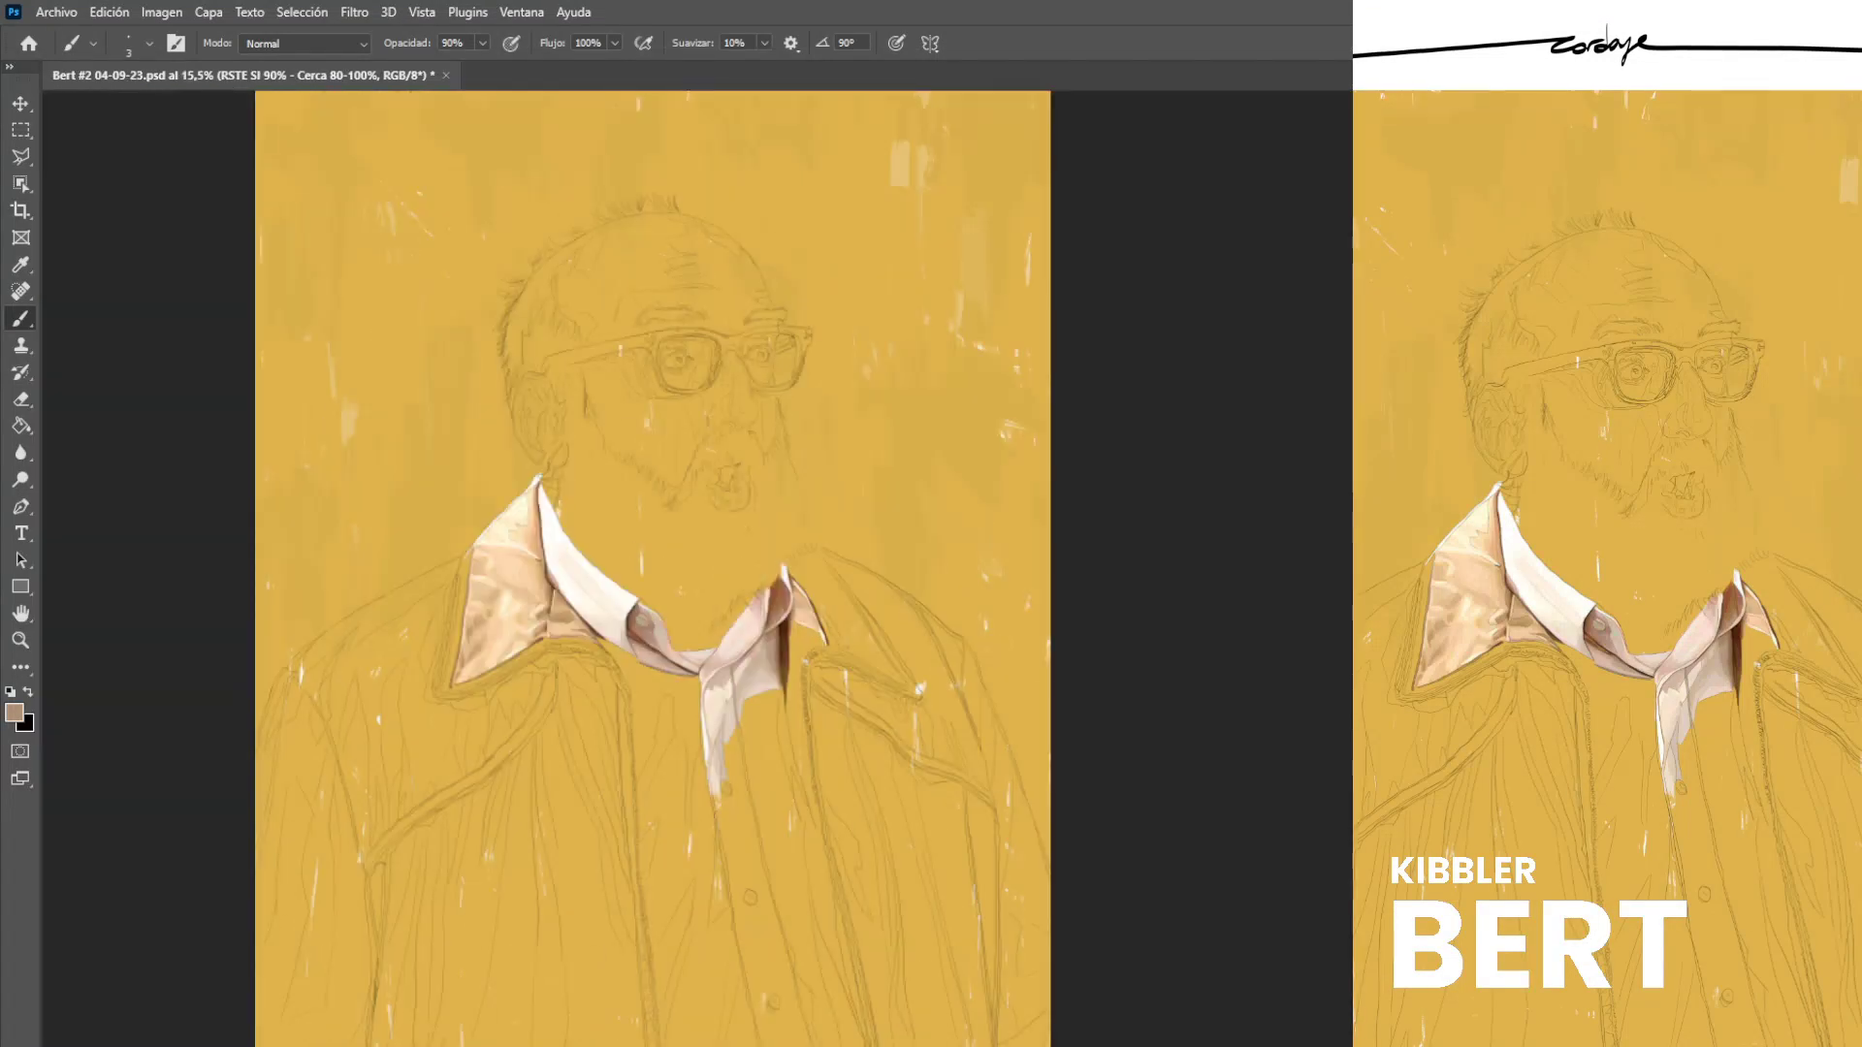
{"action": "scroll", "coordinate": [808, 703], "scroll_direction": "up", "scroll_amount": 2}
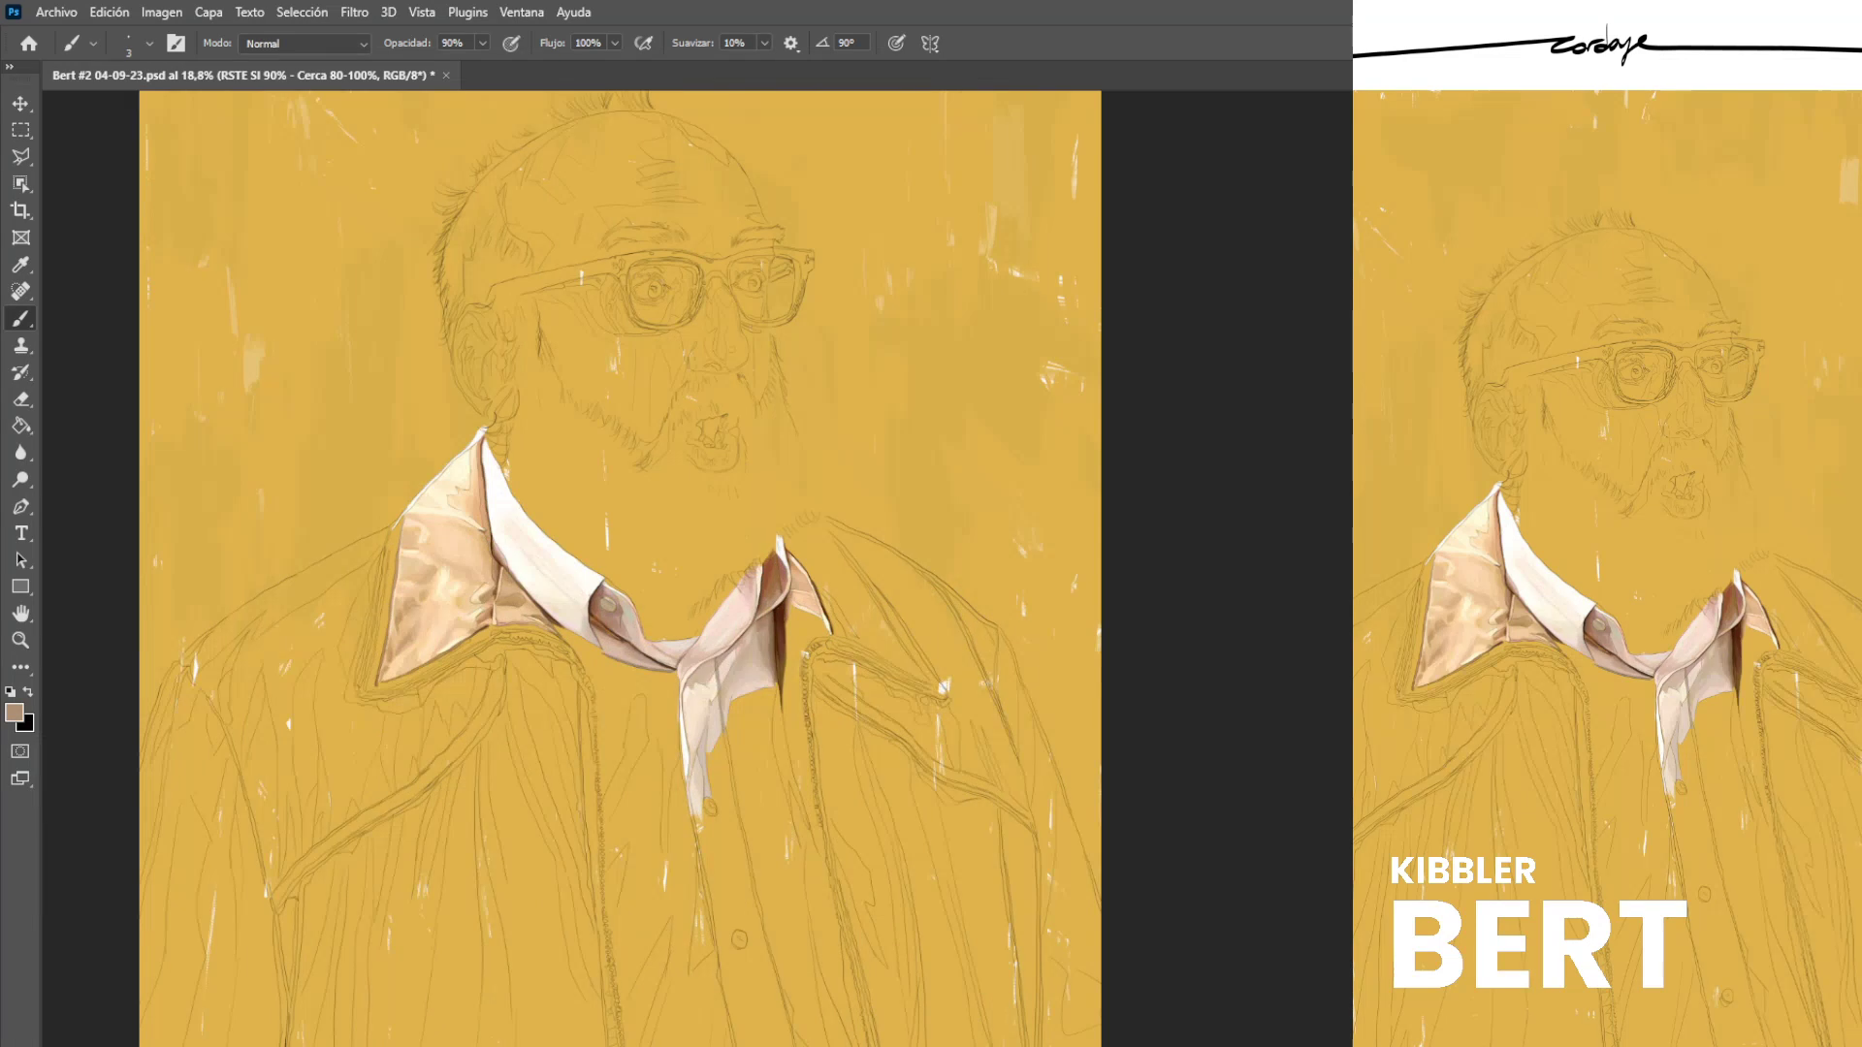
{"action": "scroll", "coordinate": [754, 621], "scroll_direction": "up", "scroll_amount": 16}
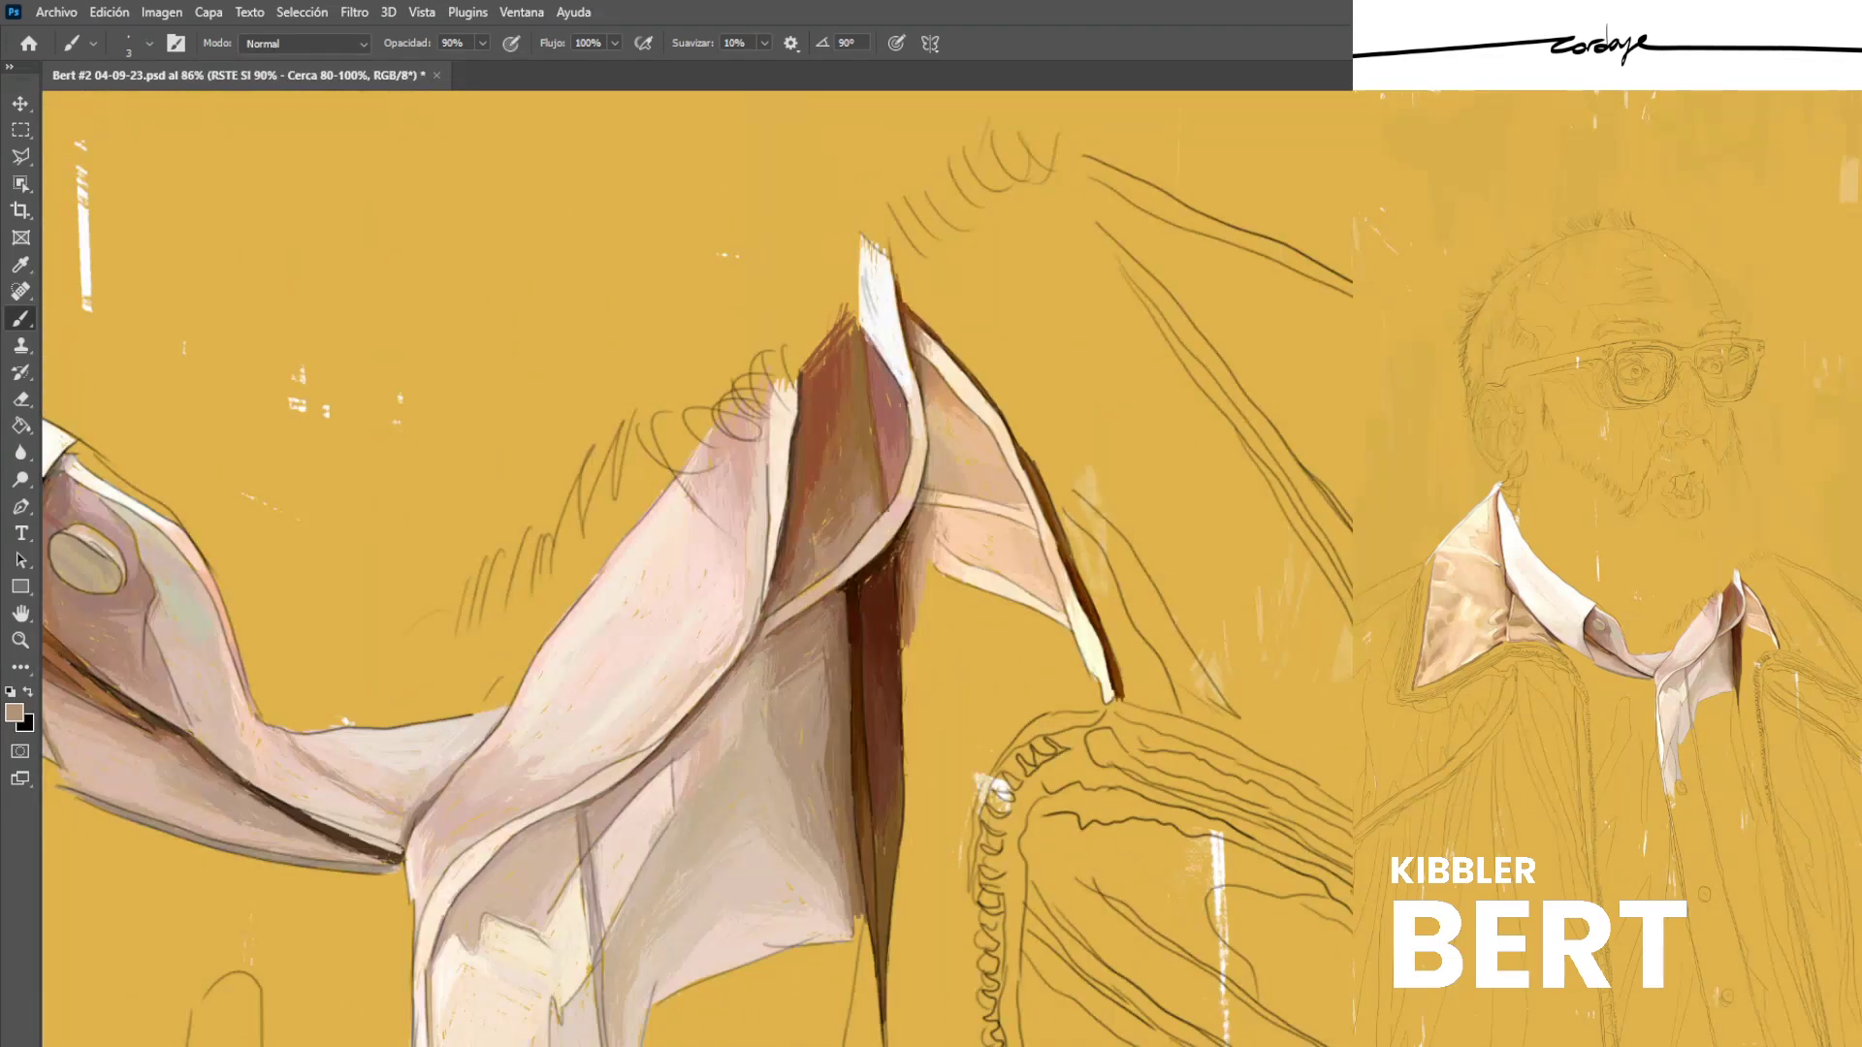
{"action": "left_click", "coordinate": [836, 516], "text": "alt"}
{"action": "left_click", "coordinate": [839, 489], "text": "alt"}
{"action": "left_click", "coordinate": [825, 626], "text": "alt"}
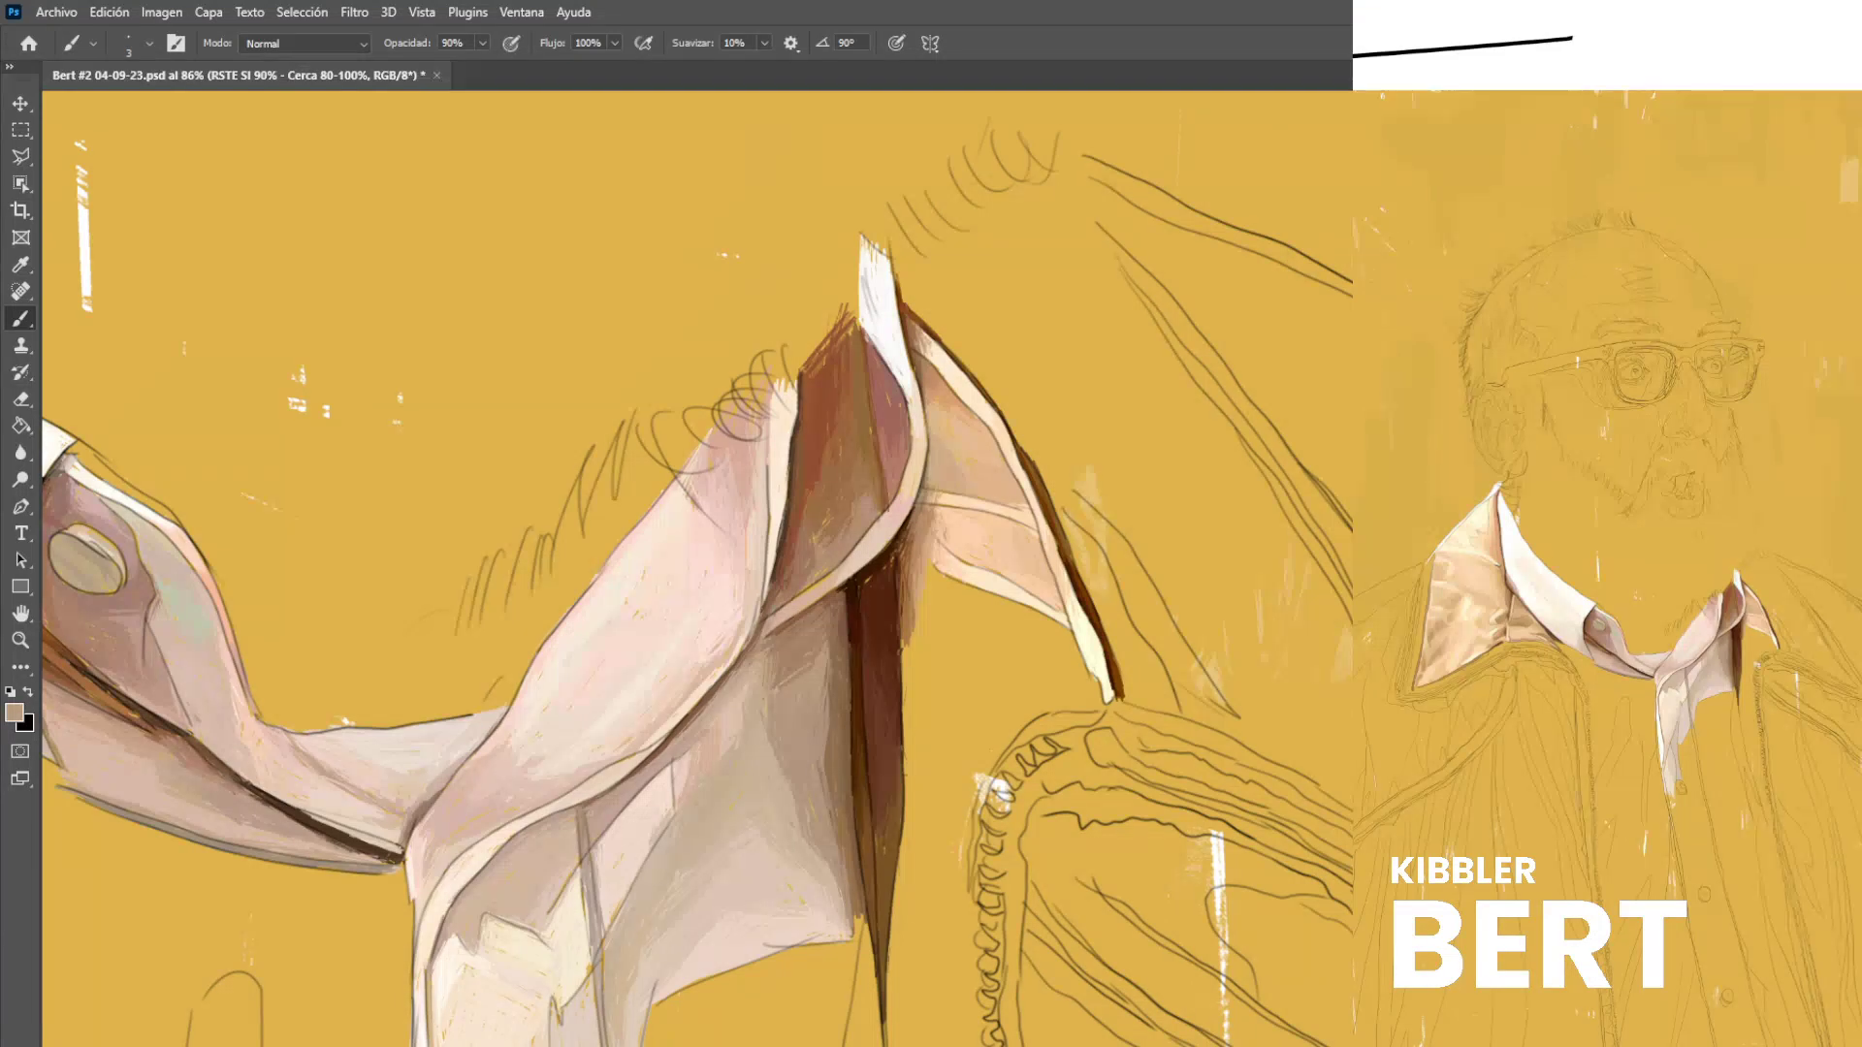
{"action": "left_click", "coordinate": [826, 574], "text": "alt"}
{"action": "mouse_move", "coordinate": [825, 608]}
{"action": "left_mouse_down"}
{"action": "mouse_move", "coordinate": [770, 640]}
{"action": "mouse_move", "coordinate": [789, 638]}
{"action": "left_mouse_up"}
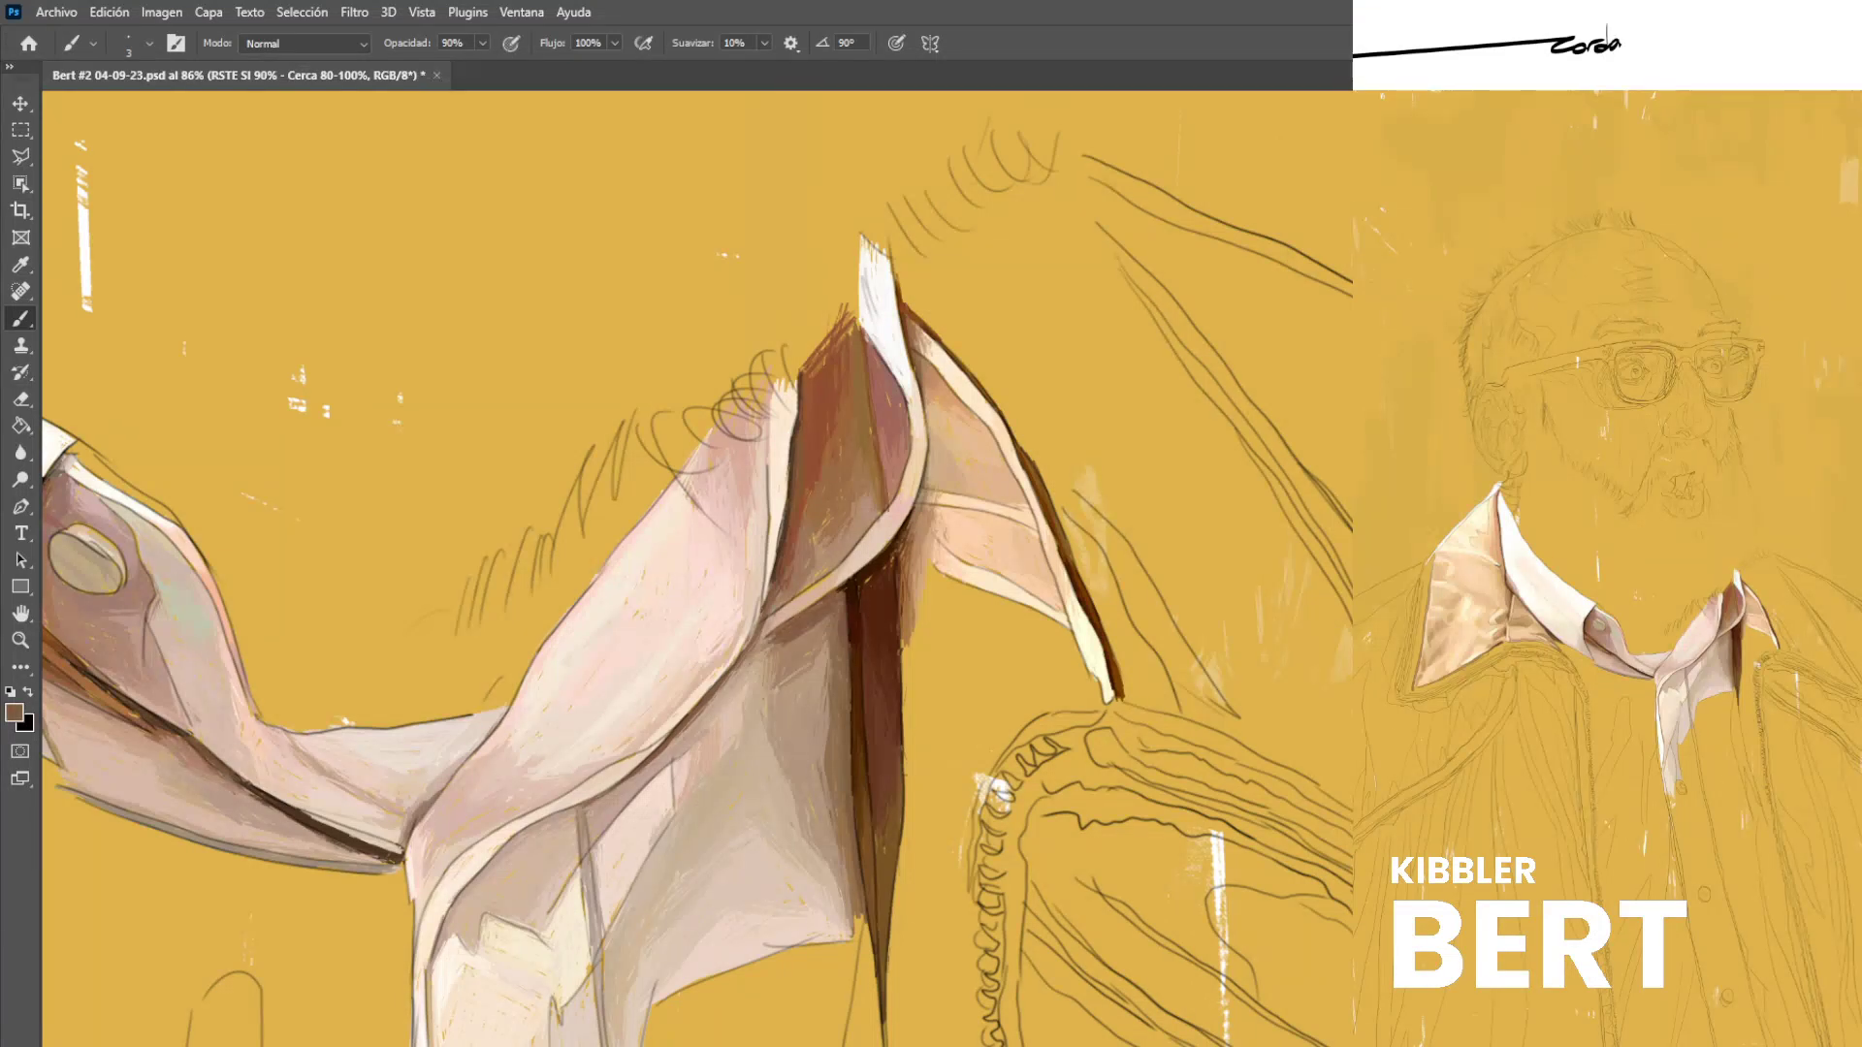
{"action": "left_click", "coordinate": [809, 646], "text": "alt"}
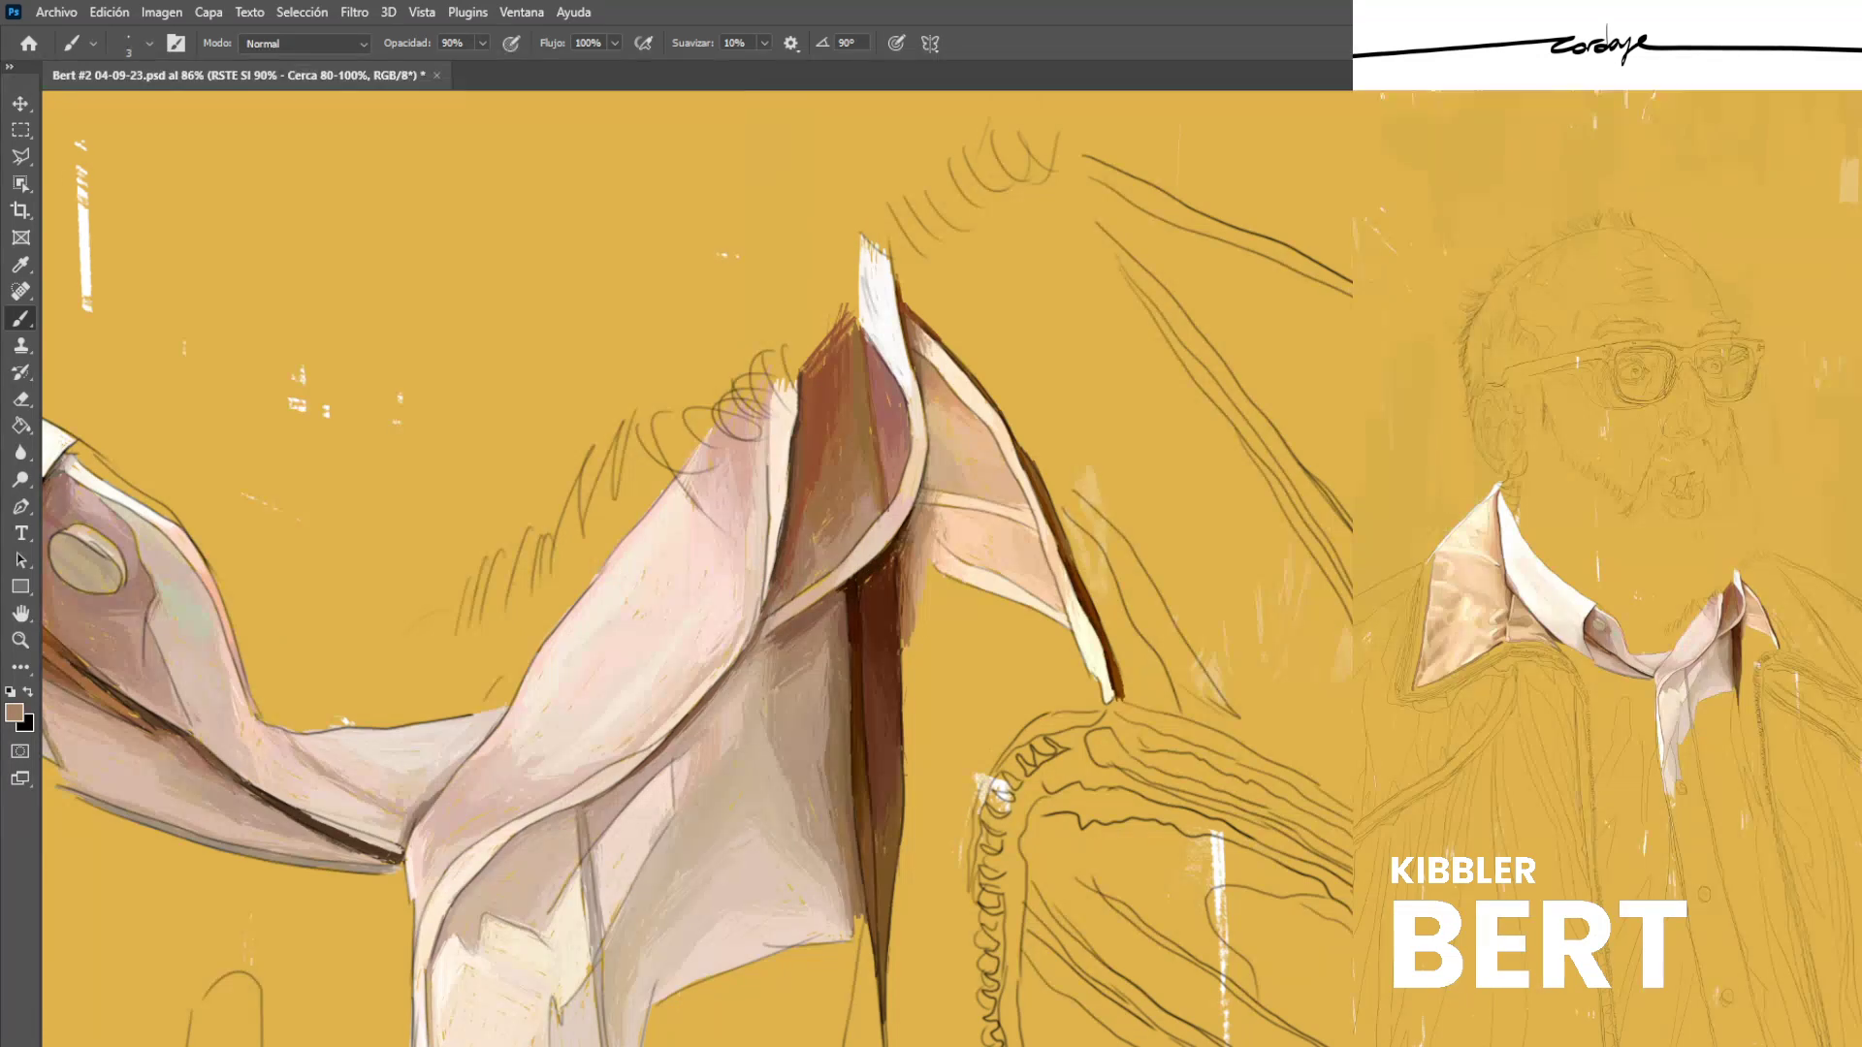
{"action": "left_click", "coordinate": [785, 630], "text": "alt"}
{"action": "left_click", "coordinate": [797, 635], "text": "alt"}
{"action": "left_click_drag", "start_coordinate": [802, 627], "coordinate": [769, 642]}
{"action": "left_click_drag", "start_coordinate": [807, 623], "coordinate": [778, 636]}
Blend the shading around the top of the dark strip and below the rolled edge with sampled browns and beiges.
{"action": "left_click", "coordinate": [817, 626], "text": "alt"}
{"action": "left_click", "coordinate": [823, 608], "text": "alt"}
{"action": "left_click", "coordinate": [855, 594], "text": "alt"}
{"action": "left_click", "coordinate": [898, 540], "text": "alt"}
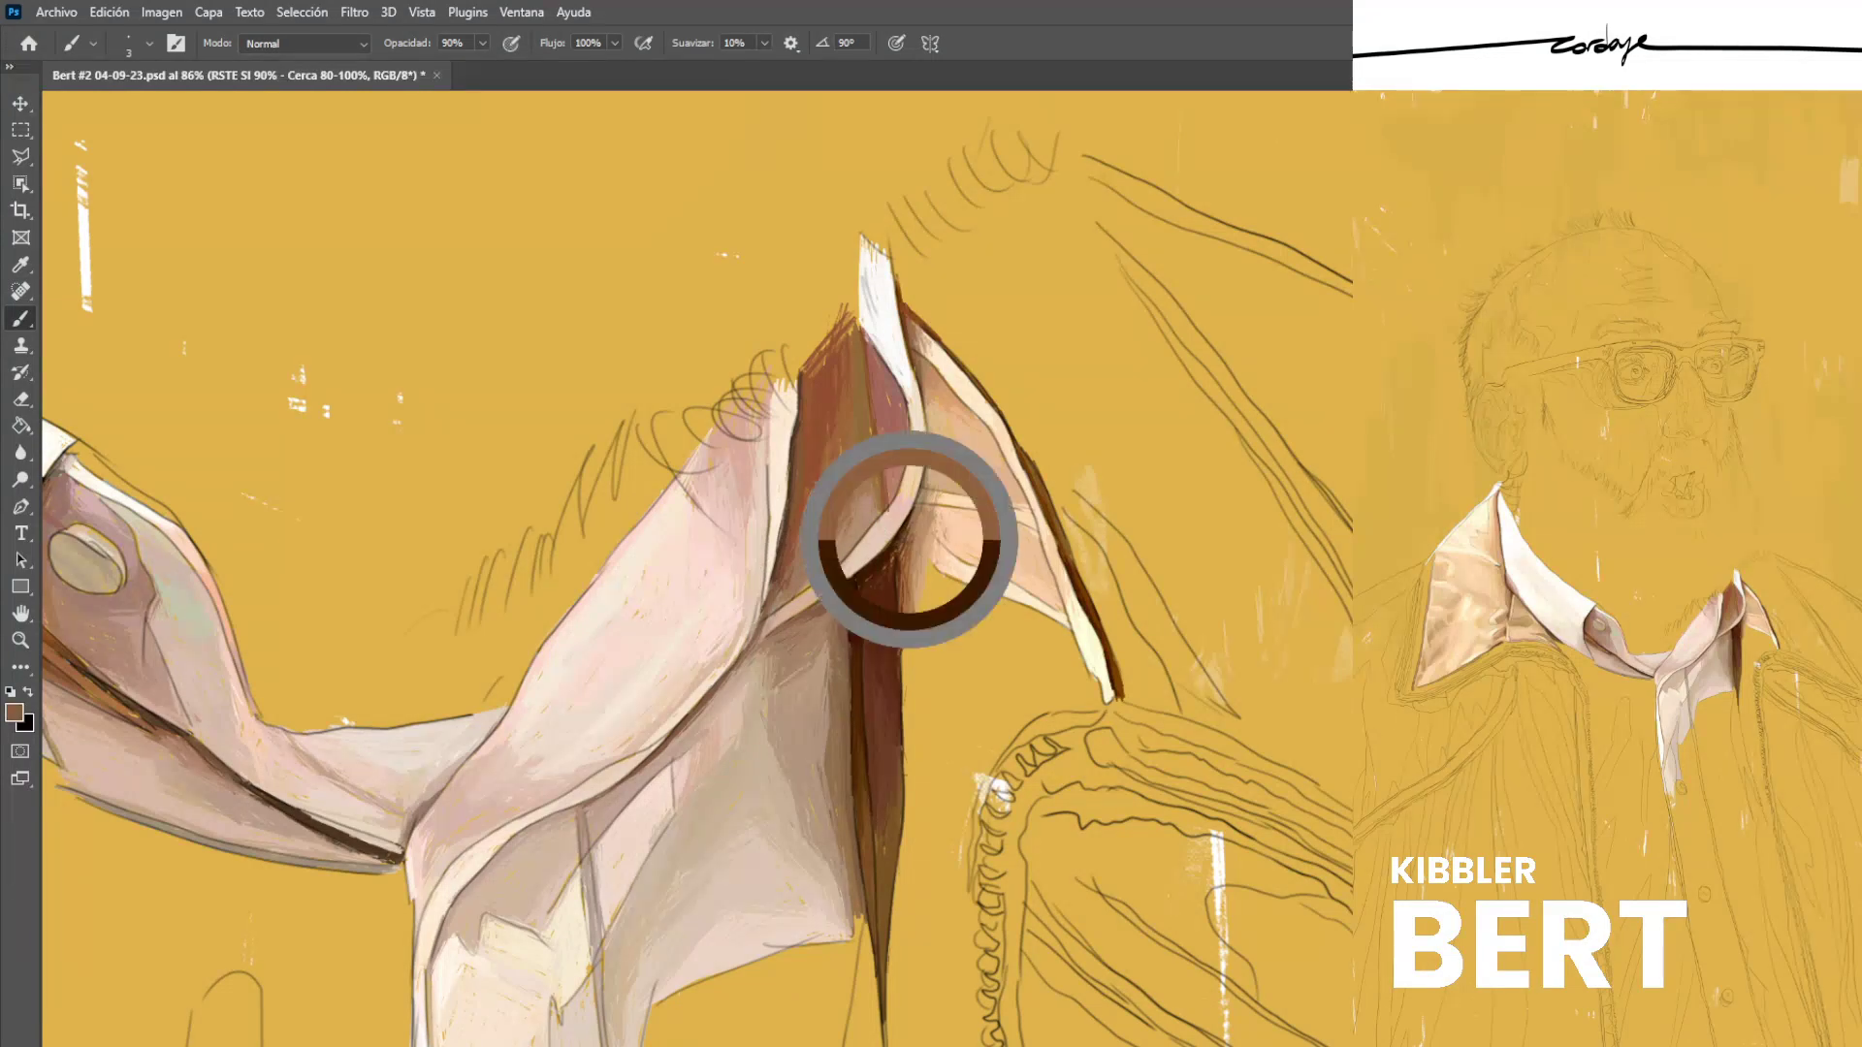
{"action": "left_click", "coordinate": [909, 554], "text": "alt"}
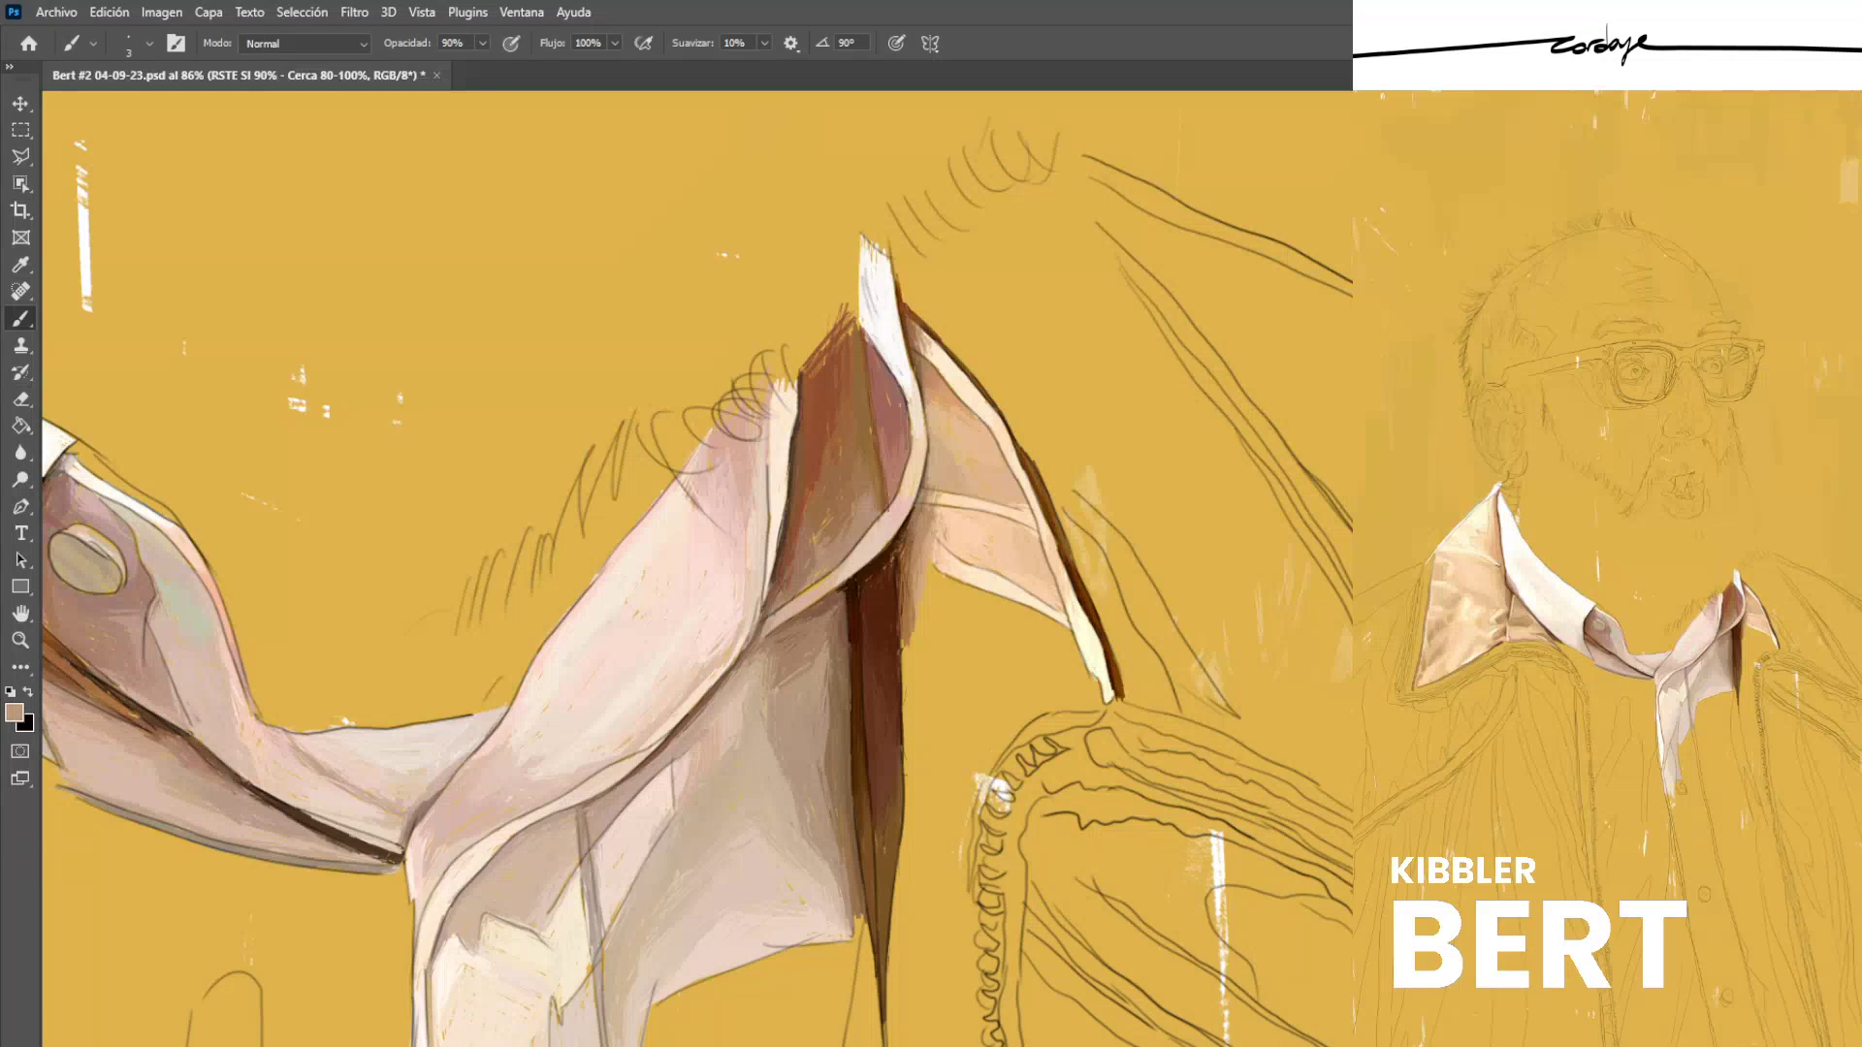
{"action": "left_click", "coordinate": [913, 562], "text": "alt"}
{"action": "left_click", "coordinate": [916, 558], "text": "alt"}
{"action": "left_click", "coordinate": [766, 651], "text": "alt"}
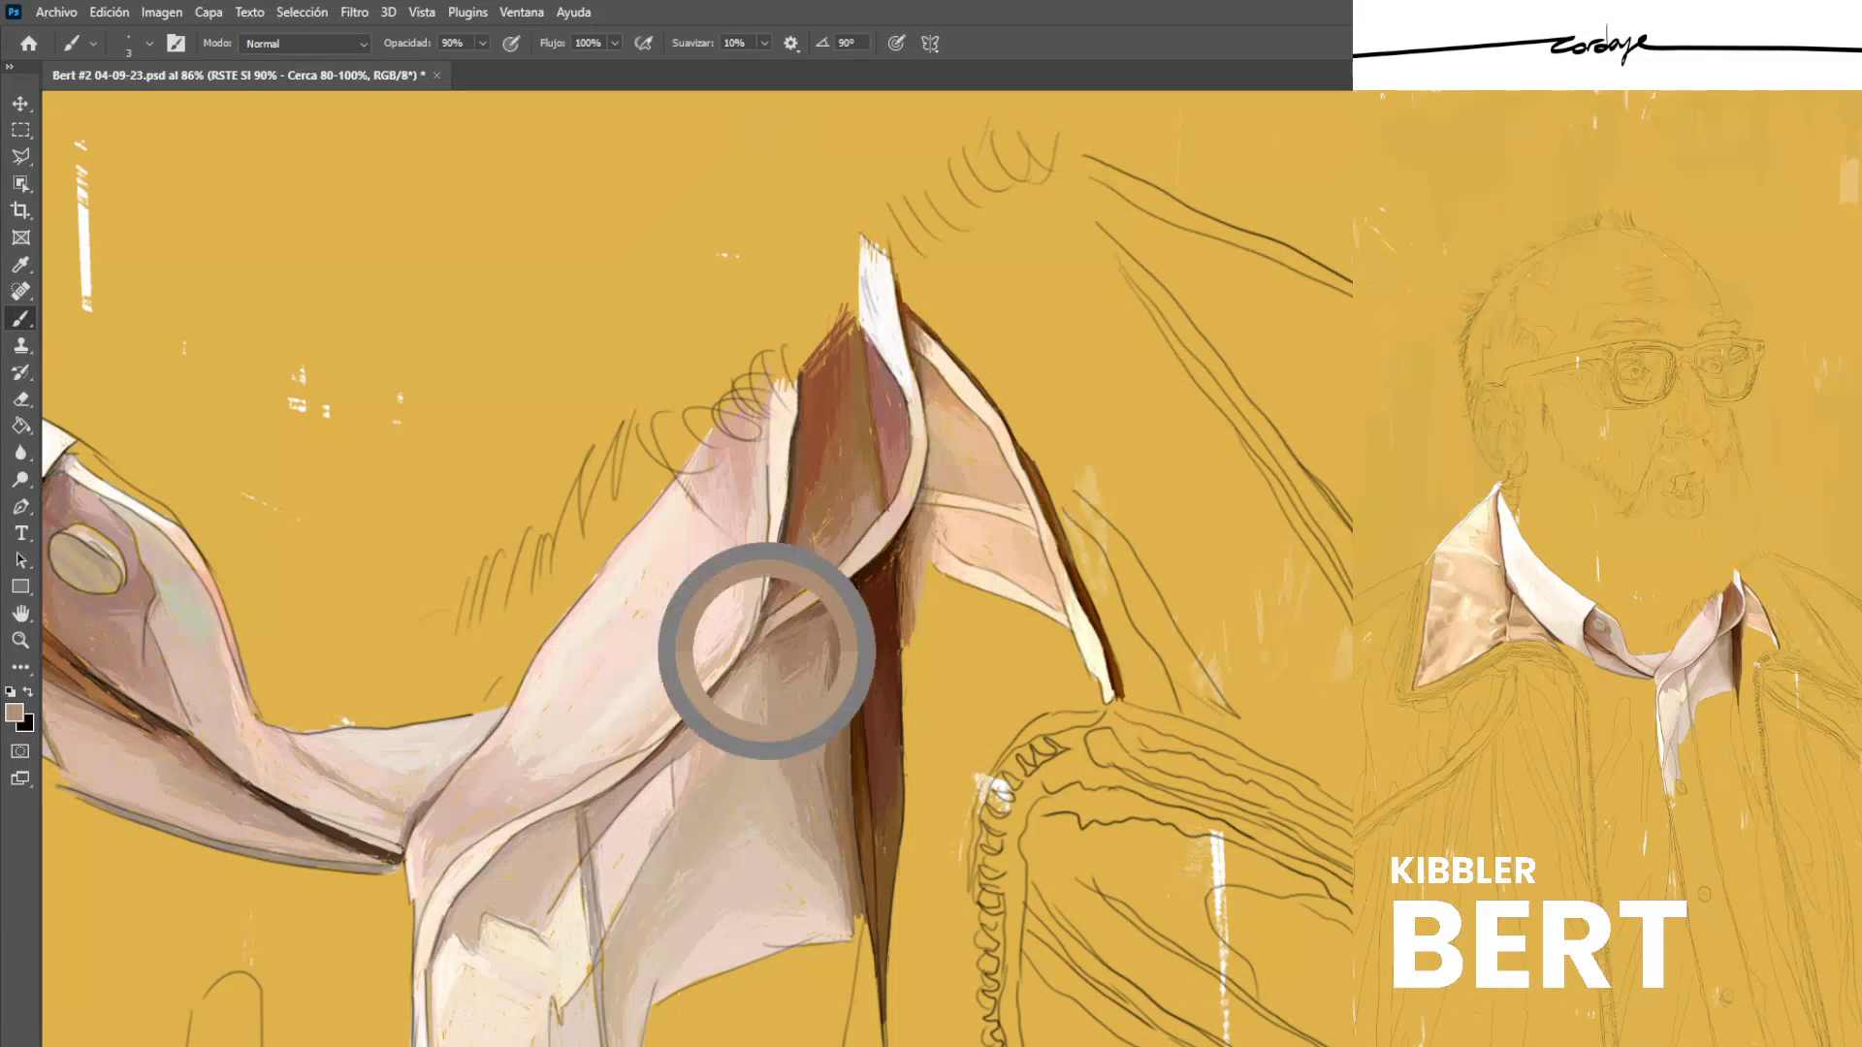
{"action": "left_click", "coordinate": [766, 669], "text": "alt"}
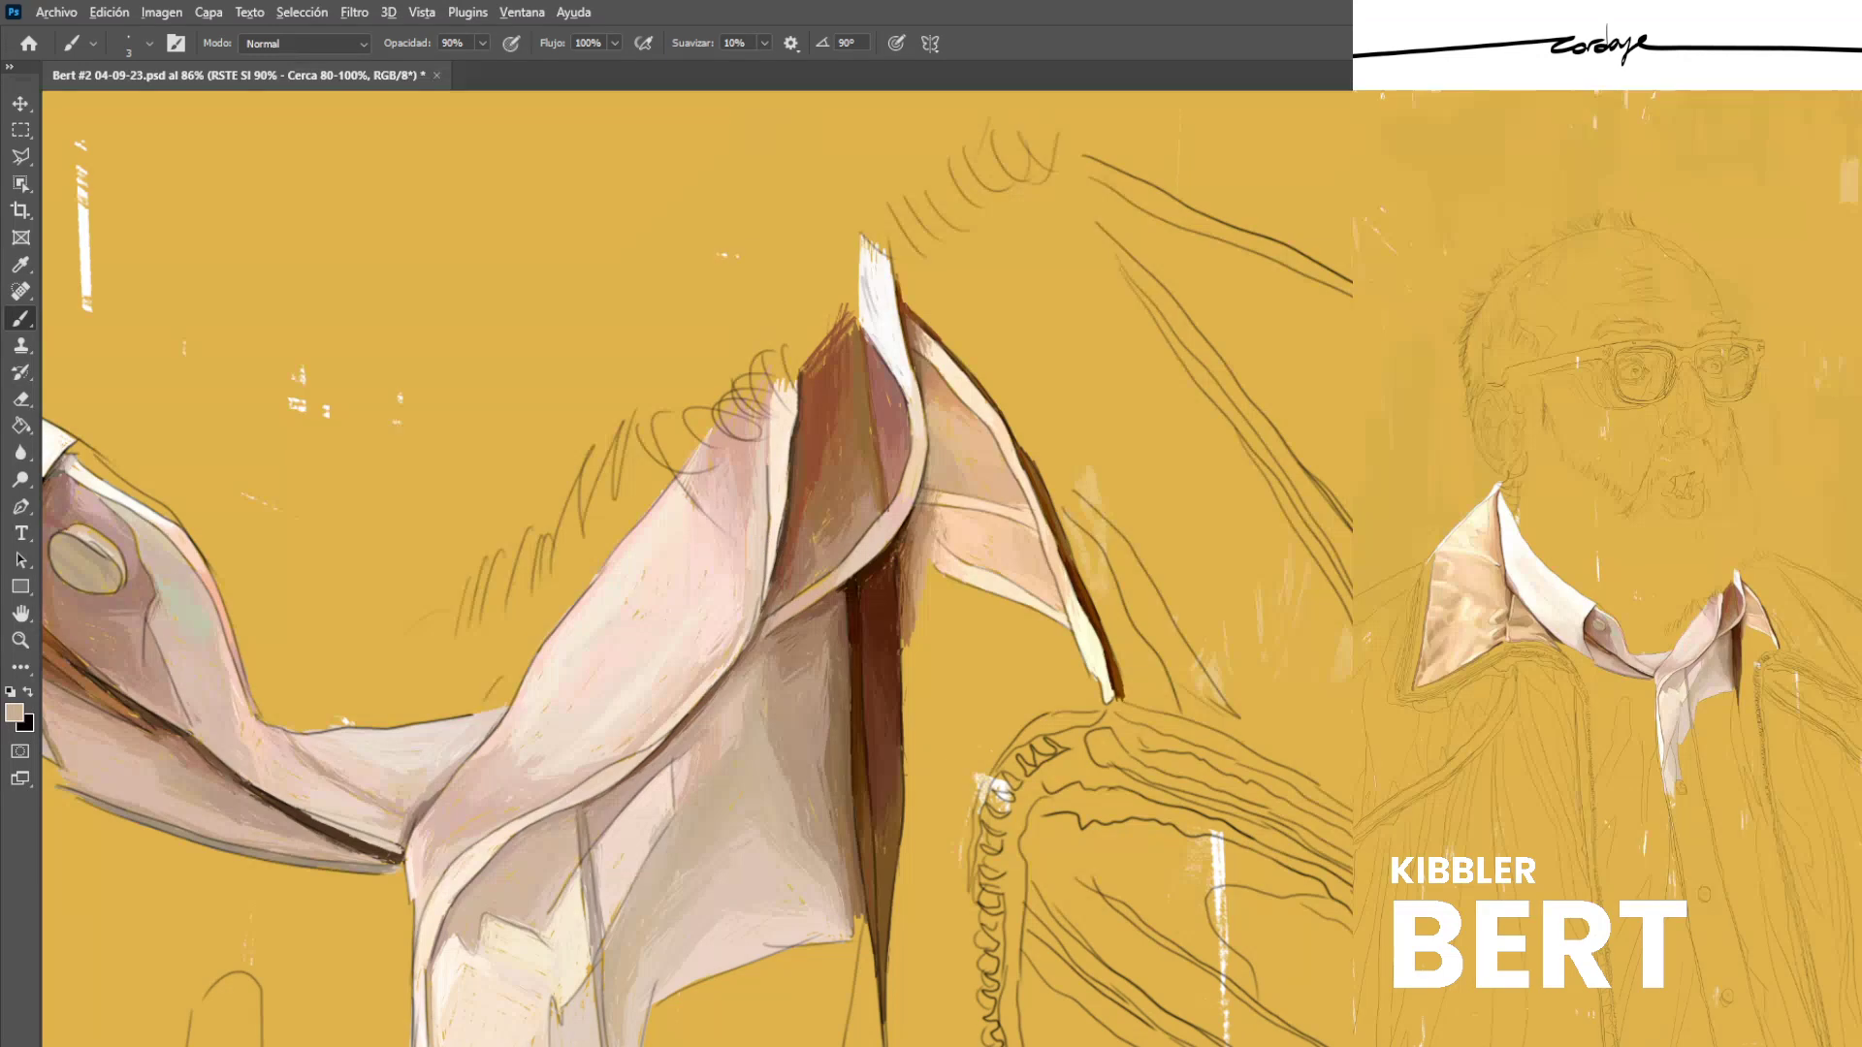
Darken the lower end of the collar band's dark seam, near the crossing of the folds, with sampled dark brown.
{"action": "scroll", "coordinate": [772, 666], "scroll_direction": "down", "scroll_amount": 10}
{"action": "scroll", "coordinate": [915, 677], "scroll_direction": "up", "scroll_amount": 7}
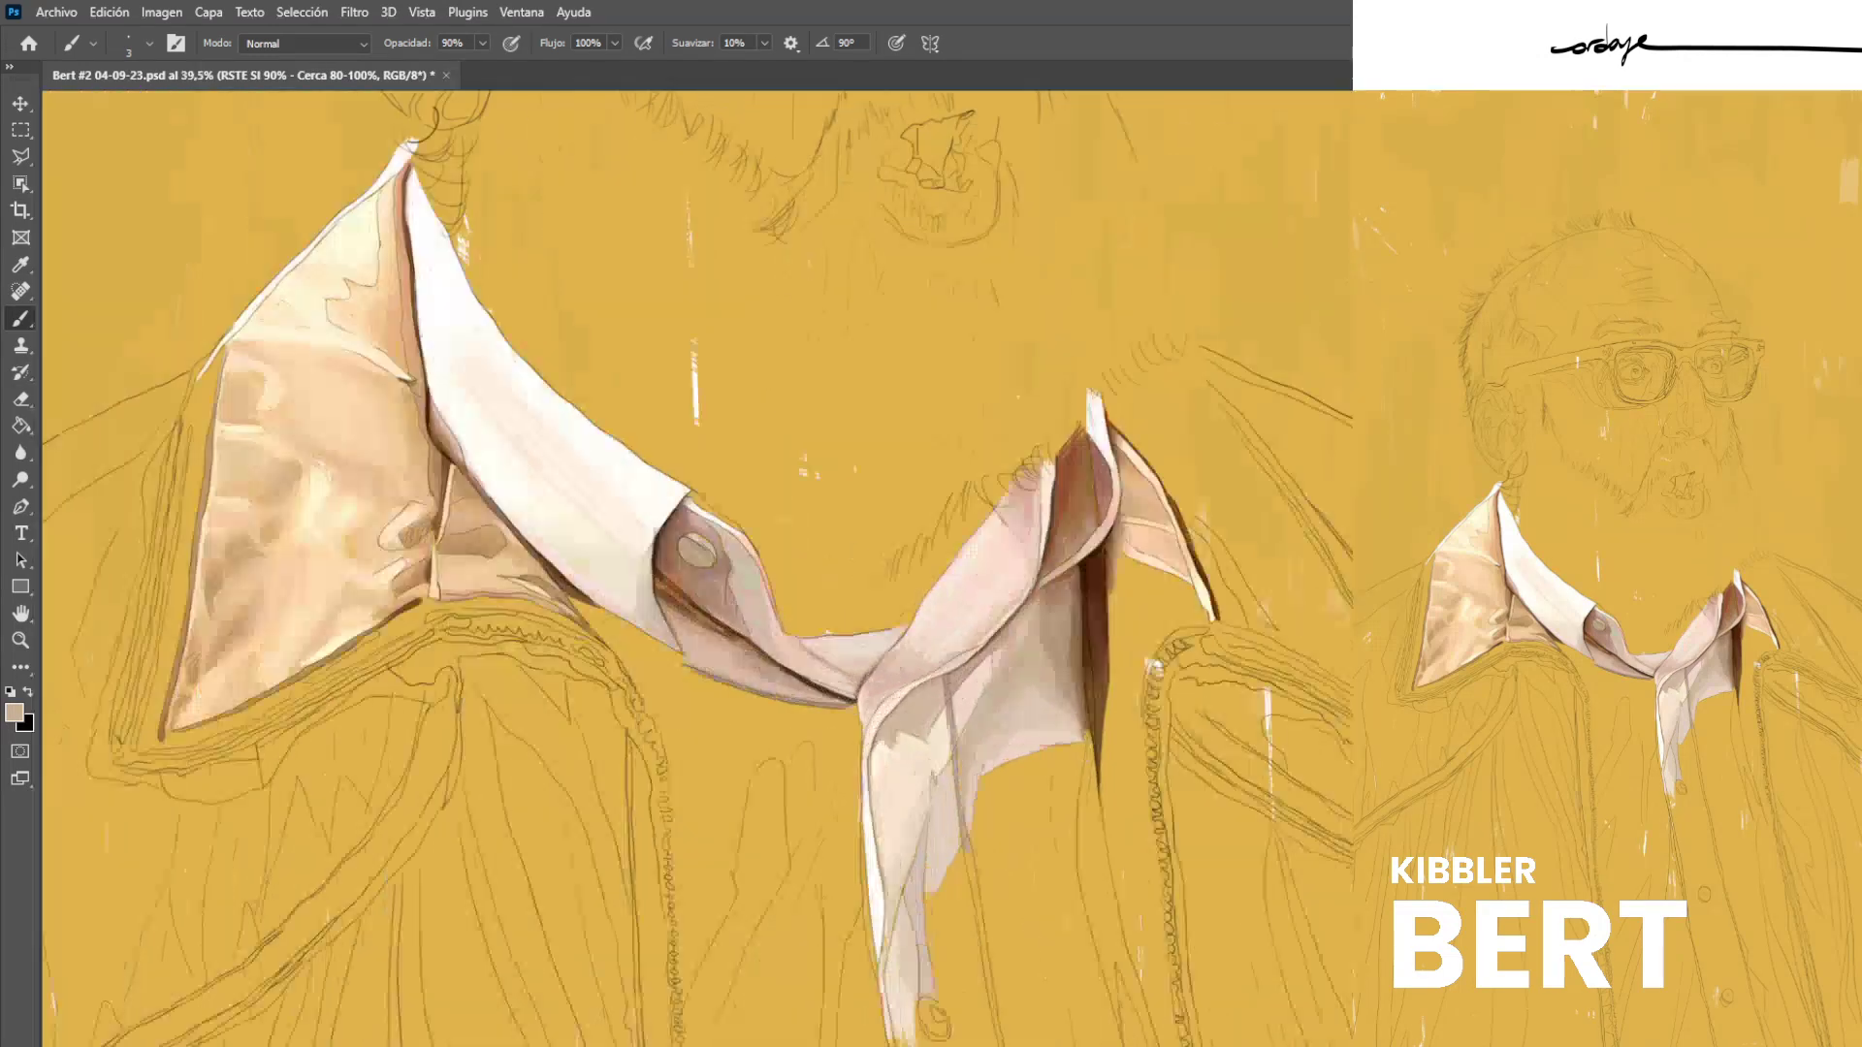
{"action": "scroll", "coordinate": [934, 706], "scroll_direction": "up", "scroll_amount": 3}
{"action": "left_click", "coordinate": [491, 611], "text": "alt"}
{"action": "left_click_drag", "start_coordinate": [482, 596], "coordinate": [545, 625]}
{"action": "left_click_drag", "start_coordinate": [522, 619], "coordinate": [584, 641]}
{"action": "left_click", "coordinate": [603, 637], "text": "alt"}
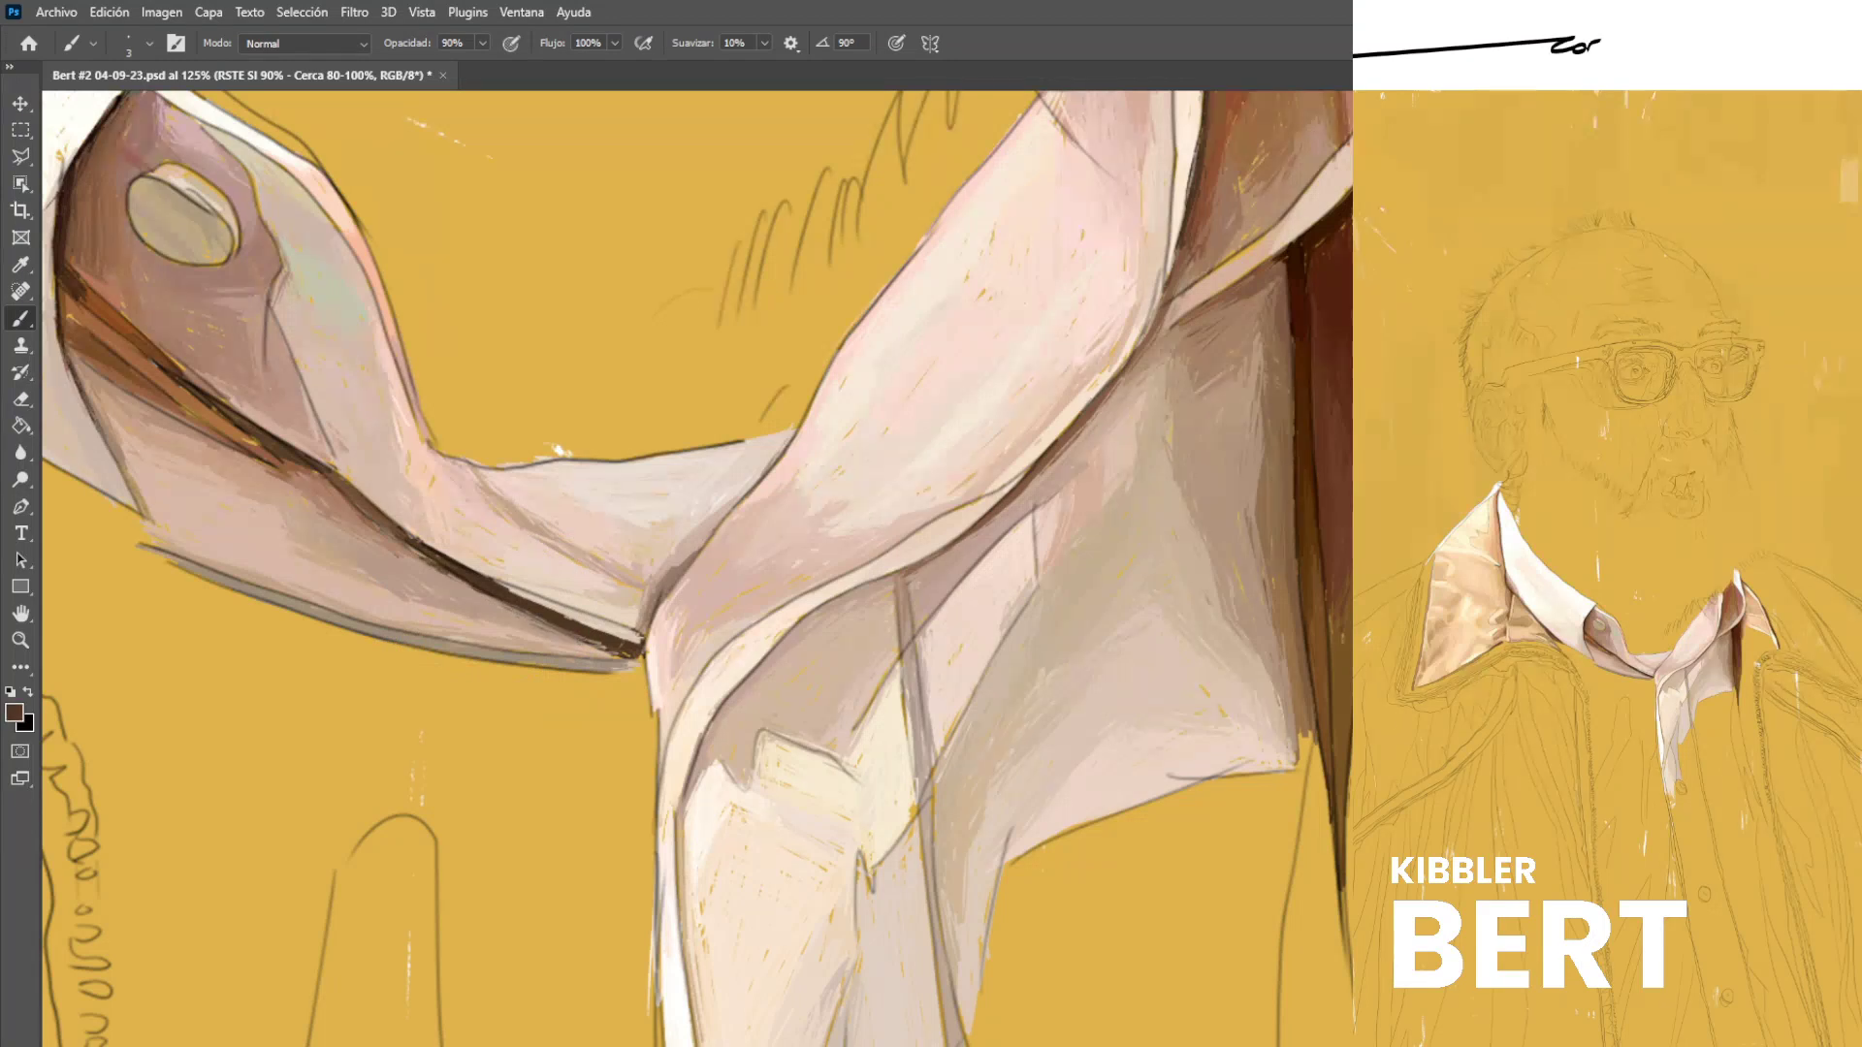
Brighten the cream highlight at the top of the hanging fold with sampled off-white tones, and save the document.
{"action": "scroll", "coordinate": [644, 650], "scroll_direction": "down", "scroll_amount": 1}
{"action": "scroll", "coordinate": [700, 599], "scroll_direction": "down", "scroll_amount": 6}
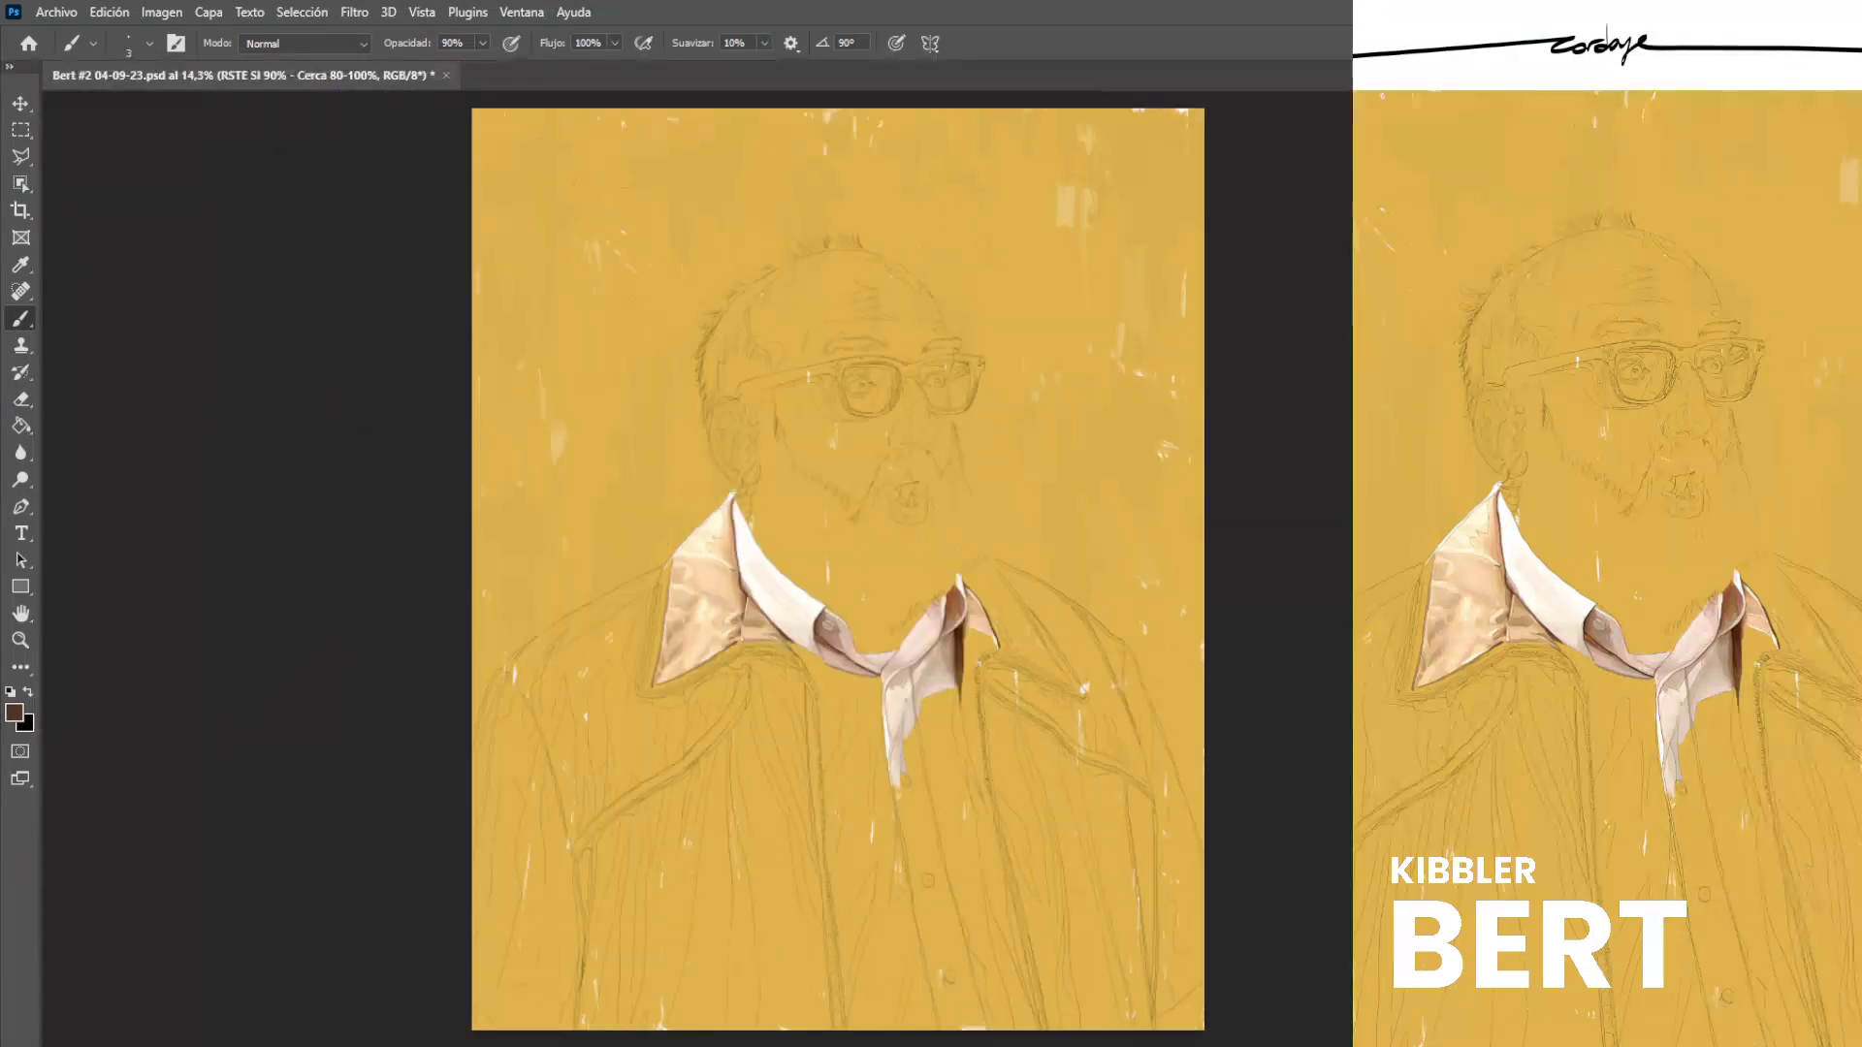
{"action": "scroll", "coordinate": [766, 664], "scroll_direction": "up", "scroll_amount": 1}
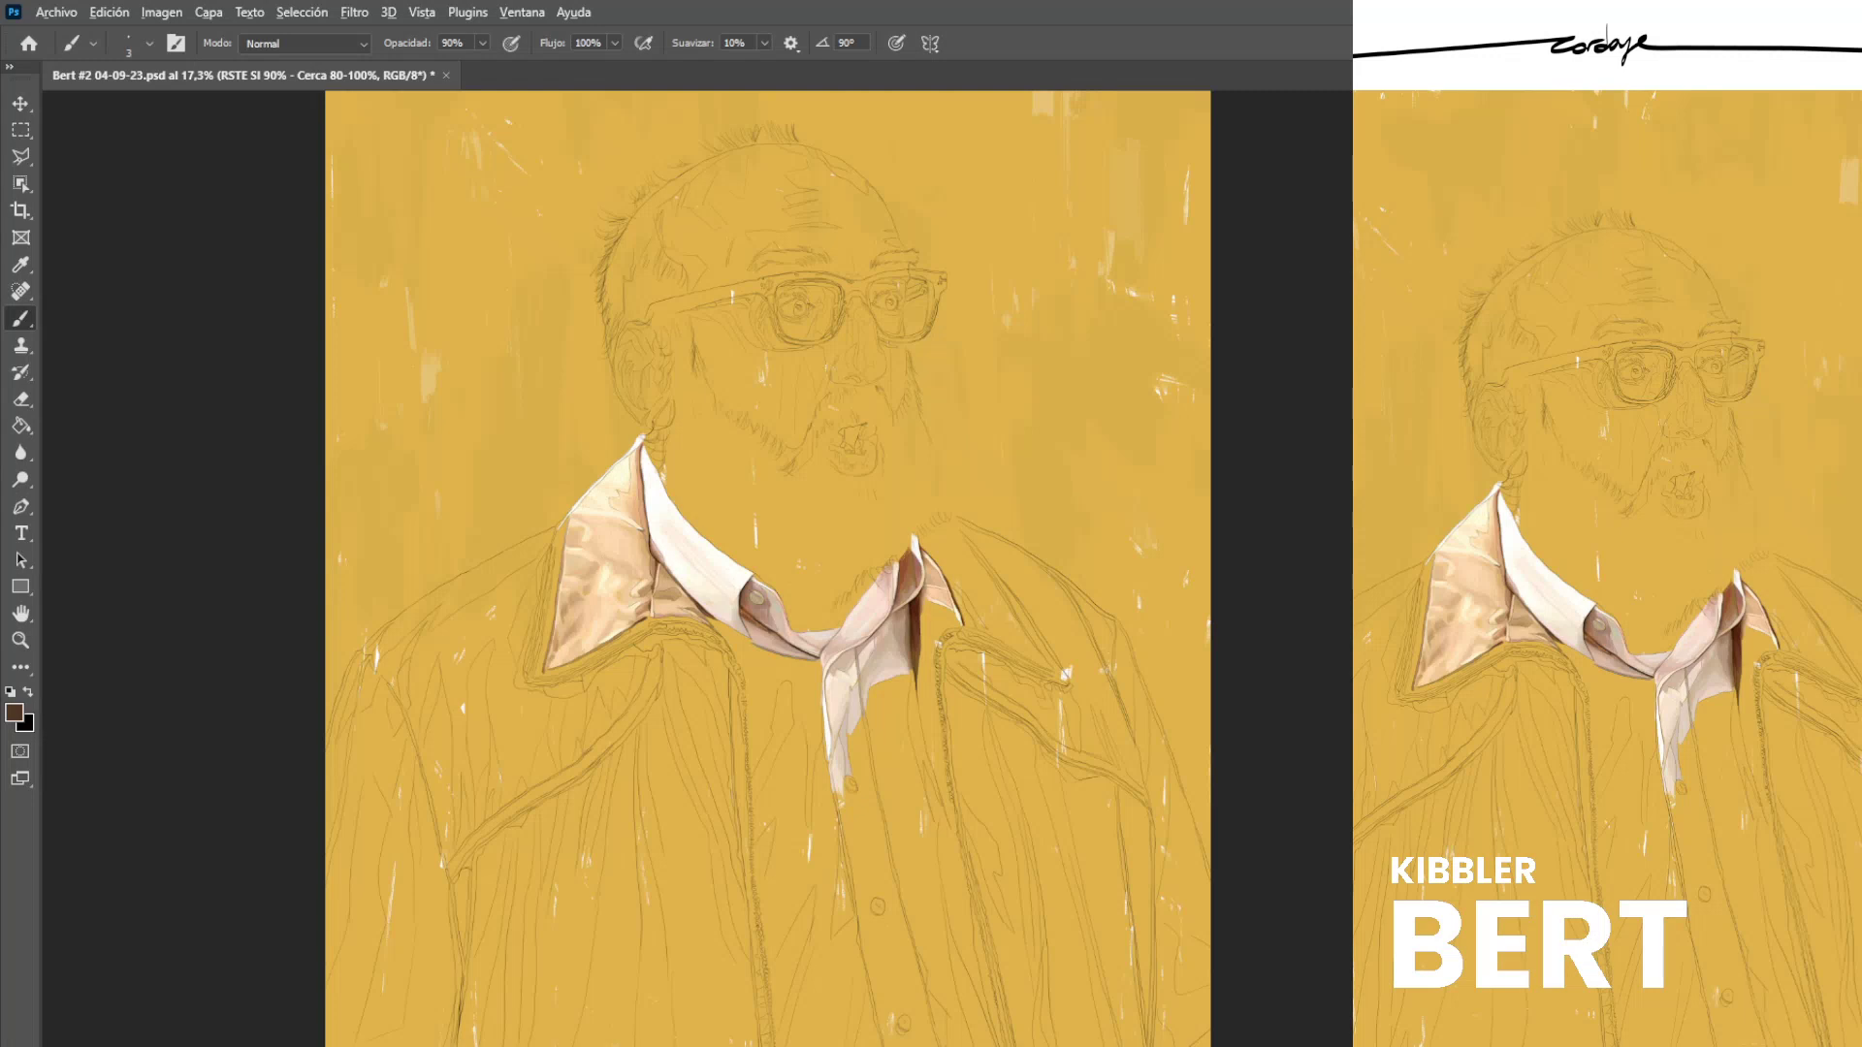
{"action": "scroll", "coordinate": [863, 703], "scroll_direction": "up", "scroll_amount": 5}
{"action": "left_click", "coordinate": [665, 587], "text": "alt"}
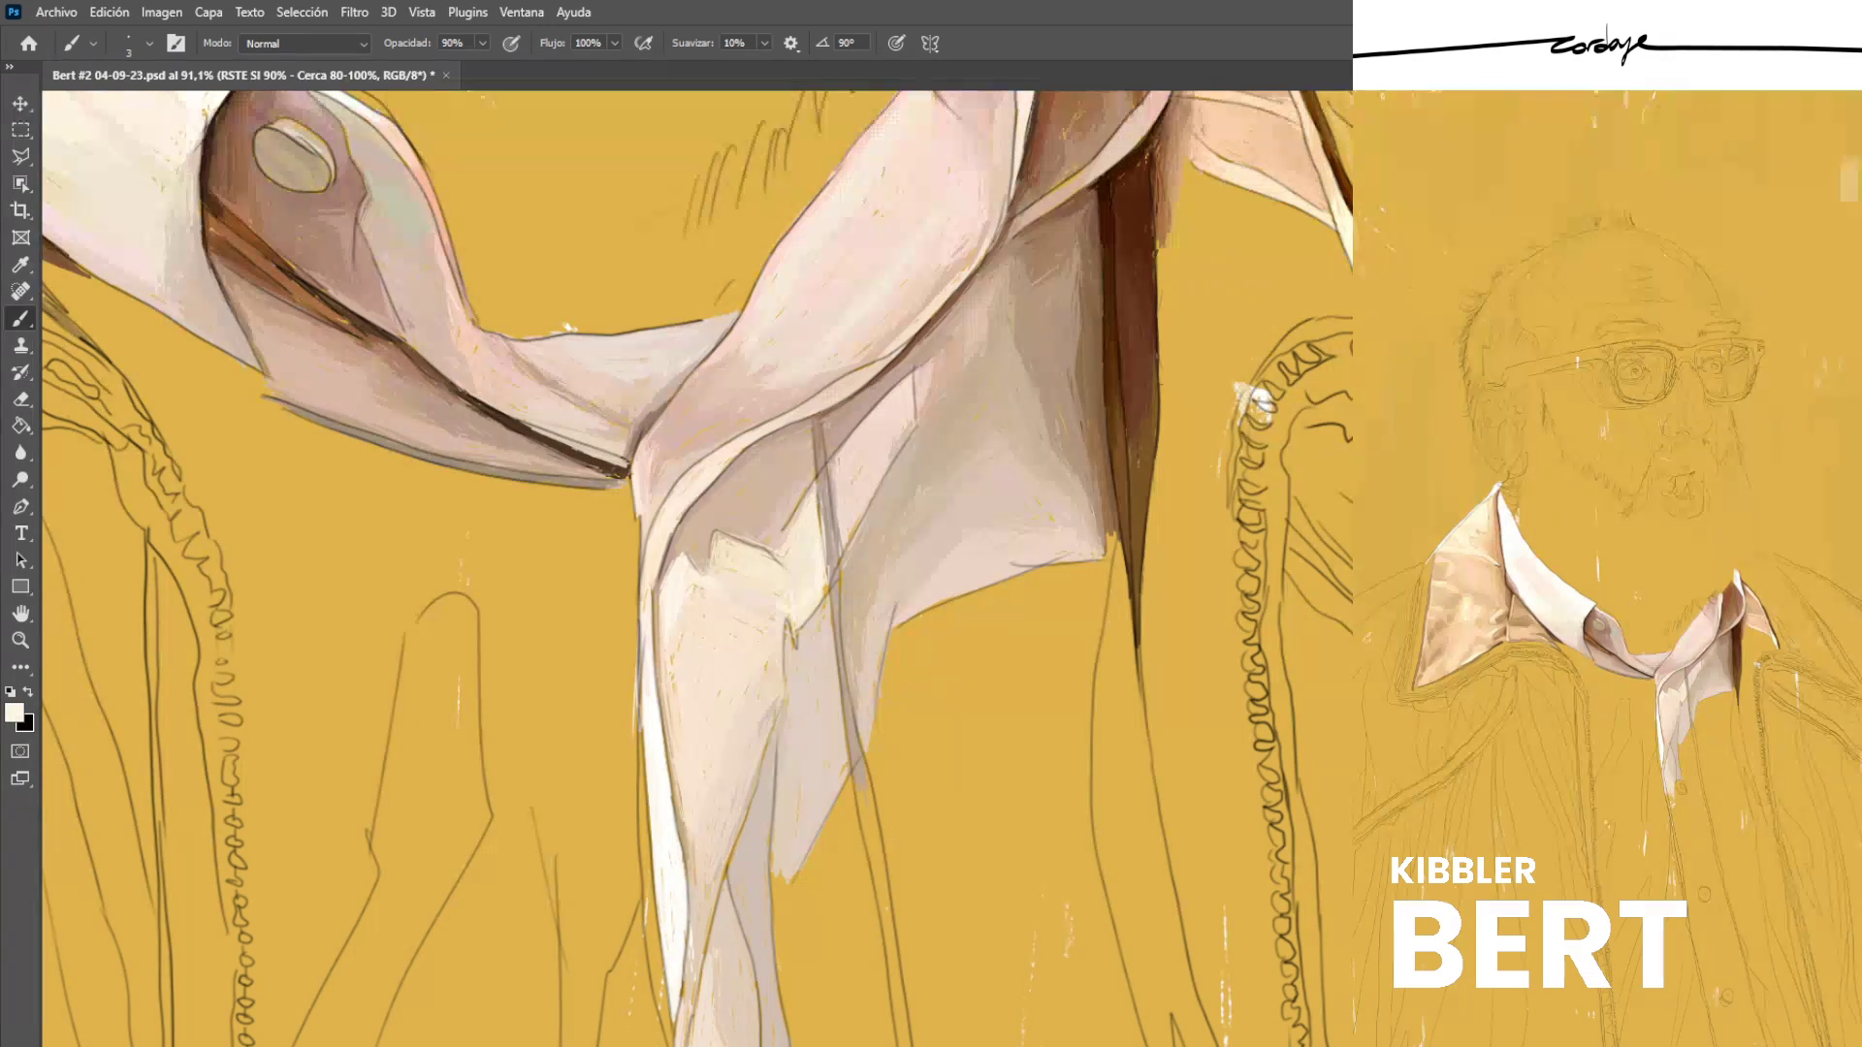
{"action": "left_click", "coordinate": [673, 612], "text": "alt"}
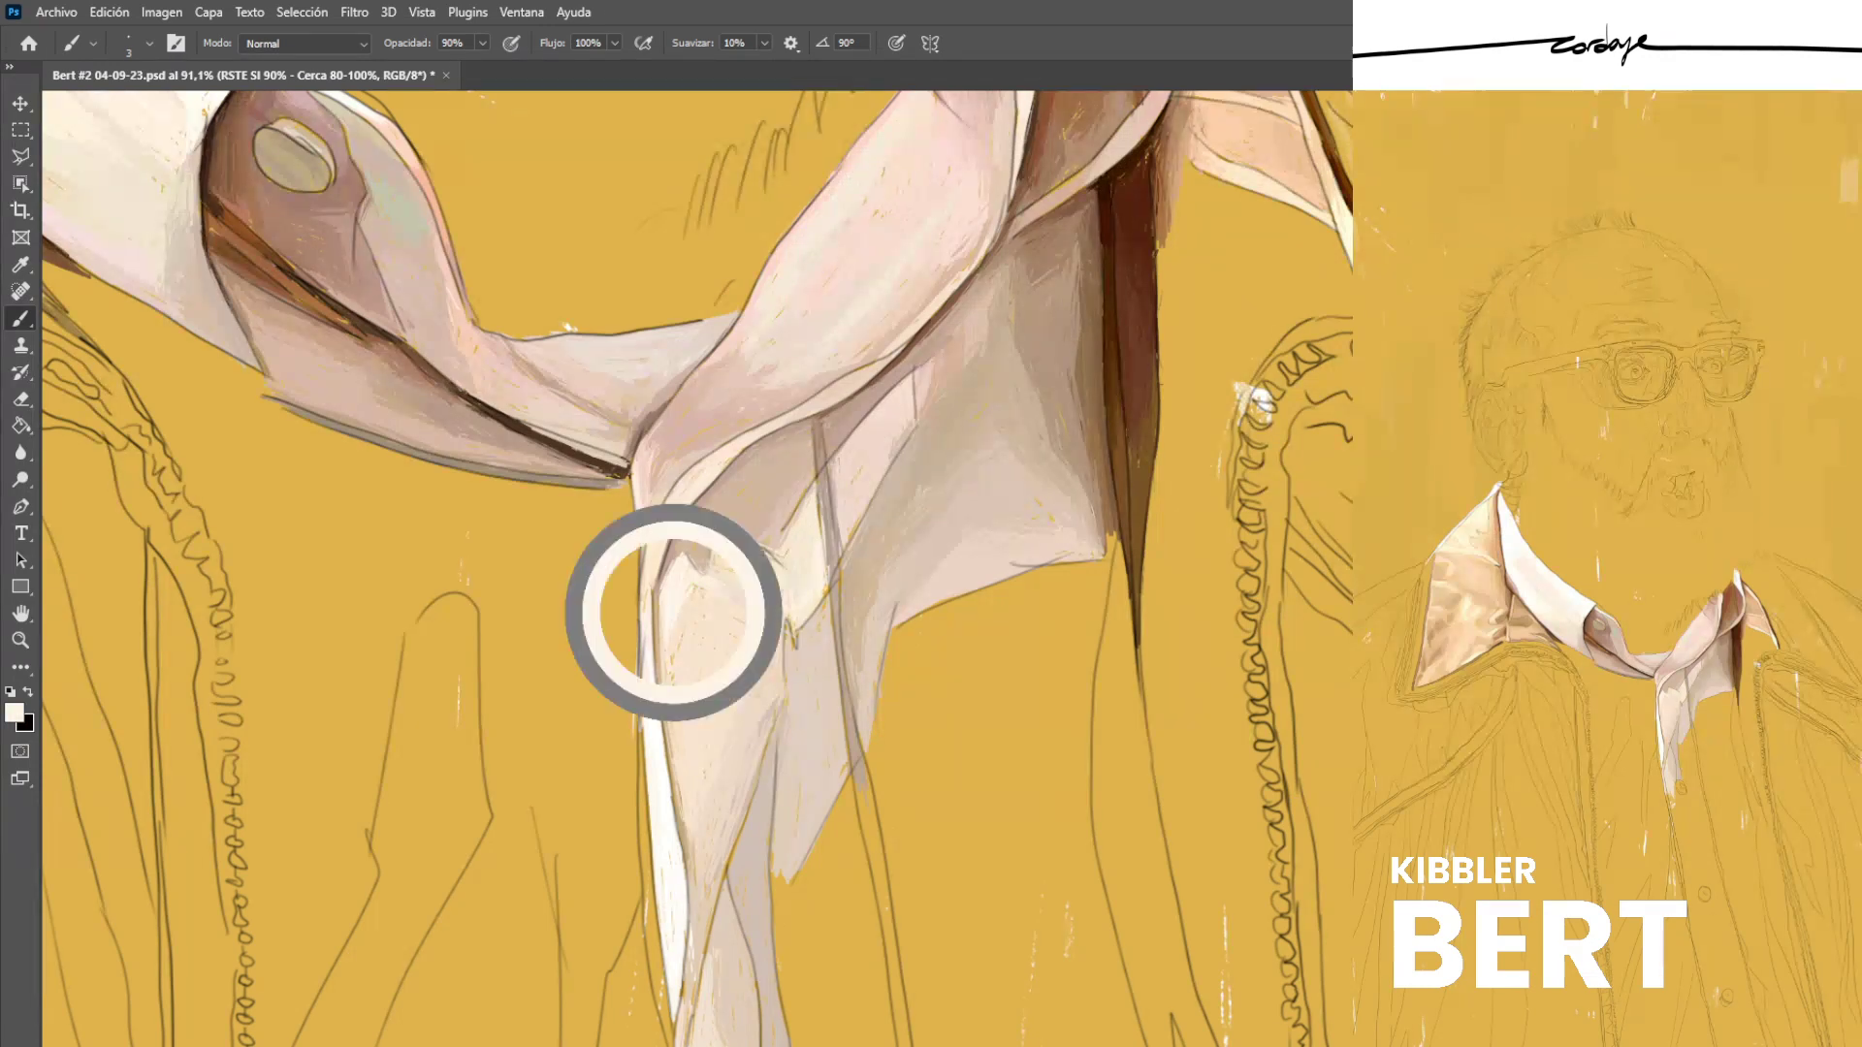
{"action": "left_click", "coordinate": [659, 803], "text": "alt"}
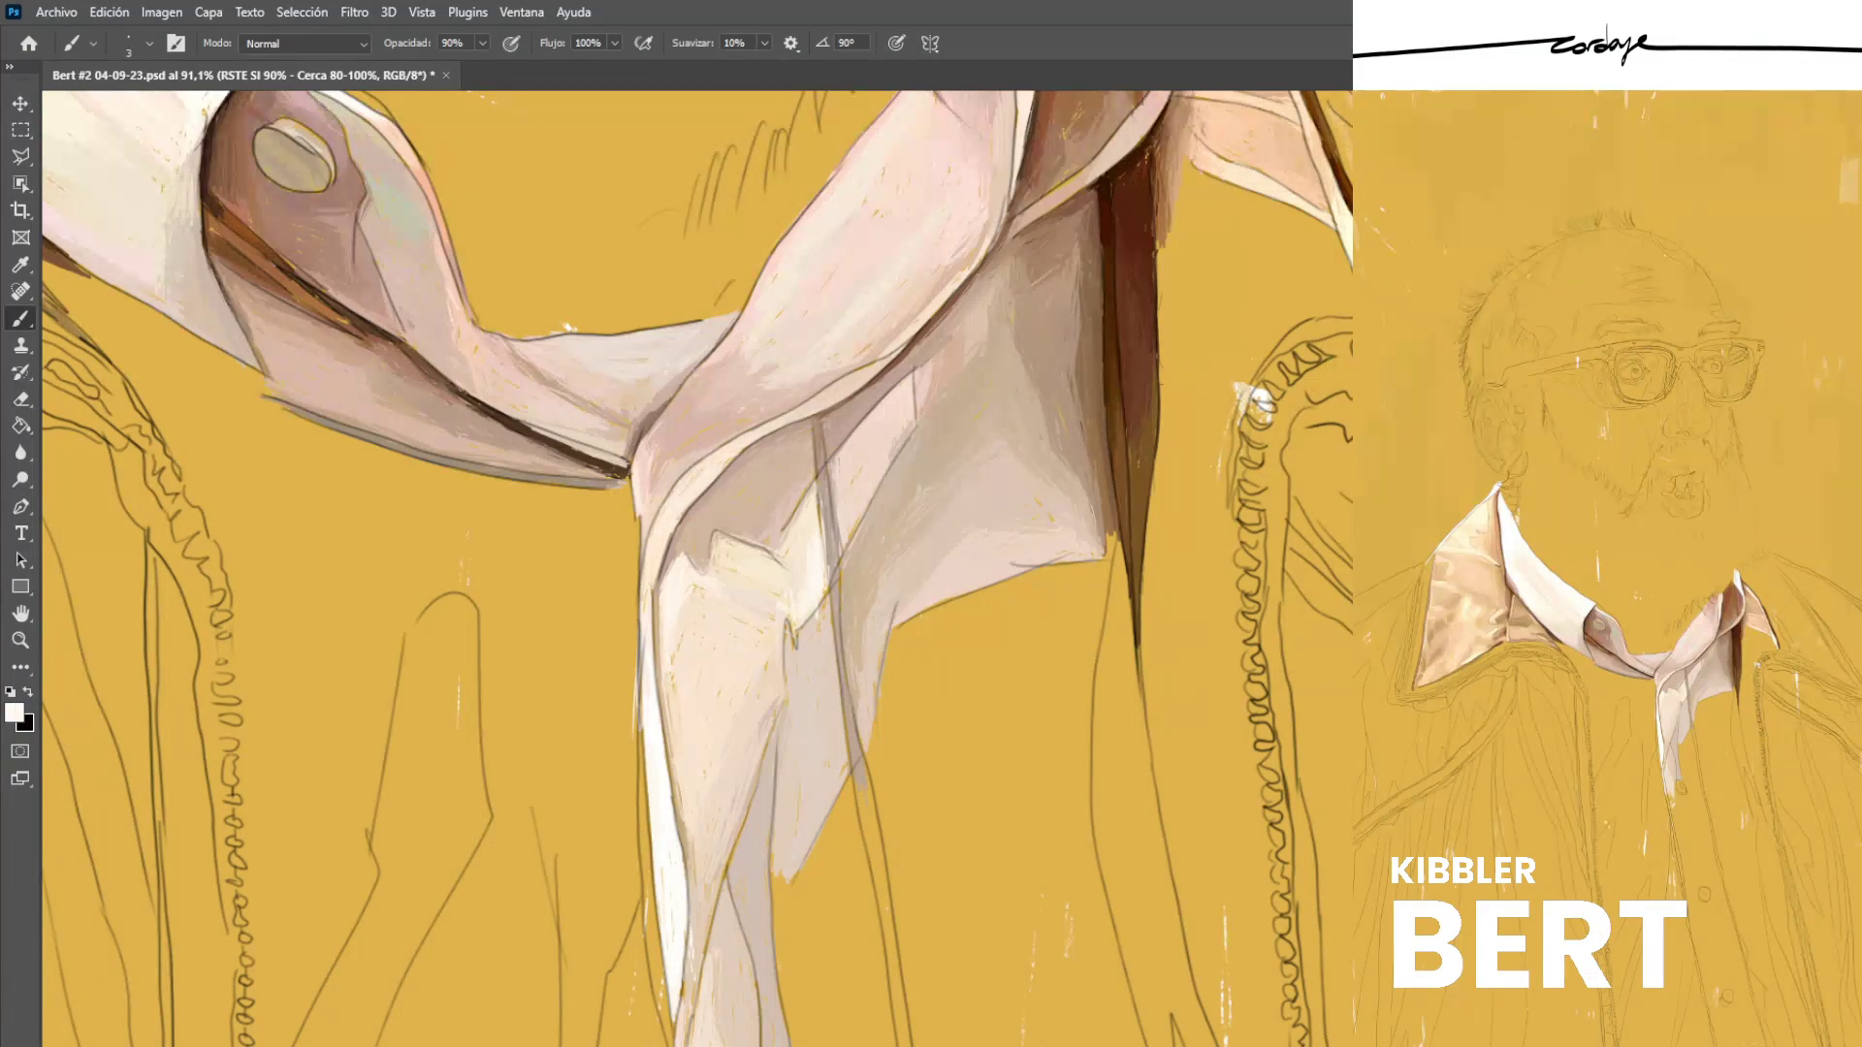
{"action": "left_click_drag", "start_coordinate": [856, 444], "coordinate": [837, 492]}
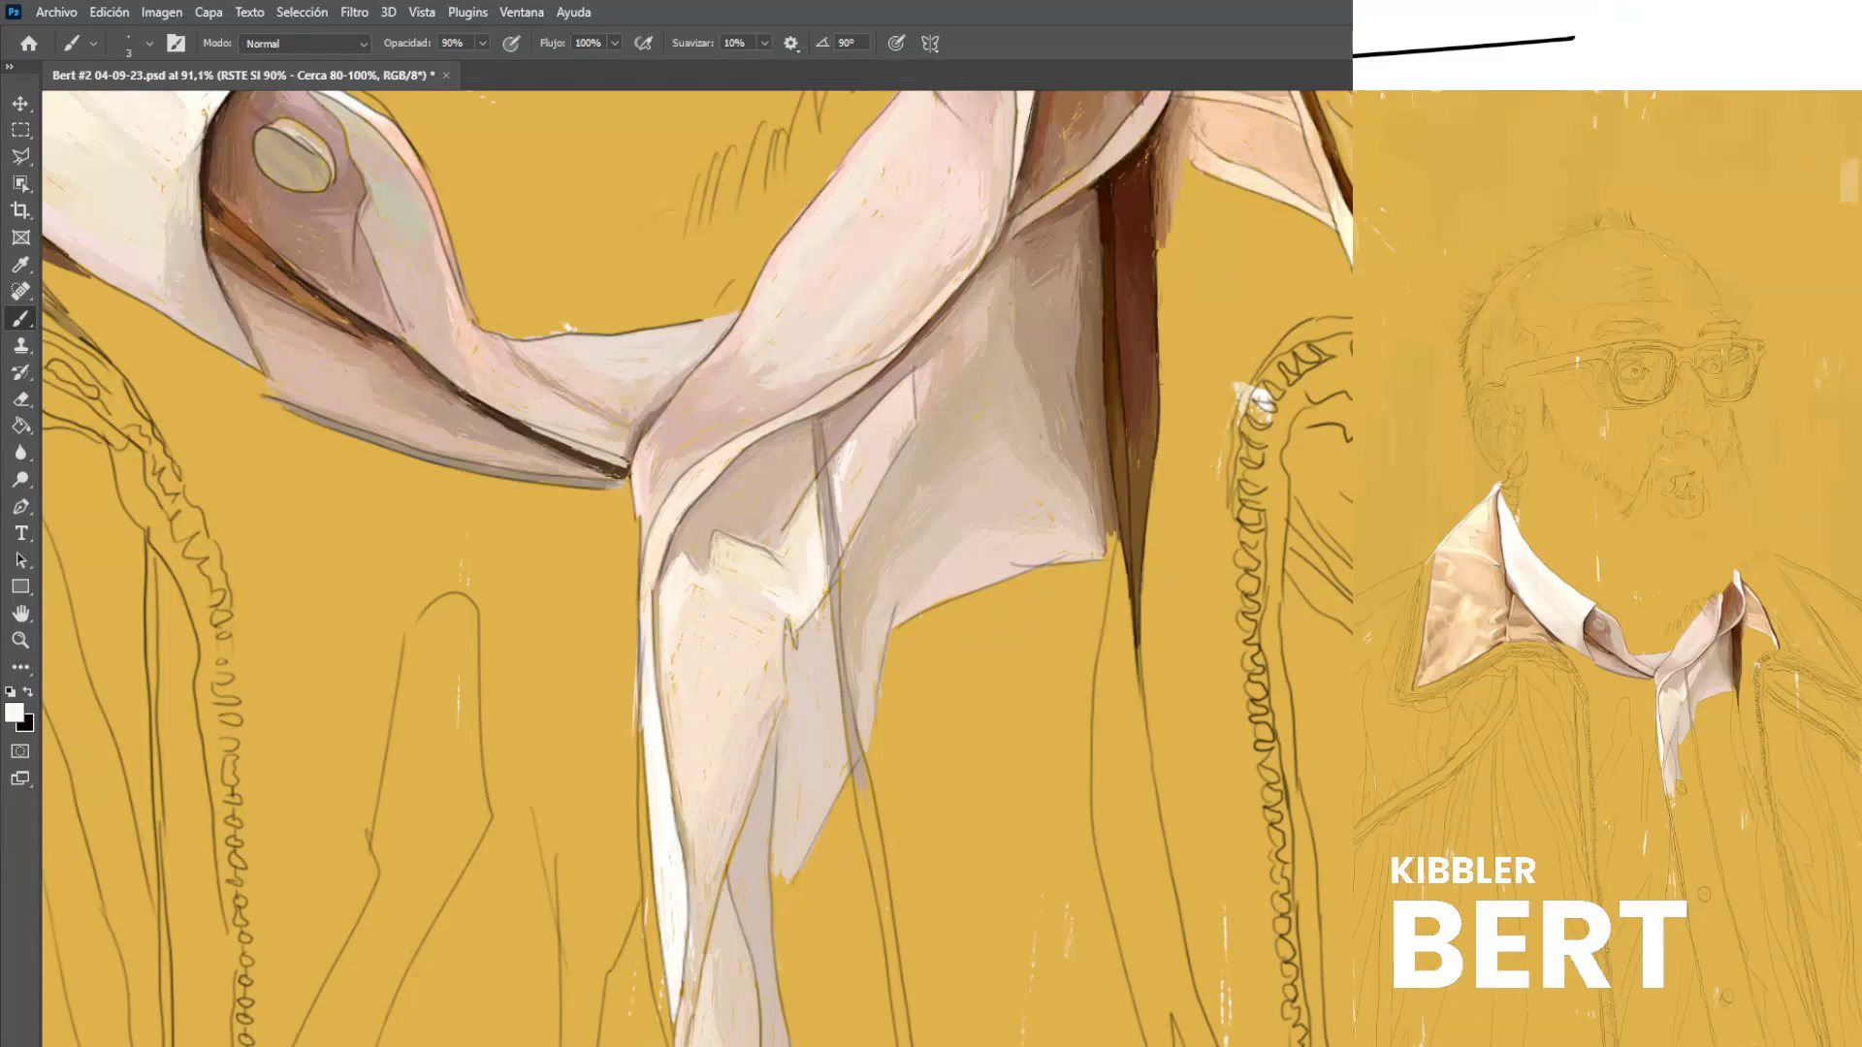
{"action": "left_click", "coordinate": [766, 578], "text": "alt"}
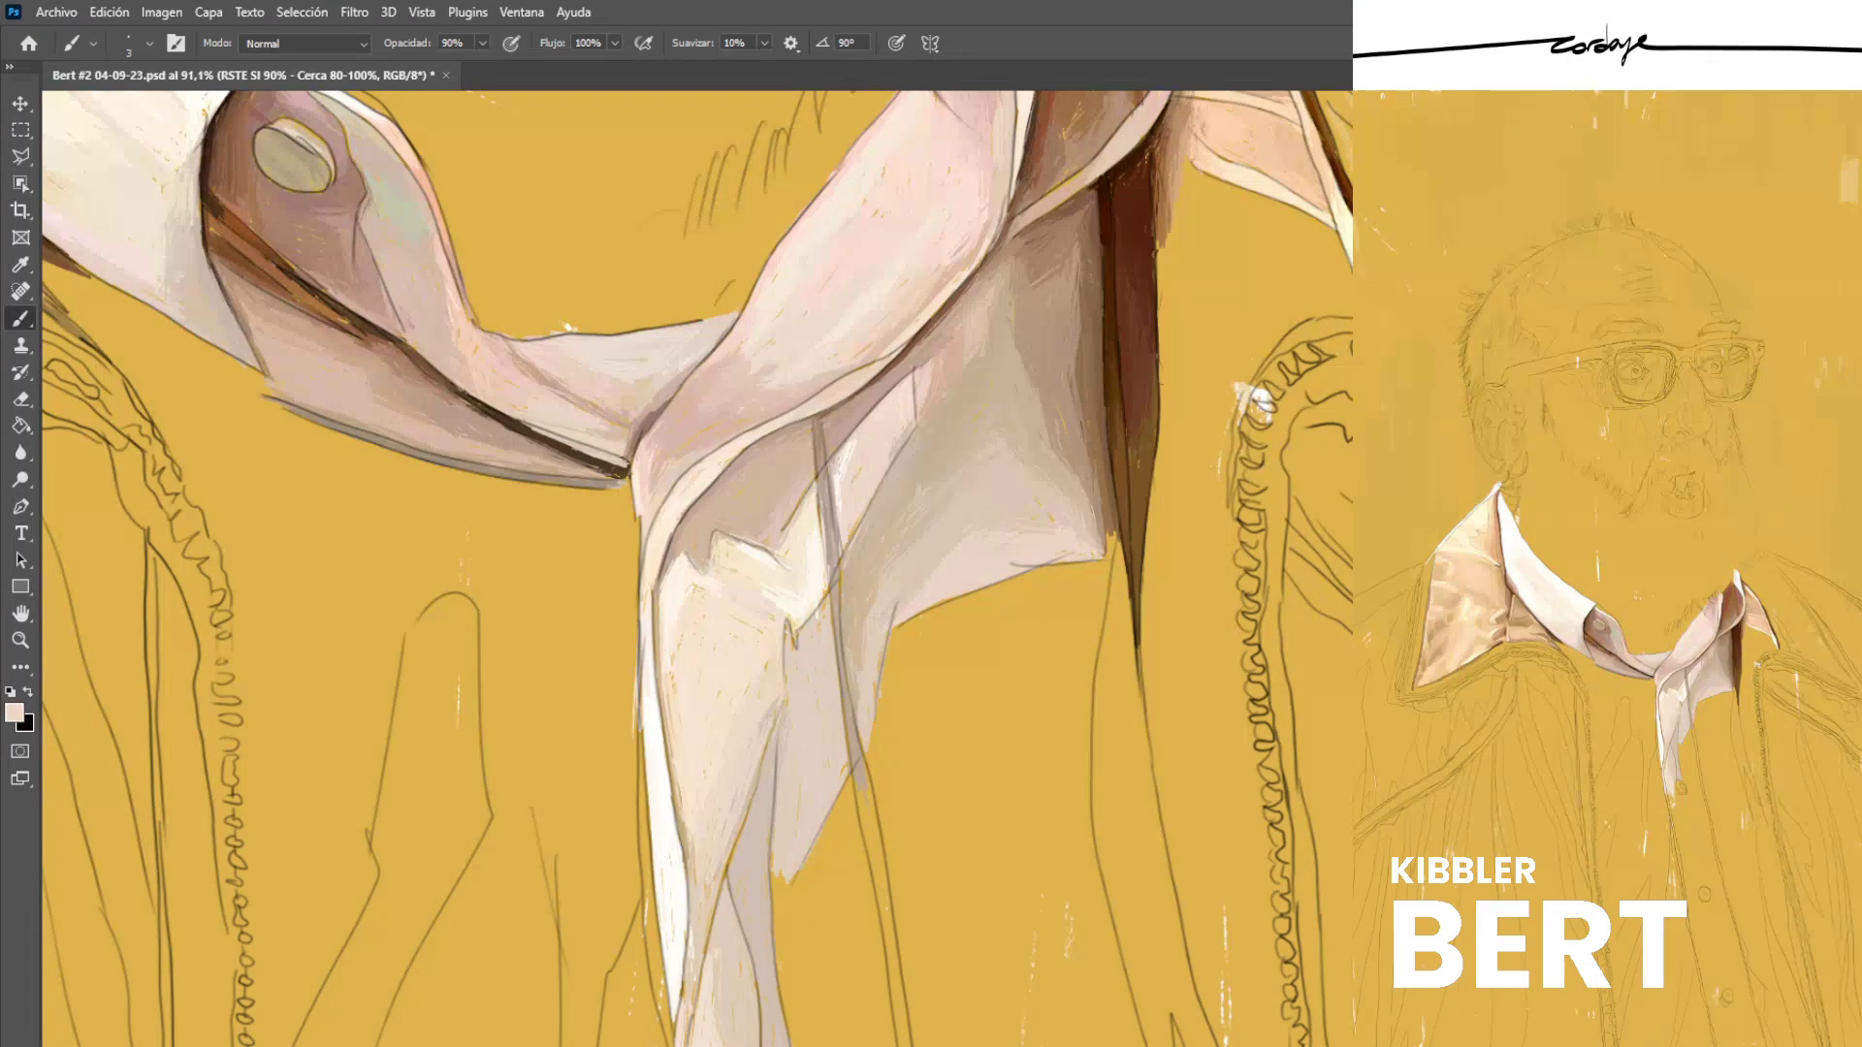
{"action": "scroll", "coordinate": [846, 548], "scroll_direction": "down", "scroll_amount": 10}
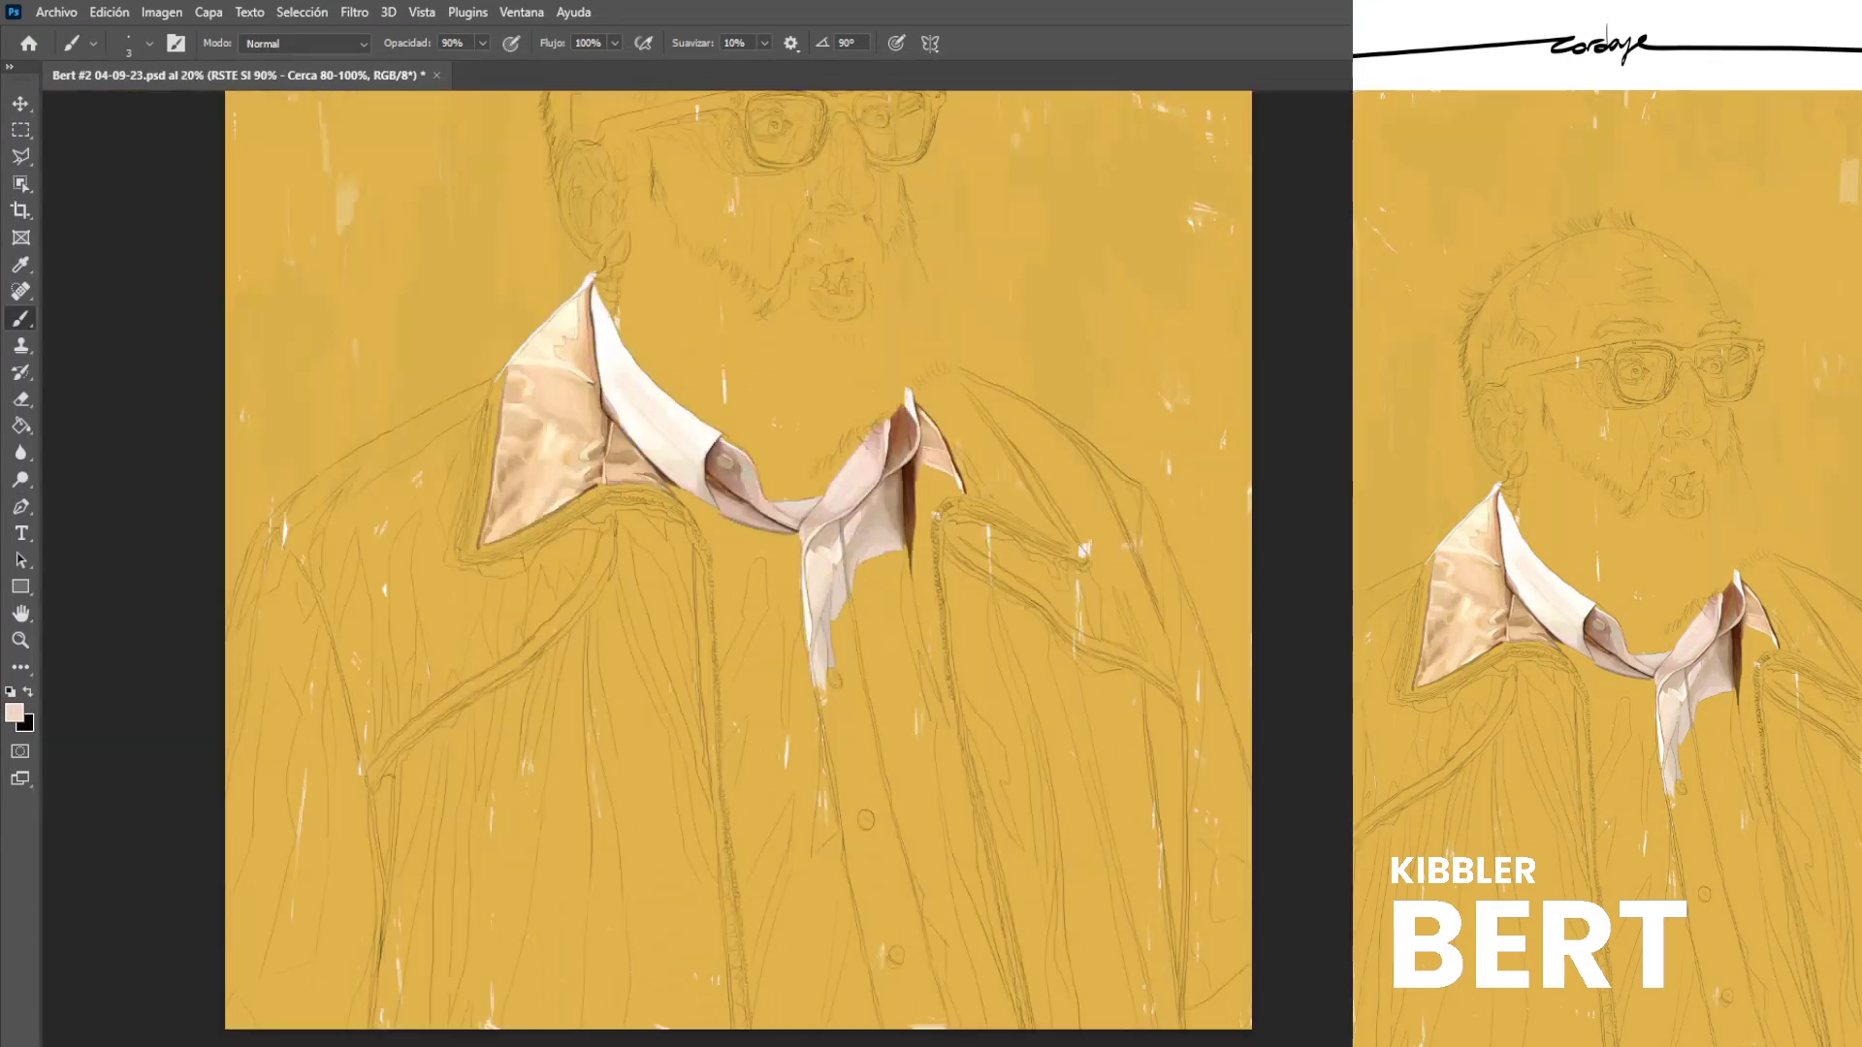
{"action": "key", "text": "ctrl+s"}
Shade the hanging fold's inner edge below the highlight with short strokes in sampled beige and pinkish tones.
{"action": "scroll", "coordinate": [858, 582], "scroll_direction": "up", "scroll_amount": 10}
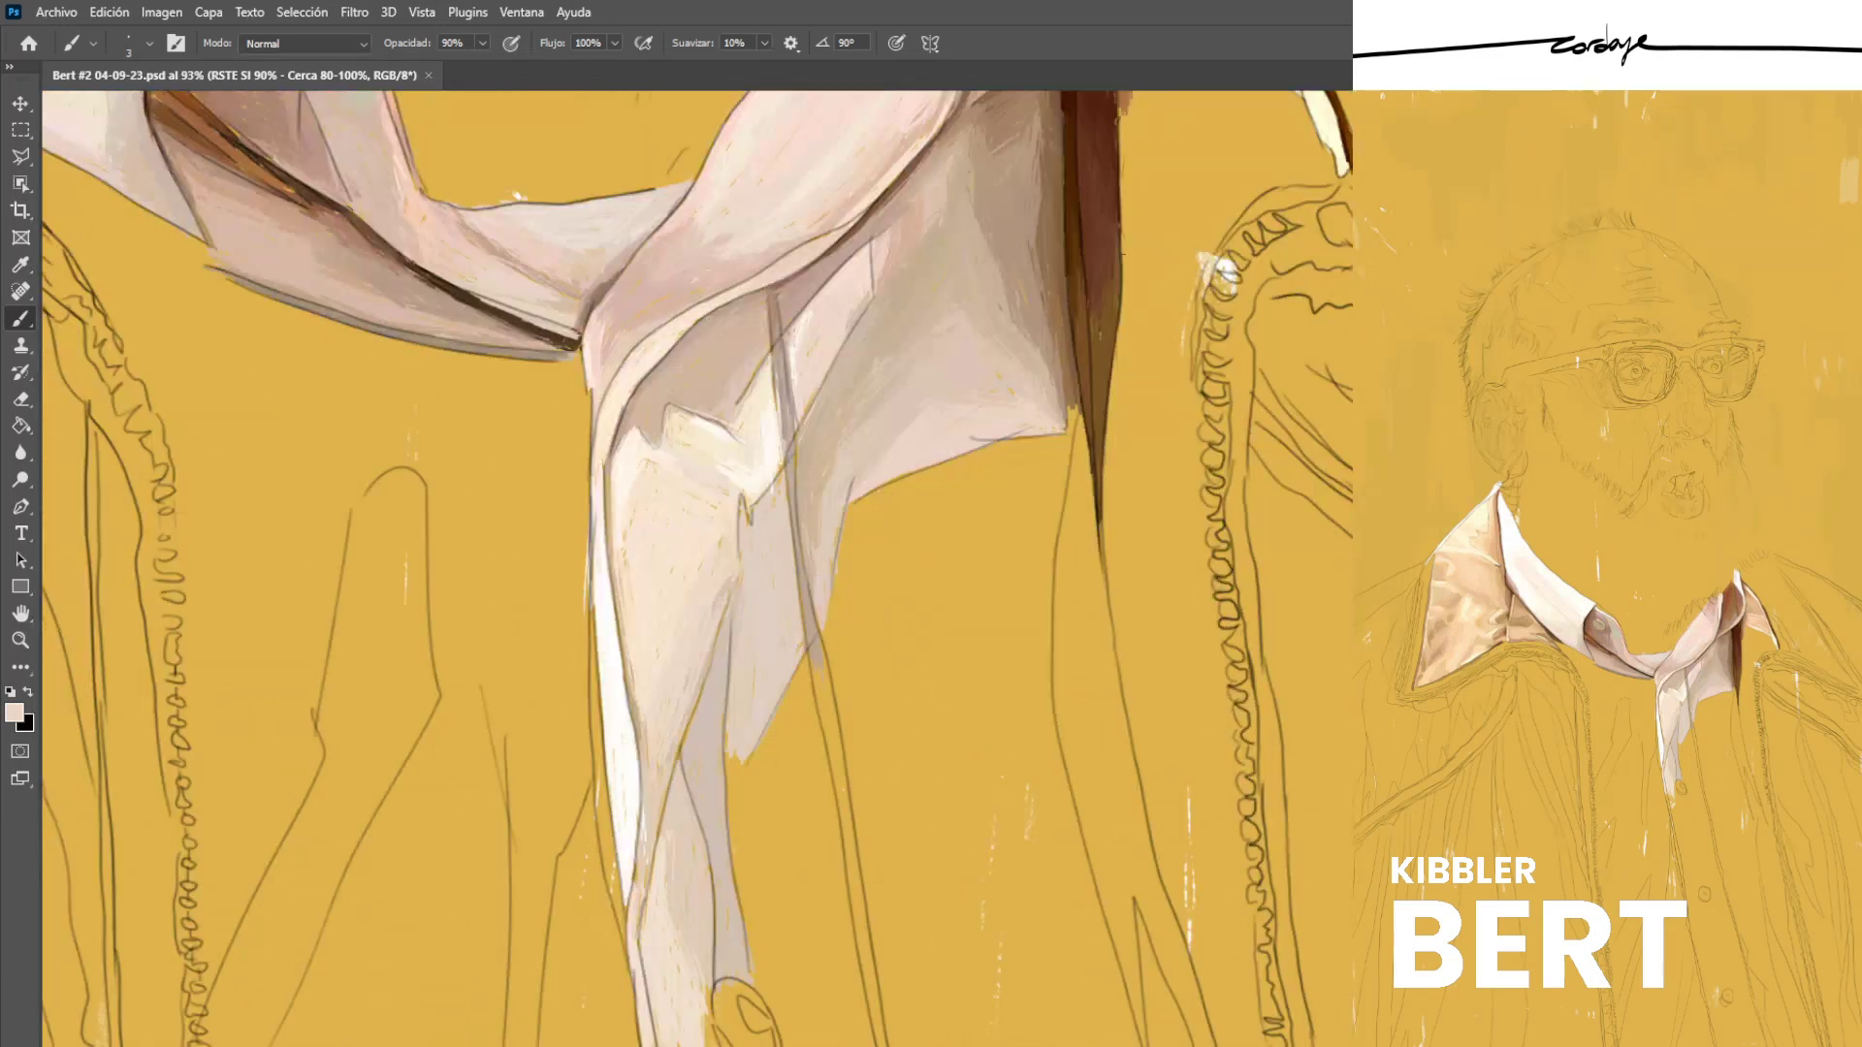
{"action": "left_click", "coordinate": [710, 380], "text": "alt"}
{"action": "left_click_drag", "start_coordinate": [694, 728], "coordinate": [723, 639]}
{"action": "left_click_drag", "start_coordinate": [713, 713], "coordinate": [718, 676]}
{"action": "left_click", "coordinate": [707, 740], "text": "alt"}
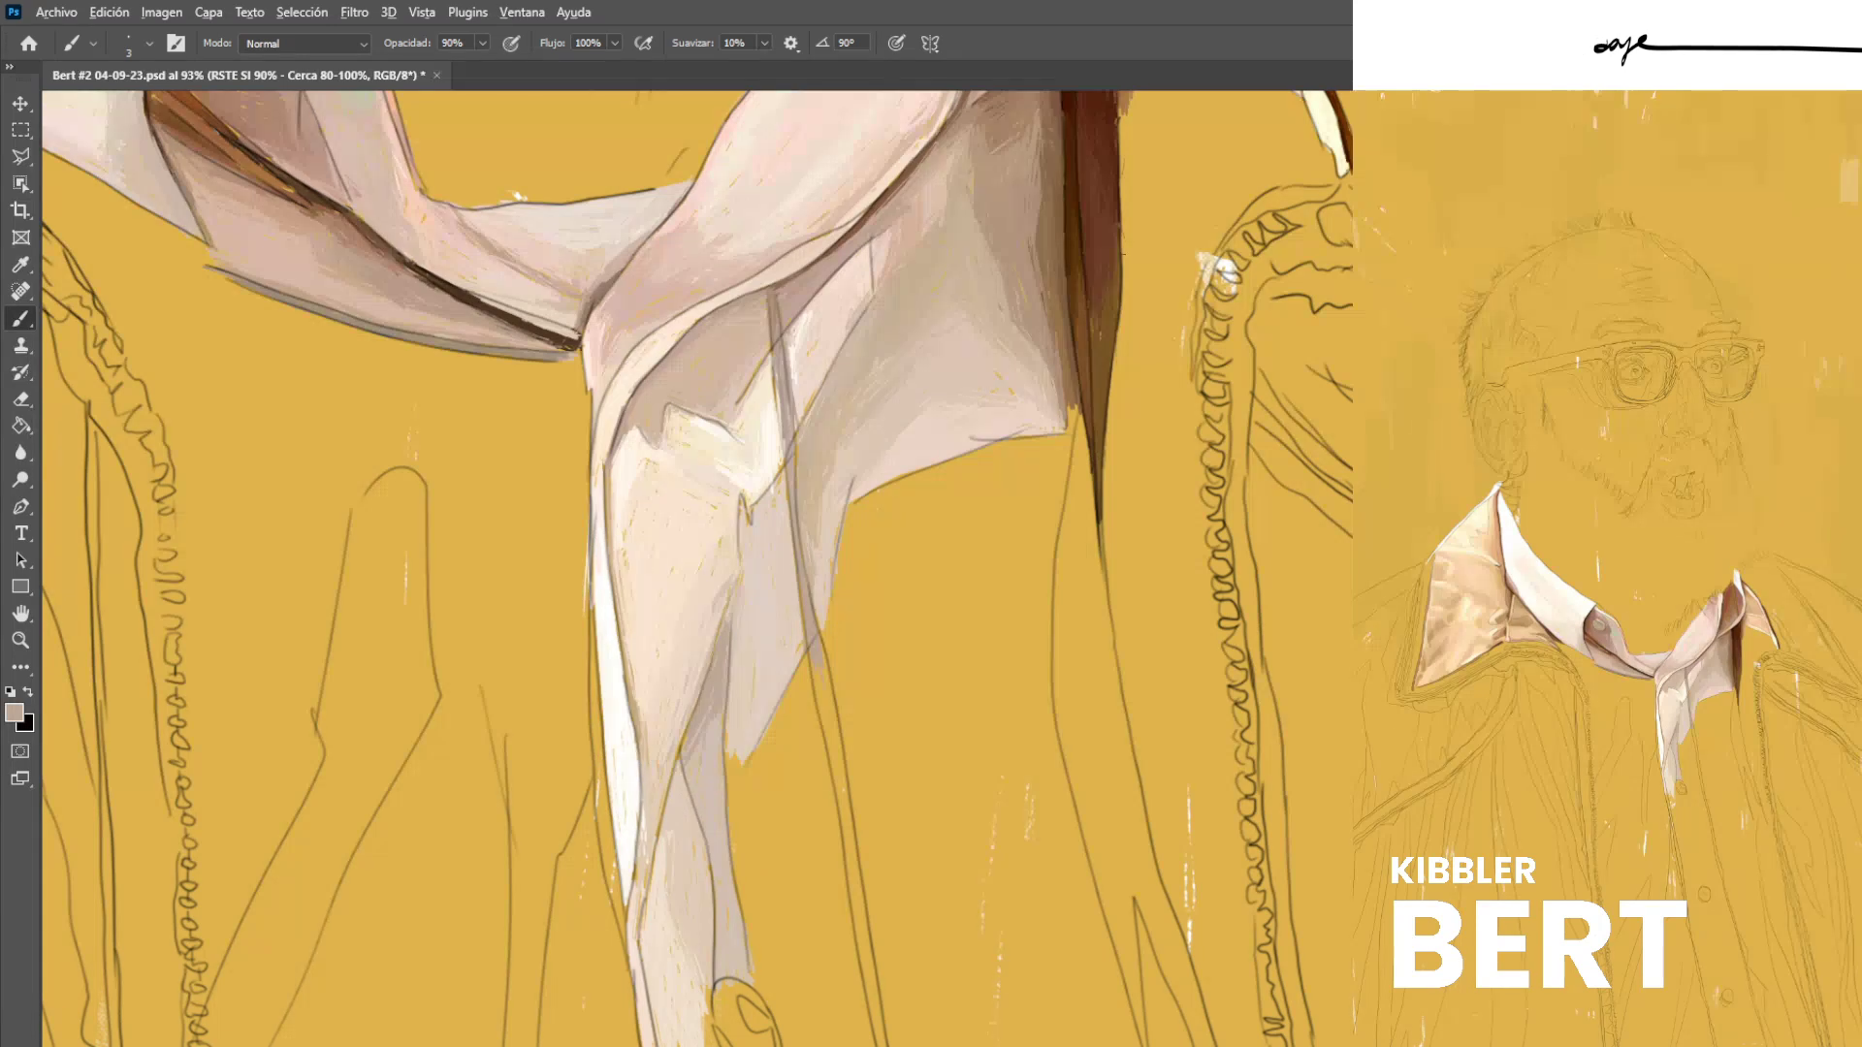
{"action": "left_click", "coordinate": [711, 776], "text": "alt"}
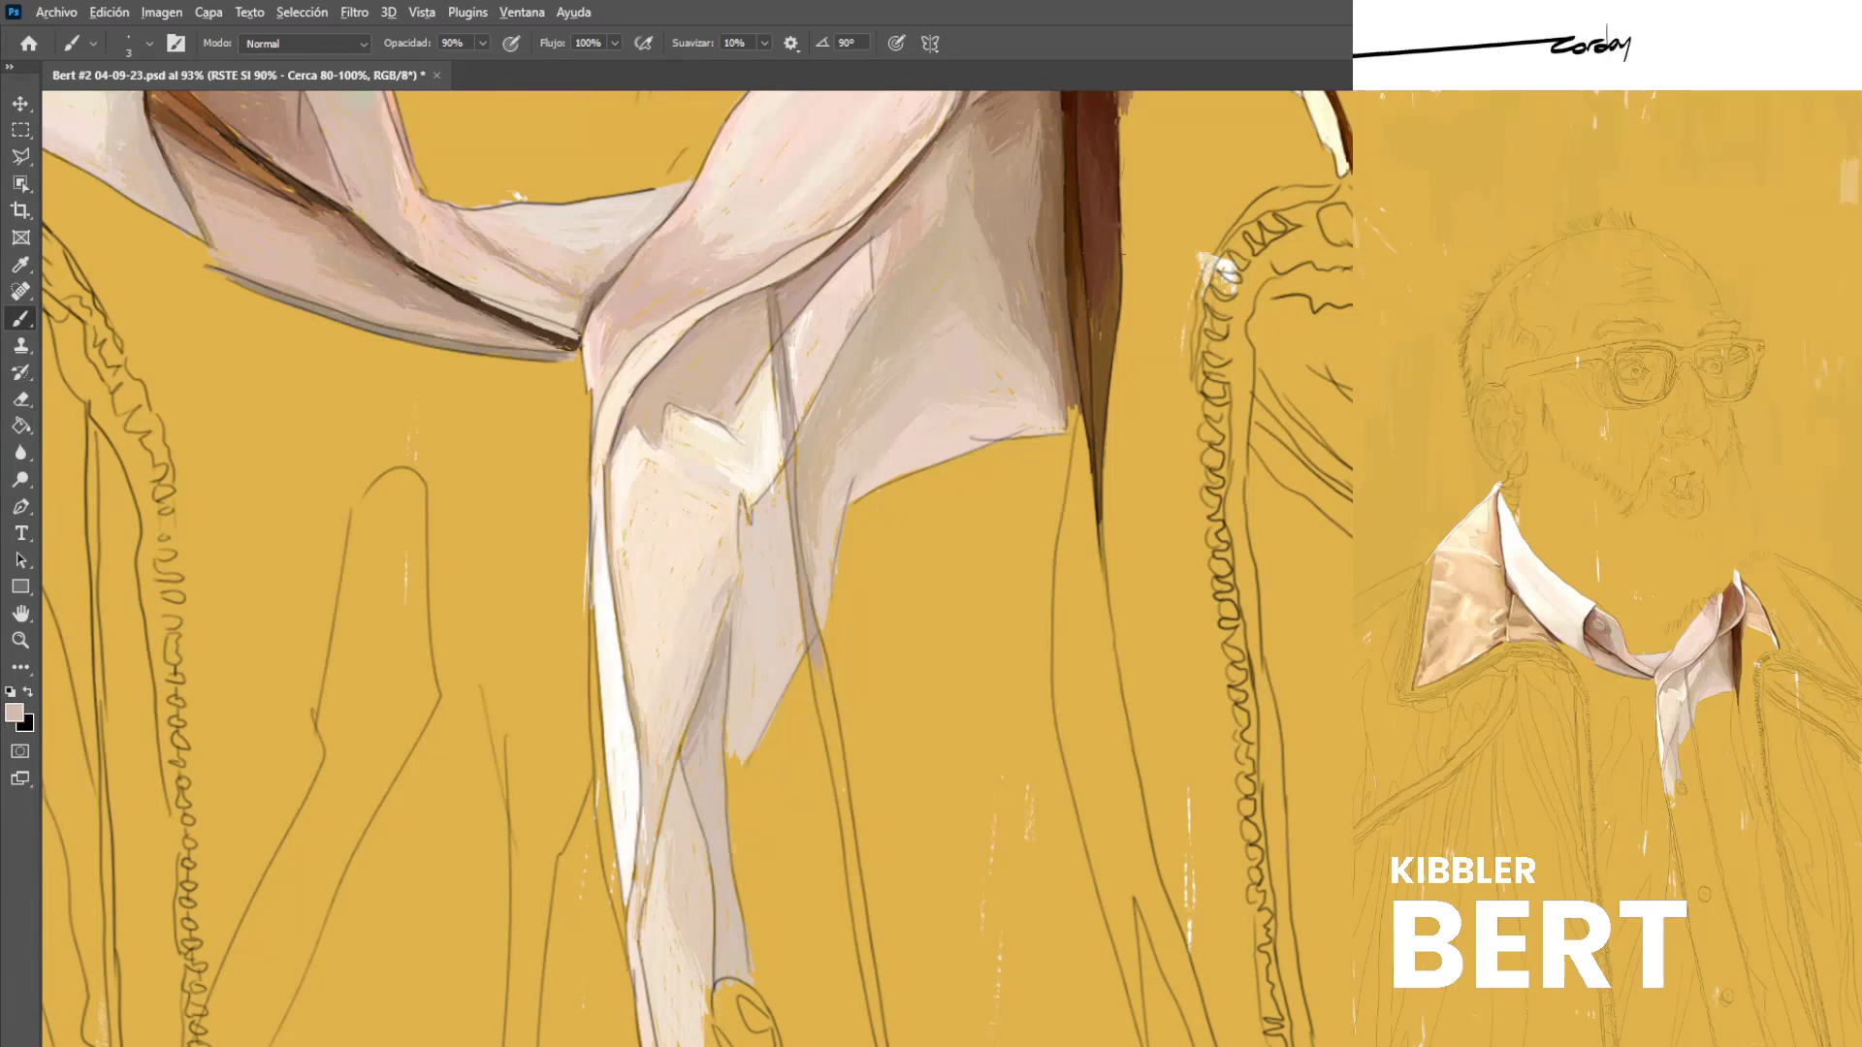
Blend the beige shadow between the collar's rolled edge and the hanging fold's highlight with sampled neighbouring tones.
{"action": "left_click", "coordinate": [748, 291], "text": "alt"}
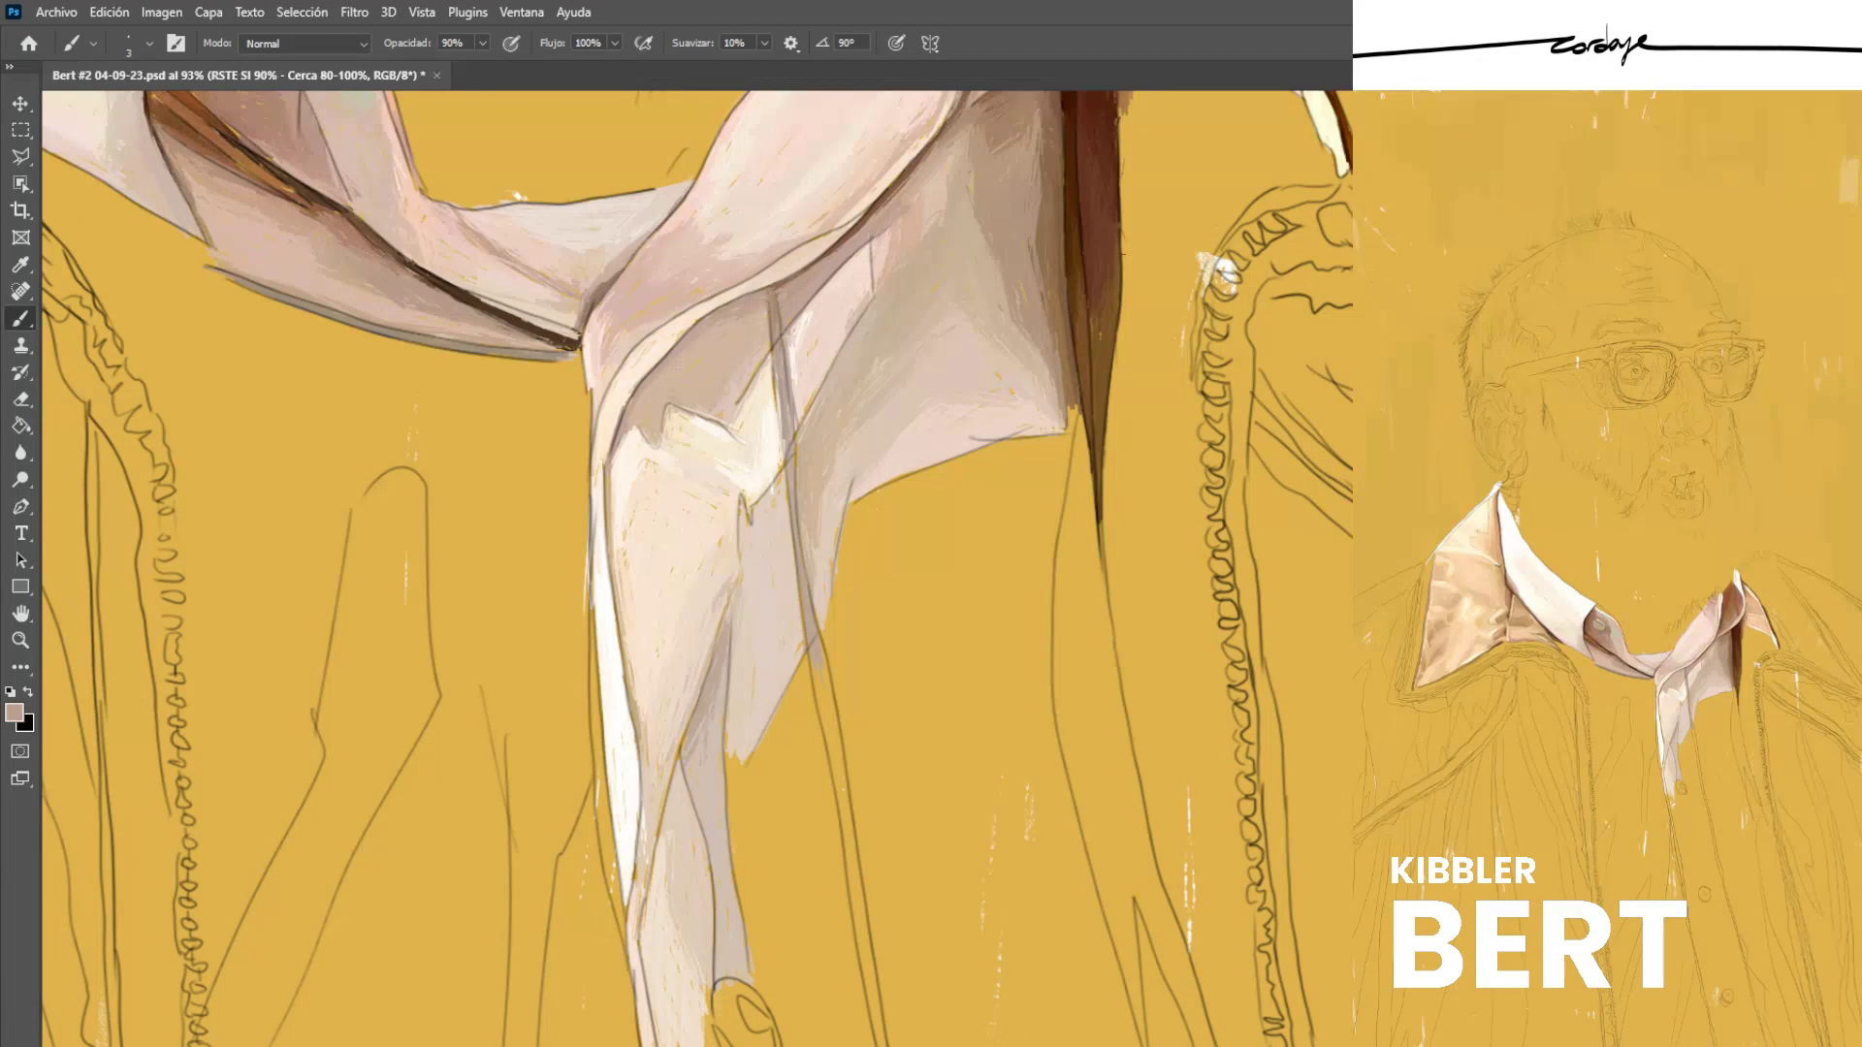
{"action": "left_click", "coordinate": [722, 339], "text": "alt"}
{"action": "left_click", "coordinate": [741, 330], "text": "alt"}
{"action": "left_click", "coordinate": [813, 351], "text": "alt"}
{"action": "left_click", "coordinate": [799, 337], "text": "alt"}
{"action": "left_click", "coordinate": [853, 259], "text": "alt"}
{"action": "mouse_move", "coordinate": [886, 262]}
{"action": "left_mouse_down"}
{"action": "mouse_move", "coordinate": [912, 210]}
{"action": "mouse_move", "coordinate": [903, 230]}
{"action": "left_mouse_up"}
{"action": "left_click", "coordinate": [863, 260], "text": "alt"}
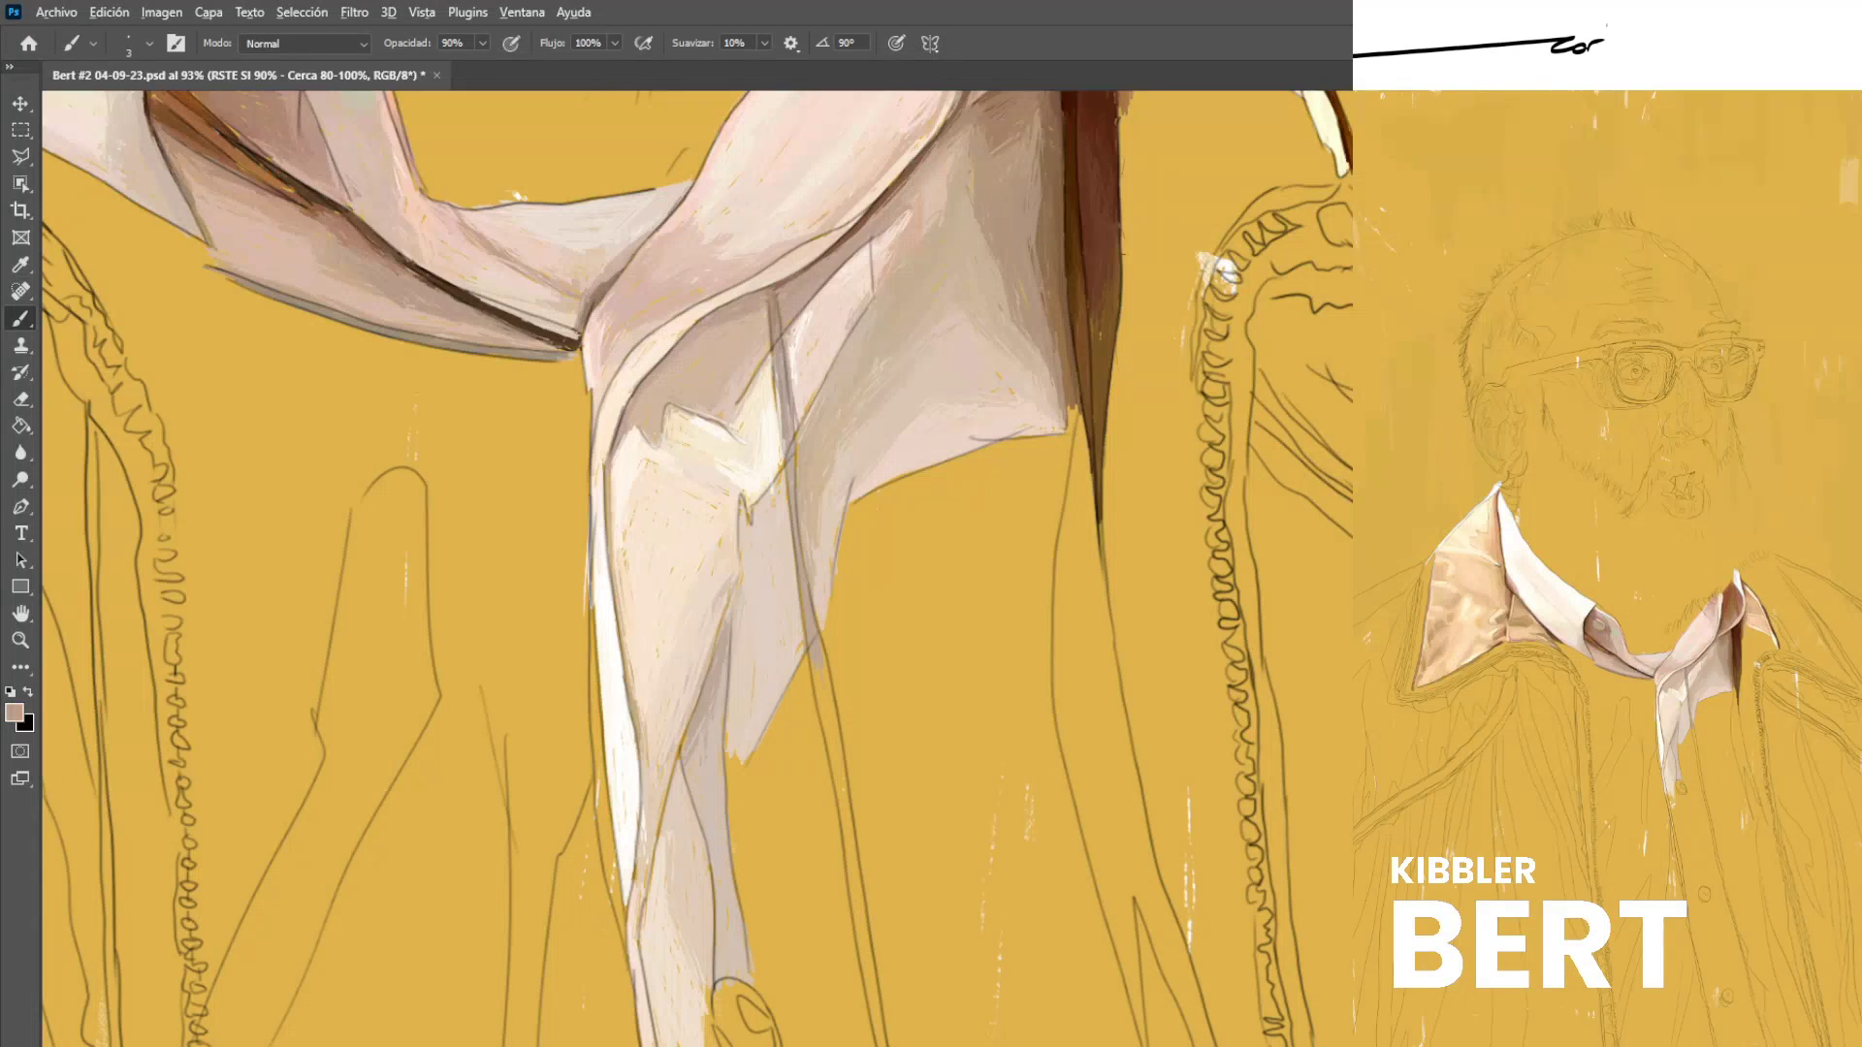
Darken the shadow line directly under the collar's rolled edge with short strokes in sampled browns.
{"action": "left_click", "coordinate": [592, 291], "text": "alt"}
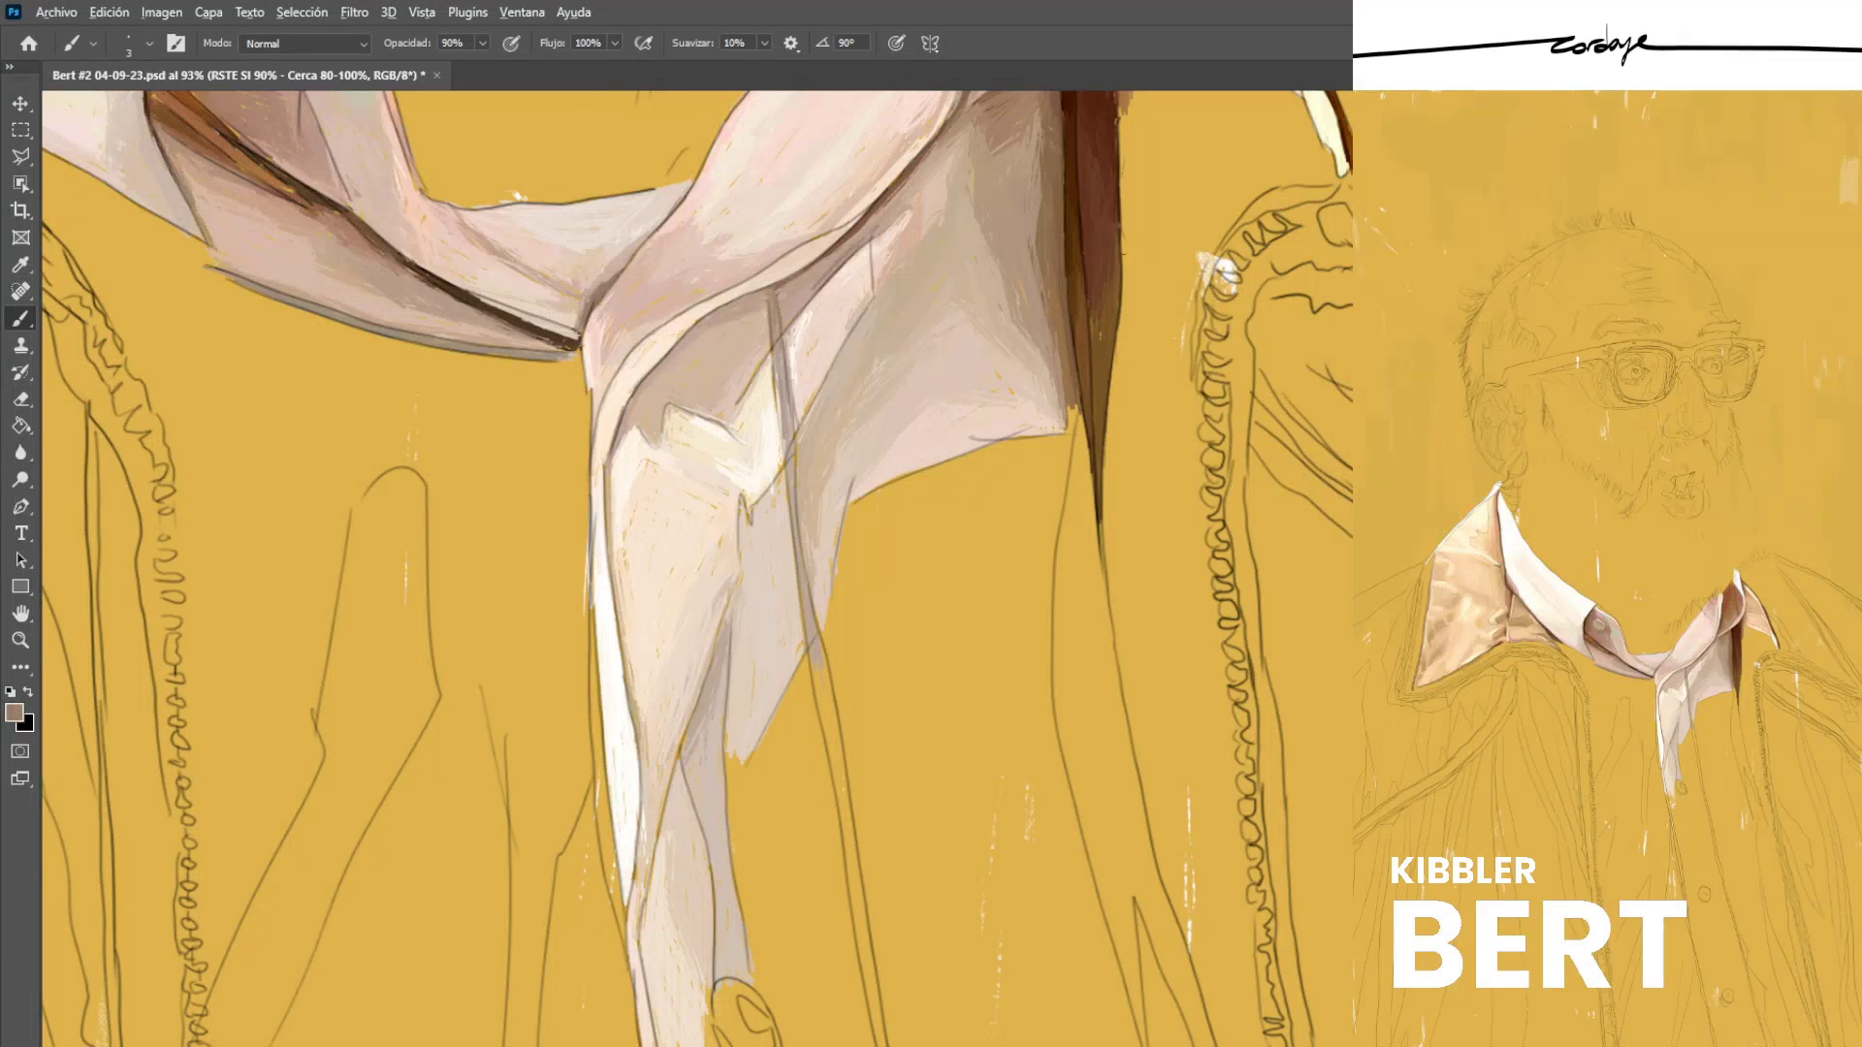
{"action": "left_click_drag", "start_coordinate": [856, 243], "coordinate": [898, 206]}
{"action": "left_click_drag", "start_coordinate": [816, 266], "coordinate": [842, 251]}
{"action": "left_click", "coordinate": [841, 246], "text": "alt"}
{"action": "left_click", "coordinate": [898, 191], "text": "alt"}
{"action": "left_click_drag", "start_coordinate": [904, 189], "coordinate": [877, 236]}
Deepen the upper stretch of the rolled edge's shadow with sampled dark brown and soften it with lighter beige.
{"action": "scroll", "coordinate": [786, 362], "scroll_direction": "down", "scroll_amount": 10}
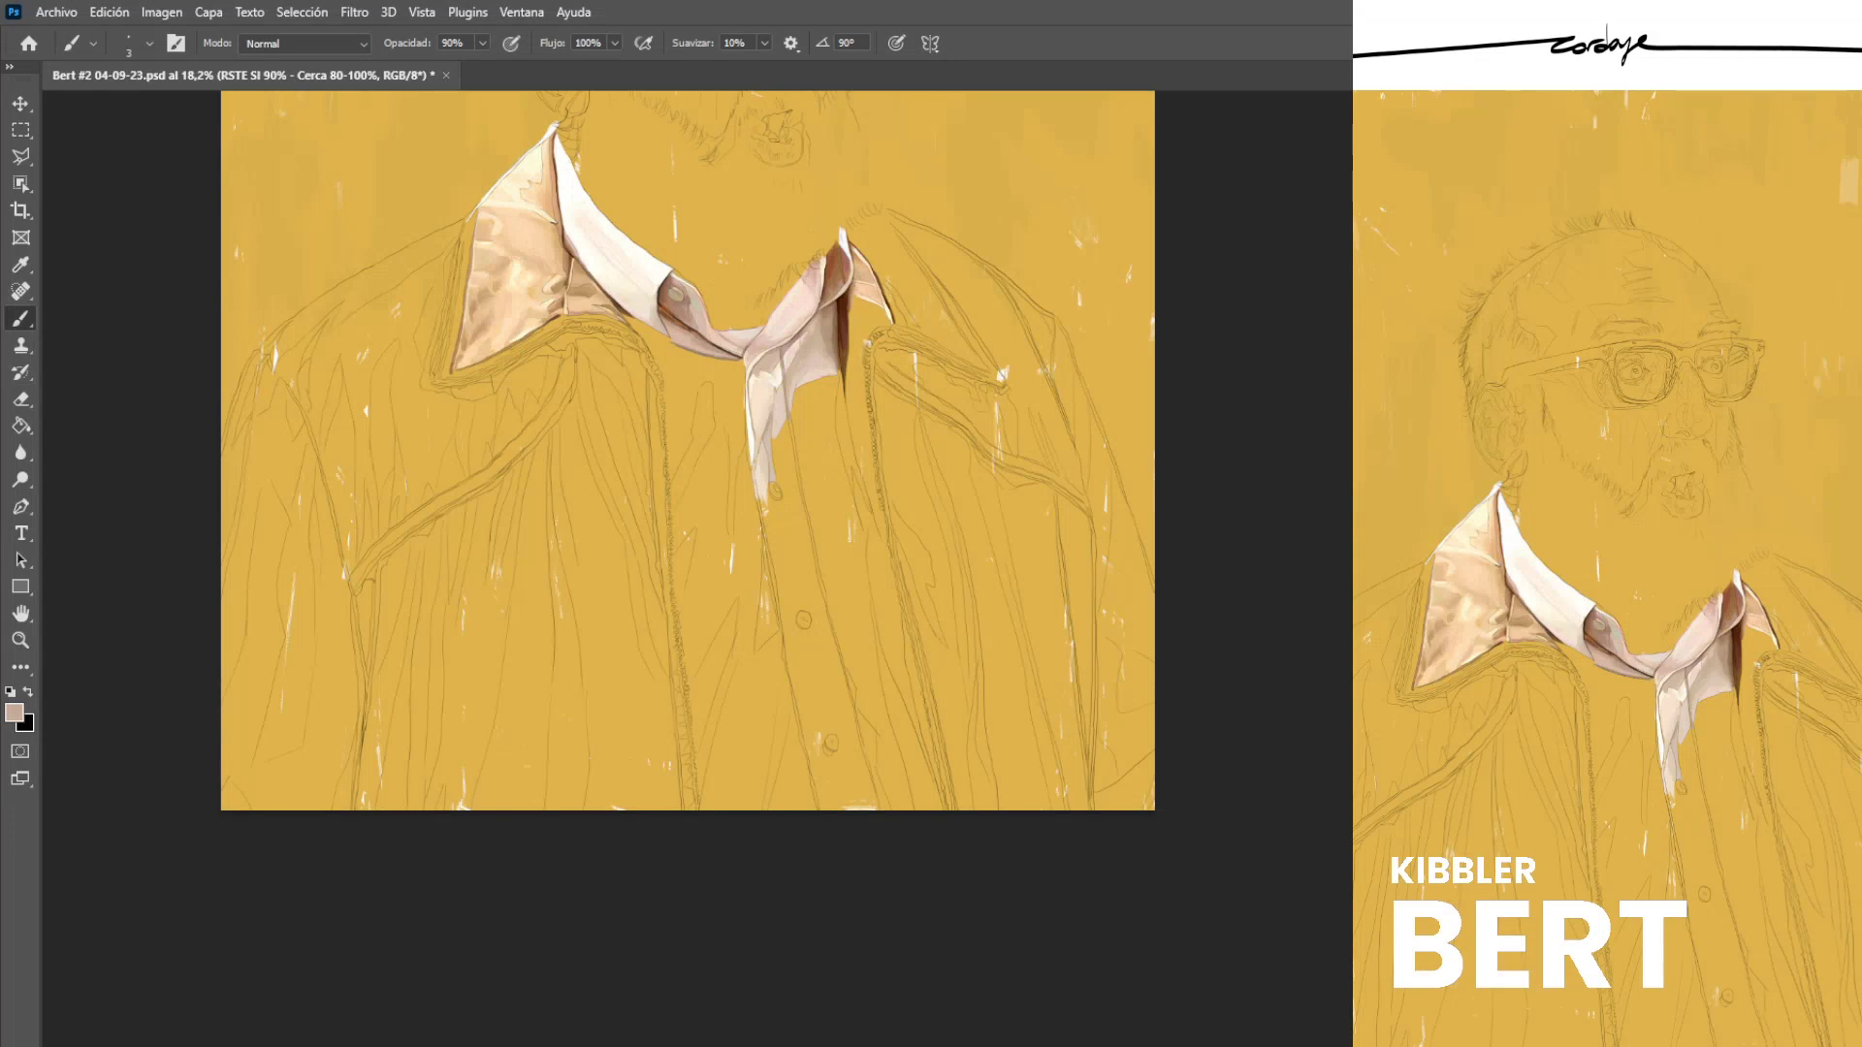
{"action": "scroll", "coordinate": [697, 568], "scroll_direction": "down", "scroll_amount": 2}
{"action": "scroll", "coordinate": [902, 650], "scroll_direction": "up", "scroll_amount": 8}
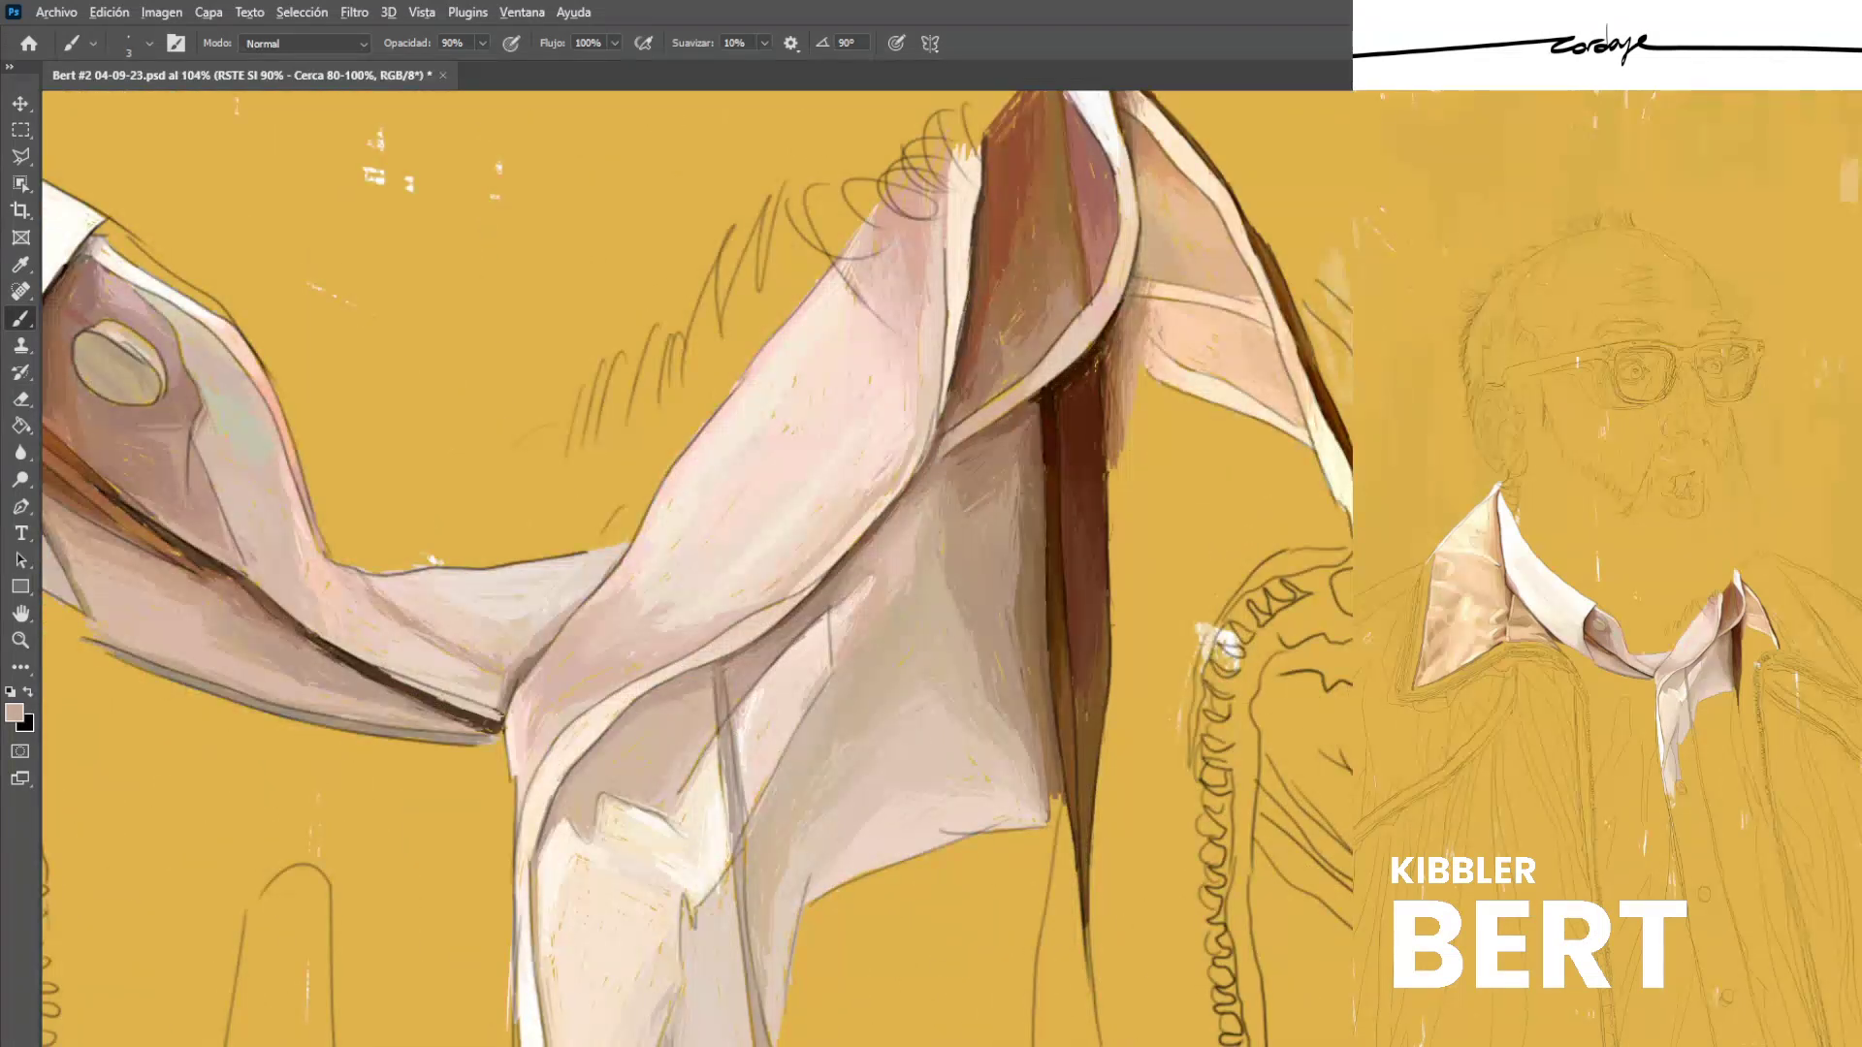
{"action": "left_click", "coordinate": [866, 543], "text": "alt"}
{"action": "left_click_drag", "start_coordinate": [853, 556], "coordinate": [910, 500]}
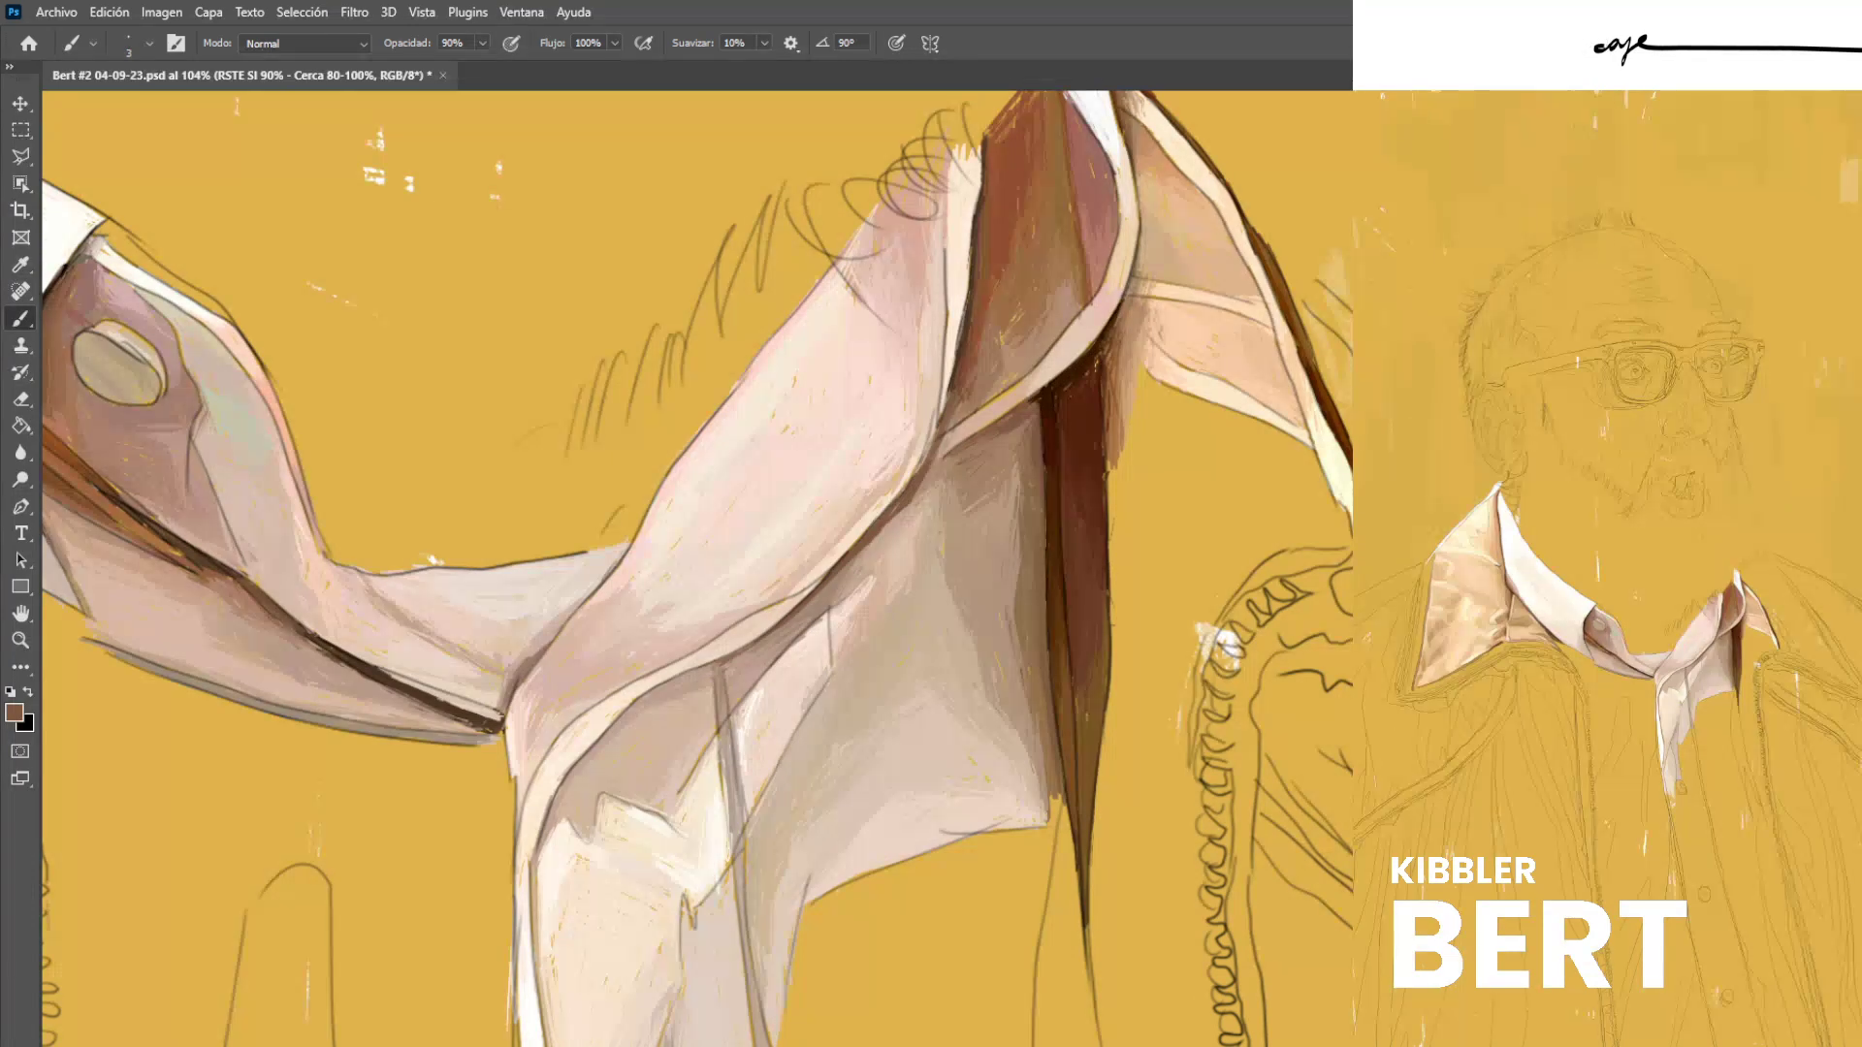
{"action": "left_click", "coordinate": [928, 477], "text": "alt"}
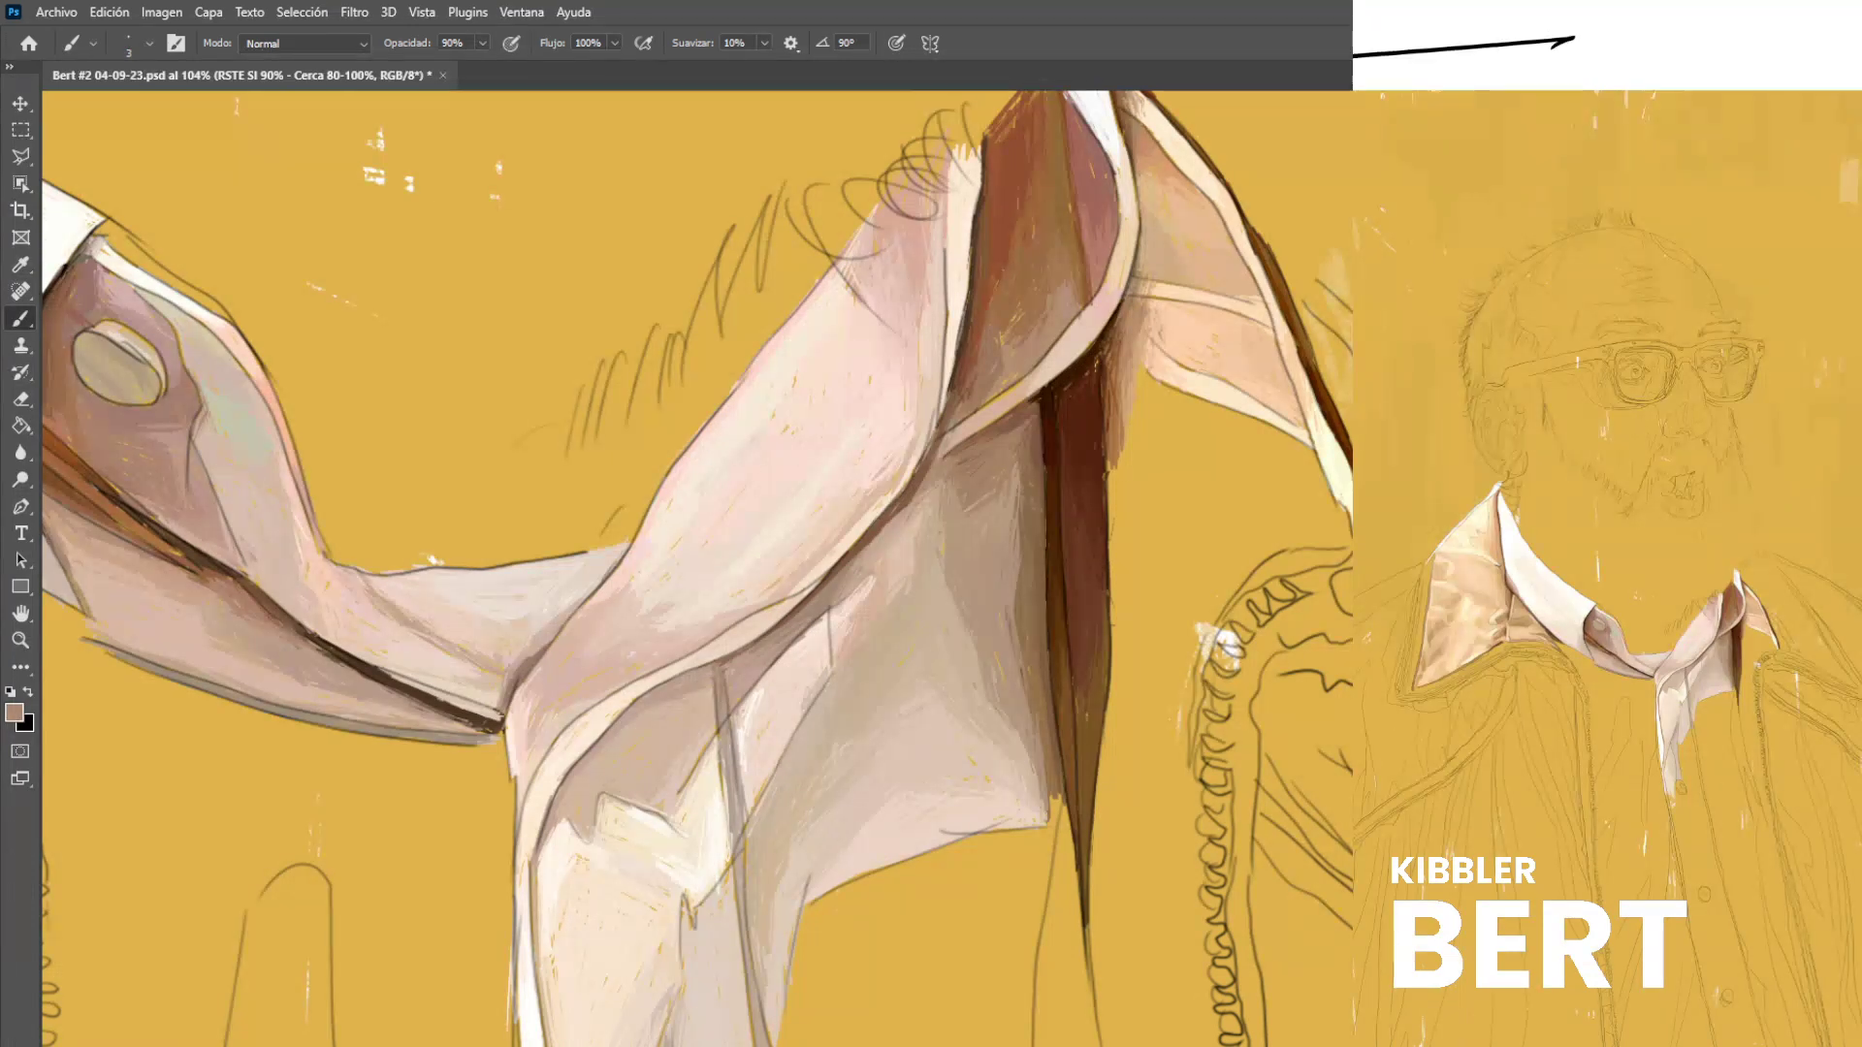
{"action": "left_click", "coordinate": [903, 532], "text": "alt"}
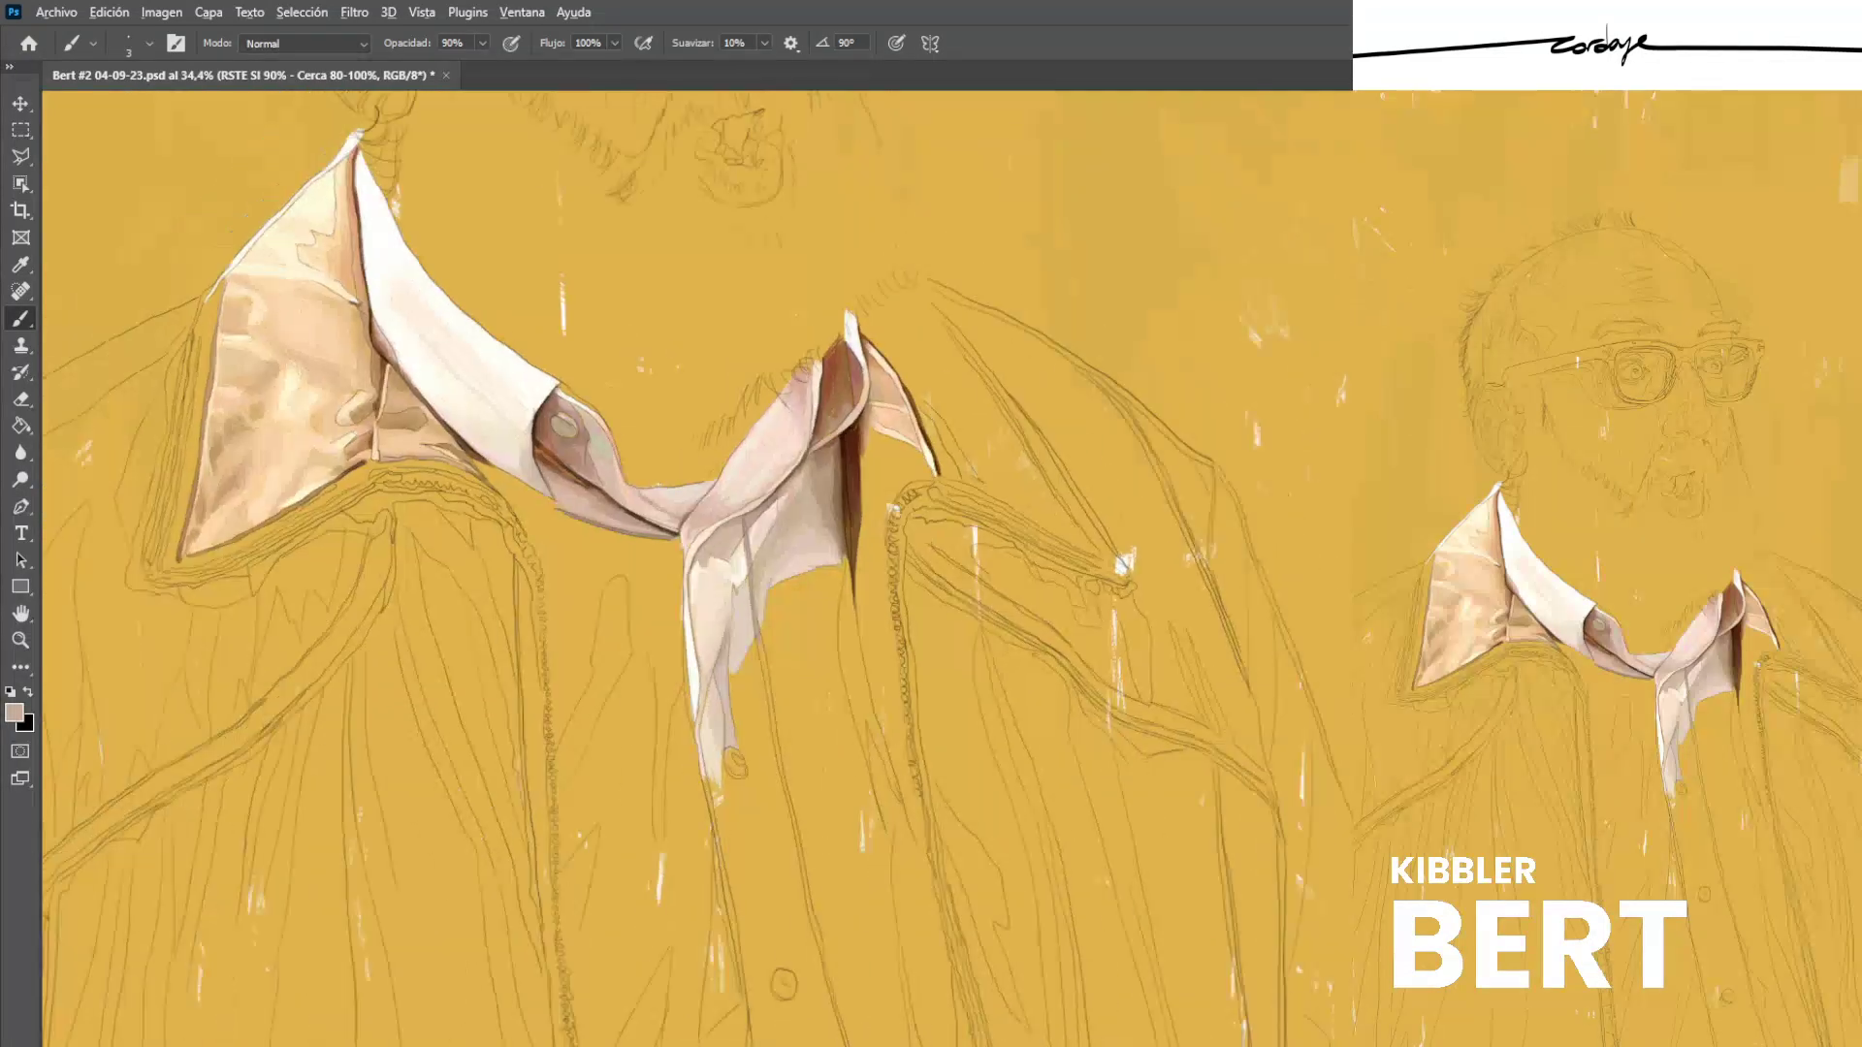
Block in the bare shirt area beneath the white collar band, beside the ruffled seam, with loose pale grey strokes.
{"action": "scroll", "coordinate": [521, 503], "scroll_direction": "up", "scroll_amount": 4}
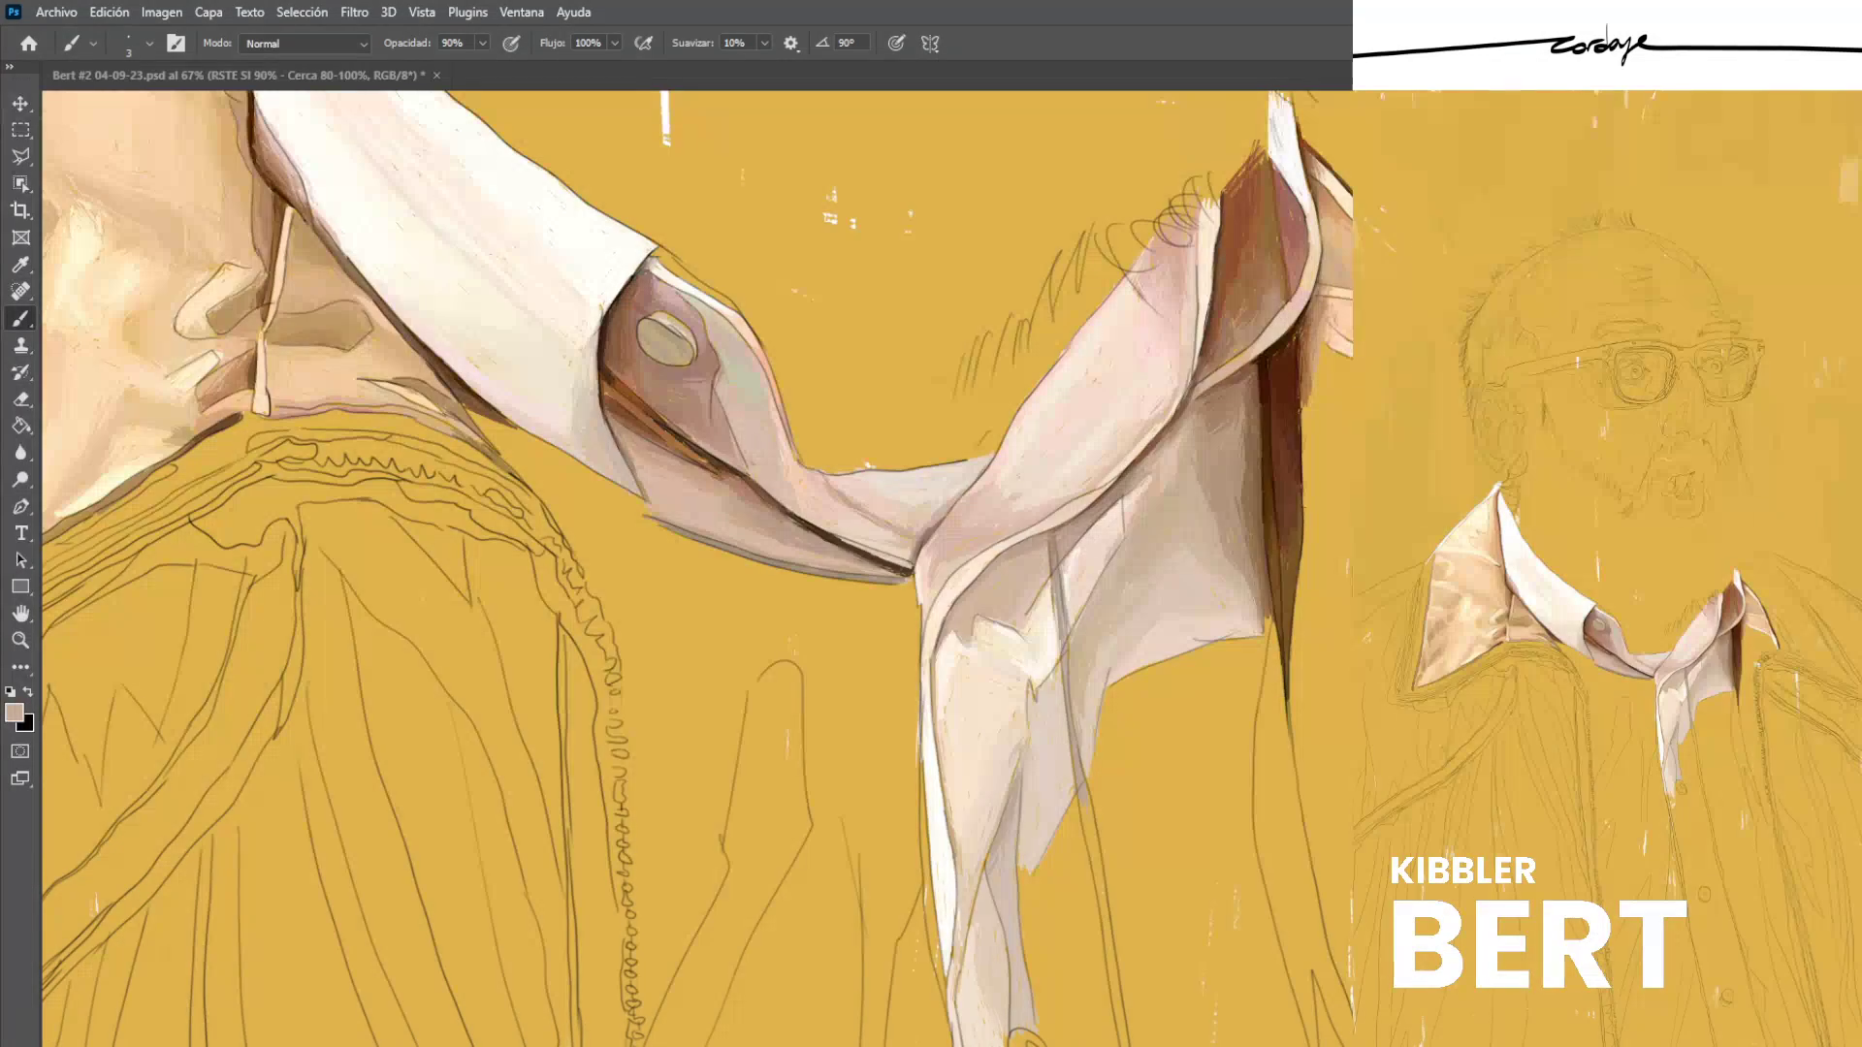
{"action": "scroll", "coordinate": [696, 568], "scroll_direction": "down", "scroll_amount": 1}
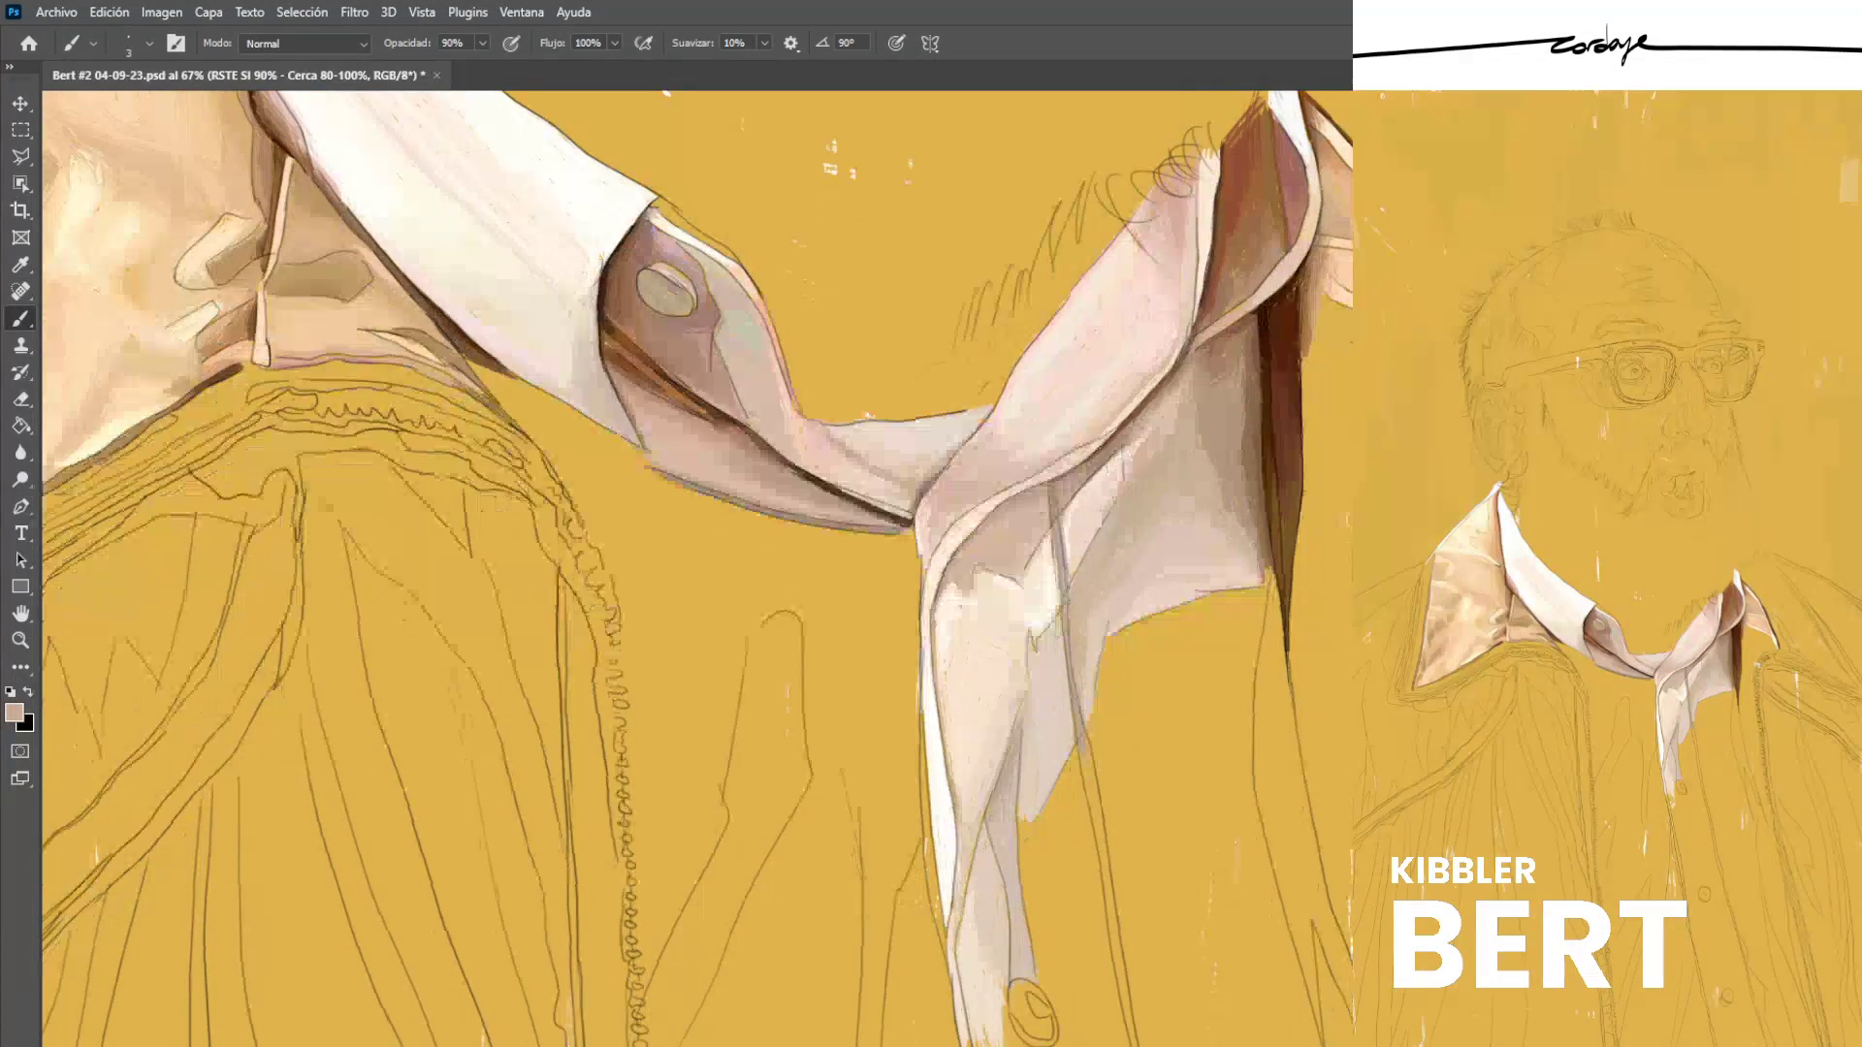
{"action": "scroll", "coordinate": [696, 569], "scroll_direction": "right", "scroll_amount": 1}
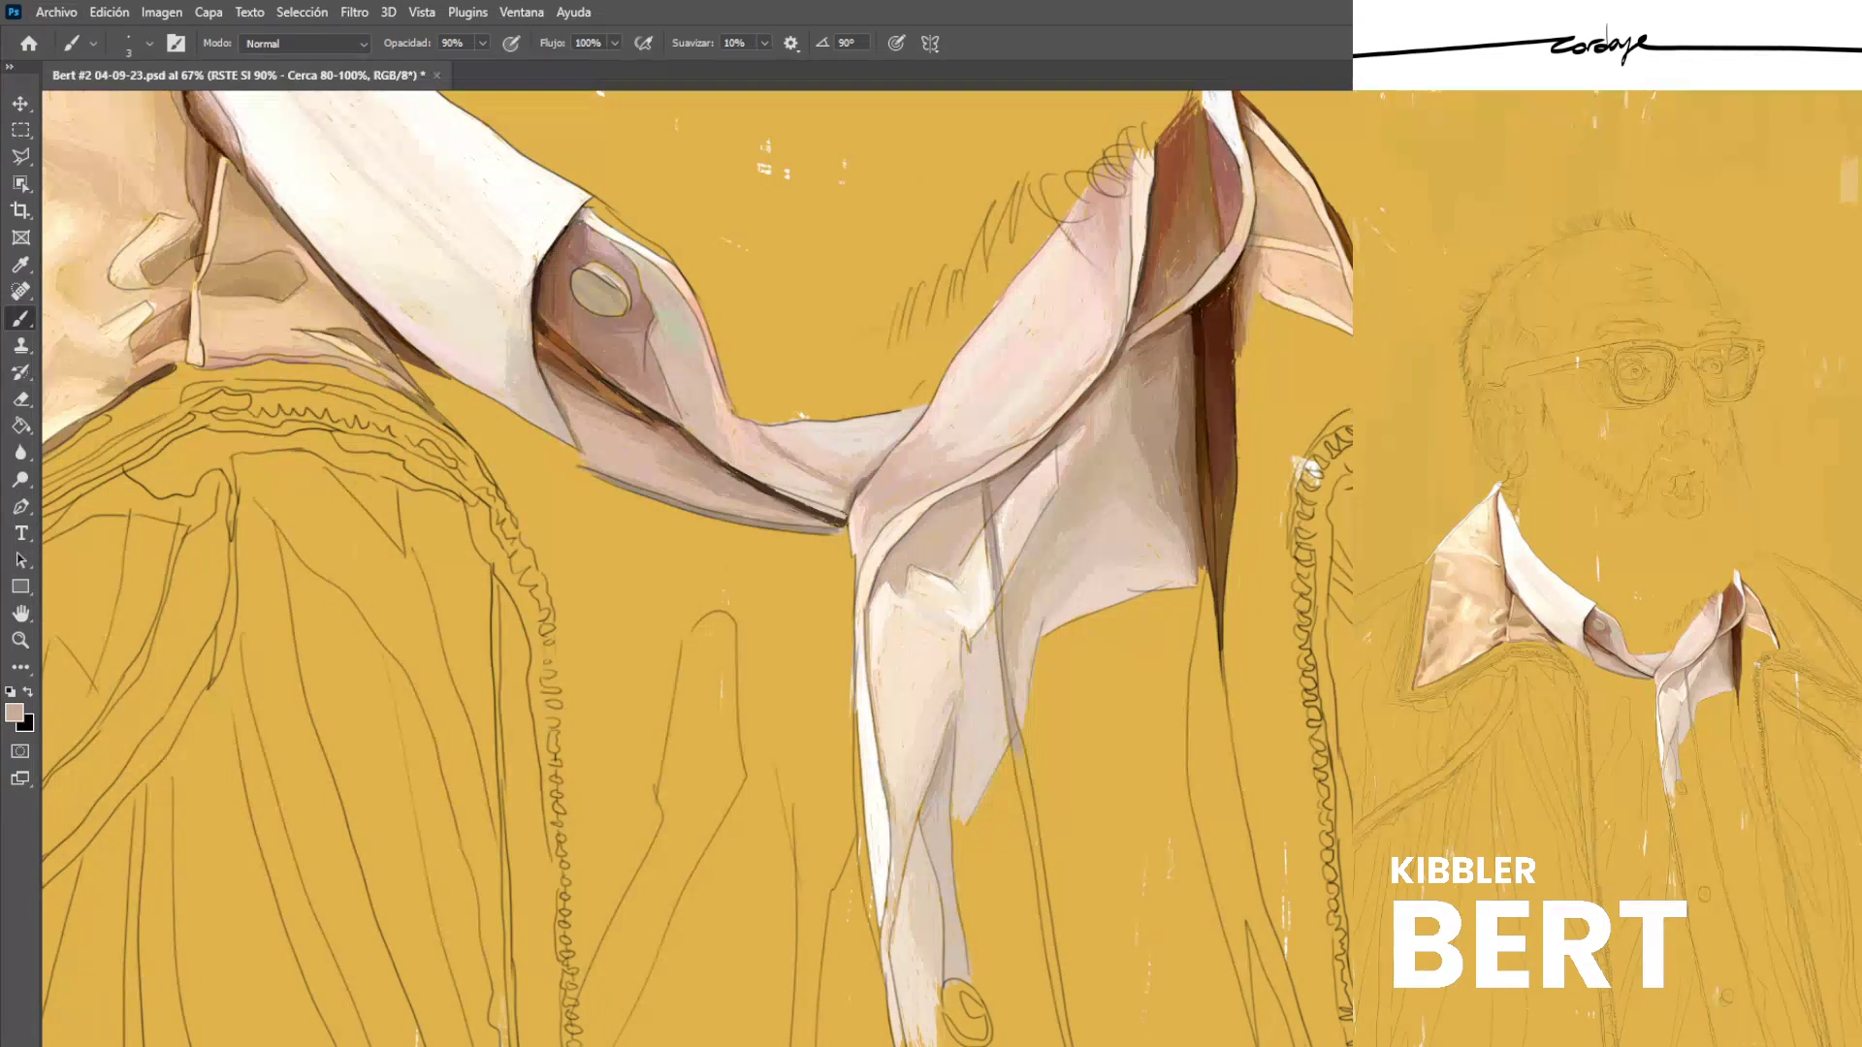
{"action": "left_click", "coordinate": [1018, 579], "text": "alt"}
{"action": "left_click_drag", "start_coordinate": [502, 466], "coordinate": [564, 472]}
{"action": "scroll", "coordinate": [429, 386], "scroll_direction": "up", "scroll_amount": 3}
{"action": "scroll", "coordinate": [804, 563], "scroll_direction": "up", "scroll_amount": 1}
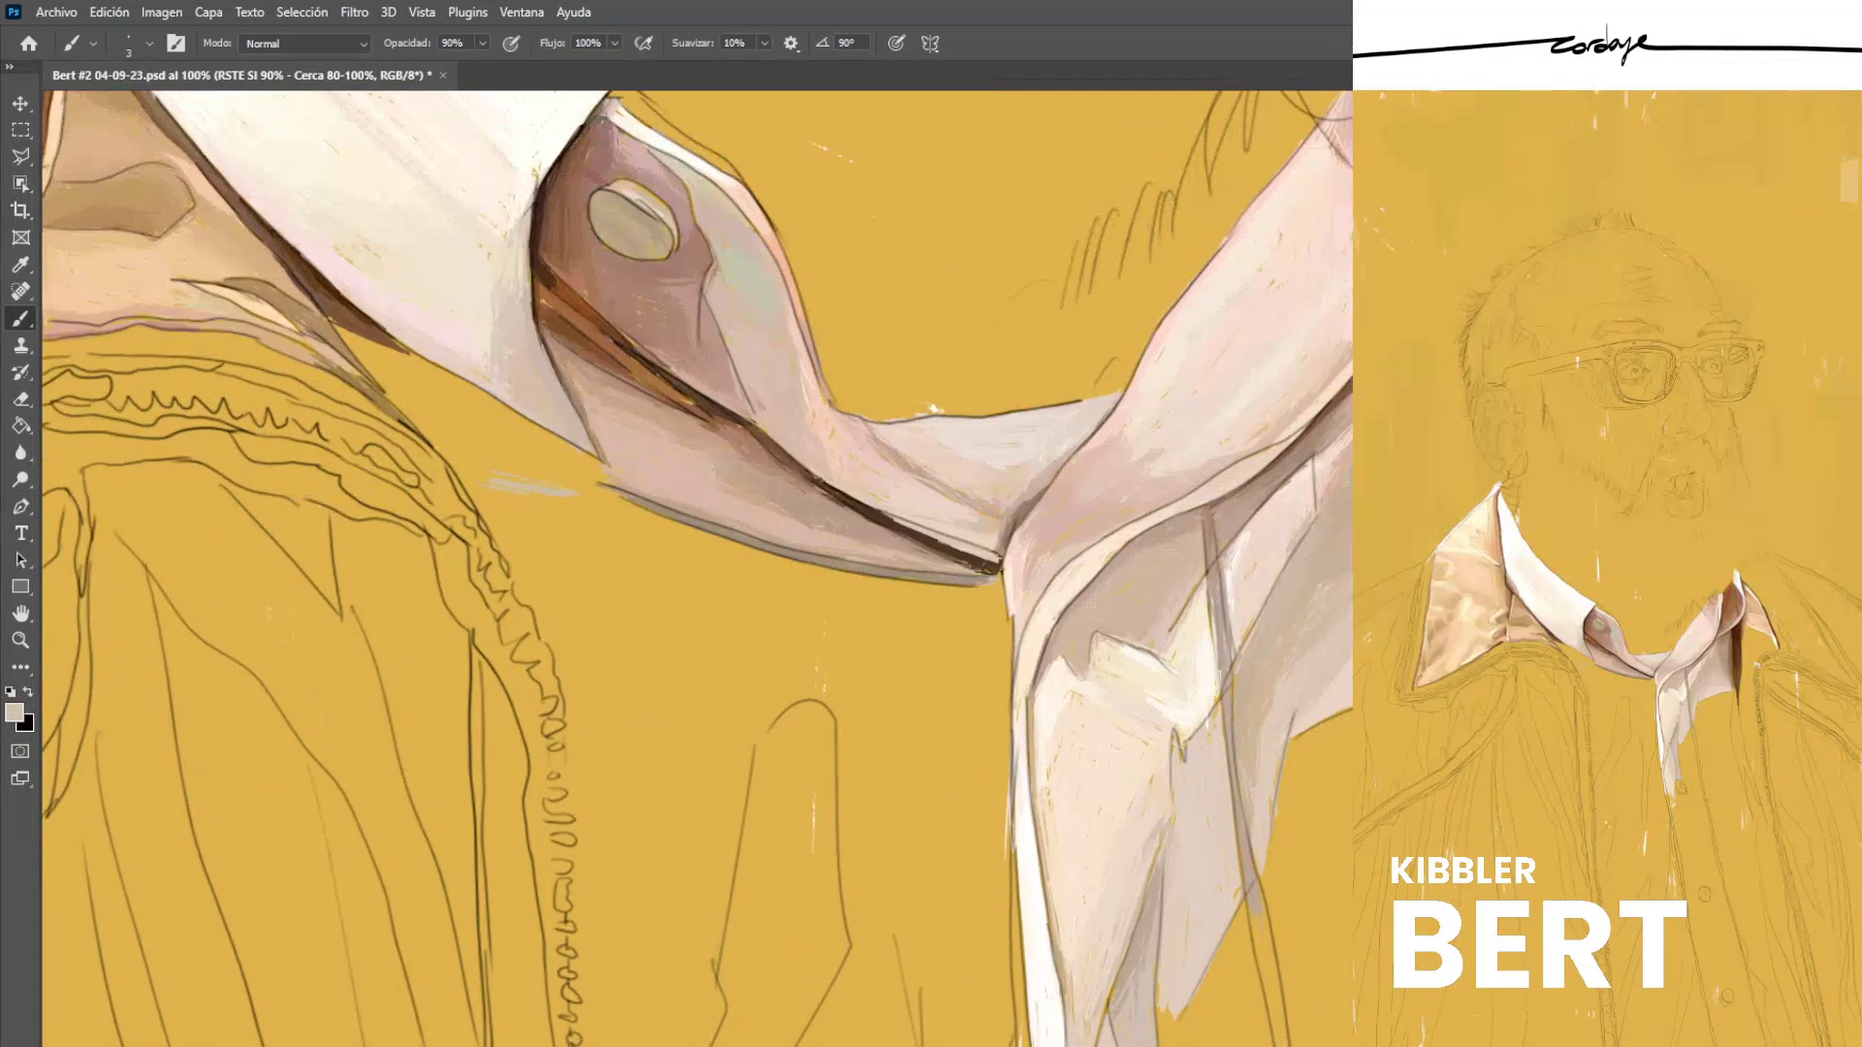
{"action": "left_click_drag", "start_coordinate": [424, 398], "coordinate": [485, 467]}
{"action": "left_click_drag", "start_coordinate": [383, 371], "coordinate": [483, 481]}
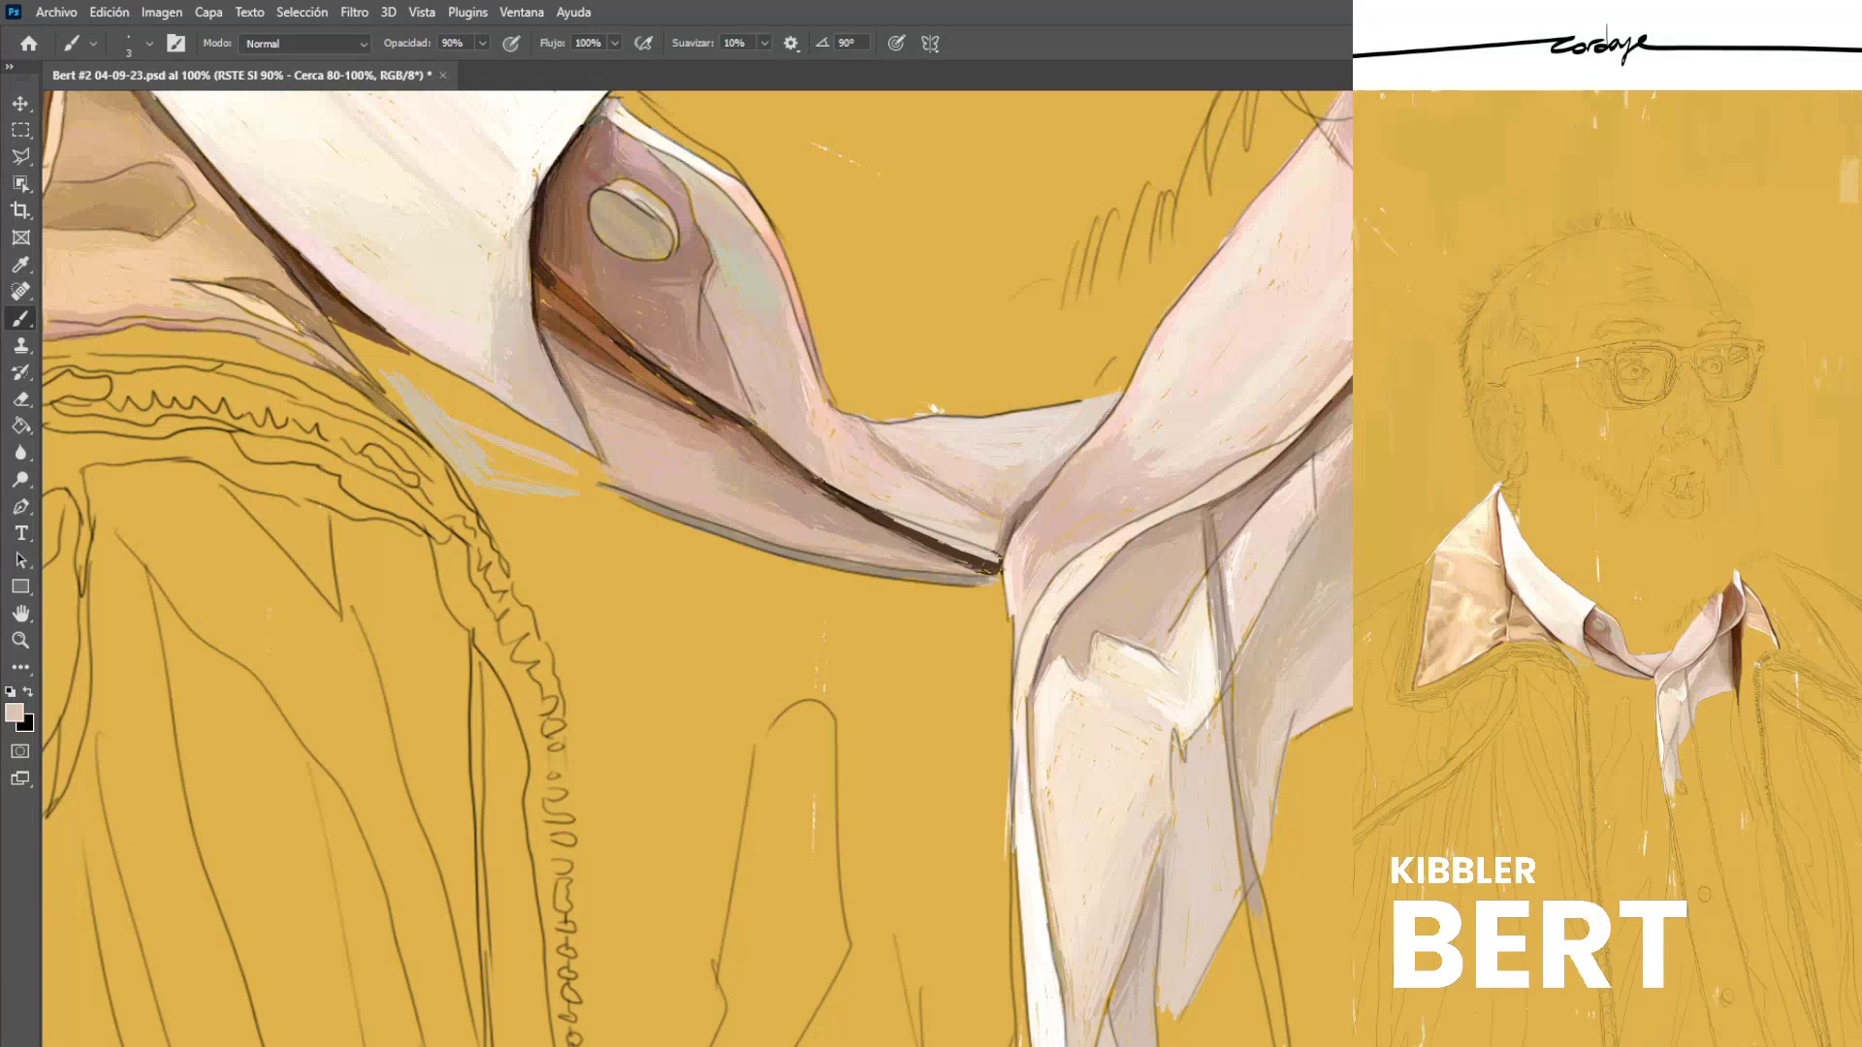
Fill the new shirt patch under the collar band with sampled beige and shade its upper edge in greyish pink.
{"action": "left_click", "coordinate": [625, 223], "text": "alt"}
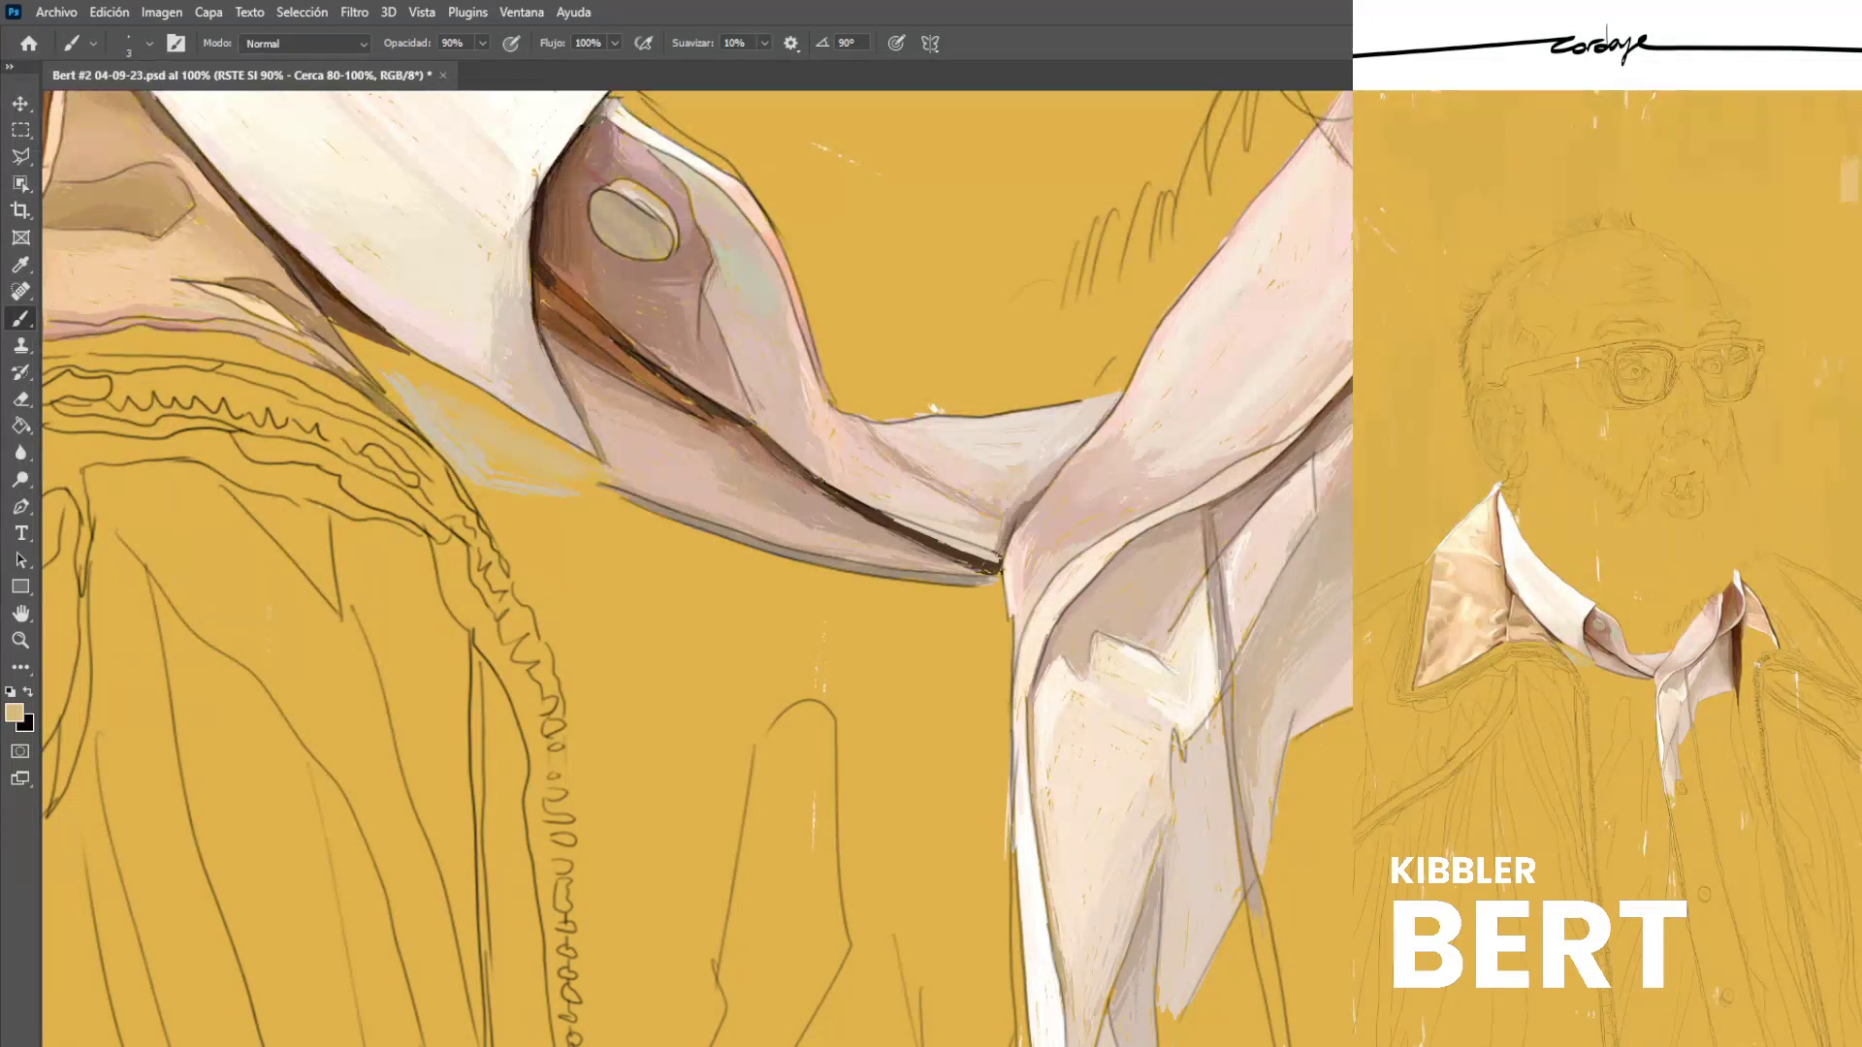
{"action": "left_click", "coordinate": [456, 437], "text": "alt"}
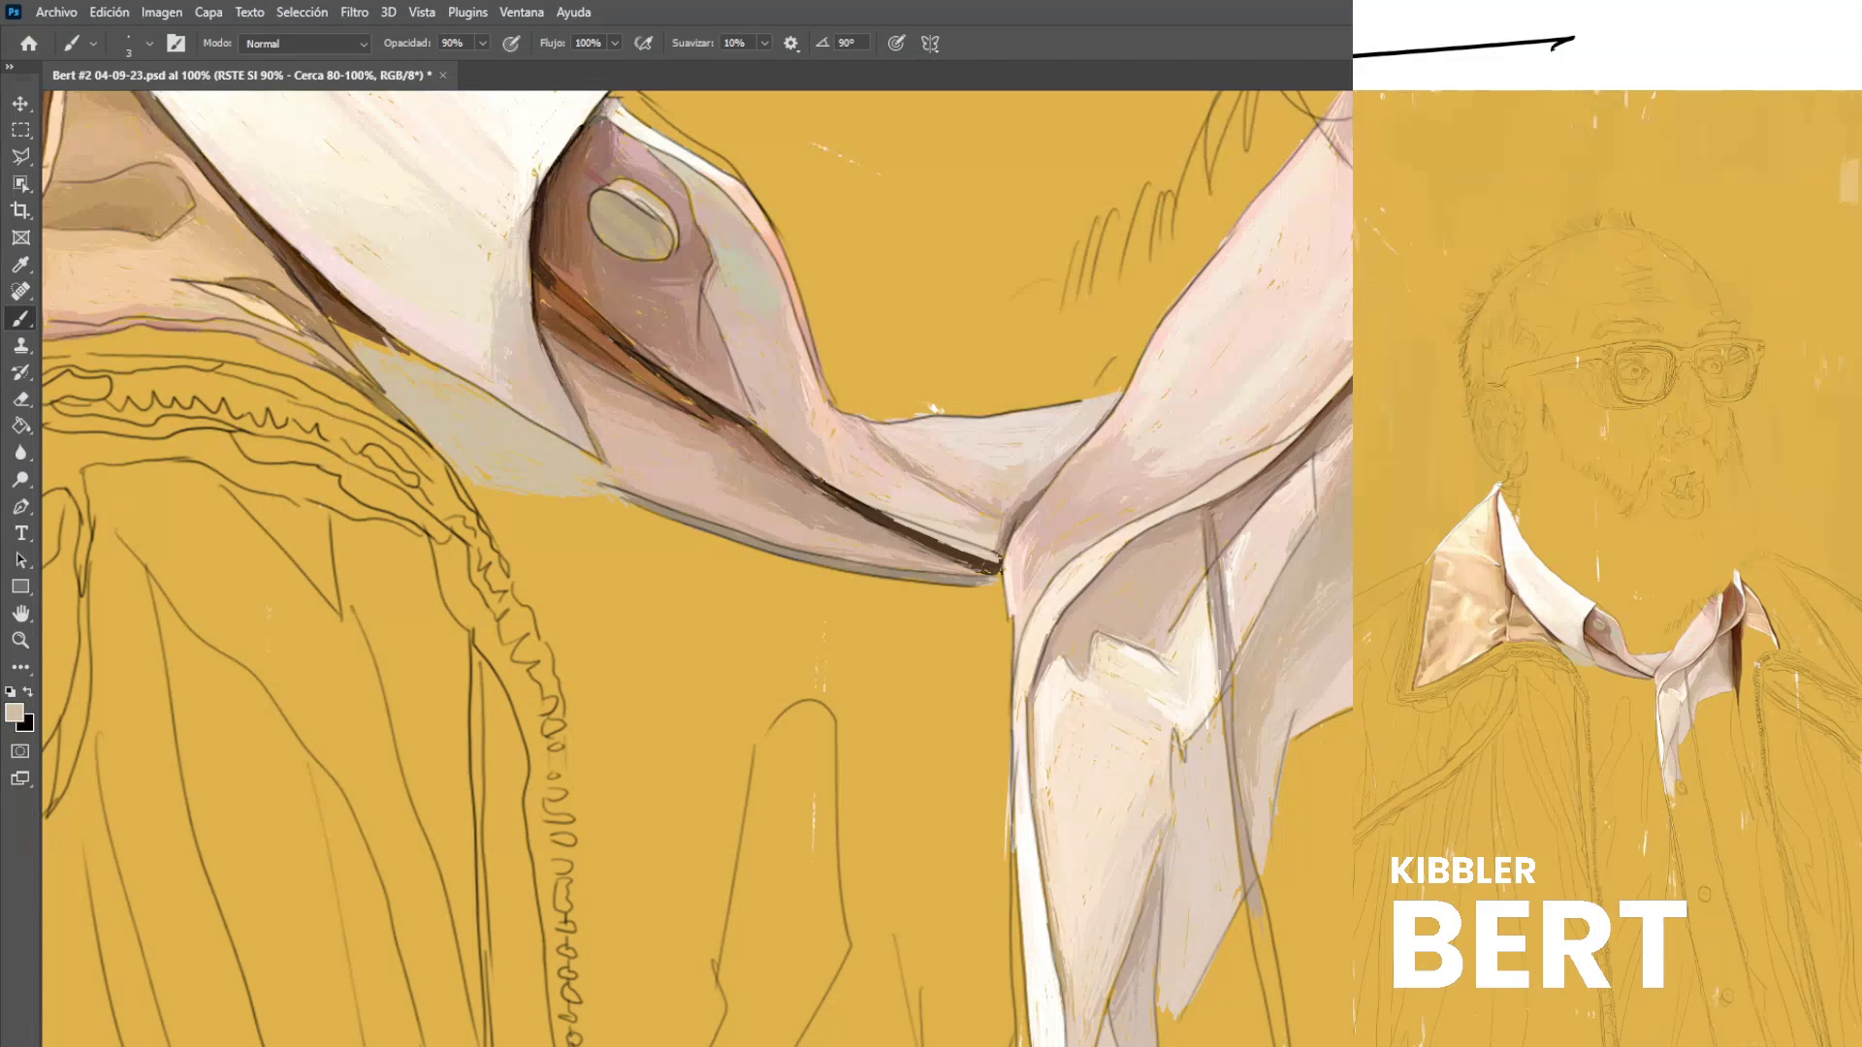
{"action": "left_click", "coordinate": [698, 484], "text": "alt"}
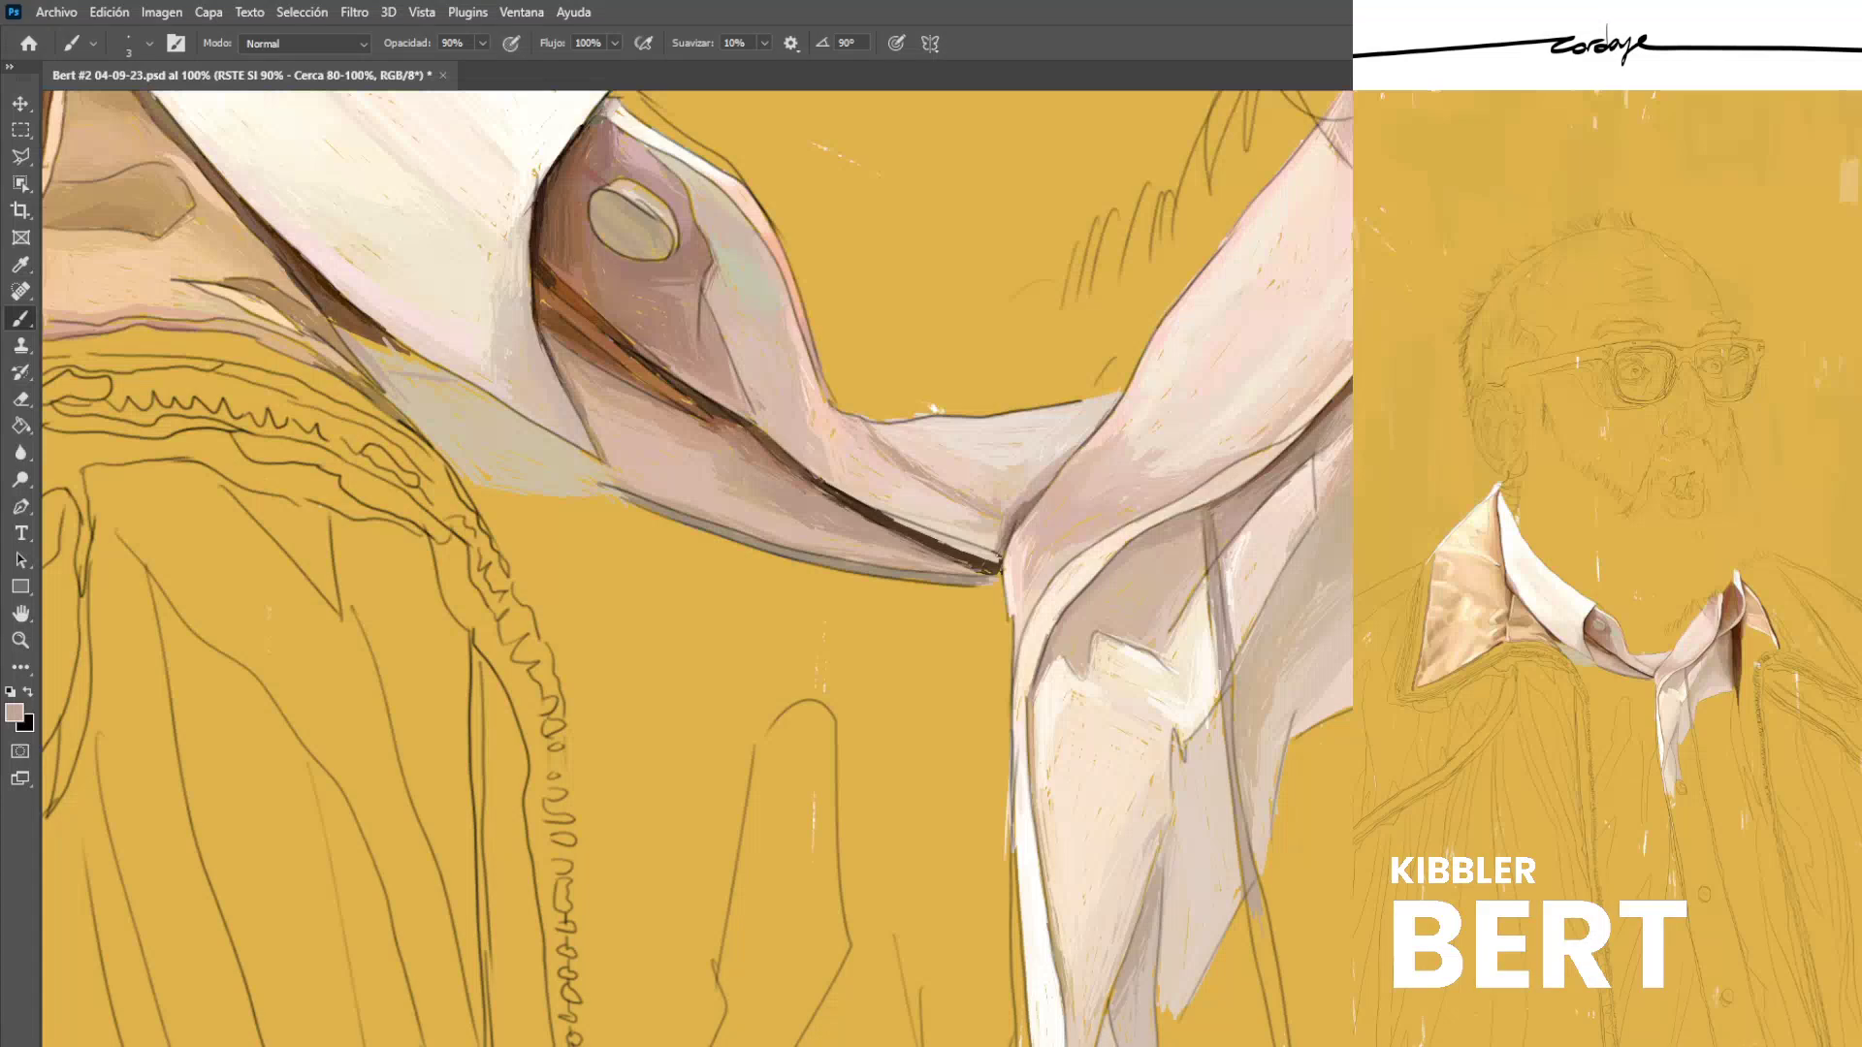
{"action": "mouse_move", "coordinate": [392, 374]}
{"action": "left_mouse_down"}
{"action": "mouse_move", "coordinate": [433, 409]}
{"action": "mouse_move", "coordinate": [494, 412]}
{"action": "left_mouse_up"}
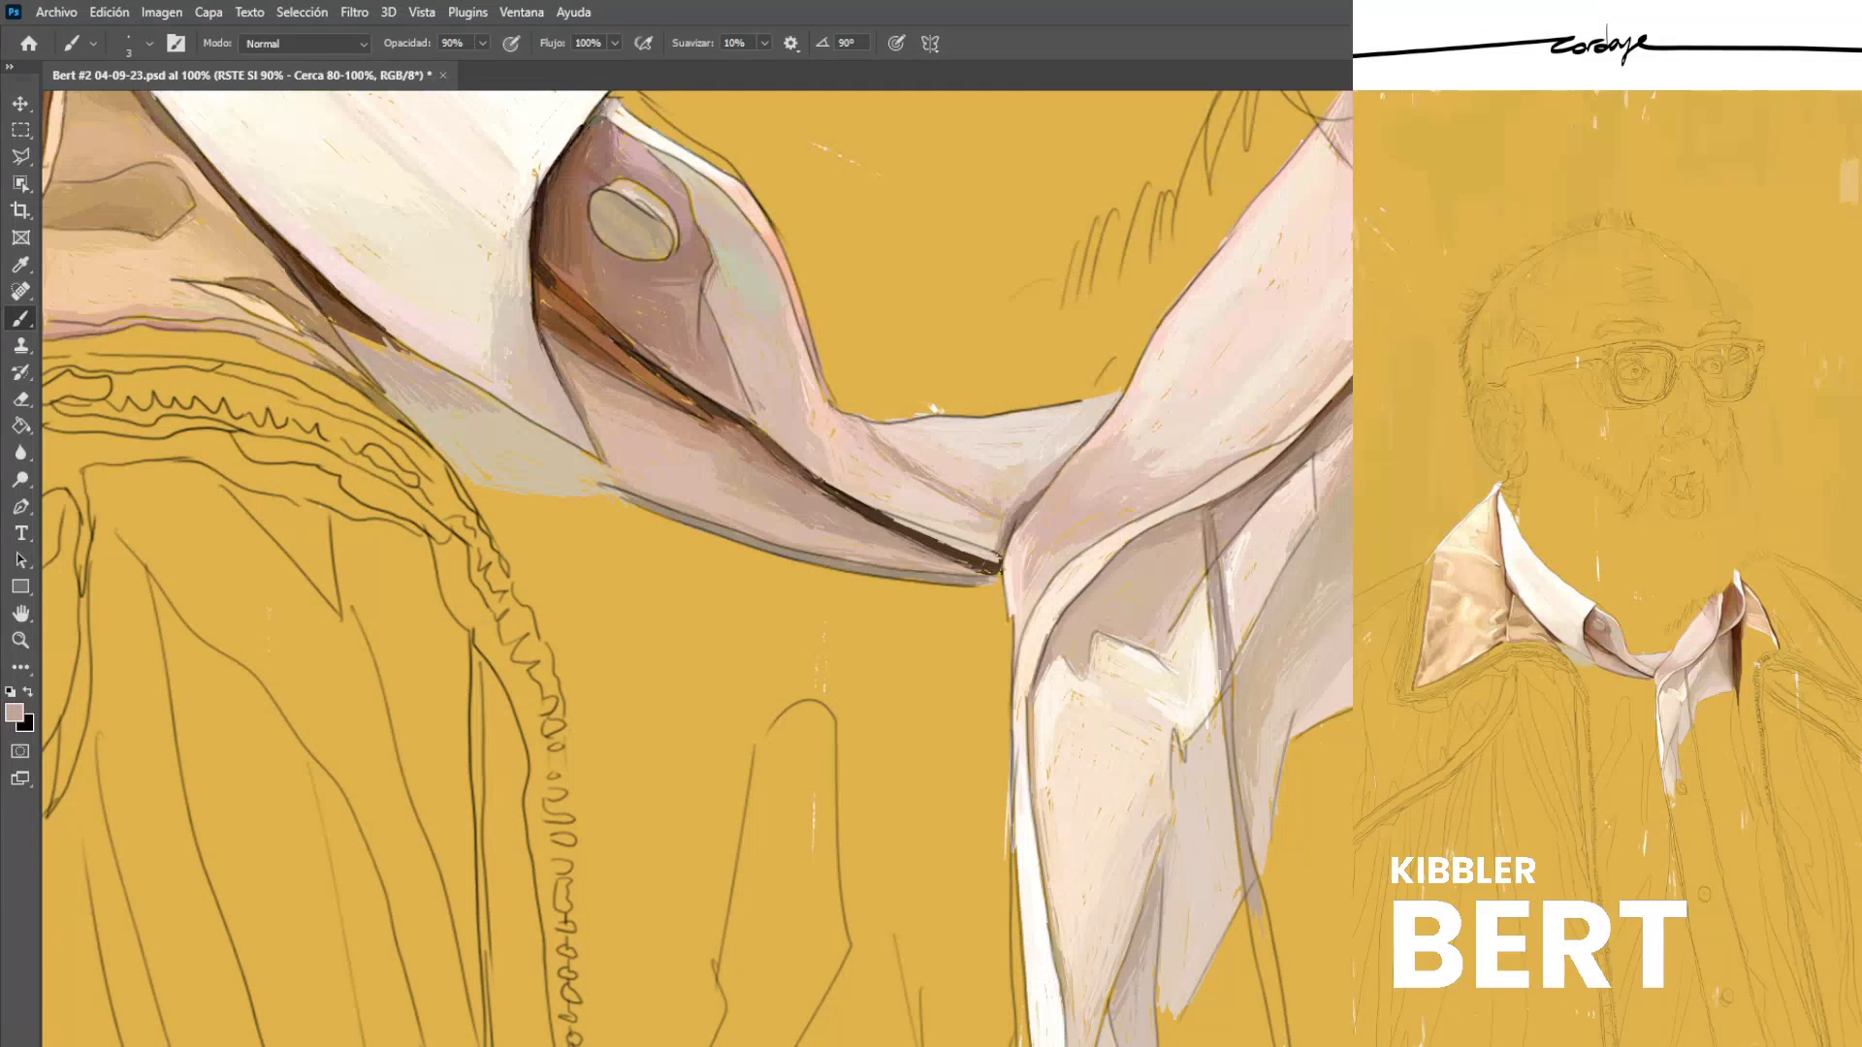
Cover the yellow gap between the white collar band's dark underside and the new patch with sampled browns and beiges.
{"action": "left_click", "coordinate": [353, 333], "text": "alt"}
{"action": "mouse_move", "coordinate": [340, 327]}
{"action": "left_mouse_down"}
{"action": "mouse_move", "coordinate": [459, 380]}
{"action": "mouse_move", "coordinate": [380, 369]}
{"action": "mouse_move", "coordinate": [345, 324]}
{"action": "left_mouse_up"}
{"action": "left_click", "coordinate": [398, 361], "text": "alt"}
{"action": "left_click", "coordinate": [413, 362], "text": "alt"}
{"action": "left_click", "coordinate": [395, 351], "text": "alt"}
{"action": "left_click", "coordinate": [407, 359], "text": "alt"}
{"action": "left_click", "coordinate": [367, 357], "text": "alt"}
{"action": "left_click", "coordinate": [419, 377], "text": "alt"}
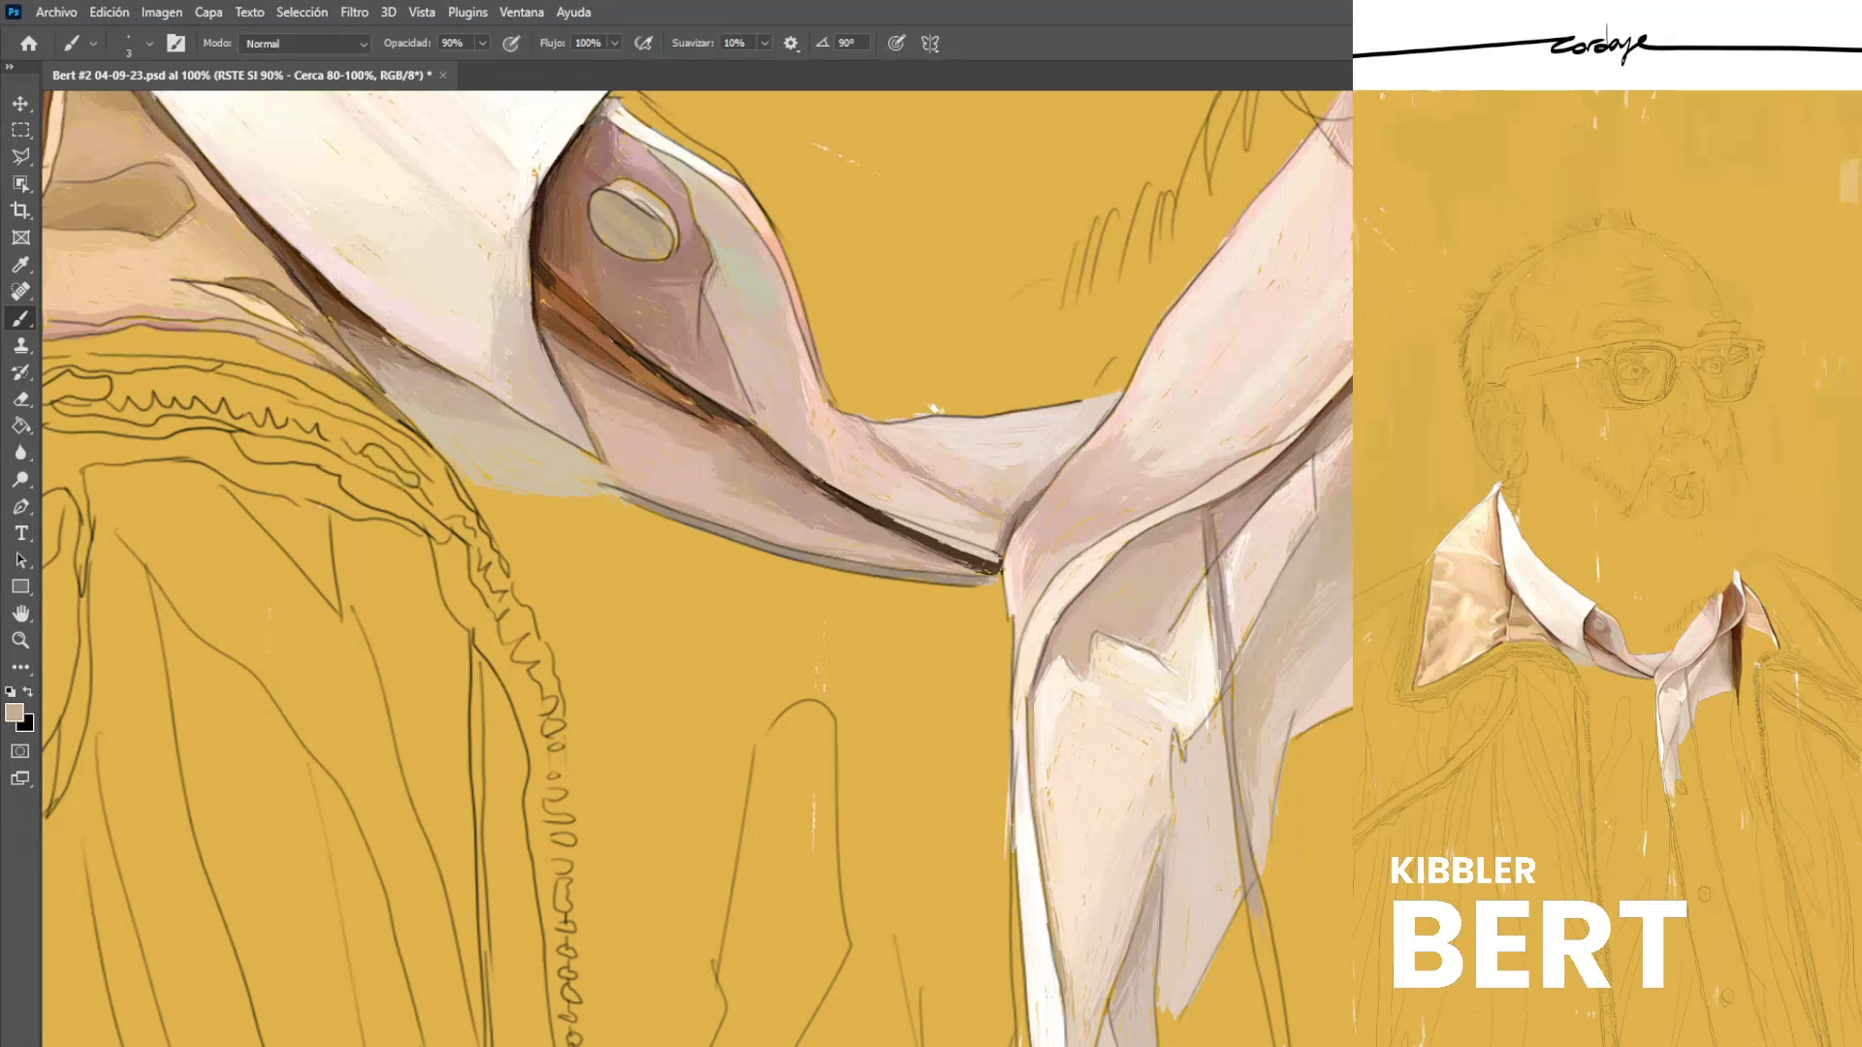
Refine the transition from the collar's dark underside into the shirt patch with sampled beiges and browns.
{"action": "left_click", "coordinate": [509, 448], "text": "alt"}
{"action": "left_click", "coordinate": [397, 357], "text": "alt"}
{"action": "left_click", "coordinate": [381, 351], "text": "alt"}
{"action": "left_click", "coordinate": [351, 328], "text": "alt"}
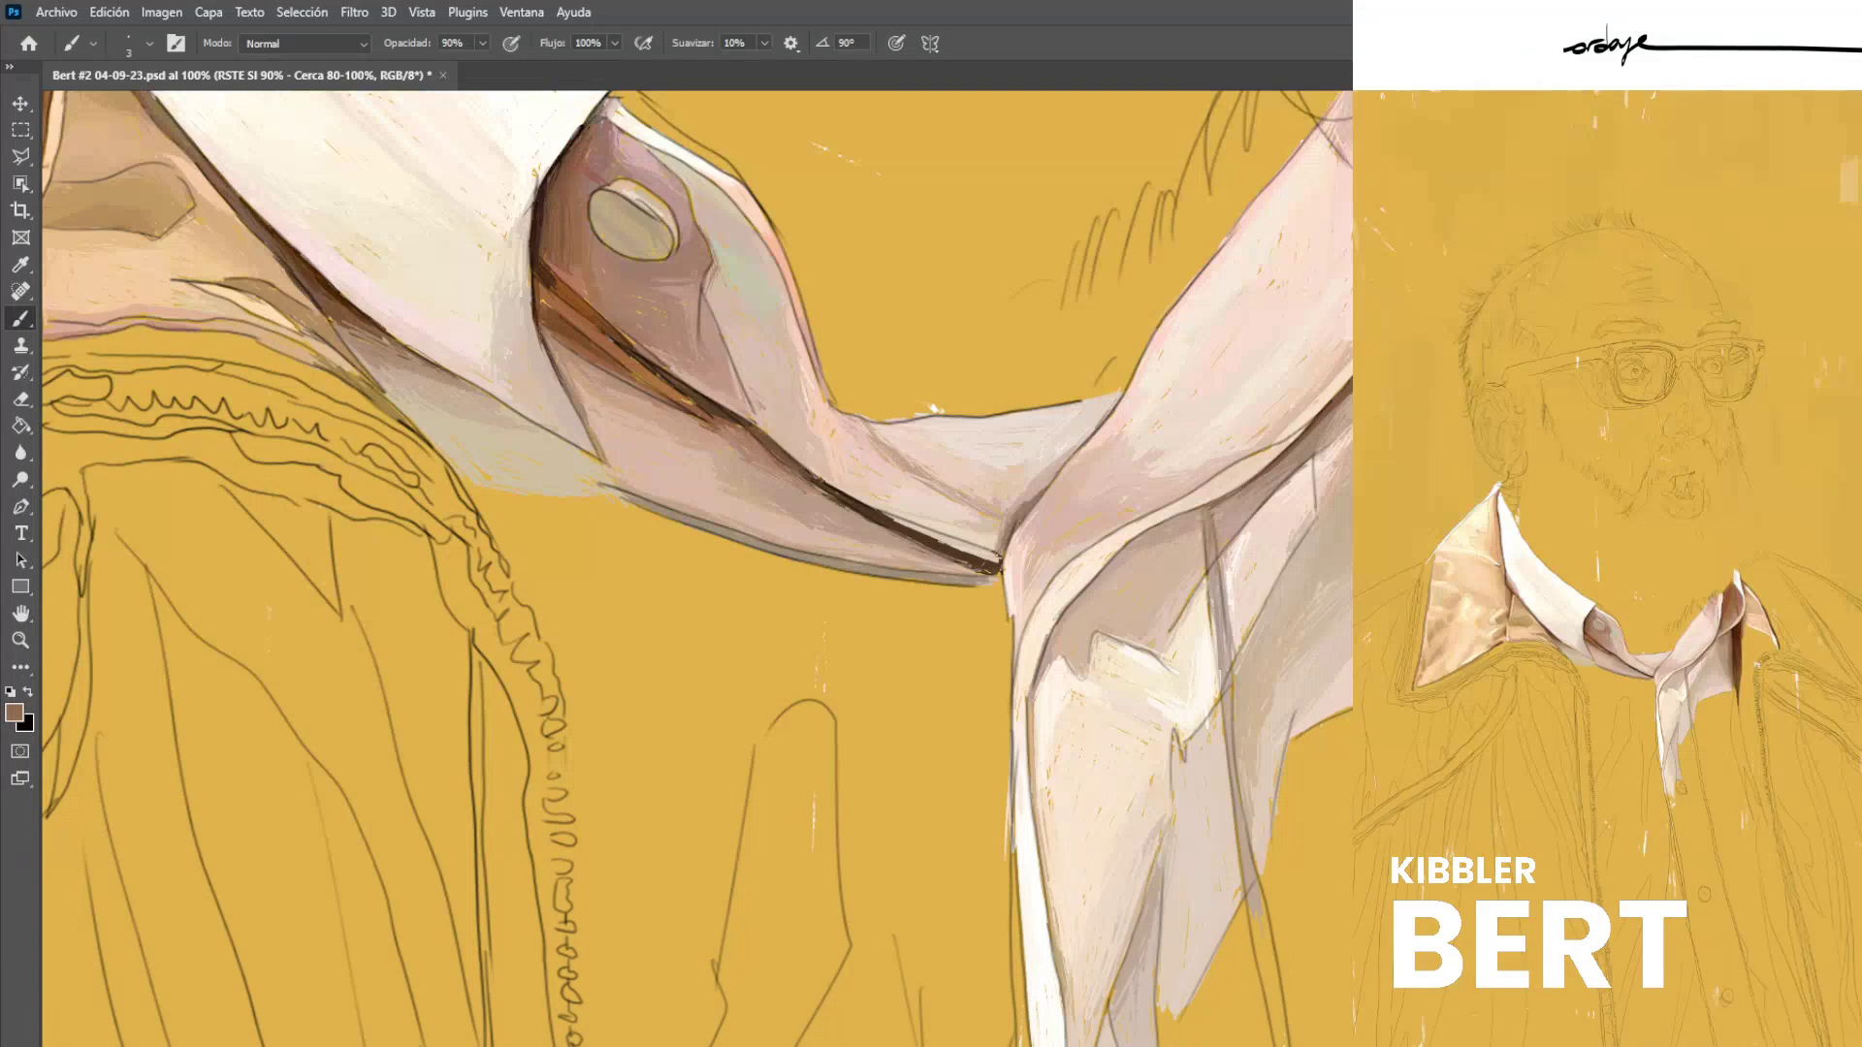
{"action": "left_click", "coordinate": [334, 305], "text": "alt"}
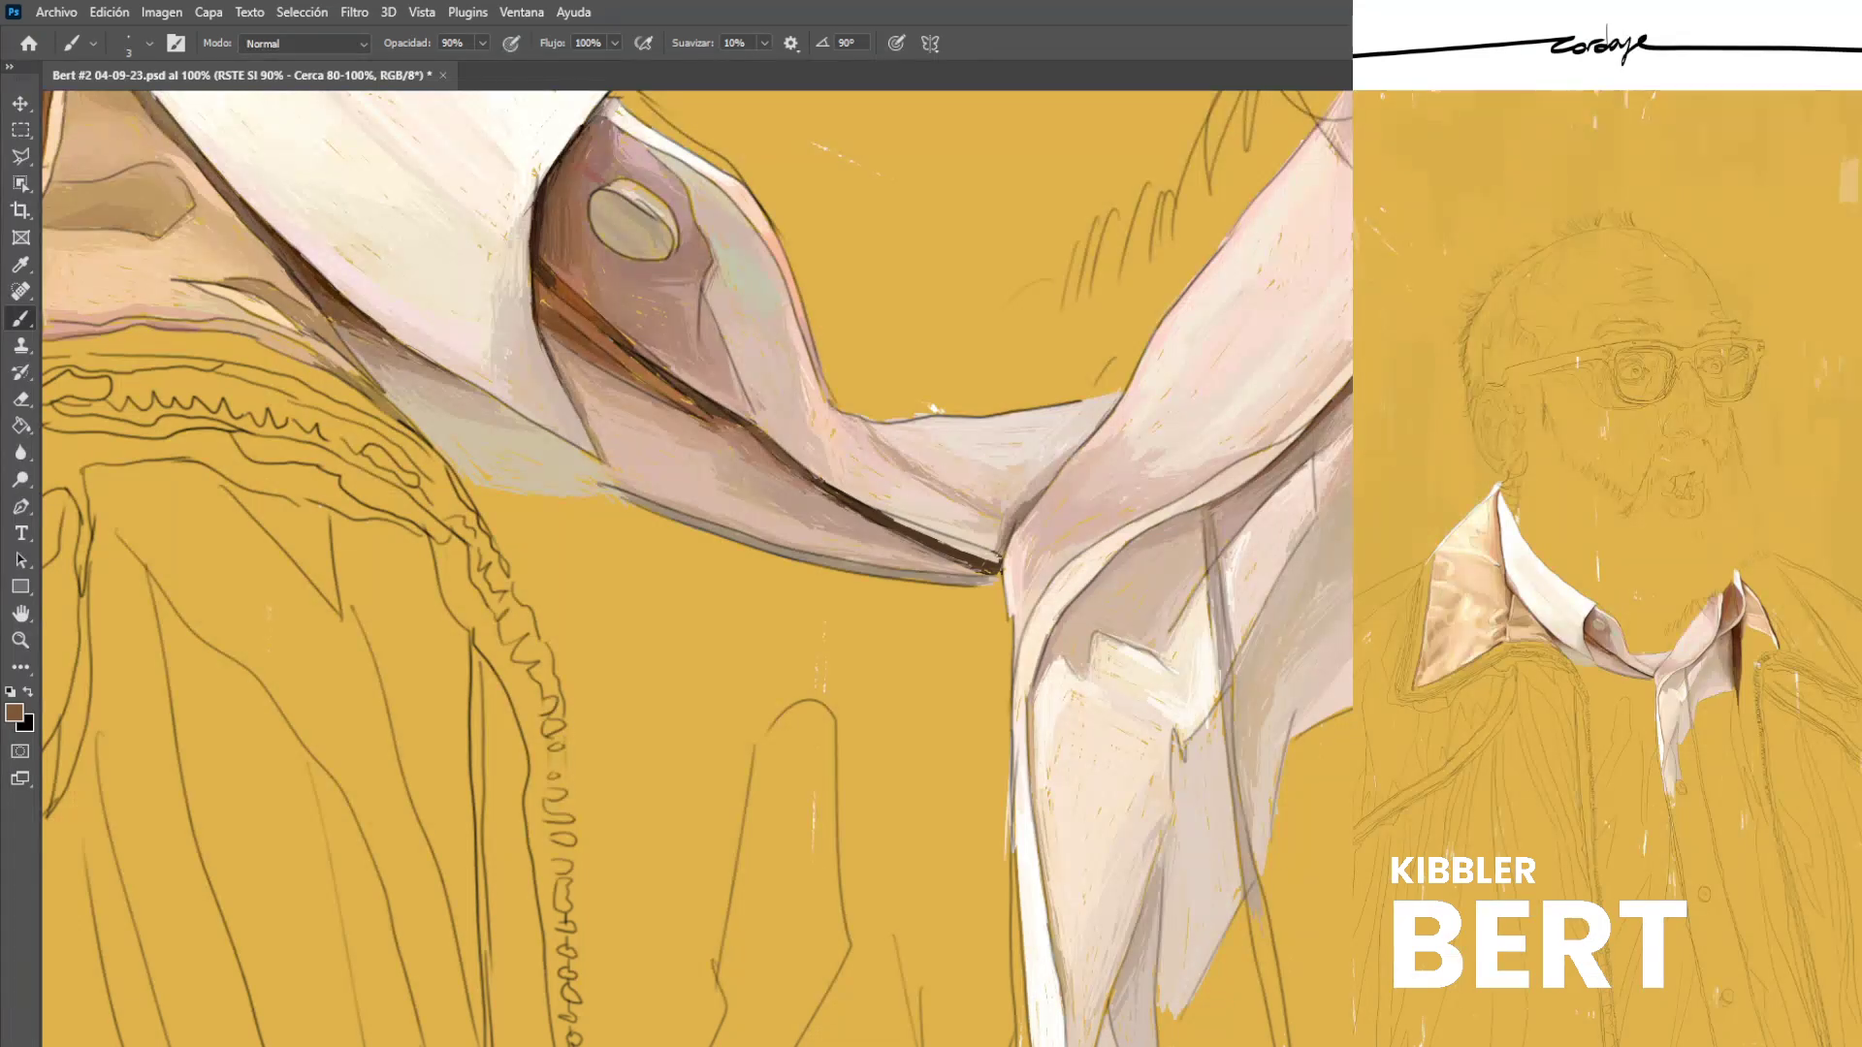
Extend the shirt patch downward below the collar band with loose strokes in a sampled pale pink.
{"action": "left_click", "coordinate": [973, 522], "text": "alt"}
{"action": "mouse_move", "coordinate": [681, 533]}
{"action": "left_mouse_down"}
{"action": "mouse_move", "coordinate": [447, 470]}
{"action": "mouse_move", "coordinate": [539, 503]}
{"action": "mouse_move", "coordinate": [517, 548]}
{"action": "left_mouse_up"}
{"action": "mouse_move", "coordinate": [456, 475]}
{"action": "left_mouse_down"}
{"action": "mouse_move", "coordinate": [519, 551]}
{"action": "mouse_move", "coordinate": [603, 539]}
{"action": "left_mouse_up"}
{"action": "left_click_drag", "start_coordinate": [524, 520], "coordinate": [638, 539]}
{"action": "left_click_drag", "start_coordinate": [497, 509], "coordinate": [638, 524]}
{"action": "mouse_move", "coordinate": [511, 502]}
{"action": "left_mouse_down"}
{"action": "mouse_move", "coordinate": [696, 533]}
{"action": "mouse_move", "coordinate": [511, 503]}
{"action": "left_mouse_up"}
{"action": "left_click", "coordinate": [474, 478], "text": "alt"}
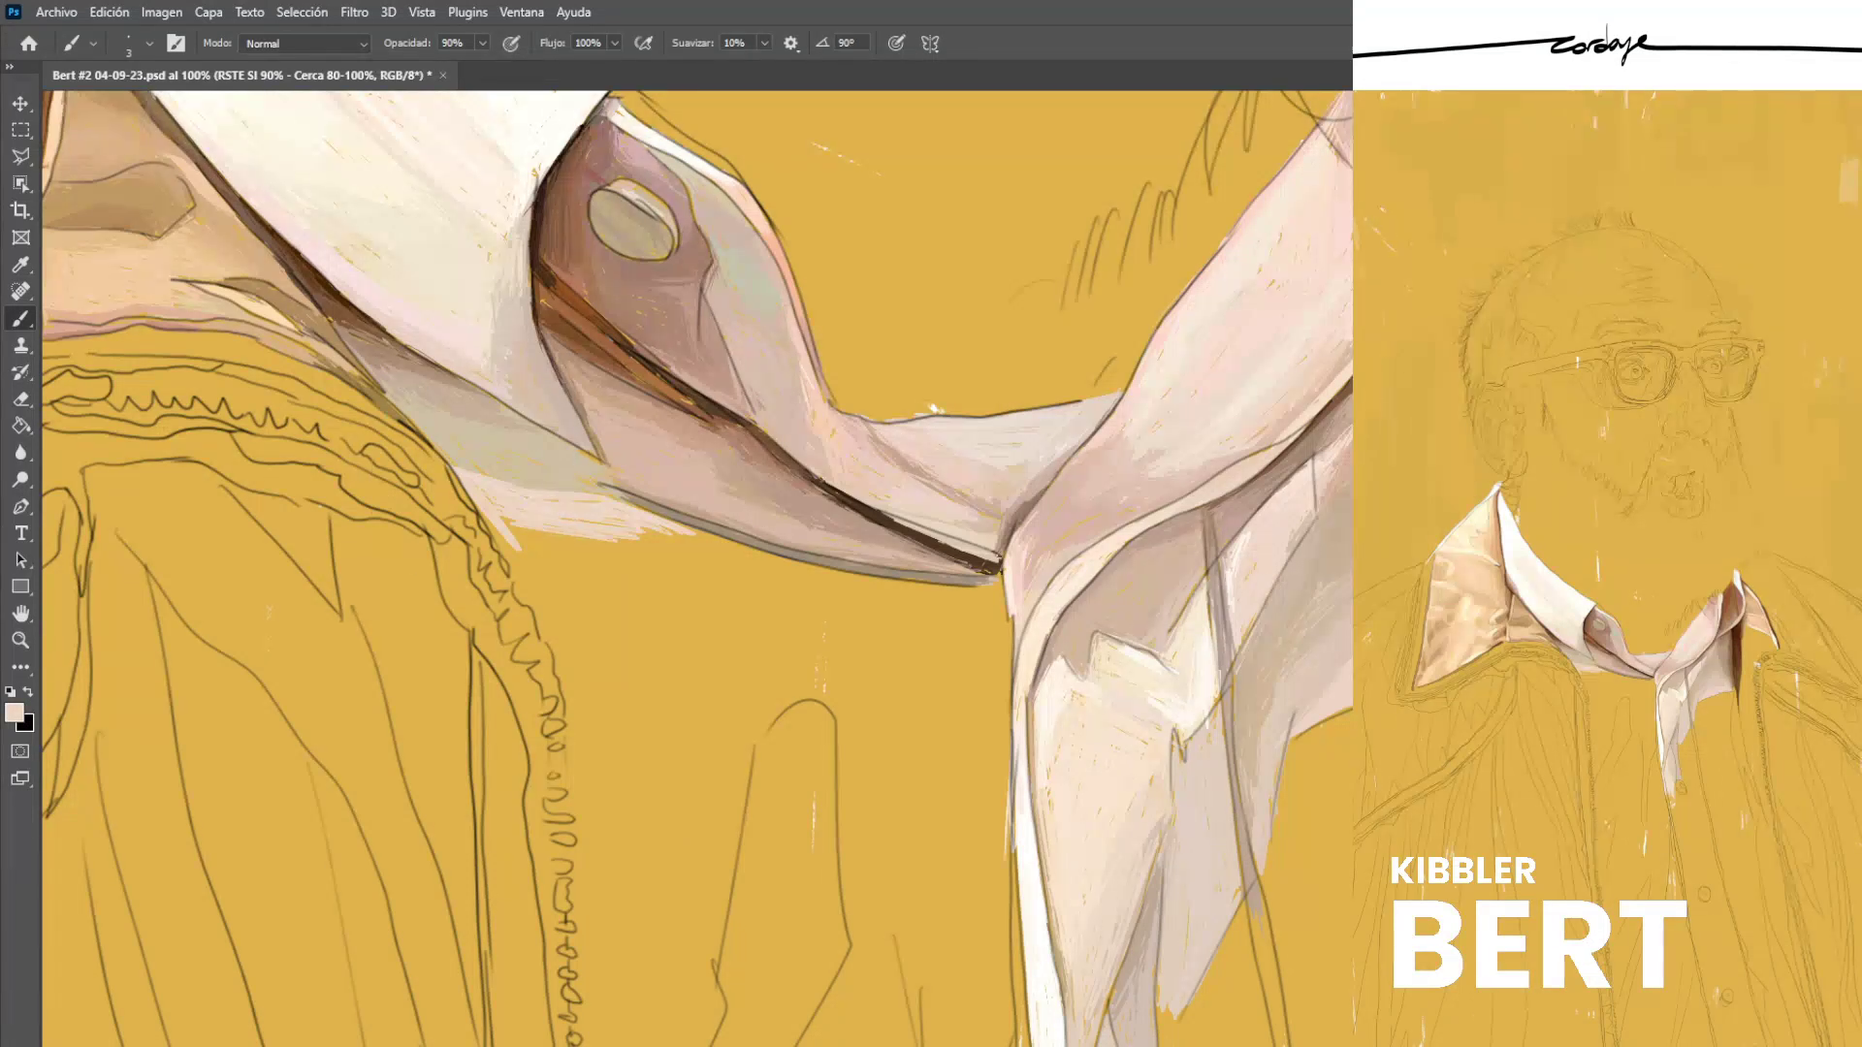
Shade the shirt patch's upper edge directly beneath the white collar band with sampled greyish pinks and beiges.
{"action": "left_click", "coordinate": [511, 448], "text": "alt"}
{"action": "left_click", "coordinate": [494, 431], "text": "alt"}
{"action": "left_click", "coordinate": [438, 388], "text": "alt"}
{"action": "left_click_drag", "start_coordinate": [490, 399], "coordinate": [579, 457]}
{"action": "left_click_drag", "start_coordinate": [555, 438], "coordinate": [595, 455]}
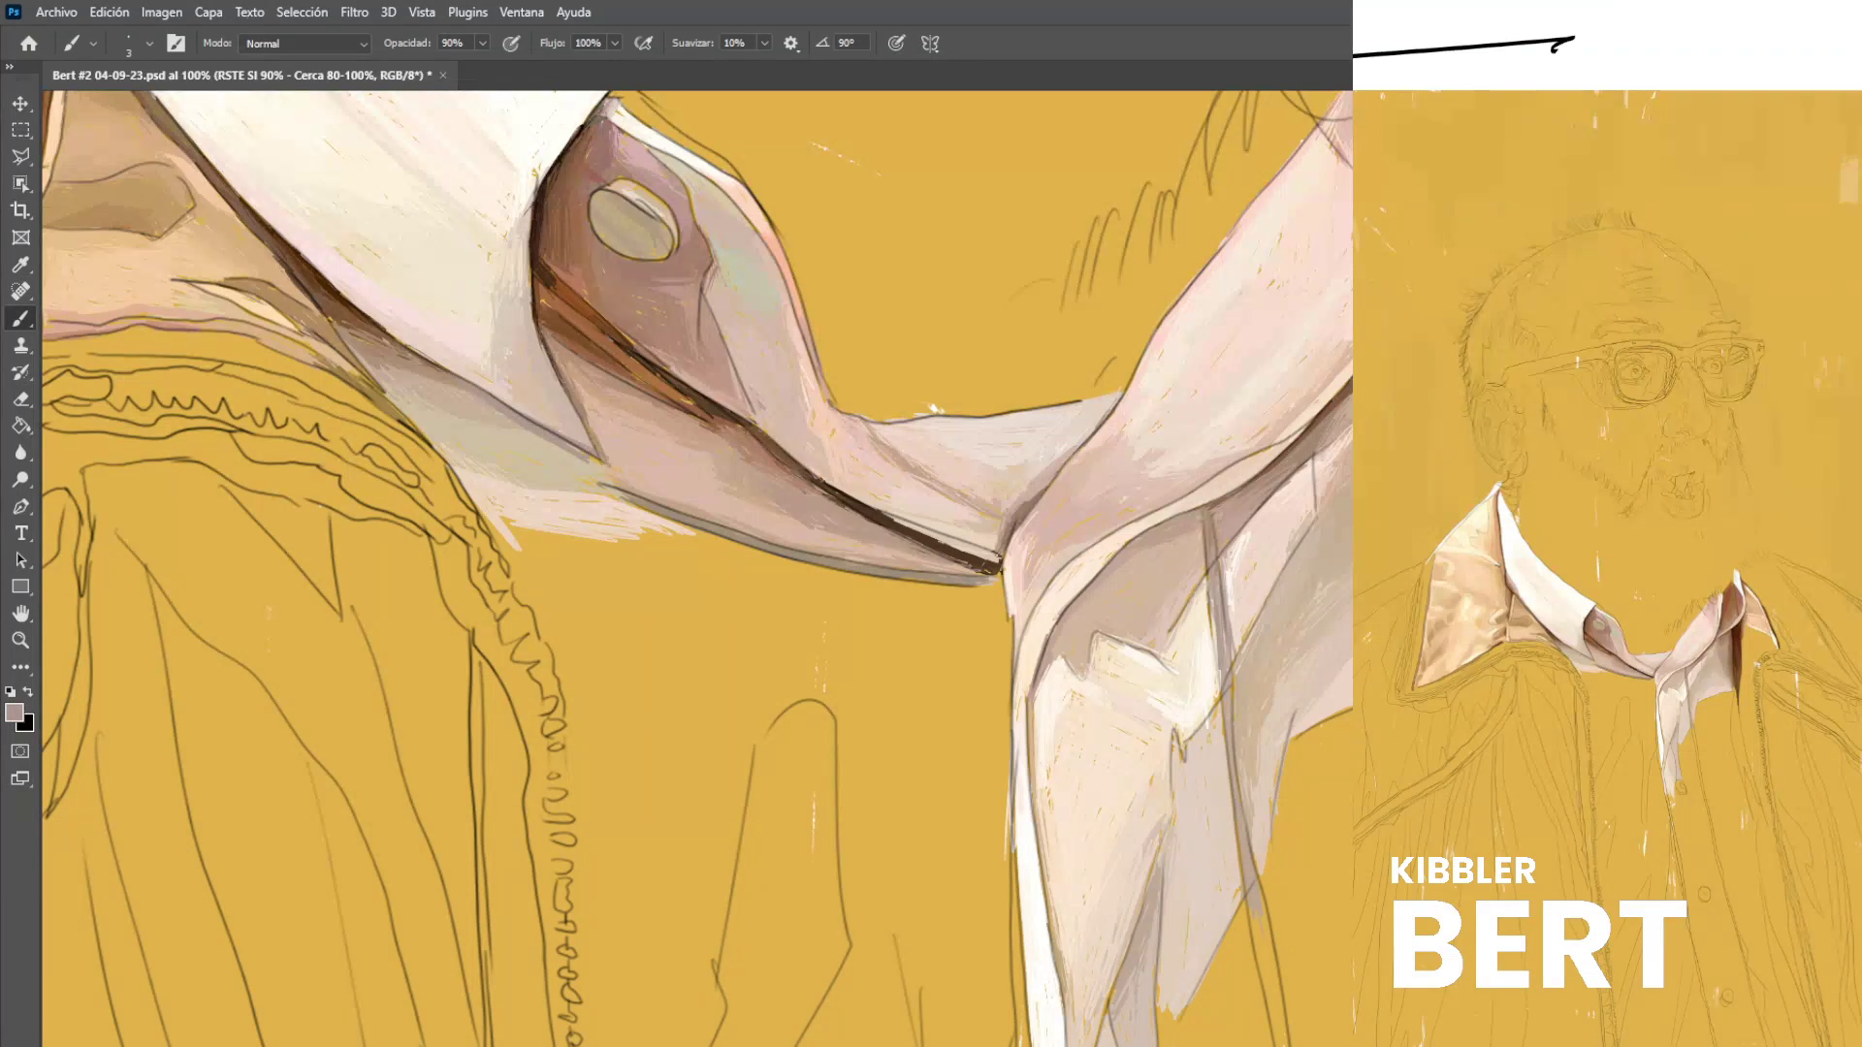
{"action": "mouse_move", "coordinate": [463, 393]}
{"action": "left_mouse_down"}
{"action": "mouse_move", "coordinate": [562, 451]}
{"action": "mouse_move", "coordinate": [545, 443]}
{"action": "left_mouse_up"}
{"action": "left_click_drag", "start_coordinate": [476, 406], "coordinate": [573, 459]}
{"action": "left_click", "coordinate": [512, 440], "text": "alt"}
{"action": "left_click", "coordinate": [458, 401], "text": "alt"}
{"action": "left_click", "coordinate": [438, 393], "text": "alt"}
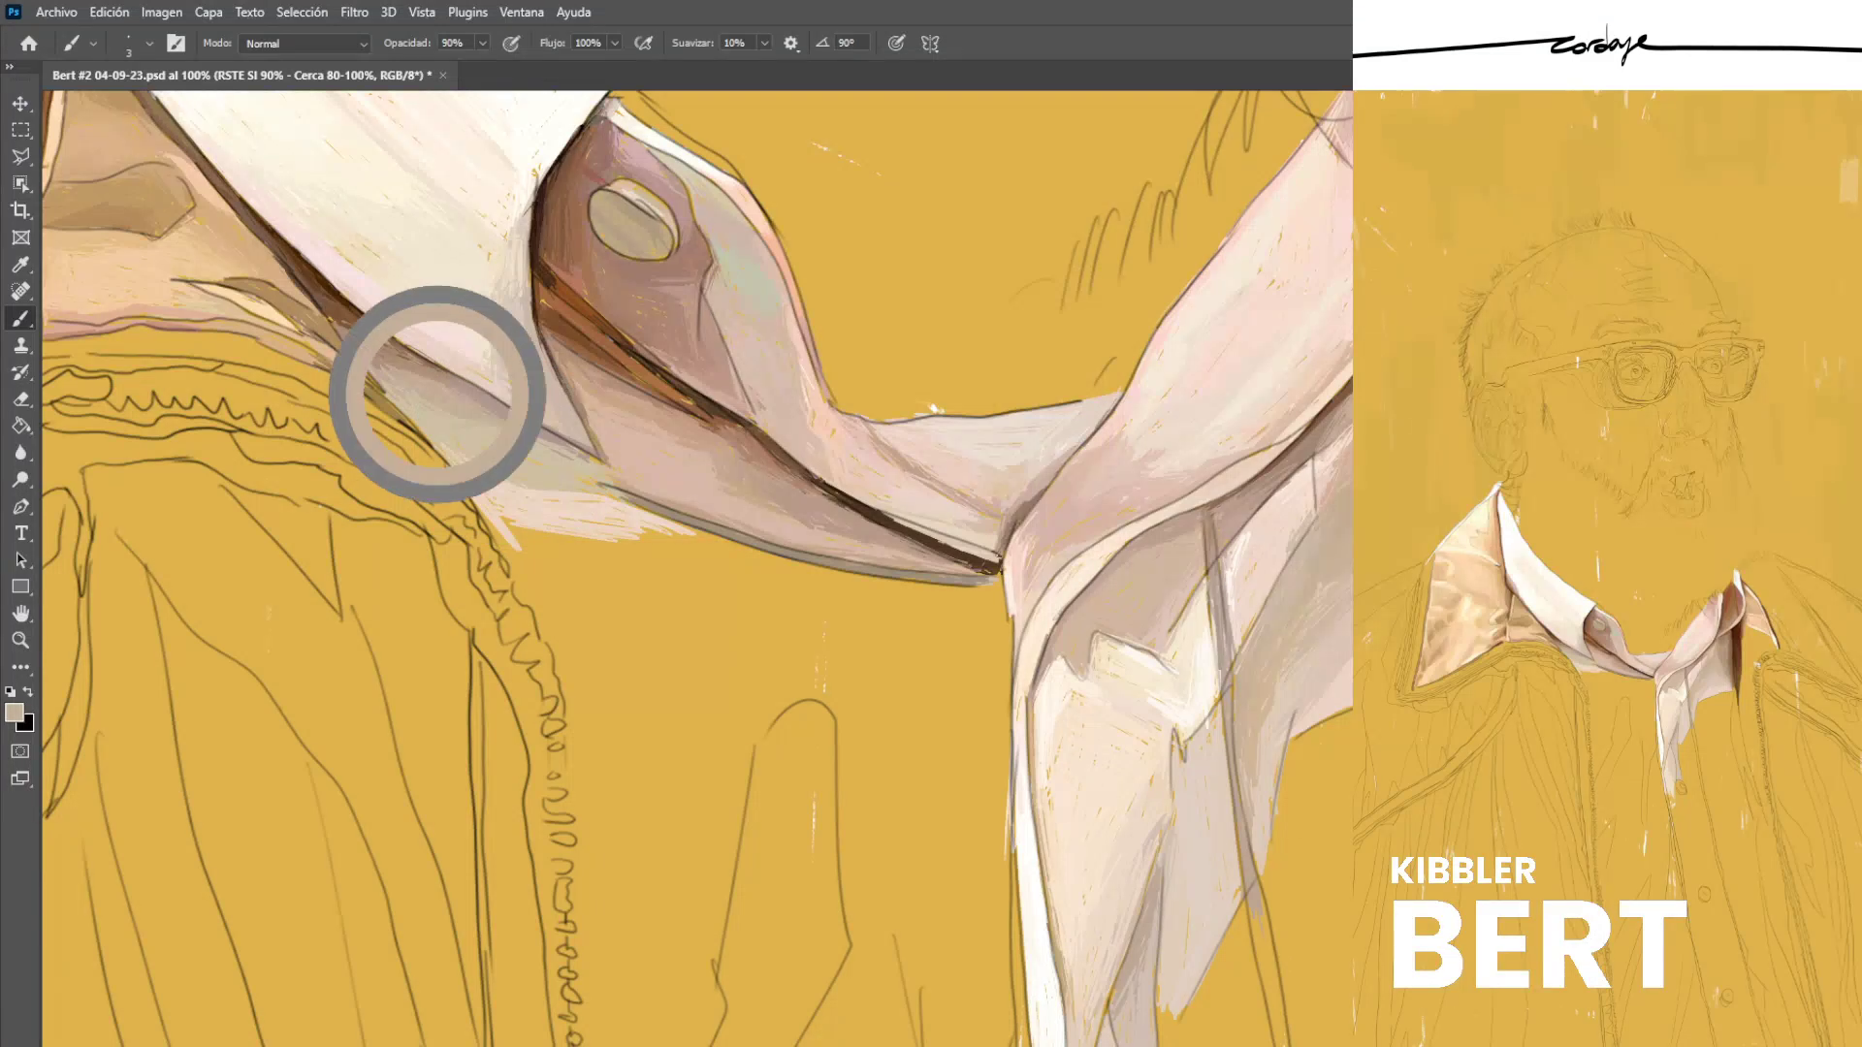
{"action": "left_click", "coordinate": [413, 376], "text": "alt"}
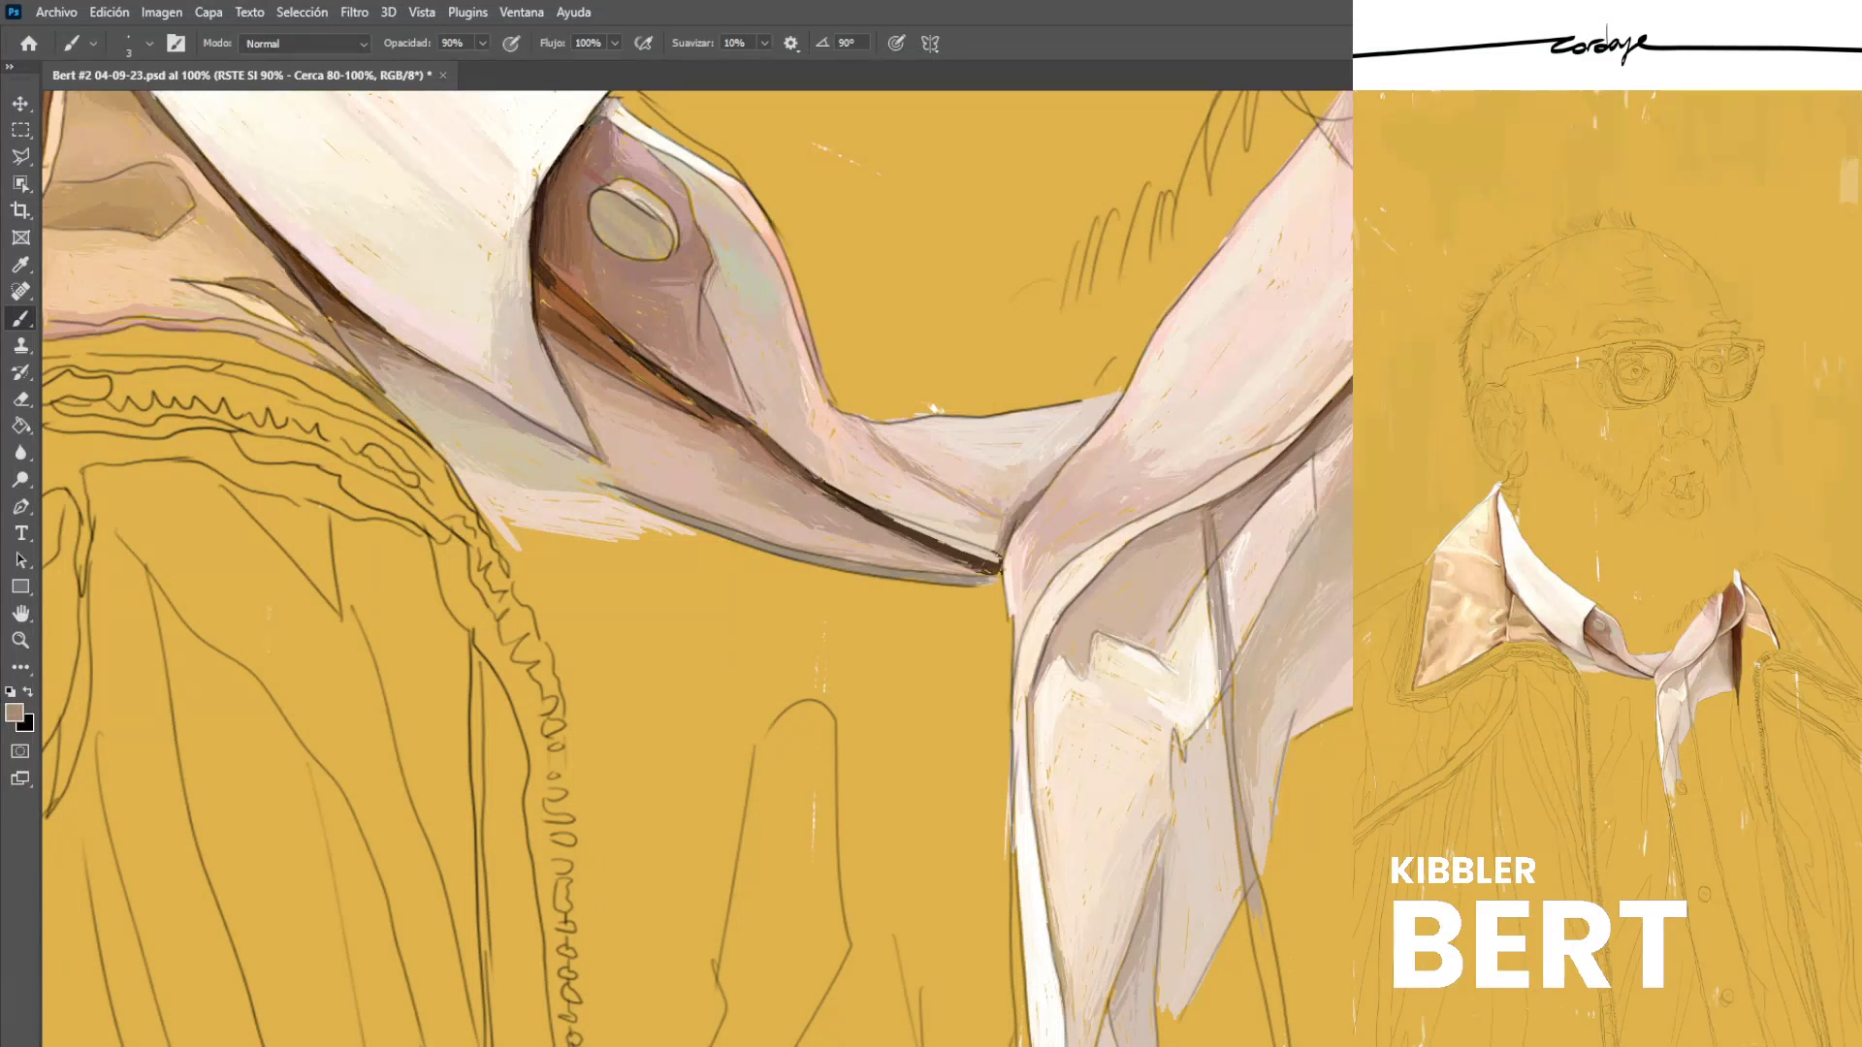
Deepen the brown shadow where the white collar band's dark underside meets the shirt patch with sampled browns.
{"action": "left_click", "coordinate": [351, 326], "text": "alt"}
{"action": "left_click_drag", "start_coordinate": [357, 337], "coordinate": [428, 368]}
{"action": "left_click_drag", "start_coordinate": [363, 345], "coordinate": [439, 370]}
{"action": "left_click_drag", "start_coordinate": [346, 336], "coordinate": [366, 354]}
{"action": "left_click", "coordinate": [407, 364], "text": "alt"}
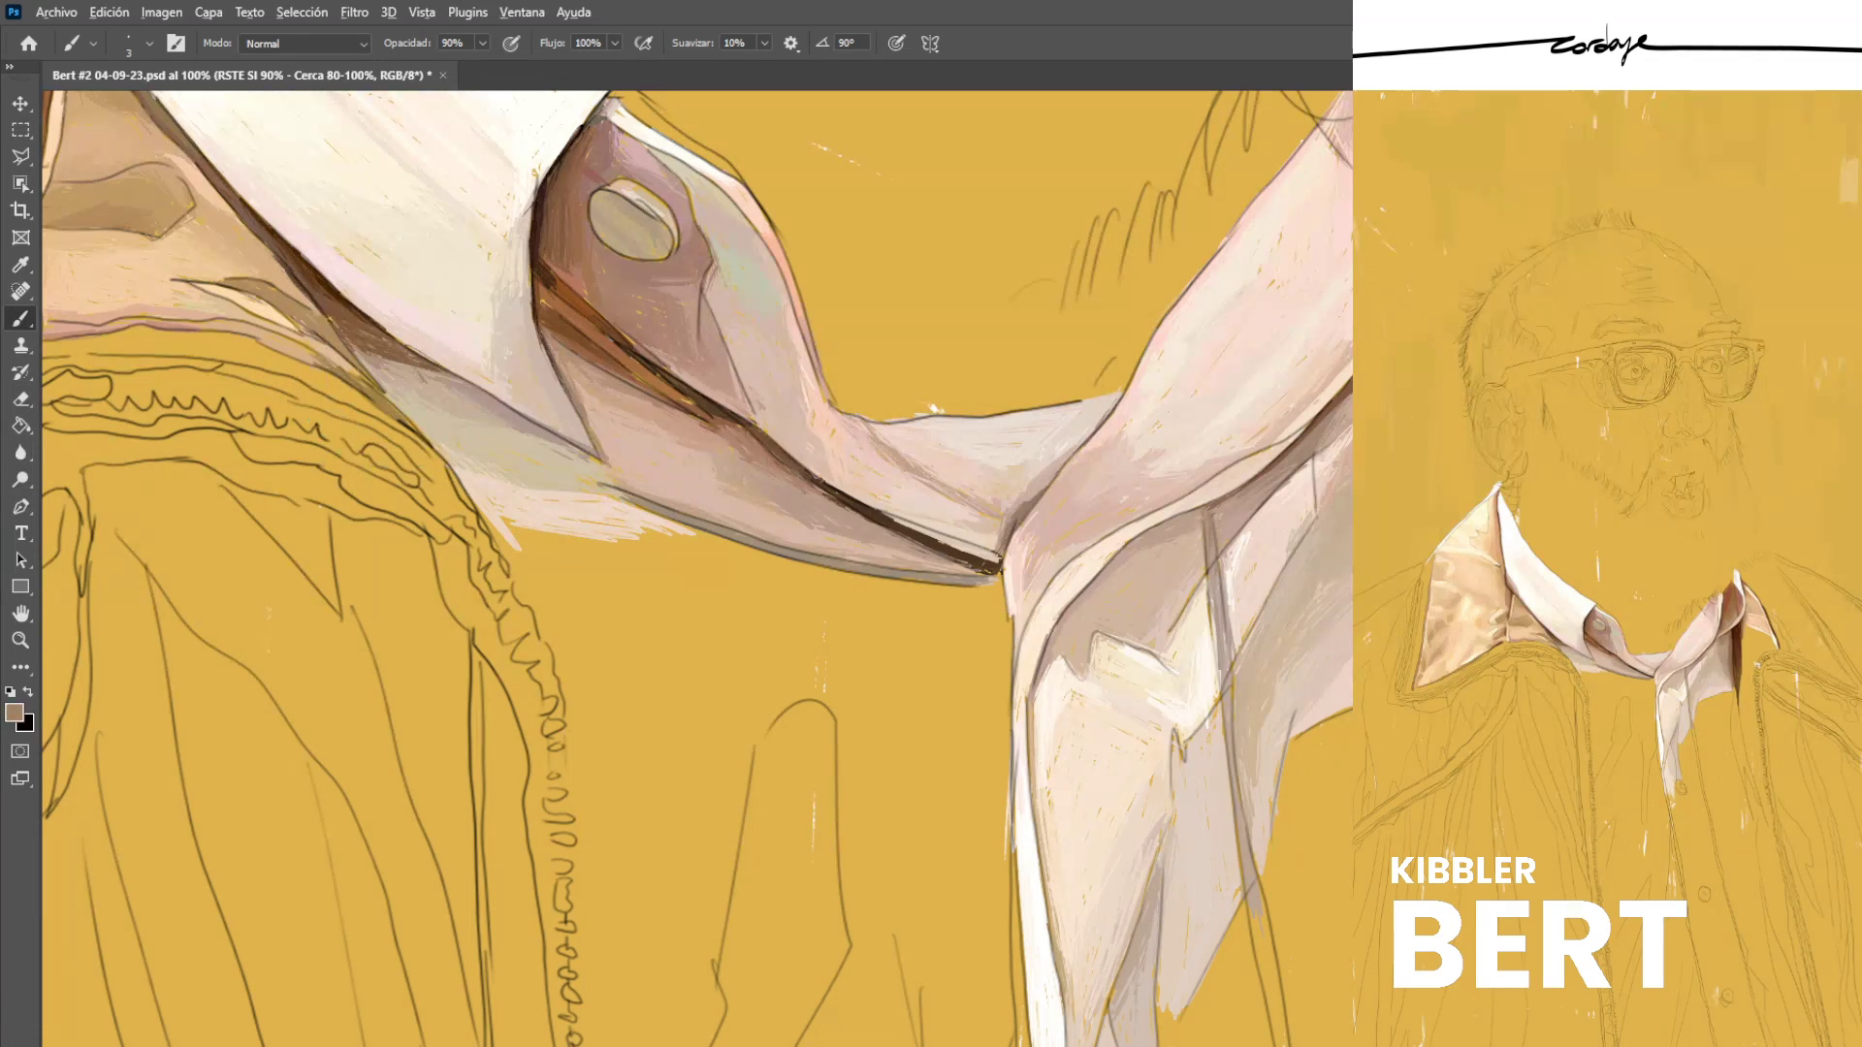
{"action": "left_click", "coordinate": [418, 376], "text": "alt"}
{"action": "left_click_drag", "start_coordinate": [383, 346], "coordinate": [426, 367]}
{"action": "mouse_move", "coordinate": [374, 348]}
{"action": "left_mouse_down"}
{"action": "mouse_move", "coordinate": [438, 370]}
{"action": "mouse_move", "coordinate": [394, 351]}
{"action": "mouse_move", "coordinate": [394, 379]}
{"action": "left_mouse_up"}
Blend the narrow end of the shirt patch into the collar's shadow with short strokes in sampled browns and beiges.
{"action": "left_click", "coordinate": [391, 358], "text": "alt"}
{"action": "left_click_drag", "start_coordinate": [368, 360], "coordinate": [391, 382]}
{"action": "left_click", "coordinate": [390, 372], "text": "alt"}
{"action": "left_click", "coordinate": [401, 379], "text": "alt"}
{"action": "mouse_move", "coordinate": [391, 378]}
{"action": "left_mouse_down"}
{"action": "mouse_move", "coordinate": [354, 342]}
{"action": "mouse_move", "coordinate": [377, 347]}
{"action": "mouse_move", "coordinate": [364, 358]}
{"action": "left_mouse_up"}
{"action": "left_click", "coordinate": [356, 335], "text": "alt"}
{"action": "left_click", "coordinate": [369, 340], "text": "alt"}
{"action": "left_click", "coordinate": [396, 363], "text": "alt"}
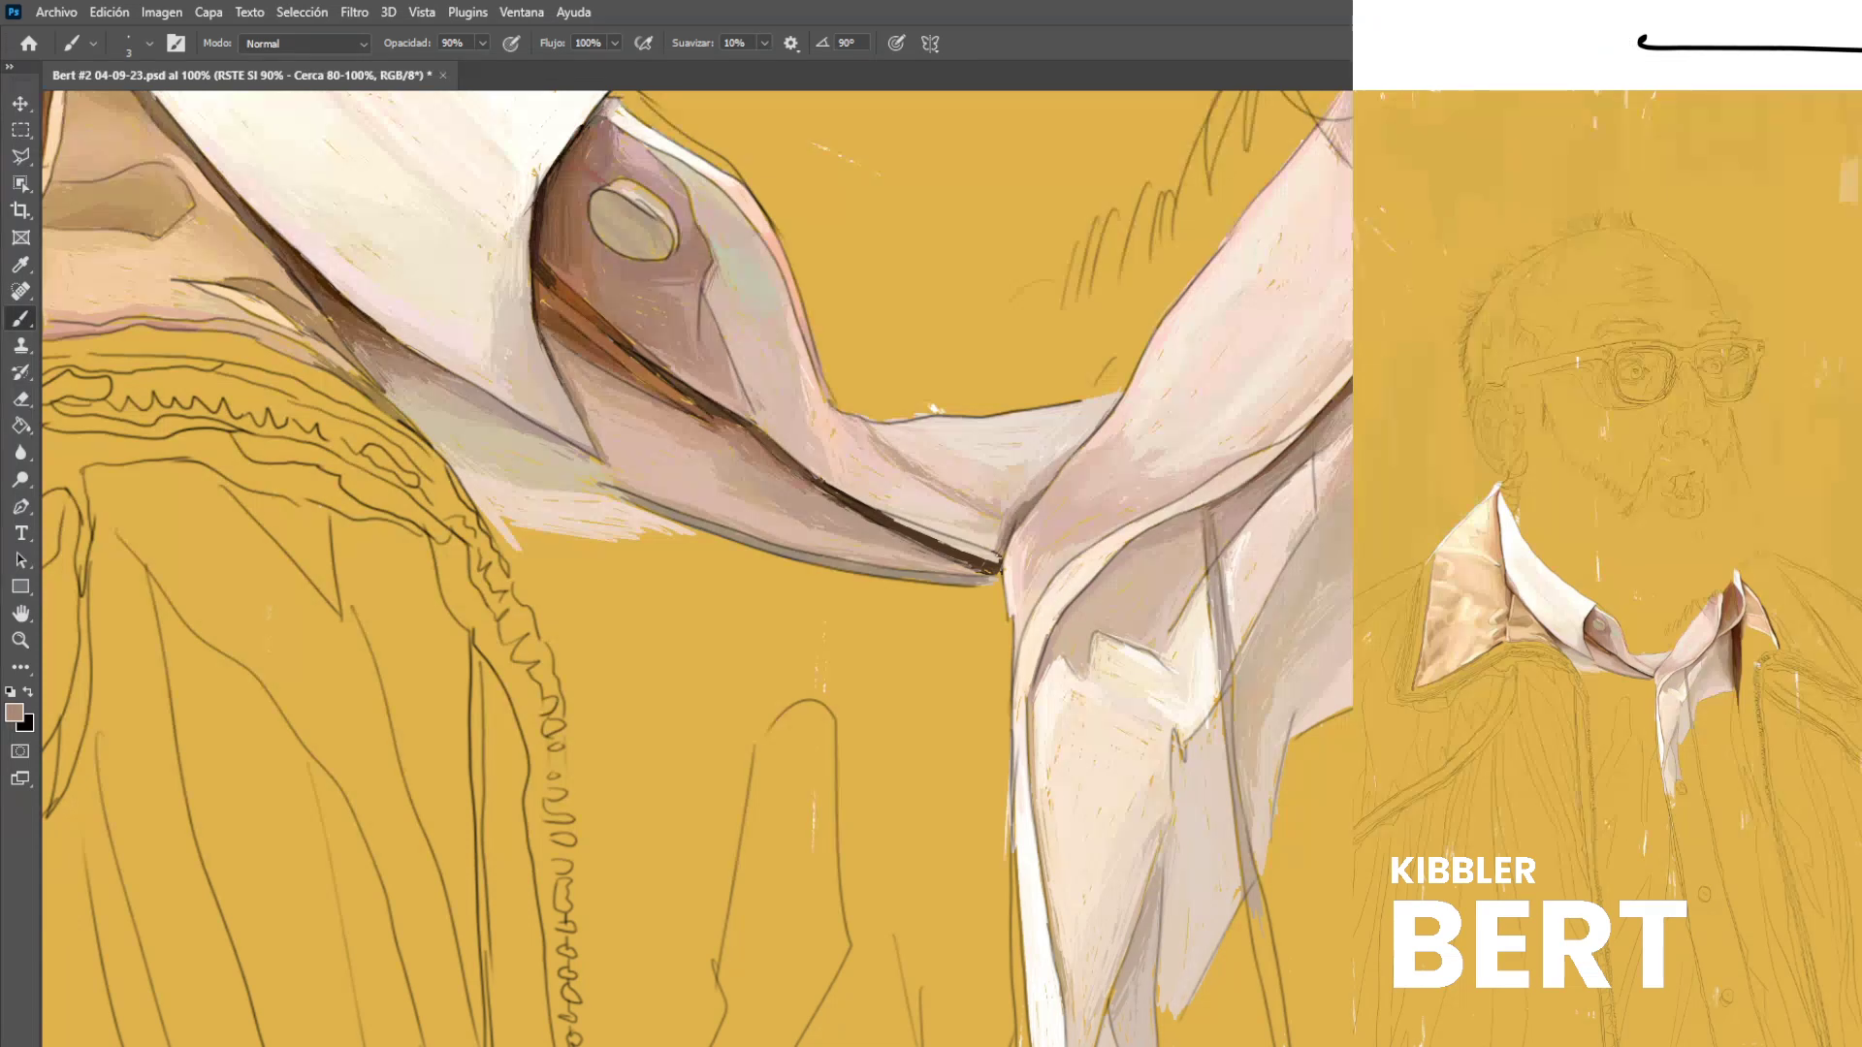
Darken the shadow line along the white collar band's lower edge down to its pointed corner.
{"action": "left_click_drag", "start_coordinate": [521, 433], "coordinate": [448, 373]}
{"action": "left_click", "coordinate": [389, 341], "text": "alt"}
{"action": "mouse_move", "coordinate": [566, 437]}
{"action": "left_mouse_down"}
{"action": "mouse_move", "coordinate": [421, 357]}
{"action": "mouse_move", "coordinate": [549, 430]}
{"action": "mouse_move", "coordinate": [441, 374]}
{"action": "left_mouse_up"}
{"action": "left_click", "coordinate": [555, 427], "text": "alt"}
{"action": "left_click_drag", "start_coordinate": [580, 446], "coordinate": [549, 427]}
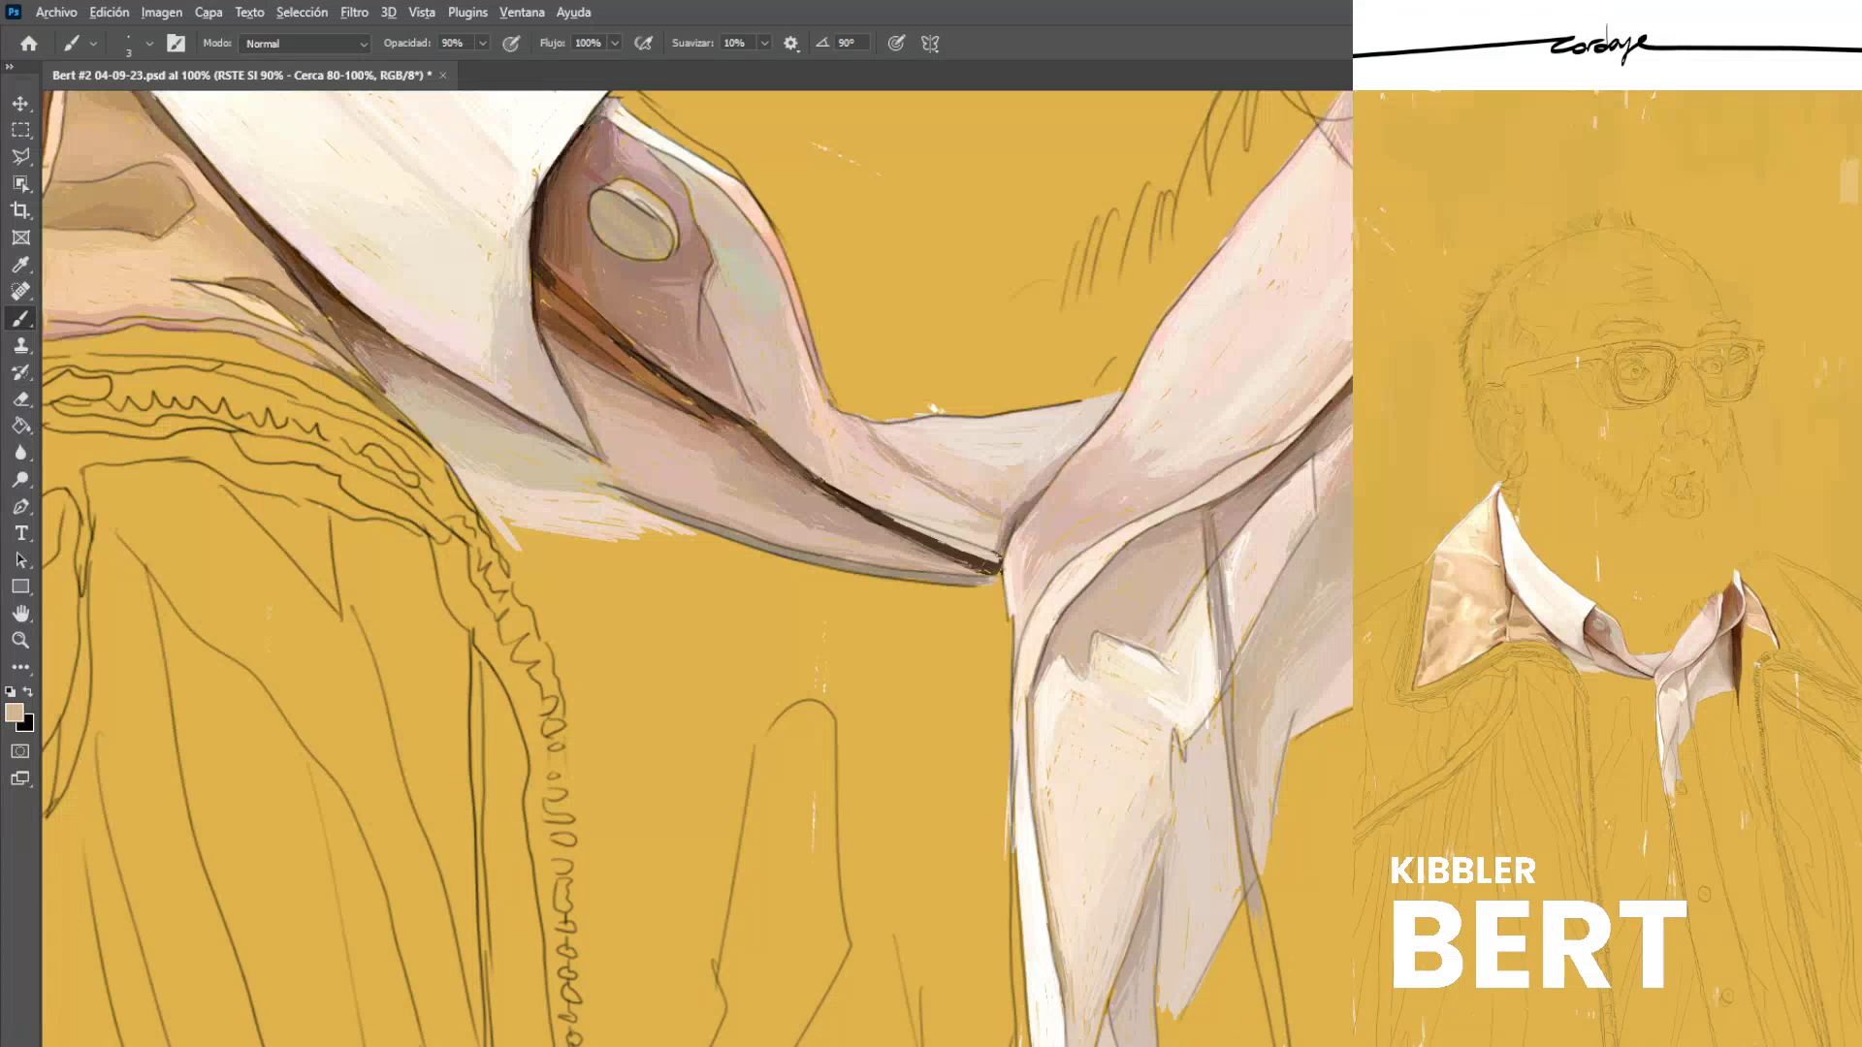
Touch up the fold and lower edge of the pink collar band below the button with sampled tones.
{"action": "left_click", "coordinate": [869, 512], "text": "alt"}
{"action": "left_click_drag", "start_coordinate": [809, 473], "coordinate": [753, 427]}
{"action": "left_click_drag", "start_coordinate": [801, 464], "coordinate": [749, 419]}
{"action": "left_click", "coordinate": [672, 489], "text": "alt"}
{"action": "left_click_drag", "start_coordinate": [688, 490], "coordinate": [619, 502]}
Paint a dark brown shadow line along the pink band's lower edge and extend the pale pink shirt beneath it.
{"action": "left_click", "coordinate": [673, 390], "text": "alt"}
{"action": "left_click_drag", "start_coordinate": [609, 487], "coordinate": [683, 517]}
{"action": "left_click_drag", "start_coordinate": [618, 490], "coordinate": [694, 517]}
{"action": "left_click_drag", "start_coordinate": [601, 485], "coordinate": [703, 525]}
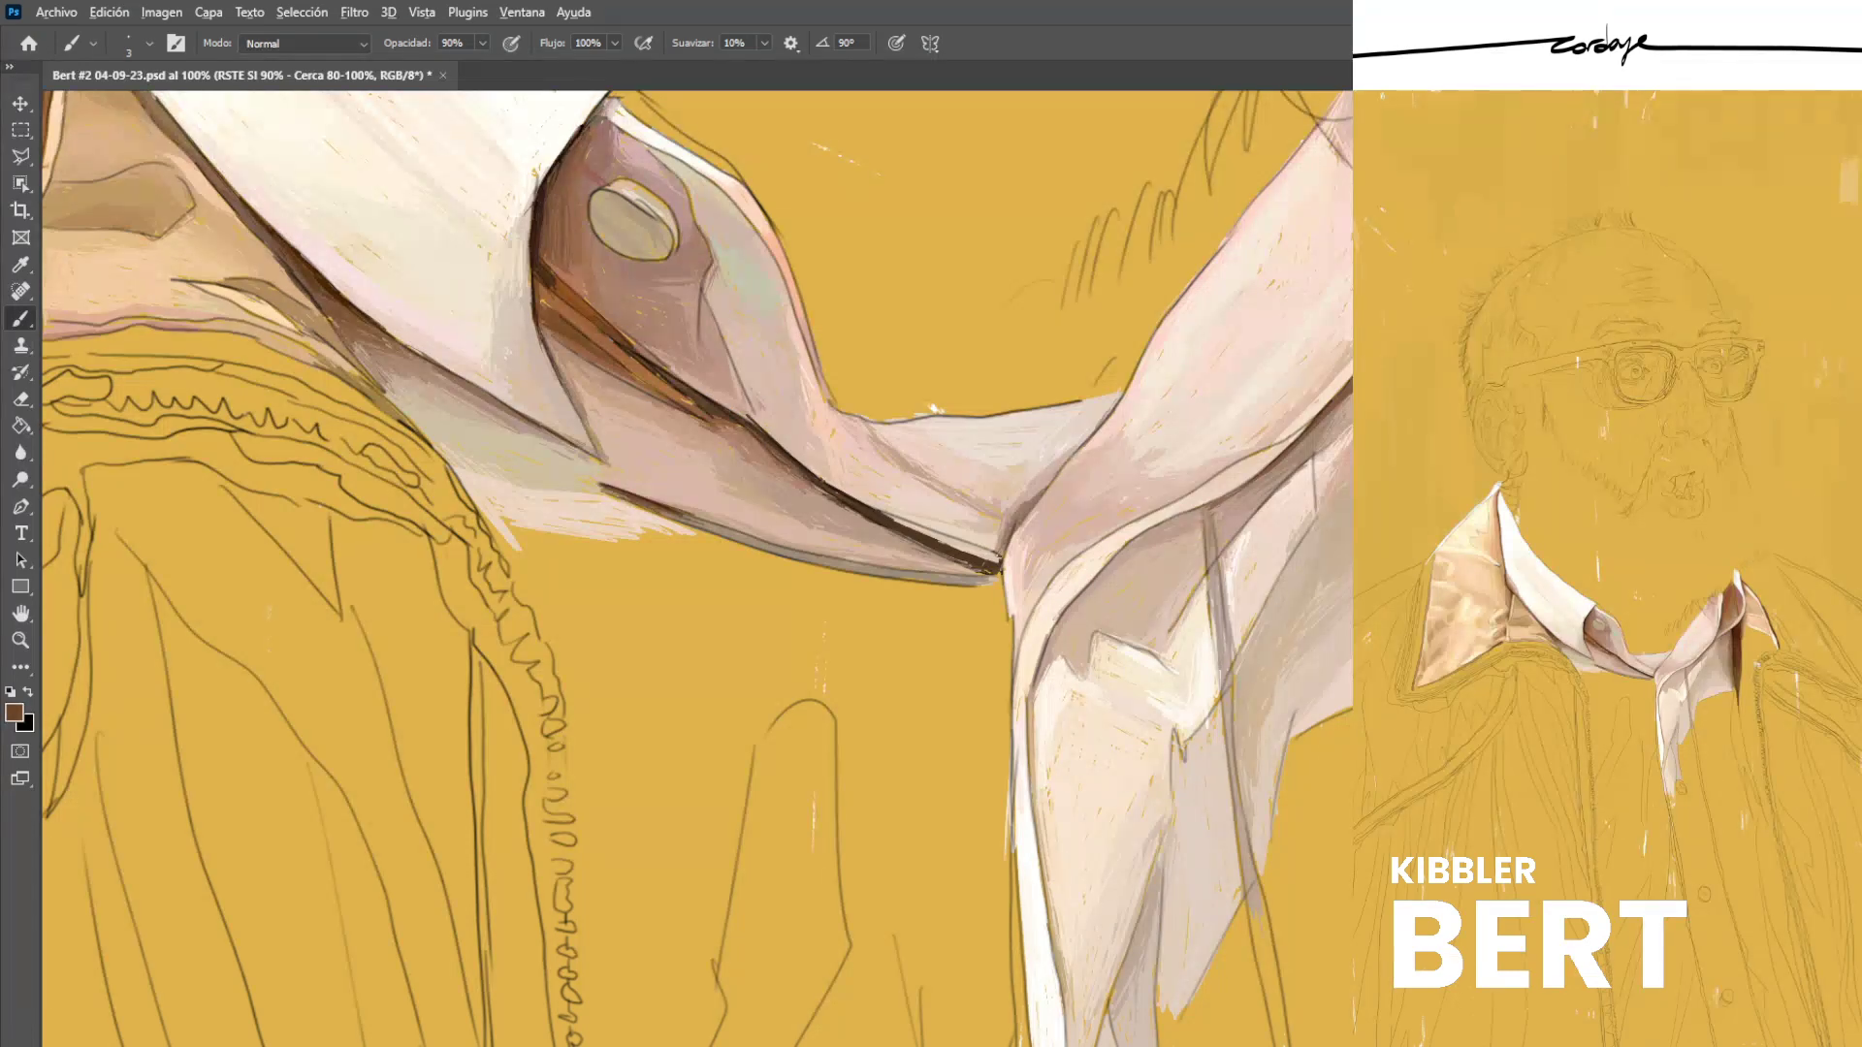
{"action": "left_click", "coordinate": [590, 489], "text": "alt"}
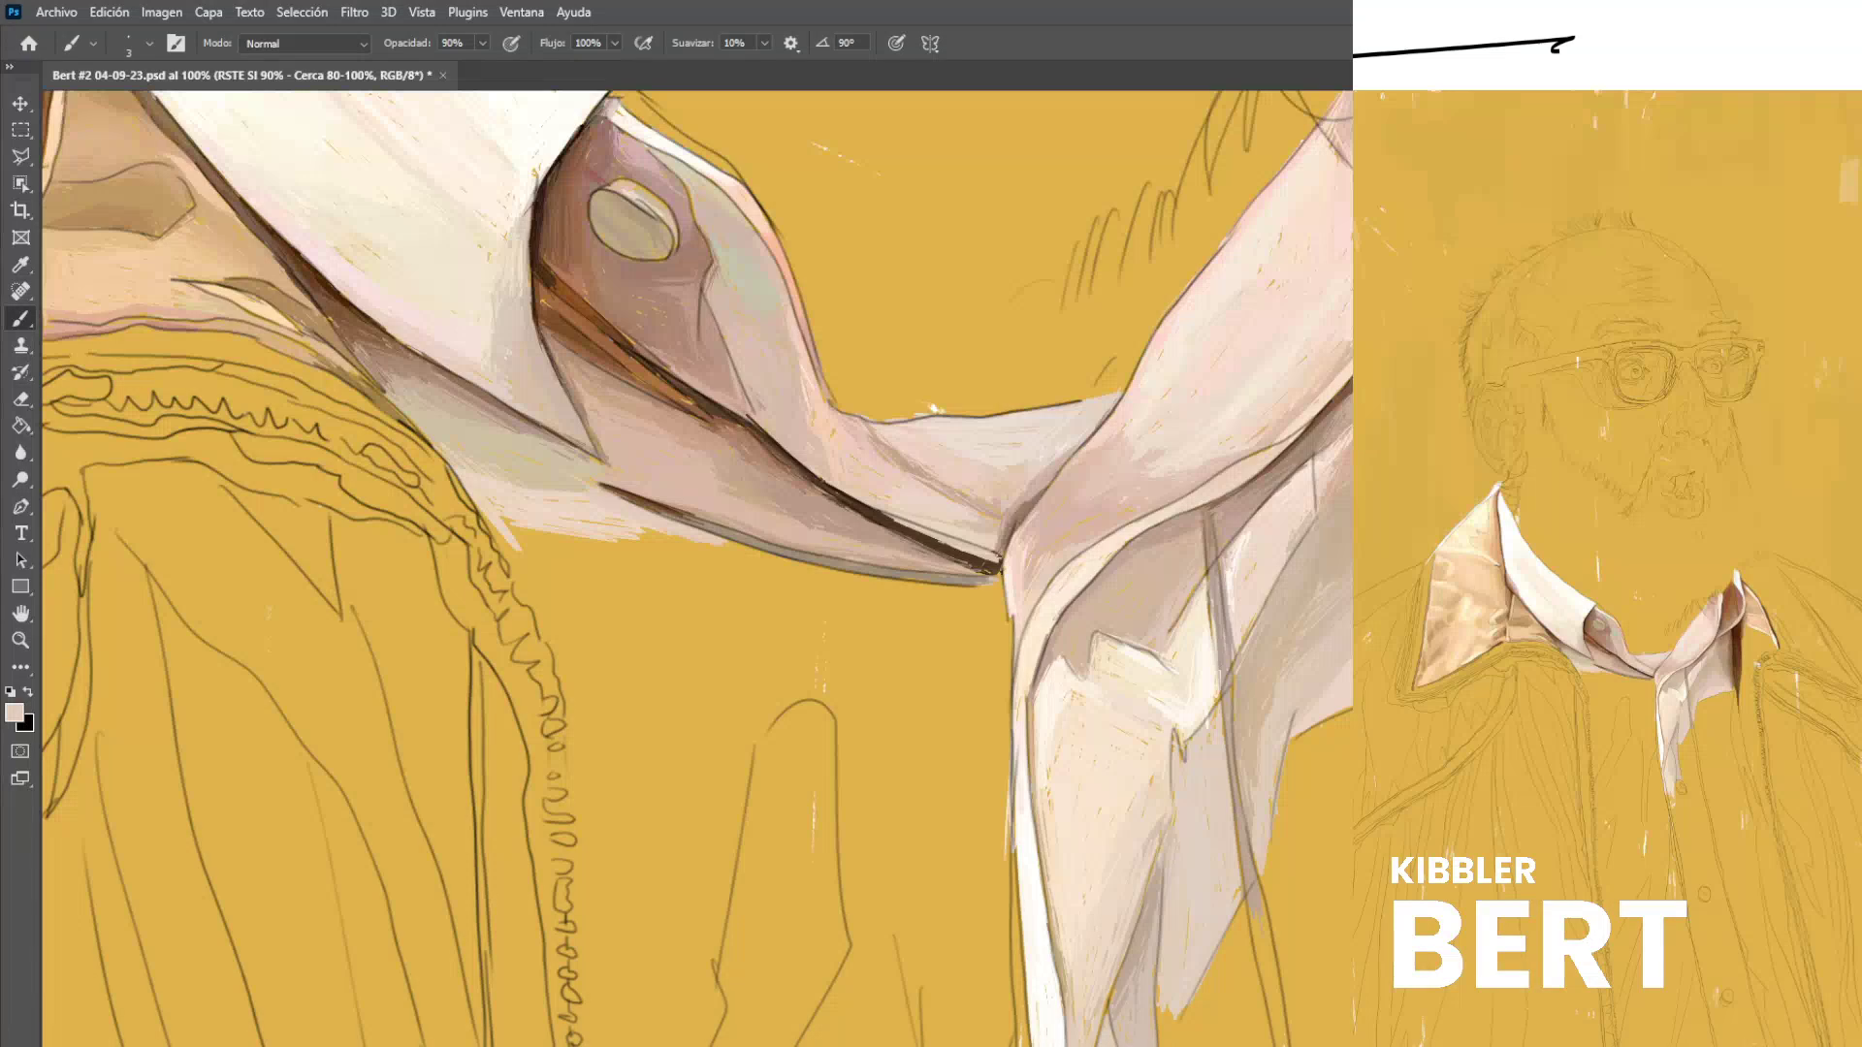
Smooth the boundary between the collar's brown shadow and the narrow end of the shirt patch with sampled browns.
{"action": "left_click", "coordinate": [367, 365], "text": "alt"}
{"action": "left_click", "coordinate": [365, 343], "text": "alt"}
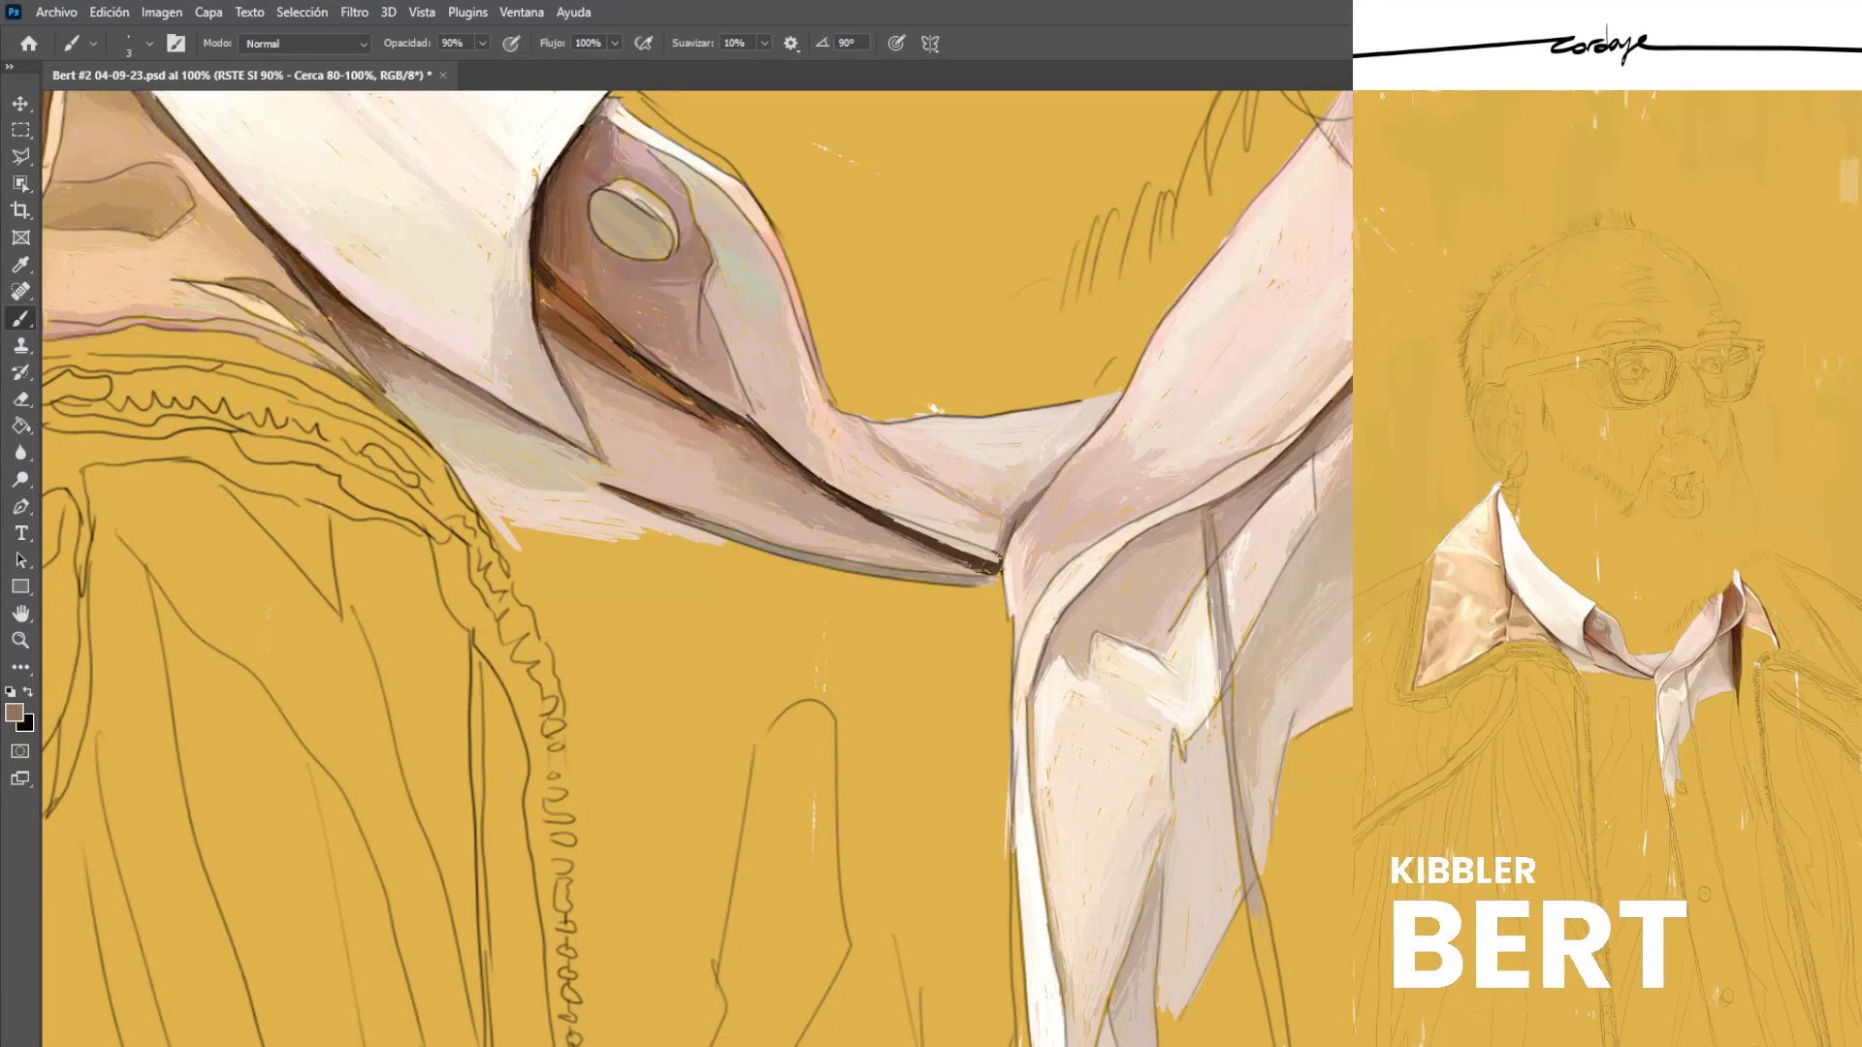
{"action": "left_click", "coordinate": [344, 304], "text": "alt"}
{"action": "left_click", "coordinate": [344, 303], "text": "alt"}
{"action": "scroll", "coordinate": [543, 519], "scroll_direction": "down", "scroll_amount": 10}
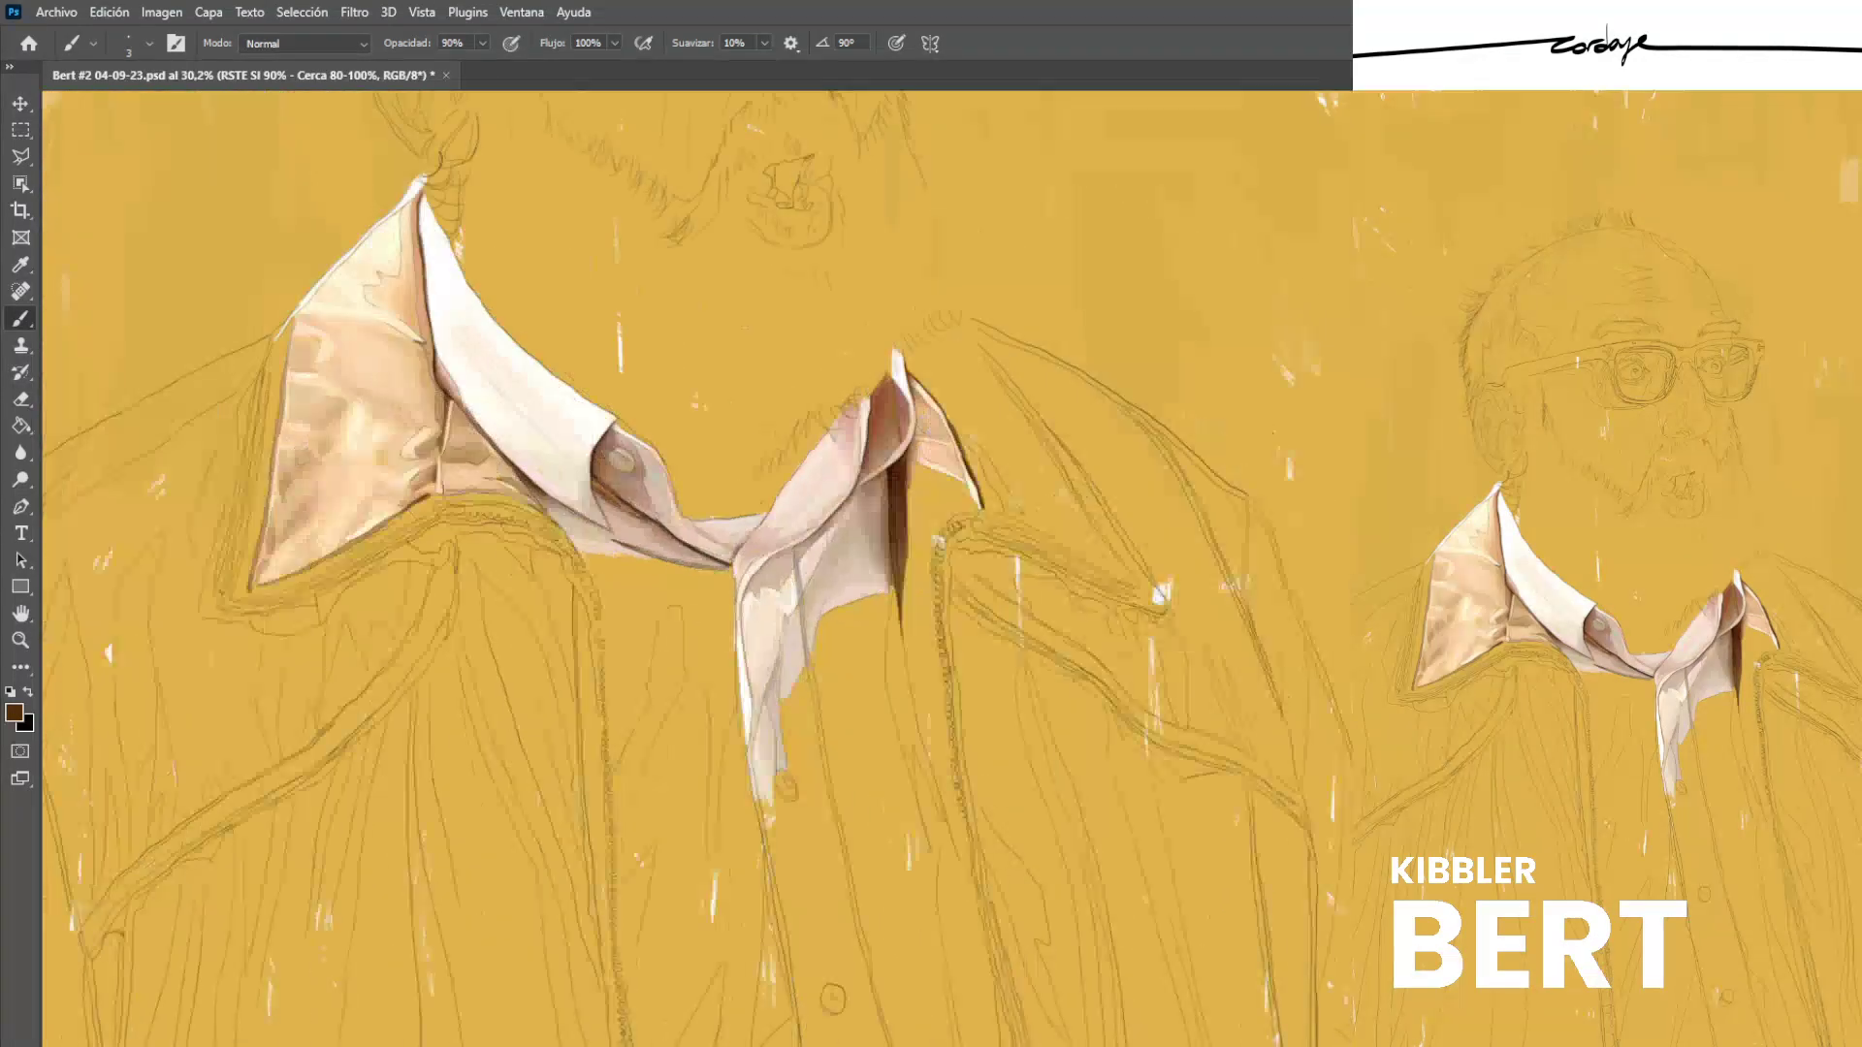
{"action": "scroll", "coordinate": [665, 548], "scroll_direction": "up", "scroll_amount": 11}
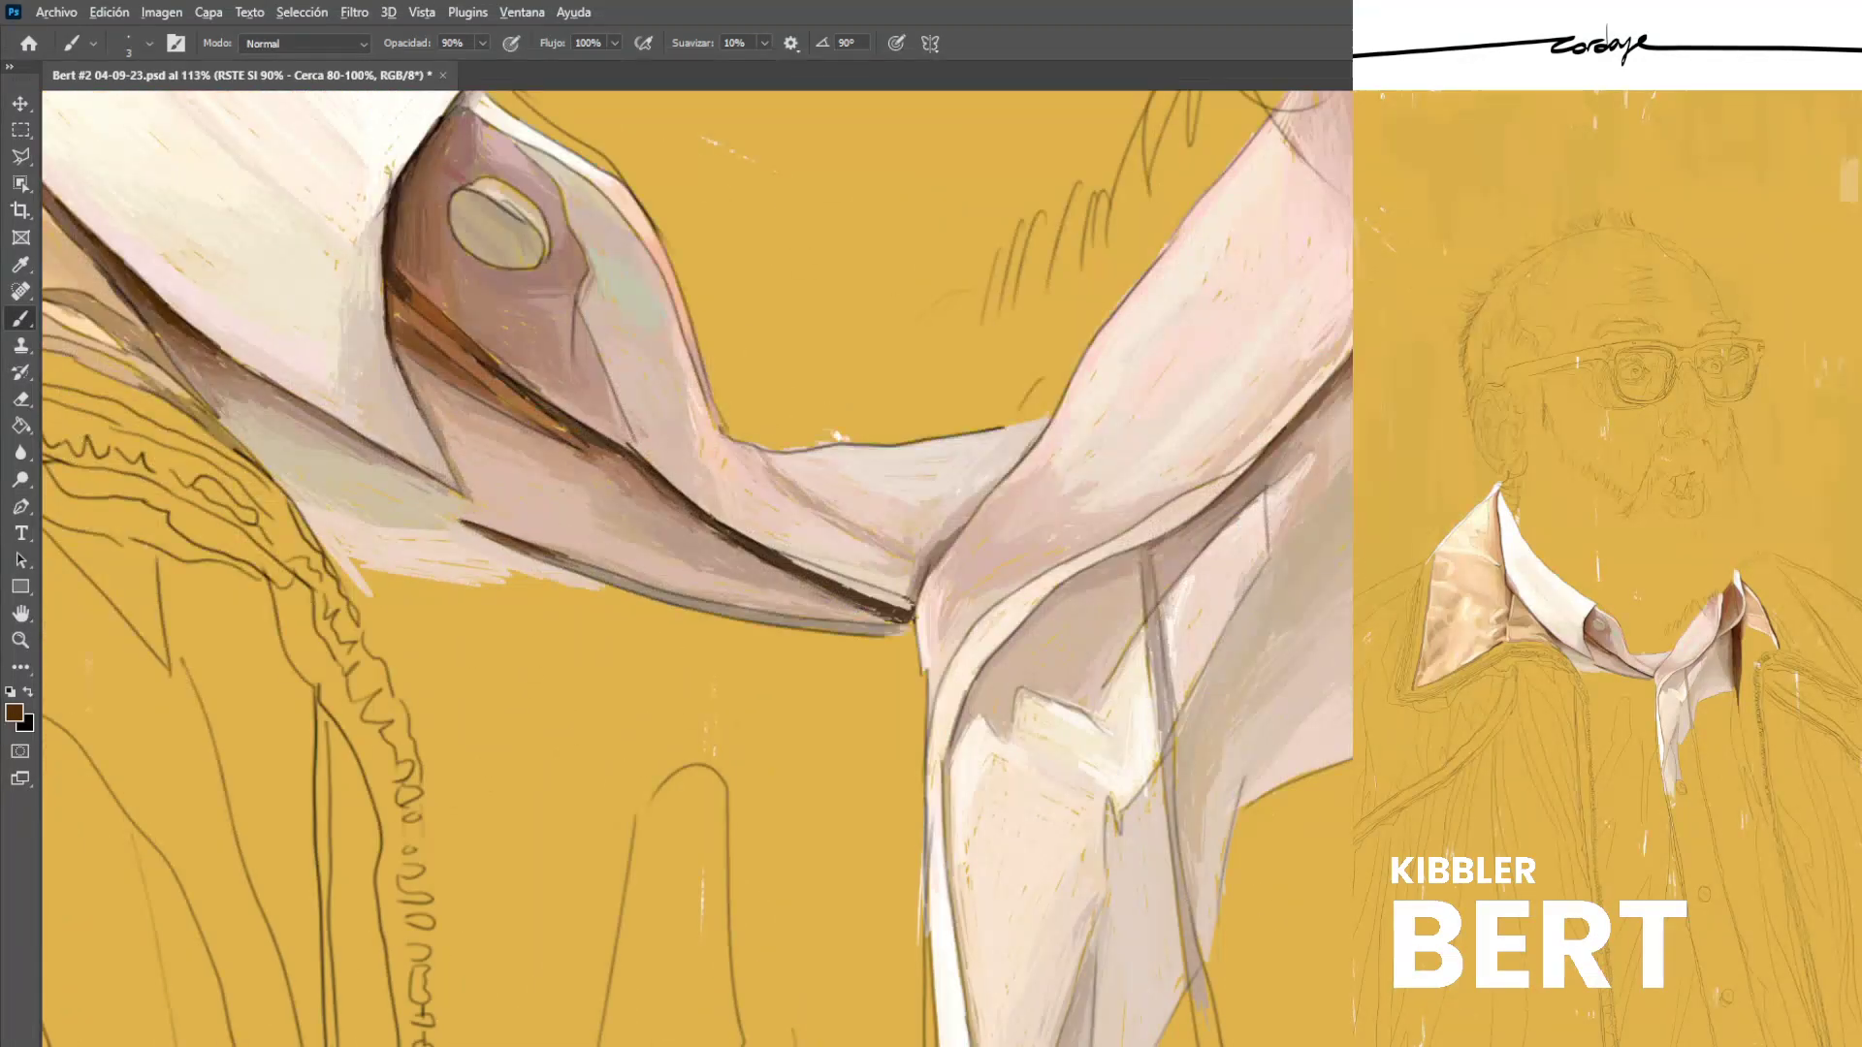
{"action": "left_click", "coordinate": [209, 402], "text": "alt"}
{"action": "left_click_drag", "start_coordinate": [233, 426], "coordinate": [272, 467]}
{"action": "left_click", "coordinate": [240, 423], "text": "alt"}
{"action": "mouse_move", "coordinate": [214, 397]}
{"action": "left_mouse_down"}
{"action": "mouse_move", "coordinate": [243, 440]}
{"action": "mouse_move", "coordinate": [278, 415]}
{"action": "left_mouse_up"}
{"action": "left_click", "coordinate": [225, 393], "text": "alt"}
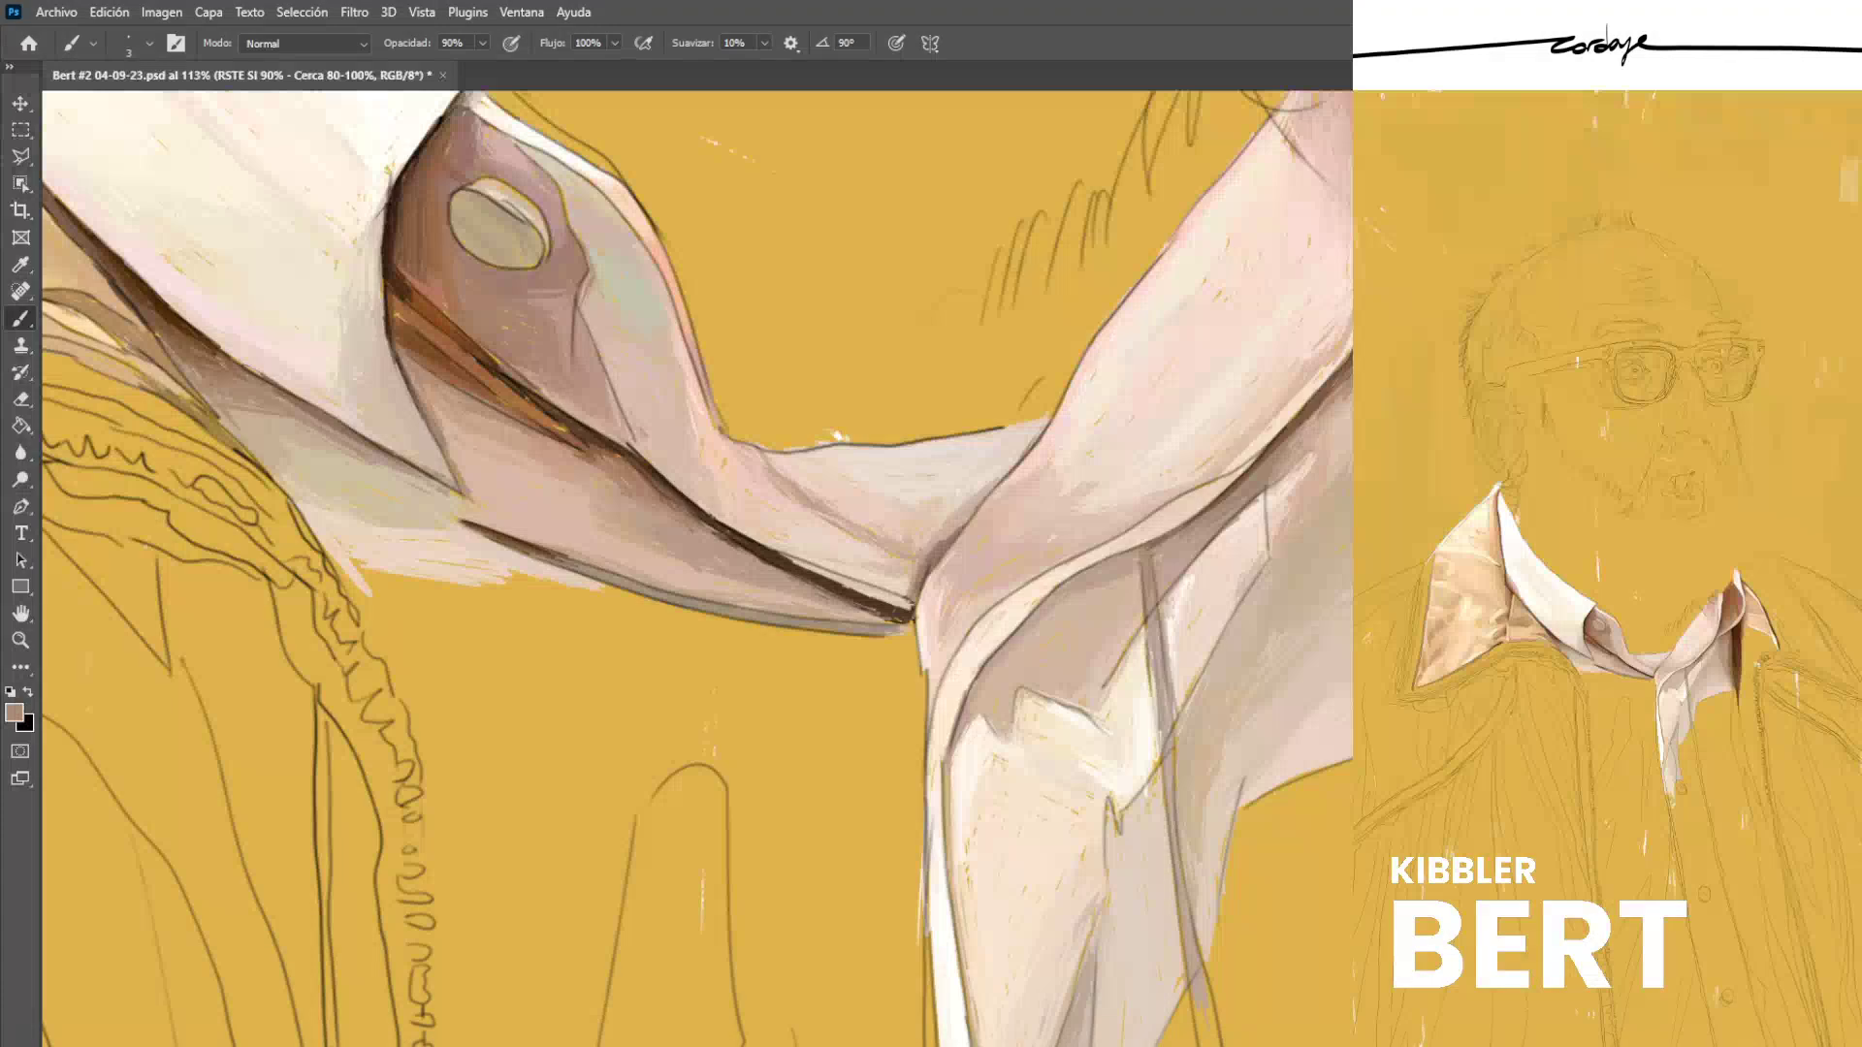
Refine the brown shadow under the white collar band with further sampled tones and save the document.
{"action": "left_click", "coordinate": [231, 411], "text": "alt"}
{"action": "left_click", "coordinate": [201, 369], "text": "alt"}
{"action": "left_click", "coordinate": [200, 368], "text": "alt"}
{"action": "left_click", "coordinate": [189, 358], "text": "alt"}
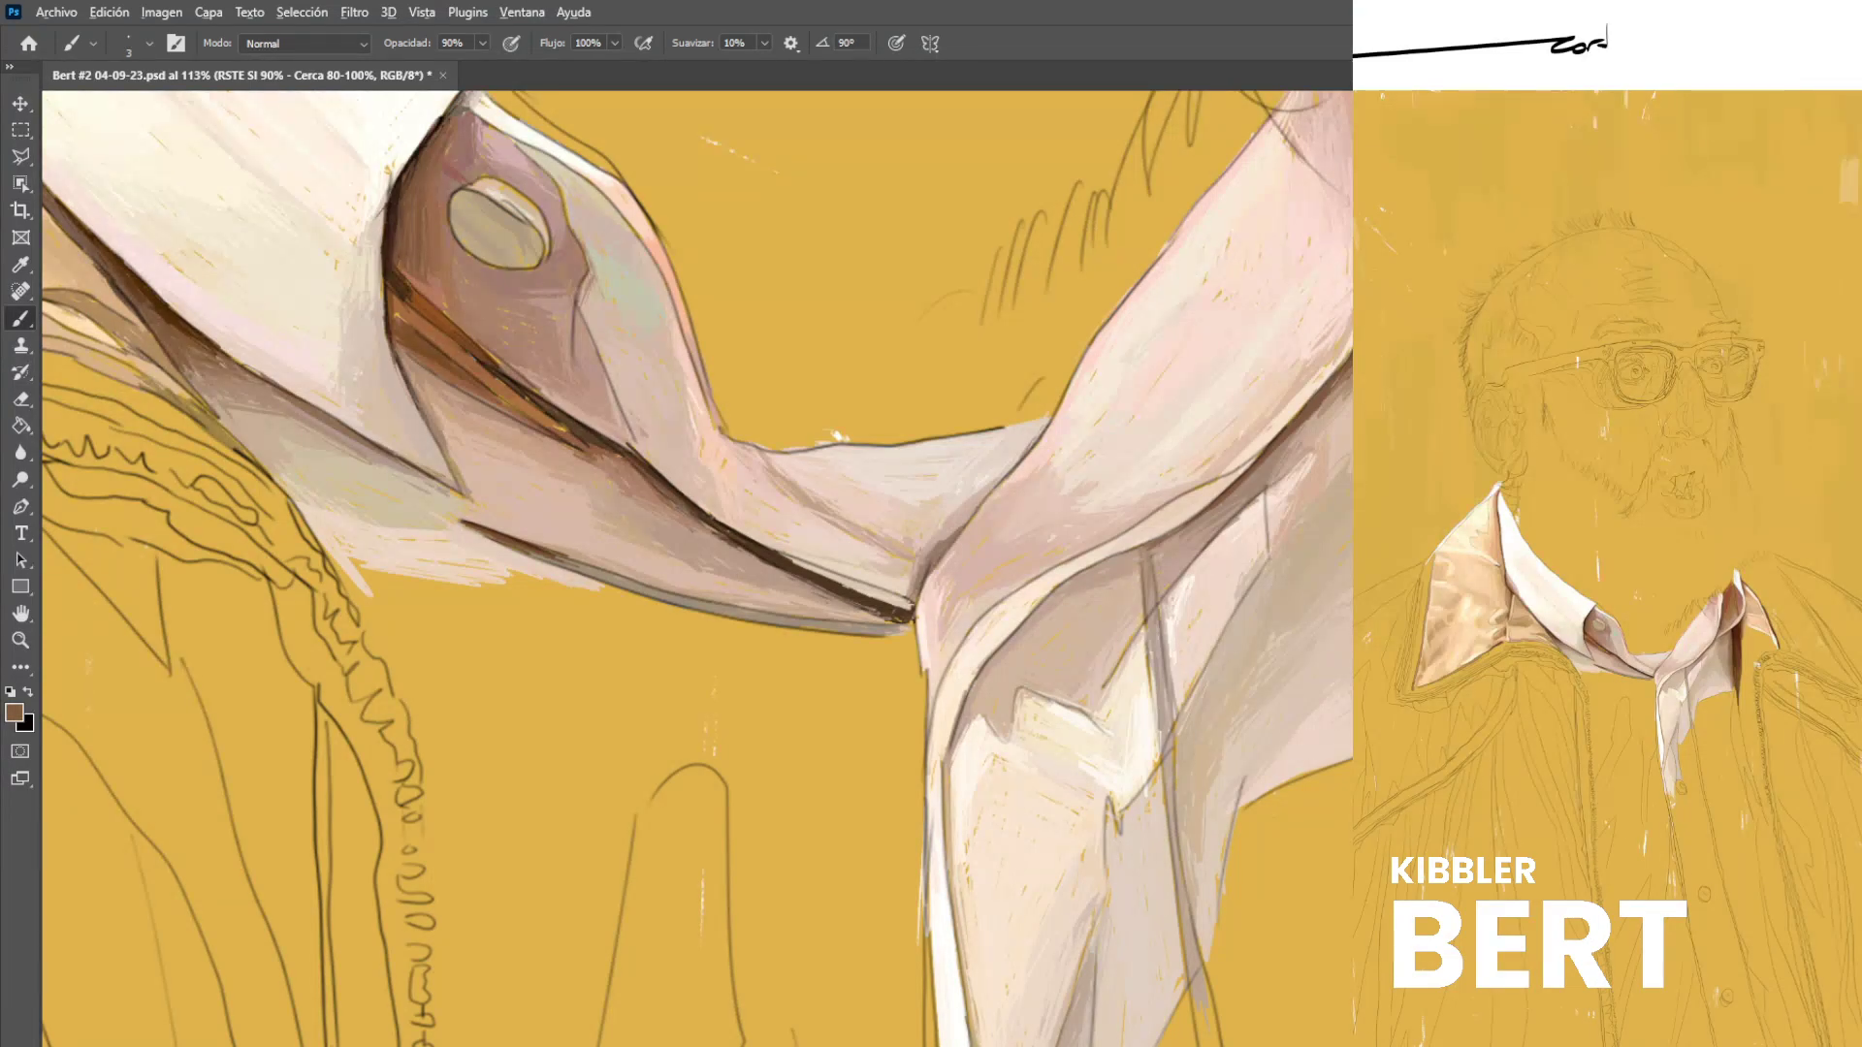
{"action": "left_click", "coordinate": [224, 378], "text": "alt"}
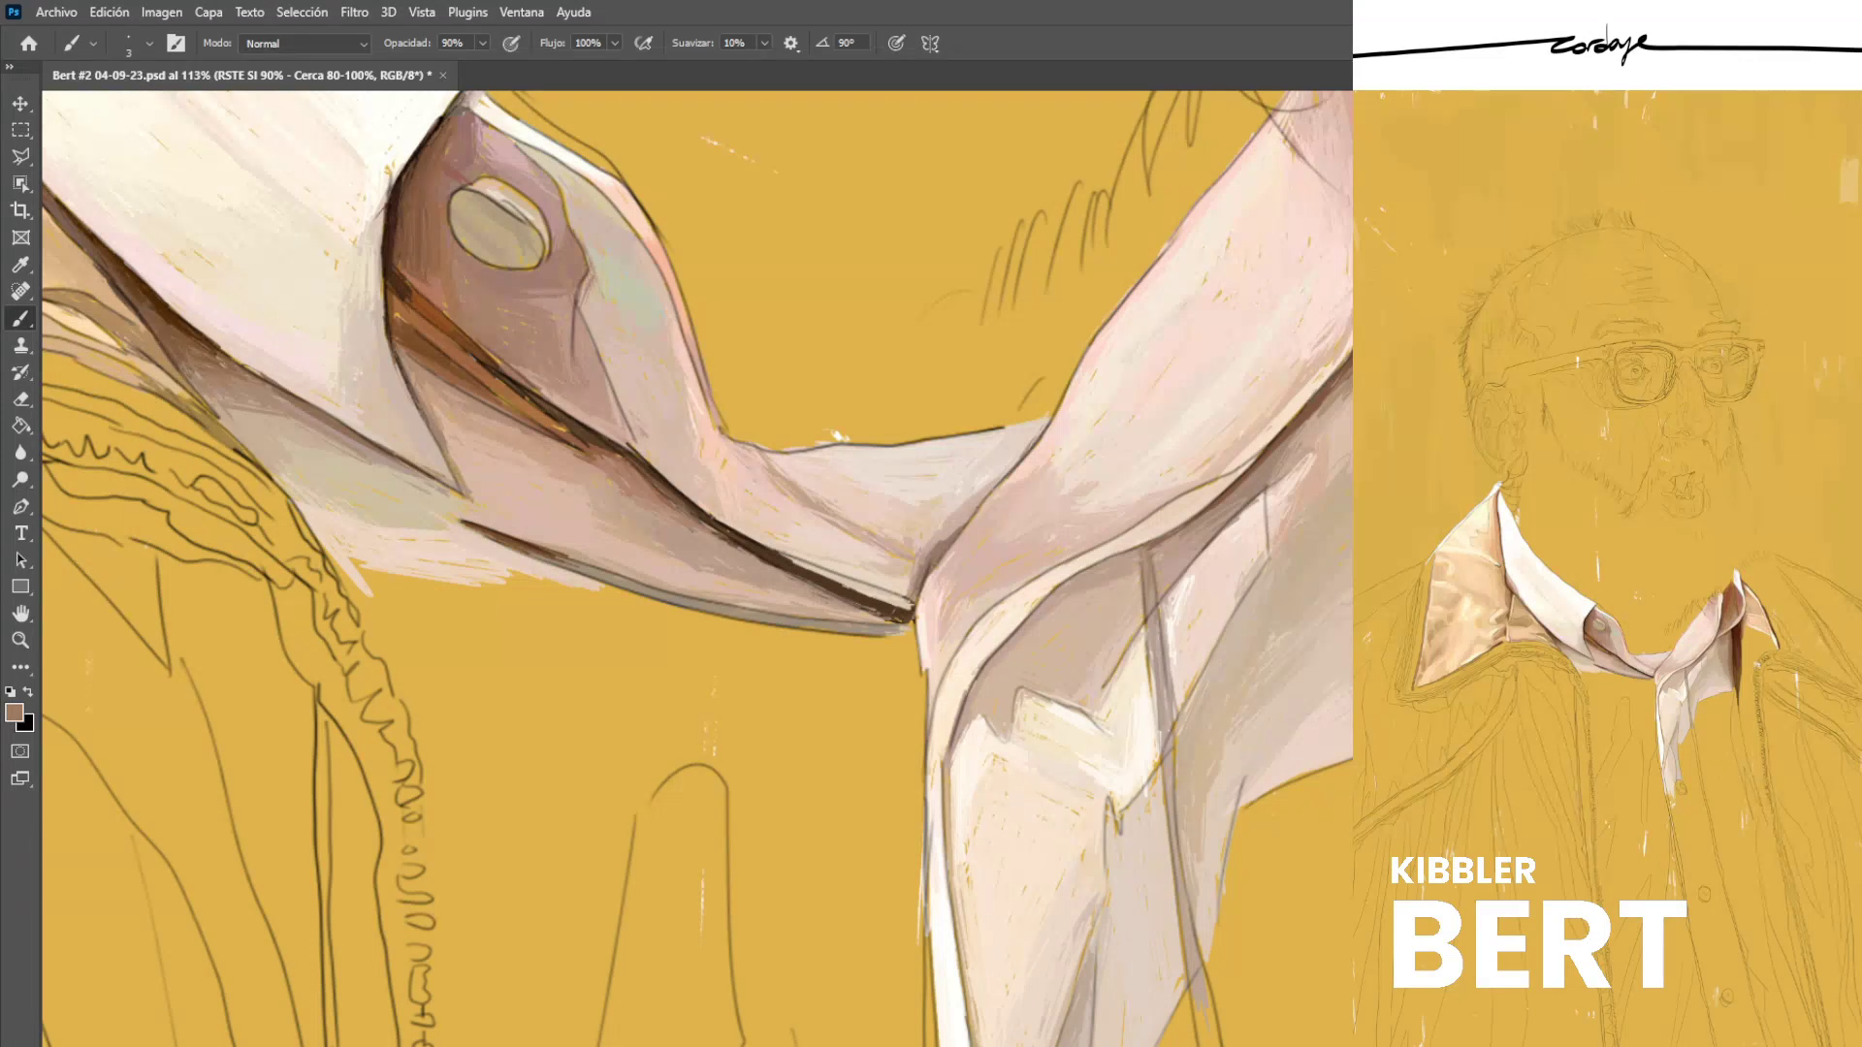
{"action": "scroll", "coordinate": [504, 465], "scroll_direction": "down", "scroll_amount": 10}
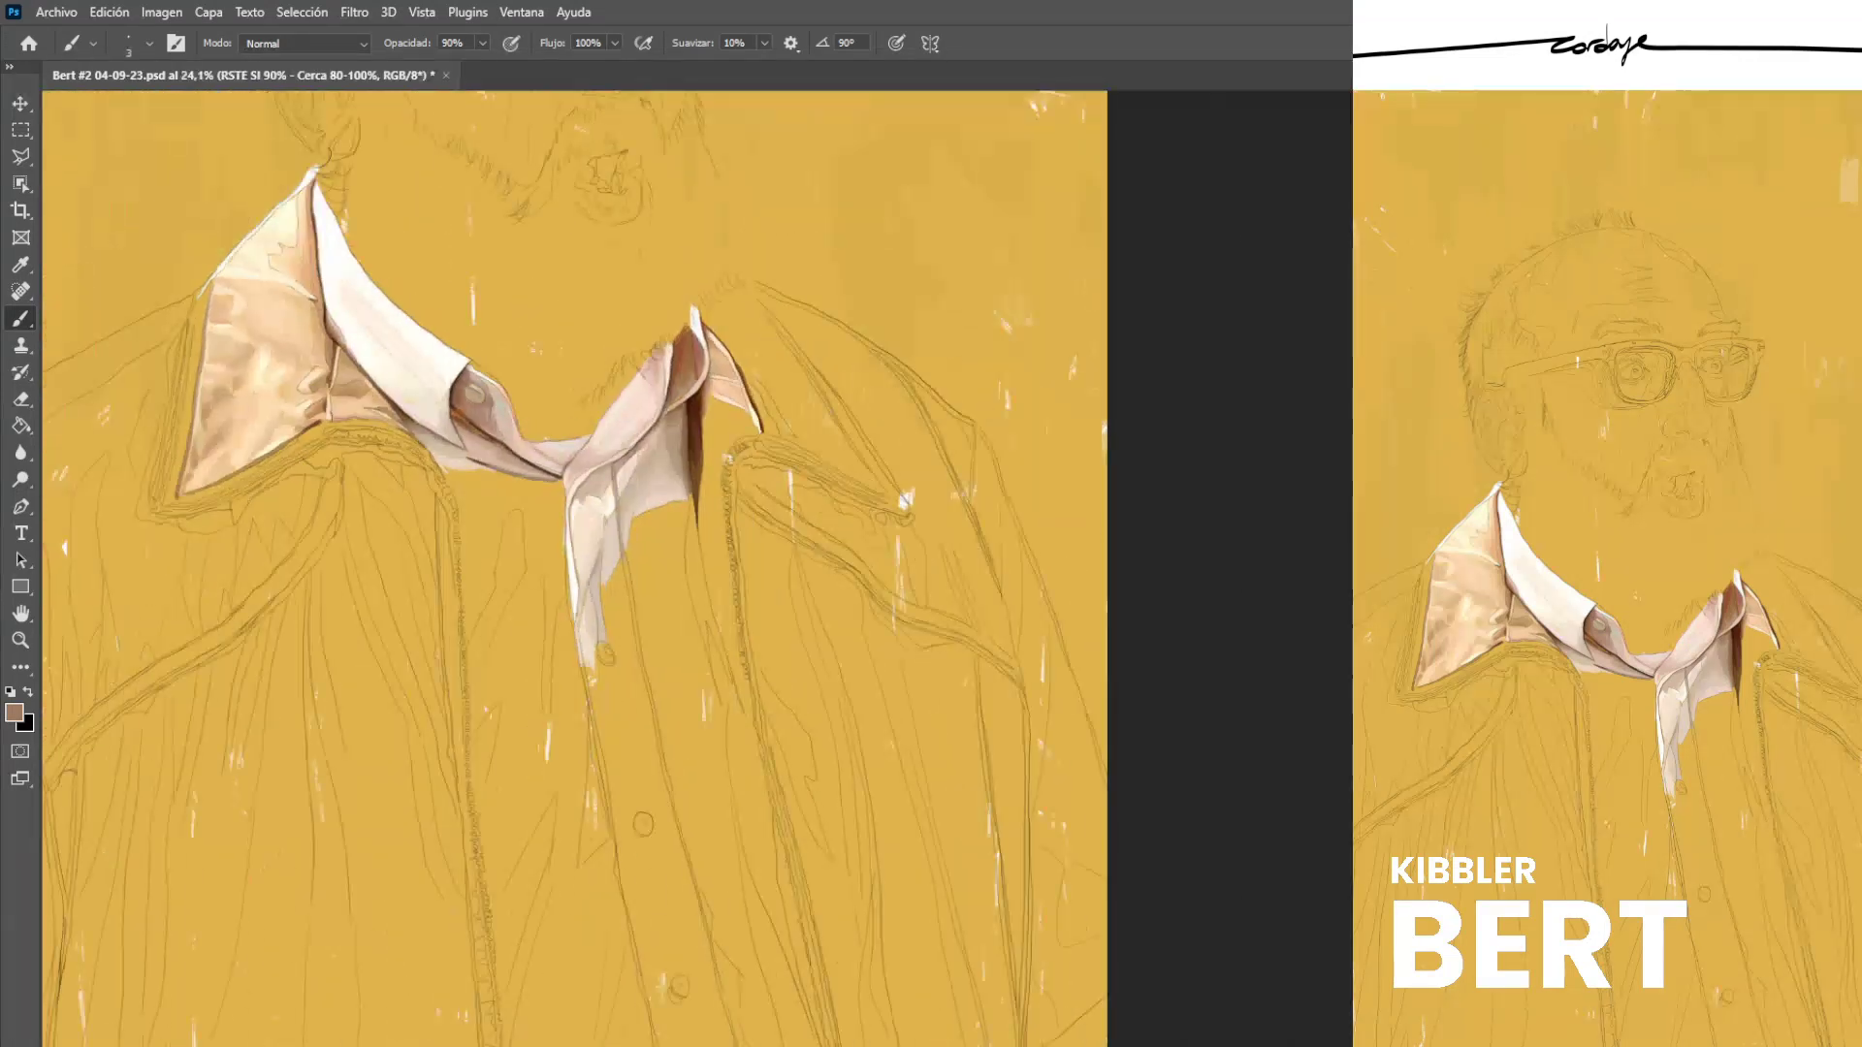
{"action": "key", "text": "ctrl+s"}
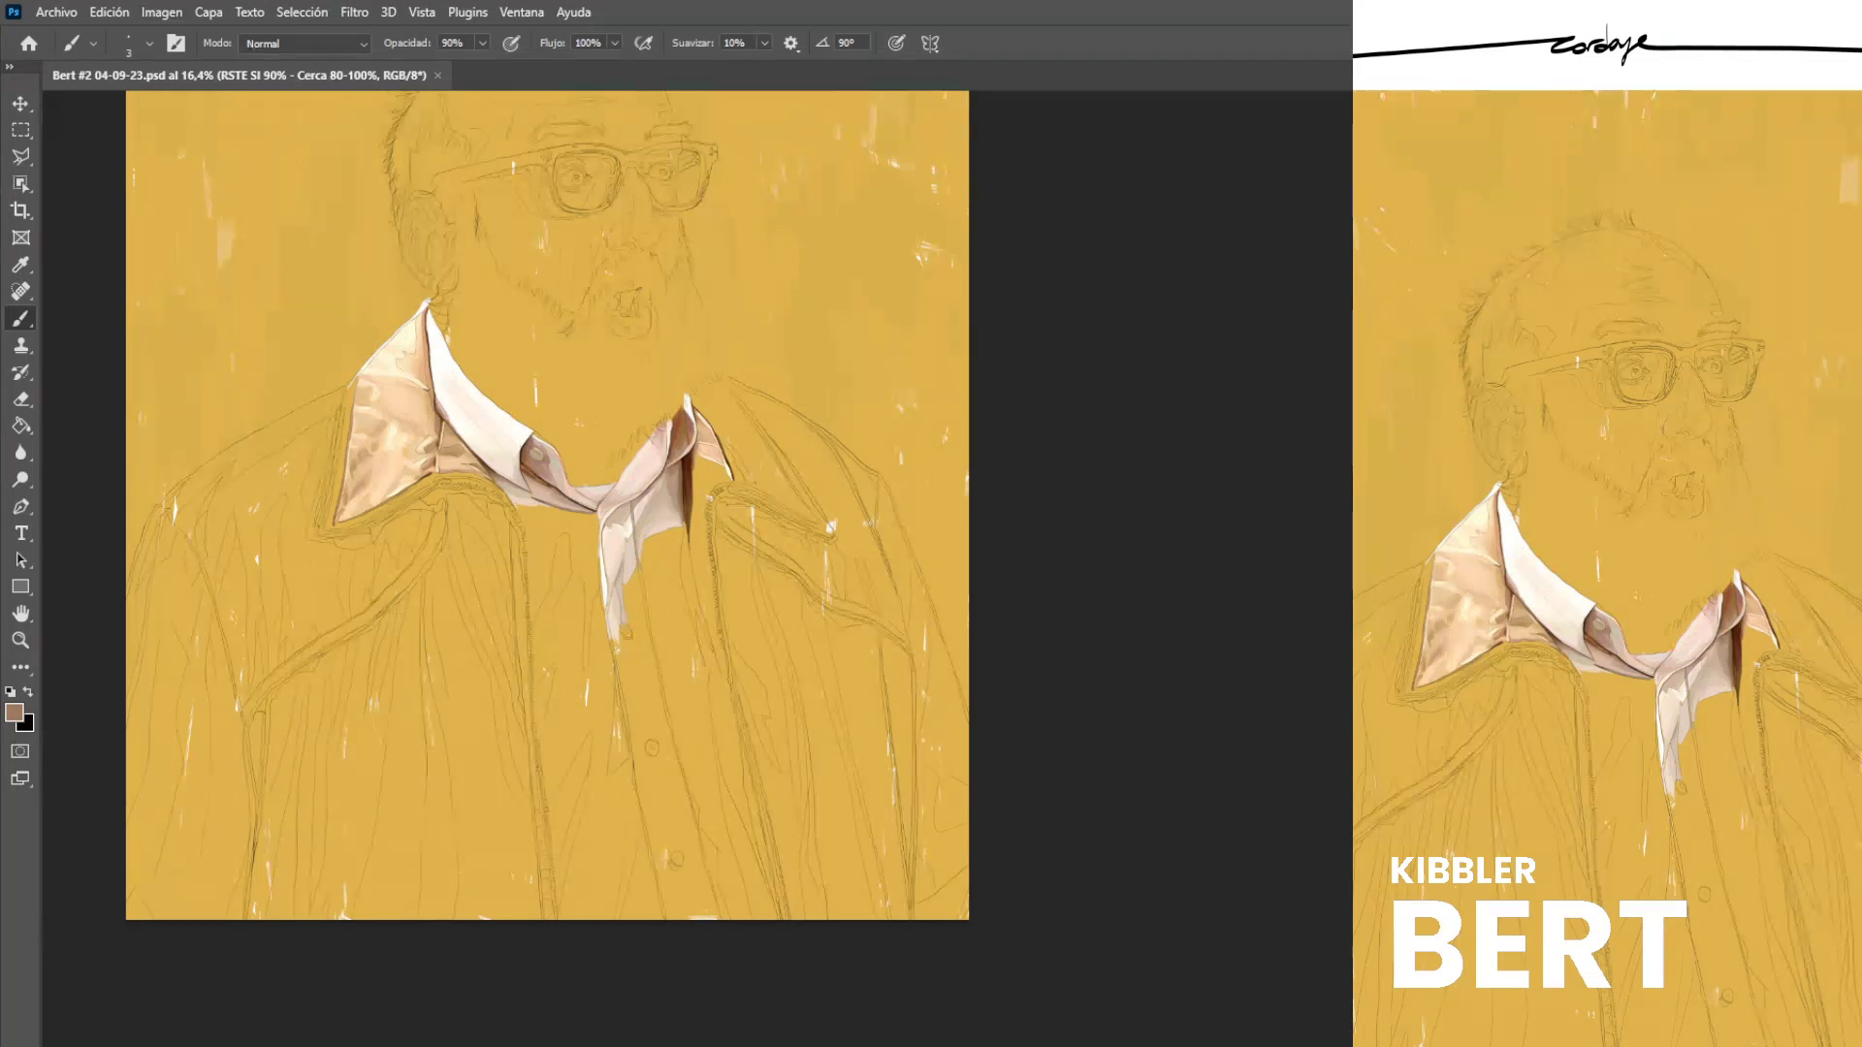
Shade the shirt beneath the pink collar flap, beside the dark brown strip, with sampled beige tones.
{"action": "scroll", "coordinate": [548, 504], "scroll_direction": "down", "scroll_amount": 1}
{"action": "scroll", "coordinate": [571, 532], "scroll_direction": "up", "scroll_amount": 3}
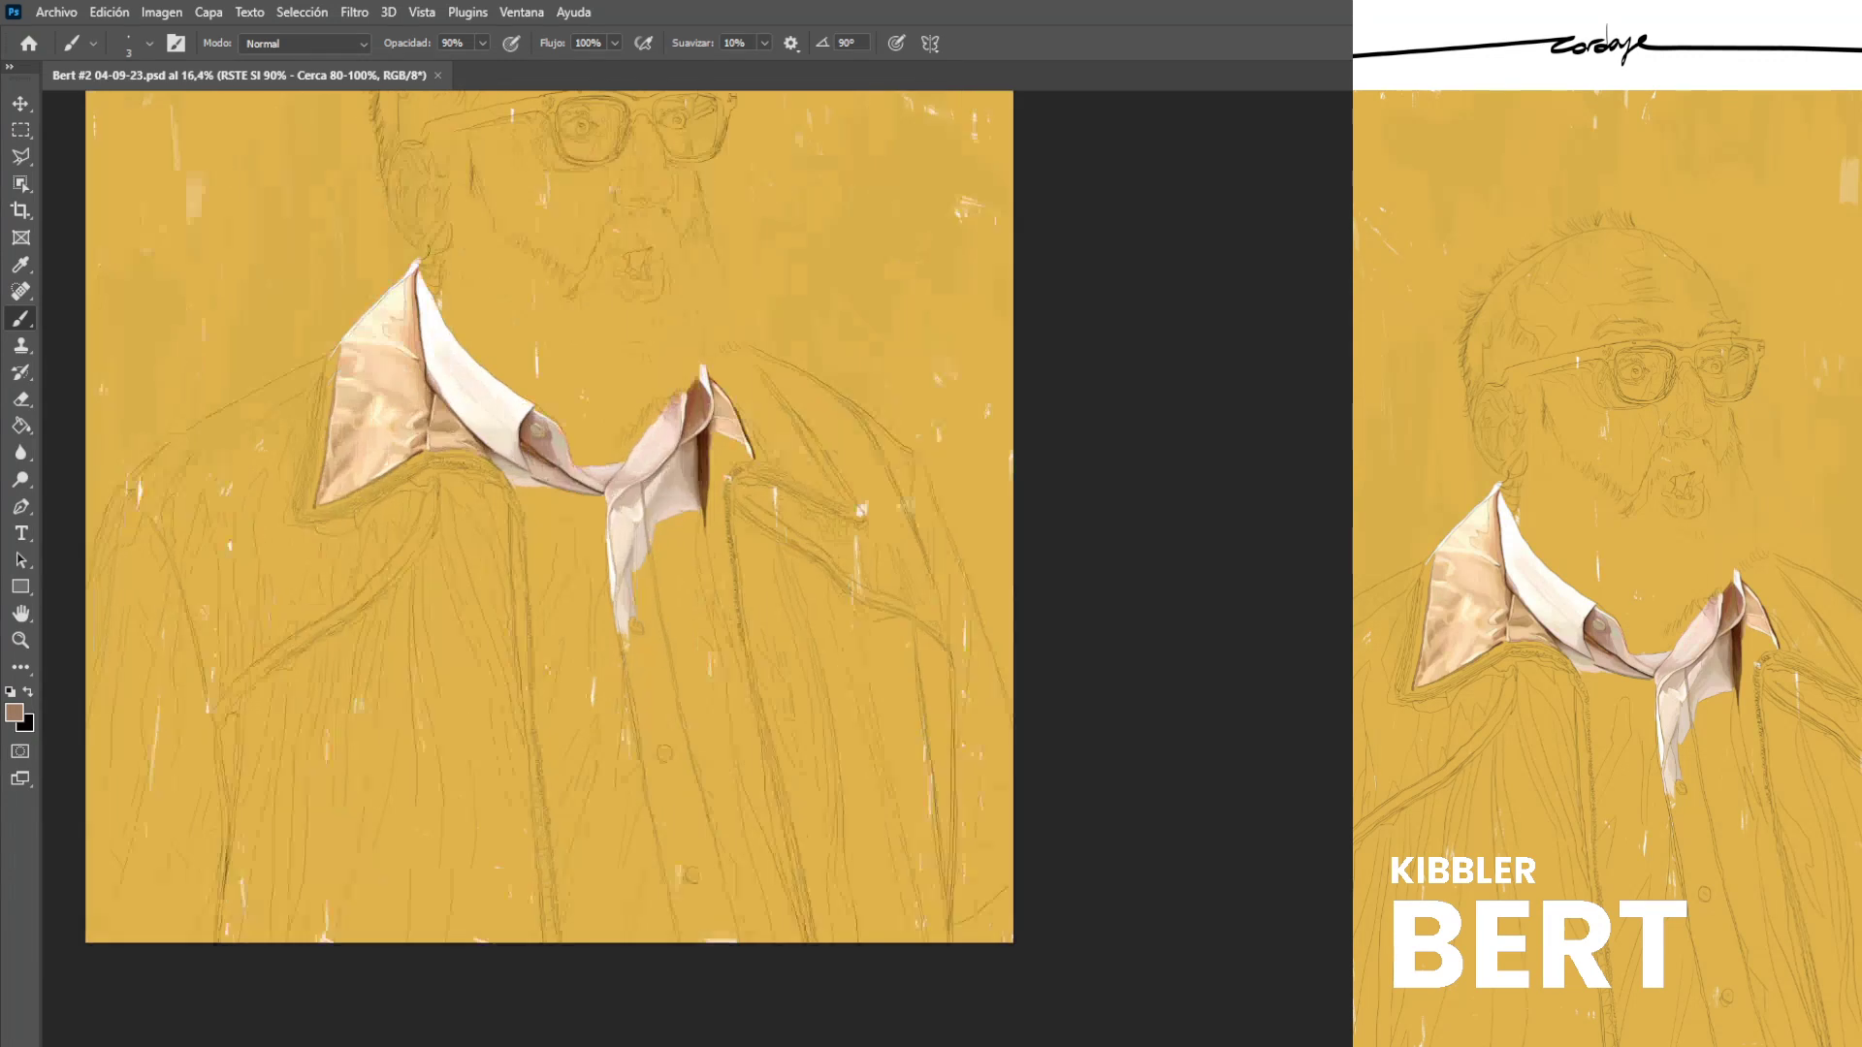
{"action": "key", "text": "ctrl+1"}
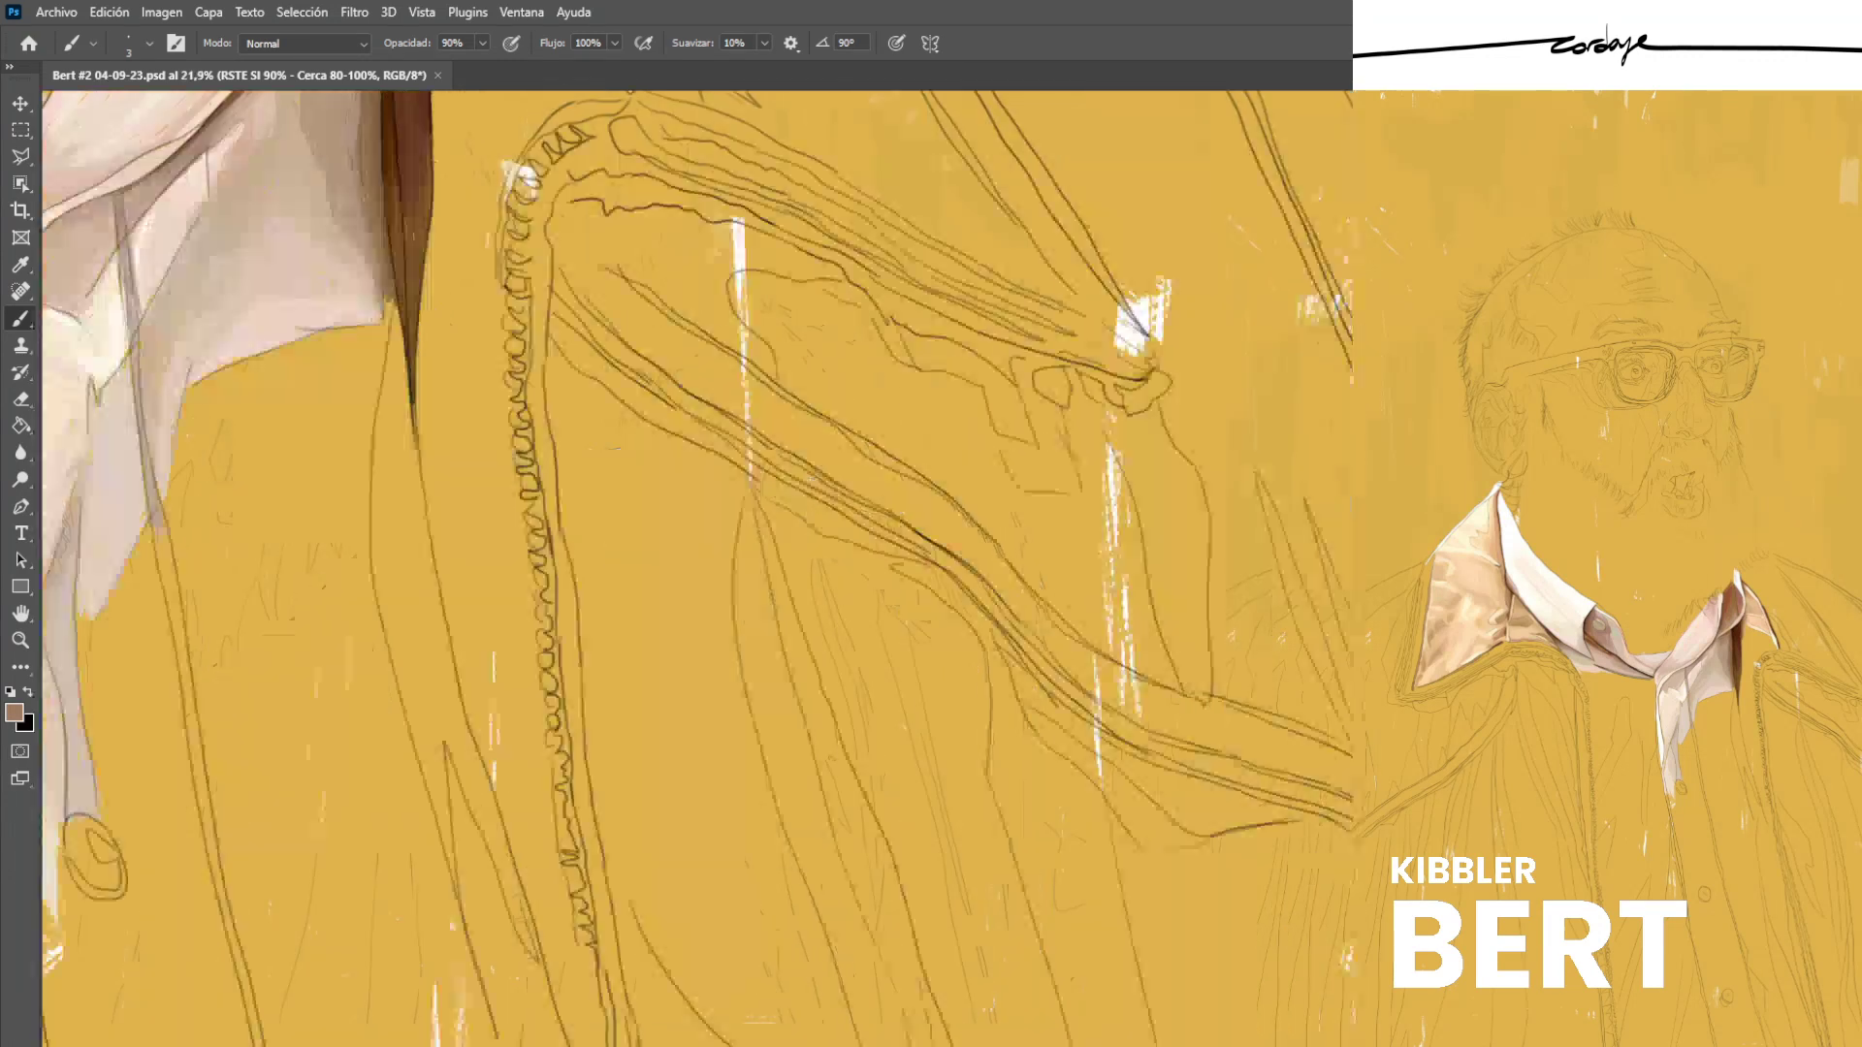
{"action": "left_click_drag", "start_coordinate": [678, 466], "coordinate": [814, 711]}
{"action": "left_click", "coordinate": [333, 366], "text": "alt"}
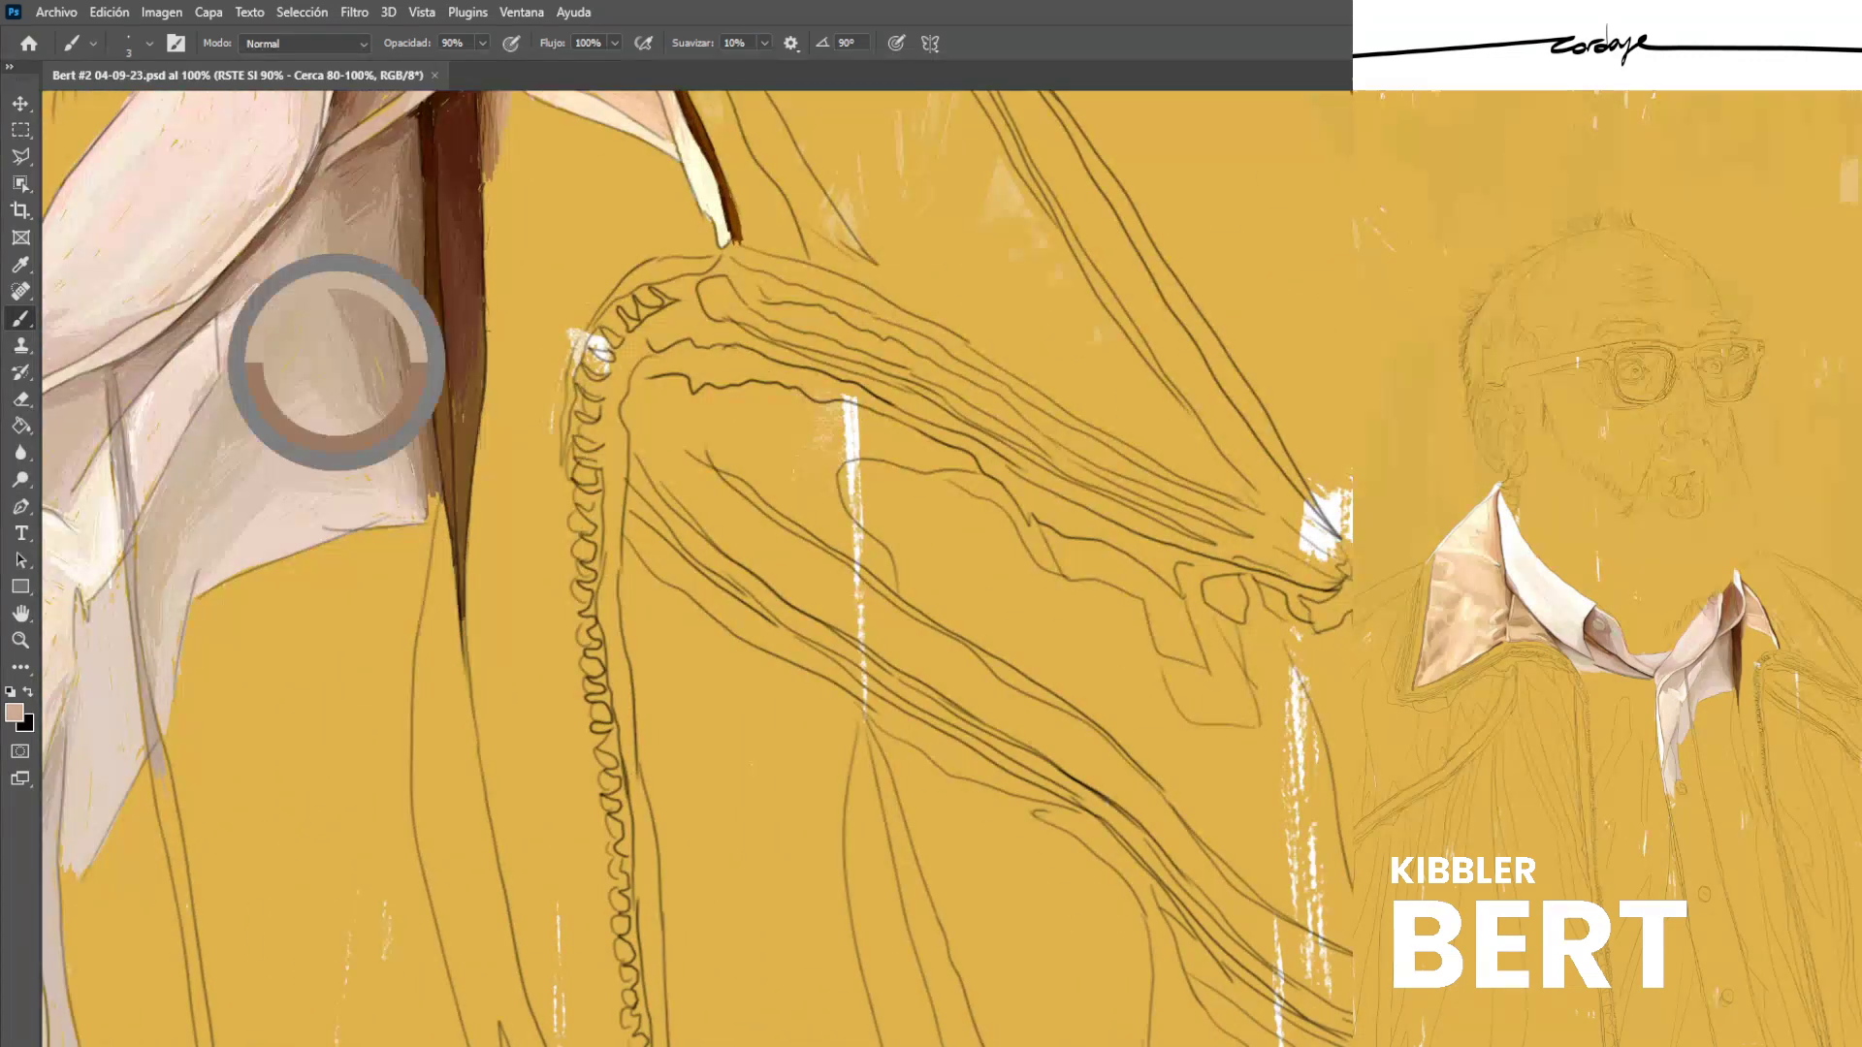
{"action": "left_click_drag", "start_coordinate": [323, 245], "coordinate": [326, 266]}
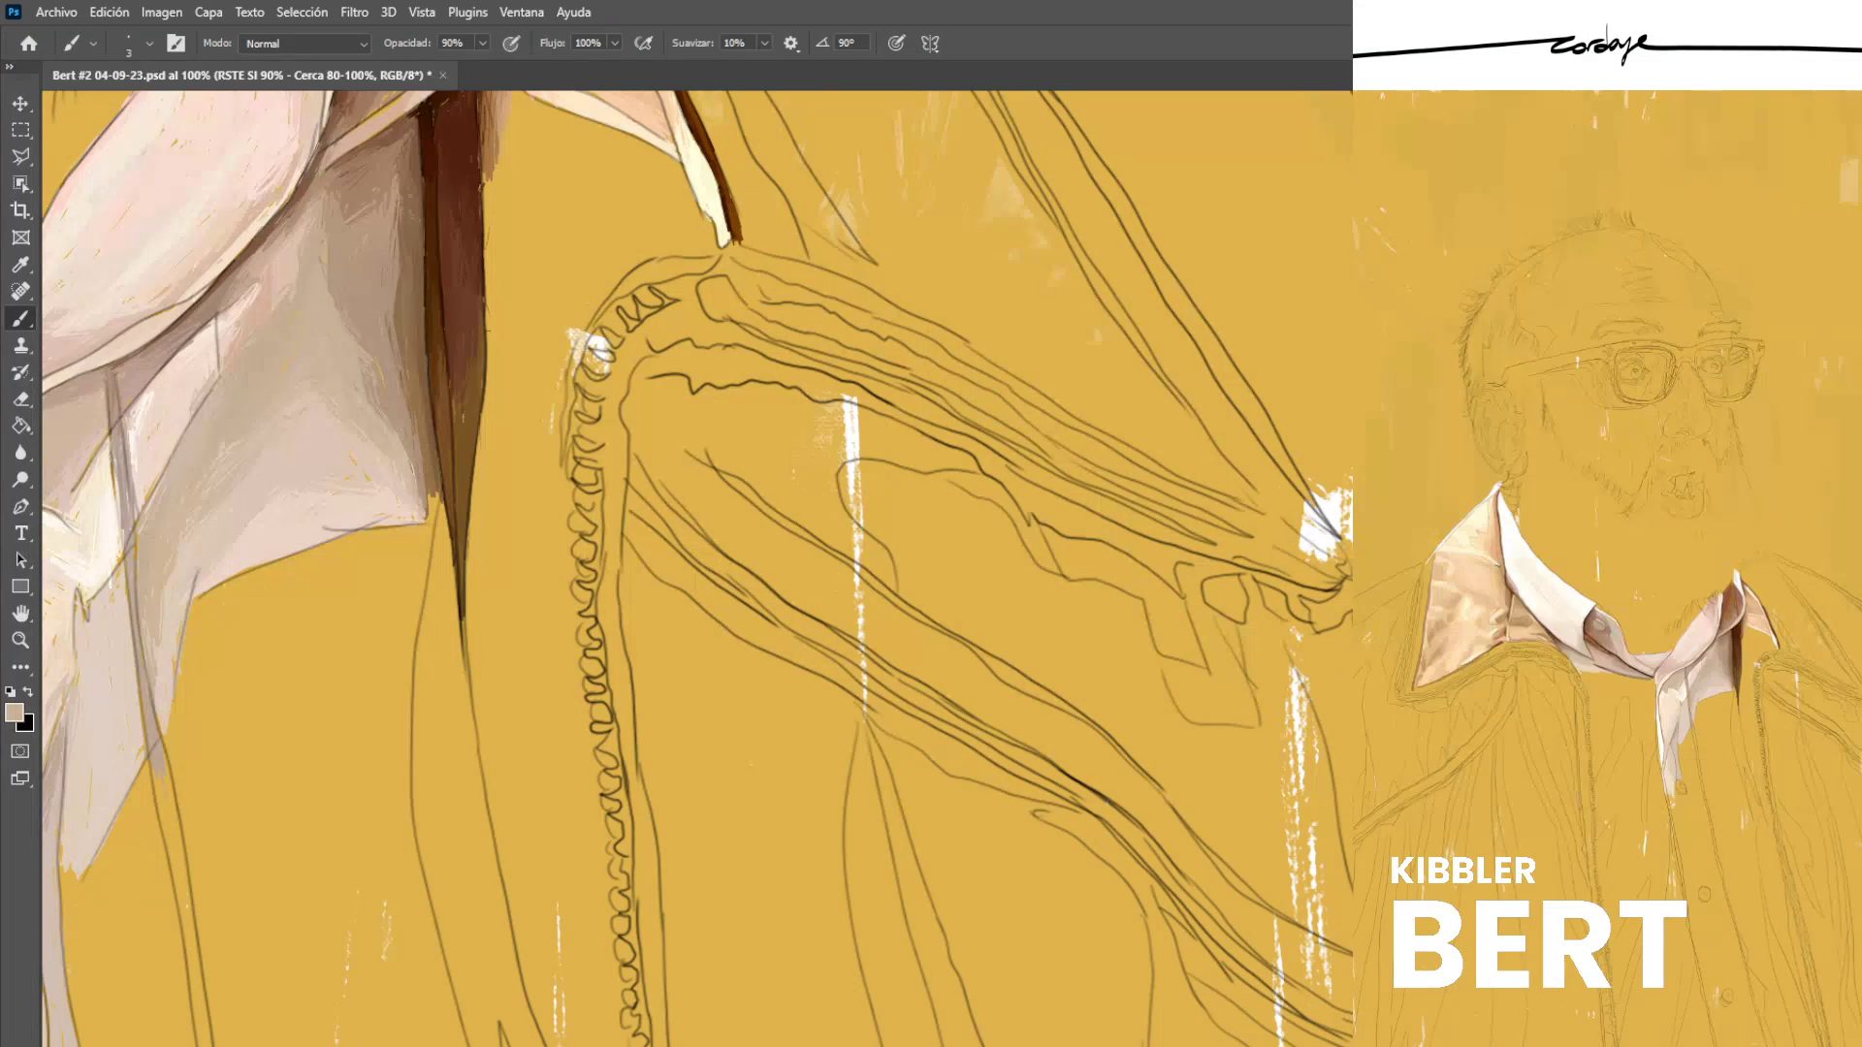
{"action": "left_click", "coordinate": [342, 228], "text": "alt"}
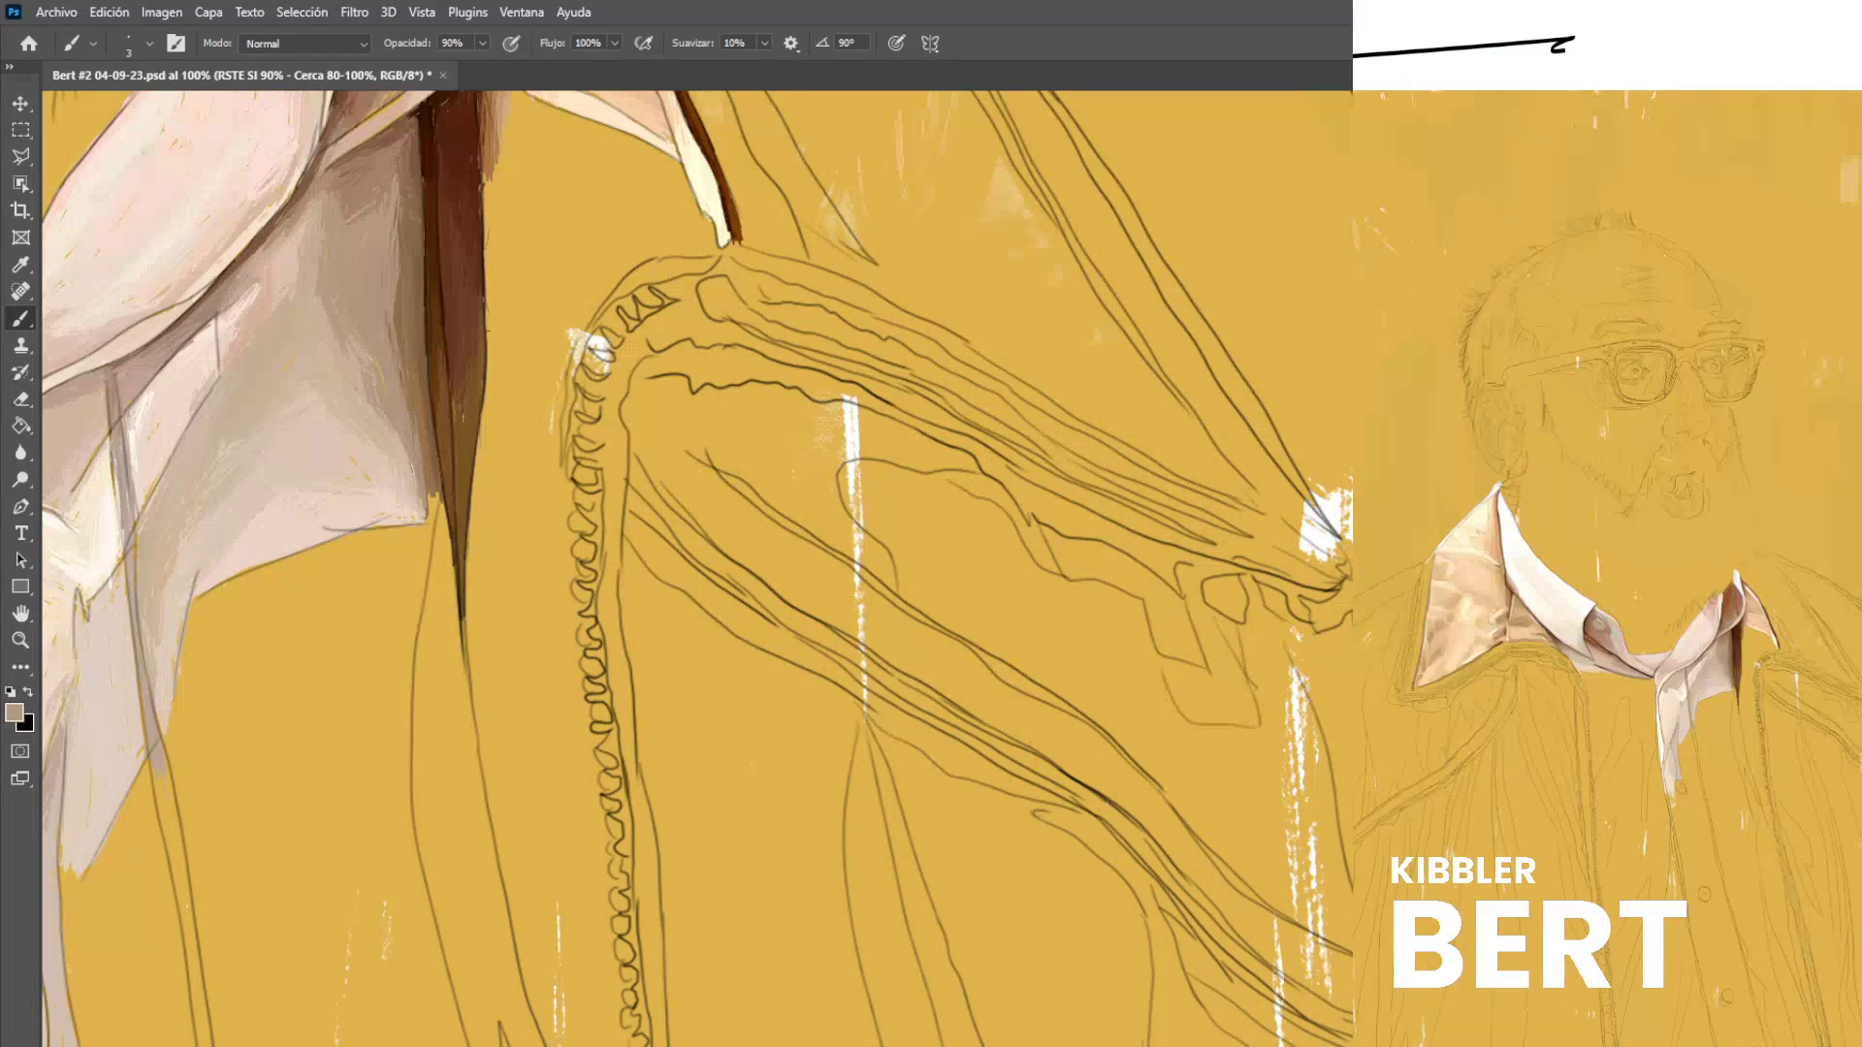
Blend the folds of the shirt area between the pink collar flap and the brown strip with sampled pinks and beiges.
{"action": "left_click", "coordinate": [340, 384], "text": "alt"}
{"action": "left_click", "coordinate": [311, 249], "text": "alt"}
{"action": "left_click", "coordinate": [286, 267], "text": "alt"}
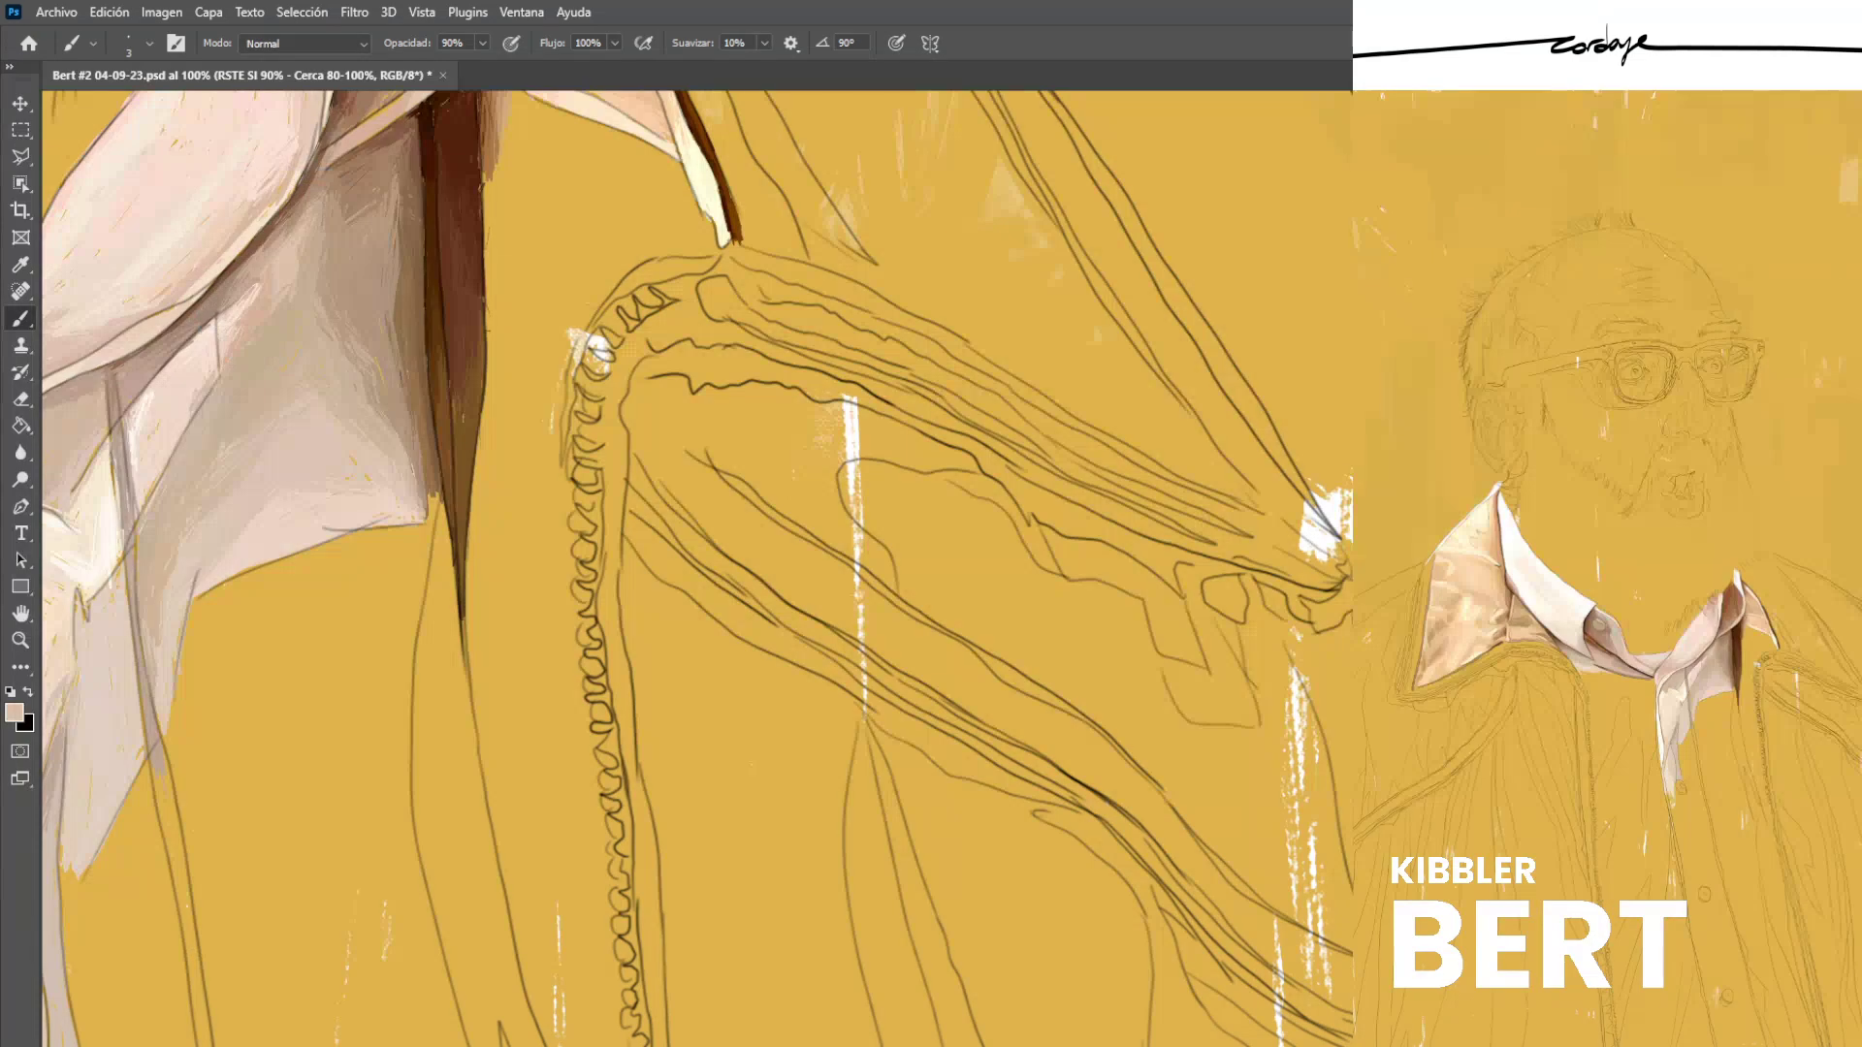
{"action": "left_click", "coordinate": [306, 251], "text": "alt"}
{"action": "left_click", "coordinate": [349, 267], "text": "alt"}
{"action": "left_click", "coordinate": [332, 316], "text": "alt"}
{"action": "left_click", "coordinate": [344, 379], "text": "alt"}
Soften the shadow directly under the pink collar flap's edge with short strokes in sampled greyish beiges.
{"action": "scroll", "coordinate": [441, 824], "scroll_direction": "down", "scroll_amount": 10}
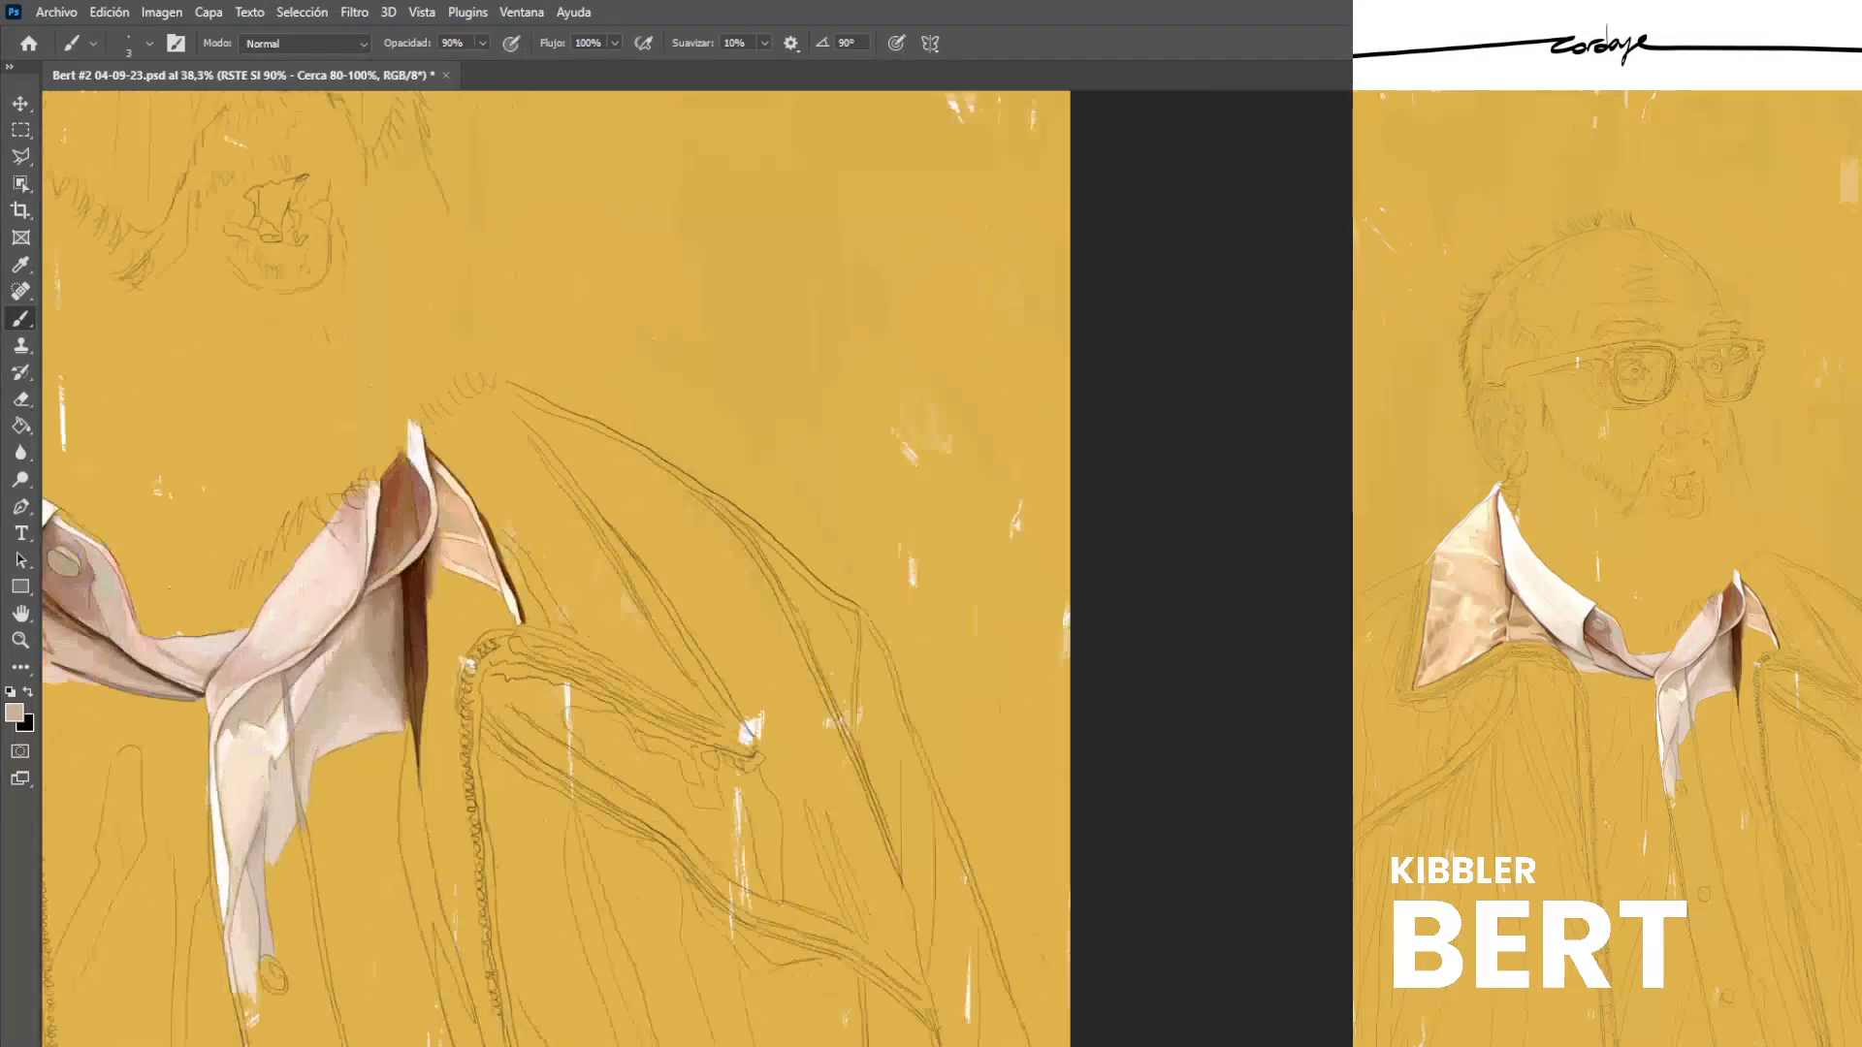
{"action": "scroll", "coordinate": [696, 568], "scroll_direction": "down", "scroll_amount": 3}
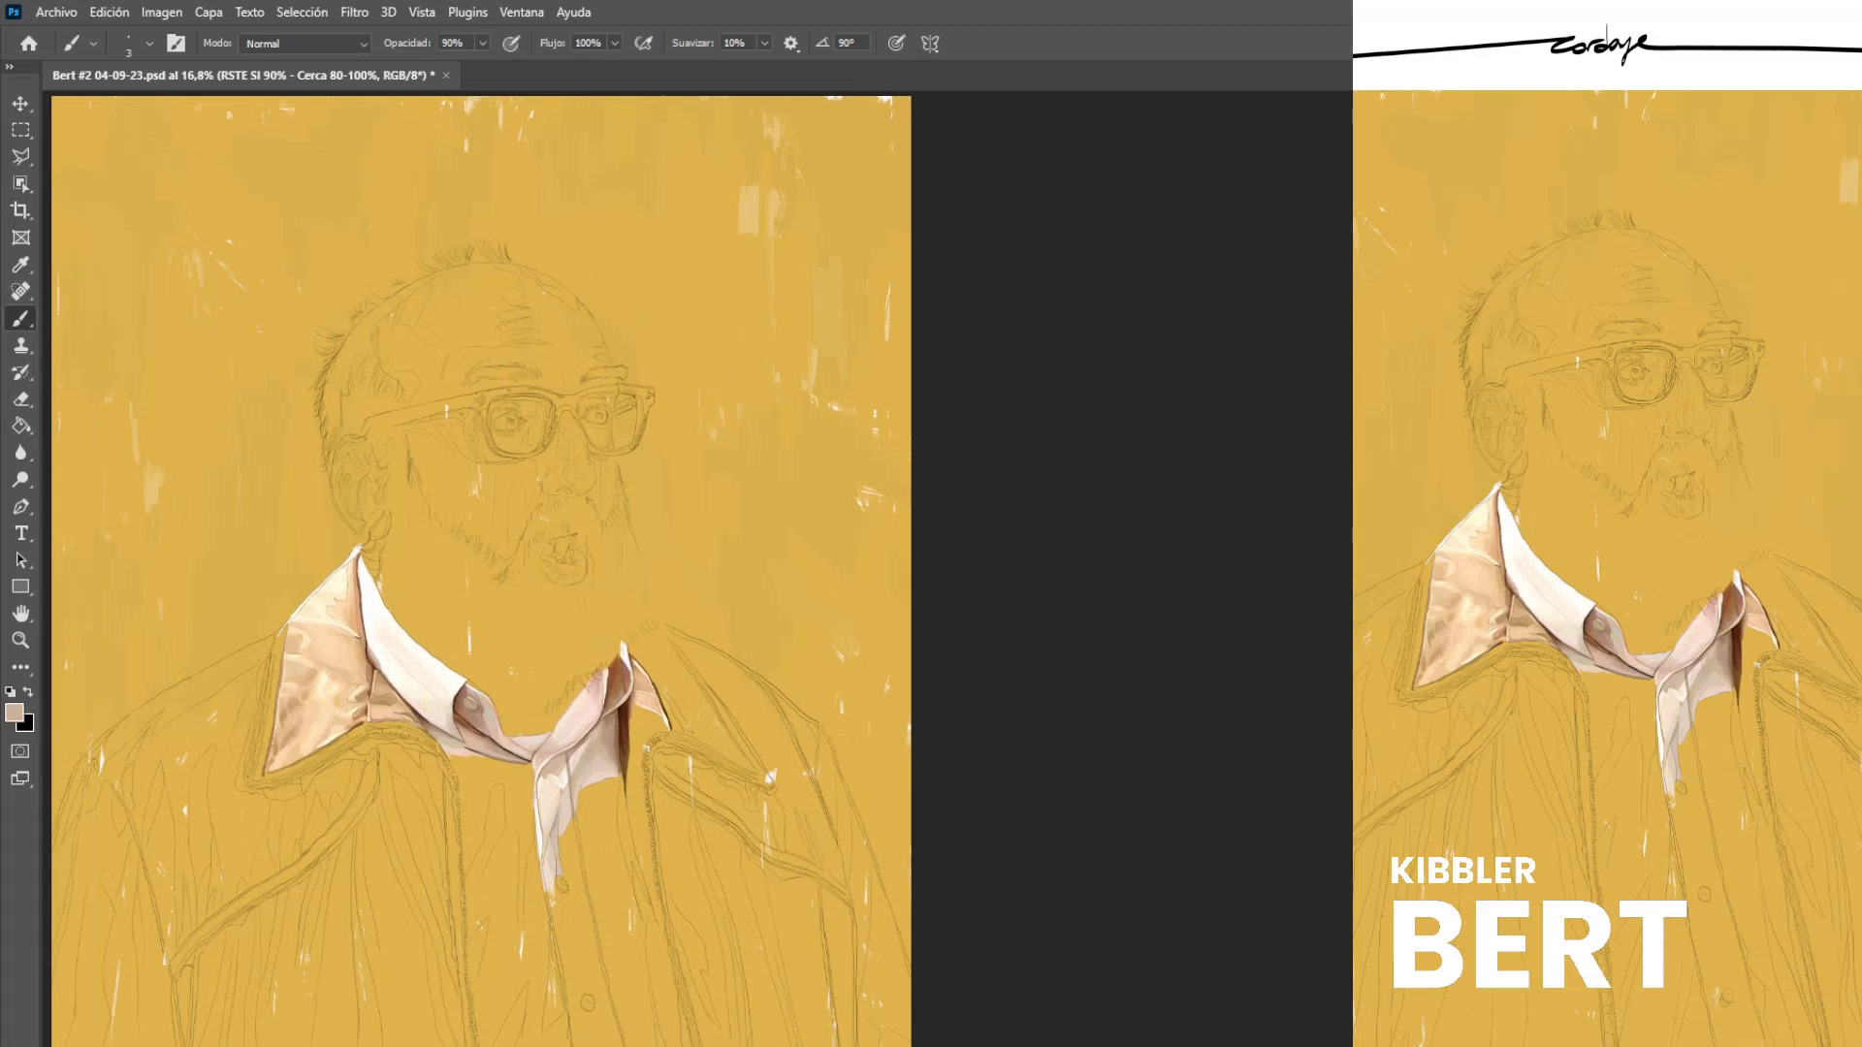
{"action": "scroll", "coordinate": [1153, 684], "scroll_direction": "up", "scroll_amount": 3}
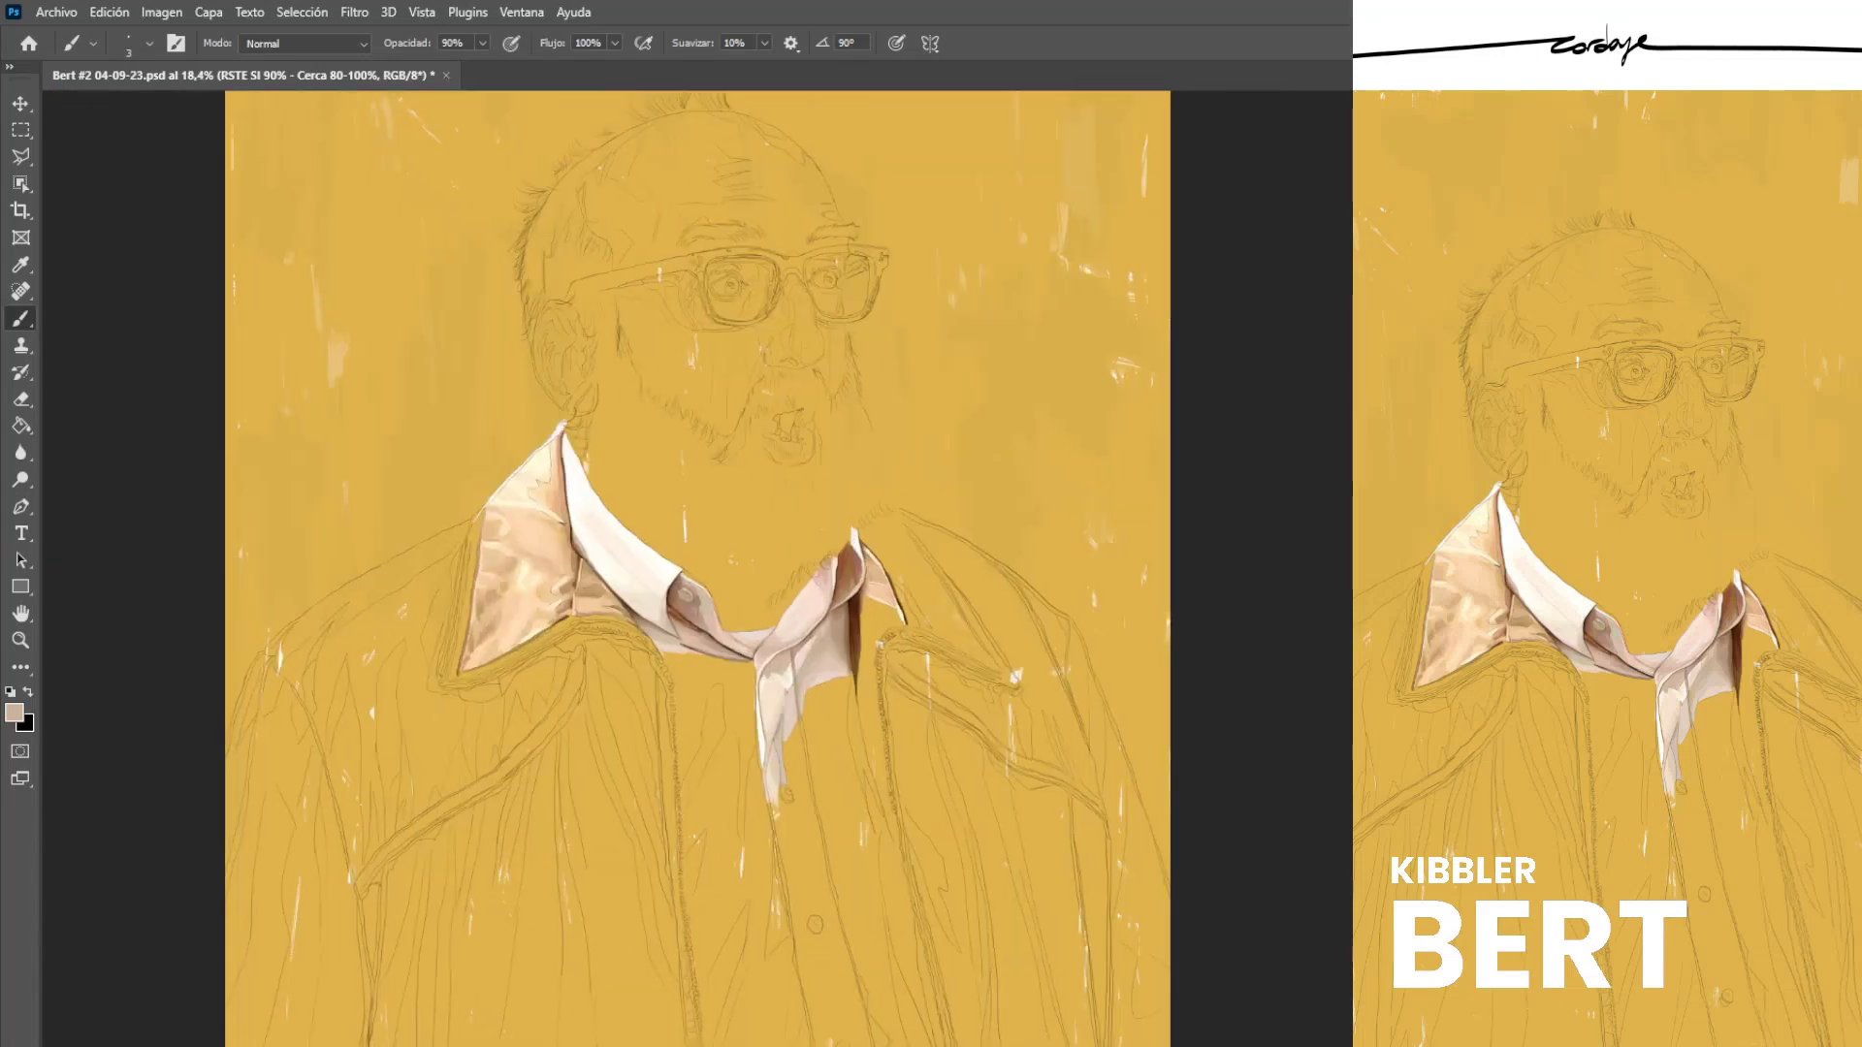
{"action": "scroll", "coordinate": [1261, 706], "scroll_direction": "down", "scroll_amount": 2}
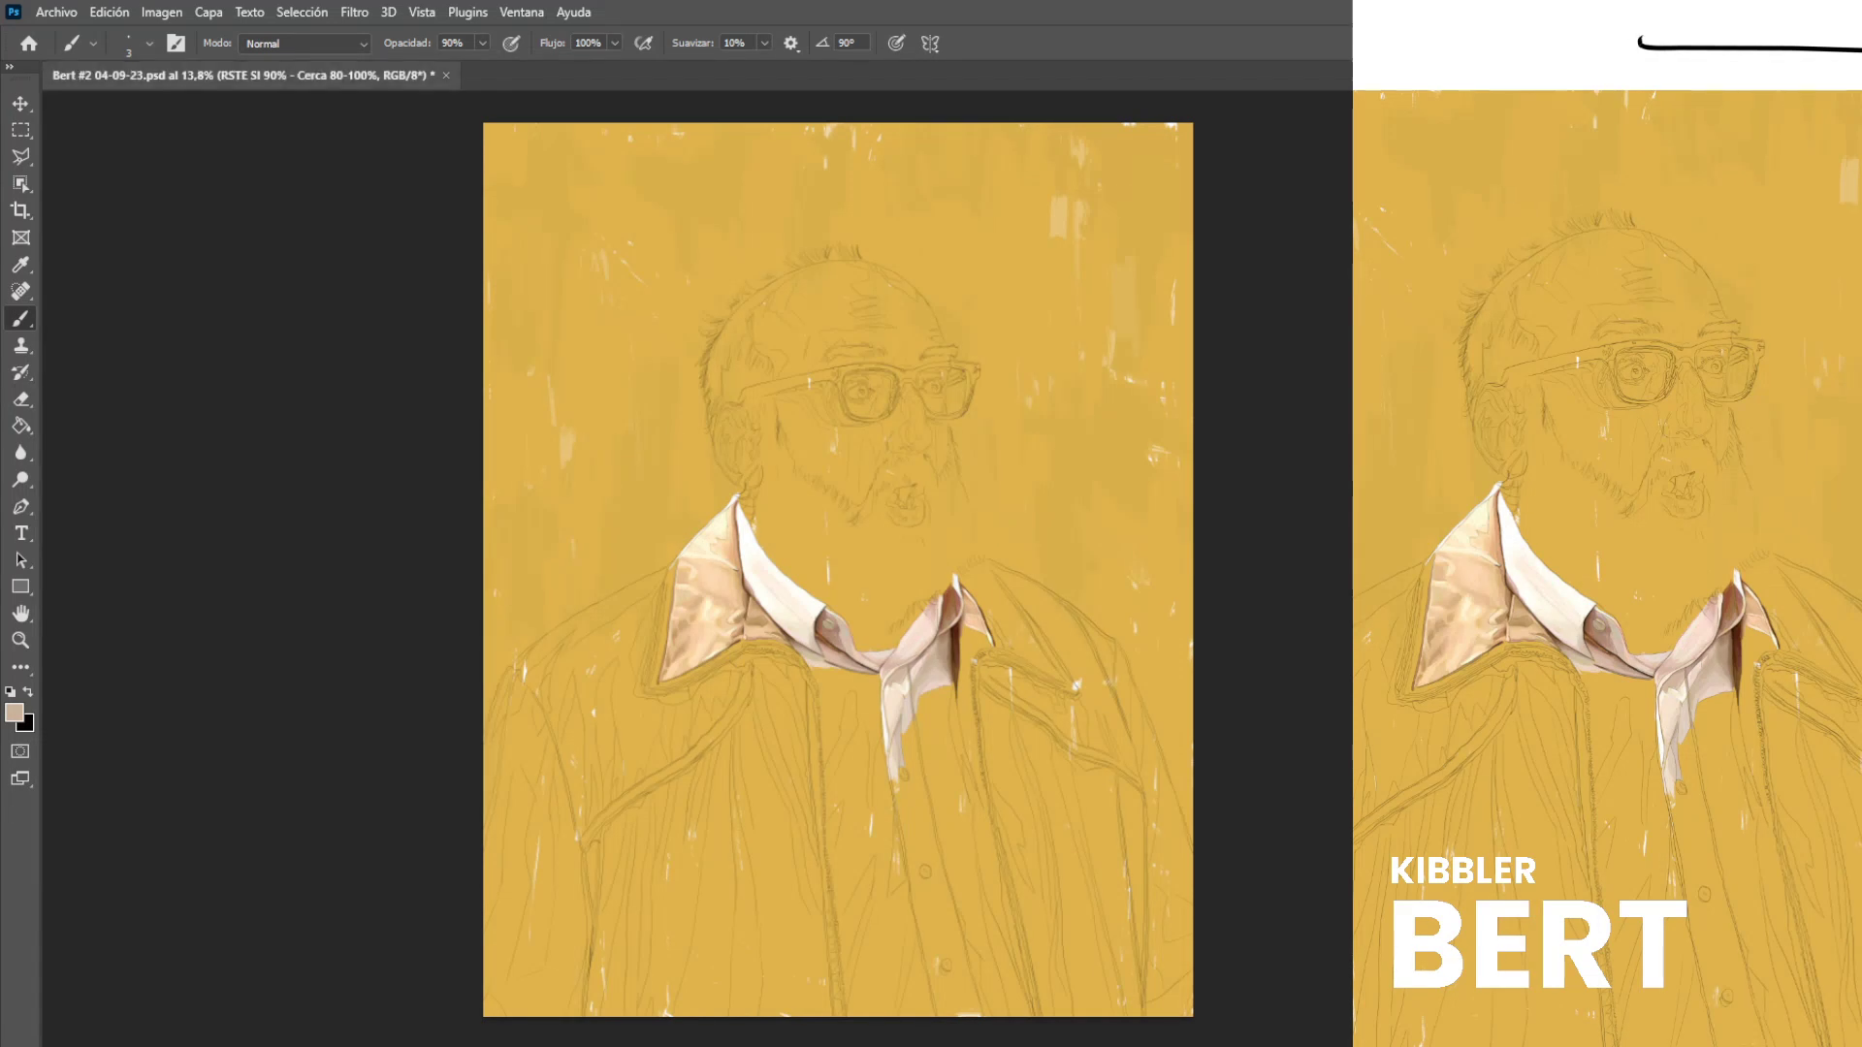
{"action": "scroll", "coordinate": [943, 655], "scroll_direction": "up", "scroll_amount": 15}
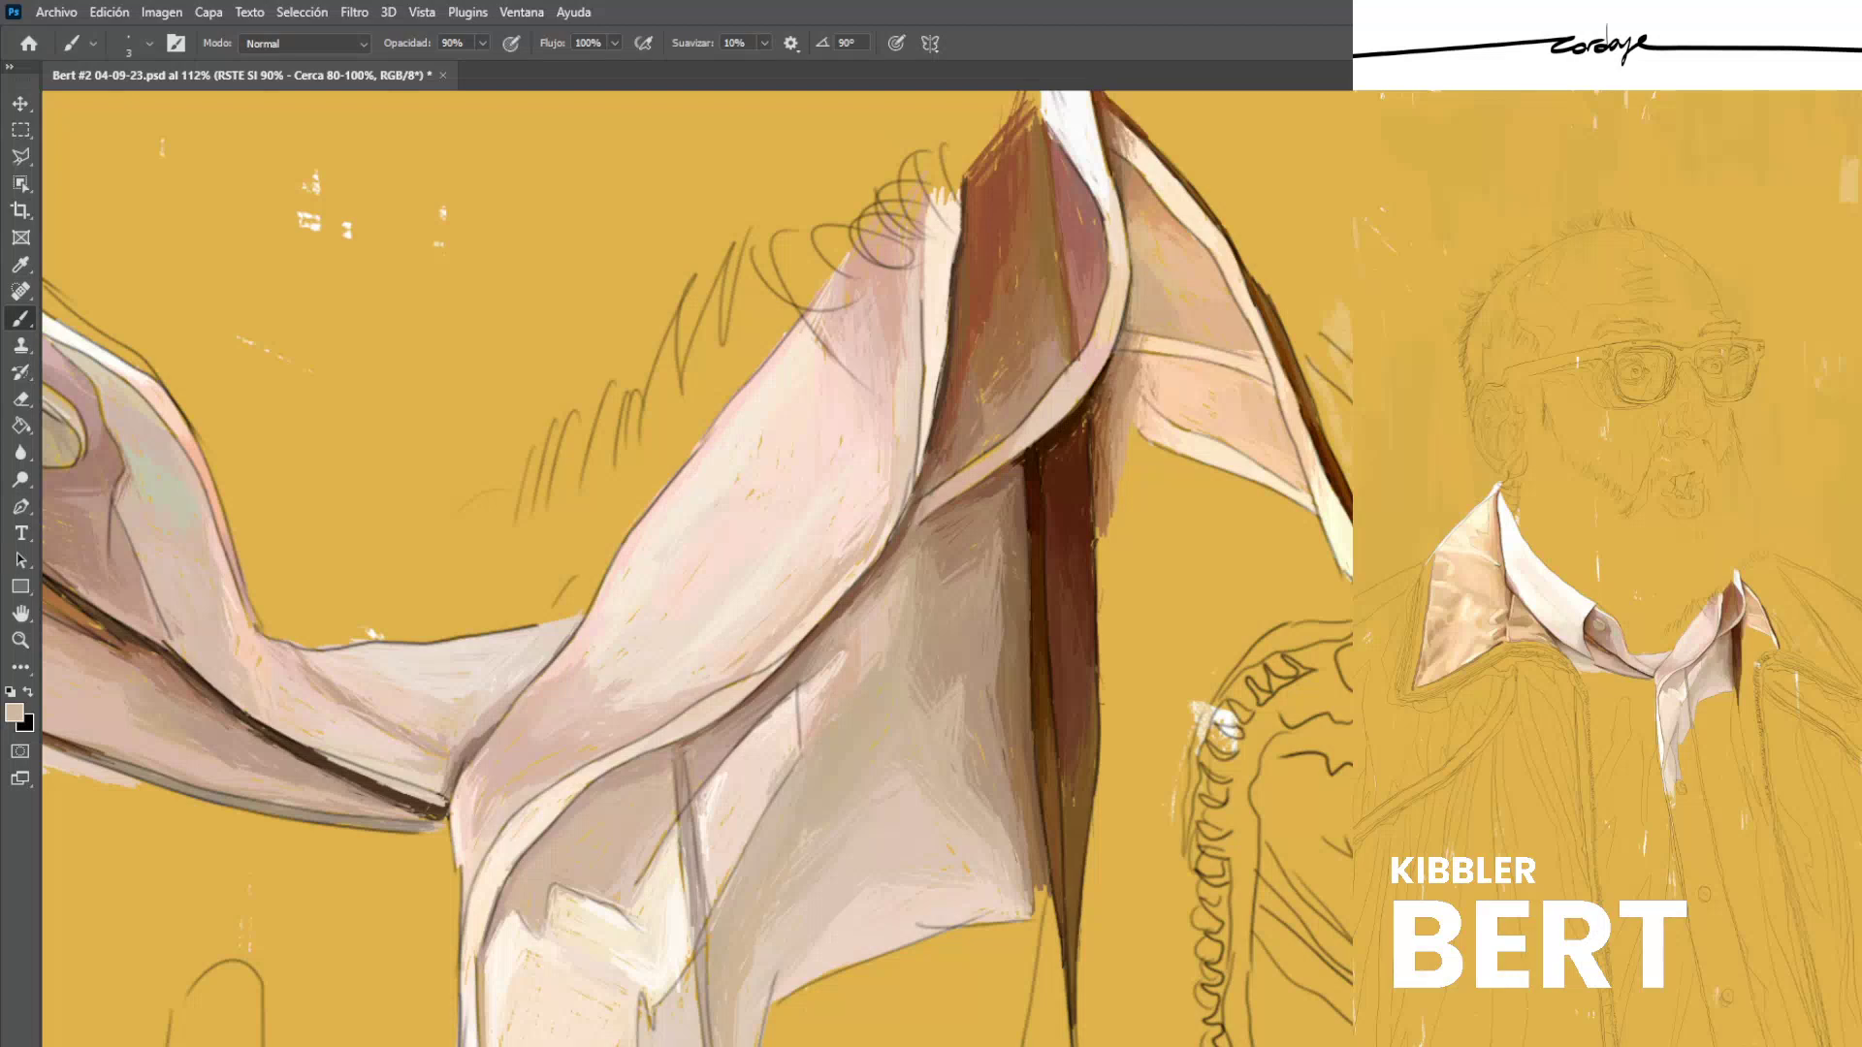
{"action": "left_click_drag", "start_coordinate": [961, 696], "coordinate": [971, 729]}
{"action": "left_click", "coordinate": [950, 684], "text": "alt"}
{"action": "left_click", "coordinate": [978, 679], "text": "alt"}
{"action": "left_click", "coordinate": [882, 611], "text": "alt"}
{"action": "left_click", "coordinate": [885, 617], "text": "alt"}
{"action": "left_click", "coordinate": [914, 562], "text": "alt"}
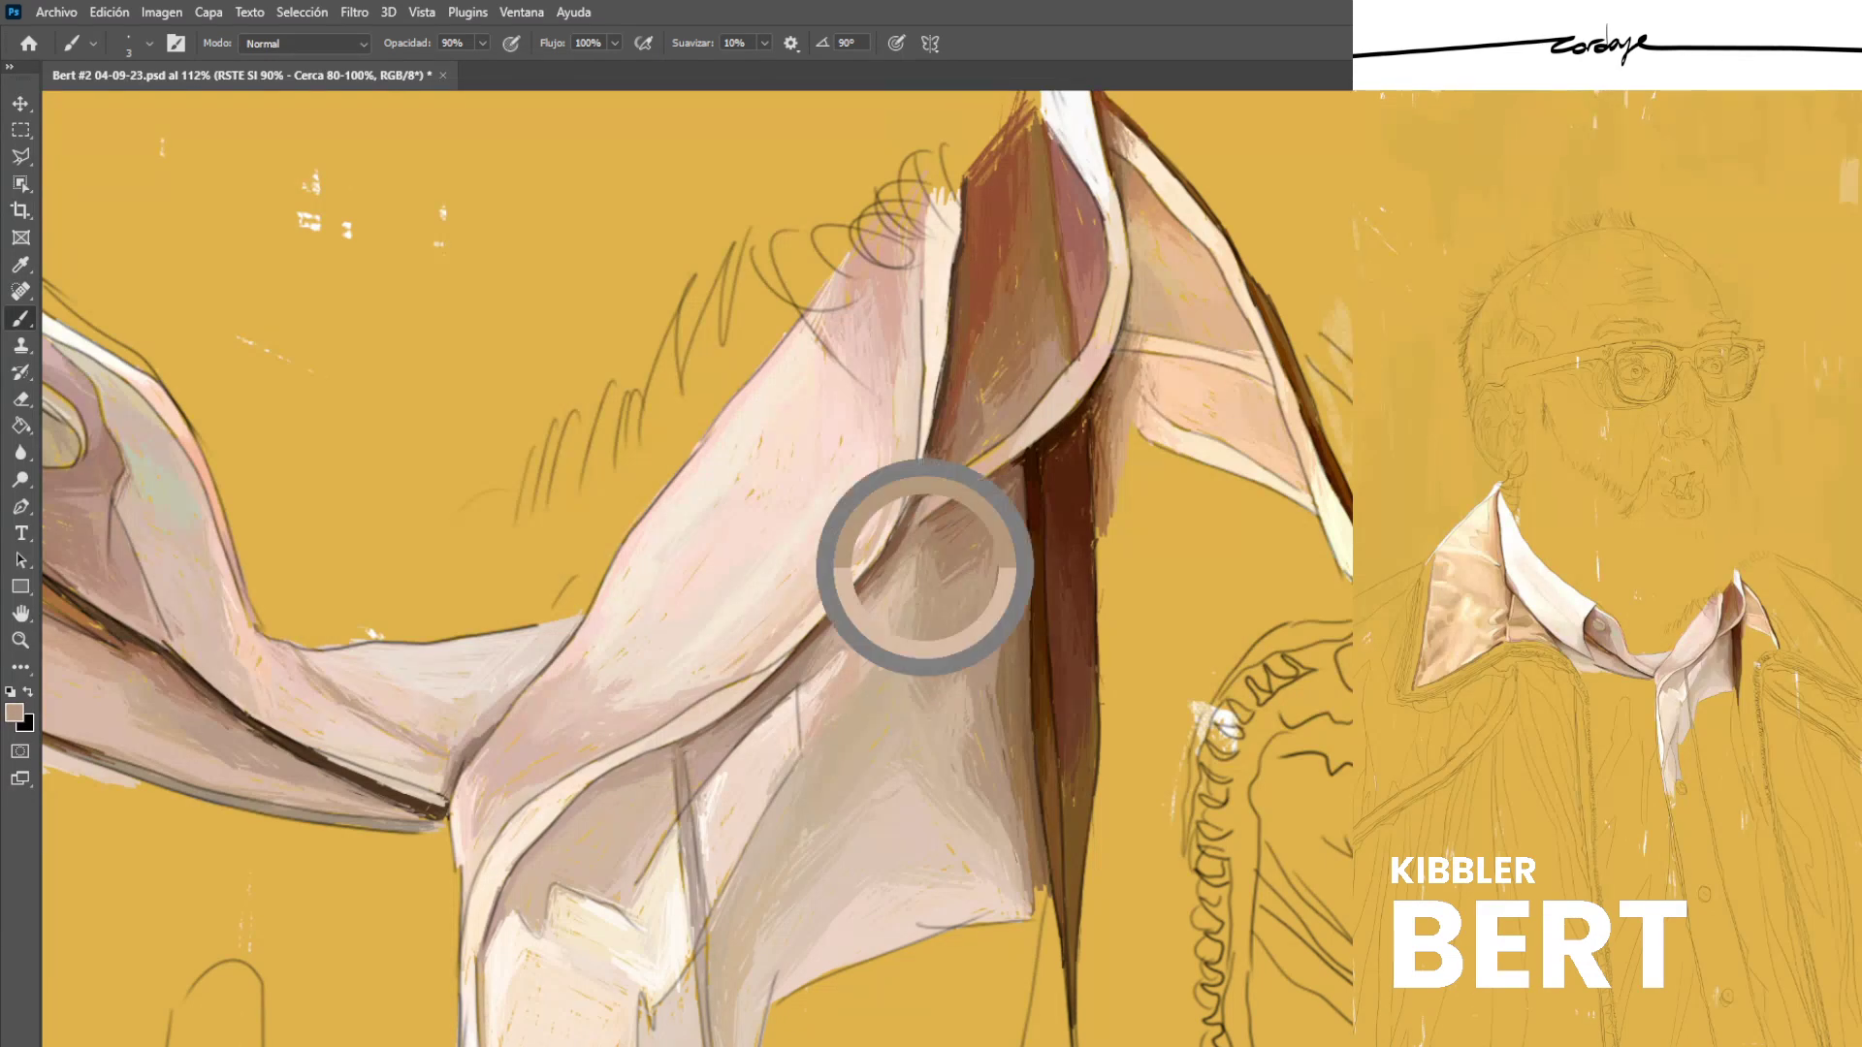
Deepen the shirt's shading where it meets the dark brown strip under the collar with sampled browns.
{"action": "scroll", "coordinate": [962, 664], "scroll_direction": "down", "scroll_amount": 12}
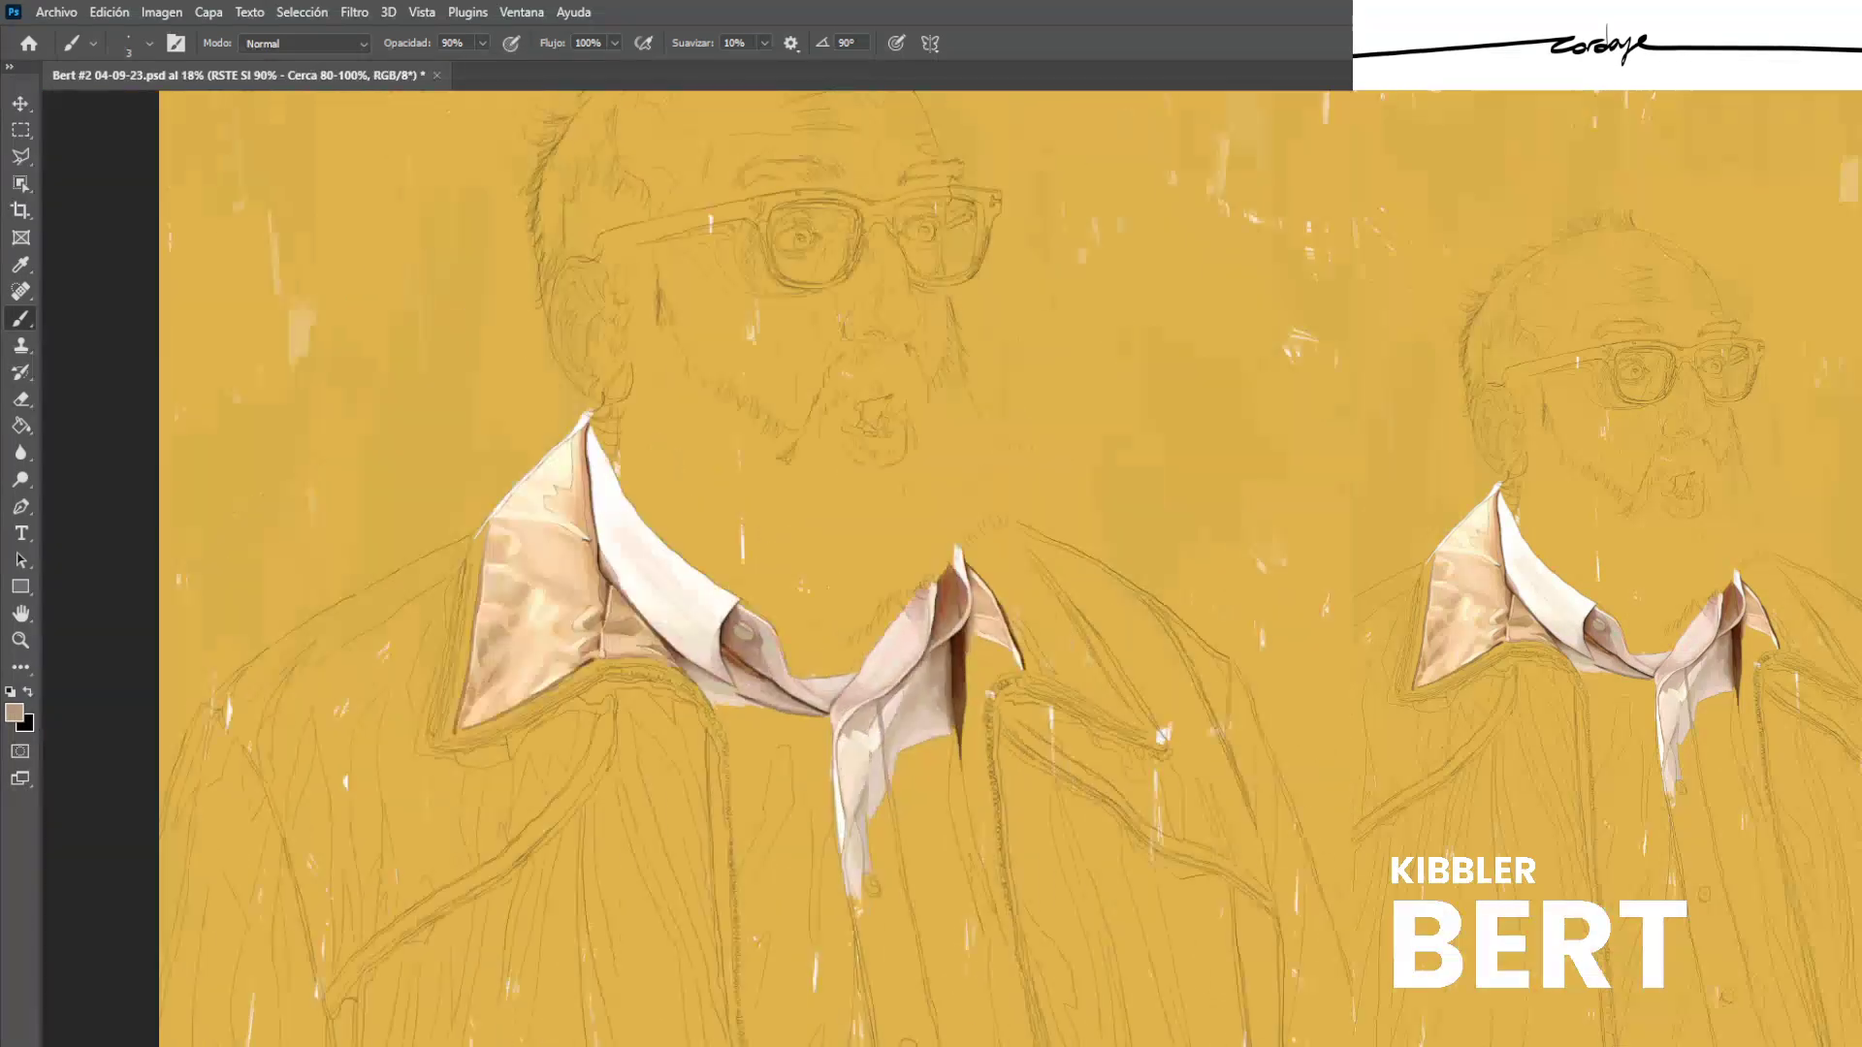
{"action": "scroll", "coordinate": [900, 611], "scroll_direction": "up", "scroll_amount": 4}
{"action": "scroll", "coordinate": [1008, 639], "scroll_direction": "up", "scroll_amount": 5}
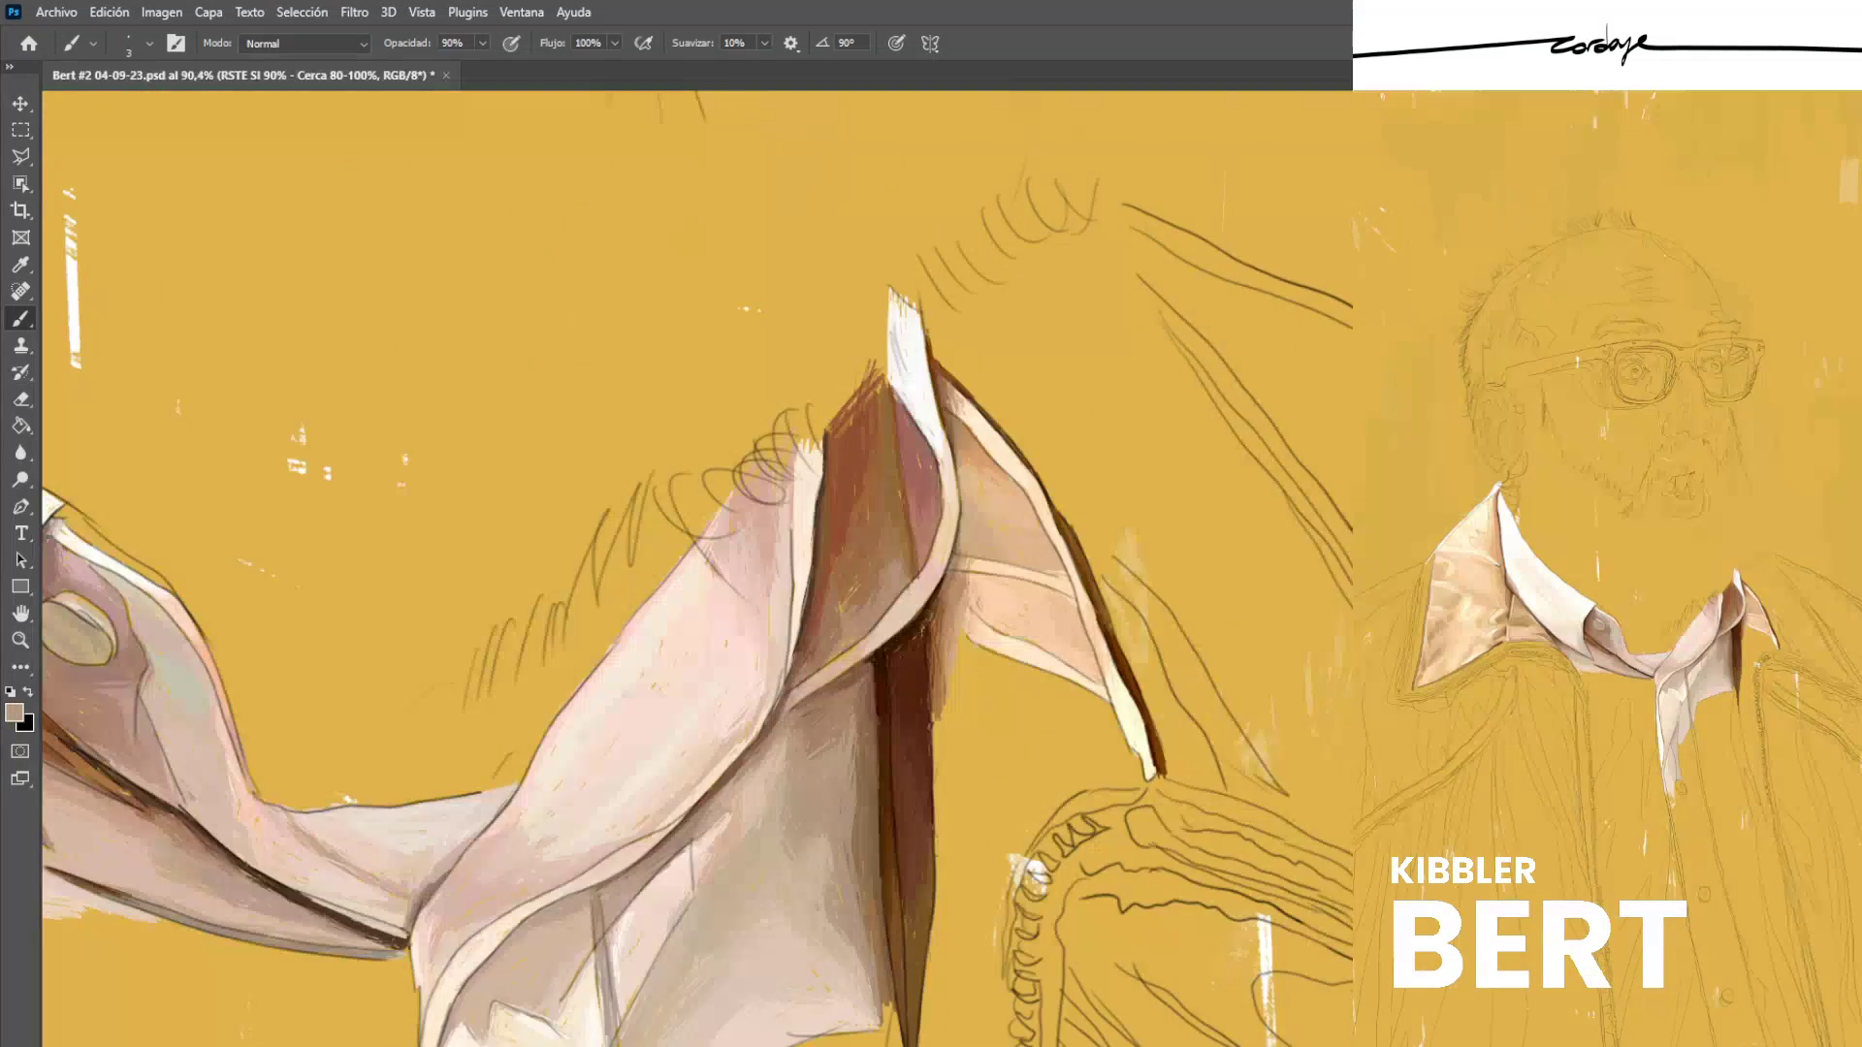
{"action": "left_click", "coordinate": [860, 752], "text": "alt"}
{"action": "left_click", "coordinate": [846, 720], "text": "alt"}
{"action": "scroll", "coordinate": [874, 737], "scroll_direction": "down", "scroll_amount": 7}
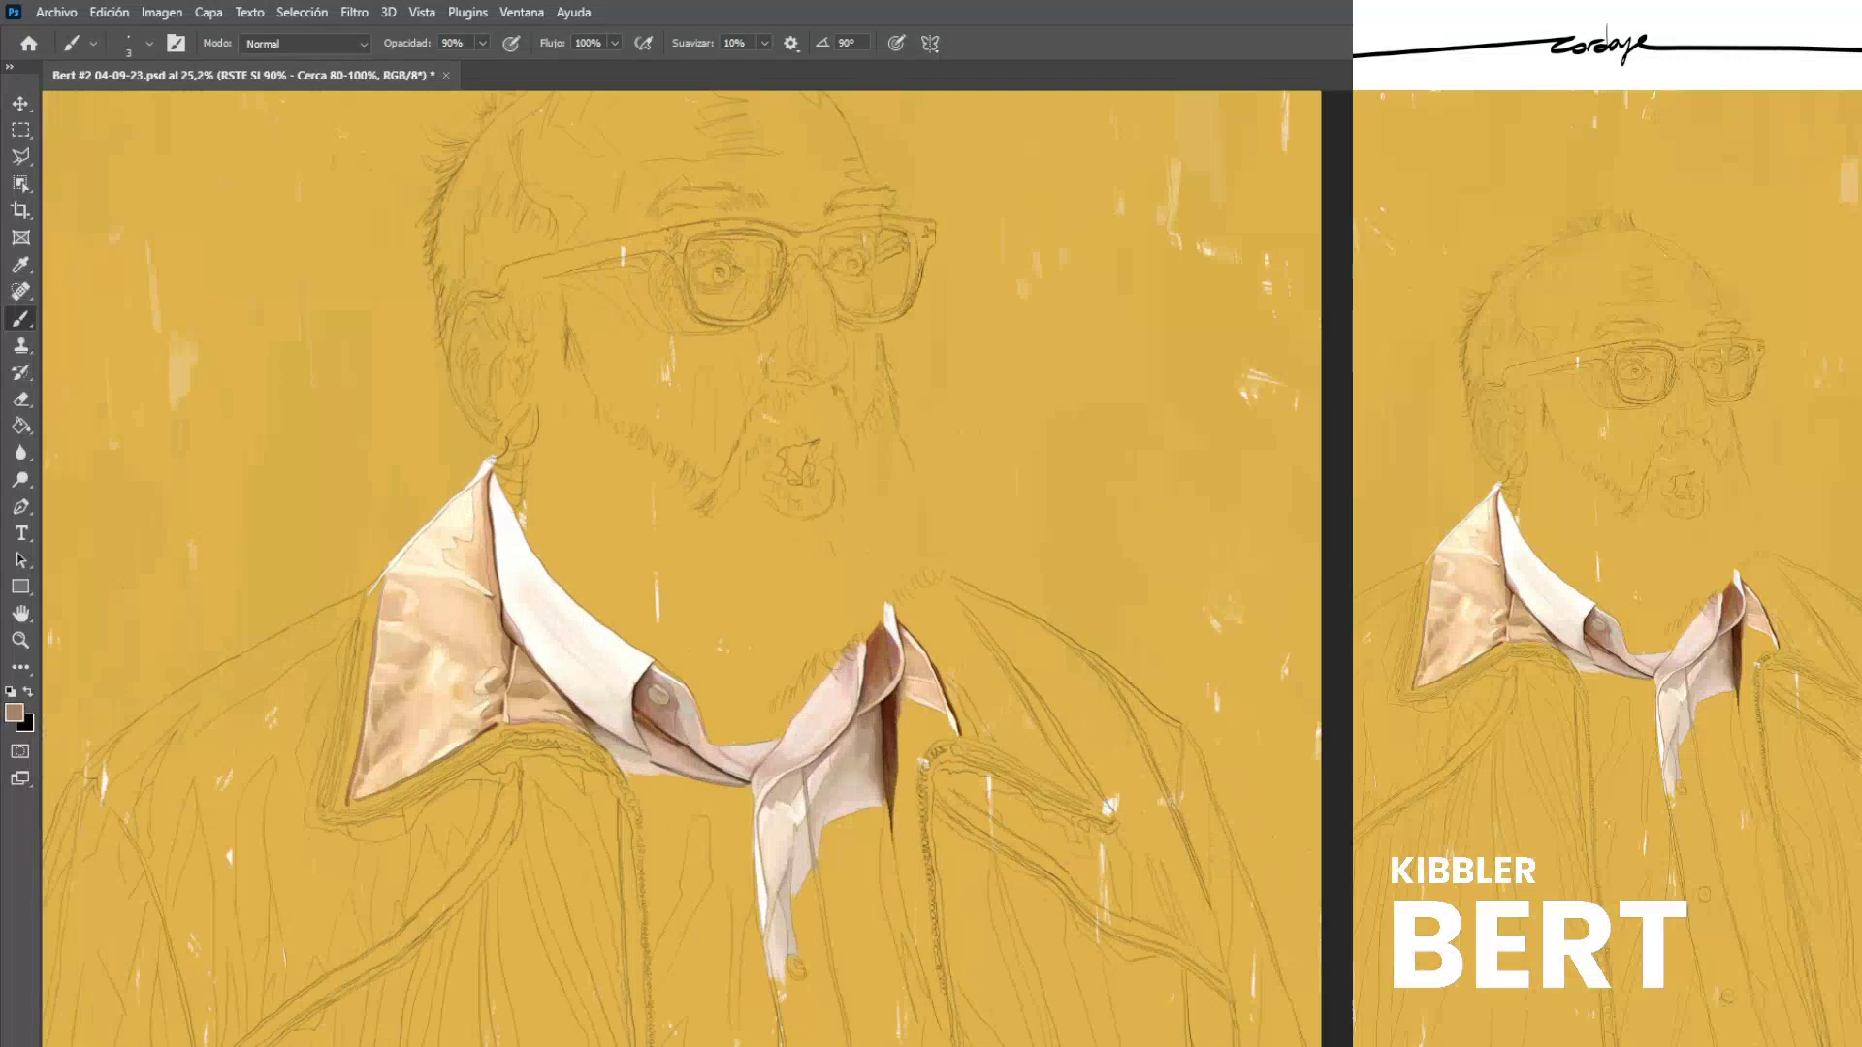
Darken the brown inner side of the raised collar along its edge with sampled browns and save the document.
{"action": "scroll", "coordinate": [983, 731], "scroll_direction": "up", "scroll_amount": 8}
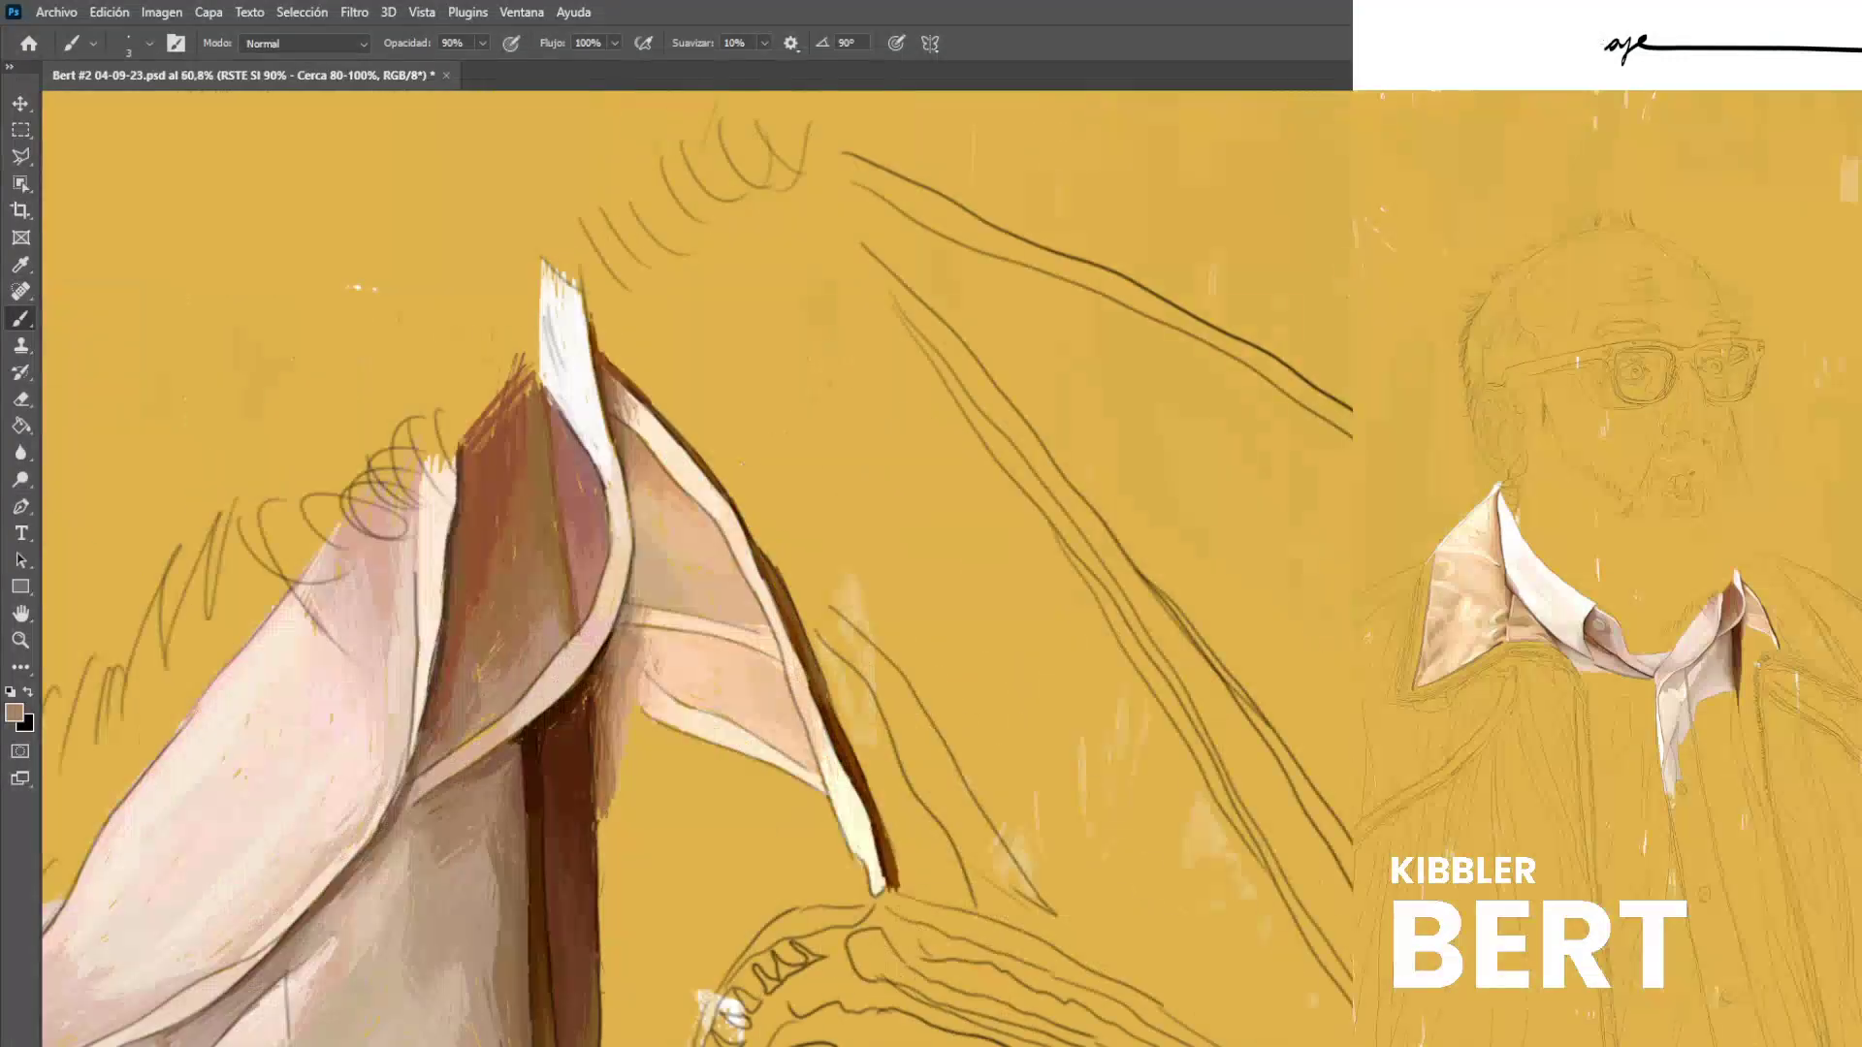
{"action": "left_click", "coordinate": [531, 802], "text": "alt"}
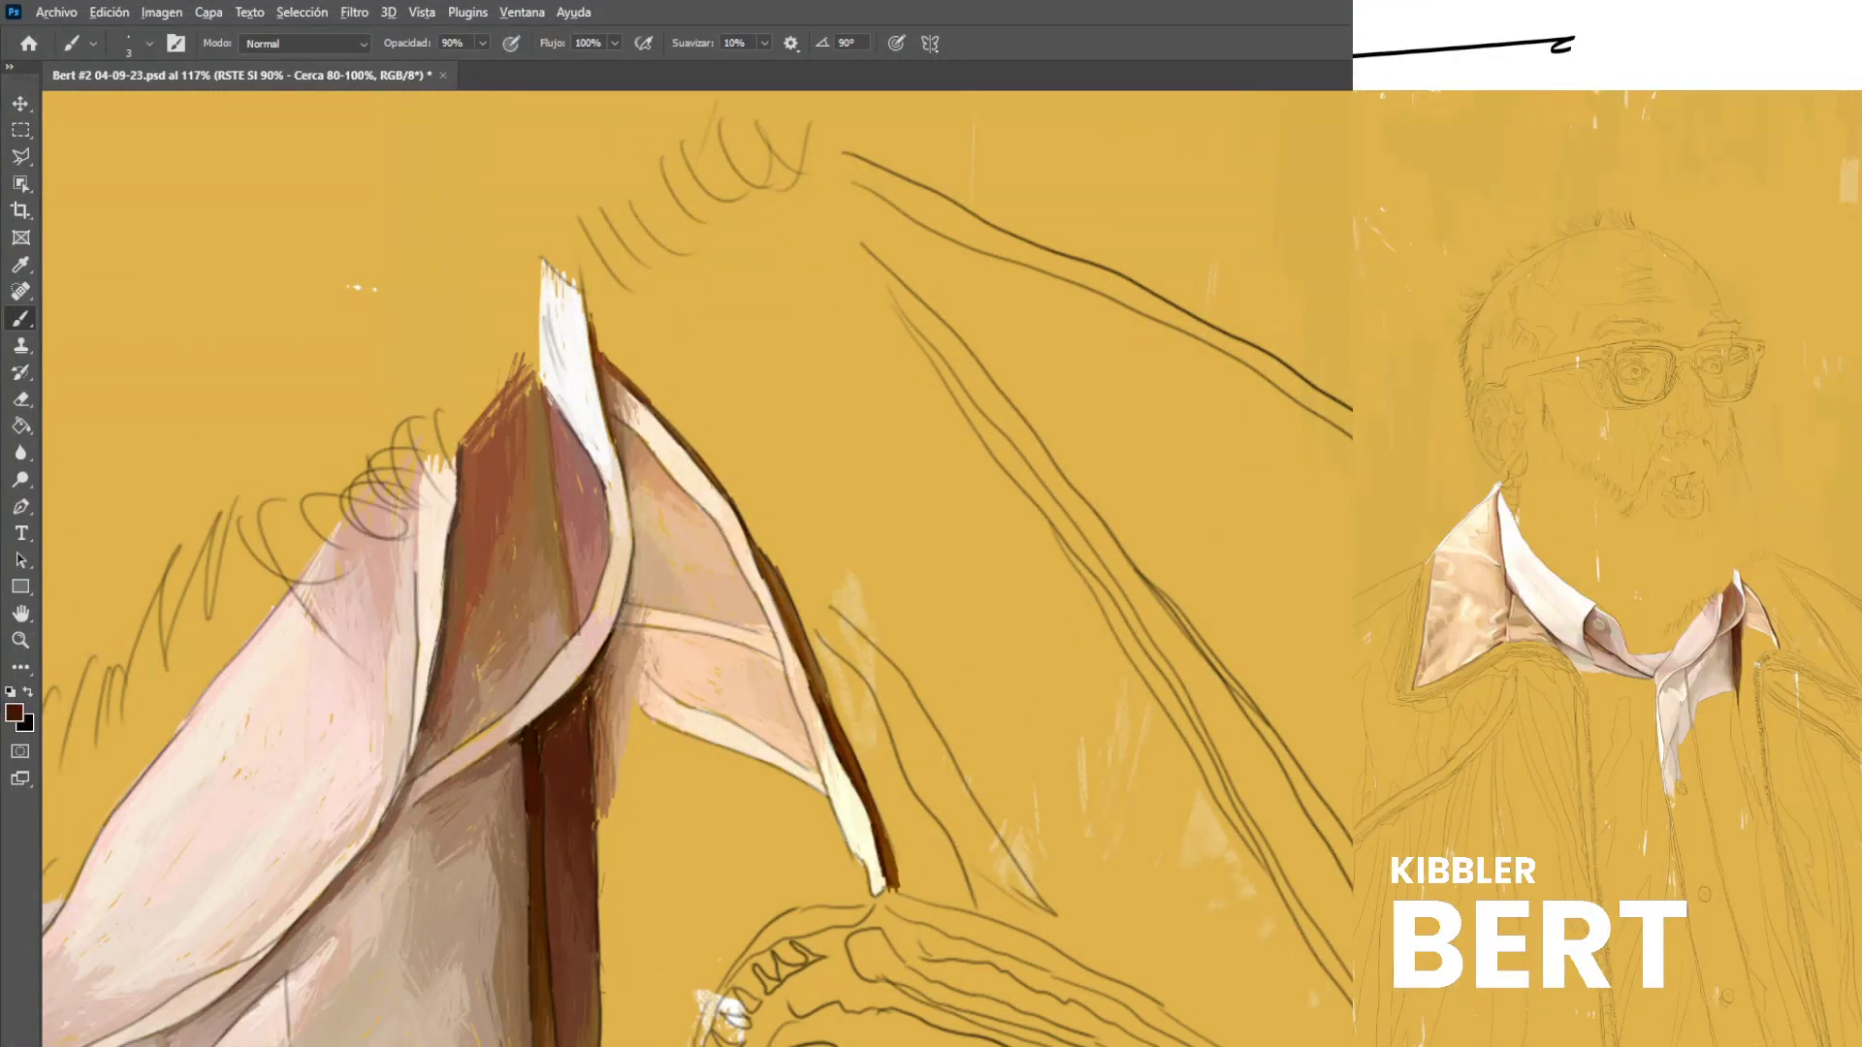
{"action": "left_click", "coordinate": [445, 572], "text": "alt"}
{"action": "left_click_drag", "start_coordinate": [467, 435], "coordinate": [472, 494]}
{"action": "left_click_drag", "start_coordinate": [474, 447], "coordinate": [474, 514]}
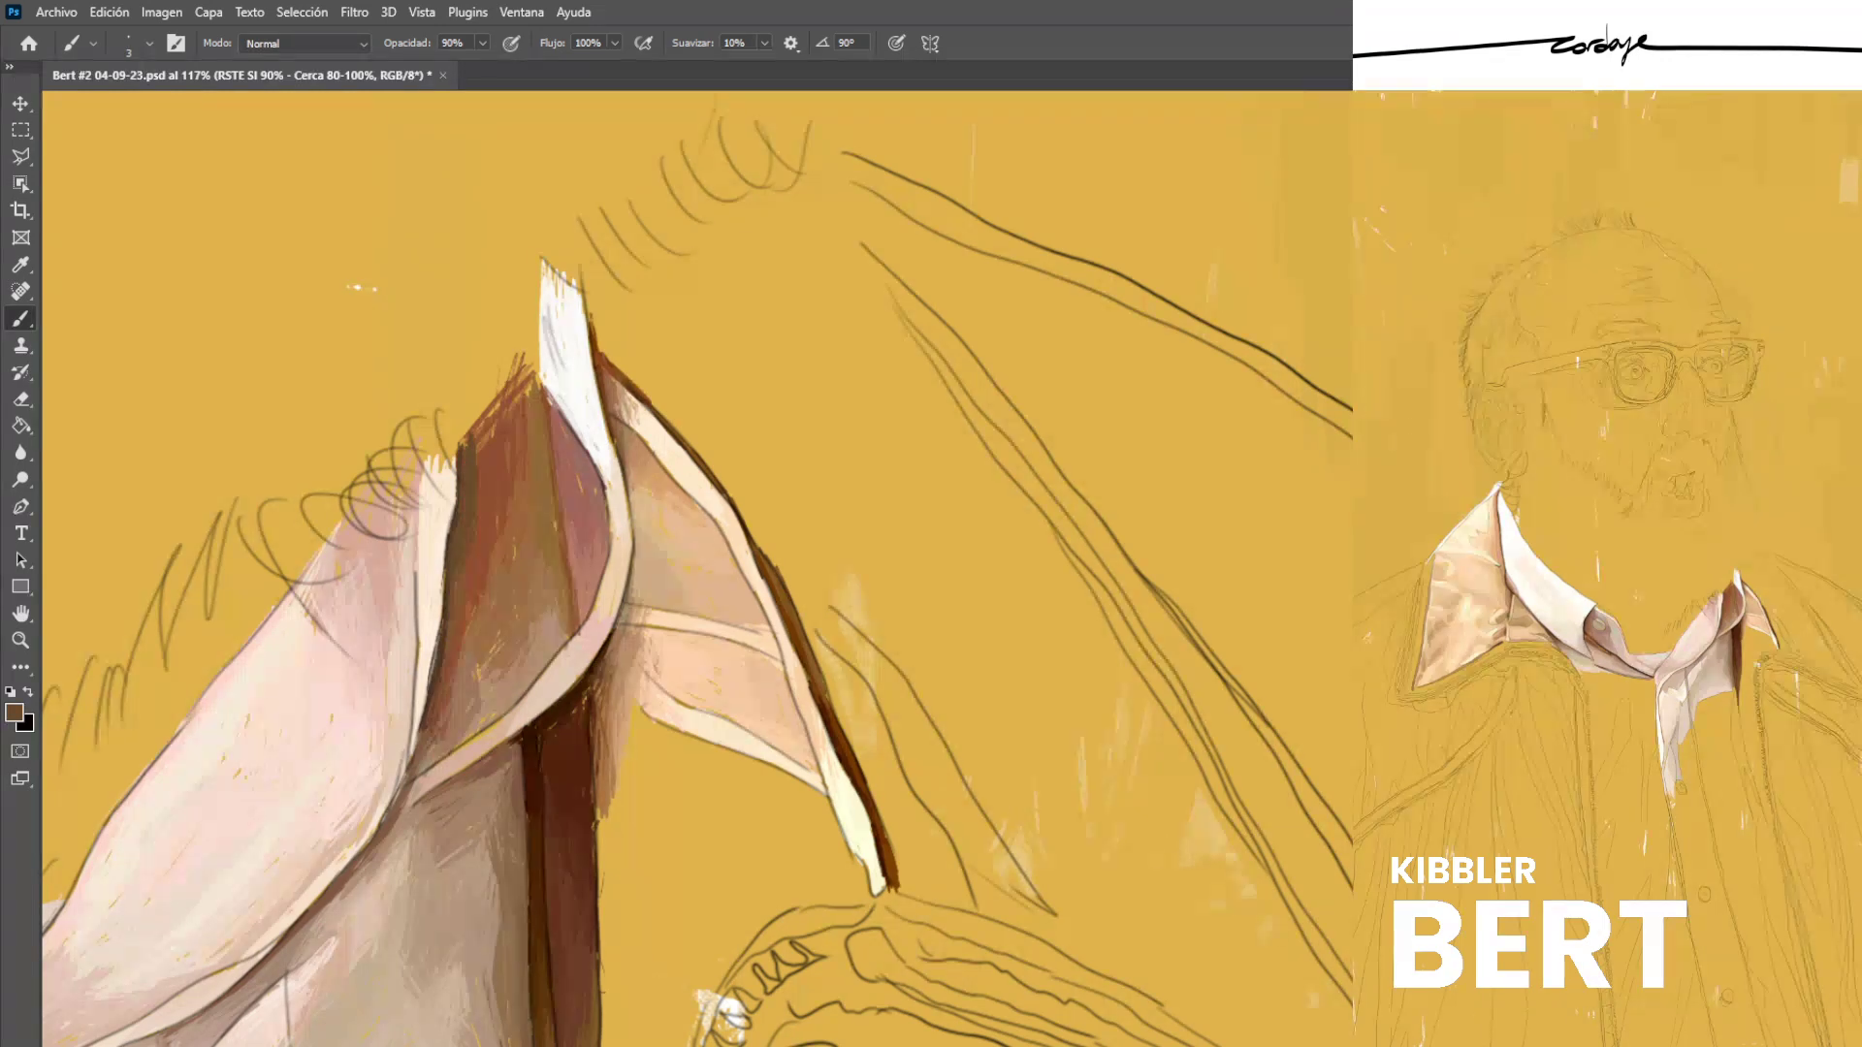
{"action": "left_click", "coordinate": [497, 438], "text": "alt"}
{"action": "key", "text": "ctrl+s"}
{"action": "scroll", "coordinate": [550, 358], "scroll_direction": "down", "scroll_amount": 10}
{"action": "left_click_drag", "start_coordinate": [550, 359], "coordinate": [779, 359]}
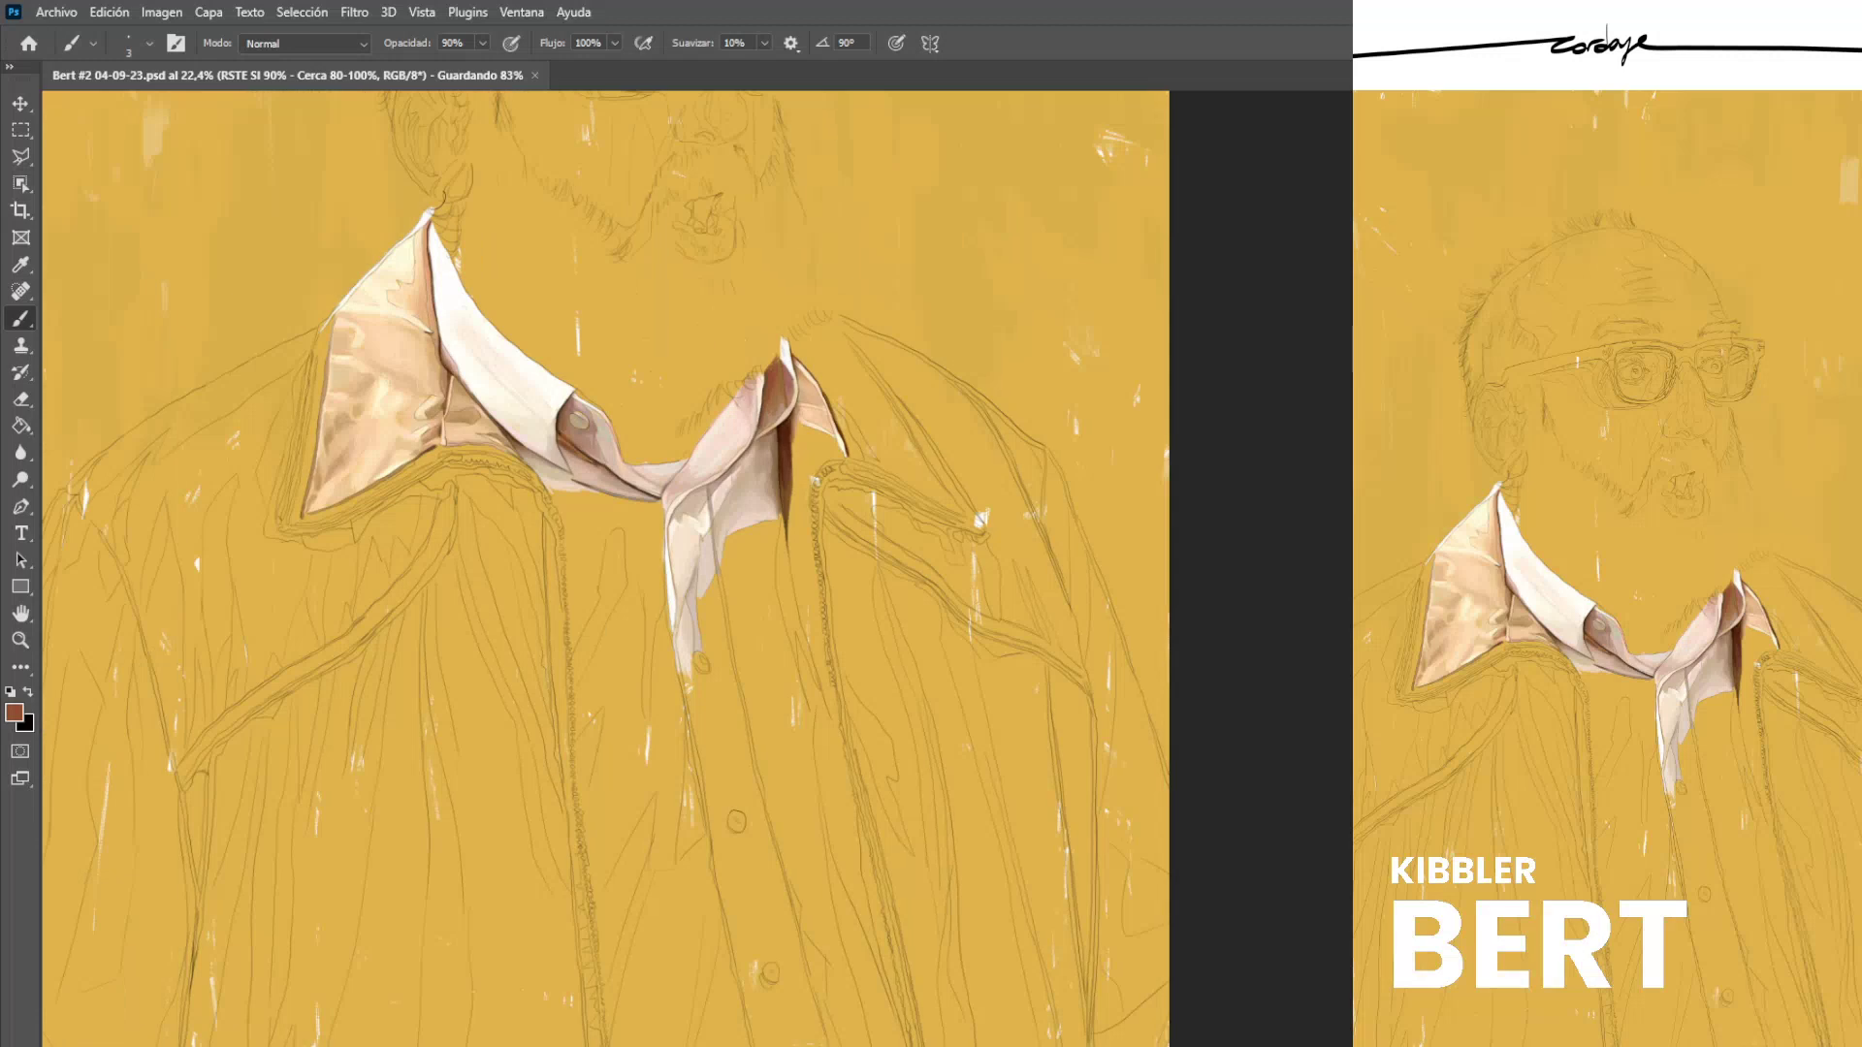
Fill the upper part of the sketched fold on the shirt front below the collar with greyish pink sampled from the collar.
{"action": "scroll", "coordinate": [565, 486], "scroll_direction": "up", "scroll_amount": 4}
{"action": "scroll", "coordinate": [698, 569], "scroll_direction": "right", "scroll_amount": 1}
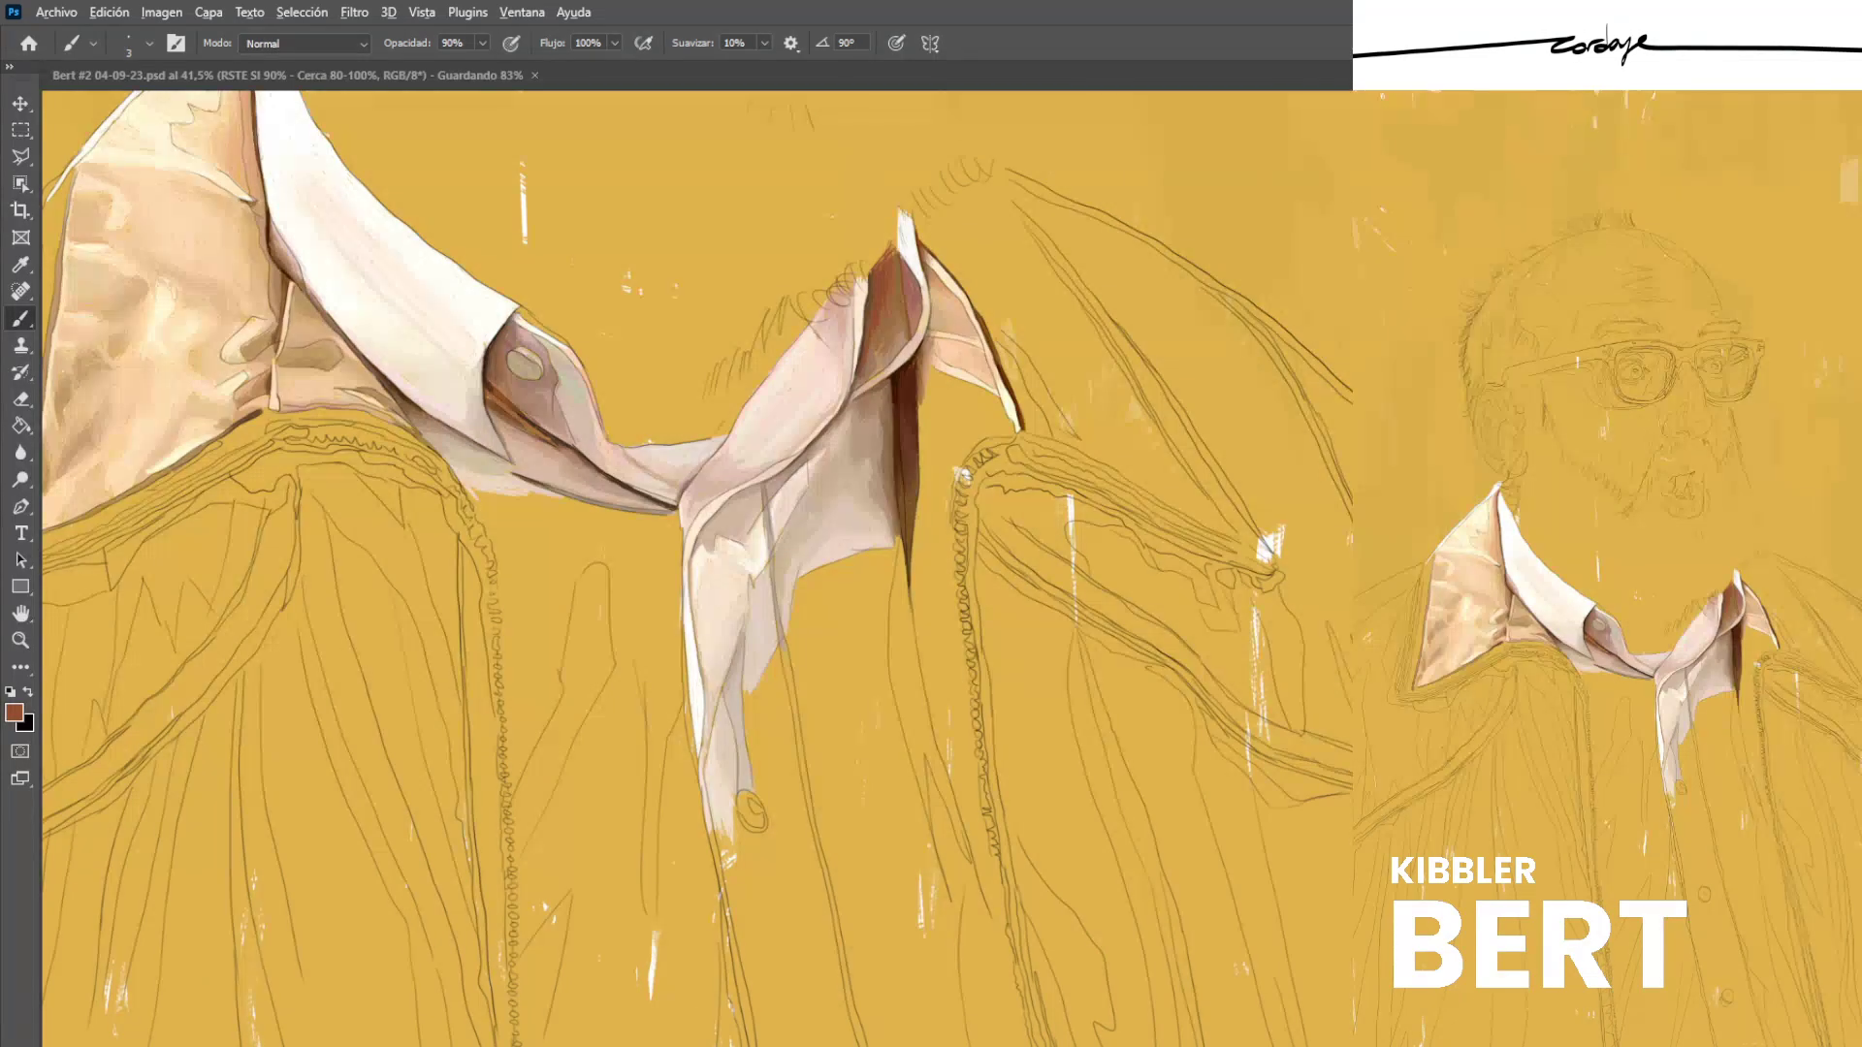
{"action": "left_click", "coordinate": [635, 468], "text": "alt"}
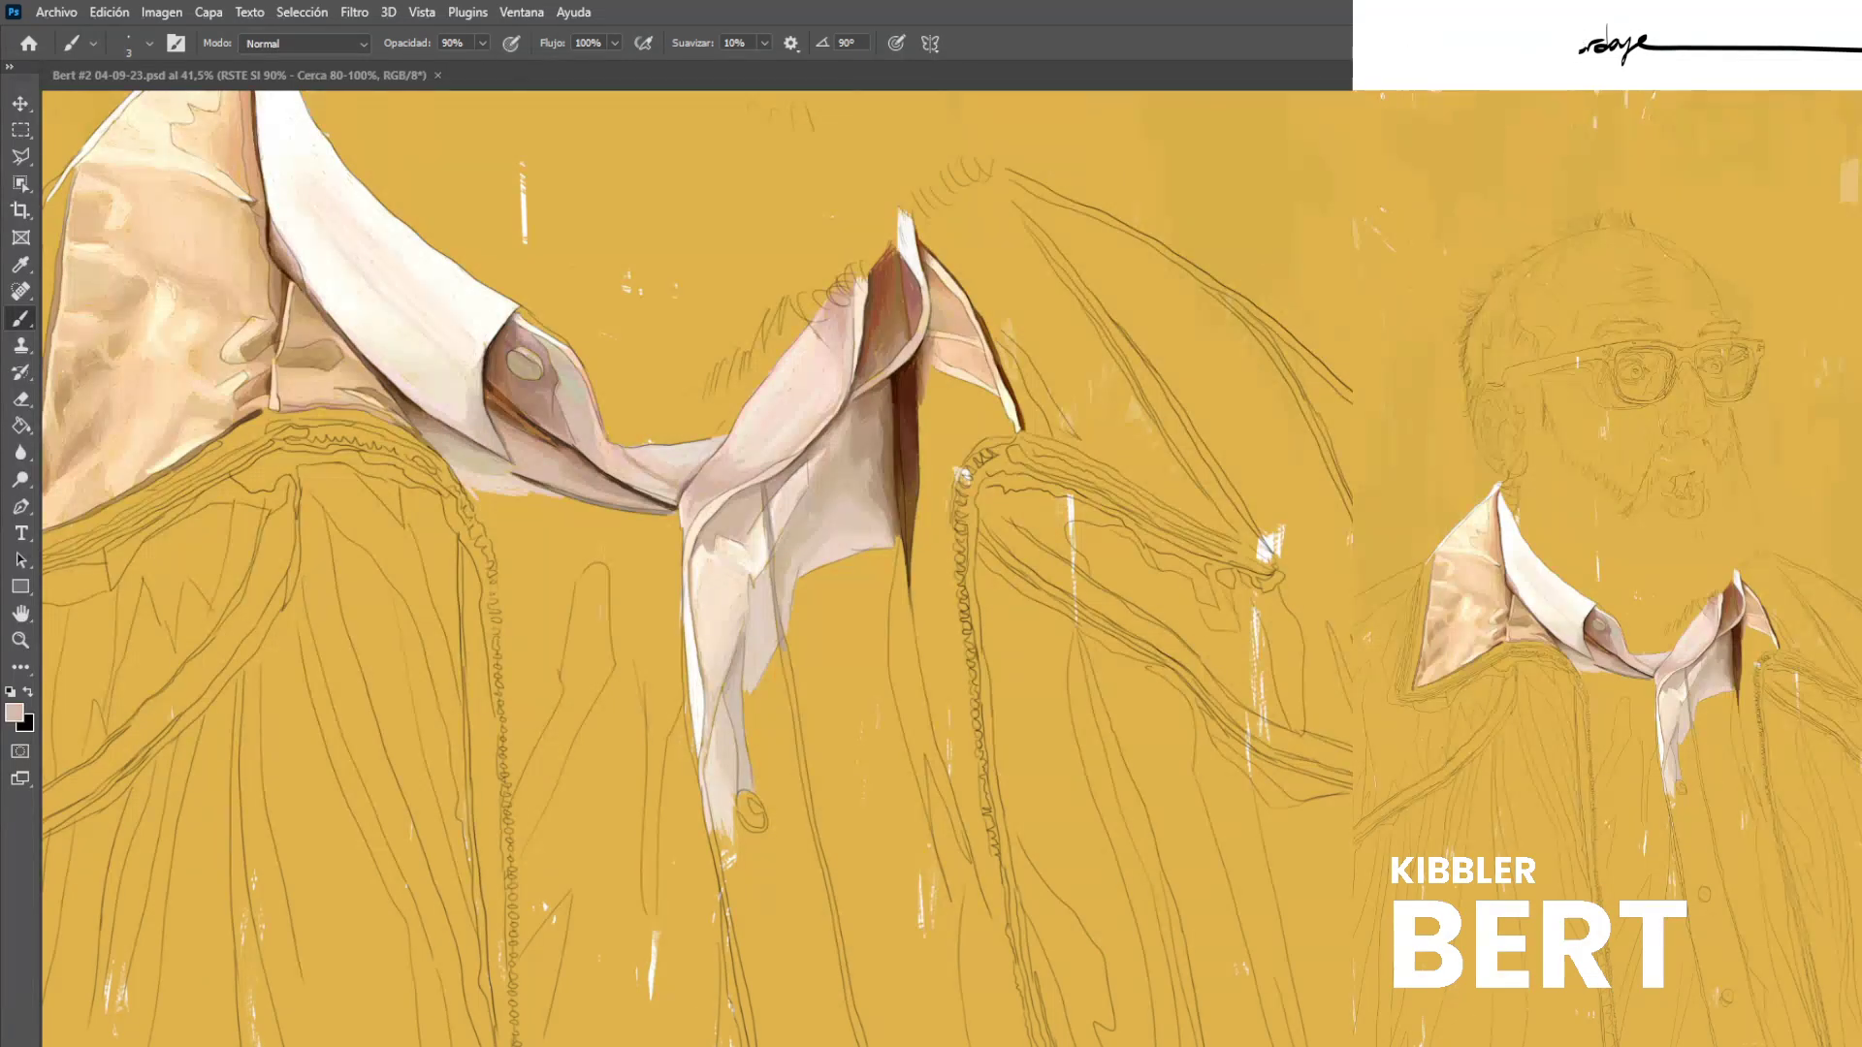
{"action": "left_click_drag", "start_coordinate": [580, 708], "coordinate": [536, 803]}
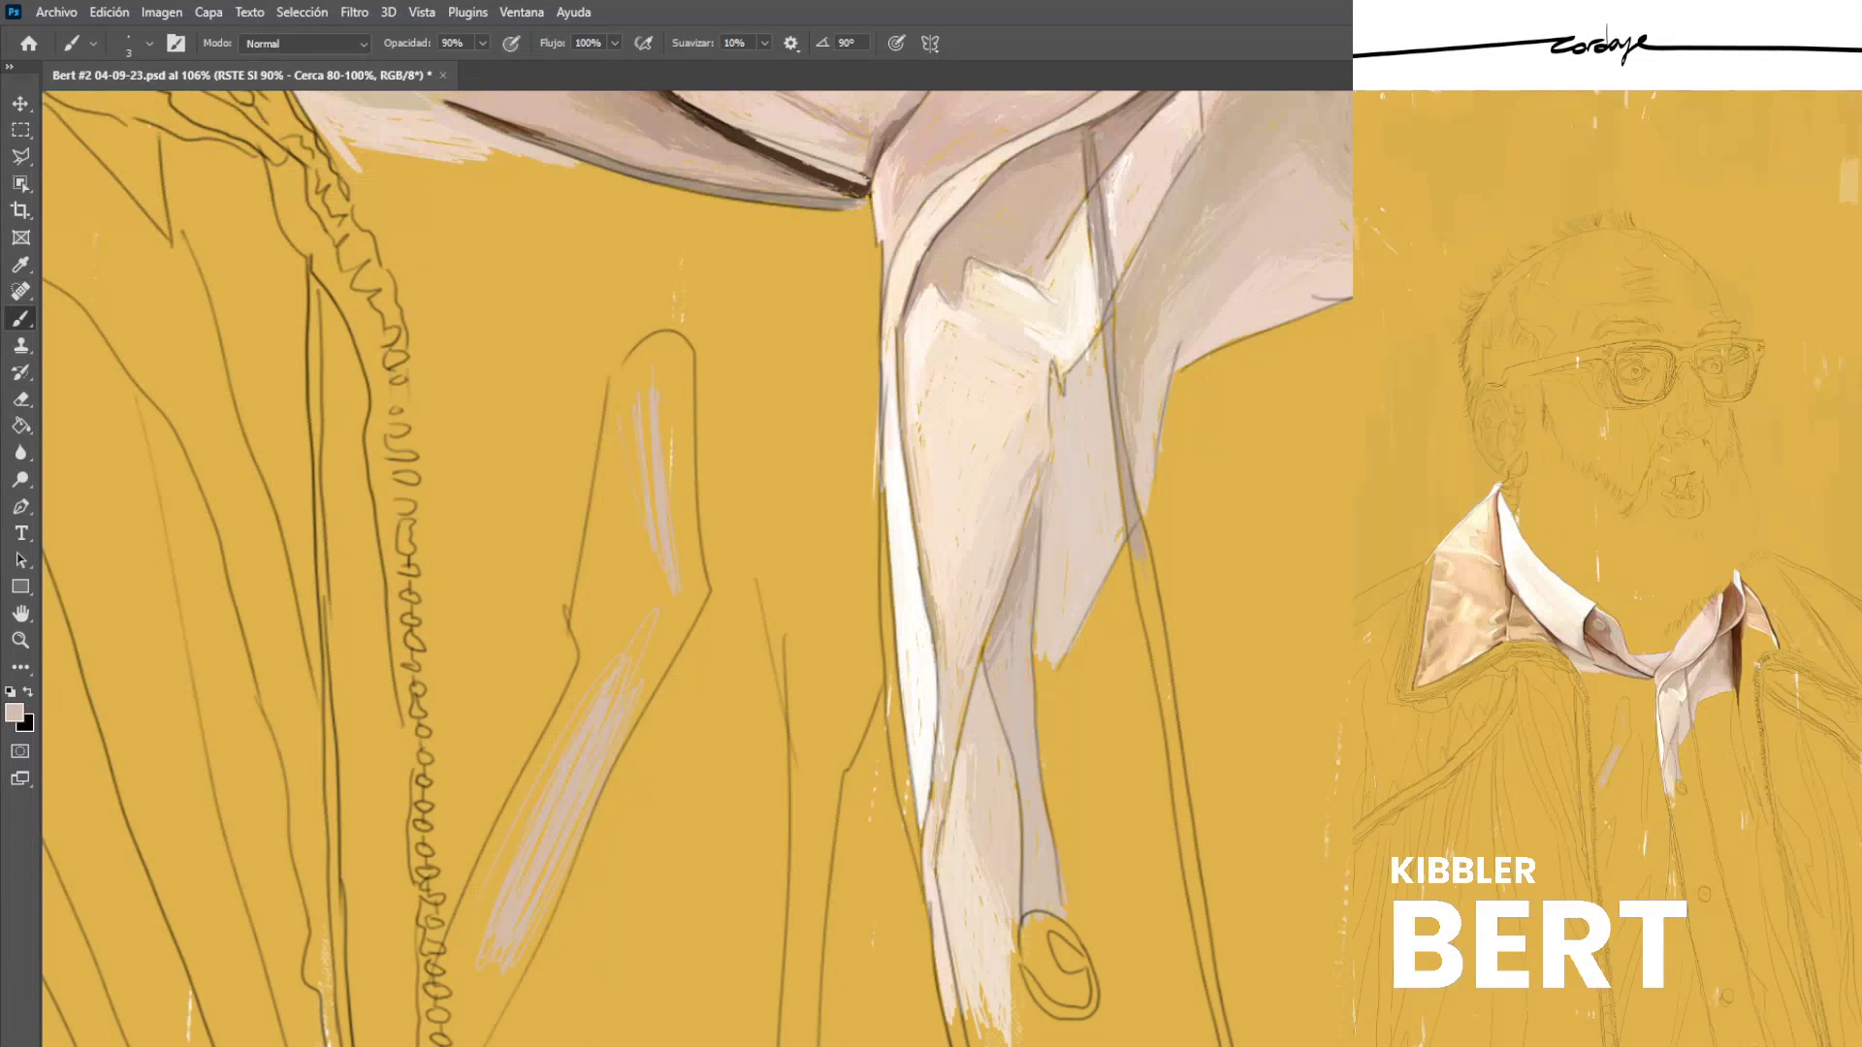
{"action": "left_click_drag", "start_coordinate": [663, 388], "coordinate": [696, 590]}
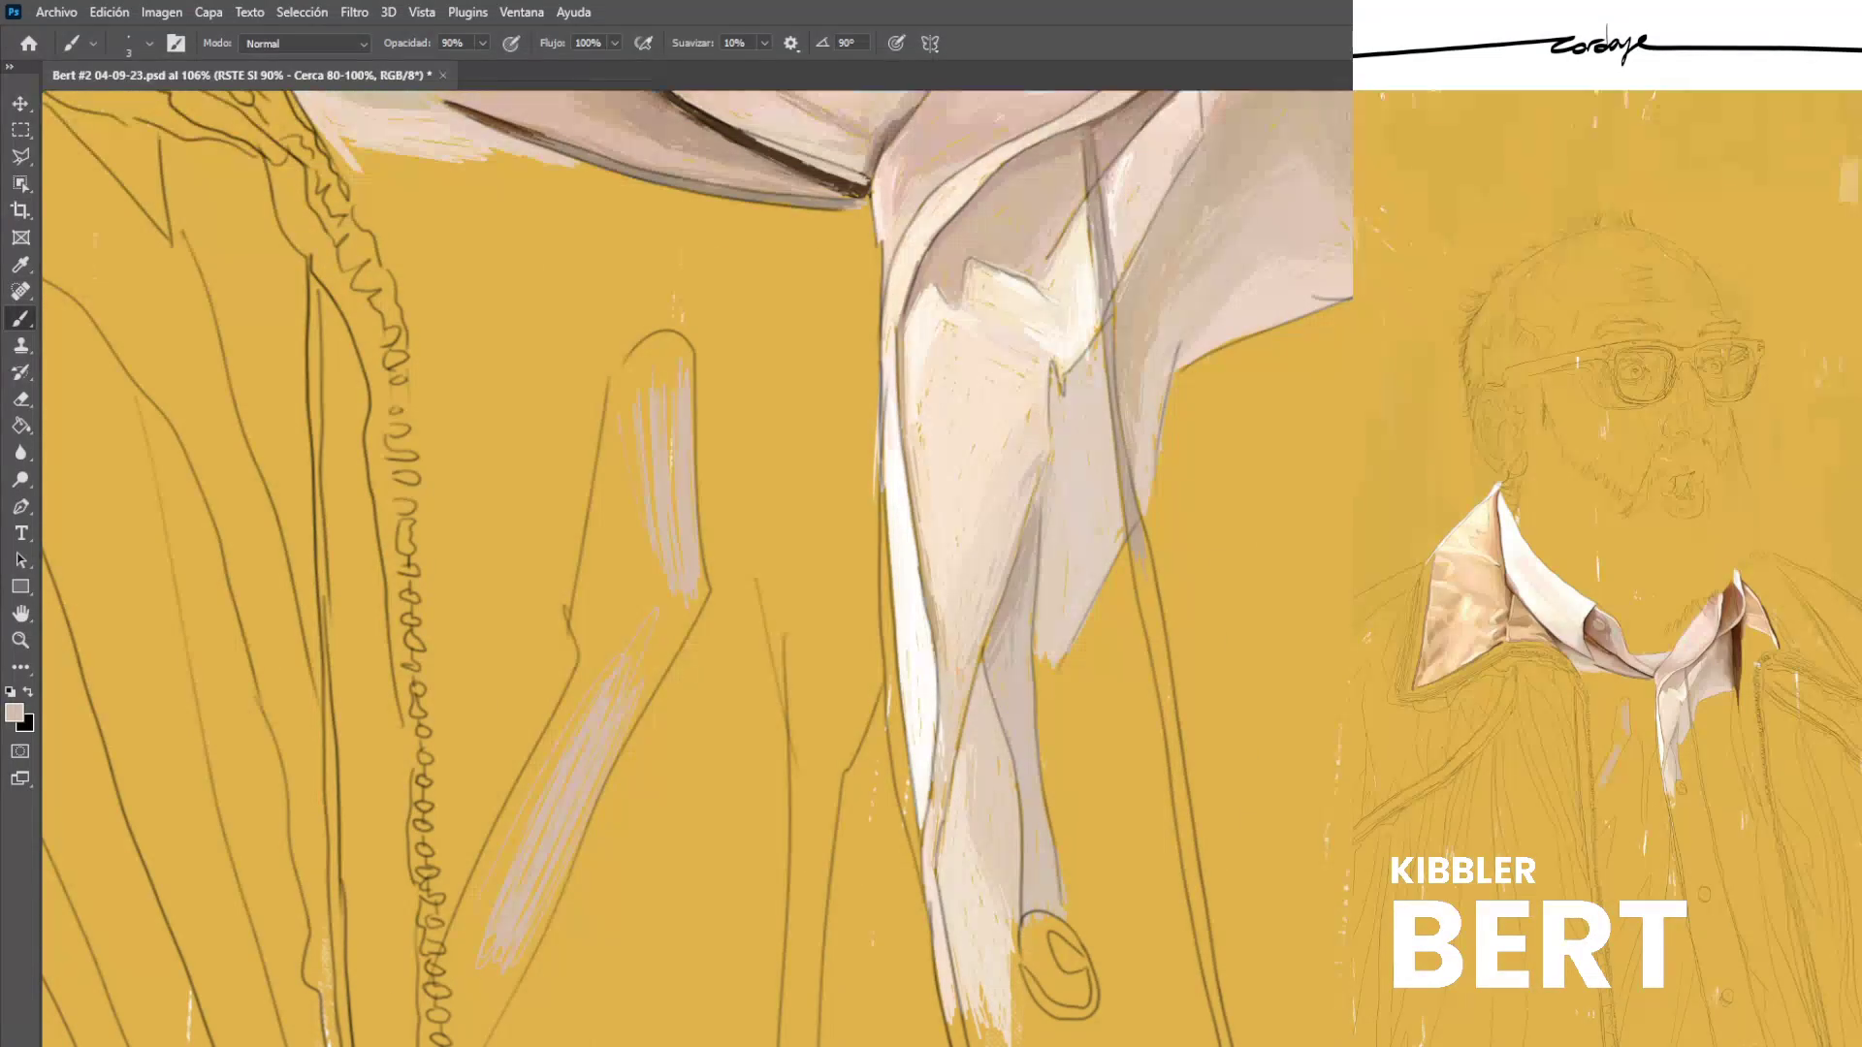
{"action": "left_click_drag", "start_coordinate": [615, 390], "coordinate": [595, 574]}
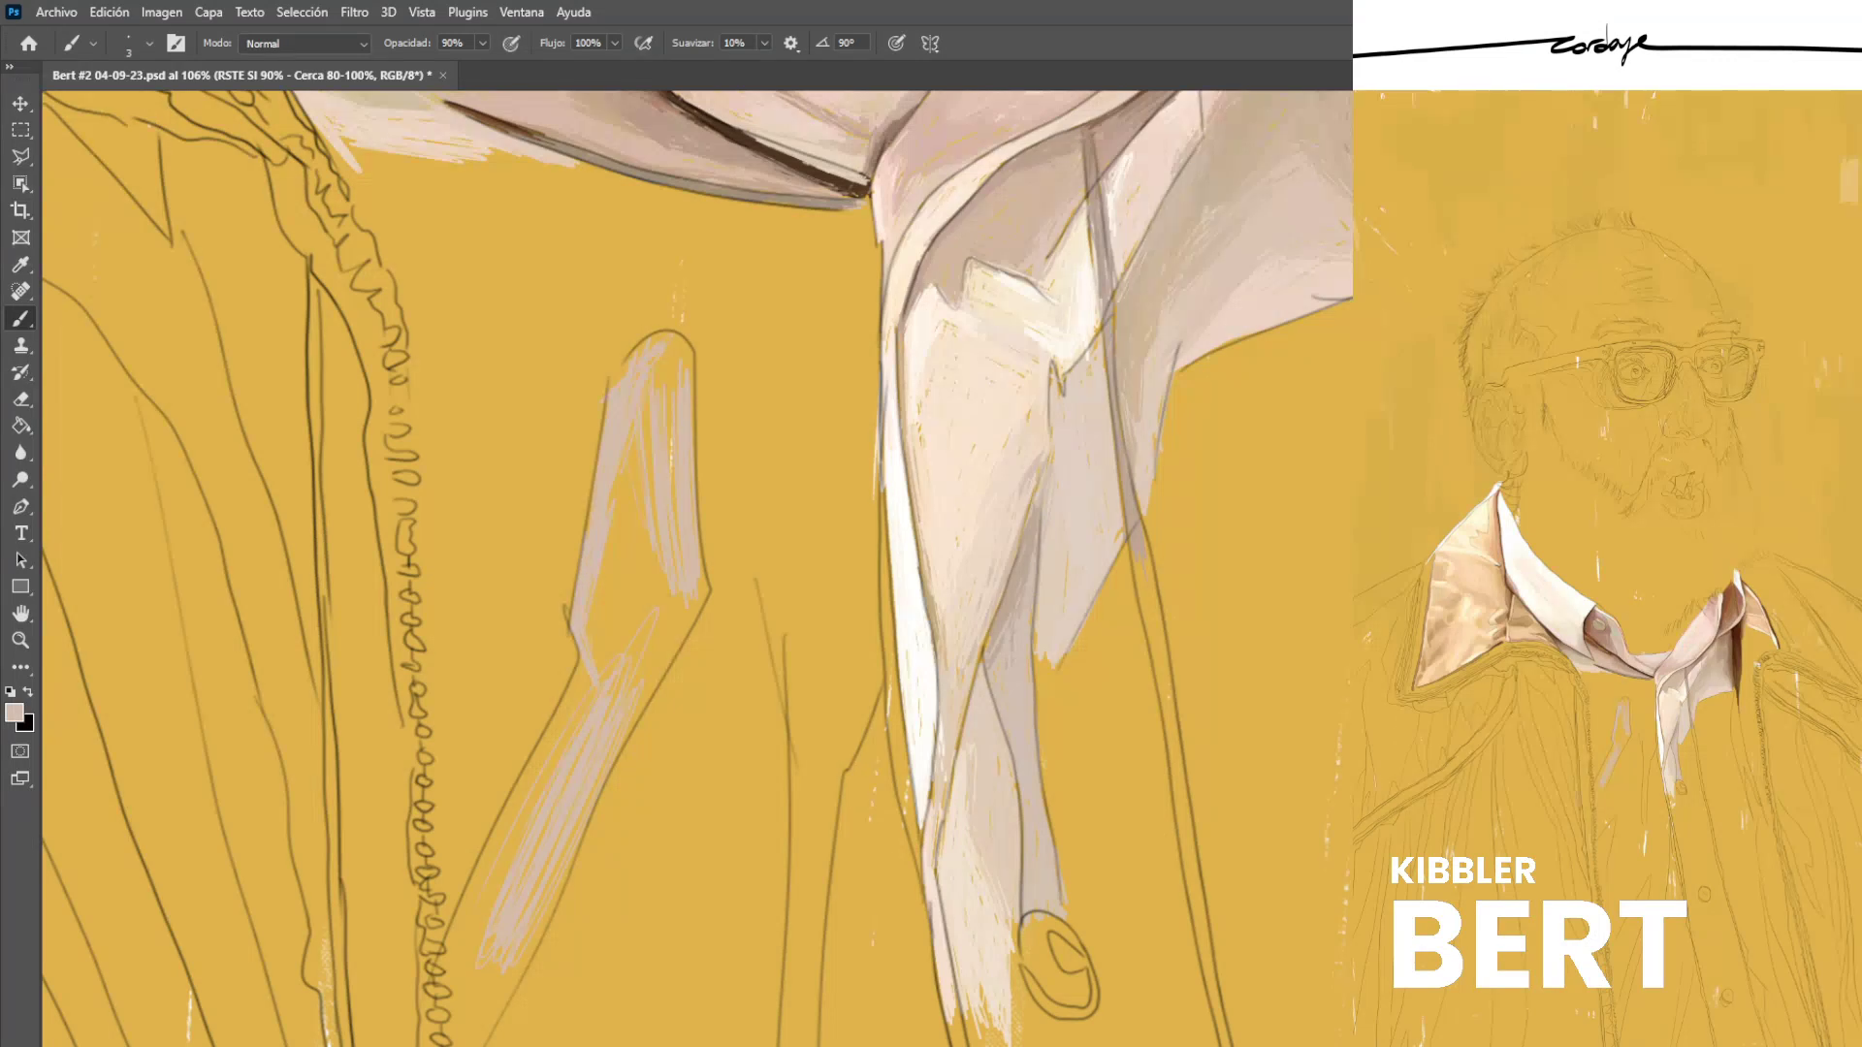
{"action": "left_click_drag", "start_coordinate": [659, 358], "coordinate": [670, 441]}
{"action": "left_click_drag", "start_coordinate": [670, 349], "coordinate": [669, 386]}
{"action": "left_click_drag", "start_coordinate": [646, 532], "coordinate": [660, 601]}
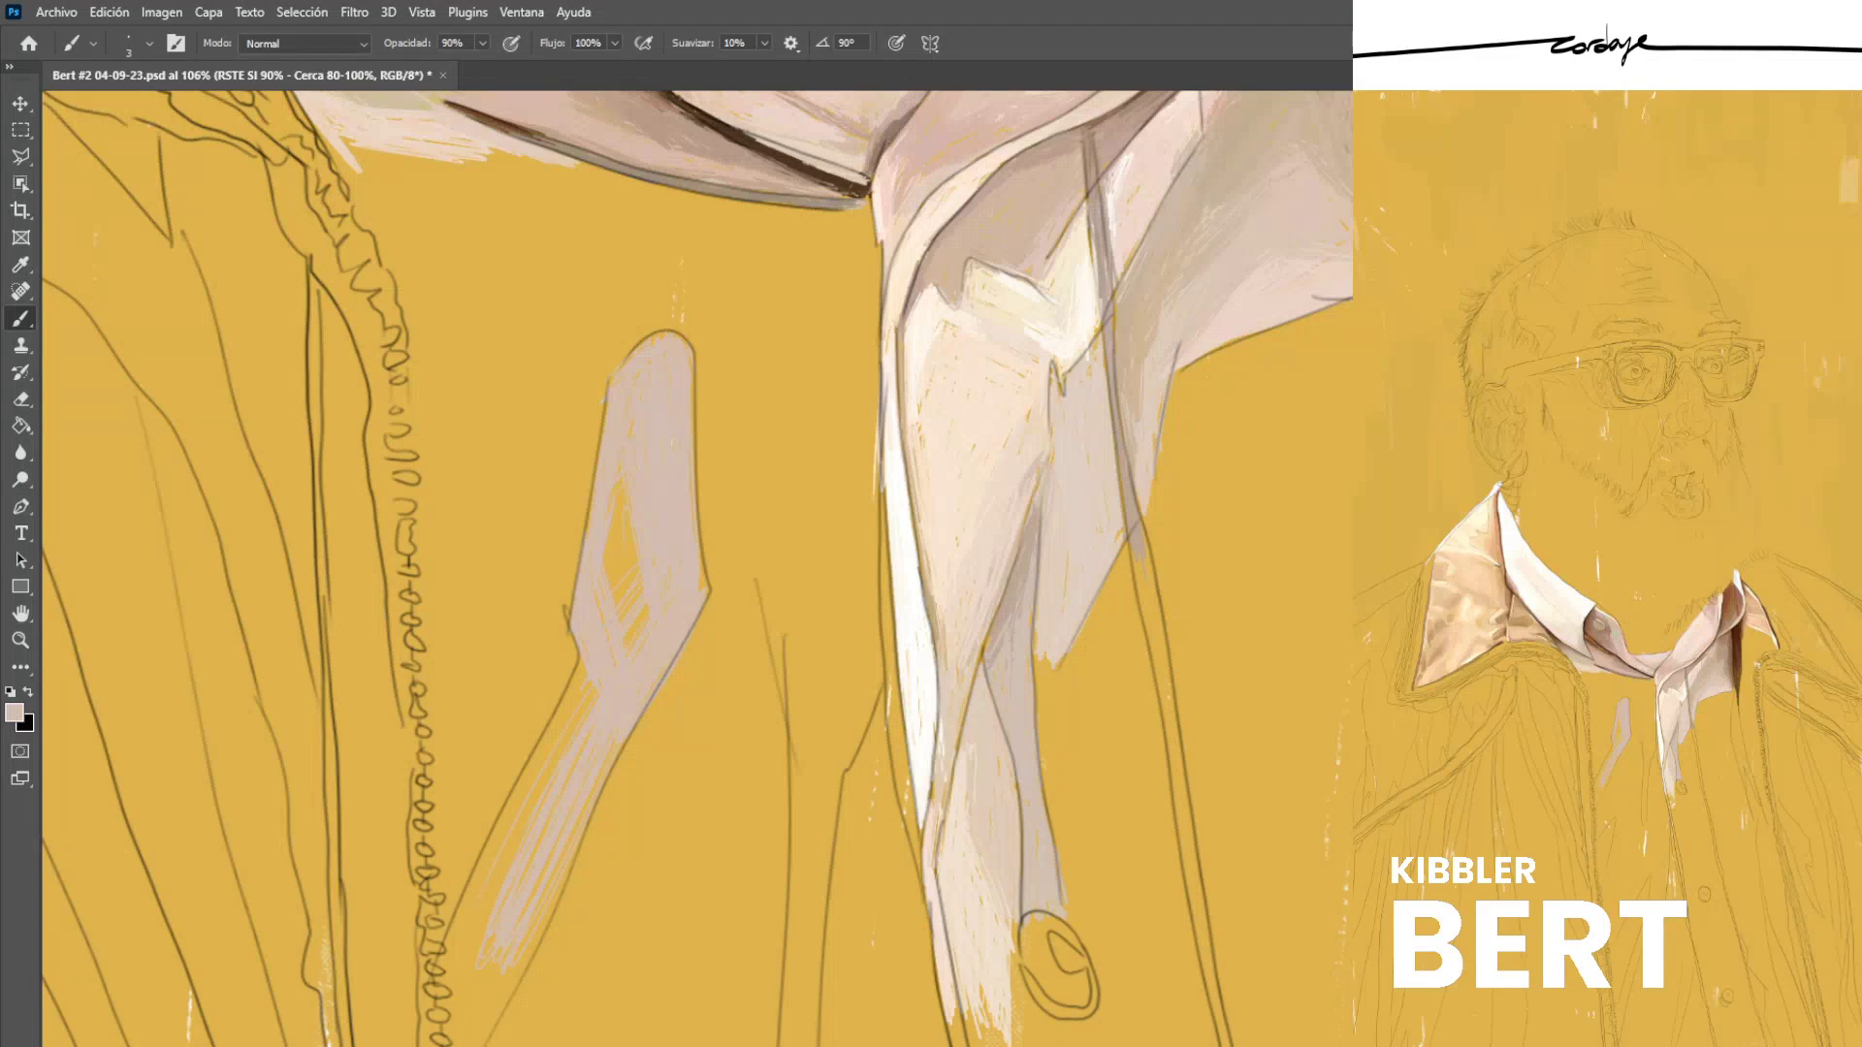
{"action": "left_click_drag", "start_coordinate": [620, 500], "coordinate": [636, 613]}
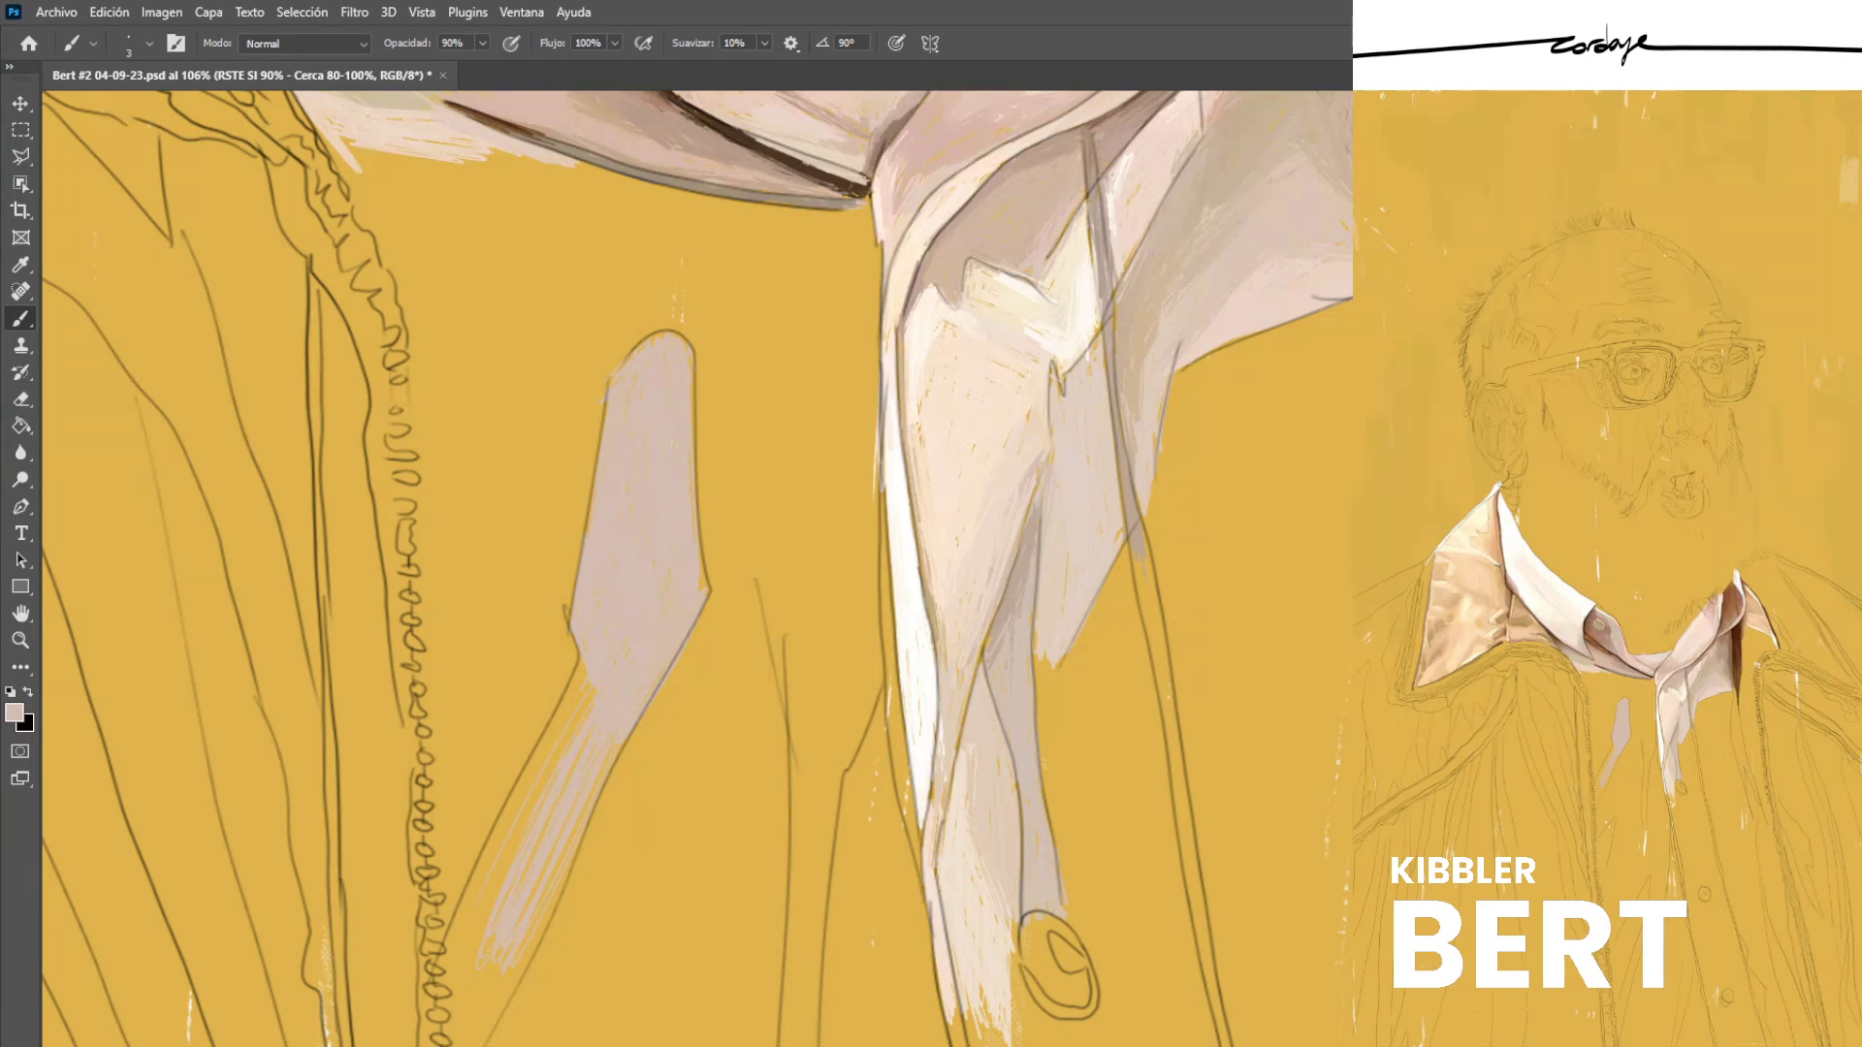
Extend the greyish pink down the fold's narrow lower part to its pointed end at the jacket's edge.
{"action": "scroll", "coordinate": [697, 568], "scroll_direction": "down", "scroll_amount": 3}
{"action": "scroll", "coordinate": [696, 568], "scroll_direction": "left", "scroll_amount": 1}
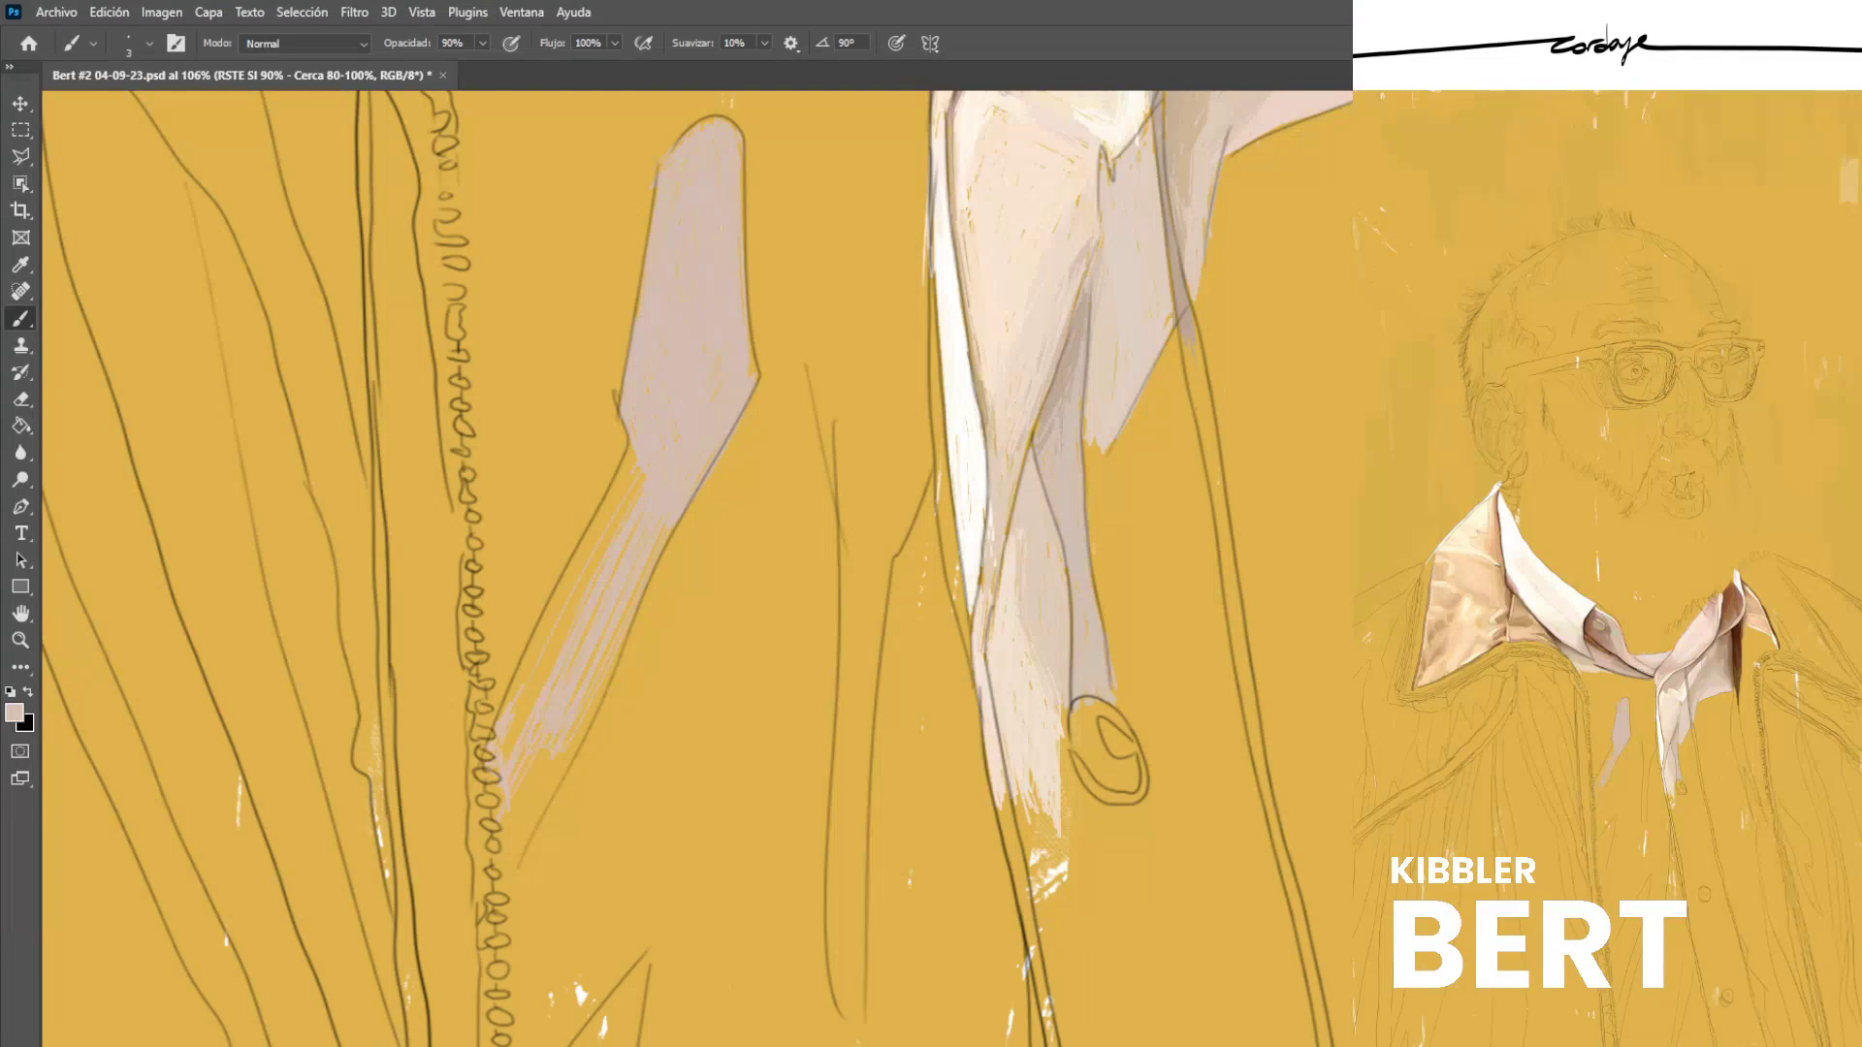
{"action": "left_click_drag", "start_coordinate": [550, 759], "coordinate": [507, 860]}
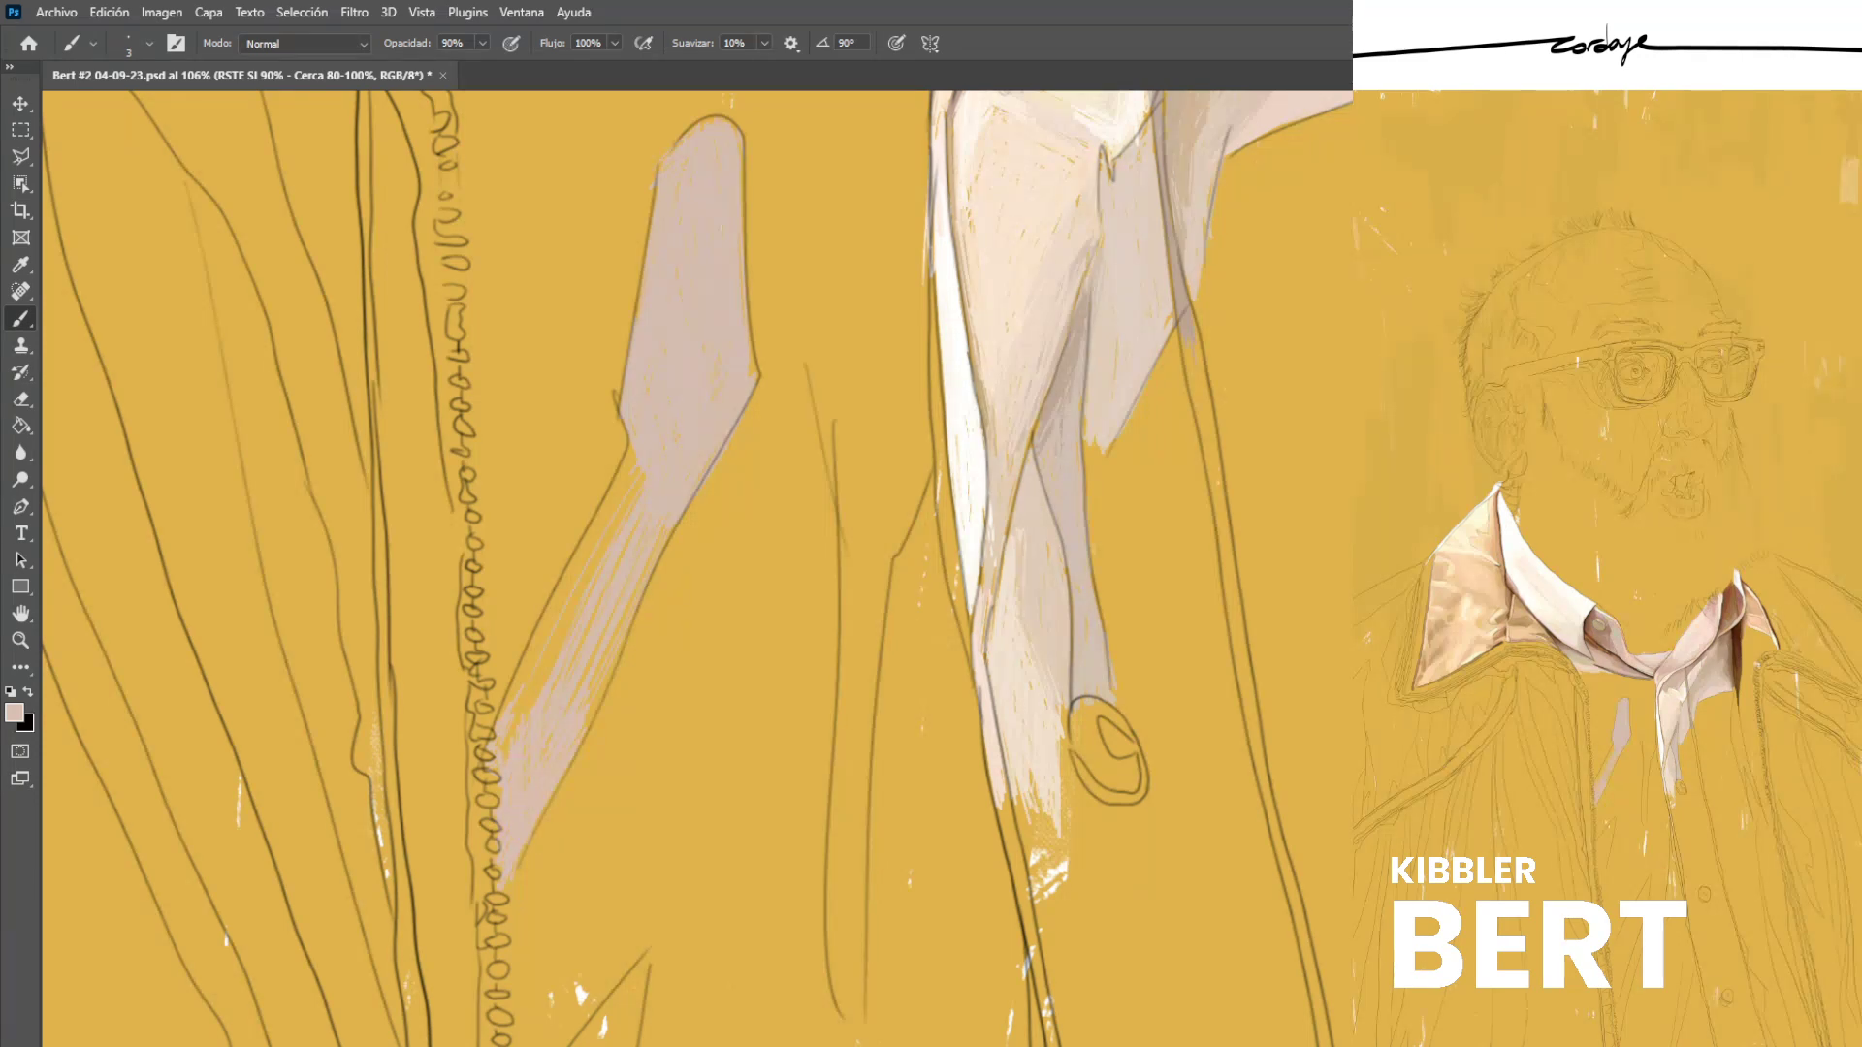
{"action": "left_click_drag", "start_coordinate": [553, 661], "coordinate": [504, 746]}
{"action": "left_click_drag", "start_coordinate": [545, 630], "coordinate": [514, 688]}
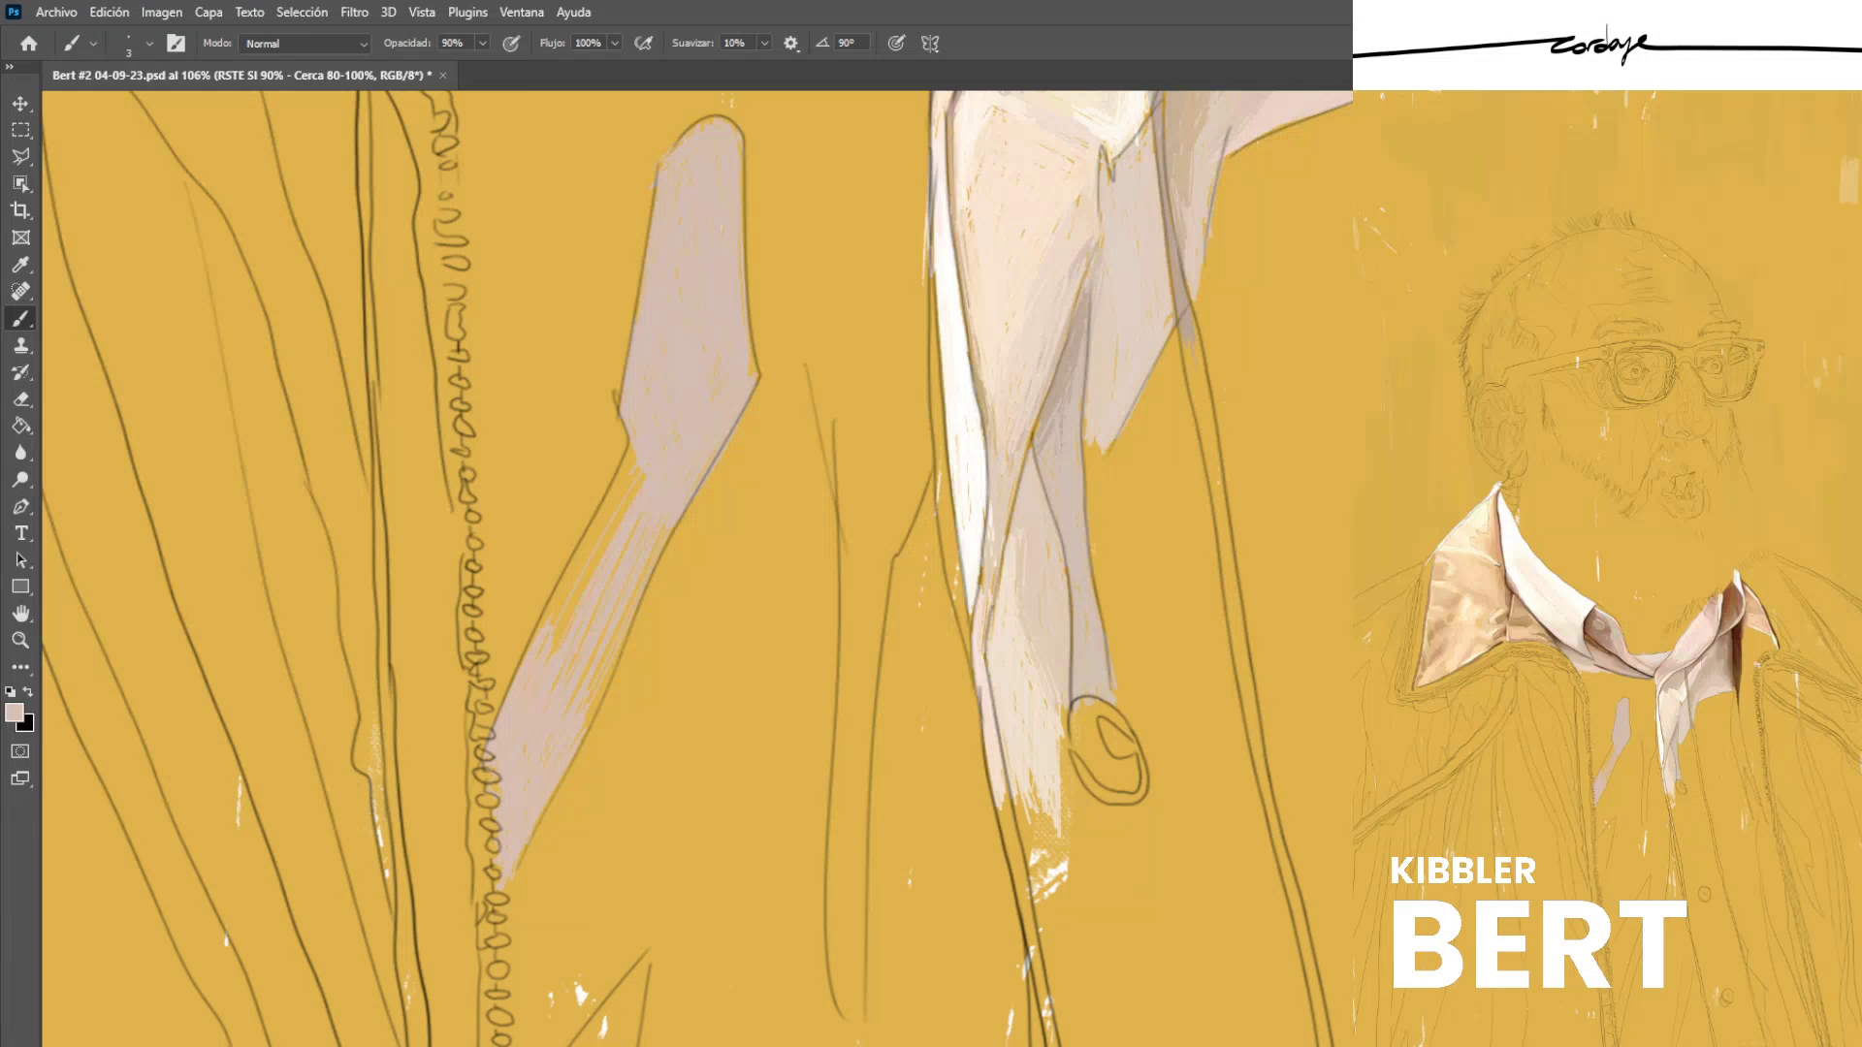
{"action": "left_click_drag", "start_coordinate": [592, 570], "coordinate": [561, 635]}
{"action": "left_click_drag", "start_coordinate": [635, 474], "coordinate": [587, 560]}
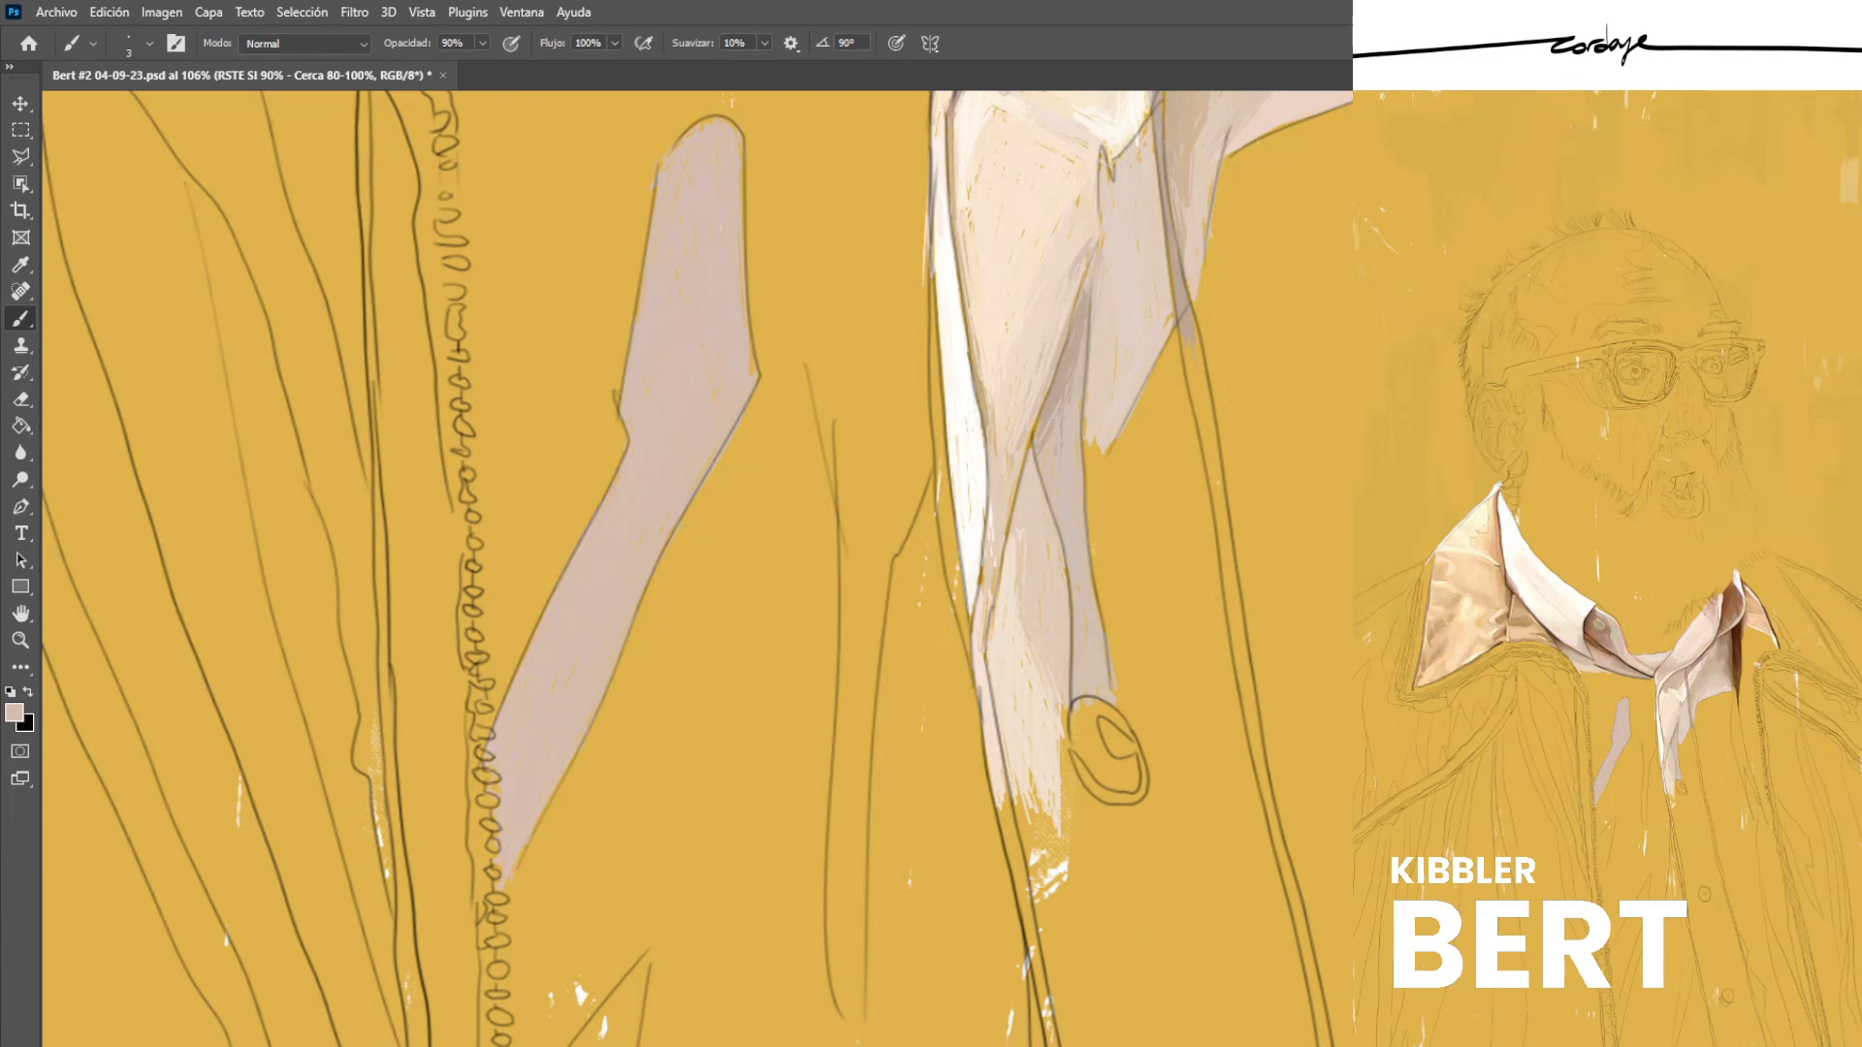
Outline the light shirt area around the fold's rounded top with sampled pale pink and block in the patch directly above it.
{"action": "scroll", "coordinate": [696, 568], "scroll_direction": "up", "scroll_amount": 5}
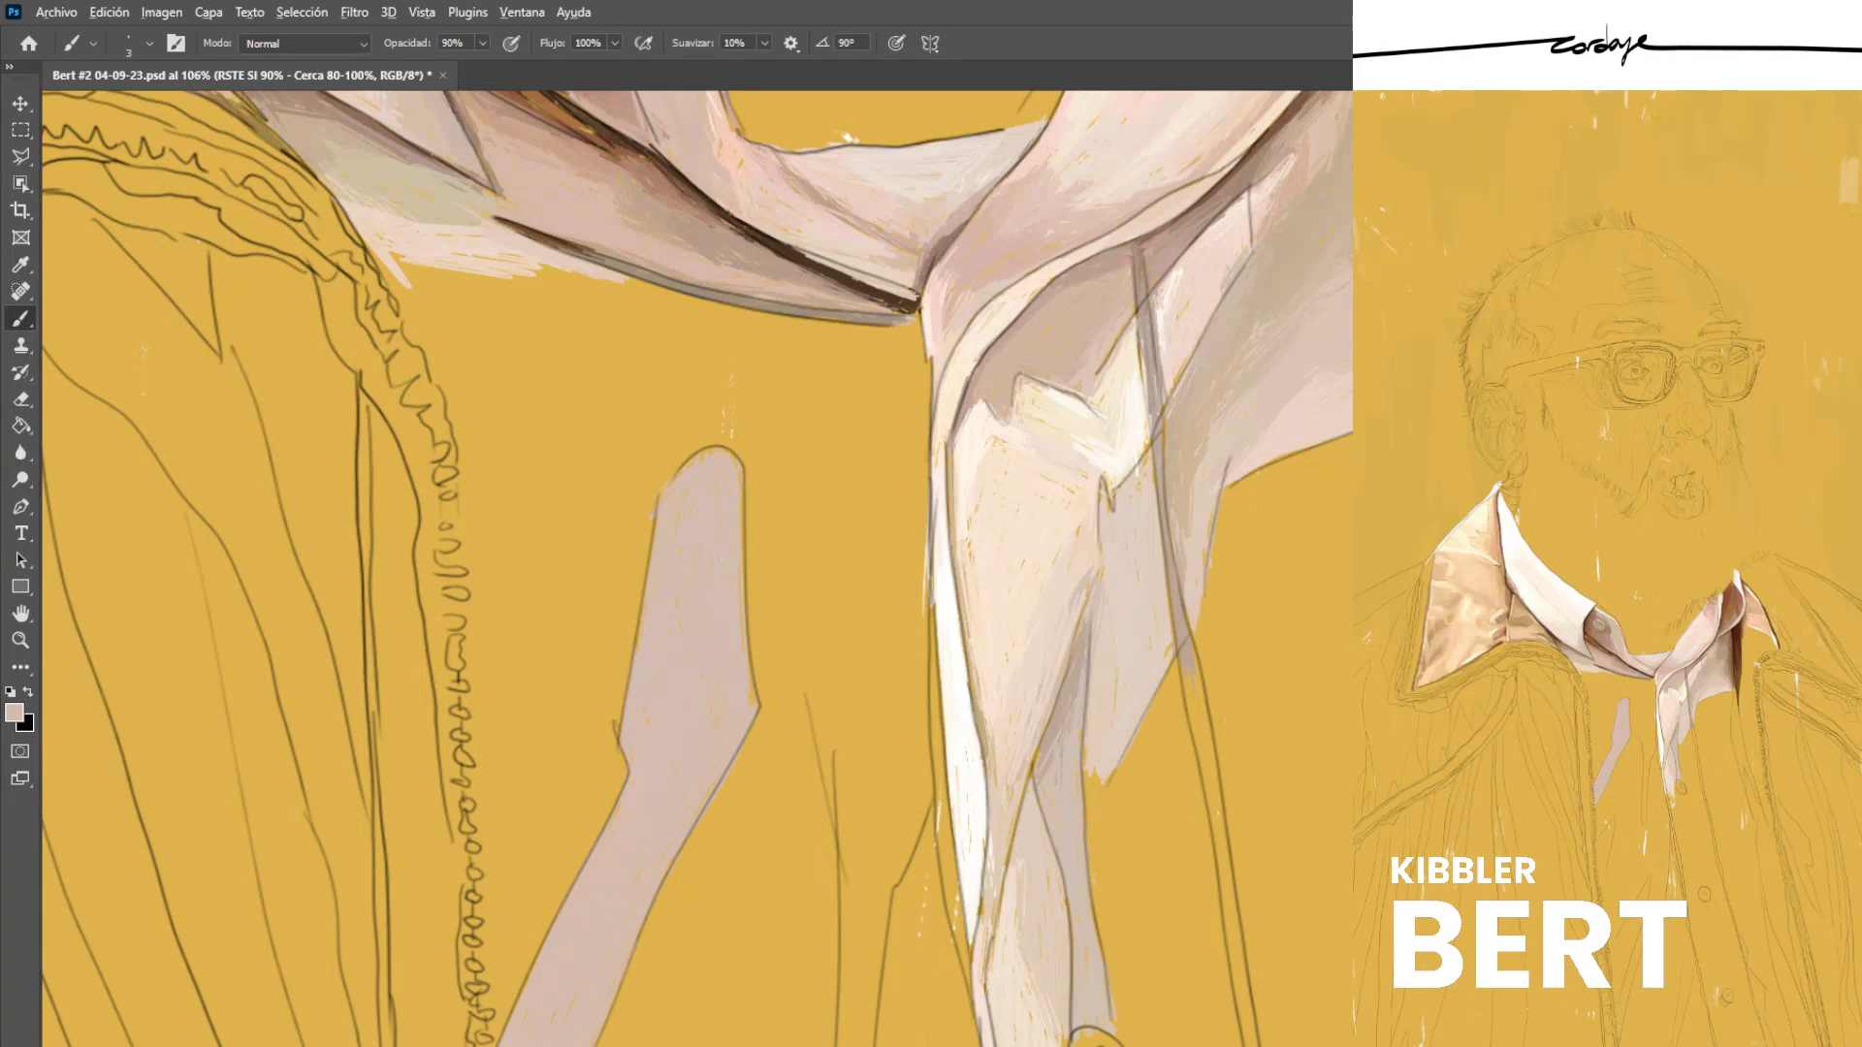
{"action": "left_click", "coordinate": [1096, 184], "text": "alt"}
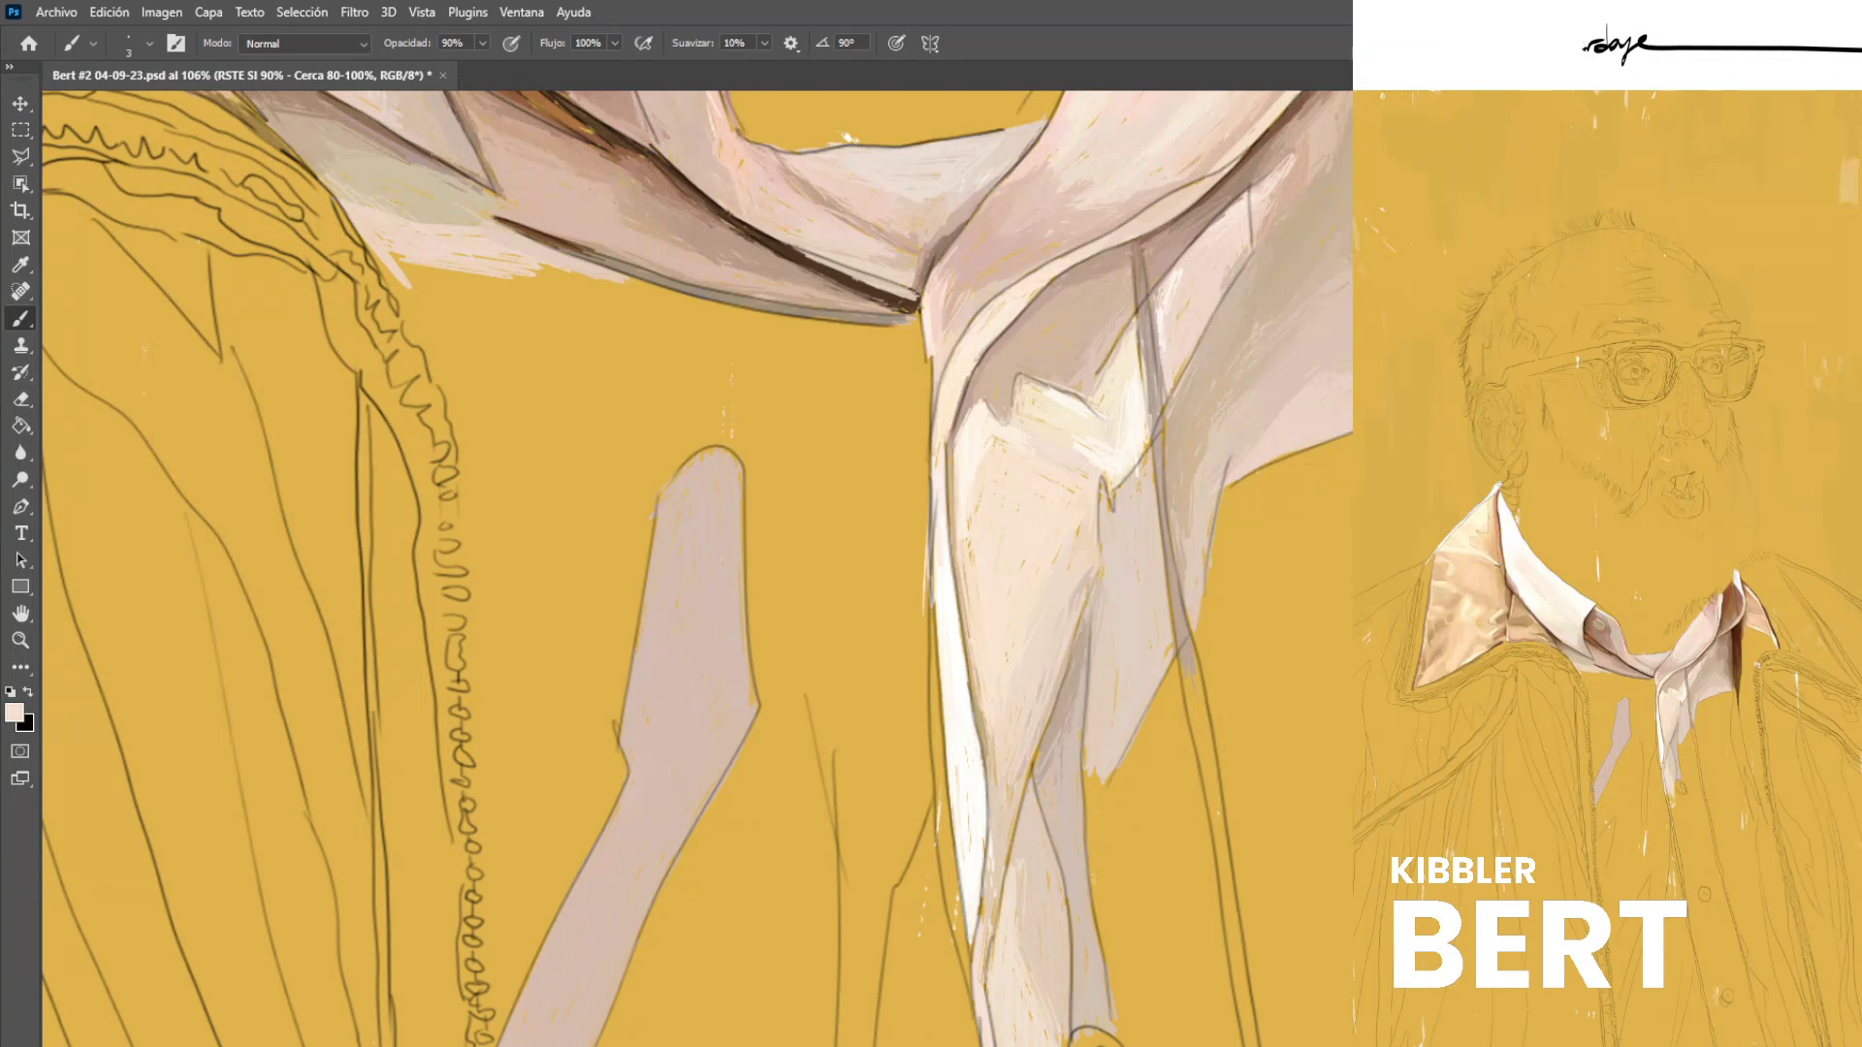
{"action": "mouse_move", "coordinate": [646, 550]}
{"action": "left_mouse_down"}
{"action": "mouse_move", "coordinate": [594, 433]}
{"action": "mouse_move", "coordinate": [422, 346]}
{"action": "left_mouse_up"}
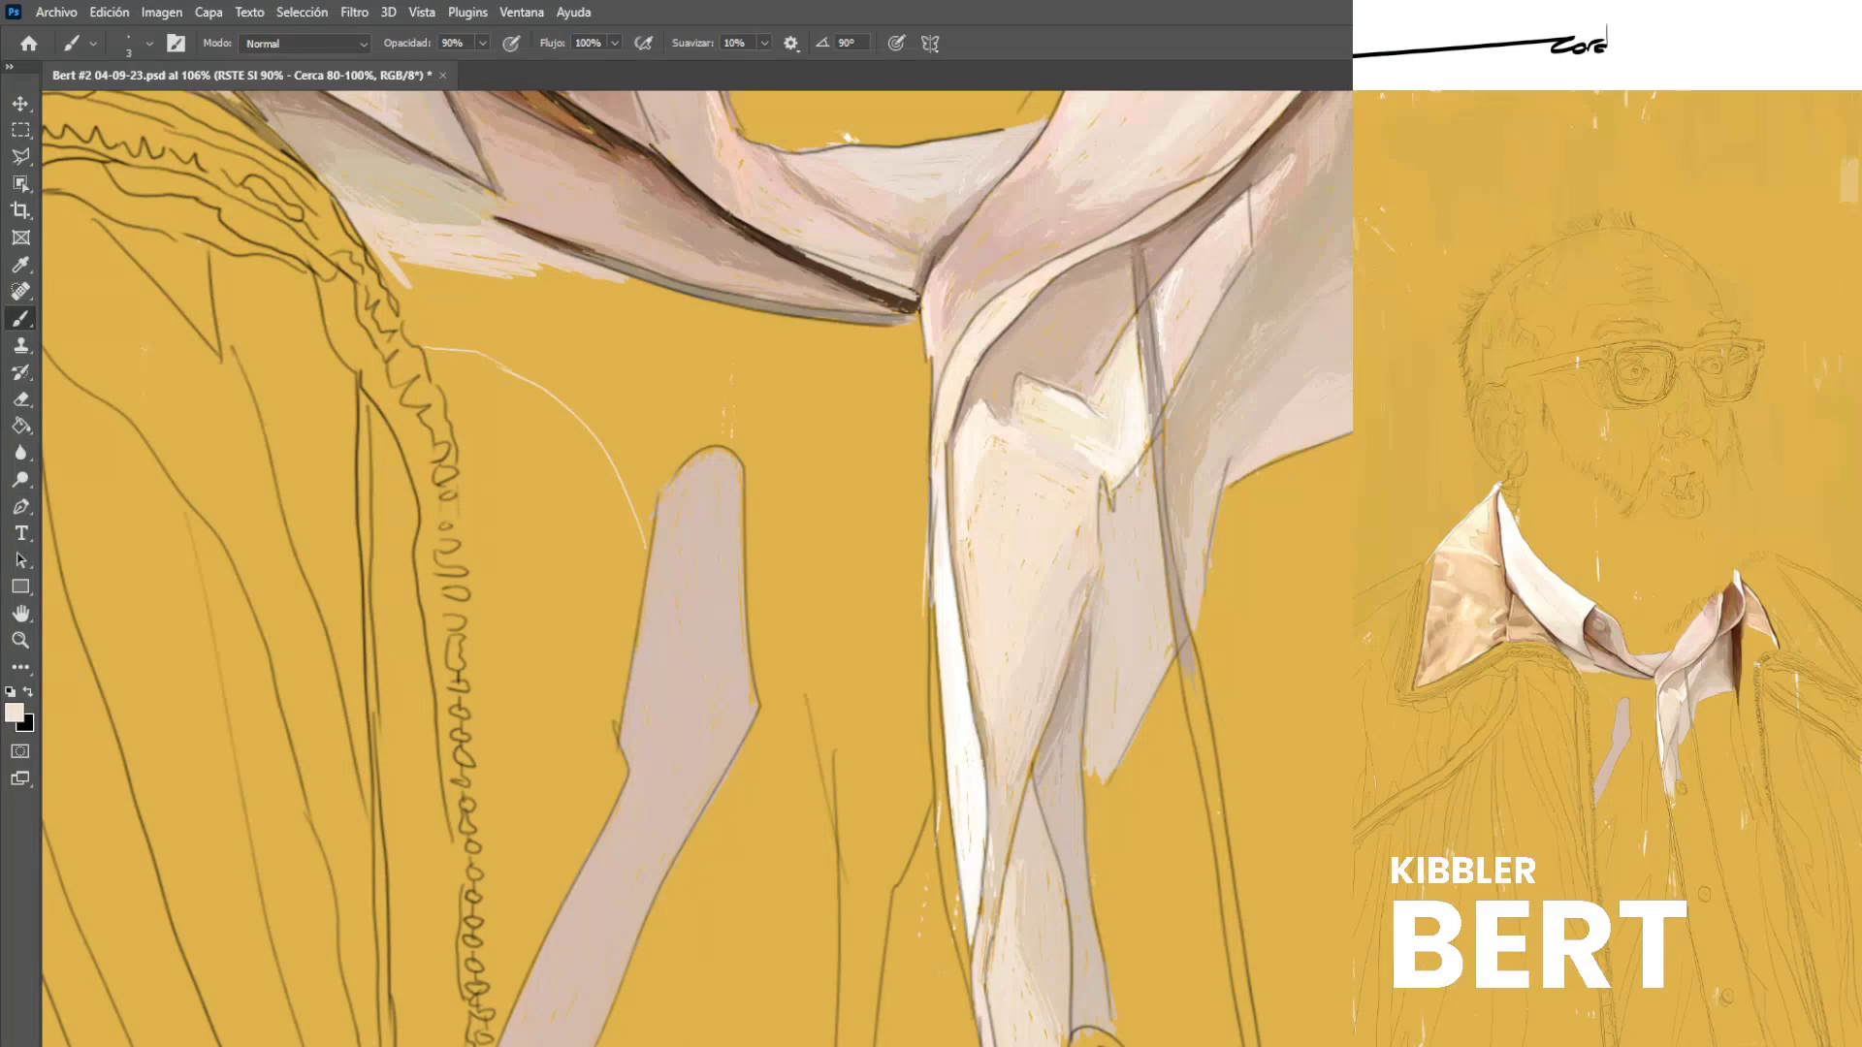
{"action": "mouse_move", "coordinate": [732, 446]}
{"action": "left_mouse_down"}
{"action": "mouse_move", "coordinate": [784, 371]}
{"action": "mouse_move", "coordinate": [903, 341]}
{"action": "left_mouse_up"}
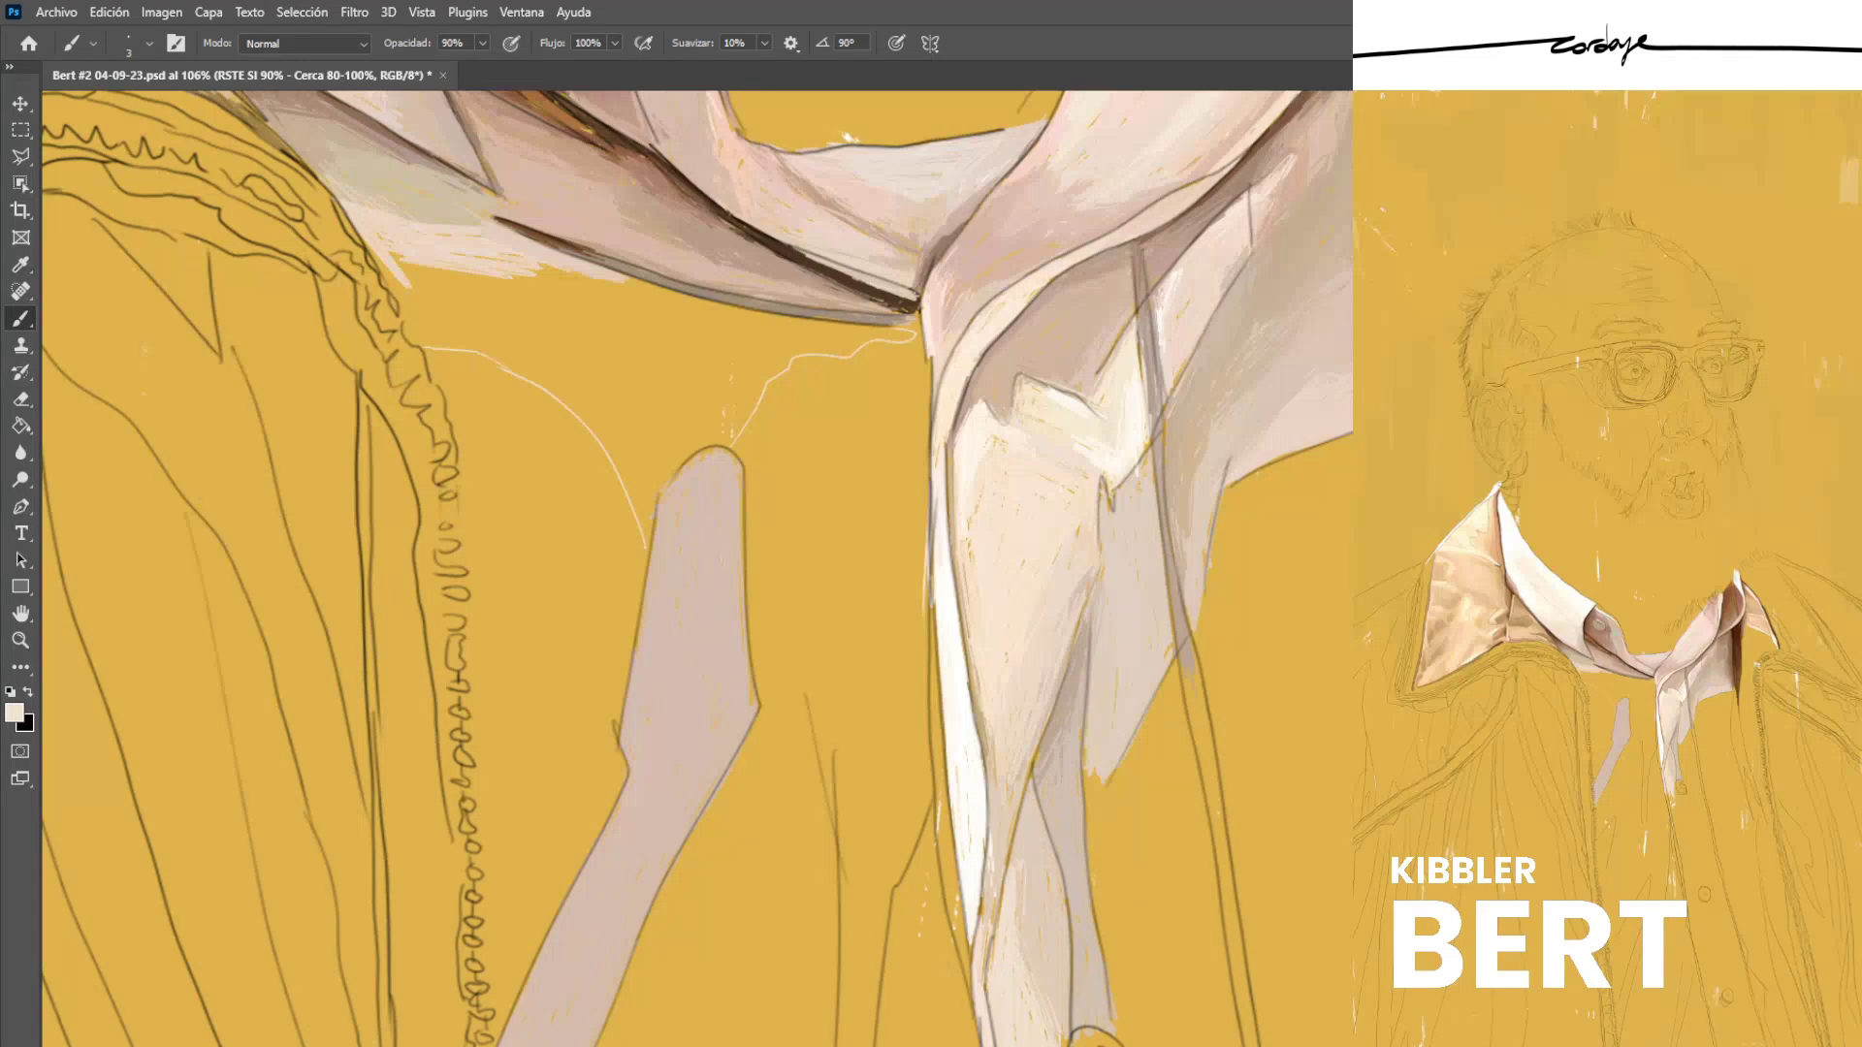
{"action": "mouse_move", "coordinate": [652, 436]}
{"action": "left_mouse_down"}
{"action": "mouse_move", "coordinate": [644, 543]}
{"action": "mouse_move", "coordinate": [697, 426]}
{"action": "mouse_move", "coordinate": [761, 381]}
{"action": "left_mouse_up"}
{"action": "left_click_drag", "start_coordinate": [660, 474], "coordinate": [756, 393]}
{"action": "mouse_move", "coordinate": [659, 479]}
{"action": "left_mouse_down"}
{"action": "mouse_move", "coordinate": [755, 400]}
{"action": "mouse_move", "coordinate": [727, 422]}
{"action": "mouse_move", "coordinate": [745, 415]}
{"action": "mouse_move", "coordinate": [780, 341]}
{"action": "left_mouse_up"}
{"action": "mouse_move", "coordinate": [725, 453]}
{"action": "left_mouse_down"}
{"action": "mouse_move", "coordinate": [784, 340]}
{"action": "mouse_move", "coordinate": [762, 351]}
{"action": "left_mouse_up"}
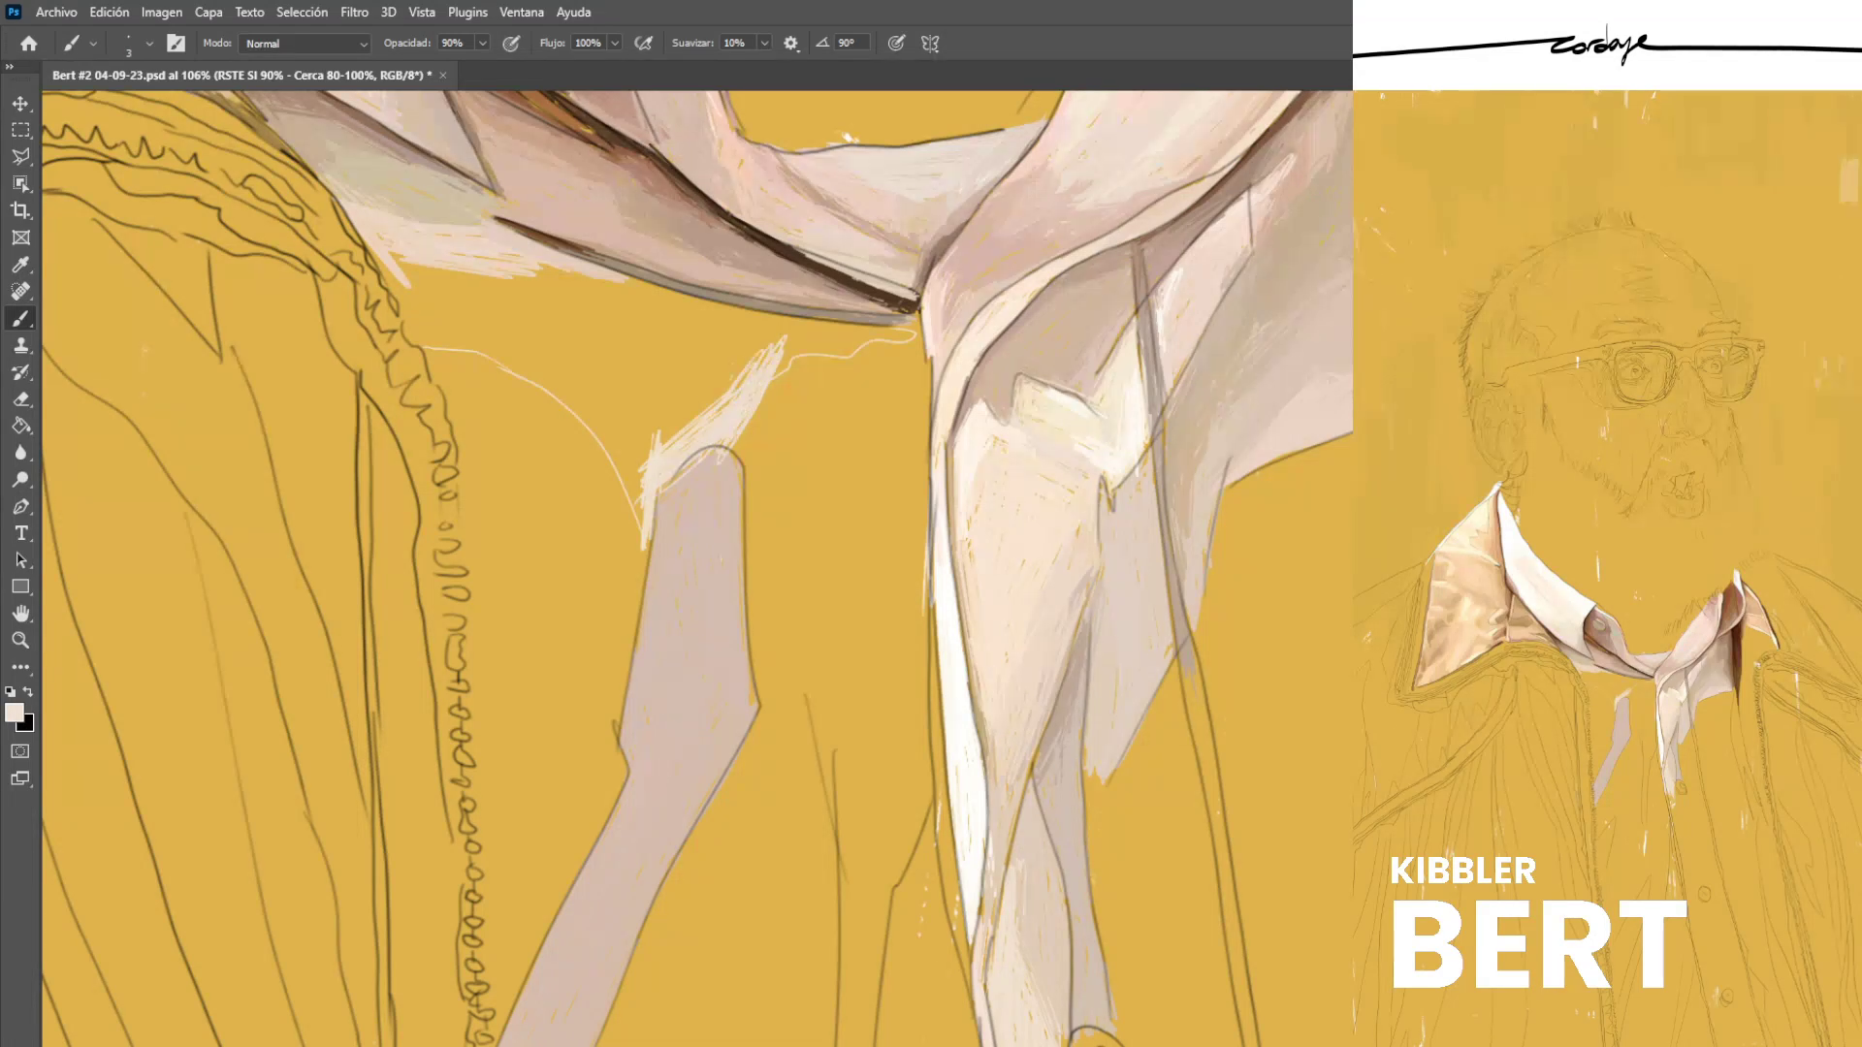
{"action": "left_click_drag", "start_coordinate": [681, 432], "coordinate": [750, 356]}
{"action": "scroll", "coordinate": [696, 568], "scroll_direction": "up", "scroll_amount": 2}
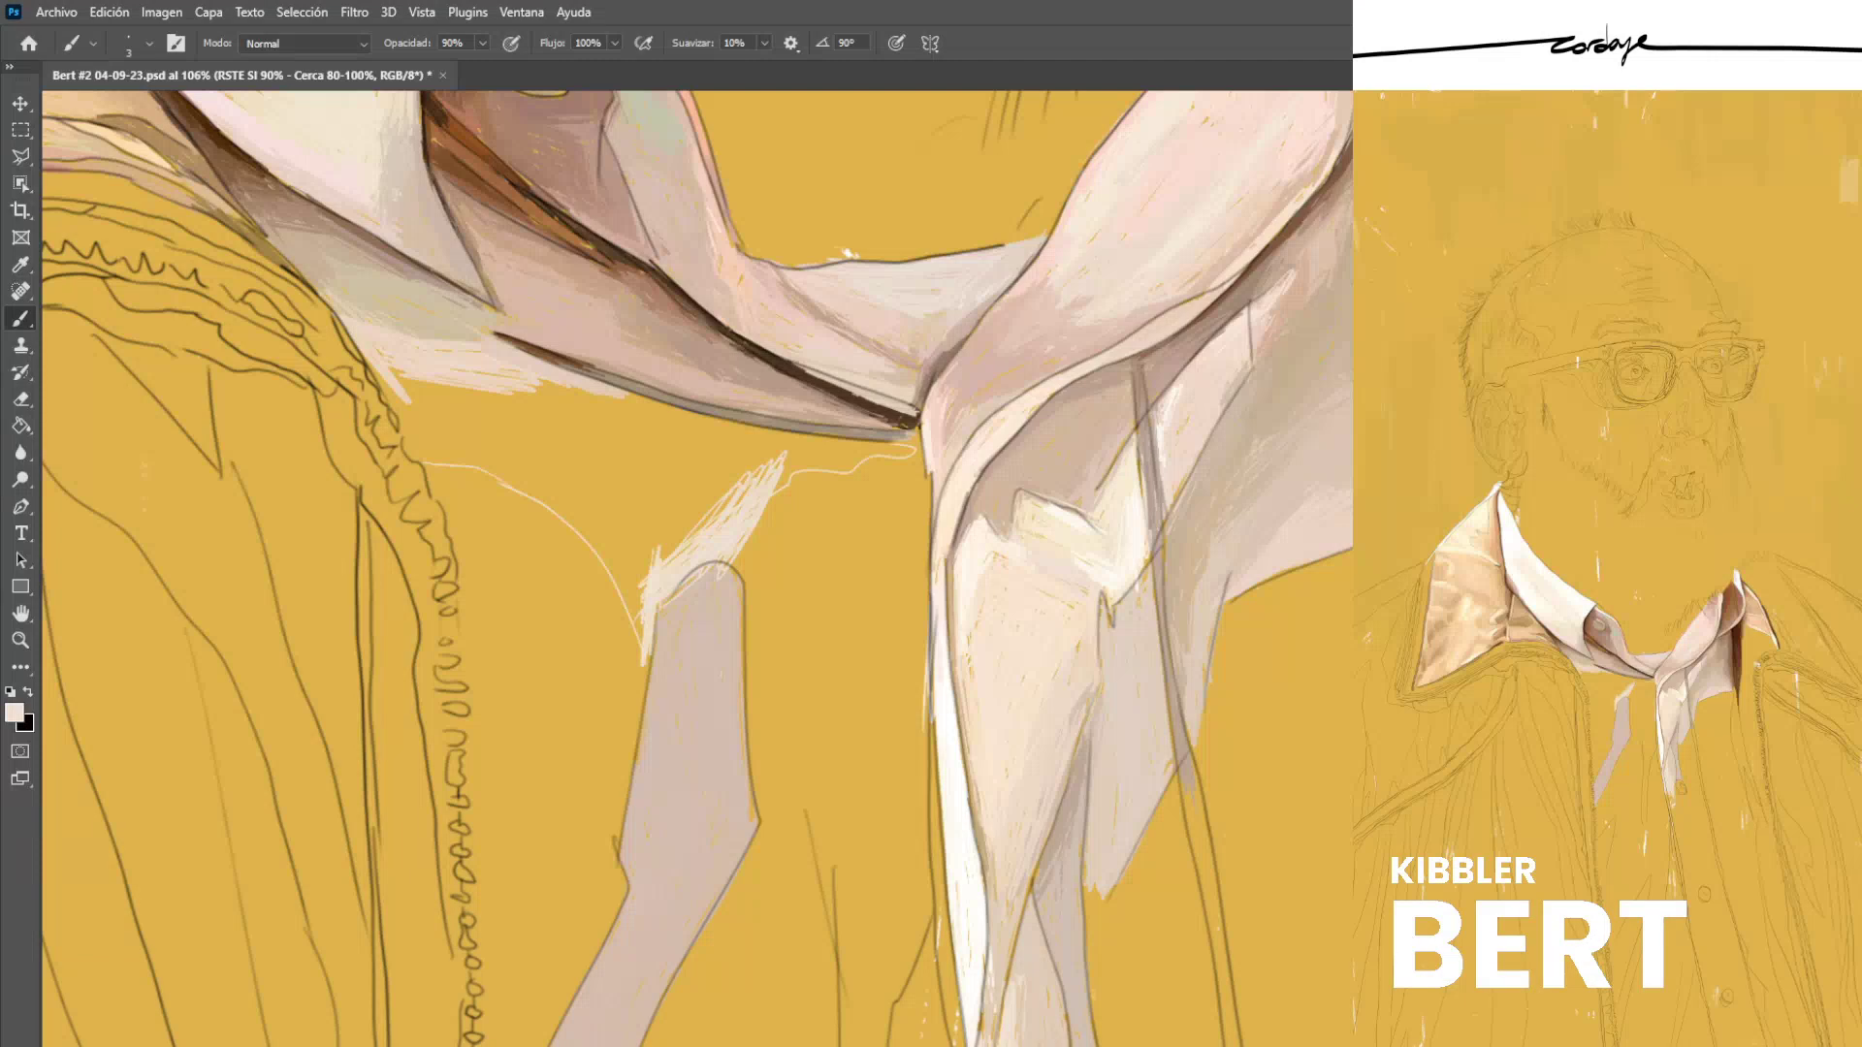
Rough in pale strokes from the fold's top toward the collar's meeting point and up the opposite side as a V.
{"action": "left_click_drag", "start_coordinate": [692, 452], "coordinate": [916, 450]}
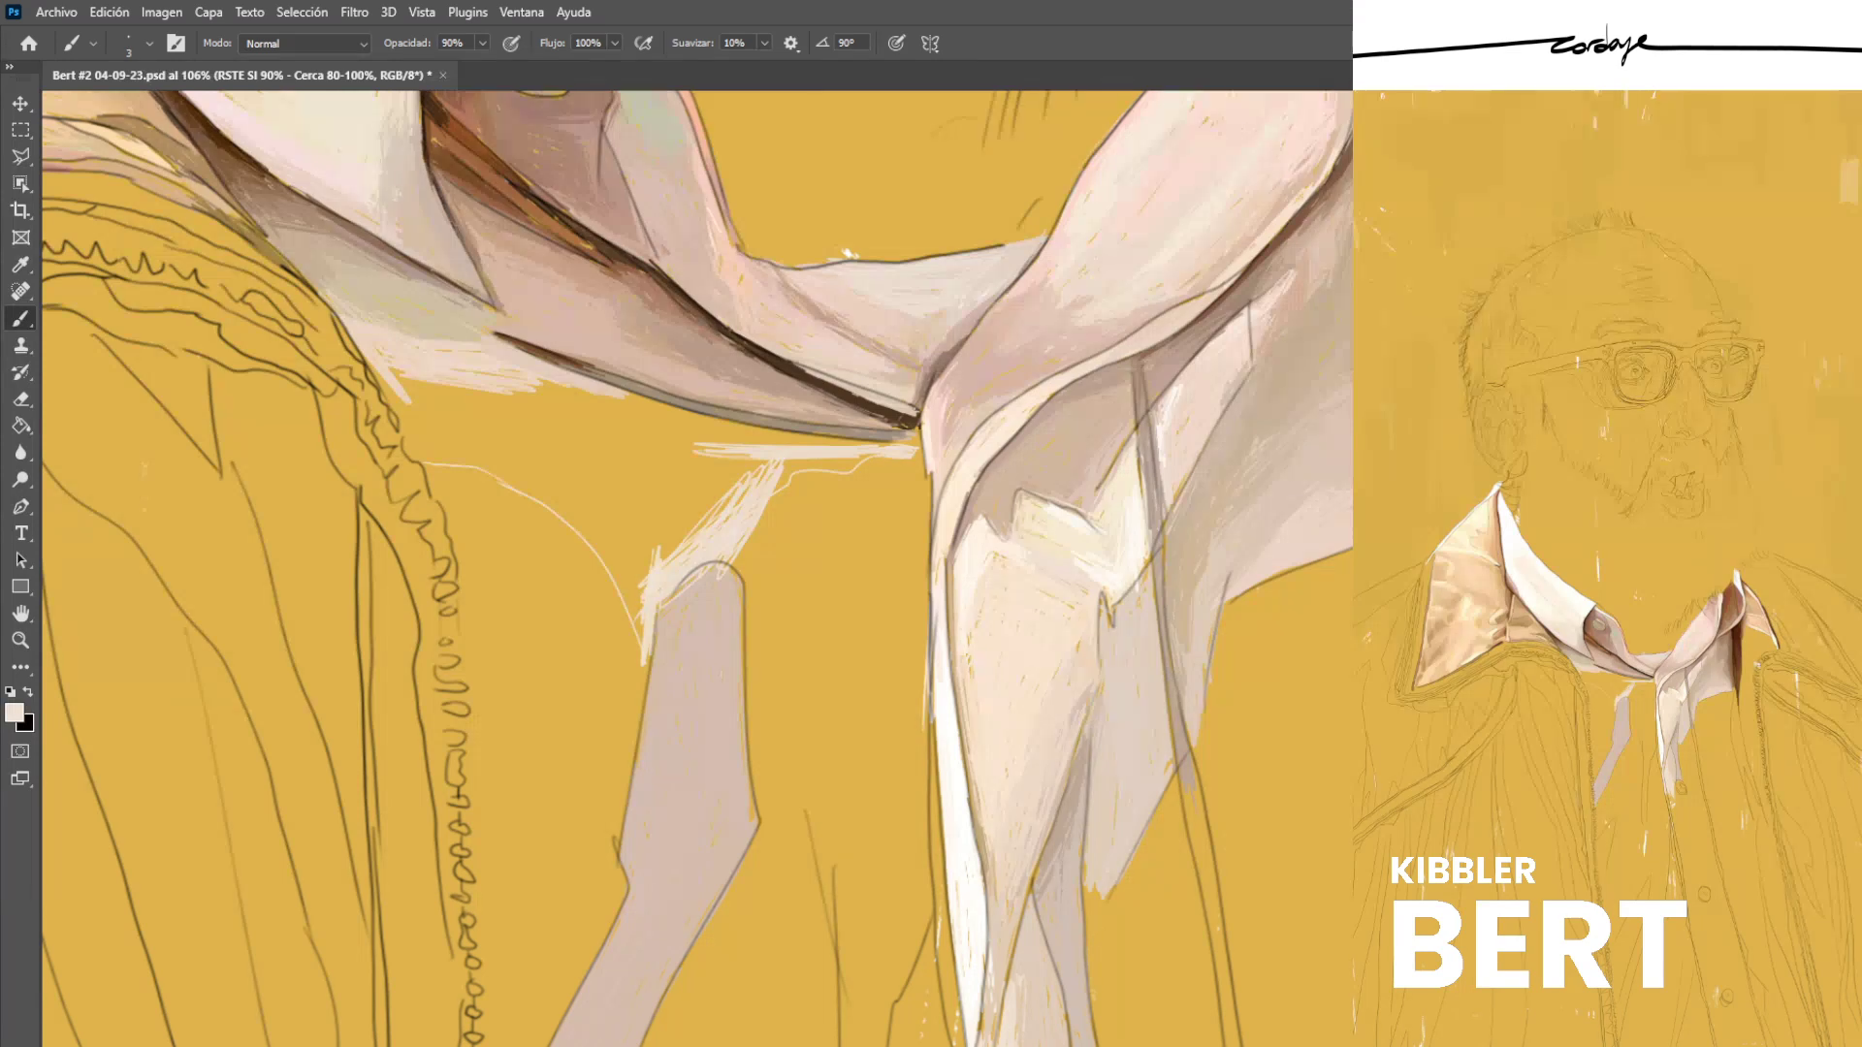
{"action": "left_click_drag", "start_coordinate": [786, 471], "coordinate": [840, 465]}
{"action": "left_click_drag", "start_coordinate": [778, 464], "coordinate": [861, 463]}
{"action": "left_click_drag", "start_coordinate": [793, 459], "coordinate": [866, 459]}
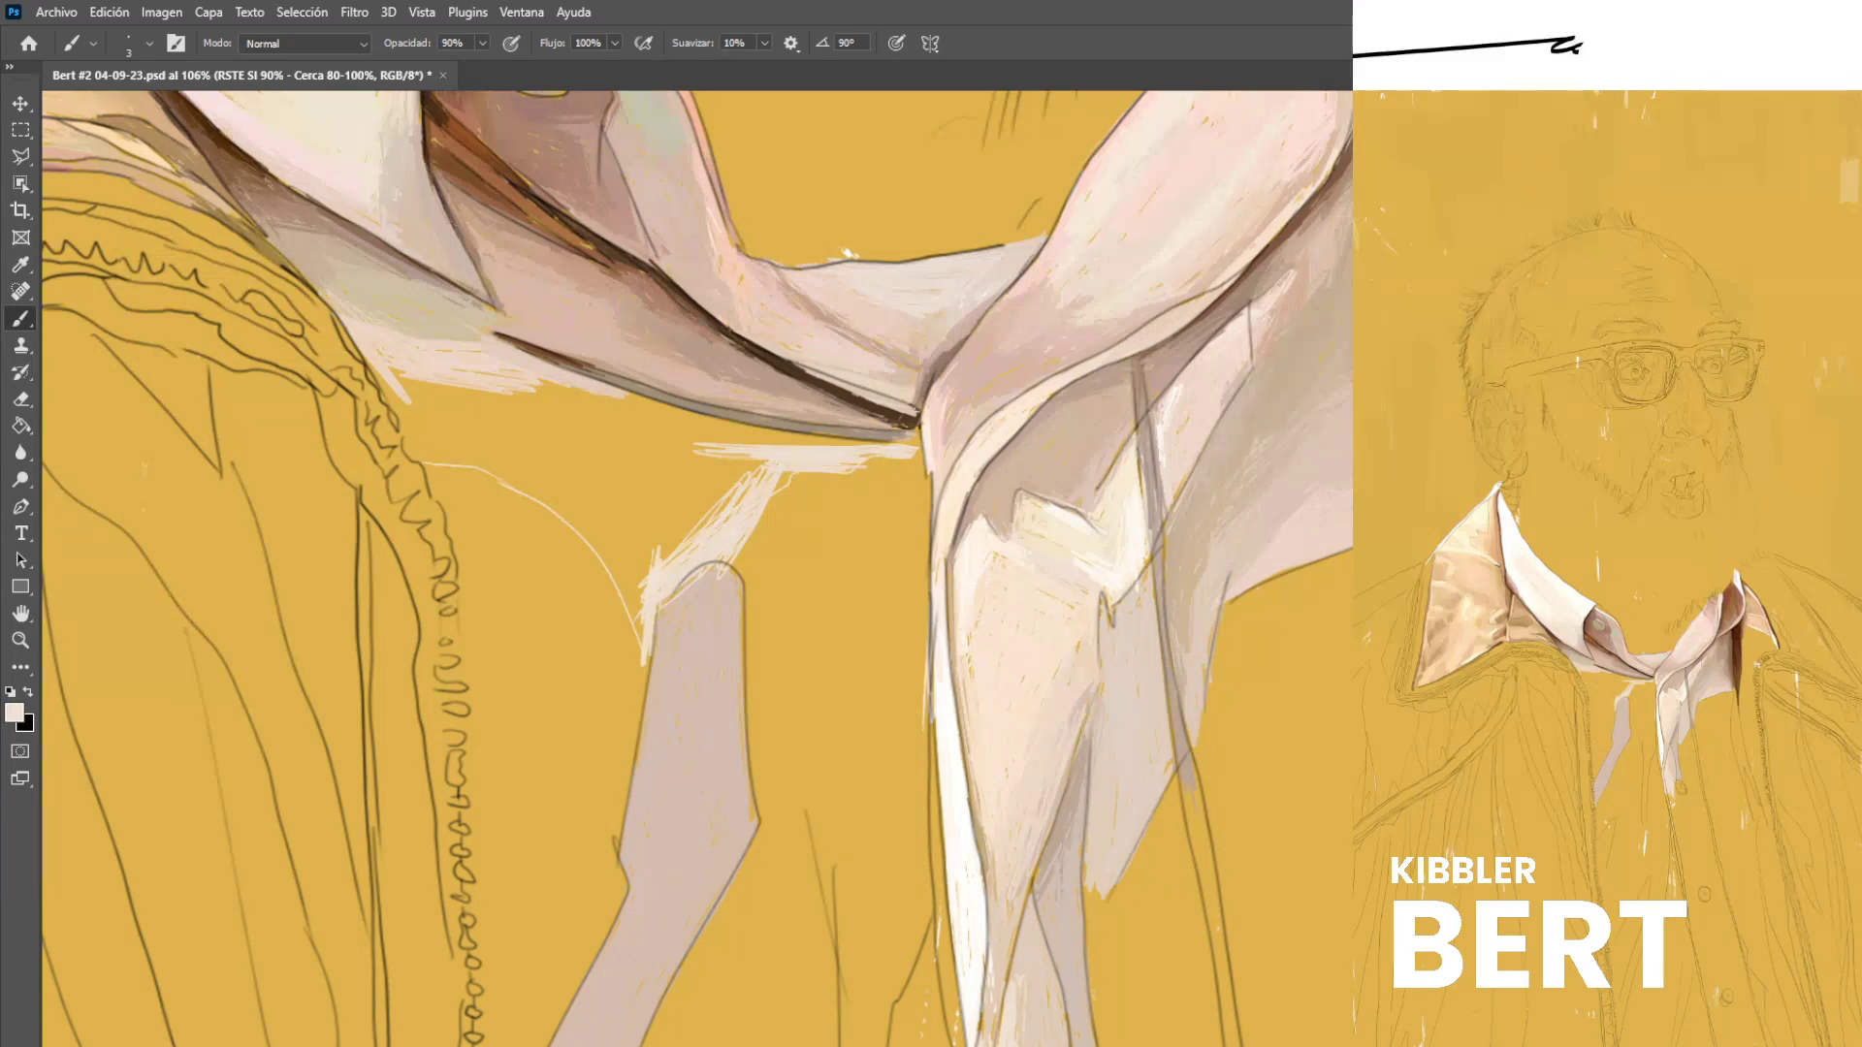
{"action": "left_click_drag", "start_coordinate": [669, 554], "coordinate": [733, 494]}
{"action": "mouse_move", "coordinate": [671, 559]}
{"action": "left_mouse_down"}
{"action": "mouse_move", "coordinate": [719, 506]}
{"action": "mouse_move", "coordinate": [663, 551]}
{"action": "mouse_move", "coordinate": [635, 621]}
{"action": "left_mouse_up"}
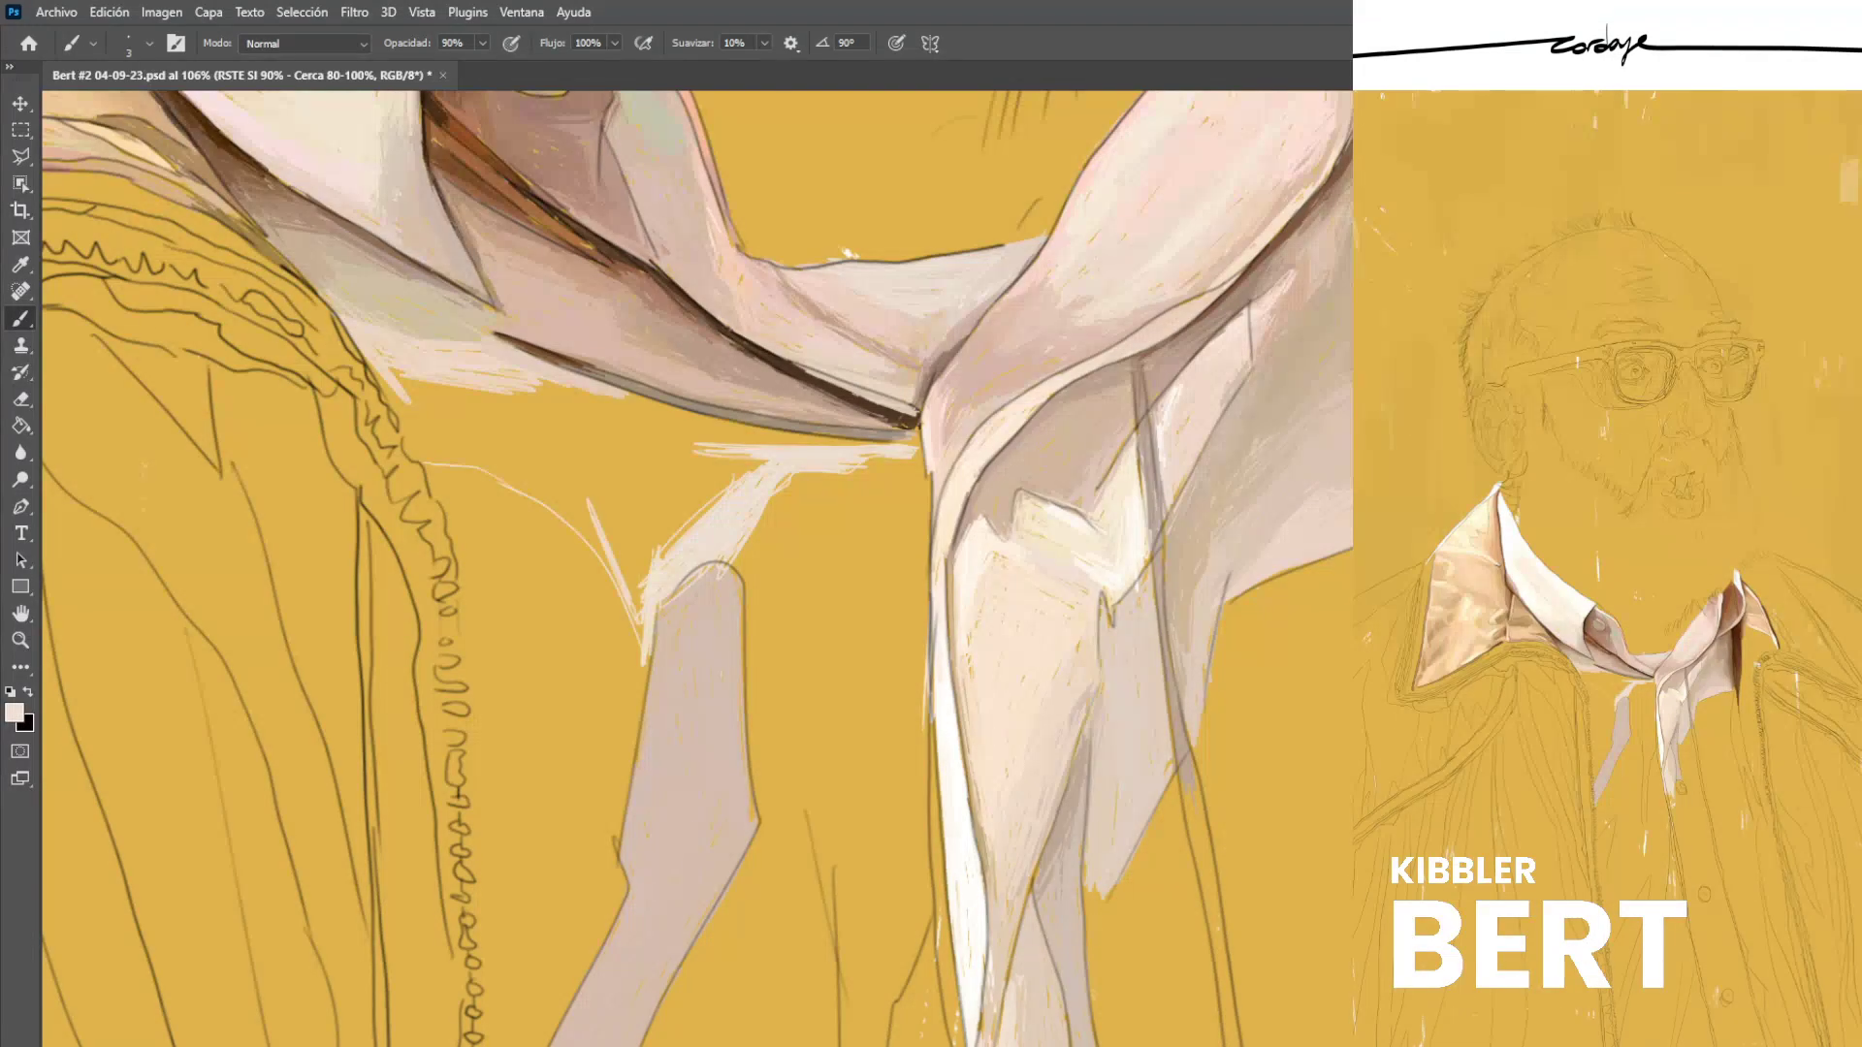
{"action": "mouse_move", "coordinate": [594, 495]}
{"action": "left_mouse_down"}
{"action": "mouse_move", "coordinate": [635, 611]}
{"action": "mouse_move", "coordinate": [644, 581]}
{"action": "mouse_move", "coordinate": [642, 654]}
{"action": "left_mouse_up"}
{"action": "left_click_drag", "start_coordinate": [637, 506], "coordinate": [756, 470]}
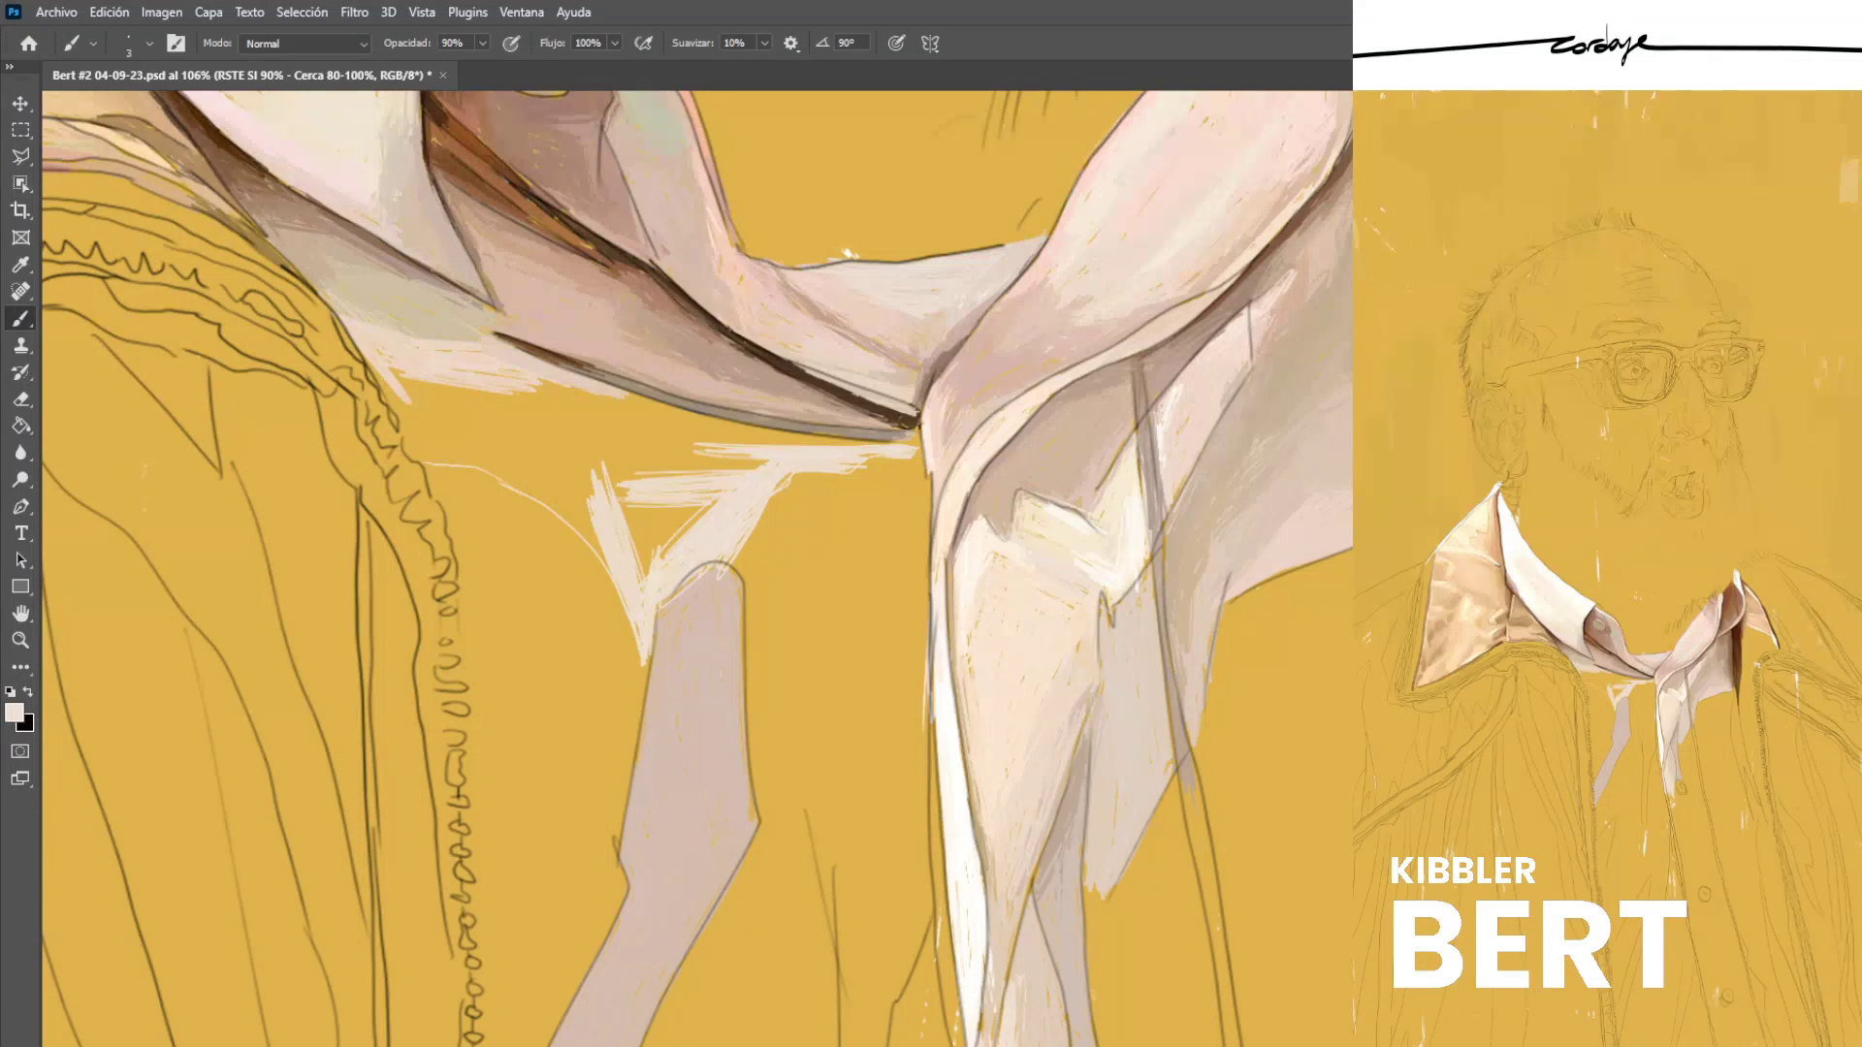
Lay pale strokes along the collar's lower edge and the upper boundary of the light shirt area.
{"action": "mouse_move", "coordinate": [625, 441]}
{"action": "left_mouse_down"}
{"action": "mouse_move", "coordinate": [783, 412]}
{"action": "mouse_move", "coordinate": [753, 427]}
{"action": "left_mouse_up"}
{"action": "mouse_move", "coordinate": [582, 405]}
{"action": "left_mouse_down"}
{"action": "mouse_move", "coordinate": [818, 442]}
{"action": "mouse_move", "coordinate": [603, 401]}
{"action": "left_mouse_up"}
{"action": "mouse_move", "coordinate": [514, 383]}
{"action": "left_mouse_down"}
{"action": "mouse_move", "coordinate": [634, 411]}
{"action": "mouse_move", "coordinate": [588, 406]}
{"action": "left_mouse_up"}
{"action": "mouse_move", "coordinate": [529, 483]}
{"action": "left_mouse_down"}
{"action": "mouse_move", "coordinate": [596, 535]}
{"action": "mouse_move", "coordinate": [588, 517]}
{"action": "left_mouse_up"}
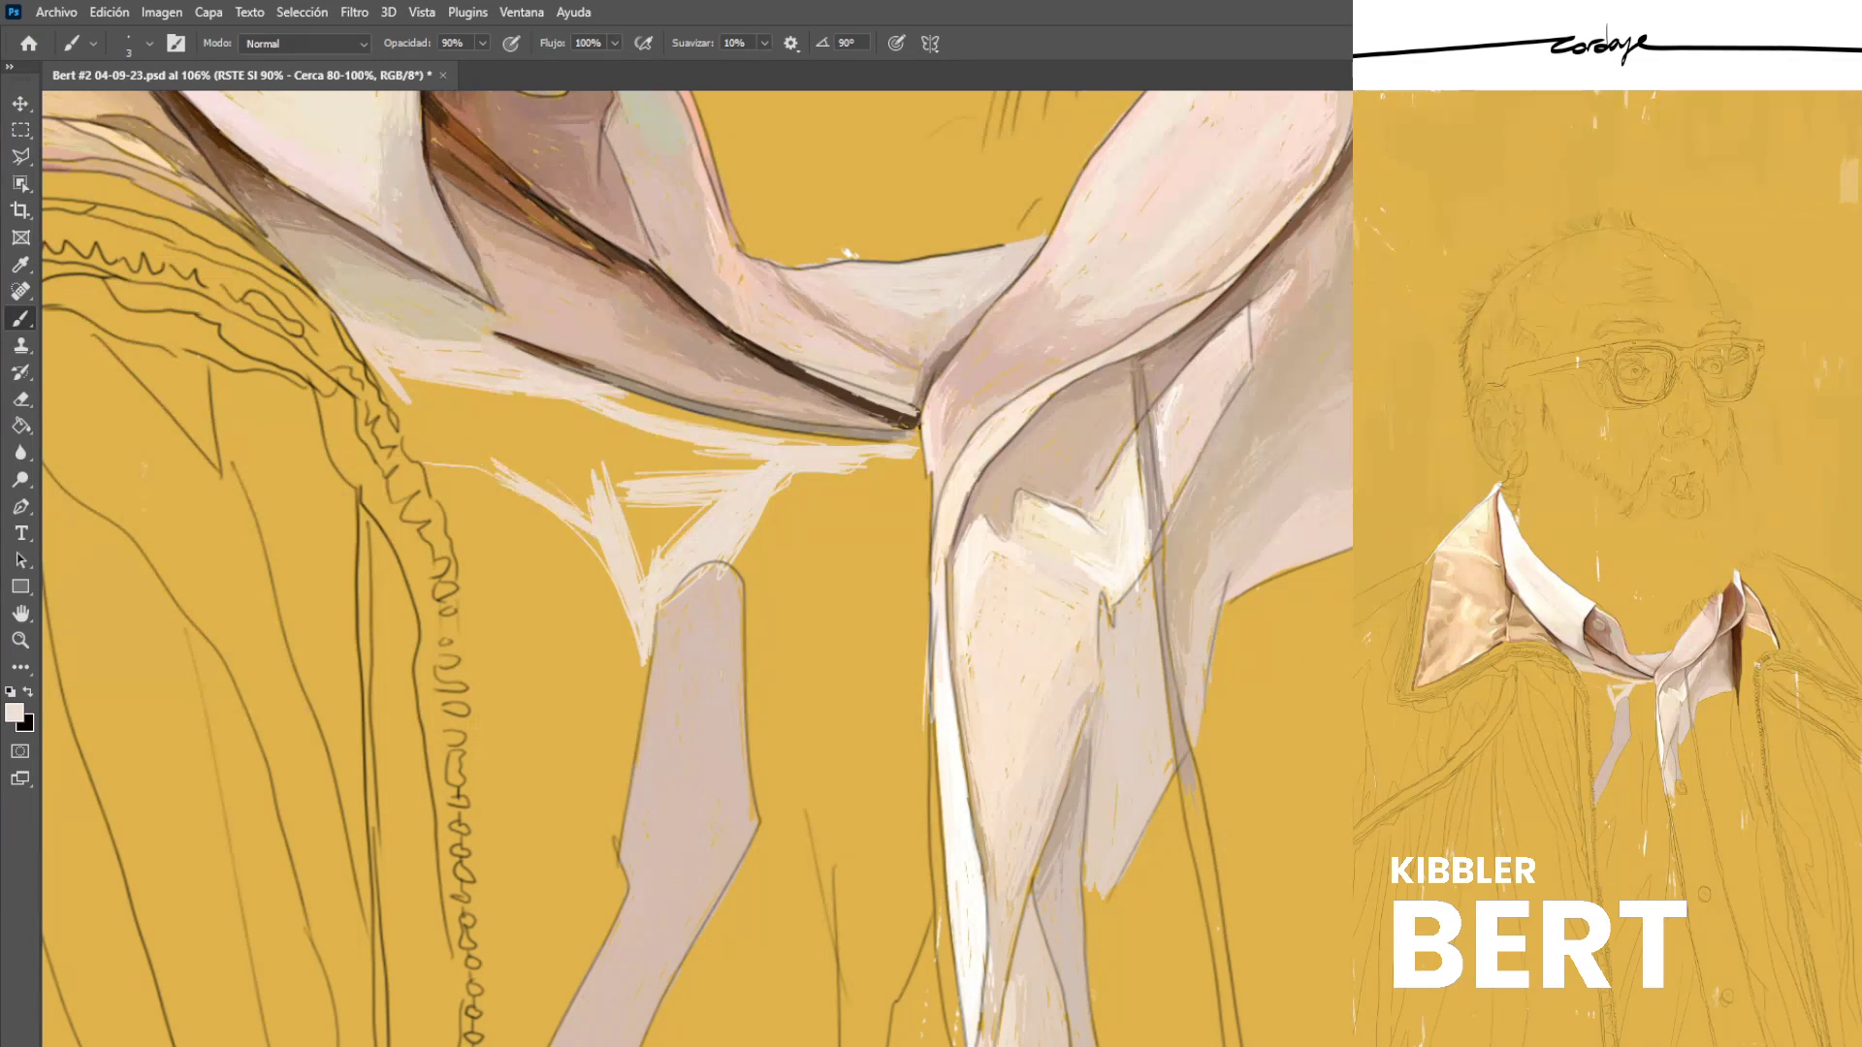
{"action": "left_click_drag", "start_coordinate": [491, 456], "coordinate": [588, 498]}
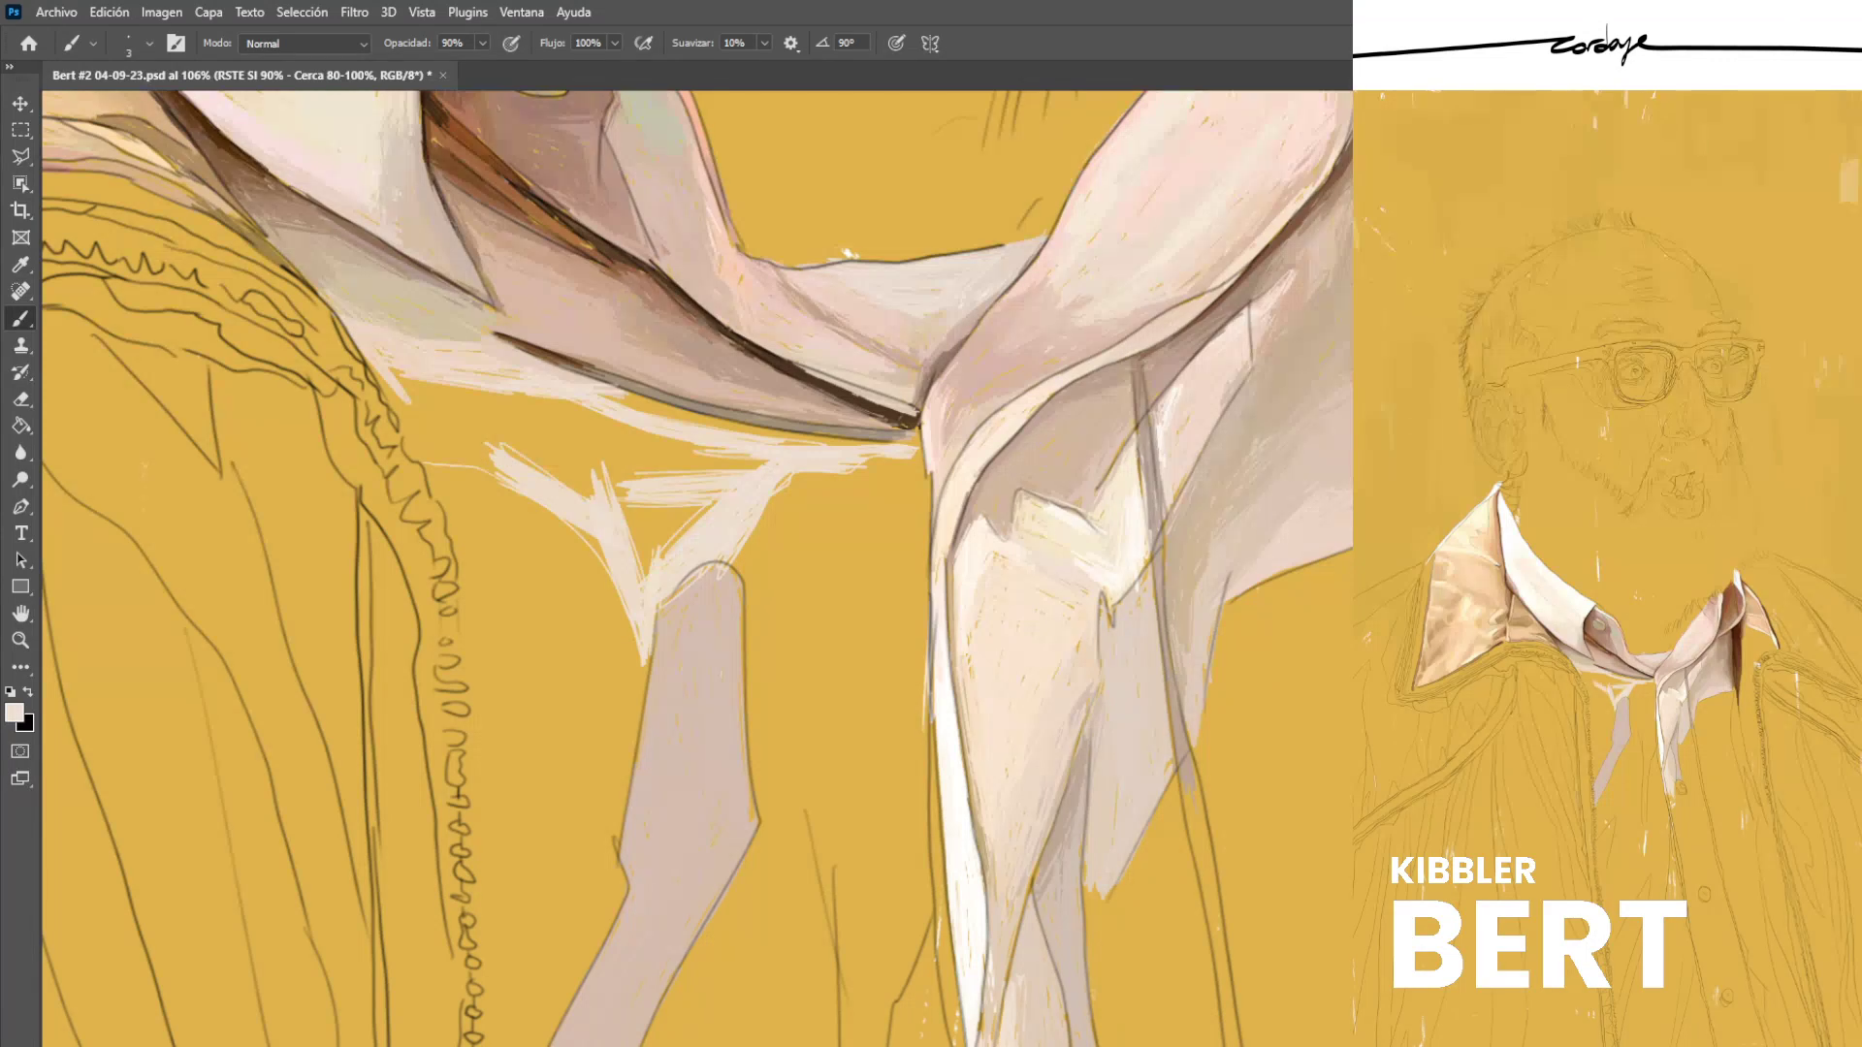
Paint the light shirt area's pale border along the jacket's stitched edge and join it to the boundary strokes.
{"action": "left_click_drag", "start_coordinate": [378, 372], "coordinate": [393, 398]}
{"action": "left_click_drag", "start_coordinate": [401, 437], "coordinate": [414, 456]}
{"action": "left_click_drag", "start_coordinate": [389, 389], "coordinate": [401, 429]}
{"action": "left_click_drag", "start_coordinate": [368, 365], "coordinate": [383, 392]}
{"action": "mouse_move", "coordinate": [449, 455]}
{"action": "left_mouse_down"}
{"action": "mouse_move", "coordinate": [493, 462]}
{"action": "mouse_move", "coordinate": [402, 399]}
{"action": "left_mouse_up"}
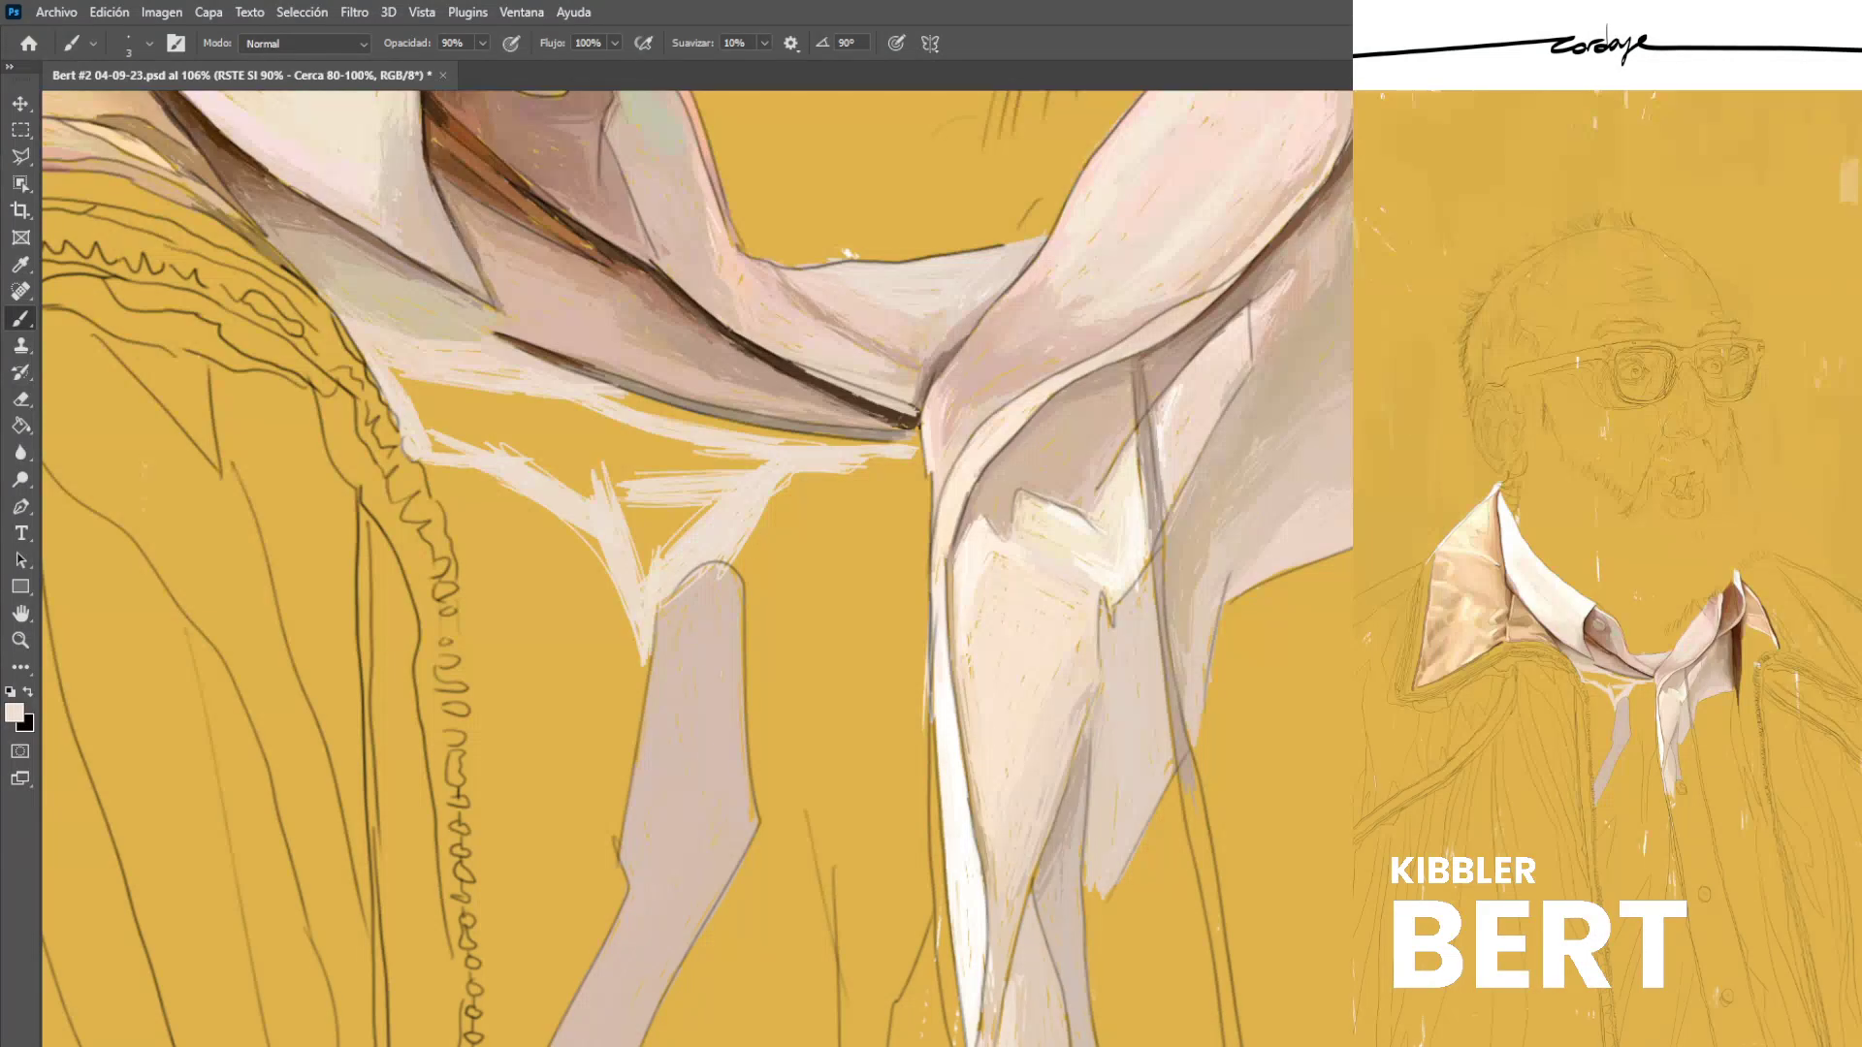
Fill the shirt between the jacket's edge, the collar's underside and the boundary strokes with the pale tone.
{"action": "left_click_drag", "start_coordinate": [460, 455], "coordinate": [424, 426]}
{"action": "mouse_move", "coordinate": [533, 448]}
{"action": "left_mouse_down"}
{"action": "mouse_move", "coordinate": [424, 423]}
{"action": "mouse_move", "coordinate": [398, 384]}
{"action": "left_mouse_up"}
{"action": "mouse_move", "coordinate": [553, 411]}
{"action": "left_mouse_down"}
{"action": "mouse_move", "coordinate": [413, 384]}
{"action": "mouse_move", "coordinate": [474, 397]}
{"action": "left_mouse_up"}
{"action": "mouse_move", "coordinate": [561, 403]}
{"action": "left_mouse_down"}
{"action": "mouse_move", "coordinate": [417, 381]}
{"action": "mouse_move", "coordinate": [512, 393]}
{"action": "left_mouse_up"}
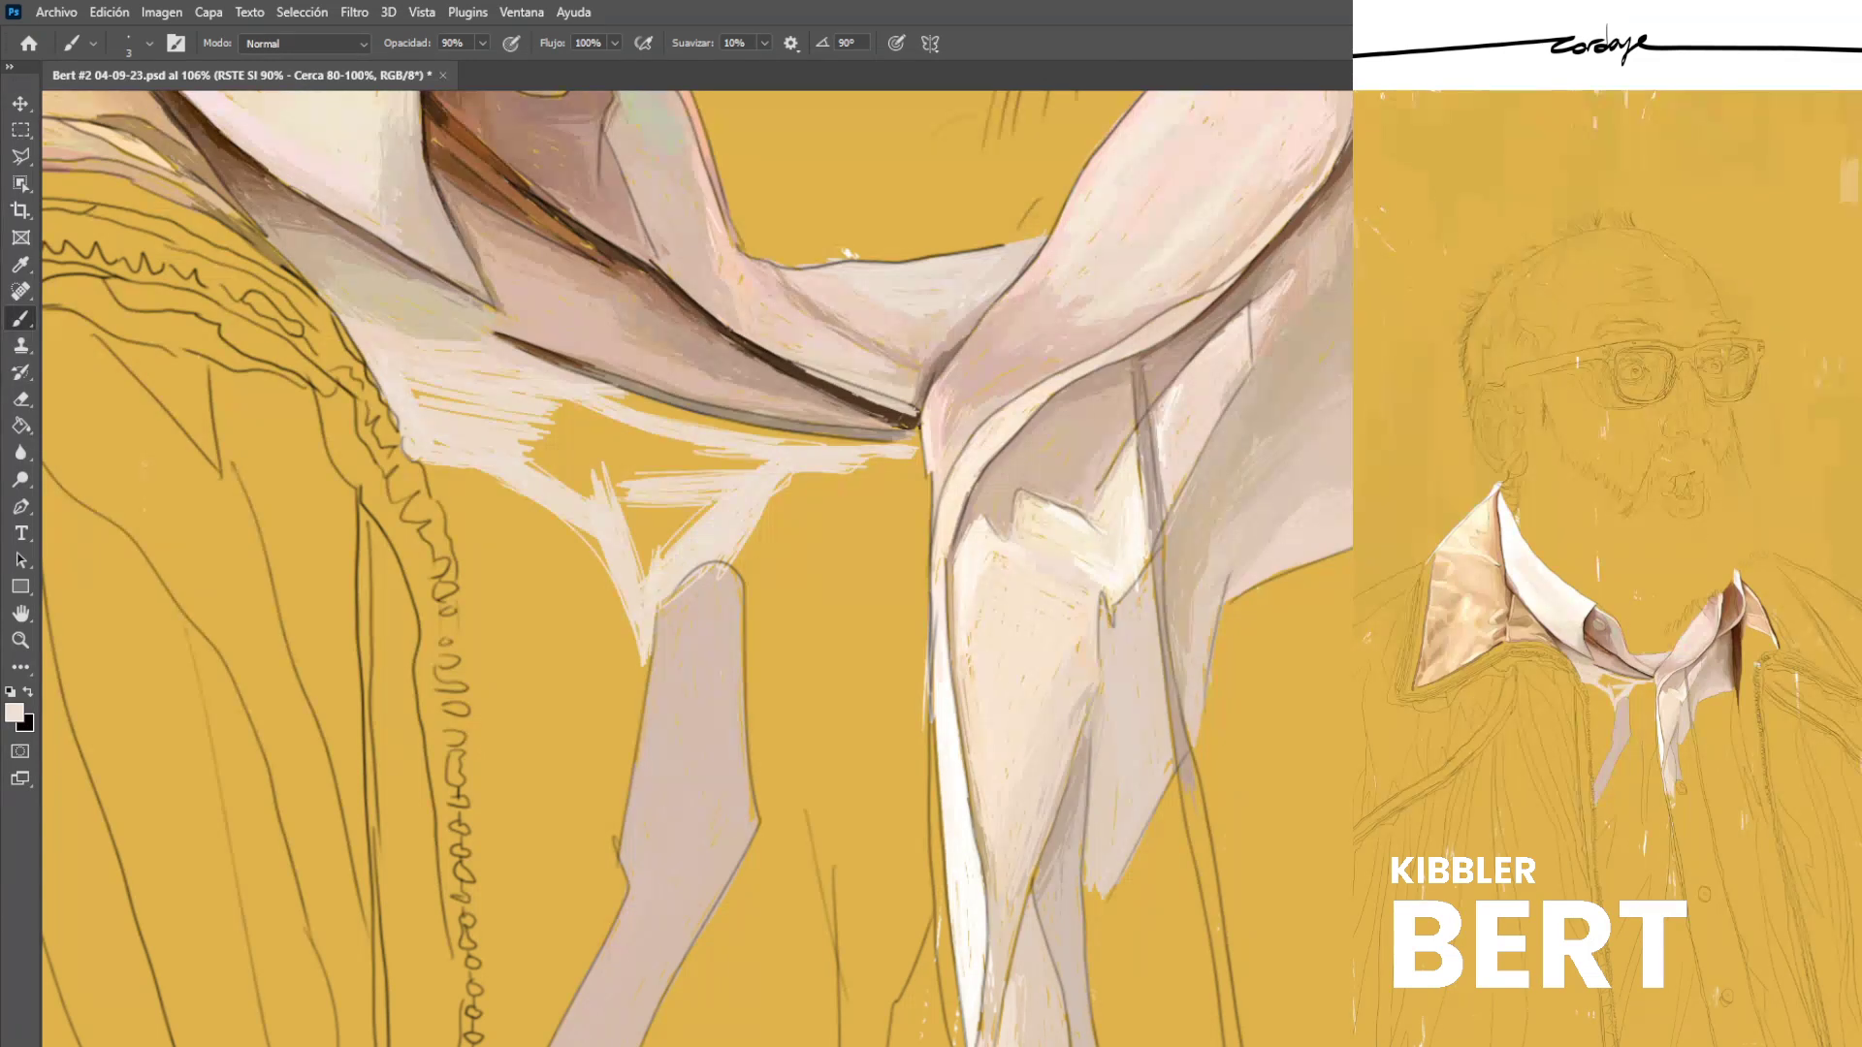
{"action": "left_click_drag", "start_coordinate": [524, 380], "coordinate": [481, 373]}
{"action": "mouse_move", "coordinate": [527, 465]}
{"action": "left_mouse_down"}
{"action": "mouse_move", "coordinate": [646, 516]}
{"action": "mouse_move", "coordinate": [667, 510]}
{"action": "mouse_move", "coordinate": [594, 484]}
{"action": "mouse_move", "coordinate": [640, 474]}
{"action": "mouse_move", "coordinate": [534, 455]}
{"action": "mouse_move", "coordinate": [677, 448]}
{"action": "mouse_move", "coordinate": [547, 439]}
{"action": "mouse_move", "coordinate": [712, 428]}
{"action": "mouse_move", "coordinate": [582, 456]}
{"action": "mouse_move", "coordinate": [761, 460]}
{"action": "mouse_move", "coordinate": [557, 415]}
{"action": "mouse_move", "coordinate": [717, 446]}
{"action": "mouse_move", "coordinate": [572, 402]}
{"action": "mouse_move", "coordinate": [688, 448]}
{"action": "left_mouse_up"}
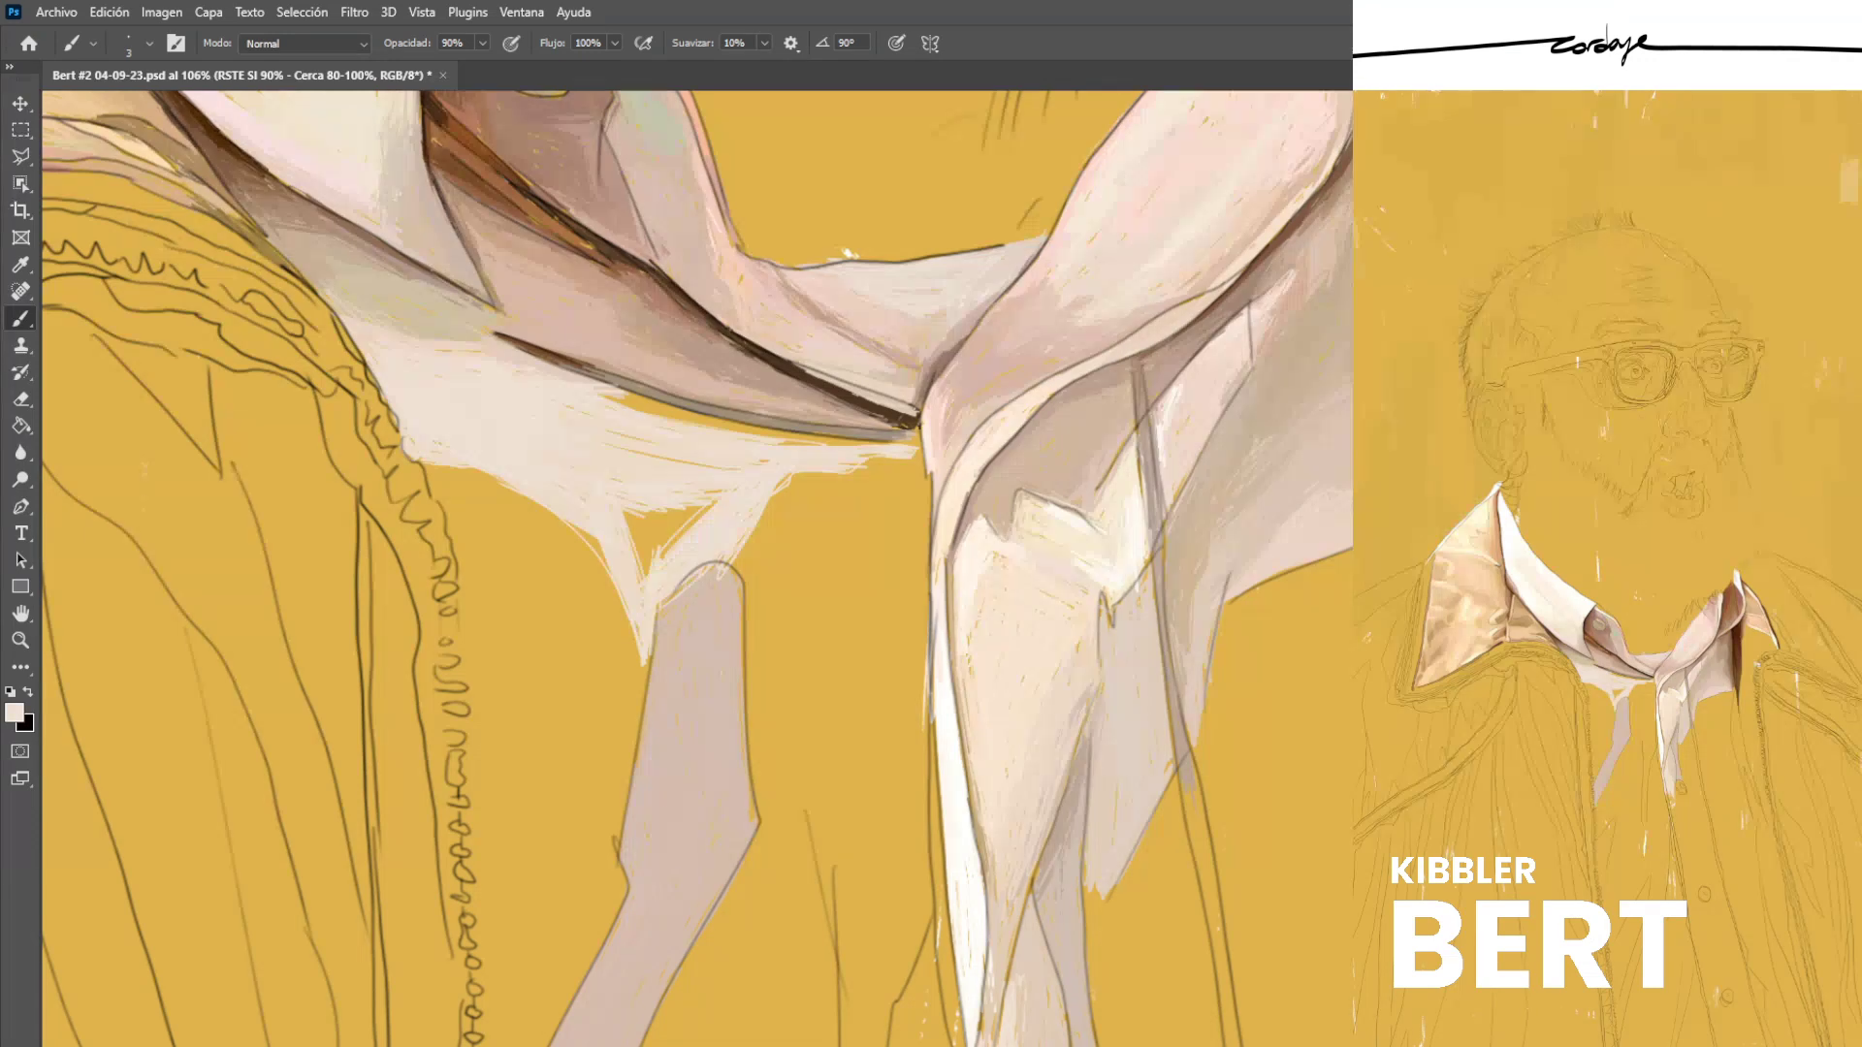
Cover the remaining triangular gap above the greyish pink fold with the pale tone.
{"action": "left_click_drag", "start_coordinate": [698, 508], "coordinate": [648, 557]}
{"action": "left_click_drag", "start_coordinate": [694, 510], "coordinate": [640, 568]}
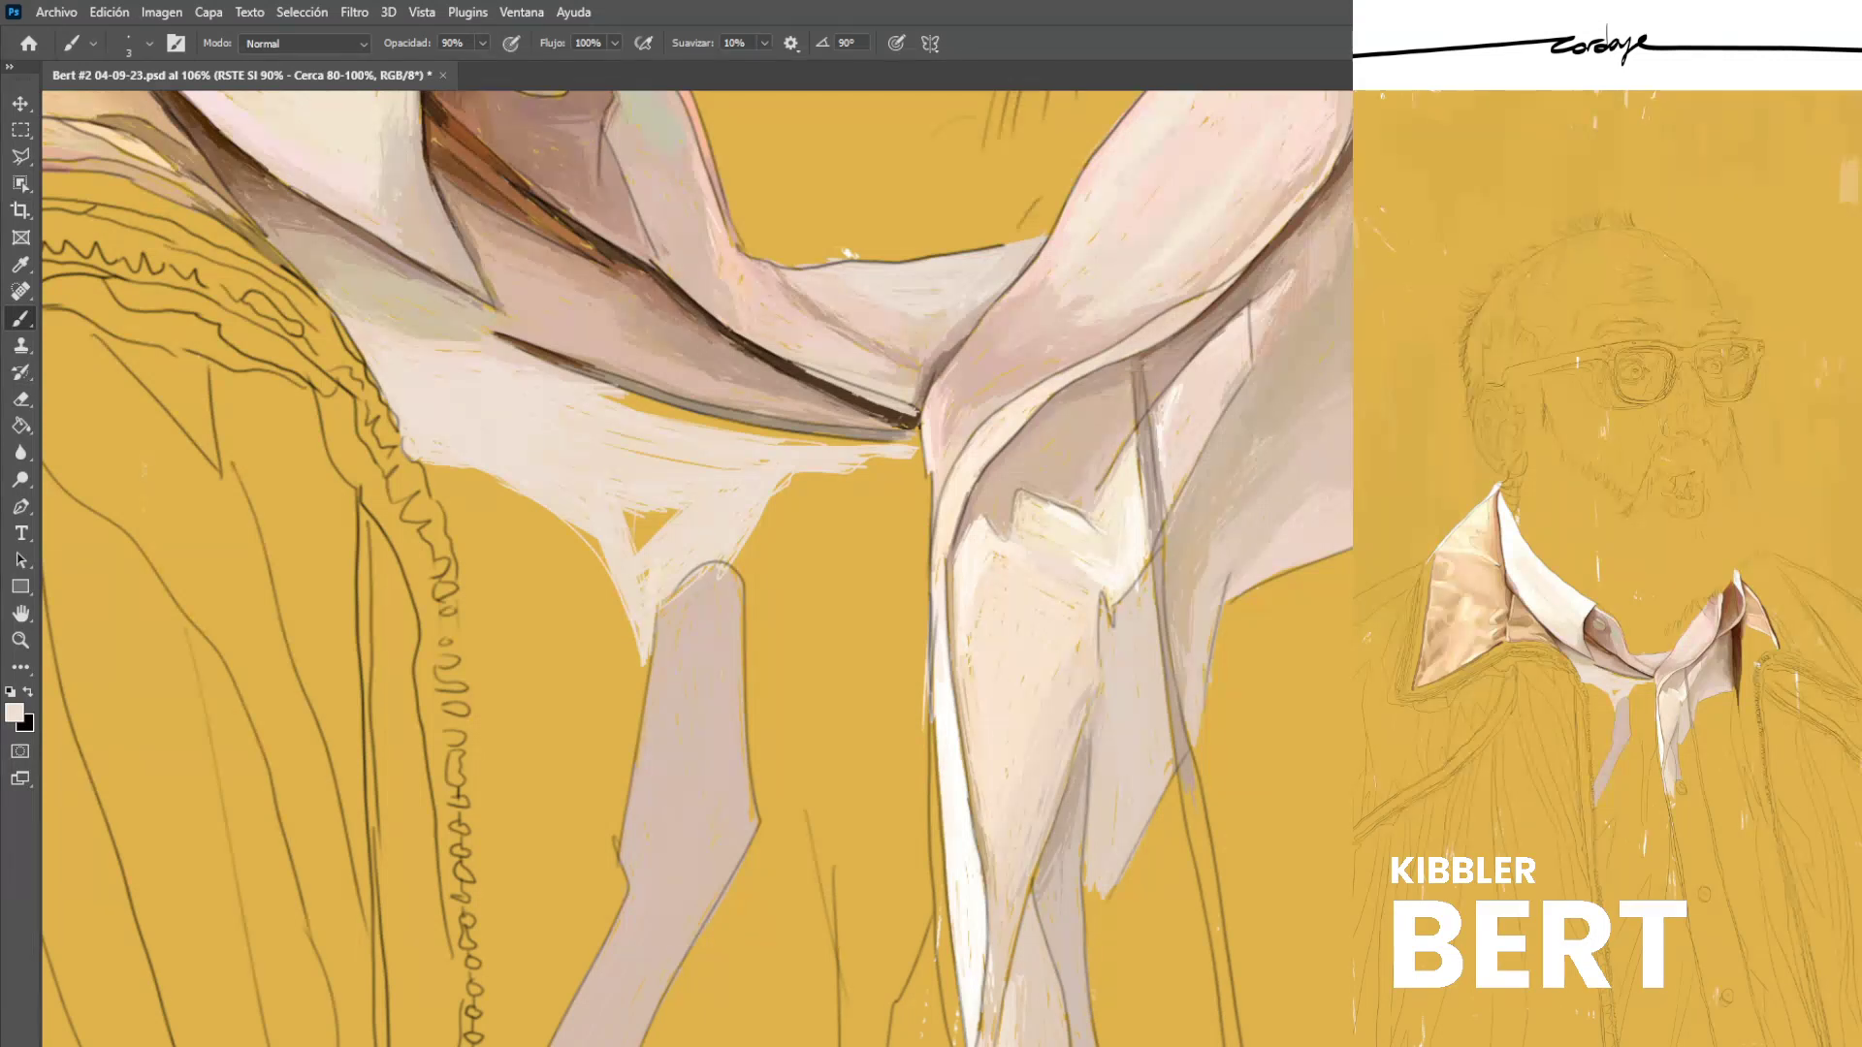
{"action": "mouse_move", "coordinate": [627, 527]}
{"action": "left_mouse_down"}
{"action": "mouse_move", "coordinate": [681, 508]}
{"action": "mouse_move", "coordinate": [628, 541]}
{"action": "left_mouse_up"}
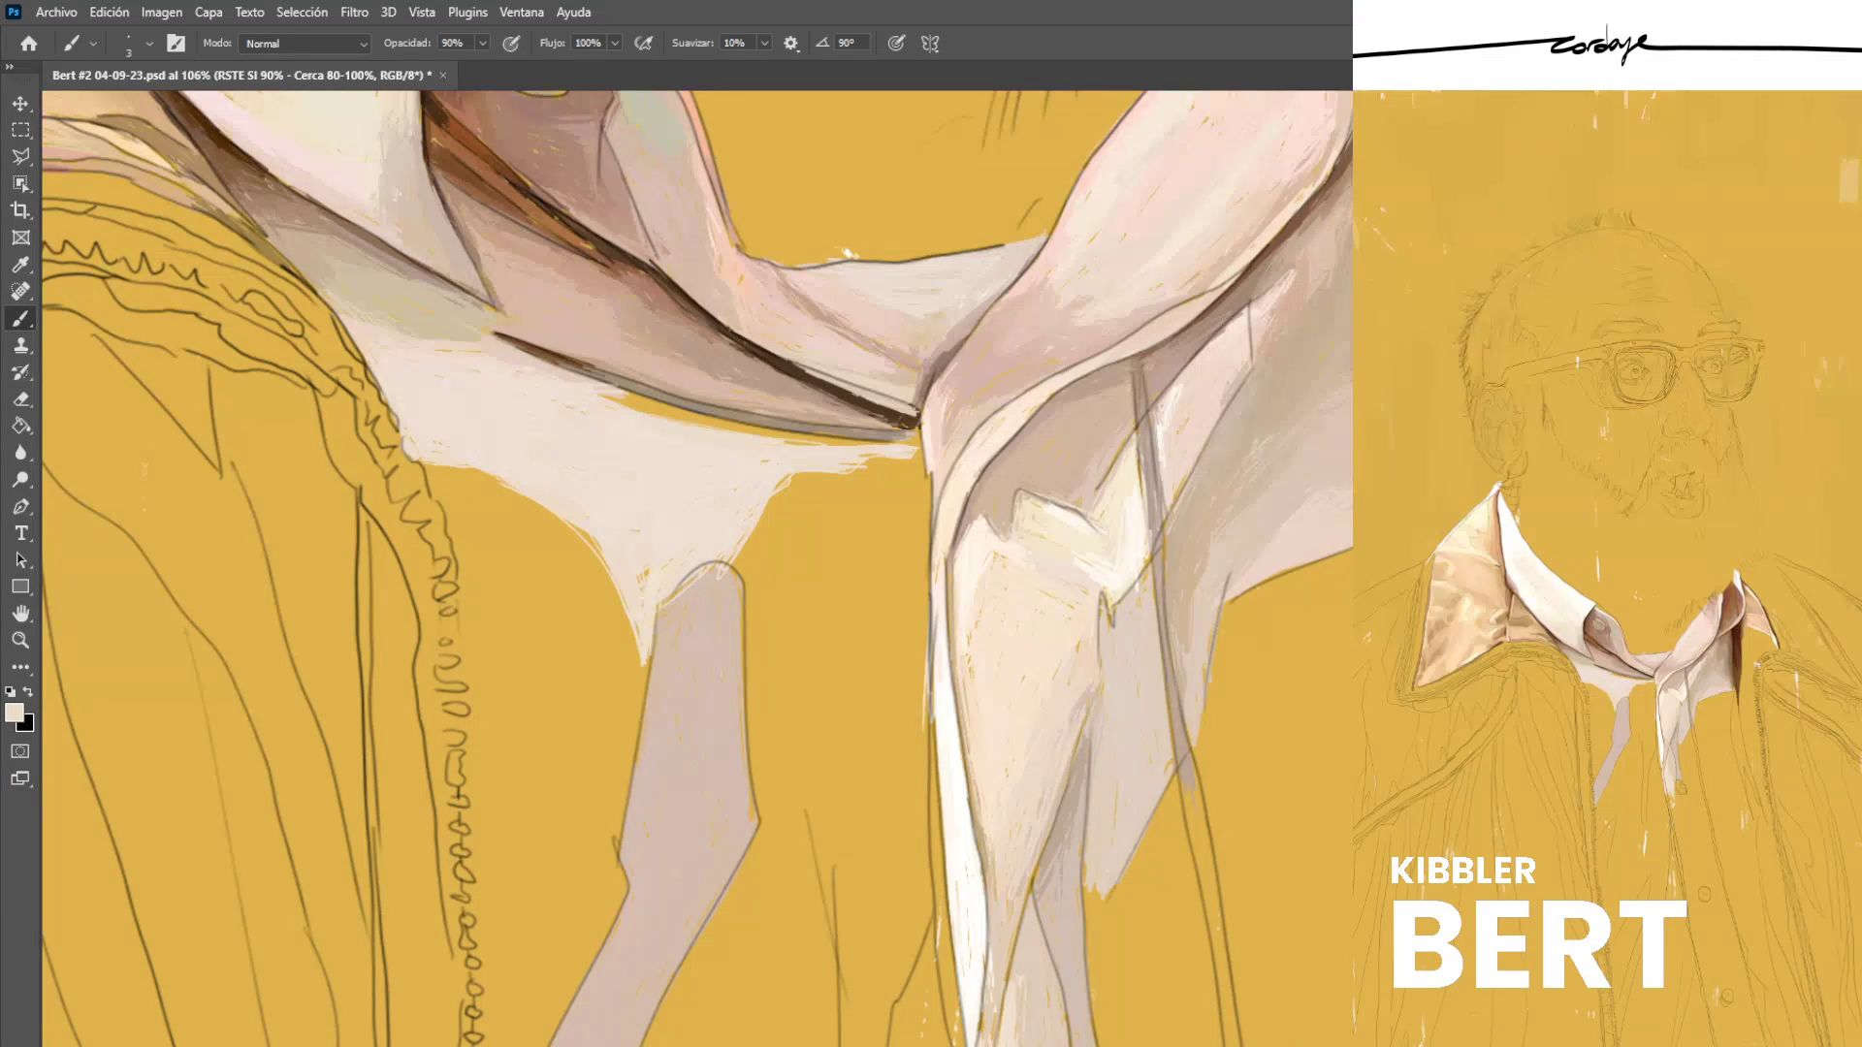
Close the yellow gap beneath the collar's dark lower edge with sampled beiges as a soft shadow.
{"action": "mouse_move", "coordinate": [655, 413]}
{"action": "left_mouse_down"}
{"action": "mouse_move", "coordinate": [792, 441]}
{"action": "mouse_move", "coordinate": [651, 408]}
{"action": "left_mouse_up"}
{"action": "left_click", "coordinate": [620, 388], "text": "alt"}
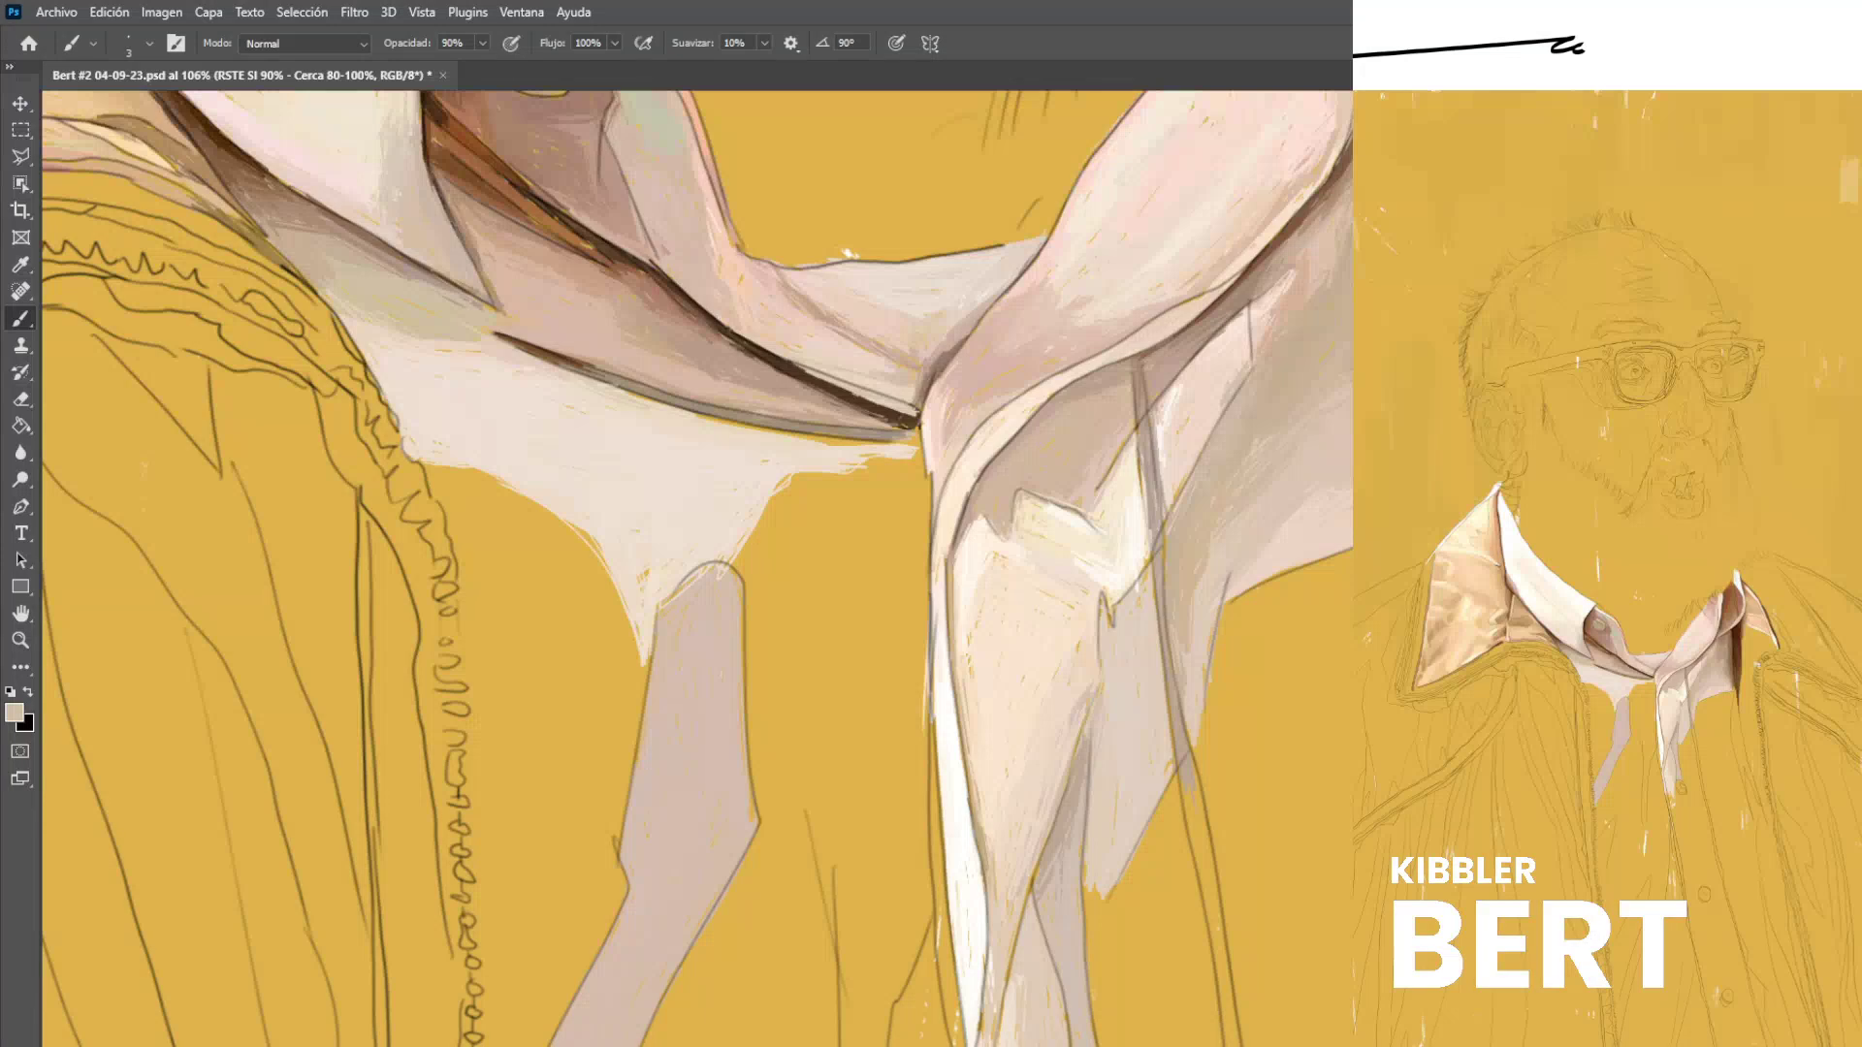
{"action": "left_click", "coordinate": [686, 419], "text": "alt"}
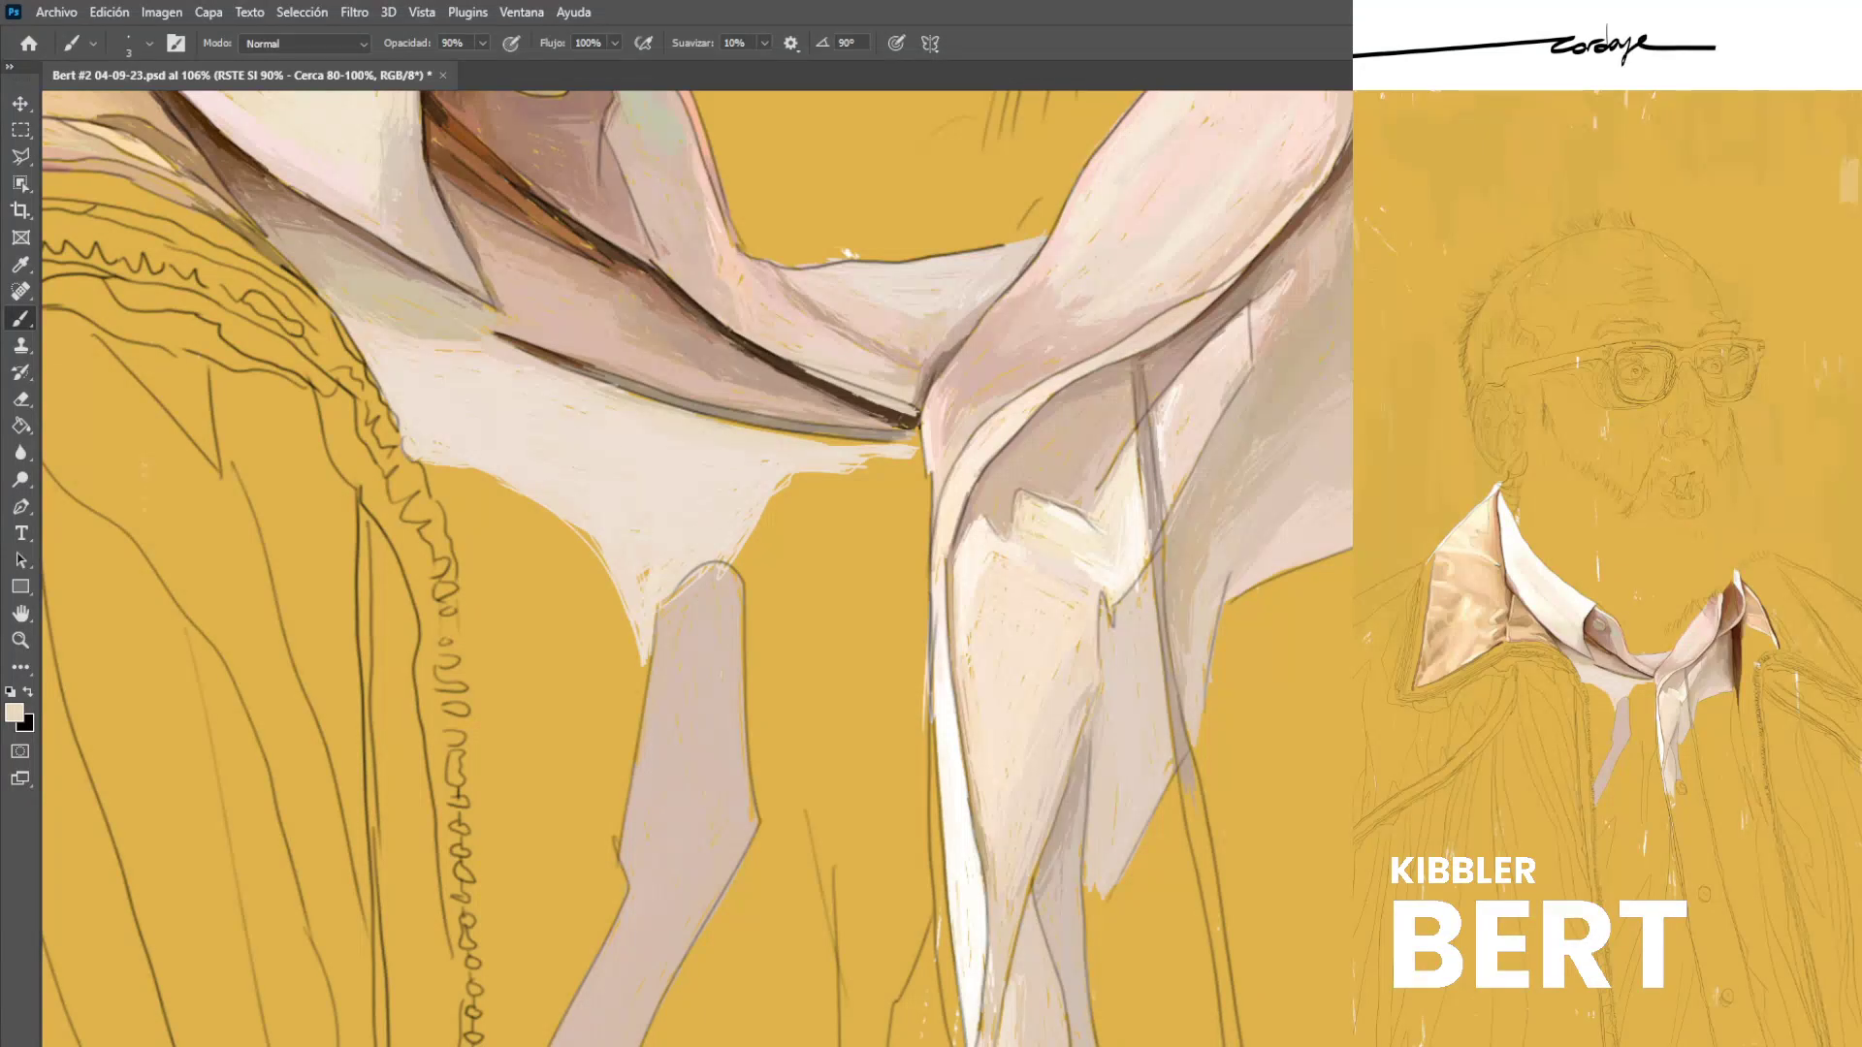
{"action": "left_click", "coordinate": [634, 402], "text": "alt"}
{"action": "left_click_drag", "start_coordinate": [650, 441], "coordinate": [766, 412]}
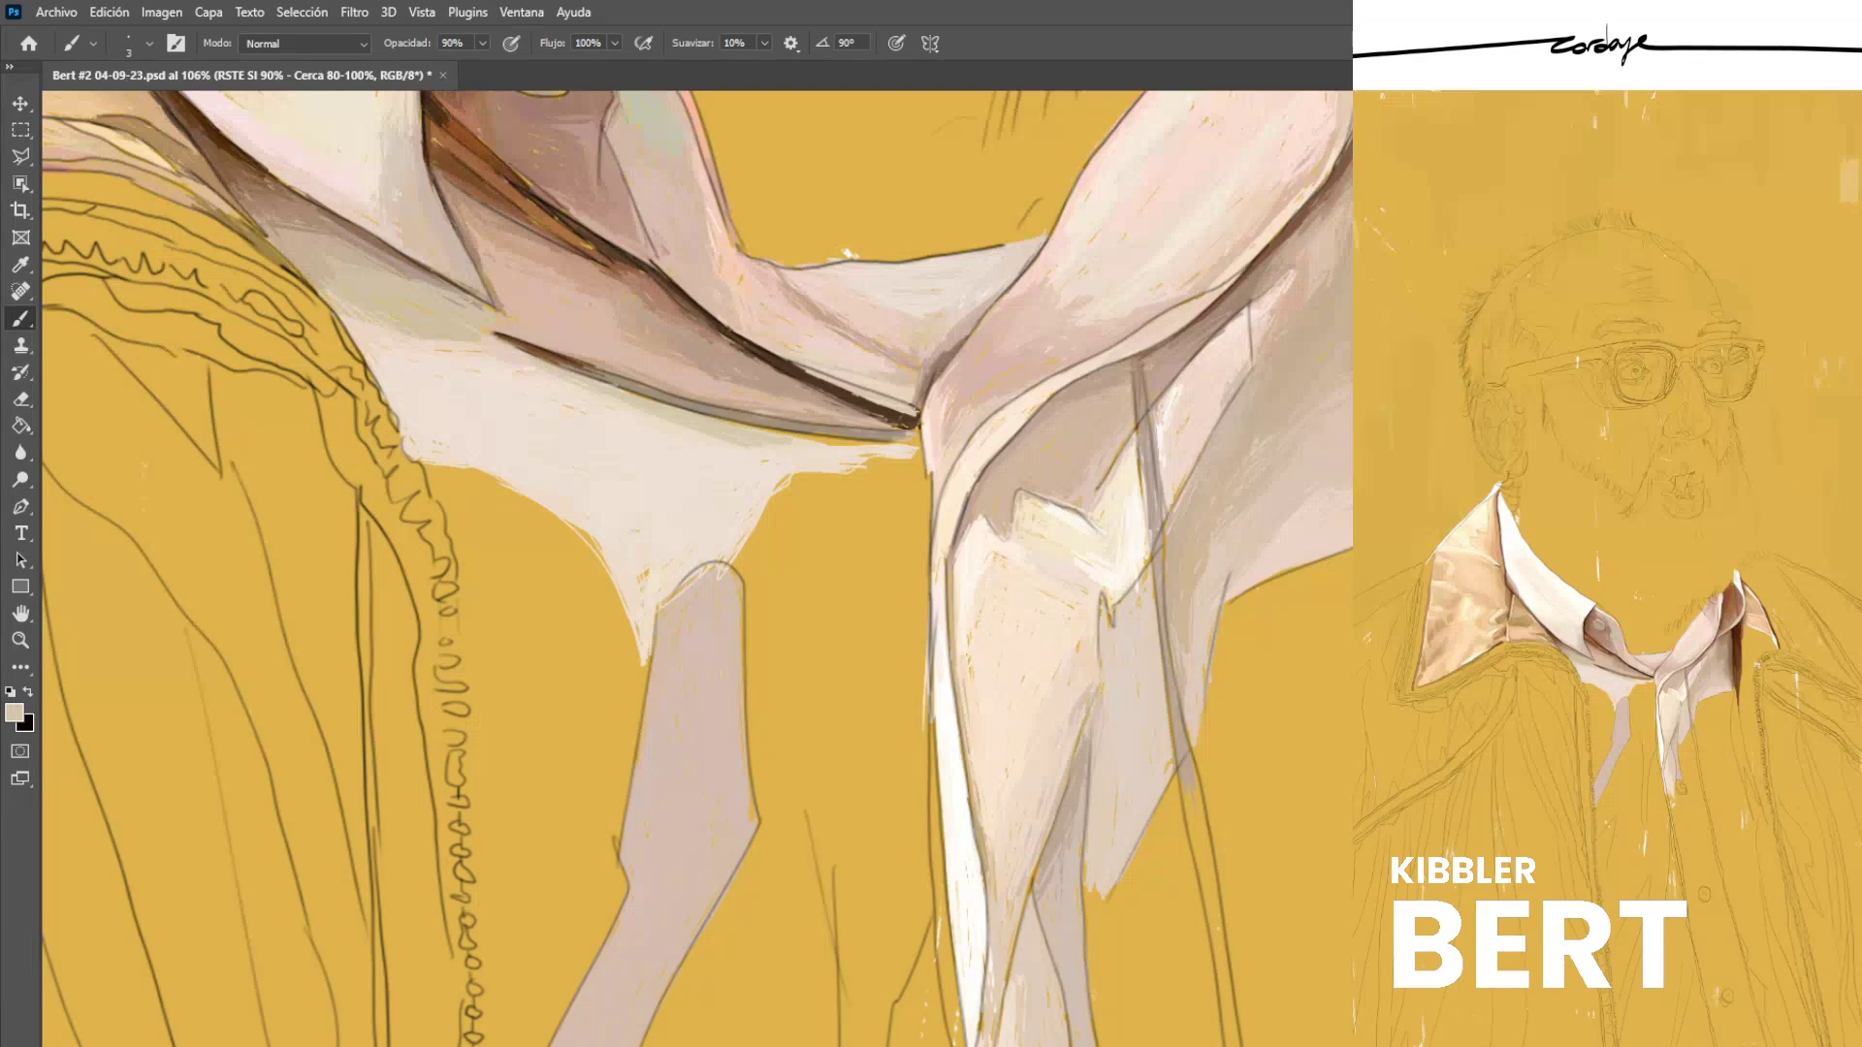
{"action": "left_click_drag", "start_coordinate": [521, 350], "coordinate": [601, 379]}
Blend the pale shirt area into the greyish beige shadow beside the jacket's edge with sampled tones and save the document.
{"action": "left_click", "coordinate": [509, 375], "text": "alt"}
{"action": "left_click", "coordinate": [413, 326], "text": "alt"}
{"action": "left_click", "coordinate": [362, 308], "text": "alt"}
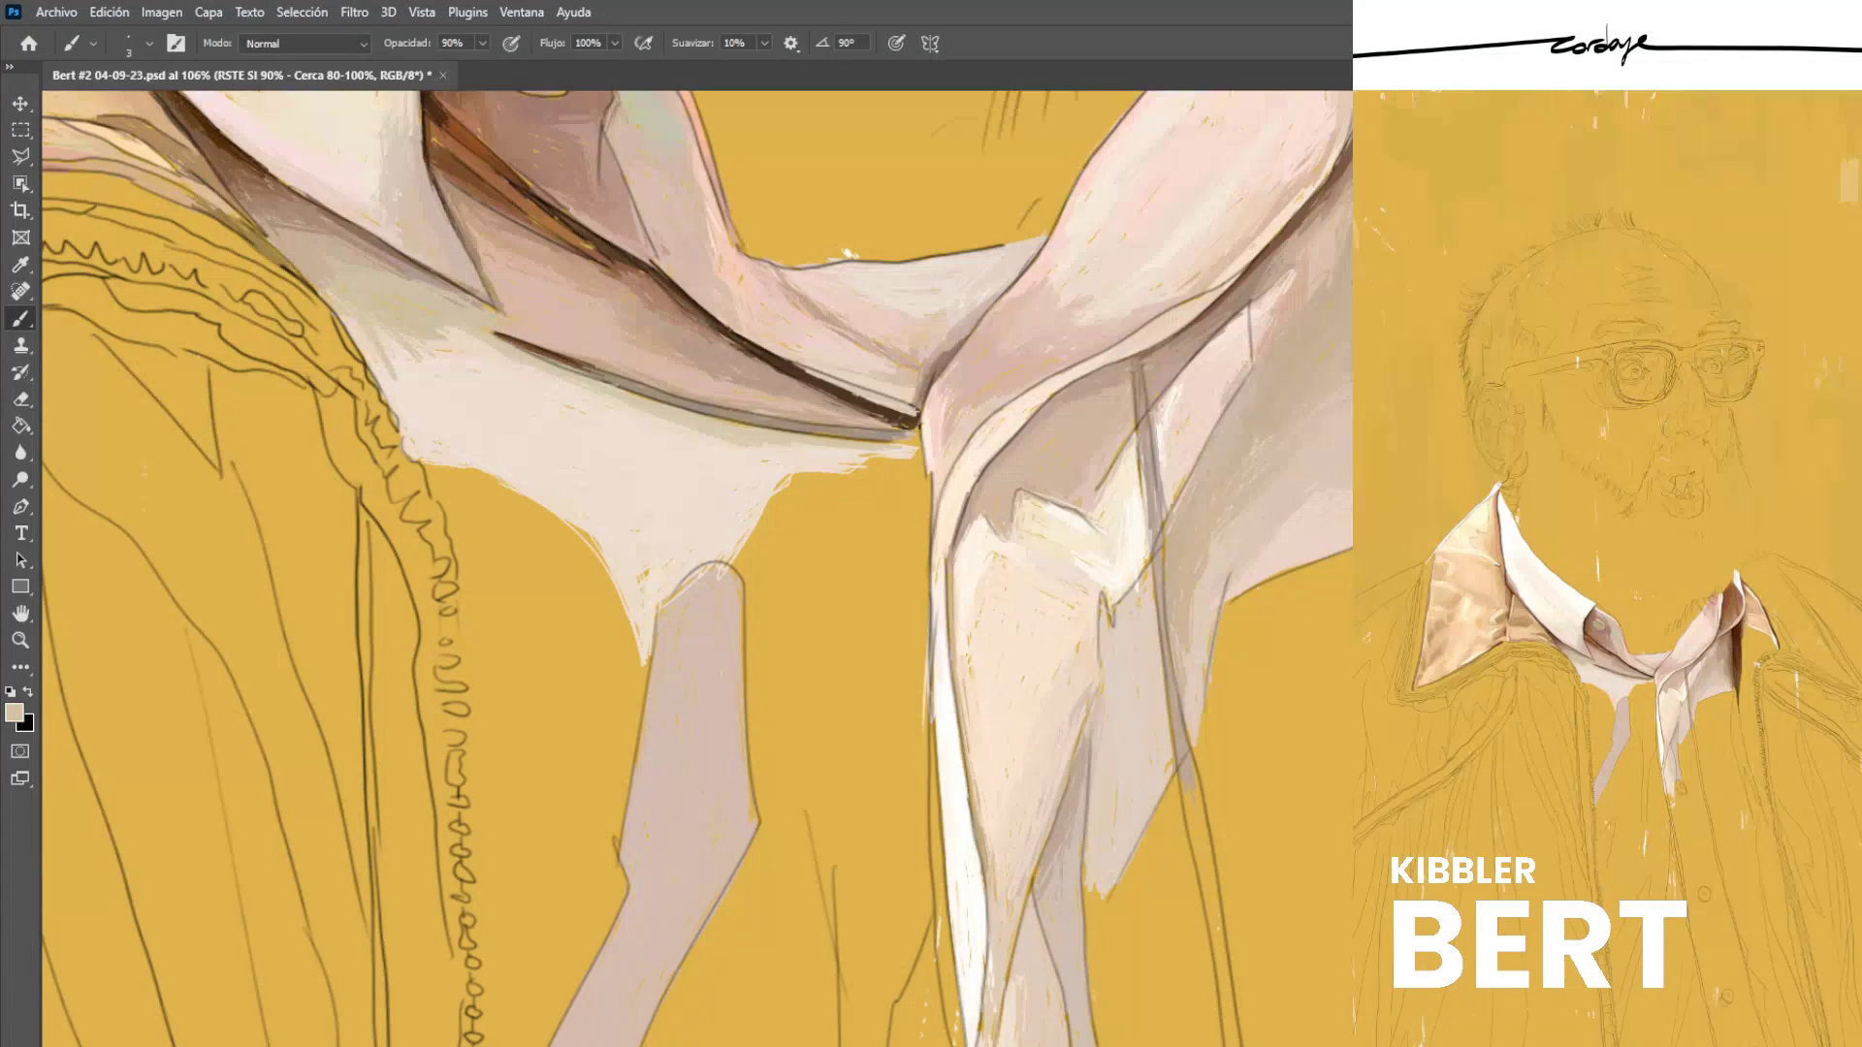
{"action": "left_click_drag", "start_coordinate": [385, 374], "coordinate": [347, 318]}
{"action": "left_click", "coordinate": [415, 392], "text": "alt"}
{"action": "left_click_drag", "start_coordinate": [443, 339], "coordinate": [372, 313]}
{"action": "left_click", "coordinate": [353, 289], "text": "alt"}
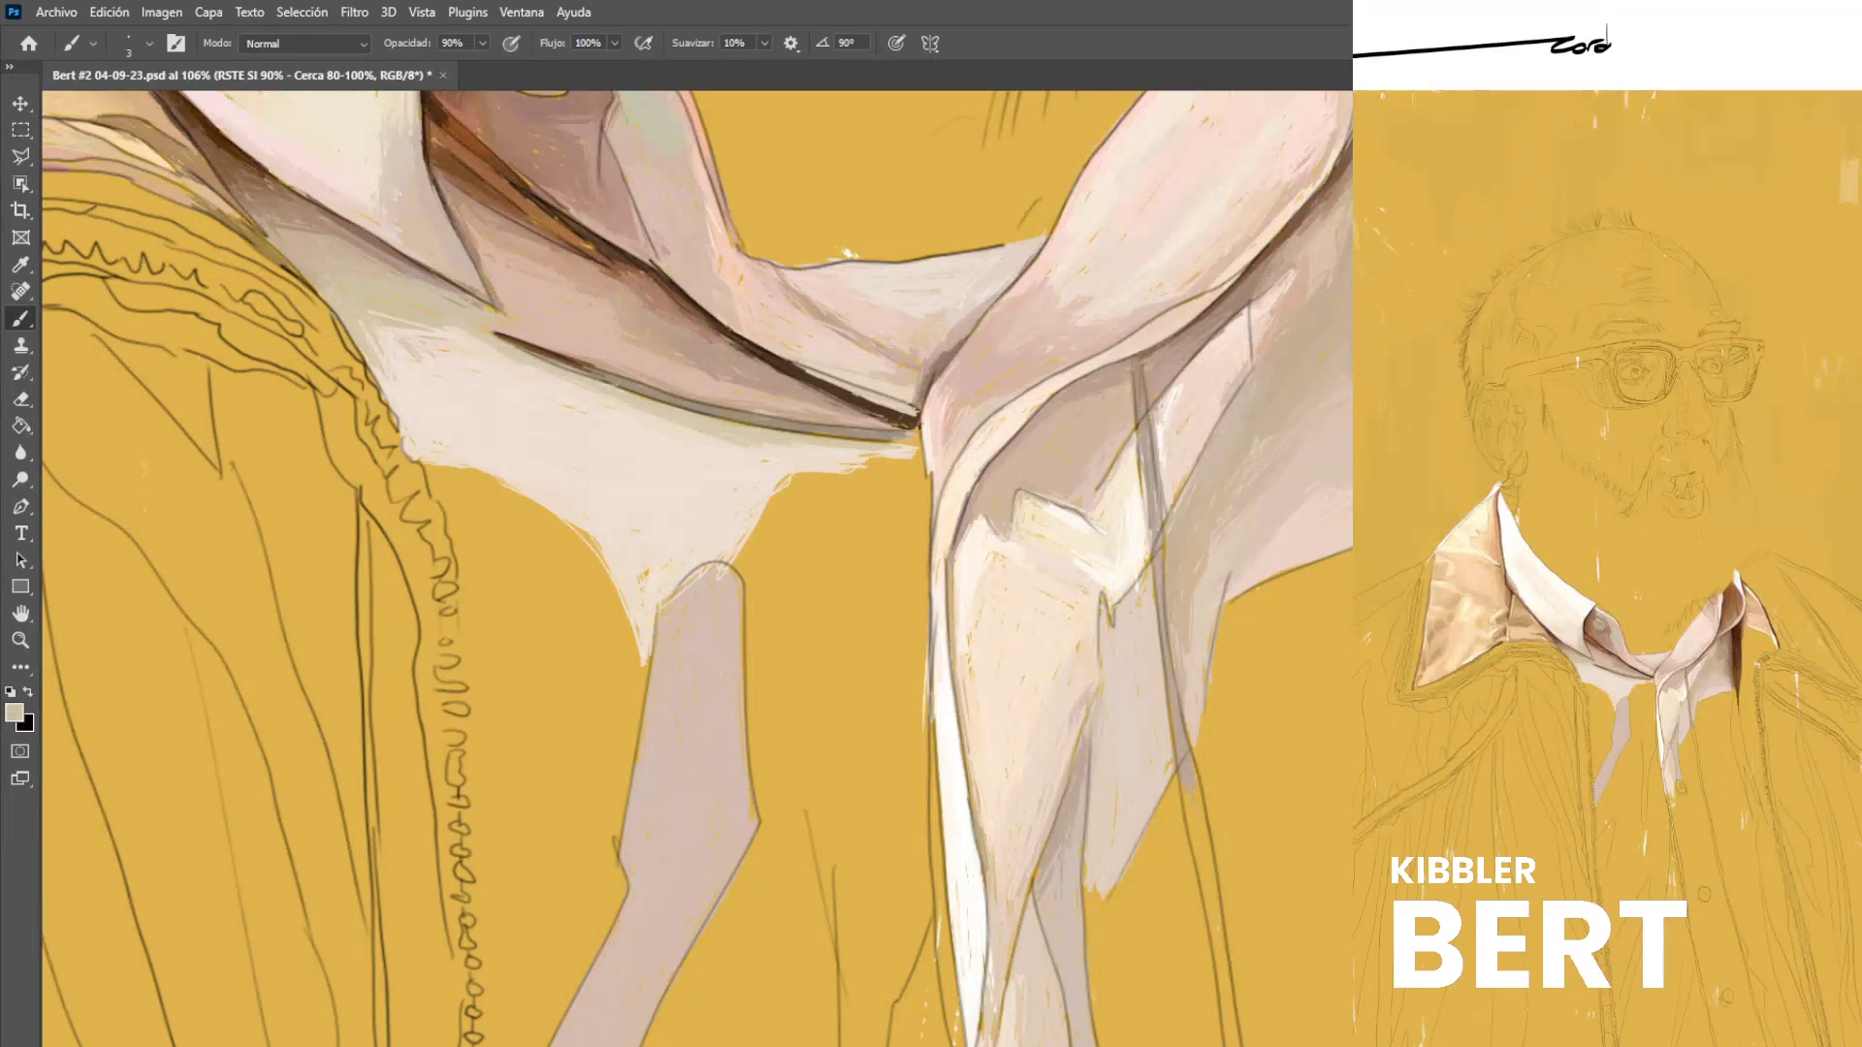
{"action": "left_click", "coordinate": [341, 256], "text": "alt"}
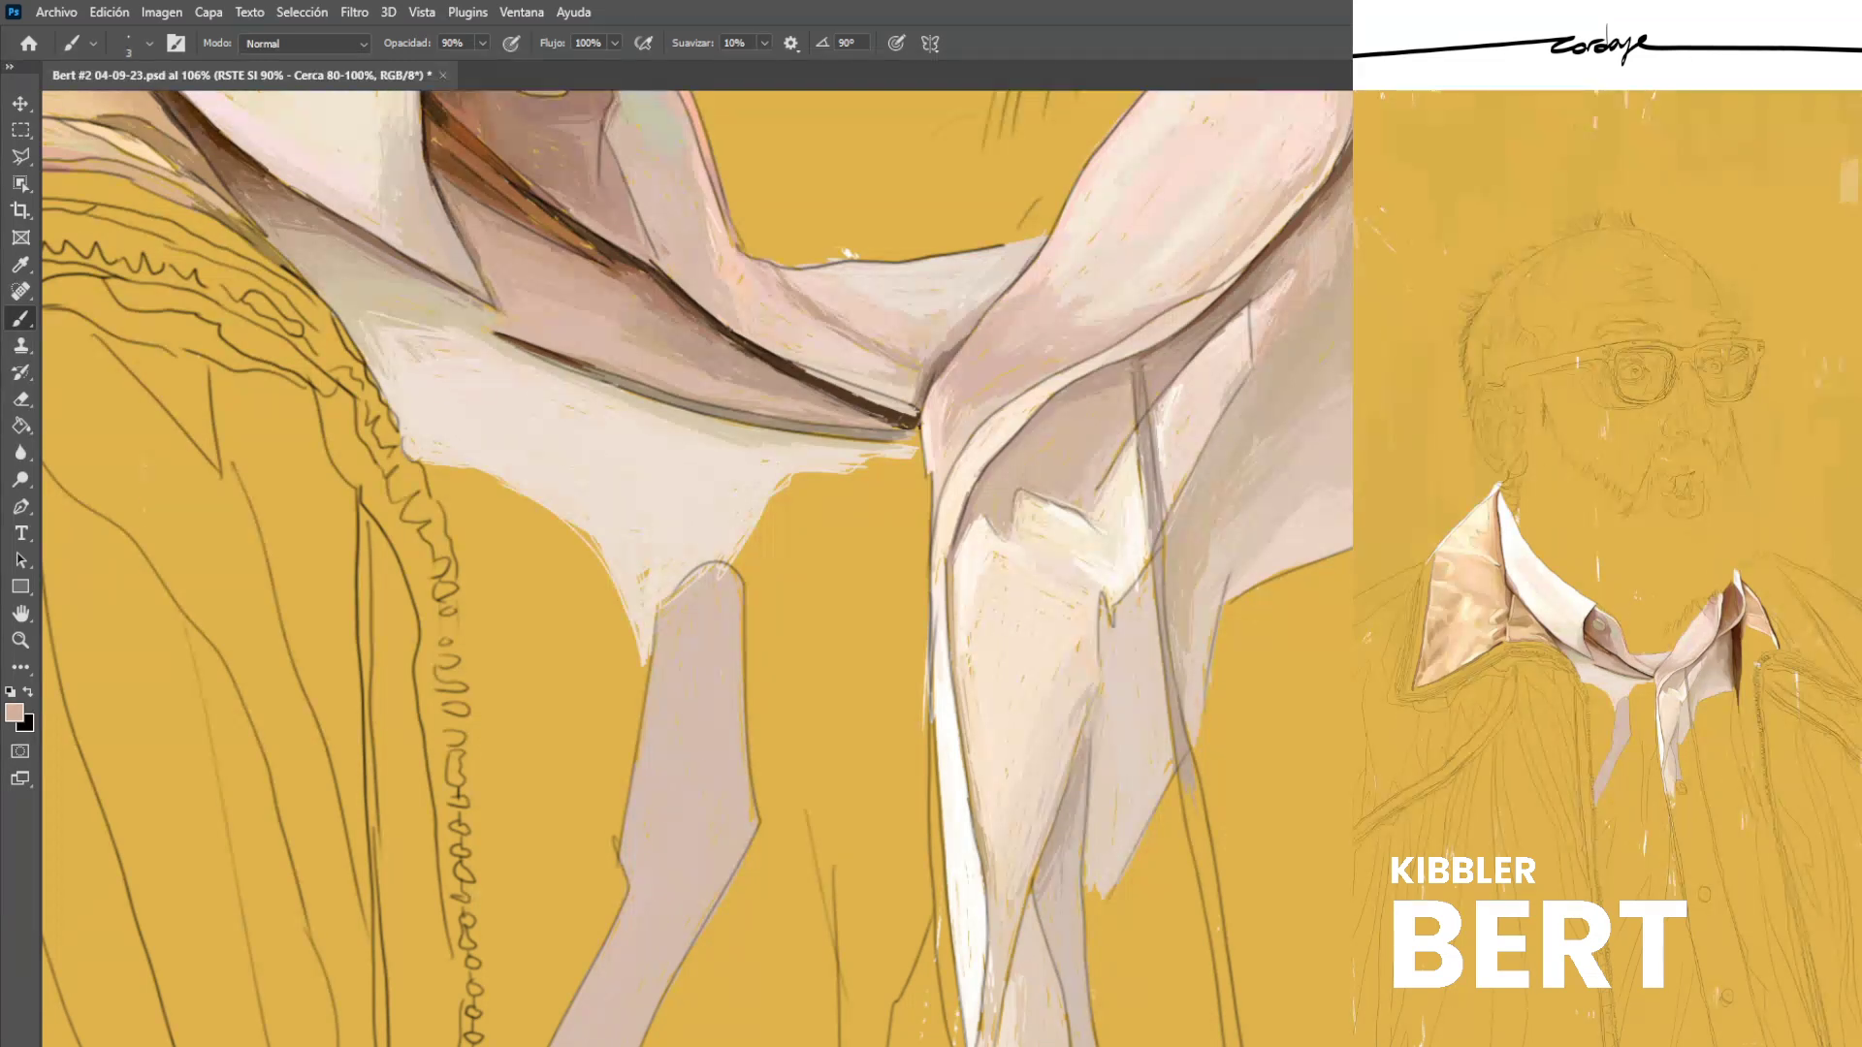
{"action": "key", "text": "ctrl+s"}
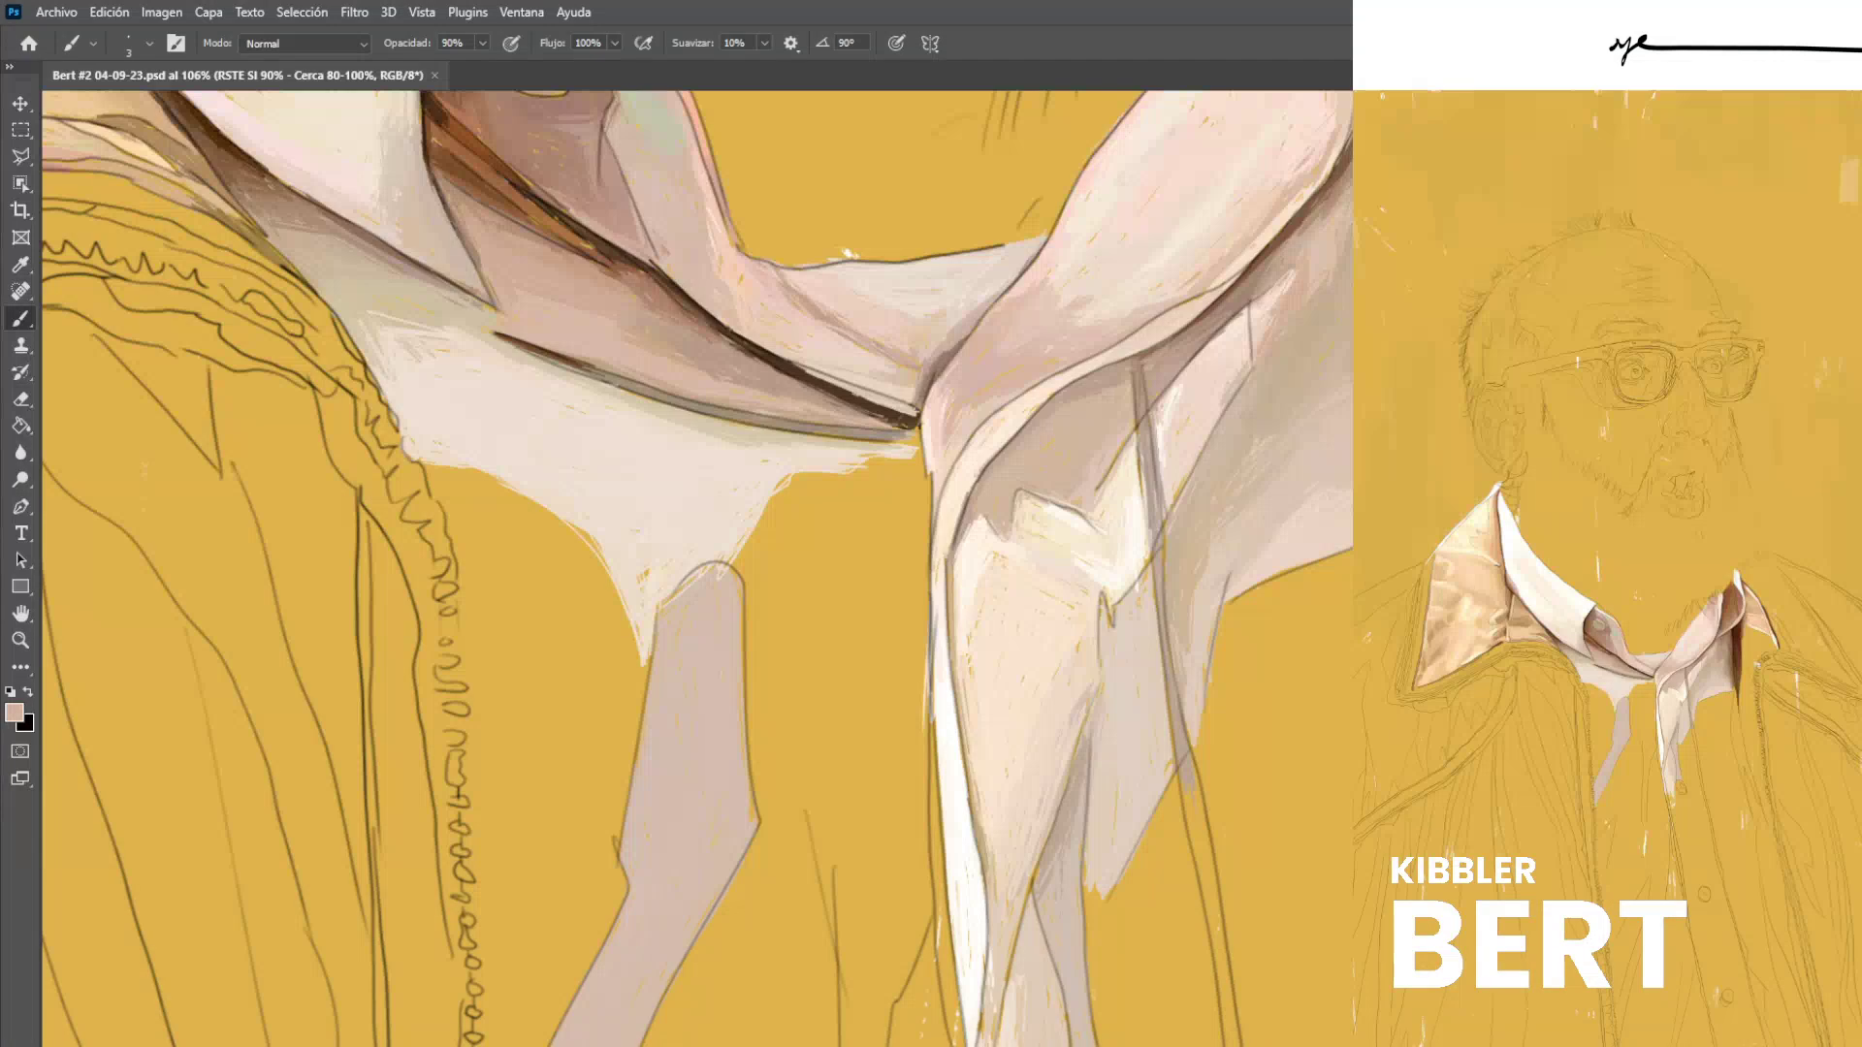
Soften the transition between the pale shirt area and the collar's cast shadow near the jacket with sampled beiges.
{"action": "left_click", "coordinate": [475, 350], "text": "alt"}
{"action": "mouse_move", "coordinate": [437, 324]}
{"action": "left_mouse_down"}
{"action": "mouse_move", "coordinate": [517, 326]}
{"action": "mouse_move", "coordinate": [485, 318]}
{"action": "left_mouse_up"}
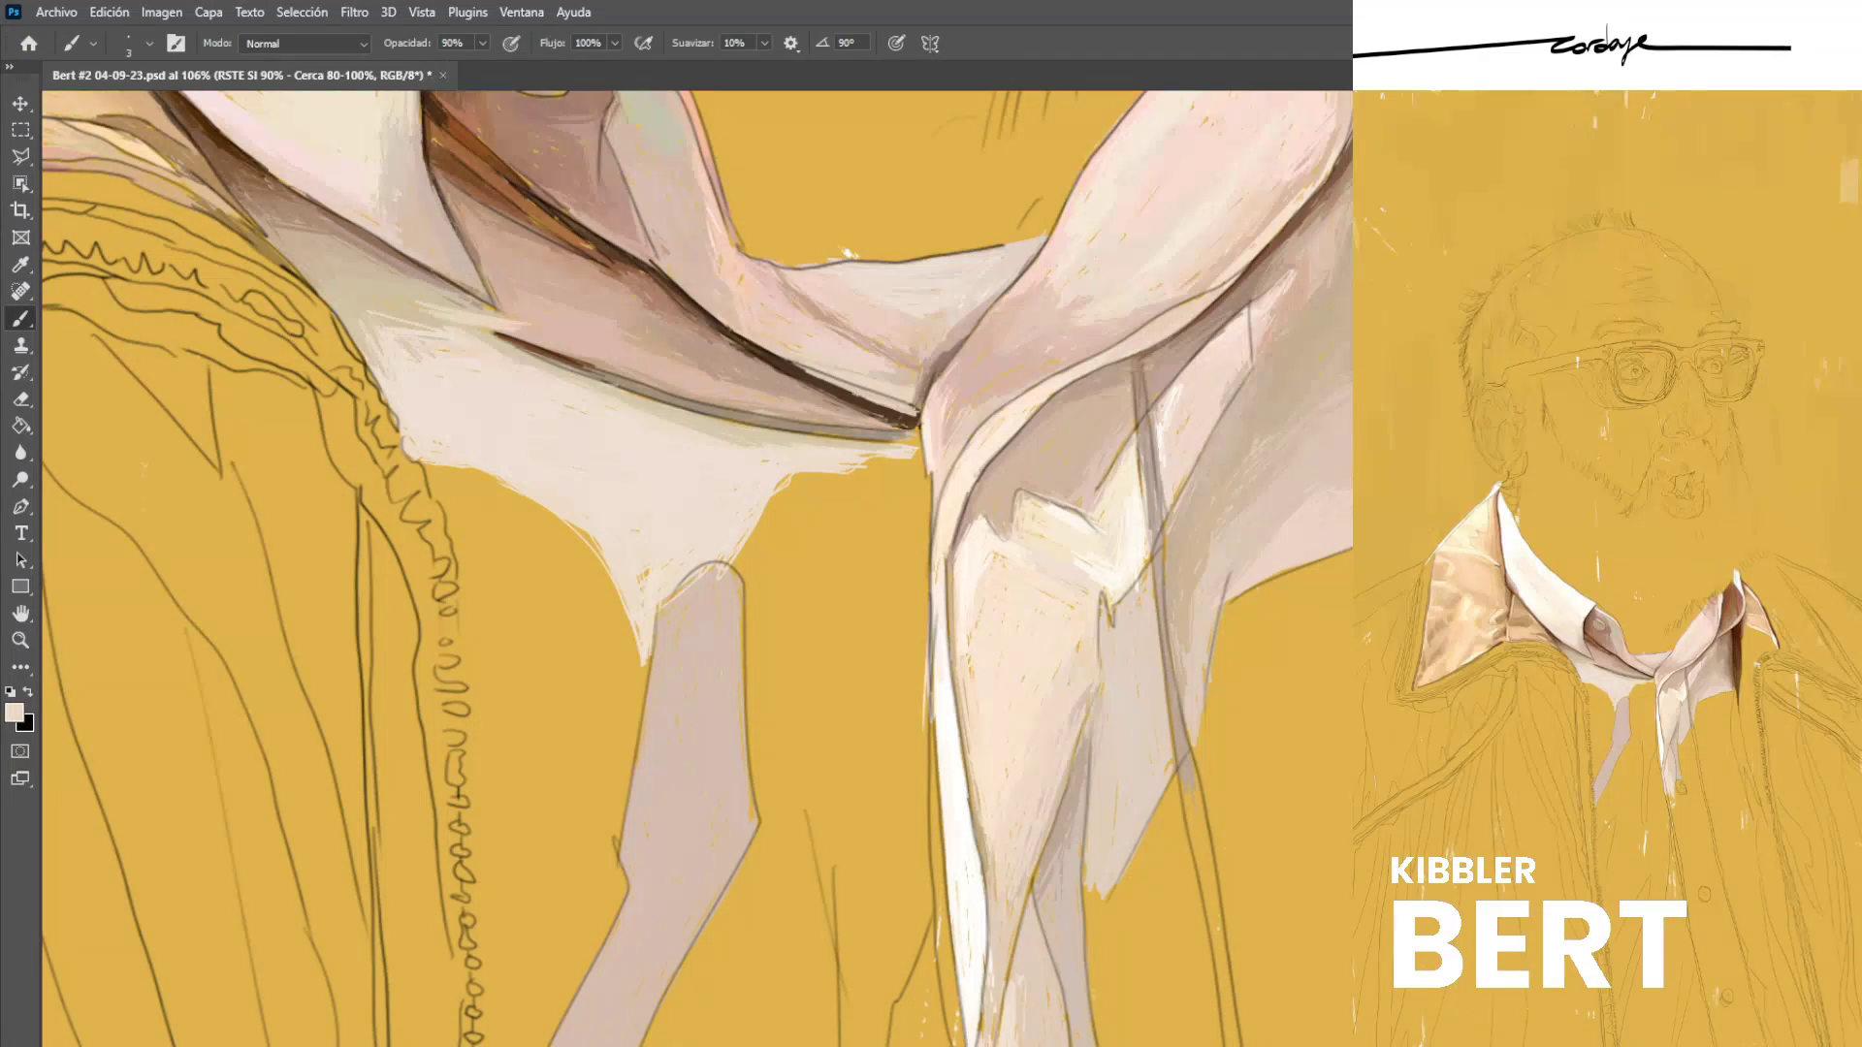
{"action": "mouse_move", "coordinate": [379, 295]}
{"action": "left_mouse_down"}
{"action": "mouse_move", "coordinate": [427, 311]}
{"action": "mouse_move", "coordinate": [372, 296]}
{"action": "left_mouse_up"}
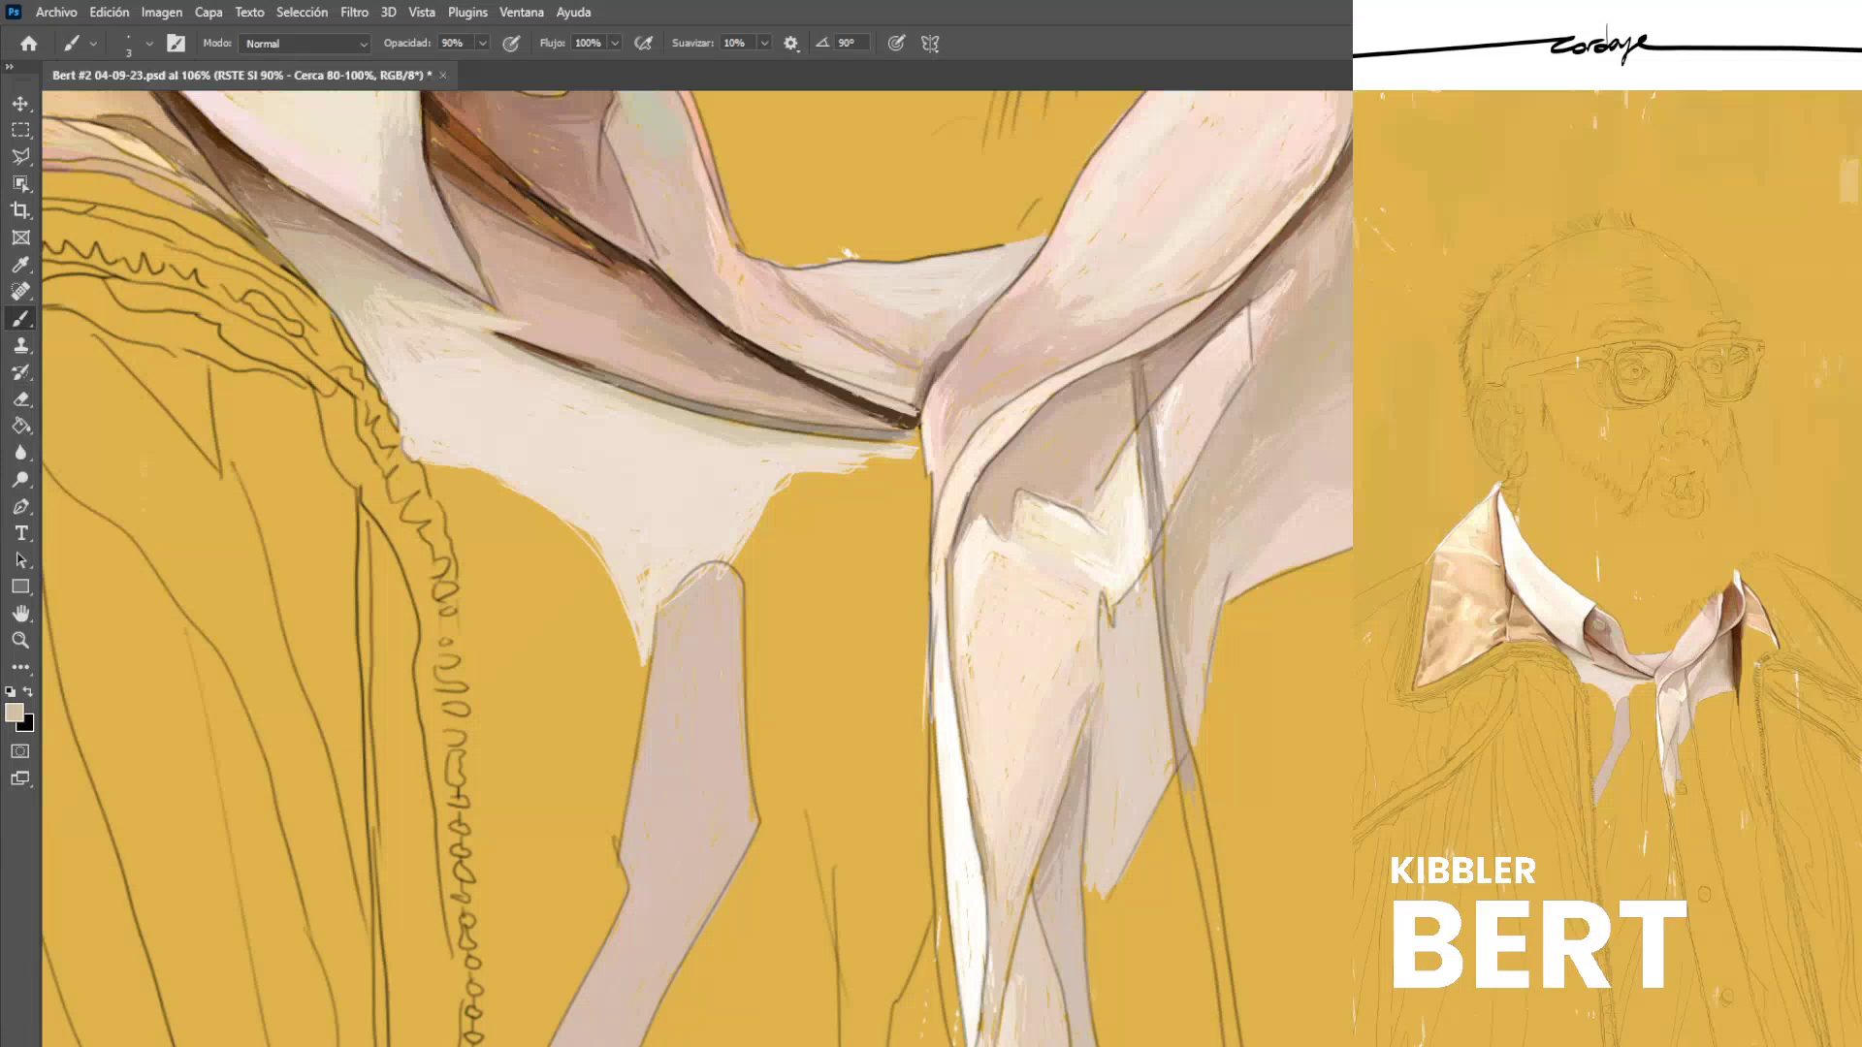
{"action": "left_click", "coordinate": [385, 317], "text": "alt"}
{"action": "left_click", "coordinate": [369, 297], "text": "alt"}
{"action": "left_click", "coordinate": [441, 341], "text": "alt"}
{"action": "left_click_drag", "start_coordinate": [461, 323], "coordinate": [418, 326]}
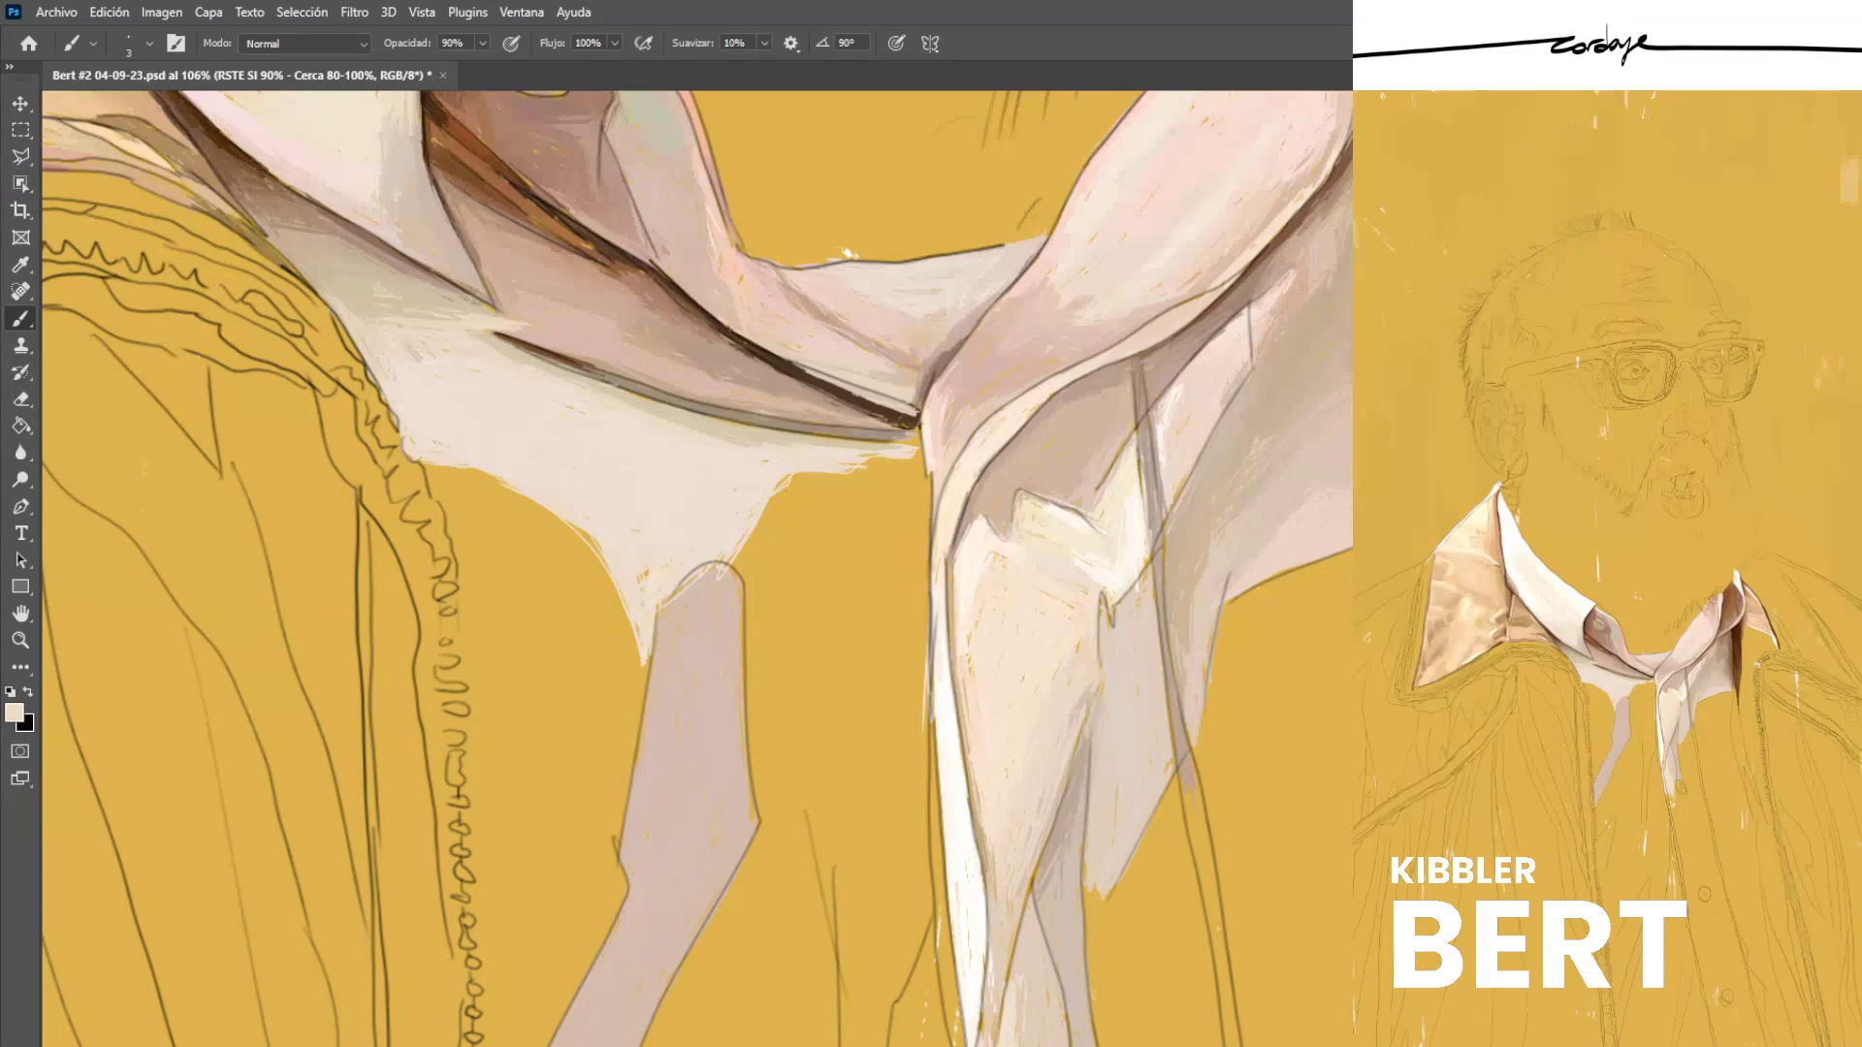
Refine the greyish beige shadow from the jacket's edge to the collar's pointed fold with sampled tones and save the document.
{"action": "left_click", "coordinate": [373, 318], "text": "alt"}
{"action": "left_click", "coordinate": [373, 341], "text": "alt"}
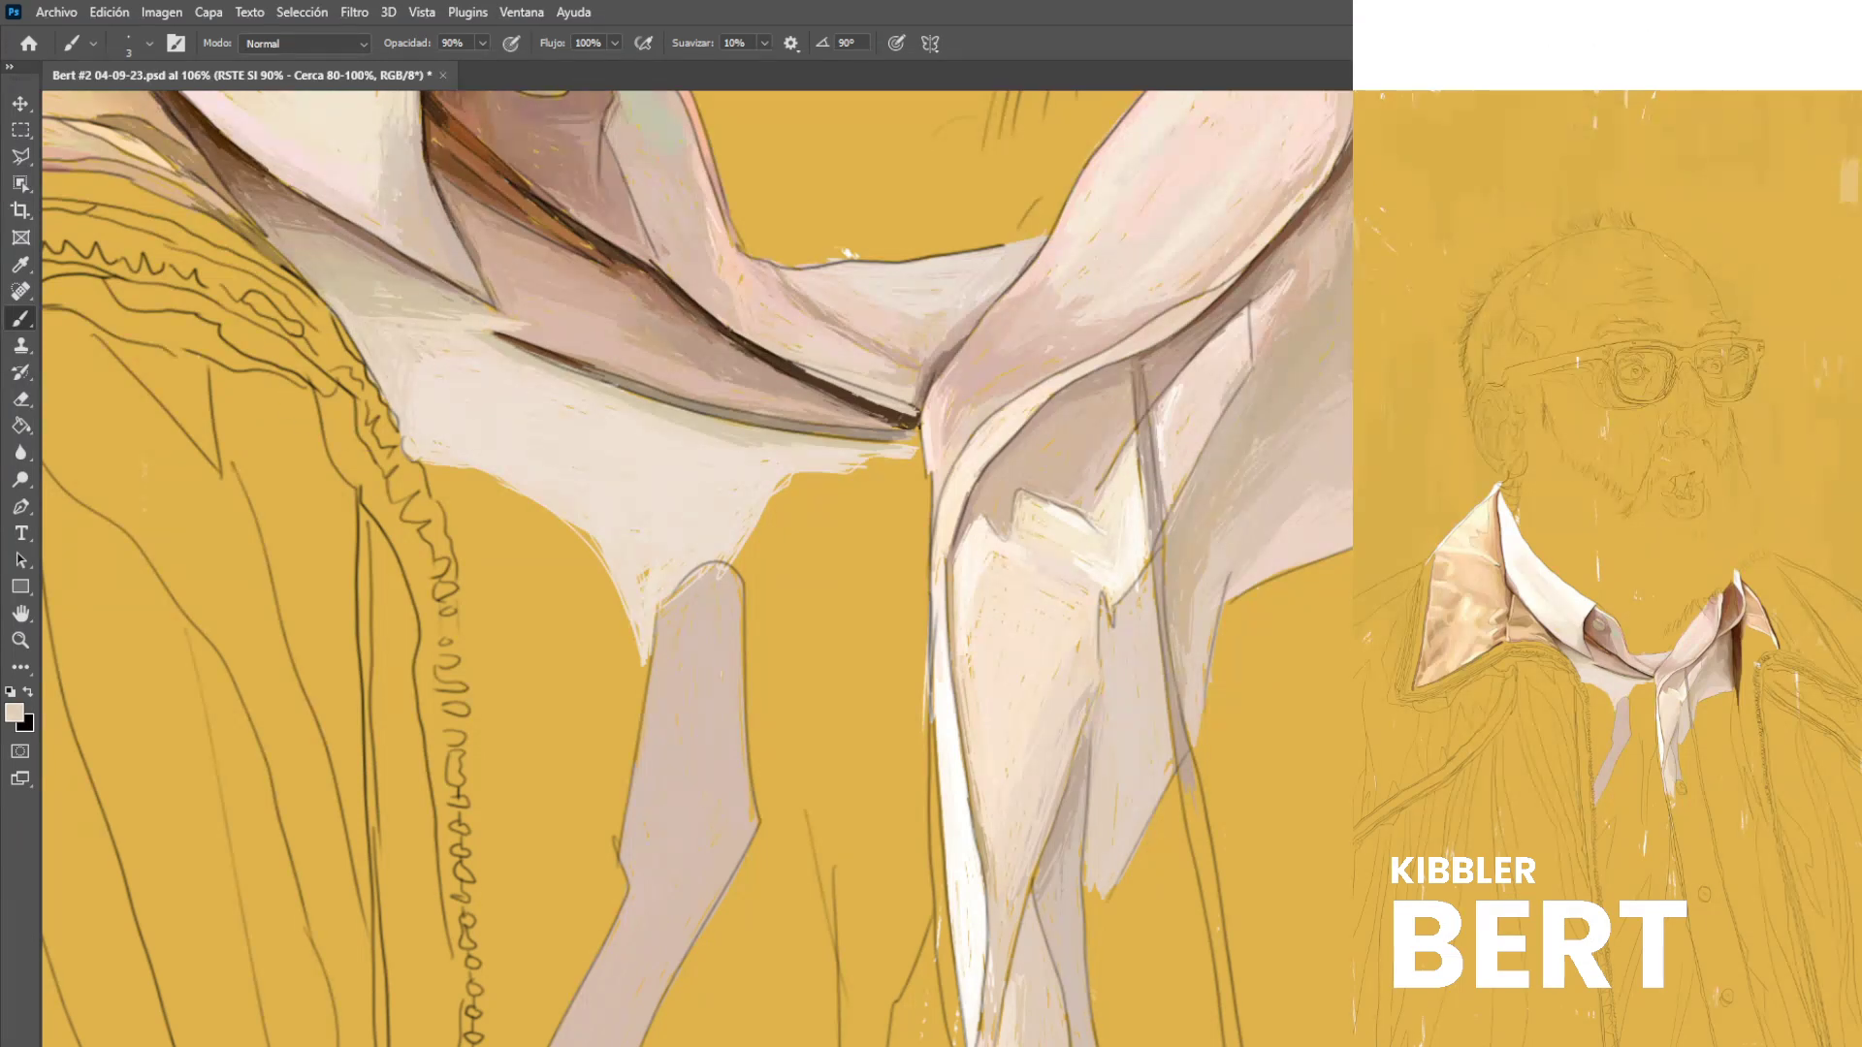
{"action": "left_click", "coordinate": [363, 296], "text": "alt"}
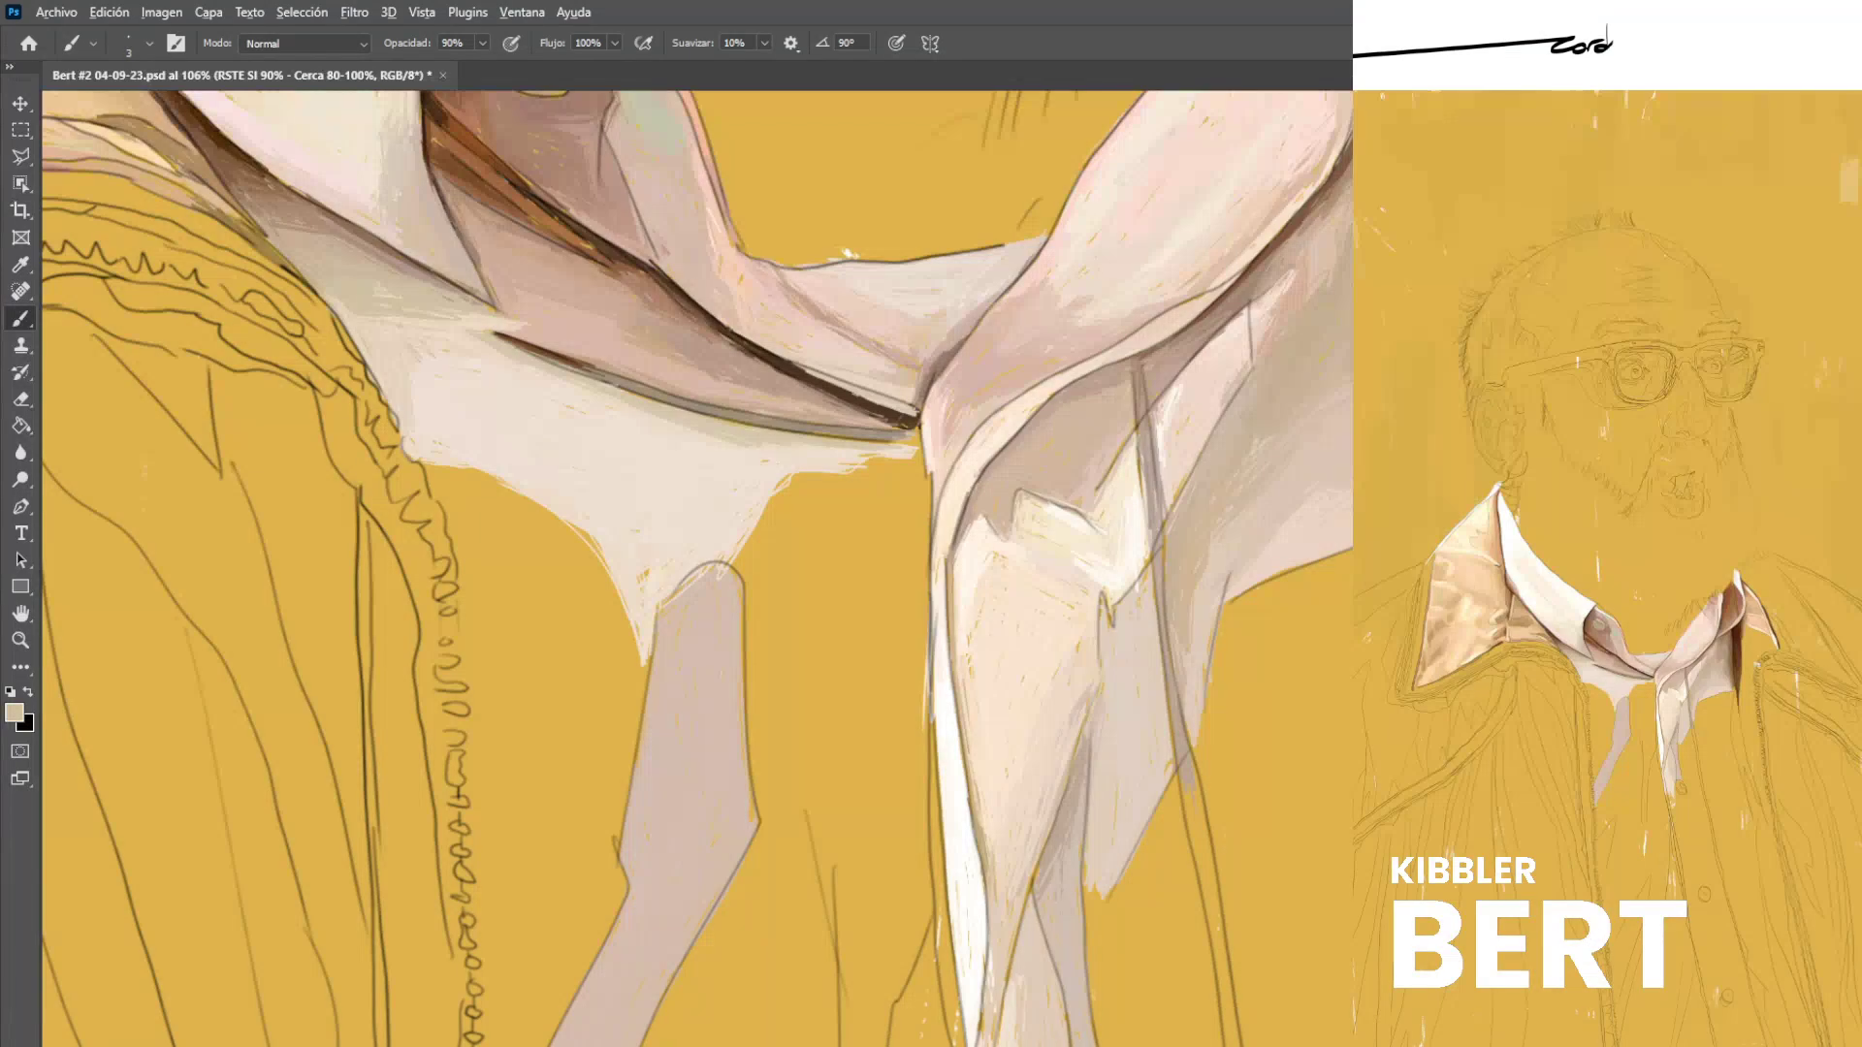
{"action": "left_click", "coordinate": [445, 366], "text": "alt"}
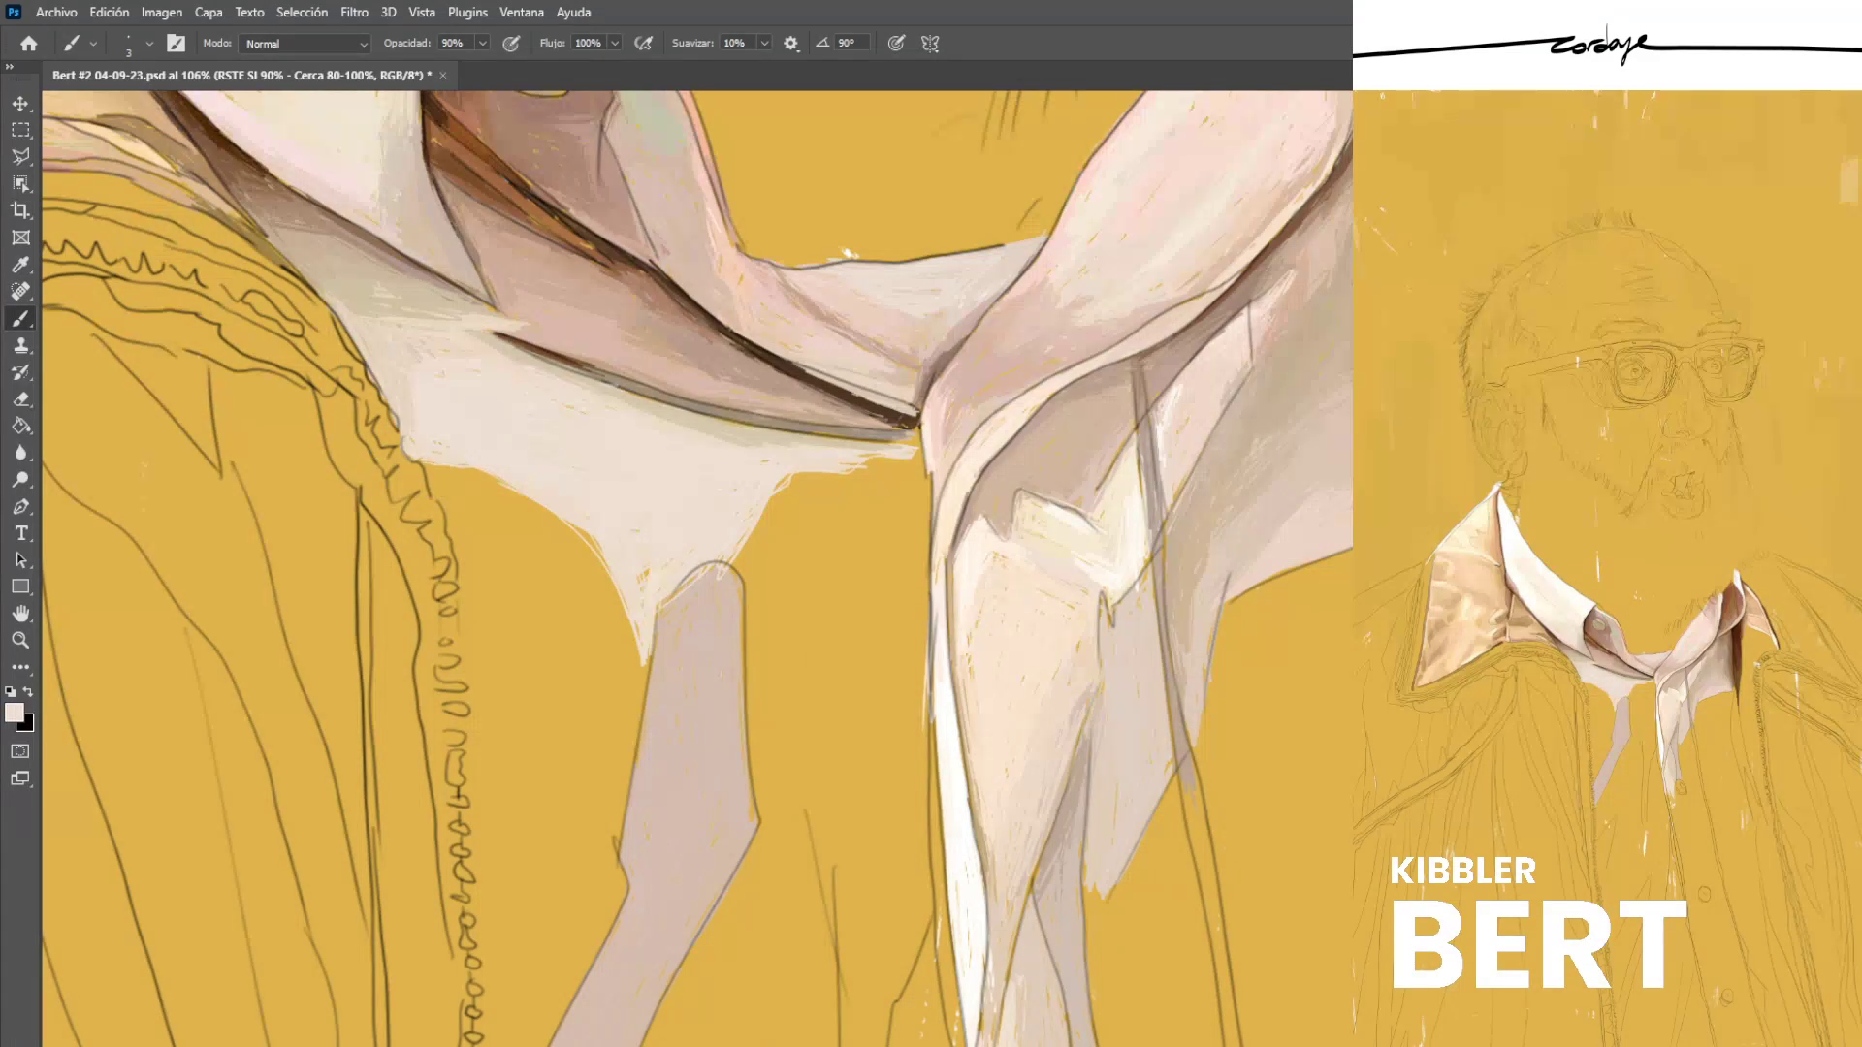
{"action": "left_click", "coordinate": [412, 329], "text": "alt"}
{"action": "left_click", "coordinate": [349, 294], "text": "alt"}
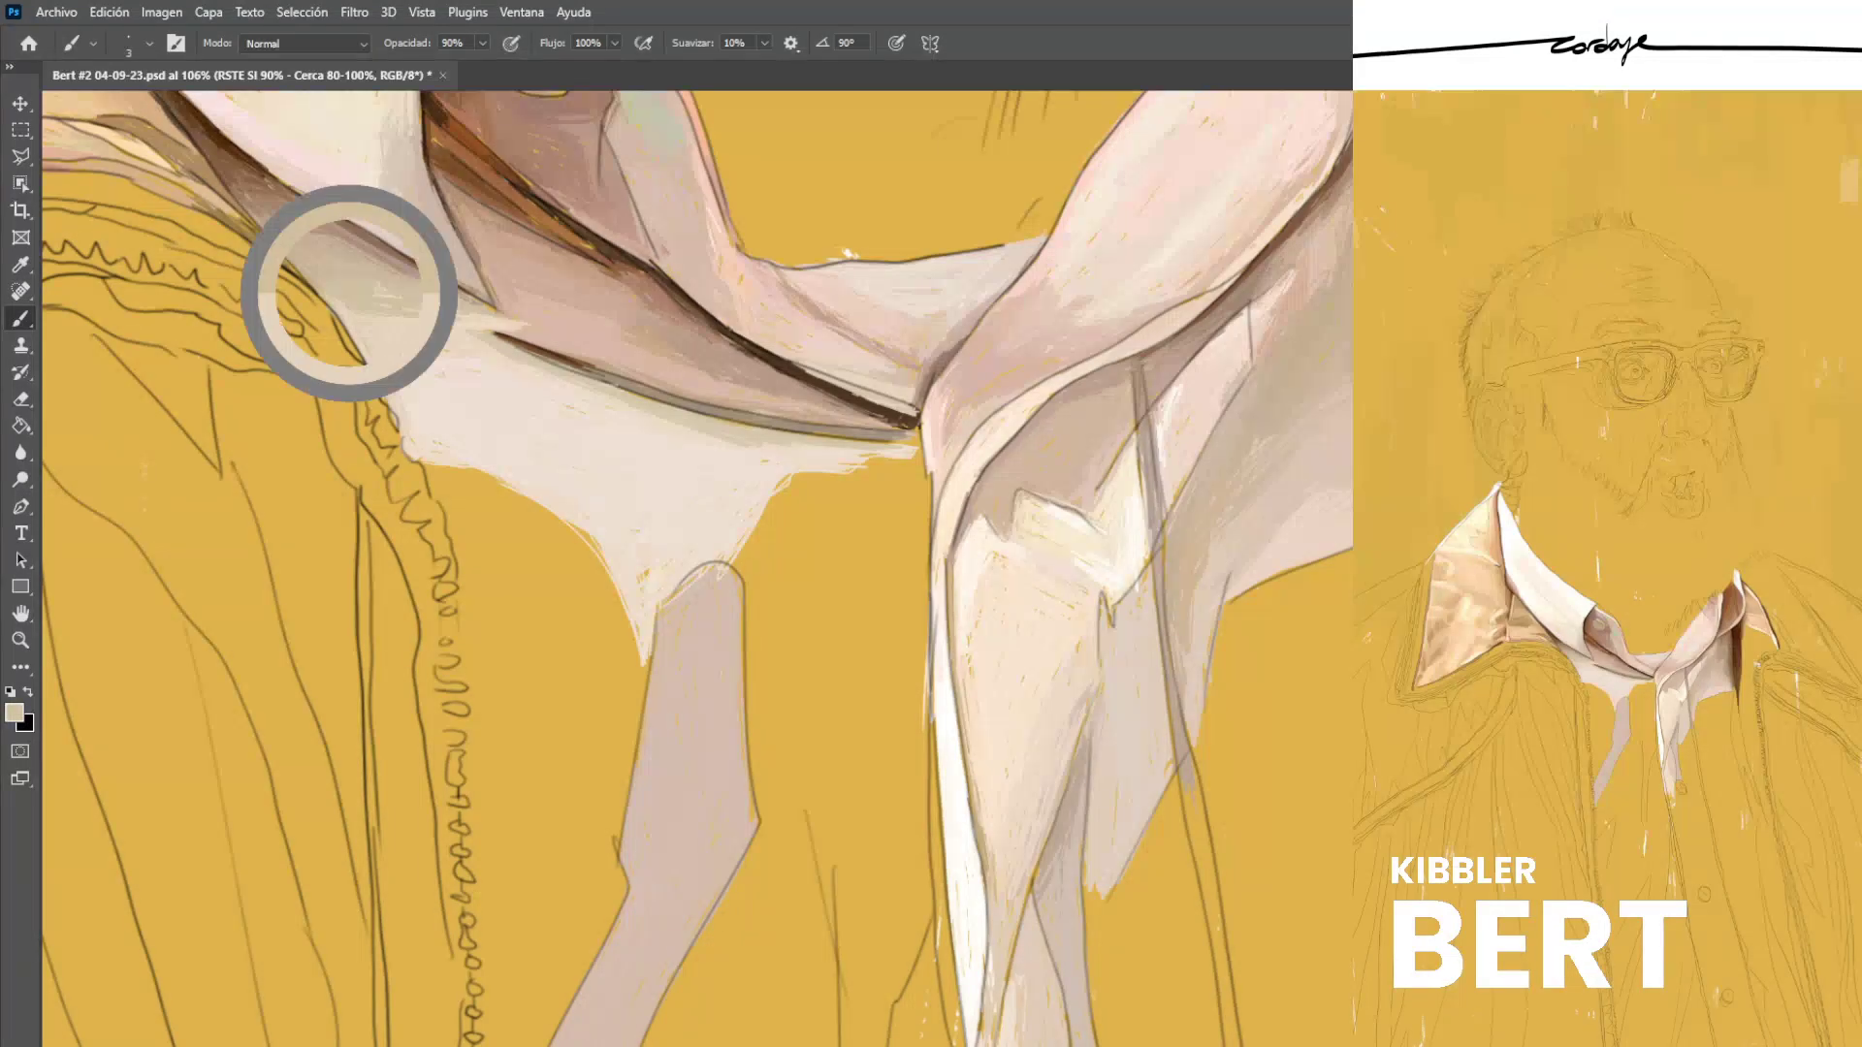
{"action": "left_click", "coordinate": [514, 312], "text": "alt"}
{"action": "left_click_drag", "start_coordinate": [489, 318], "coordinate": [521, 325]}
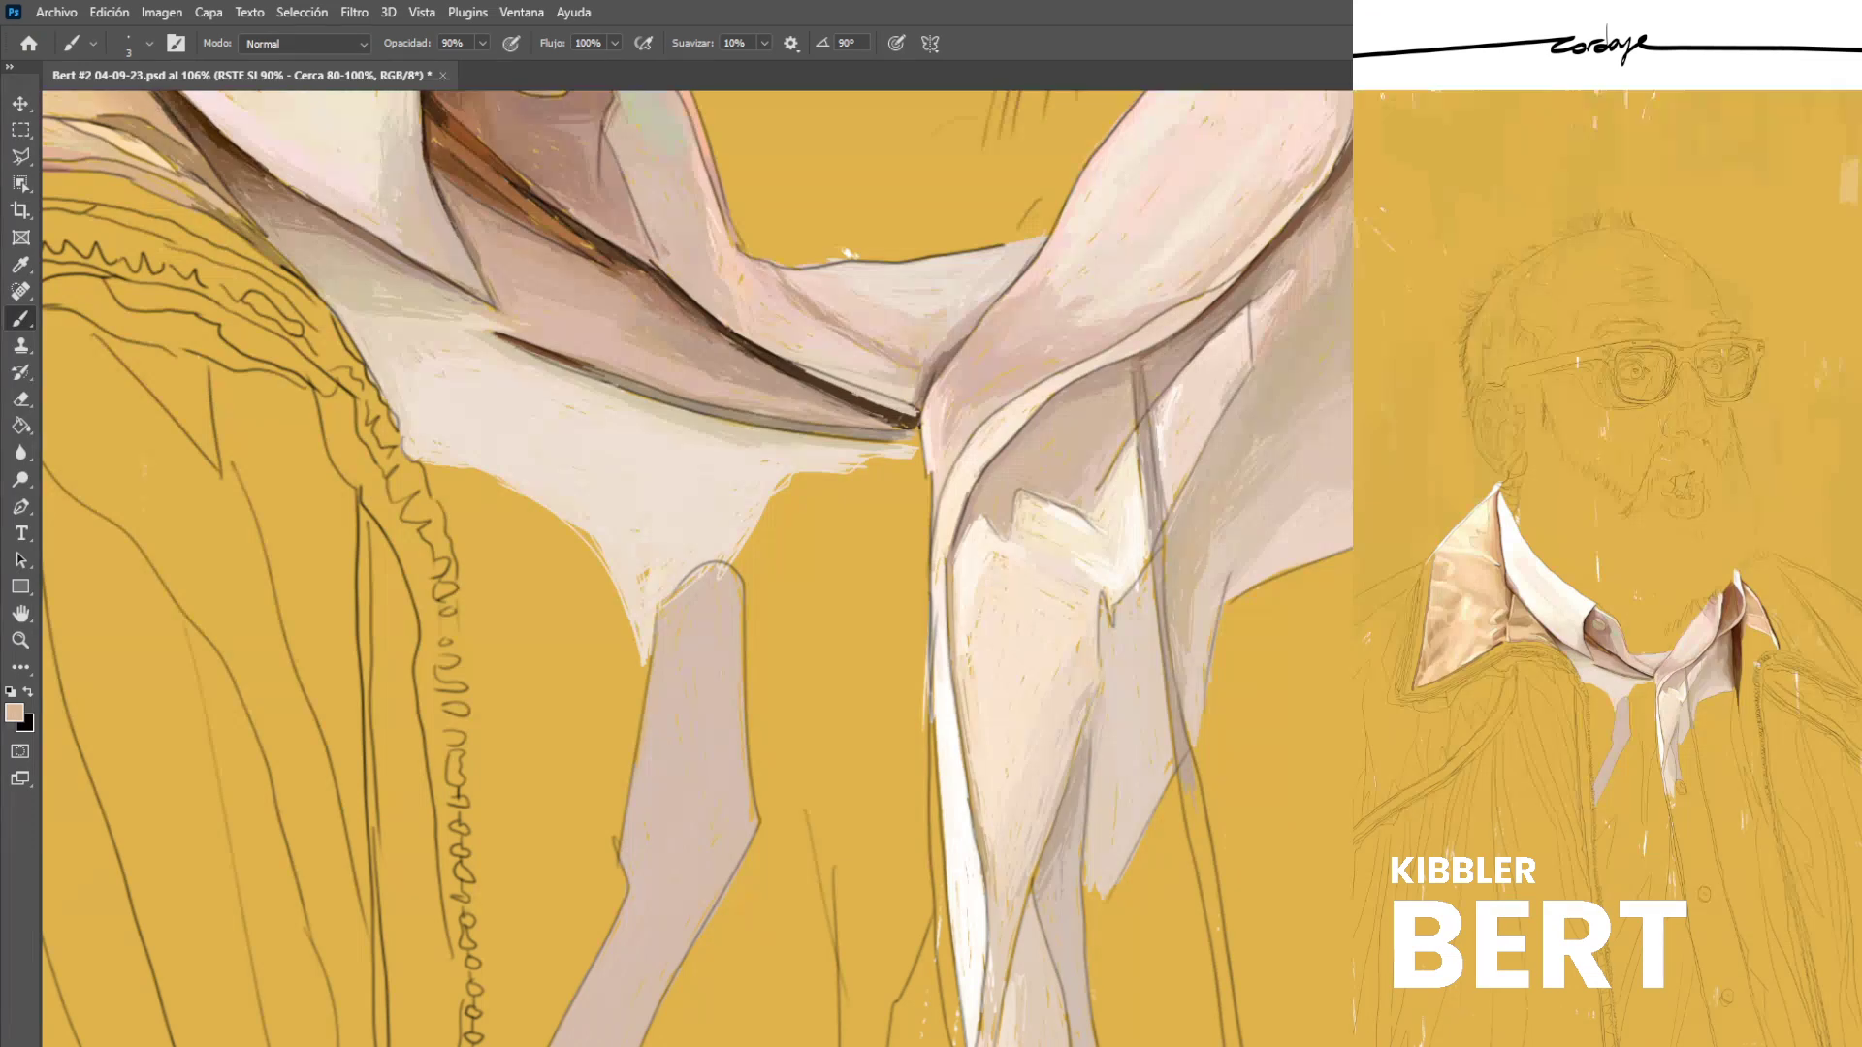
{"action": "key", "text": "ctrl+s"}
Touch up the brown shadow inside the collar with a sampled dark tone.
{"action": "left_click", "coordinate": [894, 413], "text": "alt"}
{"action": "left_click_drag", "start_coordinate": [454, 119], "coordinate": [500, 160]}
{"action": "left_click", "coordinate": [465, 141], "text": "alt"}
Extend the pale shirt tone diagonally from the top of the greyish pink fold towards the collar's meeting point.
{"action": "left_click", "coordinate": [723, 519], "text": "alt"}
{"action": "mouse_move", "coordinate": [749, 611]}
{"action": "left_mouse_down"}
{"action": "mouse_move", "coordinate": [860, 507]}
{"action": "mouse_move", "coordinate": [746, 603]}
{"action": "mouse_move", "coordinate": [739, 579]}
{"action": "left_mouse_up"}
{"action": "left_click_drag", "start_coordinate": [748, 564], "coordinate": [735, 632]}
{"action": "mouse_move", "coordinate": [876, 489]}
{"action": "left_mouse_down"}
{"action": "mouse_move", "coordinate": [760, 579]}
{"action": "mouse_move", "coordinate": [758, 560]}
{"action": "left_mouse_up"}
{"action": "left_click_drag", "start_coordinate": [790, 490], "coordinate": [737, 563]}
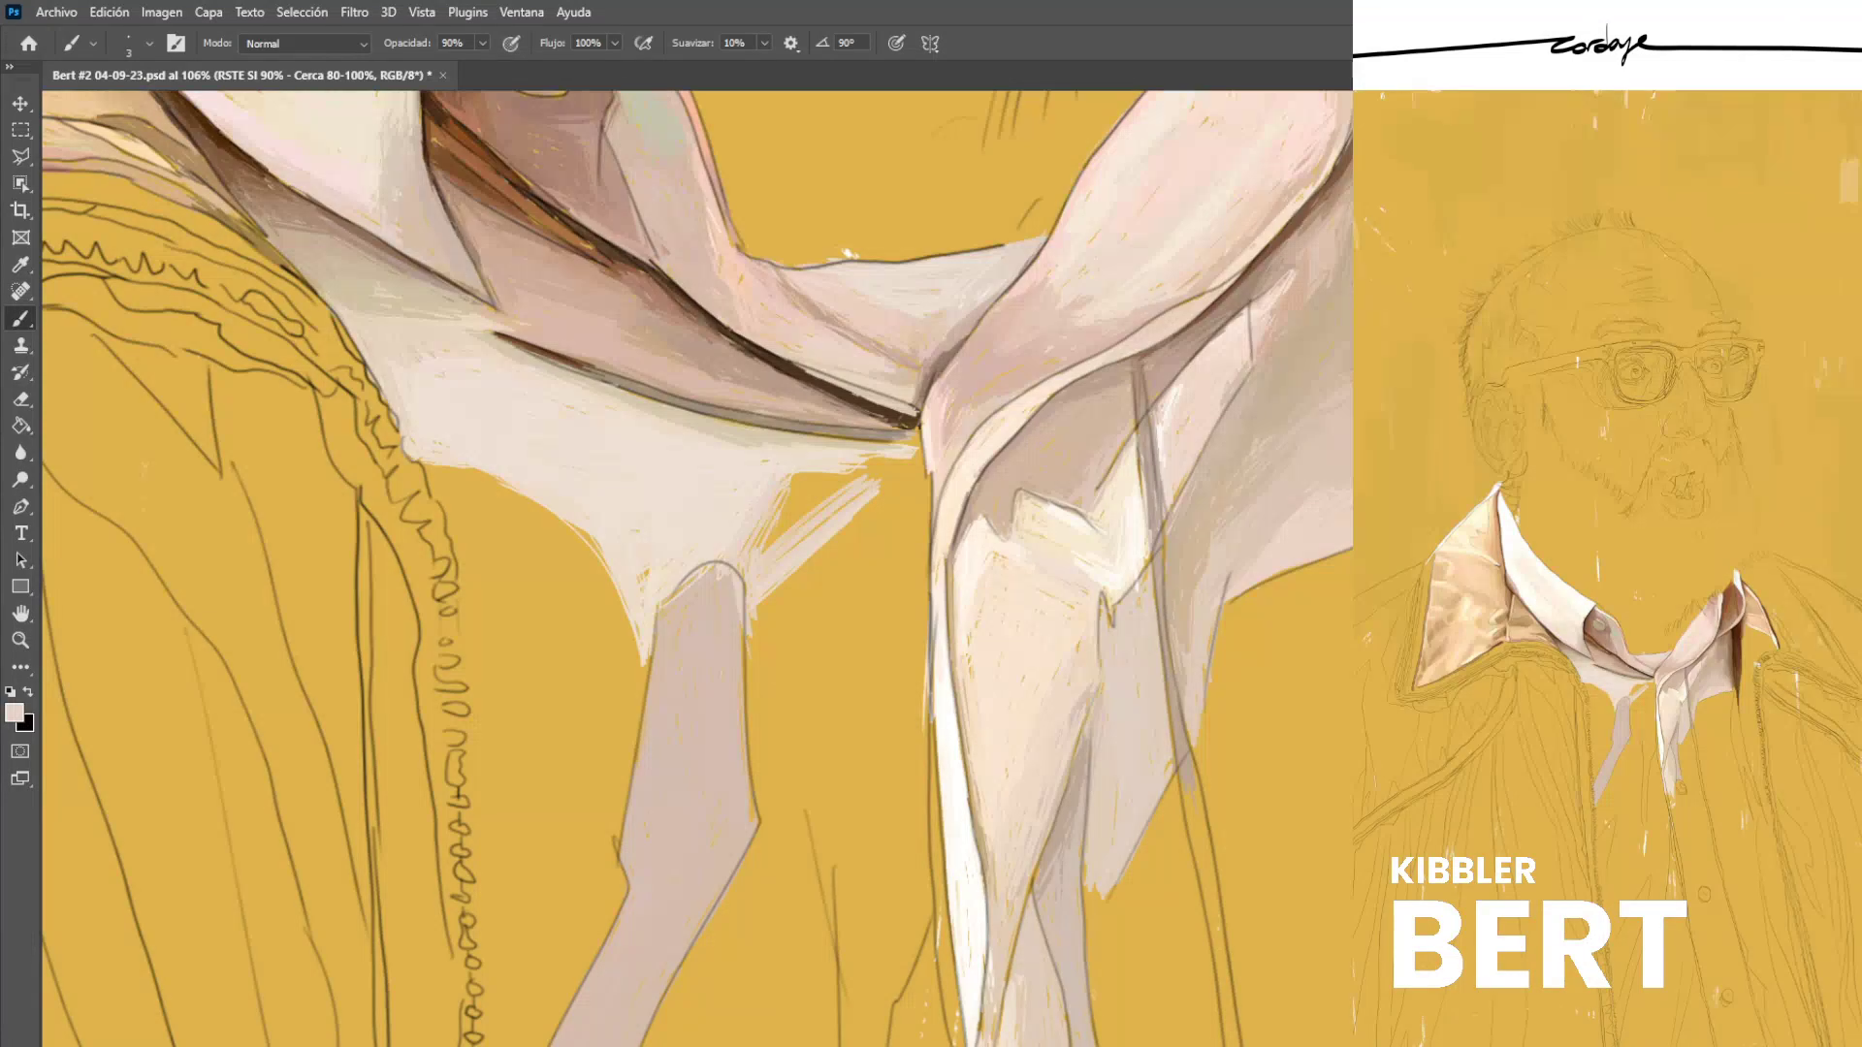
{"action": "mouse_move", "coordinate": [804, 473]}
{"action": "left_mouse_down"}
{"action": "mouse_move", "coordinate": [758, 545]}
{"action": "mouse_move", "coordinate": [804, 514]}
{"action": "left_mouse_up"}
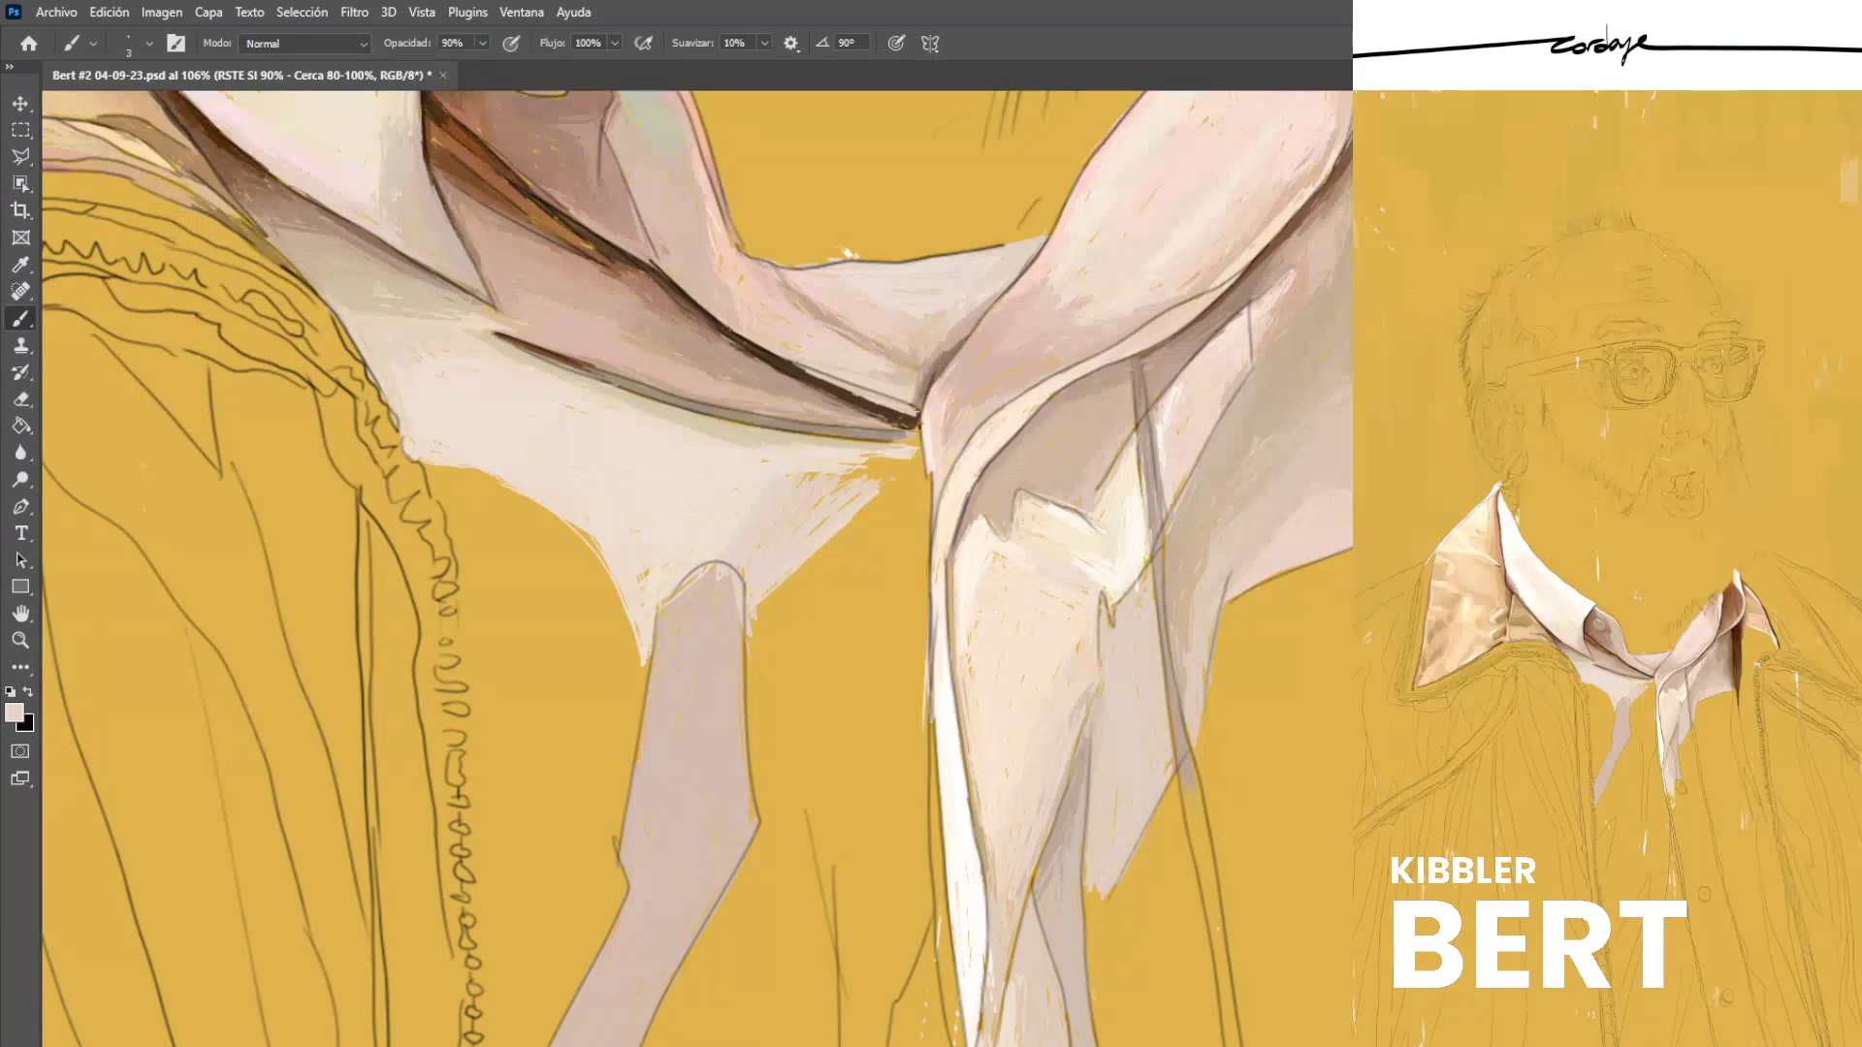
Close the gap between the collar's meeting point and the placket with a small brown shadow and pale pinkish strokes.
{"action": "left_click_drag", "start_coordinate": [890, 466], "coordinate": [860, 484]}
{"action": "left_click", "coordinate": [885, 457], "text": "alt"}
{"action": "left_click", "coordinate": [913, 423], "text": "alt"}
{"action": "left_click_drag", "start_coordinate": [919, 426], "coordinate": [920, 446]}
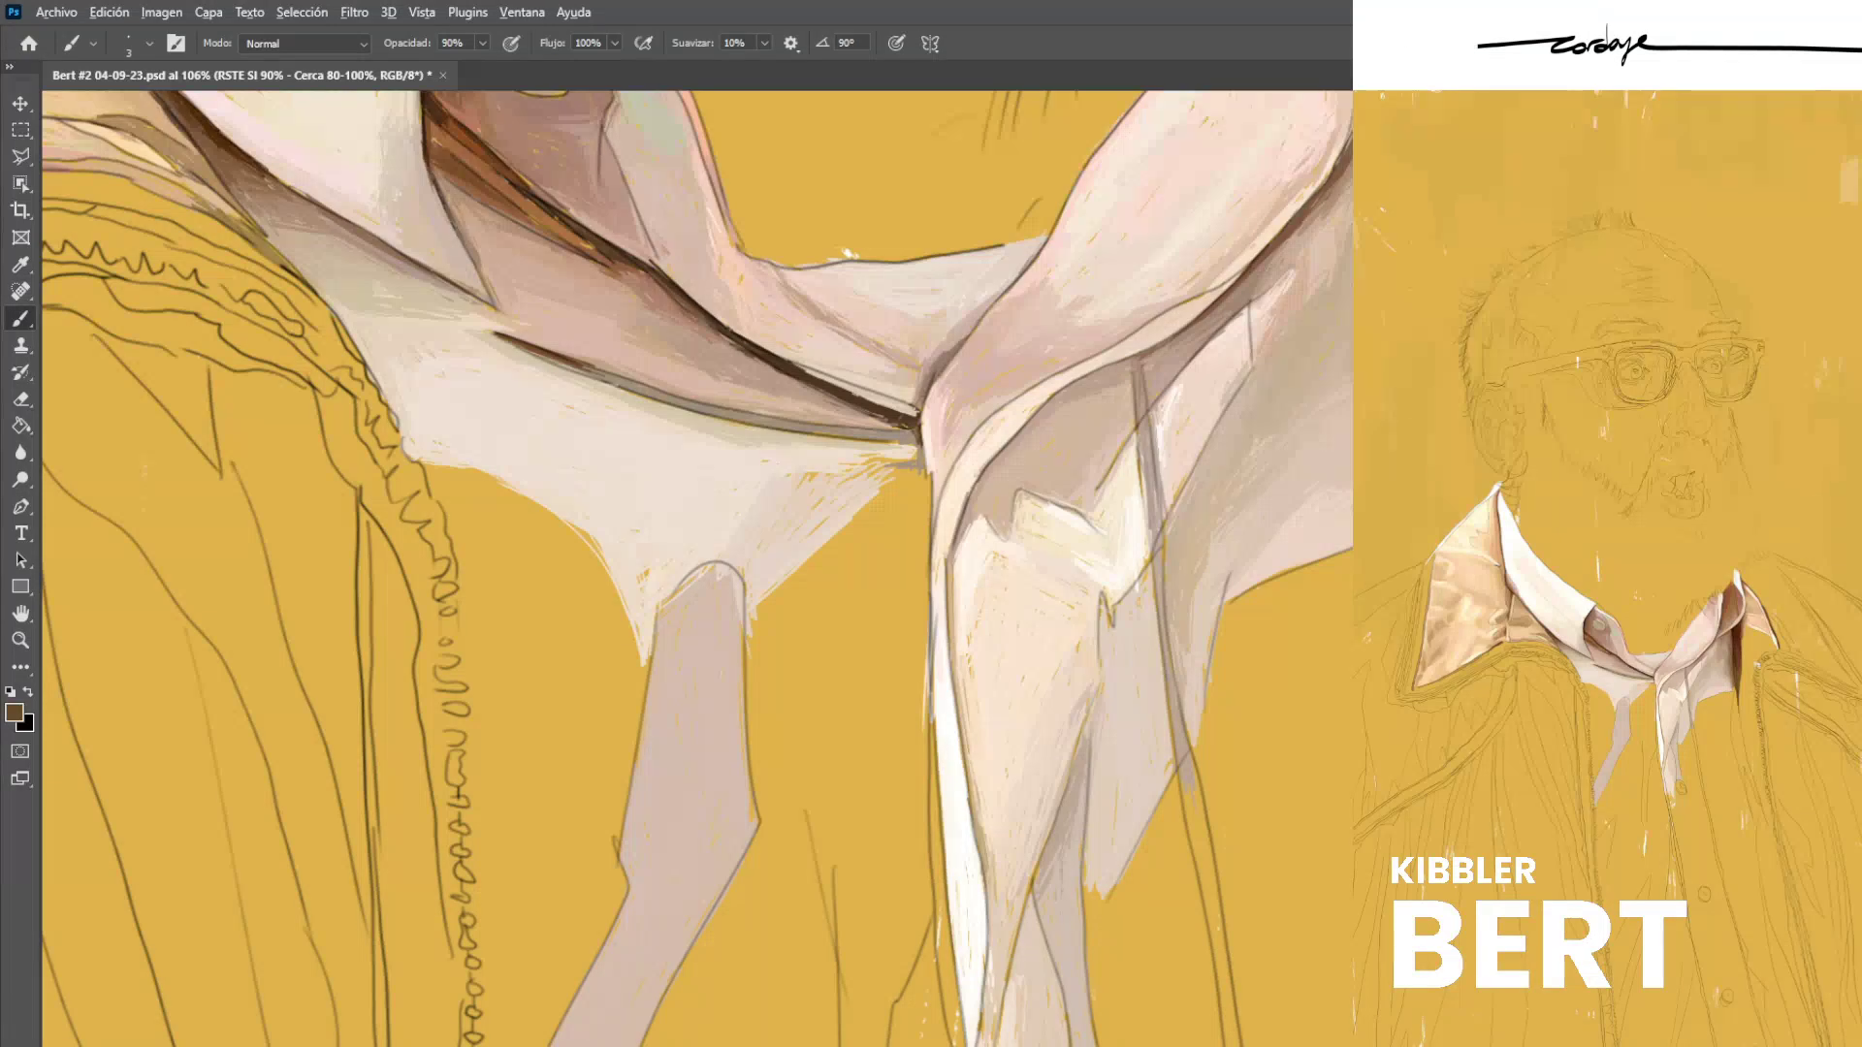
{"action": "left_click", "coordinate": [933, 419], "text": "alt"}
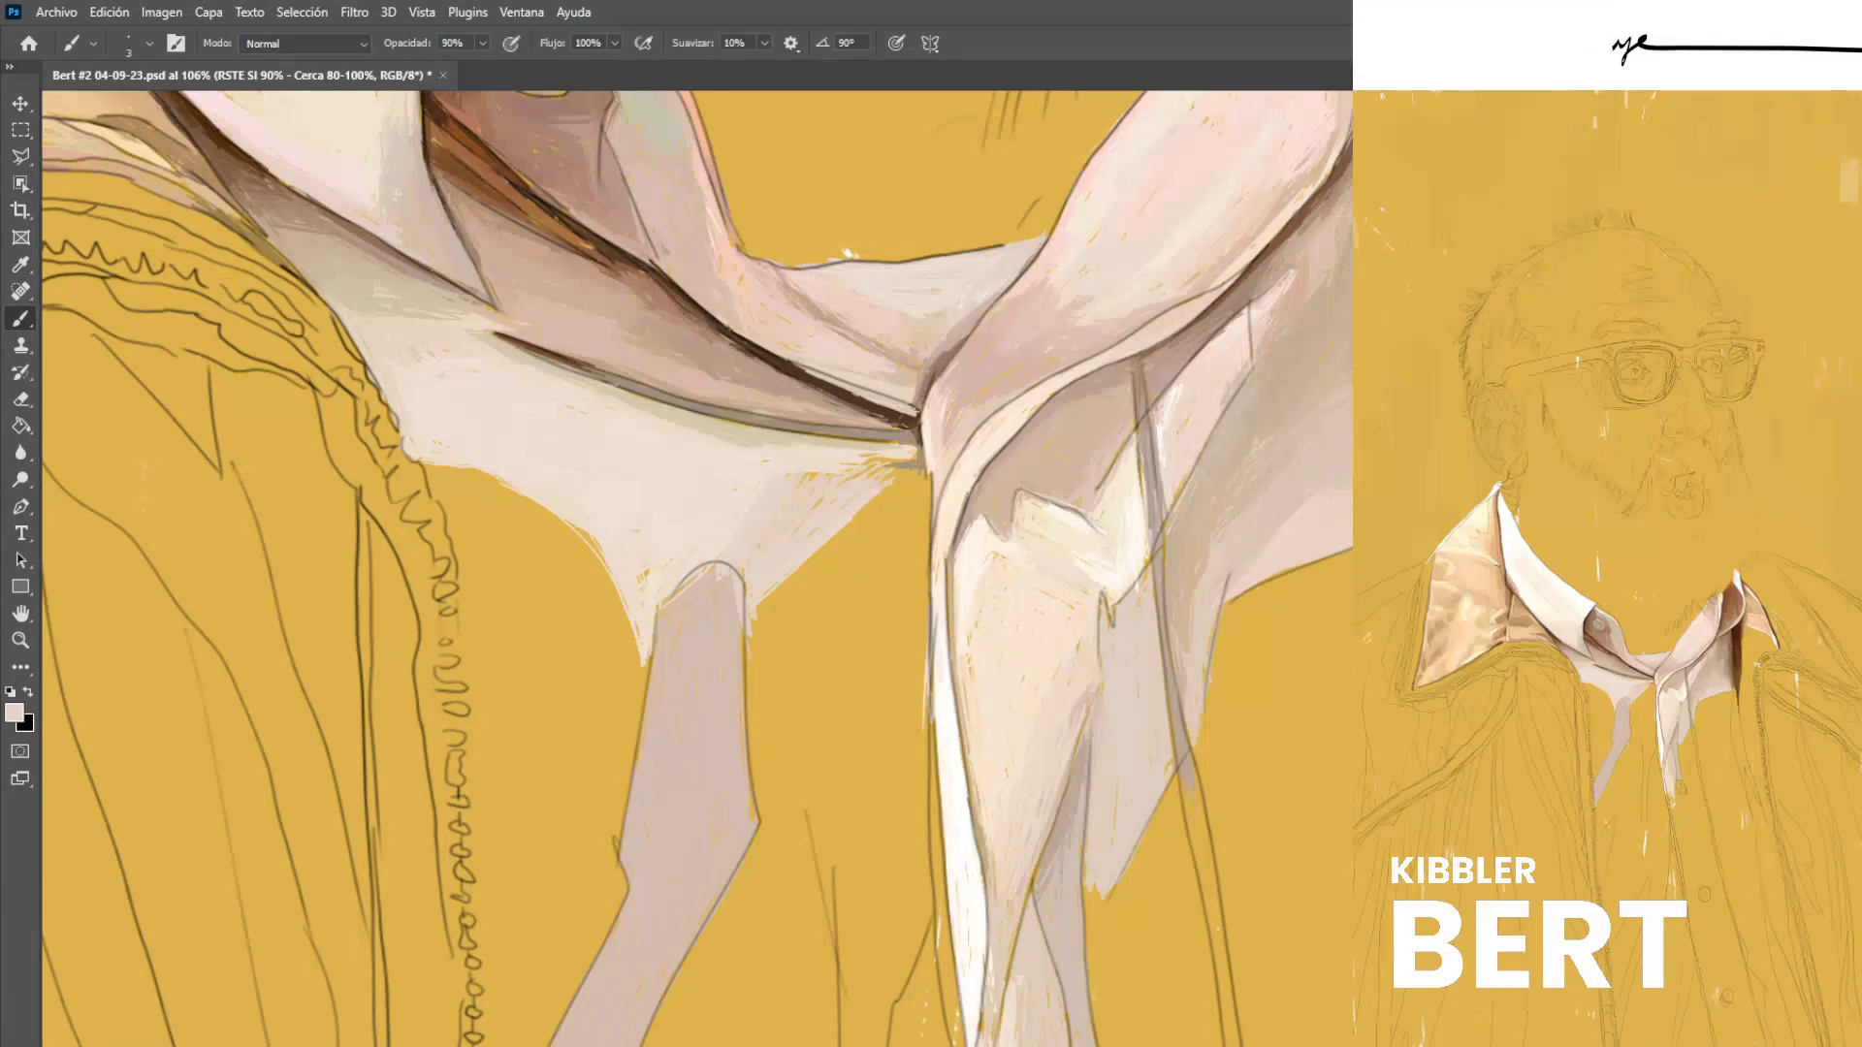
{"action": "left_click_drag", "start_coordinate": [883, 491], "coordinate": [921, 487]}
{"action": "mouse_move", "coordinate": [888, 487]}
{"action": "left_mouse_down"}
{"action": "mouse_move", "coordinate": [924, 480]}
{"action": "mouse_move", "coordinate": [895, 458]}
{"action": "left_mouse_up"}
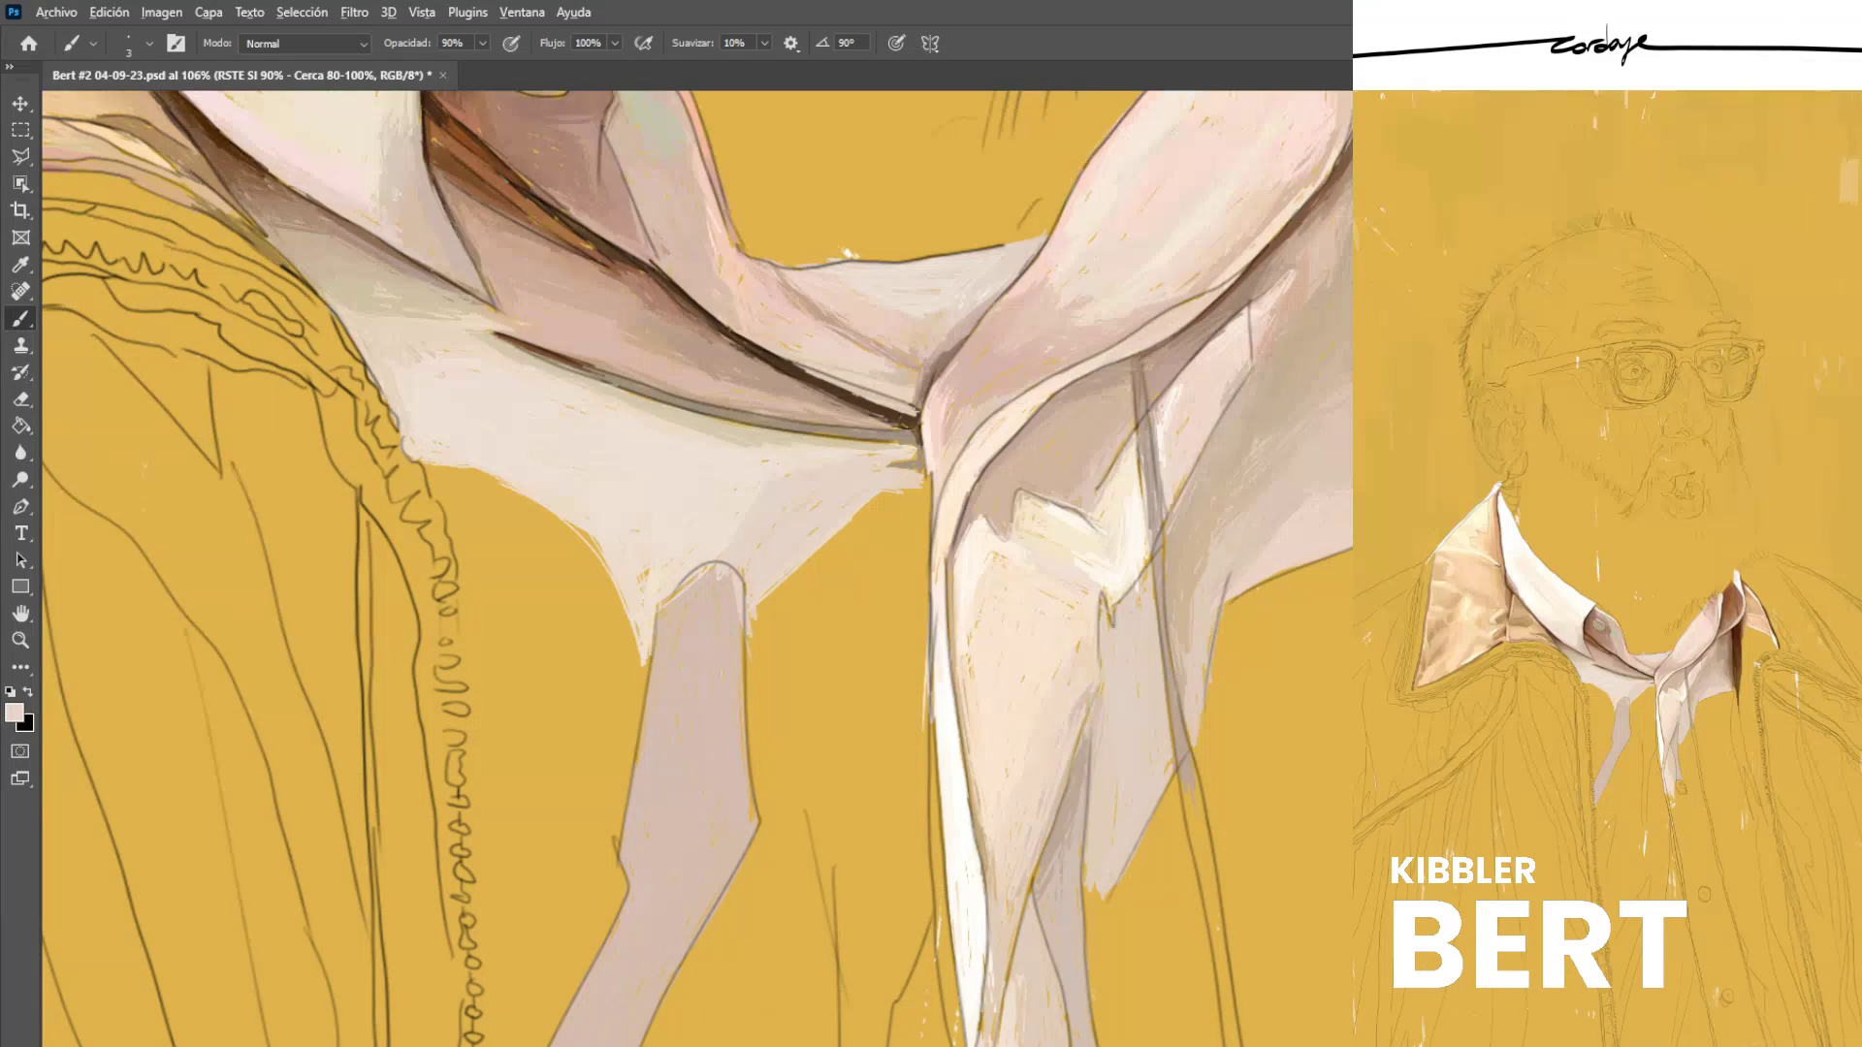
Blend the pale shirt area just beneath the collar's dark lower edge with sampled tones.
{"action": "left_click", "coordinate": [754, 436], "text": "alt"}
{"action": "left_click_drag", "start_coordinate": [778, 445], "coordinate": [840, 450]}
{"action": "left_click", "coordinate": [797, 465], "text": "alt"}
{"action": "left_click", "coordinate": [885, 480], "text": "alt"}
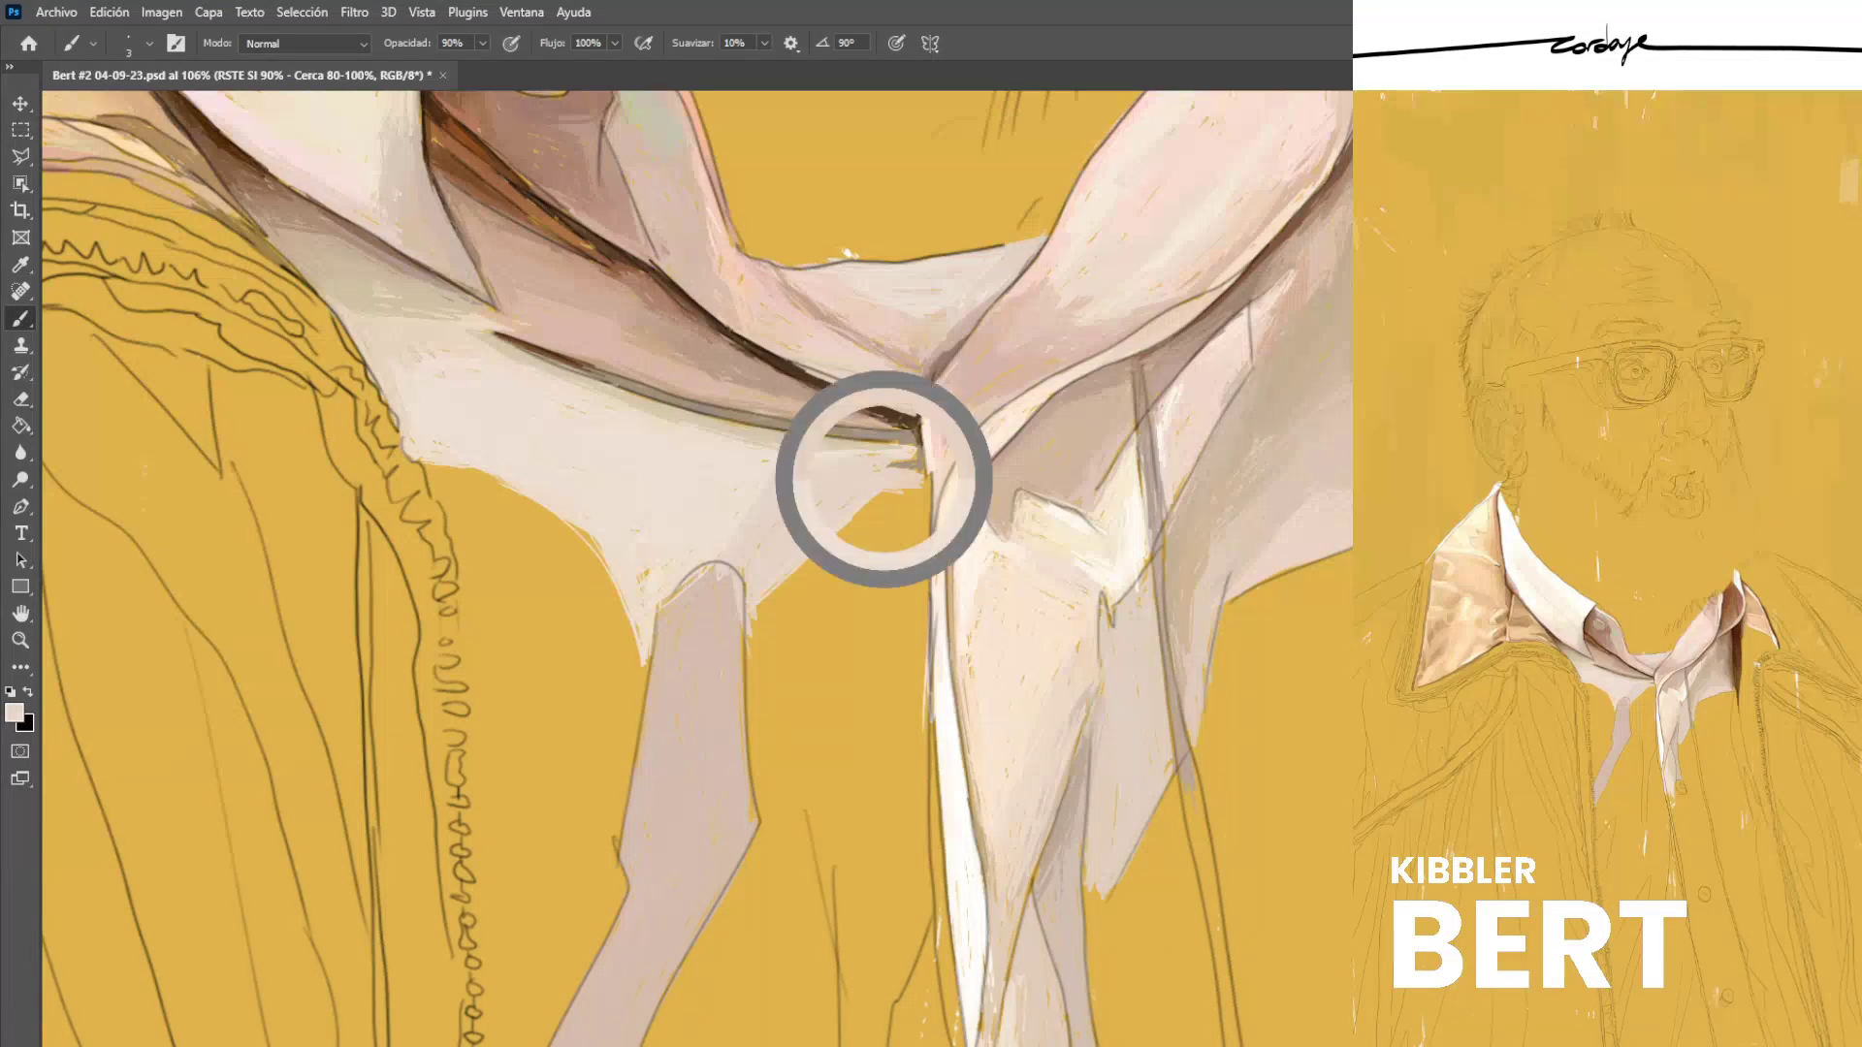
Soften the rounded upper outline of the greyish pink fold with tones sampled from the fold and the pale shirt.
{"action": "left_click", "coordinate": [741, 596], "text": "alt"}
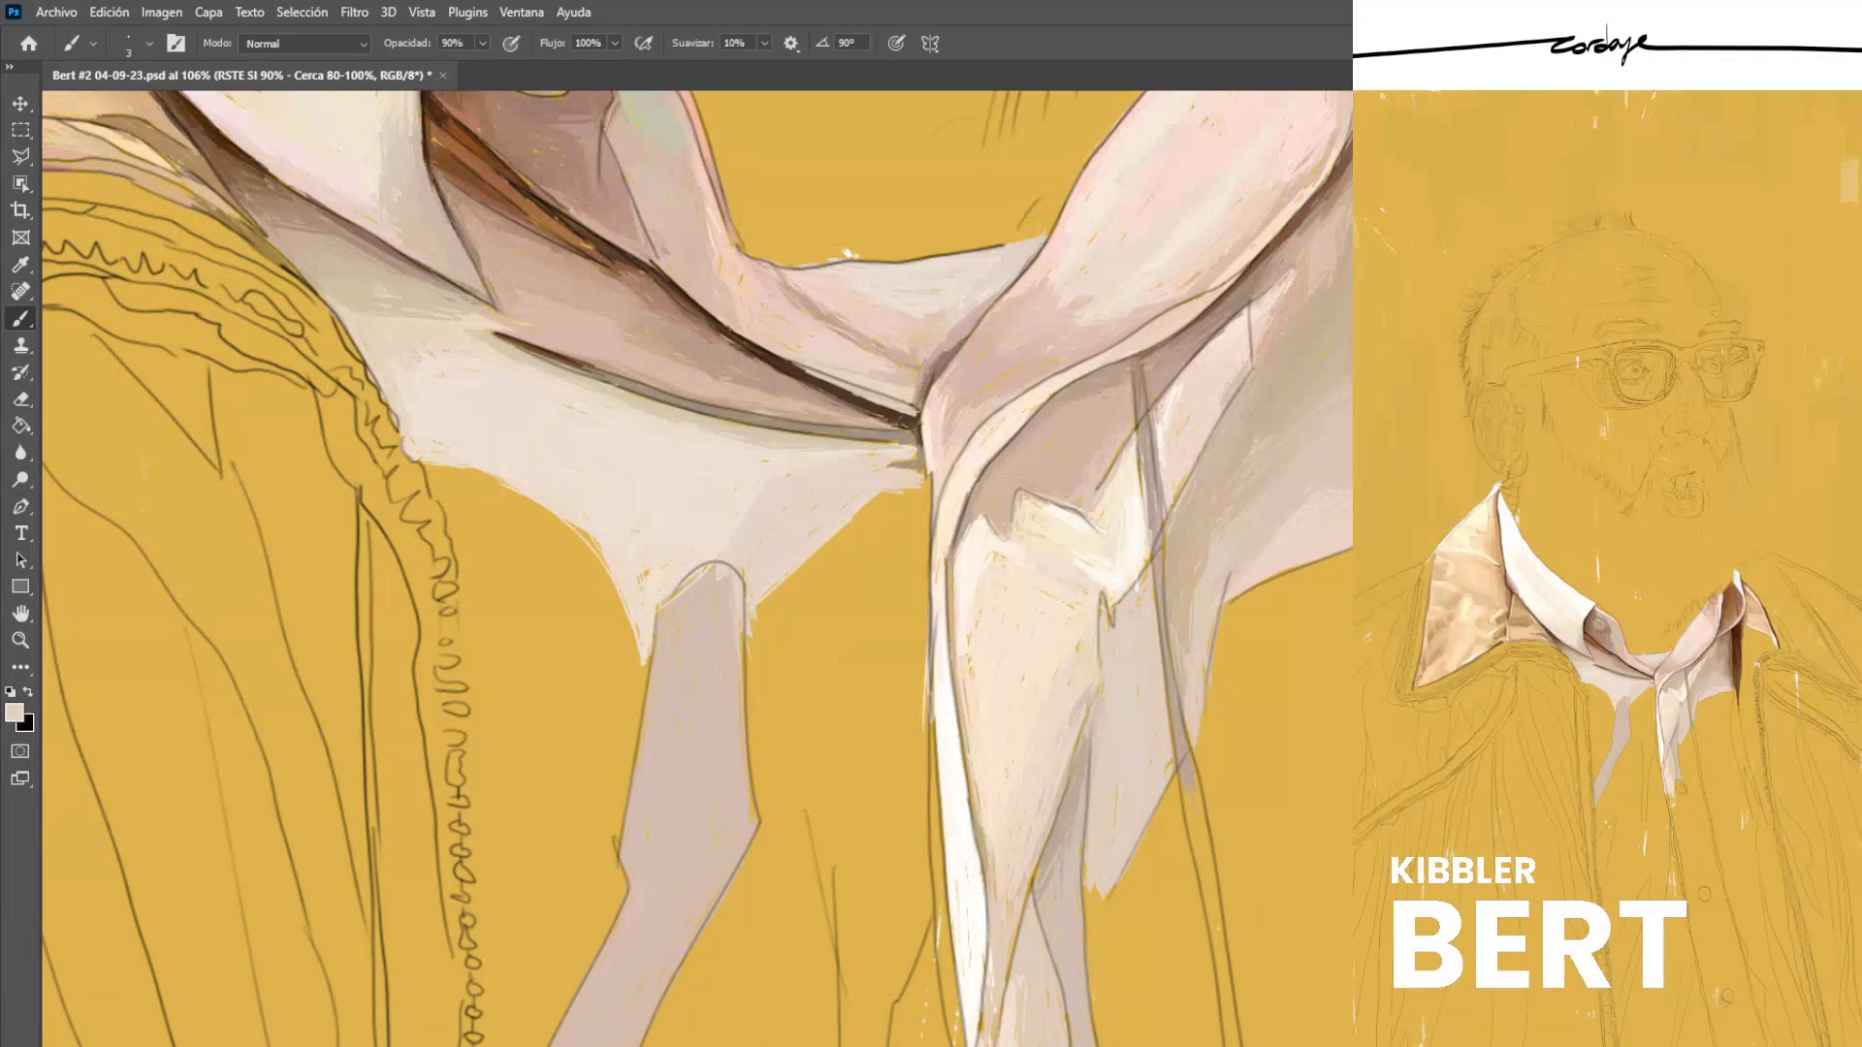
{"action": "left_click", "coordinate": [701, 616], "text": "alt"}
{"action": "left_click_drag", "start_coordinate": [728, 596], "coordinate": [732, 649]}
{"action": "left_click_drag", "start_coordinate": [656, 588], "coordinate": [699, 555]}
{"action": "left_click", "coordinate": [679, 555], "text": "alt"}
{"action": "left_click", "coordinate": [708, 559], "text": "alt"}
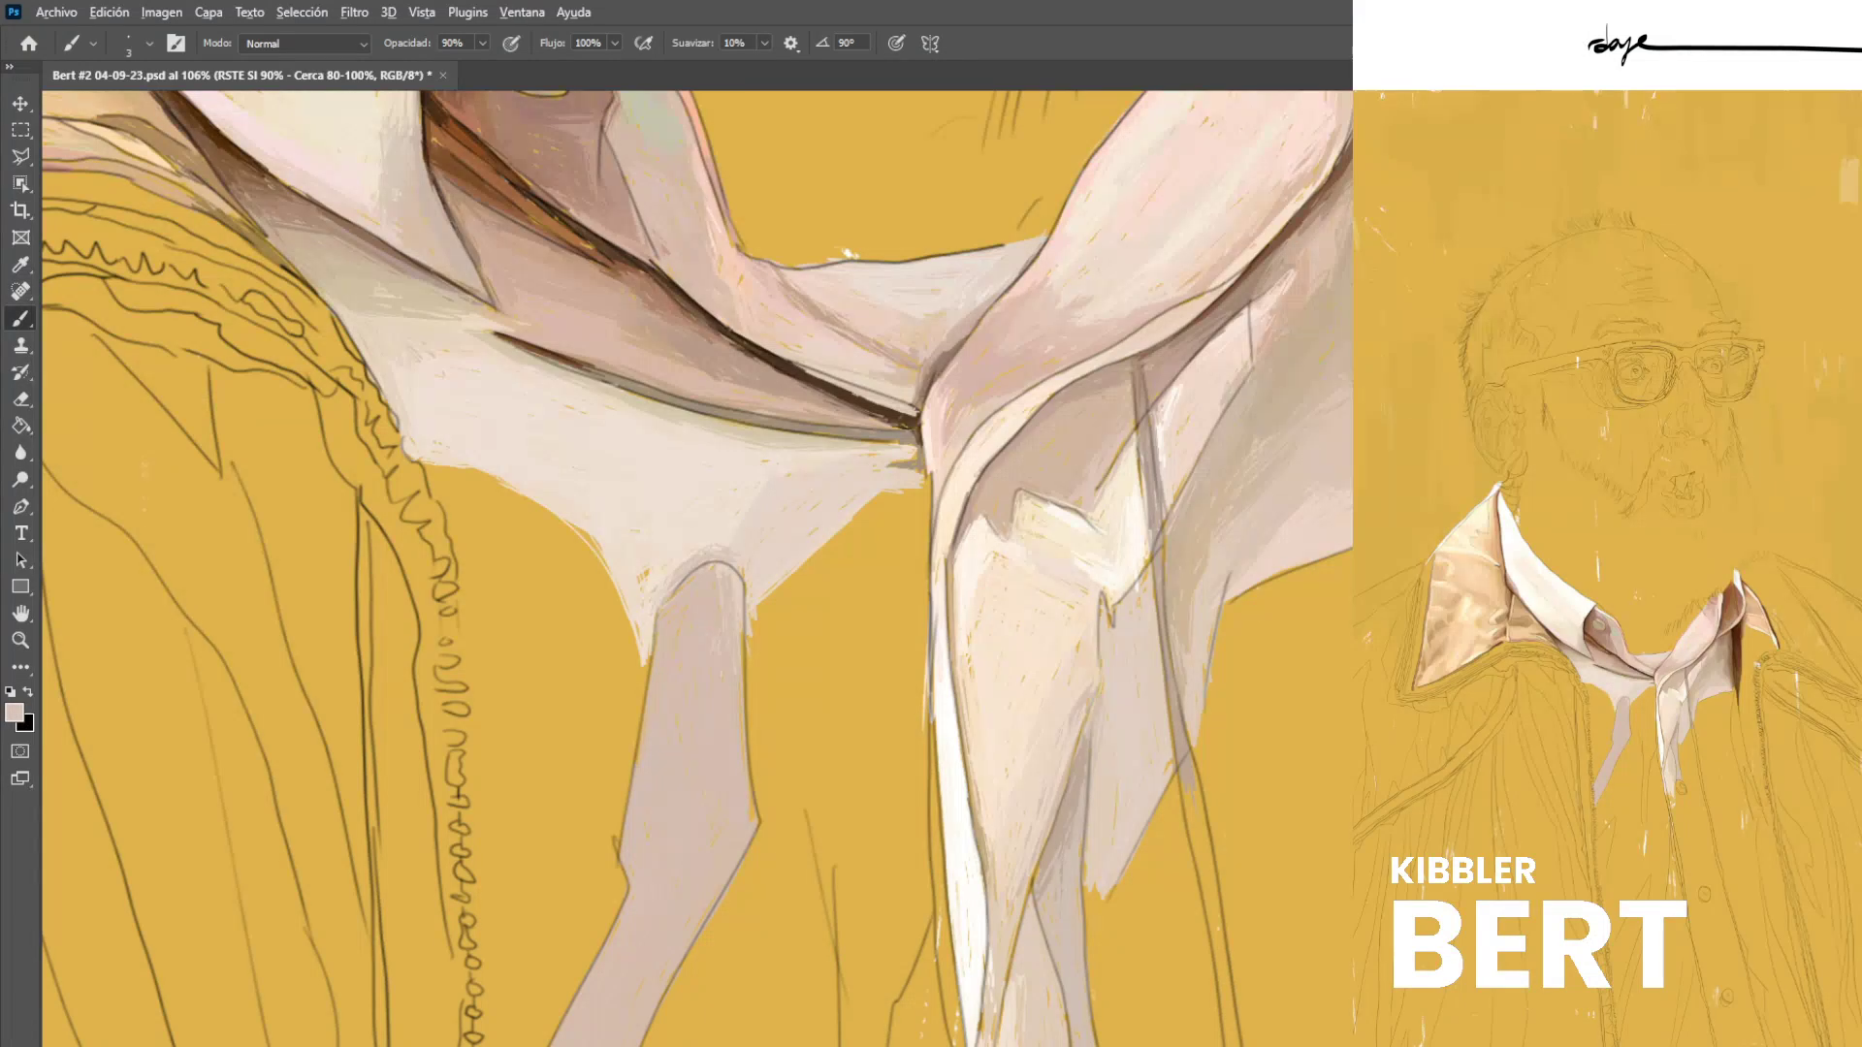
{"action": "left_click", "coordinate": [714, 611], "text": "alt"}
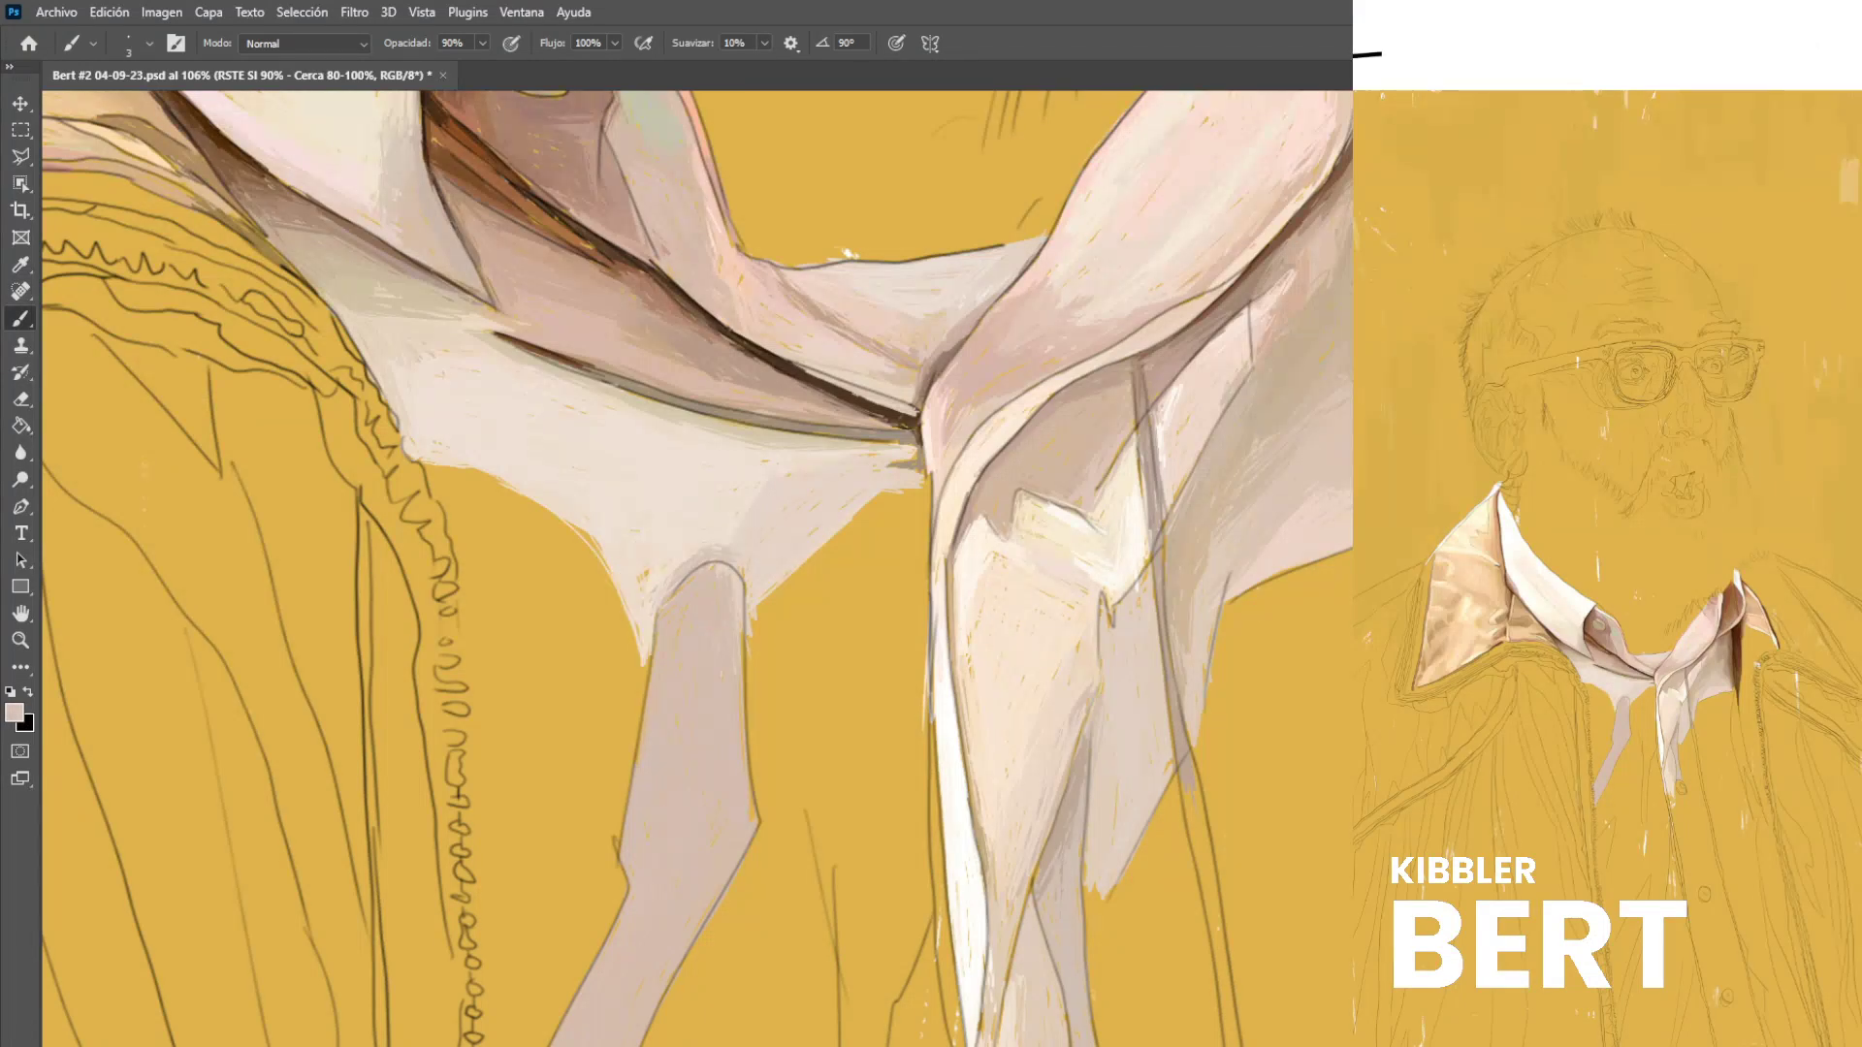
{"action": "left_click", "coordinate": [721, 568], "text": "alt"}
{"action": "left_click_drag", "start_coordinate": [674, 594], "coordinate": [701, 578]}
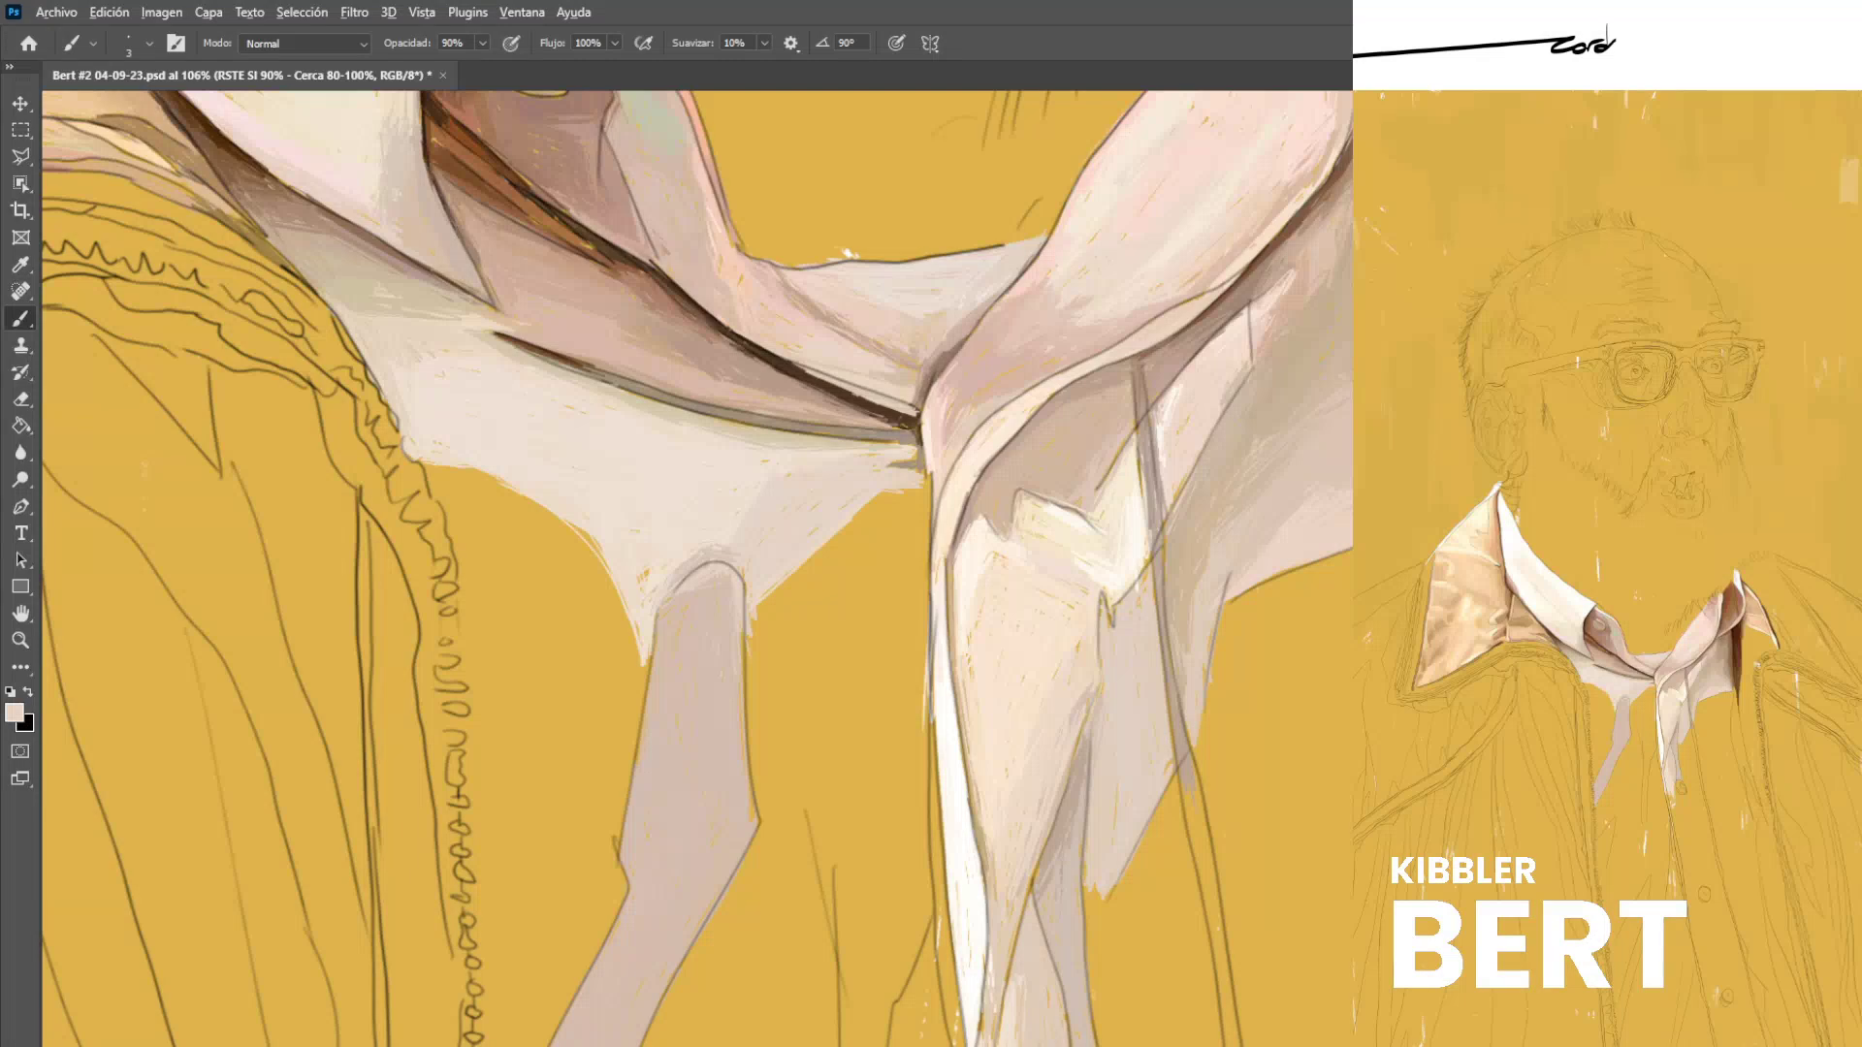
{"action": "left_click", "coordinate": [713, 602], "text": "alt"}
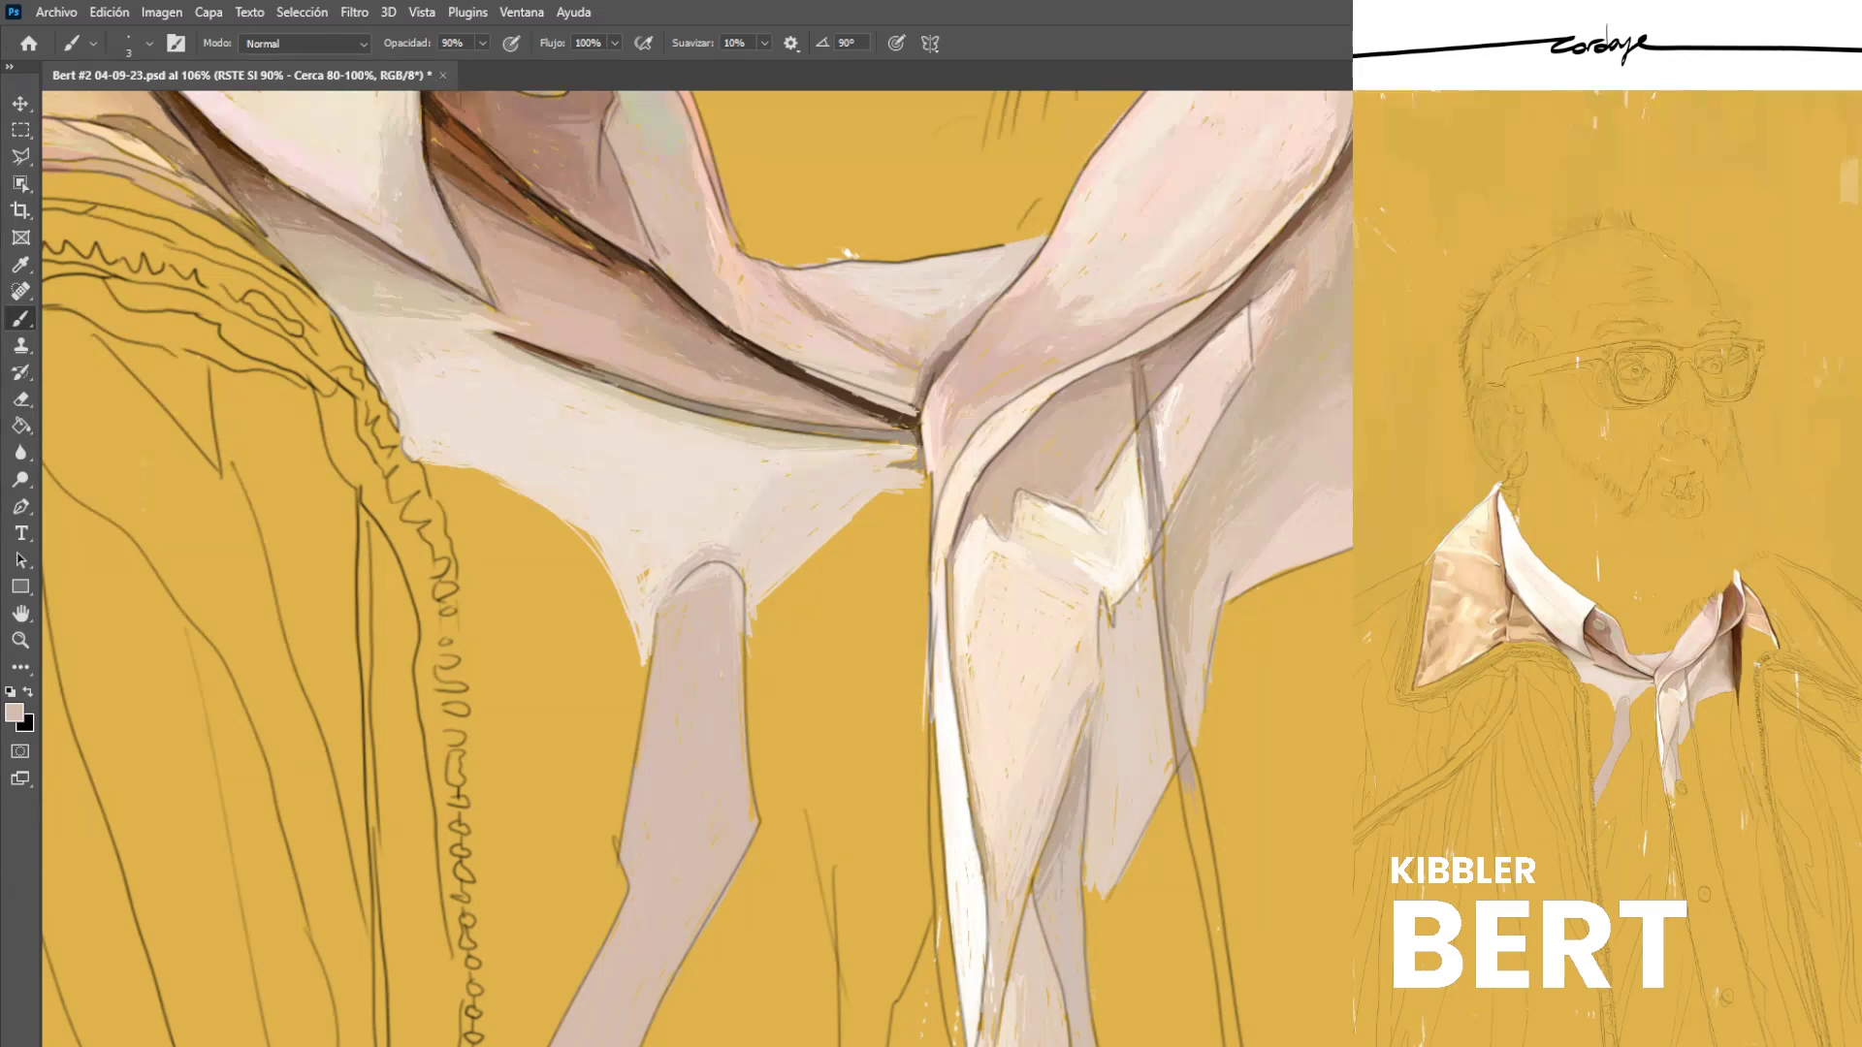
Blend the lower part of the shaded shirt area between the placket and the dark brown strip with sampled pinkish beiges.
{"action": "scroll", "coordinate": [697, 568], "scroll_direction": "right", "scroll_amount": 6}
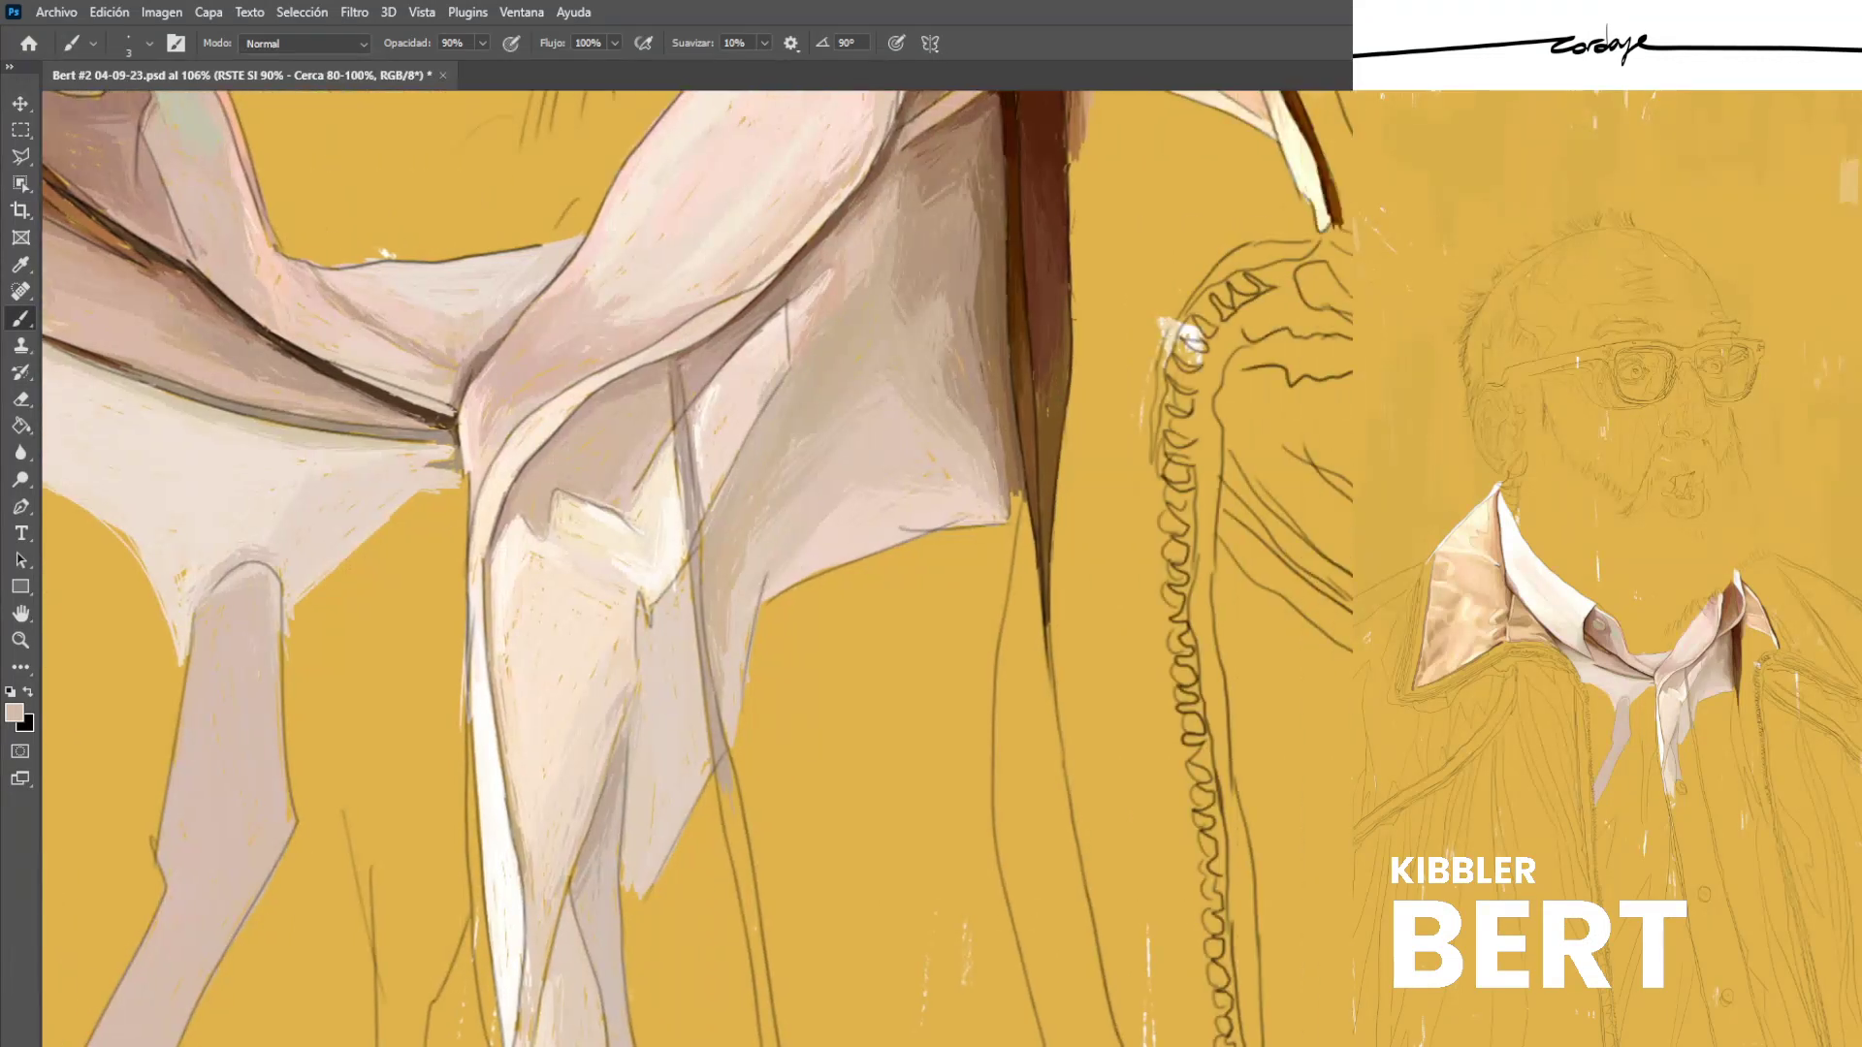
{"action": "left_click", "coordinate": [802, 562], "text": "alt"}
{"action": "left_click", "coordinate": [853, 490], "text": "alt"}
{"action": "left_click", "coordinate": [786, 493], "text": "alt"}
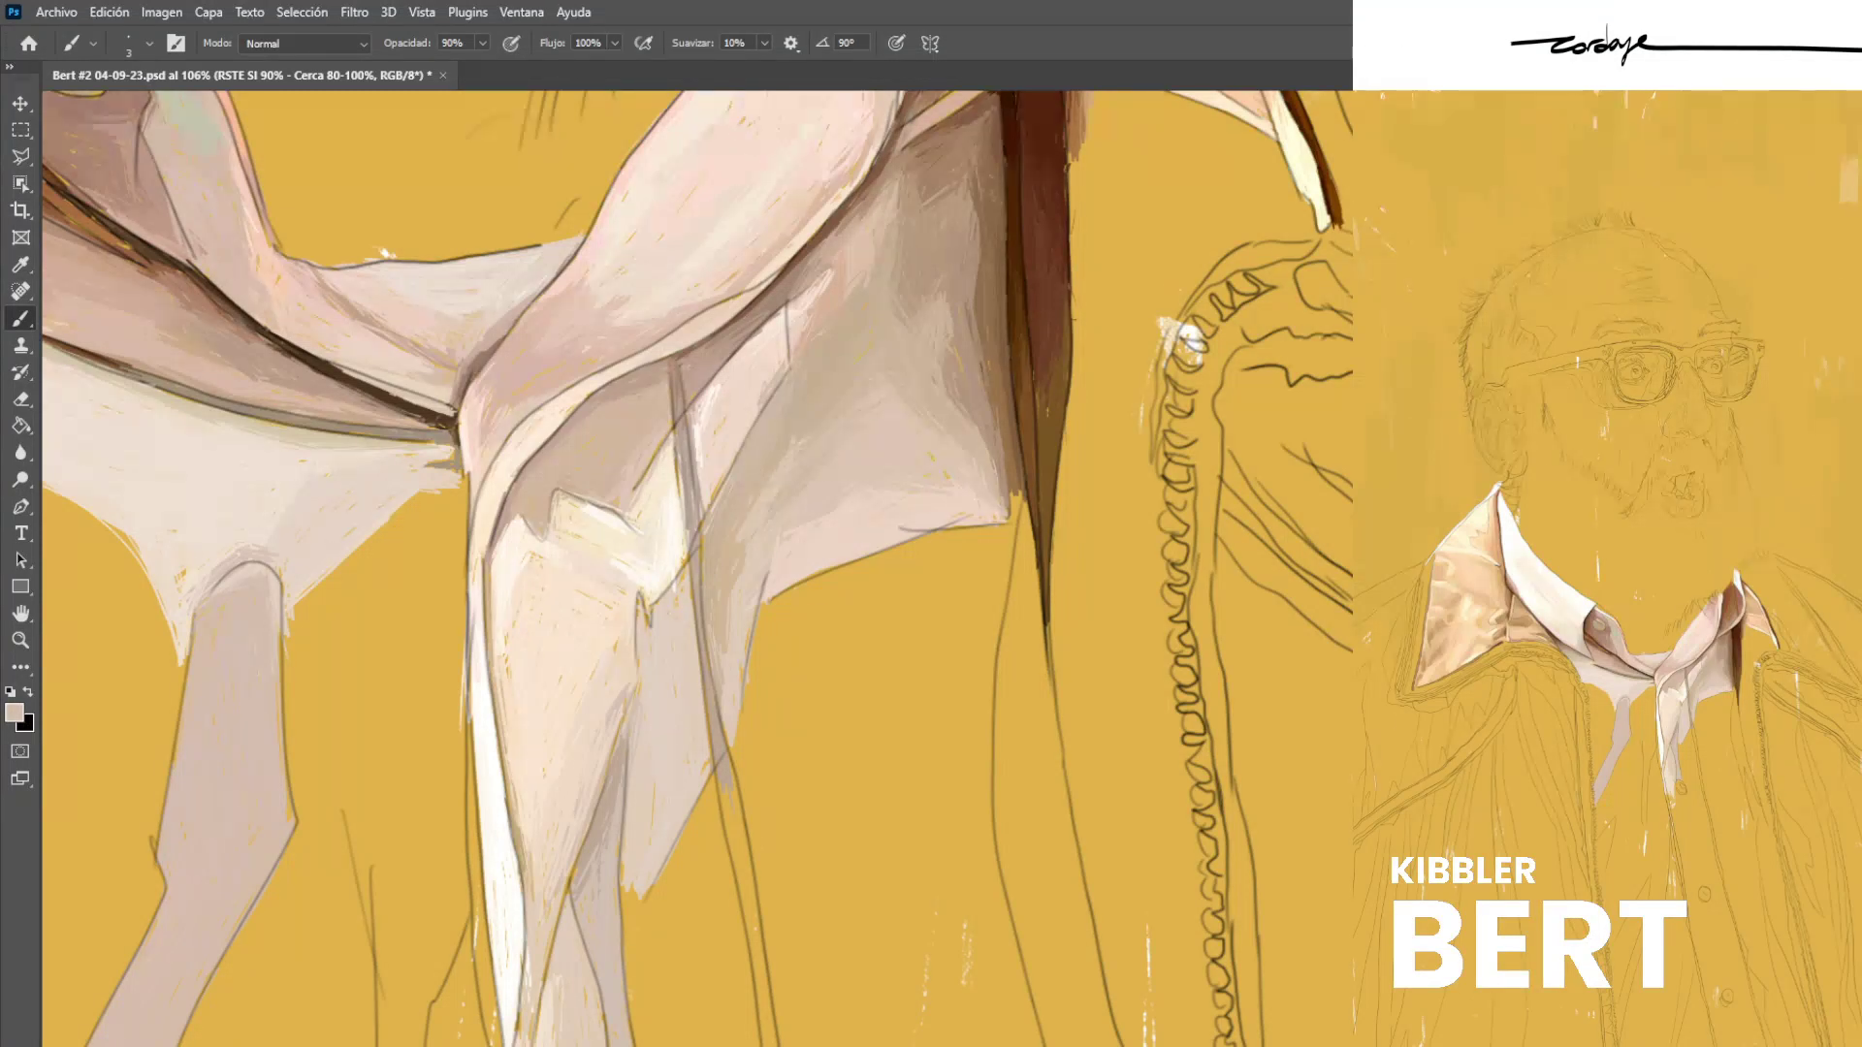
{"action": "left_click", "coordinate": [841, 477], "text": "alt"}
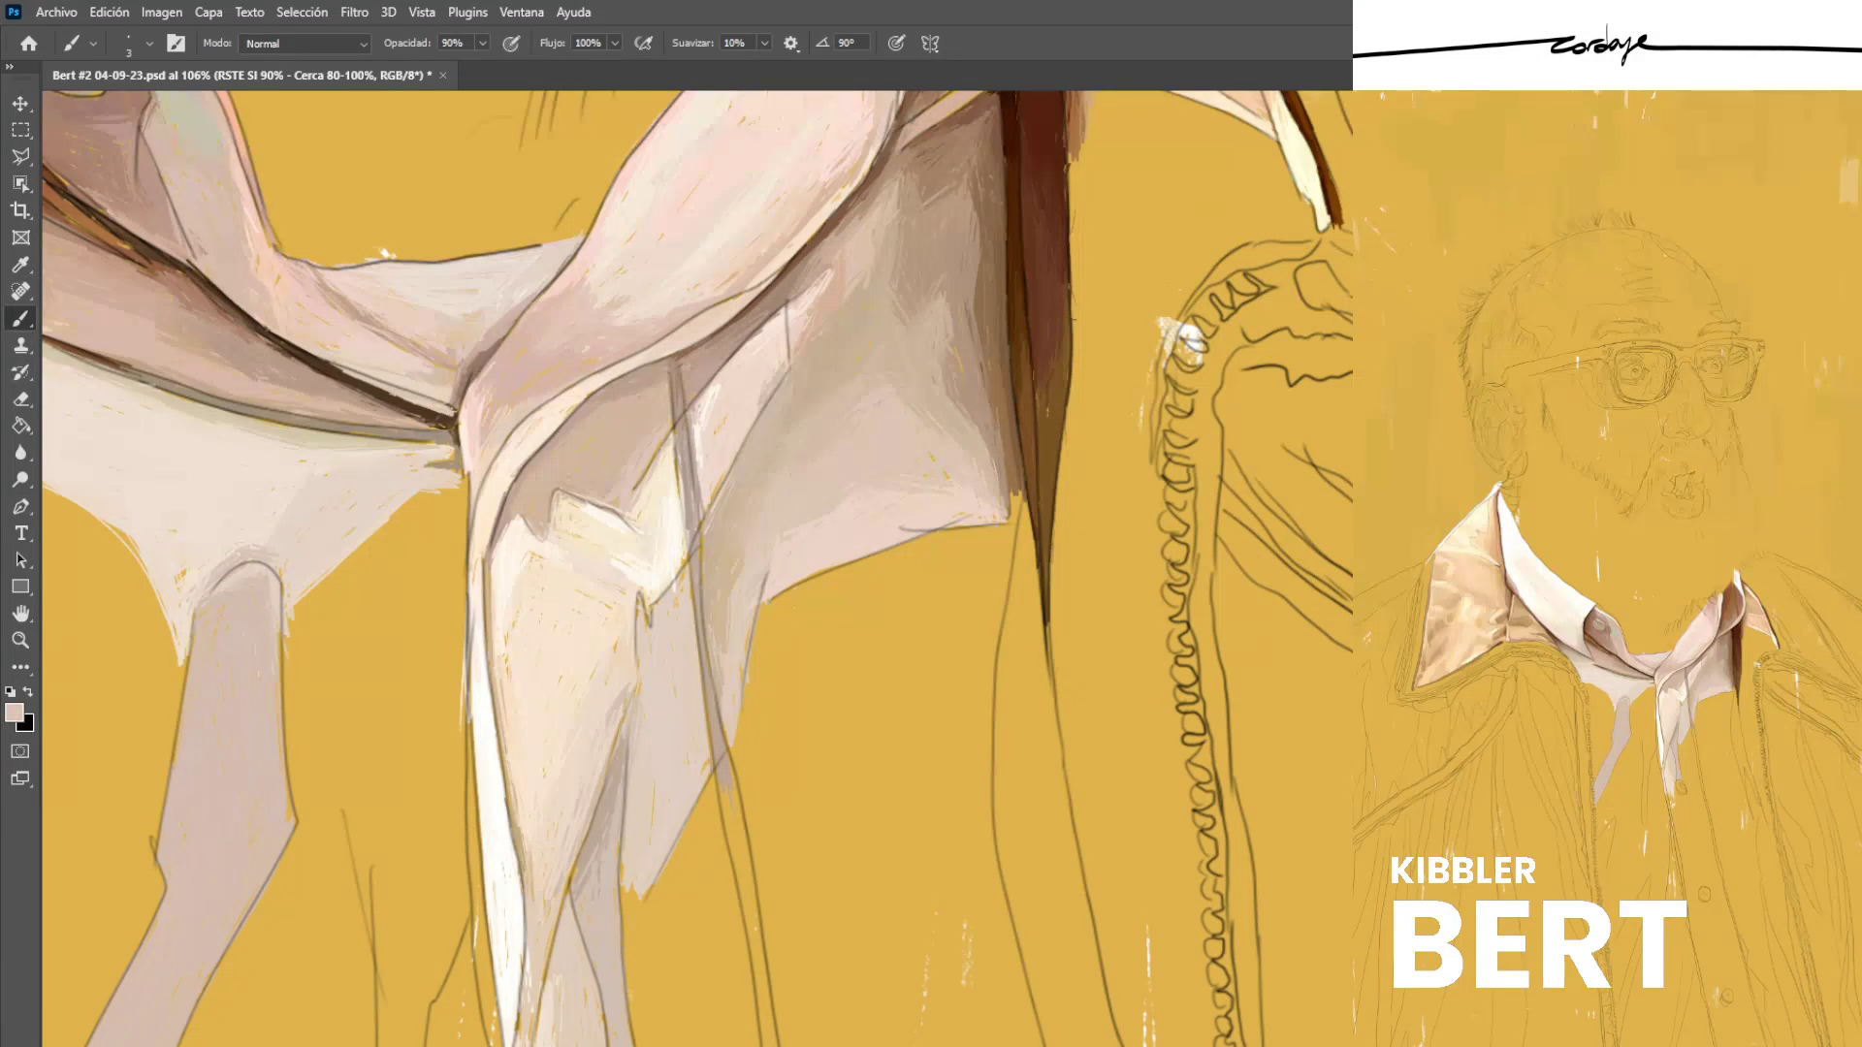
Refine the shading beside the pale pink strip beneath the collar with sampled tones and save the document.
{"action": "left_click", "coordinate": [800, 404], "text": "alt"}
{"action": "left_click", "coordinate": [810, 393], "text": "alt"}
{"action": "key", "text": "alt"}
{"action": "key", "text": "ctrl+s"}
{"action": "left_click", "coordinate": [823, 249], "text": "alt"}
{"action": "left_click", "coordinate": [844, 229], "text": "alt"}
{"action": "key", "text": "ctrl+s"}
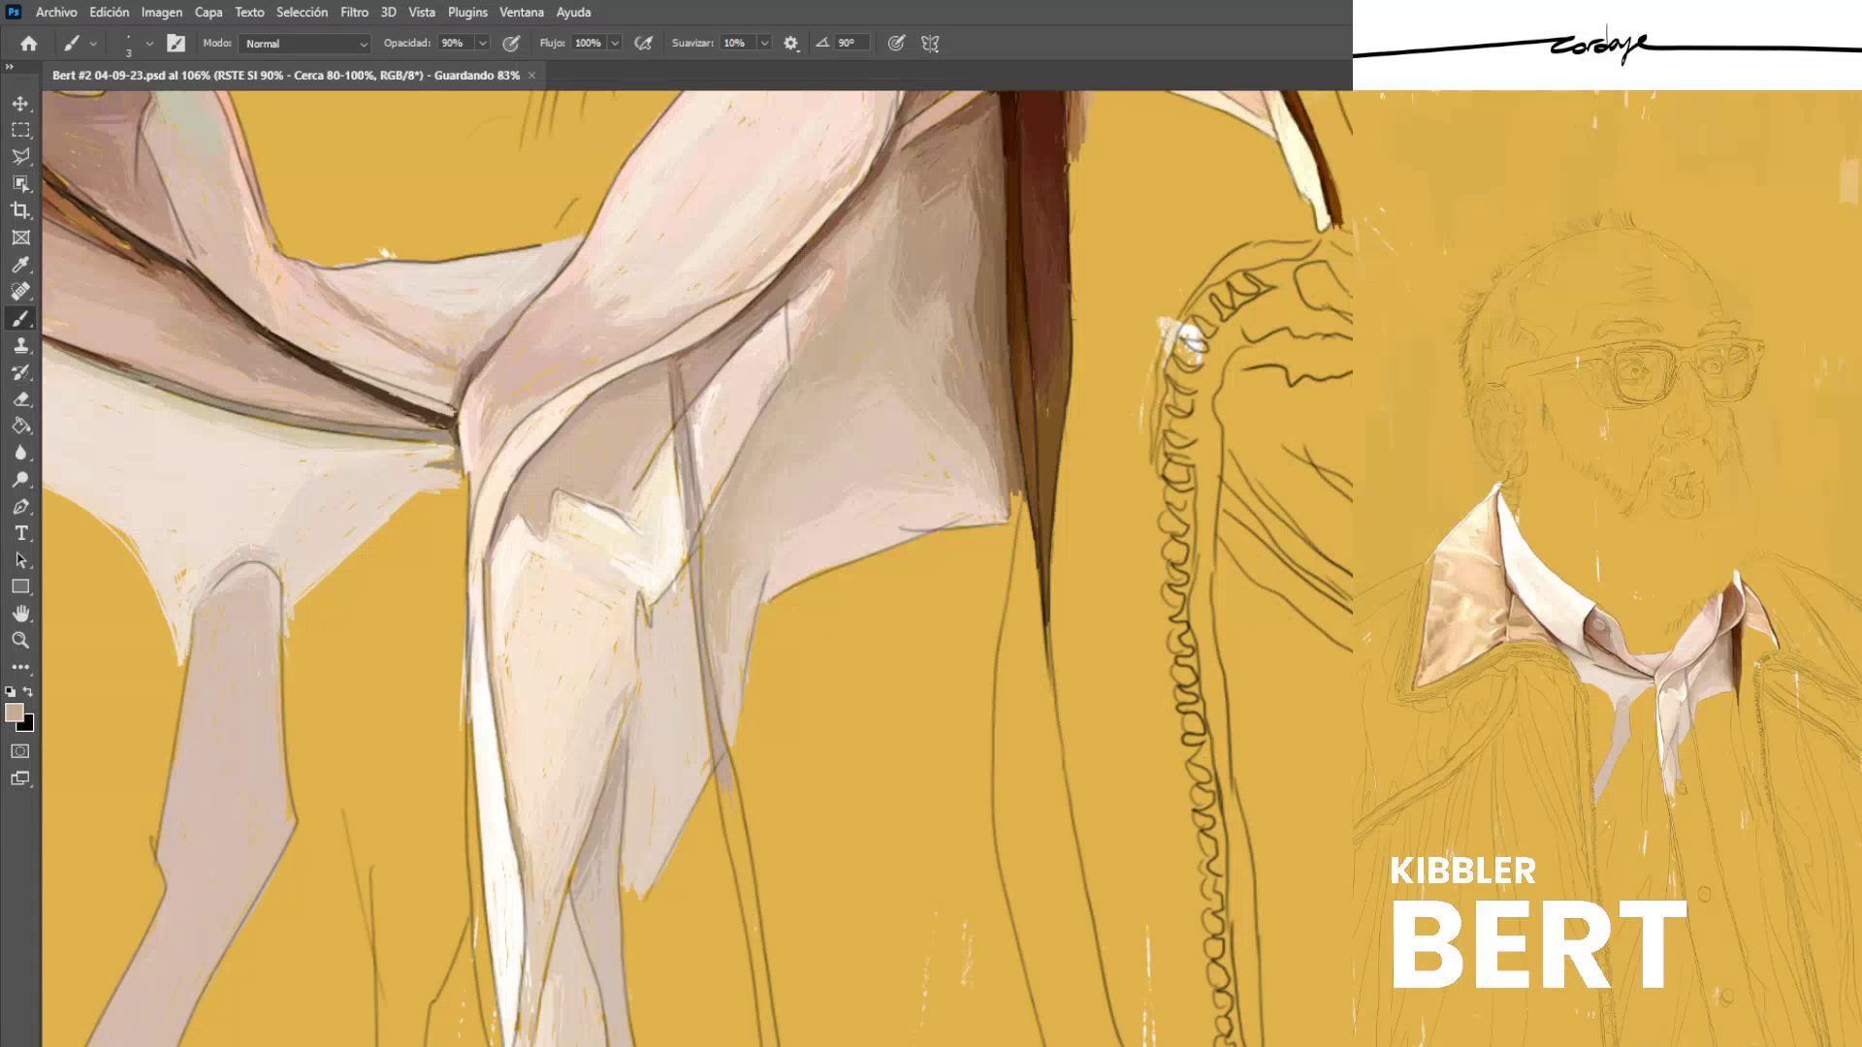
Paint along the placket's inner edge line below the collar with sampled tones to blend out the sketch line.
{"action": "left_click", "coordinate": [492, 553], "text": "alt"}
{"action": "left_click_drag", "start_coordinate": [493, 545], "coordinate": [496, 661]}
{"action": "left_click", "coordinate": [504, 582], "text": "alt"}
{"action": "left_click_drag", "start_coordinate": [490, 578], "coordinate": [492, 650]}
{"action": "left_click_drag", "start_coordinate": [488, 558], "coordinate": [497, 659]}
{"action": "left_click", "coordinate": [501, 525], "text": "alt"}
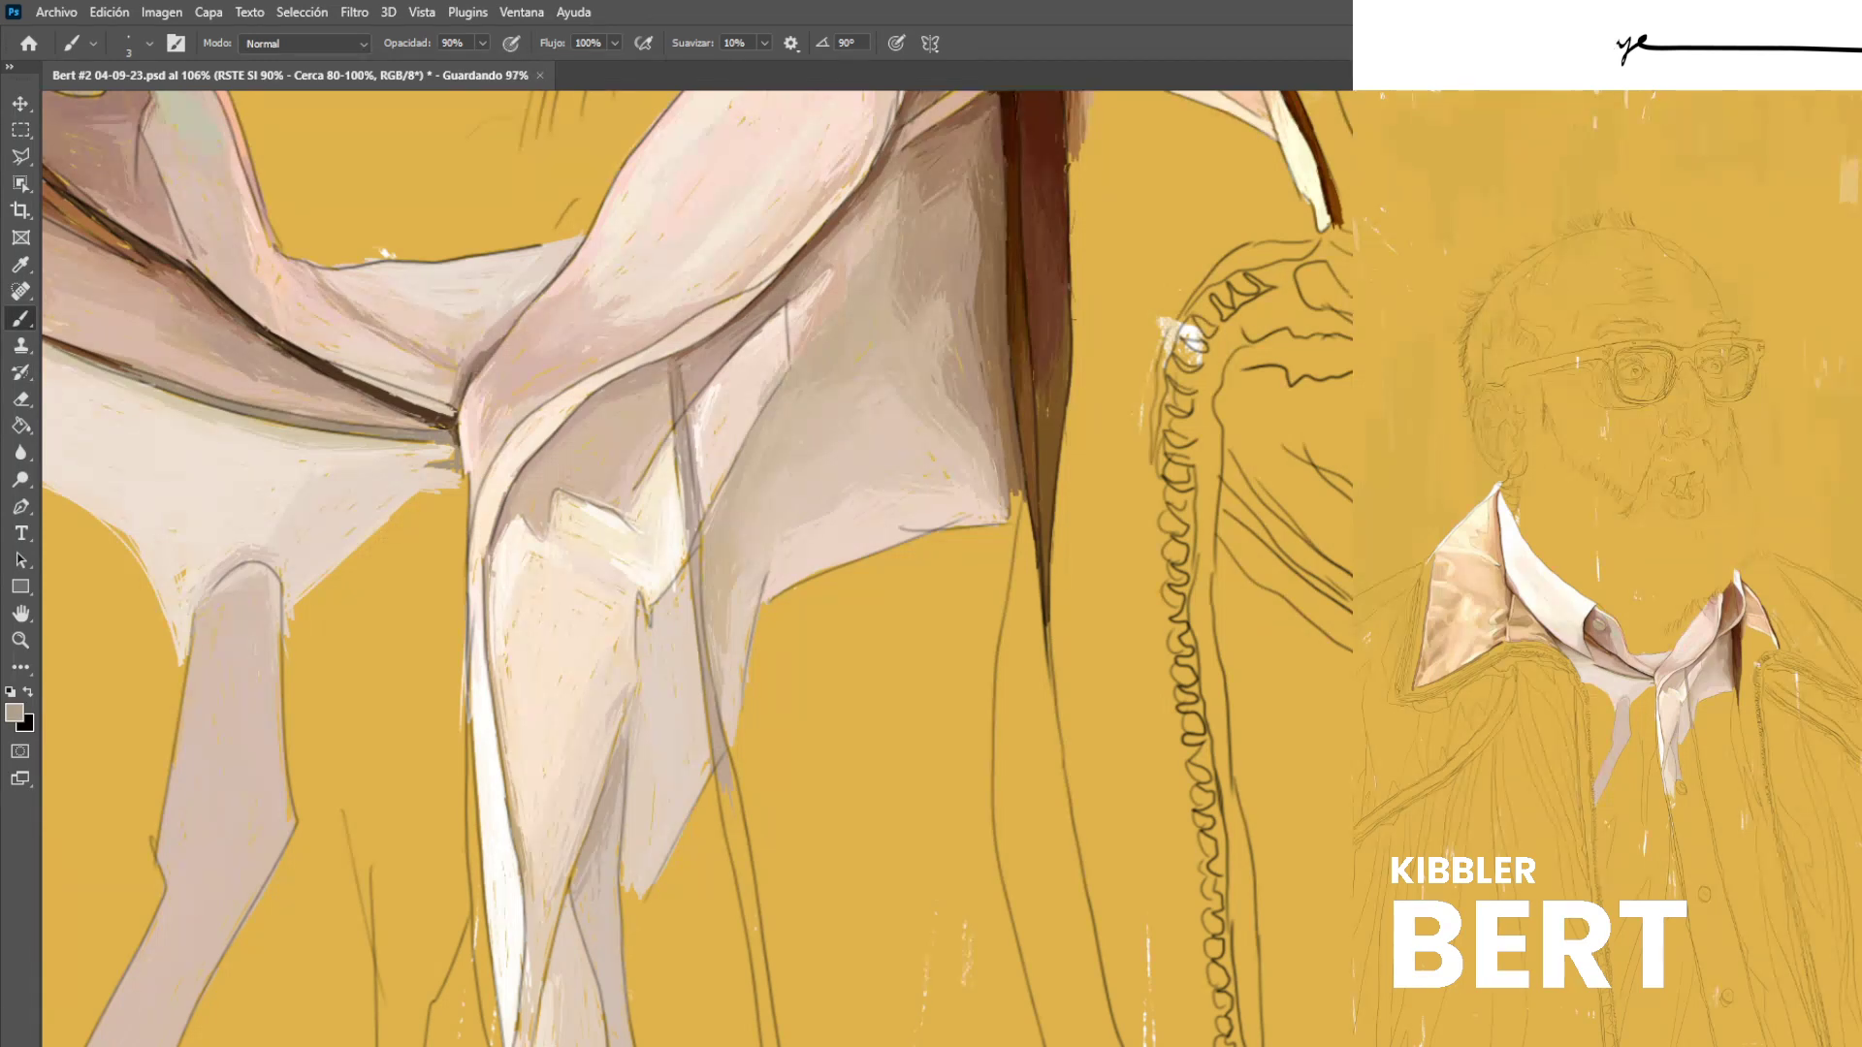
Shade the placket's outer edge below the cream highlight with a sampled shadow tone.
{"action": "scroll", "coordinate": [696, 568], "scroll_direction": "left", "scroll_amount": 4}
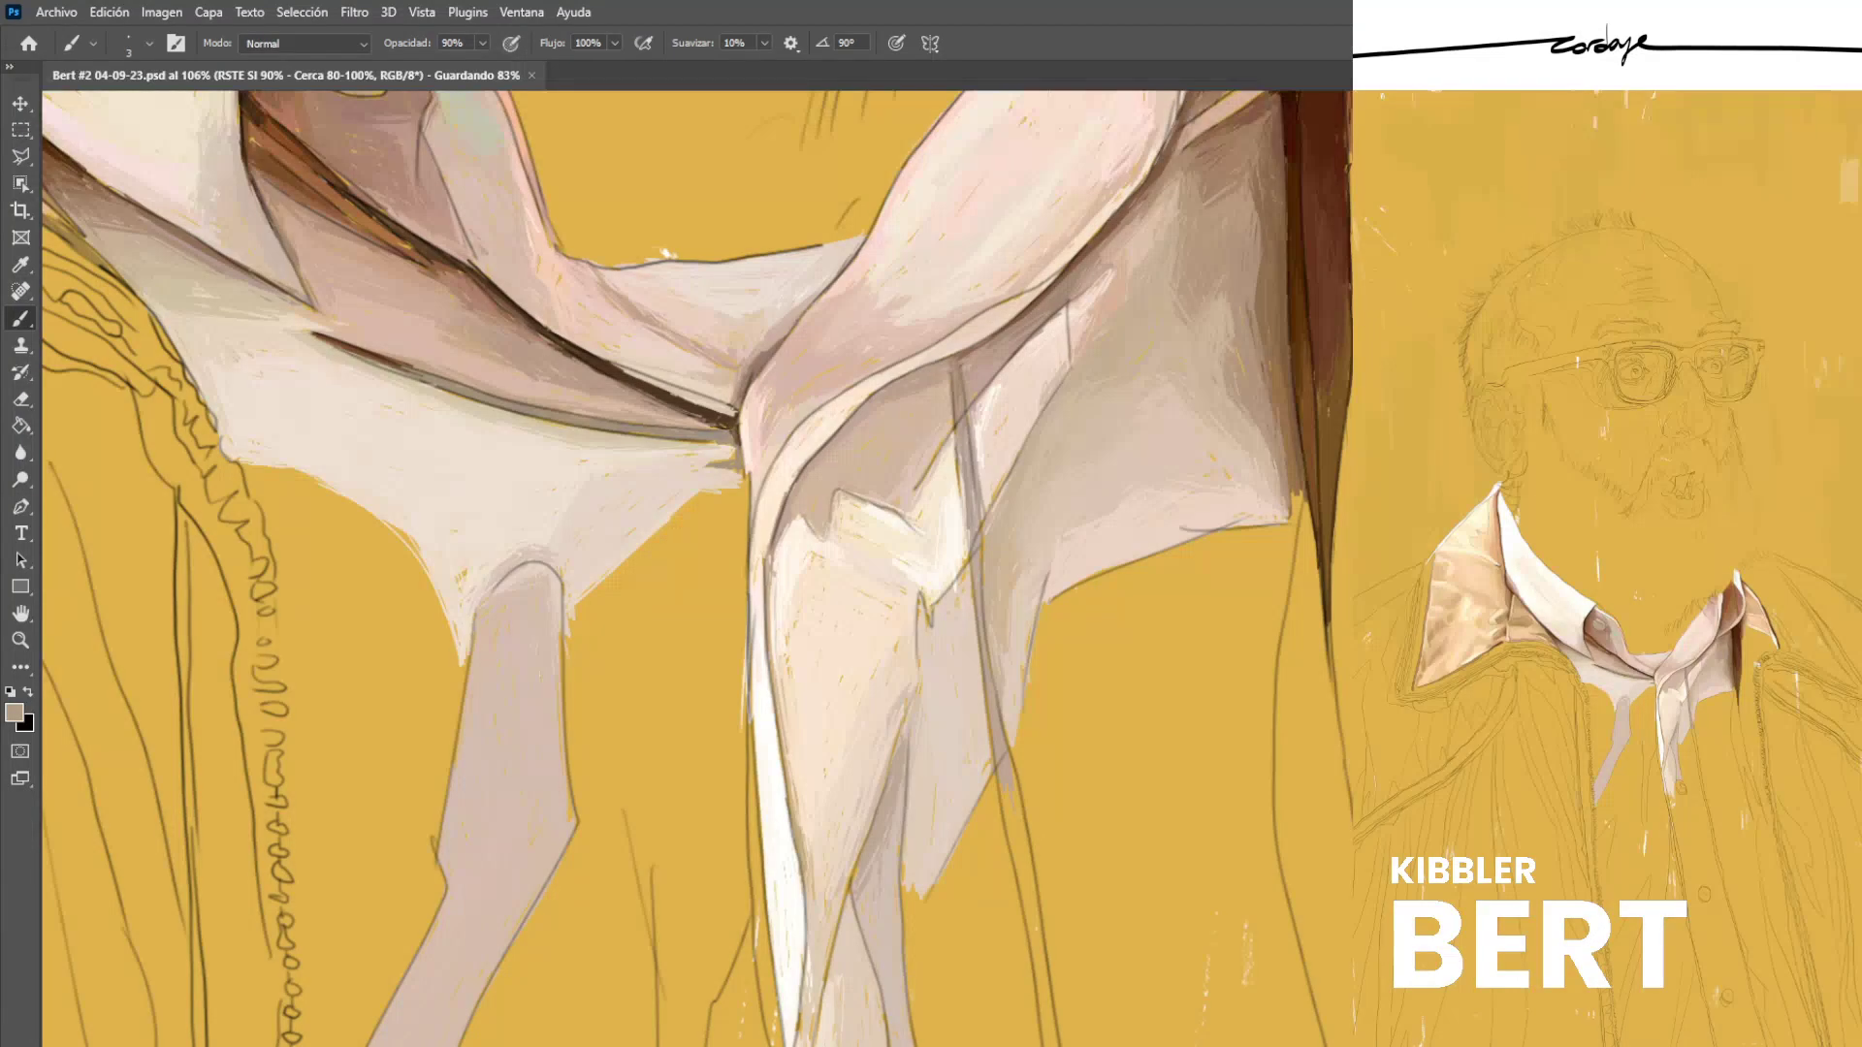
{"action": "left_click", "coordinate": [1026, 388], "text": "alt"}
{"action": "left_click_drag", "start_coordinate": [917, 669], "coordinate": [904, 723]}
{"action": "left_click", "coordinate": [919, 631], "text": "alt"}
Retouch the shadow at the collar's meeting point and along its dark lower edge with sampled tones, then save the document.
{"action": "left_click_drag", "start_coordinate": [732, 453], "coordinate": [709, 464]}
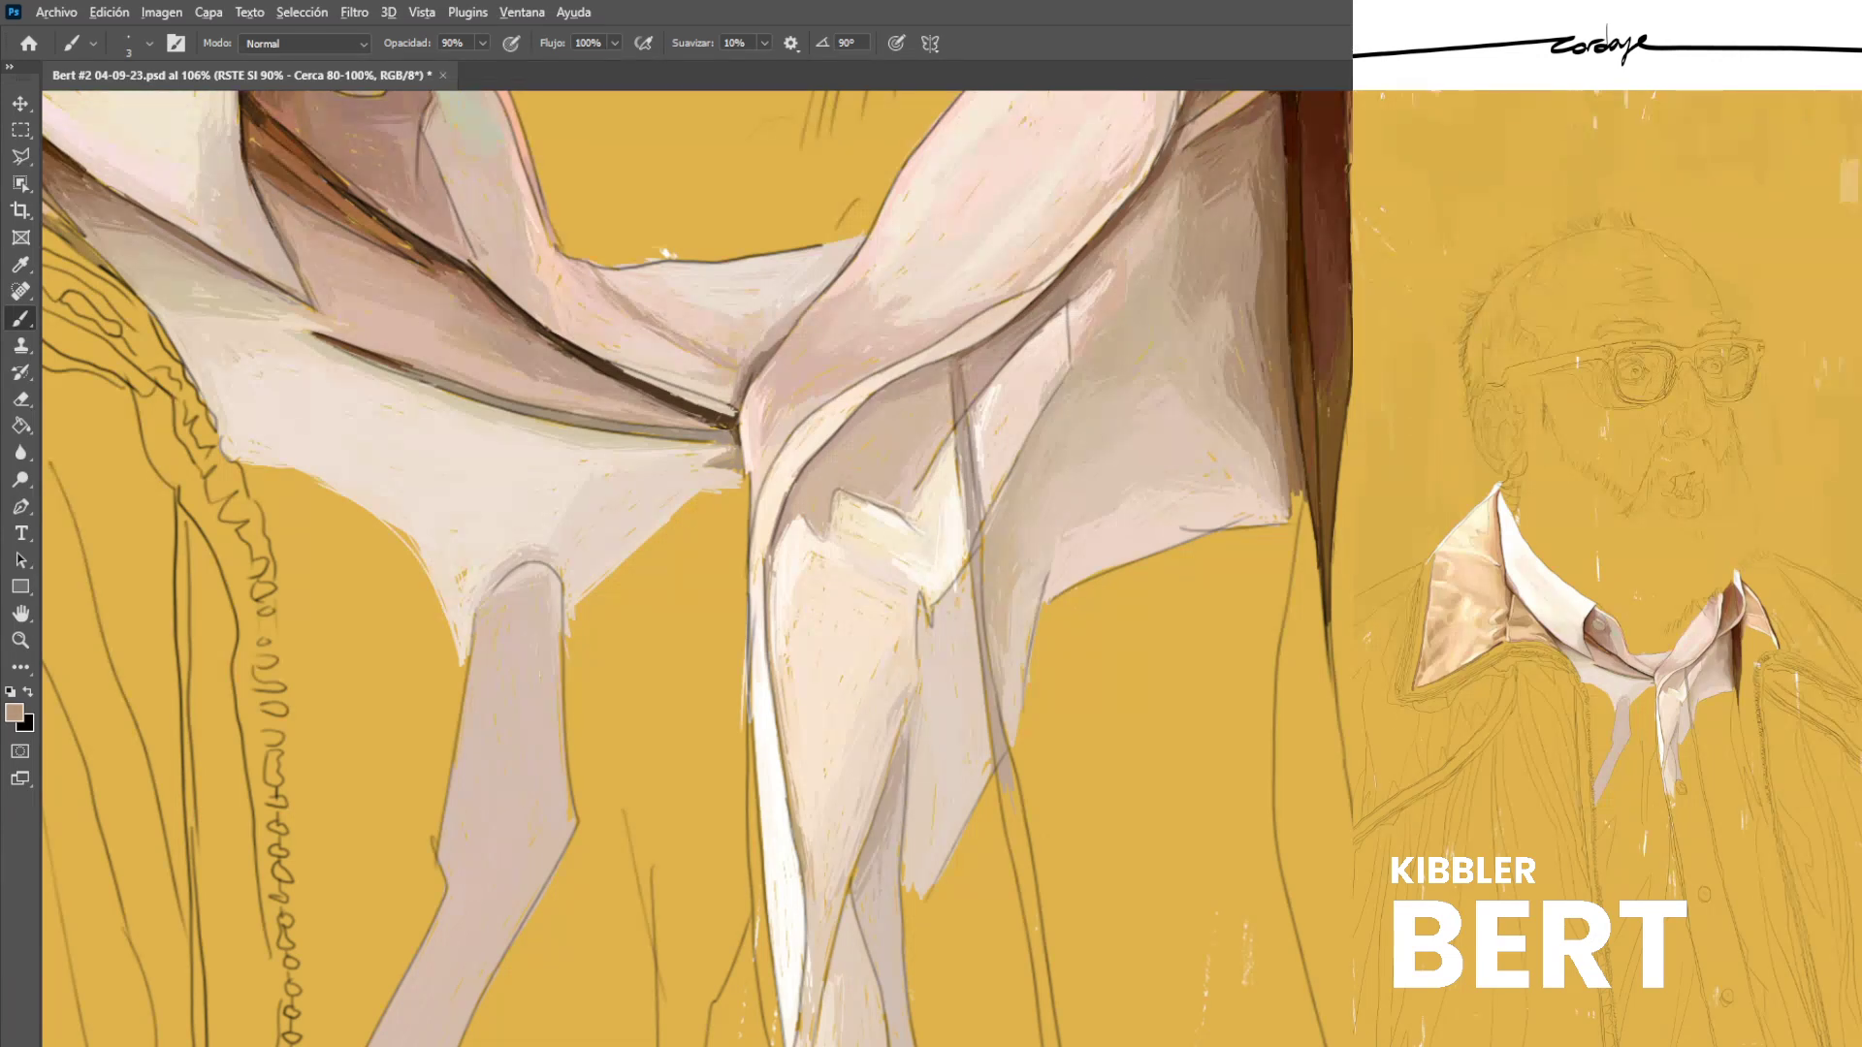
{"action": "left_click", "coordinate": [707, 456], "text": "alt"}
{"action": "left_click", "coordinate": [719, 396], "text": "alt"}
{"action": "left_click", "coordinate": [580, 455], "text": "alt"}
{"action": "left_click_drag", "start_coordinate": [560, 441], "coordinate": [595, 446]}
{"action": "left_click", "coordinate": [637, 431], "text": "alt"}
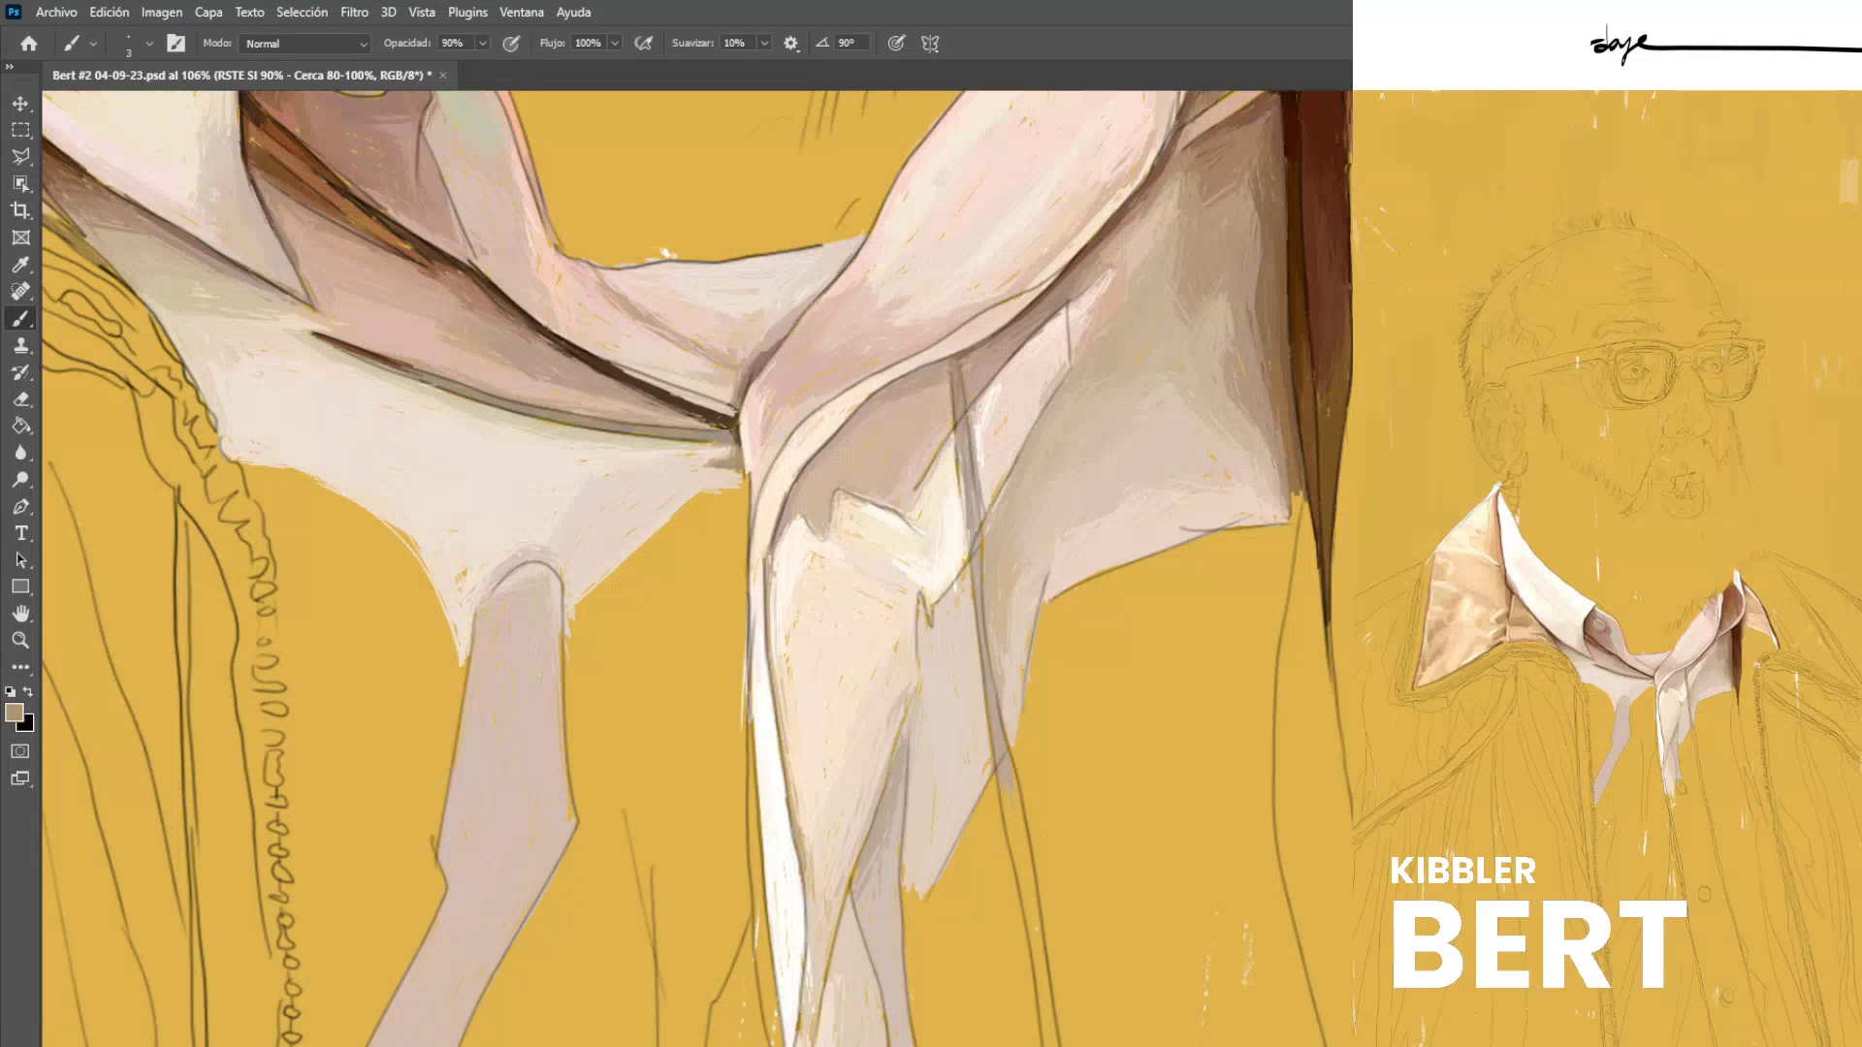
{"action": "key", "text": "ctrl+s"}
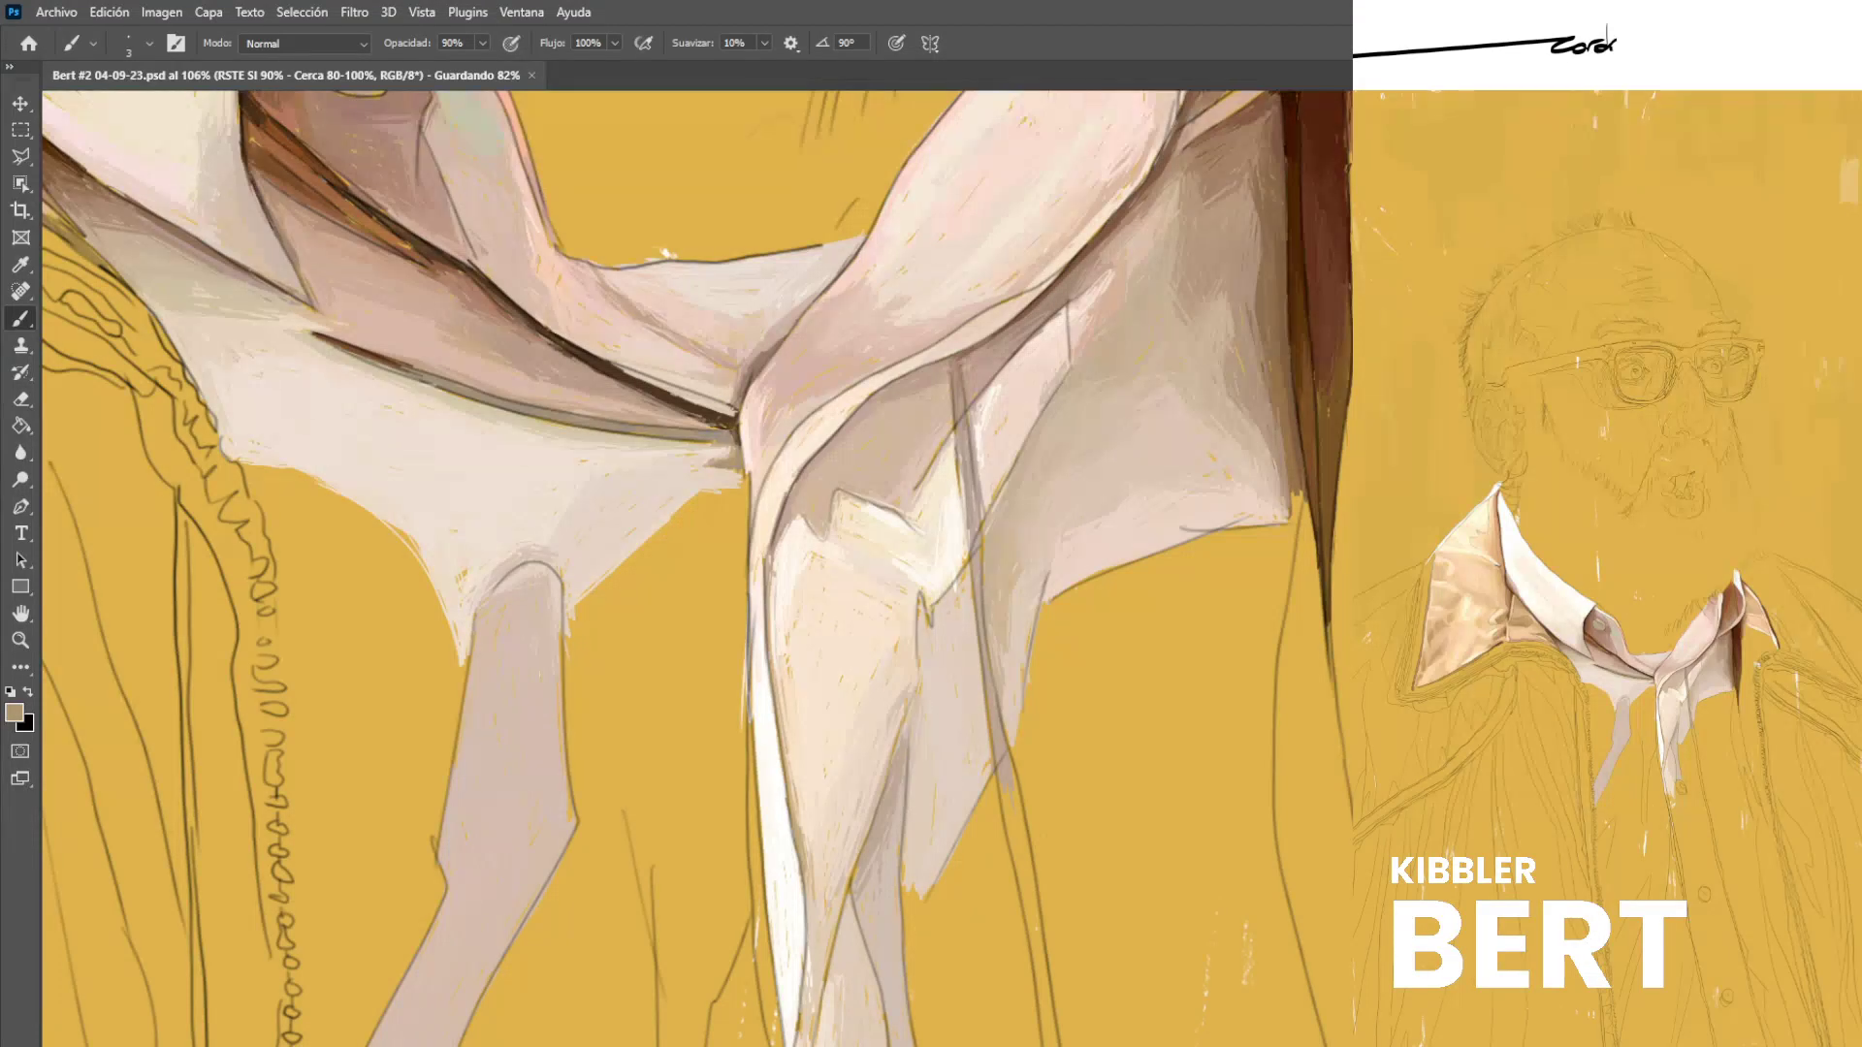
Outline a wedge-shaped area between the jacket's stitched edge and the bend of the greyish pink fold in sampled pale pink.
{"action": "scroll", "coordinate": [697, 568], "scroll_direction": "down", "scroll_amount": 1}
{"action": "scroll", "coordinate": [696, 569], "scroll_direction": "left", "scroll_amount": 1}
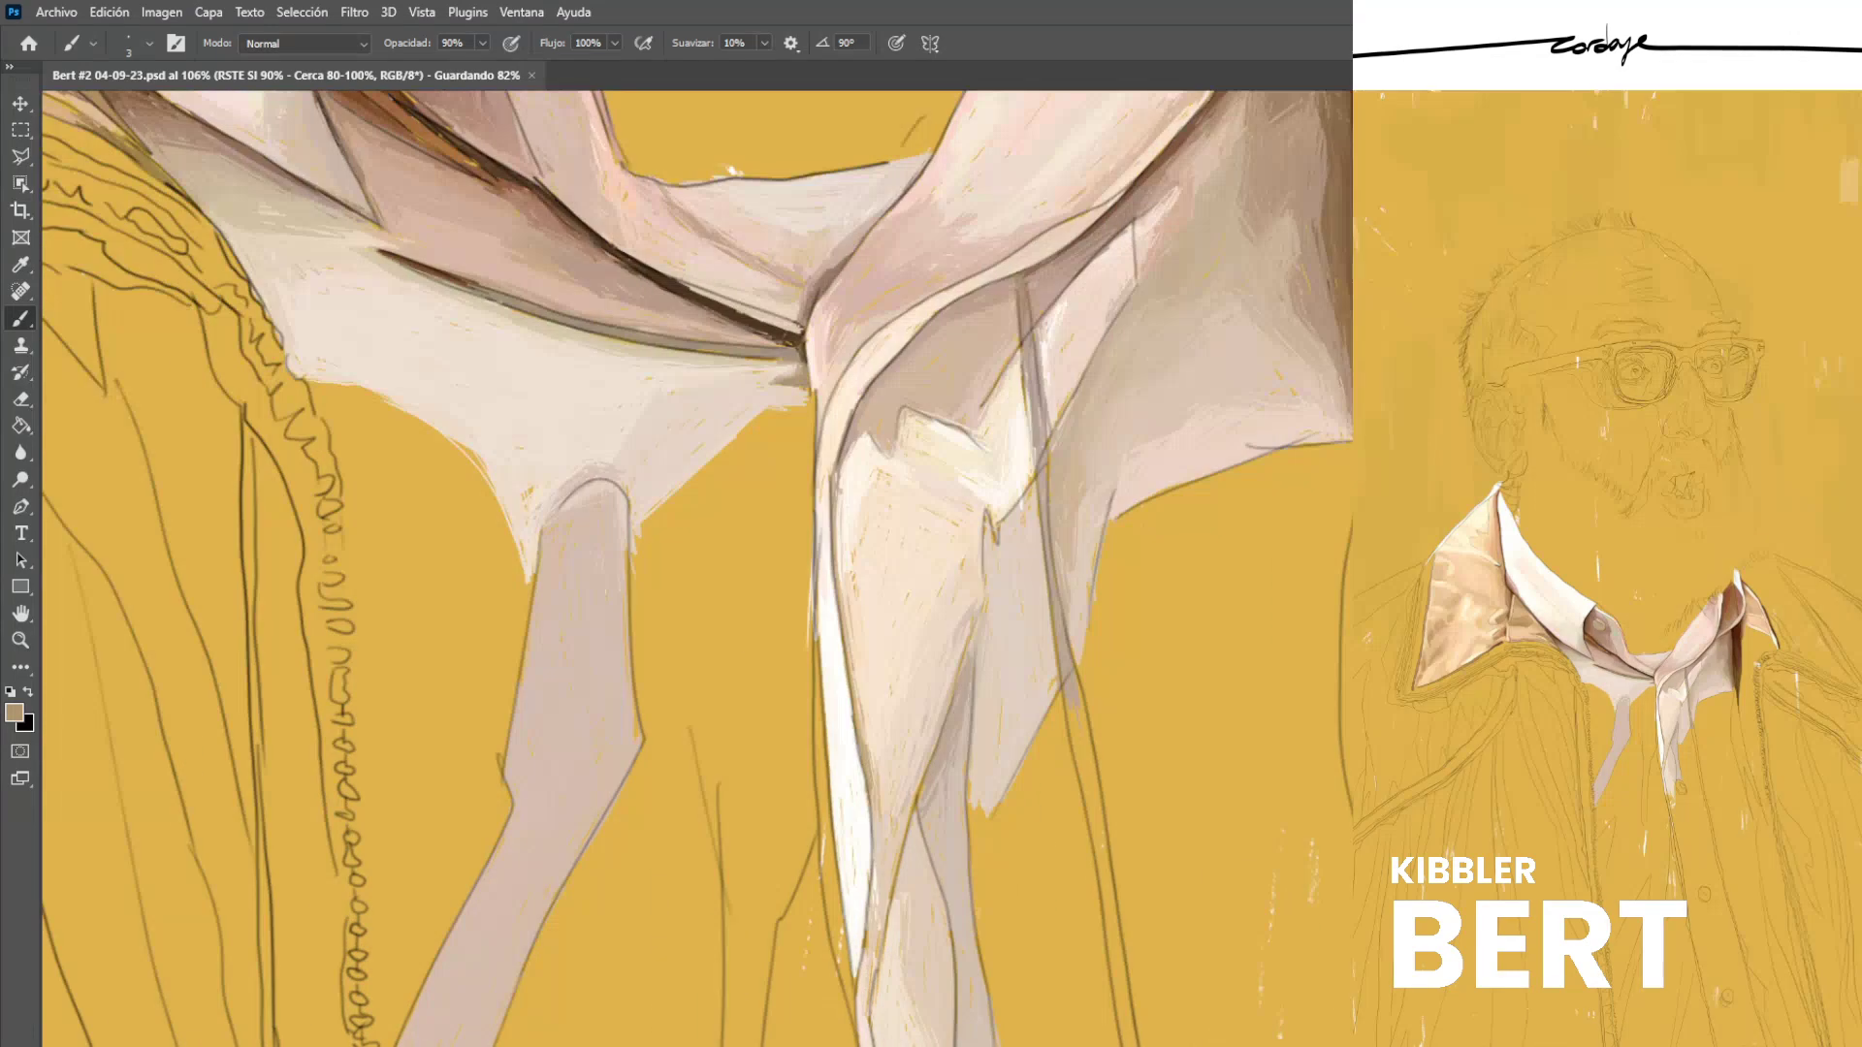
{"action": "scroll", "coordinate": [696, 568], "scroll_direction": "left", "scroll_amount": 2}
{"action": "scroll", "coordinate": [697, 568], "scroll_direction": "down", "scroll_amount": 2}
{"action": "scroll", "coordinate": [697, 568], "scroll_direction": "left", "scroll_amount": 2}
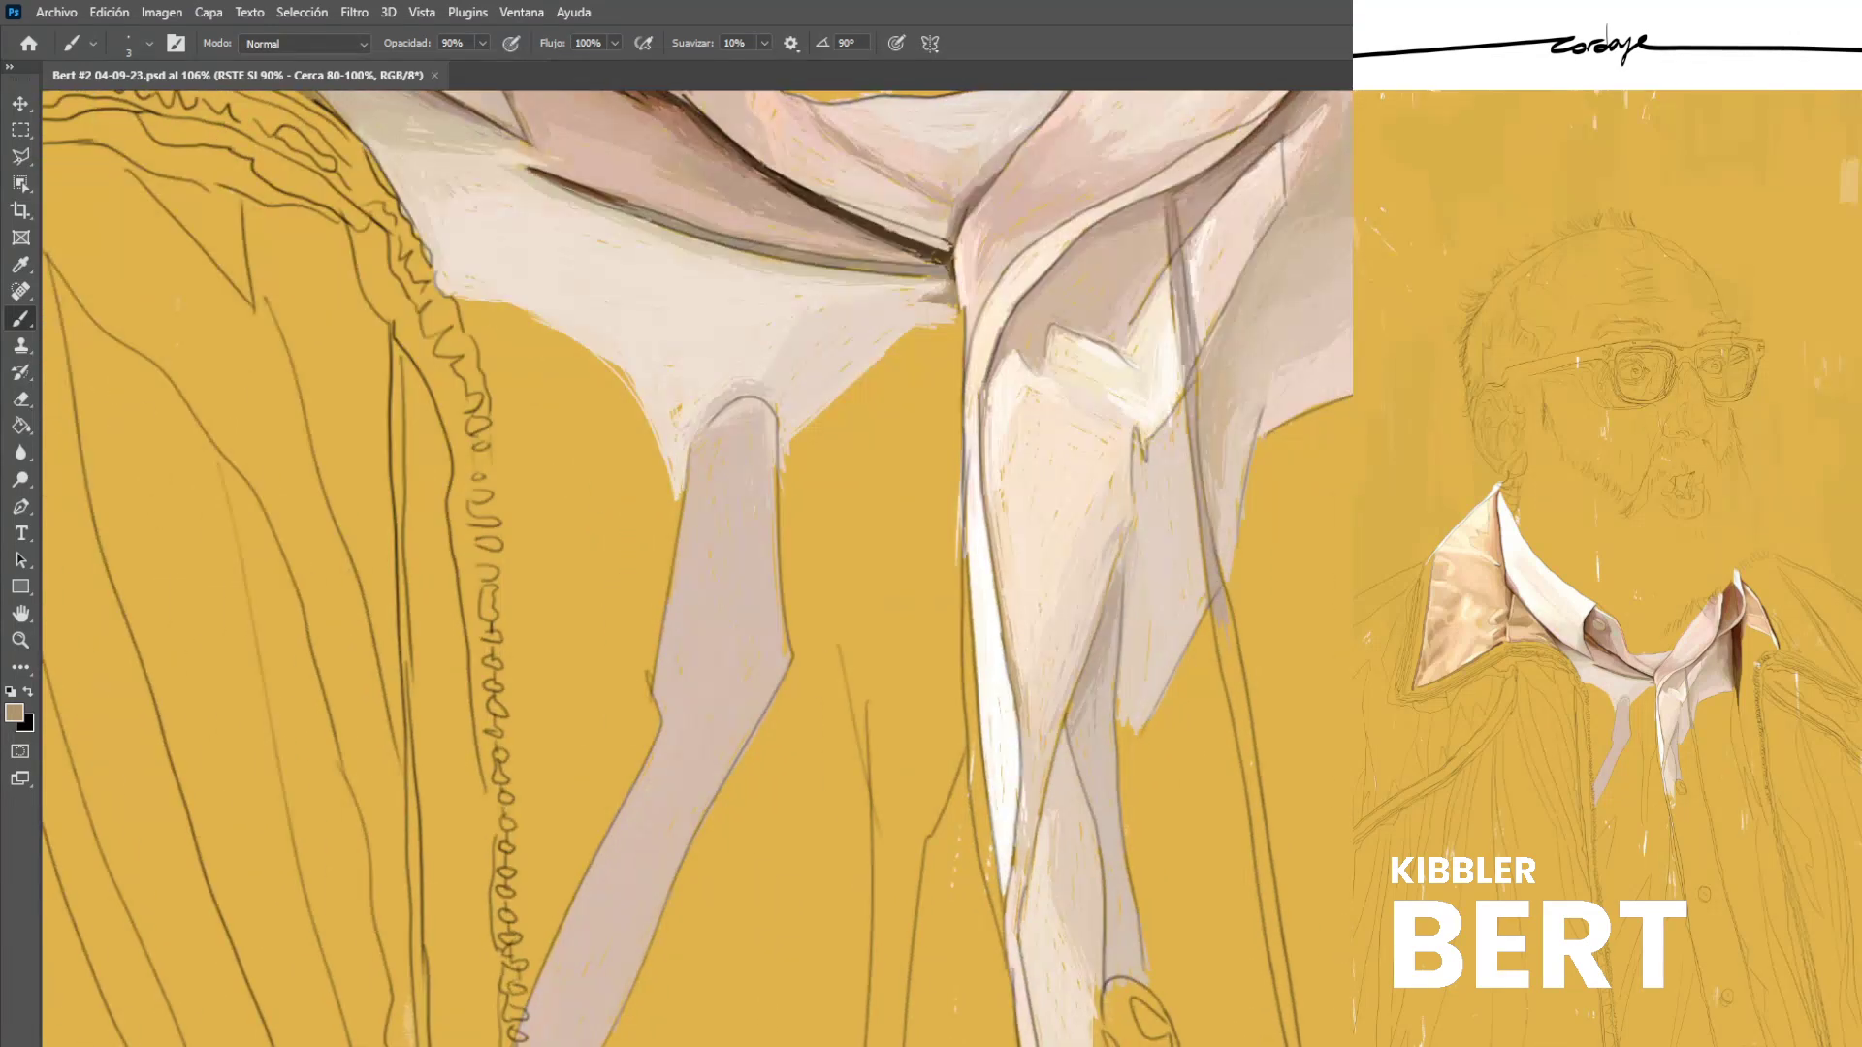
{"action": "left_click", "coordinate": [981, 254], "text": "alt"}
{"action": "mouse_move", "coordinate": [517, 652]}
{"action": "left_mouse_down"}
{"action": "mouse_move", "coordinate": [521, 756]}
{"action": "mouse_move", "coordinate": [506, 689]}
{"action": "left_mouse_up"}
{"action": "mouse_move", "coordinate": [515, 747]}
{"action": "left_mouse_down"}
{"action": "mouse_move", "coordinate": [515, 776]}
{"action": "mouse_move", "coordinate": [637, 726]}
{"action": "left_mouse_up"}
{"action": "left_click_drag", "start_coordinate": [543, 790], "coordinate": [625, 734]}
{"action": "left_click_drag", "start_coordinate": [520, 625], "coordinate": [640, 665]}
{"action": "left_click_drag", "start_coordinate": [521, 630], "coordinate": [538, 722]}
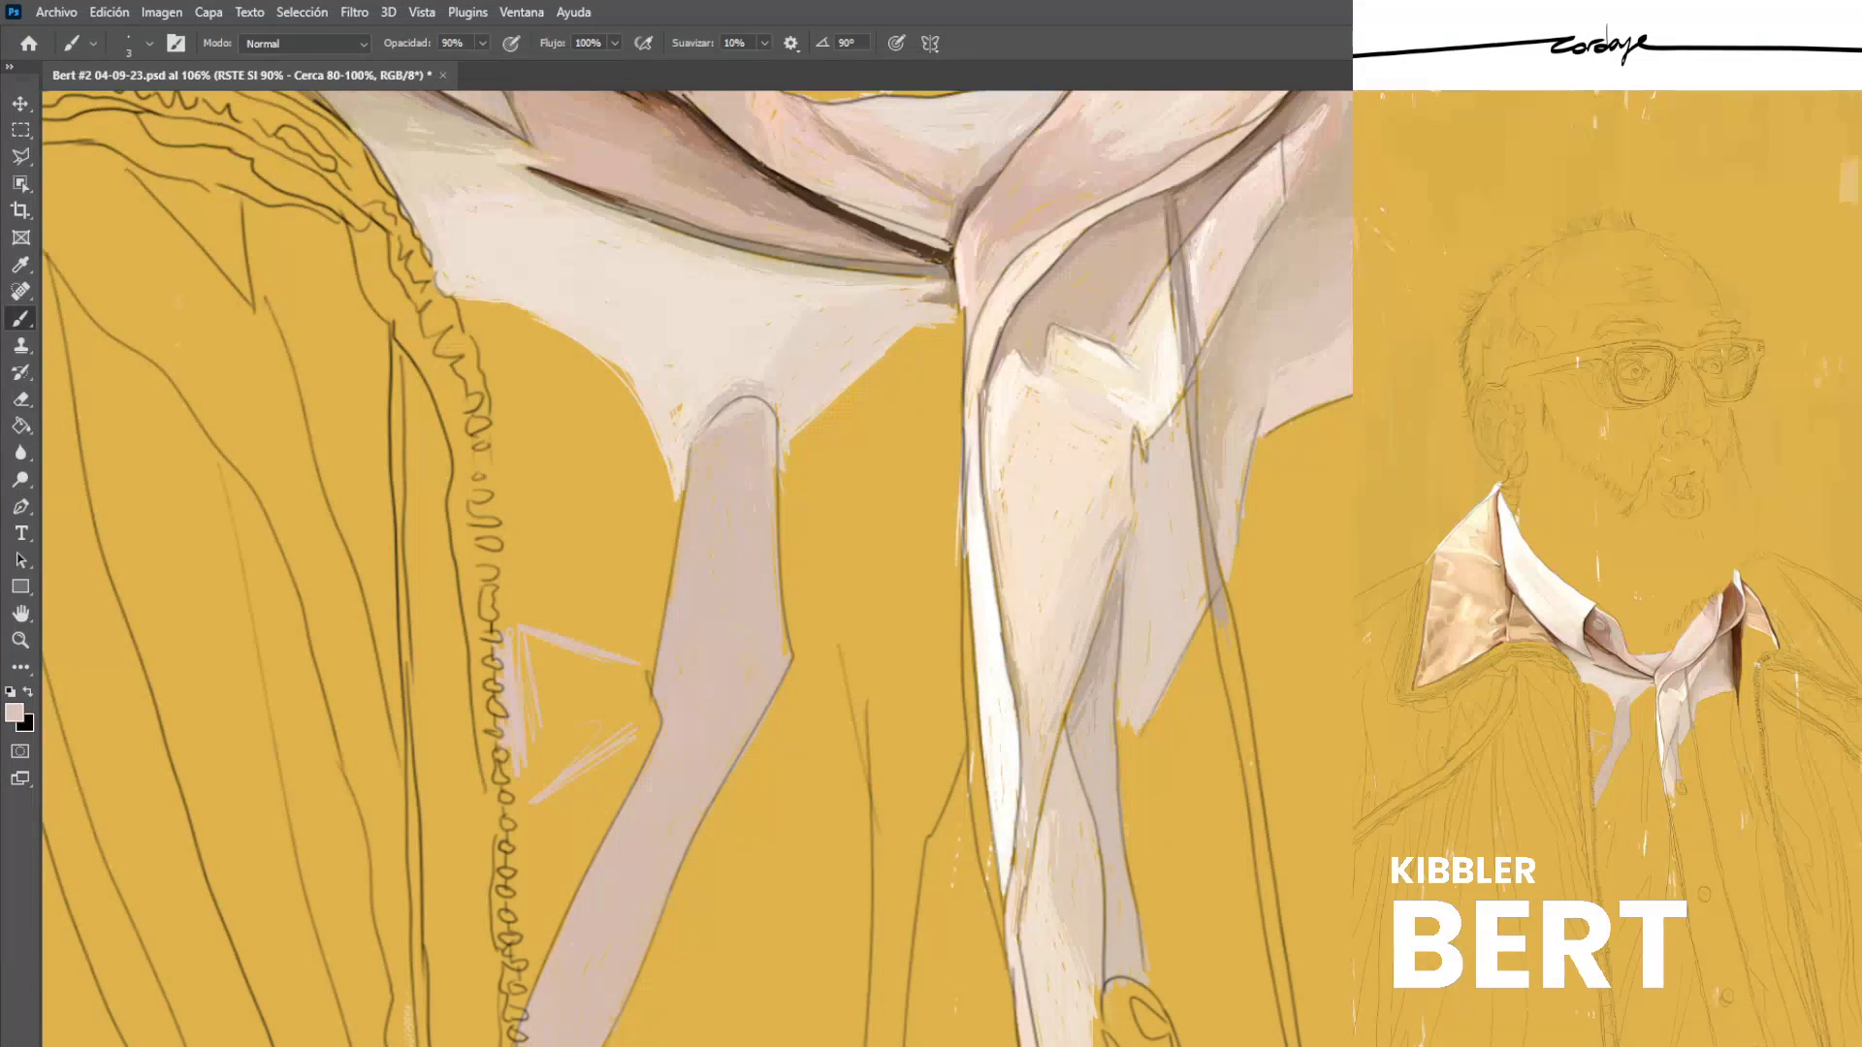
Fill the outlined wedge between the jacket's stitched edge and the greyish pink fold with the pale pink tone.
{"action": "left_click_drag", "start_coordinate": [508, 766], "coordinate": [510, 790]}
{"action": "mouse_move", "coordinate": [595, 744]}
{"action": "left_mouse_down"}
{"action": "mouse_move", "coordinate": [517, 812]}
{"action": "mouse_move", "coordinate": [550, 776]}
{"action": "left_mouse_up"}
{"action": "left_click_drag", "start_coordinate": [637, 679], "coordinate": [646, 732]}
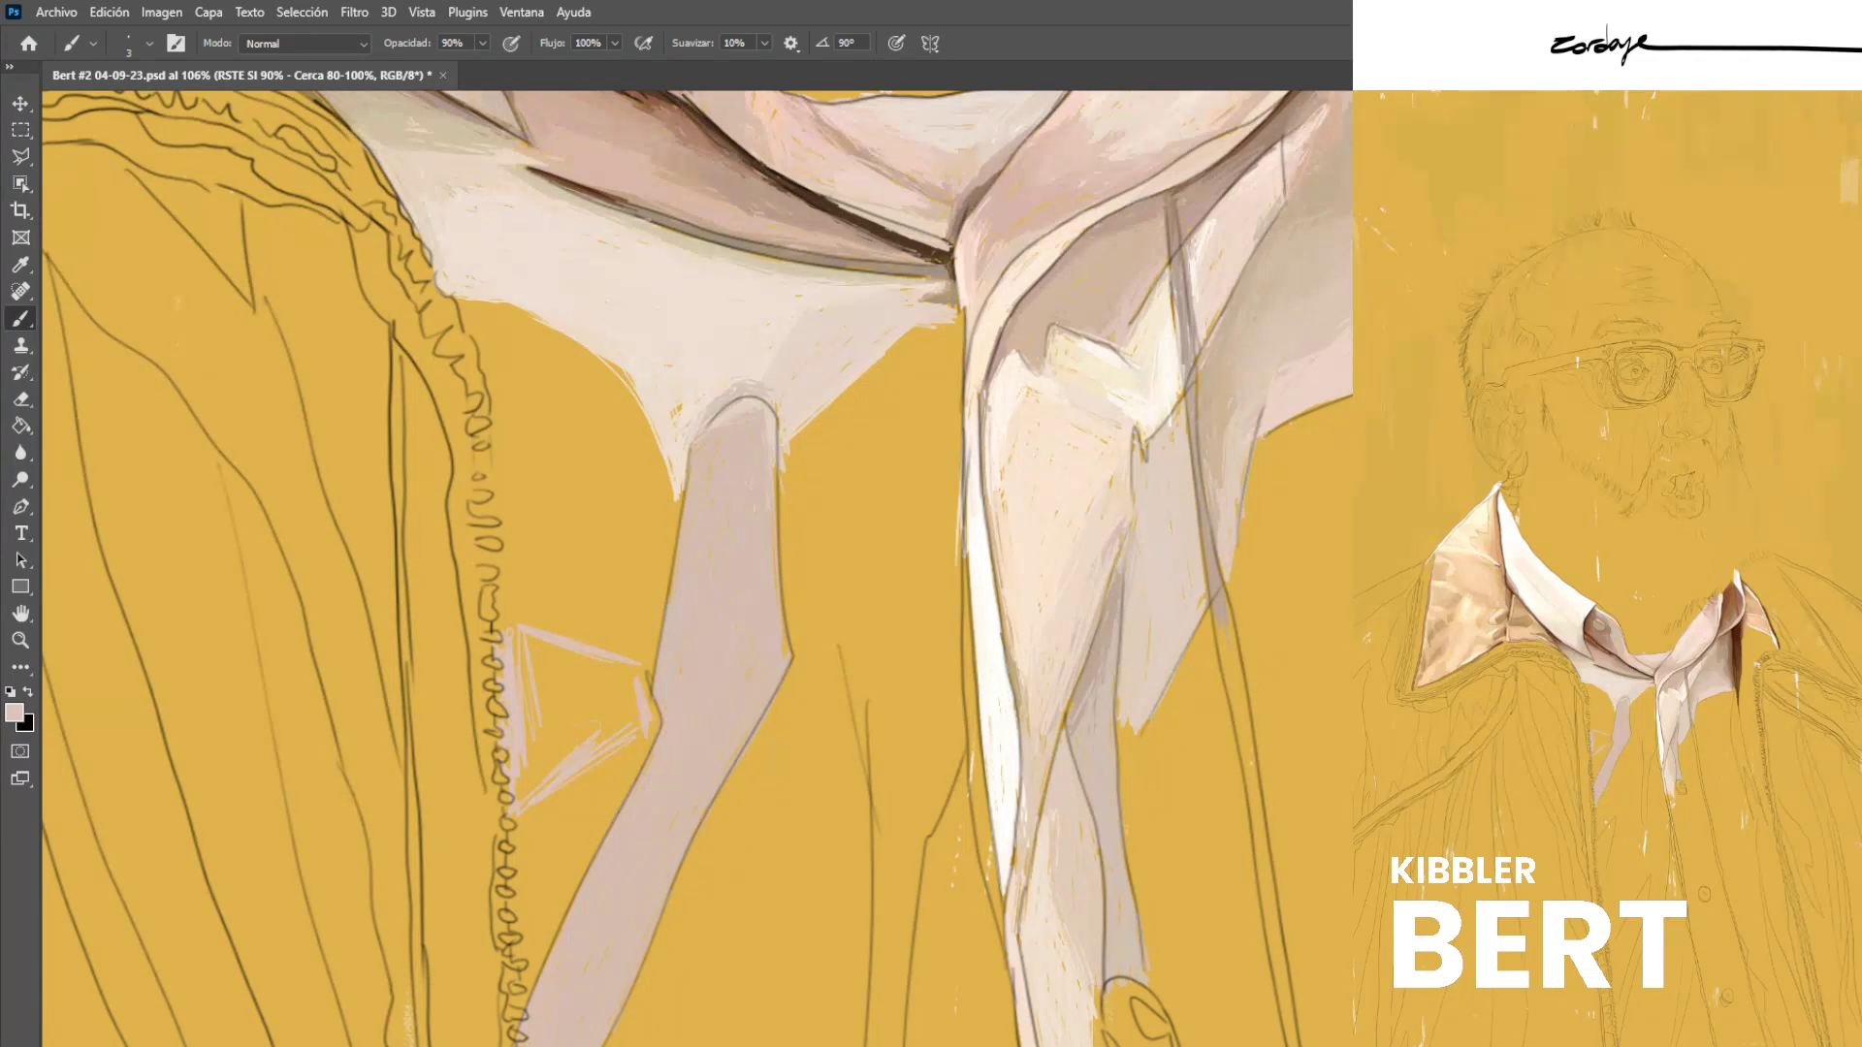
{"action": "mouse_move", "coordinate": [539, 663]}
{"action": "left_mouse_down"}
{"action": "mouse_move", "coordinate": [634, 685]}
{"action": "mouse_move", "coordinate": [620, 671]}
{"action": "left_mouse_up"}
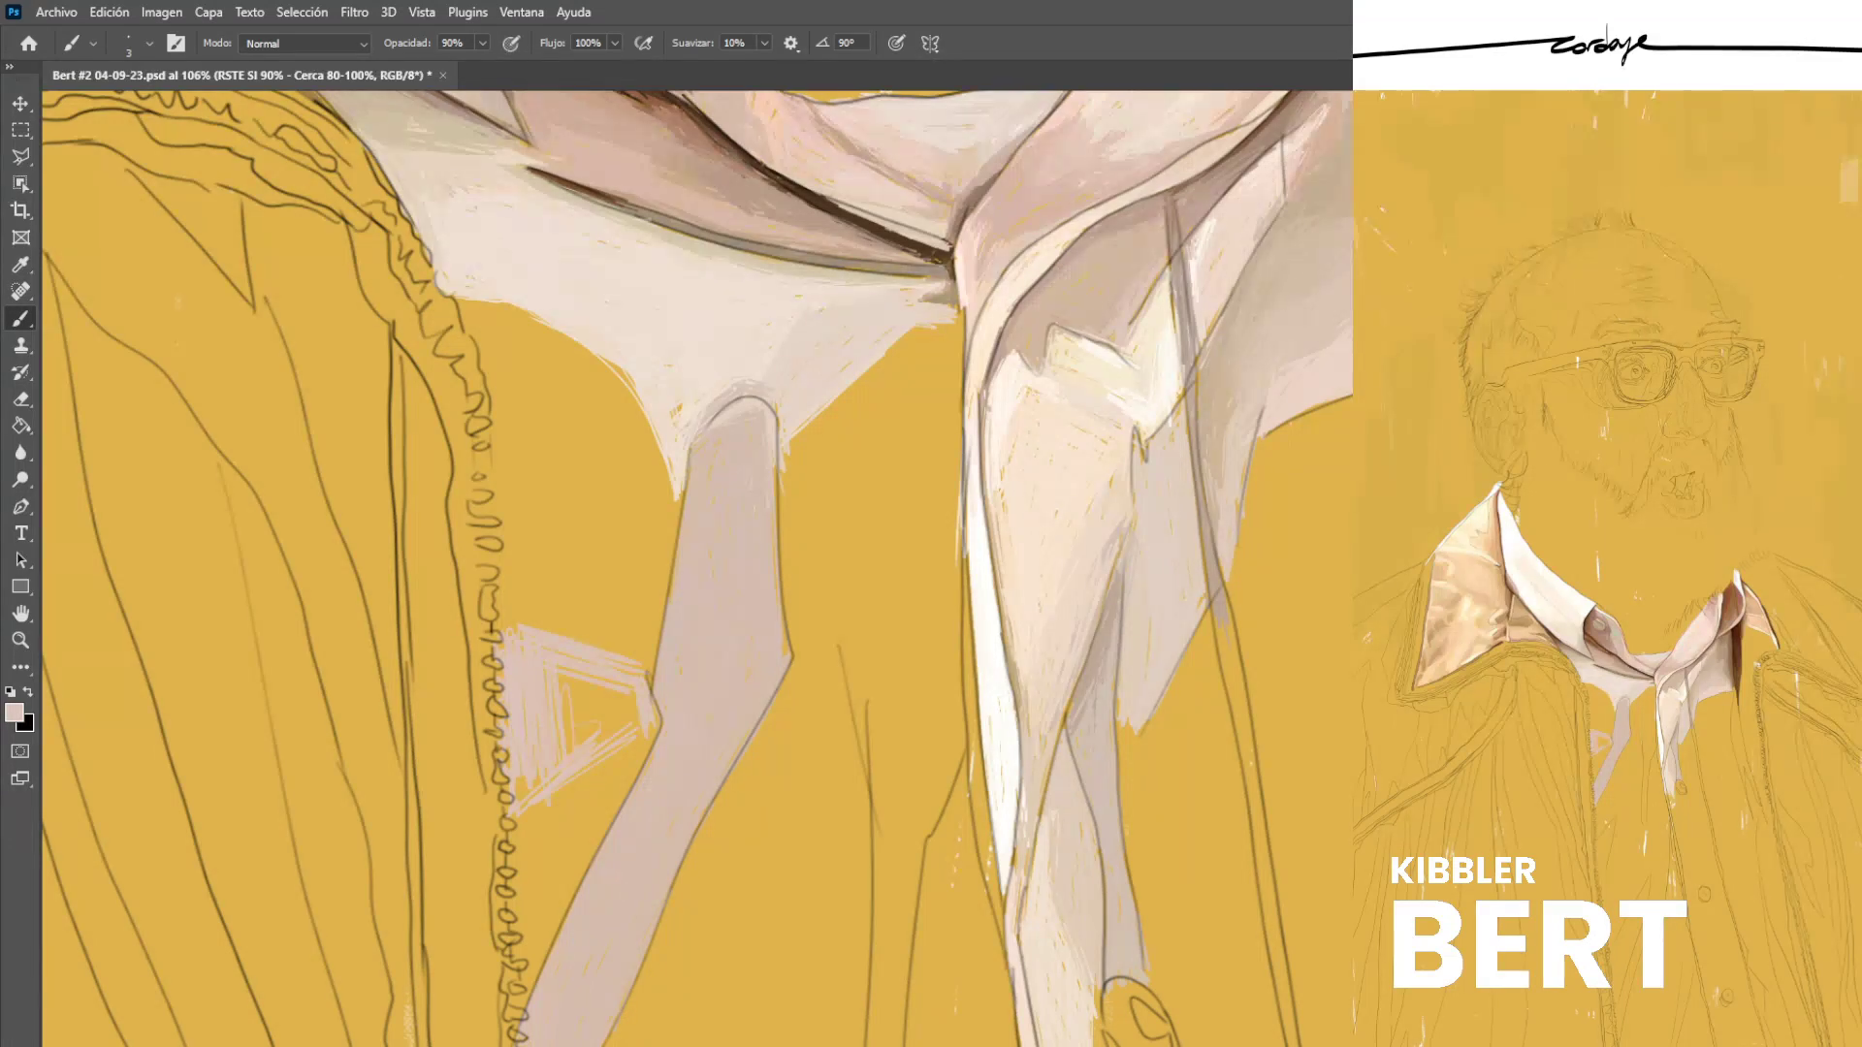
{"action": "left_click_drag", "start_coordinate": [626, 726], "coordinate": [574, 776]}
{"action": "mouse_move", "coordinate": [637, 695]}
{"action": "left_mouse_down"}
{"action": "mouse_move", "coordinate": [627, 723]}
{"action": "mouse_move", "coordinate": [591, 715]}
{"action": "mouse_move", "coordinate": [609, 678]}
{"action": "mouse_move", "coordinate": [619, 697]}
{"action": "left_mouse_up"}
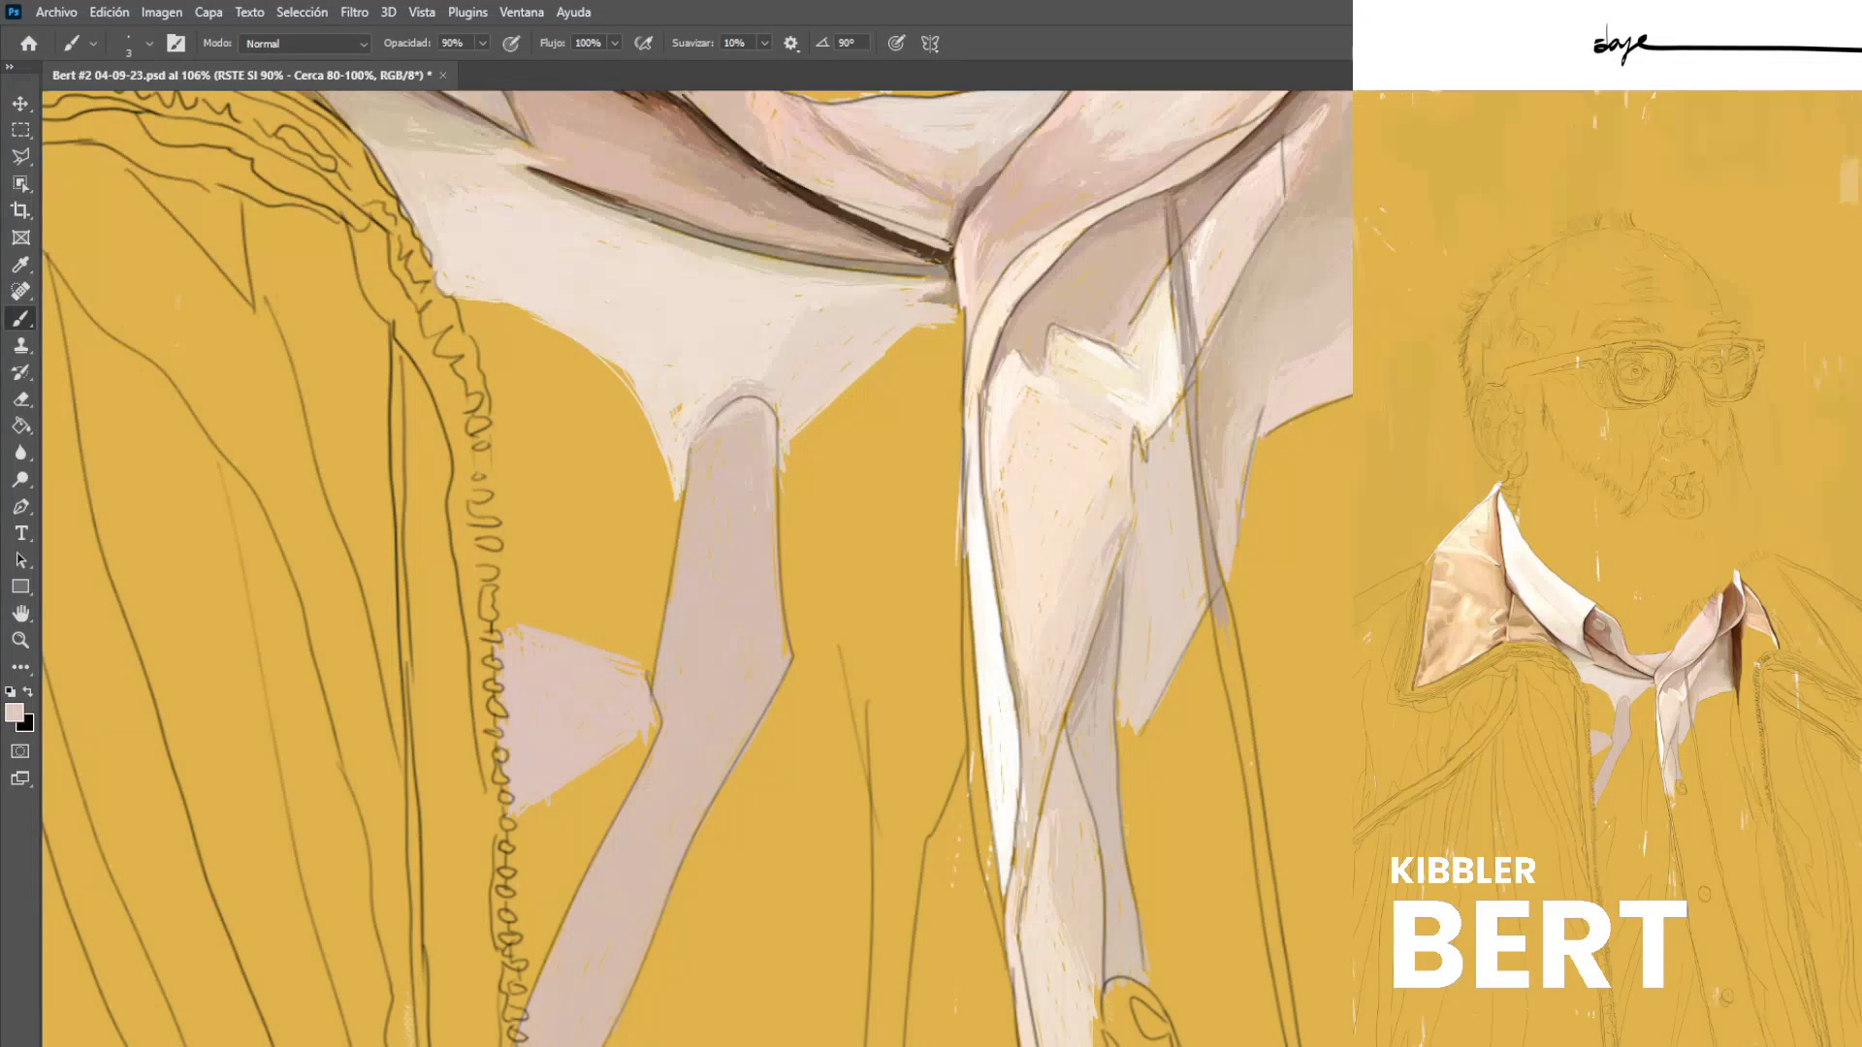
Paint a light cream-pink strip below the pale pink wedge, along the outer edge of the greyish pink fold.
{"action": "mouse_move", "coordinate": [613, 785]}
{"action": "left_mouse_down"}
{"action": "mouse_move", "coordinate": [531, 941]}
{"action": "mouse_move", "coordinate": [617, 765]}
{"action": "mouse_move", "coordinate": [537, 888]}
{"action": "left_mouse_up"}
{"action": "left_click_drag", "start_coordinate": [639, 756], "coordinate": [564, 890]}
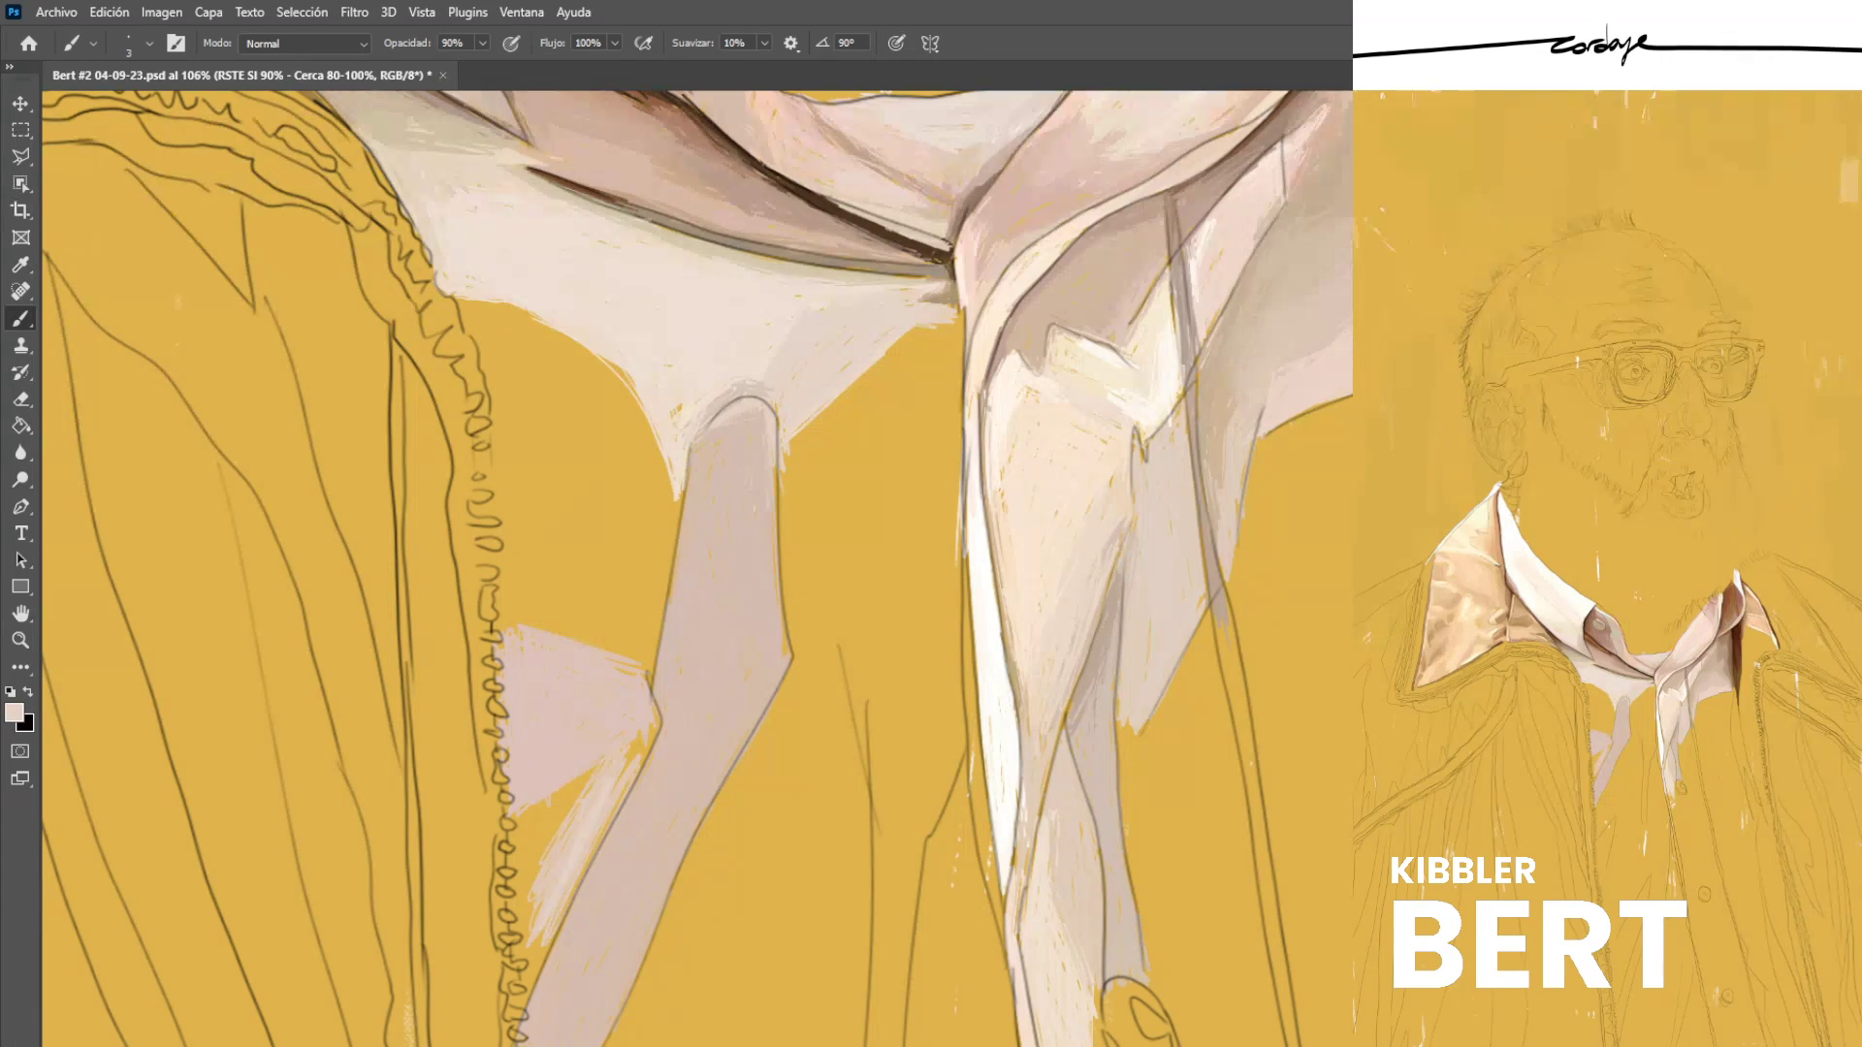
{"action": "left_click_drag", "start_coordinate": [543, 899], "coordinate": [528, 959]}
{"action": "left_click_drag", "start_coordinate": [626, 788], "coordinate": [536, 973]}
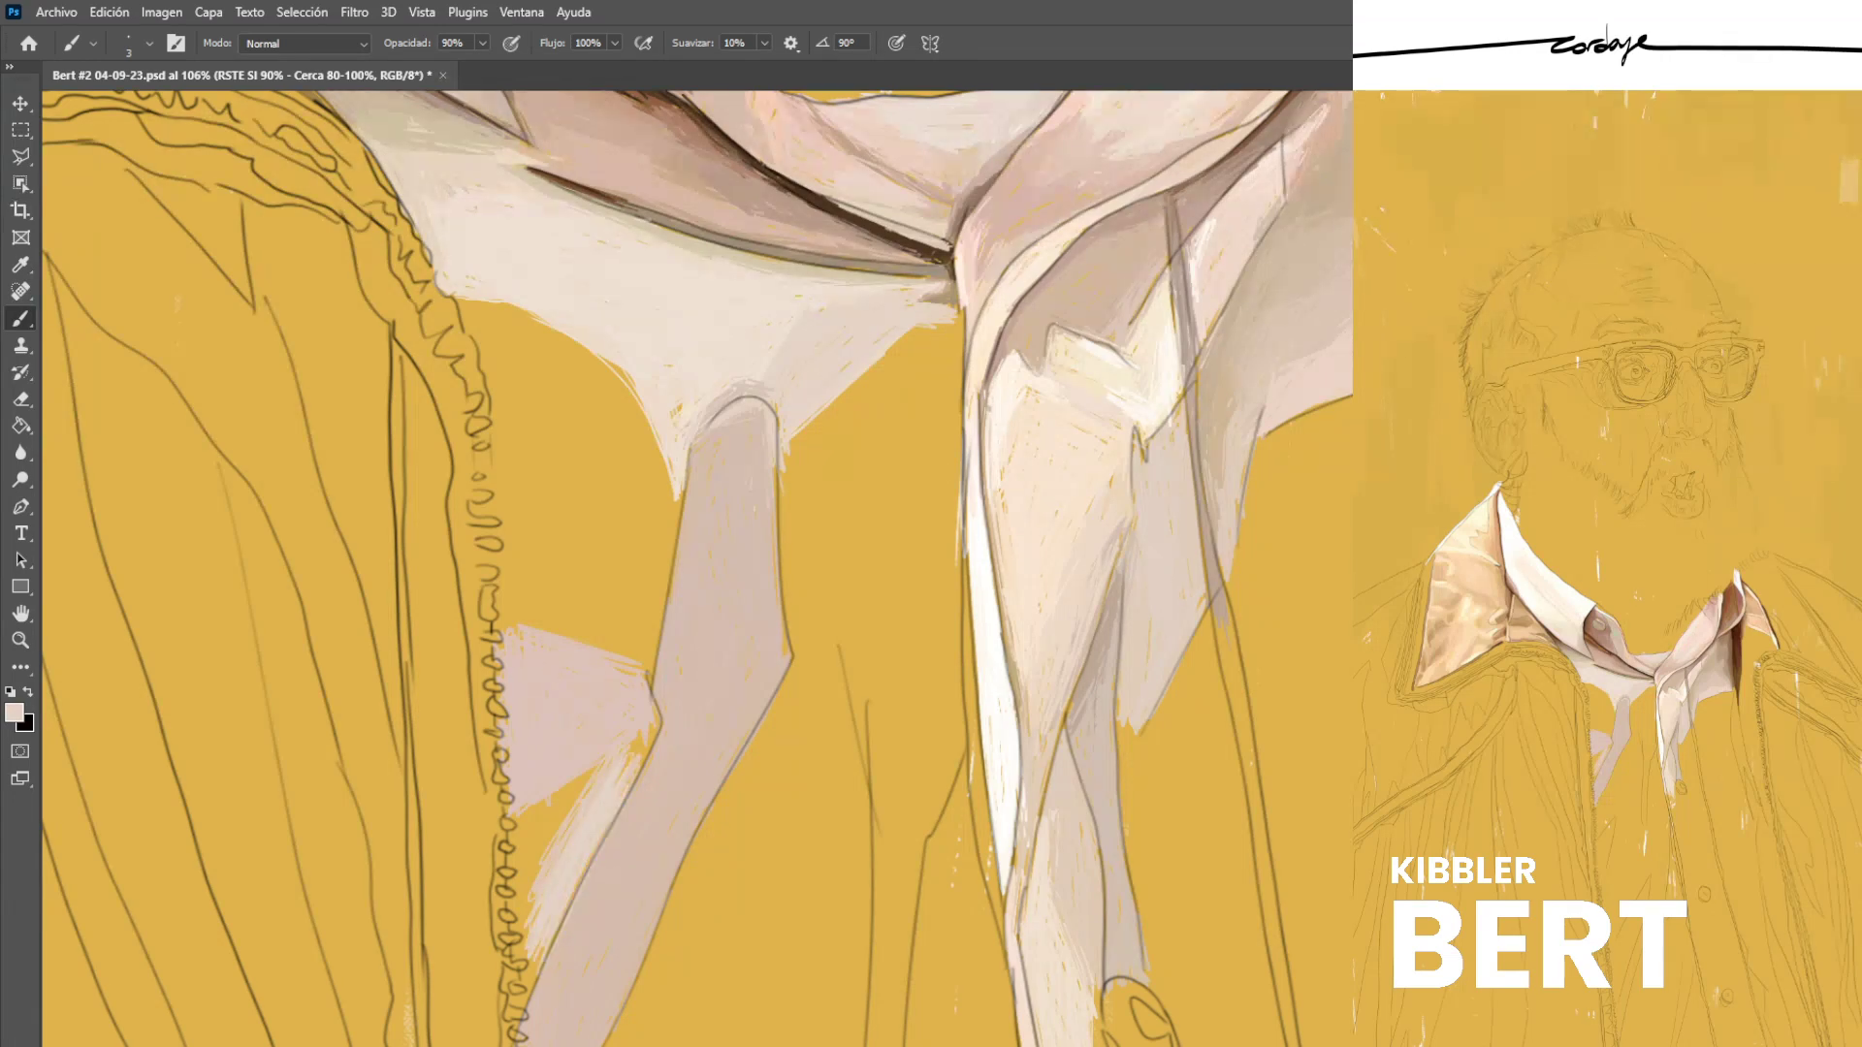
{"action": "left_click_drag", "start_coordinate": [649, 739], "coordinate": [629, 790]}
Fill the area between the light strip and the jacket's stitched edge, closing the gap under the wedge with sampled pale pink.
{"action": "scroll", "coordinate": [696, 568], "scroll_direction": "down", "scroll_amount": 3}
{"action": "left_click_drag", "start_coordinate": [535, 878], "coordinate": [522, 932]}
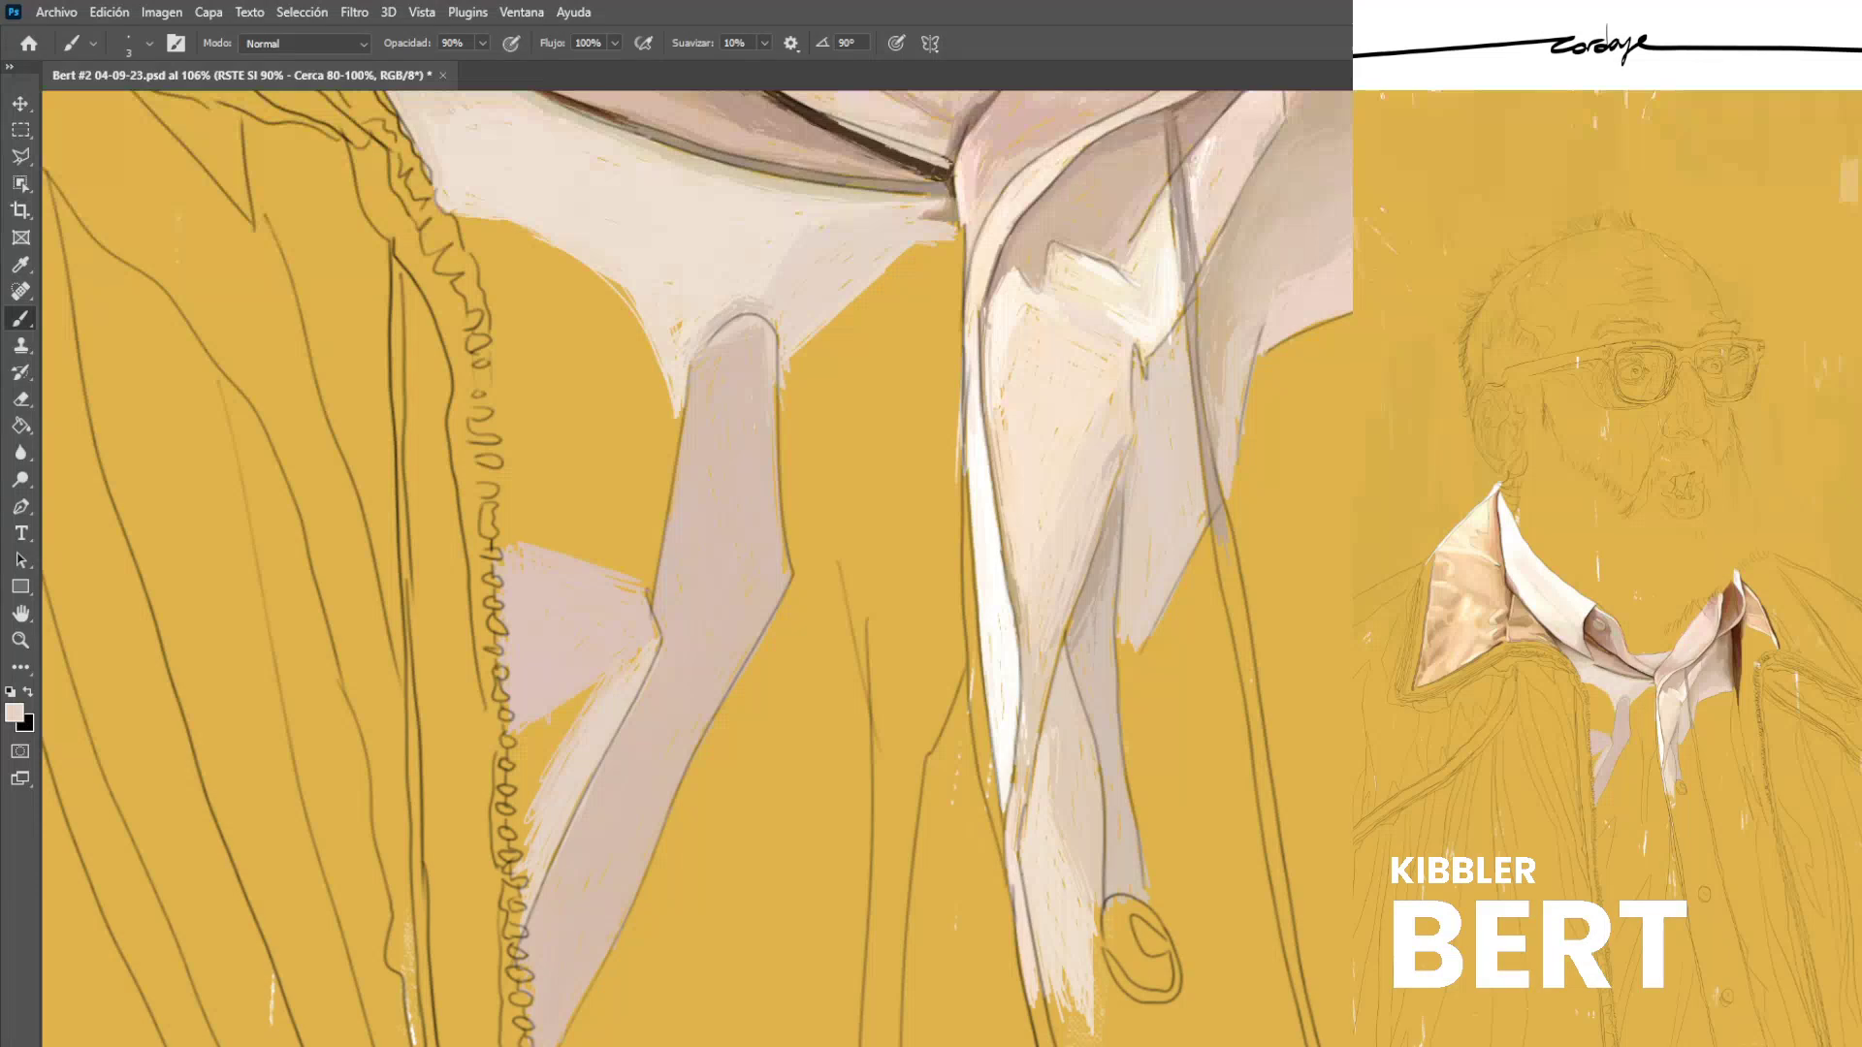
{"action": "mouse_move", "coordinate": [535, 826]}
{"action": "left_mouse_down"}
{"action": "mouse_move", "coordinate": [521, 846]}
{"action": "mouse_move", "coordinate": [508, 827]}
{"action": "mouse_move", "coordinate": [517, 780]}
{"action": "left_mouse_up"}
{"action": "mouse_move", "coordinate": [523, 771]}
{"action": "left_mouse_down"}
{"action": "mouse_move", "coordinate": [503, 792]}
{"action": "mouse_move", "coordinate": [515, 780]}
{"action": "left_mouse_up"}
{"action": "left_click_drag", "start_coordinate": [550, 759], "coordinate": [512, 808]}
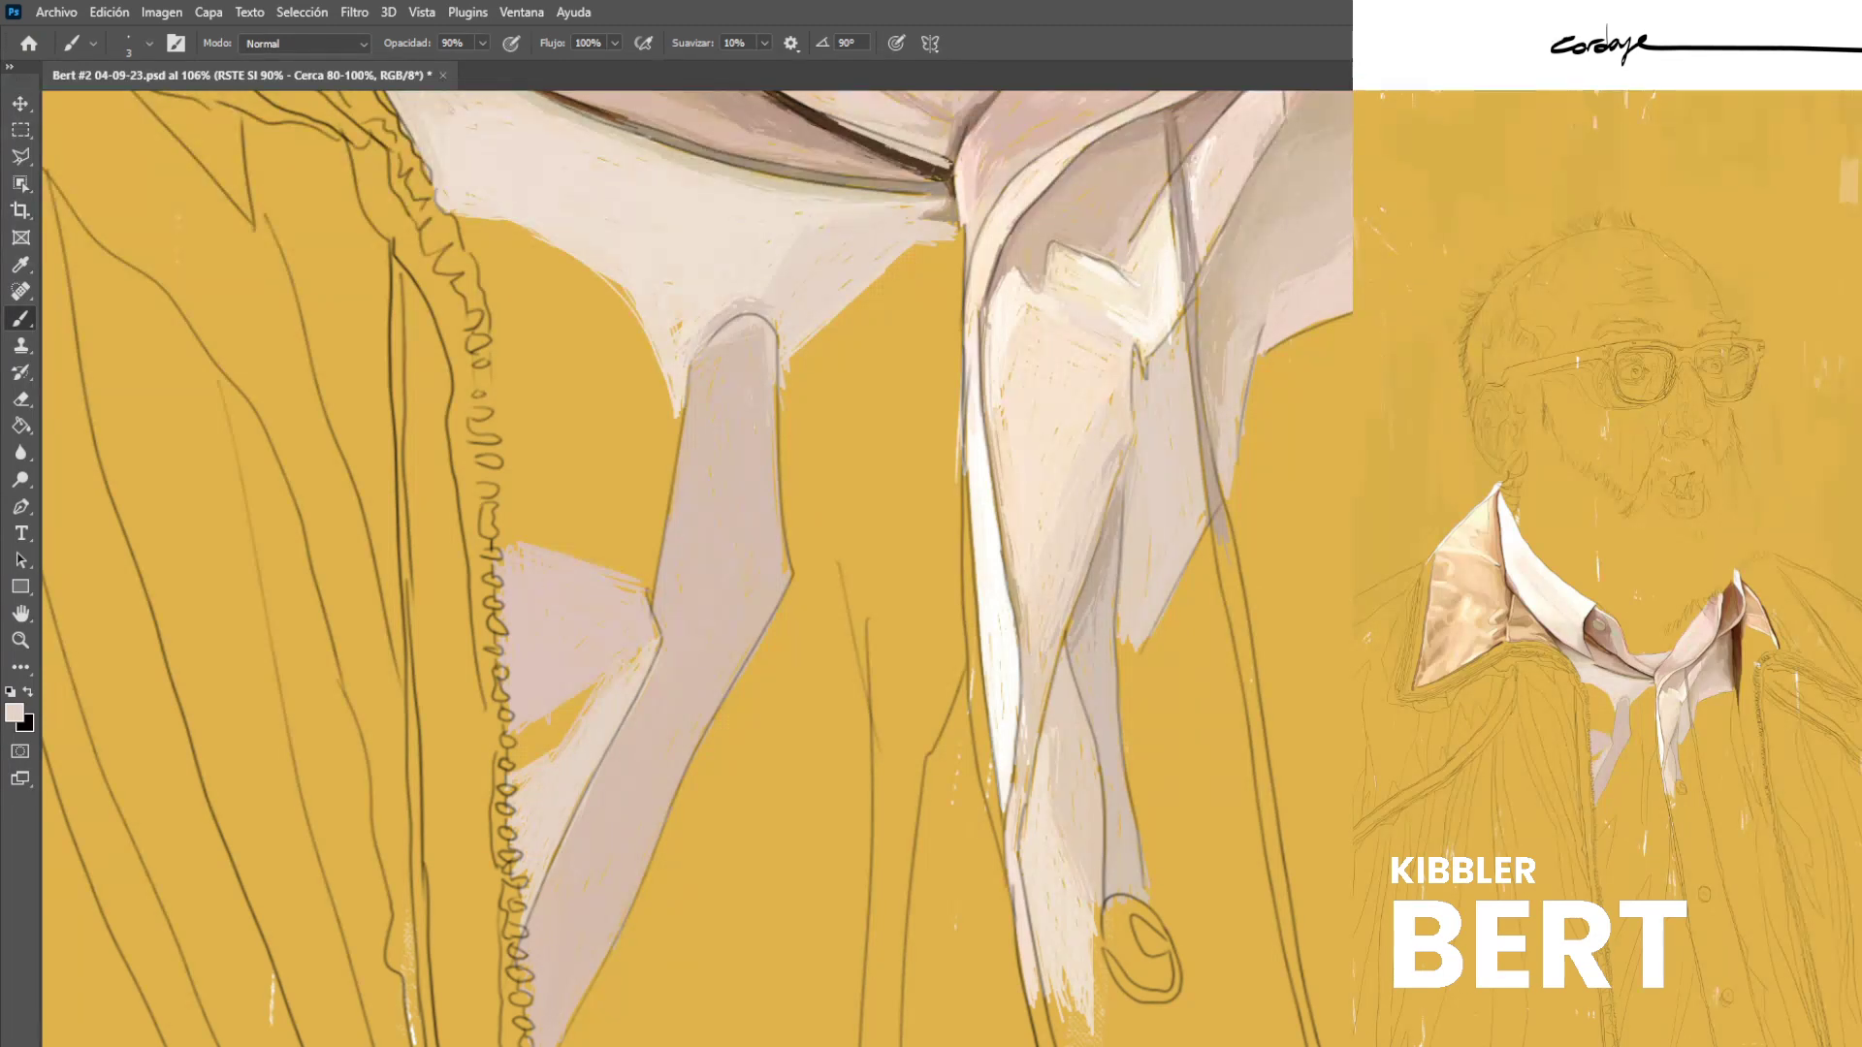
{"action": "left_click_drag", "start_coordinate": [579, 716], "coordinate": [526, 765]}
{"action": "left_click_drag", "start_coordinate": [587, 698], "coordinate": [544, 742]}
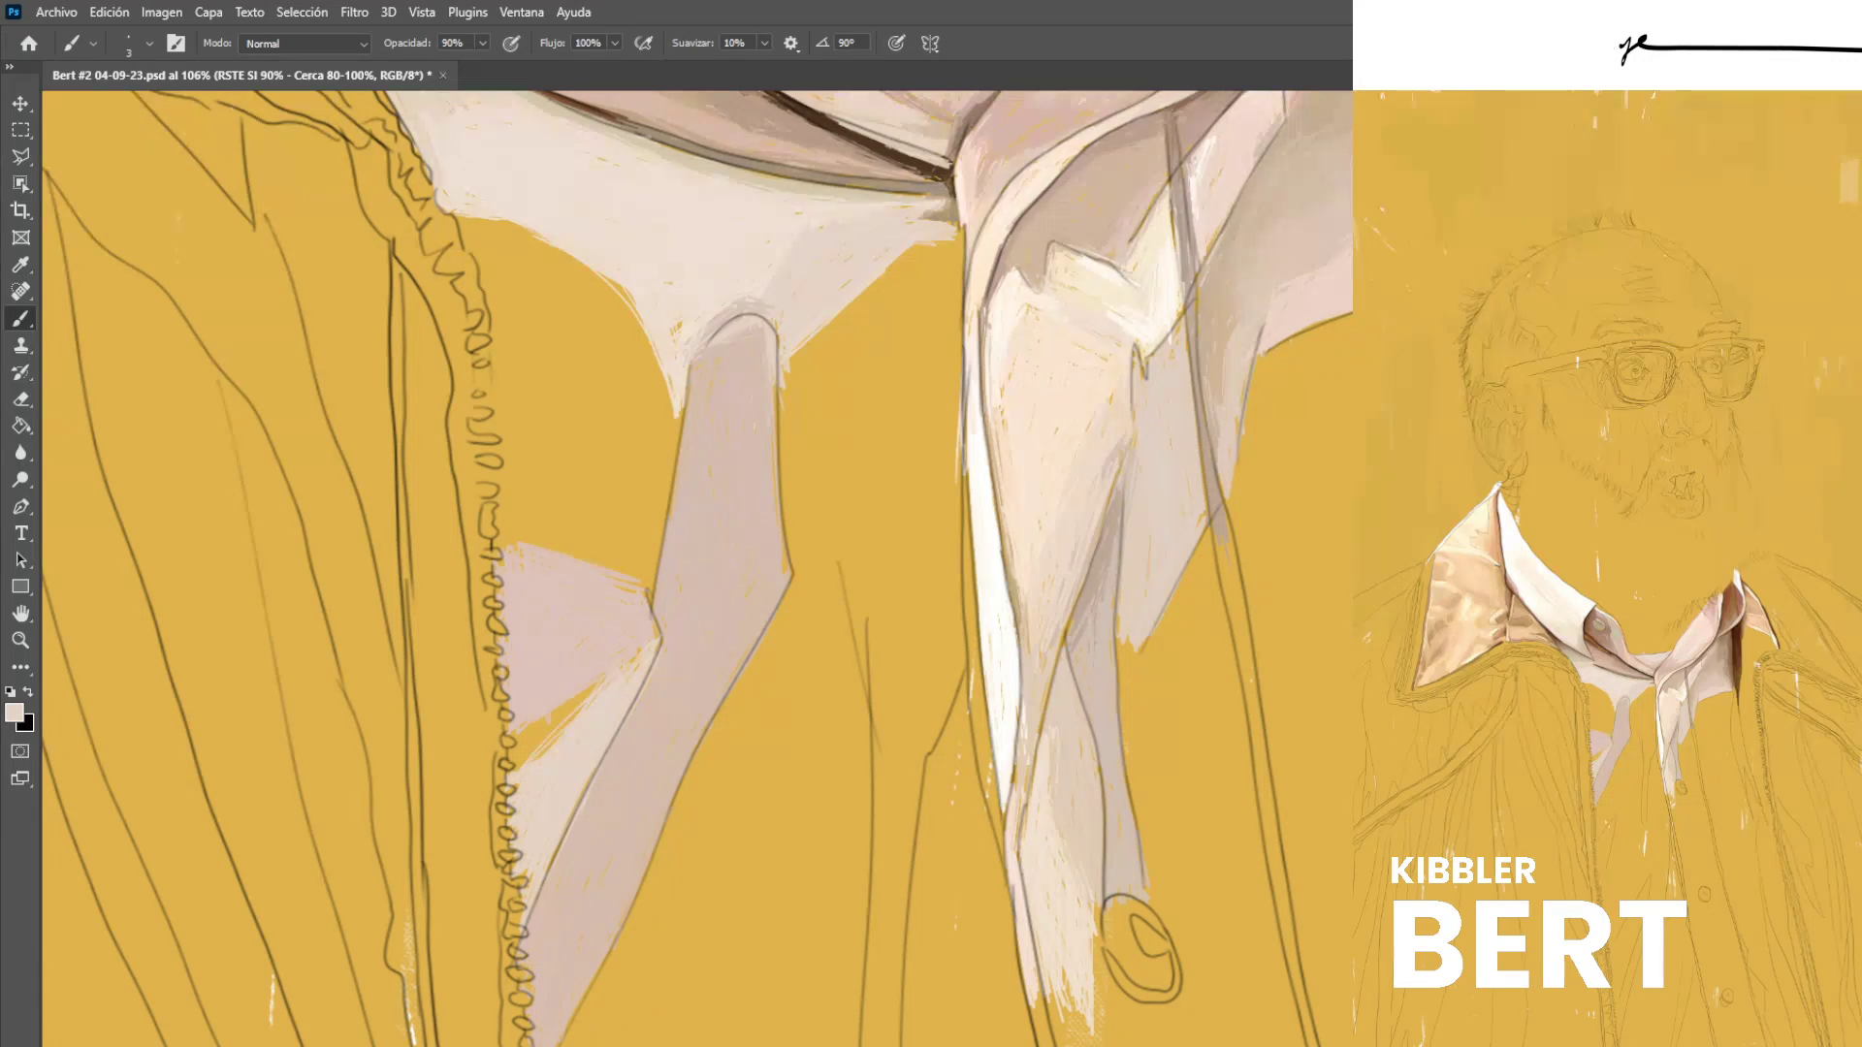
{"action": "left_click", "coordinate": [570, 677], "text": "alt"}
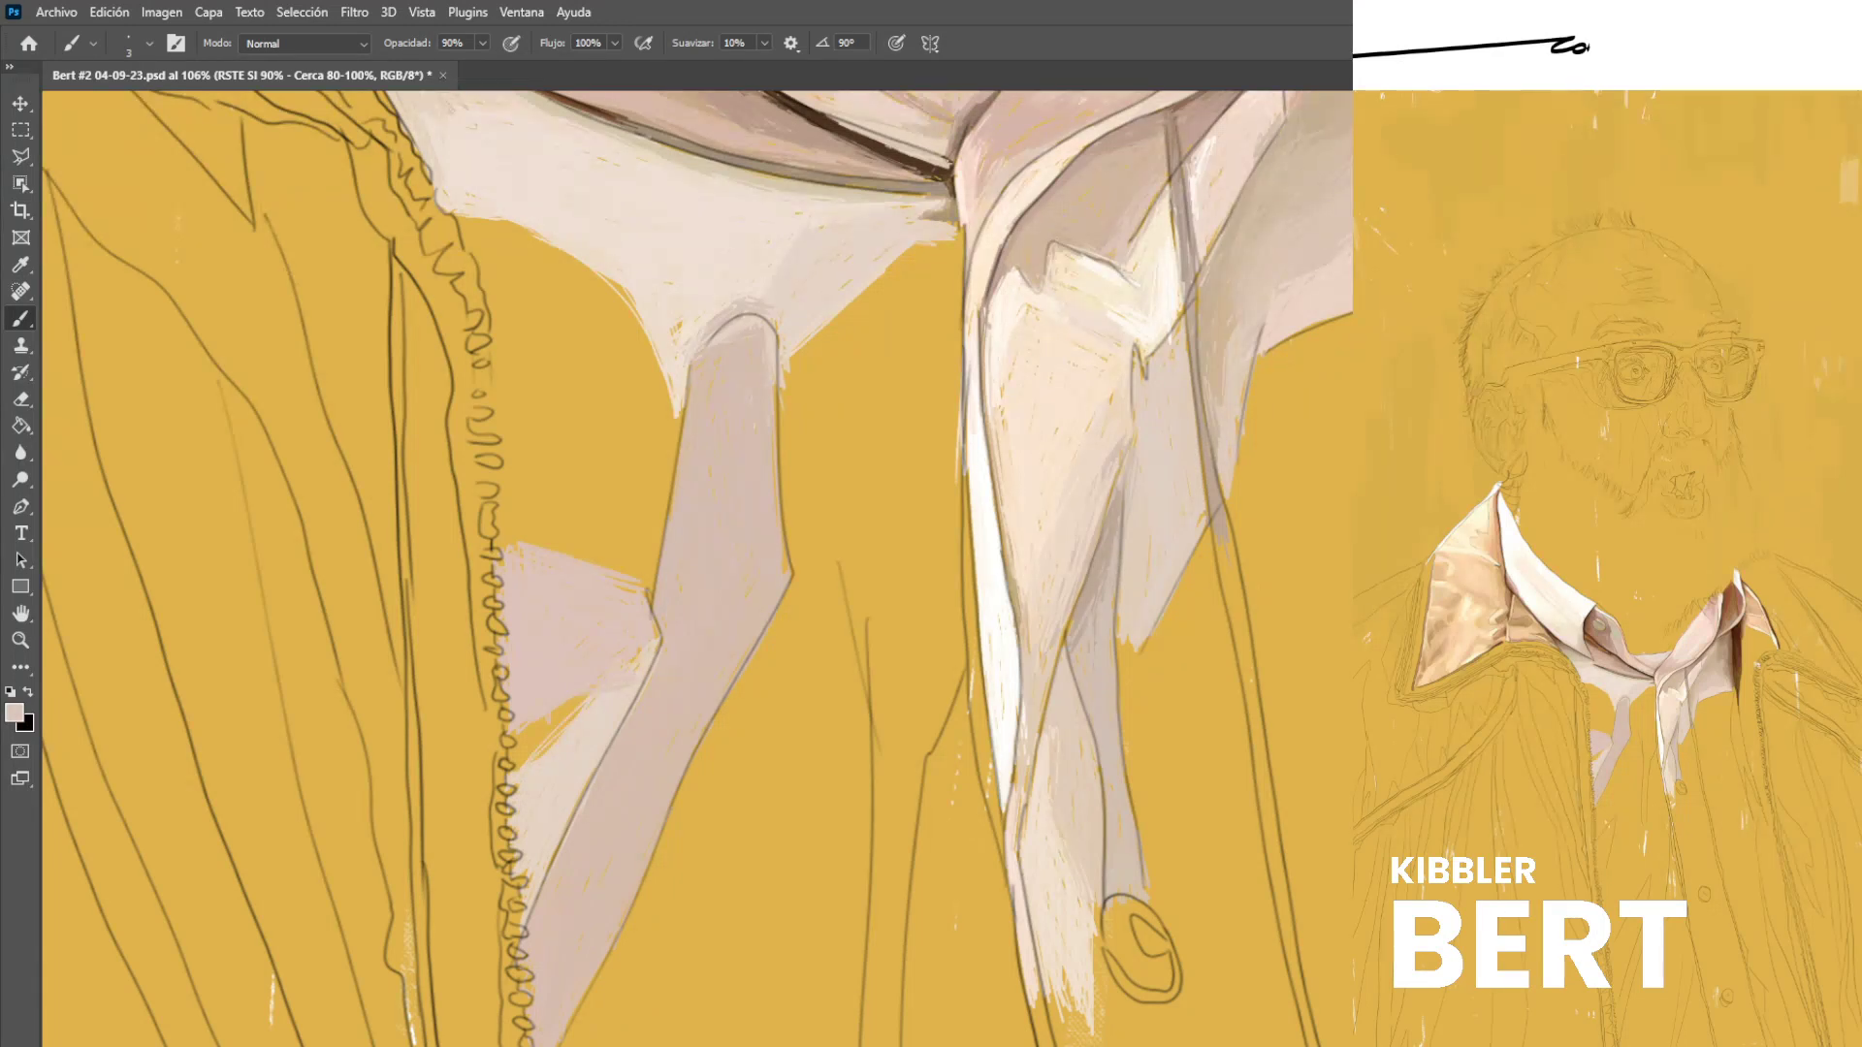
{"action": "left_click_drag", "start_coordinate": [544, 739], "coordinate": [524, 753]}
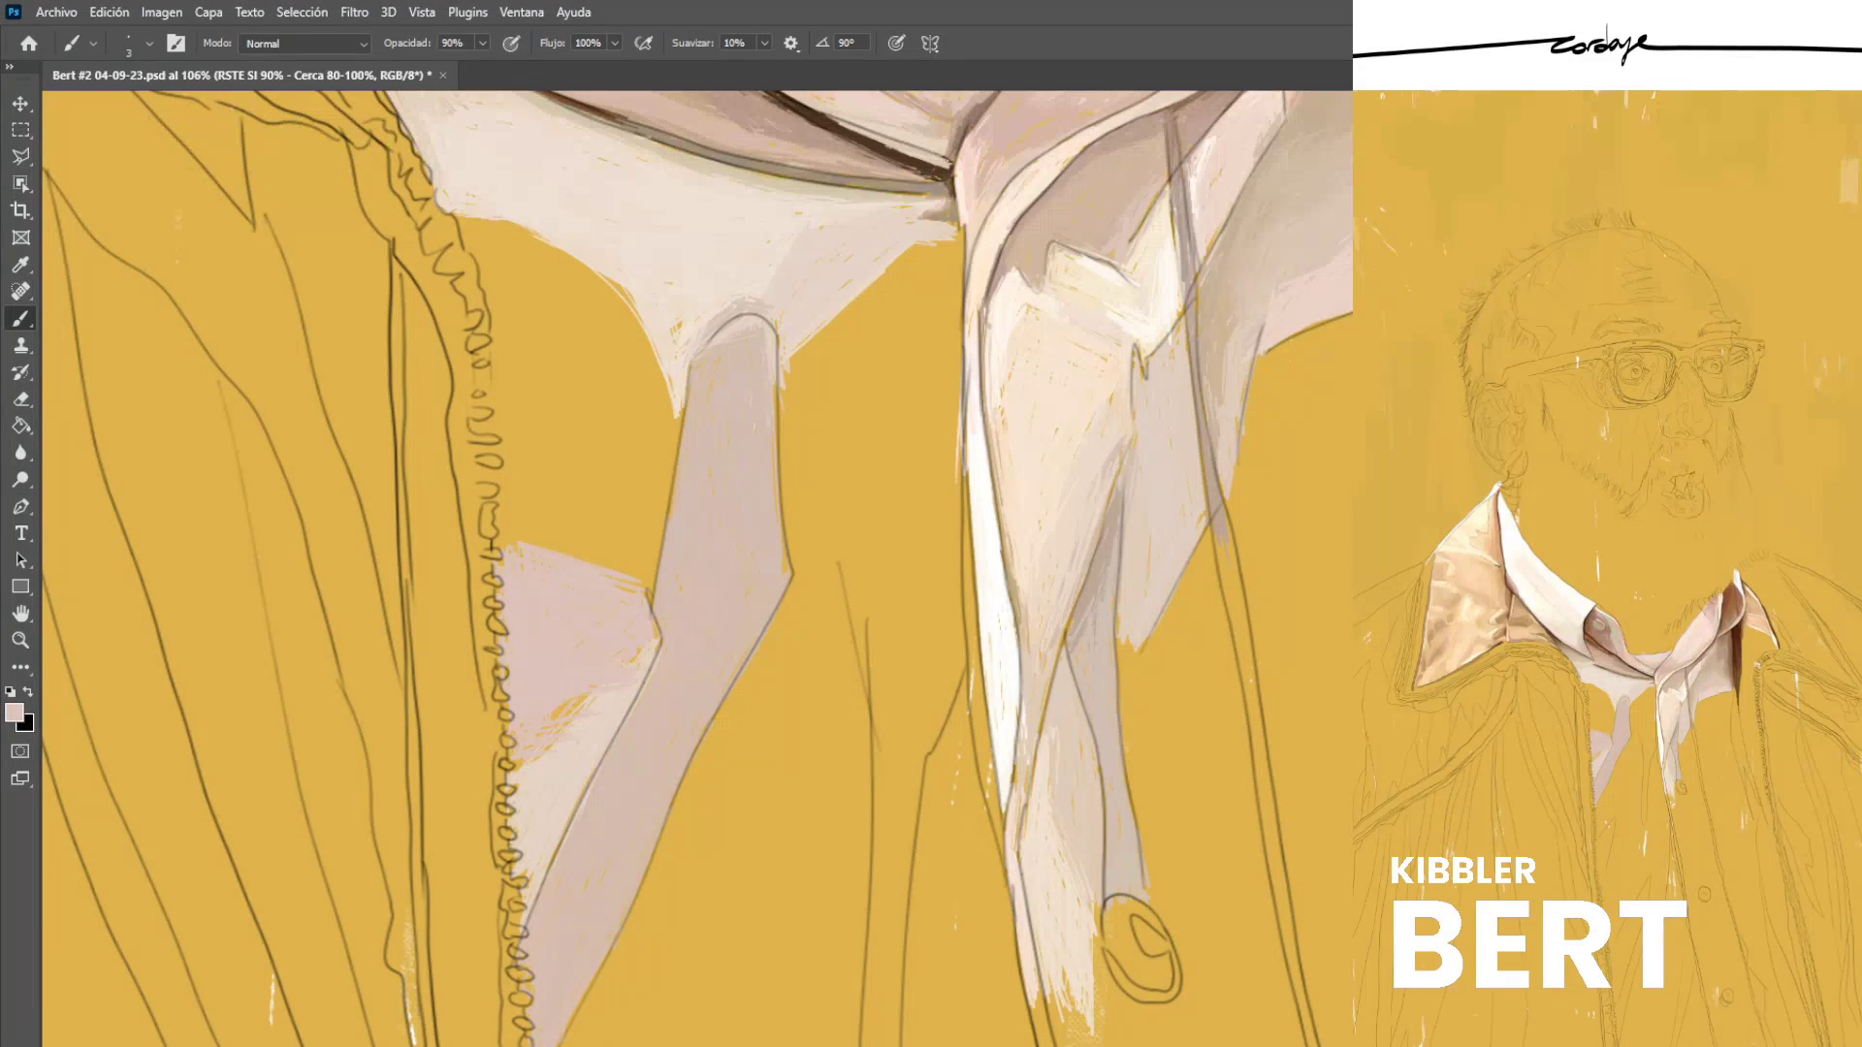
Blend sampled pink and beige tones over the yellow gaps in the lower shirt patch beside the jacket's stitched edge.
{"action": "left_click_drag", "start_coordinate": [573, 698], "coordinate": [550, 721]}
{"action": "left_click", "coordinate": [572, 790], "text": "alt"}
{"action": "left_click_drag", "start_coordinate": [575, 819], "coordinate": [574, 857]}
{"action": "left_click_drag", "start_coordinate": [566, 842], "coordinate": [546, 919]}
{"action": "left_click", "coordinate": [596, 804], "text": "alt"}
{"action": "left_click", "coordinate": [562, 707], "text": "alt"}
{"action": "left_click", "coordinate": [574, 712], "text": "alt"}
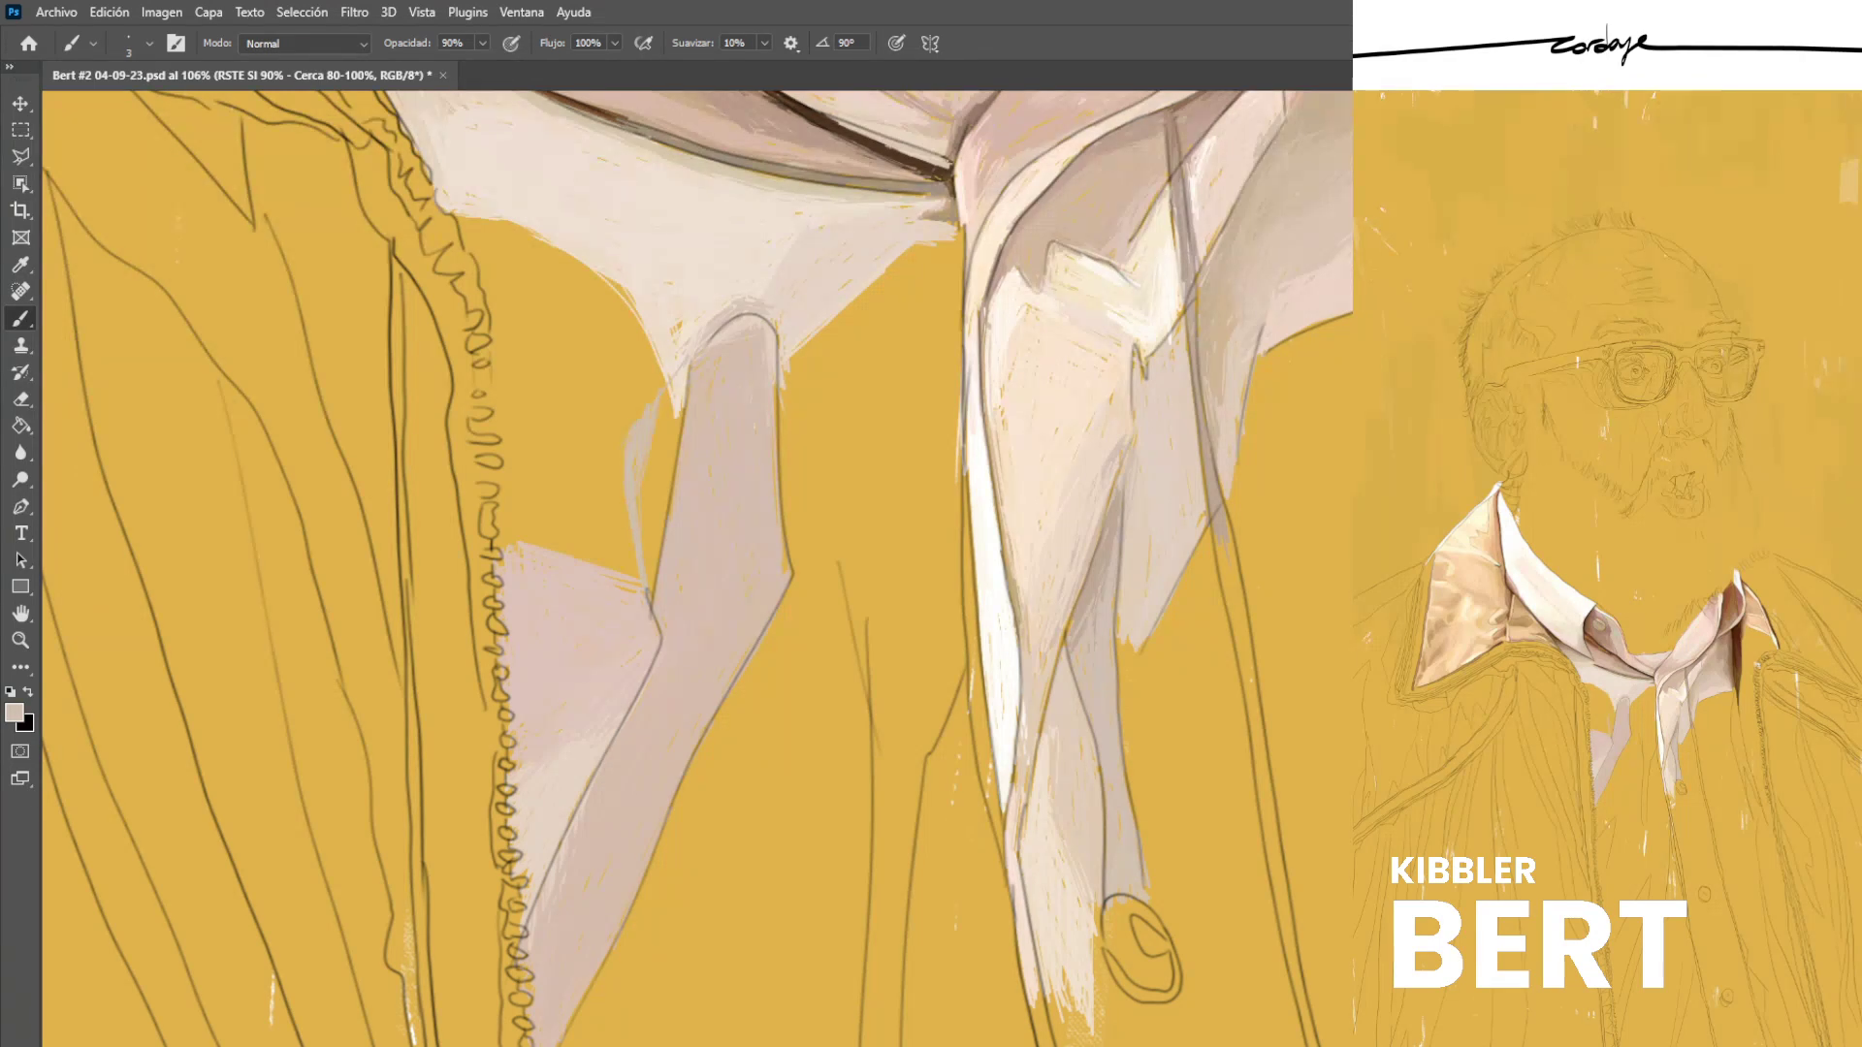
Paint a greyish-beige shadow along the left side of the mauve shirt fold and save the document.
{"action": "left_click_drag", "start_coordinate": [663, 411], "coordinate": [644, 543]}
{"action": "left_click_drag", "start_coordinate": [678, 374], "coordinate": [657, 537]}
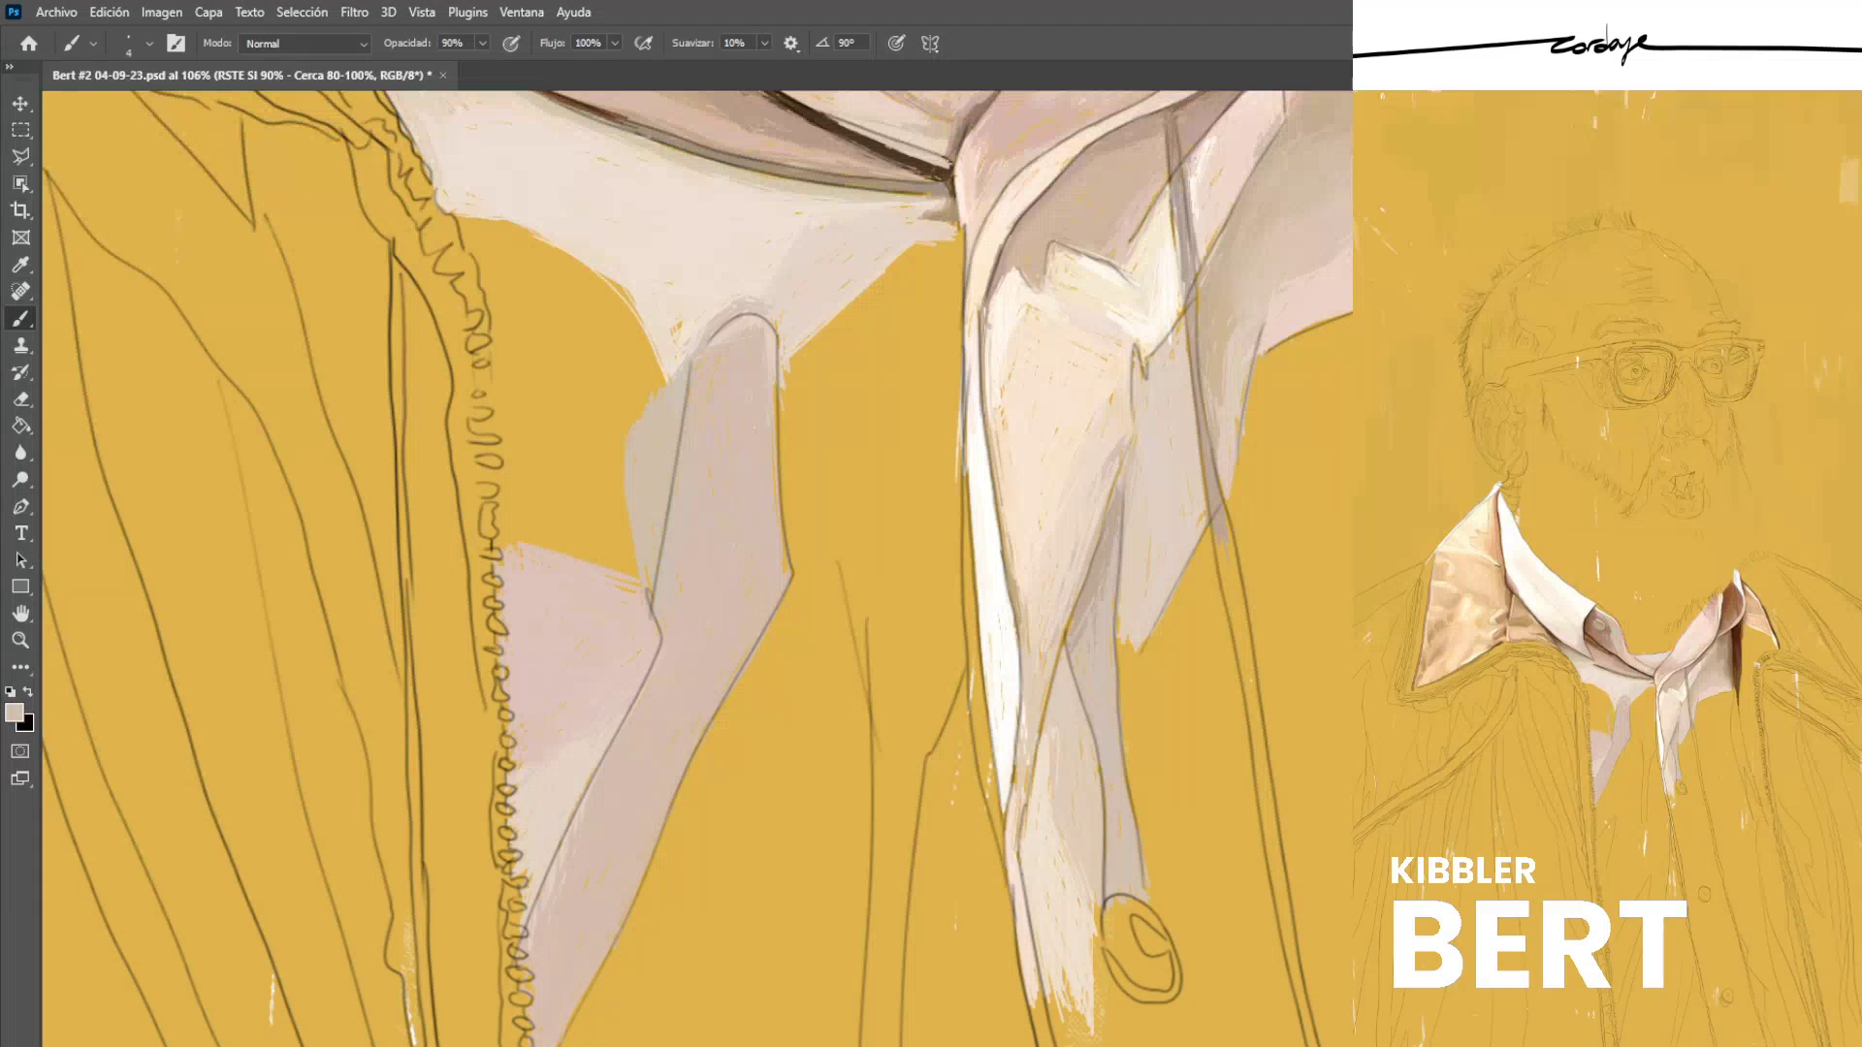
{"action": "left_click_drag", "start_coordinate": [635, 502], "coordinate": [636, 586]}
{"action": "key", "text": "ctrl+s"}
Outline and fill a rounded pale mauve patch beside the upper part of the jacket's stitched edge.
{"action": "mouse_move", "coordinate": [504, 473]}
{"action": "left_mouse_down"}
{"action": "mouse_move", "coordinate": [591, 419]}
{"action": "mouse_move", "coordinate": [588, 327]}
{"action": "mouse_move", "coordinate": [483, 275]}
{"action": "mouse_move", "coordinate": [521, 387]}
{"action": "left_mouse_up"}
{"action": "left_click_drag", "start_coordinate": [485, 281], "coordinate": [515, 417]}
{"action": "mouse_move", "coordinate": [499, 315]}
{"action": "left_mouse_down"}
{"action": "mouse_move", "coordinate": [545, 444]}
{"action": "mouse_move", "coordinate": [539, 385]}
{"action": "left_mouse_up"}
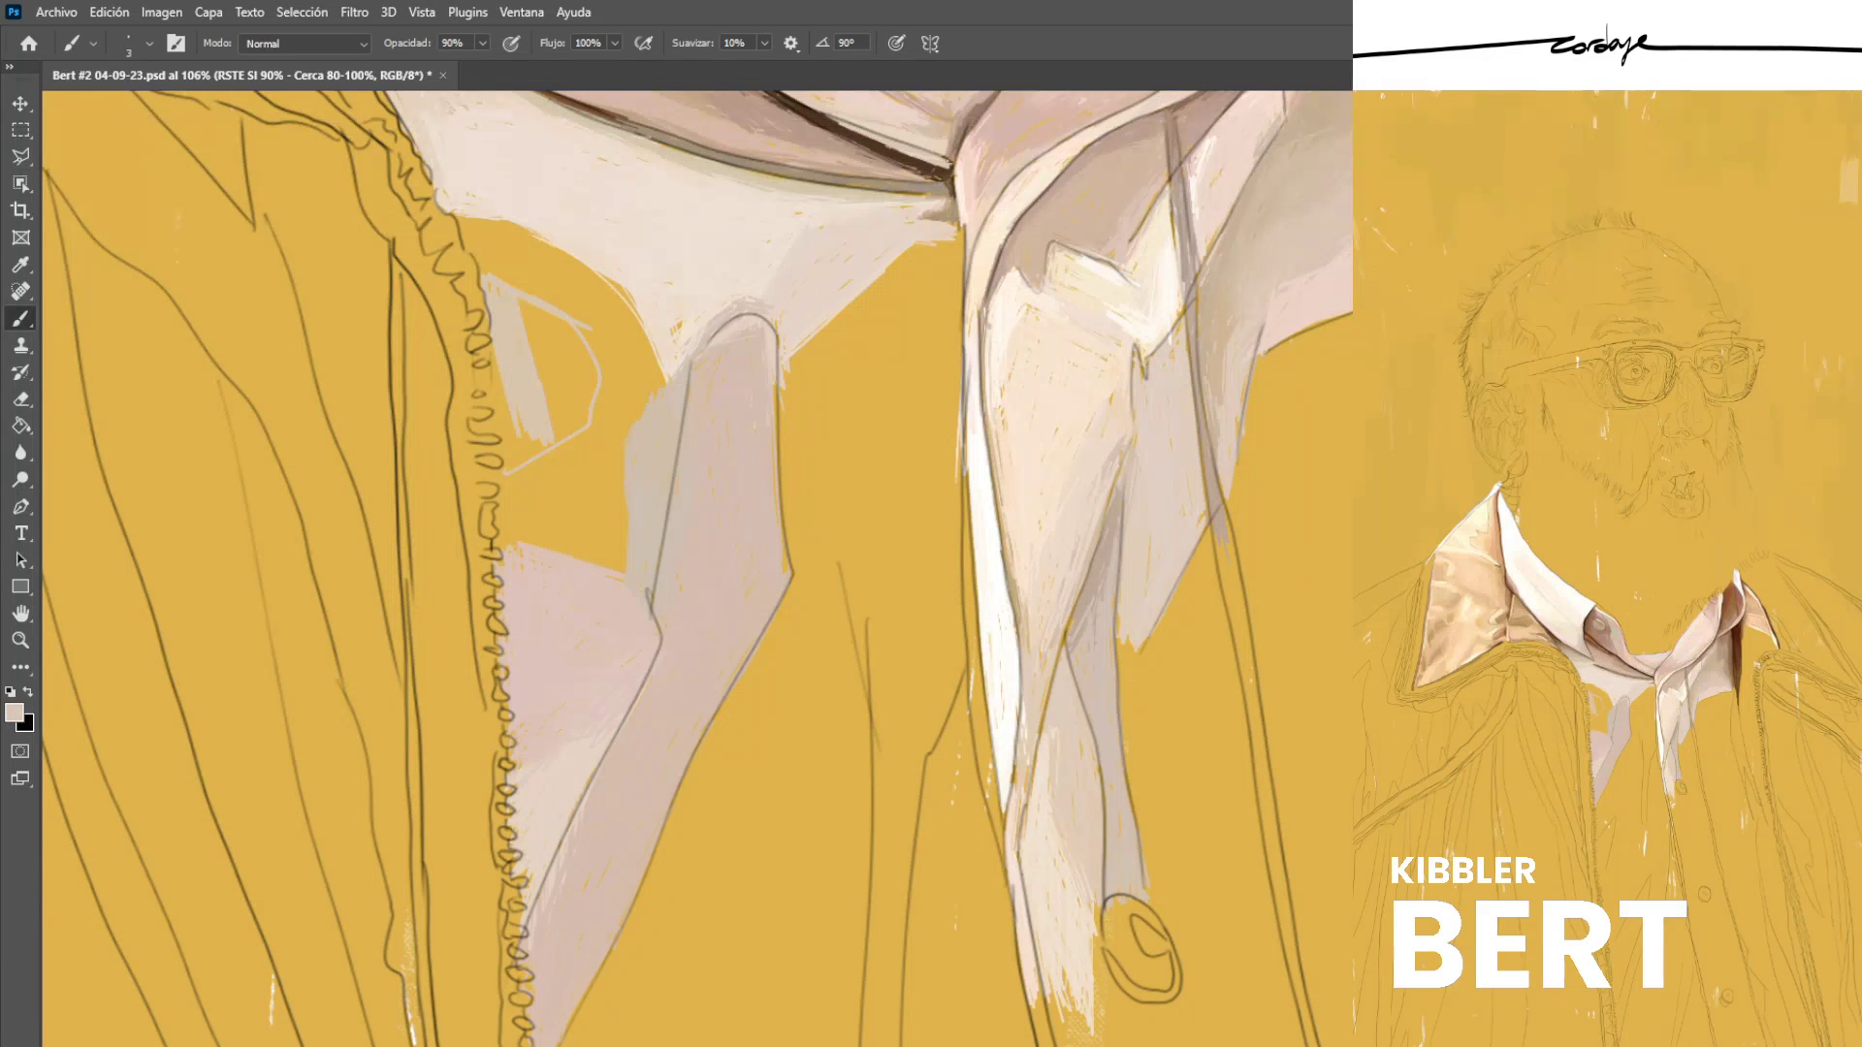
{"action": "mouse_move", "coordinate": [523, 310]}
{"action": "left_mouse_down"}
{"action": "mouse_move", "coordinate": [574, 419]}
{"action": "mouse_move", "coordinate": [560, 378]}
{"action": "mouse_move", "coordinate": [587, 407]}
{"action": "mouse_move", "coordinate": [593, 393]}
{"action": "left_mouse_up"}
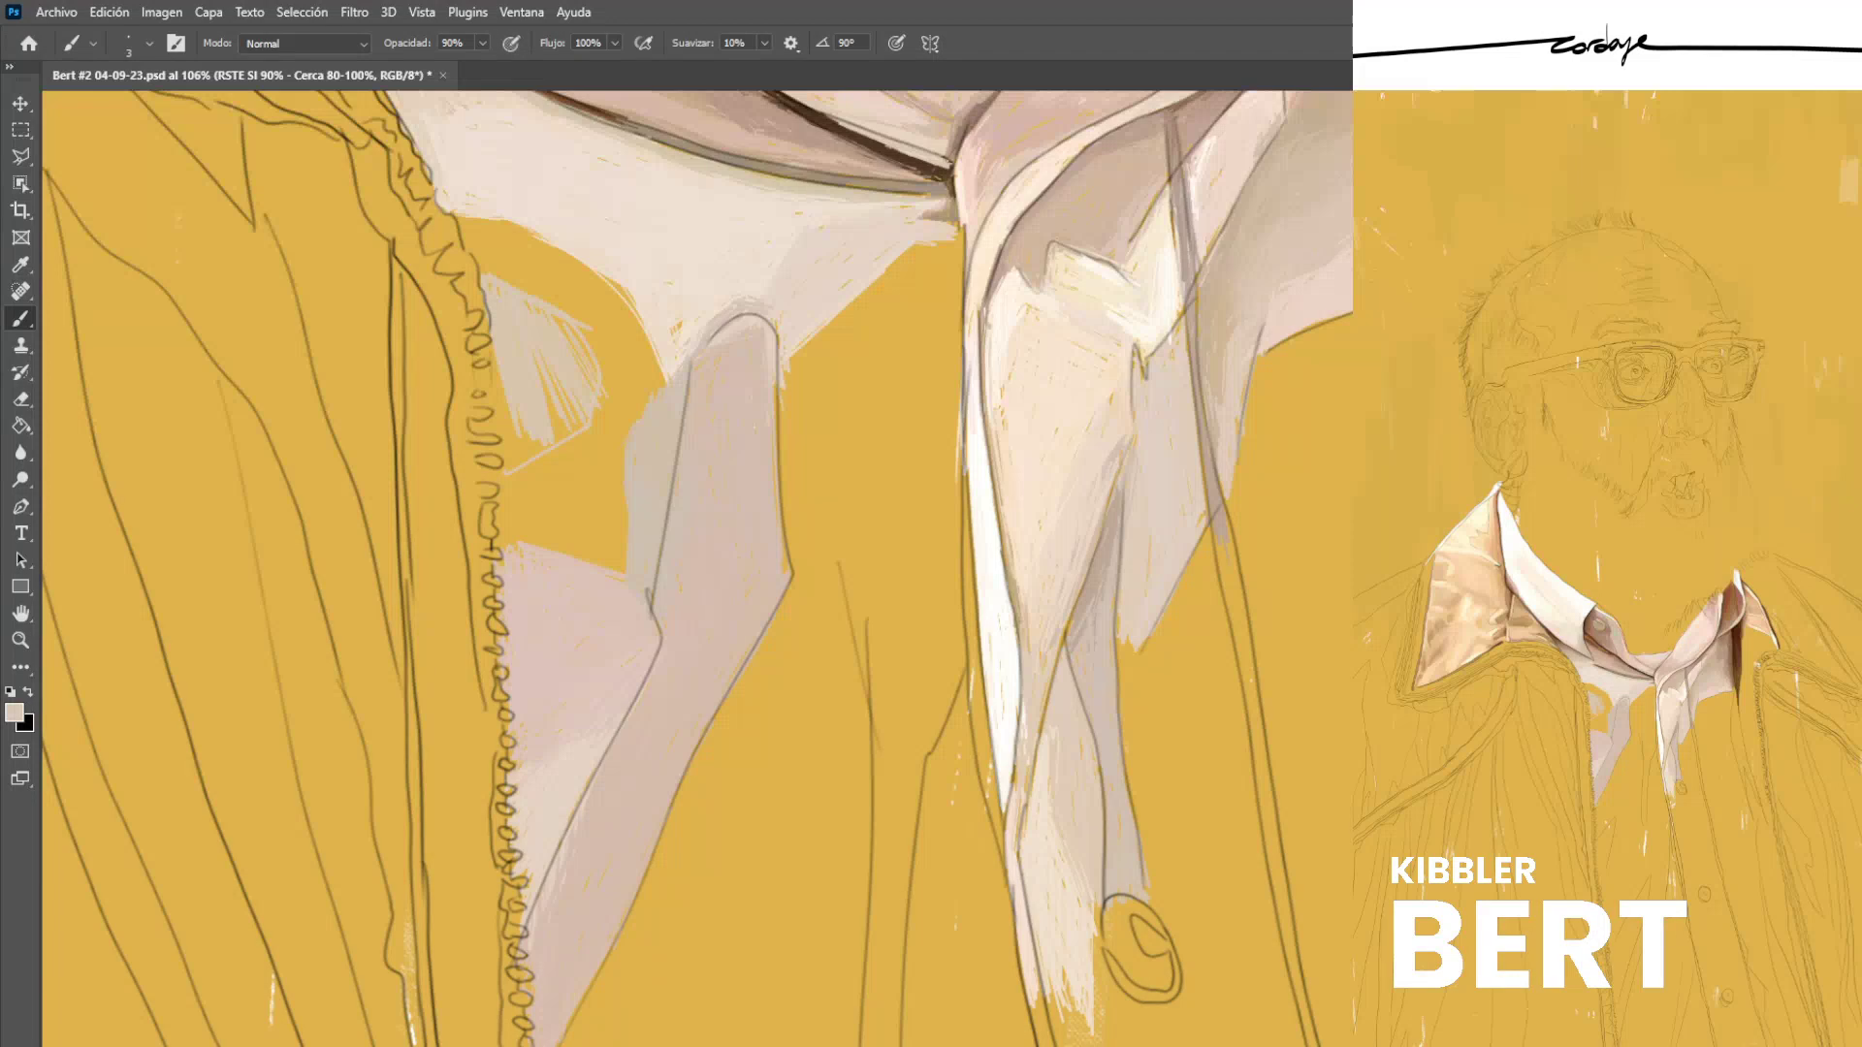
{"action": "mouse_move", "coordinate": [502, 467]}
{"action": "left_mouse_down"}
{"action": "mouse_move", "coordinate": [572, 420]}
{"action": "mouse_move", "coordinate": [514, 450]}
{"action": "left_mouse_up"}
{"action": "left_click_drag", "start_coordinate": [495, 353], "coordinate": [507, 459]}
{"action": "left_click_drag", "start_coordinate": [488, 370], "coordinate": [492, 403]}
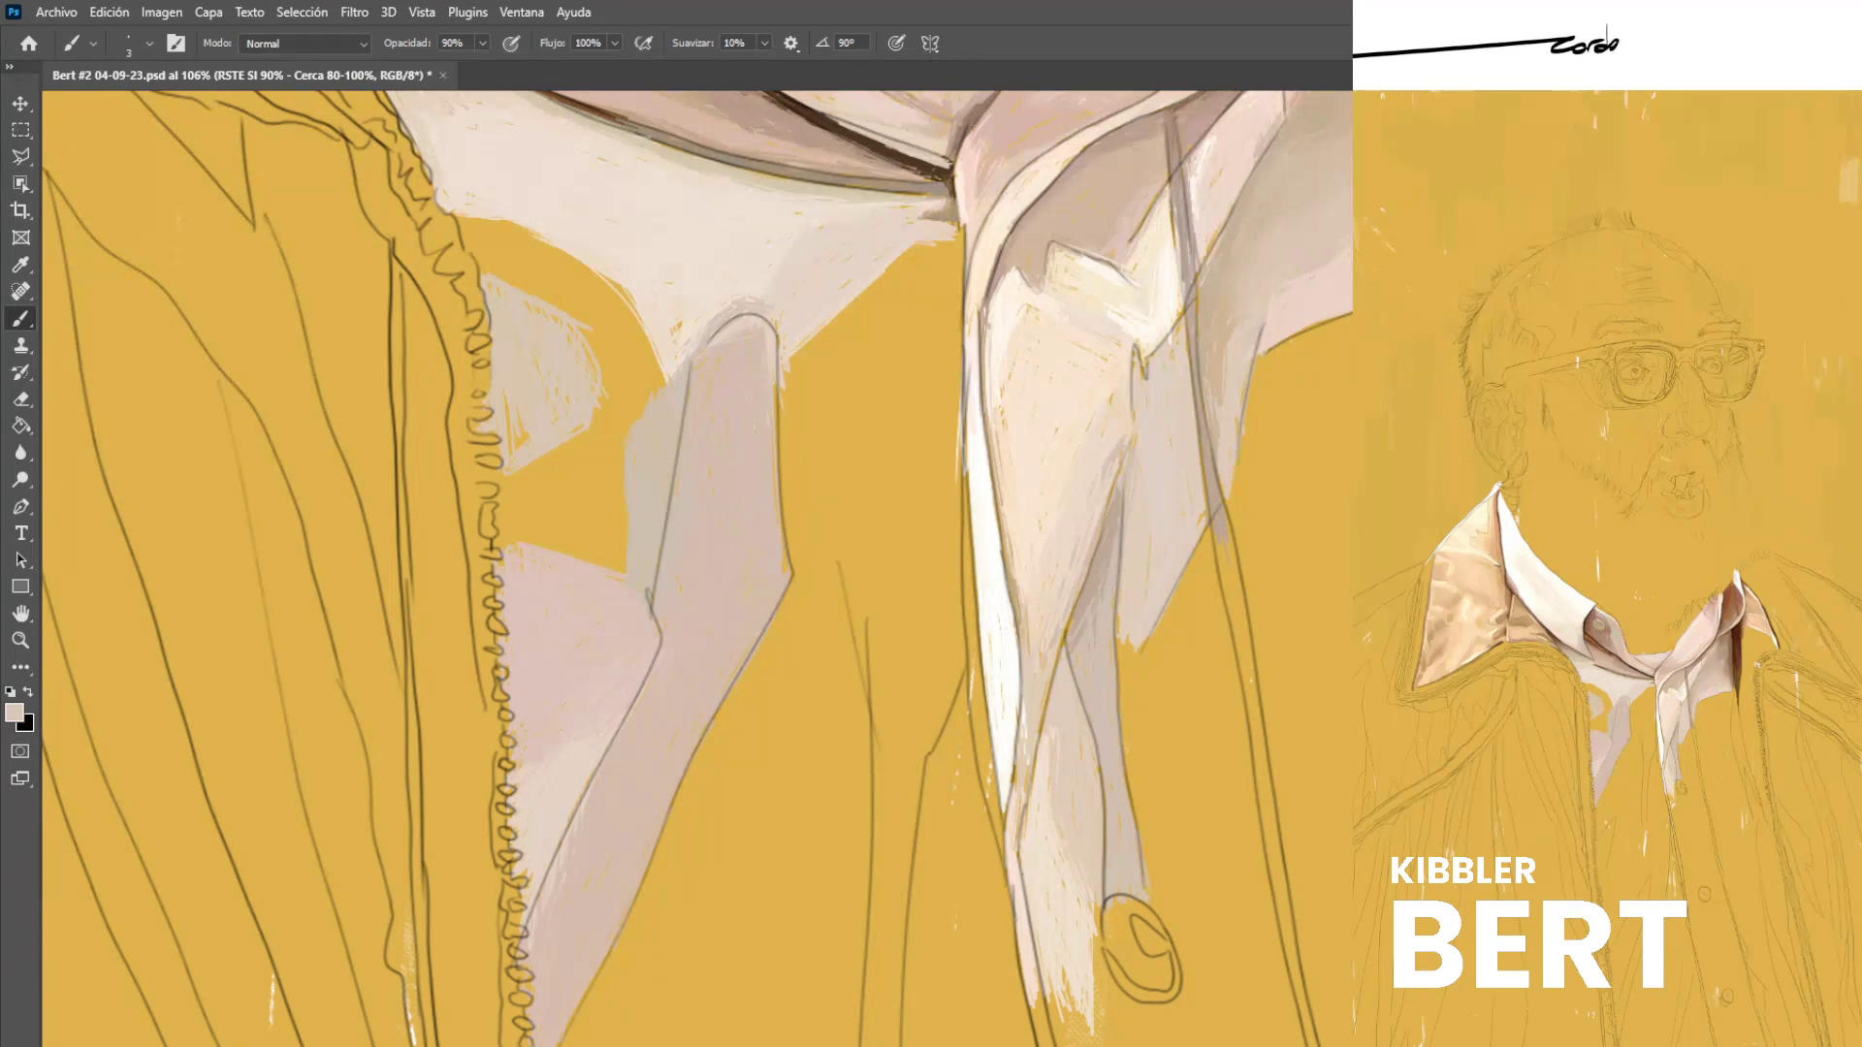
{"action": "left_click_drag", "start_coordinate": [486, 373], "coordinate": [511, 455]}
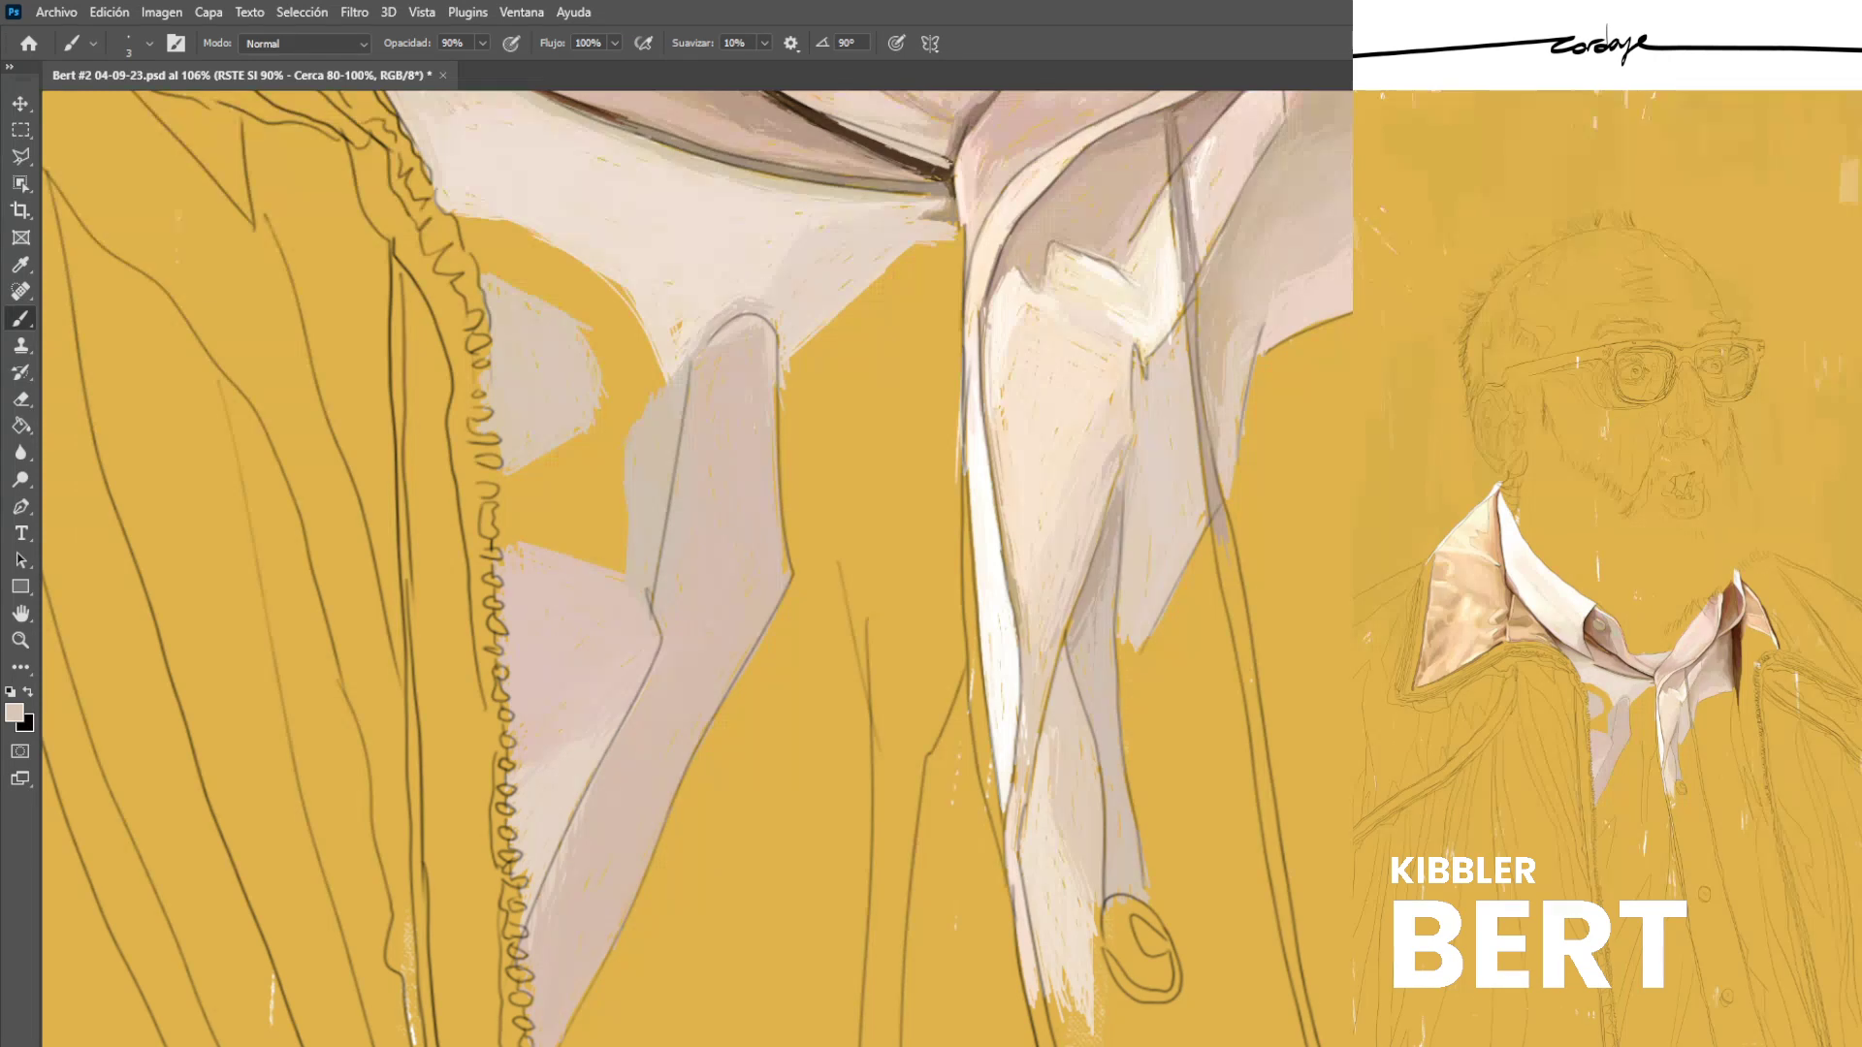
Extend the pale mauve shading up into the cream shirt area and down towards the fold, joining the separate patches.
{"action": "left_click_drag", "start_coordinate": [475, 218], "coordinate": [635, 262]}
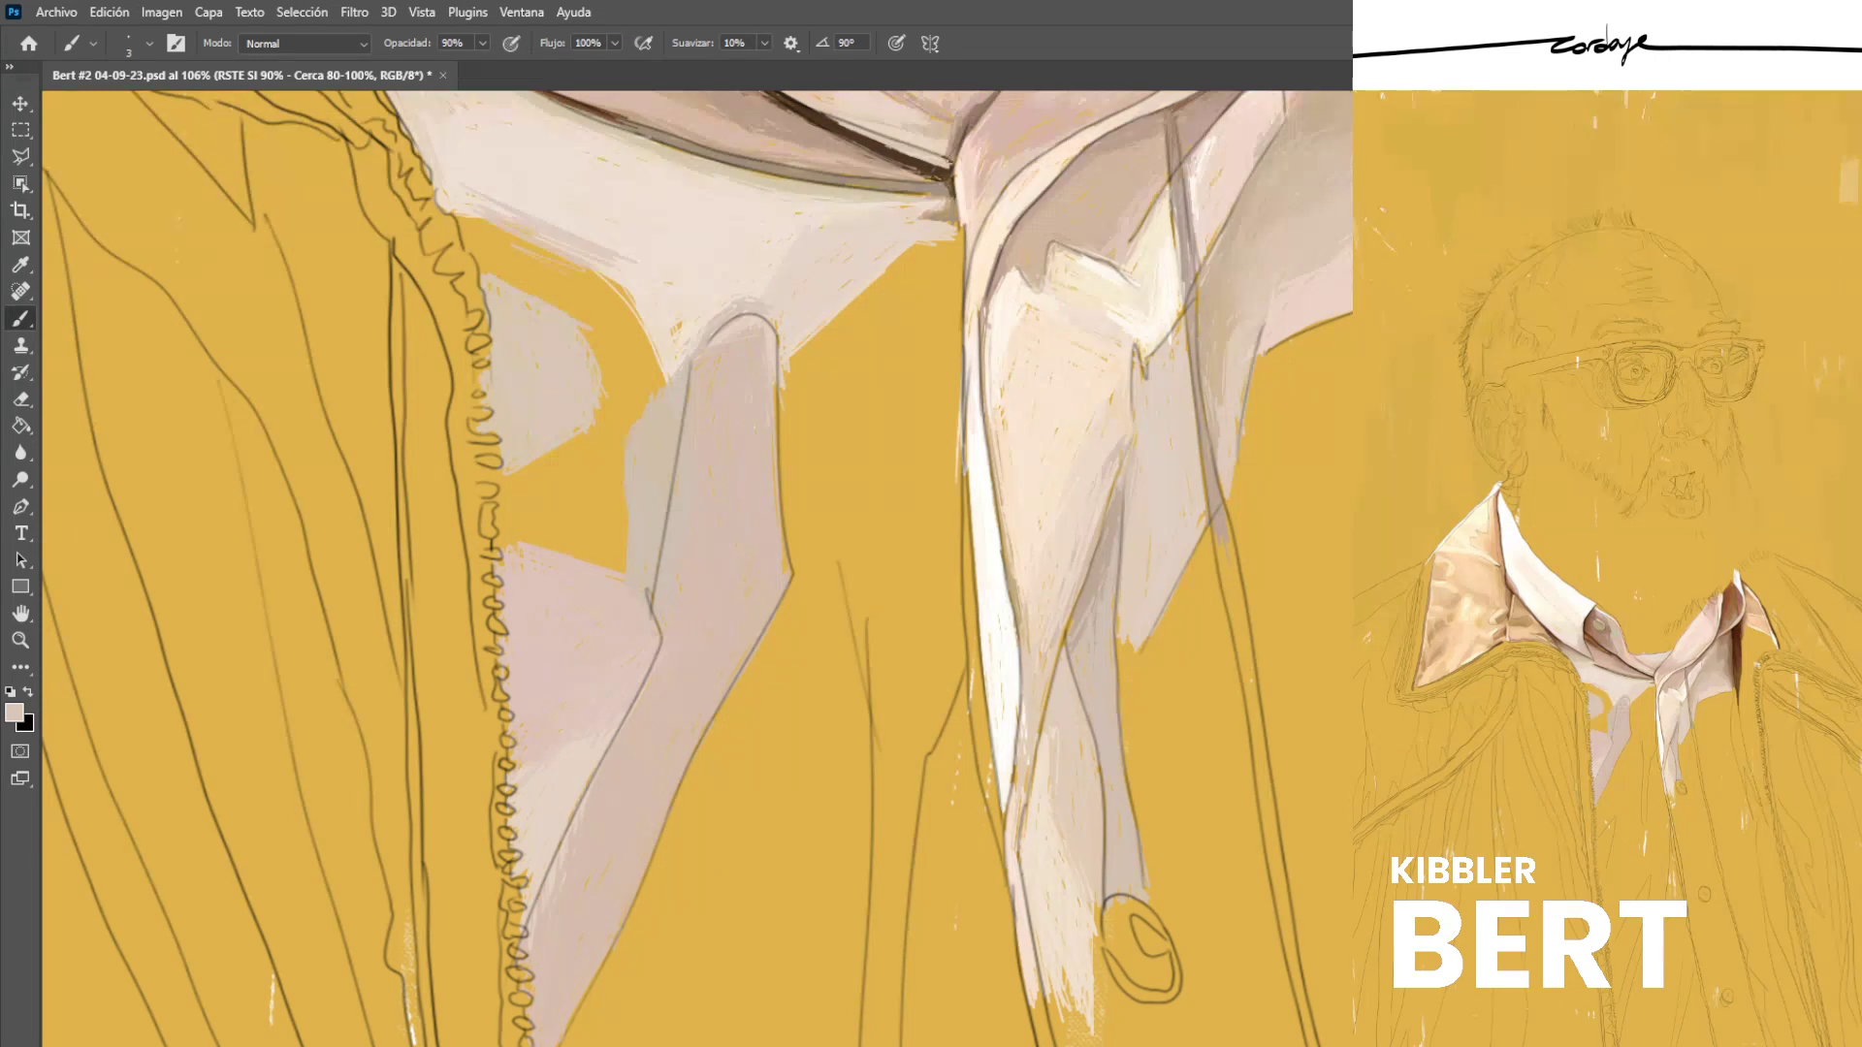
{"action": "left_click_drag", "start_coordinate": [456, 179], "coordinate": [603, 244]}
{"action": "mouse_move", "coordinate": [448, 164]}
{"action": "left_mouse_down"}
{"action": "mouse_move", "coordinate": [475, 225]}
{"action": "mouse_move", "coordinate": [596, 315]}
{"action": "left_mouse_up"}
{"action": "mouse_move", "coordinate": [500, 268]}
{"action": "left_mouse_down"}
{"action": "mouse_move", "coordinate": [617, 320]}
{"action": "mouse_move", "coordinate": [590, 283]}
{"action": "left_mouse_up"}
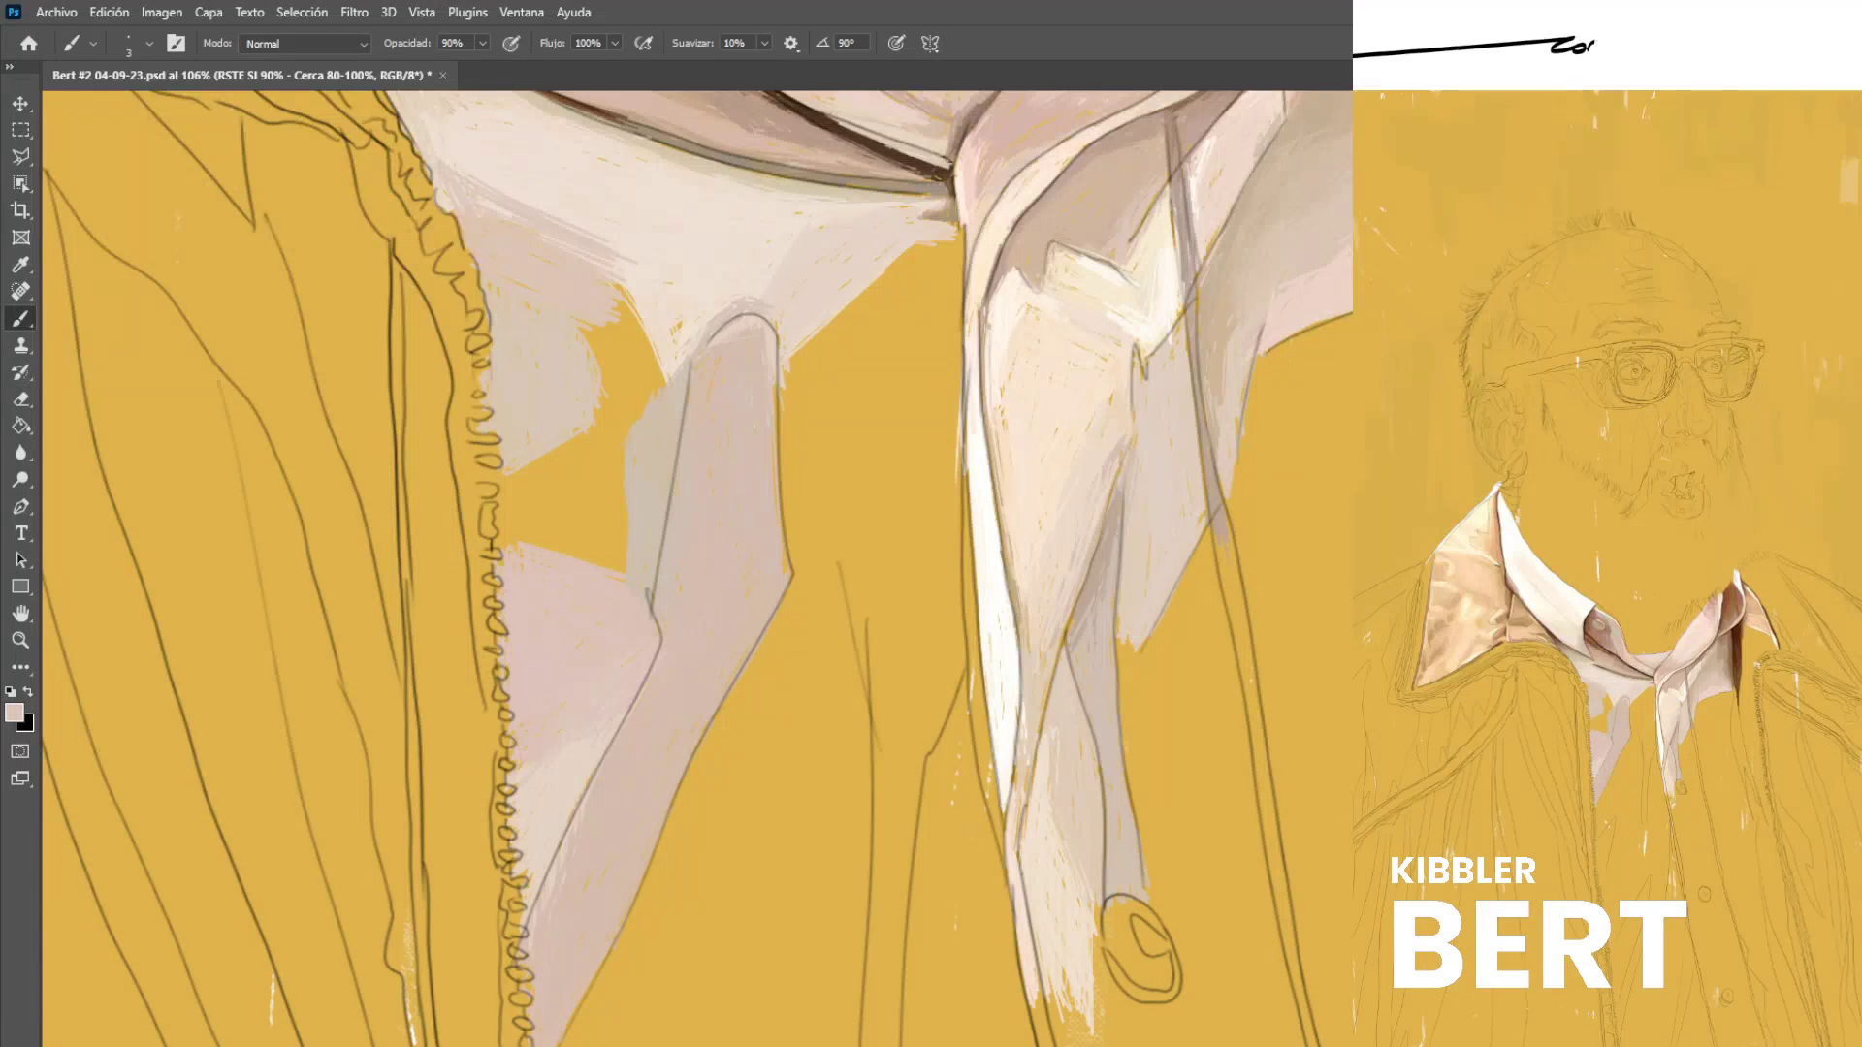
{"action": "scroll", "coordinate": [696, 569], "scroll_direction": "up", "scroll_amount": 1}
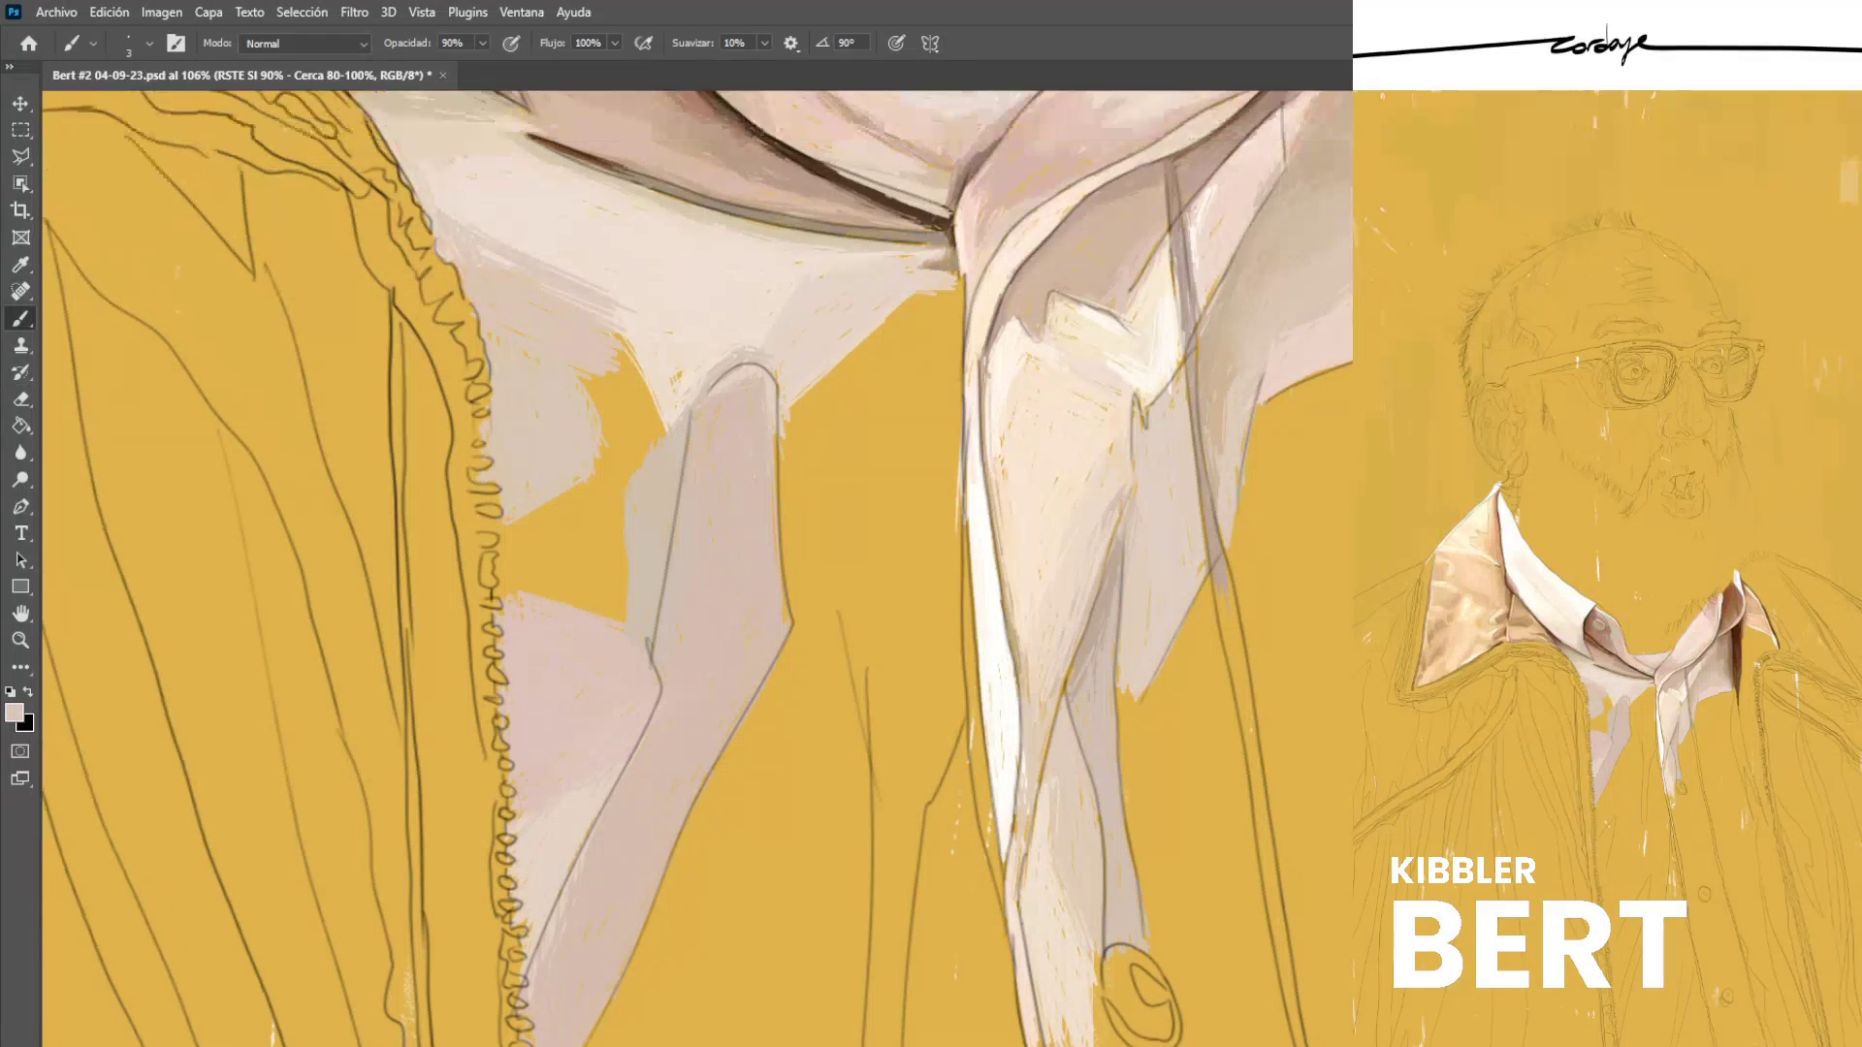
{"action": "scroll", "coordinate": [697, 568], "scroll_direction": "up", "scroll_amount": 2}
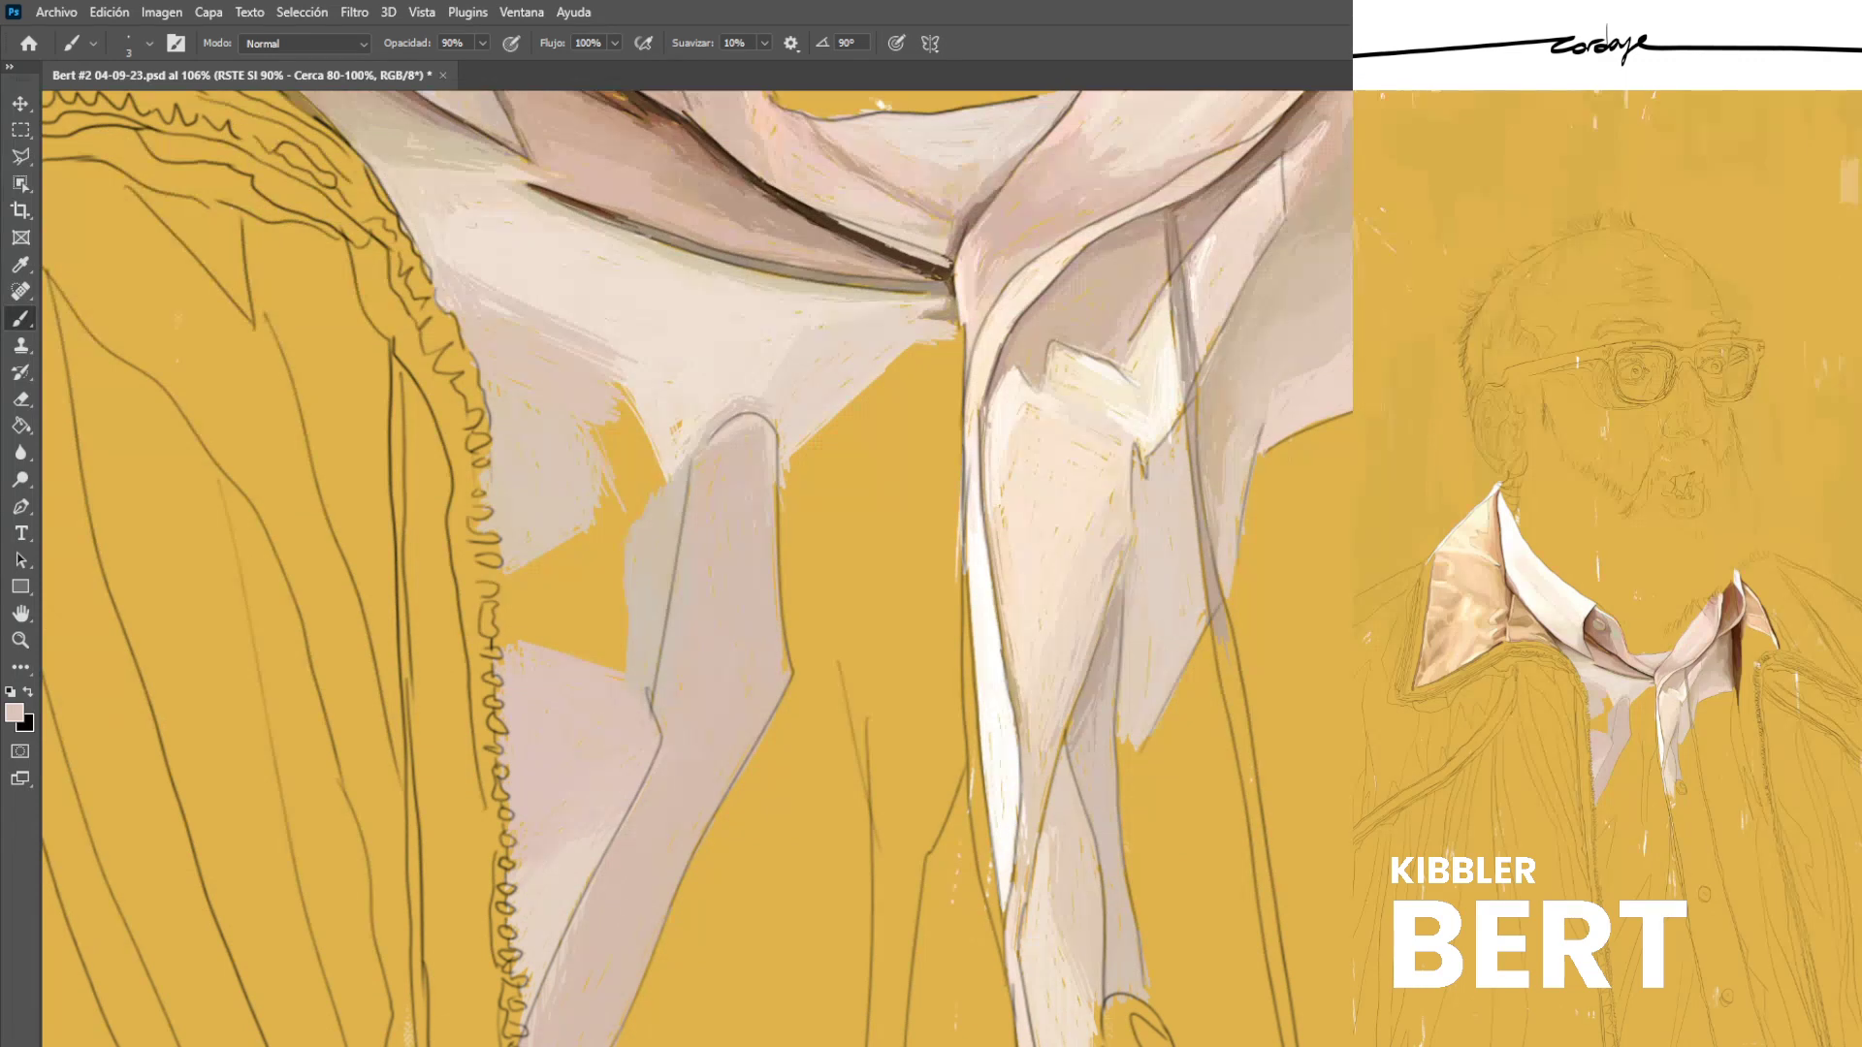
{"action": "left_click_drag", "start_coordinate": [607, 444], "coordinate": [624, 496]}
{"action": "left_click_drag", "start_coordinate": [601, 426], "coordinate": [648, 490]}
{"action": "mouse_move", "coordinate": [623, 403]}
{"action": "left_mouse_down"}
{"action": "mouse_move", "coordinate": [659, 485]}
{"action": "mouse_move", "coordinate": [634, 411]}
{"action": "left_mouse_up"}
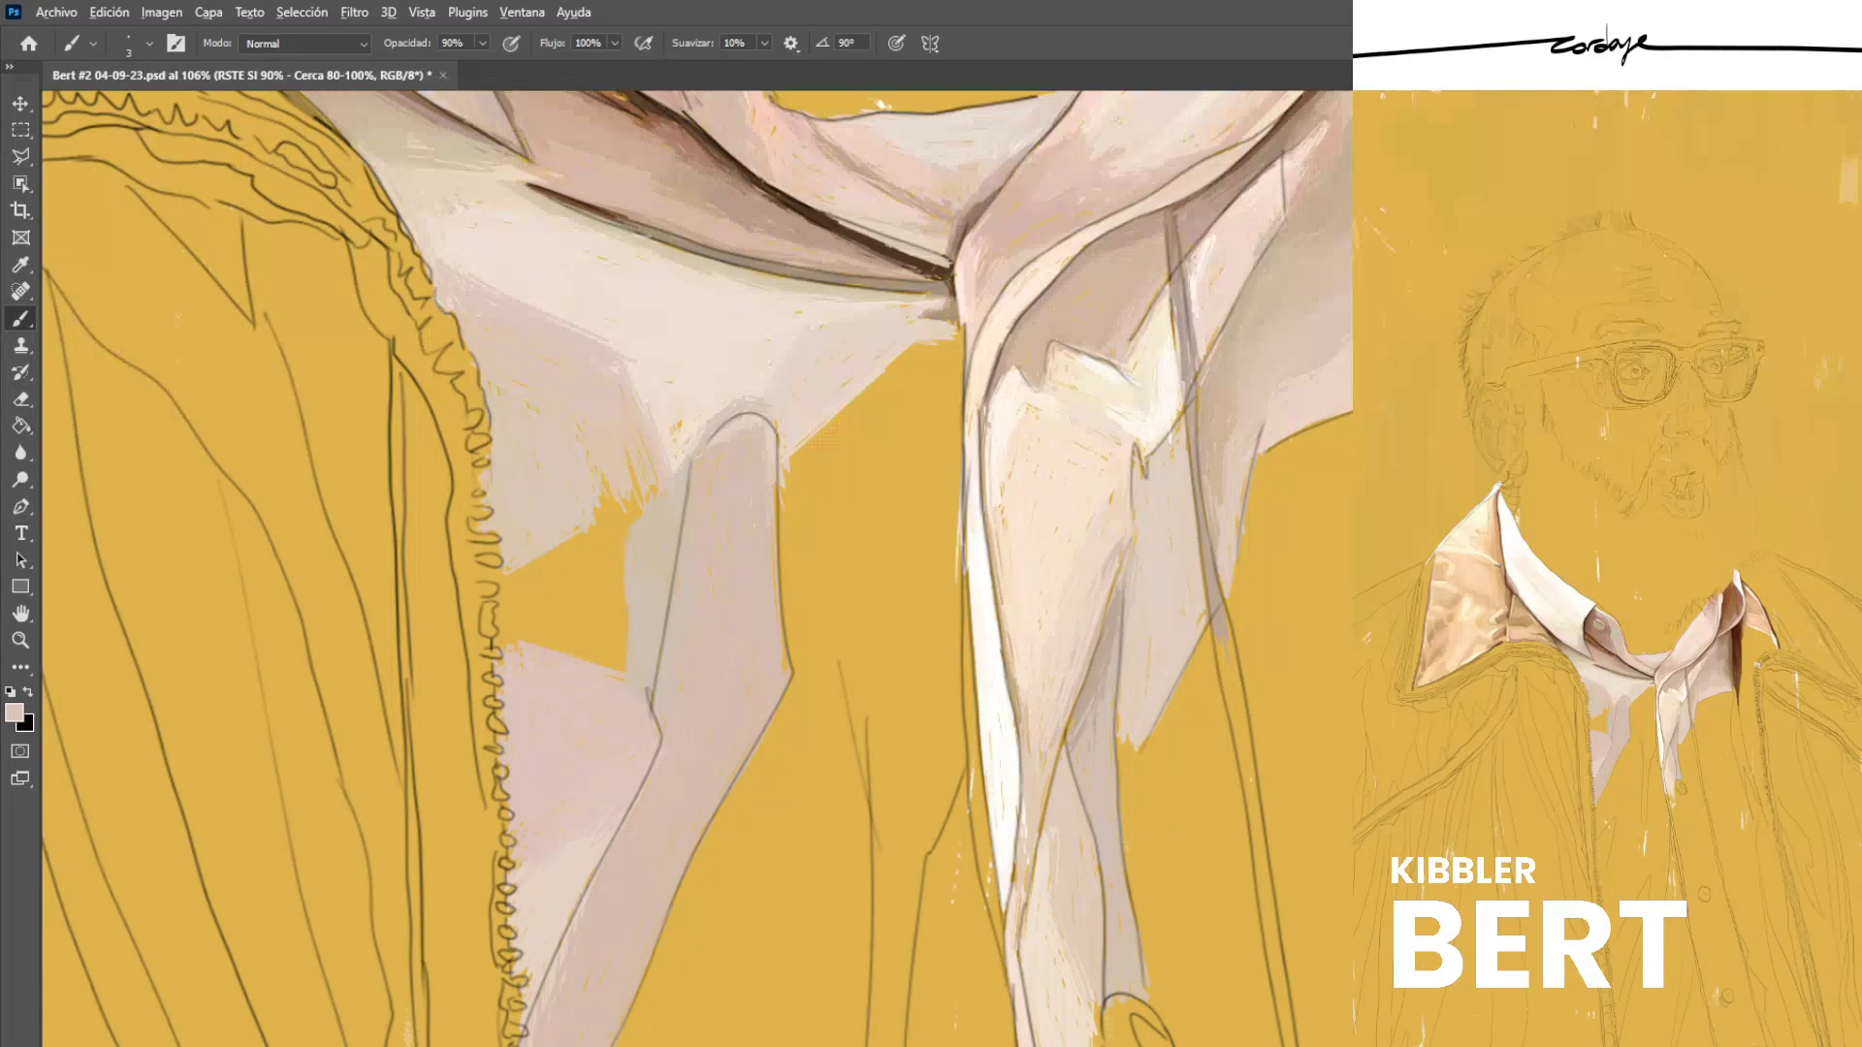
Refine the mauve-to-cream transition below the collar with sampled shirt tones and save the document.
{"action": "left_click", "coordinate": [463, 242], "text": "alt"}
{"action": "left_click", "coordinate": [609, 388], "text": "alt"}
{"action": "left_click", "coordinate": [574, 863], "text": "alt"}
{"action": "mouse_move", "coordinate": [636, 427]}
{"action": "left_mouse_down"}
{"action": "mouse_move", "coordinate": [644, 493]}
{"action": "mouse_move", "coordinate": [651, 474]}
{"action": "left_mouse_up"}
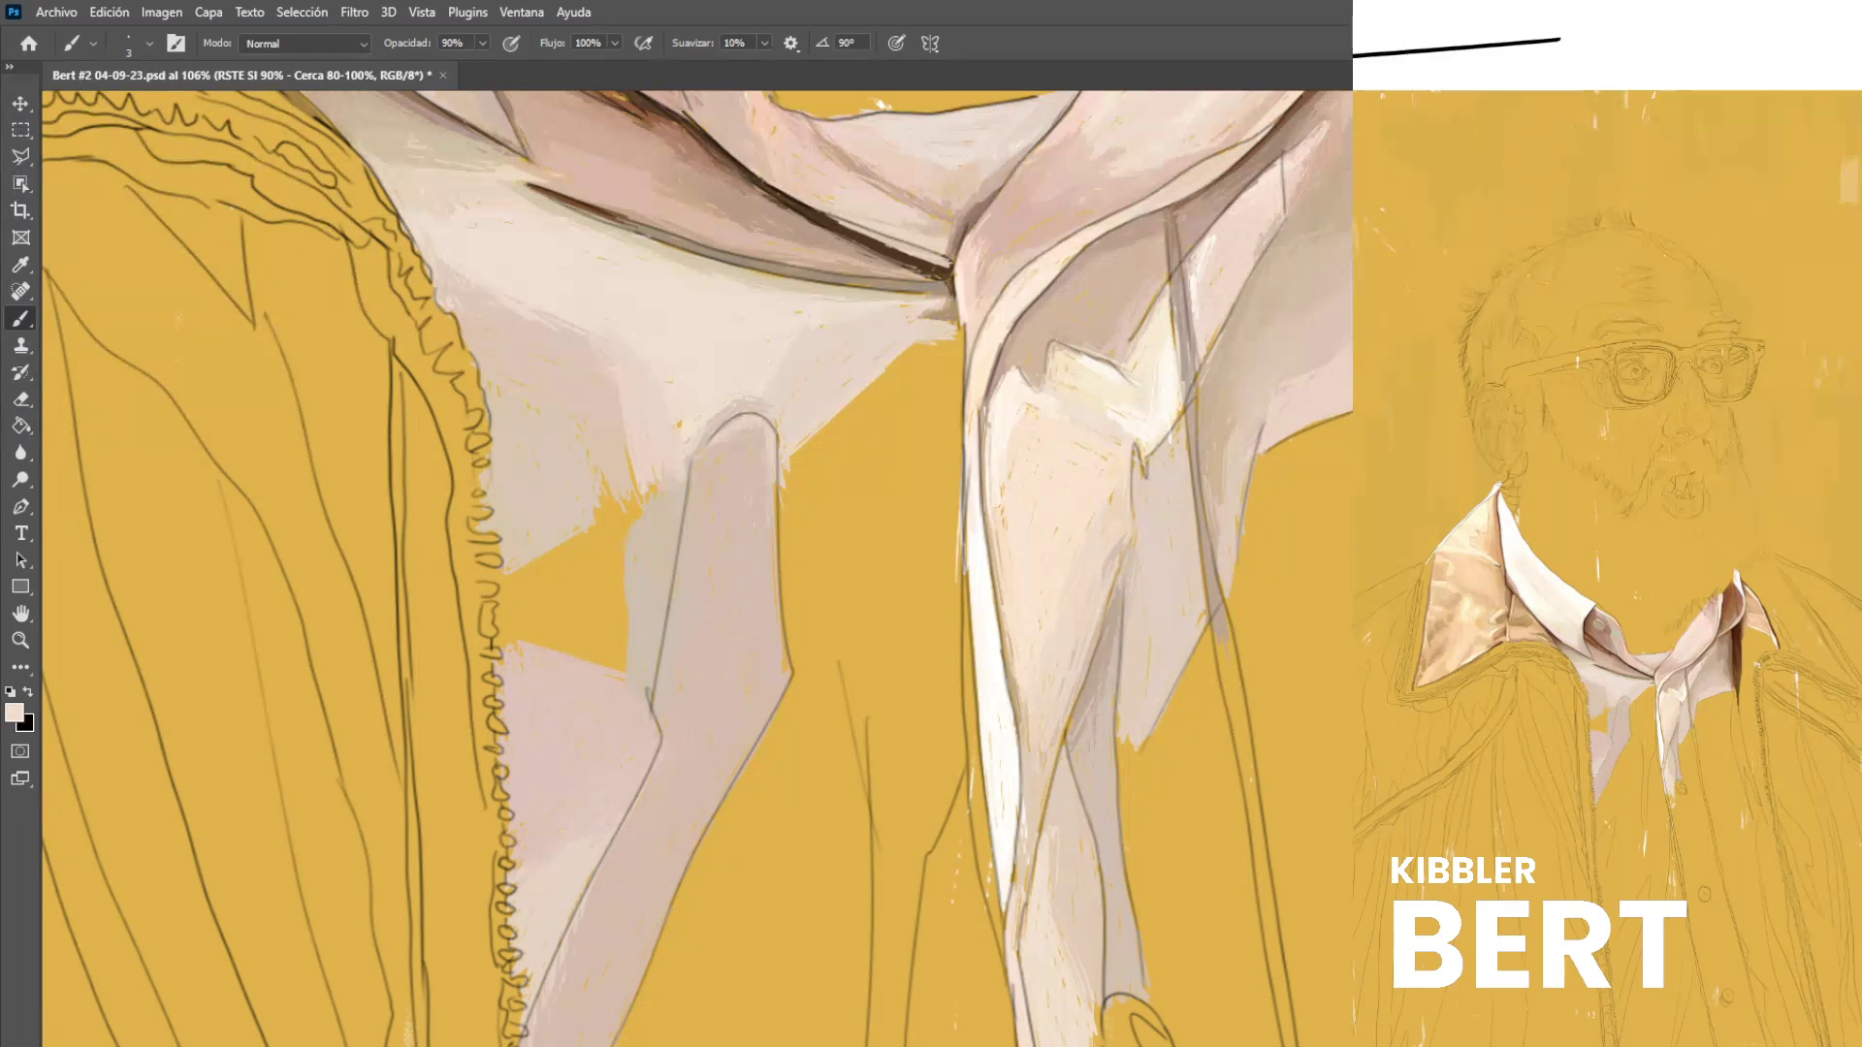
{"action": "left_click", "coordinate": [561, 253], "text": "alt"}
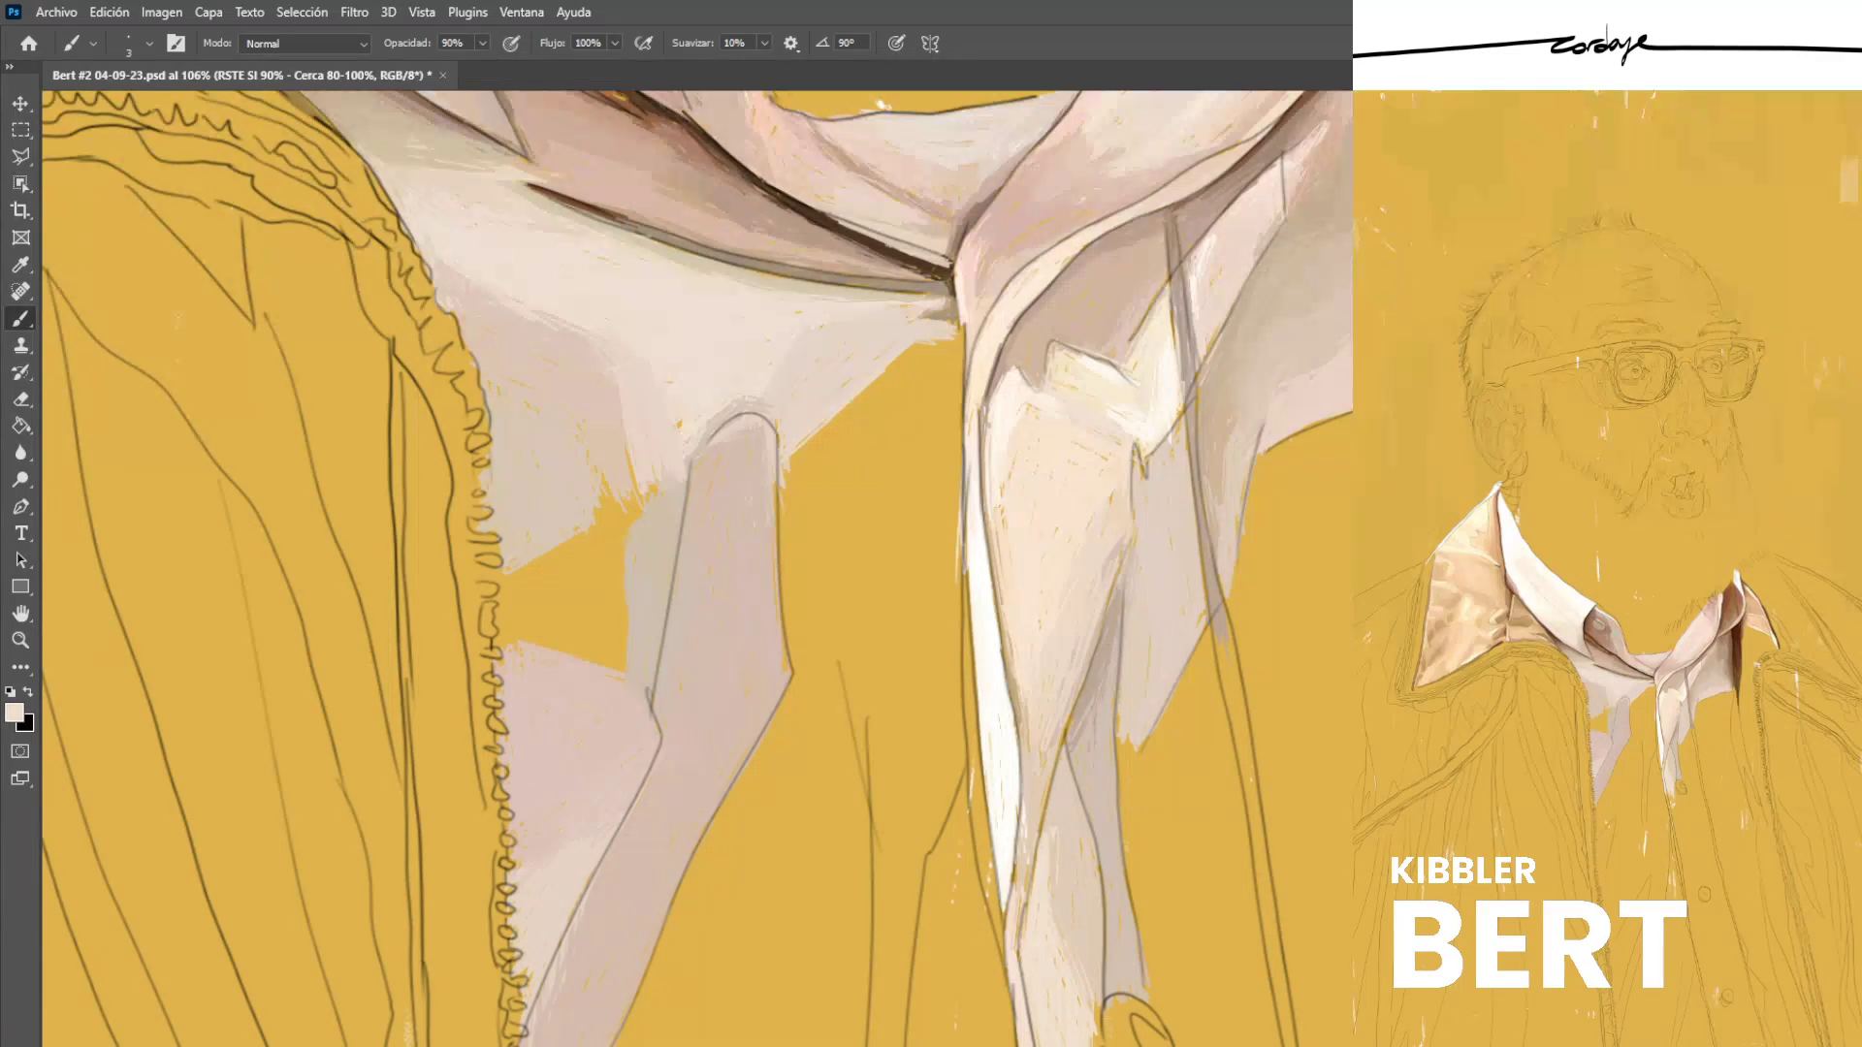
{"action": "left_click_drag", "start_coordinate": [391, 155], "coordinate": [453, 168]}
{"action": "left_click", "coordinate": [455, 160], "text": "alt"}
{"action": "key", "text": "ctrl+s"}
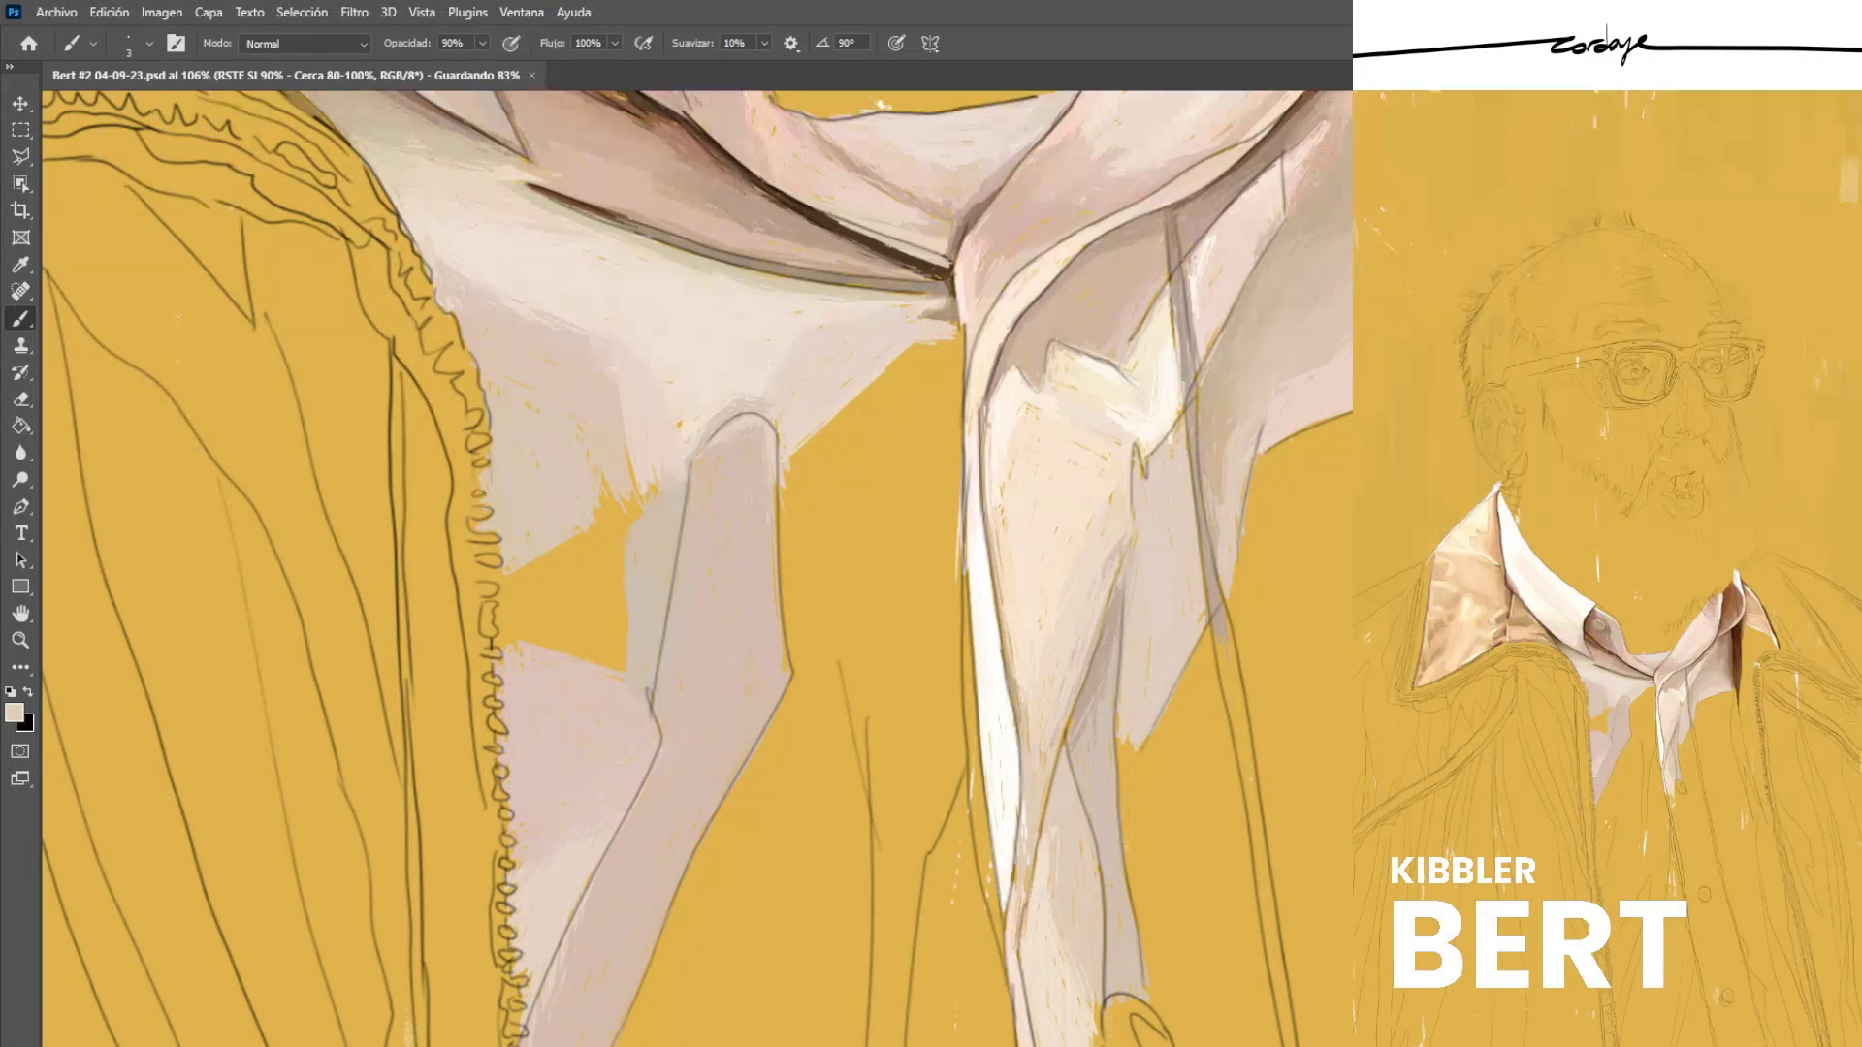
Fill the remaining yellow gap between the stitched edge and the mauve fold with sampled pale pink brush strokes.
{"action": "left_click", "coordinate": [599, 466], "text": "alt"}
{"action": "left_click_drag", "start_coordinate": [595, 527], "coordinate": [559, 624]}
{"action": "left_click_drag", "start_coordinate": [589, 561], "coordinate": [561, 640]}
{"action": "left_click_drag", "start_coordinate": [609, 484], "coordinate": [558, 641]}
{"action": "mouse_move", "coordinate": [621, 496]}
{"action": "left_mouse_down"}
{"action": "mouse_move", "coordinate": [562, 638]}
{"action": "mouse_move", "coordinate": [598, 641]}
{"action": "mouse_move", "coordinate": [589, 665]}
{"action": "left_mouse_up"}
{"action": "left_click_drag", "start_coordinate": [617, 596], "coordinate": [602, 669]}
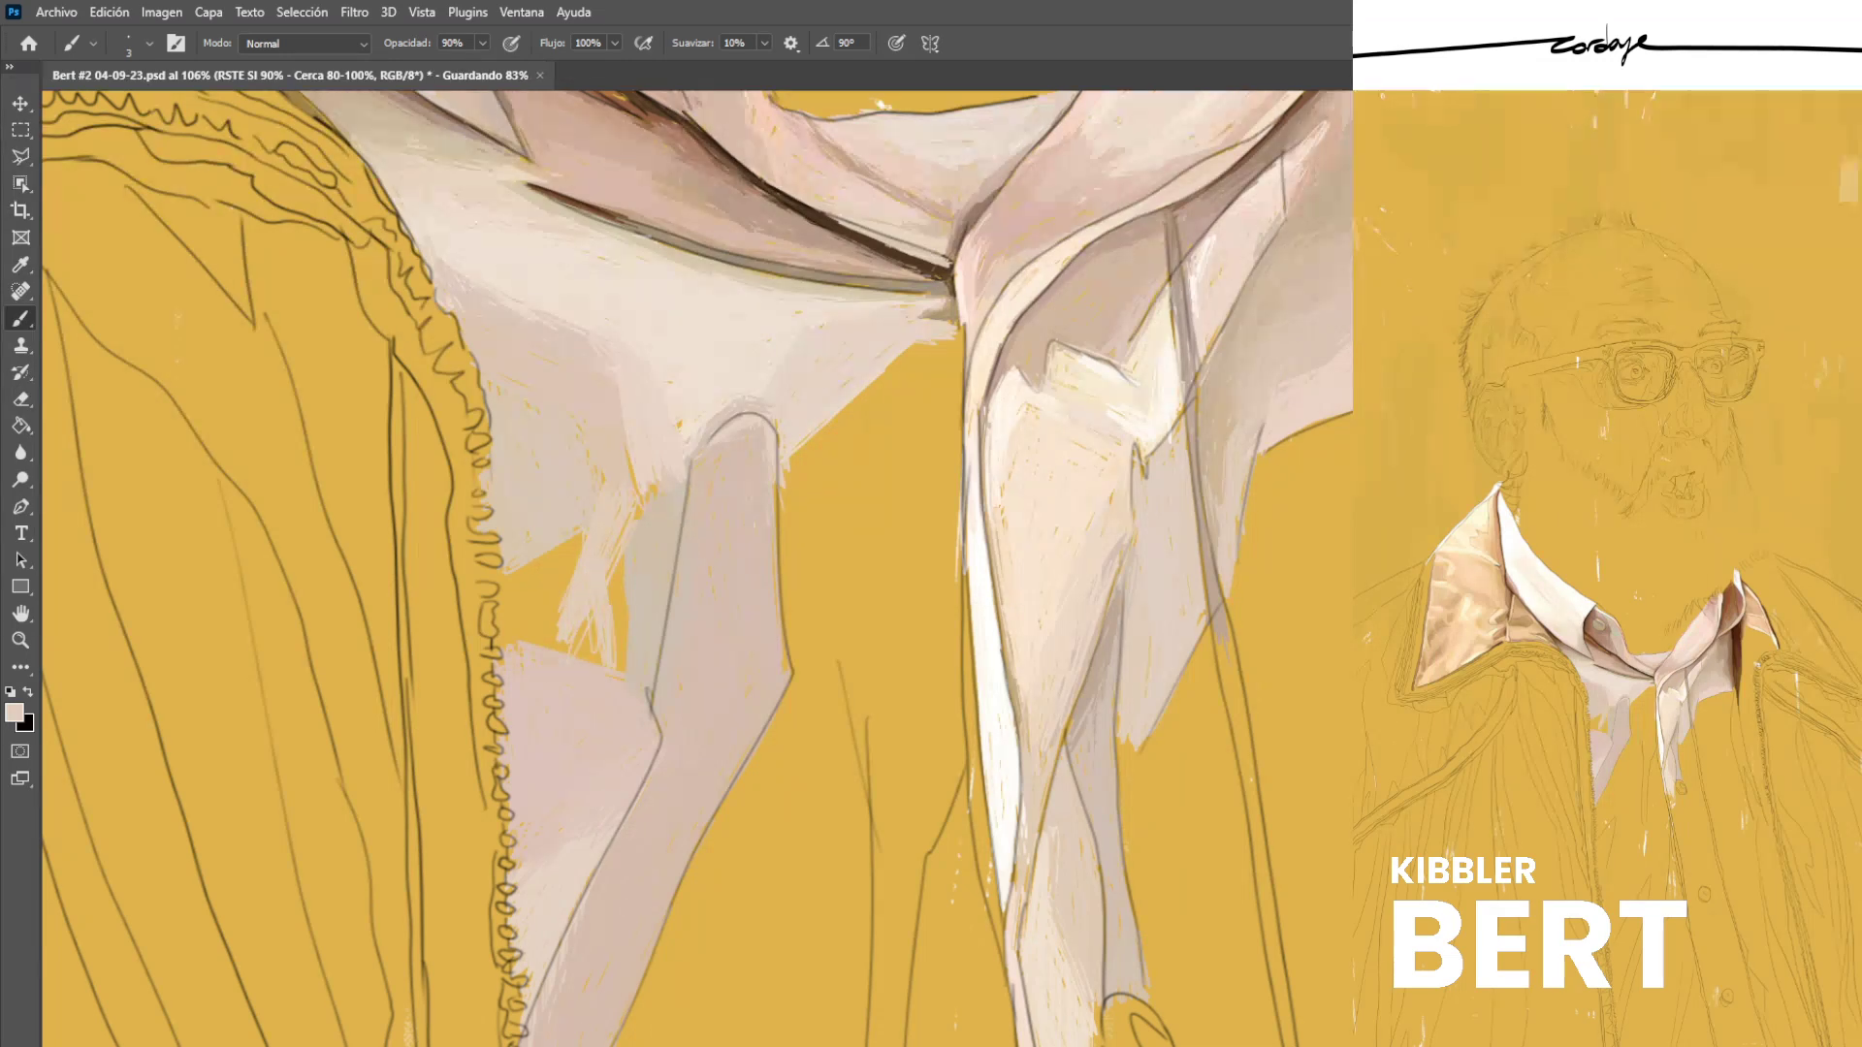
{"action": "mouse_move", "coordinate": [625, 560]}
{"action": "left_mouse_down"}
{"action": "mouse_move", "coordinate": [608, 674]}
{"action": "mouse_move", "coordinate": [625, 627]}
{"action": "left_mouse_up"}
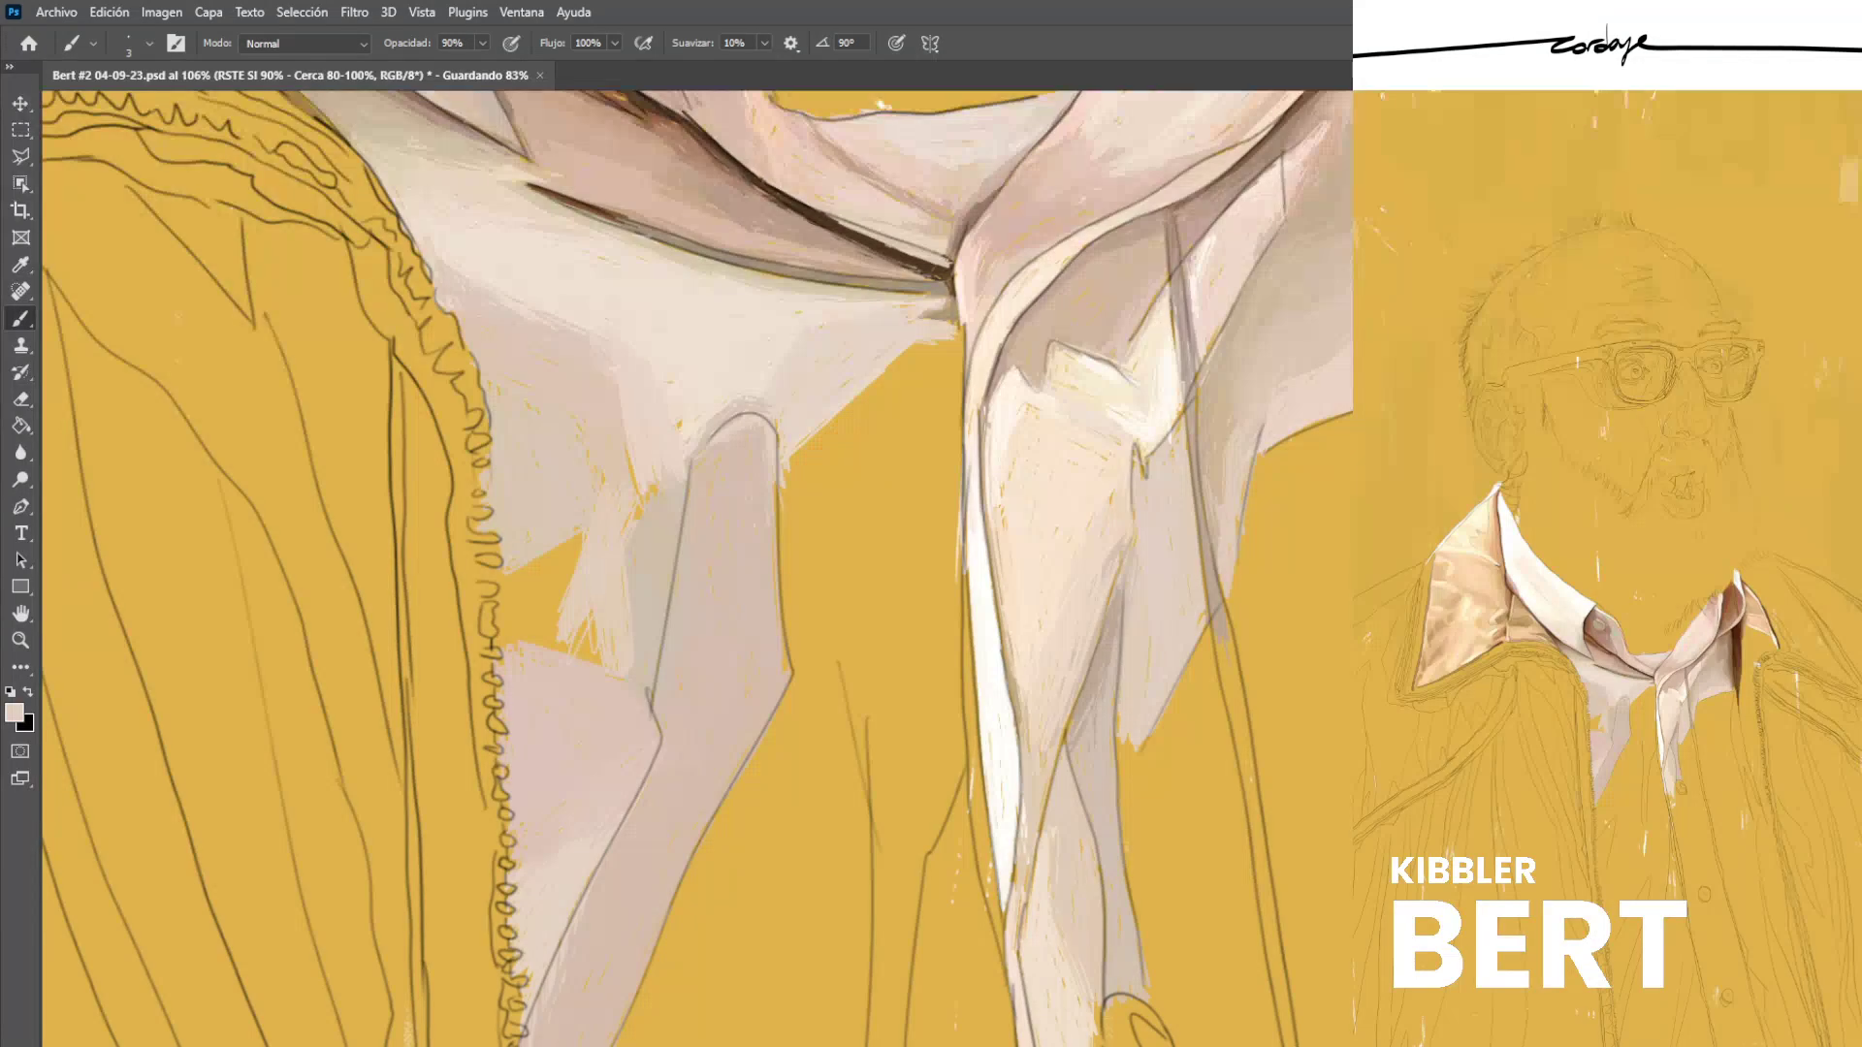
{"action": "left_click_drag", "start_coordinate": [512, 622], "coordinate": [602, 664]}
{"action": "mouse_move", "coordinate": [487, 625]}
{"action": "left_mouse_down"}
{"action": "mouse_move", "coordinate": [511, 638]}
{"action": "mouse_move", "coordinate": [505, 539]}
{"action": "left_mouse_up"}
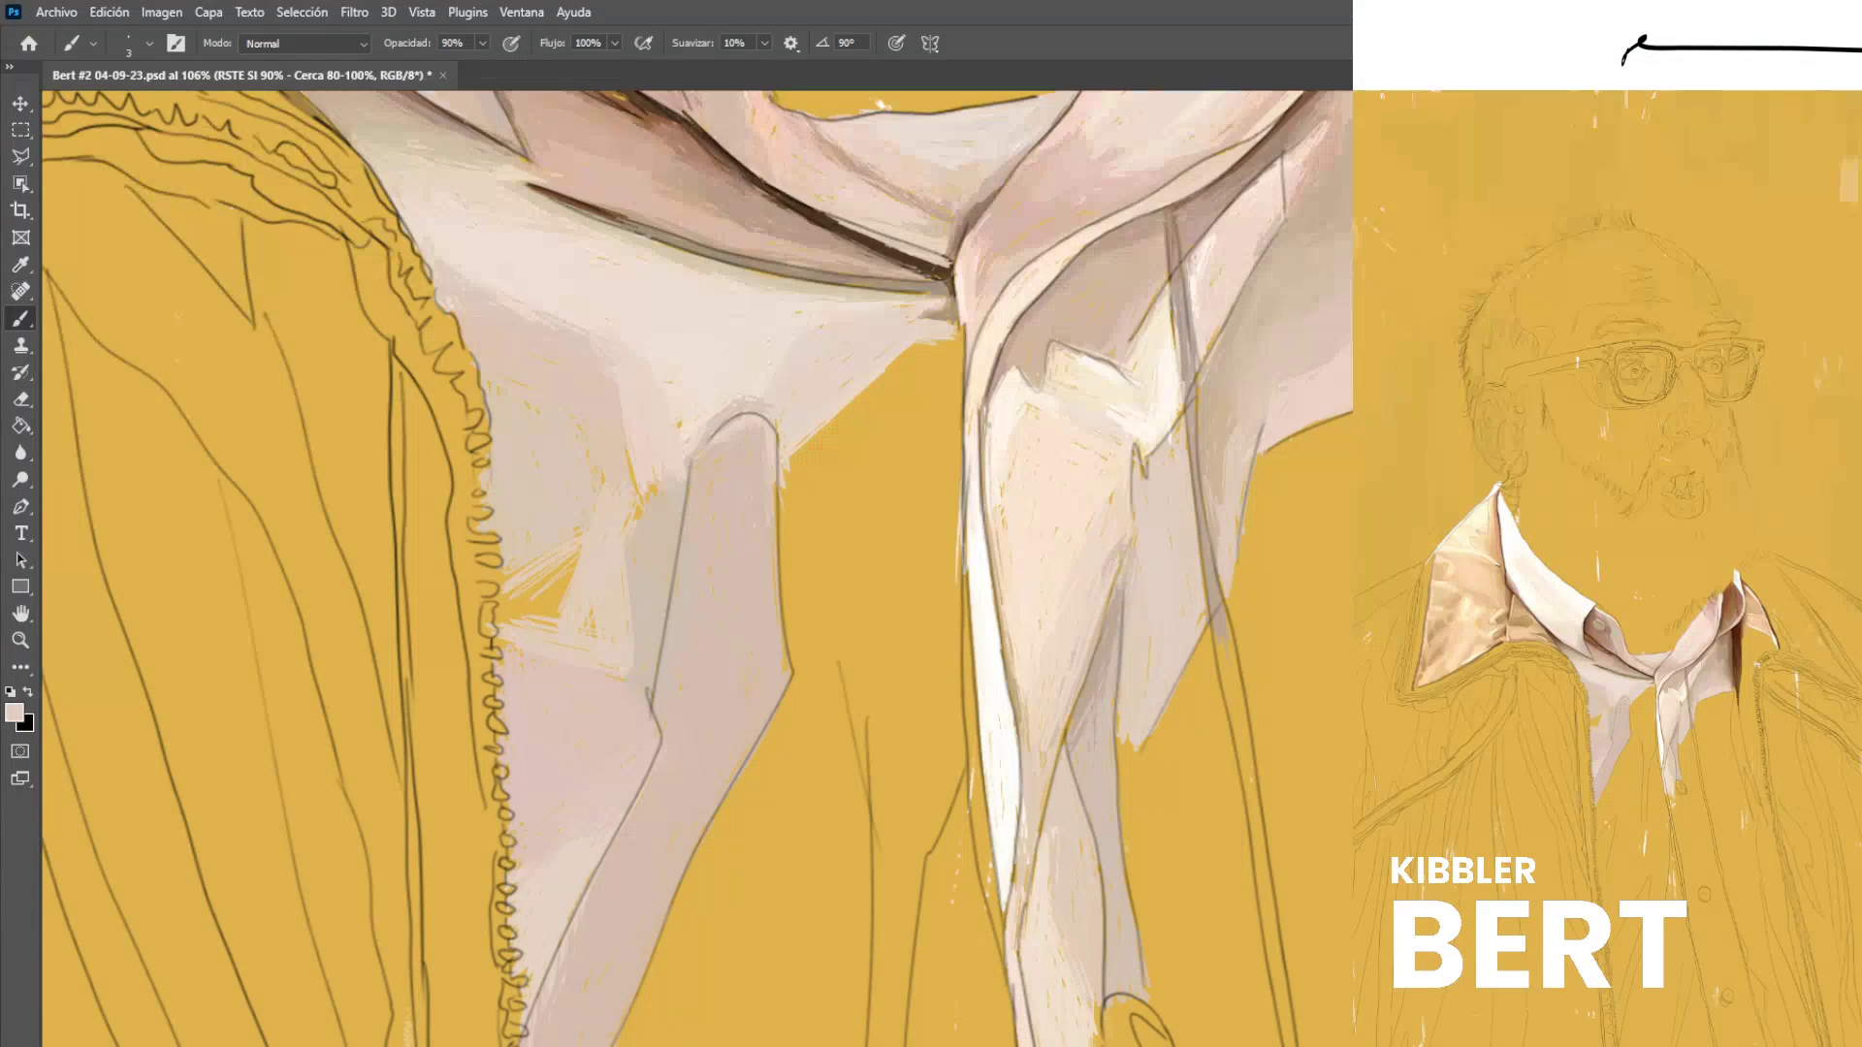
{"action": "mouse_move", "coordinate": [547, 602]}
{"action": "left_mouse_down"}
{"action": "mouse_move", "coordinate": [497, 563]}
{"action": "mouse_move", "coordinate": [537, 593]}
{"action": "left_mouse_up"}
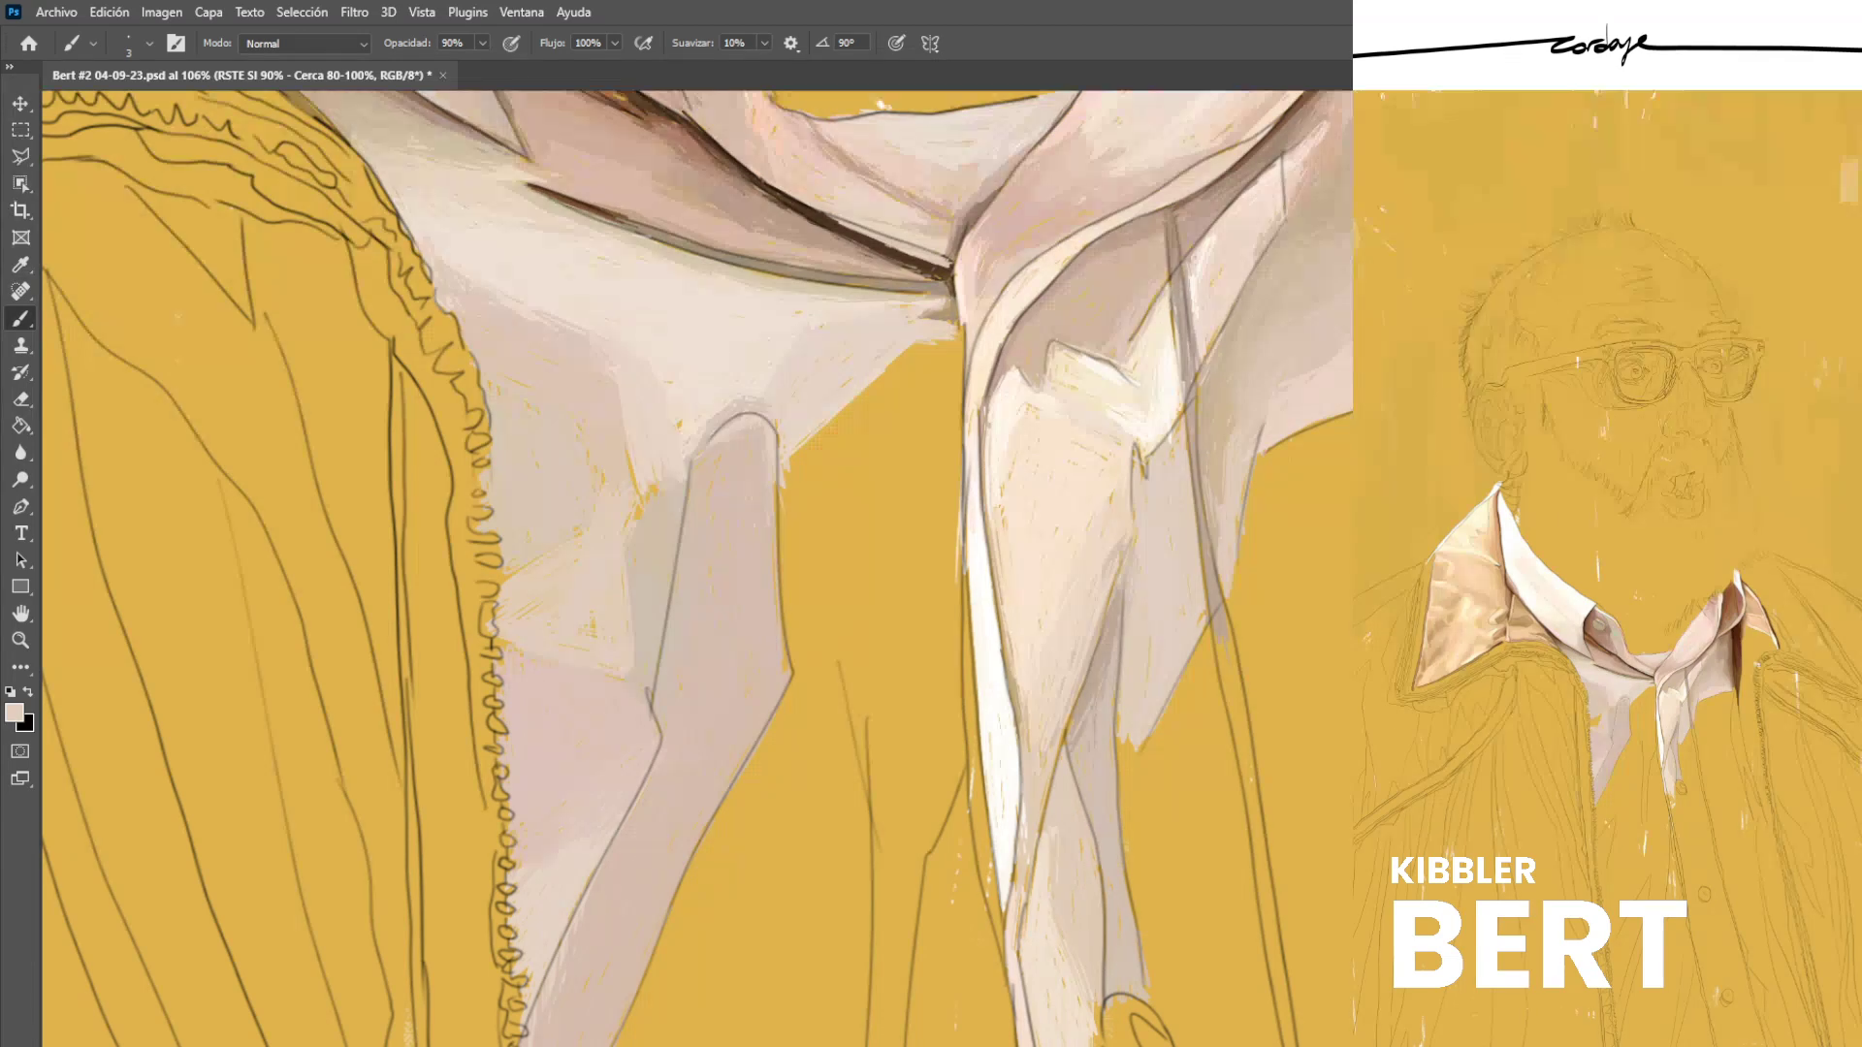
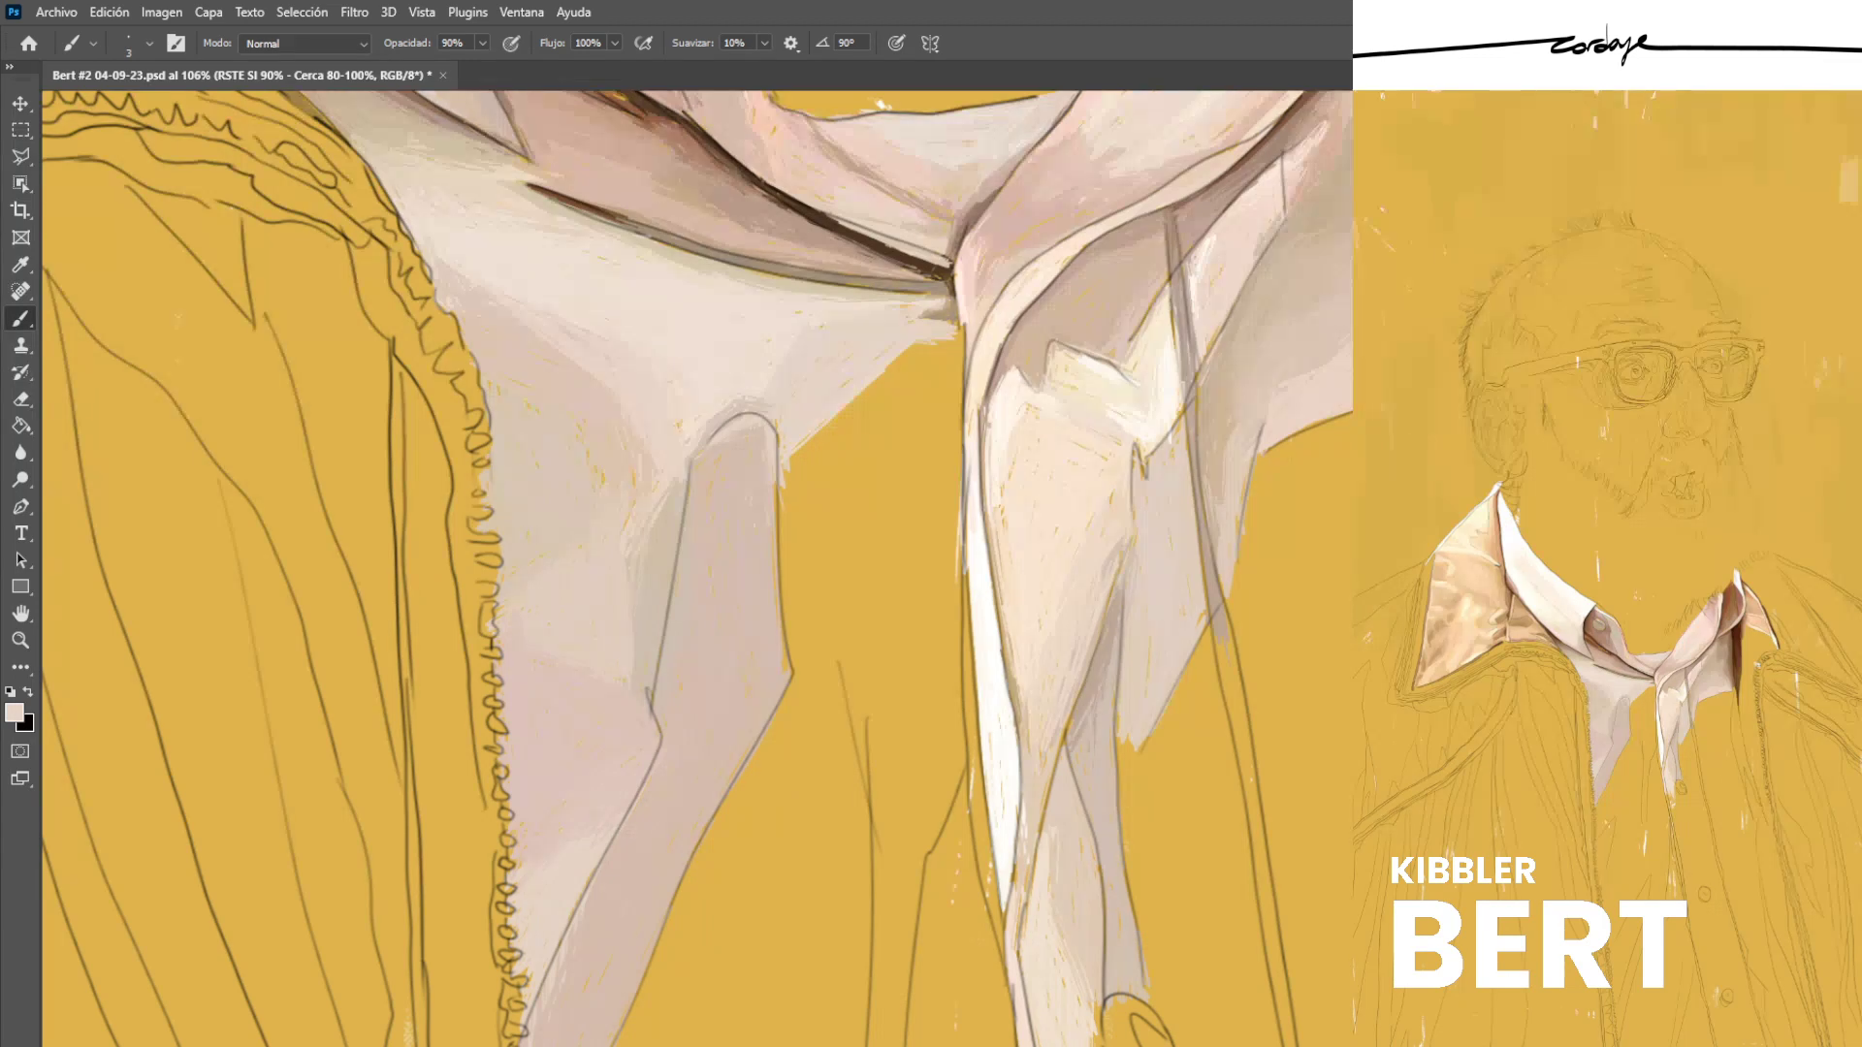
Blend the shirt tones around the top of the mauve fold with sampled colours, save, and check the whole portrait.
{"action": "left_click", "coordinate": [635, 388], "text": "alt"}
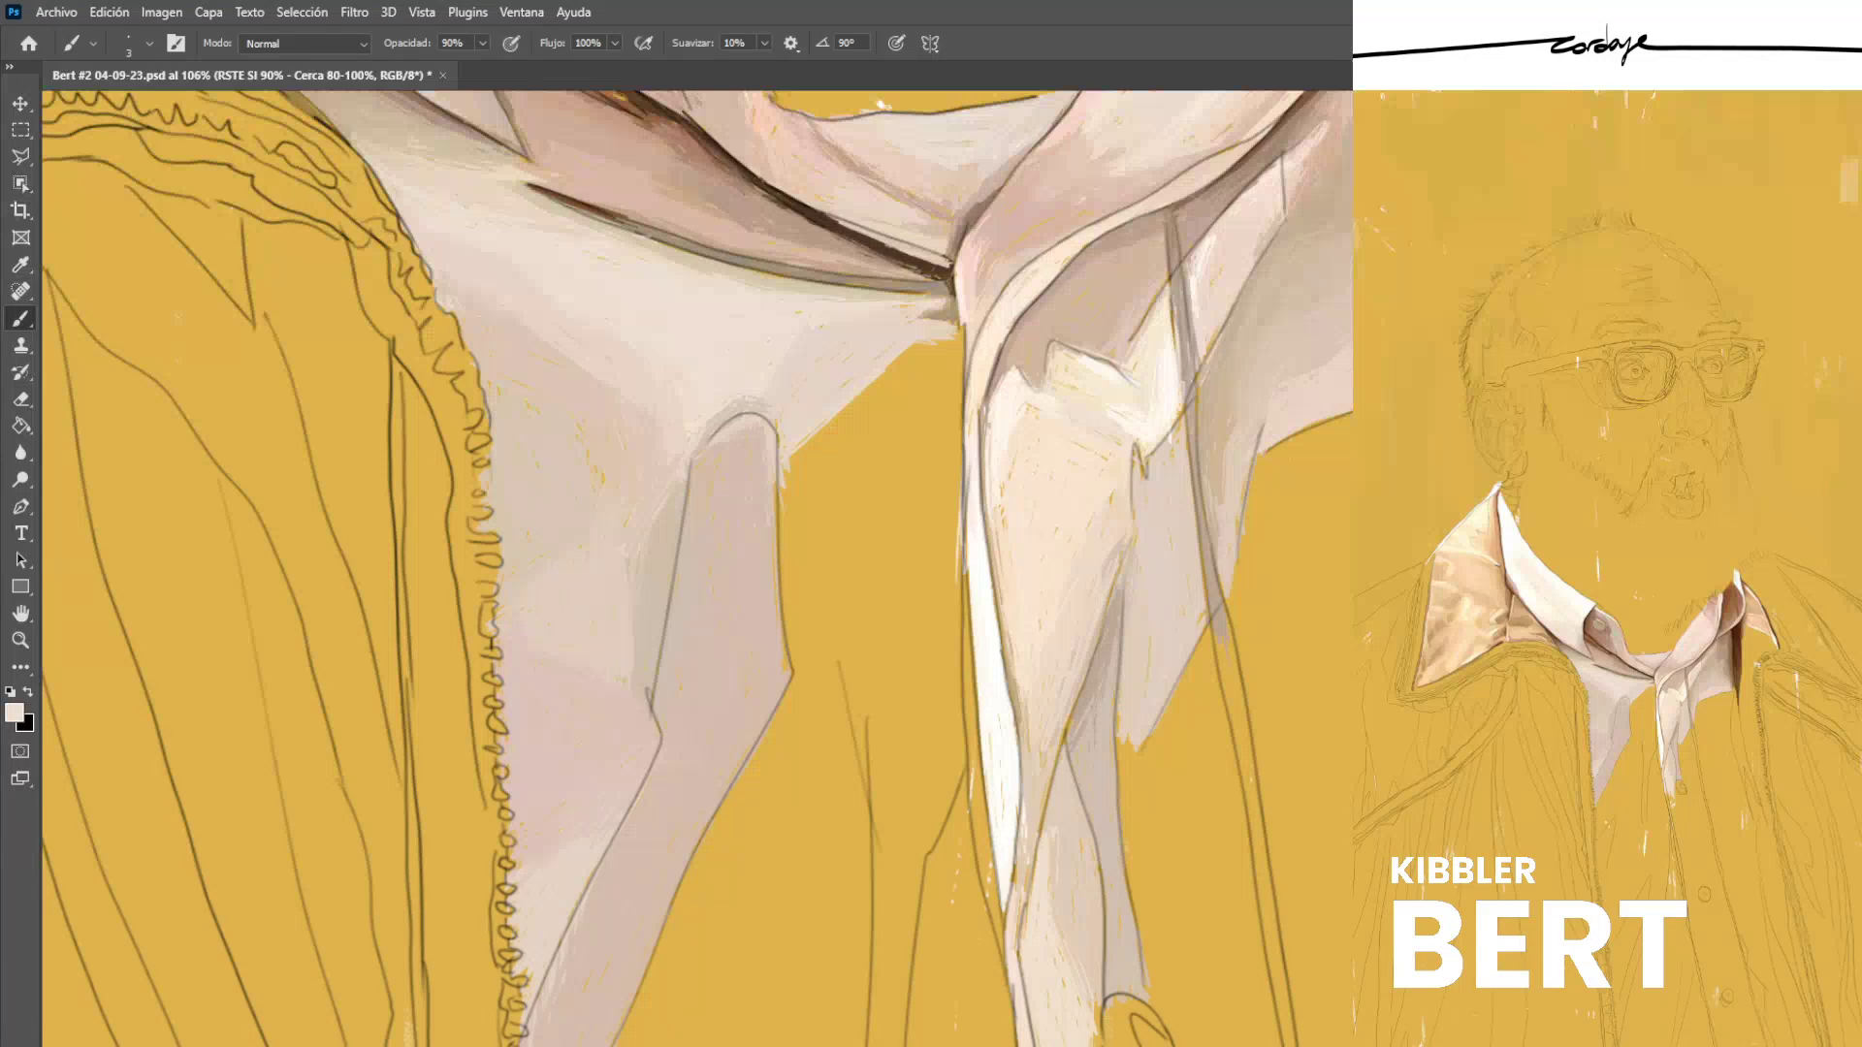
{"action": "key", "text": "ctrl+s"}
{"action": "left_click", "coordinate": [715, 527], "text": "alt"}
{"action": "mouse_move", "coordinate": [712, 443]}
{"action": "left_mouse_down"}
{"action": "mouse_move", "coordinate": [740, 424]}
{"action": "mouse_move", "coordinate": [775, 473]}
{"action": "left_mouse_up"}
{"action": "left_click", "coordinate": [789, 413], "text": "alt"}
{"action": "left_click", "coordinate": [762, 360], "text": "alt"}
{"action": "left_click", "coordinate": [743, 360], "text": "alt"}
{"action": "left_click", "coordinate": [739, 379], "text": "alt"}
{"action": "left_click", "coordinate": [671, 405], "text": "alt"}
{"action": "key", "text": "ctrl+0"}
{"action": "key", "text": "ctrl+0"}
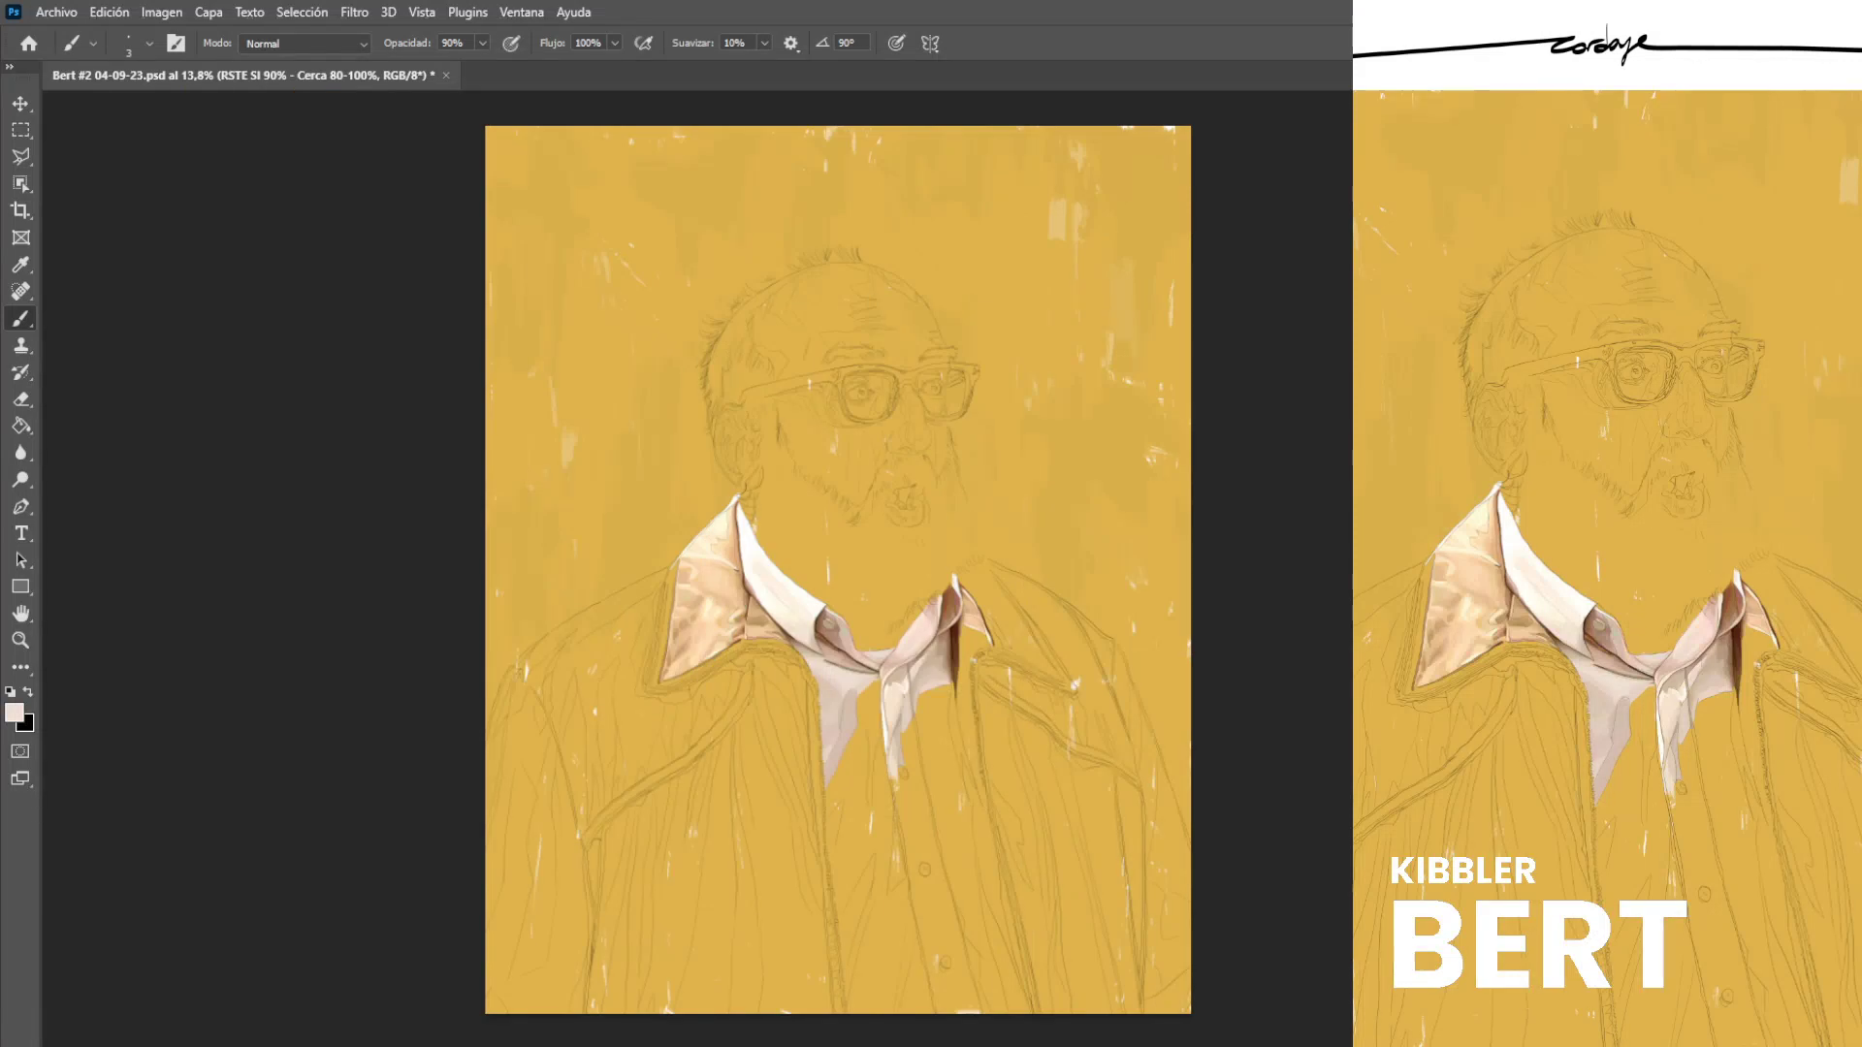
Soften the shading near the lower tip of the white collar using sampled cream and grey tones.
{"action": "scroll", "coordinate": [955, 773], "scroll_direction": "up", "scroll_amount": 3}
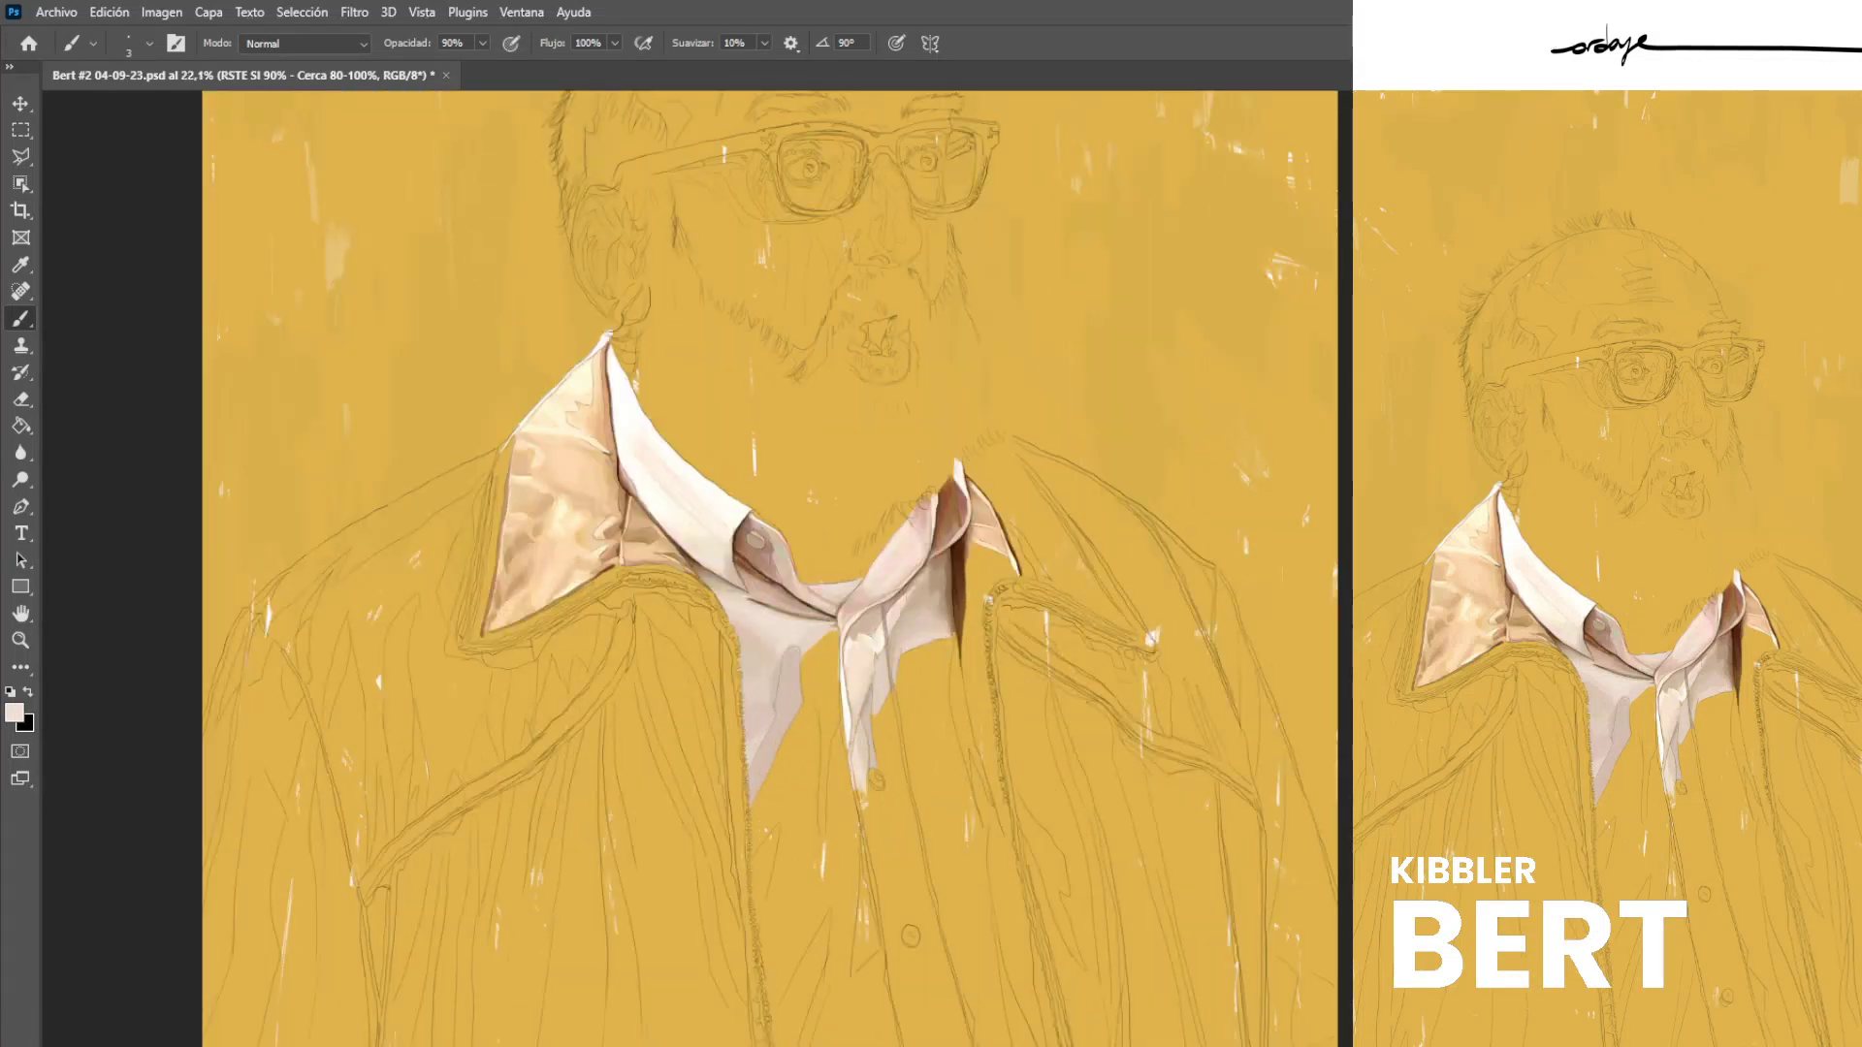
{"action": "scroll", "coordinate": [708, 564], "scroll_direction": "up", "scroll_amount": 5}
{"action": "left_click", "coordinate": [797, 567], "text": "alt"}
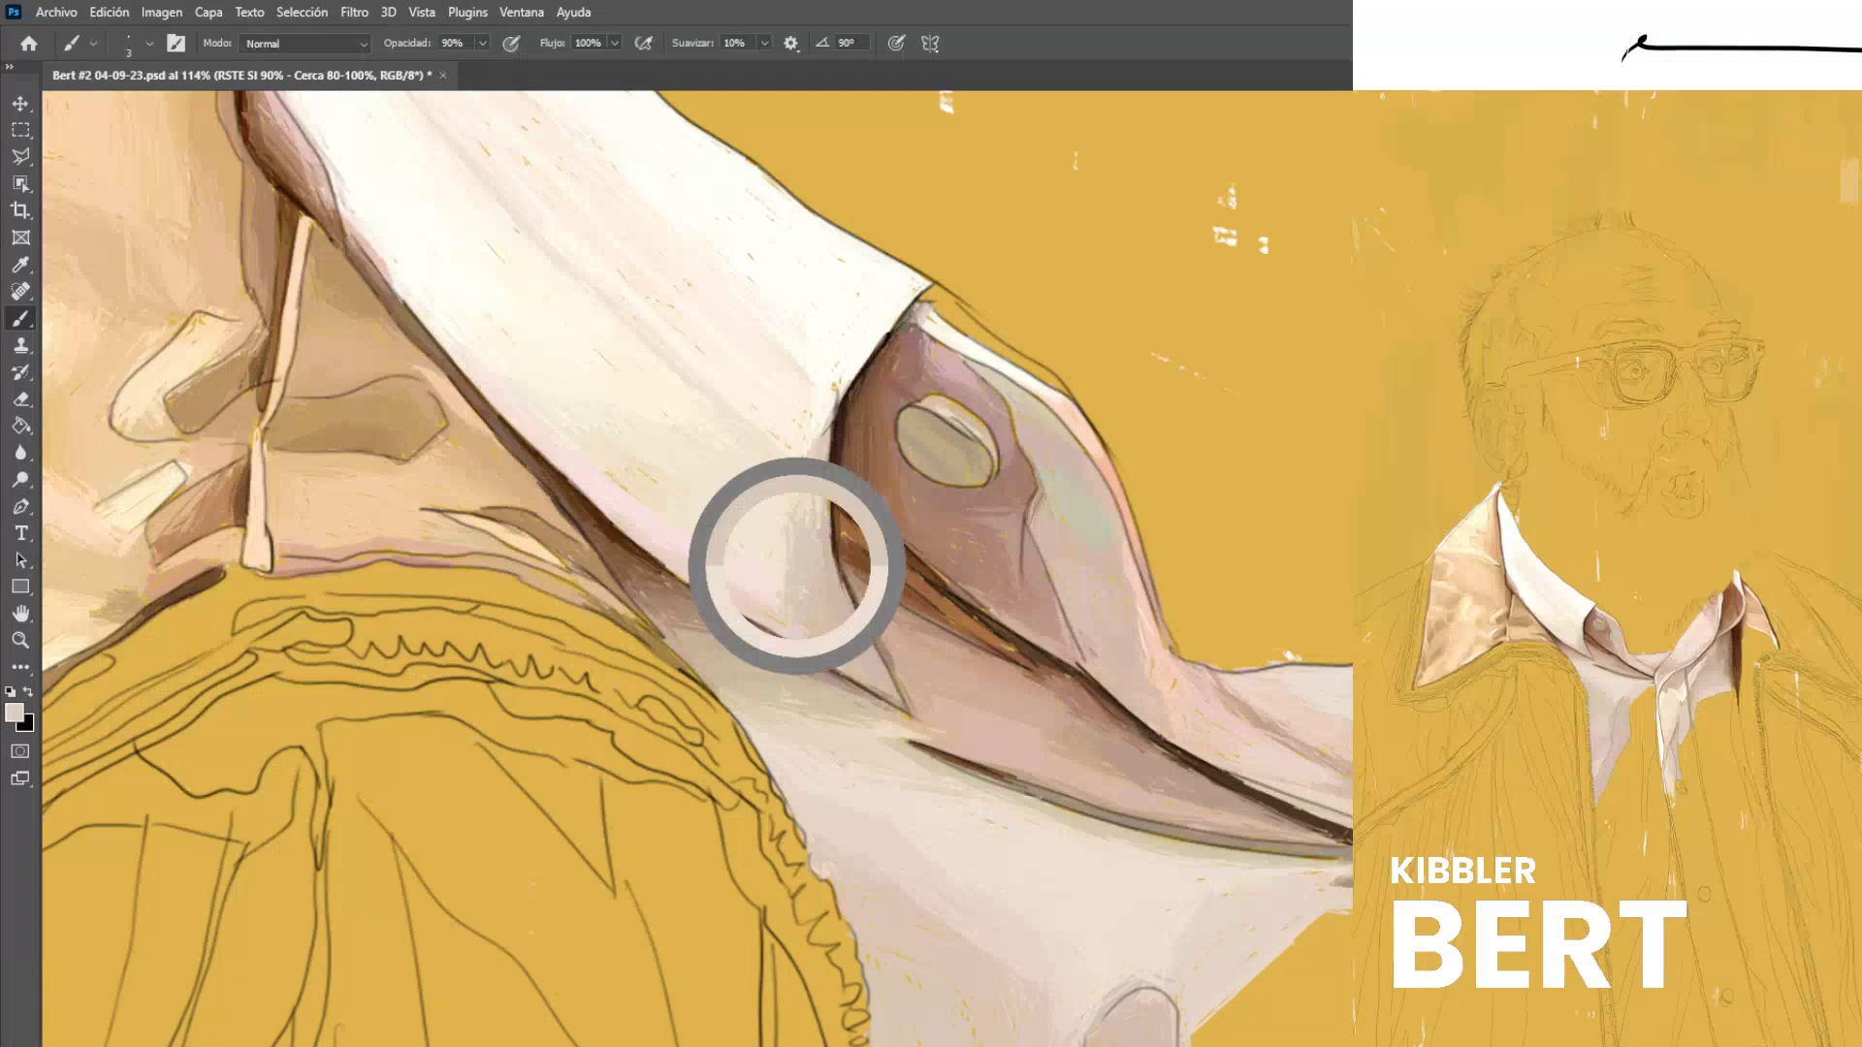
{"action": "left_click_drag", "start_coordinate": [818, 473], "coordinate": [817, 515]}
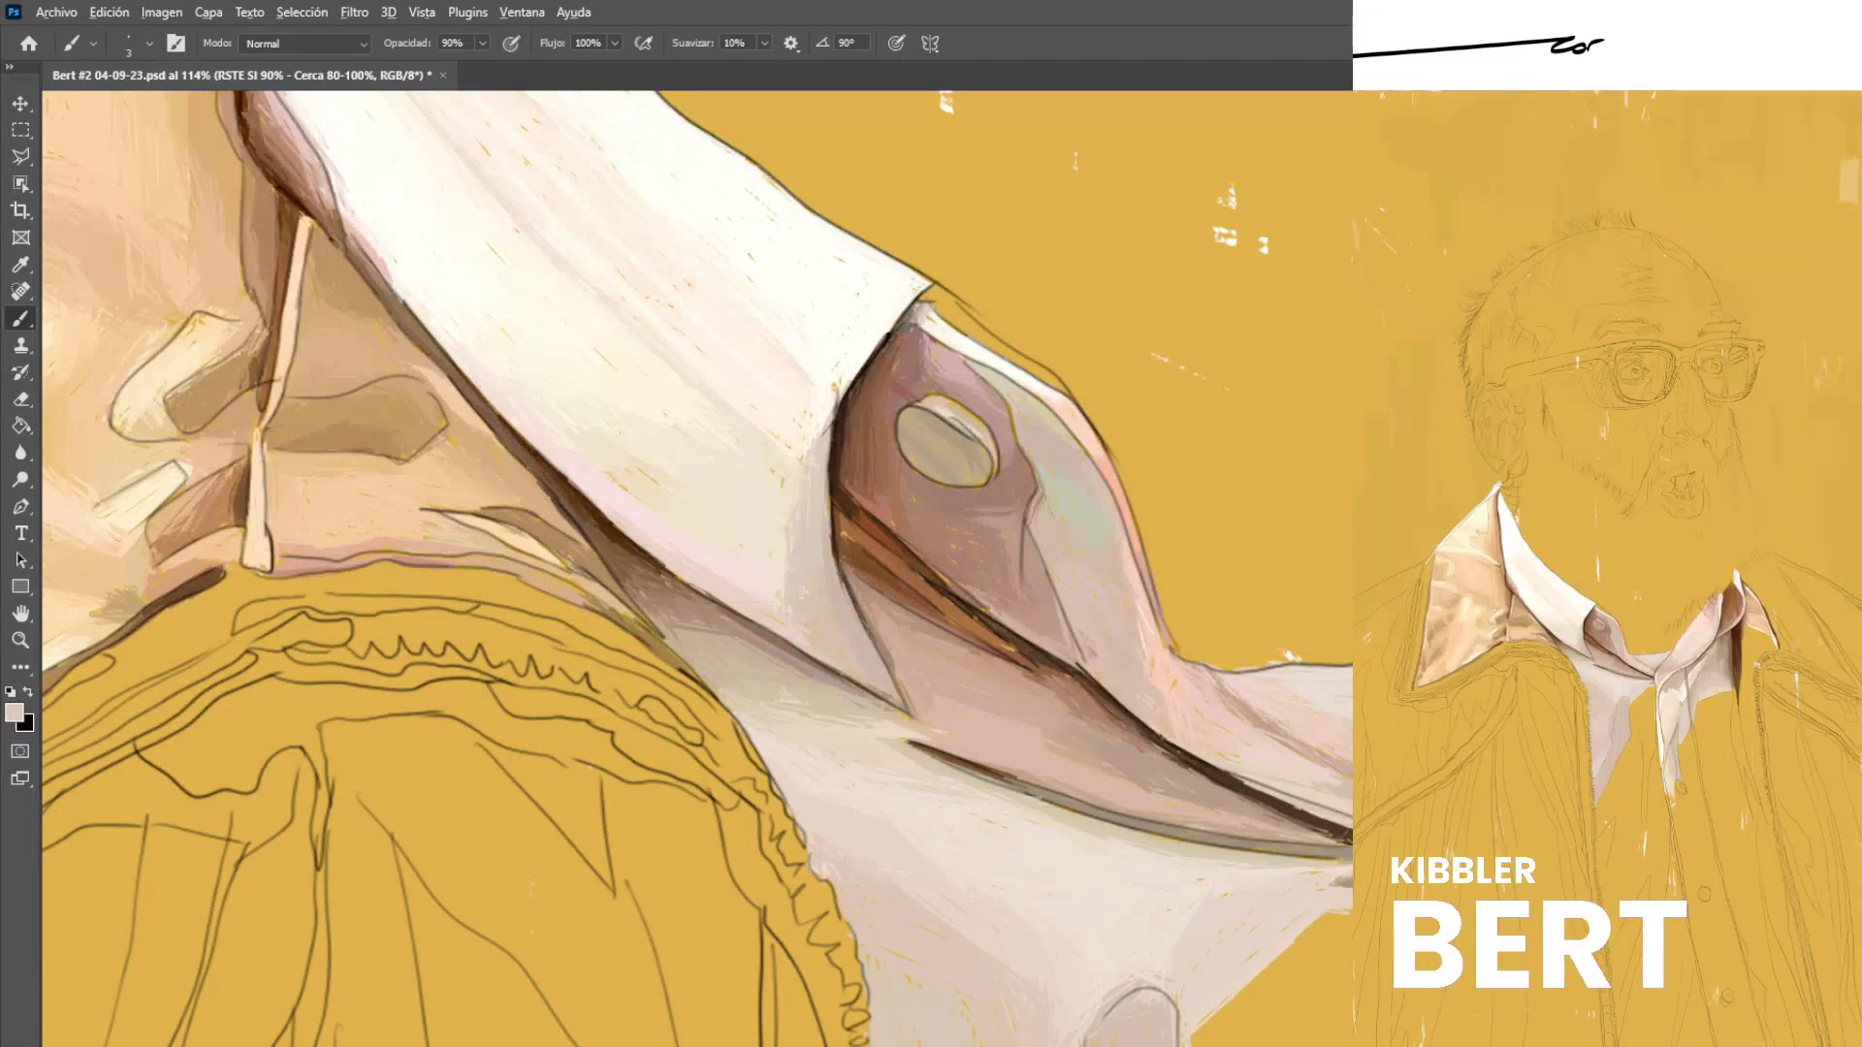
{"action": "left_click", "coordinate": [768, 529], "text": "alt"}
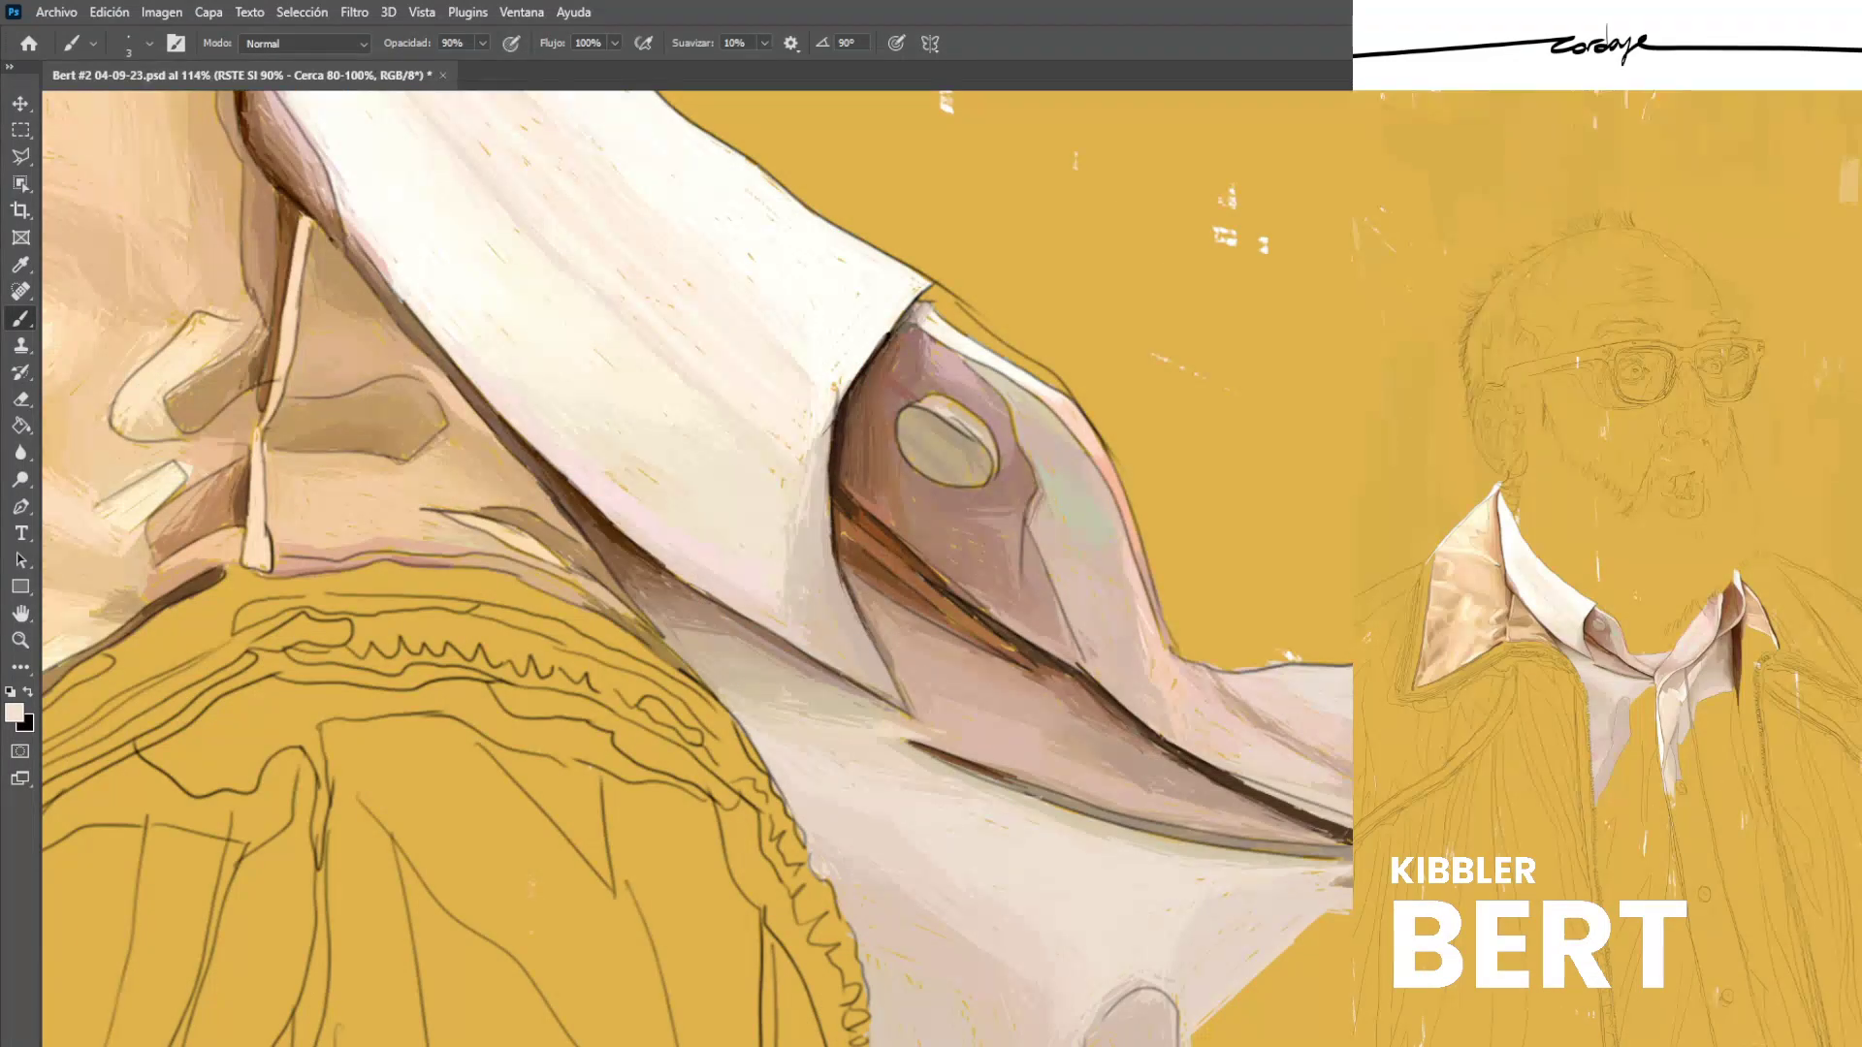
{"action": "left_click", "coordinate": [780, 507], "text": "alt"}
{"action": "left_click", "coordinate": [810, 509], "text": "alt"}
{"action": "key", "text": "ctrl+0"}
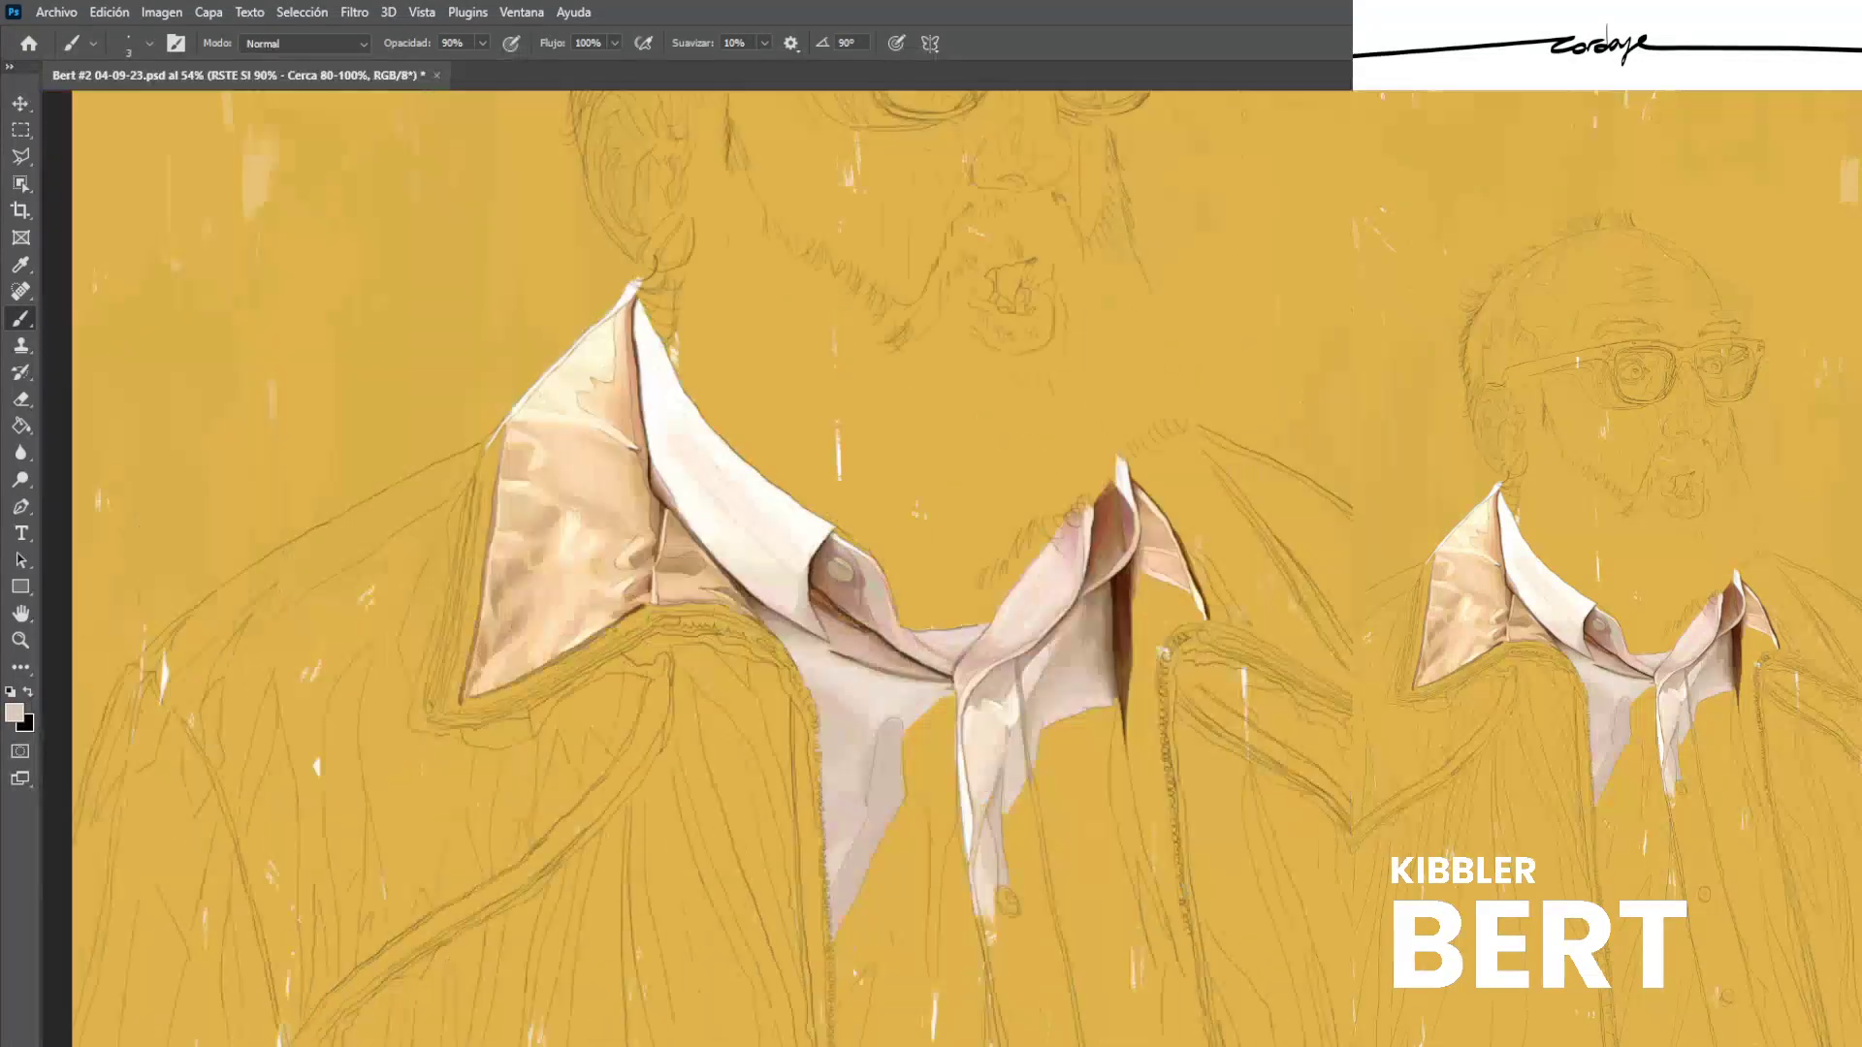
Retouch the pink collar fold near where both collar sides meet with sampled tones and save the document.
{"action": "scroll", "coordinate": [922, 634], "scroll_direction": "down", "scroll_amount": 4}
{"action": "scroll", "coordinate": [922, 635], "scroll_direction": "up", "scroll_amount": 4}
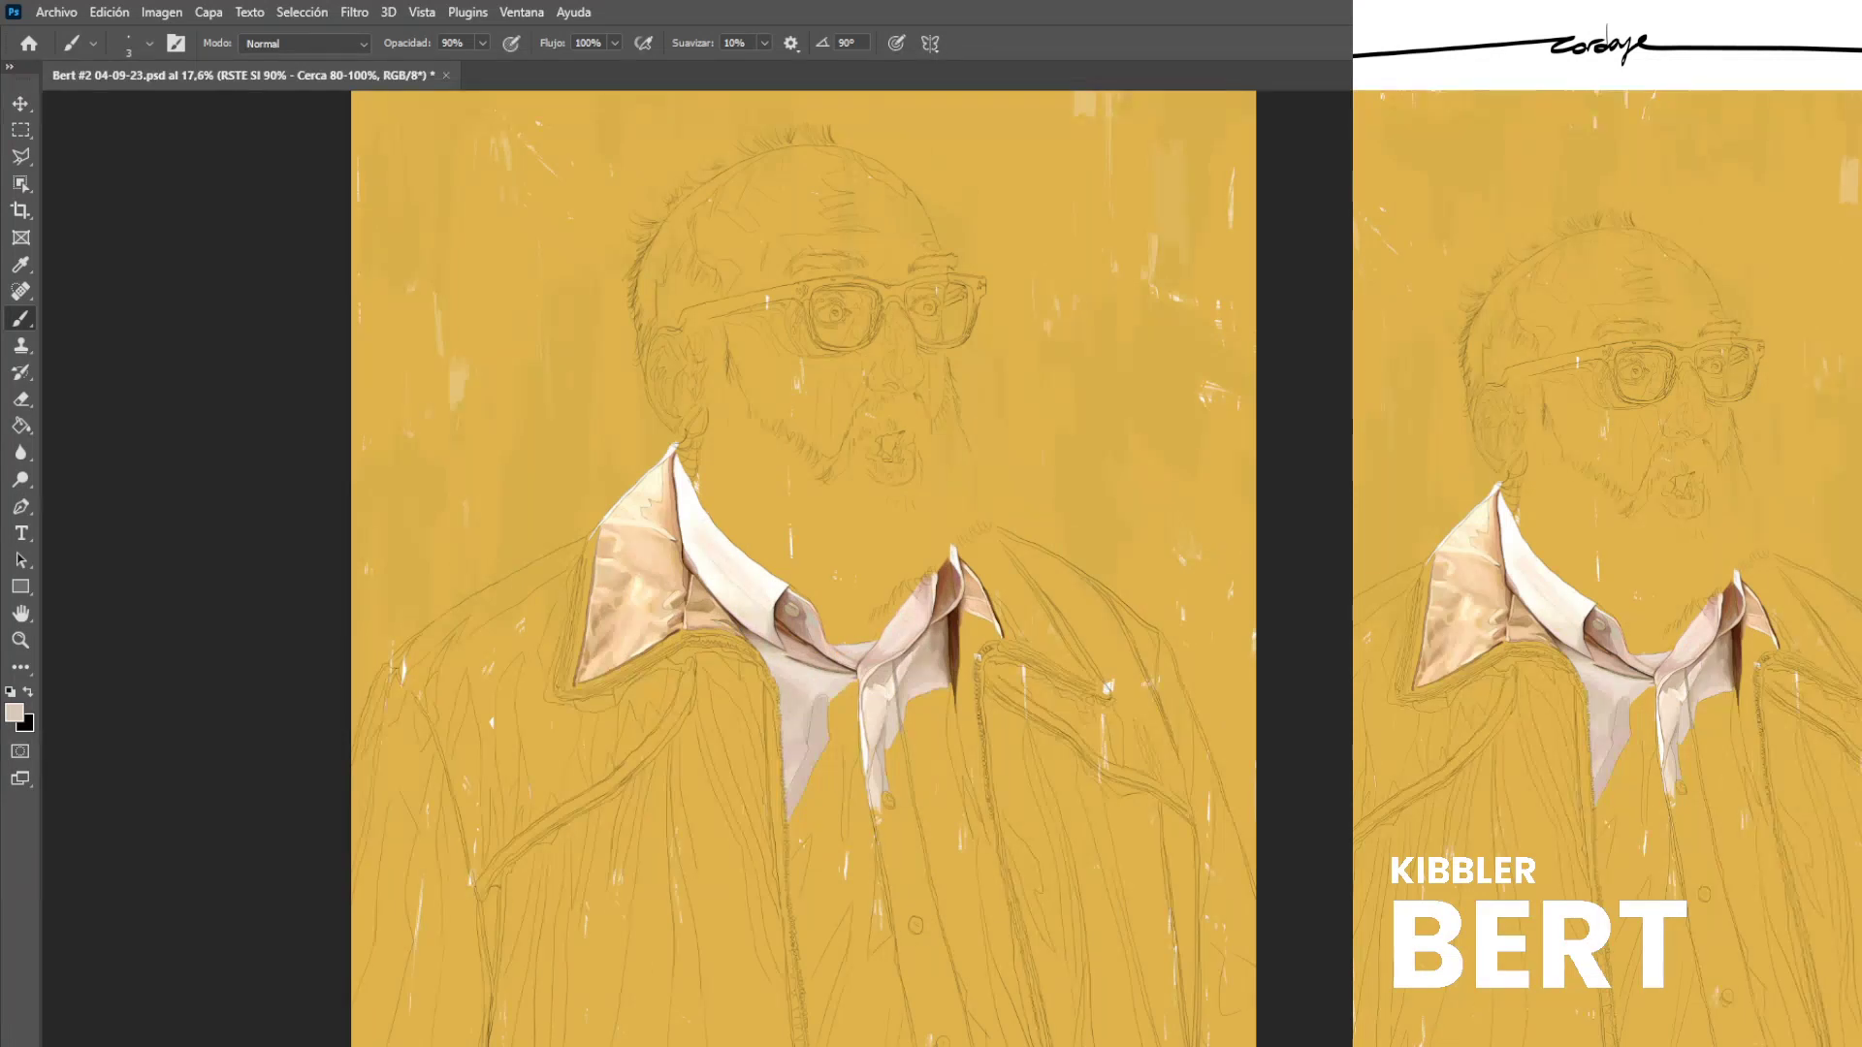
{"action": "scroll", "coordinate": [898, 641], "scroll_direction": "up", "scroll_amount": 5}
{"action": "left_click", "coordinate": [751, 759], "text": "alt"}
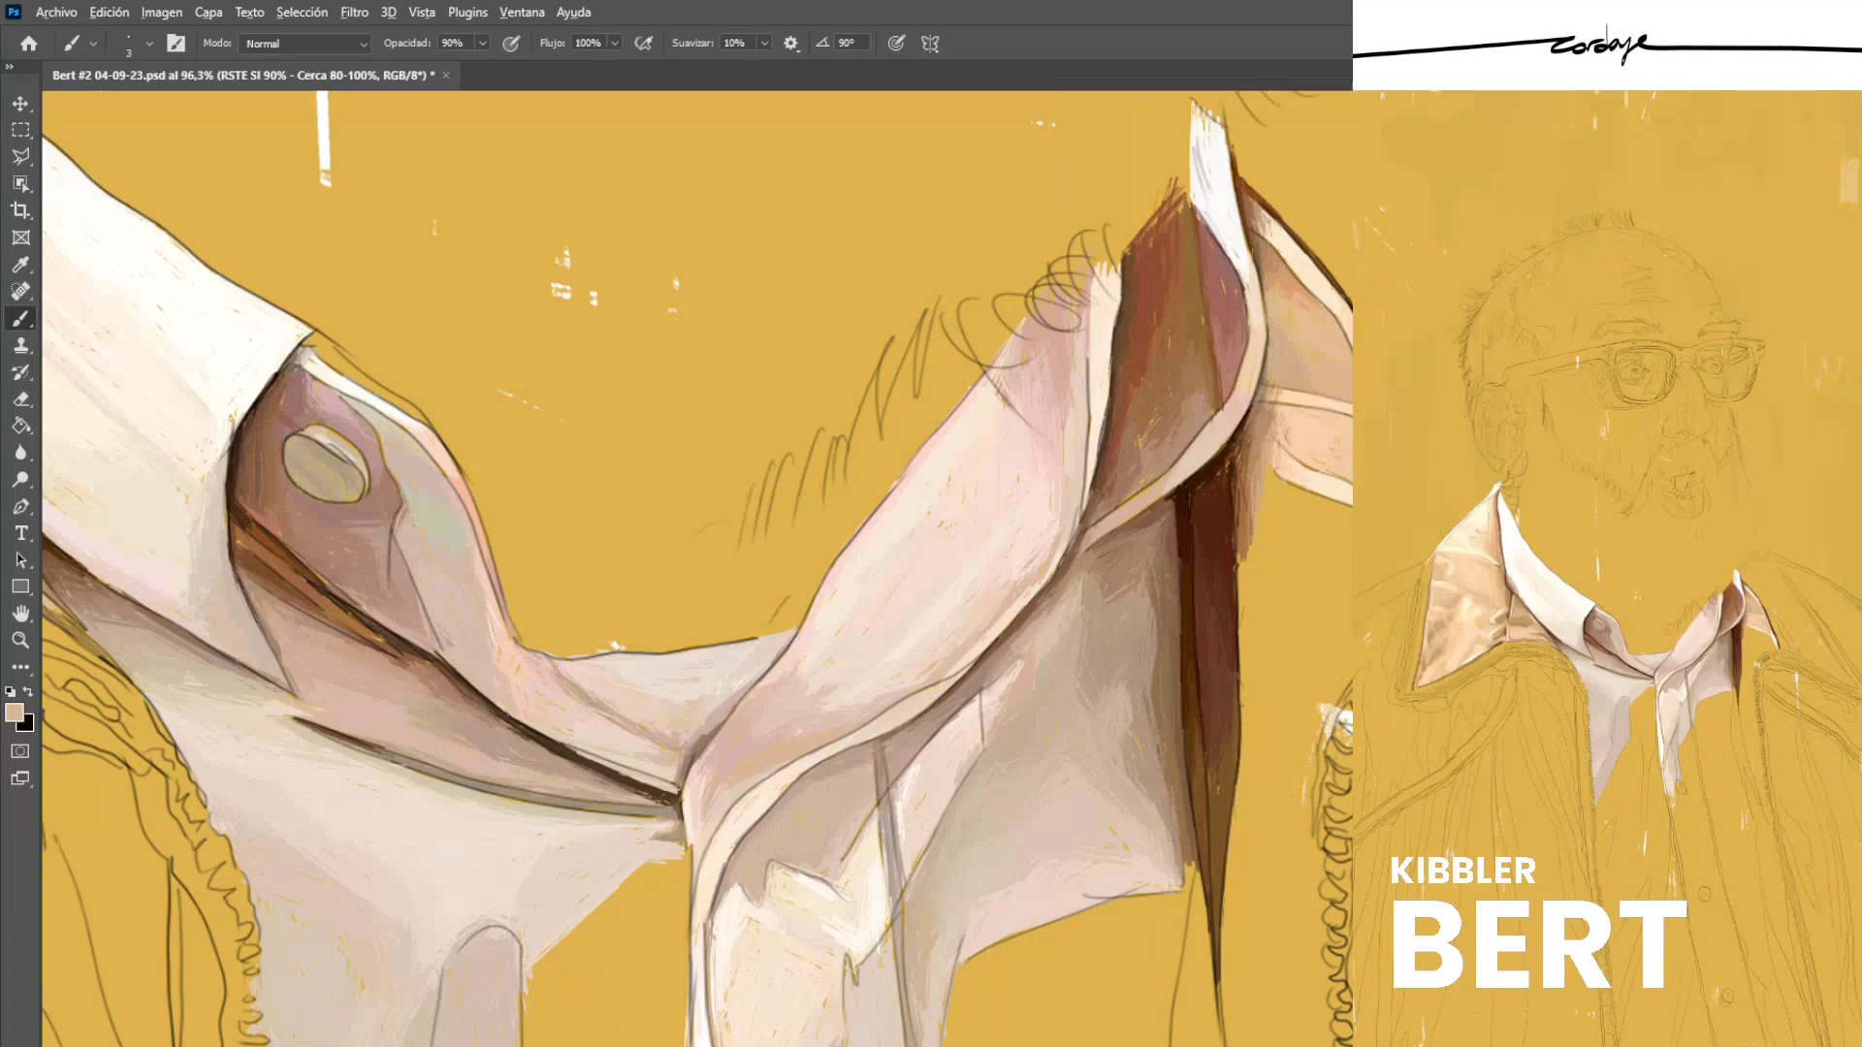
{"action": "left_click", "coordinate": [745, 749], "text": "alt"}
{"action": "left_click", "coordinate": [749, 744], "text": "alt"}
{"action": "left_click", "coordinate": [821, 678], "text": "alt"}
{"action": "scroll", "coordinate": [756, 698], "scroll_direction": "down", "scroll_amount": 10}
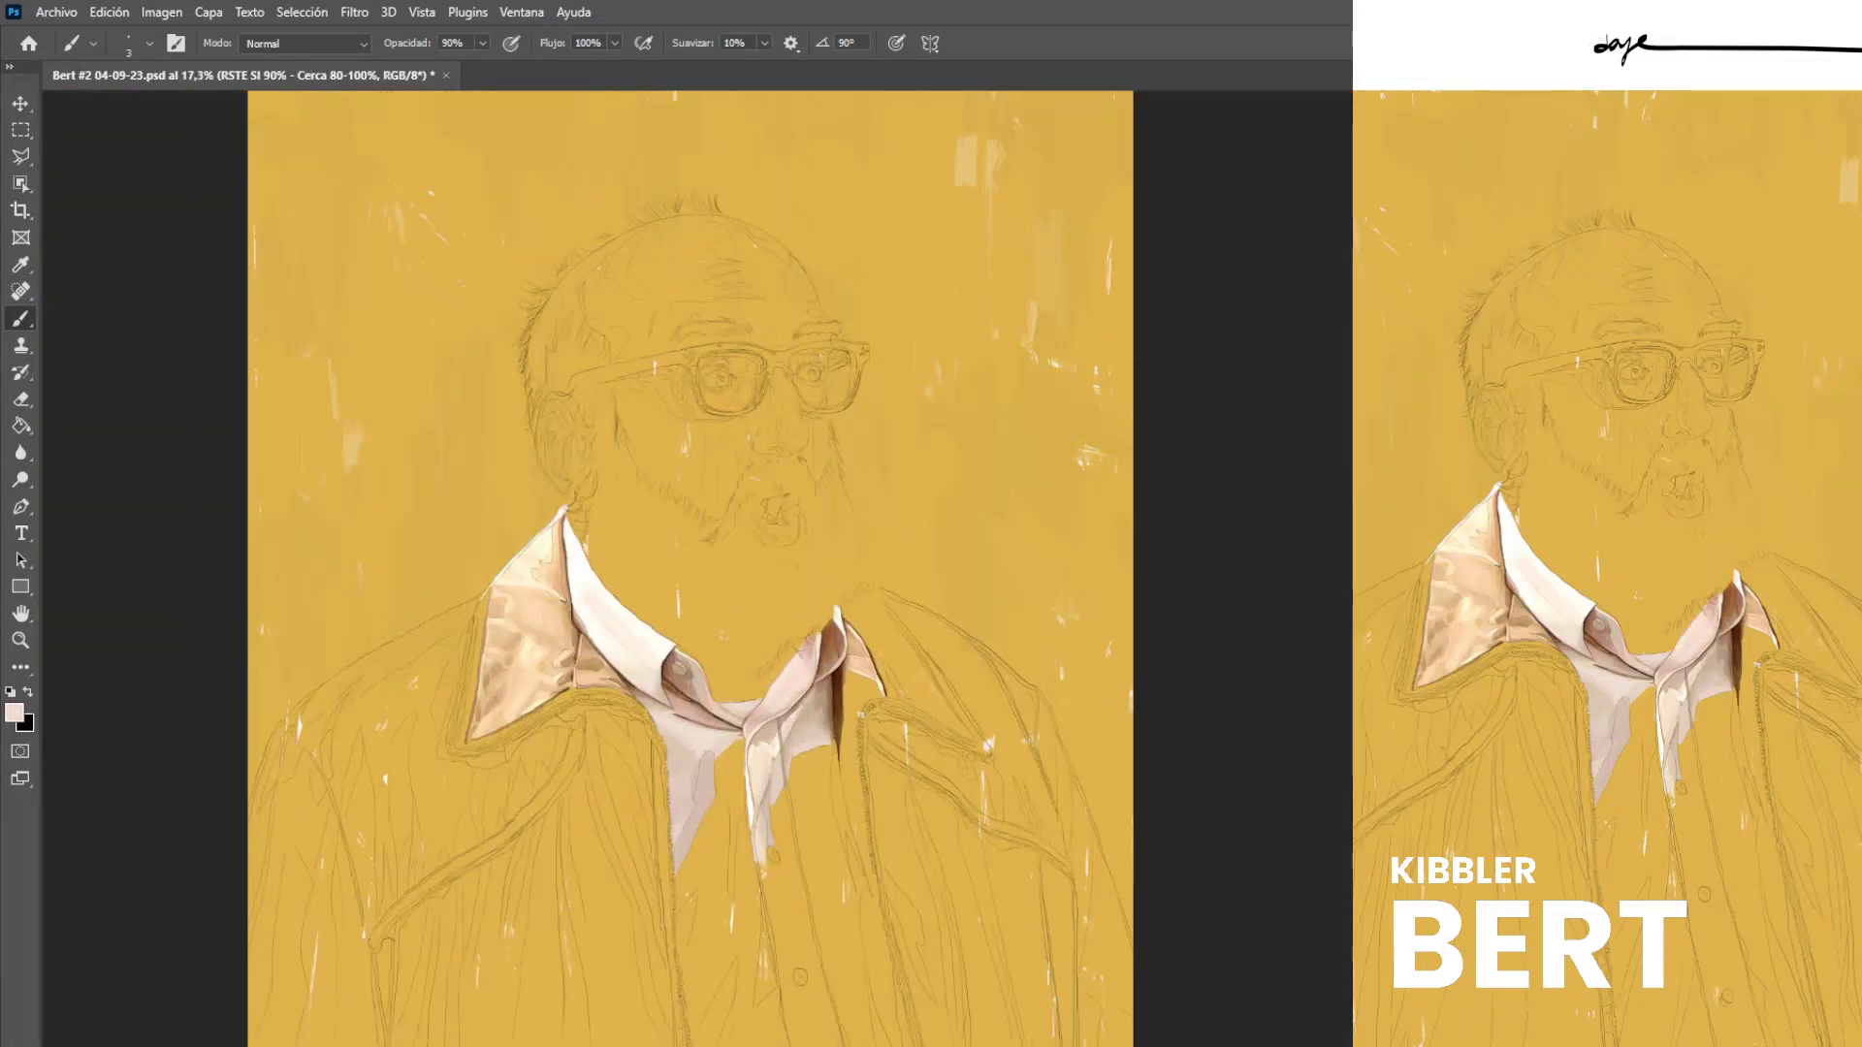
{"action": "scroll", "coordinate": [858, 809], "scroll_direction": "up", "scroll_amount": 3}
{"action": "key", "text": "ctrl+s"}
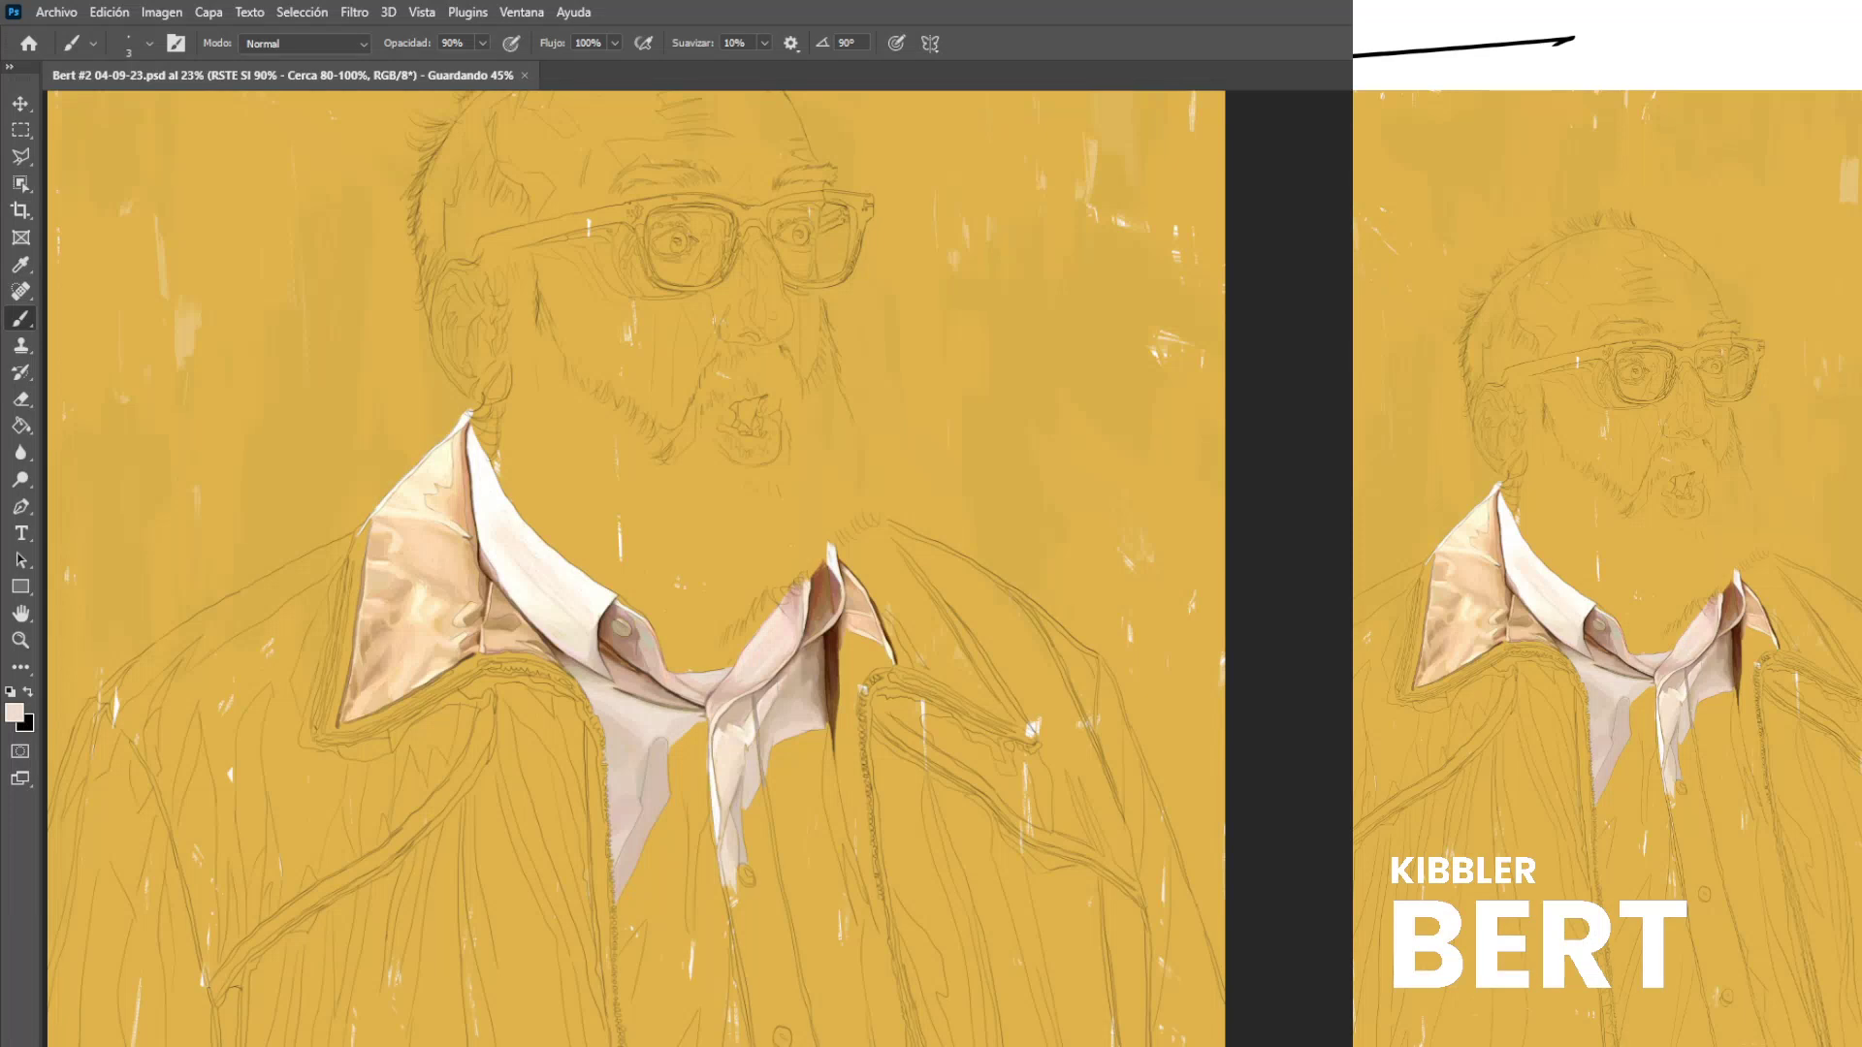
Paint a thin taupe shadow along the left edge of the white shirt placket using a sampled fold colour.
{"action": "scroll", "coordinate": [665, 892], "scroll_direction": "up", "scroll_amount": 5}
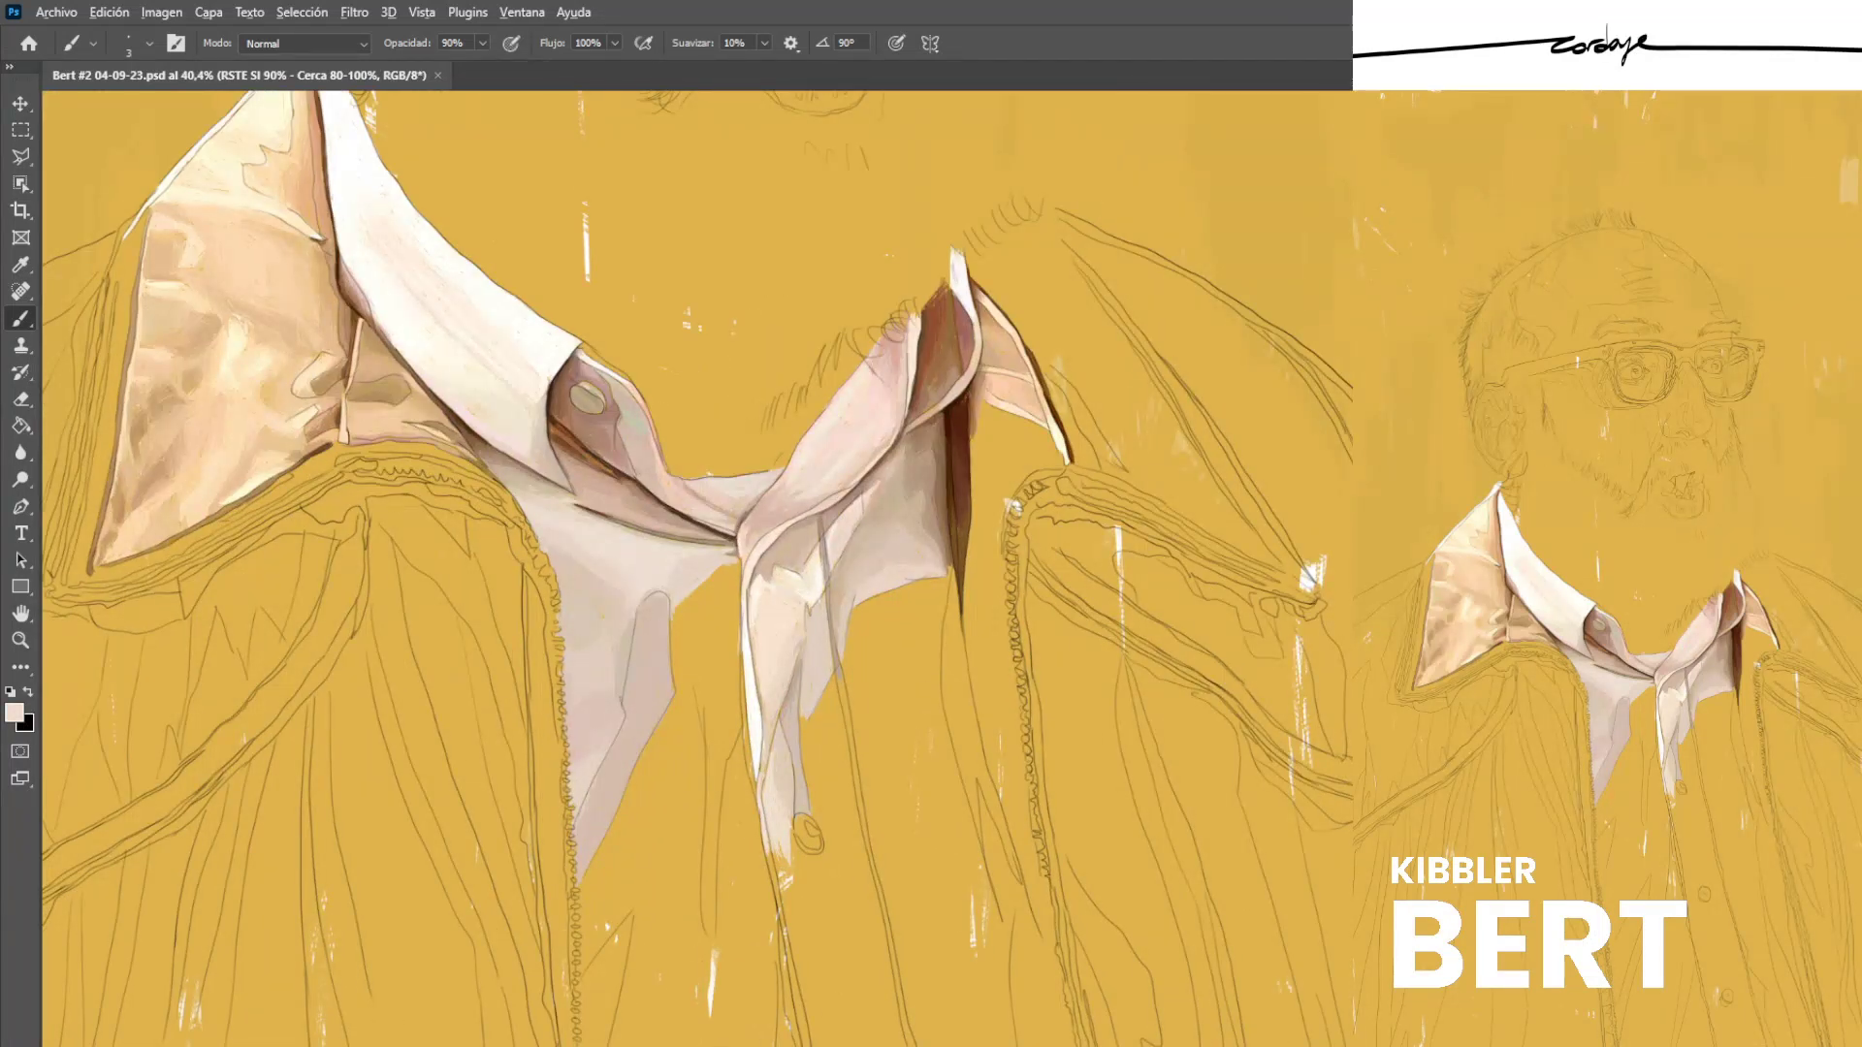
{"action": "left_click", "coordinate": [826, 557], "text": "alt"}
{"action": "scroll", "coordinate": [854, 766], "scroll_direction": "up", "scroll_amount": 2}
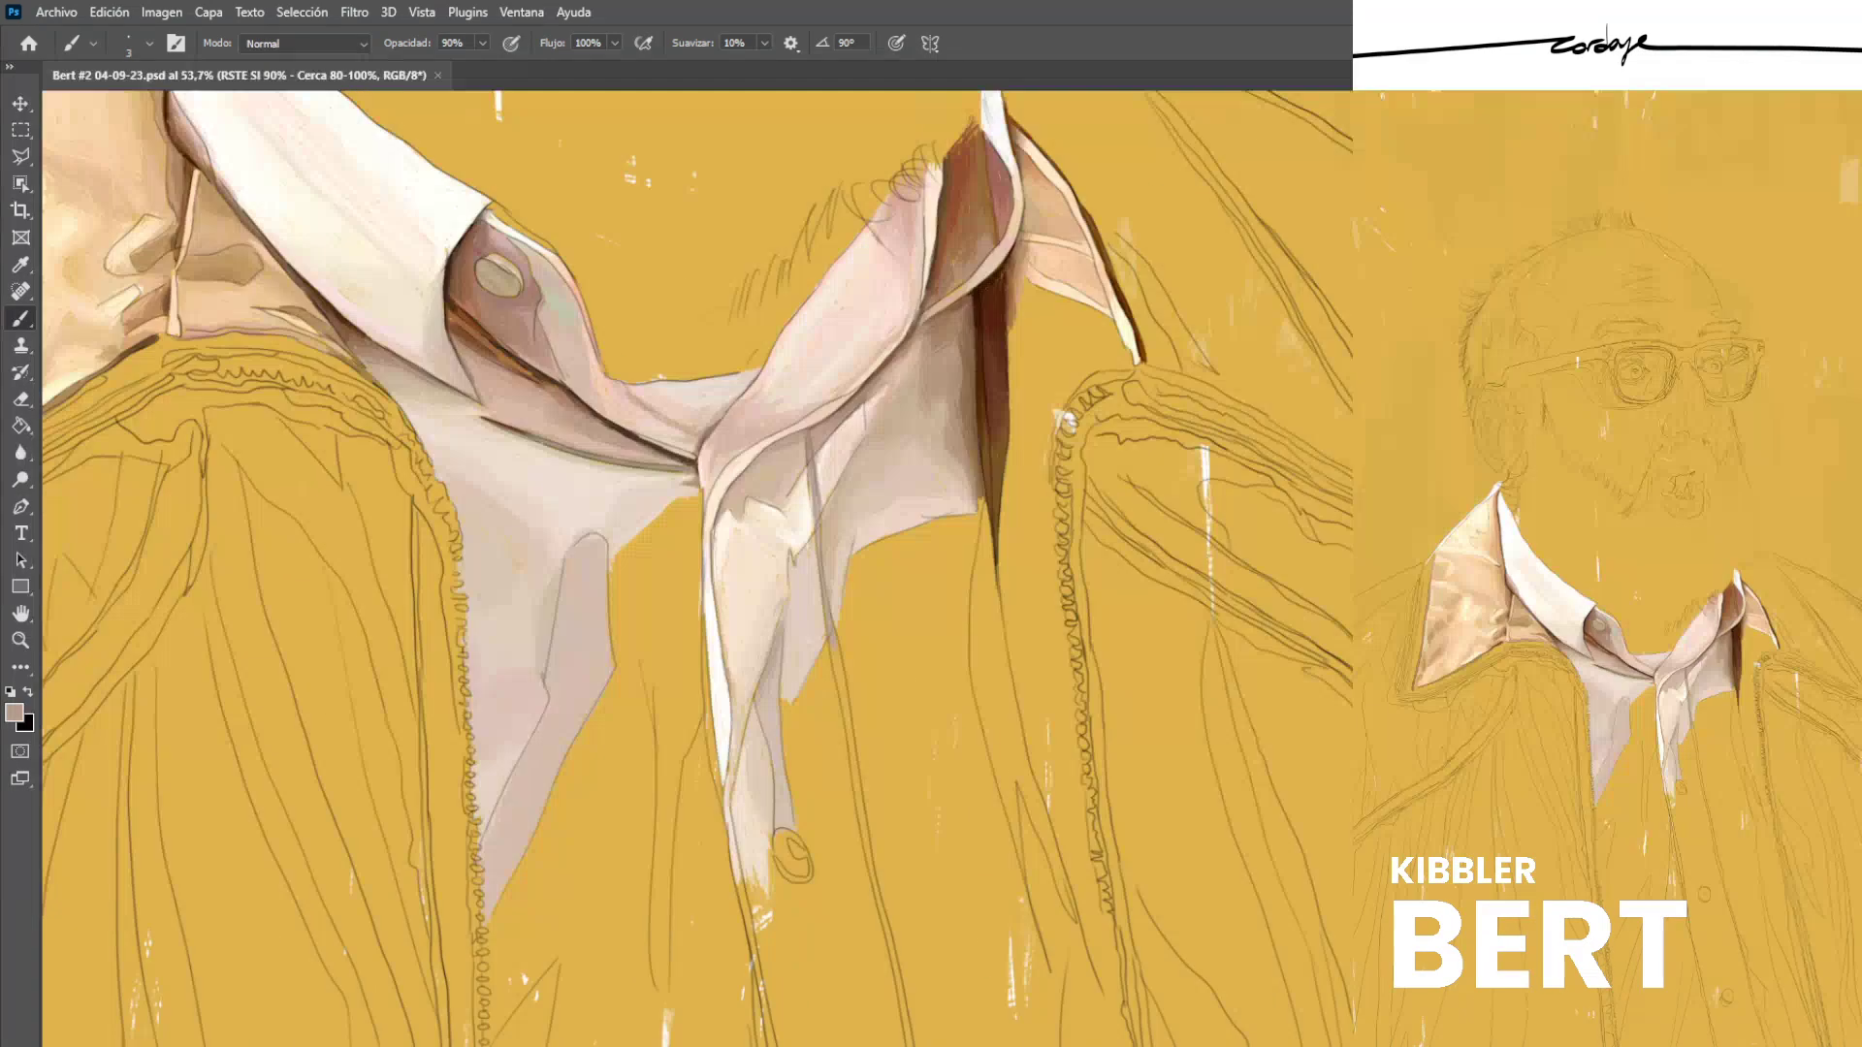
{"action": "key", "text": "ctrl+Tab"}
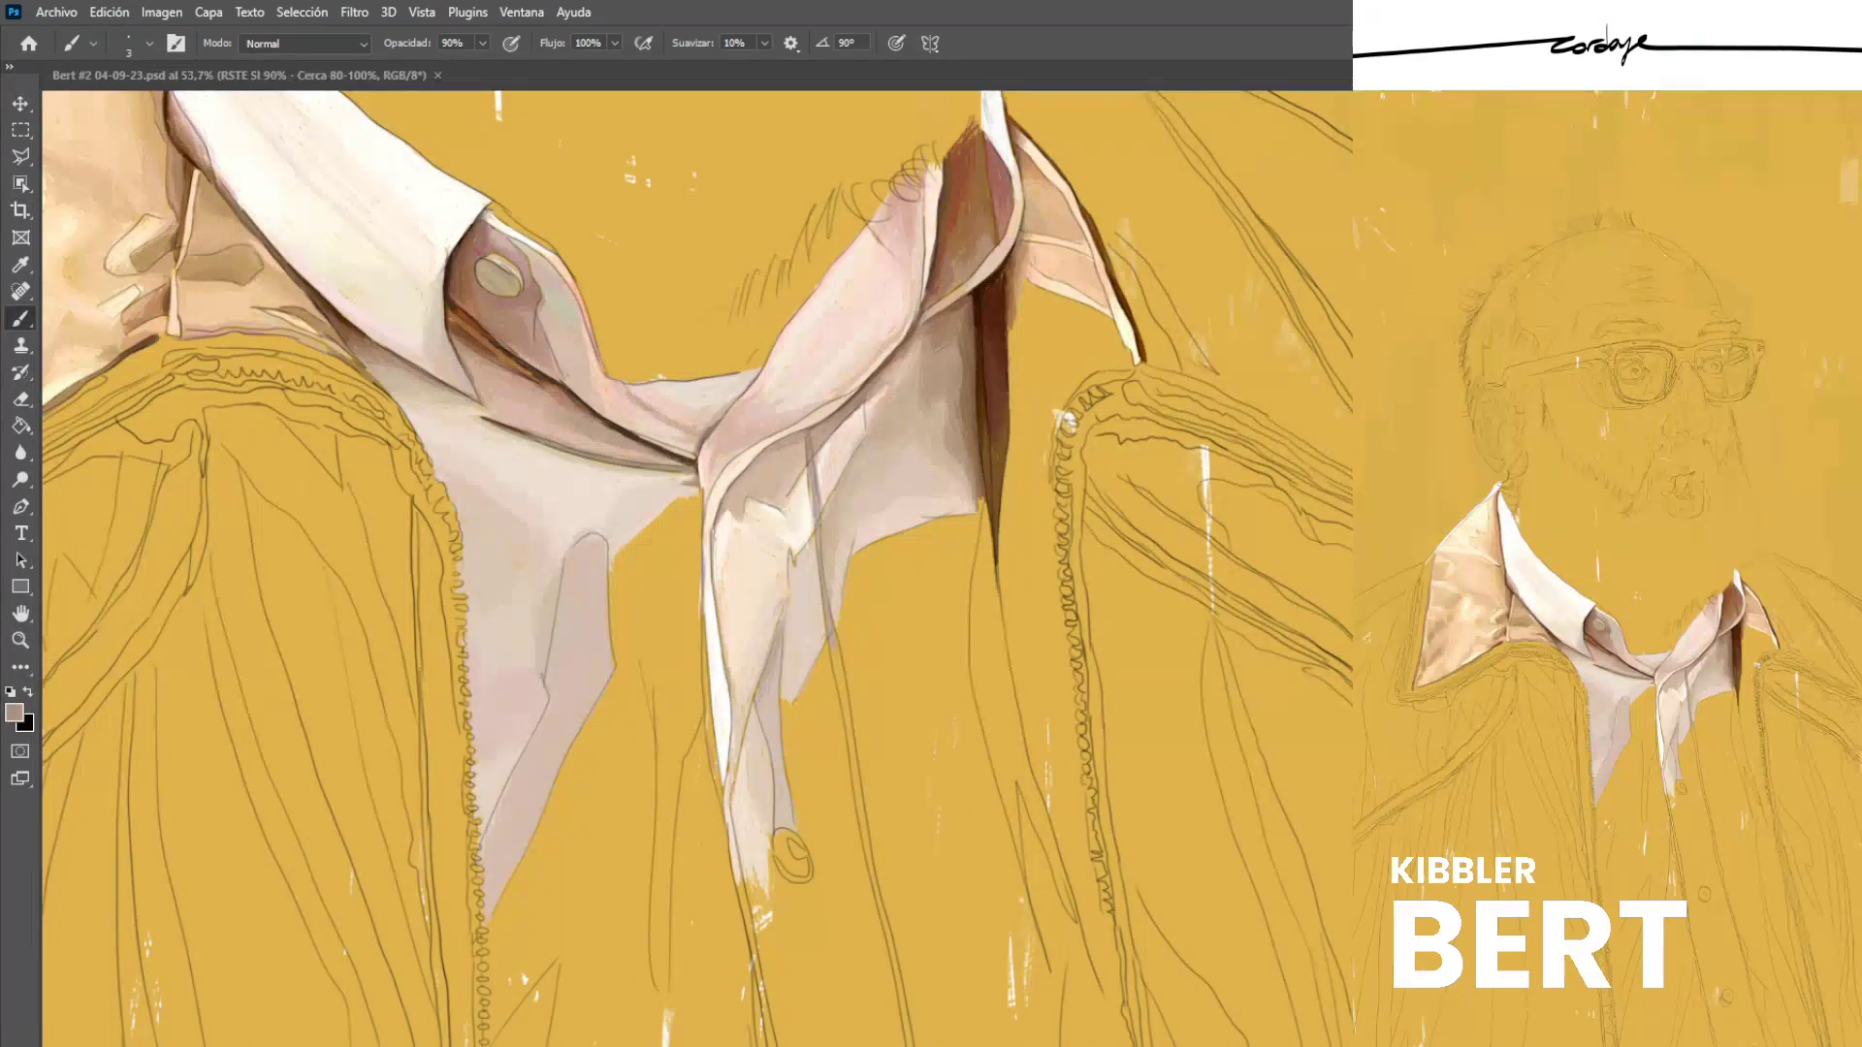
{"action": "scroll", "coordinate": [730, 778], "scroll_direction": "up", "scroll_amount": 3}
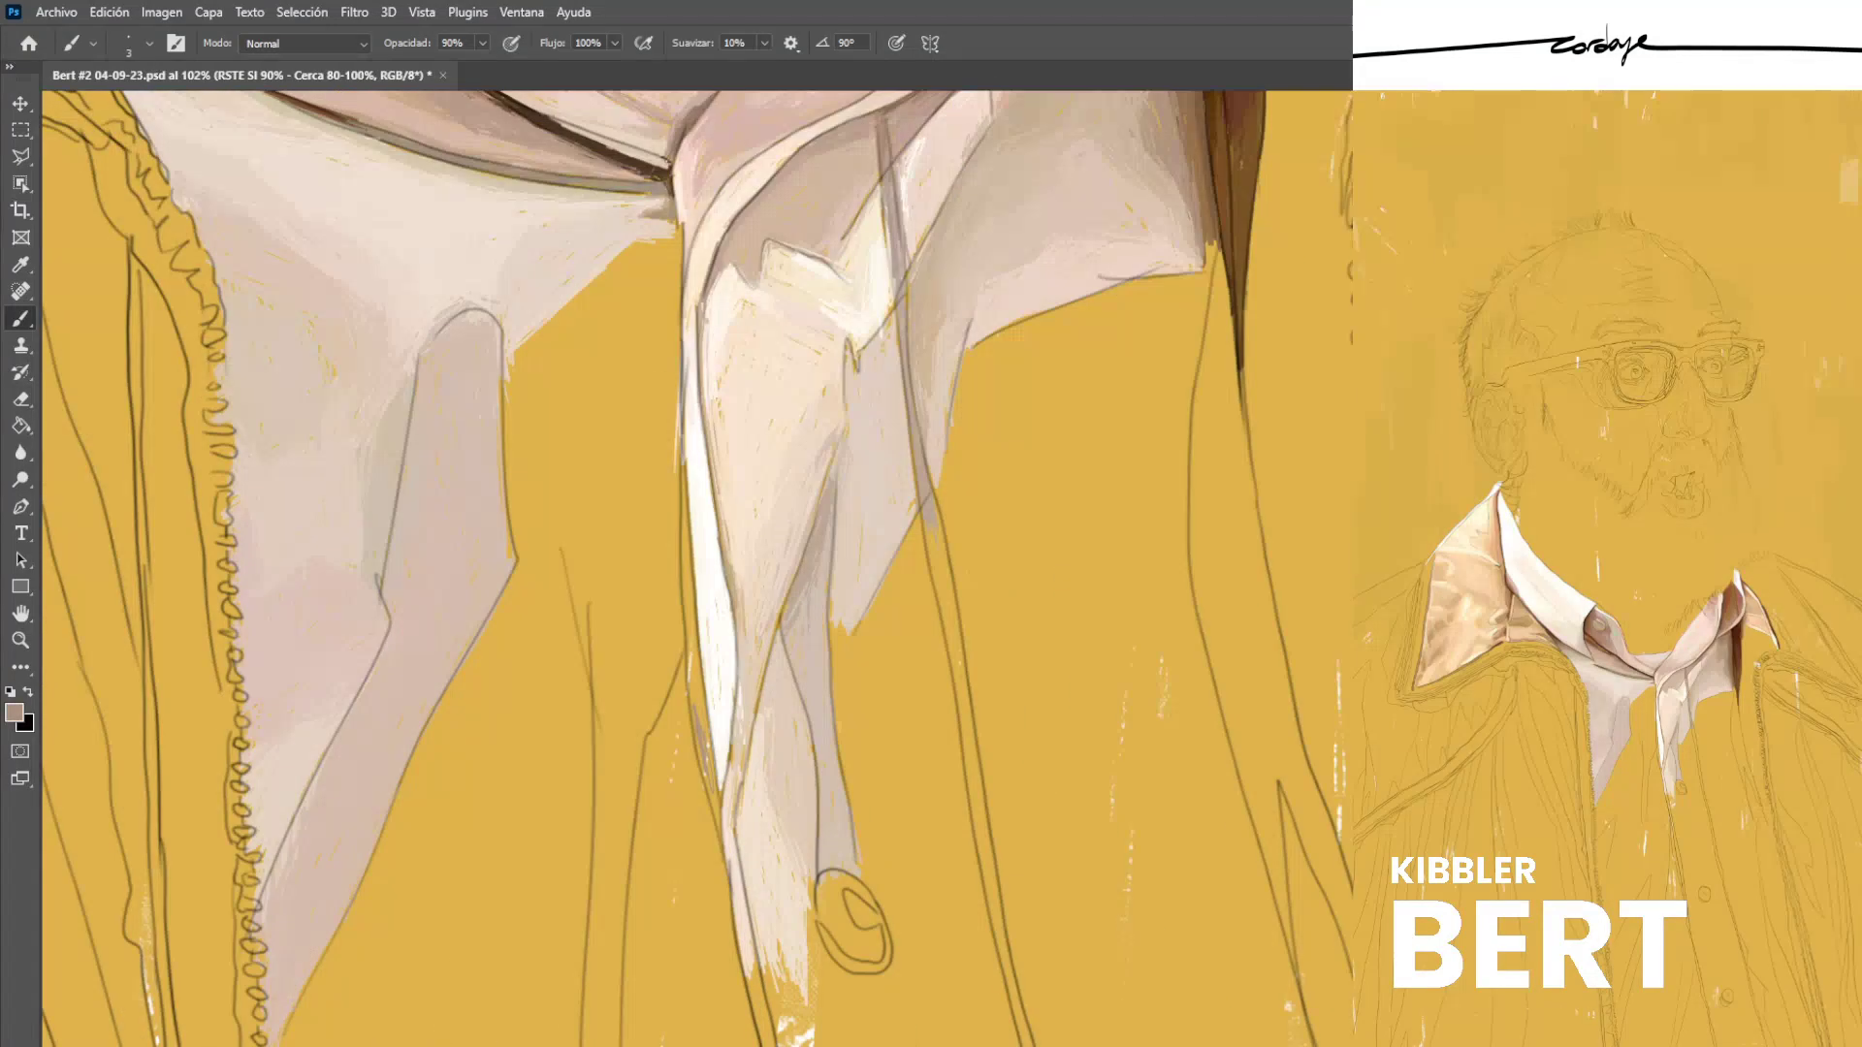
{"action": "left_click_drag", "start_coordinate": [701, 763], "coordinate": [719, 807]}
{"action": "left_click_drag", "start_coordinate": [695, 679], "coordinate": [703, 727]}
{"action": "left_click_drag", "start_coordinate": [695, 637], "coordinate": [716, 777]}
{"action": "left_click_drag", "start_coordinate": [706, 700], "coordinate": [719, 773]}
{"action": "left_click_drag", "start_coordinate": [693, 618], "coordinate": [693, 669]}
{"action": "left_click_drag", "start_coordinate": [687, 549], "coordinate": [686, 605]}
{"action": "left_click_drag", "start_coordinate": [683, 503], "coordinate": [684, 556]}
{"action": "left_click_drag", "start_coordinate": [681, 469], "coordinate": [691, 526]}
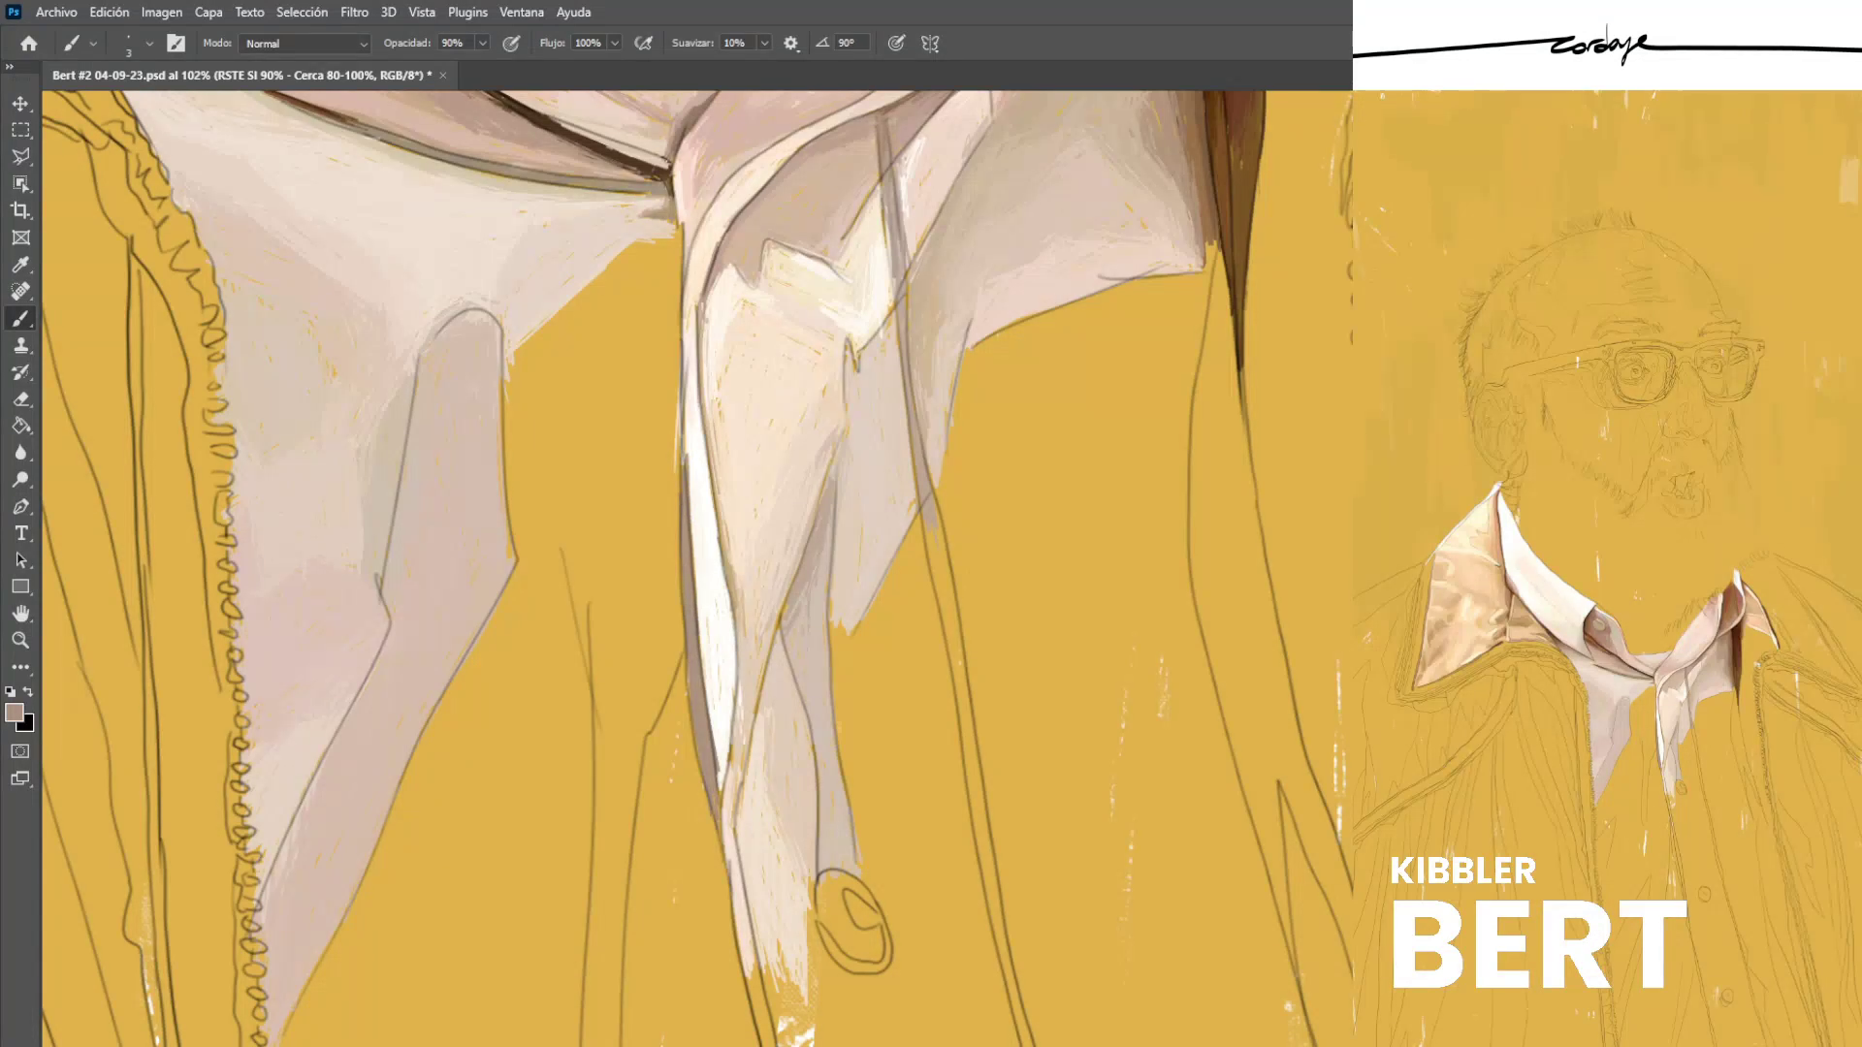
Touch up the lower tip of the white strip on the shirt placket with sampled fabric tones.
{"action": "left_click", "coordinate": [716, 678], "text": "alt"}
{"action": "left_click_drag", "start_coordinate": [715, 736], "coordinate": [719, 783]}
{"action": "left_click", "coordinate": [699, 527], "text": "alt"}
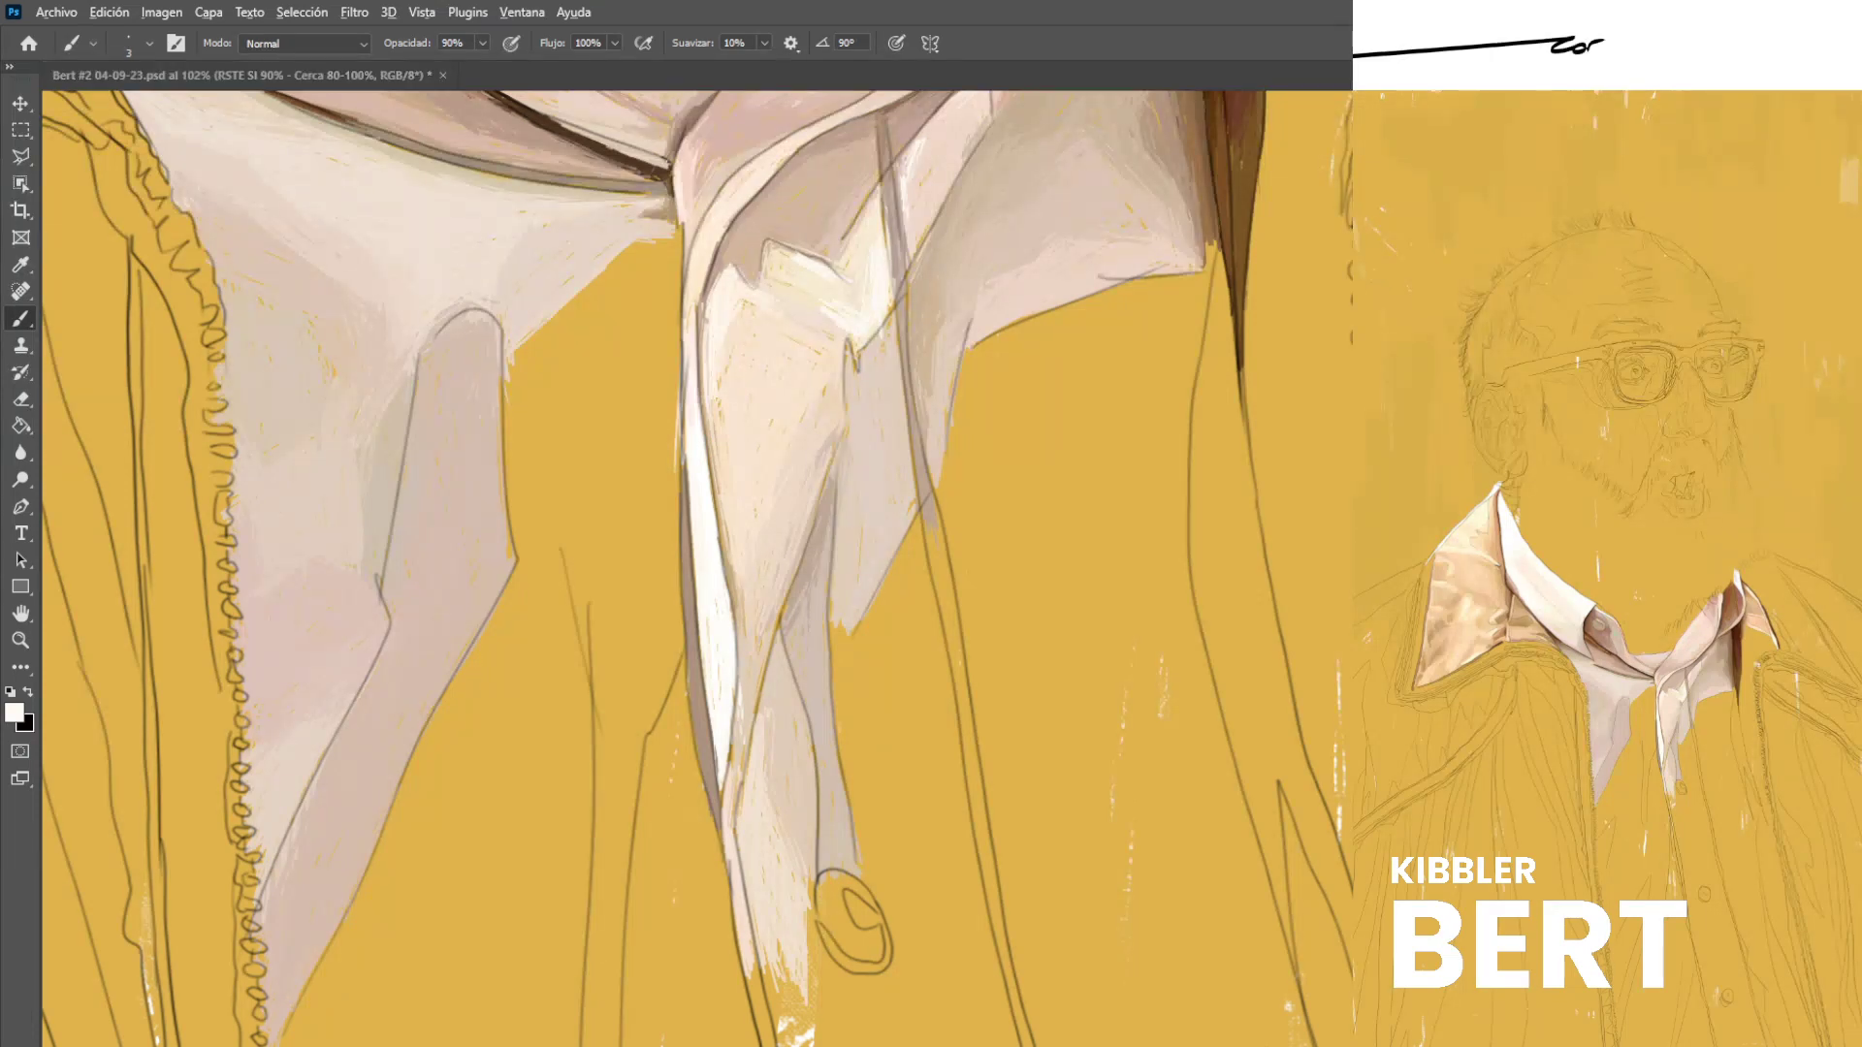
Mark a new fold beside the placket with a pale diagonal stroke and block in its narrow stem in grey.
{"action": "left_click", "coordinate": [742, 825], "text": "alt"}
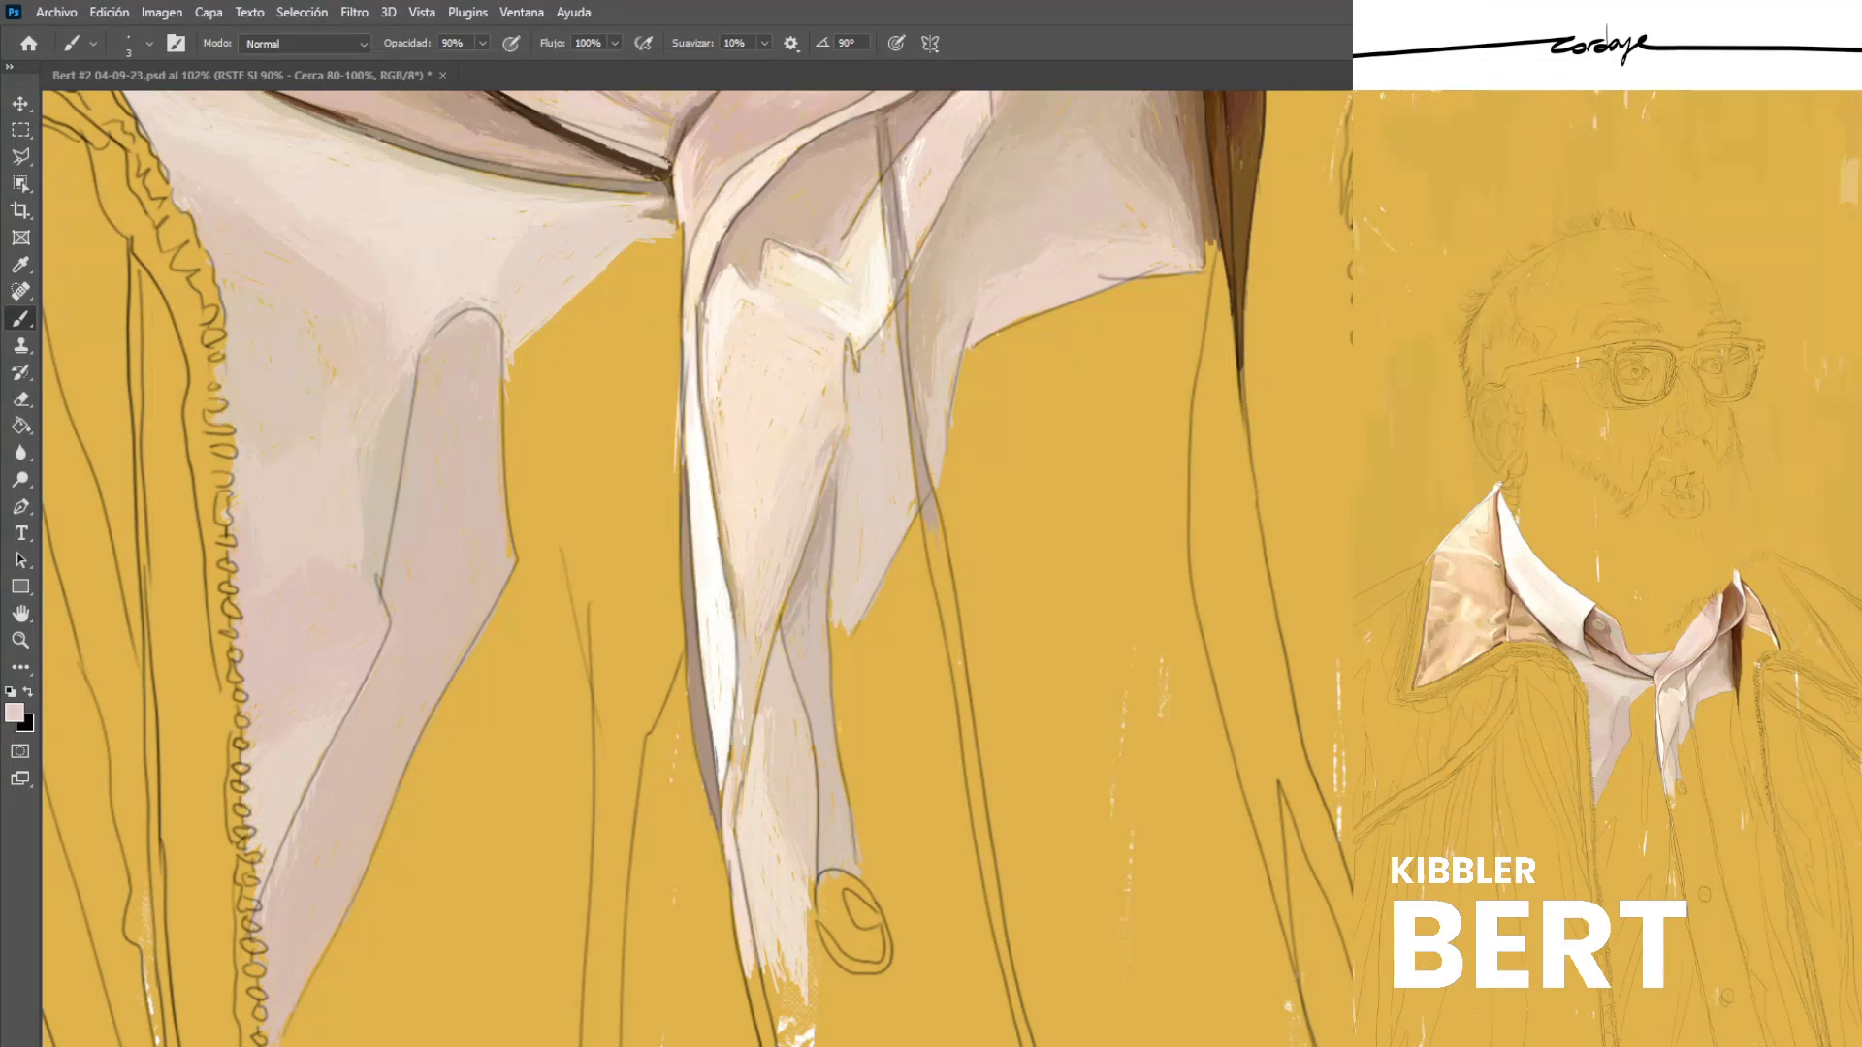
{"action": "left_click_drag", "start_coordinate": [661, 386], "coordinate": [594, 574]}
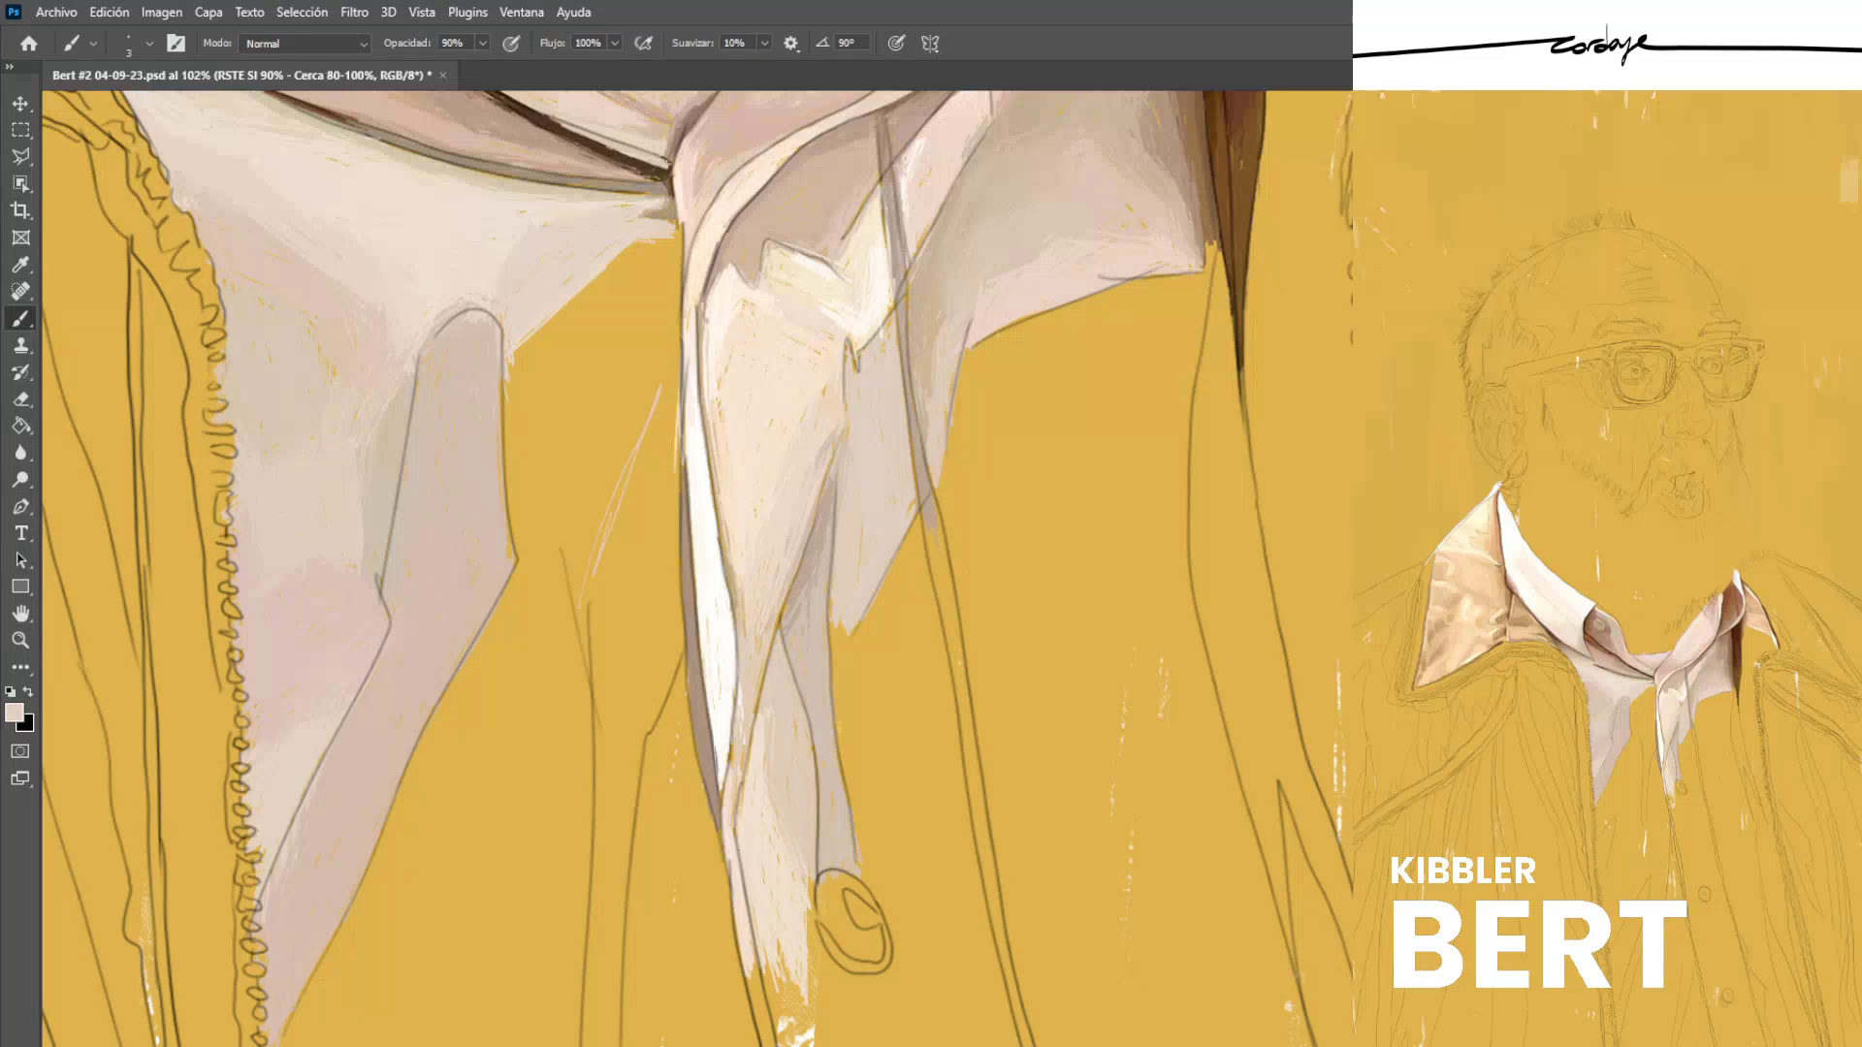
{"action": "scroll", "coordinate": [472, 423], "scroll_direction": "down", "scroll_amount": 5}
{"action": "scroll", "coordinate": [505, 485], "scroll_direction": "down", "scroll_amount": 1}
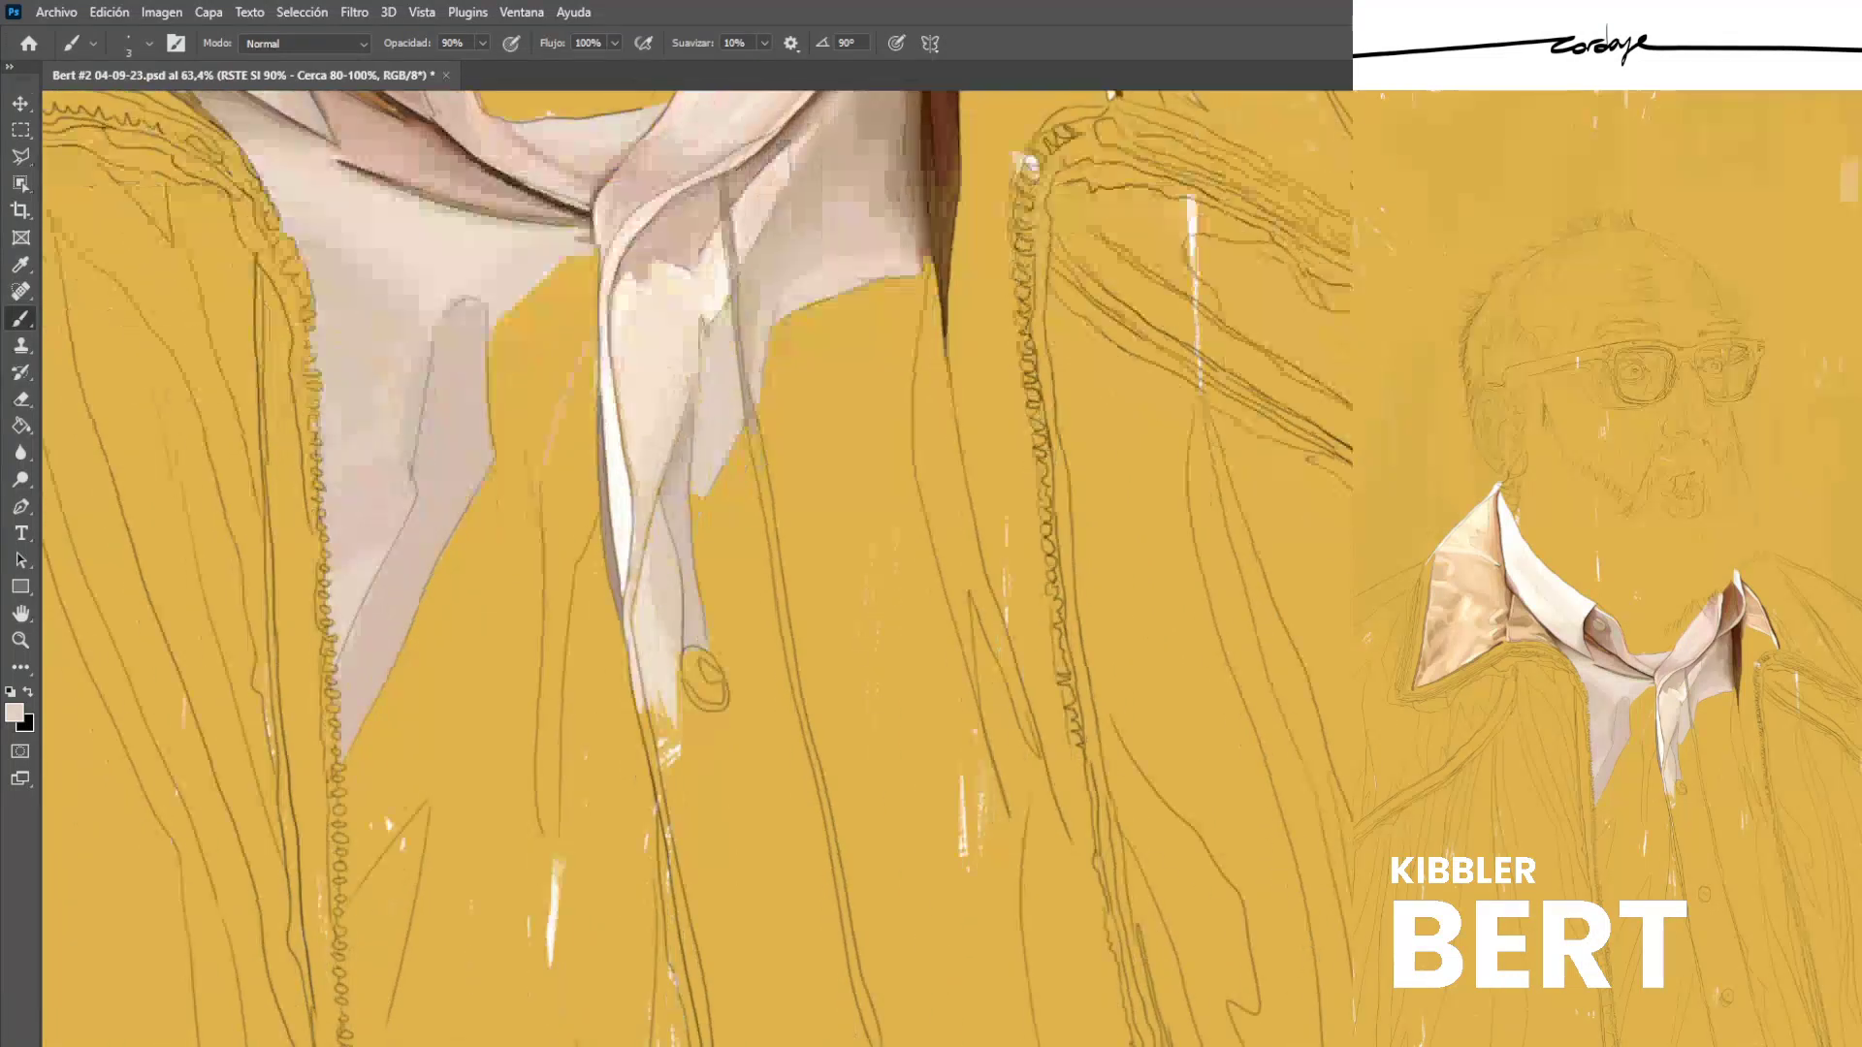
{"action": "scroll", "coordinate": [518, 543], "scroll_direction": "up", "scroll_amount": 4}
{"action": "left_click", "coordinate": [436, 369], "text": "alt"}
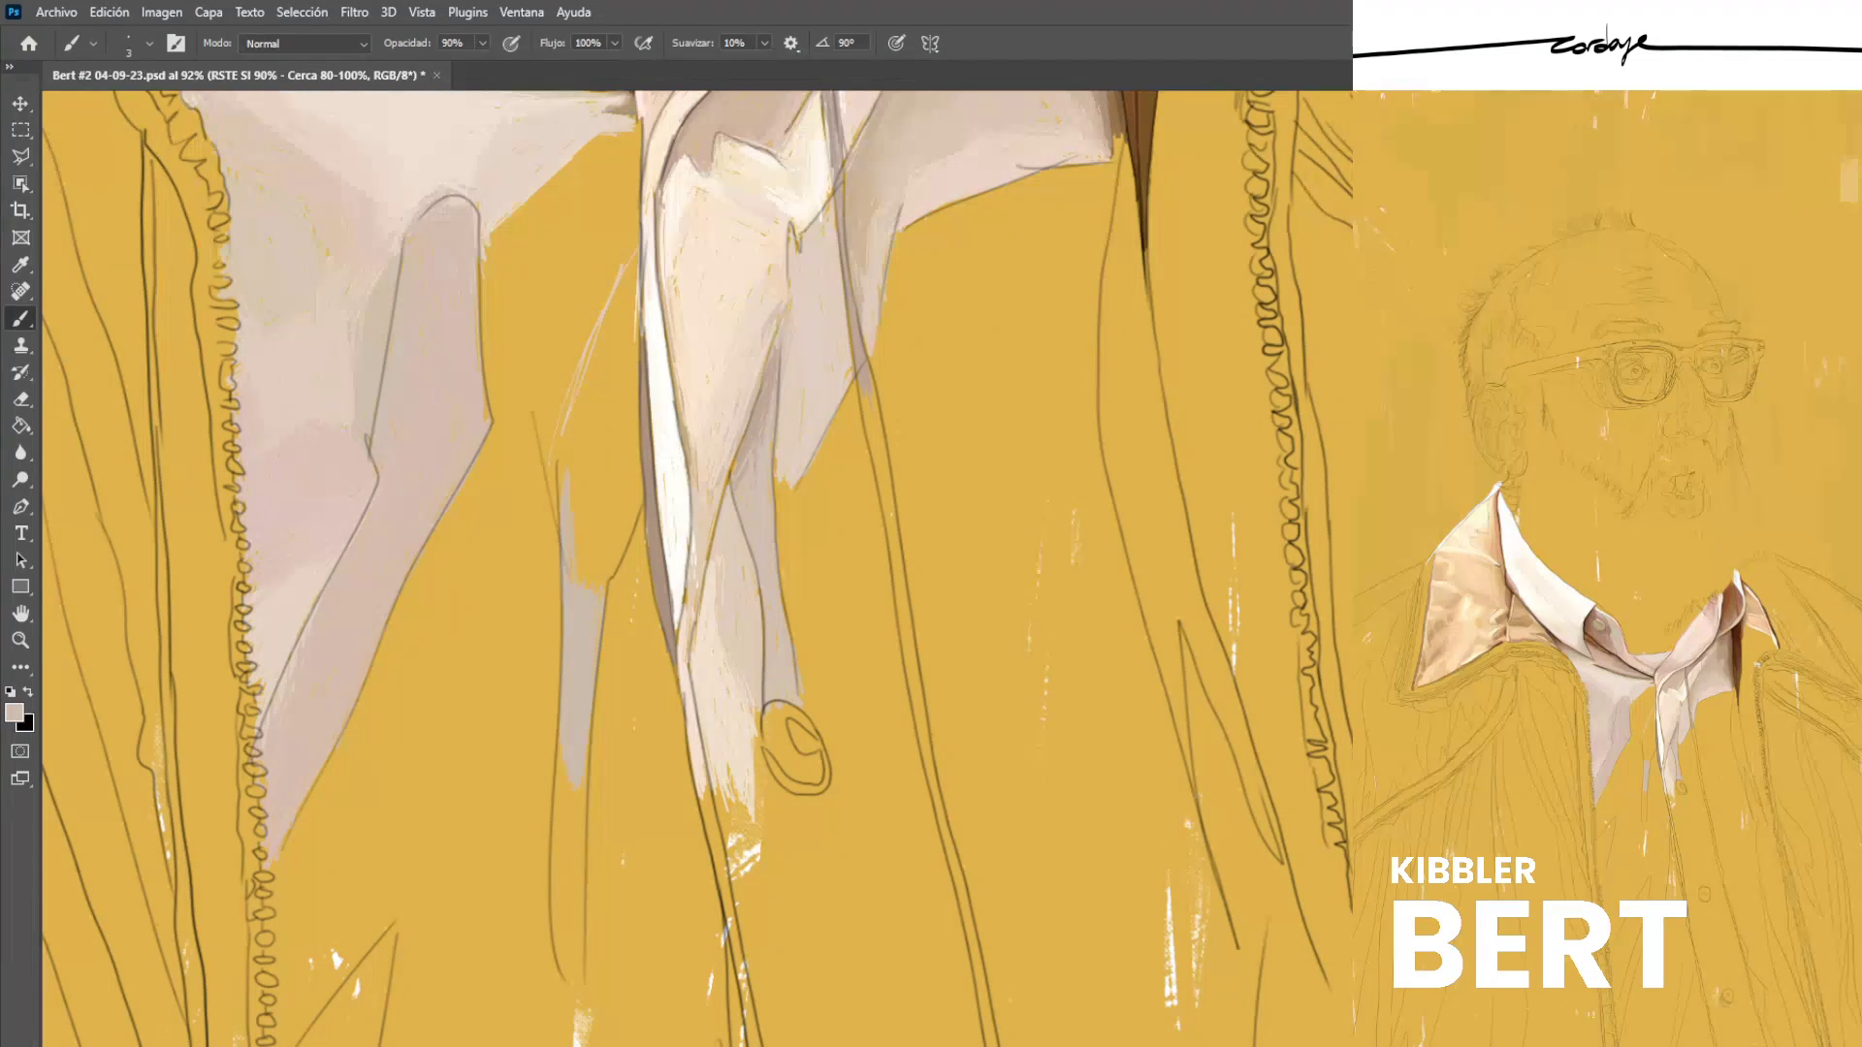
Extend the narrow grey fold beside the placket down to its rounded lower end with sampled pale pink-grey strokes.
{"action": "left_click", "coordinate": [727, 621], "text": "alt"}
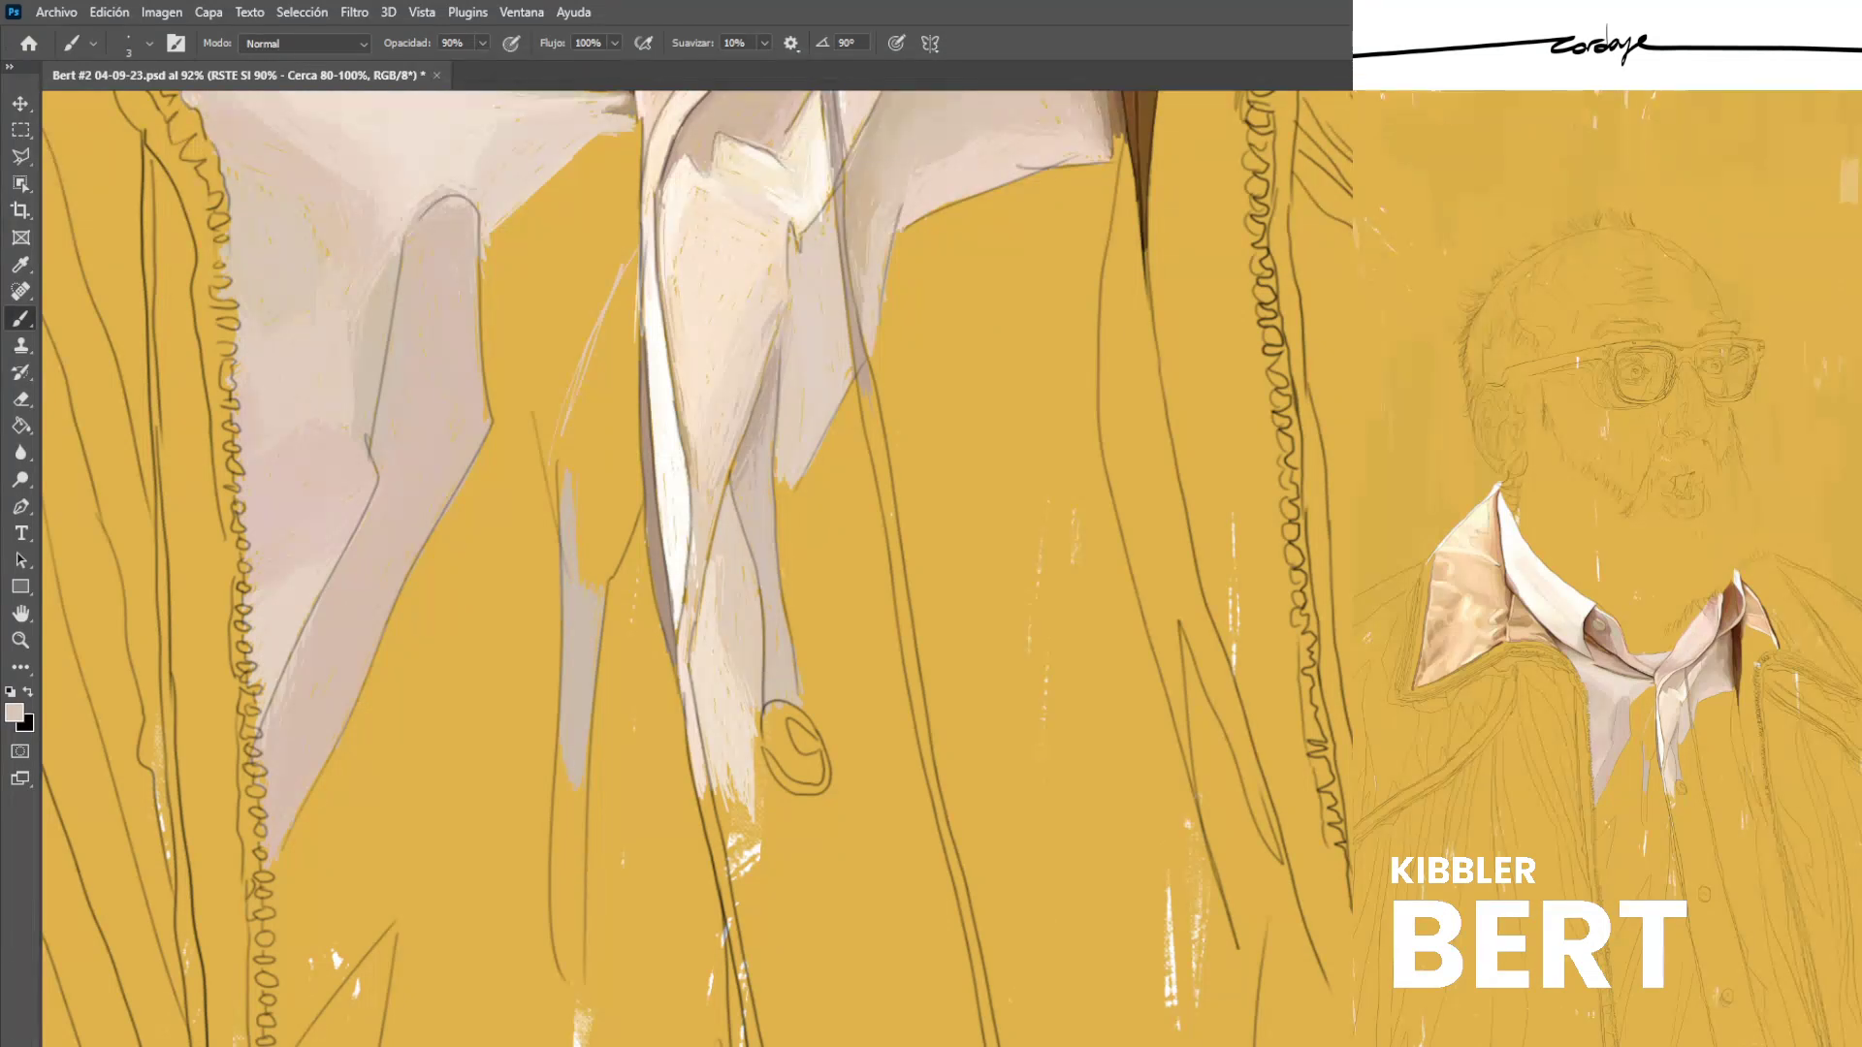
{"action": "mouse_move", "coordinate": [569, 785]}
{"action": "left_mouse_down"}
{"action": "mouse_move", "coordinate": [573, 919]}
{"action": "mouse_move", "coordinate": [562, 855]}
{"action": "left_mouse_up"}
{"action": "left_click_drag", "start_coordinate": [568, 760], "coordinate": [570, 968]}
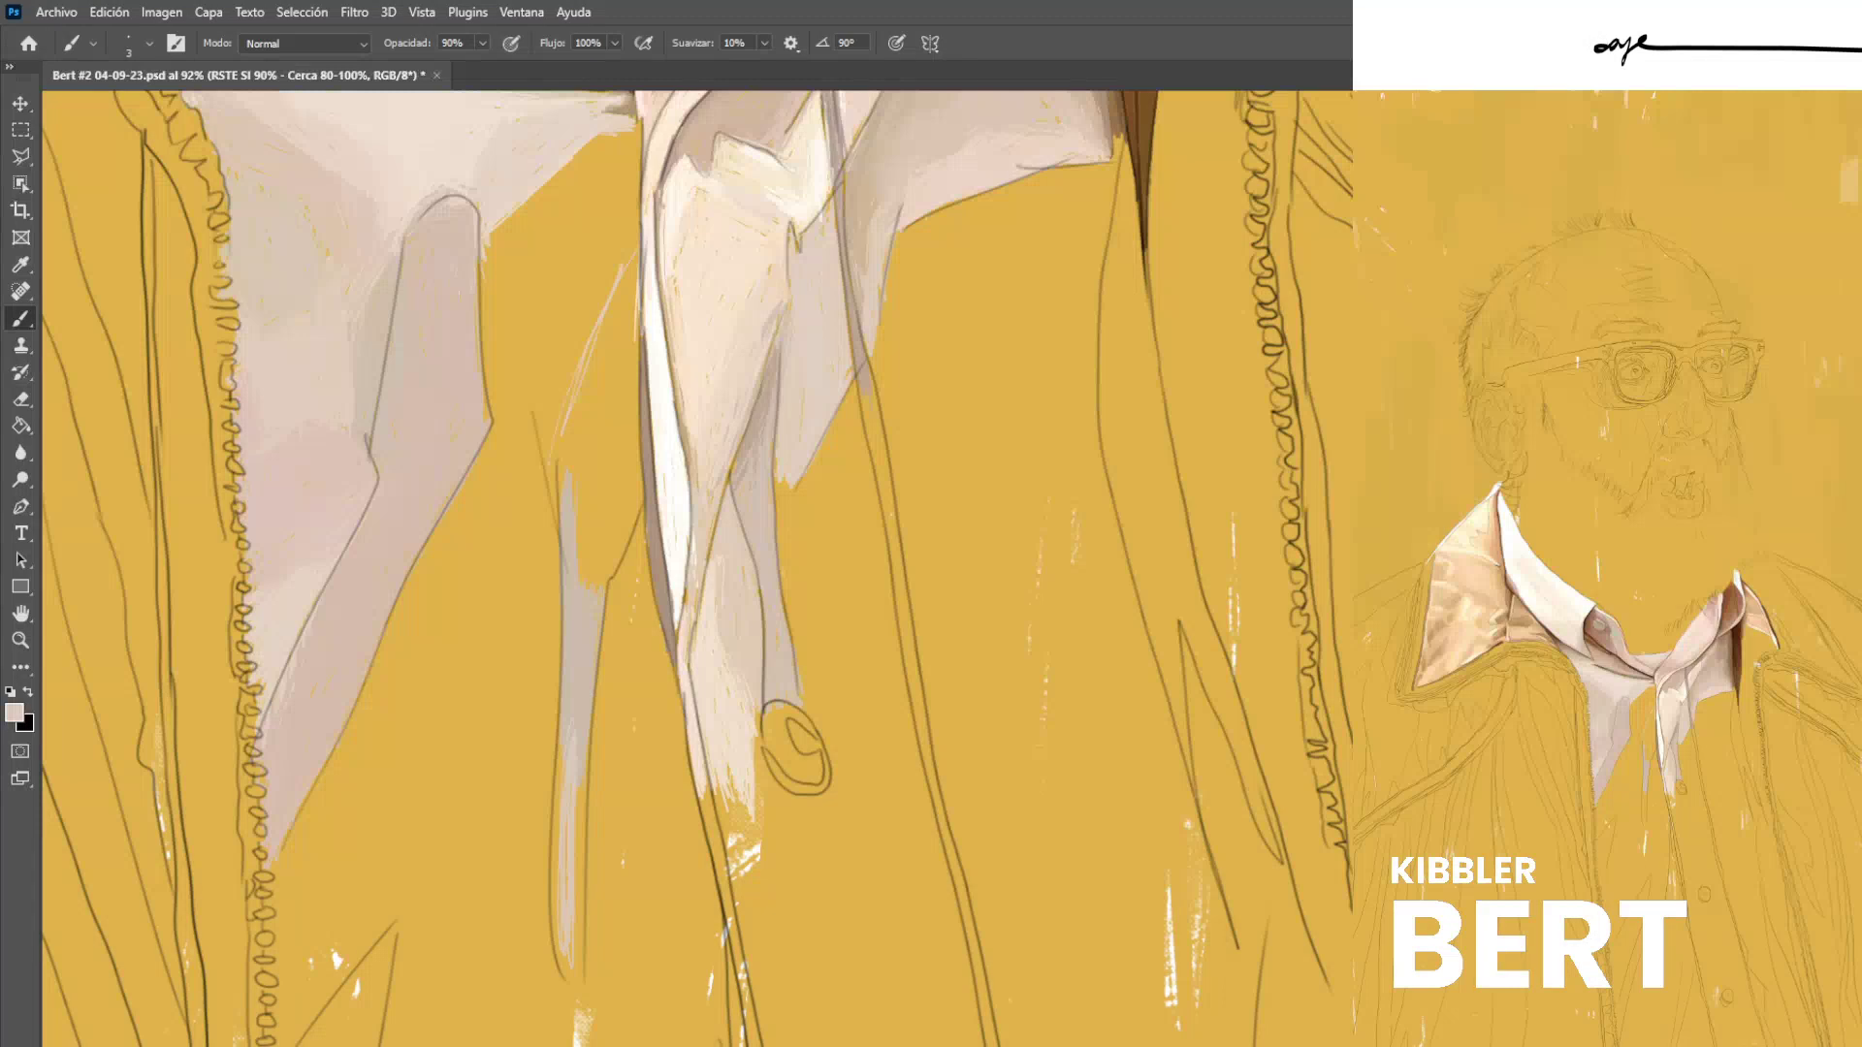
{"action": "left_click_drag", "start_coordinate": [578, 773], "coordinate": [577, 934]}
{"action": "left_click_drag", "start_coordinate": [581, 870], "coordinate": [580, 955]}
{"action": "left_click_drag", "start_coordinate": [584, 842], "coordinate": [583, 926]}
{"action": "left_click_drag", "start_coordinate": [559, 791], "coordinate": [565, 976]}
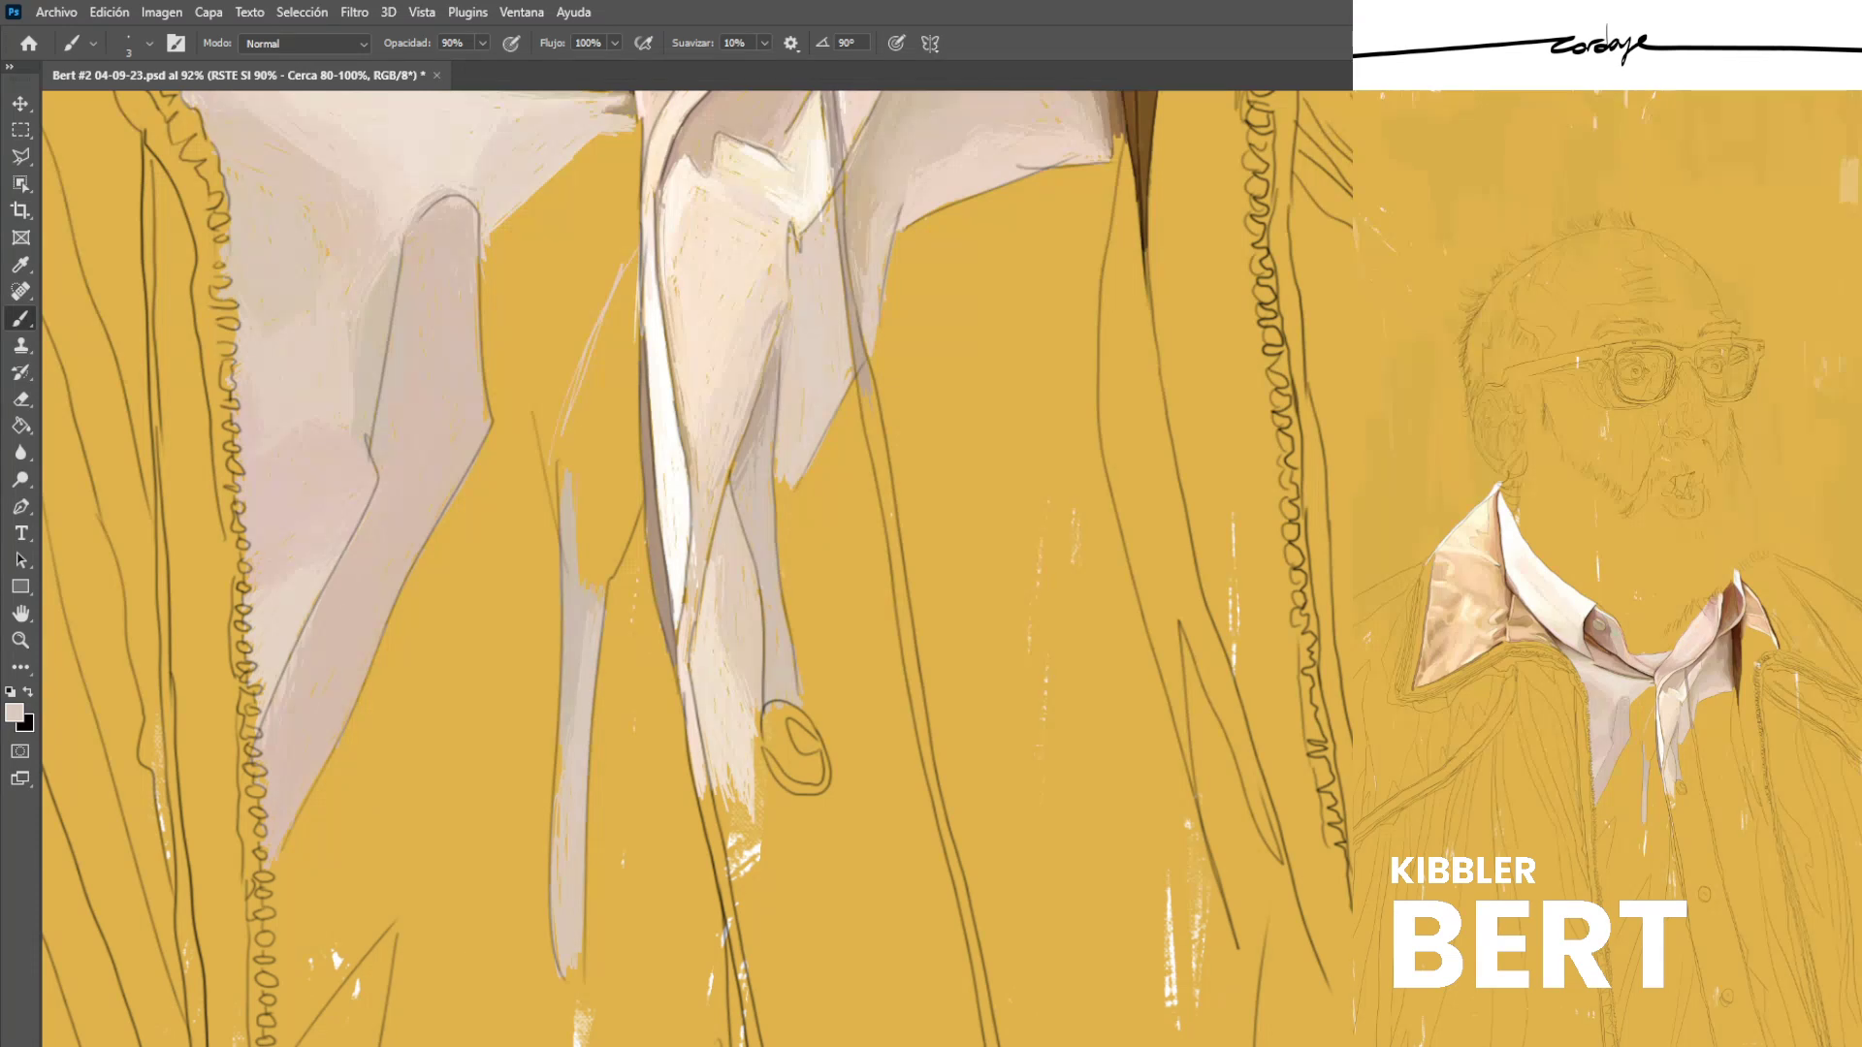
Start the wide upper part of the new fold with pale pink hatching in a sampled tone.
{"action": "left_click", "coordinate": [574, 824], "text": "alt"}
{"action": "left_click", "coordinate": [586, 676], "text": "alt"}
{"action": "left_click", "coordinate": [582, 698], "text": "alt"}
{"action": "left_click", "coordinate": [716, 572], "text": "alt"}
{"action": "mouse_move", "coordinate": [594, 446]}
{"action": "left_mouse_down"}
{"action": "mouse_move", "coordinate": [605, 563]}
{"action": "mouse_move", "coordinate": [626, 550]}
{"action": "left_mouse_up"}
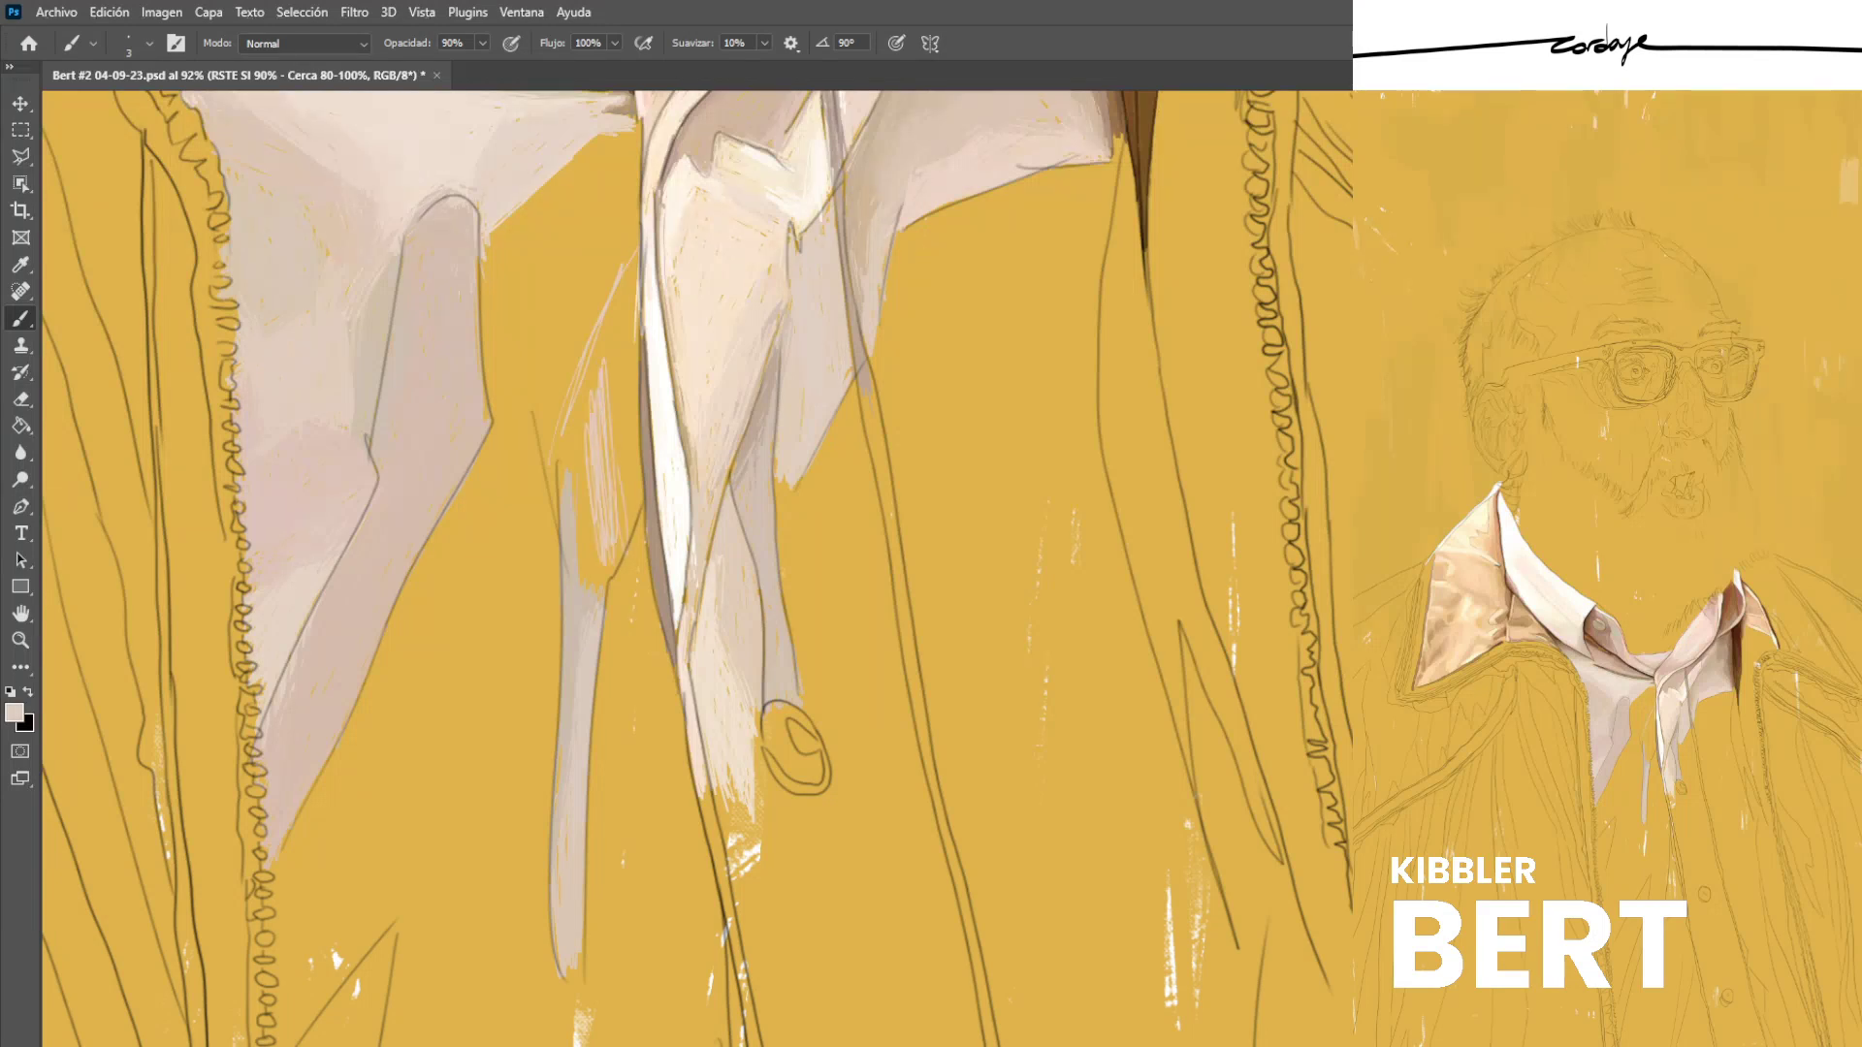
Fill the left half of the fold's wide upper part with a pink tone sampled from the shirt front.
{"action": "scroll", "coordinate": [566, 351], "scroll_direction": "up", "scroll_amount": 1}
{"action": "scroll", "coordinate": [566, 351], "scroll_direction": "up", "scroll_amount": 4}
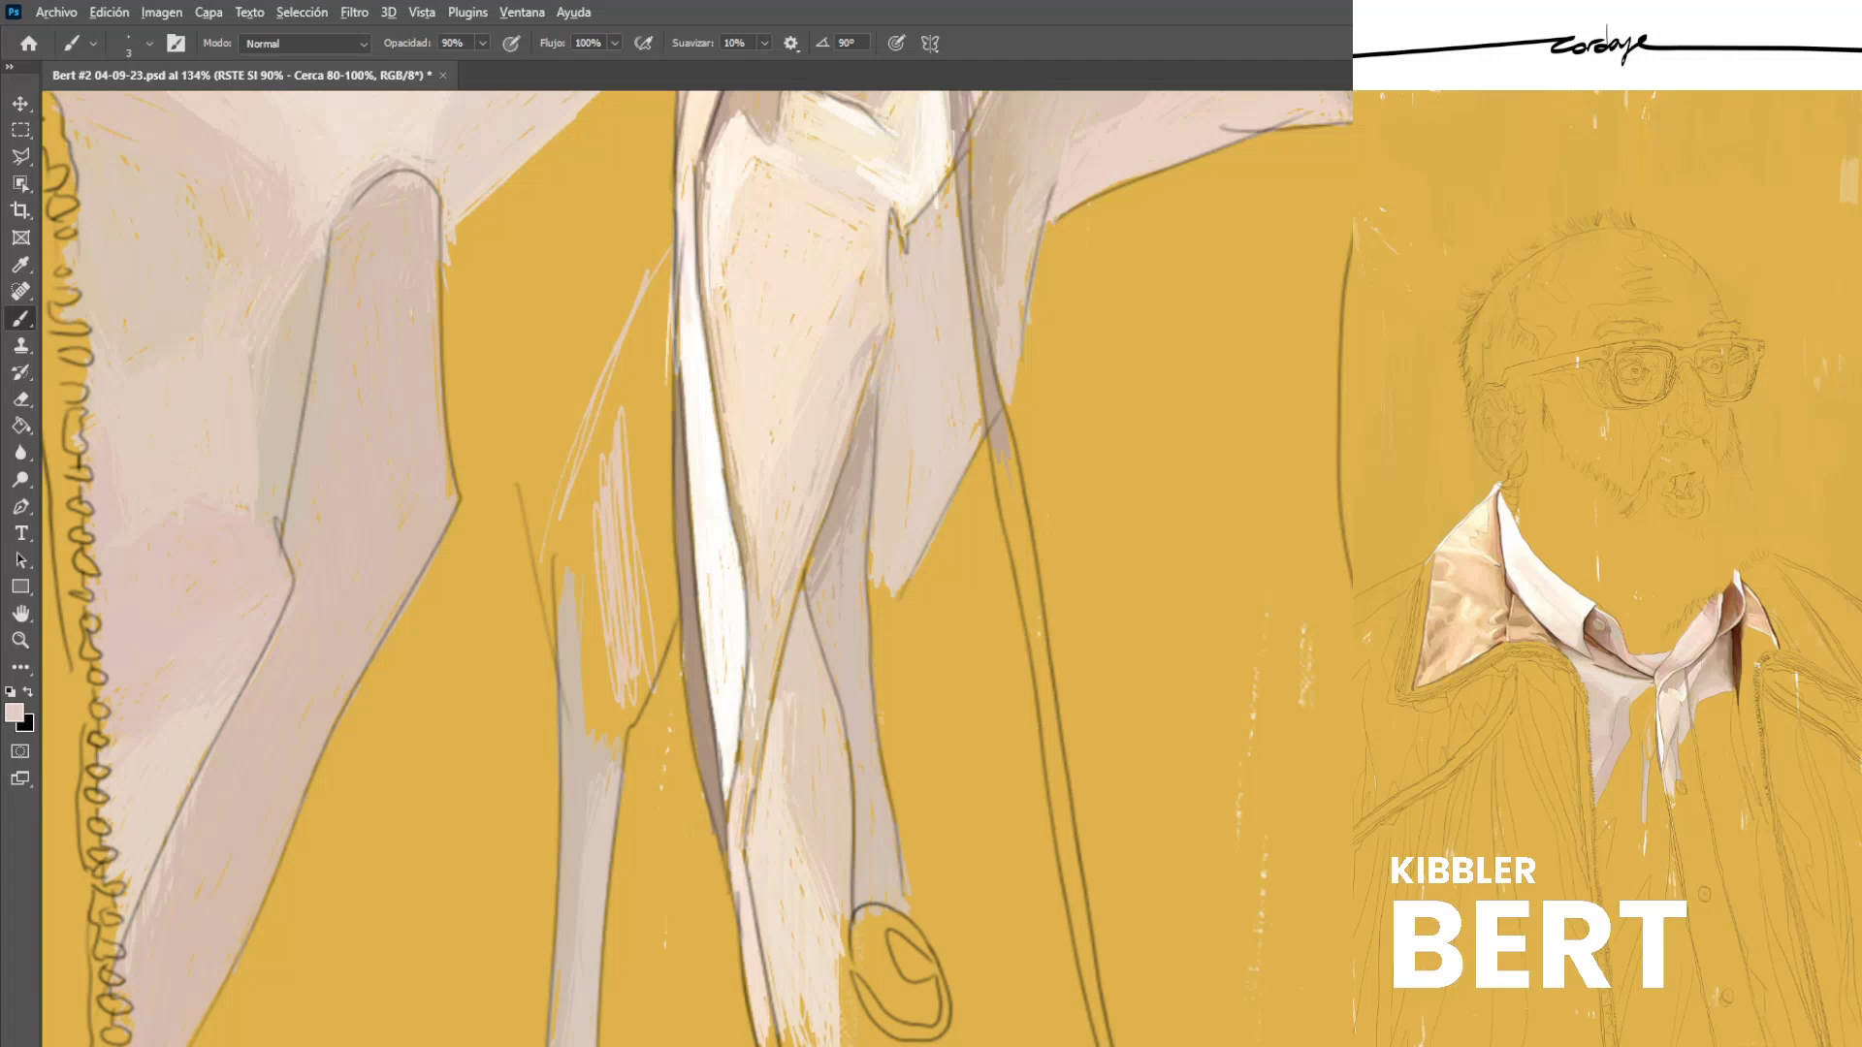
{"action": "left_click", "coordinate": [242, 582], "text": "alt"}
{"action": "left_click_drag", "start_coordinate": [626, 621], "coordinate": [608, 431]}
{"action": "left_click_drag", "start_coordinate": [636, 548], "coordinate": [632, 388]}
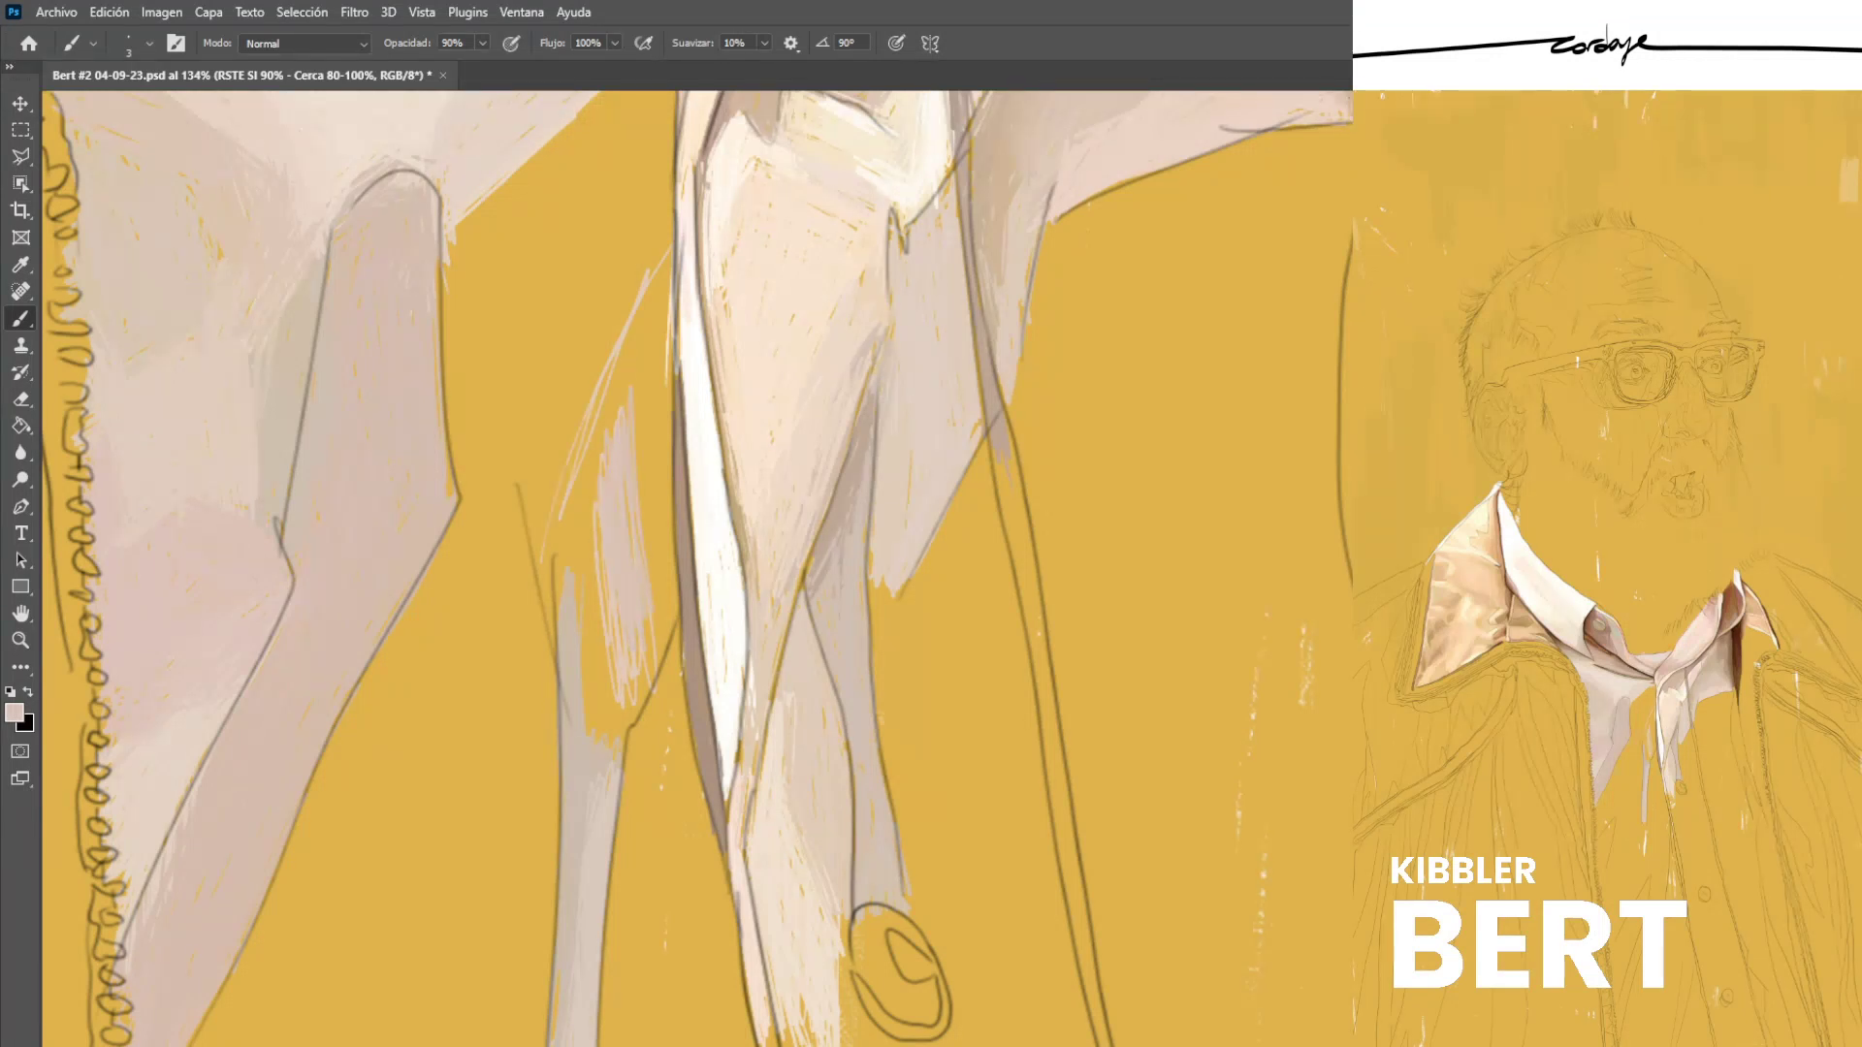
{"action": "mouse_move", "coordinate": [609, 698]}
{"action": "left_mouse_down"}
{"action": "mouse_move", "coordinate": [564, 533]}
{"action": "mouse_move", "coordinate": [588, 679]}
{"action": "left_mouse_up"}
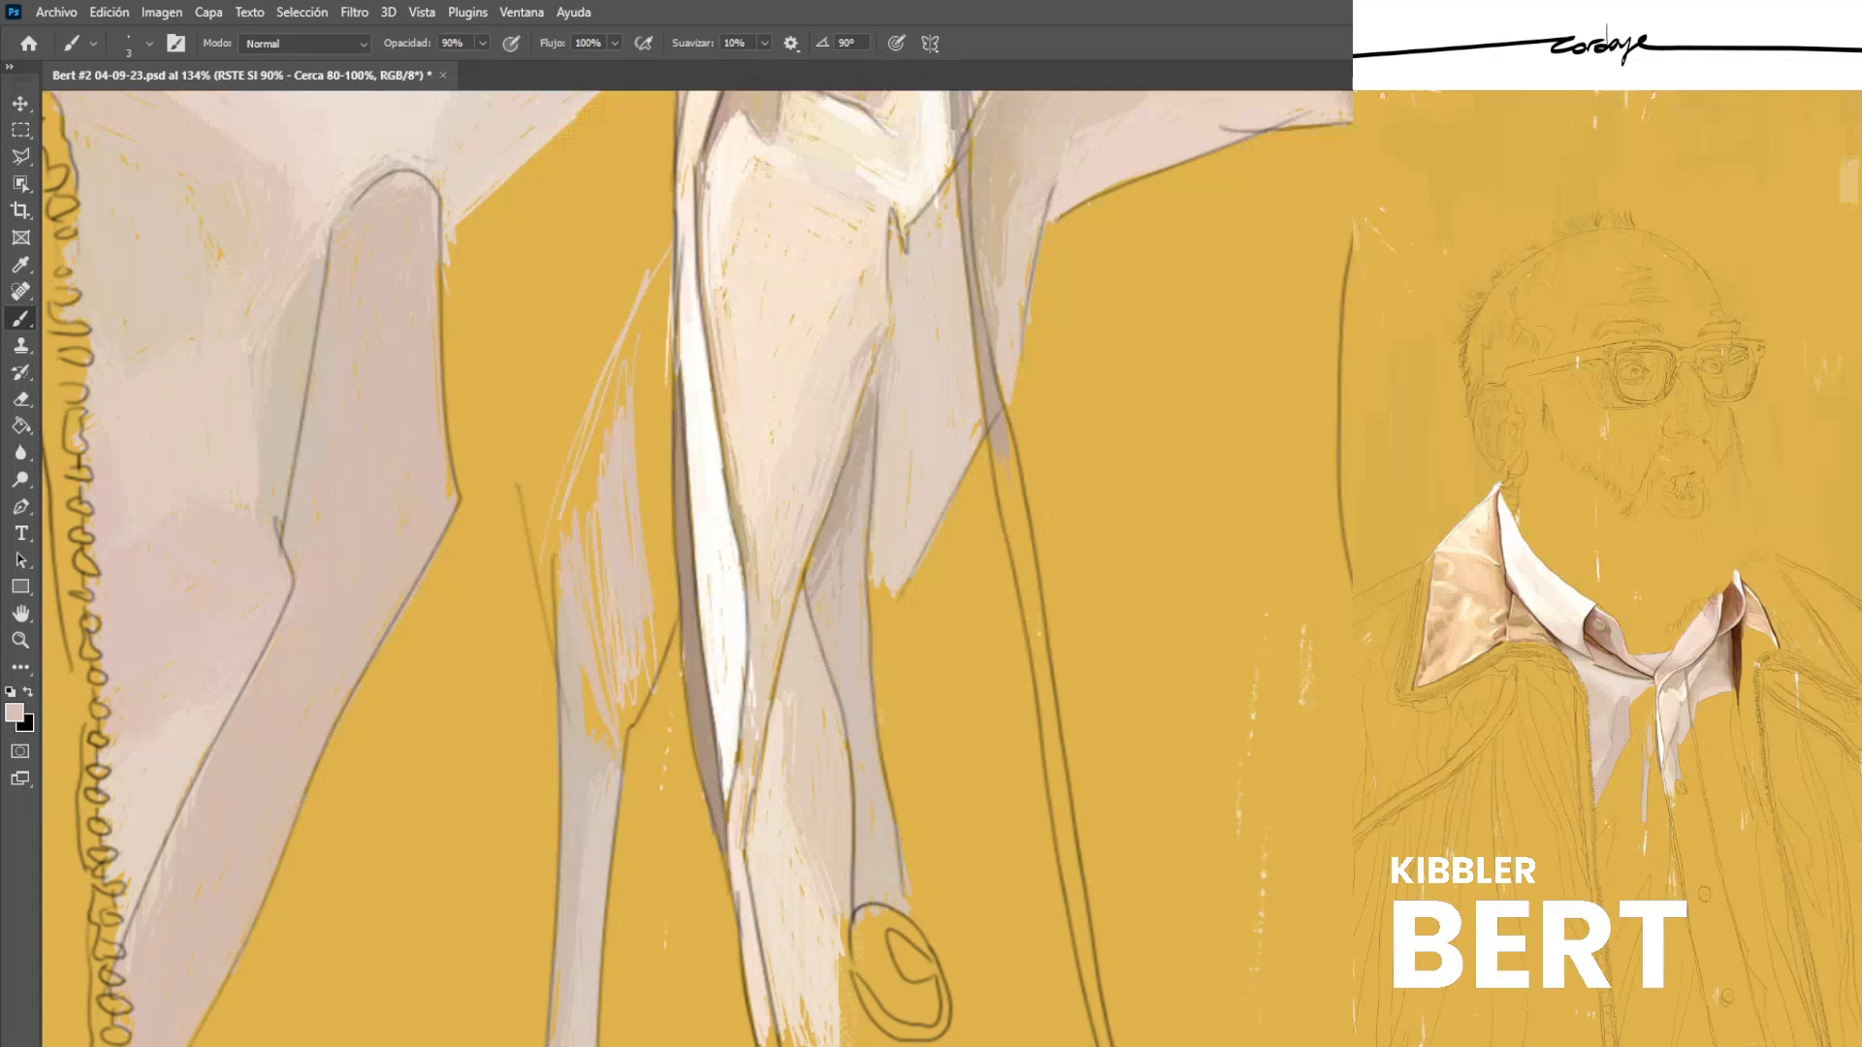
{"action": "mouse_move", "coordinate": [556, 524]}
{"action": "left_mouse_down"}
{"action": "mouse_move", "coordinate": [613, 386]}
{"action": "mouse_move", "coordinate": [625, 402]}
{"action": "left_mouse_up"}
{"action": "mouse_move", "coordinate": [594, 485]}
{"action": "left_mouse_down"}
{"action": "mouse_move", "coordinate": [603, 621]}
{"action": "mouse_move", "coordinate": [626, 621]}
{"action": "left_mouse_up"}
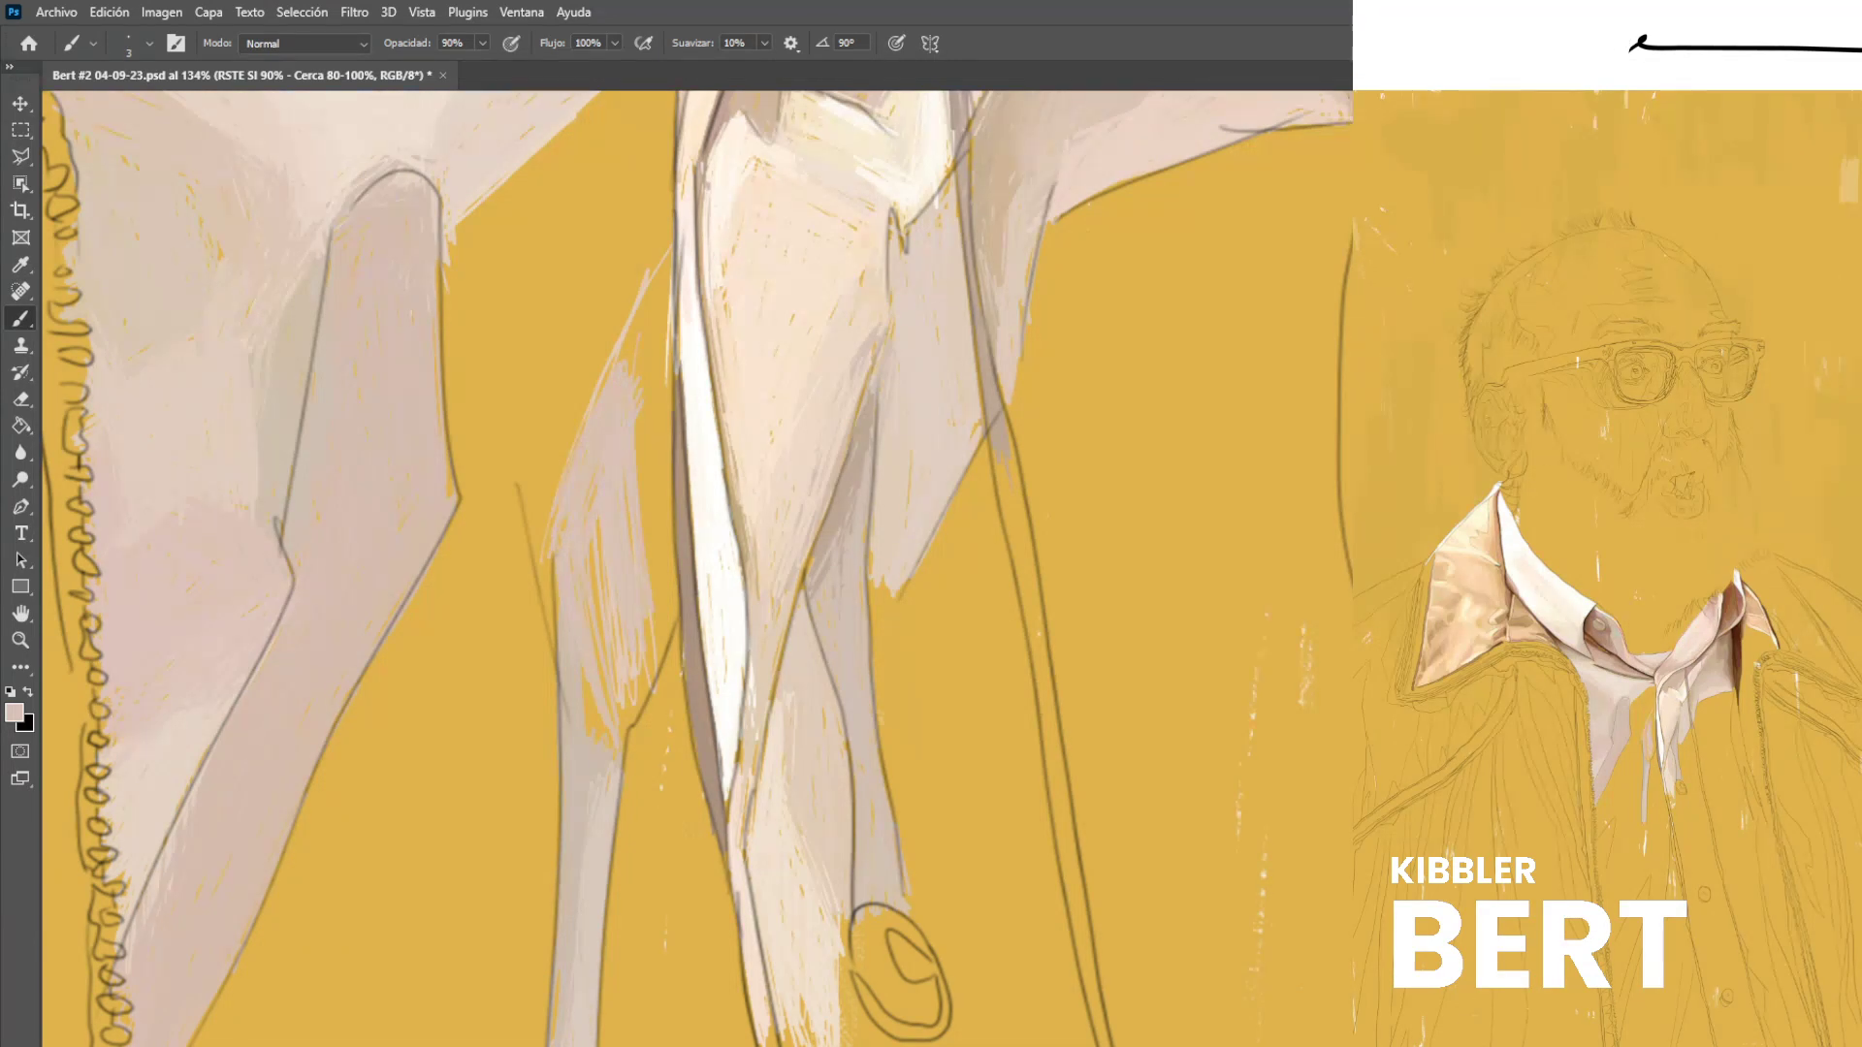
Extend the pink fill across to the placket edge and close the yellow gaps in the fold's upper part.
{"action": "left_click_drag", "start_coordinate": [637, 388], "coordinate": [644, 543]}
{"action": "mouse_move", "coordinate": [652, 422]}
{"action": "left_mouse_down"}
{"action": "mouse_move", "coordinate": [659, 607]}
{"action": "mouse_move", "coordinate": [662, 548]}
{"action": "left_mouse_up"}
{"action": "left_click_drag", "start_coordinate": [675, 615], "coordinate": [659, 296]}
{"action": "left_click_drag", "start_coordinate": [675, 463], "coordinate": [649, 330]}
{"action": "left_click_drag", "start_coordinate": [660, 401], "coordinate": [650, 279]}
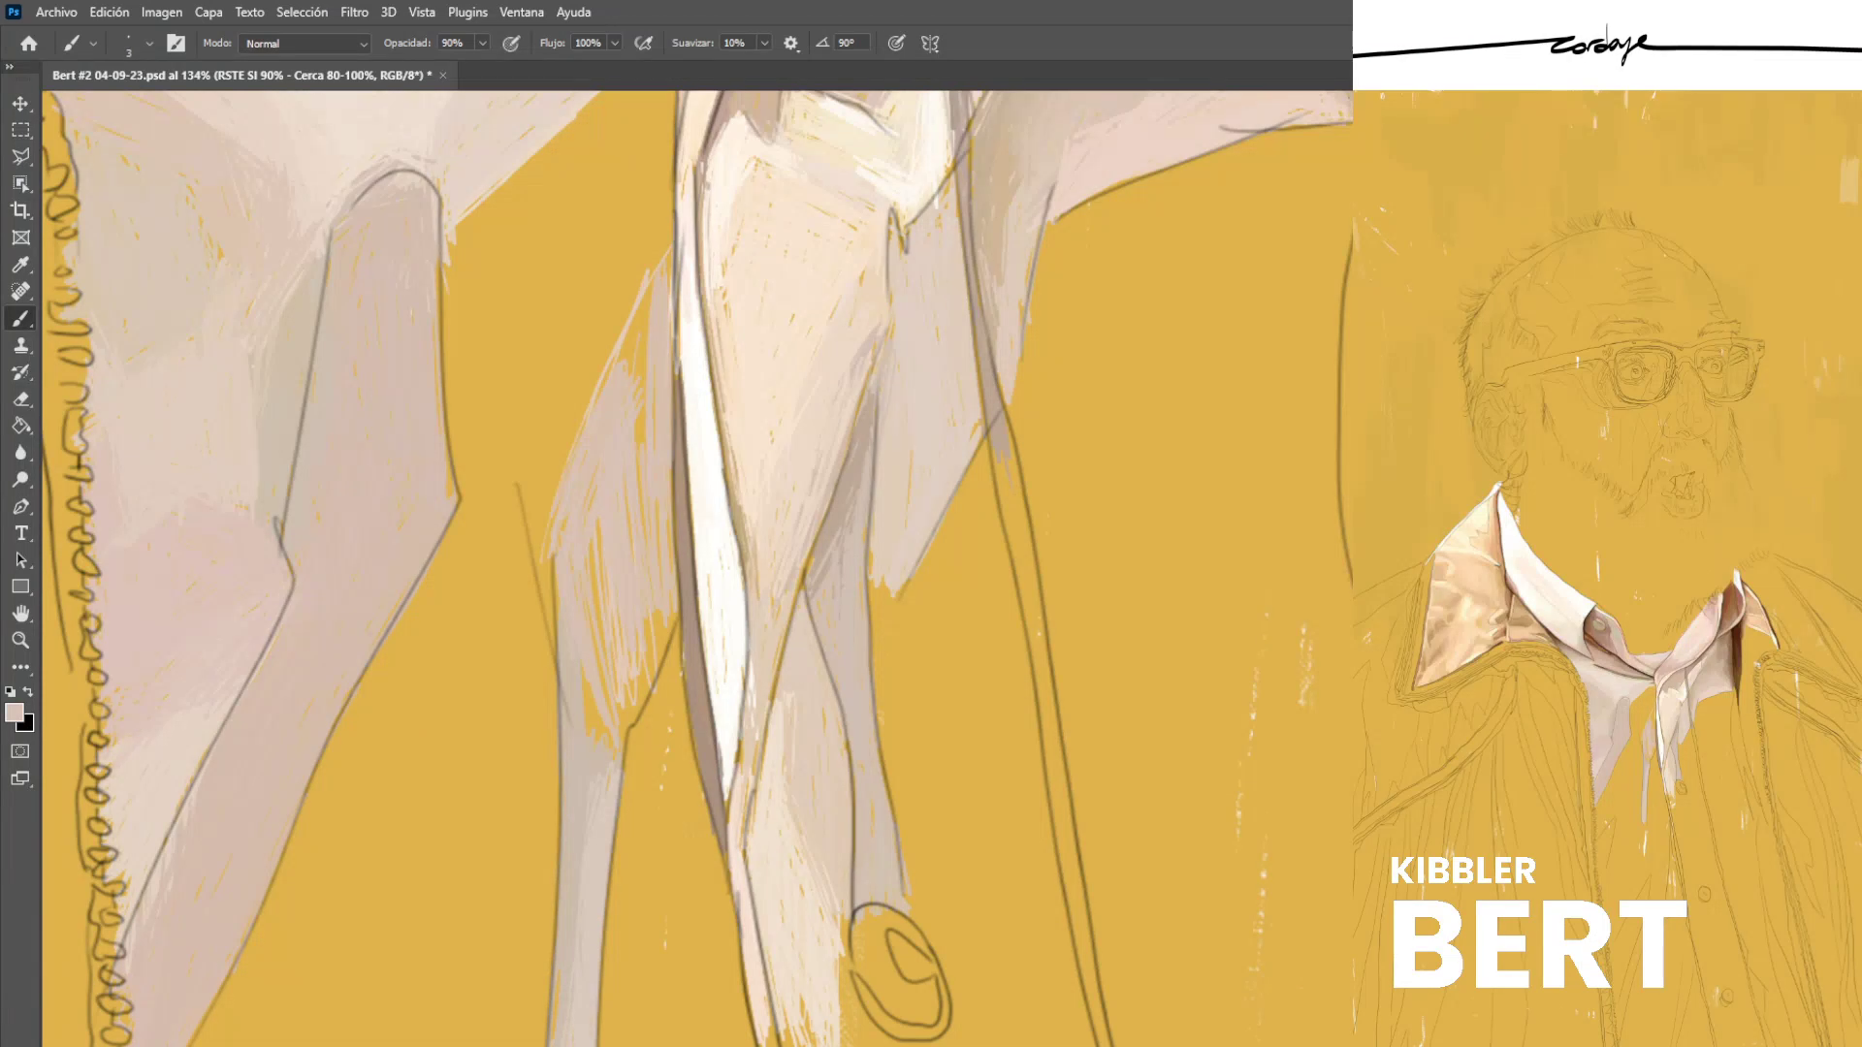
{"action": "mouse_move", "coordinate": [636, 444]}
{"action": "left_mouse_down"}
{"action": "mouse_move", "coordinate": [646, 312]}
{"action": "mouse_move", "coordinate": [633, 336]}
{"action": "left_mouse_up"}
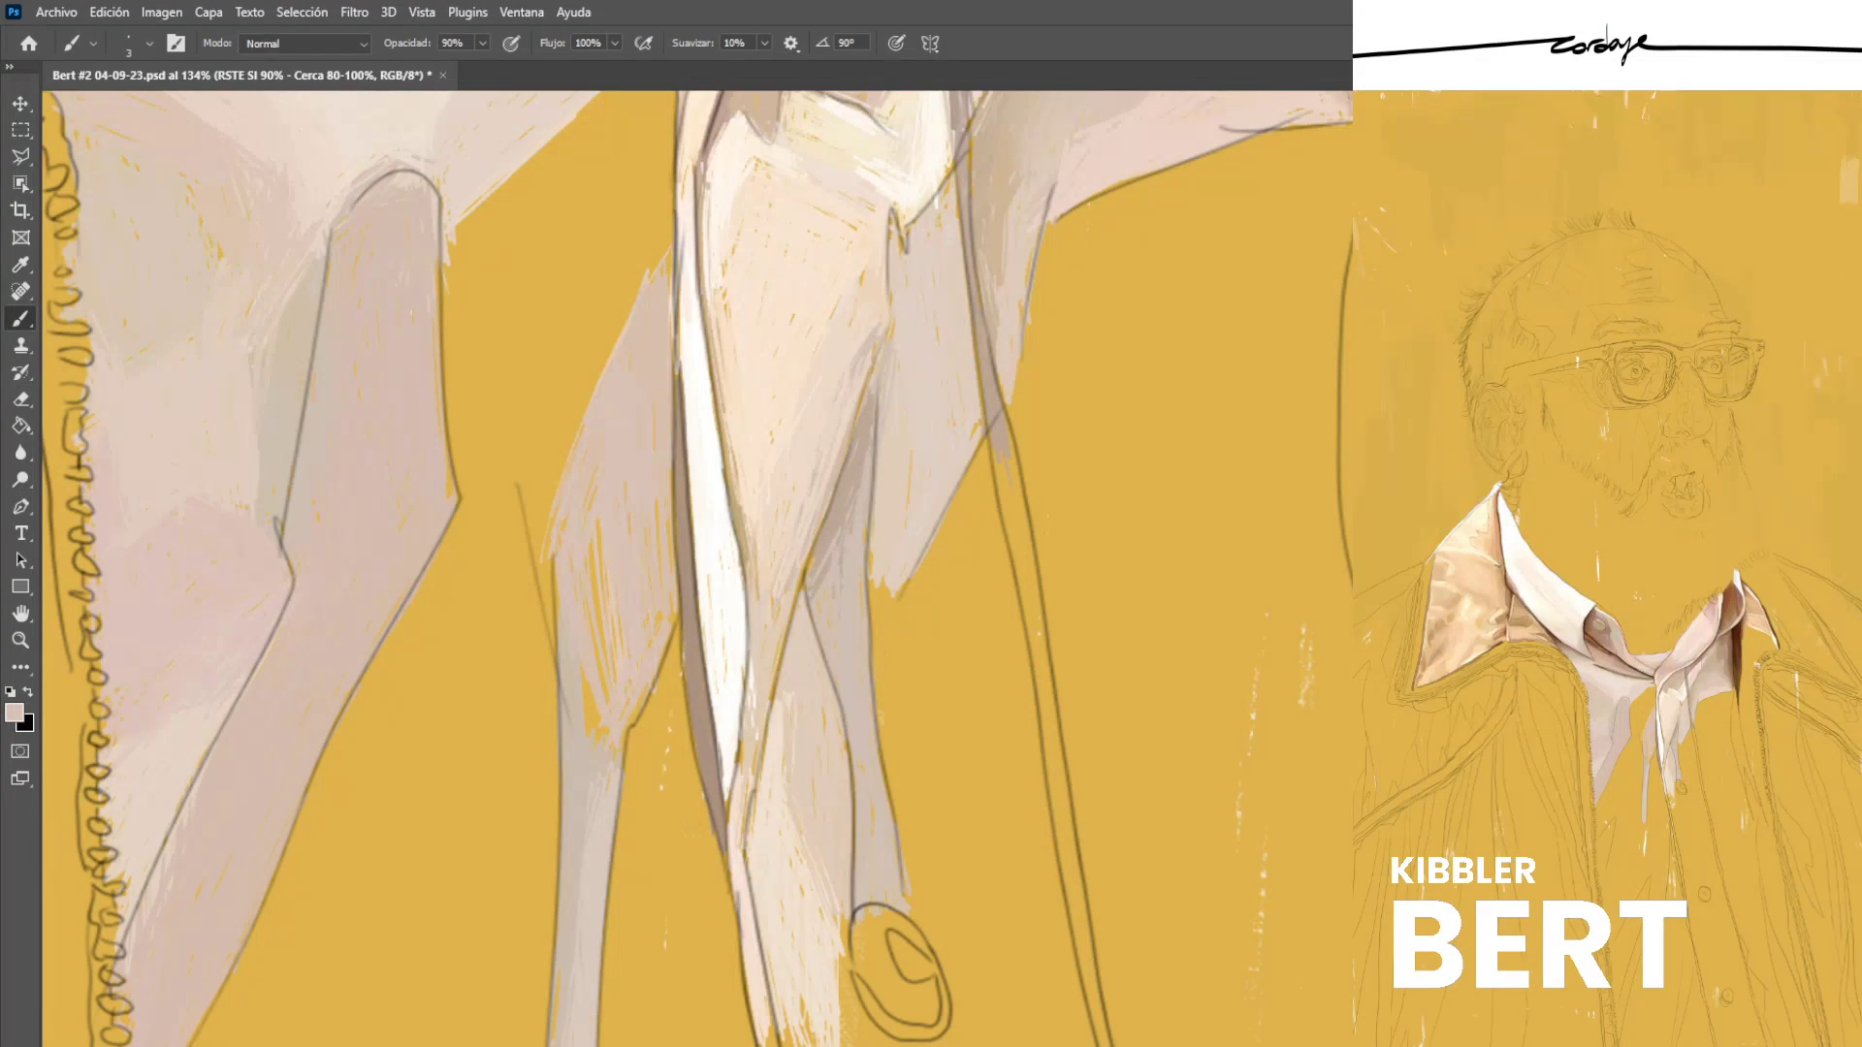
{"action": "left_click_drag", "start_coordinate": [677, 515], "coordinate": [681, 618]}
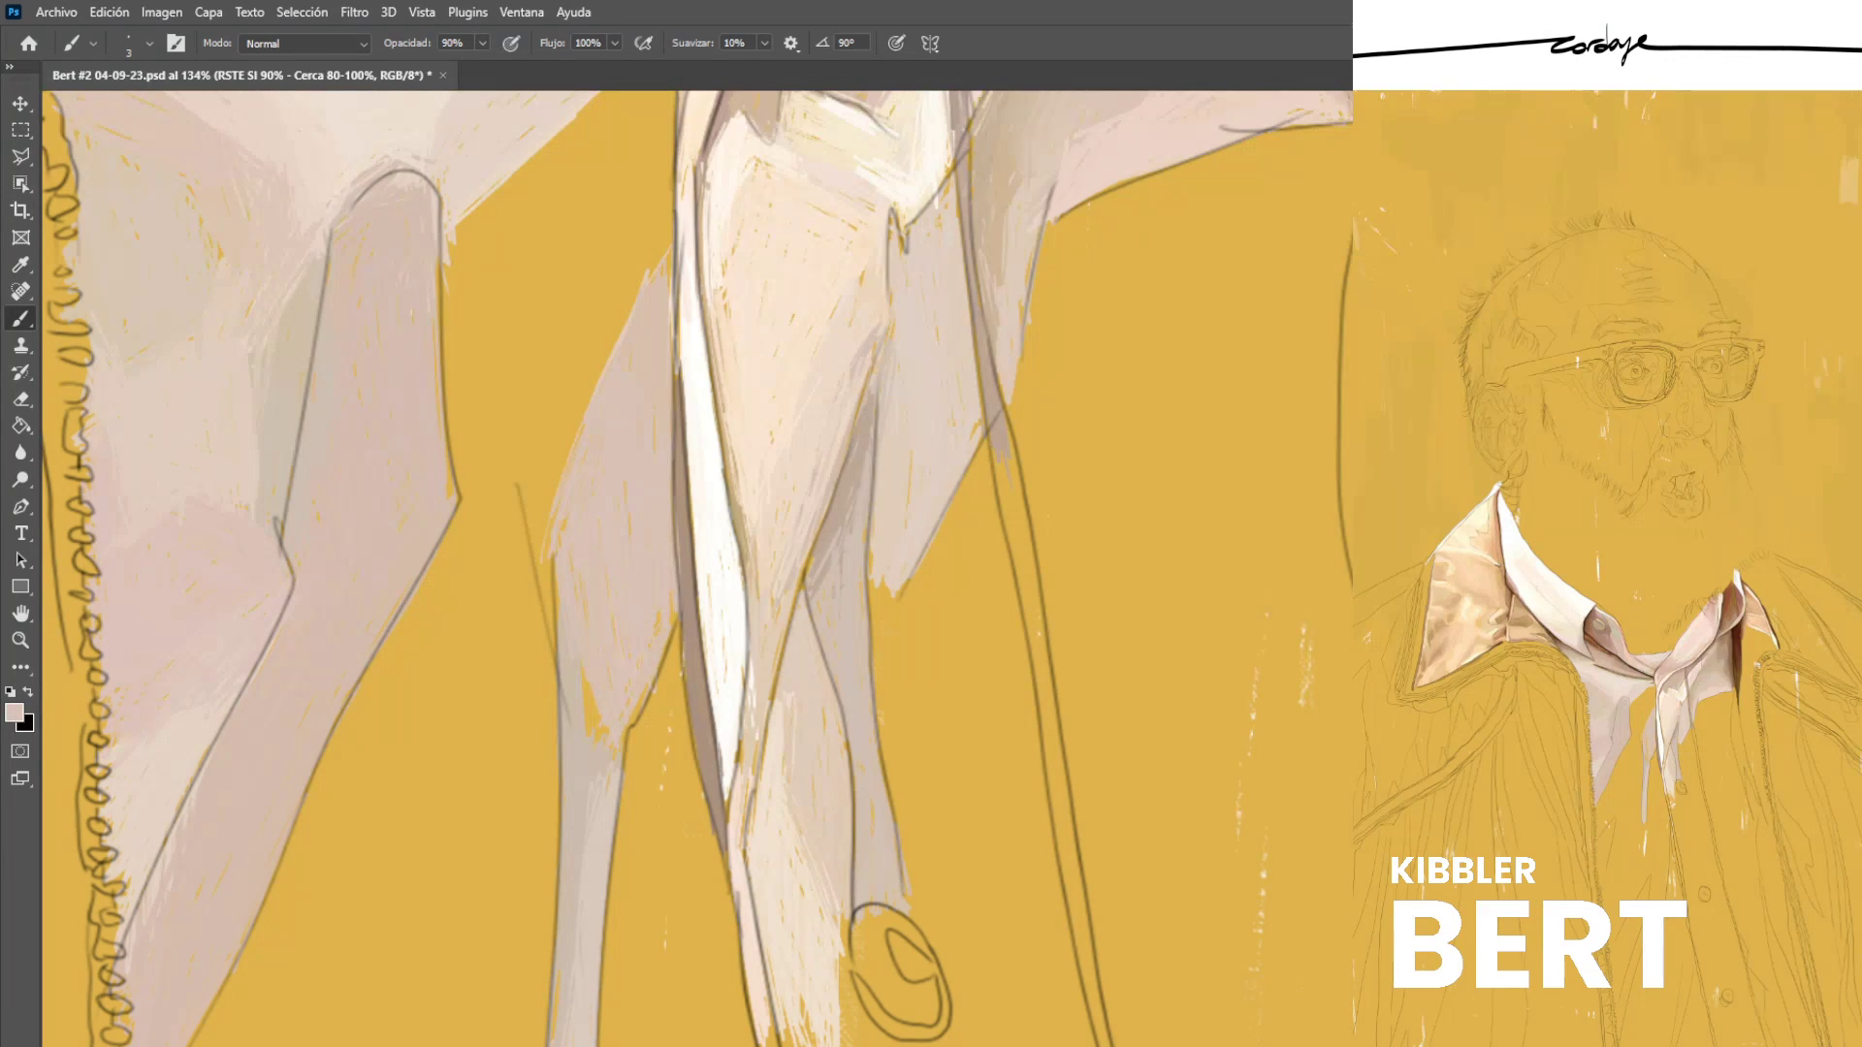
{"action": "left_click_drag", "start_coordinate": [588, 686], "coordinate": [602, 742]}
Blend the pink upper part of the fold into its grey stem with sampled tones and undo the last change.
{"action": "left_click", "coordinate": [599, 638], "text": "alt"}
{"action": "left_click", "coordinate": [620, 665], "text": "alt"}
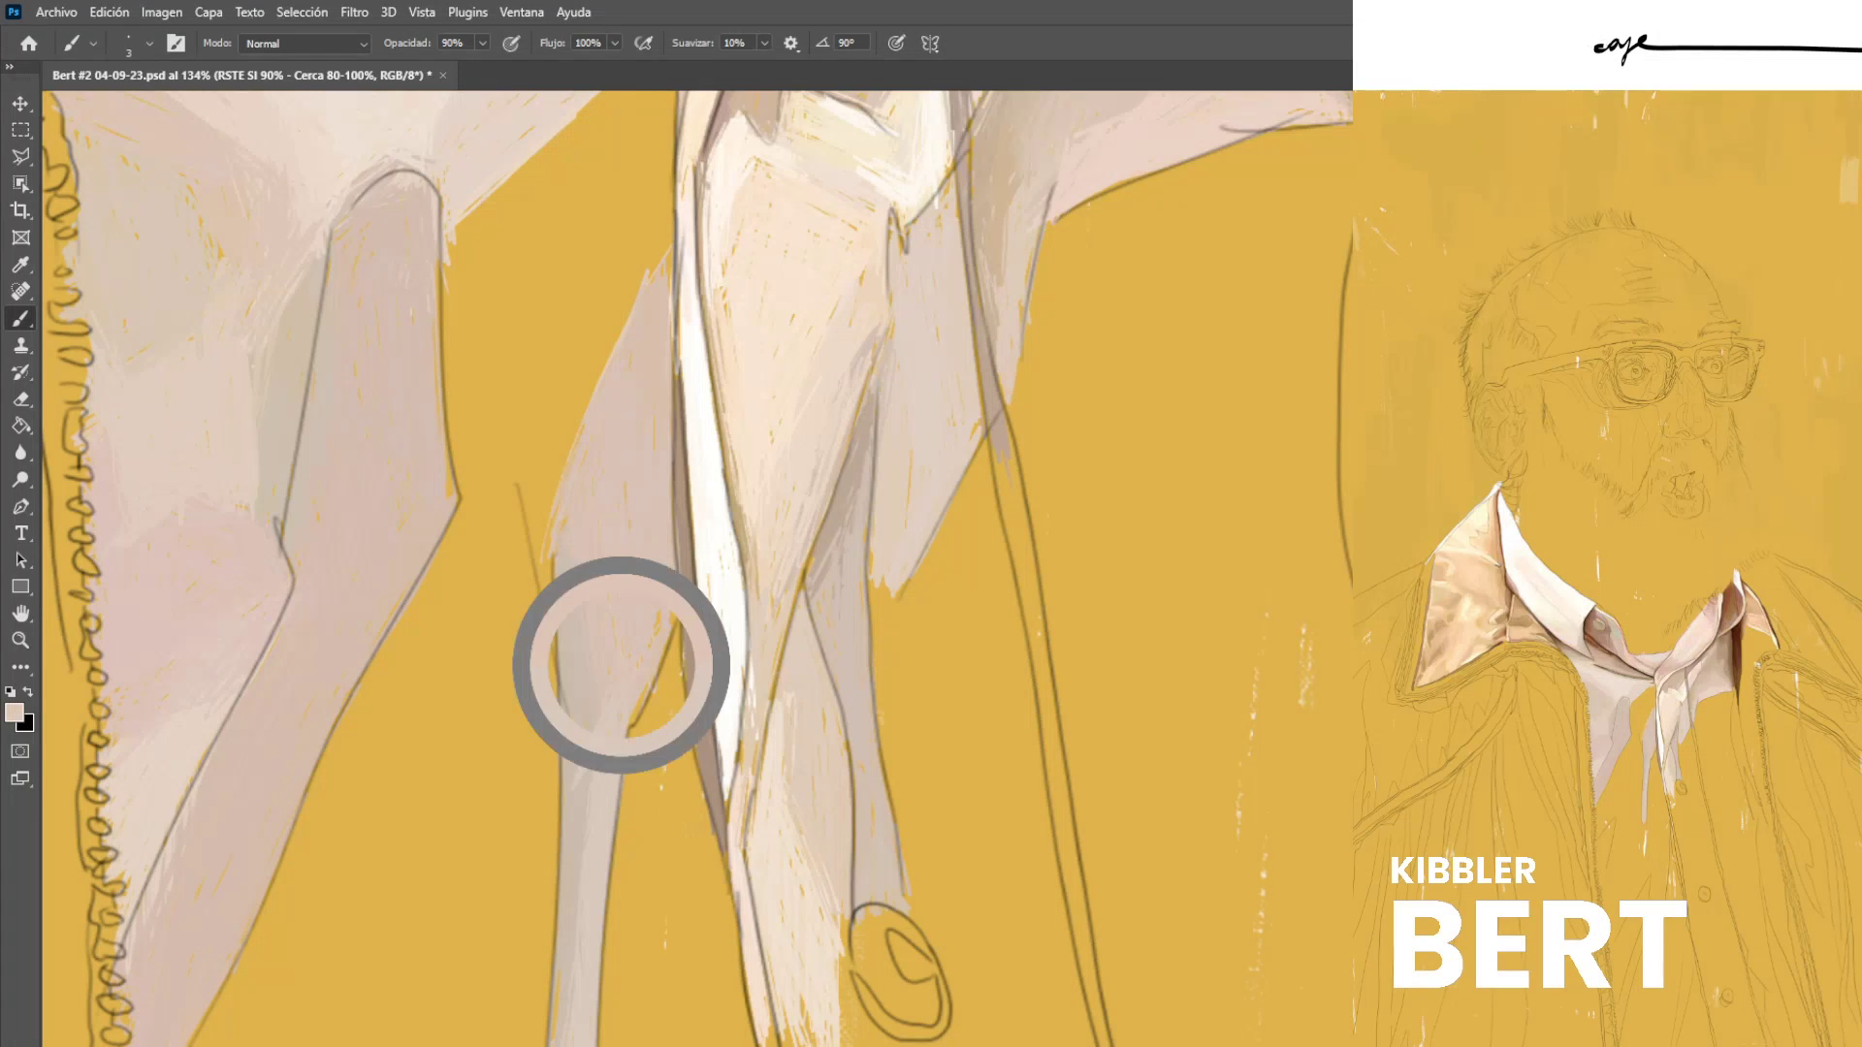
{"action": "left_click", "coordinate": [573, 718], "text": "alt"}
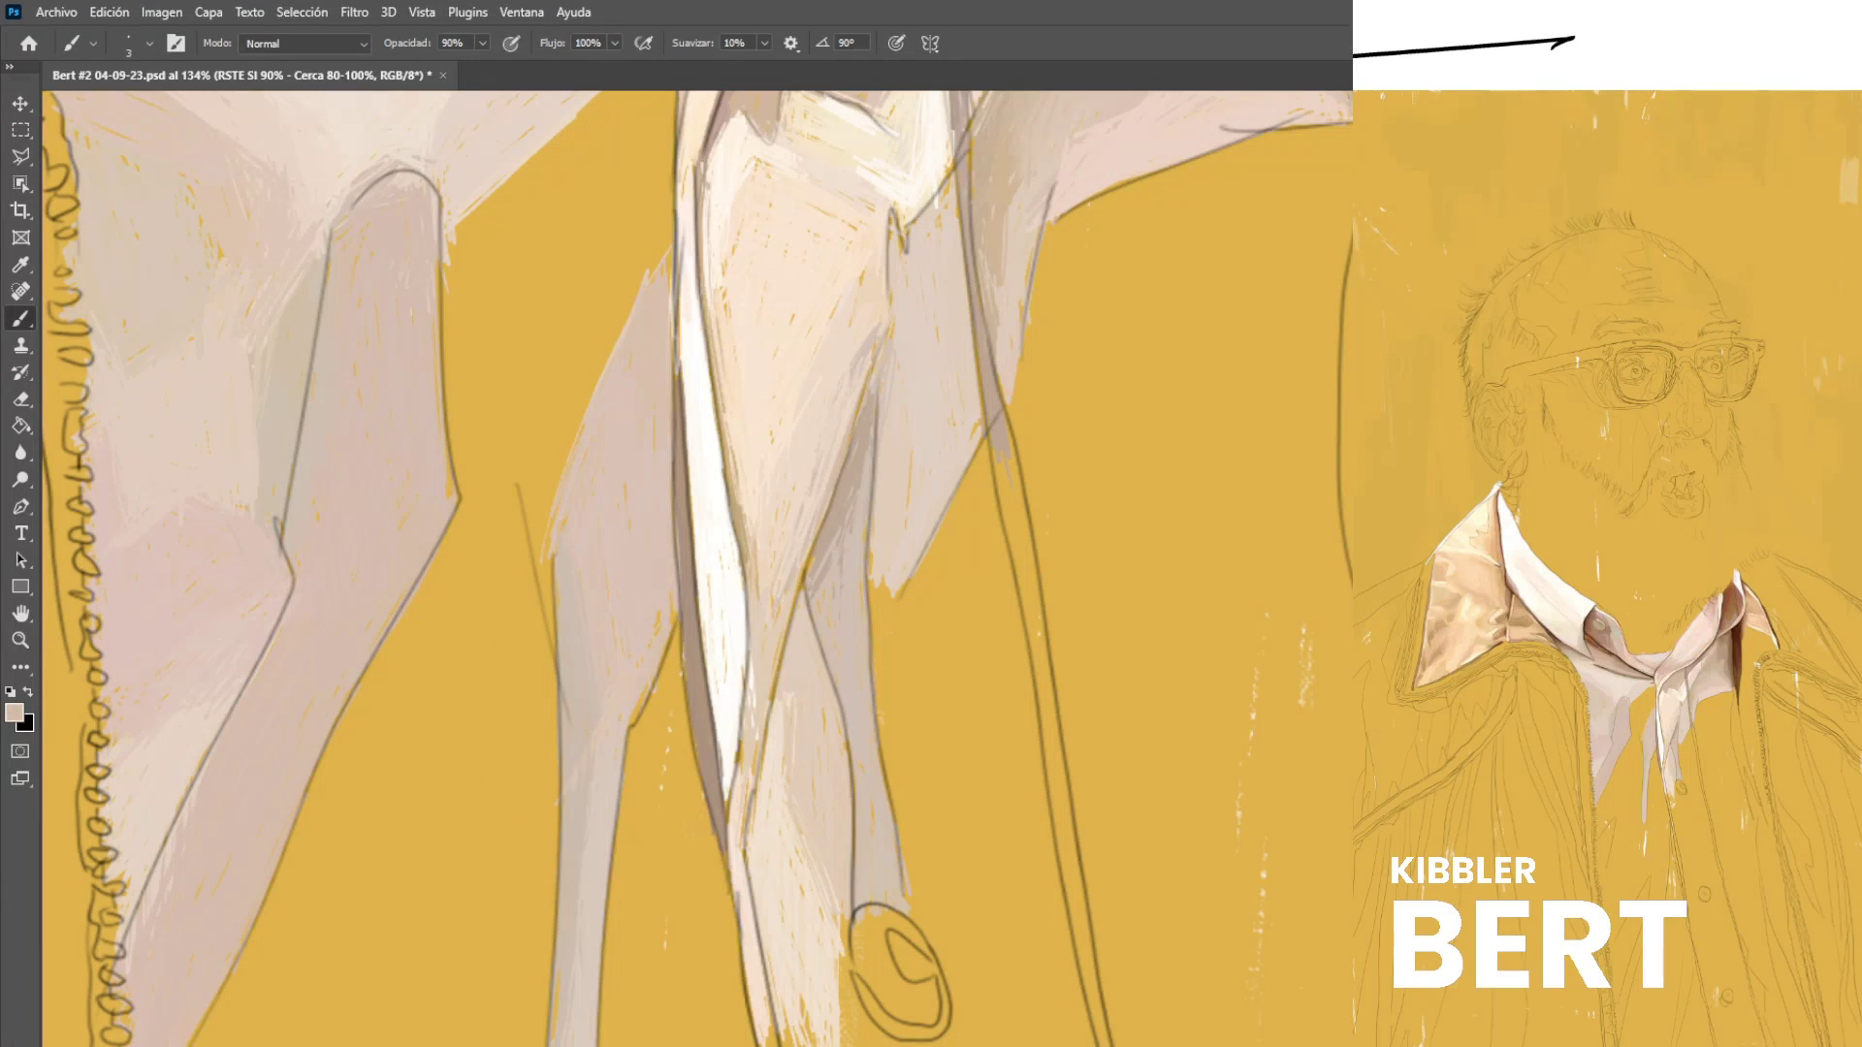
{"action": "left_click", "coordinate": [564, 585], "text": "alt"}
{"action": "left_click", "coordinate": [620, 573], "text": "alt"}
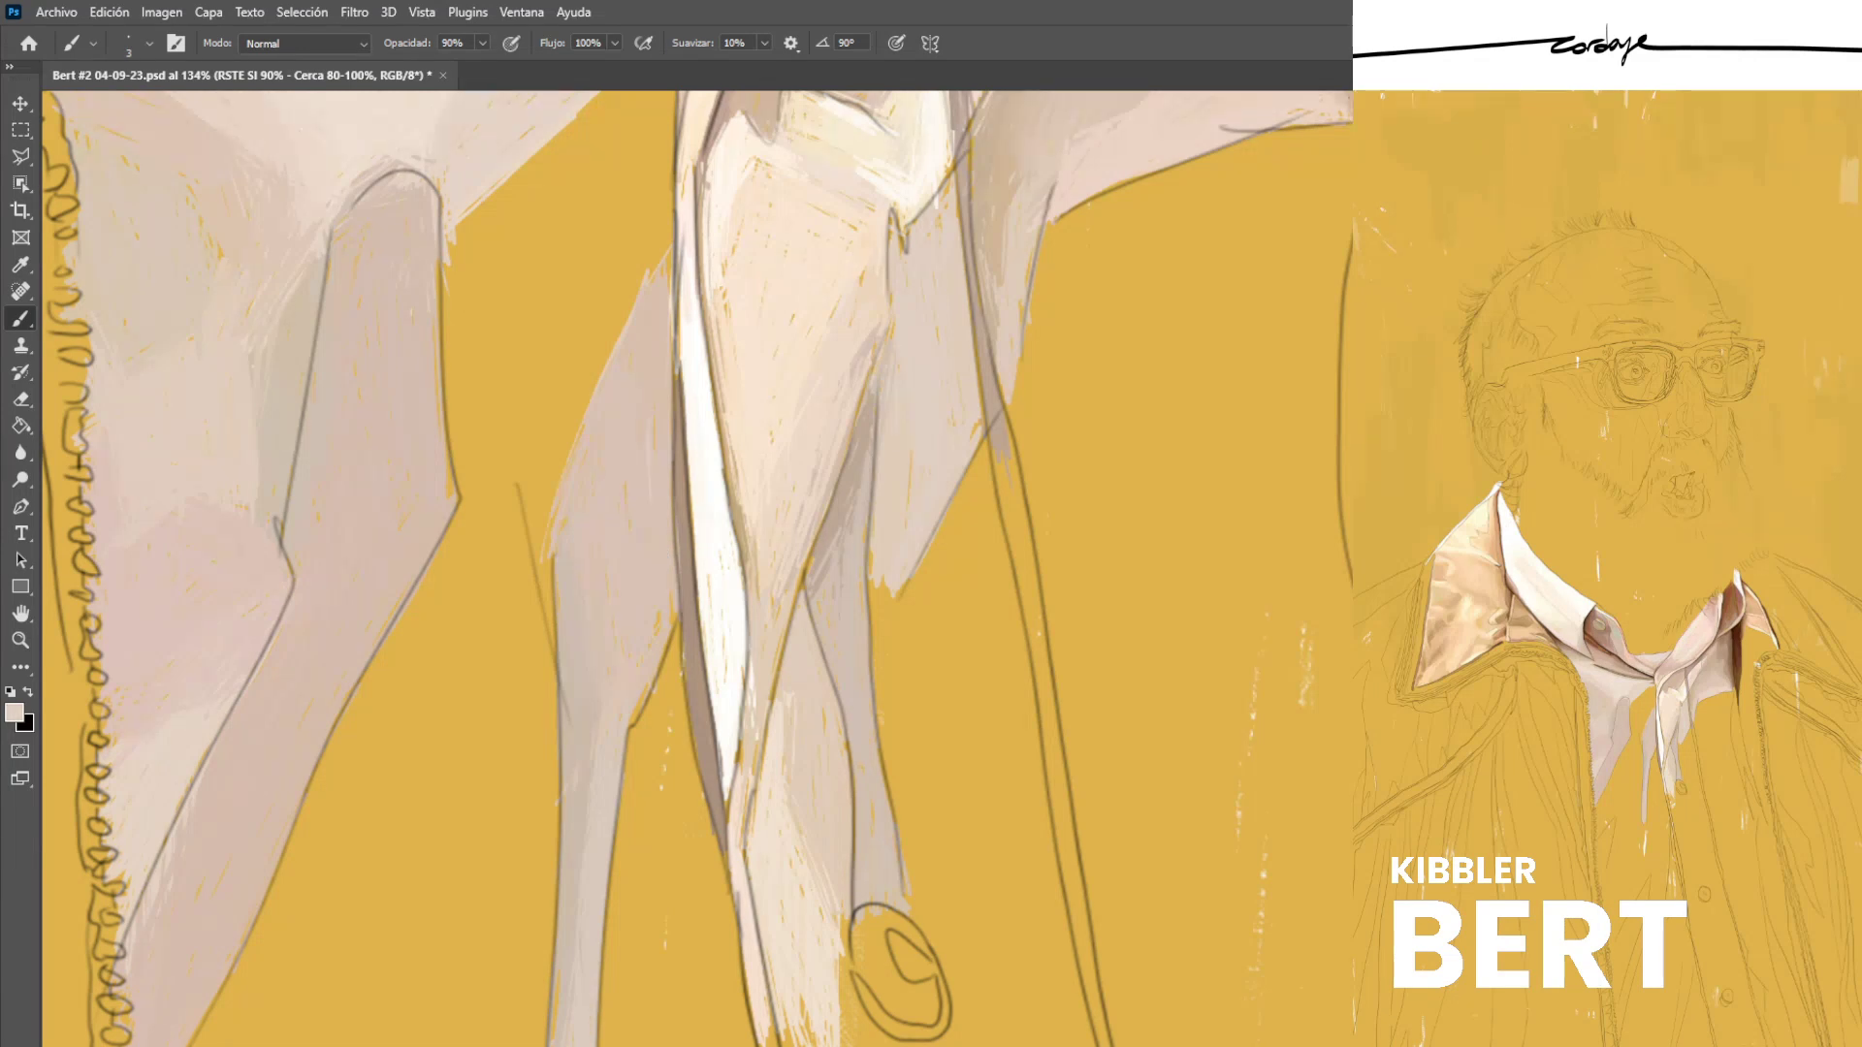
{"action": "key", "text": "ctrl+z"}
Paint a darker mauve shadow on the fold along the left edge of the placket using a sampled tone.
{"action": "left_click", "coordinate": [687, 572], "text": "alt"}
{"action": "left_click_drag", "start_coordinate": [659, 514], "coordinate": [673, 609]}
{"action": "left_click_drag", "start_coordinate": [664, 464], "coordinate": [673, 557]}
{"action": "left_click_drag", "start_coordinate": [668, 449], "coordinate": [668, 511]}
{"action": "left_click_drag", "start_coordinate": [657, 372], "coordinate": [658, 469]}
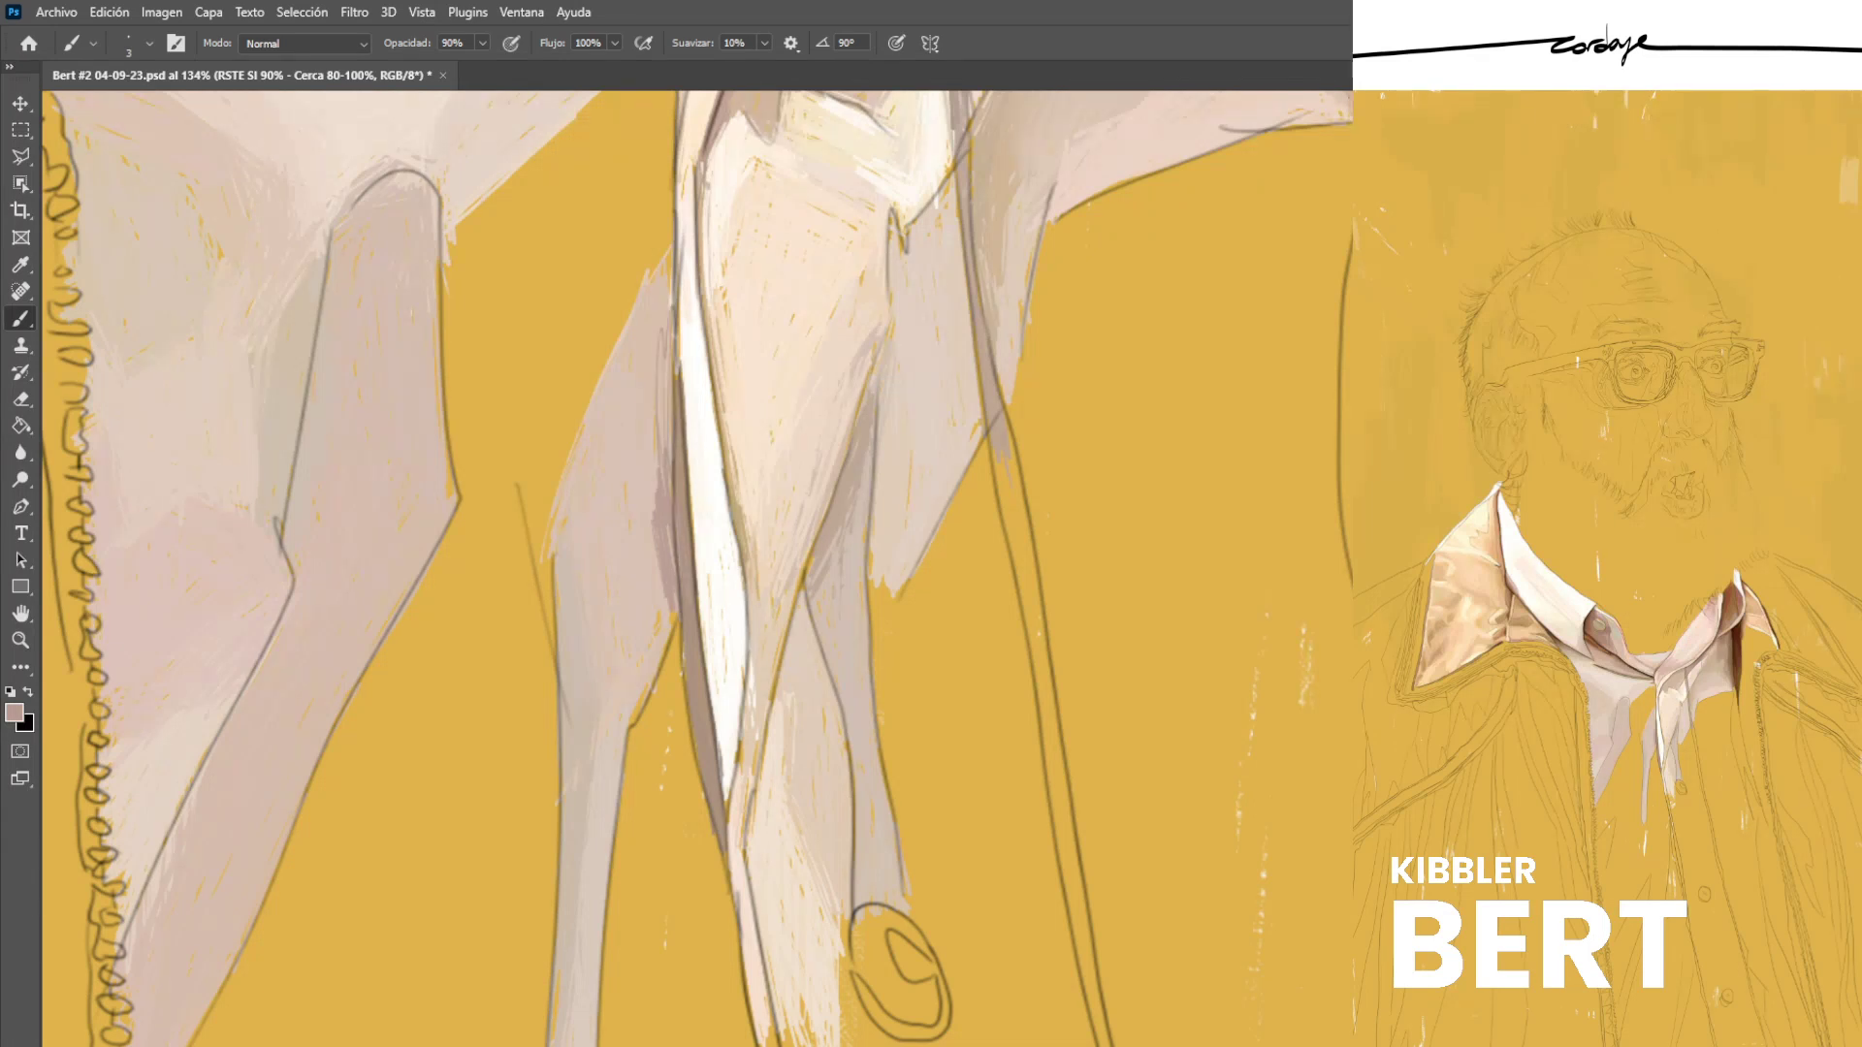
{"action": "left_click_drag", "start_coordinate": [669, 302], "coordinate": [669, 448]}
{"action": "left_click_drag", "start_coordinate": [665, 291], "coordinate": [660, 408]}
{"action": "left_click_drag", "start_coordinate": [663, 463], "coordinate": [664, 494]}
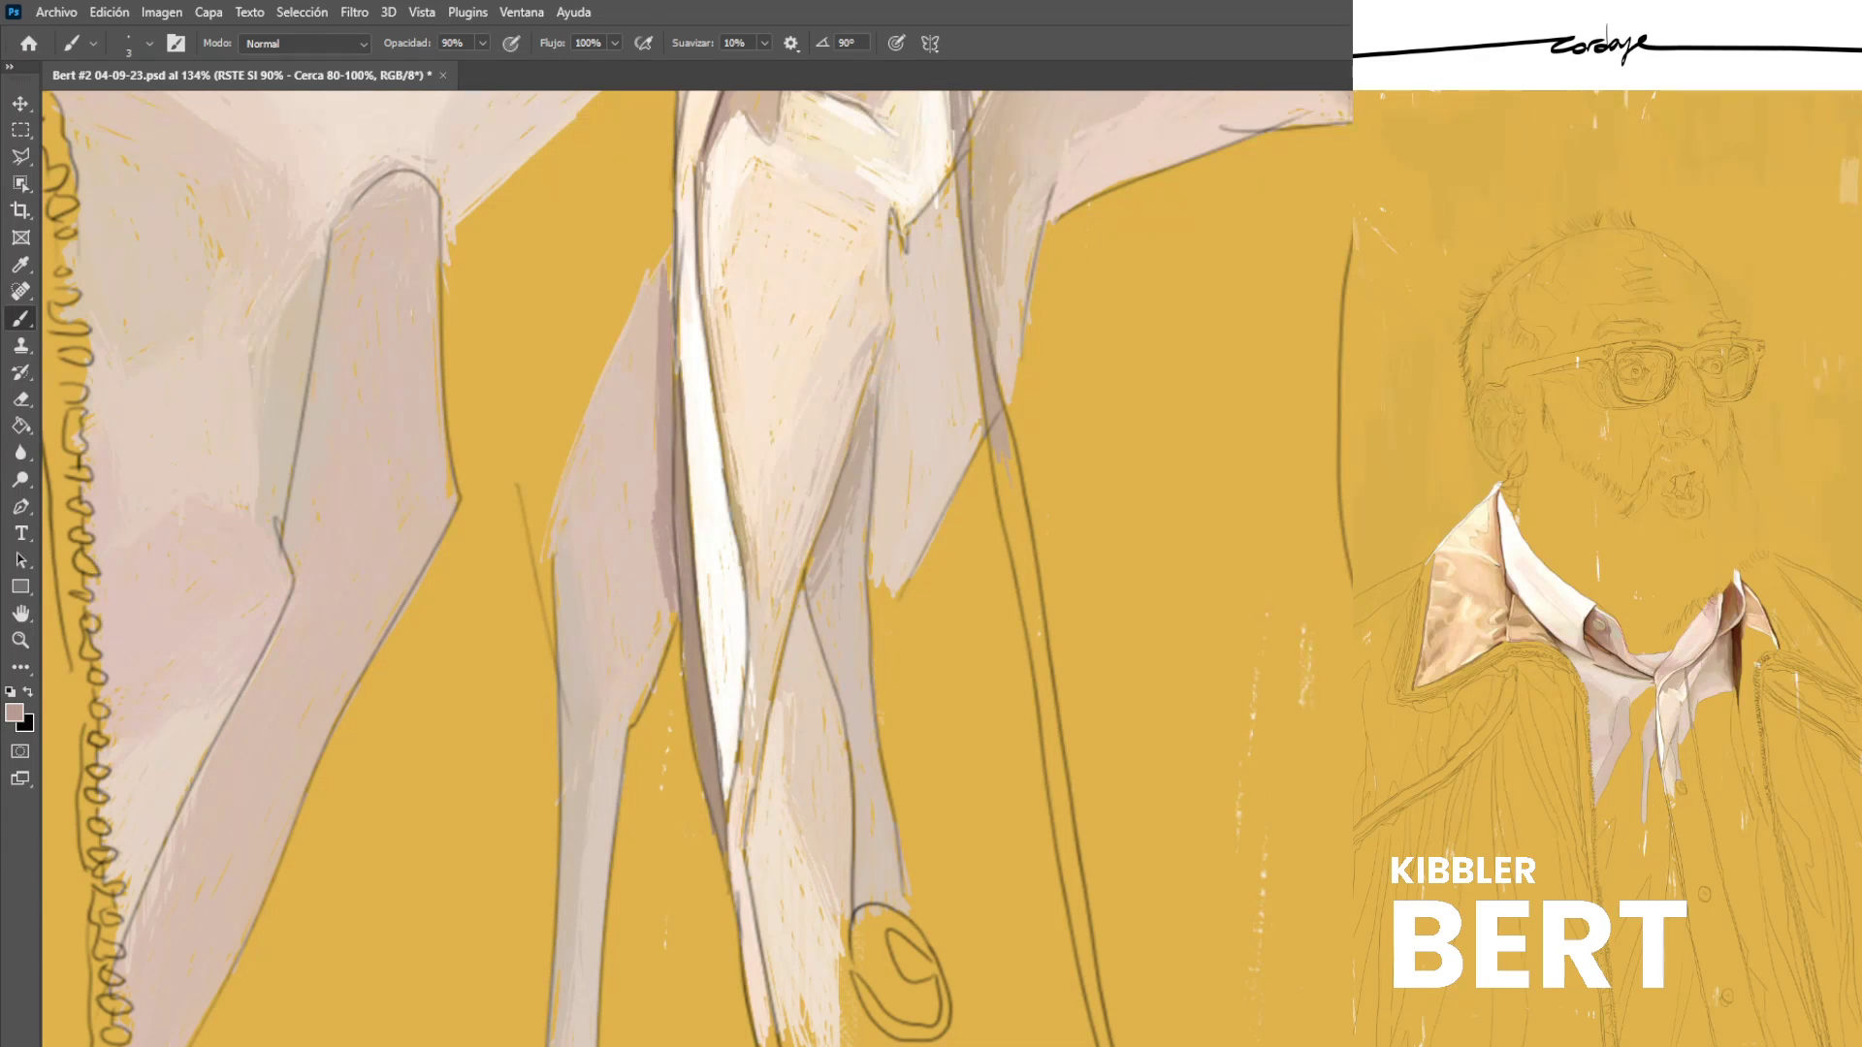
{"action": "left_click_drag", "start_coordinate": [657, 428], "coordinate": [655, 486]}
Soften the mauve shadow beside the placket by brushing a lighter sampled pink over its length.
{"action": "left_click", "coordinate": [643, 398], "text": "alt"}
{"action": "left_click_drag", "start_coordinate": [663, 320], "coordinate": [659, 437]}
{"action": "left_click_drag", "start_coordinate": [664, 299], "coordinate": [655, 520]}
{"action": "left_click_drag", "start_coordinate": [662, 433], "coordinate": [656, 539]}
{"action": "left_click_drag", "start_coordinate": [667, 393], "coordinate": [663, 582]}
{"action": "left_click_drag", "start_coordinate": [669, 512], "coordinate": [671, 614]}
Refine the edge and upper tip of the mauve shadow beside the placket with sampled in-between tones.
{"action": "left_click", "coordinate": [669, 530], "text": "alt"}
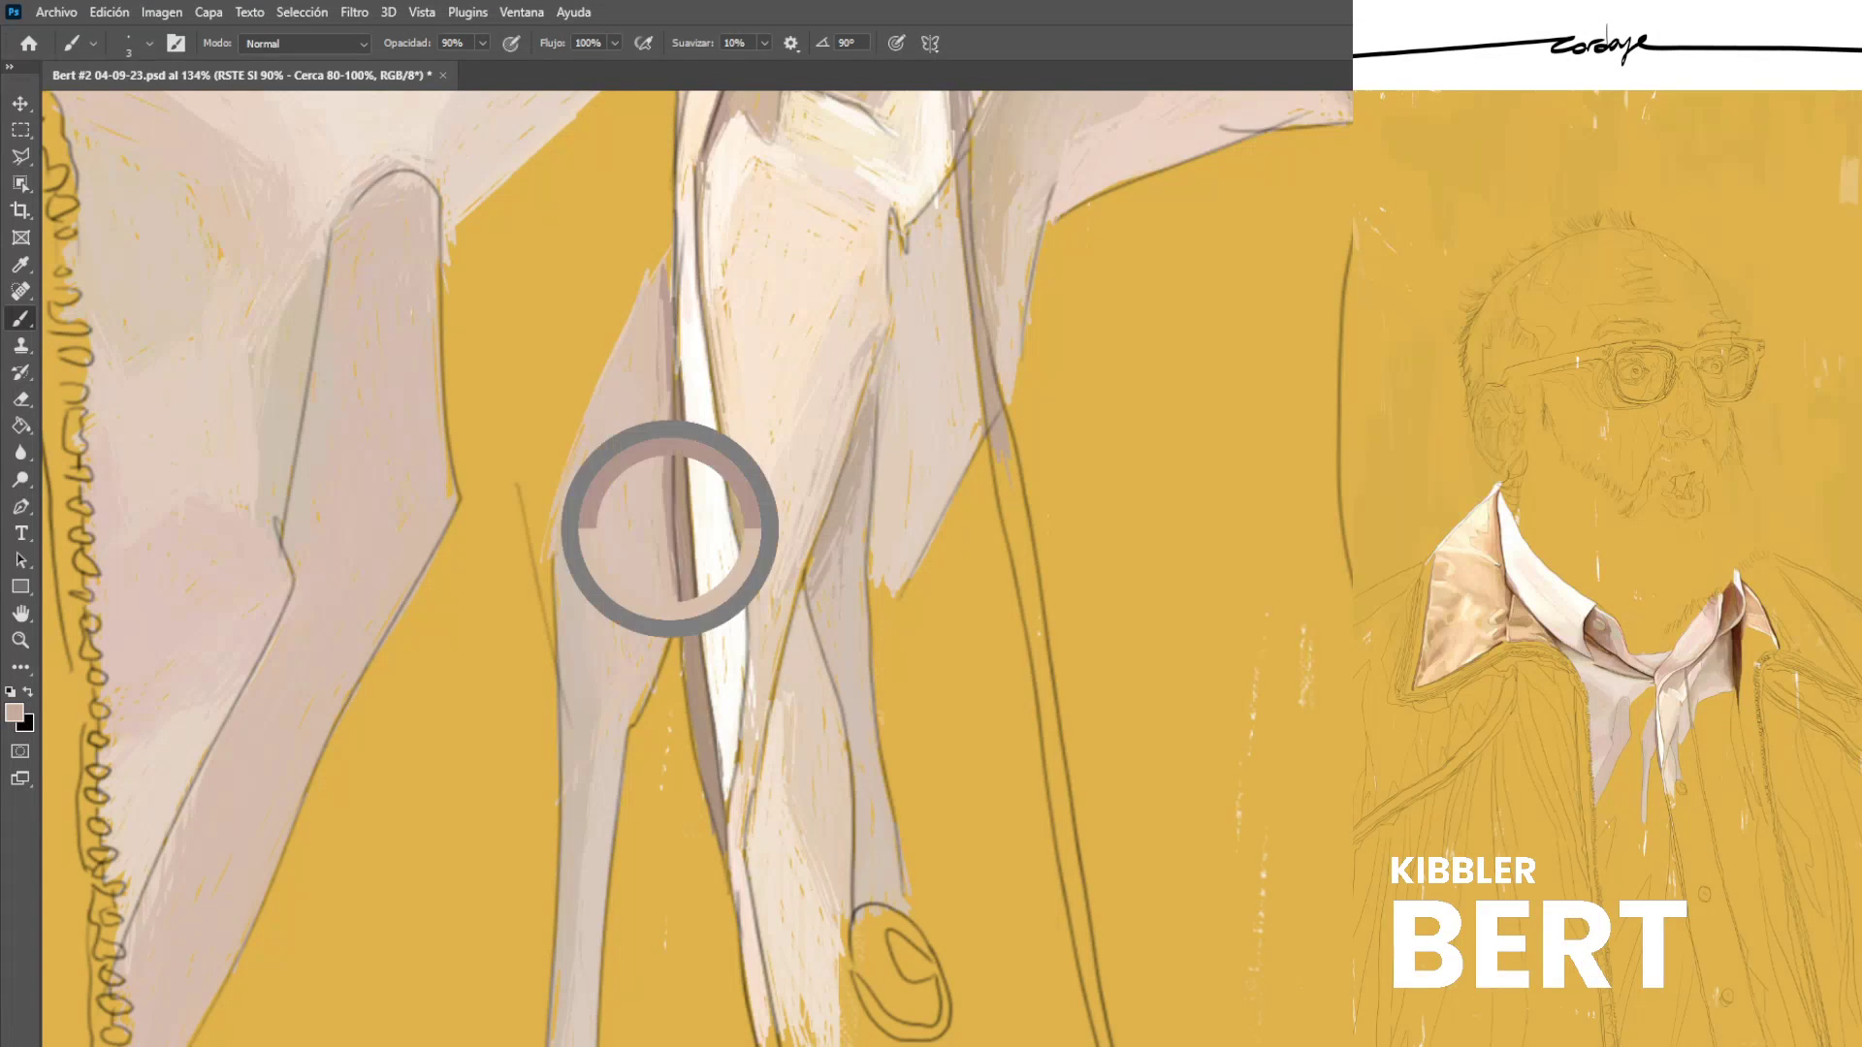
{"action": "left_click_drag", "start_coordinate": [663, 500], "coordinate": [663, 550]}
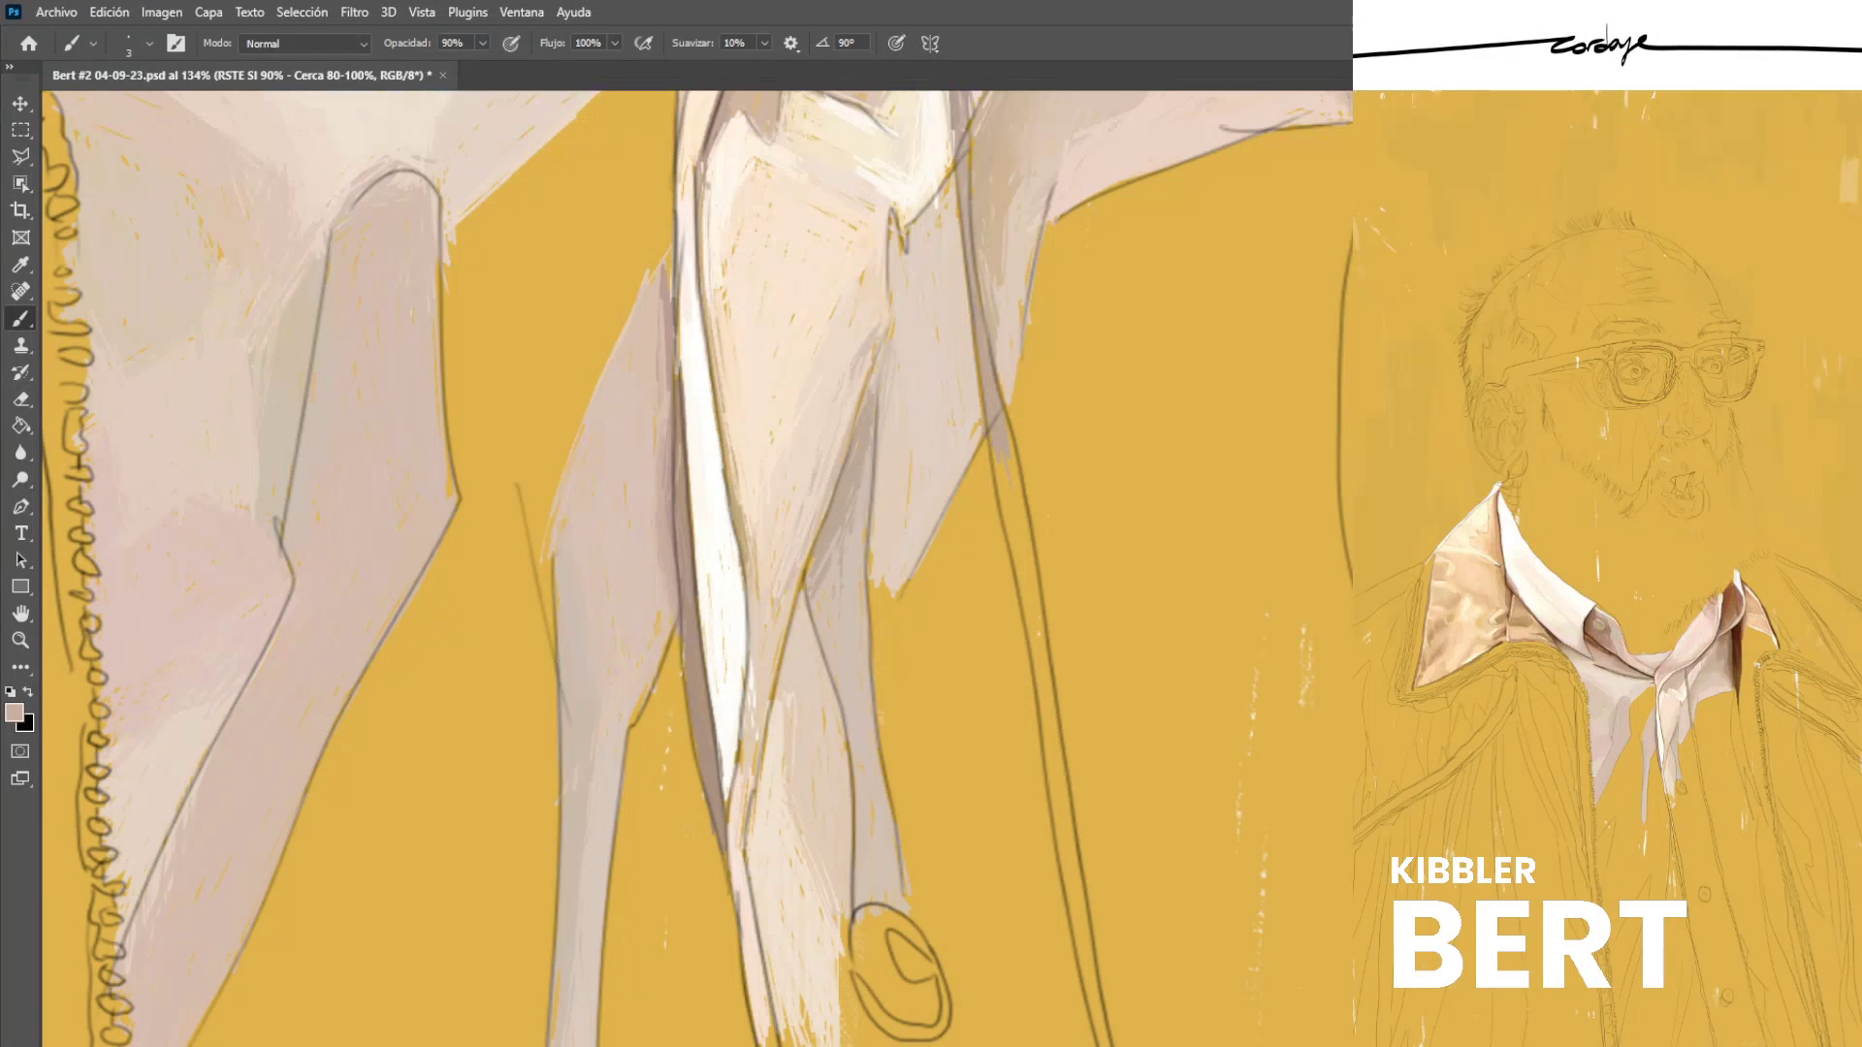
{"action": "left_click_drag", "start_coordinate": [663, 274], "coordinate": [664, 323]}
{"action": "left_click", "coordinate": [665, 478], "text": "alt"}
{"action": "scroll", "coordinate": [388, 625], "scroll_direction": "down", "scroll_amount": 5}
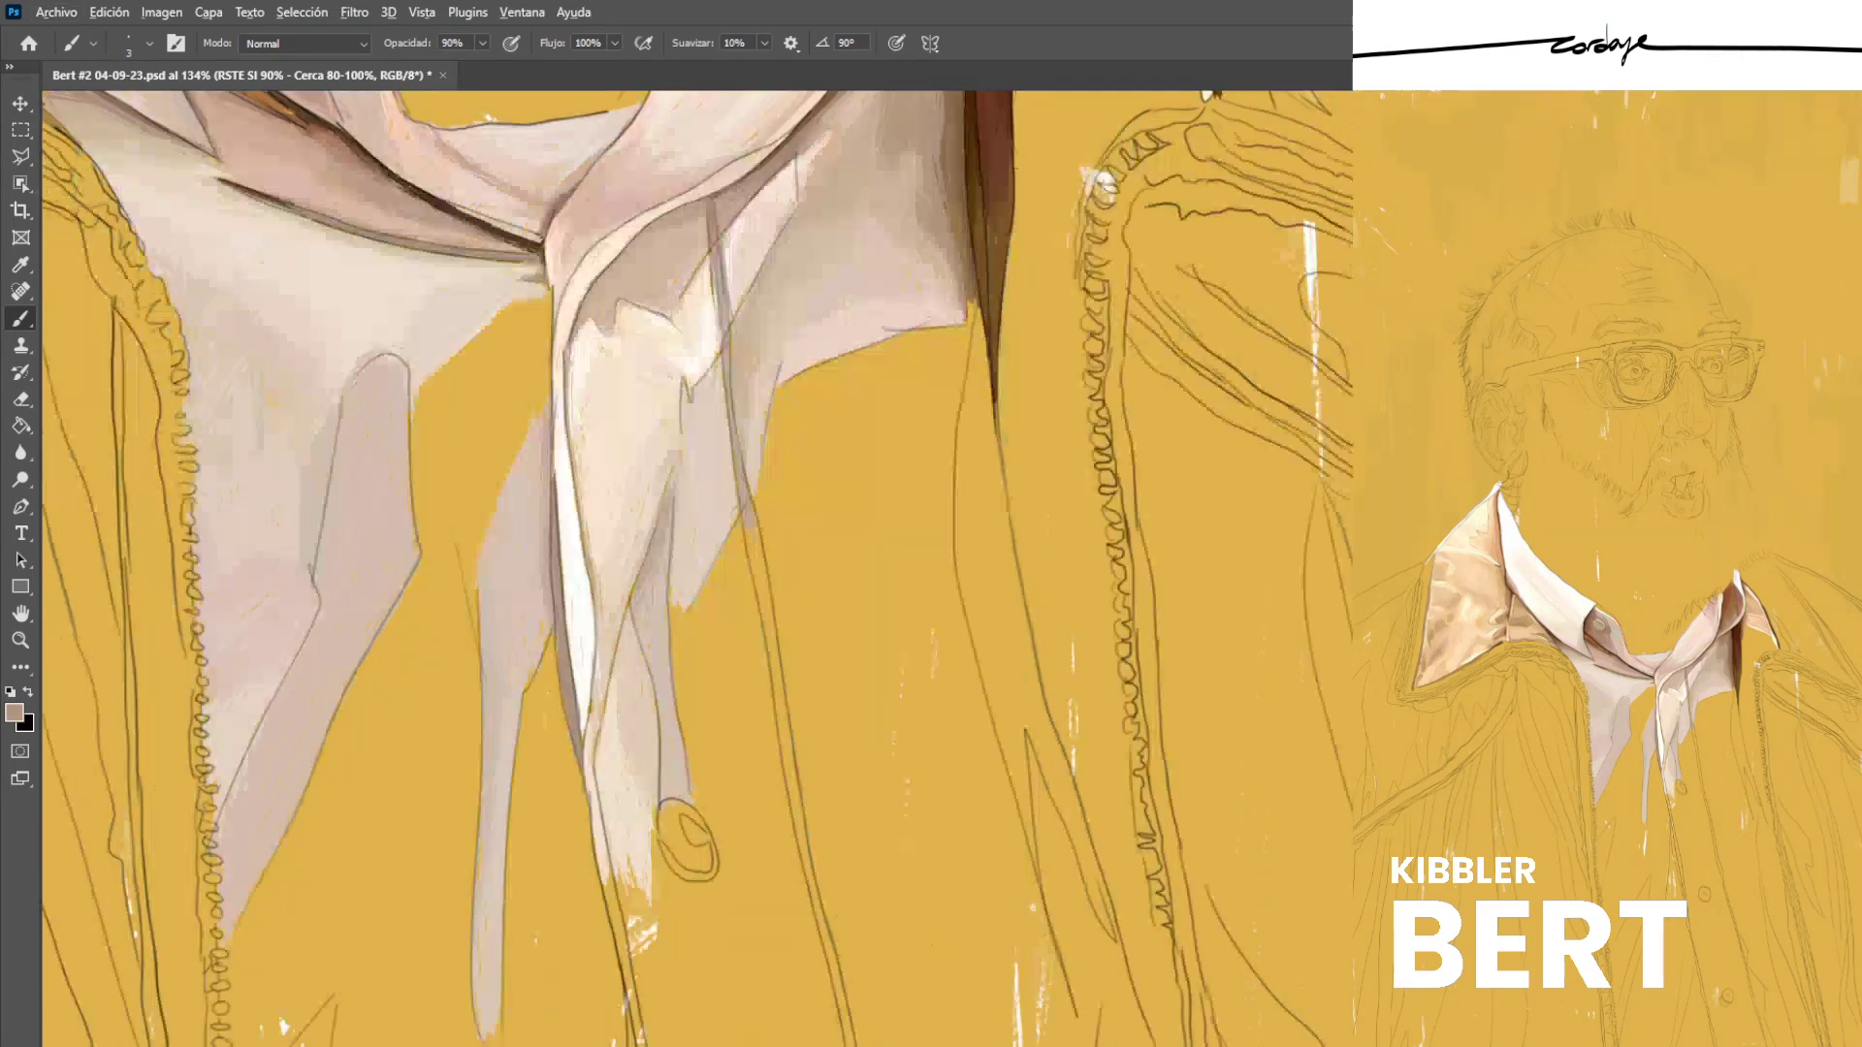
{"action": "scroll", "coordinate": [595, 559], "scroll_direction": "up", "scroll_amount": 6}
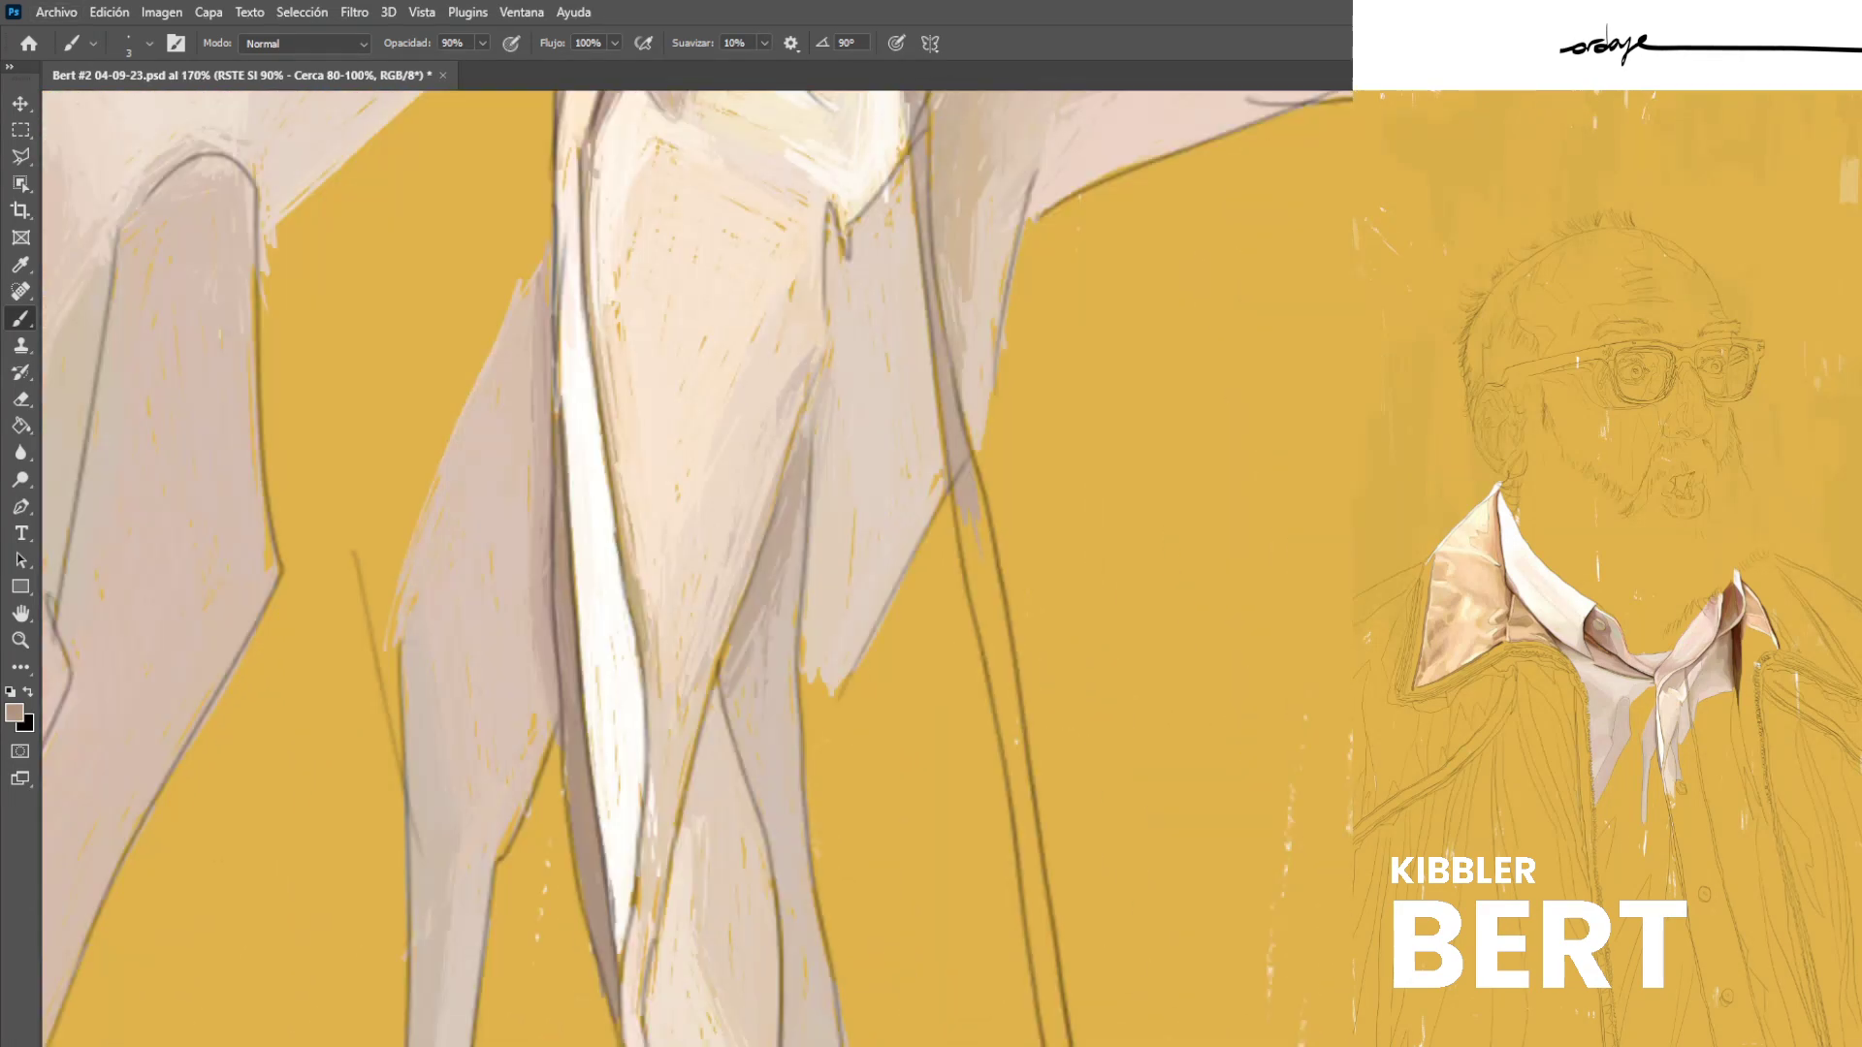
{"action": "left_click_drag", "start_coordinate": [556, 580], "coordinate": [557, 618]}
{"action": "left_click", "coordinate": [572, 591], "text": "alt"}
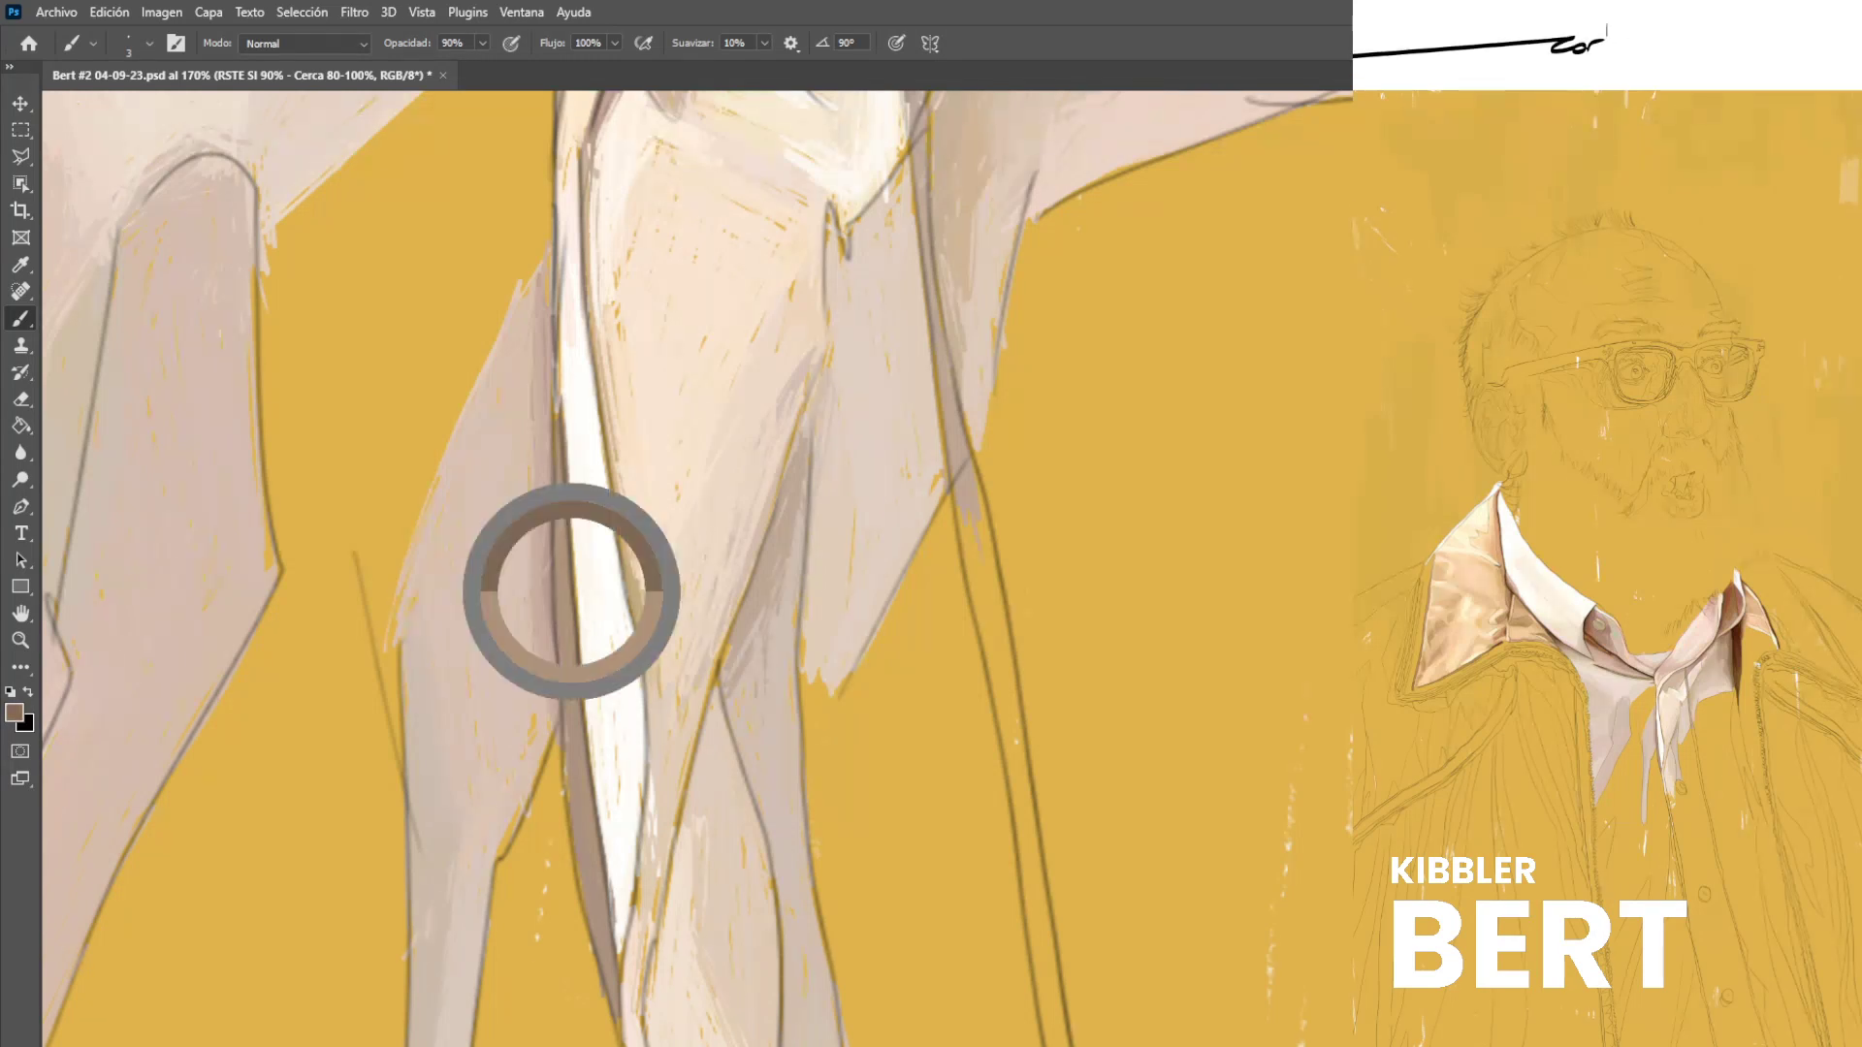
{"action": "left_click_drag", "start_coordinate": [570, 654], "coordinate": [558, 384]}
{"action": "key", "text": "ctrl+z"}
Reinforce the thin taupe shadow along the lower left edge of the white placket strip with a sampled brown.
{"action": "left_click", "coordinate": [568, 587], "text": "alt"}
{"action": "left_click_drag", "start_coordinate": [575, 698], "coordinate": [598, 853]}
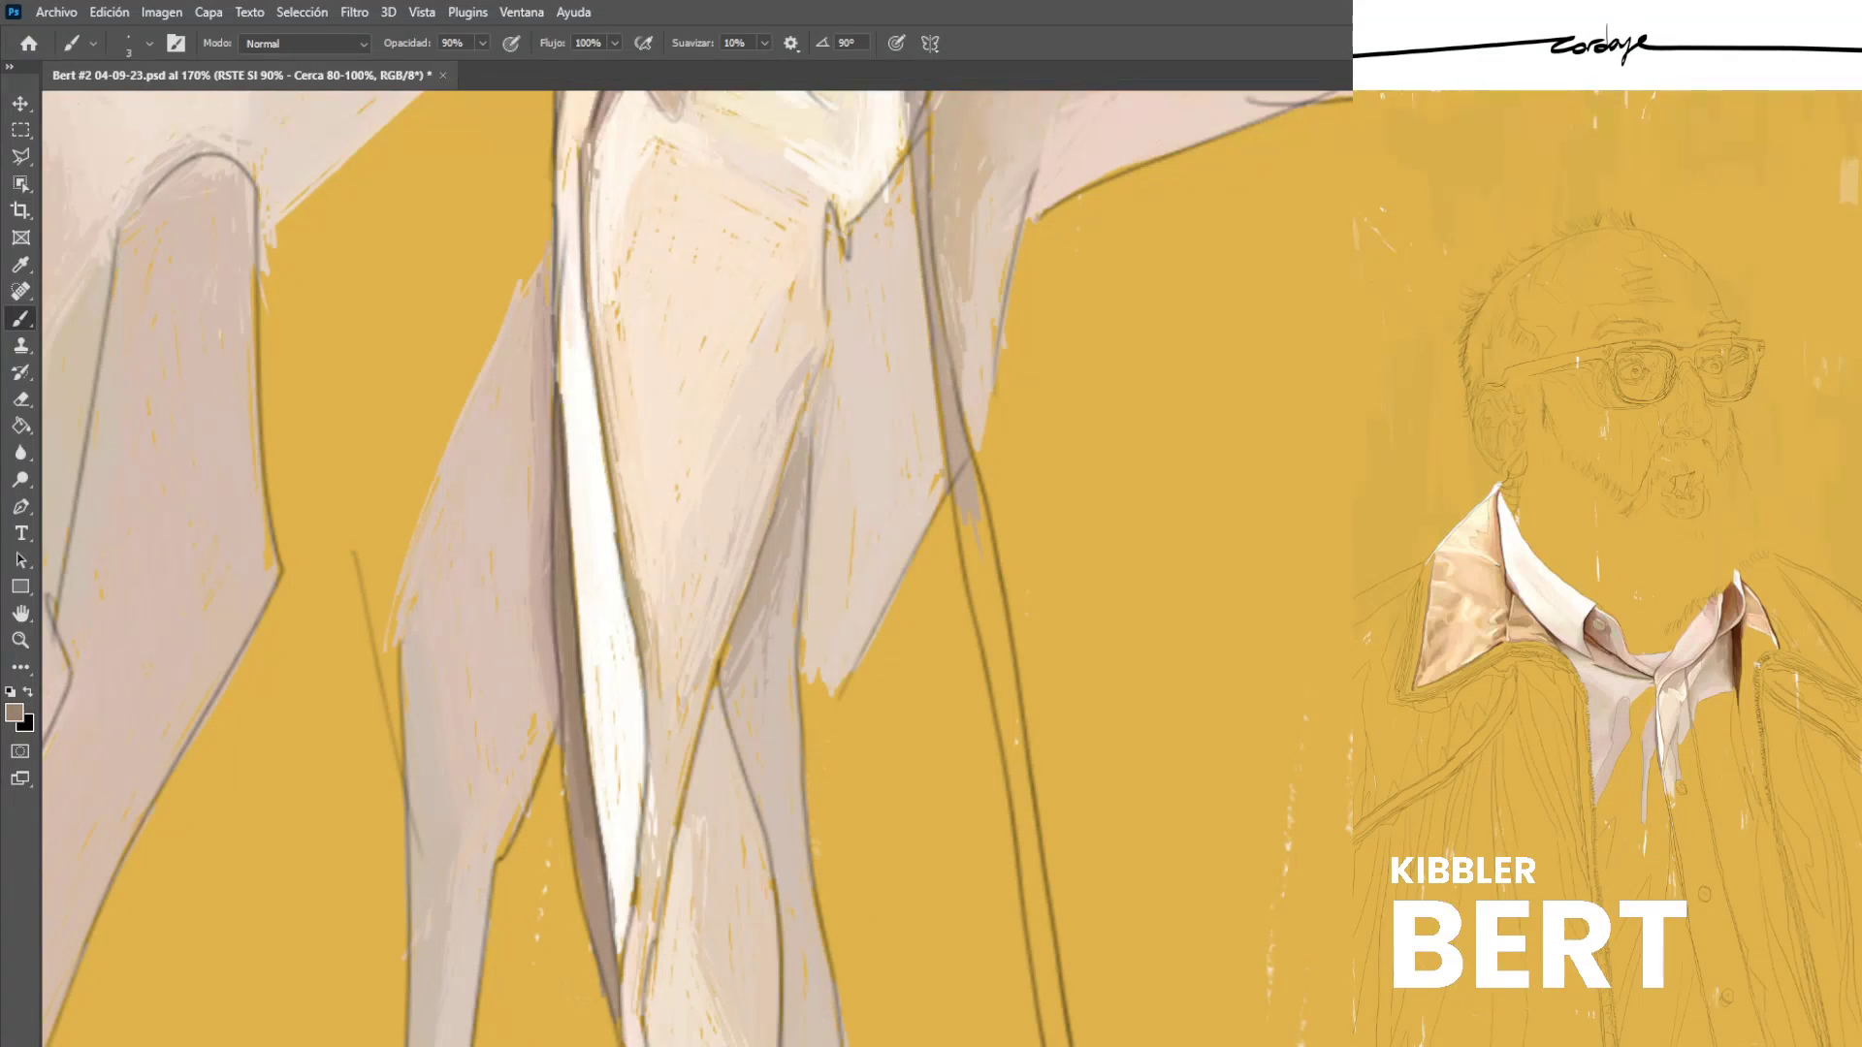
{"action": "left_click_drag", "start_coordinate": [559, 630], "coordinate": [595, 847]}
{"action": "left_click", "coordinate": [570, 801], "text": "alt"}
Redefine the left edge of the white placket strip with sampled white strokes.
{"action": "left_click", "coordinate": [589, 582], "text": "alt"}
{"action": "left_click_drag", "start_coordinate": [577, 605], "coordinate": [569, 504]}
{"action": "left_click_drag", "start_coordinate": [579, 631], "coordinate": [561, 385]}
{"action": "mouse_move", "coordinate": [566, 453]}
{"action": "left_mouse_down"}
{"action": "mouse_move", "coordinate": [558, 336]}
{"action": "mouse_move", "coordinate": [561, 408]}
{"action": "left_mouse_up"}
Retouch the upper end of the white placket strip with sampled pale tones and save the document.
{"action": "left_click", "coordinate": [570, 395], "text": "alt"}
{"action": "left_click", "coordinate": [568, 342], "text": "alt"}
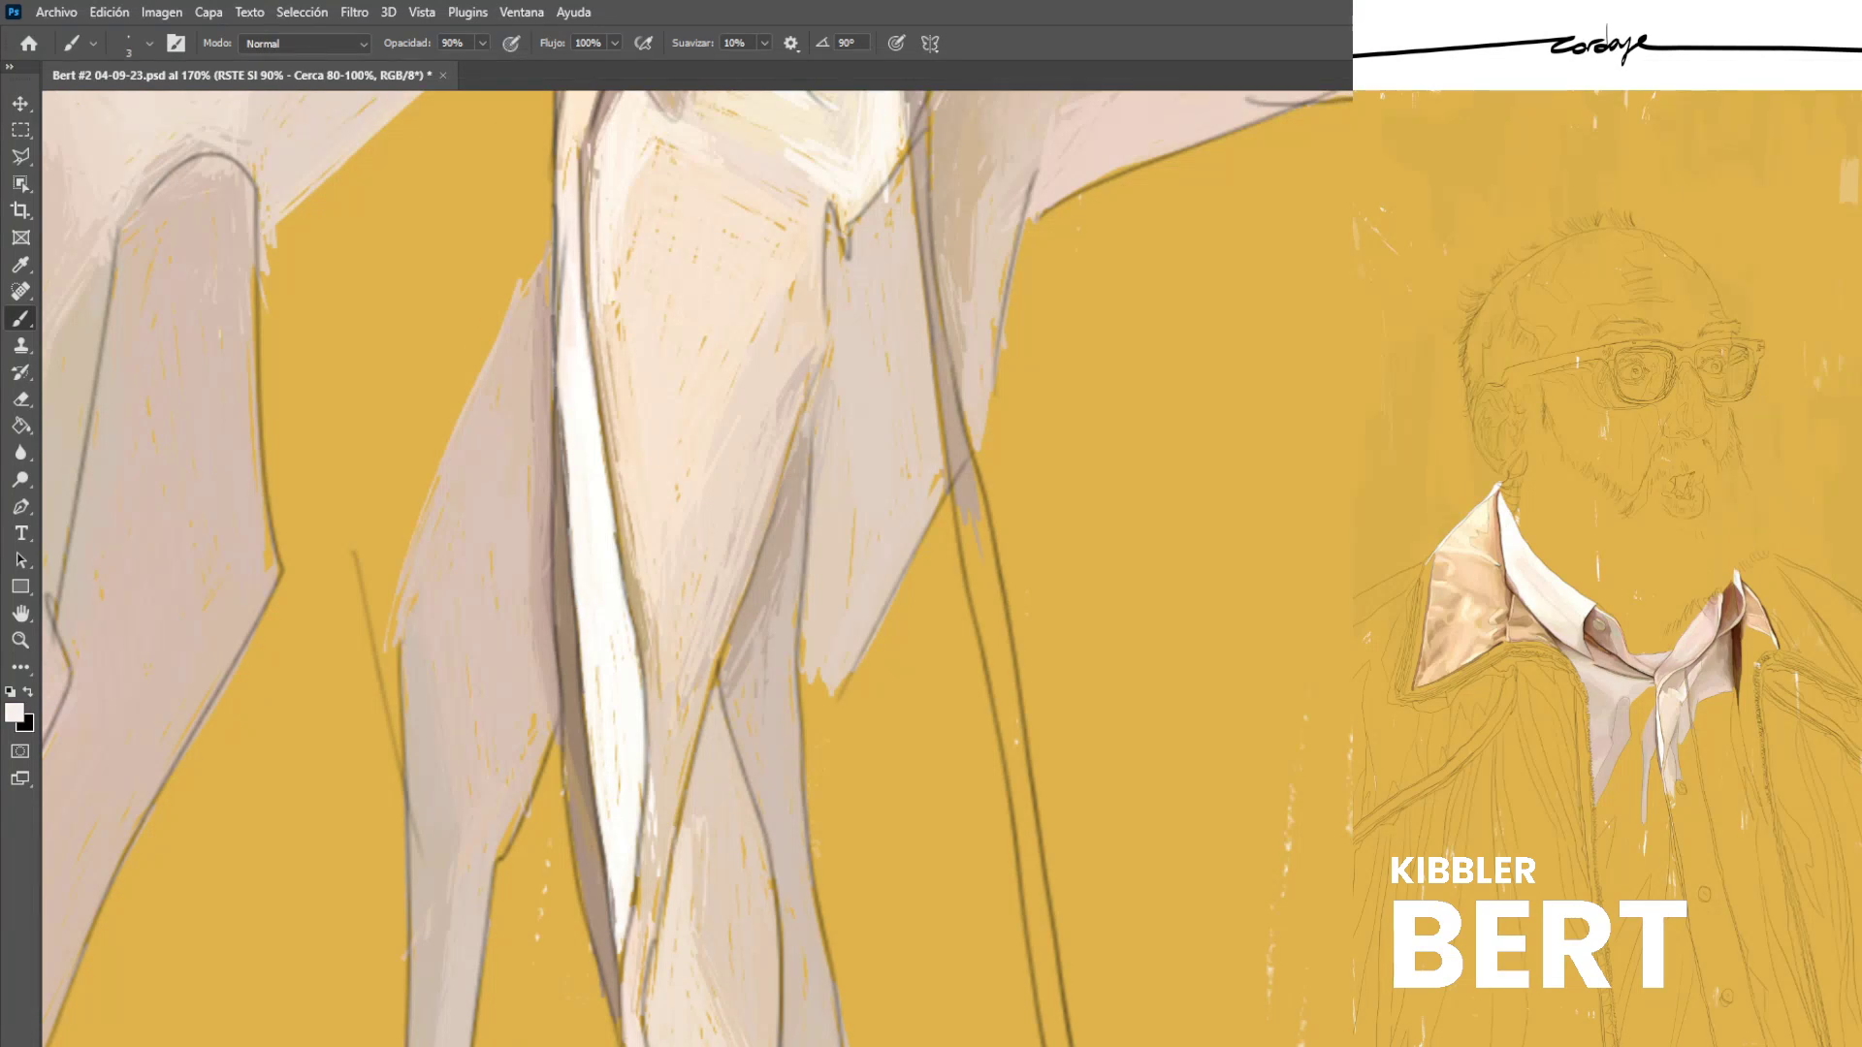
{"action": "left_click", "coordinate": [532, 451], "text": "alt"}
{"action": "left_click_drag", "start_coordinate": [558, 341], "coordinate": [559, 439]}
{"action": "left_click", "coordinate": [570, 373], "text": "alt"}
{"action": "left_click_drag", "start_coordinate": [559, 341], "coordinate": [558, 373]}
{"action": "key", "text": "ctrl+s"}
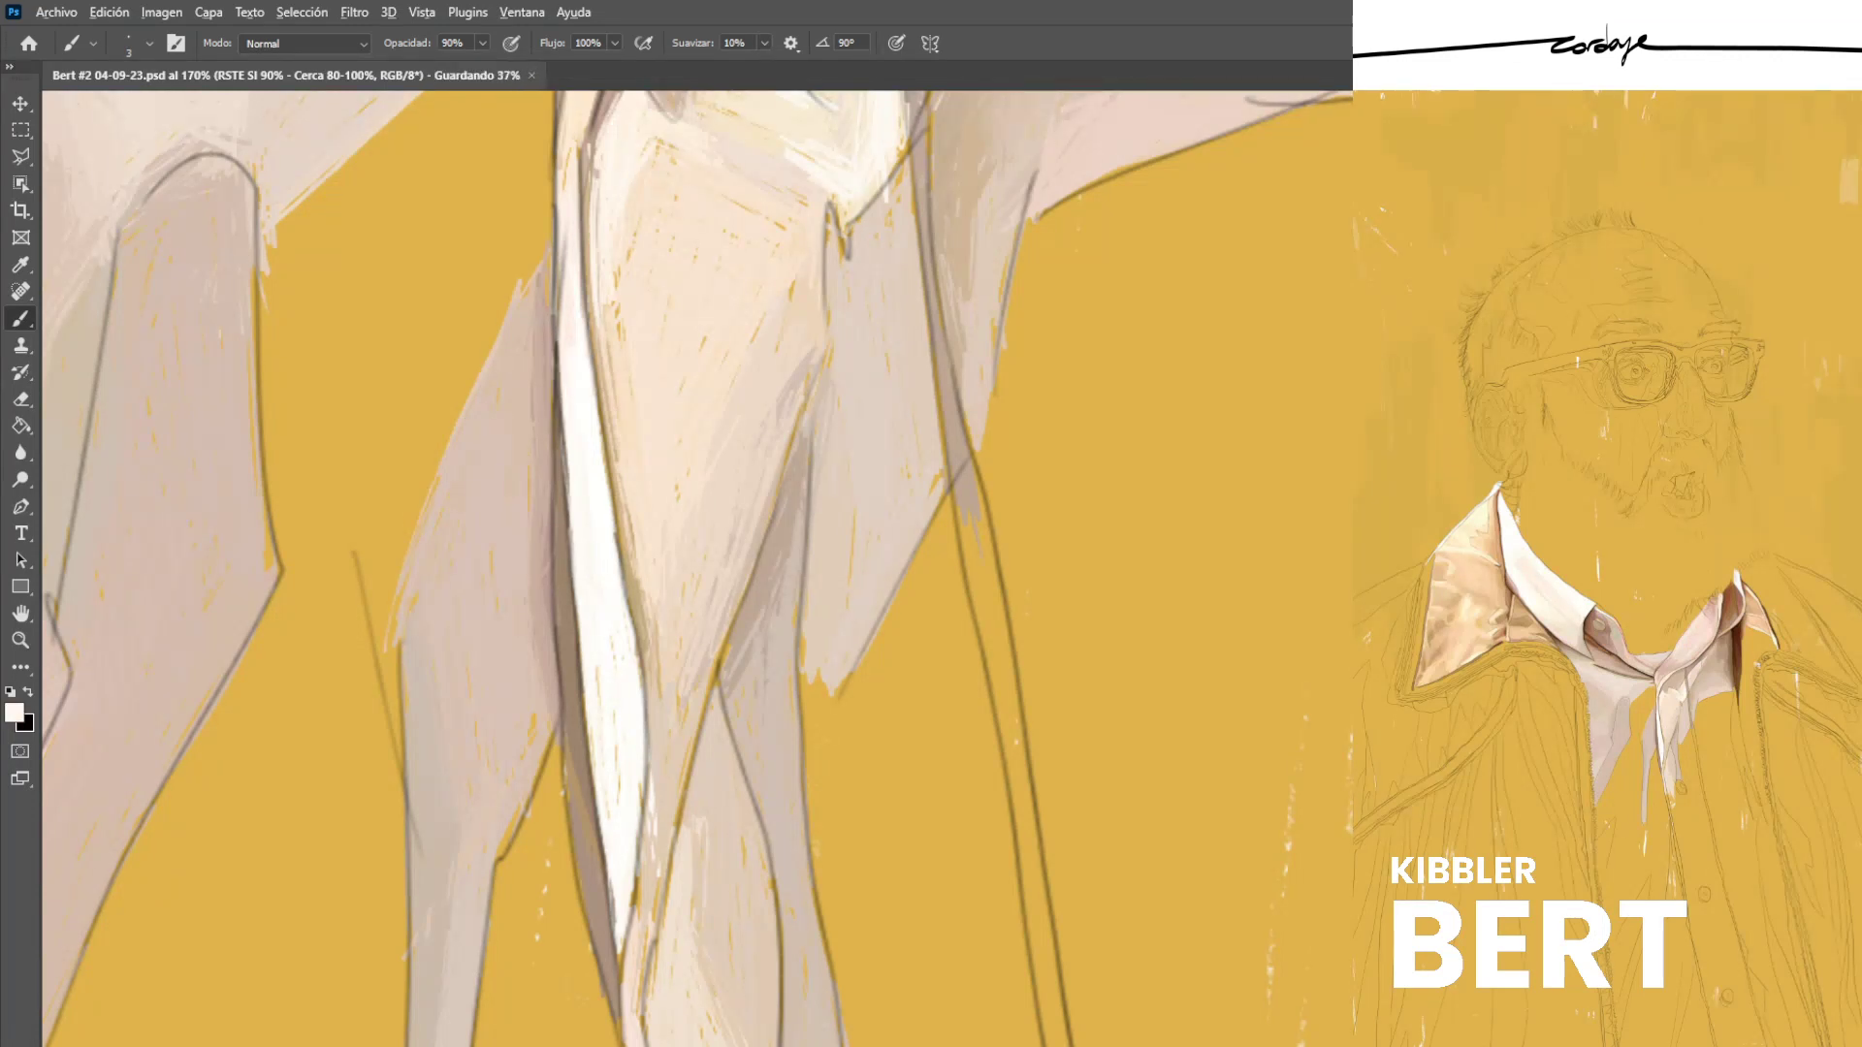
Add pale strokes along the right edge of the large mauve fold using a tone sampled near the collar.
{"action": "scroll", "coordinate": [582, 584], "scroll_direction": "down", "scroll_amount": 7}
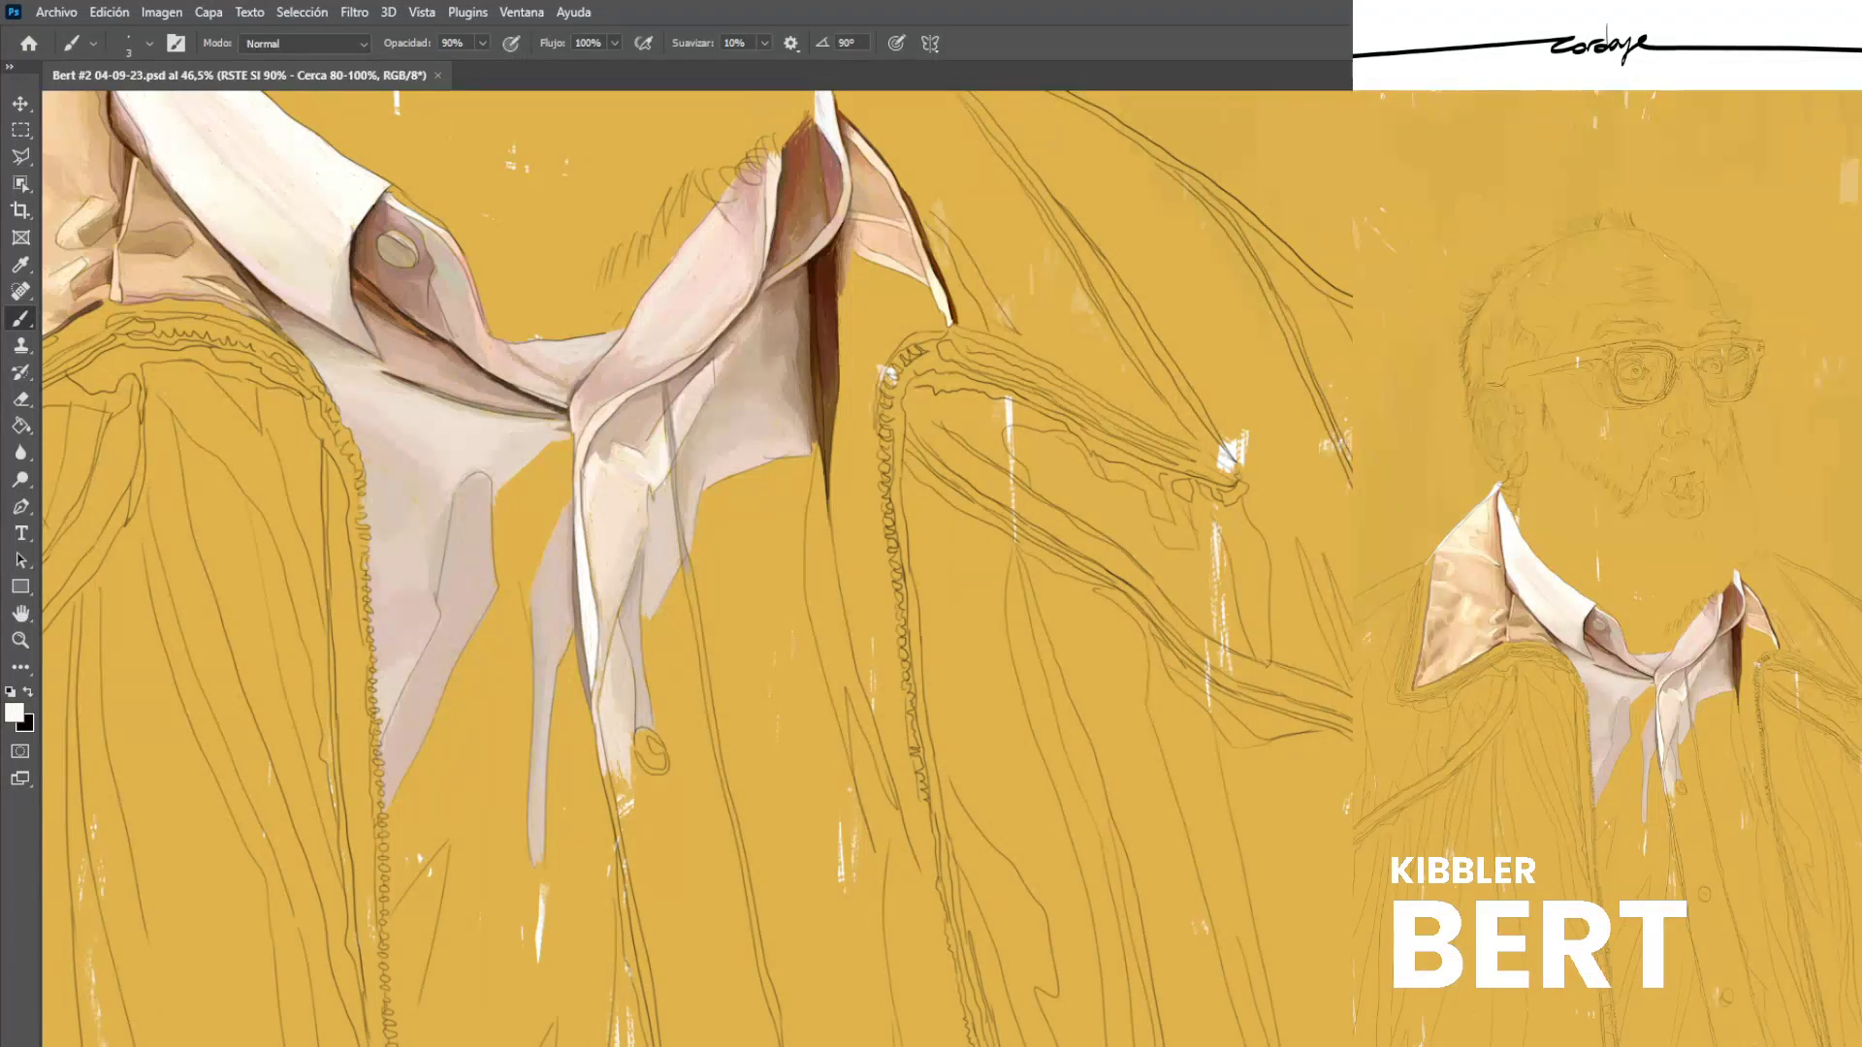
{"action": "left_click", "coordinate": [669, 301], "text": "alt"}
{"action": "scroll", "coordinate": [441, 407], "scroll_direction": "up", "scroll_amount": 3}
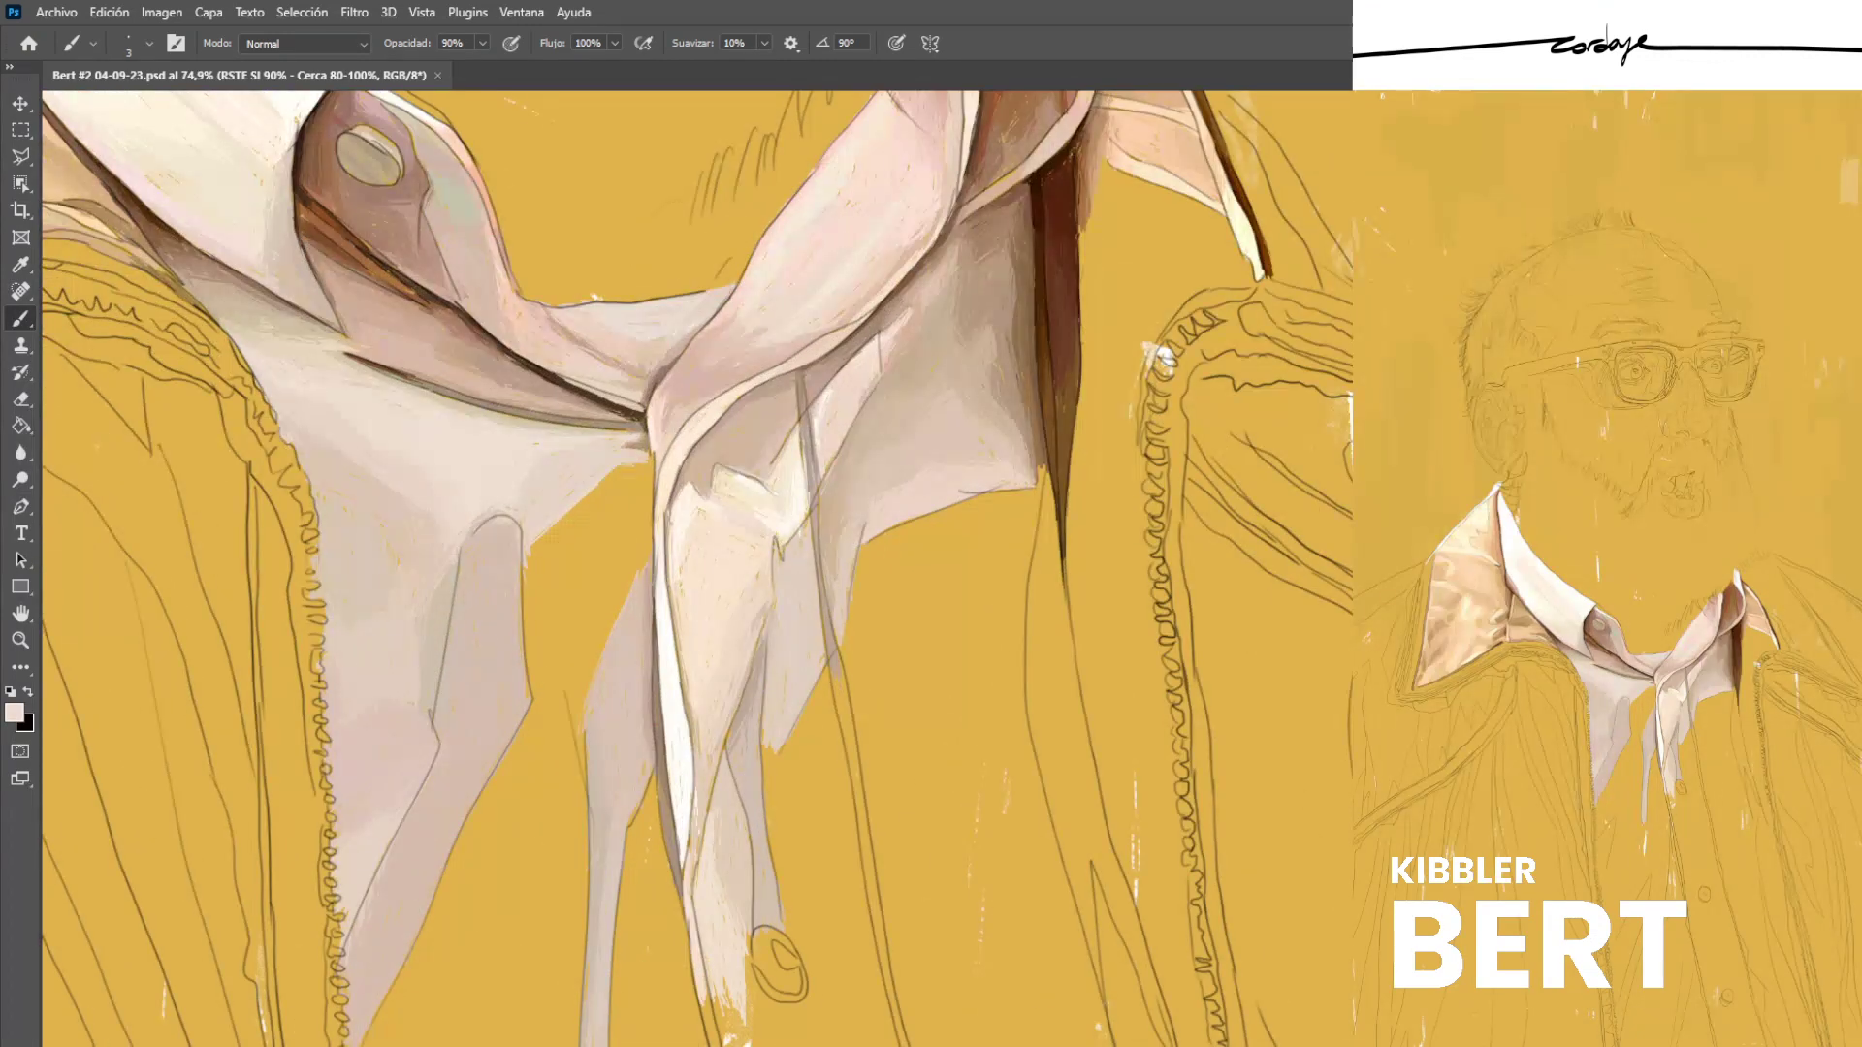
{"action": "left_click_drag", "start_coordinate": [545, 673], "coordinate": [571, 731]}
{"action": "left_click_drag", "start_coordinate": [542, 627], "coordinate": [549, 674]}
{"action": "mouse_move", "coordinate": [532, 551]}
{"action": "left_mouse_down"}
{"action": "mouse_move", "coordinate": [543, 696]}
{"action": "mouse_move", "coordinate": [532, 679]}
{"action": "left_mouse_up"}
Paint pale strokes along both sides of the bare V-shaped gap between the mauve fold and the placket.
{"action": "scroll", "coordinate": [526, 643], "scroll_direction": "up", "scroll_amount": 3}
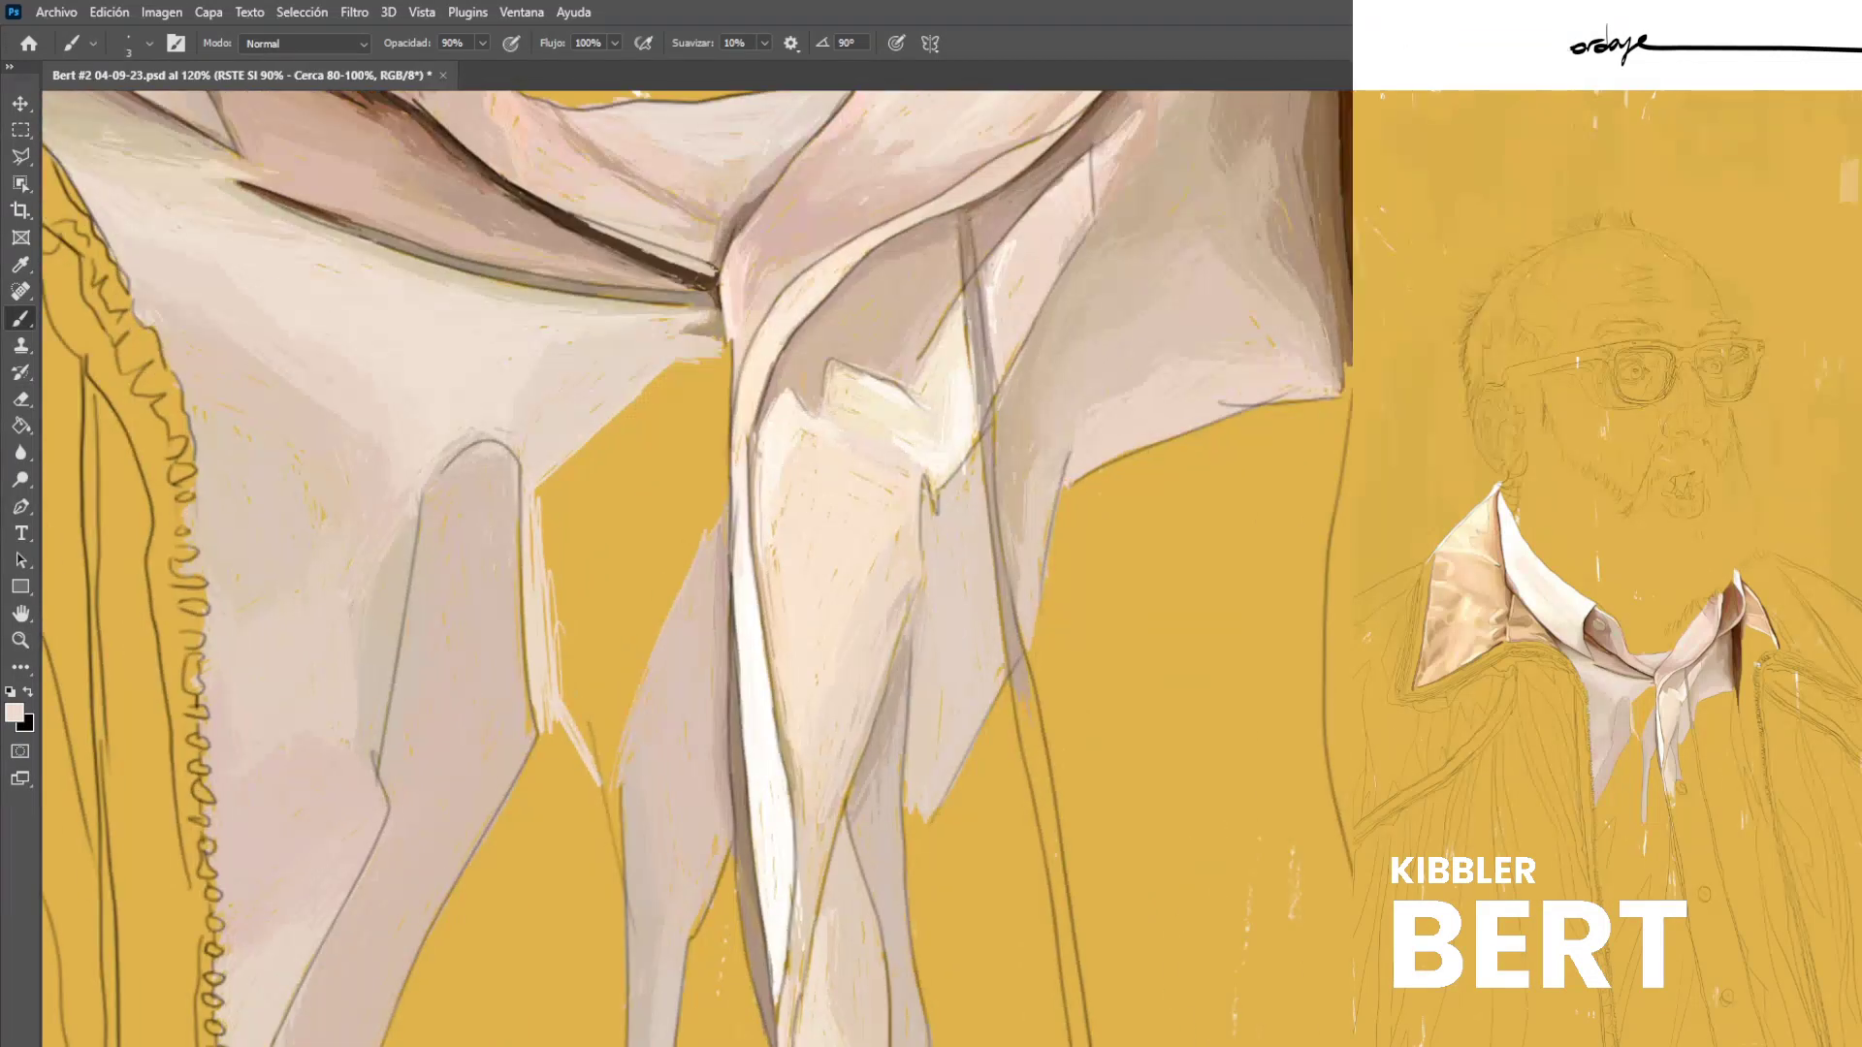
{"action": "left_click_drag", "start_coordinate": [548, 524], "coordinate": [649, 386]}
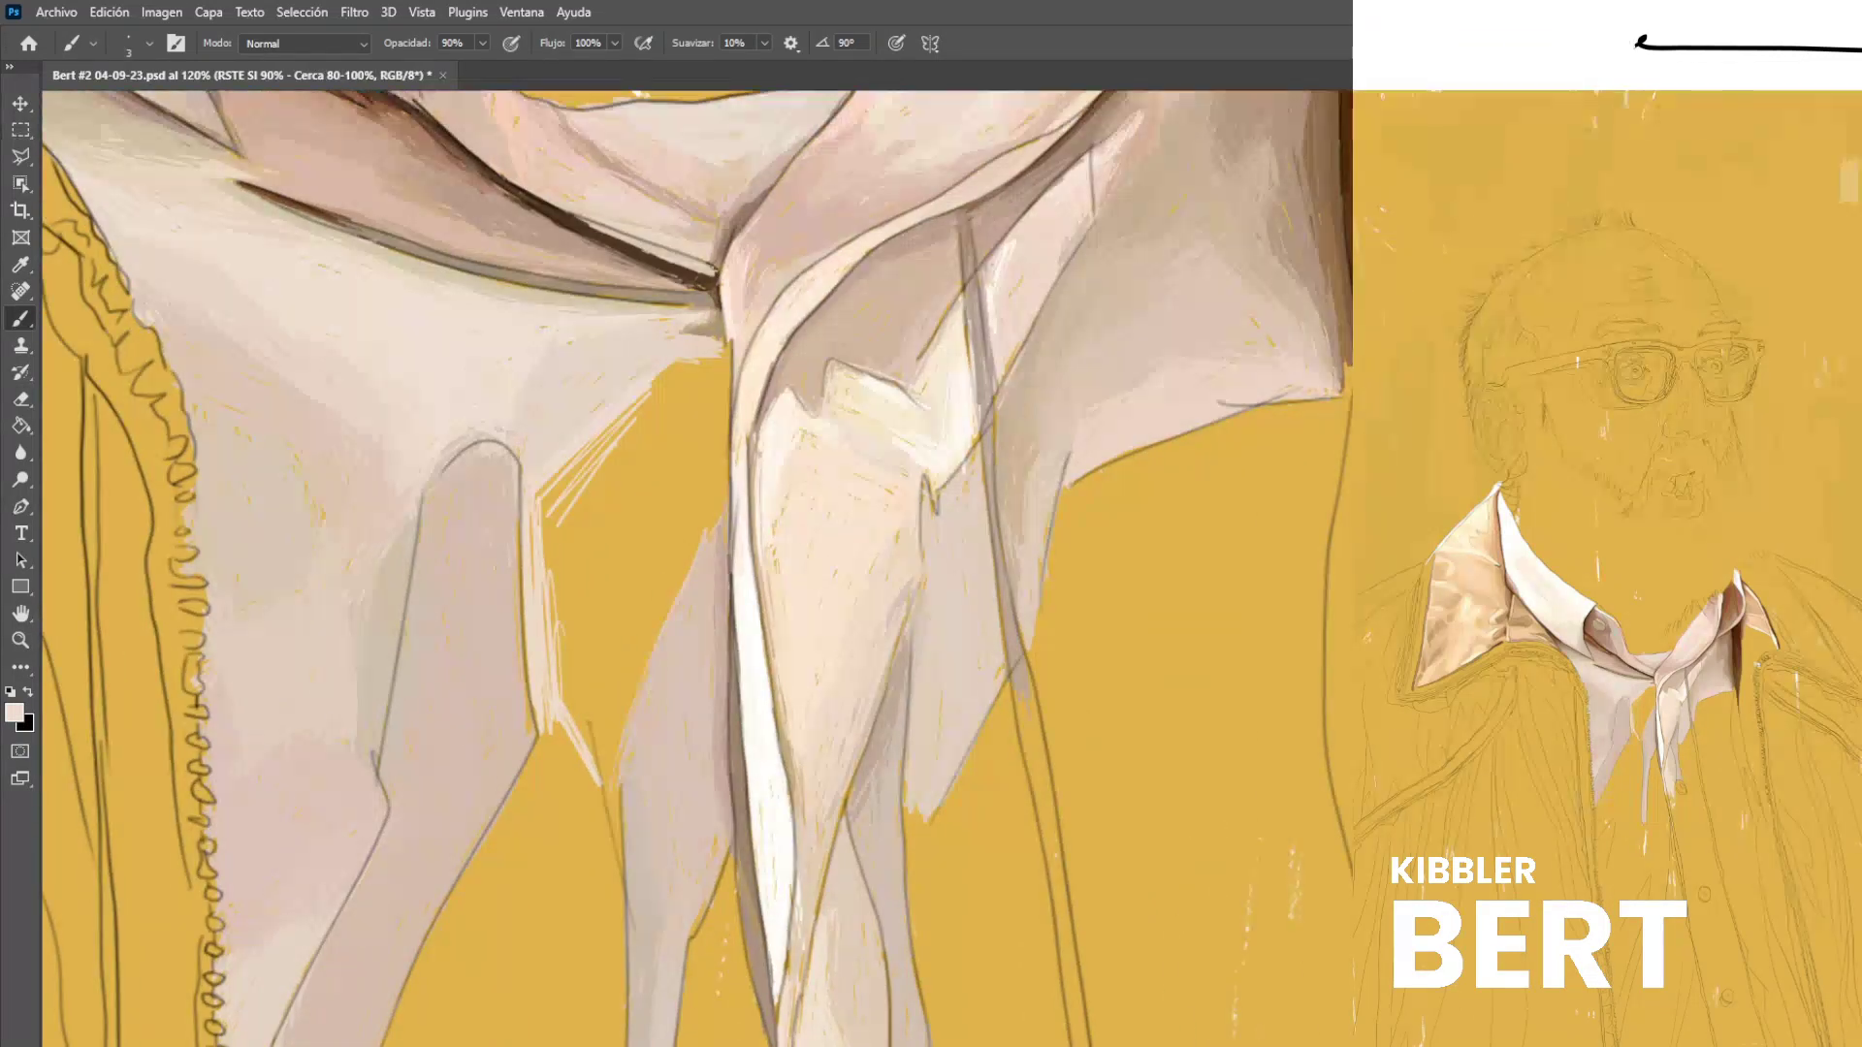
{"action": "left_click_drag", "start_coordinate": [545, 632], "coordinate": [552, 691]}
{"action": "mouse_move", "coordinate": [543, 486]}
{"action": "left_mouse_down"}
{"action": "mouse_move", "coordinate": [577, 721]}
{"action": "mouse_move", "coordinate": [555, 504]}
{"action": "left_mouse_up"}
{"action": "mouse_move", "coordinate": [597, 706]}
{"action": "left_mouse_down"}
{"action": "mouse_move", "coordinate": [563, 502]}
{"action": "mouse_move", "coordinate": [693, 514]}
{"action": "left_mouse_up"}
{"action": "left_click_drag", "start_coordinate": [592, 741], "coordinate": [696, 539]}
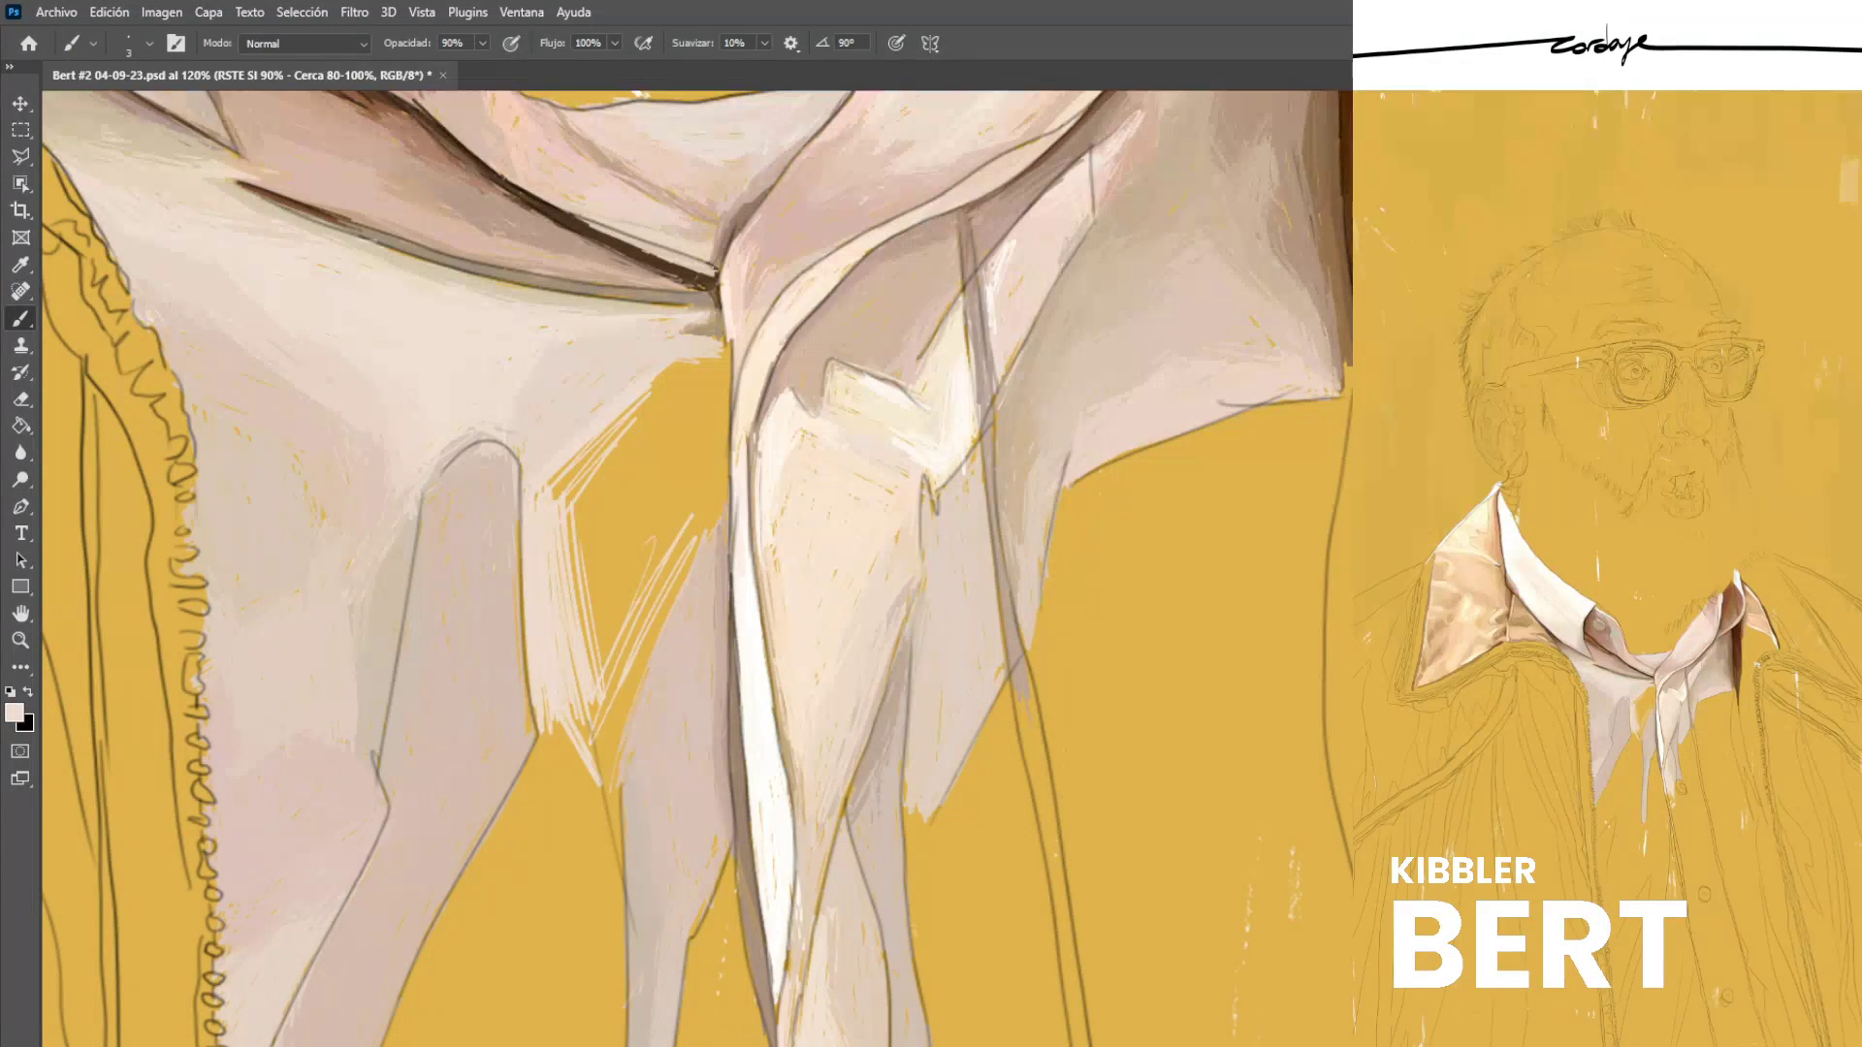
{"action": "mouse_move", "coordinate": [591, 664]}
{"action": "left_mouse_down"}
{"action": "mouse_move", "coordinate": [690, 496]}
{"action": "mouse_move", "coordinate": [688, 519]}
{"action": "left_mouse_up"}
{"action": "left_click_drag", "start_coordinate": [609, 712], "coordinate": [714, 529]}
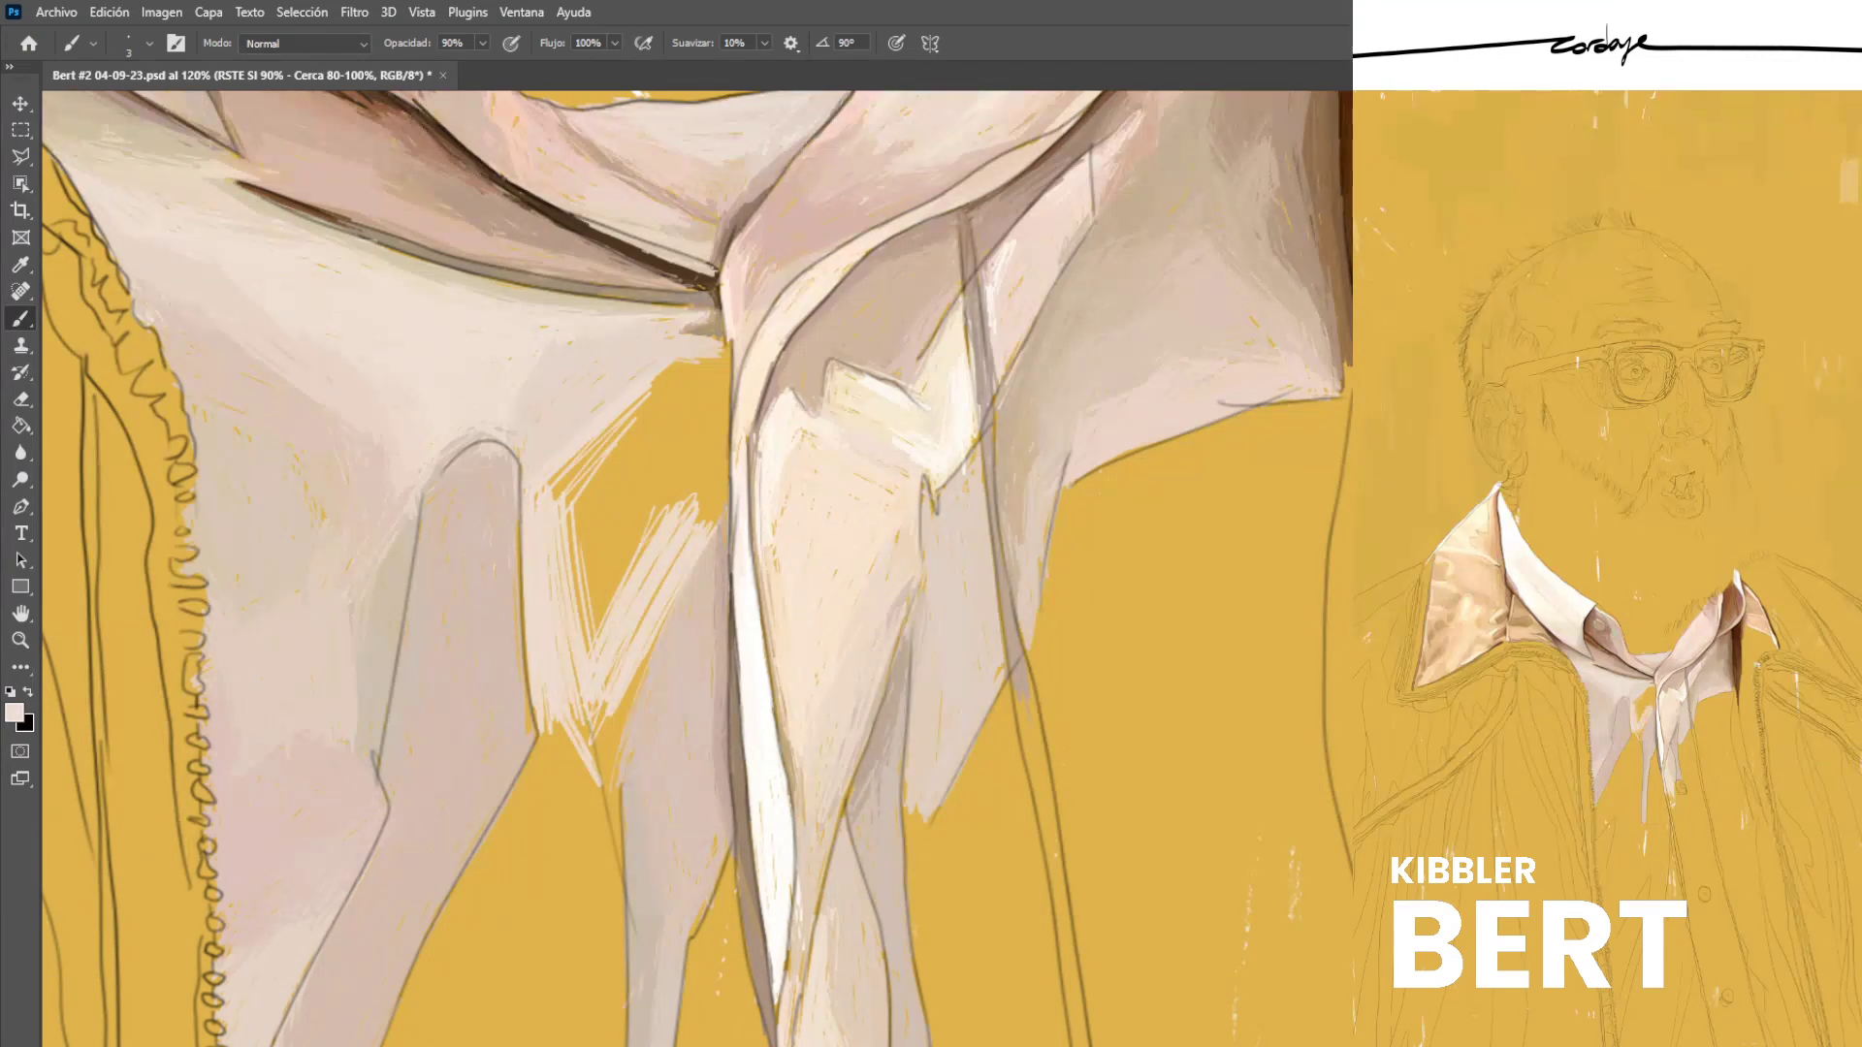
{"action": "left_click_drag", "start_coordinate": [585, 737], "coordinate": [650, 601]}
Add pale vertical strokes down the bare gap's upper edge beside the placket.
{"action": "left_click_drag", "start_coordinate": [692, 515], "coordinate": [704, 377]}
{"action": "left_click_drag", "start_coordinate": [695, 501], "coordinate": [710, 369]}
{"action": "left_click_drag", "start_coordinate": [685, 472], "coordinate": [705, 387]}
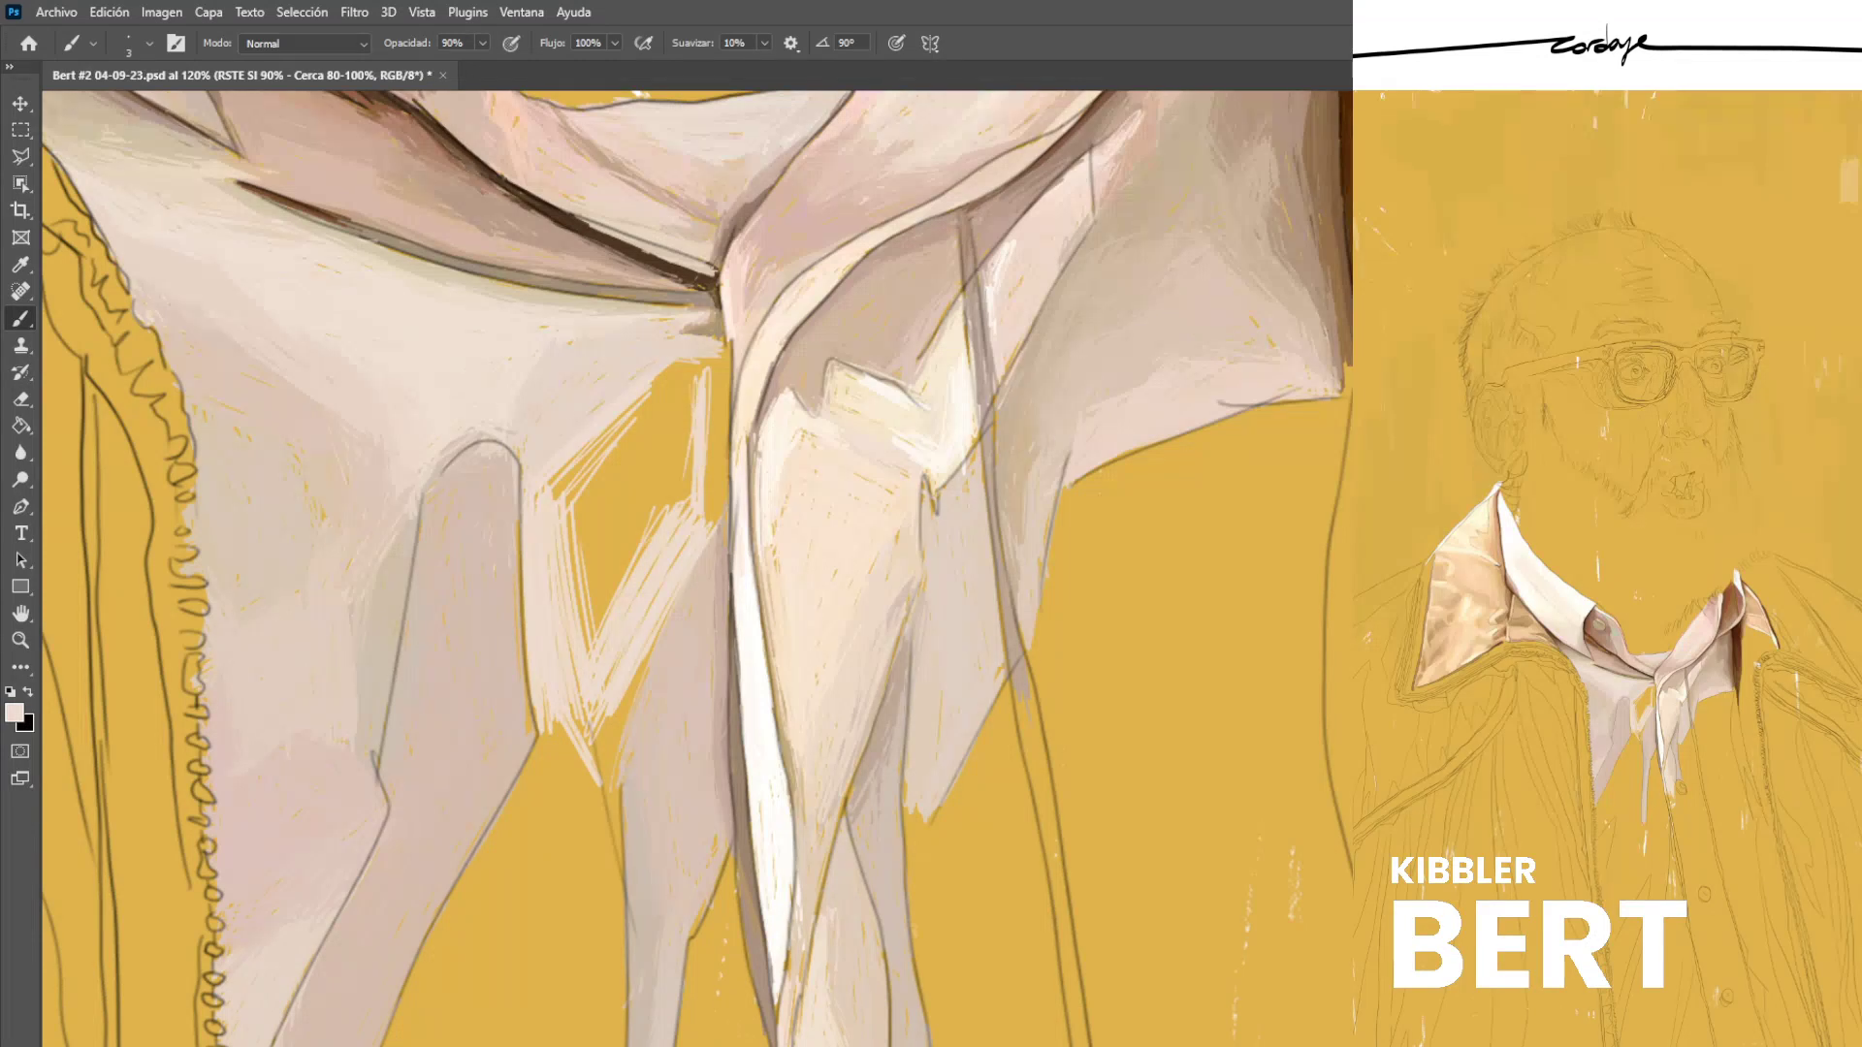
{"action": "left_click_drag", "start_coordinate": [711, 524], "coordinate": [718, 361]}
{"action": "left_click_drag", "start_coordinate": [720, 463], "coordinate": [724, 364]}
{"action": "left_click_drag", "start_coordinate": [715, 506], "coordinate": [710, 366]}
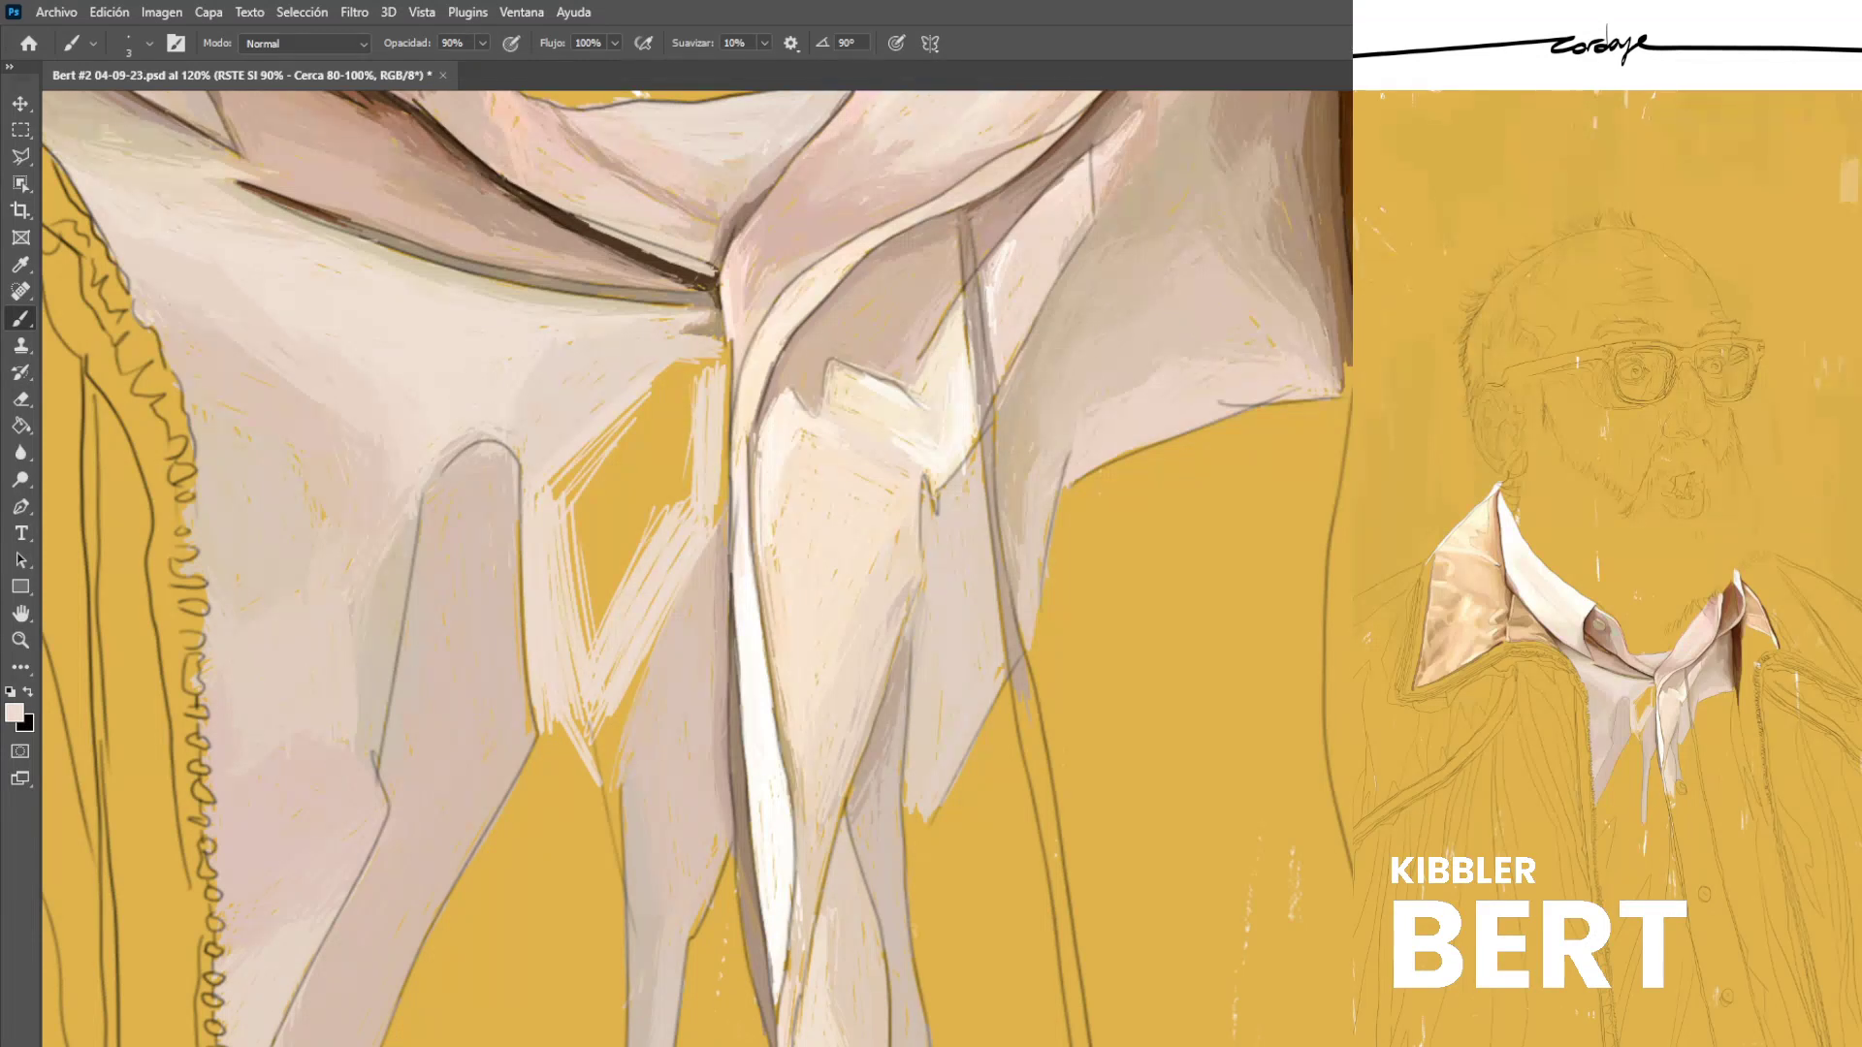
Thicken the pale diagonal strokes along the side of the gap facing the placket.
{"action": "mouse_move", "coordinate": [690, 509]}
{"action": "left_mouse_down"}
{"action": "mouse_move", "coordinate": [692, 378]}
{"action": "mouse_move", "coordinate": [675, 441]}
{"action": "left_mouse_up"}
{"action": "left_click_drag", "start_coordinate": [616, 577], "coordinate": [652, 500]}
{"action": "left_click_drag", "start_coordinate": [597, 625], "coordinate": [681, 456]}
{"action": "left_click_drag", "start_coordinate": [611, 591], "coordinate": [667, 497]}
{"action": "mouse_move", "coordinate": [594, 616]}
{"action": "left_mouse_down"}
{"action": "mouse_move", "coordinate": [682, 473]}
{"action": "mouse_move", "coordinate": [664, 502]}
{"action": "left_mouse_up"}
{"action": "left_click_drag", "start_coordinate": [632, 566], "coordinate": [659, 519]}
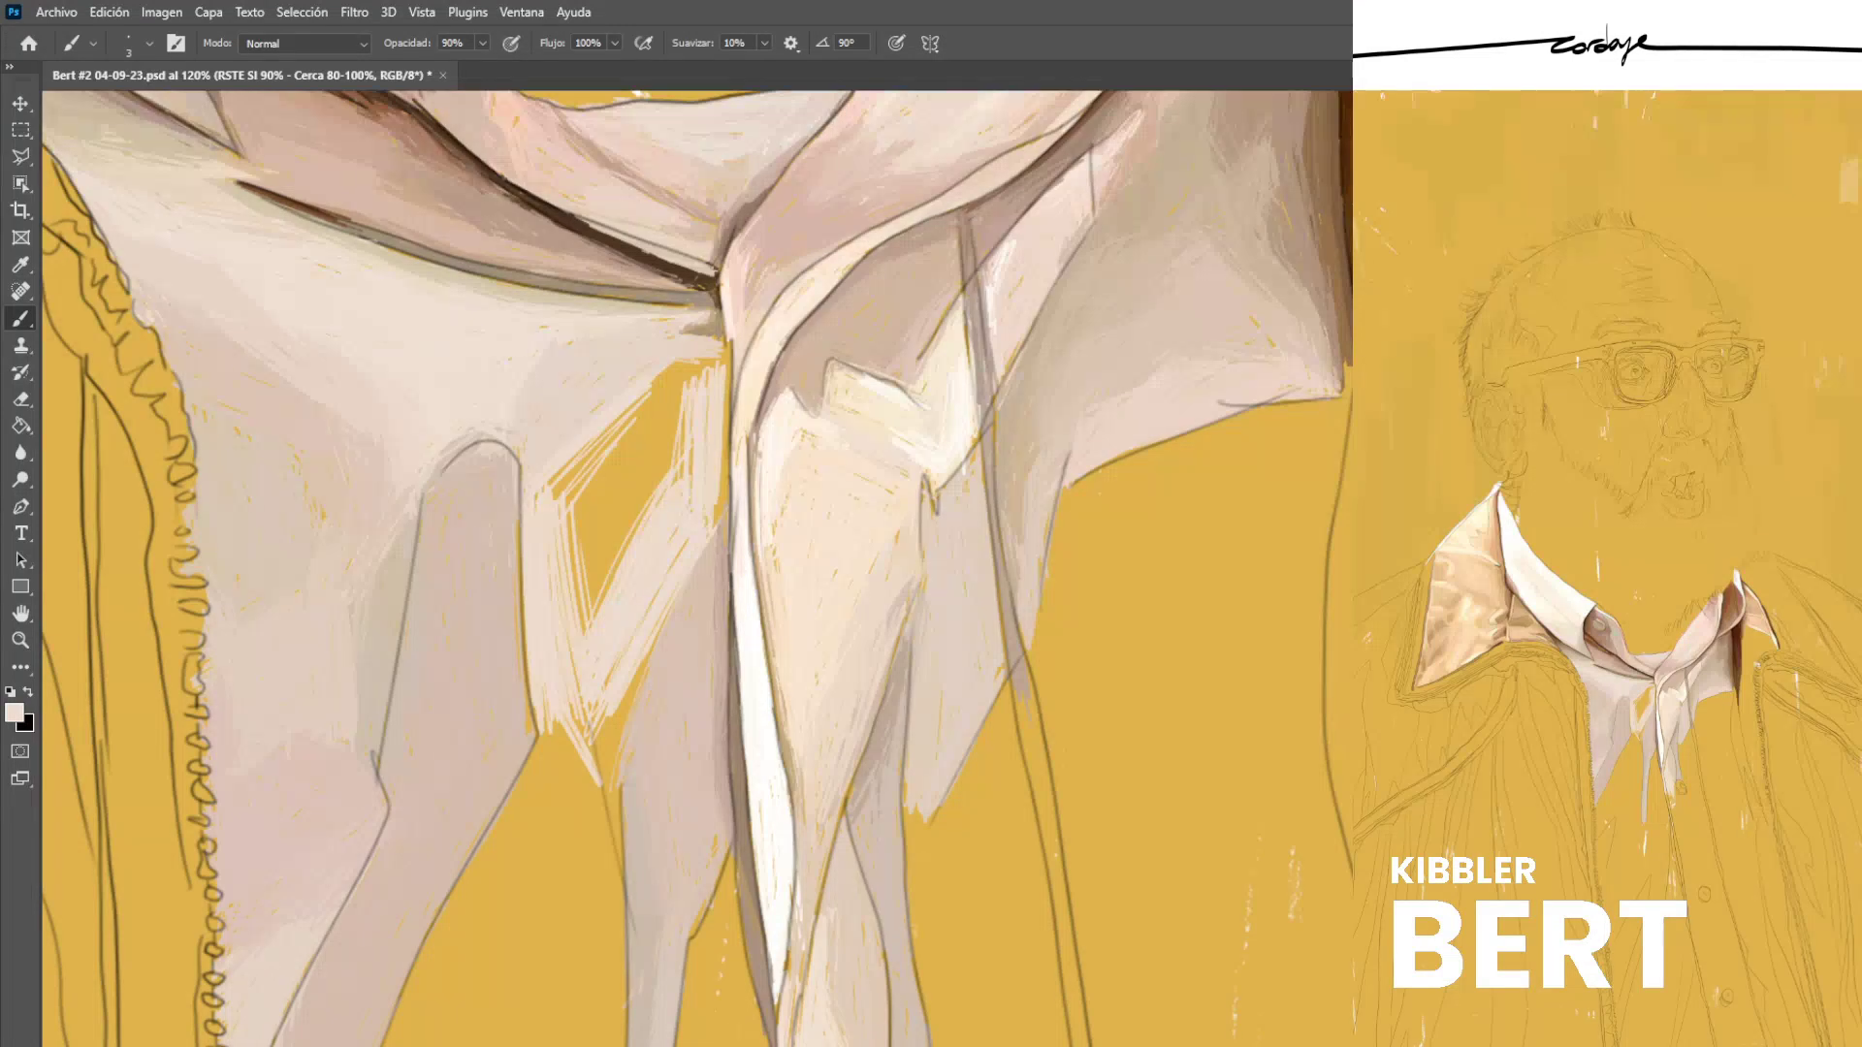
{"action": "left_click_drag", "start_coordinate": [610, 678], "coordinate": [679, 548]}
Fill the remaining bare center of the gap with dense diagonal and vertical pale strokes.
{"action": "left_click_drag", "start_coordinate": [570, 582], "coordinate": [586, 635]}
{"action": "left_click_drag", "start_coordinate": [570, 546], "coordinate": [589, 624]}
{"action": "left_click_drag", "start_coordinate": [586, 499], "coordinate": [682, 367]}
{"action": "left_click_drag", "start_coordinate": [552, 495], "coordinate": [684, 363]}
{"action": "left_click_drag", "start_coordinate": [554, 499], "coordinate": [616, 429]}
{"action": "left_click_drag", "start_coordinate": [591, 447], "coordinate": [636, 405]}
{"action": "left_click_drag", "start_coordinate": [551, 484], "coordinate": [695, 374]}
{"action": "left_click_drag", "start_coordinate": [568, 525], "coordinate": [682, 392]}
{"action": "left_click_drag", "start_coordinate": [607, 475], "coordinate": [675, 386]}
{"action": "mouse_move", "coordinate": [567, 504]}
{"action": "left_mouse_down"}
{"action": "mouse_move", "coordinate": [598, 461]}
{"action": "mouse_move", "coordinate": [588, 598]}
{"action": "left_mouse_up"}
{"action": "left_click_drag", "start_coordinate": [588, 502], "coordinate": [595, 615]}
{"action": "mouse_move", "coordinate": [599, 488]}
{"action": "left_mouse_down"}
{"action": "mouse_move", "coordinate": [598, 612]}
{"action": "mouse_move", "coordinate": [606, 590]}
{"action": "left_mouse_up"}
{"action": "mouse_move", "coordinate": [609, 478]}
{"action": "left_mouse_down"}
{"action": "mouse_move", "coordinate": [613, 563]}
{"action": "mouse_move", "coordinate": [617, 469]}
{"action": "left_mouse_up"}
{"action": "left_click_drag", "start_coordinate": [621, 545], "coordinate": [639, 449]}
{"action": "left_click_drag", "start_coordinate": [635, 524], "coordinate": [648, 434]}
{"action": "left_click_drag", "start_coordinate": [655, 489], "coordinate": [665, 414]}
{"action": "left_click_drag", "start_coordinate": [659, 483], "coordinate": [672, 407]}
{"action": "mouse_move", "coordinate": [675, 486]}
{"action": "left_mouse_down"}
{"action": "mouse_move", "coordinate": [678, 401]}
{"action": "mouse_move", "coordinate": [693, 439]}
{"action": "left_mouse_up"}
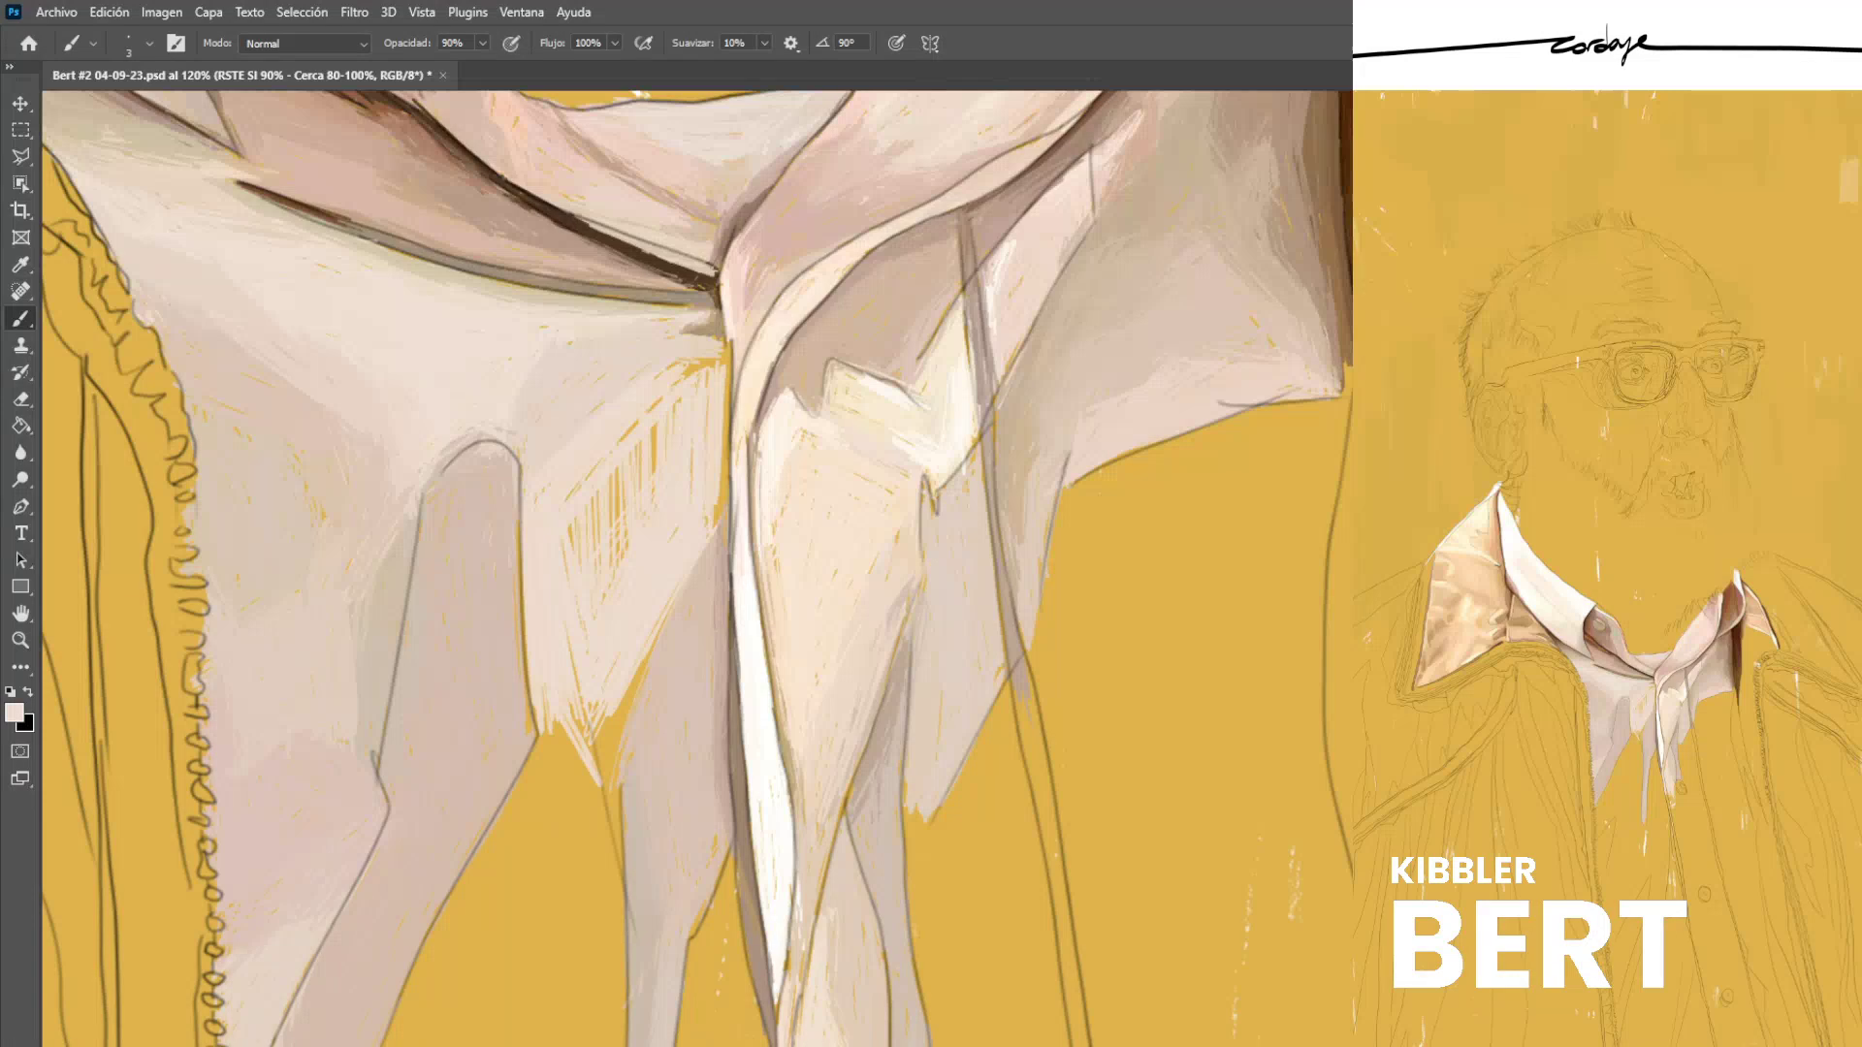
{"action": "left_click_drag", "start_coordinate": [610, 565], "coordinate": [624, 549]}
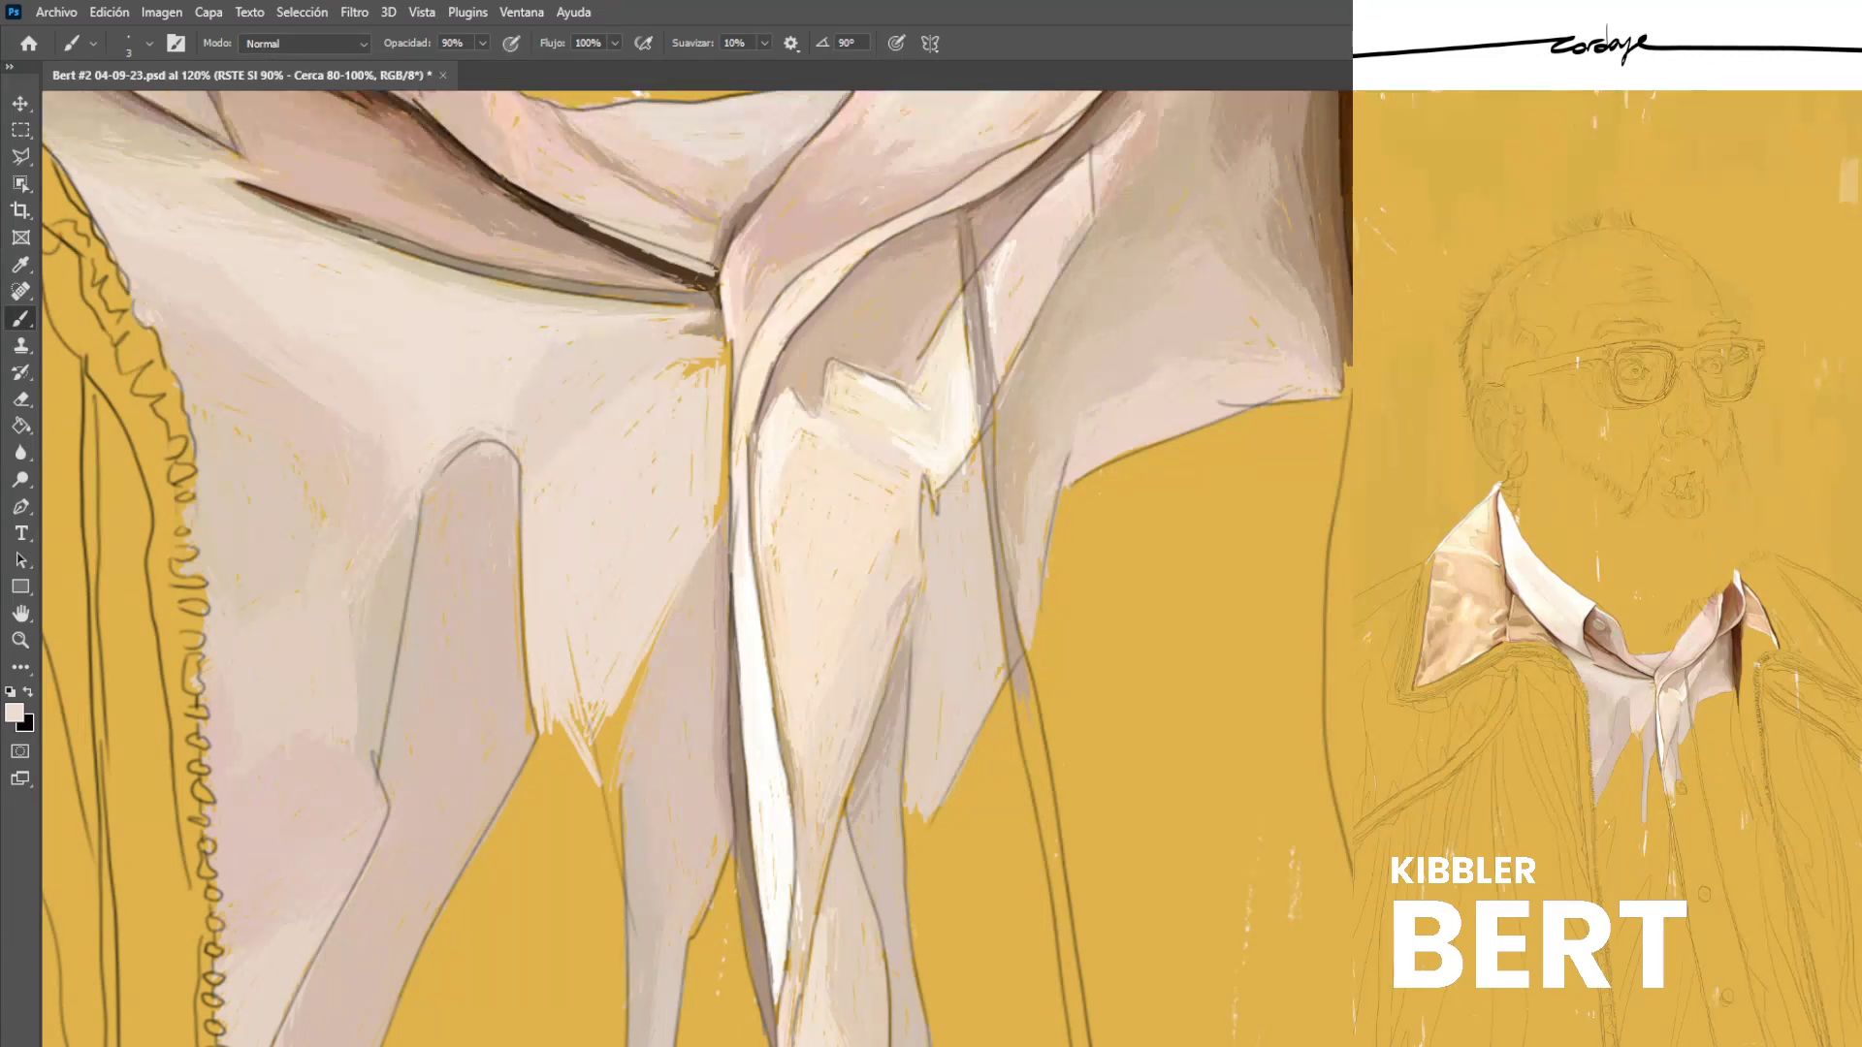
Cover the bare patch below the collar junction and blend the mauve fold's right edge with sampled mauve and pale tones.
{"action": "left_click_drag", "start_coordinate": [701, 361], "coordinate": [683, 376]}
{"action": "left_click", "coordinate": [504, 512], "text": "alt"}
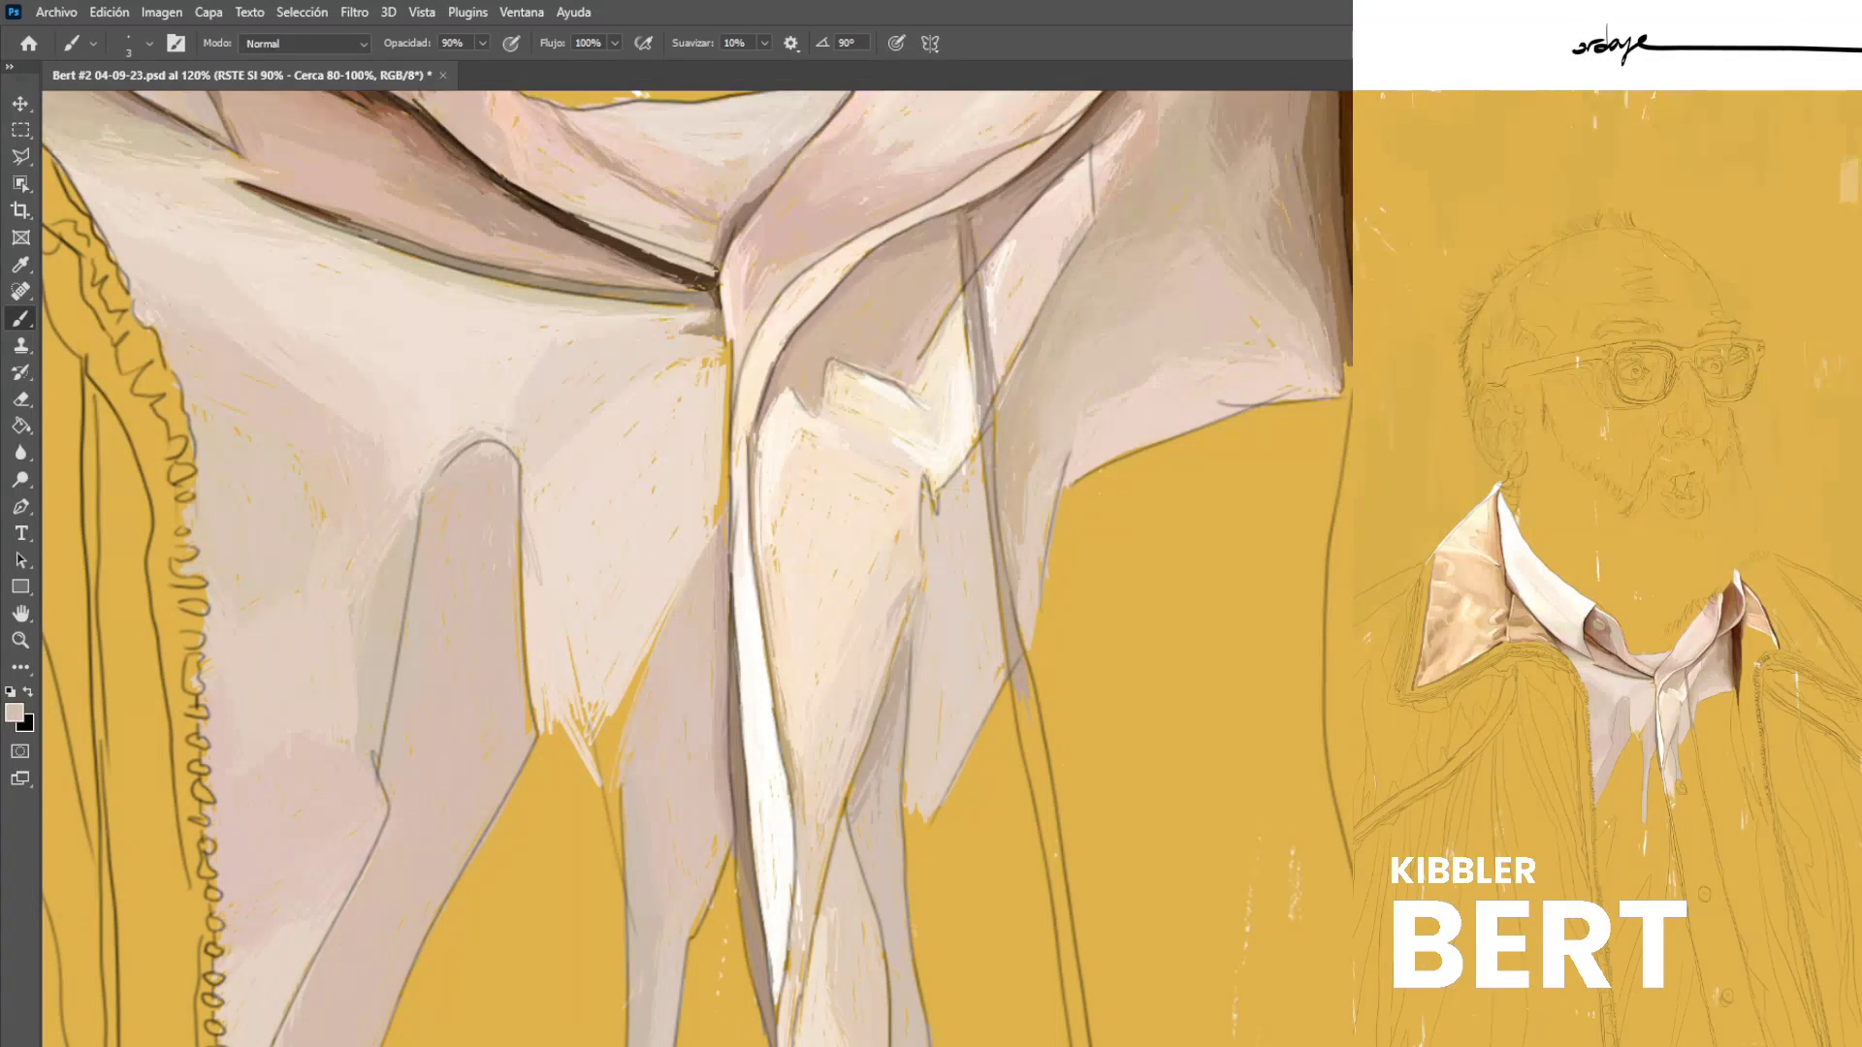
{"action": "left_click_drag", "start_coordinate": [524, 543], "coordinate": [539, 720]}
{"action": "left_click_drag", "start_coordinate": [537, 583], "coordinate": [543, 703]}
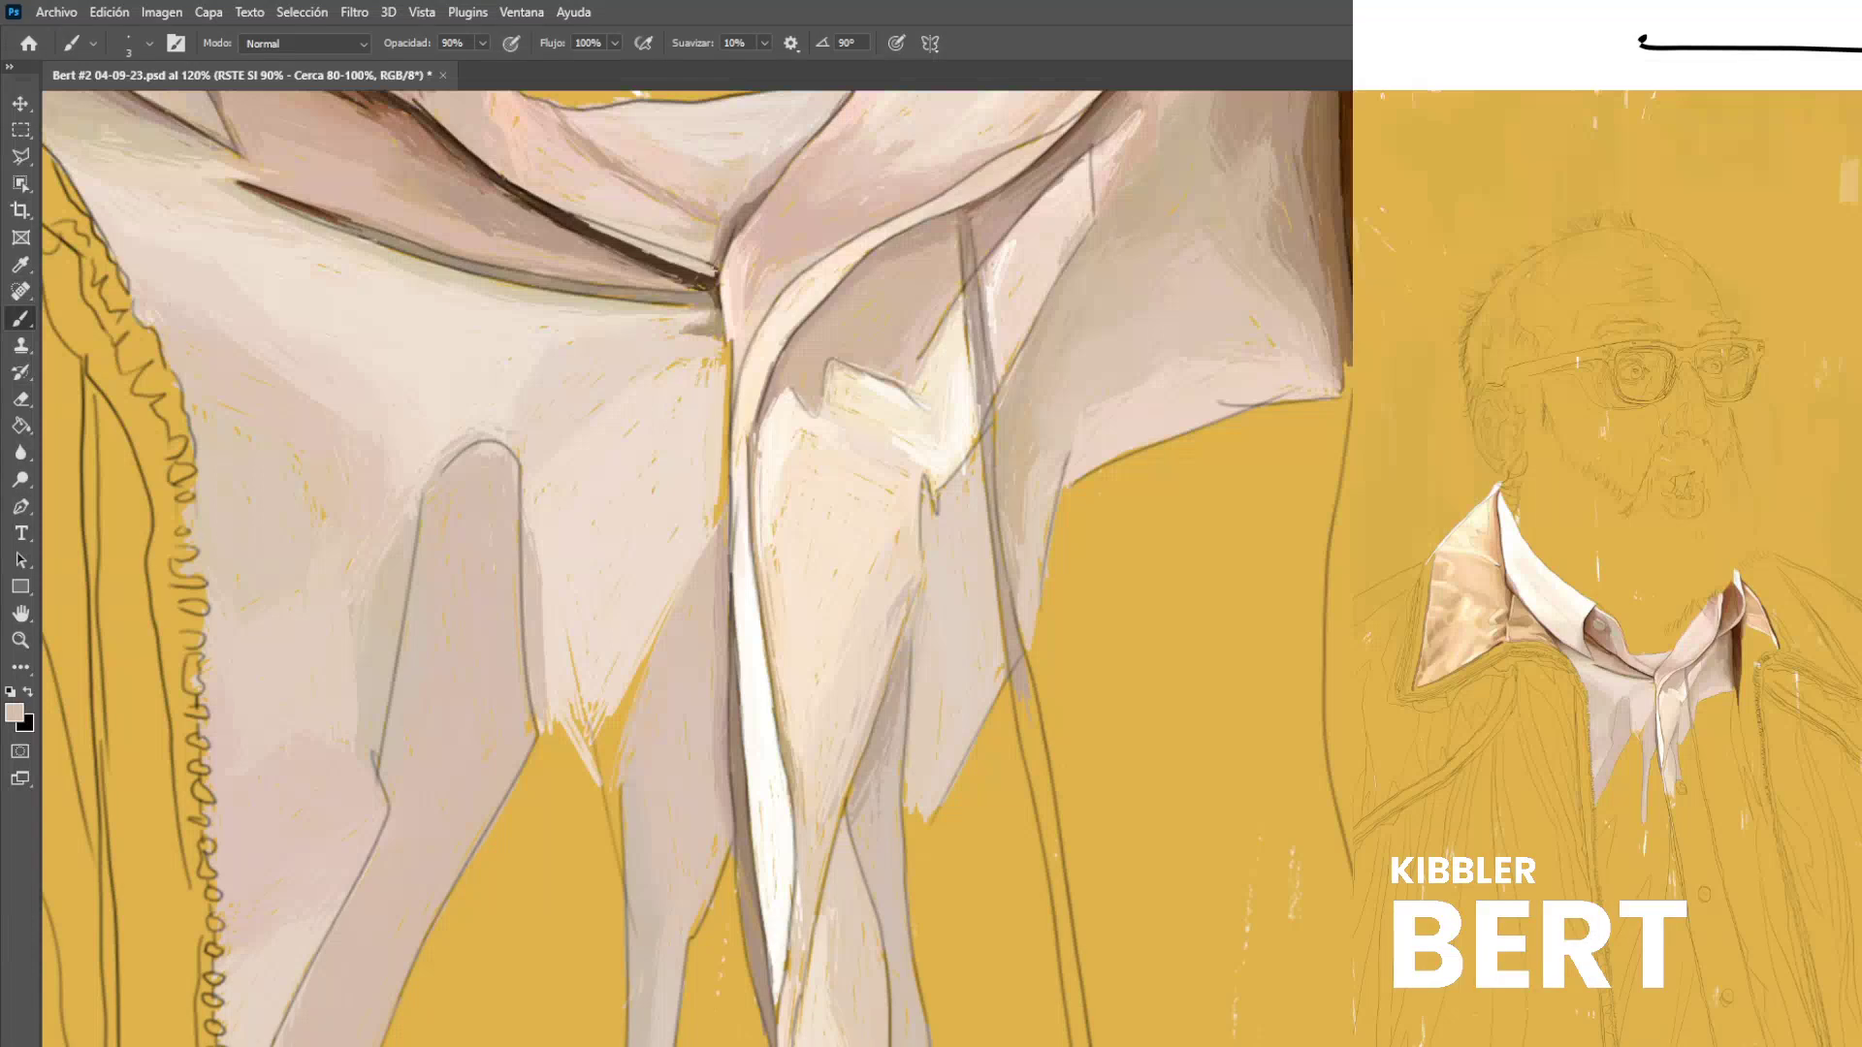
{"action": "left_click", "coordinate": [561, 601], "text": "alt"}
{"action": "left_click_drag", "start_coordinate": [538, 566], "coordinate": [543, 698]}
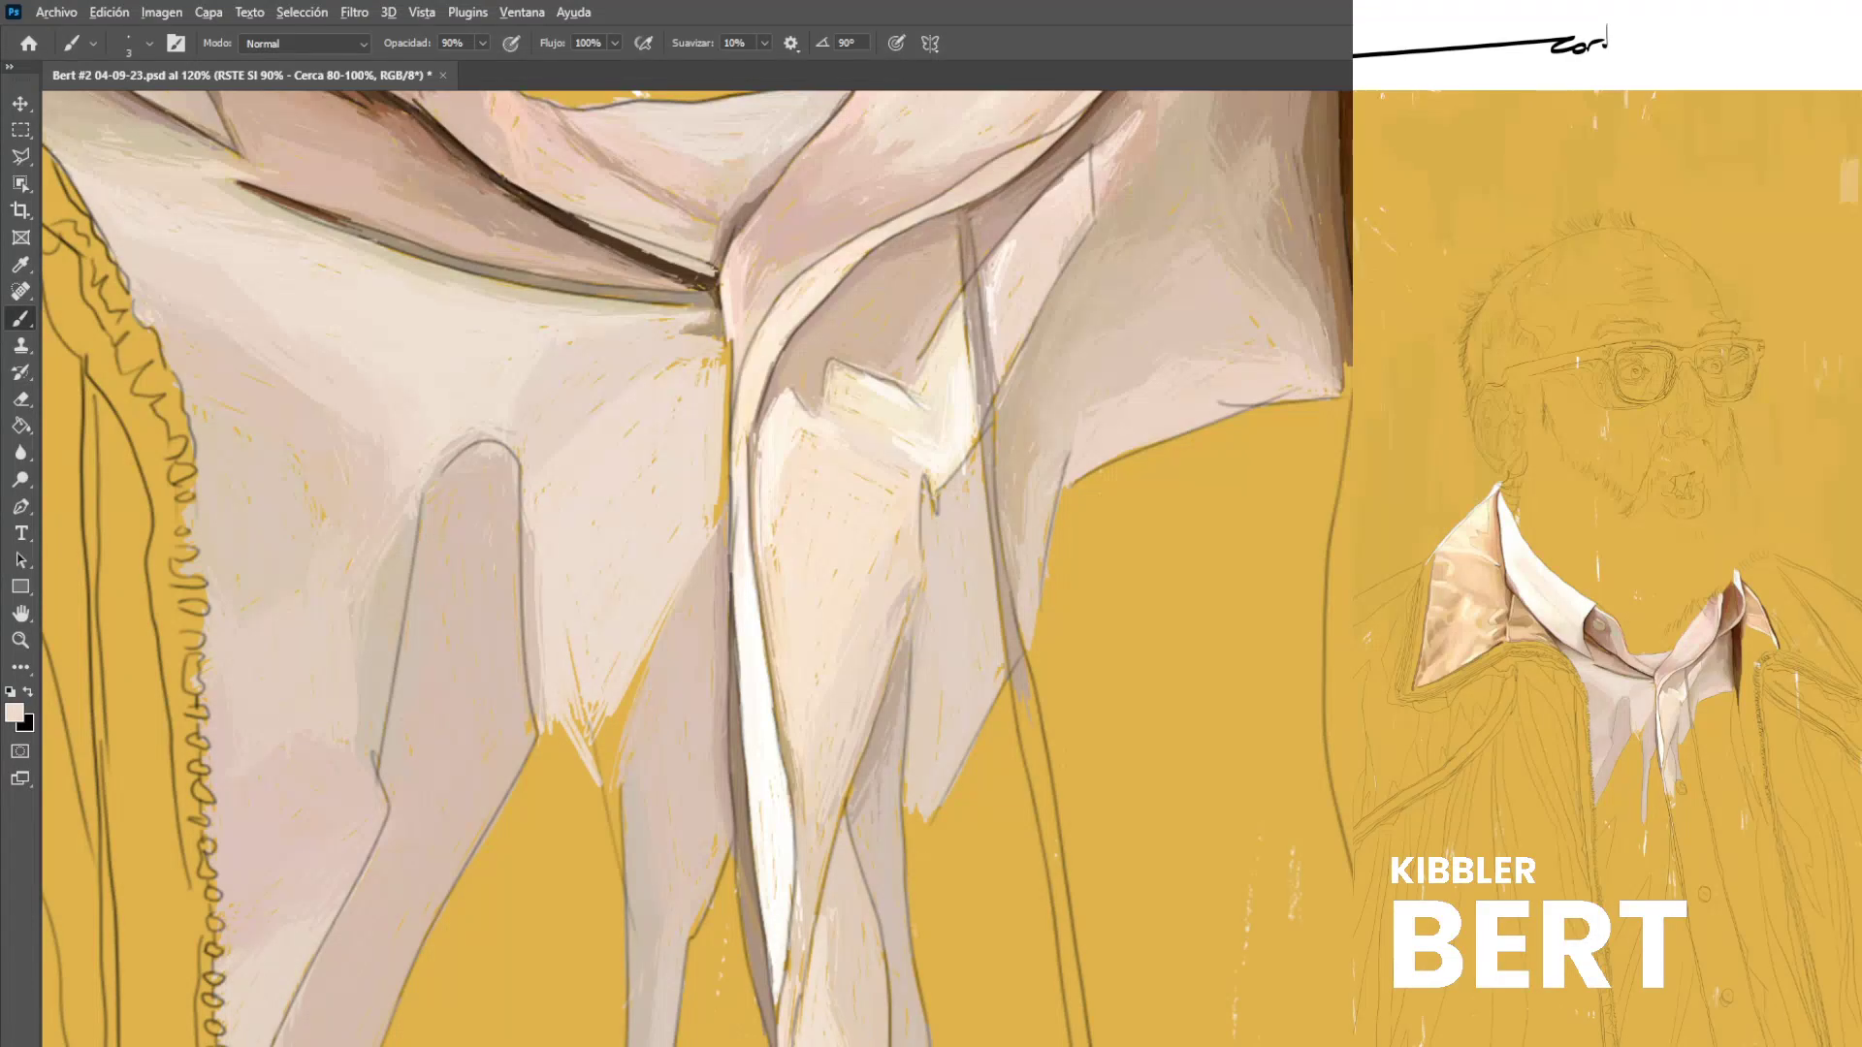
Cover the bare strip along the placket's upper left edge with sampled mauve and taupe strokes.
{"action": "left_click", "coordinate": [719, 556], "text": "alt"}
{"action": "left_click_drag", "start_coordinate": [728, 492], "coordinate": [730, 555]}
{"action": "left_click_drag", "start_coordinate": [723, 374], "coordinate": [720, 442]}
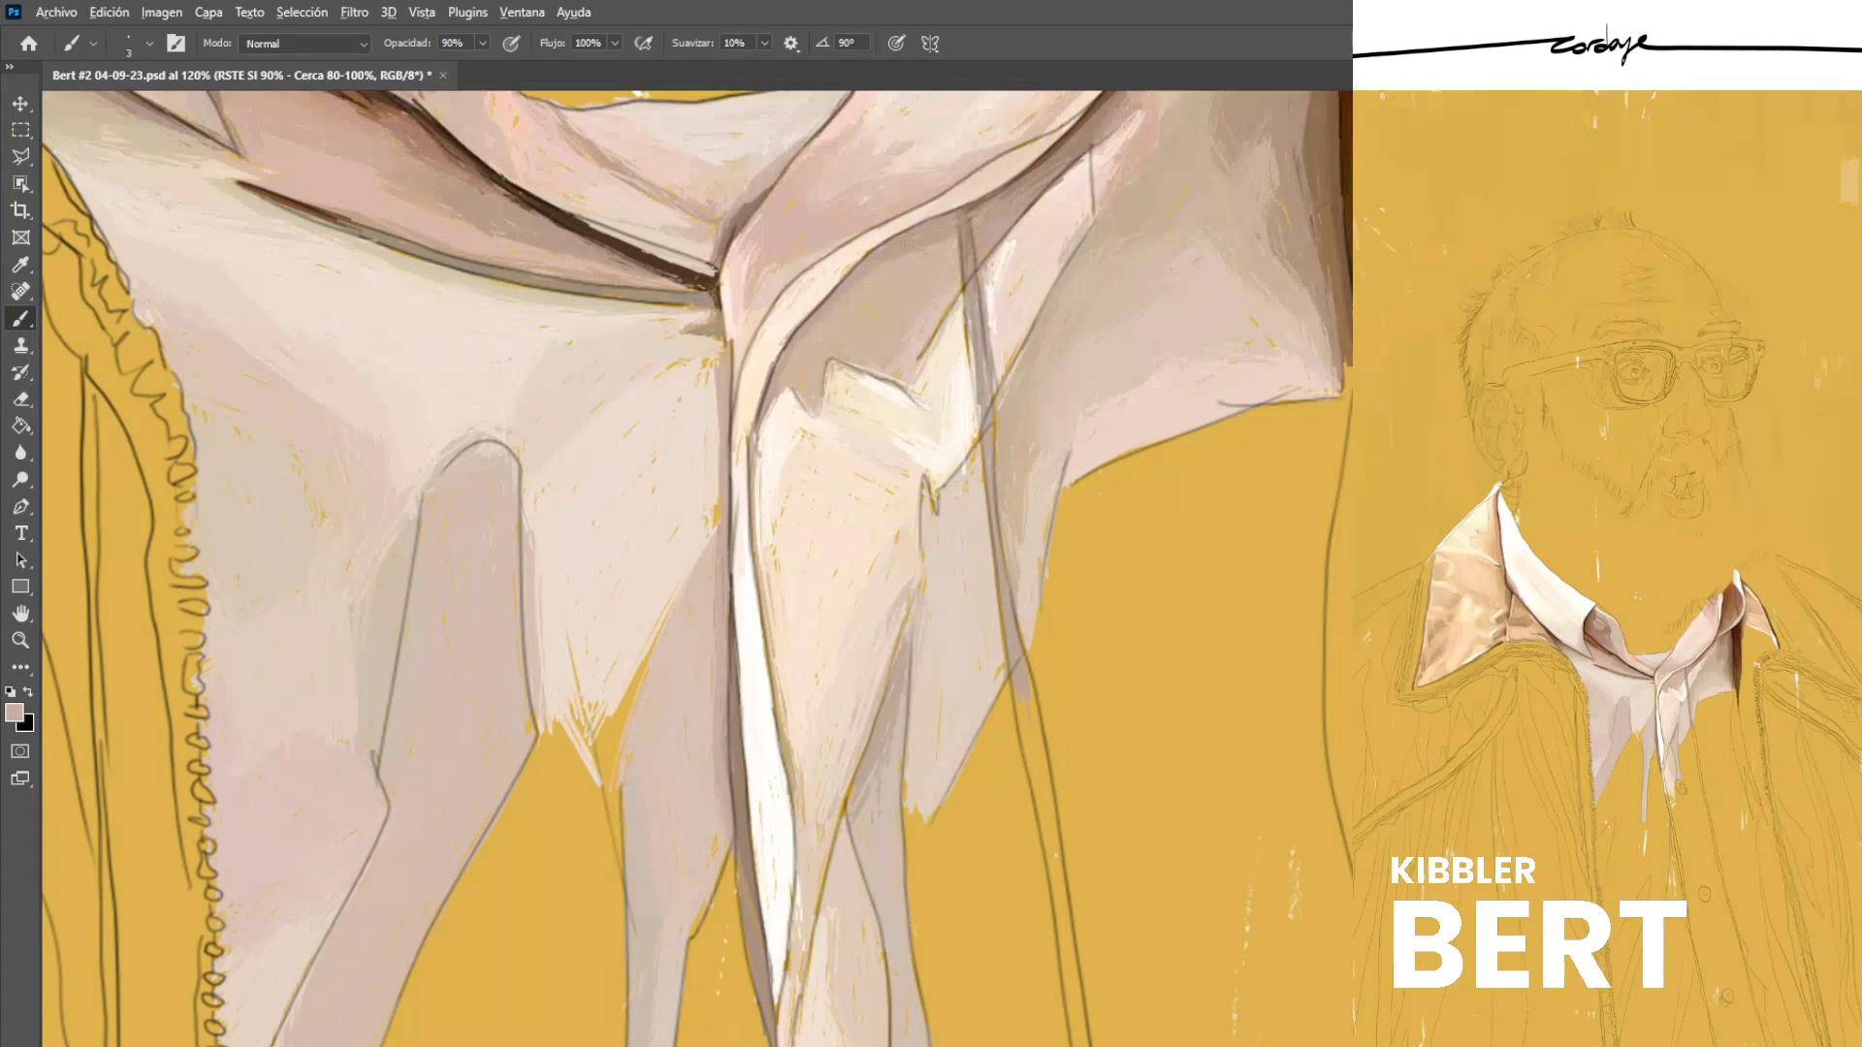
{"action": "left_click", "coordinate": [719, 329], "text": "alt"}
{"action": "left_click_drag", "start_coordinate": [721, 338], "coordinate": [726, 384]}
{"action": "mouse_move", "coordinate": [723, 342]}
{"action": "left_mouse_down"}
{"action": "mouse_move", "coordinate": [730, 380]}
{"action": "mouse_move", "coordinate": [712, 346]}
{"action": "left_mouse_up"}
{"action": "left_click", "coordinate": [742, 373], "text": "alt"}
{"action": "left_click", "coordinate": [722, 413], "text": "alt"}
{"action": "left_click", "coordinate": [698, 323], "text": "alt"}
{"action": "left_click", "coordinate": [702, 355], "text": "alt"}
Soften the pale fabric beside the placket's shadow line with vertical strokes in sampled neighboring tones.
{"action": "left_click", "coordinate": [702, 574], "text": "alt"}
{"action": "left_click_drag", "start_coordinate": [701, 555], "coordinate": [704, 442]}
{"action": "left_click_drag", "start_coordinate": [706, 521], "coordinate": [713, 405]}
{"action": "left_click_drag", "start_coordinate": [716, 503], "coordinate": [717, 416]}
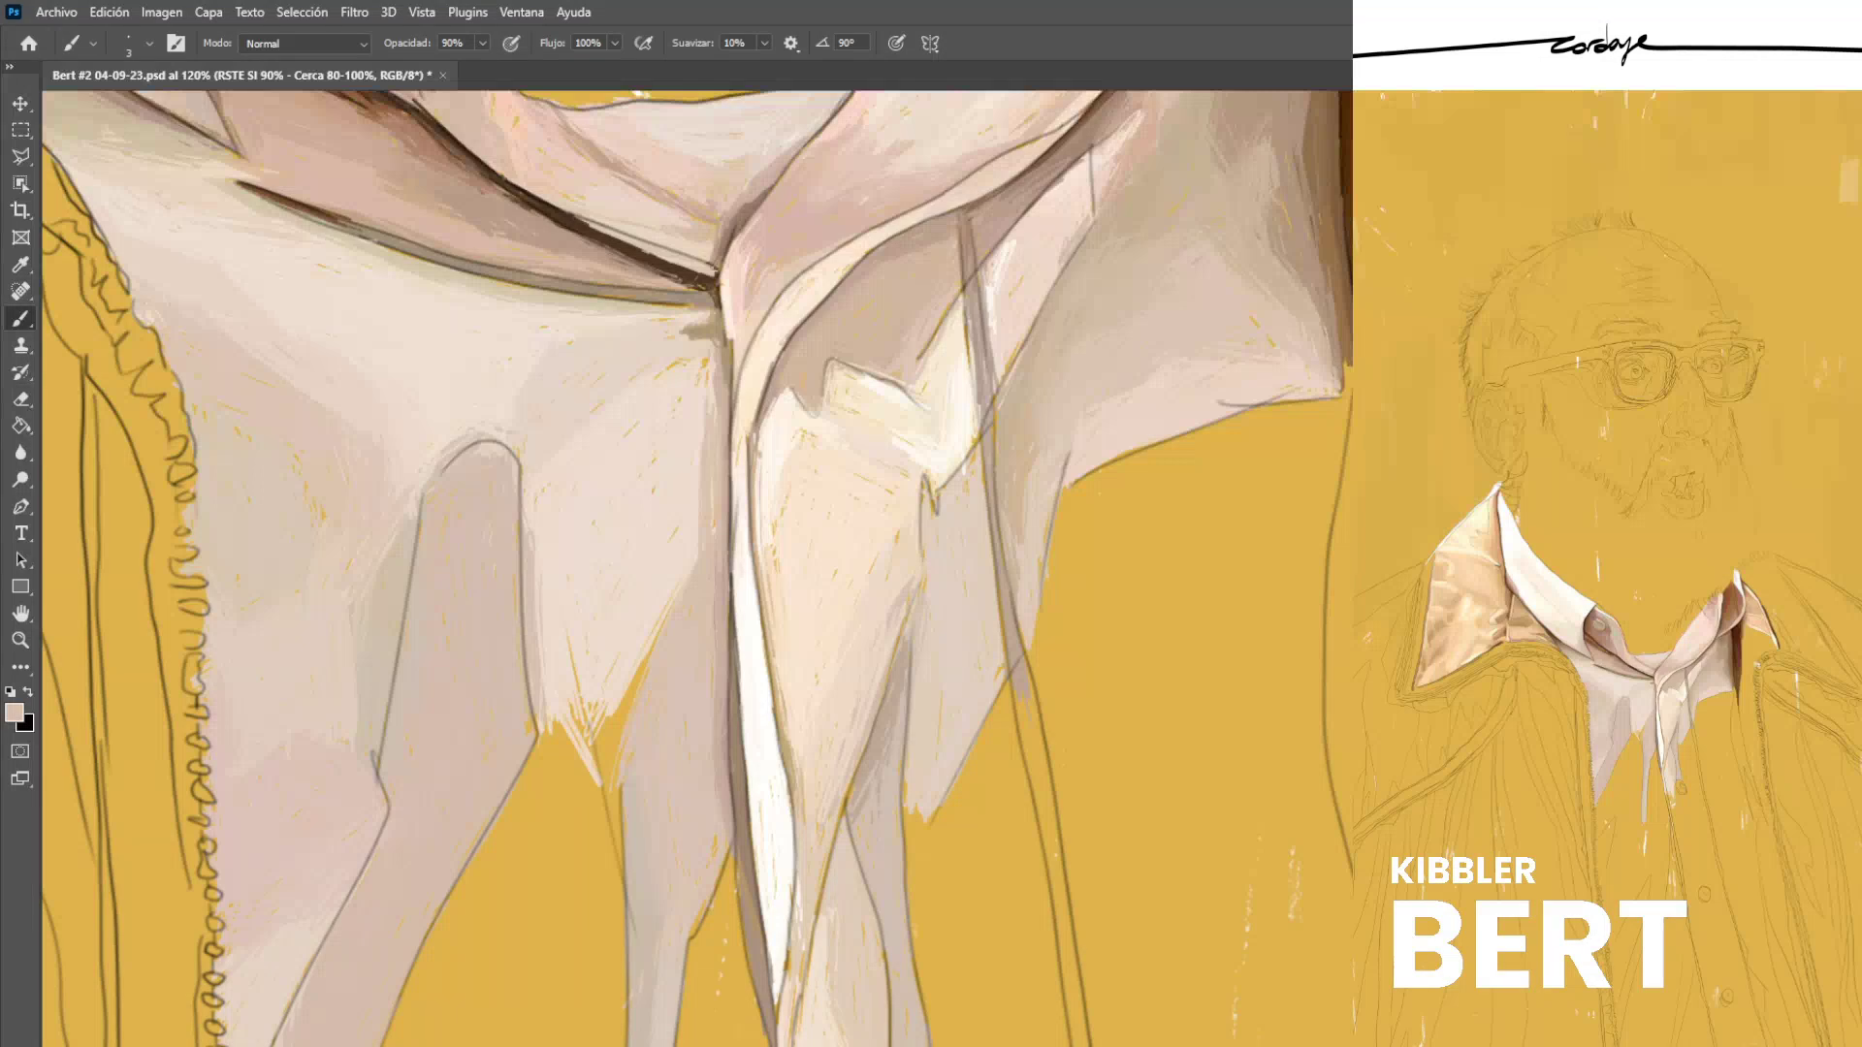
{"action": "left_click", "coordinate": [687, 492], "text": "alt"}
{"action": "left_click_drag", "start_coordinate": [712, 469], "coordinate": [709, 368]}
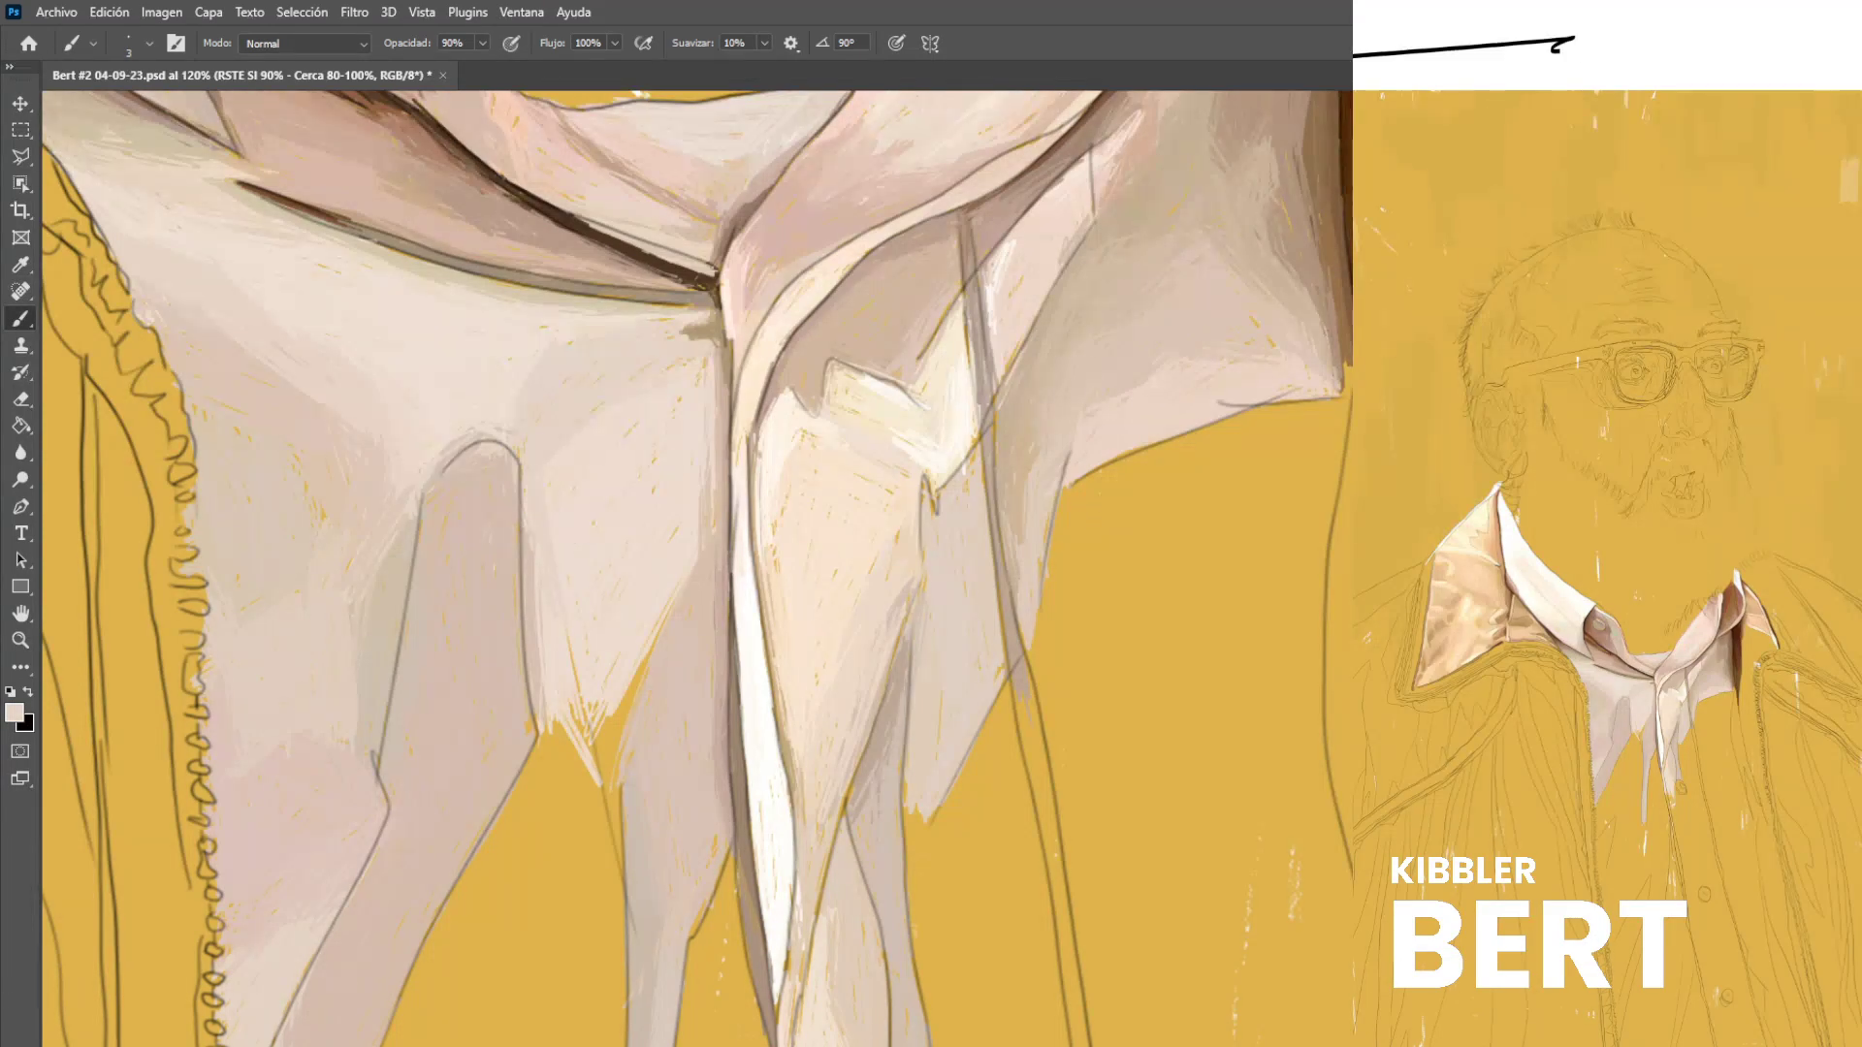
Rework the right edge of the large mauve fold with repeatedly sampled tones, undoing the unwanted strokes.
{"action": "left_click_drag", "start_coordinate": [532, 651], "coordinate": [550, 767]}
{"action": "left_click_drag", "start_coordinate": [511, 648], "coordinate": [536, 752]}
{"action": "left_click", "coordinate": [524, 597], "text": "alt"}
{"action": "left_click_drag", "start_coordinate": [532, 583], "coordinate": [554, 730]}
{"action": "key", "text": "ctrl+z"}
{"action": "left_click", "coordinate": [524, 587], "text": "alt"}
{"action": "left_click_drag", "start_coordinate": [523, 561], "coordinate": [543, 733]}
{"action": "key", "text": "ctrl+z"}
{"action": "left_click", "coordinate": [520, 581], "text": "alt"}
{"action": "left_click_drag", "start_coordinate": [524, 573], "coordinate": [534, 657]}
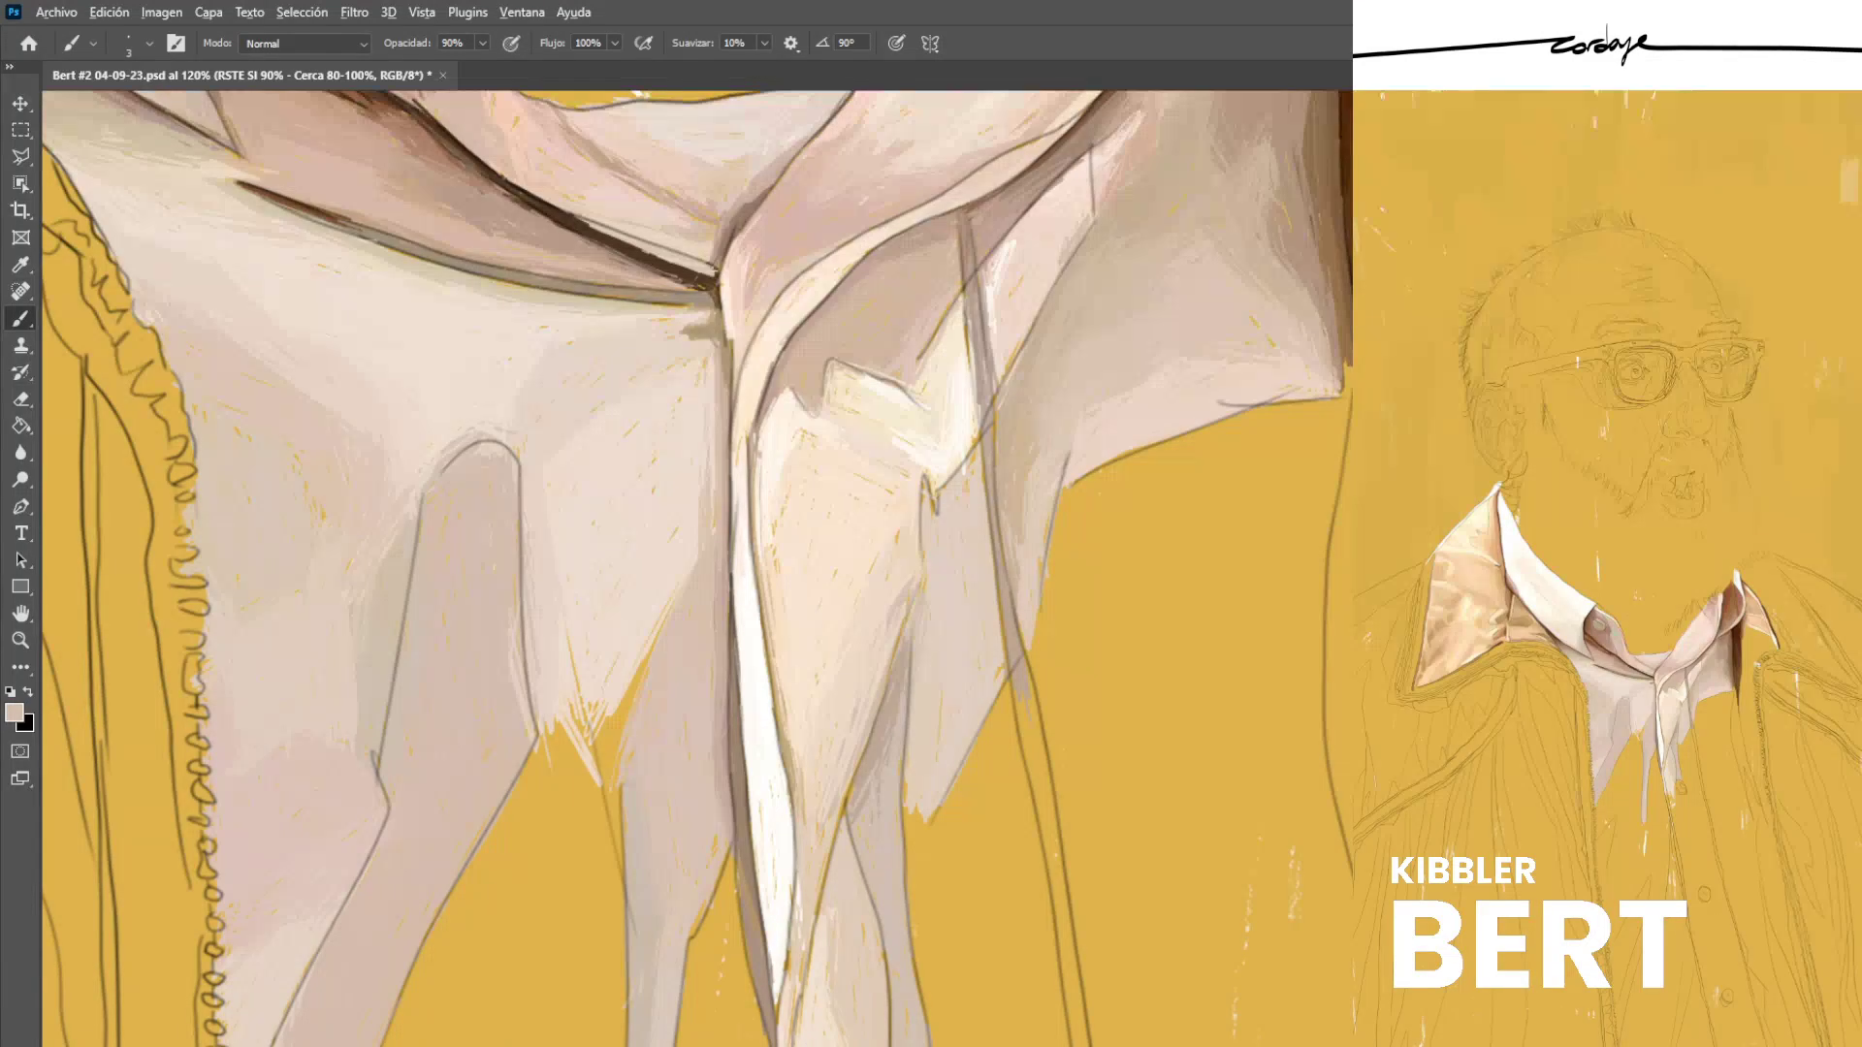
{"action": "left_click", "coordinate": [524, 557], "text": "alt"}
{"action": "left_click_drag", "start_coordinate": [529, 574], "coordinate": [548, 682]}
Touch up the pale fabric just below the collar band with a sampled cream tone and save the document.
{"action": "left_click", "coordinate": [536, 591], "text": "alt"}
{"action": "left_click", "coordinate": [511, 592], "text": "alt"}
{"action": "left_click", "coordinate": [568, 535], "text": "alt"}
{"action": "left_click", "coordinate": [514, 296], "text": "alt"}
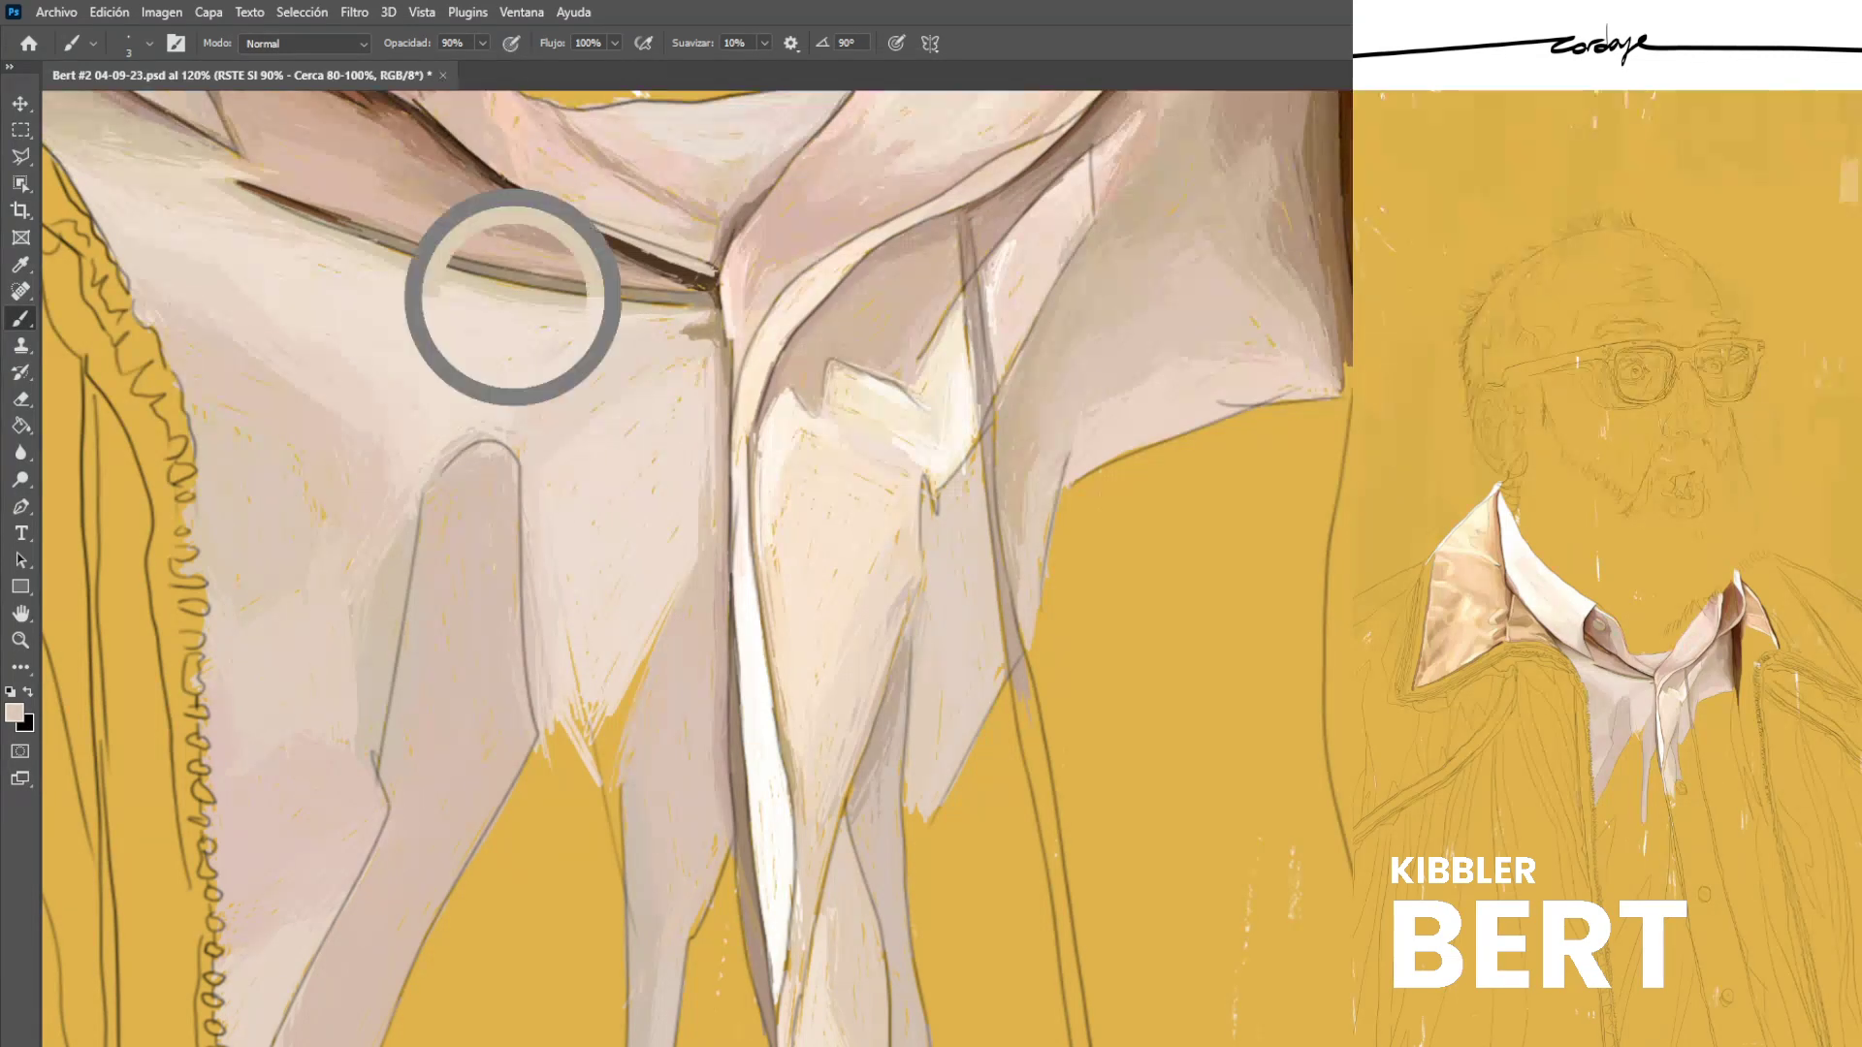
{"action": "left_click", "coordinate": [541, 325], "text": "alt"}
{"action": "left_click_drag", "start_coordinate": [521, 309], "coordinate": [549, 316]}
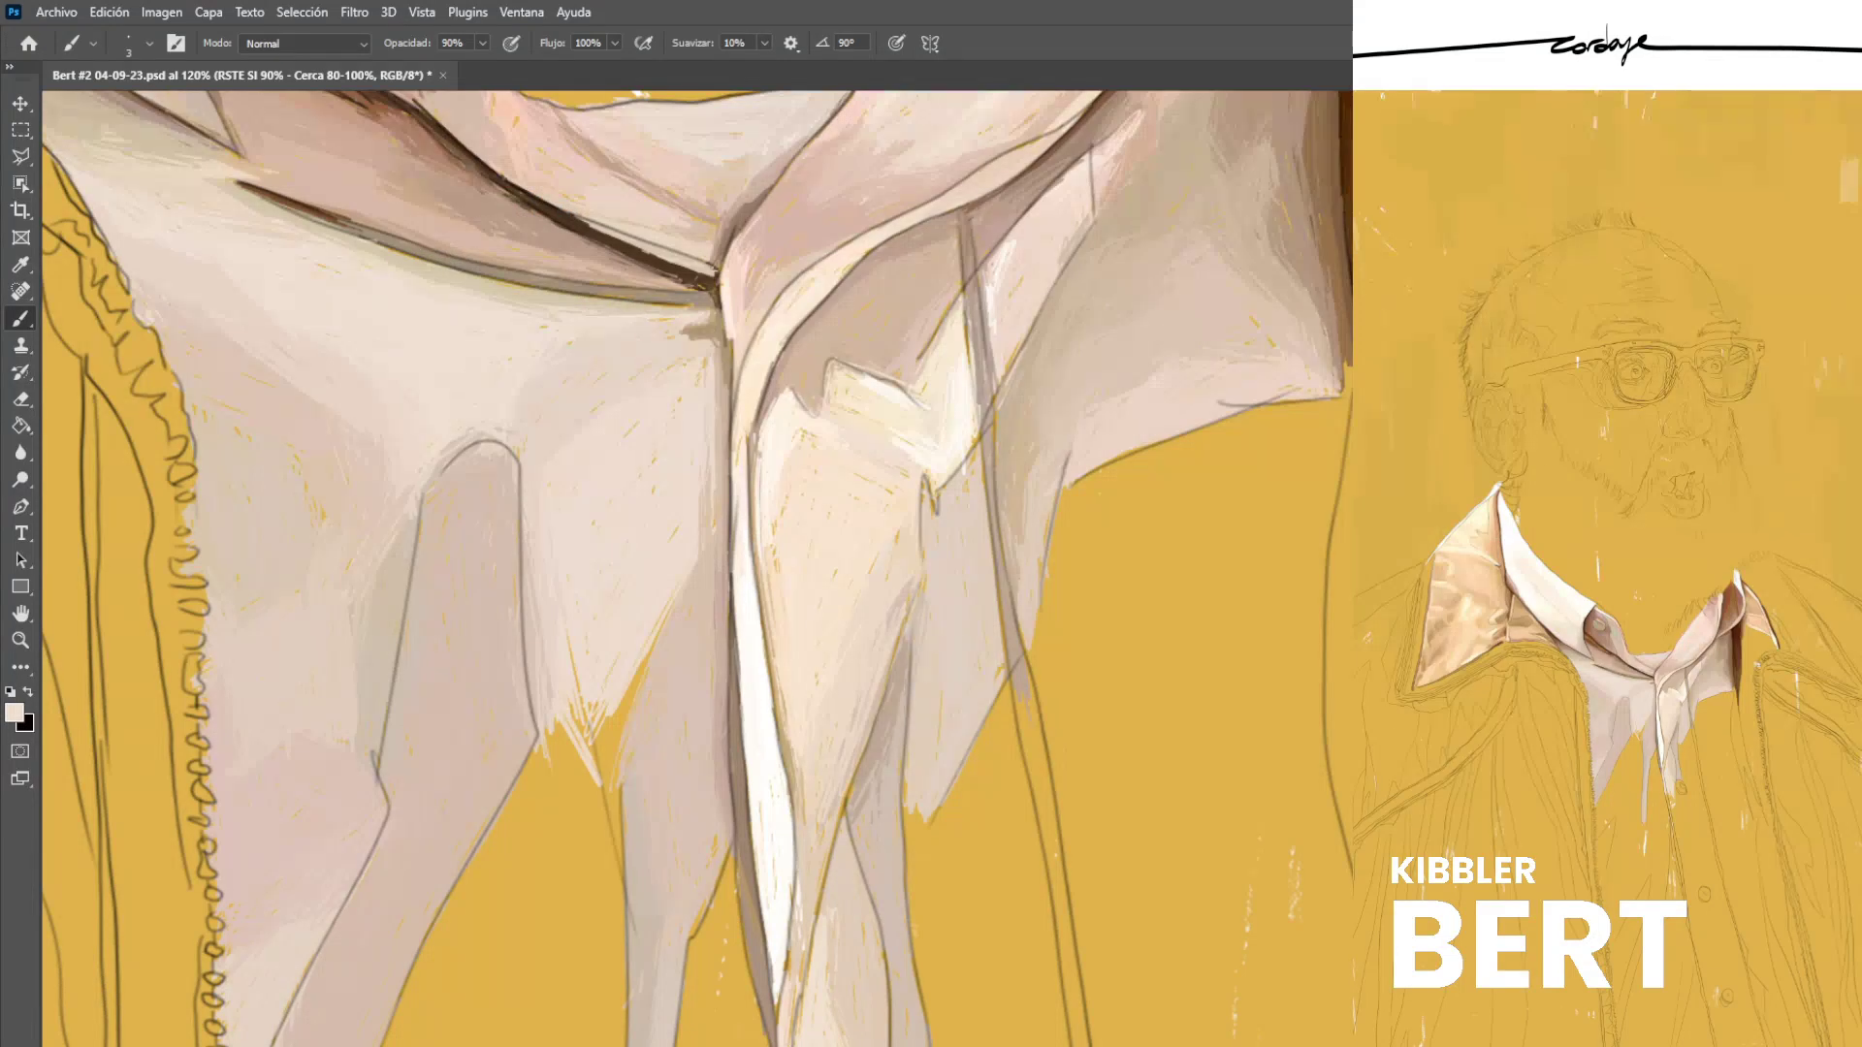
{"action": "scroll", "coordinate": [702, 329], "scroll_direction": "down", "scroll_amount": 6}
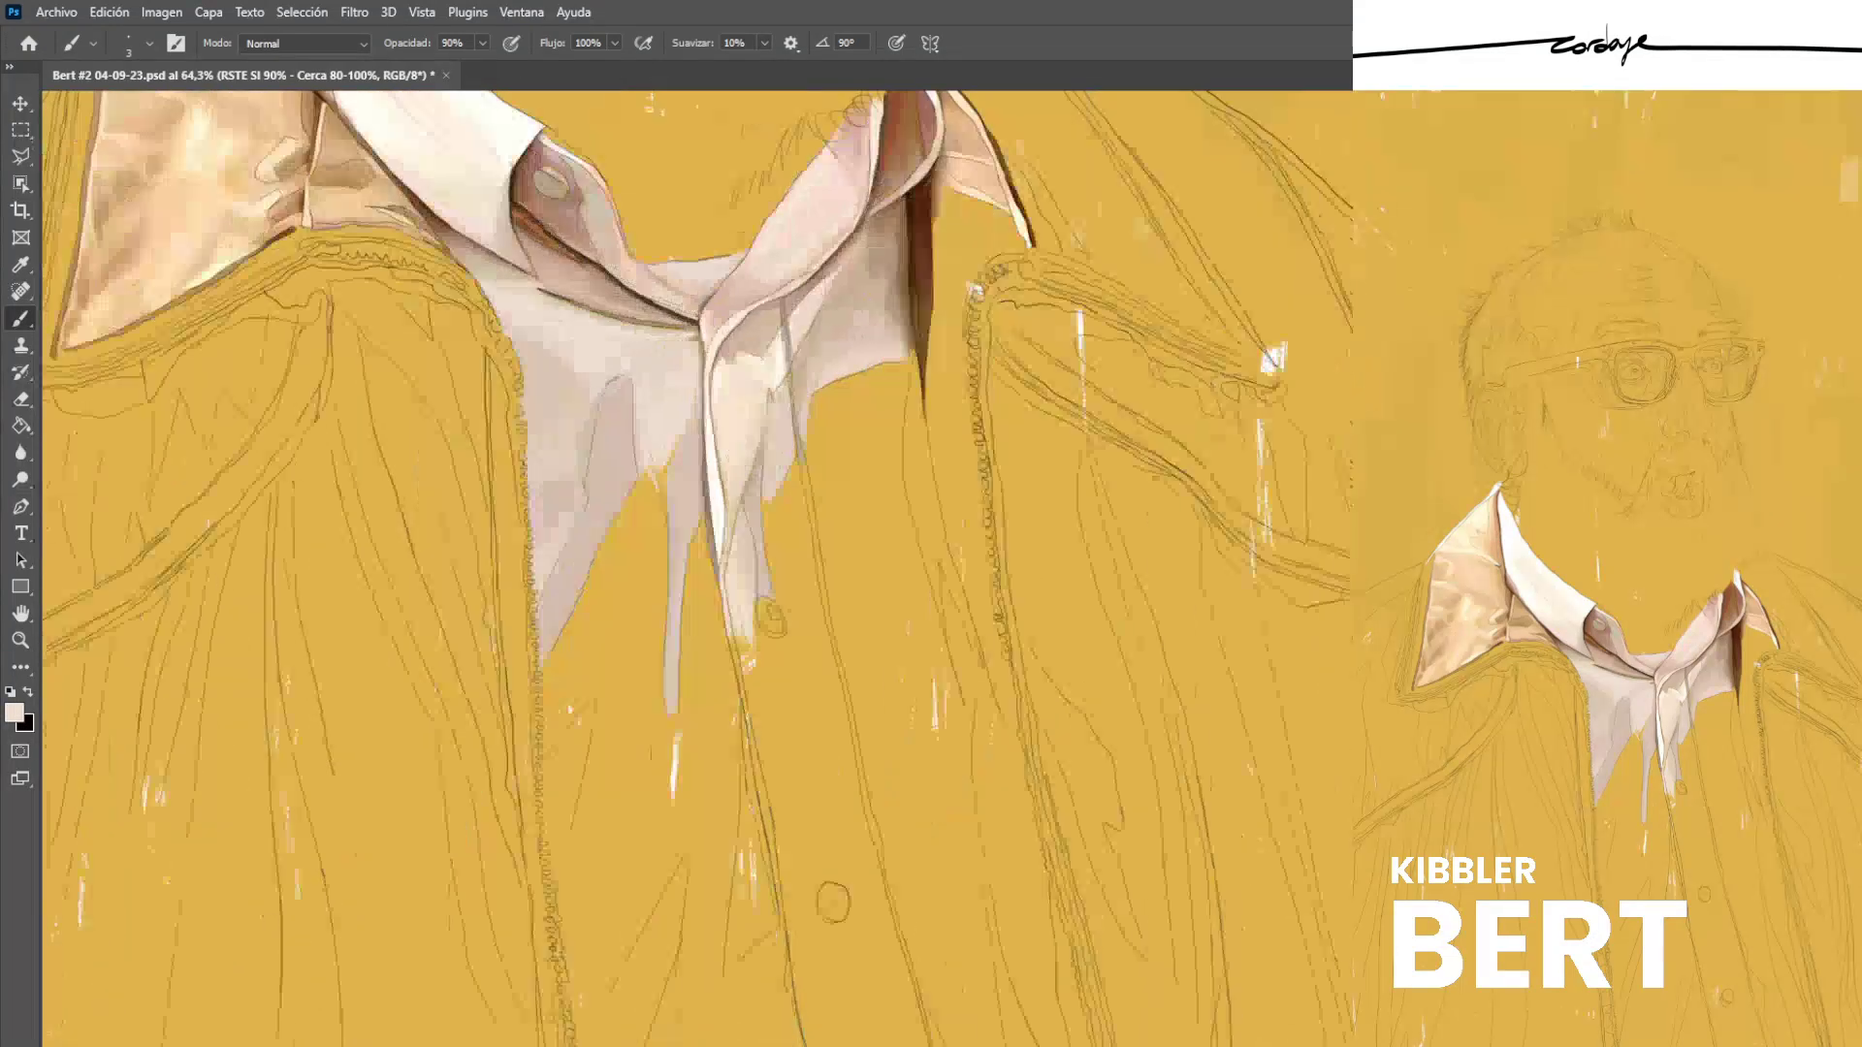
{"action": "scroll", "coordinate": [705, 339], "scroll_direction": "up", "scroll_amount": 4}
{"action": "left_click", "coordinate": [598, 373], "text": "alt"}
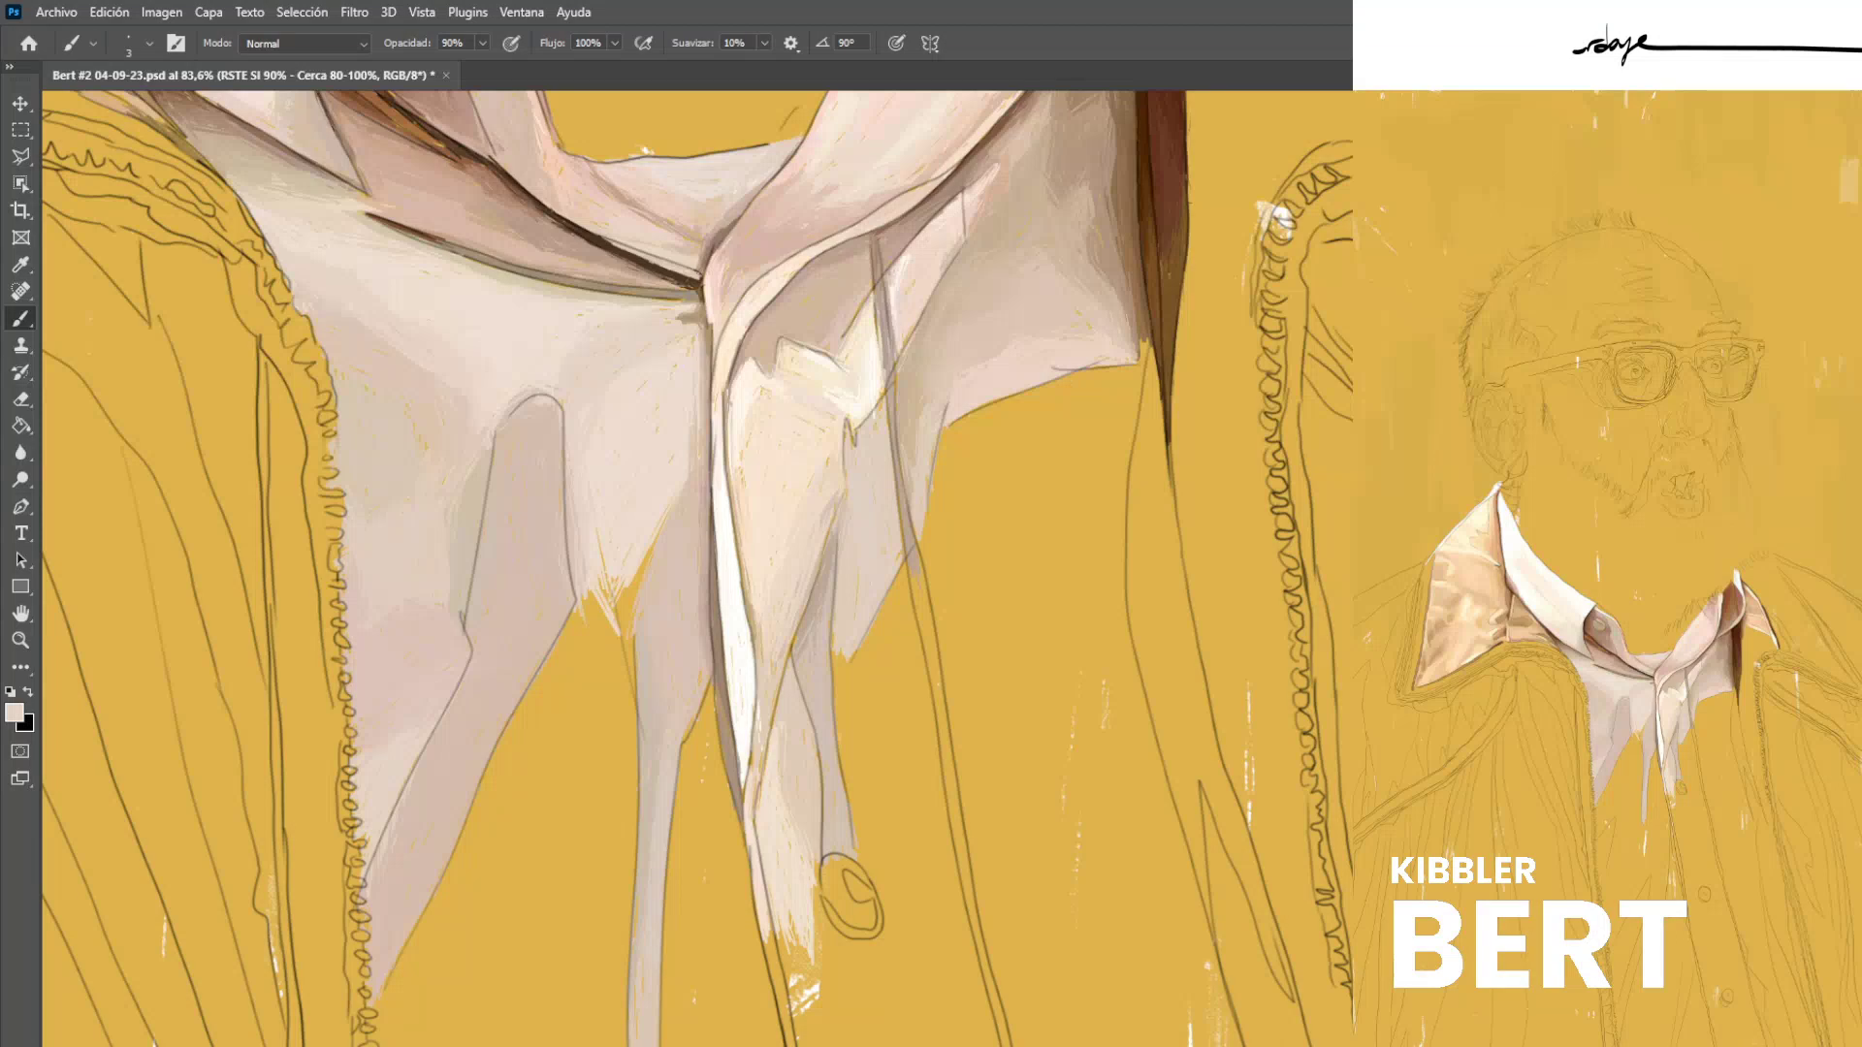
{"action": "left_click", "coordinate": [564, 356], "text": "alt"}
{"action": "scroll", "coordinate": [552, 417], "scroll_direction": "down", "scroll_amount": 5}
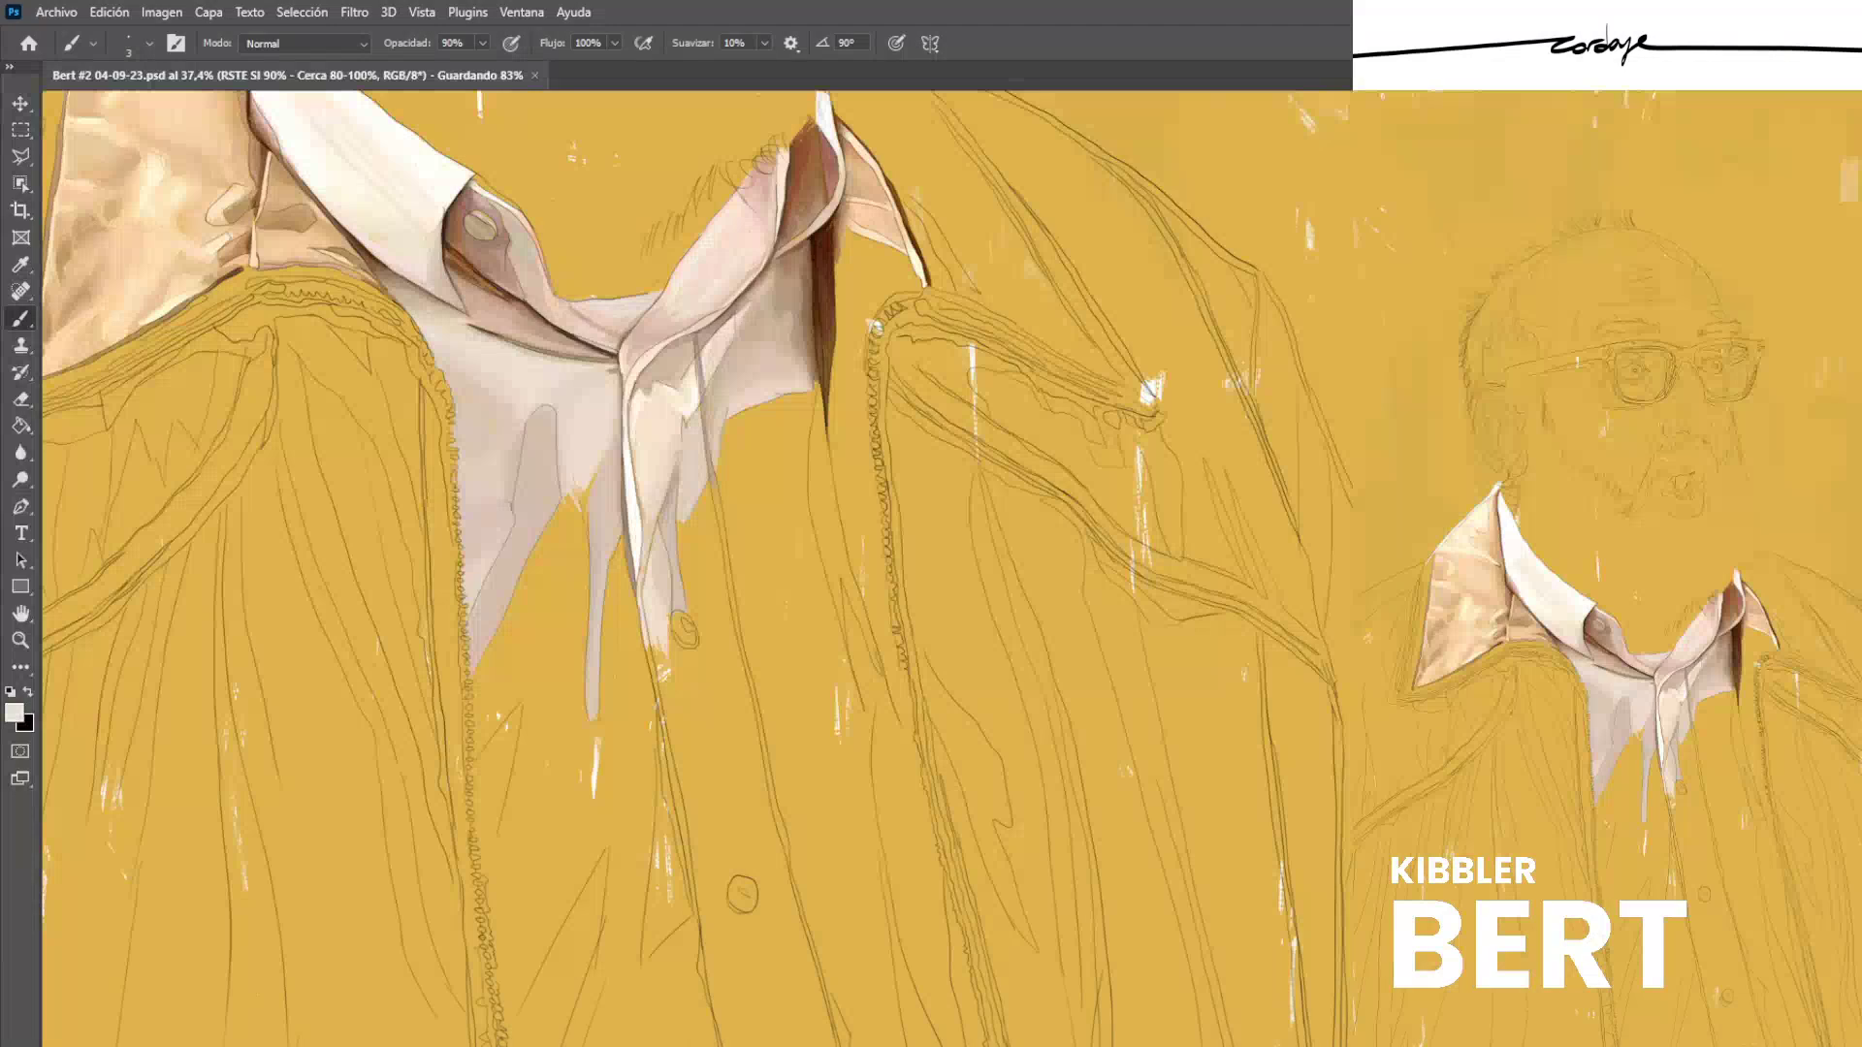
Retouch the ragged lower tip of the pale panel between the two mauve folds with sampled pink tones.
{"action": "scroll", "coordinate": [603, 544], "scroll_direction": "up", "scroll_amount": 6}
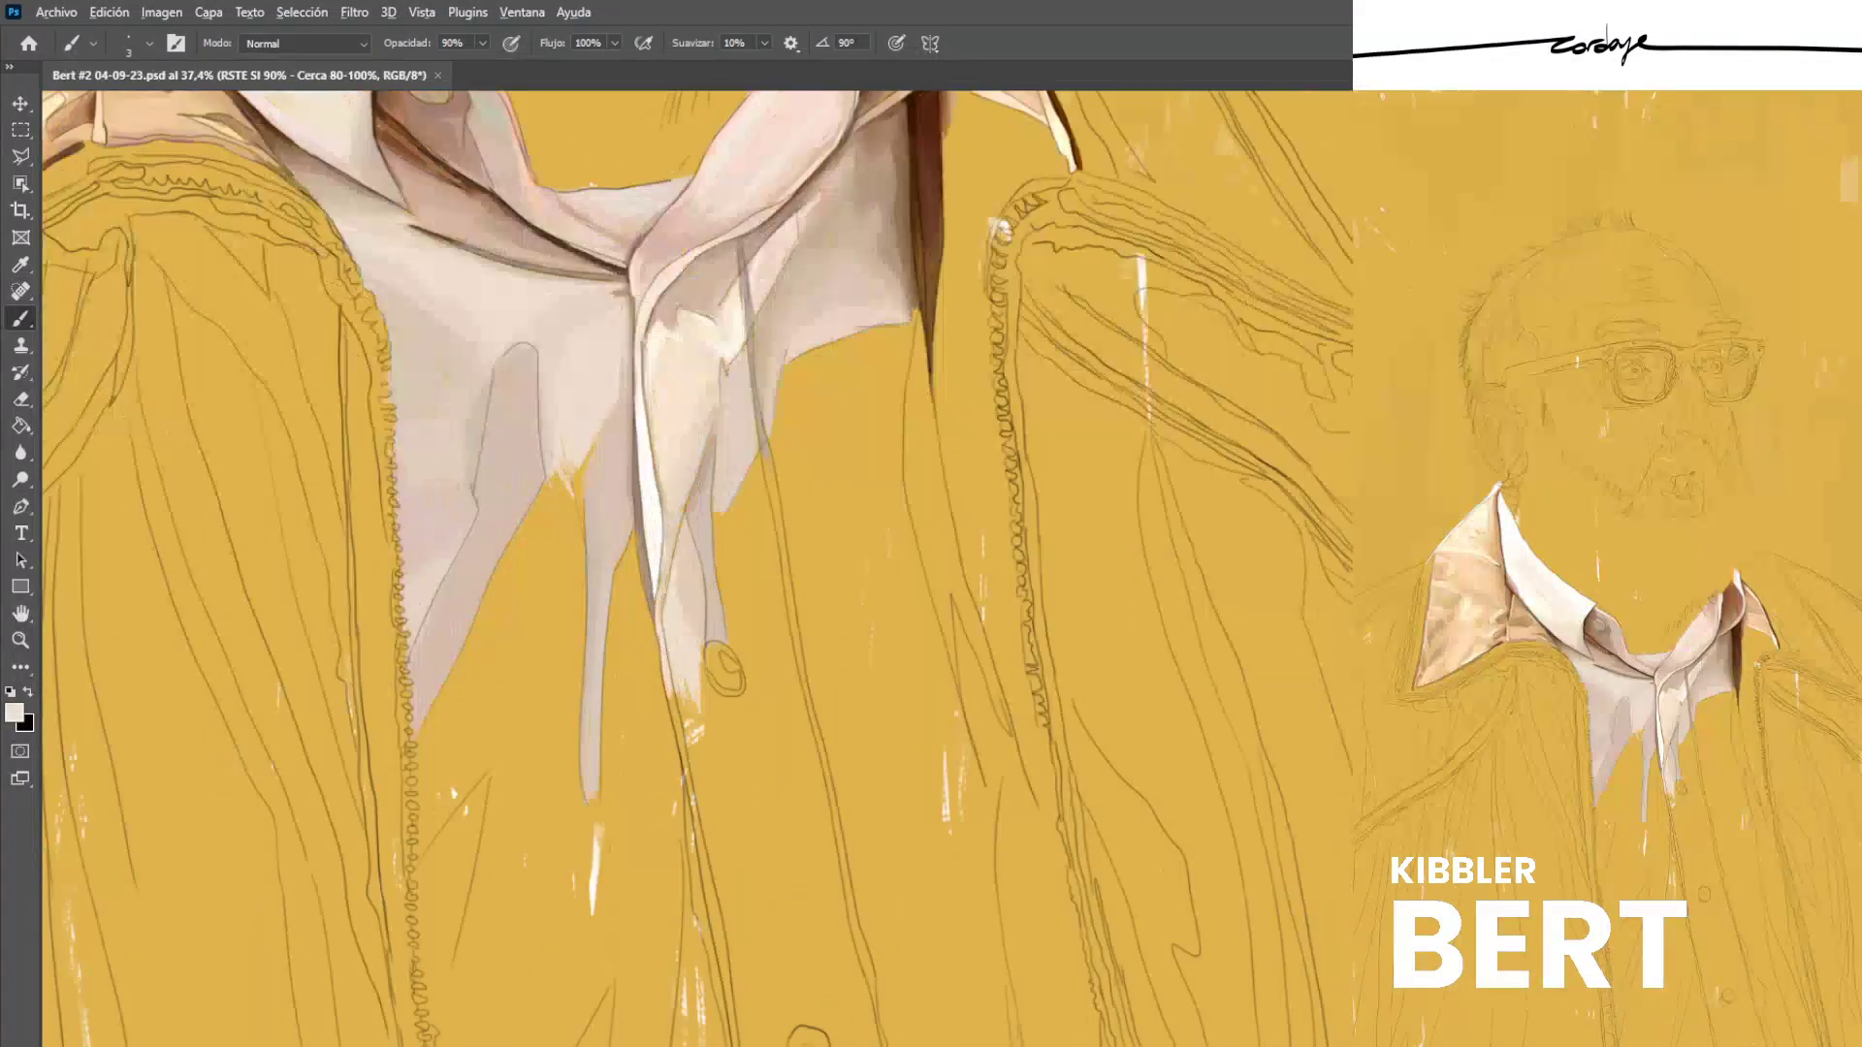
{"action": "left_click", "coordinate": [582, 504], "text": "alt"}
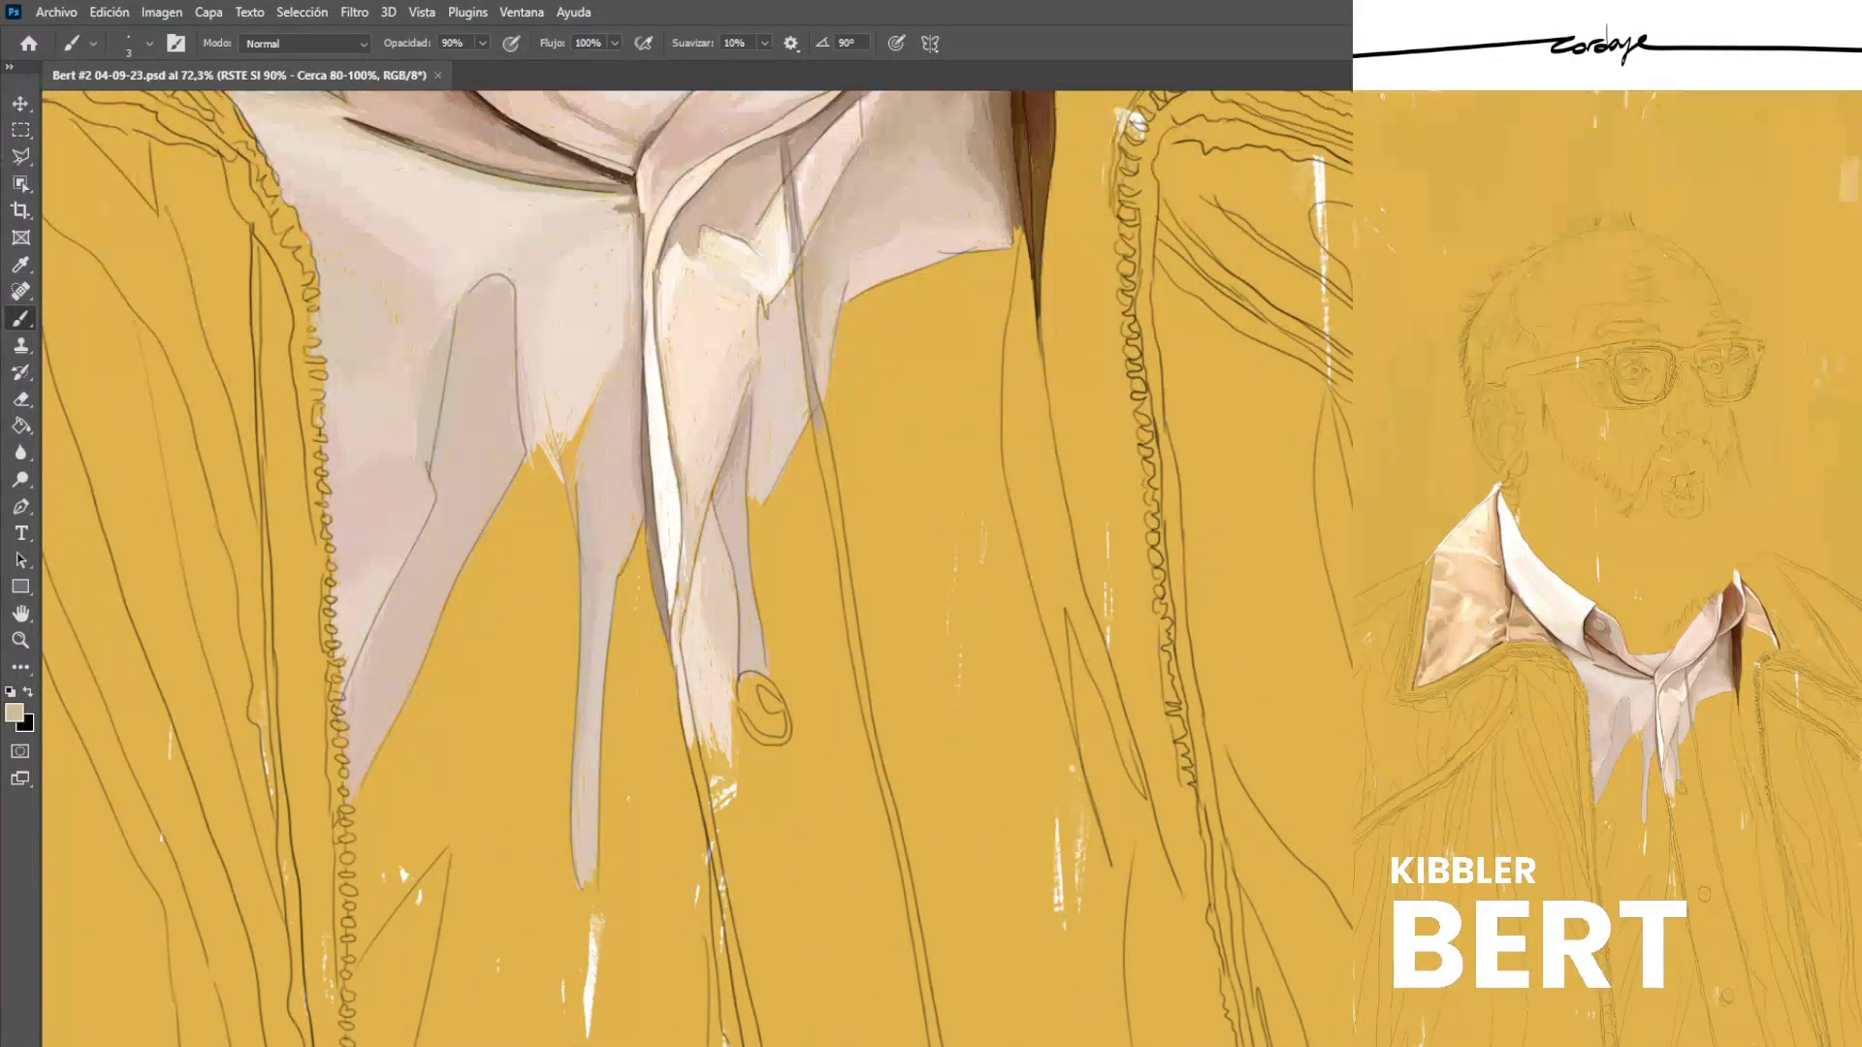
{"action": "left_click_drag", "start_coordinate": [565, 485], "coordinate": [577, 525]}
{"action": "left_click", "coordinate": [594, 430], "text": "alt"}
{"action": "left_click_drag", "start_coordinate": [584, 413], "coordinate": [564, 433]}
{"action": "left_click", "coordinate": [589, 366], "text": "alt"}
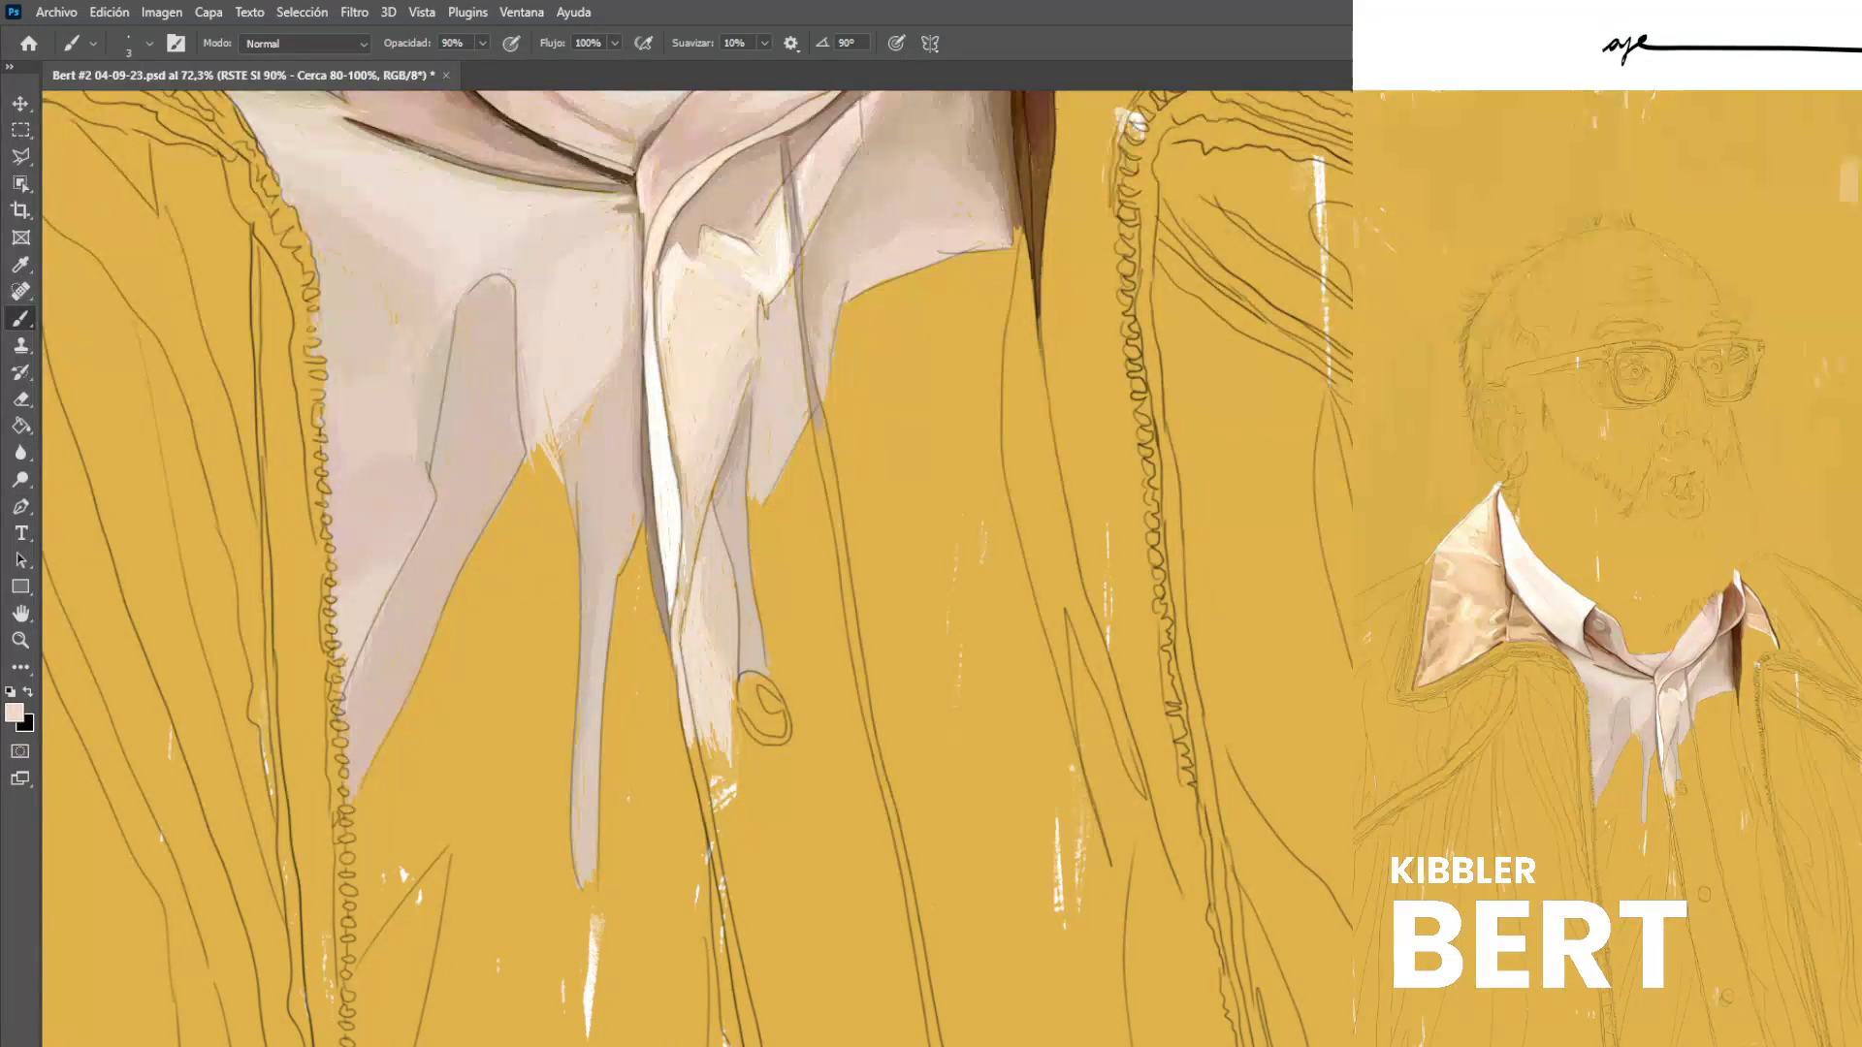
{"action": "left_click", "coordinate": [595, 418], "text": "alt"}
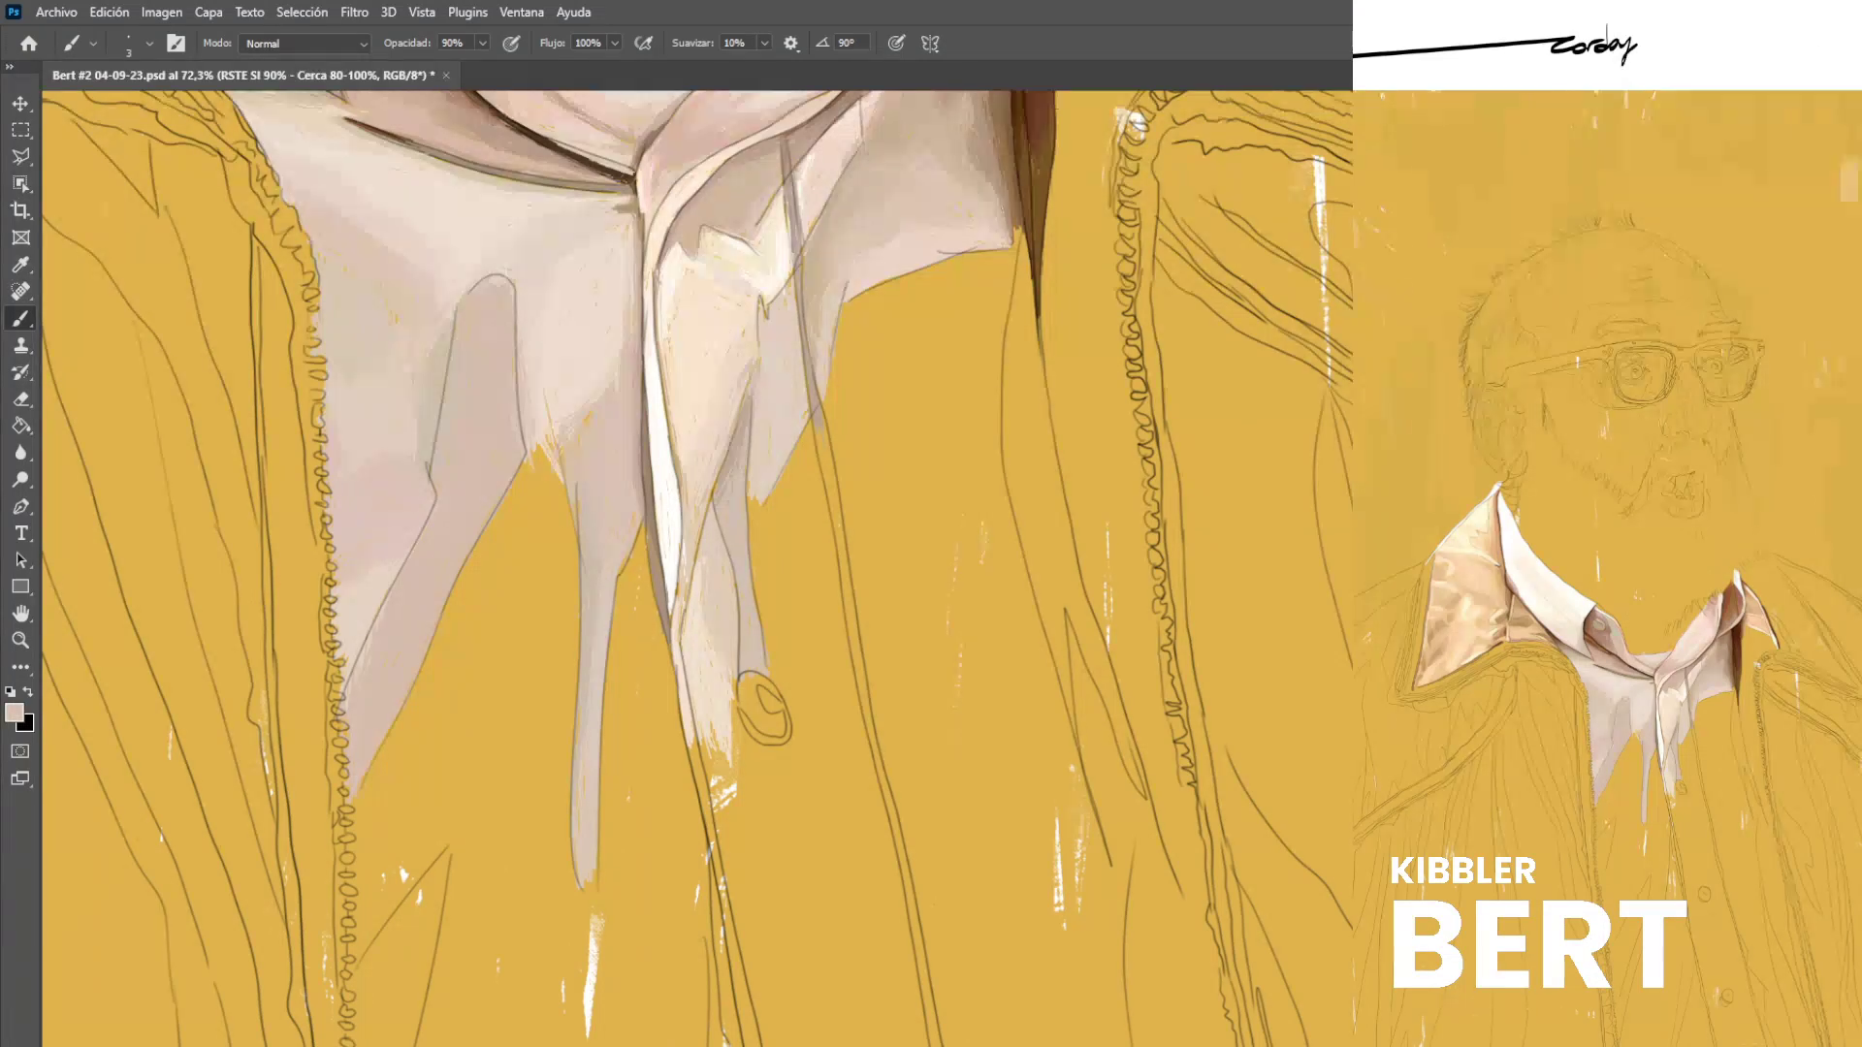
{"action": "left_click", "coordinate": [589, 373], "text": "alt"}
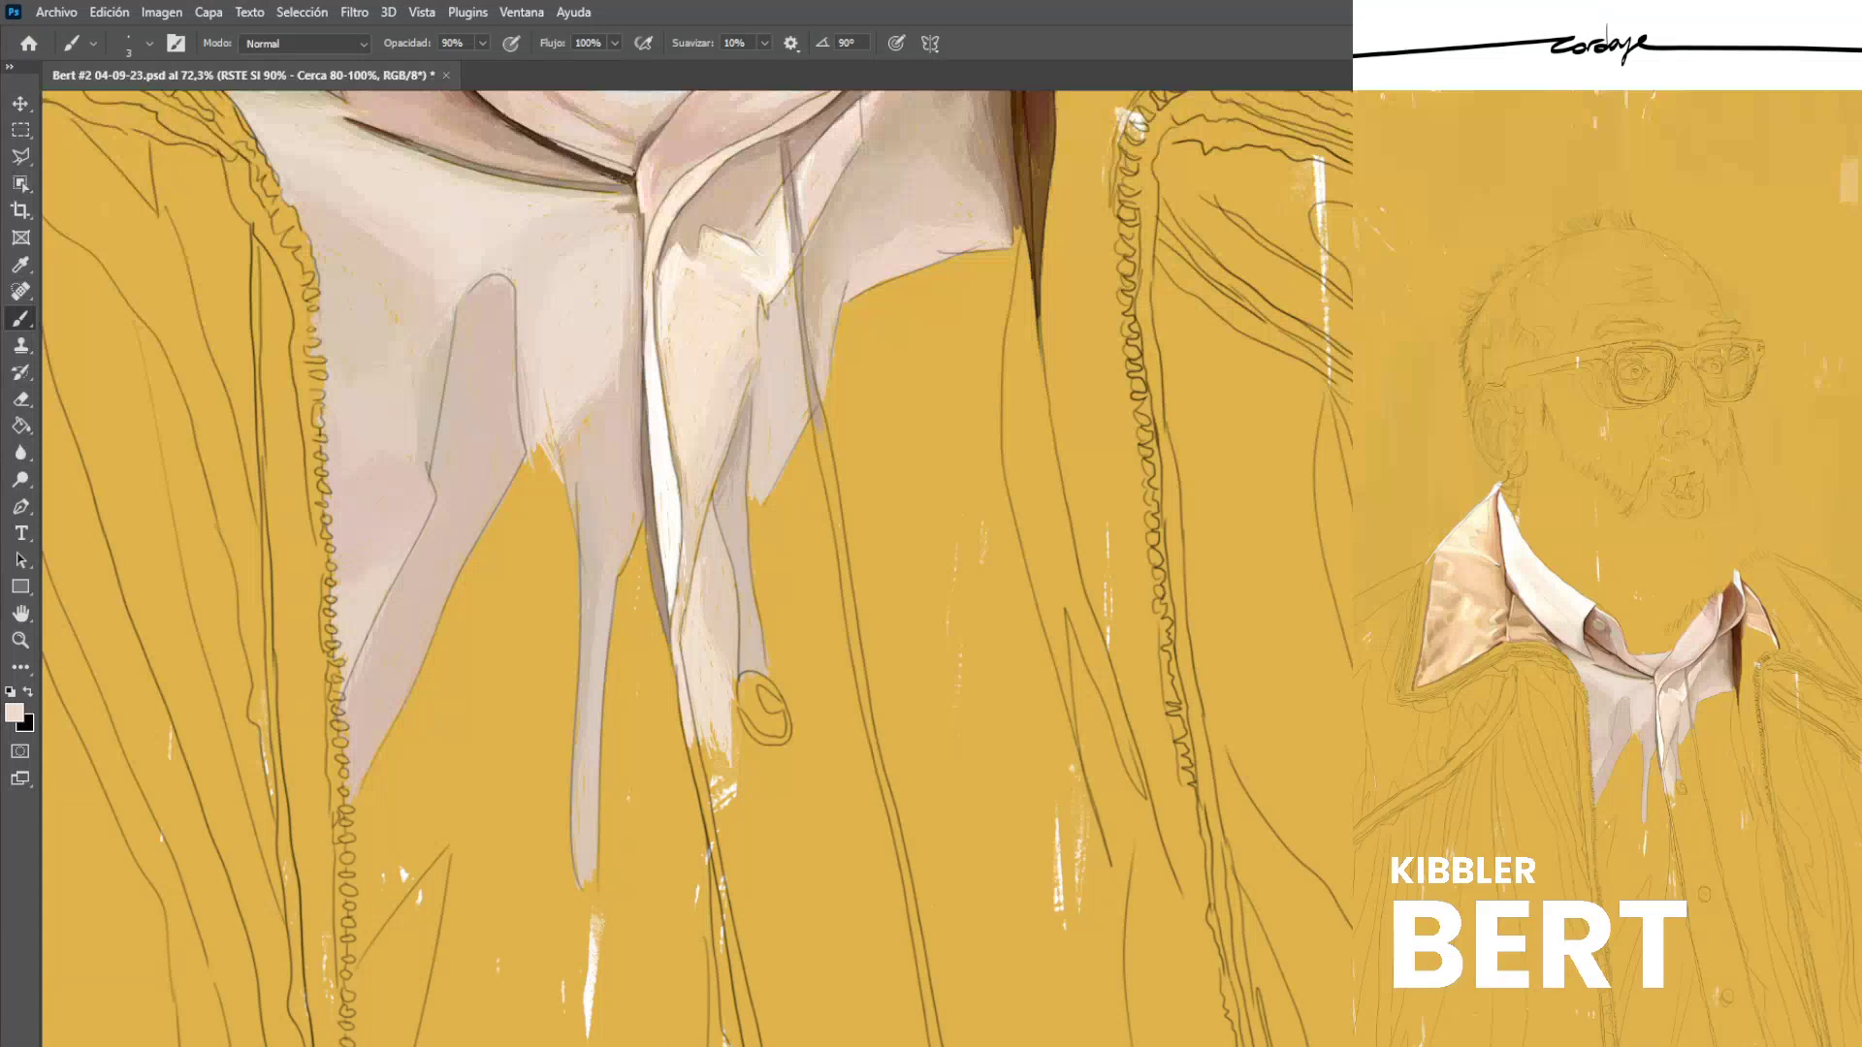
Retouch the lower edge of the collar band with long strokes in sampled mauve and taupe tones.
{"action": "left_click", "coordinate": [534, 283], "text": "alt"}
{"action": "scroll", "coordinate": [698, 568], "scroll_direction": "down", "scroll_amount": 3}
{"action": "scroll", "coordinate": [698, 568], "scroll_direction": "up", "scroll_amount": 3}
{"action": "scroll", "coordinate": [698, 567], "scroll_direction": "up", "scroll_amount": 3}
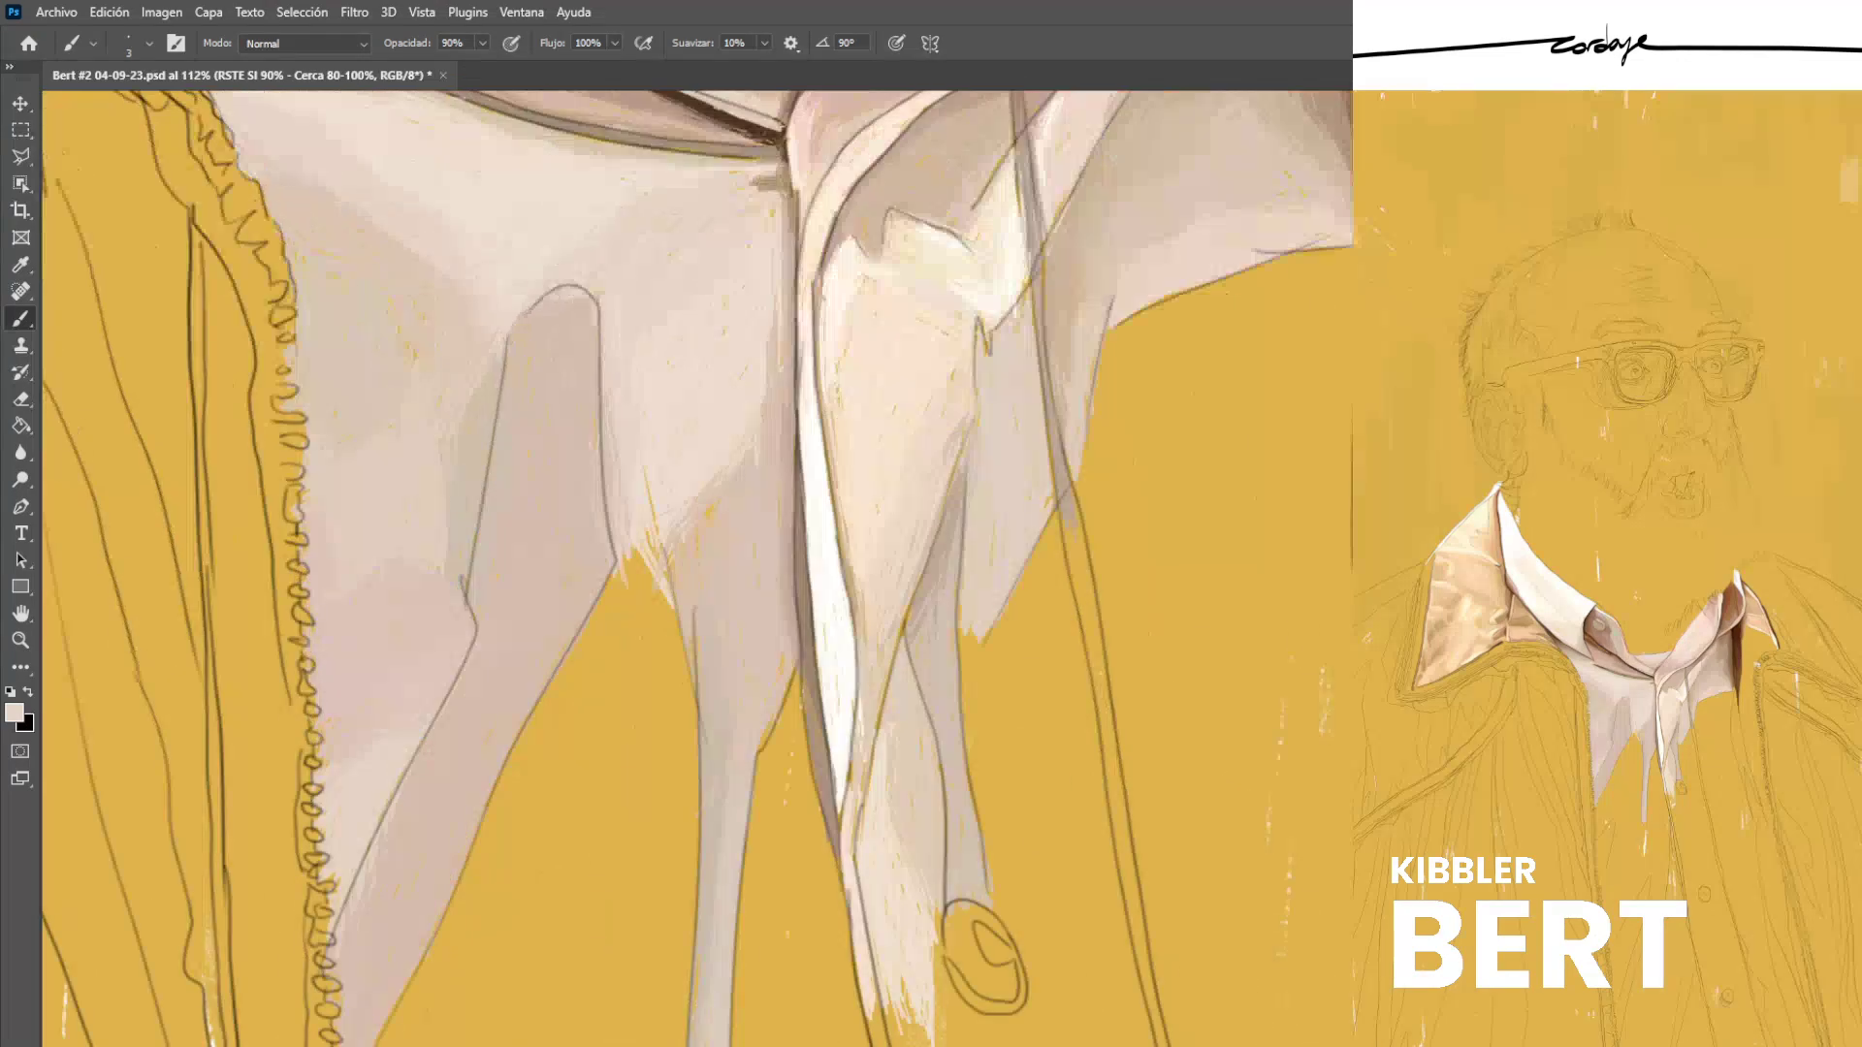
{"action": "scroll", "coordinate": [698, 568], "scroll_direction": "up", "scroll_amount": 3}
{"action": "left_click", "coordinate": [723, 669], "text": "alt"}
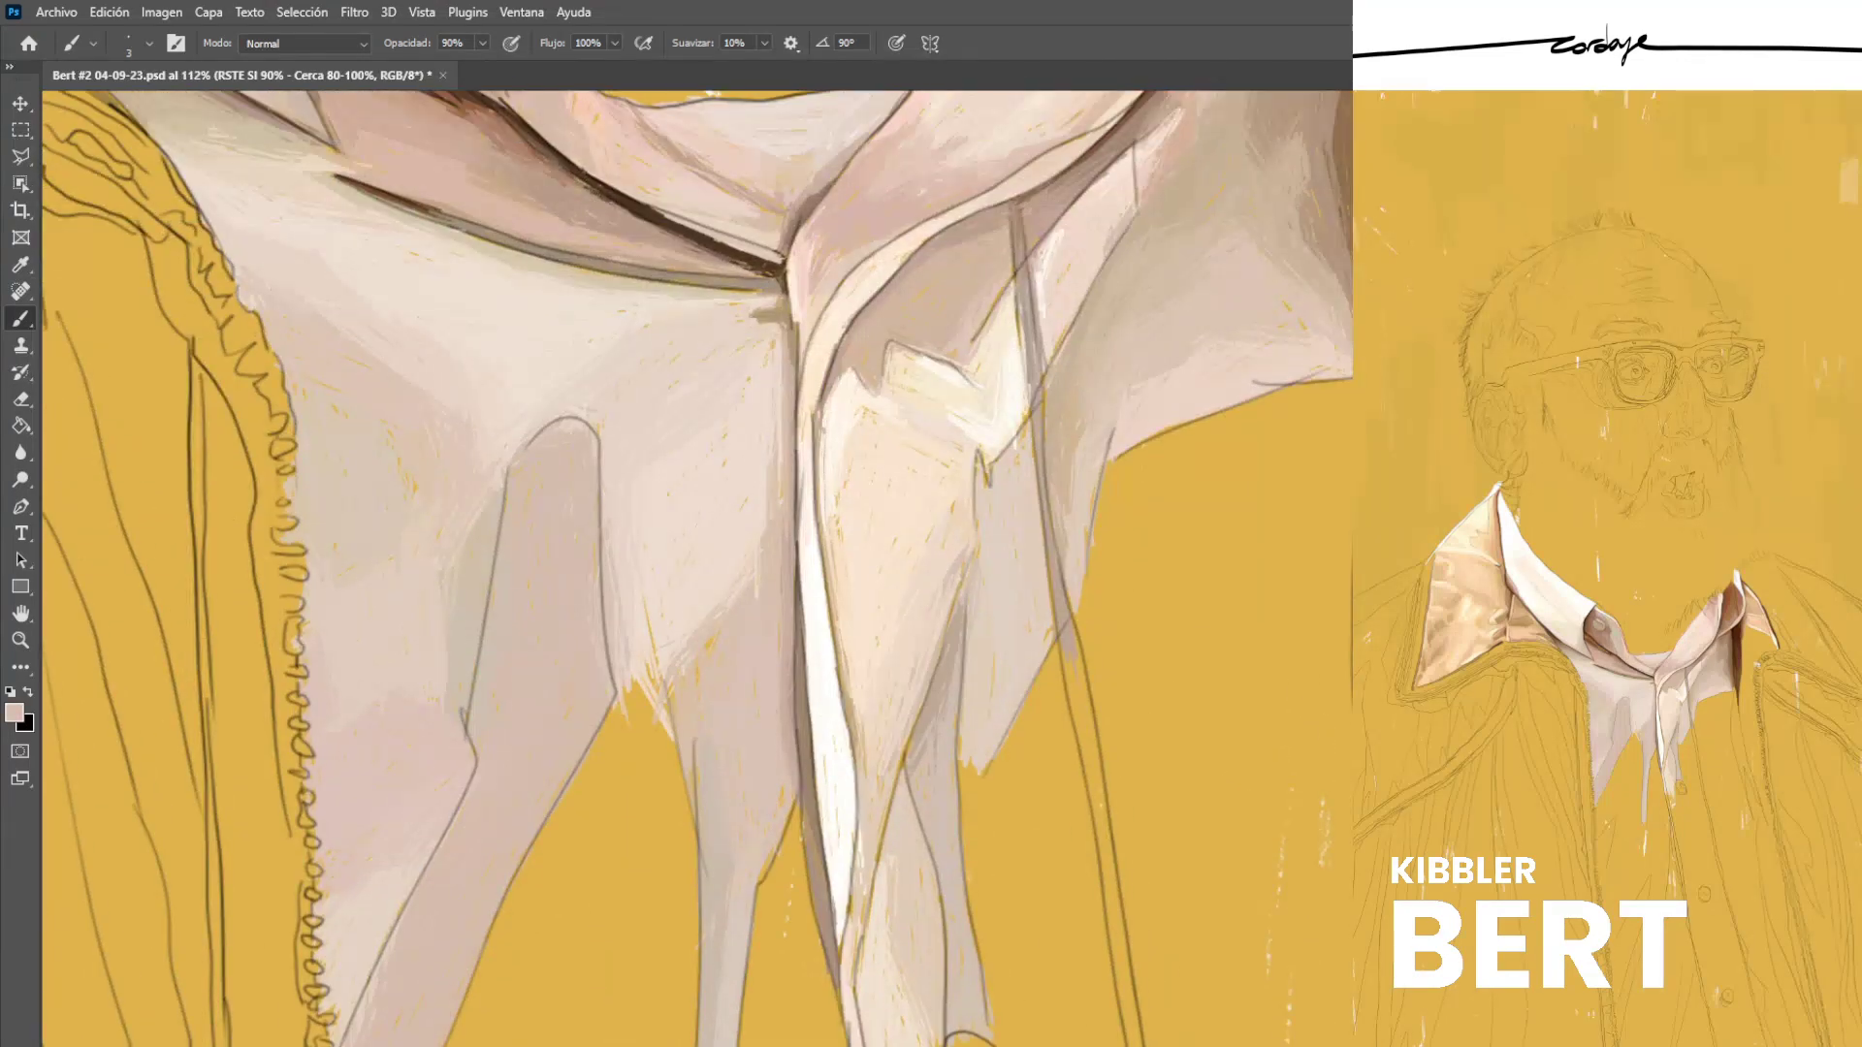
{"action": "left_click", "coordinate": [484, 173], "text": "alt"}
{"action": "left_click_drag", "start_coordinate": [387, 164], "coordinate": [472, 173]}
{"action": "mouse_move", "coordinate": [384, 152]}
{"action": "left_mouse_down"}
{"action": "mouse_move", "coordinate": [450, 164]}
{"action": "mouse_move", "coordinate": [400, 156]}
{"action": "mouse_move", "coordinate": [478, 219]}
{"action": "mouse_move", "coordinate": [719, 289]}
{"action": "left_mouse_up"}
{"action": "left_click", "coordinate": [436, 184], "text": "alt"}
{"action": "left_click", "coordinate": [632, 274], "text": "alt"}
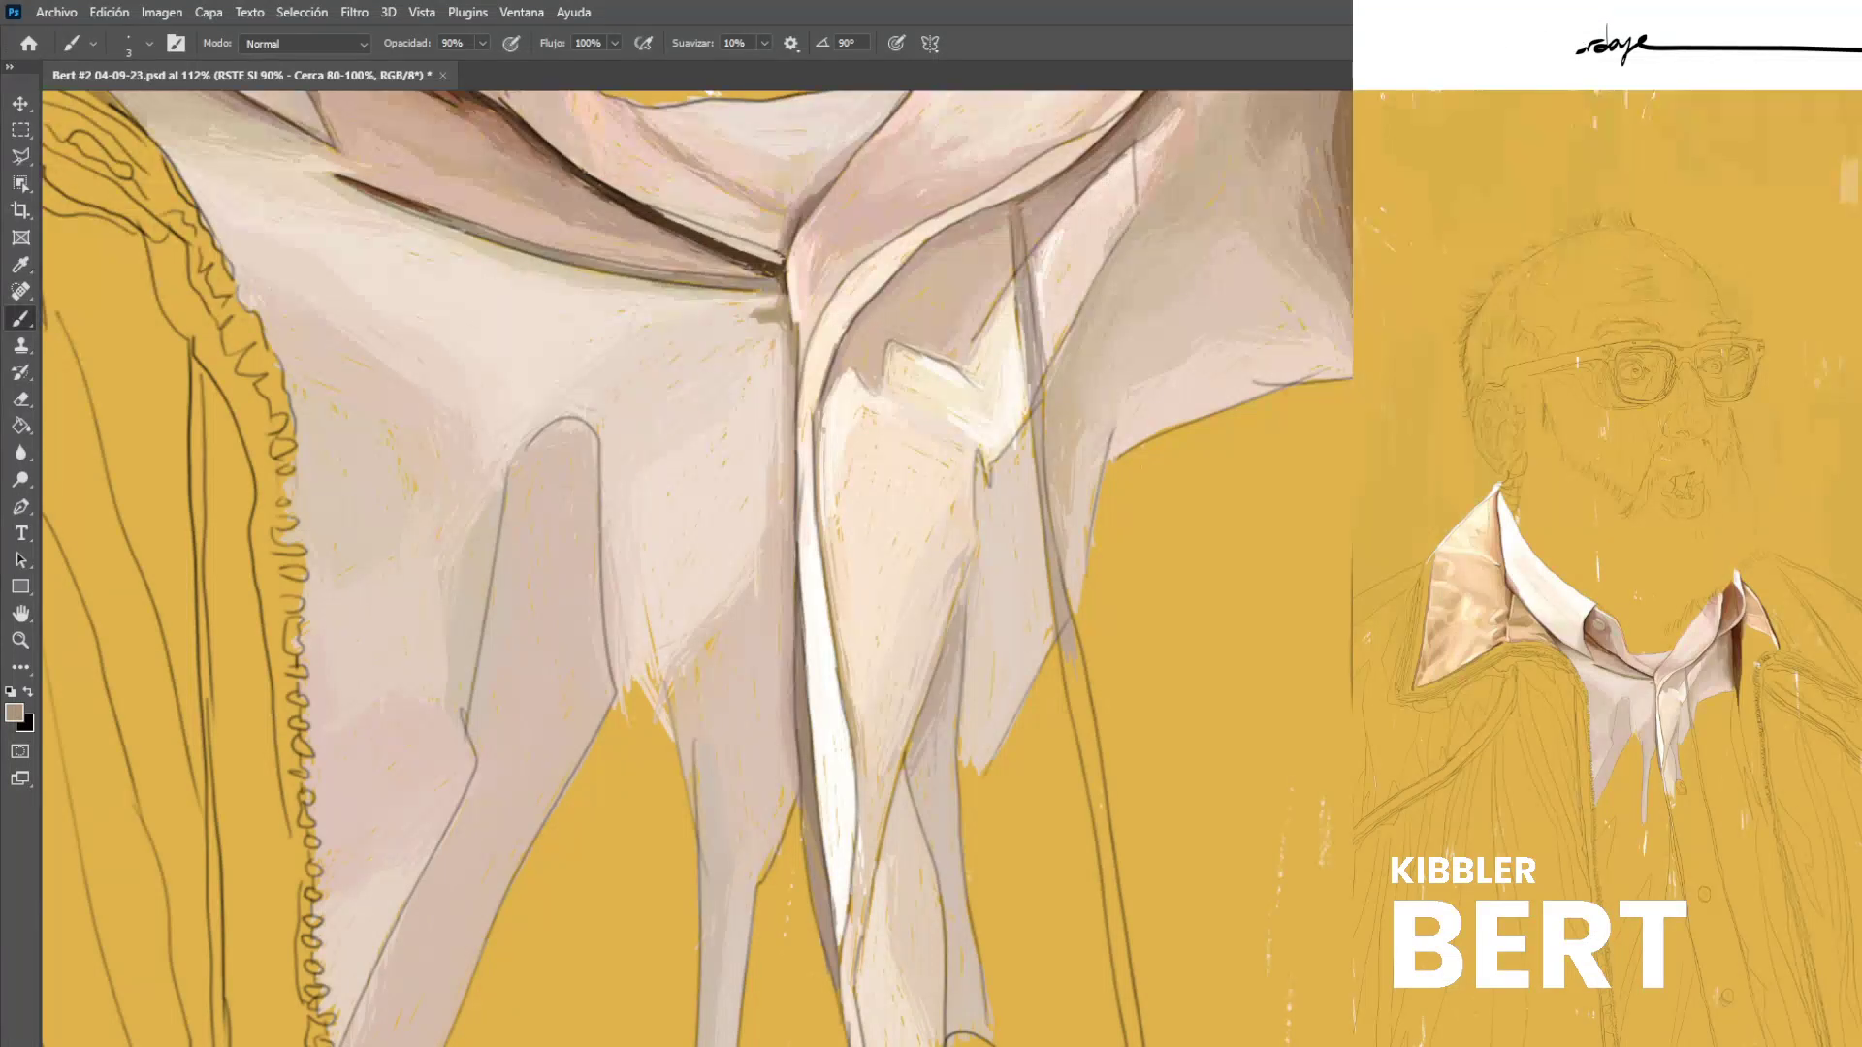
Paint along the dark collar seam near the placket junction with a sampled tone.
{"action": "left_click", "coordinate": [621, 273], "text": "alt"}
{"action": "left_click", "coordinate": [691, 238], "text": "alt"}
{"action": "left_click_drag", "start_coordinate": [674, 236], "coordinate": [749, 271]}
{"action": "left_click_drag", "start_coordinate": [643, 223], "coordinate": [751, 271]}
{"action": "left_click", "coordinate": [643, 227], "text": "alt"}
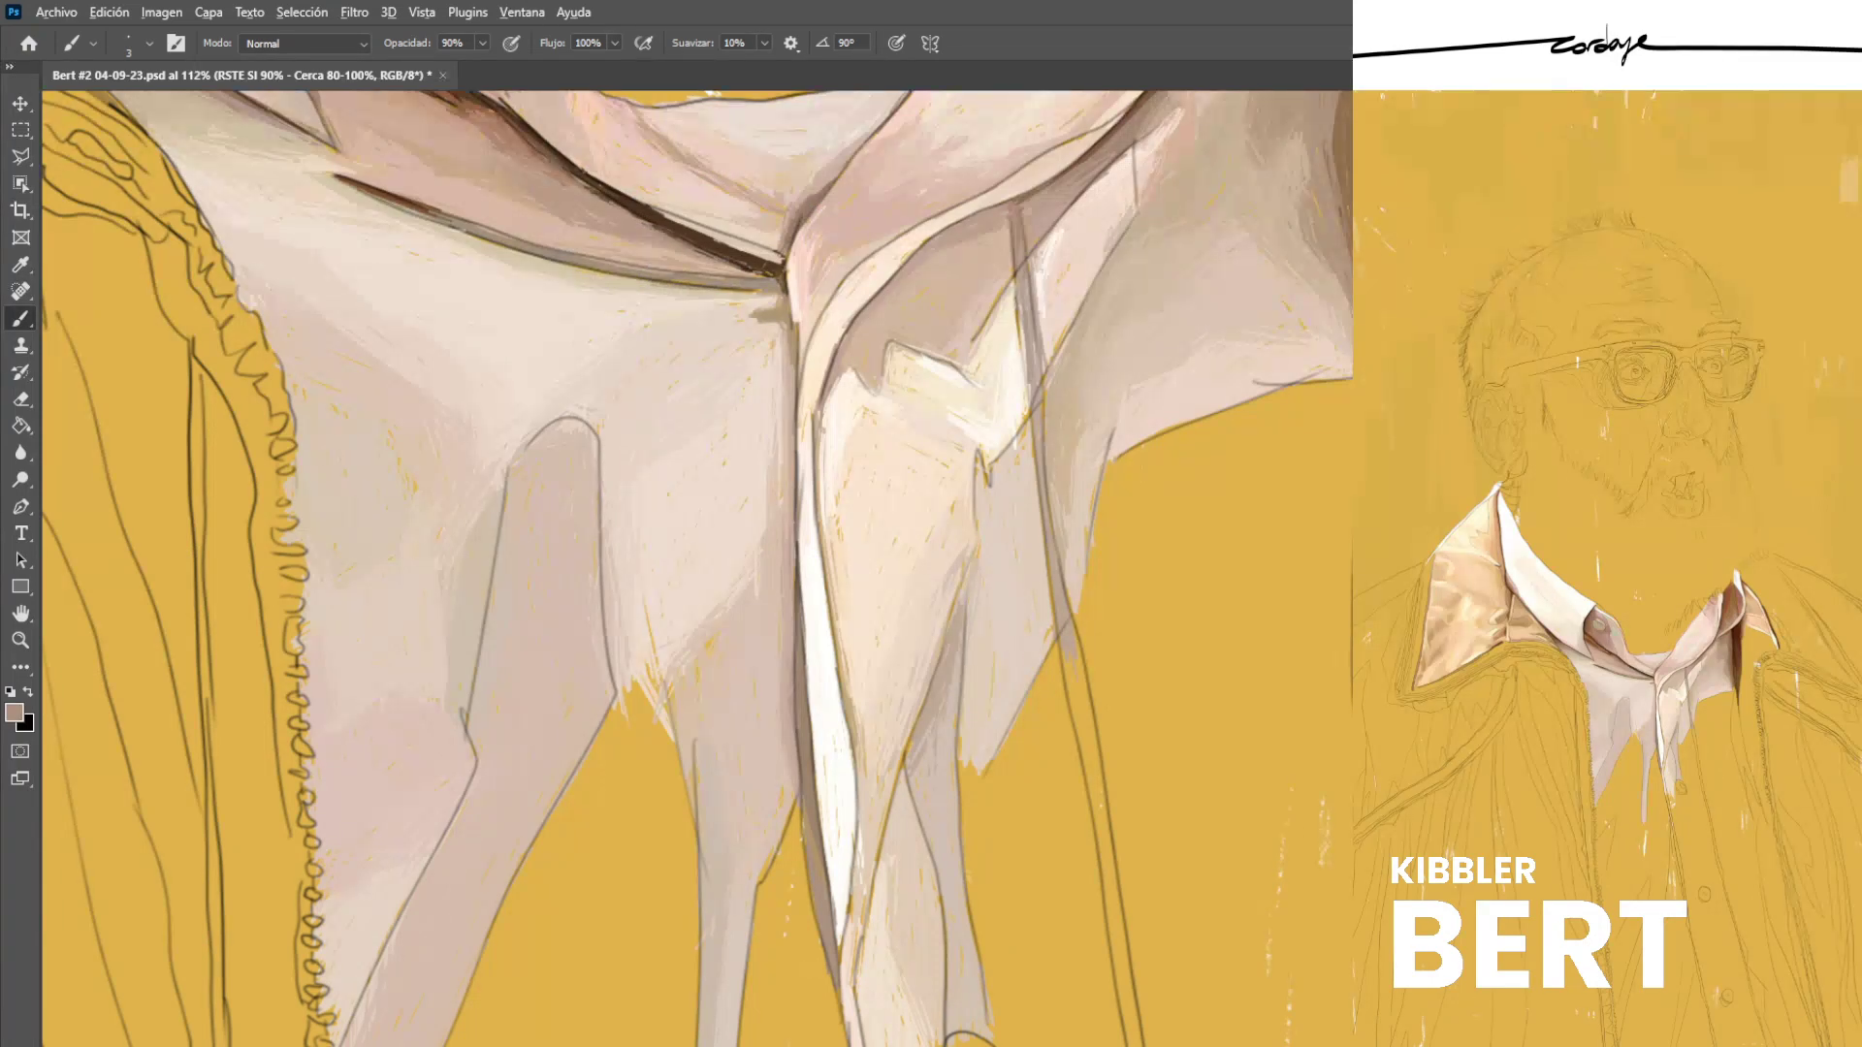
Blend the shaded inner collar band beside the white collar's tip with sampled tones, redoing the first stroke.
{"action": "scroll", "coordinate": [769, 352], "scroll_direction": "down", "scroll_amount": 15}
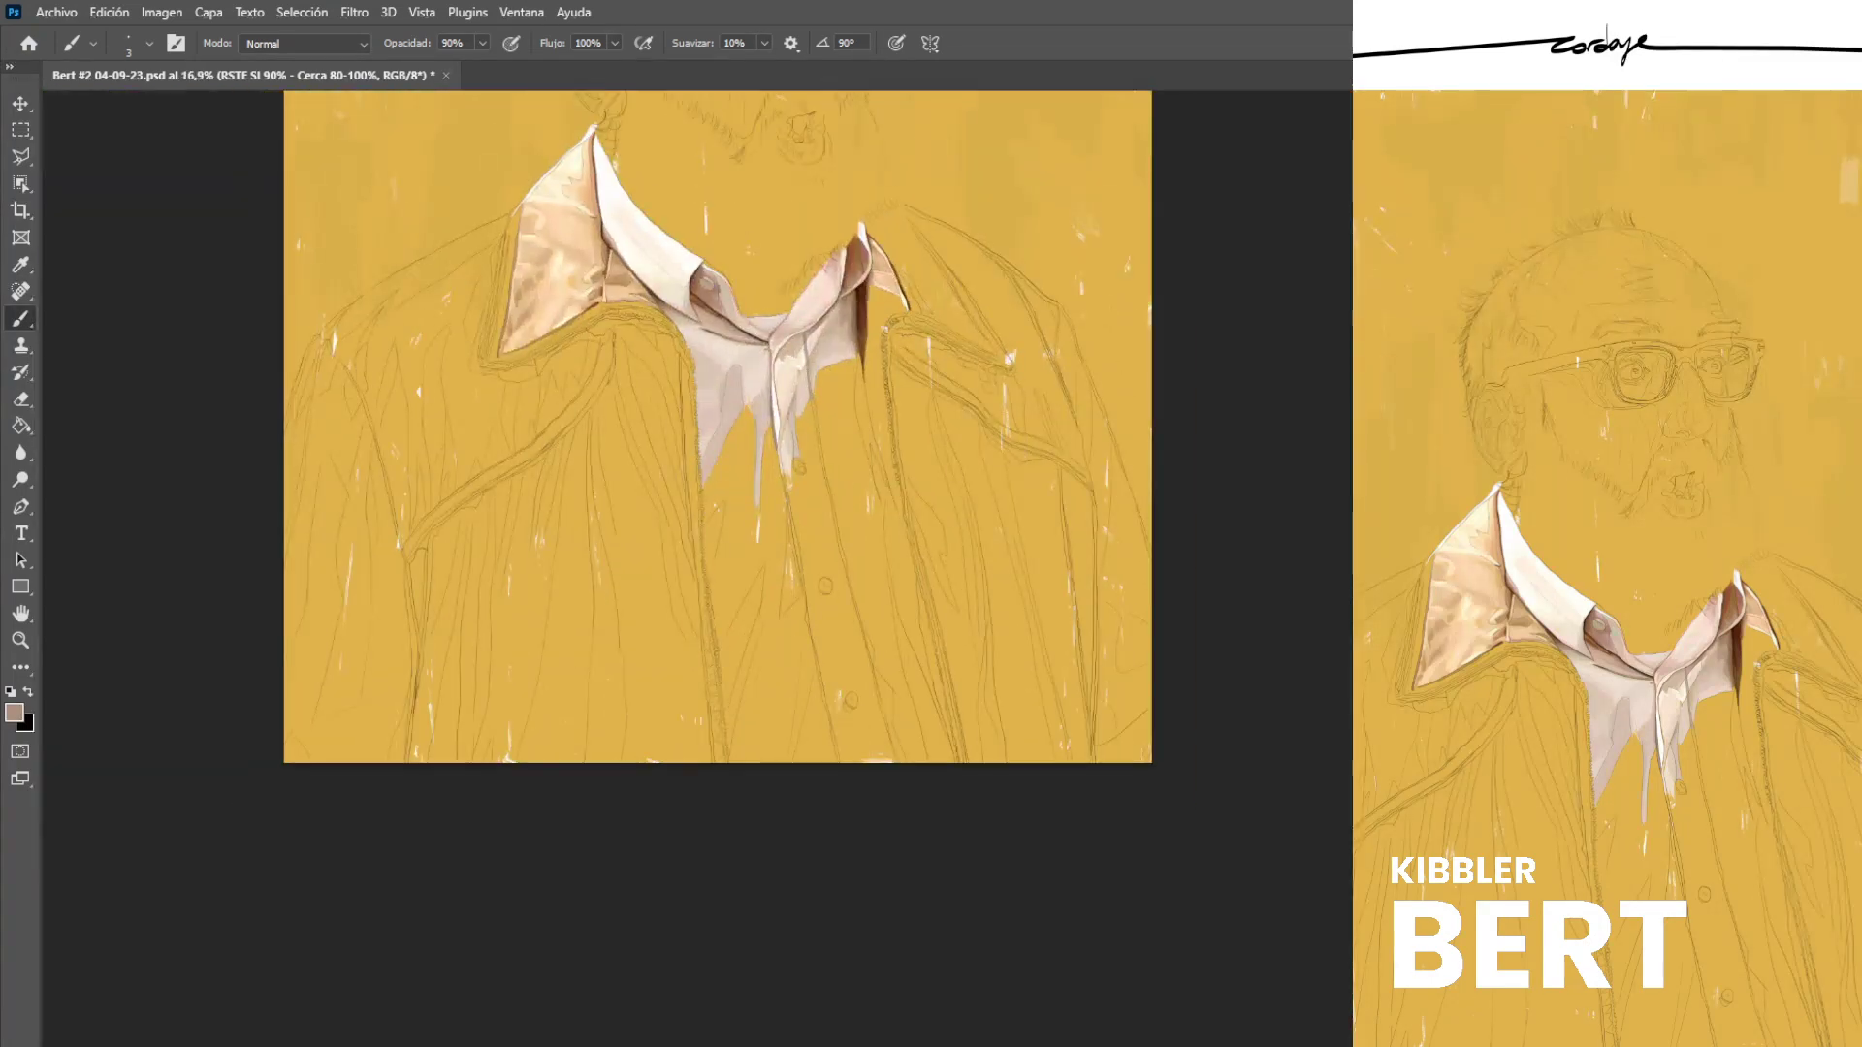
{"action": "scroll", "coordinate": [727, 235], "scroll_direction": "up", "scroll_amount": 10}
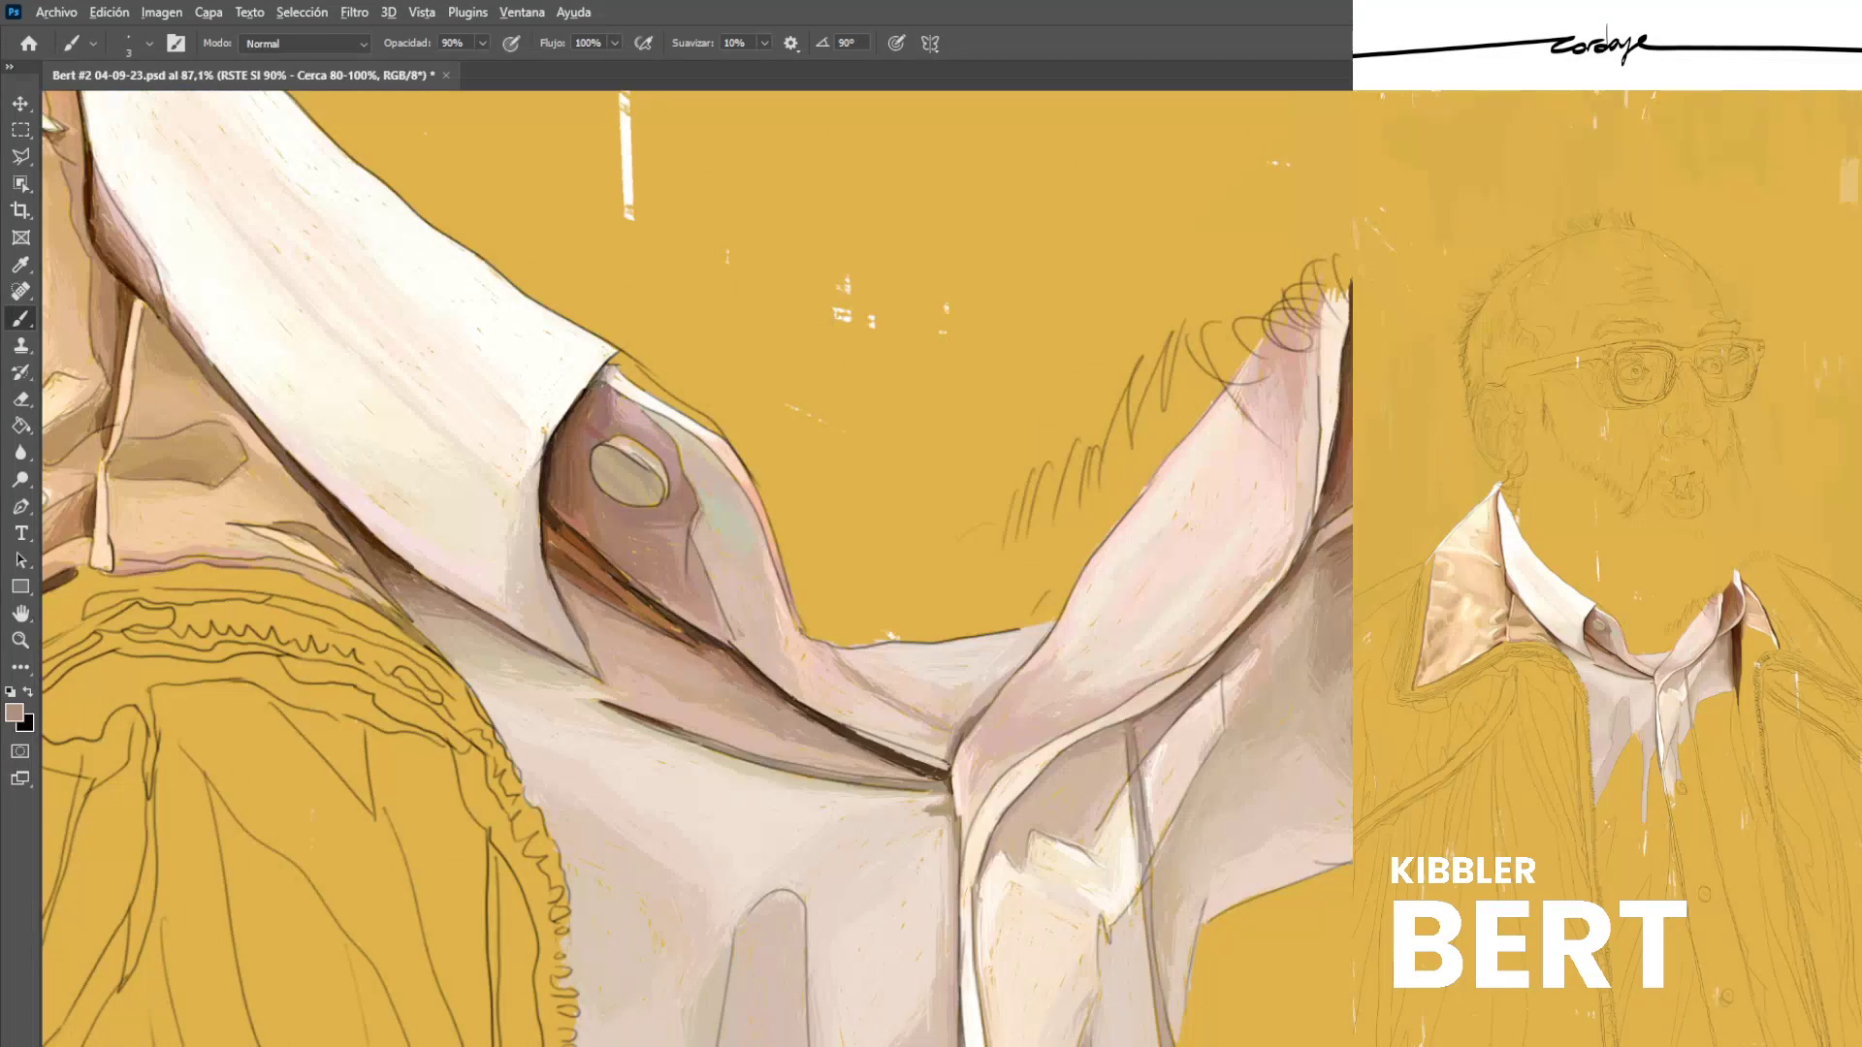
{"action": "left_click", "coordinate": [574, 596], "text": "alt"}
{"action": "left_click_drag", "start_coordinate": [572, 607], "coordinate": [608, 678]}
{"action": "key", "text": "ctrl+z"}
{"action": "left_click", "coordinate": [572, 592], "text": "alt"}
{"action": "left_click_drag", "start_coordinate": [577, 605], "coordinate": [623, 676]}
{"action": "left_click", "coordinate": [623, 649], "text": "alt"}
{"action": "left_click", "coordinate": [567, 599], "text": "alt"}
{"action": "left_click_drag", "start_coordinate": [560, 582], "coordinate": [590, 645]}
{"action": "left_click", "coordinate": [594, 625], "text": "alt"}
Darken the white collar's inner edge at the start of the orange-brown fold with sampled brown tones.
{"action": "left_click", "coordinate": [544, 555], "text": "alt"}
{"action": "left_click_drag", "start_coordinate": [549, 551], "coordinate": [557, 589]}
{"action": "left_click_drag", "start_coordinate": [553, 559], "coordinate": [560, 587]}
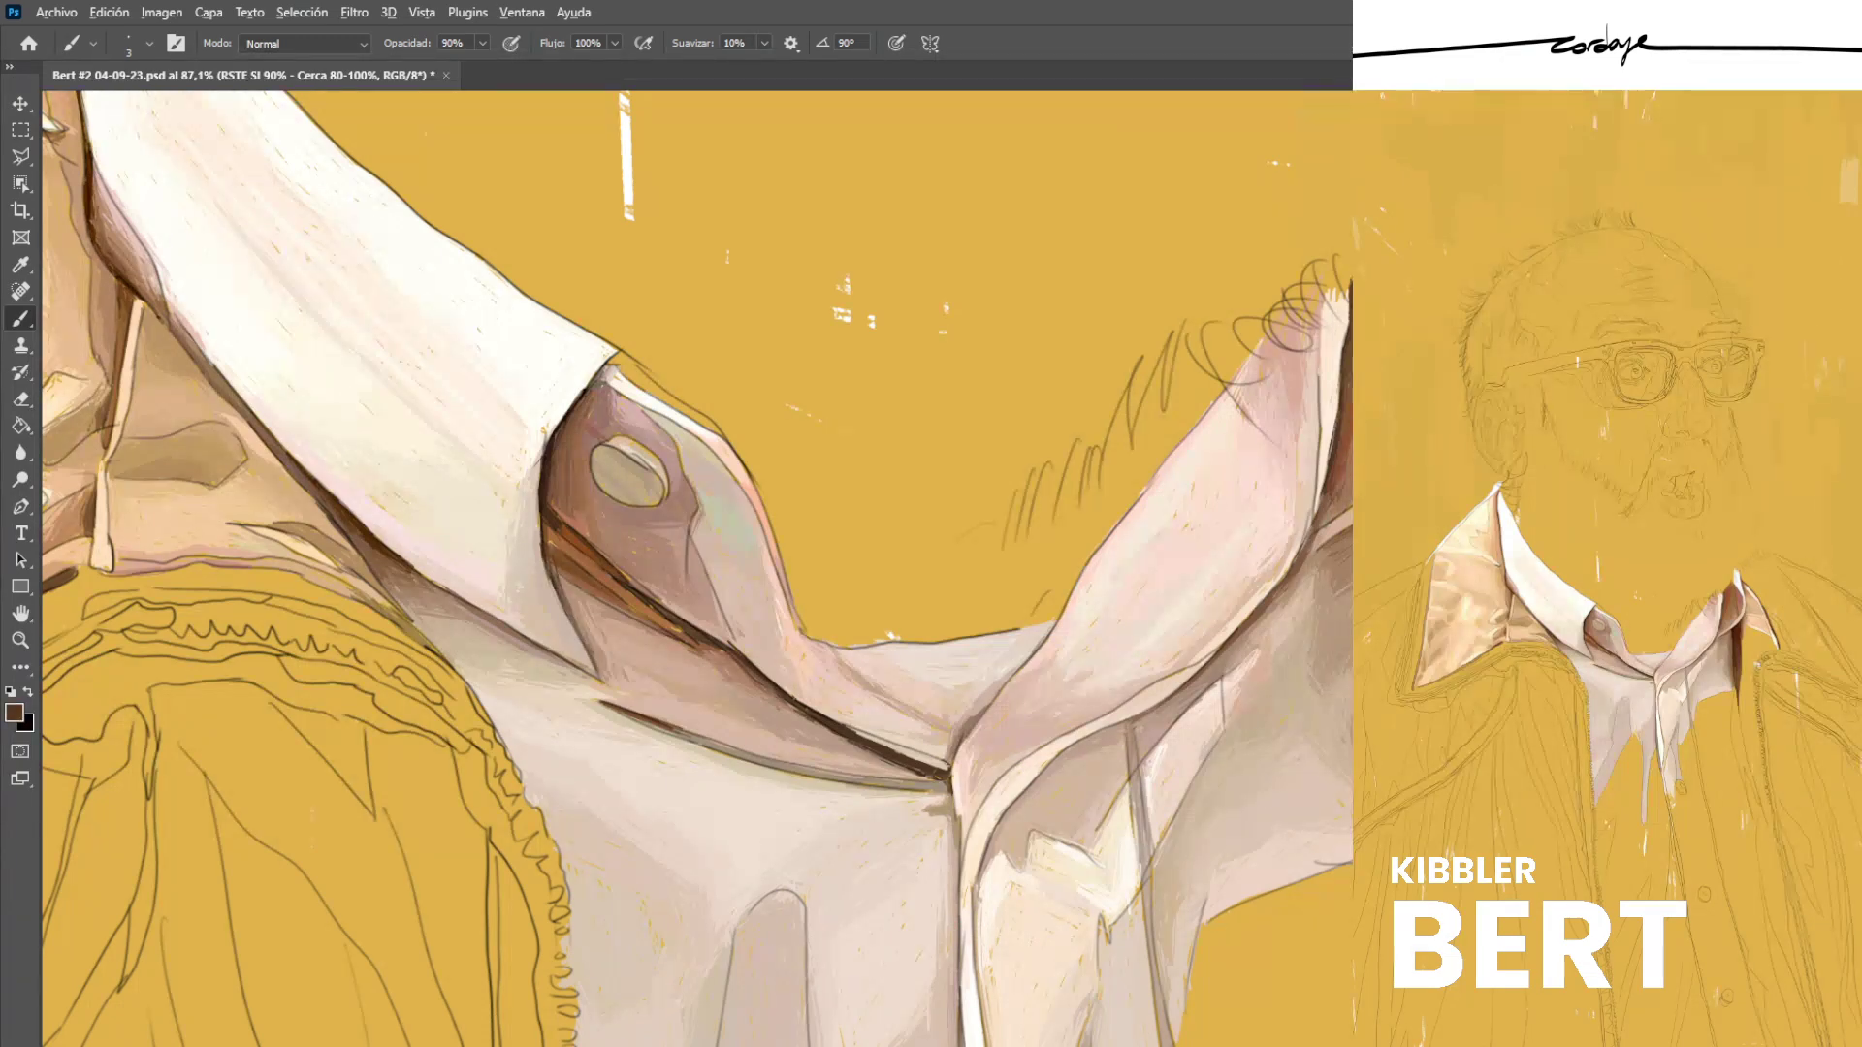
{"action": "left_click", "coordinate": [568, 594], "text": "alt"}
{"action": "left_click", "coordinate": [550, 555], "text": "alt"}
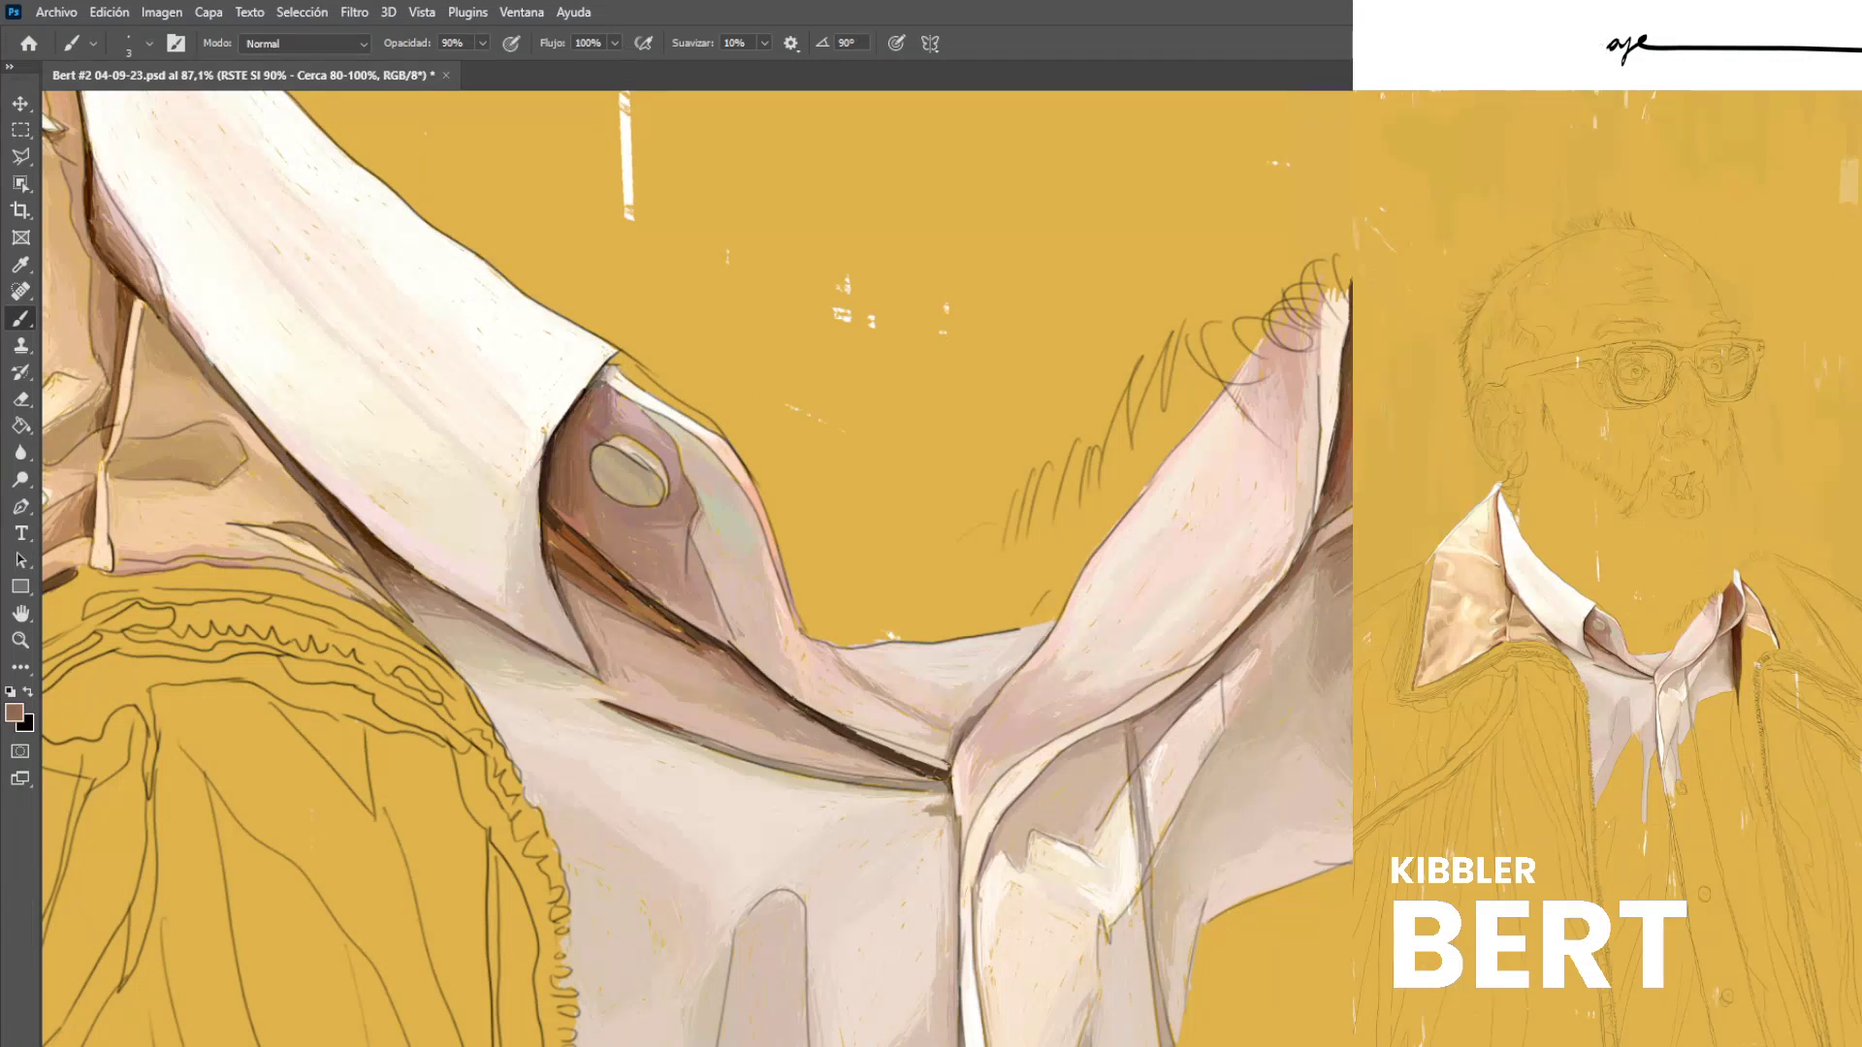
Blend sampled pink and tan tones into the inner band just below the orange-brown fold.
{"action": "left_click", "coordinate": [570, 591], "text": "alt"}
{"action": "left_click", "coordinate": [587, 621], "text": "alt"}
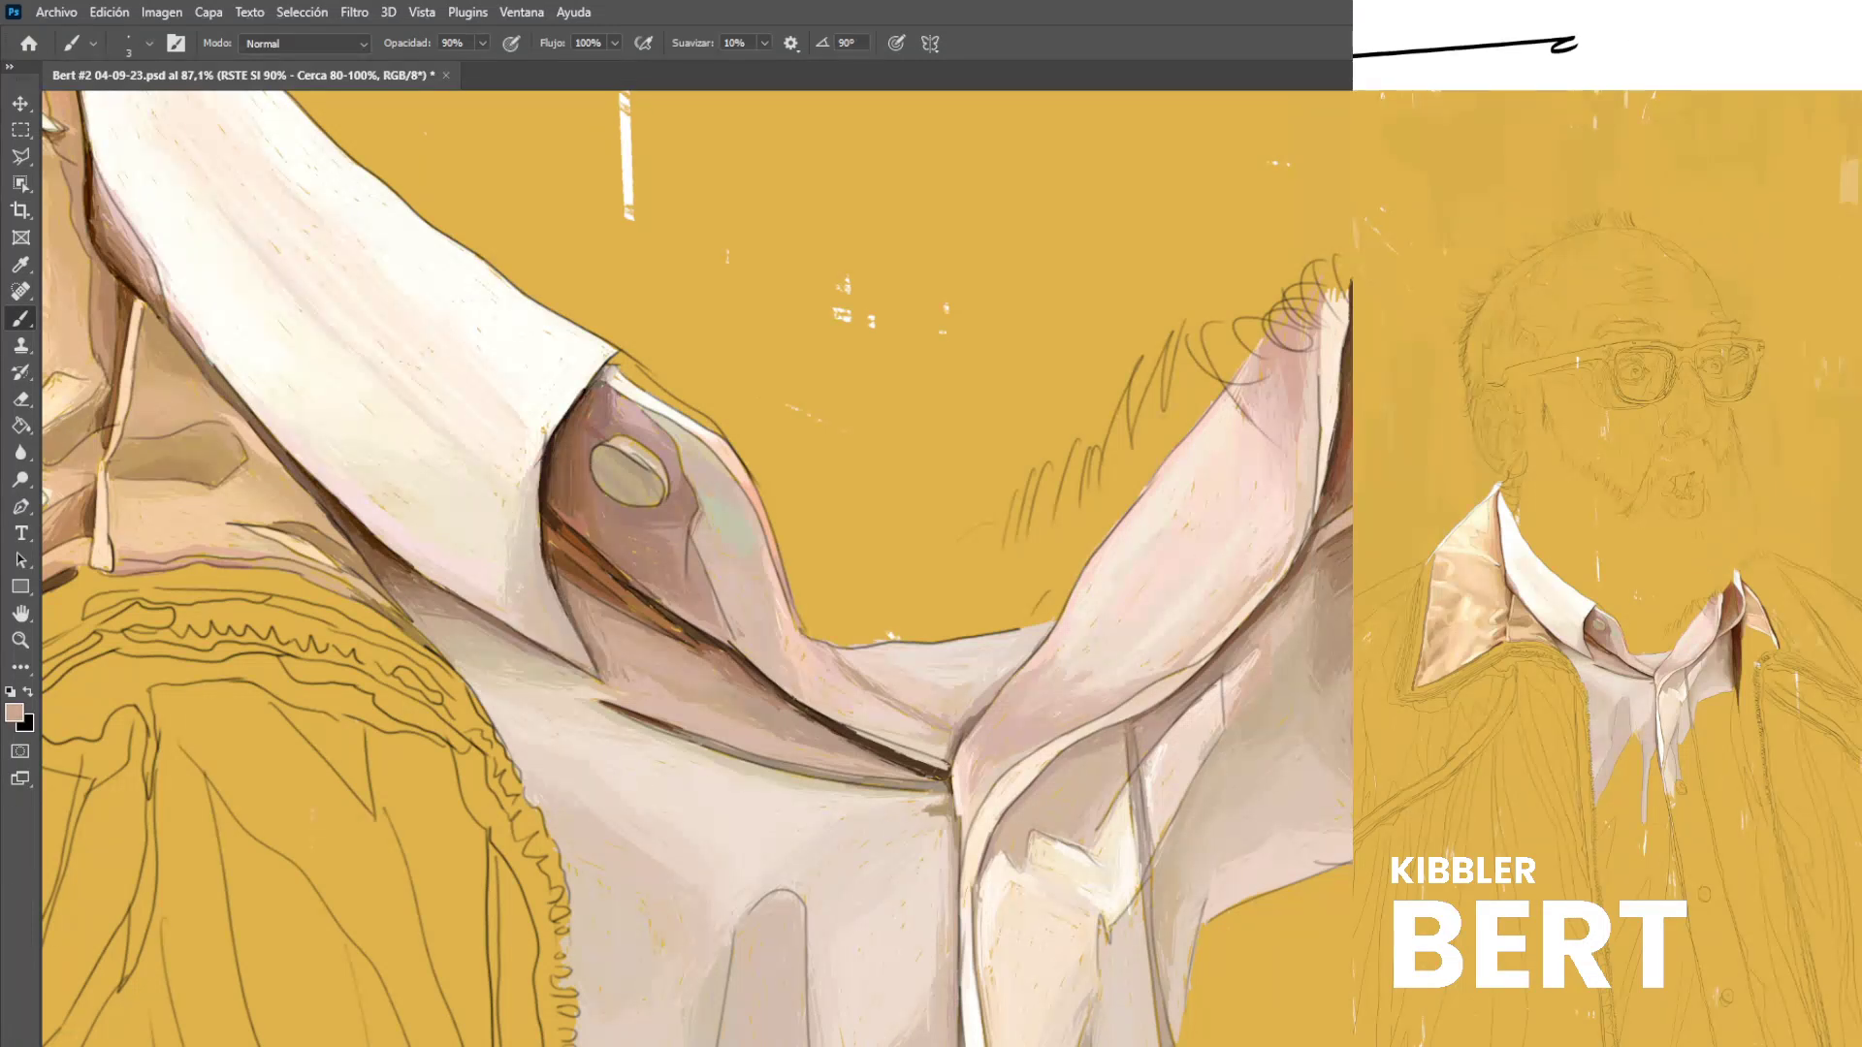
{"action": "left_click", "coordinate": [614, 665], "text": "alt"}
{"action": "left_click_drag", "start_coordinate": [573, 589], "coordinate": [573, 621]}
{"action": "left_click", "coordinate": [588, 617], "text": "alt"}
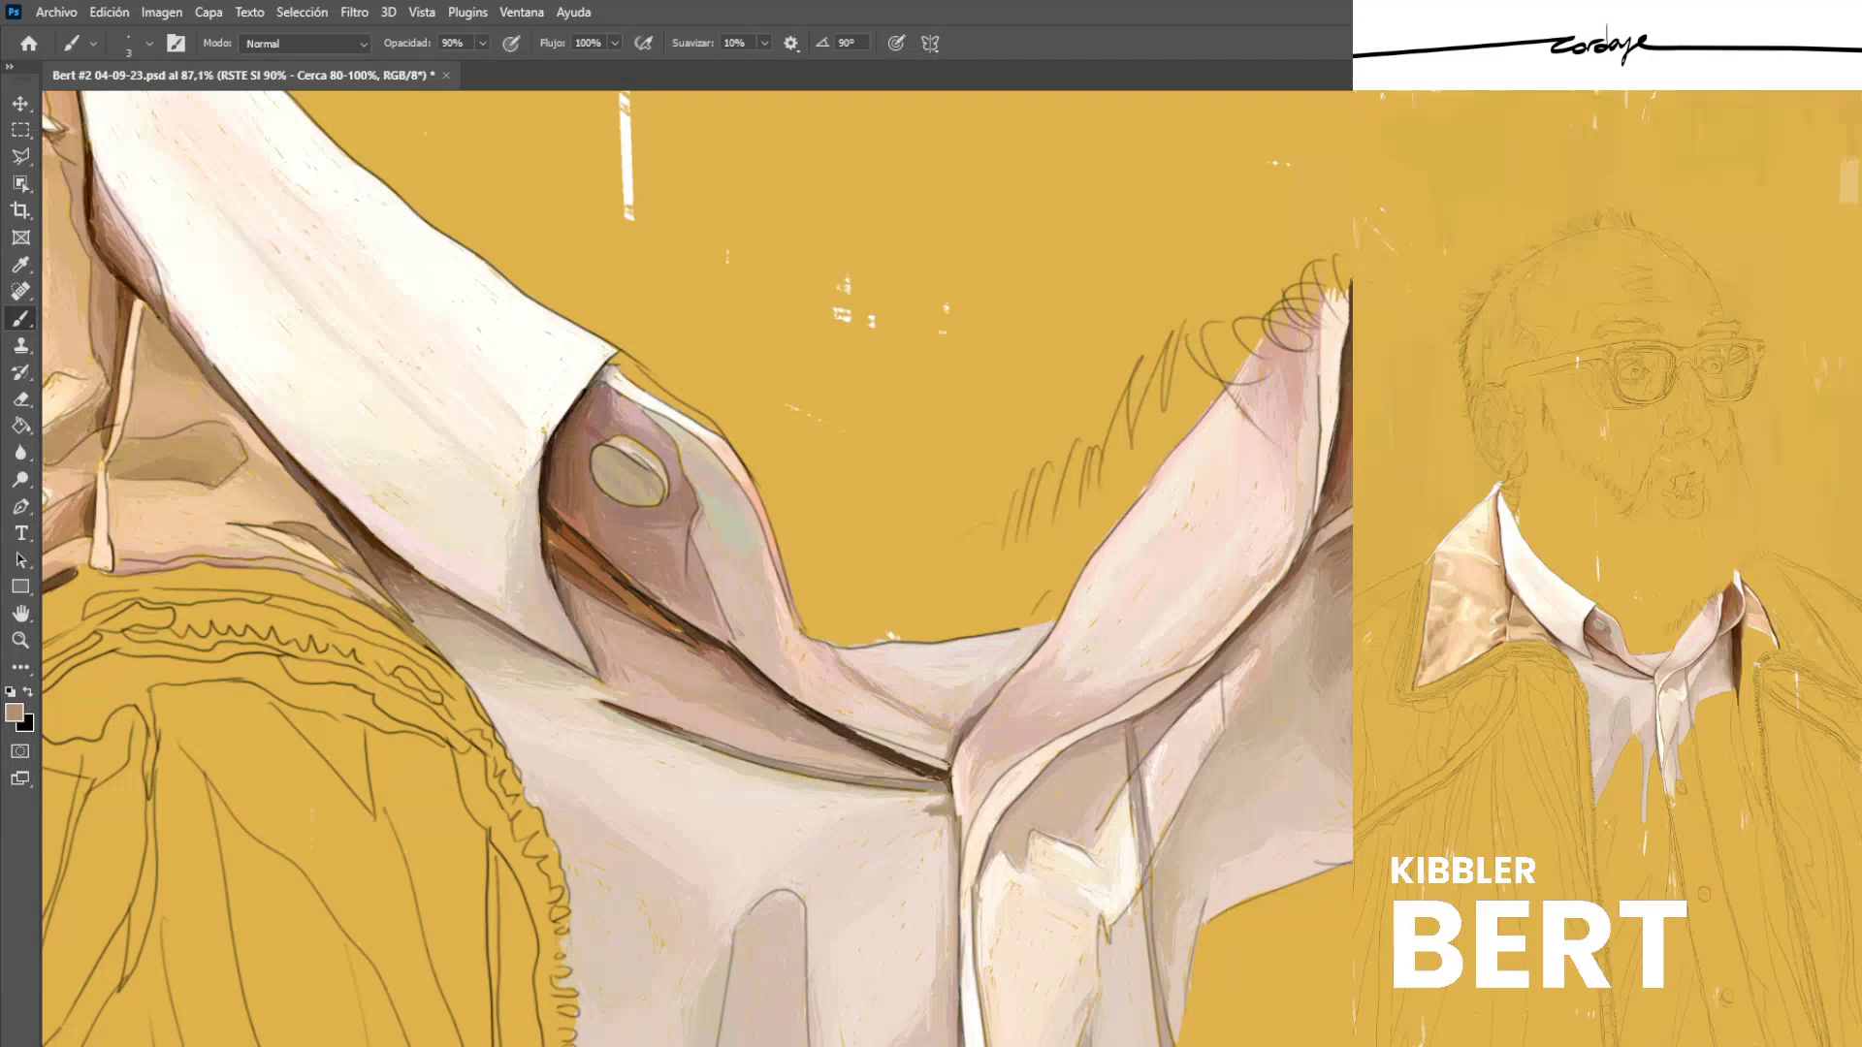
Paint along the white collar's inner edge down to its tip with the current tan tone.
{"action": "key", "text": "ctrl+minus"}
{"action": "key", "text": "ctrl+minus"}
{"action": "key", "text": "ctrl+minus"}
{"action": "key", "text": "ctrl+minus"}
{"action": "key", "text": "ctrl+minus"}
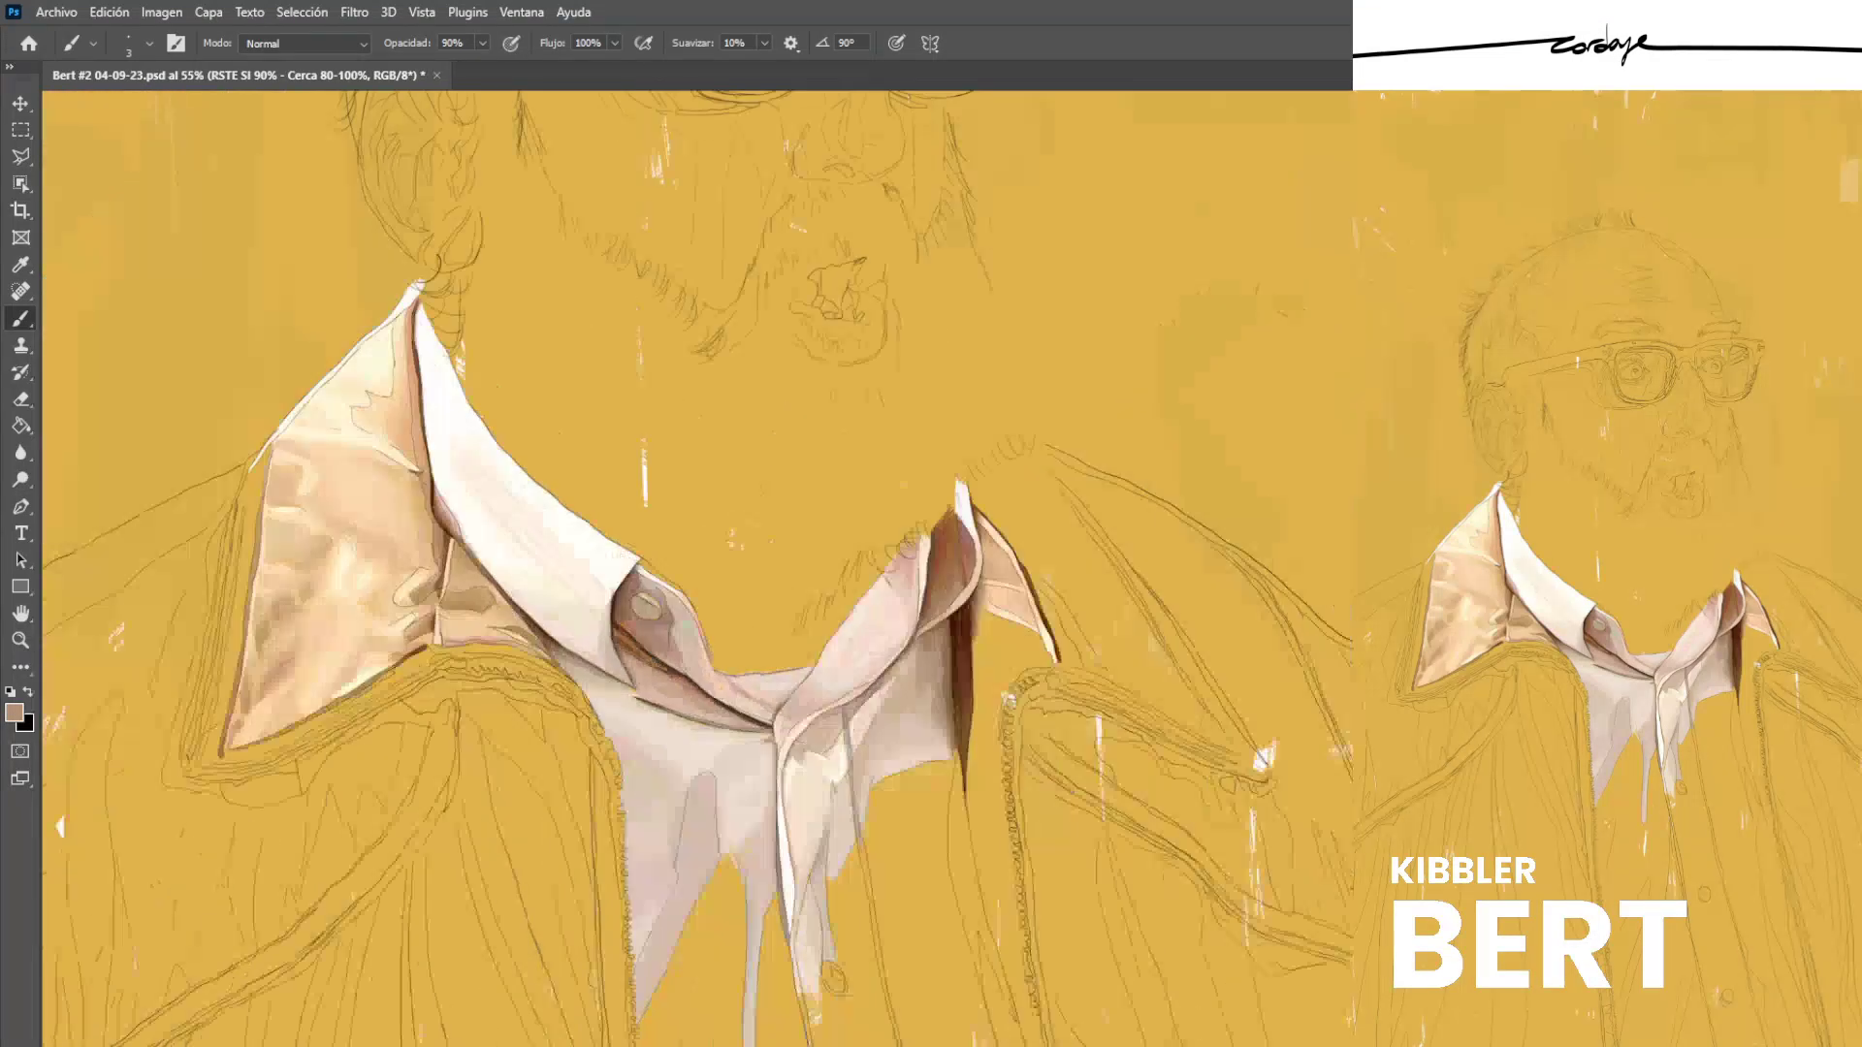
{"action": "scroll", "coordinate": [624, 689], "scroll_direction": "up", "scroll_amount": 5}
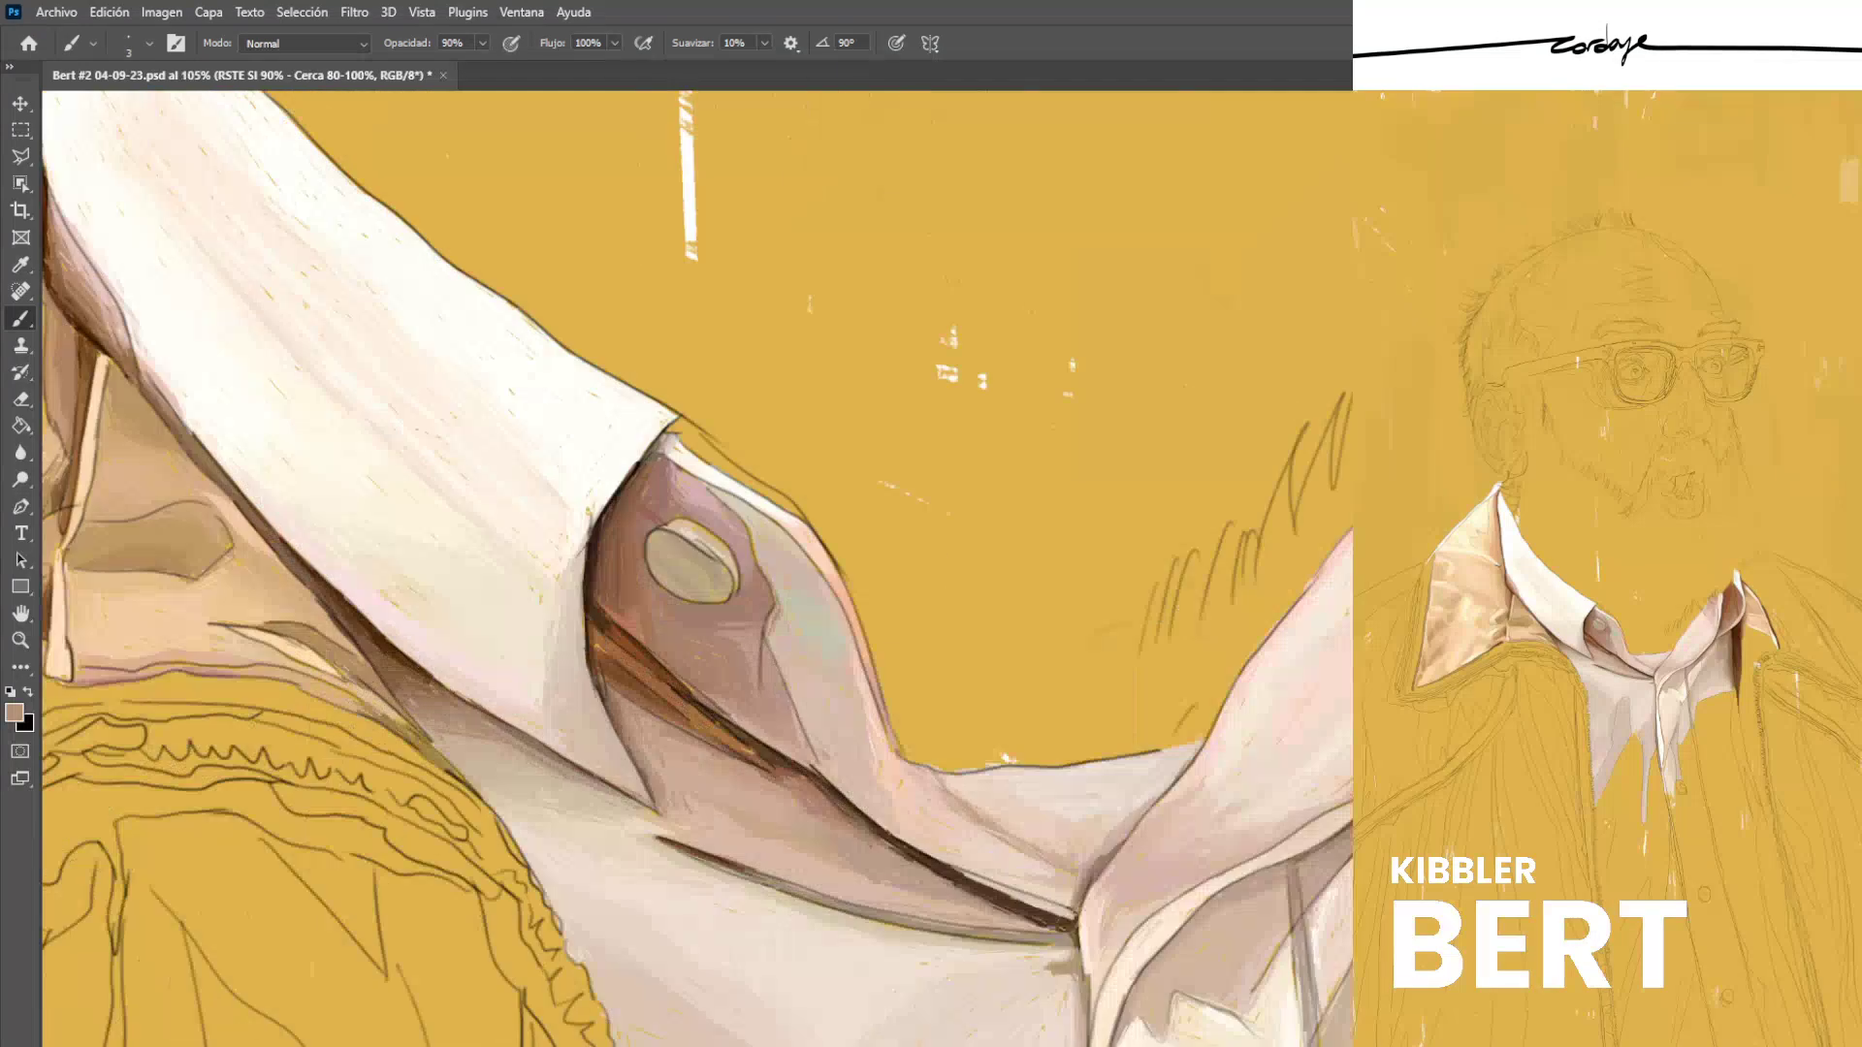
{"action": "left_click_drag", "start_coordinate": [626, 737], "coordinate": [652, 799]}
{"action": "left_click", "coordinate": [663, 772], "text": "alt"}
Retouch the shadow under the white collar's lower edge with sampled beige and pink tones.
{"action": "scroll", "coordinate": [669, 814], "scroll_direction": "down", "scroll_amount": 7}
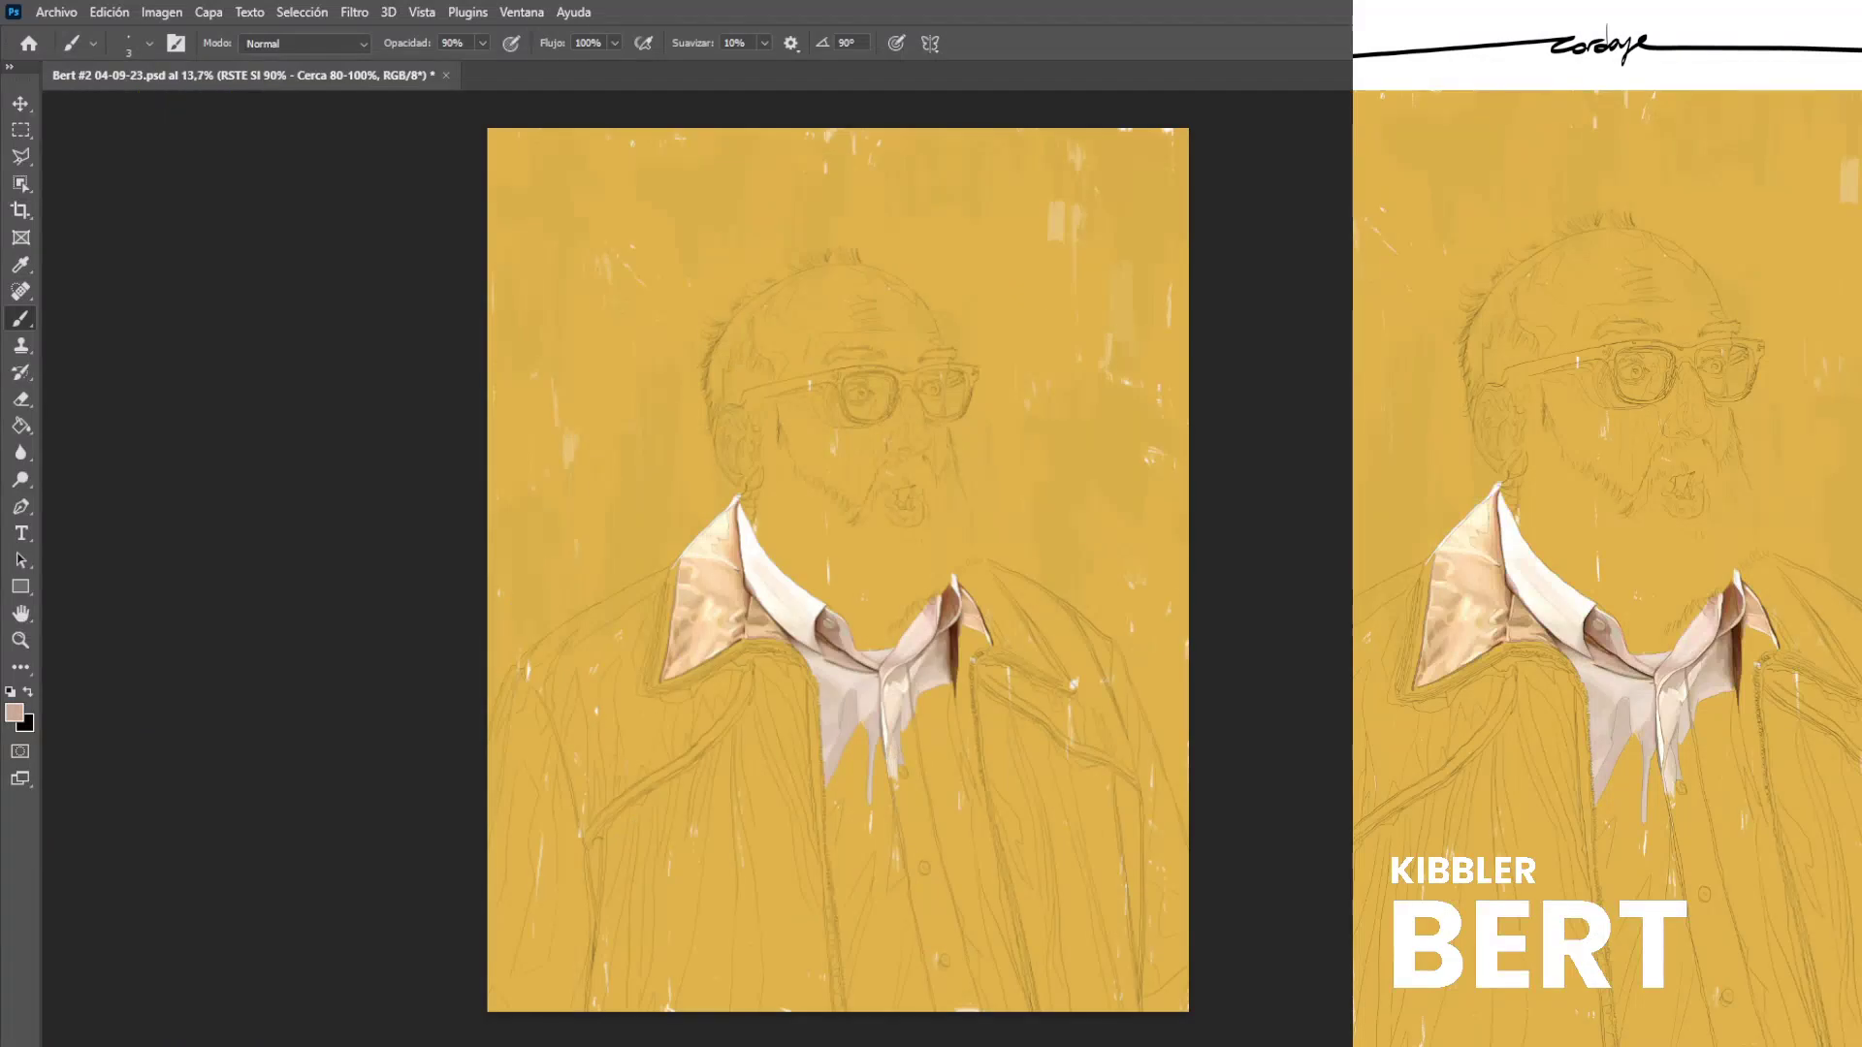
{"action": "scroll", "coordinate": [820, 649], "scroll_direction": "up", "scroll_amount": 7}
{"action": "left_click", "coordinate": [694, 653], "text": "alt"}
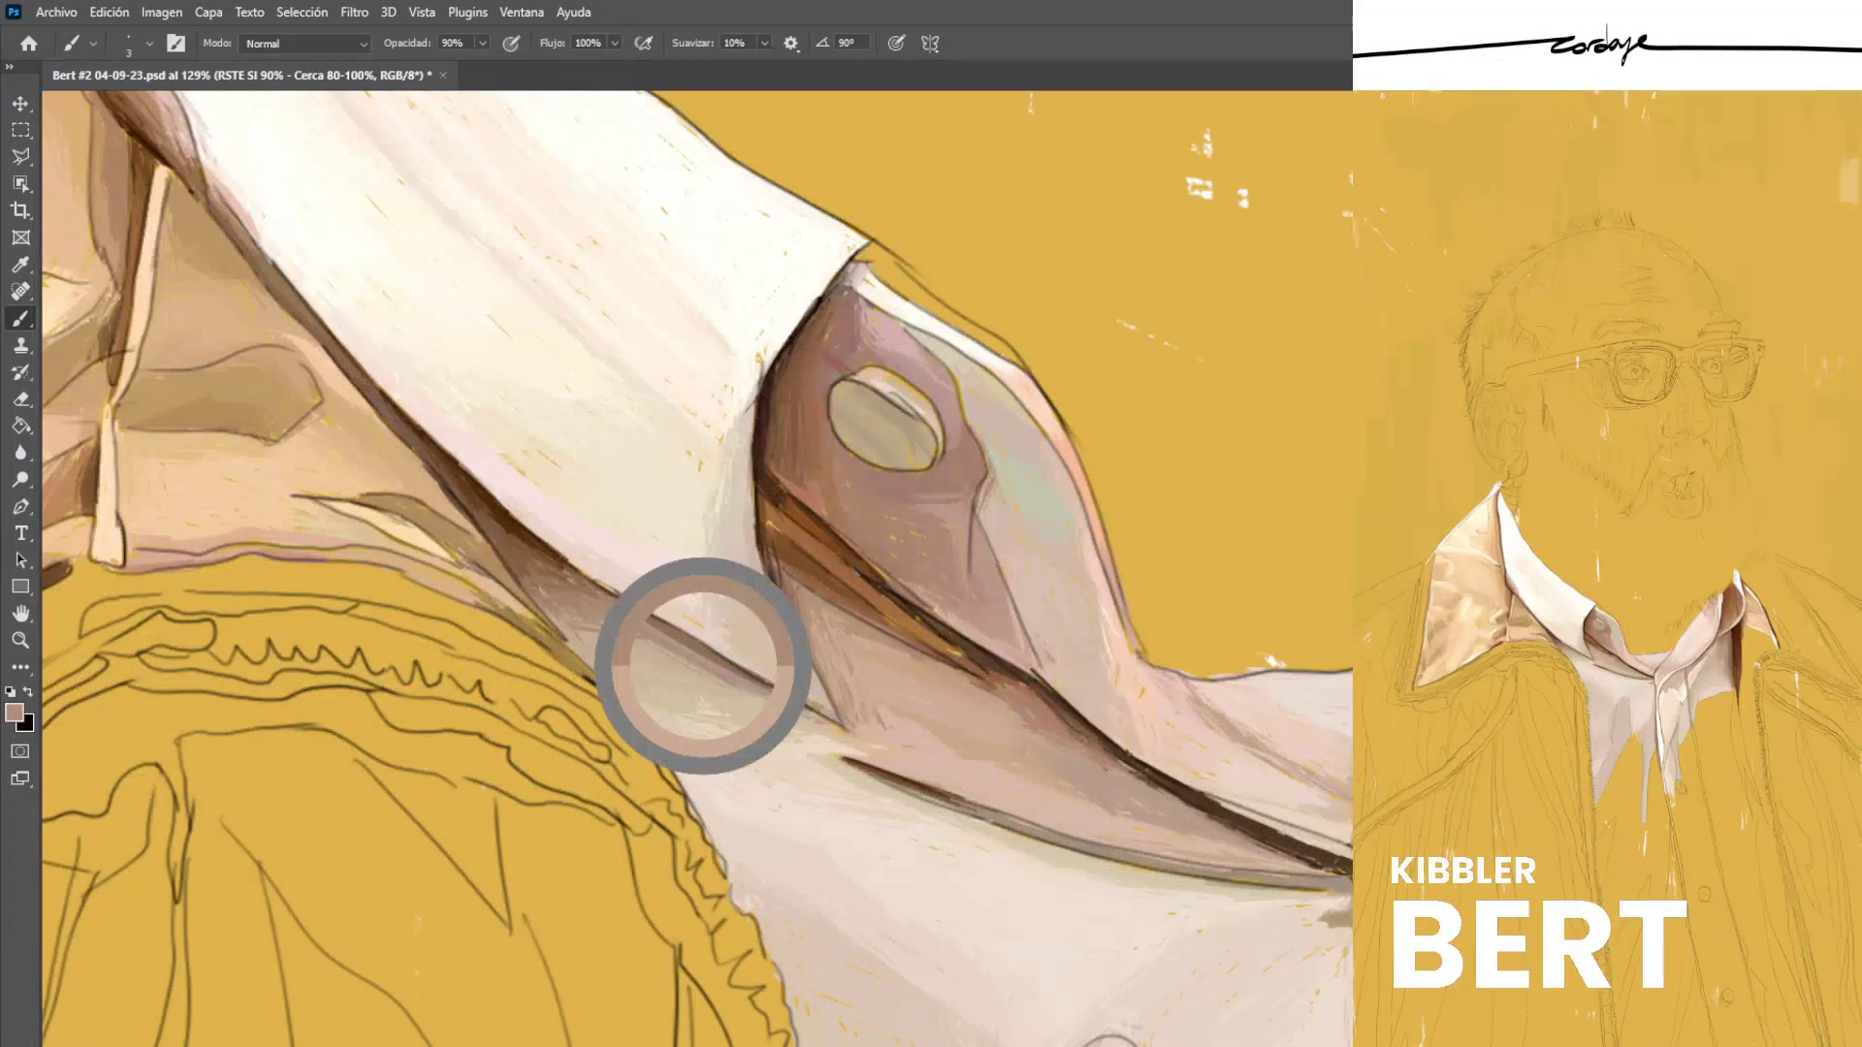
{"action": "left_click", "coordinate": [763, 667], "text": "alt"}
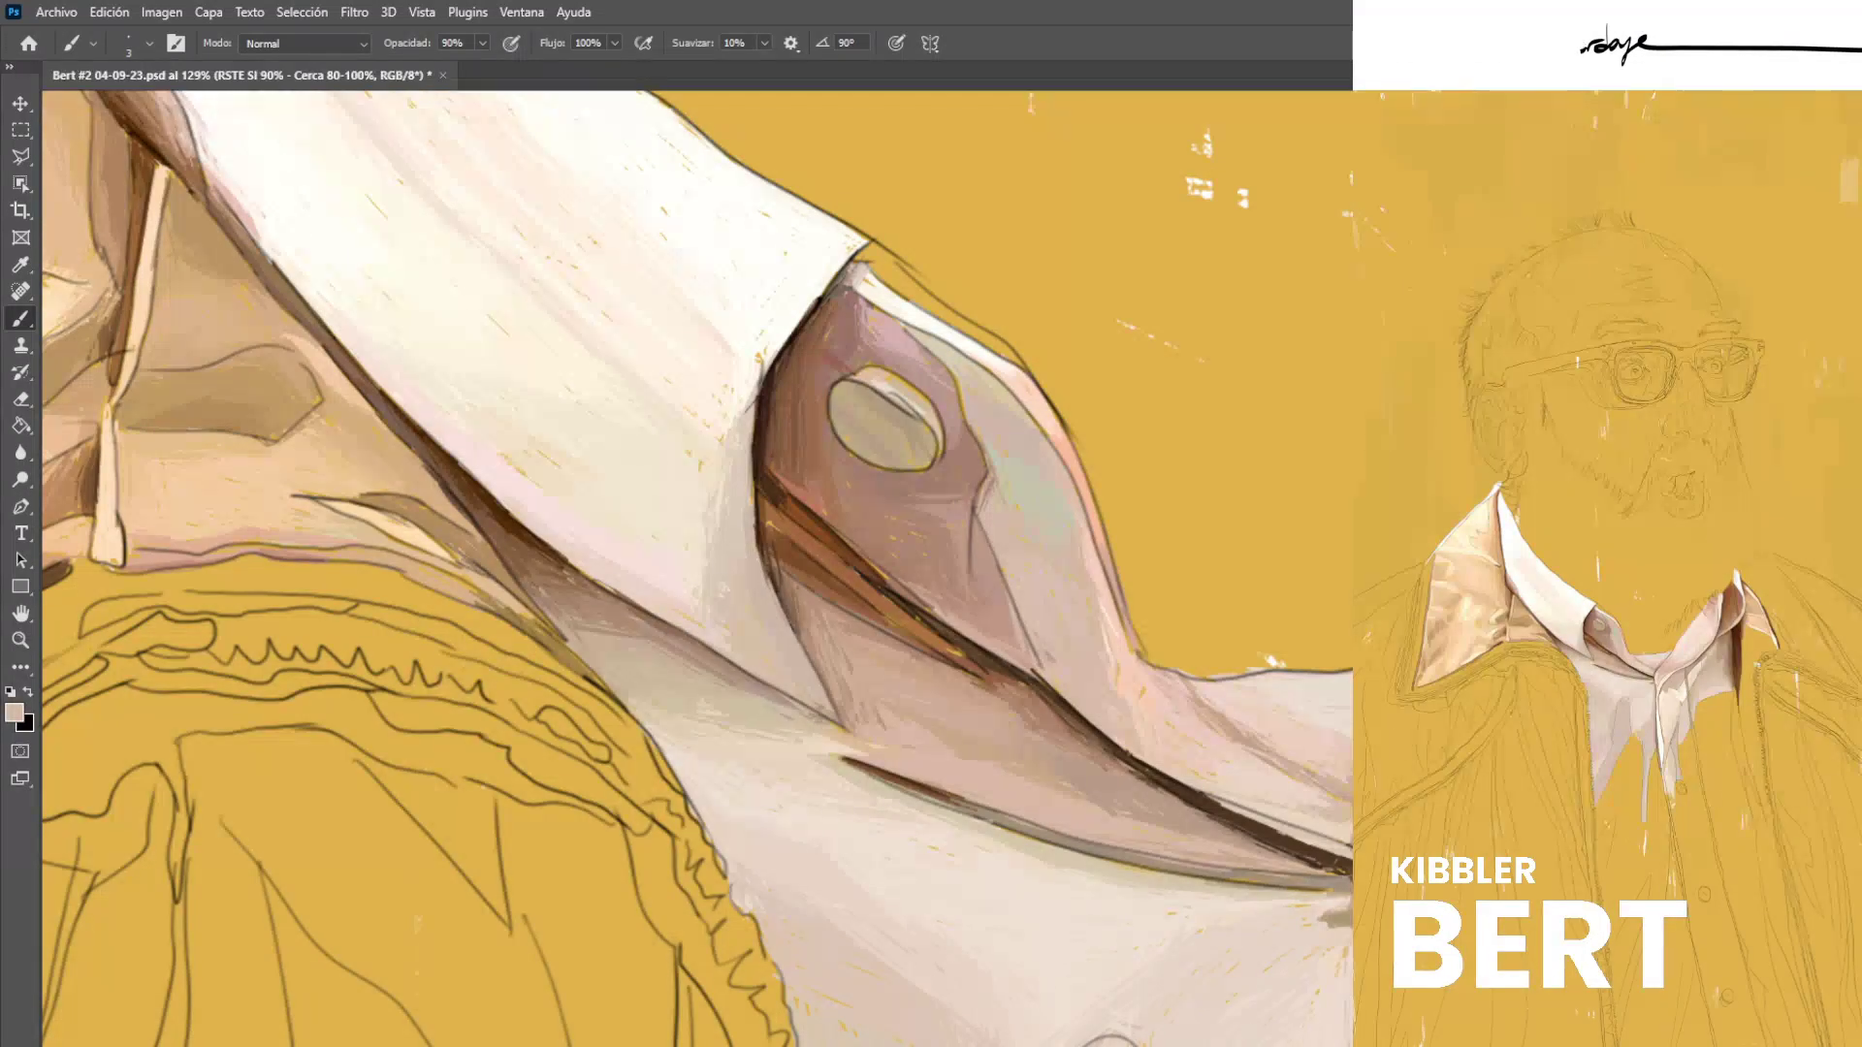
Soften the edge between the white collar's tip and the shaded inner band with short strokes in sampled pink tones.
{"action": "left_click", "coordinate": [851, 671], "text": "alt"}
{"action": "left_click_drag", "start_coordinate": [836, 702], "coordinate": [846, 726]}
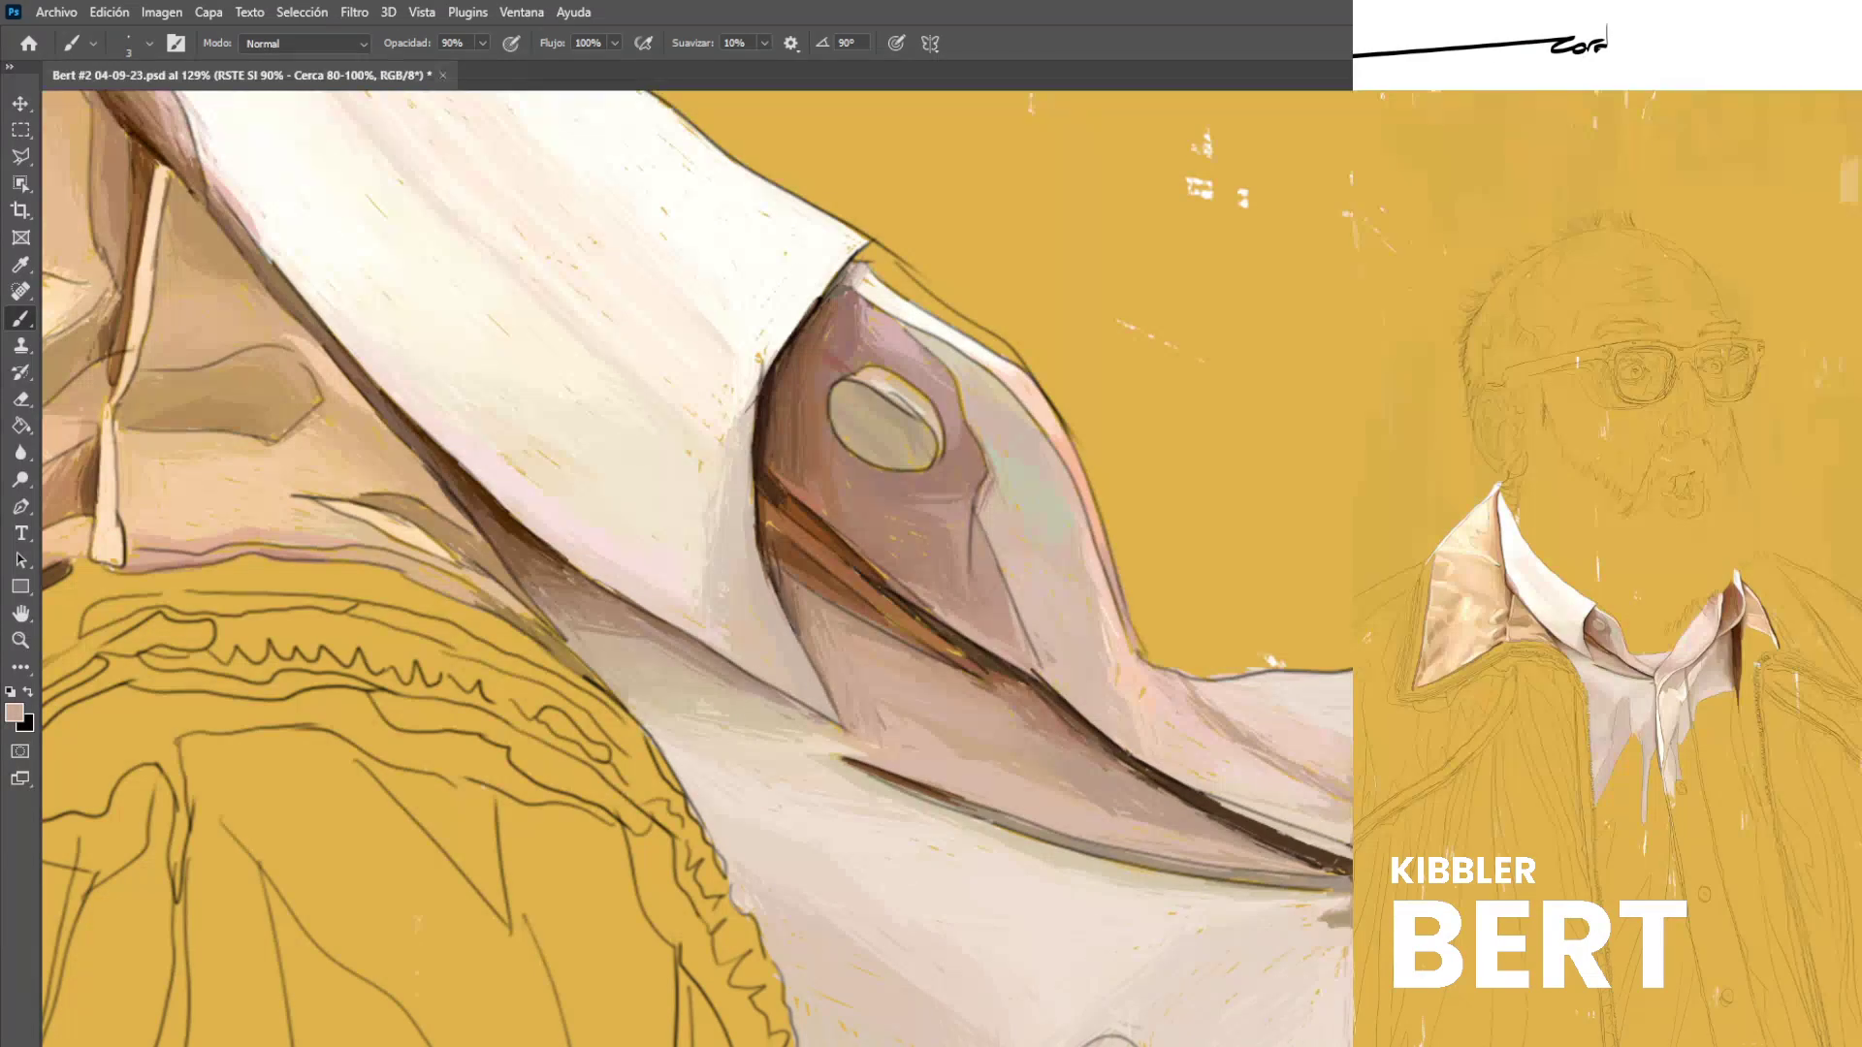
{"action": "left_click", "coordinate": [829, 674], "text": "alt"}
{"action": "left_click_drag", "start_coordinate": [812, 656], "coordinate": [828, 692]}
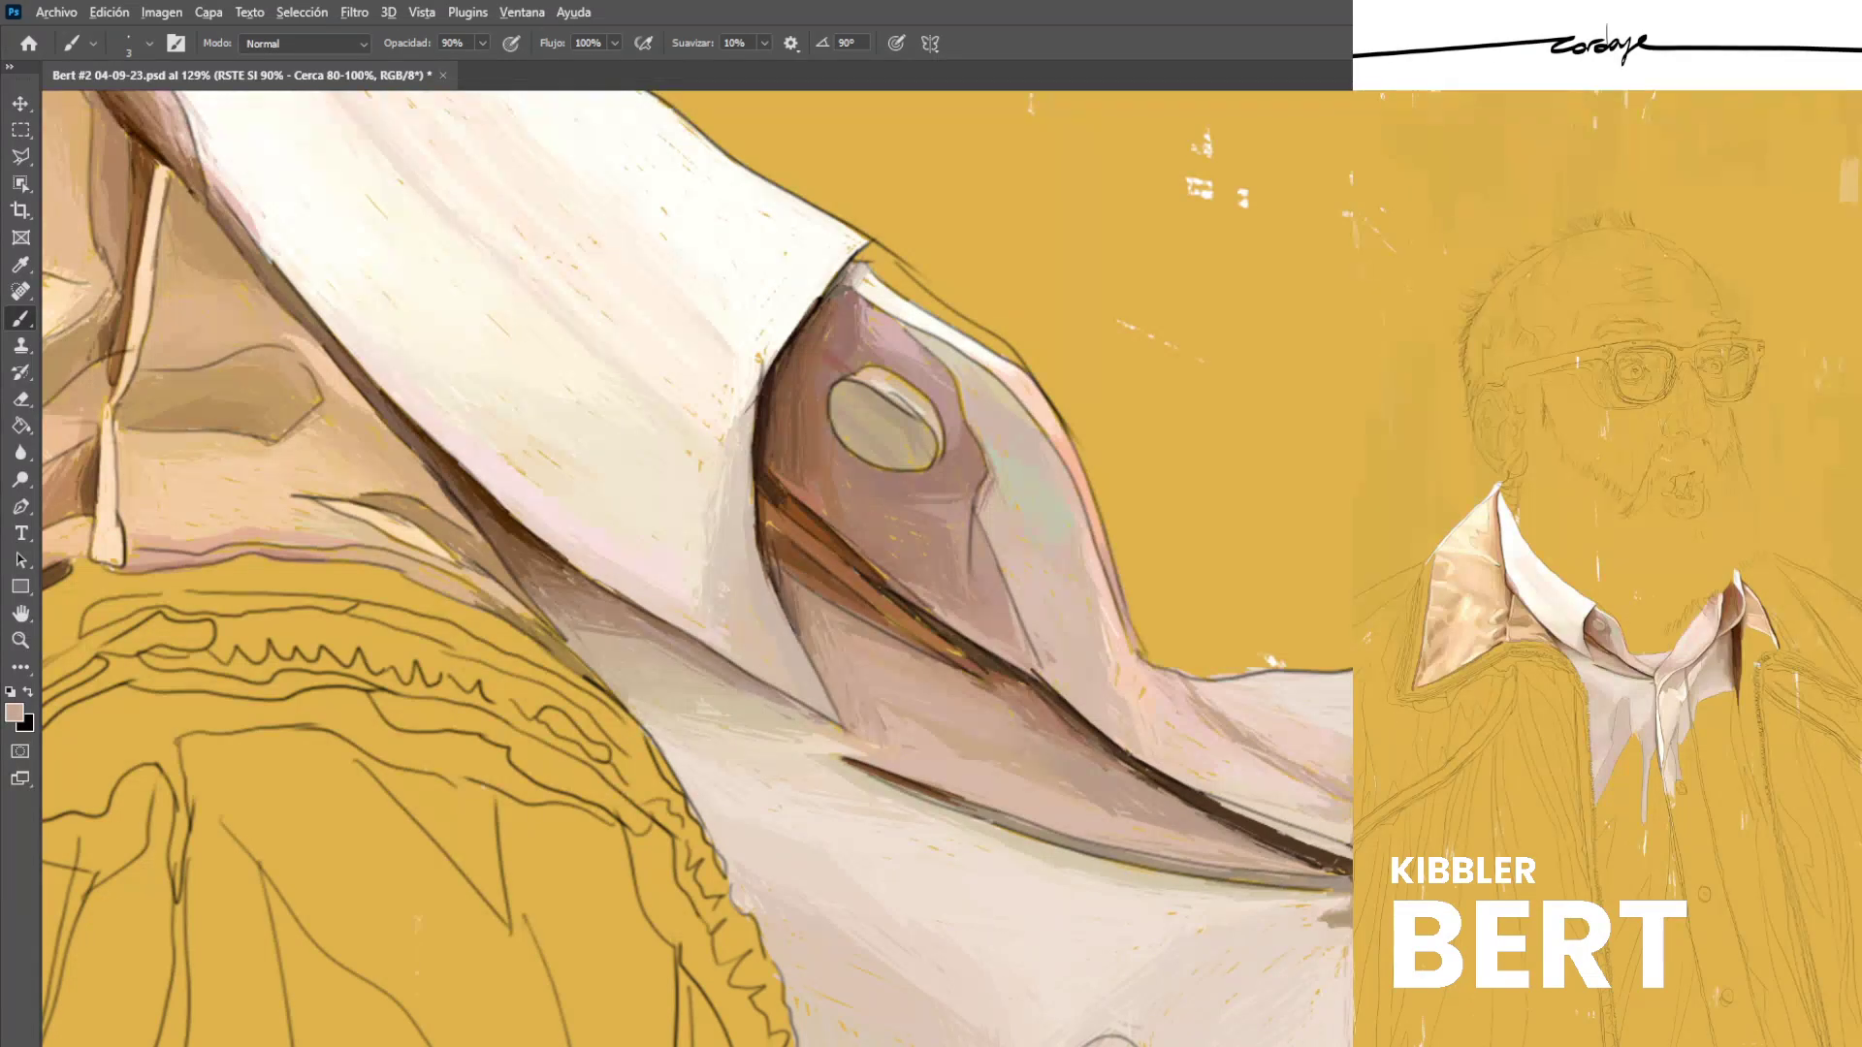
{"action": "left_click_drag", "start_coordinate": [838, 700], "coordinate": [852, 731]}
{"action": "left_click", "coordinate": [873, 677], "text": "alt"}
{"action": "left_click", "coordinate": [878, 675], "text": "alt"}
{"action": "left_click", "coordinate": [855, 684], "text": "alt"}
{"action": "scroll", "coordinate": [884, 688], "scroll_direction": "down", "scroll_amount": 15}
{"action": "scroll", "coordinate": [892, 684], "scroll_direction": "up", "scroll_amount": 2}
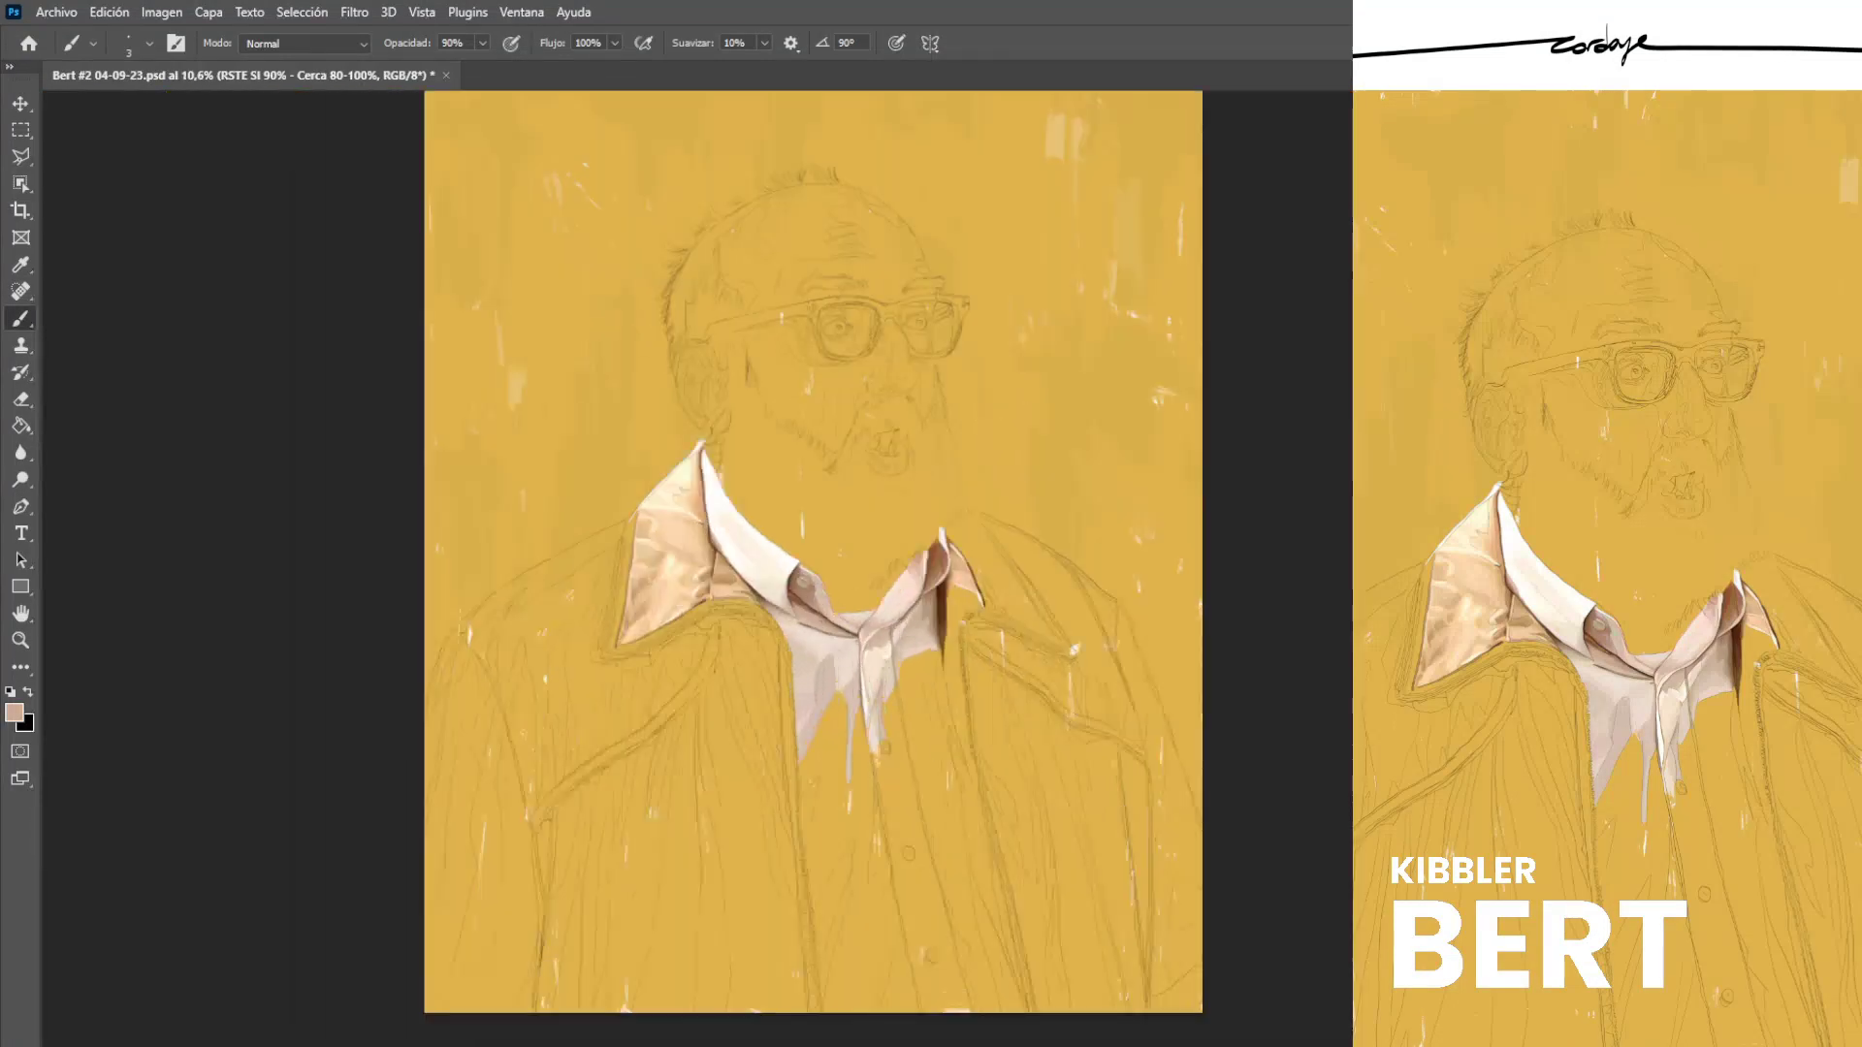
Paint over the reddish-brown start of the collar band's lower seam with sampled tones and save the document.
{"action": "scroll", "coordinate": [858, 664], "scroll_direction": "up", "scroll_amount": 15}
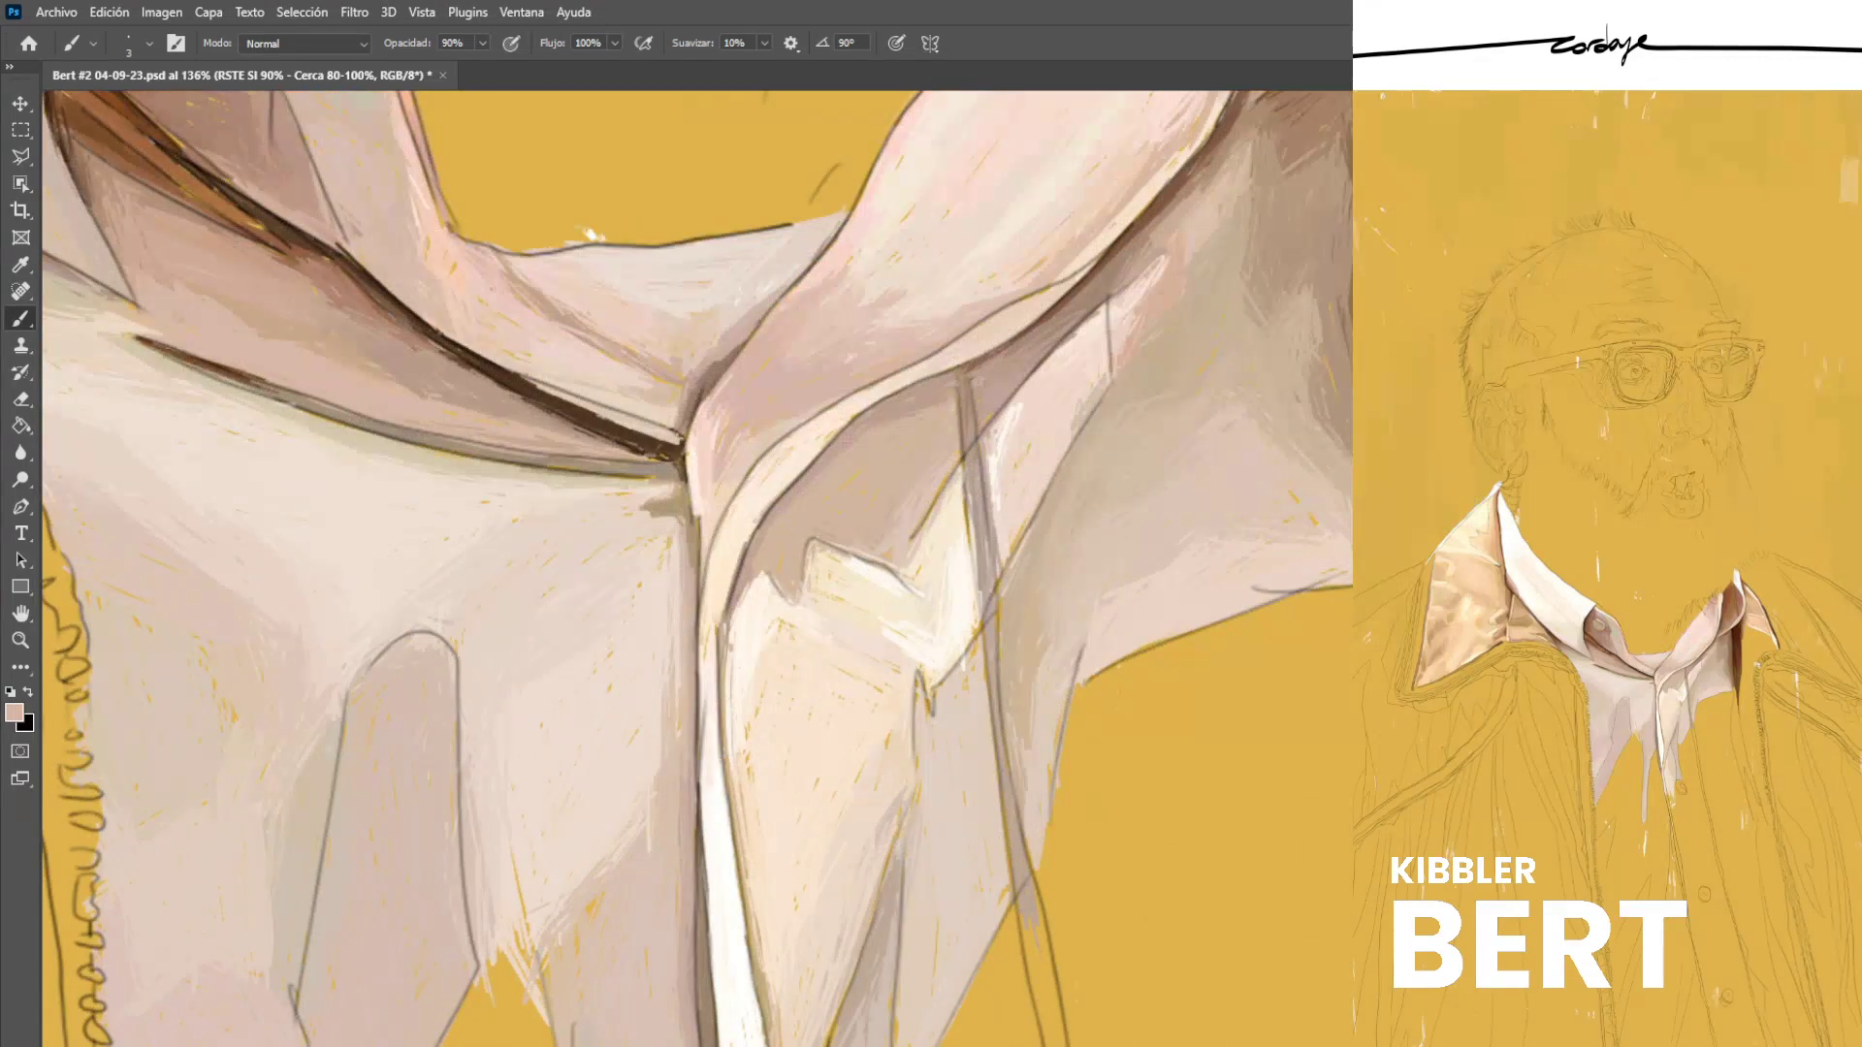
{"action": "left_click", "coordinate": [713, 376], "text": "alt"}
{"action": "left_click_drag", "start_coordinate": [163, 349], "coordinate": [266, 378]}
{"action": "left_click", "coordinate": [238, 357], "text": "alt"}
{"action": "left_click_drag", "start_coordinate": [191, 356], "coordinate": [219, 376]}
{"action": "left_click", "coordinate": [136, 352], "text": "alt"}
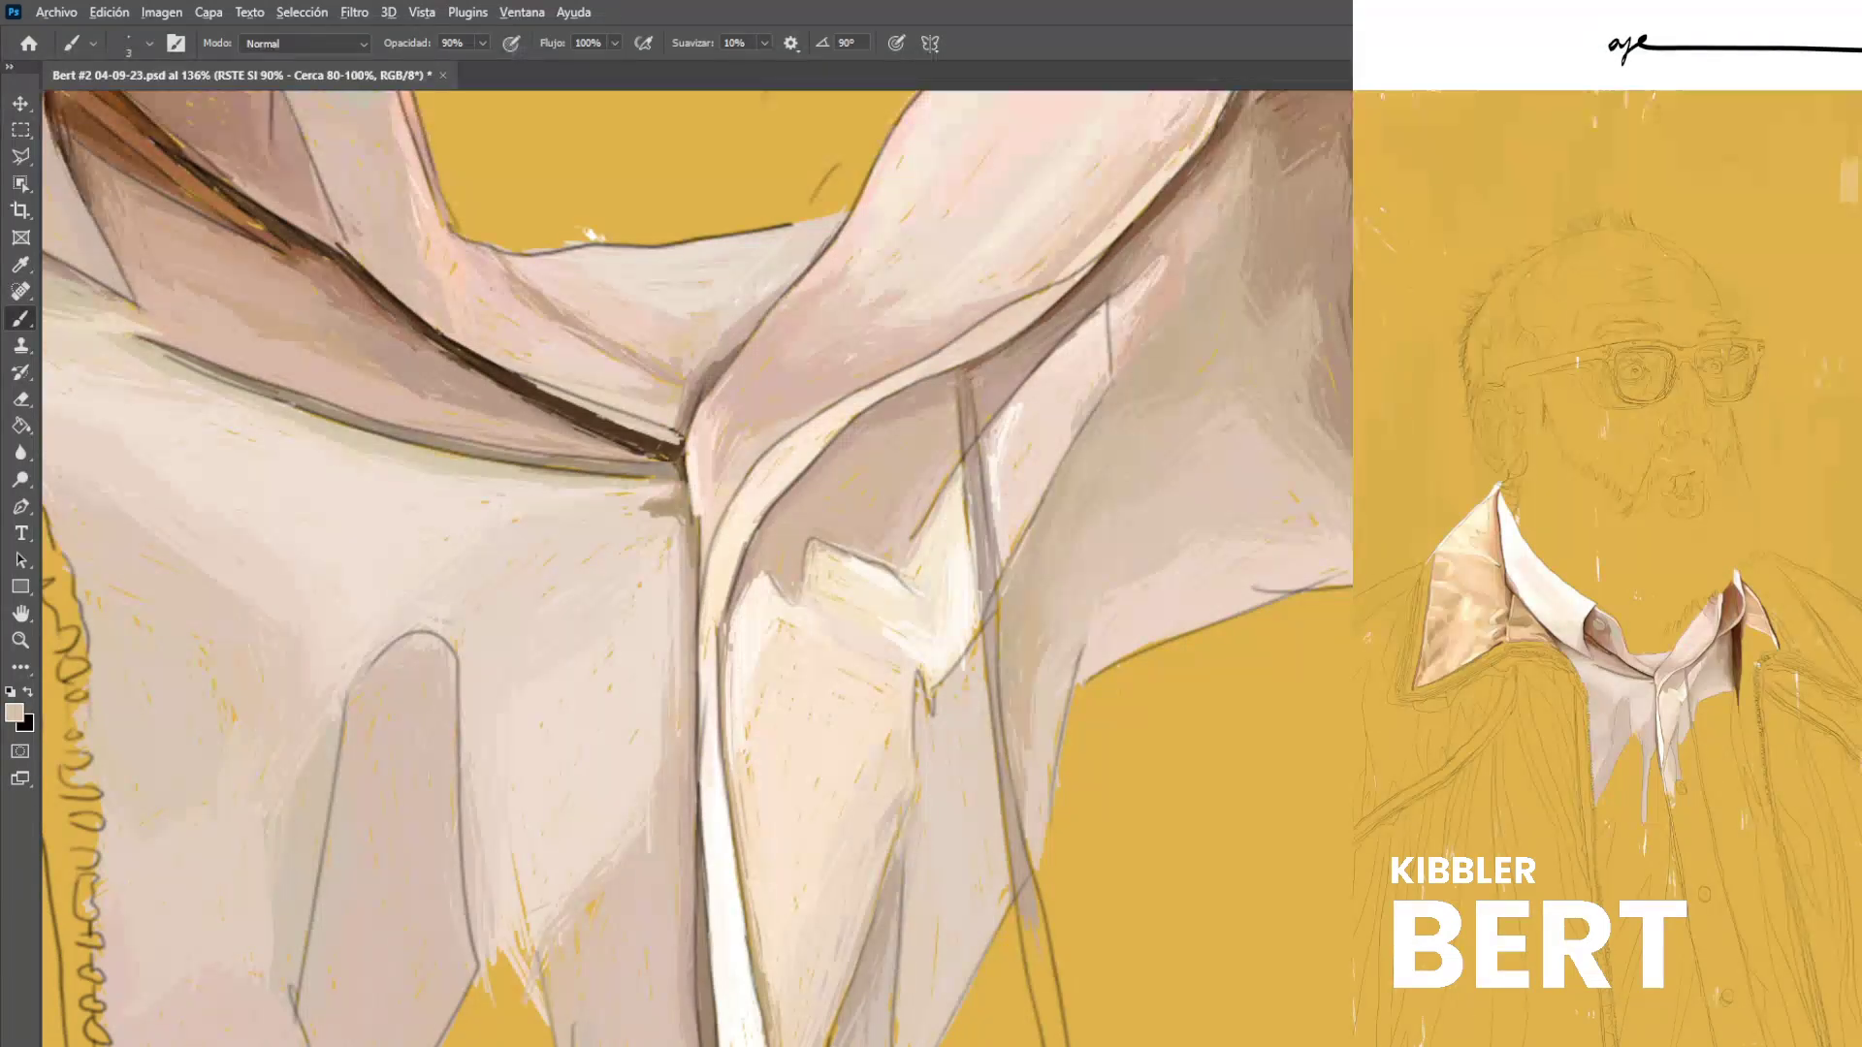
{"action": "scroll", "coordinate": [520, 429], "scroll_direction": "down", "scroll_amount": 9}
{"action": "scroll", "coordinate": [559, 545], "scroll_direction": "down", "scroll_amount": 1}
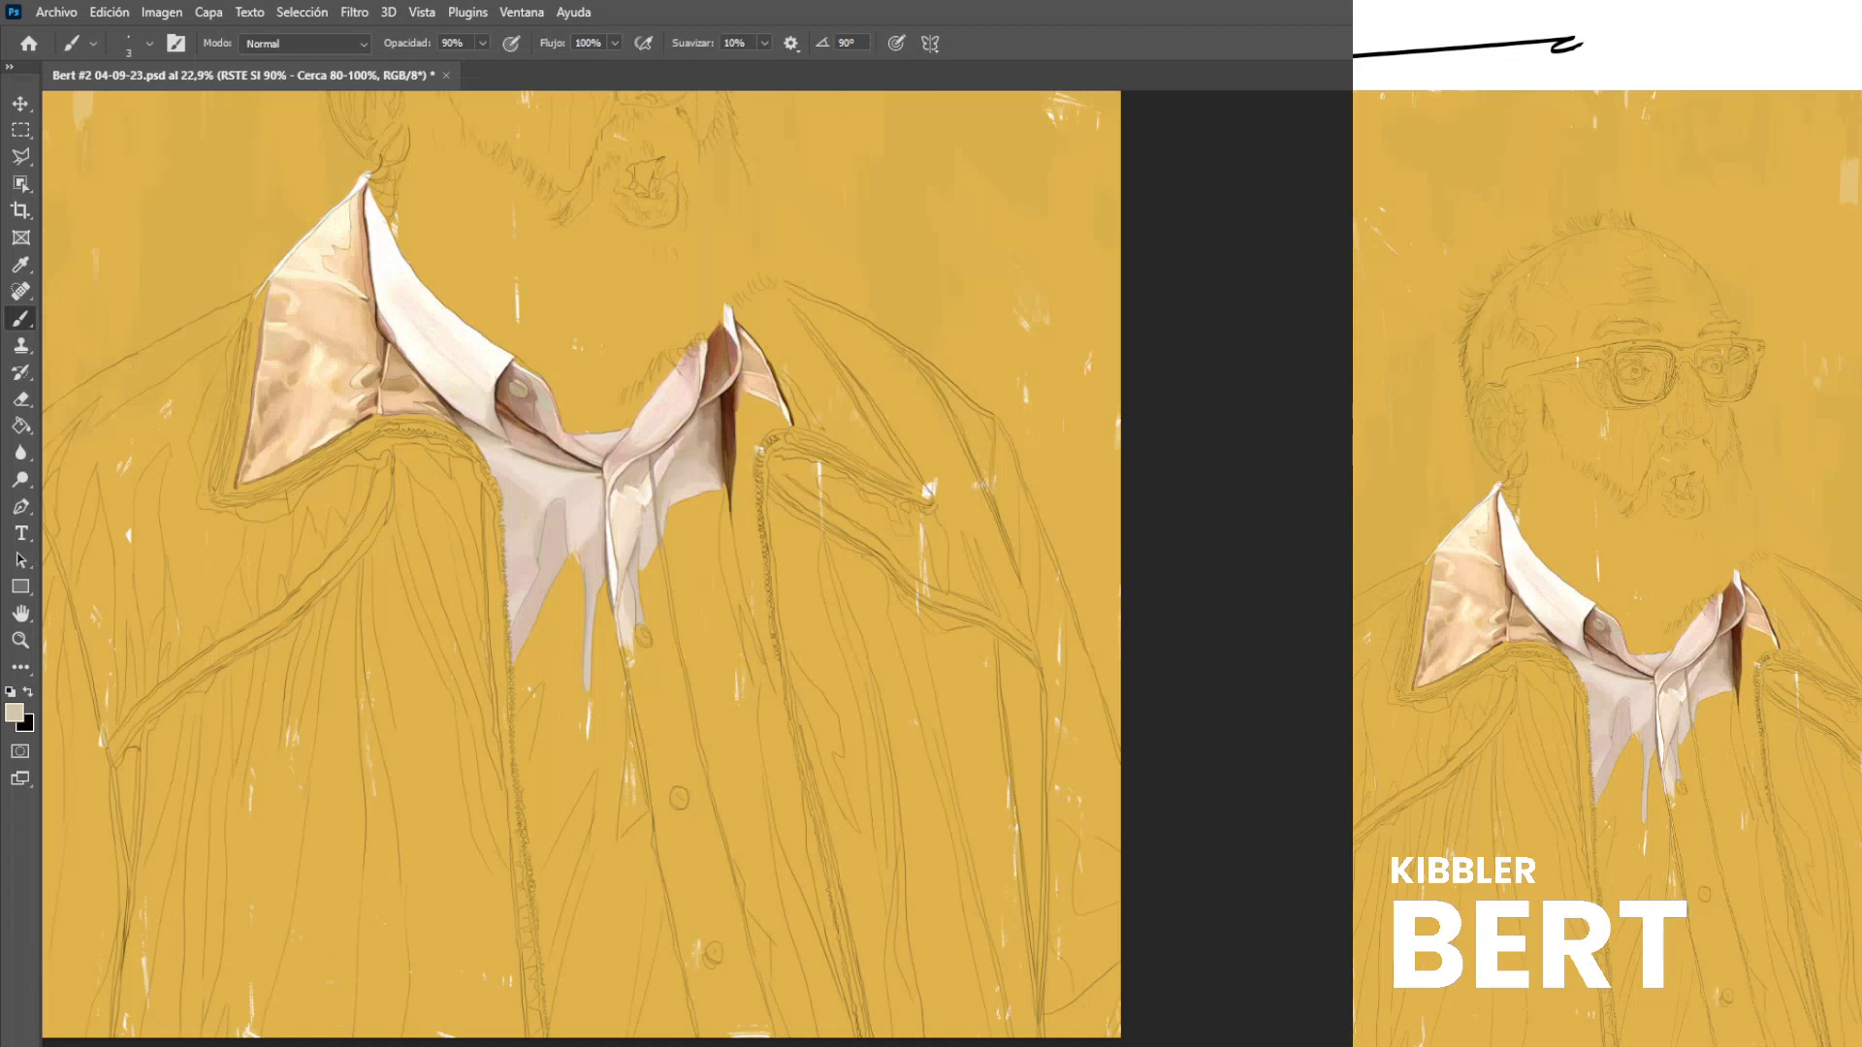
{"action": "key", "text": "ctrl+s"}
Paint the shirt front beside the placket seam below the collar junction with sampled pale tones and save the document.
{"action": "scroll", "coordinate": [602, 489], "scroll_direction": "up", "scroll_amount": 8}
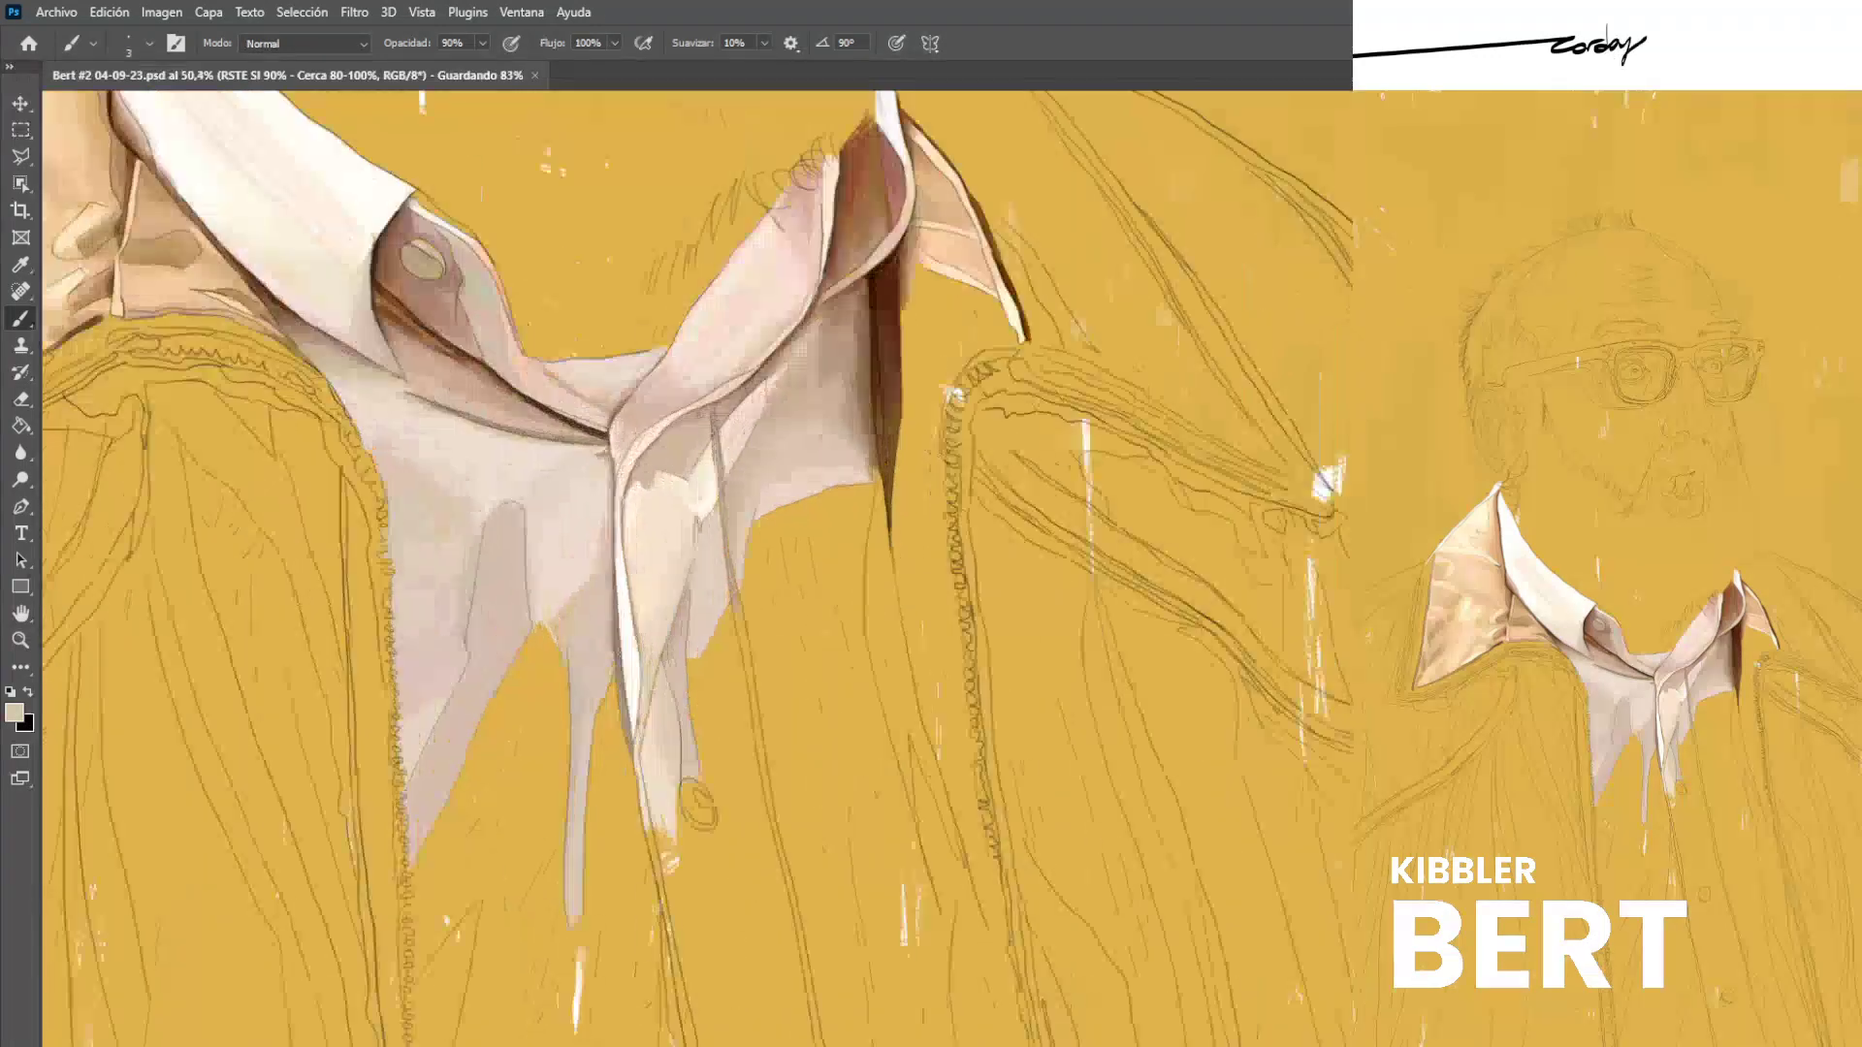
{"action": "left_click", "coordinate": [572, 608], "text": "alt"}
{"action": "left_click_drag", "start_coordinate": [562, 679], "coordinate": [530, 720]}
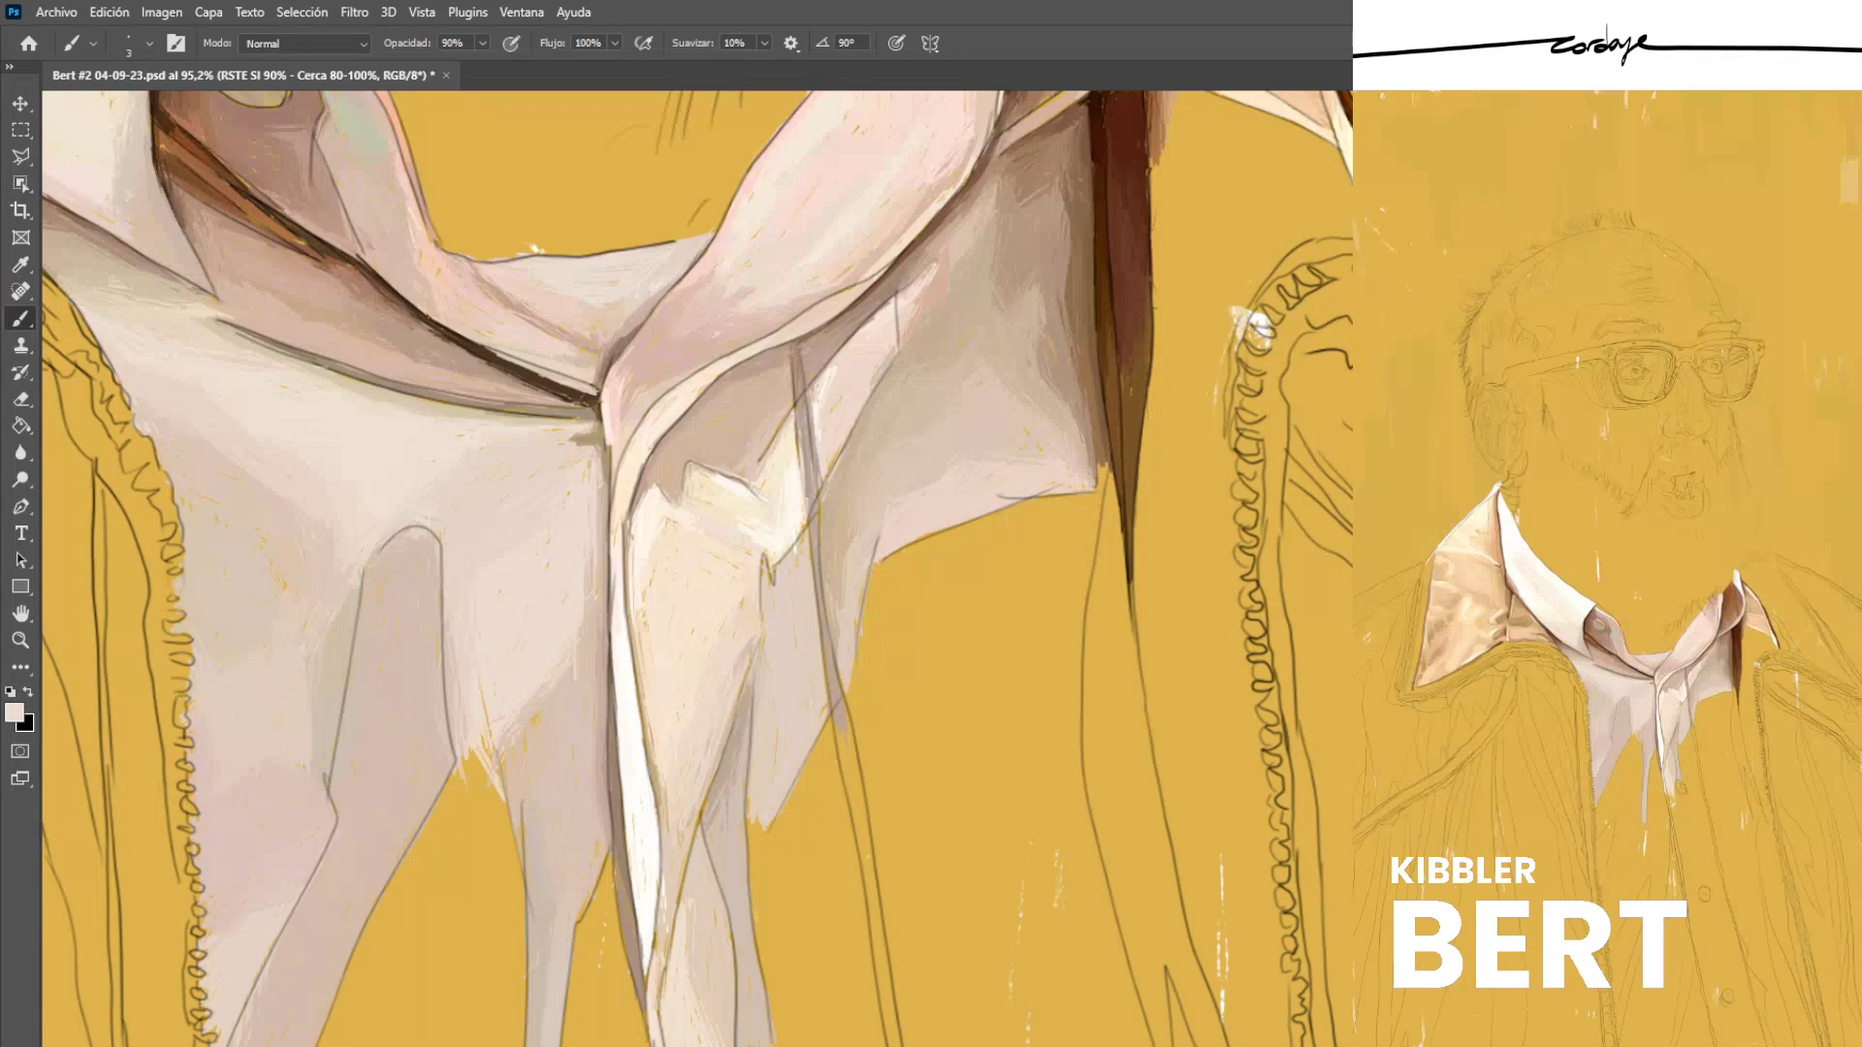
{"action": "left_click_drag", "start_coordinate": [602, 447], "coordinate": [605, 483]}
{"action": "left_click_drag", "start_coordinate": [600, 507], "coordinate": [599, 584]}
{"action": "key", "text": "ctrl+0"}
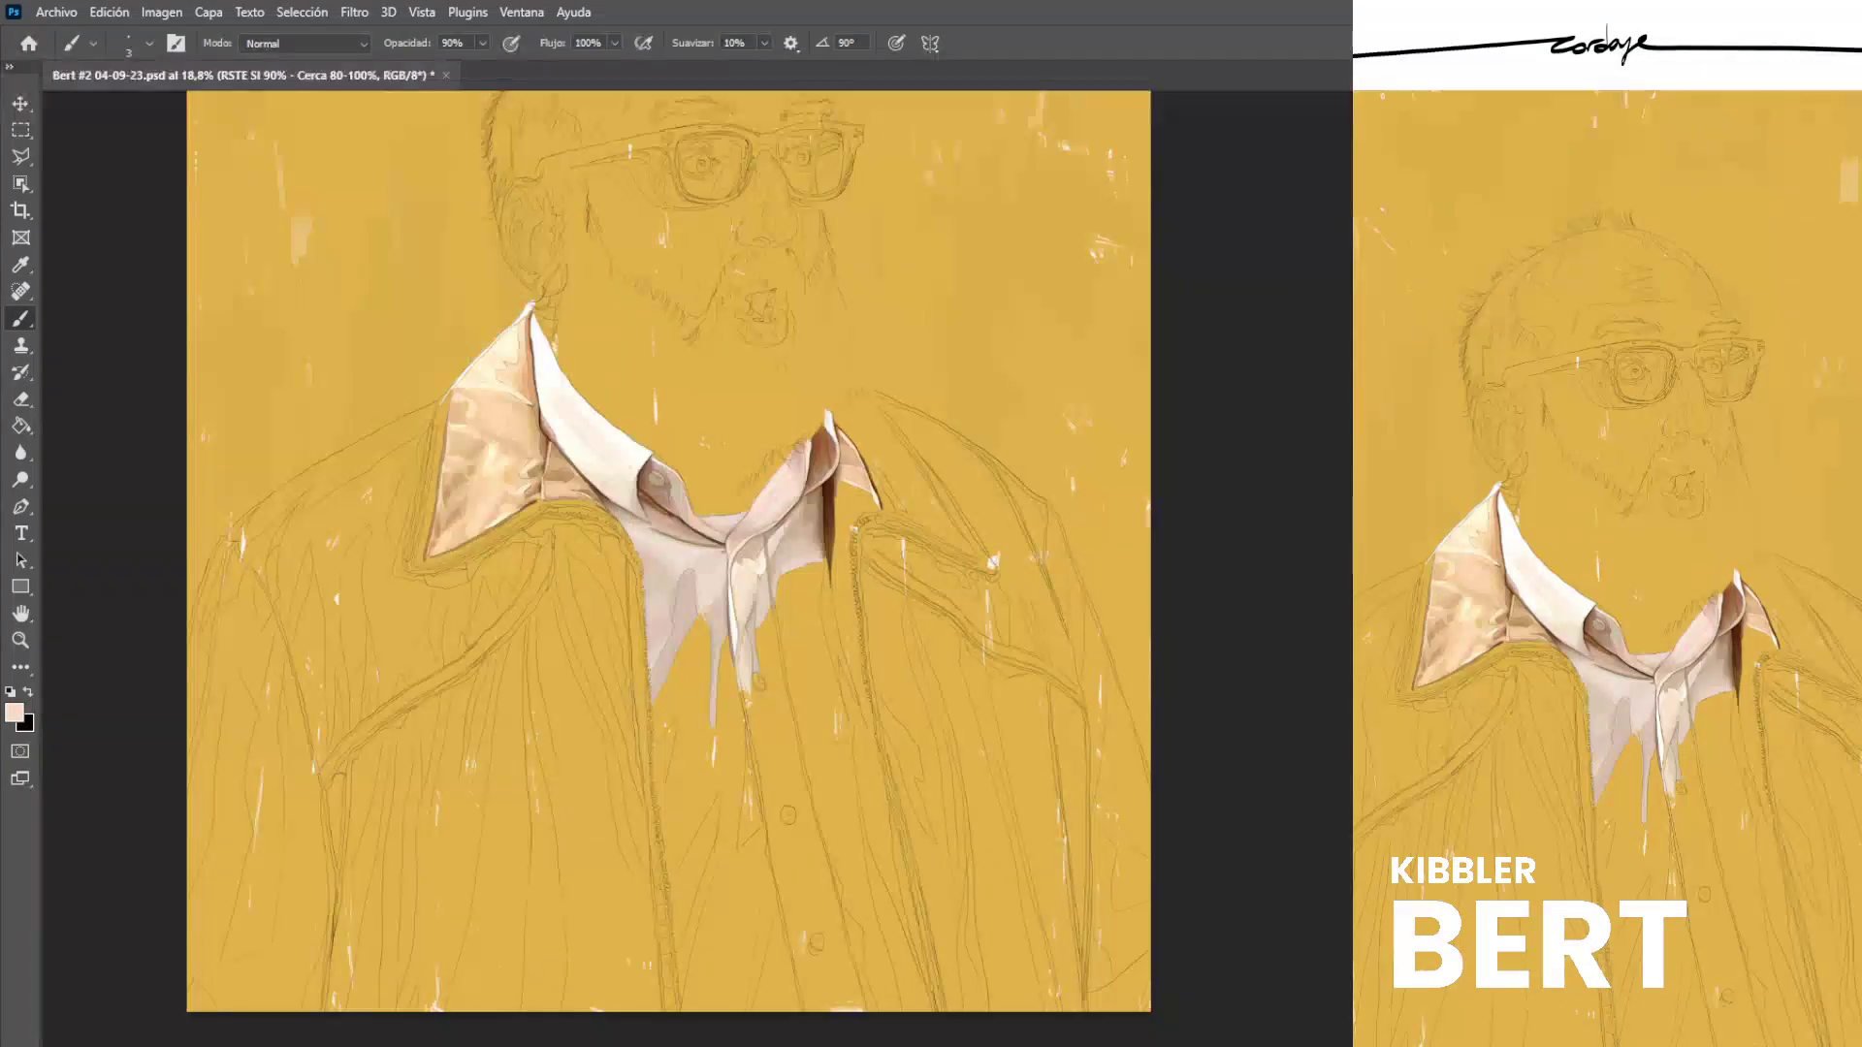
{"action": "scroll", "coordinate": [741, 599], "scroll_direction": "up", "scroll_amount": 6}
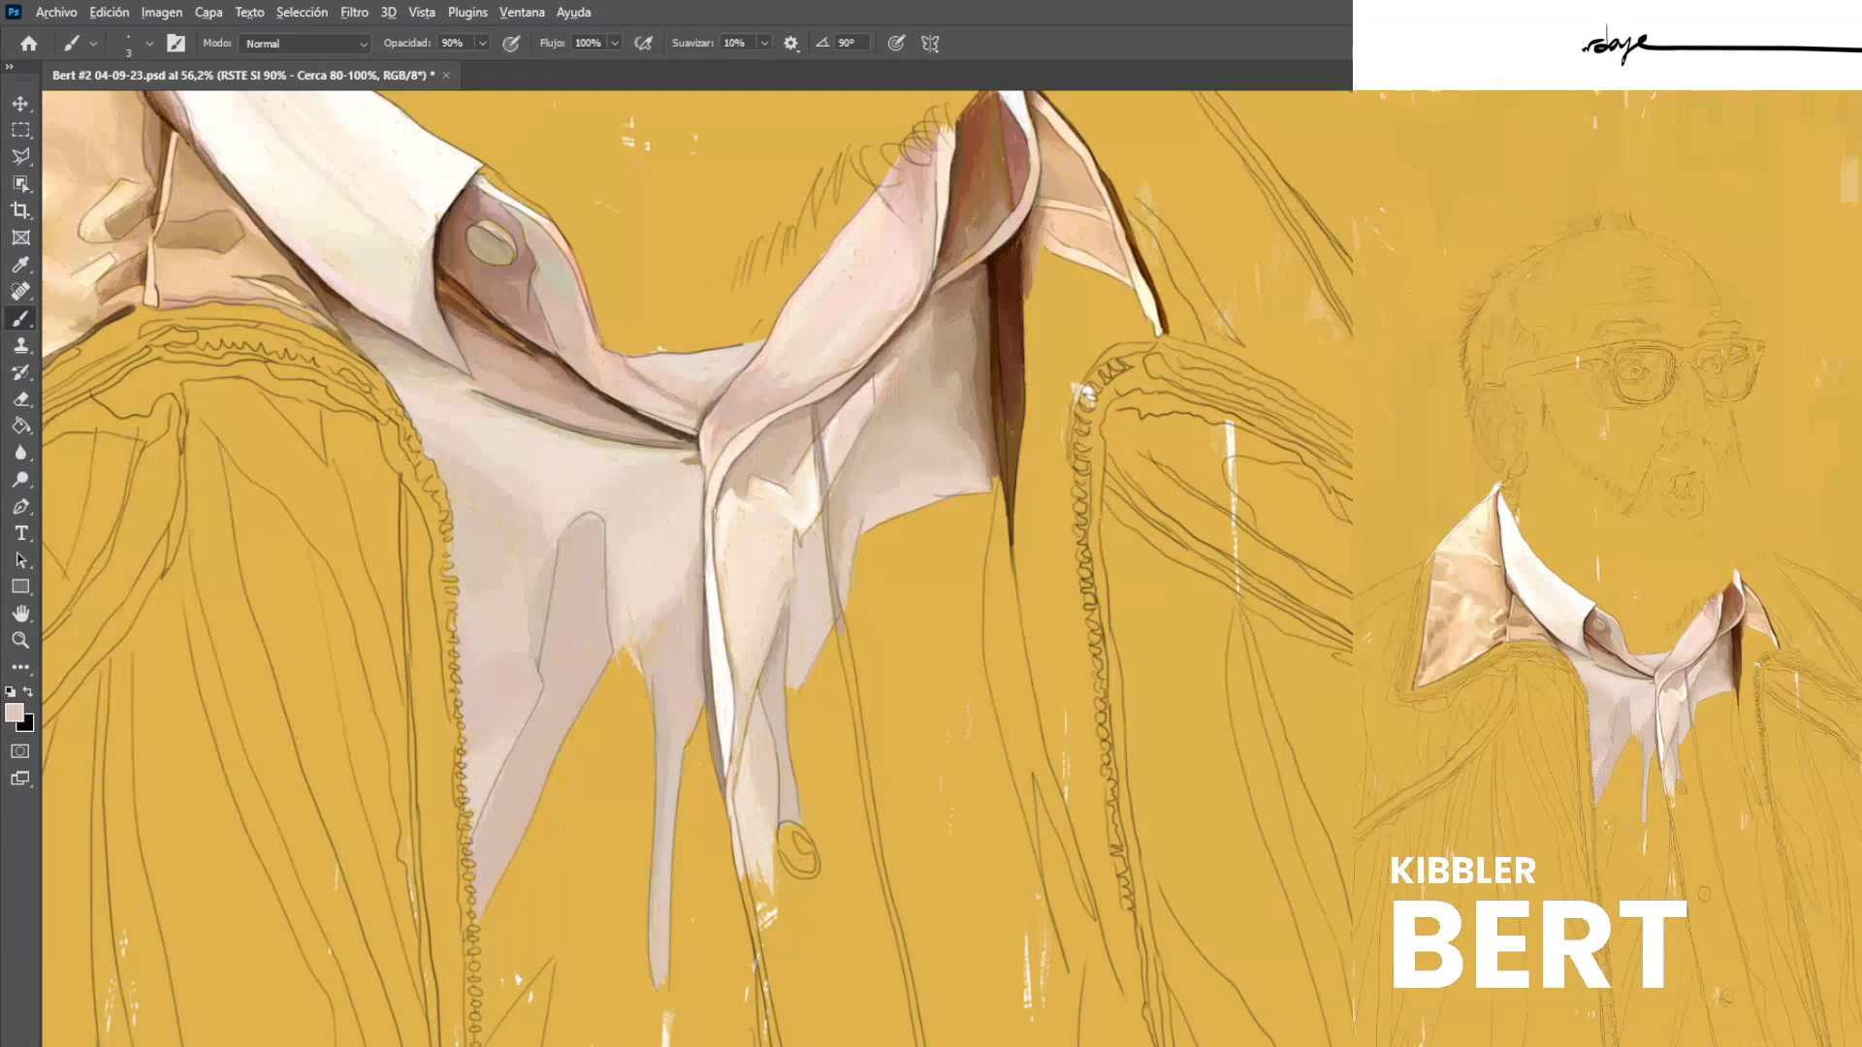
{"action": "scroll", "coordinate": [697, 568], "scroll_direction": "down", "scroll_amount": 5}
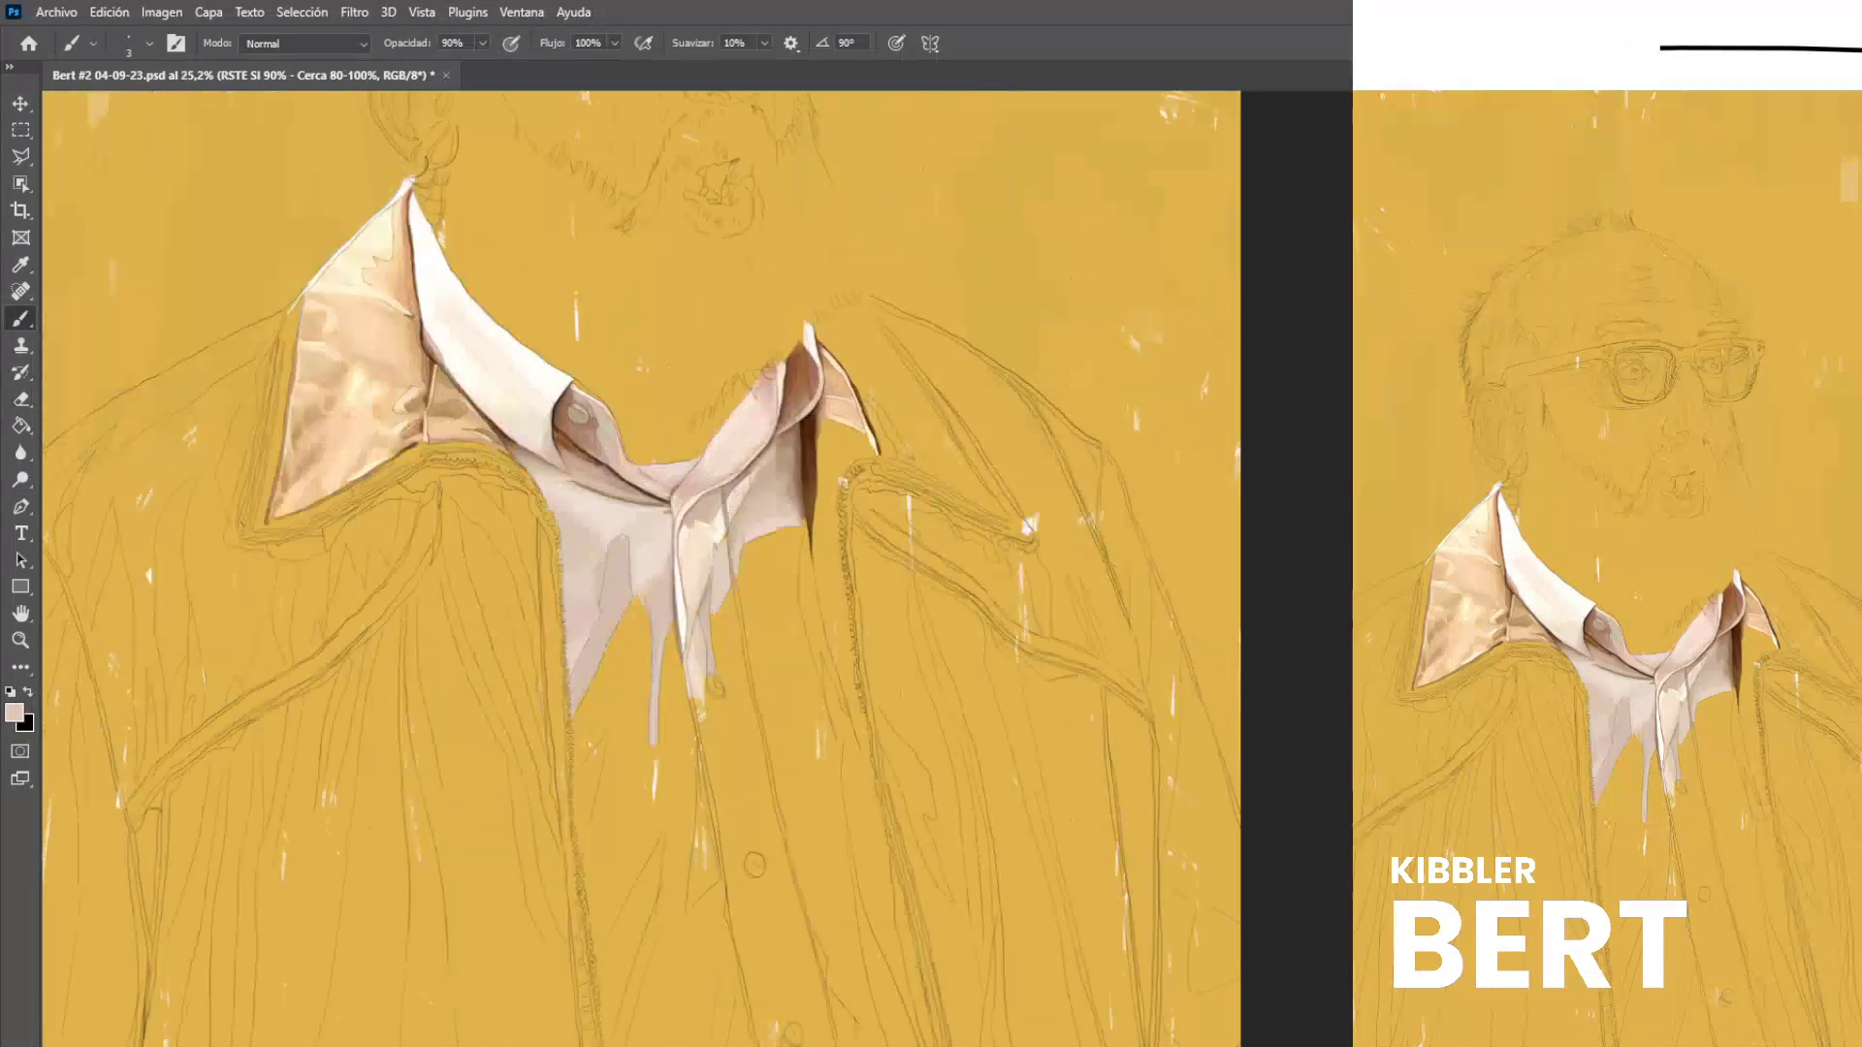
{"action": "scroll", "coordinate": [1290, 742], "scroll_direction": "up", "scroll_amount": 2}
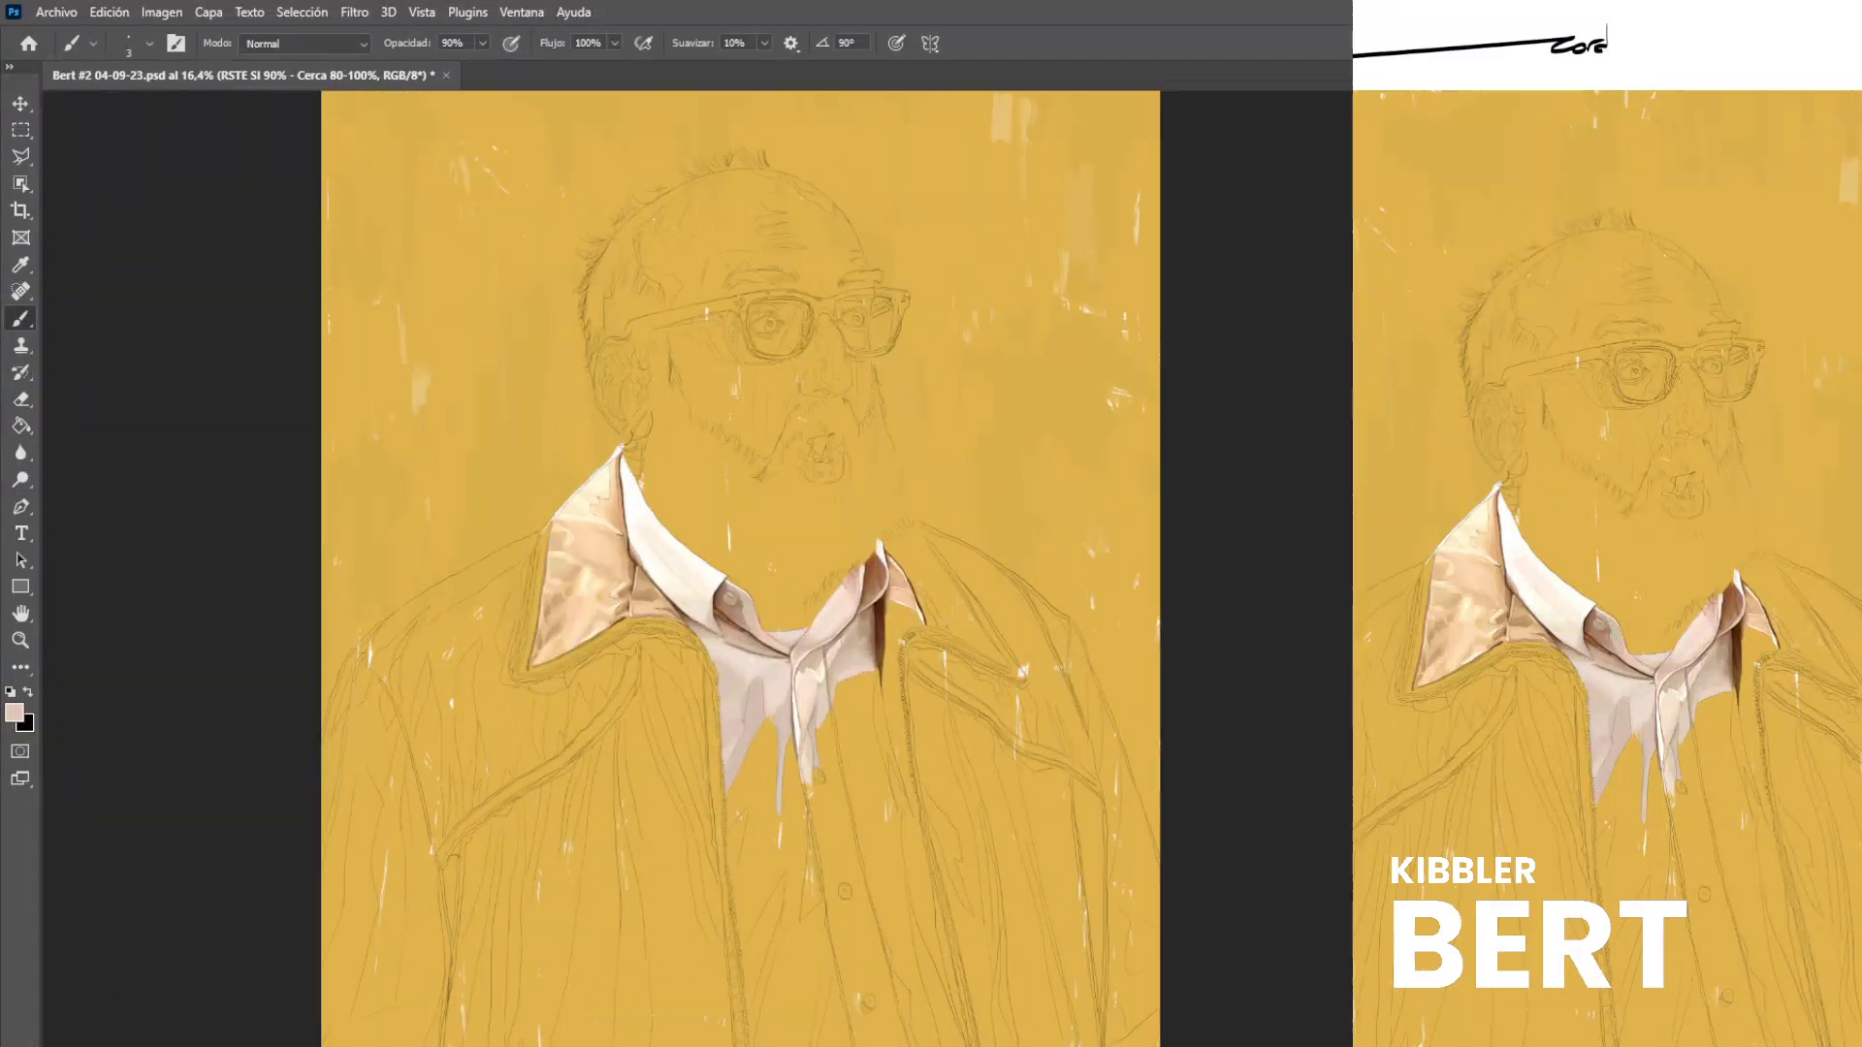
{"action": "key", "text": "ctrl+s"}
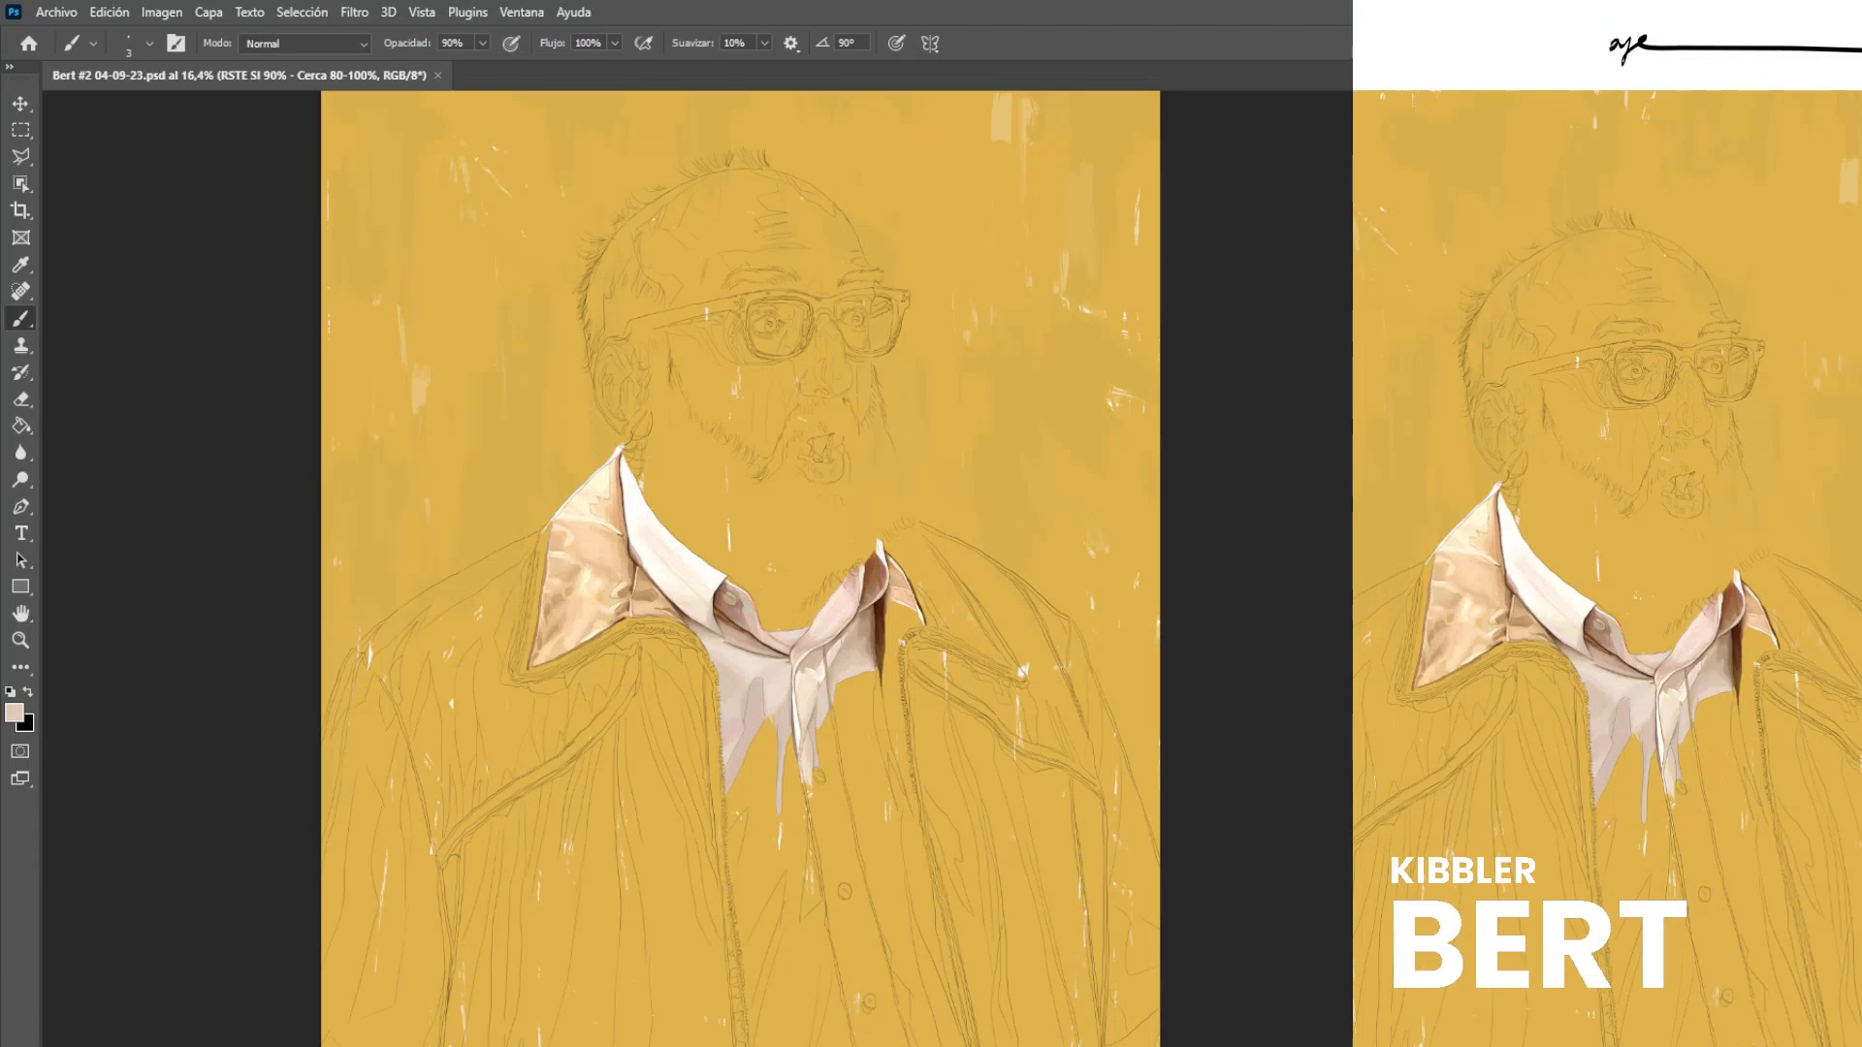
Retouch the shirt fabric directly under the collar band near the placket junction with sampled pale tones.
{"action": "scroll", "coordinate": [763, 676], "scroll_direction": "up", "scroll_amount": 8}
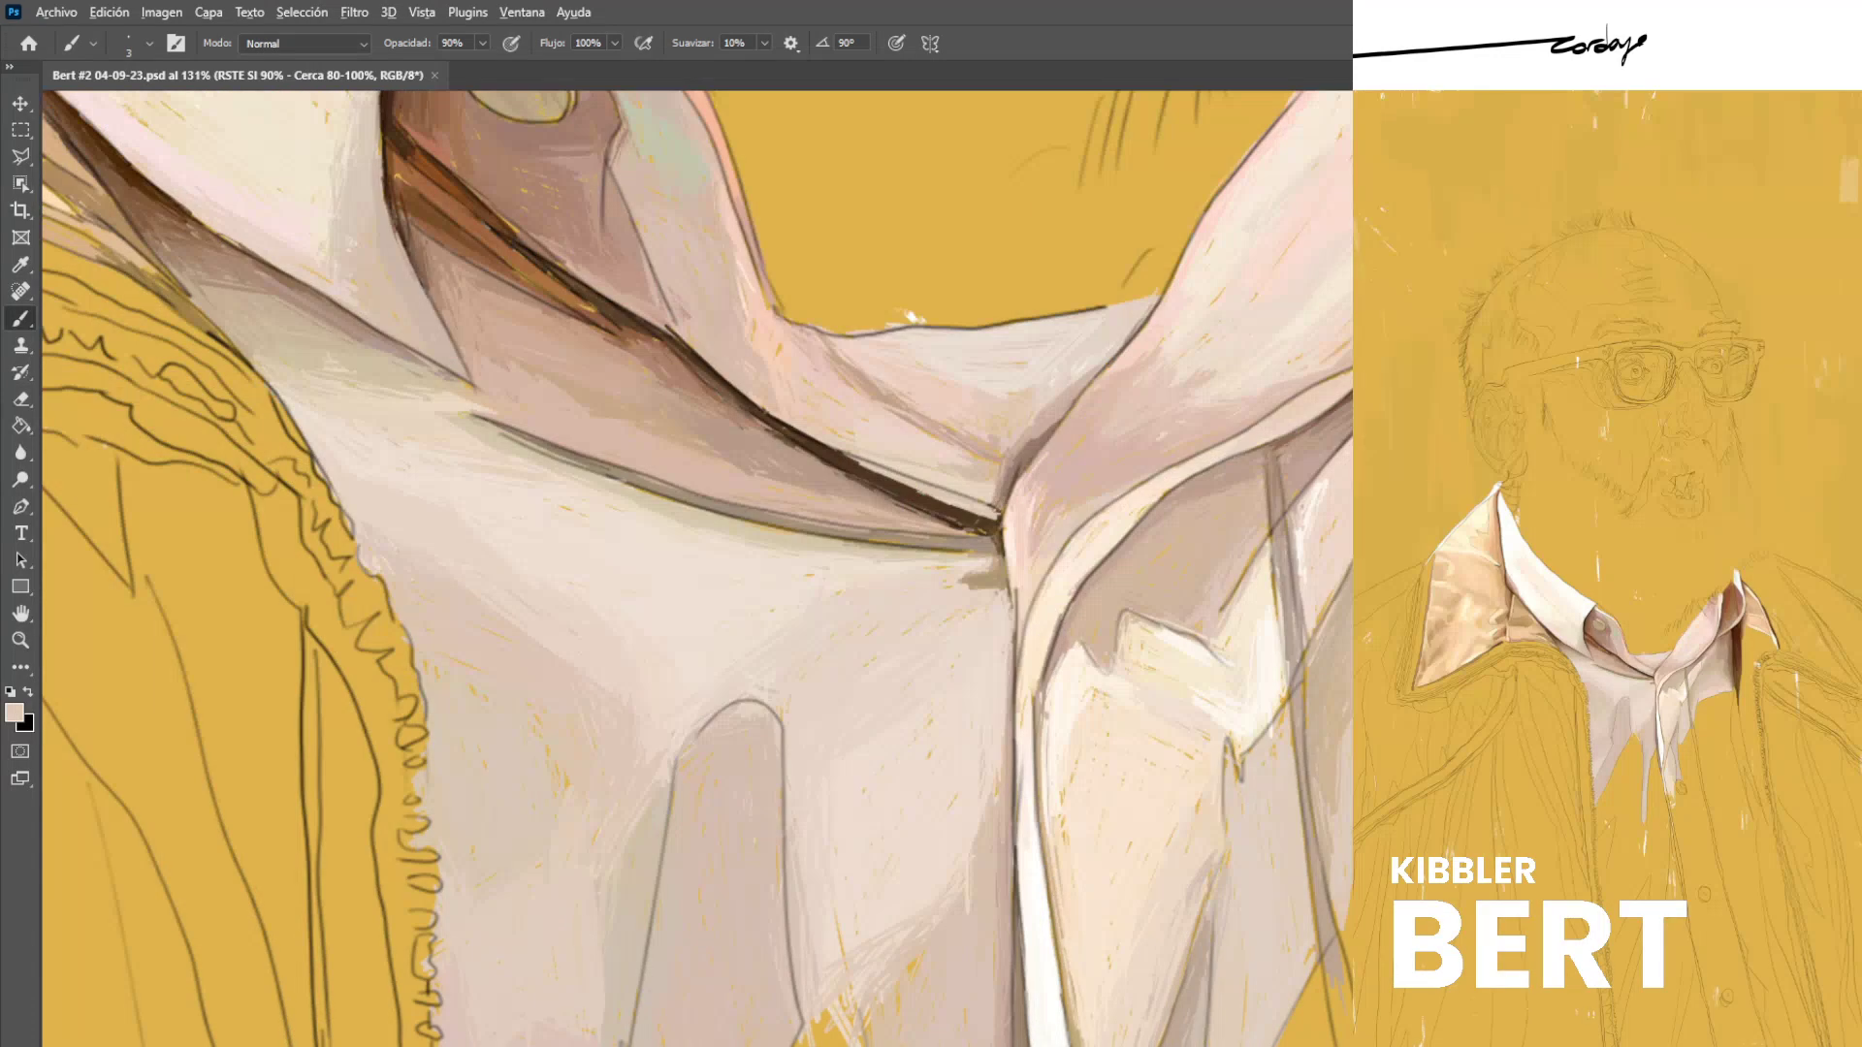
{"action": "left_click", "coordinate": [801, 551], "text": "alt"}
{"action": "left_click_drag", "start_coordinate": [807, 556], "coordinate": [973, 564]}
{"action": "left_click", "coordinate": [885, 585], "text": "alt"}
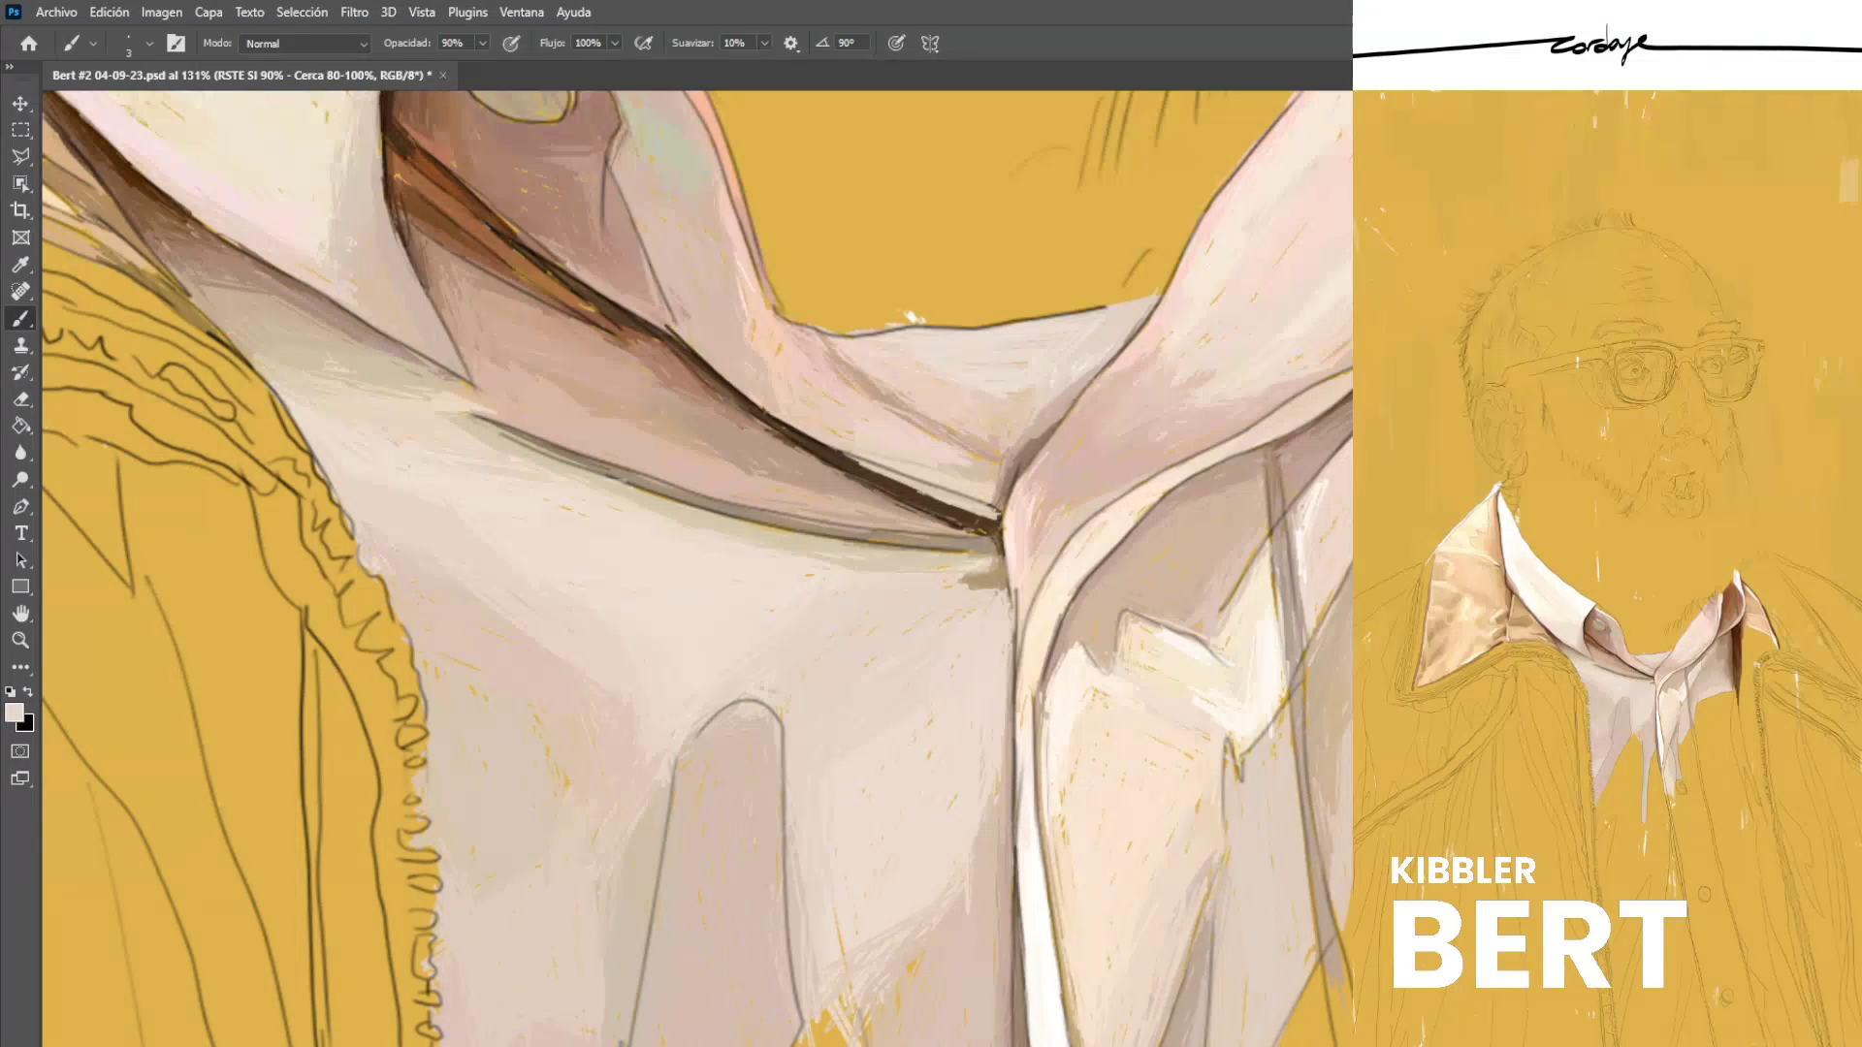
{"action": "left_click", "coordinate": [972, 576], "text": "alt"}
Retouch the rounded top of the mauve fold with sampled tones, undoing the last stroke.
{"action": "left_click", "coordinate": [762, 696], "text": "alt"}
{"action": "left_click", "coordinate": [759, 701], "text": "alt"}
{"action": "left_click_drag", "start_coordinate": [766, 694], "coordinate": [791, 717]}
{"action": "left_click_drag", "start_coordinate": [760, 689], "coordinate": [792, 732]}
{"action": "key", "text": "ctrl+z"}
{"action": "left_click", "coordinate": [764, 716], "text": "alt"}
{"action": "left_click", "coordinate": [808, 715], "text": "alt"}
{"action": "left_click", "coordinate": [773, 698], "text": "alt"}
{"action": "left_click", "coordinate": [730, 674], "text": "alt"}
{"action": "scroll", "coordinate": [662, 725], "scroll_direction": "down", "scroll_amount": 8}
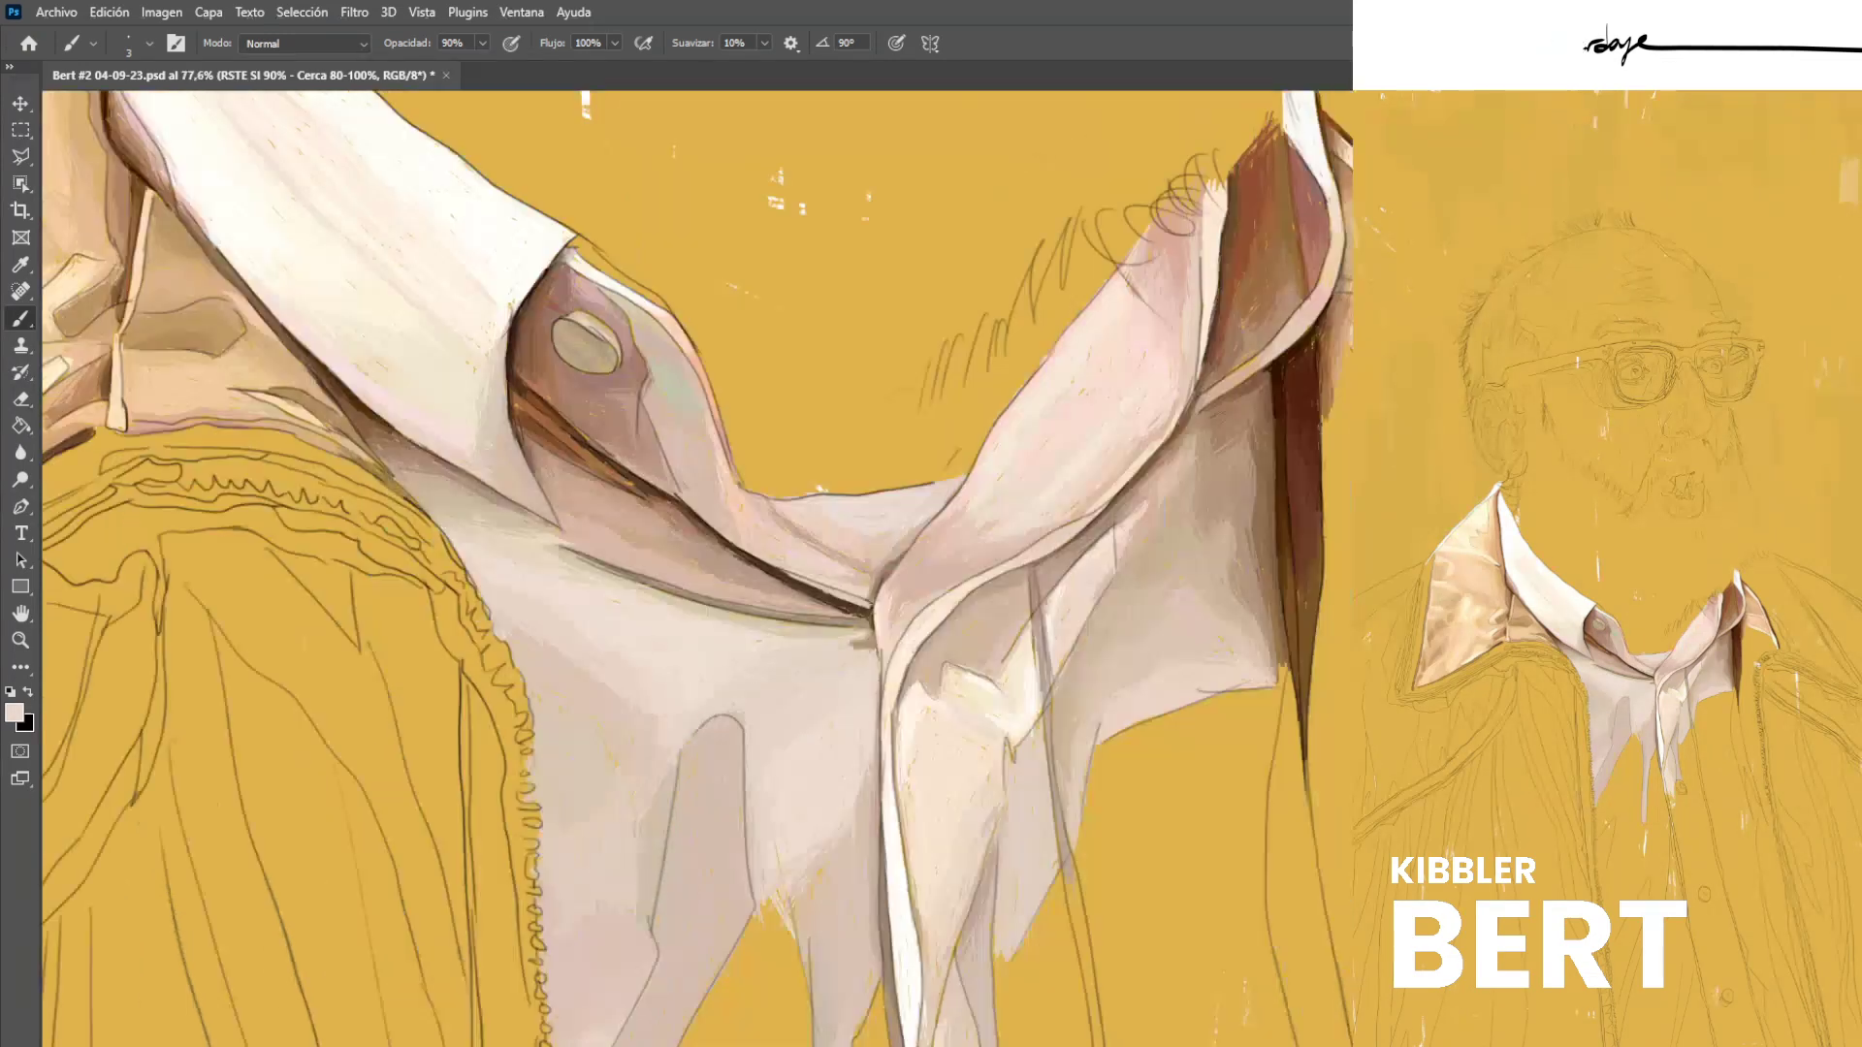
Paint the lower edge of the collar band up to the placket junction with a sampled beige tone.
{"action": "scroll", "coordinate": [683, 720], "scroll_direction": "down", "scroll_amount": 2}
{"action": "scroll", "coordinate": [771, 691], "scroll_direction": "up", "scroll_amount": 10}
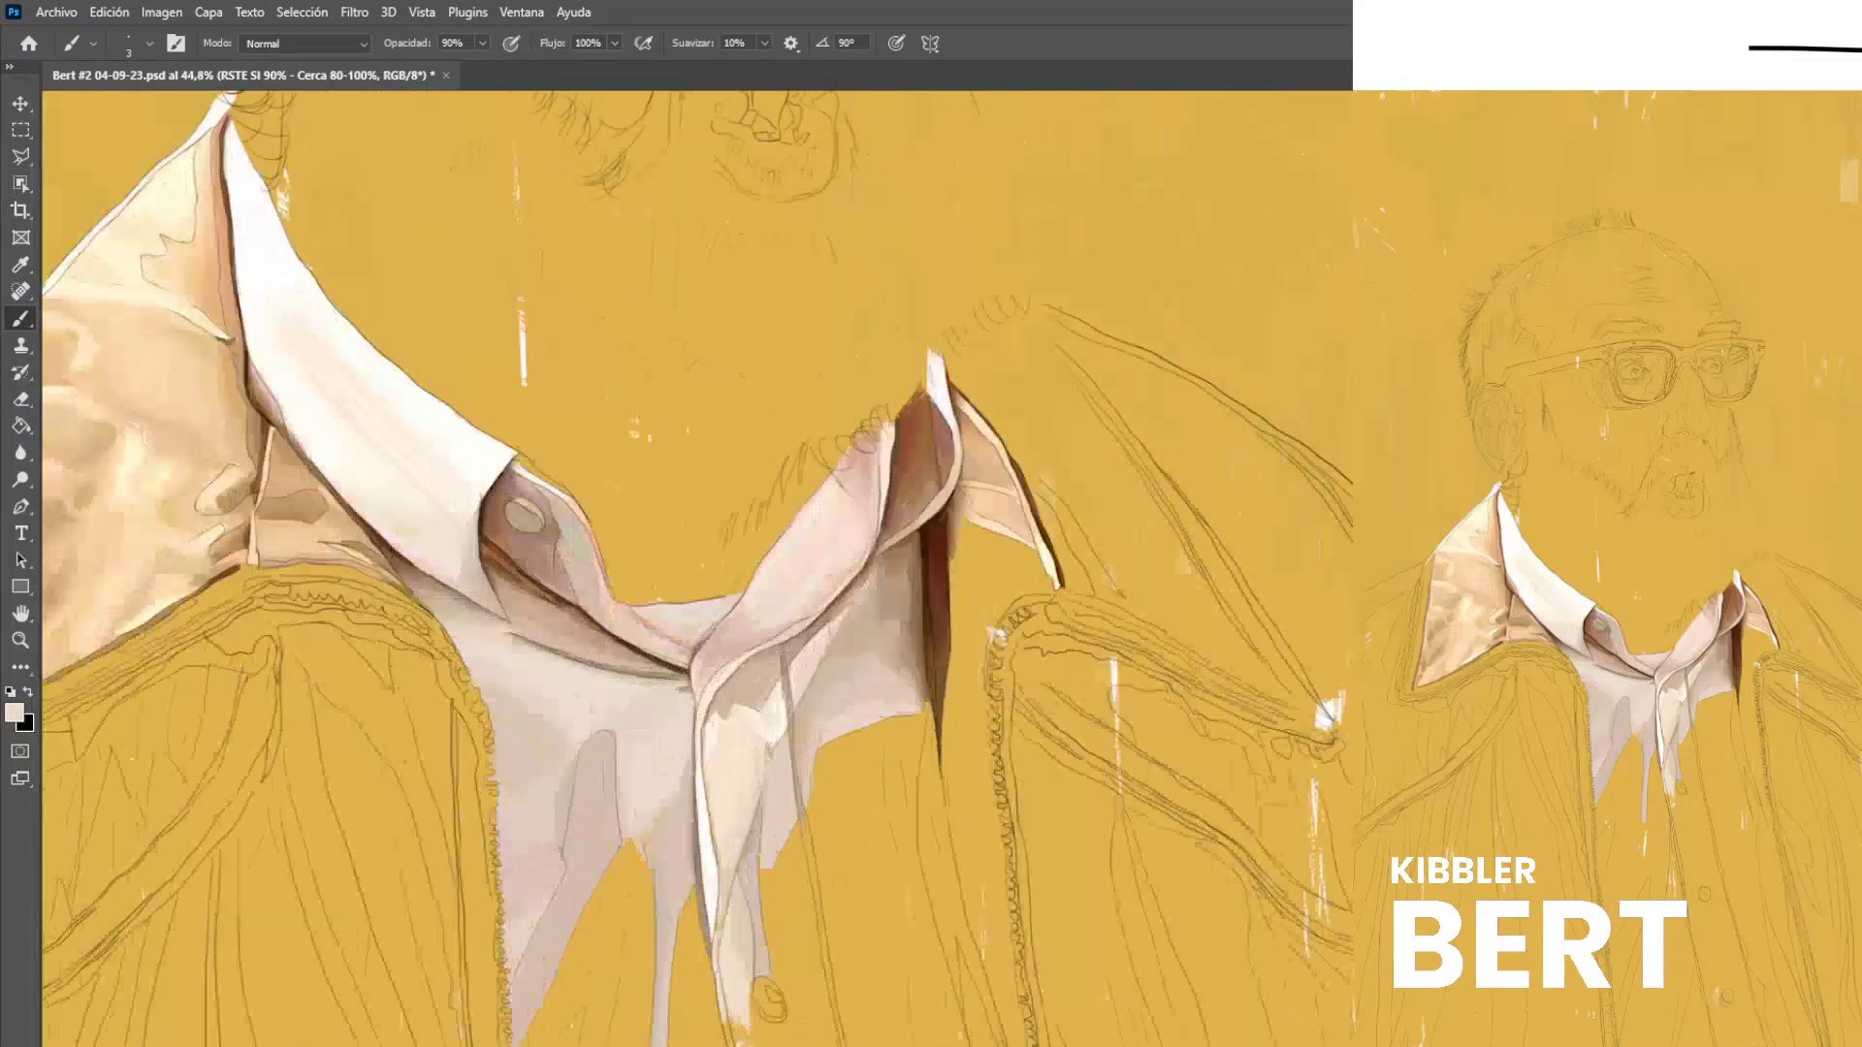
{"action": "left_click", "coordinate": [465, 667], "text": "alt"}
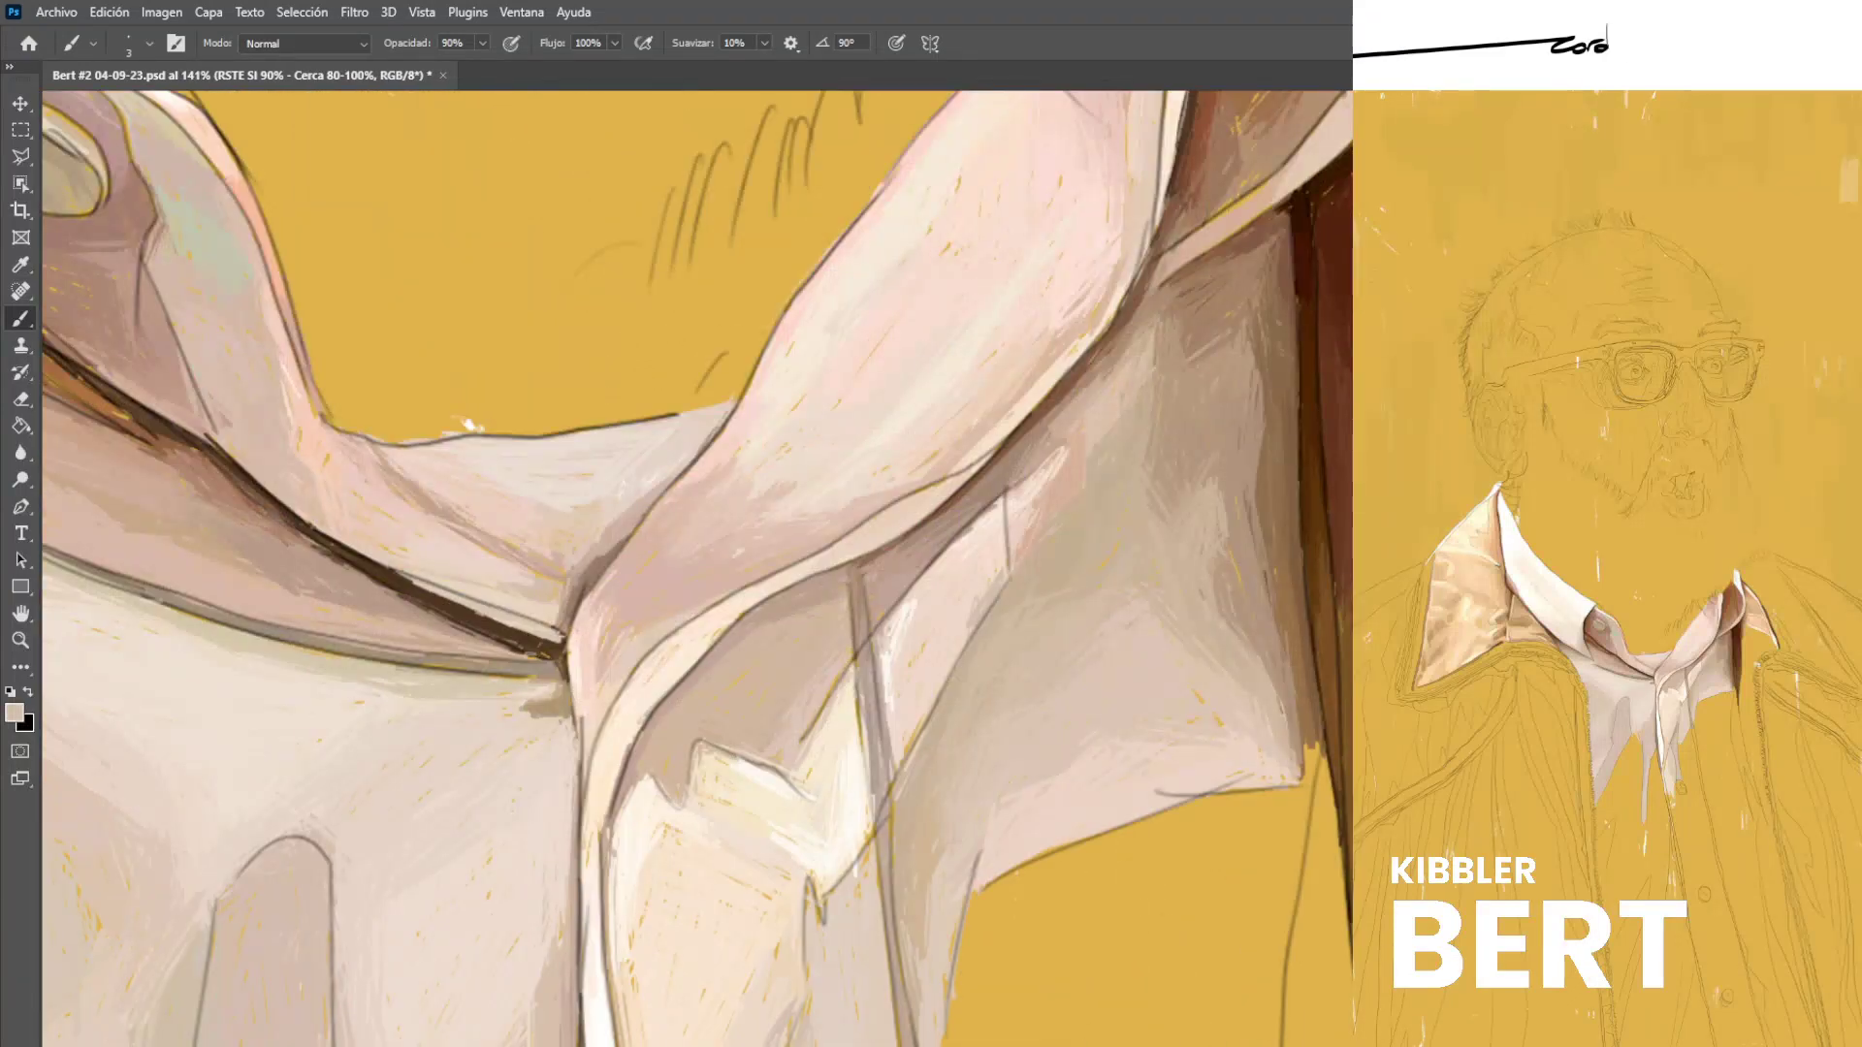
{"action": "left_click_drag", "start_coordinate": [437, 673], "coordinate": [537, 676]}
{"action": "left_click_drag", "start_coordinate": [463, 670], "coordinate": [549, 673]}
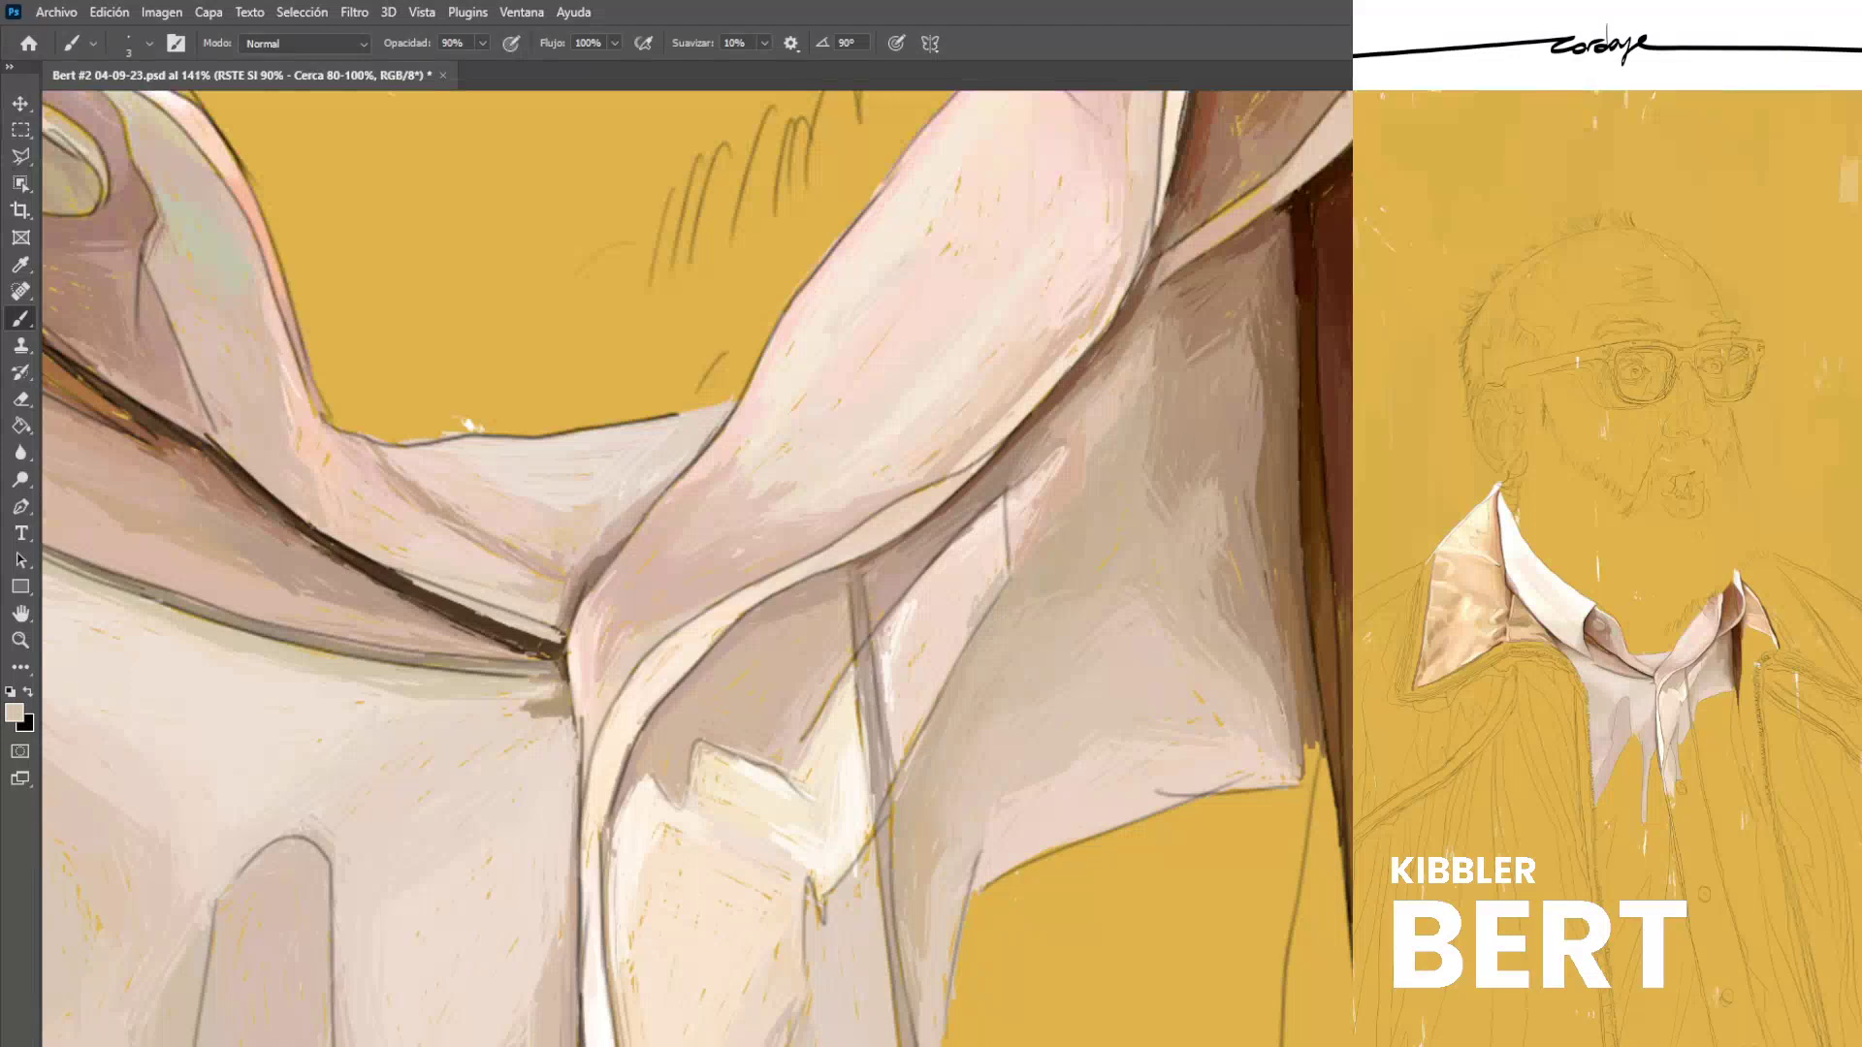
Refine the thin shadow line along the middle of the collar band's lower edge with sampled beige and taupe tones.
{"action": "left_click", "coordinate": [312, 685], "text": "alt"}
{"action": "left_click", "coordinate": [215, 624], "text": "alt"}
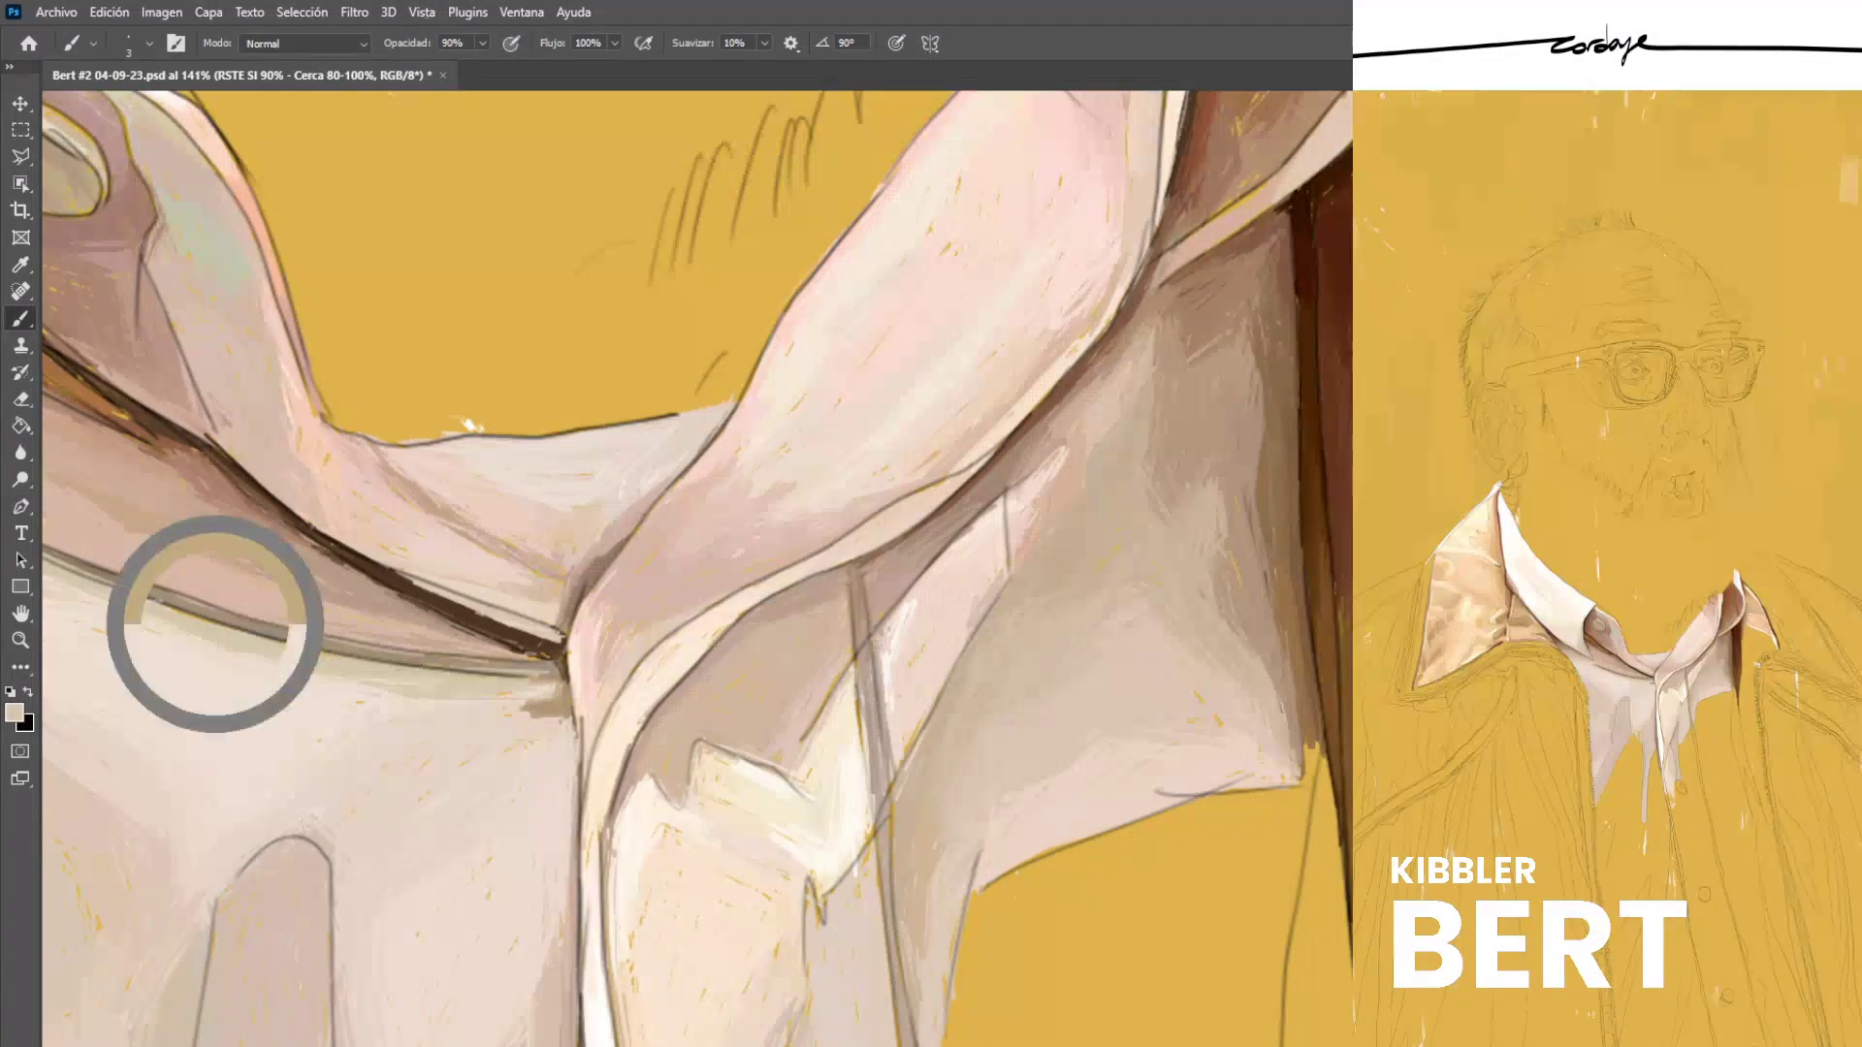
{"action": "left_click_drag", "start_coordinate": [188, 611], "coordinate": [254, 631]}
{"action": "left_click_drag", "start_coordinate": [221, 622], "coordinate": [370, 650]}
{"action": "left_click", "coordinate": [354, 654], "text": "alt"}
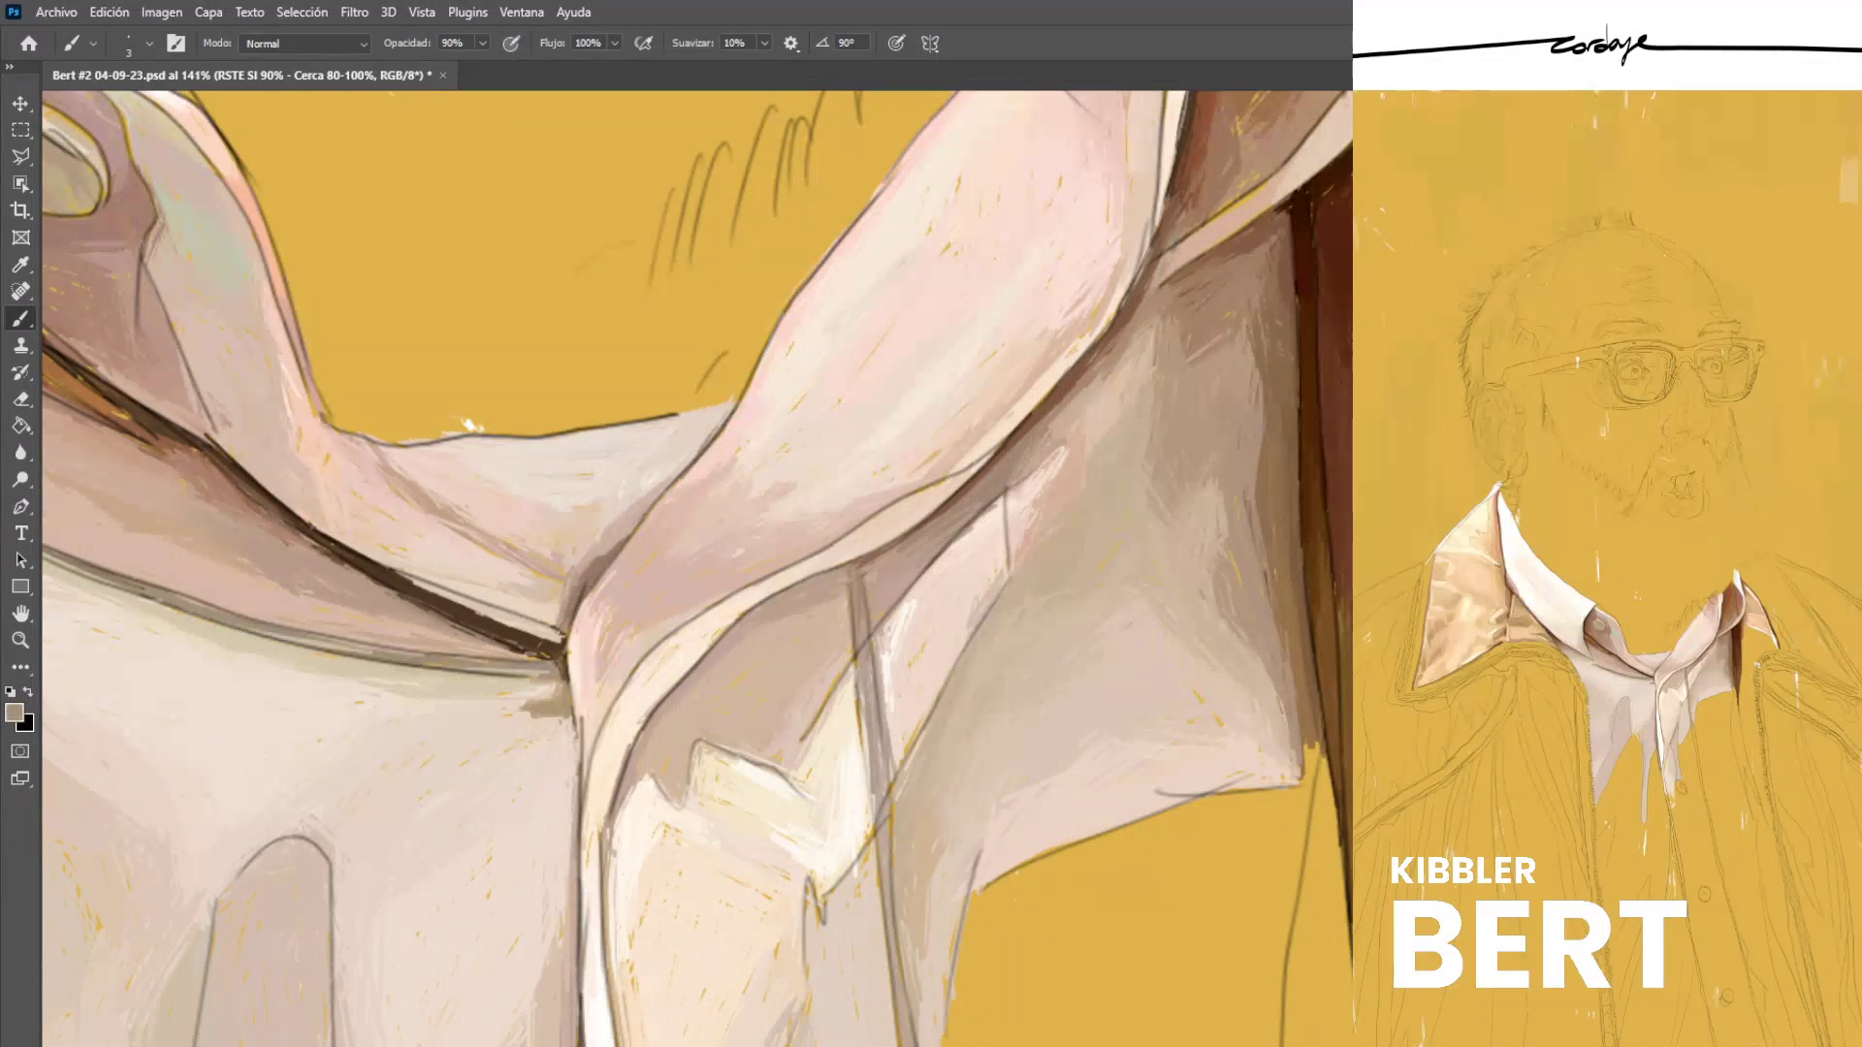
{"action": "left_click", "coordinate": [236, 640], "text": "alt"}
{"action": "left_click_drag", "start_coordinate": [164, 625], "coordinate": [237, 603]}
{"action": "left_click", "coordinate": [241, 621], "text": "alt"}
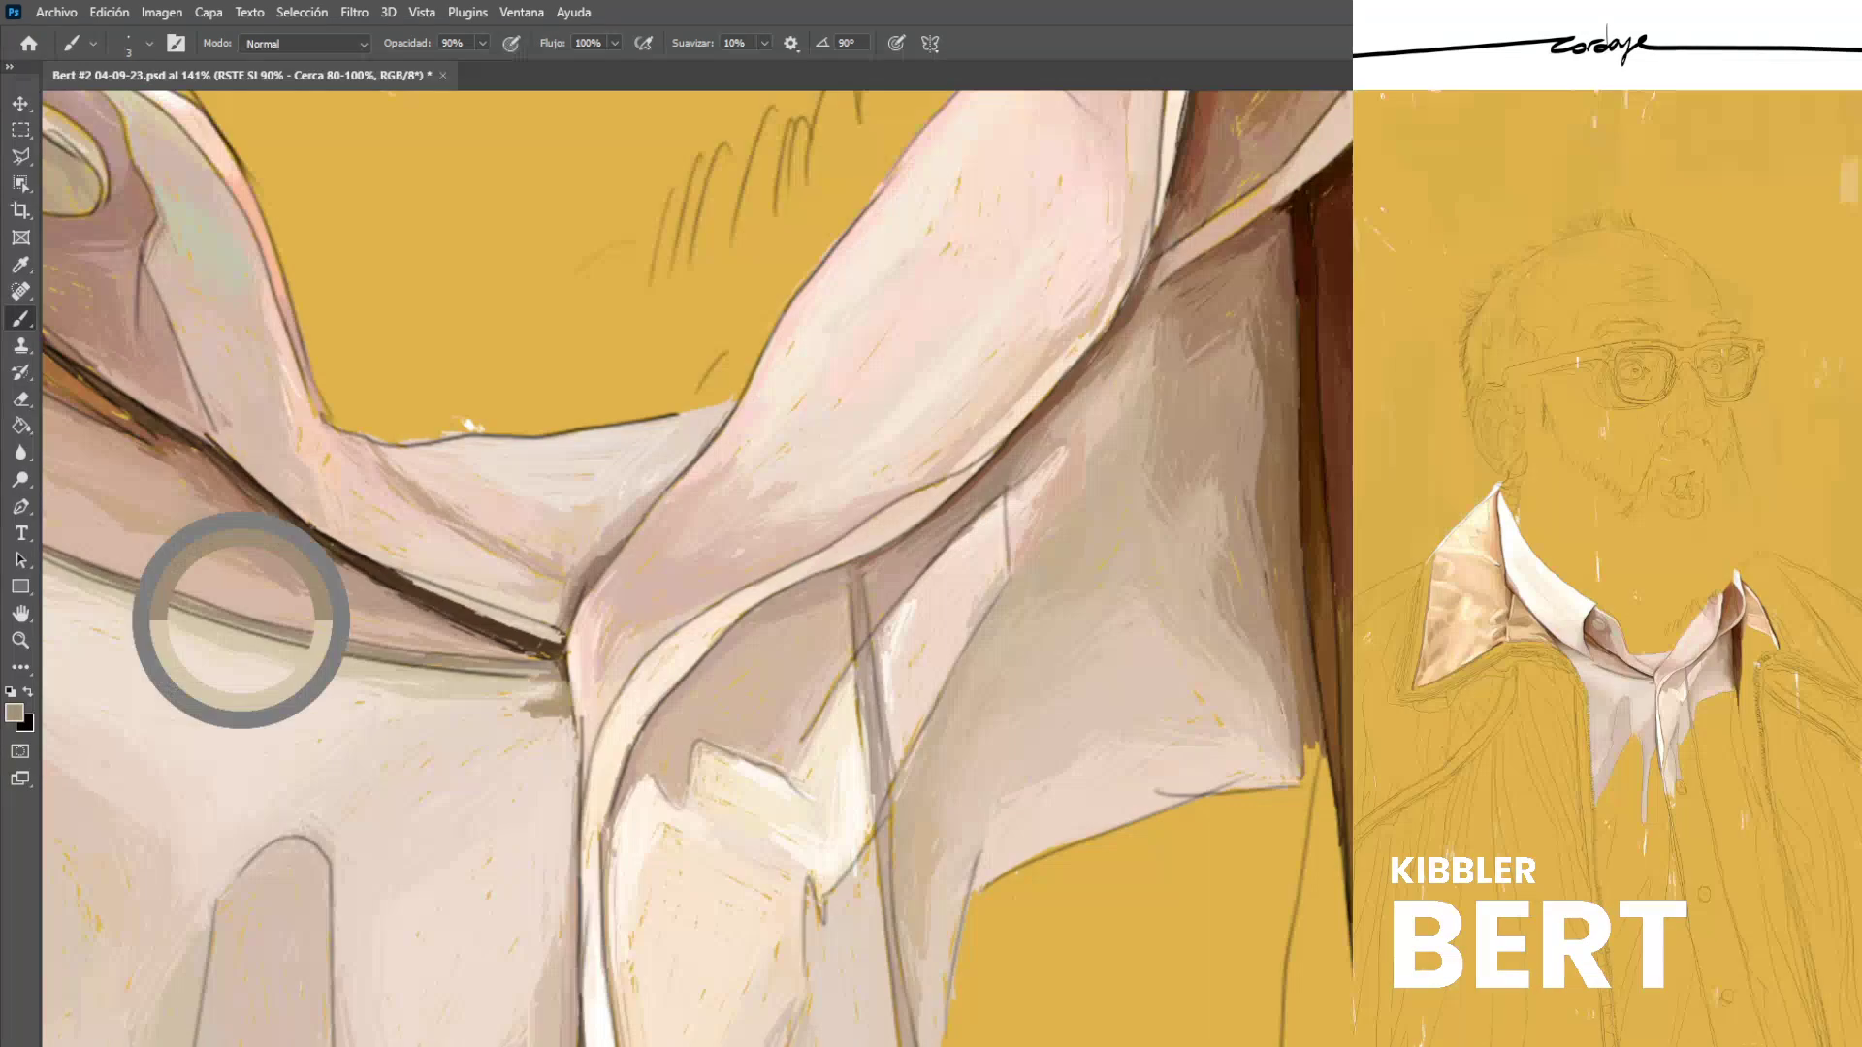
{"action": "scroll", "coordinate": [391, 839], "scroll_direction": "down", "scroll_amount": 12}
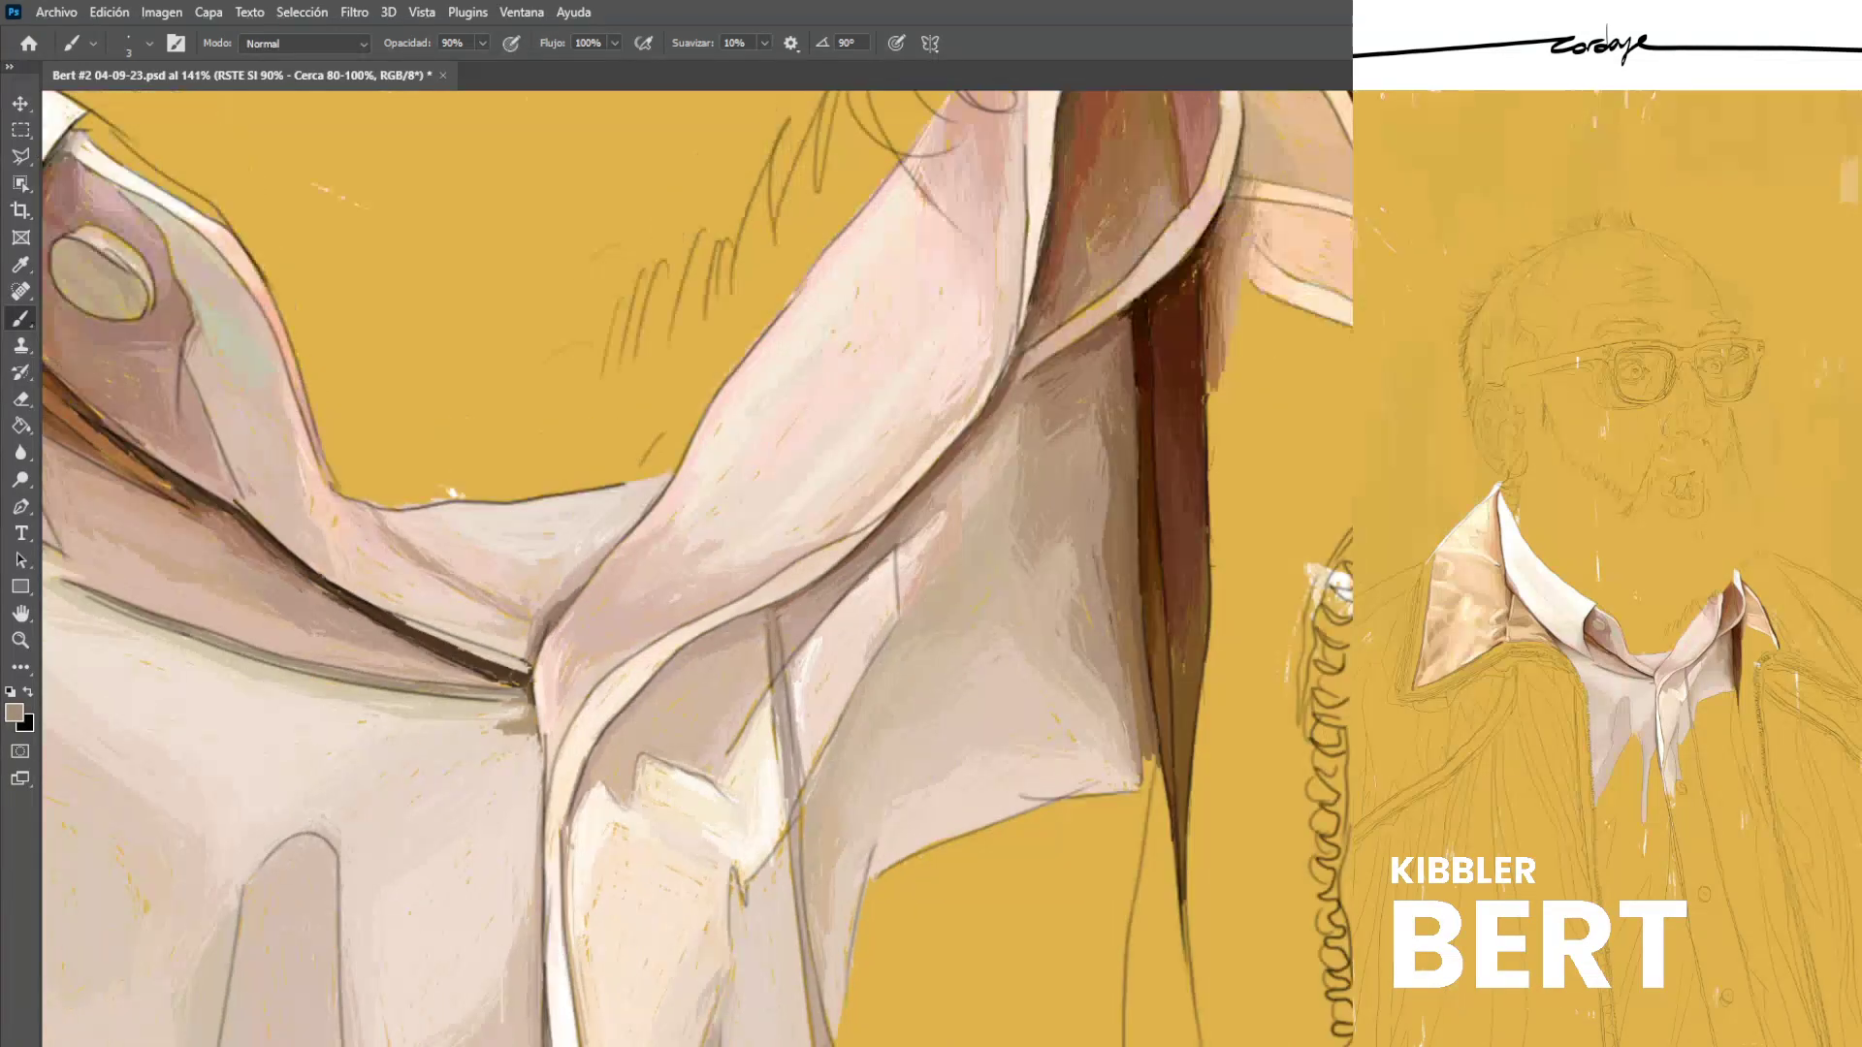
Blend the lower part of the shaded shirt panel beside the dark brown strip with sampled beige and pink tones.
{"action": "scroll", "coordinate": [666, 802], "scroll_direction": "up", "scroll_amount": 7}
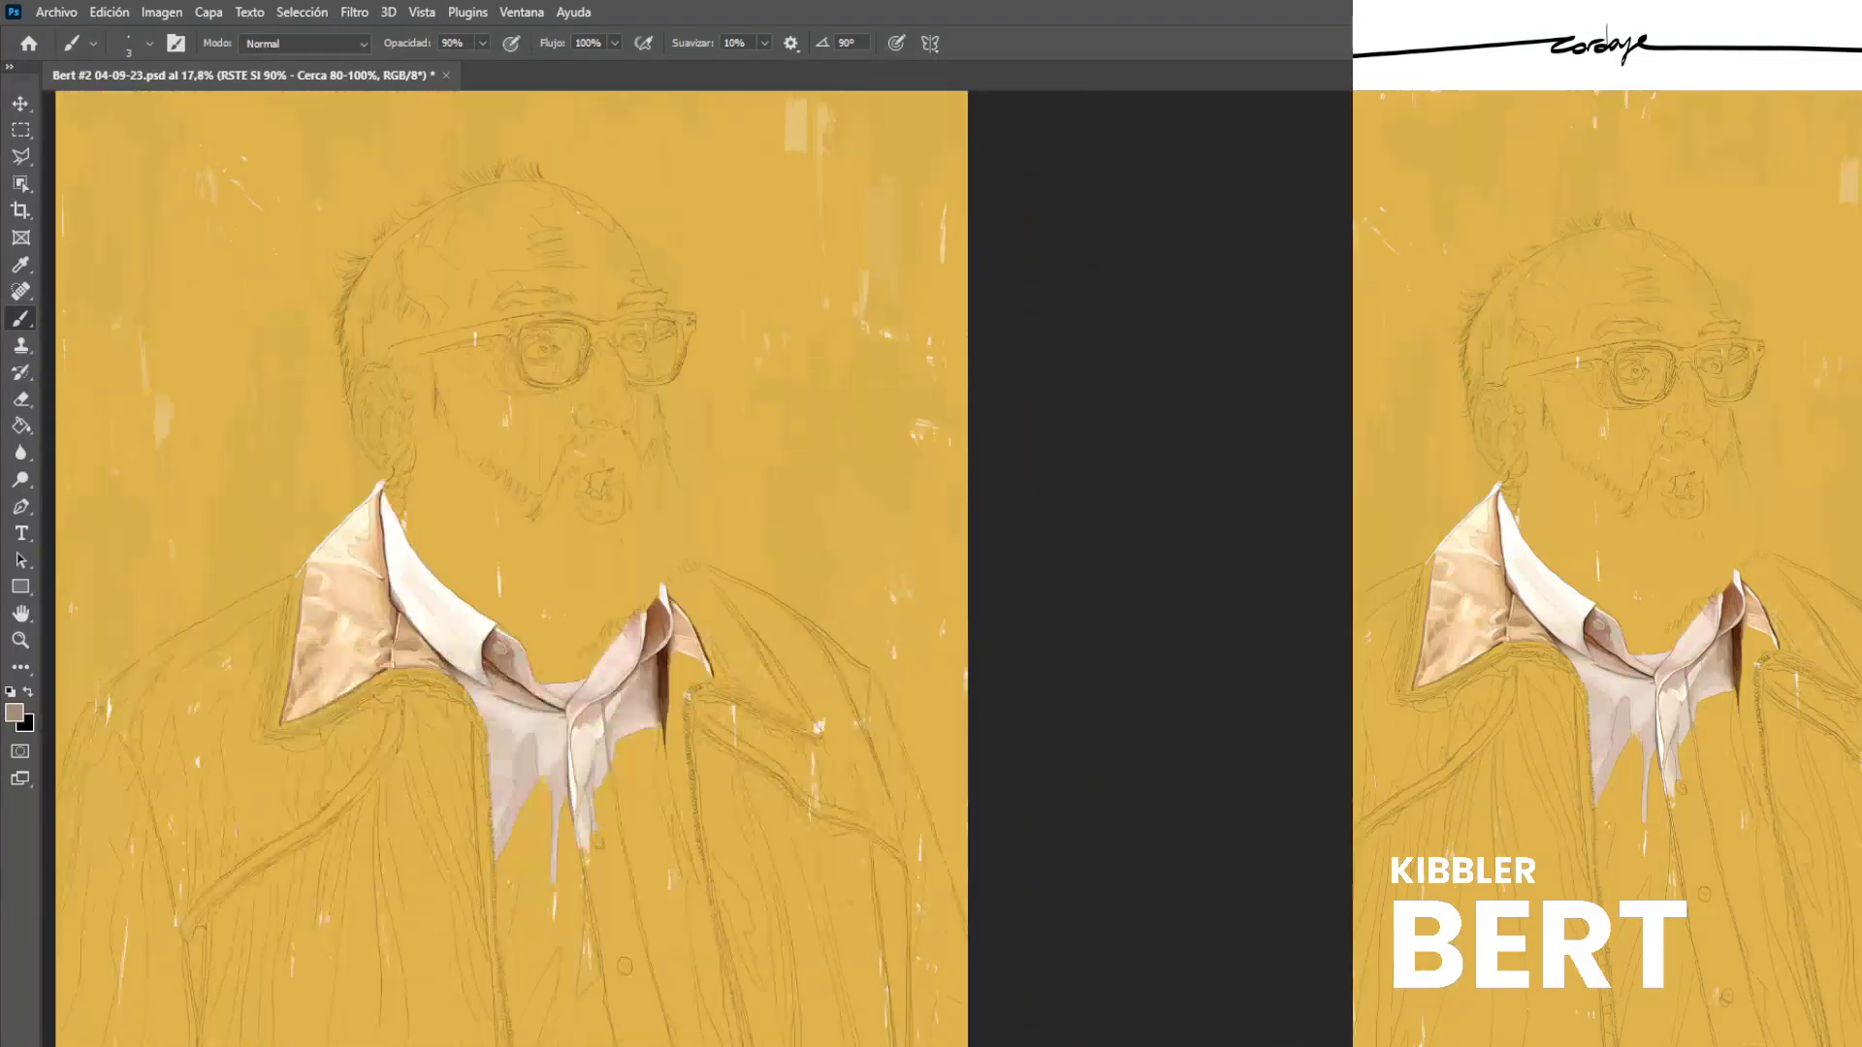
{"action": "left_click", "coordinate": [572, 621], "text": "alt"}
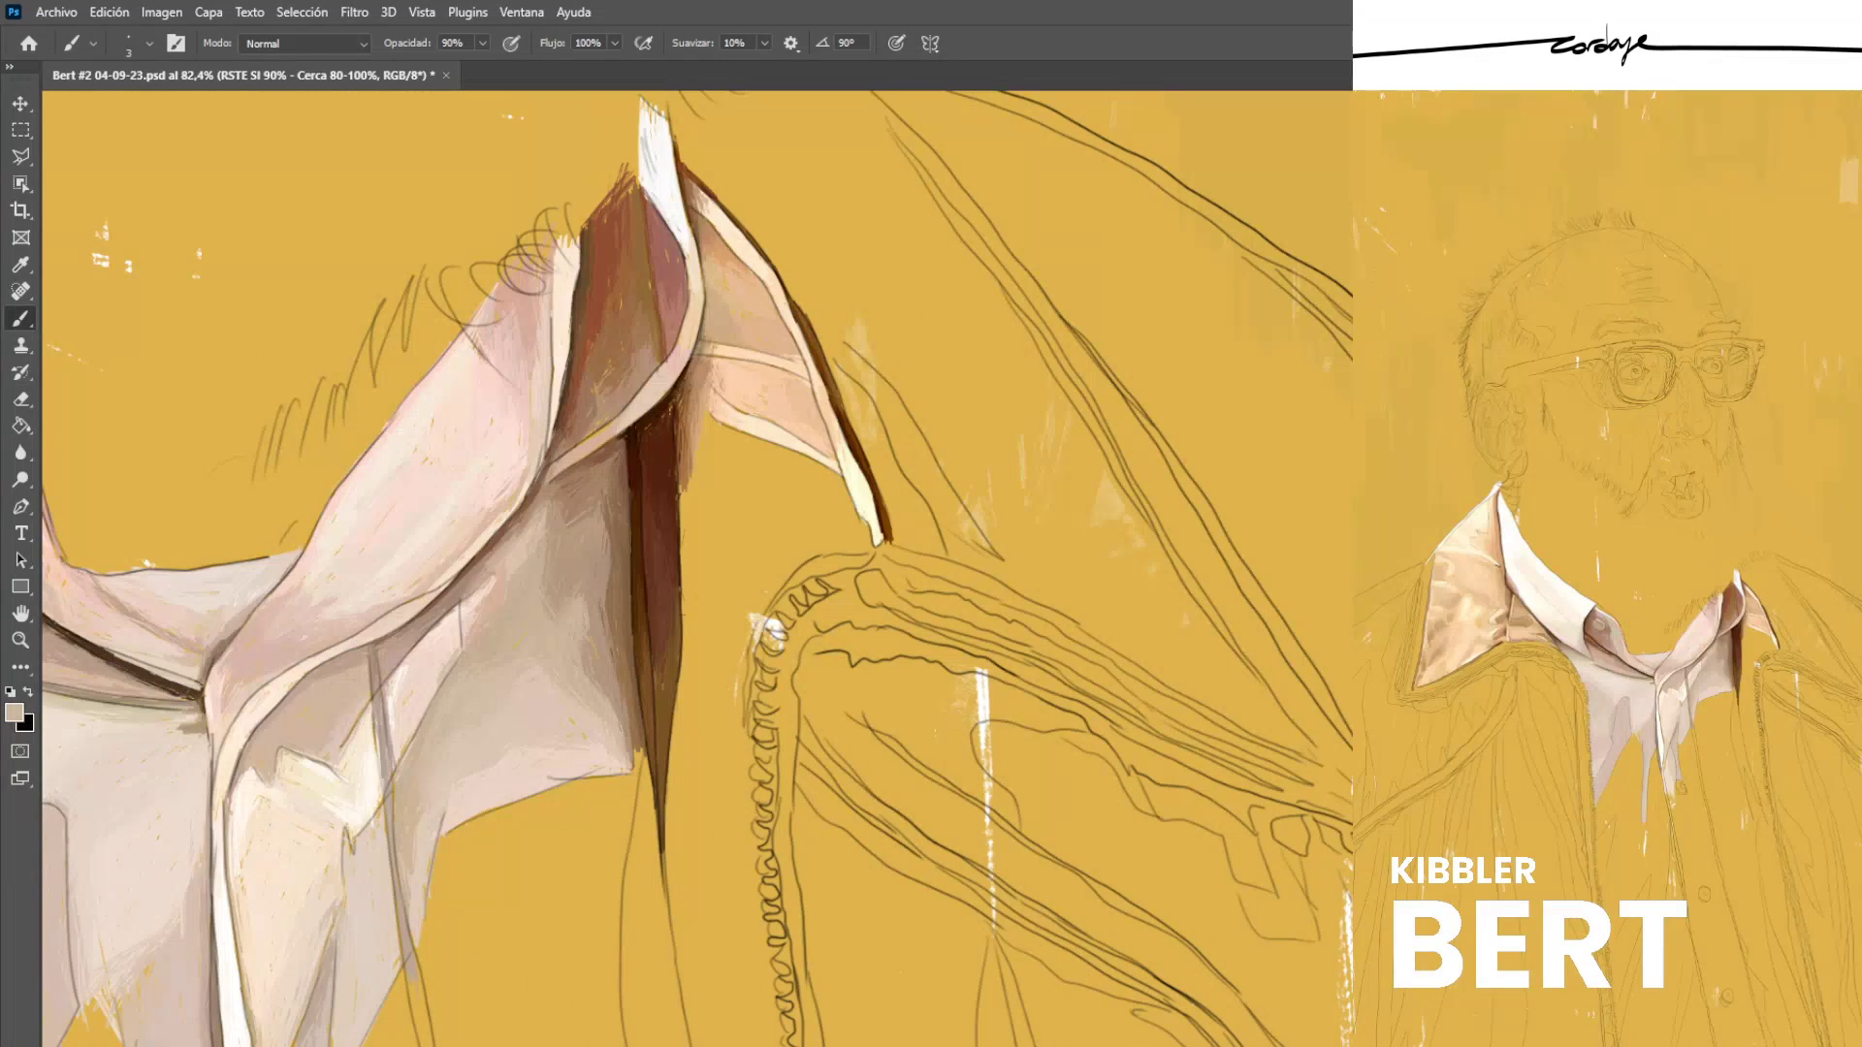
{"action": "left_click_drag", "start_coordinate": [602, 710], "coordinate": [583, 723]}
{"action": "left_click", "coordinate": [582, 713], "text": "alt"}
{"action": "left_click", "coordinate": [552, 655], "text": "alt"}
{"action": "left_click", "coordinate": [557, 718], "text": "alt"}
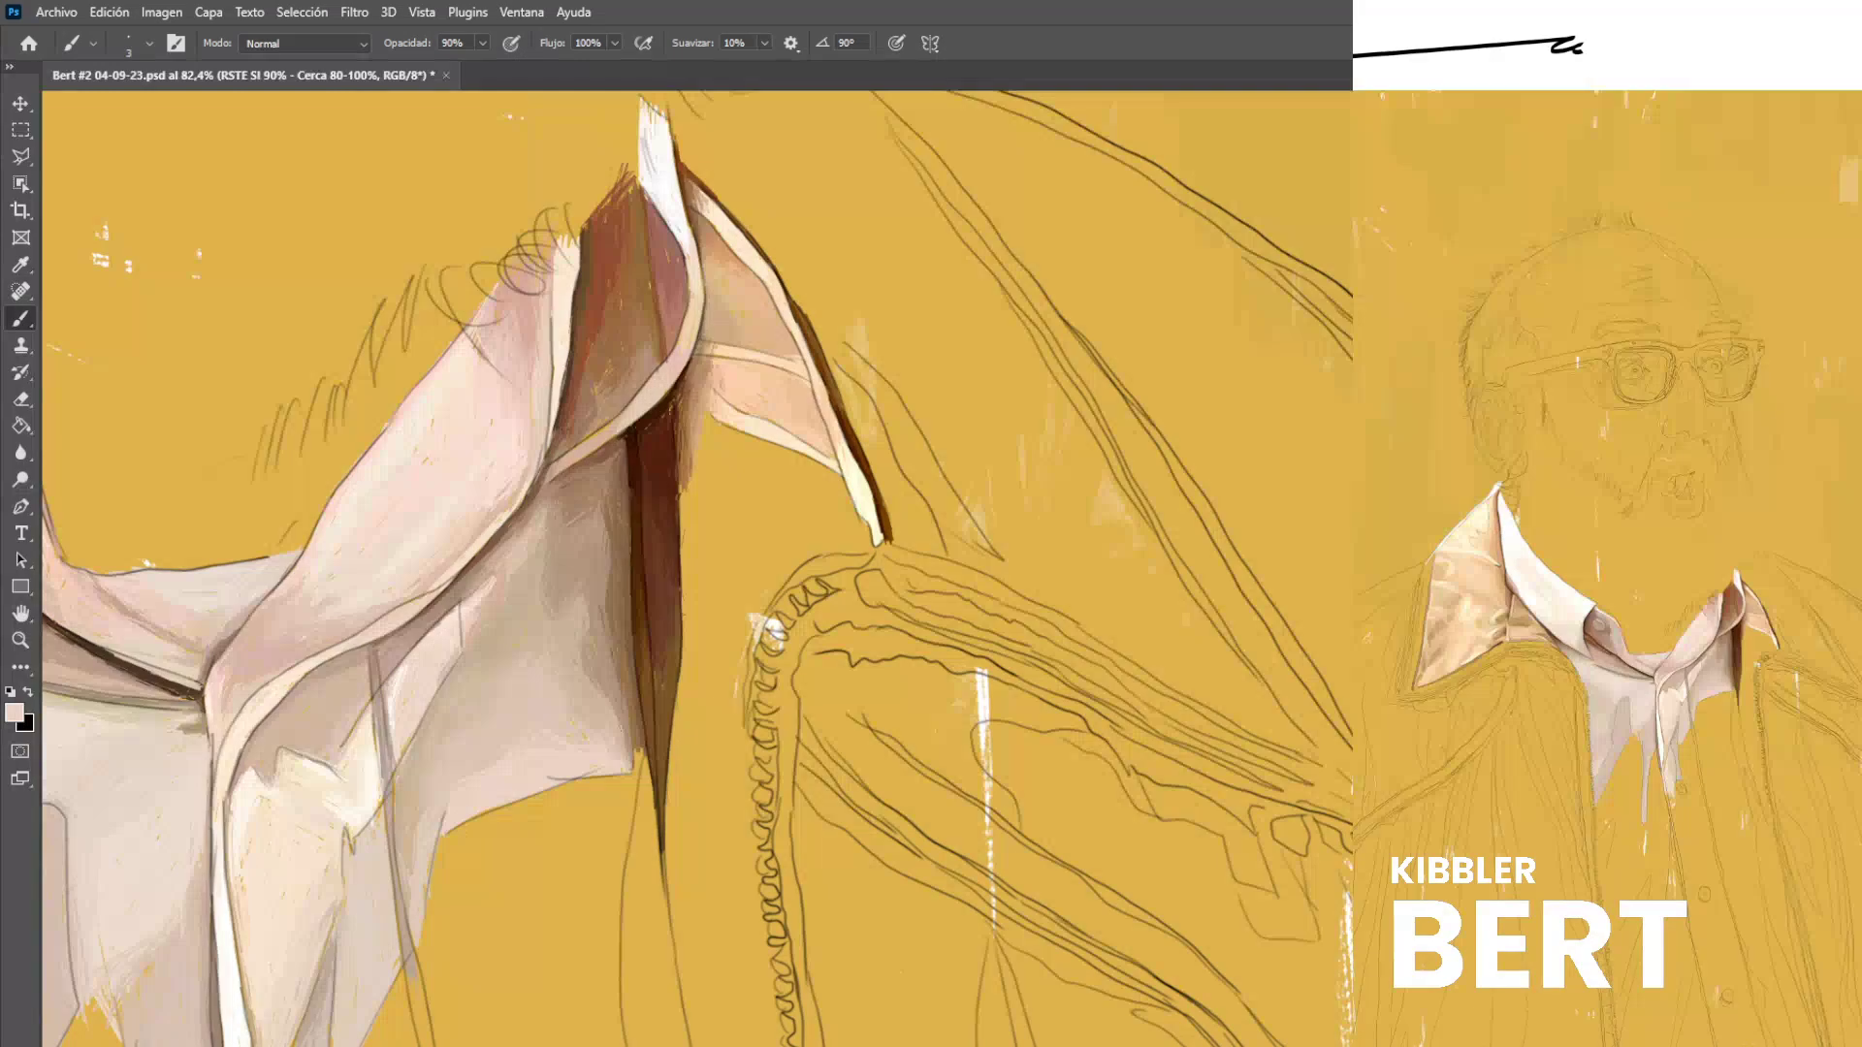
Blend the cream placket fold and the adjoining shirt fabric below the collar with sampled cream and pink tones, and save the file.
{"action": "scroll", "coordinate": [581, 772], "scroll_direction": "down", "scroll_amount": 10}
{"action": "scroll", "coordinate": [666, 836], "scroll_direction": "down", "scroll_amount": 2}
{"action": "scroll", "coordinate": [666, 836], "scroll_direction": "down", "scroll_amount": 2}
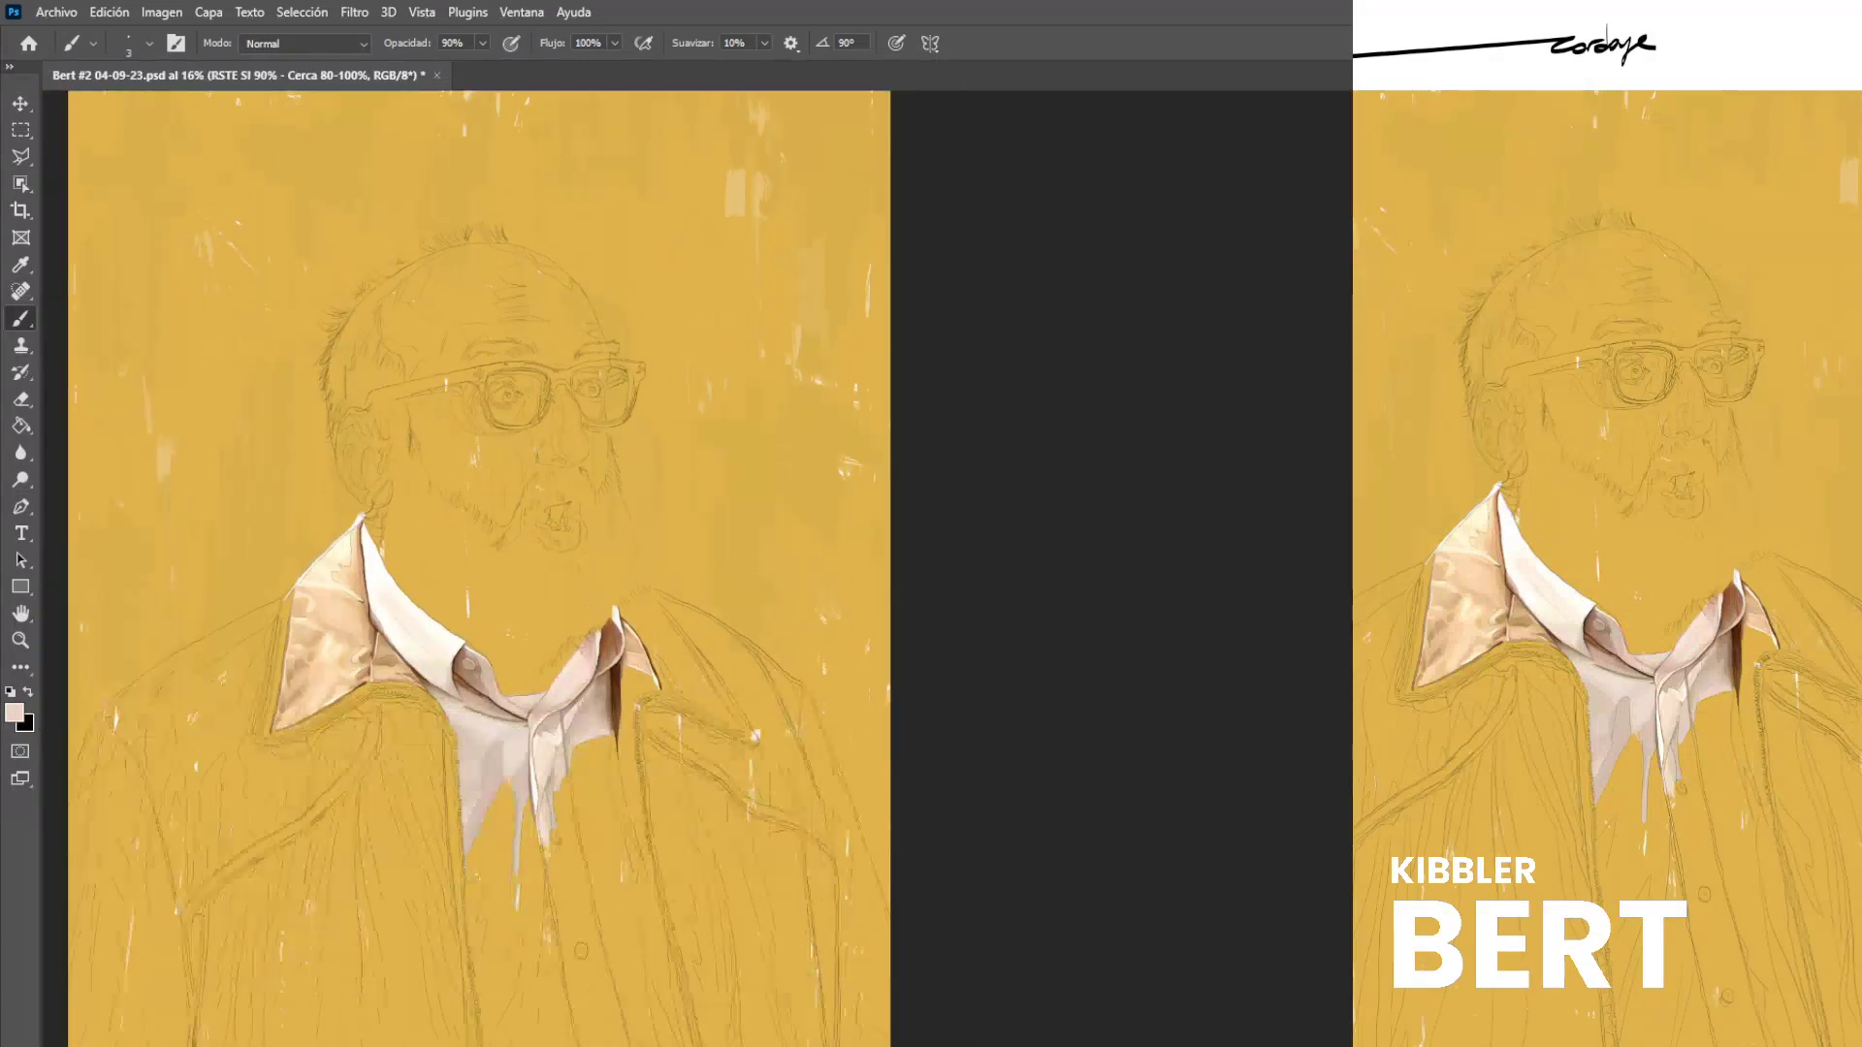
{"action": "scroll", "coordinate": [516, 833], "scroll_direction": "up", "scroll_amount": 8}
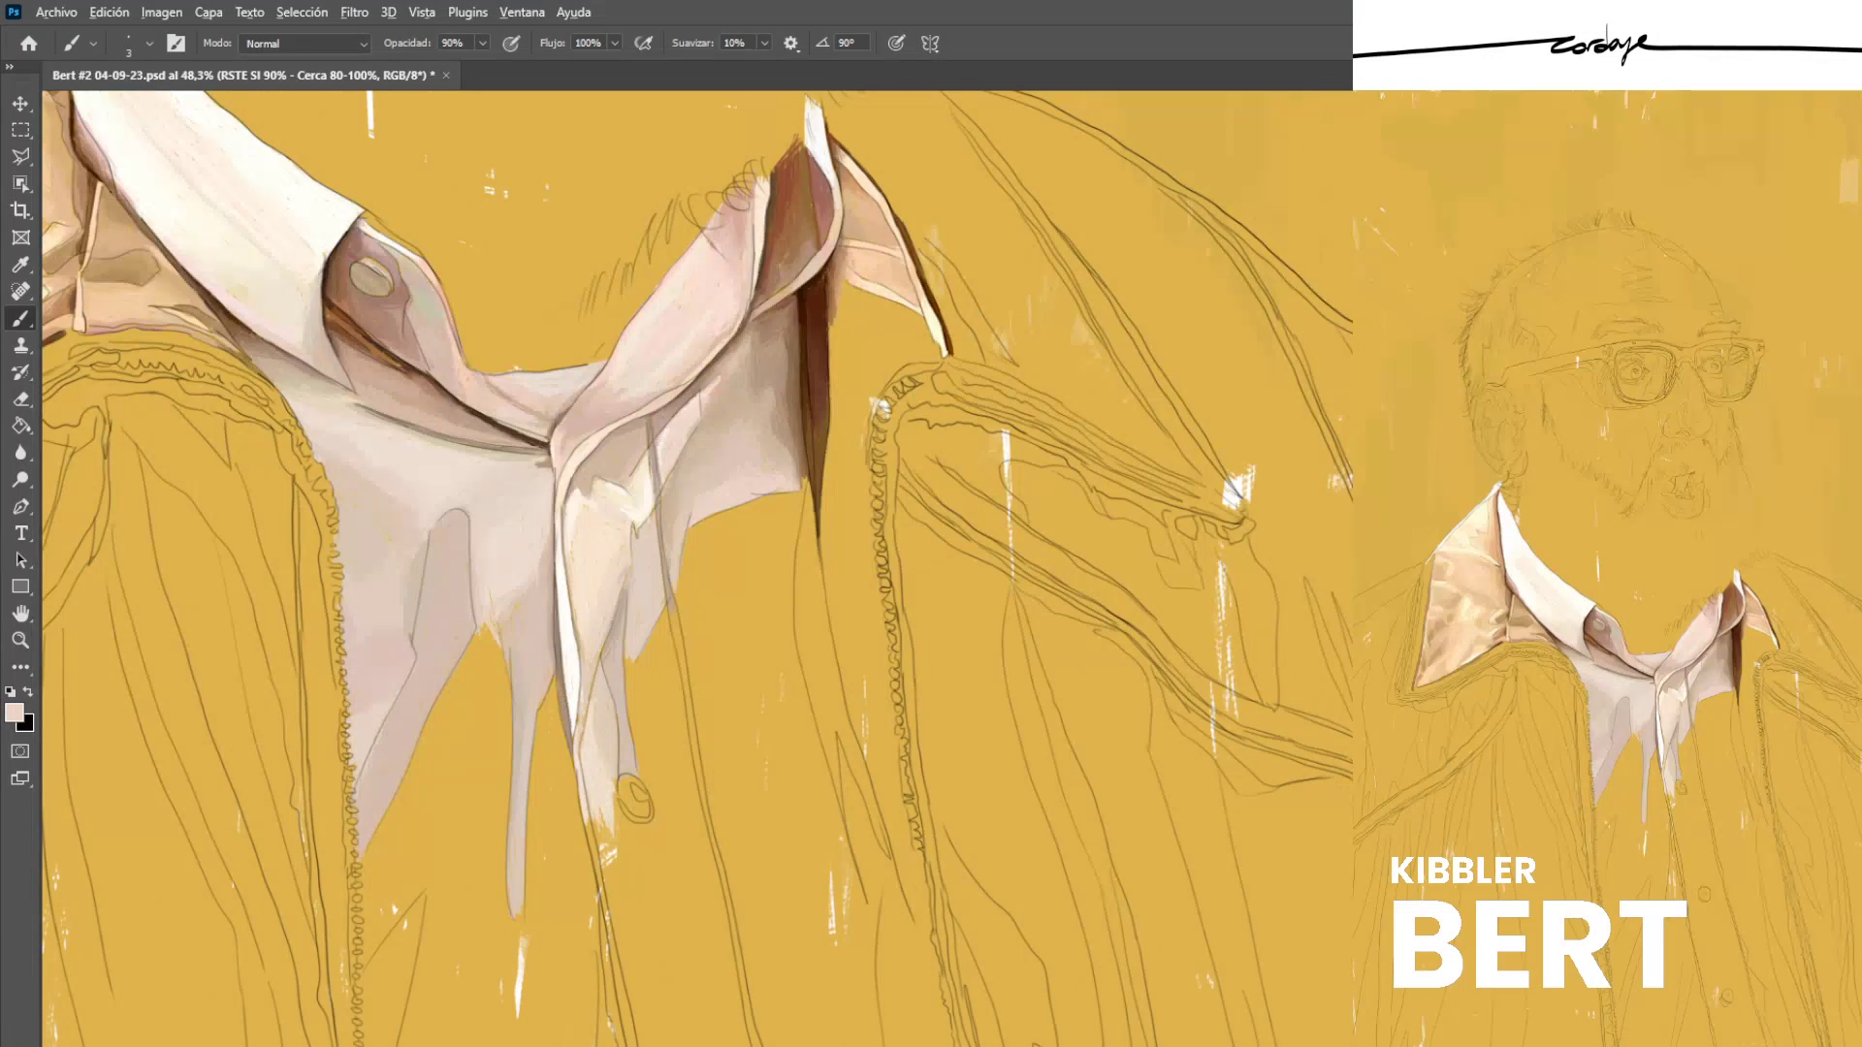
{"action": "left_click", "coordinate": [573, 535], "text": "alt"}
{"action": "scroll", "coordinate": [577, 611], "scroll_direction": "up", "scroll_amount": 4}
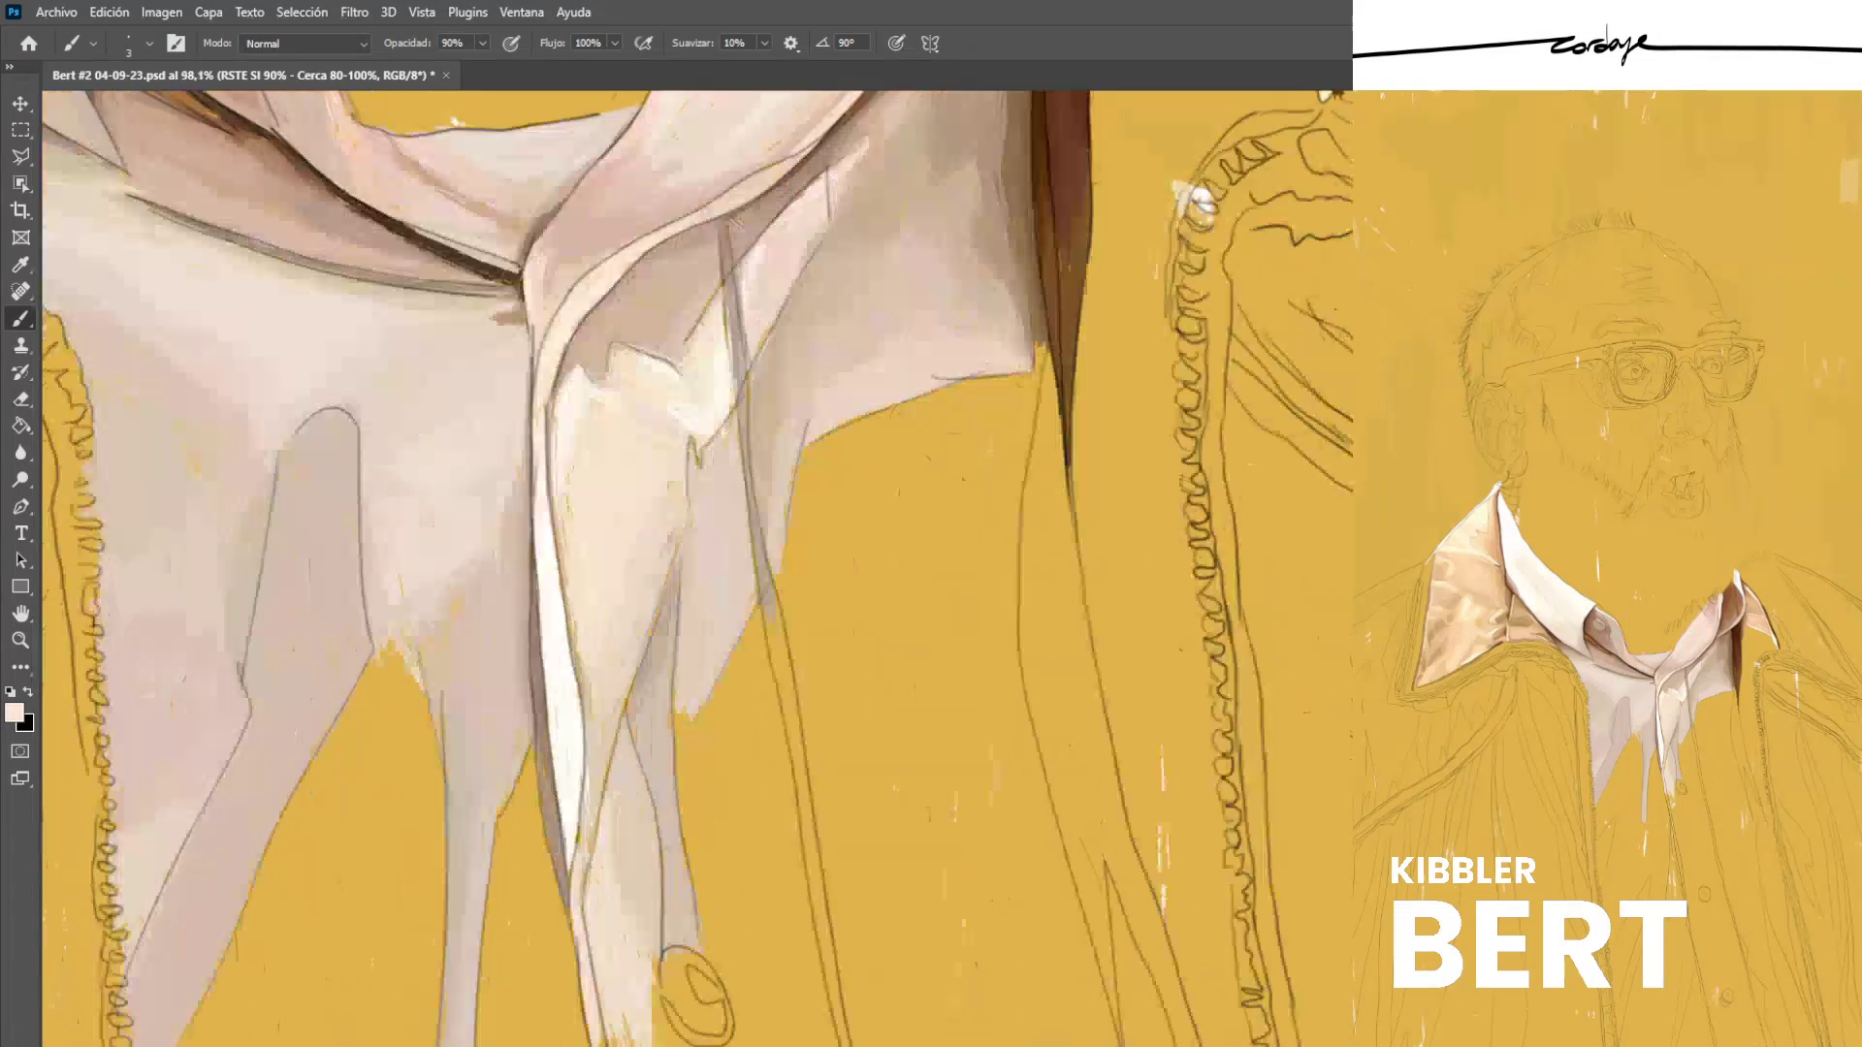
{"action": "left_click", "coordinate": [651, 375], "text": "alt"}
{"action": "left_click", "coordinate": [766, 267], "text": "alt"}
{"action": "left_click", "coordinate": [785, 264], "text": "alt"}
{"action": "left_click_drag", "start_coordinate": [578, 525], "coordinate": [590, 587]}
{"action": "left_click", "coordinate": [585, 552], "text": "alt"}
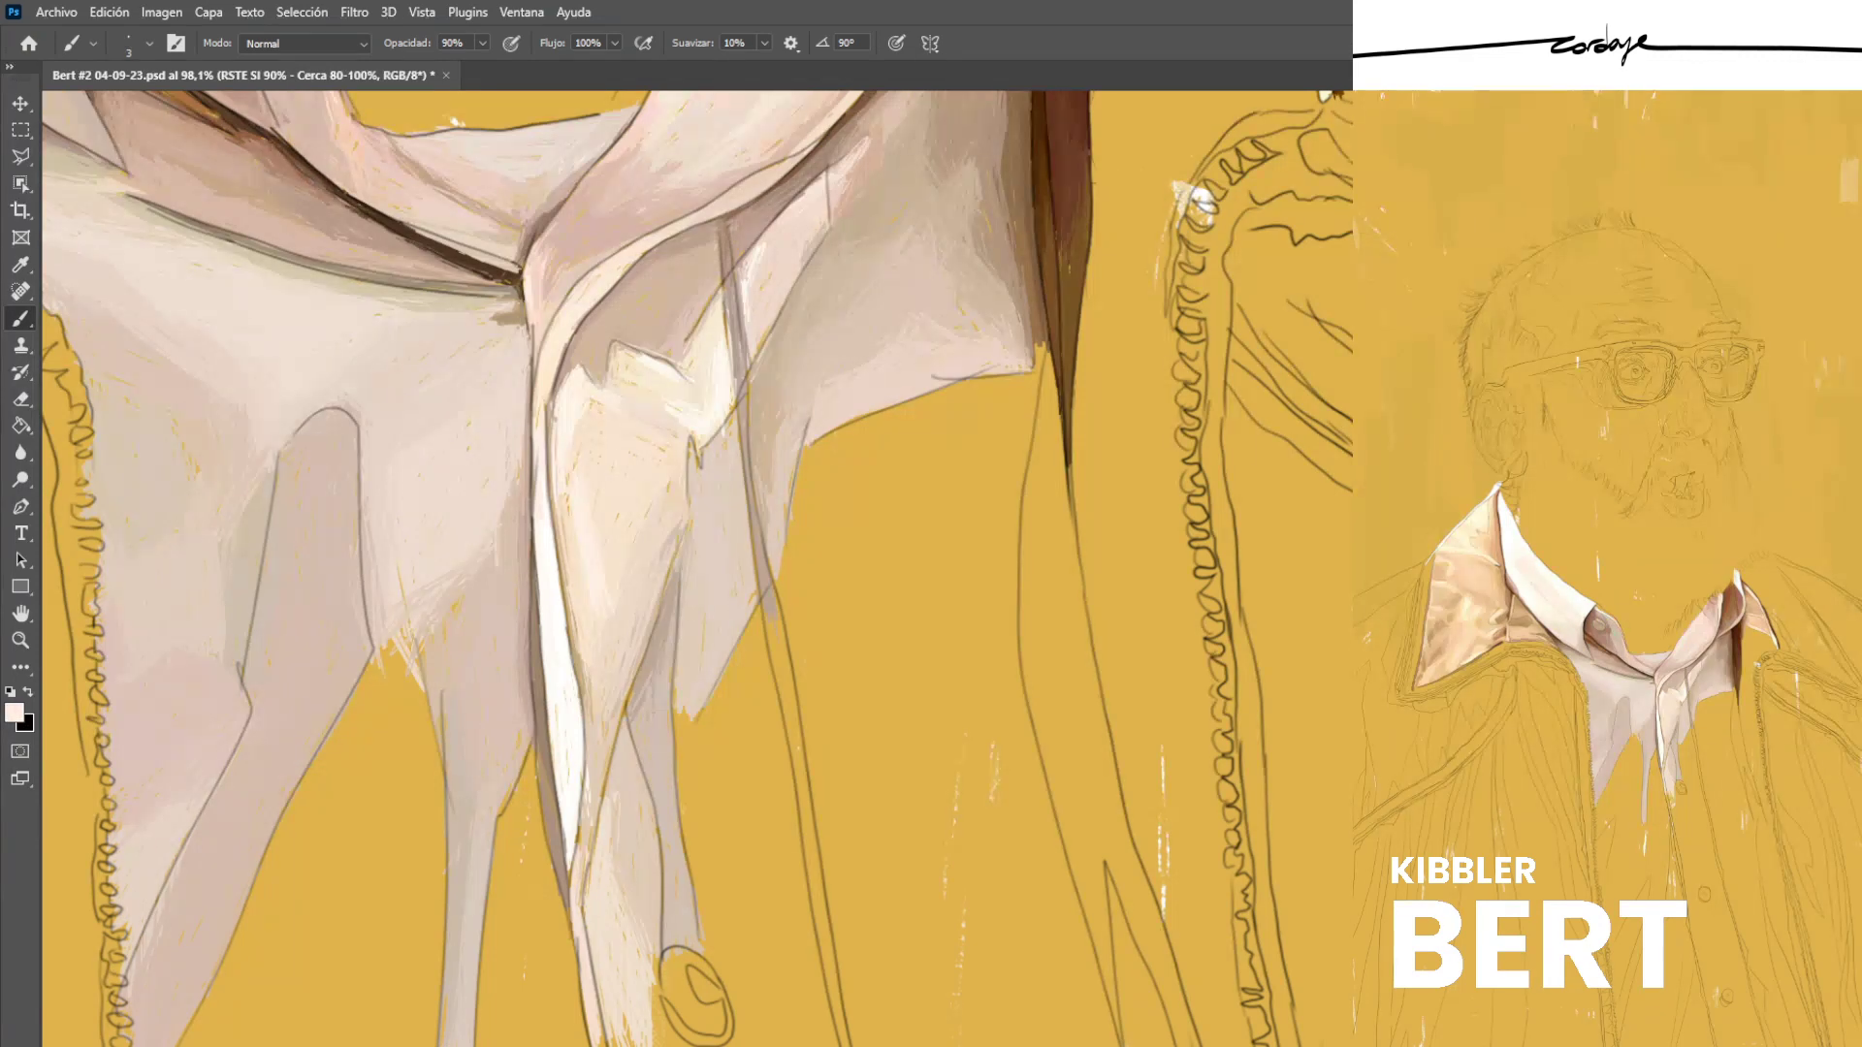
{"action": "left_click_drag", "start_coordinate": [560, 516], "coordinate": [571, 575]}
{"action": "left_click", "coordinate": [594, 555], "text": "alt"}
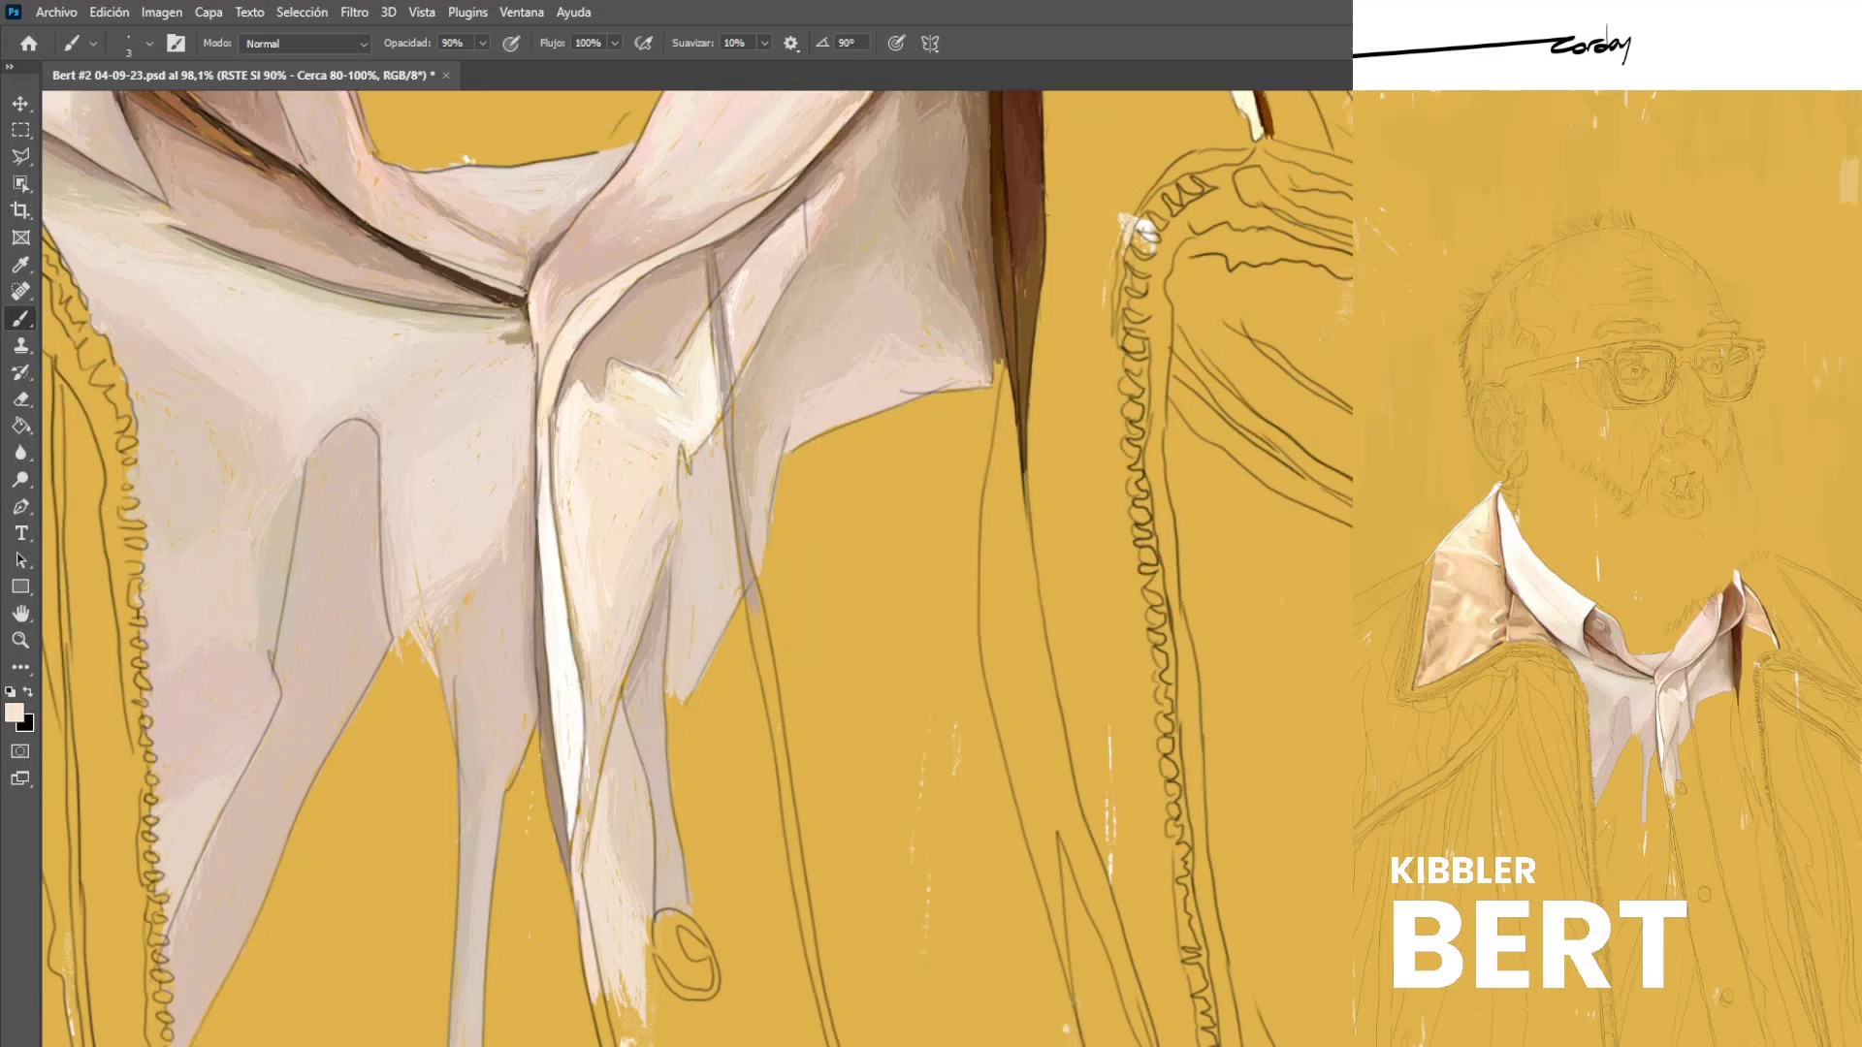
{"action": "scroll", "coordinate": [571, 640], "scroll_direction": "down", "scroll_amount": 6}
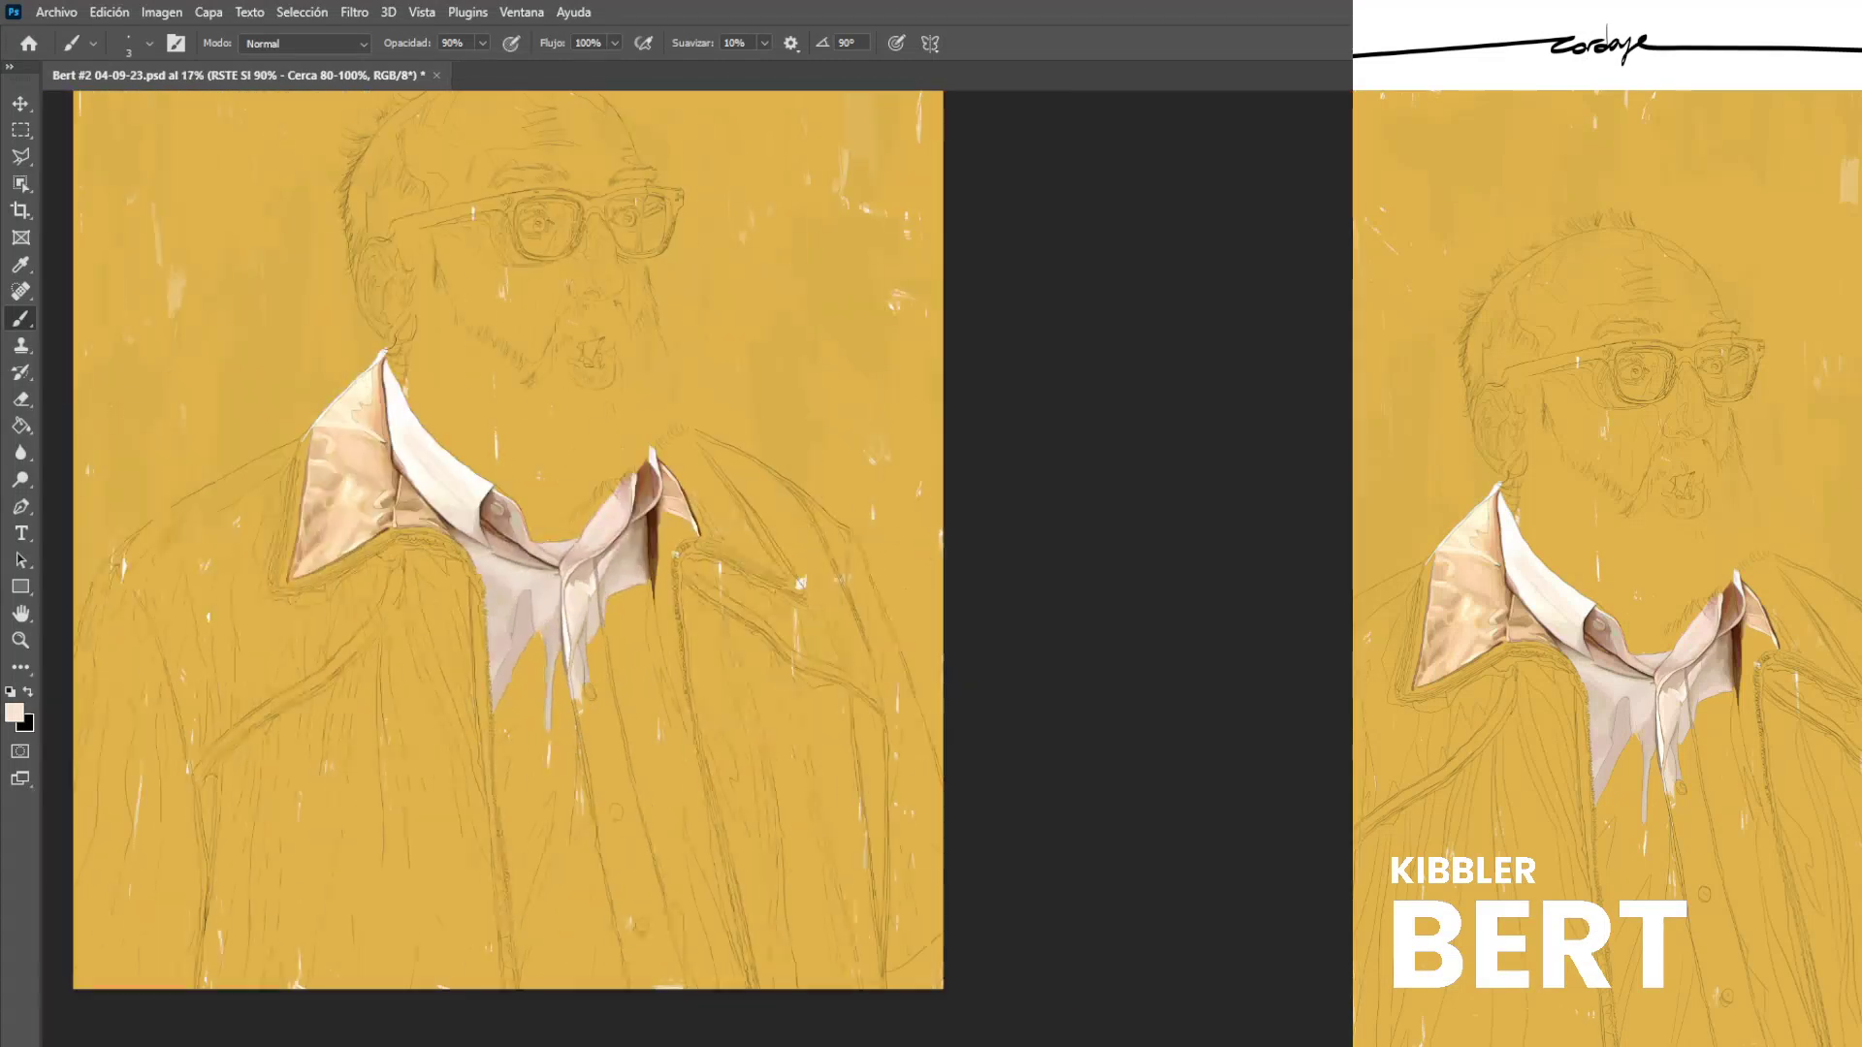
{"action": "key", "text": "ctrl+s"}
Refine the upper end of the dark brown strip beneath the collar with sampled brown tones and save the file.
{"action": "scroll", "coordinate": [666, 492], "scroll_direction": "up", "scroll_amount": 7}
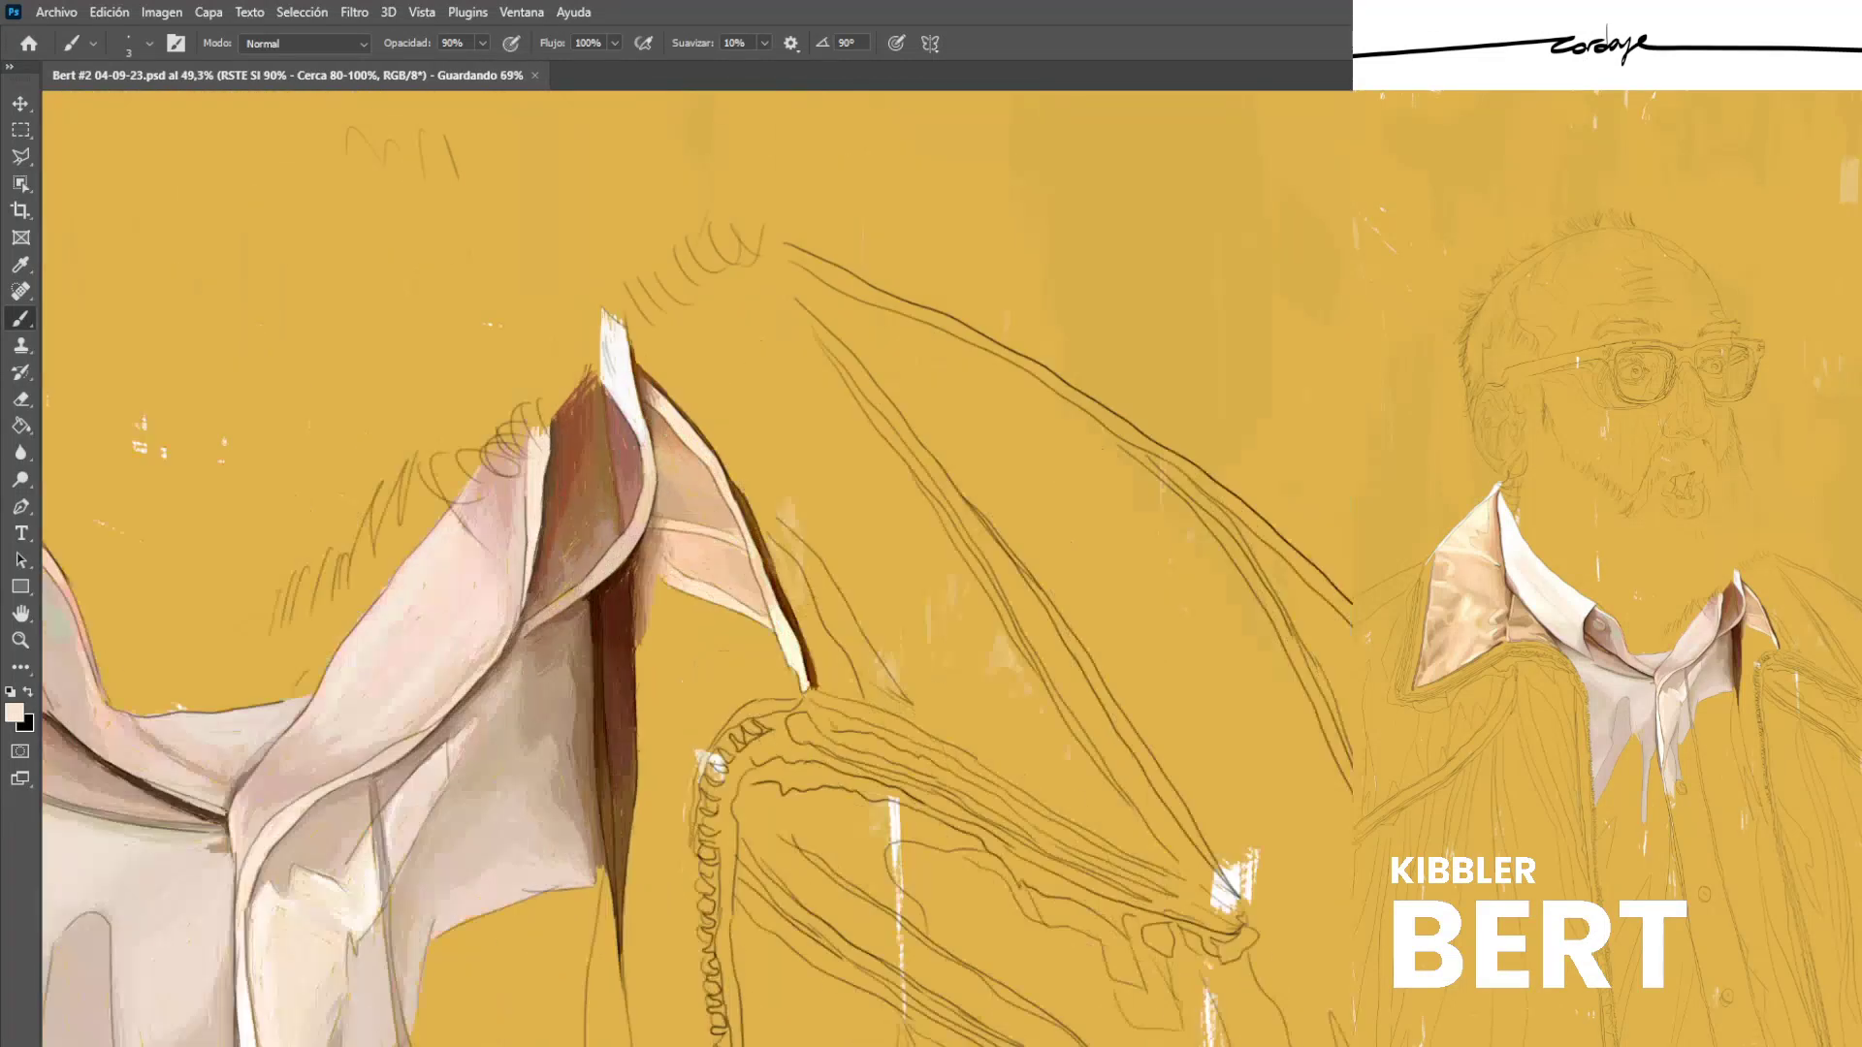
{"action": "left_click", "coordinate": [576, 627], "text": "alt"}
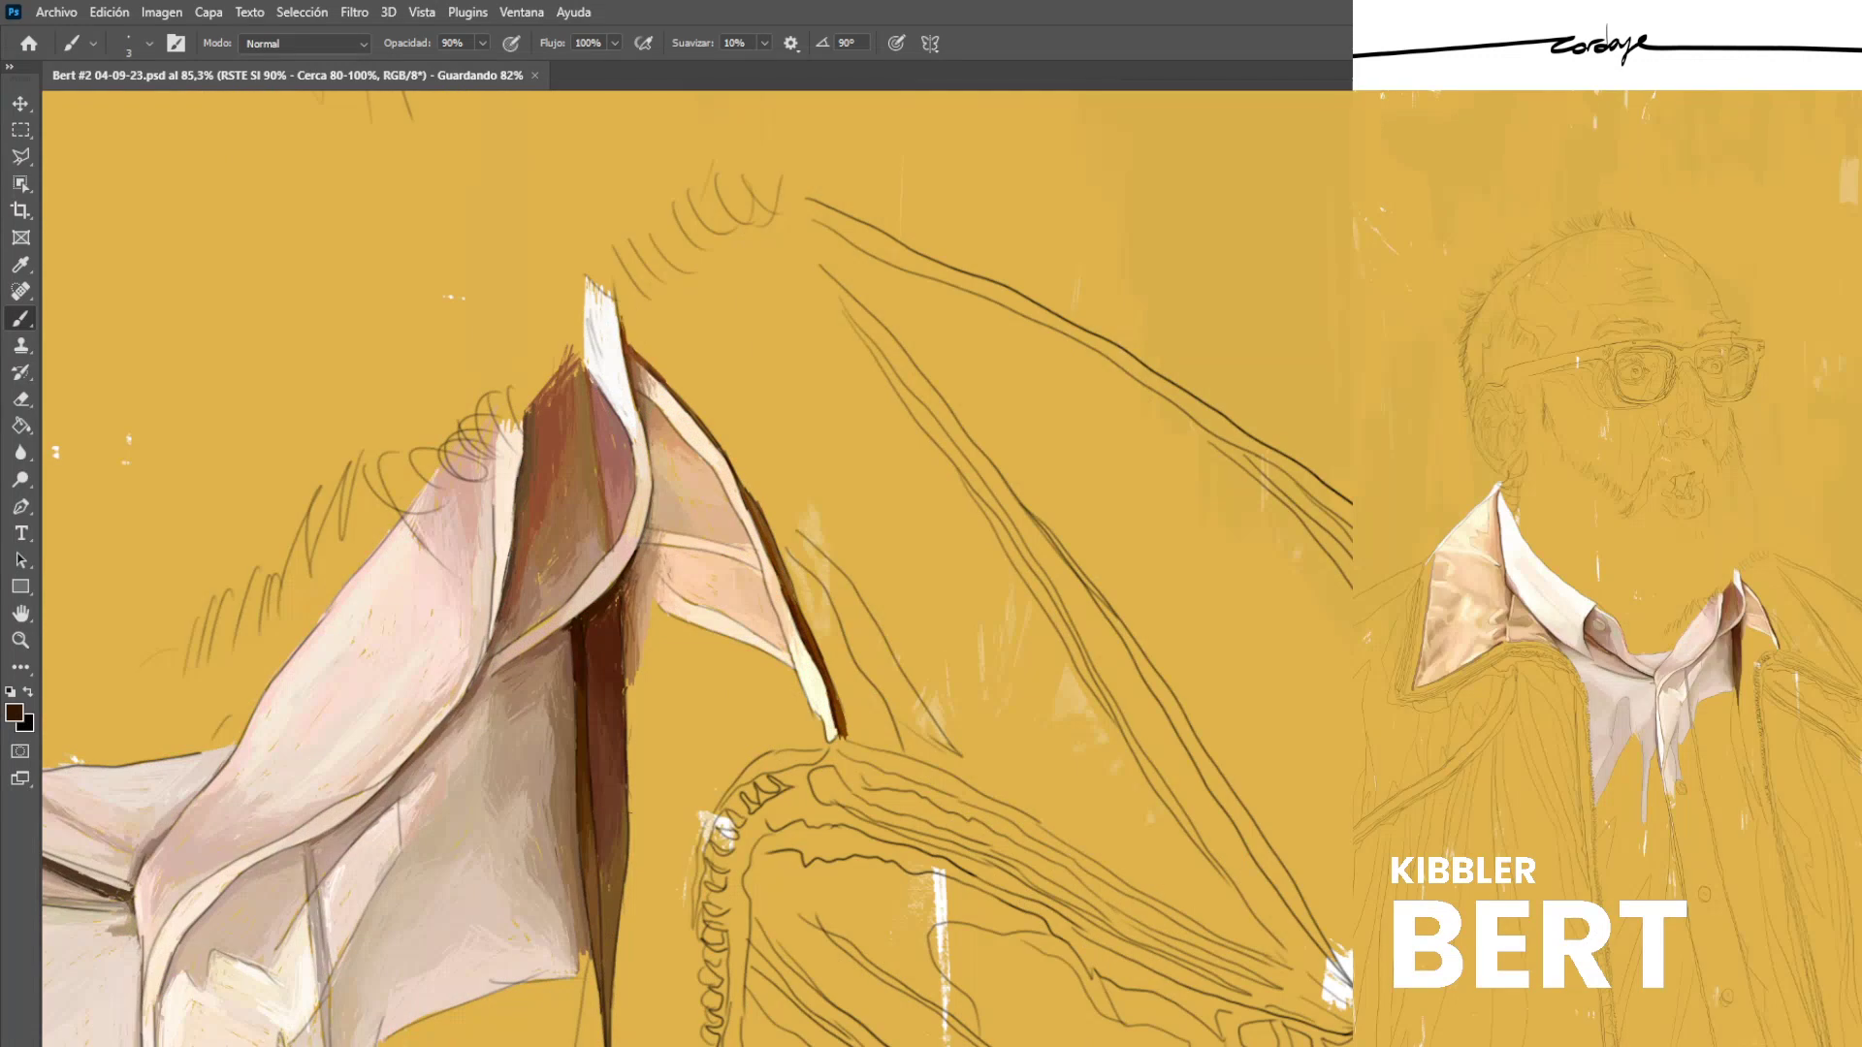
{"action": "left_click_drag", "start_coordinate": [588, 634], "coordinate": [587, 686]}
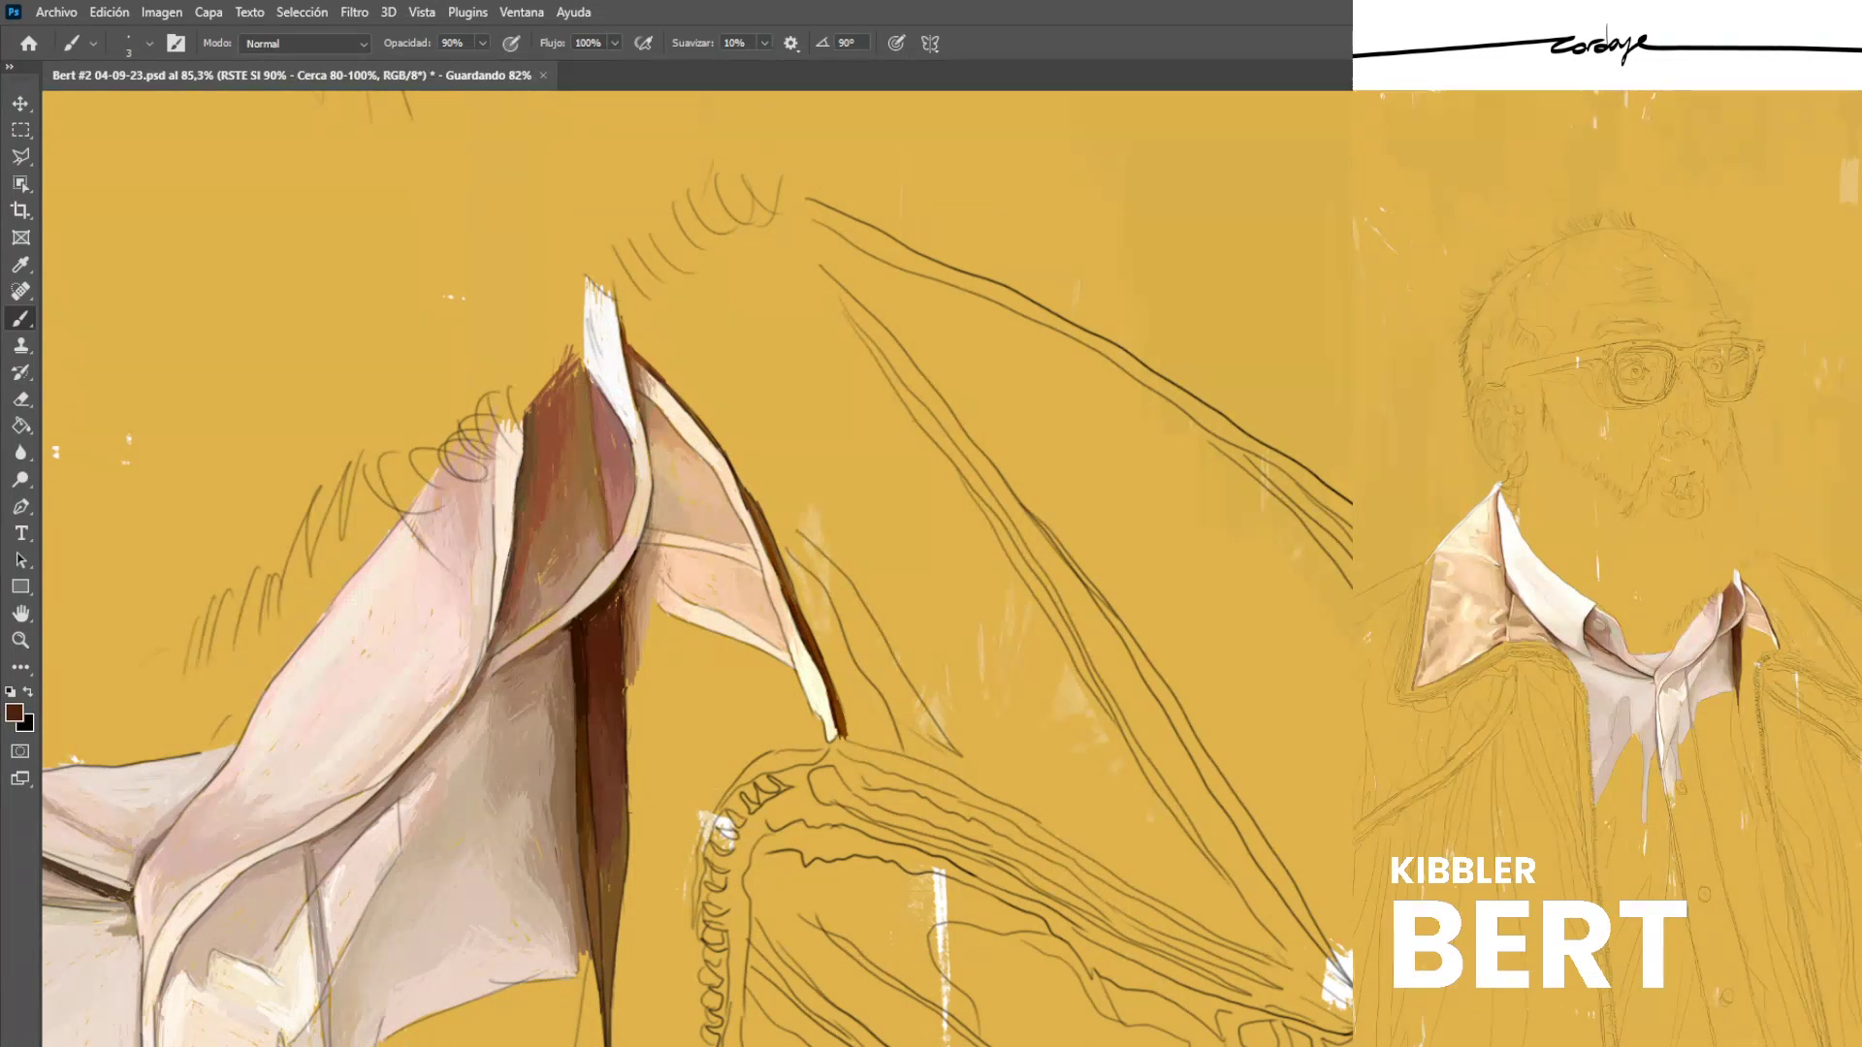
{"action": "left_click", "coordinate": [579, 629], "text": "alt"}
{"action": "left_click", "coordinate": [582, 625], "text": "alt"}
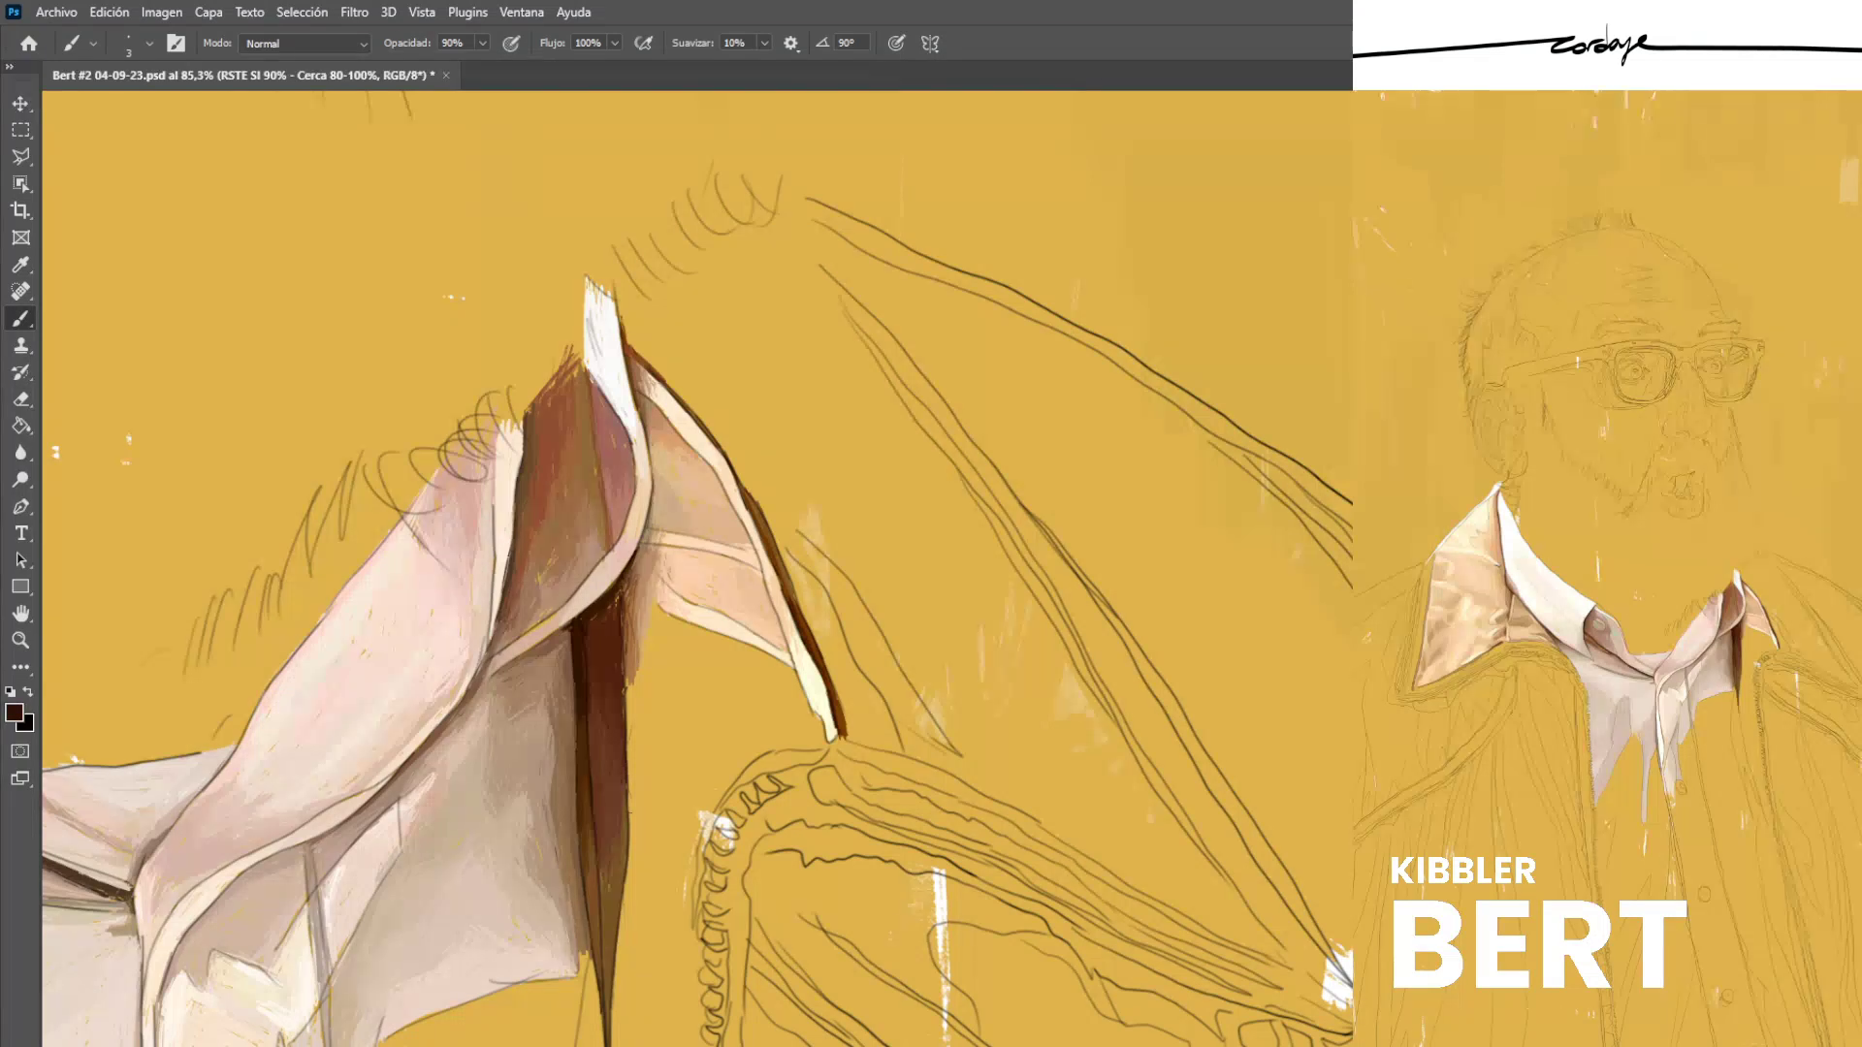
{"action": "left_click_drag", "start_coordinate": [570, 633], "coordinate": [566, 656]}
{"action": "left_click", "coordinate": [573, 624], "text": "alt"}
{"action": "left_click", "coordinate": [557, 629], "text": "alt"}
{"action": "scroll", "coordinate": [355, 687], "scroll_direction": "down", "scroll_amount": 10}
{"action": "scroll", "coordinate": [383, 754], "scroll_direction": "left", "scroll_amount": 2}
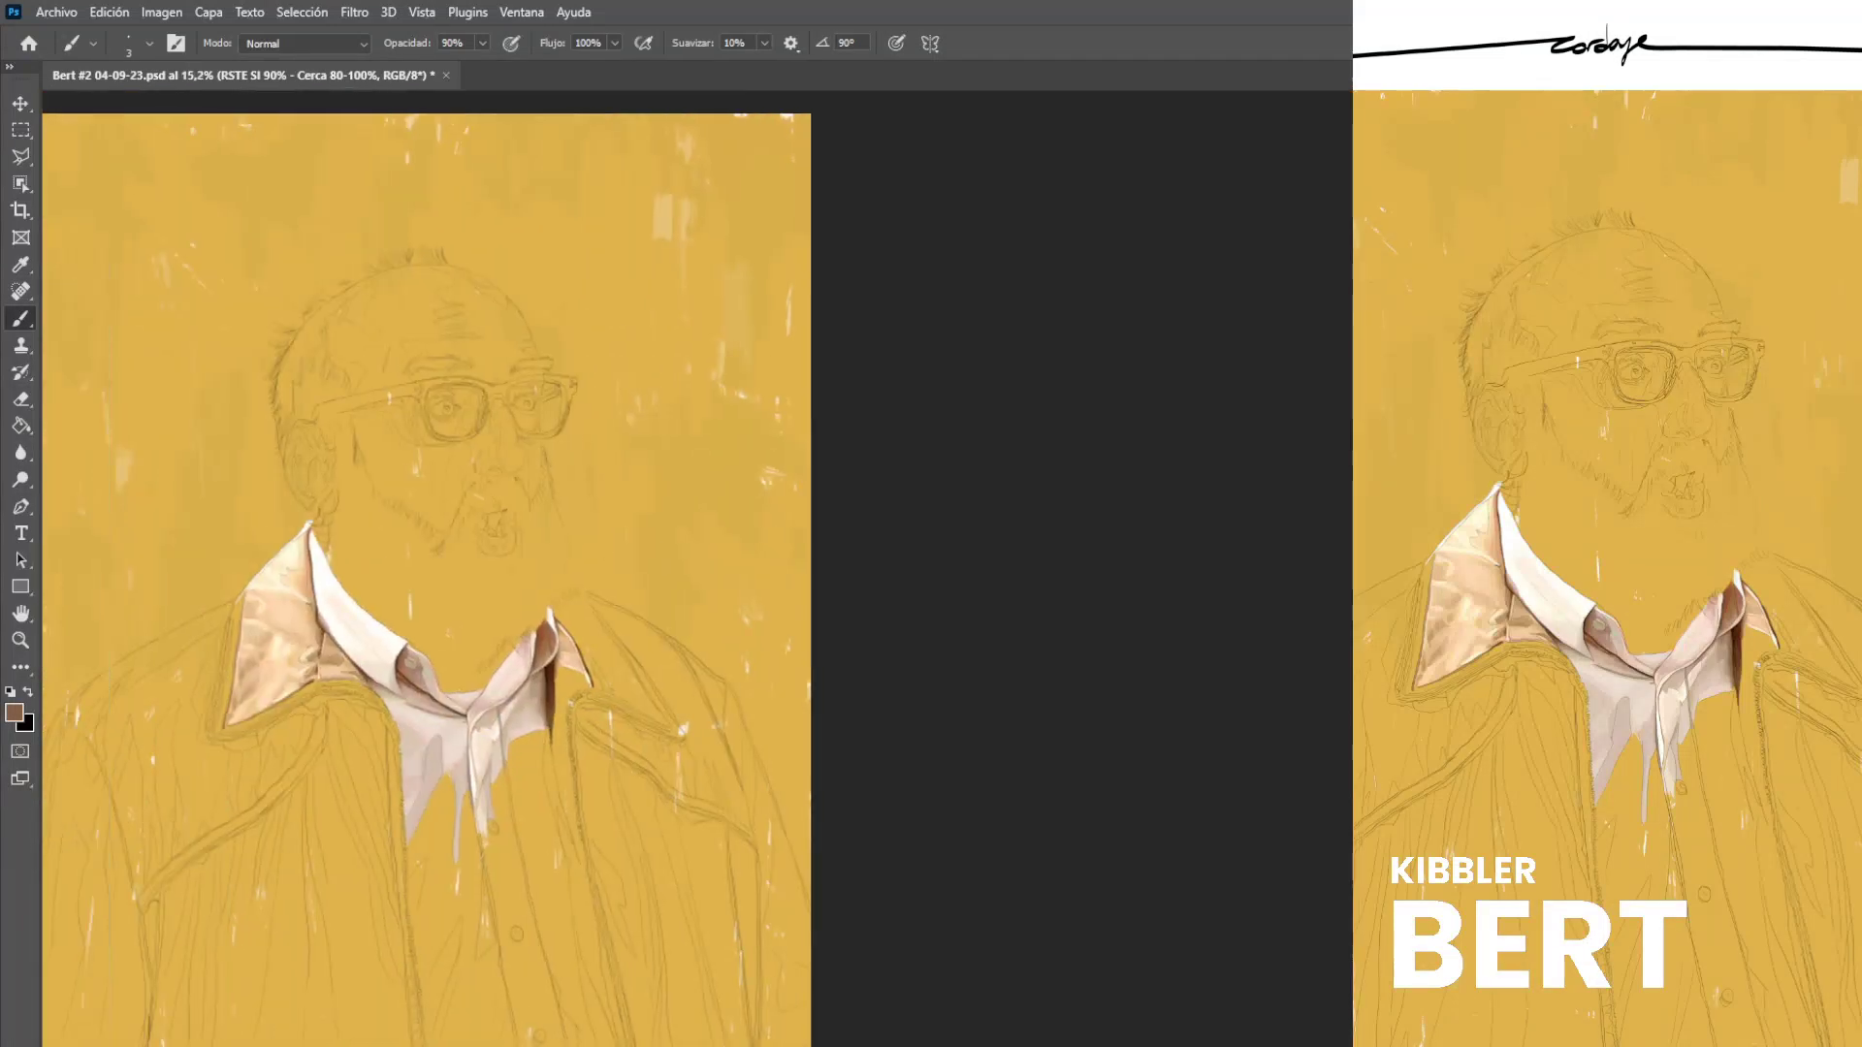
{"action": "scroll", "coordinate": [383, 754], "scroll_direction": "up", "scroll_amount": 1}
{"action": "scroll", "coordinate": [383, 754], "scroll_direction": "left", "scroll_amount": 1}
{"action": "key", "text": "ctrl+s"}
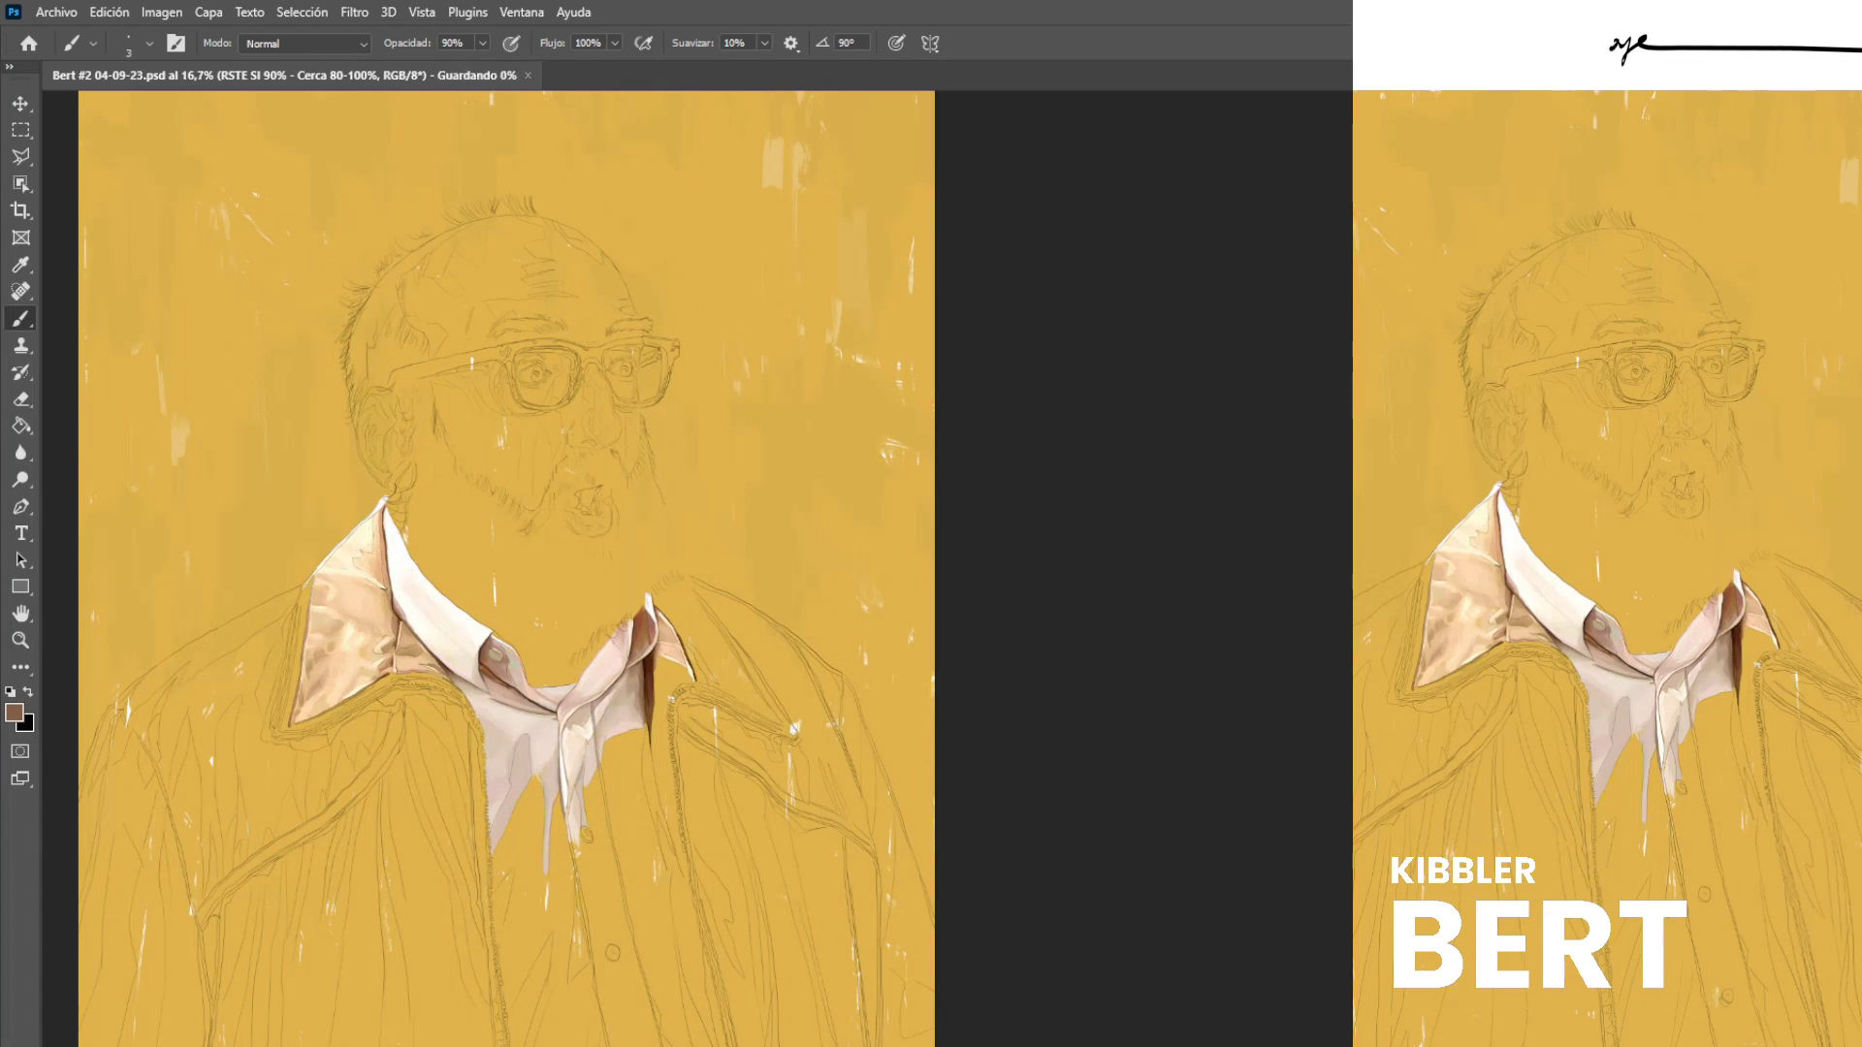
Paint a thin mauve shadow line down the placket's right sketched edge with a tone sampled from the shirt fold.
{"action": "scroll", "coordinate": [507, 567], "scroll_direction": "down", "scroll_amount": 1}
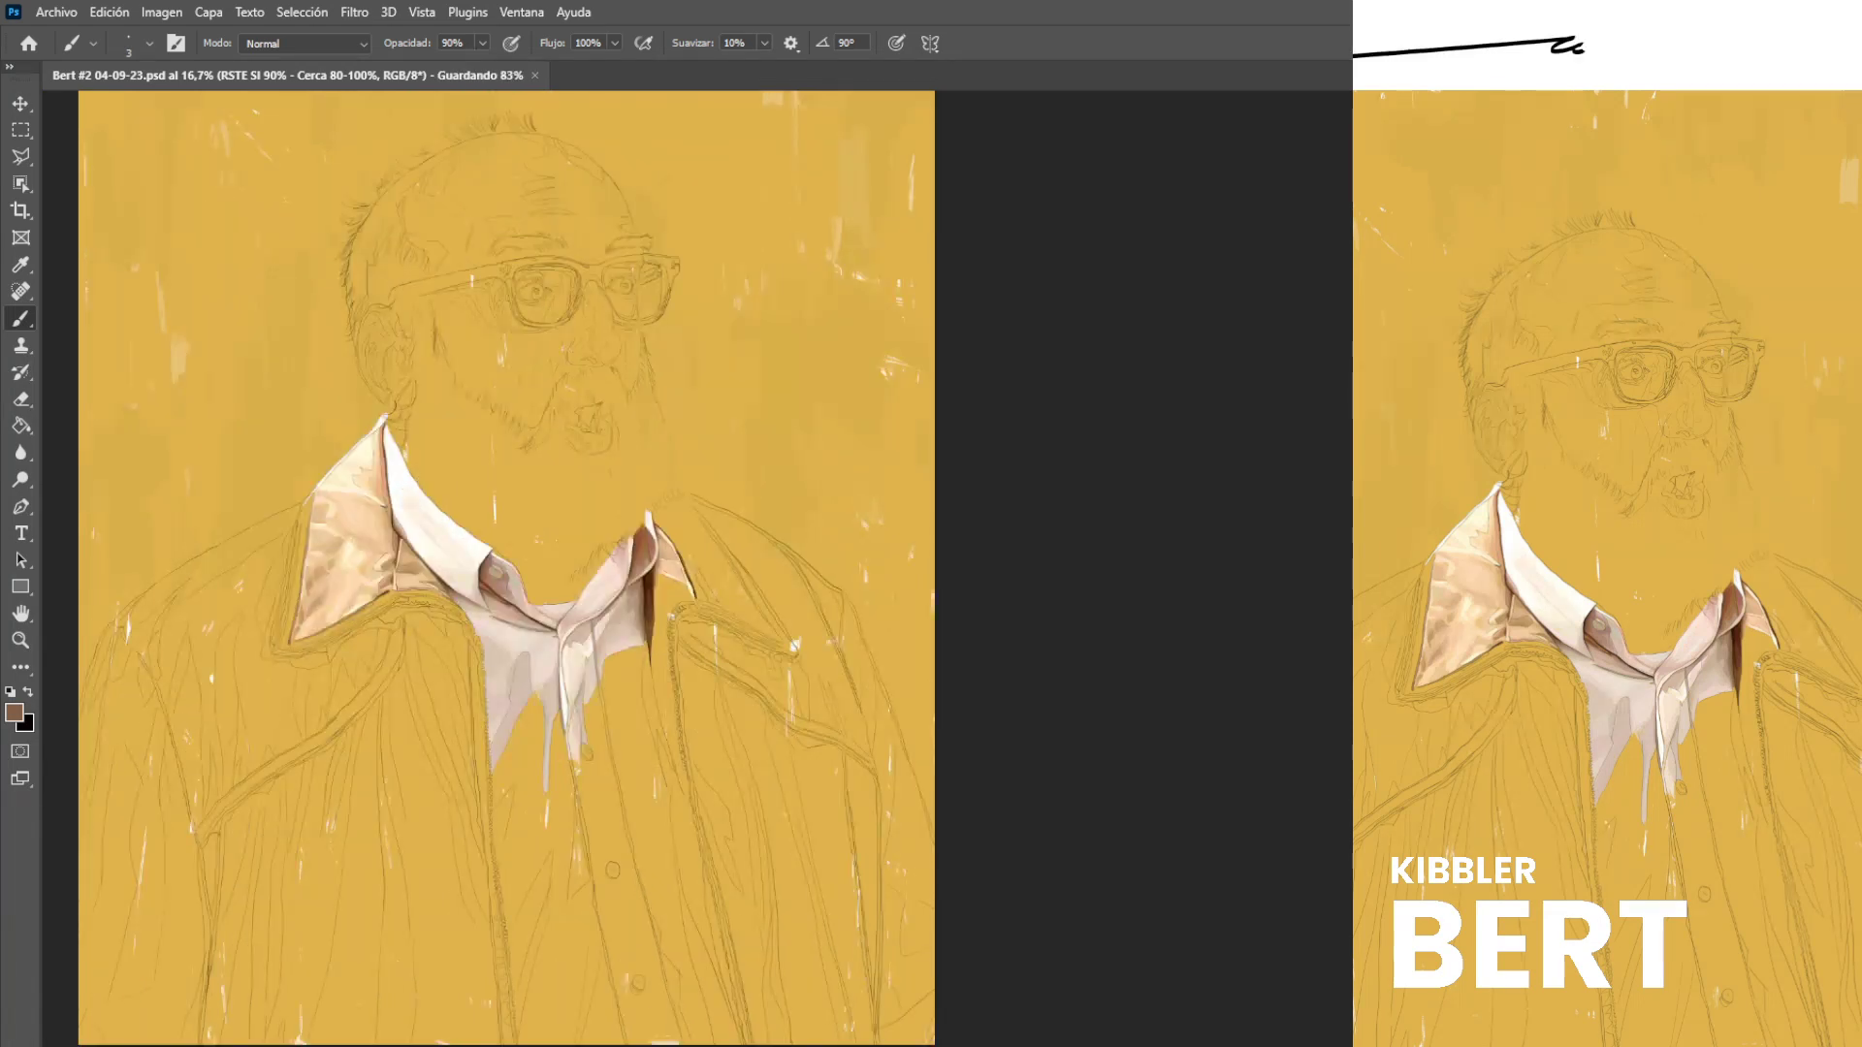
{"action": "scroll", "coordinate": [506, 568], "scroll_direction": "down", "scroll_amount": 3}
{"action": "scroll", "coordinate": [577, 475], "scroll_direction": "up", "scroll_amount": 5}
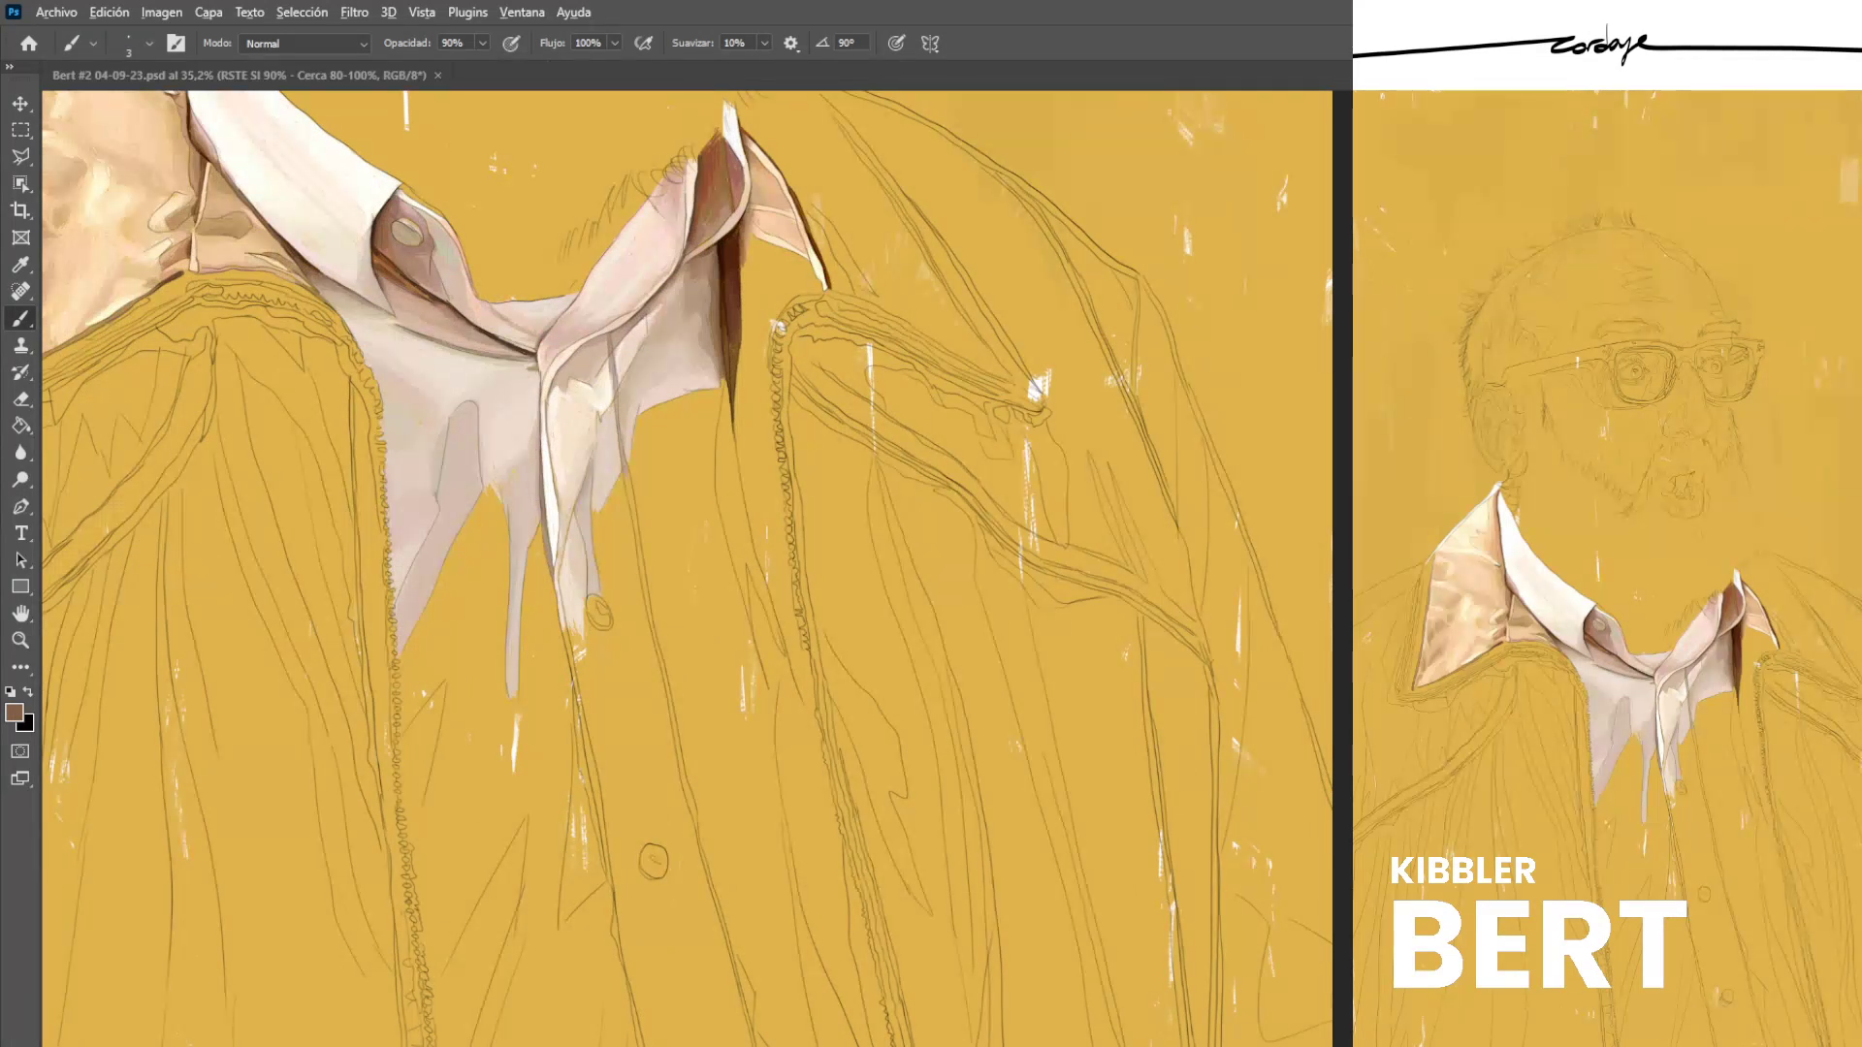
{"action": "left_click", "coordinate": [465, 441], "text": "alt"}
{"action": "left_click", "coordinate": [238, 75]}
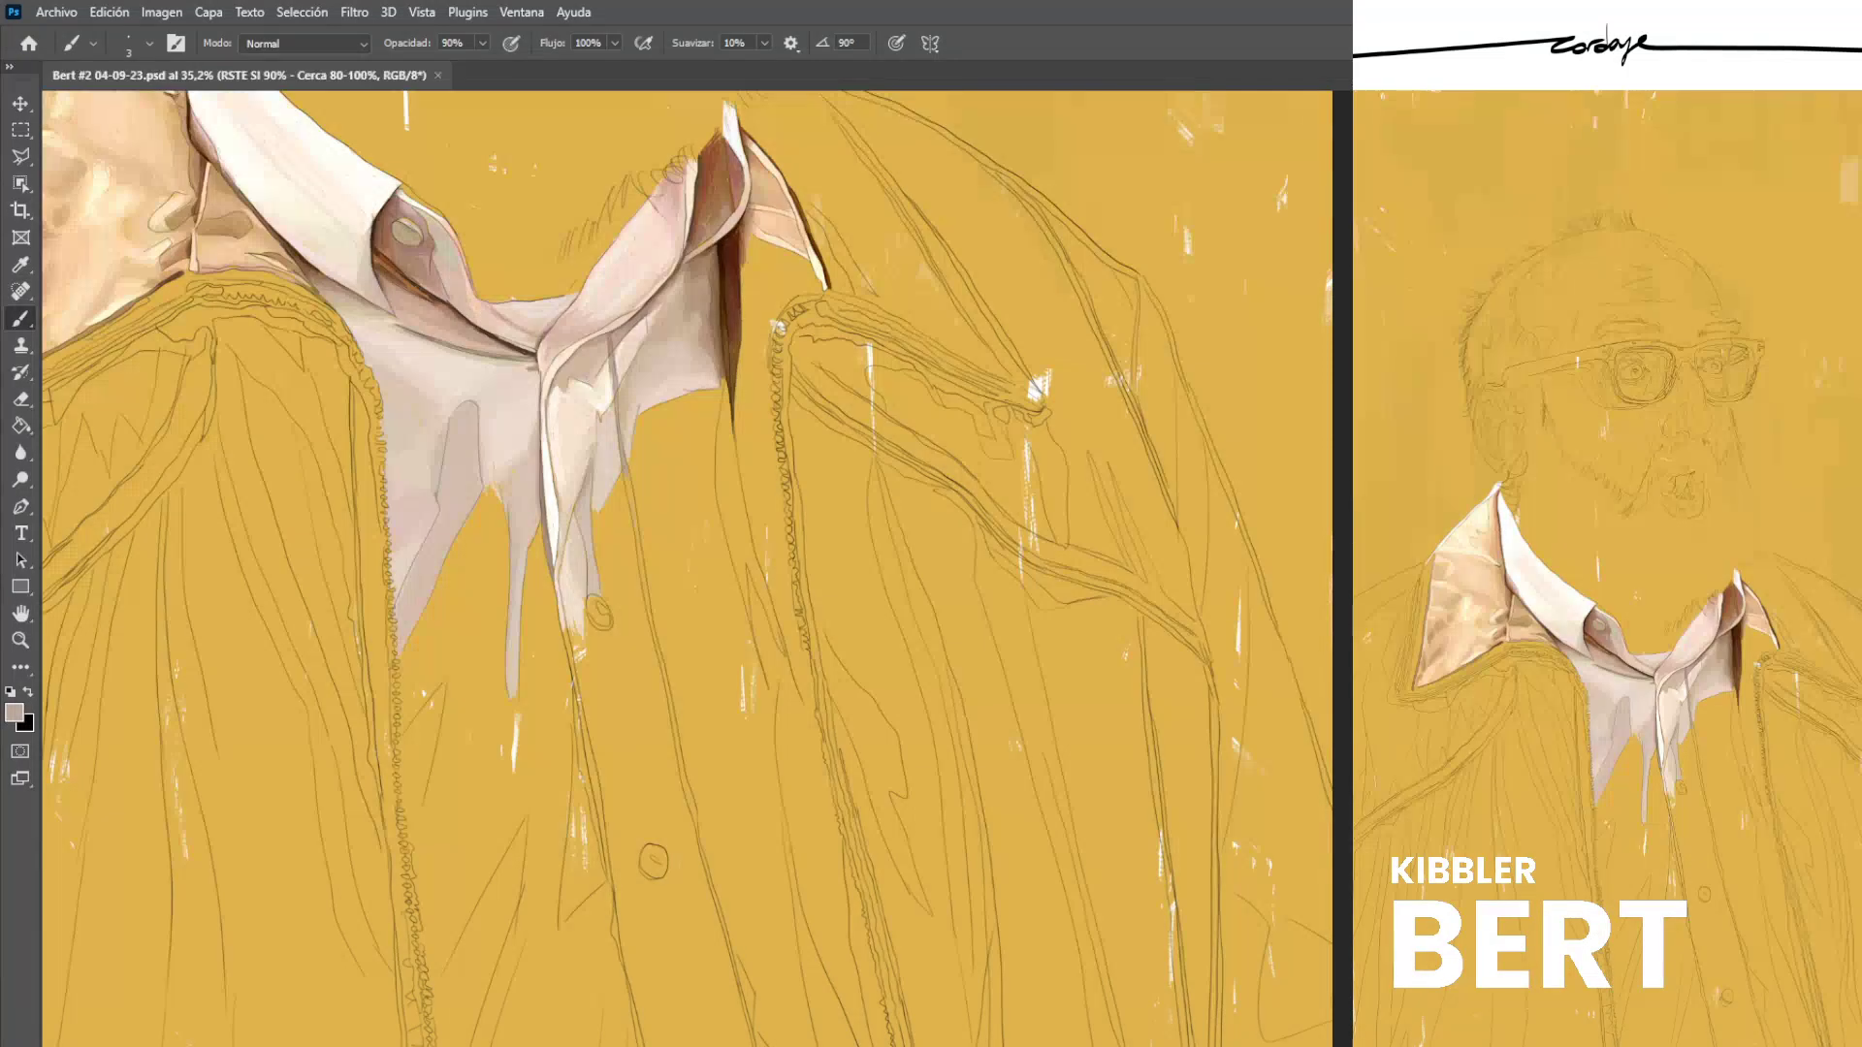
{"action": "scroll", "coordinate": [640, 472], "scroll_direction": "up", "scroll_amount": 4}
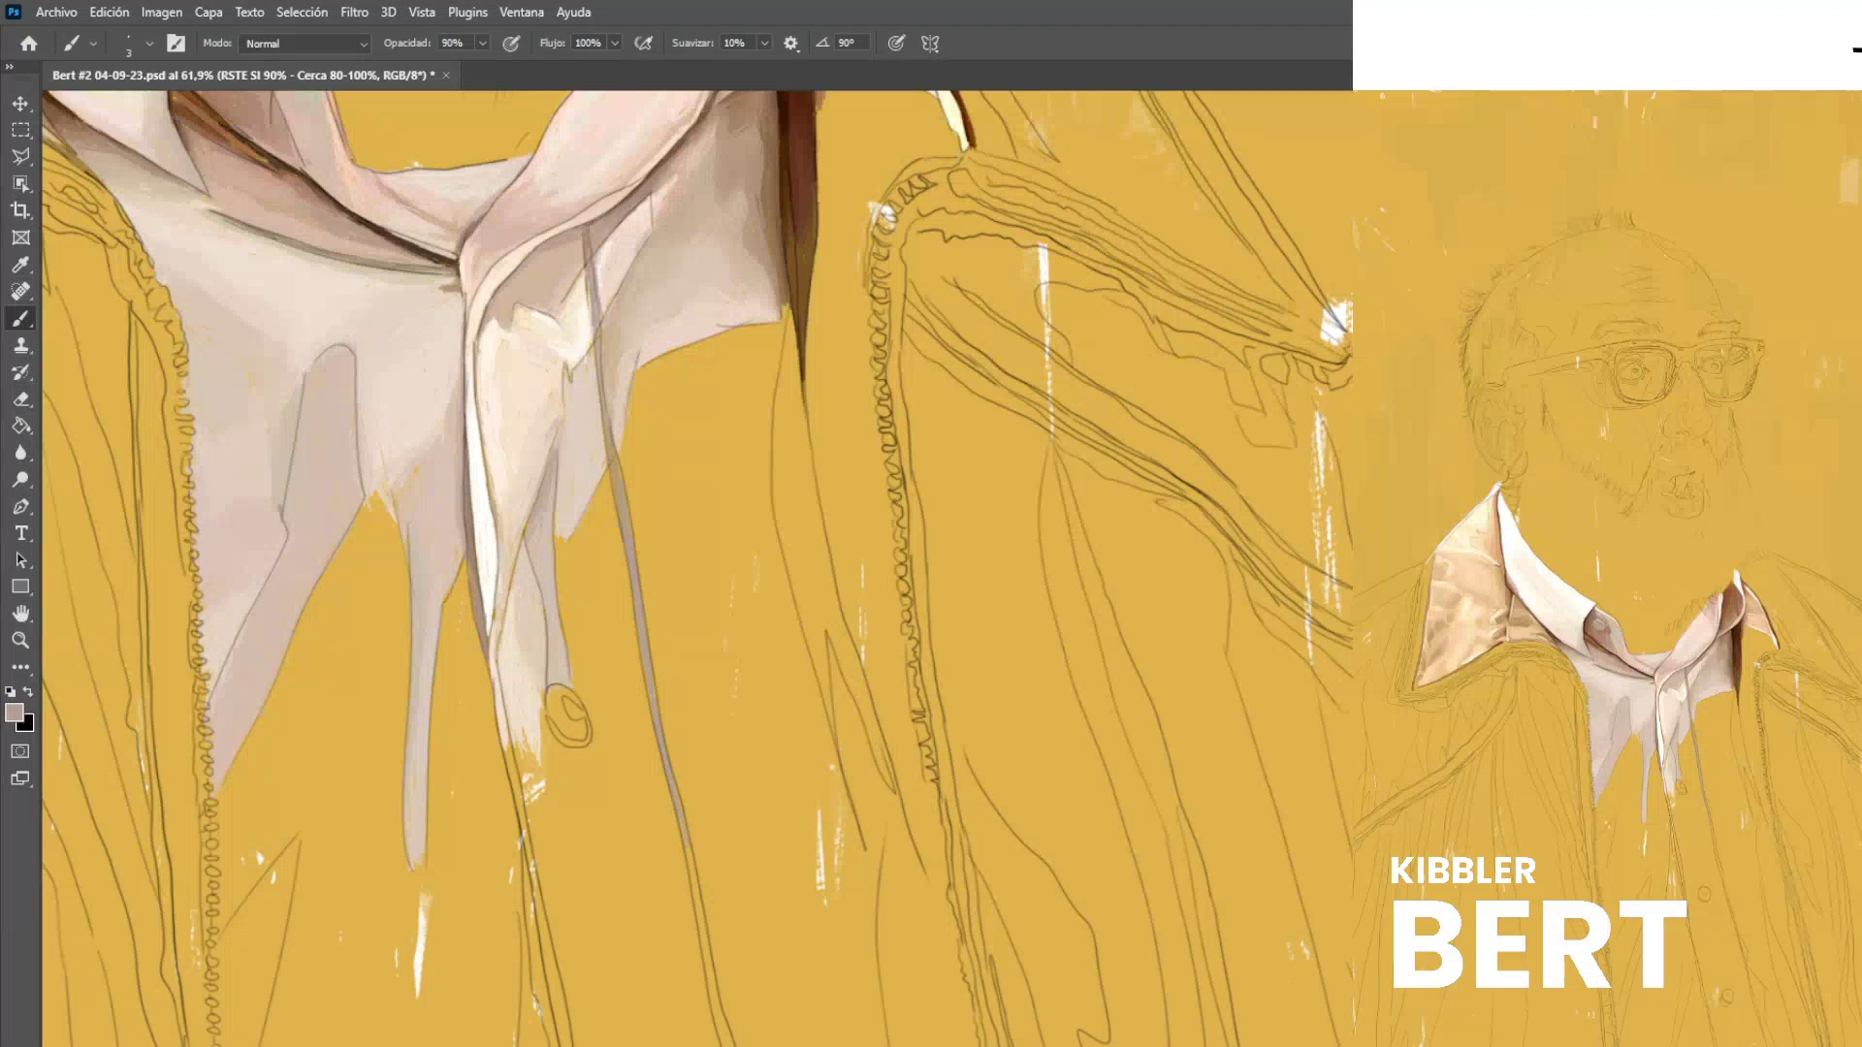
Refine the pointed lower end of the white placket strip with sampled mauve and near-white tones, and save the file.
{"action": "scroll", "coordinate": [696, 568], "scroll_direction": "down", "scroll_amount": 1}
{"action": "scroll", "coordinate": [696, 568], "scroll_direction": "down", "scroll_amount": 2}
{"action": "scroll", "coordinate": [696, 568], "scroll_direction": "left", "scroll_amount": 1}
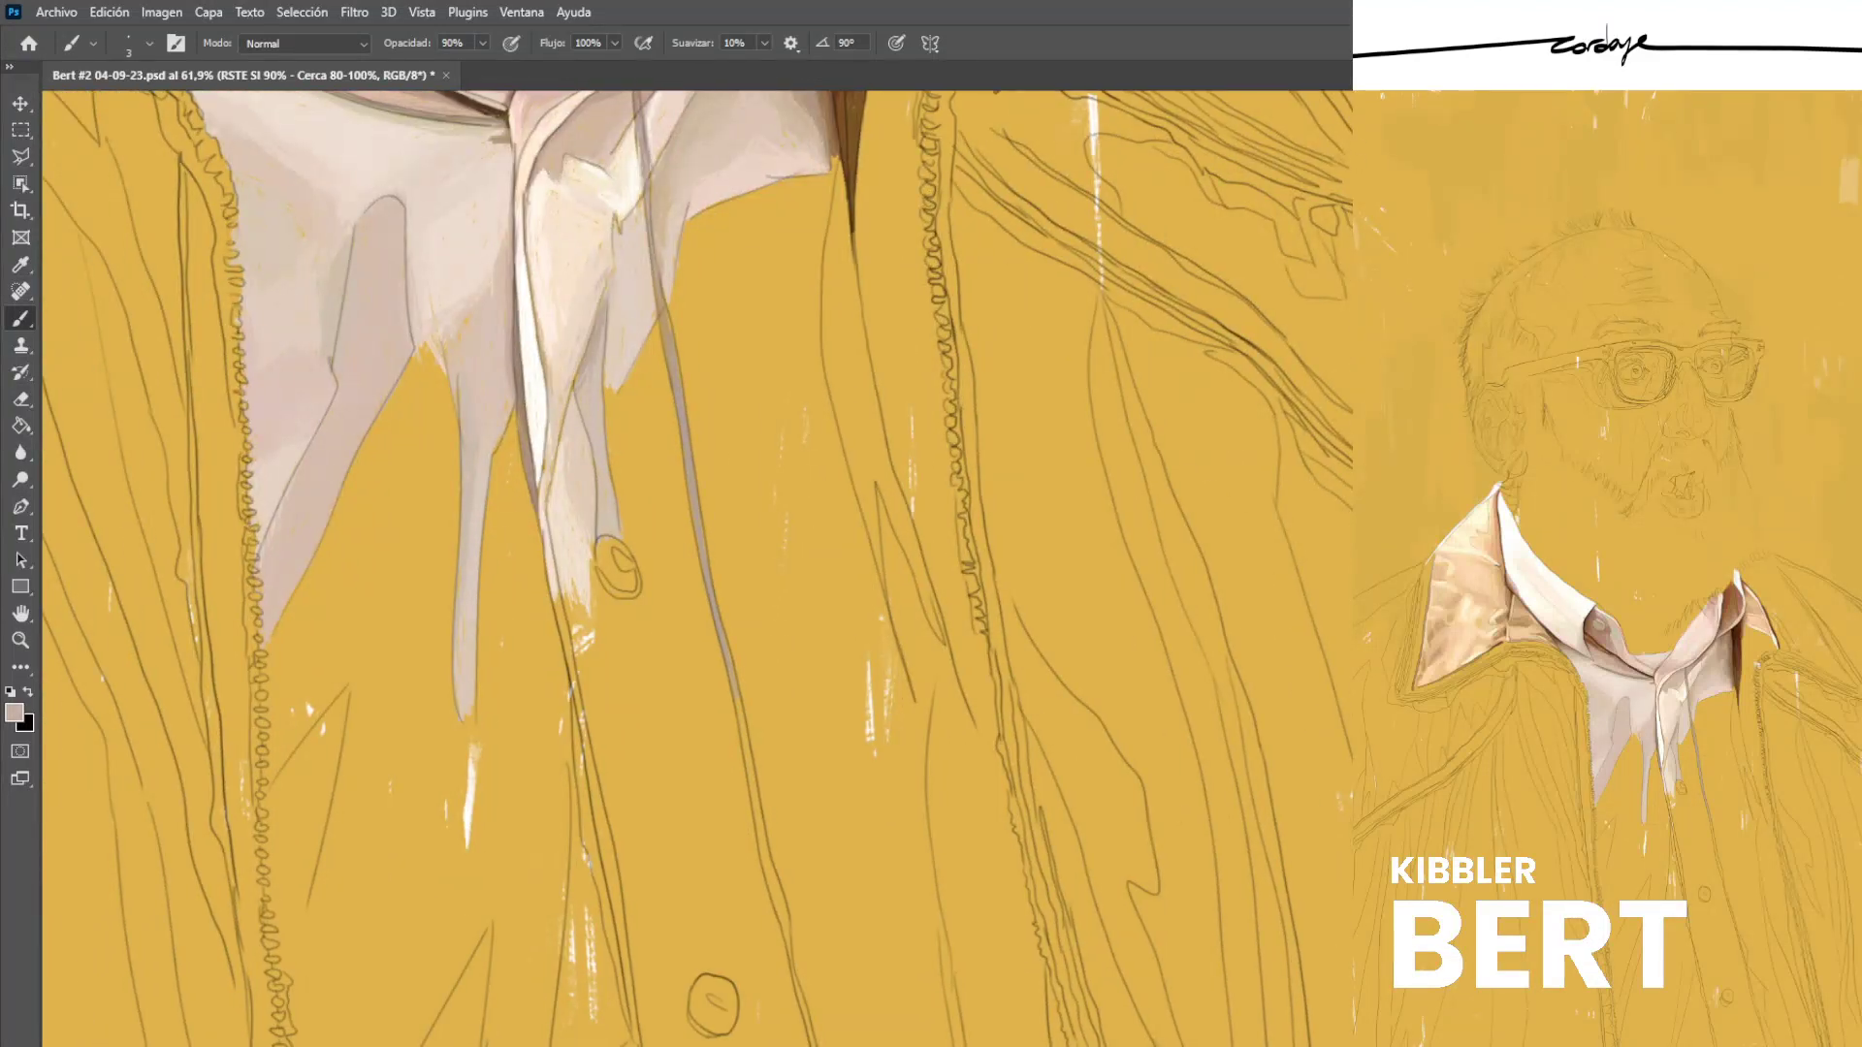
{"action": "left_click", "coordinate": [518, 402], "text": "alt"}
{"action": "left_click", "coordinate": [538, 465], "text": "alt"}
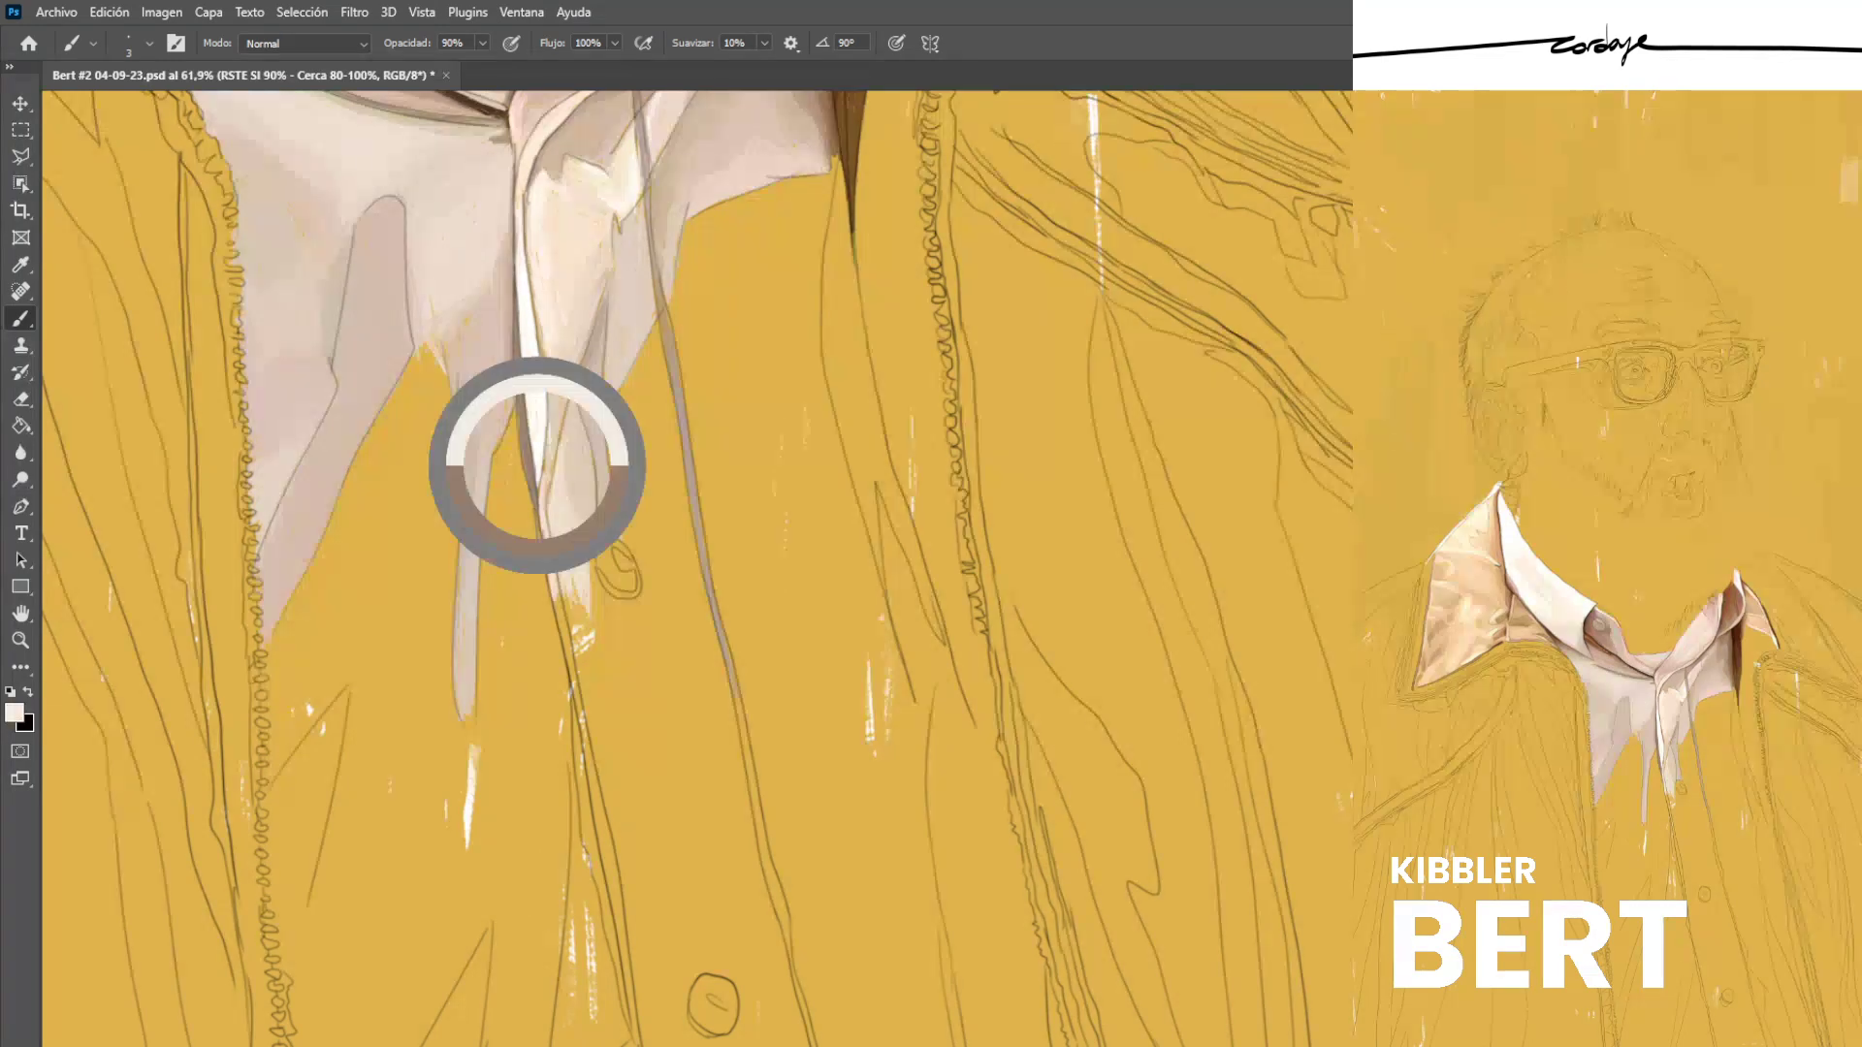
{"action": "key", "text": "ctrl+s"}
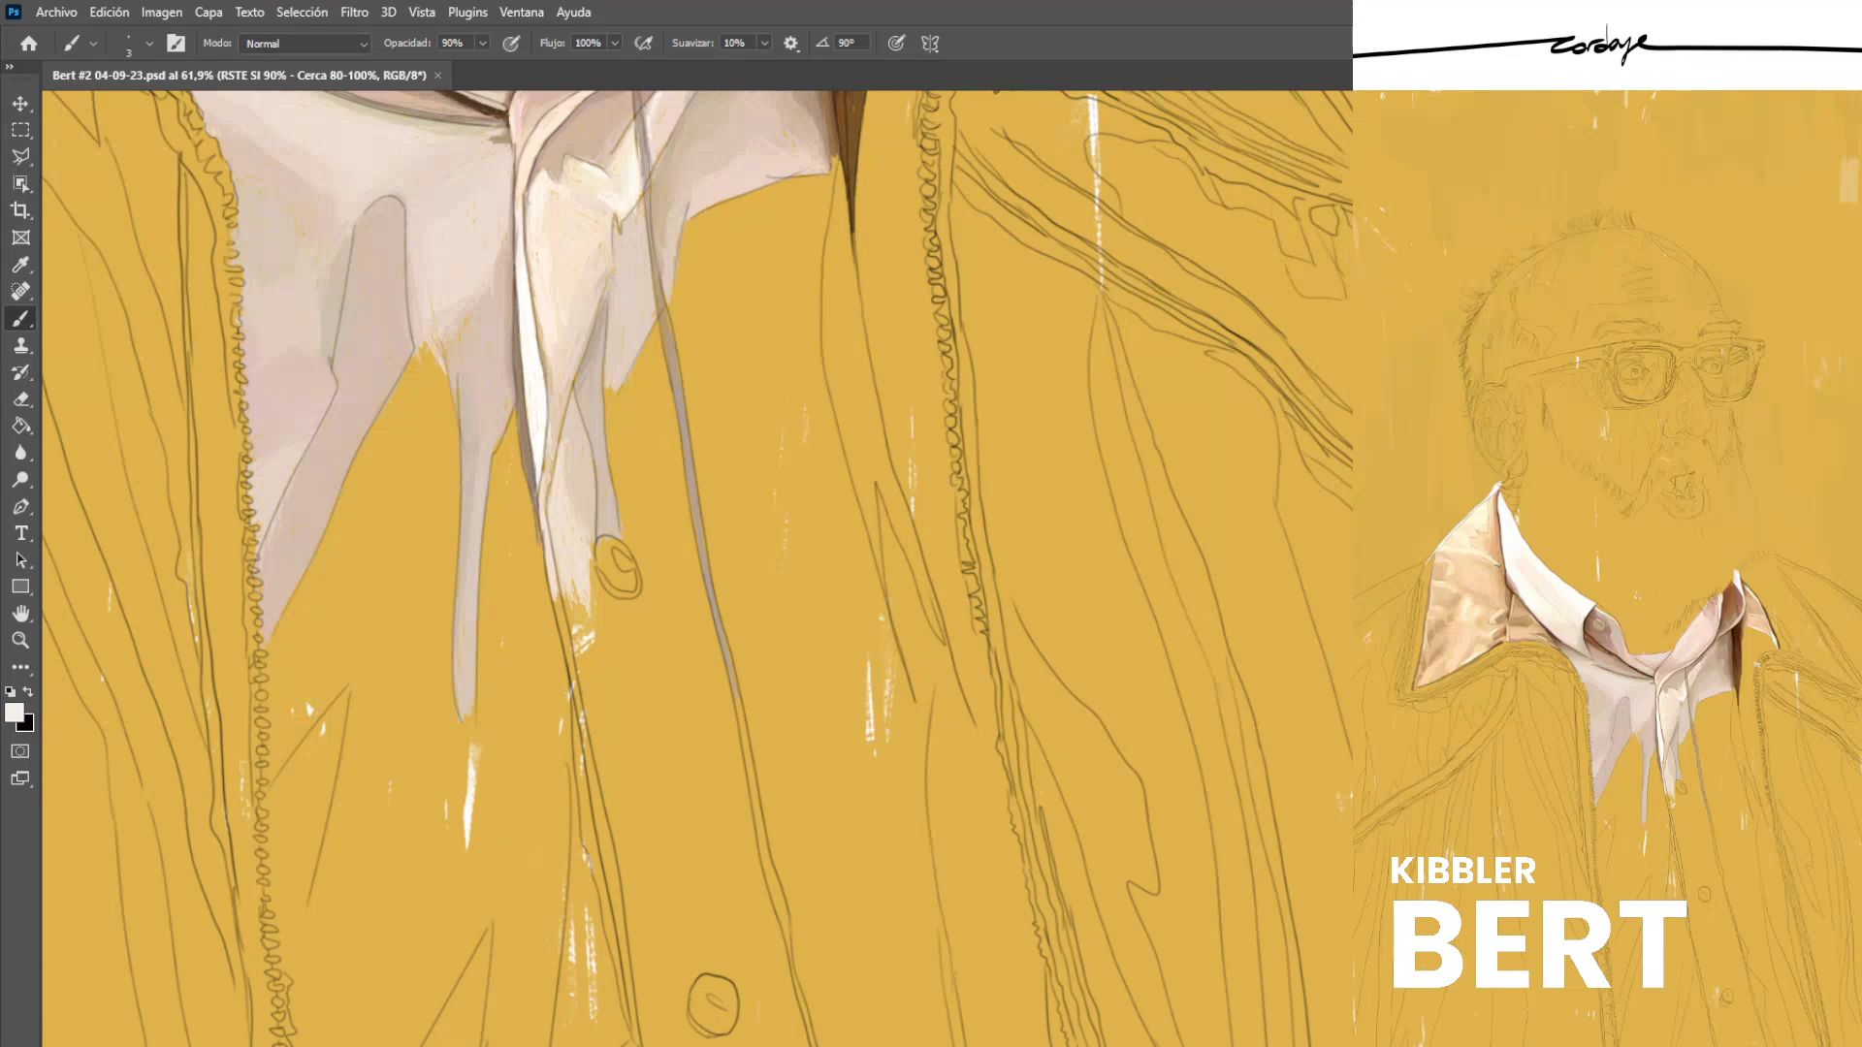
Extend the greyish mauve fold beside the placket down to the top button and fill the small shape inside the button.
{"action": "left_click", "coordinate": [603, 485], "text": "alt"}
{"action": "scroll", "coordinate": [480, 548], "scroll_direction": "up", "scroll_amount": 8}
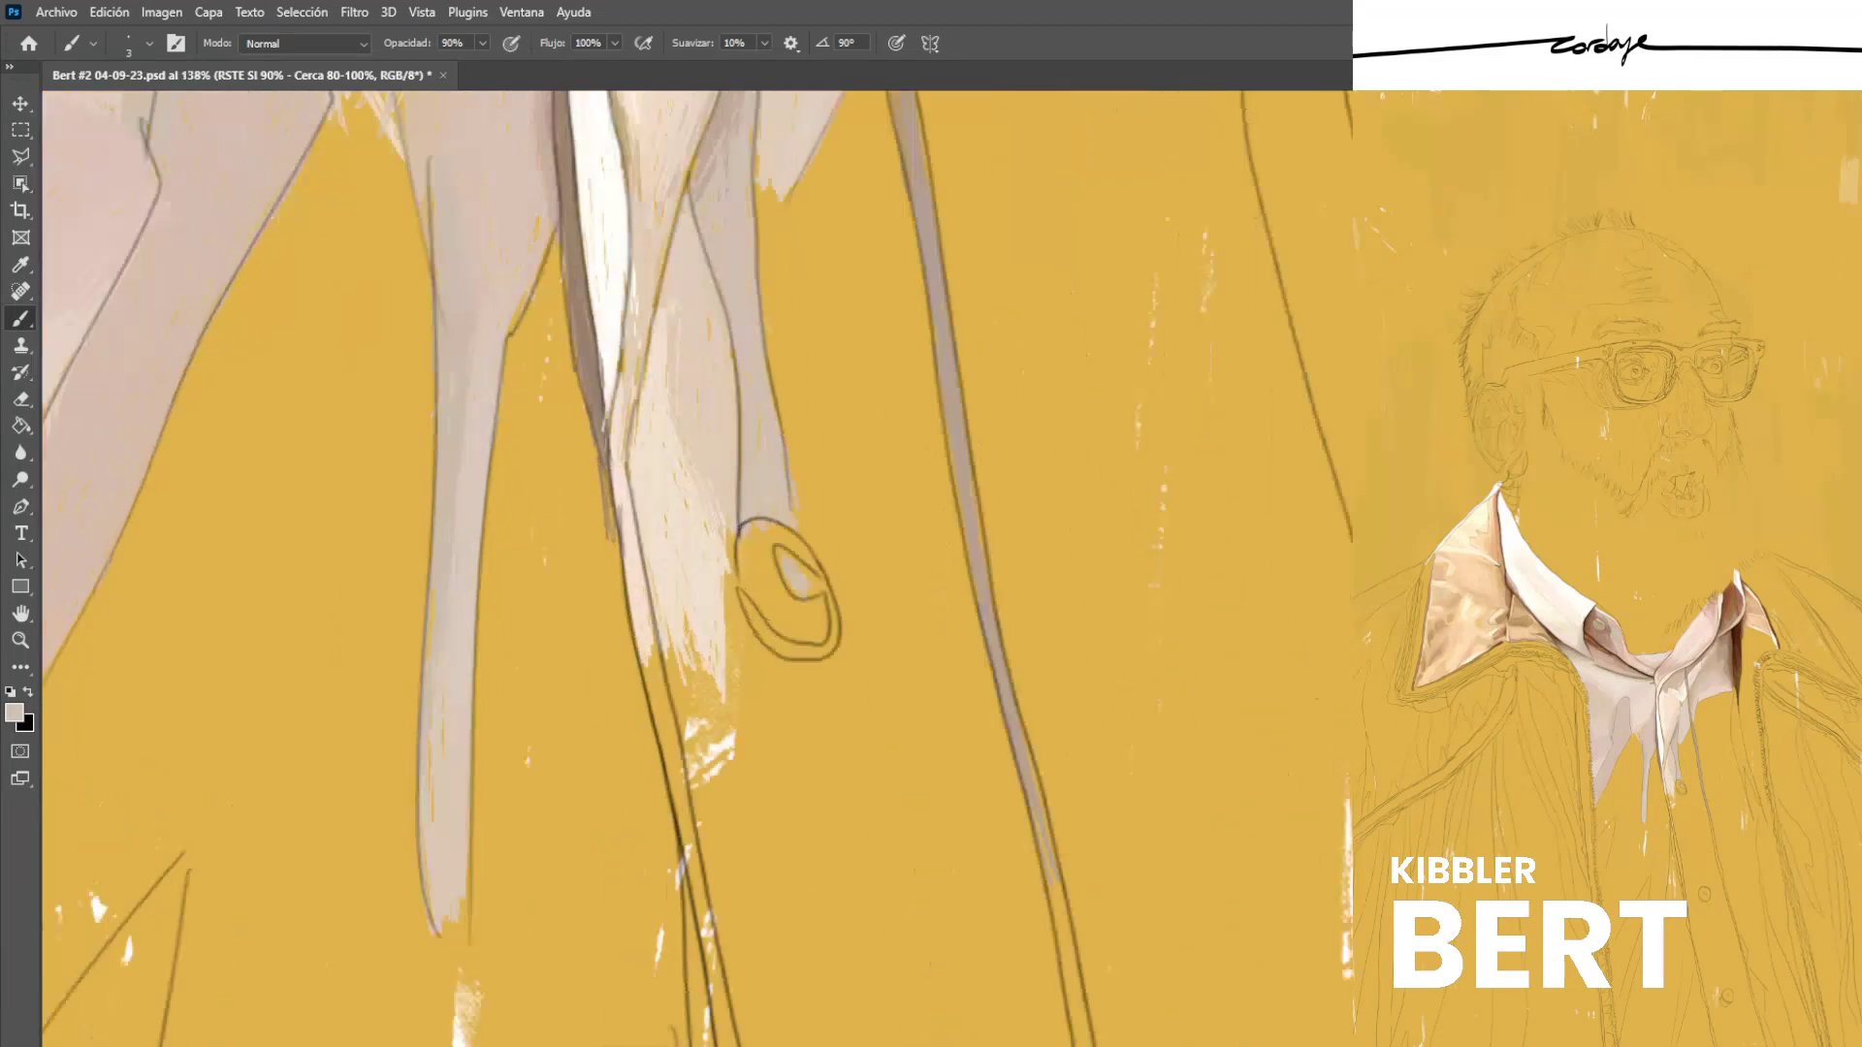
{"action": "scroll", "coordinate": [165, 587], "scroll_direction": "down", "scroll_amount": 2}
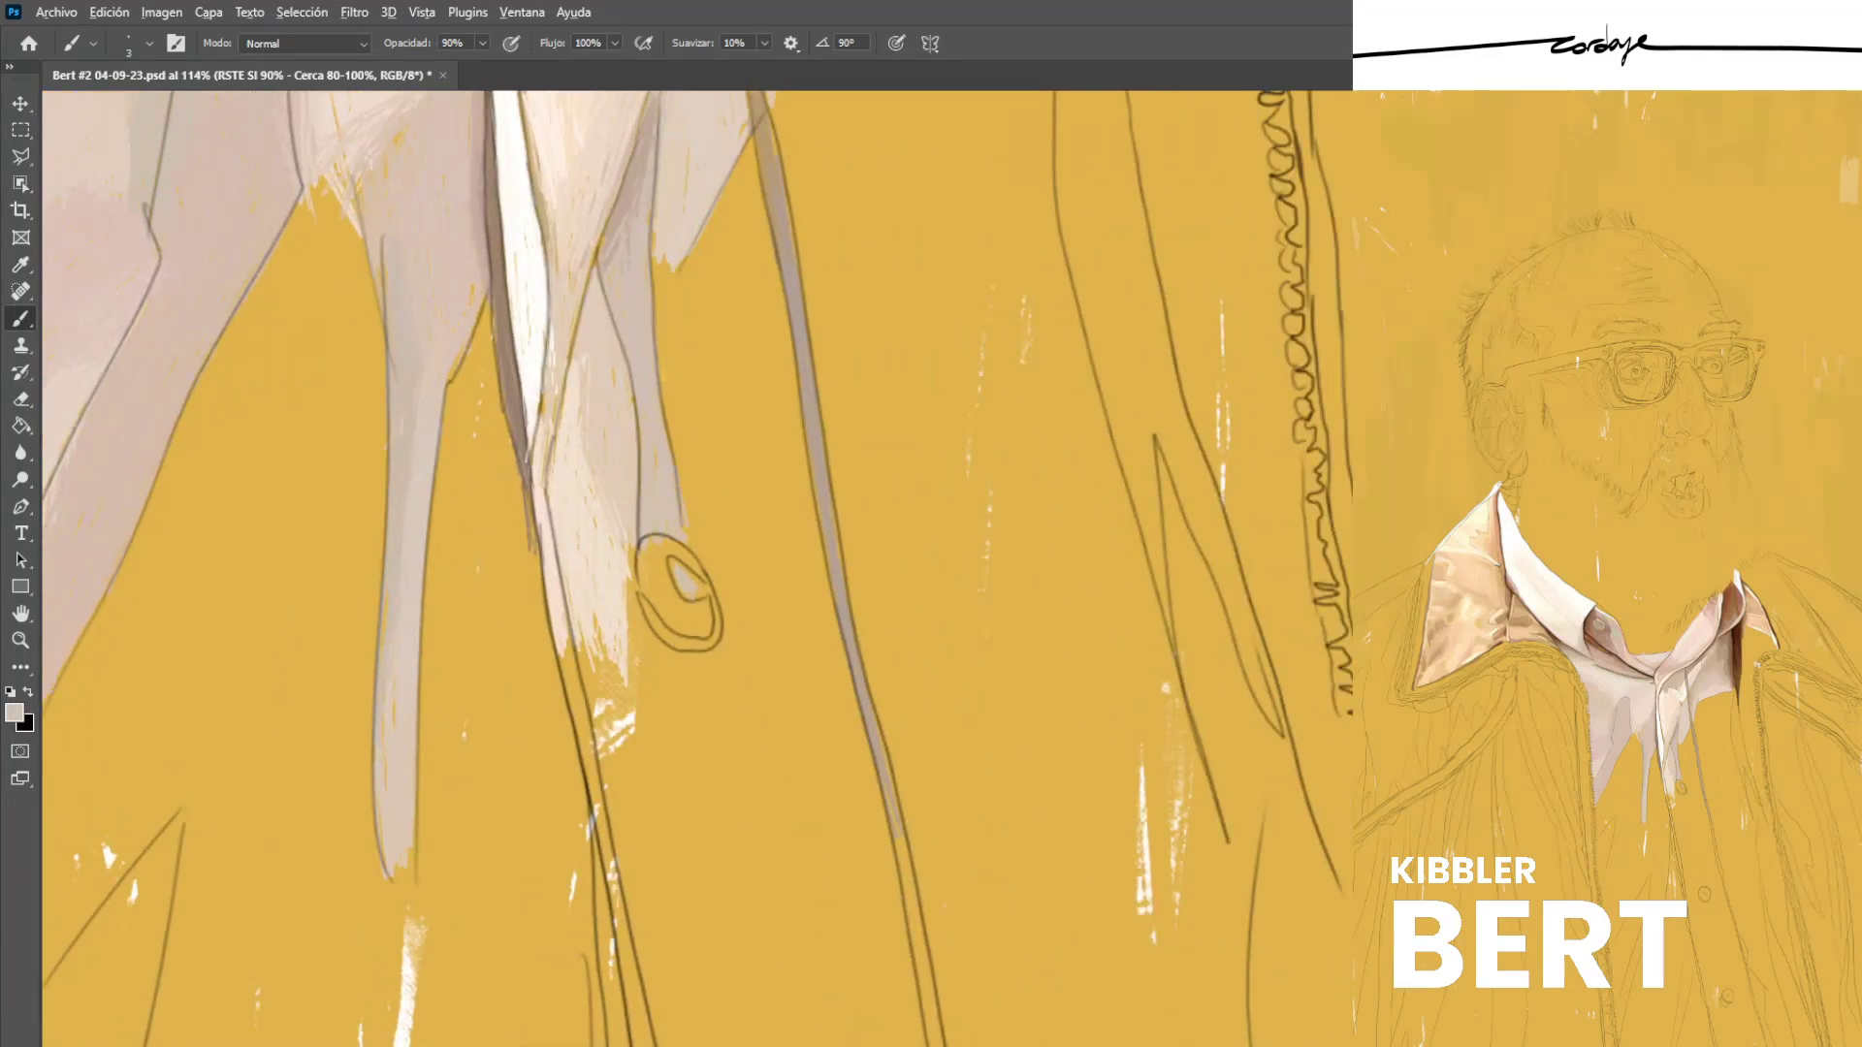
{"action": "left_click", "coordinate": [797, 327], "text": "alt"}
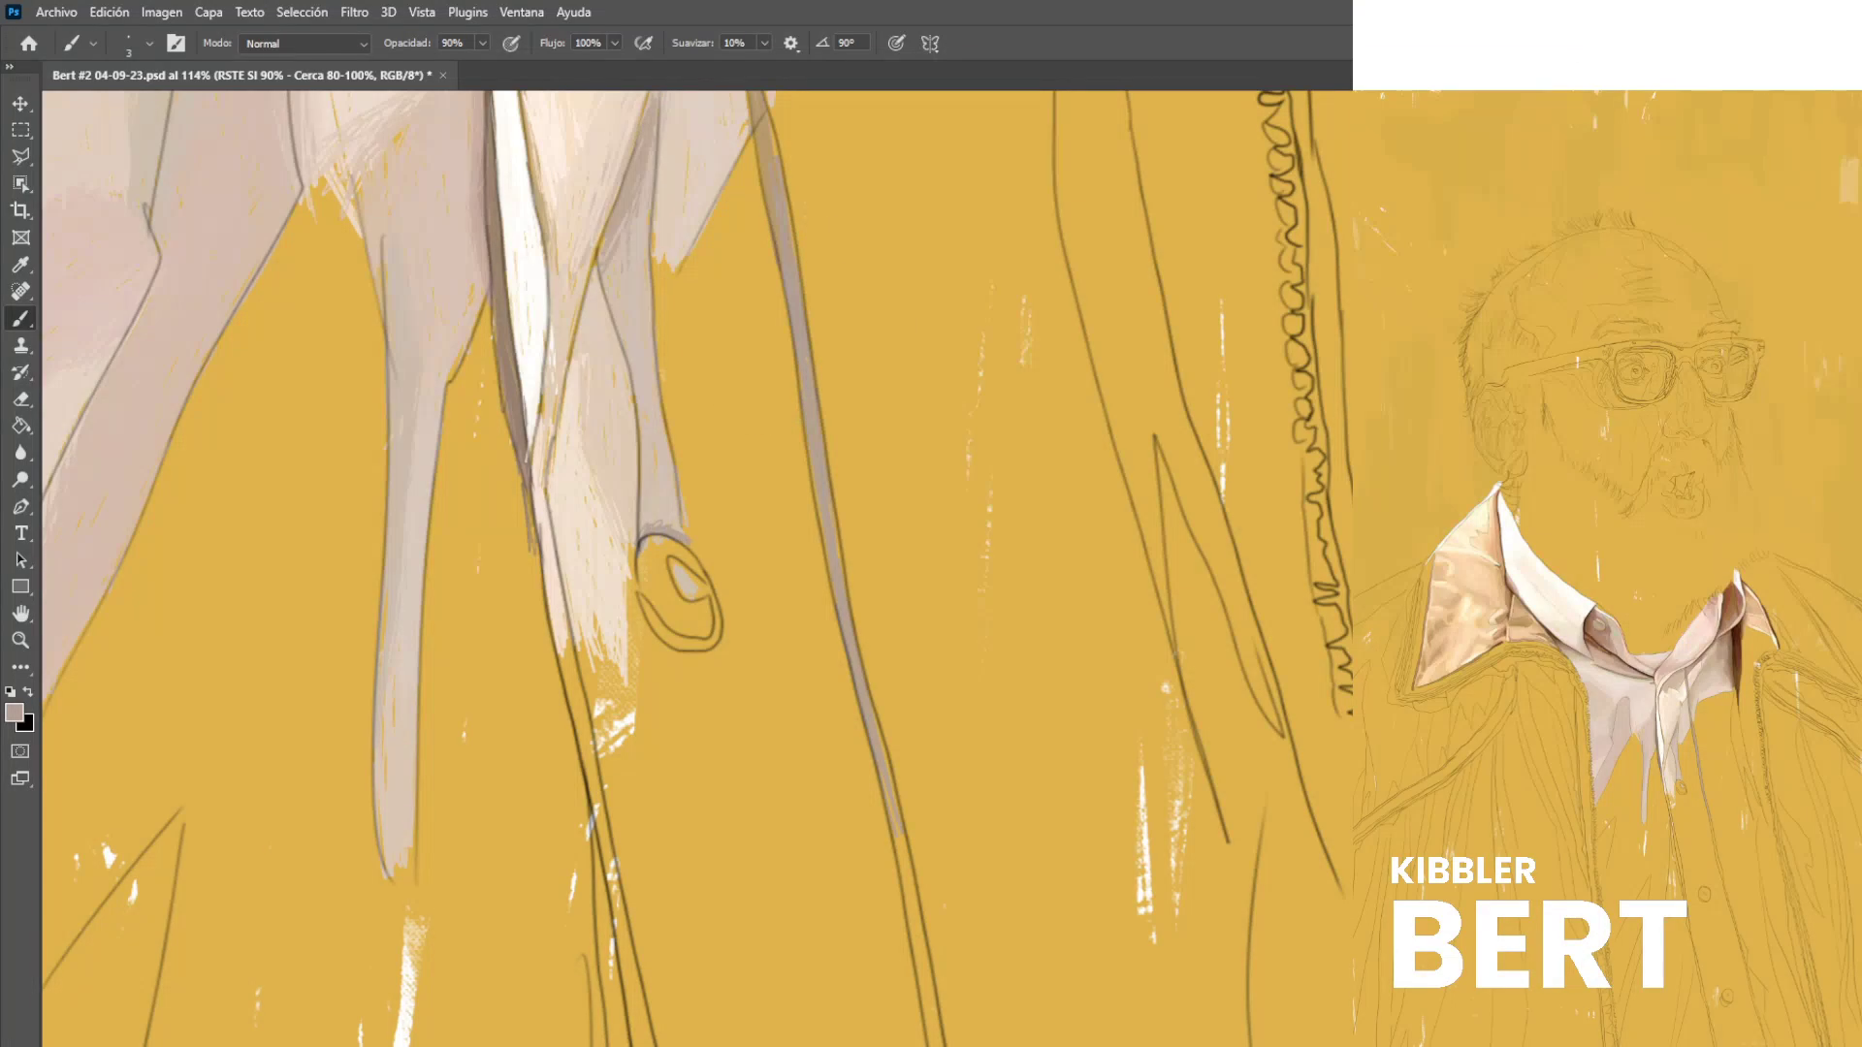
{"action": "left_click", "coordinate": [667, 496], "text": "alt"}
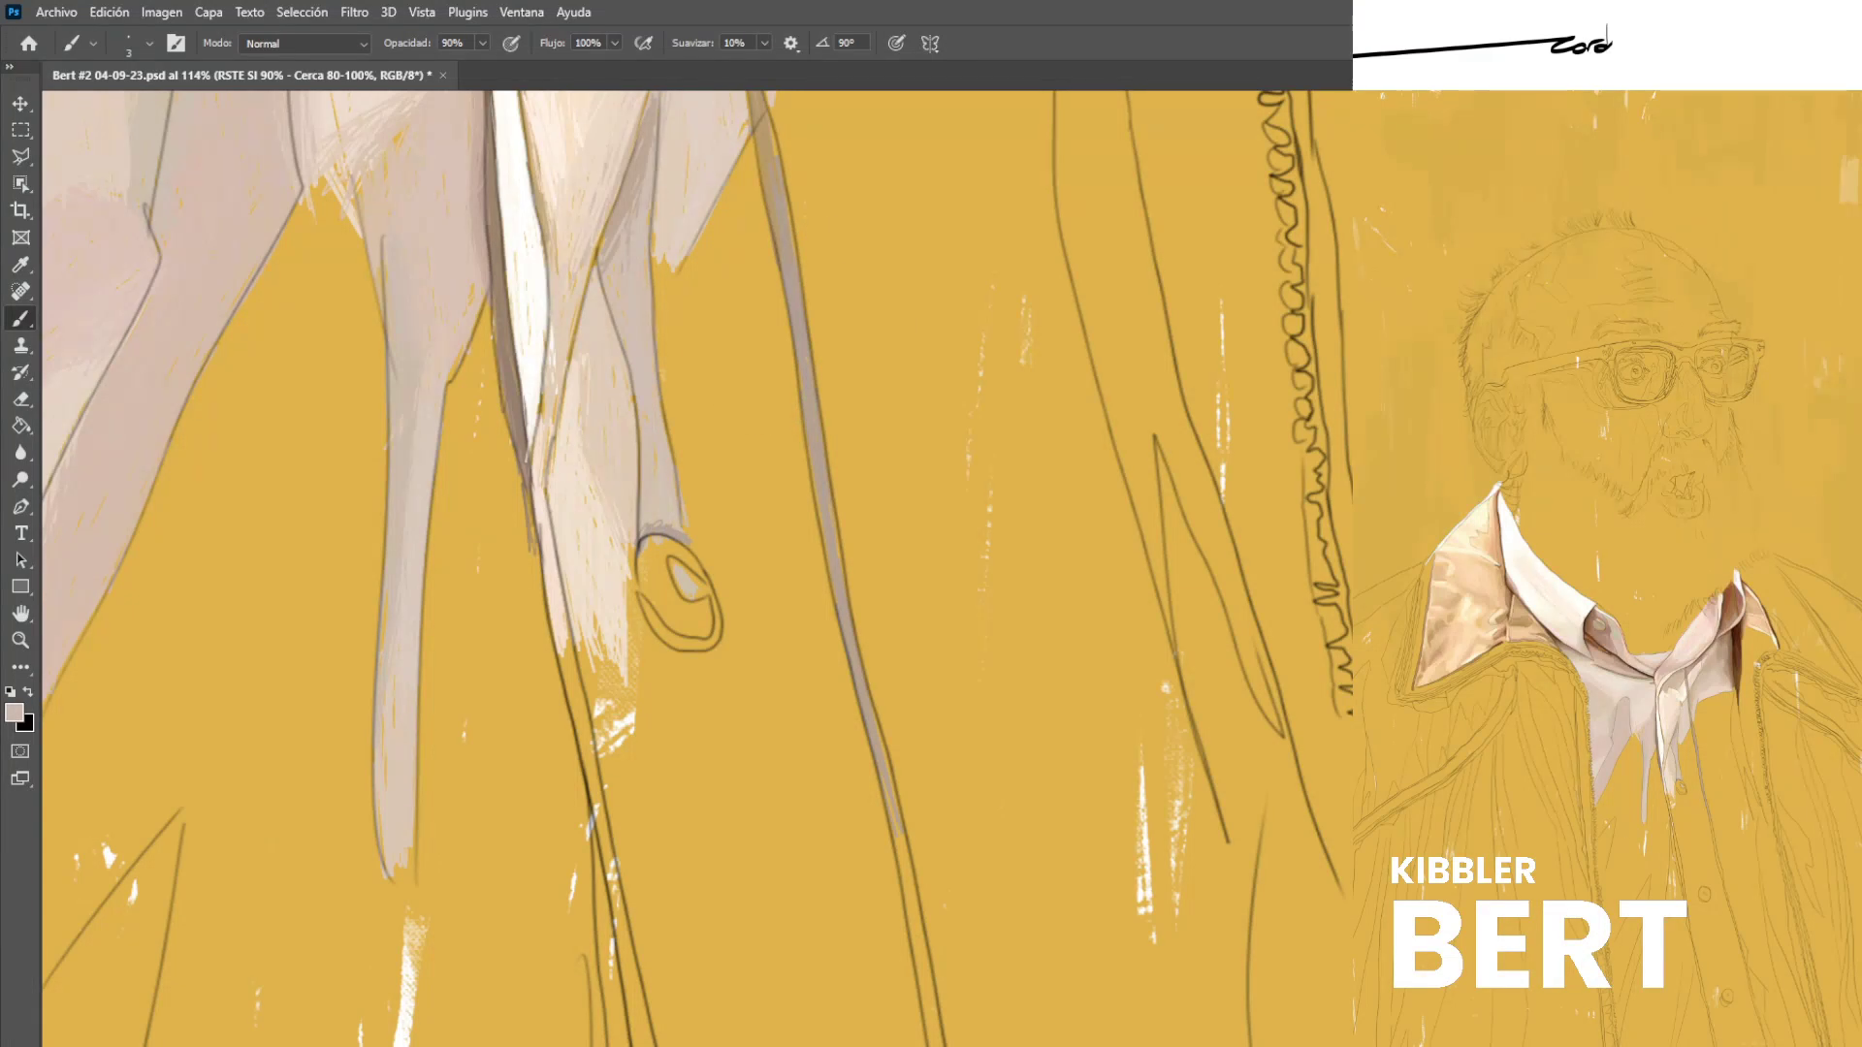
Paint the top button's lower rim in taupe and its upper part in pale beige using sampled tones.
{"action": "left_click_drag", "start_coordinate": [644, 601], "coordinate": [671, 644]}
{"action": "left_click", "coordinate": [666, 530], "text": "alt"}
{"action": "left_click", "coordinate": [663, 635], "text": "alt"}
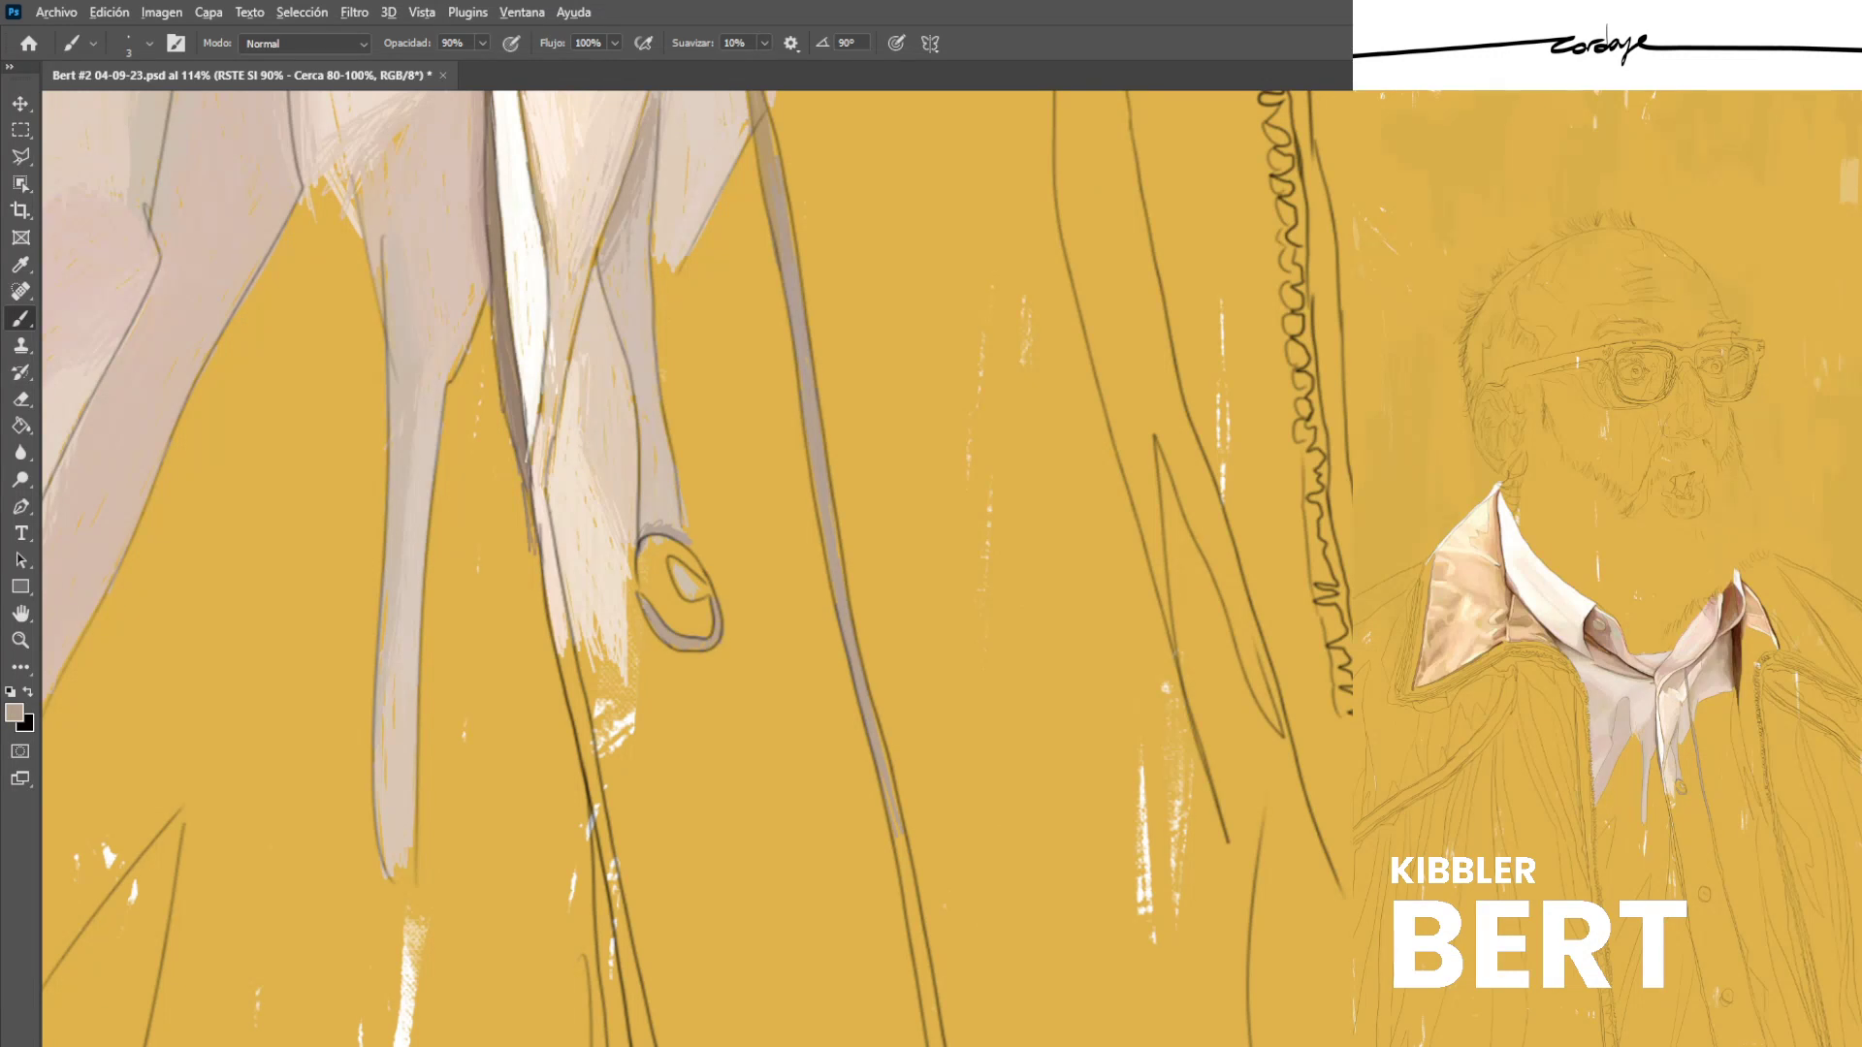
{"action": "left_click", "coordinate": [664, 495], "text": "alt"}
{"action": "left_click", "coordinate": [690, 189], "text": "alt"}
{"action": "mouse_move", "coordinate": [642, 566]}
{"action": "left_mouse_down"}
{"action": "mouse_move", "coordinate": [667, 584]}
{"action": "mouse_move", "coordinate": [652, 566]}
{"action": "left_mouse_up"}
{"action": "left_click_drag", "start_coordinate": [649, 538], "coordinate": [661, 575]}
{"action": "left_click_drag", "start_coordinate": [659, 545], "coordinate": [684, 587]}
{"action": "left_click", "coordinate": [679, 548], "text": "alt"}
{"action": "left_click", "coordinate": [681, 576], "text": "alt"}
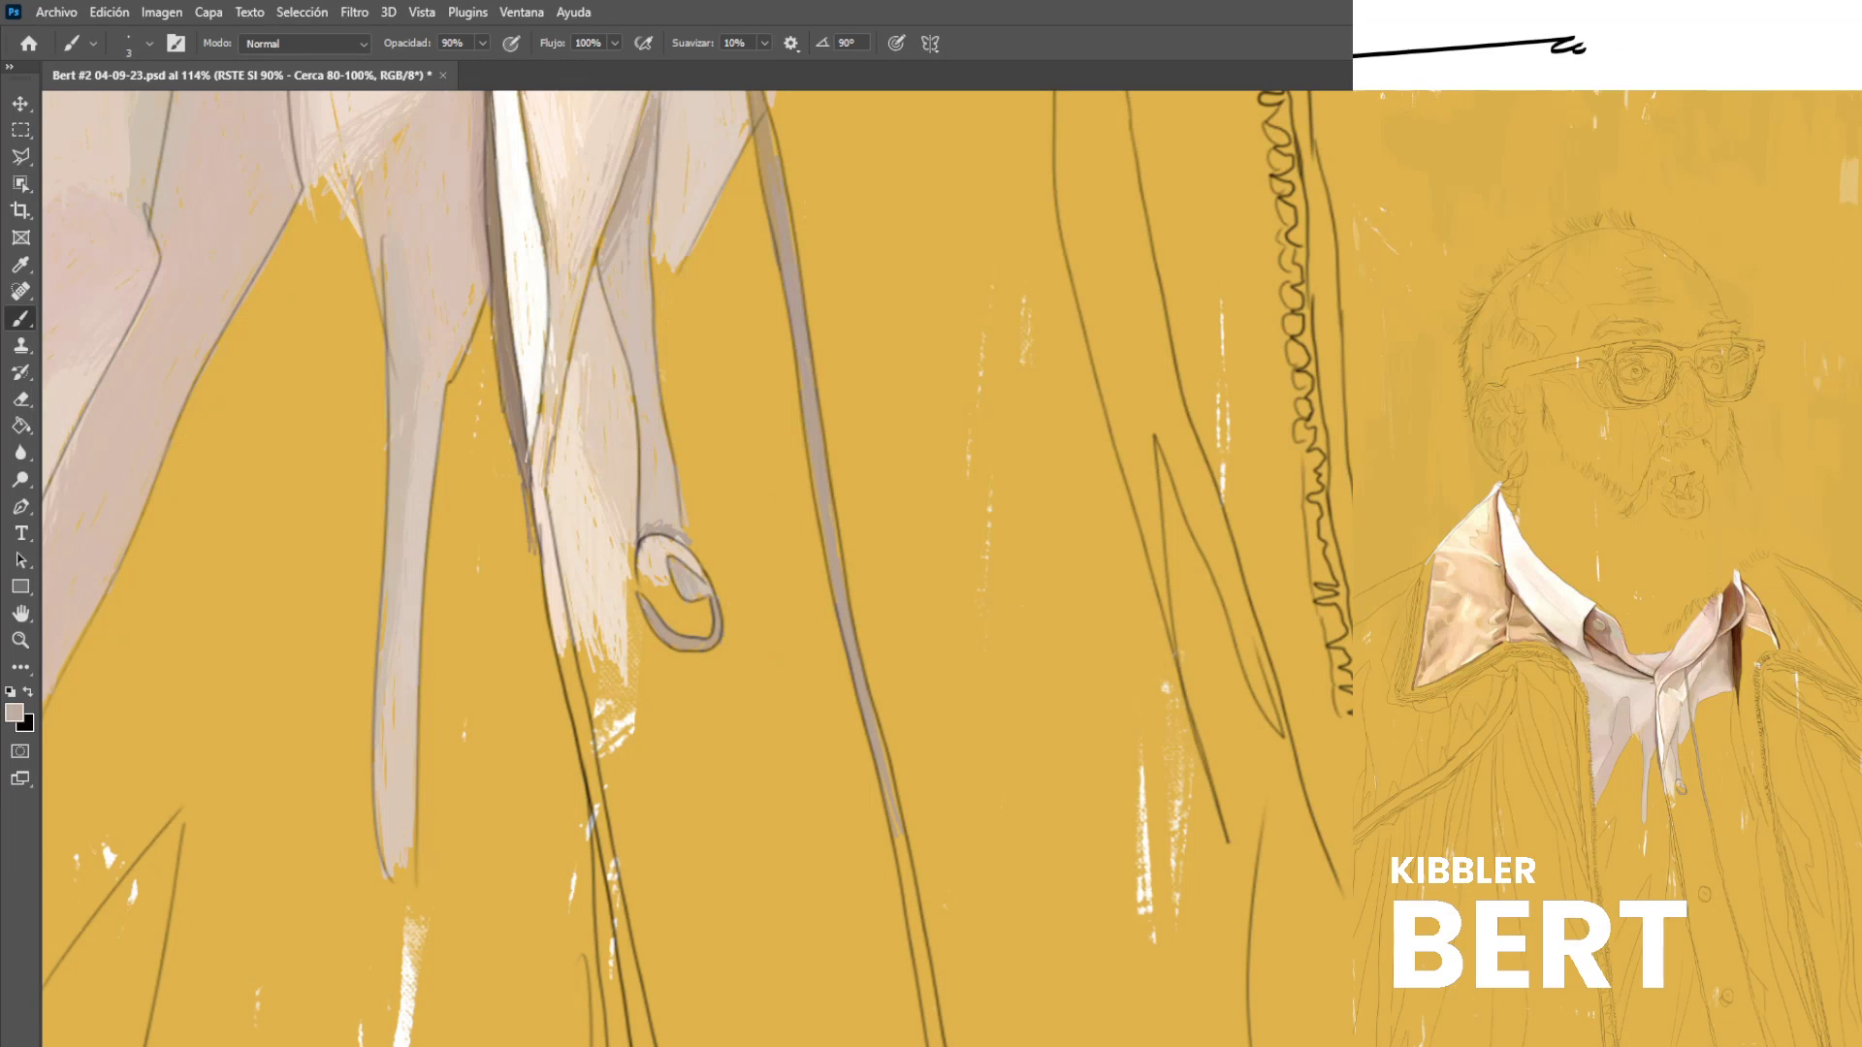
Paint the placket edge beside the top button and reinforce the button's left rim and lower inner area with sampled tones.
{"action": "left_click", "coordinate": [666, 529], "text": "alt"}
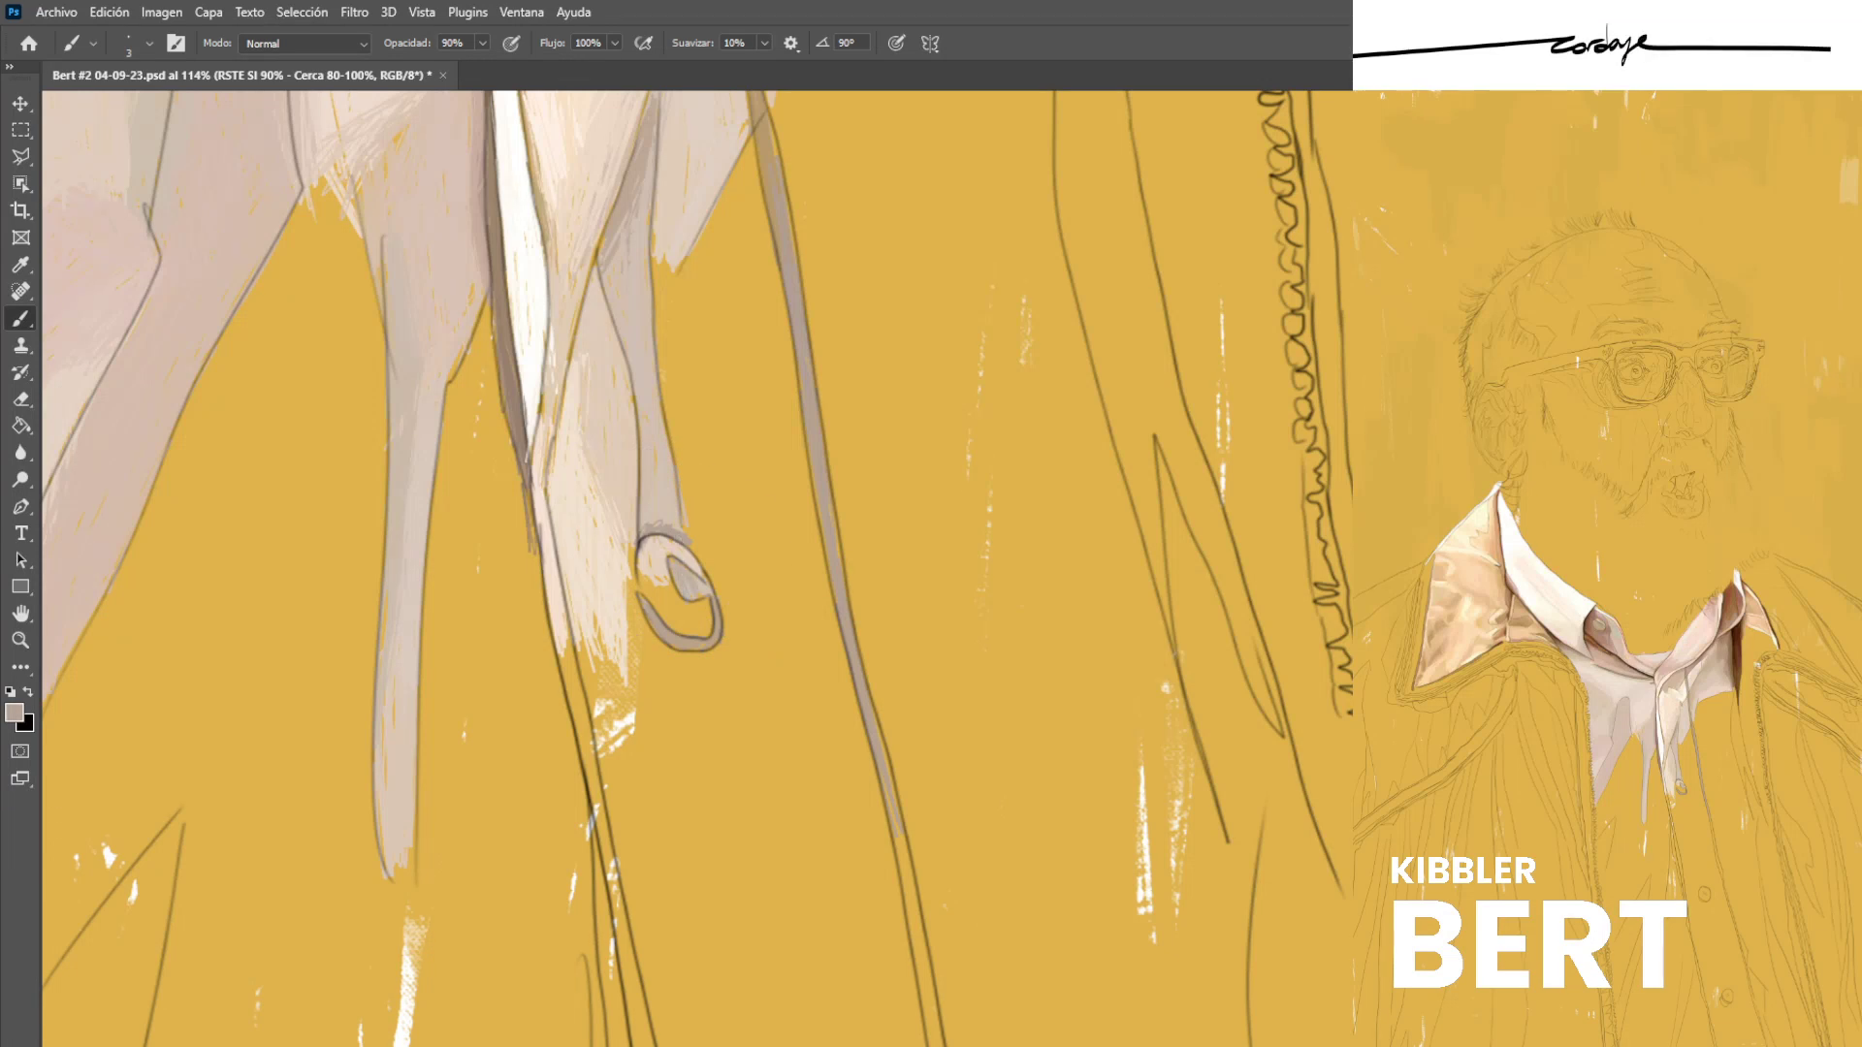
{"action": "left_click", "coordinate": [663, 510], "text": "alt"}
{"action": "left_click", "coordinate": [562, 543], "text": "alt"}
{"action": "left_click", "coordinate": [590, 515], "text": "alt"}
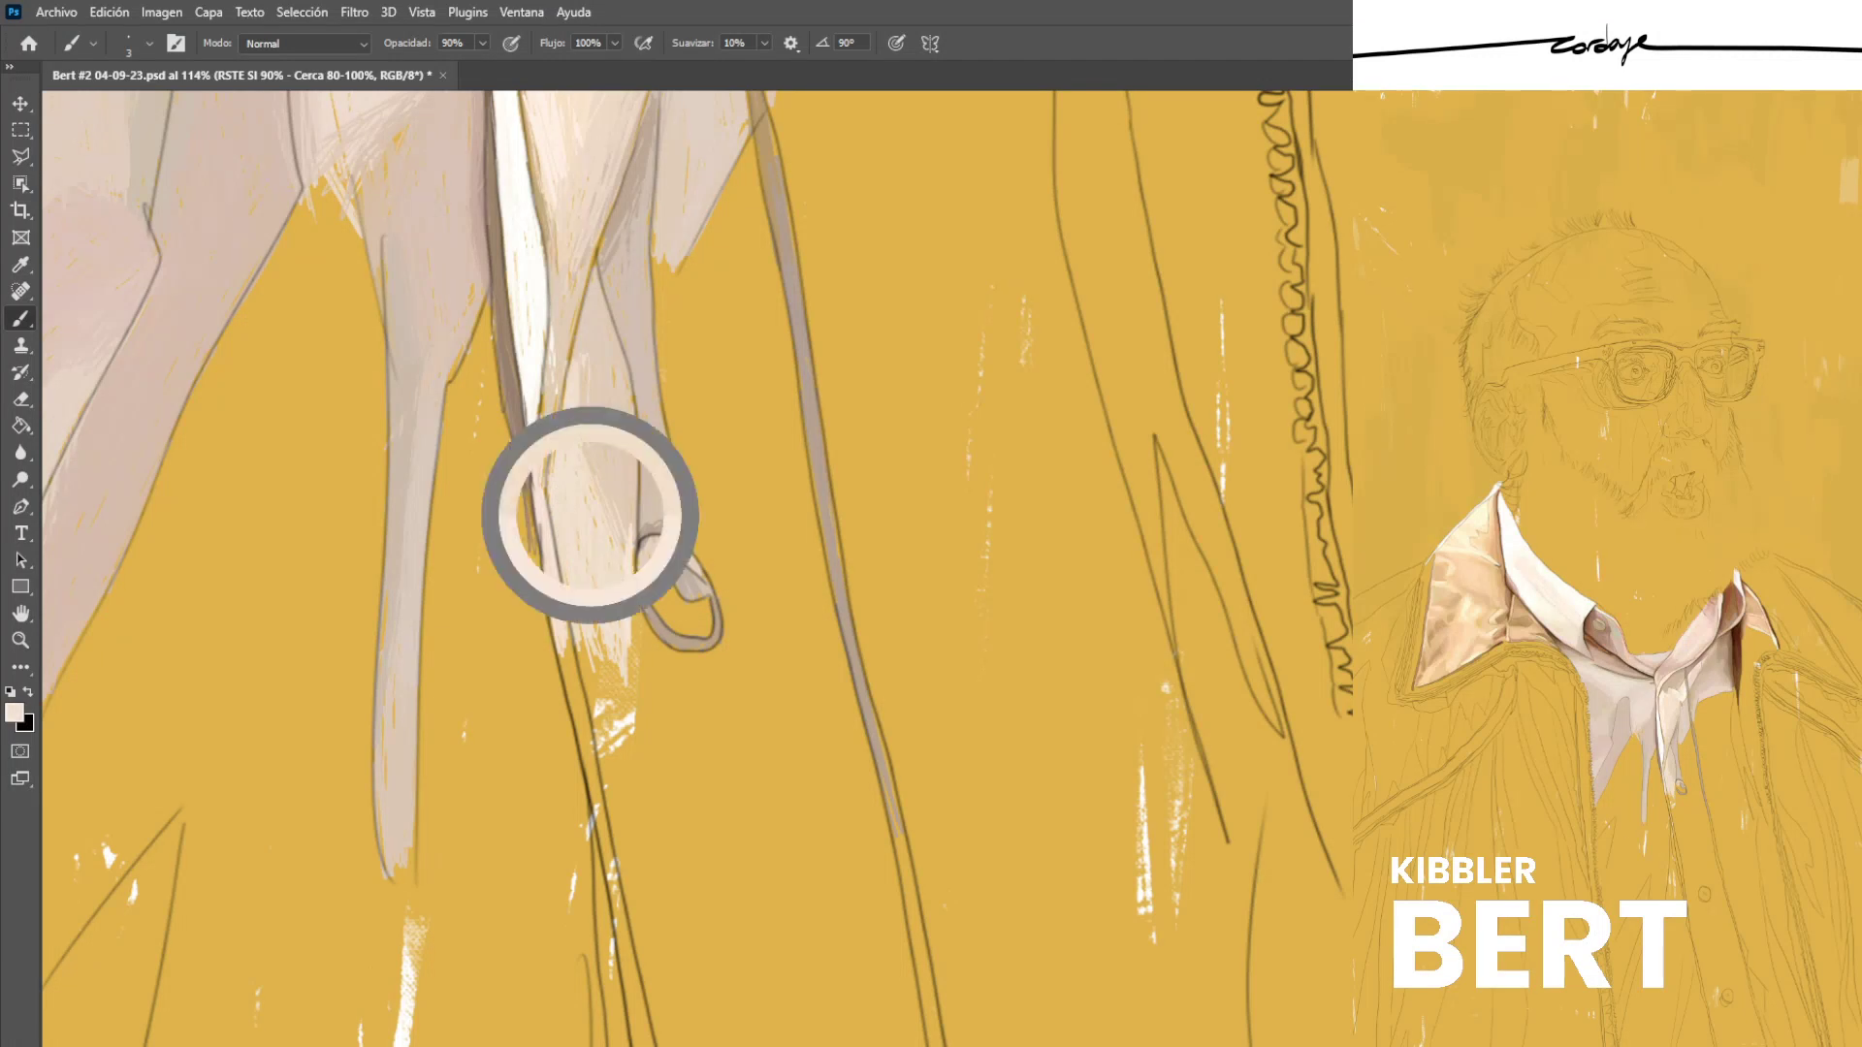
{"action": "left_click", "coordinate": [627, 497], "text": "alt"}
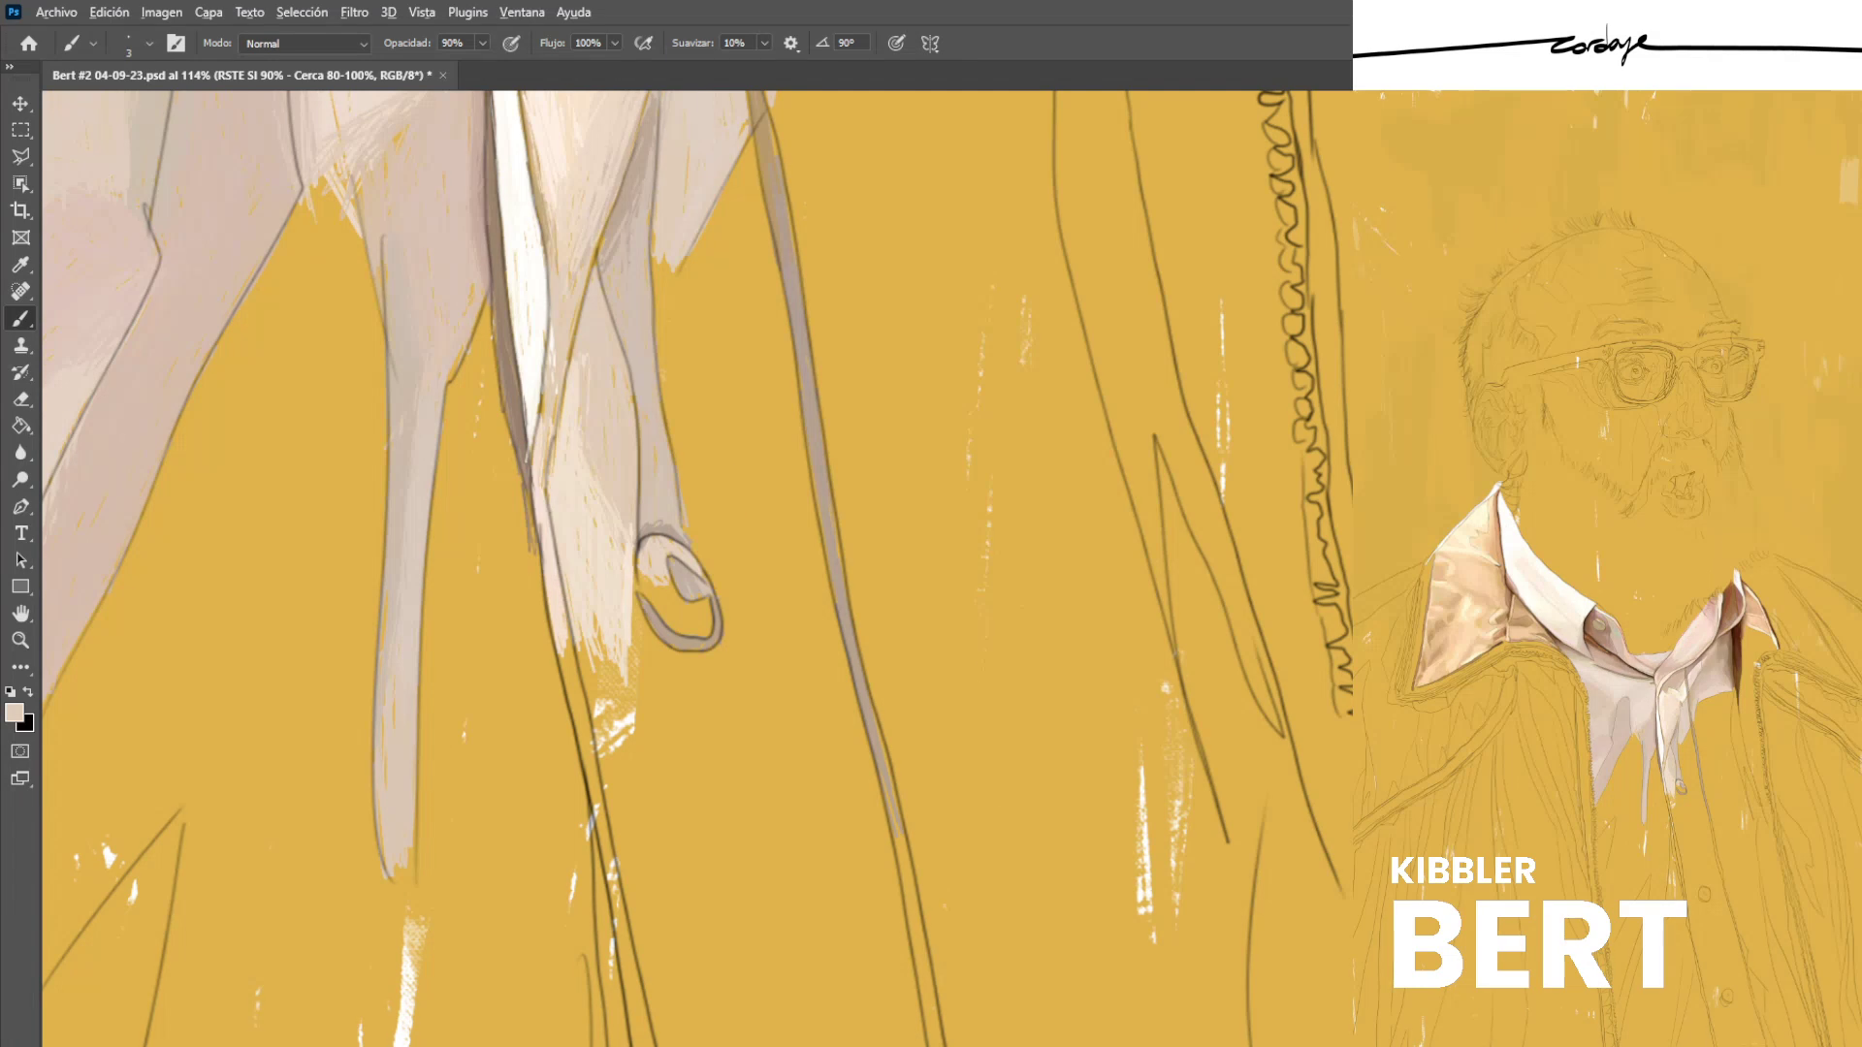
{"action": "left_click_drag", "start_coordinate": [637, 570], "coordinate": [640, 611]}
{"action": "left_click", "coordinate": [640, 539], "text": "alt"}
{"action": "mouse_move", "coordinate": [638, 564]}
{"action": "left_mouse_down"}
{"action": "mouse_move", "coordinate": [646, 614]}
{"action": "mouse_move", "coordinate": [692, 636]}
{"action": "mouse_move", "coordinate": [706, 603]}
{"action": "left_mouse_up"}
{"action": "left_click", "coordinate": [652, 557], "text": "alt"}
{"action": "left_click", "coordinate": [626, 563], "text": "alt"}
{"action": "left_click", "coordinate": [716, 631], "text": "alt"}
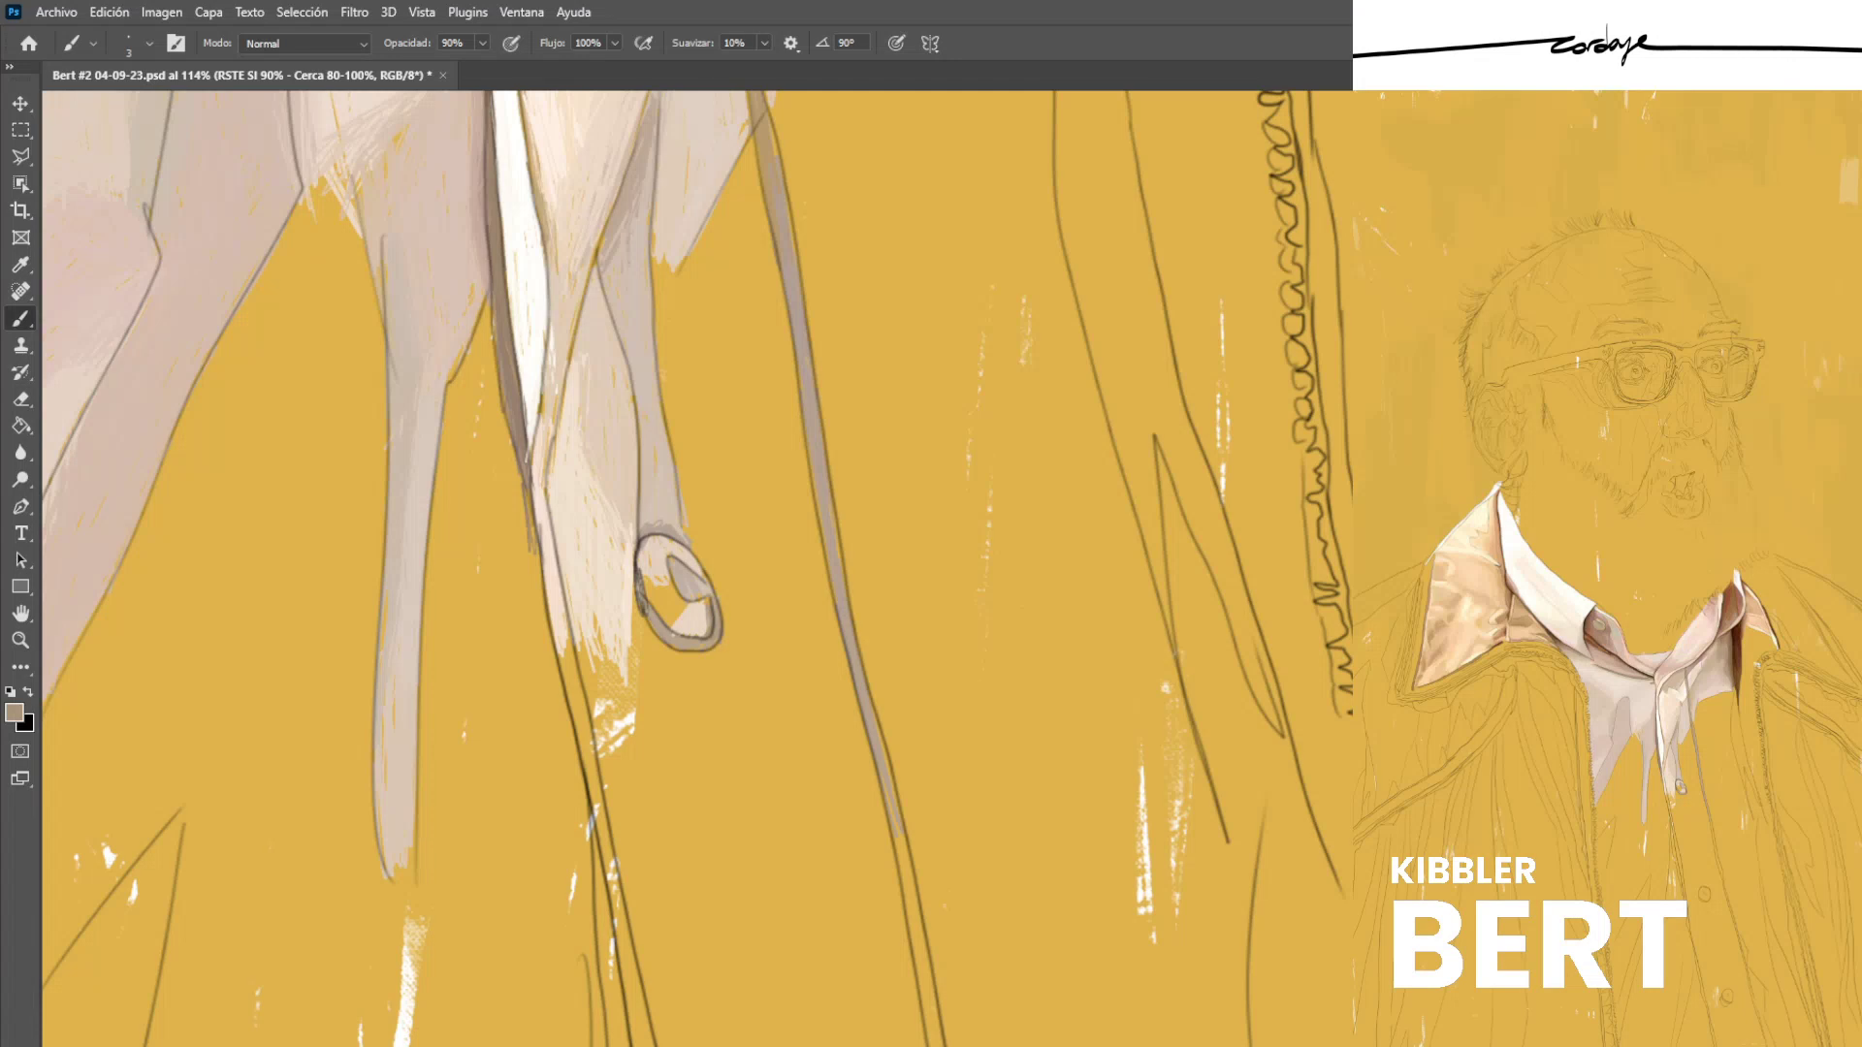
Fill the top button's centre with sampled white and cream tones, refine its shading, and save the file.
{"action": "left_click", "coordinate": [690, 618], "text": "alt"}
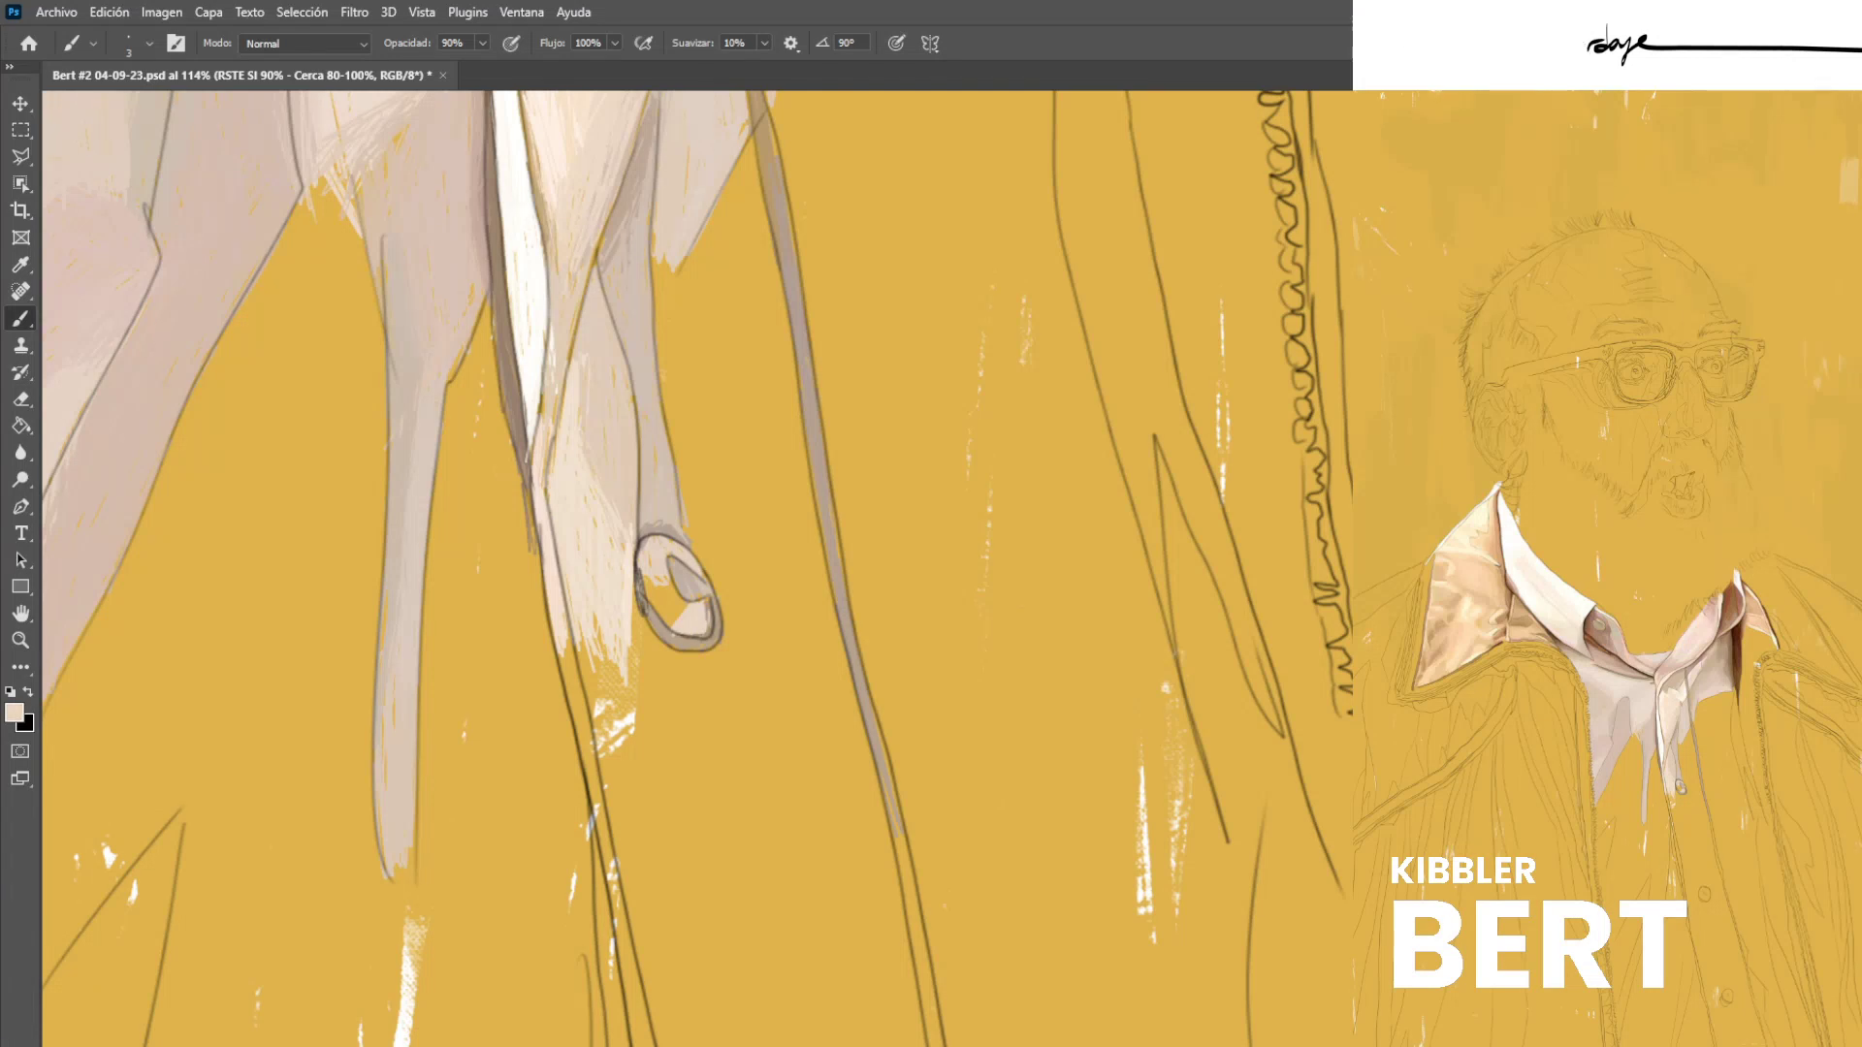
{"action": "left_click", "coordinate": [528, 330], "text": "alt"}
{"action": "left_click_drag", "start_coordinate": [655, 590], "coordinate": [669, 614]}
{"action": "left_click_drag", "start_coordinate": [654, 589], "coordinate": [672, 618]}
{"action": "left_click_drag", "start_coordinate": [661, 582], "coordinate": [677, 610]}
{"action": "left_click_drag", "start_coordinate": [671, 589], "coordinate": [682, 613]}
{"action": "left_click", "coordinate": [684, 605], "text": "alt"}
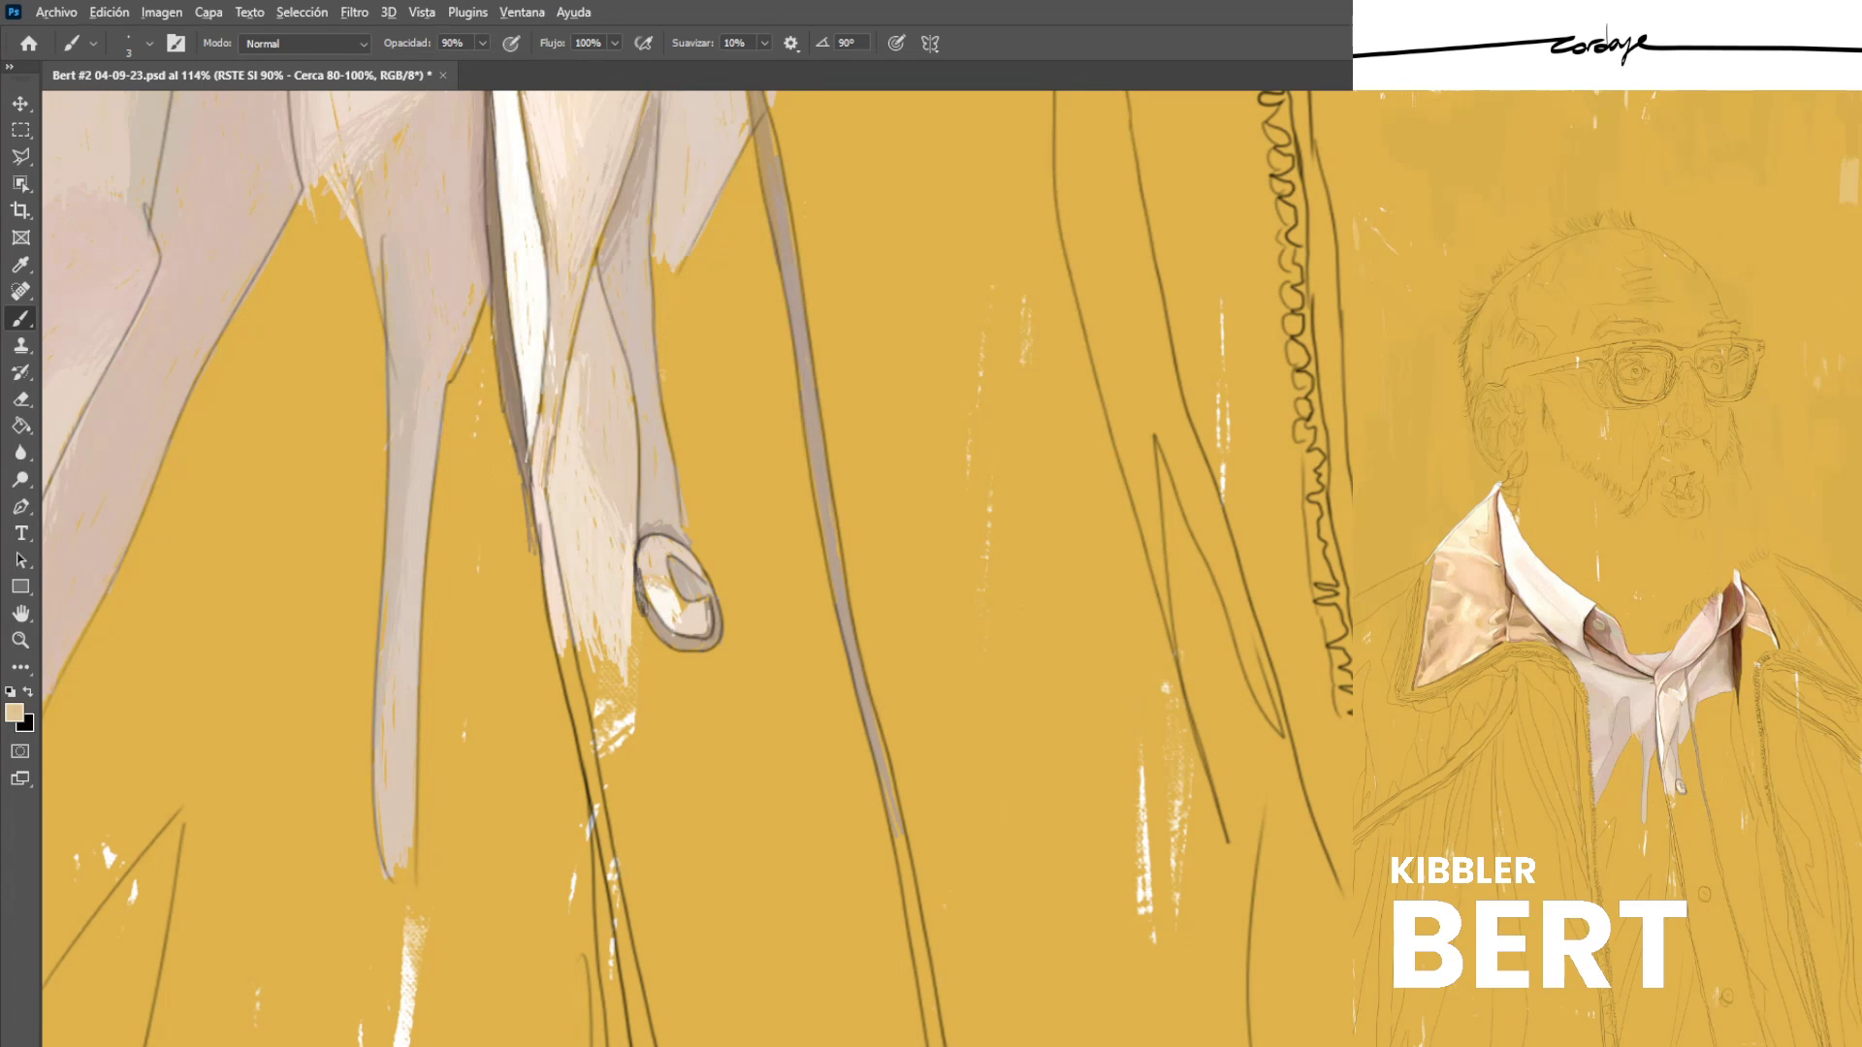
{"action": "left_click", "coordinate": [669, 609], "text": "alt"}
{"action": "left_click", "coordinate": [687, 618], "text": "alt"}
{"action": "left_click", "coordinate": [659, 602], "text": "alt"}
{"action": "left_click", "coordinate": [653, 614], "text": "alt"}
{"action": "key", "text": "ctrl+s"}
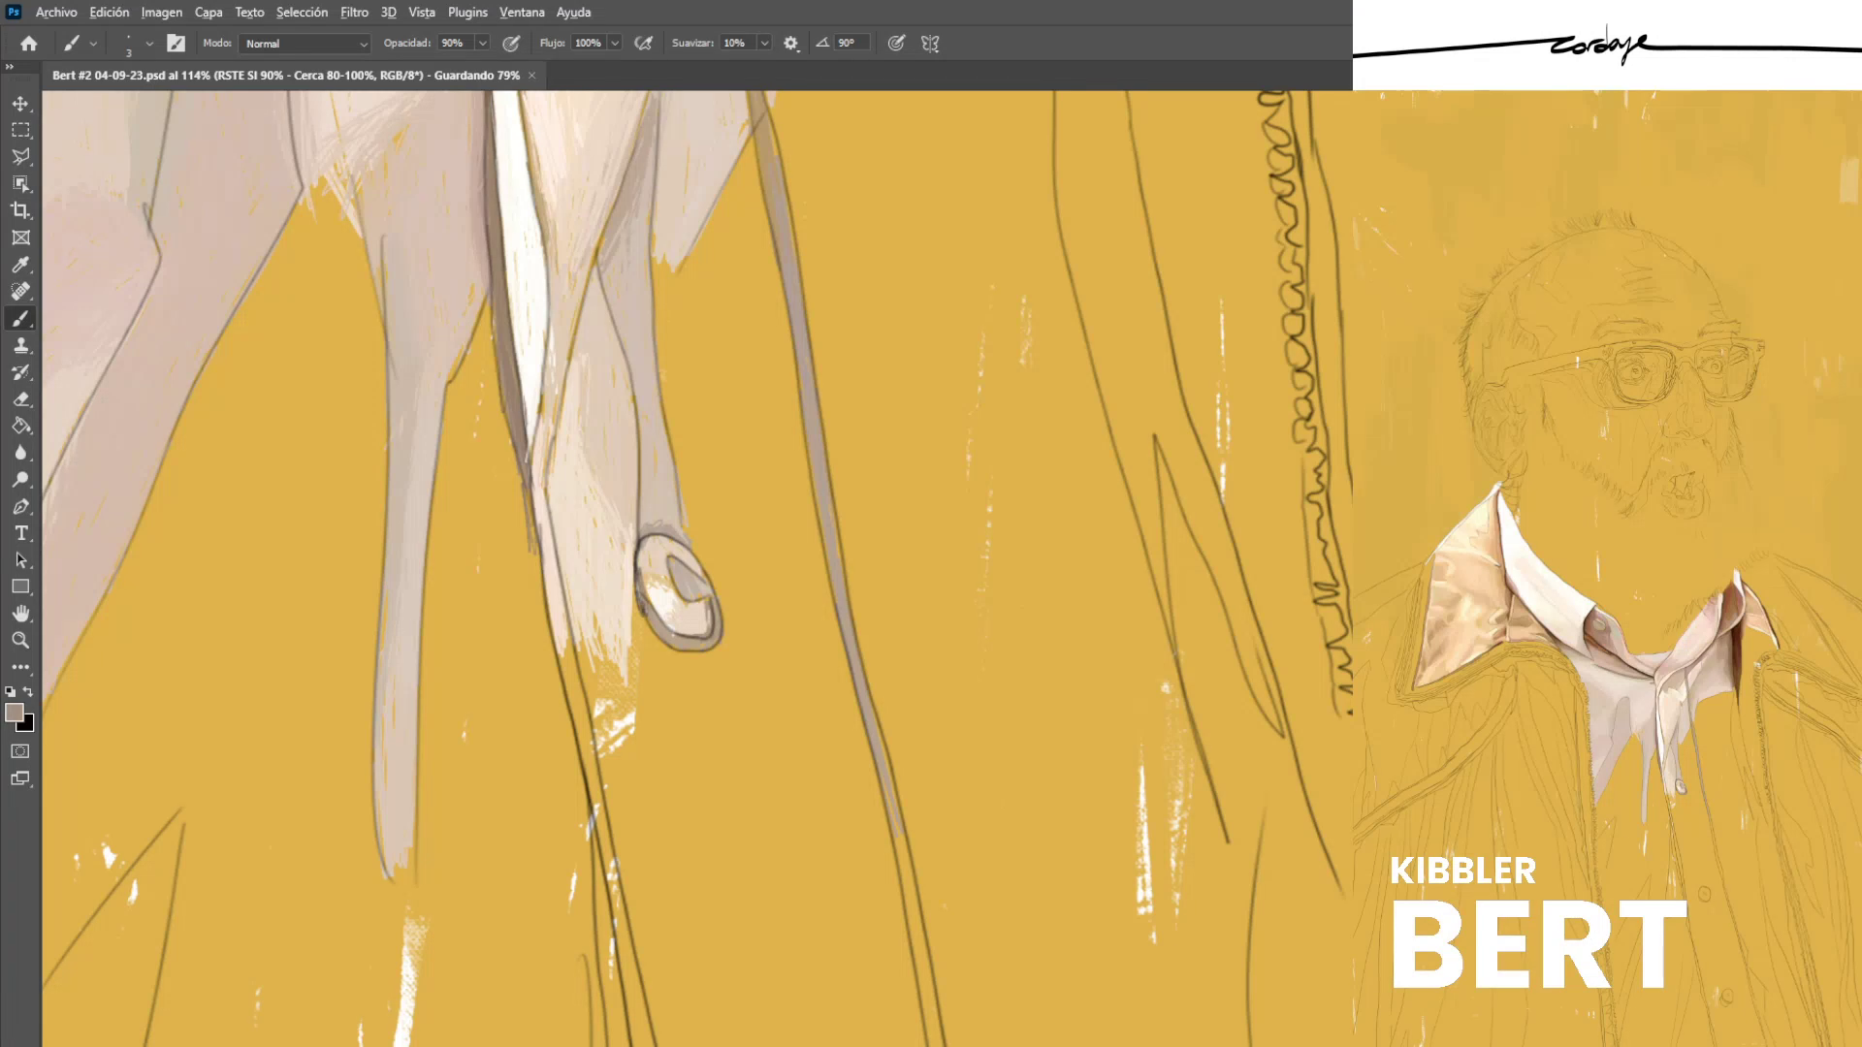
Smooth and extend the lower end of the pale placket beside the top button with sampled pinkish cream tones.
{"action": "scroll", "coordinate": [702, 582], "scroll_direction": "down", "scroll_amount": 2}
{"action": "scroll", "coordinate": [702, 582], "scroll_direction": "down", "scroll_amount": 3}
{"action": "scroll", "coordinate": [702, 582], "scroll_direction": "left", "scroll_amount": 2}
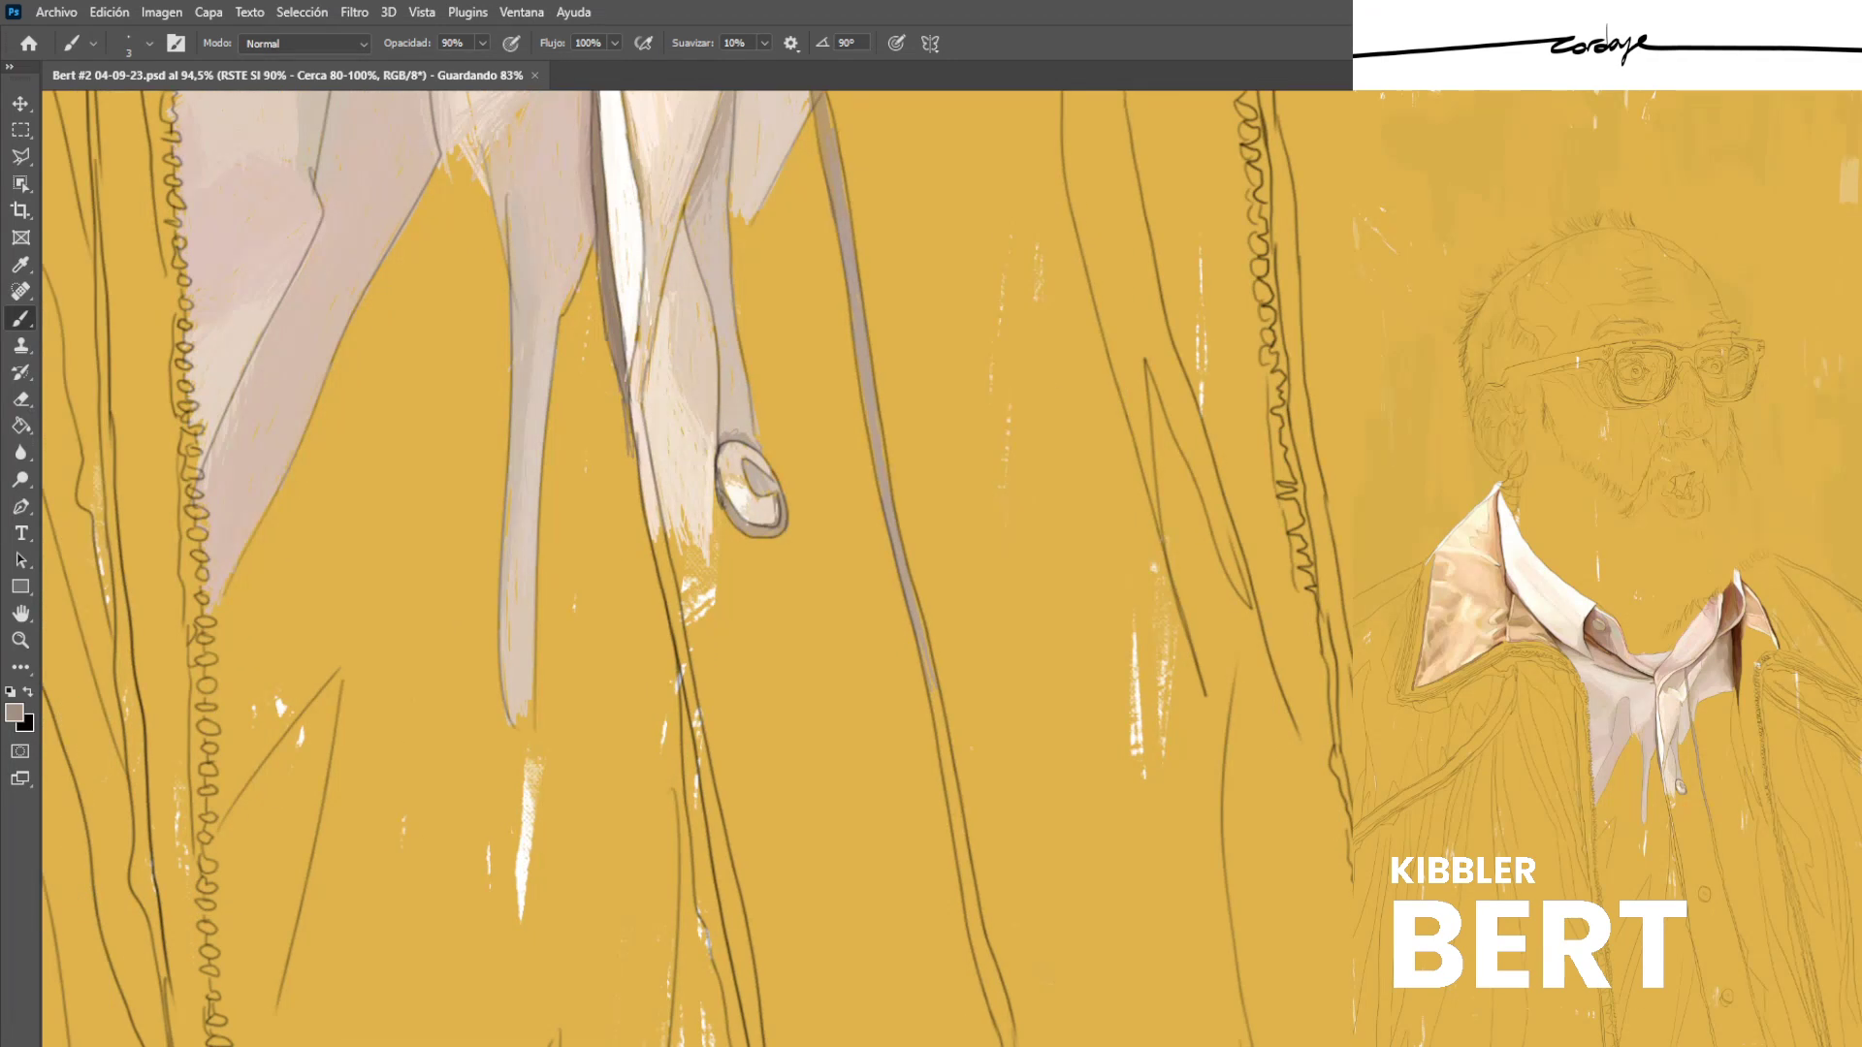
{"action": "left_click", "coordinate": [672, 497], "text": "alt"}
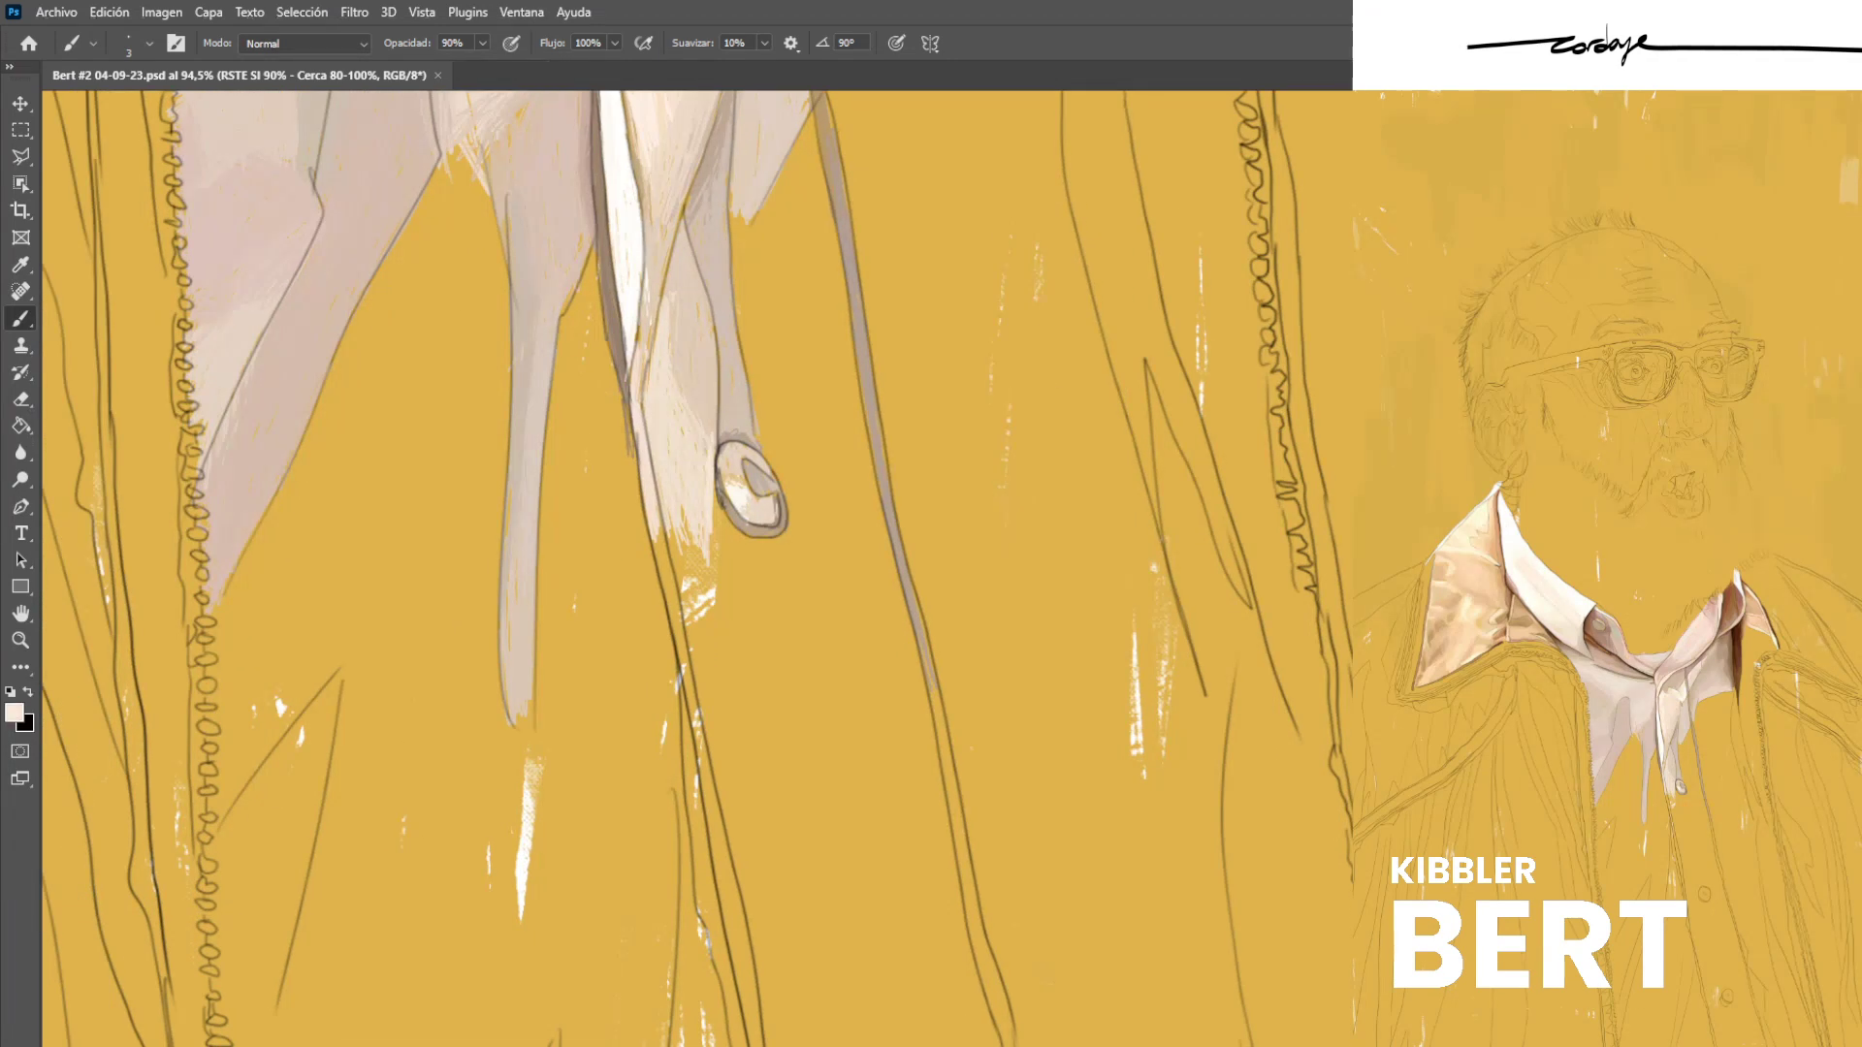
{"action": "left_click_drag", "start_coordinate": [668, 507], "coordinate": [682, 564]}
{"action": "left_click_drag", "start_coordinate": [660, 491], "coordinate": [689, 577]}
{"action": "mouse_move", "coordinate": [683, 528]}
{"action": "left_mouse_down"}
{"action": "mouse_move", "coordinate": [693, 577]}
{"action": "mouse_move", "coordinate": [708, 572]}
{"action": "left_mouse_up"}
{"action": "left_click", "coordinate": [700, 509], "text": "alt"}
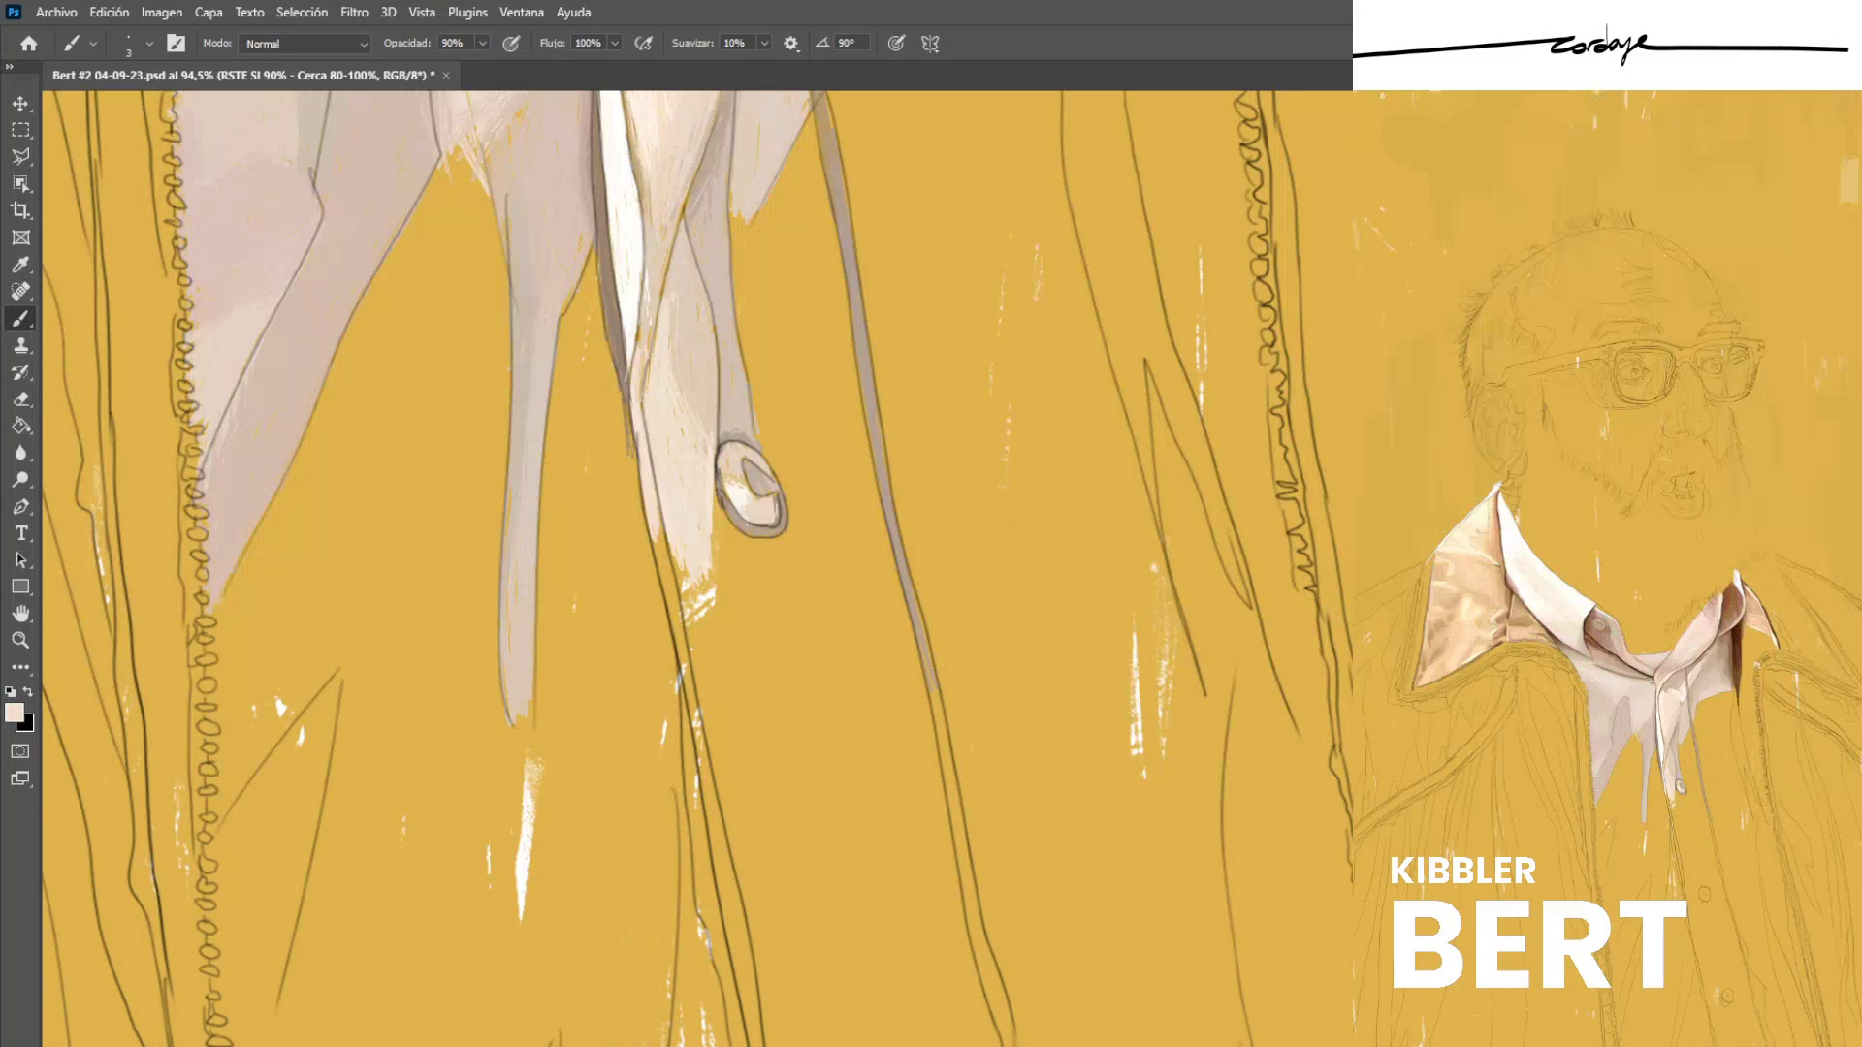
Blend the crossing folds of the placket above the top button with sampled beige and cream tones, and save the file.
{"action": "left_click", "coordinate": [653, 497], "text": "alt"}
{"action": "left_click", "coordinate": [695, 190], "text": "alt"}
{"action": "left_click_drag", "start_coordinate": [686, 217], "coordinate": [674, 262]}
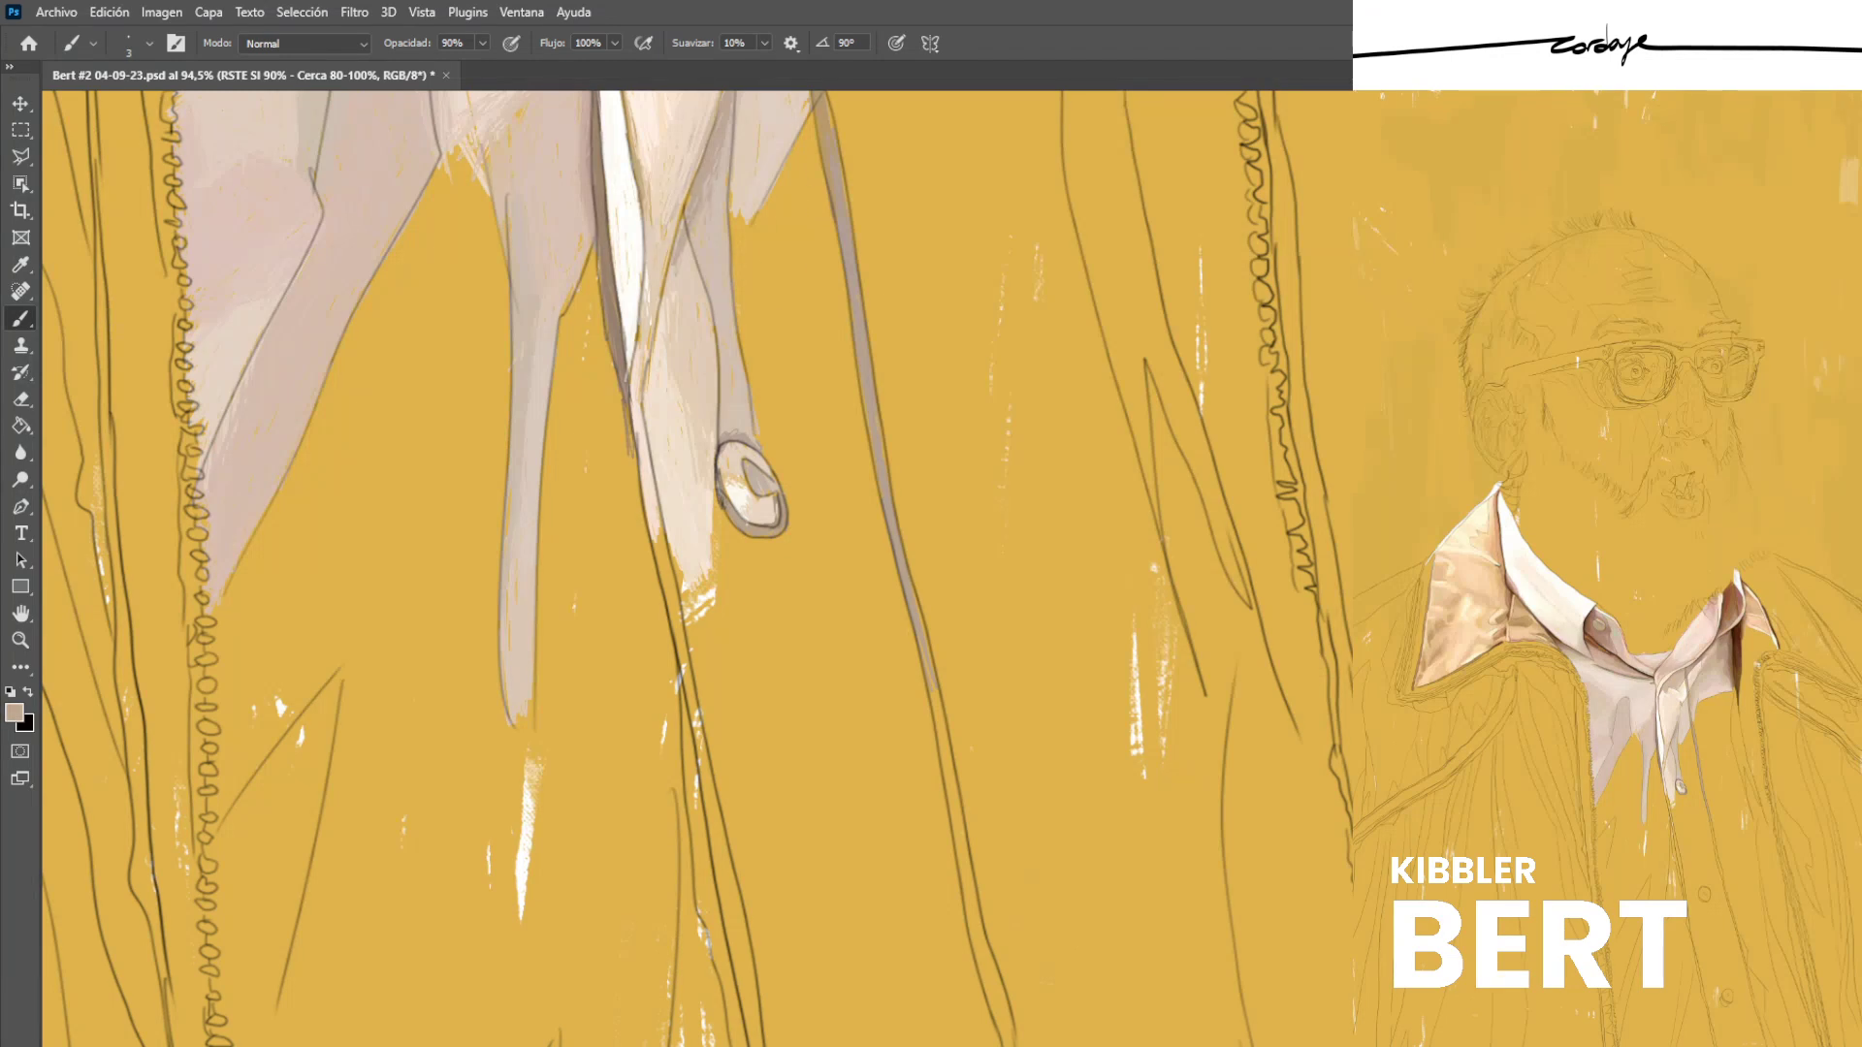
{"action": "left_click", "coordinate": [707, 212], "text": "alt"}
{"action": "left_click_drag", "start_coordinate": [680, 271], "coordinate": [672, 302]}
{"action": "left_click", "coordinate": [687, 289], "text": "alt"}
{"action": "left_click", "coordinate": [684, 292], "text": "alt"}
{"action": "left_click", "coordinate": [684, 177], "text": "alt"}
{"action": "left_click_drag", "start_coordinate": [679, 225], "coordinate": [671, 249]}
{"action": "left_click", "coordinate": [654, 312], "text": "alt"}
{"action": "key", "text": "ctrl+s"}
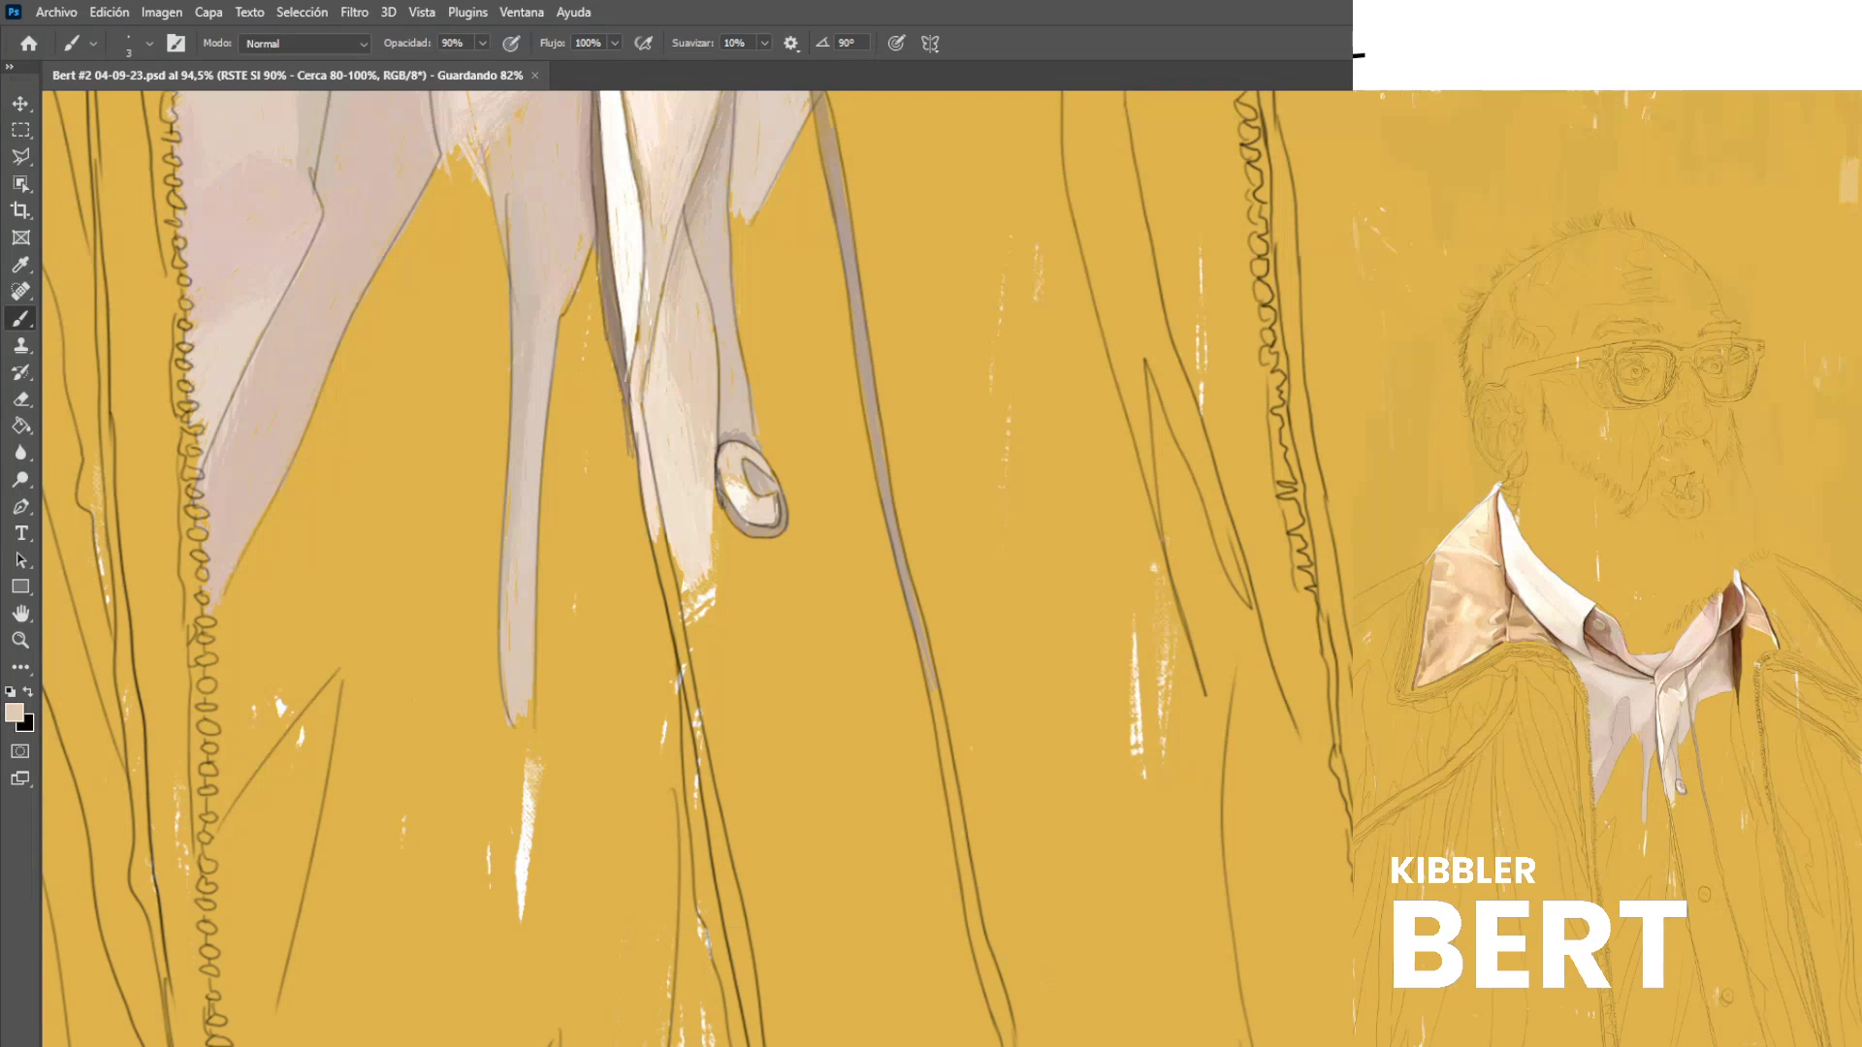
Refine the shadow line under the collar band near the collar's closing point with sampled dark taupe and beige tones.
{"action": "scroll", "coordinate": [679, 545], "scroll_direction": "down", "scroll_amount": 5}
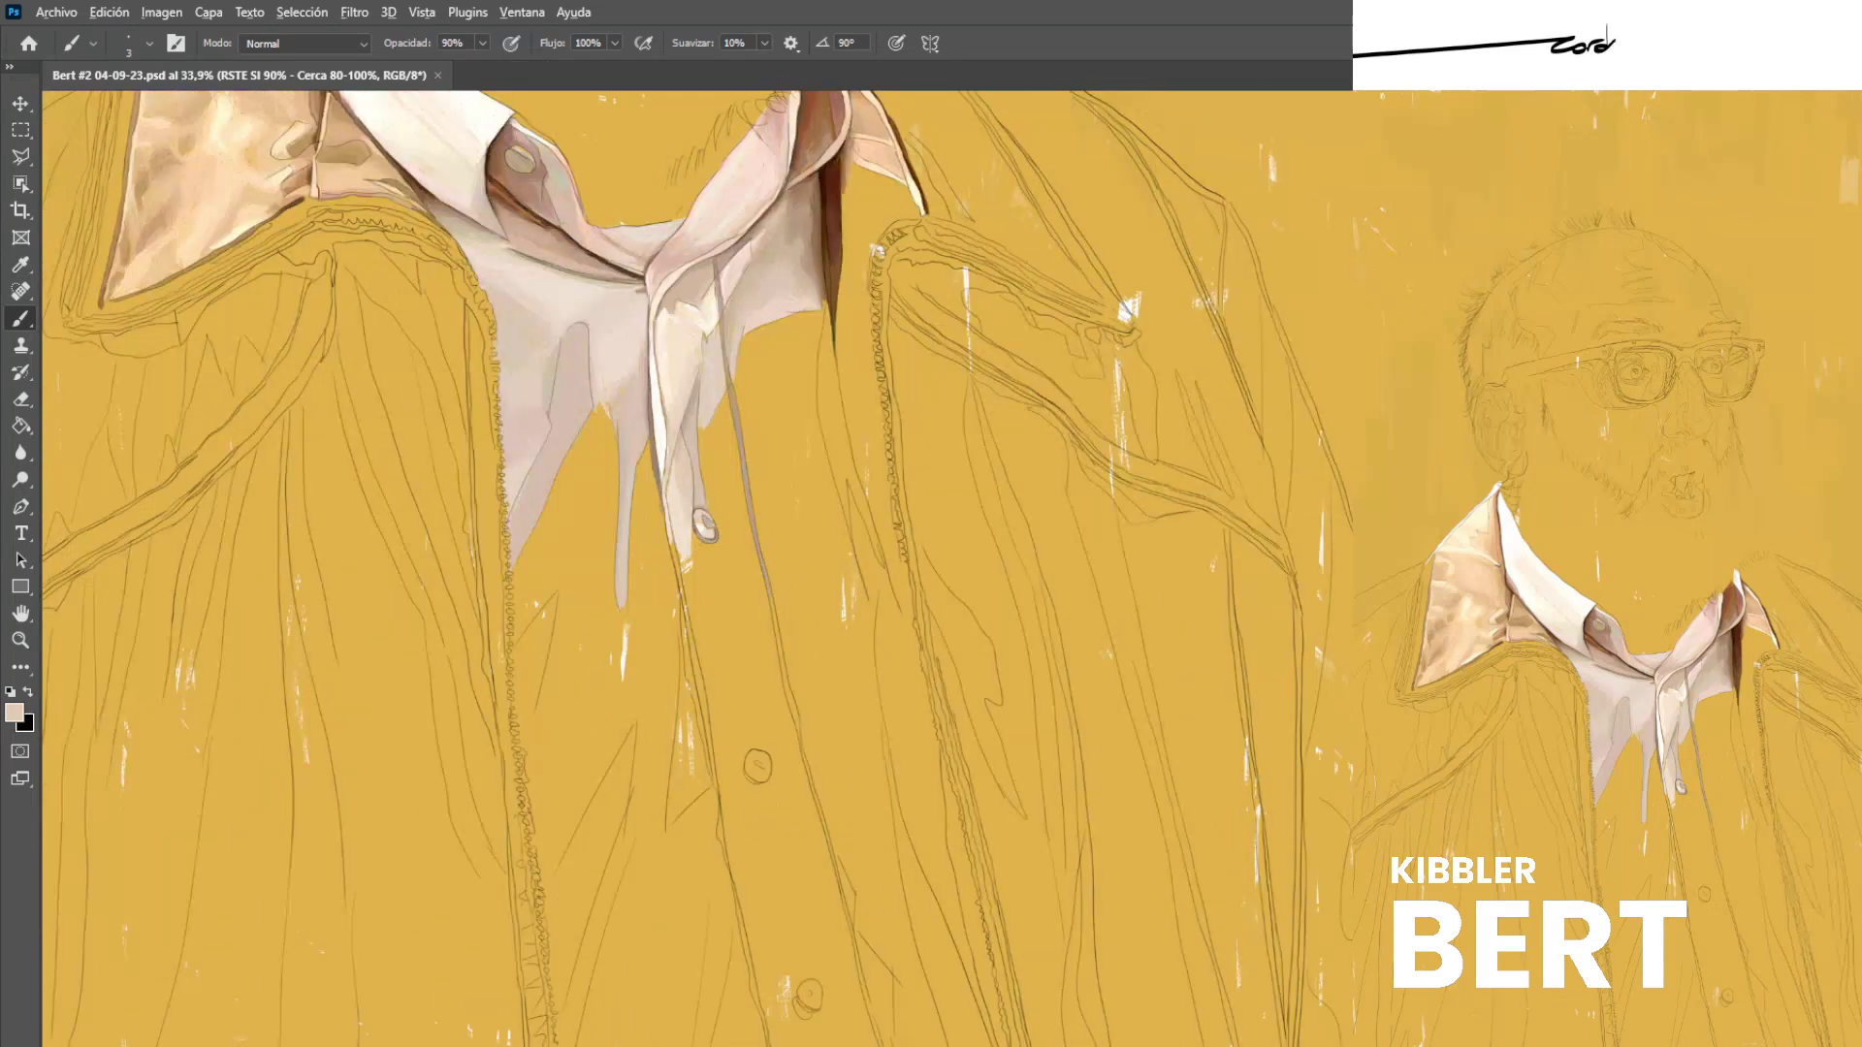
{"action": "scroll", "coordinate": [678, 550], "scroll_direction": "up", "scroll_amount": 3}
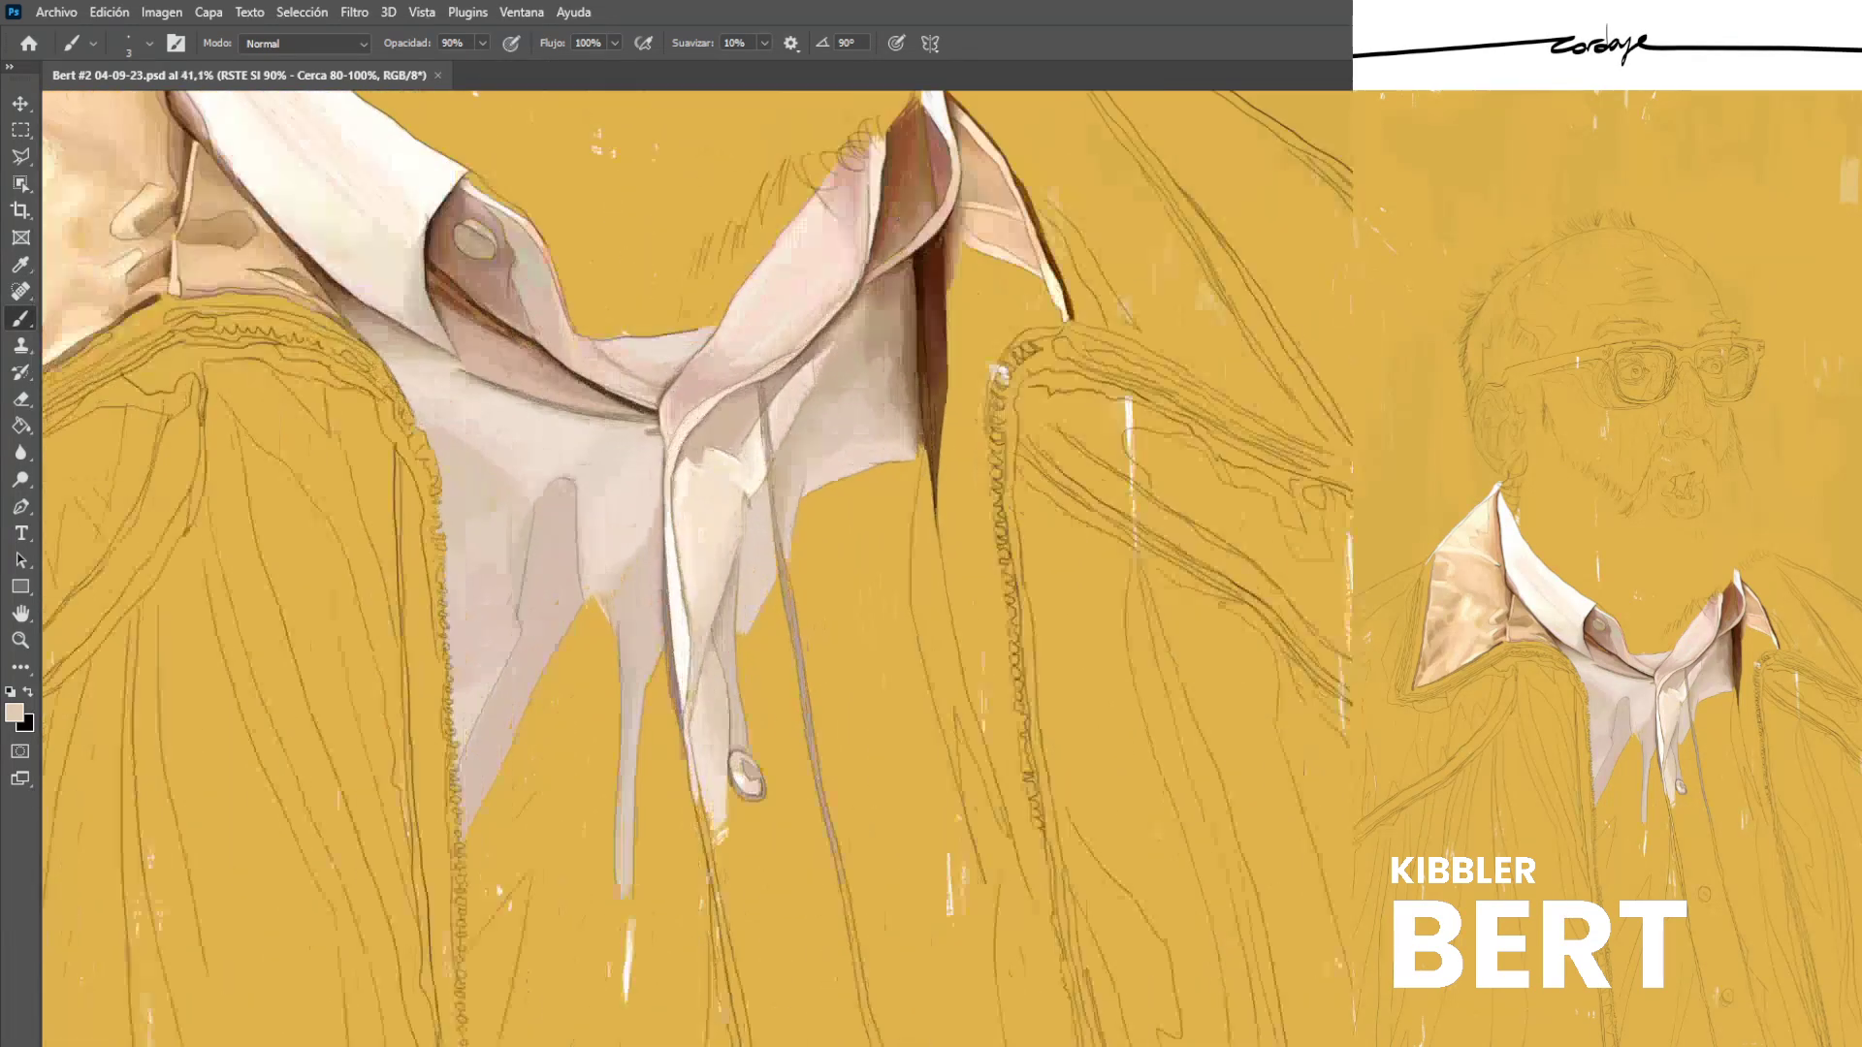
{"action": "scroll", "coordinate": [640, 398], "scroll_direction": "up", "scroll_amount": 5}
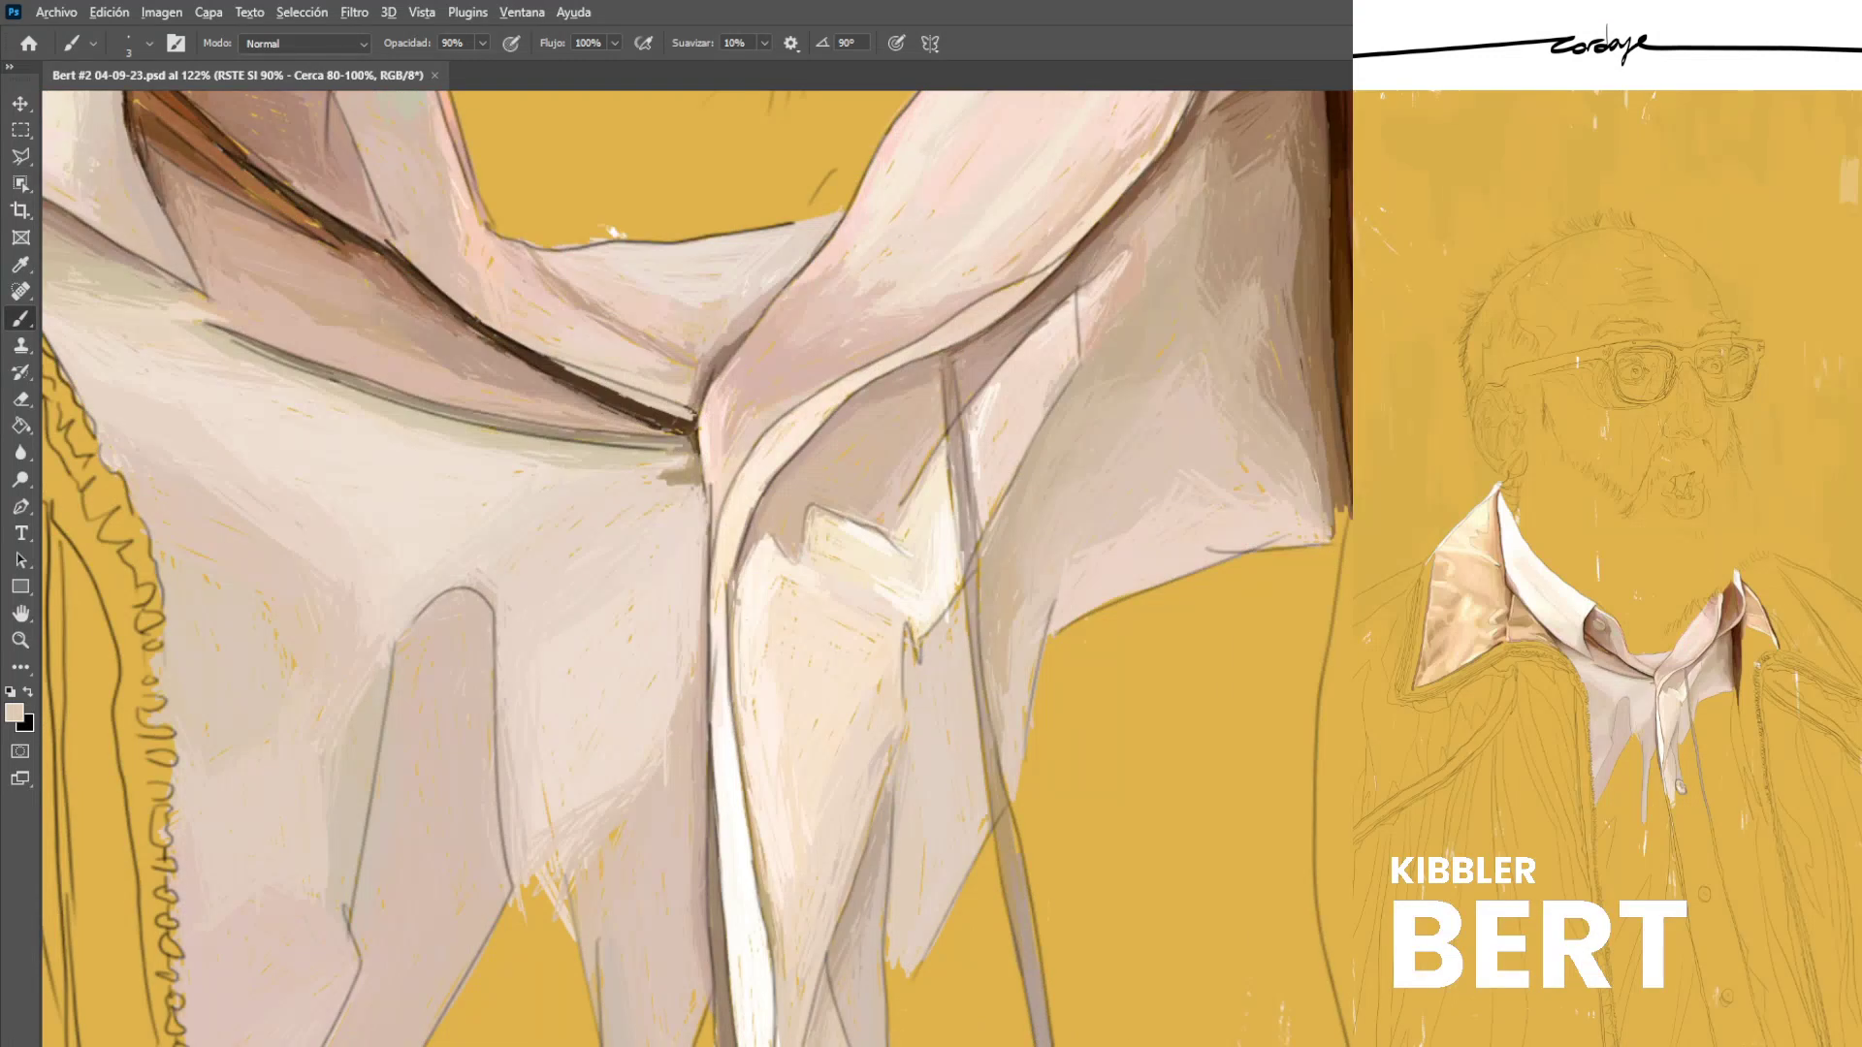
{"action": "left_click", "coordinate": [693, 439], "text": "alt"}
{"action": "left_click_drag", "start_coordinate": [687, 440], "coordinate": [493, 417]}
{"action": "left_click", "coordinate": [683, 472], "text": "alt"}
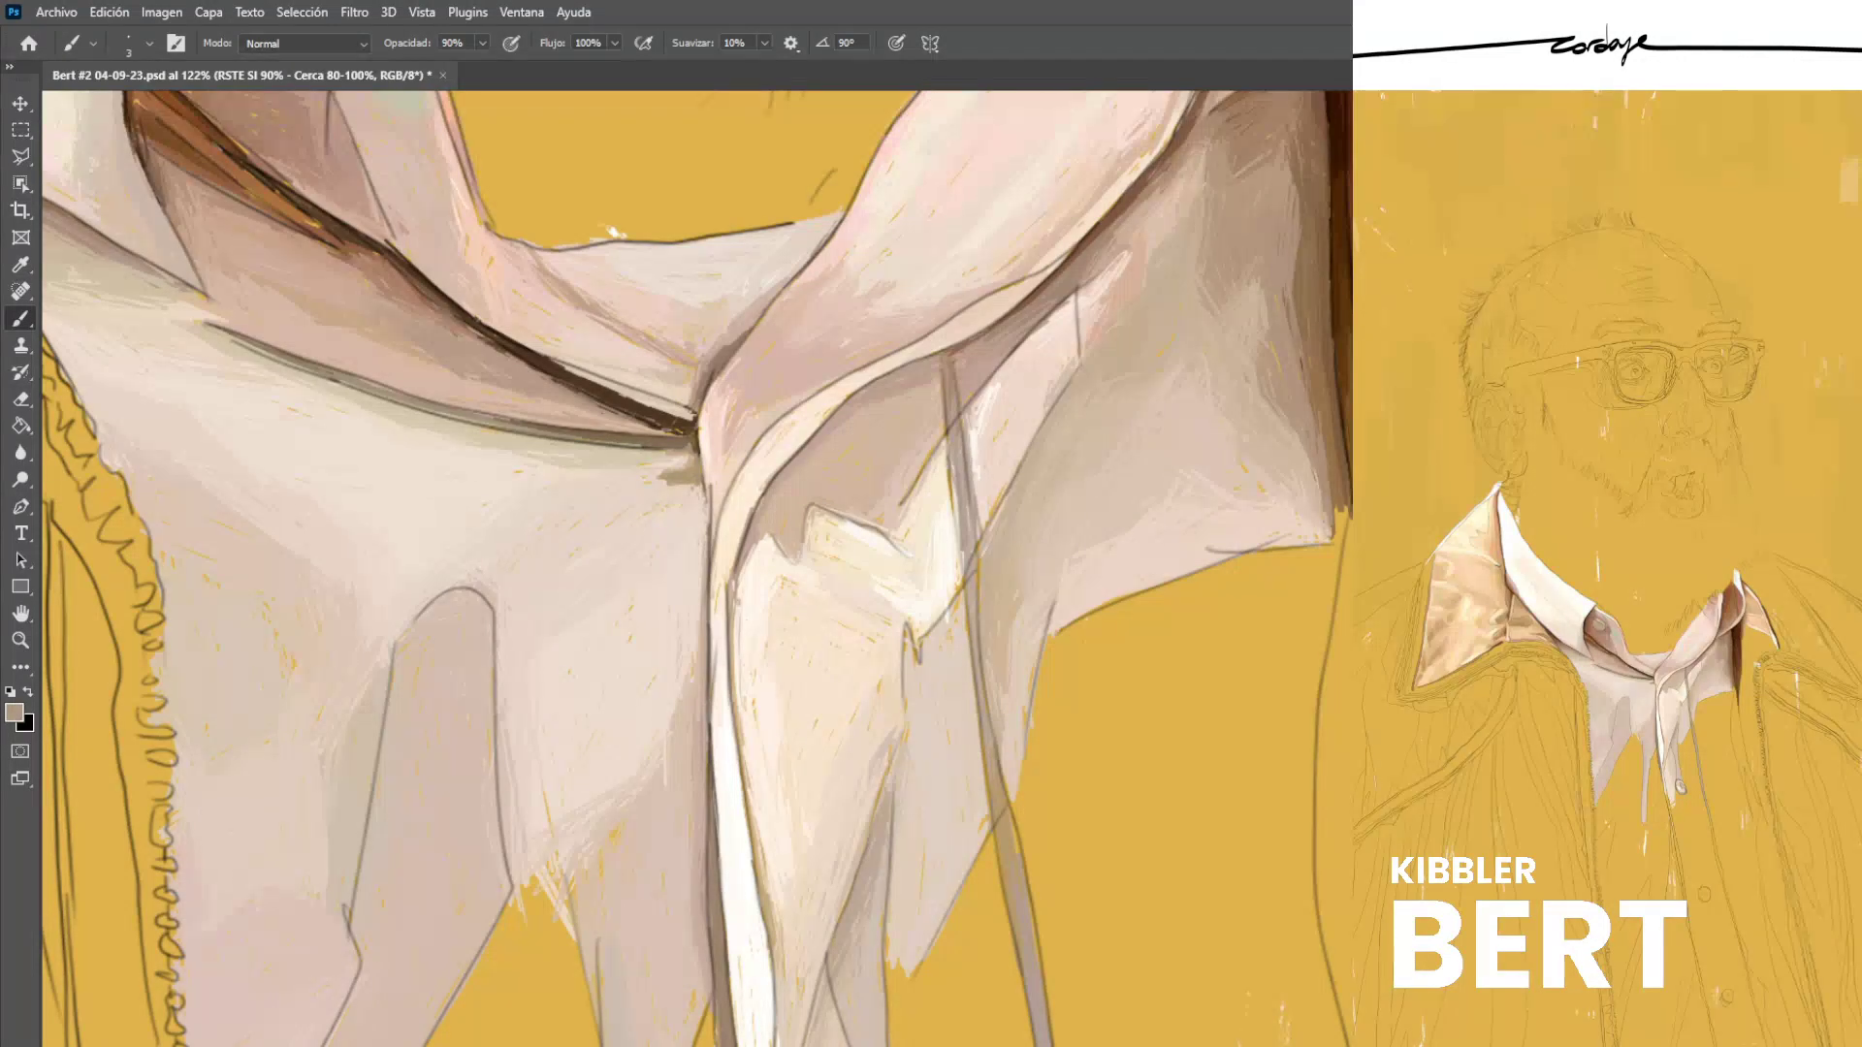
{"action": "left_click", "coordinate": [640, 423], "text": "alt"}
{"action": "left_click_drag", "start_coordinate": [671, 441], "coordinate": [624, 435]}
Thin the far end of the shadow line beneath the collar band with sampled taupe and cream strokes.
{"action": "left_click", "coordinate": [260, 327], "text": "alt"}
{"action": "left_click_drag", "start_coordinate": [223, 331], "coordinate": [323, 366]}
{"action": "left_click", "coordinate": [387, 390], "text": "alt"}
{"action": "left_click_drag", "start_coordinate": [217, 334], "coordinate": [322, 376]}
{"action": "left_click", "coordinate": [254, 363], "text": "alt"}
{"action": "left_click_drag", "start_coordinate": [221, 330], "coordinate": [307, 364]}
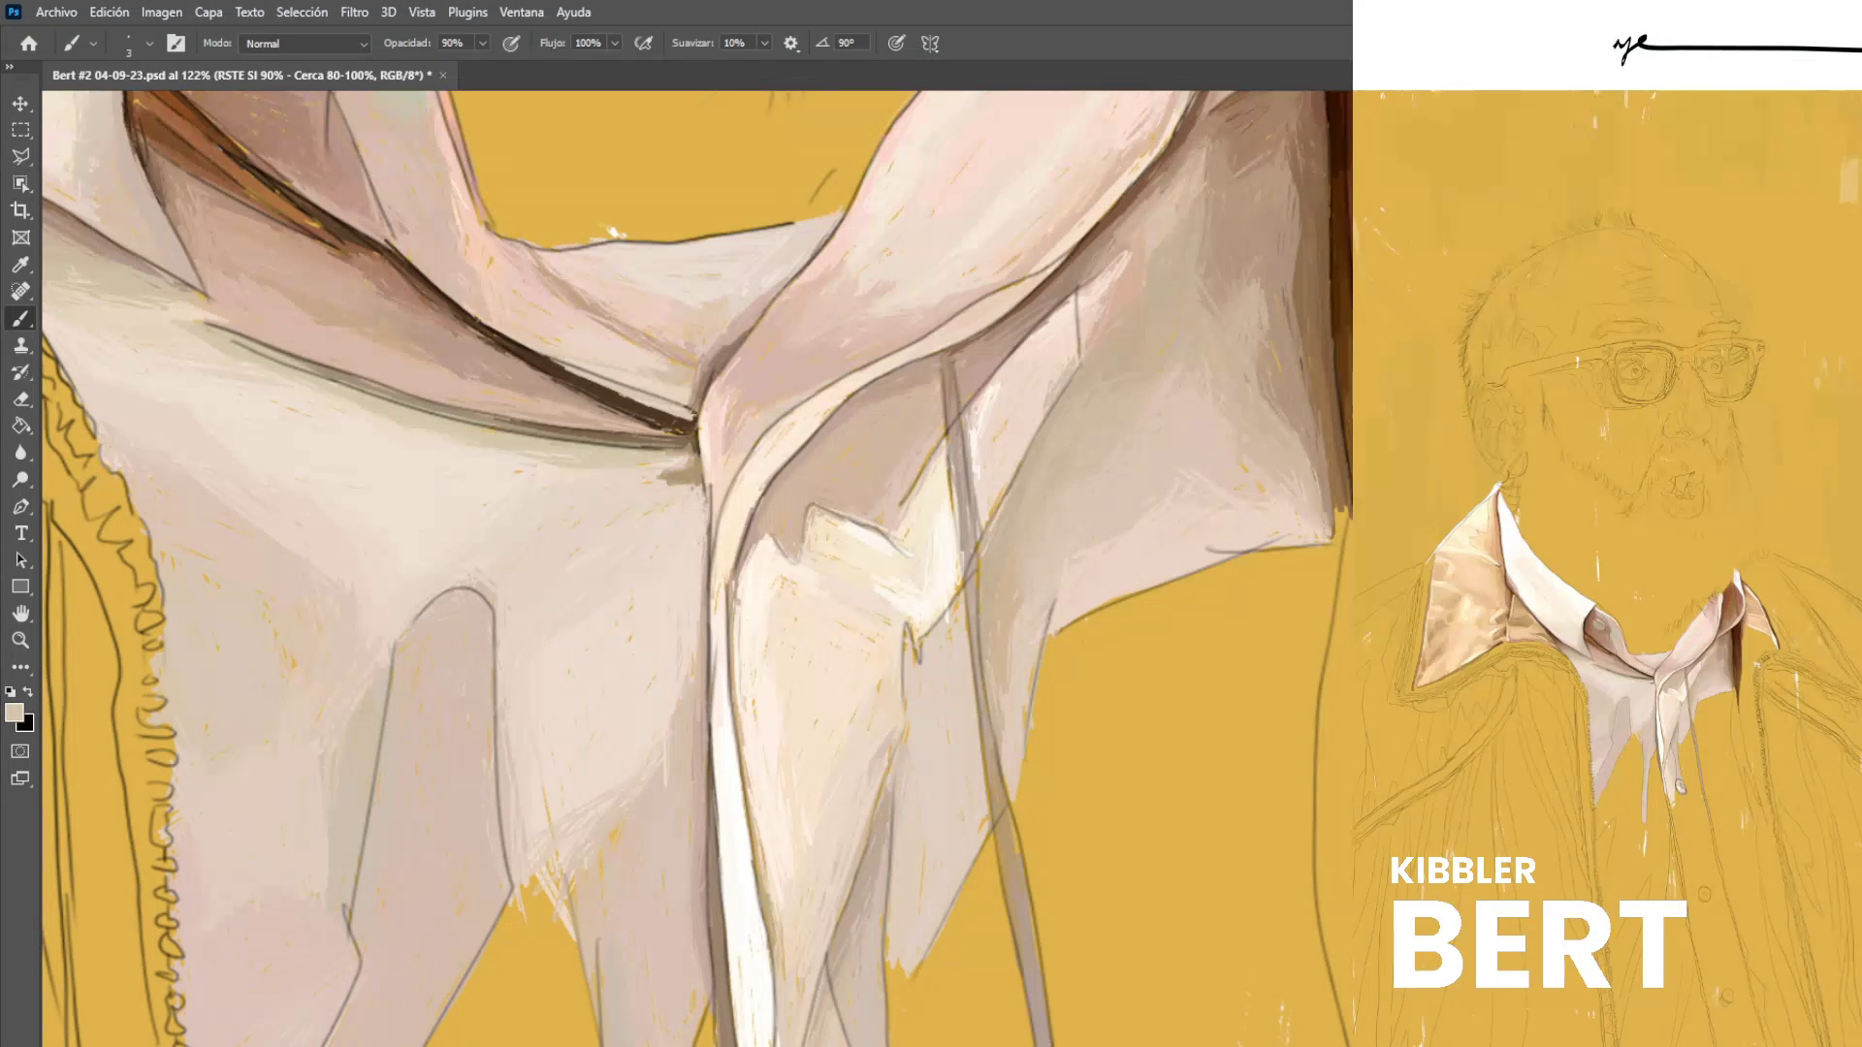
Soften the collar band's lower edge and the fabric around its shadow line with sampled pale pink tones.
{"action": "left_click", "coordinate": [251, 370], "text": "alt"}
{"action": "left_click_drag", "start_coordinate": [190, 328], "coordinate": [291, 375]}
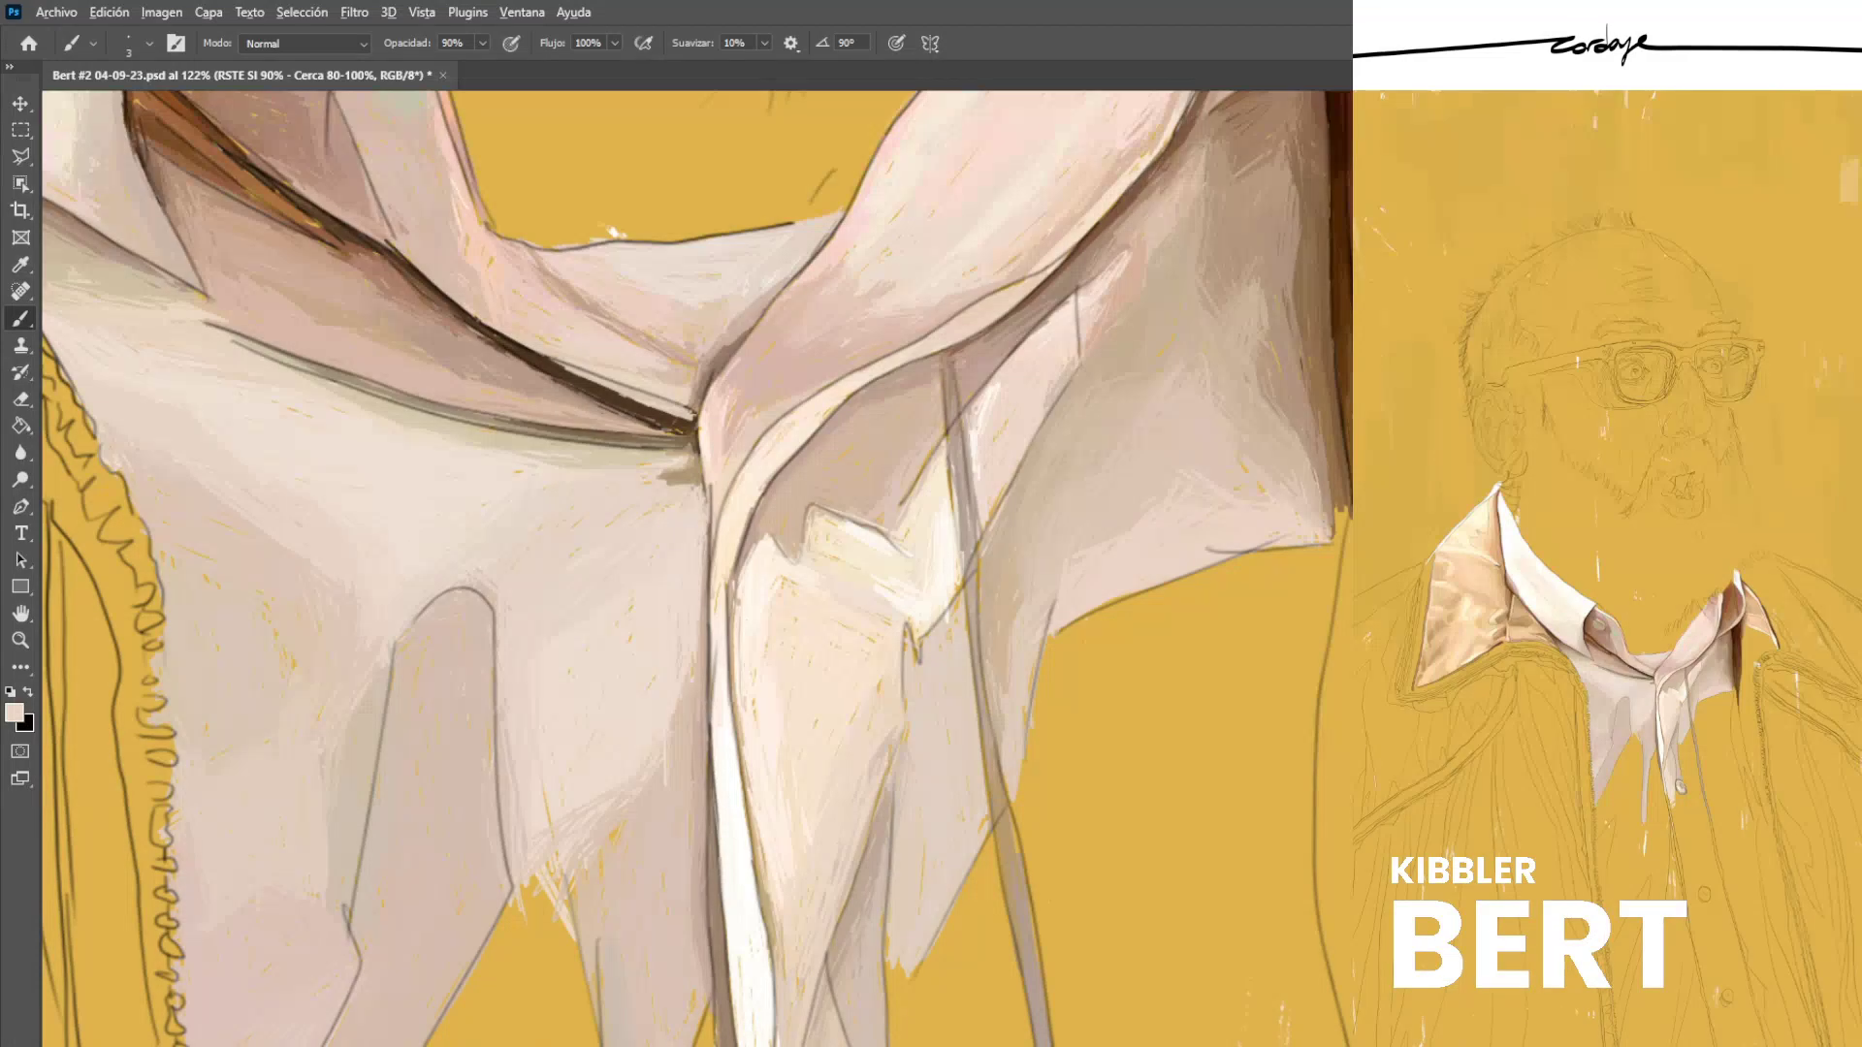
{"action": "left_click_drag", "start_coordinate": [289, 351], "coordinate": [353, 370]}
{"action": "left_click_drag", "start_coordinate": [234, 326], "coordinate": [461, 400]}
{"action": "left_click", "coordinate": [312, 335], "text": "alt"}
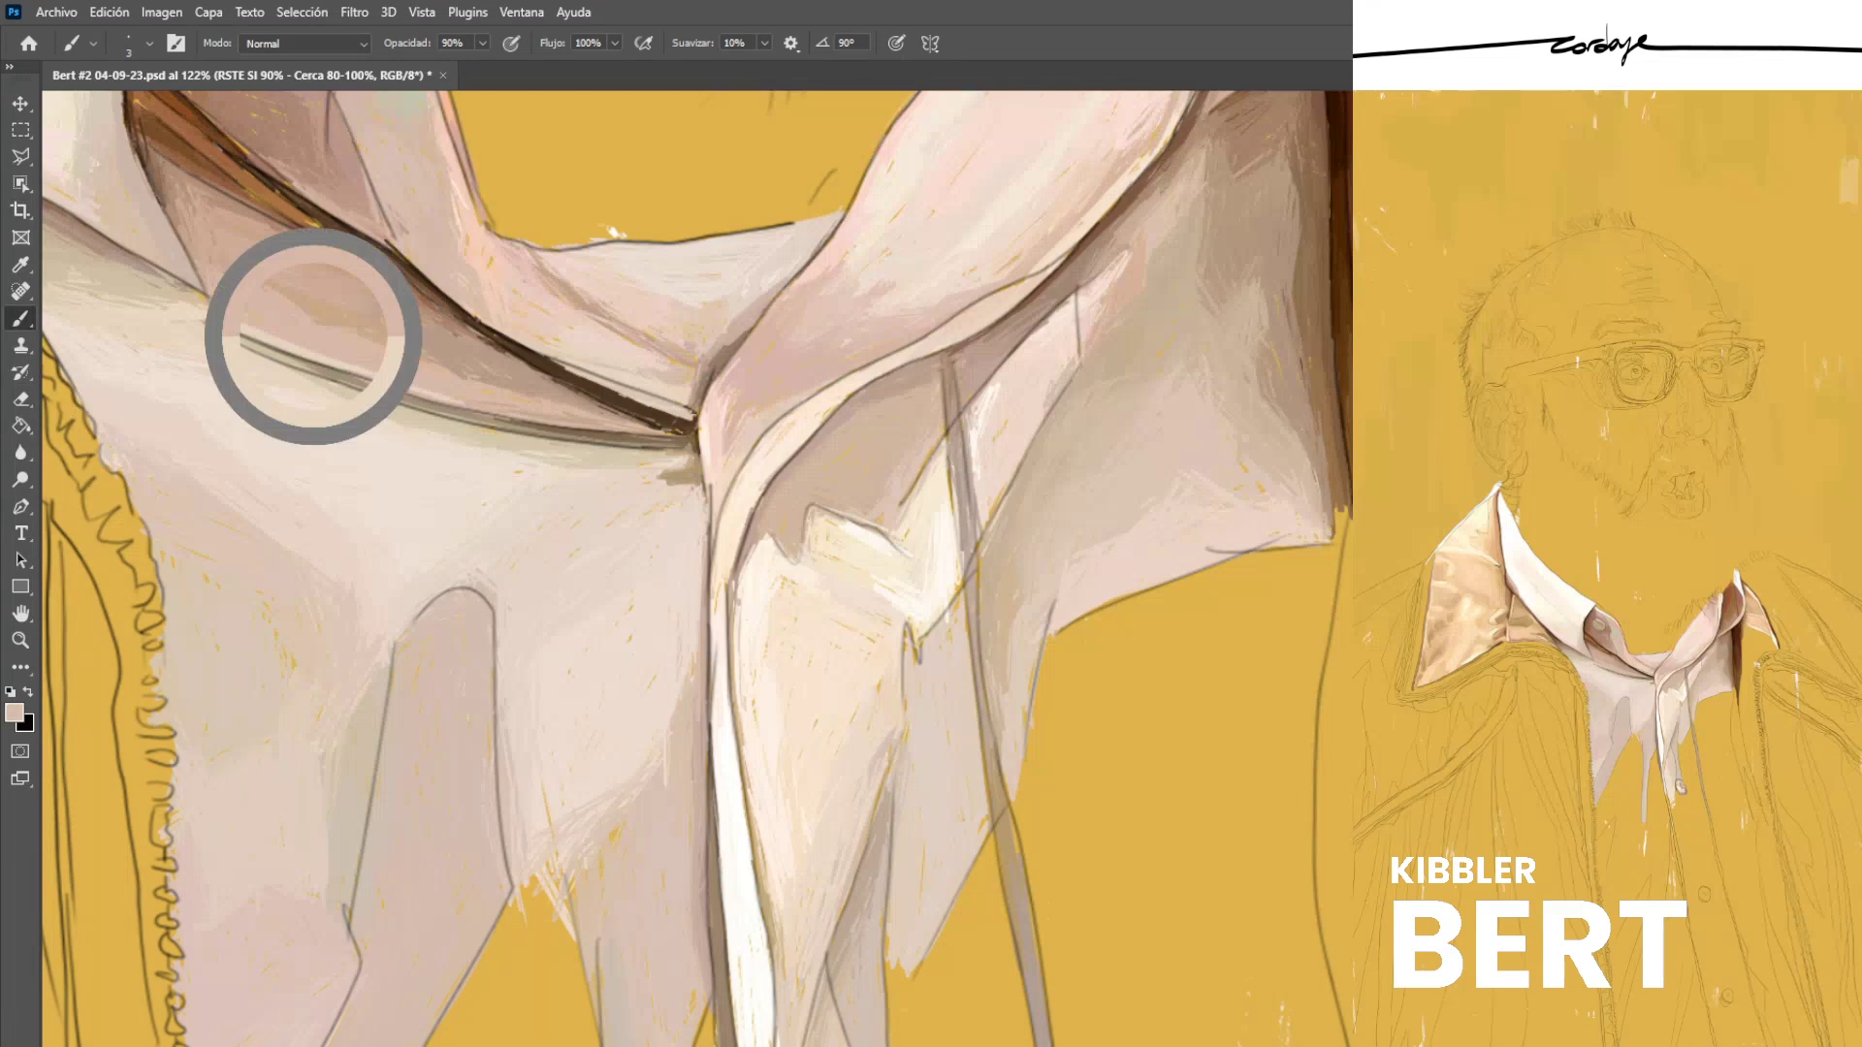
{"action": "left_click_drag", "start_coordinate": [180, 305], "coordinate": [211, 315]}
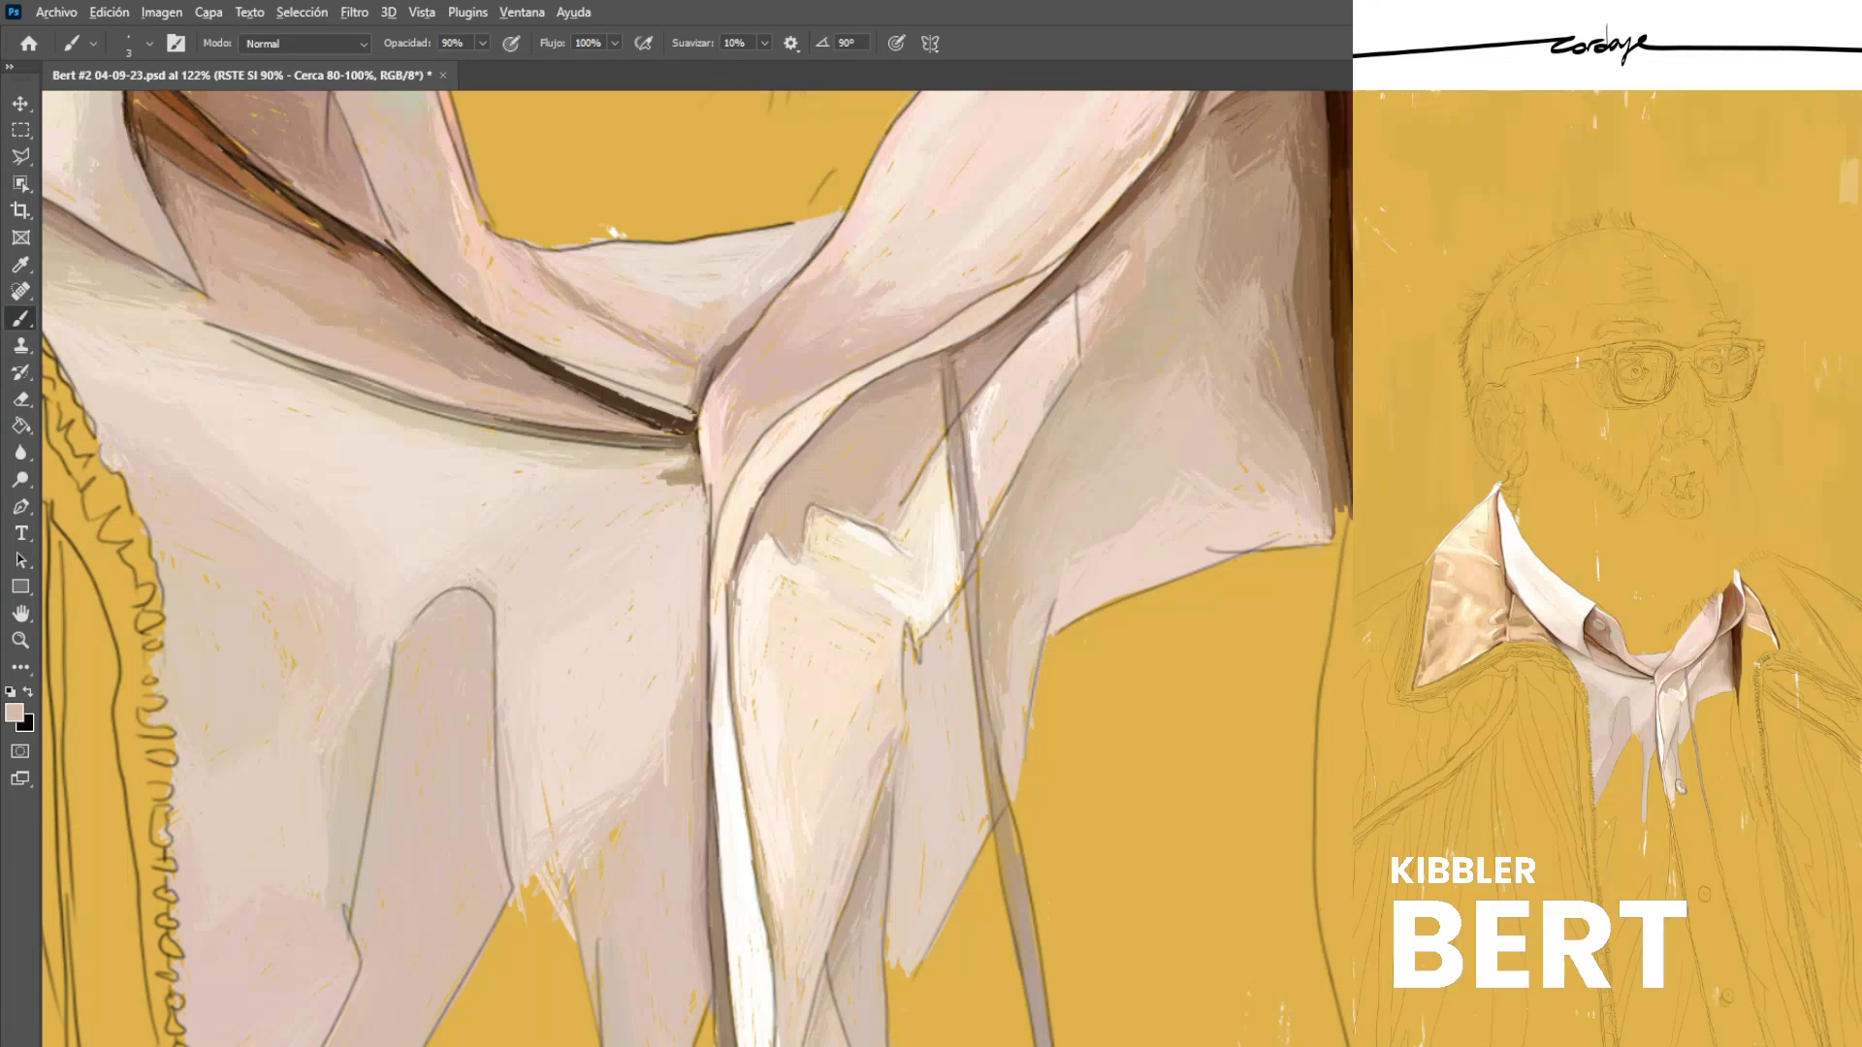
Paint the shadow along the curved fold edge at the top of the placket with sampled taupe and mauve-beige tones.
{"action": "scroll", "coordinate": [347, 354], "scroll_direction": "down", "scroll_amount": 10}
{"action": "scroll", "coordinate": [388, 330], "scroll_direction": "down", "scroll_amount": 2}
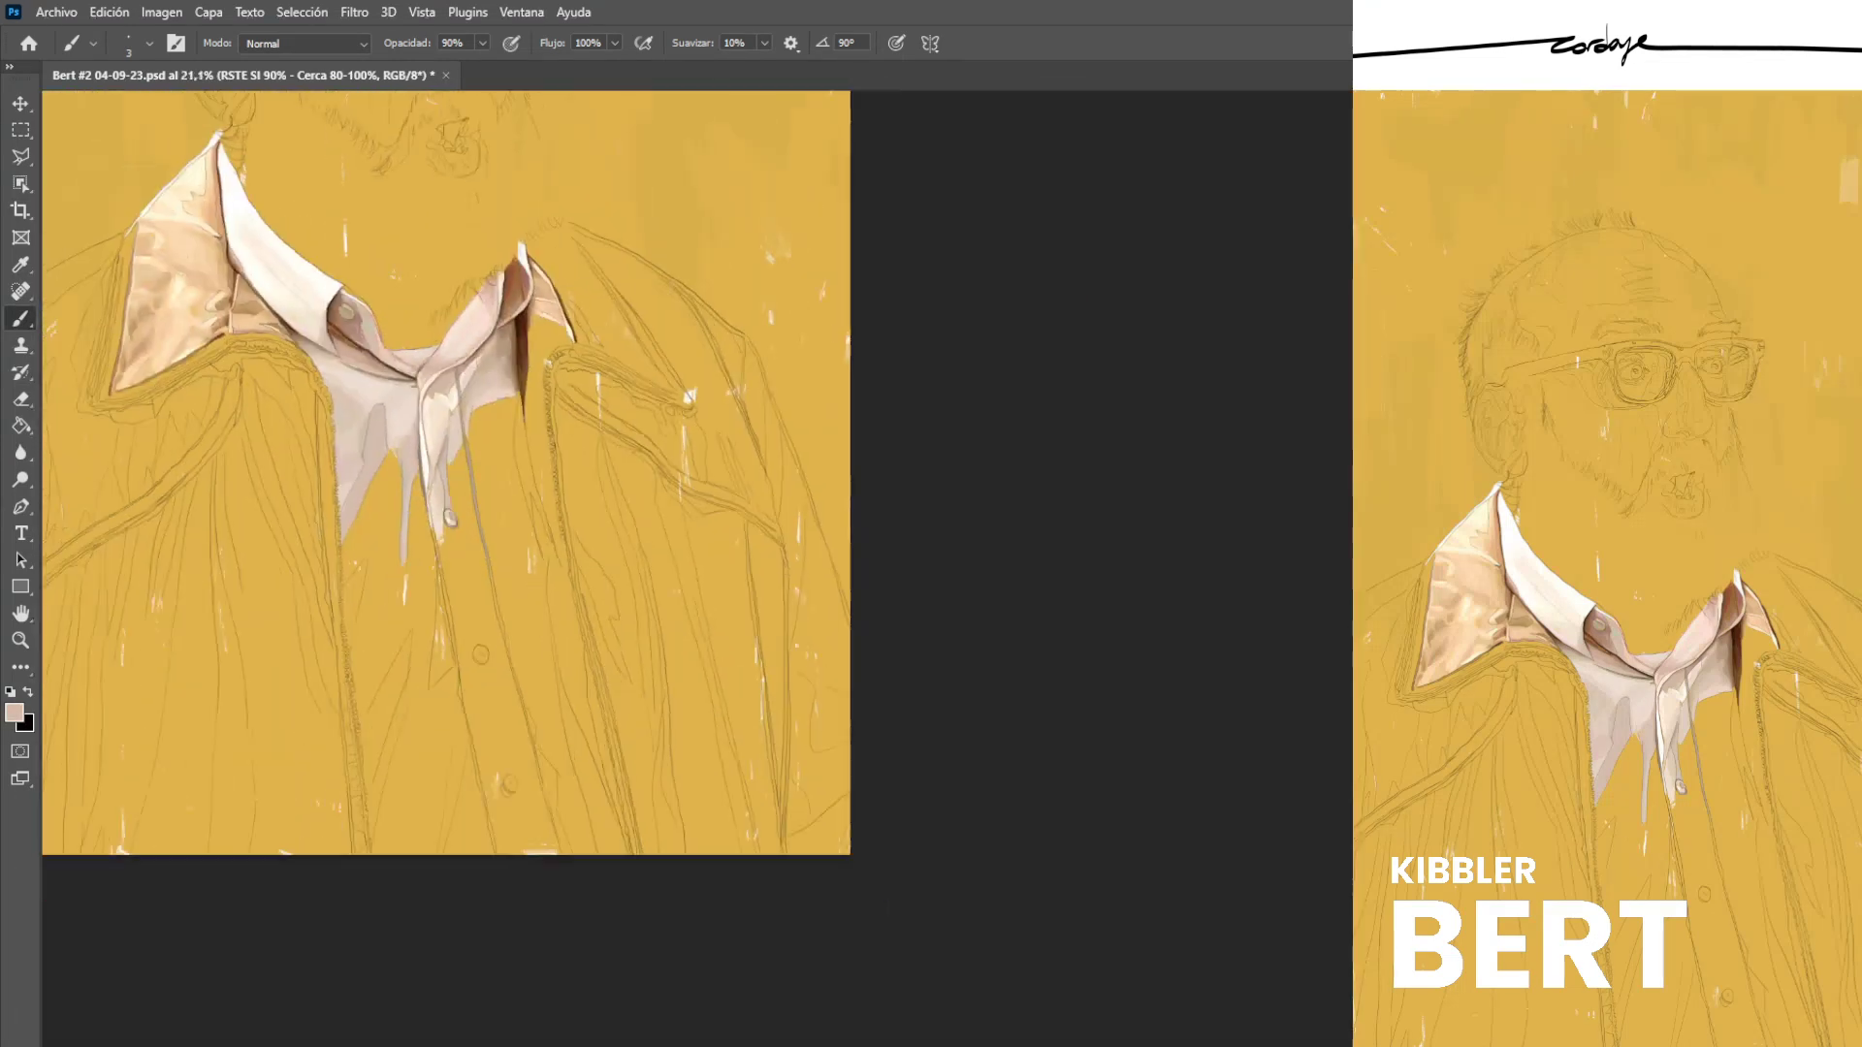
{"action": "scroll", "coordinate": [387, 330], "scroll_direction": "up", "scroll_amount": 7}
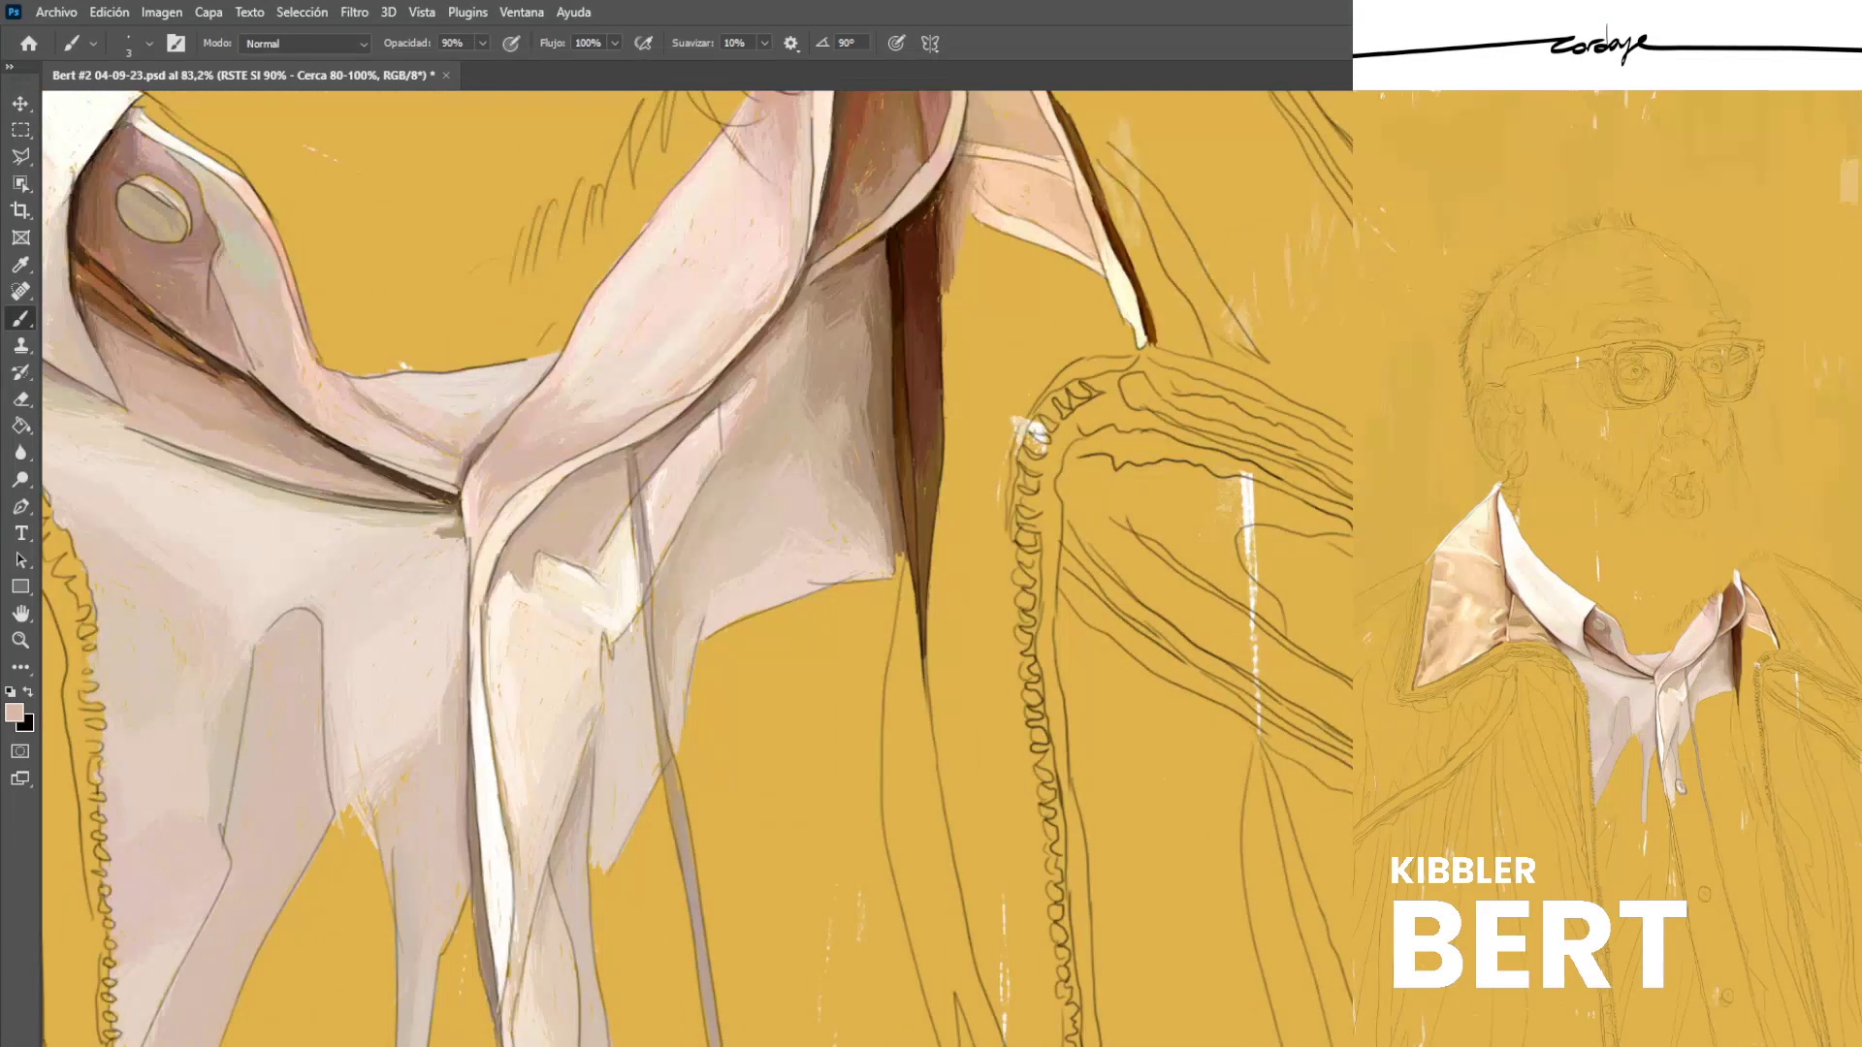
{"action": "left_click", "coordinate": [541, 508], "text": "alt"}
{"action": "left_click_drag", "start_coordinate": [565, 486], "coordinate": [517, 529]}
{"action": "scroll", "coordinate": [601, 459], "scroll_direction": "up", "scroll_amount": 1}
{"action": "scroll", "coordinate": [562, 455], "scroll_direction": "up", "scroll_amount": 4}
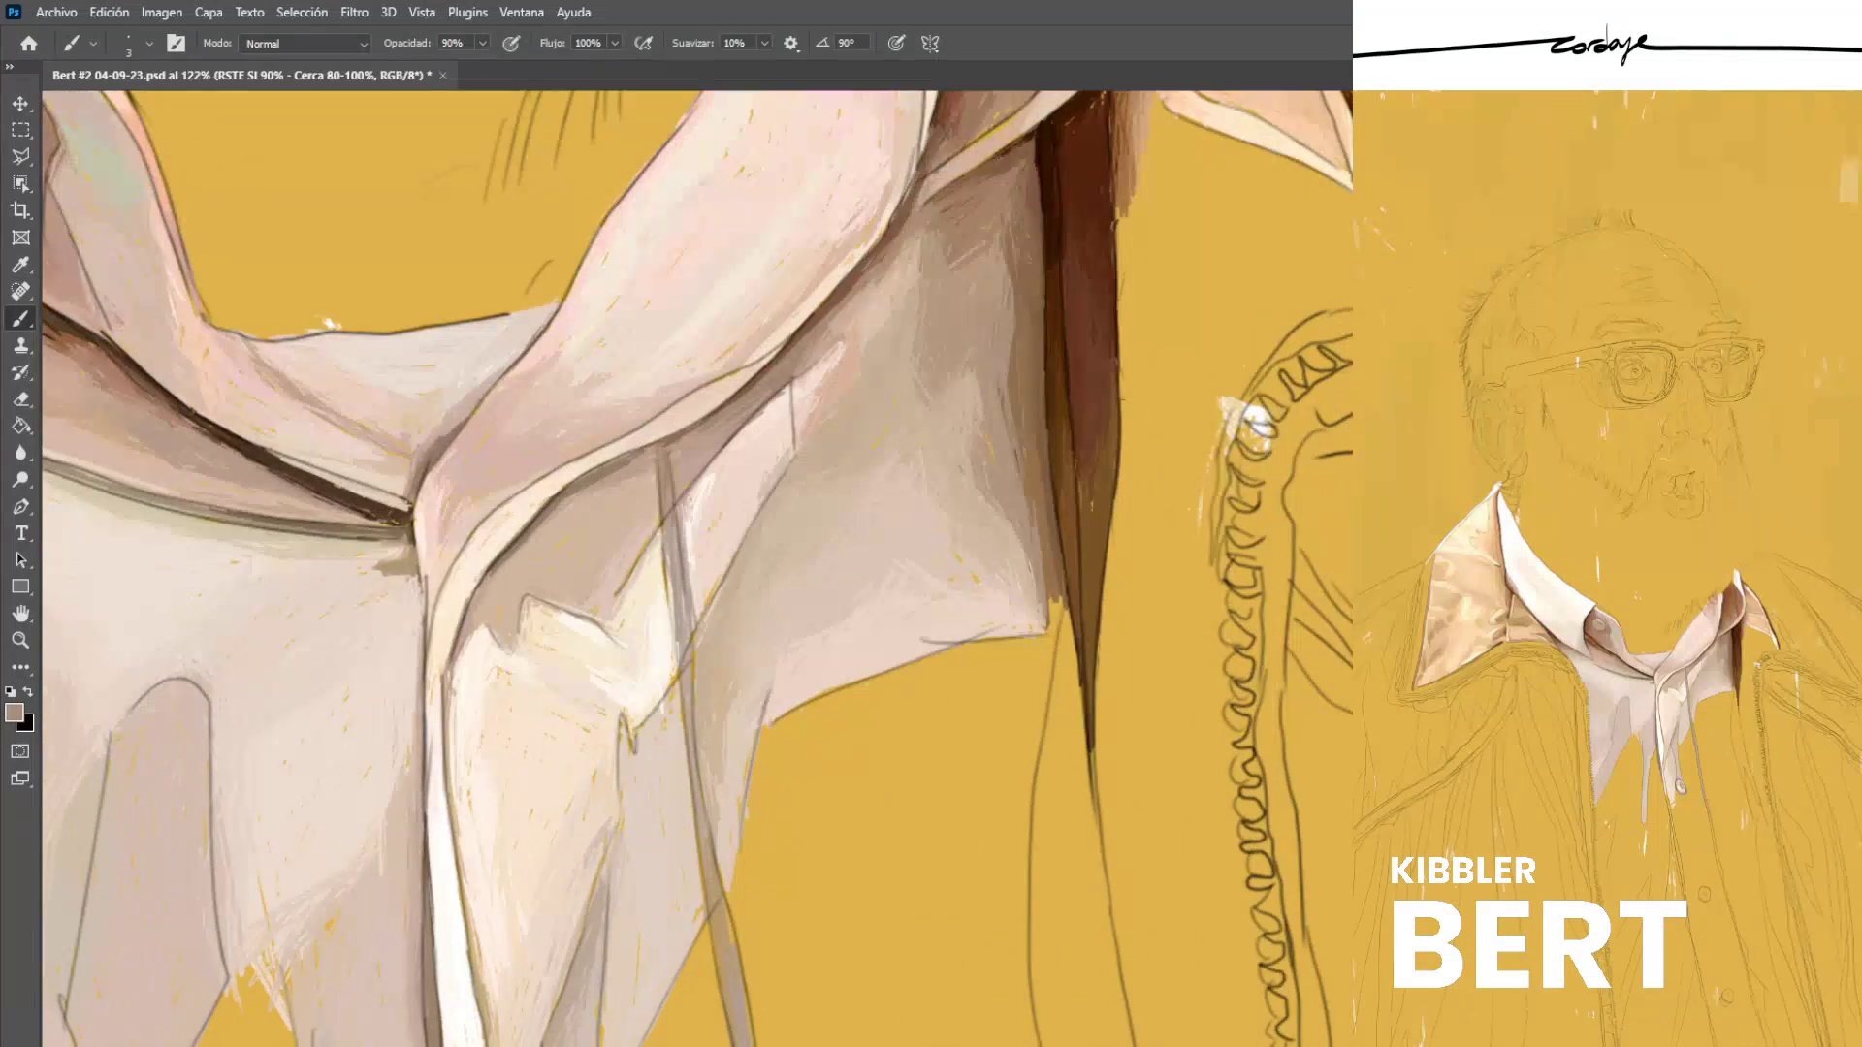
{"action": "left_click", "coordinate": [613, 475], "text": "alt"}
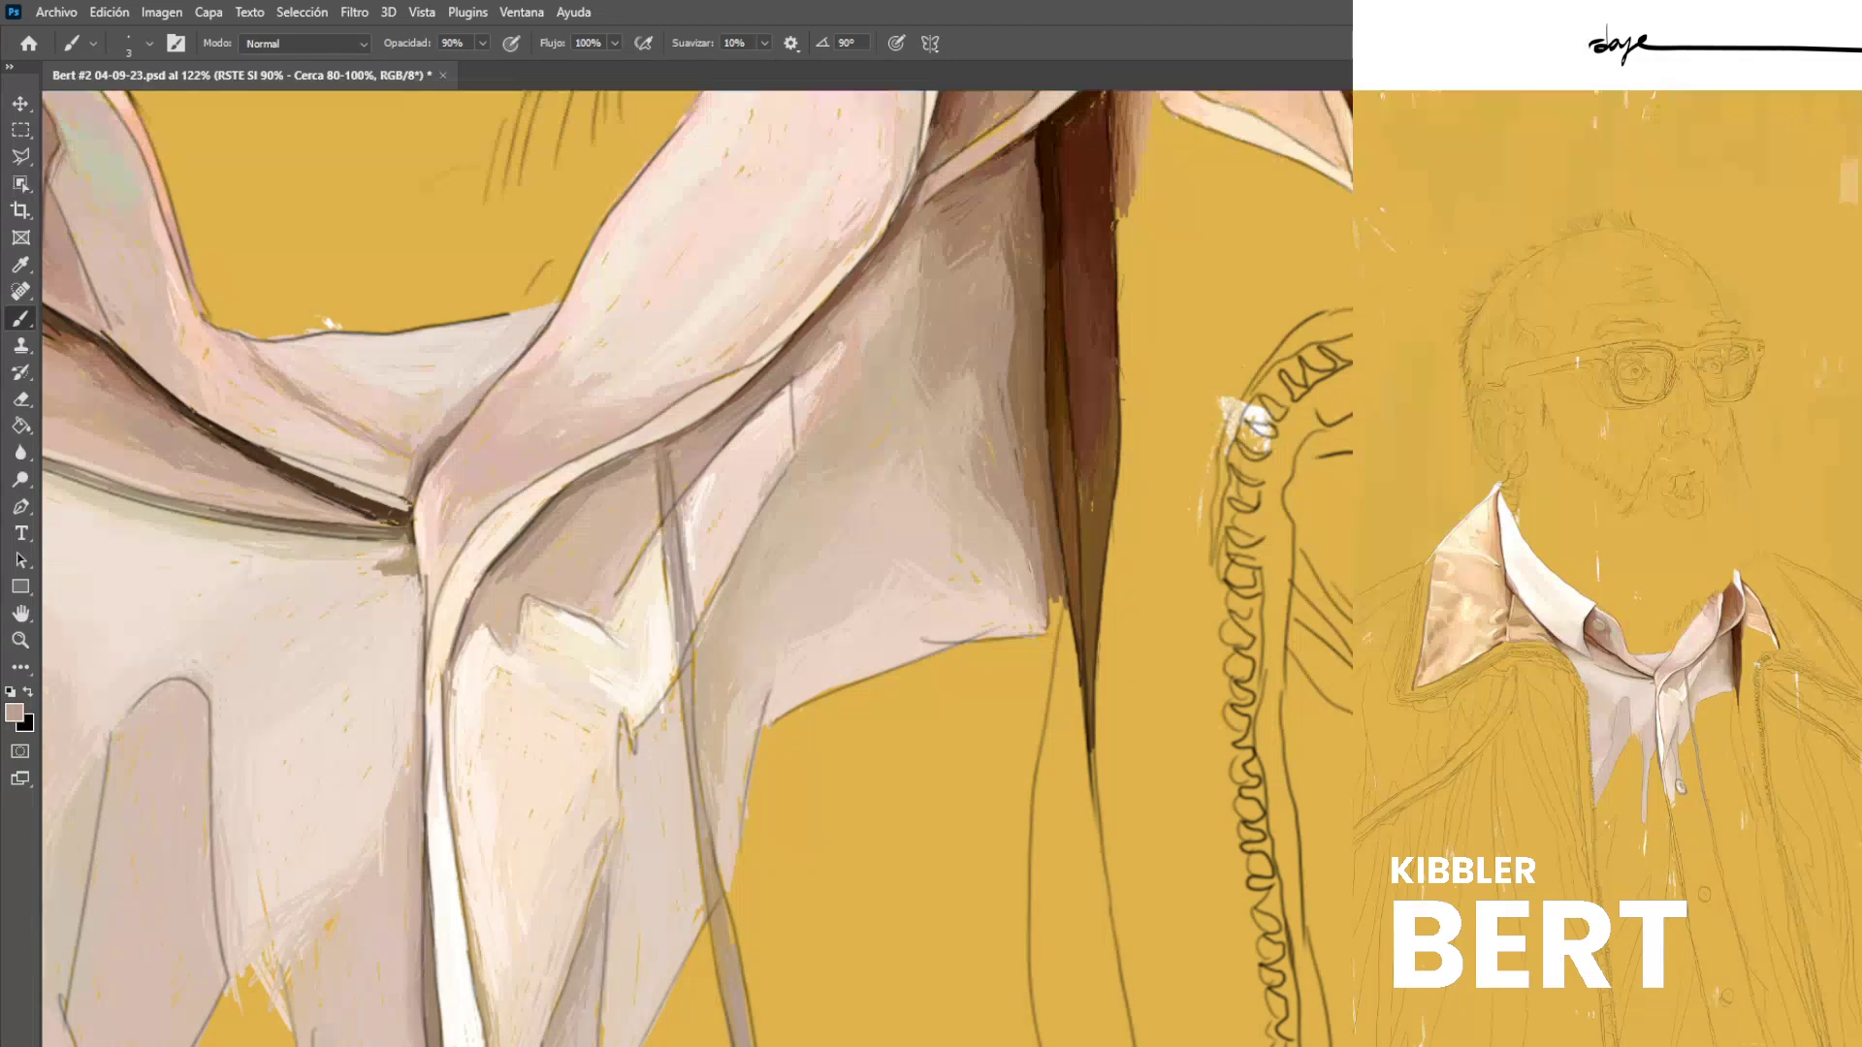
{"action": "left_click_drag", "start_coordinate": [515, 552], "coordinate": [562, 496]}
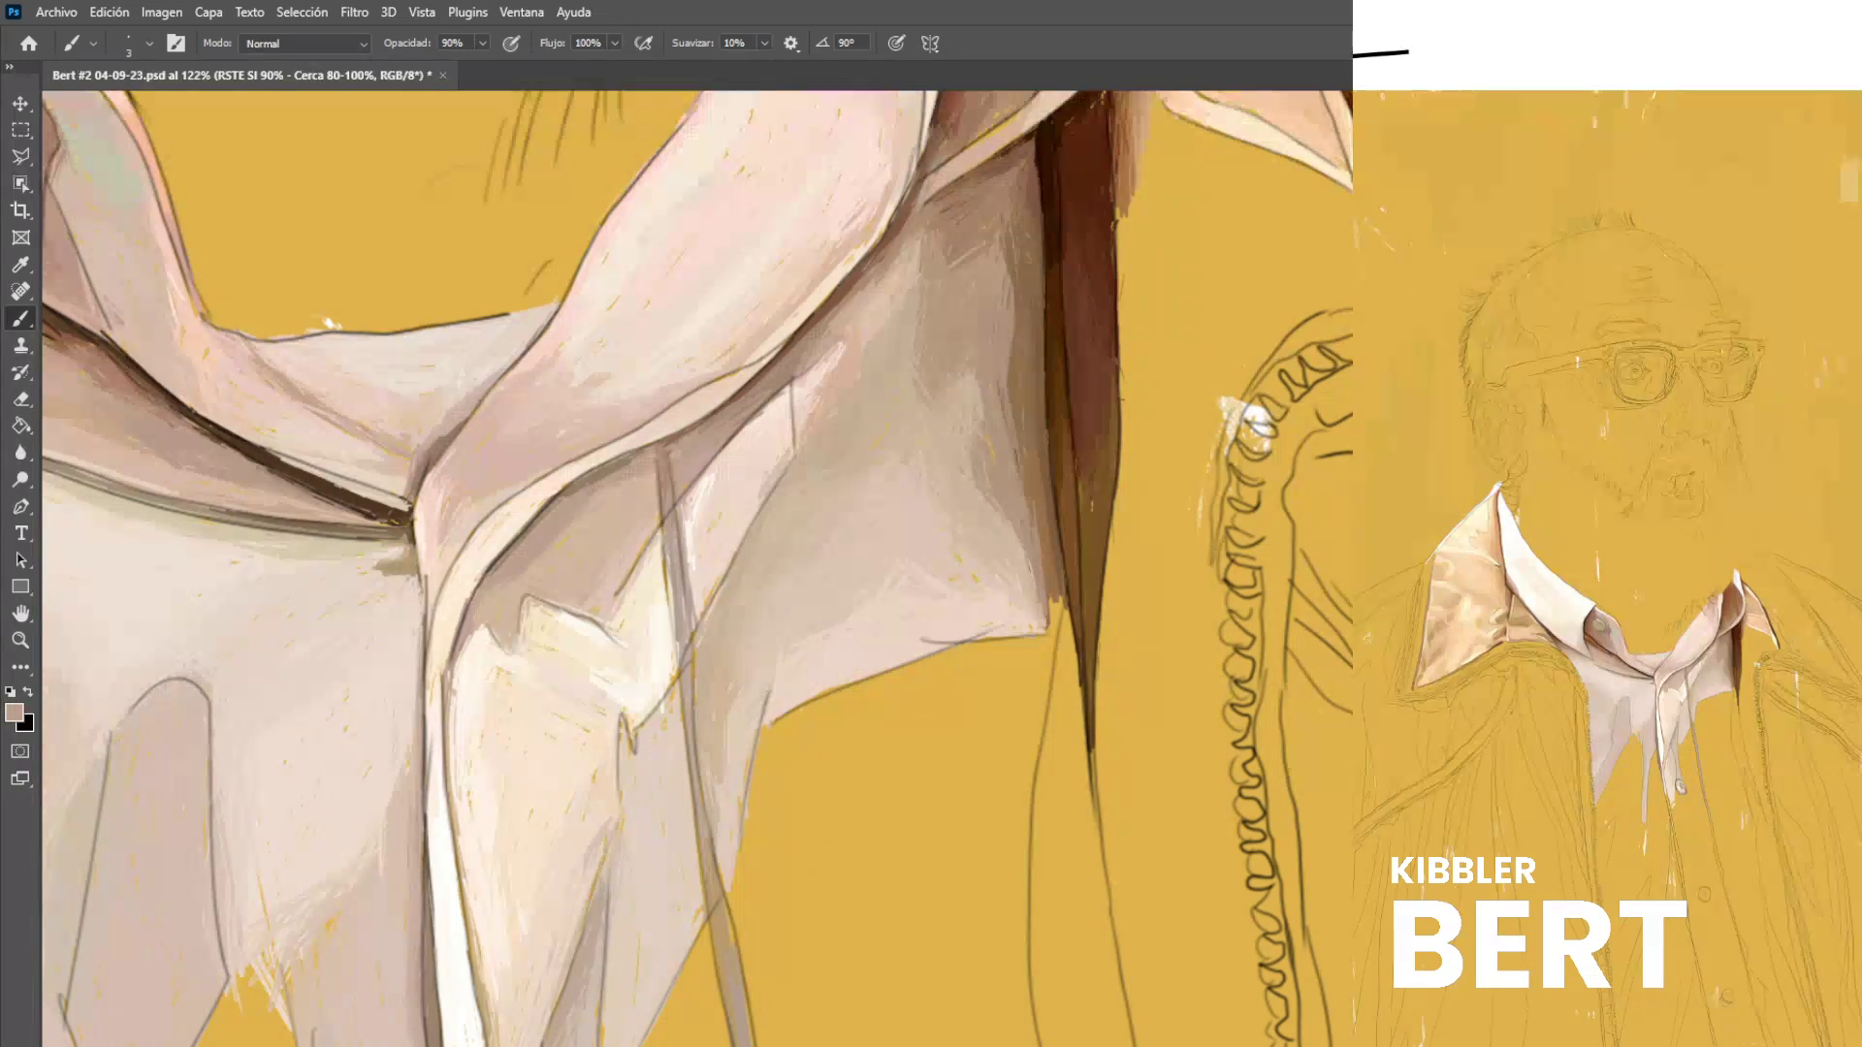
Blend the shaded area beneath the placket's curved fold with sampled beige and taupe tones, and save the file.
{"action": "left_click", "coordinate": [558, 495], "text": "alt"}
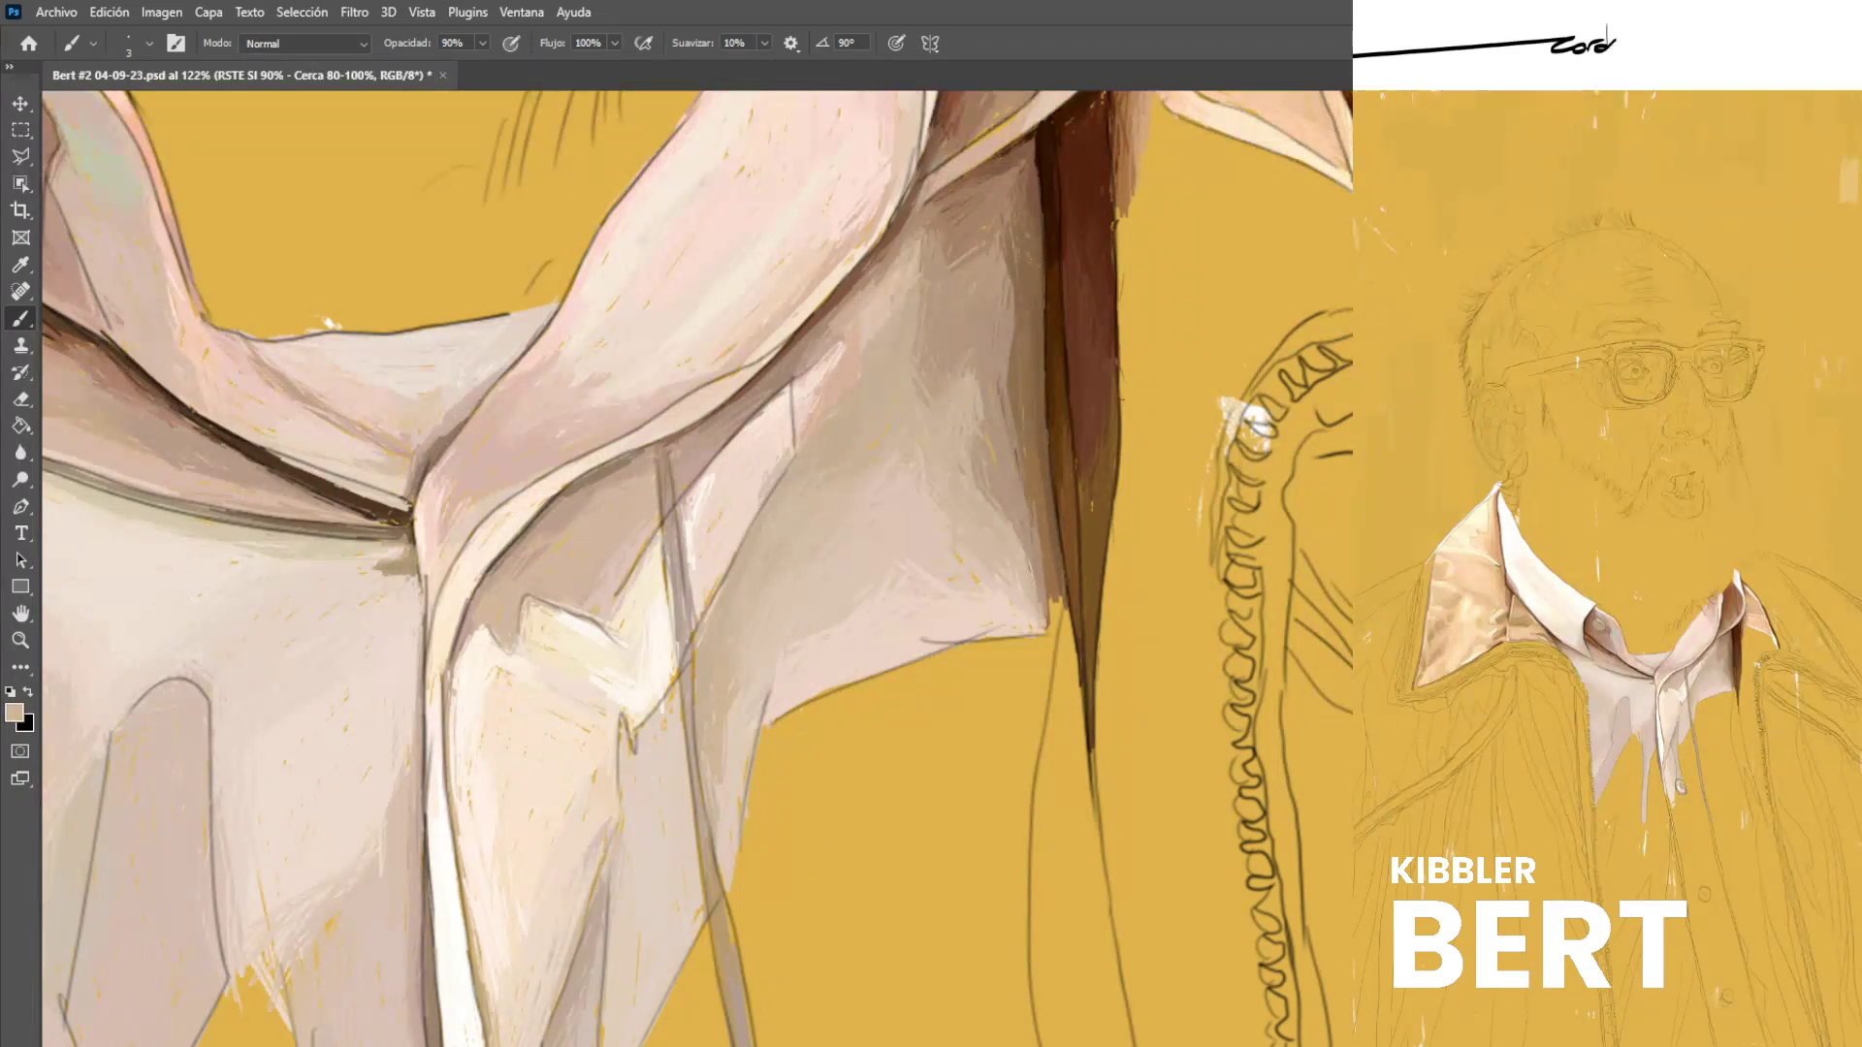
{"action": "left_click", "coordinate": [588, 478], "text": "alt"}
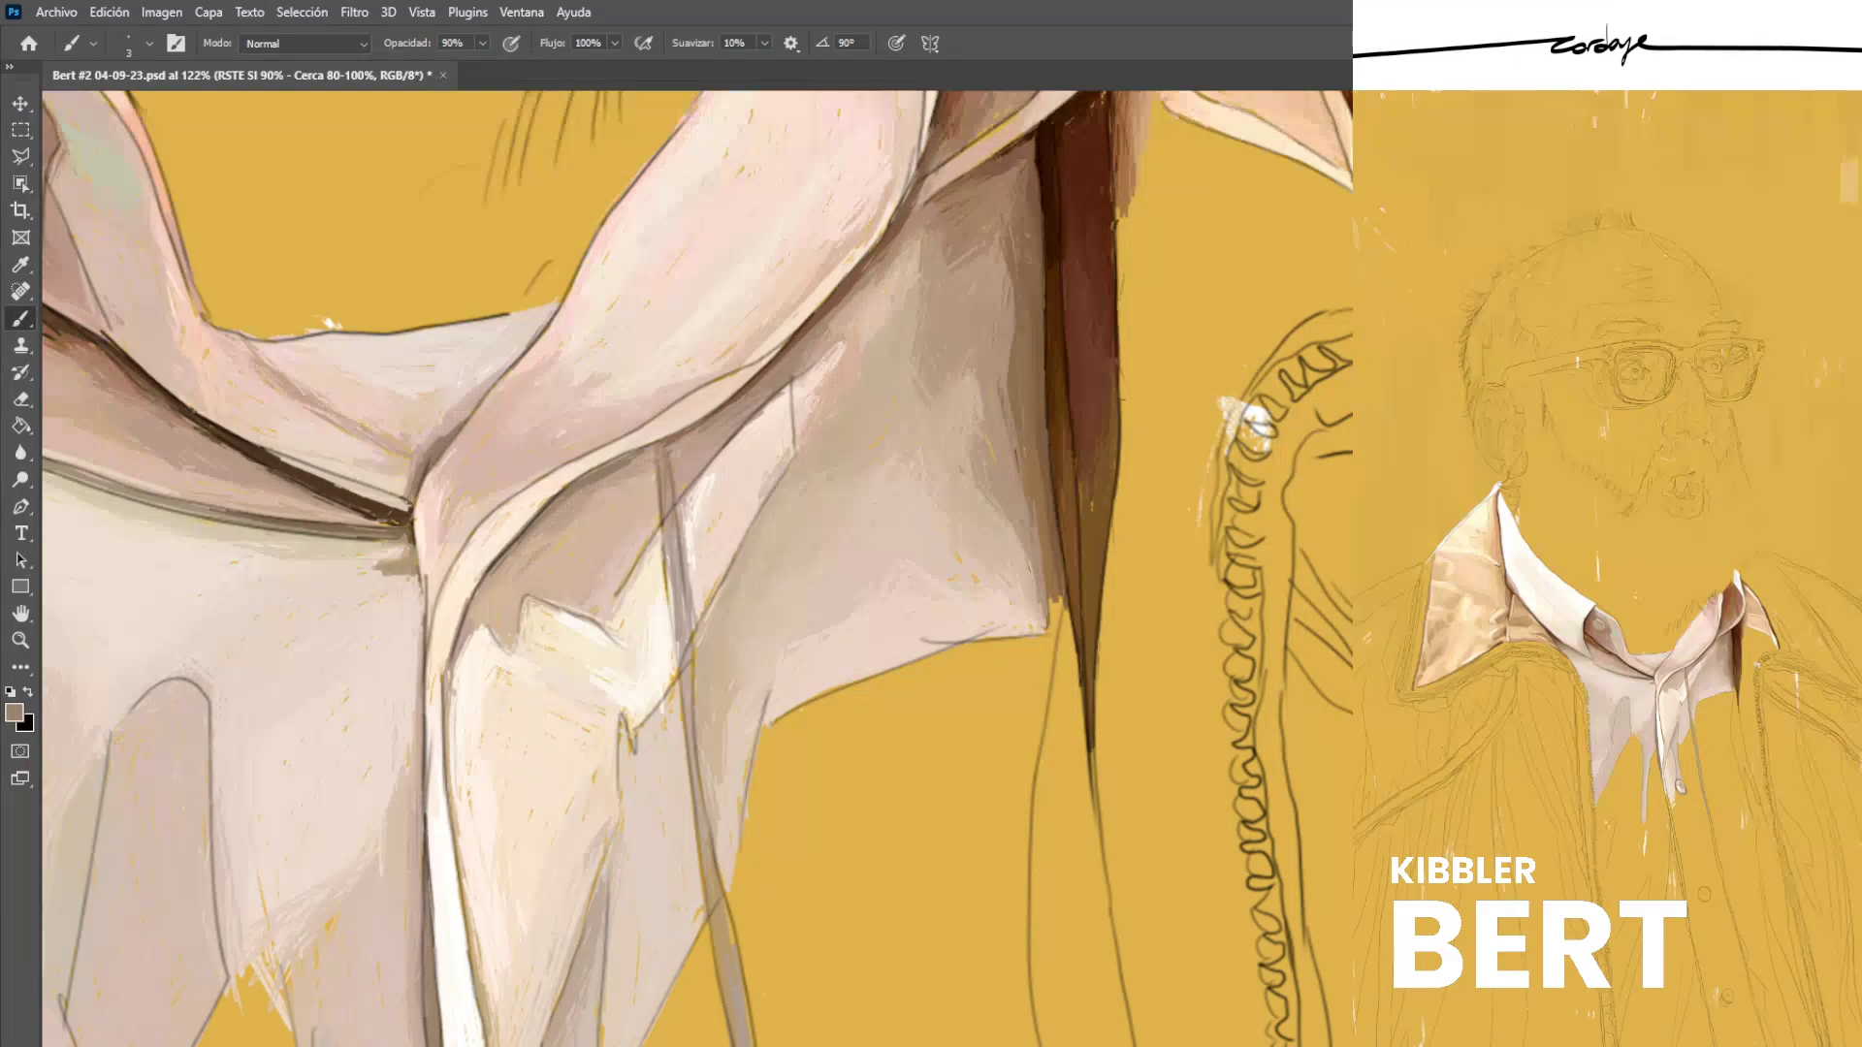
{"action": "left_click", "coordinate": [636, 465], "text": "alt"}
{"action": "left_click", "coordinate": [640, 456], "text": "alt"}
{"action": "left_click", "coordinate": [562, 503], "text": "alt"}
{"action": "left_click", "coordinate": [594, 492], "text": "alt"}
{"action": "left_click", "coordinate": [592, 514], "text": "alt"}
{"action": "left_click", "coordinate": [570, 499], "text": "alt"}
{"action": "scroll", "coordinate": [489, 654], "scroll_direction": "down", "scroll_amount": 12}
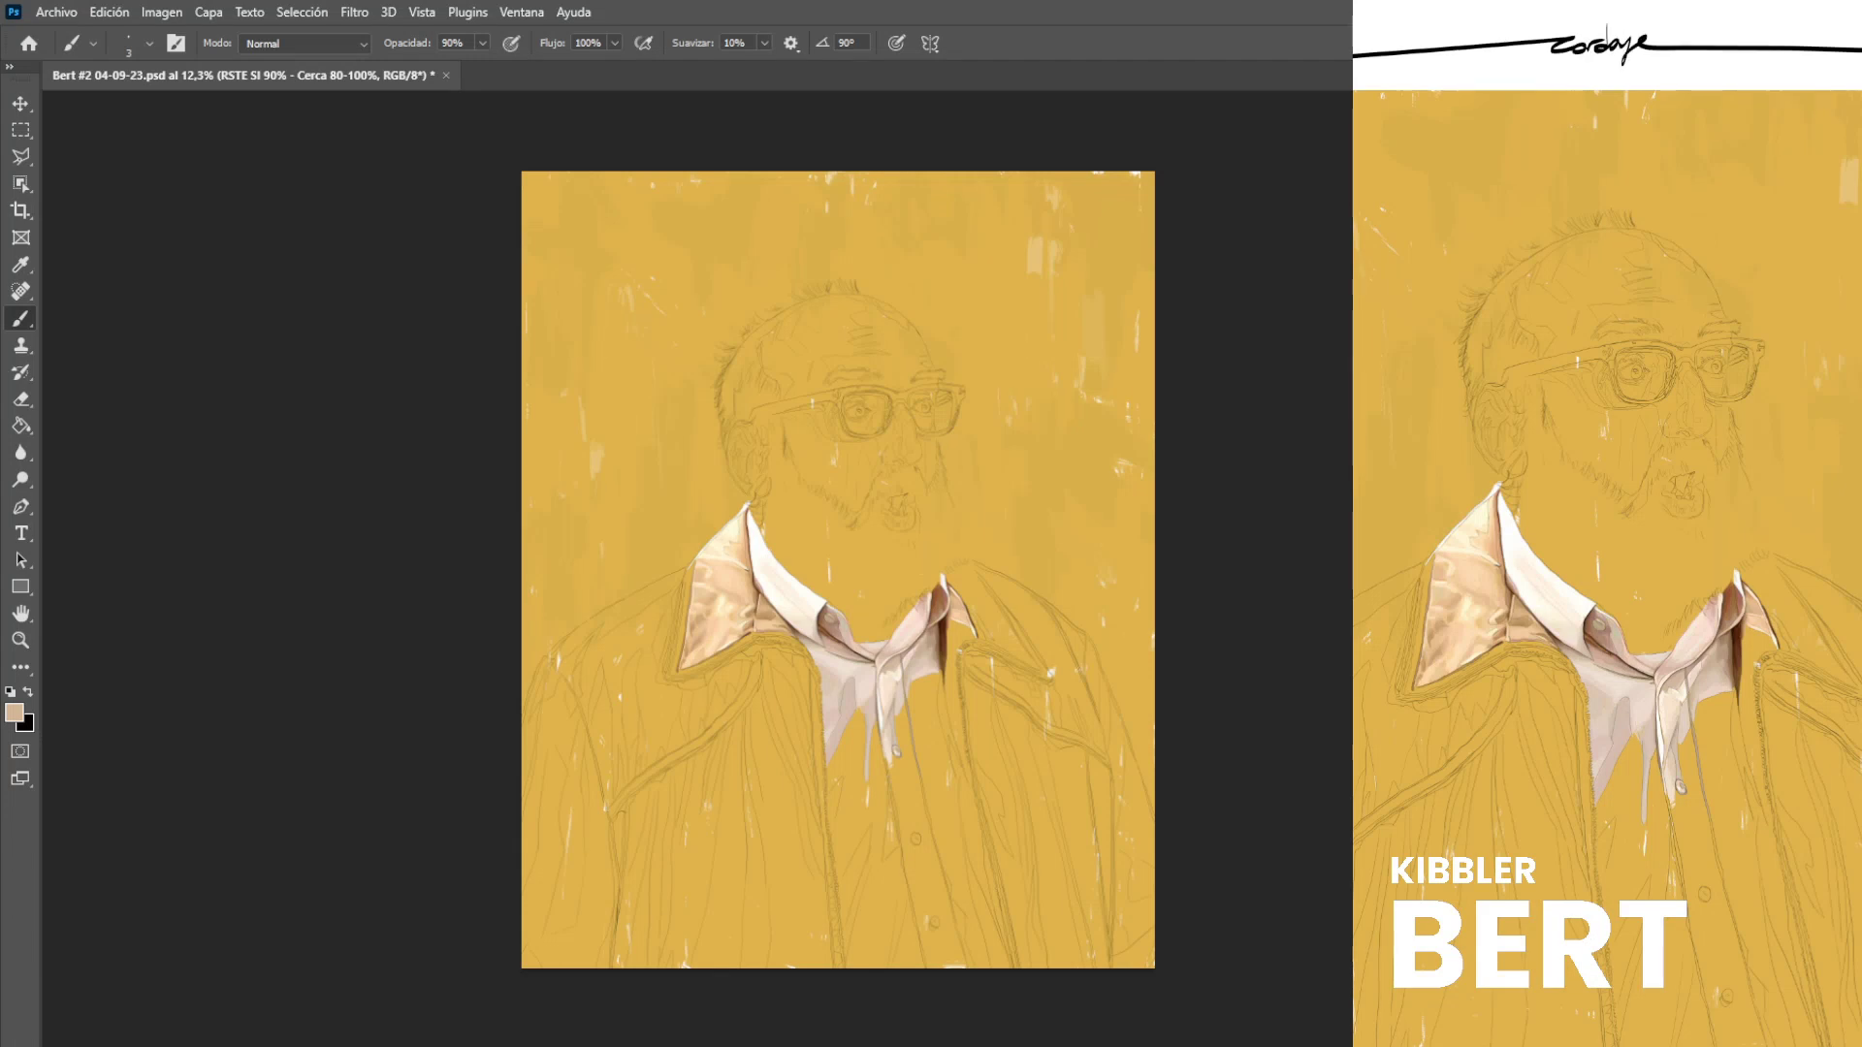
{"action": "key", "text": "ctrl+s"}
Extend the dark brown strip beneath the collar's far side downward along the sketch line with sampled reddish brown.
{"action": "scroll", "coordinate": [909, 783], "scroll_direction": "up", "scroll_amount": 8}
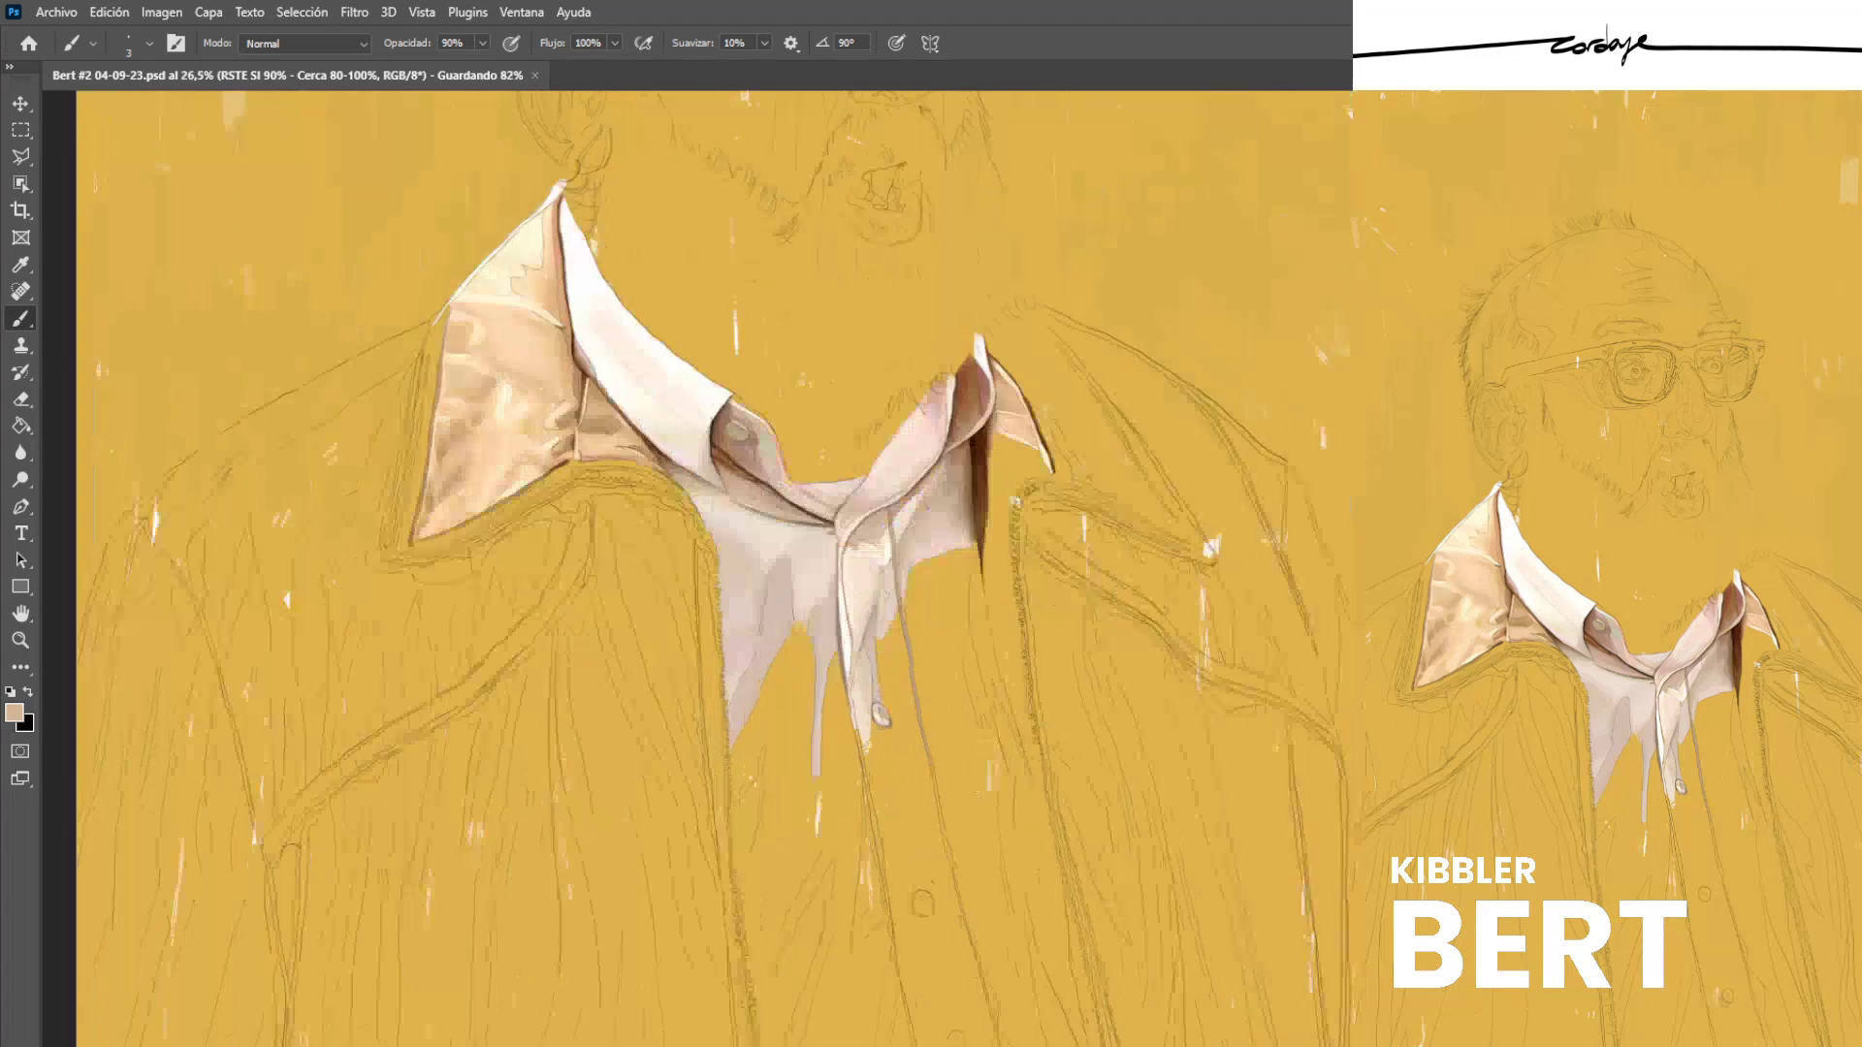
{"action": "left_click_drag", "start_coordinate": [1021, 747], "coordinate": [922, 748]}
{"action": "scroll", "coordinate": [922, 748], "scroll_direction": "up", "scroll_amount": 2}
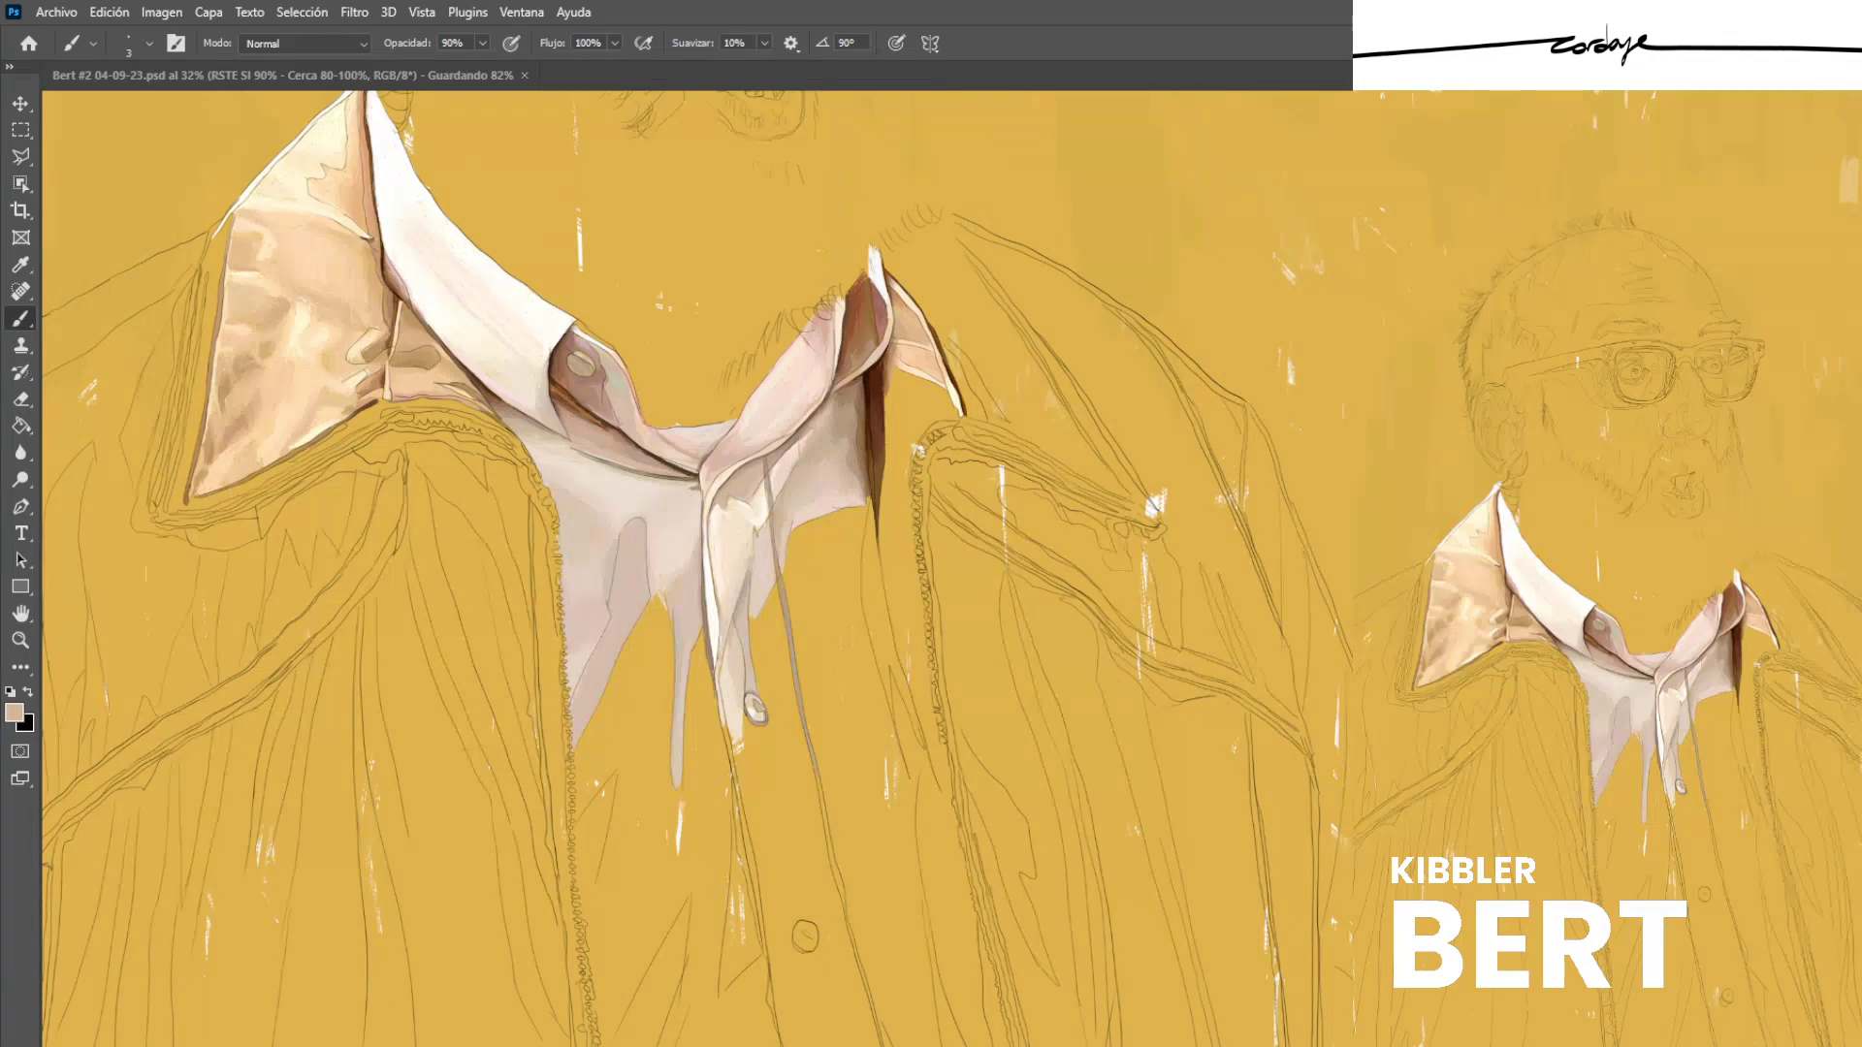
{"action": "left_click", "coordinate": [859, 326], "text": "alt"}
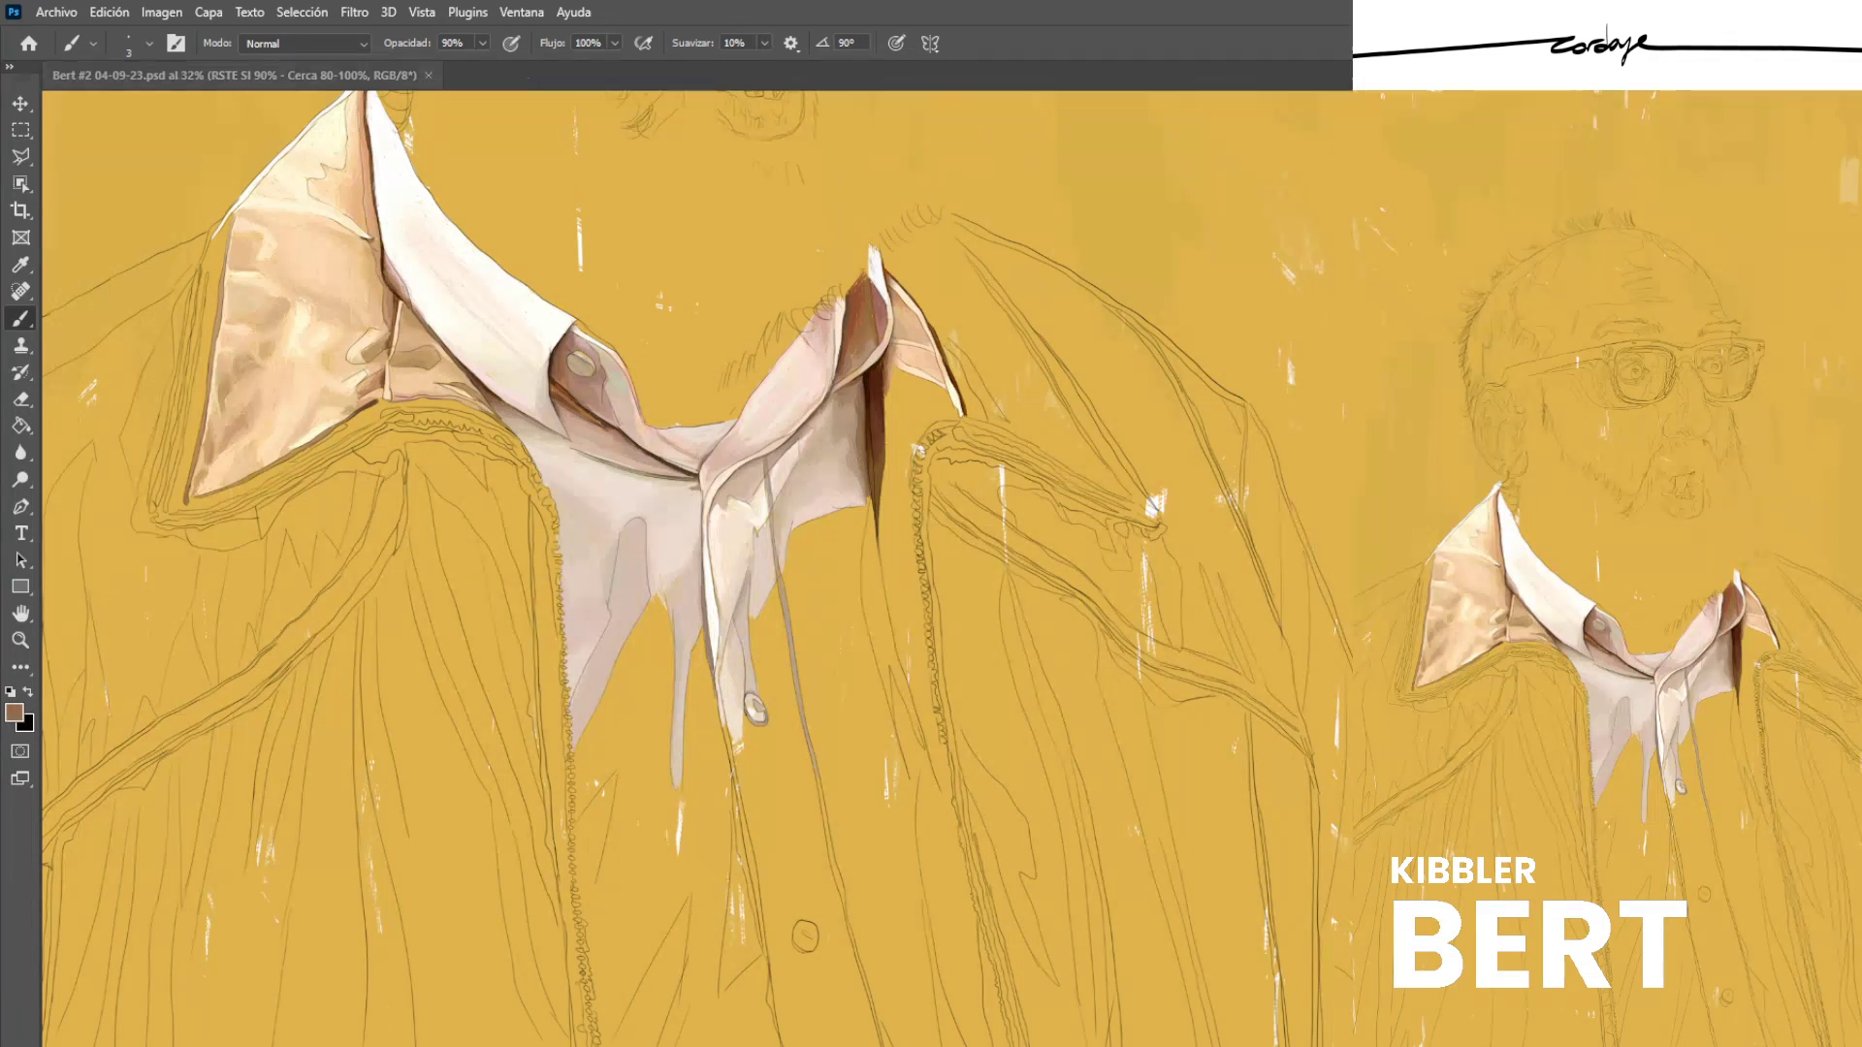
{"action": "scroll", "coordinate": [776, 624], "scroll_direction": "up", "scroll_amount": 3, "text": "alt"}
{"action": "left_click_drag", "start_coordinate": [941, 501], "coordinate": [953, 579]}
{"action": "left_click_drag", "start_coordinate": [943, 481], "coordinate": [959, 589]}
{"action": "left_click_drag", "start_coordinate": [942, 475], "coordinate": [949, 584]}
{"action": "scroll", "coordinate": [974, 582], "scroll_direction": "up", "scroll_amount": 3, "text": "alt"}
{"action": "left_click_drag", "start_coordinate": [921, 407], "coordinate": [951, 588]}
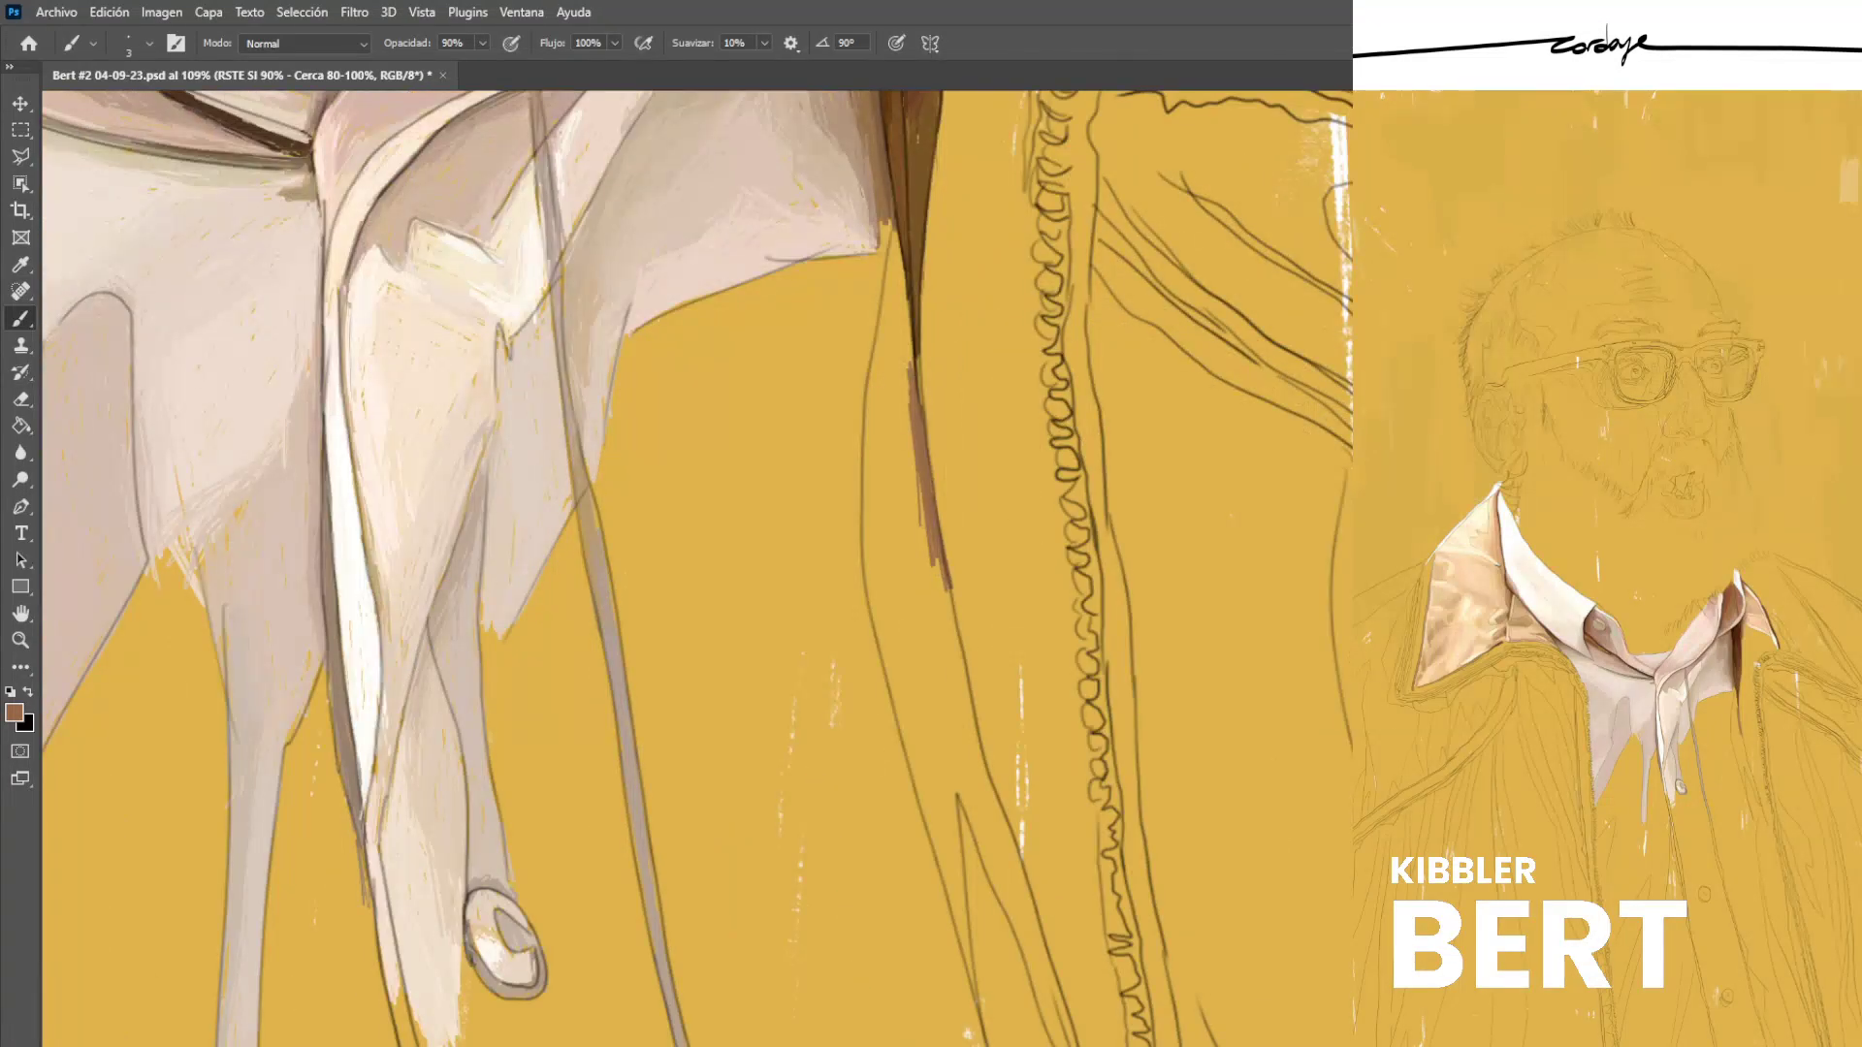
Shade the brown strip's lower tip with sampled darker browns and trim its edge with the sampled background yellow.
{"action": "left_click_drag", "start_coordinate": [918, 358], "coordinate": [921, 428]}
{"action": "left_click", "coordinate": [919, 232], "text": "alt"}
{"action": "mouse_move", "coordinate": [917, 328]}
{"action": "left_mouse_down"}
{"action": "mouse_move", "coordinate": [933, 484]}
{"action": "mouse_move", "coordinate": [915, 360]}
{"action": "mouse_move", "coordinate": [923, 444]}
{"action": "left_mouse_up"}
{"action": "left_click", "coordinate": [920, 451], "text": "alt"}
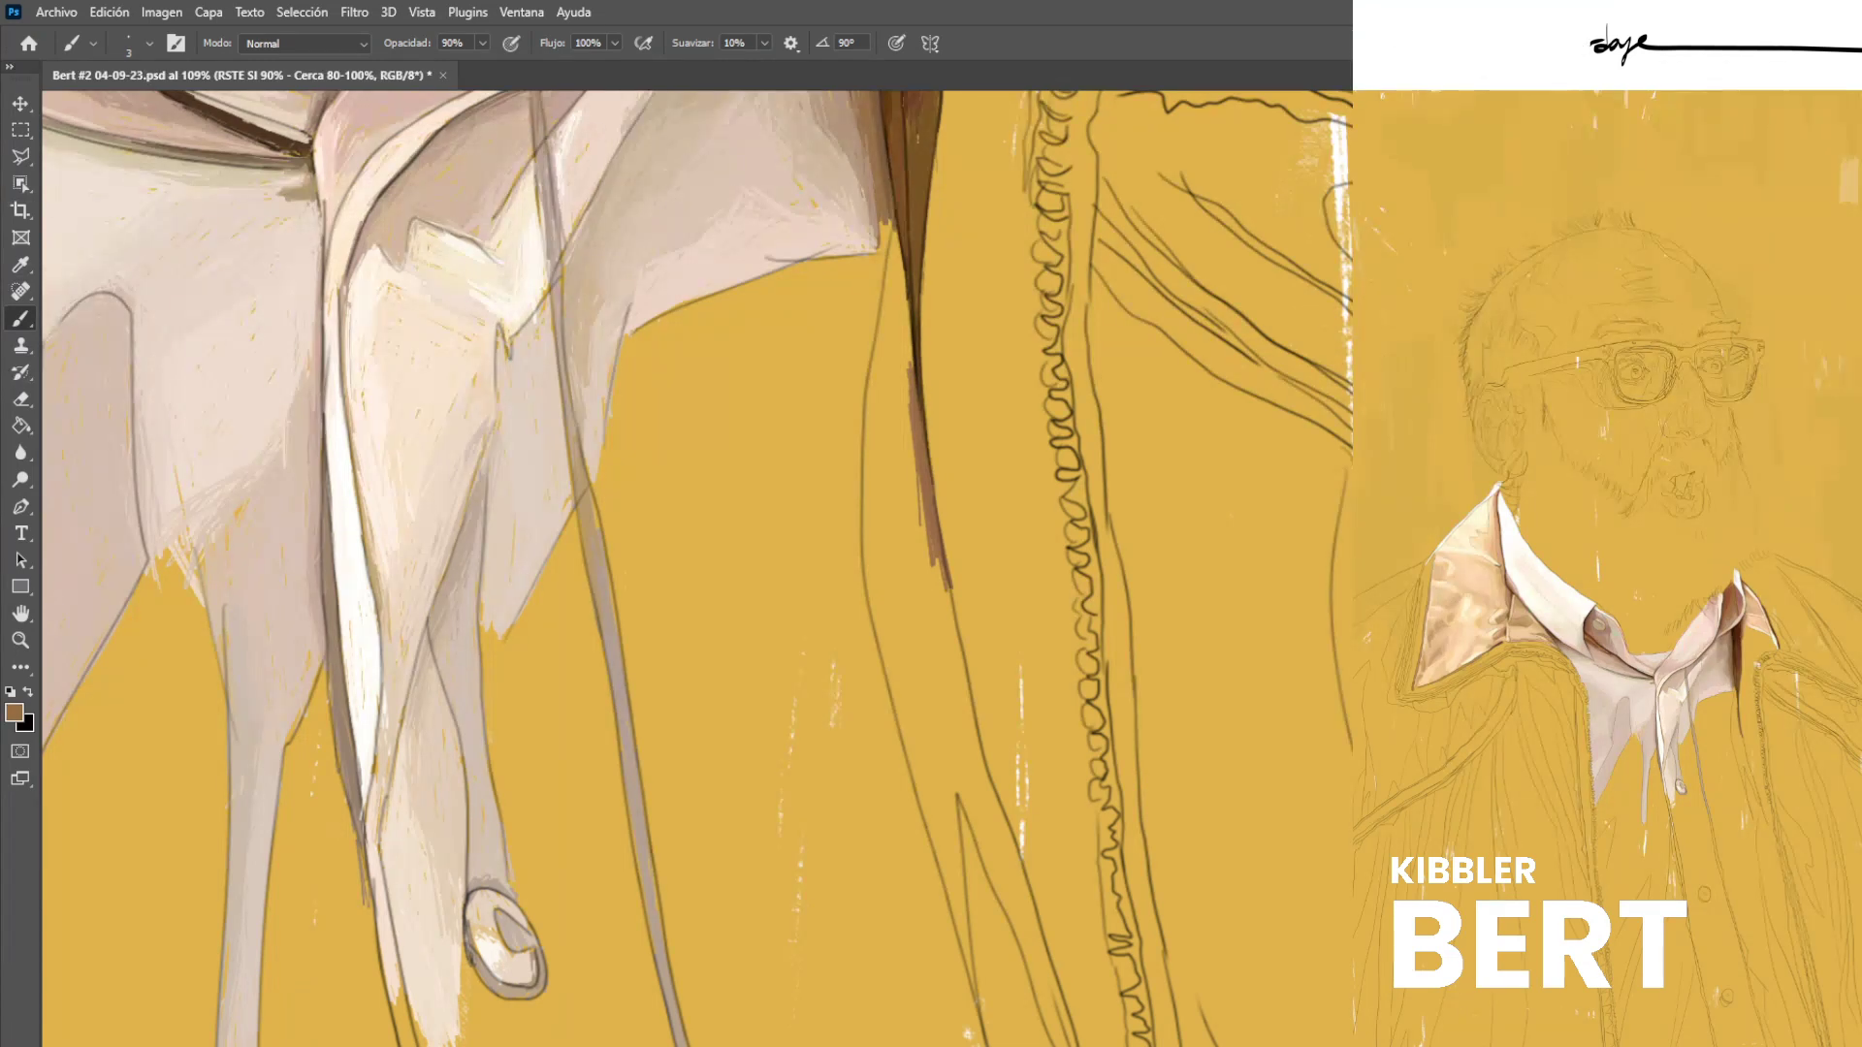
{"action": "left_click_drag", "start_coordinate": [908, 312], "coordinate": [912, 367]}
{"action": "left_click_drag", "start_coordinate": [907, 302], "coordinate": [909, 369]}
{"action": "left_click_drag", "start_coordinate": [904, 282], "coordinate": [906, 308]}
{"action": "left_click", "coordinate": [902, 397], "text": "alt"}
{"action": "left_click_drag", "start_coordinate": [912, 378], "coordinate": [918, 440]}
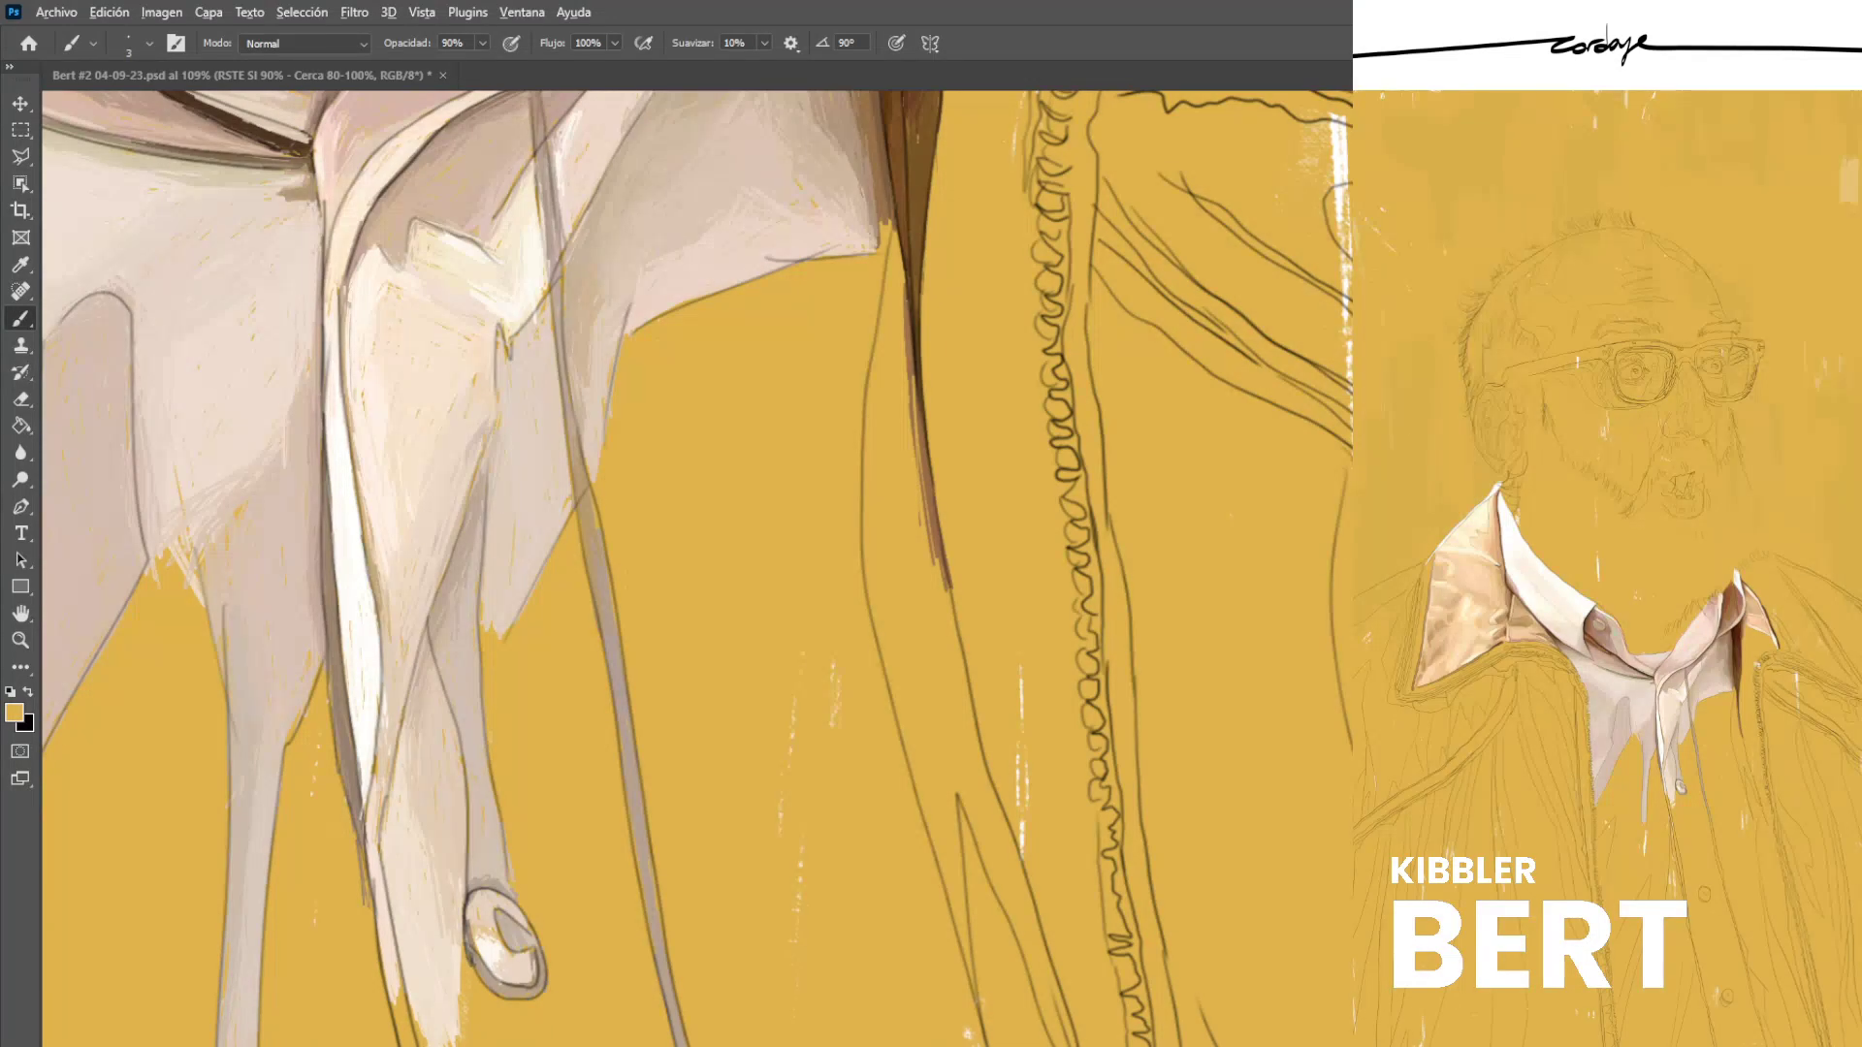
Paint a long mauve-taupe fold along the curved sketch line beside the brown strip's lower tip.
{"action": "left_click", "coordinate": [929, 514], "text": "alt"}
{"action": "left_click", "coordinate": [915, 720]}
{"action": "mouse_move", "coordinate": [915, 720]}
{"action": "left_mouse_down"}
{"action": "mouse_move", "coordinate": [938, 821]}
{"action": "mouse_move", "coordinate": [889, 632]}
{"action": "mouse_move", "coordinate": [938, 829]}
{"action": "left_mouse_up"}
{"action": "left_click_drag", "start_coordinate": [873, 594], "coordinate": [882, 623]}
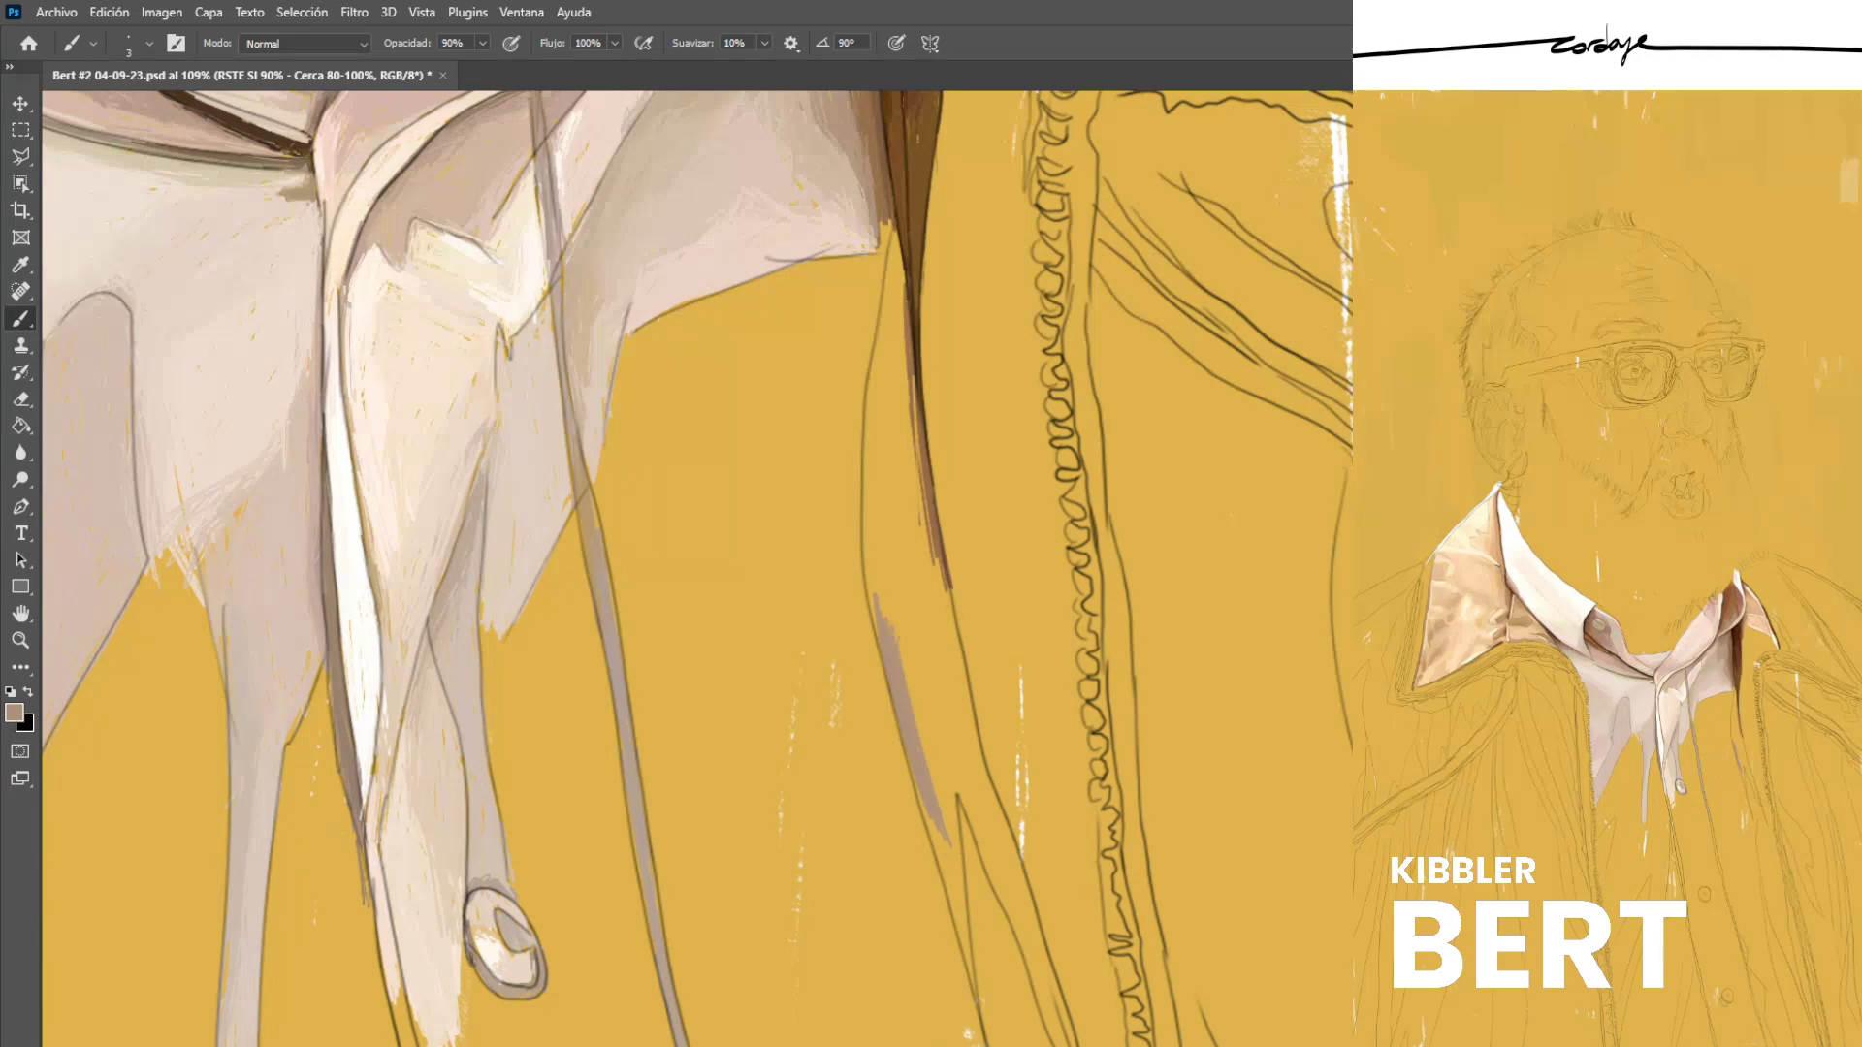
{"action": "left_click_drag", "start_coordinate": [878, 490], "coordinate": [892, 626]}
{"action": "left_click_drag", "start_coordinate": [869, 428], "coordinate": [882, 610]}
{"action": "mouse_move", "coordinate": [865, 480]}
{"action": "left_mouse_down"}
{"action": "mouse_move", "coordinate": [874, 616]}
{"action": "mouse_move", "coordinate": [866, 584]}
{"action": "left_mouse_up"}
{"action": "left_click_drag", "start_coordinate": [862, 425], "coordinate": [866, 521]}
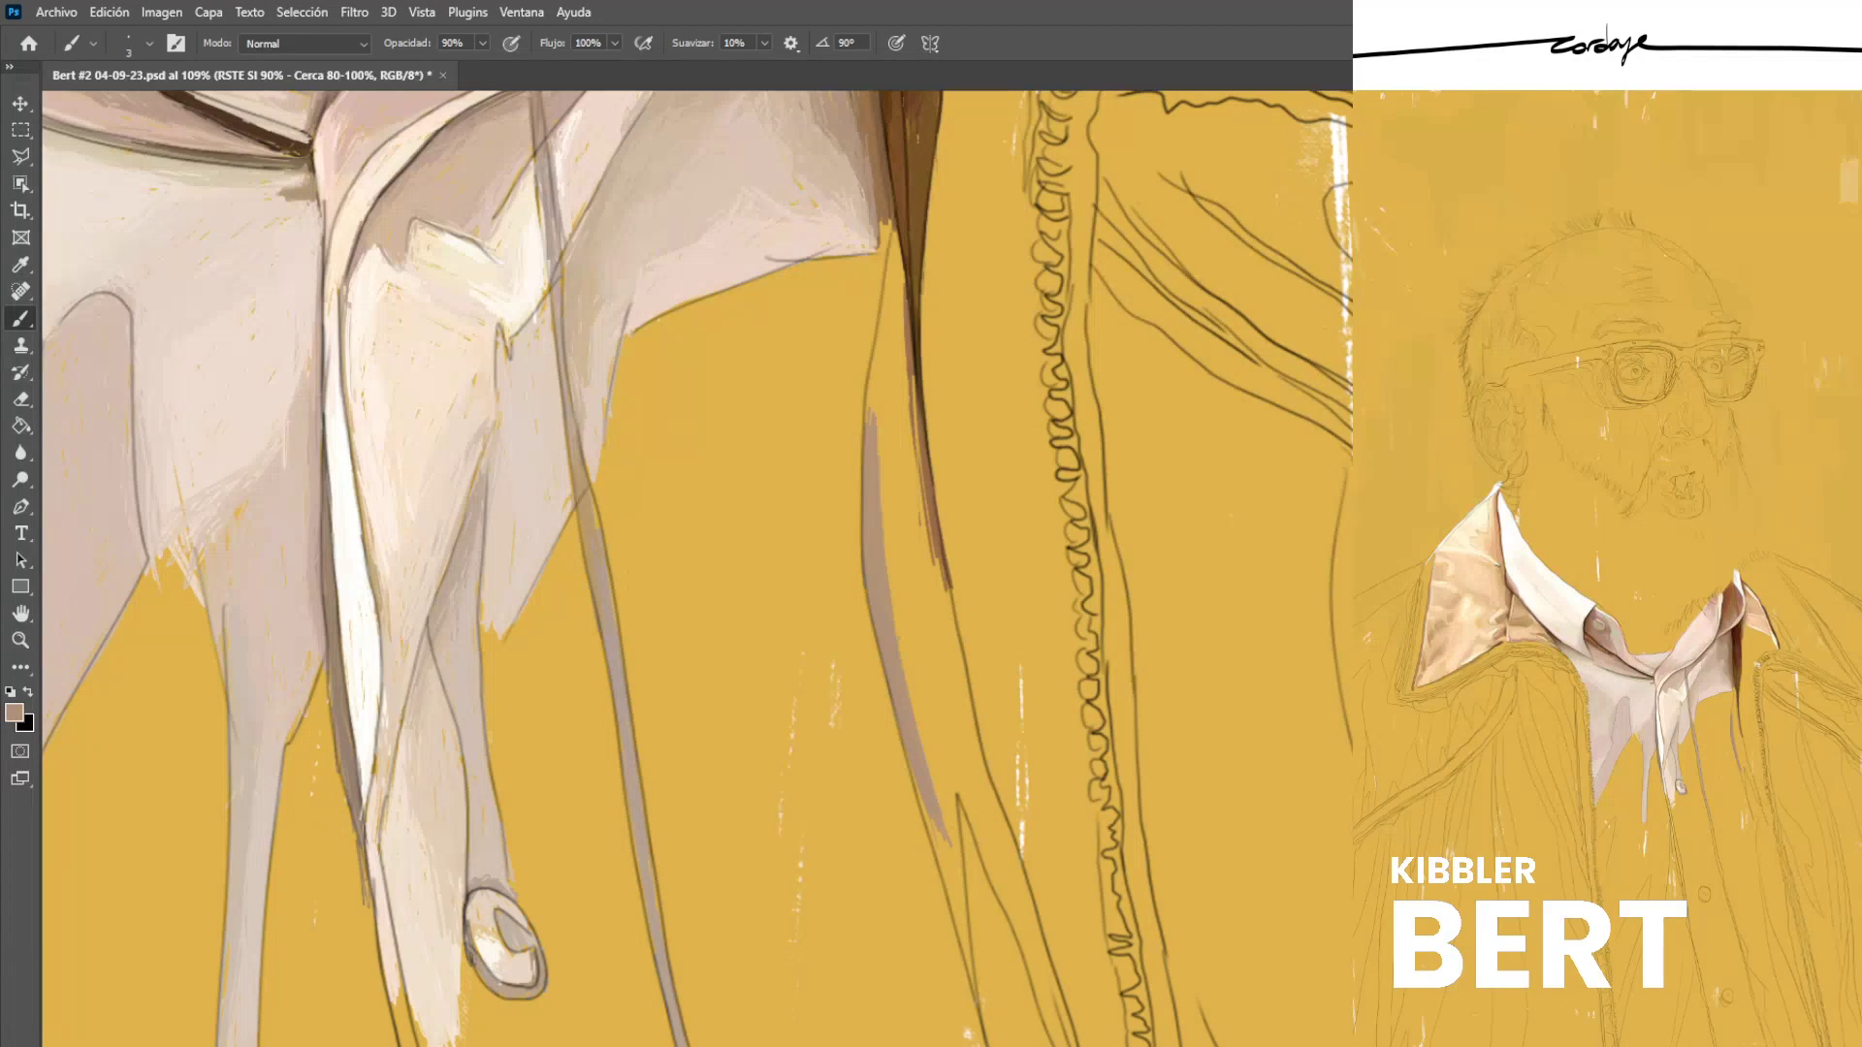
{"action": "key", "text": "alt"}
{"action": "left_click_drag", "start_coordinate": [931, 846], "coordinate": [974, 982]}
Widen the brown strip's lower part with sampled reddish brown strokes toward the mauve fold line.
{"action": "scroll", "coordinate": [954, 869], "scroll_direction": "up", "scroll_amount": 1}
{"action": "scroll", "coordinate": [954, 869], "scroll_direction": "down", "scroll_amount": 2}
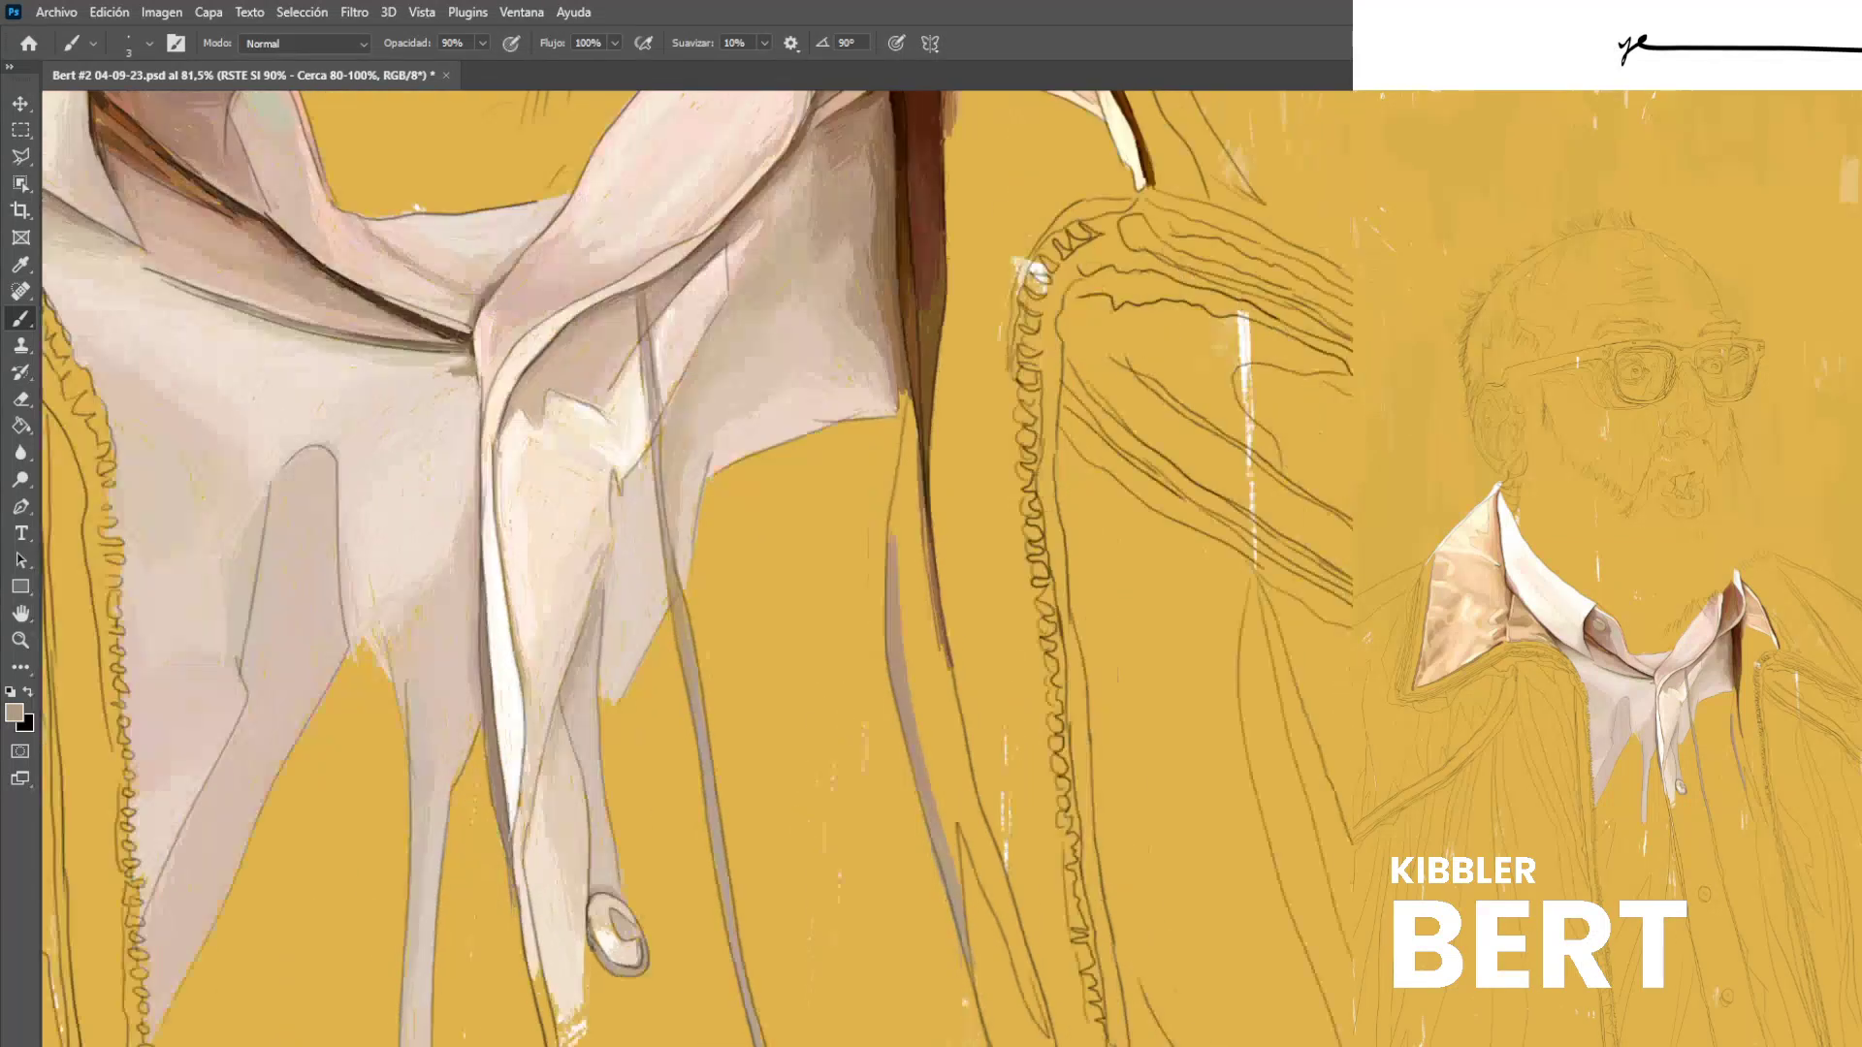
{"action": "scroll", "coordinate": [954, 869], "scroll_direction": "up", "scroll_amount": 1}
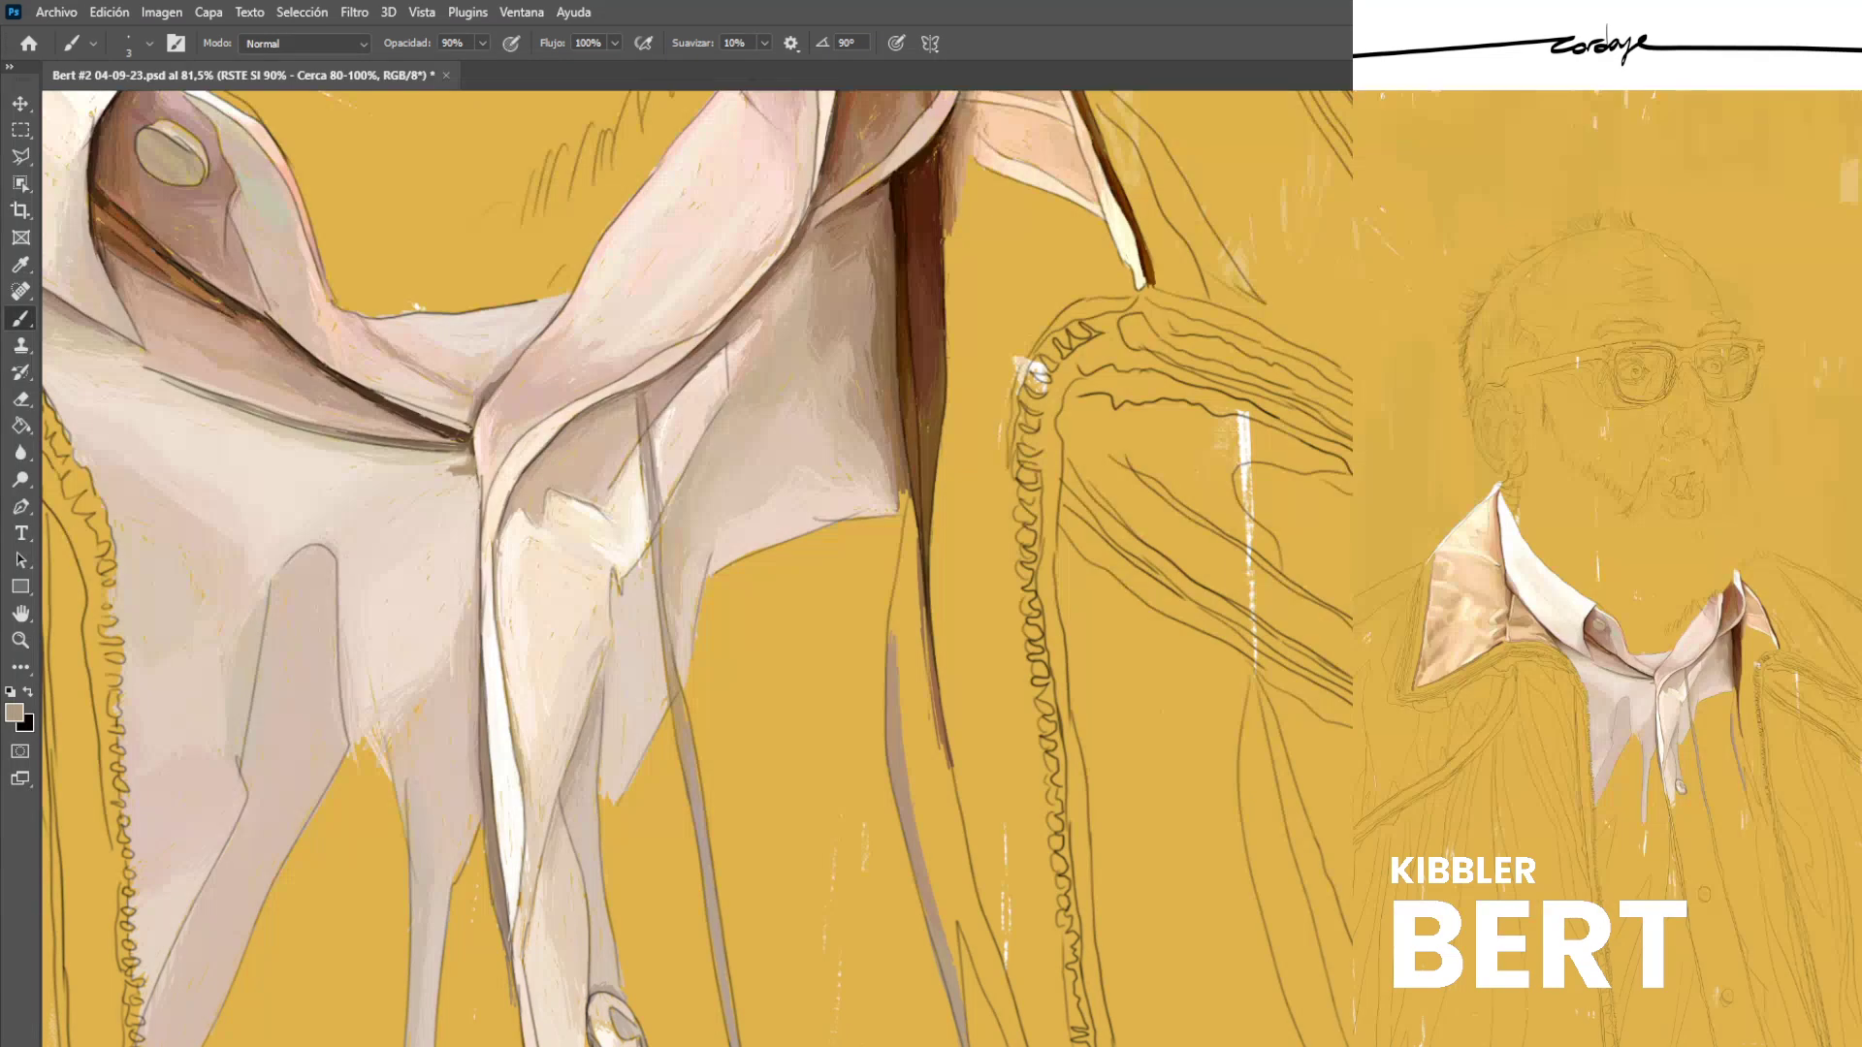
{"action": "left_click", "coordinate": [937, 706], "text": "alt"}
{"action": "left_click_drag", "start_coordinate": [903, 607], "coordinate": [929, 694]}
{"action": "left_click_drag", "start_coordinate": [906, 525], "coordinate": [904, 607]}
{"action": "left_click_drag", "start_coordinate": [911, 535], "coordinate": [917, 652]}
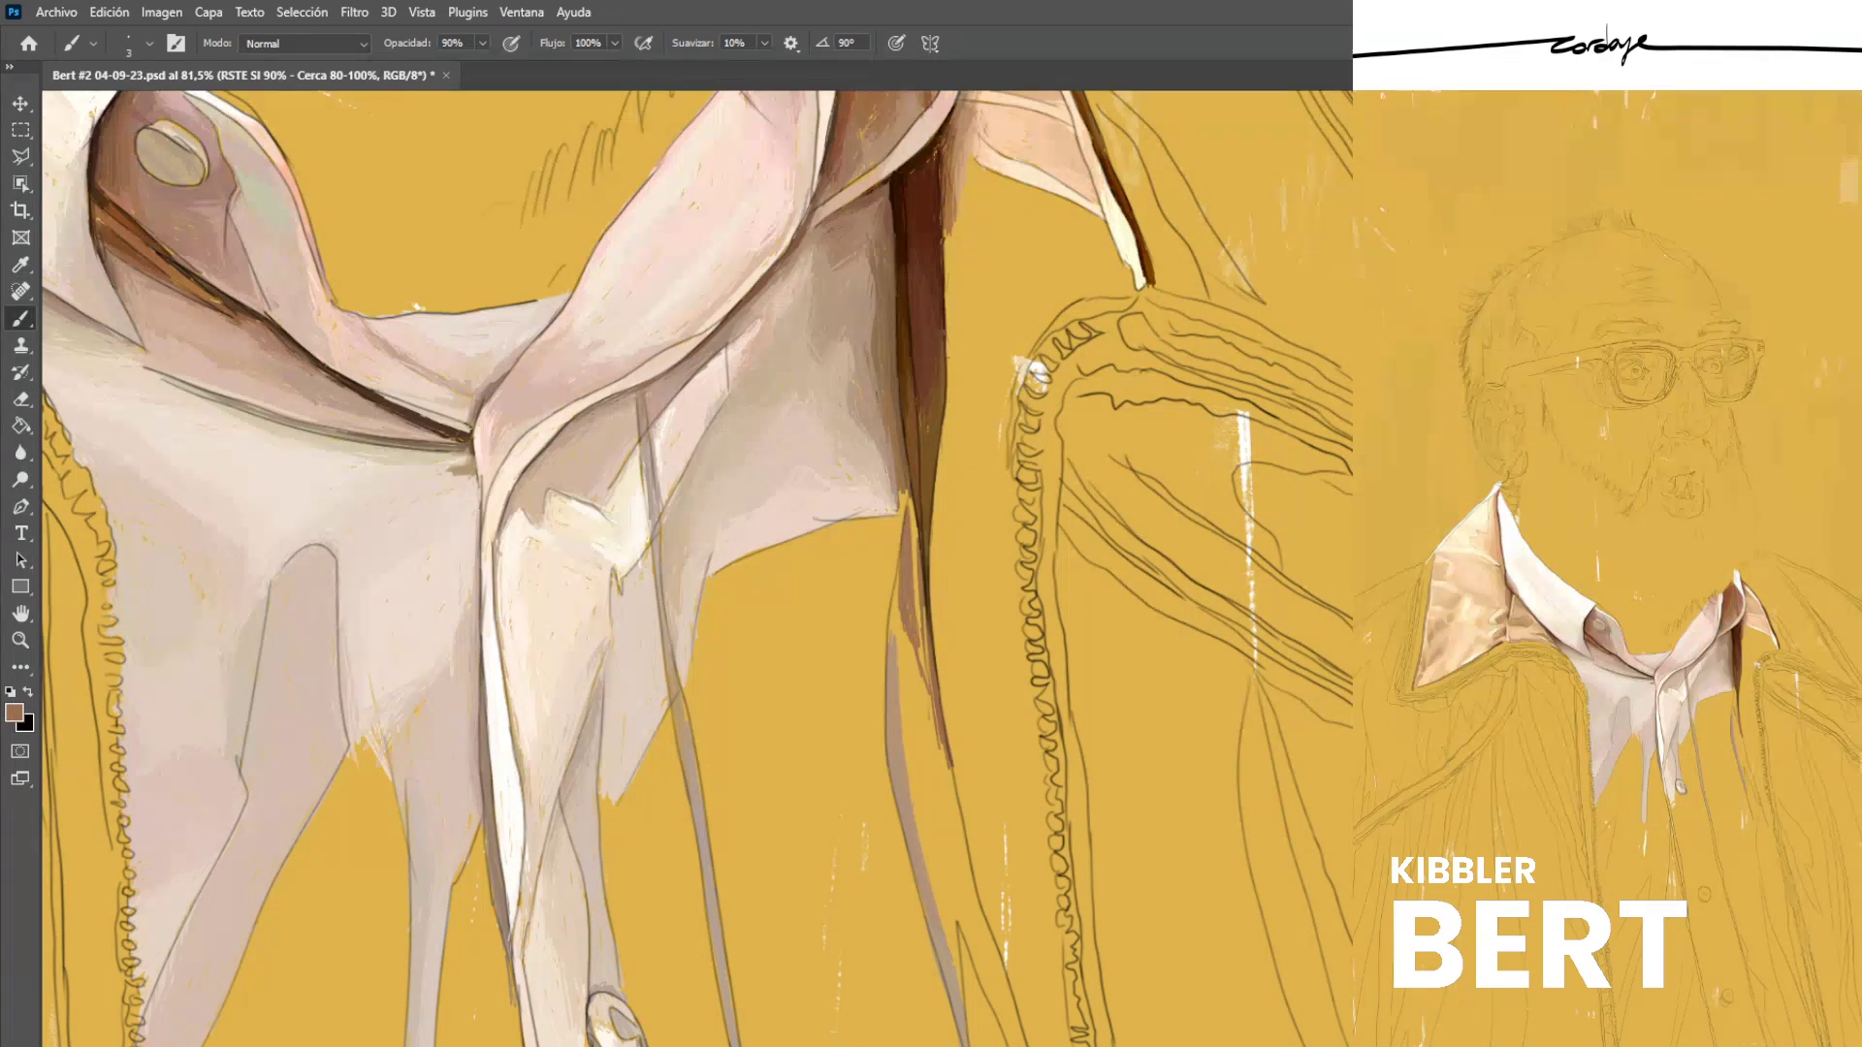
{"action": "mouse_move", "coordinate": [915, 582]}
{"action": "left_mouse_down"}
{"action": "mouse_move", "coordinate": [929, 693]}
{"action": "mouse_move", "coordinate": [918, 600]}
{"action": "left_mouse_up"}
{"action": "left_click_drag", "start_coordinate": [915, 555], "coordinate": [918, 585]}
Blend the join between the shirt's corner and the brown strip with sampled brown tones, and save the file.
{"action": "left_click", "coordinate": [908, 482], "text": "alt"}
{"action": "left_click_drag", "start_coordinate": [910, 497], "coordinate": [917, 547]}
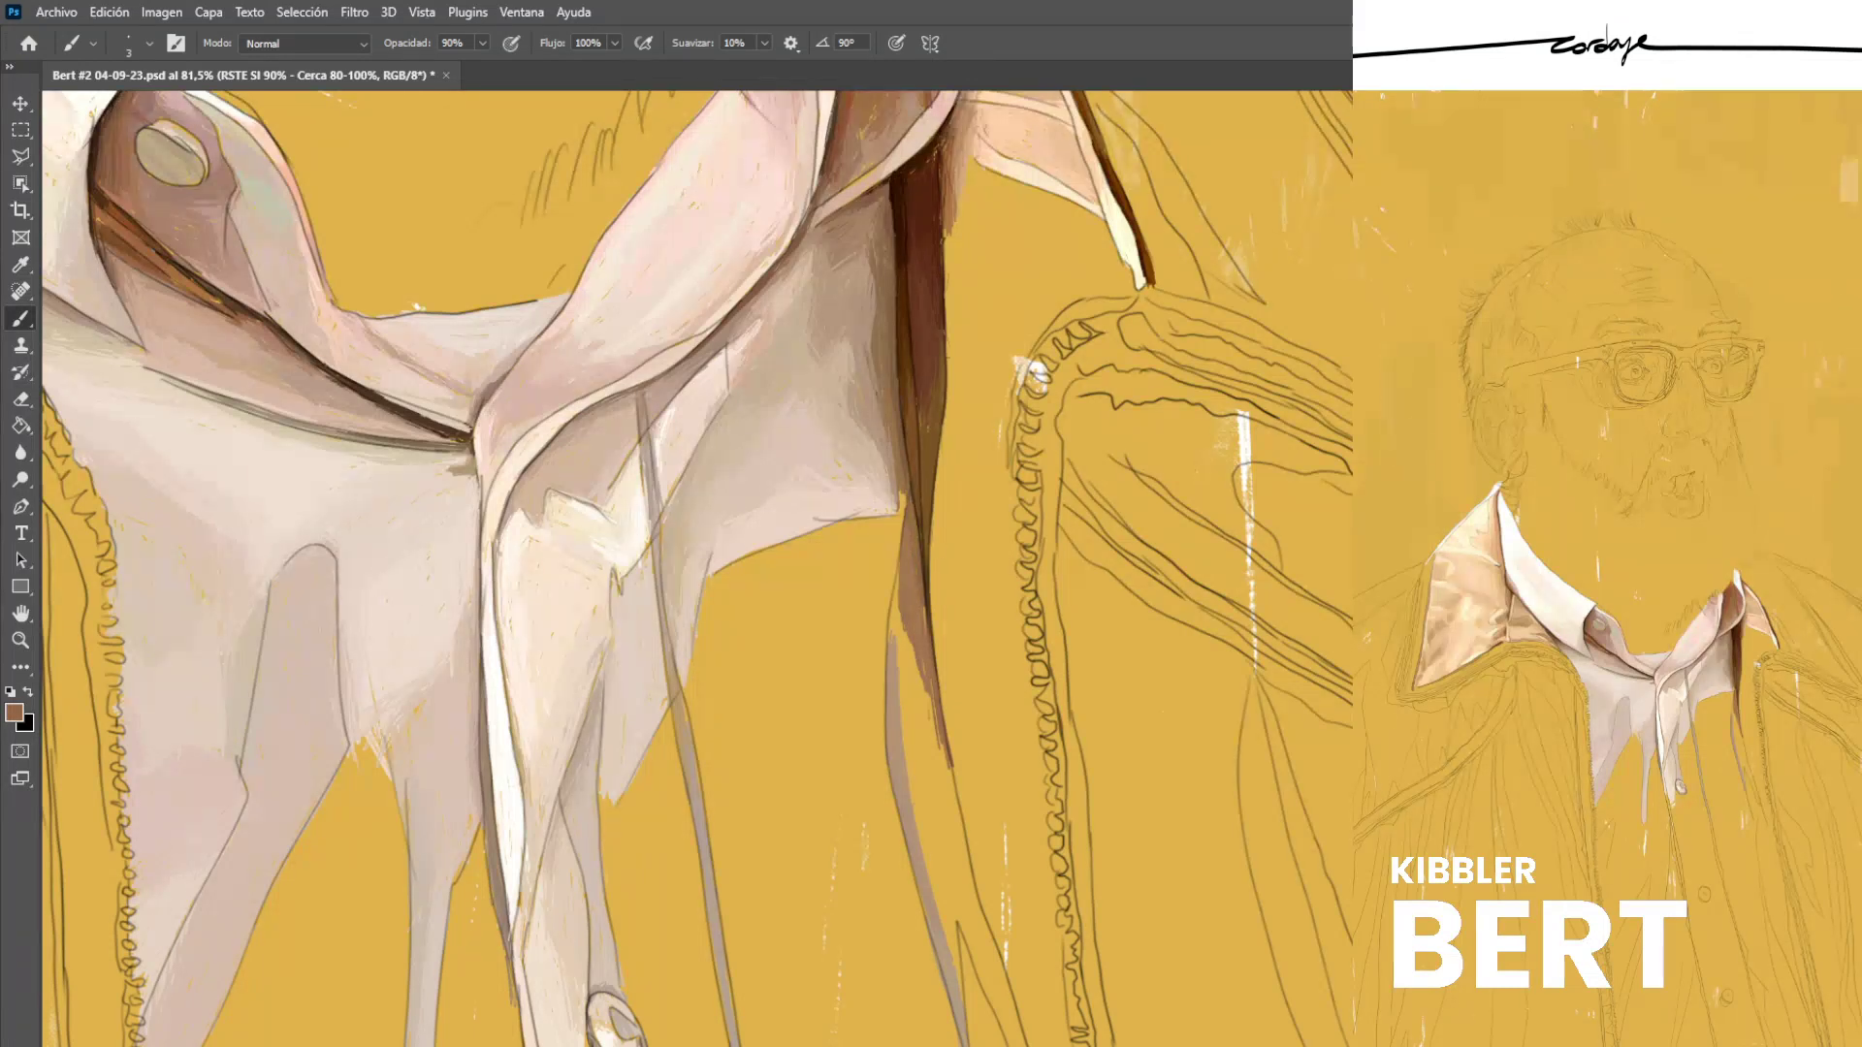
{"action": "left_click", "coordinate": [907, 384], "text": "alt"}
{"action": "left_click", "coordinate": [928, 454], "text": "alt"}
{"action": "key", "text": "ctrl+s"}
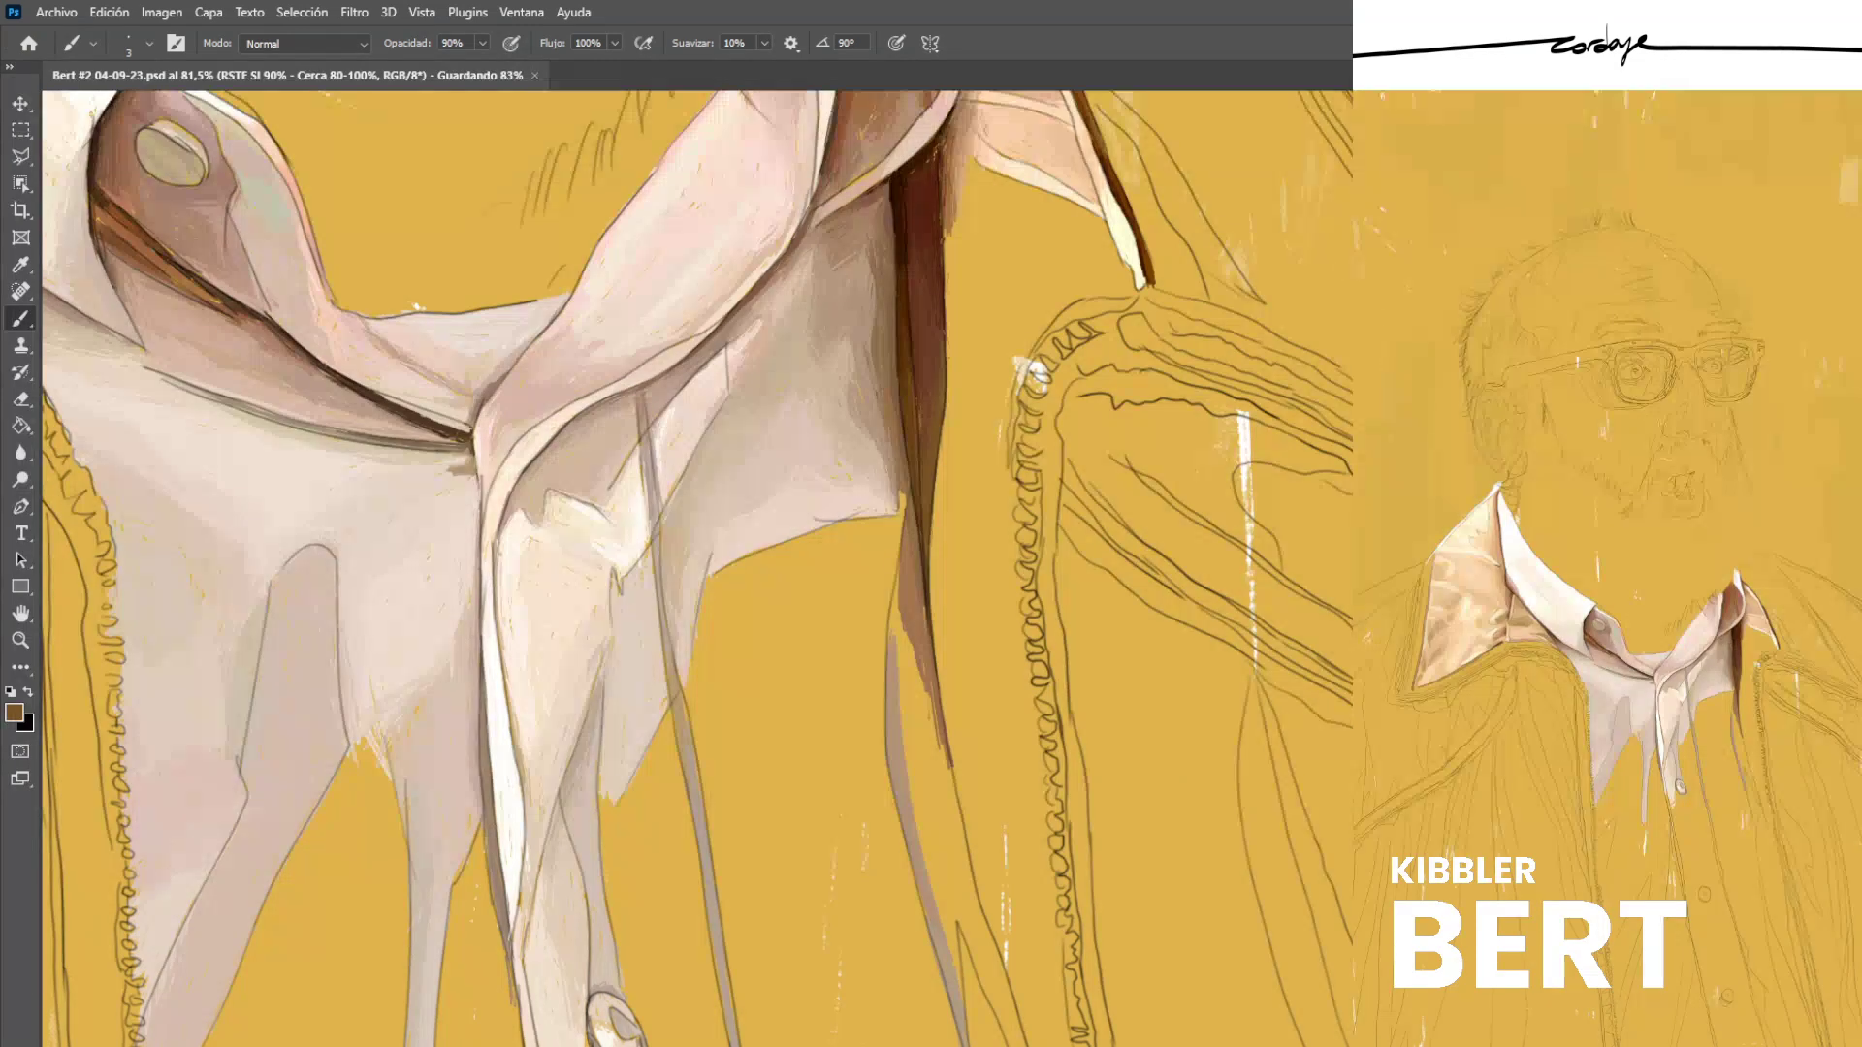
Touch up the brown strip's outer edge with sampled tan and fill the gap between the strip and the mauve fold.
{"action": "scroll", "coordinate": [618, 497], "scroll_direction": "down", "scroll_amount": 4}
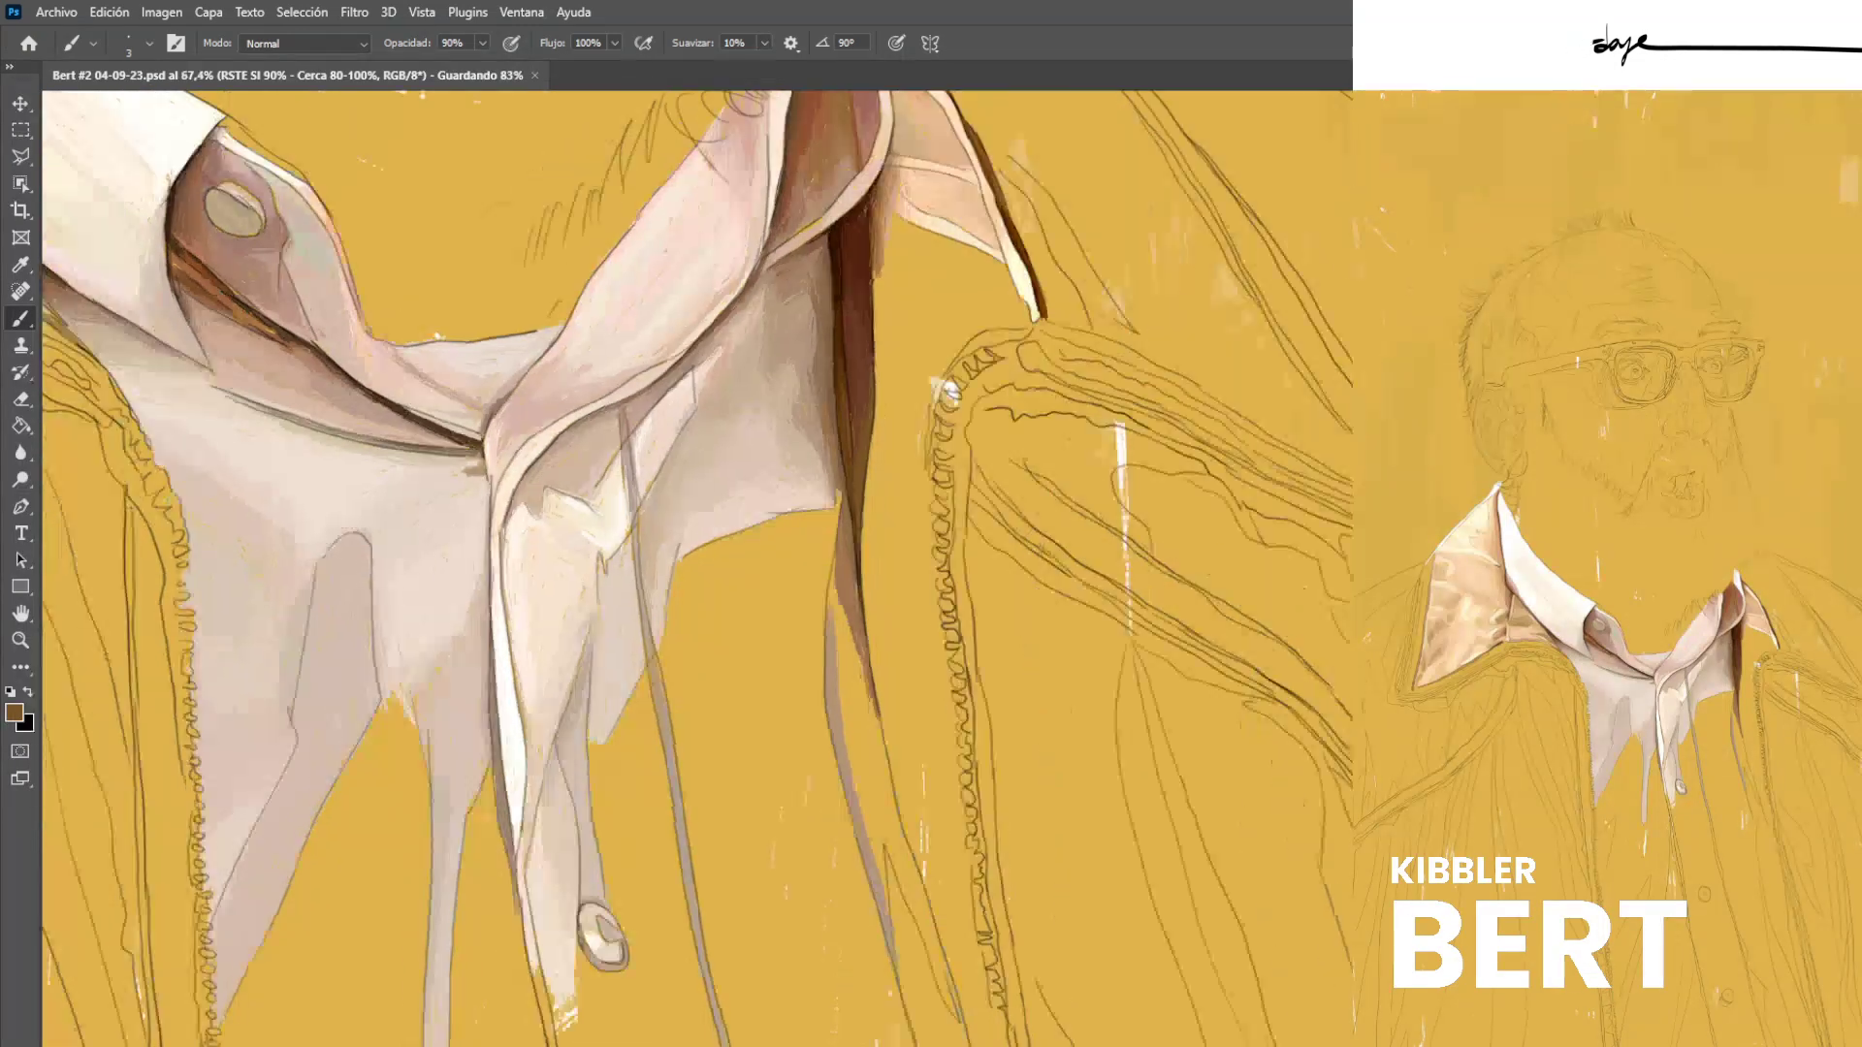
{"action": "scroll", "coordinate": [1009, 742], "scroll_direction": "up", "scroll_amount": 2}
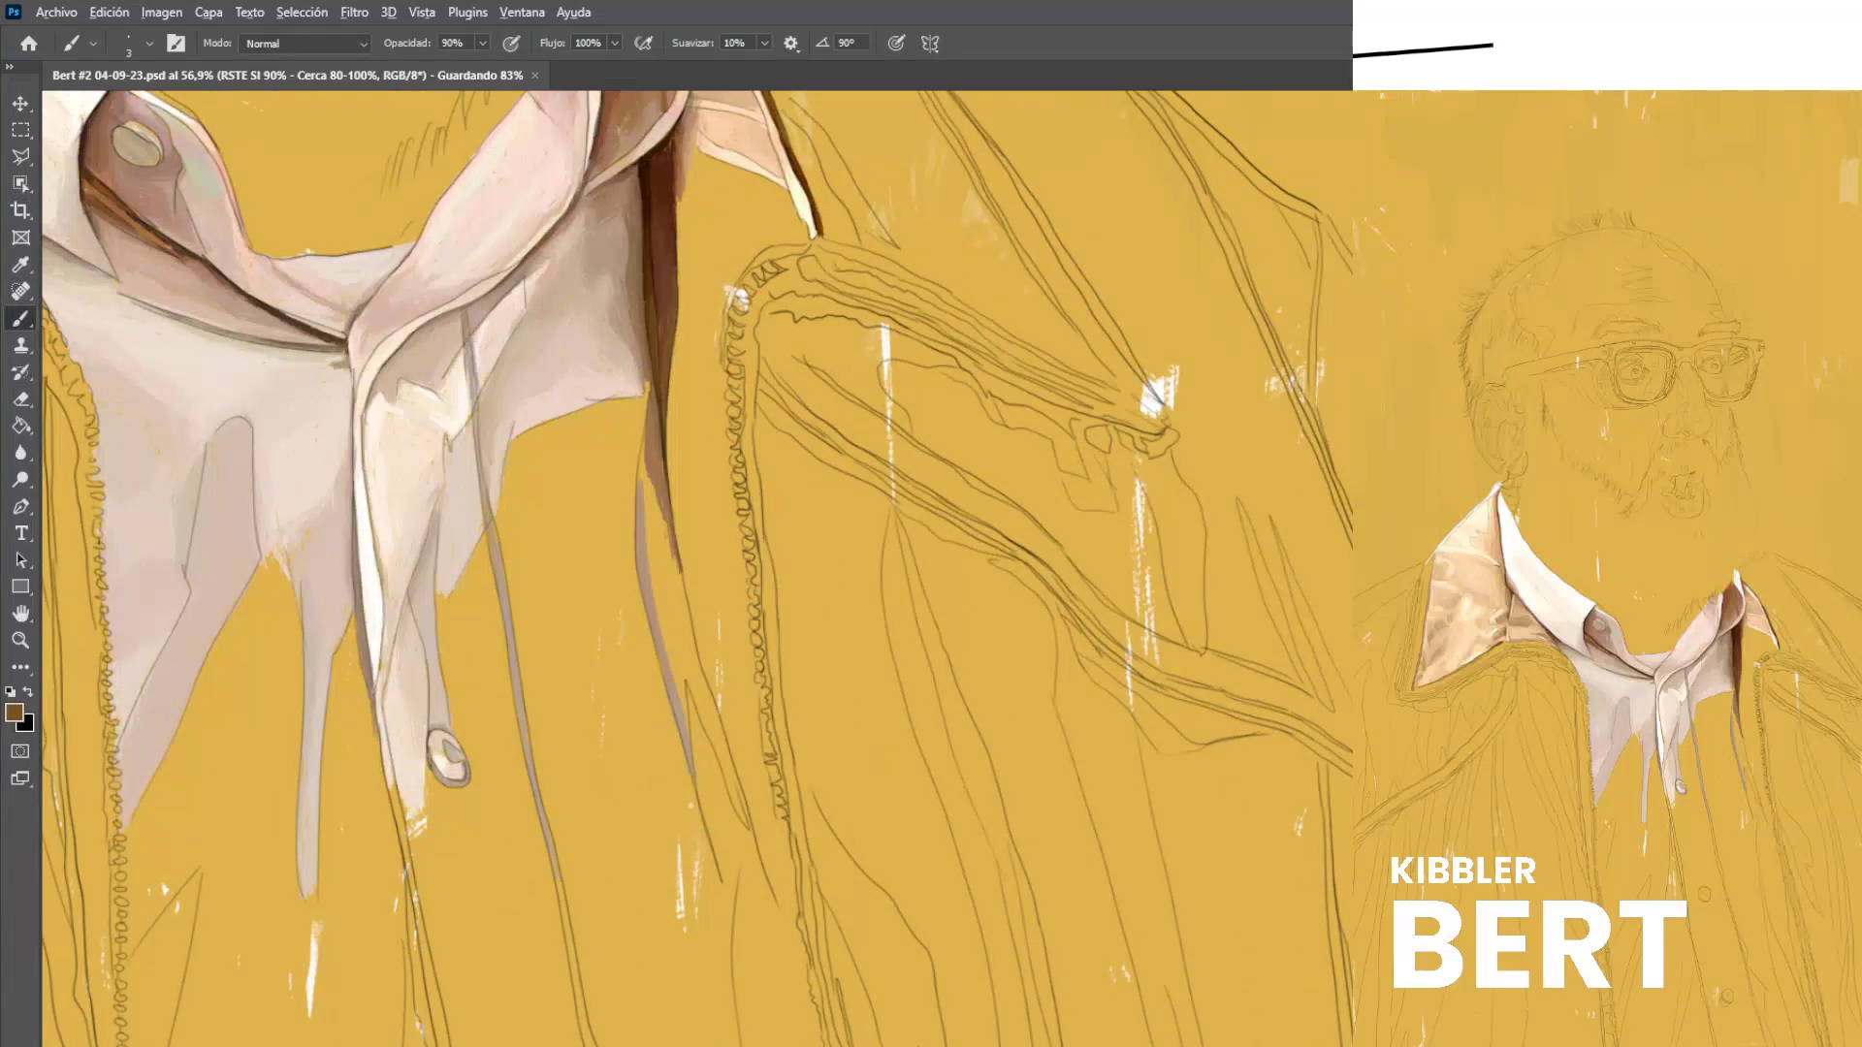
{"action": "left_click", "coordinate": [681, 167], "text": "alt"}
{"action": "left_click_drag", "start_coordinate": [684, 147], "coordinate": [679, 194]}
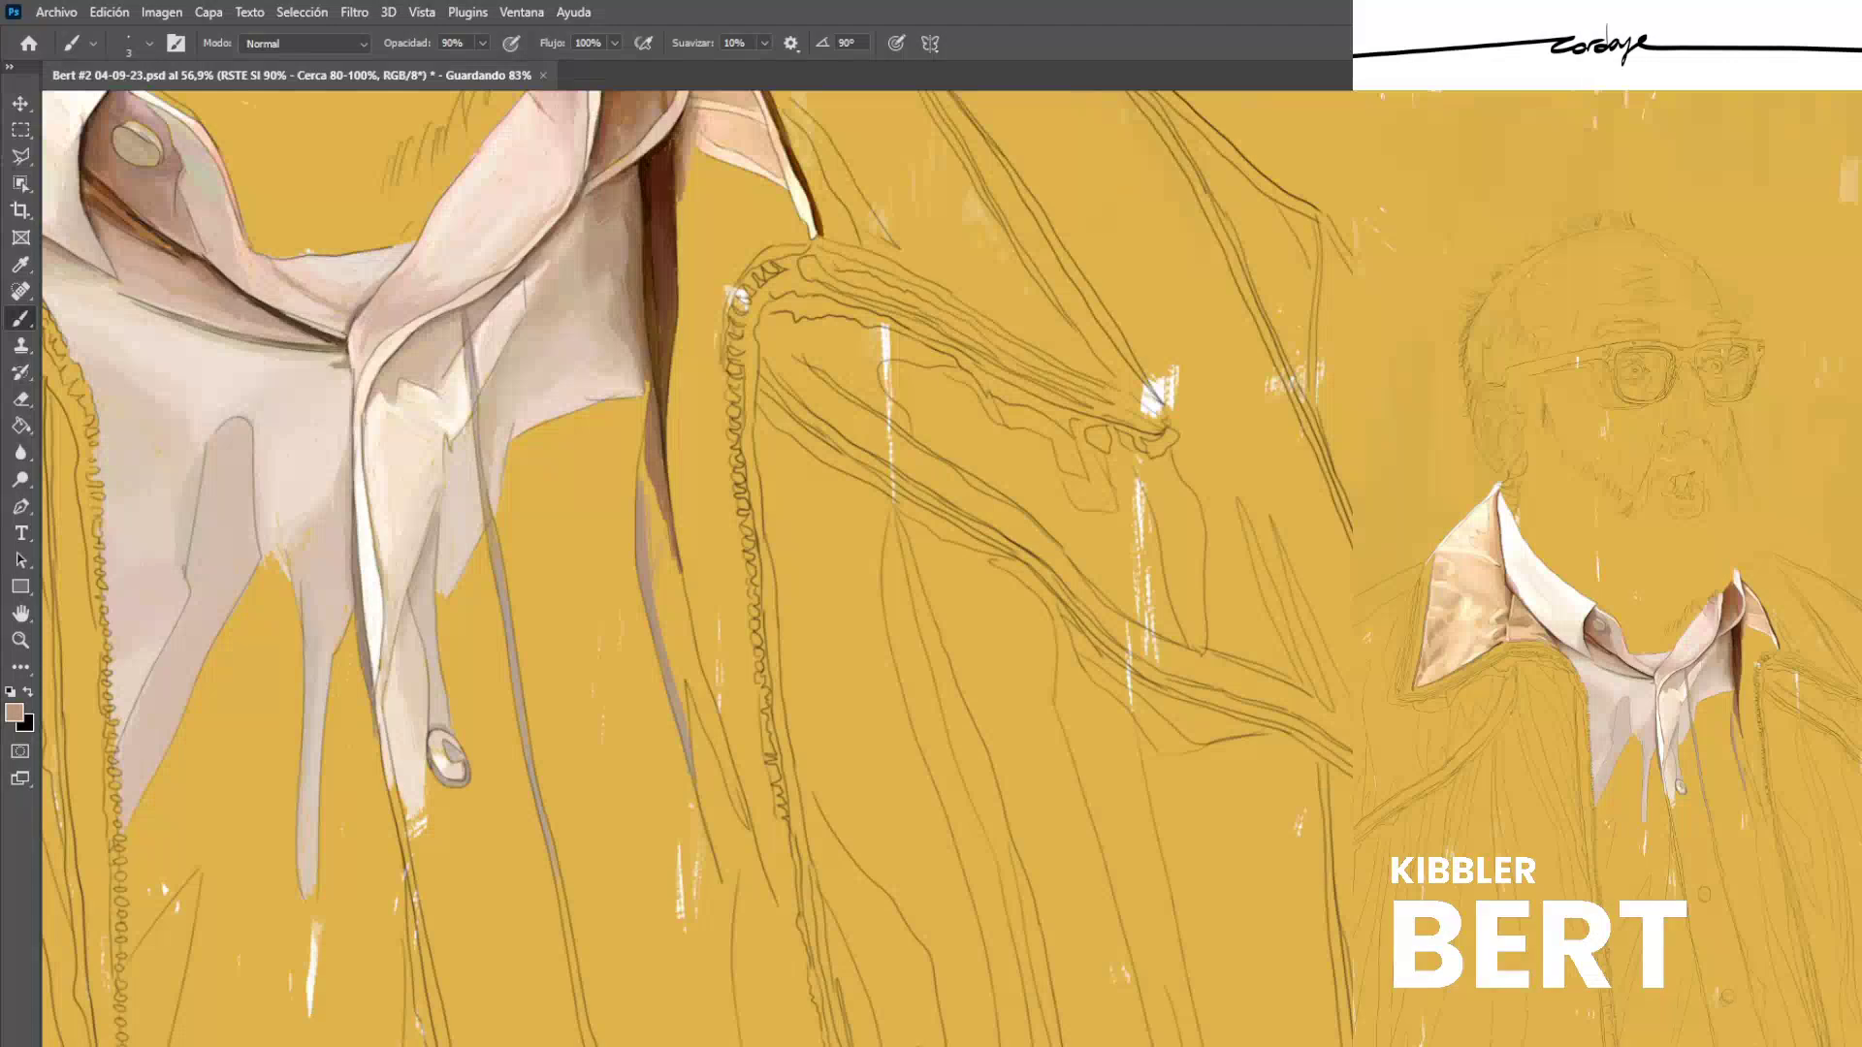
{"action": "left_click_drag", "start_coordinate": [648, 479], "coordinate": [660, 534]}
{"action": "scroll", "coordinate": [661, 612], "scroll_direction": "up", "scroll_amount": 5}
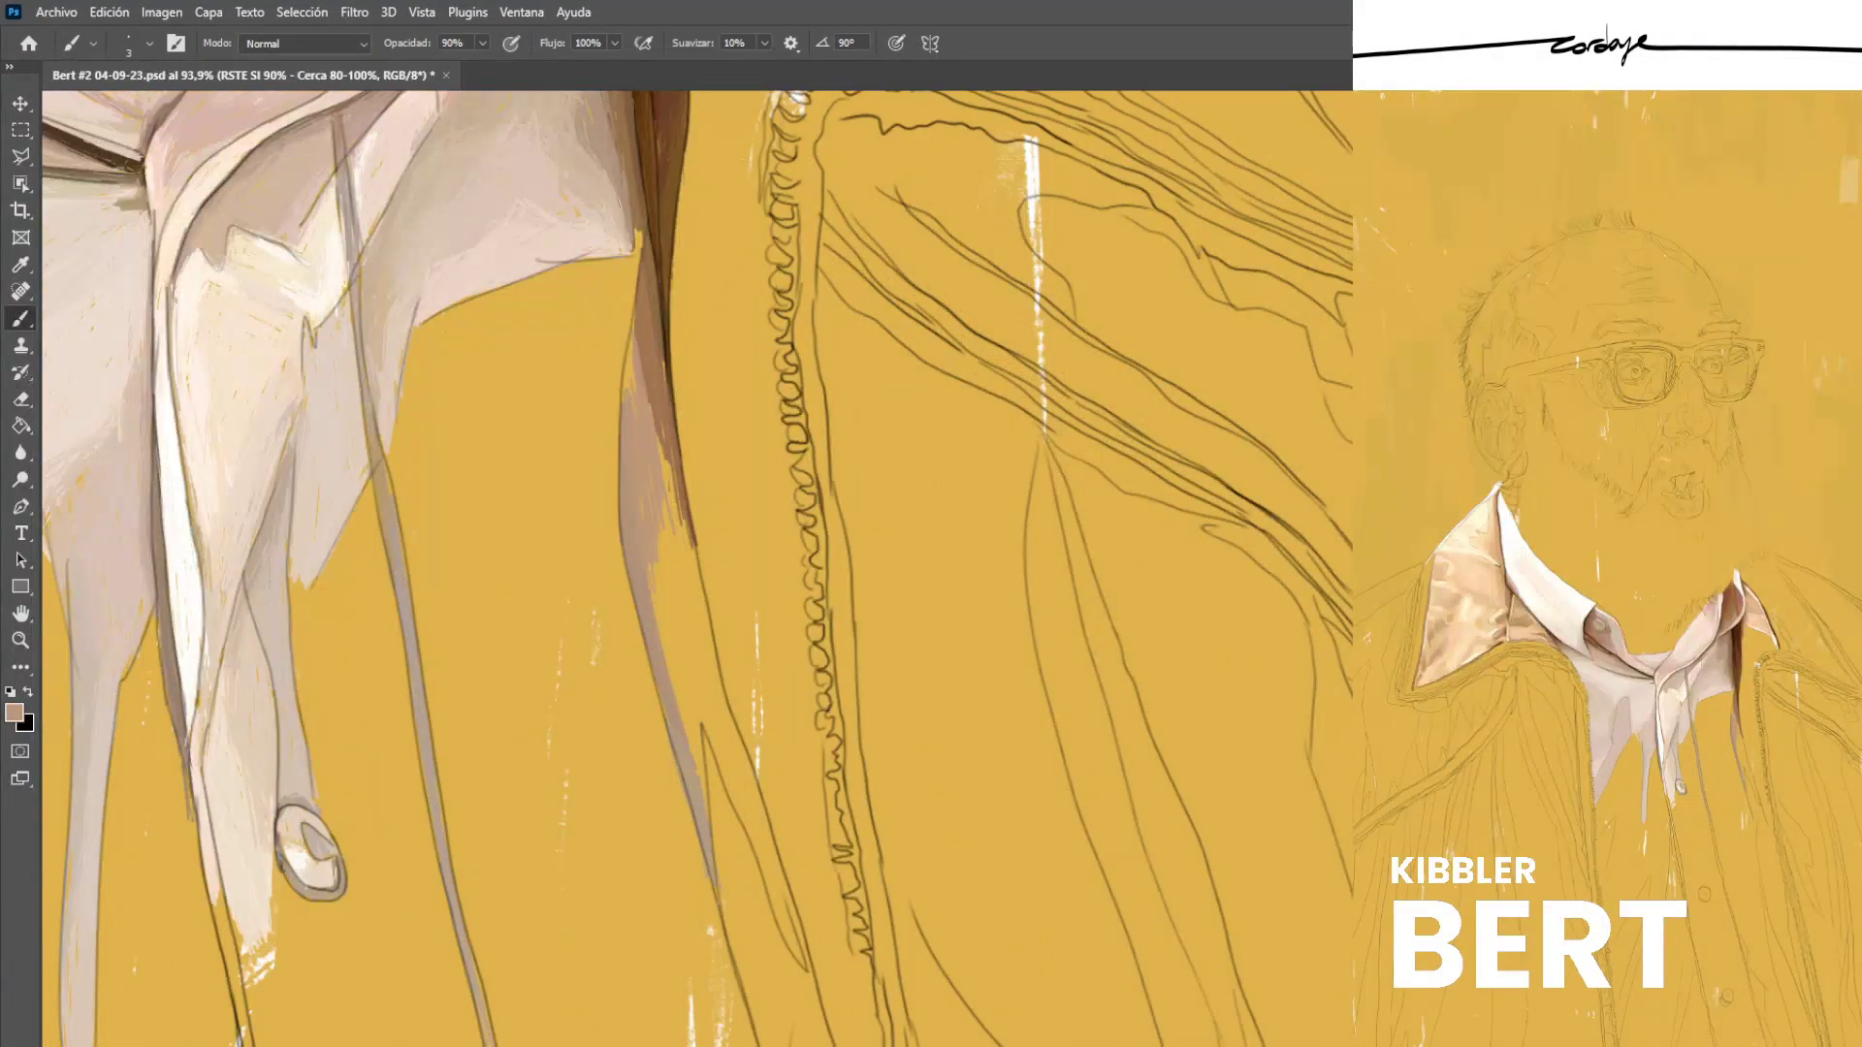
Fill the gaps below the shirt's corner and blend the brown strip into the mauve fold with sampled tan and brown tones.
{"action": "left_click_drag", "start_coordinate": [640, 308], "coordinate": [665, 453]}
{"action": "left_click_drag", "start_coordinate": [636, 320], "coordinate": [649, 382]}
{"action": "left_click", "coordinate": [643, 353], "text": "alt"}
{"action": "left_click_drag", "start_coordinate": [641, 312], "coordinate": [638, 342]}
{"action": "left_click", "coordinate": [634, 221], "text": "alt"}
{"action": "left_click_drag", "start_coordinate": [638, 231], "coordinate": [637, 264]}
{"action": "left_click", "coordinate": [660, 353], "text": "alt"}
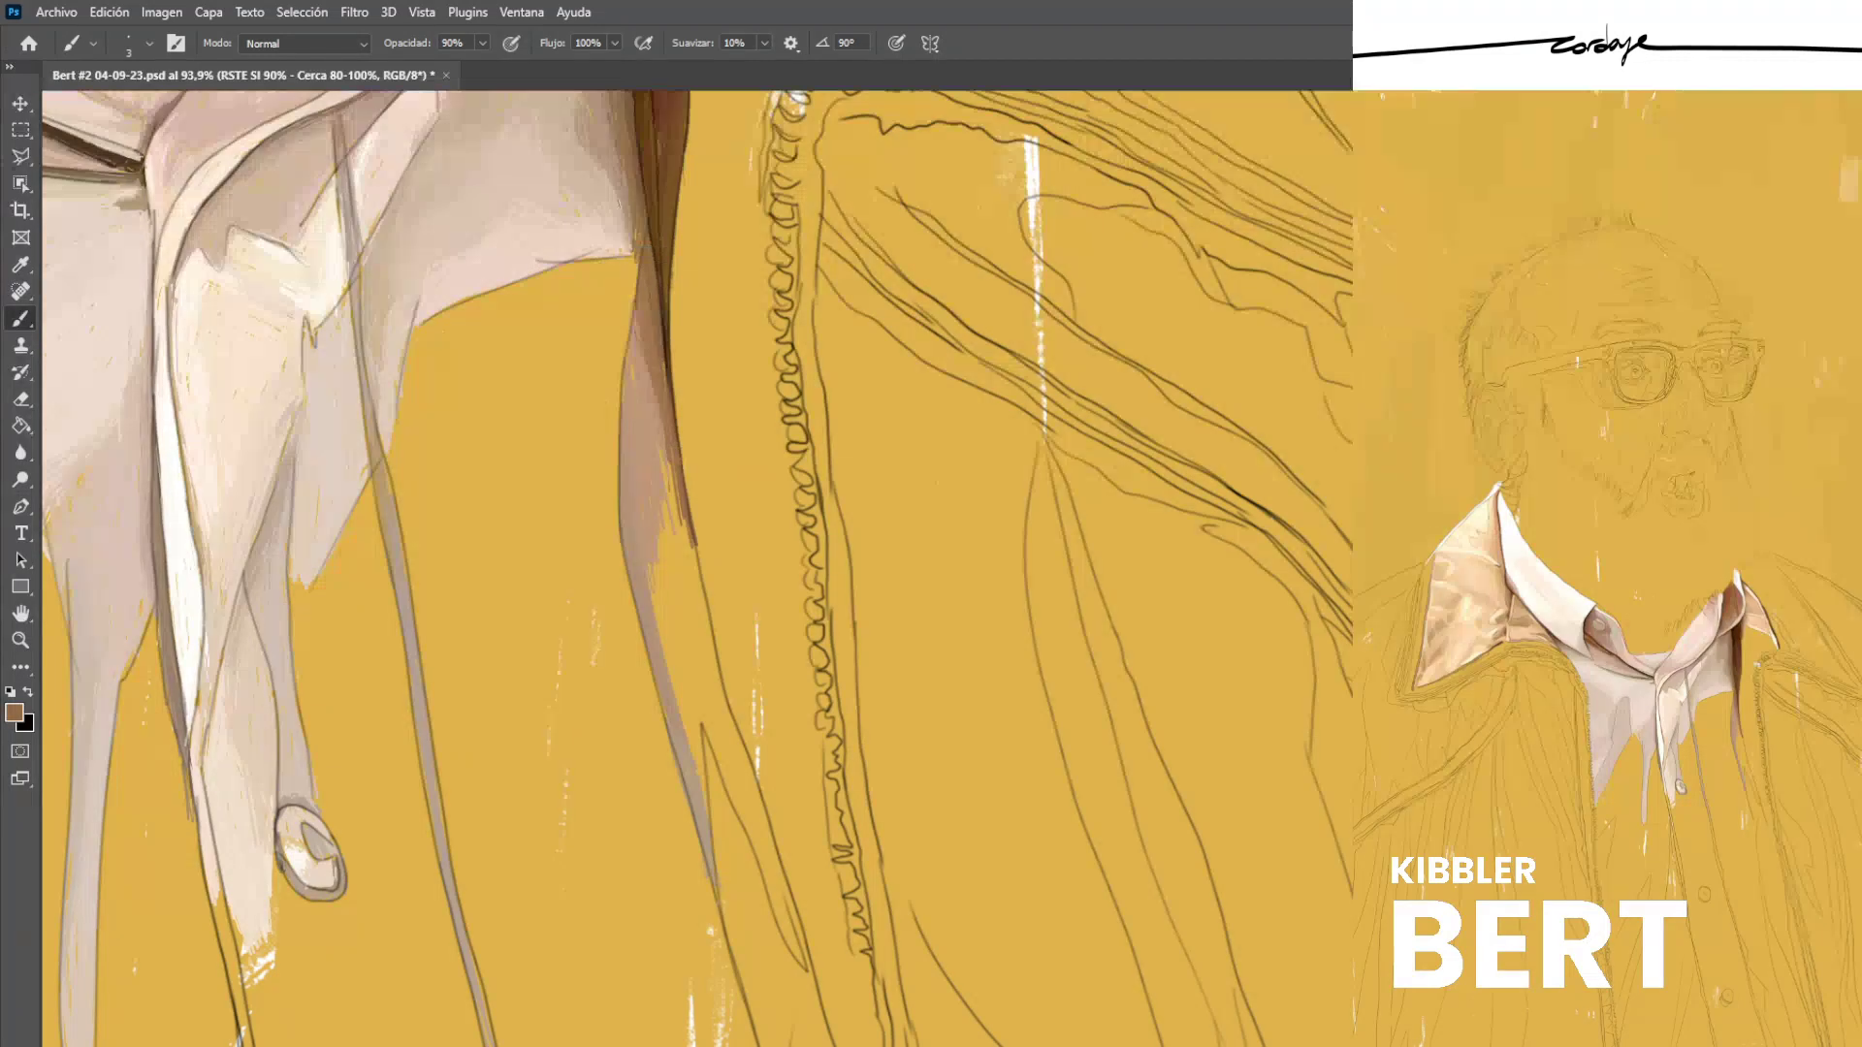
{"action": "scroll", "coordinate": [223, 388], "scroll_direction": "down", "scroll_amount": 3}
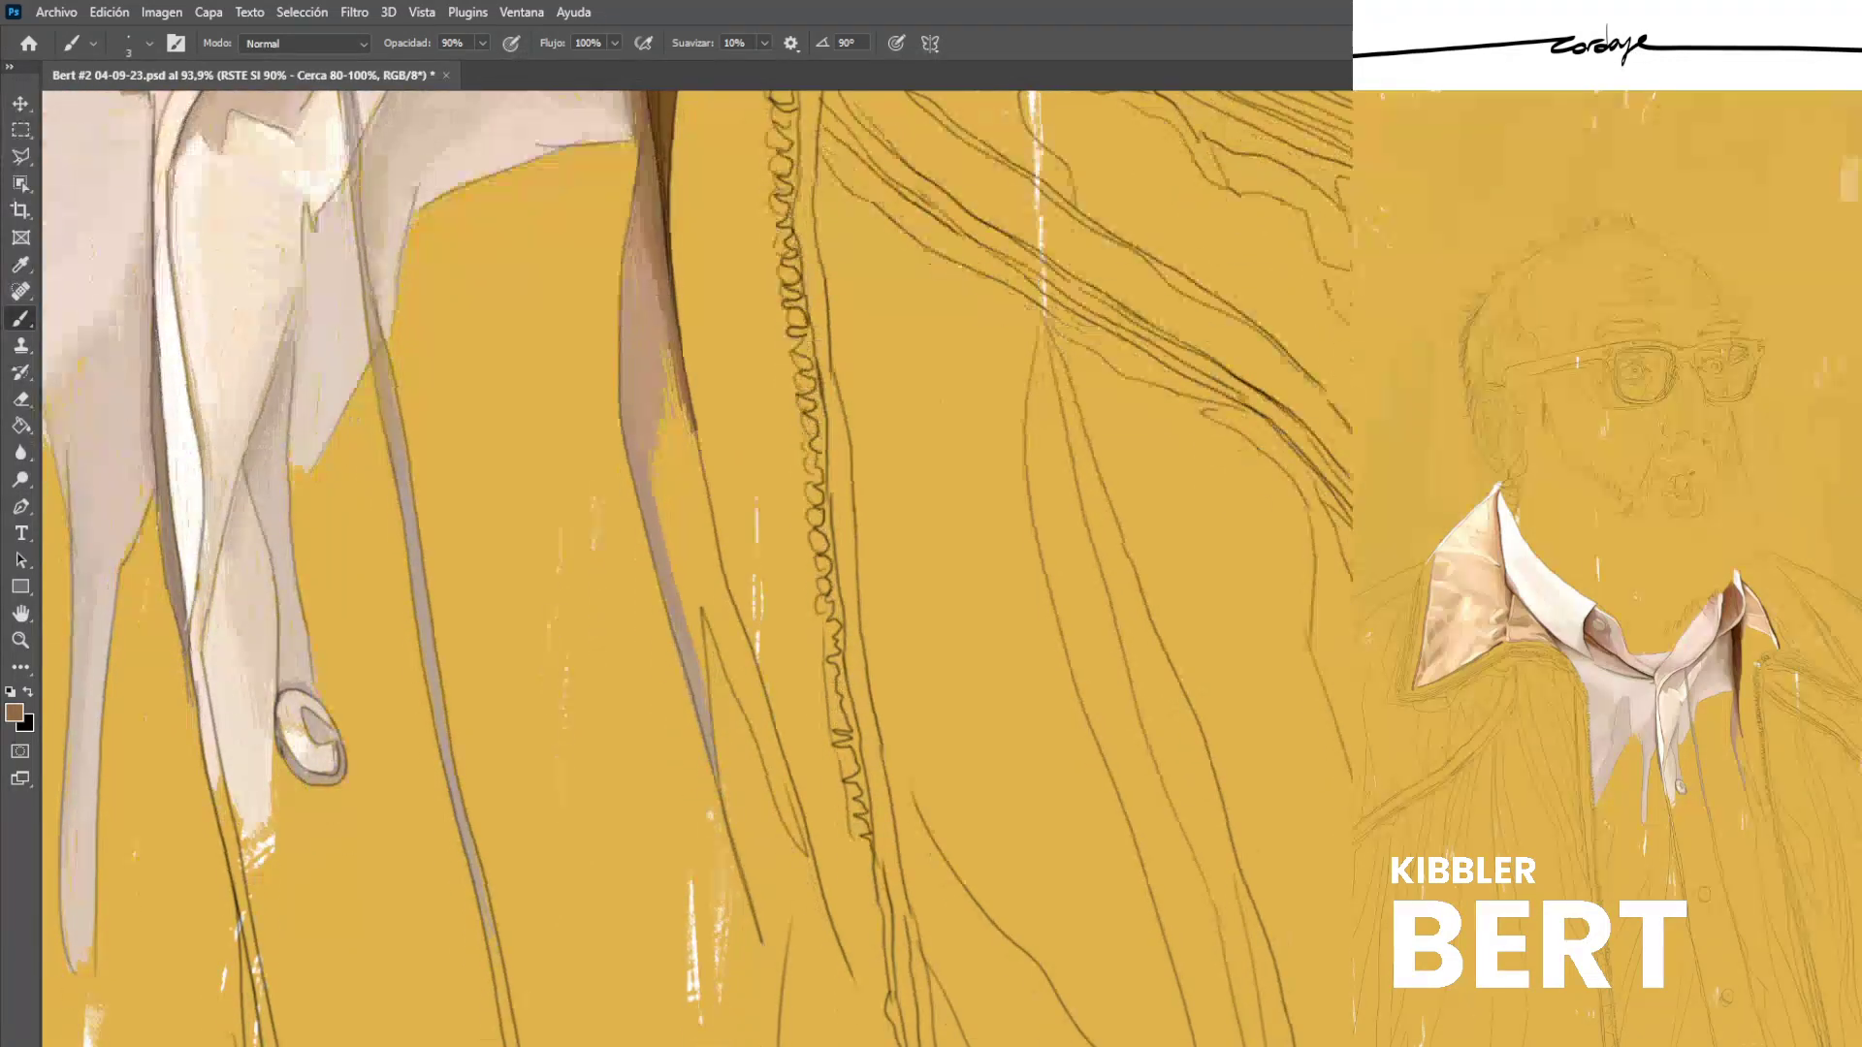
{"action": "left_click", "coordinate": [646, 229], "text": "alt"}
{"action": "left_click_drag", "start_coordinate": [639, 194], "coordinate": [650, 263]}
{"action": "left_click", "coordinate": [662, 295], "text": "alt"}
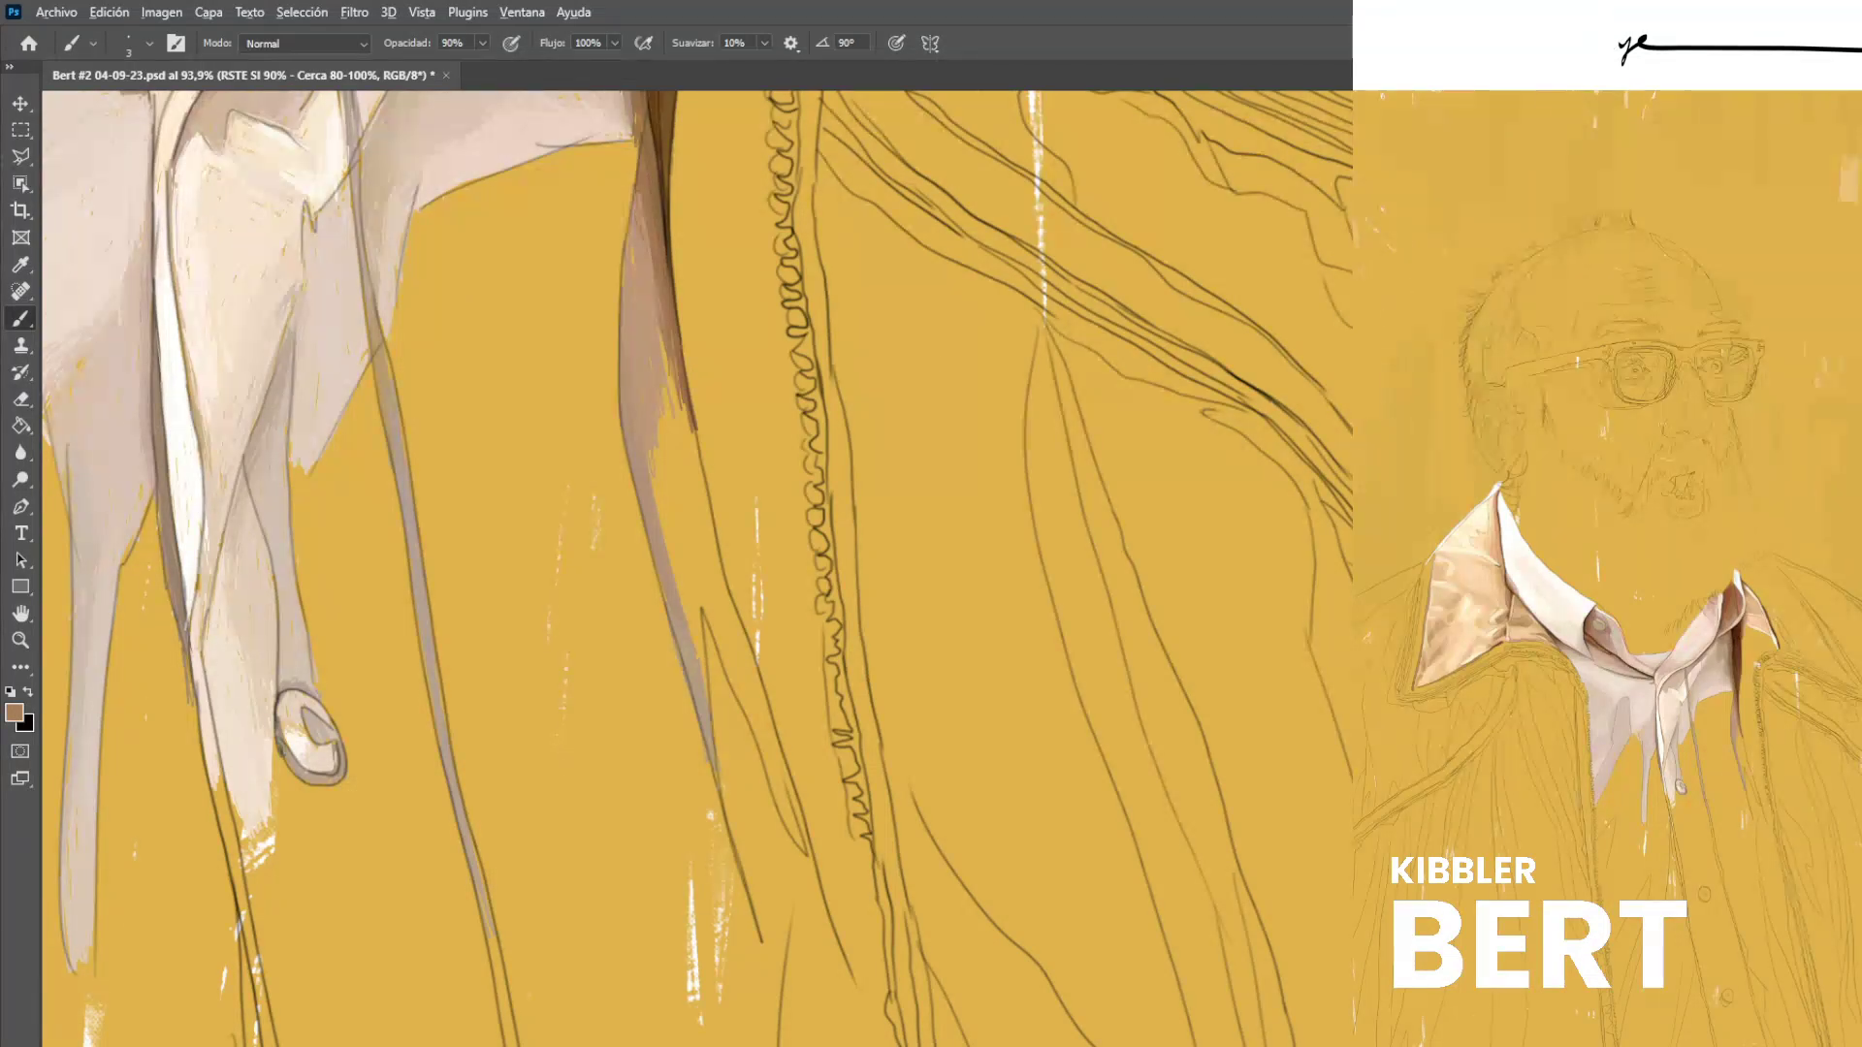
Fill the slim pointed sketch shape beside the mauve fold's lower tip with sampled mauve-taupe tones.
{"action": "left_click", "coordinate": [642, 281], "text": "alt"}
{"action": "left_click_drag", "start_coordinate": [717, 635], "coordinate": [781, 778]}
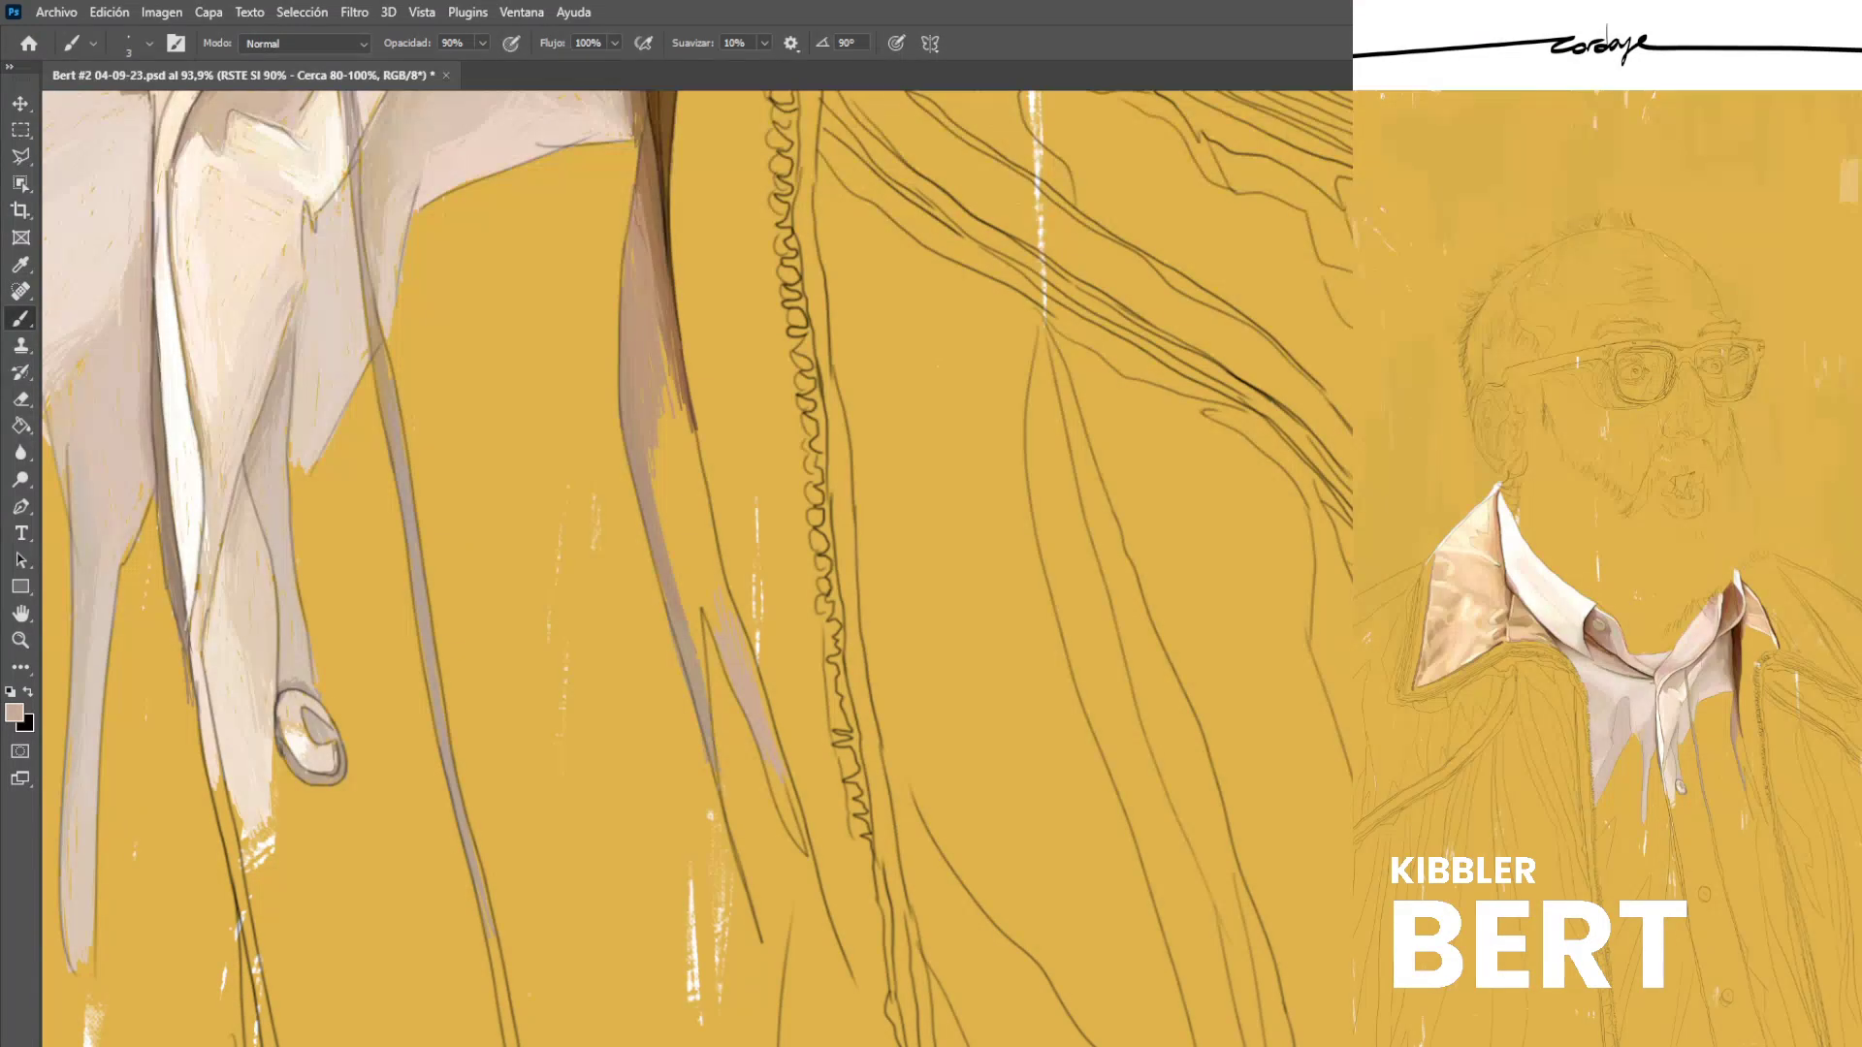
{"action": "left_click", "coordinate": [648, 407], "text": "alt"}
{"action": "left_click_drag", "start_coordinate": [731, 626], "coordinate": [756, 700]}
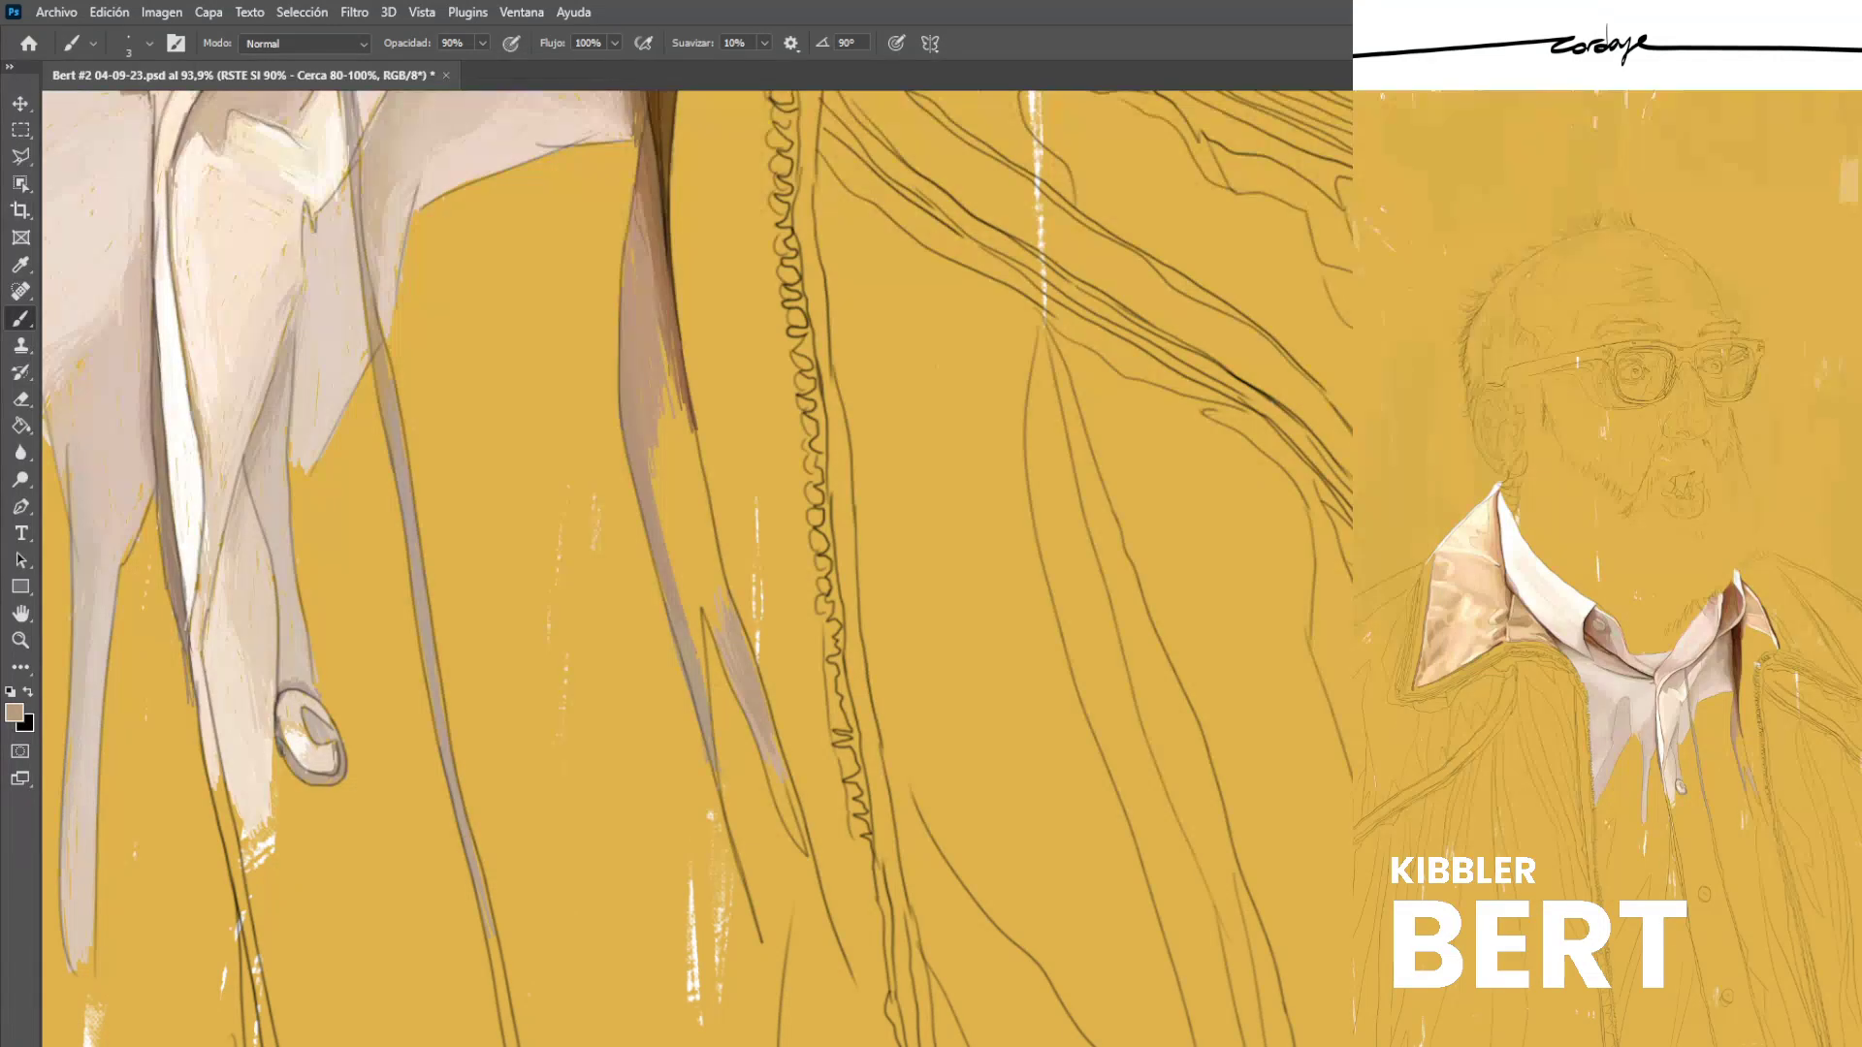
{"action": "left_click_drag", "start_coordinate": [771, 766], "coordinate": [799, 847]}
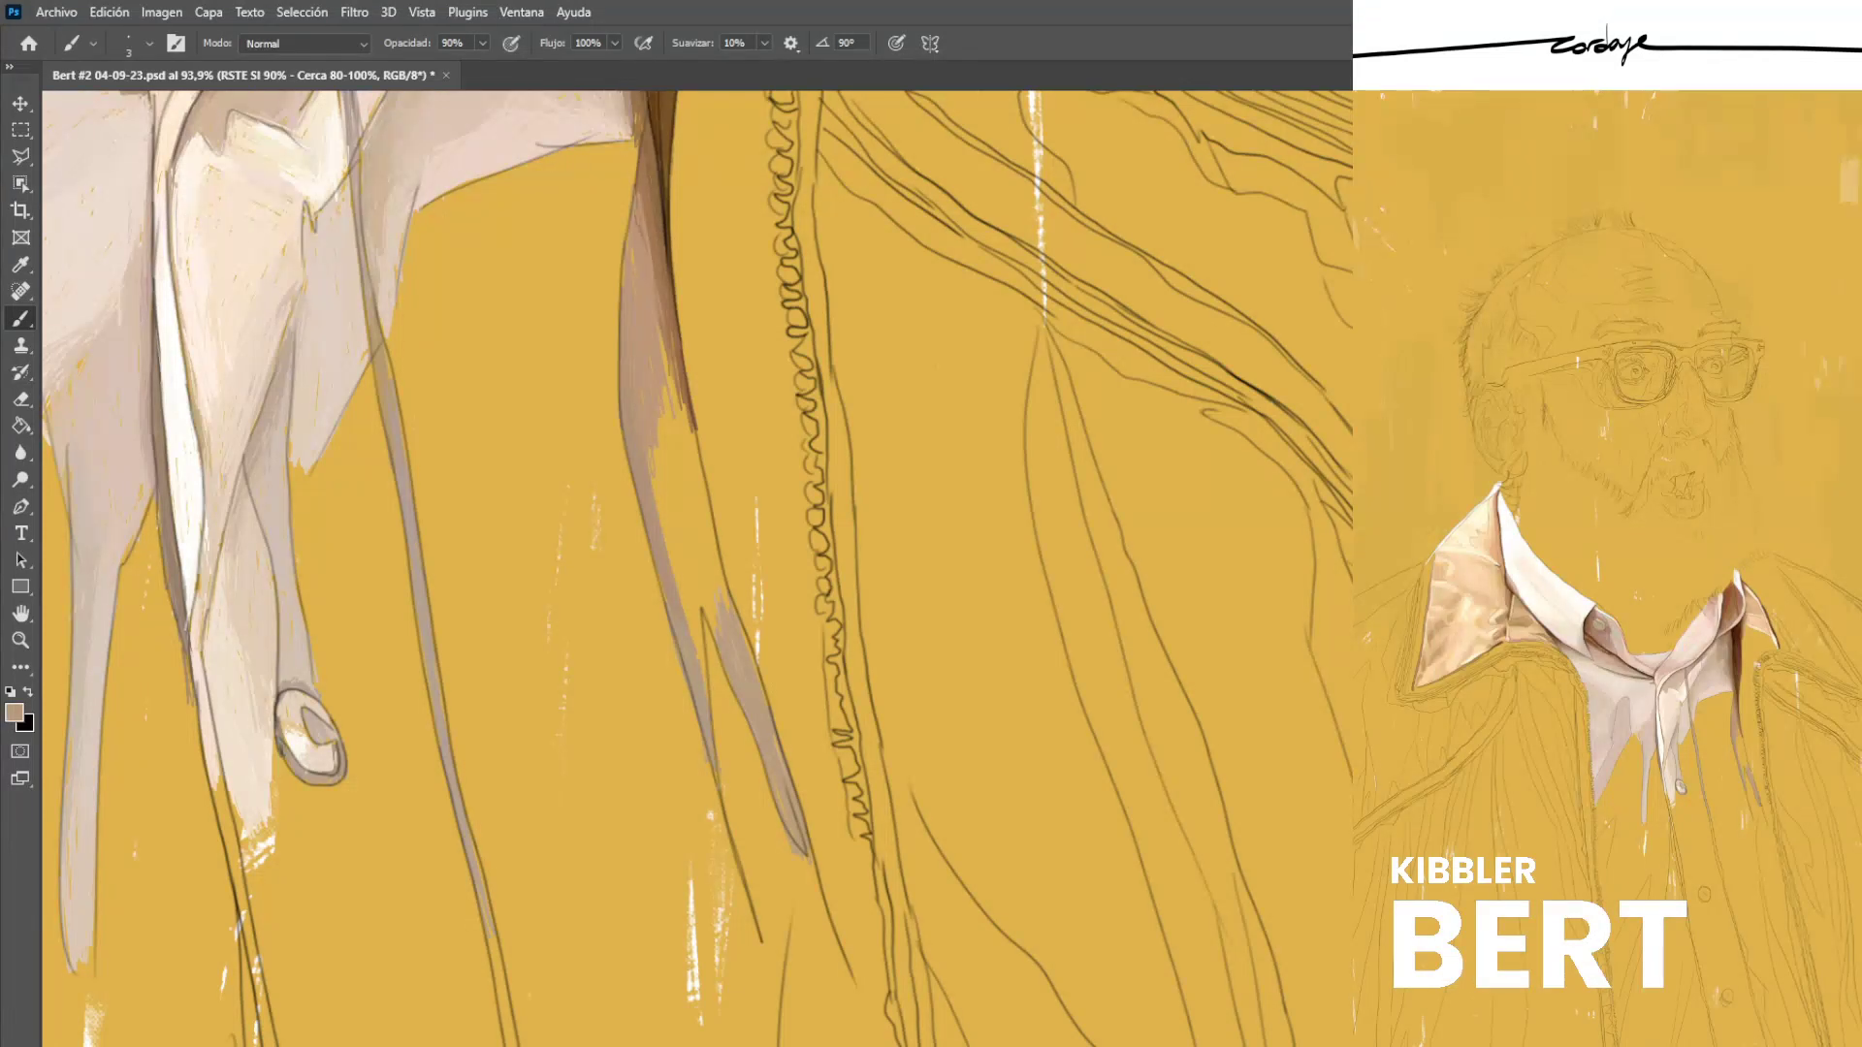
Extend the brown strip down its sketch line to the pointed shape with taupe strokes, closing in the gap beside the mauve fold.
{"action": "left_click_drag", "start_coordinate": [690, 513], "coordinate": [730, 613]}
{"action": "left_click_drag", "start_coordinate": [685, 466], "coordinate": [697, 508]}
{"action": "left_click_drag", "start_coordinate": [685, 428], "coordinate": [729, 607]}
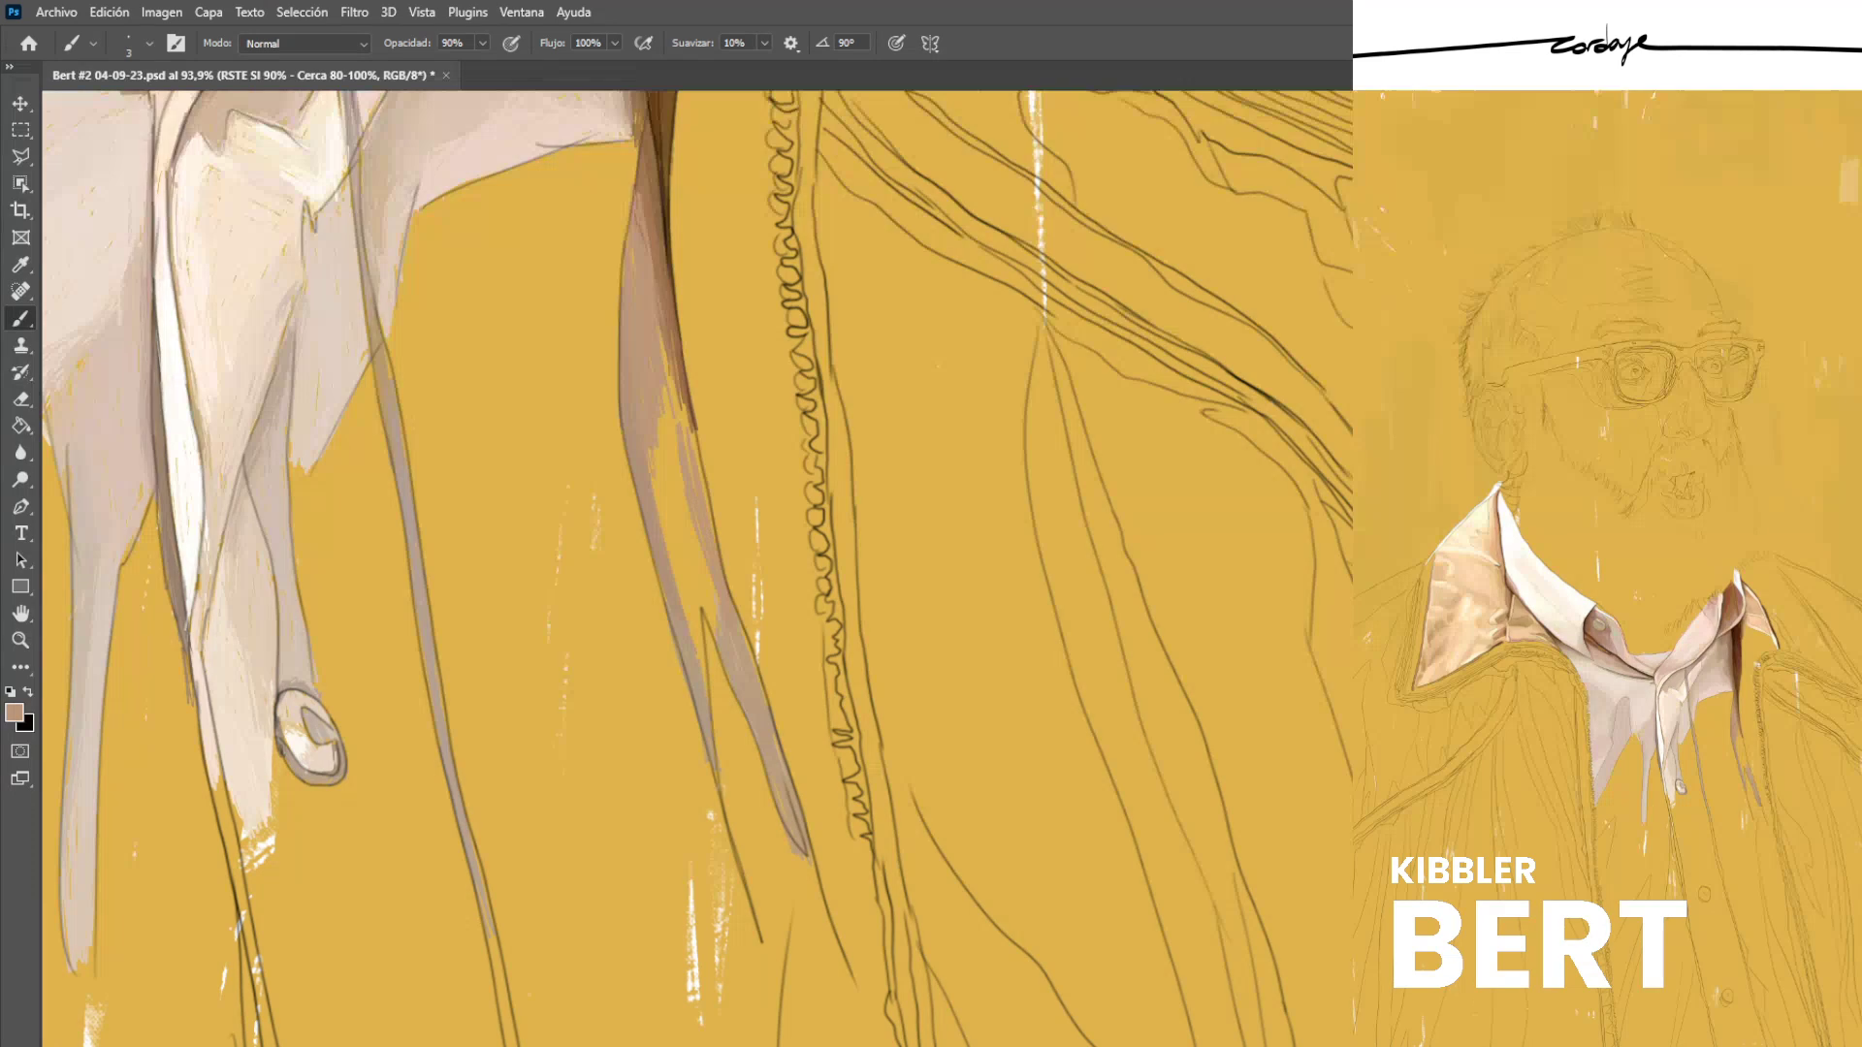
{"action": "left_click_drag", "start_coordinate": [687, 406], "coordinate": [699, 462]}
{"action": "left_click", "coordinate": [655, 278], "text": "alt"}
{"action": "left_click_drag", "start_coordinate": [641, 216], "coordinate": [647, 247]}
{"action": "left_click", "coordinate": [648, 296], "text": "alt"}
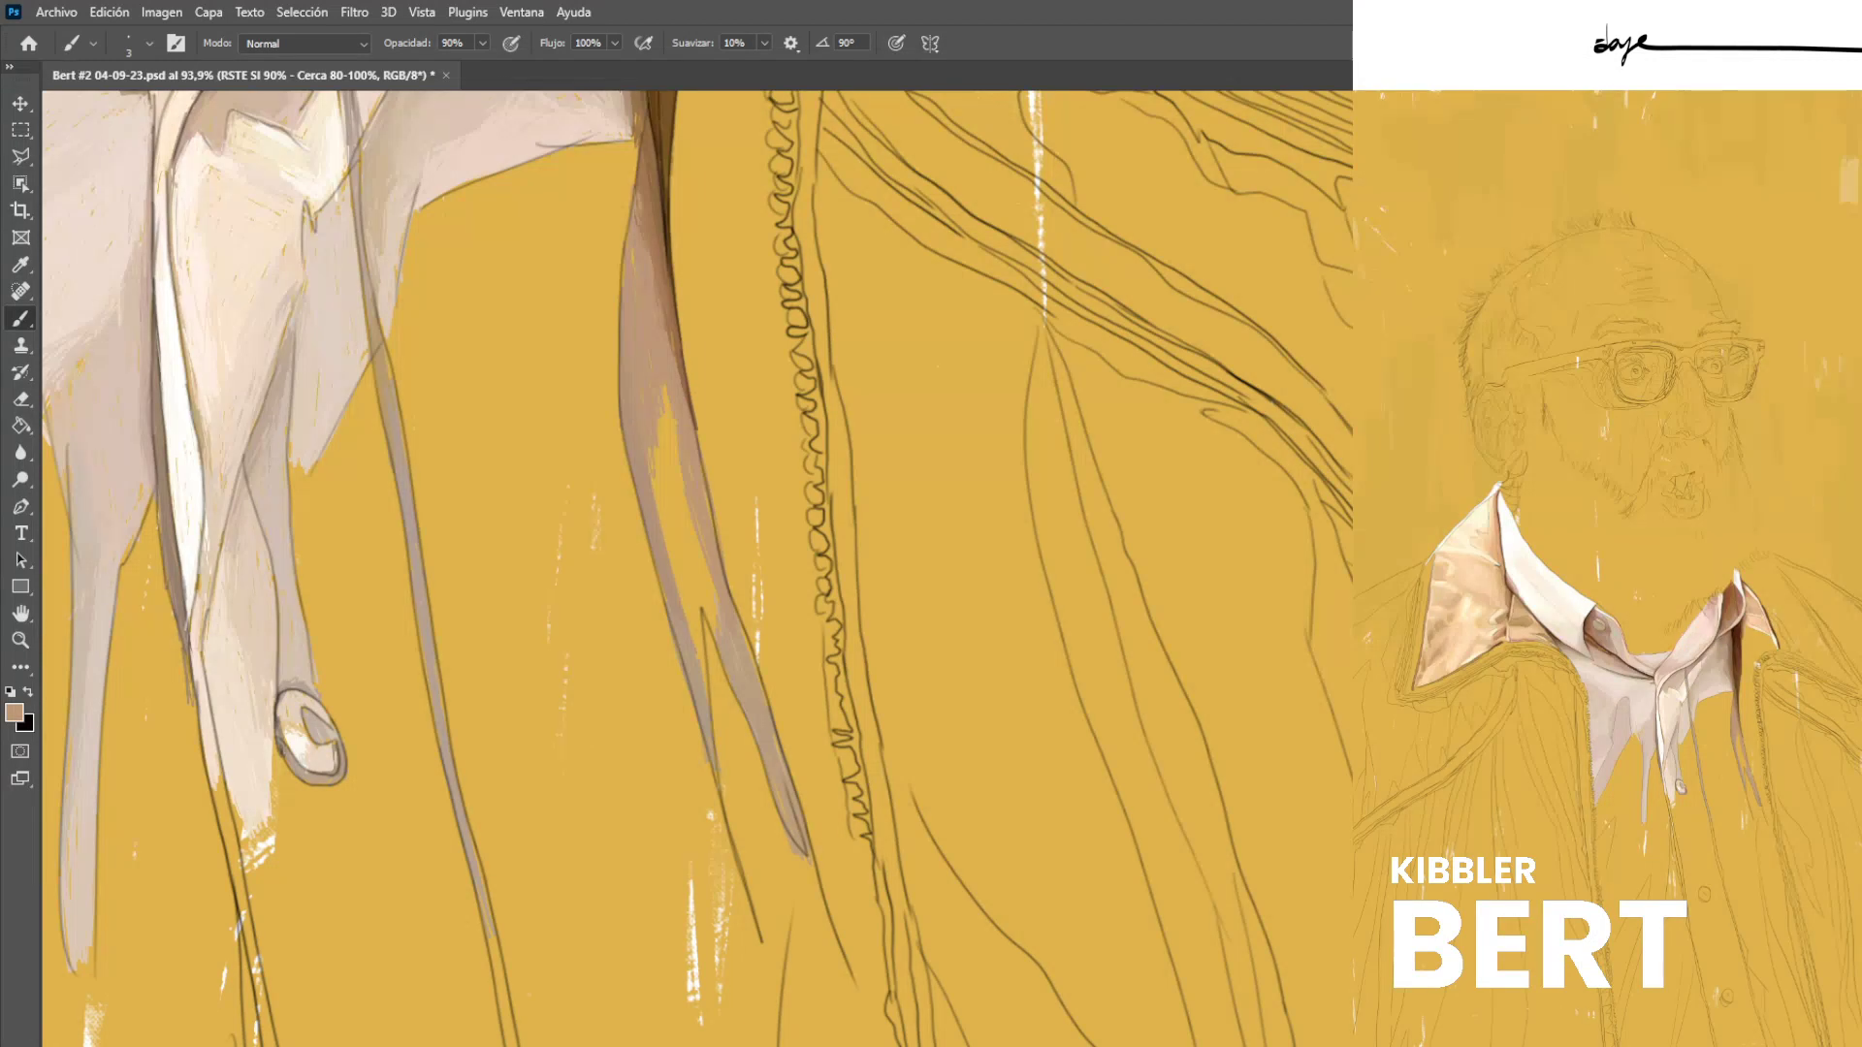
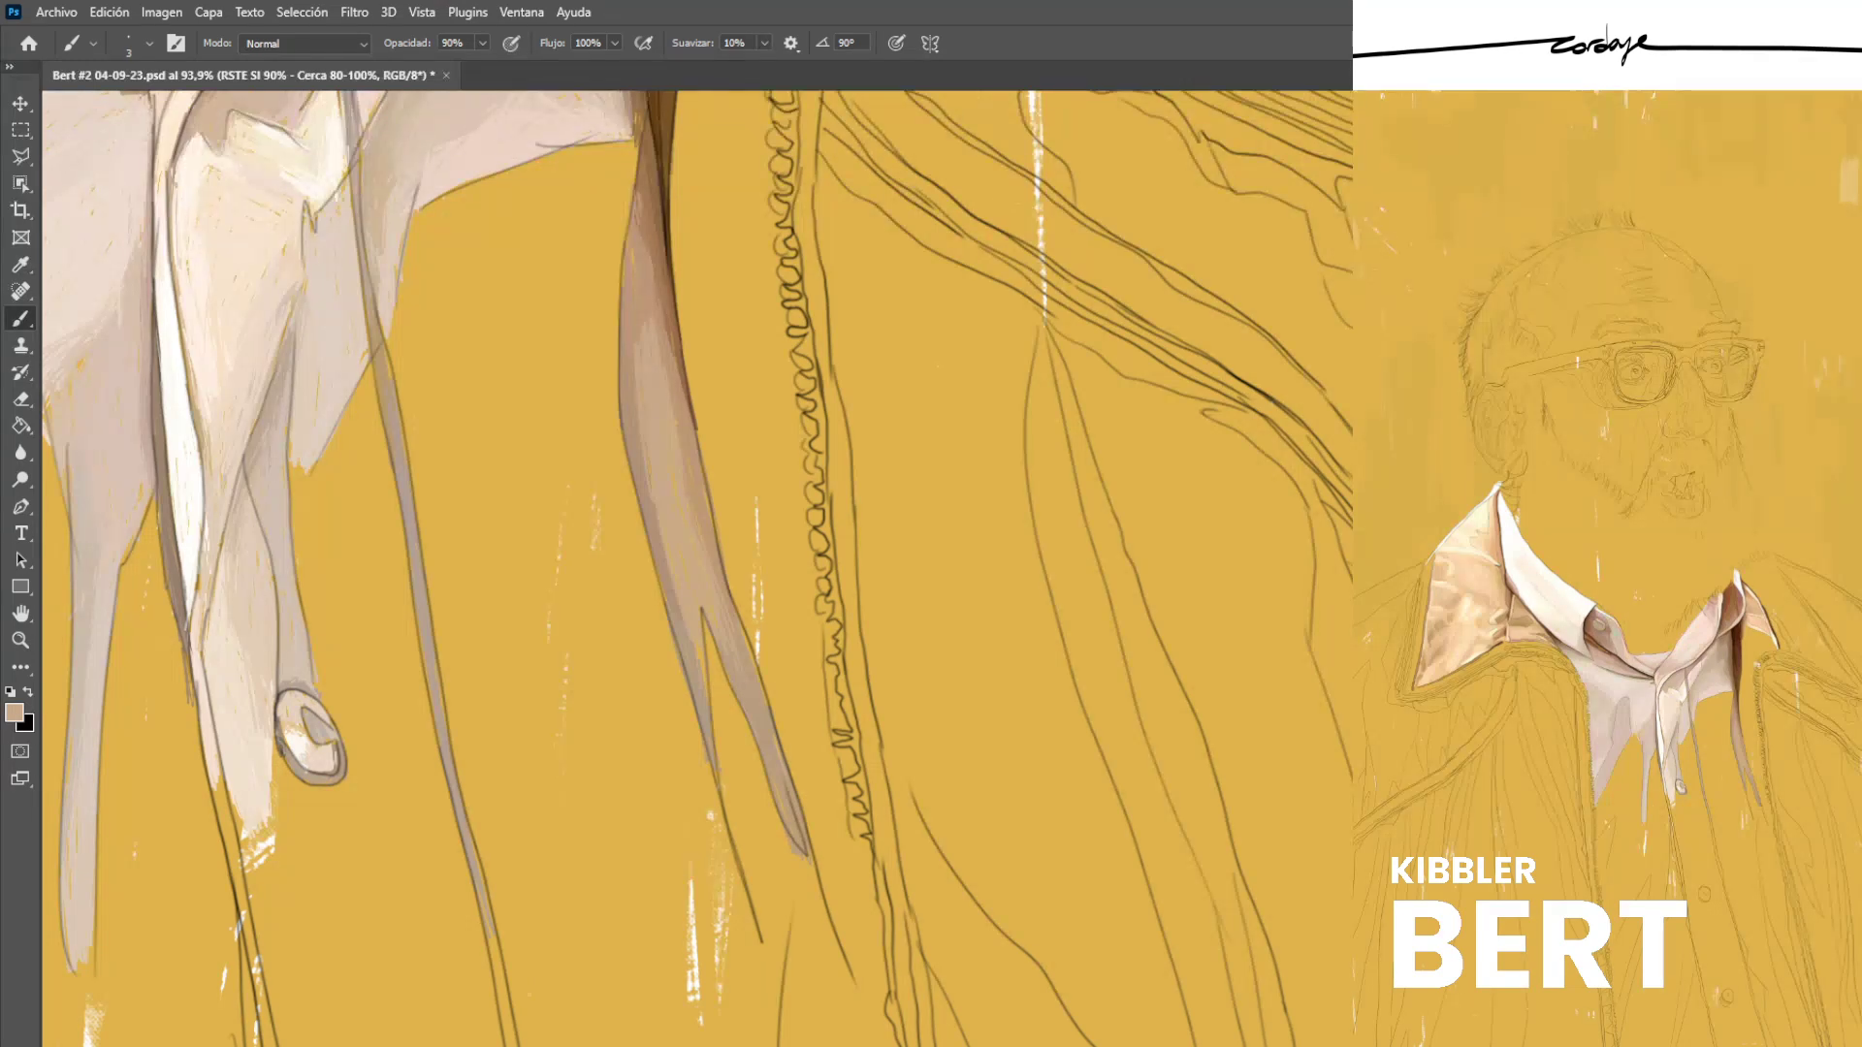
Blend the forked brown fold from its narrow top to the split with sampled tan, mauve and reddish brown strokes.
{"action": "left_click", "coordinate": [661, 310], "text": "alt"}
{"action": "left_click_drag", "start_coordinate": [671, 567], "coordinate": [702, 665]}
{"action": "left_click", "coordinate": [630, 407], "text": "alt"}
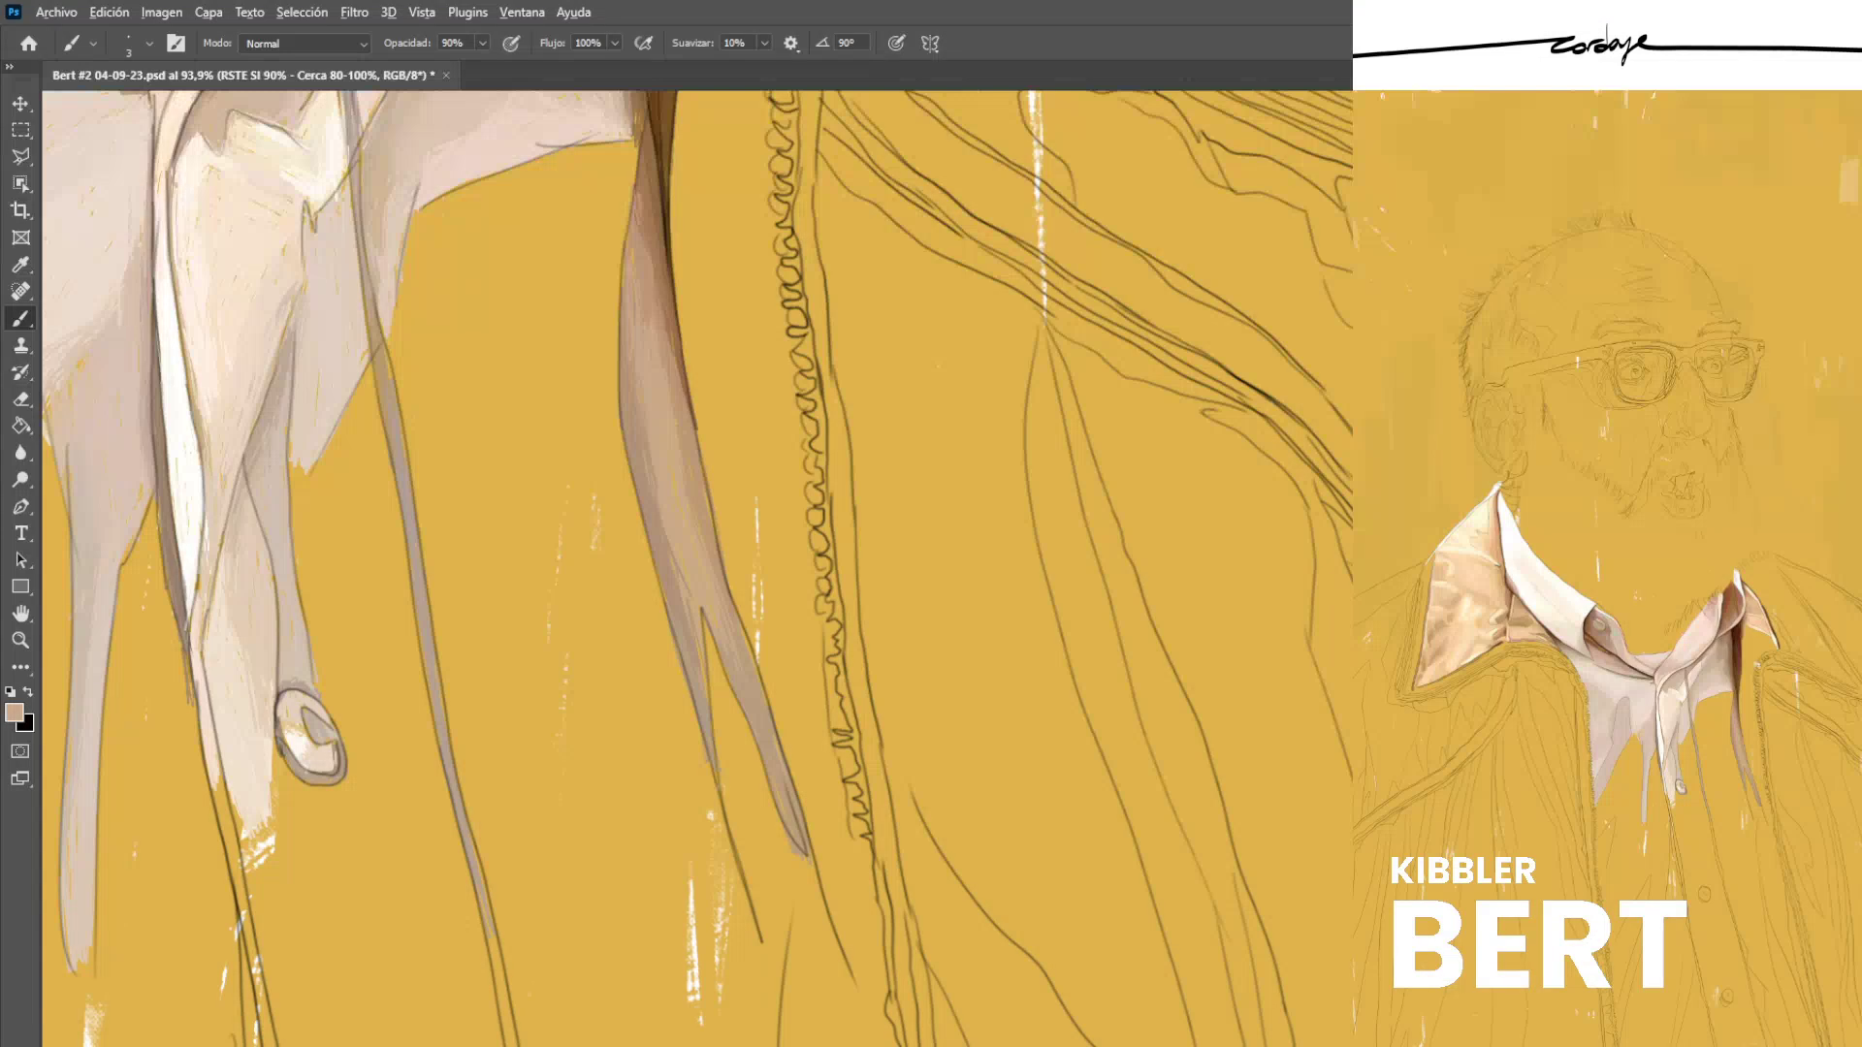
{"action": "left_click", "coordinate": [661, 281], "text": "alt"}
{"action": "mouse_move", "coordinate": [639, 242]}
{"action": "left_mouse_down"}
{"action": "mouse_move", "coordinate": [625, 339]}
{"action": "mouse_move", "coordinate": [625, 322]}
{"action": "left_mouse_up"}
{"action": "left_click_drag", "start_coordinate": [630, 251], "coordinate": [627, 285]}
{"action": "left_click_drag", "start_coordinate": [633, 204], "coordinate": [630, 238]}
{"action": "left_click_drag", "start_coordinate": [665, 332], "coordinate": [679, 388]}
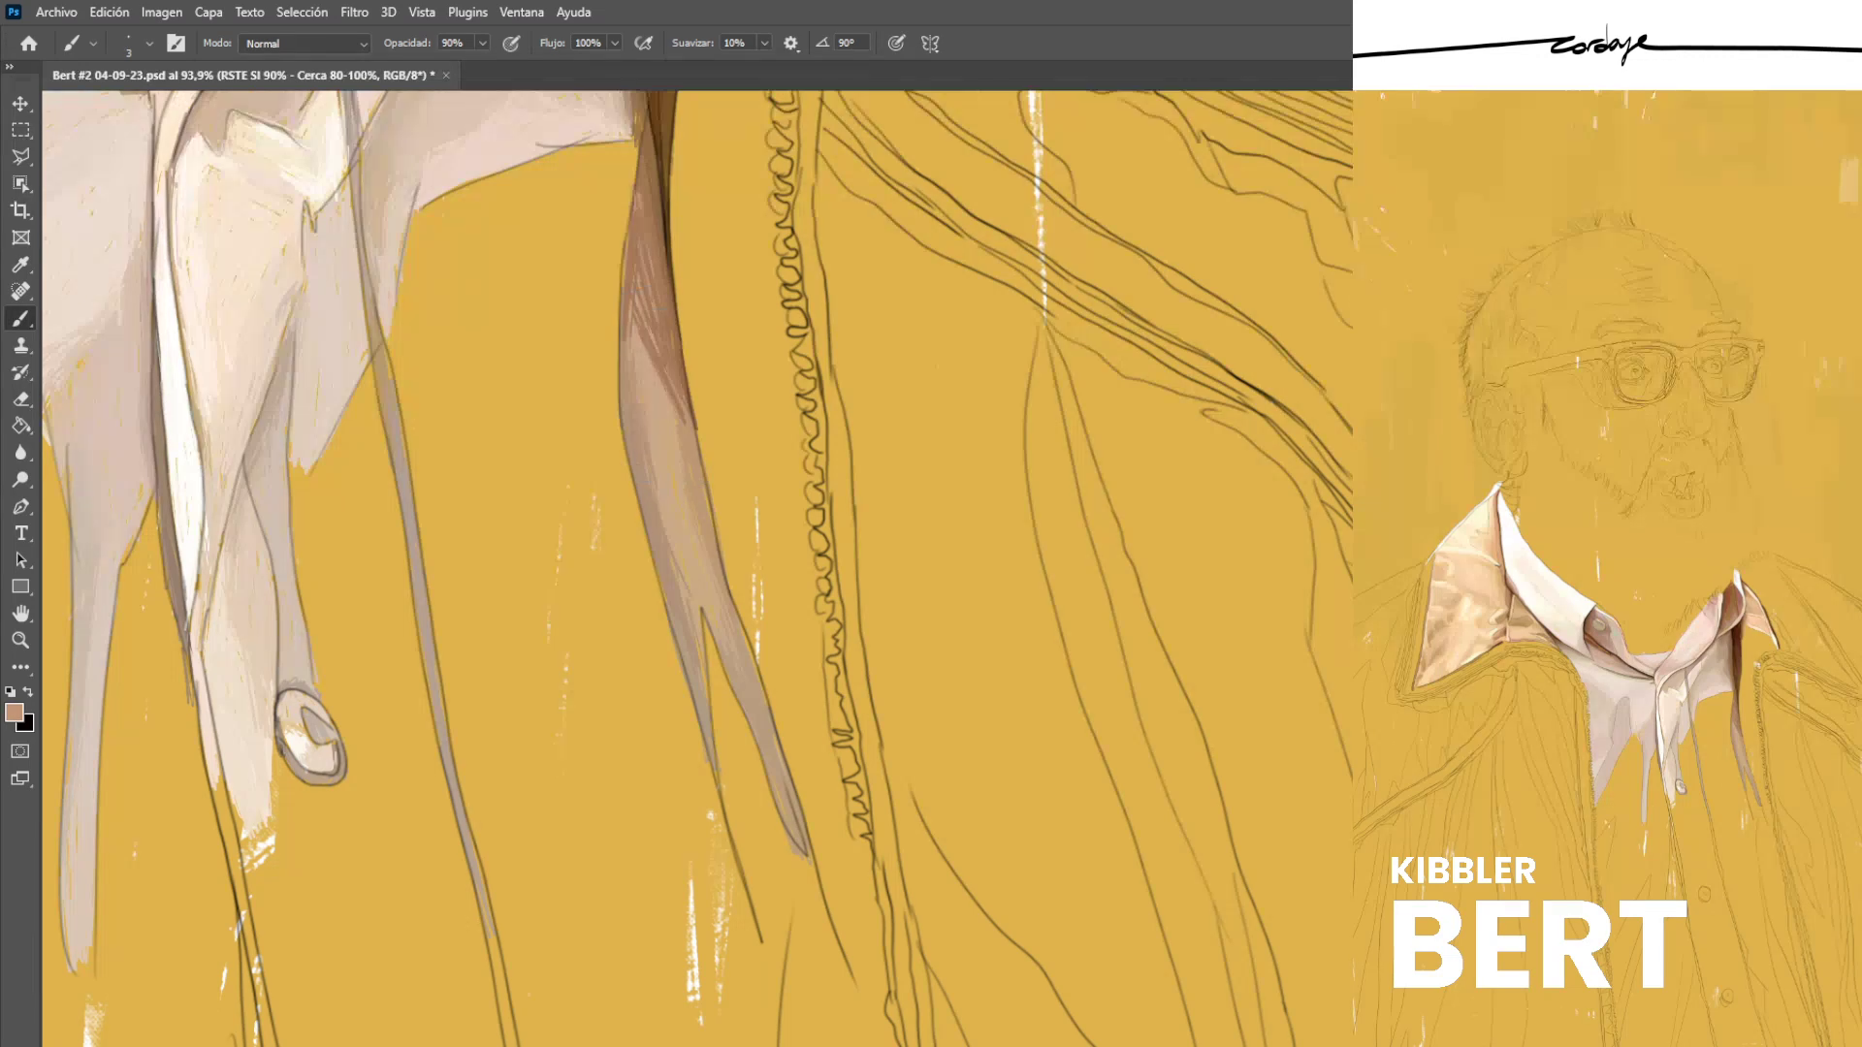
{"action": "left_click_drag", "start_coordinate": [627, 294], "coordinate": [623, 340]}
{"action": "left_click", "coordinate": [646, 391], "text": "alt"}
{"action": "left_click", "coordinate": [635, 321], "text": "alt"}
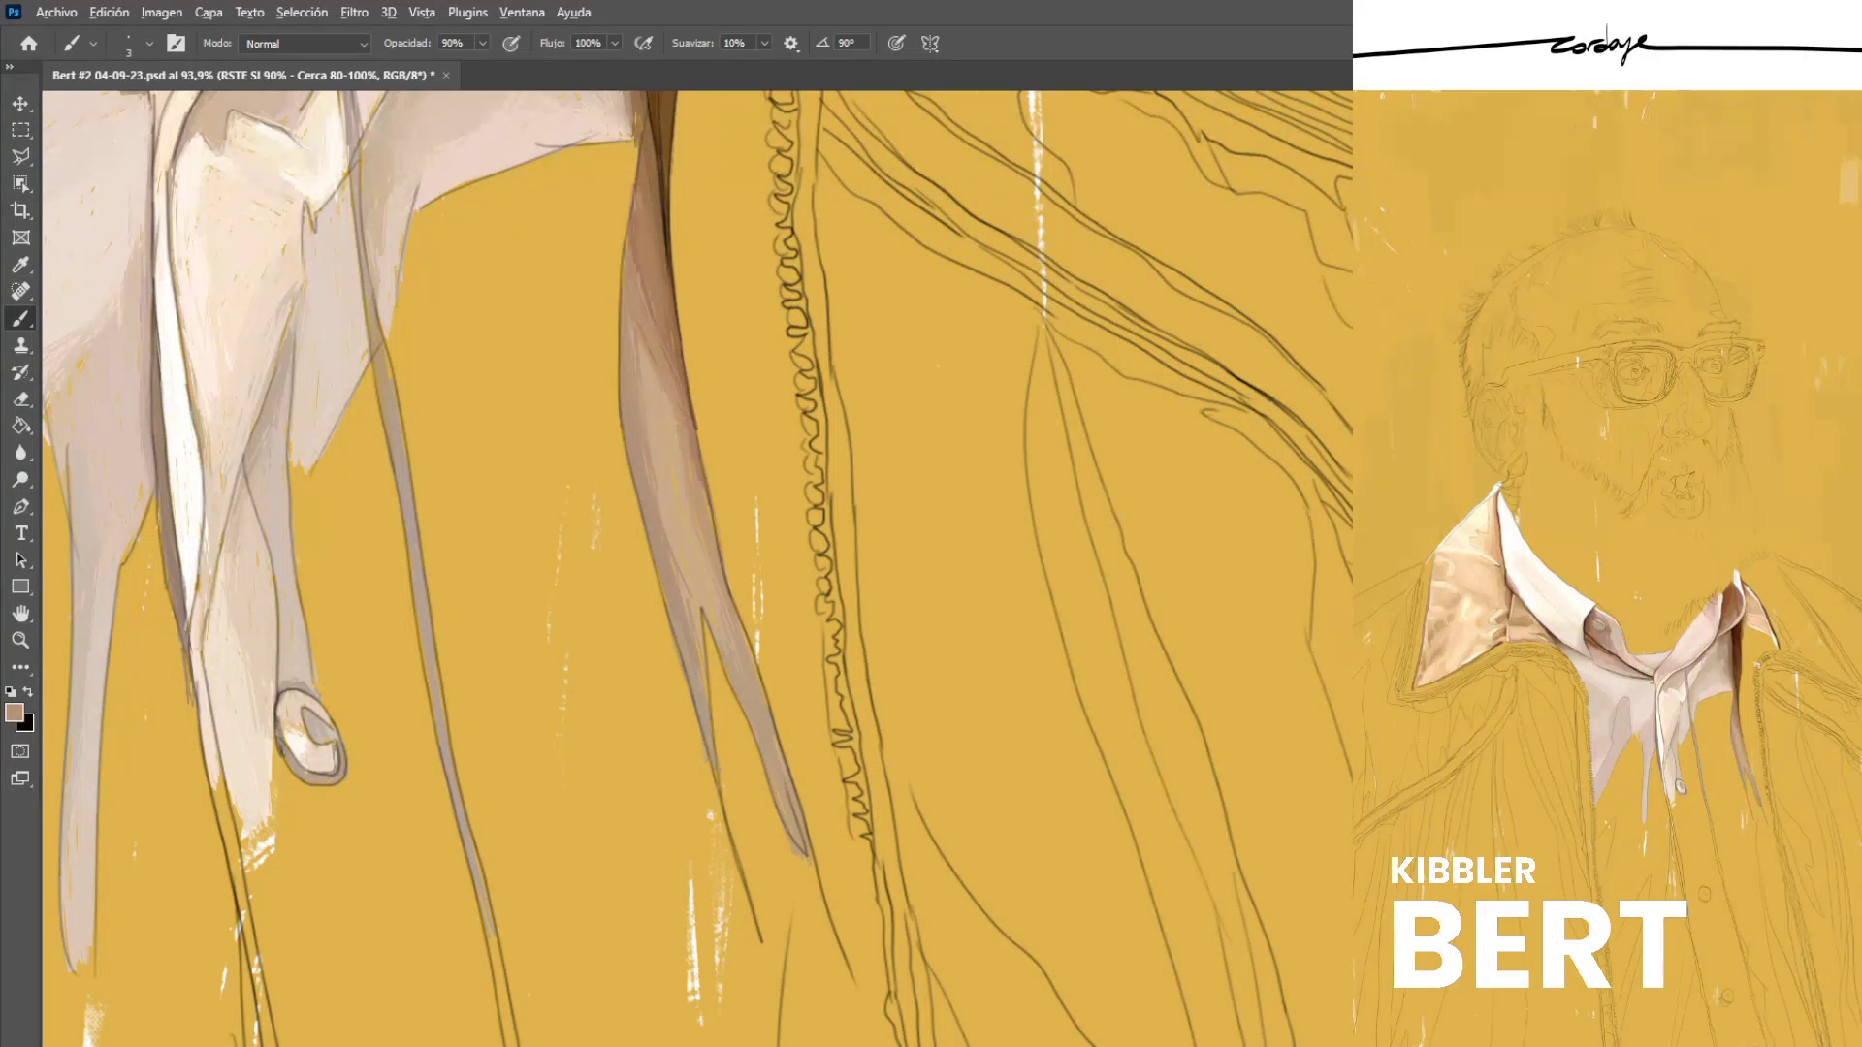
Sample dark browns along the strip beside the shirt's corner, review the whole collar, and save the file.
{"action": "scroll", "coordinate": [552, 669], "scroll_direction": "down", "scroll_amount": 5}
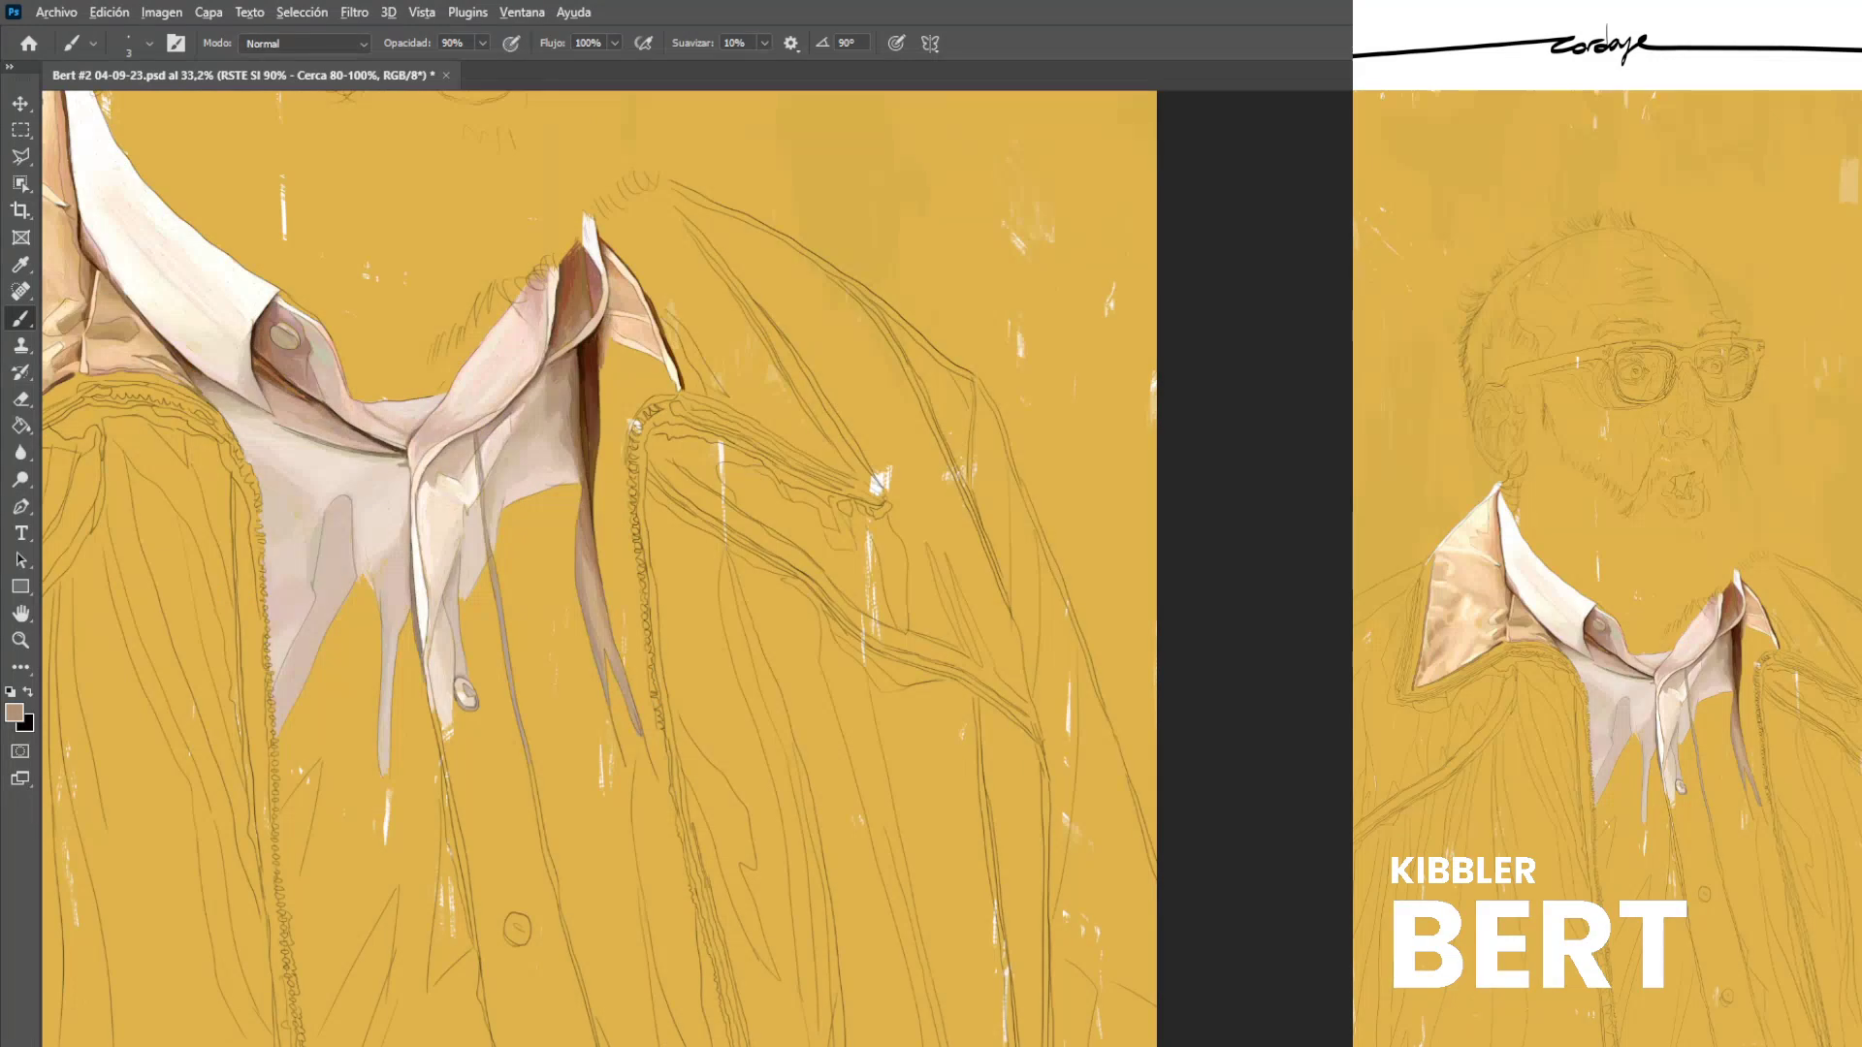
{"action": "scroll", "coordinate": [631, 479], "scroll_direction": "up", "scroll_amount": 5}
{"action": "left_click", "coordinate": [515, 294], "text": "alt"}
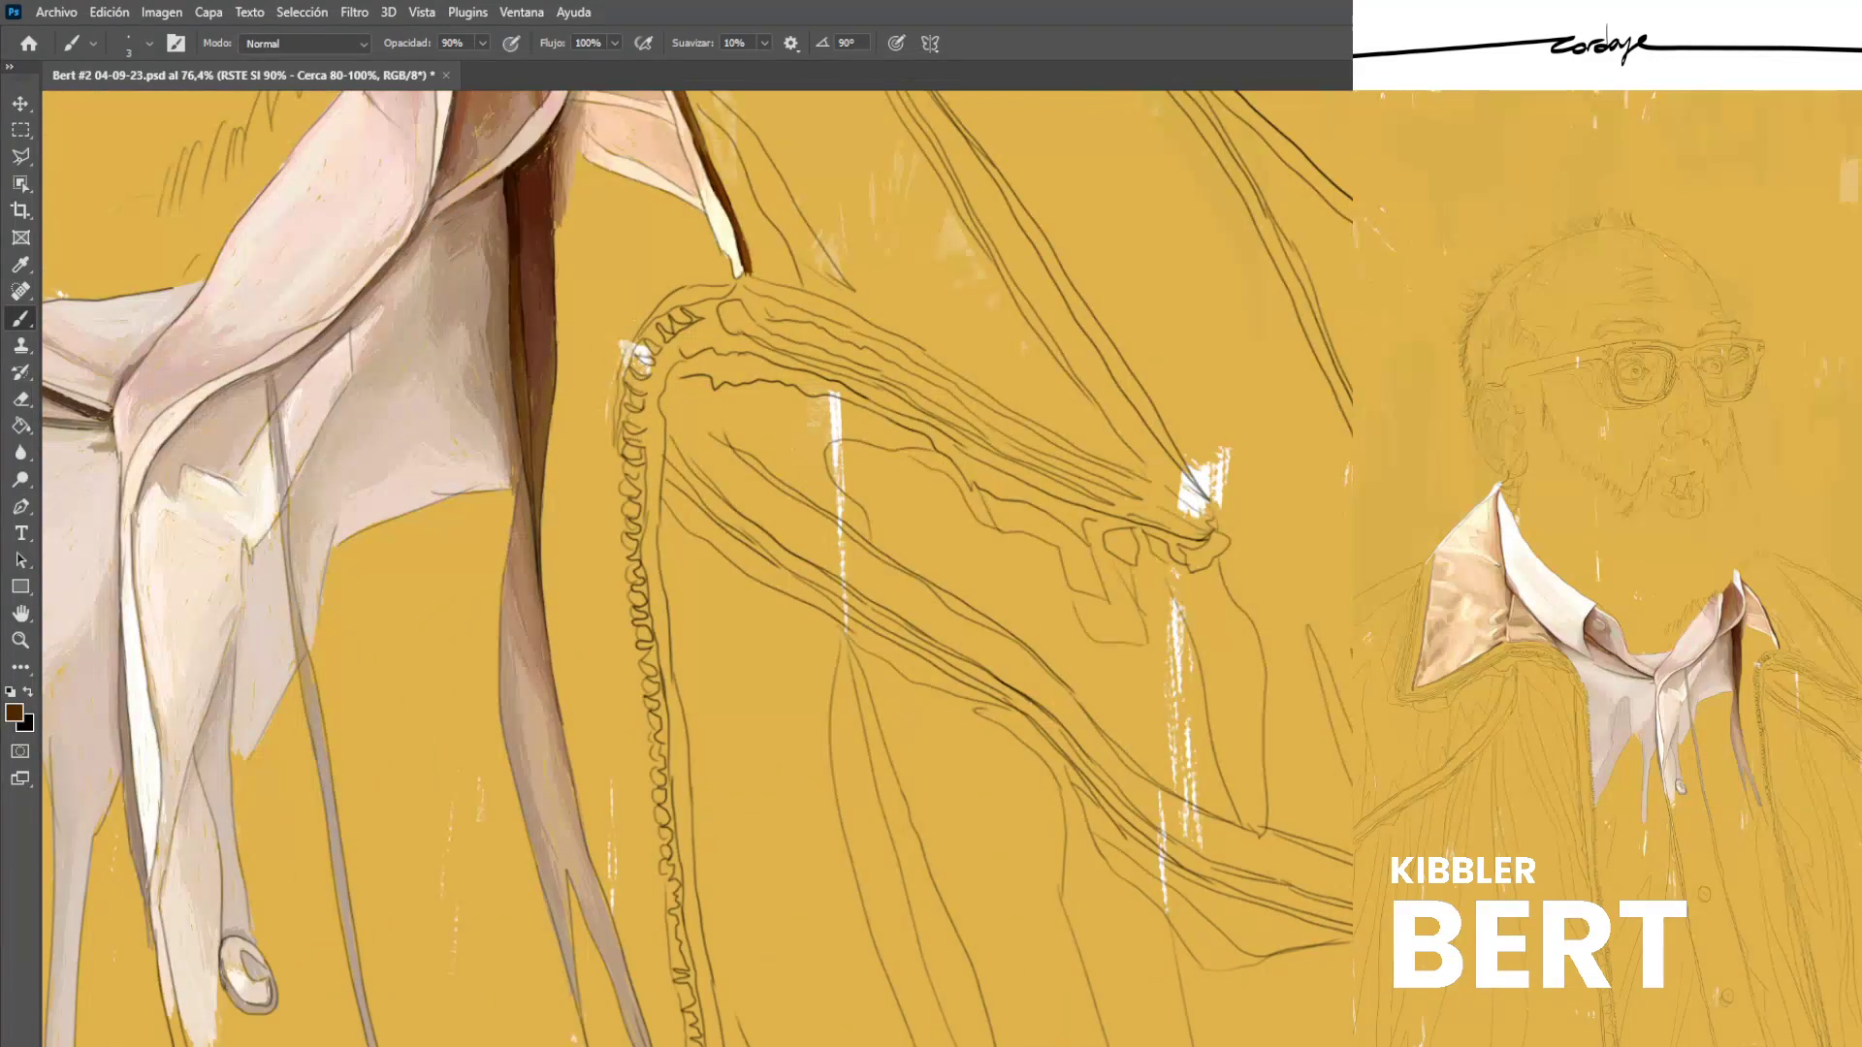
{"action": "left_click", "coordinate": [530, 388], "text": "alt"}
{"action": "left_click", "coordinate": [514, 244], "text": "alt"}
{"action": "scroll", "coordinate": [531, 408], "scroll_direction": "down", "scroll_amount": 15}
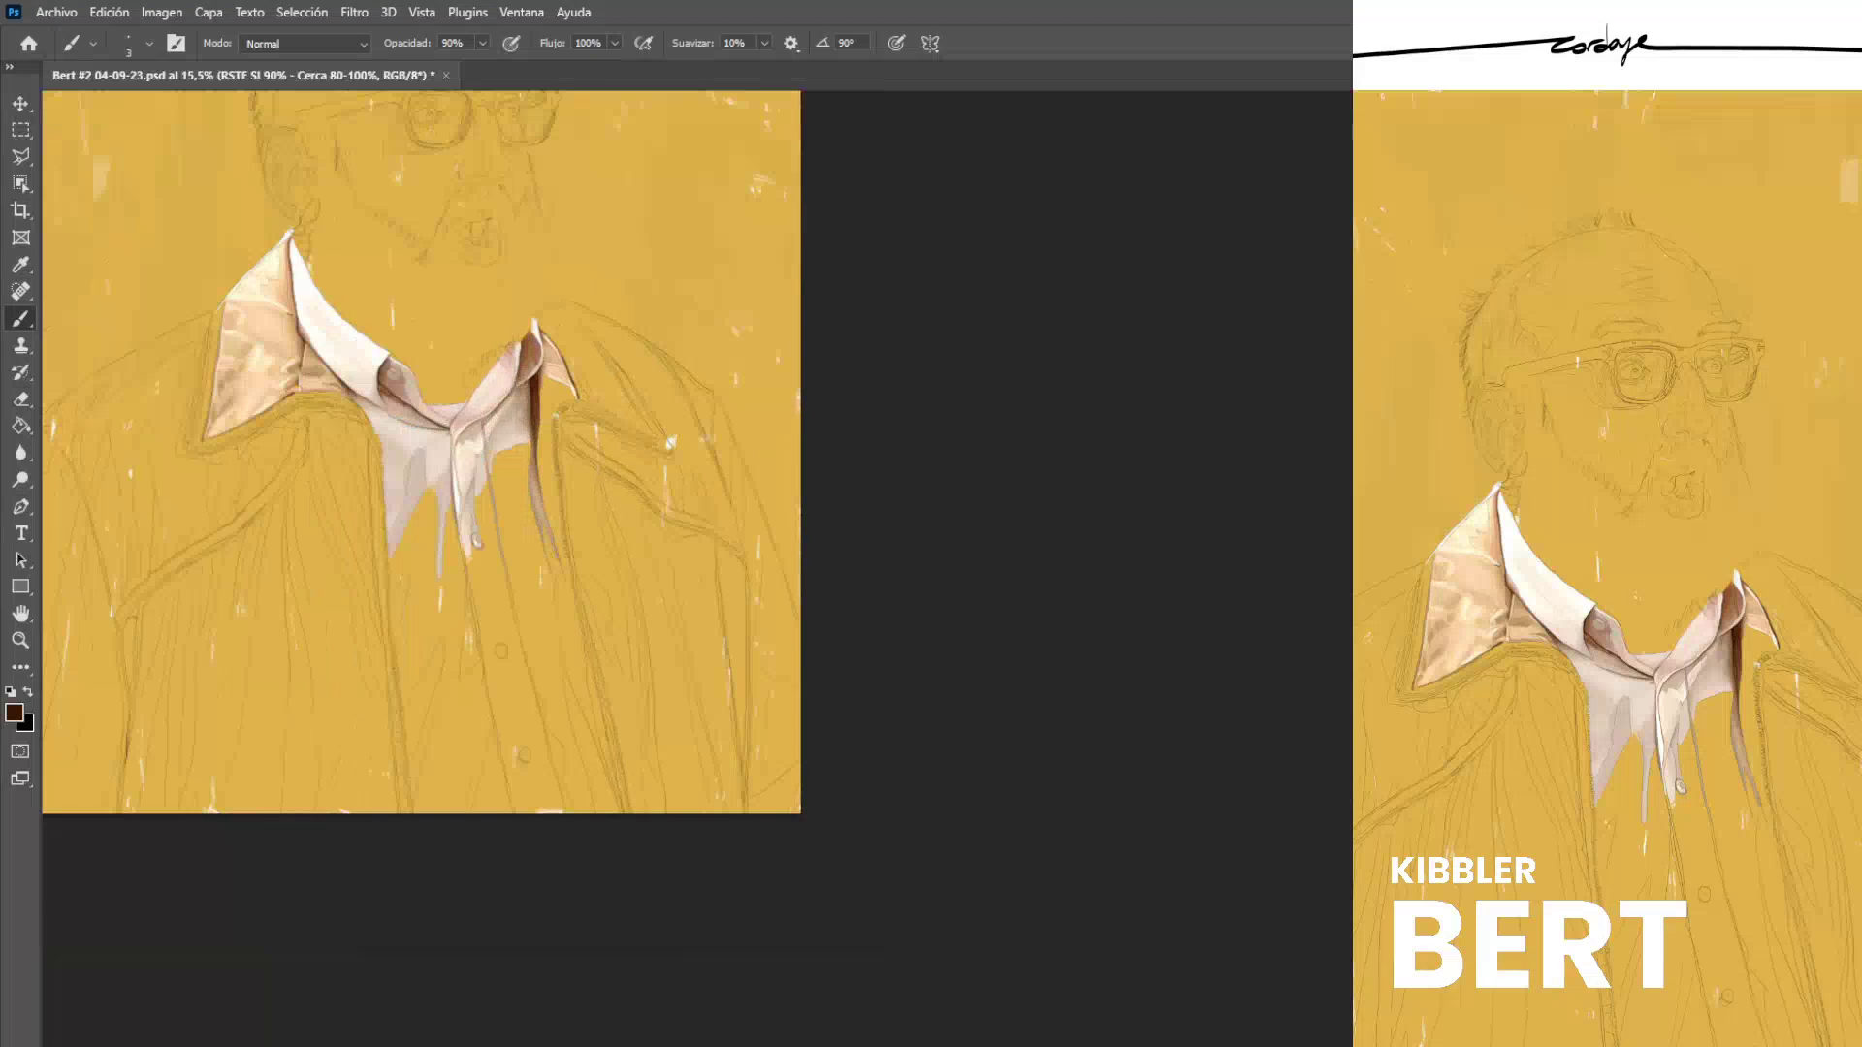
{"action": "scroll", "coordinate": [532, 485], "scroll_direction": "up", "scroll_amount": 2}
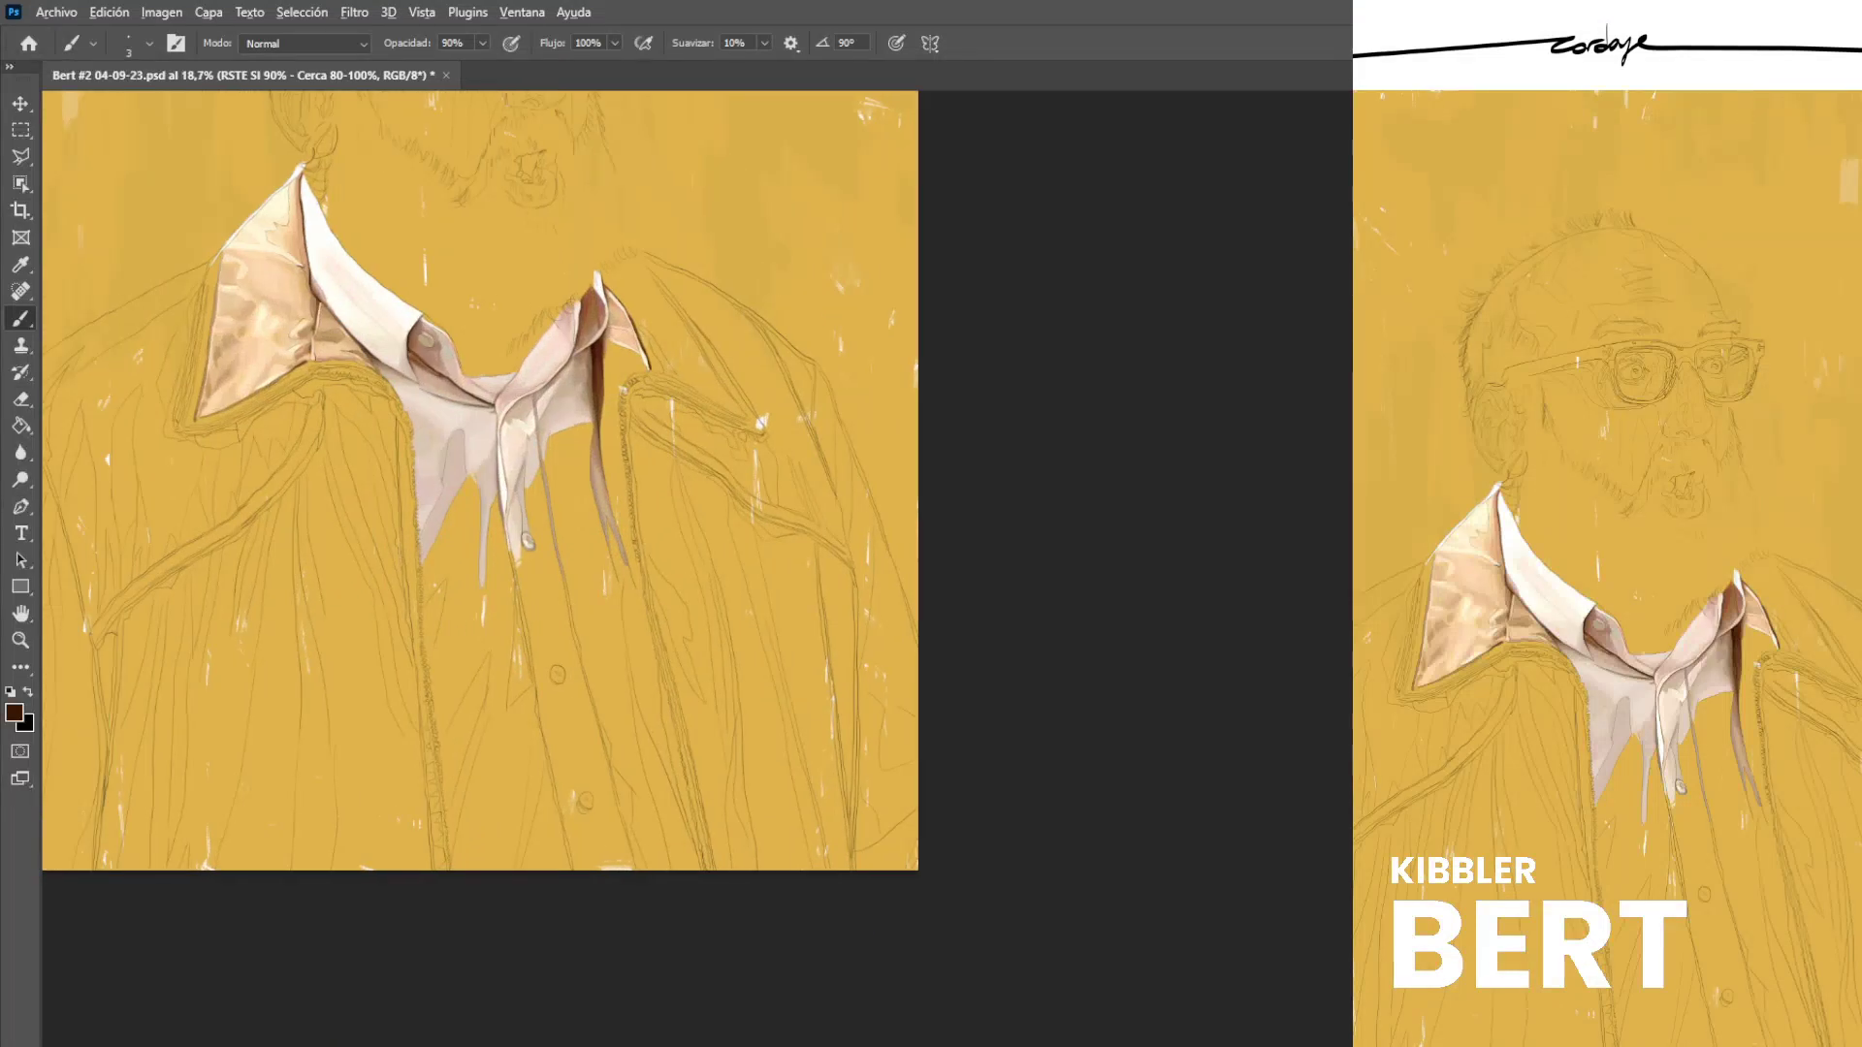
{"action": "key", "text": "ctrl+s"}
Sample pale cream from the placket and draw a thin outline for the shirt area beside the top button.
{"action": "scroll", "coordinate": [480, 480], "scroll_direction": "down", "scroll_amount": 2}
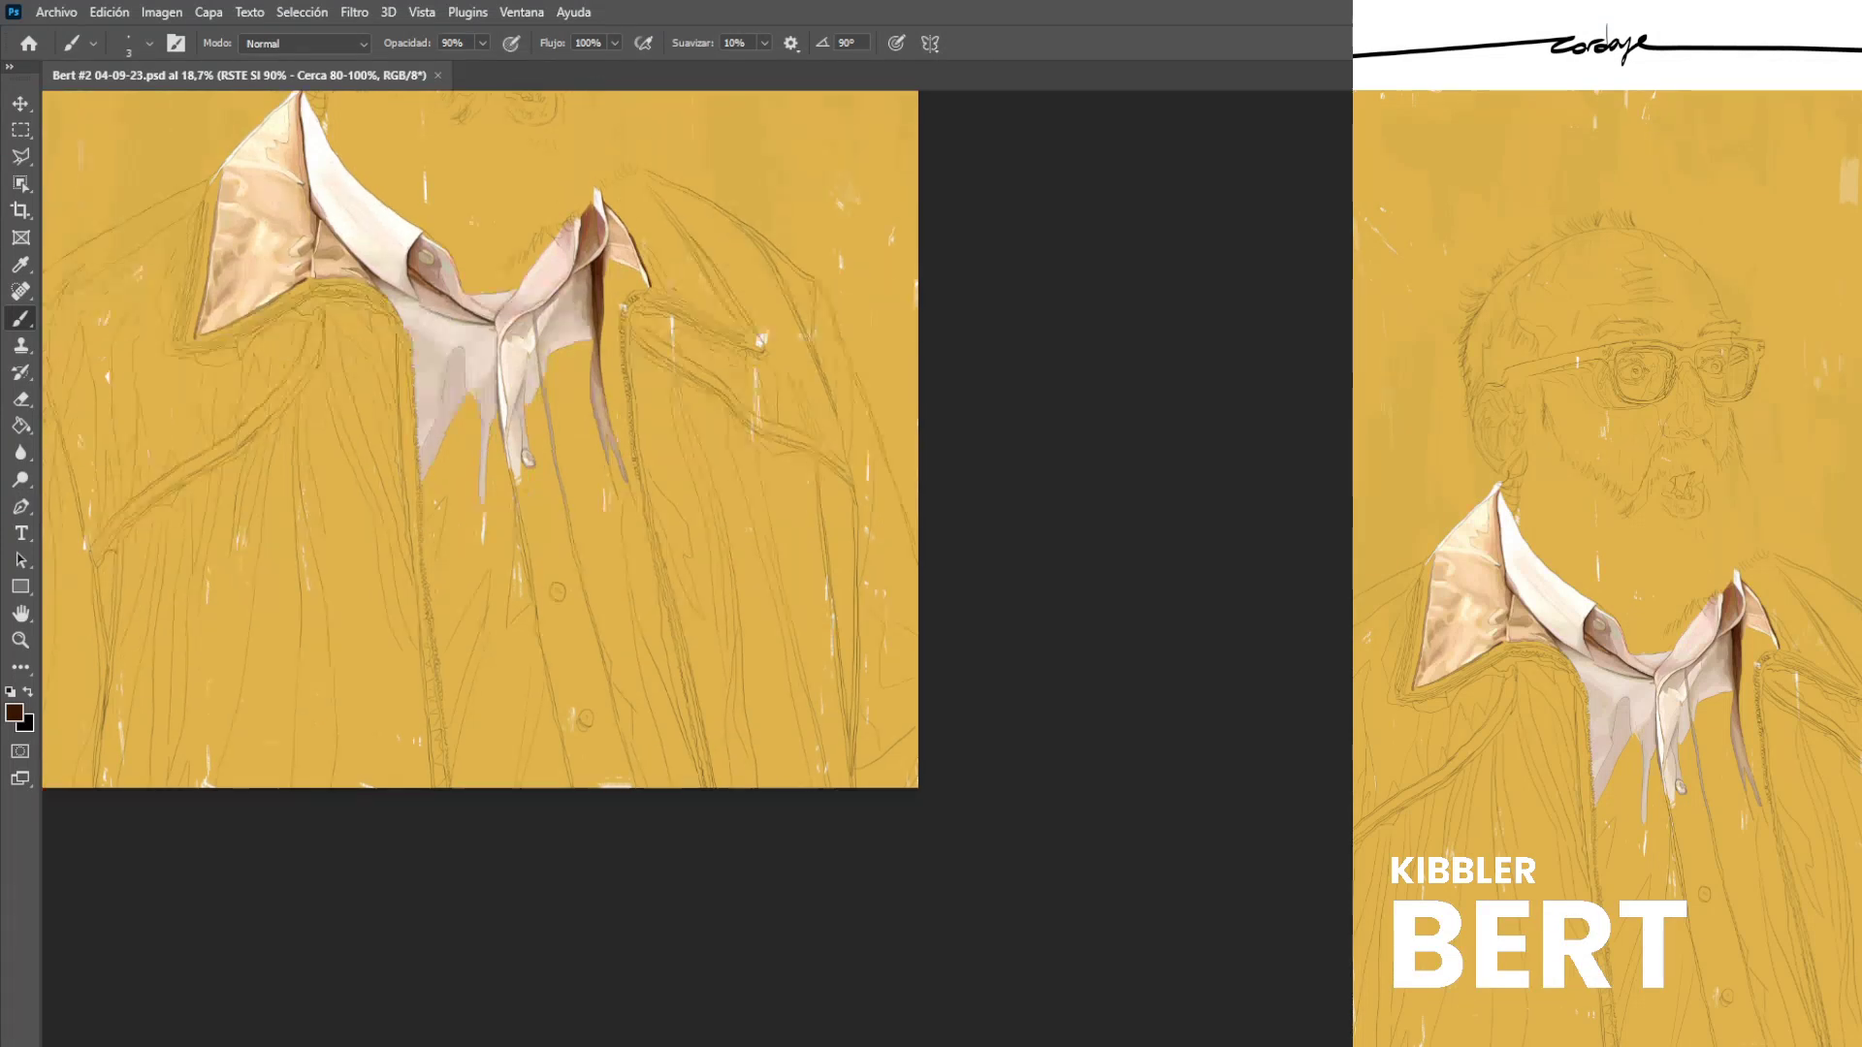
{"action": "scroll", "coordinate": [506, 401], "scroll_direction": "up", "scroll_amount": 5}
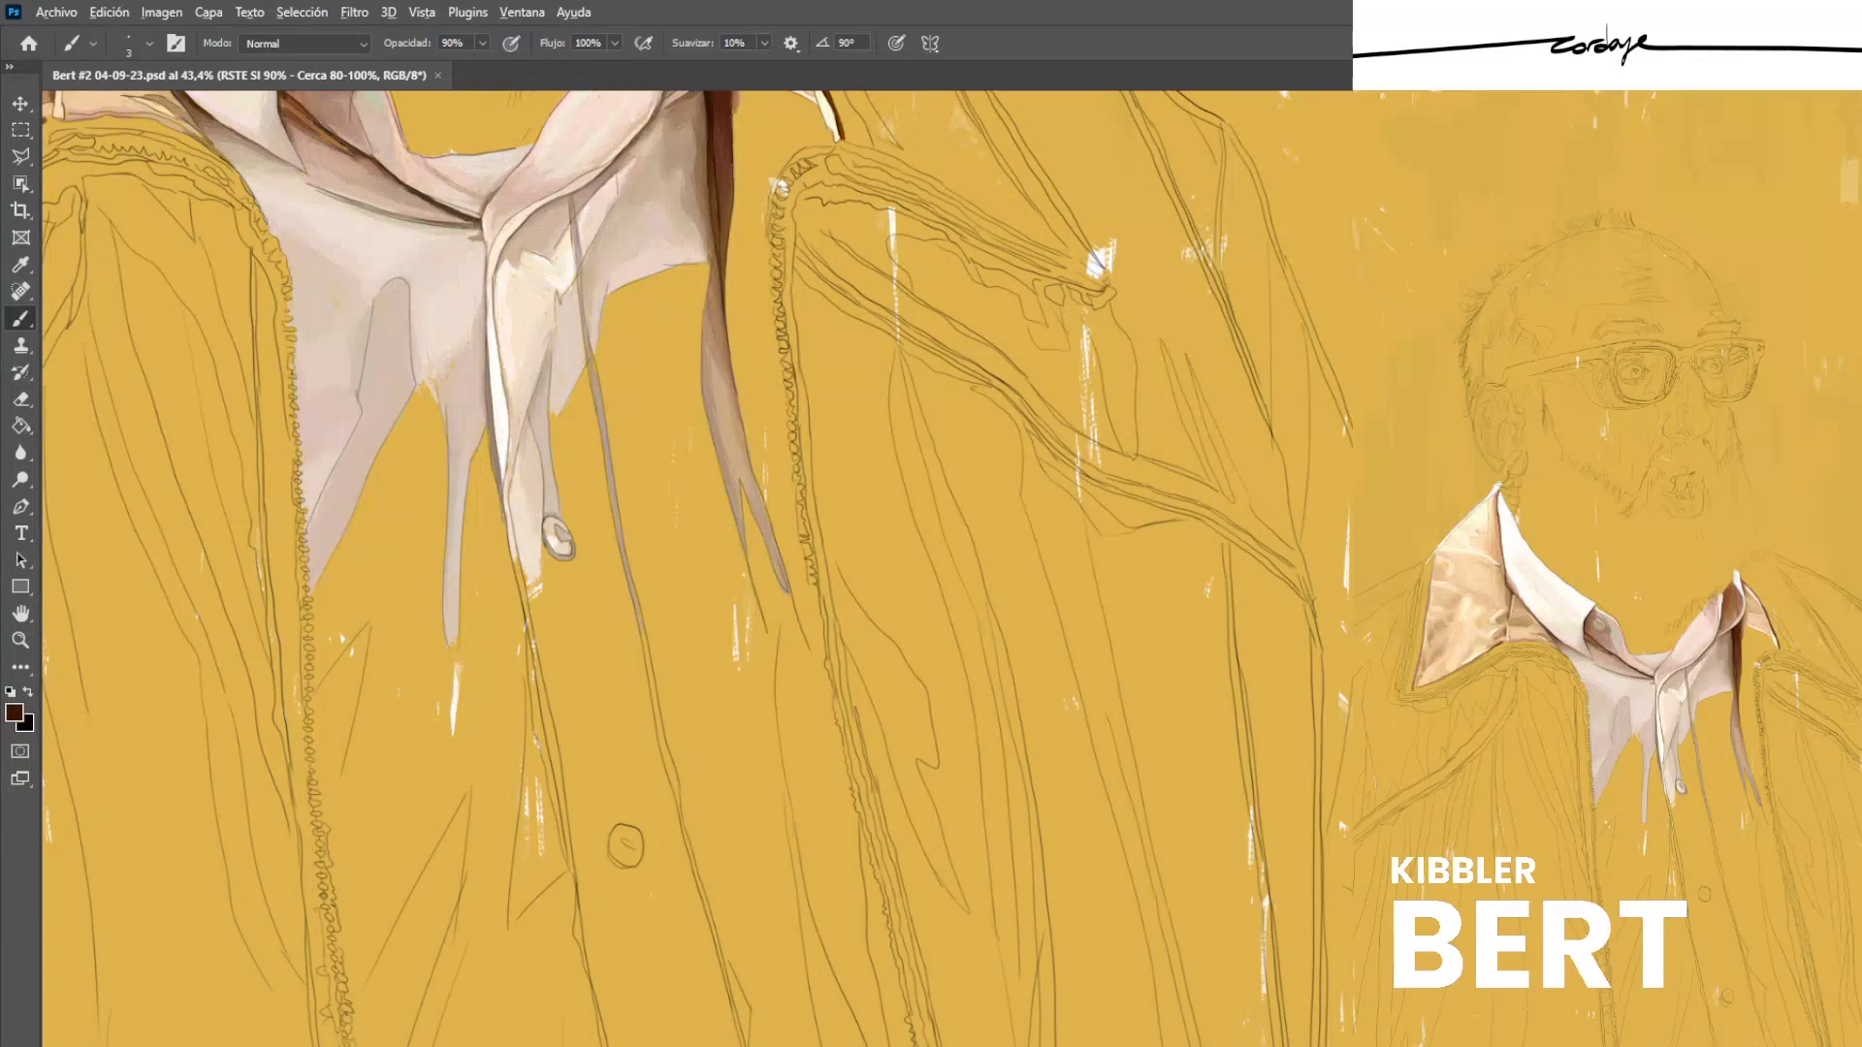
{"action": "left_click", "coordinate": [532, 455], "text": "alt"}
{"action": "scroll", "coordinate": [626, 523], "scroll_direction": "up", "scroll_amount": 3}
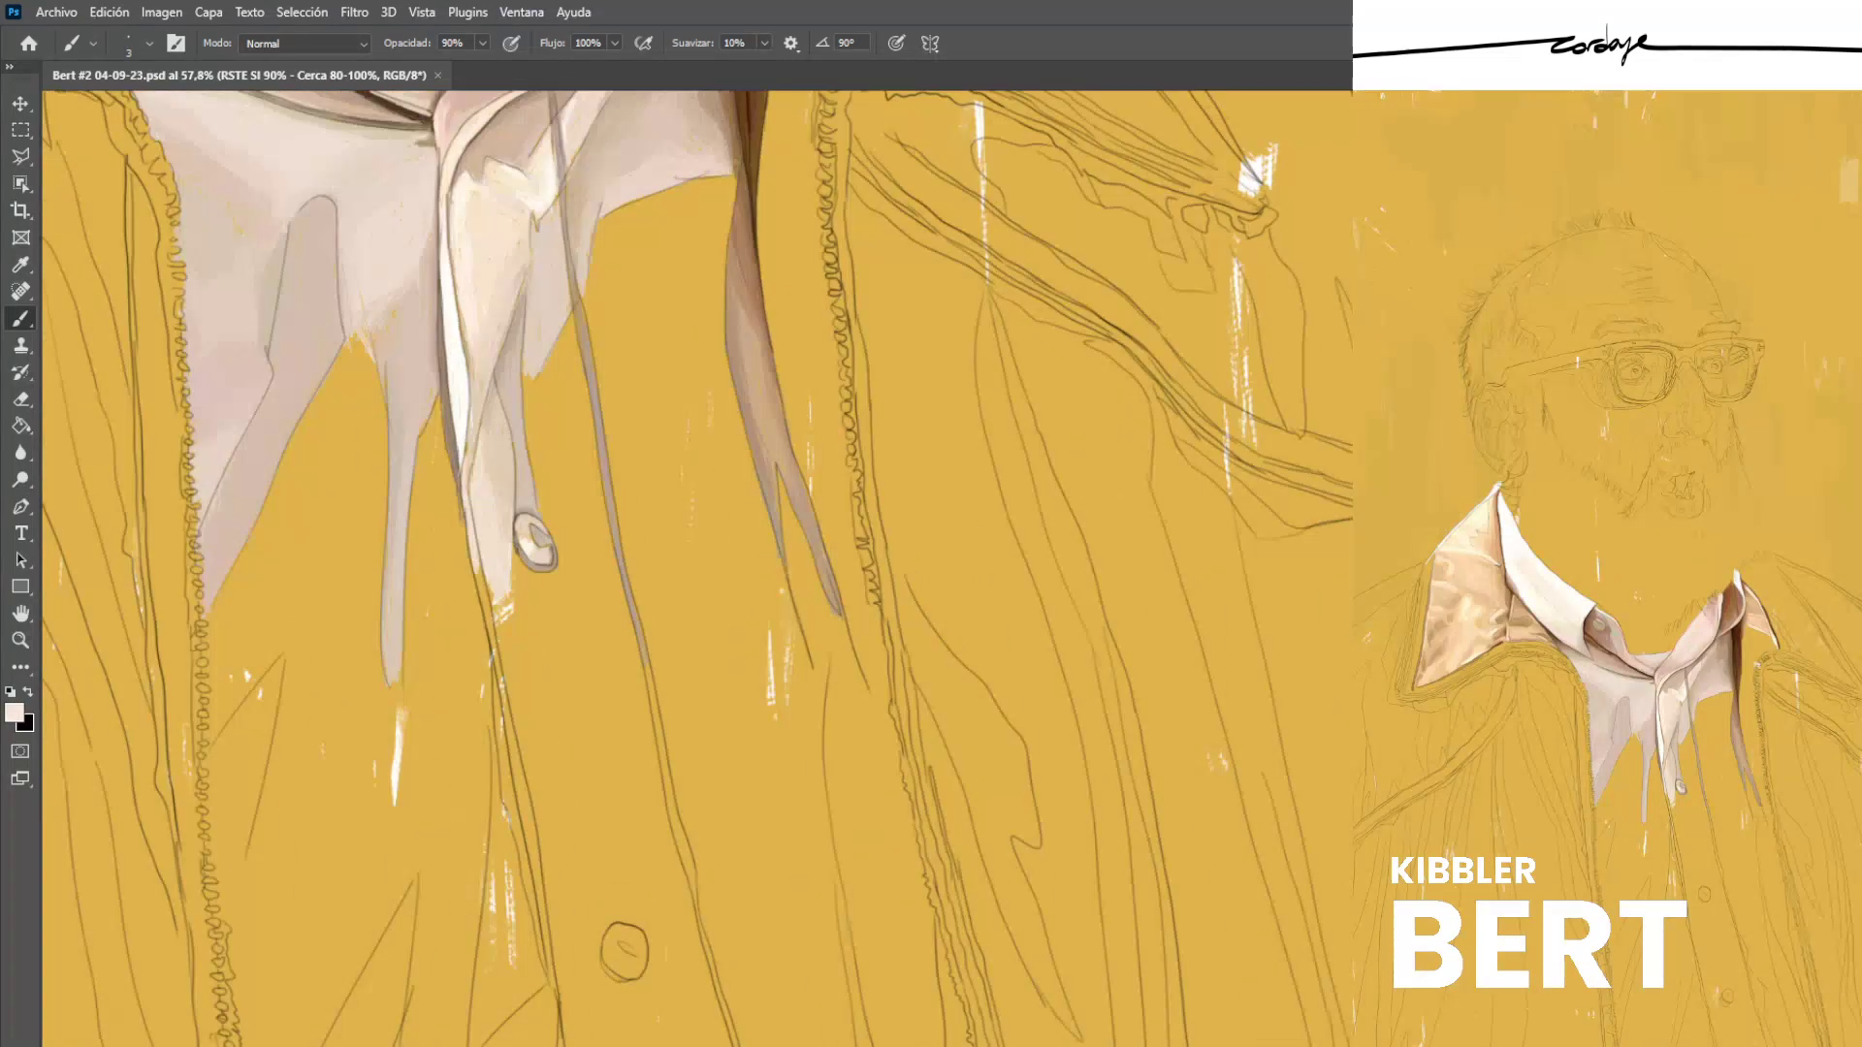
{"action": "left_click_drag", "start_coordinate": [567, 554], "coordinate": [574, 499]}
{"action": "key", "text": "ctrl+s"}
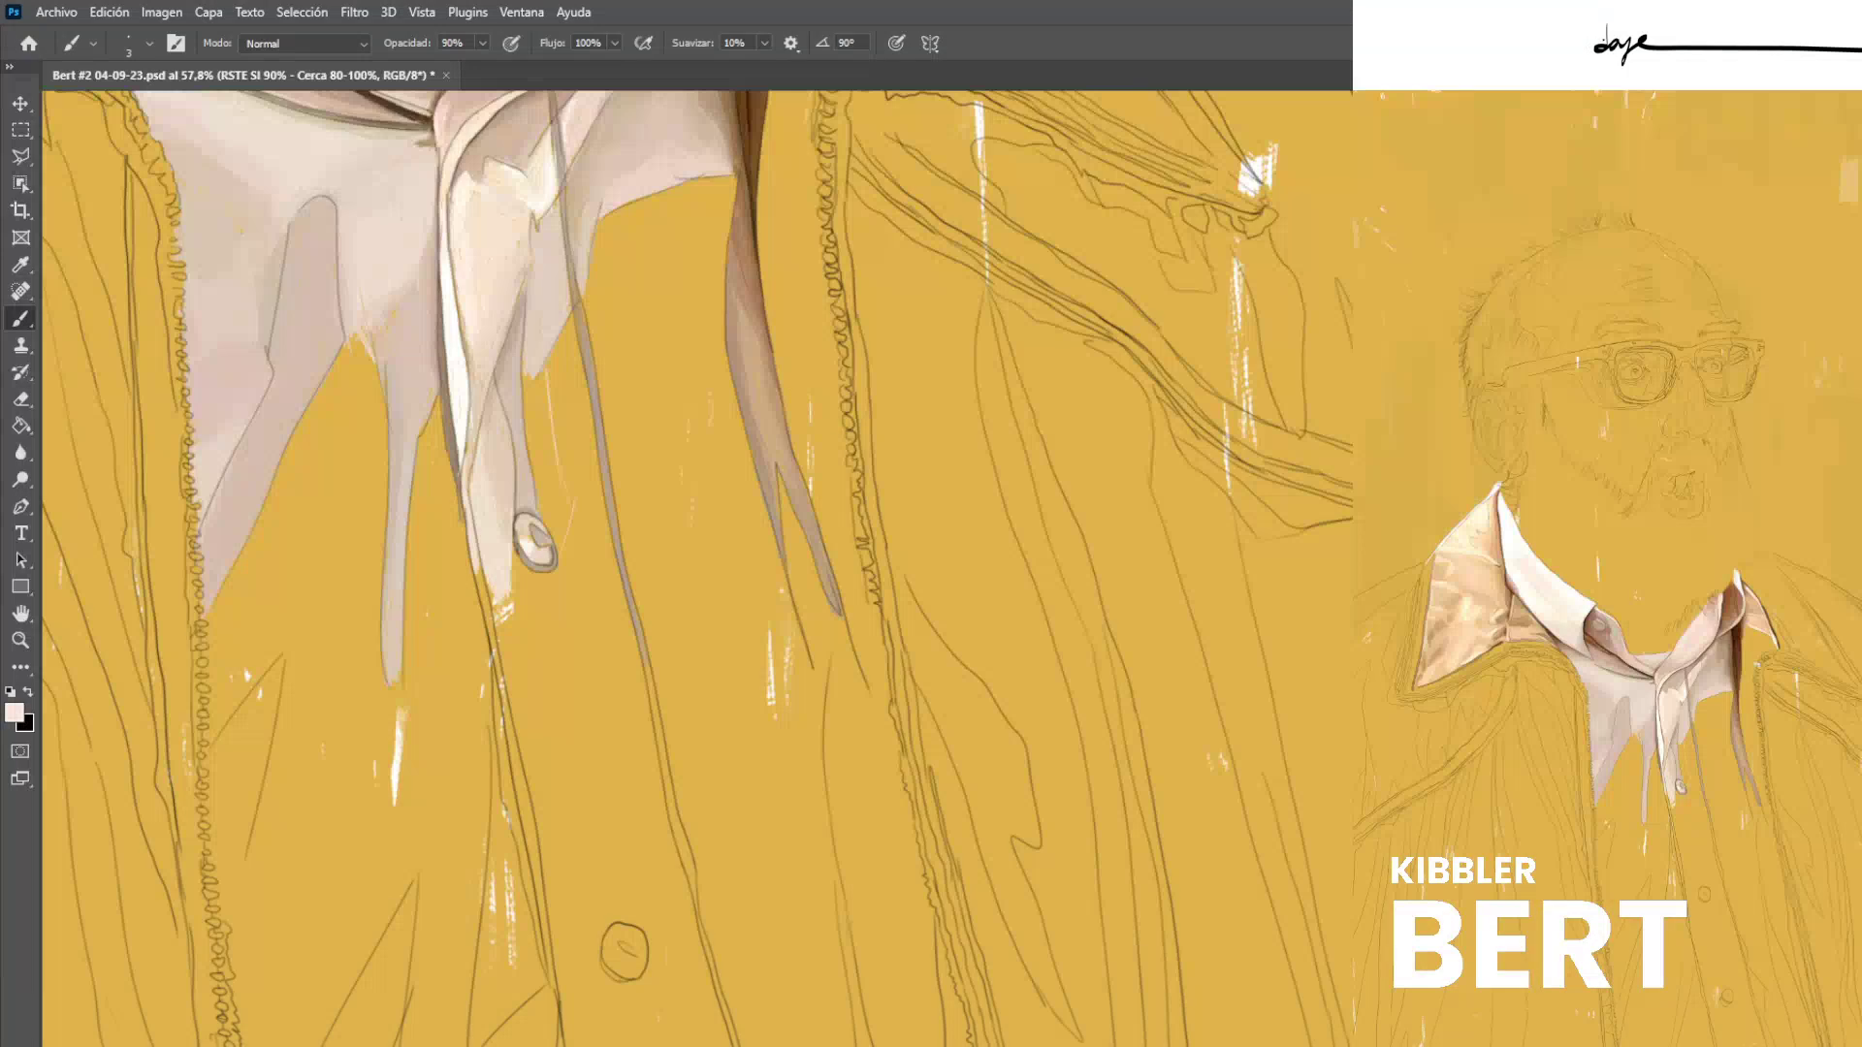
Block in the outlined area beside the top button with long pale cream strokes.
{"action": "scroll", "coordinate": [582, 500], "scroll_direction": "up", "scroll_amount": 5}
{"action": "left_click_drag", "start_coordinate": [515, 341], "coordinate": [563, 526]}
{"action": "left_click_drag", "start_coordinate": [535, 449], "coordinate": [552, 503]}
{"action": "left_click_drag", "start_coordinate": [524, 361], "coordinate": [551, 522]}
{"action": "left_click_drag", "start_coordinate": [506, 332], "coordinate": [540, 524]}
{"action": "left_click_drag", "start_coordinate": [497, 337], "coordinate": [529, 528]}
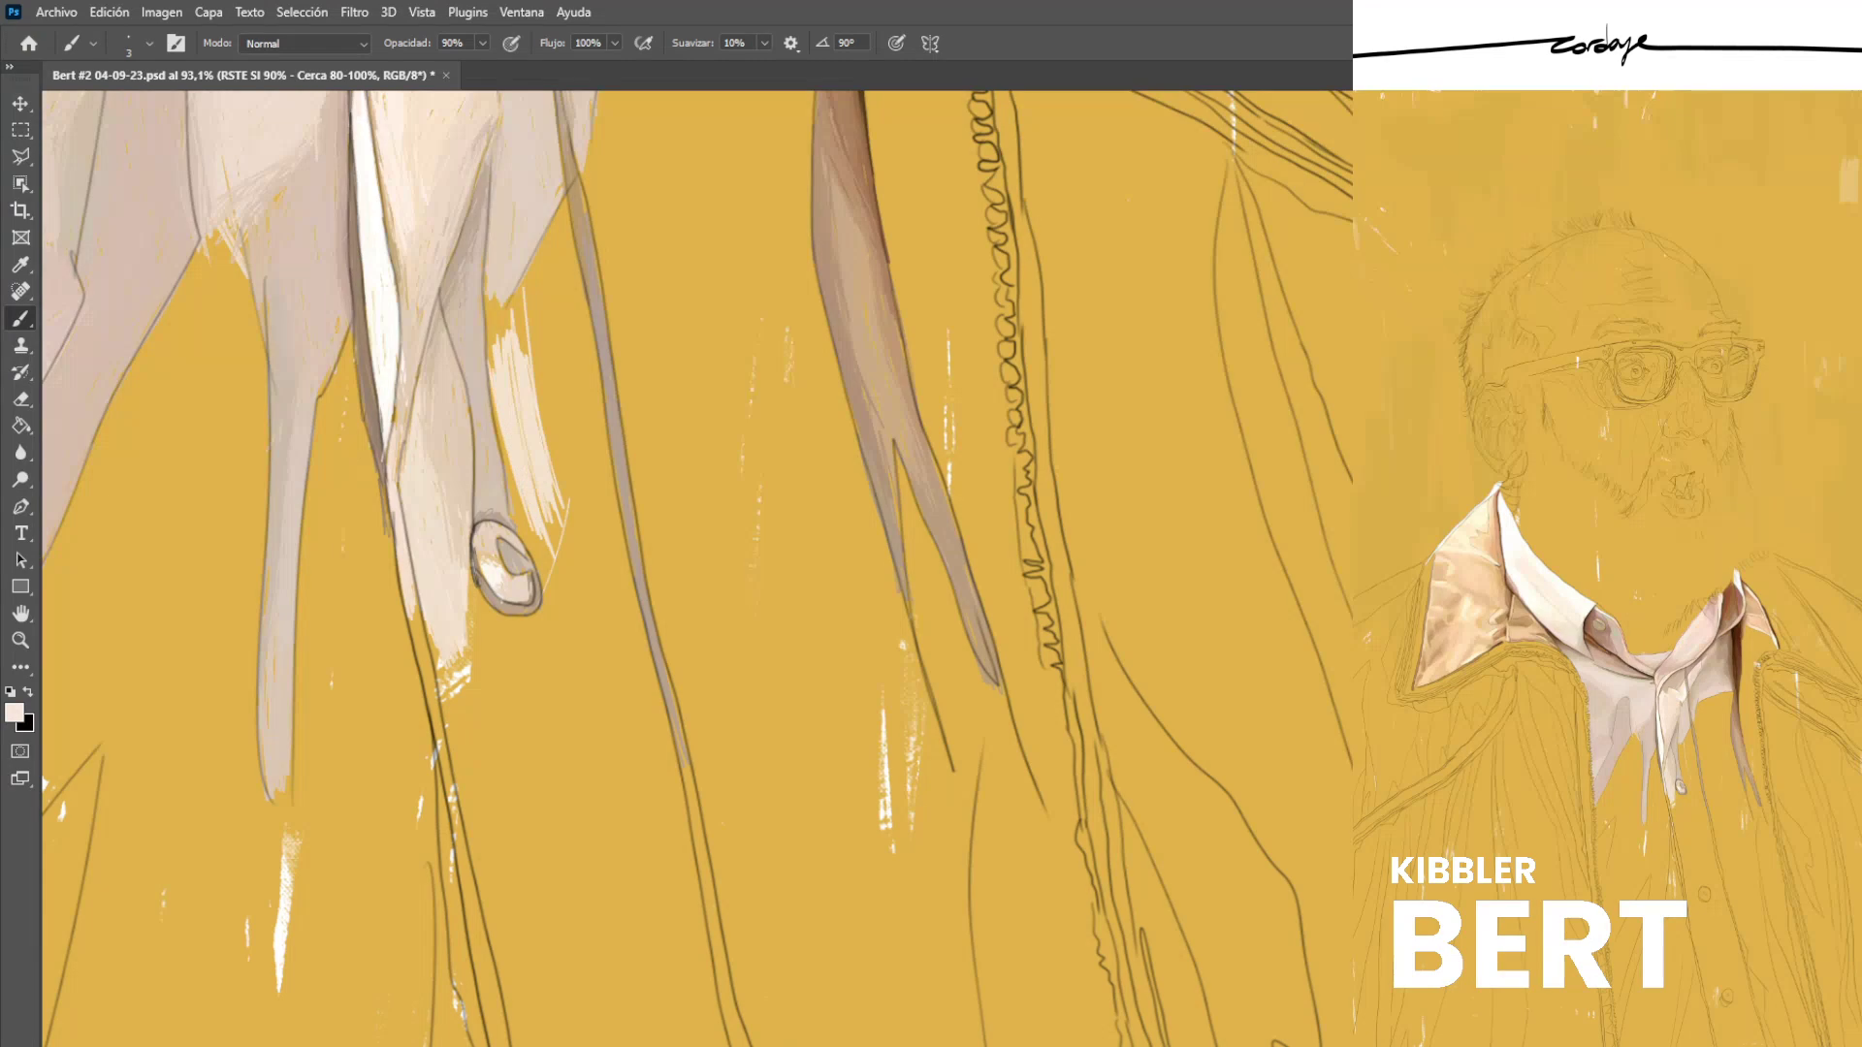
Fill the remaining yellow gaps between the pale cream patch, the placket fold and the top button.
{"action": "left_click_drag", "start_coordinate": [513, 408], "coordinate": [505, 490]}
{"action": "left_click_drag", "start_coordinate": [522, 293], "coordinate": [517, 351]}
{"action": "left_click_drag", "start_coordinate": [511, 294], "coordinate": [493, 353]}
{"action": "left_click_drag", "start_coordinate": [509, 307], "coordinate": [489, 345]}
{"action": "left_click_drag", "start_coordinate": [498, 306], "coordinate": [495, 333]}
{"action": "left_click_drag", "start_coordinate": [505, 459], "coordinate": [539, 572]}
{"action": "mouse_move", "coordinate": [543, 494]}
{"action": "left_mouse_down"}
{"action": "mouse_move", "coordinate": [516, 572]}
{"action": "mouse_move", "coordinate": [533, 543]}
{"action": "mouse_move", "coordinate": [546, 580]}
{"action": "left_mouse_up"}
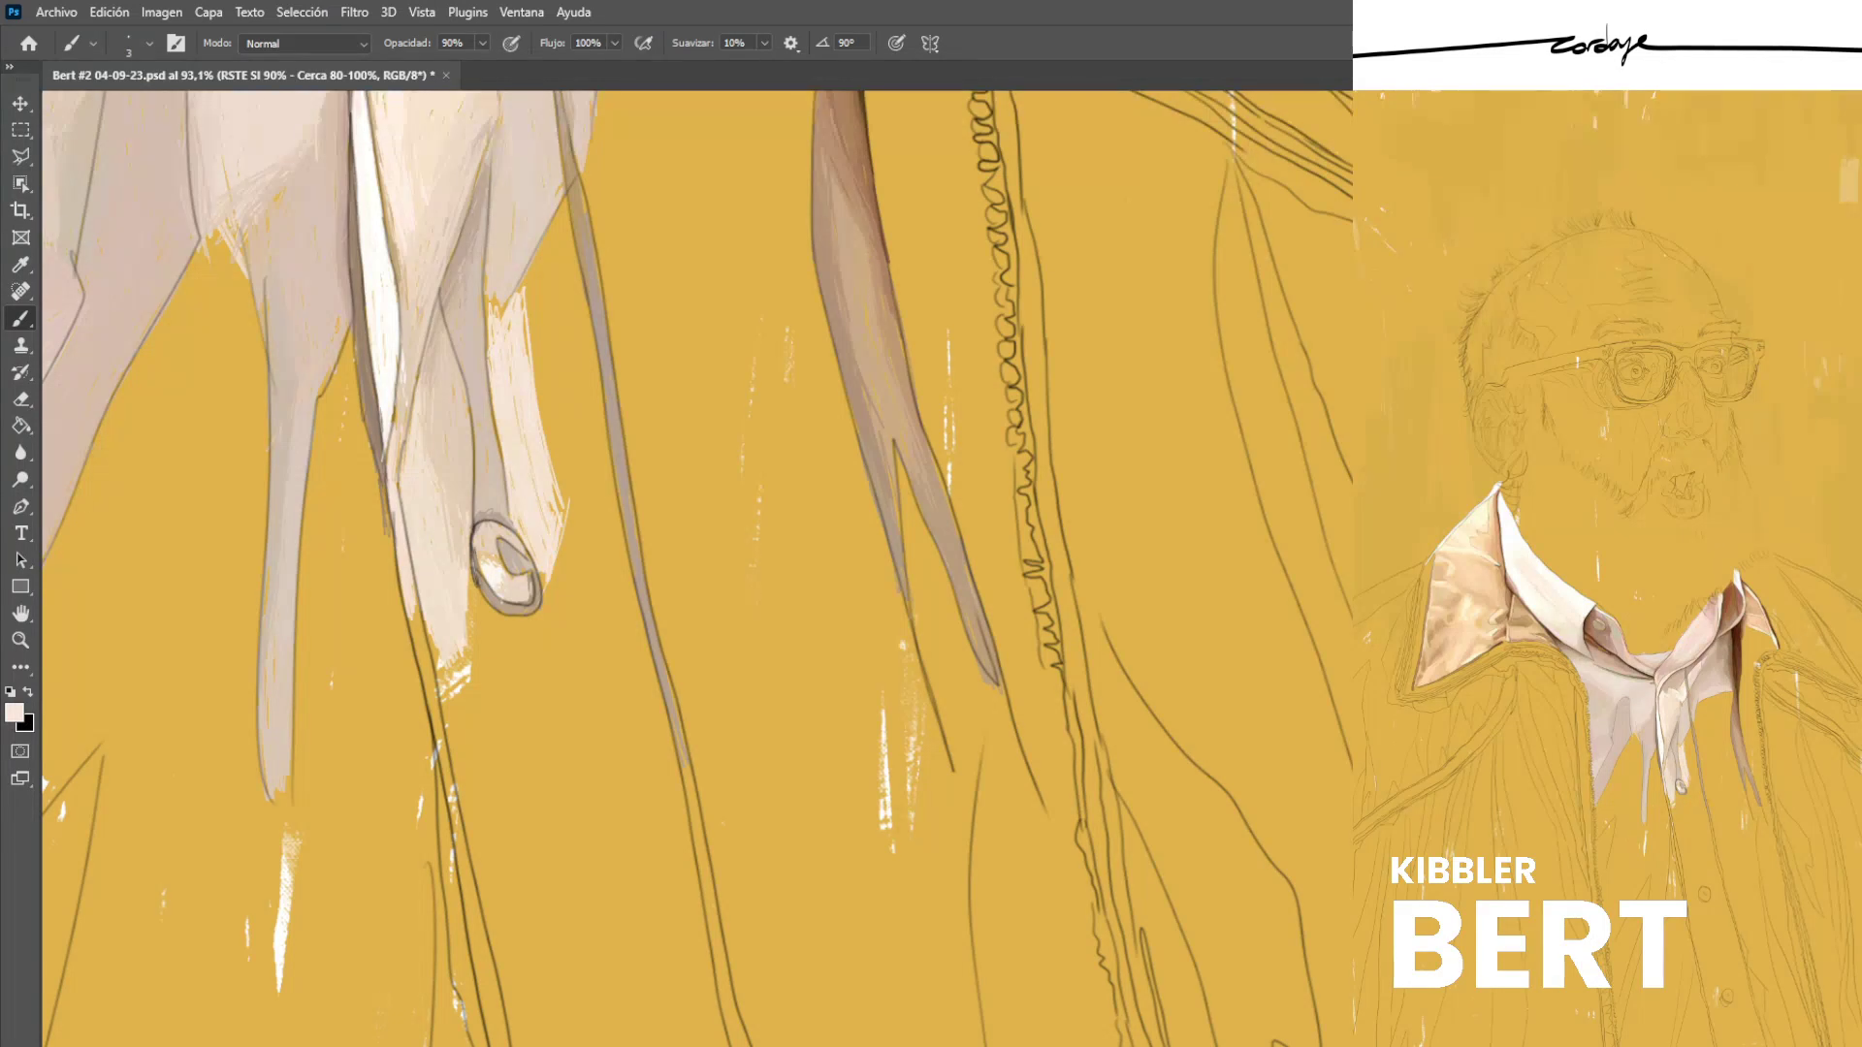
Blend the cream patch along the placket fold's edge above the button with sampled beige and cream tones.
{"action": "left_click", "coordinate": [531, 228], "text": "alt"}
{"action": "left_click_drag", "start_coordinate": [492, 376], "coordinate": [509, 471]}
{"action": "left_click_drag", "start_coordinate": [495, 390], "coordinate": [513, 487]}
{"action": "left_click_drag", "start_coordinate": [492, 339], "coordinate": [502, 416]}
{"action": "left_click_drag", "start_coordinate": [508, 468], "coordinate": [517, 530]}
{"action": "left_click", "coordinate": [529, 456], "text": "alt"}
{"action": "left_click_drag", "start_coordinate": [510, 449], "coordinate": [517, 485]}
{"action": "left_click", "coordinate": [512, 468], "text": "alt"}
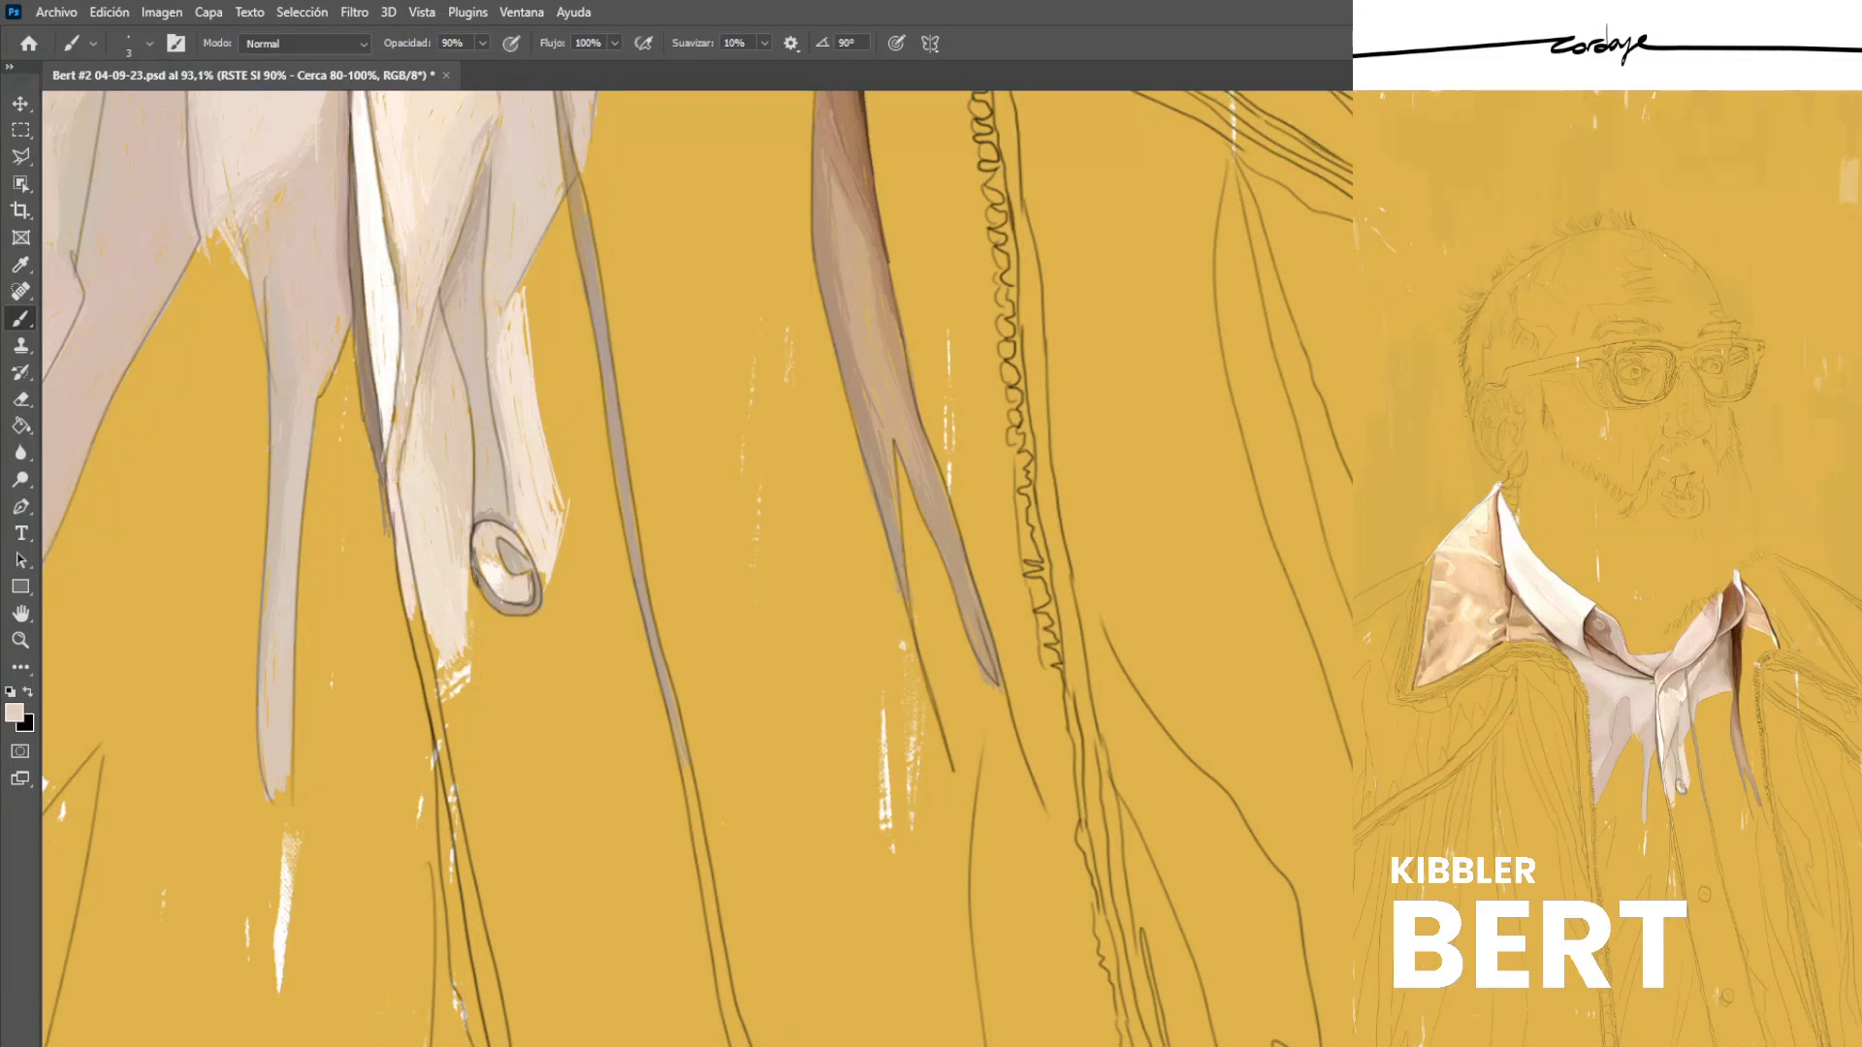
{"action": "left_click", "coordinate": [507, 374], "text": "alt"}
{"action": "left_click", "coordinate": [520, 416], "text": "alt"}
Paint pinkish cream strokes between the cream patch and the long mauve line beside the placket.
{"action": "mouse_move", "coordinate": [558, 388]}
{"action": "left_mouse_down"}
{"action": "mouse_move", "coordinate": [568, 435]}
{"action": "mouse_move", "coordinate": [551, 313]}
{"action": "mouse_move", "coordinate": [584, 453]}
{"action": "left_mouse_up"}
{"action": "mouse_move", "coordinate": [560, 260]}
{"action": "left_mouse_down"}
{"action": "mouse_move", "coordinate": [582, 448]}
{"action": "mouse_move", "coordinate": [601, 427]}
{"action": "left_mouse_up"}
{"action": "left_click_drag", "start_coordinate": [535, 262], "coordinate": [558, 451]}
{"action": "left_click_drag", "start_coordinate": [529, 295], "coordinate": [553, 451]}
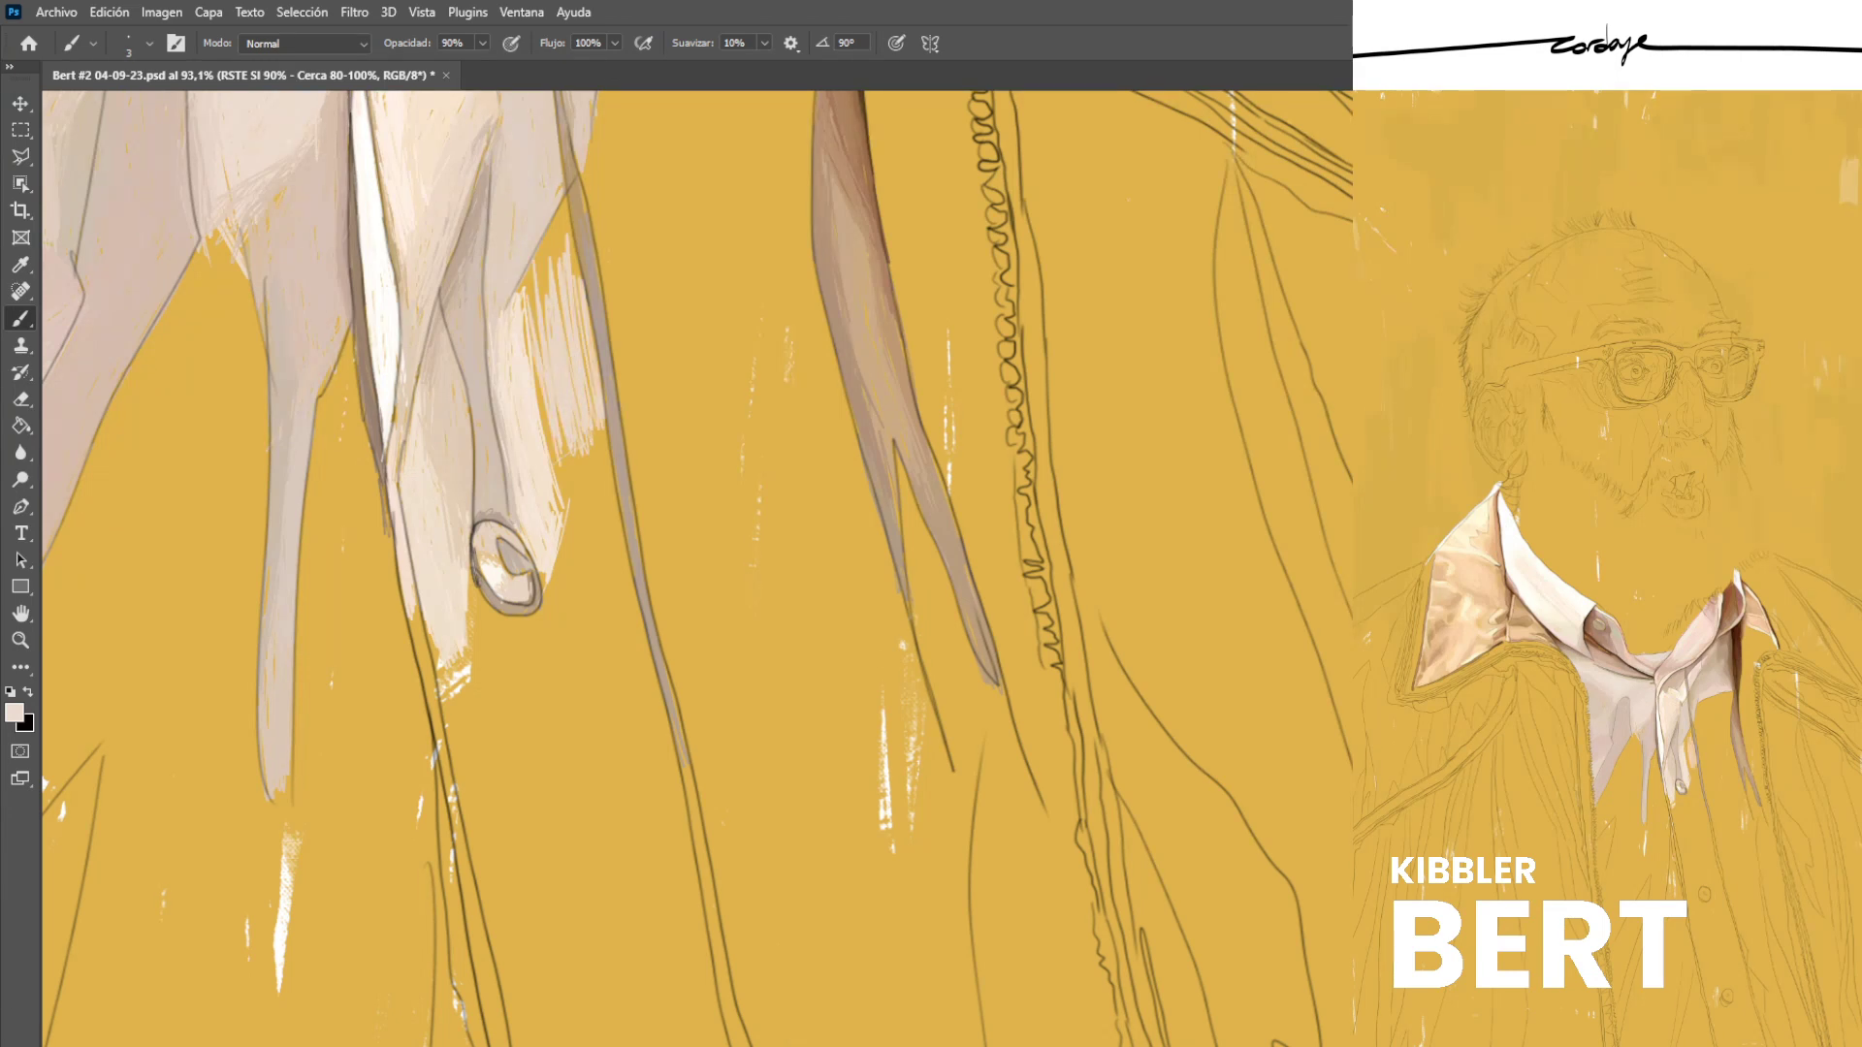
{"action": "left_click_drag", "start_coordinate": [533, 354], "coordinate": [557, 471]}
{"action": "left_click_drag", "start_coordinate": [540, 402], "coordinate": [552, 468]}
{"action": "left_click_drag", "start_coordinate": [528, 286], "coordinate": [545, 340]}
{"action": "left_click_drag", "start_coordinate": [554, 257], "coordinate": [565, 334]}
{"action": "mouse_move", "coordinate": [580, 339]}
{"action": "left_mouse_down"}
{"action": "mouse_move", "coordinate": [597, 448]}
{"action": "mouse_move", "coordinate": [587, 356]}
{"action": "left_mouse_up"}
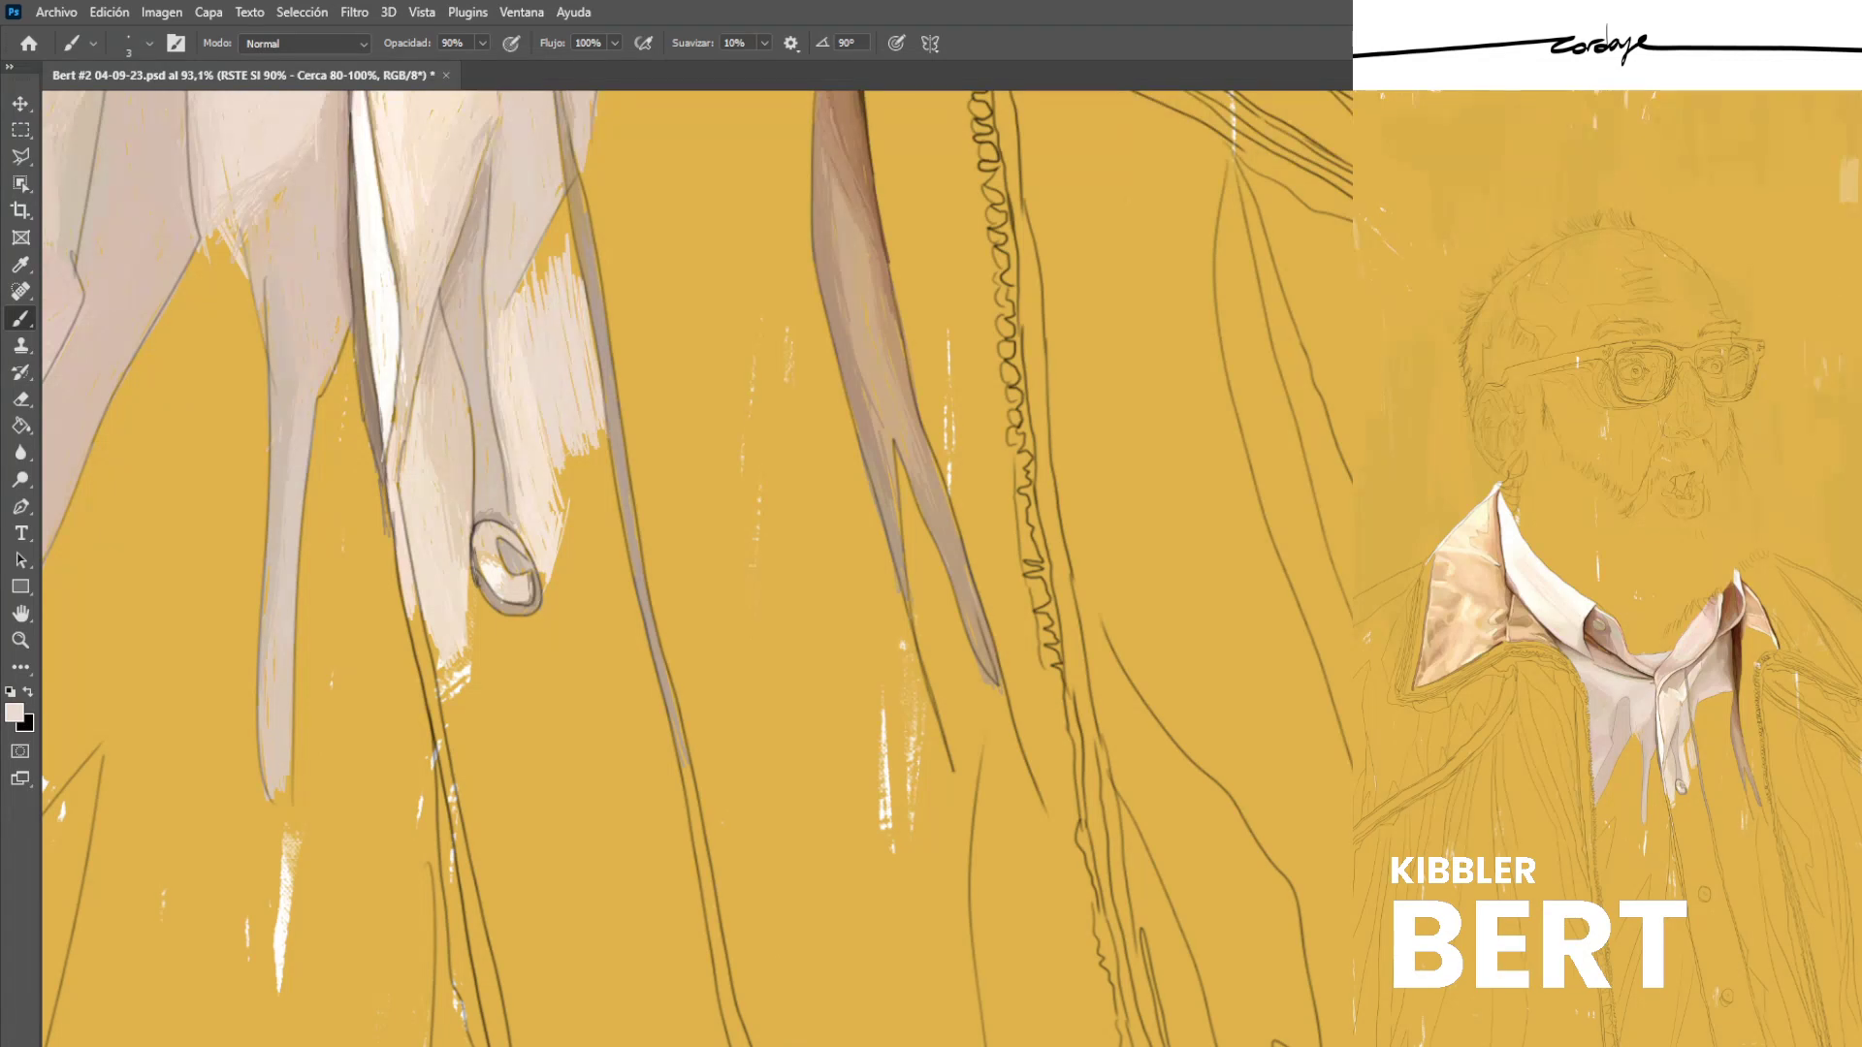
Fill the yellow gap joining the pinkish cream area to the shirt's edge above it.
{"action": "mouse_move", "coordinate": [536, 234]}
{"action": "left_mouse_down"}
{"action": "mouse_move", "coordinate": [548, 270]}
{"action": "mouse_move", "coordinate": [558, 255]}
{"action": "left_mouse_up"}
{"action": "mouse_move", "coordinate": [560, 205]}
{"action": "left_mouse_down"}
{"action": "mouse_move", "coordinate": [587, 302]}
{"action": "mouse_move", "coordinate": [550, 278]}
{"action": "left_mouse_up"}
{"action": "left_click_drag", "start_coordinate": [538, 252], "coordinate": [544, 279]}
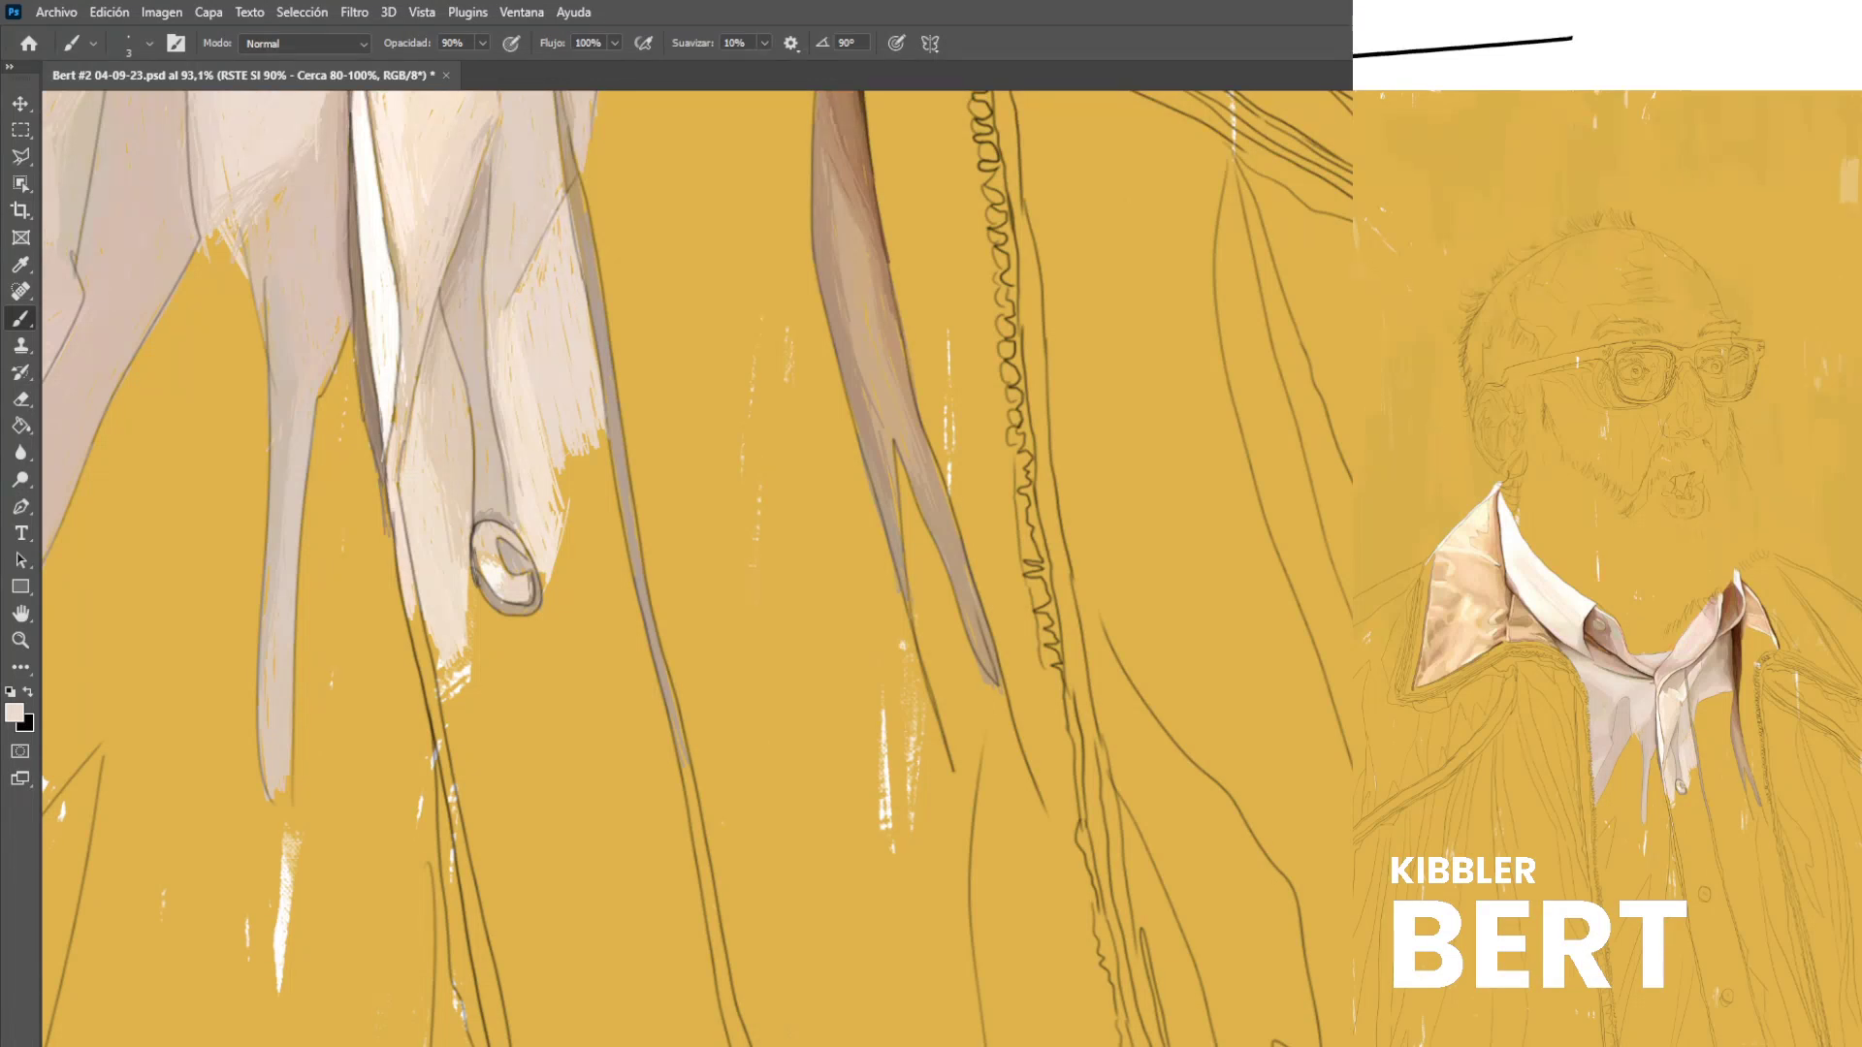
{"action": "left_click_drag", "start_coordinate": [565, 181], "coordinate": [558, 199]}
Smooth the transition between the cream patch and the pinkish area beside the button with sampled cream and beige tones.
{"action": "left_click", "coordinate": [520, 403], "text": "alt"}
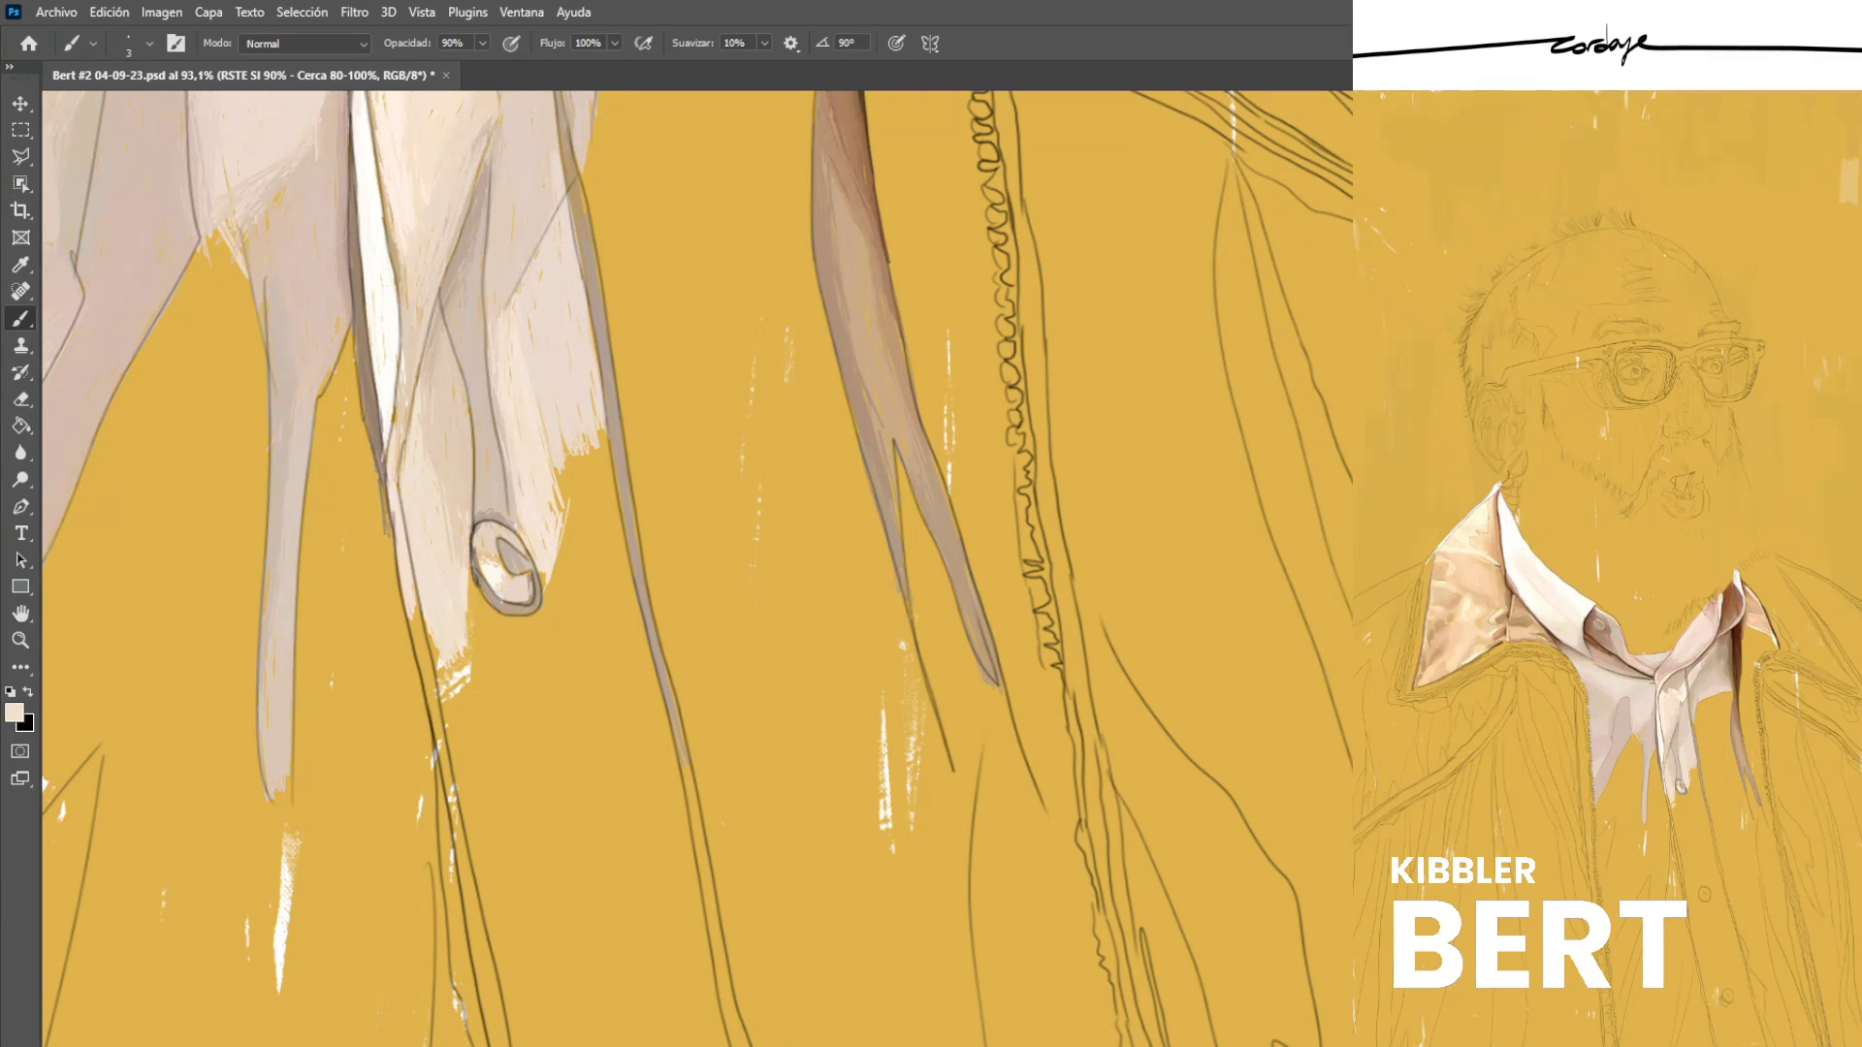
{"action": "left_click", "coordinate": [504, 335], "text": "alt"}
{"action": "left_click", "coordinate": [528, 311], "text": "alt"}
{"action": "left_click", "coordinate": [525, 198], "text": "alt"}
{"action": "mouse_move", "coordinate": [570, 444]}
{"action": "left_mouse_down"}
{"action": "mouse_move", "coordinate": [578, 482]}
{"action": "mouse_move", "coordinate": [592, 436]}
{"action": "left_mouse_up"}
{"action": "left_click", "coordinate": [519, 375], "text": "alt"}
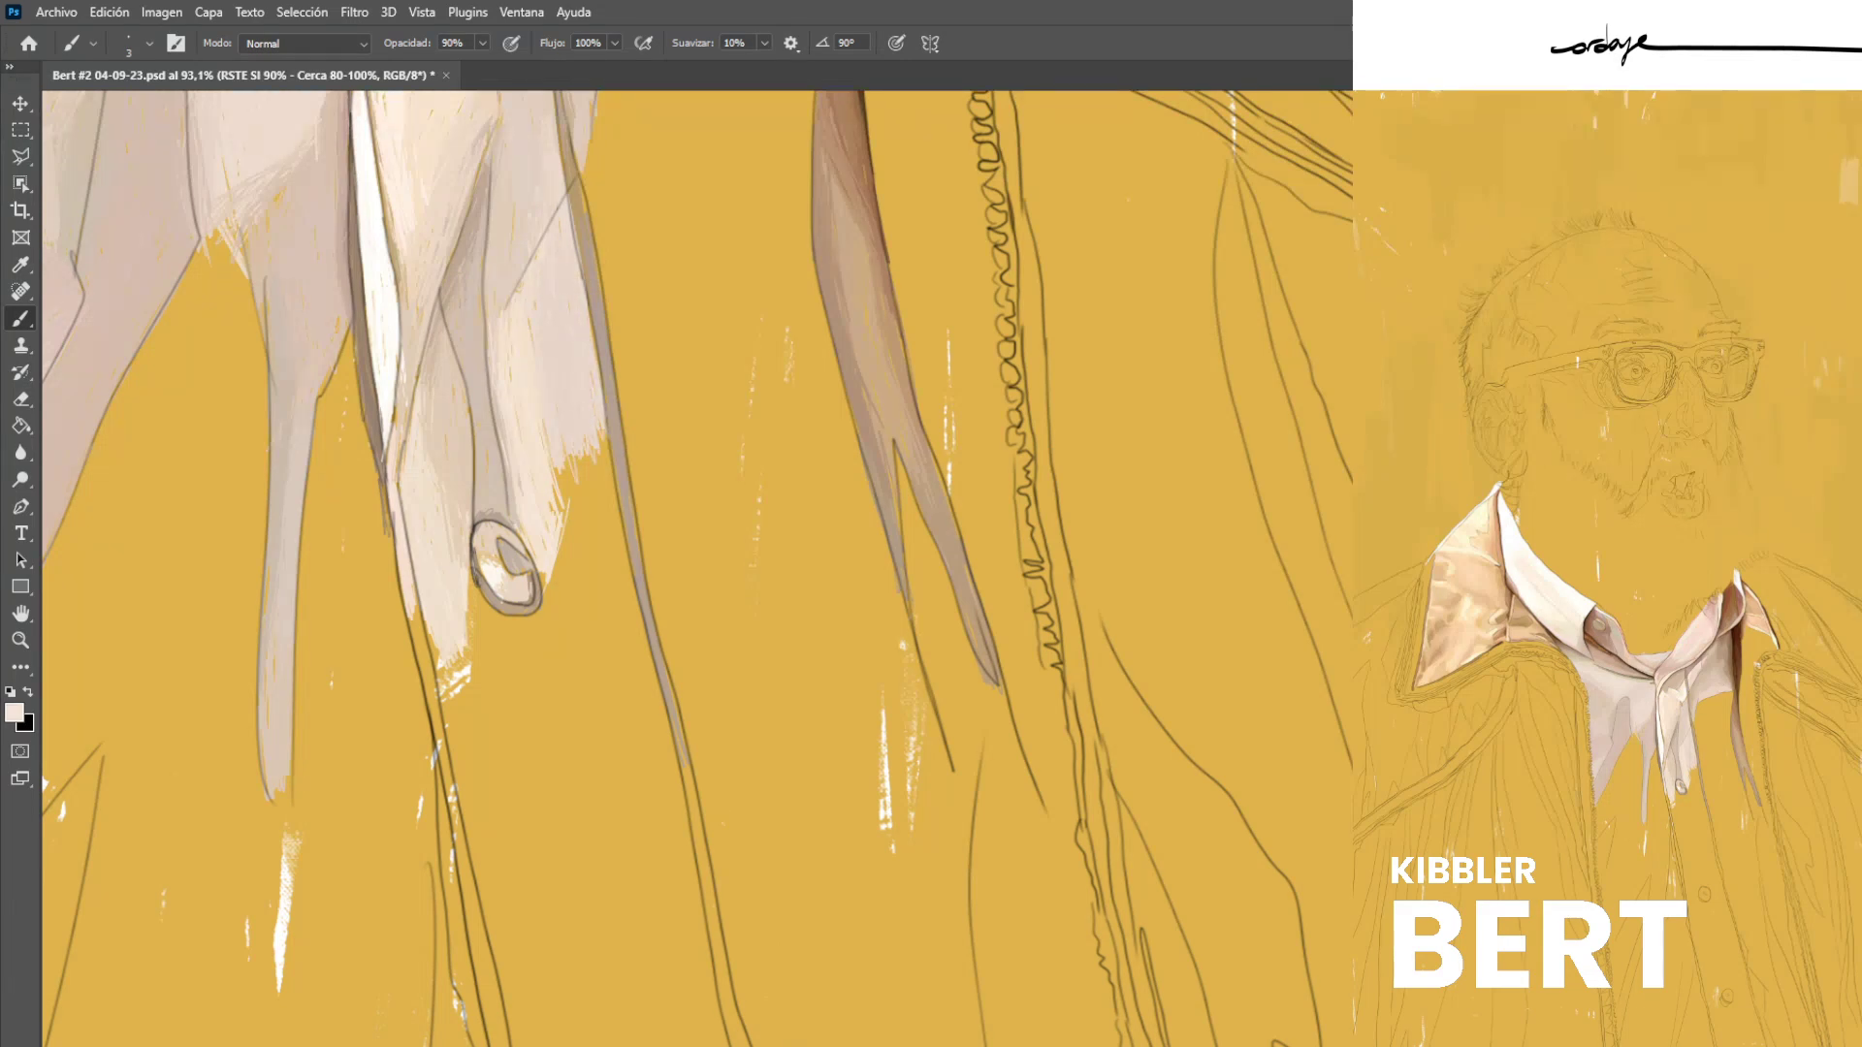
{"action": "left_click", "coordinate": [523, 401], "text": "alt"}
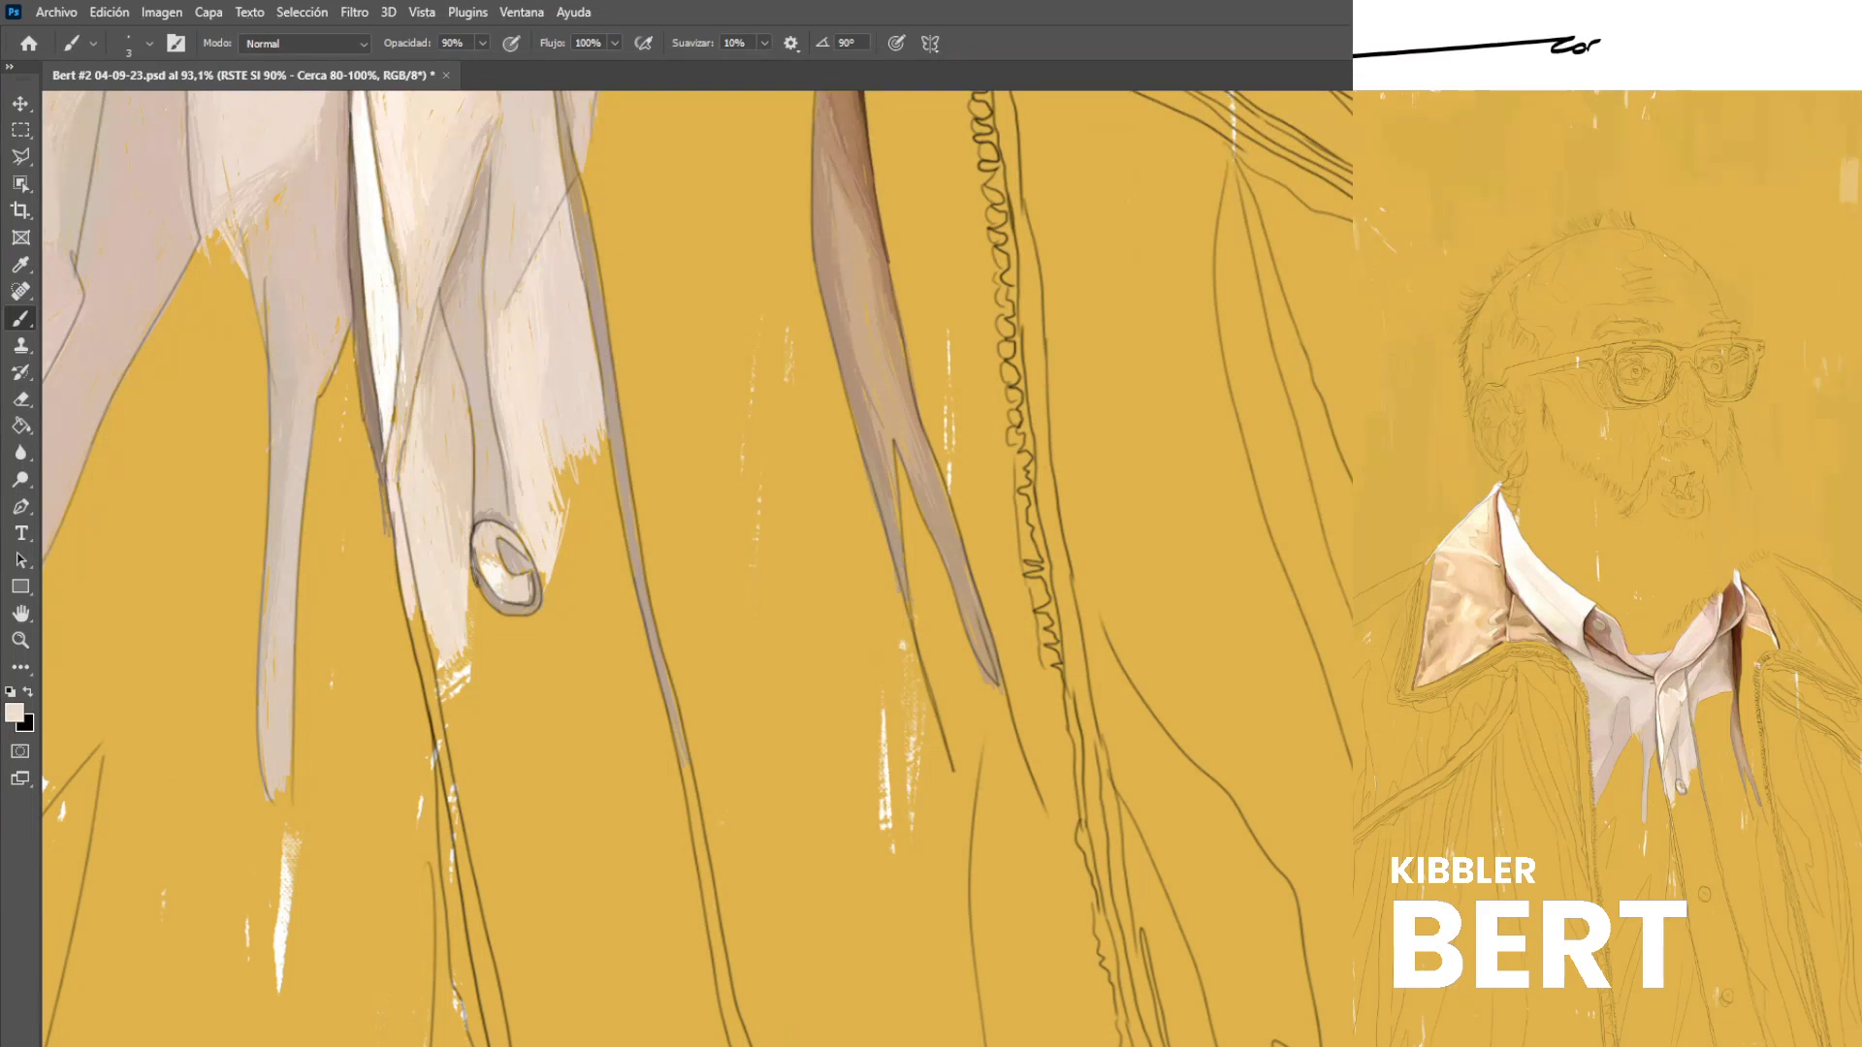
{"action": "left_click", "coordinate": [494, 560], "text": "alt"}
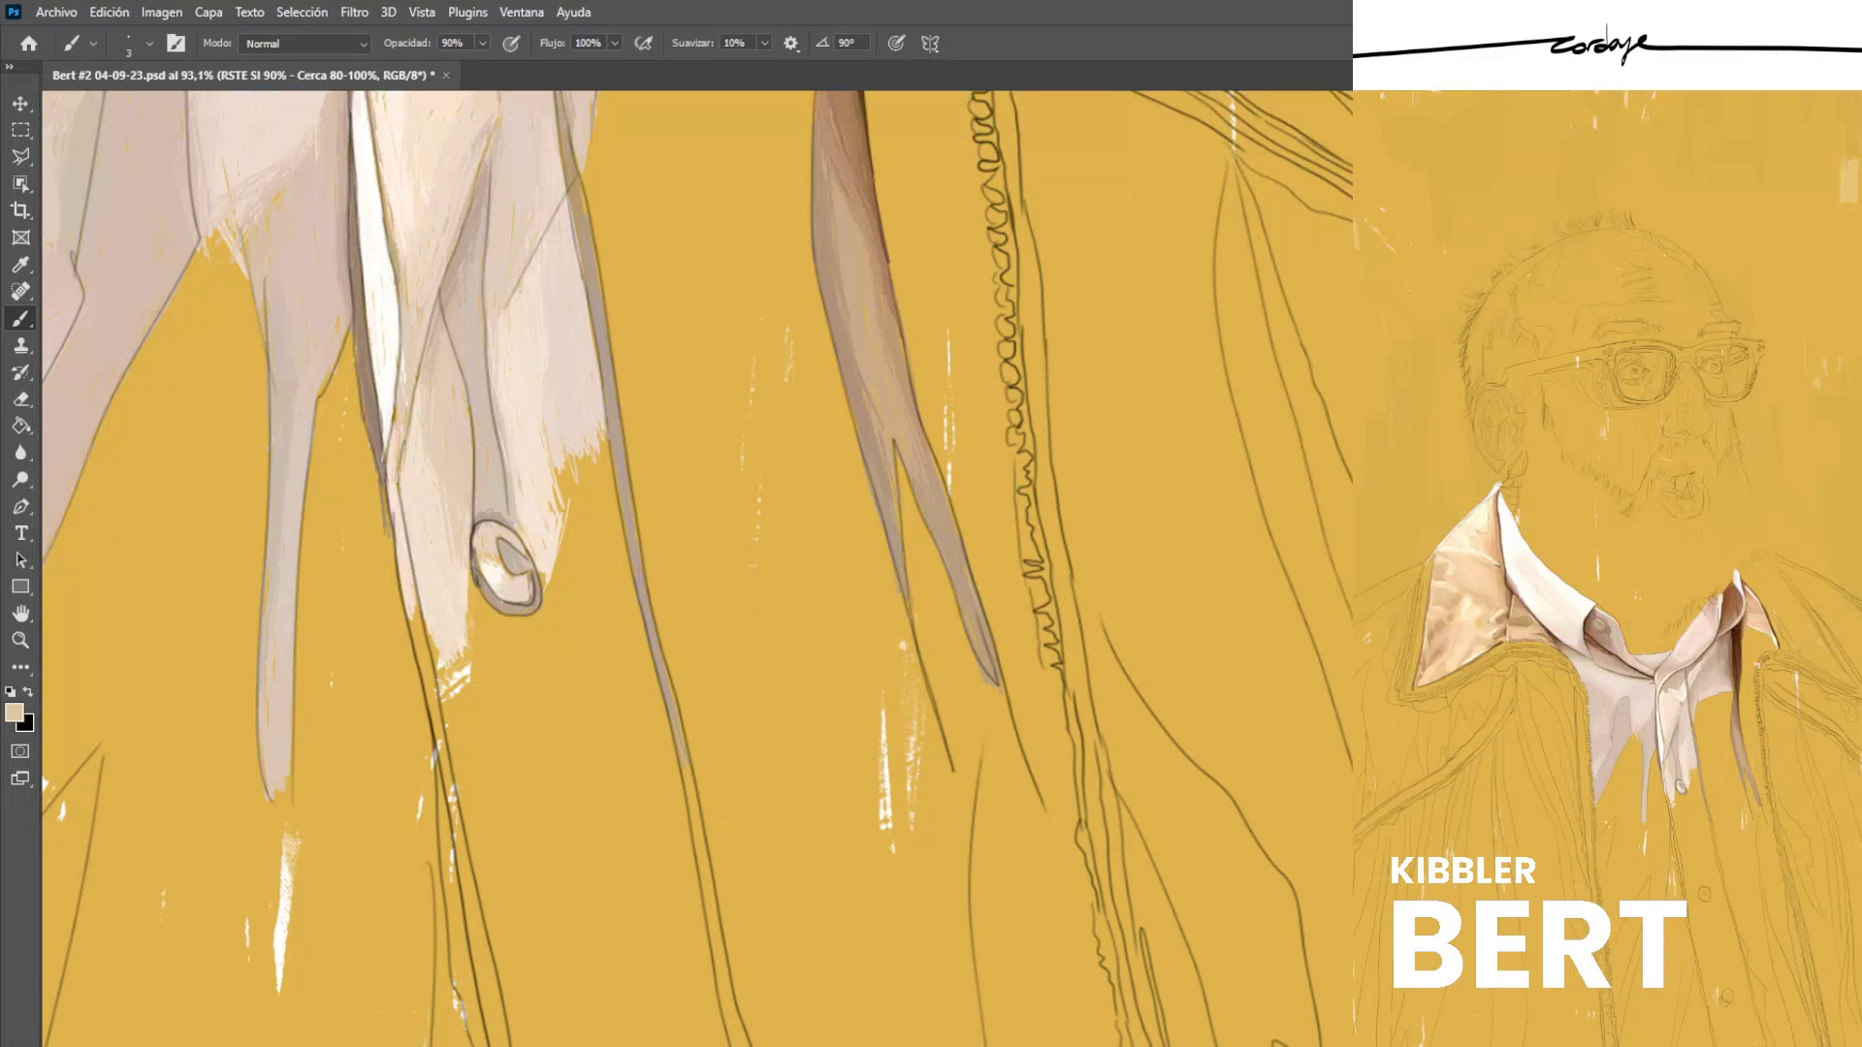
{"action": "left_click", "coordinate": [524, 397], "text": "alt"}
{"action": "left_click", "coordinate": [897, 407], "text": "alt"}
{"action": "left_click", "coordinate": [530, 352], "text": "alt"}
Retouch the shirt beside the upper part of the long mauve line with sampled tones and save the document.
{"action": "scroll", "coordinate": [475, 378], "scroll_direction": "down", "scroll_amount": 8}
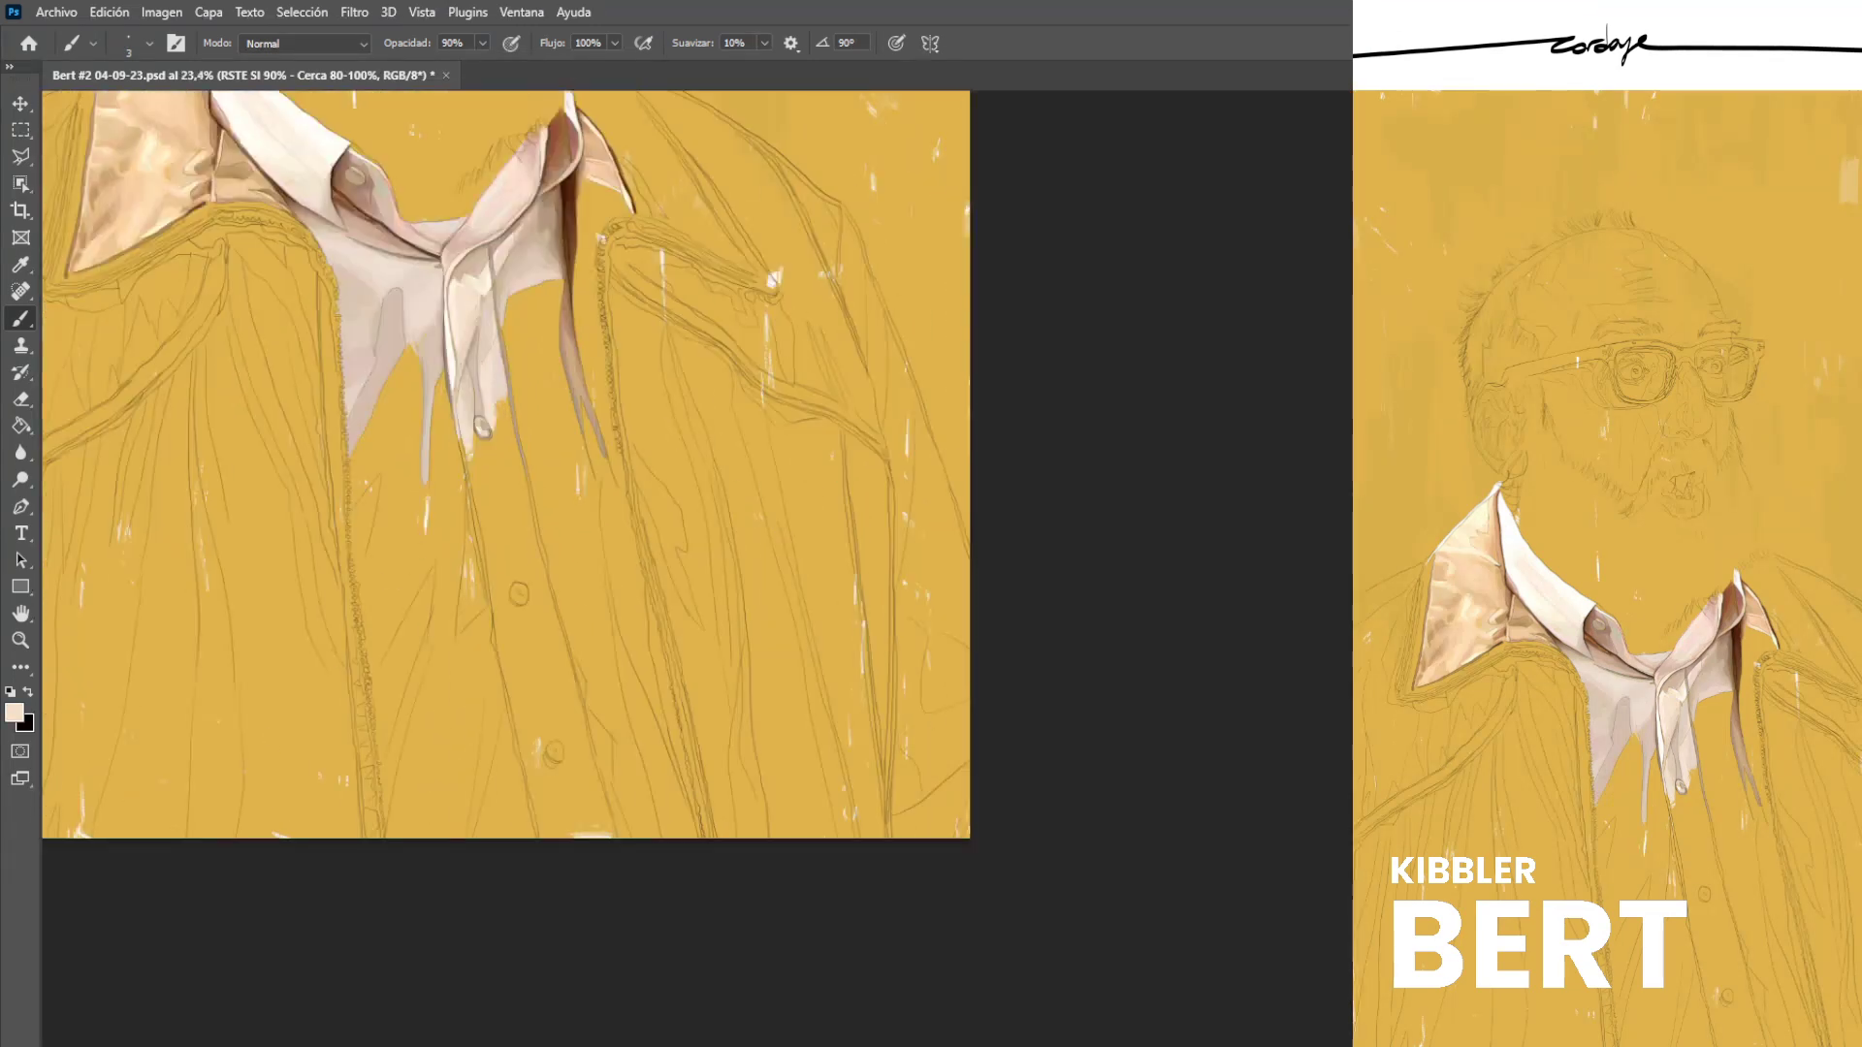
{"action": "scroll", "coordinate": [475, 341], "scroll_direction": "up", "scroll_amount": 4}
{"action": "left_click", "coordinate": [523, 437], "text": "alt"}
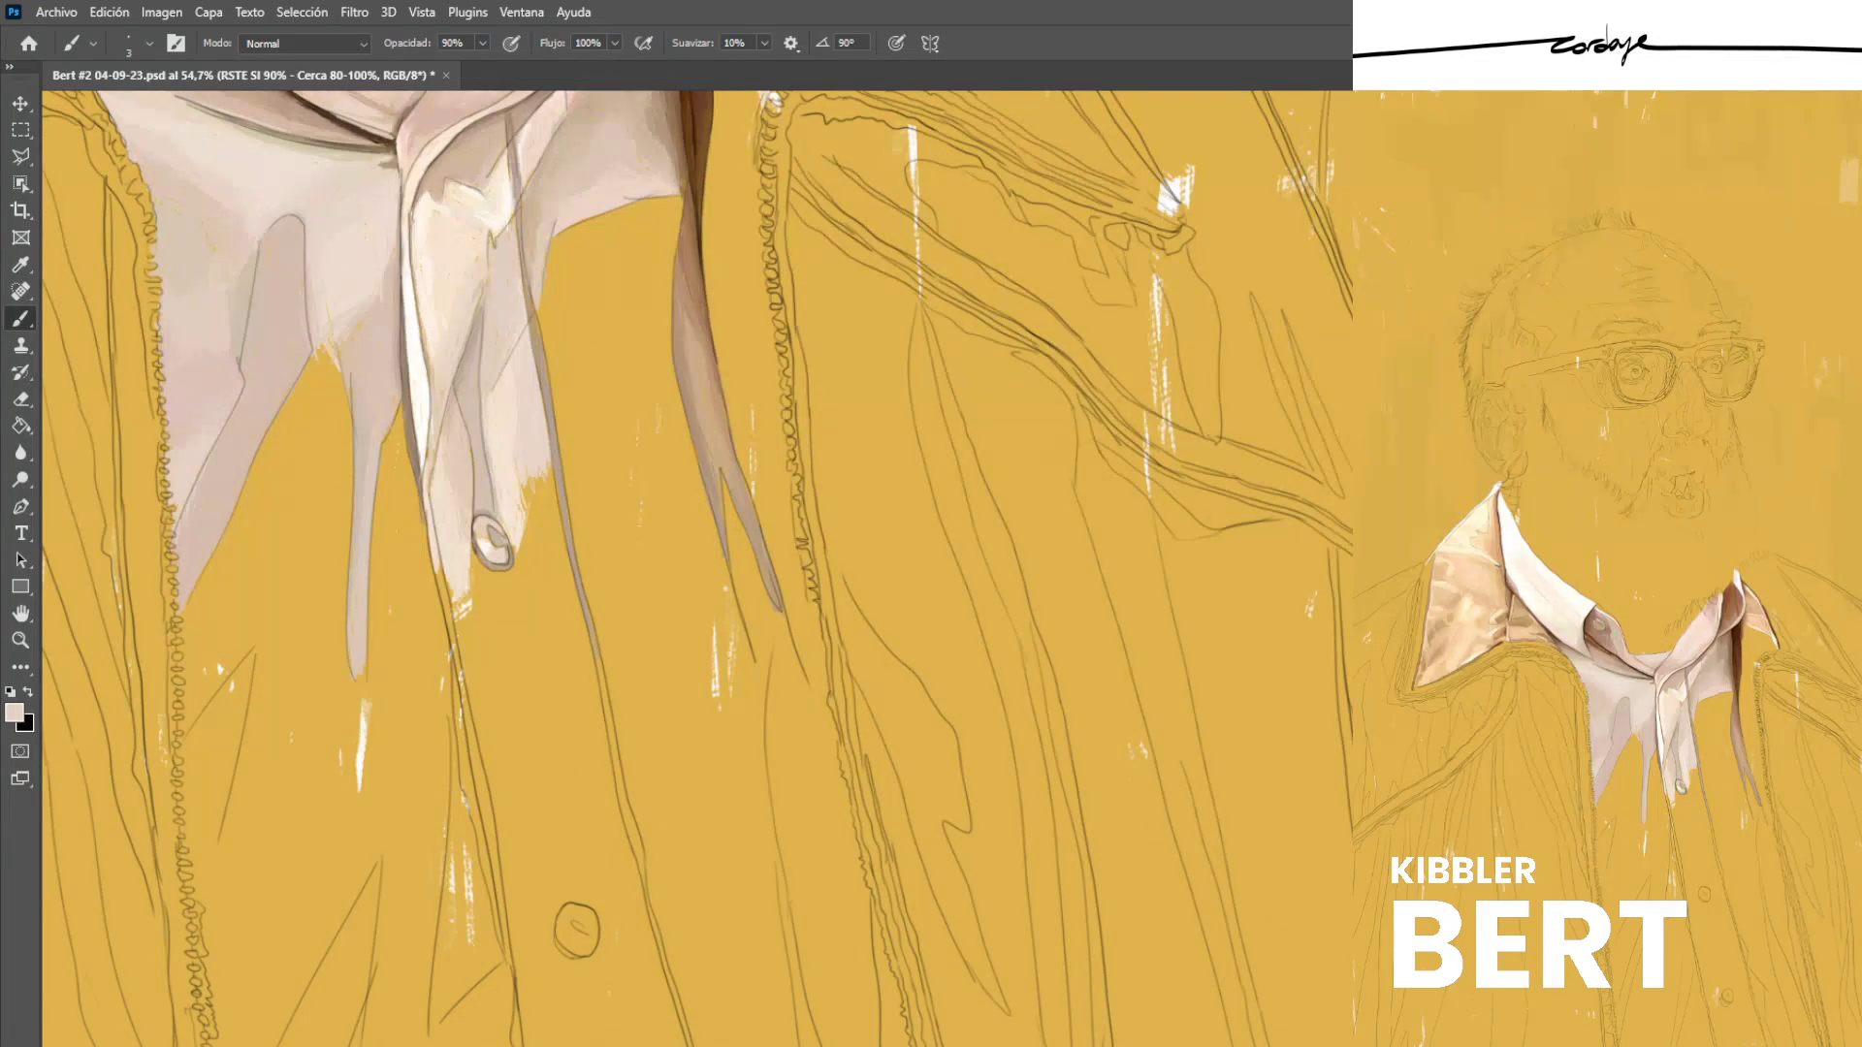
{"action": "key", "text": "alt"}
{"action": "scroll", "coordinate": [534, 138], "scroll_direction": "up", "scroll_amount": 3}
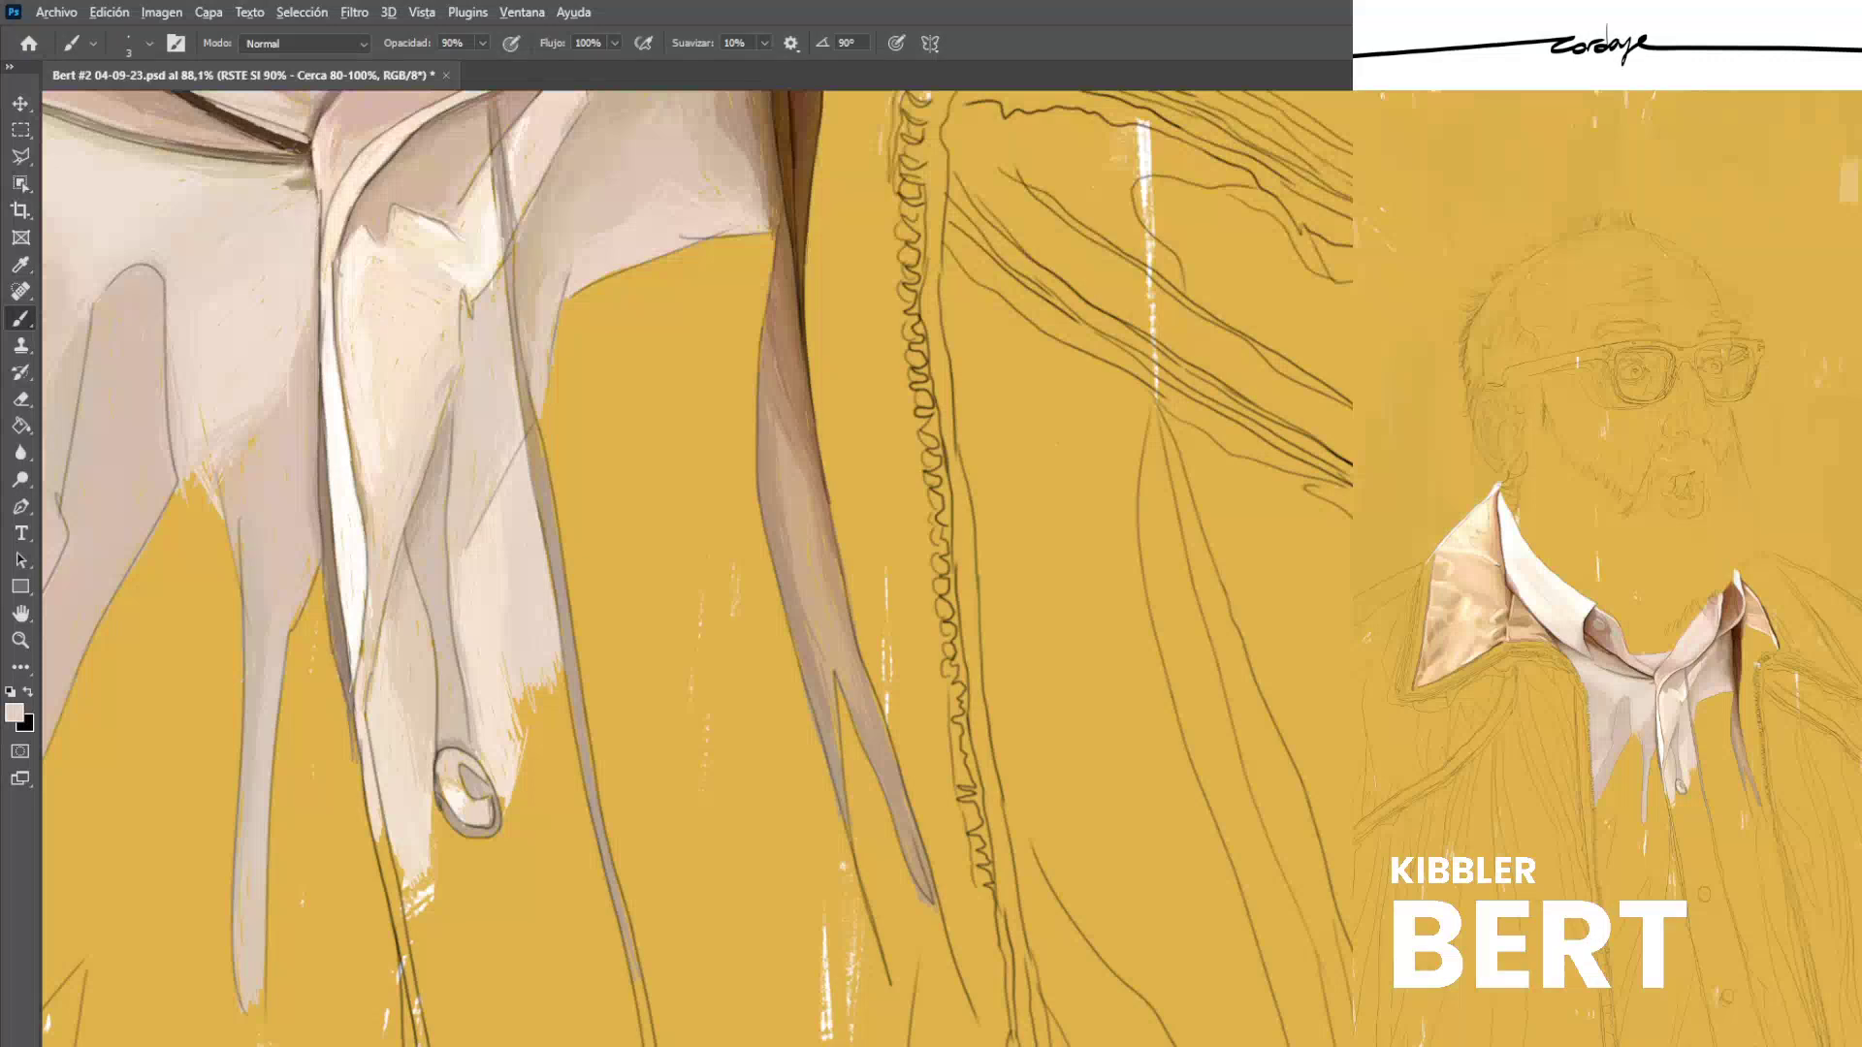
{"action": "left_click", "coordinate": [498, 174], "text": "alt"}
{"action": "left_click_drag", "start_coordinate": [498, 196], "coordinate": [518, 351]}
{"action": "left_click", "coordinate": [524, 416], "text": "alt"}
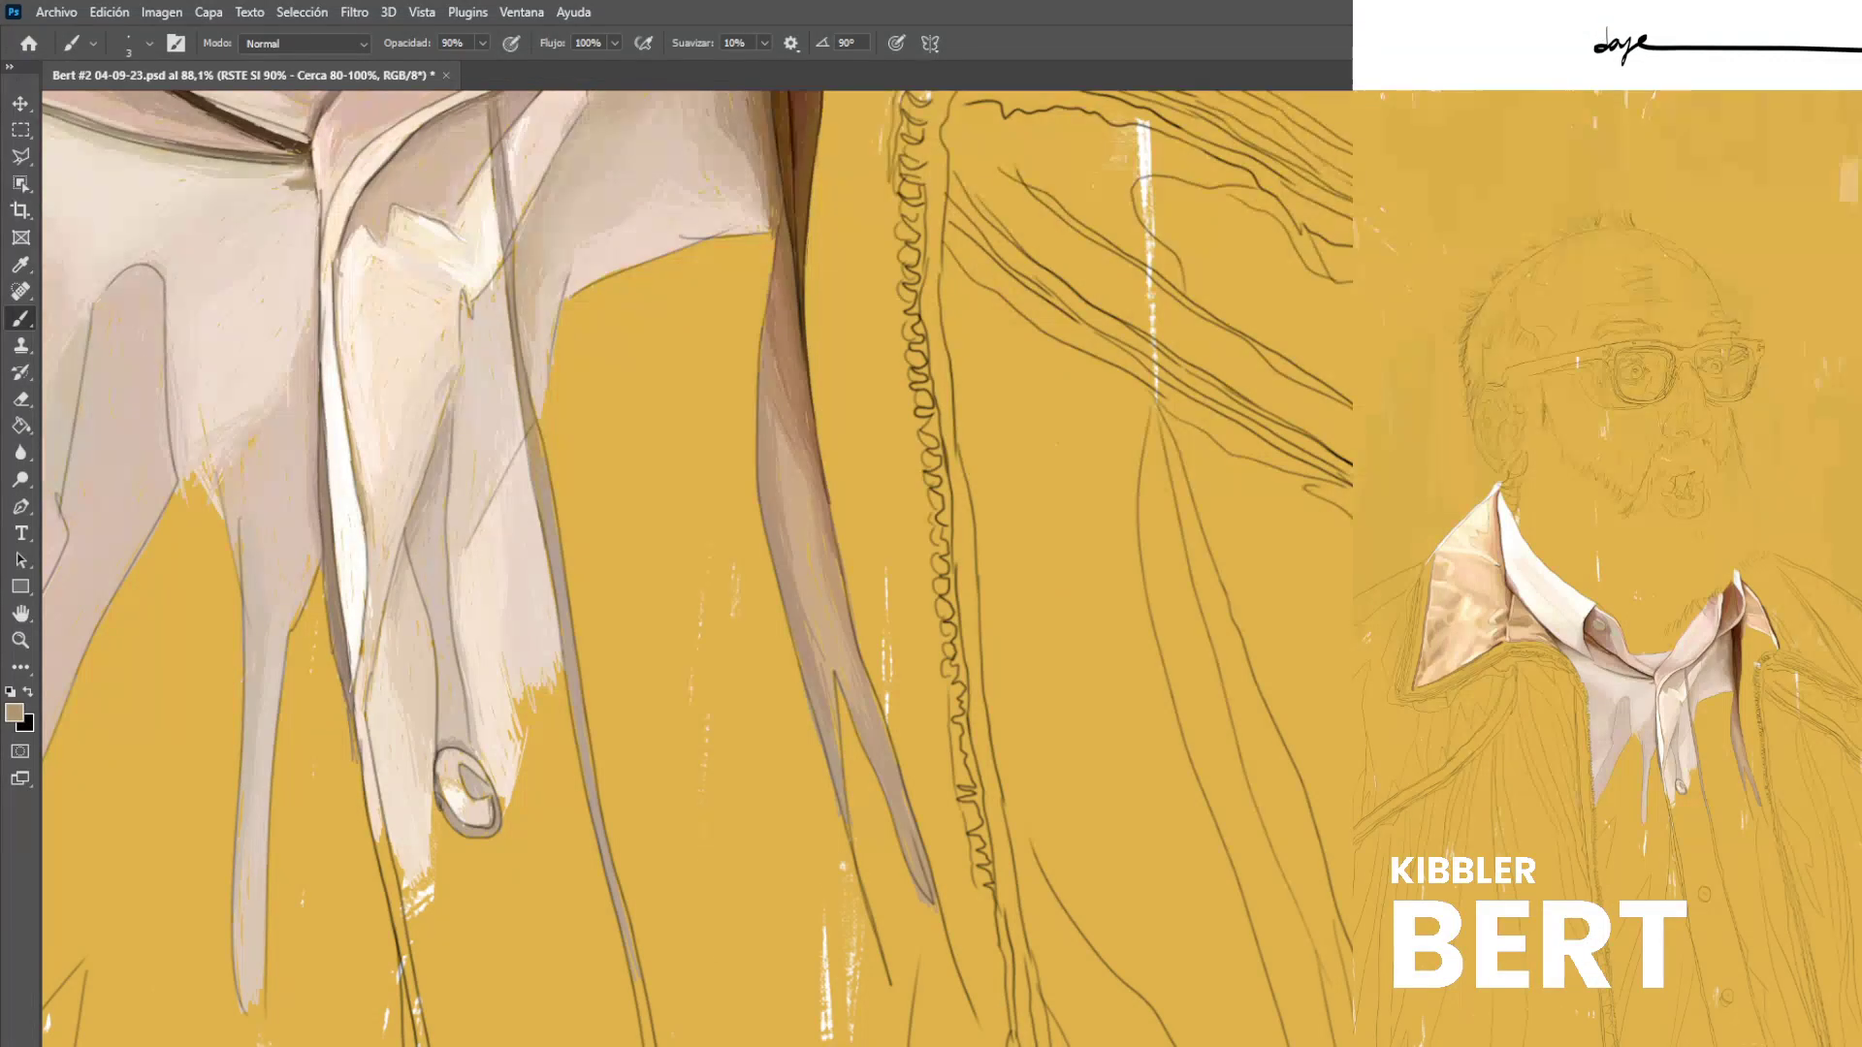
{"action": "left_click", "coordinate": [505, 238], "text": "alt"}
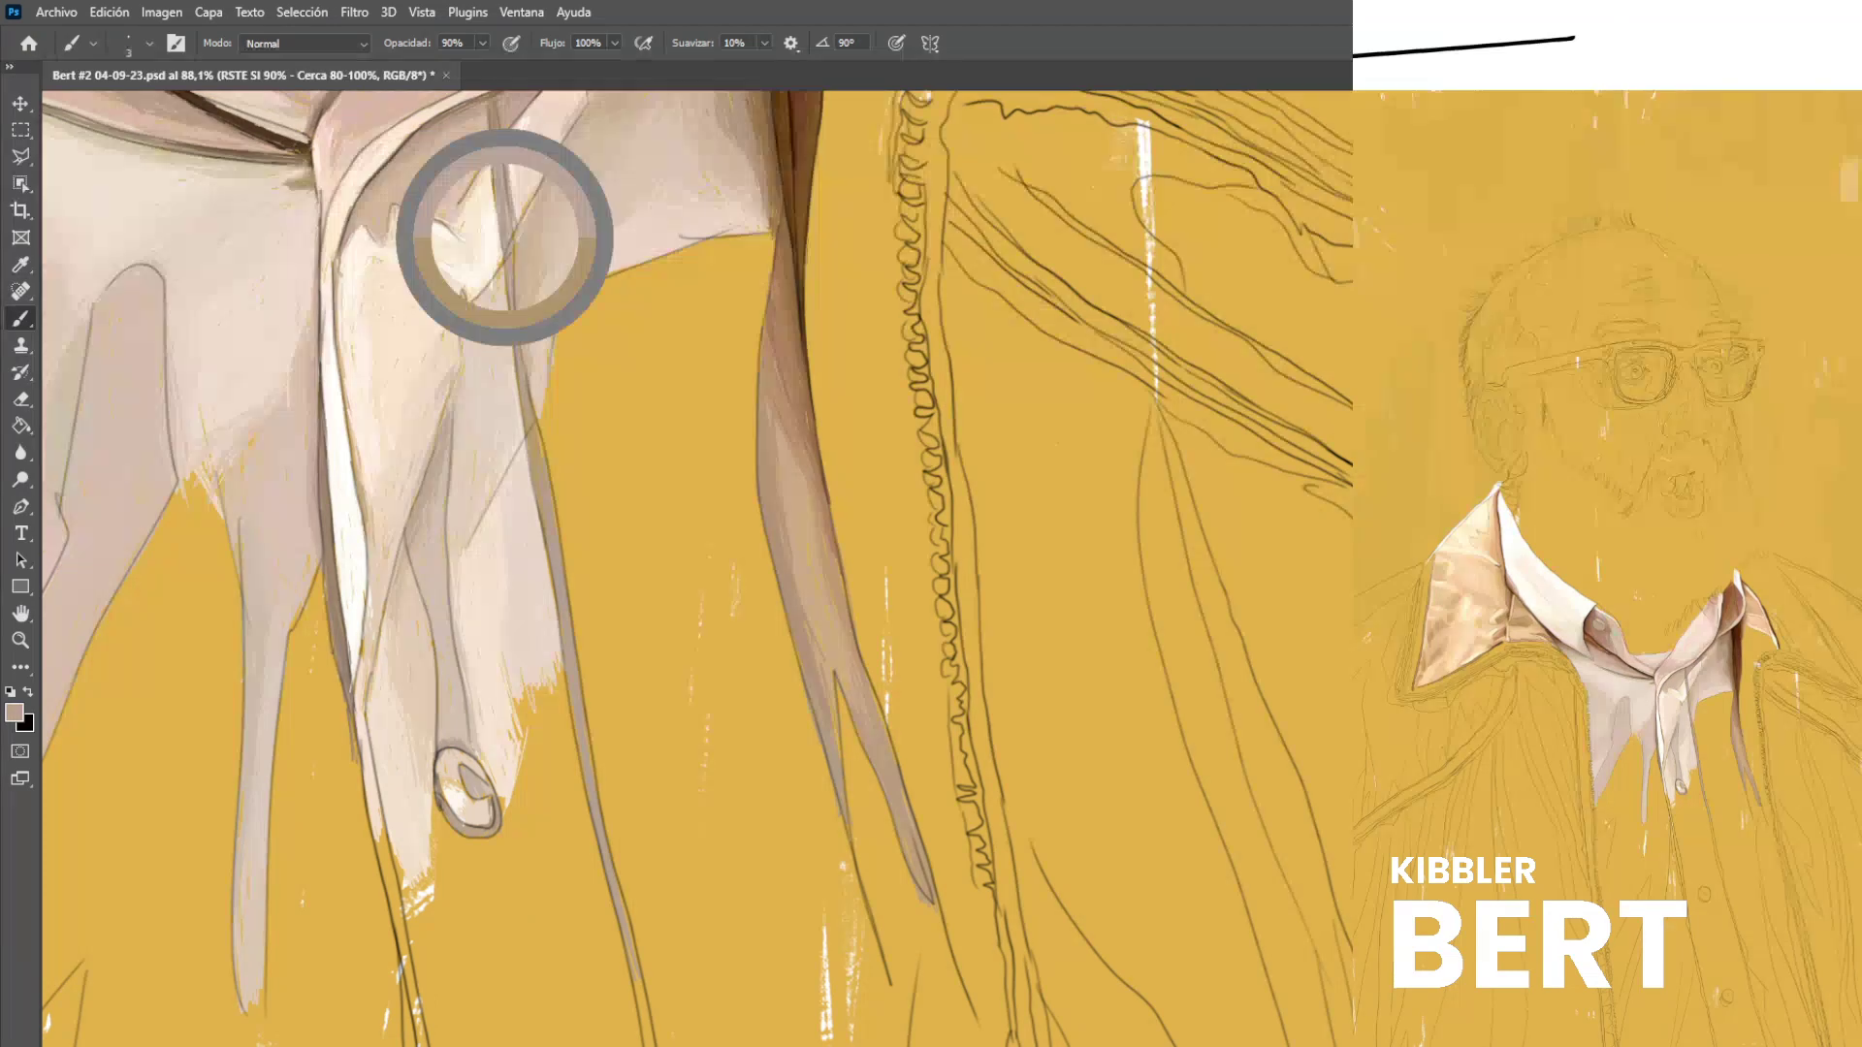
{"action": "left_click", "coordinate": [508, 254], "text": "alt"}
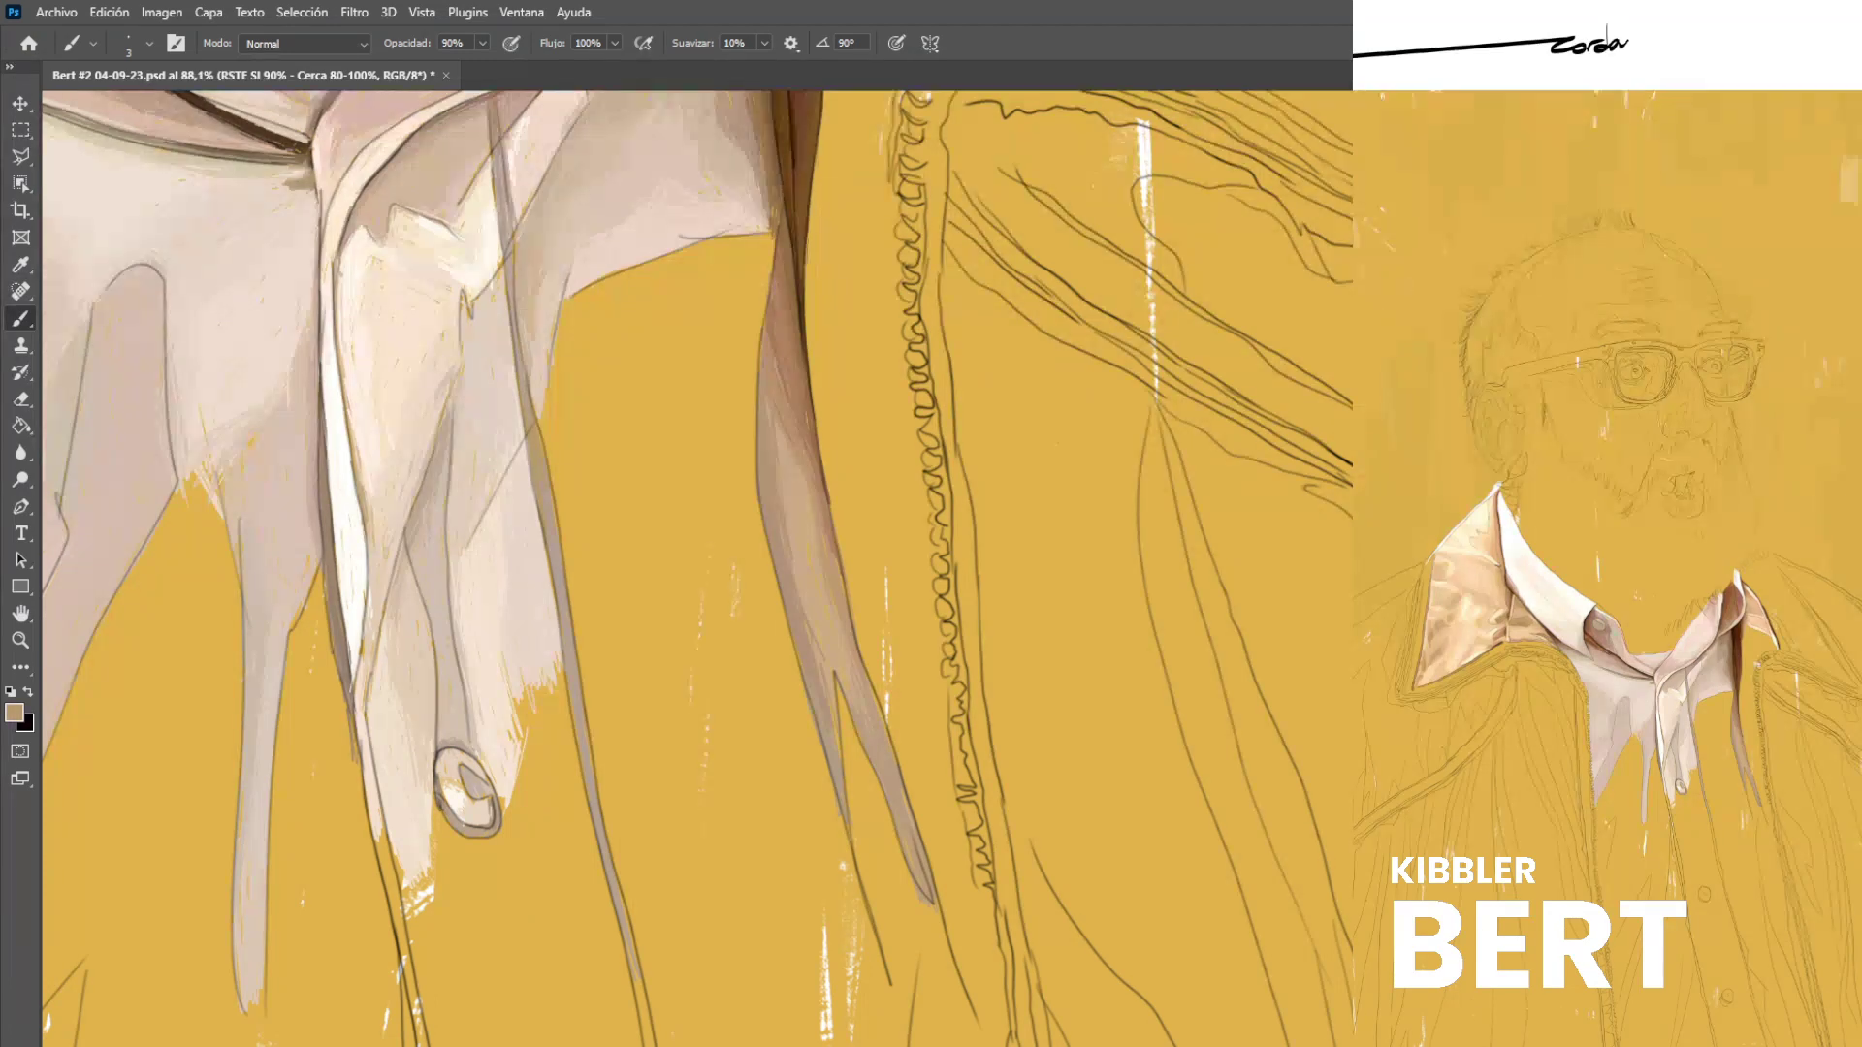
{"action": "scroll", "coordinate": [543, 550], "scroll_direction": "down", "scroll_amount": 10}
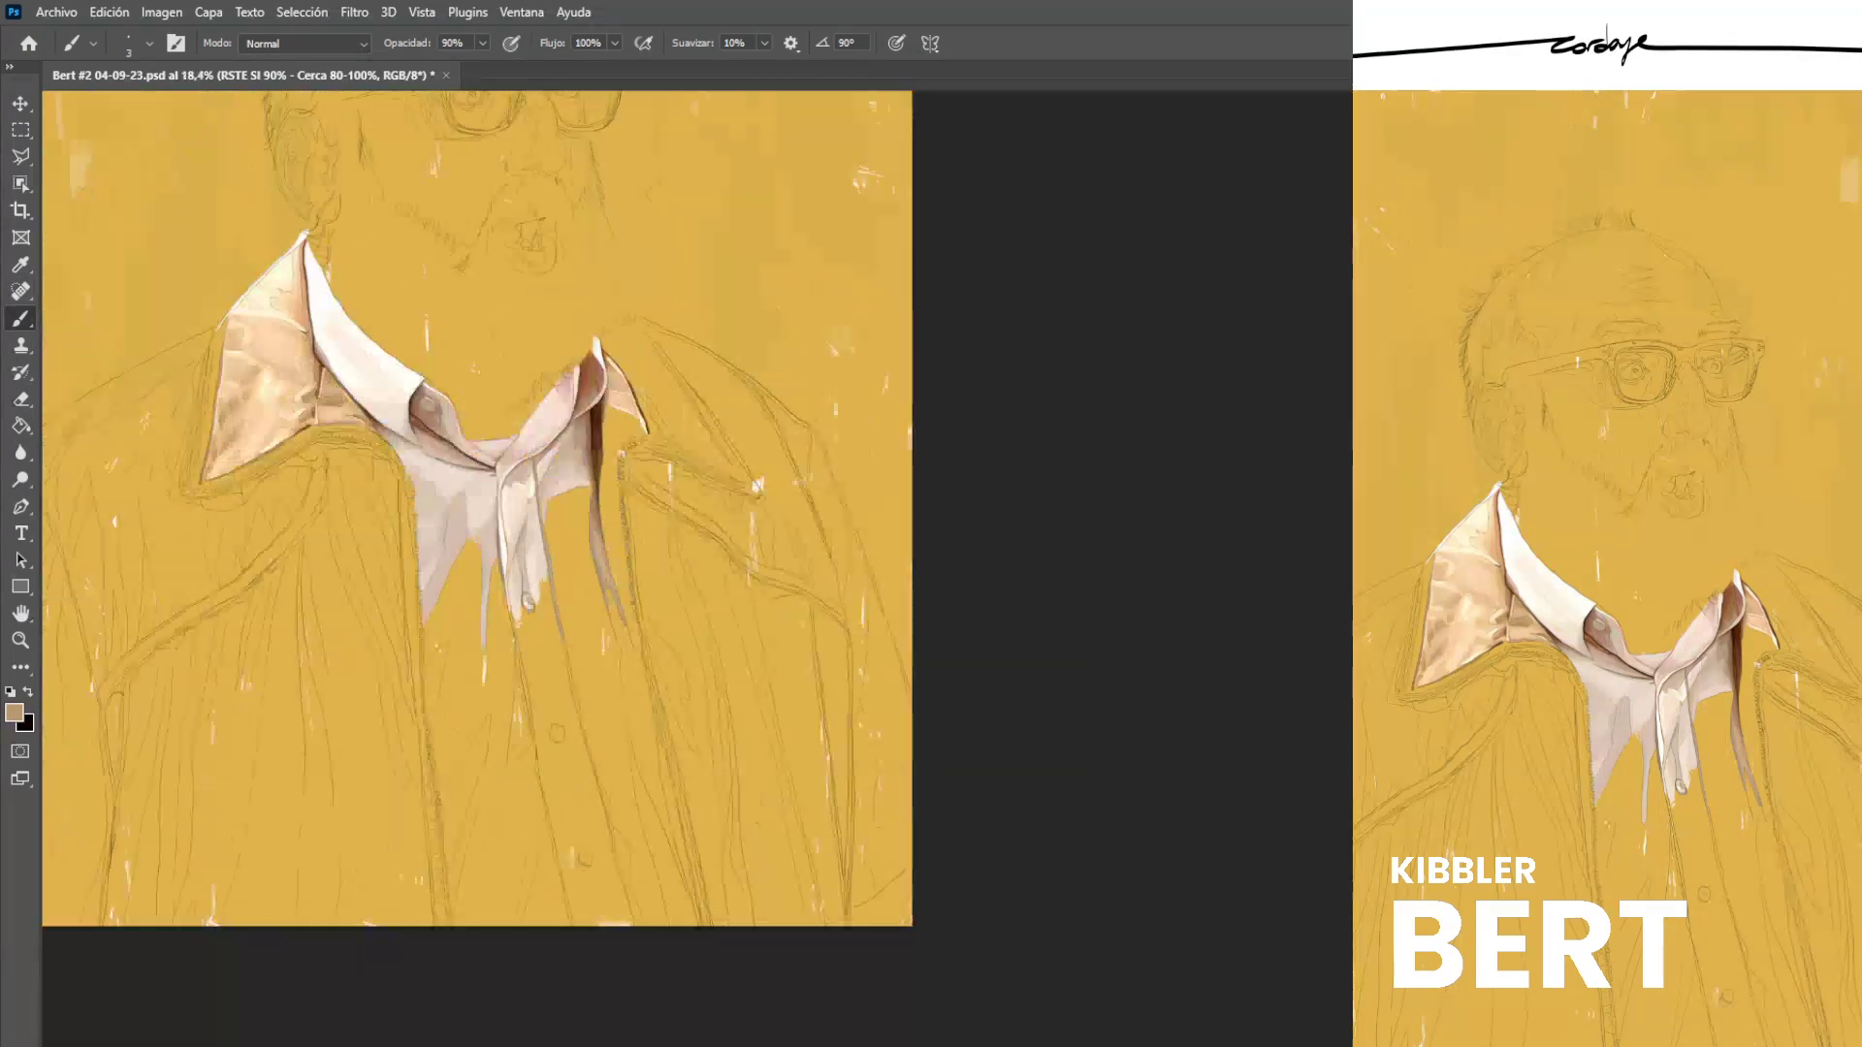
{"action": "key", "text": "ctrl+s"}
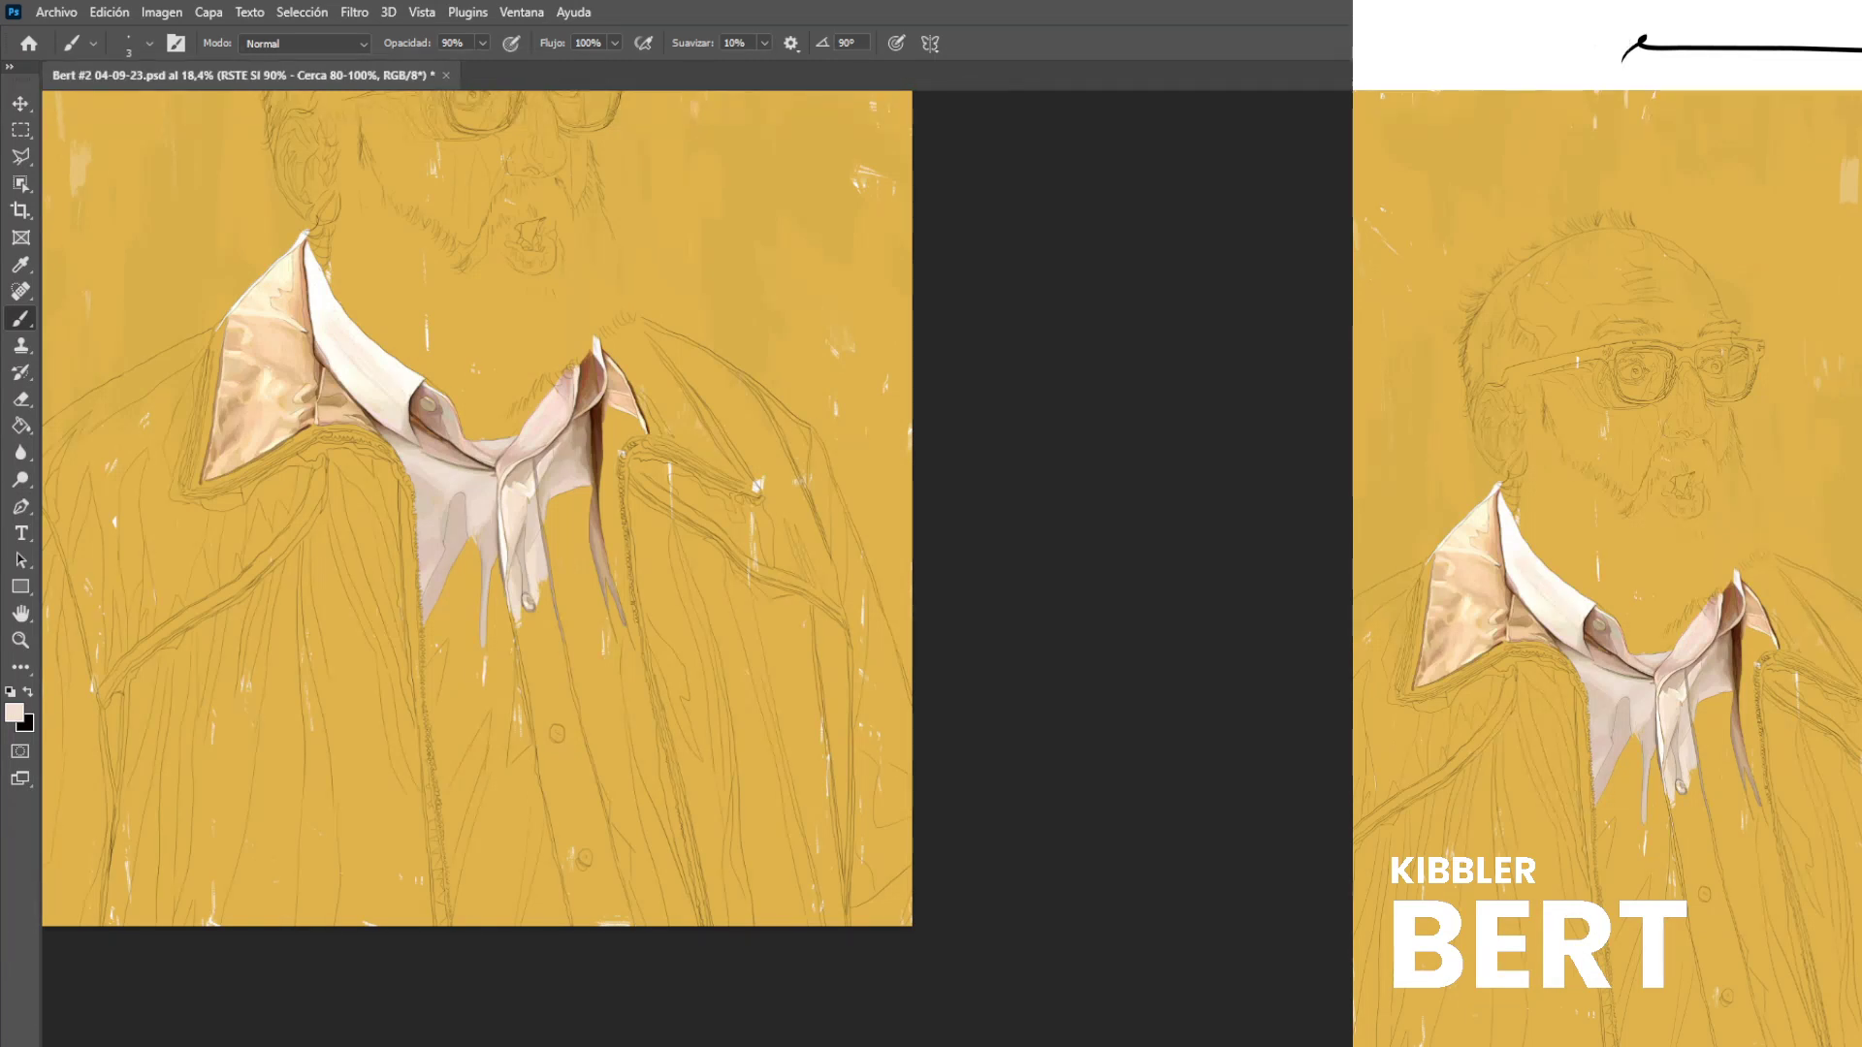
Paint an upright pale pink patch in the yellow area between the long mauve line and the brown fold.
{"action": "scroll", "coordinate": [604, 516], "scroll_direction": "up", "scroll_amount": 5}
{"action": "scroll", "coordinate": [611, 557], "scroll_direction": "up", "scroll_amount": 1}
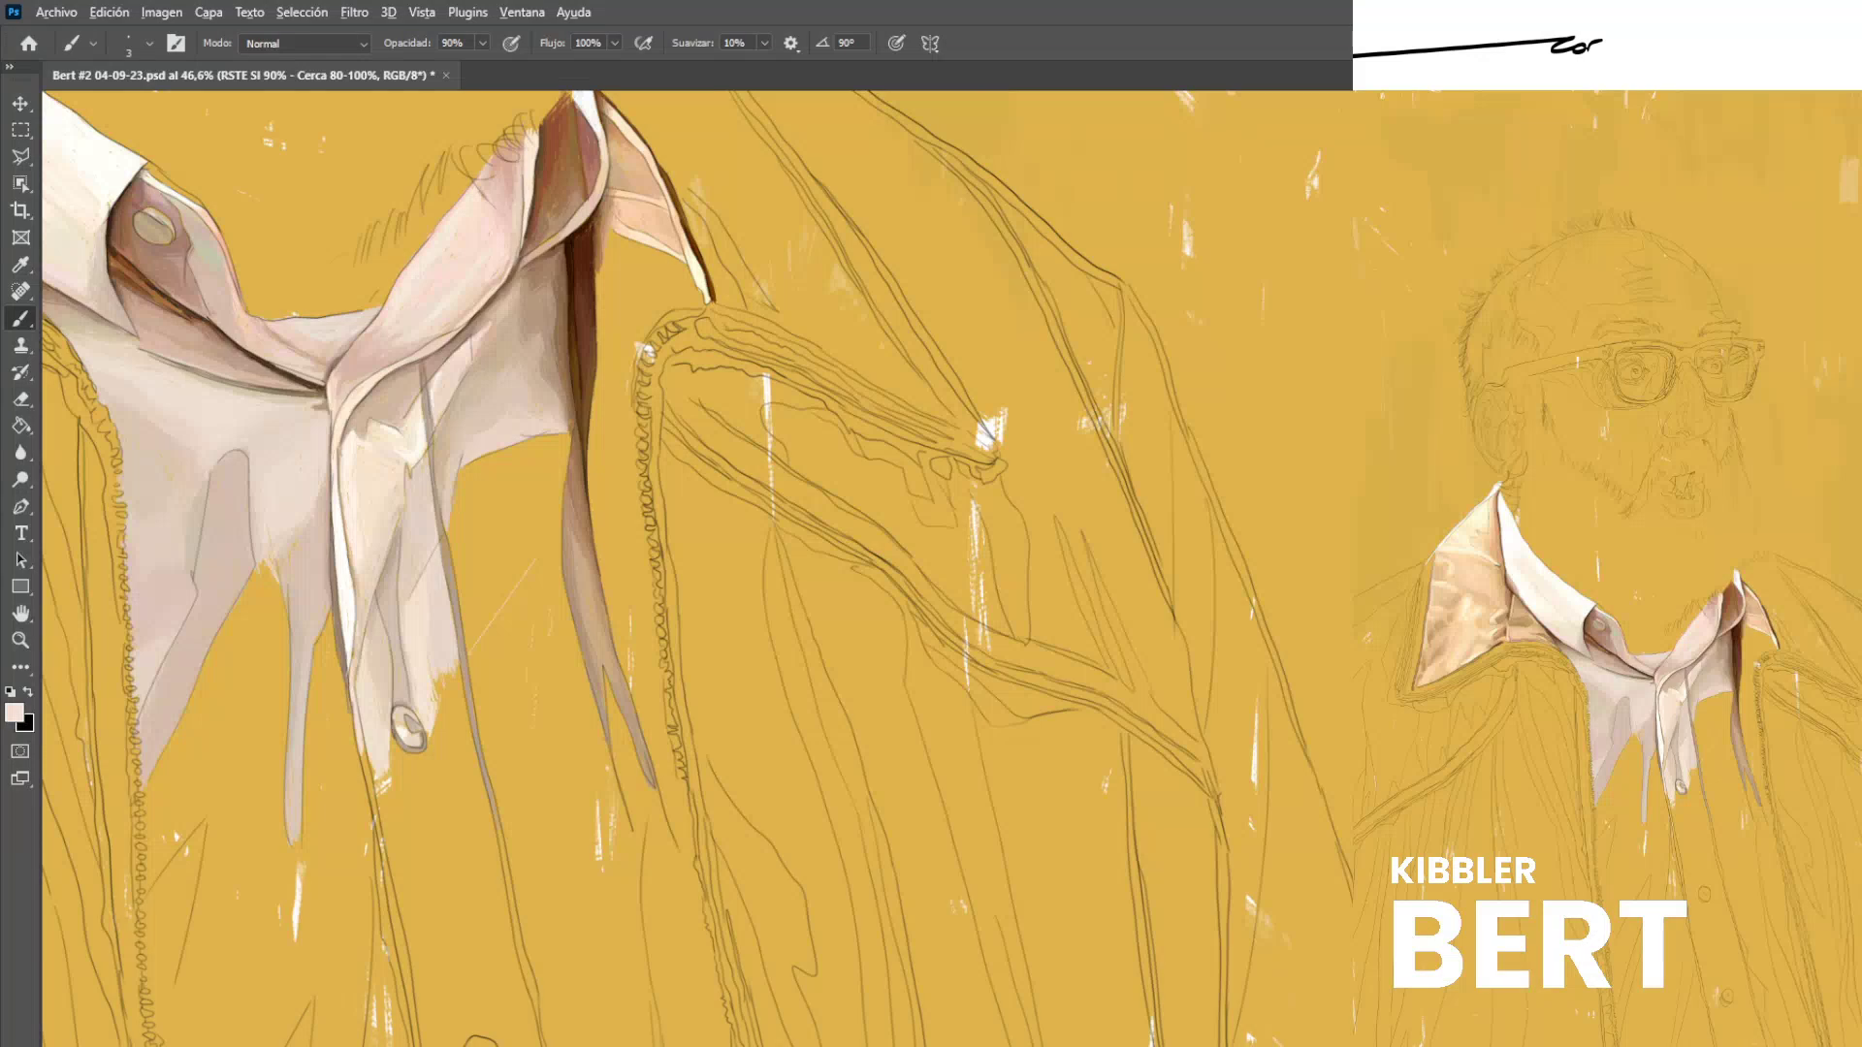
{"action": "scroll", "coordinate": [643, 607], "scroll_direction": "up", "scroll_amount": 3}
{"action": "mouse_move", "coordinate": [403, 404]}
{"action": "left_mouse_down"}
{"action": "mouse_move", "coordinate": [427, 576]}
{"action": "mouse_move", "coordinate": [420, 543]}
{"action": "left_mouse_up"}
{"action": "left_click_drag", "start_coordinate": [417, 359], "coordinate": [417, 547]}
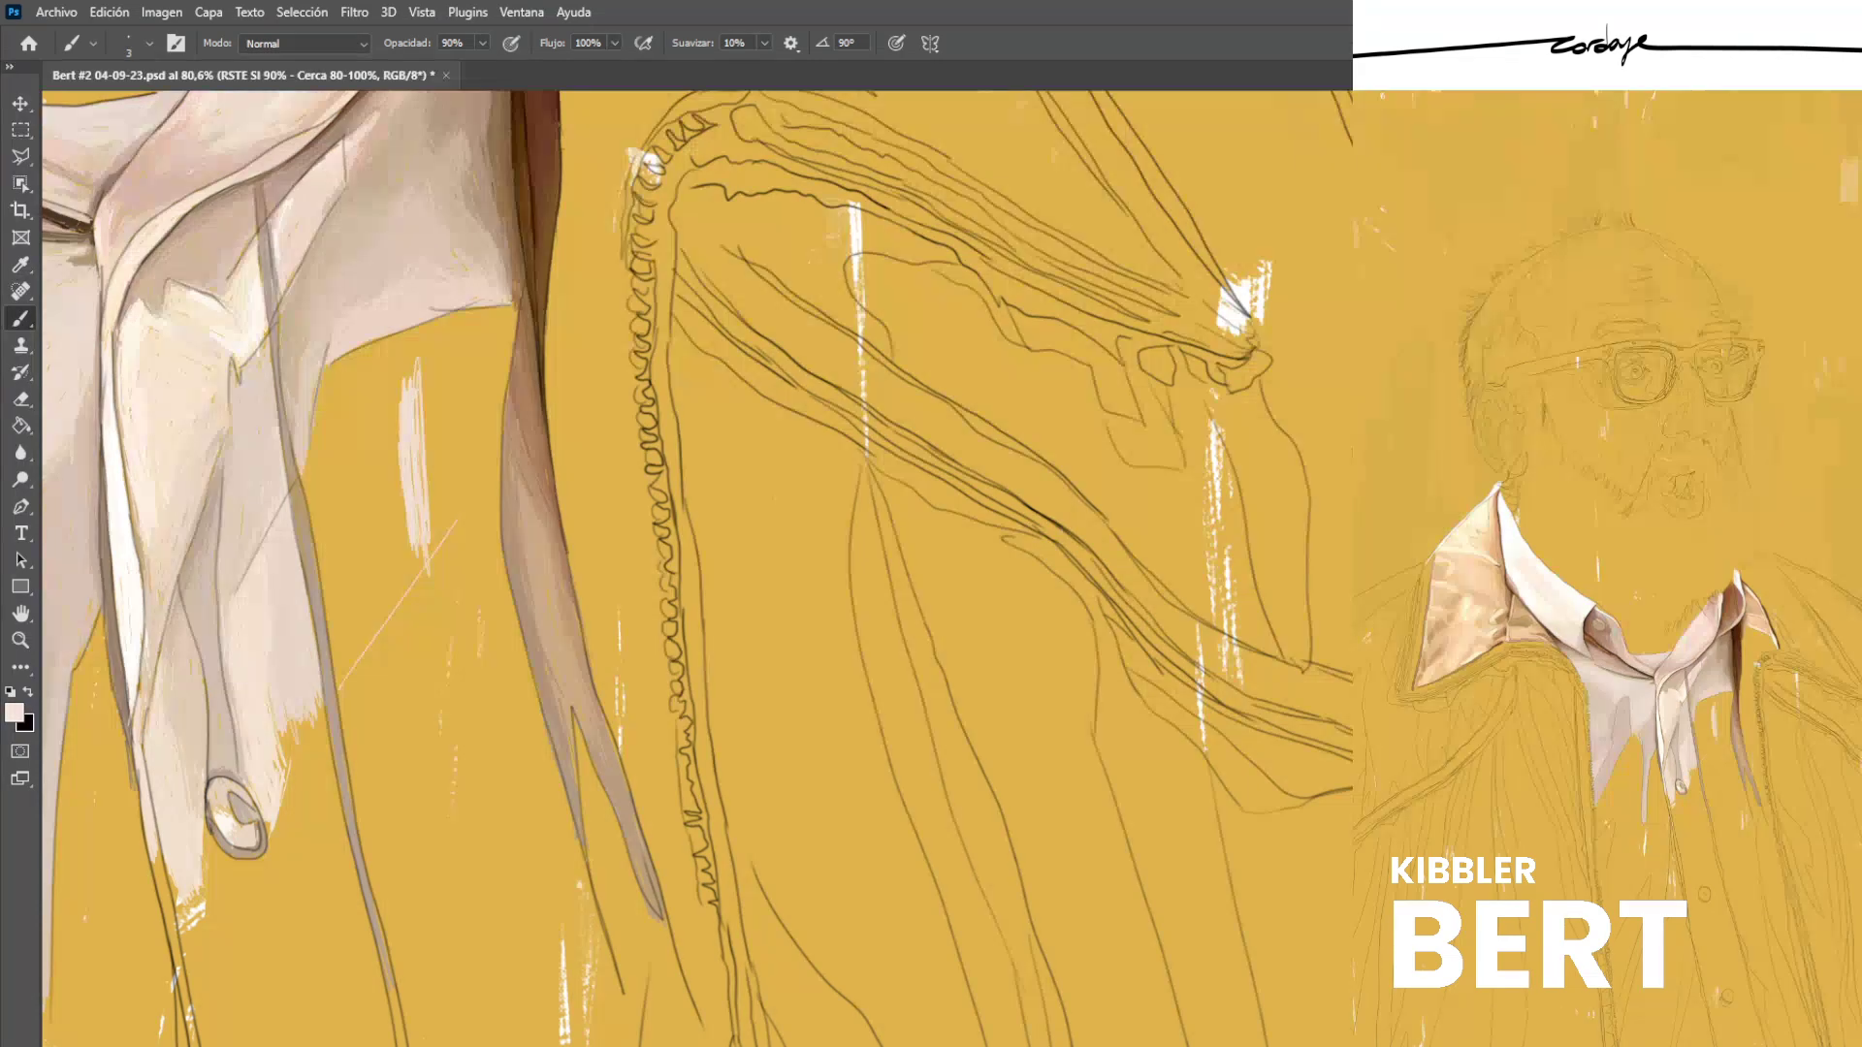
{"action": "mouse_move", "coordinate": [392, 436]}
{"action": "left_mouse_down"}
{"action": "mouse_move", "coordinate": [405, 549]}
{"action": "mouse_move", "coordinate": [402, 509]}
{"action": "left_mouse_up"}
{"action": "left_click_drag", "start_coordinate": [414, 398], "coordinate": [405, 625]}
Paint pale pink strokes along the outer side of the mauve line, down from the shirt's curved lower edge.
{"action": "scroll", "coordinate": [75, 441], "scroll_direction": "up", "scroll_amount": 3}
{"action": "left_click_drag", "start_coordinate": [381, 509], "coordinate": [417, 714]}
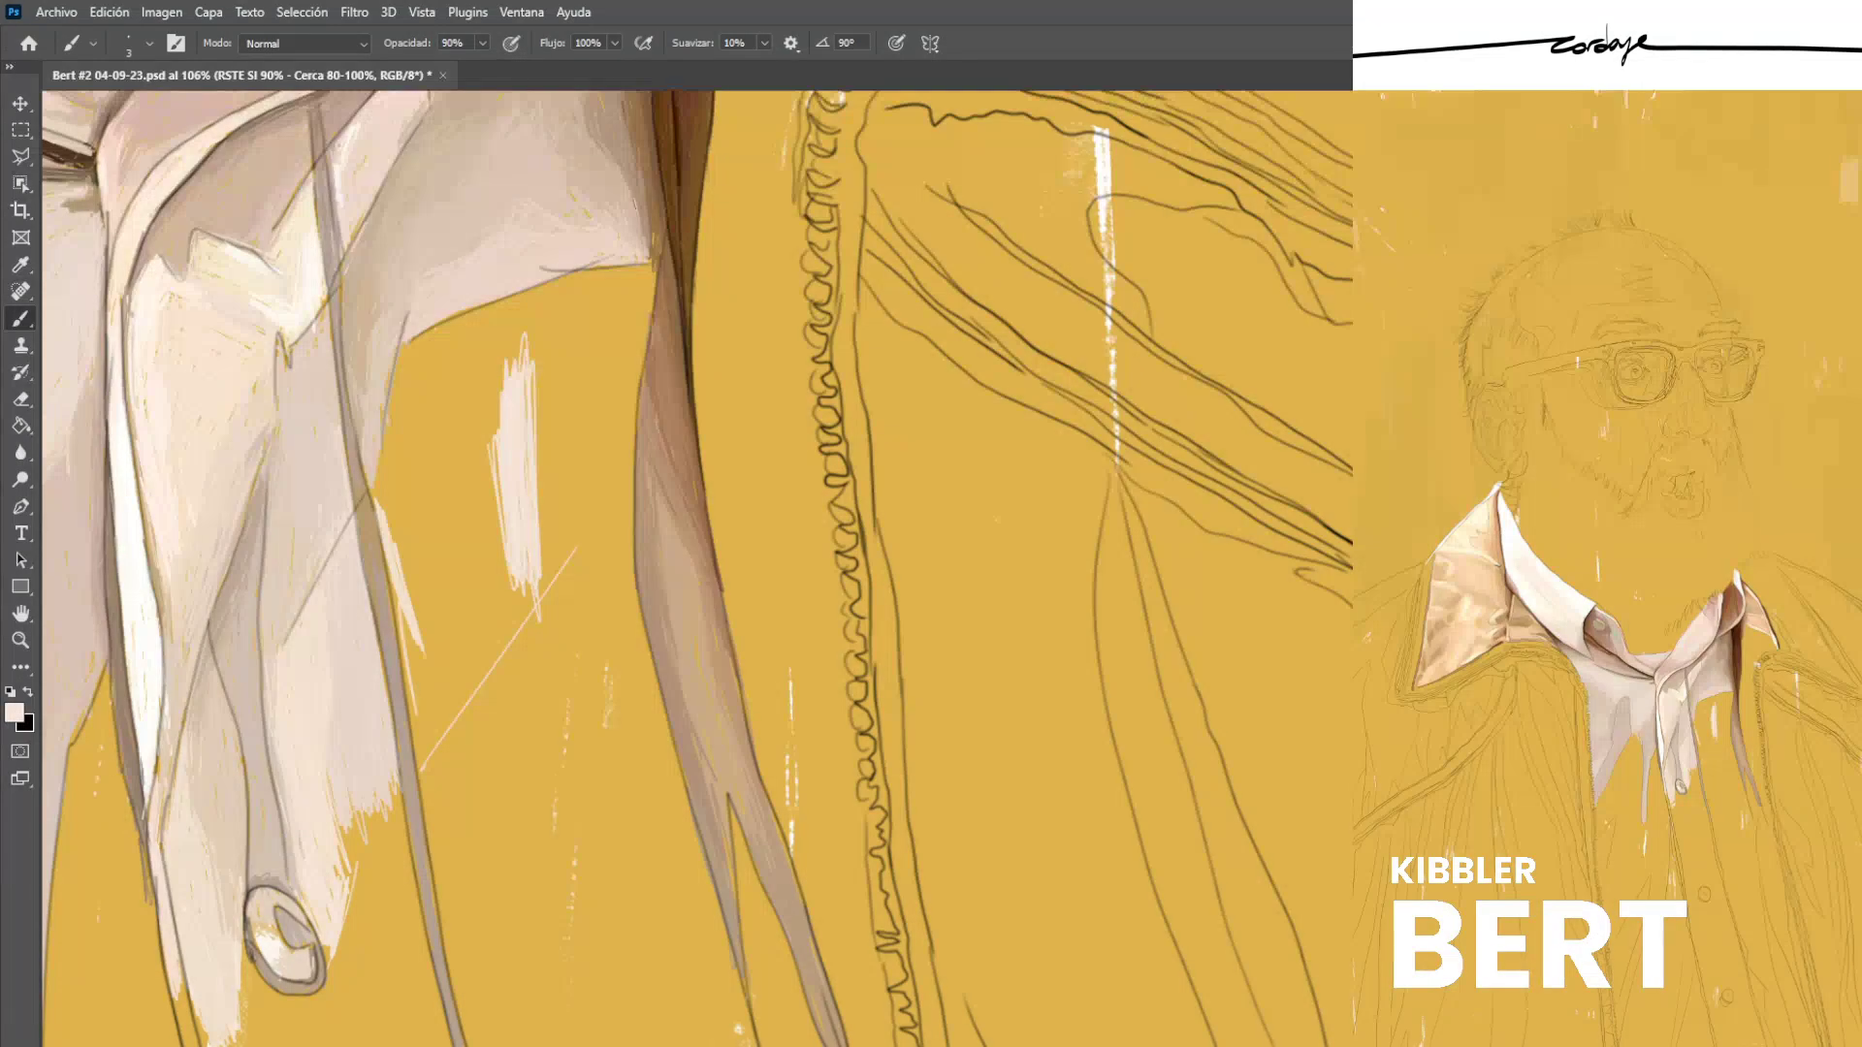
{"action": "mouse_move", "coordinate": [397, 593]}
{"action": "left_mouse_down"}
{"action": "mouse_move", "coordinate": [423, 766]}
{"action": "mouse_move", "coordinate": [436, 743]}
{"action": "left_mouse_up"}
{"action": "left_click_drag", "start_coordinate": [407, 346], "coordinate": [376, 504]}
{"action": "left_click_drag", "start_coordinate": [385, 430], "coordinate": [374, 496]}
{"action": "left_click_drag", "start_coordinate": [411, 354], "coordinate": [389, 589]}
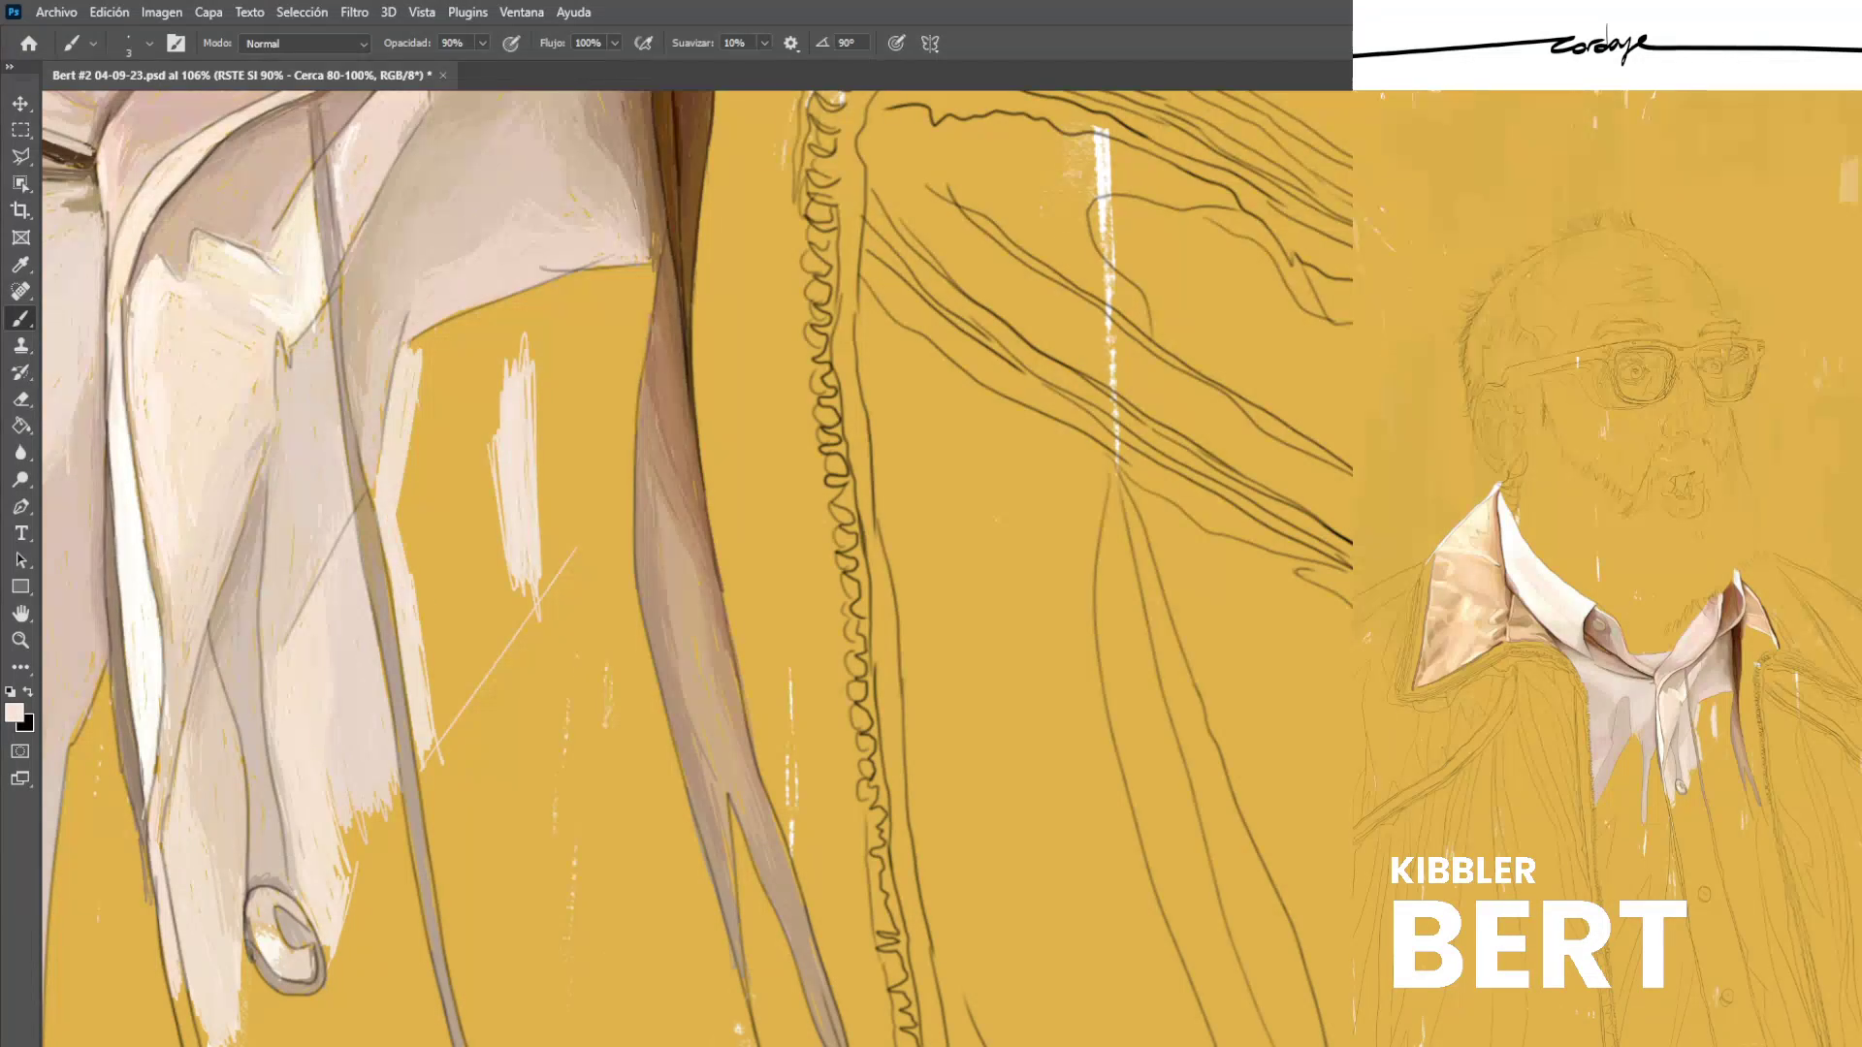
{"action": "left_click_drag", "start_coordinate": [397, 506], "coordinate": [435, 611]}
Paint short vertical pale pink strokes down the inner edge of the brown fold.
{"action": "left_click_drag", "start_coordinate": [629, 306], "coordinate": [601, 475]}
{"action": "mouse_move", "coordinate": [648, 267]}
{"action": "left_mouse_down"}
{"action": "mouse_move", "coordinate": [610, 478]}
{"action": "mouse_move", "coordinate": [618, 464]}
{"action": "left_mouse_up"}
{"action": "left_click_drag", "start_coordinate": [647, 295], "coordinate": [629, 456]}
{"action": "mouse_move", "coordinate": [654, 286]}
{"action": "left_mouse_down"}
{"action": "mouse_move", "coordinate": [634, 420]}
{"action": "mouse_move", "coordinate": [637, 372]}
{"action": "left_mouse_up"}
Paint slanted pale pink strokes under the curved shirt edge between the mauve line and the brown fold.
{"action": "left_click_drag", "start_coordinate": [464, 390], "coordinate": [591, 328]}
{"action": "left_click_drag", "start_coordinate": [461, 382], "coordinate": [607, 298]}
{"action": "mouse_move", "coordinate": [460, 371]}
{"action": "left_mouse_down"}
{"action": "mouse_move", "coordinate": [621, 289]}
{"action": "mouse_move", "coordinate": [424, 363]}
{"action": "left_mouse_up"}
{"action": "mouse_move", "coordinate": [609, 278]}
{"action": "left_mouse_down"}
{"action": "mouse_move", "coordinate": [421, 367]}
{"action": "mouse_move", "coordinate": [409, 346]}
{"action": "left_mouse_up"}
{"action": "left_click_drag", "start_coordinate": [542, 287], "coordinate": [438, 329]}
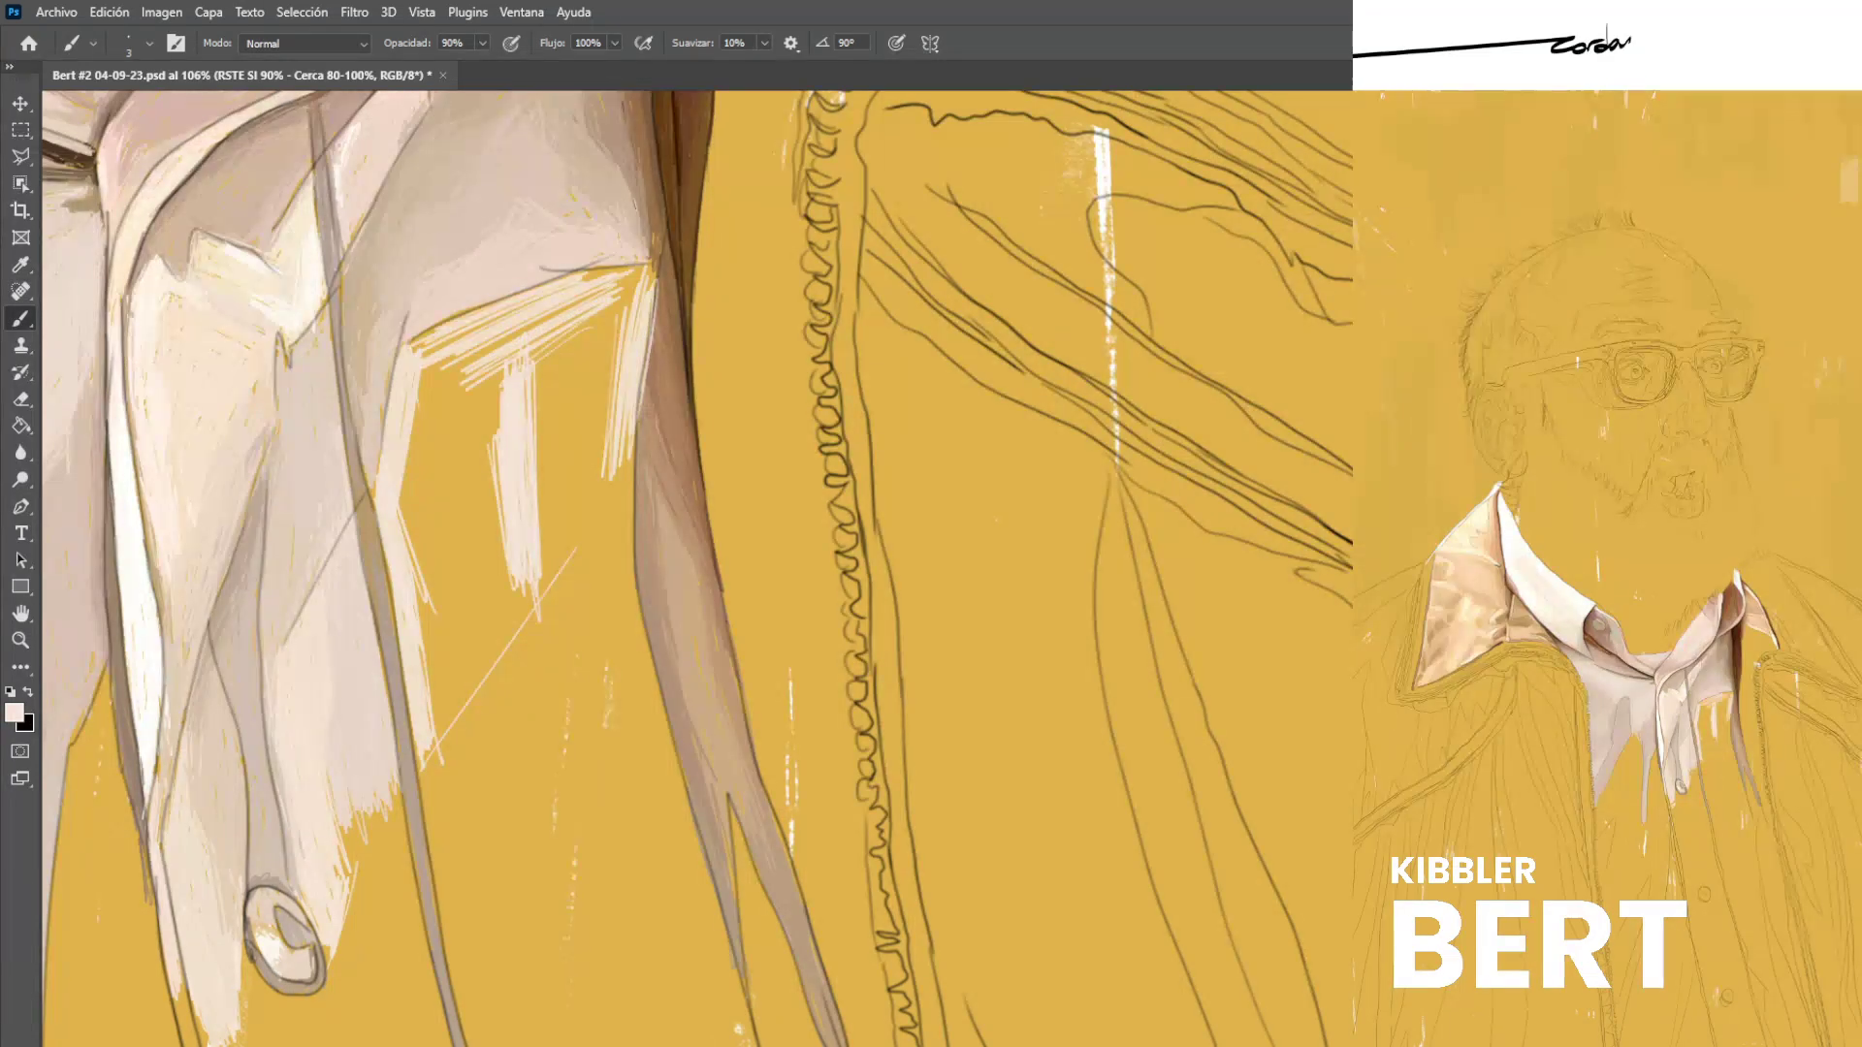
Widen the pale pink strip beside the brown fold and the upright patch in the middle of the yellow area.
{"action": "mouse_move", "coordinate": [609, 306]}
{"action": "left_mouse_down"}
{"action": "mouse_move", "coordinate": [575, 455]}
{"action": "mouse_move", "coordinate": [598, 476]}
{"action": "left_mouse_up"}
{"action": "left_click_drag", "start_coordinate": [635, 265], "coordinate": [613, 434]}
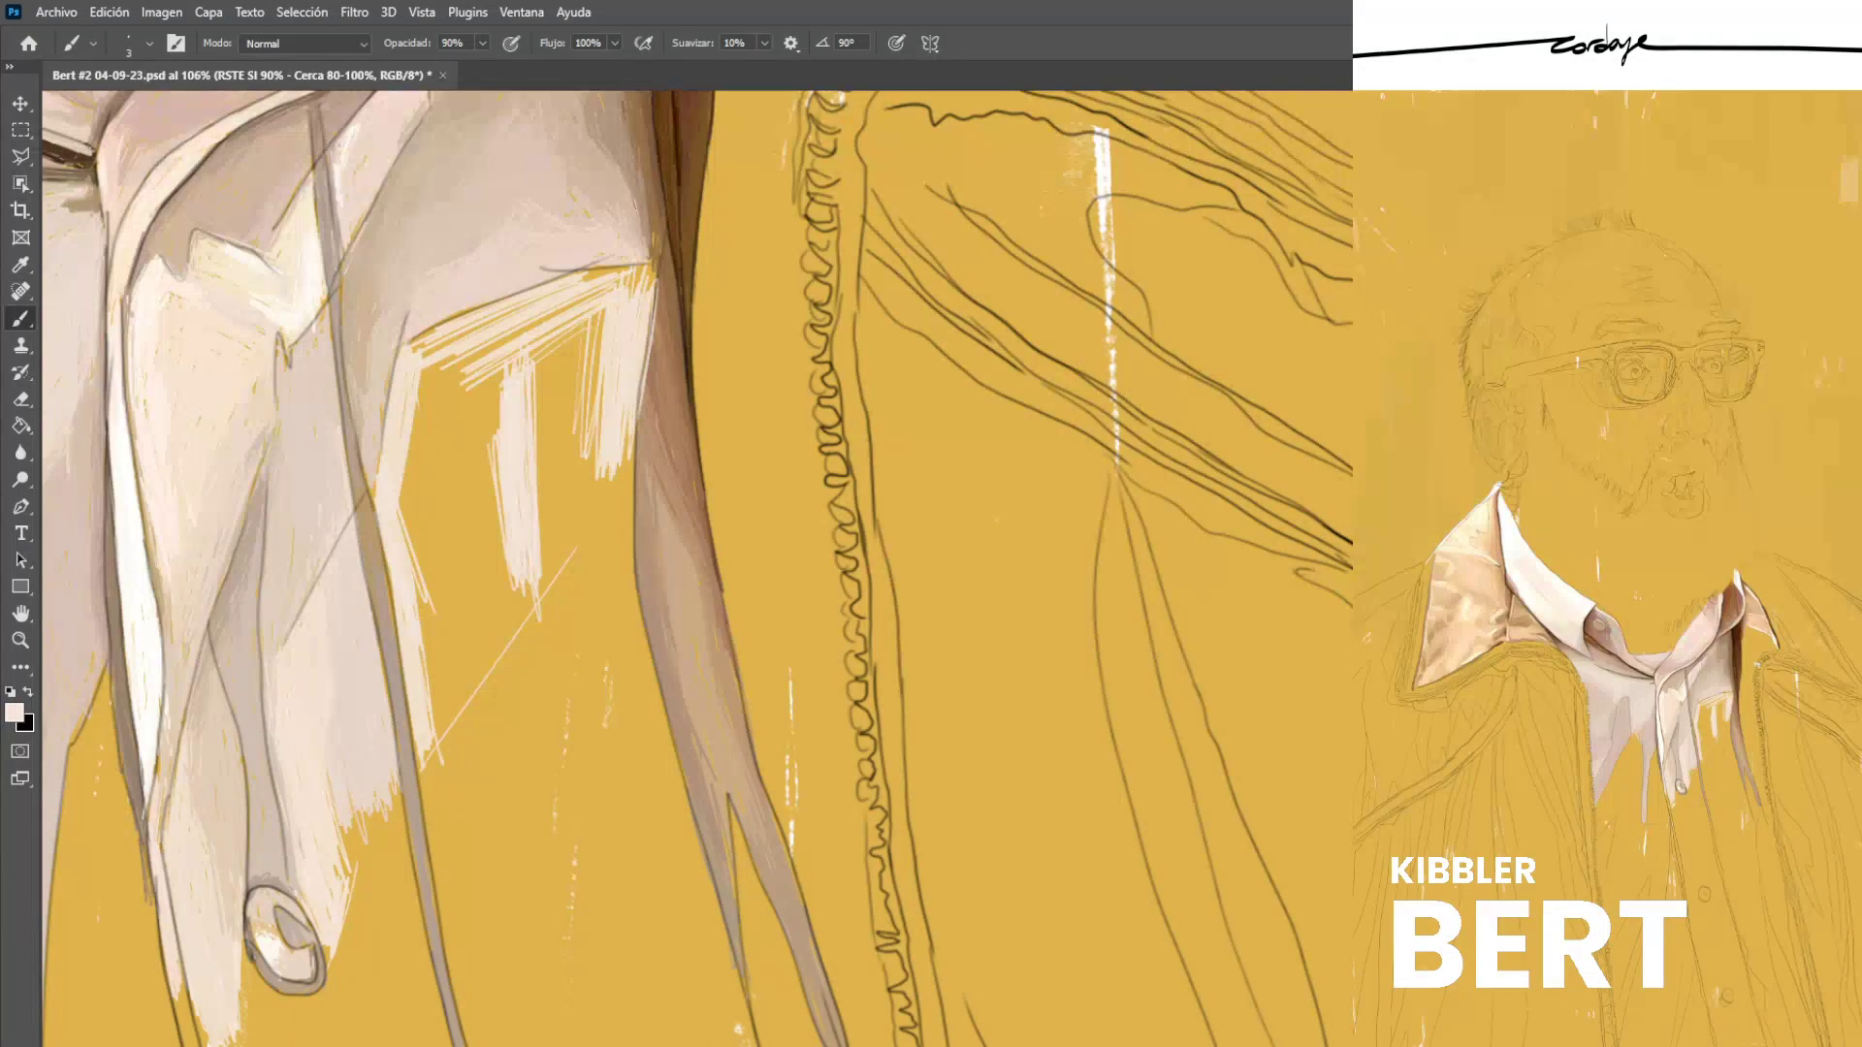
{"action": "left_click_drag", "start_coordinate": [539, 405], "coordinate": [542, 544]}
{"action": "left_click_drag", "start_coordinate": [536, 411], "coordinate": [548, 505]}
Shade the pale strip along the brown fold with sampled pinkish beige and darker fold tones.
{"action": "left_click", "coordinate": [426, 223], "text": "alt"}
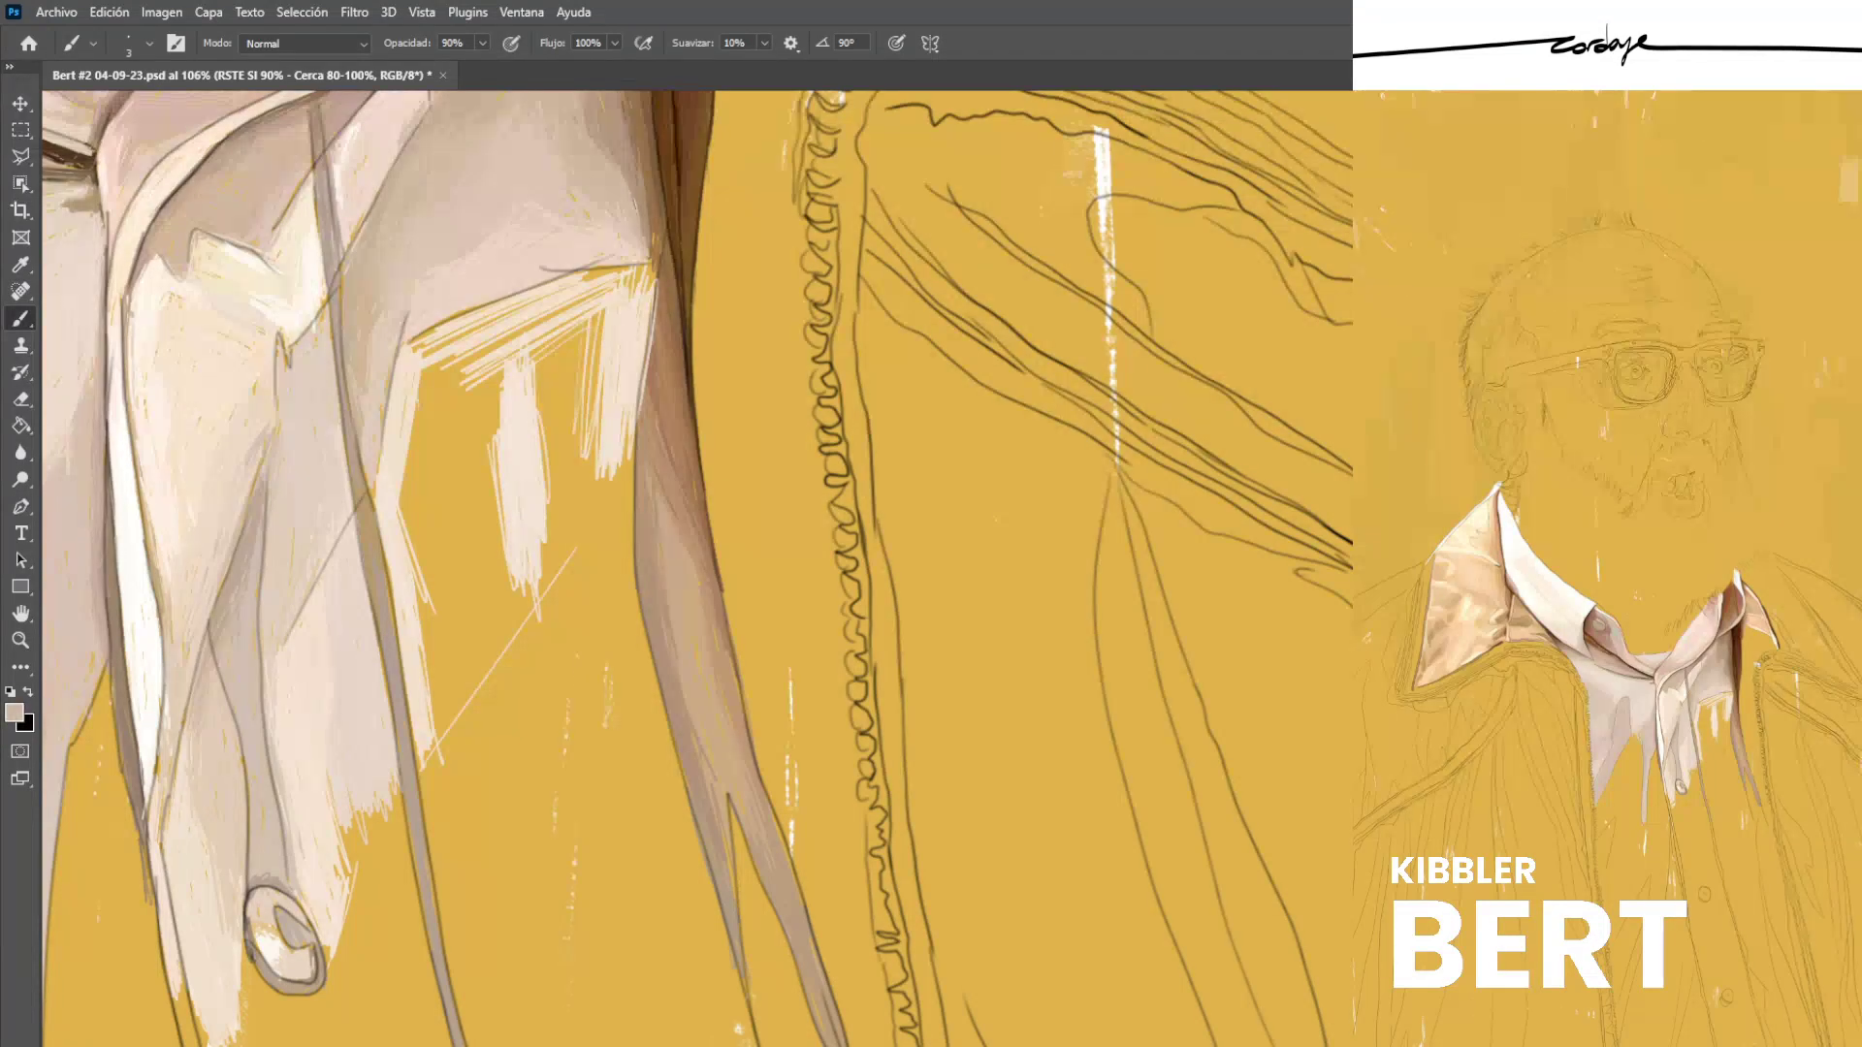
{"action": "mouse_move", "coordinate": [617, 323]}
{"action": "left_mouse_down"}
{"action": "mouse_move", "coordinate": [619, 442]}
{"action": "mouse_move", "coordinate": [616, 358]}
{"action": "left_mouse_up"}
{"action": "left_click_drag", "start_coordinate": [621, 390], "coordinate": [621, 437]}
{"action": "left_click_drag", "start_coordinate": [608, 283], "coordinate": [621, 399]}
{"action": "left_click_drag", "start_coordinate": [623, 288], "coordinate": [634, 436]}
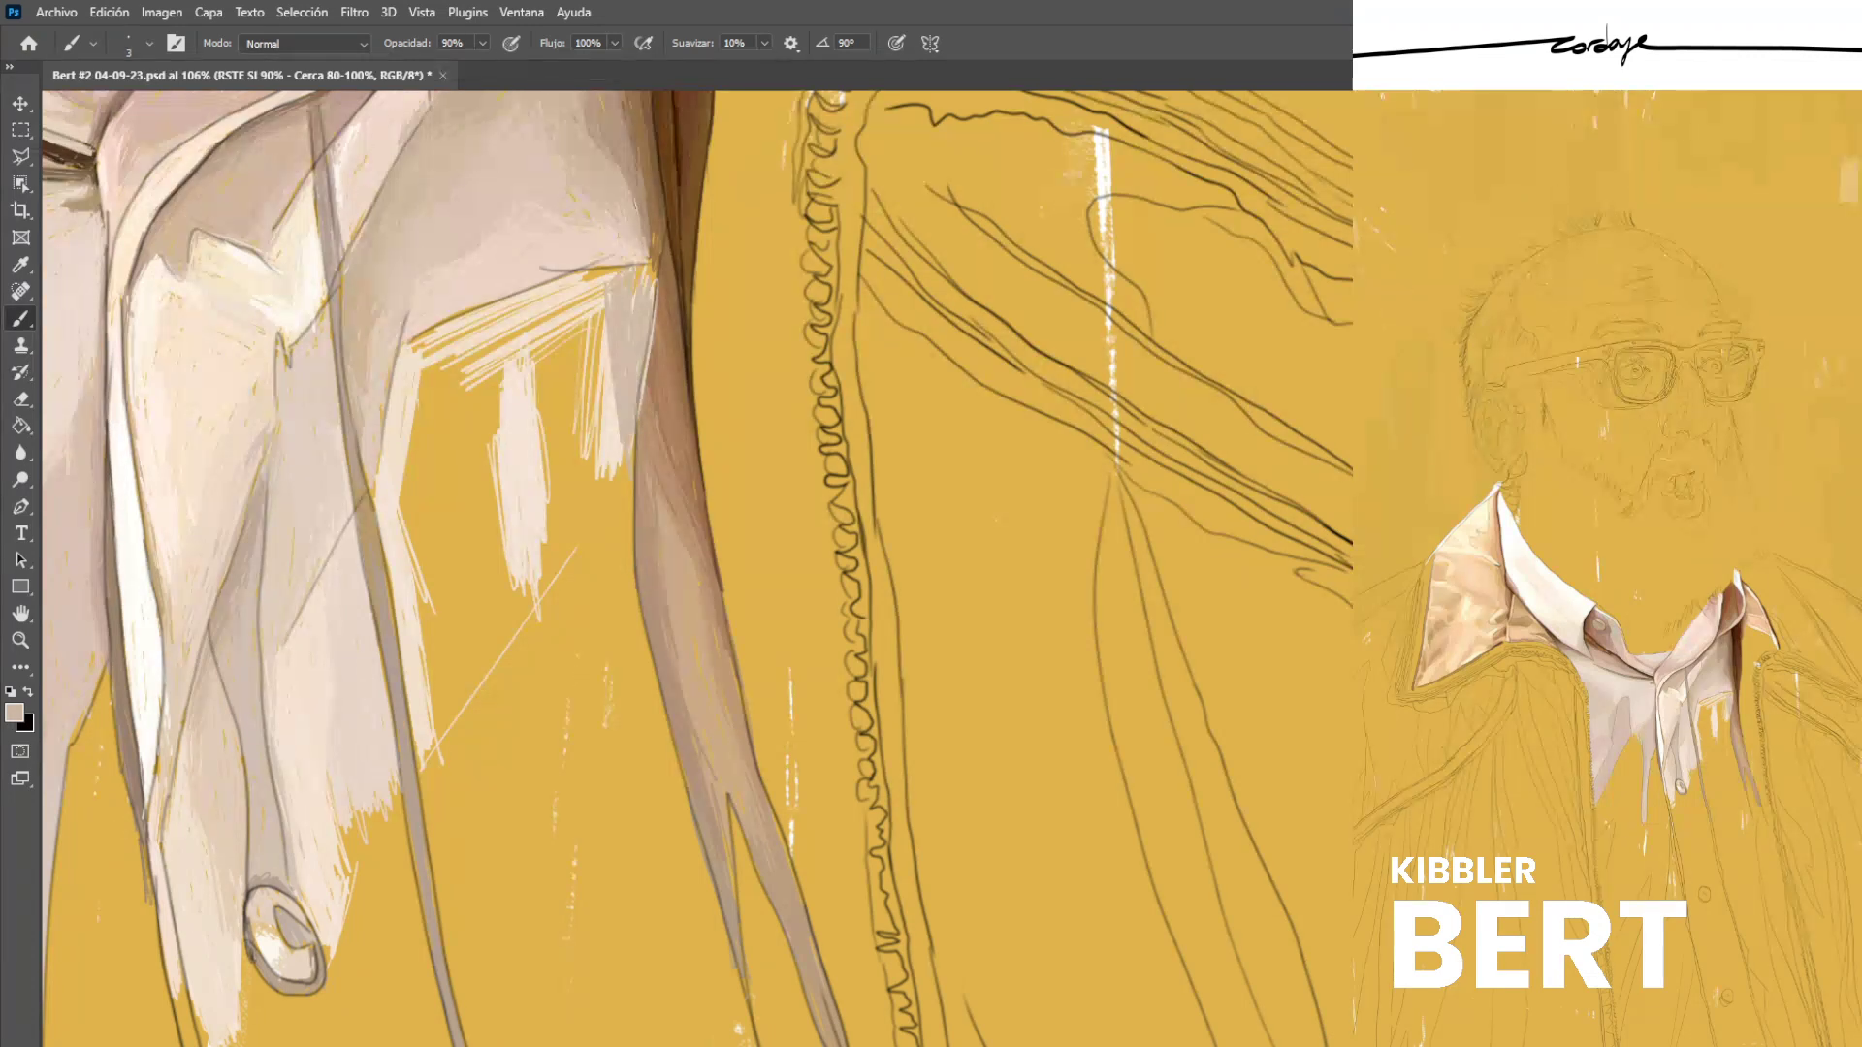
{"action": "left_click", "coordinate": [655, 368], "text": "alt"}
{"action": "left_click_drag", "start_coordinate": [643, 303], "coordinate": [640, 428]}
{"action": "left_click_drag", "start_coordinate": [648, 279], "coordinate": [646, 419]}
{"action": "left_click_drag", "start_coordinate": [652, 282], "coordinate": [648, 344]}
{"action": "left_click_drag", "start_coordinate": [653, 280], "coordinate": [636, 401]}
Blend the corner where the curved shirt edge meets the brown fold with sampled brown, beige and pale pink.
{"action": "left_click", "coordinate": [639, 373], "text": "alt"}
{"action": "left_click", "coordinate": [644, 291], "text": "alt"}
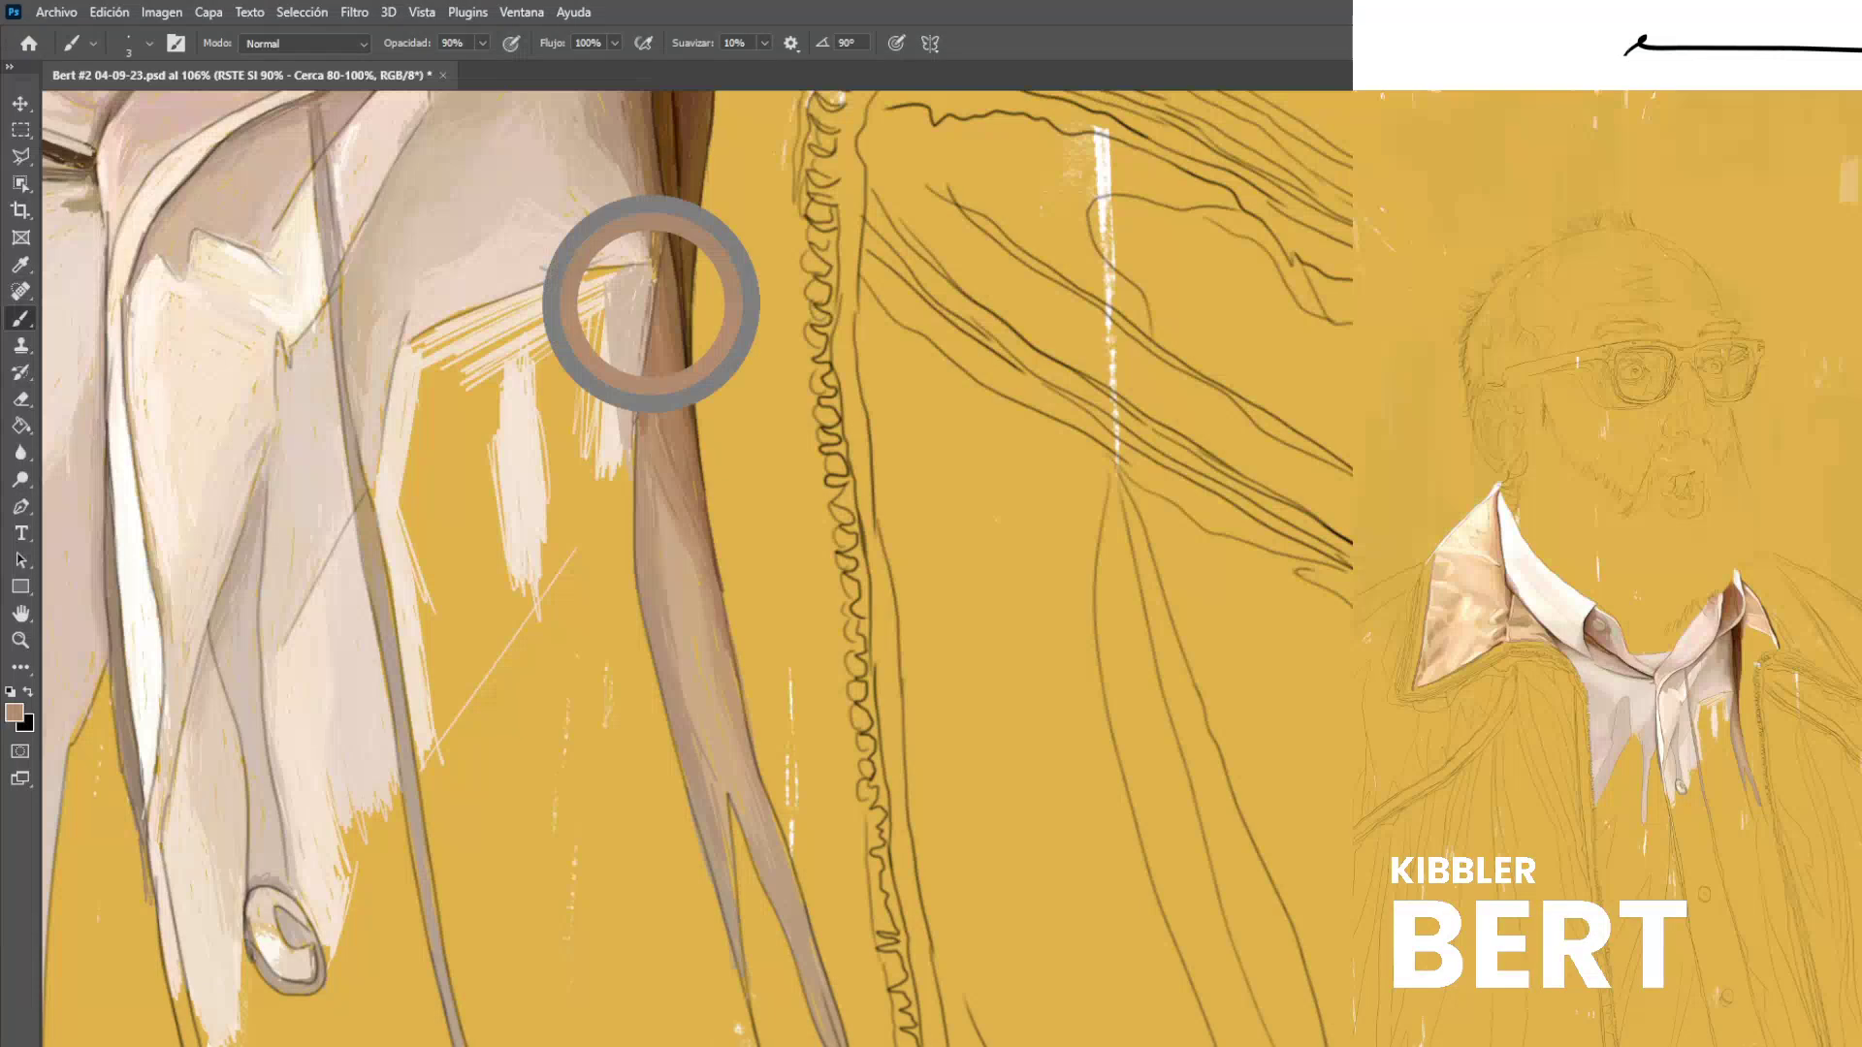
{"action": "left_click_drag", "start_coordinate": [646, 262], "coordinate": [613, 398]}
{"action": "left_click", "coordinate": [521, 454], "text": "alt"}
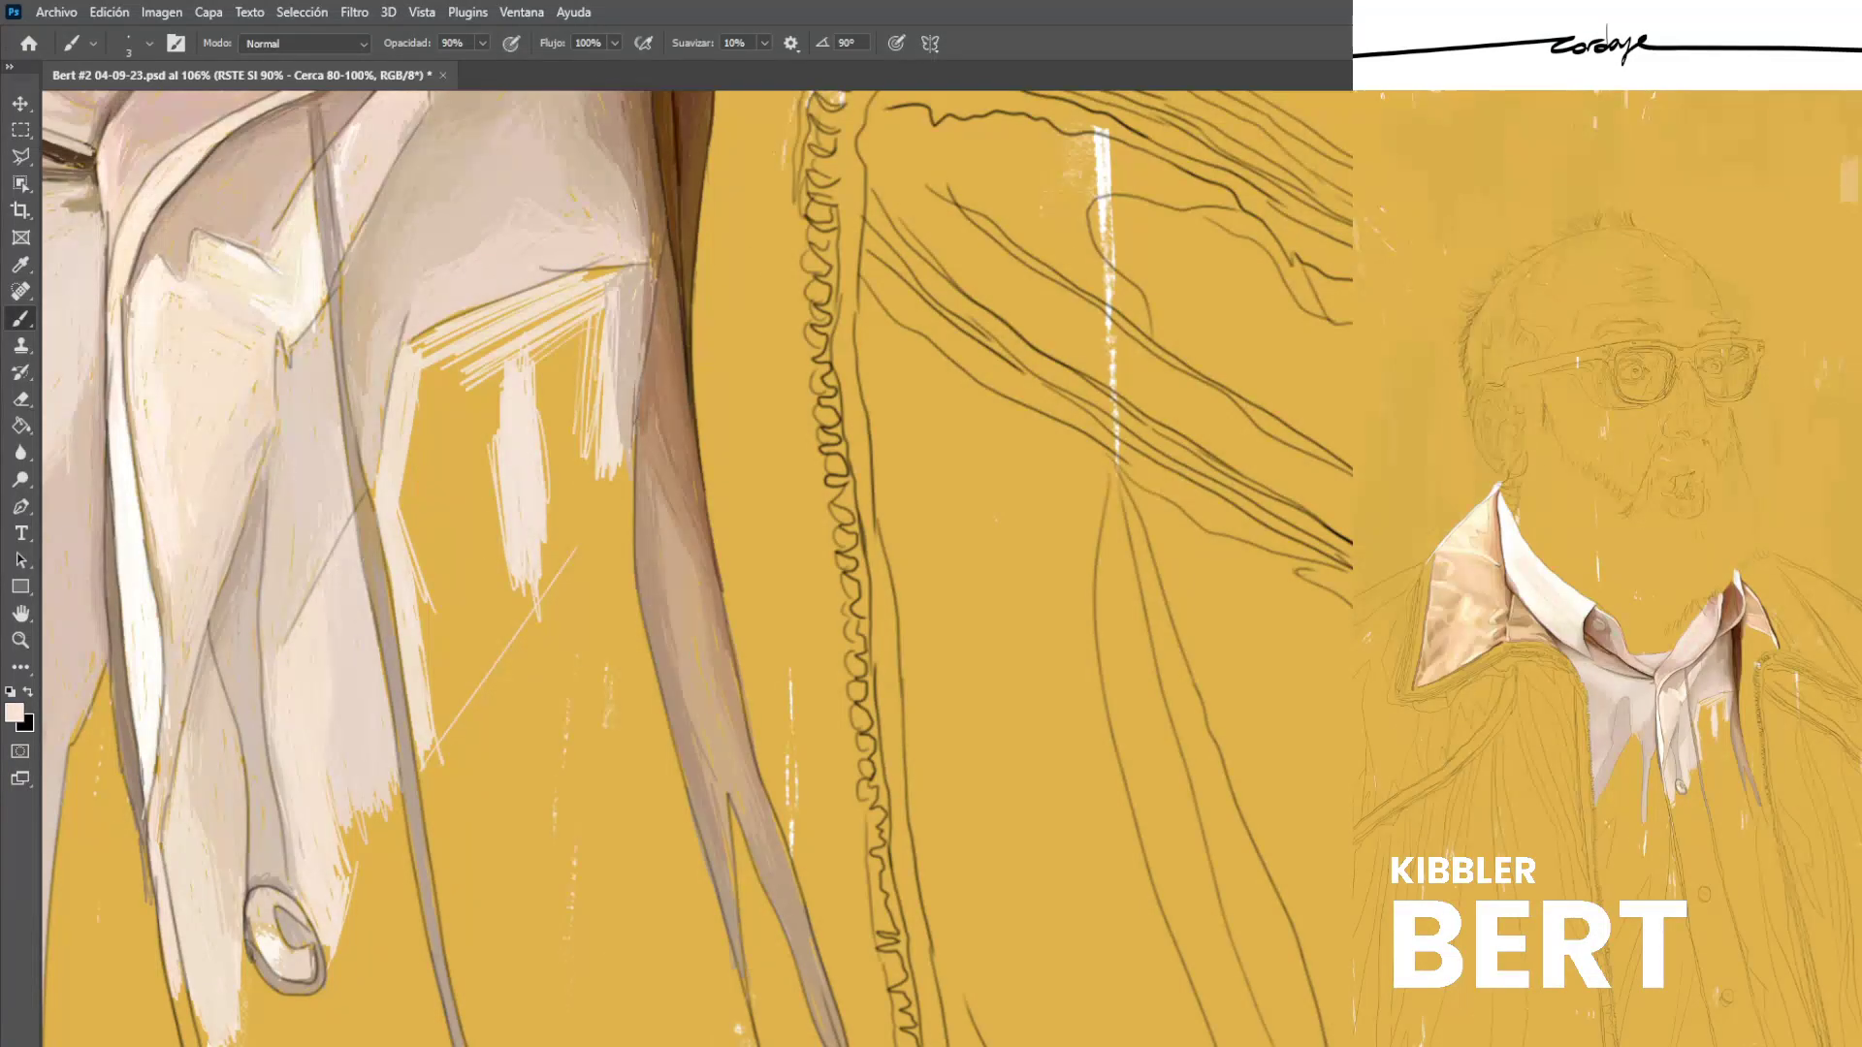
{"action": "left_click_drag", "start_coordinate": [588, 279], "coordinate": [611, 269]}
{"action": "left_click", "coordinate": [635, 302], "text": "alt"}
{"action": "left_click_drag", "start_coordinate": [649, 265], "coordinate": [641, 340]}
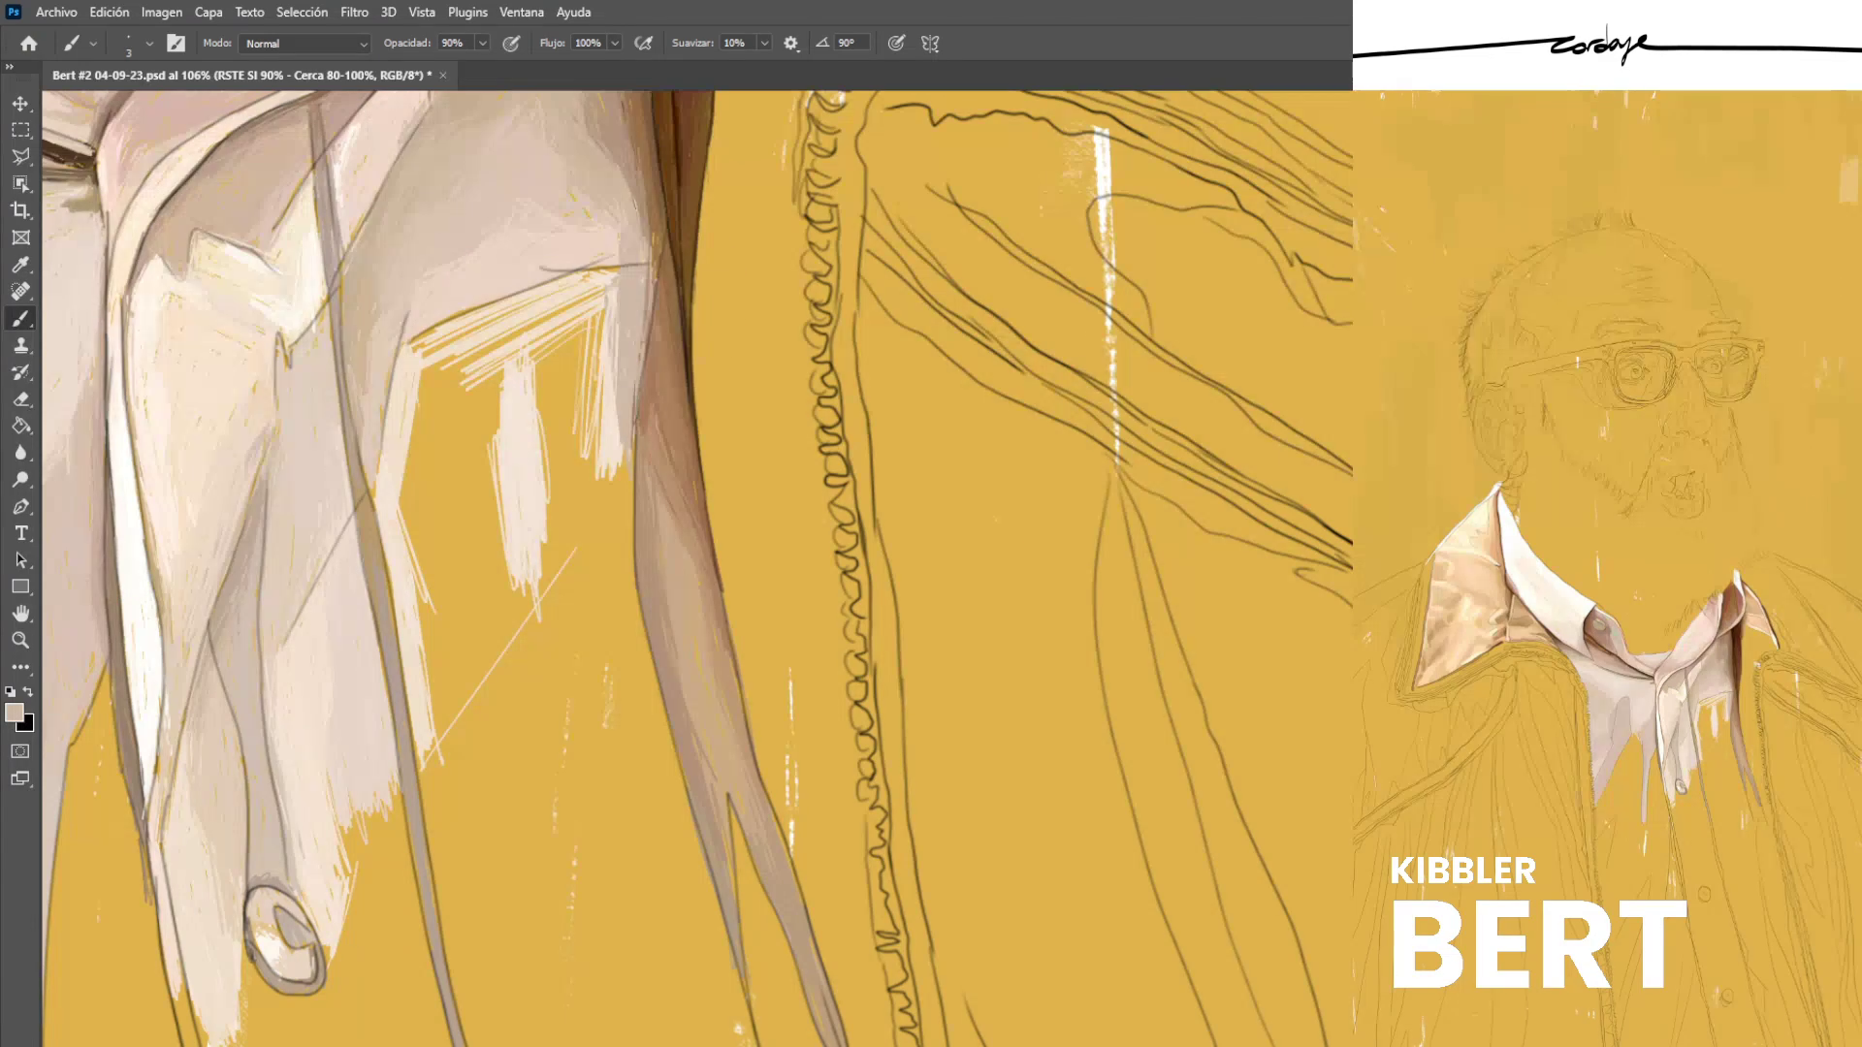
{"action": "left_click", "coordinate": [663, 337], "text": "alt"}
{"action": "mouse_move", "coordinate": [643, 253]}
{"action": "left_mouse_down"}
{"action": "mouse_move", "coordinate": [638, 381]}
{"action": "mouse_move", "coordinate": [614, 354]}
{"action": "mouse_move", "coordinate": [485, 356]}
{"action": "mouse_move", "coordinate": [551, 506]}
{"action": "left_mouse_up"}
{"action": "left_click", "coordinate": [630, 291], "text": "alt"}
Fill the yellow gap between the upright patch and the strip beside the brown fold with sampled pale pink.
{"action": "left_click", "coordinate": [518, 479], "text": "alt"}
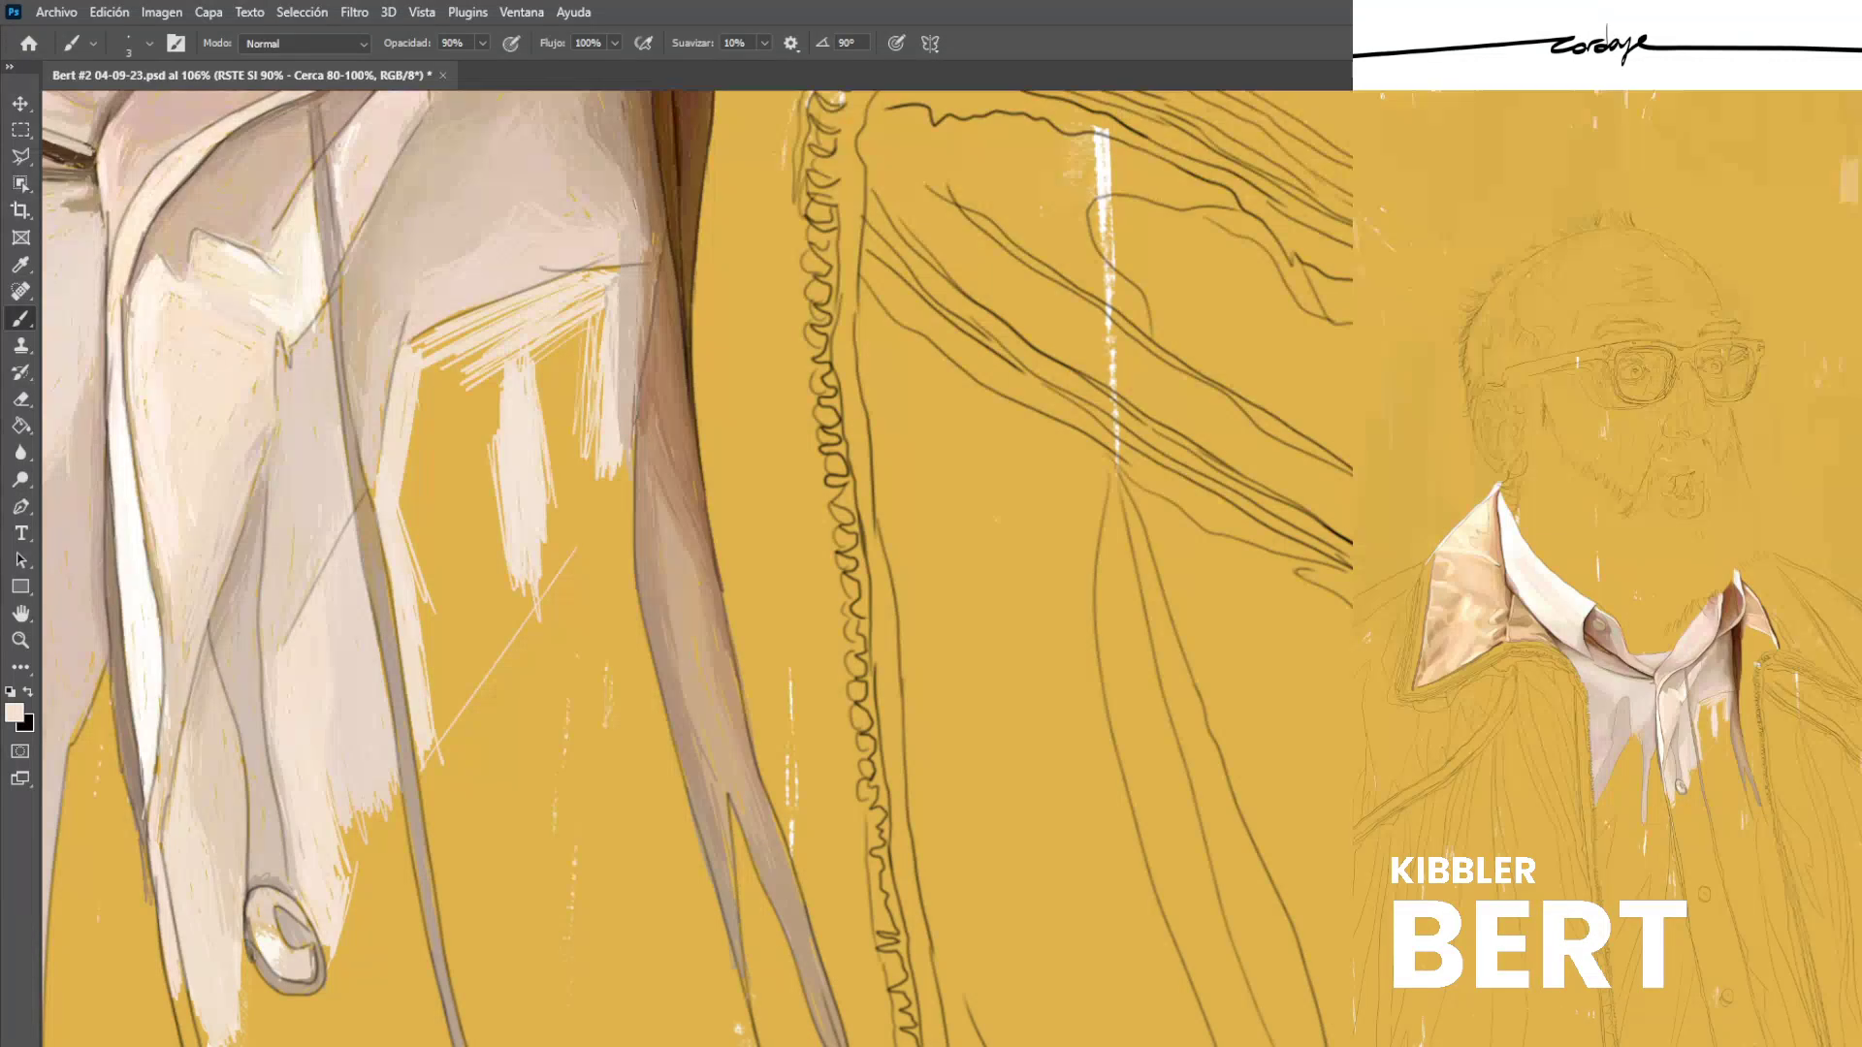
{"action": "mouse_move", "coordinate": [539, 351]}
{"action": "left_mouse_down"}
{"action": "mouse_move", "coordinate": [543, 452]}
{"action": "mouse_move", "coordinate": [557, 481]}
{"action": "mouse_move", "coordinate": [585, 483]}
{"action": "left_mouse_up"}
{"action": "mouse_move", "coordinate": [574, 322]}
{"action": "left_mouse_down"}
{"action": "mouse_move", "coordinate": [588, 438]}
{"action": "mouse_move", "coordinate": [593, 343]}
{"action": "left_mouse_up"}
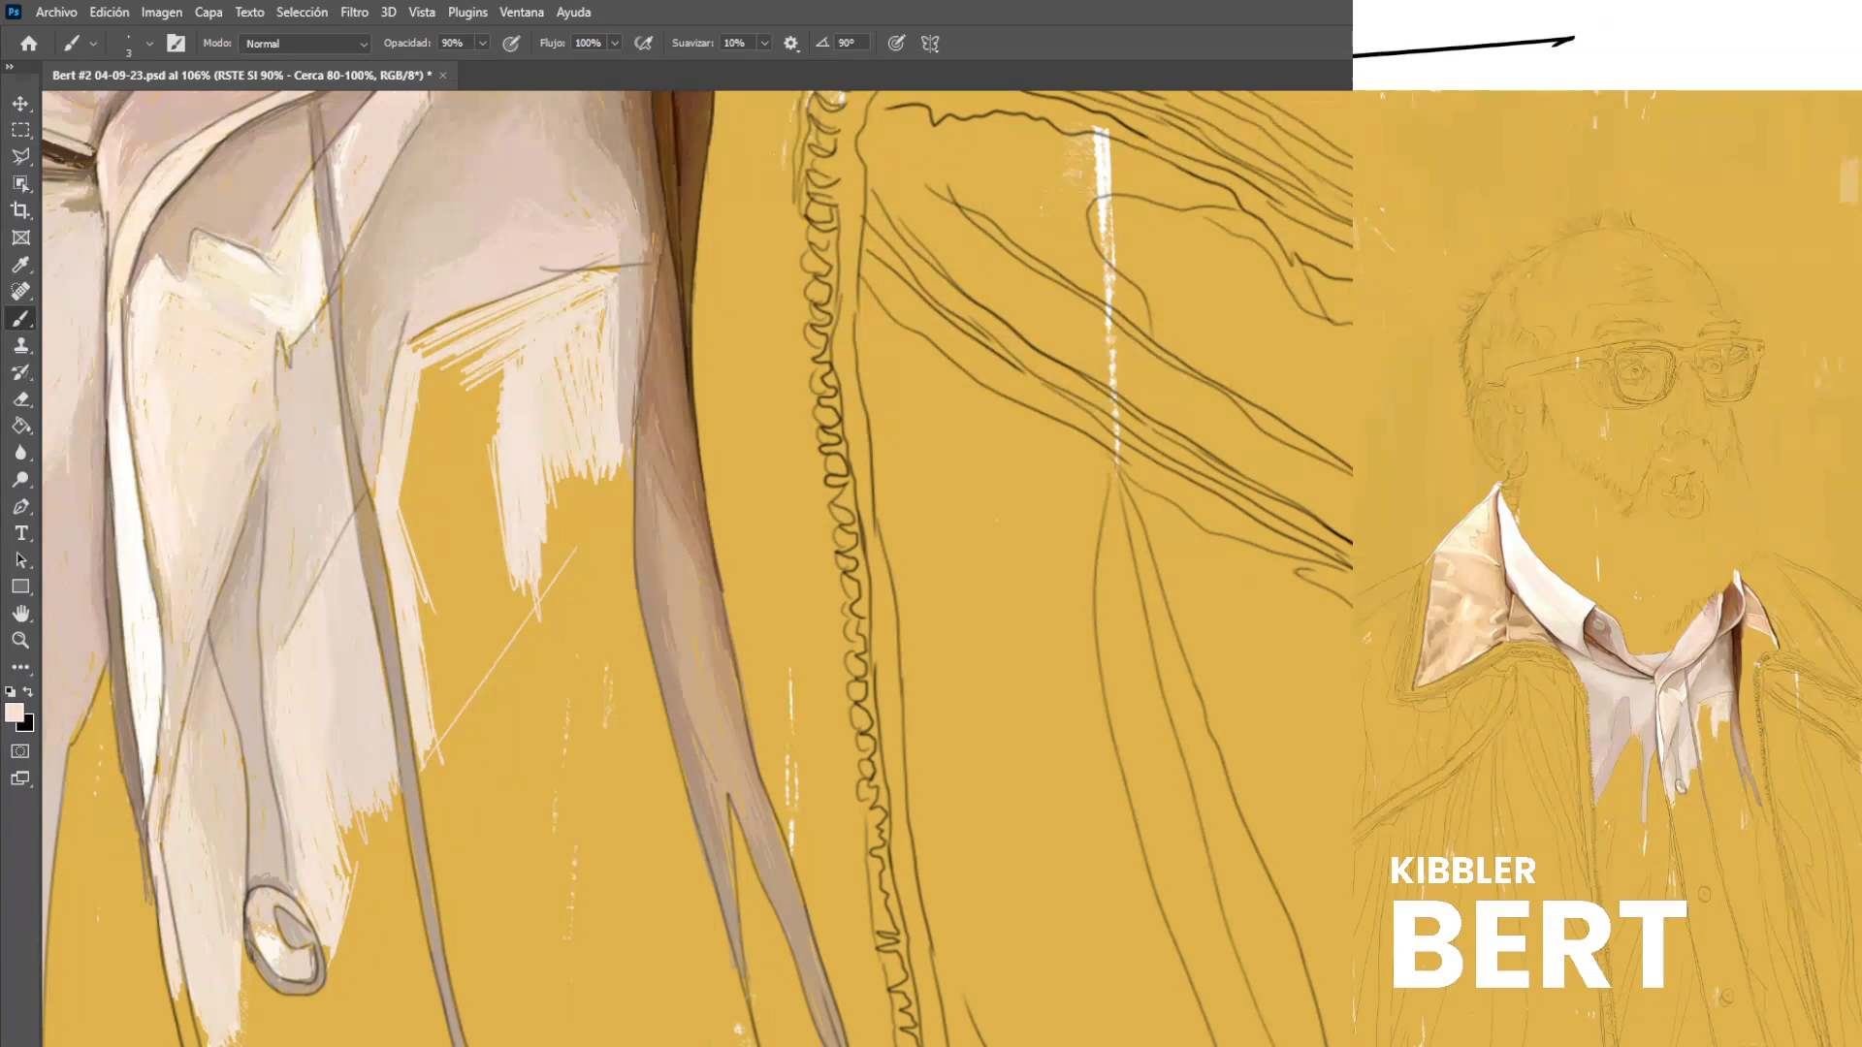
{"action": "left_click_drag", "start_coordinate": [603, 307], "coordinate": [601, 348]}
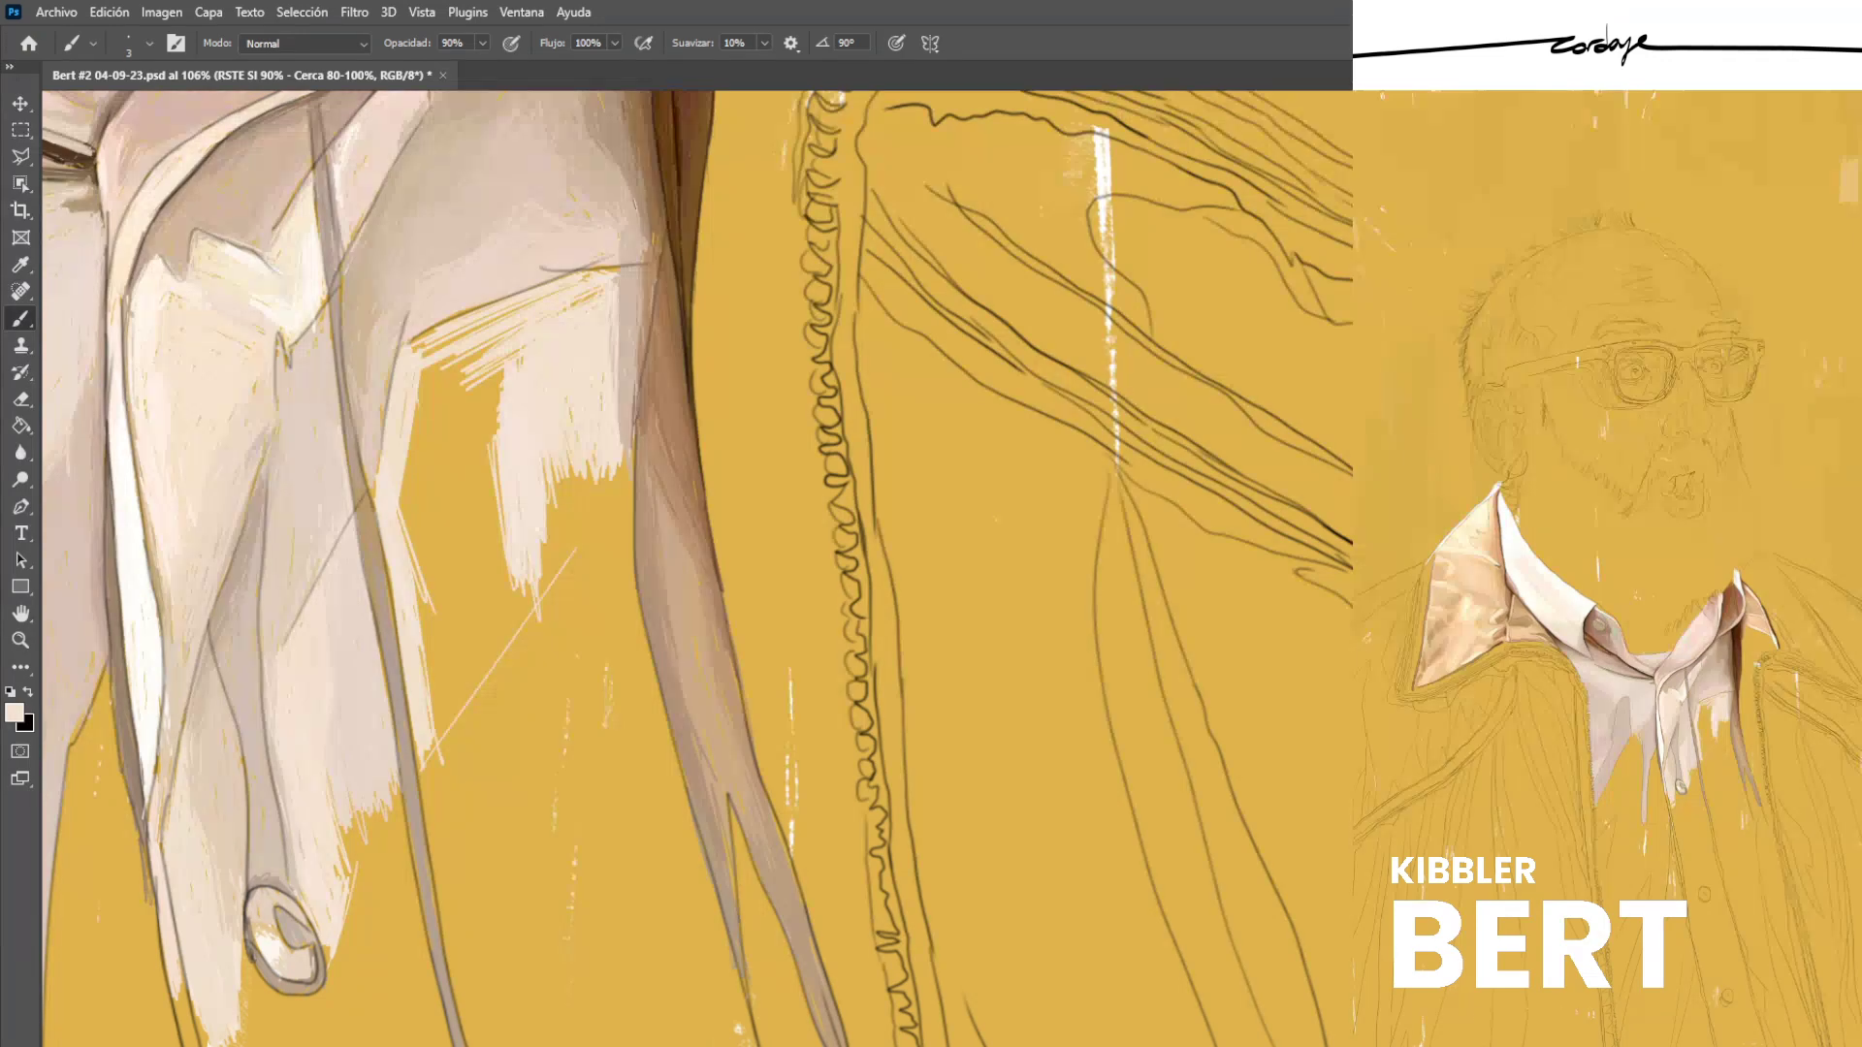
Fill the yellow gap between the mauve line and the upright patch below the curved edge with pale pink.
{"action": "mouse_move", "coordinate": [400, 498]}
{"action": "left_mouse_down"}
{"action": "mouse_move", "coordinate": [423, 574]}
{"action": "mouse_move", "coordinate": [411, 505]}
{"action": "mouse_move", "coordinate": [437, 557]}
{"action": "mouse_move", "coordinate": [417, 388]}
{"action": "mouse_move", "coordinate": [429, 477]}
{"action": "mouse_move", "coordinate": [466, 368]}
{"action": "mouse_move", "coordinate": [438, 393]}
{"action": "mouse_move", "coordinate": [417, 334]}
{"action": "mouse_move", "coordinate": [425, 357]}
{"action": "mouse_move", "coordinate": [500, 319]}
{"action": "mouse_move", "coordinate": [421, 375]}
{"action": "mouse_move", "coordinate": [504, 334]}
{"action": "left_mouse_up"}
{"action": "left_click_drag", "start_coordinate": [427, 392], "coordinate": [502, 340]}
{"action": "left_click_drag", "start_coordinate": [427, 399], "coordinate": [481, 369]}
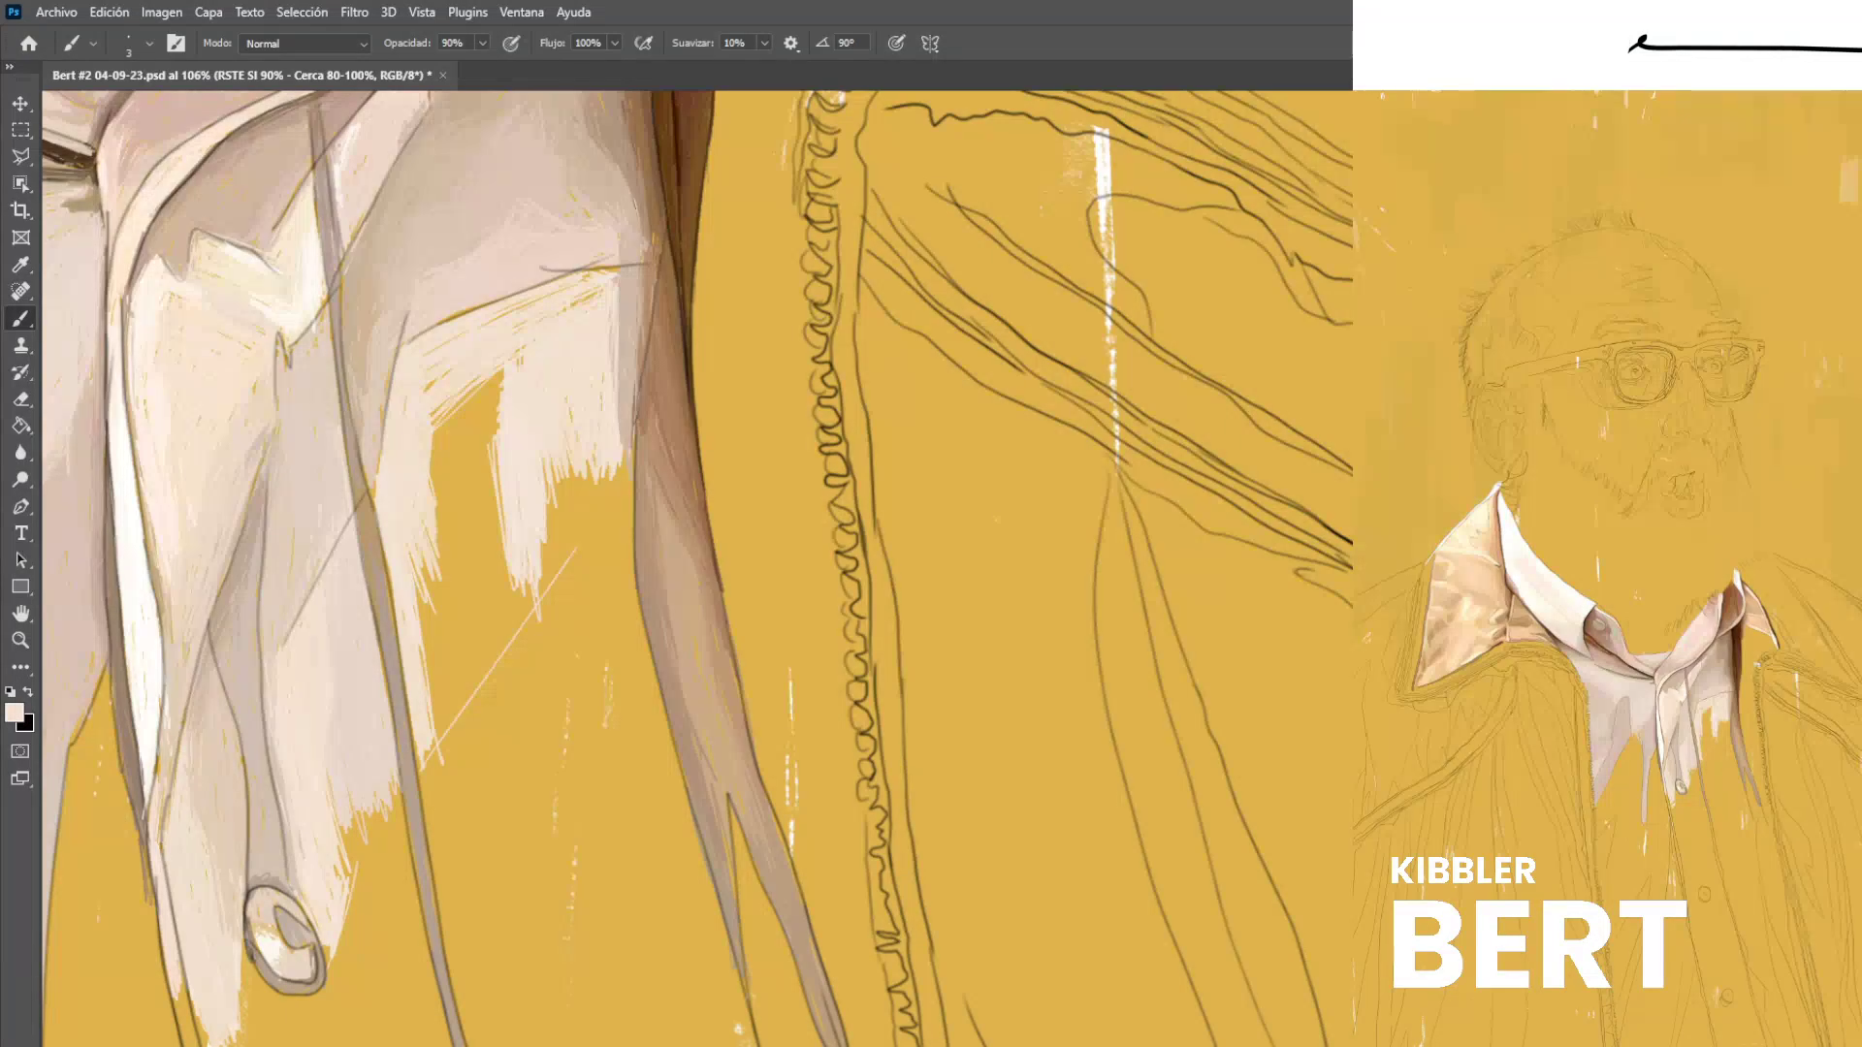
{"action": "mouse_move", "coordinate": [437, 430]}
{"action": "left_mouse_down"}
{"action": "mouse_move", "coordinate": [435, 477]}
{"action": "mouse_move", "coordinate": [439, 430]}
{"action": "left_mouse_up"}
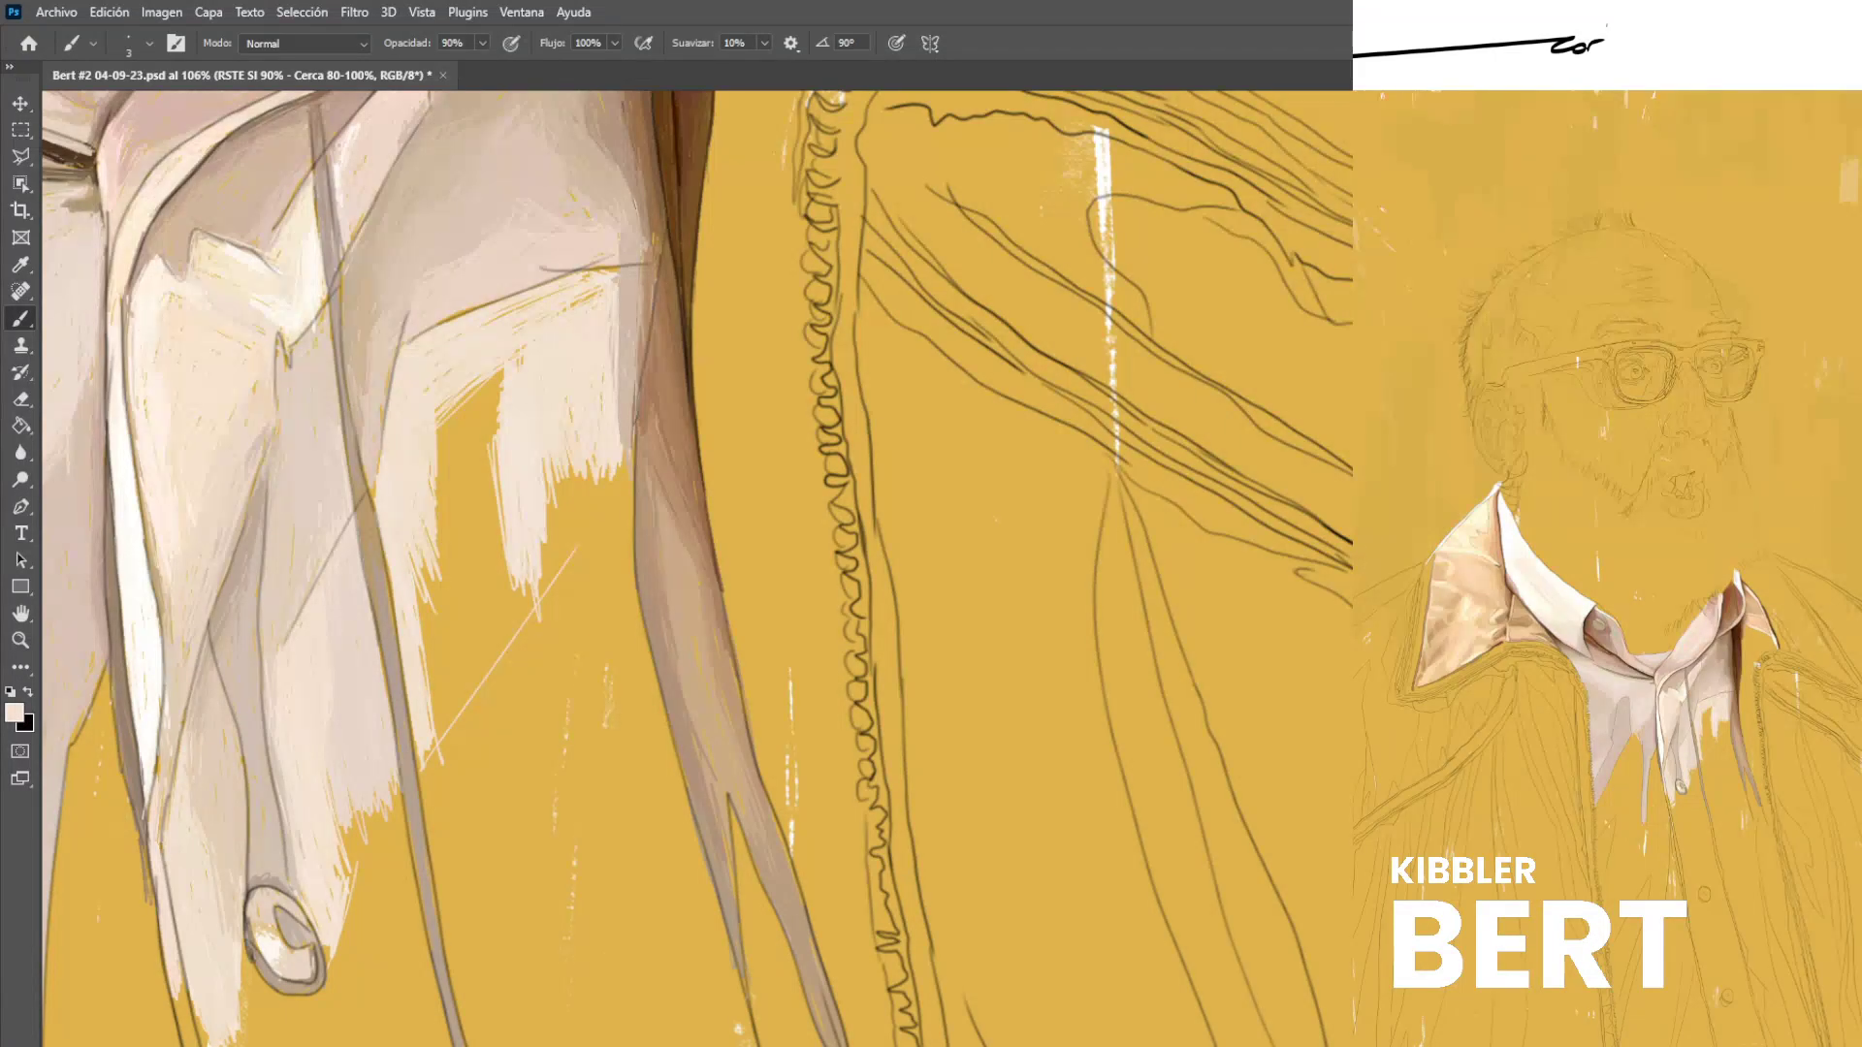
{"action": "mouse_move", "coordinate": [436, 509]}
{"action": "left_mouse_down"}
{"action": "mouse_move", "coordinate": [452, 409]}
{"action": "mouse_move", "coordinate": [483, 382]}
{"action": "left_mouse_up"}
{"action": "left_click_drag", "start_coordinate": [484, 479], "coordinate": [502, 365]}
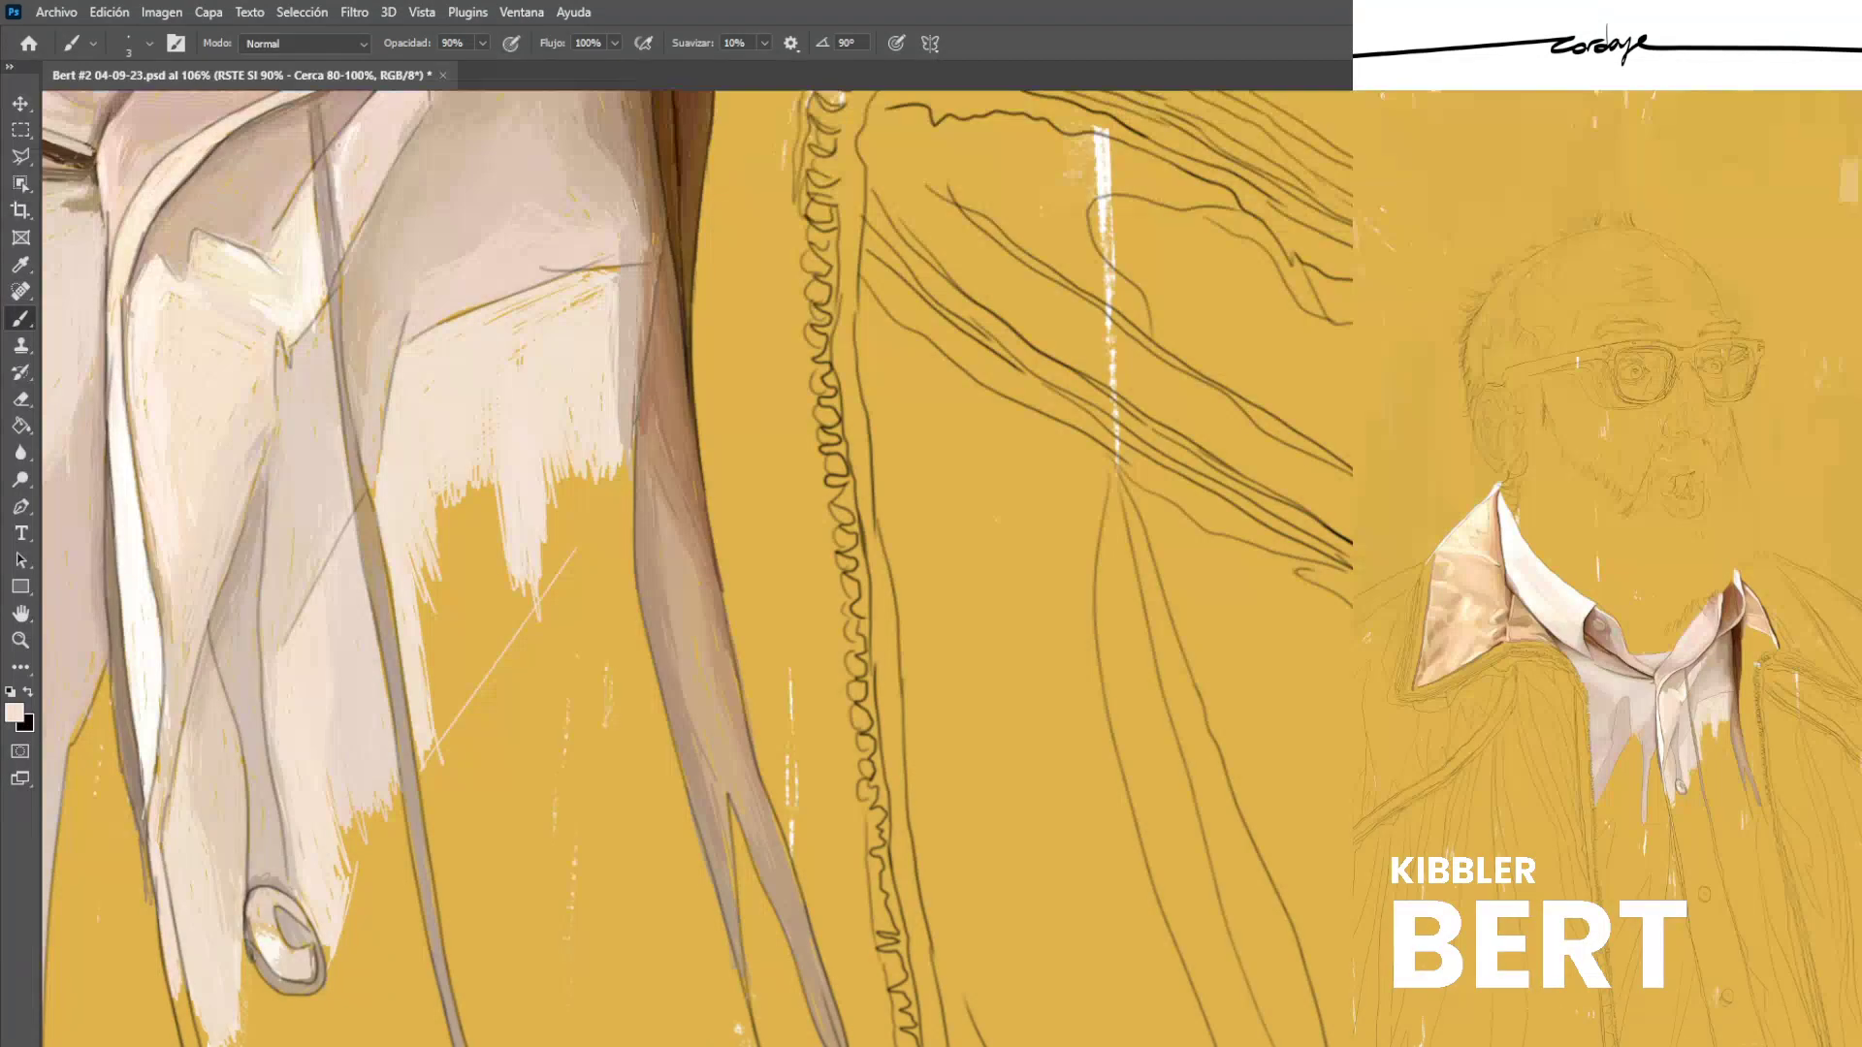
{"action": "left_click_drag", "start_coordinate": [443, 510], "coordinate": [439, 497]}
{"action": "left_click_drag", "start_coordinate": [596, 292], "coordinate": [571, 307]}
Extend the pale area down the mauve line and lay pale pink strokes along the diagonal lower boundary.
{"action": "left_click_drag", "start_coordinate": [421, 557], "coordinate": [432, 694]}
{"action": "mouse_move", "coordinate": [420, 590]}
{"action": "left_mouse_down"}
{"action": "mouse_move", "coordinate": [424, 676]}
{"action": "mouse_move", "coordinate": [436, 650]}
{"action": "left_mouse_up"}
{"action": "mouse_move", "coordinate": [443, 512]}
{"action": "left_mouse_down"}
{"action": "mouse_move", "coordinate": [454, 640]}
{"action": "mouse_move", "coordinate": [457, 574]}
{"action": "mouse_move", "coordinate": [432, 703]}
{"action": "left_mouse_up"}
{"action": "left_click_drag", "start_coordinate": [513, 593], "coordinate": [433, 735]}
{"action": "mouse_move", "coordinate": [533, 615]}
{"action": "left_mouse_down"}
{"action": "mouse_move", "coordinate": [434, 752]}
{"action": "mouse_move", "coordinate": [501, 647]}
{"action": "left_mouse_up"}
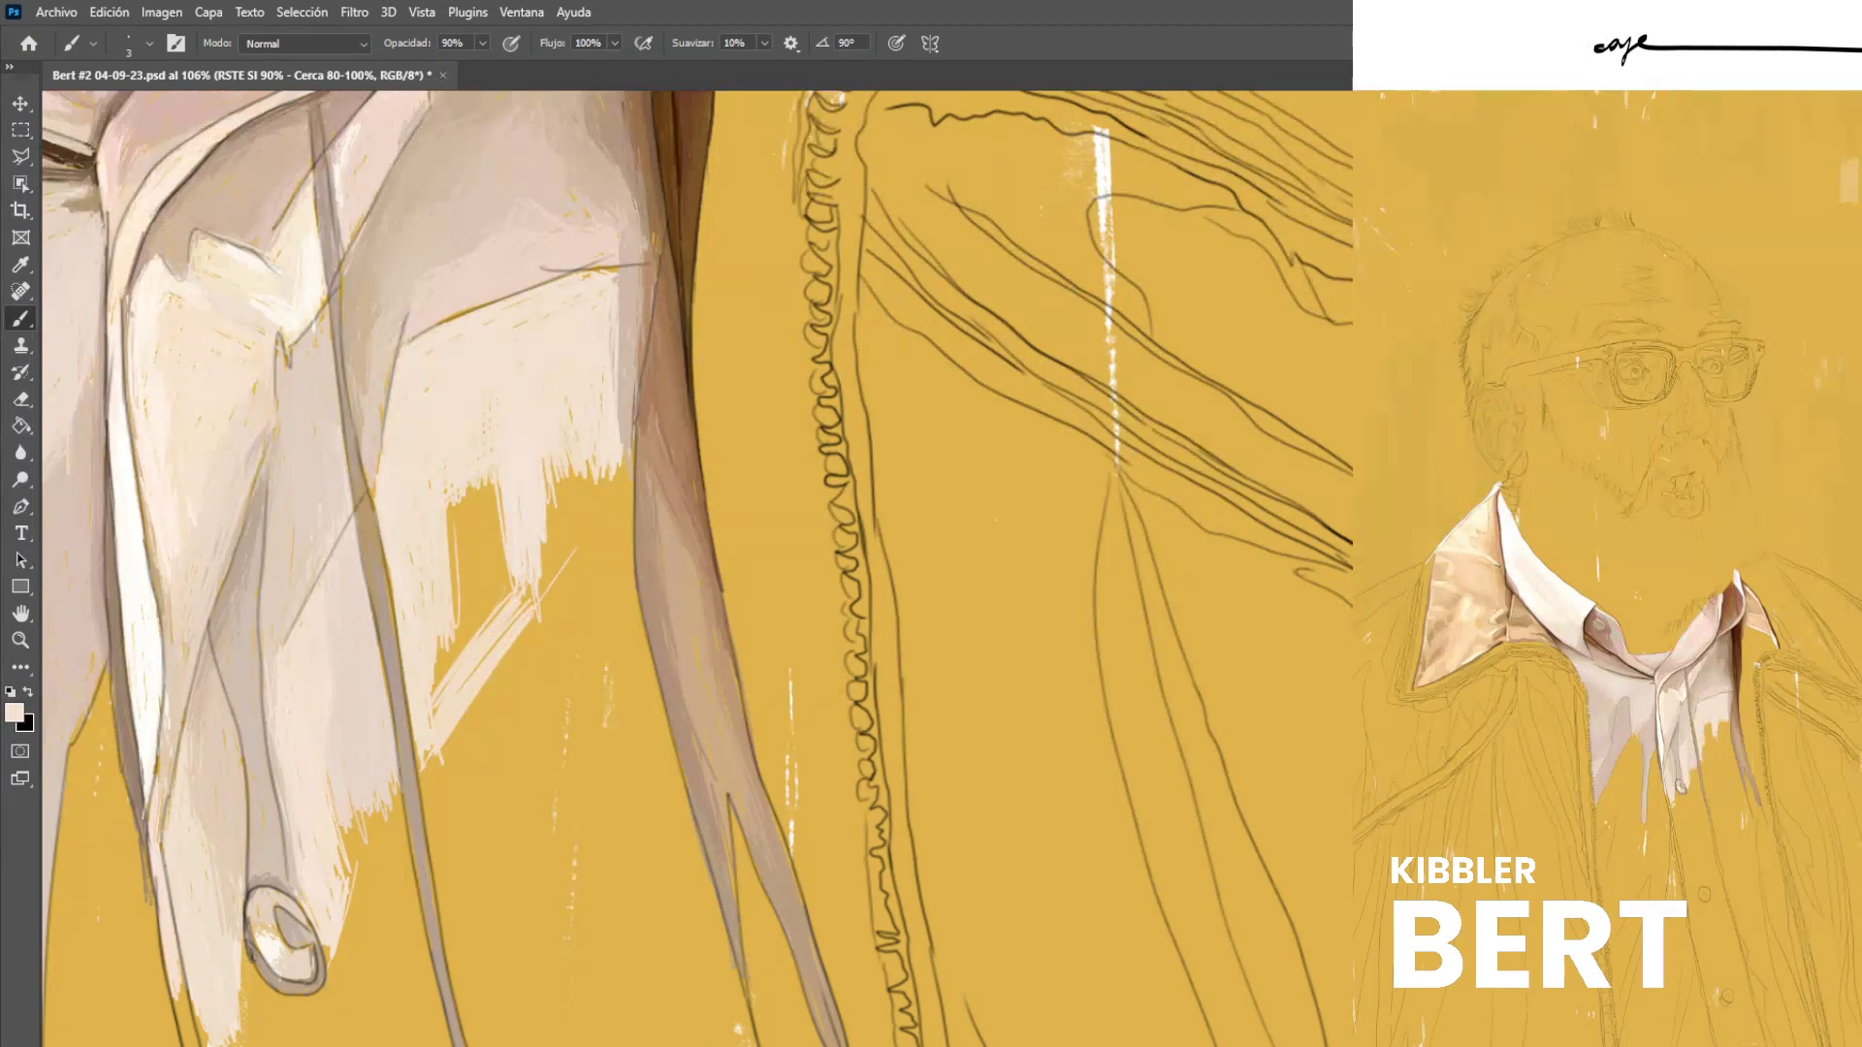
Fill the enclosed yellow area above the diagonal boundary beside the mauve line with pale pink and cream strokes.
{"action": "left_click_drag", "start_coordinate": [474, 488], "coordinate": [452, 560]}
{"action": "left_click_drag", "start_coordinate": [481, 491], "coordinate": [459, 557]}
{"action": "mouse_move", "coordinate": [484, 481]}
{"action": "left_mouse_down"}
{"action": "mouse_move", "coordinate": [452, 597]}
{"action": "mouse_move", "coordinate": [460, 655]}
{"action": "mouse_move", "coordinate": [469, 635]}
{"action": "left_mouse_up"}
{"action": "left_click_drag", "start_coordinate": [494, 513], "coordinate": [482, 630]}
{"action": "mouse_move", "coordinate": [506, 553]}
{"action": "left_mouse_down"}
{"action": "mouse_move", "coordinate": [502, 607]}
{"action": "mouse_move", "coordinate": [433, 691]}
{"action": "left_mouse_up"}
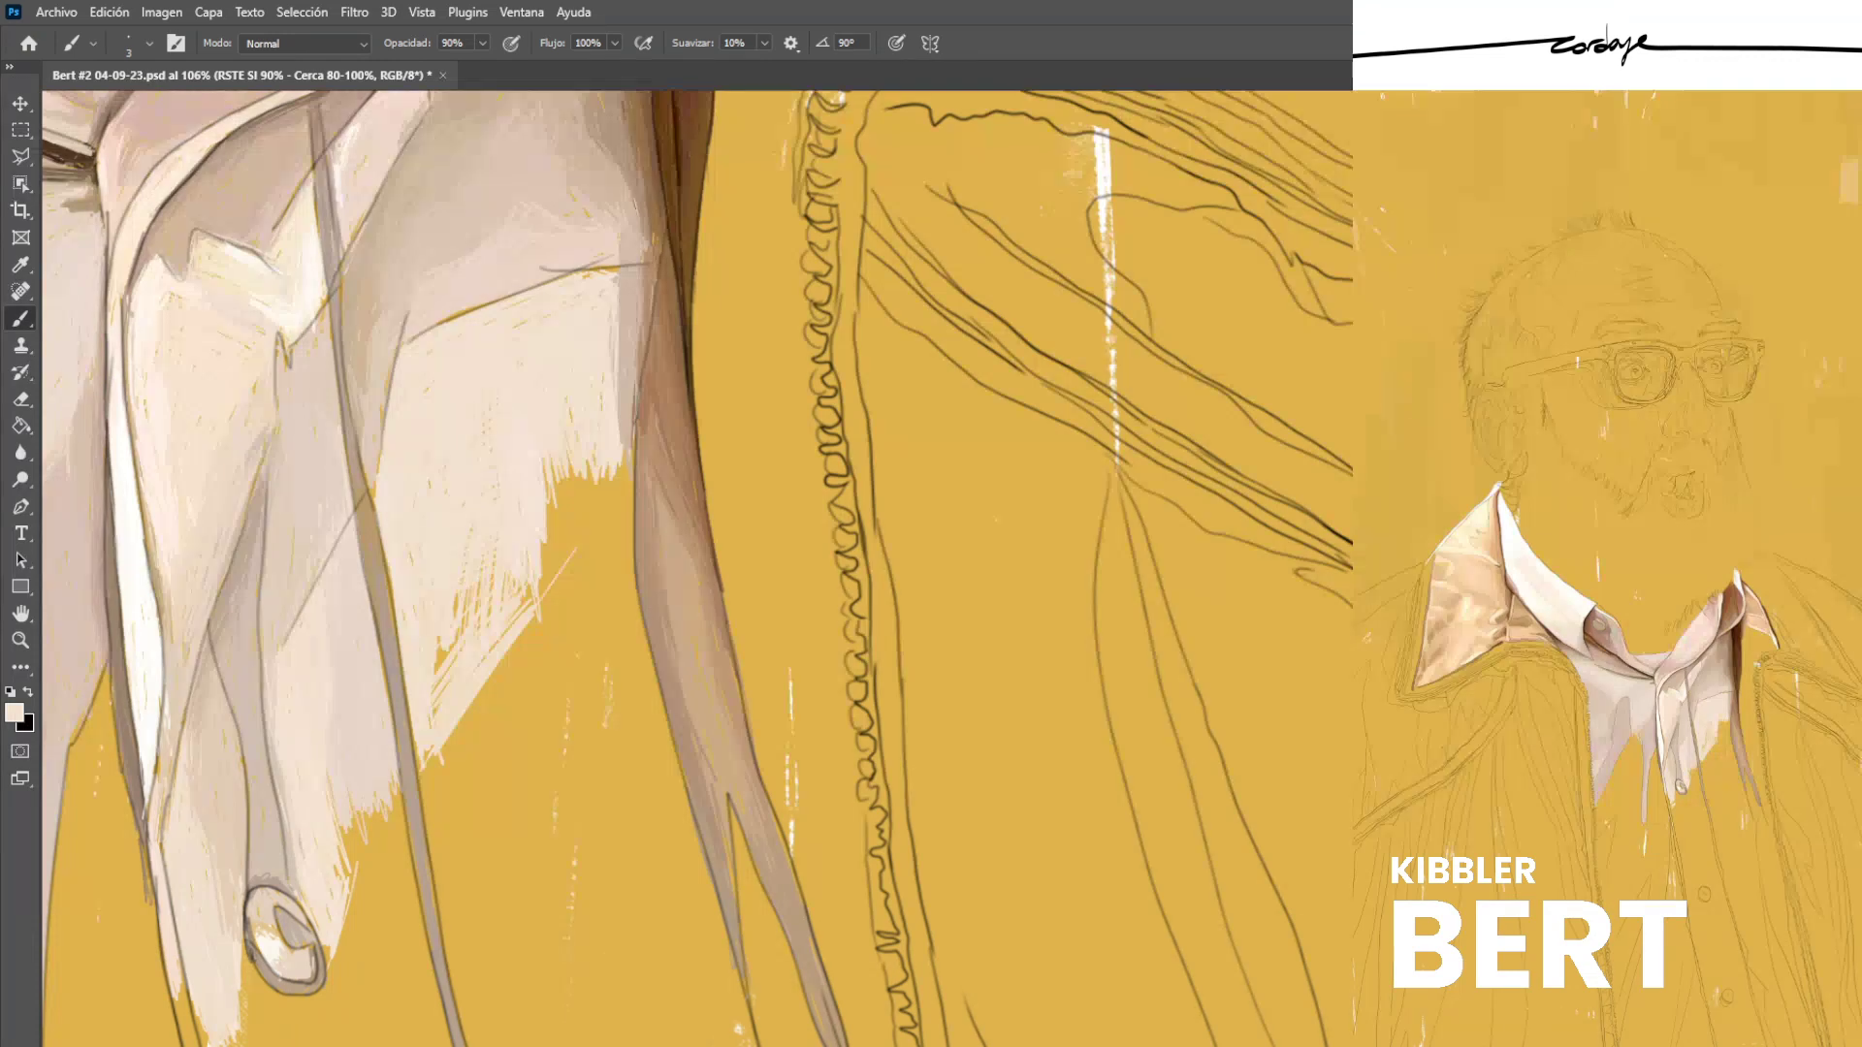
{"action": "left_click_drag", "start_coordinate": [467, 620], "coordinate": [455, 637]}
{"action": "left_click_drag", "start_coordinate": [520, 606], "coordinate": [504, 633]}
{"action": "left_click_drag", "start_coordinate": [440, 695], "coordinate": [429, 726]}
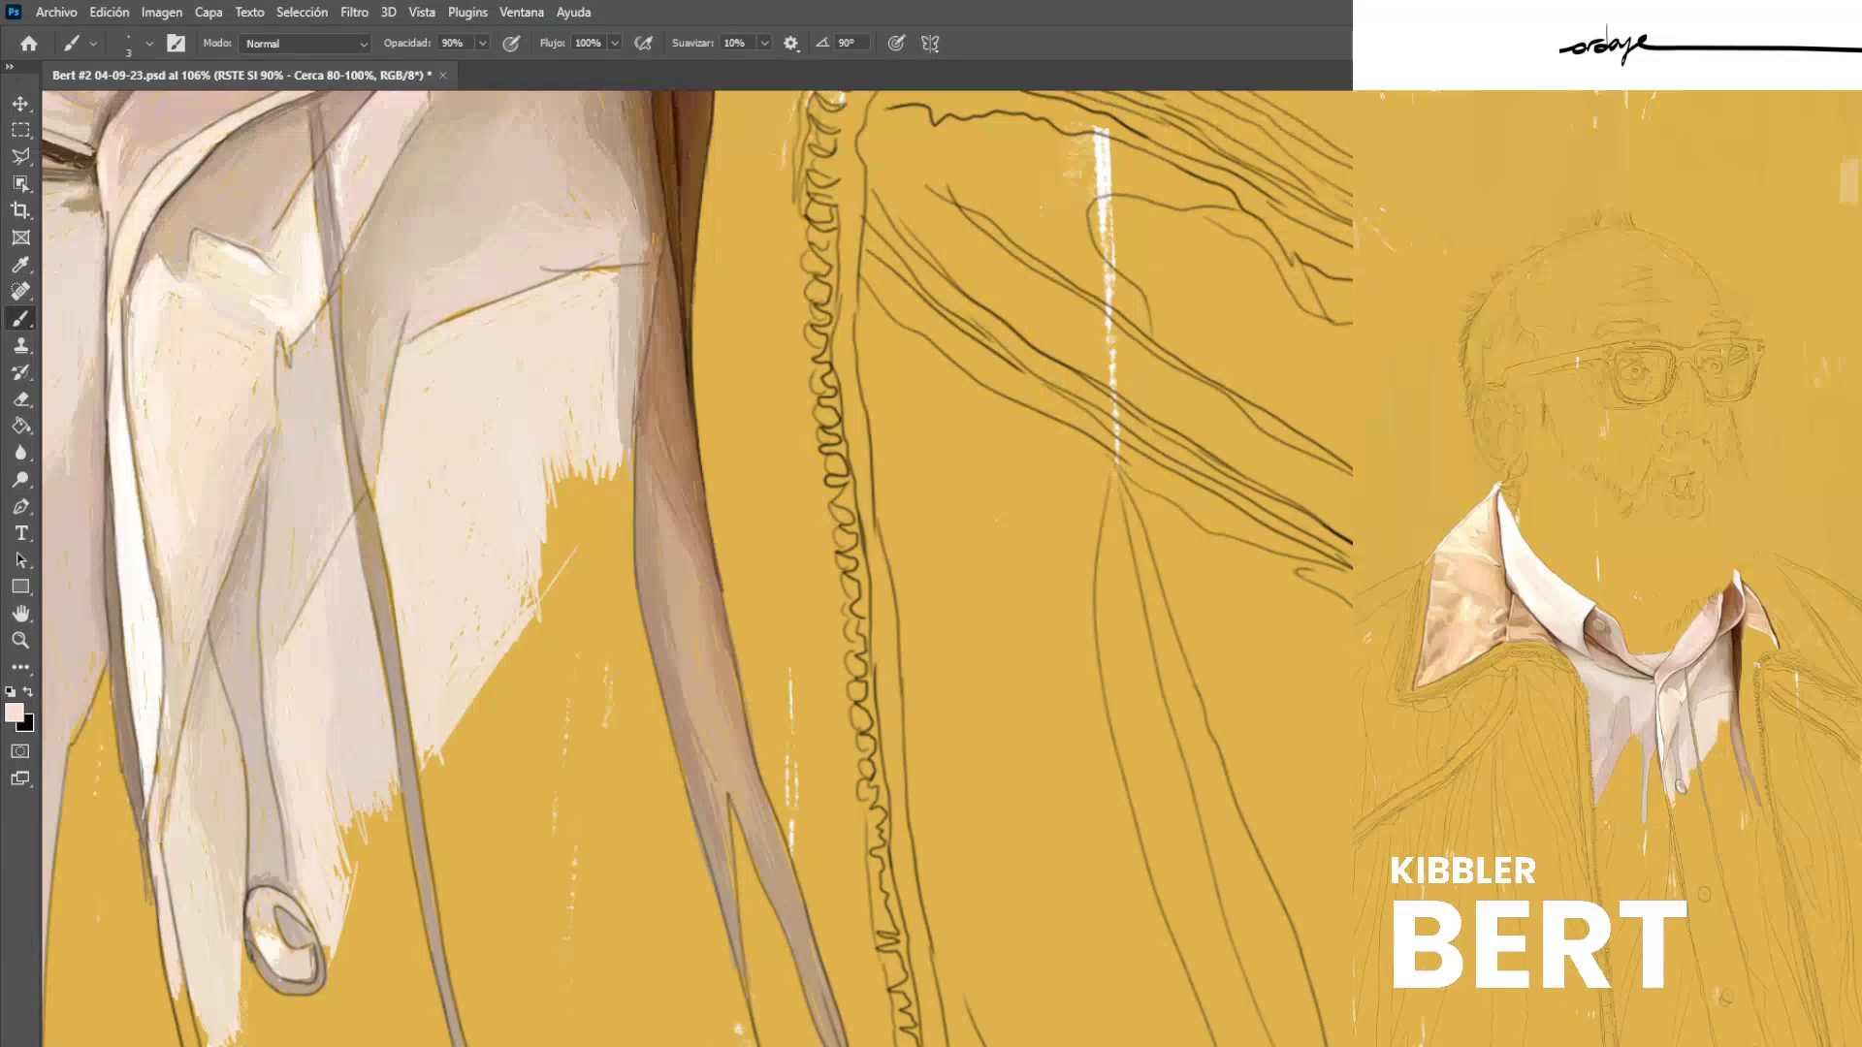
Extend the pale area's diagonal lower edge up to the brown fold, filling the yellow notch with pale pink.
{"action": "left_click_drag", "start_coordinate": [618, 489], "coordinate": [545, 572]}
{"action": "left_click_drag", "start_coordinate": [552, 489], "coordinate": [560, 559]}
{"action": "mouse_move", "coordinate": [568, 456]}
{"action": "left_mouse_down"}
{"action": "mouse_move", "coordinate": [568, 568]}
{"action": "mouse_move", "coordinate": [565, 543]}
{"action": "left_mouse_up"}
{"action": "left_click_drag", "start_coordinate": [582, 469], "coordinate": [585, 553]}
{"action": "left_click_drag", "start_coordinate": [596, 454], "coordinate": [596, 515]}
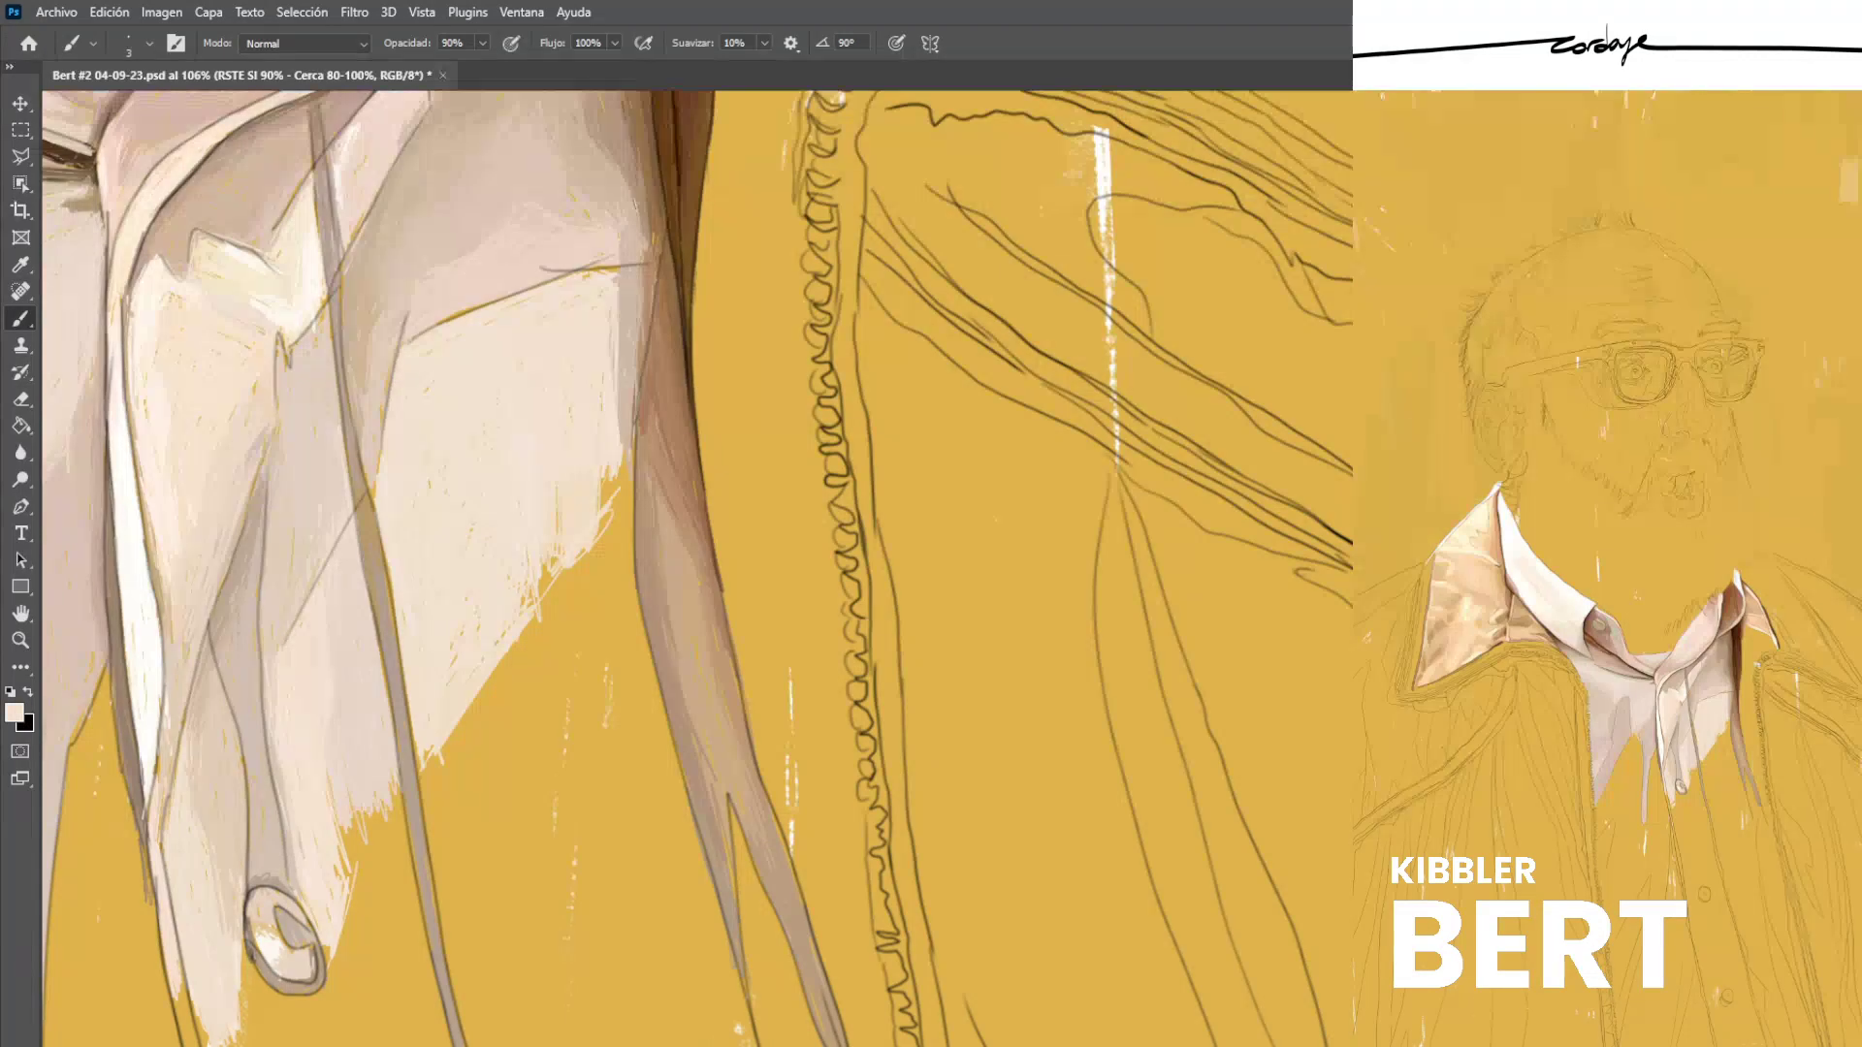
{"action": "left_click_drag", "start_coordinate": [620, 479], "coordinate": [601, 504]}
{"action": "left_click_drag", "start_coordinate": [568, 570], "coordinate": [538, 617]}
{"action": "left_click_drag", "start_coordinate": [614, 487], "coordinate": [598, 507]}
{"action": "left_click_drag", "start_coordinate": [568, 570], "coordinate": [526, 629]}
{"action": "left_click_drag", "start_coordinate": [626, 475], "coordinate": [613, 488]}
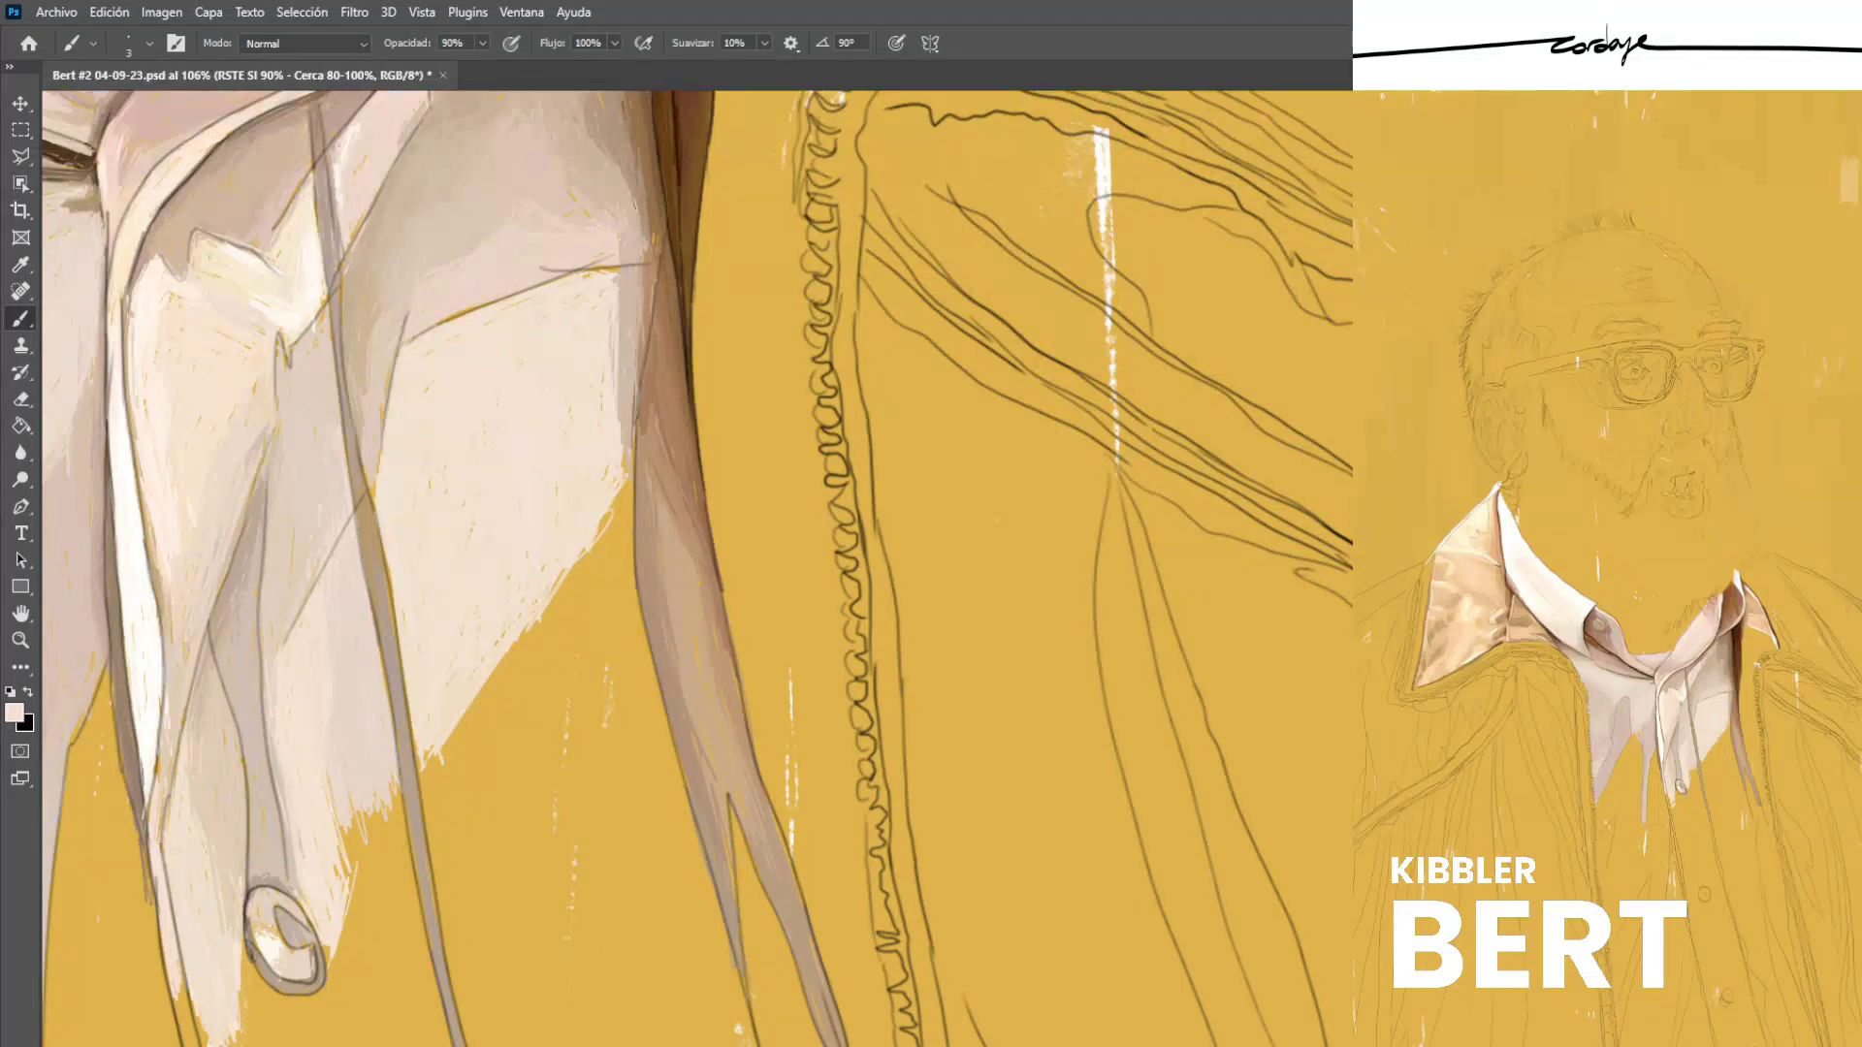
Soften the seam beside the mauve line and cover the yellow along the curved edge with sampled shirt tones.
{"action": "key", "text": "x"}
{"action": "left_click", "coordinate": [381, 365], "text": "alt"}
{"action": "left_click_drag", "start_coordinate": [394, 452], "coordinate": [382, 511]}
{"action": "mouse_move", "coordinate": [391, 404]}
{"action": "left_mouse_down"}
{"action": "mouse_move", "coordinate": [378, 513]}
{"action": "mouse_move", "coordinate": [396, 471]}
{"action": "left_mouse_up"}
{"action": "left_click", "coordinate": [403, 519], "text": "alt"}
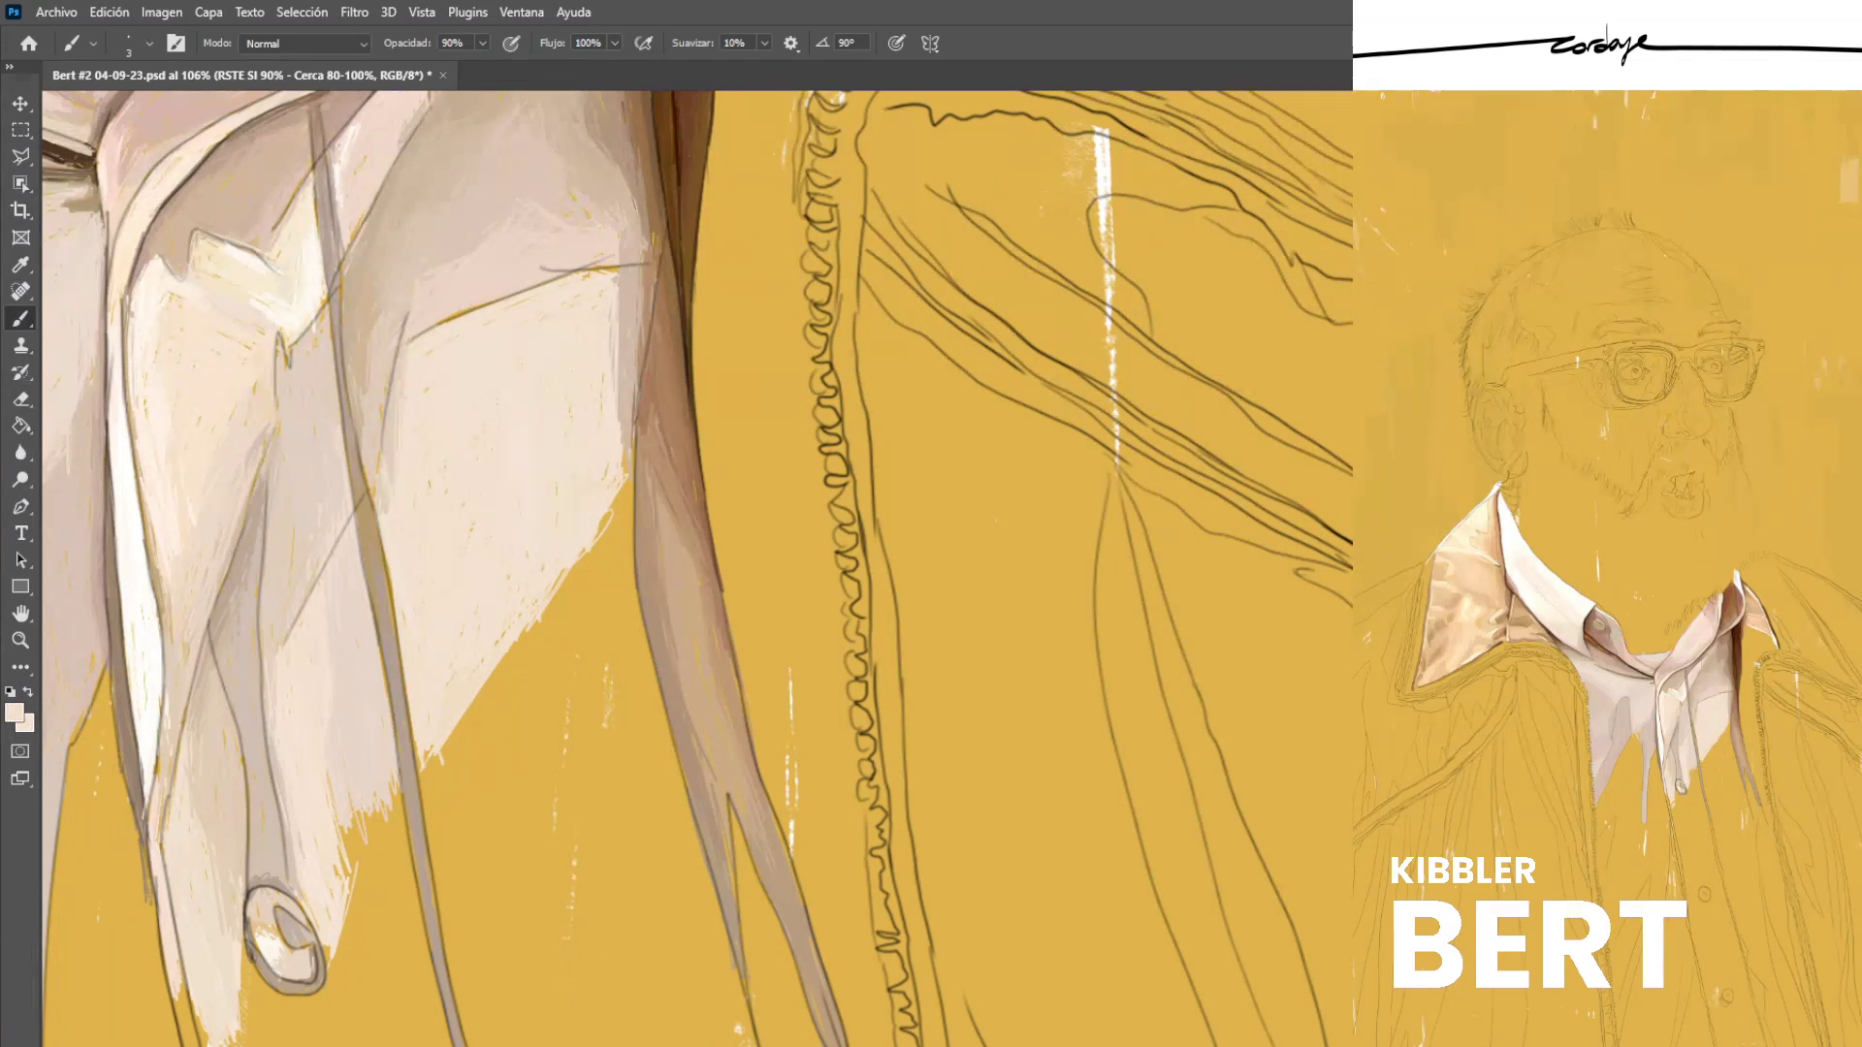
{"action": "left_click", "coordinate": [437, 365], "text": "alt"}
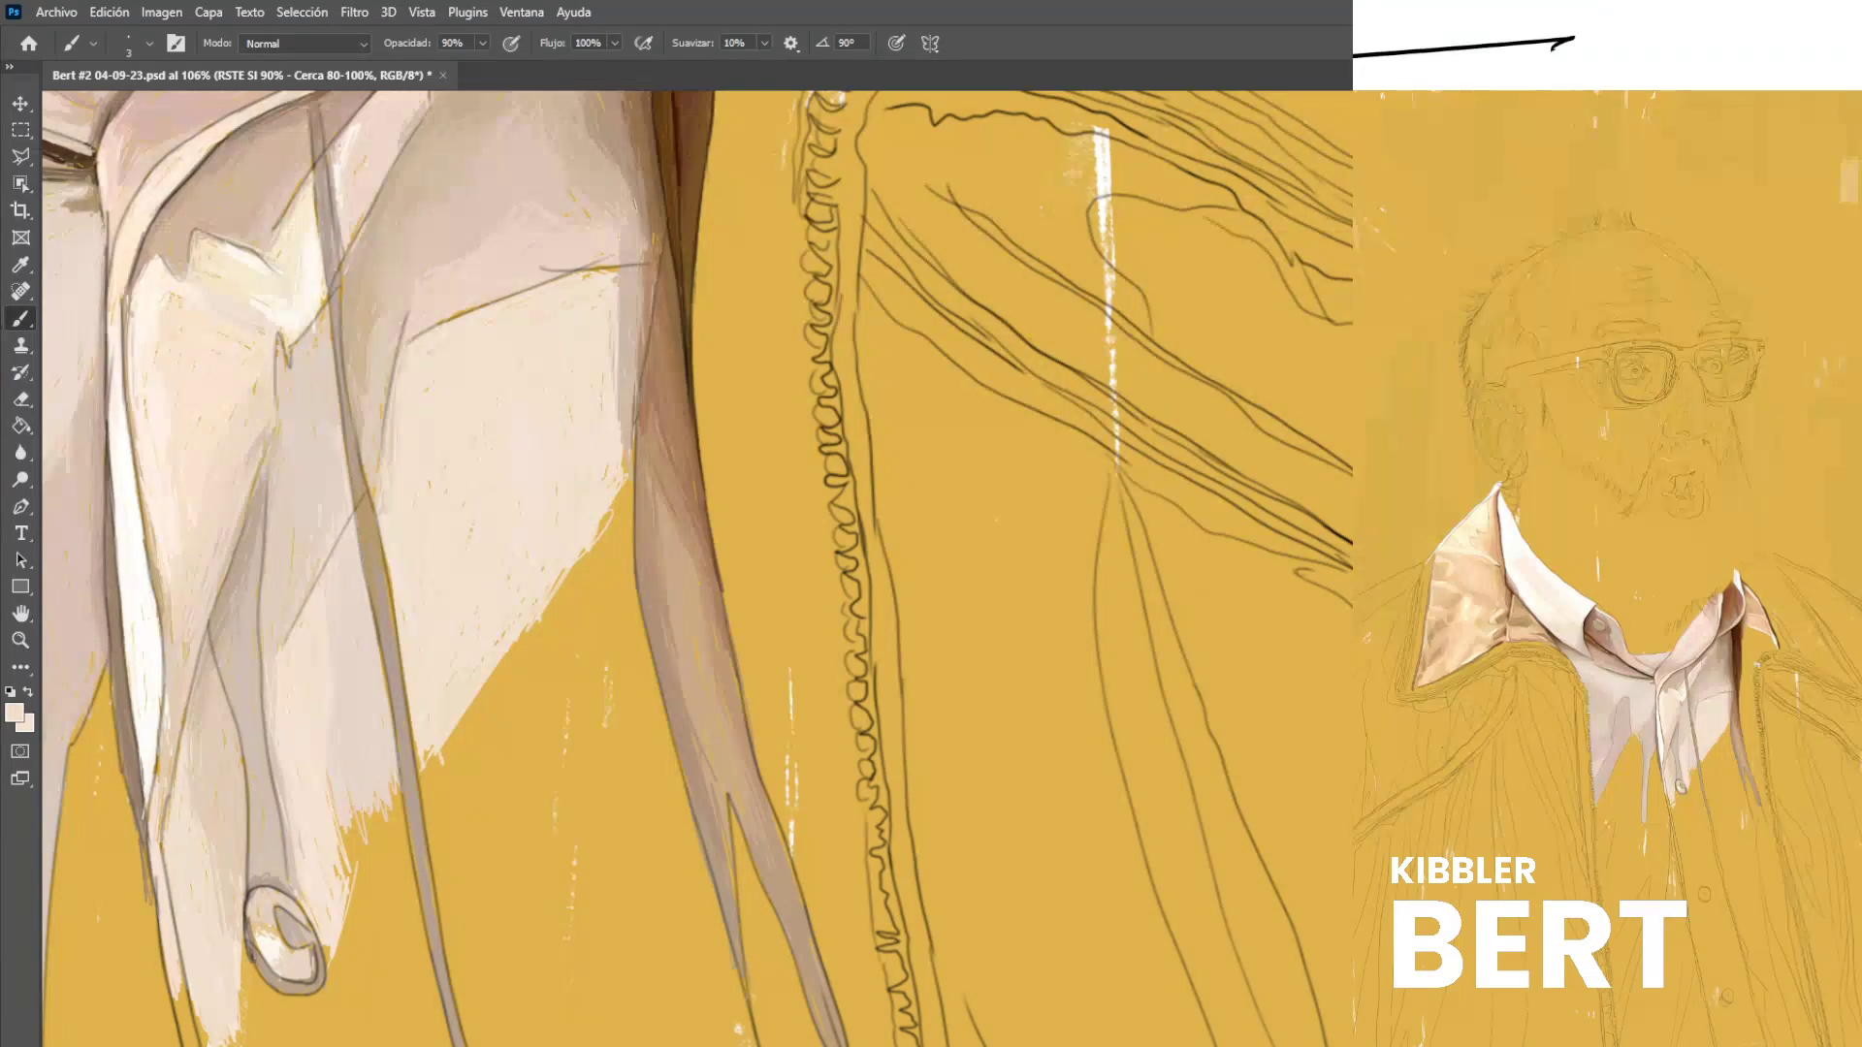
{"action": "left_click_drag", "start_coordinate": [449, 320], "coordinate": [475, 309]}
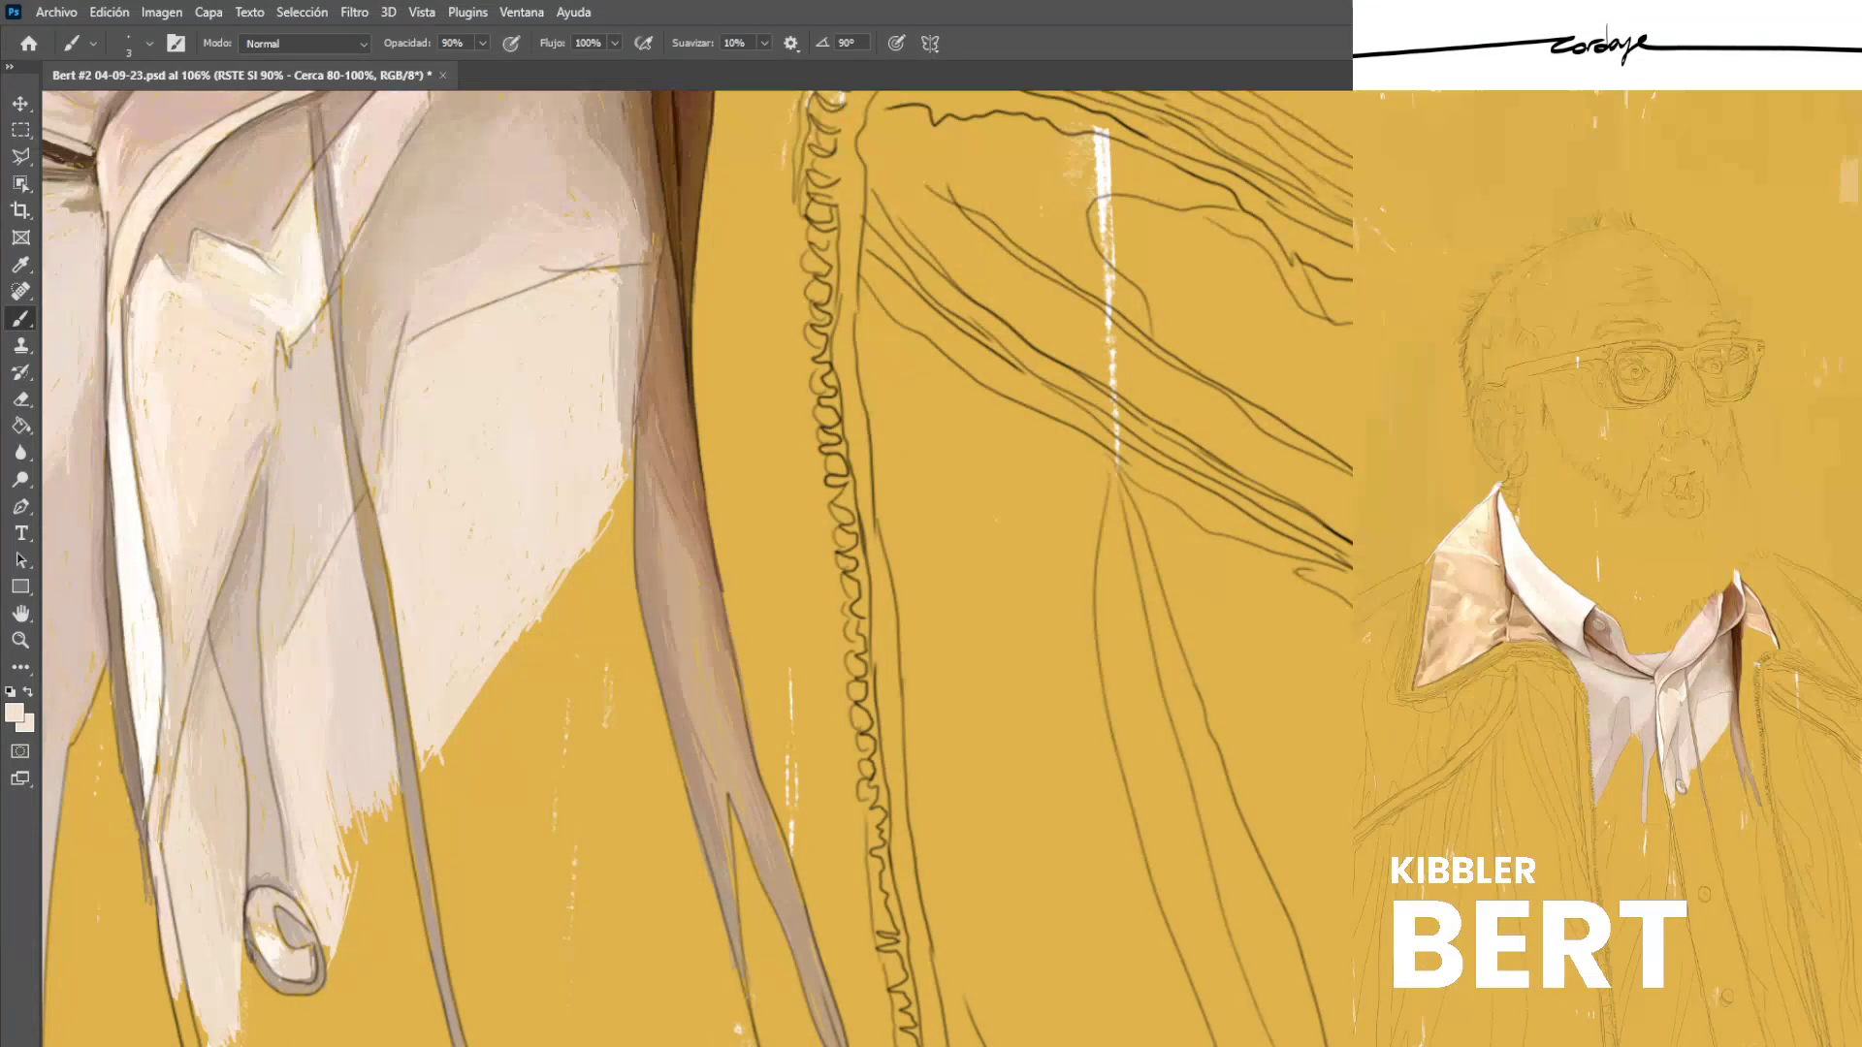
Blend the newly painted area with the brown fold's inner edge using sampled pinkish and beige tones.
{"action": "left_click", "coordinate": [625, 329], "text": "alt"}
{"action": "left_click_drag", "start_coordinate": [609, 270], "coordinate": [611, 299]}
{"action": "left_click", "coordinate": [591, 315], "text": "alt"}
{"action": "left_click_drag", "start_coordinate": [618, 375], "coordinate": [623, 439]}
{"action": "left_click_drag", "start_coordinate": [621, 379], "coordinate": [629, 449]}
{"action": "left_click_drag", "start_coordinate": [611, 327], "coordinate": [614, 354]}
{"action": "left_click", "coordinate": [577, 290], "text": "alt"}
{"action": "left_click", "coordinate": [582, 251], "text": "alt"}
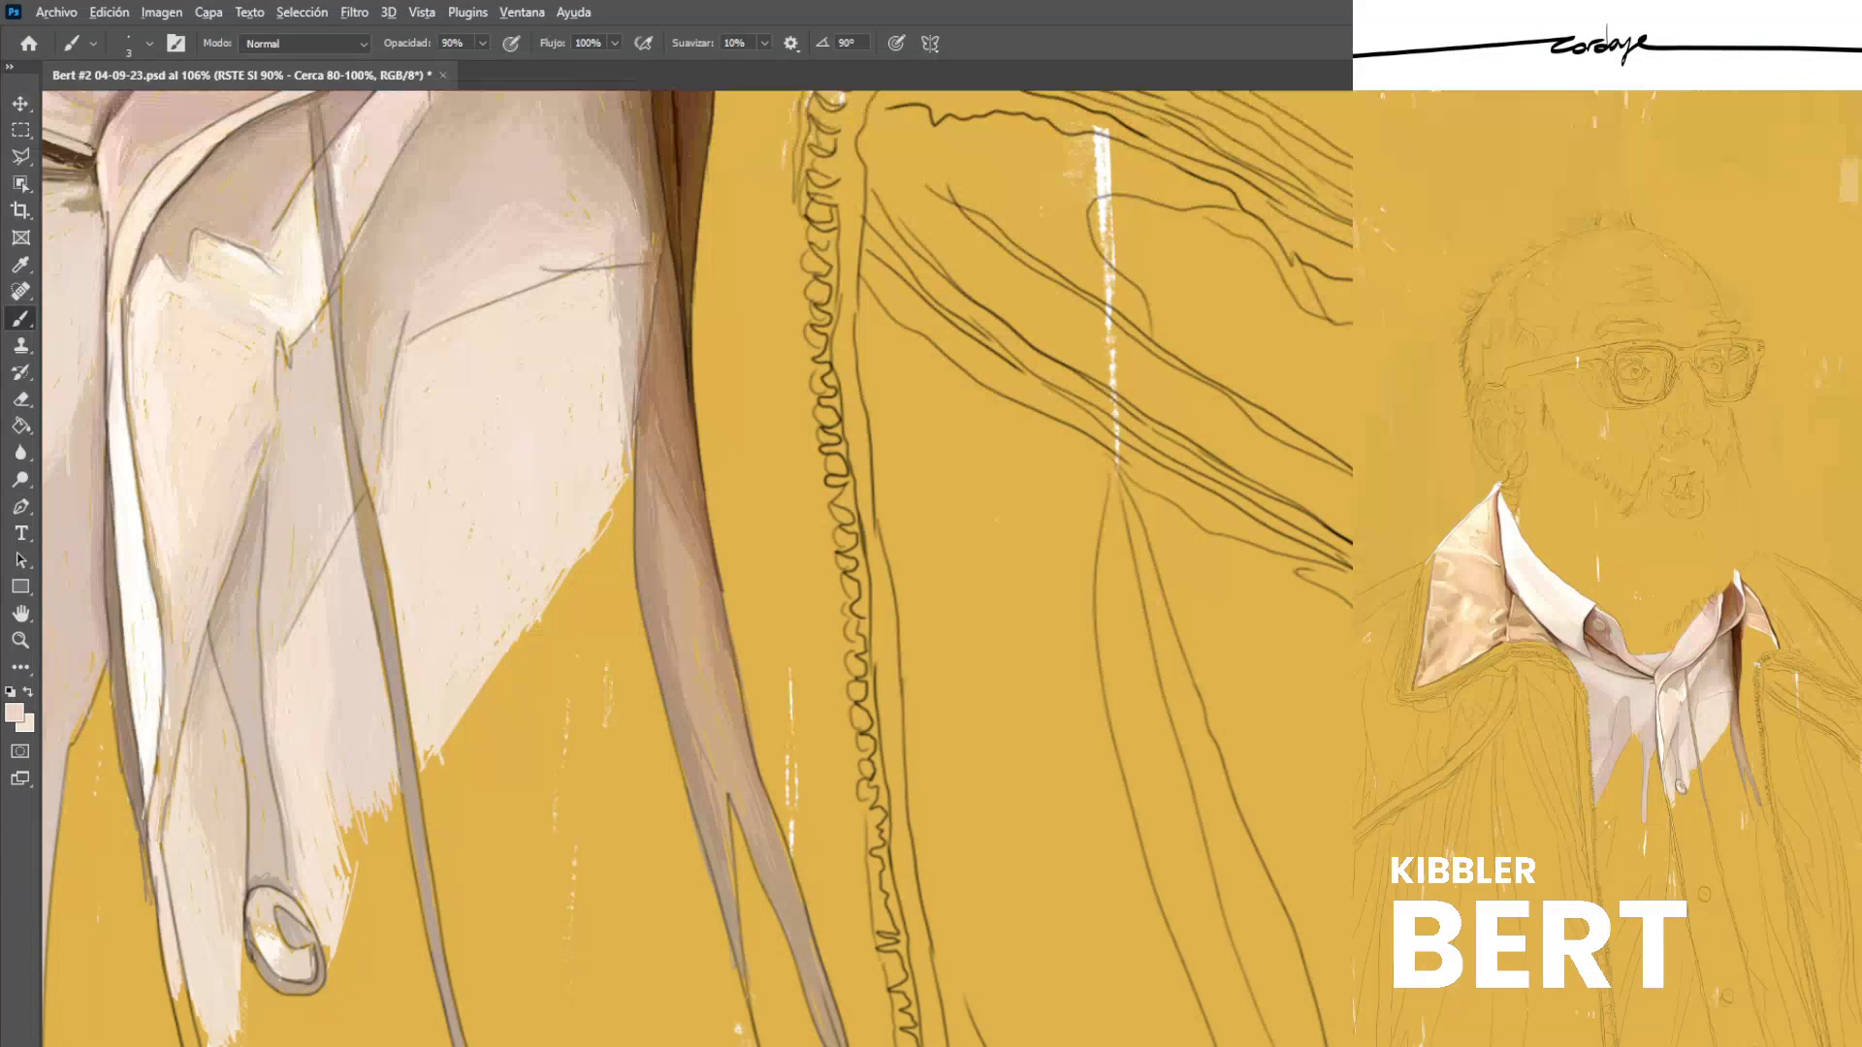
Add sampled beige shading strokes along the outer side of the mauve line below the curved edge.
{"action": "left_click", "coordinate": [380, 461], "text": "alt"}
{"action": "left_click_drag", "start_coordinate": [383, 515], "coordinate": [389, 544]}
{"action": "left_click_drag", "start_coordinate": [388, 538], "coordinate": [394, 558]}
{"action": "left_click_drag", "start_coordinate": [378, 500], "coordinate": [405, 587]}
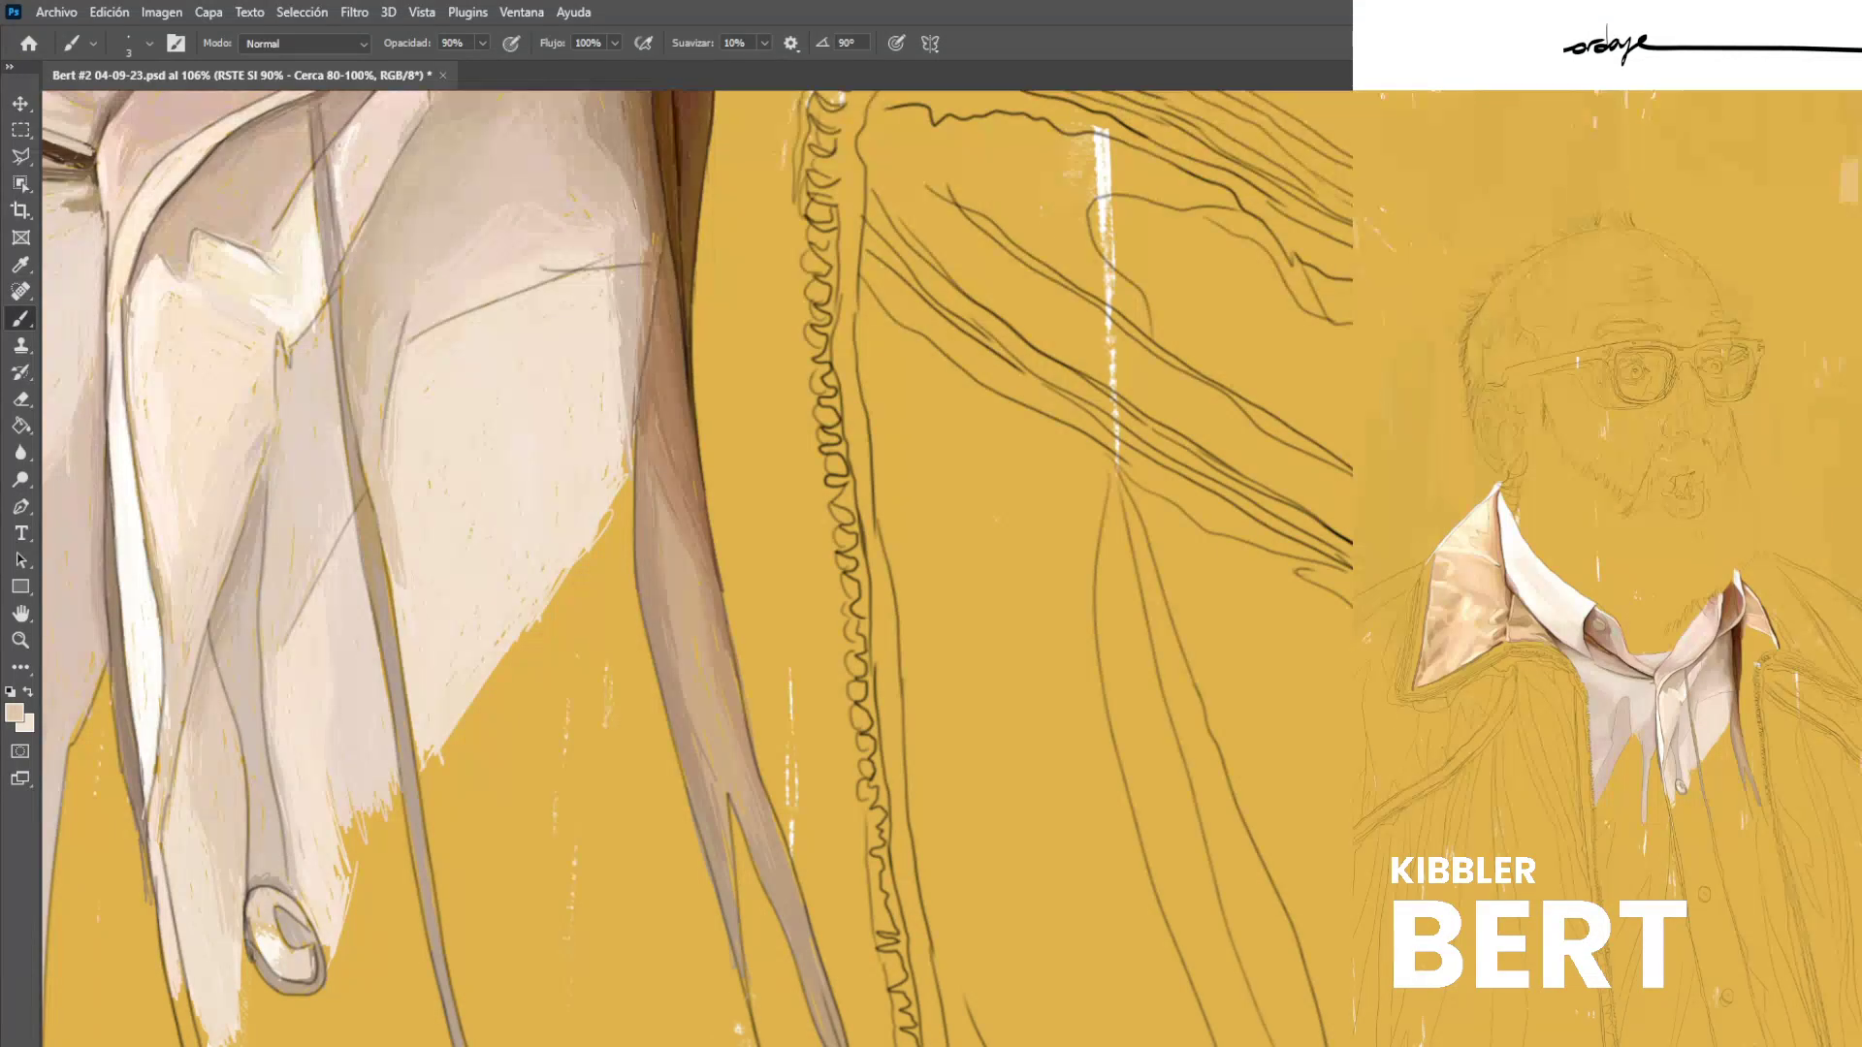
Blend sampled pale tones over the beige shading beside the mauve line below the curved edge, and save the document.
{"action": "left_click", "coordinate": [401, 480], "text": "alt"}
{"action": "left_click_drag", "start_coordinate": [395, 506], "coordinate": [396, 587]}
{"action": "left_click_drag", "start_coordinate": [386, 465], "coordinate": [386, 518]}
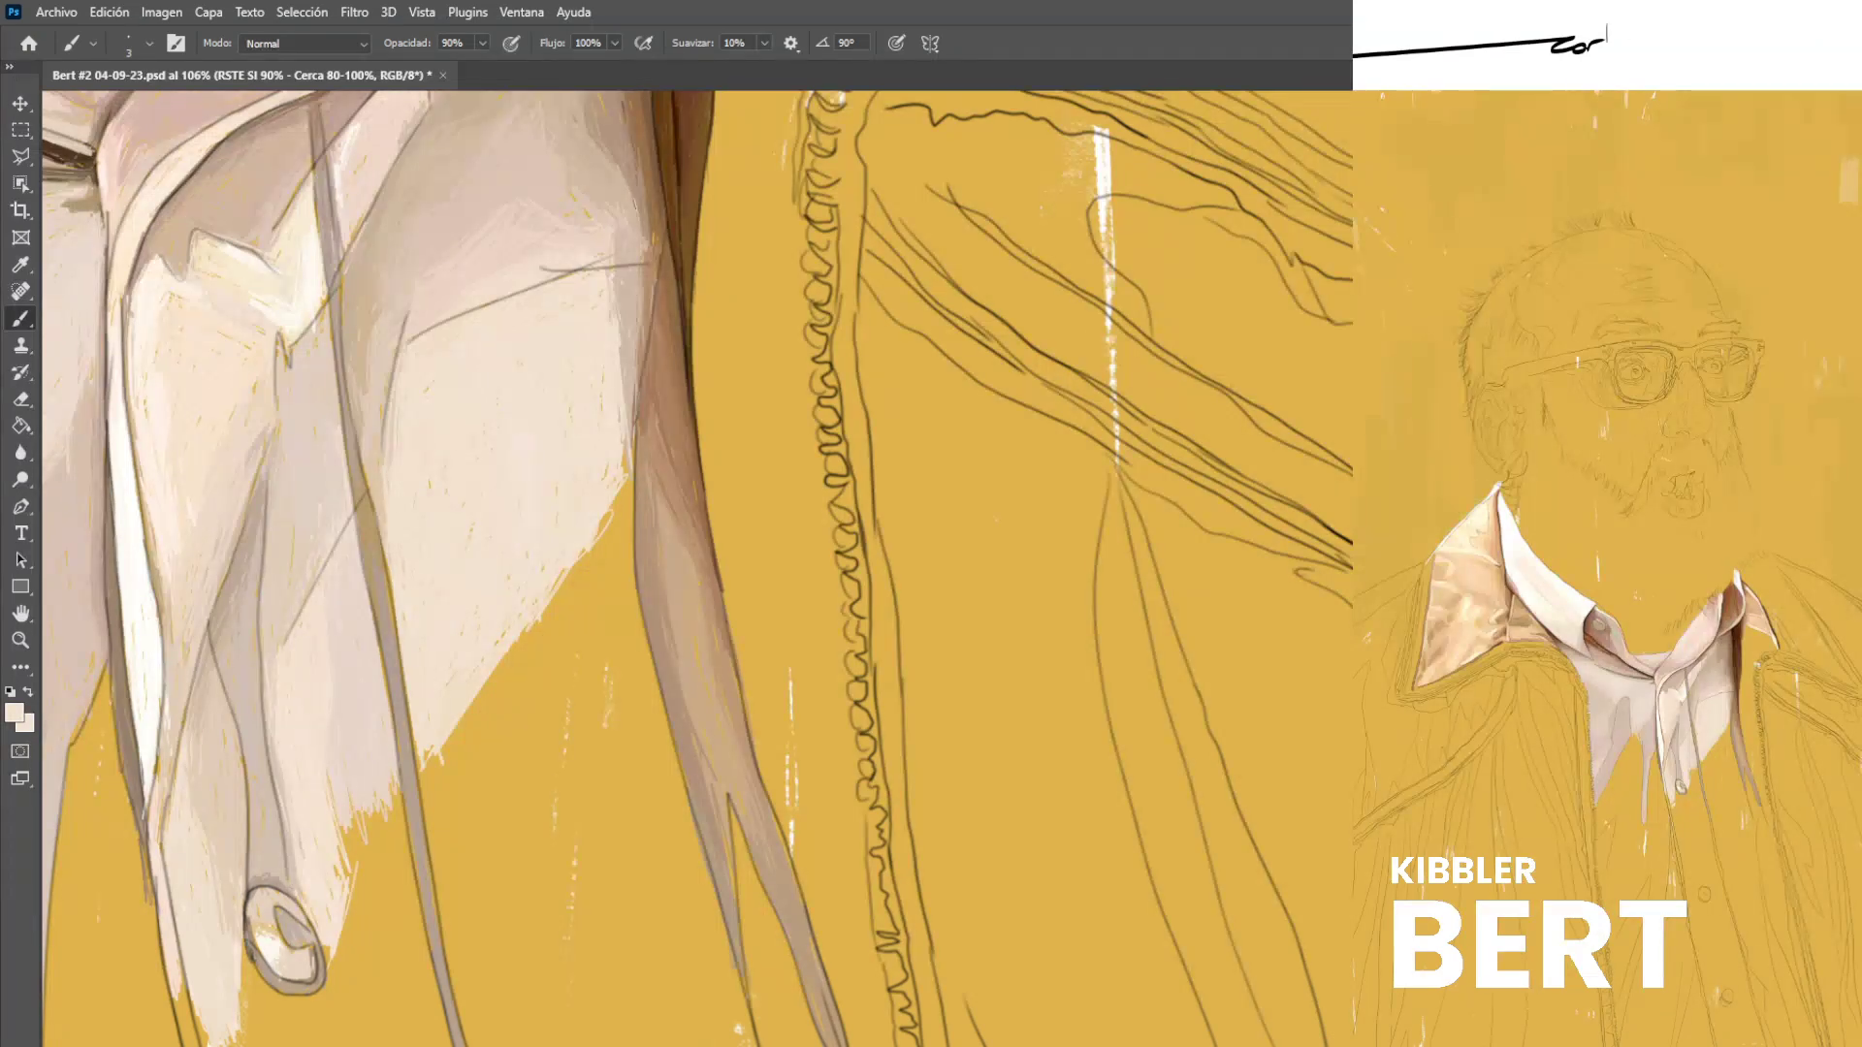
{"action": "key", "text": "ctrl+s"}
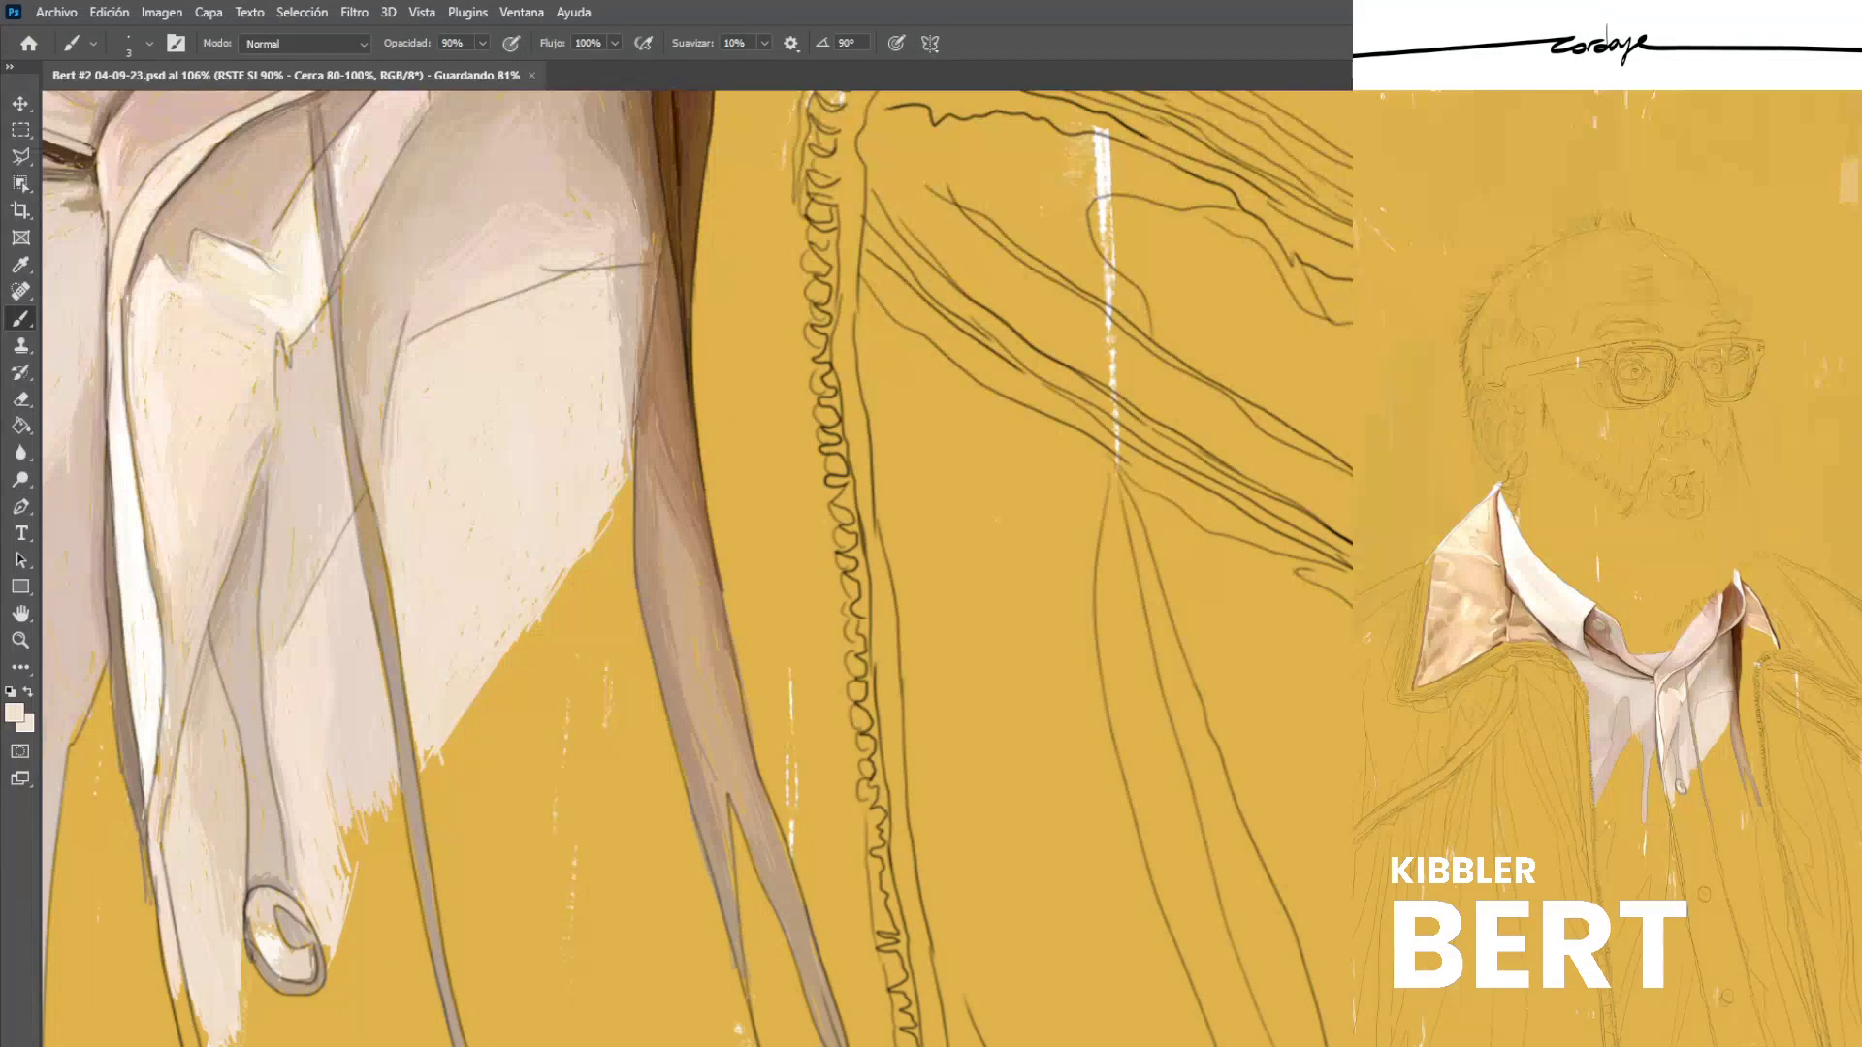
Cover the yellow flecks in the pale area beside the brown fold, below the curved line's end, with sampled pink and cream tones.
{"action": "left_click", "coordinate": [341, 524], "text": "alt"}
{"action": "mouse_move", "coordinate": [605, 357]}
{"action": "left_mouse_down"}
{"action": "mouse_move", "coordinate": [623, 434]}
{"action": "mouse_move", "coordinate": [623, 356]}
{"action": "left_mouse_up"}
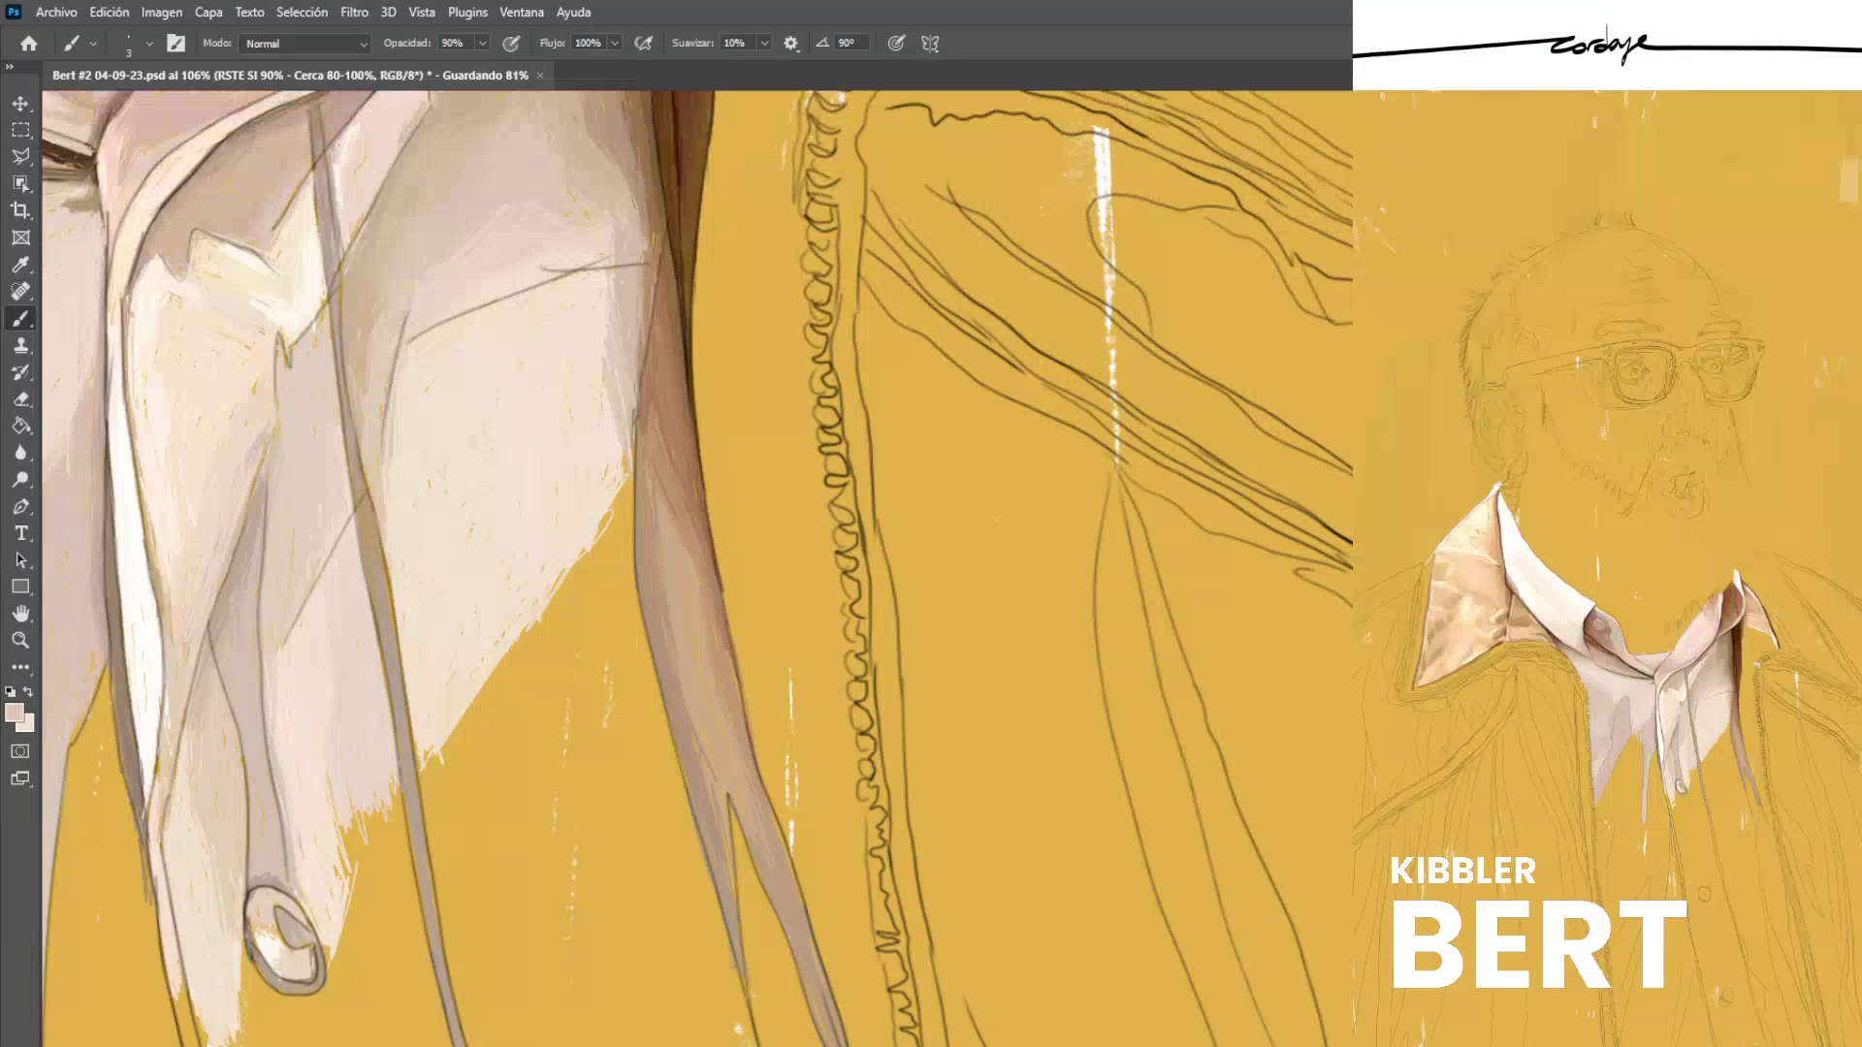
{"action": "left_click", "coordinate": [595, 311], "text": "alt"}
{"action": "left_click_drag", "start_coordinate": [608, 339], "coordinate": [615, 378]}
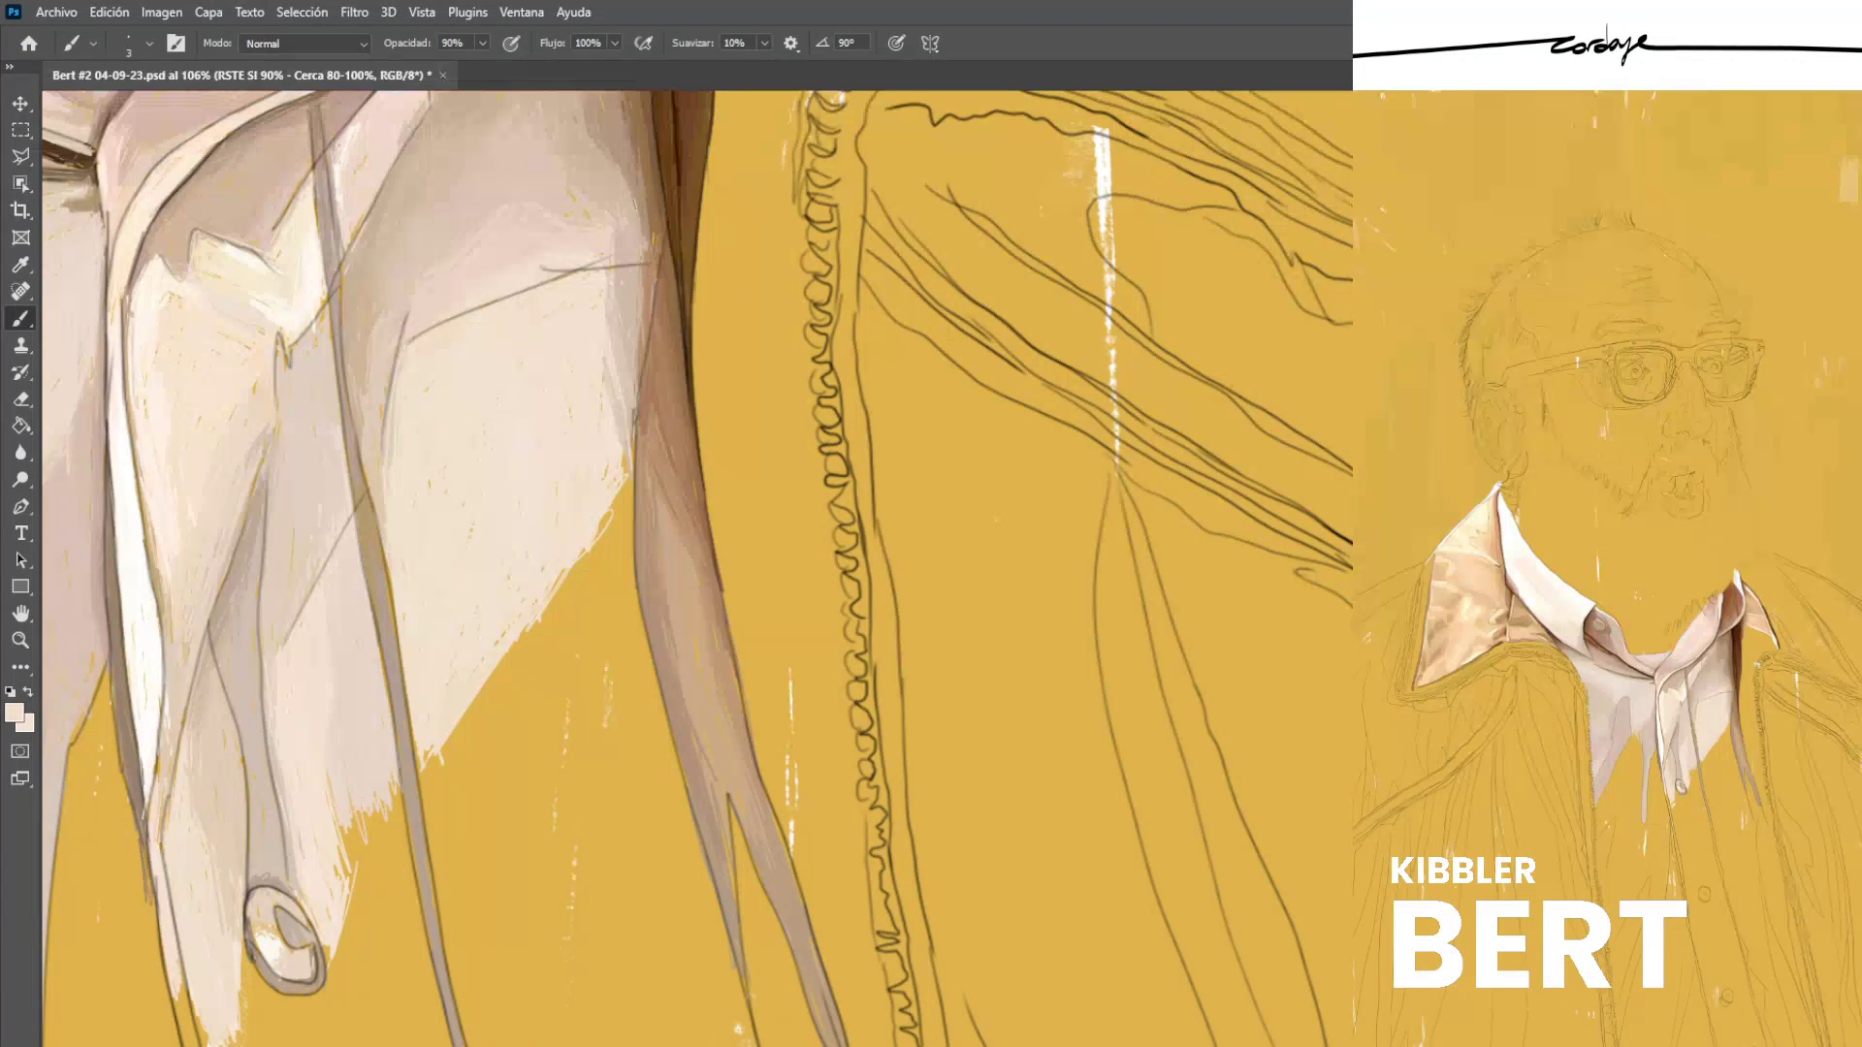
{"action": "left_click_drag", "start_coordinate": [622, 442], "coordinate": [612, 279]}
{"action": "left_click", "coordinate": [618, 270], "text": "alt"}
{"action": "left_click_drag", "start_coordinate": [612, 270], "coordinate": [621, 338]}
{"action": "left_click", "coordinate": [613, 324], "text": "alt"}
Refine the upper inner edge of the brown fold with sampled brown and pinkish beige strokes, and save the document.
{"action": "left_click", "coordinate": [620, 255], "text": "alt"}
{"action": "left_click_drag", "start_coordinate": [634, 449], "coordinate": [638, 373]}
{"action": "left_click", "coordinate": [646, 384], "text": "alt"}
{"action": "left_click", "coordinate": [644, 395], "text": "alt"}
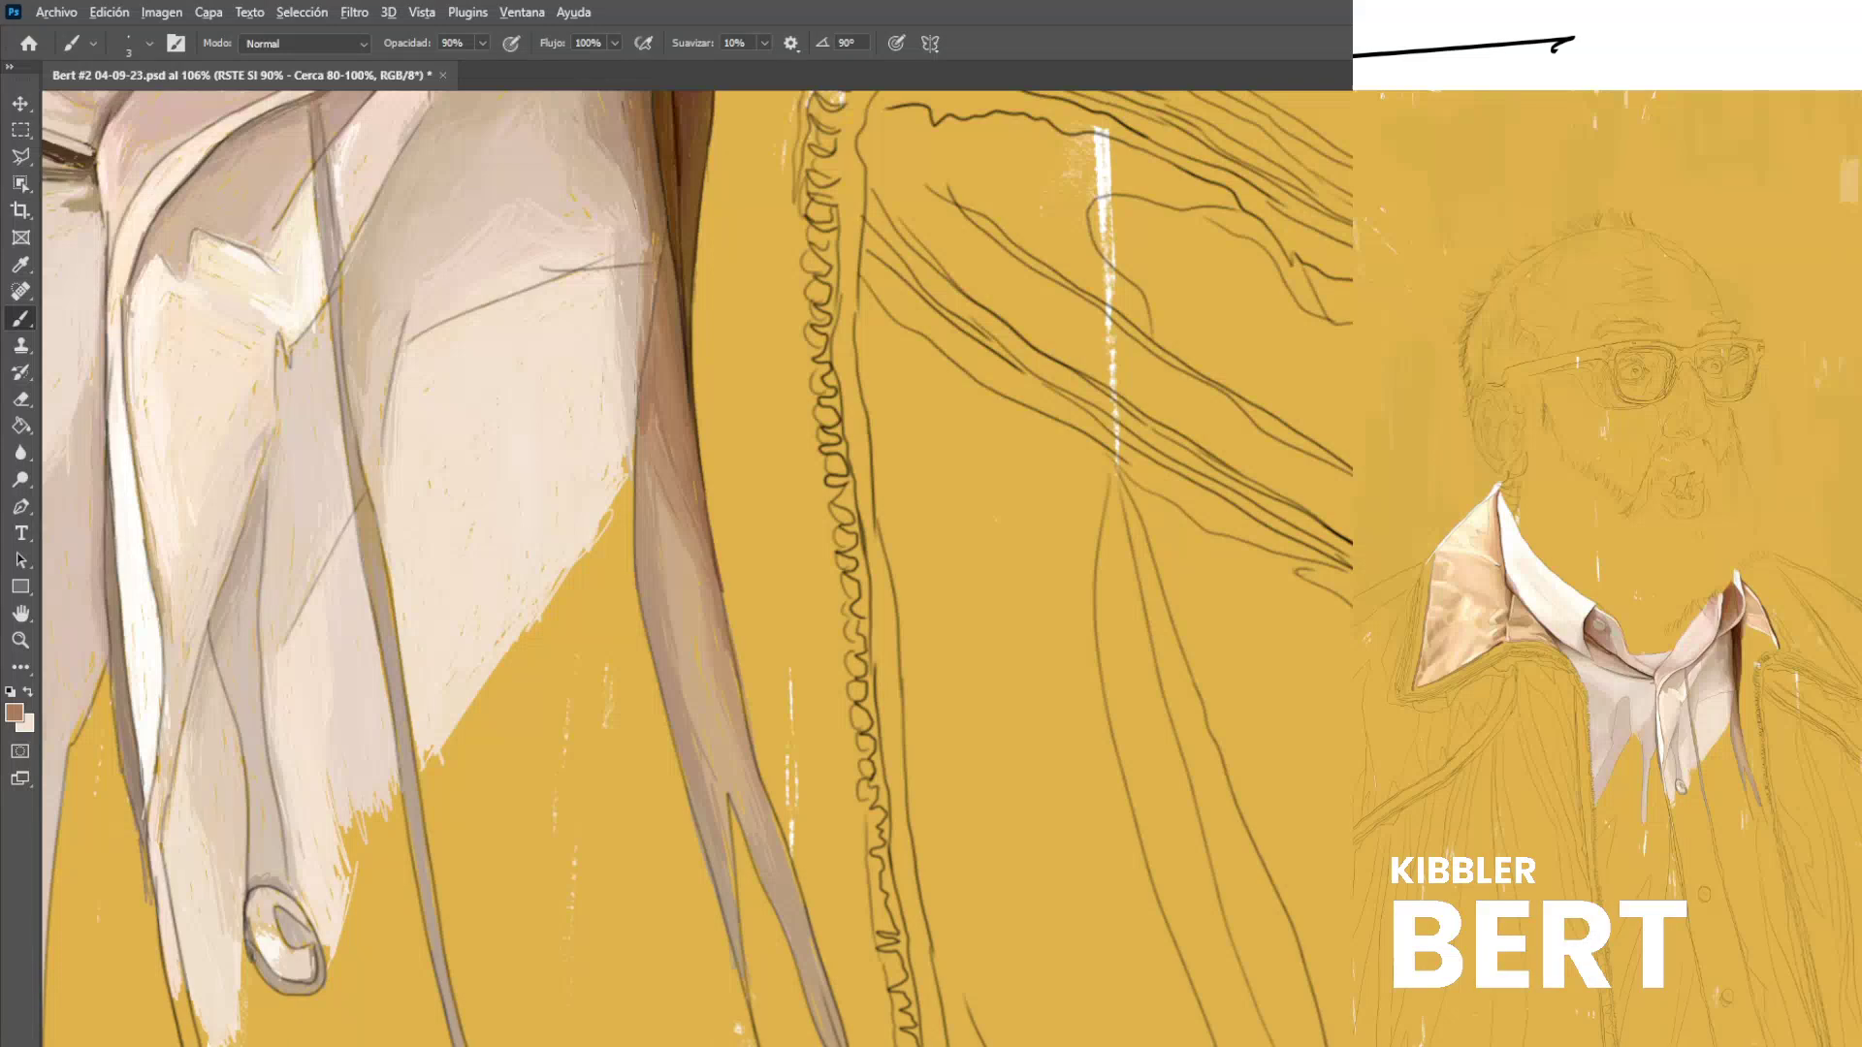
{"action": "left_click", "coordinate": [637, 308], "text": "alt"}
{"action": "left_click_drag", "start_coordinate": [616, 155], "coordinate": [635, 205]}
{"action": "left_click", "coordinate": [615, 257], "text": "alt"}
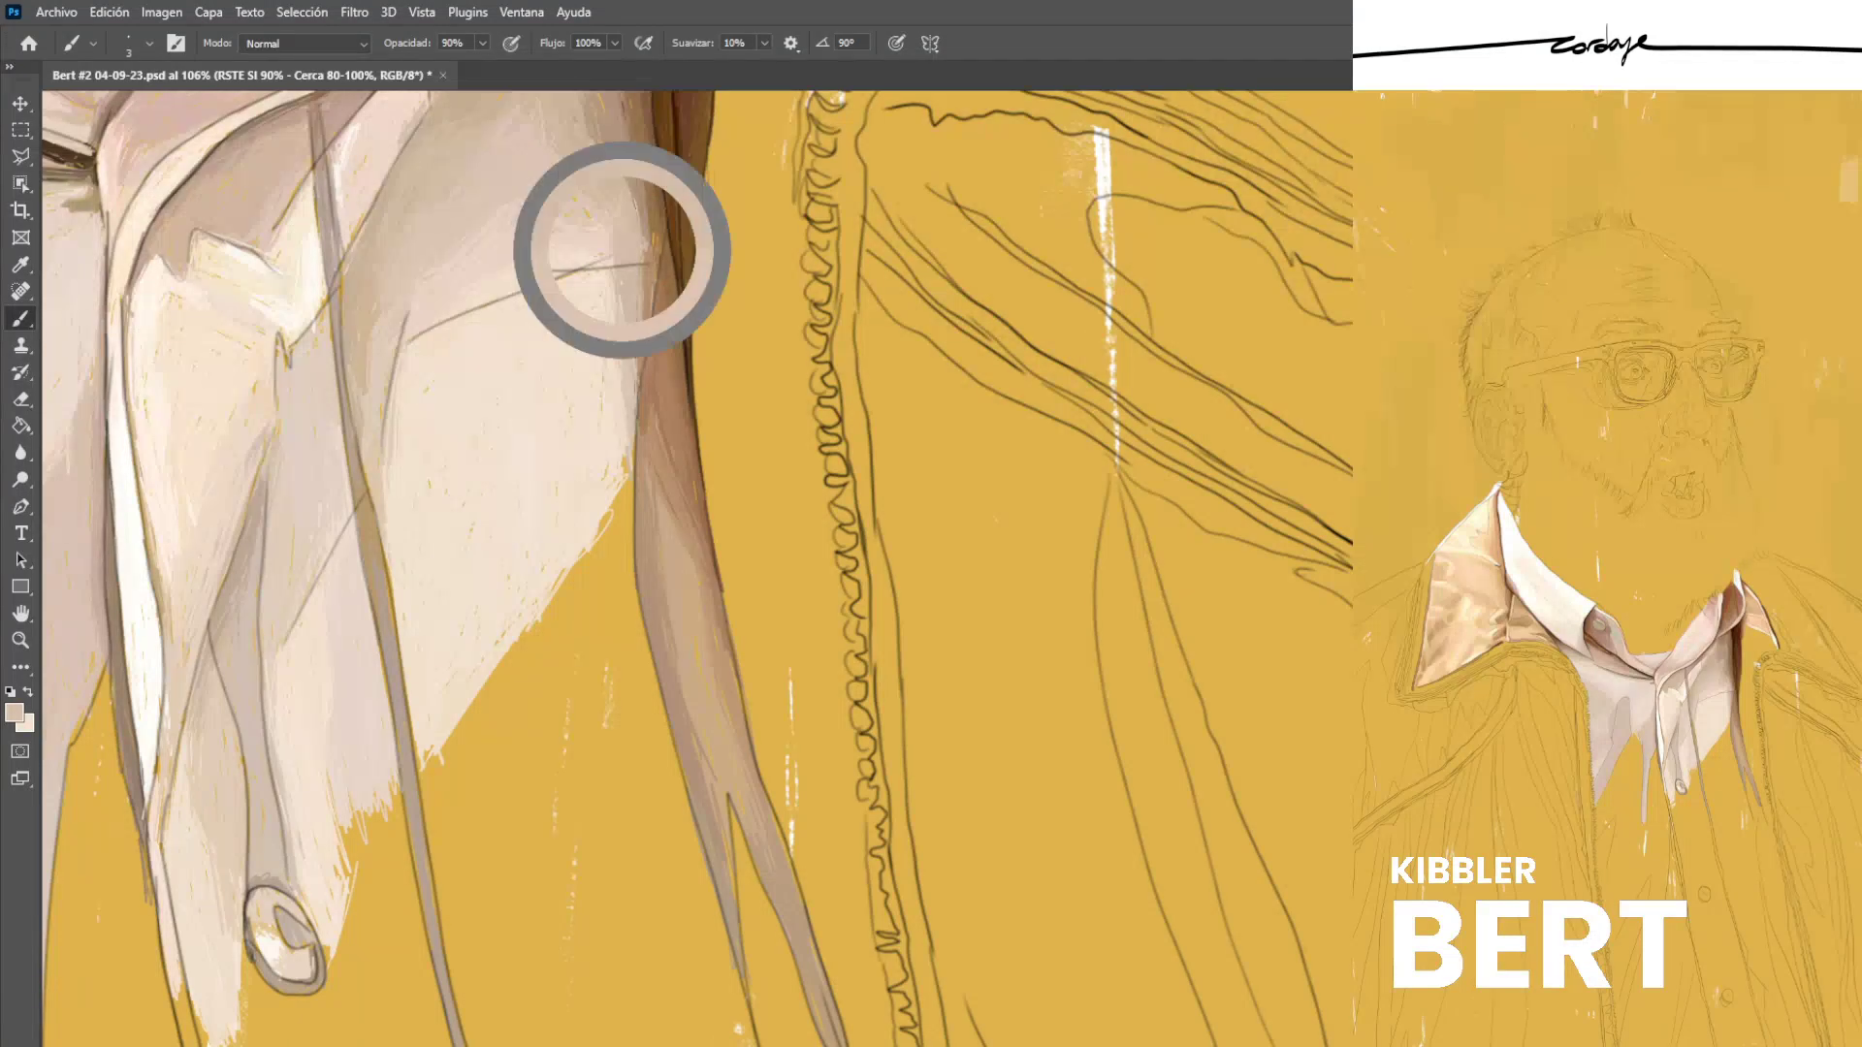
{"action": "key", "text": "ctrl+s"}
Draw a thin pale diagonal guide line from the brown fold's fork down to the lower part of the mauve line.
{"action": "scroll", "coordinate": [637, 315], "scroll_direction": "down", "scroll_amount": 15}
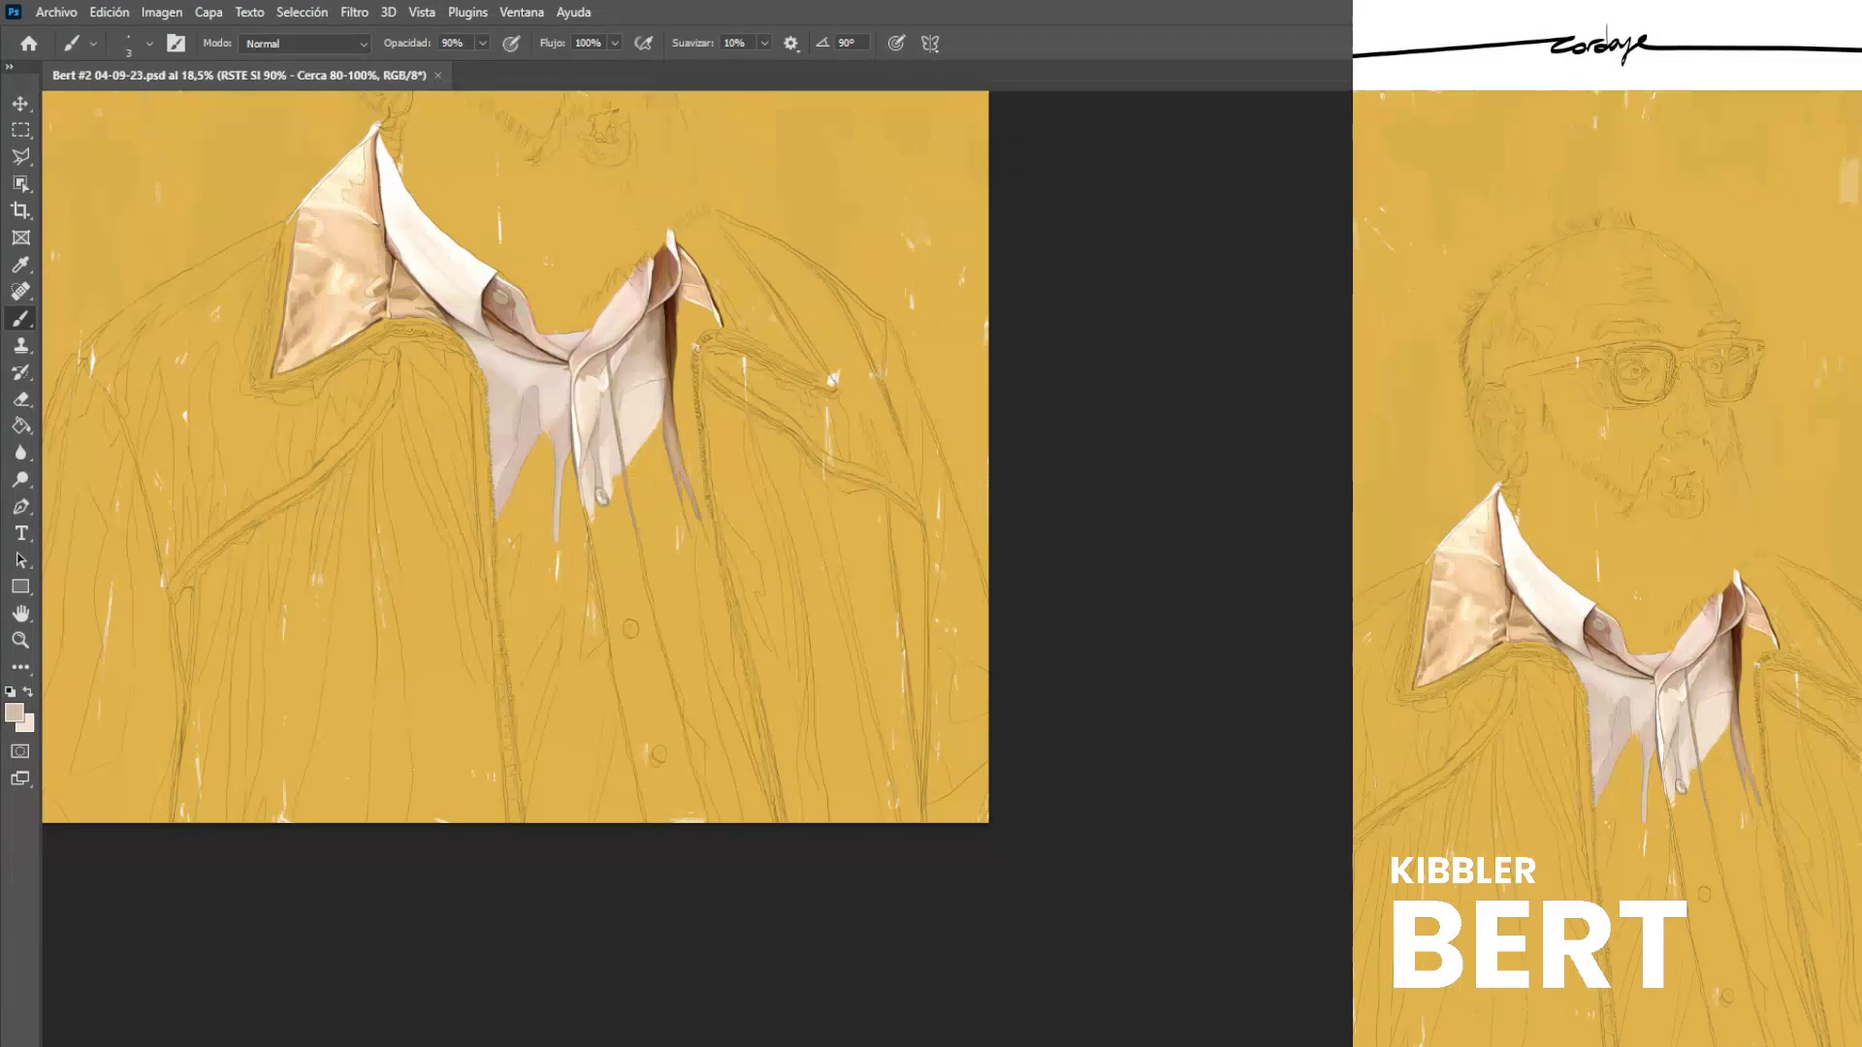
{"action": "scroll", "coordinate": [666, 516], "scroll_direction": "down", "scroll_amount": 1}
{"action": "scroll", "coordinate": [666, 516], "scroll_direction": "up", "scroll_amount": 4}
{"action": "scroll", "coordinate": [640, 533], "scroll_direction": "up", "scroll_amount": 1}
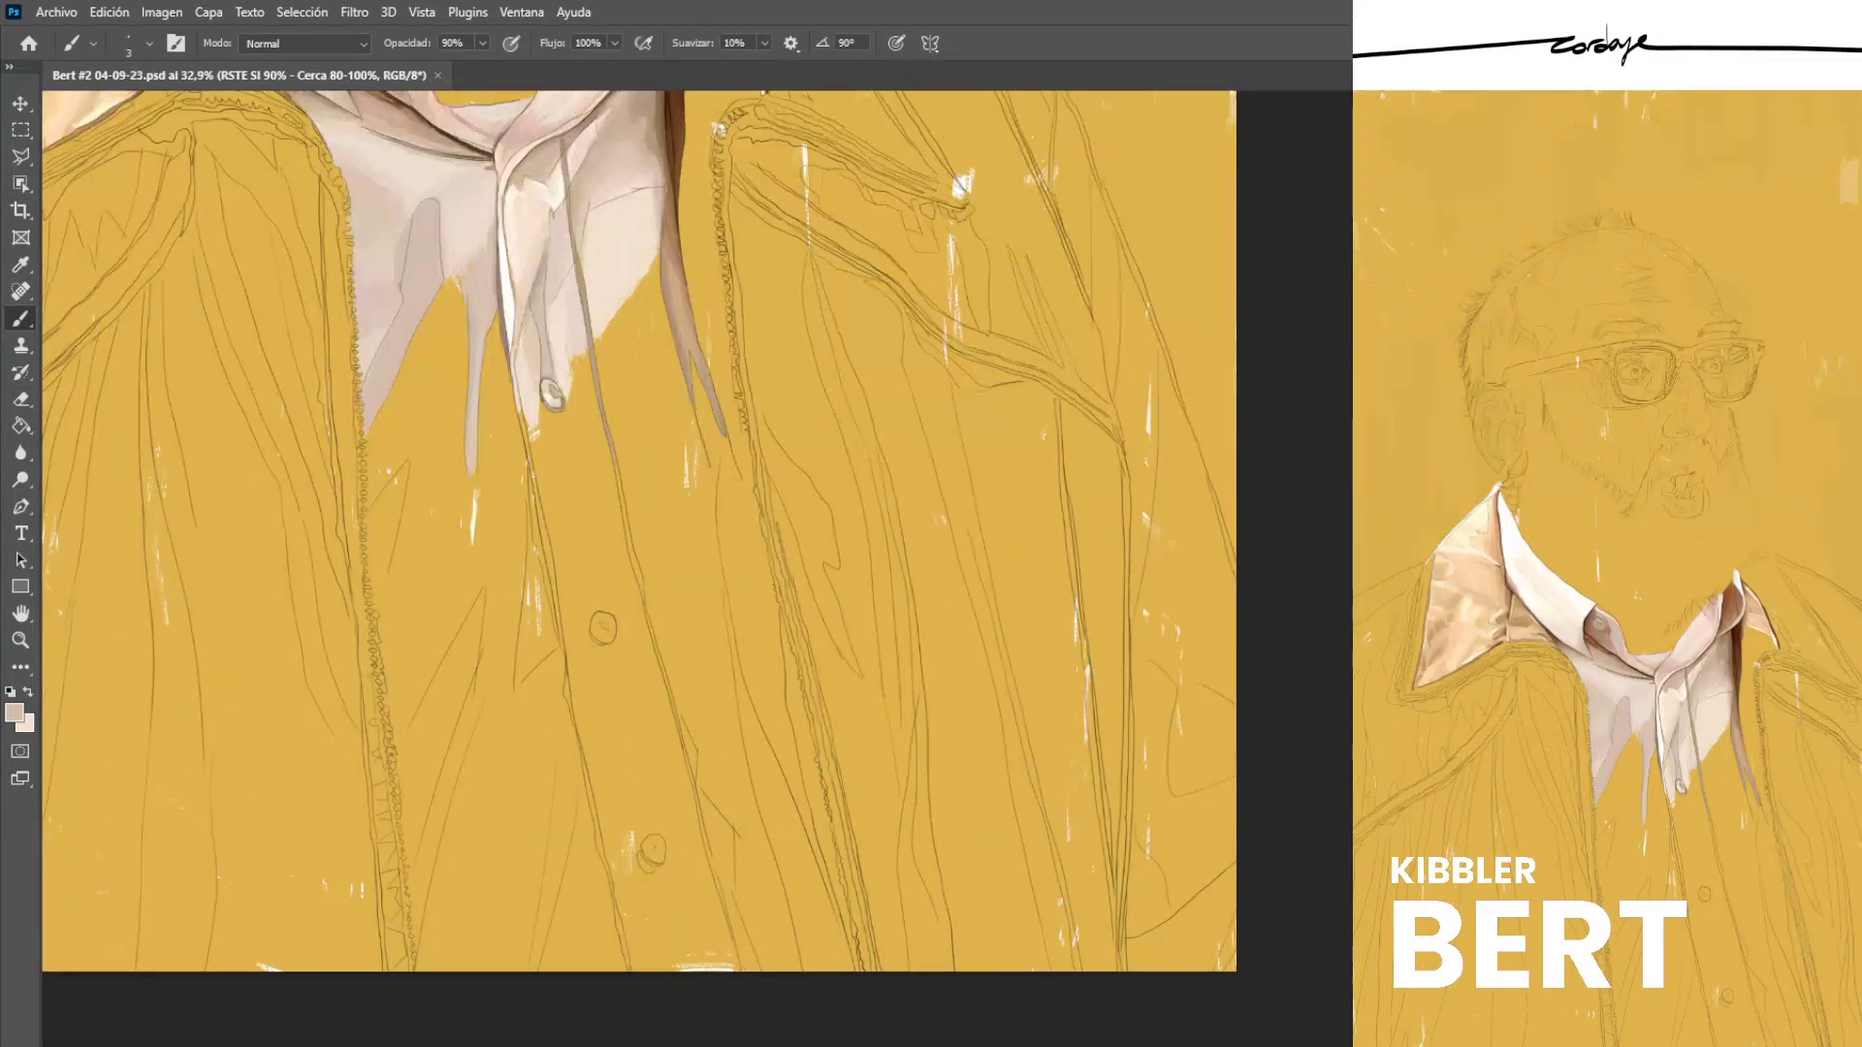
{"action": "scroll", "coordinate": [640, 533], "scroll_direction": "up", "scroll_amount": 2}
{"action": "scroll", "coordinate": [800, 533], "scroll_direction": "down", "scroll_amount": 1}
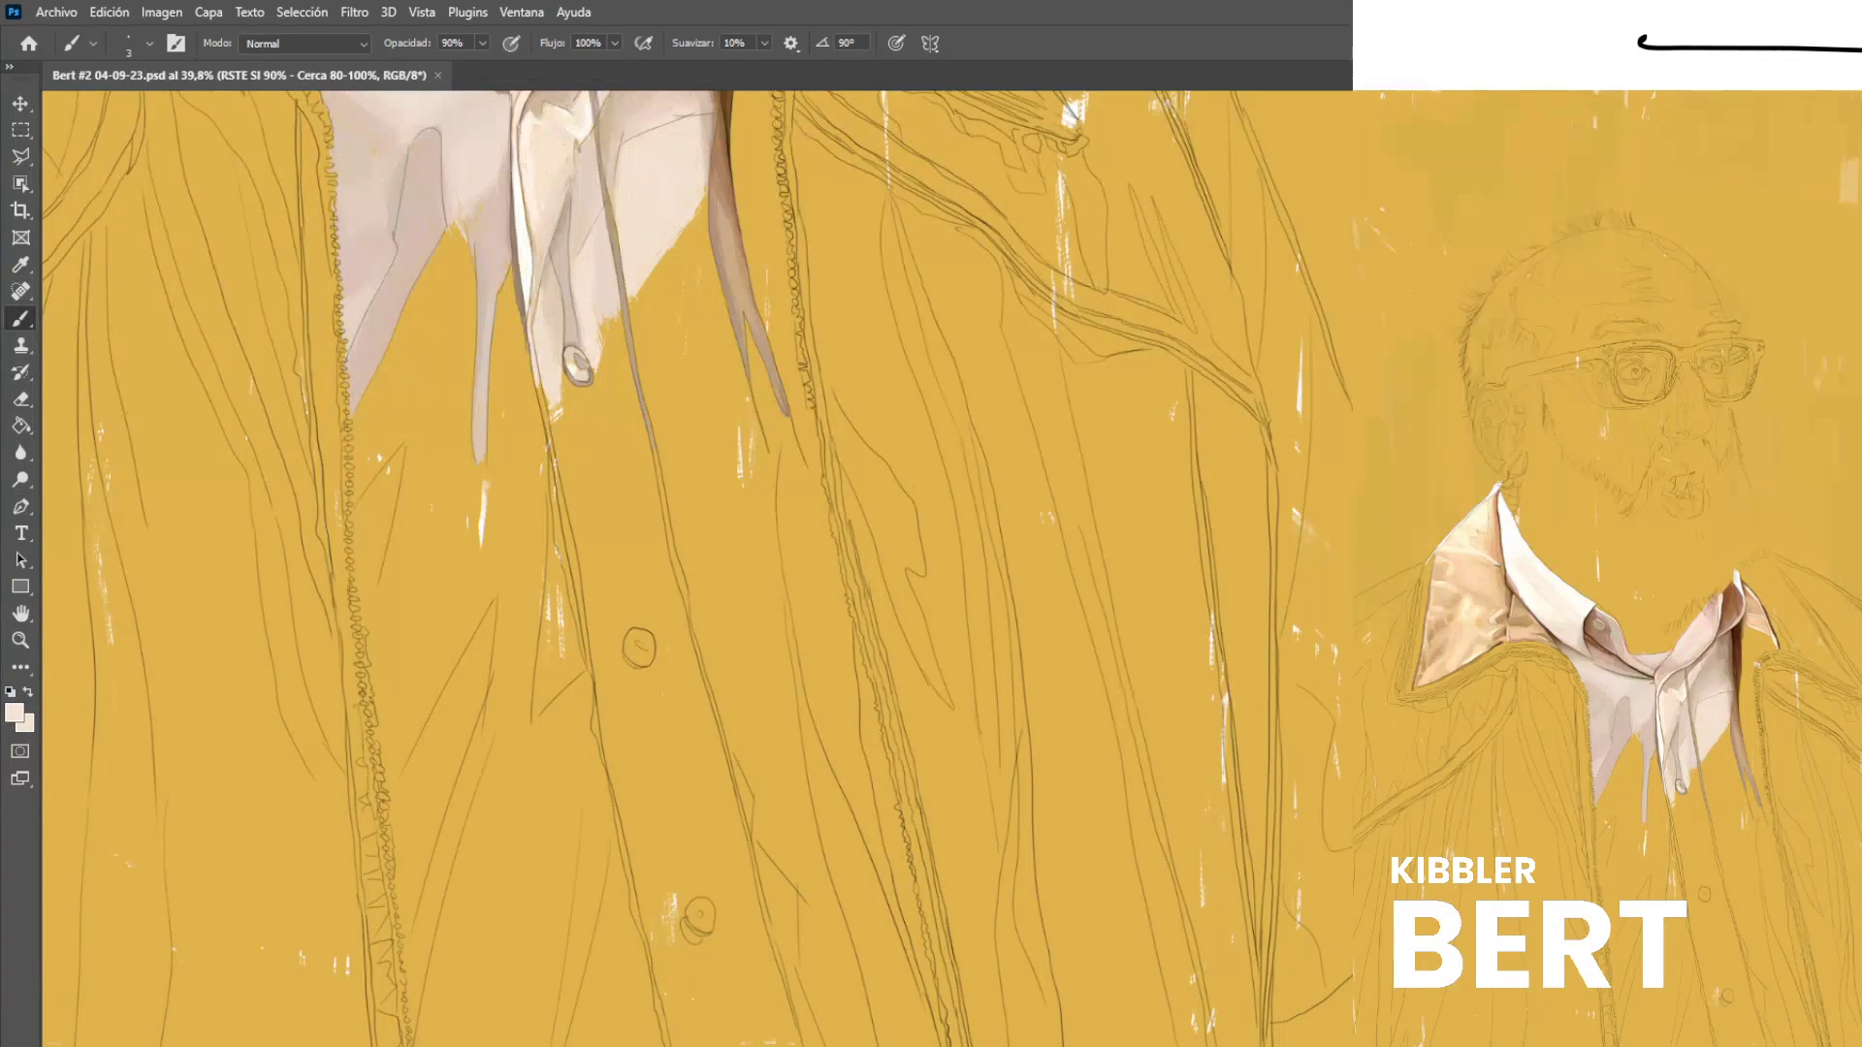
{"action": "mouse_move", "coordinate": [729, 335]}
{"action": "left_mouse_down"}
{"action": "mouse_move", "coordinate": [675, 463]}
{"action": "mouse_move", "coordinate": [603, 546]}
{"action": "left_mouse_up"}
Paint a pale pink strip along the outer side of the mauve line's lower part, reaching down to the guide line.
{"action": "scroll", "coordinate": [707, 410], "scroll_direction": "up", "scroll_amount": 4}
{"action": "mouse_move", "coordinate": [572, 444]}
{"action": "left_mouse_down"}
{"action": "mouse_move", "coordinate": [605, 572]}
{"action": "mouse_move", "coordinate": [588, 585]}
{"action": "left_mouse_up"}
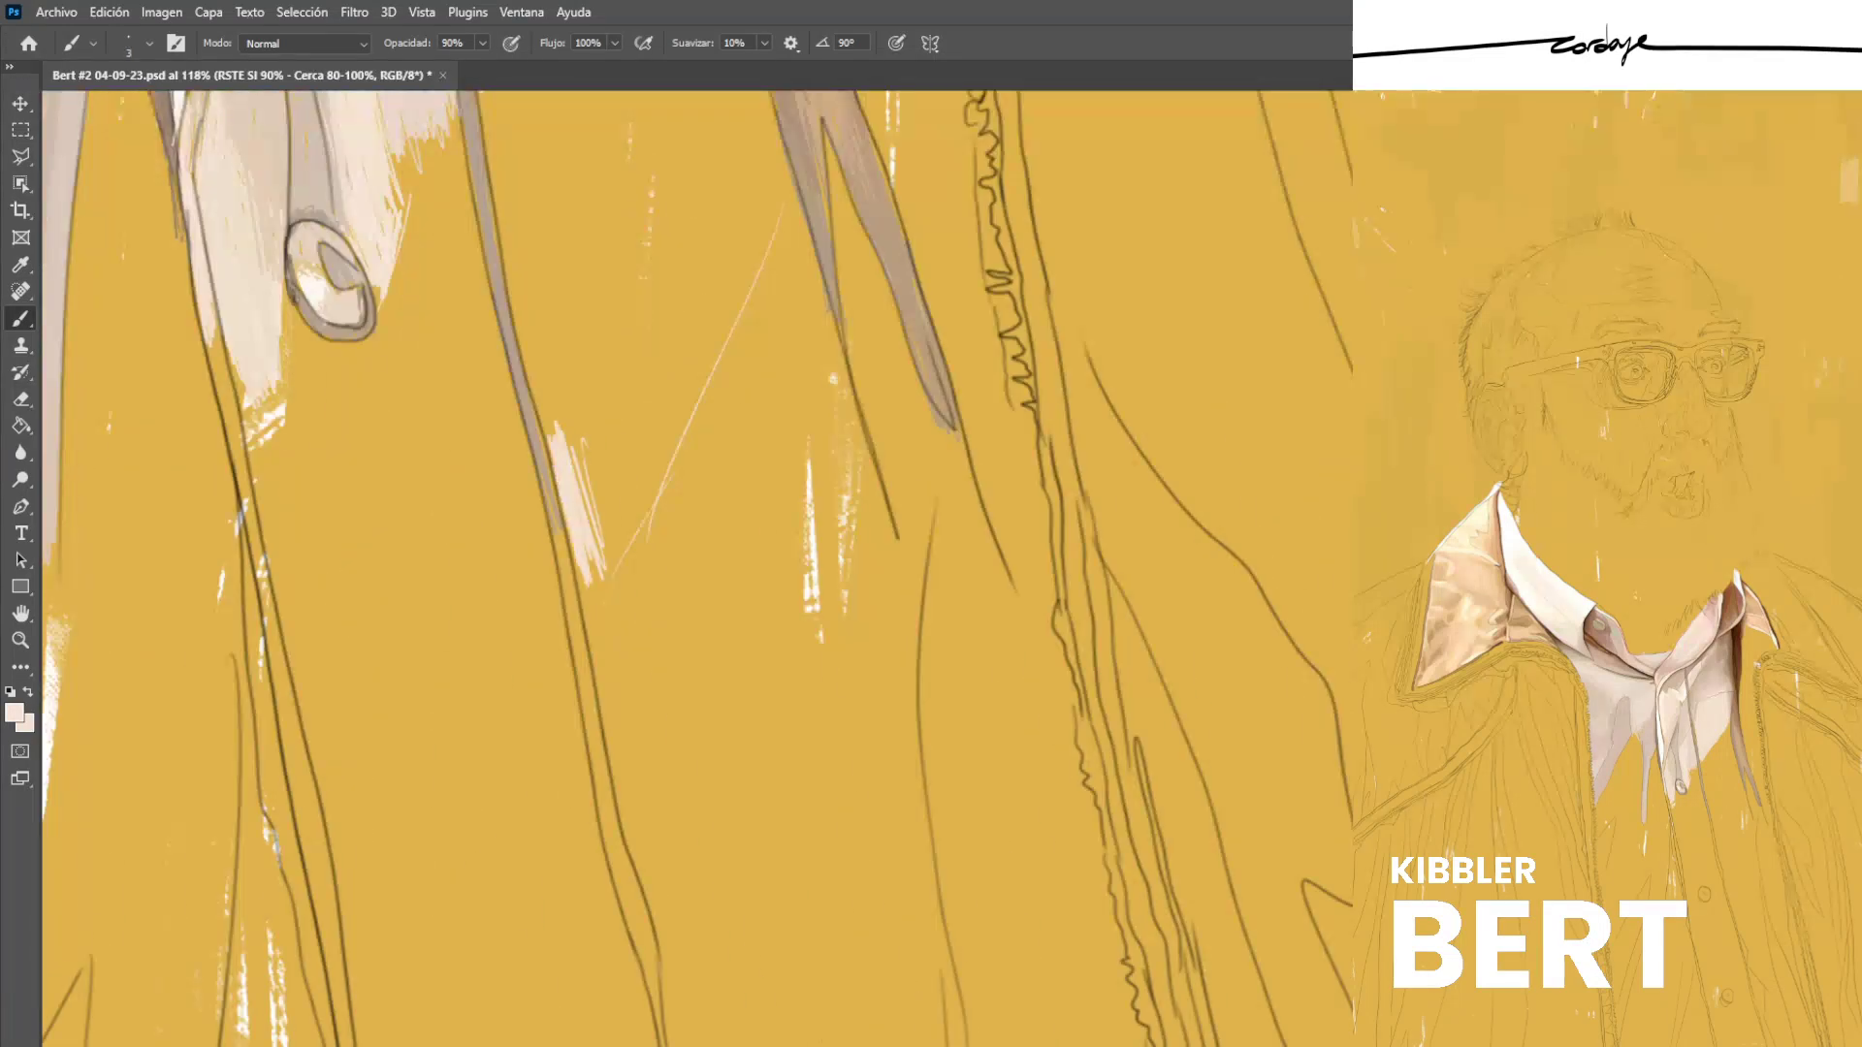
{"action": "left_click_drag", "start_coordinate": [555, 412], "coordinate": [604, 560]}
{"action": "left_click_drag", "start_coordinate": [574, 424], "coordinate": [606, 553]}
{"action": "left_click_drag", "start_coordinate": [591, 466], "coordinate": [620, 717]}
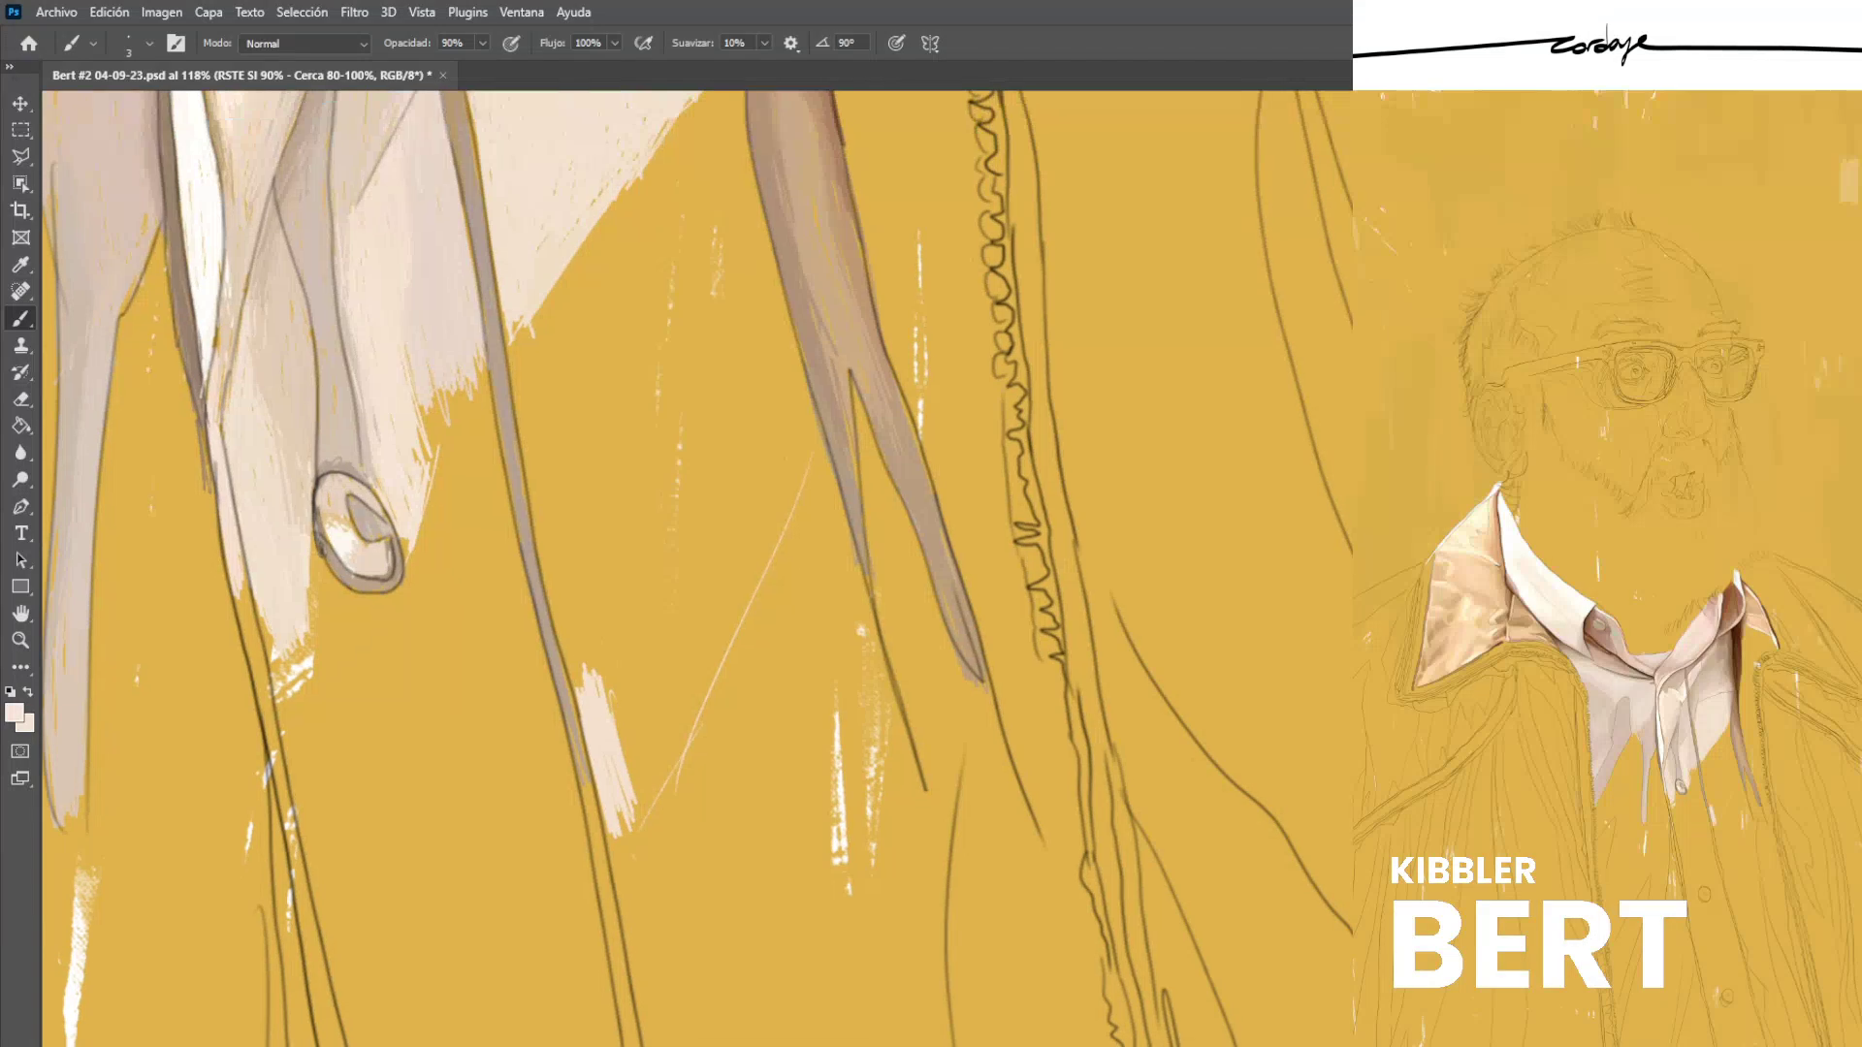
{"action": "mouse_move", "coordinate": [549, 524]}
{"action": "left_mouse_down"}
{"action": "mouse_move", "coordinate": [588, 673]}
{"action": "mouse_move", "coordinate": [574, 684]}
{"action": "left_mouse_up"}
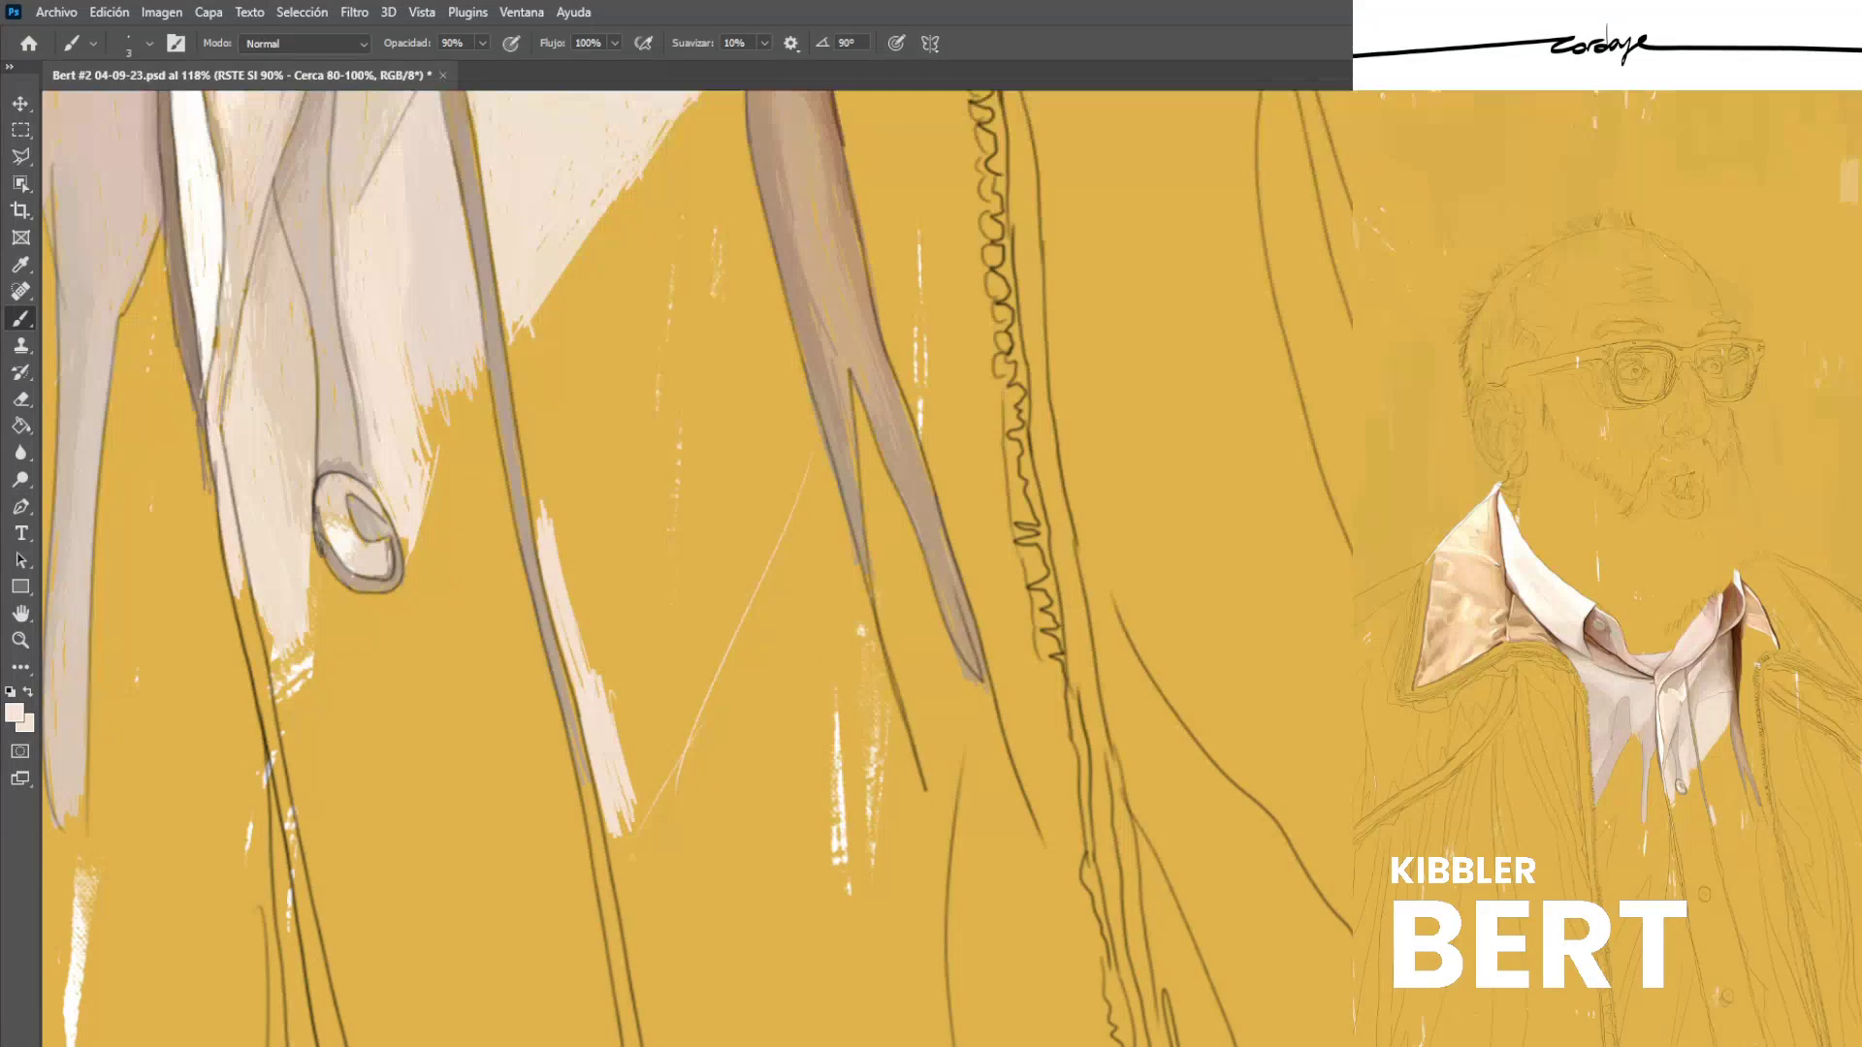
{"action": "left_click_drag", "start_coordinate": [548, 589], "coordinate": [584, 688]}
{"action": "left_click_drag", "start_coordinate": [556, 520], "coordinate": [593, 673]}
{"action": "left_click_drag", "start_coordinate": [576, 604], "coordinate": [610, 710]}
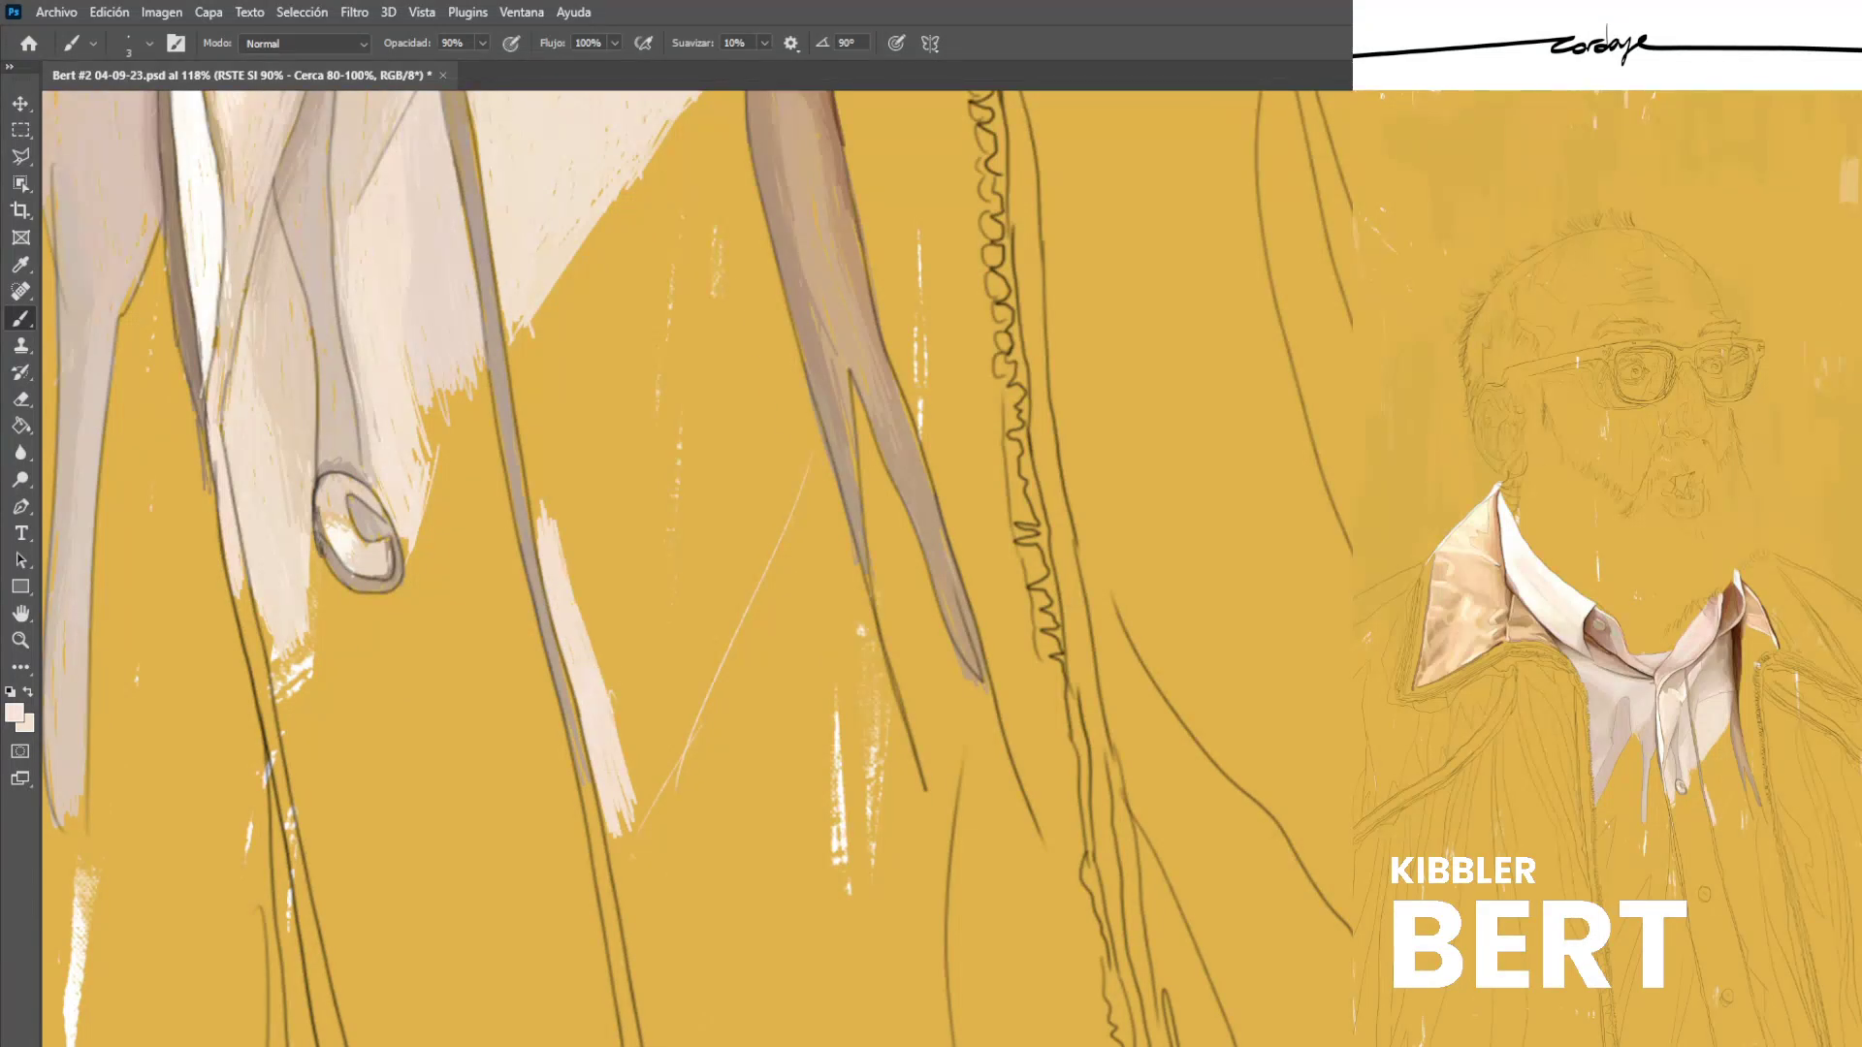
Lay pale pink strokes on the yellow along the brown fold's inner edge, from above the fork down to the guide line.
{"action": "left_click_drag", "start_coordinate": [749, 244], "coordinate": [815, 450]}
{"action": "mouse_move", "coordinate": [774, 308]}
{"action": "left_mouse_down"}
{"action": "mouse_move", "coordinate": [824, 466]}
{"action": "mouse_move", "coordinate": [767, 488]}
{"action": "mouse_move", "coordinate": [783, 613]}
{"action": "left_mouse_up"}
{"action": "left_click_drag", "start_coordinate": [737, 390], "coordinate": [769, 515]}
{"action": "left_click_drag", "start_coordinate": [732, 355], "coordinate": [765, 488]}
{"action": "left_click_drag", "start_coordinate": [730, 348], "coordinate": [742, 398]}
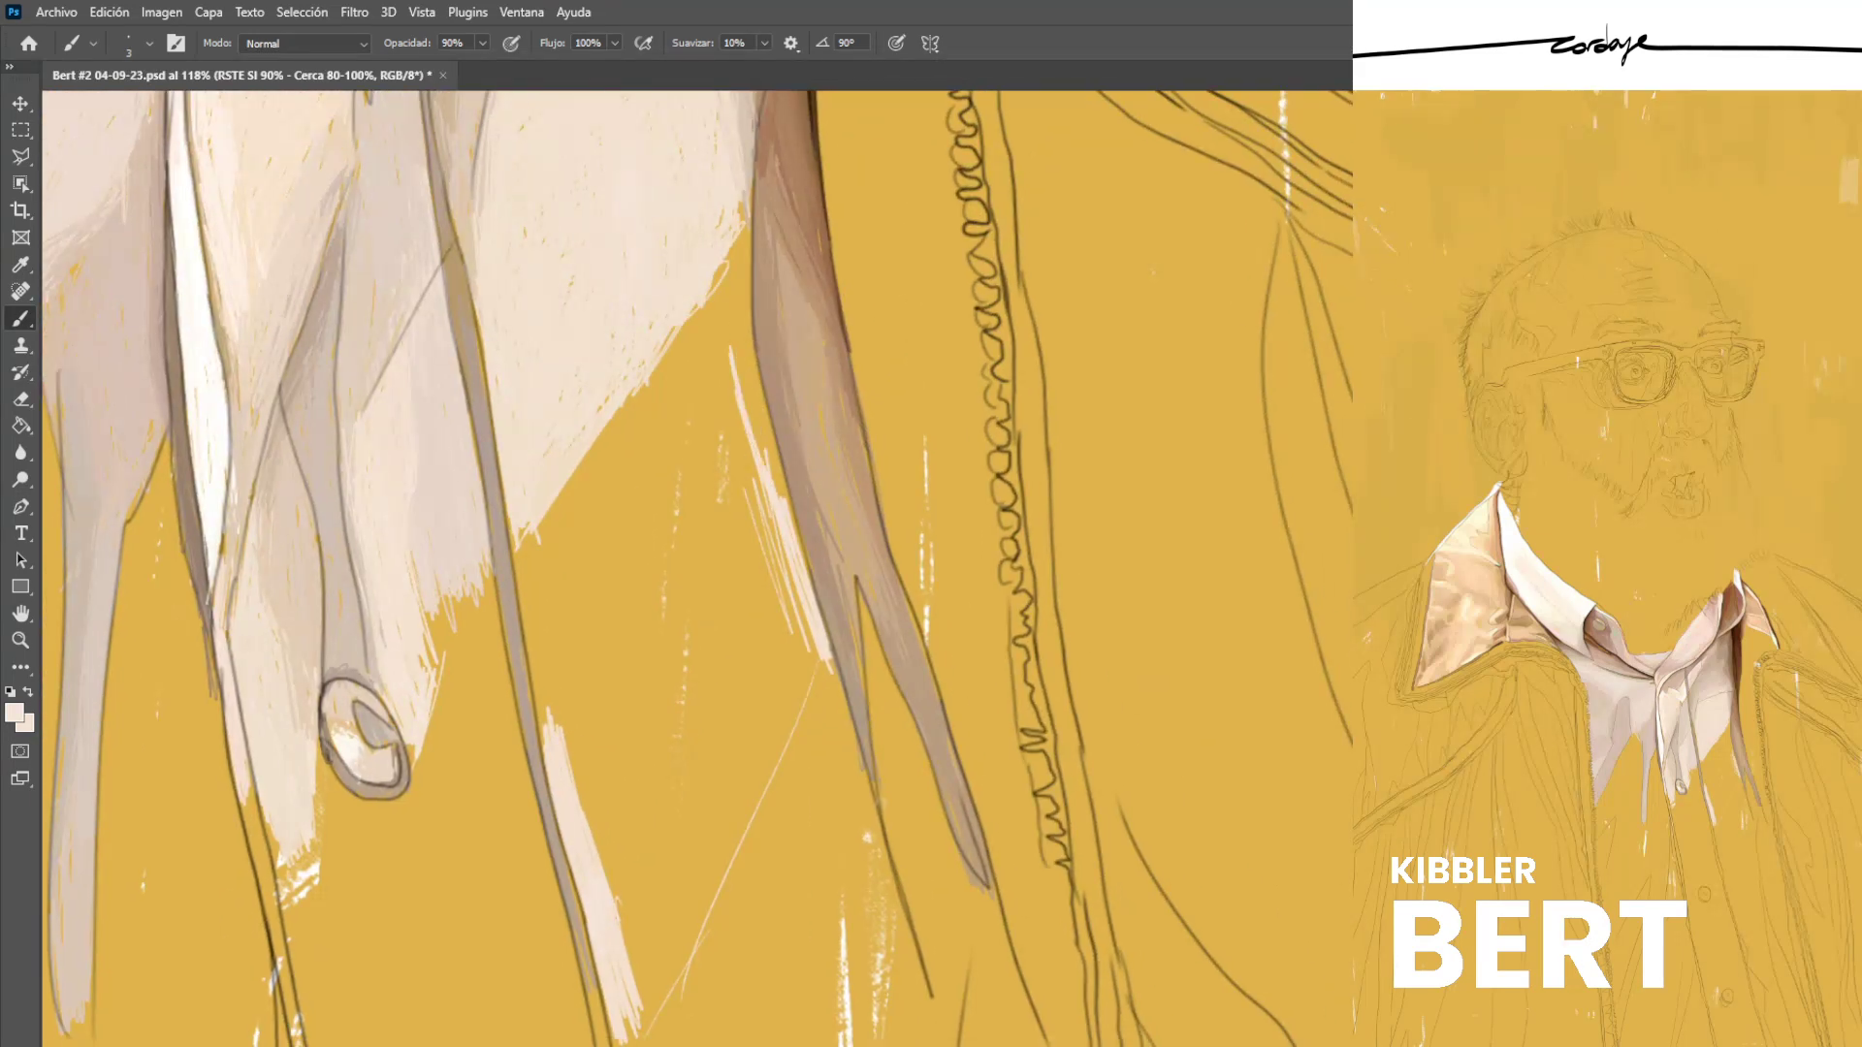
{"action": "left_click_drag", "start_coordinate": [733, 312], "coordinate": [776, 496]}
{"action": "left_click_drag", "start_coordinate": [747, 369], "coordinate": [801, 551]}
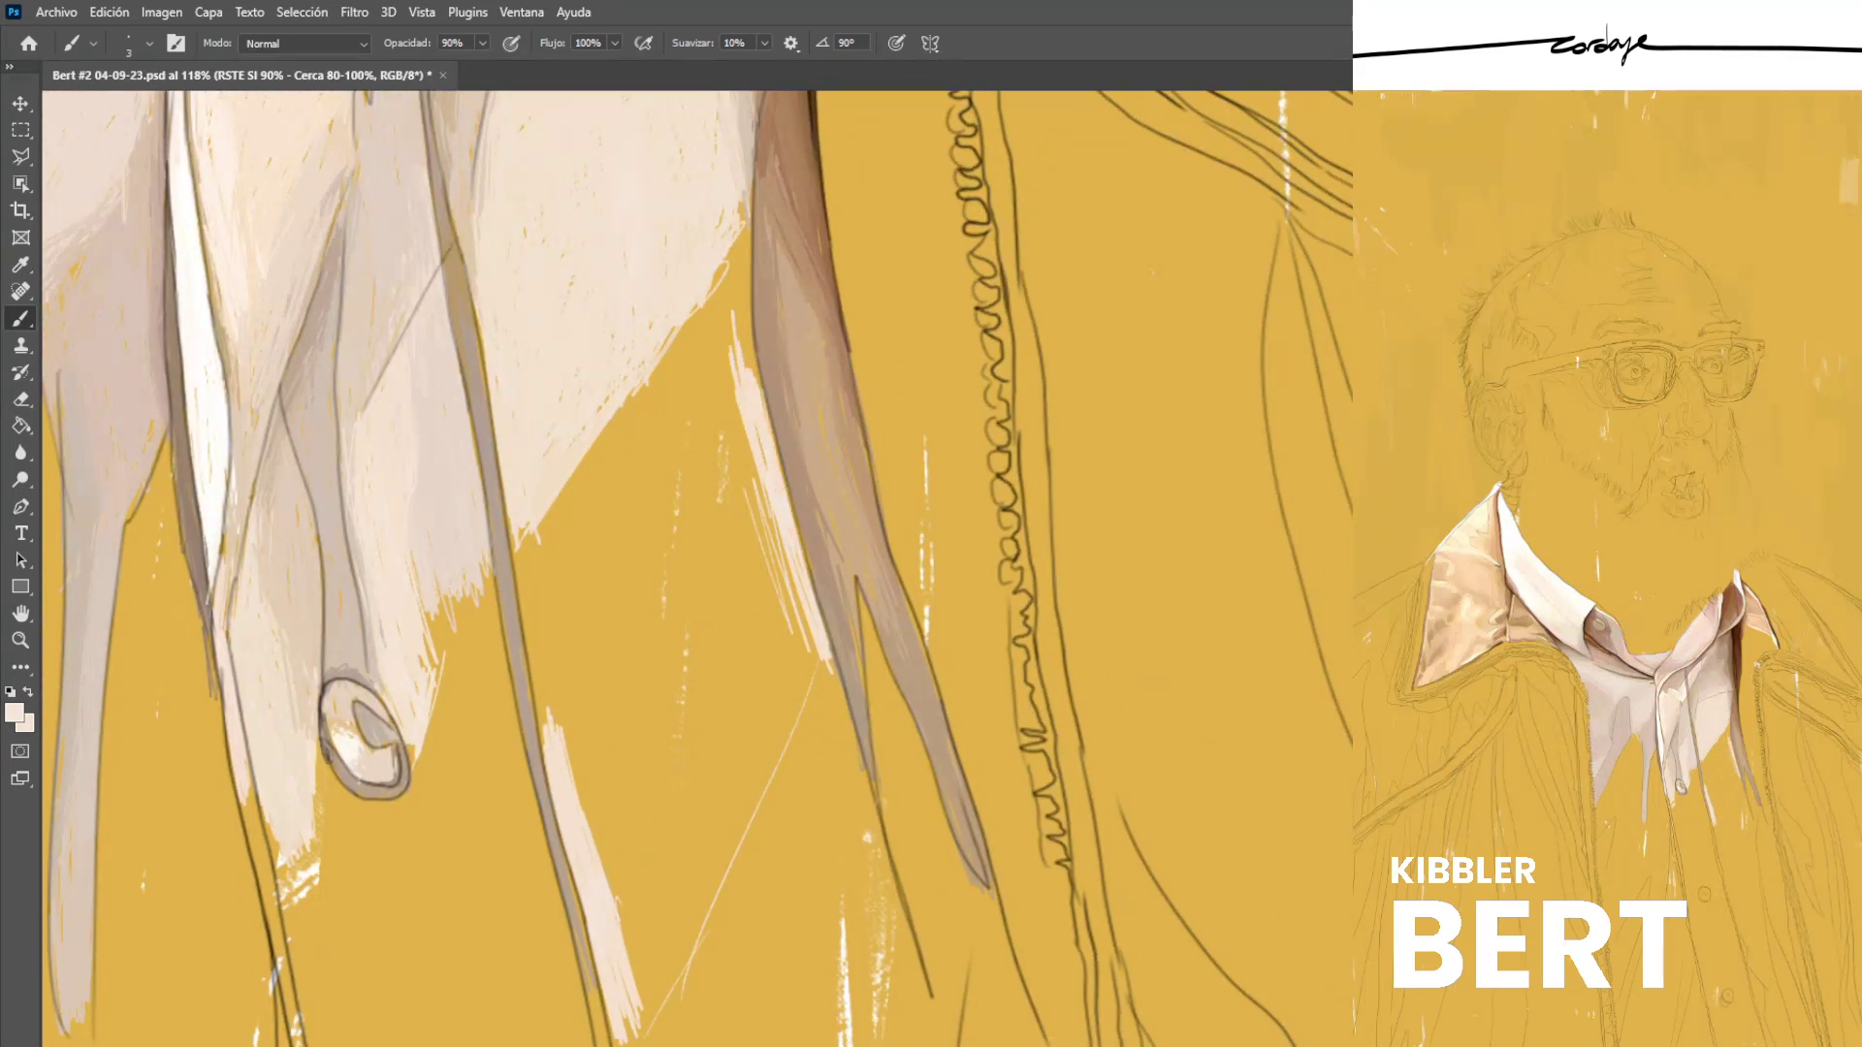
{"action": "left_click_drag", "start_coordinate": [780, 474], "coordinate": [811, 584]}
Extend the pale pink strip beside the brown fold upward to join the painted shirt area above.
{"action": "left_click_drag", "start_coordinate": [715, 311], "coordinate": [736, 399]}
{"action": "mouse_move", "coordinate": [713, 236]}
{"action": "left_mouse_down"}
{"action": "mouse_move", "coordinate": [739, 358]}
{"action": "mouse_move", "coordinate": [744, 320]}
{"action": "mouse_move", "coordinate": [714, 308]}
{"action": "mouse_move", "coordinate": [745, 364]}
{"action": "mouse_move", "coordinate": [729, 347]}
{"action": "left_mouse_up"}
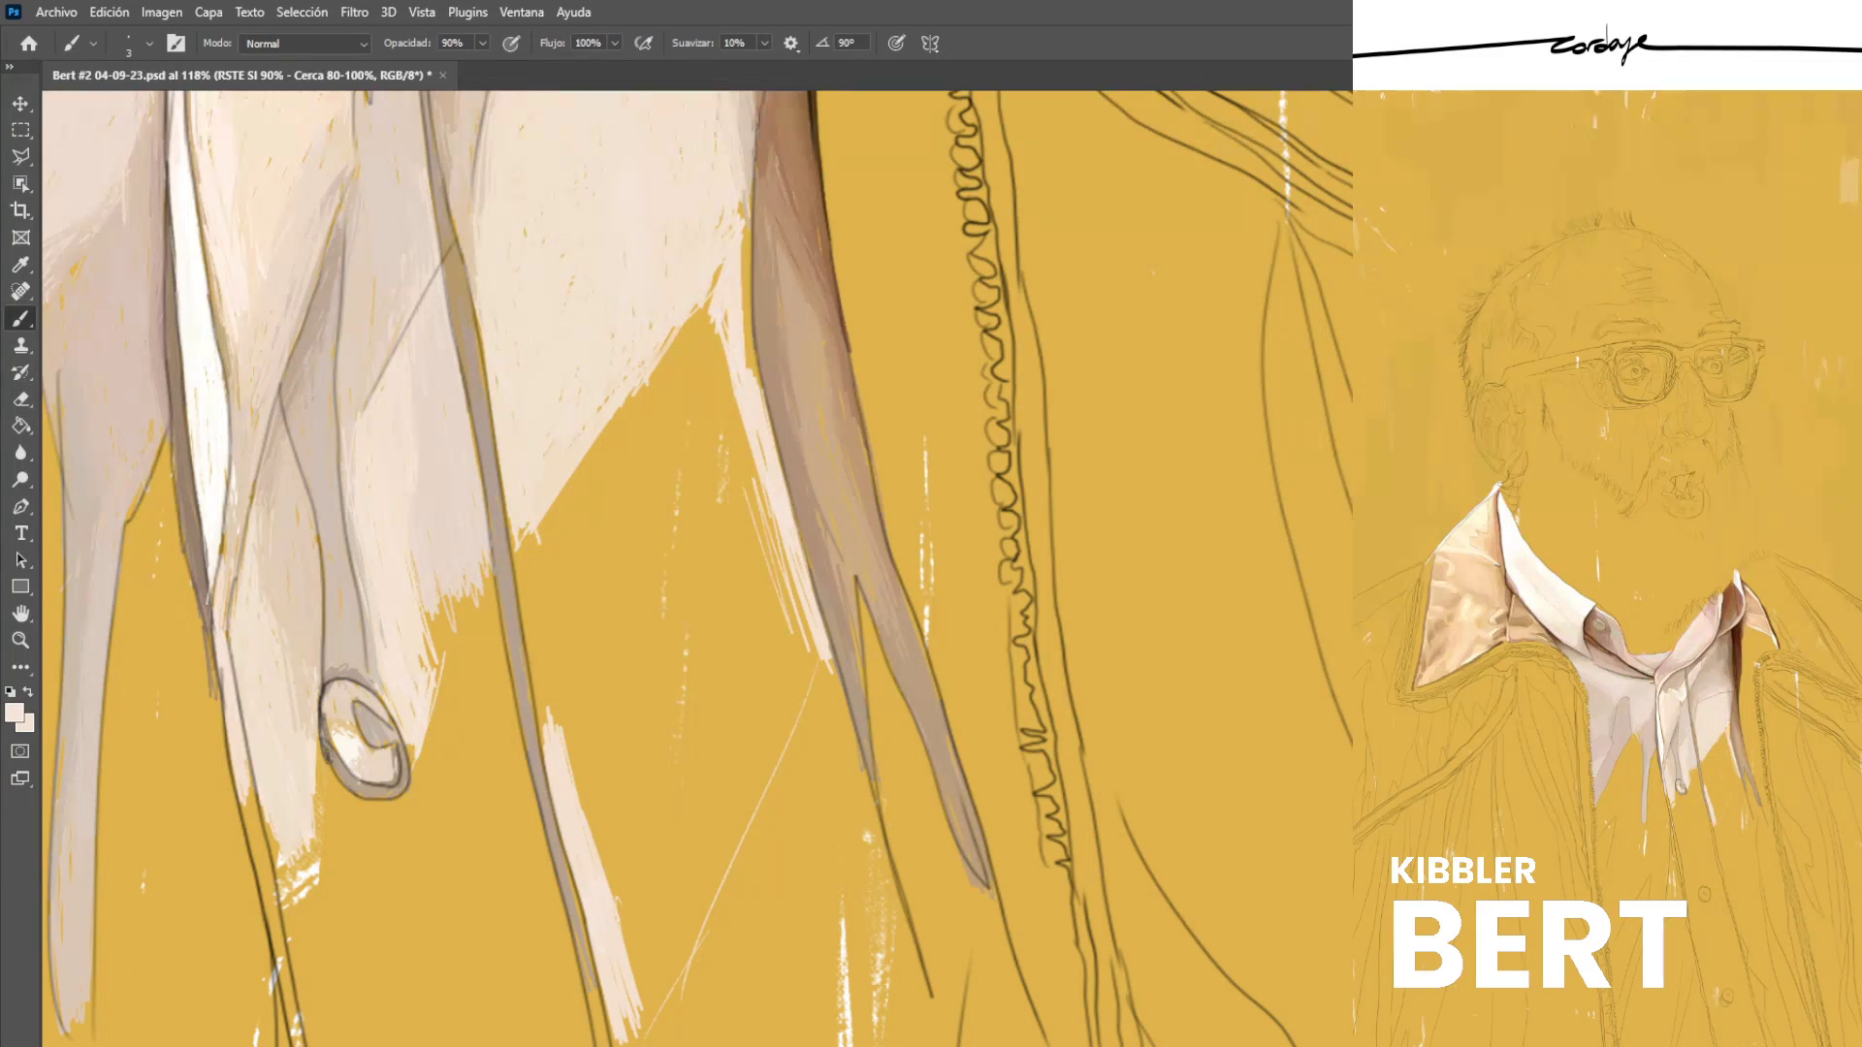
{"action": "left_click_drag", "start_coordinate": [740, 233], "coordinate": [760, 407]}
{"action": "left_click_drag", "start_coordinate": [749, 313], "coordinate": [752, 376]}
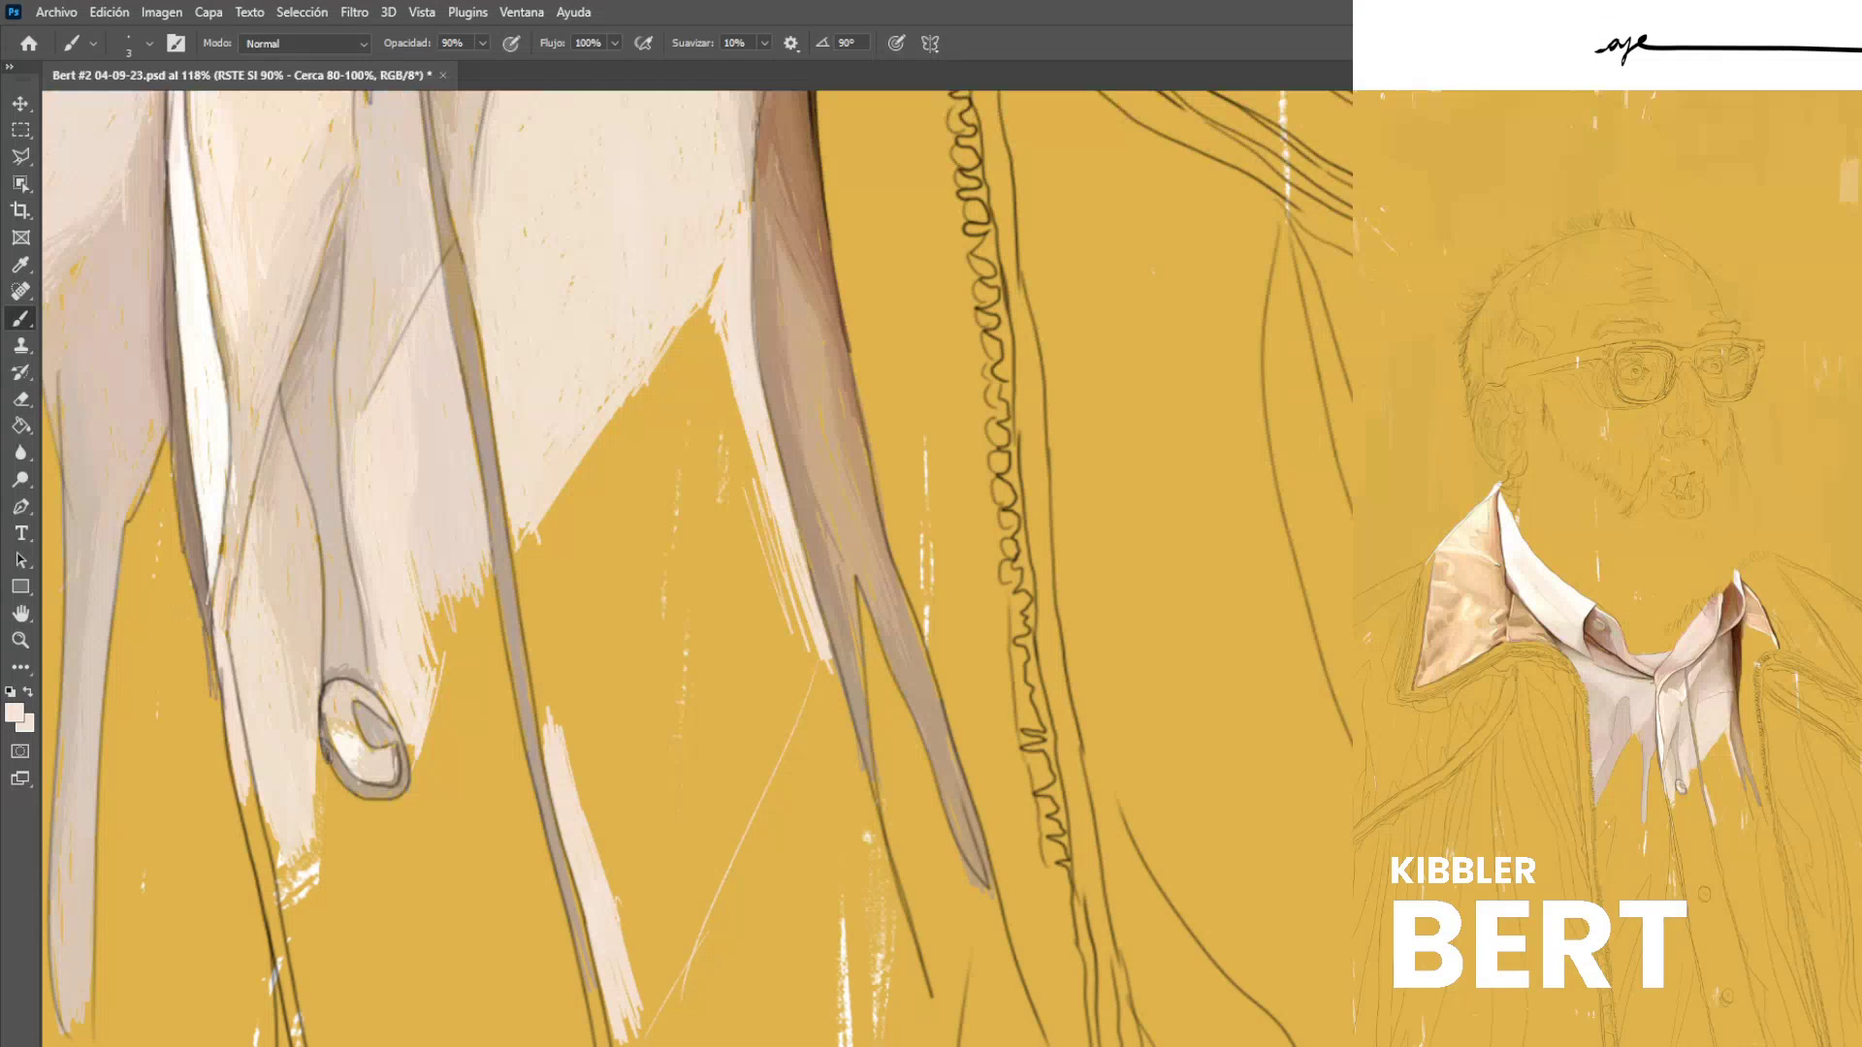
Connect the pale pink strip beside the mauve line to the painted shirt area above it.
{"action": "mouse_move", "coordinate": [539, 545]}
{"action": "left_mouse_down"}
{"action": "mouse_move", "coordinate": [577, 764]}
{"action": "mouse_move", "coordinate": [547, 664]}
{"action": "mouse_move", "coordinate": [553, 722]}
{"action": "left_mouse_up"}
{"action": "left_click_drag", "start_coordinate": [519, 567], "coordinate": [546, 743]}
{"action": "left_click_drag", "start_coordinate": [531, 659], "coordinate": [542, 726]}
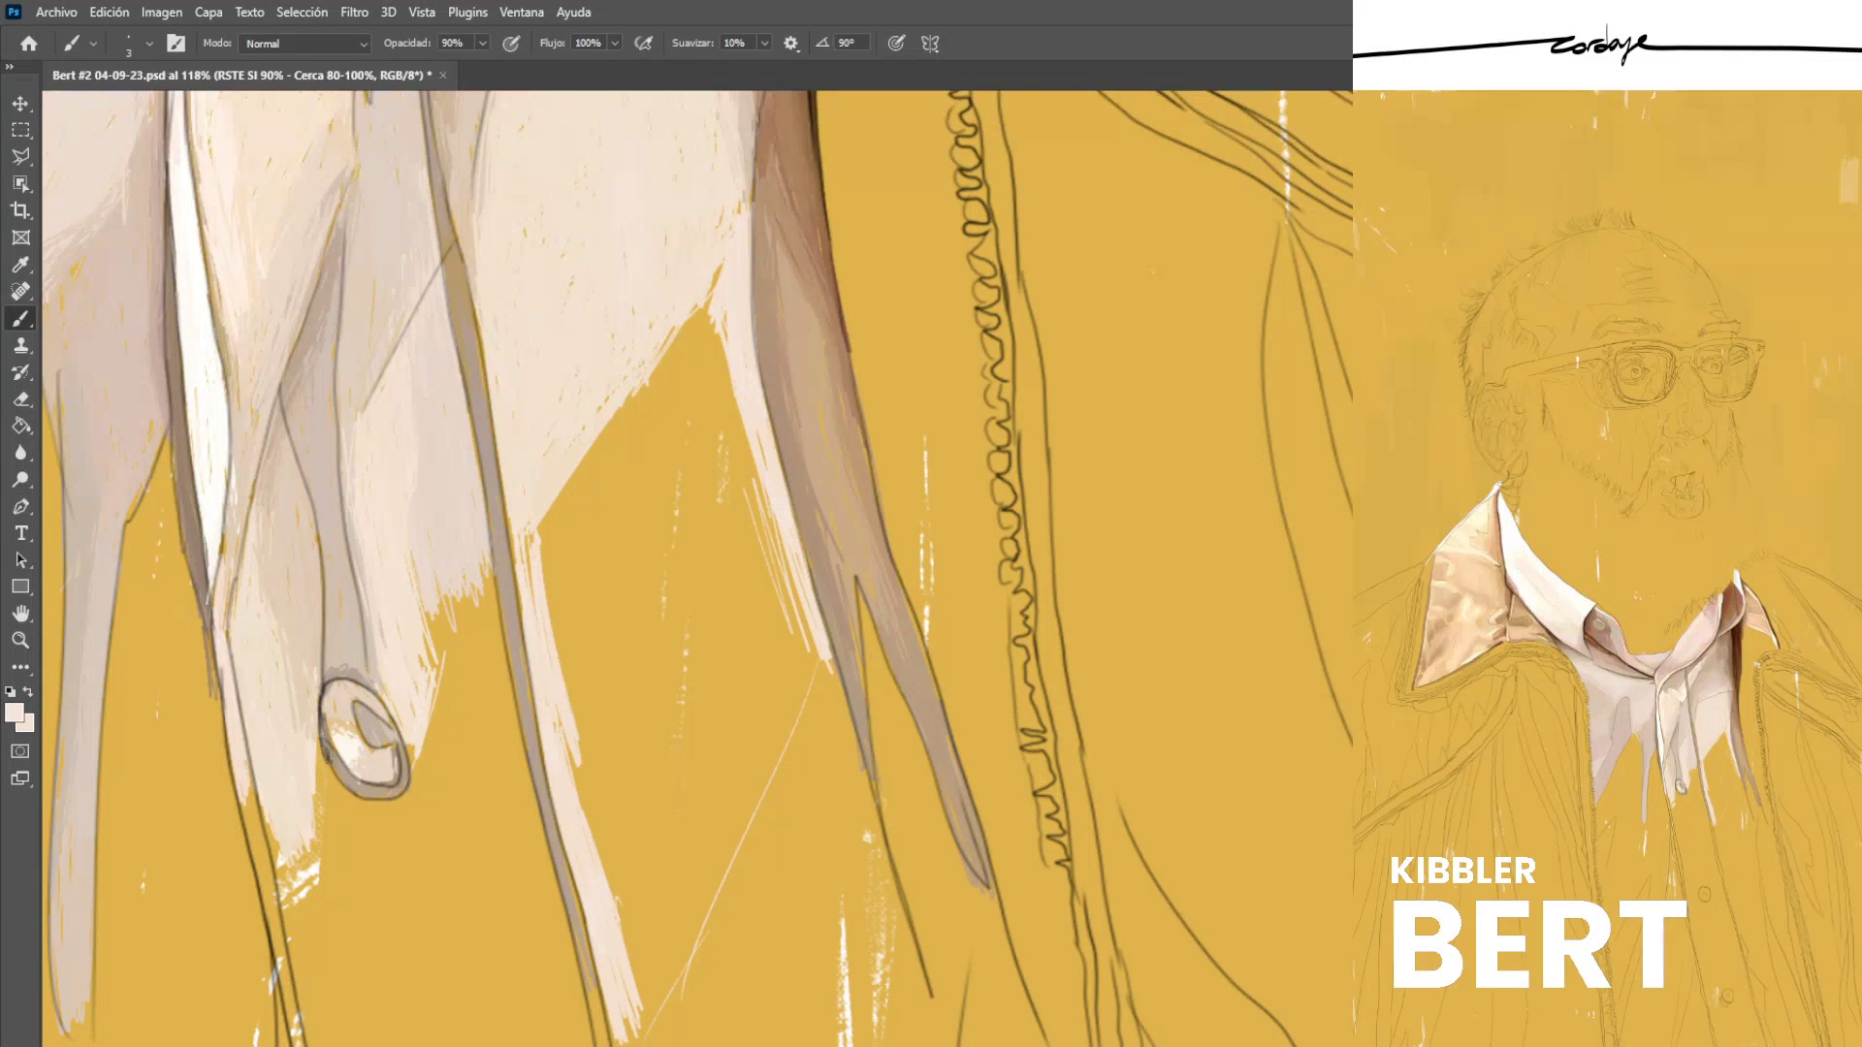
{"action": "left_click_drag", "start_coordinate": [526, 545], "coordinate": [534, 612]}
Widen the pale pink strip beside the brown fold inward with parallel strokes over the yellow.
{"action": "left_click_drag", "start_coordinate": [725, 494], "coordinate": [778, 641]}
{"action": "mouse_move", "coordinate": [732, 497]}
{"action": "left_mouse_down"}
{"action": "mouse_move", "coordinate": [795, 653]}
{"action": "mouse_move", "coordinate": [795, 621]}
{"action": "left_mouse_up"}
{"action": "left_click_drag", "start_coordinate": [764, 525], "coordinate": [810, 647]}
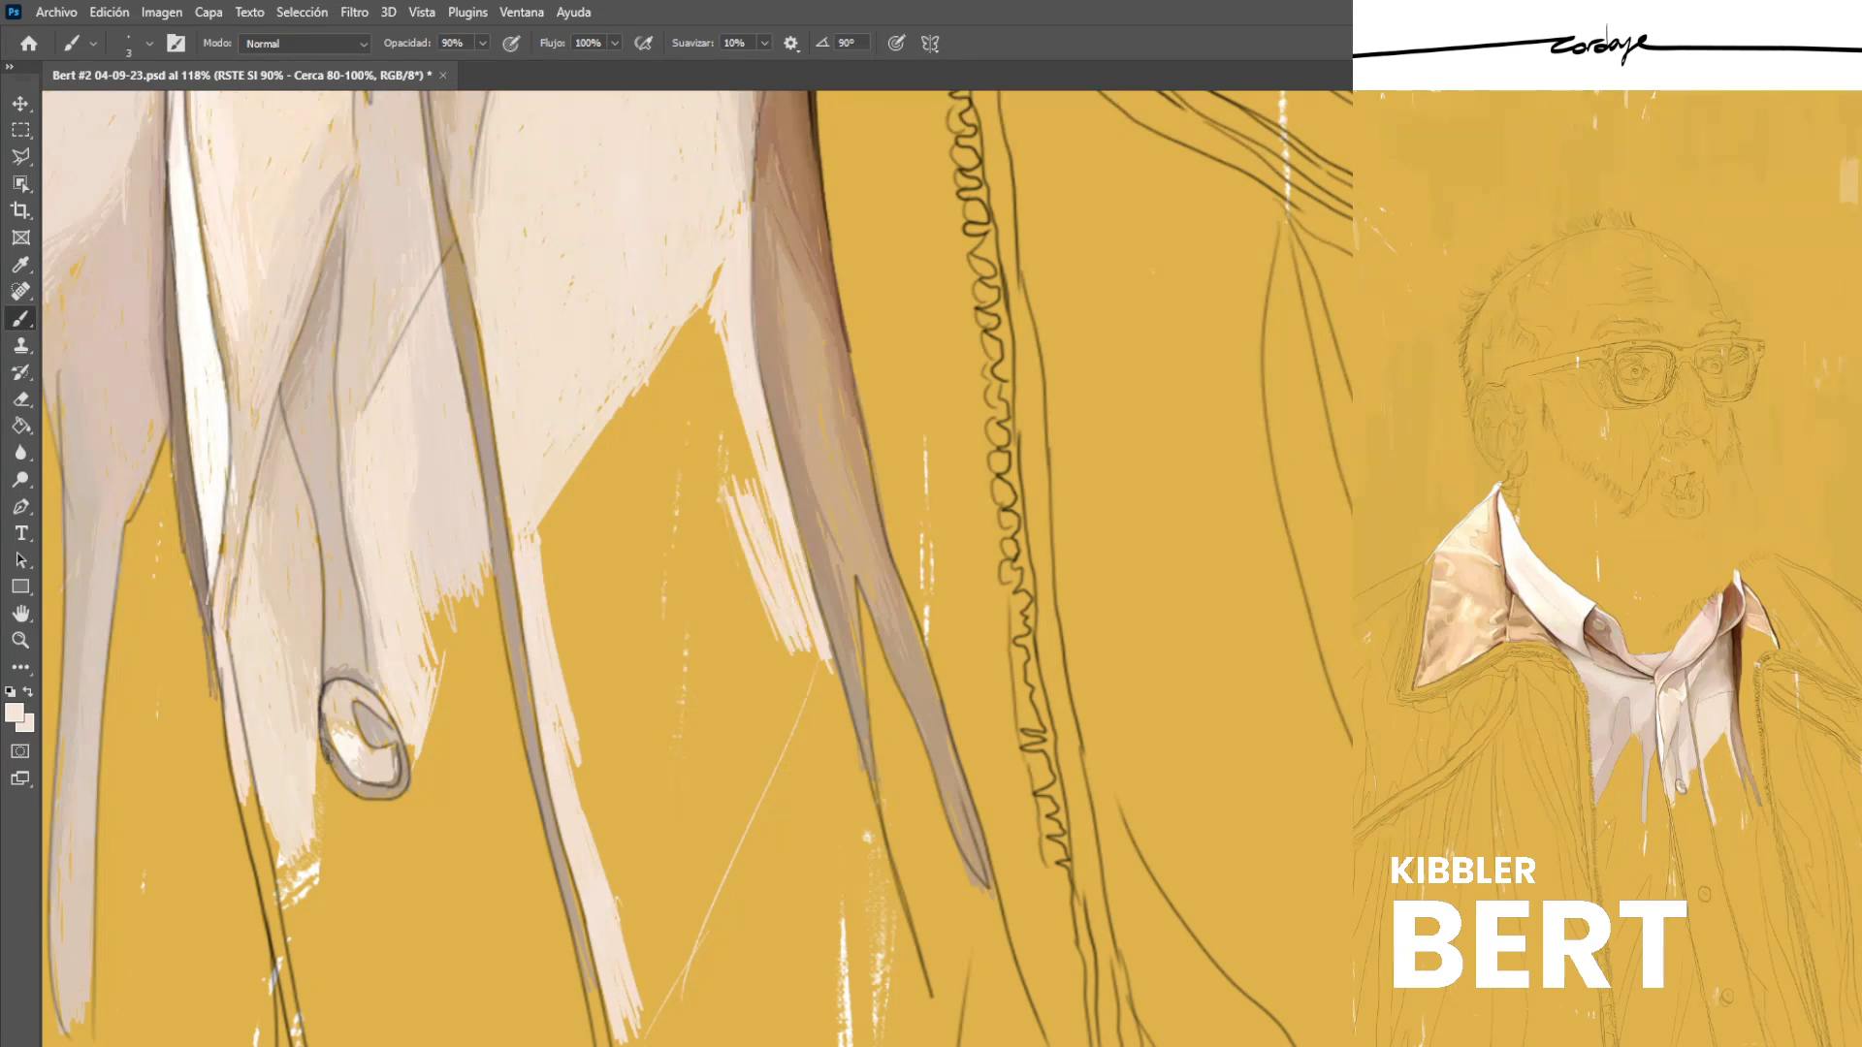
{"action": "left_click_drag", "start_coordinate": [752, 477], "coordinate": [810, 636]}
{"action": "mouse_move", "coordinate": [761, 490]}
{"action": "left_mouse_down"}
{"action": "mouse_move", "coordinate": [801, 613]}
{"action": "mouse_move", "coordinate": [749, 493]}
{"action": "left_mouse_up"}
{"action": "left_click_drag", "start_coordinate": [723, 454], "coordinate": [743, 505]}
{"action": "left_click_drag", "start_coordinate": [740, 510], "coordinate": [776, 602]}
Fill the remaining yellow between the mauve line and the brown fold with pale pink down to the diagonal guide line.
{"action": "left_click_drag", "start_coordinate": [699, 338], "coordinate": [668, 392]}
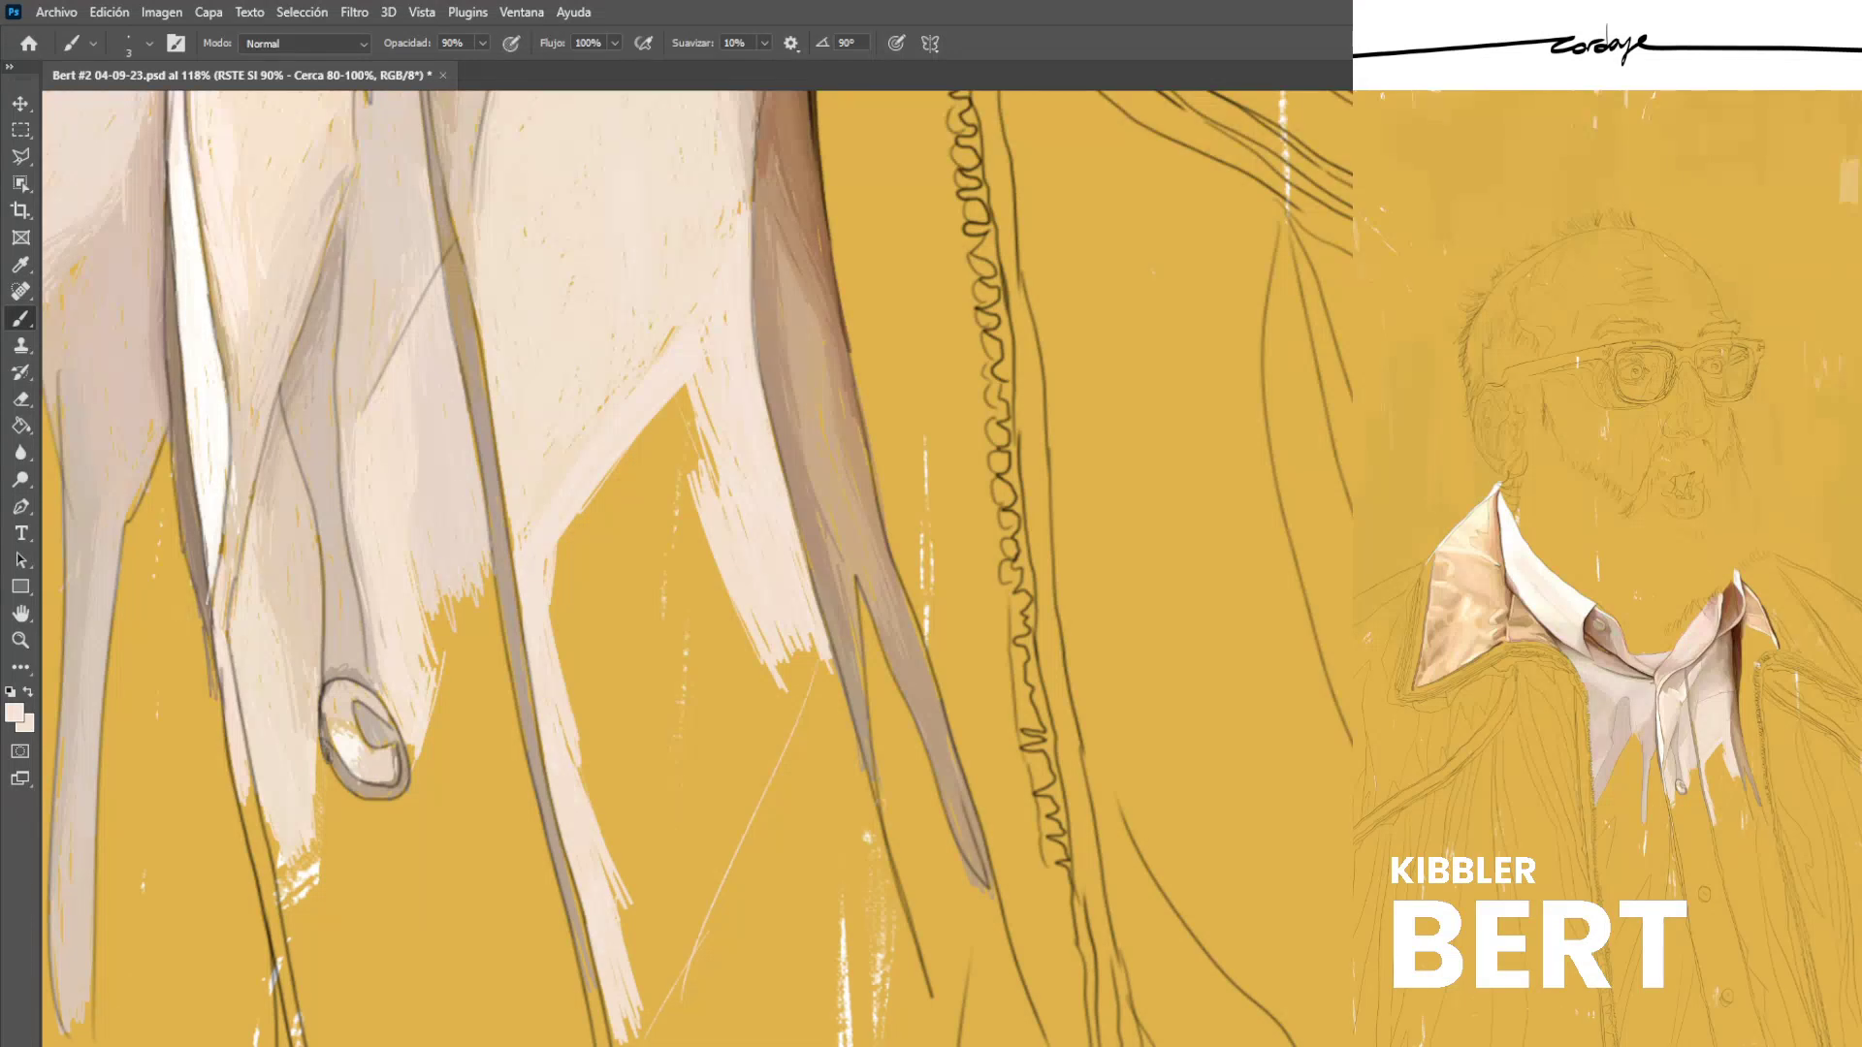
{"action": "scroll", "coordinate": [328, 756], "scroll_direction": "down", "scroll_amount": 3}
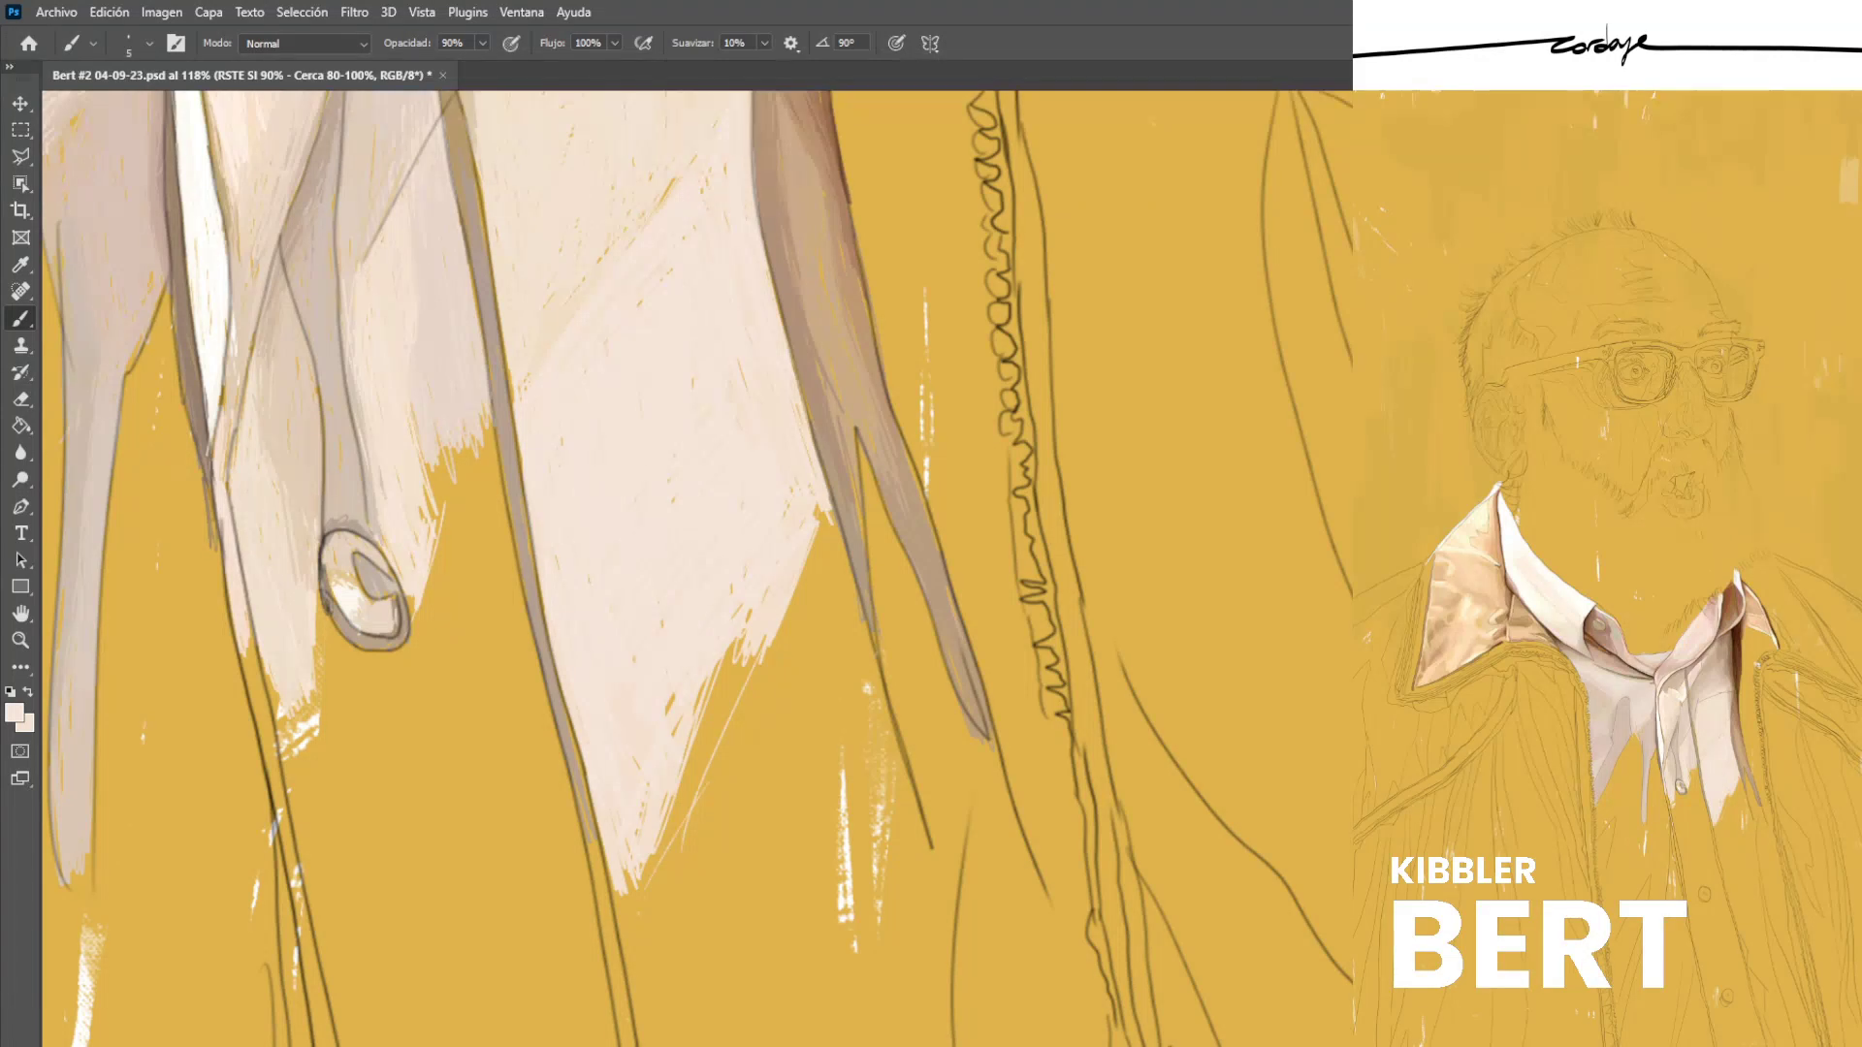
{"action": "scroll", "coordinate": [697, 569], "scroll_direction": "up", "scroll_amount": 1}
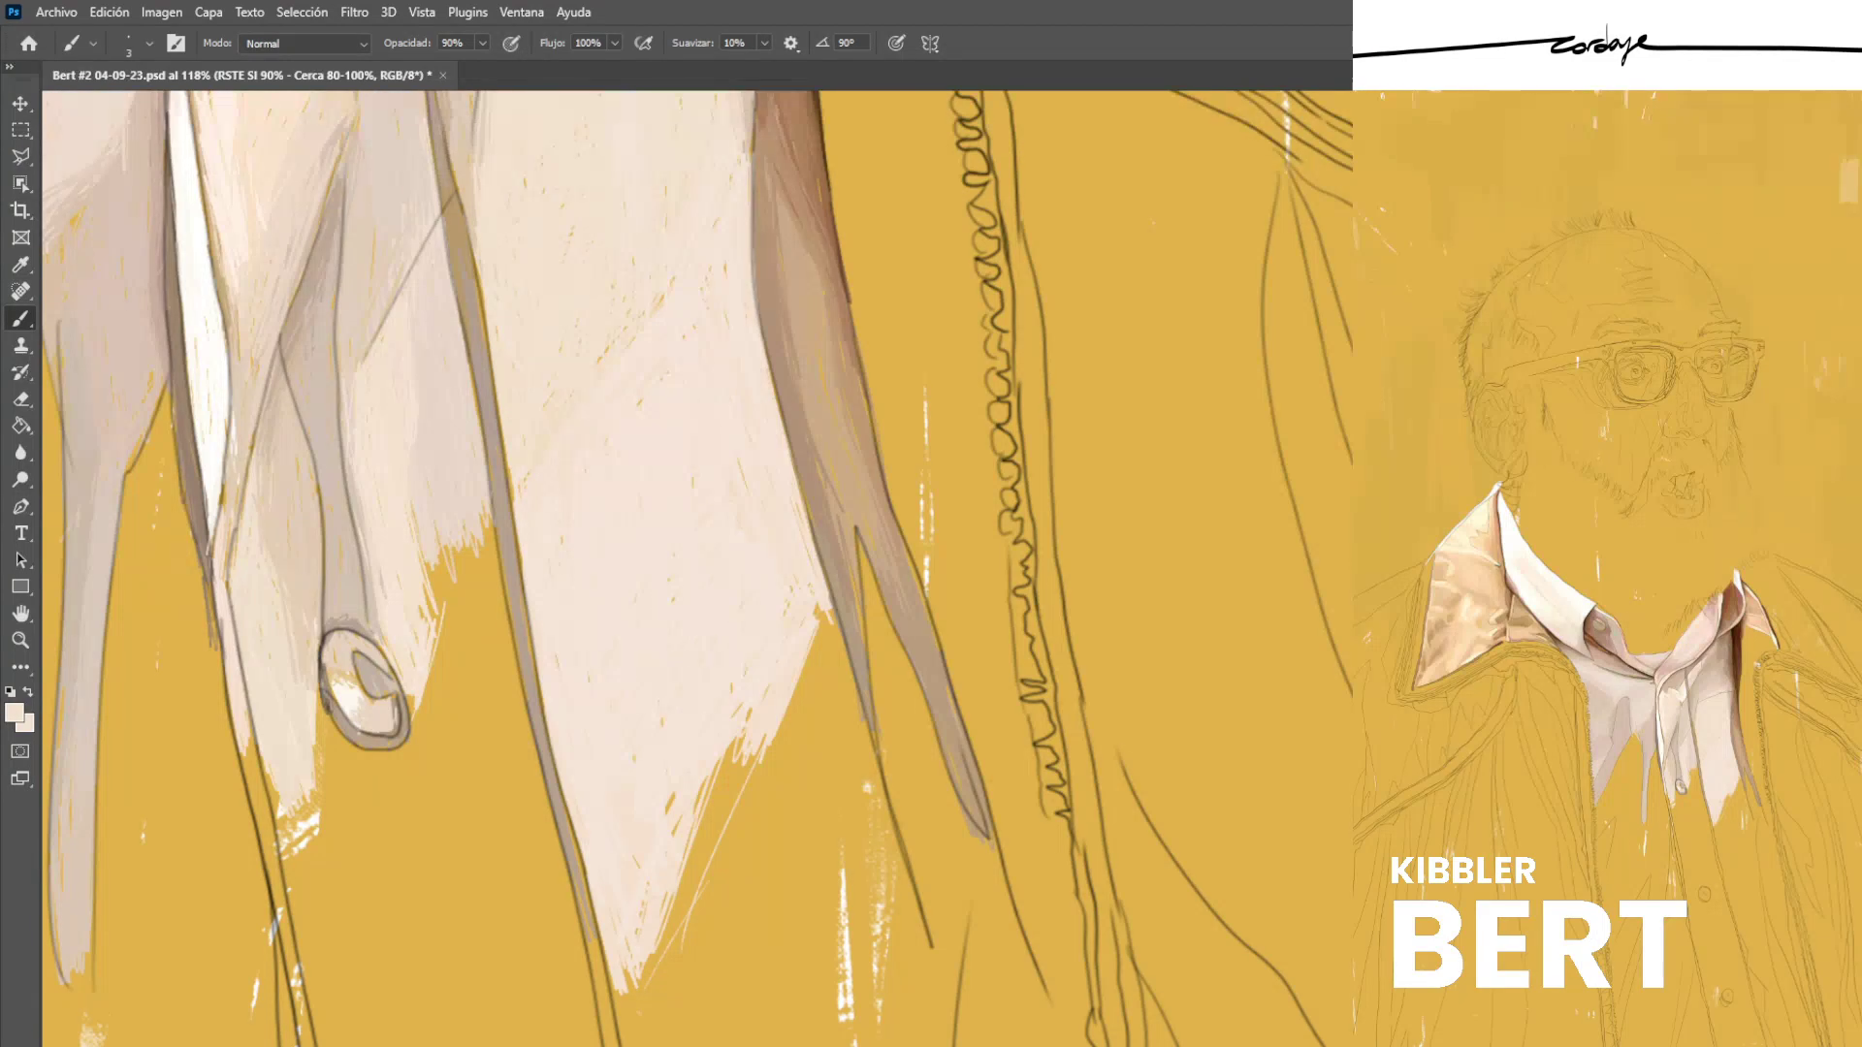
{"action": "left_click_drag", "start_coordinate": [509, 469], "coordinate": [523, 575]}
{"action": "scroll", "coordinate": [696, 569], "scroll_direction": "up", "scroll_amount": 2}
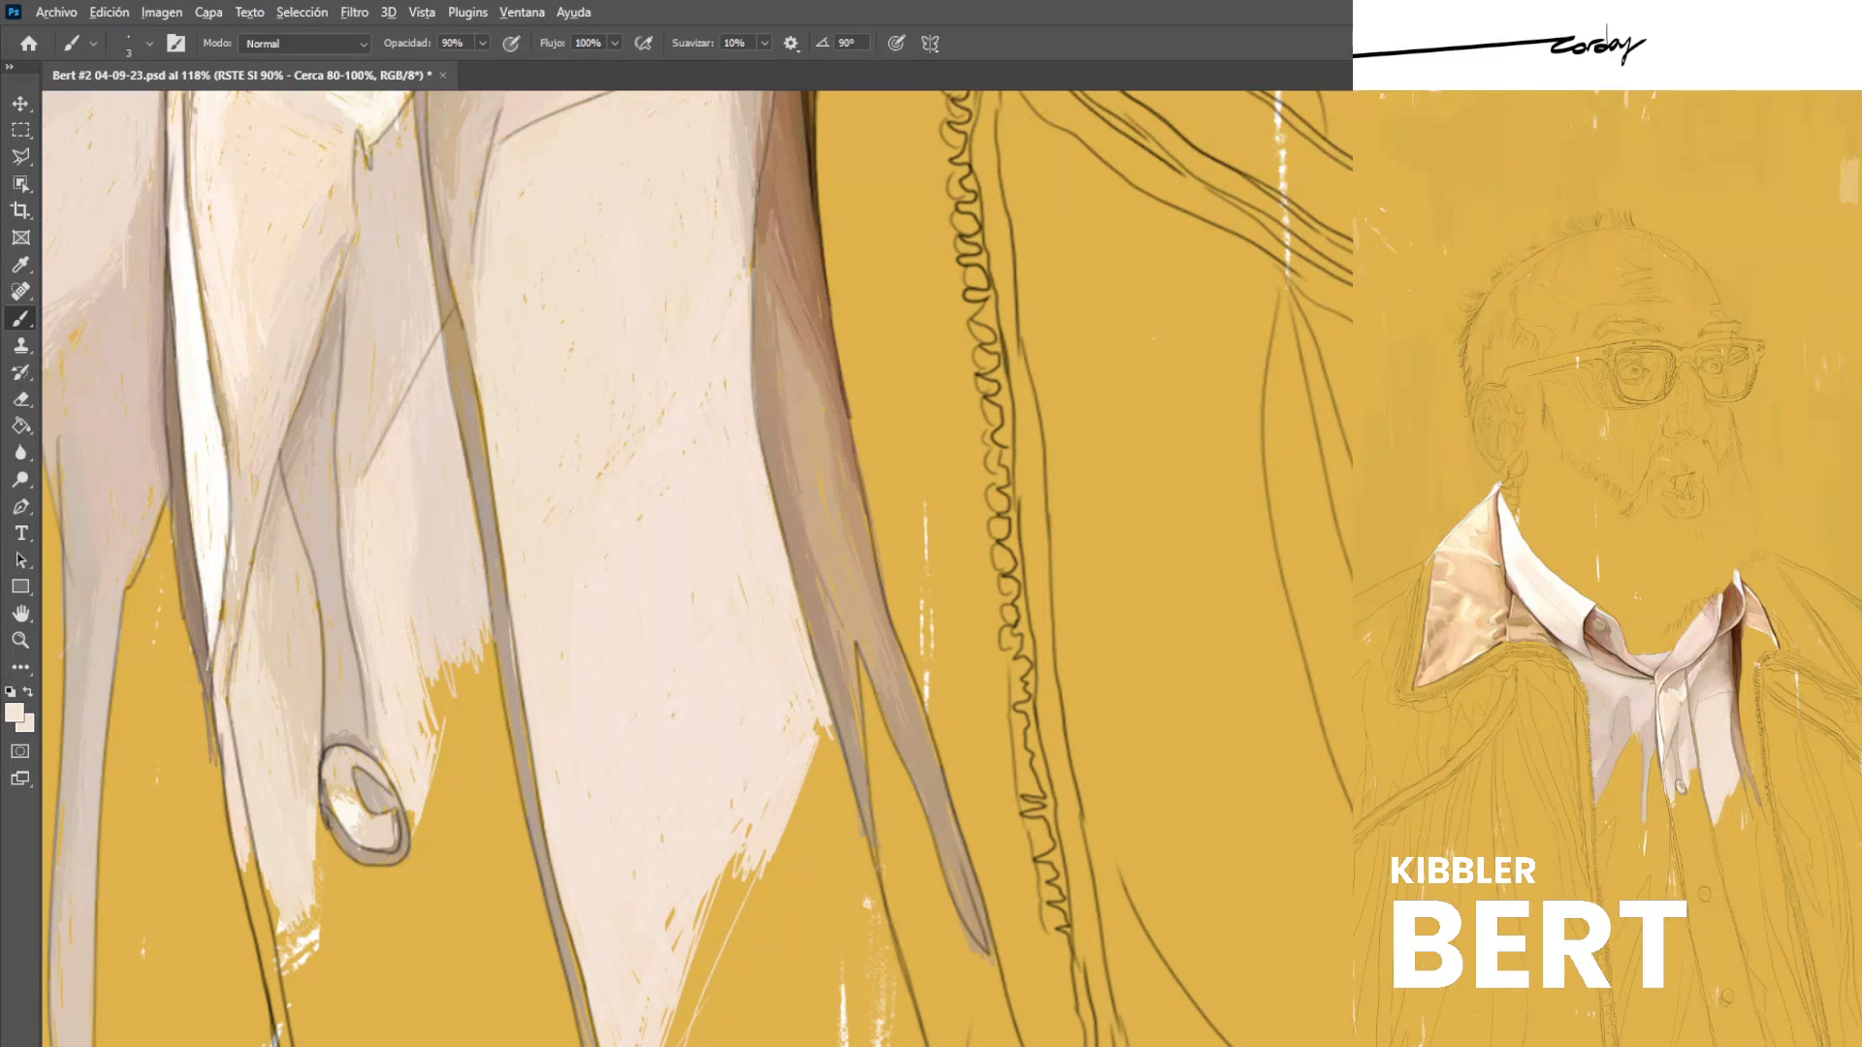
Shade the edge of the new pale area along the brown fold with light beige strokes.
{"action": "left_click_drag", "start_coordinate": [777, 566], "coordinate": [790, 610]}
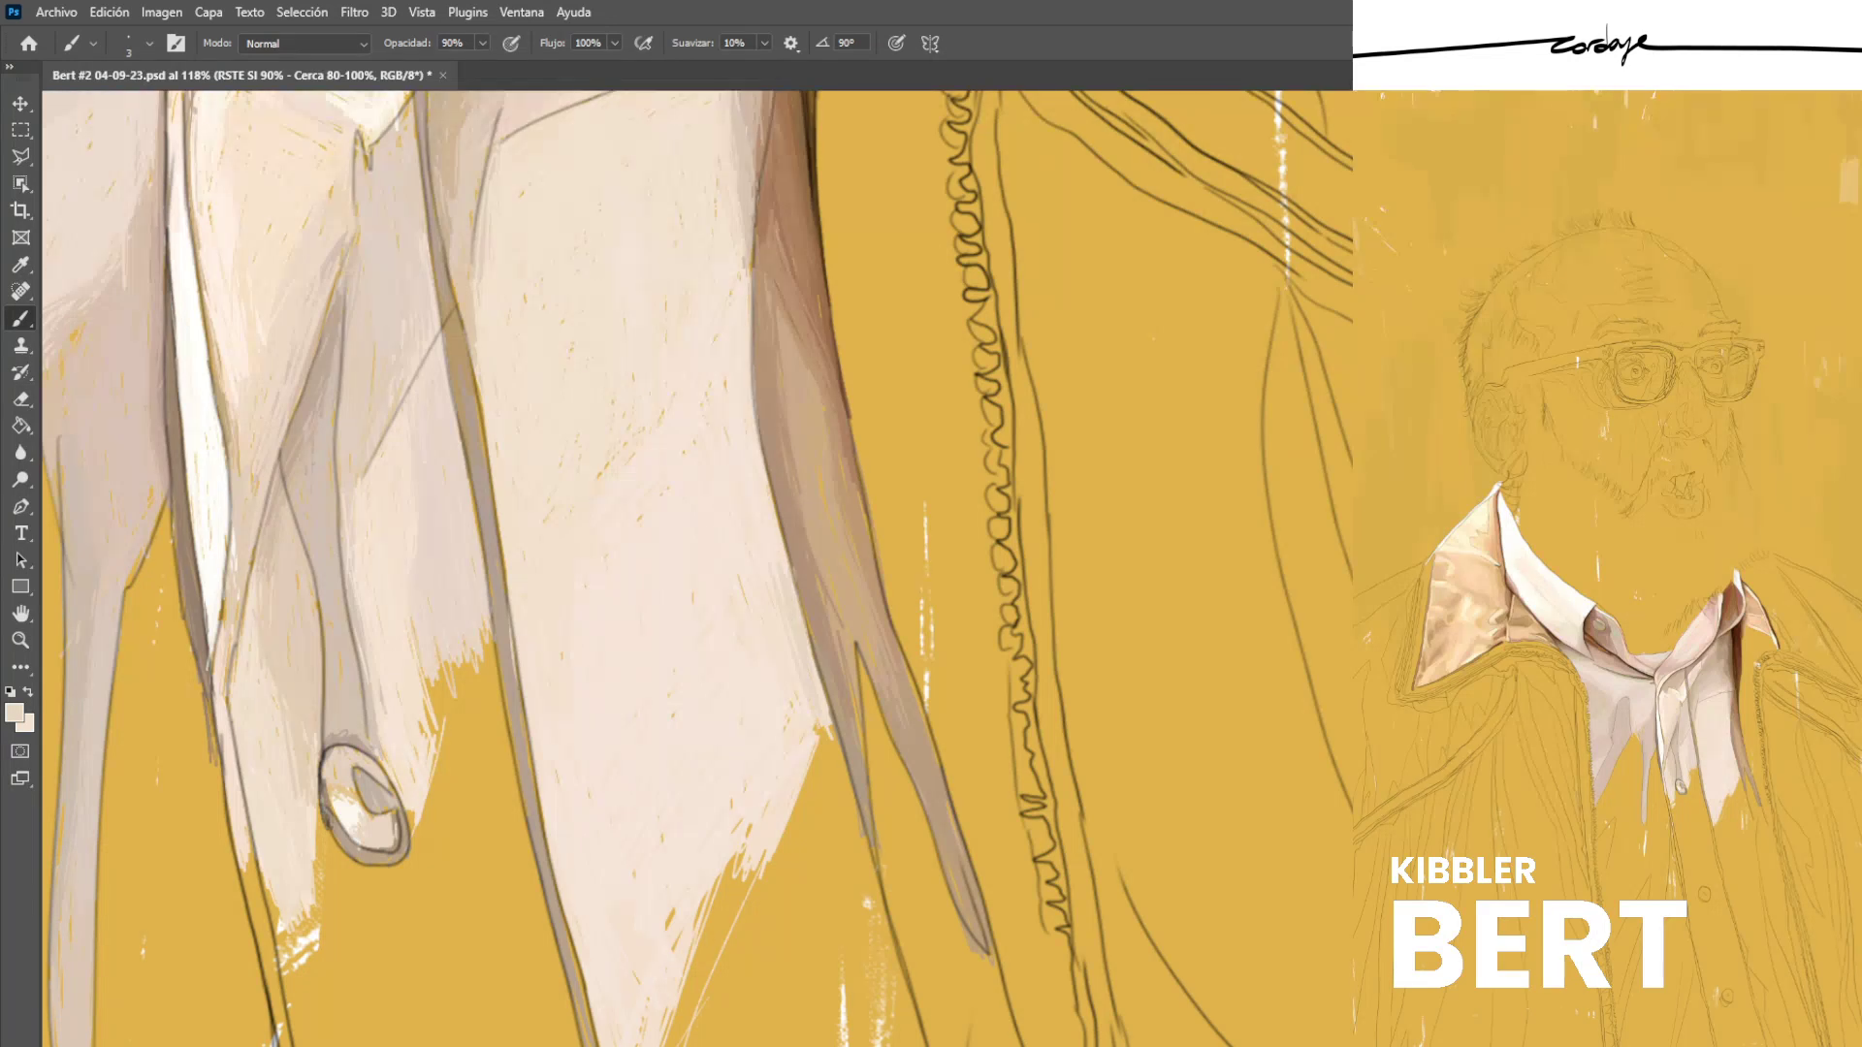
{"action": "left_click_drag", "start_coordinate": [730, 429], "coordinate": [759, 524]}
{"action": "left_click_drag", "start_coordinate": [745, 434], "coordinate": [795, 579]}
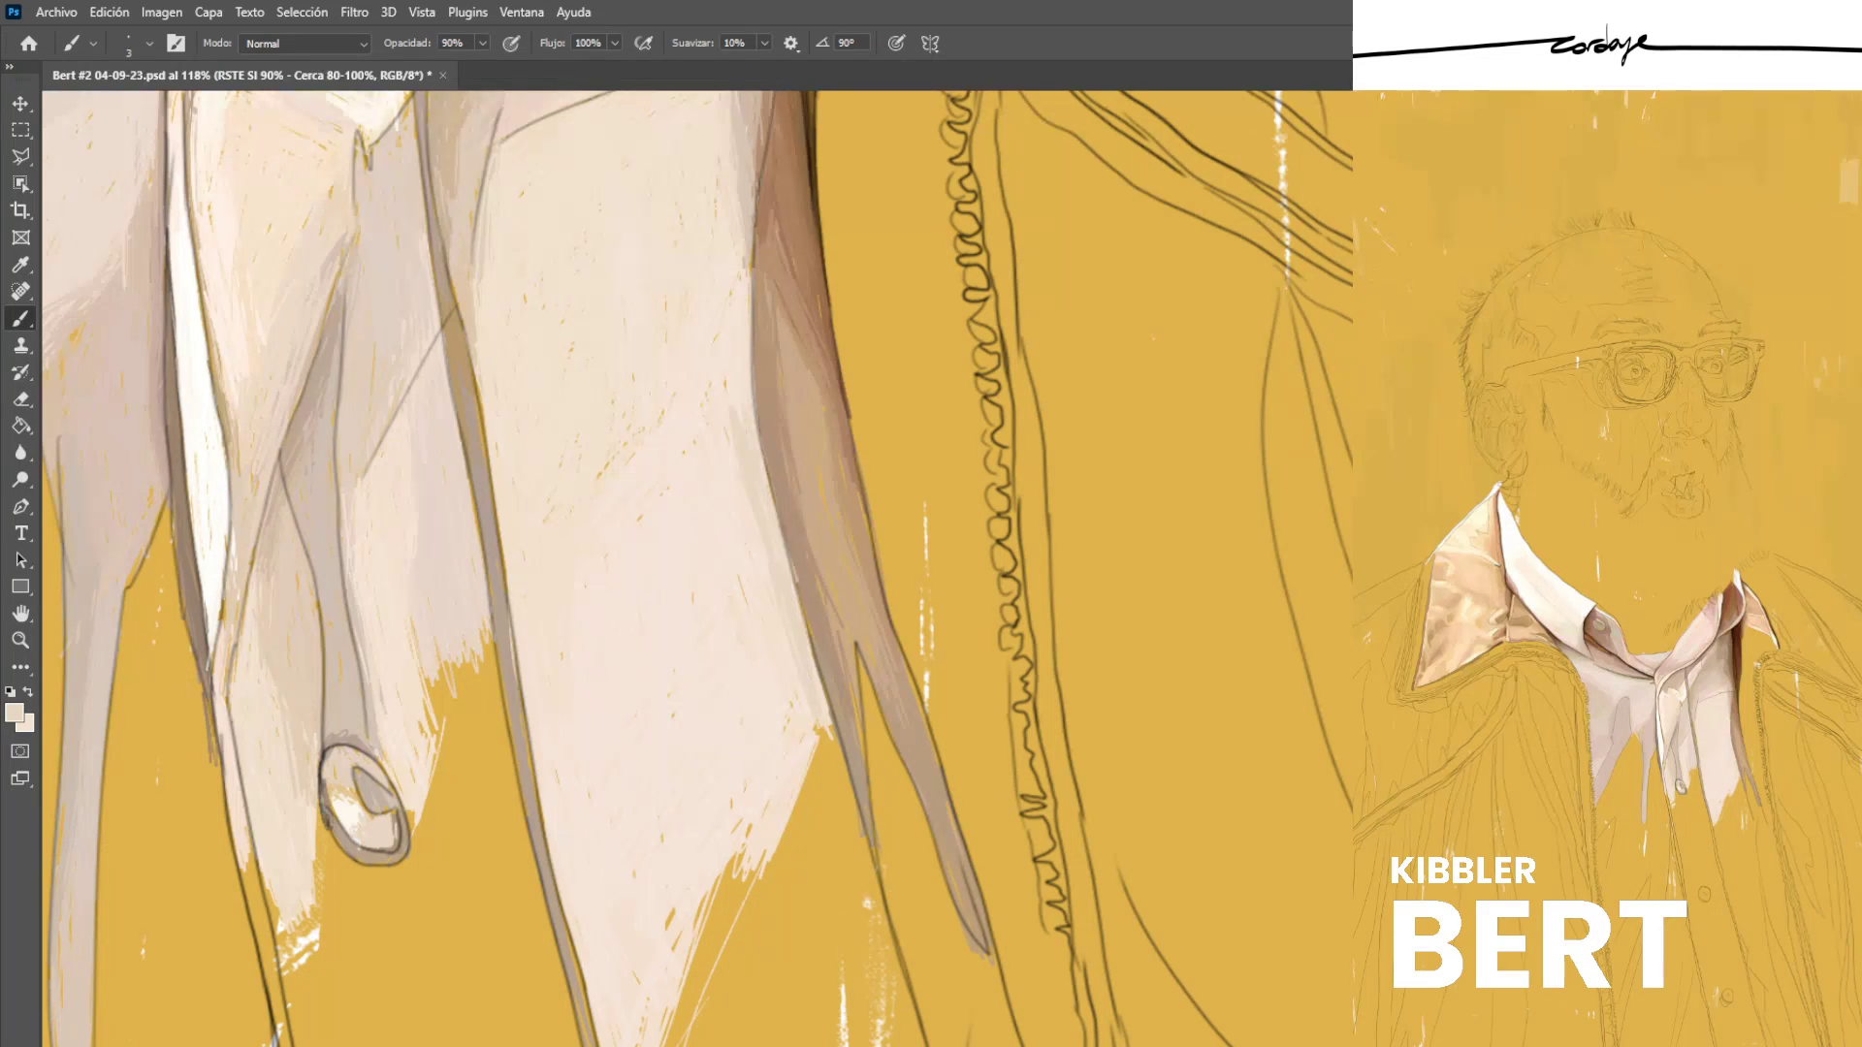
{"action": "left_click_drag", "start_coordinate": [757, 262], "coordinate": [763, 443]}
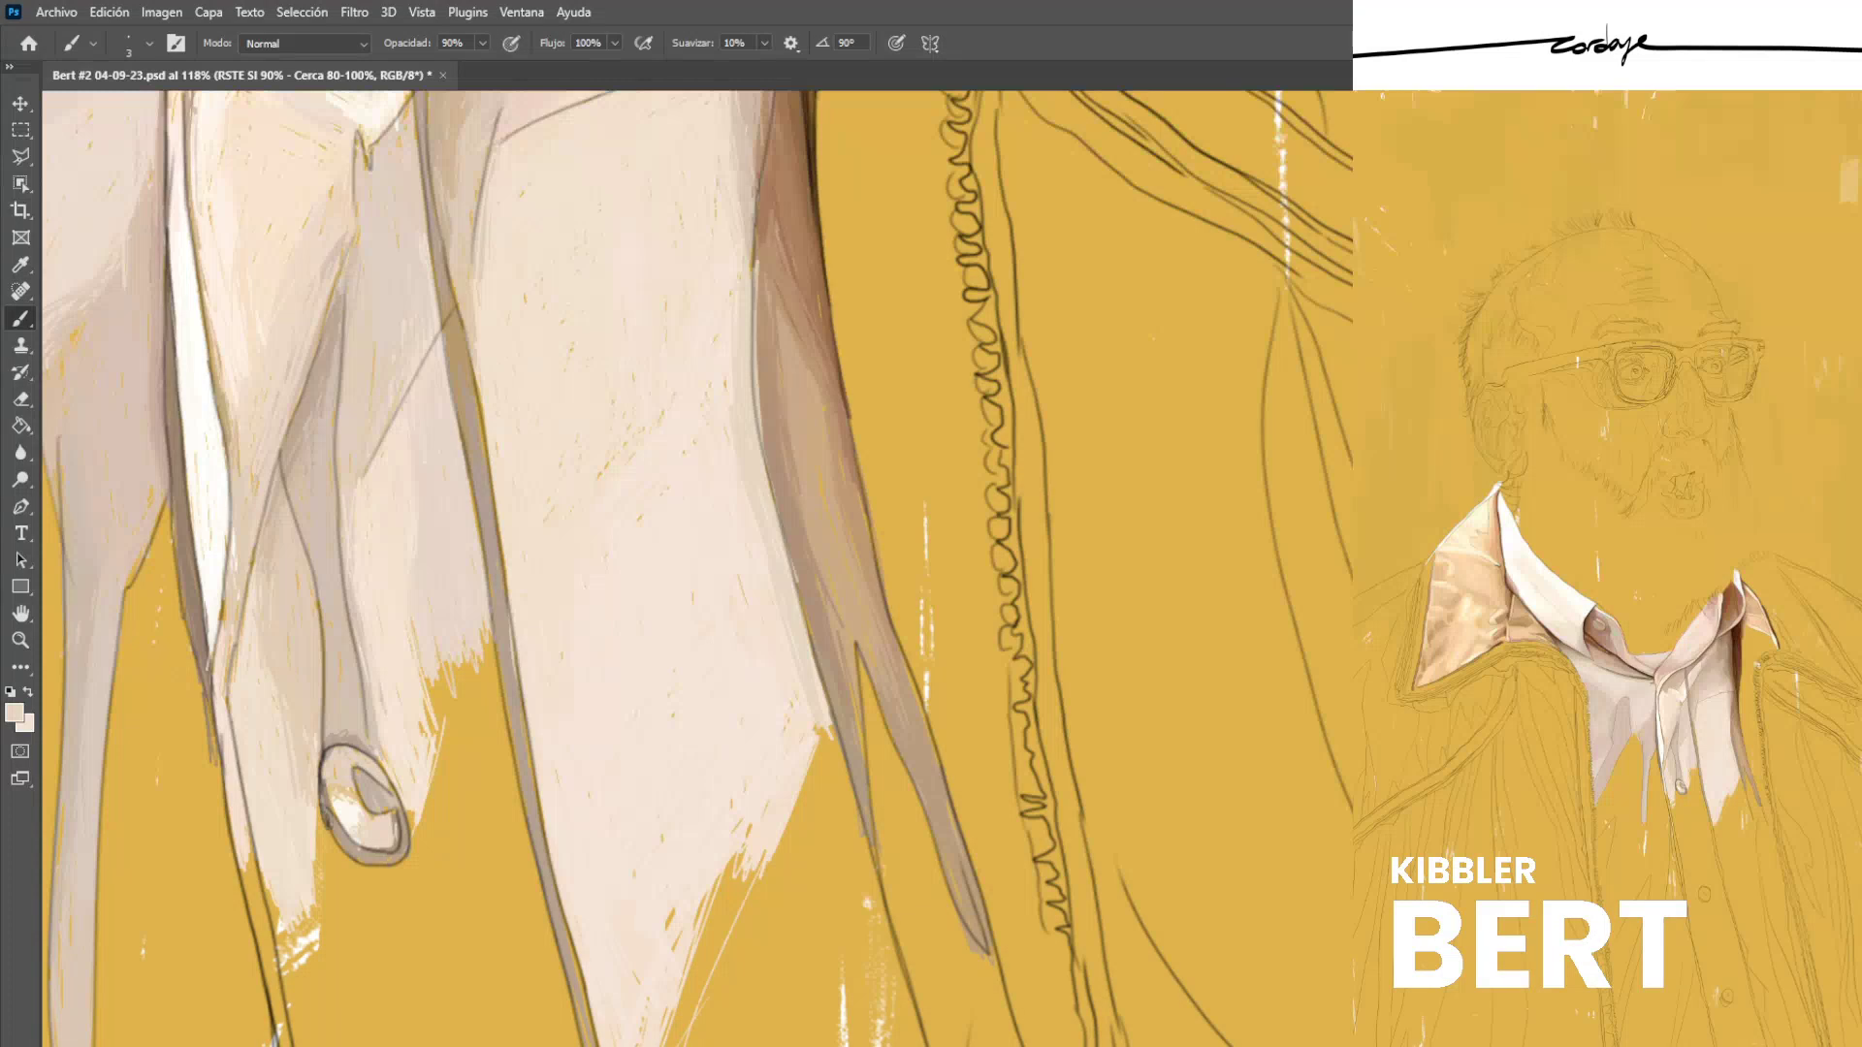
Soften the seam between the pale area and the brown fold with sampled brown and cream strokes.
{"action": "left_click", "coordinate": [772, 407], "text": "alt"}
{"action": "left_click_drag", "start_coordinate": [753, 313], "coordinate": [769, 491]}
{"action": "left_click_drag", "start_coordinate": [752, 438], "coordinate": [798, 589]}
{"action": "left_click_drag", "start_coordinate": [768, 505], "coordinate": [796, 594]}
{"action": "left_click", "coordinate": [734, 504], "text": "alt"}
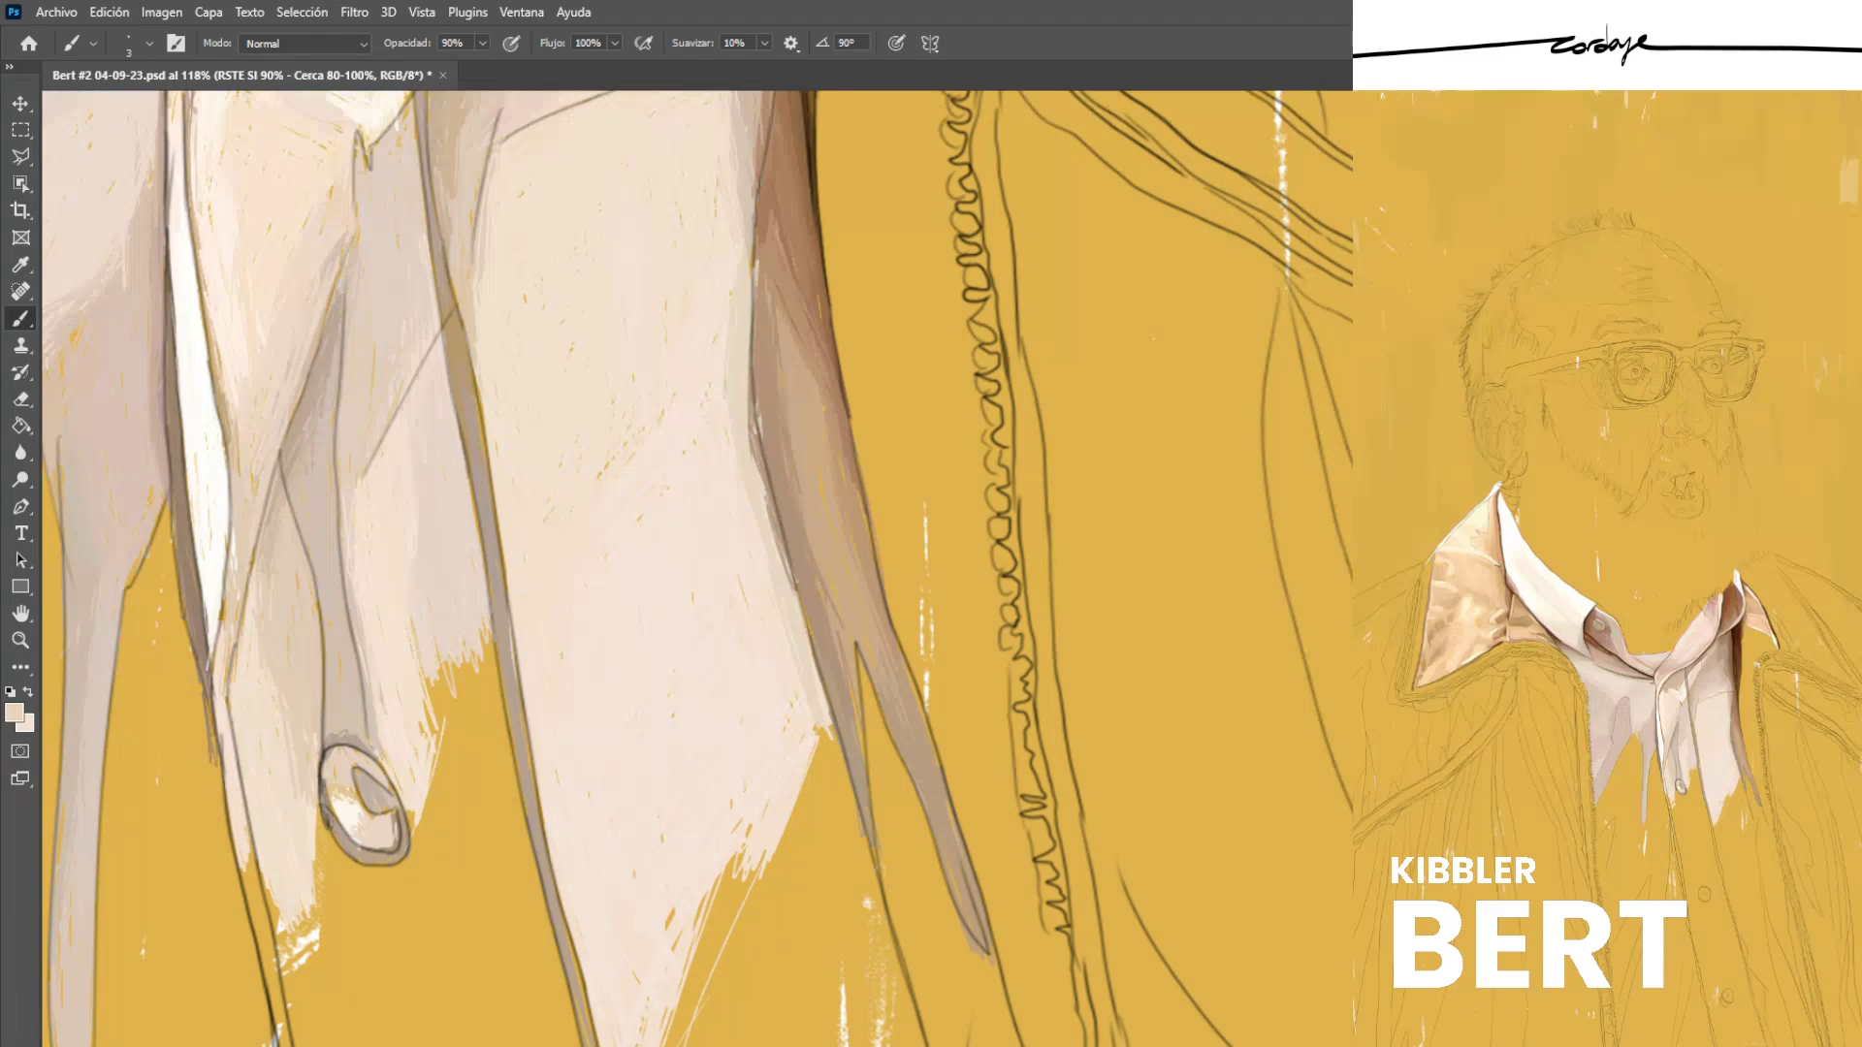
{"action": "left_click_drag", "start_coordinate": [750, 413], "coordinate": [782, 556]}
{"action": "left_click_drag", "start_coordinate": [750, 408], "coordinate": [774, 538]}
Touch up the pale edge and the brown fold's body above the fork with sampled cream and brown tones.
{"action": "left_click", "coordinate": [735, 521], "text": "alt"}
{"action": "left_click", "coordinate": [714, 378], "text": "alt"}
{"action": "left_click_drag", "start_coordinate": [740, 441], "coordinate": [750, 496]}
{"action": "left_click", "coordinate": [737, 344], "text": "alt"}
{"action": "left_click", "coordinate": [801, 539], "text": "alt"}
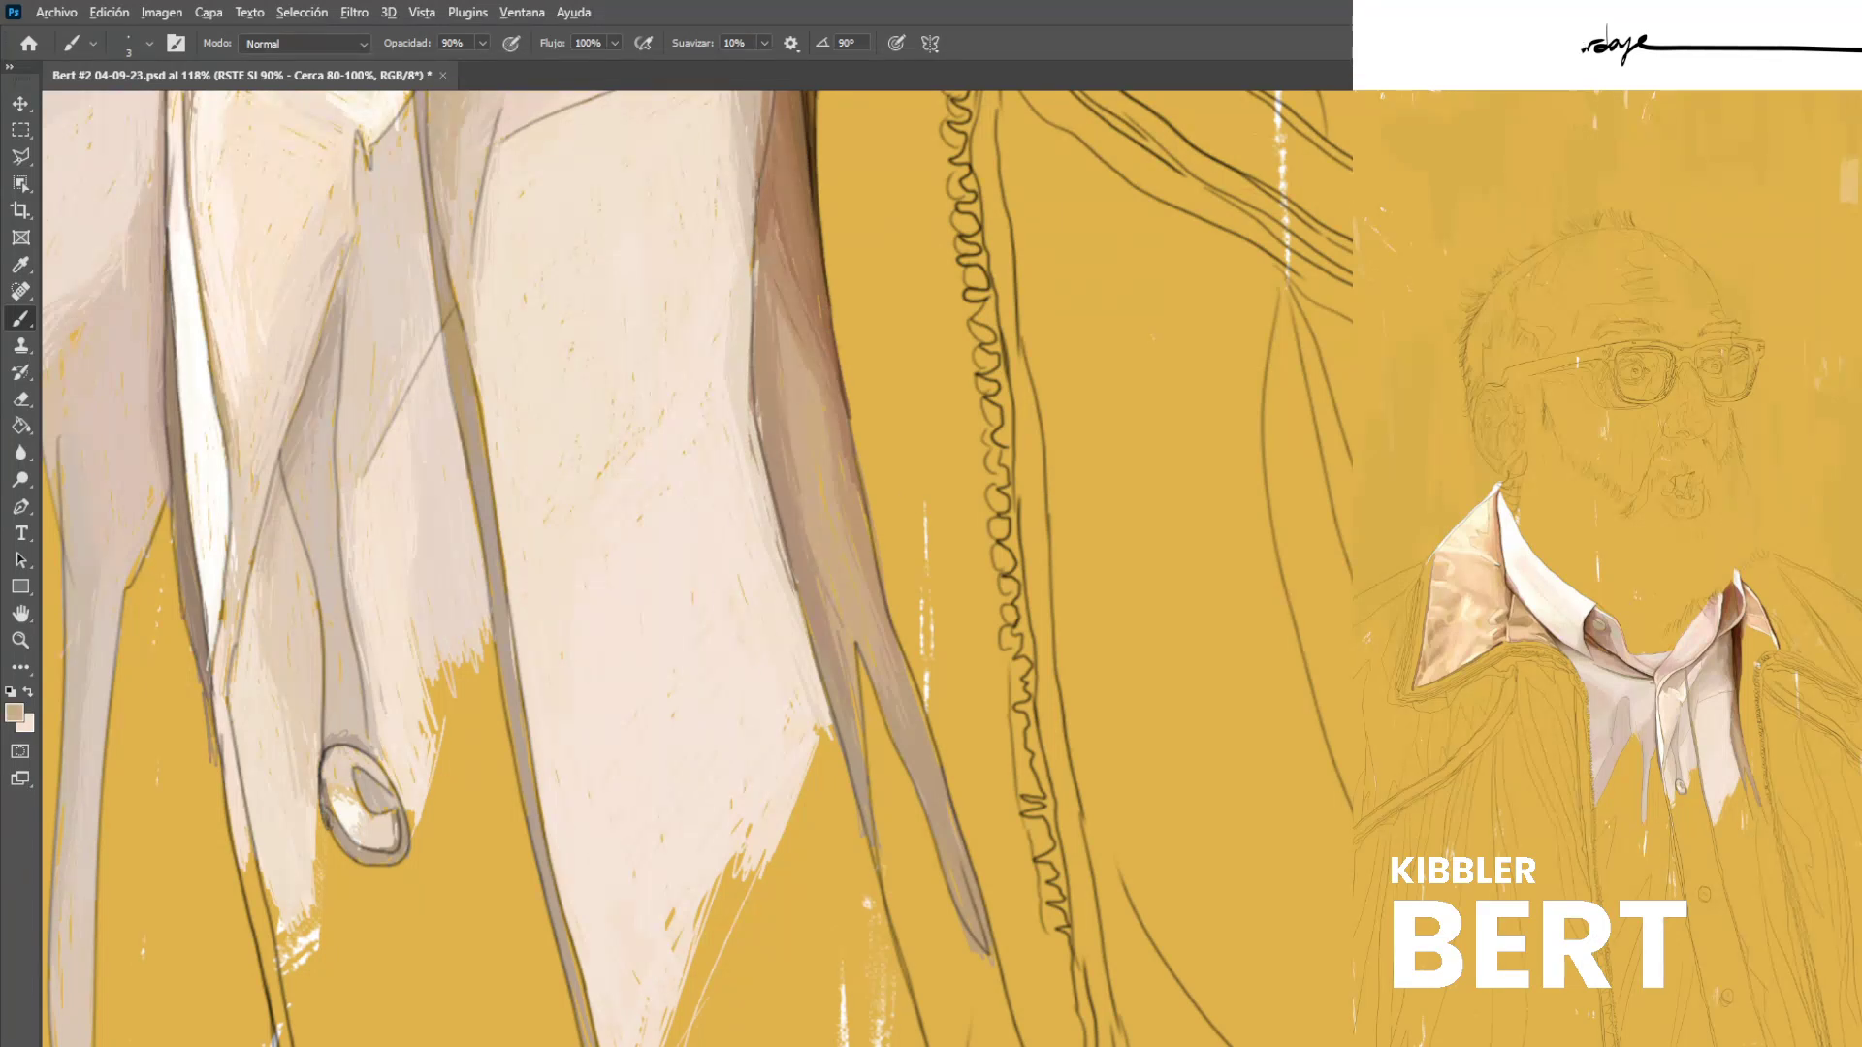
{"action": "left_click", "coordinate": [797, 550], "text": "alt"}
{"action": "mouse_move", "coordinate": [814, 565]}
{"action": "left_mouse_down"}
{"action": "mouse_move", "coordinate": [853, 710]}
{"action": "mouse_move", "coordinate": [853, 691]}
{"action": "left_mouse_up"}
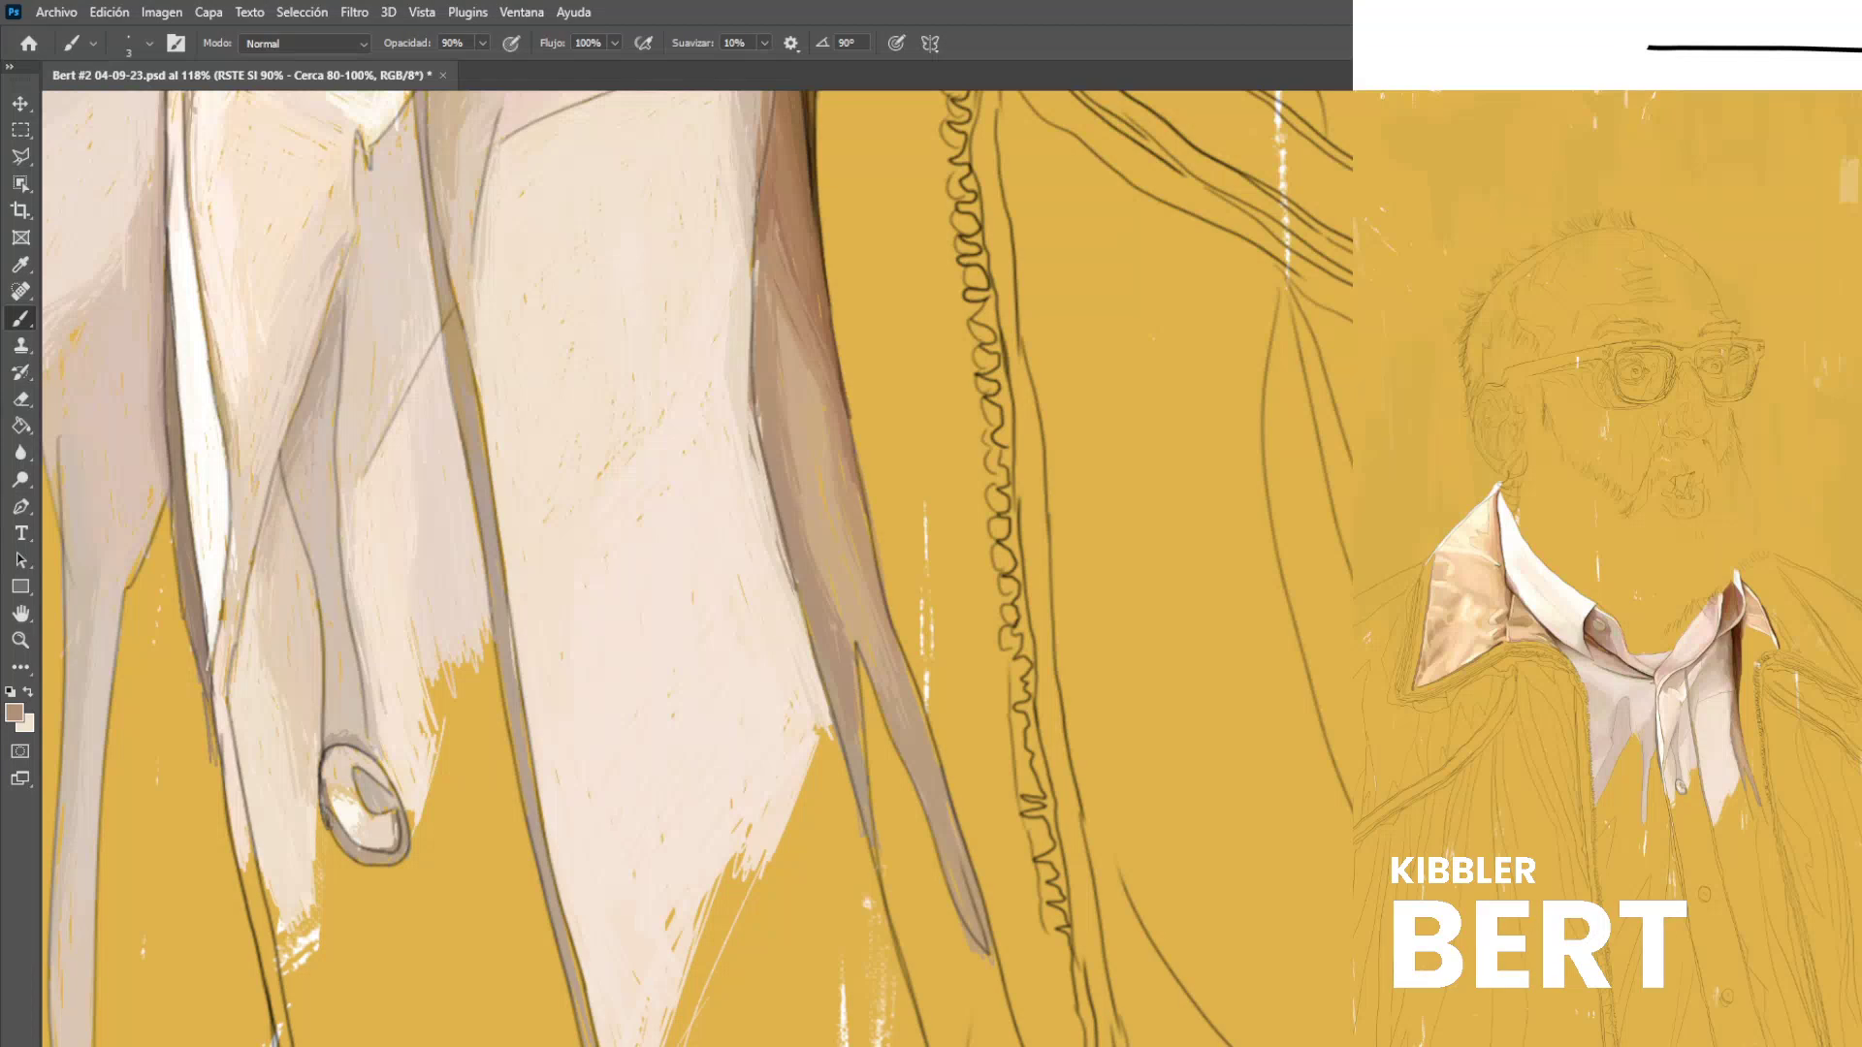
{"action": "left_click", "coordinate": [835, 485], "text": "alt"}
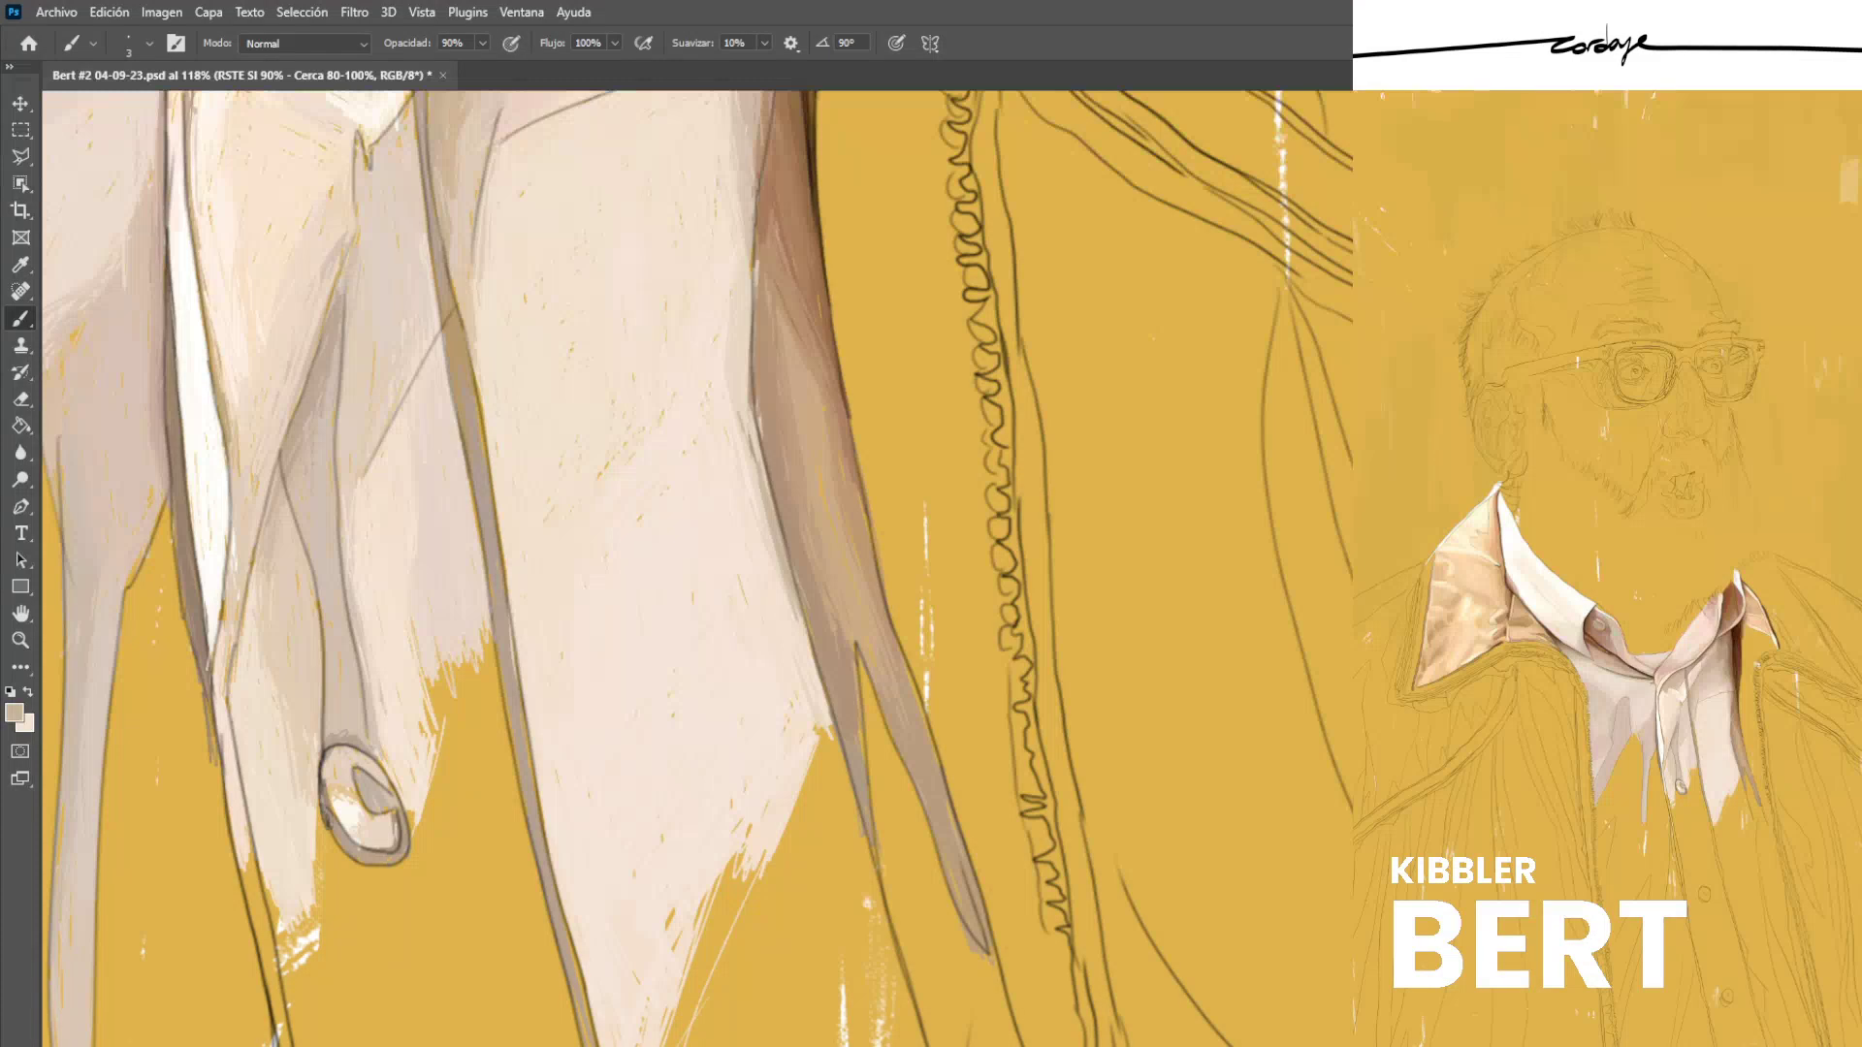
Darken the bend in the brown fold's inner edge with sampled greyish beige strokes.
{"action": "mouse_move", "coordinate": [744, 390]}
{"action": "left_mouse_down"}
{"action": "mouse_move", "coordinate": [759, 460]}
{"action": "mouse_move", "coordinate": [744, 408]}
{"action": "left_mouse_up"}
{"action": "left_click_drag", "start_coordinate": [748, 268], "coordinate": [745, 396]}
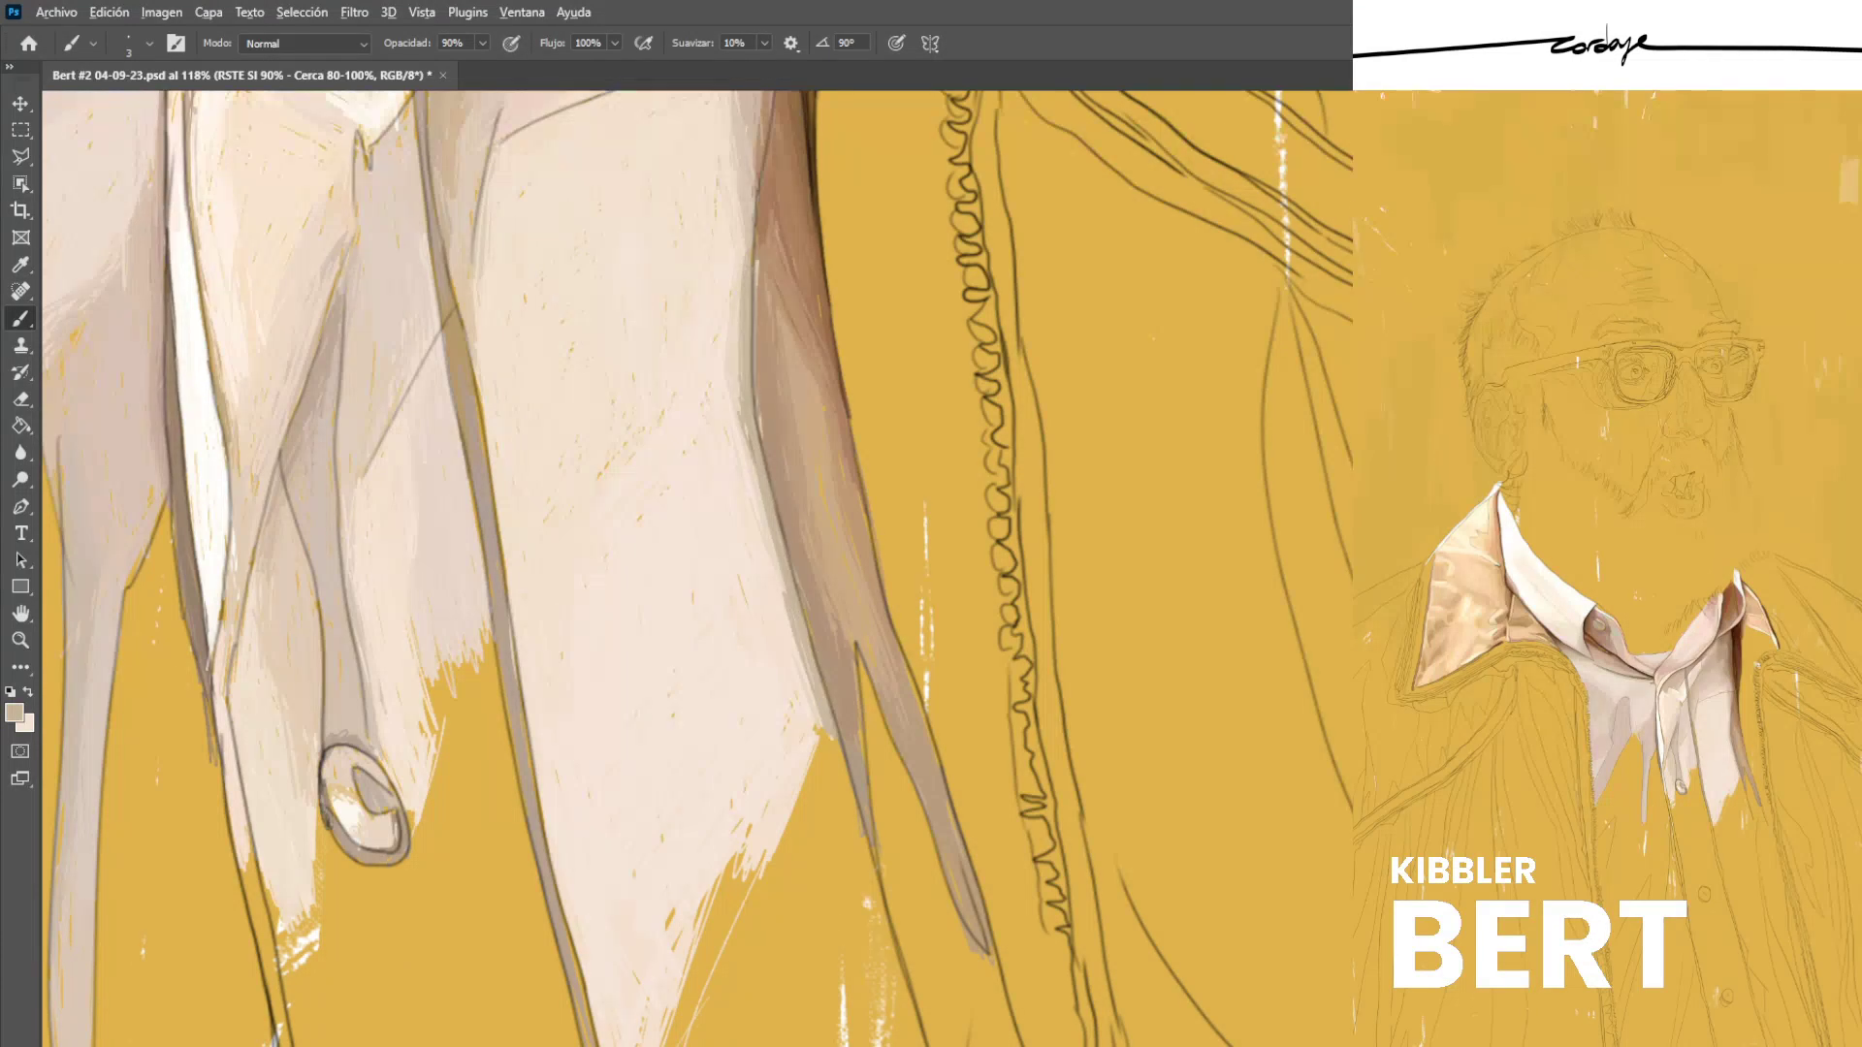
{"action": "left_click", "coordinate": [771, 605], "text": "alt"}
{"action": "left_click", "coordinate": [768, 510], "text": "alt"}
{"action": "left_click_drag", "start_coordinate": [745, 449], "coordinate": [779, 579]}
{"action": "left_click_drag", "start_coordinate": [753, 488], "coordinate": [765, 527]}
{"action": "left_click_drag", "start_coordinate": [739, 407], "coordinate": [755, 514]}
Blend the greyish beige edge shading into the pale area with sampled cream and light pink strokes.
{"action": "left_click", "coordinate": [734, 469], "text": "alt"}
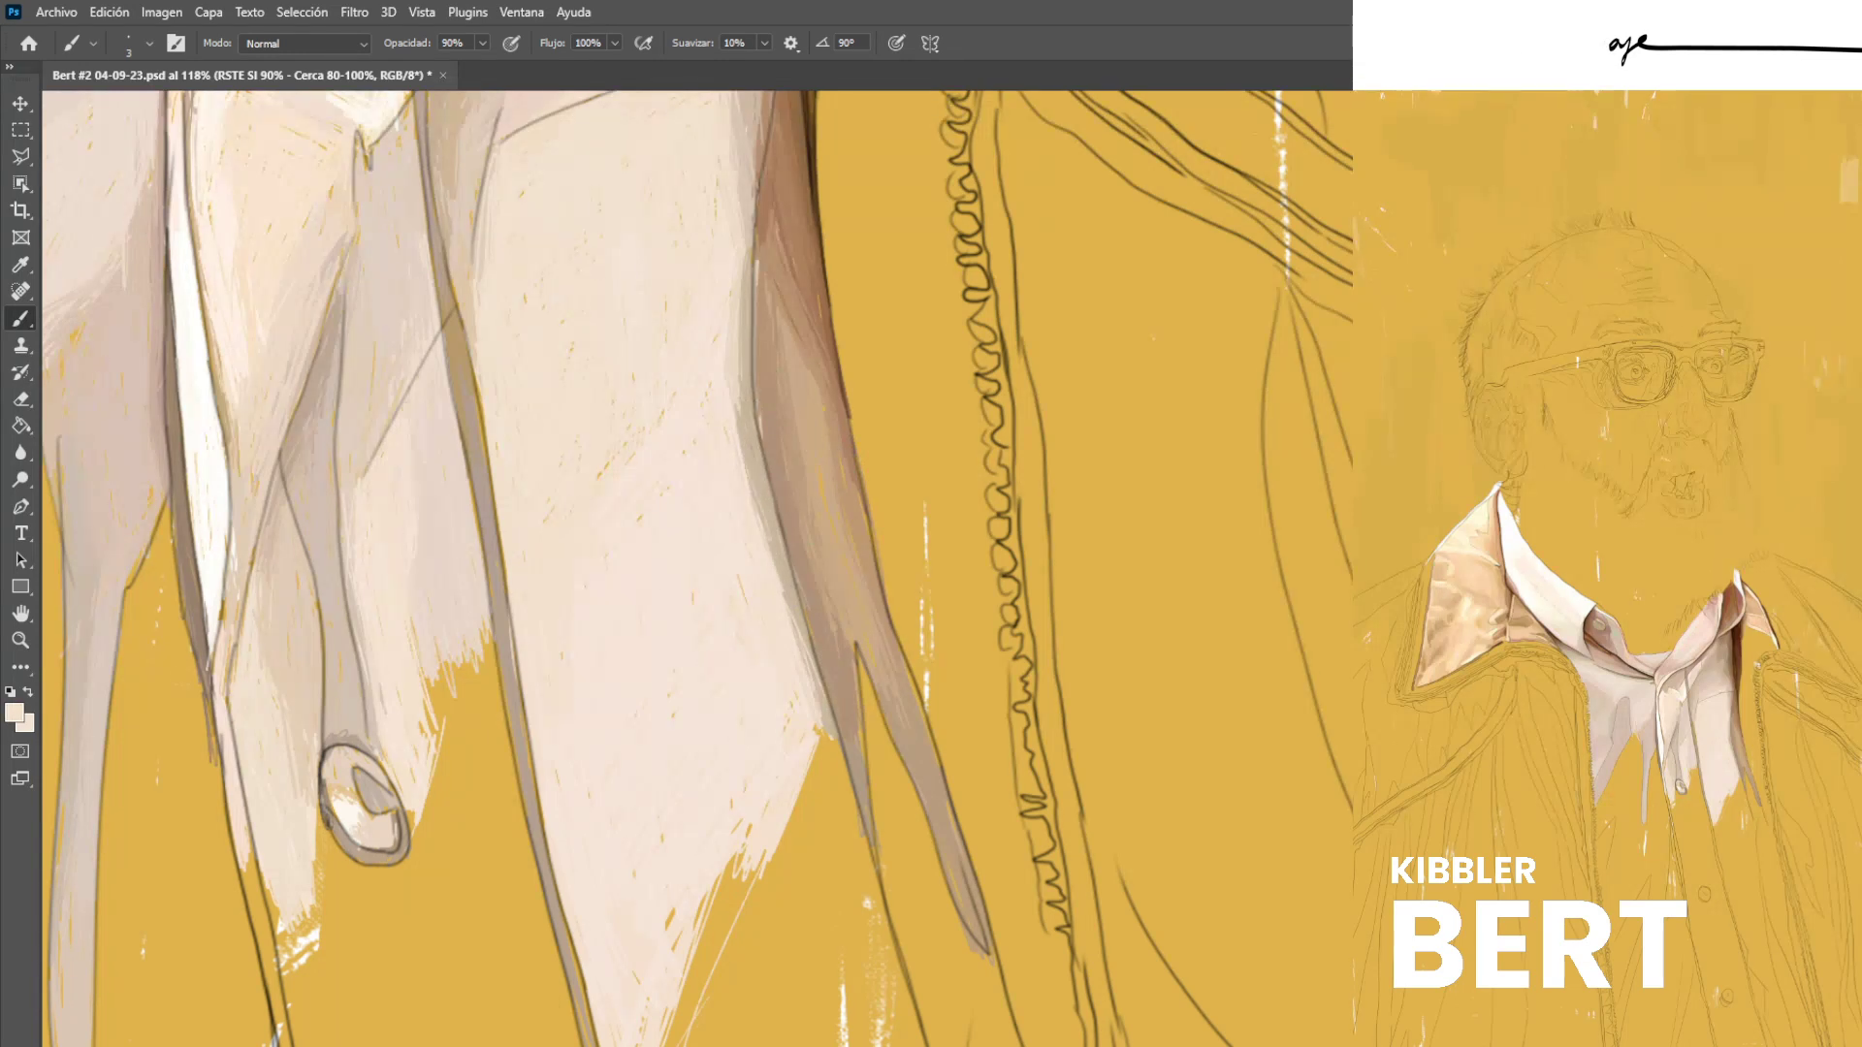
{"action": "left_click_drag", "start_coordinate": [741, 434], "coordinate": [774, 539]}
{"action": "left_click_drag", "start_coordinate": [742, 432], "coordinate": [762, 498]}
{"action": "left_click_drag", "start_coordinate": [784, 572], "coordinate": [795, 624]}
{"action": "left_click_drag", "start_coordinate": [764, 516], "coordinate": [784, 574]}
{"action": "left_click_drag", "start_coordinate": [749, 481], "coordinate": [769, 548]}
{"action": "left_click_drag", "start_coordinate": [735, 411], "coordinate": [743, 432]}
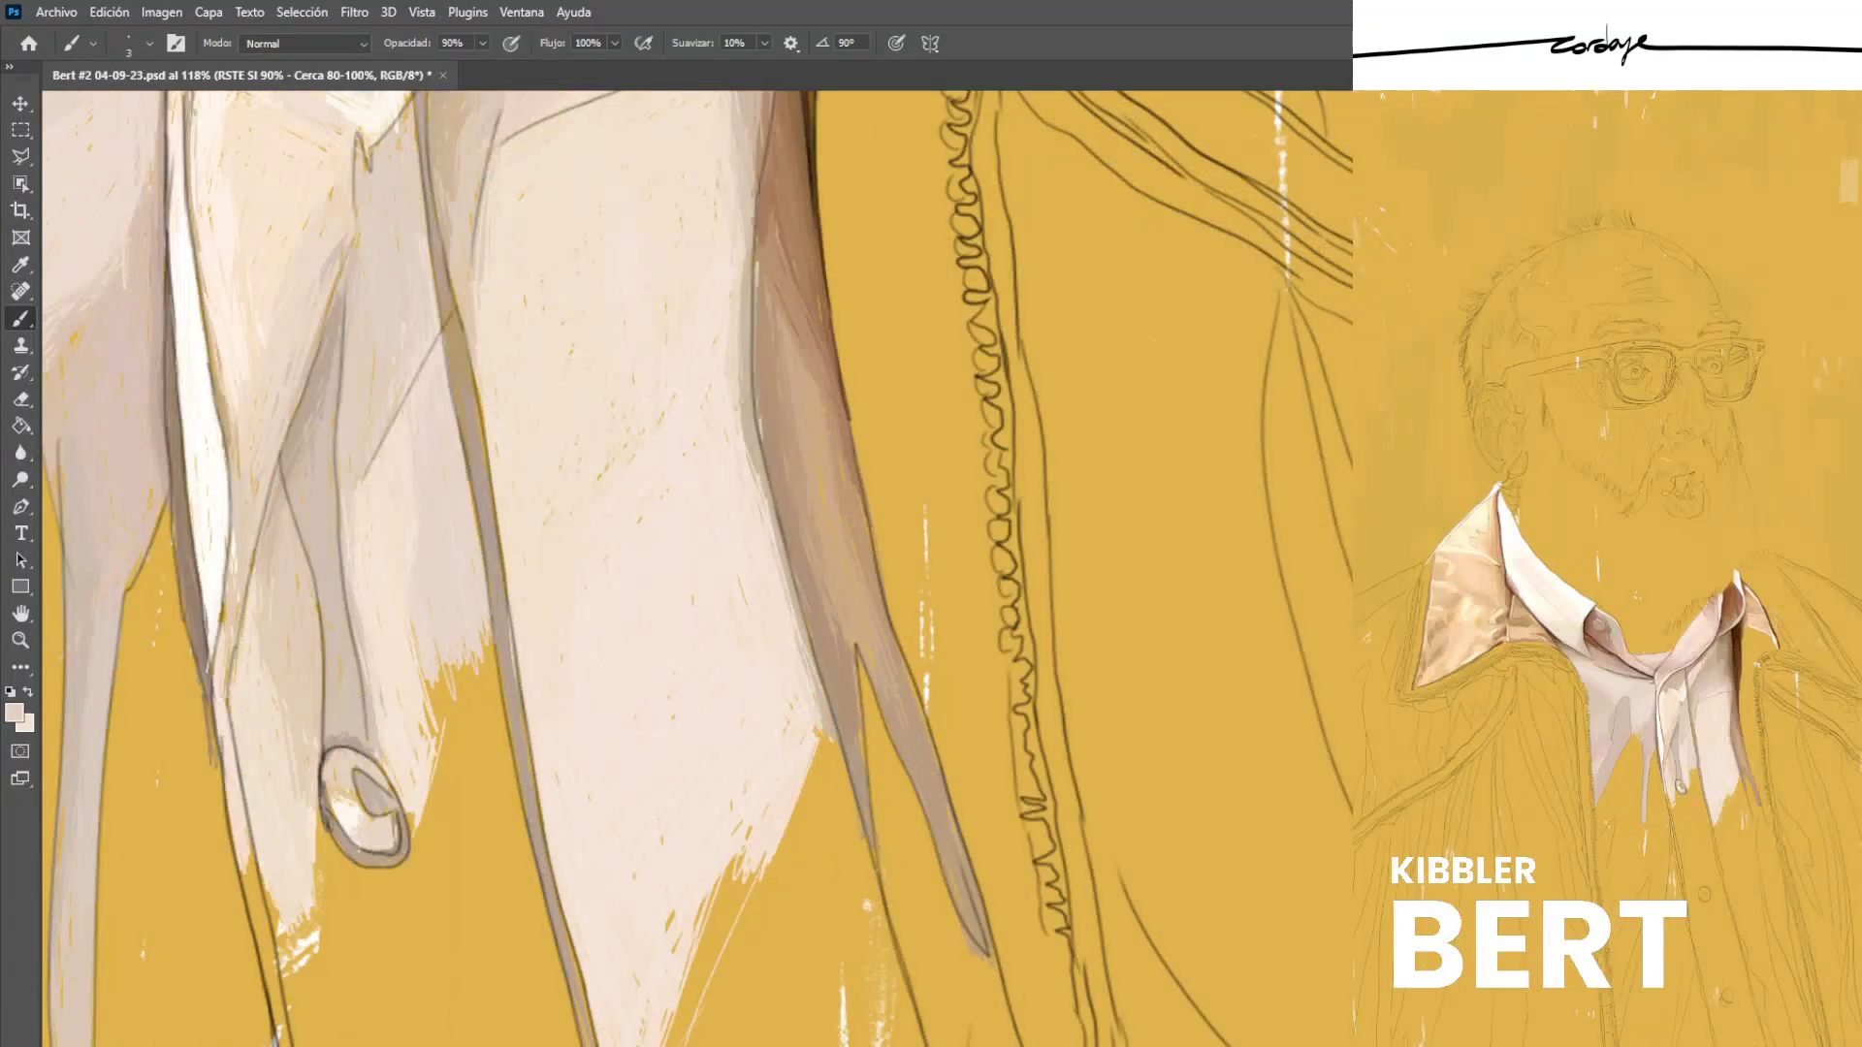
{"action": "left_click_drag", "start_coordinate": [724, 233], "coordinate": [732, 293]}
Soften the upper seam between the pale shirt area and the brown fold with sampled cream strokes.
{"action": "left_click", "coordinate": [816, 514], "text": "alt"}
{"action": "left_click", "coordinate": [291, 582], "text": "alt"}
{"action": "scroll", "coordinate": [741, 494], "scroll_direction": "down", "scroll_amount": 5}
{"action": "scroll", "coordinate": [921, 379], "scroll_direction": "up", "scroll_amount": 5}
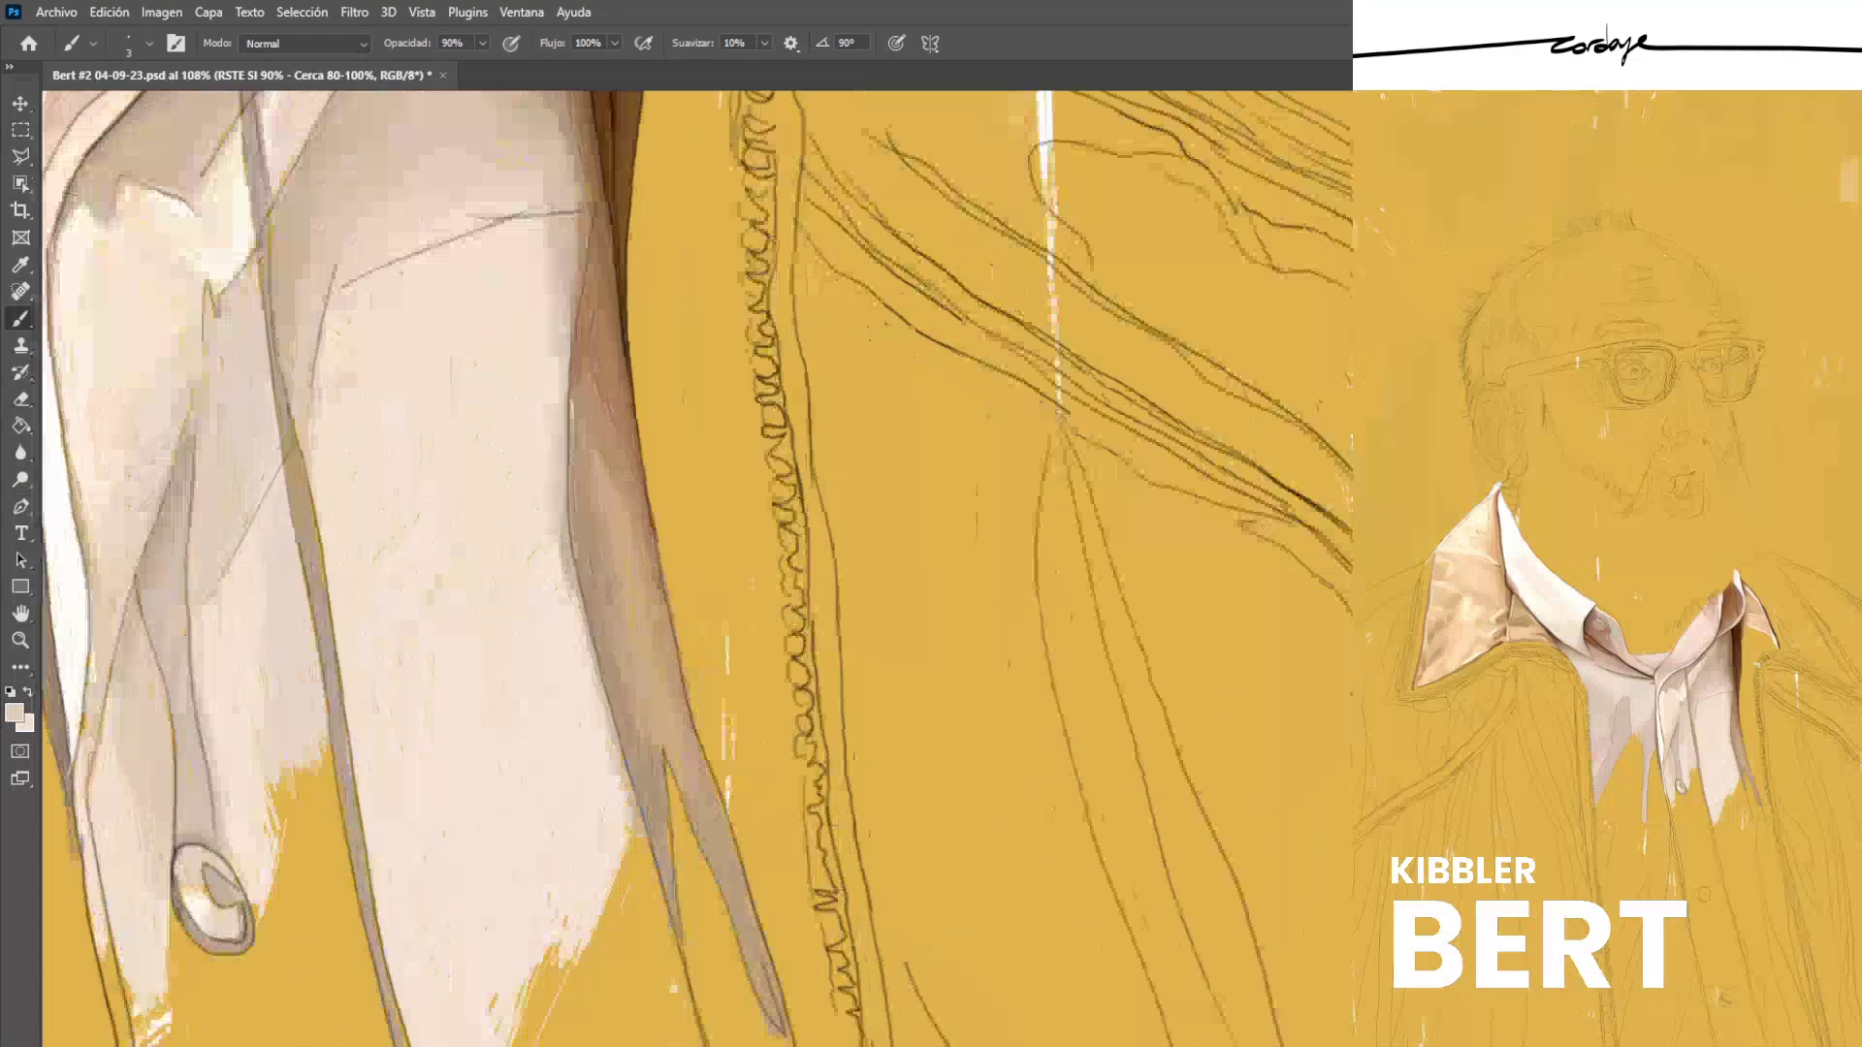
{"action": "left_click", "coordinate": [552, 273], "text": "alt"}
{"action": "left_click", "coordinate": [551, 293], "text": "alt"}
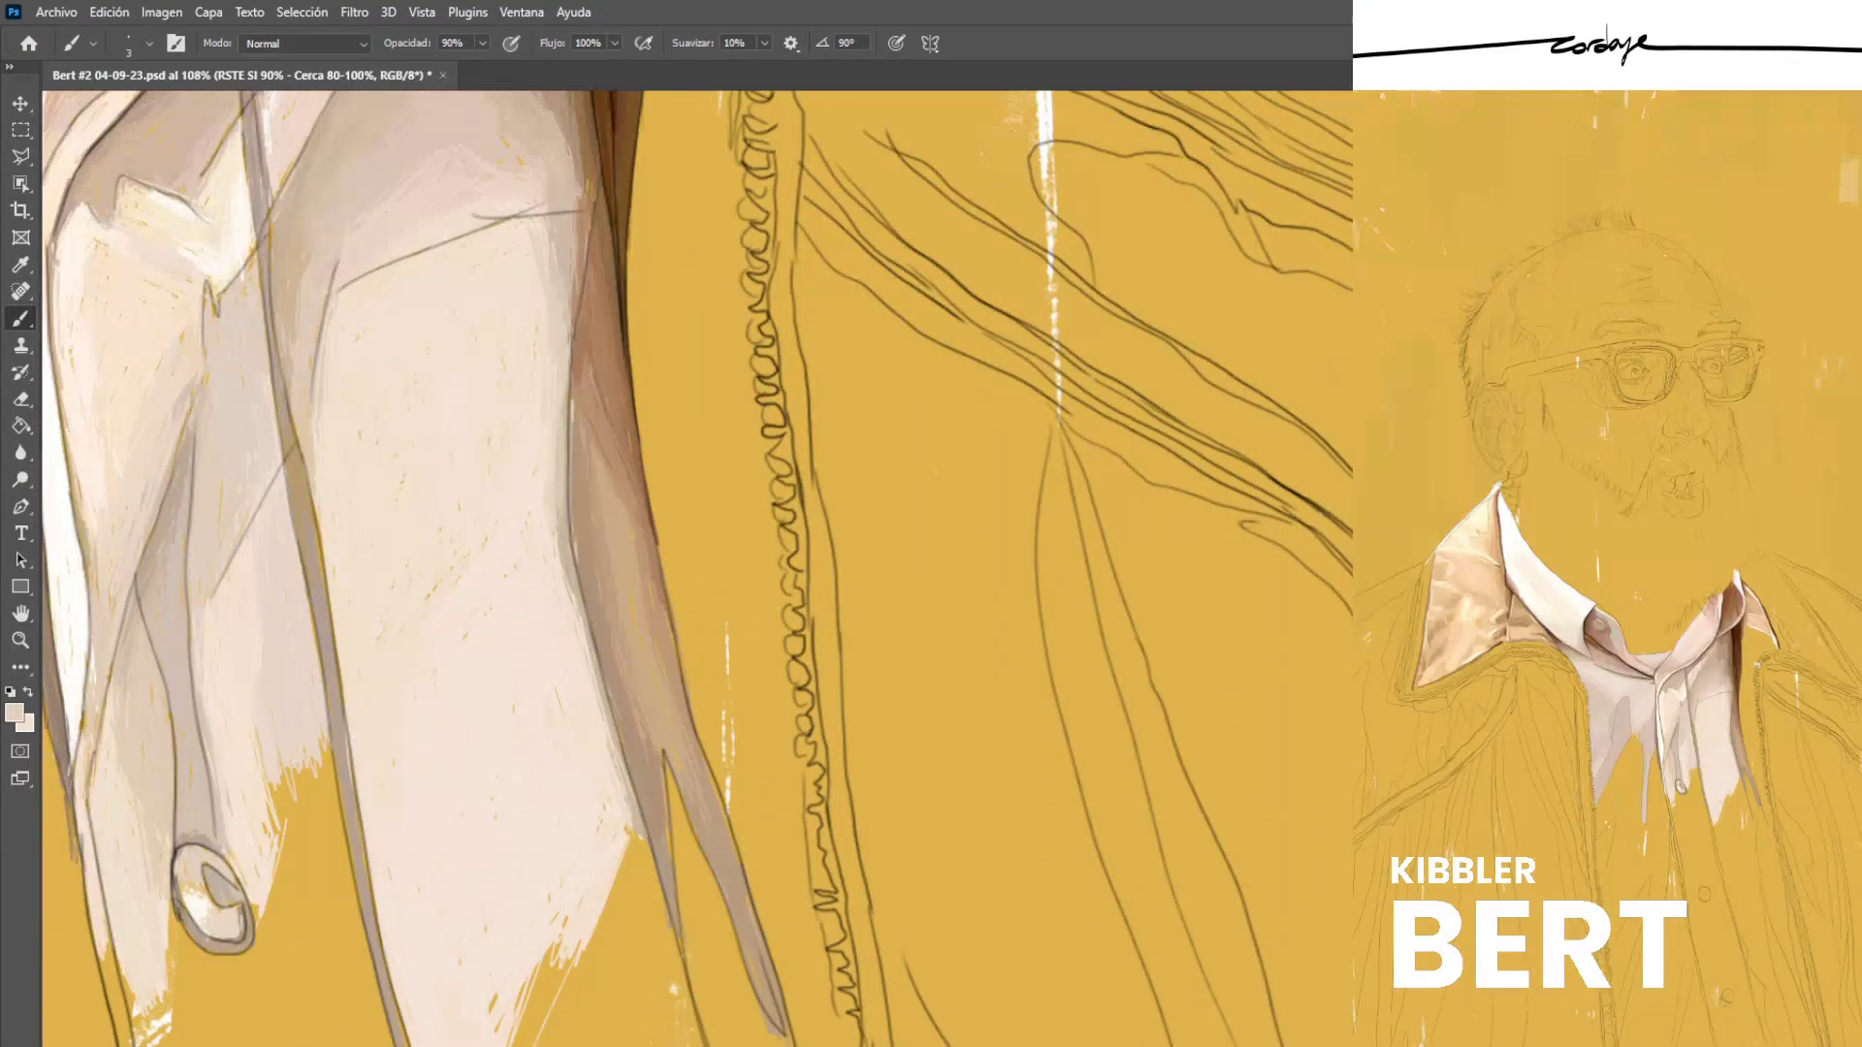
{"action": "left_click_drag", "start_coordinate": [552, 226], "coordinate": [571, 277]}
Shade the brown fold's upper inner edge beside the sketched crease with sampled tones, undoing the last stroke.
{"action": "left_click", "coordinate": [565, 214], "text": "alt"}
{"action": "left_click", "coordinate": [545, 264], "text": "alt"}
{"action": "left_click", "coordinate": [598, 267], "text": "alt"}
{"action": "left_click", "coordinate": [583, 213], "text": "alt"}
{"action": "left_click_drag", "start_coordinate": [577, 188], "coordinate": [570, 292]}
{"action": "left_click_drag", "start_coordinate": [567, 156], "coordinate": [570, 289]}
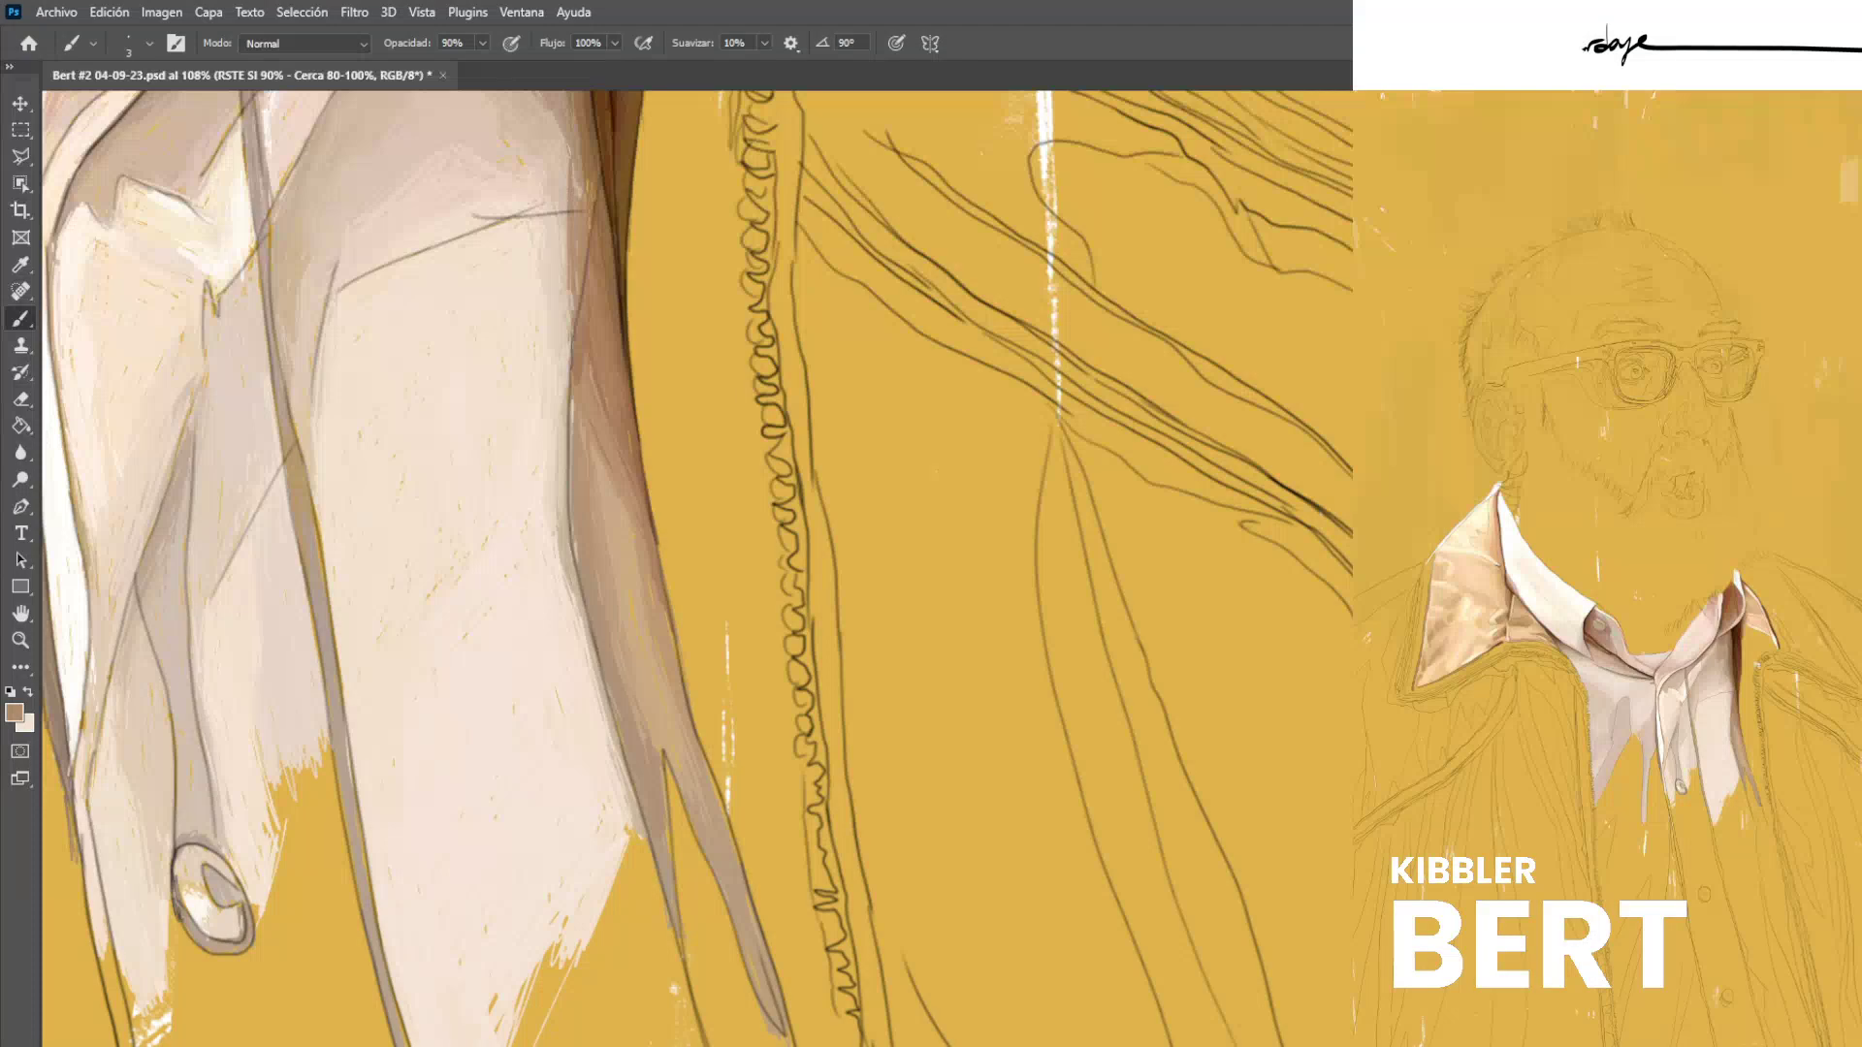
{"action": "key", "text": "ctrl+z"}
Redo the upper seam of the brown fold with sampled brown strokes, undoing the unwanted ones, and save the document.
{"action": "left_click", "coordinate": [576, 161], "text": "alt"}
{"action": "left_click_drag", "start_coordinate": [567, 147], "coordinate": [570, 249]}
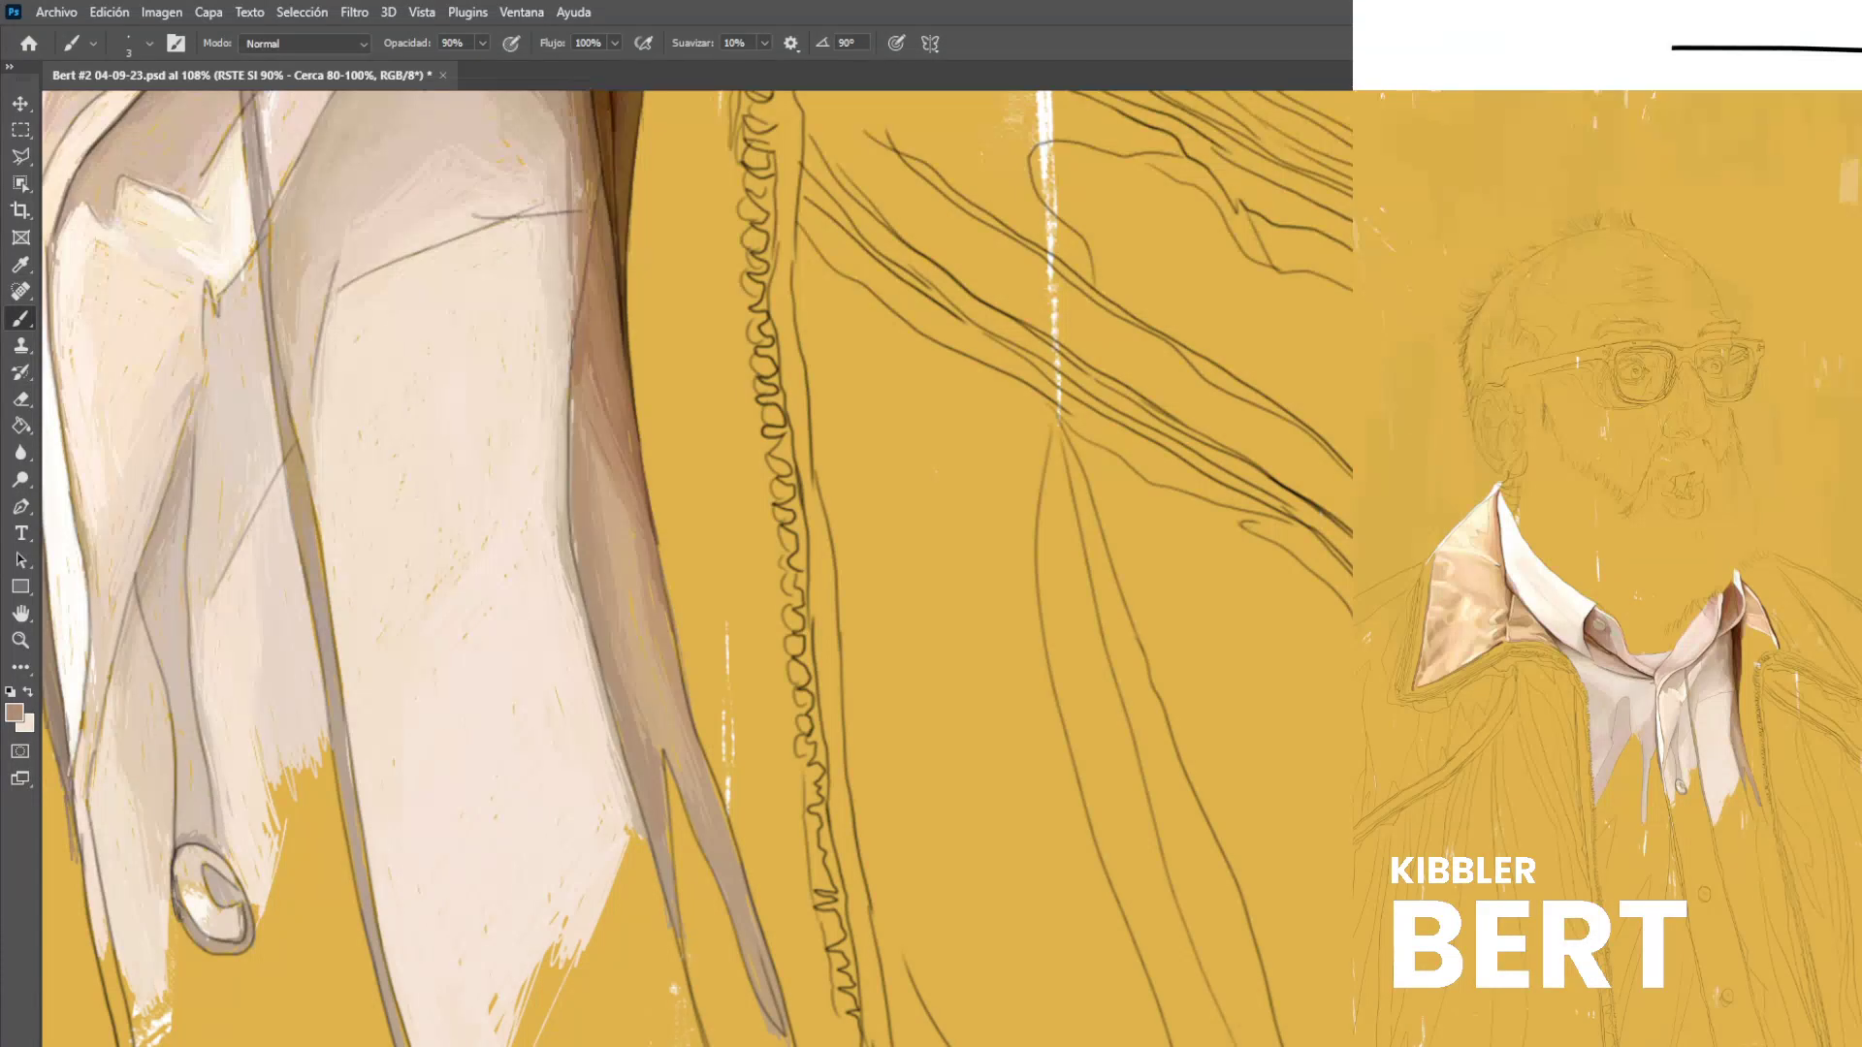
{"action": "mouse_move", "coordinate": [577, 178]}
{"action": "left_mouse_down"}
{"action": "mouse_move", "coordinate": [570, 270]}
{"action": "mouse_move", "coordinate": [575, 255]}
{"action": "left_mouse_up"}
{"action": "key", "text": "ctrl+z"}
{"action": "key", "text": "ctrl+z"}
{"action": "left_click_drag", "start_coordinate": [578, 184], "coordinate": [570, 268]}
{"action": "left_click", "coordinate": [553, 159], "text": "alt"}
{"action": "scroll", "coordinate": [515, 351], "scroll_direction": "down", "scroll_amount": 6}
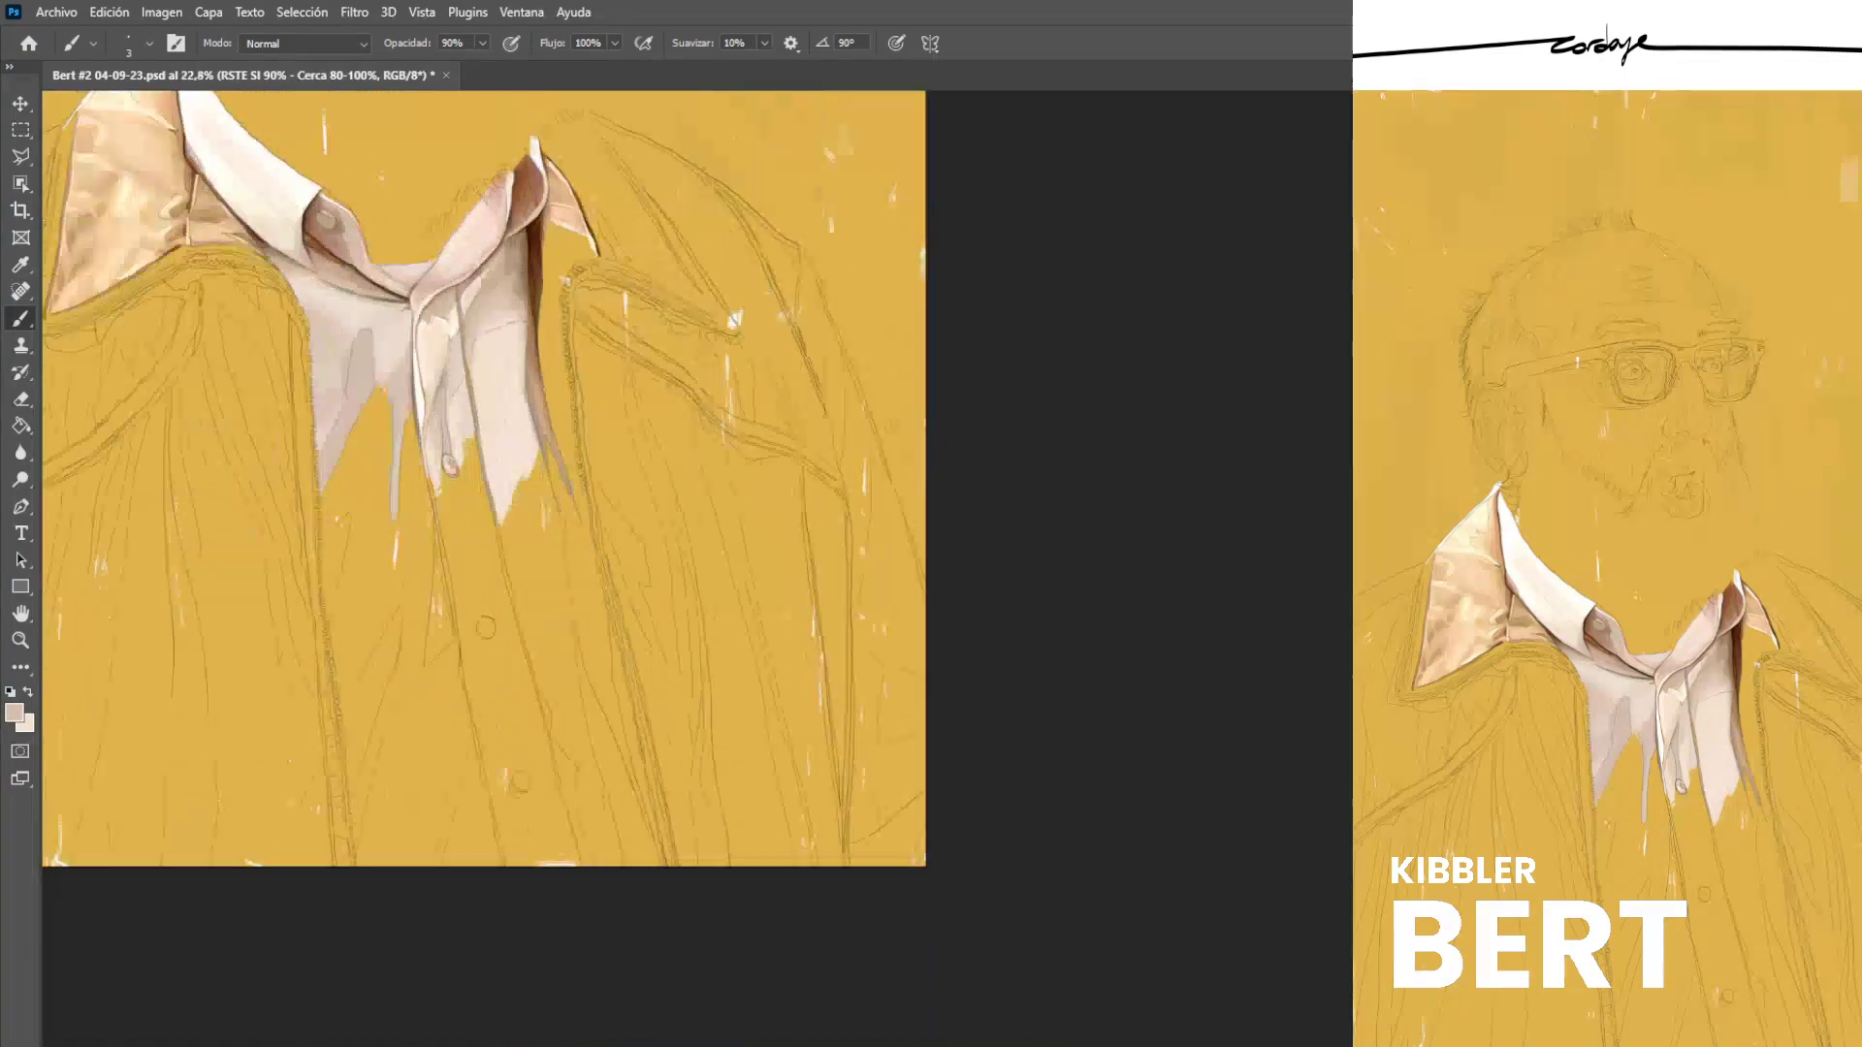
{"action": "scroll", "coordinate": [516, 351], "scroll_direction": "left", "scroll_amount": 1}
{"action": "scroll", "coordinate": [516, 351], "scroll_direction": "up", "scroll_amount": 1}
{"action": "key", "text": "ctrl+s"}
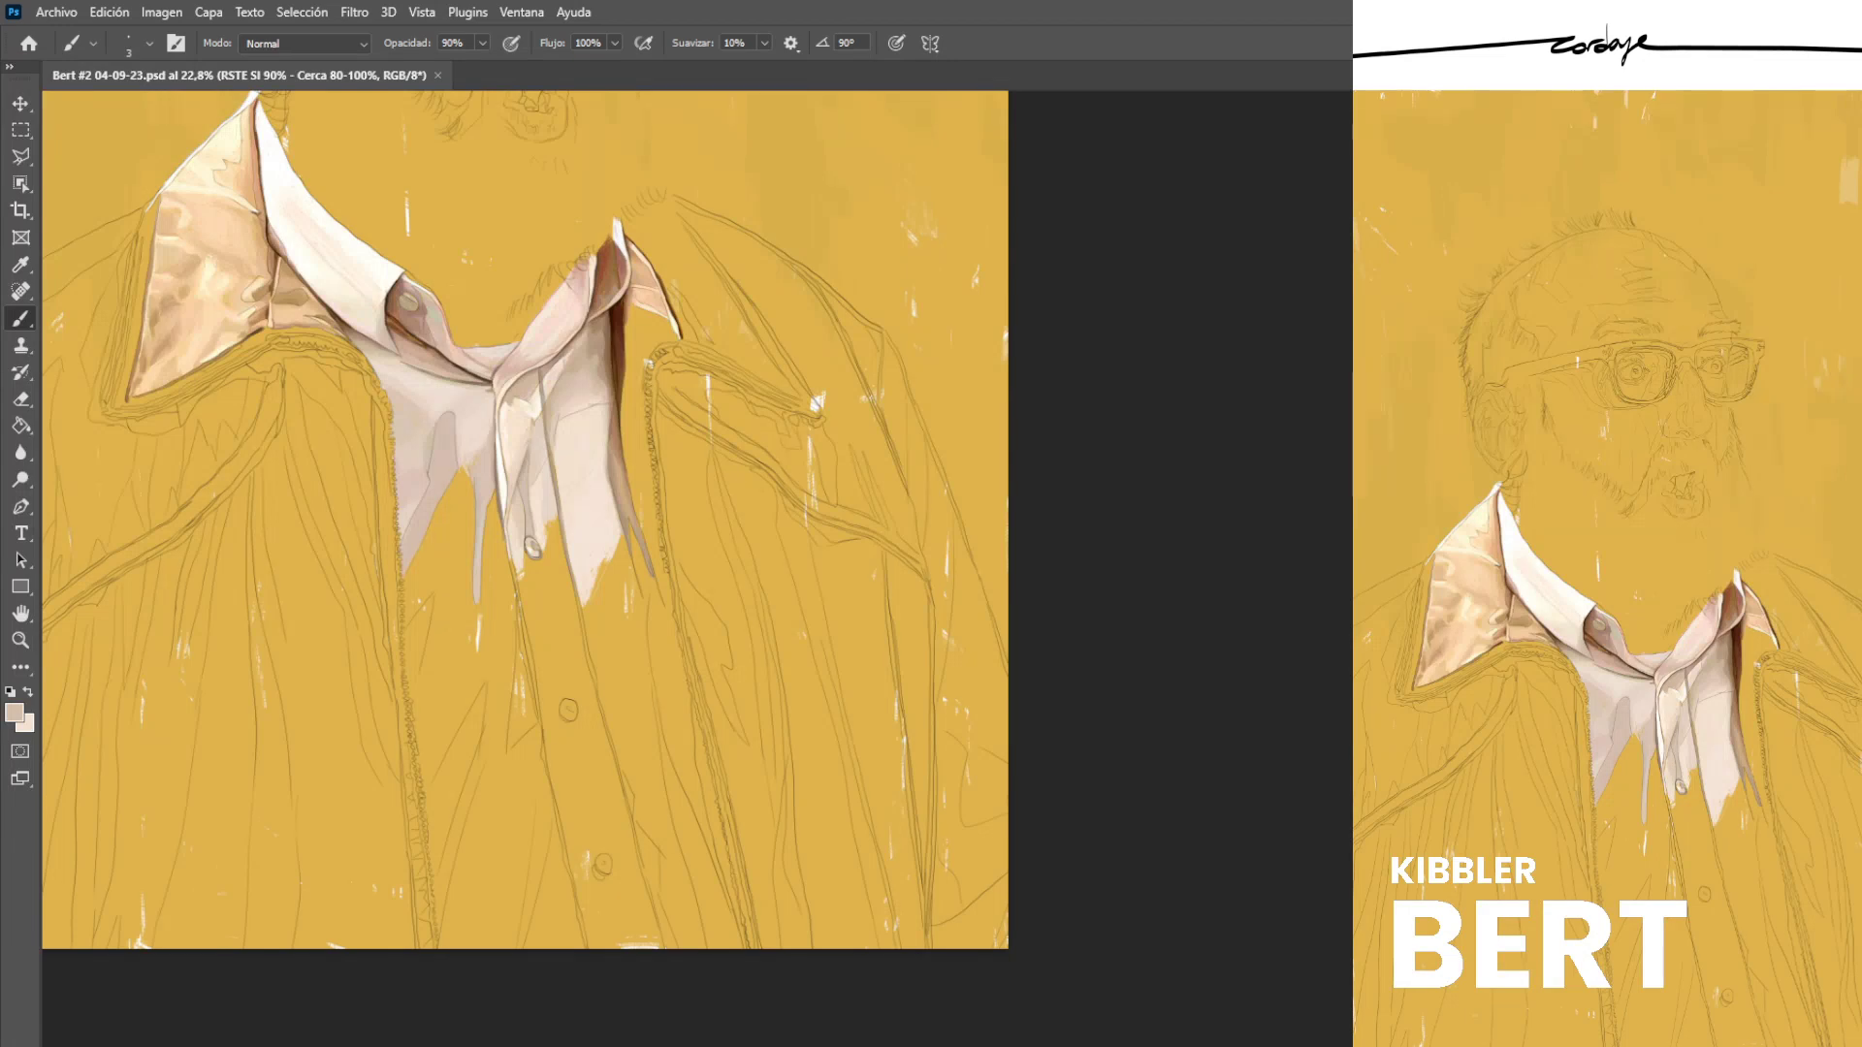
Darken the brown fold's inner edge below the bend with sampled brown and extend the fork's inner prong downward.
{"action": "scroll", "coordinate": [544, 483], "scroll_direction": "up", "scroll_amount": 5}
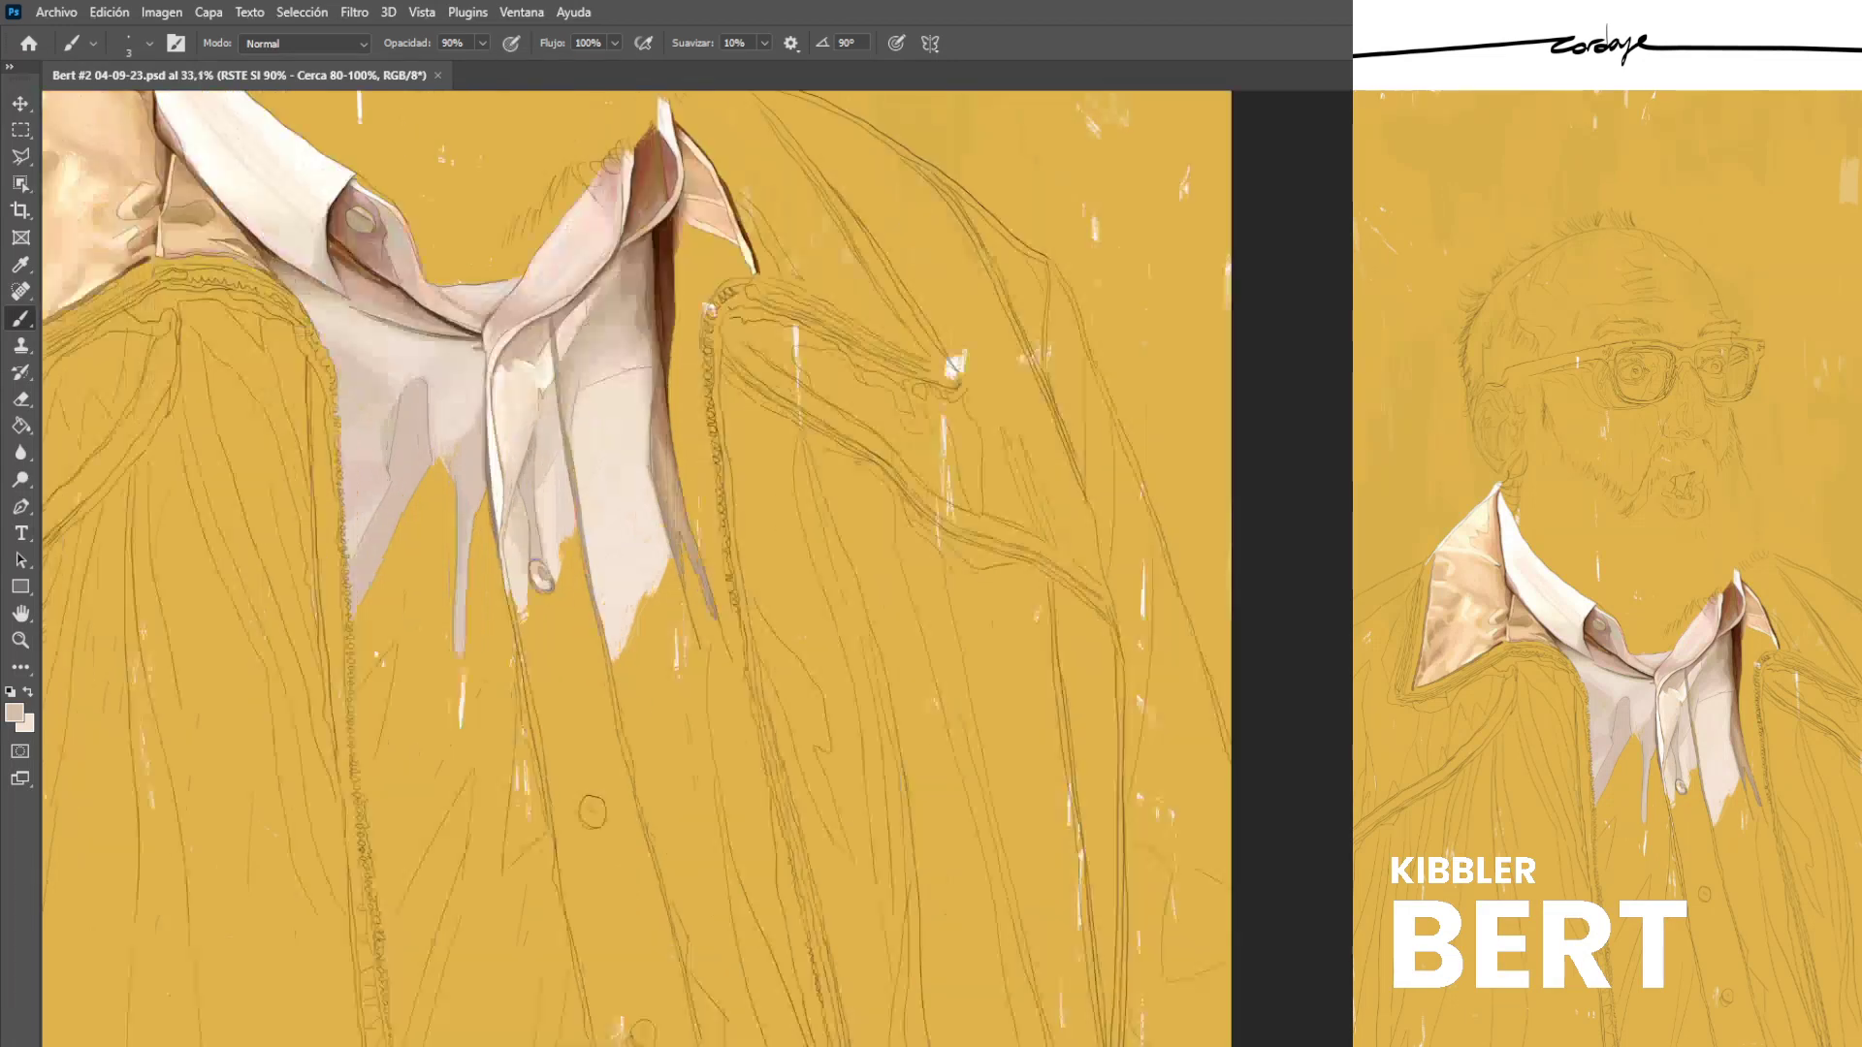
{"action": "scroll", "coordinate": [675, 485], "scroll_direction": "up", "scroll_amount": 3}
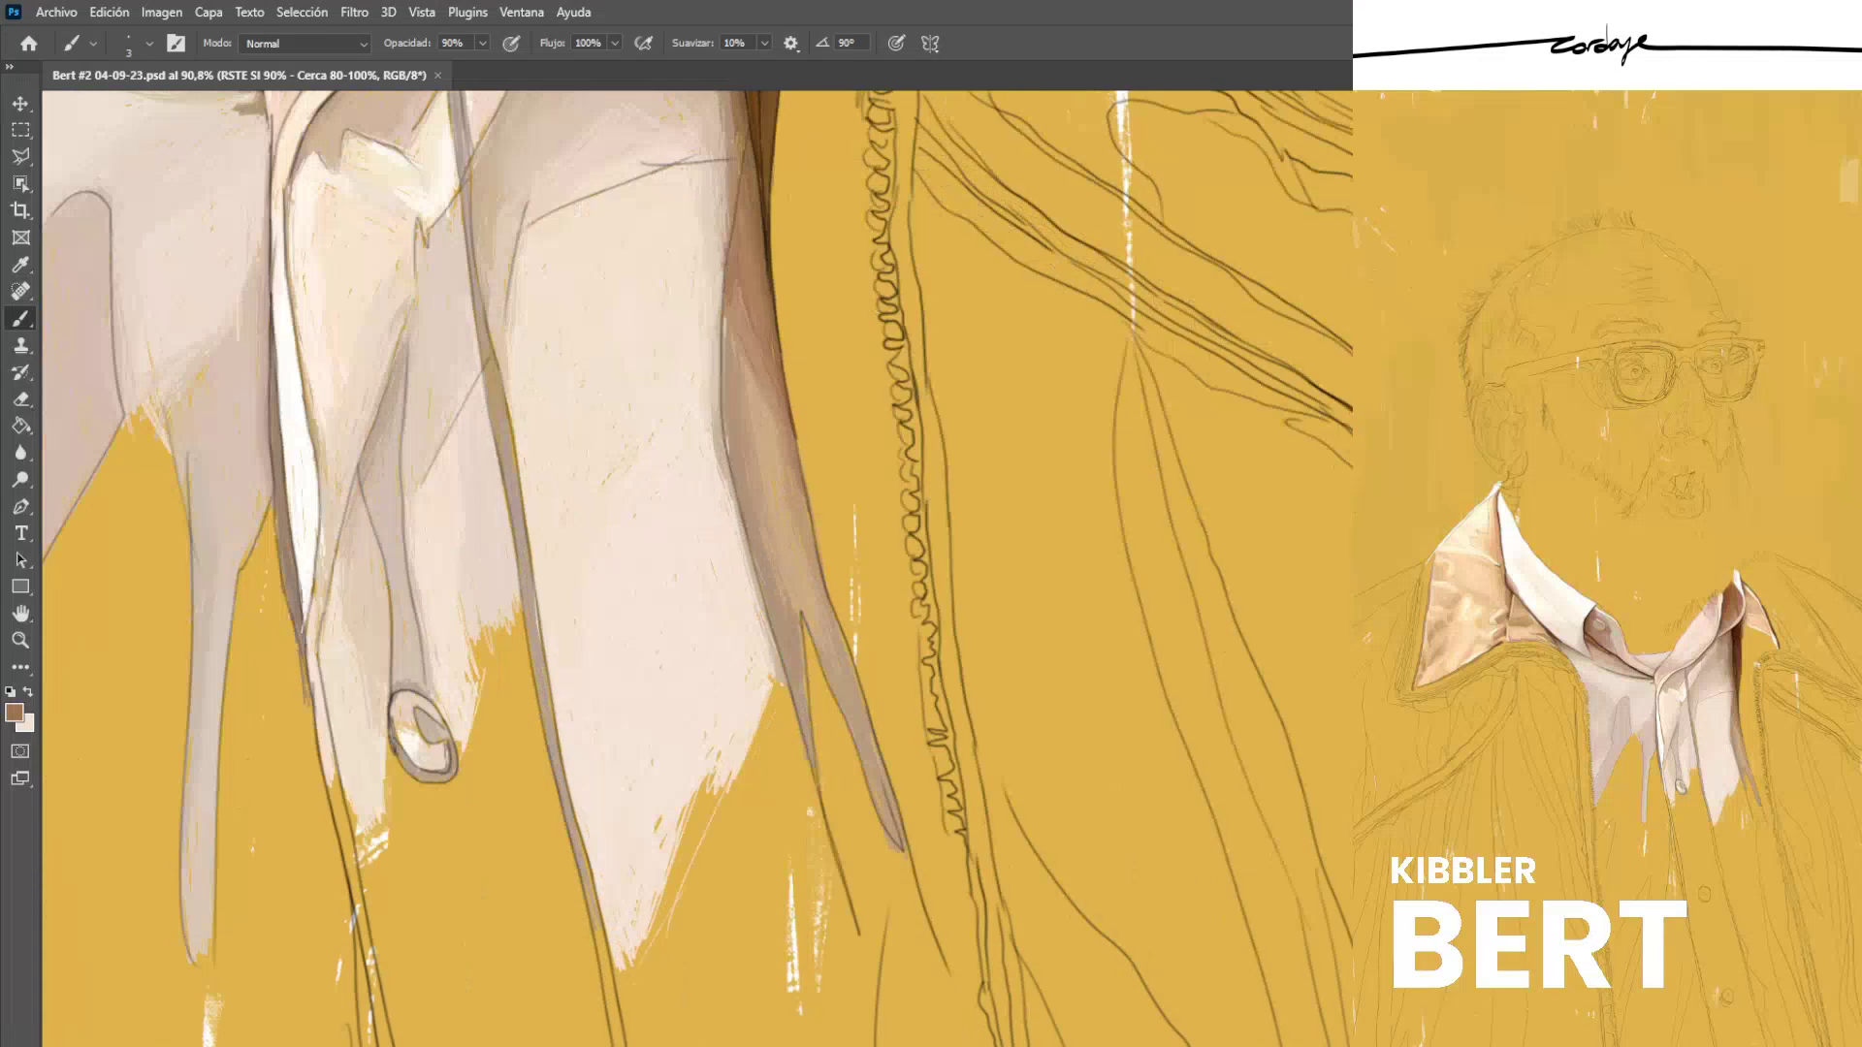
{"action": "left_click_drag", "start_coordinate": [744, 487], "coordinate": [768, 603]}
{"action": "left_click", "coordinate": [757, 515], "text": "alt"}
{"action": "left_click", "coordinate": [747, 515], "text": "alt"}
{"action": "left_click_drag", "start_coordinate": [737, 516], "coordinate": [726, 432]}
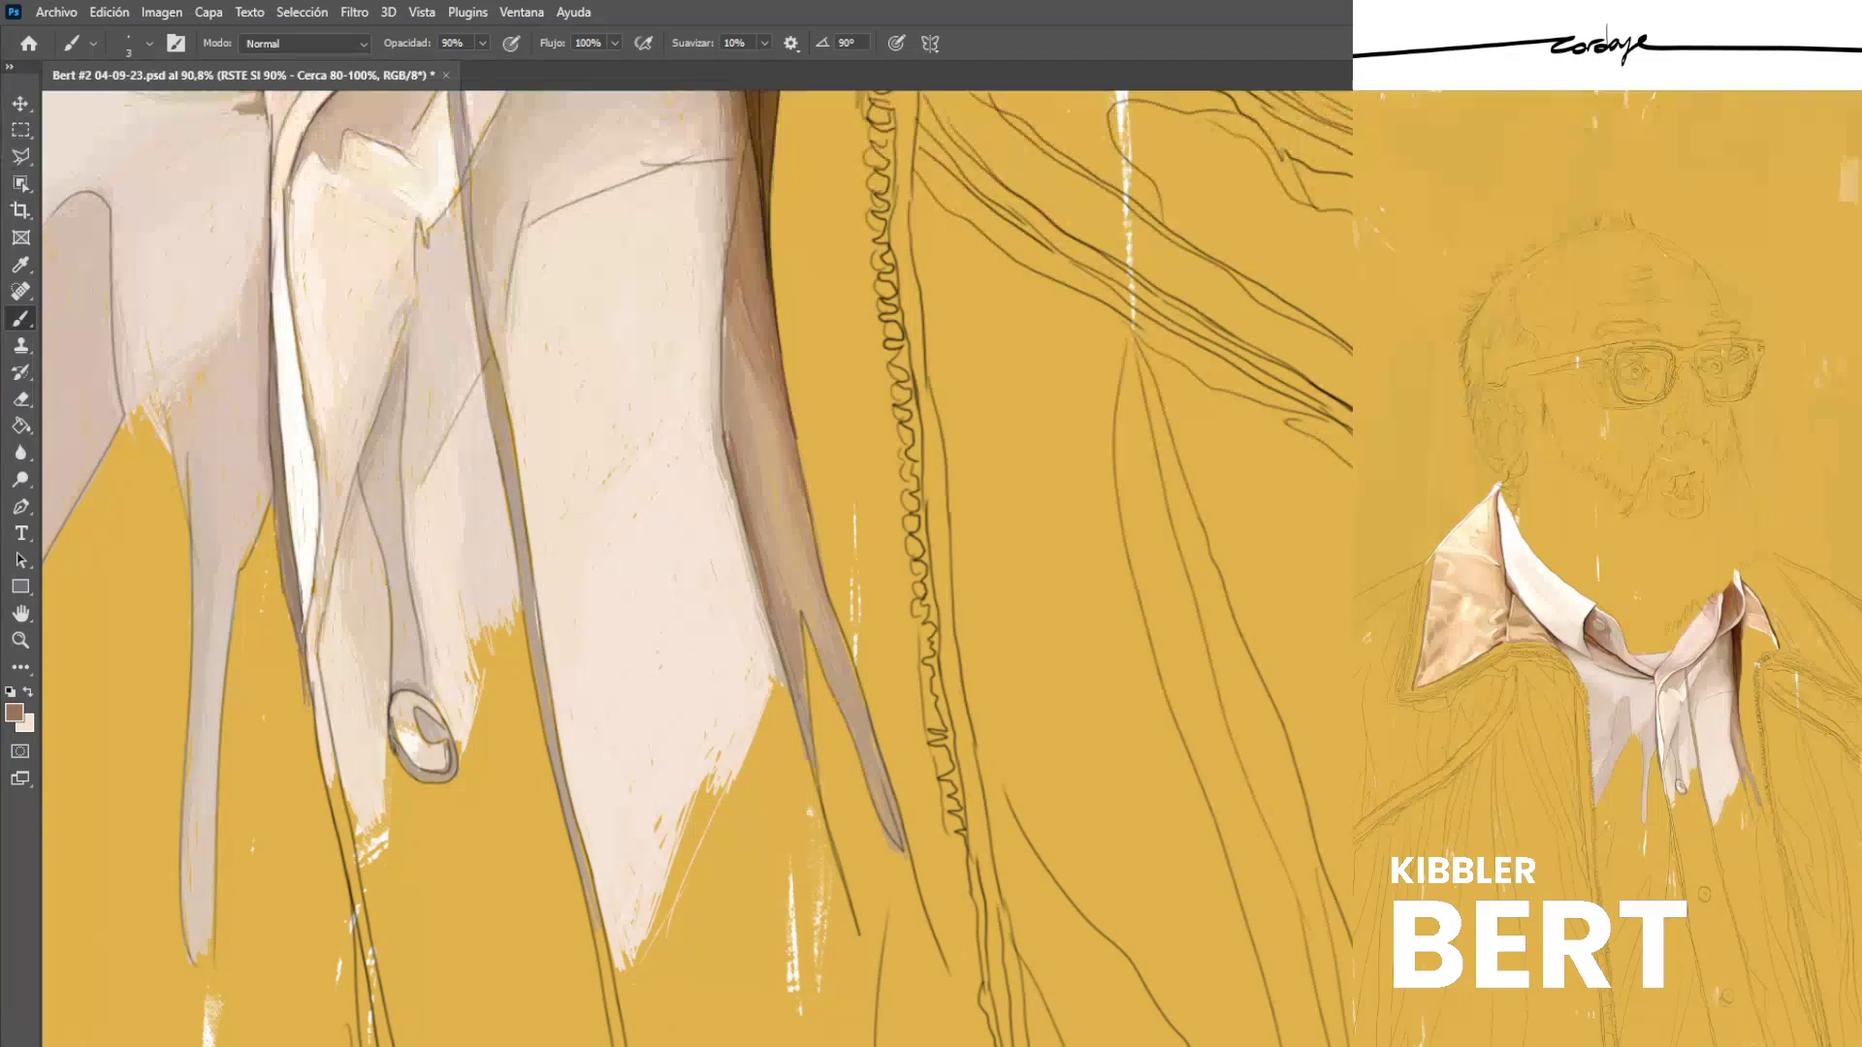
{"action": "left_click_drag", "start_coordinate": [808, 741], "coordinate": [779, 631]}
{"action": "left_click_drag", "start_coordinate": [809, 741], "coordinate": [839, 853]}
Blend the brown fold's body around the bend with sampled tan and reddish brown tones, and save the document.
{"action": "left_click", "coordinate": [742, 388], "text": "alt"}
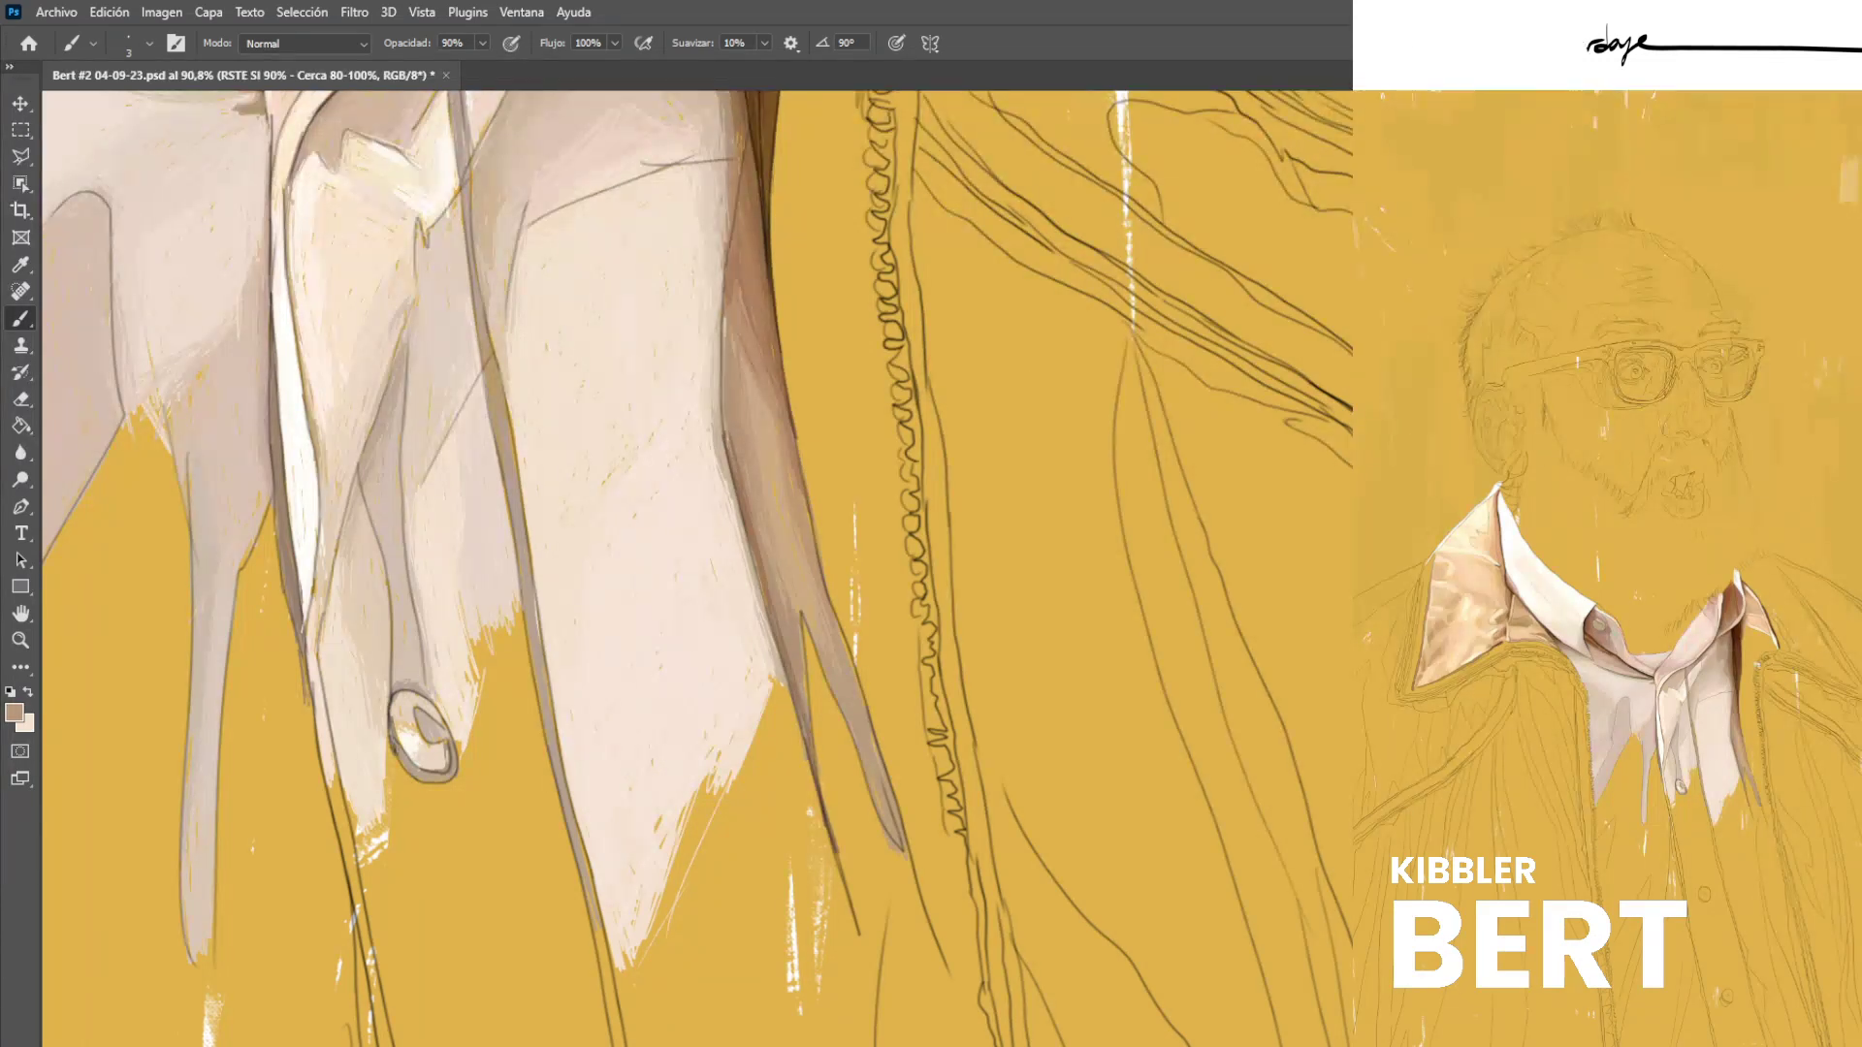
{"action": "left_click", "coordinate": [758, 465], "text": "alt"}
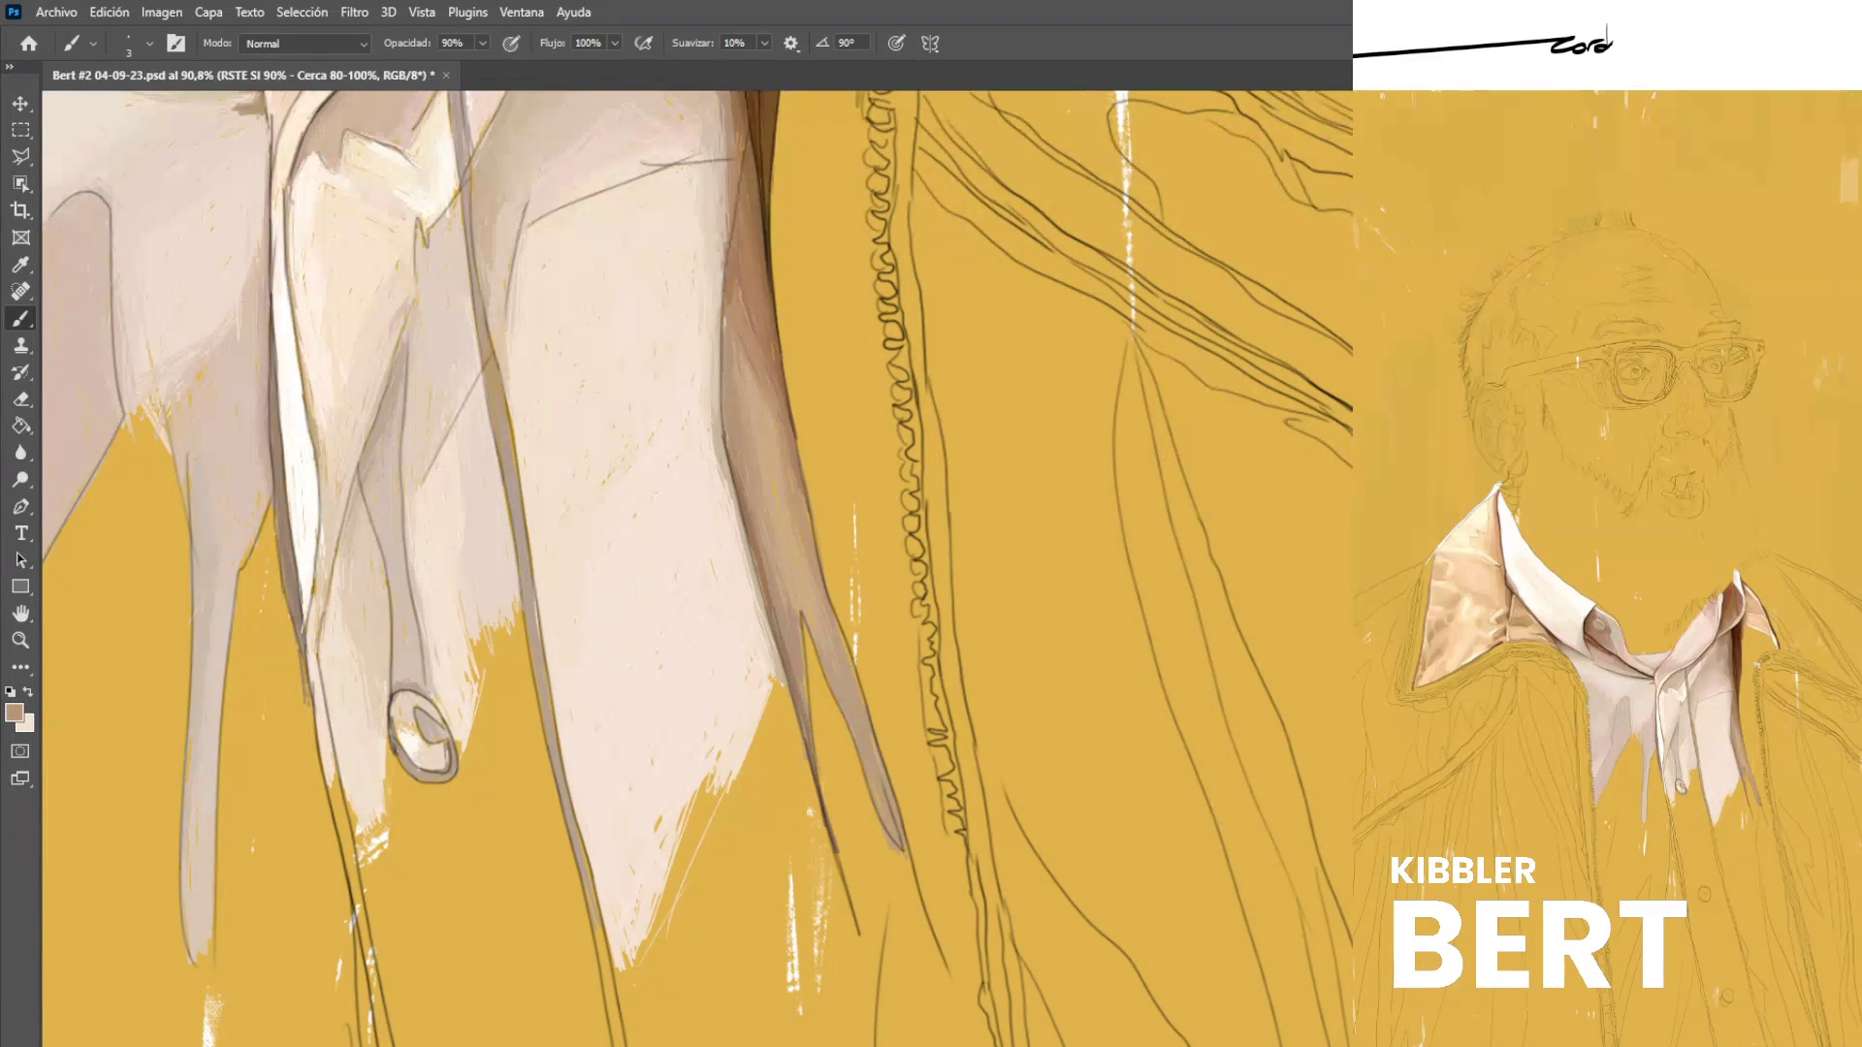
{"action": "left_click", "coordinate": [728, 291], "text": "alt"}
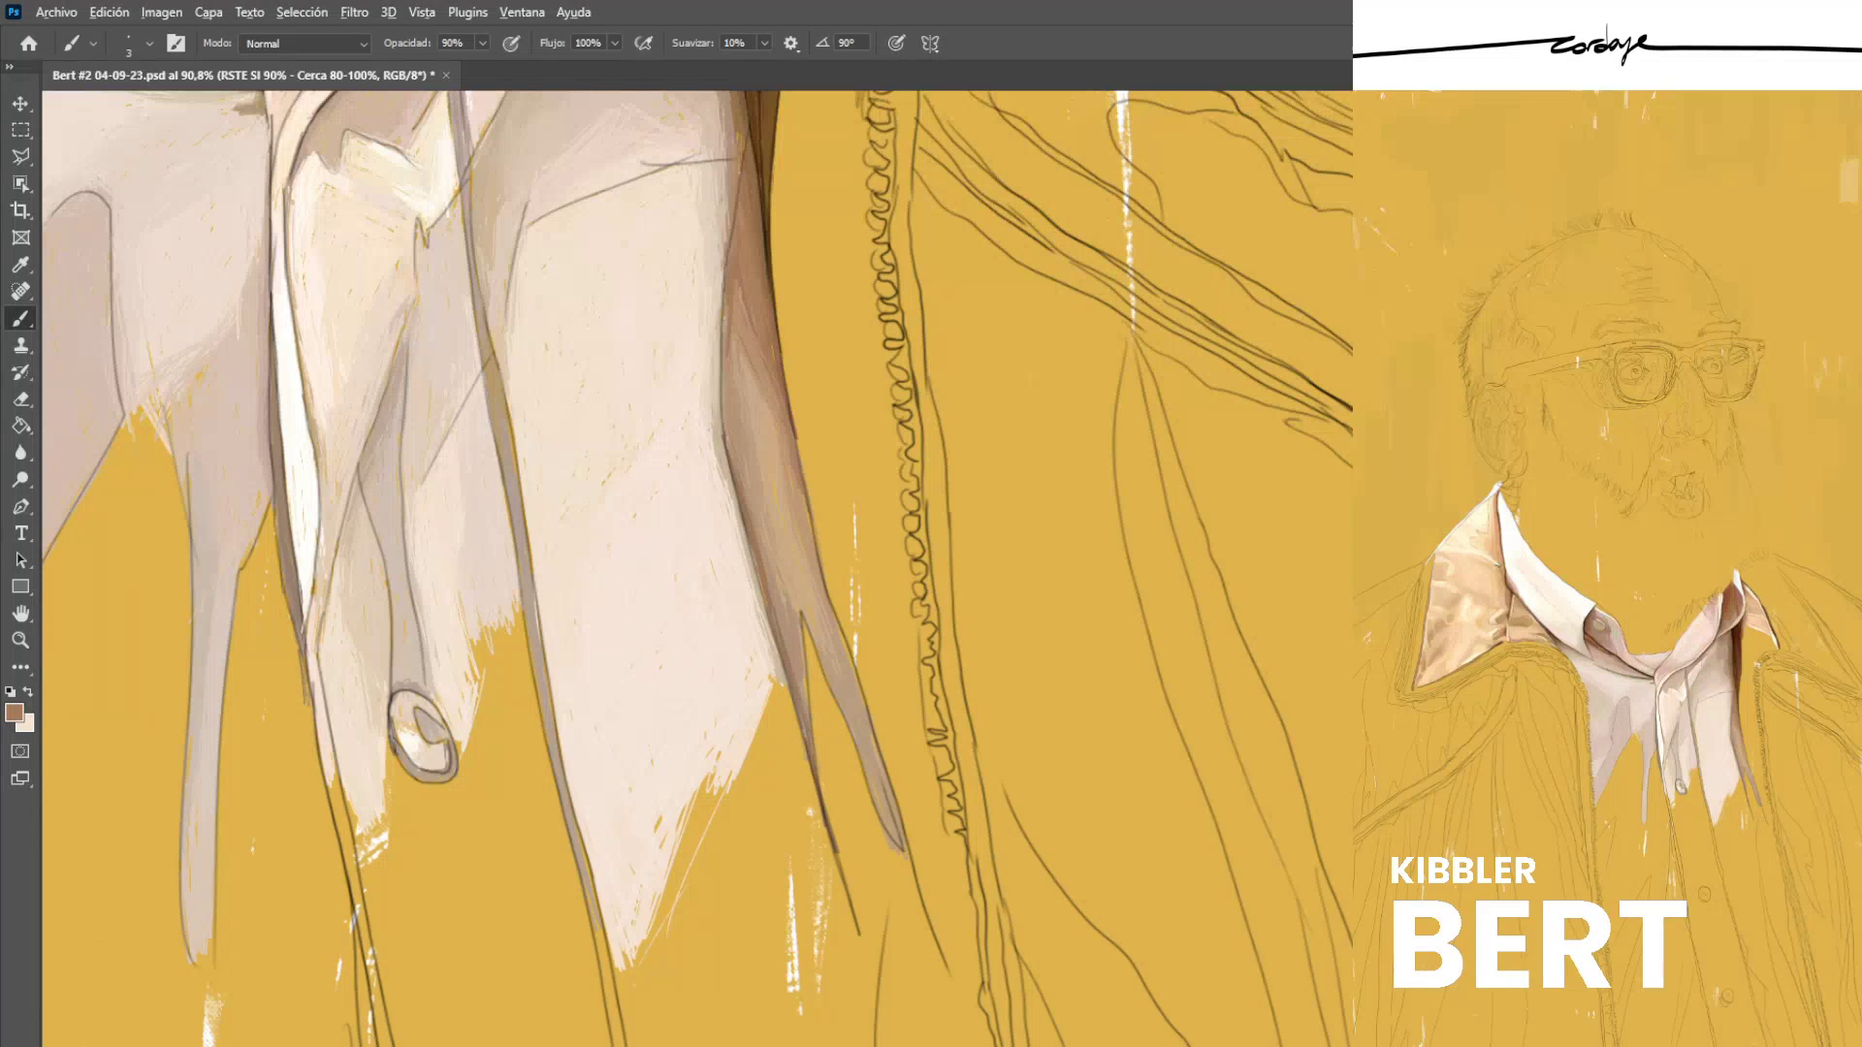
{"action": "left_click", "coordinate": [761, 398], "text": "alt"}
{"action": "left_click", "coordinate": [752, 315], "text": "alt"}
{"action": "key", "text": "ctrl+s"}
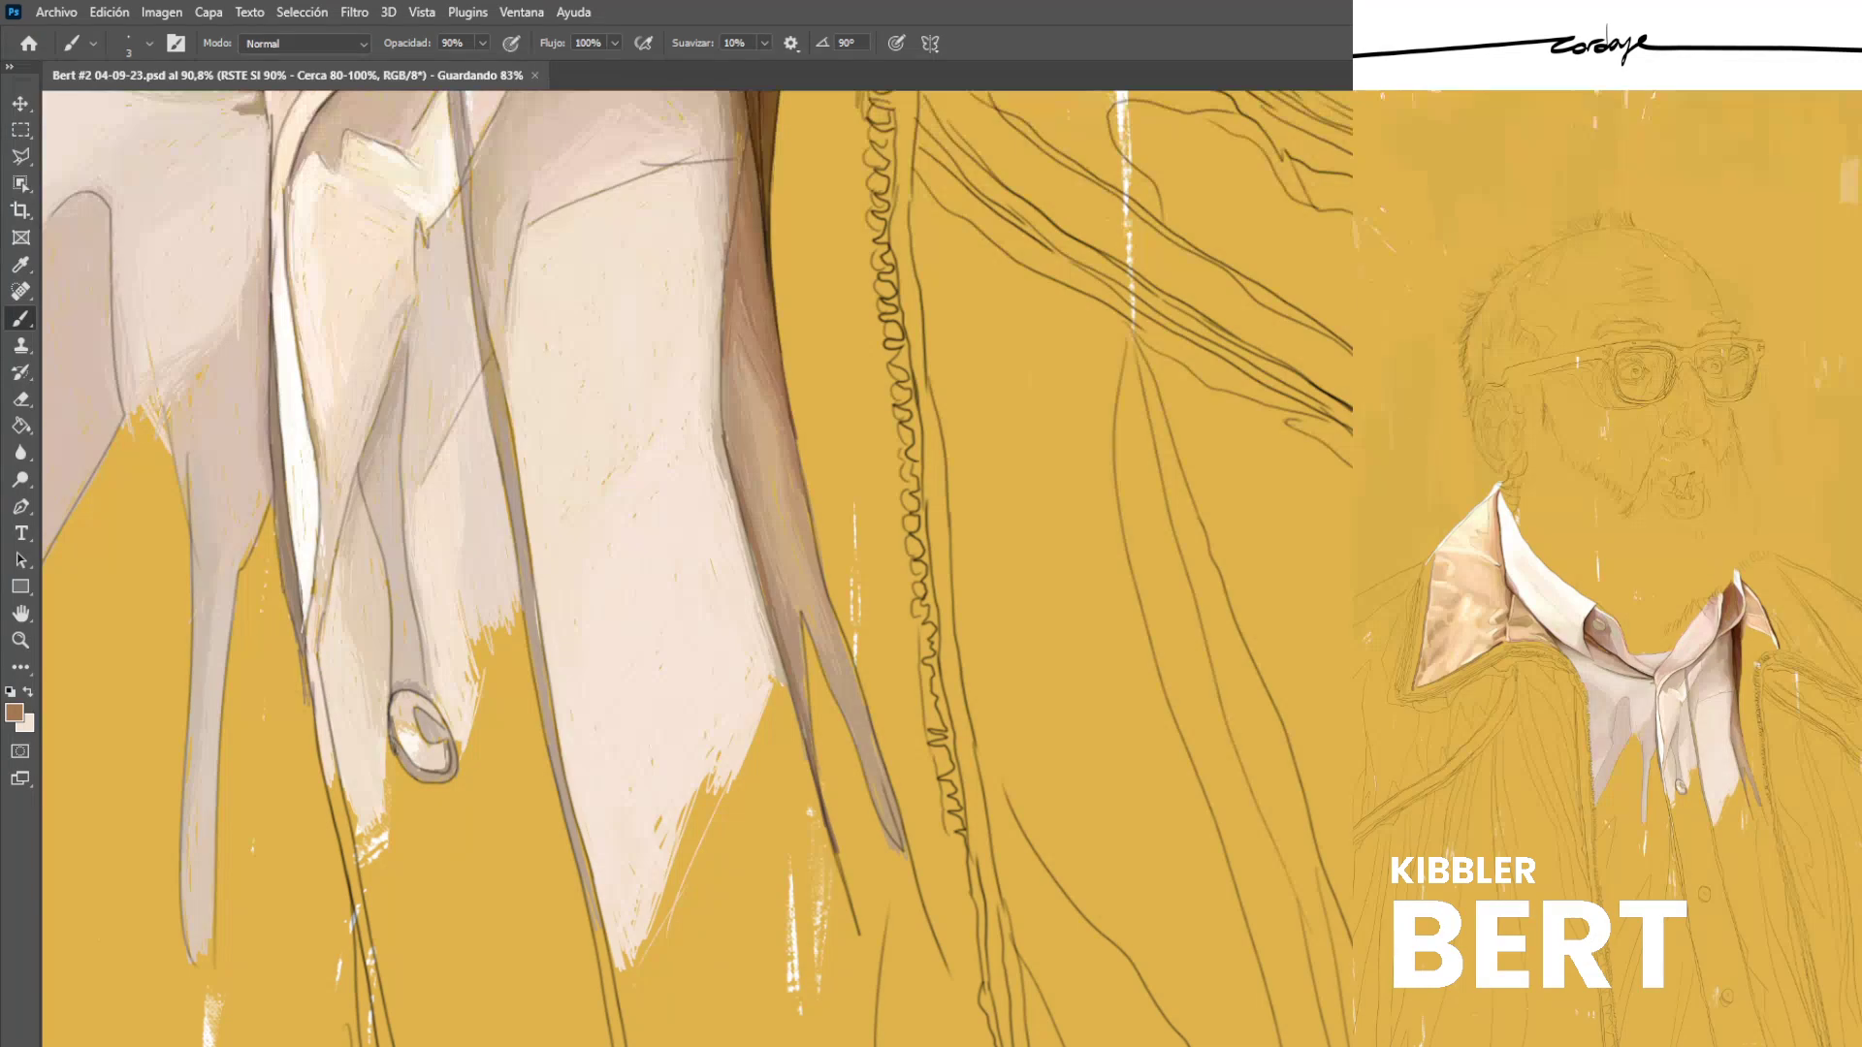
Paint a sampled pale pink stroke beside the placket's sketch line, near the cream highlight.
{"action": "scroll", "coordinate": [523, 349], "scroll_direction": "down", "scroll_amount": 4}
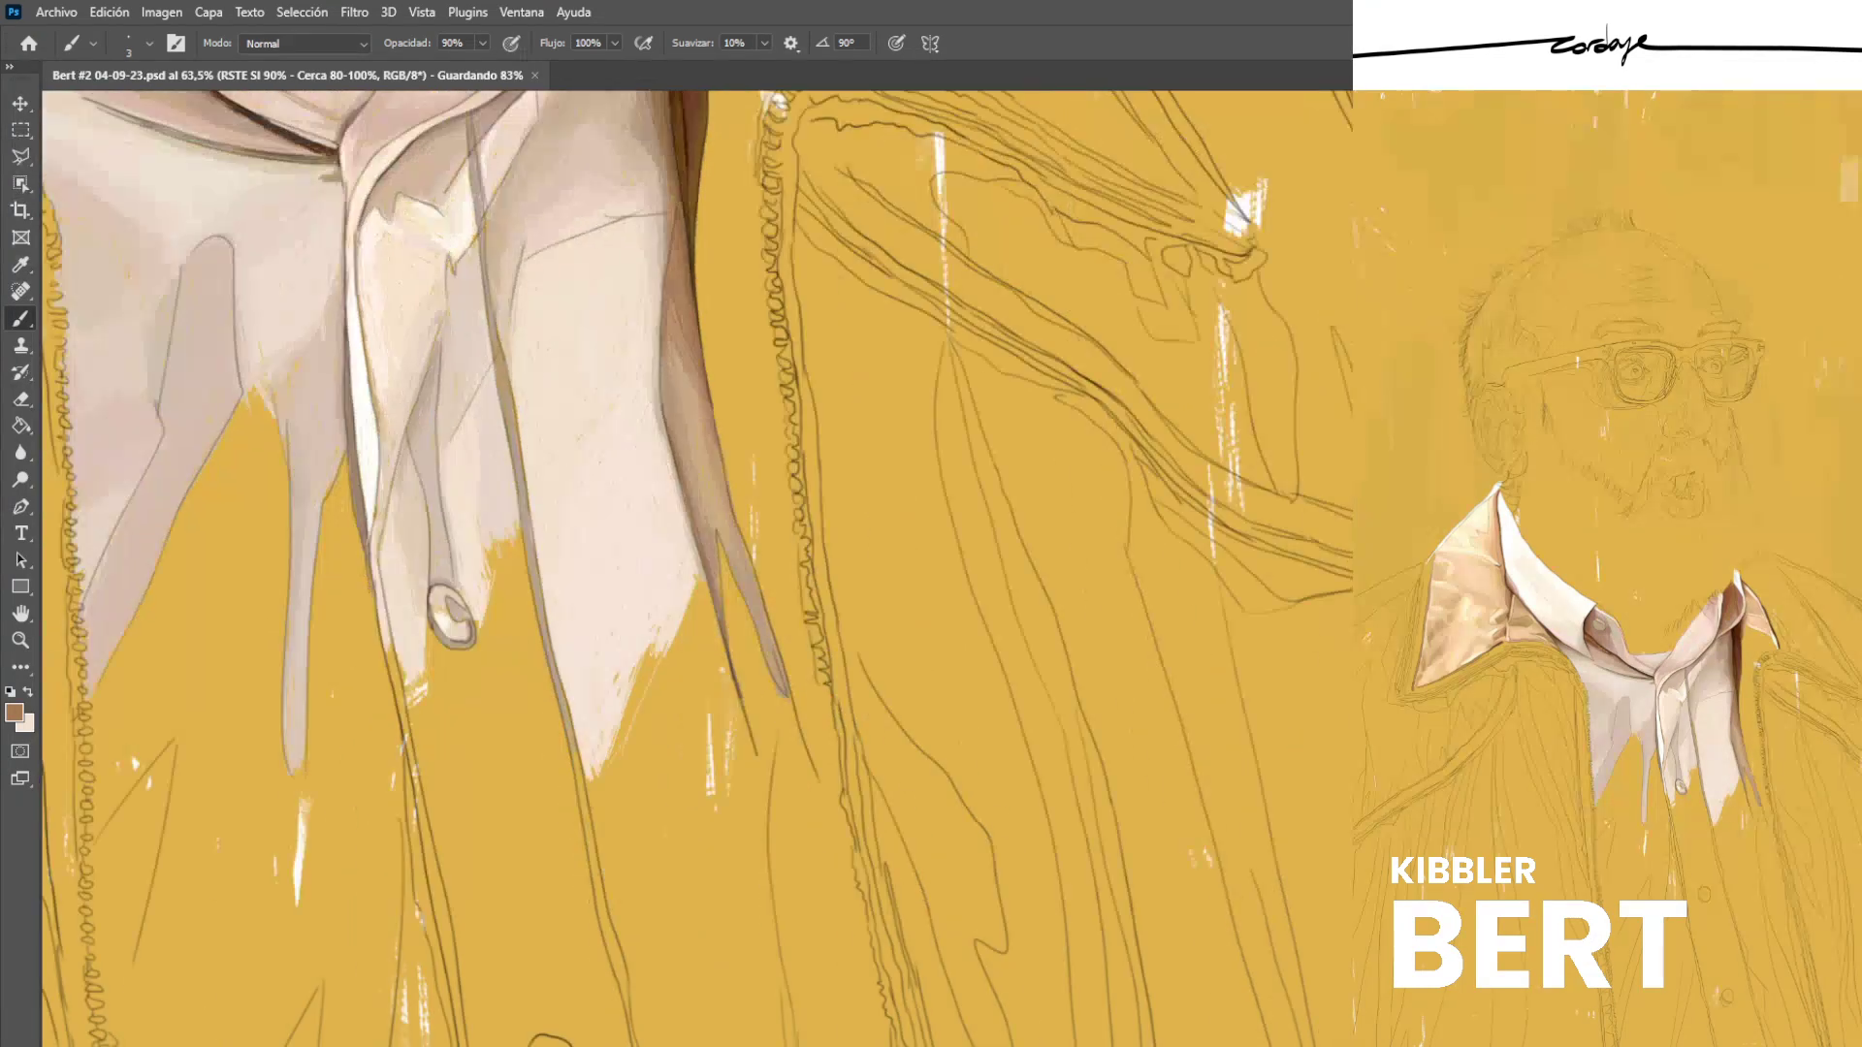
{"action": "scroll", "coordinate": [495, 266], "scroll_direction": "up", "scroll_amount": 9}
{"action": "scroll", "coordinate": [478, 394], "scroll_direction": "up", "scroll_amount": 6}
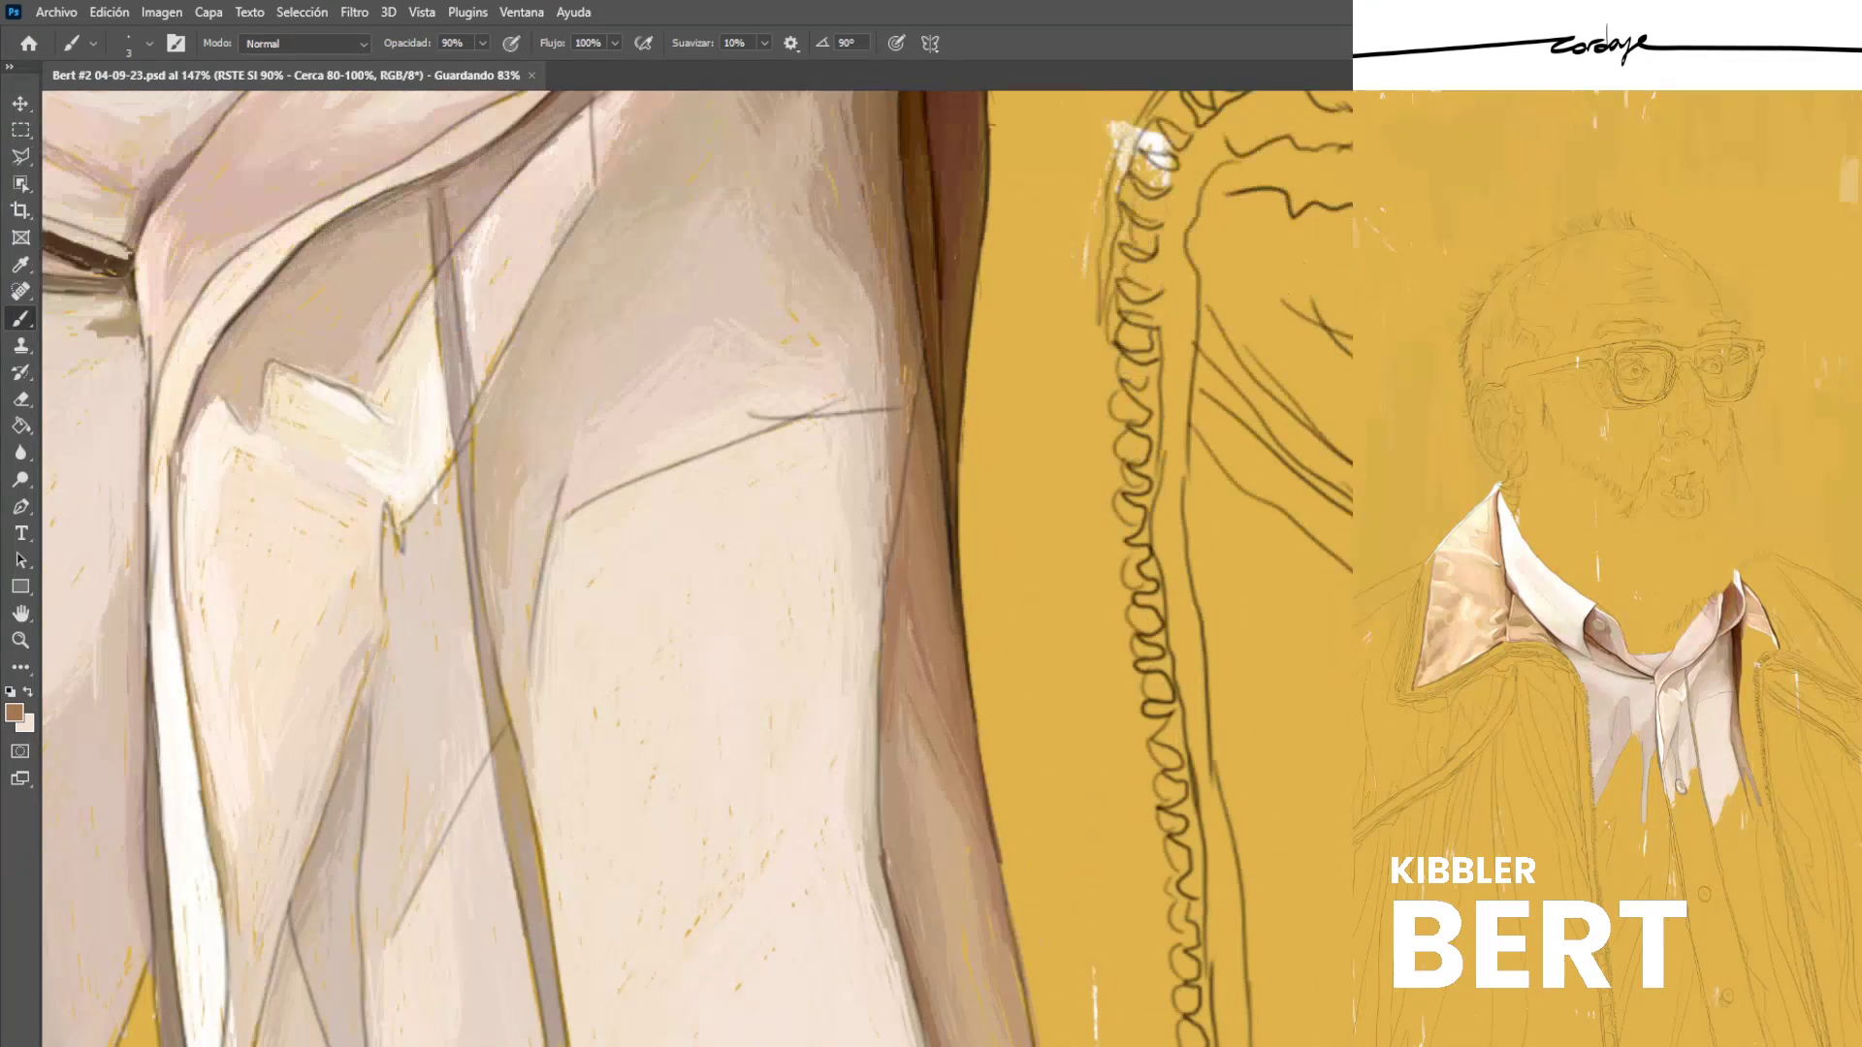
{"action": "left_click", "coordinate": [478, 394], "text": "alt"}
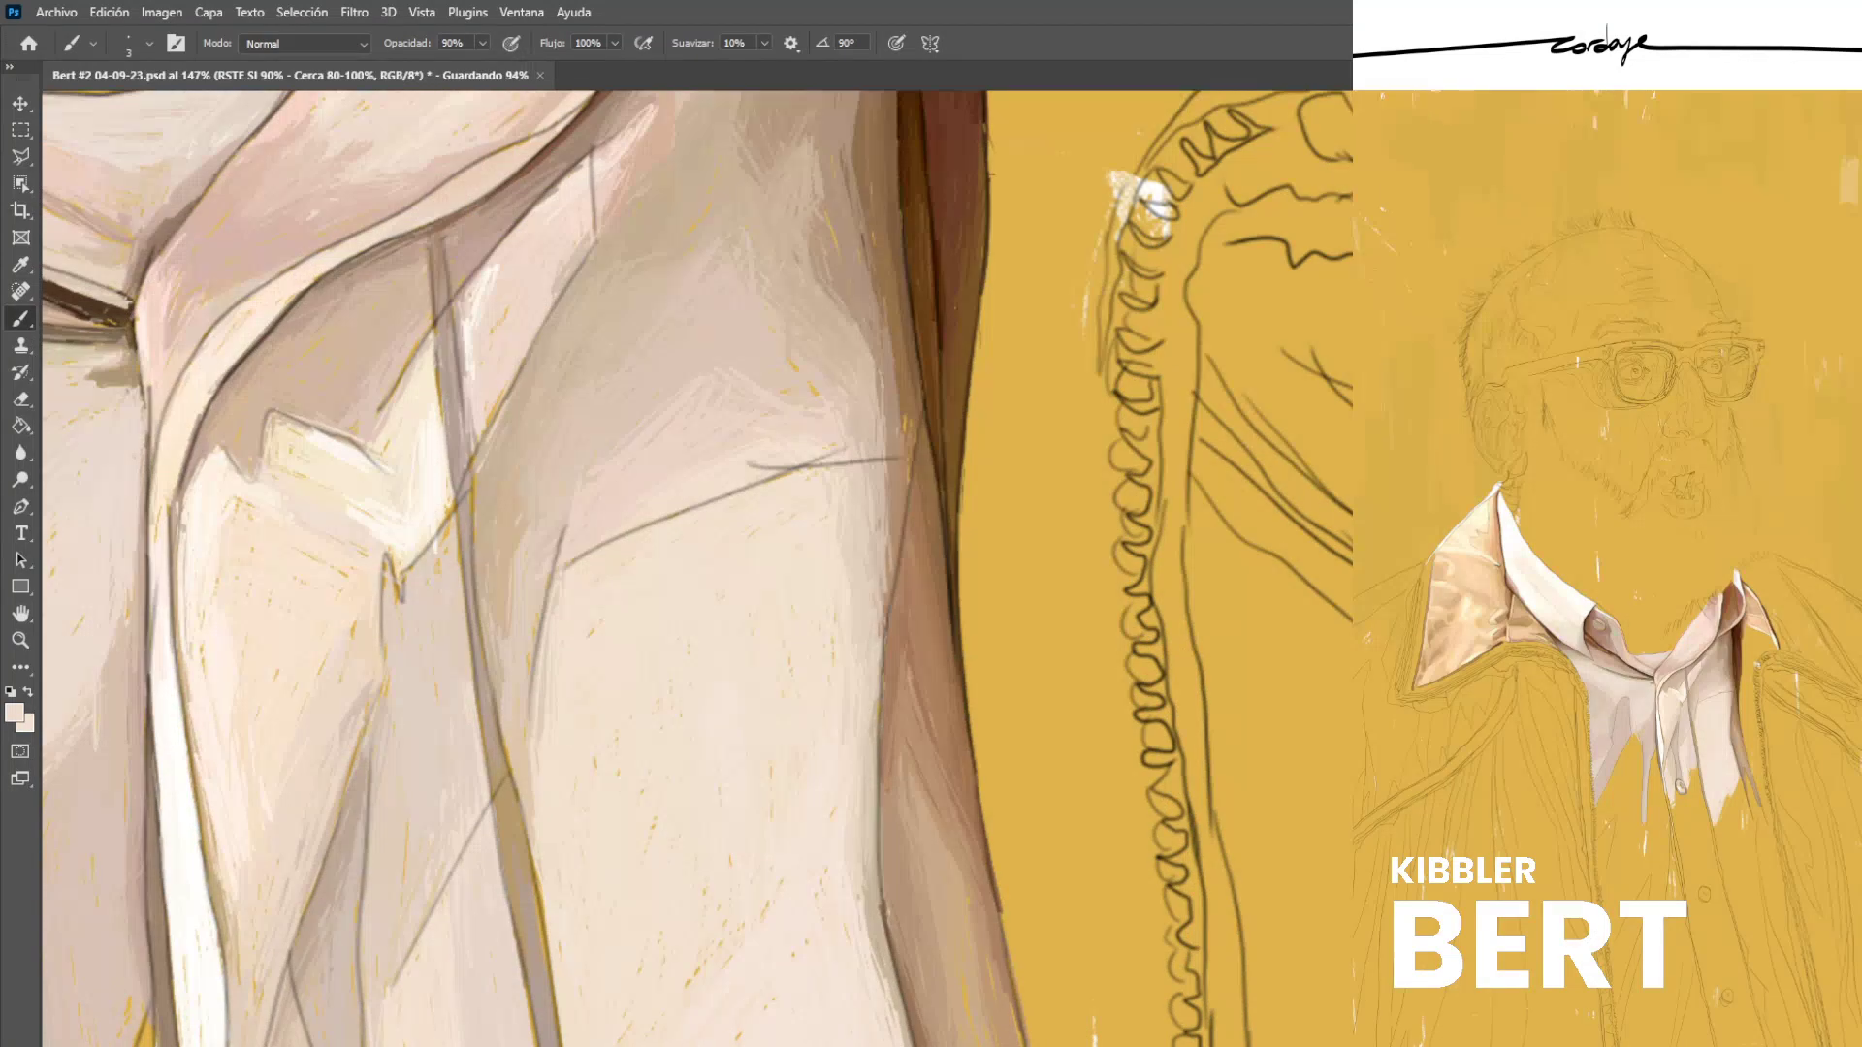
{"action": "left_click_drag", "start_coordinate": [464, 347], "coordinate": [467, 379]}
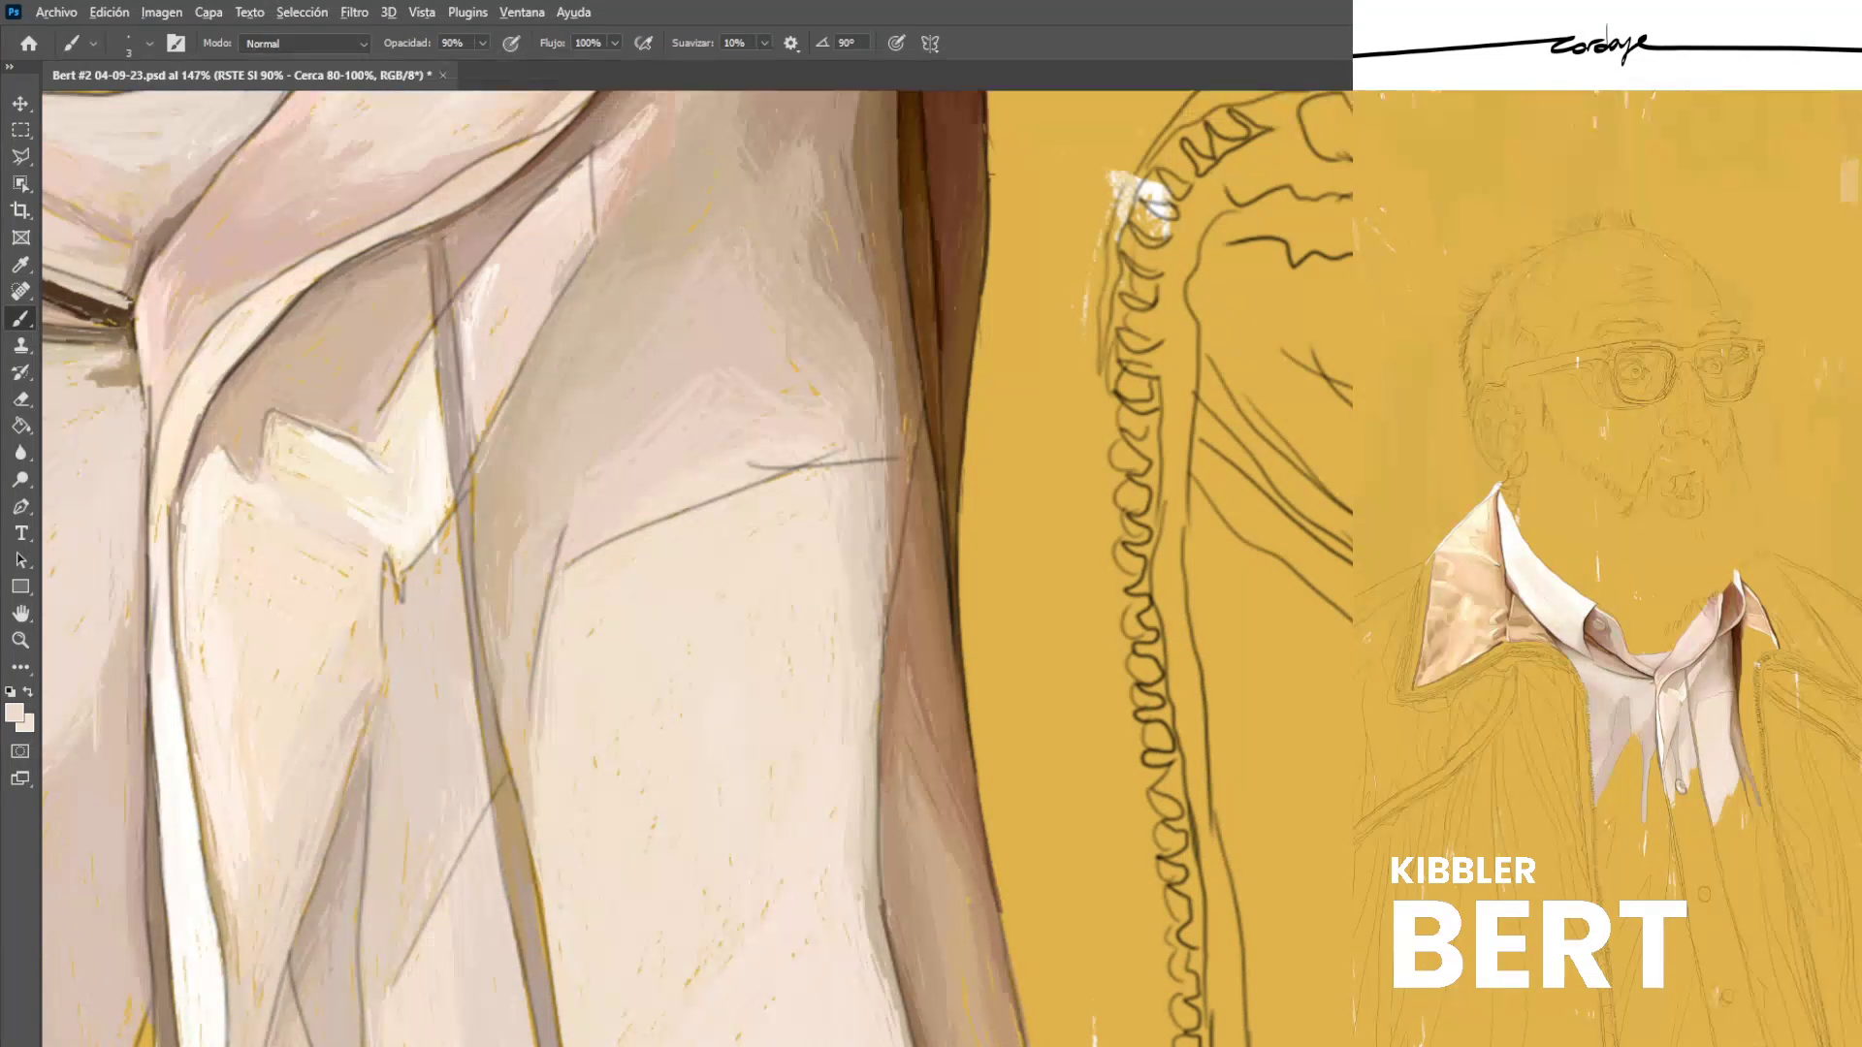
Touch up the top end of the placket's sketch line under the collar with sampled brown tones, and save the document.
{"action": "left_click", "coordinate": [445, 220], "text": "alt"}
{"action": "mouse_move", "coordinate": [433, 238]}
{"action": "left_mouse_down"}
{"action": "mouse_move", "coordinate": [482, 205]}
{"action": "mouse_move", "coordinate": [395, 249]}
{"action": "left_mouse_up"}
{"action": "left_click", "coordinate": [469, 219], "text": "alt"}
{"action": "left_click", "coordinate": [440, 231], "text": "alt"}
{"action": "scroll", "coordinate": [321, 281], "scroll_direction": "down", "scroll_amount": 10}
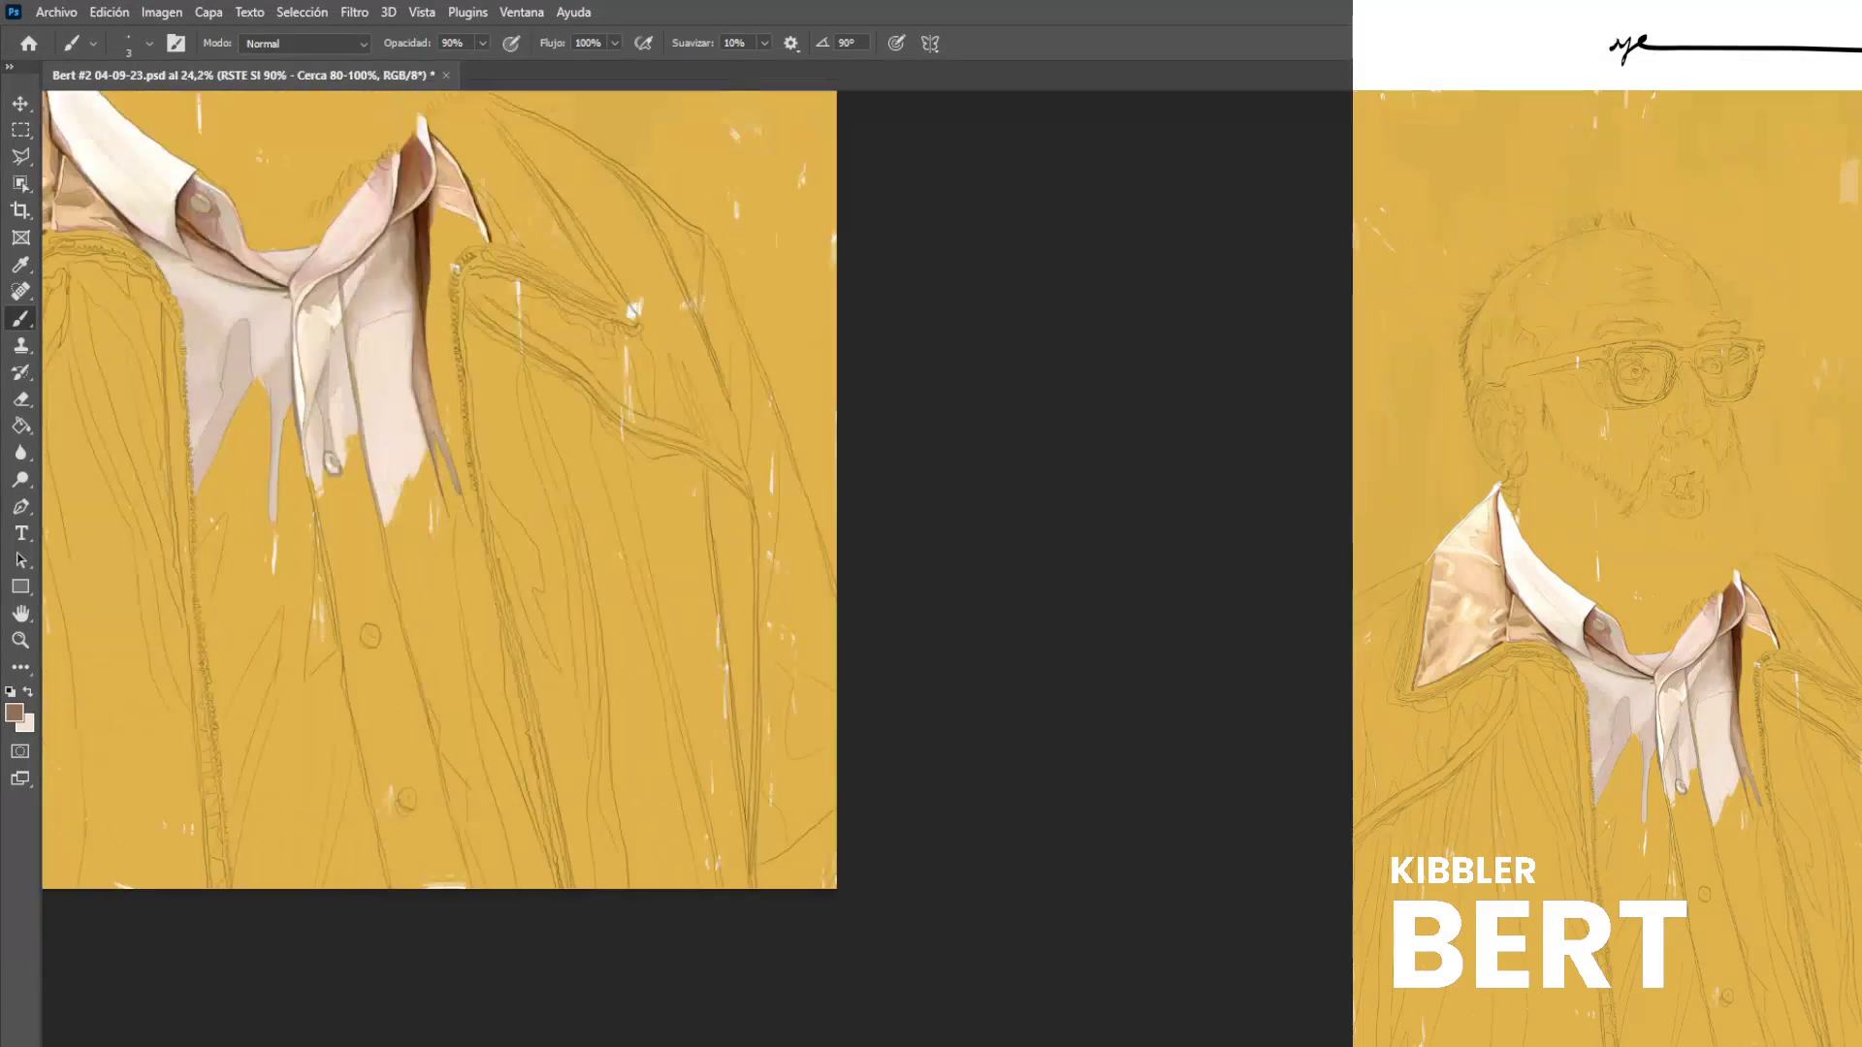
{"action": "key", "text": "ctrl+s"}
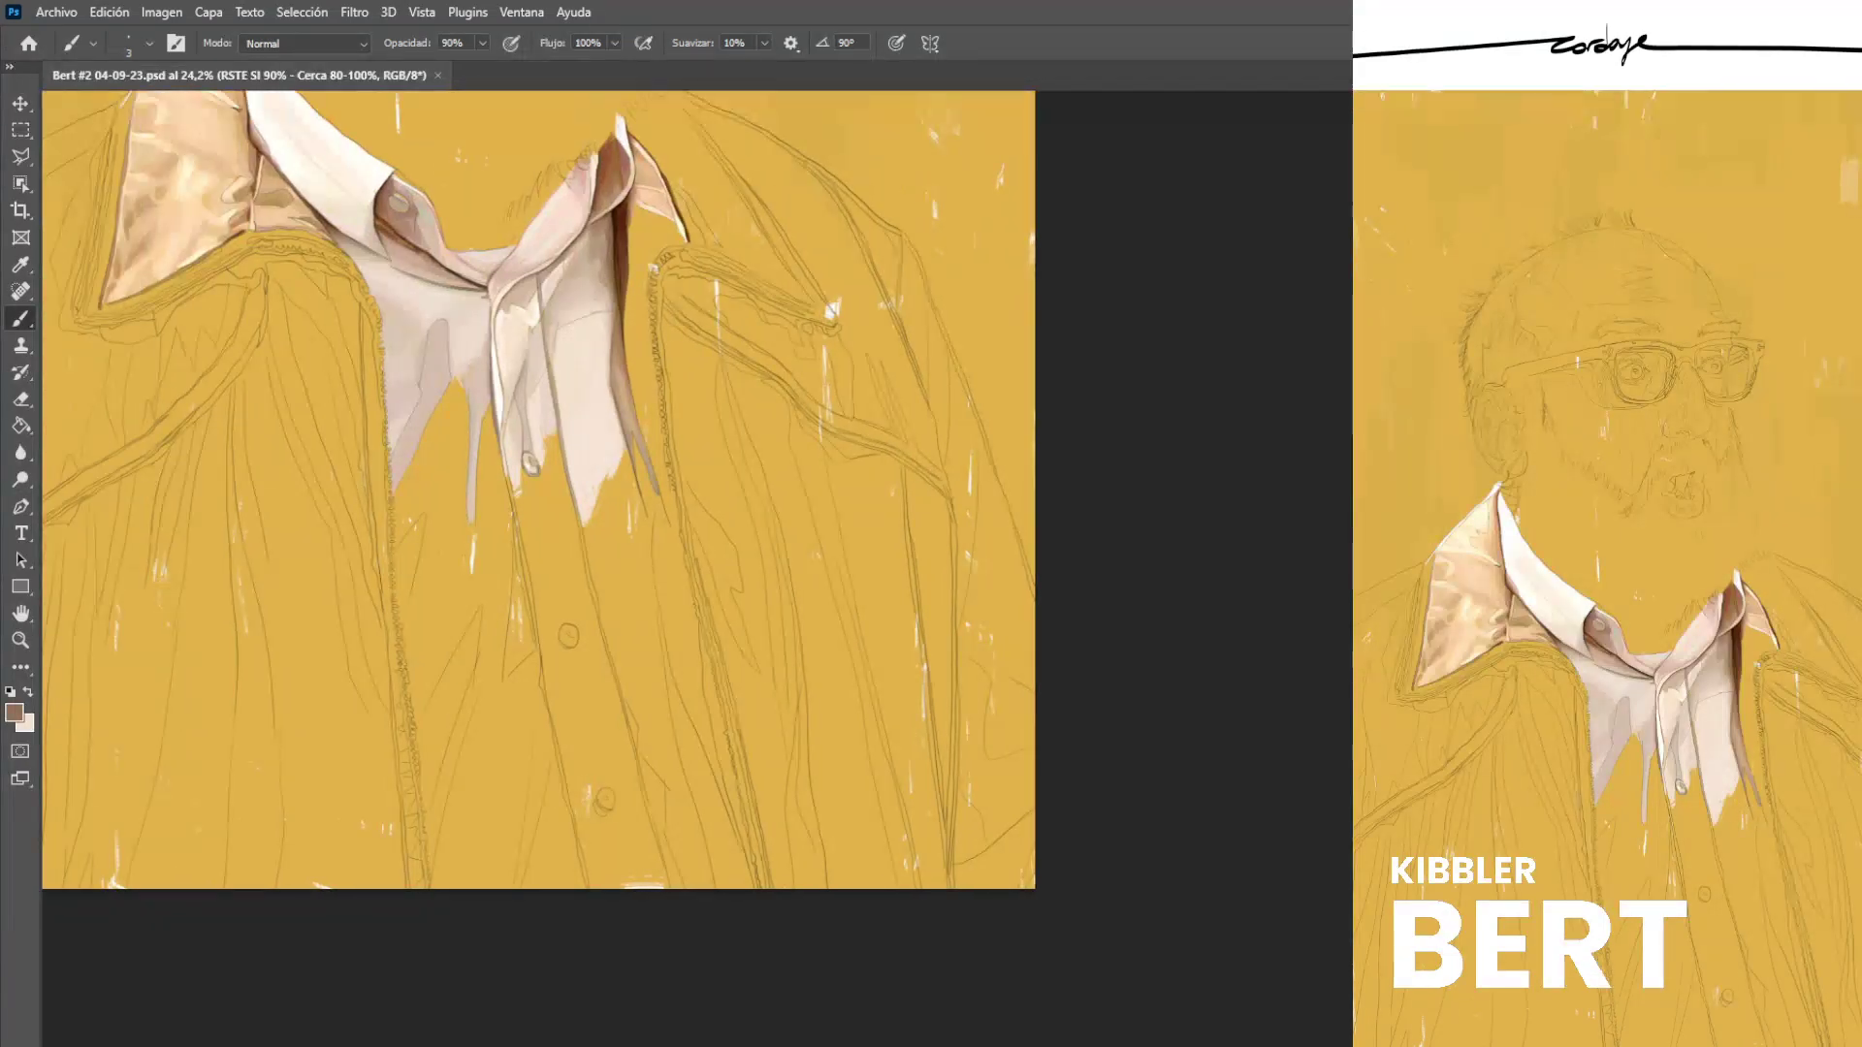
Lighten the area along the shadow line beneath the collar with a sampled cream stroke.
{"action": "scroll", "coordinate": [372, 190], "scroll_direction": "up", "scroll_amount": 5}
{"action": "scroll", "coordinate": [457, 686], "scroll_direction": "up", "scroll_amount": 2}
{"action": "left_click", "coordinate": [457, 686], "text": "alt"}
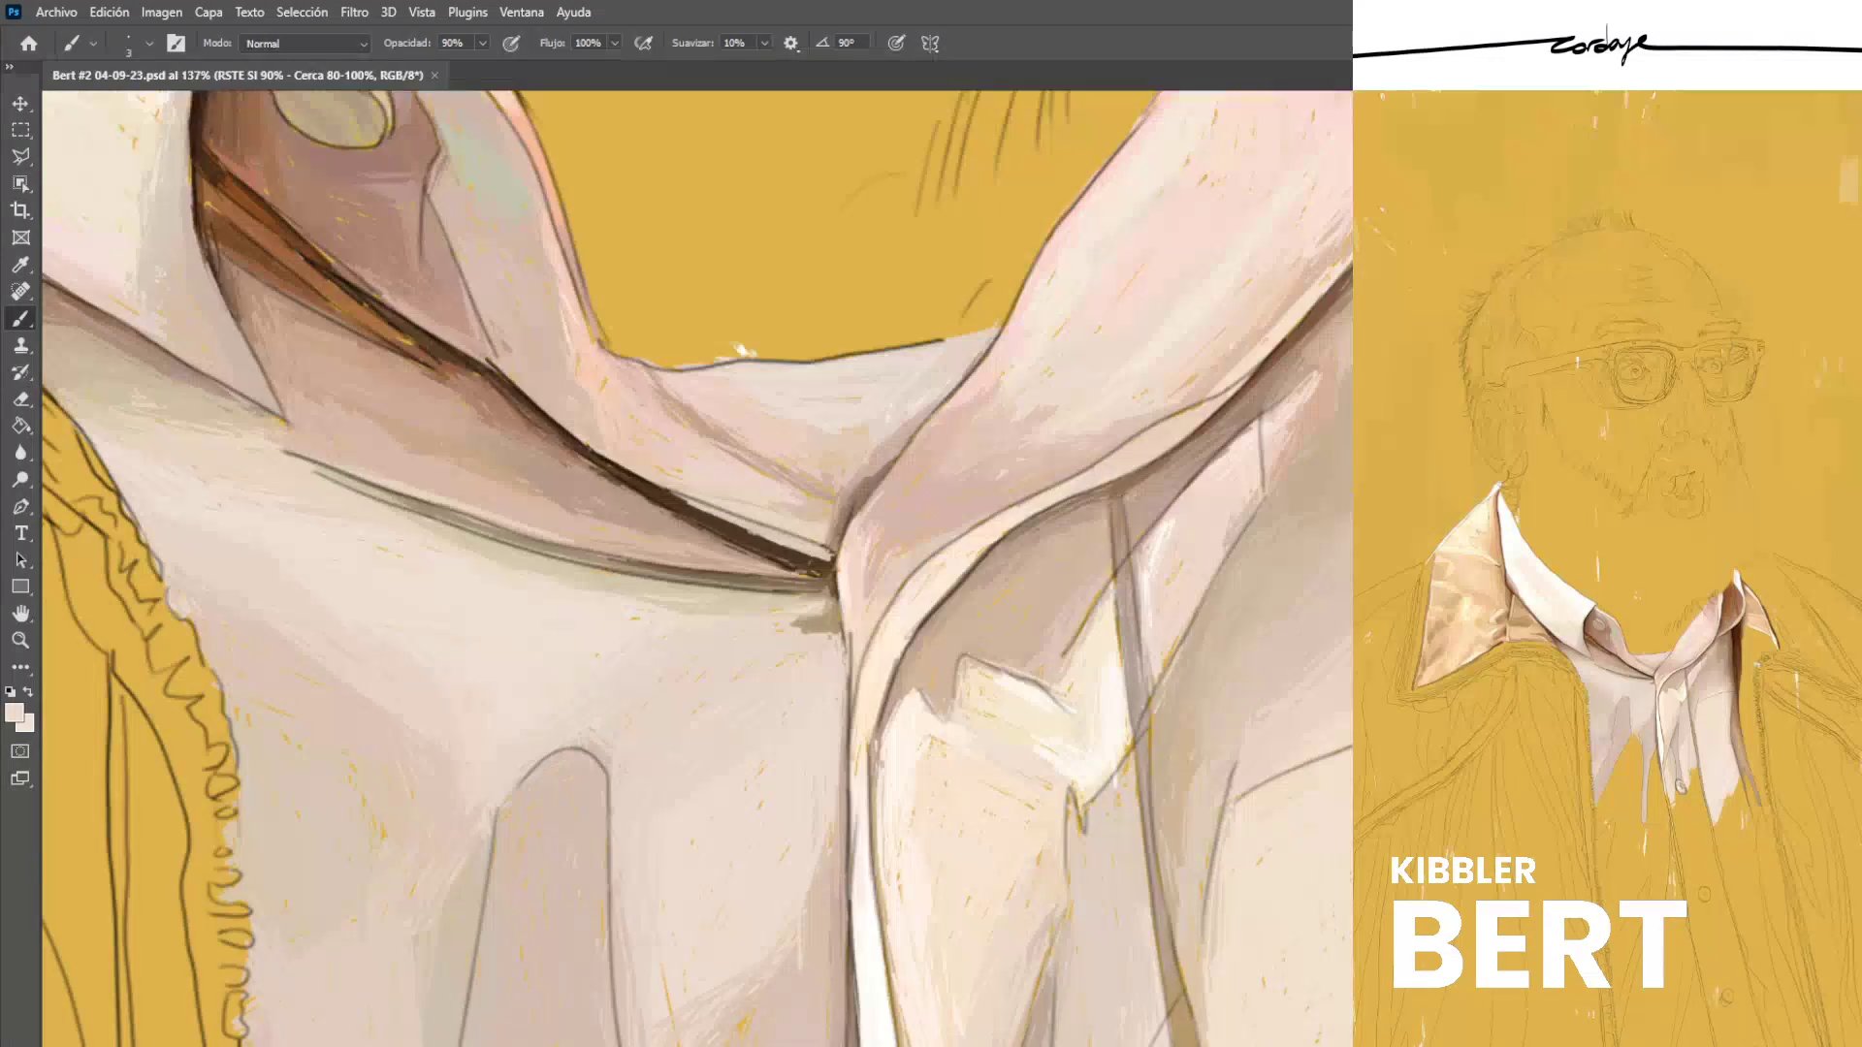
{"action": "left_click", "coordinate": [427, 723], "text": "alt"}
{"action": "left_click_drag", "start_coordinate": [481, 500], "coordinate": [568, 533]}
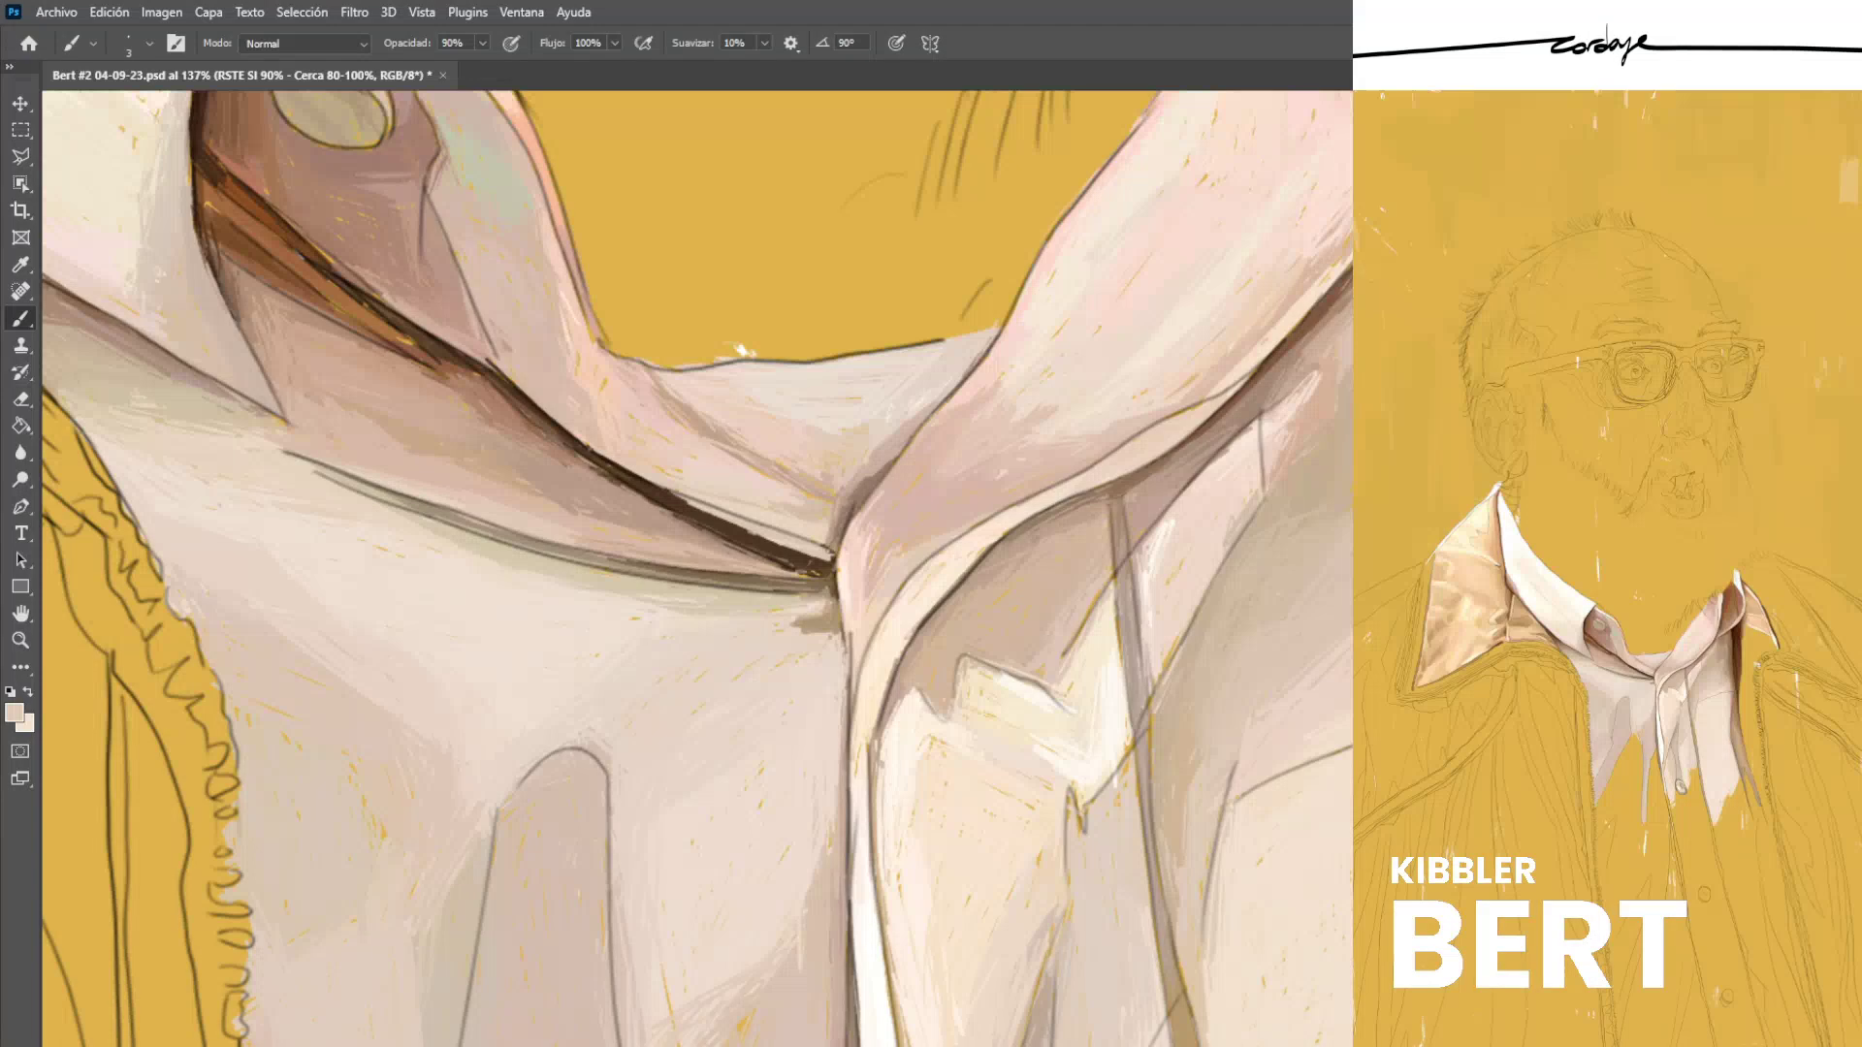
Blend the outer end of the shadow line beneath the collar with sampled cream and pinkish tones.
{"action": "left_click", "coordinate": [466, 669], "text": "alt"}
{"action": "left_click", "coordinate": [370, 465], "text": "alt"}
{"action": "left_click", "coordinate": [320, 591], "text": "alt"}
{"action": "left_click", "coordinate": [395, 490], "text": "alt"}
{"action": "left_click_drag", "start_coordinate": [311, 455], "coordinate": [336, 464]}
{"action": "left_click", "coordinate": [364, 458], "text": "alt"}
{"action": "scroll", "coordinate": [677, 586], "scroll_direction": "down", "scroll_amount": 10}
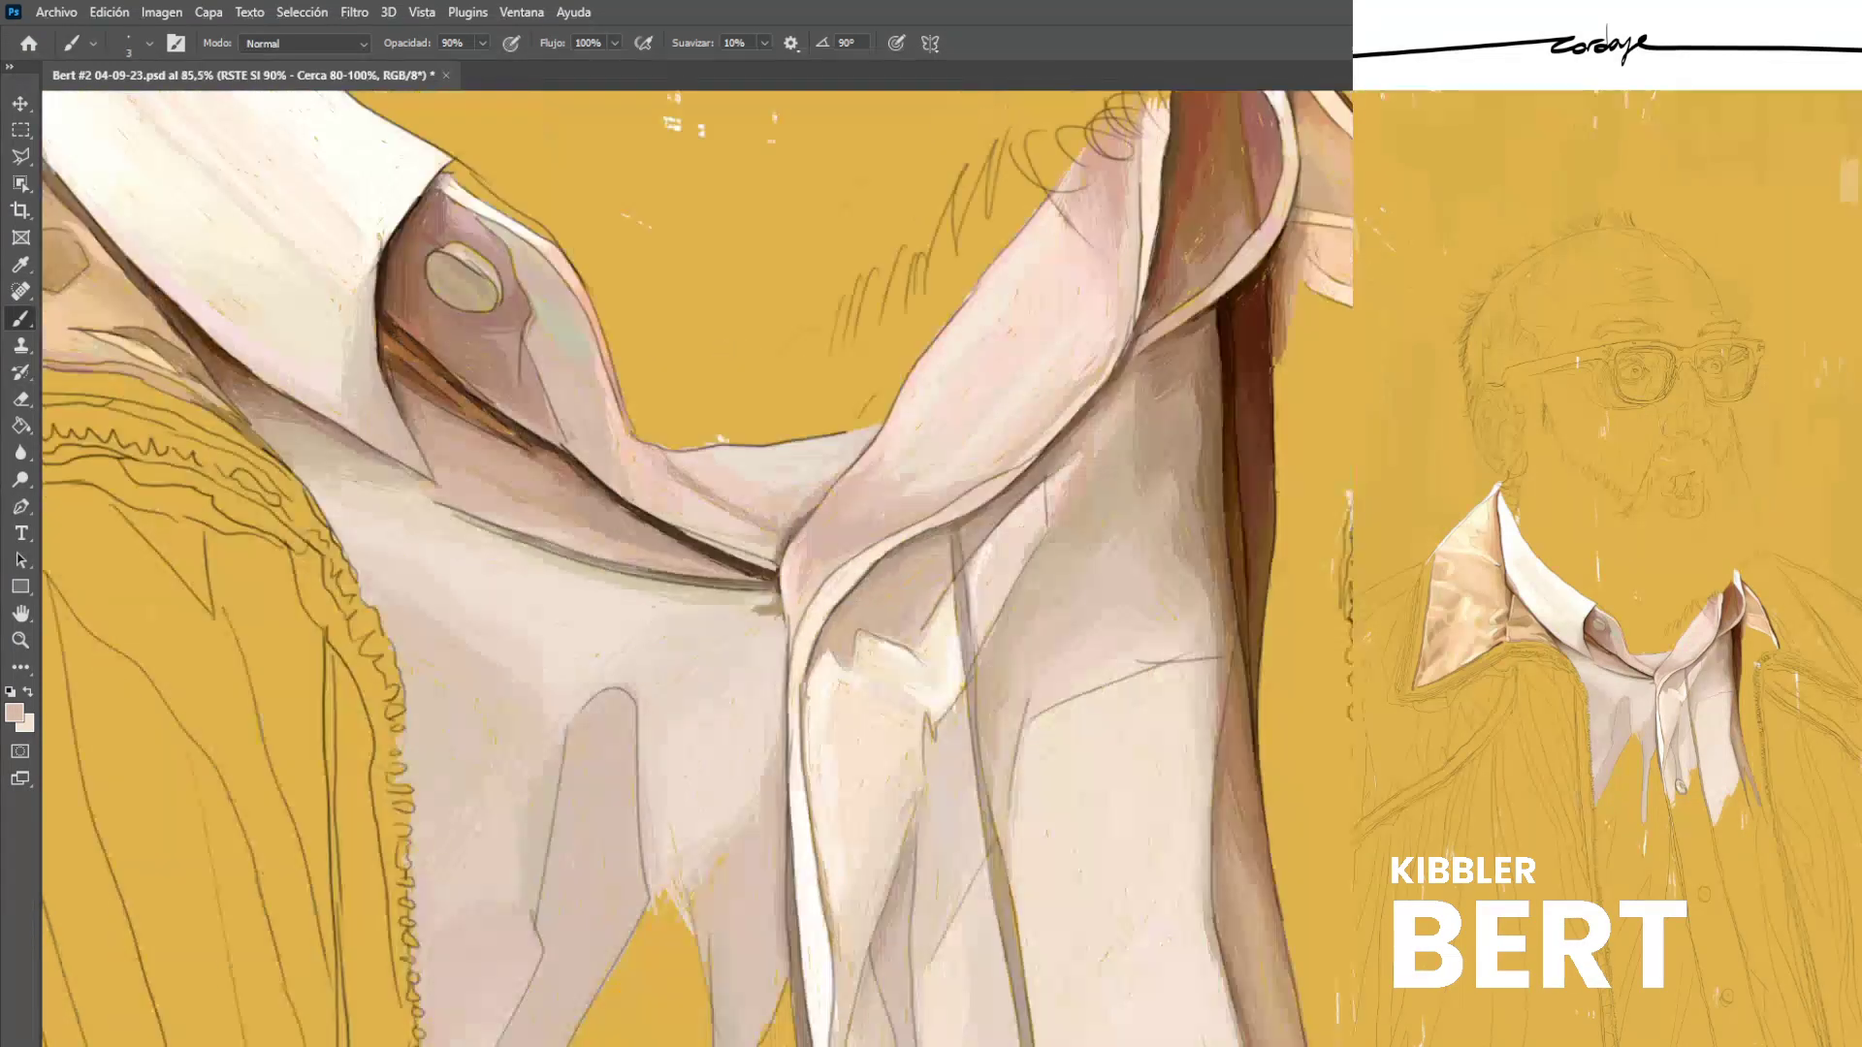
Fill the gaps at the inner tip of the collar's shadow line with sampled brown tones, and save the document.
{"action": "scroll", "coordinate": [685, 566], "scroll_direction": "up", "scroll_amount": 8}
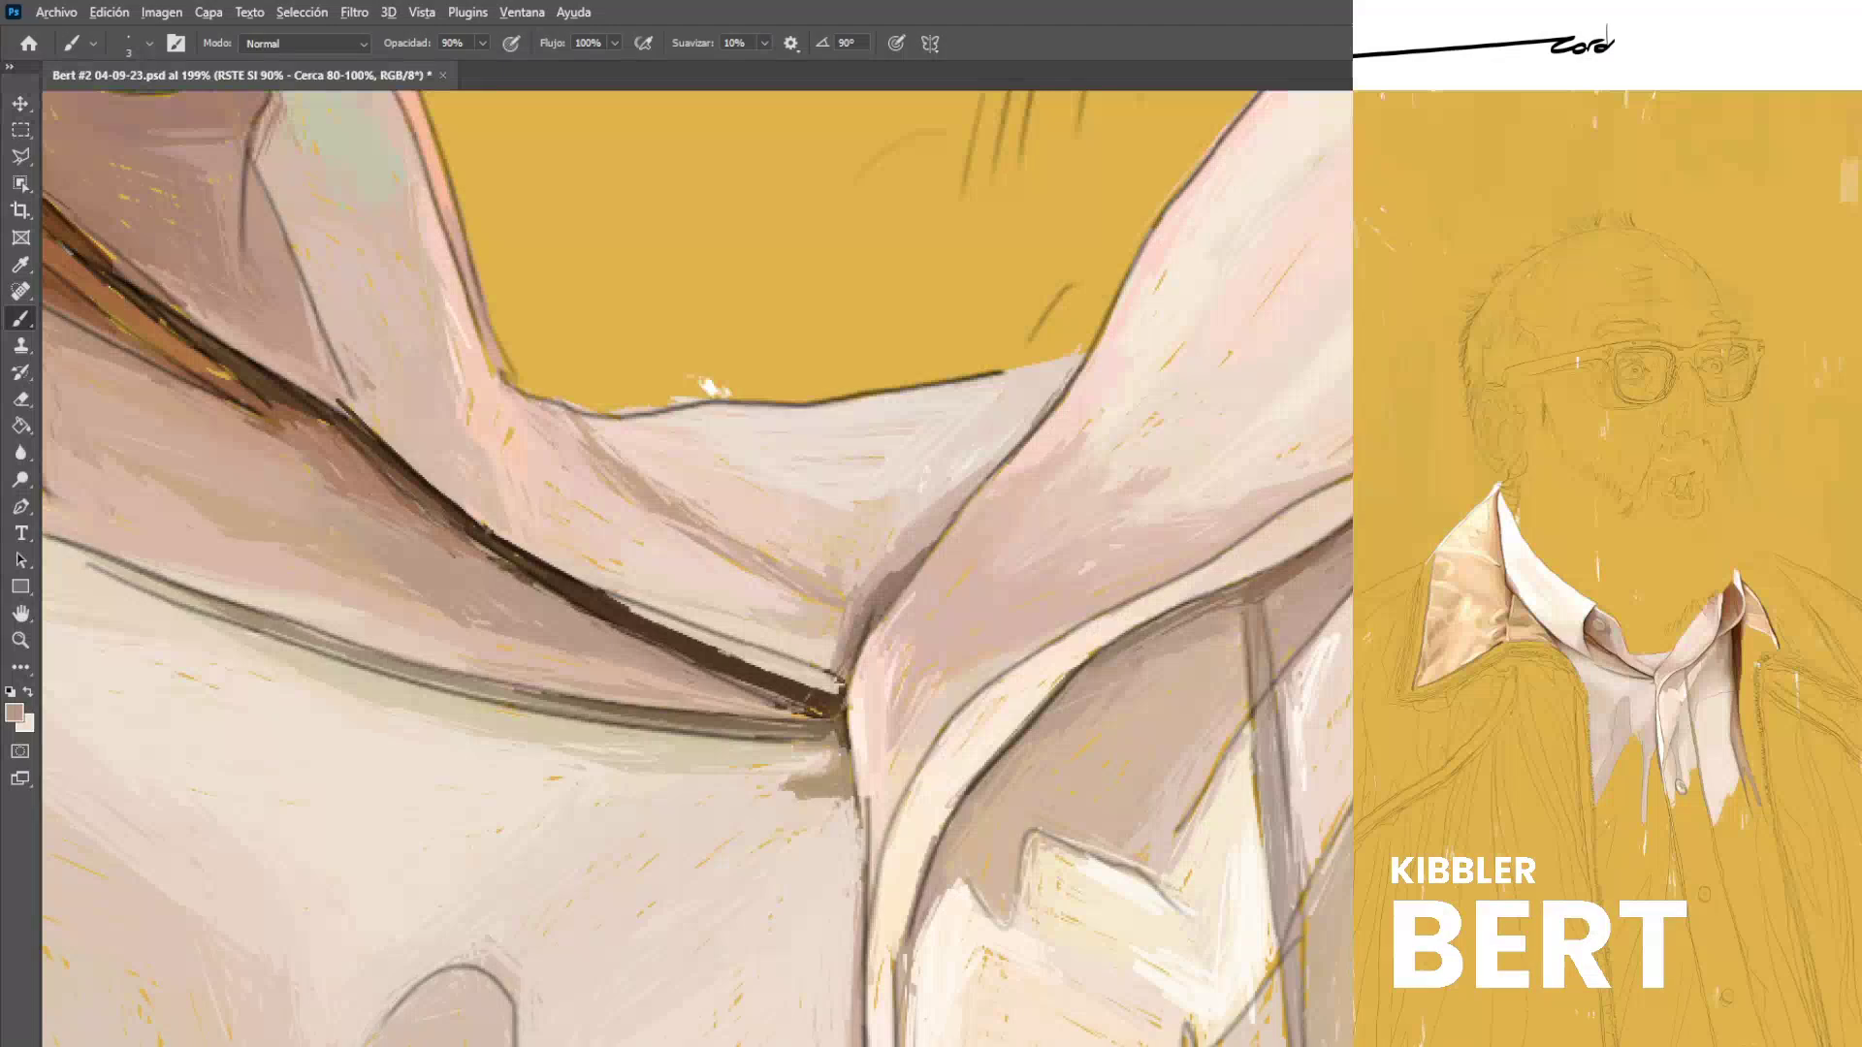
{"action": "left_click", "coordinate": [756, 701], "text": "alt"}
{"action": "left_click", "coordinate": [744, 704], "text": "alt"}
{"action": "left_click_drag", "start_coordinate": [772, 708], "coordinate": [840, 721]}
{"action": "left_click", "coordinate": [832, 724], "text": "alt"}
{"action": "left_click", "coordinate": [830, 729], "text": "alt"}
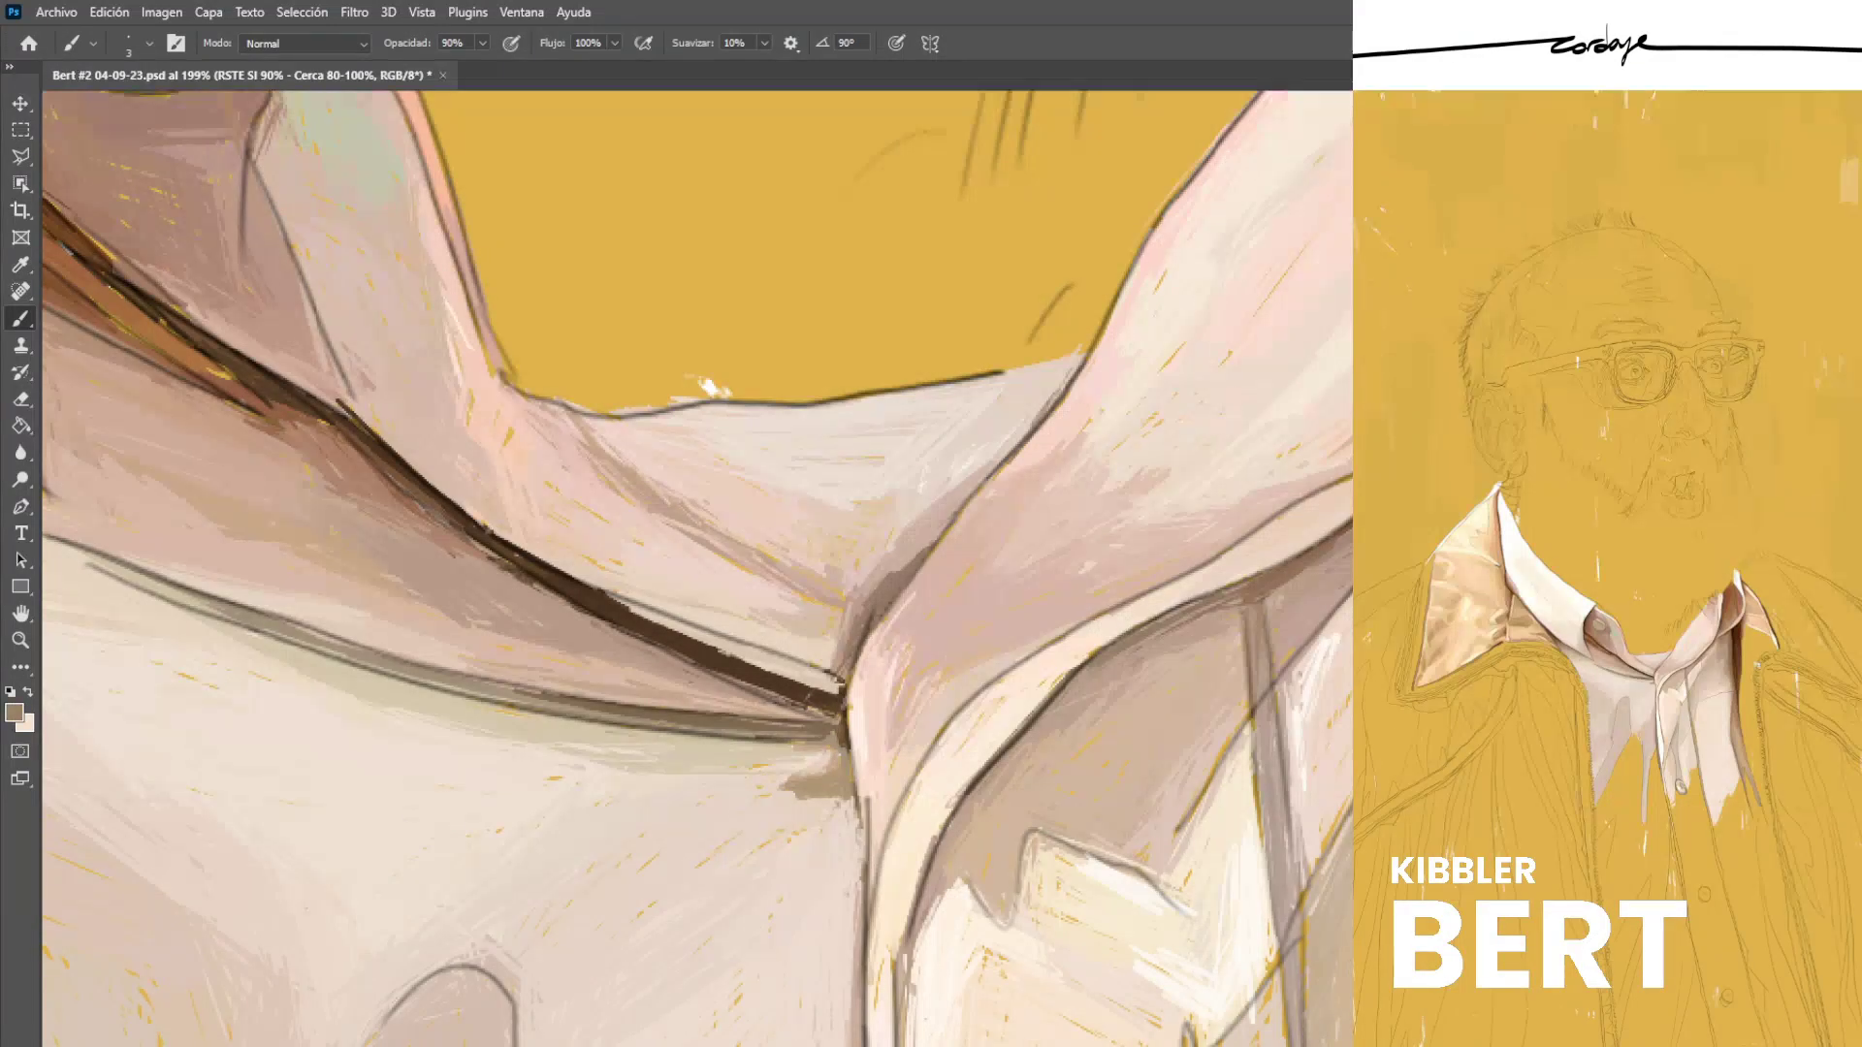
{"action": "scroll", "coordinate": [764, 669], "scroll_direction": "down", "scroll_amount": 10}
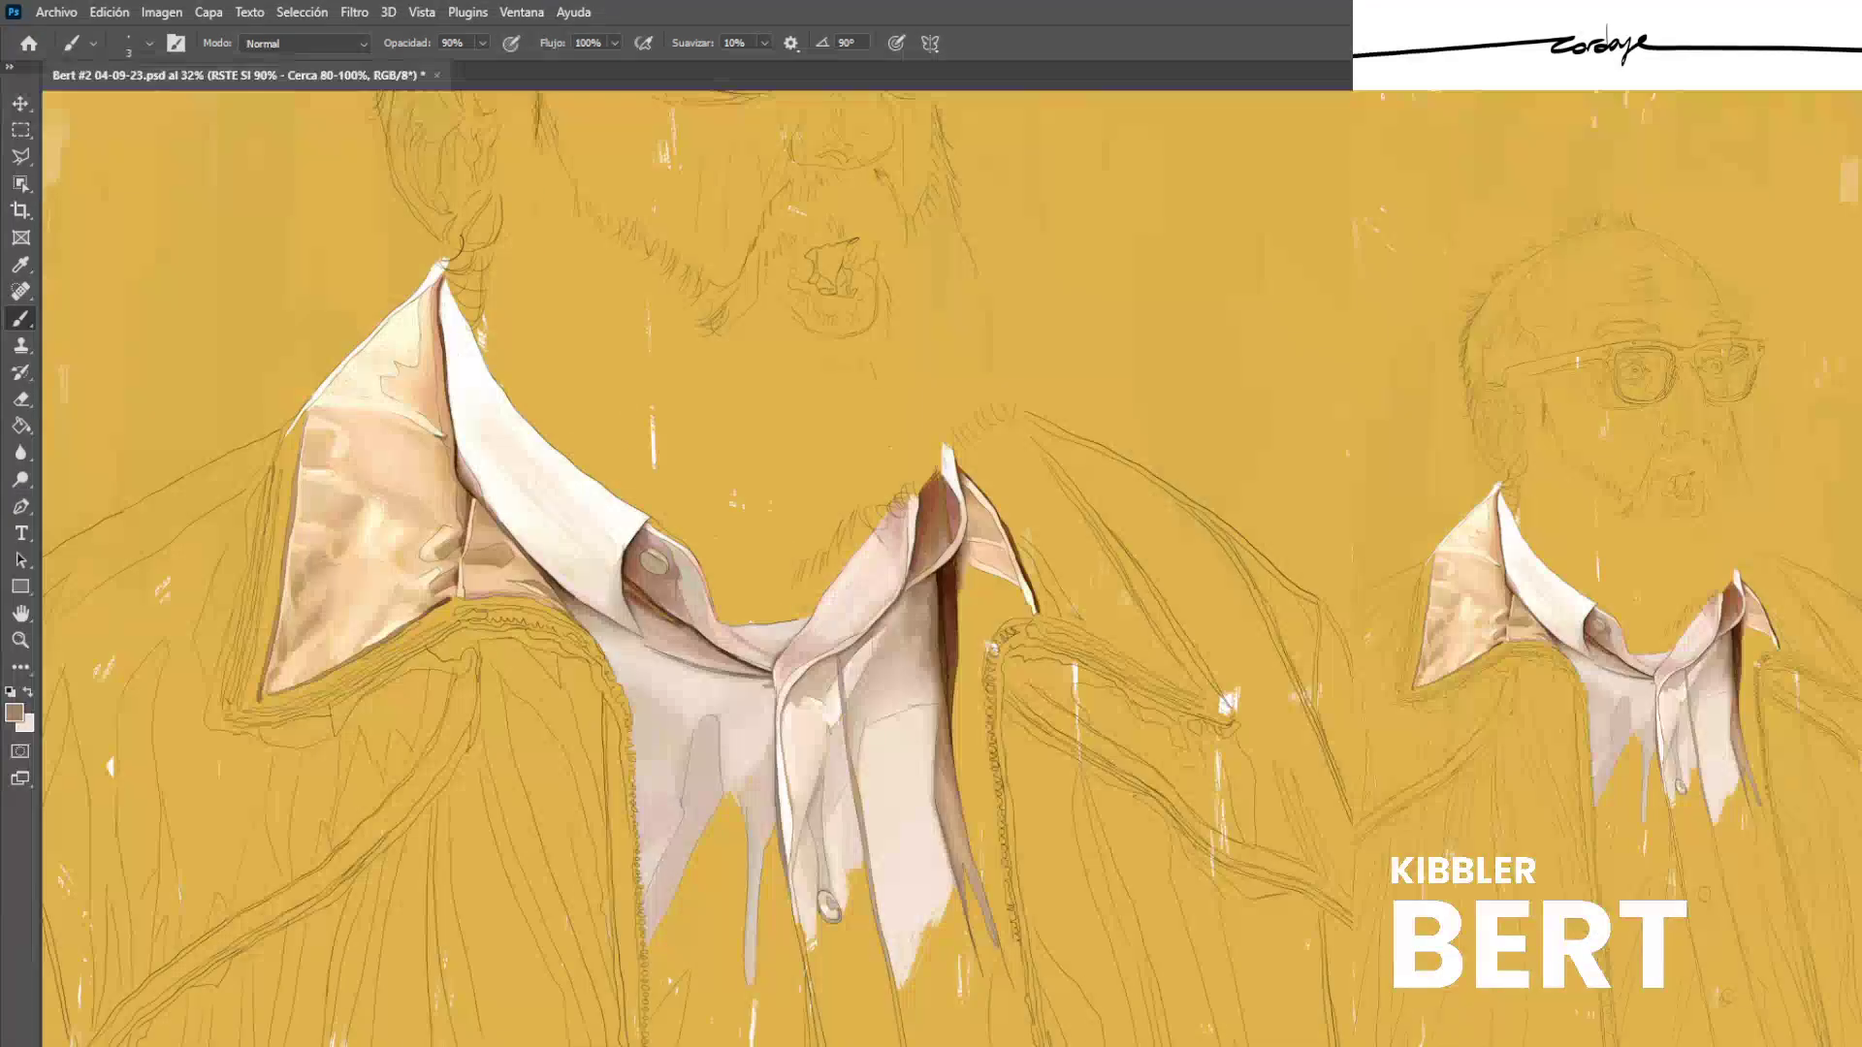
{"action": "scroll", "coordinate": [696, 568], "scroll_direction": "down", "scroll_amount": 3}
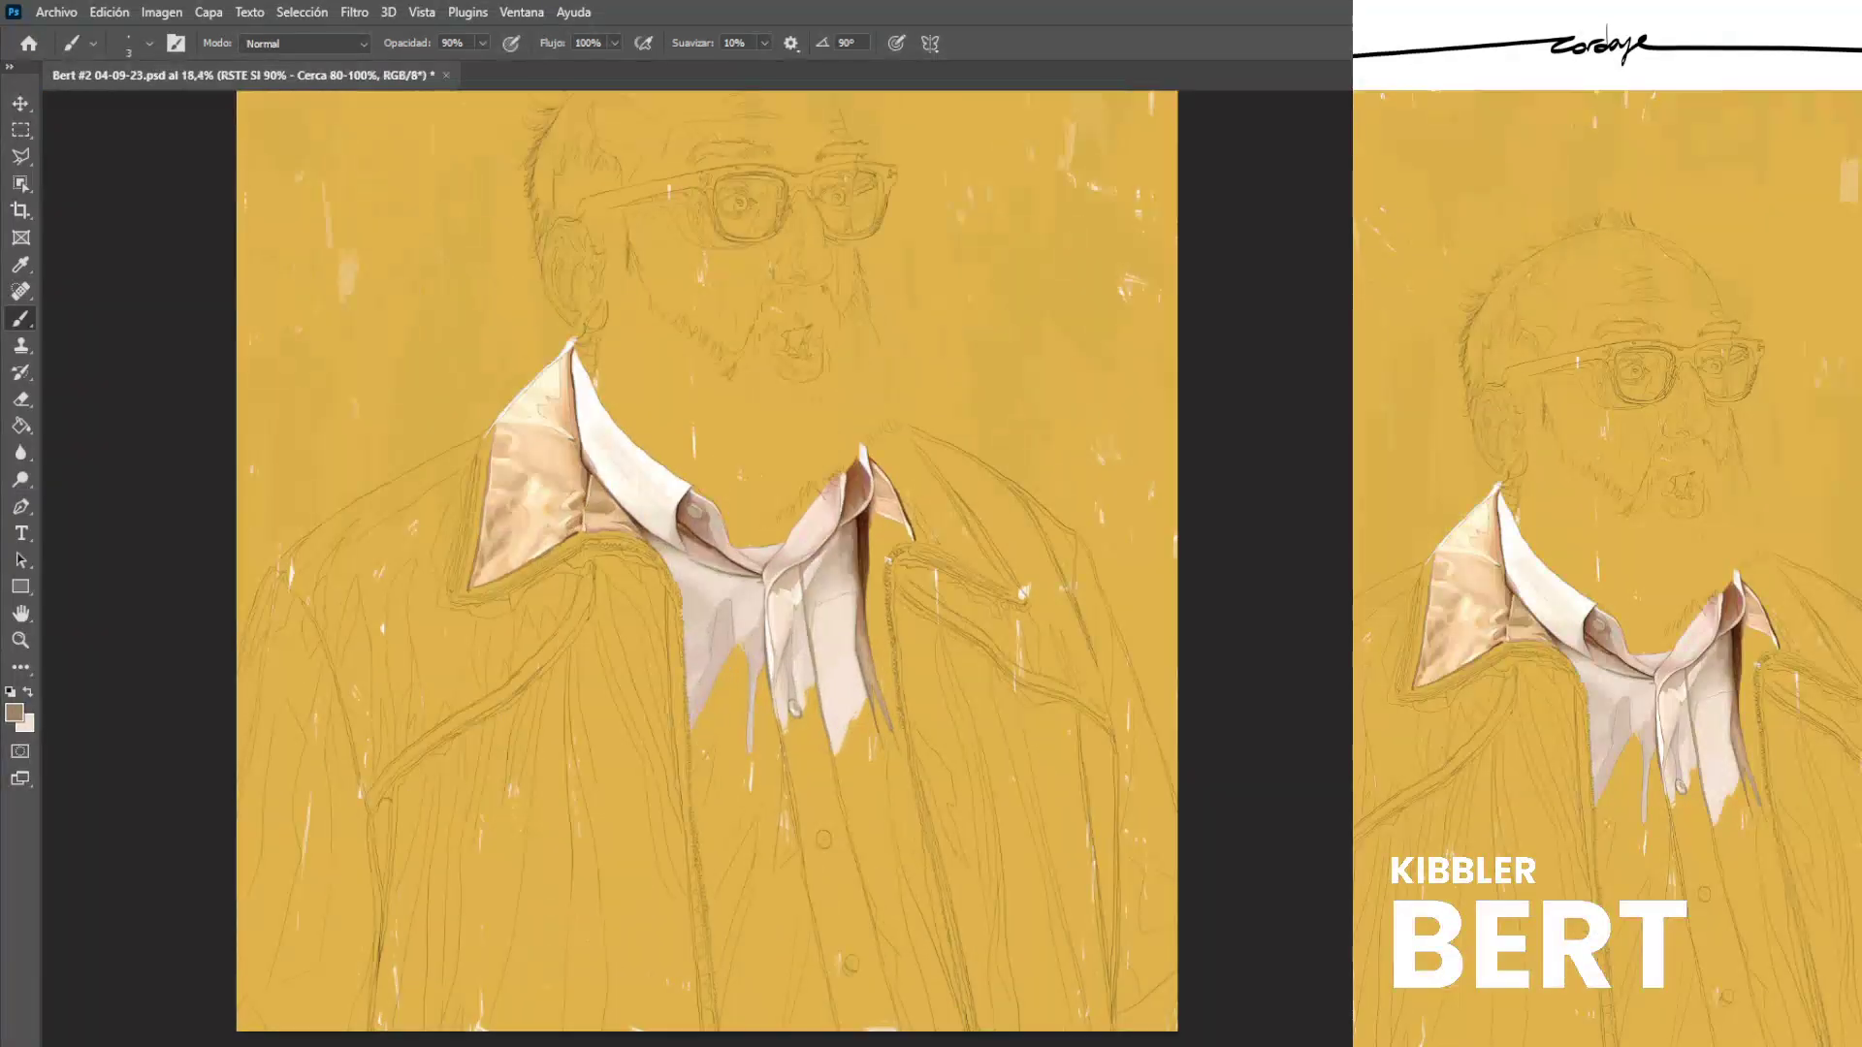
{"action": "scroll", "coordinate": [697, 569], "scroll_direction": "right", "scroll_amount": 2}
{"action": "key", "text": "ctrl+s"}
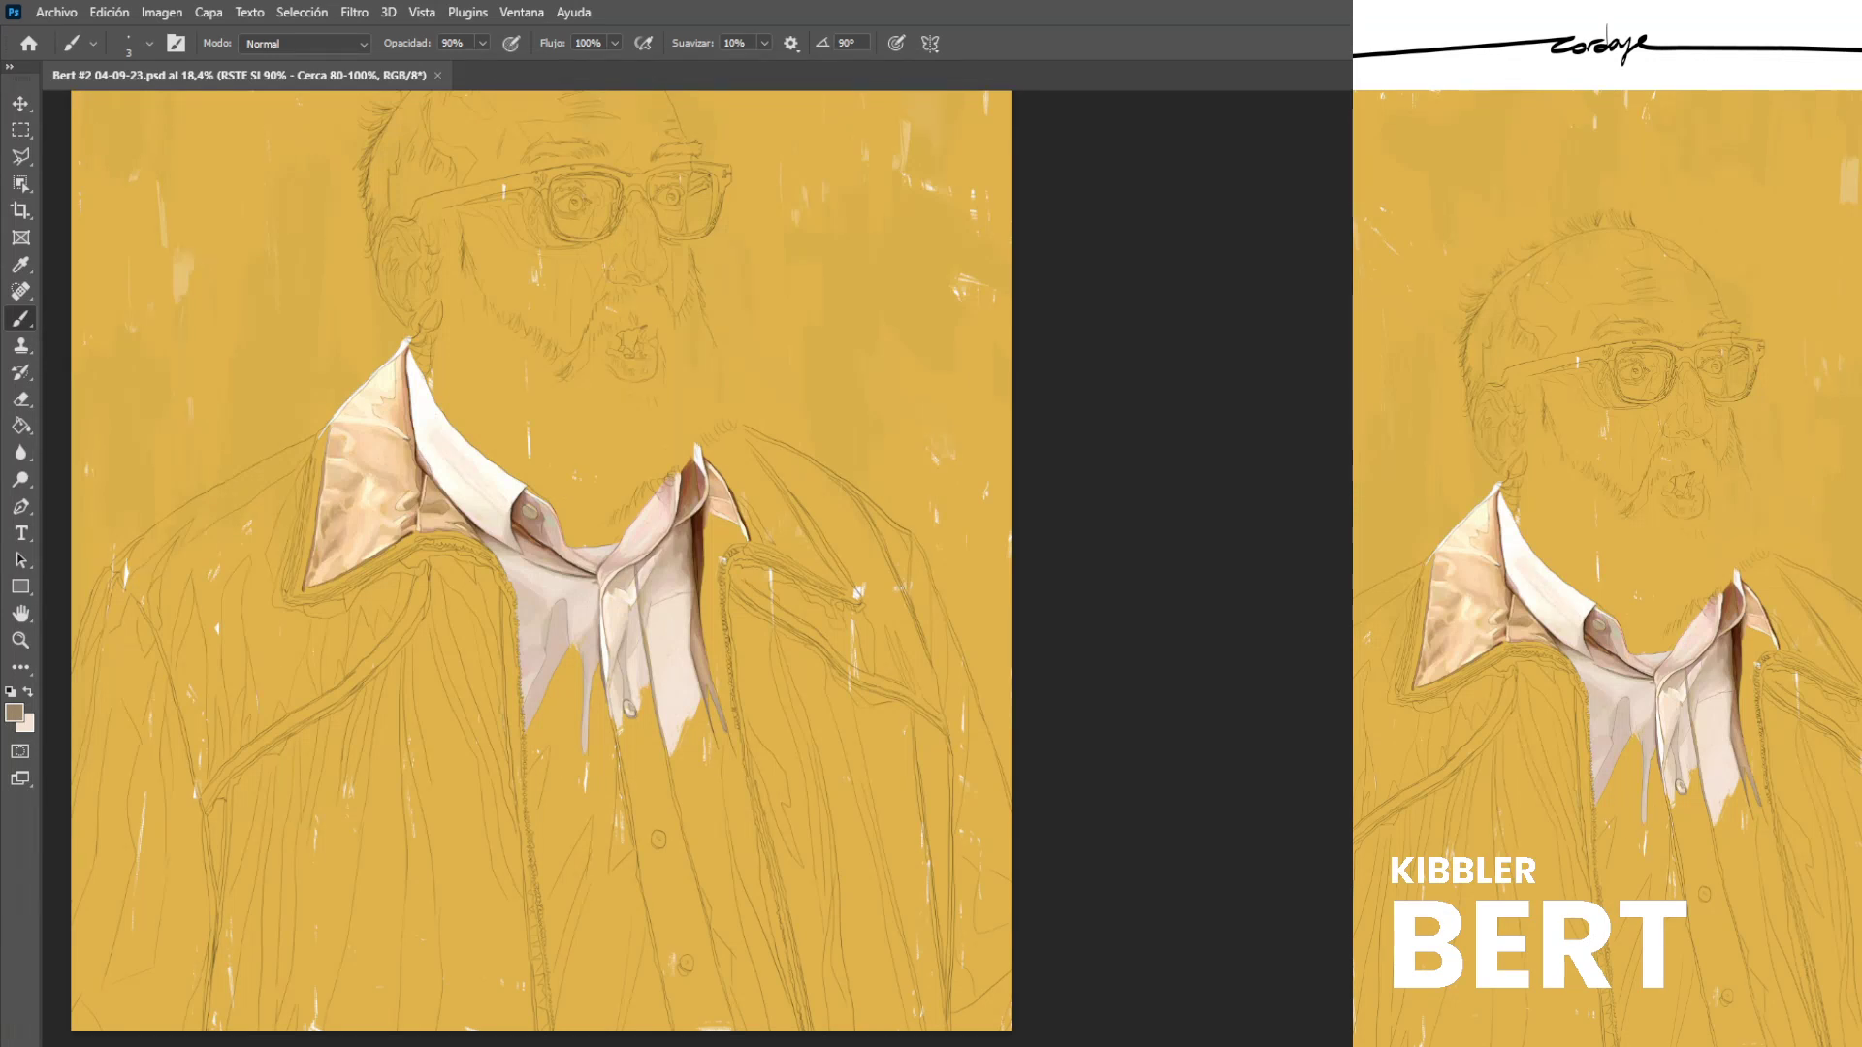
Lay light pink strokes into the upper part of the small triangular fold sketched beside the jacket's left zip edge.
{"action": "scroll", "coordinate": [530, 730], "scroll_direction": "down", "scroll_amount": 1}
{"action": "scroll", "coordinate": [529, 730], "scroll_direction": "up", "scroll_amount": 5}
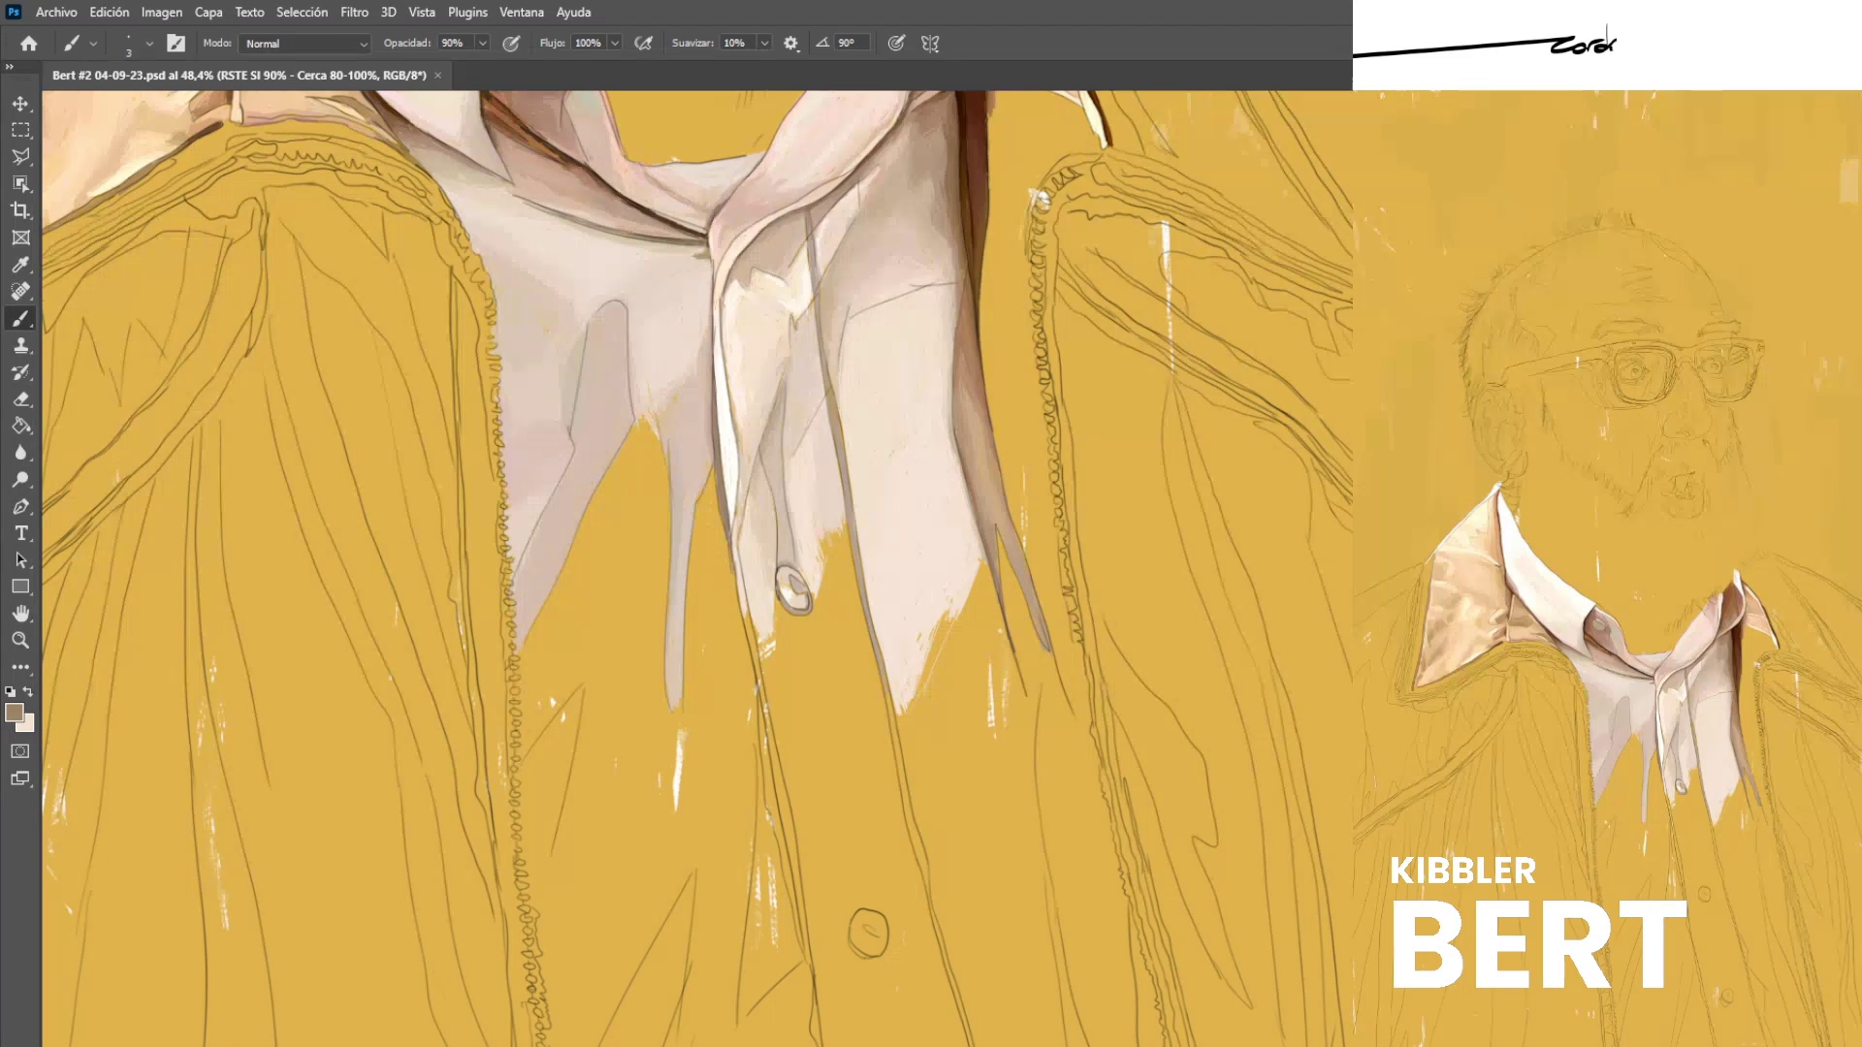
{"action": "scroll", "coordinate": [697, 569], "scroll_direction": "down", "scroll_amount": 1}
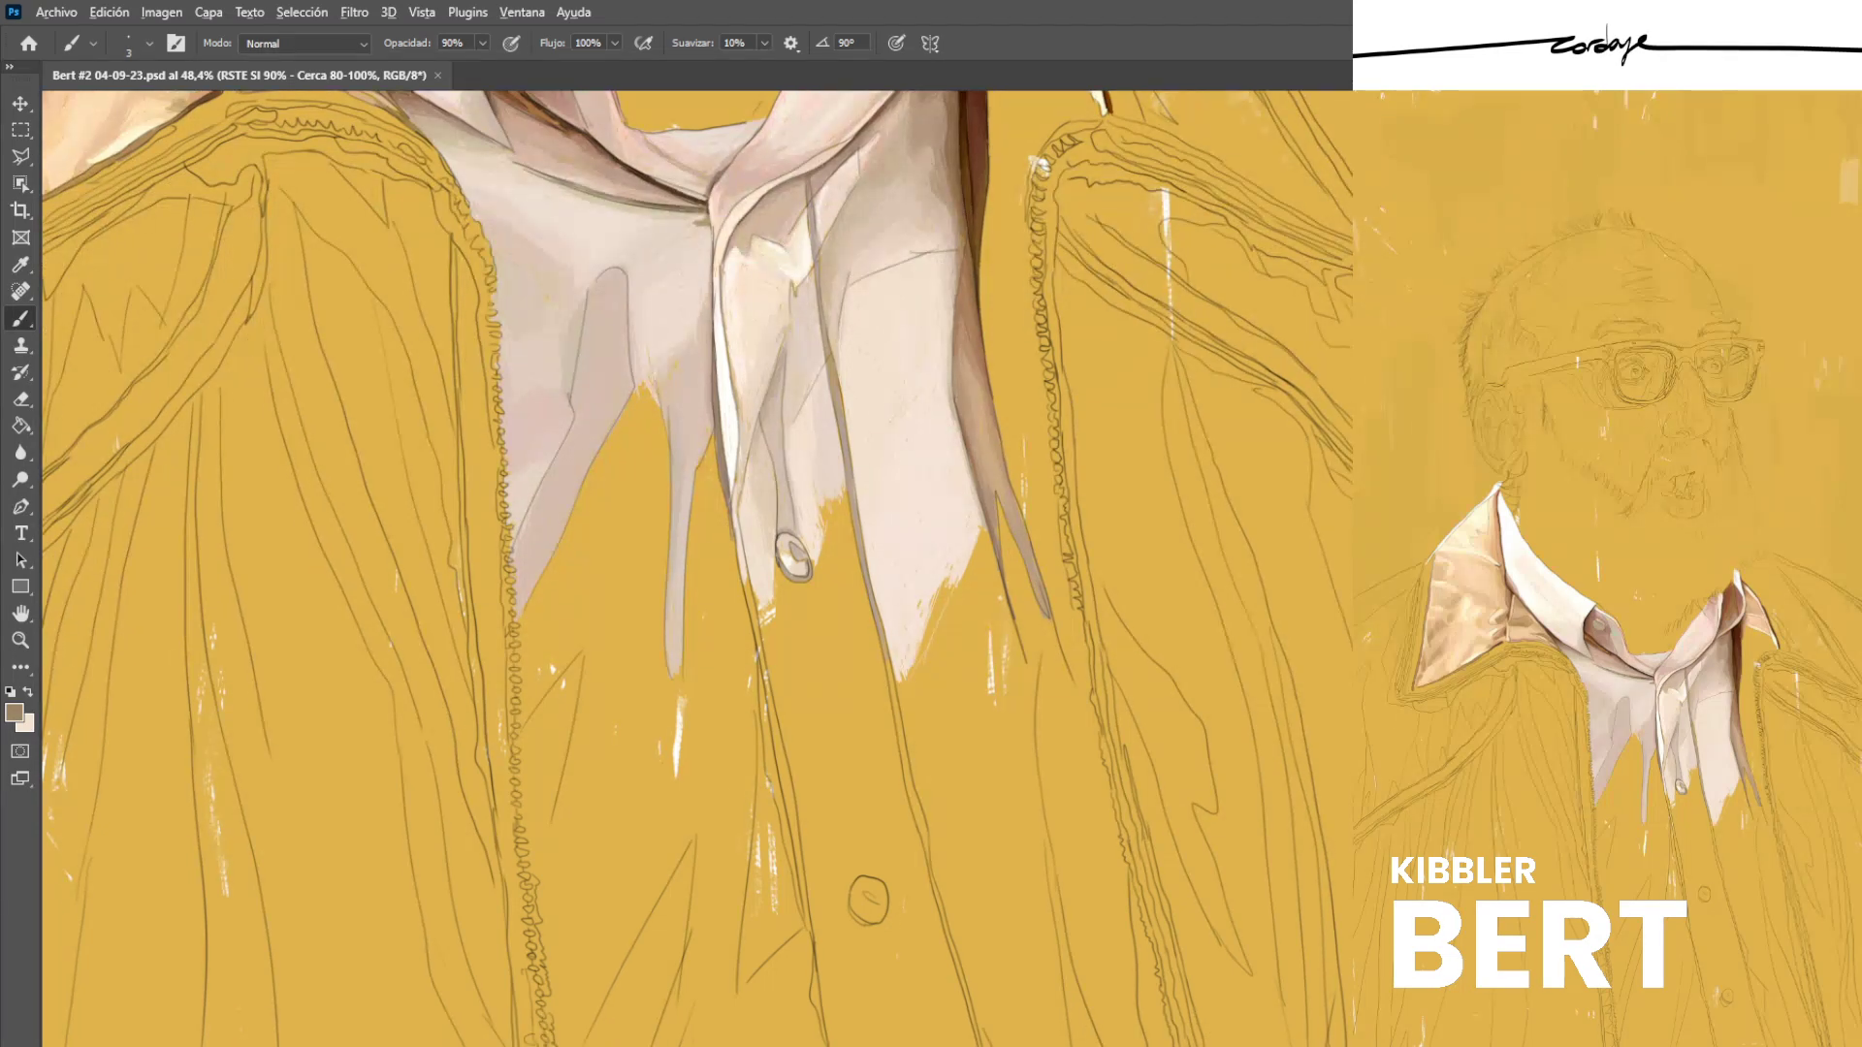
{"action": "left_click", "coordinate": [815, 436], "text": "alt"}
{"action": "scroll", "coordinate": [544, 781], "scroll_direction": "down", "scroll_amount": 2}
{"action": "scroll", "coordinate": [544, 782], "scroll_direction": "up", "scroll_amount": 6}
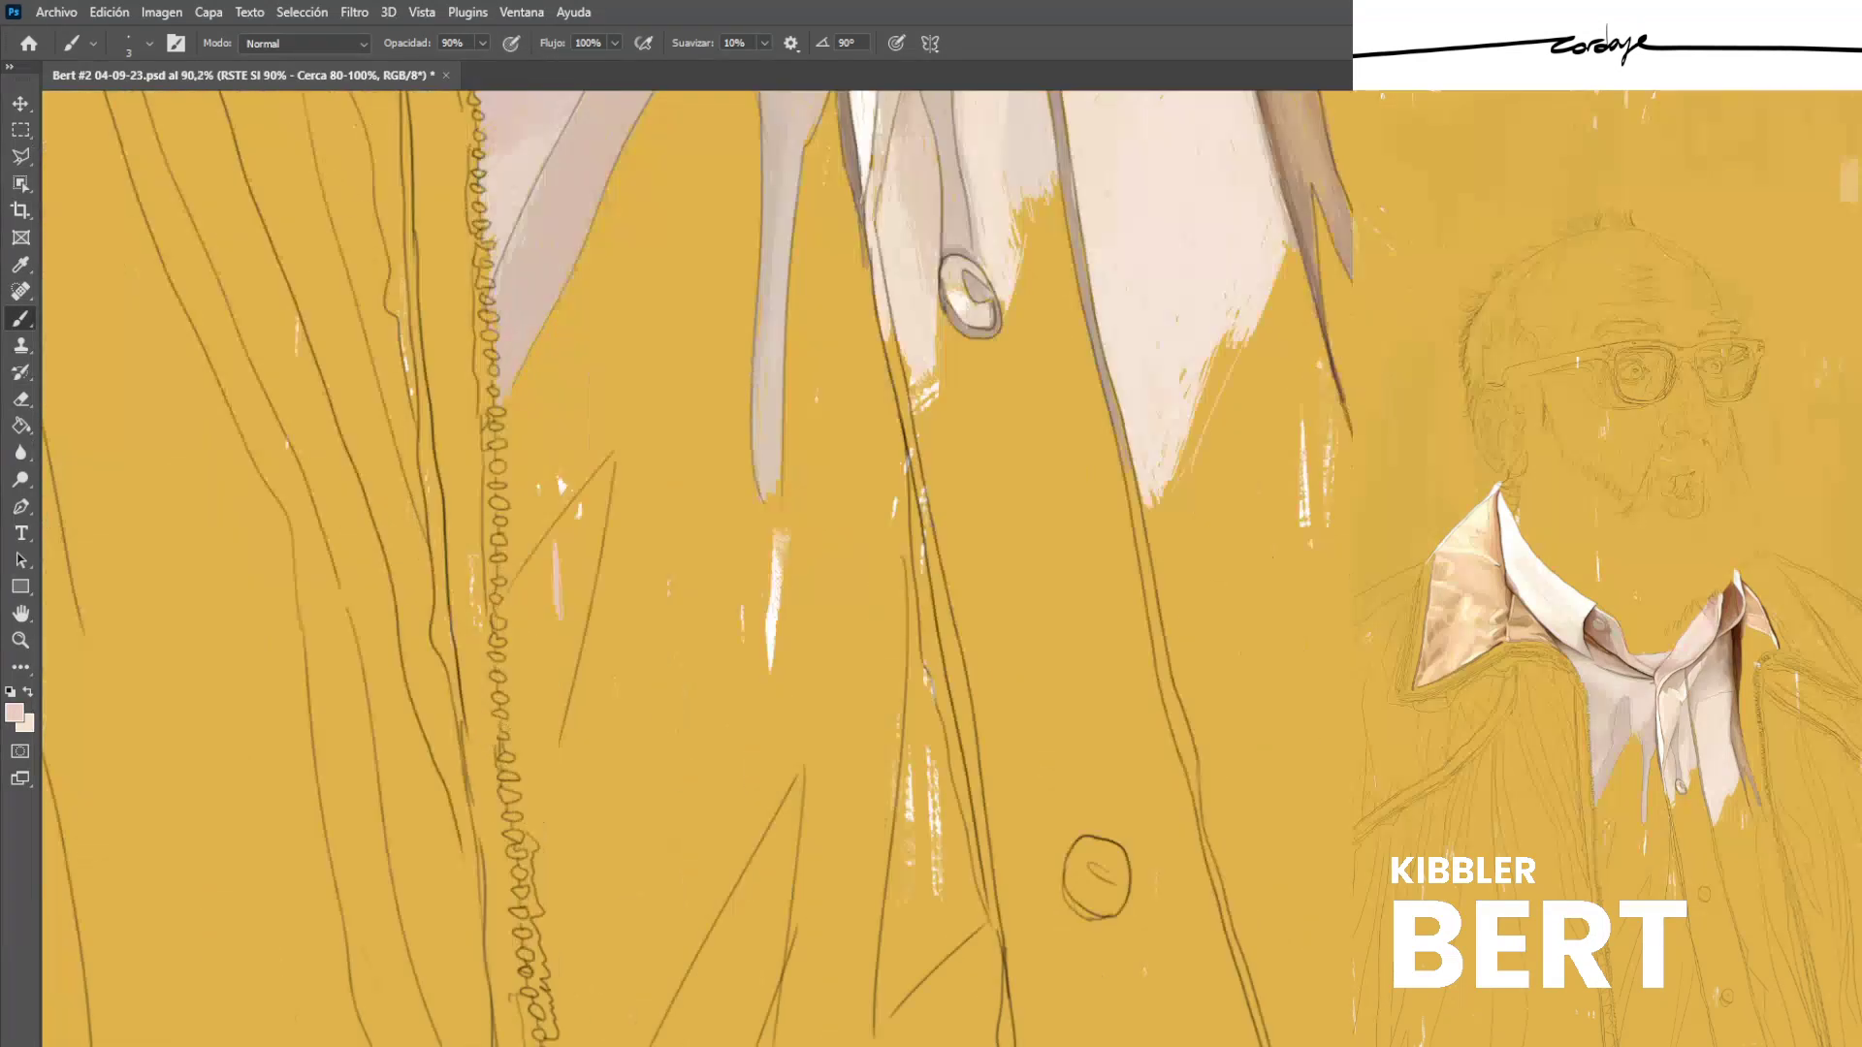
{"action": "mouse_move", "coordinate": [695, 440]}
{"action": "left_mouse_down"}
{"action": "mouse_move", "coordinate": [632, 520]}
{"action": "mouse_move", "coordinate": [645, 548]}
{"action": "left_mouse_up"}
{"action": "left_click_drag", "start_coordinate": [676, 480], "coordinate": [645, 580]}
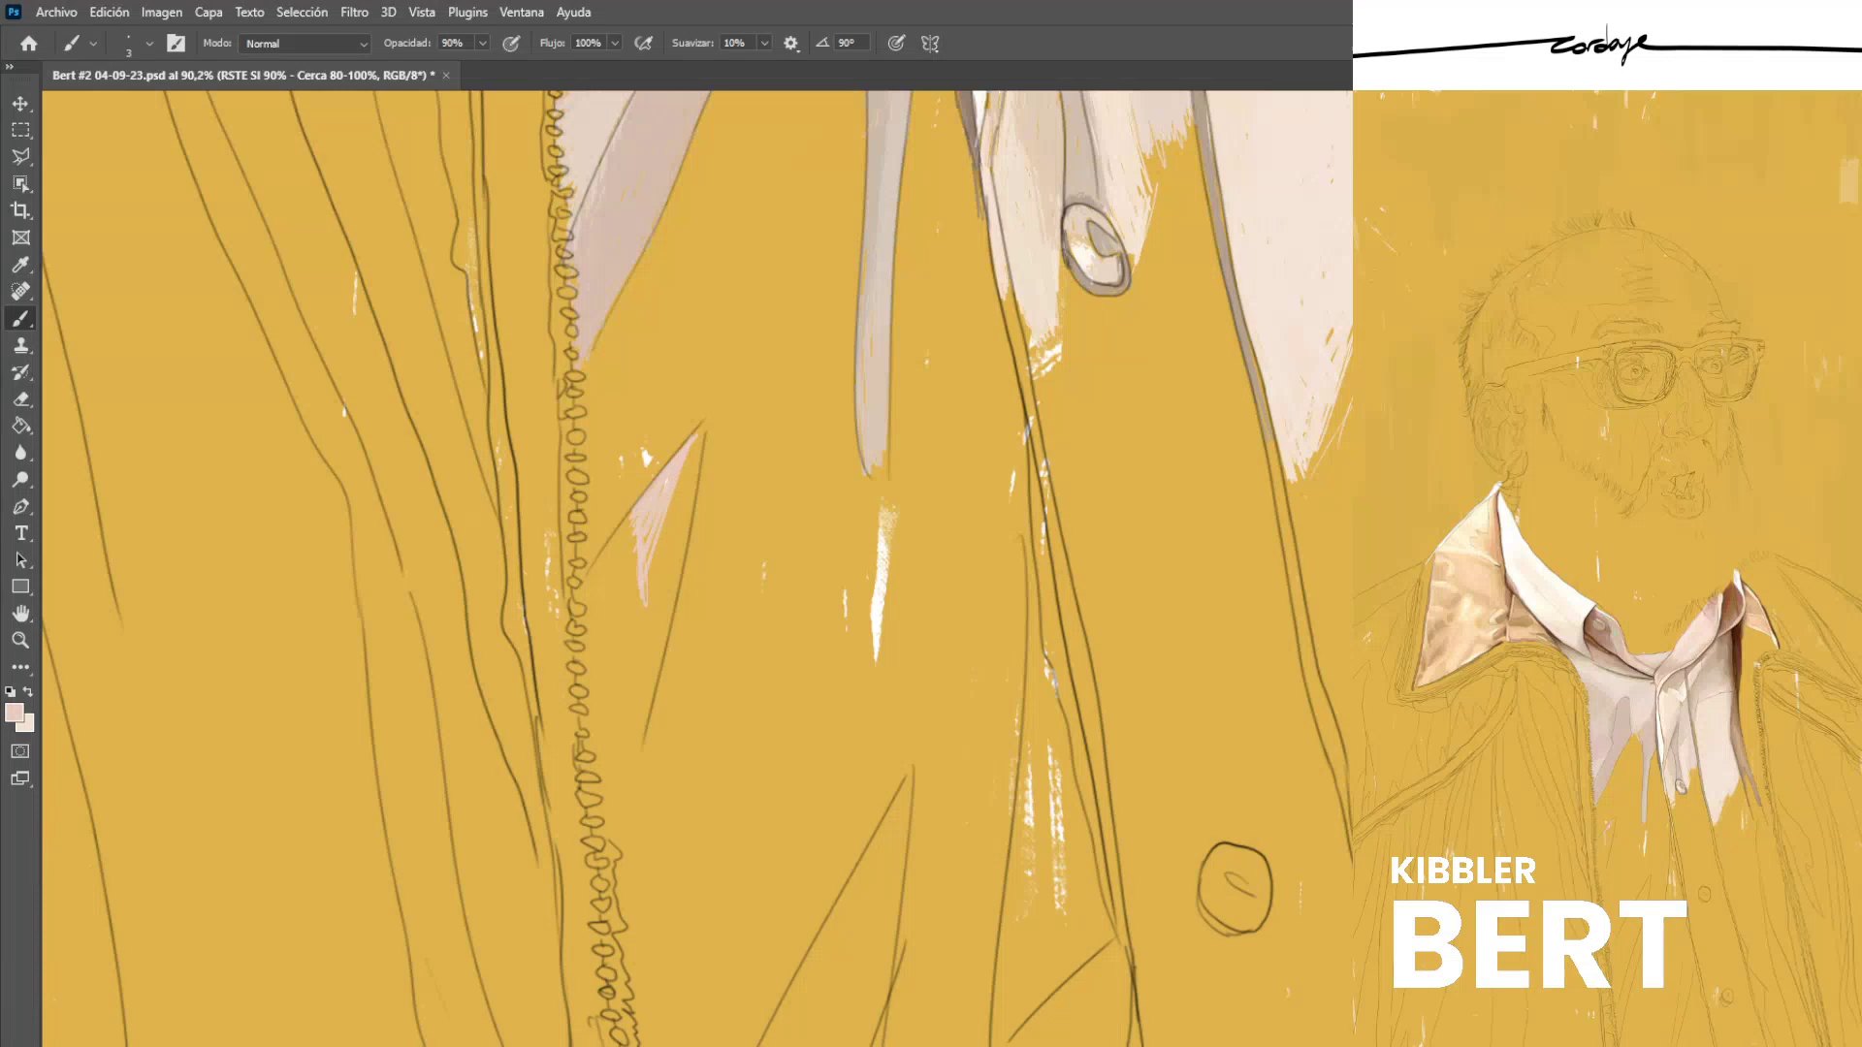
{"action": "left_click_drag", "start_coordinate": [703, 417], "coordinate": [650, 580]}
{"action": "mouse_move", "coordinate": [690, 477]}
{"action": "left_mouse_down"}
{"action": "mouse_move", "coordinate": [659, 603]}
{"action": "mouse_move", "coordinate": [690, 502]}
{"action": "mouse_move", "coordinate": [673, 590]}
{"action": "mouse_move", "coordinate": [652, 609]}
{"action": "left_mouse_up"}
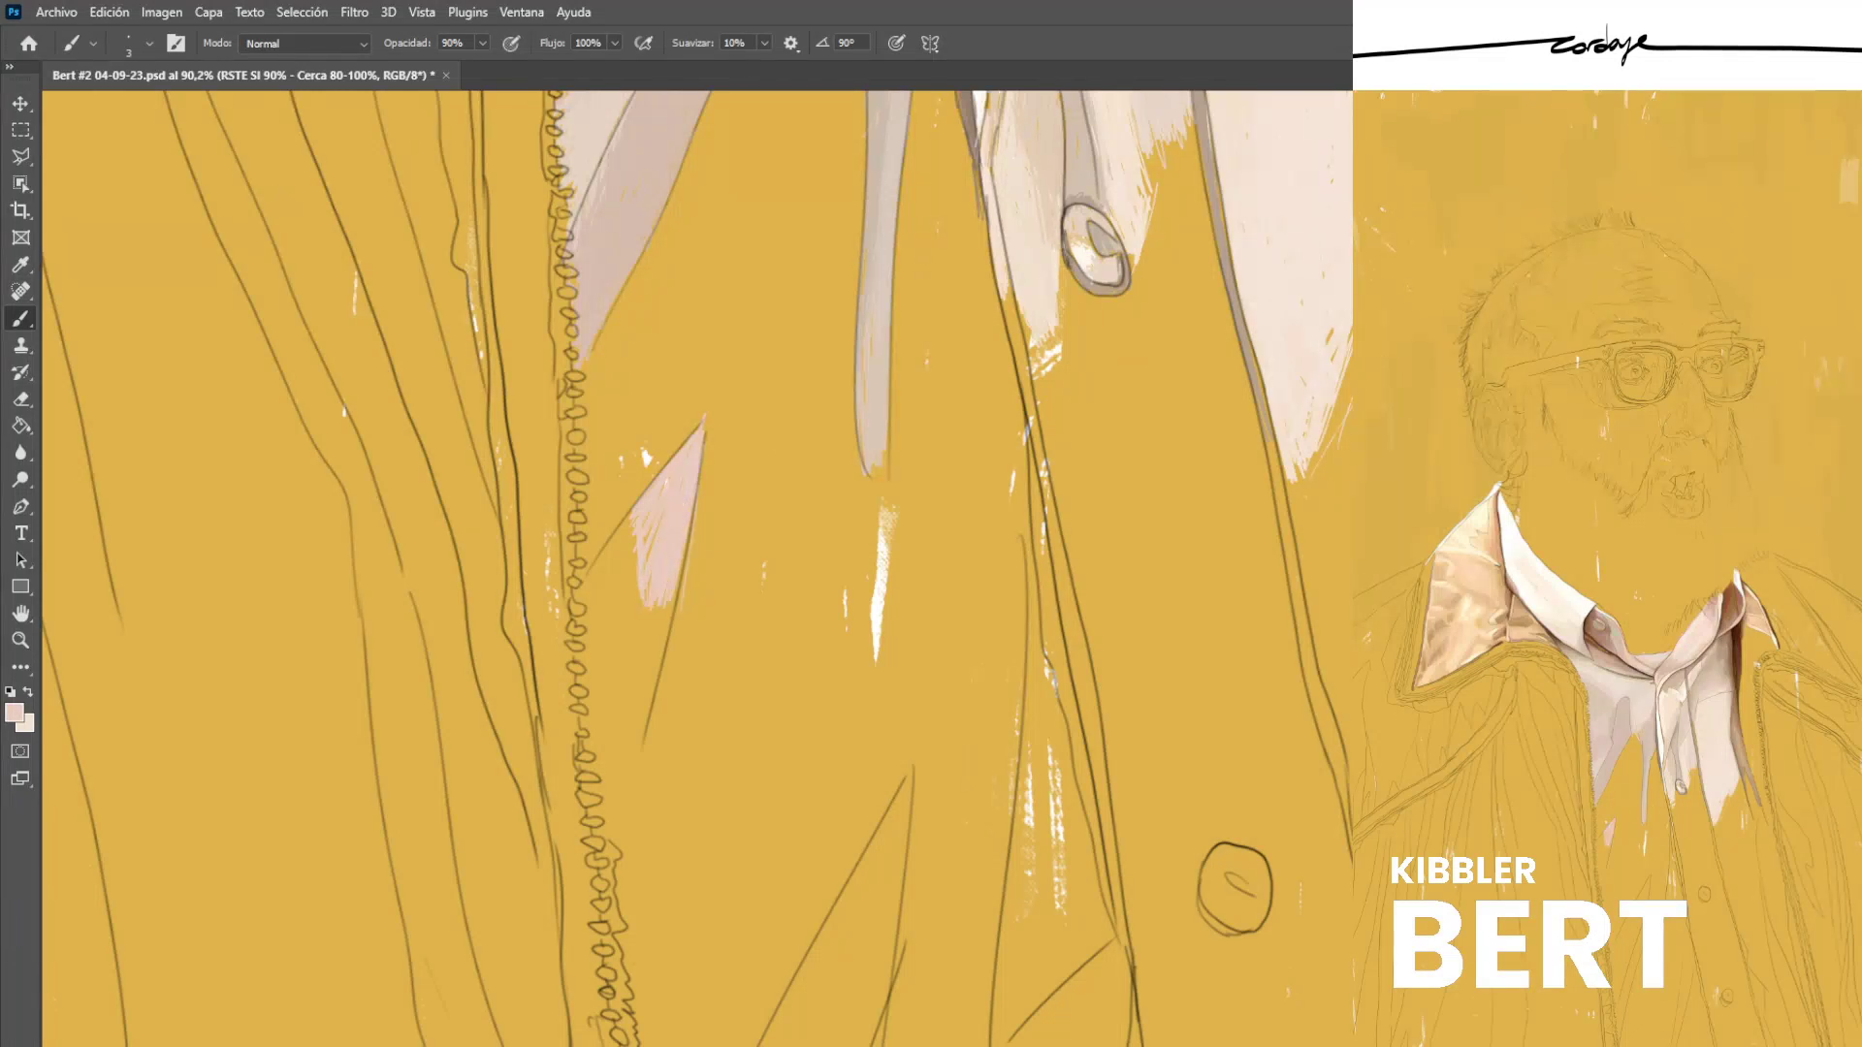
Extend the triangular fold's pink base downward and fill it out to its sketched edges with sampled pink strokes.
{"action": "key", "text": "alt"}
{"action": "left_click_drag", "start_coordinate": [656, 609], "coordinate": [655, 638]}
{"action": "left_click_drag", "start_coordinate": [631, 522], "coordinate": [642, 673]}
{"action": "left_click_drag", "start_coordinate": [619, 563], "coordinate": [637, 706]}
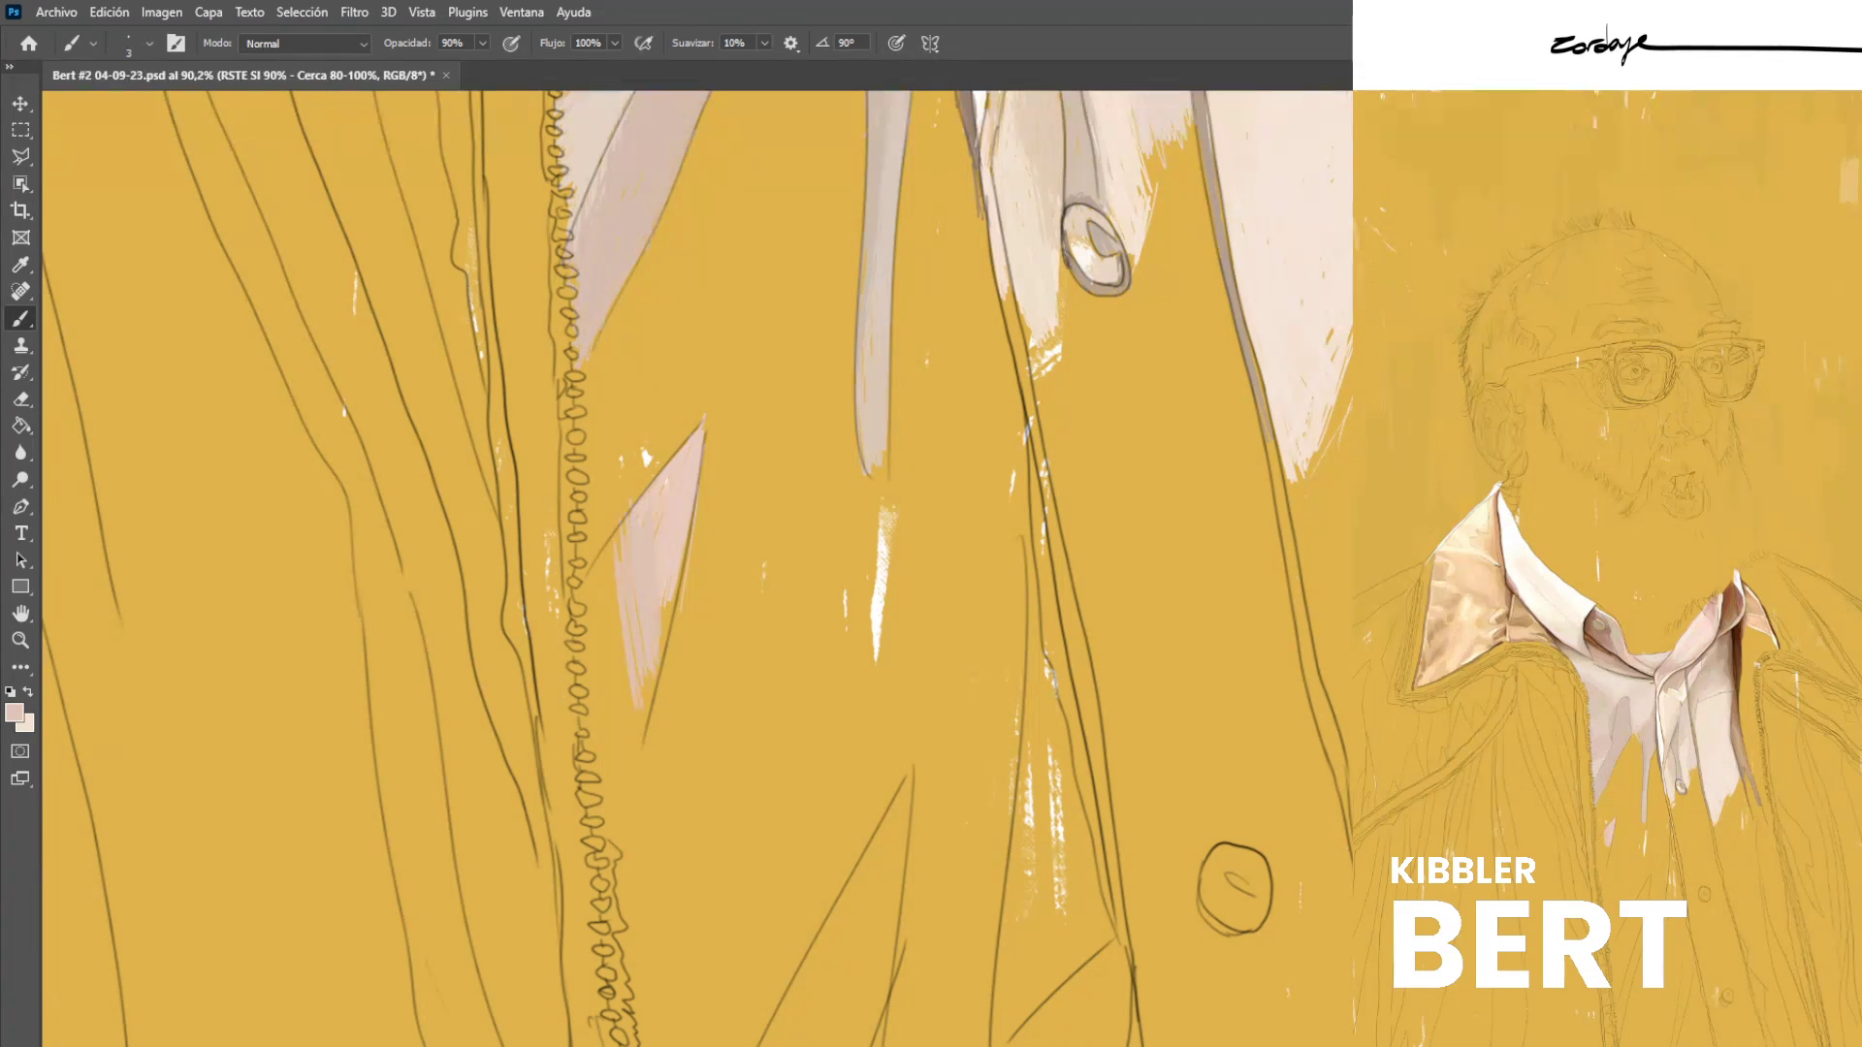
{"action": "left_click", "coordinate": [670, 518], "text": "alt"}
{"action": "mouse_move", "coordinate": [662, 614]}
{"action": "left_mouse_down"}
{"action": "mouse_move", "coordinate": [661, 662]}
{"action": "mouse_move", "coordinate": [669, 647]}
{"action": "left_mouse_up"}
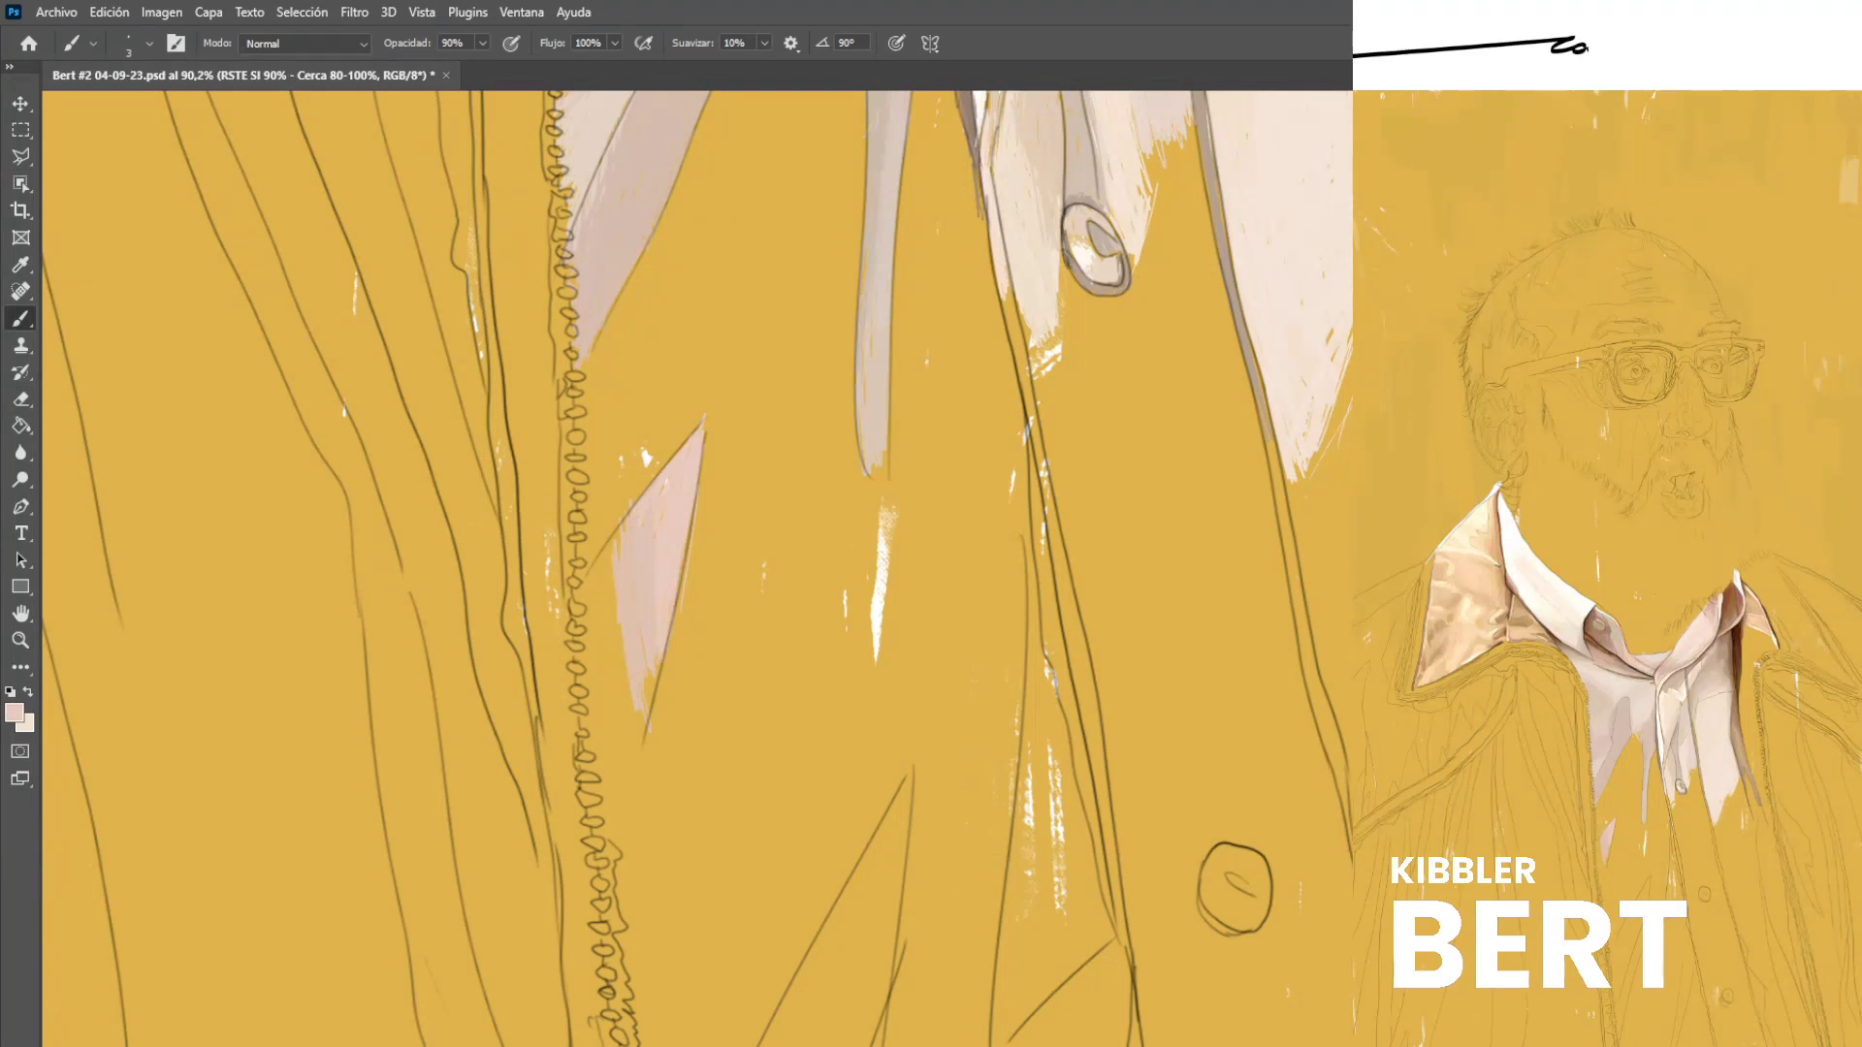
Shade the triangular fold's lower part along the zip edge with sampled beige and darker mauve strokes.
{"action": "left_click", "coordinate": [645, 577], "text": "alt"}
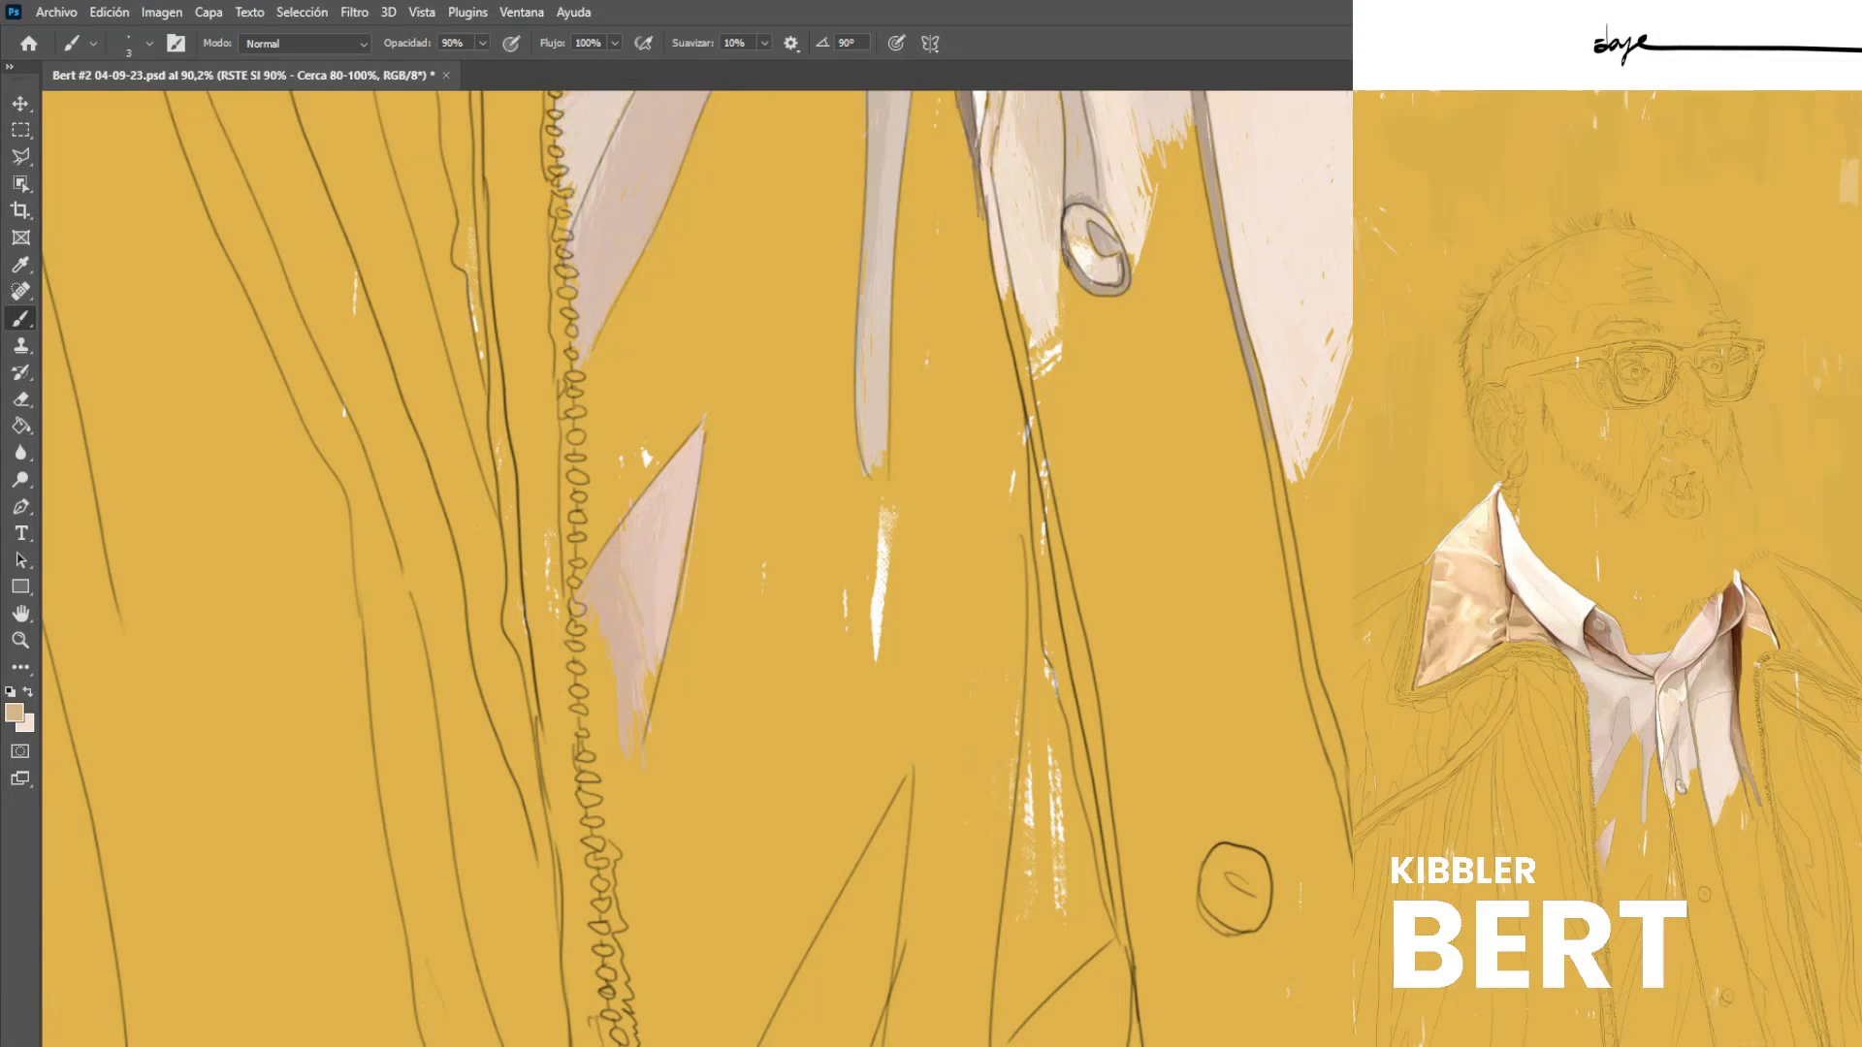
{"action": "left_click", "coordinate": [664, 538], "text": "alt"}
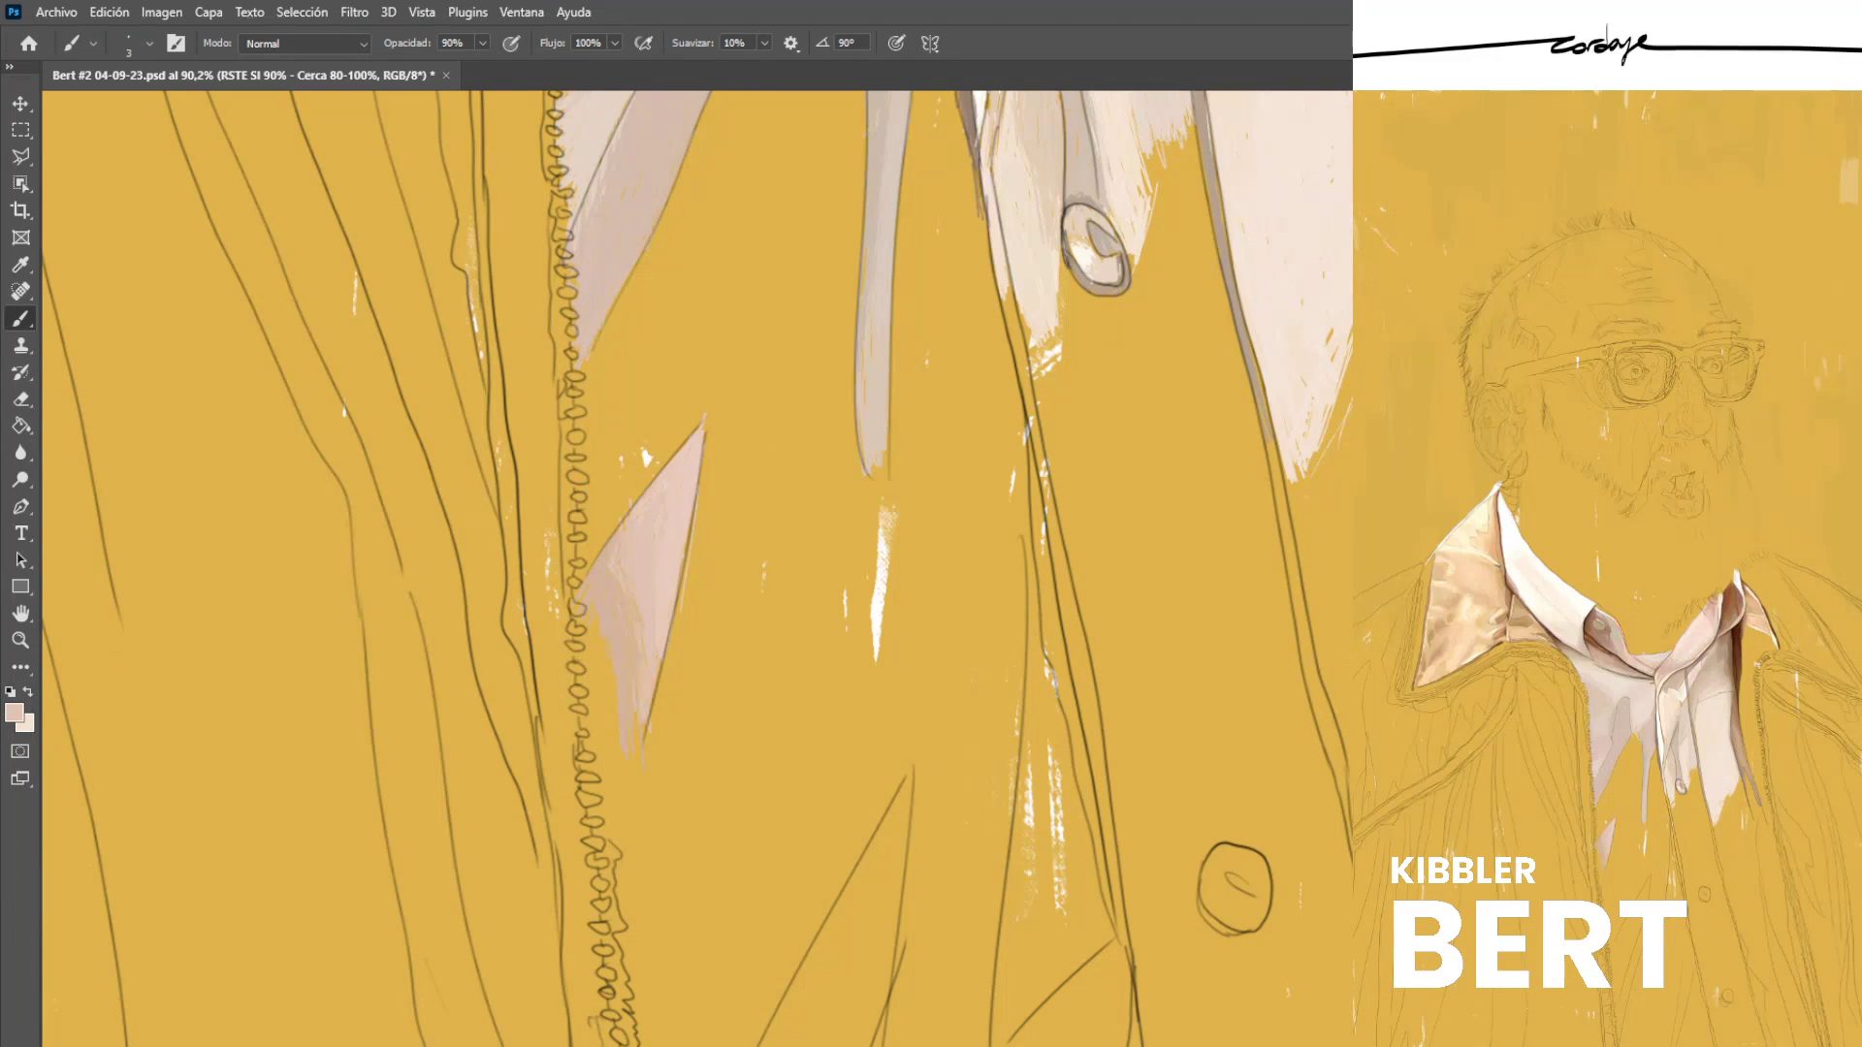
{"action": "left_click_drag", "start_coordinate": [603, 628], "coordinate": [608, 766]}
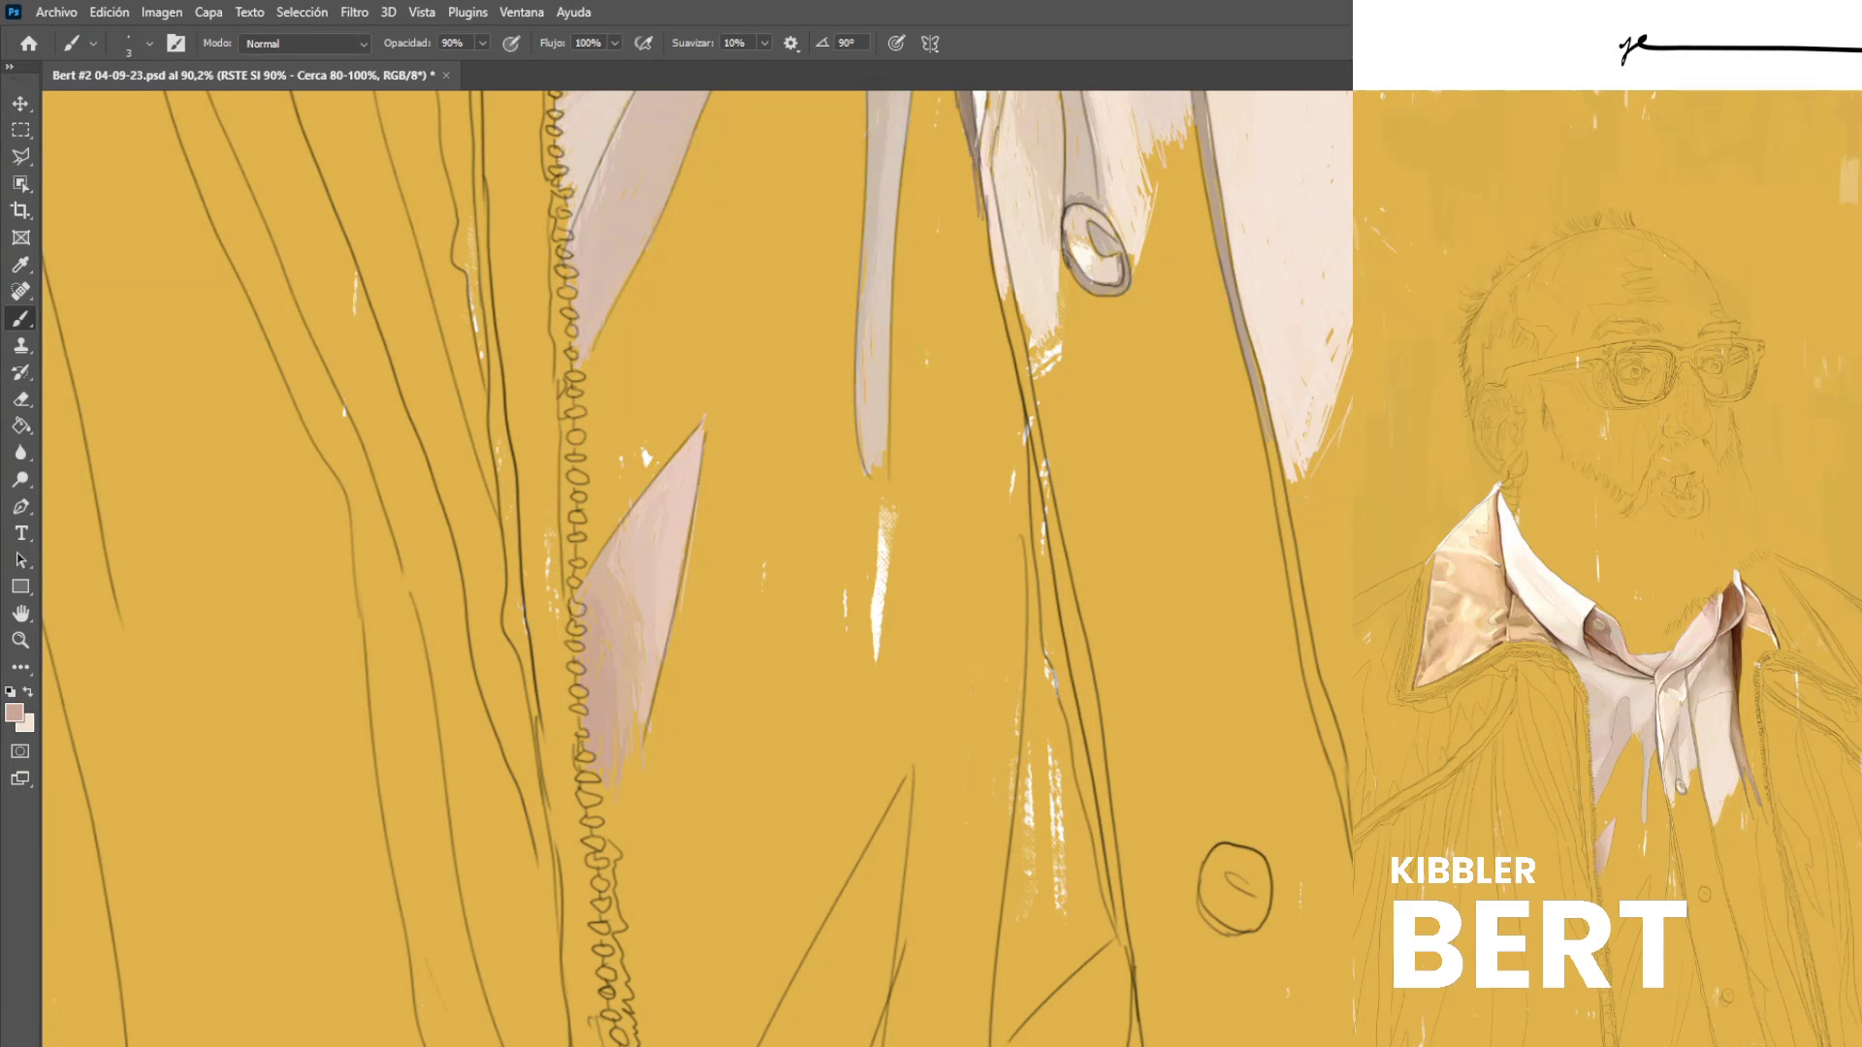
{"action": "left_click", "coordinate": [623, 666], "text": "alt"}
{"action": "left_click", "coordinate": [612, 617], "text": "alt"}
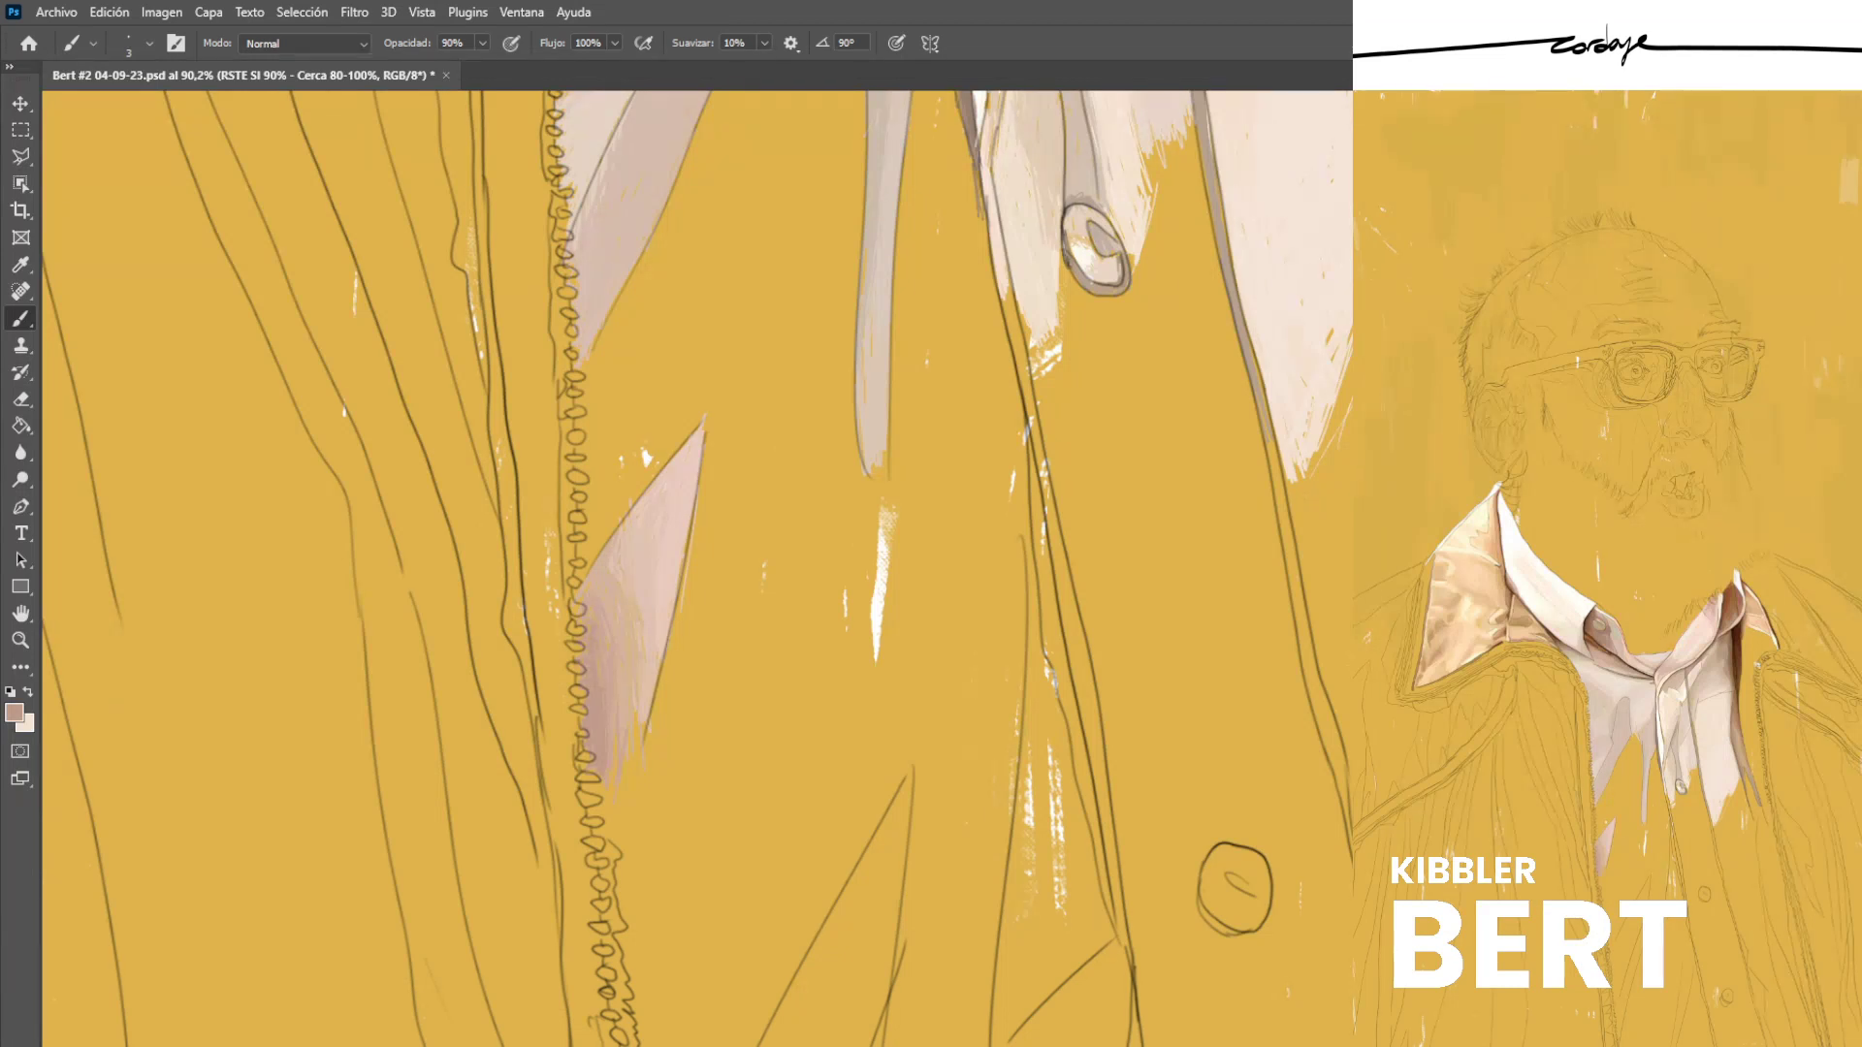
Blend sampled pink and mauve tones inside the triangular shirt fold beside the zipper, and save the document.
{"action": "left_click", "coordinate": [603, 666], "text": "alt"}
{"action": "left_click_drag", "start_coordinate": [616, 621], "coordinate": [630, 683]}
{"action": "left_click", "coordinate": [608, 638], "text": "alt"}
{"action": "left_click", "coordinate": [602, 602], "text": "alt"}
{"action": "left_click", "coordinate": [603, 637], "text": "alt"}
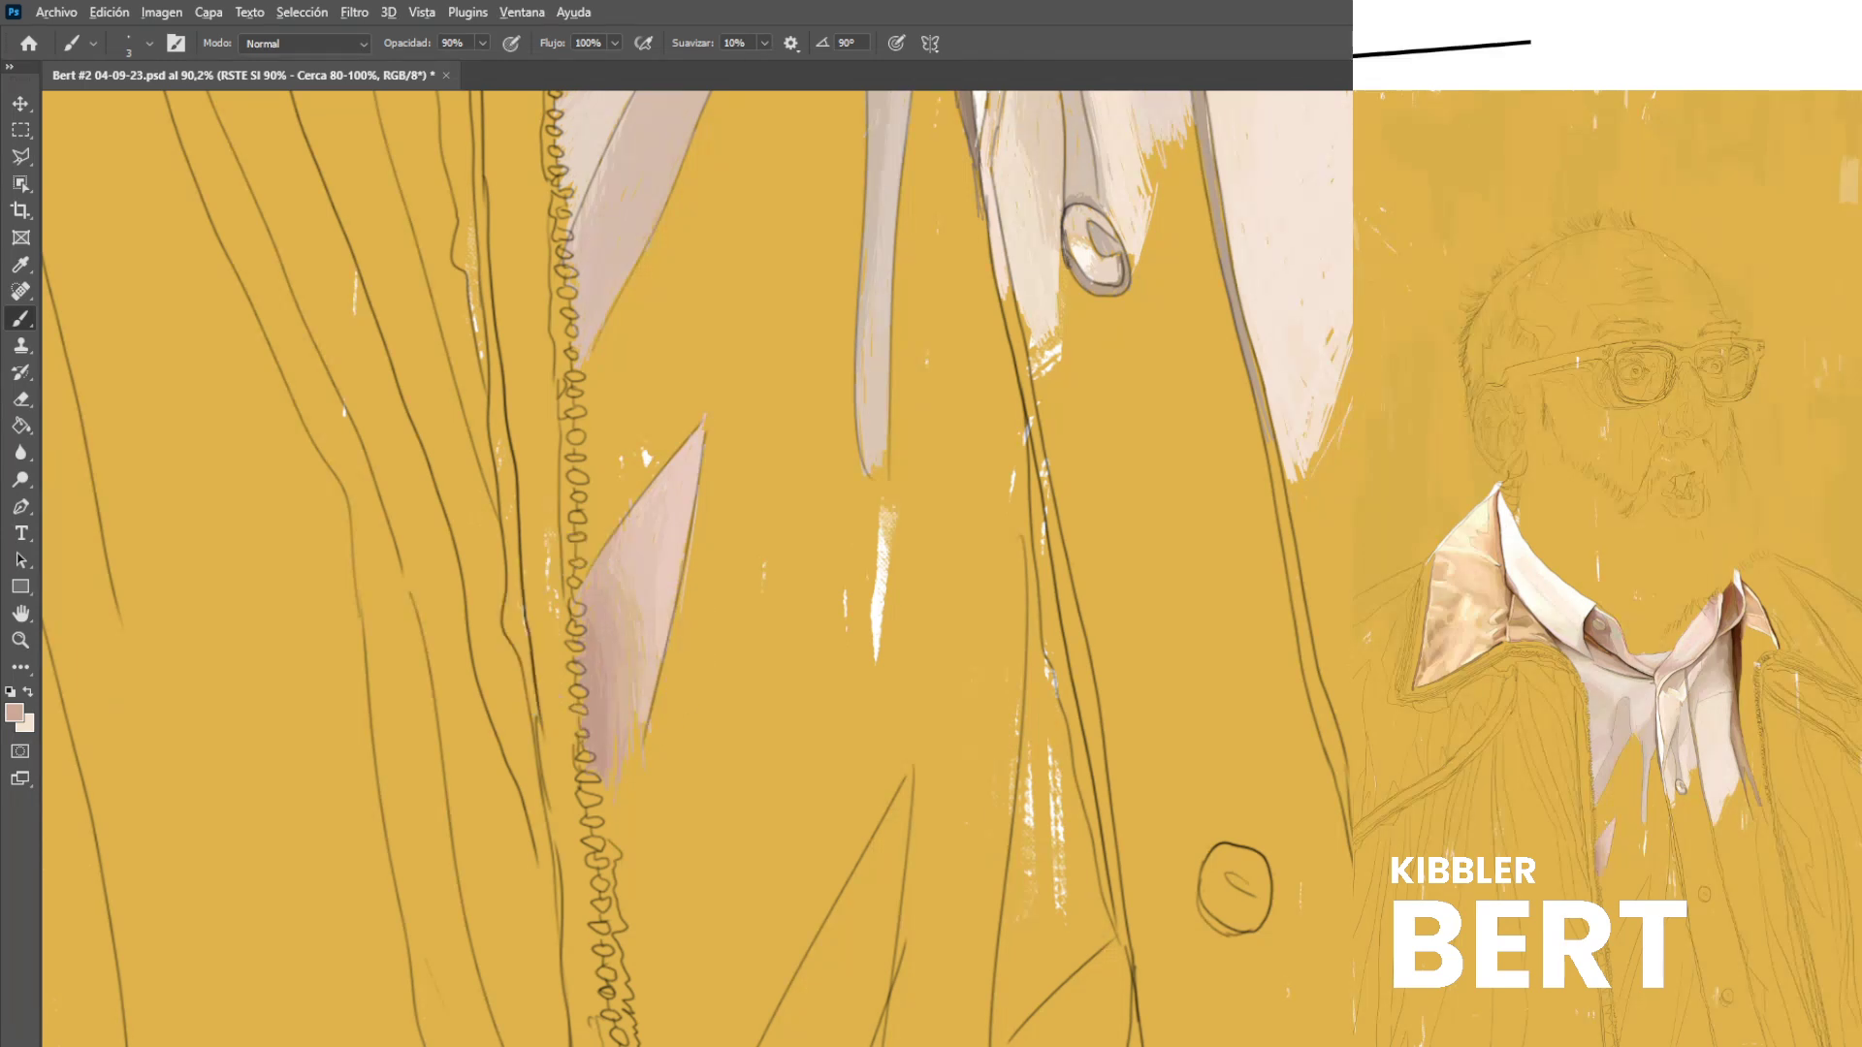
{"action": "left_click", "coordinate": [622, 614], "text": "alt"}
{"action": "left_click", "coordinate": [598, 652], "text": "alt"}
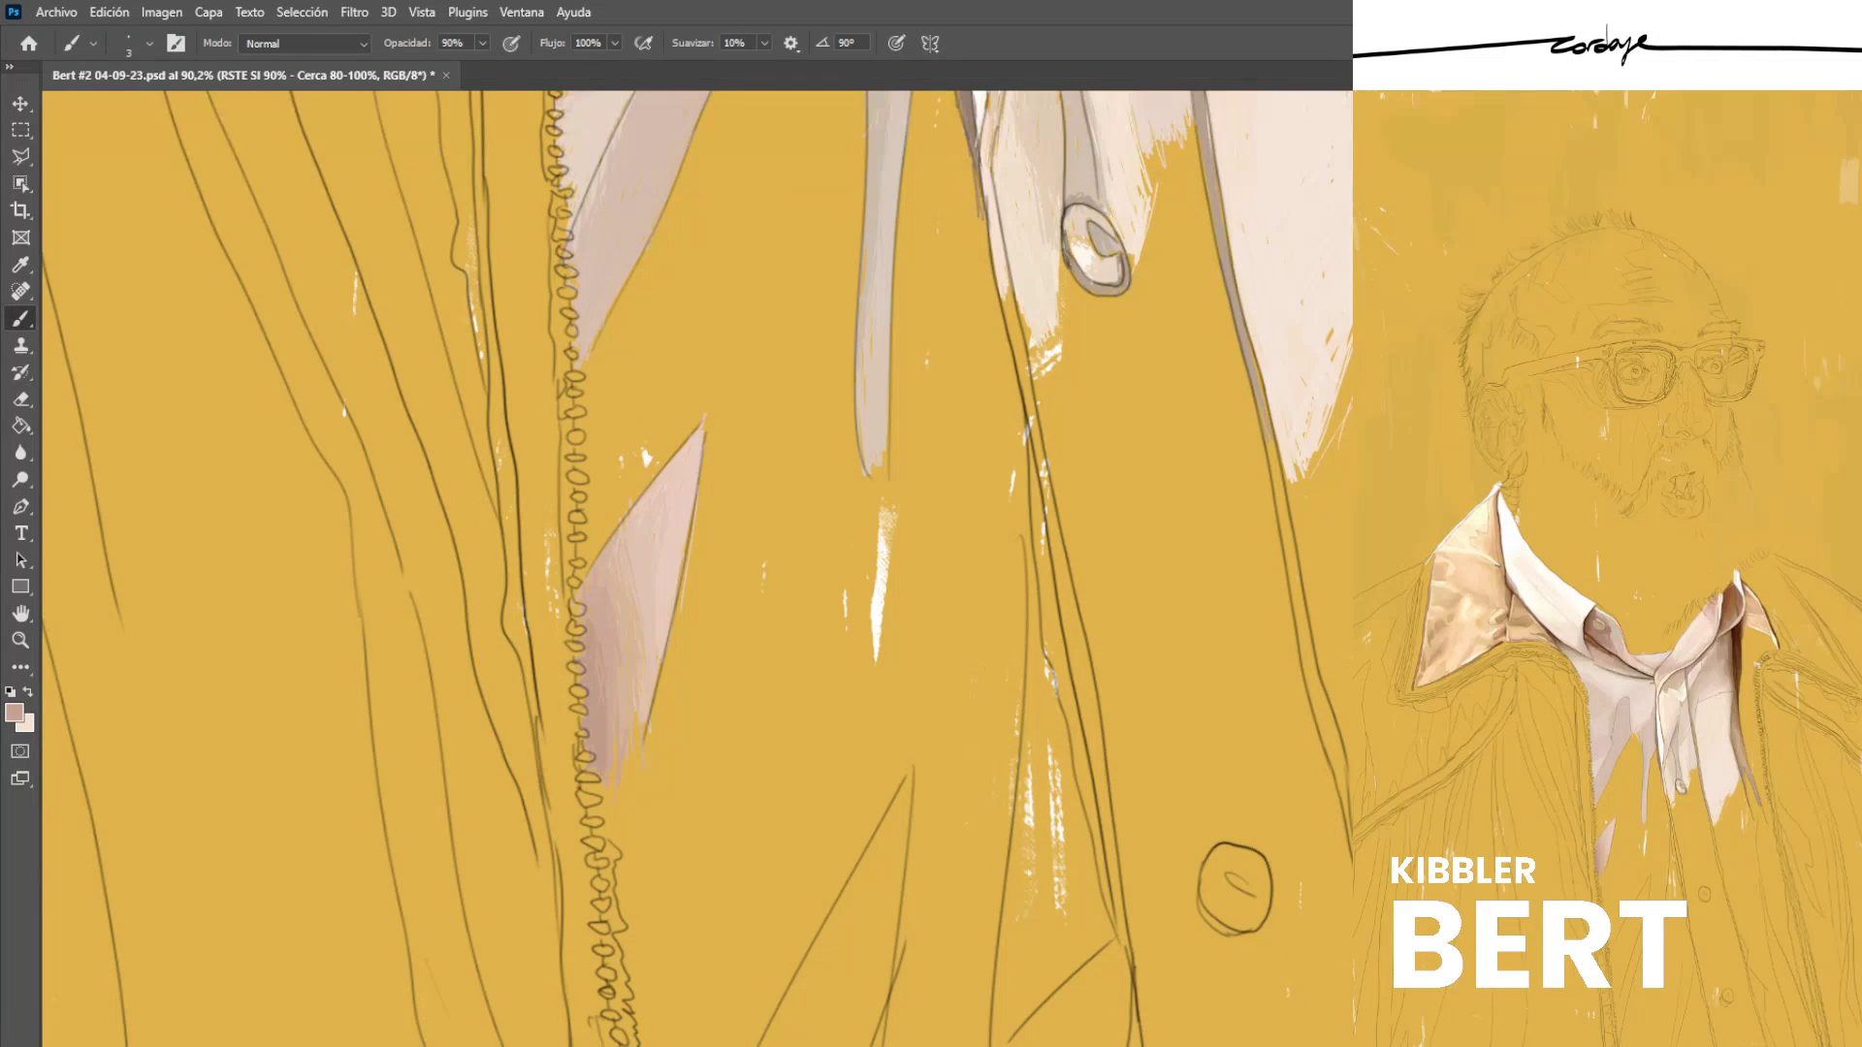
{"action": "key", "text": "ctrl+s"}
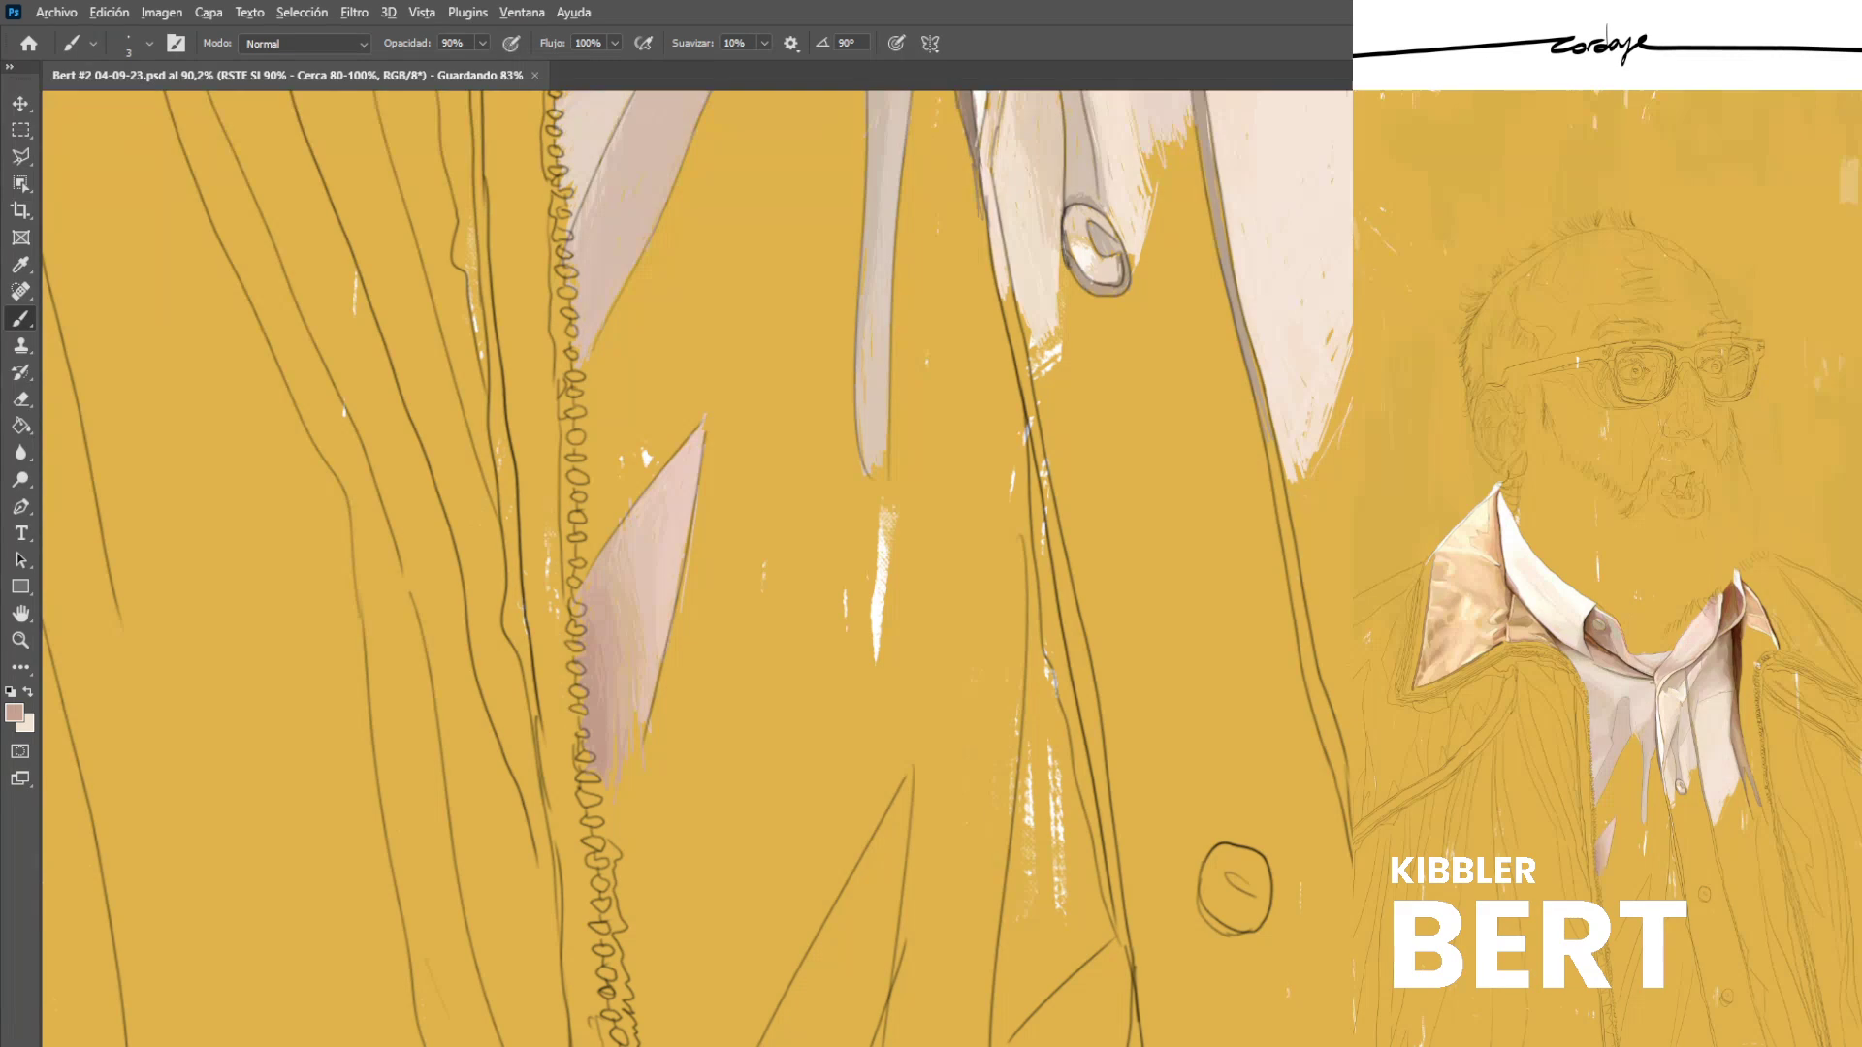
Shade the lower tip of the long shirt fold above the triangle with mauve strokes along the zipper, and save.
{"action": "scroll", "coordinate": [696, 568], "scroll_direction": "up", "scroll_amount": 5}
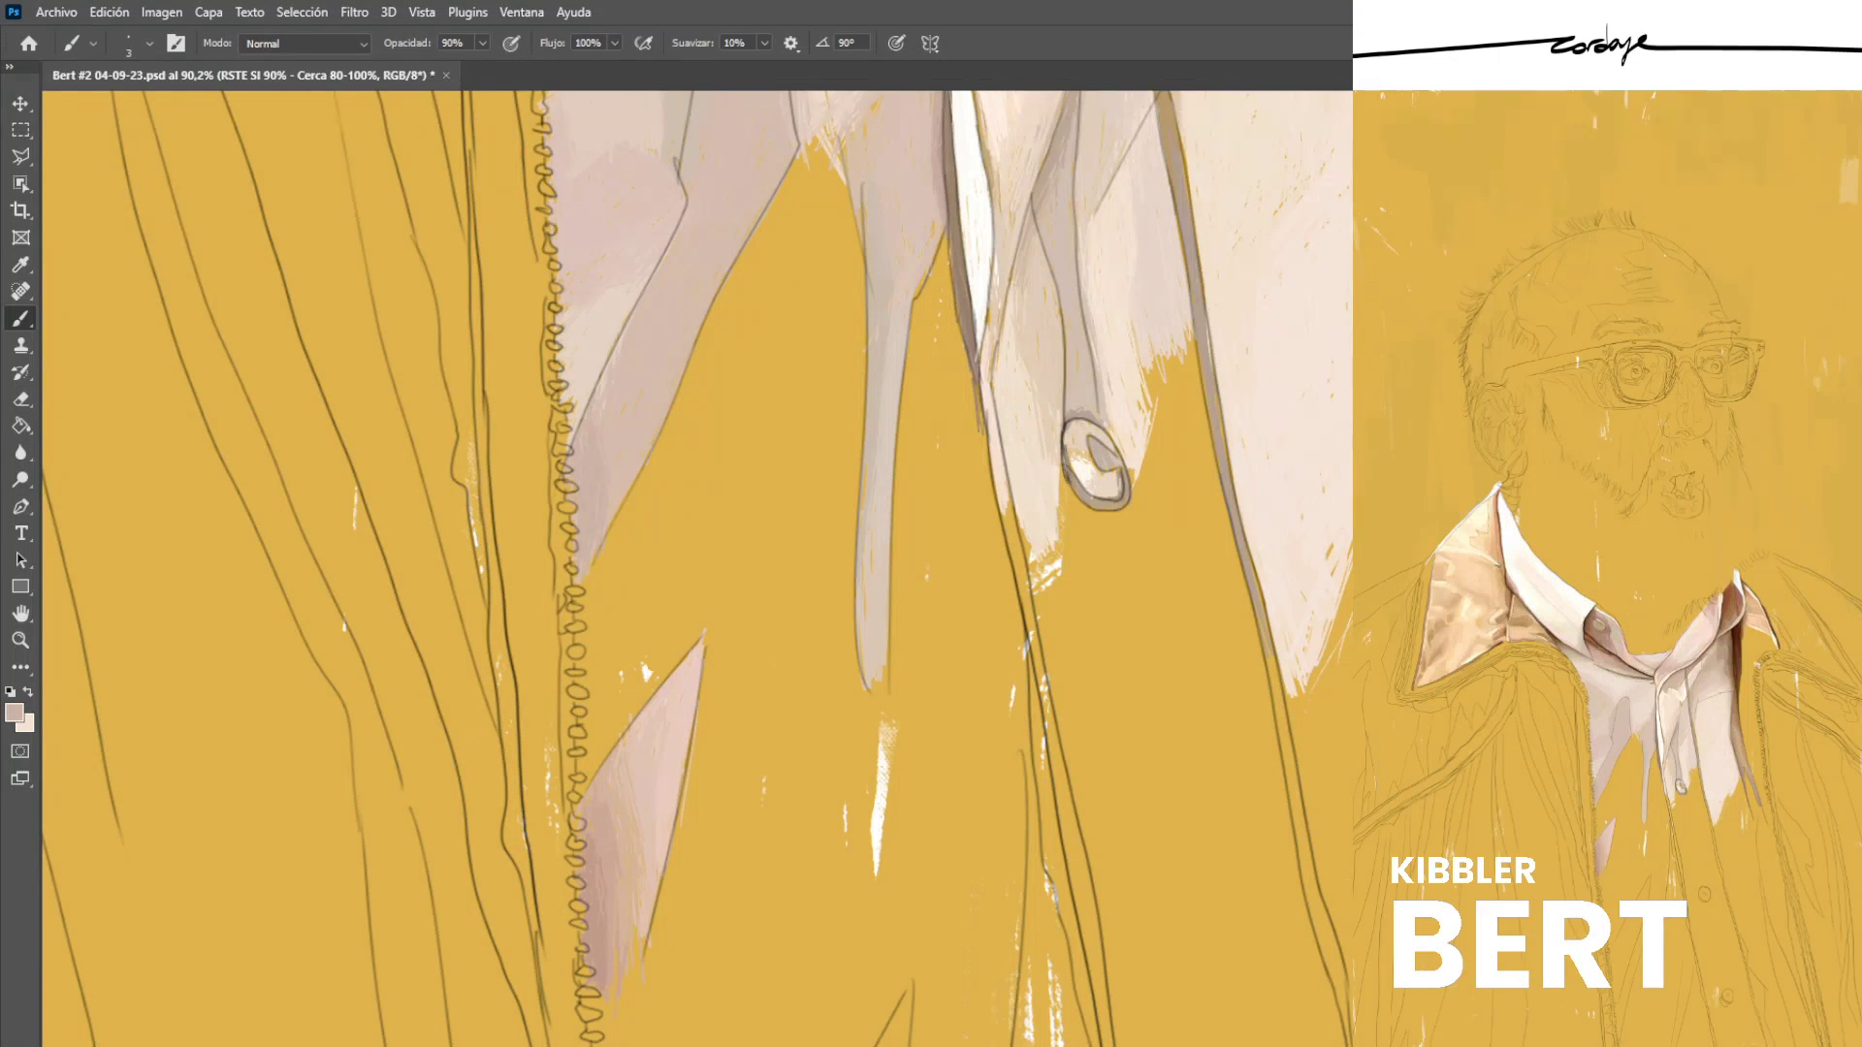
{"action": "left_click", "coordinate": [598, 929], "text": "alt"}
{"action": "left_click_drag", "start_coordinate": [580, 498], "coordinate": [578, 522]}
{"action": "left_click_drag", "start_coordinate": [574, 452], "coordinate": [593, 549]}
{"action": "left_click_drag", "start_coordinate": [584, 486], "coordinate": [589, 526]}
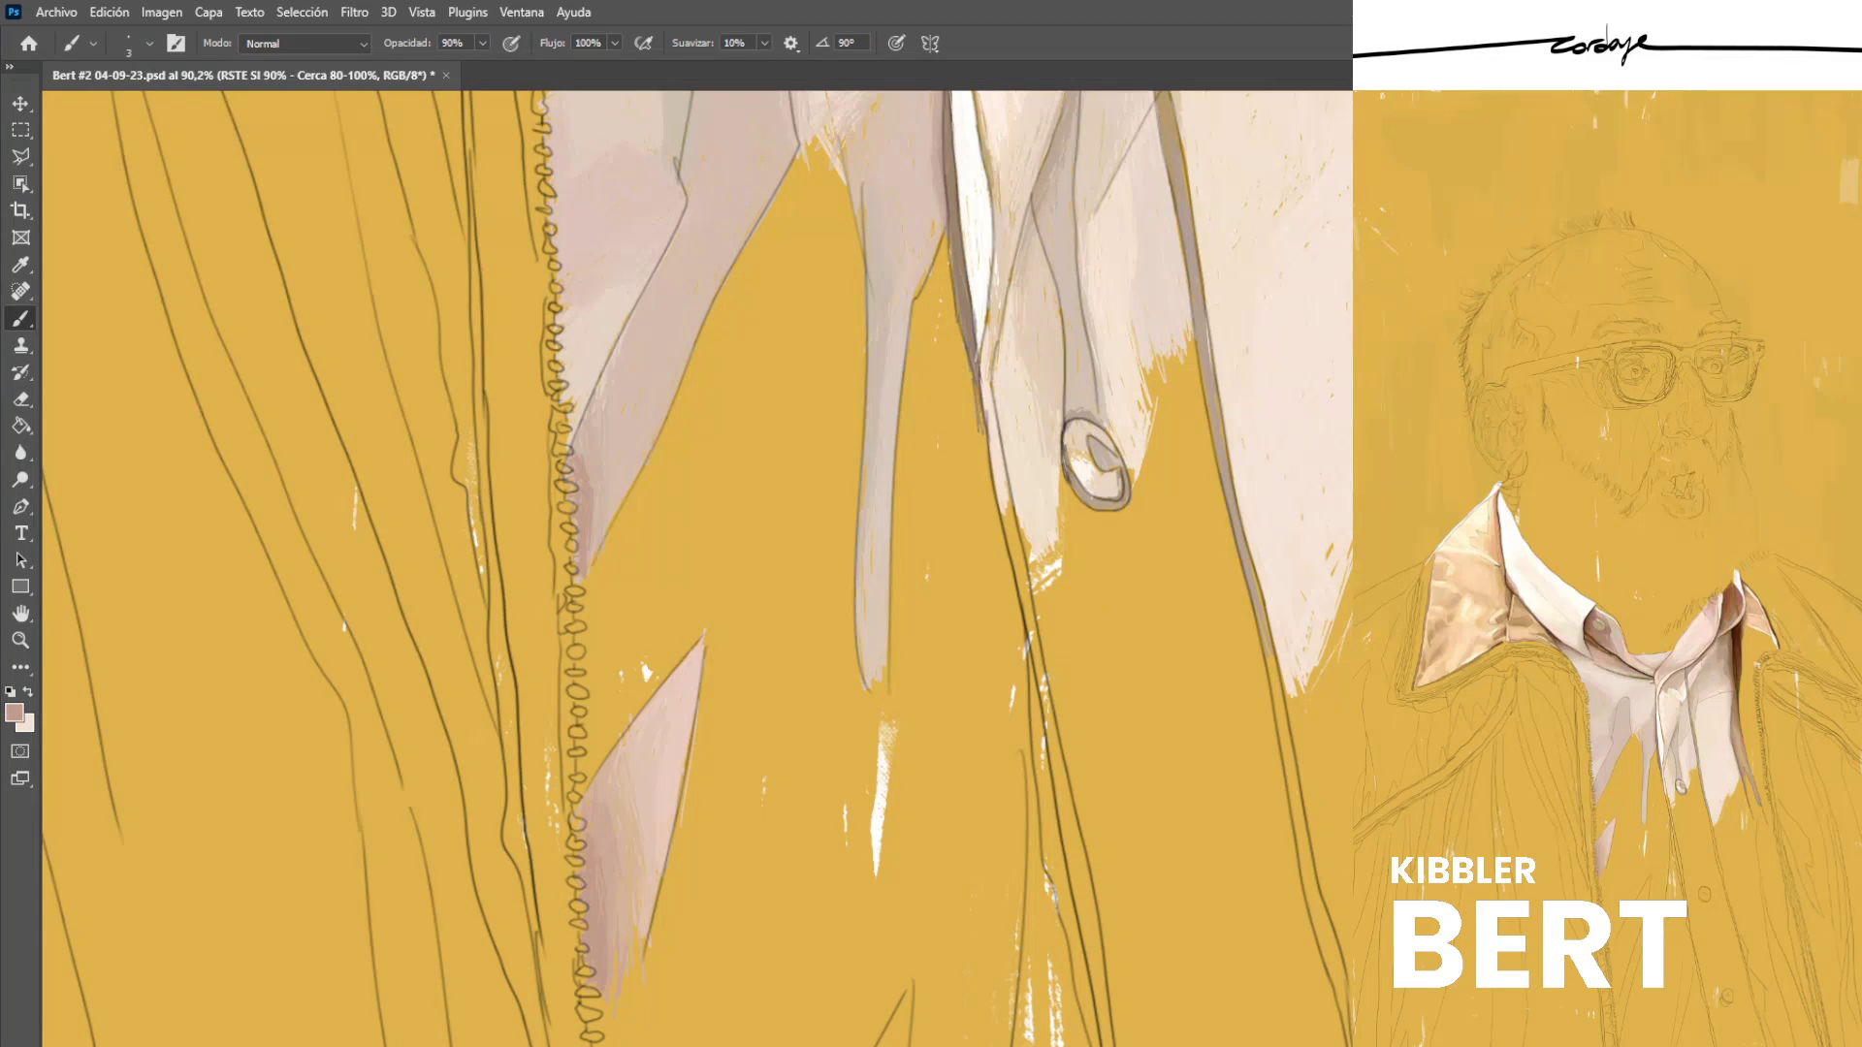
{"action": "left_click", "coordinate": [594, 504], "text": "alt"}
{"action": "left_click", "coordinate": [632, 785], "text": "alt"}
{"action": "key", "text": "ctrl+s"}
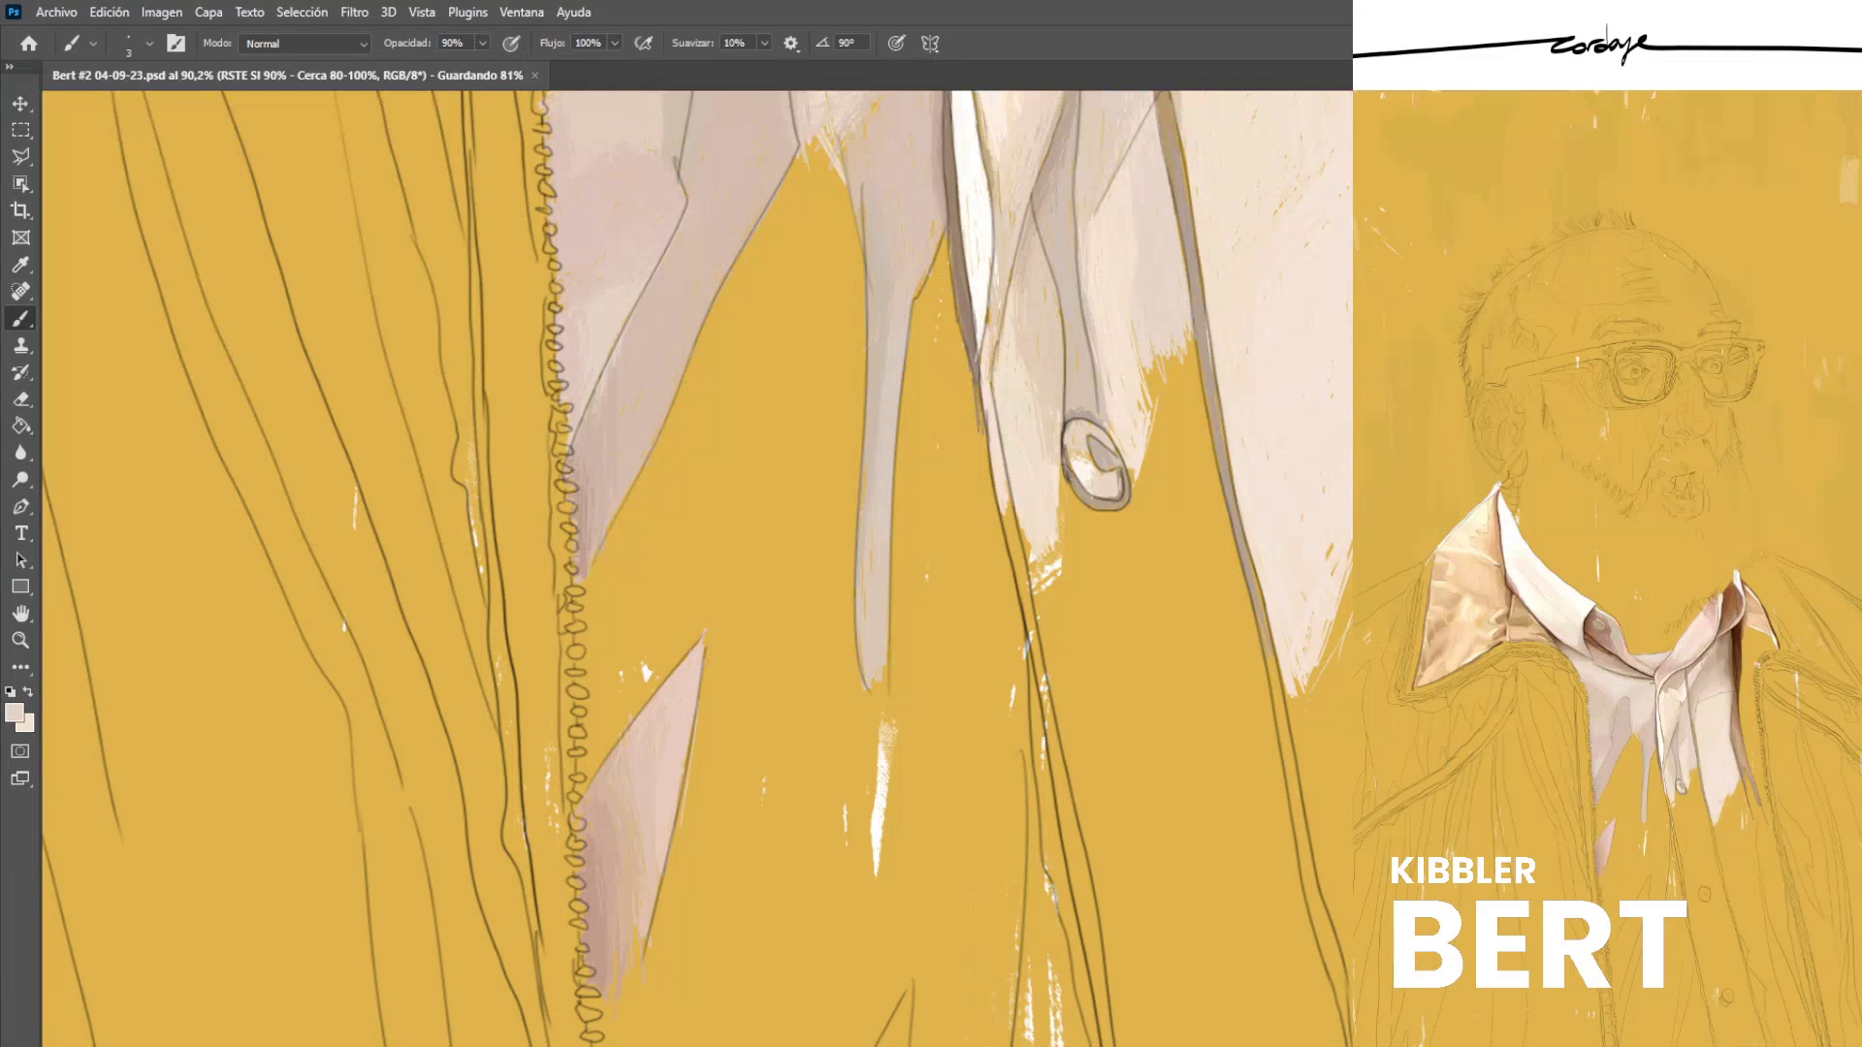
Paint a pale pink strip along the outer edge of the long fold's lower tip, down to the zipper.
{"action": "left_click_drag", "start_coordinate": [698, 568], "coordinate": [747, 536]}
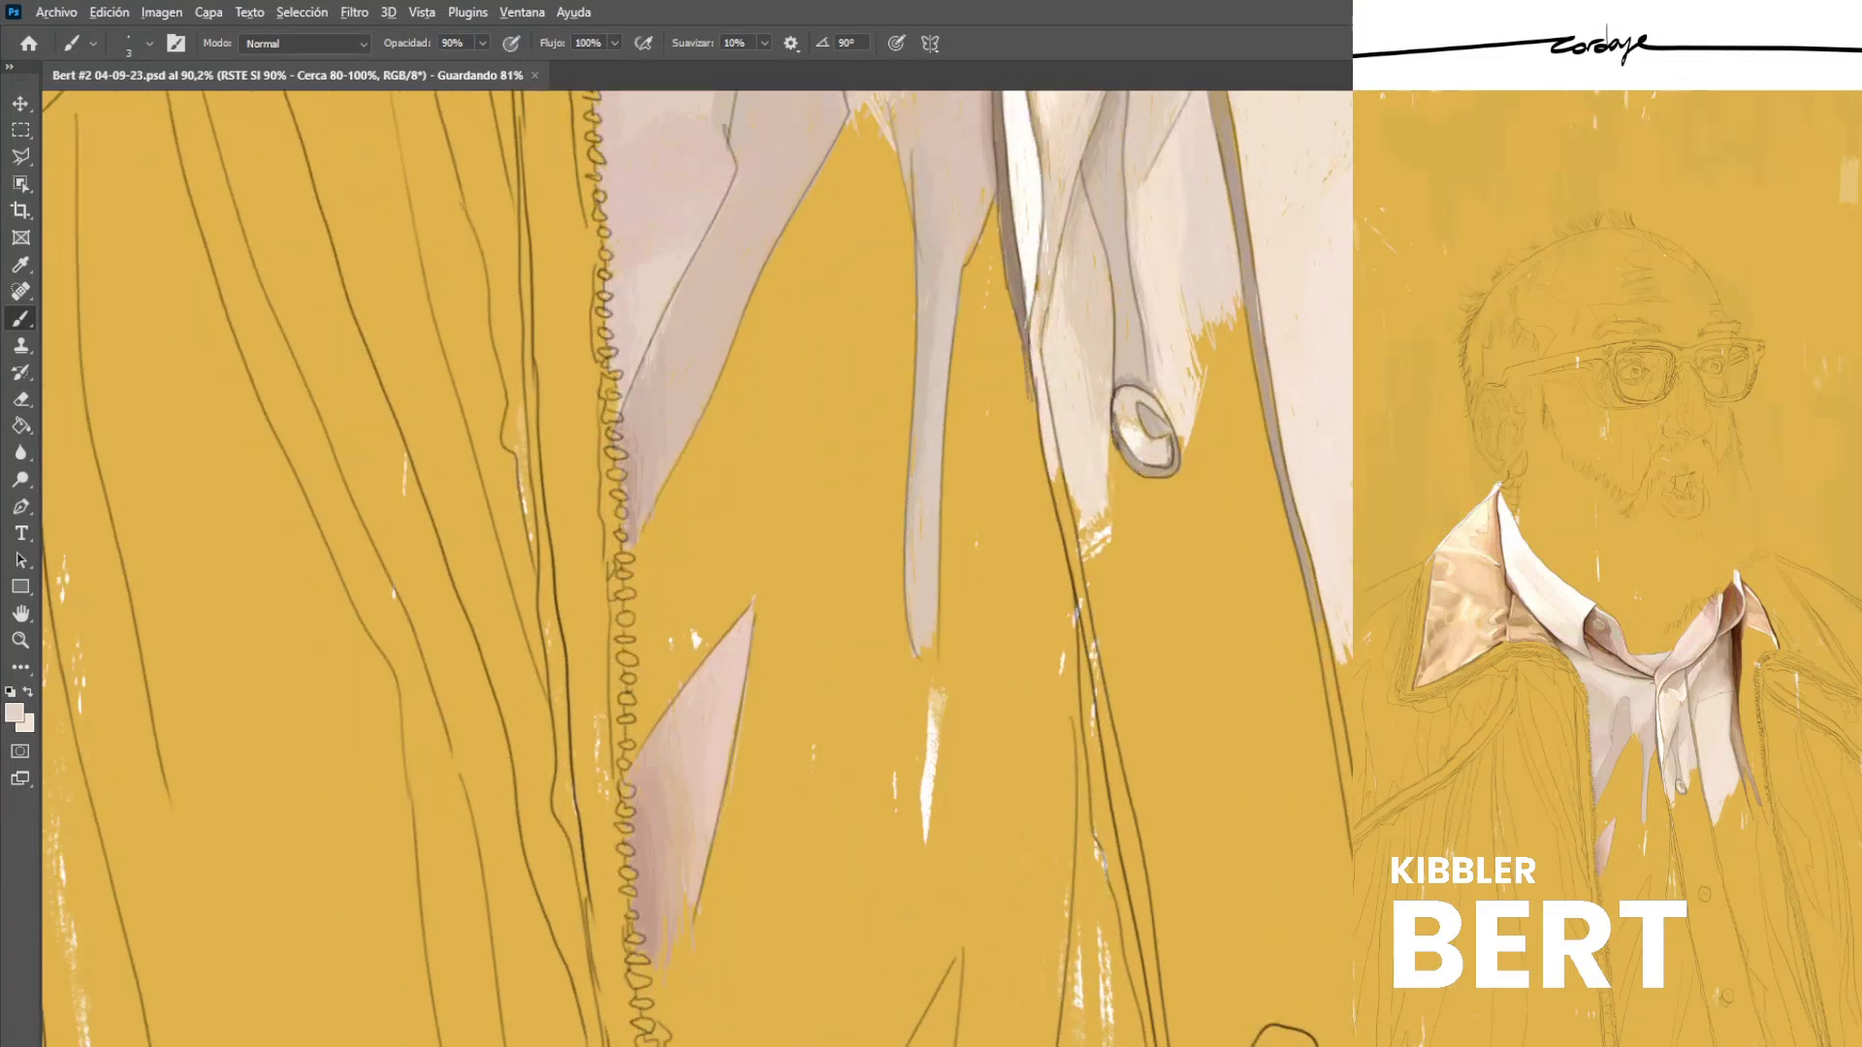
{"action": "left_click_drag", "start_coordinate": [638, 635], "coordinate": [696, 485]}
{"action": "mouse_move", "coordinate": [640, 602]}
{"action": "left_mouse_down"}
{"action": "mouse_move", "coordinate": [713, 446]}
{"action": "mouse_move", "coordinate": [691, 480]}
{"action": "left_mouse_up"}
{"action": "left_click_drag", "start_coordinate": [647, 558], "coordinate": [705, 444]}
{"action": "mouse_move", "coordinate": [634, 572]}
{"action": "left_mouse_down"}
{"action": "mouse_move", "coordinate": [700, 444]}
{"action": "mouse_move", "coordinate": [690, 463]}
{"action": "left_mouse_up"}
{"action": "left_click_drag", "start_coordinate": [644, 540], "coordinate": [699, 441]}
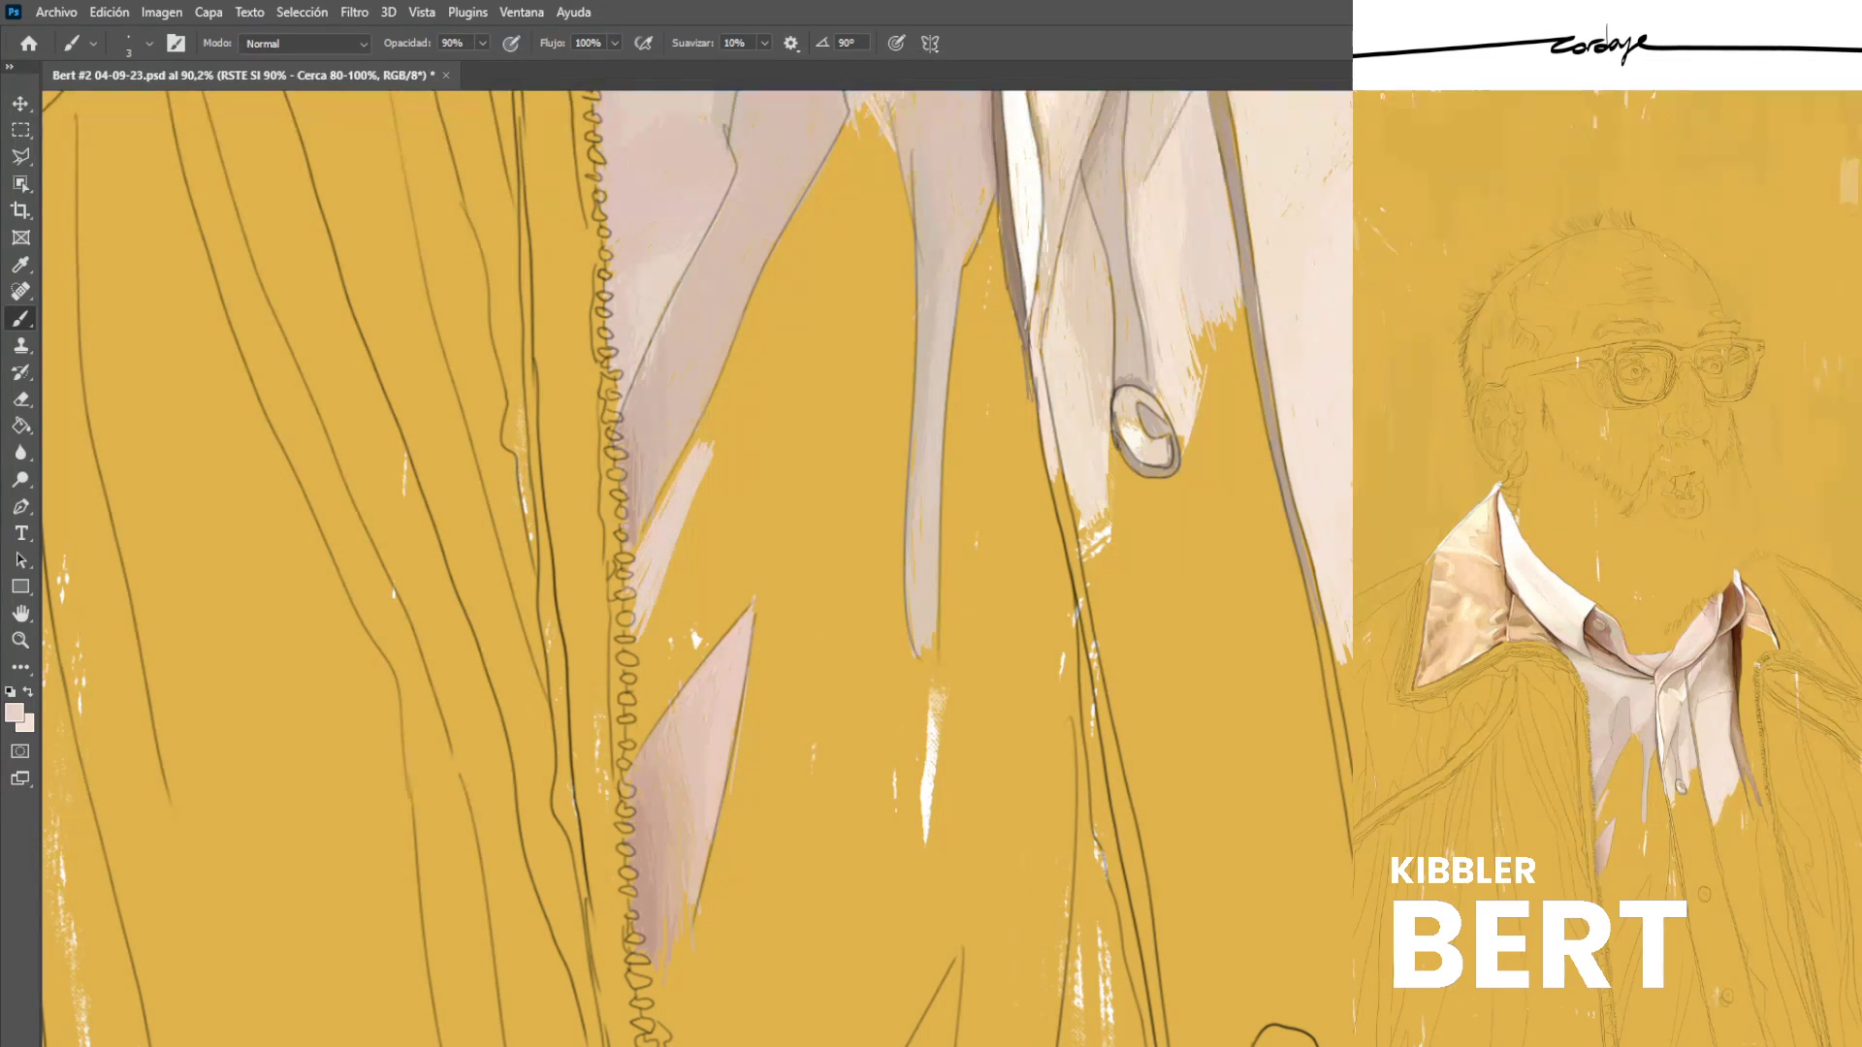
{"action": "mouse_move", "coordinate": [646, 532]}
{"action": "left_mouse_down"}
{"action": "mouse_move", "coordinate": [692, 446]}
{"action": "mouse_move", "coordinate": [672, 470]}
{"action": "left_mouse_up"}
{"action": "mouse_move", "coordinate": [624, 628]}
{"action": "left_mouse_down"}
{"action": "mouse_move", "coordinate": [637, 595]}
{"action": "mouse_move", "coordinate": [631, 615]}
{"action": "left_mouse_up"}
{"action": "left_click", "coordinate": [651, 482], "text": "alt"}
Touch up the upper shirt area between the zipper and the long fold with sampled light tones, and save.
{"action": "scroll", "coordinate": [697, 568], "scroll_direction": "up", "scroll_amount": 5}
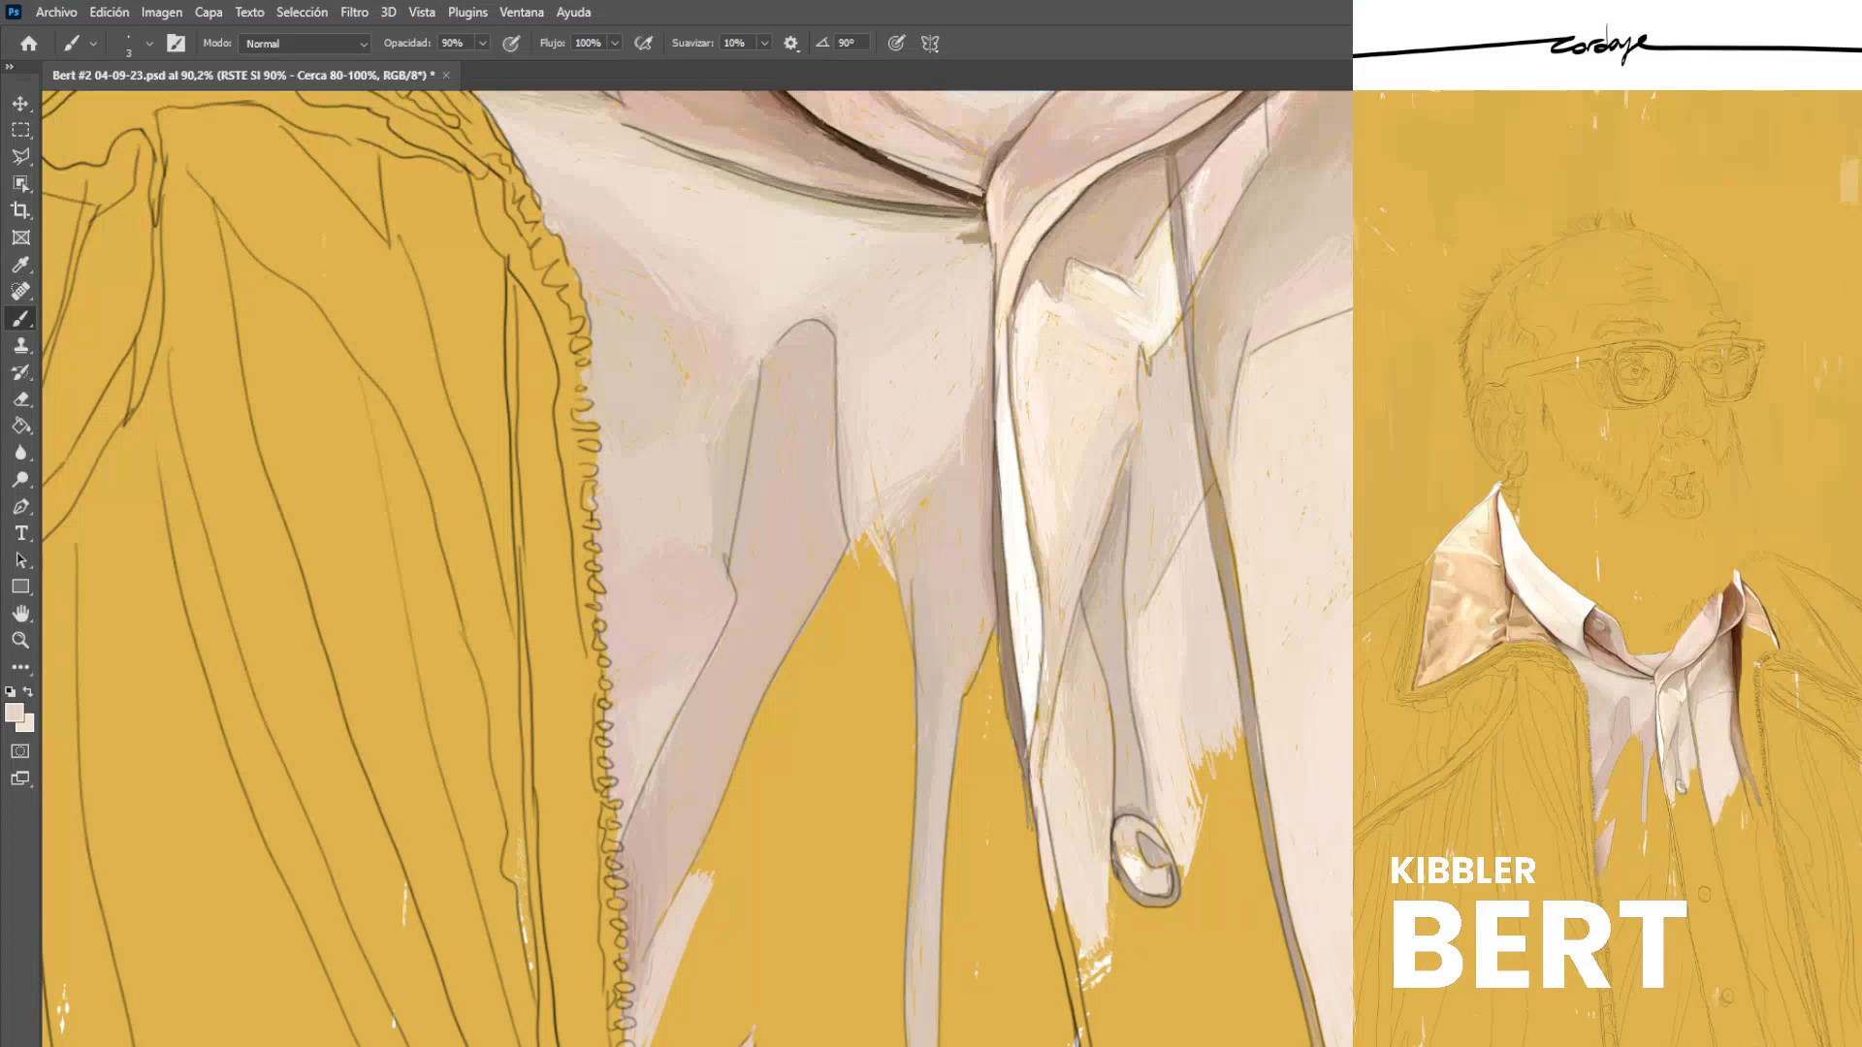
{"action": "left_click", "coordinate": [740, 258], "text": "alt"}
{"action": "scroll", "coordinate": [698, 568], "scroll_direction": "down", "scroll_amount": 4}
{"action": "scroll", "coordinate": [697, 568], "scroll_direction": "up", "scroll_amount": 3}
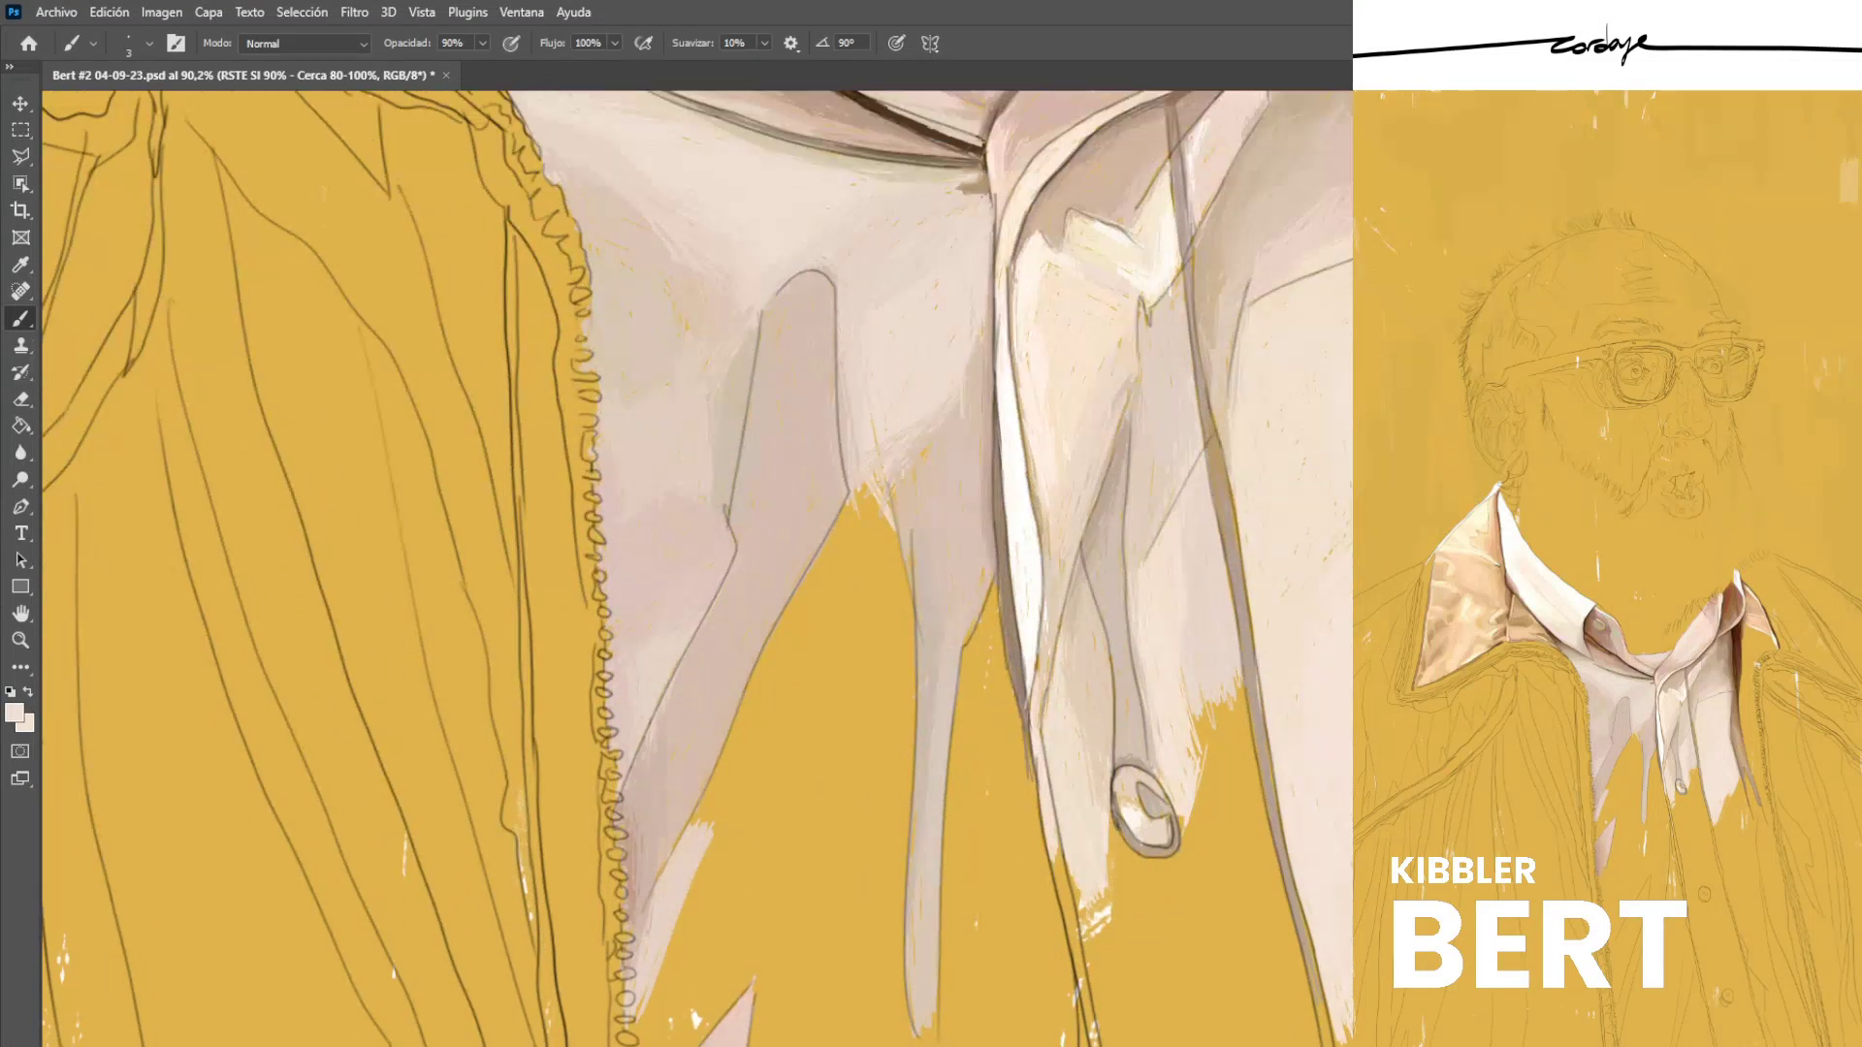
{"action": "left_click", "coordinate": [737, 402], "text": "alt"}
{"action": "left_click", "coordinate": [664, 349], "text": "alt"}
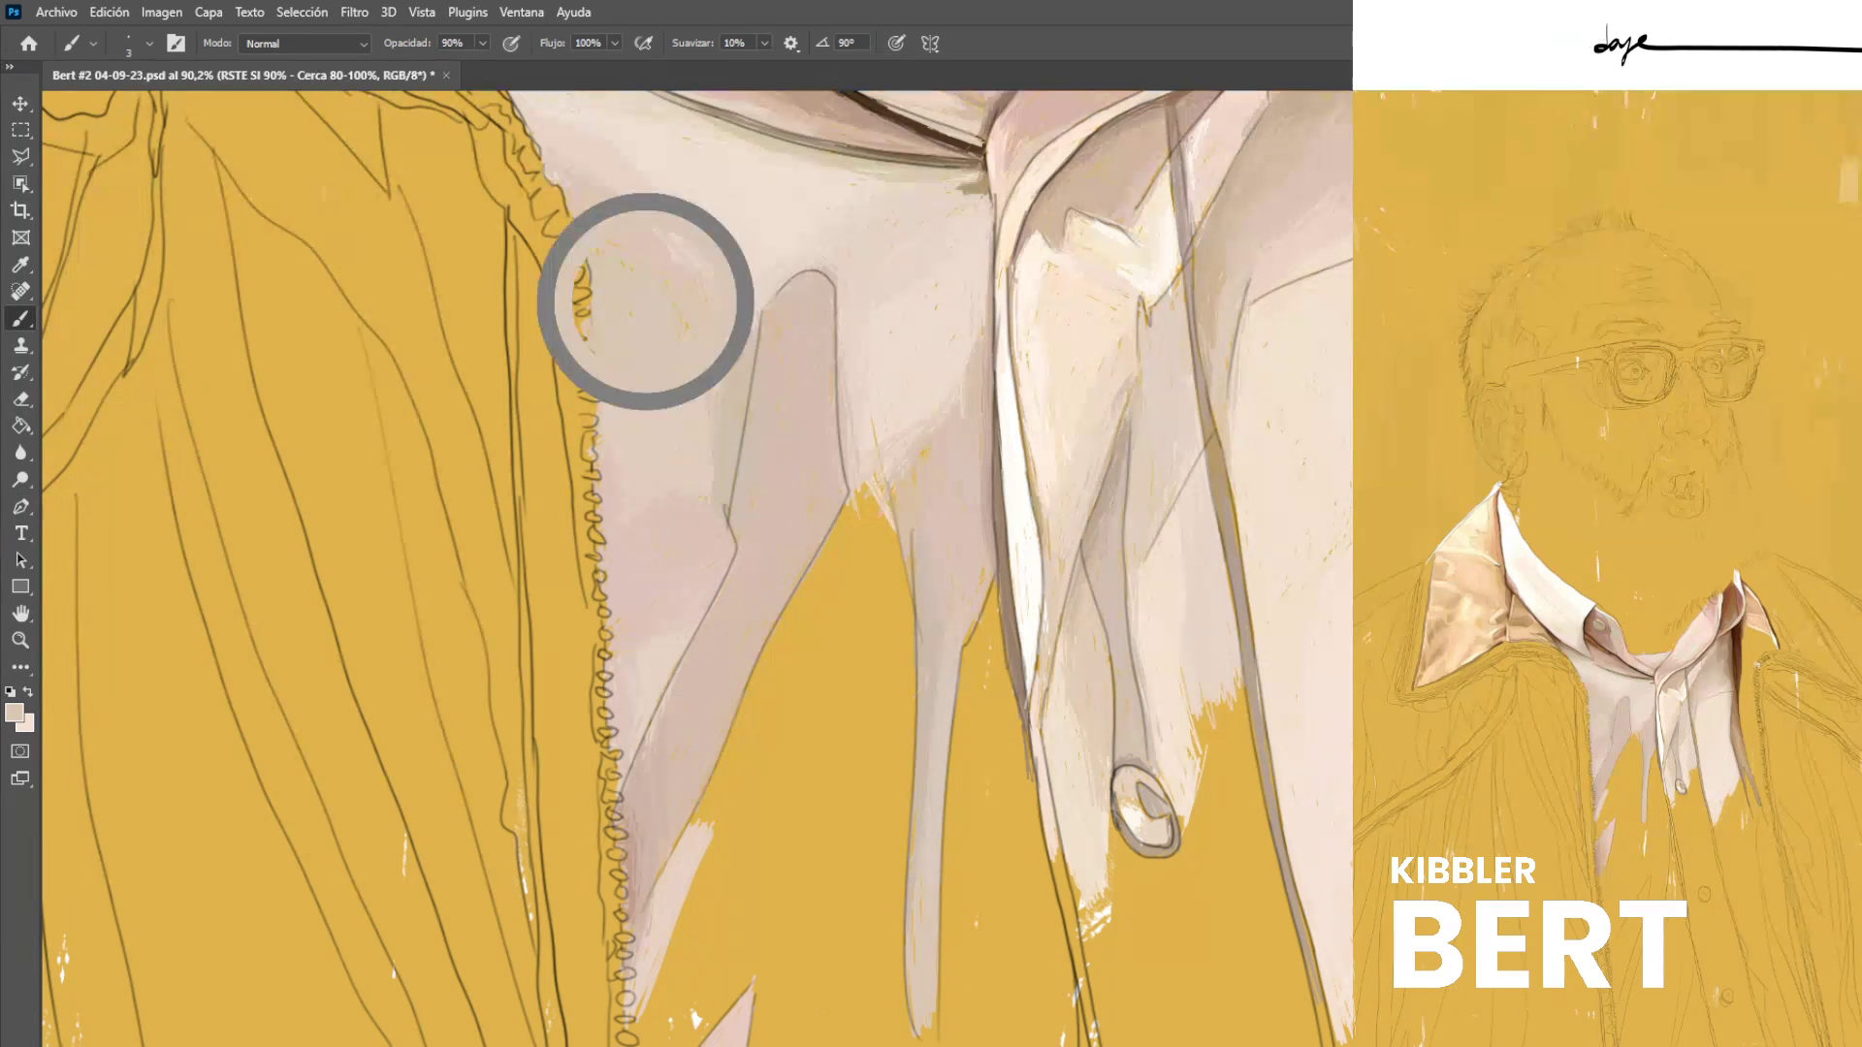
{"action": "scroll", "coordinate": [697, 568], "scroll_direction": "down", "scroll_amount": 1}
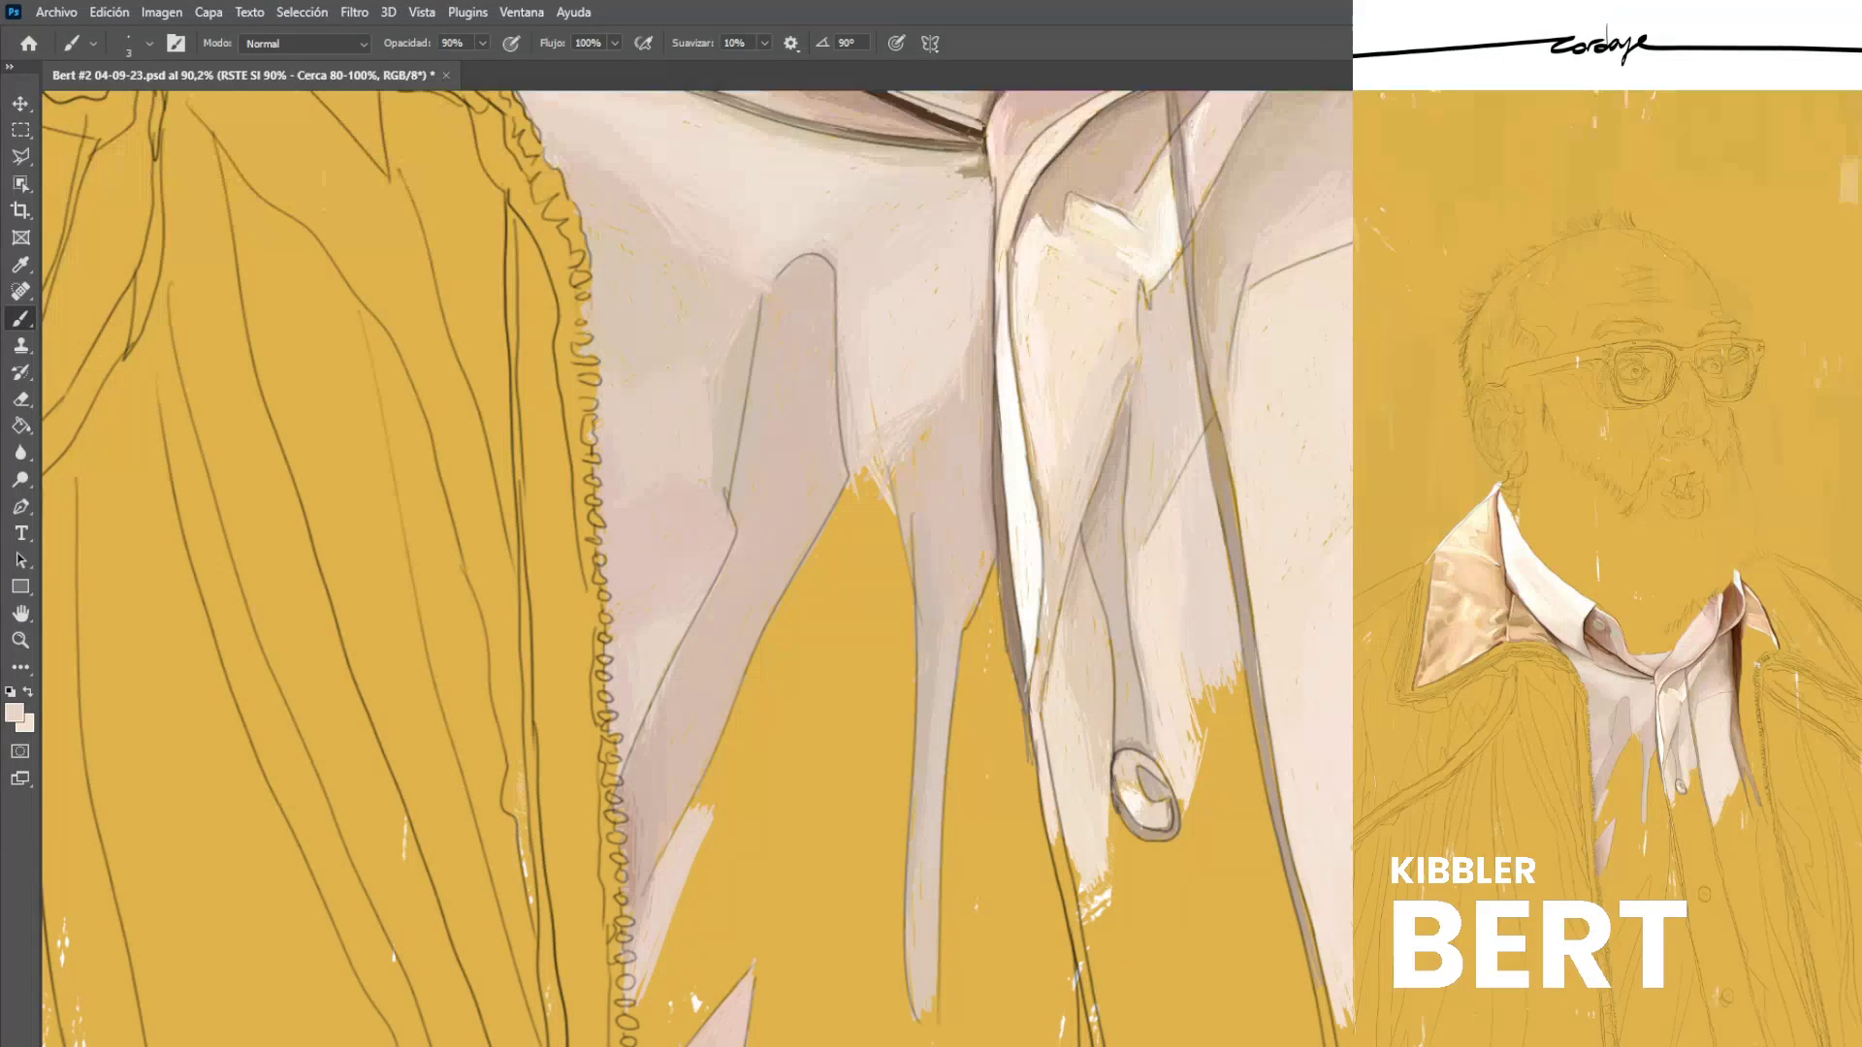
{"action": "left_click", "coordinate": [788, 298], "text": "alt"}
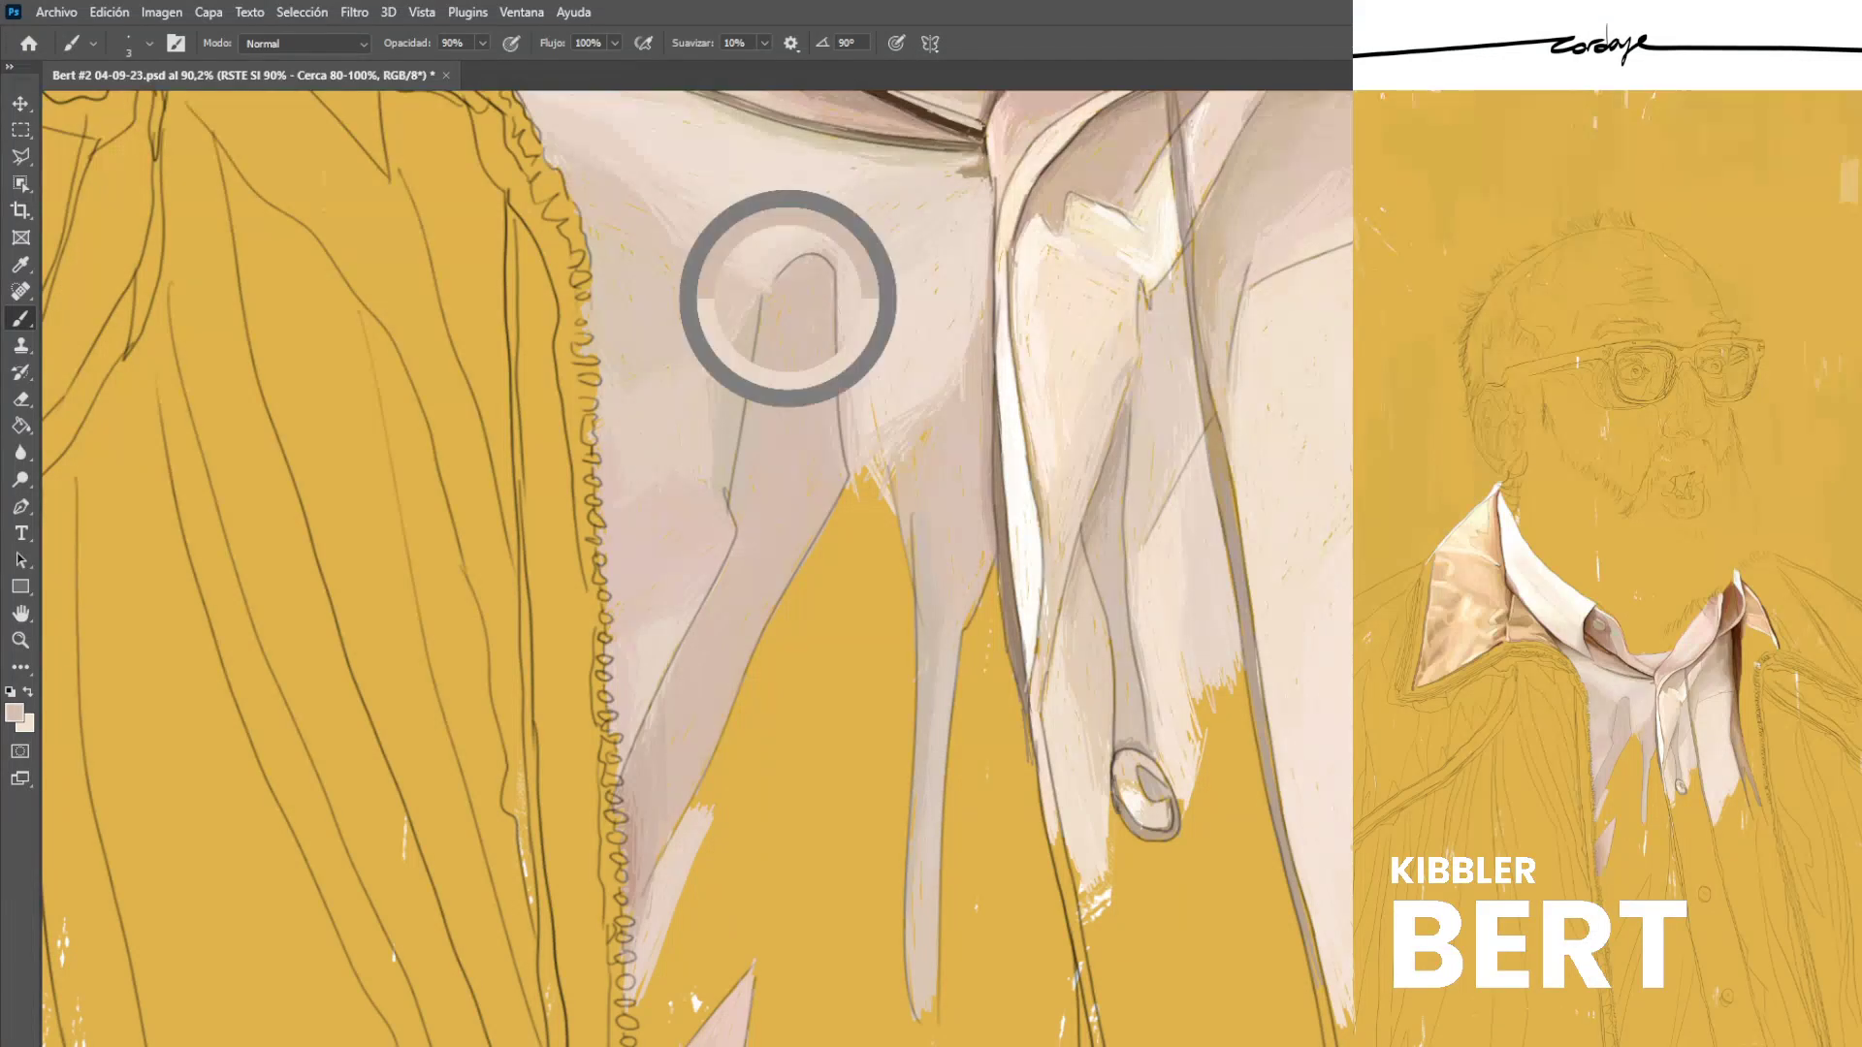
{"action": "scroll", "coordinate": [696, 569], "scroll_direction": "down", "scroll_amount": 6}
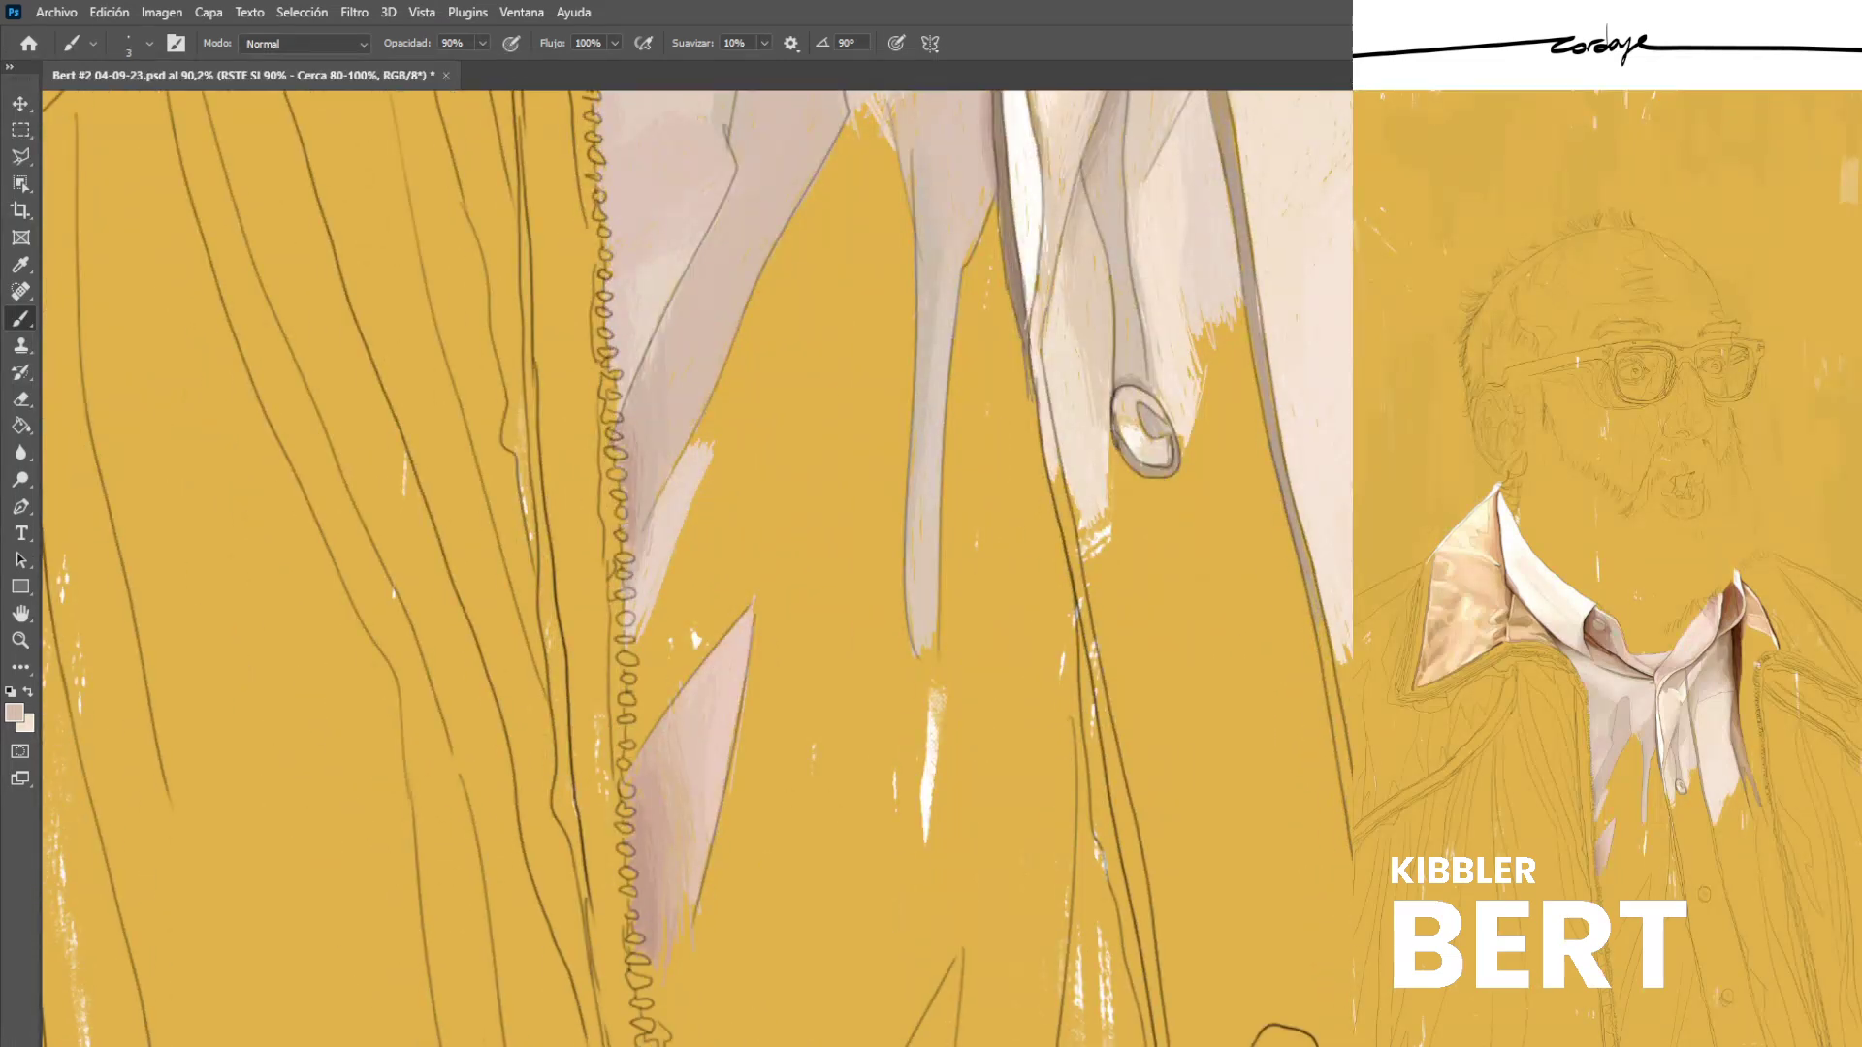
{"action": "scroll", "coordinate": [697, 569], "scroll_direction": "down", "scroll_amount": 2}
{"action": "scroll", "coordinate": [696, 568], "scroll_direction": "up", "scroll_amount": 1}
{"action": "key", "text": "ctrl+s"}
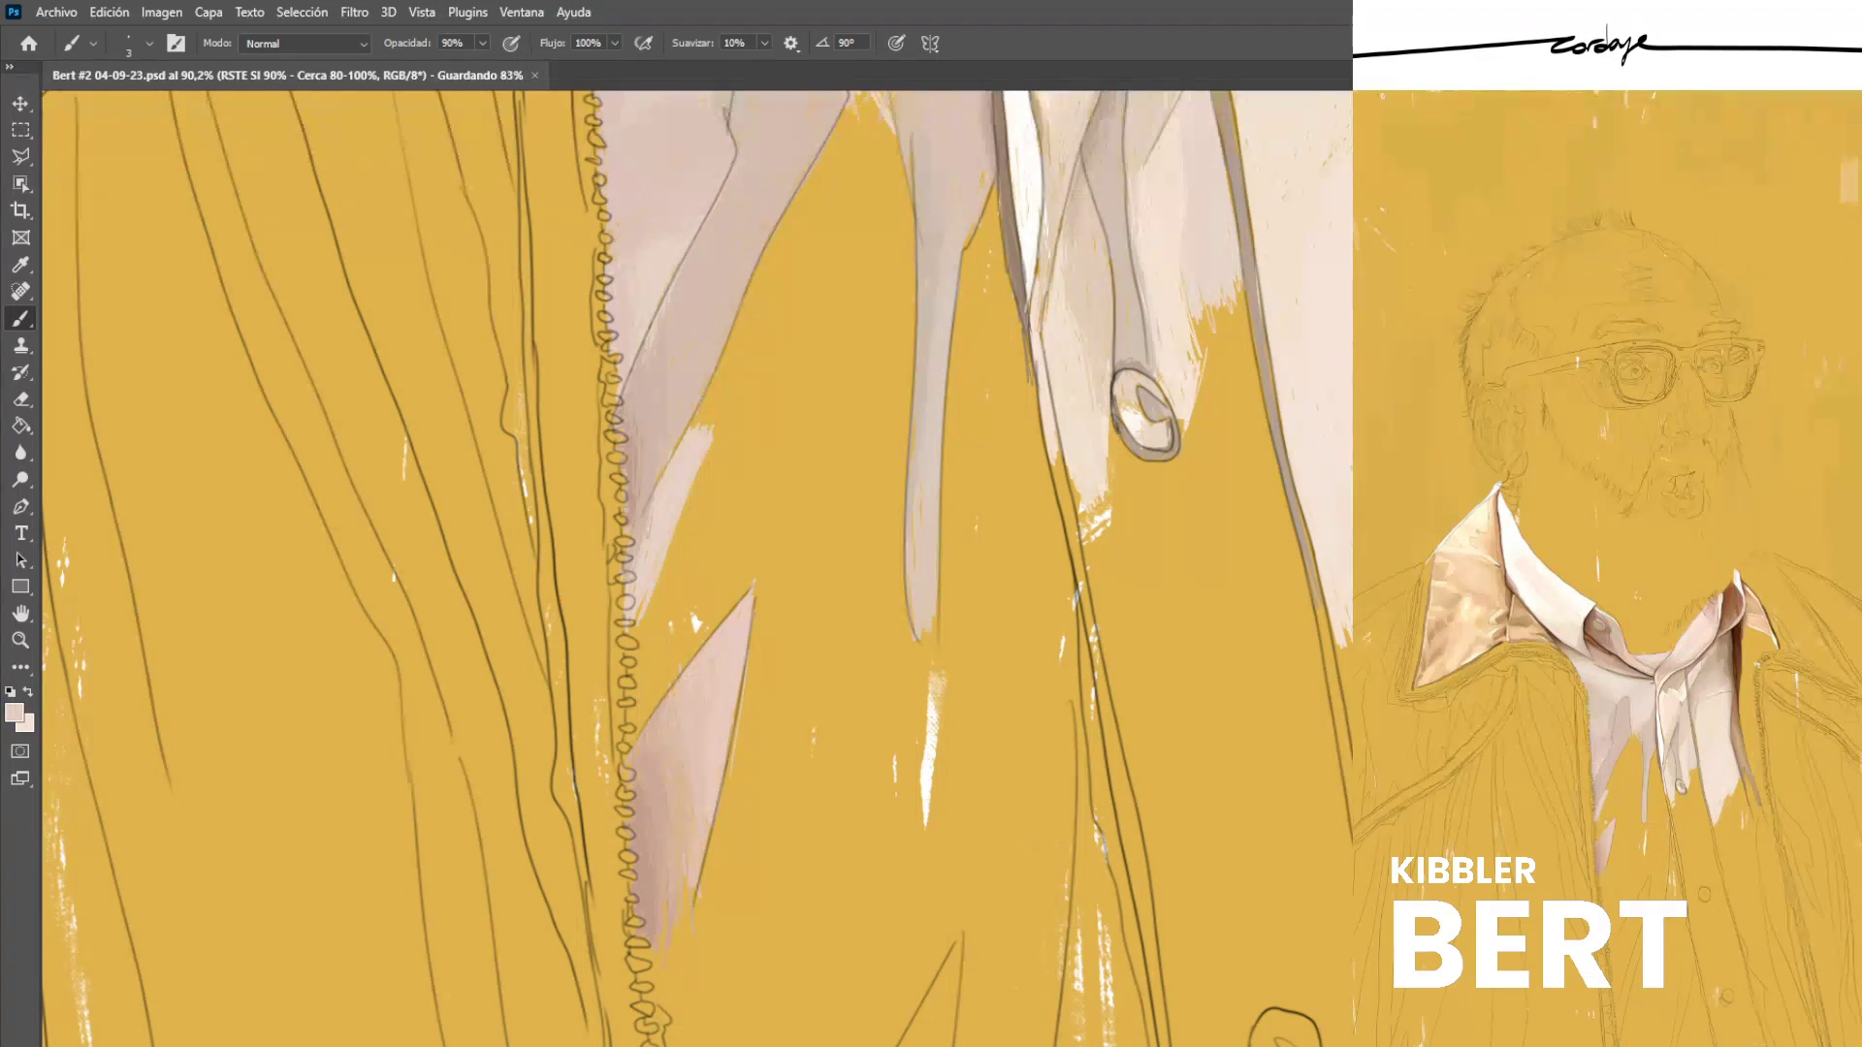
Deepen the mauve shading beside the zipper at the base of the pale pink strip using sampled tones.
{"action": "left_click_drag", "start_coordinate": [648, 609], "coordinate": [641, 637]}
{"action": "left_click", "coordinate": [635, 520], "text": "alt"}
{"action": "left_click_drag", "start_coordinate": [644, 534], "coordinate": [634, 604]}
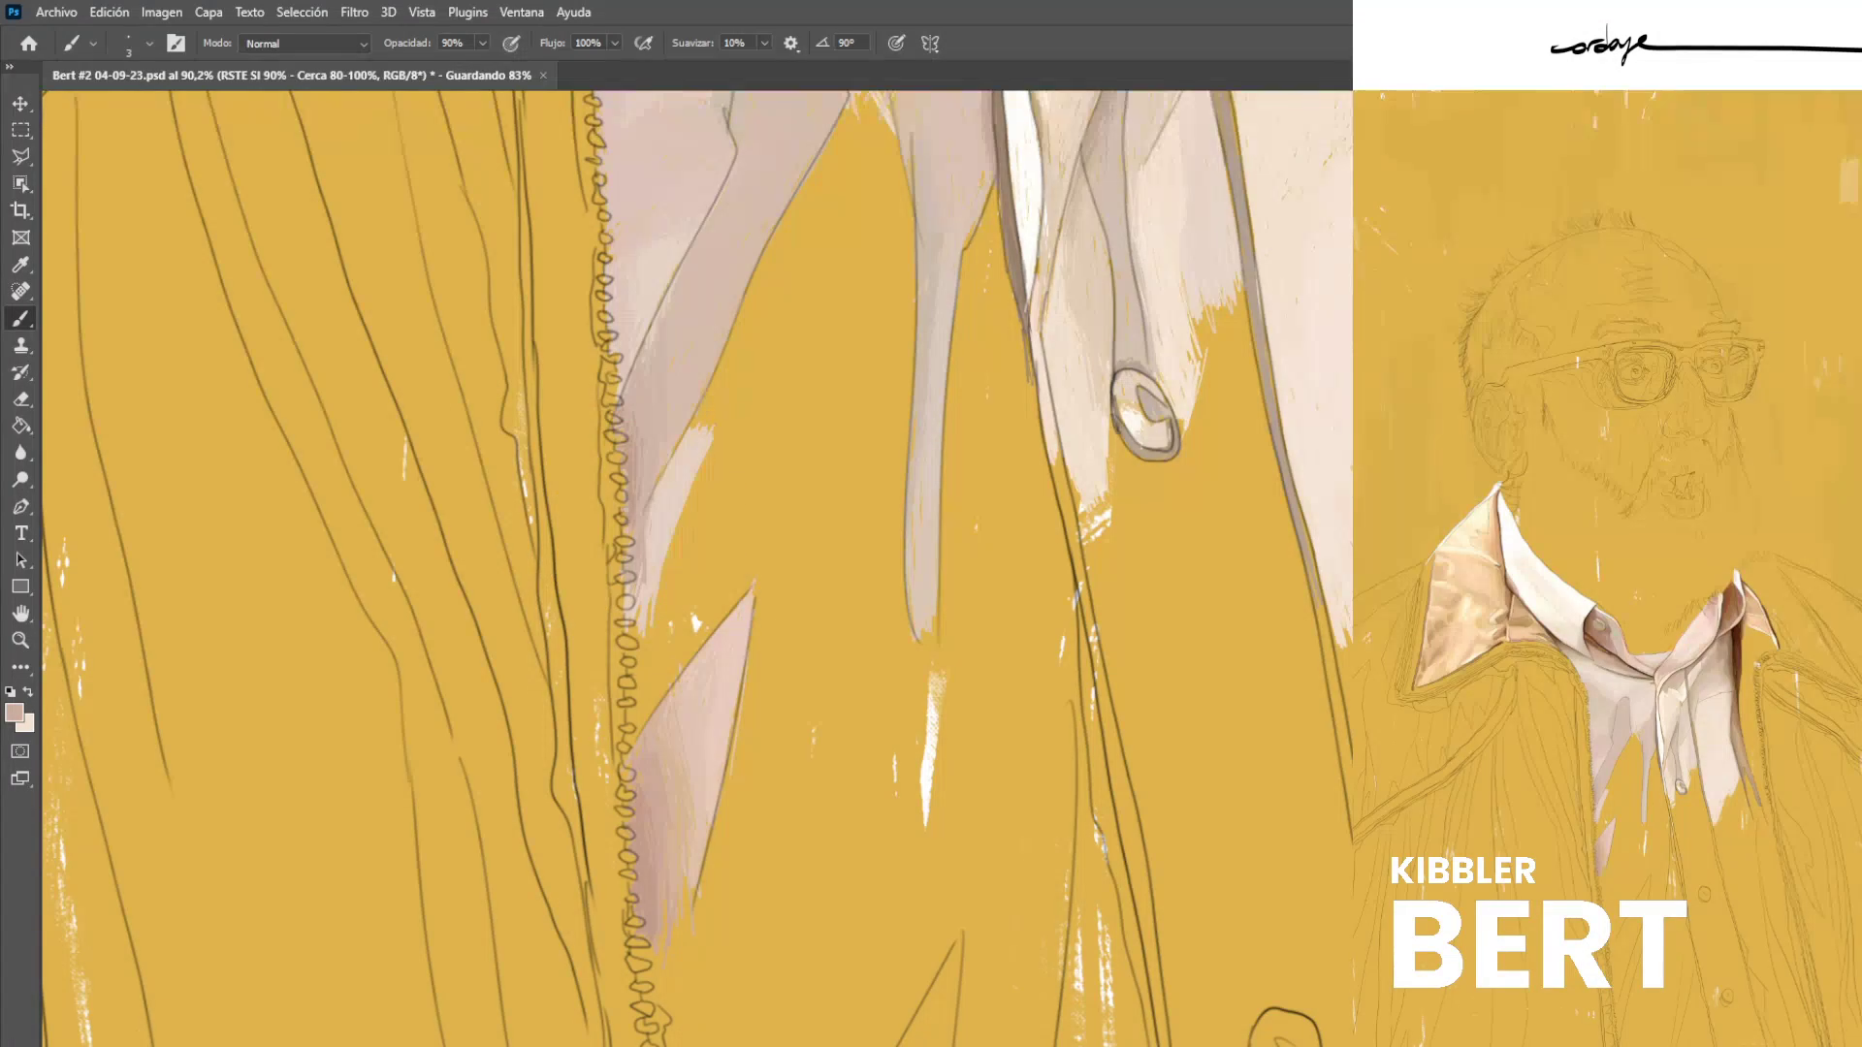
{"action": "left_click", "coordinate": [653, 557], "text": "alt"}
{"action": "left_click", "coordinate": [655, 553], "text": "alt"}
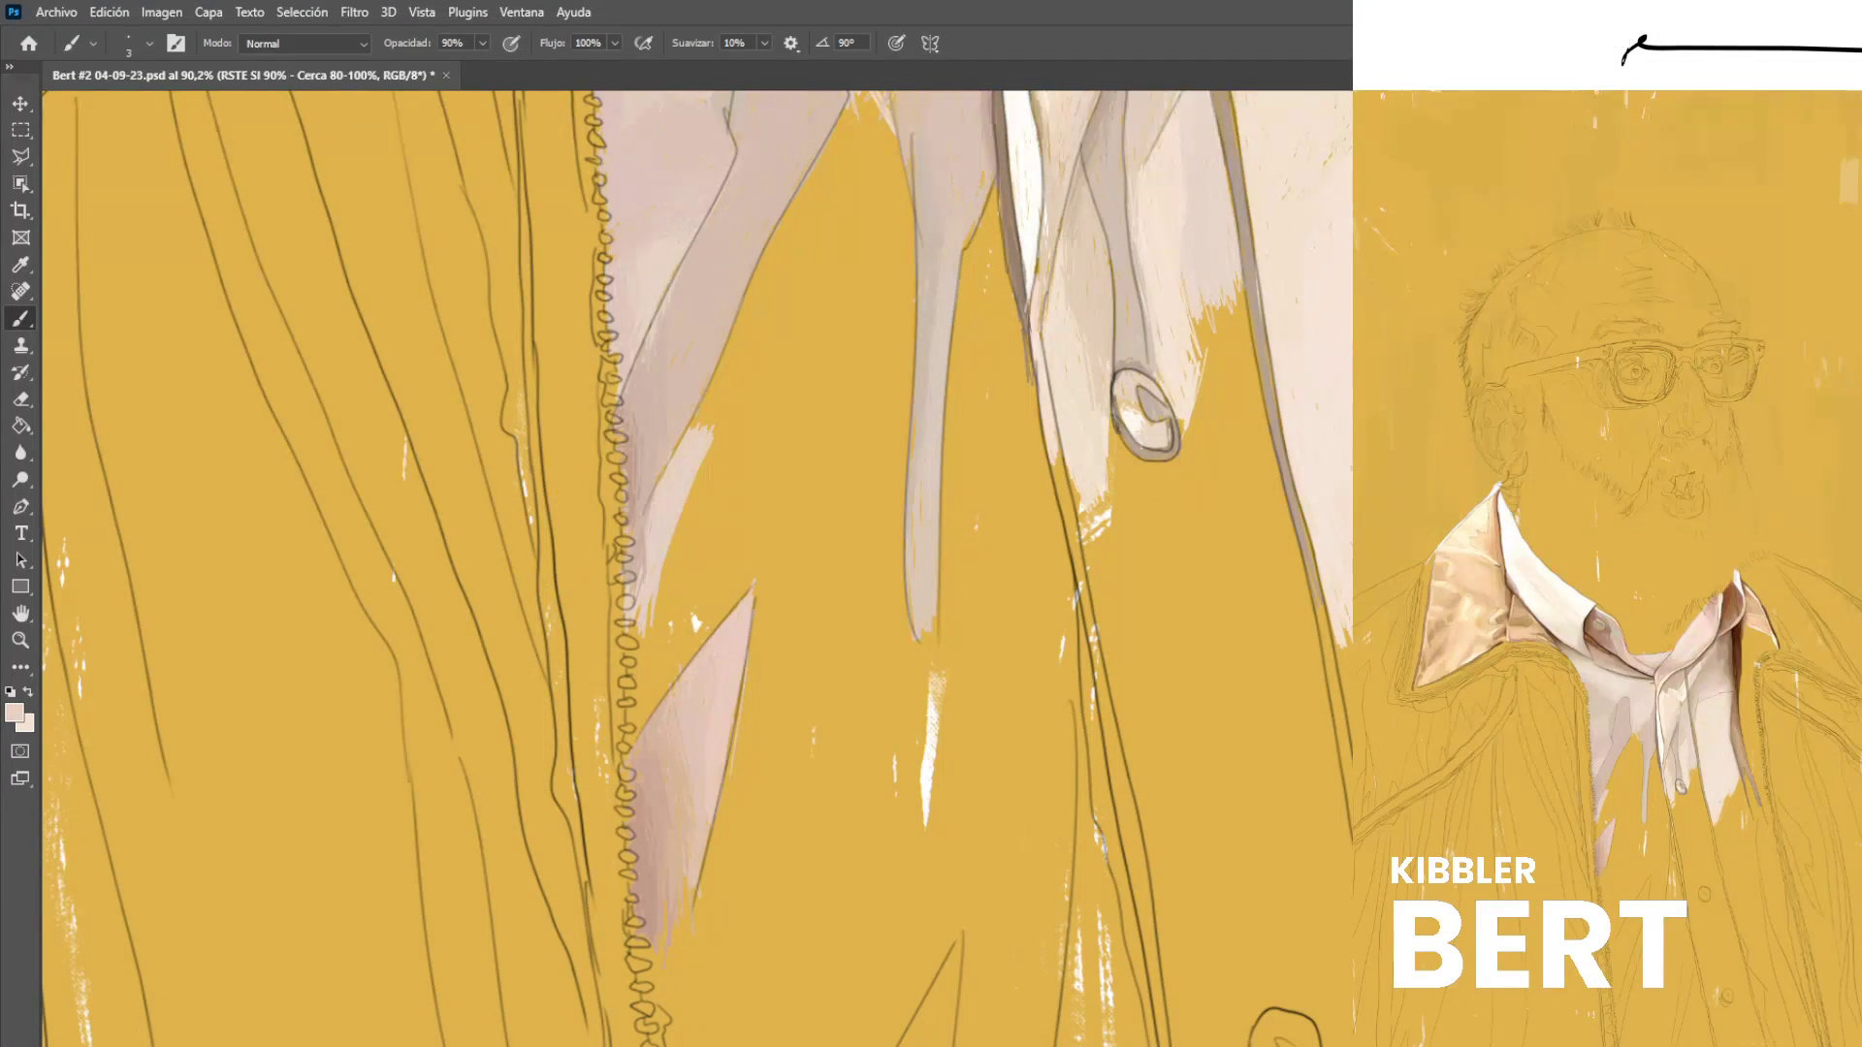
Extend the pale shirt colour down along the zipper until it meets the triangular fold, and save.
{"action": "left_click_drag", "start_coordinate": [644, 535], "coordinate": [654, 700]}
{"action": "left_click", "coordinate": [672, 514], "text": "alt"}
{"action": "left_click_drag", "start_coordinate": [649, 622], "coordinate": [628, 726]}
{"action": "left_click_drag", "start_coordinate": [629, 657], "coordinate": [631, 760]}
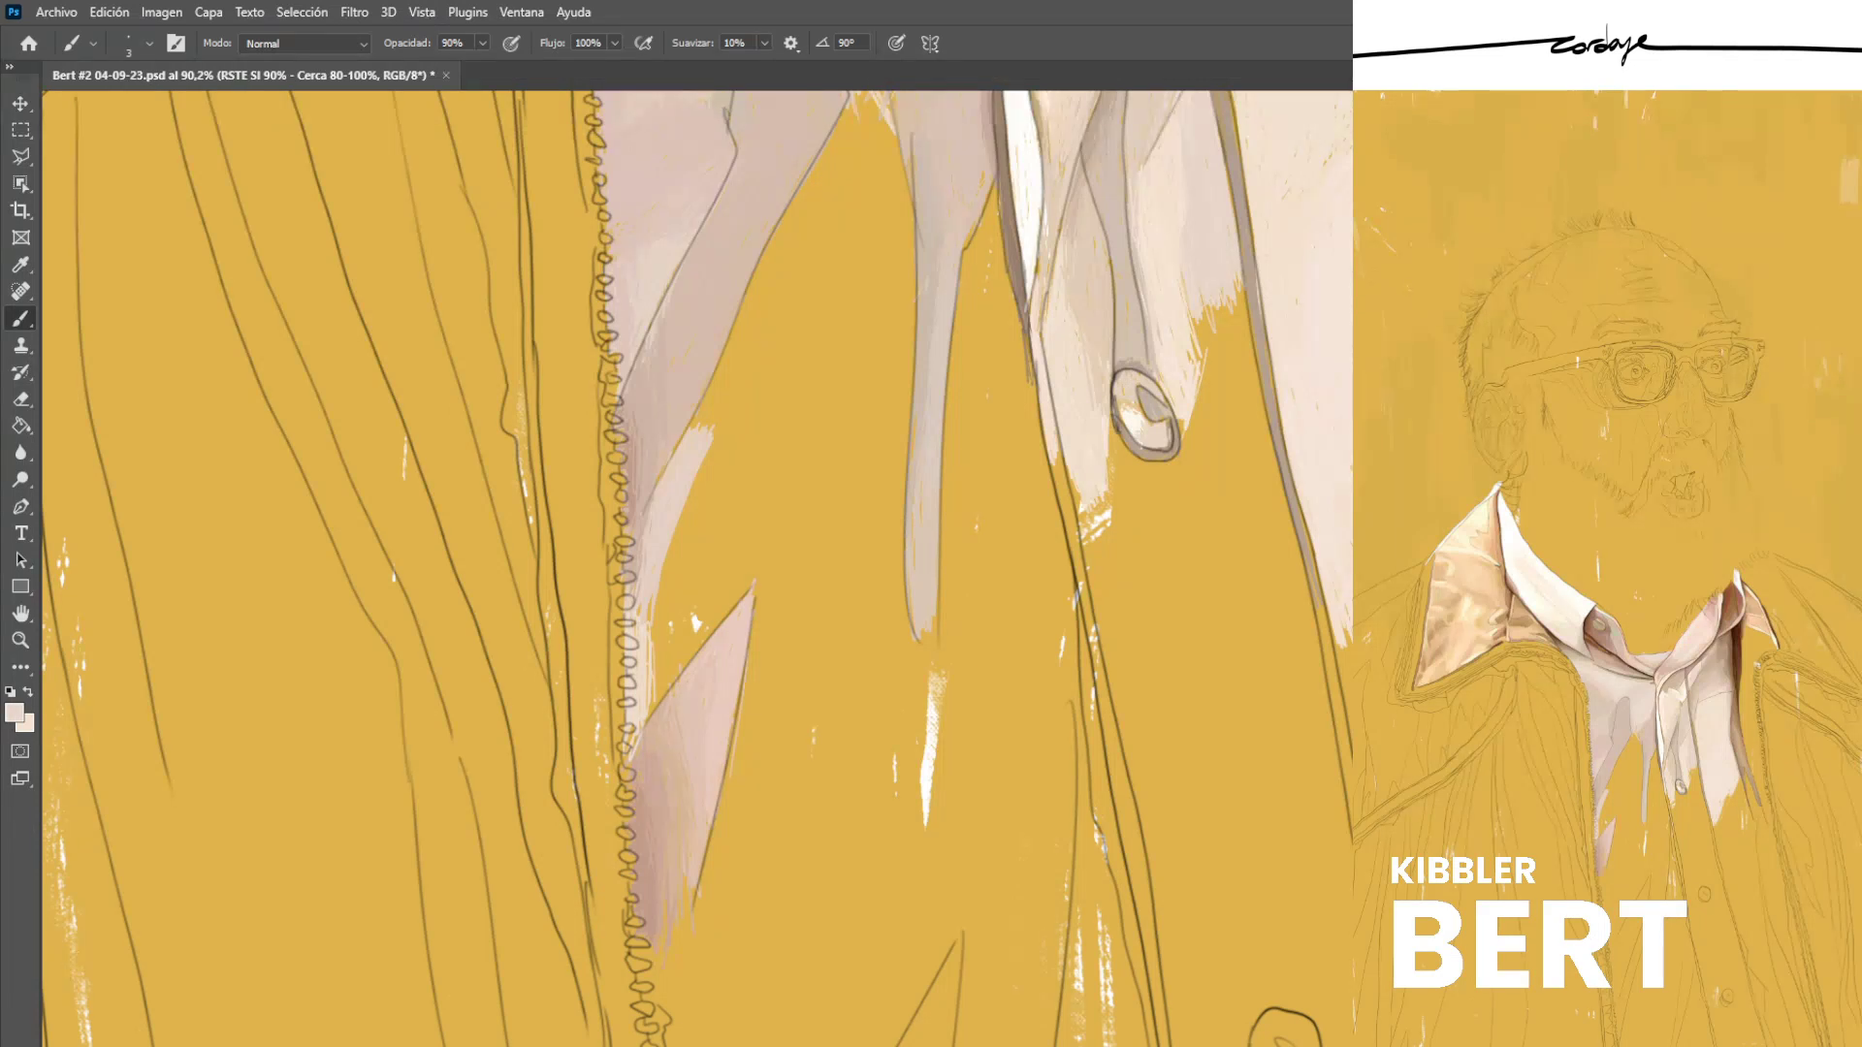
{"action": "left_click", "coordinate": [646, 754], "text": "alt"}
{"action": "left_click_drag", "start_coordinate": [655, 711], "coordinate": [630, 759]}
{"action": "left_click", "coordinate": [640, 716], "text": "alt"}
{"action": "key", "text": "ctrl+s"}
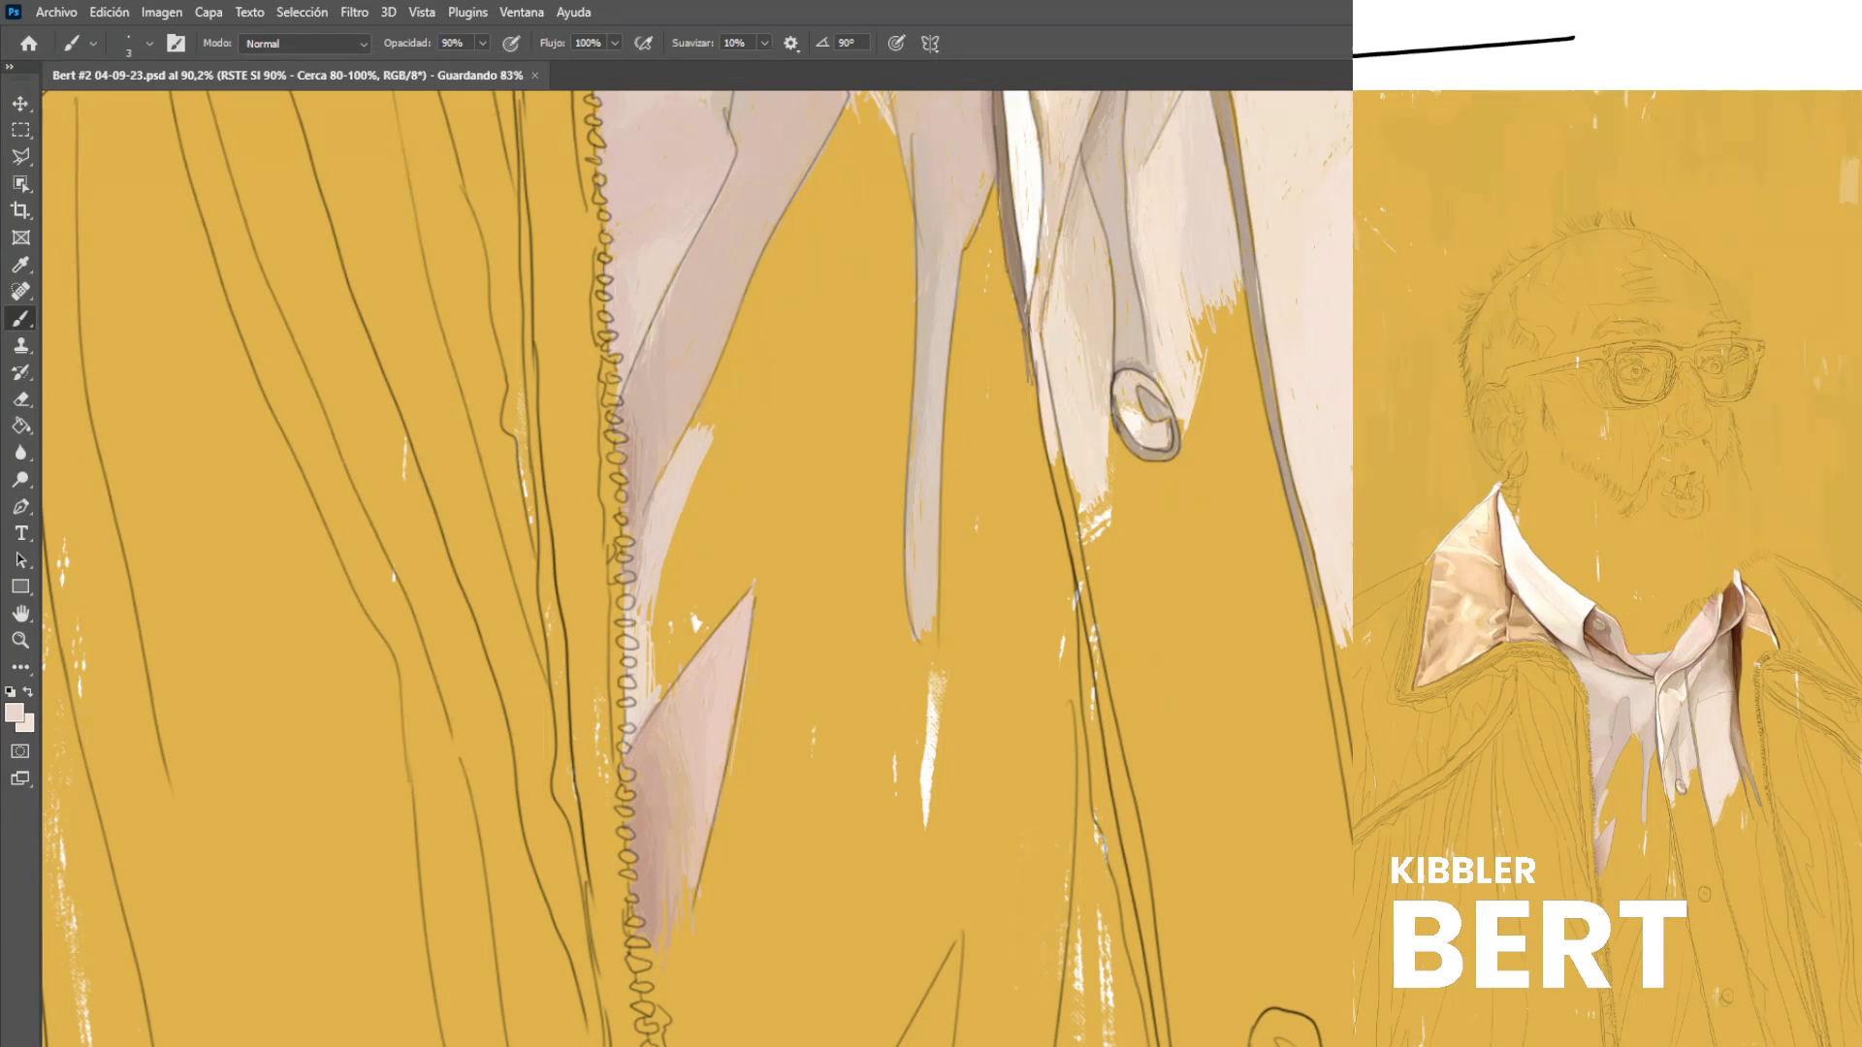
Outline the triangular fold's upper edge in pale pink and fill the gap up to the pink strip with near-white strokes.
{"action": "mouse_move", "coordinate": [662, 682]}
{"action": "left_mouse_down"}
{"action": "mouse_move", "coordinate": [732, 607]}
{"action": "mouse_move", "coordinate": [724, 621]}
{"action": "left_mouse_up"}
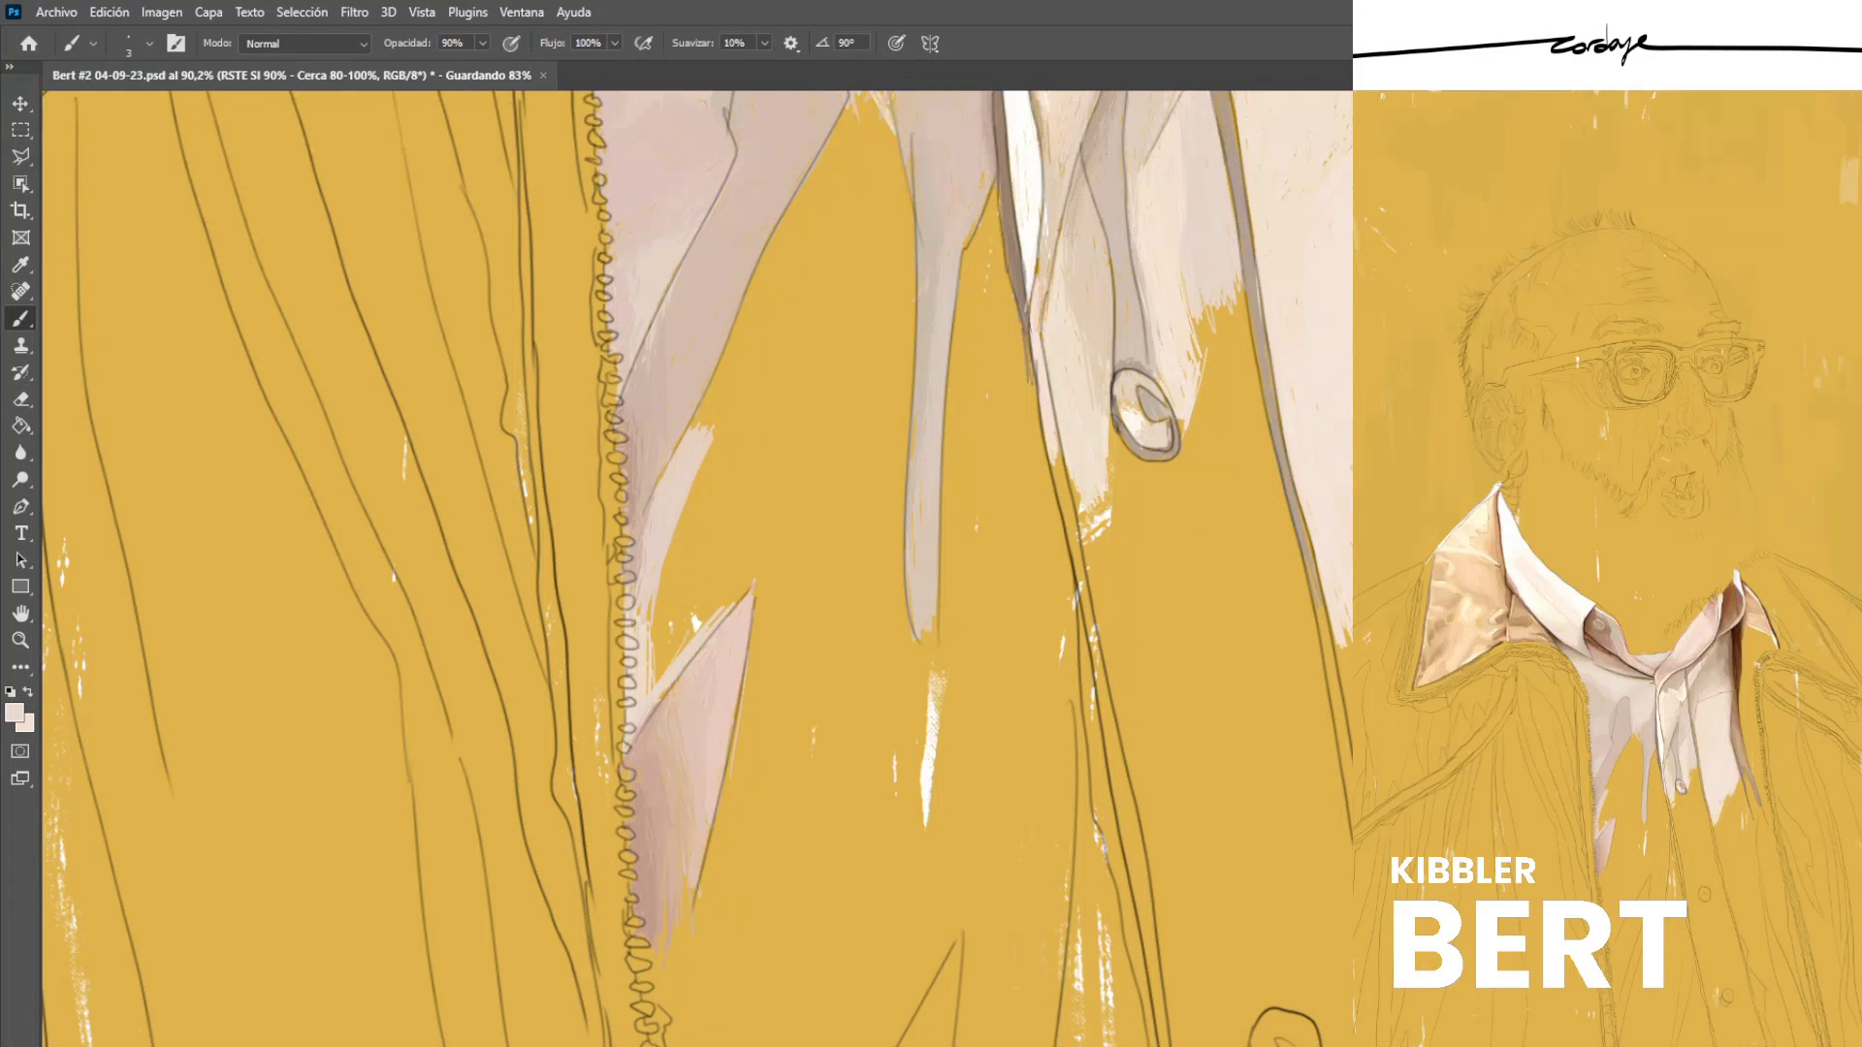
{"action": "left_click_drag", "start_coordinate": [687, 495], "coordinate": [693, 638]}
{"action": "left_click_drag", "start_coordinate": [687, 518], "coordinate": [678, 652]}
{"action": "mouse_move", "coordinate": [666, 568]}
{"action": "left_mouse_down"}
{"action": "mouse_move", "coordinate": [658, 684]}
{"action": "mouse_move", "coordinate": [661, 659]}
{"action": "left_mouse_up"}
{"action": "mouse_move", "coordinate": [670, 544]}
{"action": "left_mouse_down"}
{"action": "mouse_move", "coordinate": [664, 678]}
{"action": "mouse_move", "coordinate": [668, 626]}
{"action": "left_mouse_up"}
{"action": "mouse_move", "coordinate": [673, 536]}
{"action": "left_mouse_down"}
{"action": "mouse_move", "coordinate": [669, 666]}
{"action": "mouse_move", "coordinate": [676, 620]}
{"action": "mouse_move", "coordinate": [649, 613]}
{"action": "left_mouse_up"}
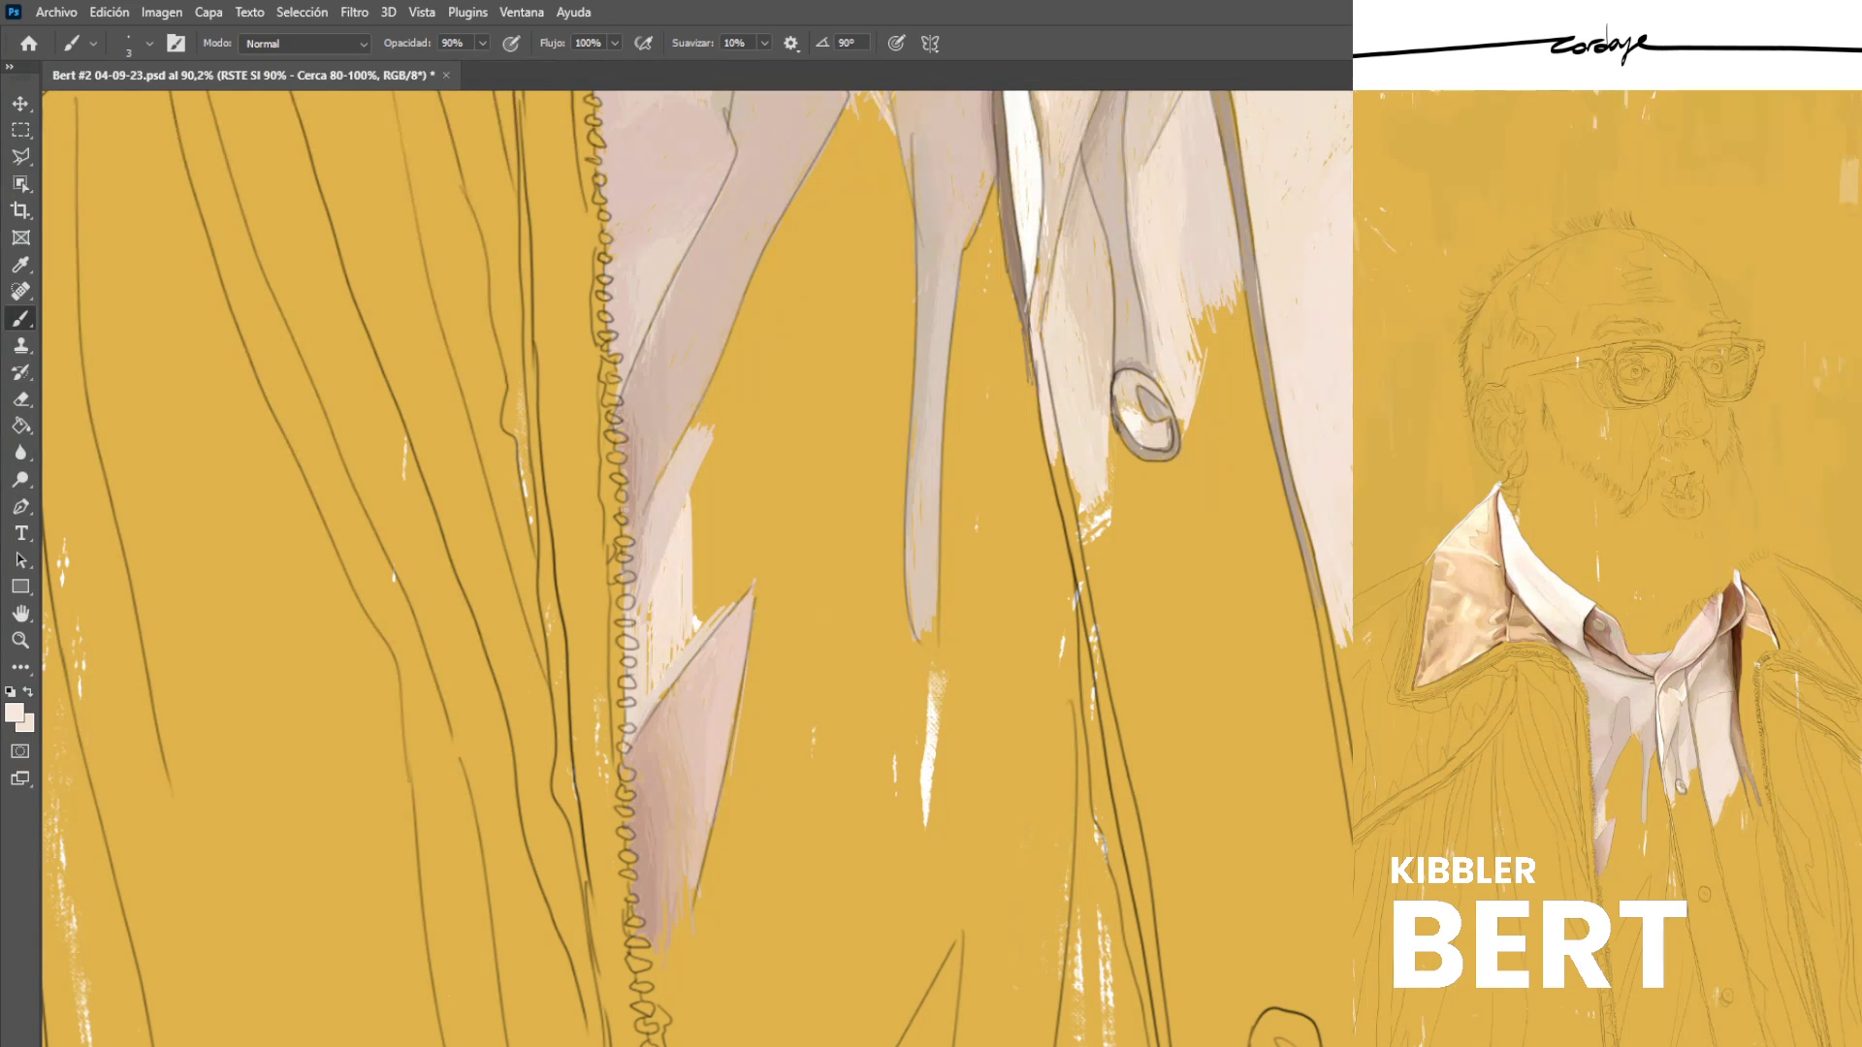
Blend the near-white patch above the triangular fold into the neighbouring shading with sampled pink and cream tones, and save.
{"action": "left_click", "coordinate": [669, 572], "text": "alt"}
{"action": "left_click", "coordinate": [644, 582], "text": "alt"}
{"action": "left_click", "coordinate": [661, 440], "text": "alt"}
{"action": "left_click", "coordinate": [646, 525], "text": "alt"}
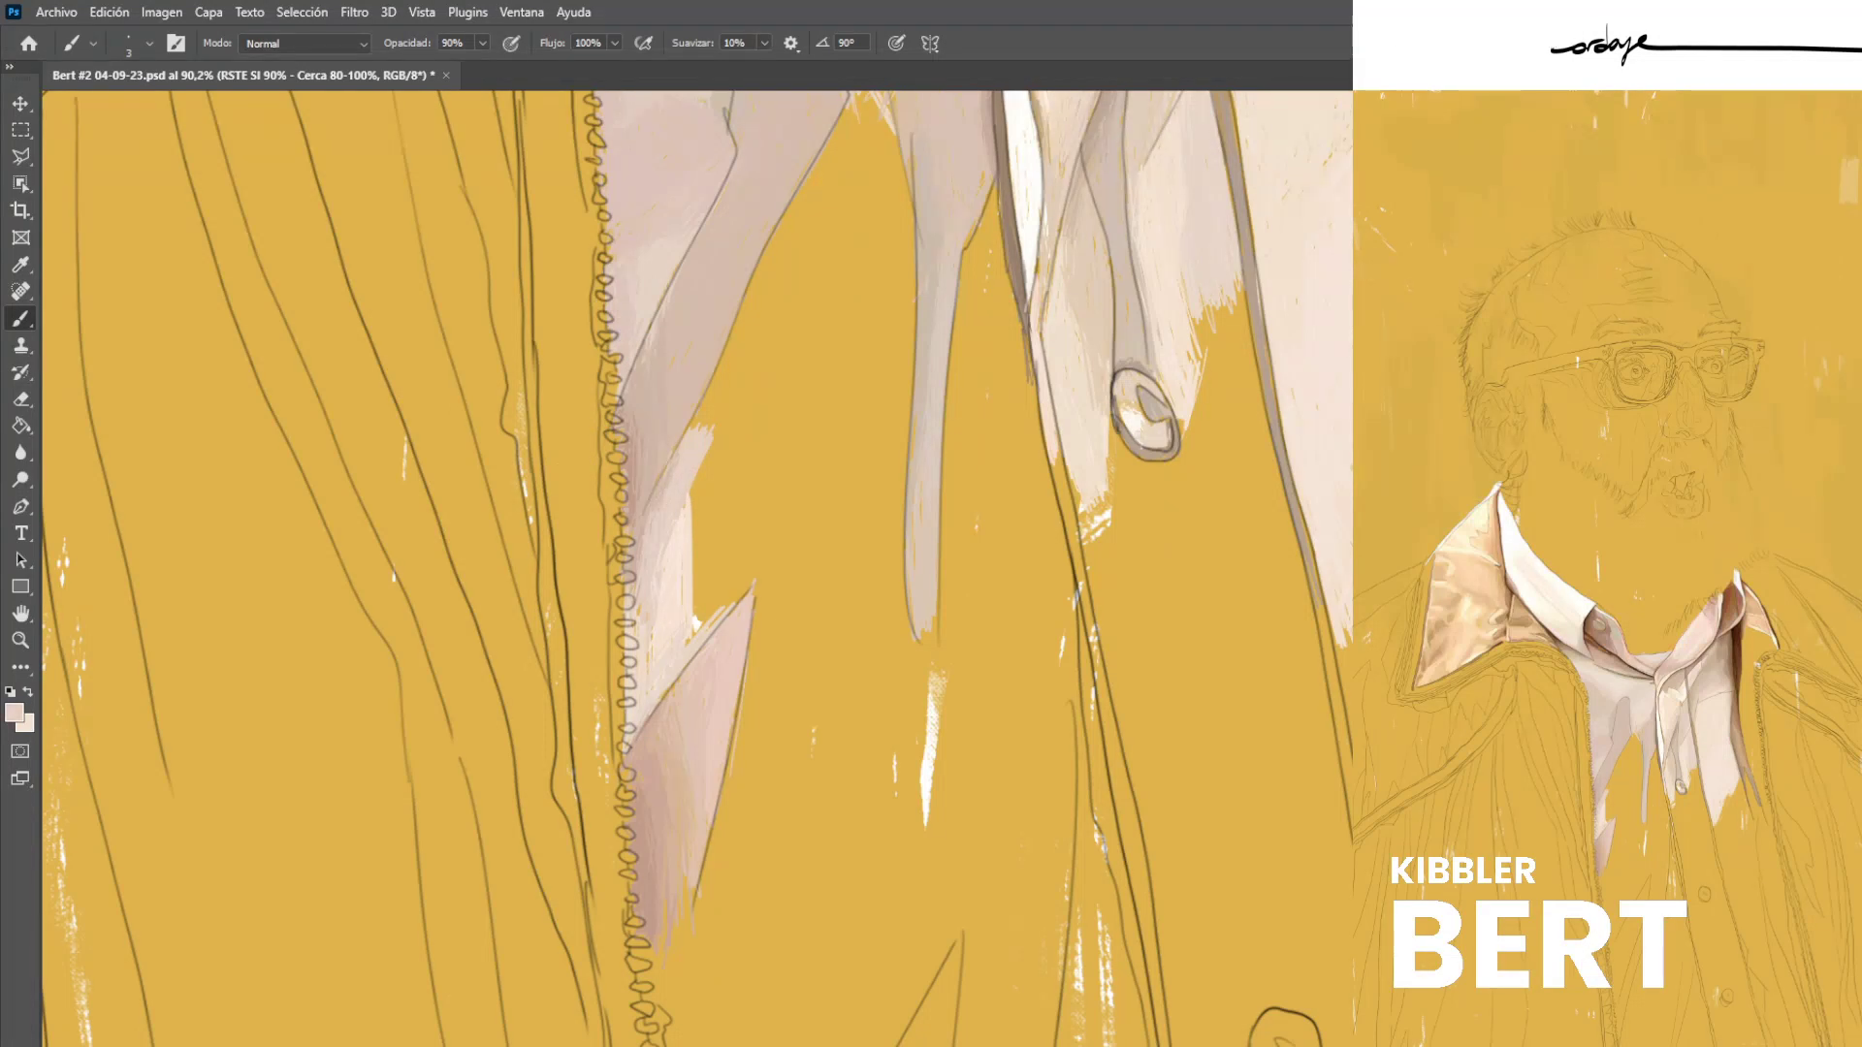
{"action": "left_click", "coordinate": [653, 532], "text": "alt"}
{"action": "left_click", "coordinate": [678, 579], "text": "alt"}
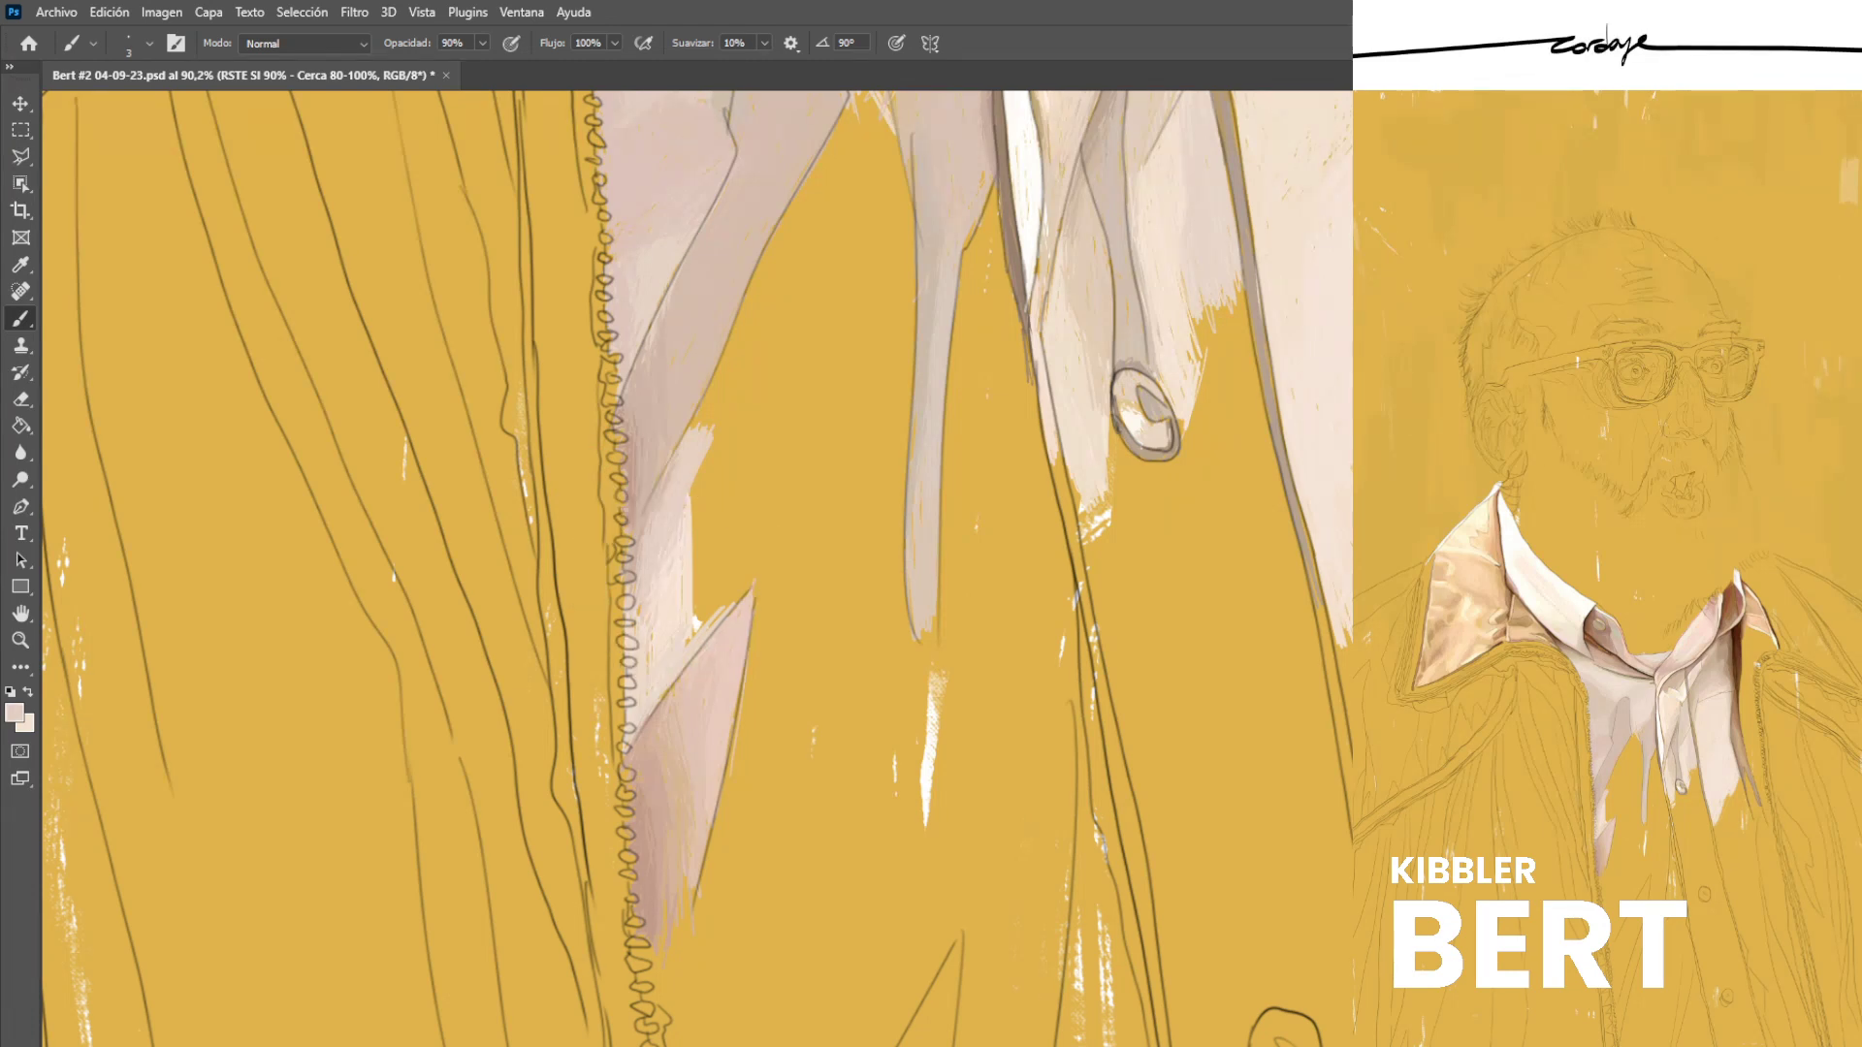
{"action": "left_click", "coordinate": [673, 572], "text": "alt"}
{"action": "key", "text": "ctrl+s"}
Paint light grey strokes along the upper outer edge of the narrow hanging fold in the middle of the shirt.
{"action": "scroll", "coordinate": [696, 569], "scroll_direction": "up", "scroll_amount": 4}
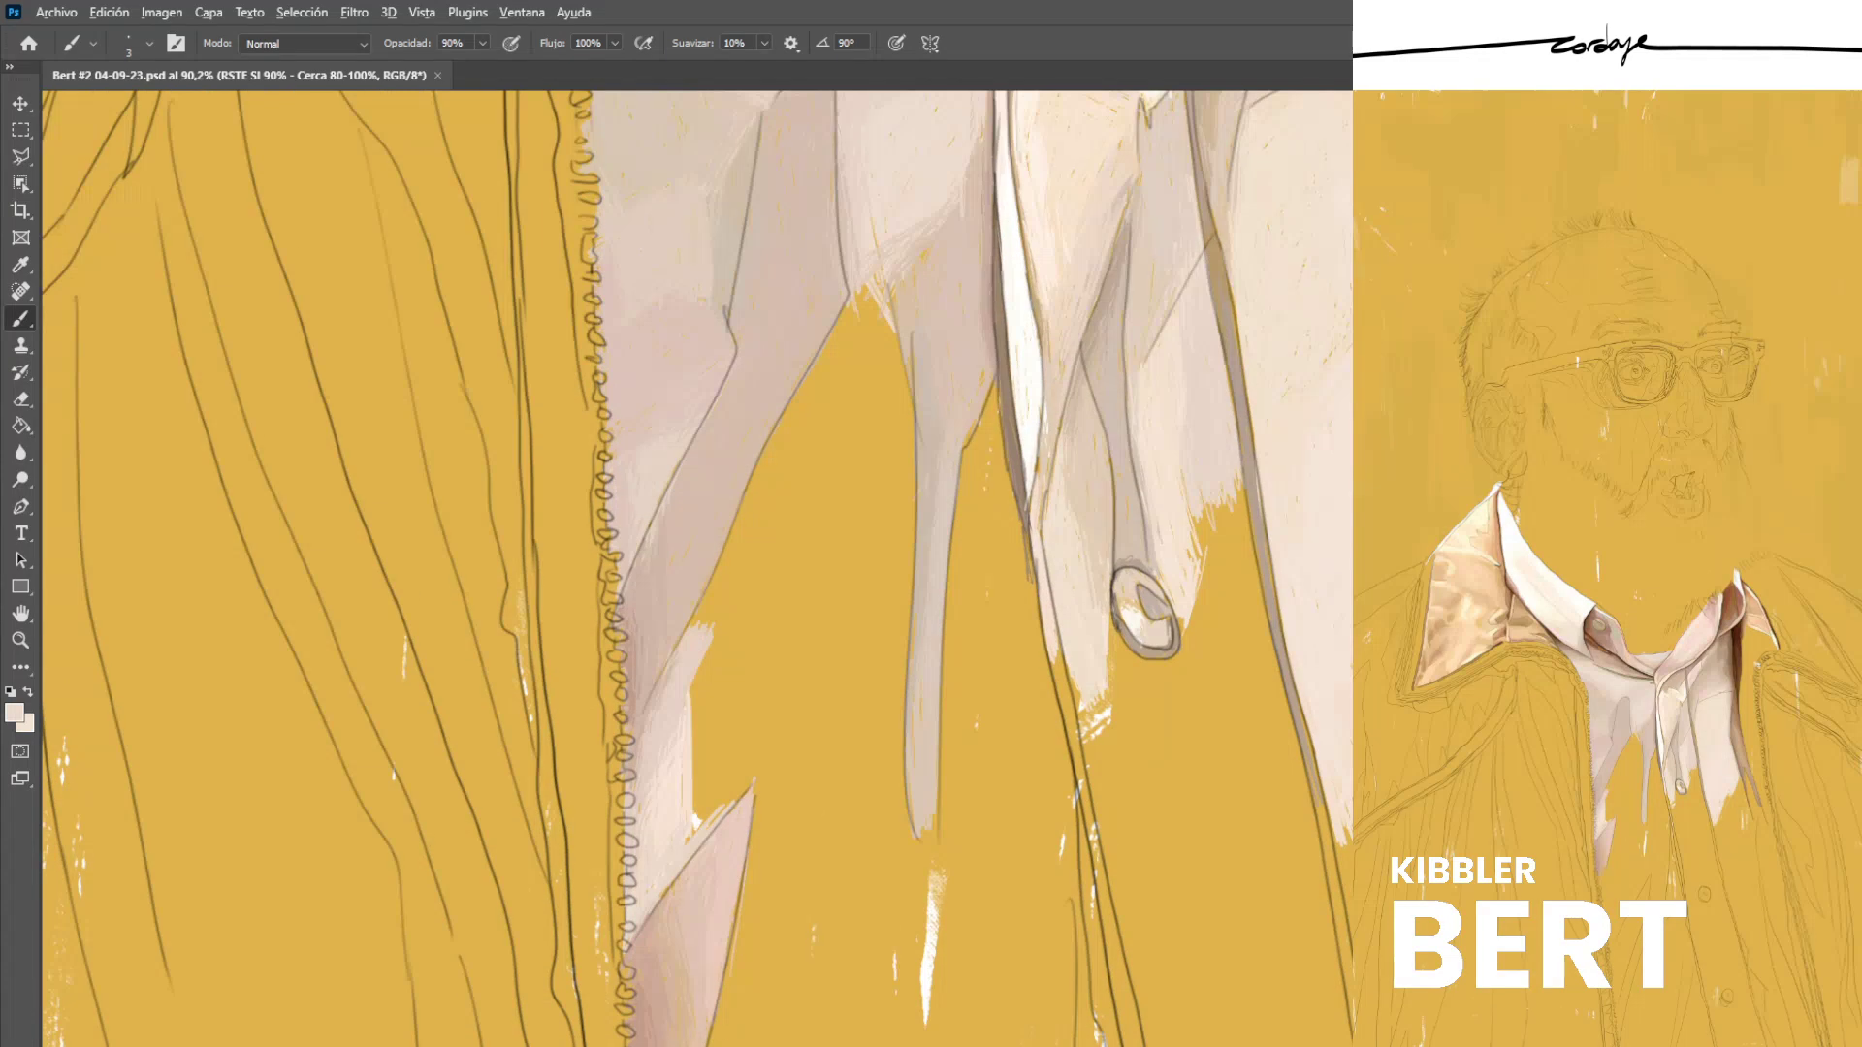
{"action": "left_click", "coordinate": [1149, 485], "text": "alt"}
{"action": "left_click_drag", "start_coordinate": [910, 483], "coordinate": [892, 332]}
{"action": "left_click_drag", "start_coordinate": [910, 398], "coordinate": [902, 362]}
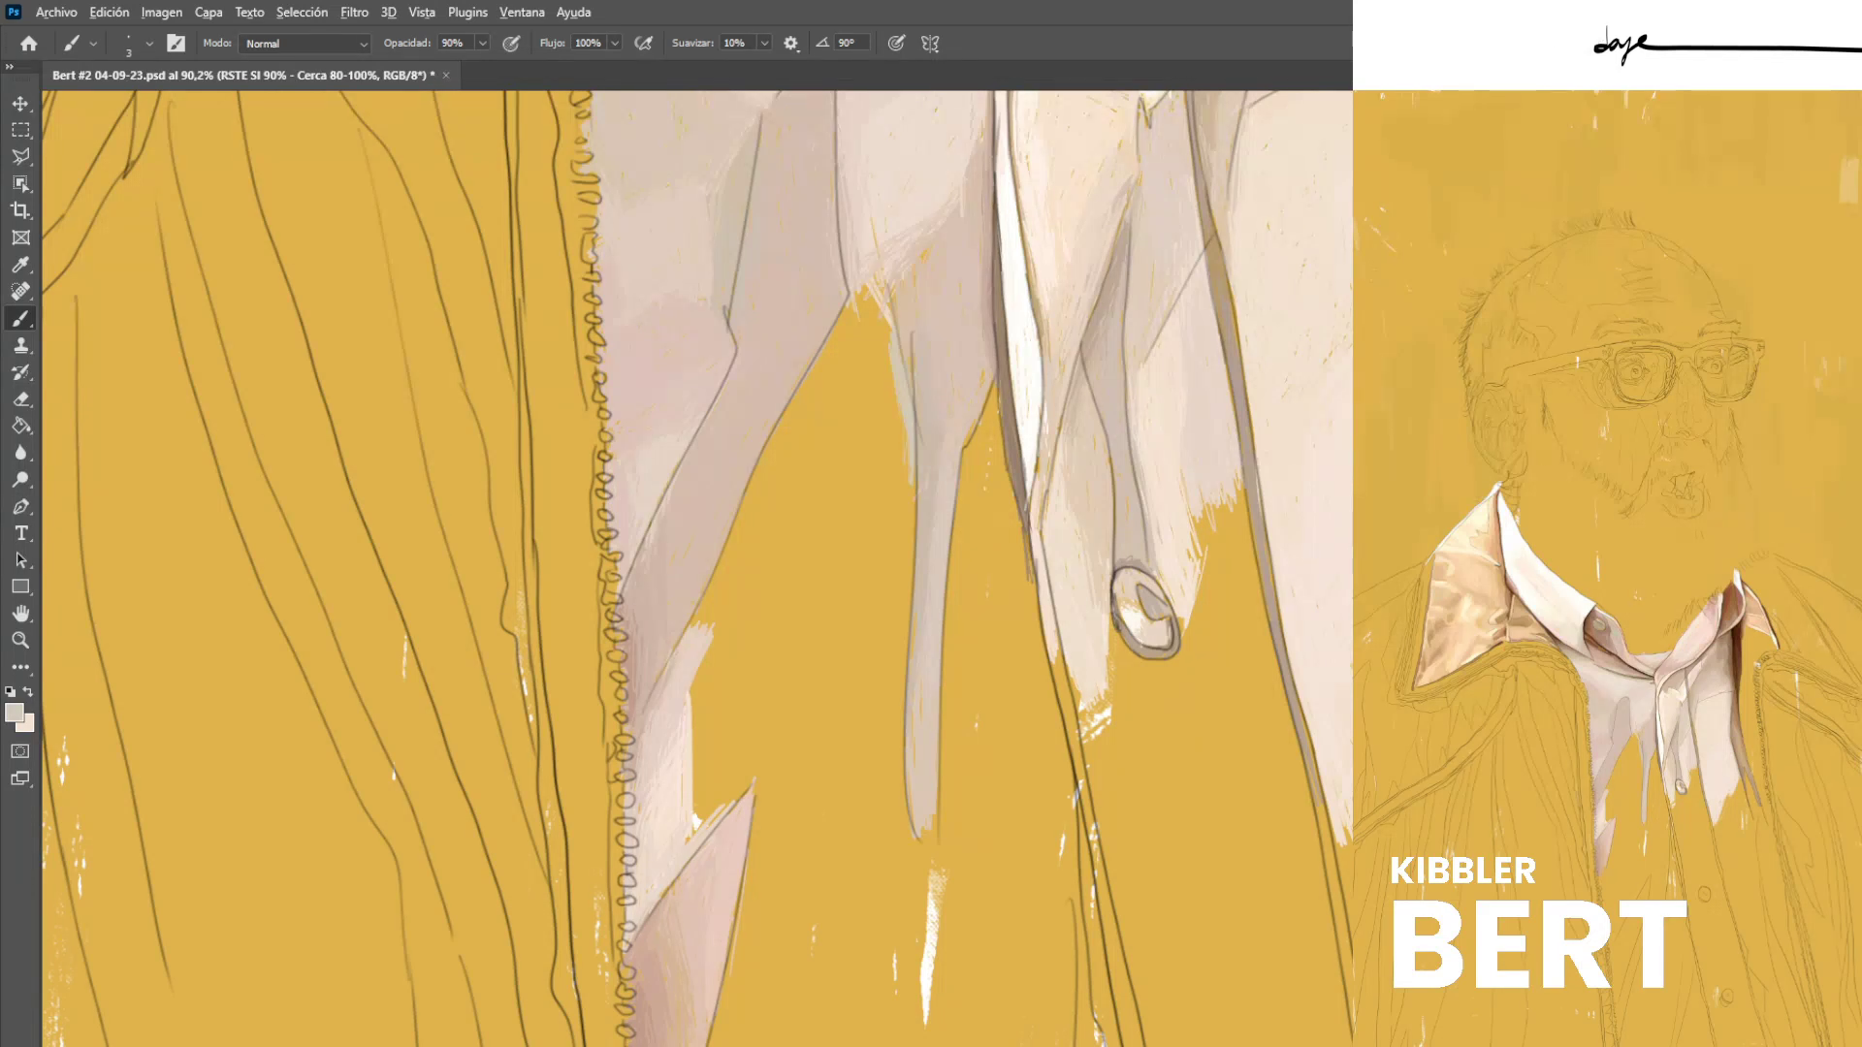
Outline and fill a cream-white patch beside the narrow hanging fold, on the side facing the zipper.
{"action": "left_click", "coordinate": [1018, 291], "text": "alt"}
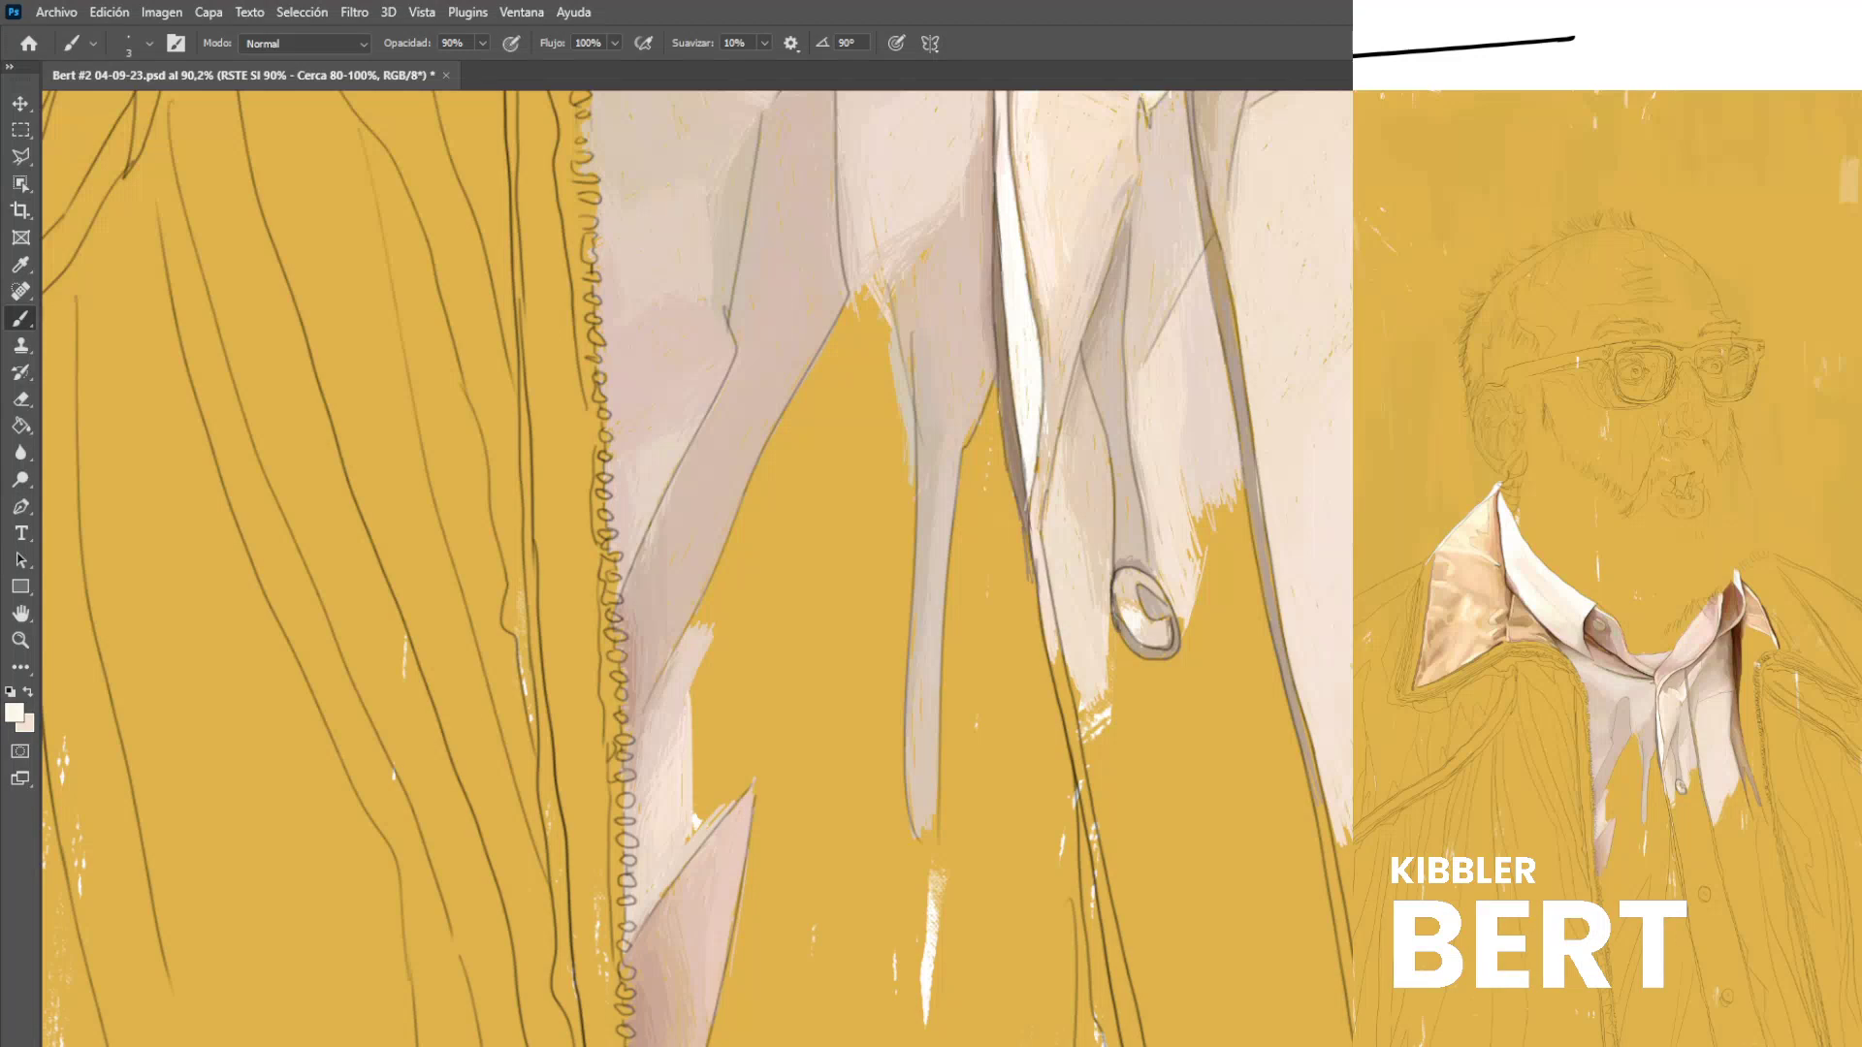
{"action": "mouse_move", "coordinate": [885, 342]}
{"action": "left_mouse_down"}
{"action": "mouse_move", "coordinate": [861, 480]}
{"action": "mouse_move", "coordinate": [894, 624]}
{"action": "left_mouse_up"}
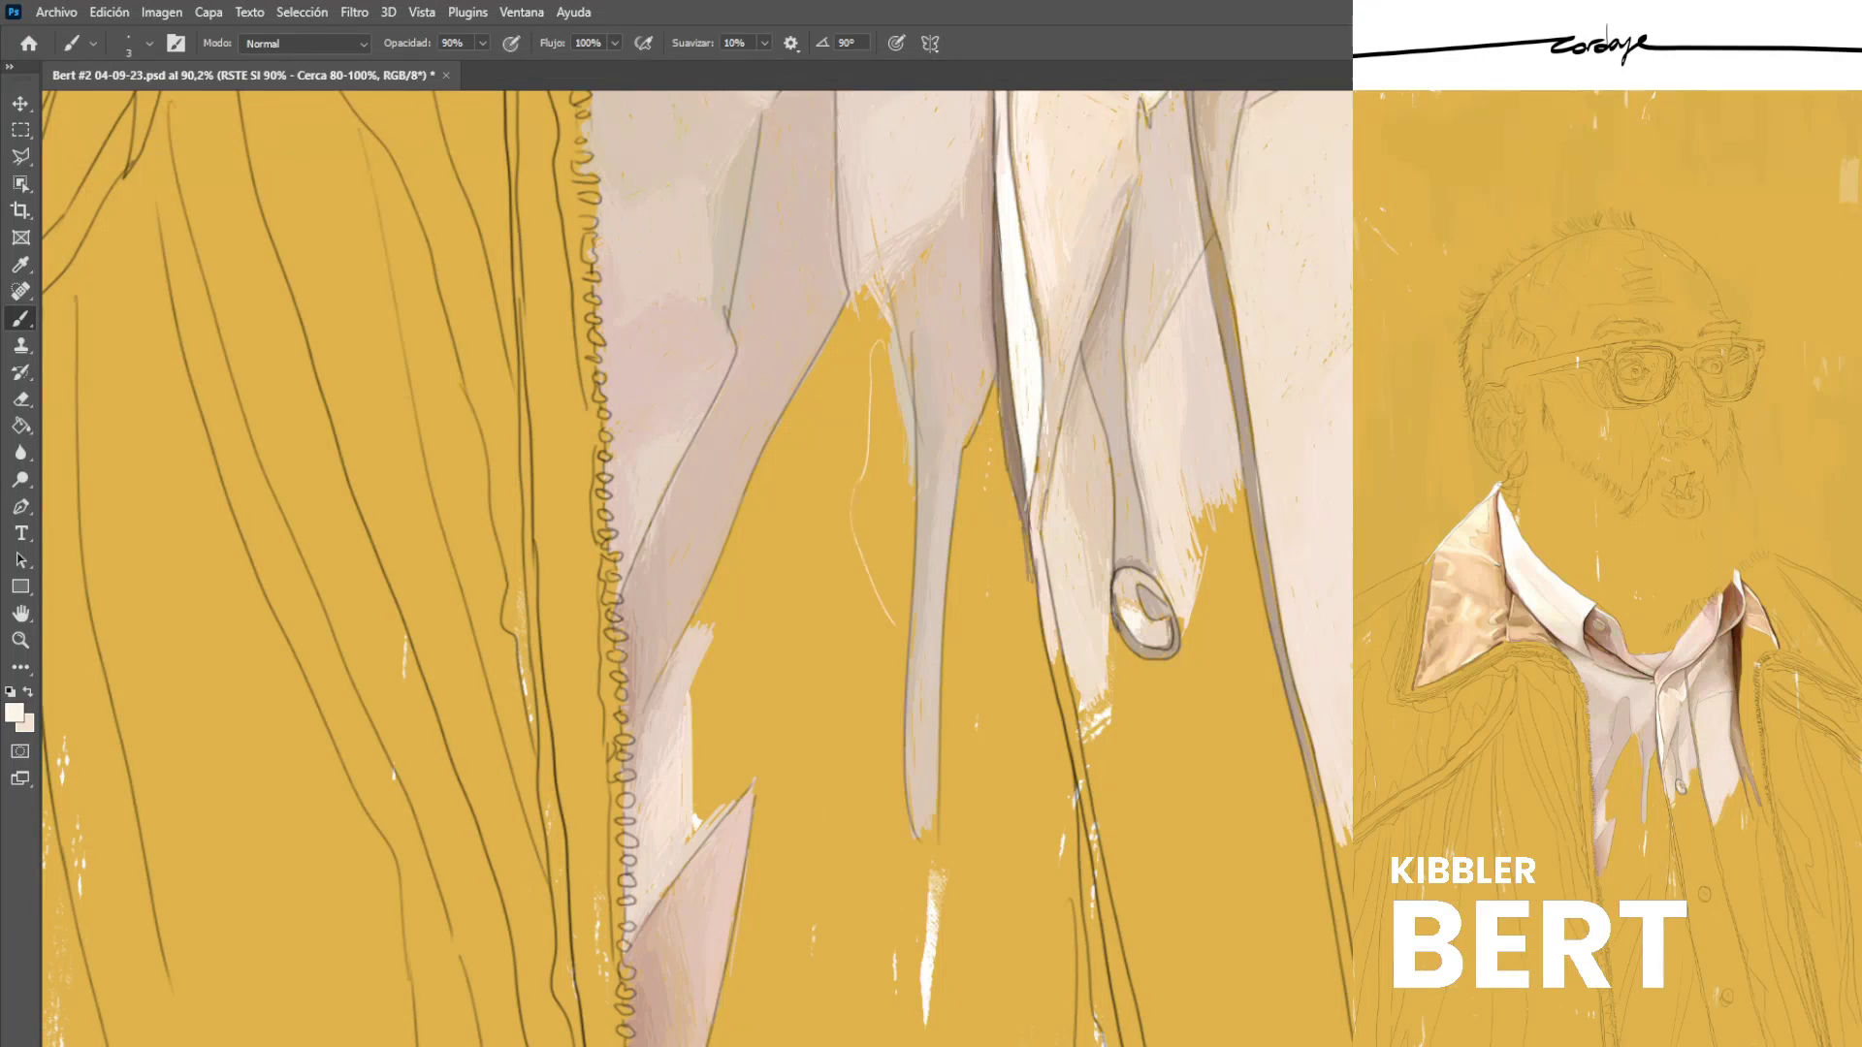
{"action": "mouse_move", "coordinate": [875, 400]}
{"action": "left_mouse_down"}
{"action": "mouse_move", "coordinate": [868, 551]}
{"action": "mouse_move", "coordinate": [879, 352]}
{"action": "mouse_move", "coordinate": [879, 538]}
{"action": "left_mouse_up"}
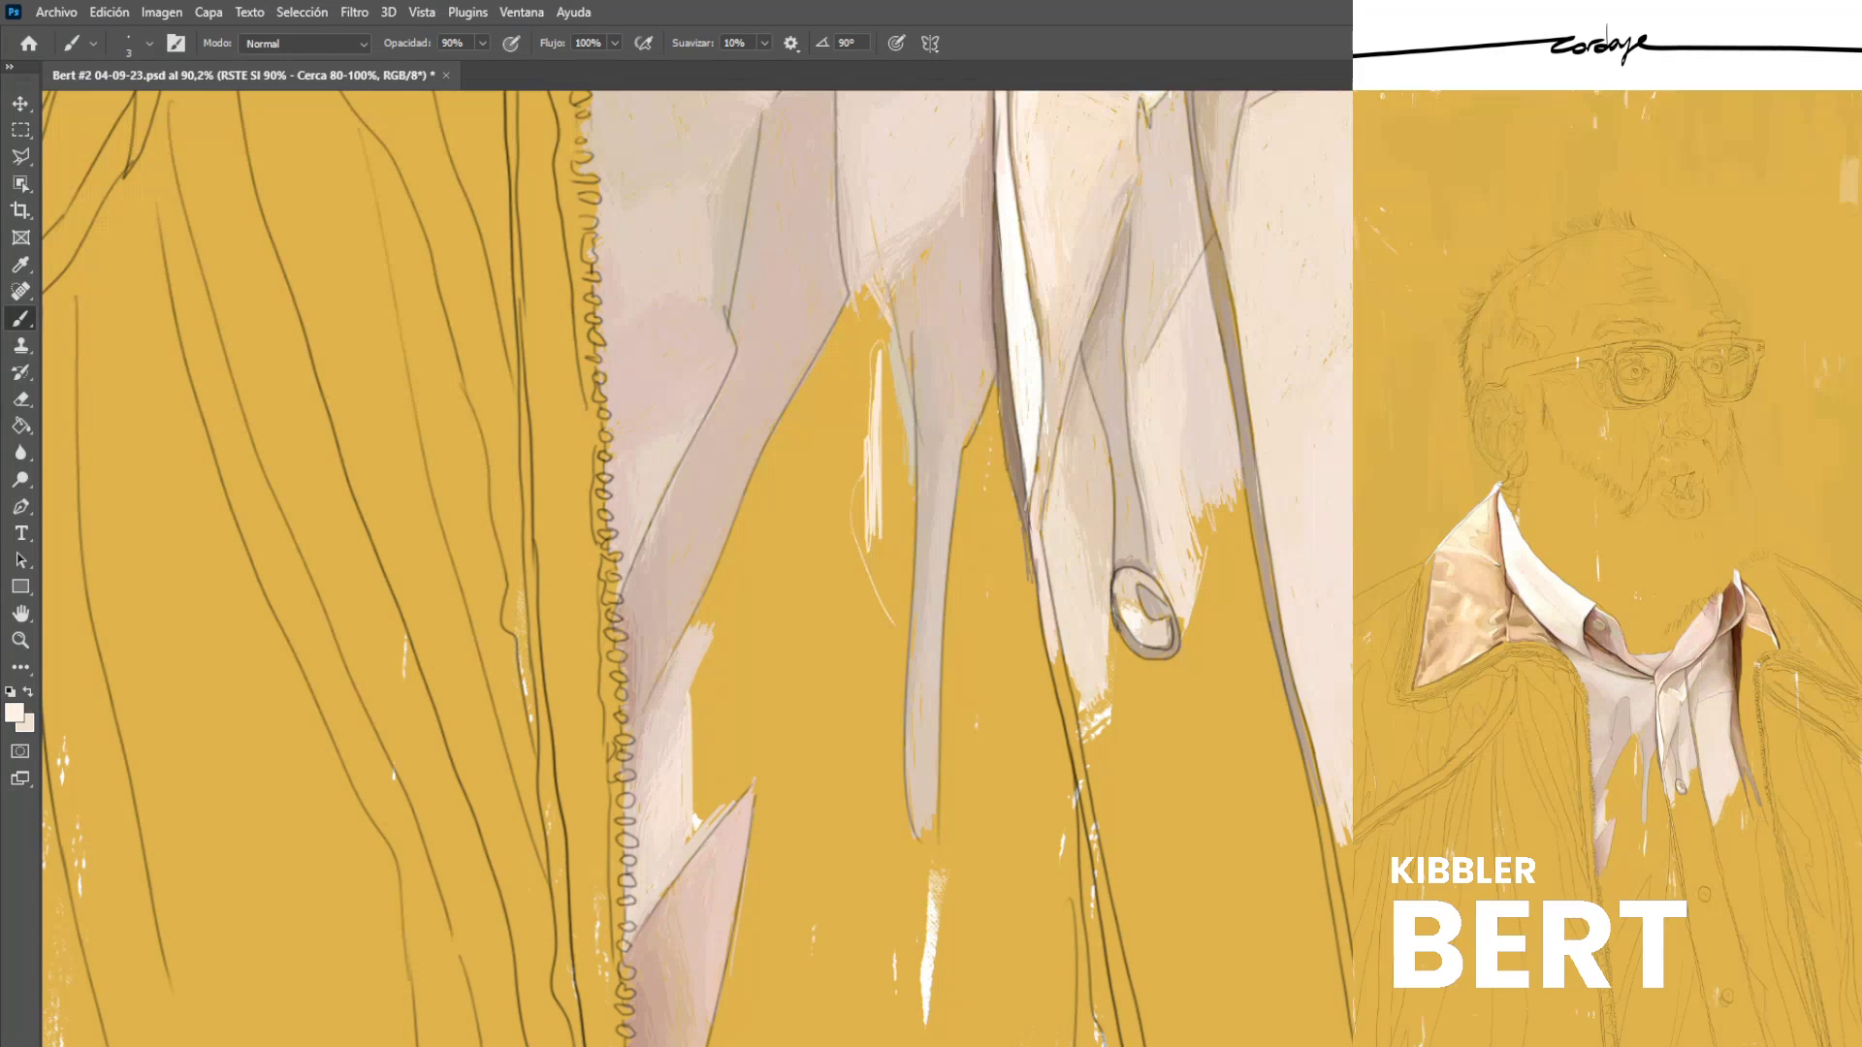
{"action": "left_click_drag", "start_coordinate": [894, 378], "coordinate": [887, 543]}
{"action": "left_click_drag", "start_coordinate": [882, 397], "coordinate": [884, 570]}
{"action": "mouse_move", "coordinate": [876, 500]}
{"action": "left_mouse_down"}
{"action": "mouse_move", "coordinate": [875, 571]}
{"action": "mouse_move", "coordinate": [861, 524]}
{"action": "left_mouse_up"}
{"action": "mouse_move", "coordinate": [853, 505]}
{"action": "left_mouse_down"}
{"action": "mouse_move", "coordinate": [884, 620]}
{"action": "mouse_move", "coordinate": [888, 601]}
{"action": "left_mouse_up"}
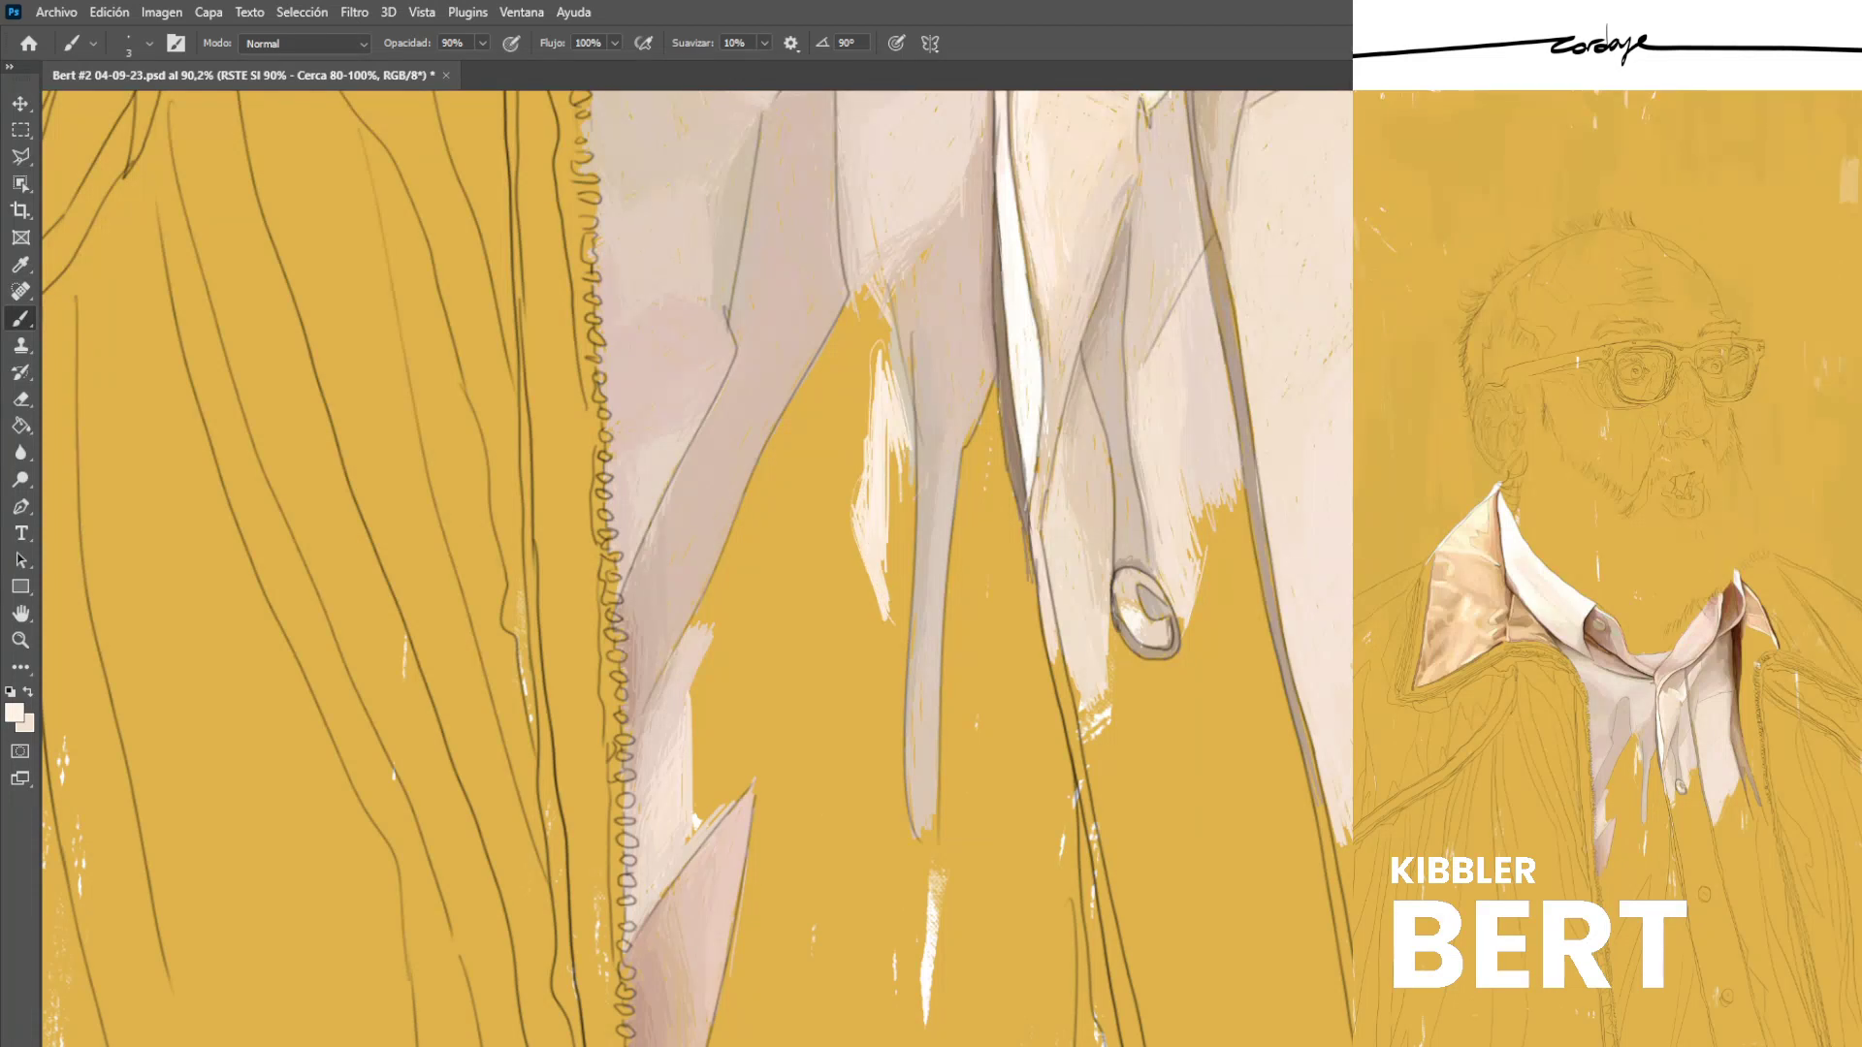
{"action": "left_click_drag", "start_coordinate": [889, 466], "coordinate": [894, 596]}
{"action": "left_click_drag", "start_coordinate": [898, 467], "coordinate": [898, 624]}
{"action": "left_click_drag", "start_coordinate": [908, 448], "coordinate": [905, 623]}
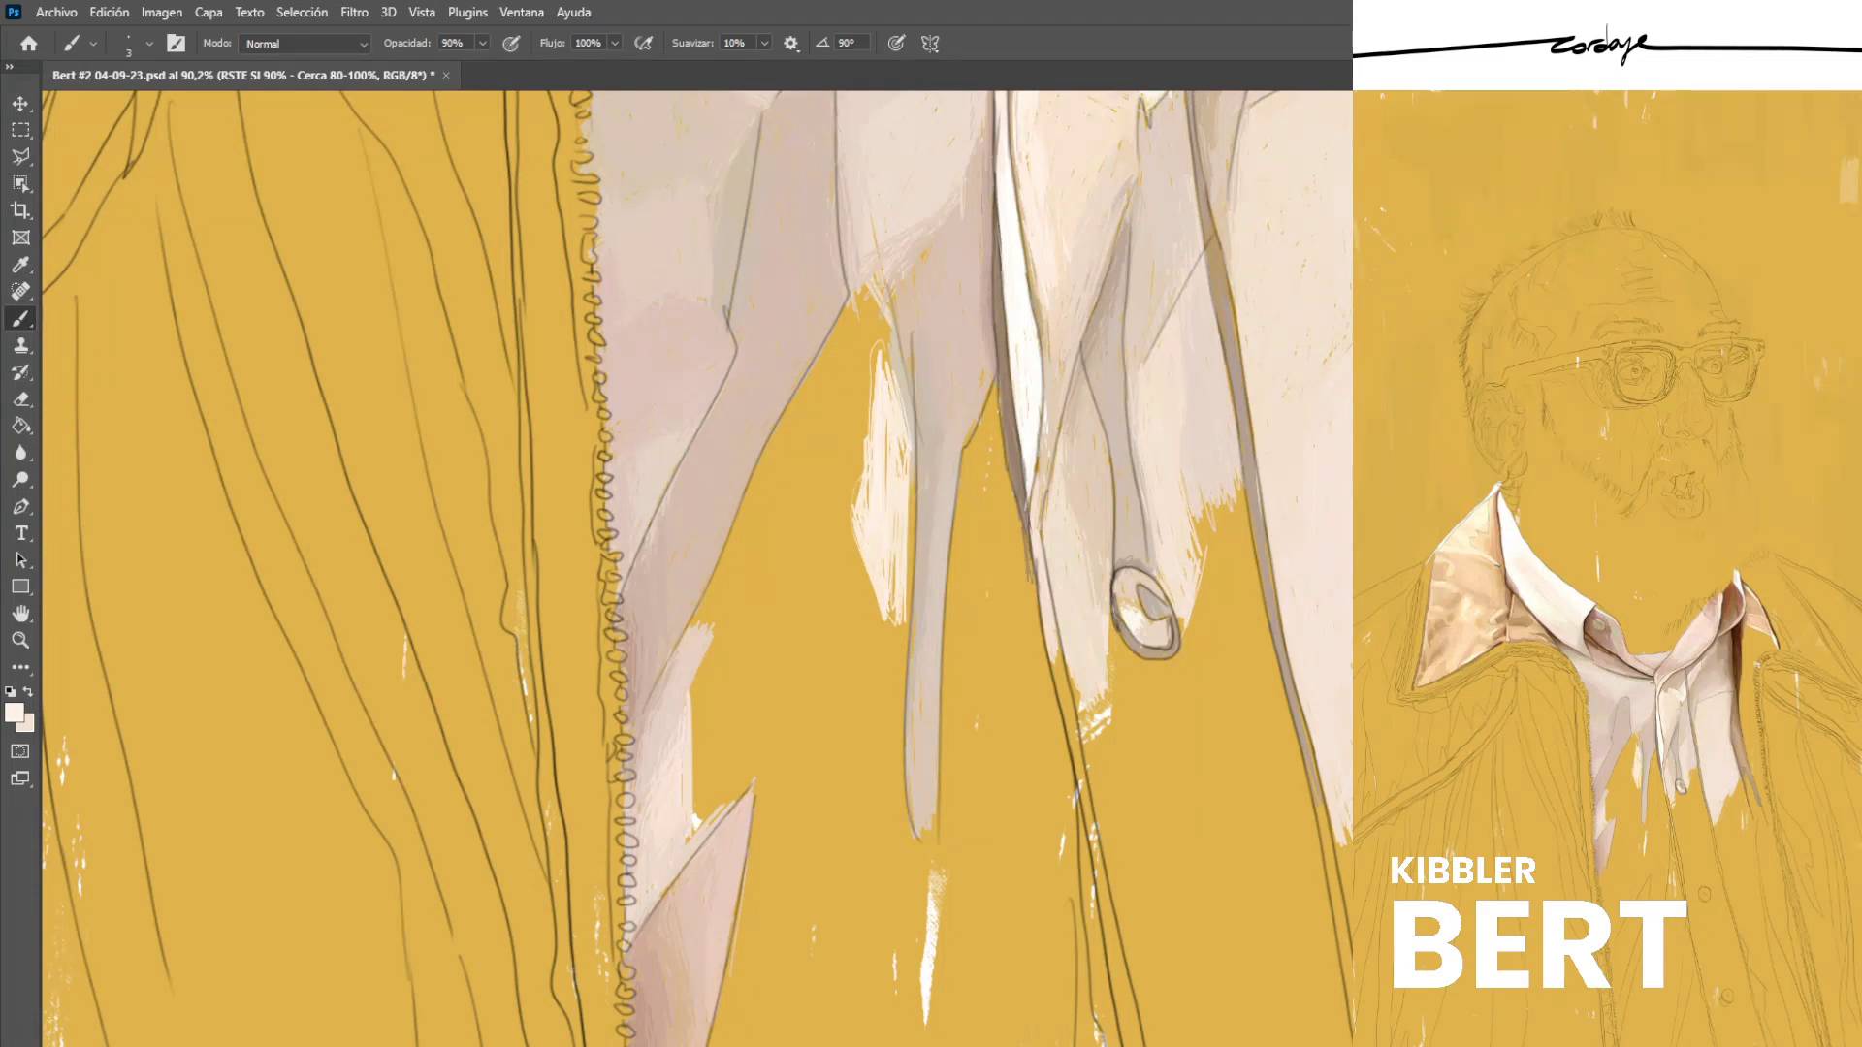
{"action": "left_click_drag", "start_coordinate": [892, 558], "coordinate": [893, 630]}
{"action": "left_click_drag", "start_coordinate": [860, 474], "coordinate": [846, 516]}
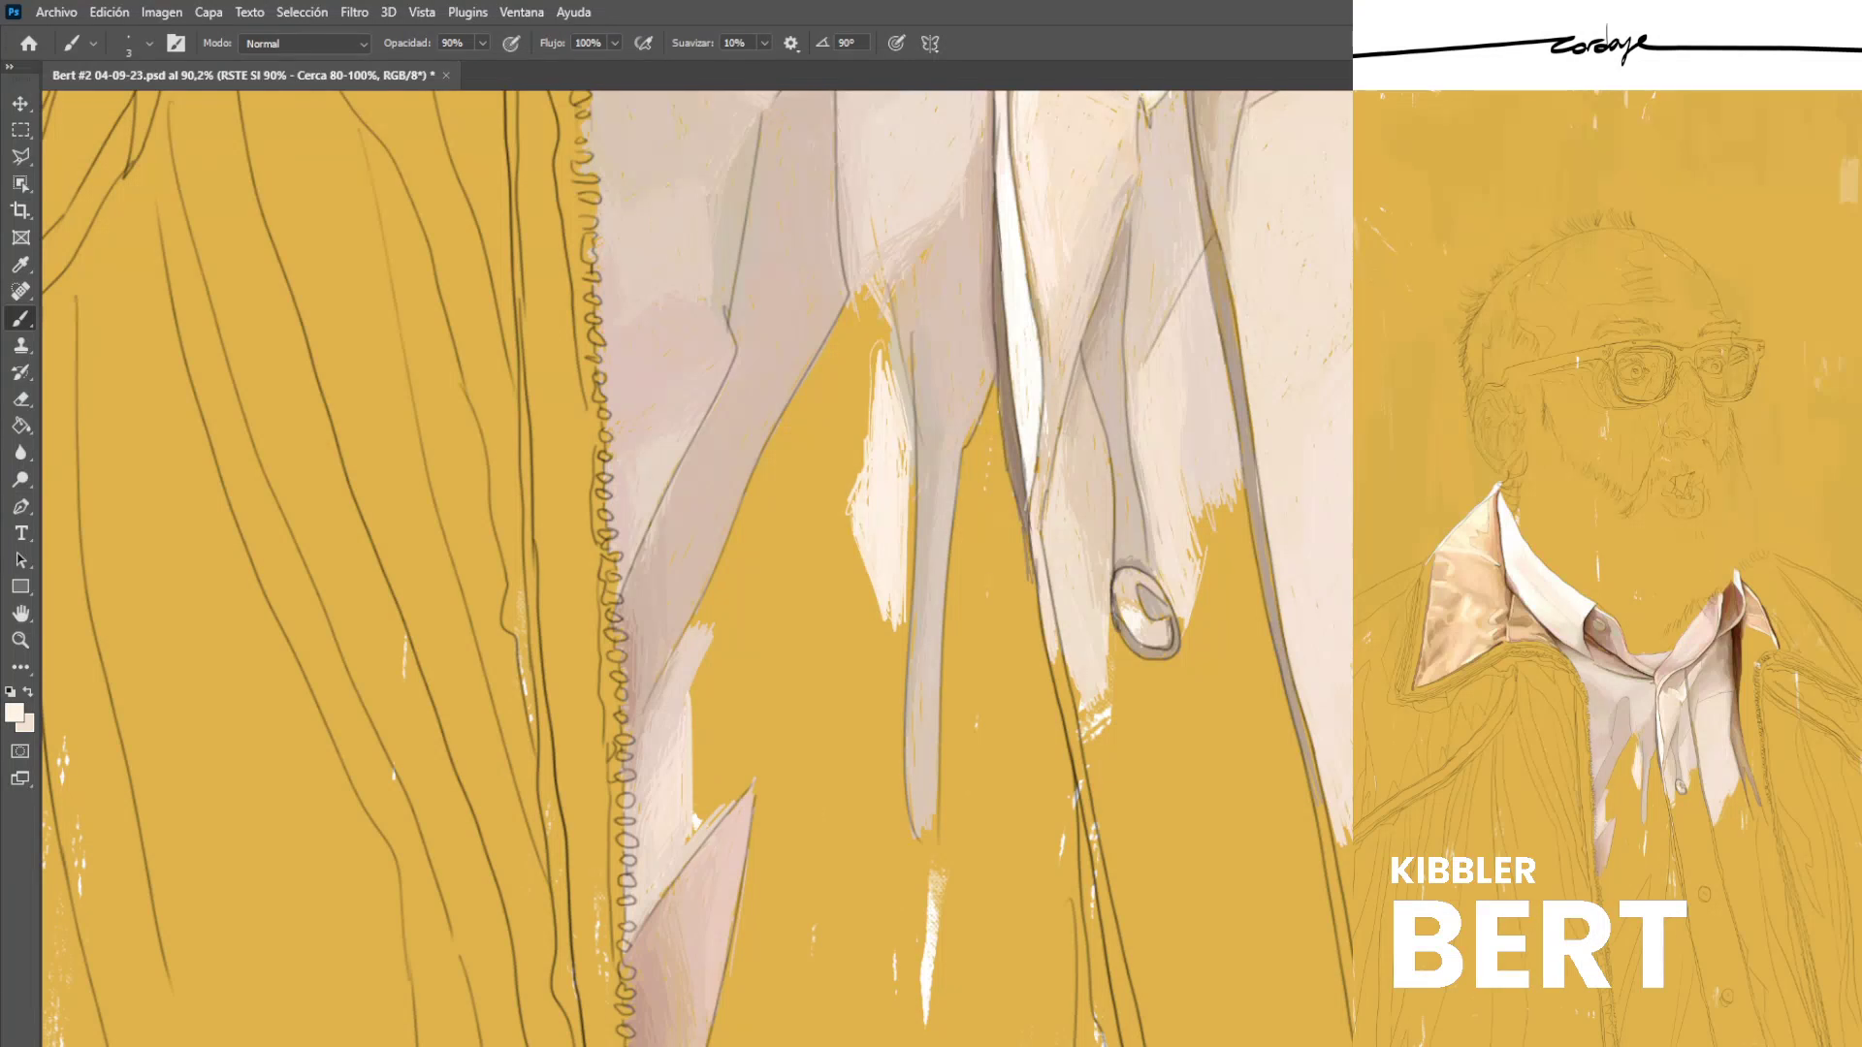
Blend the border between the cream-white patch and the narrow hanging fold with sampled greyish-pink and cream strokes.
{"action": "left_click", "coordinate": [922, 514], "text": "alt"}
{"action": "left_click_drag", "start_coordinate": [909, 489], "coordinate": [898, 604]}
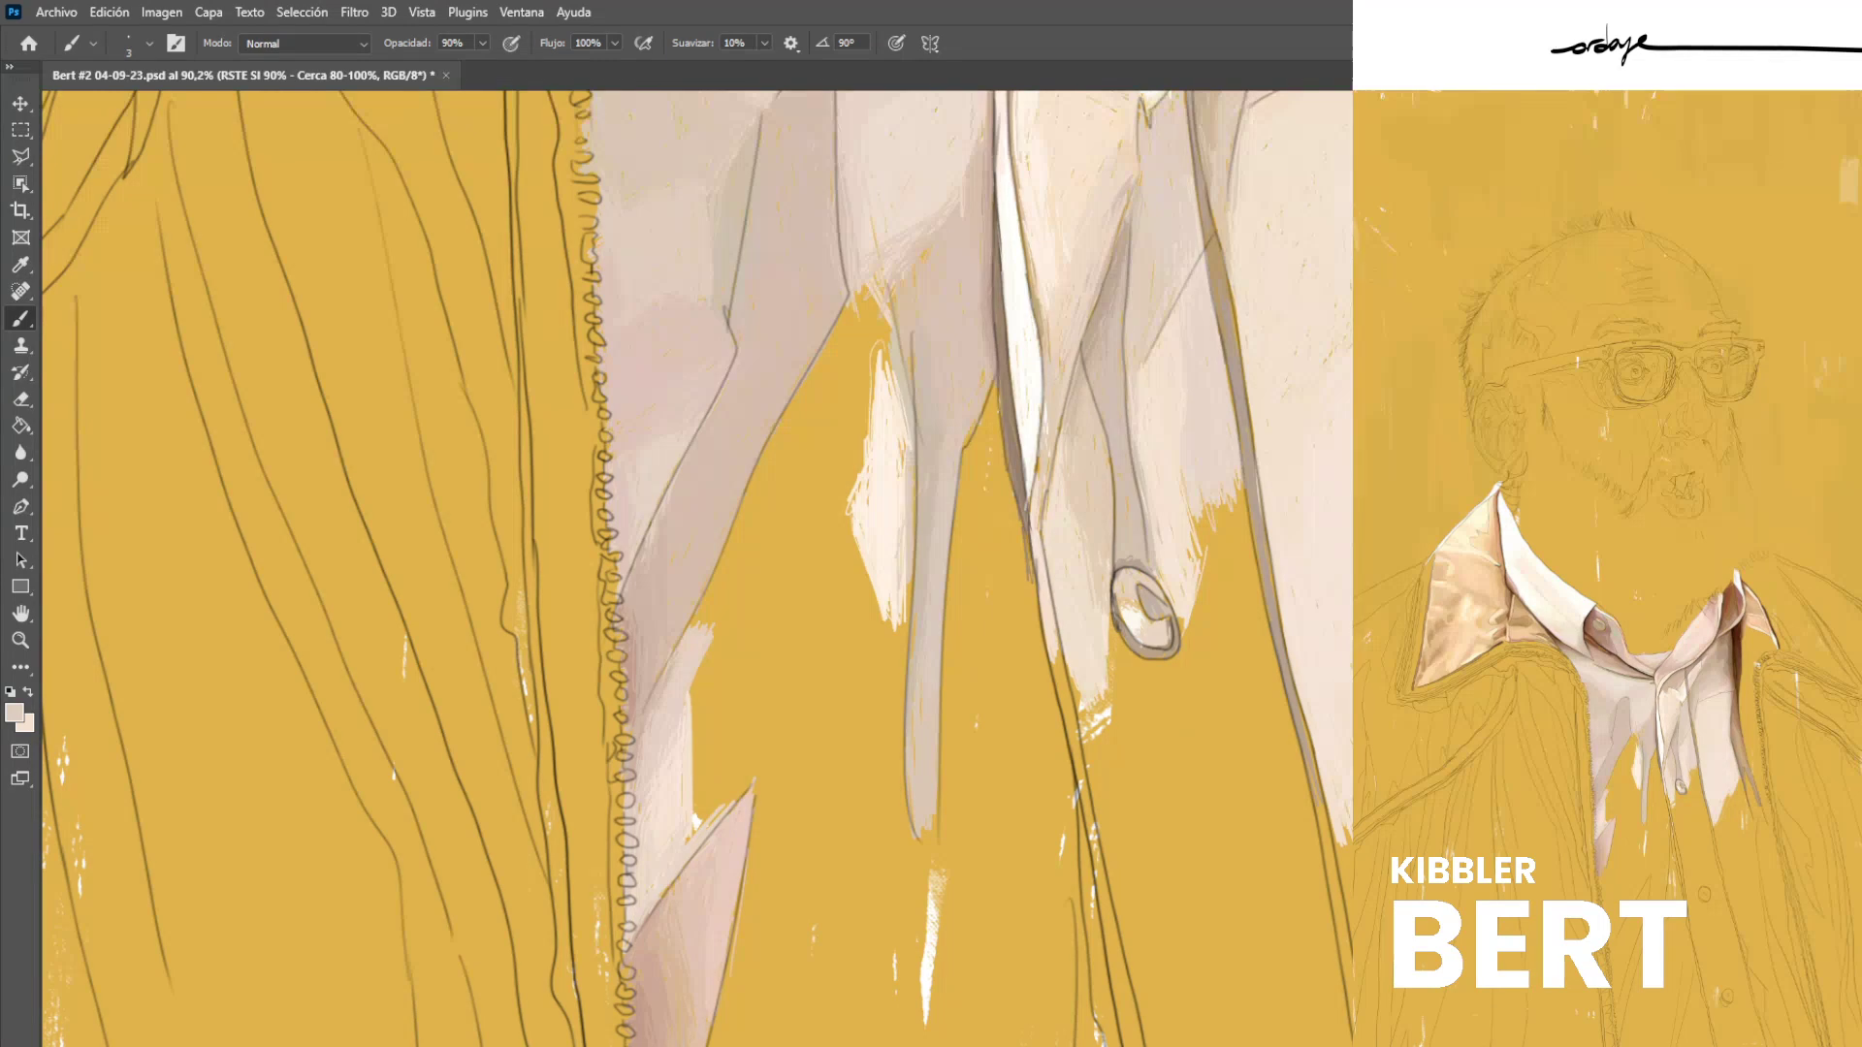
{"action": "left_click_drag", "start_coordinate": [906, 539], "coordinate": [903, 595]}
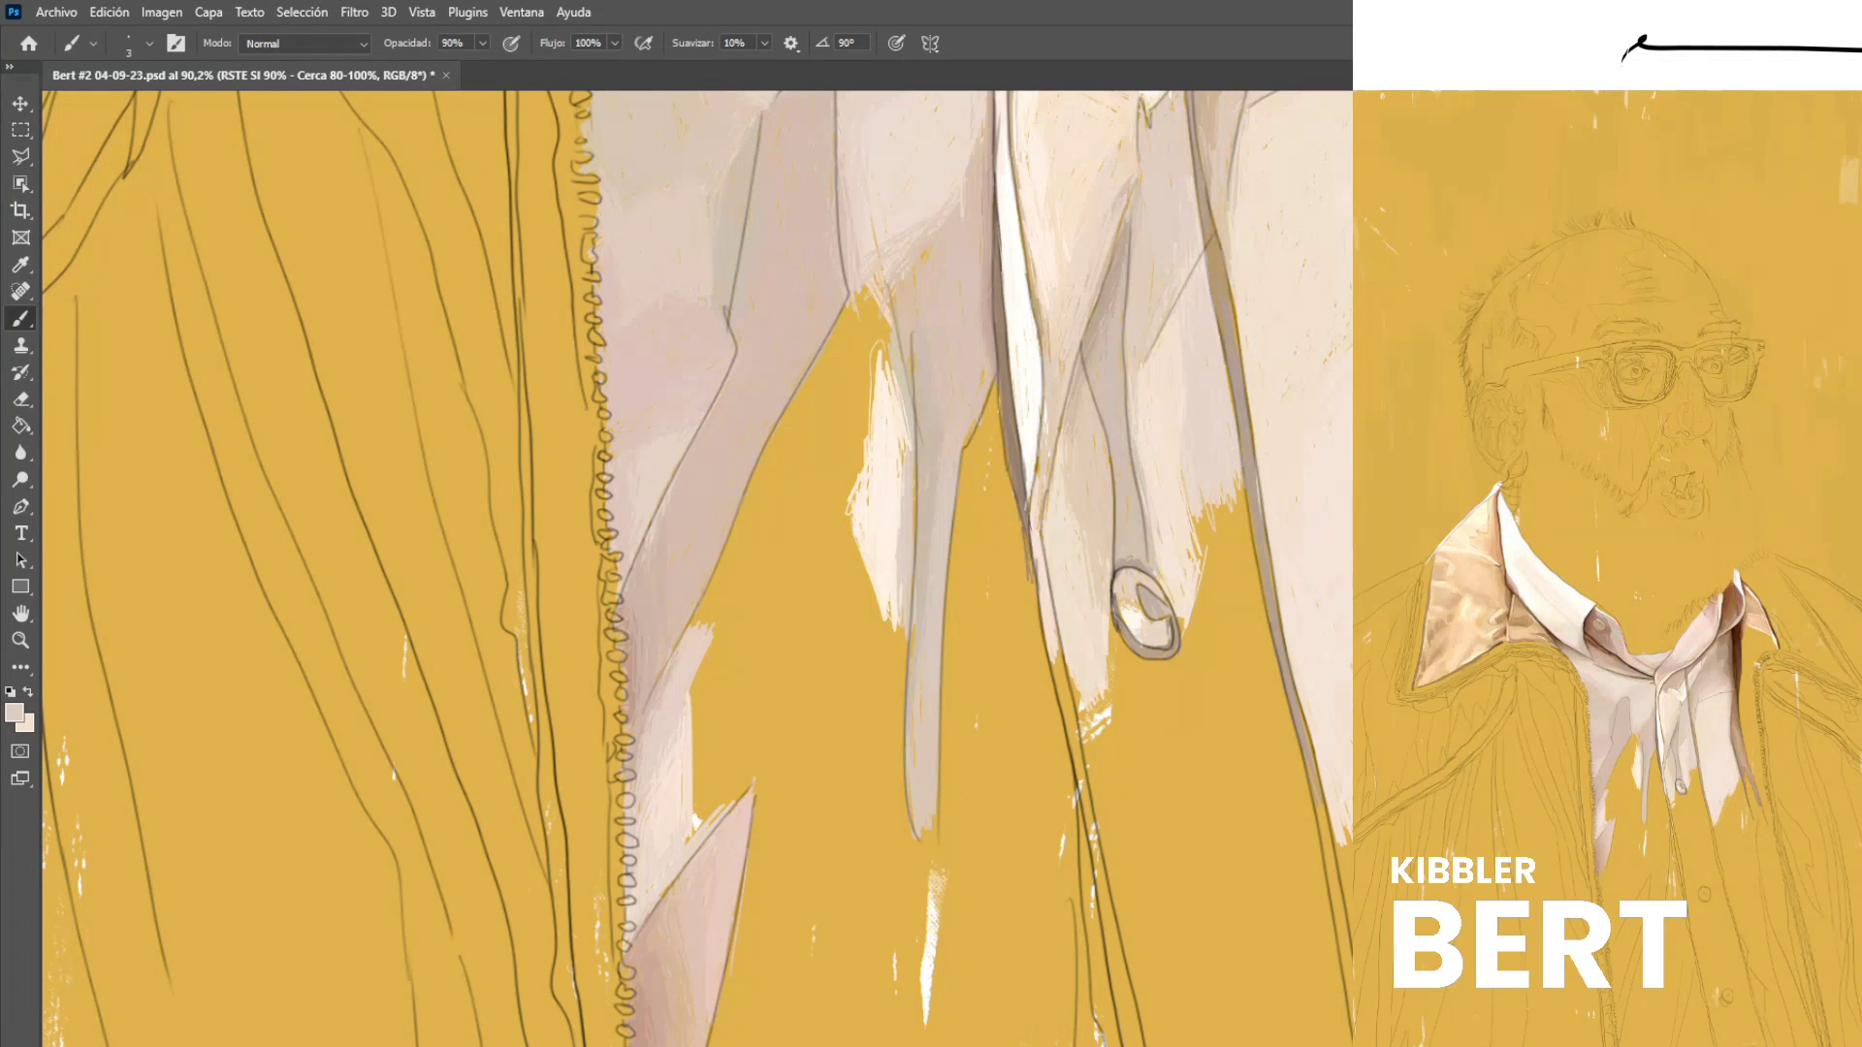
{"action": "left_click", "coordinate": [887, 410], "text": "alt"}
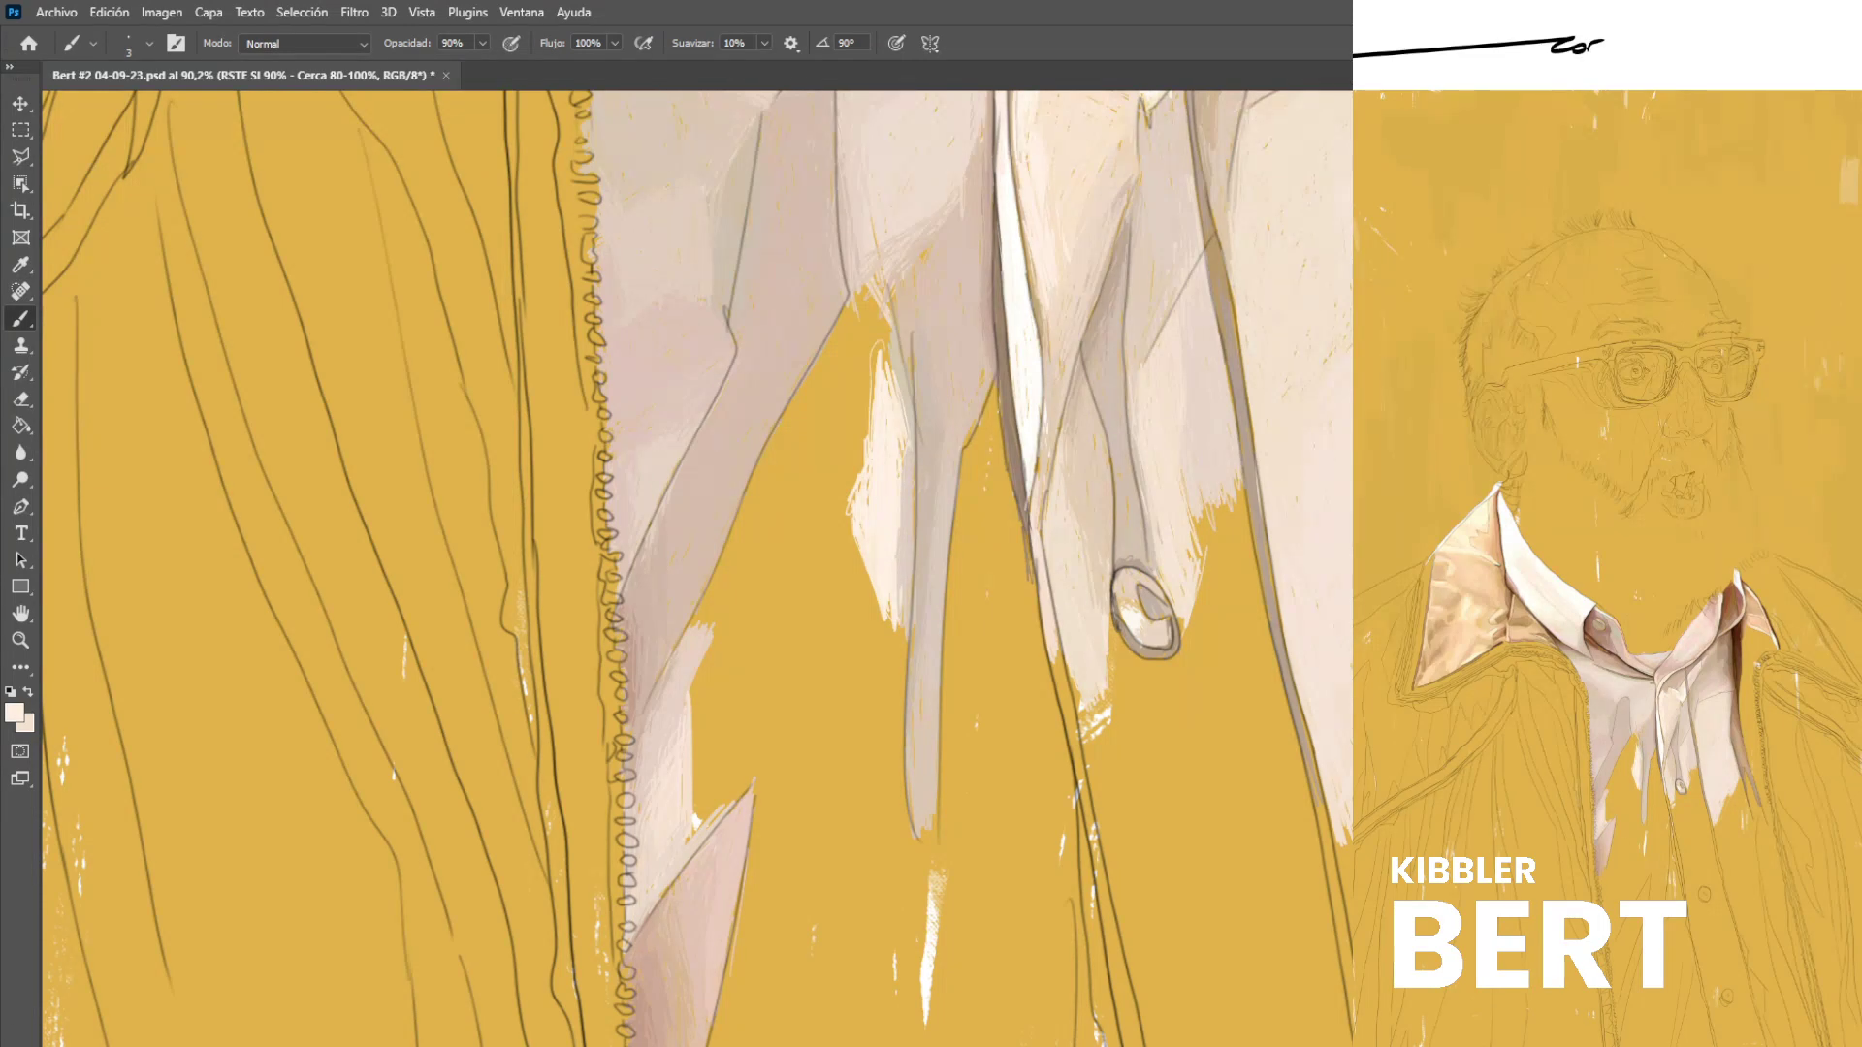
{"action": "left_click_drag", "start_coordinate": [900, 536], "coordinate": [903, 641]}
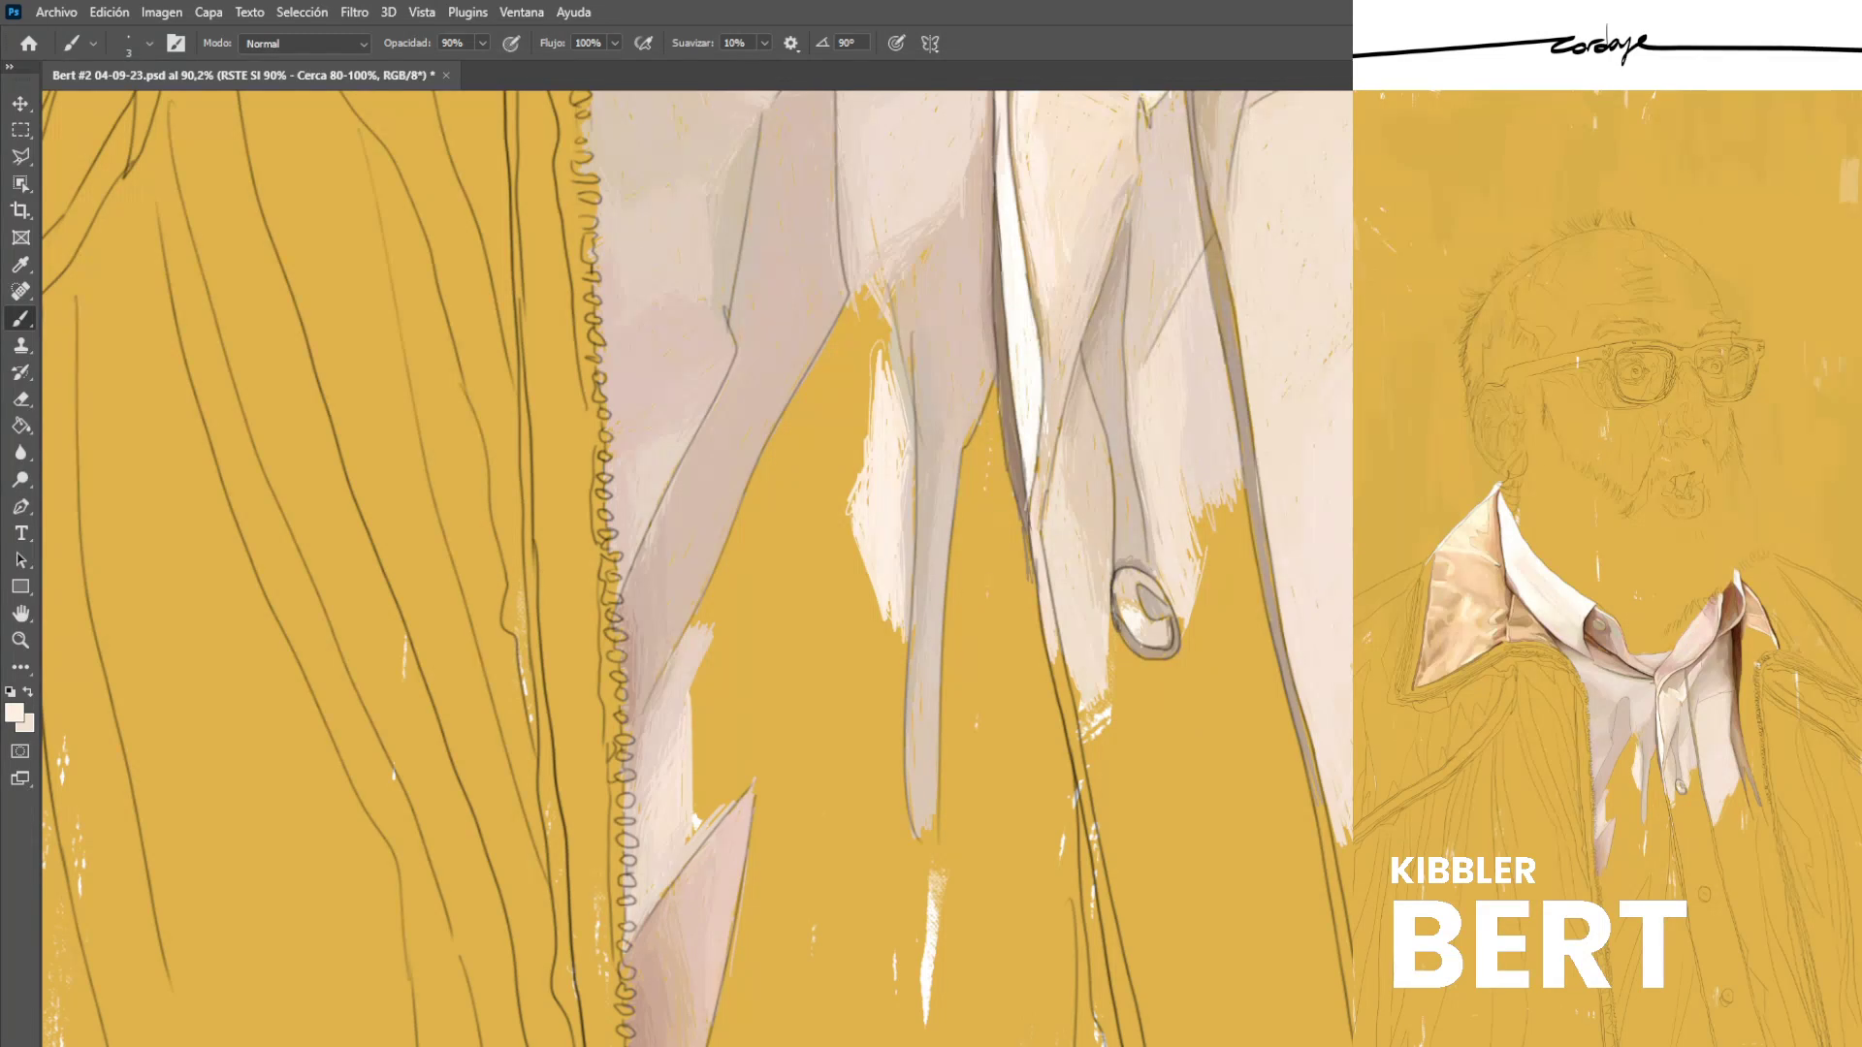
Paint sampled light cream strokes in the gap between the wide diagonal fold and the cream-white patch, just below the folds' junction.
{"action": "left_click", "coordinate": [906, 506], "text": "alt"}
{"action": "left_click", "coordinate": [917, 465], "text": "alt"}
{"action": "left_click", "coordinate": [928, 412], "text": "alt"}
{"action": "left_click", "coordinate": [884, 475], "text": "alt"}
{"action": "left_click_drag", "start_coordinate": [853, 312], "coordinate": [796, 436]}
{"action": "left_click_drag", "start_coordinate": [860, 358], "coordinate": [807, 462]}
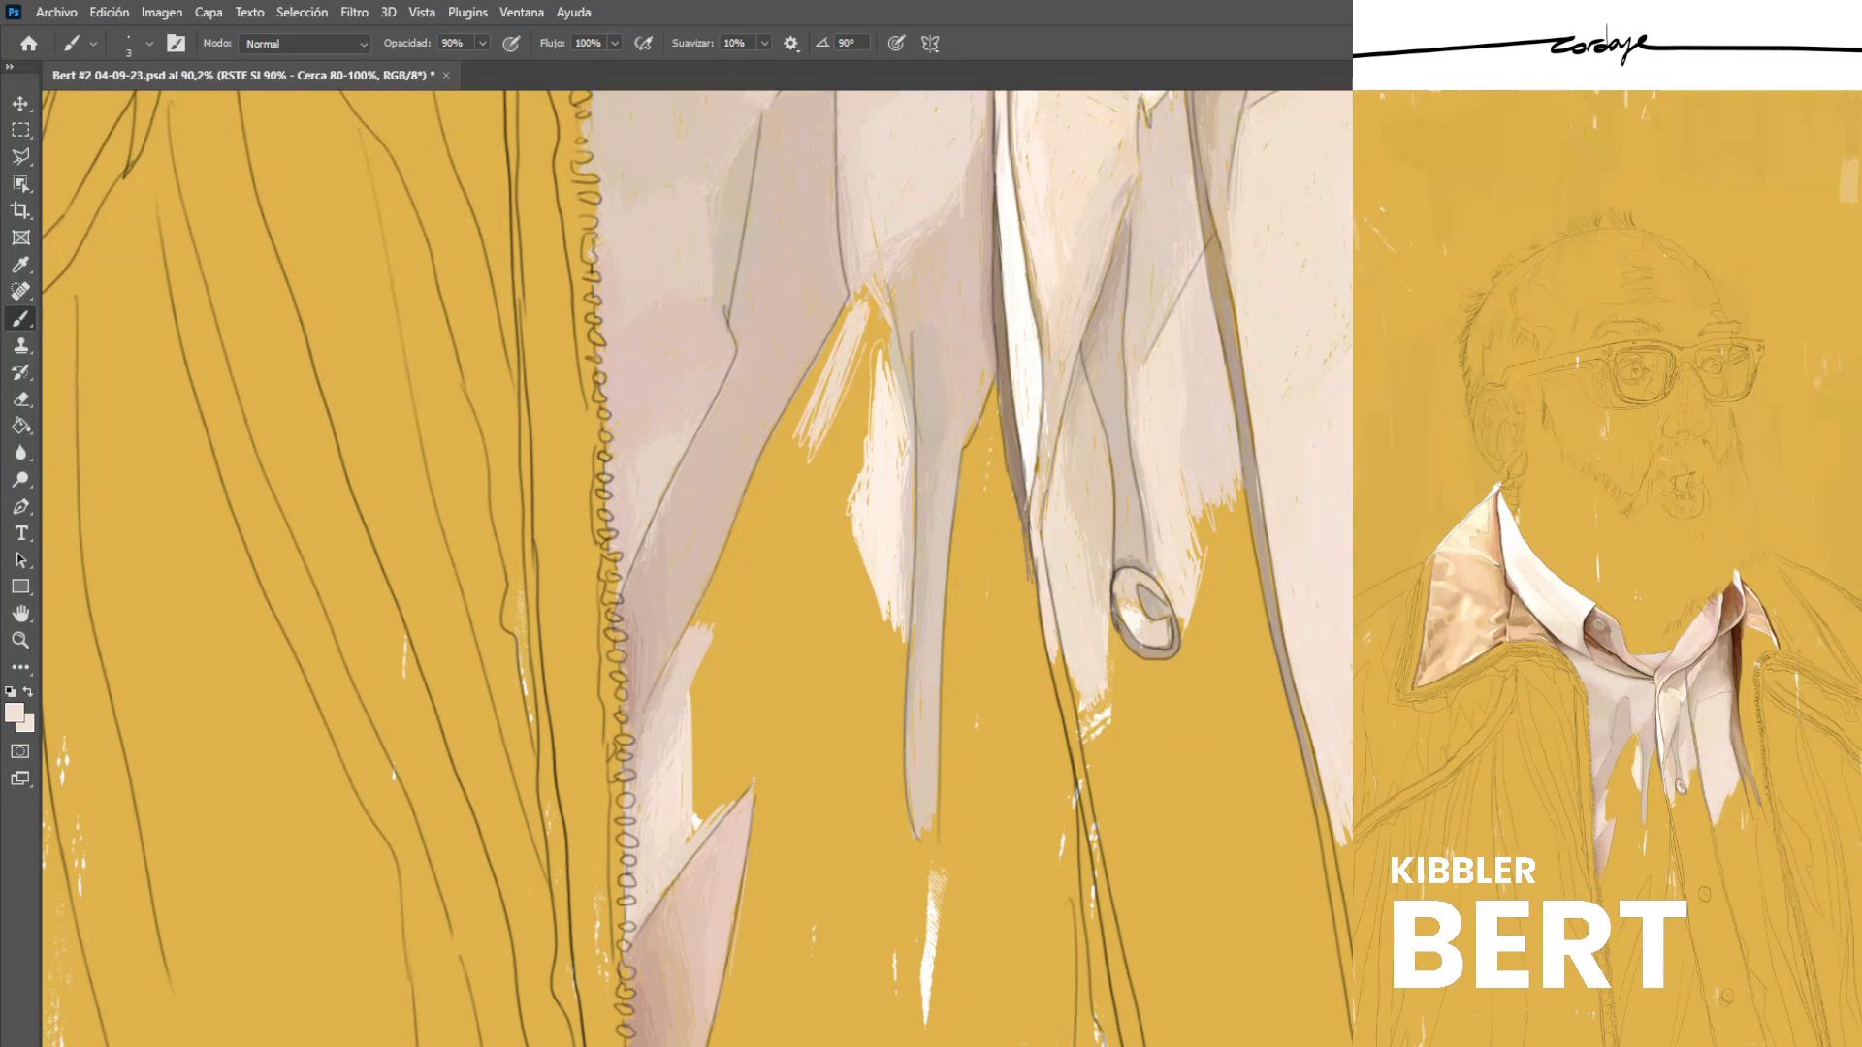
{"action": "left_click_drag", "start_coordinate": [868, 308], "coordinate": [824, 456]}
{"action": "mouse_move", "coordinate": [858, 346]}
{"action": "left_mouse_down"}
{"action": "mouse_move", "coordinate": [839, 463]}
{"action": "mouse_move", "coordinate": [862, 418]}
{"action": "left_mouse_up"}
{"action": "mouse_move", "coordinate": [863, 374]}
{"action": "left_mouse_down"}
{"action": "mouse_move", "coordinate": [842, 485]}
{"action": "mouse_move", "coordinate": [839, 465]}
{"action": "left_mouse_up"}
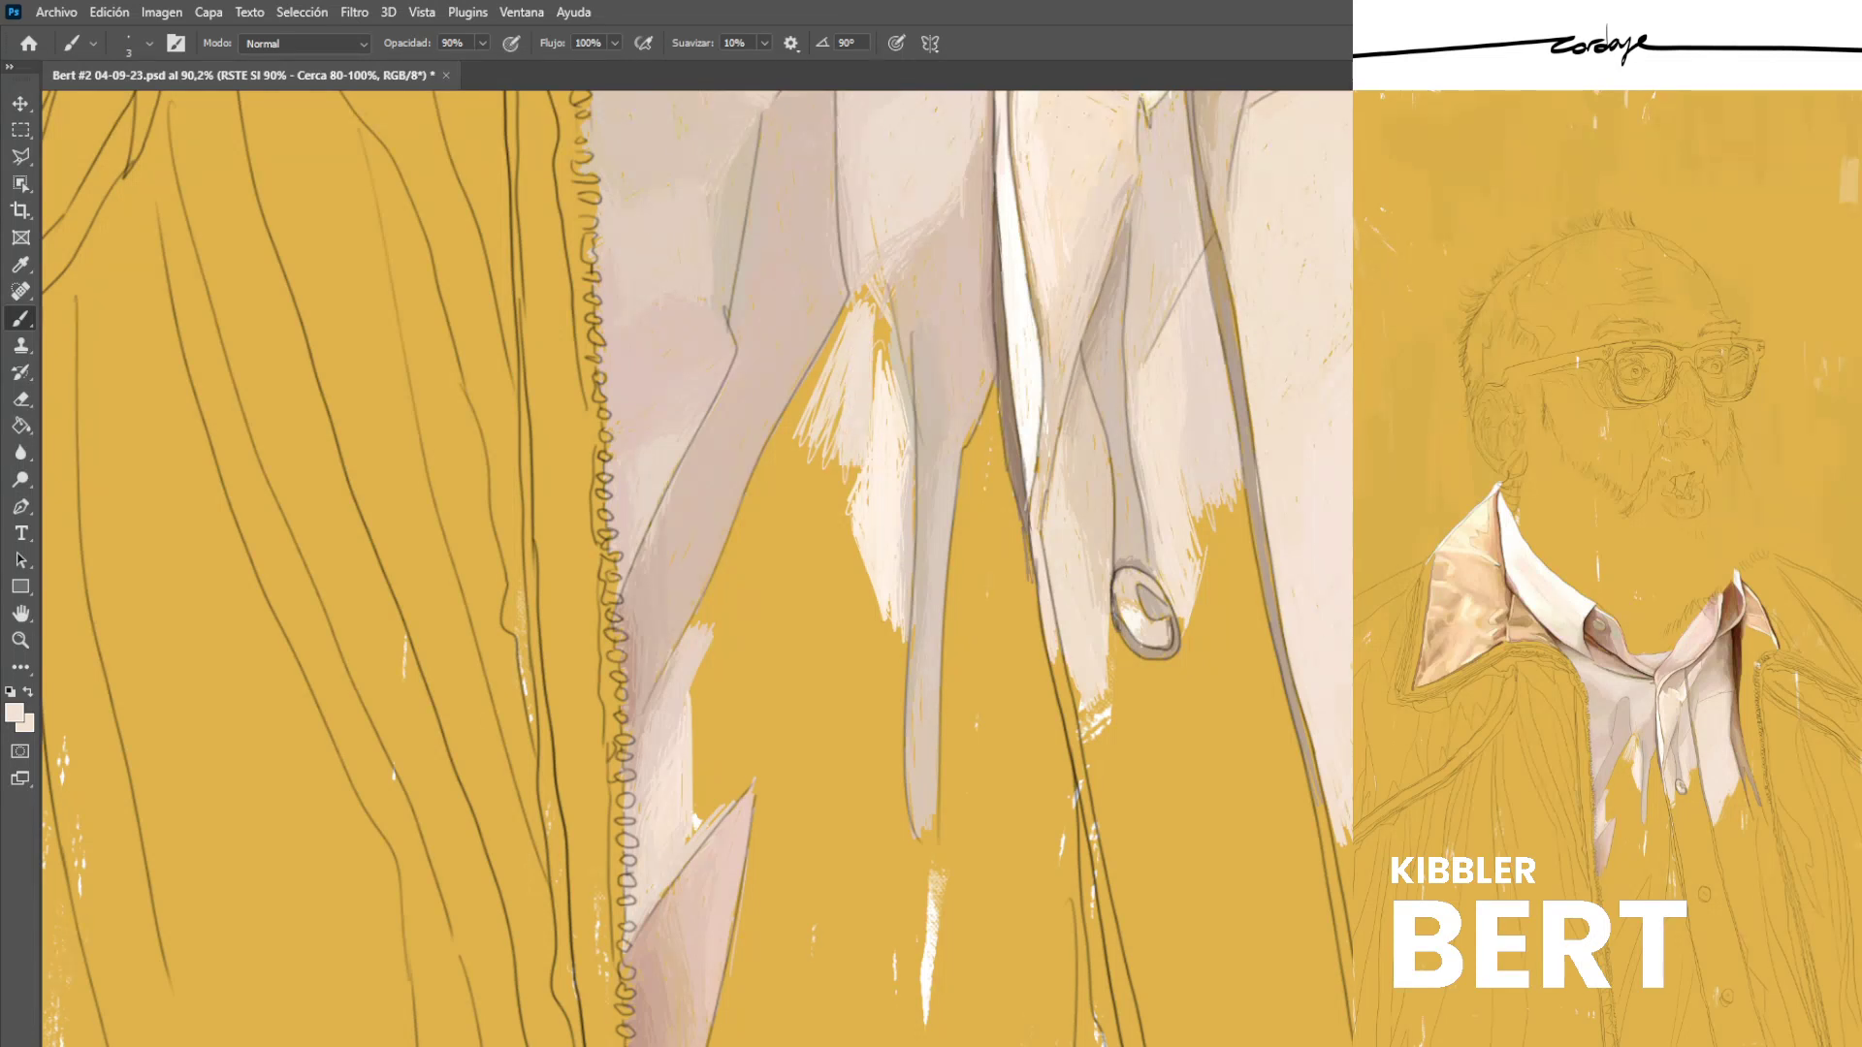
{"action": "left_click_drag", "start_coordinate": [877, 335], "coordinate": [876, 376]}
{"action": "mouse_move", "coordinate": [893, 302]}
{"action": "left_mouse_down"}
{"action": "mouse_move", "coordinate": [871, 367]}
{"action": "mouse_move", "coordinate": [897, 322]}
{"action": "left_mouse_up"}
Fill the bare strip along the upper edge of the wide diagonal fold with sampled pinkish-cream strokes.
{"action": "left_click", "coordinate": [897, 366], "text": "alt"}
{"action": "left_click", "coordinate": [858, 273], "text": "alt"}
{"action": "left_click_drag", "start_coordinate": [823, 355], "coordinate": [788, 428]}
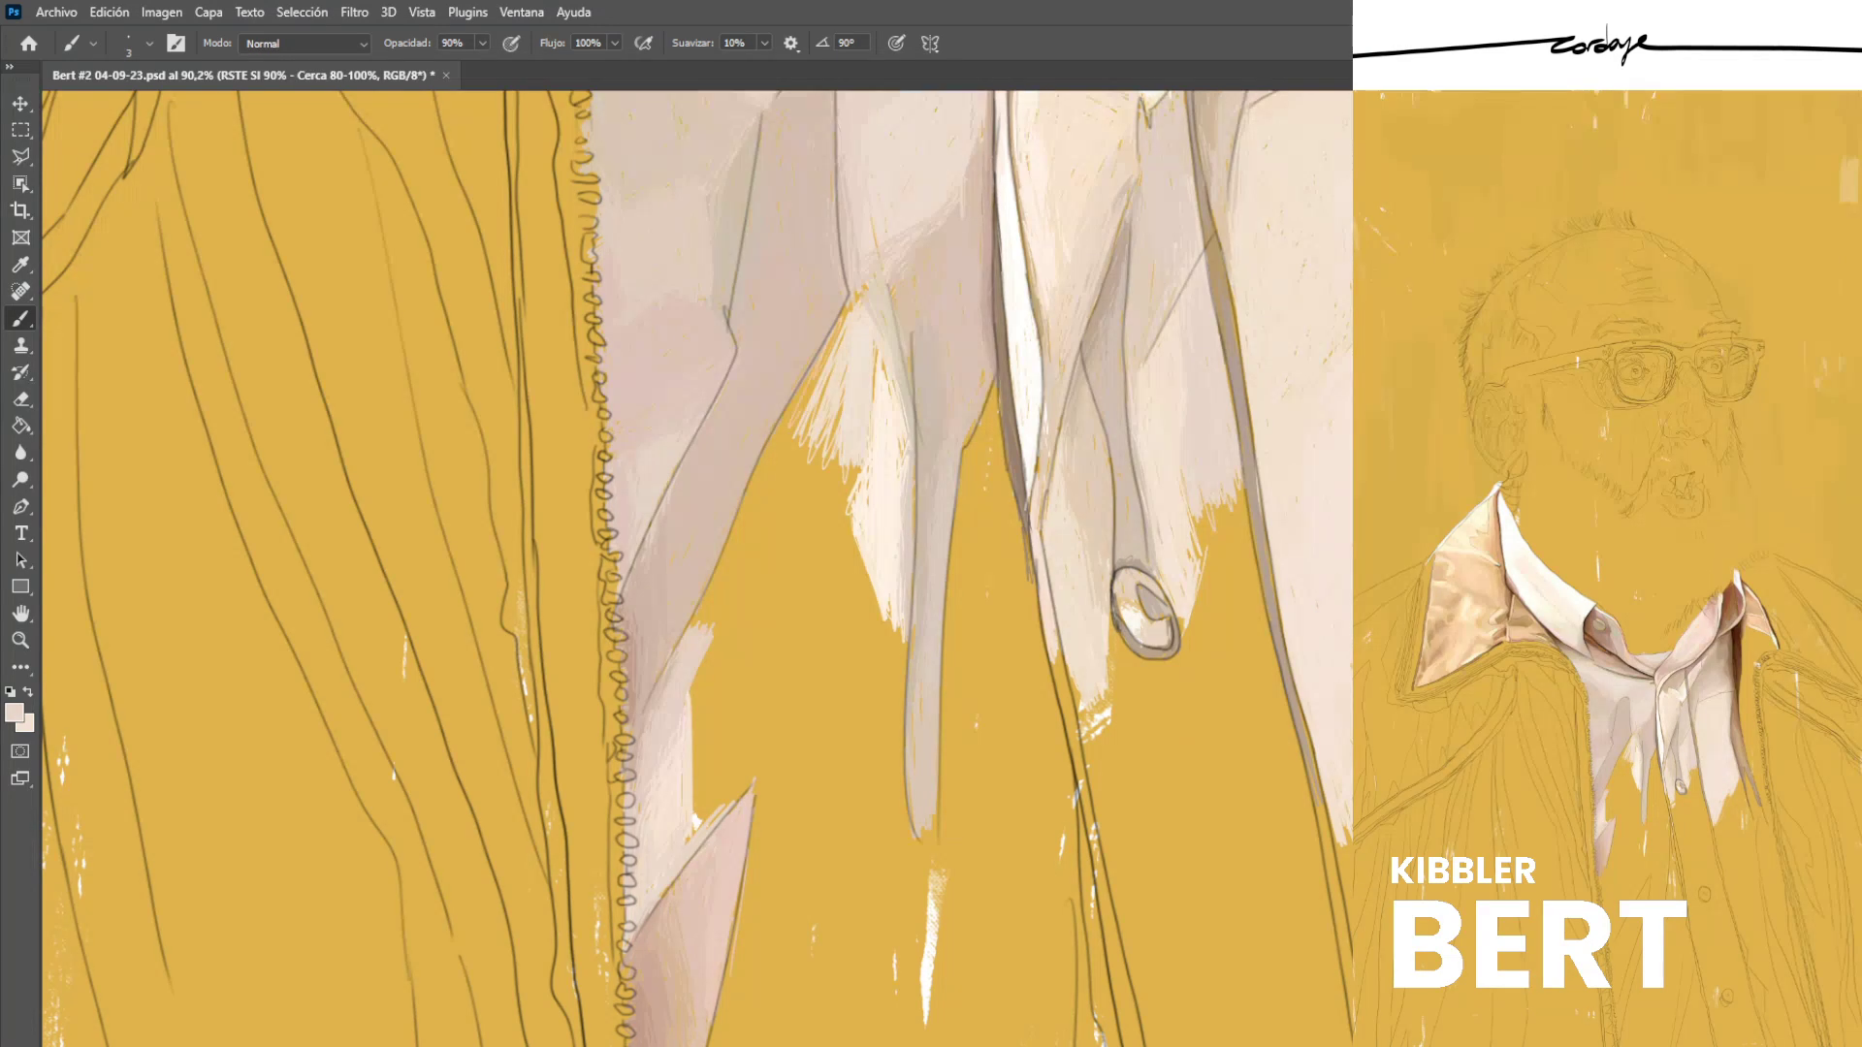
{"action": "left_click_drag", "start_coordinate": [844, 323], "coordinate": [800, 410]}
{"action": "left_click_drag", "start_coordinate": [815, 387], "coordinate": [785, 439]}
{"action": "left_click_drag", "start_coordinate": [820, 360], "coordinate": [788, 416]}
{"action": "left_click", "coordinate": [824, 308], "text": "alt"}
{"action": "left_click_drag", "start_coordinate": [840, 311], "coordinate": [832, 340]}
{"action": "left_click", "coordinate": [699, 213], "text": "alt"}
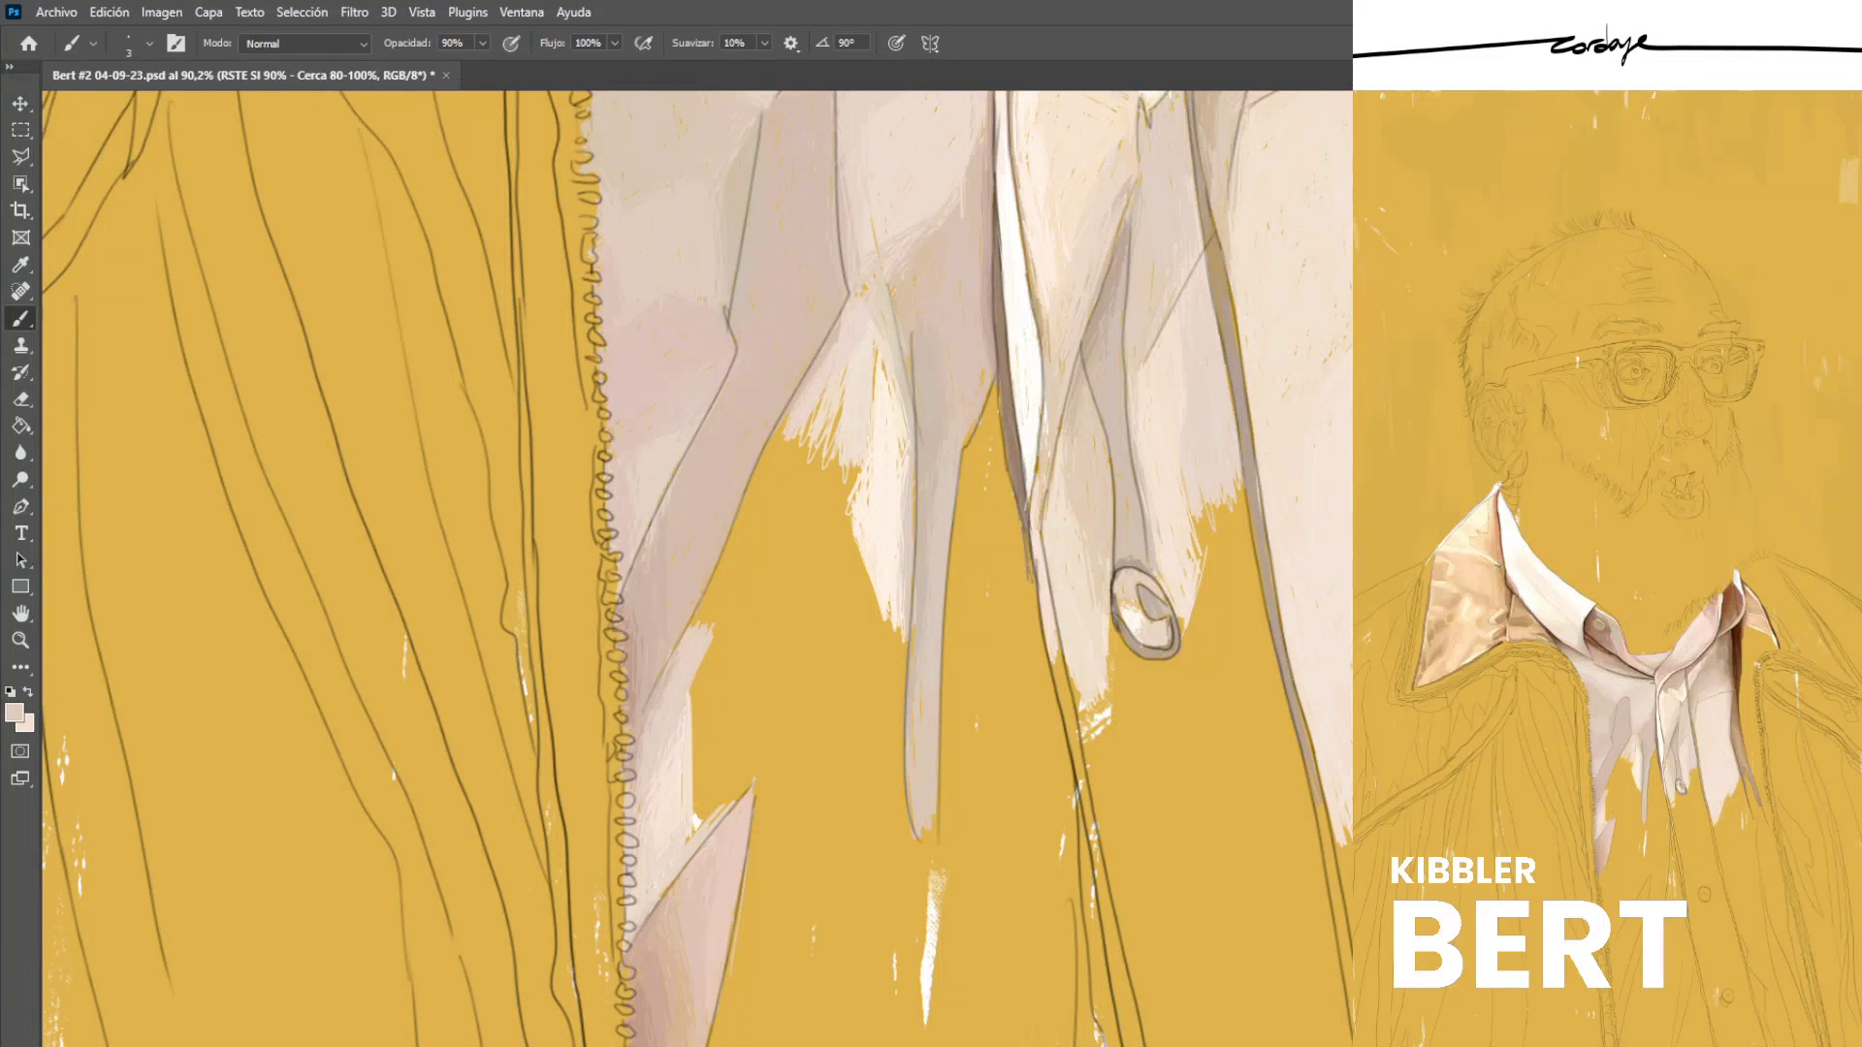
Extend the light pink shirt area down along the diagonal fold's lower edge towards the patch beside the zipper.
{"action": "left_click", "coordinate": [781, 308], "text": "alt"}
{"action": "left_click", "coordinate": [1161, 380], "text": "alt"}
{"action": "mouse_move", "coordinate": [819, 473]}
{"action": "left_mouse_down"}
{"action": "mouse_move", "coordinate": [724, 584]}
{"action": "mouse_move", "coordinate": [824, 472]}
{"action": "mouse_move", "coordinate": [806, 463]}
{"action": "left_mouse_up"}
{"action": "left_click_drag", "start_coordinate": [746, 548], "coordinate": [784, 443]}
{"action": "left_click_drag", "start_coordinate": [720, 580], "coordinate": [783, 422]}
{"action": "left_click_drag", "start_coordinate": [735, 541], "coordinate": [783, 419]}
{"action": "left_click_drag", "start_coordinate": [710, 601], "coordinate": [782, 419]}
{"action": "left_click_drag", "start_coordinate": [760, 524], "coordinate": [842, 406]}
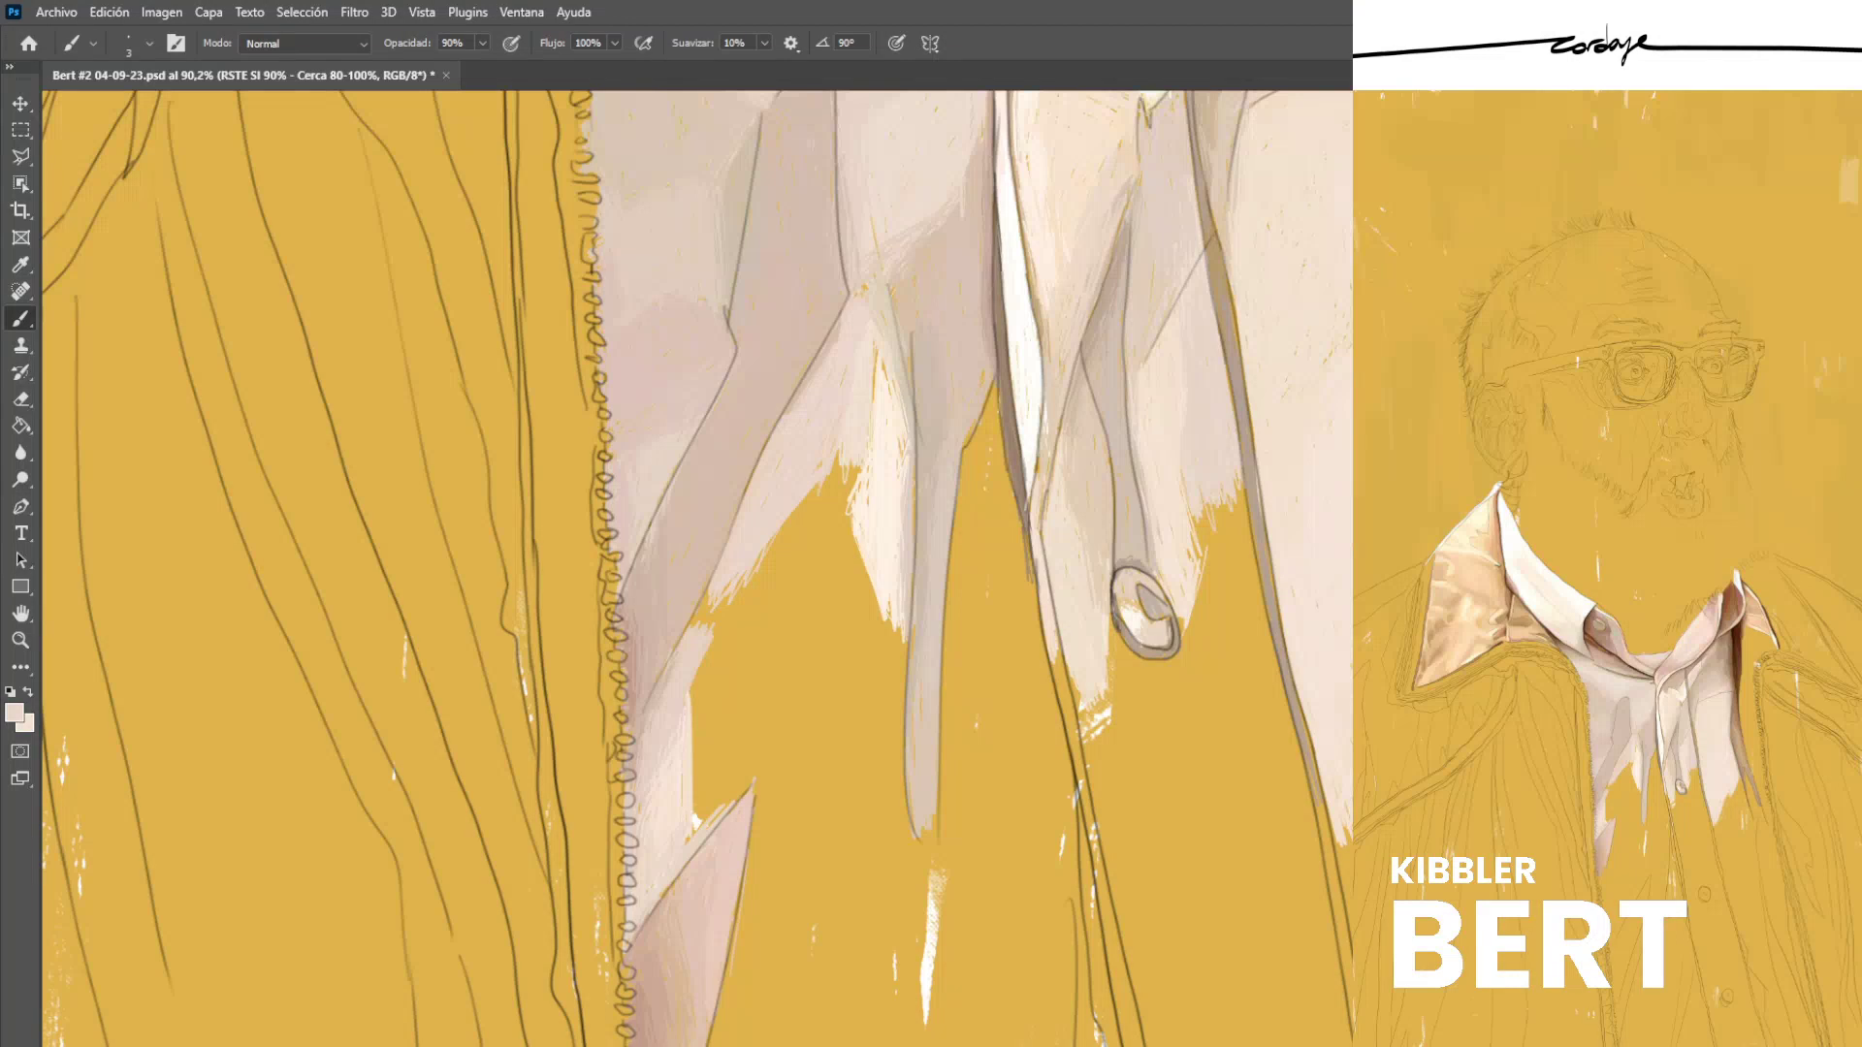
{"action": "mouse_move", "coordinate": [709, 630]}
{"action": "left_mouse_down"}
{"action": "mouse_move", "coordinate": [726, 600]}
{"action": "mouse_move", "coordinate": [701, 600]}
{"action": "left_mouse_up"}
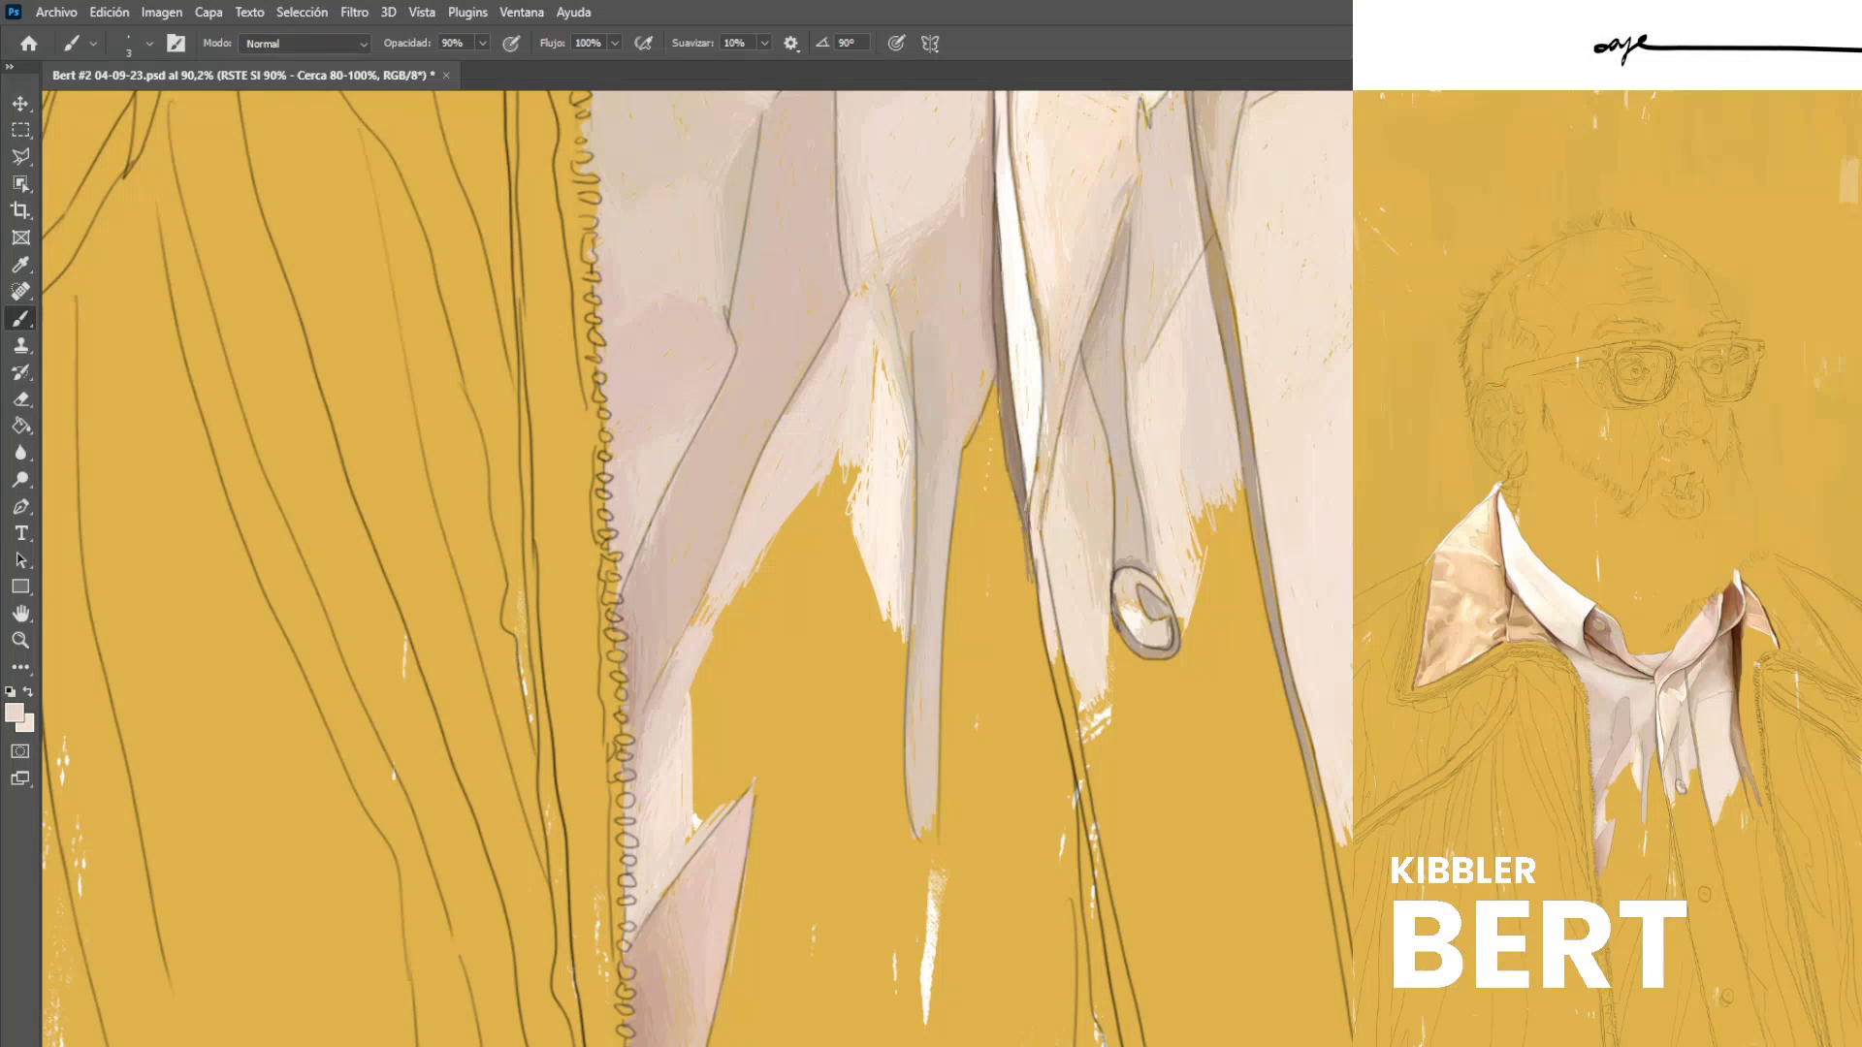
Blend the diagonal fold's lower edge into the light pink area with sampled pink tones, and save.
{"action": "left_click", "coordinate": [696, 506], "text": "alt"}
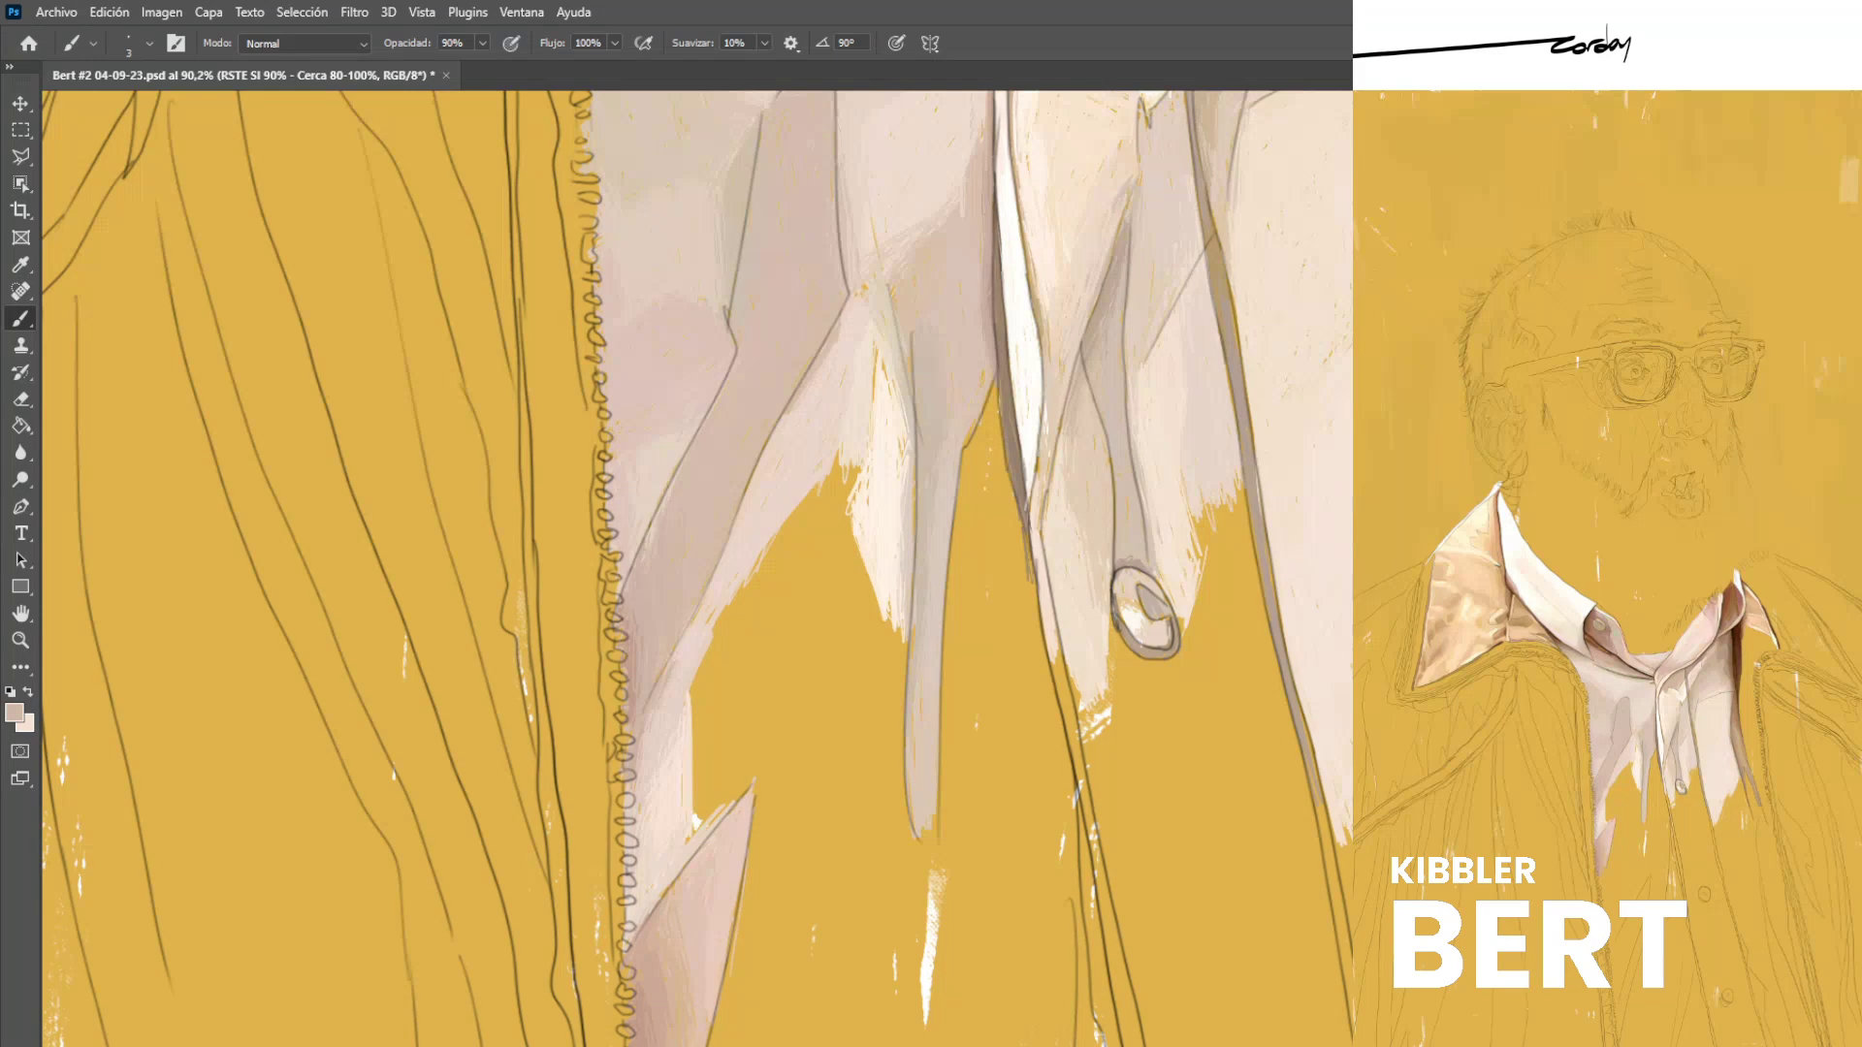
{"action": "left_click", "coordinate": [755, 405], "text": "alt"}
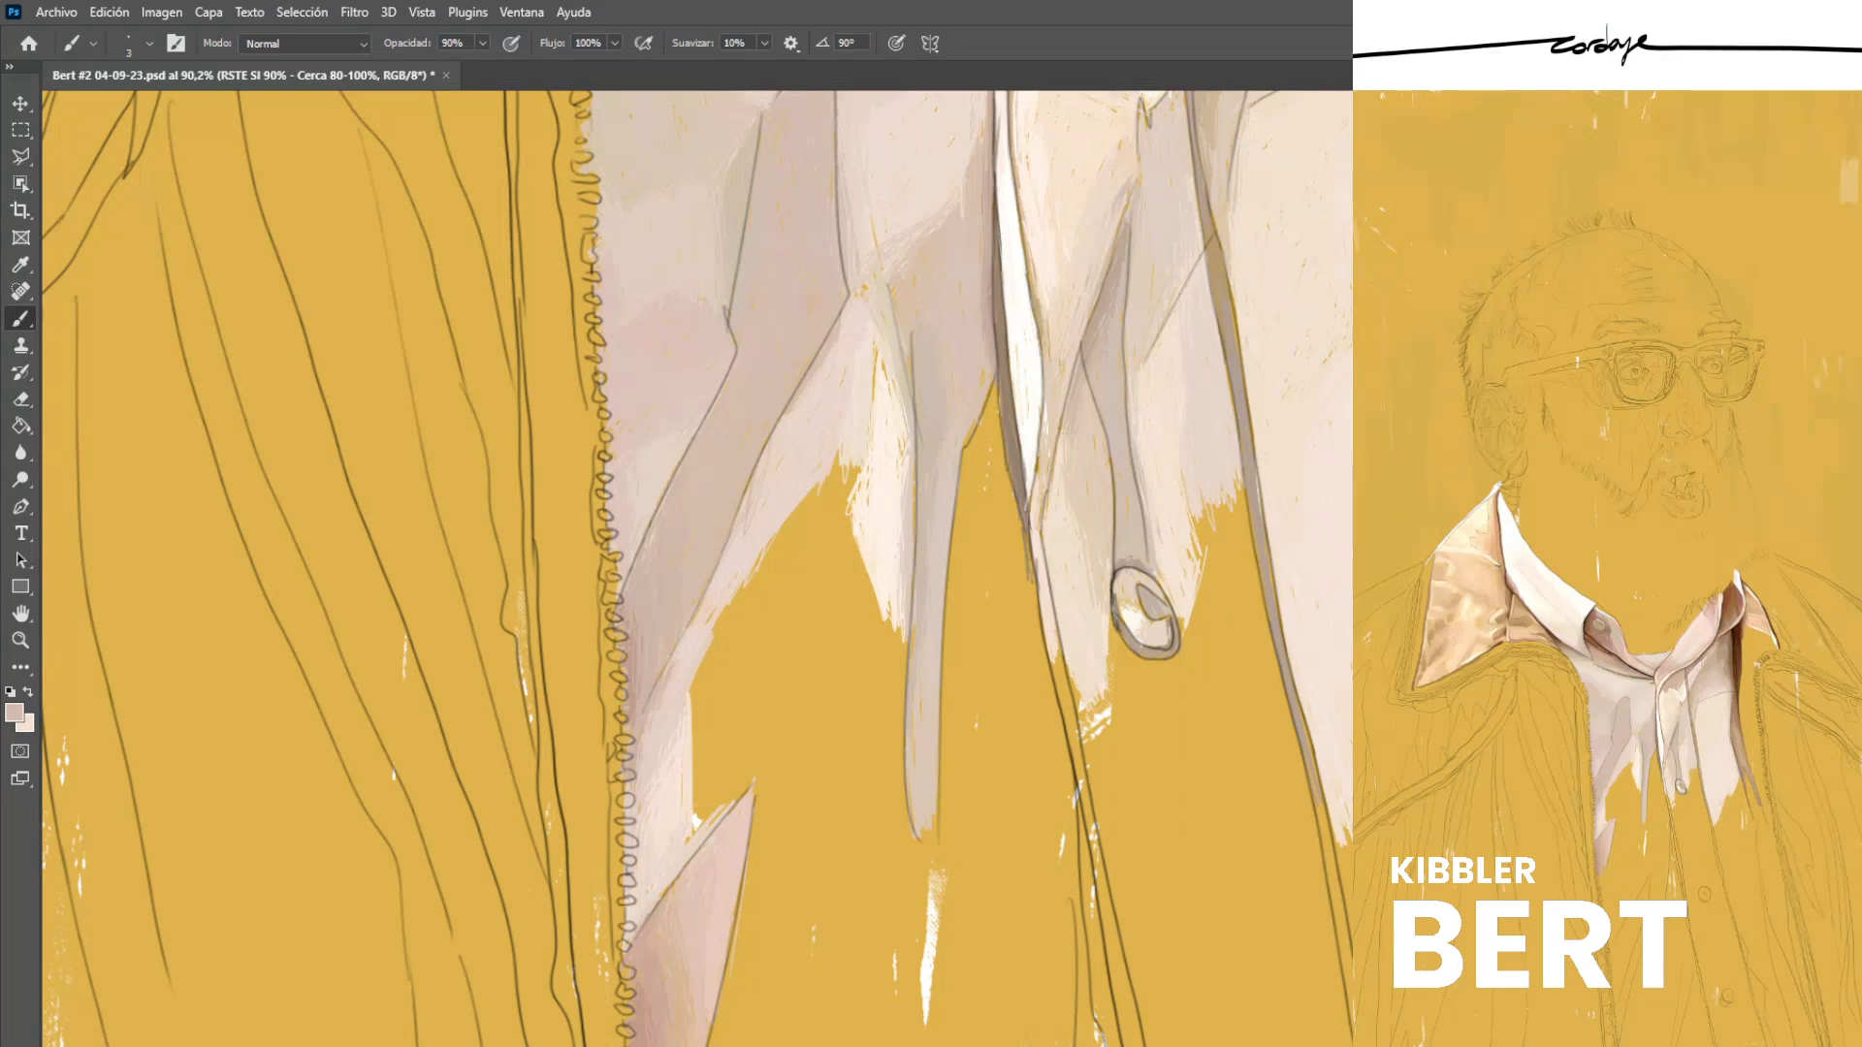
{"action": "mouse_move", "coordinate": [748, 525]}
{"action": "left_mouse_down"}
{"action": "mouse_move", "coordinate": [702, 611]}
{"action": "mouse_move", "coordinate": [732, 543]}
{"action": "left_mouse_up"}
{"action": "left_click", "coordinate": [801, 422], "text": "alt"}
{"action": "left_click", "coordinate": [696, 587], "text": "alt"}
{"action": "left_click", "coordinate": [801, 366], "text": "alt"}
{"action": "left_click_drag", "start_coordinate": [836, 345], "coordinate": [813, 408]}
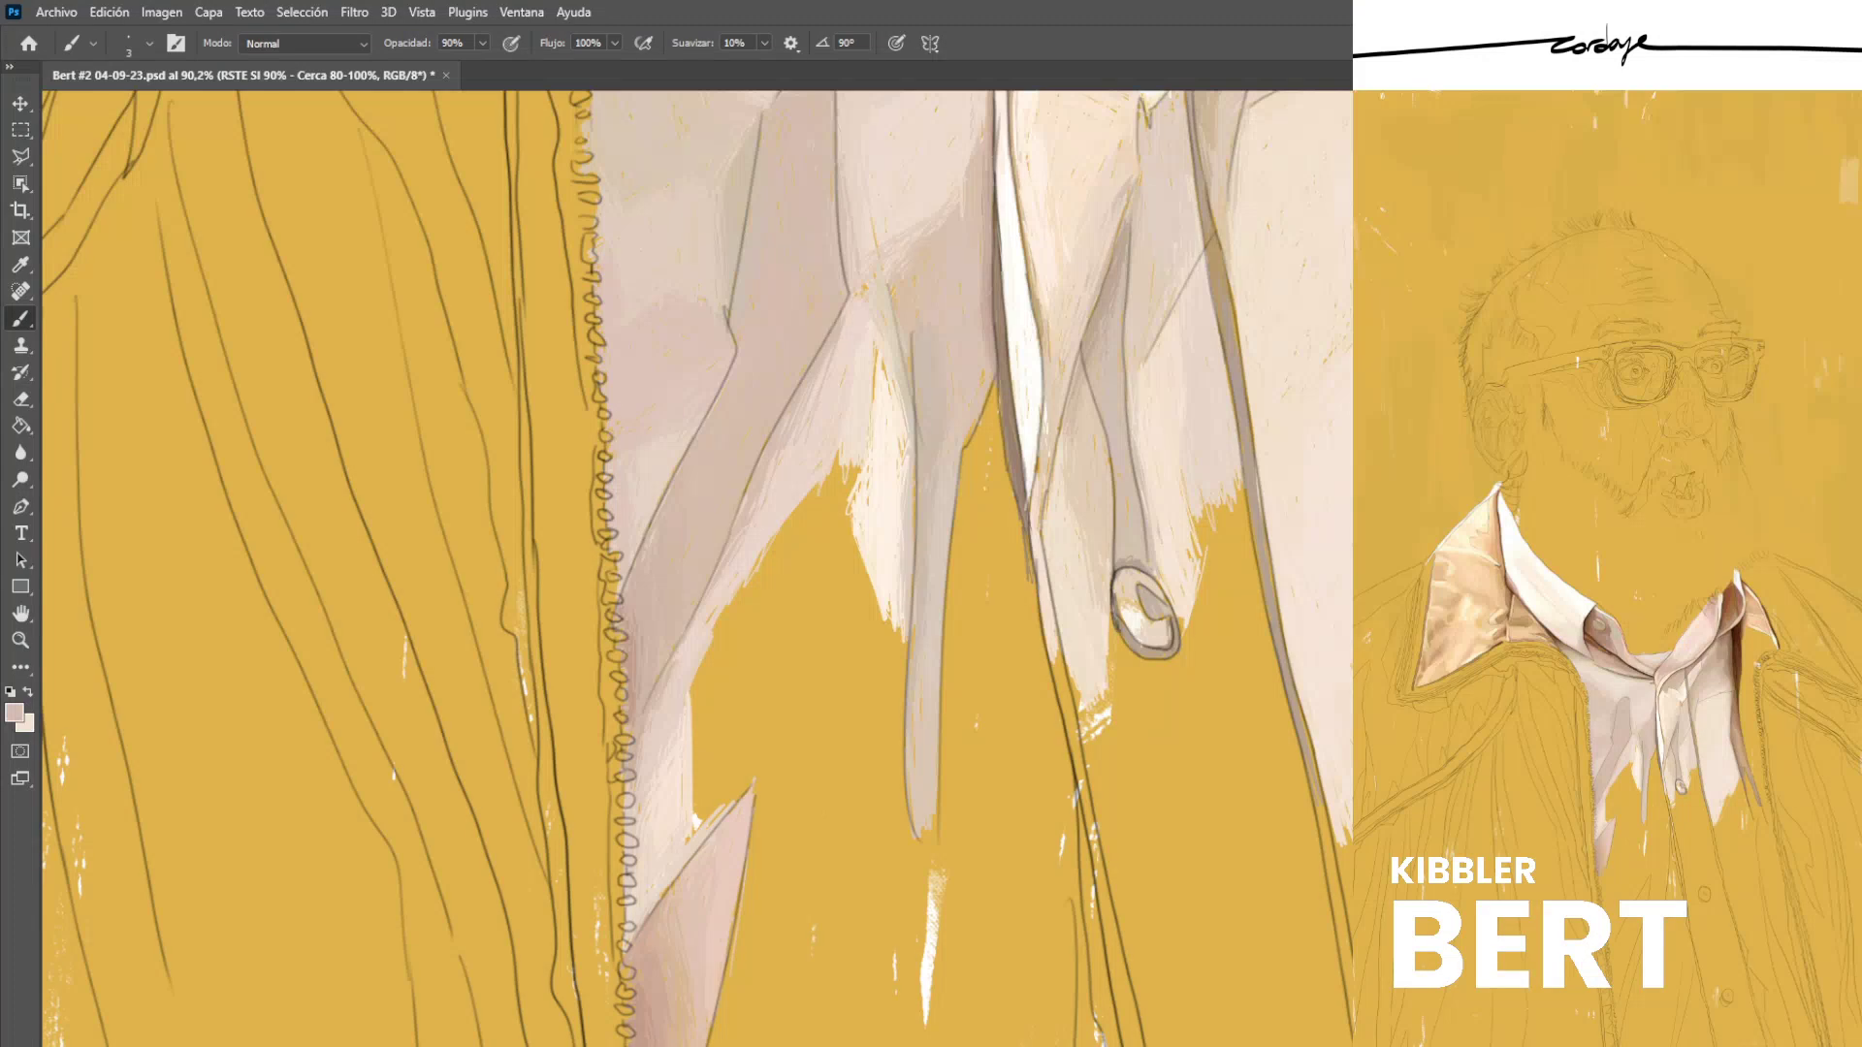
{"action": "left_click", "coordinate": [810, 412], "text": "alt"}
{"action": "left_click", "coordinate": [804, 382], "text": "alt"}
{"action": "key", "text": "ctrl+s"}
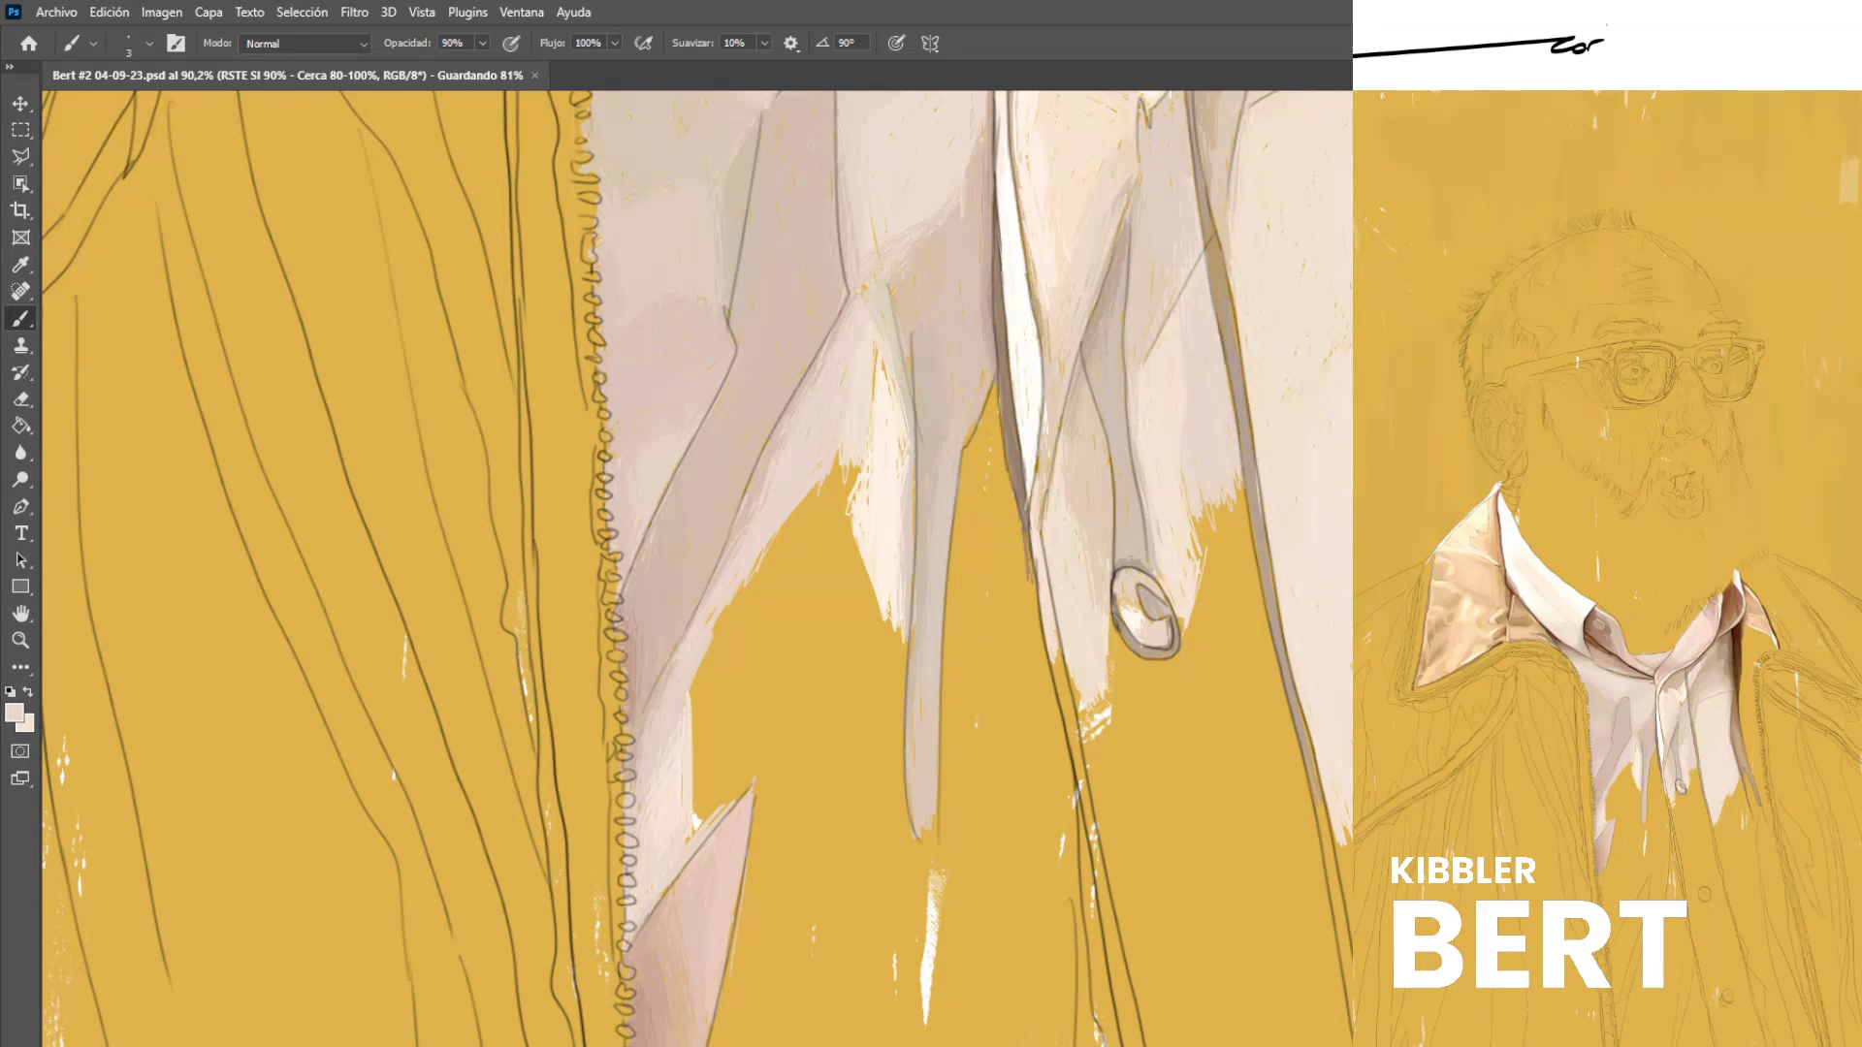
Outline a pale pink patch between the diagonal fold and the pointed fold below it, near the zipper.
{"action": "left_click", "coordinate": [681, 720], "text": "alt"}
{"action": "mouse_move", "coordinate": [749, 734]}
{"action": "left_mouse_down"}
{"action": "mouse_move", "coordinate": [746, 621]}
{"action": "mouse_move", "coordinate": [744, 751]}
{"action": "mouse_move", "coordinate": [756, 587]}
{"action": "left_mouse_up"}
{"action": "left_click_drag", "start_coordinate": [688, 690], "coordinate": [739, 593]}
{"action": "mouse_move", "coordinate": [698, 698]}
{"action": "left_mouse_down"}
{"action": "mouse_move", "coordinate": [751, 591]}
{"action": "mouse_move", "coordinate": [739, 647]}
{"action": "left_mouse_up"}
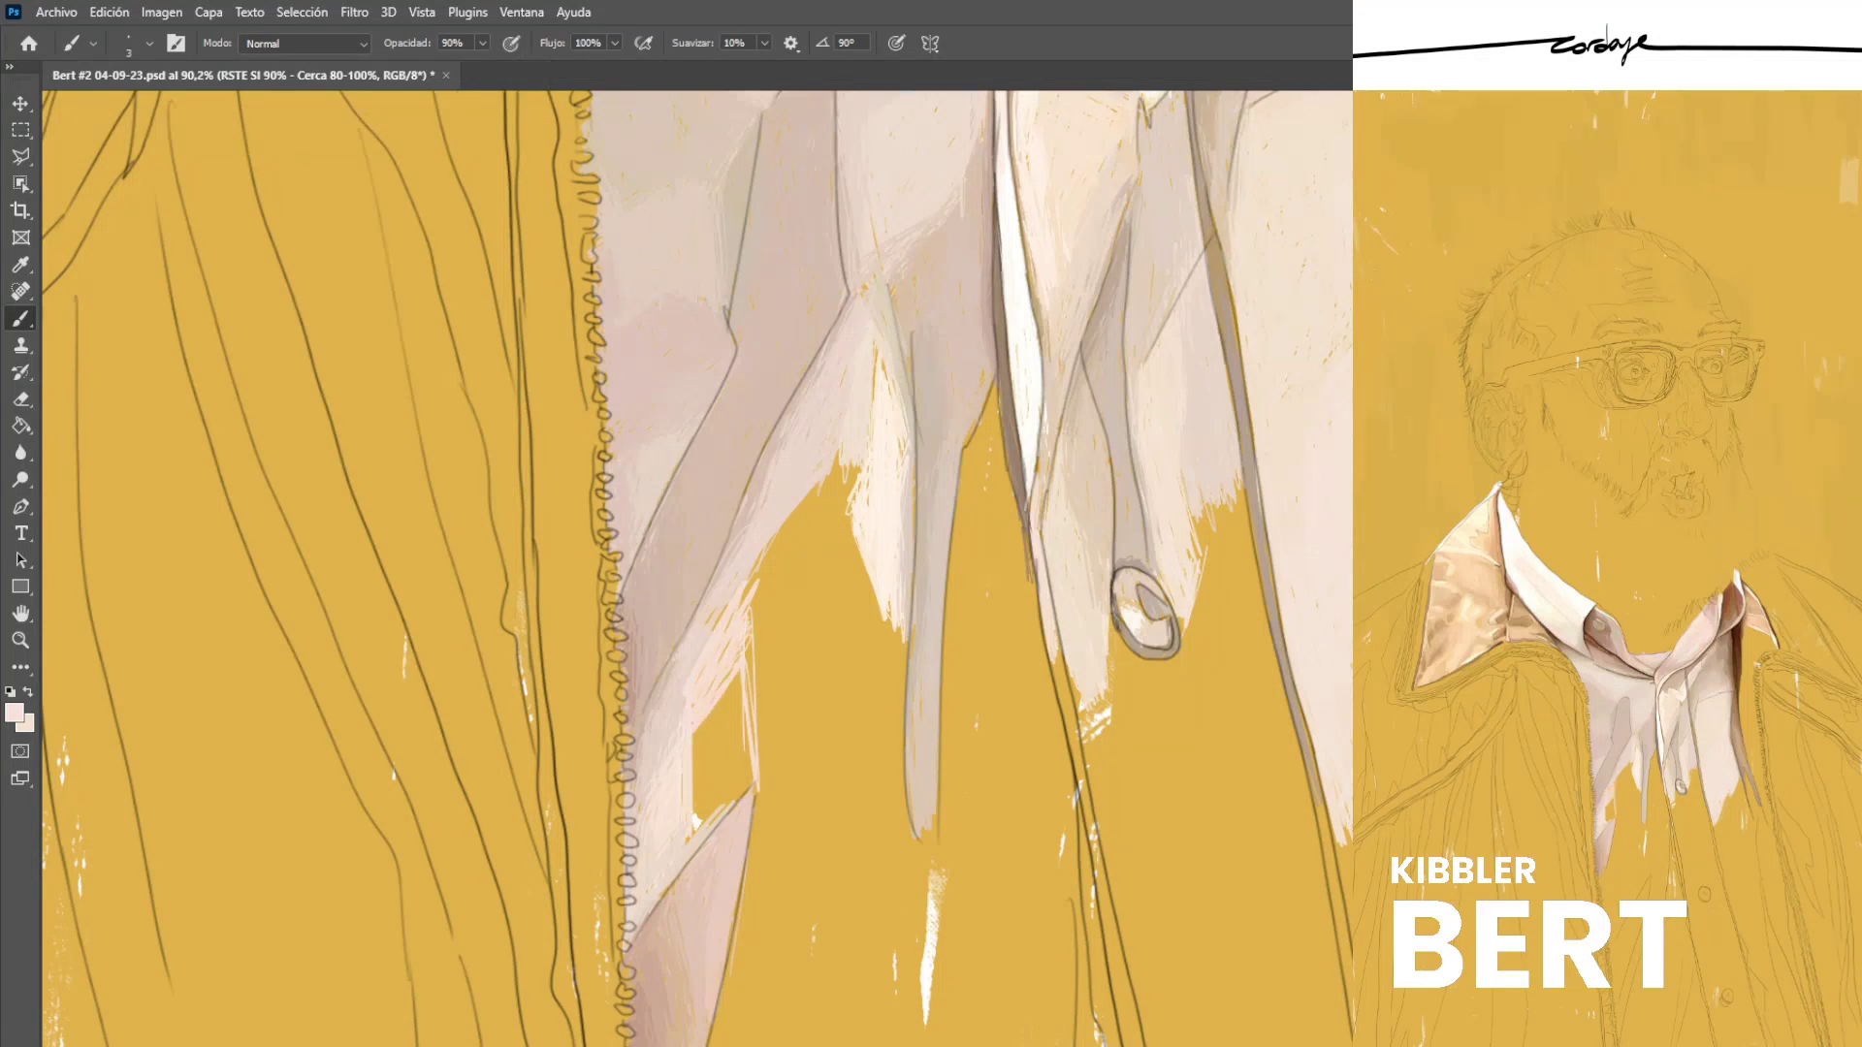
{"action": "left_click_drag", "start_coordinate": [700, 786], "coordinate": [746, 739]}
{"action": "left_click_drag", "start_coordinate": [694, 812], "coordinate": [749, 765]}
{"action": "left_click_drag", "start_coordinate": [700, 820], "coordinate": [747, 776]}
{"action": "mouse_move", "coordinate": [690, 834]}
{"action": "left_mouse_down"}
{"action": "mouse_move", "coordinate": [751, 780]}
{"action": "mouse_move", "coordinate": [699, 724]}
{"action": "left_mouse_up"}
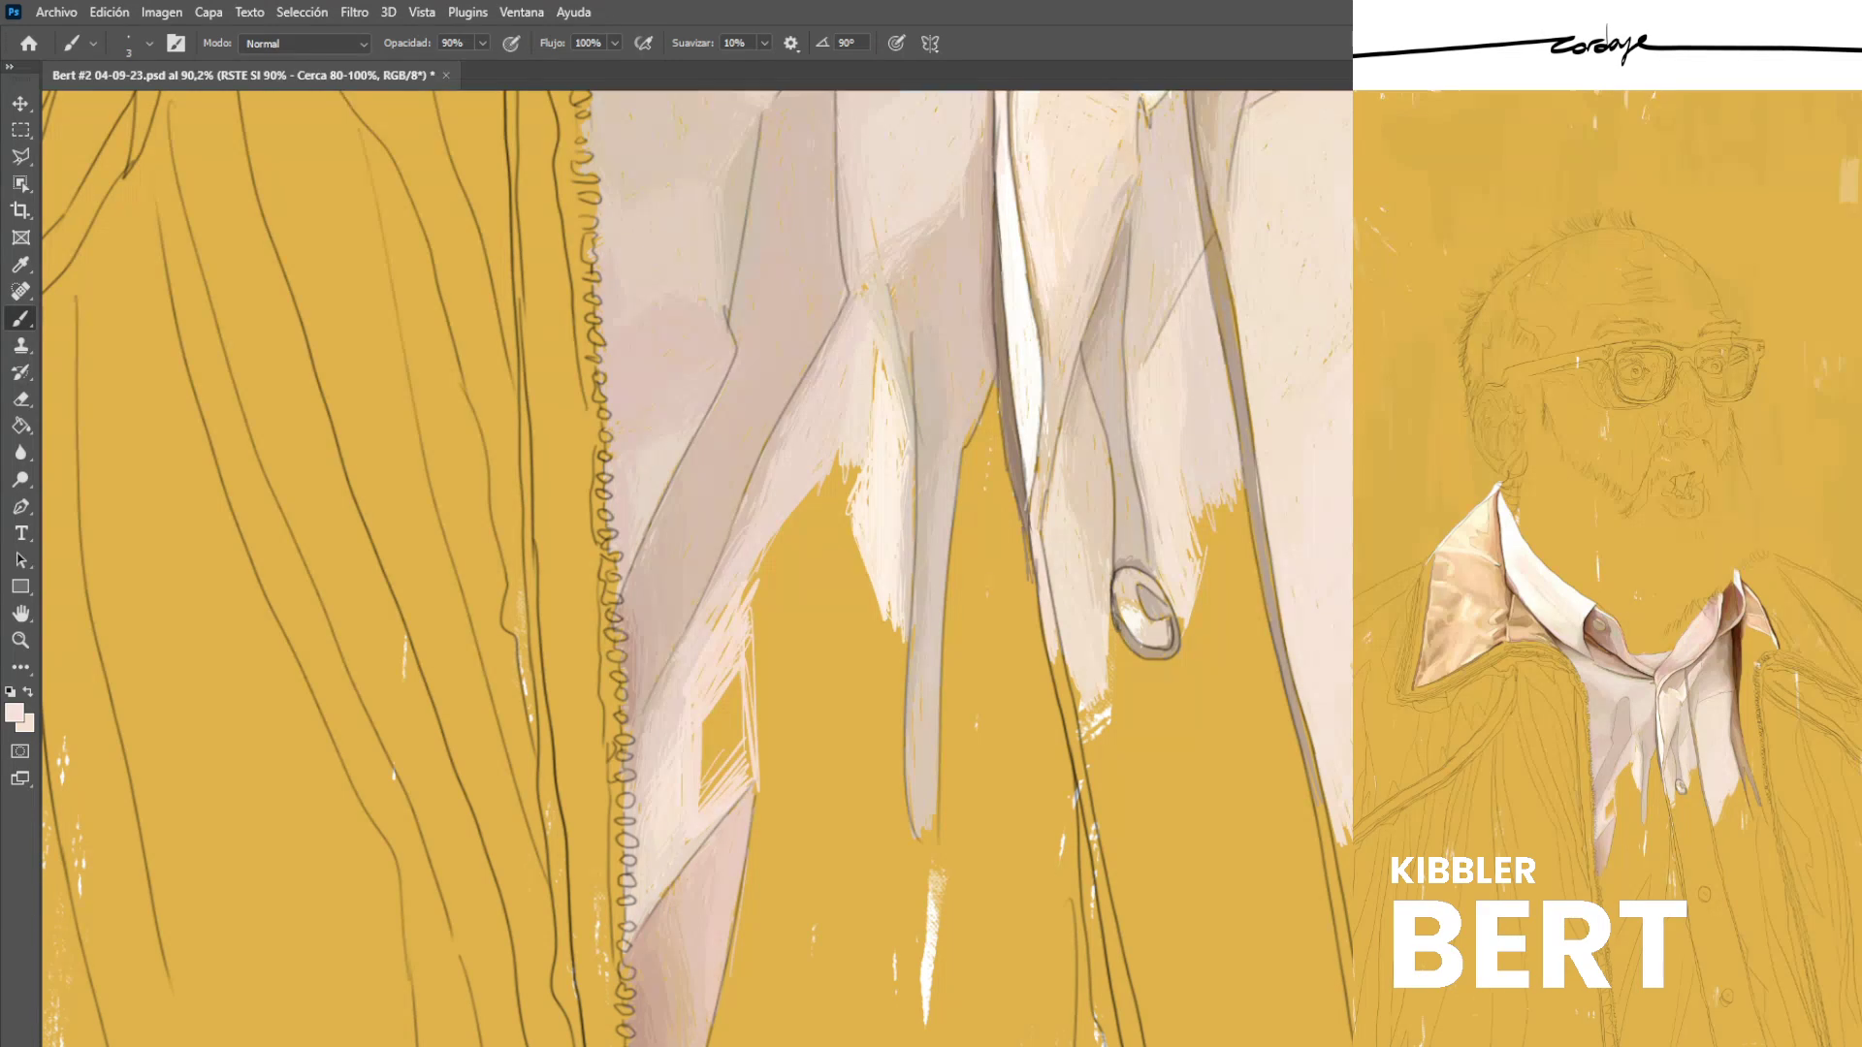
Fill the pale pink patch above the pointed fold, smooth its outer edge with sampled tones, and save.
{"action": "left_click_drag", "start_coordinate": [700, 805], "coordinate": [728, 689]}
{"action": "left_click_drag", "start_coordinate": [724, 775], "coordinate": [745, 671]}
{"action": "mouse_move", "coordinate": [726, 733]}
{"action": "left_mouse_down"}
{"action": "mouse_move", "coordinate": [729, 686]}
{"action": "mouse_move", "coordinate": [729, 714]}
{"action": "left_mouse_up"}
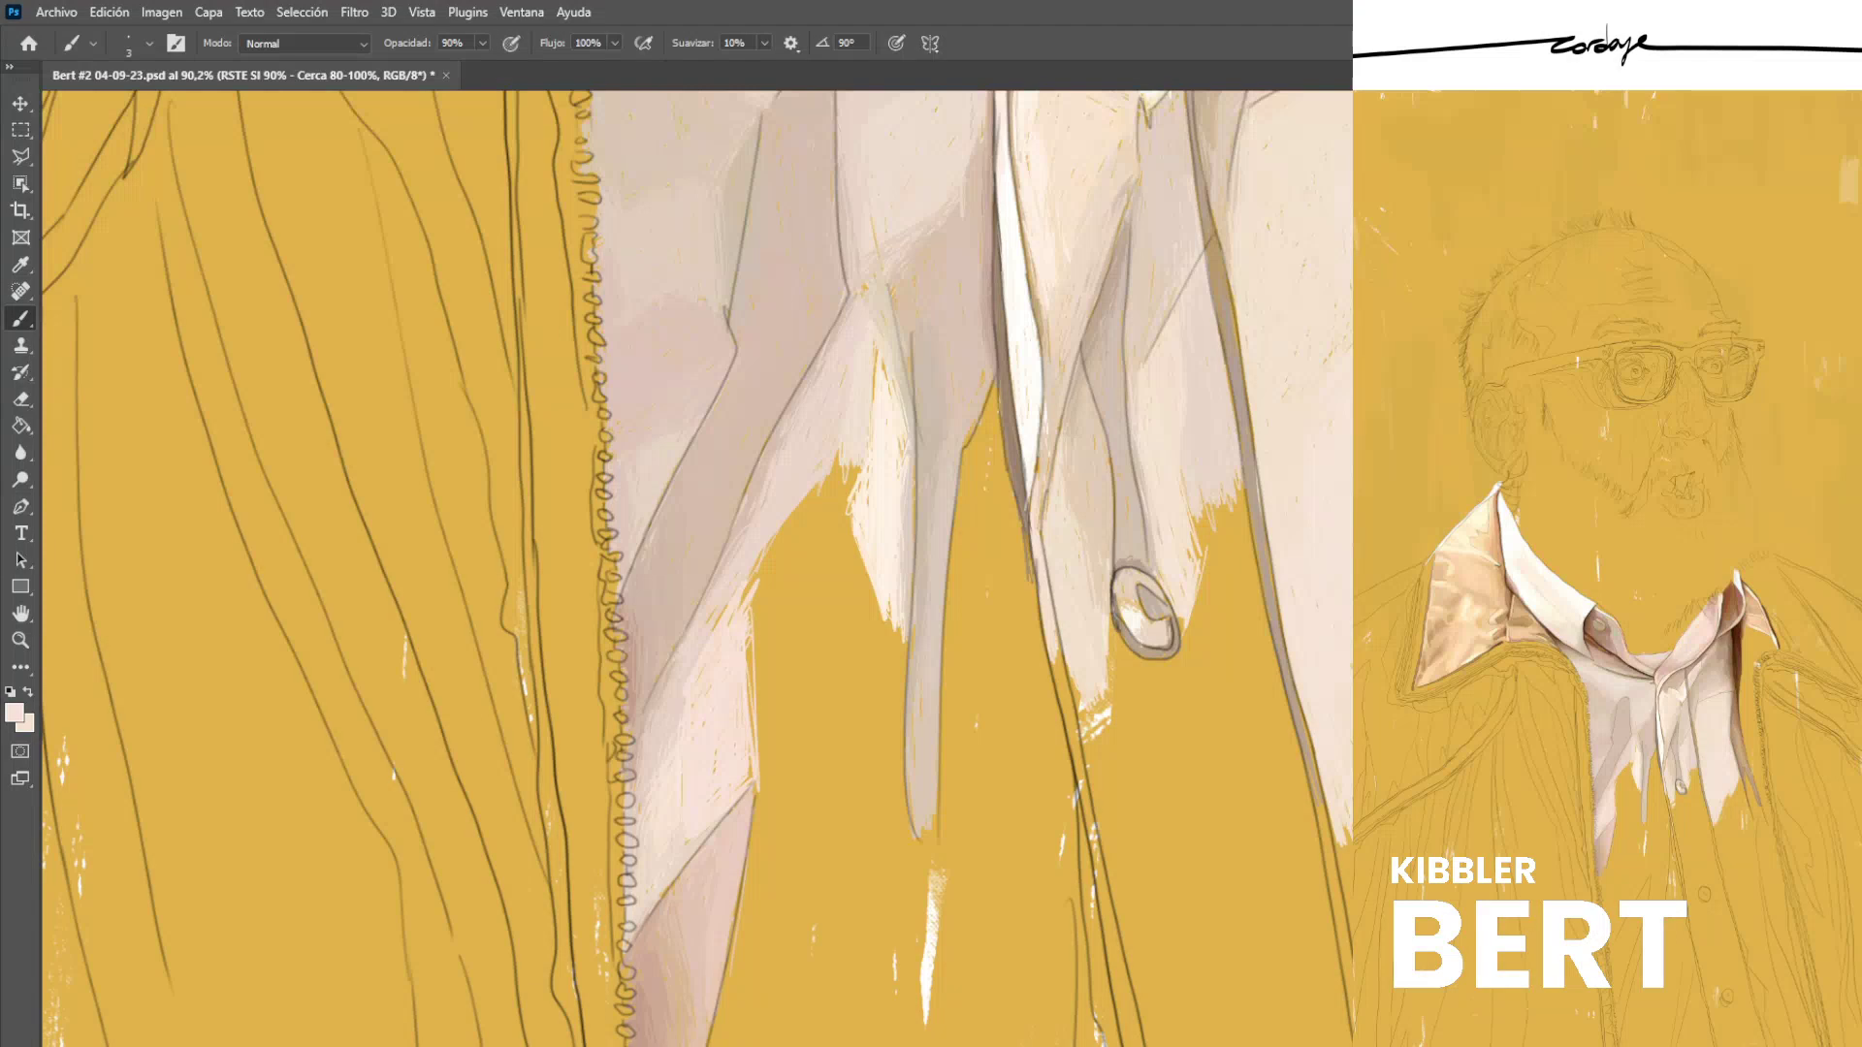
{"action": "left_click_drag", "start_coordinate": [747, 675], "coordinate": [748, 637]}
{"action": "left_click_drag", "start_coordinate": [750, 753], "coordinate": [751, 640]}
{"action": "left_click", "coordinate": [704, 669], "text": "alt"}
{"action": "left_click", "coordinate": [729, 679], "text": "alt"}
{"action": "key", "text": "ctrl+s"}
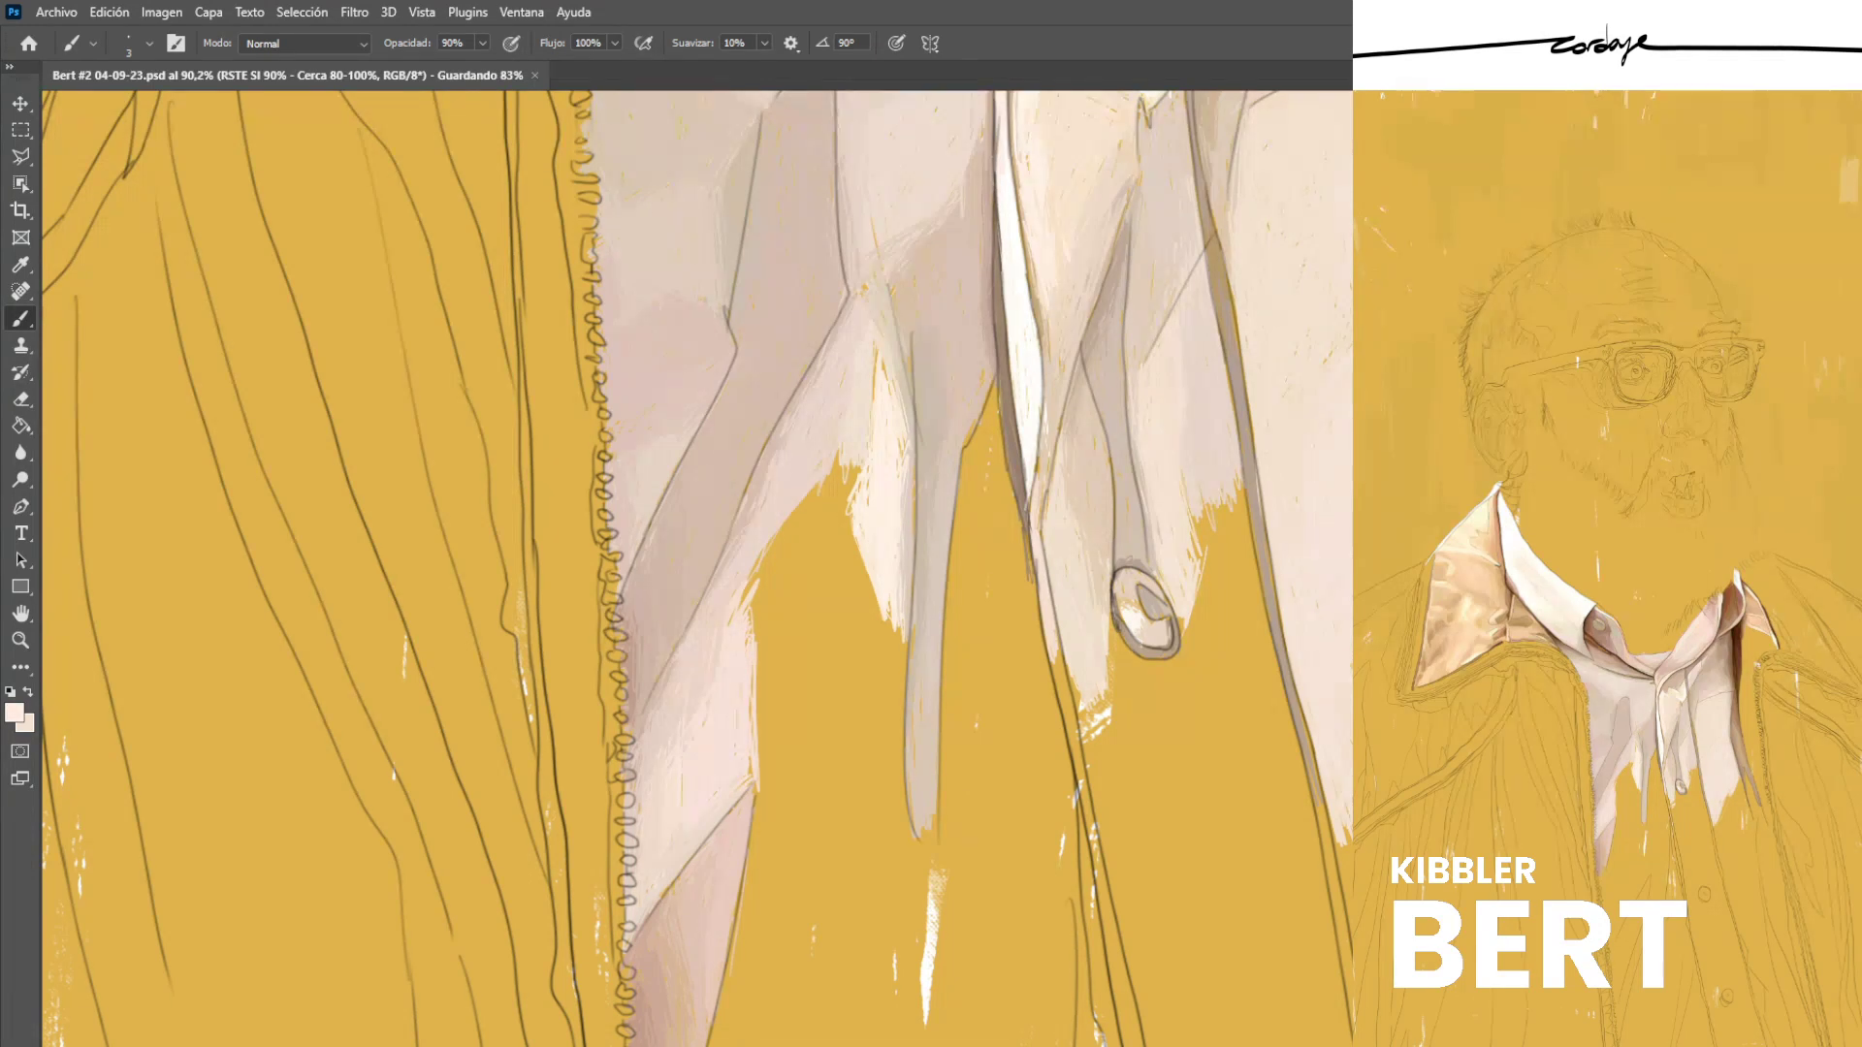
Sketch a thin pale curve from the pointed fold up to the narrow hanging fold, and start pale strokes along both sides of the bare area.
{"action": "left_click_drag", "start_coordinate": [745, 878], "coordinate": [876, 724]}
{"action": "key", "text": "ctrl+z"}
{"action": "left_click_drag", "start_coordinate": [754, 875], "coordinate": [890, 720]}
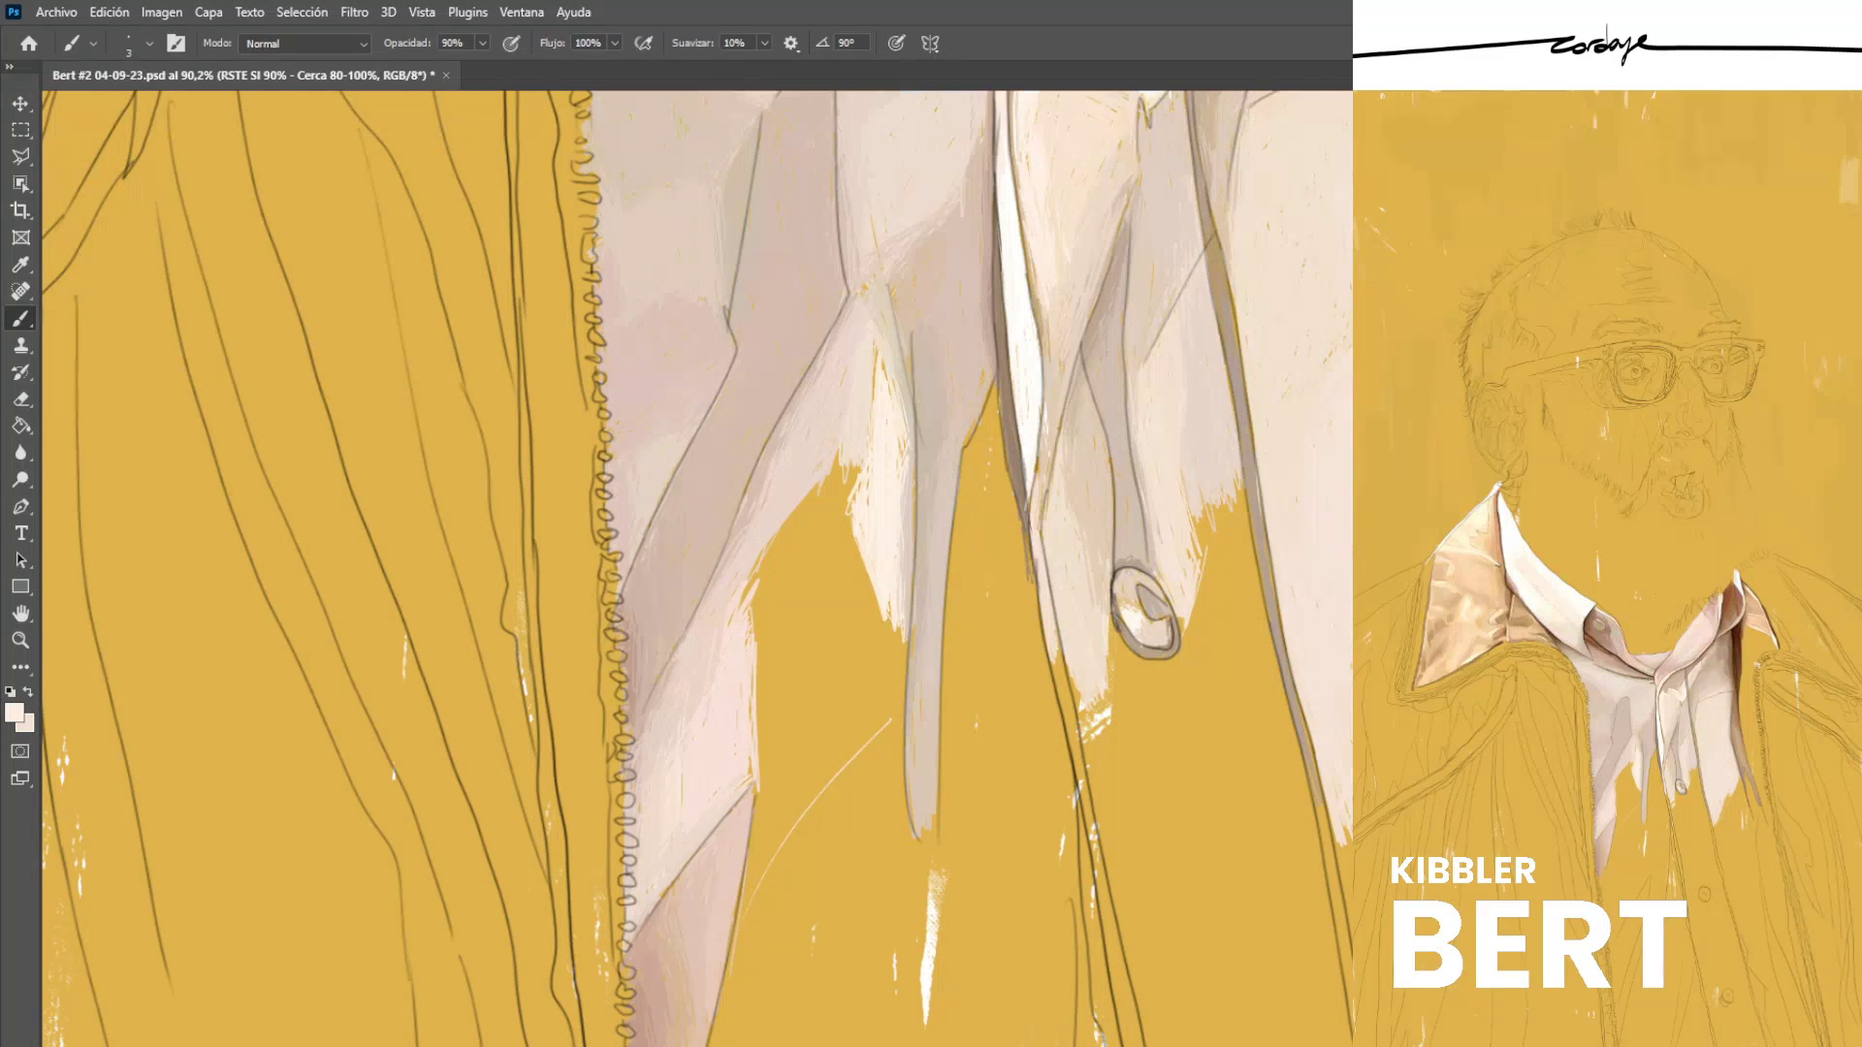
{"action": "mouse_move", "coordinate": [839, 548]}
{"action": "left_mouse_down"}
{"action": "mouse_move", "coordinate": [877, 696]}
{"action": "mouse_move", "coordinate": [865, 664]}
{"action": "left_mouse_up"}
{"action": "left_click_drag", "start_coordinate": [758, 616], "coordinate": [775, 759]}
{"action": "left_click_drag", "start_coordinate": [757, 686], "coordinate": [769, 775]}
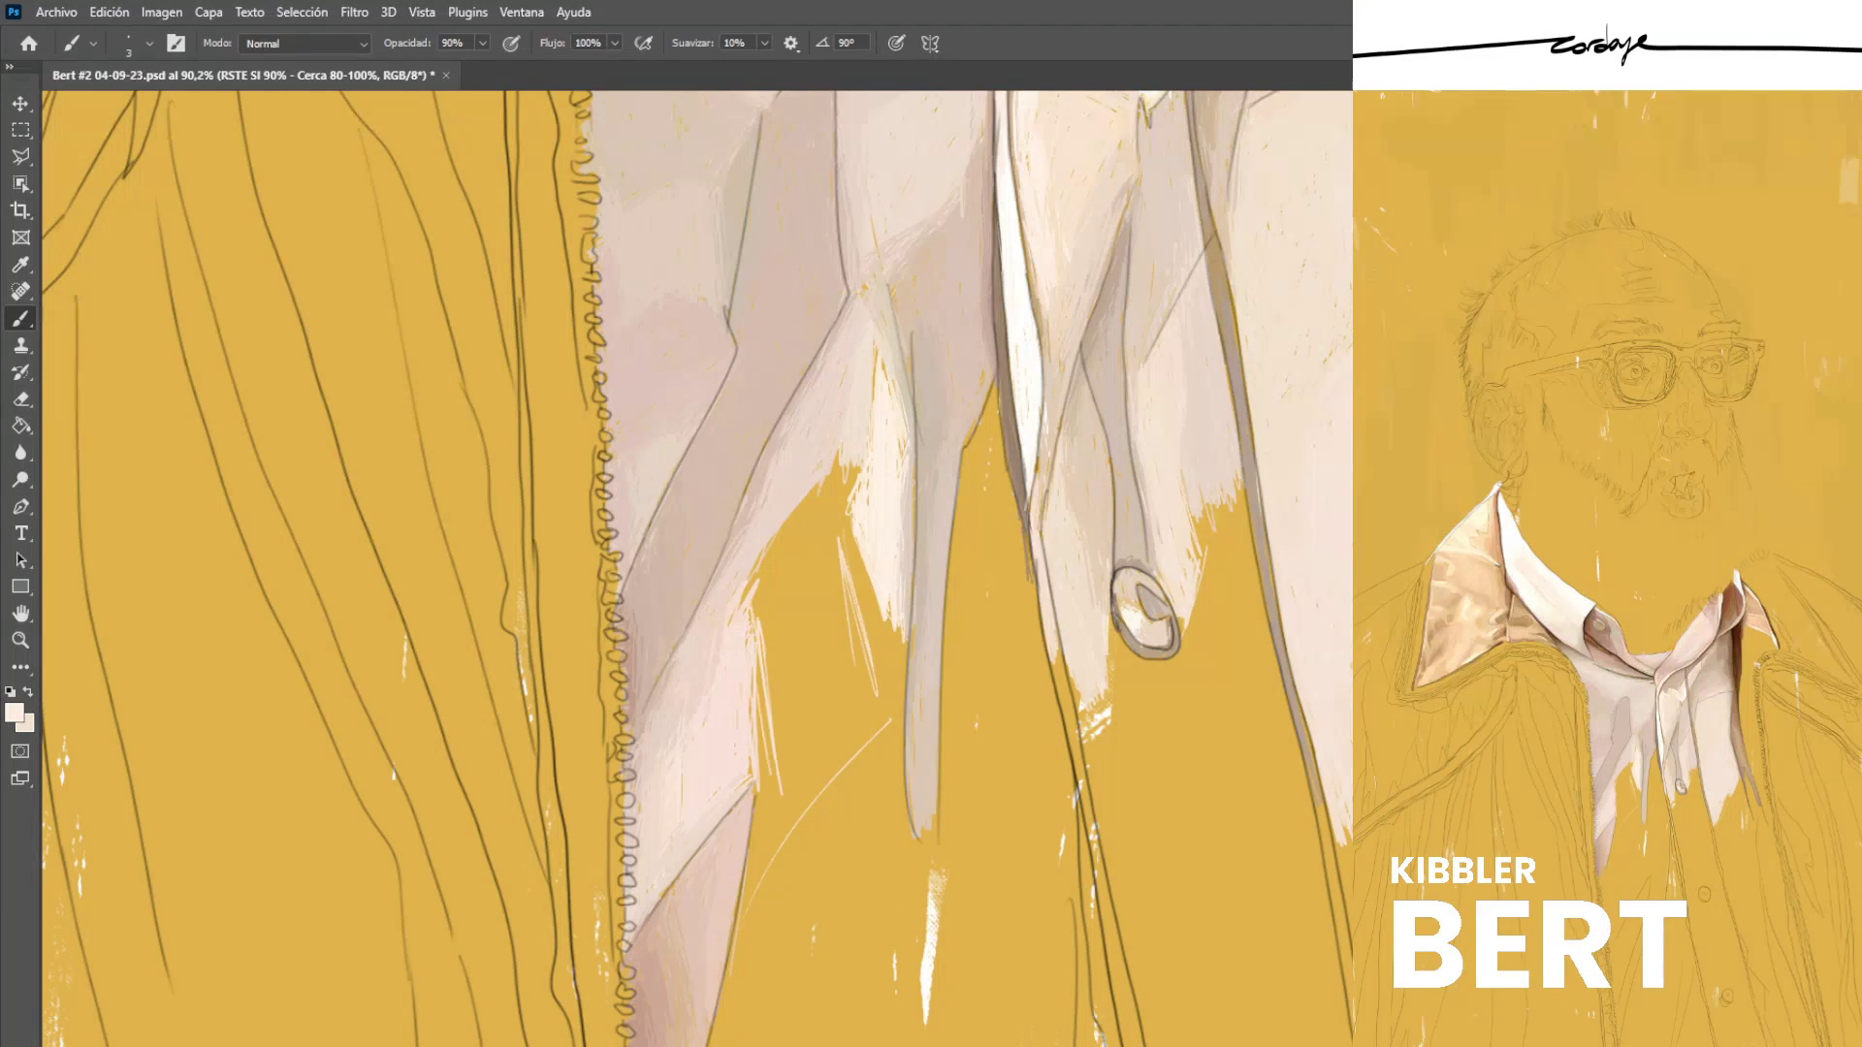
{"action": "left_click_drag", "start_coordinate": [759, 645], "coordinate": [780, 794]}
Extend the cream-white patch downward along the narrow hanging fold with pale diagonal strokes, and sample neighbouring shirt tones.
{"action": "left_click_drag", "start_coordinate": [822, 544], "coordinate": [877, 692]}
{"action": "left_click_drag", "start_coordinate": [828, 536], "coordinate": [883, 686]}
{"action": "left_click_drag", "start_coordinate": [841, 577], "coordinate": [893, 708]}
{"action": "left_click_drag", "start_coordinate": [811, 522], "coordinate": [865, 678]}
{"action": "mouse_move", "coordinate": [832, 519]}
{"action": "left_mouse_down"}
{"action": "mouse_move", "coordinate": [893, 686]}
{"action": "mouse_move", "coordinate": [863, 565]}
{"action": "mouse_move", "coordinate": [905, 679]}
{"action": "mouse_move", "coordinate": [837, 546]}
{"action": "left_mouse_up"}
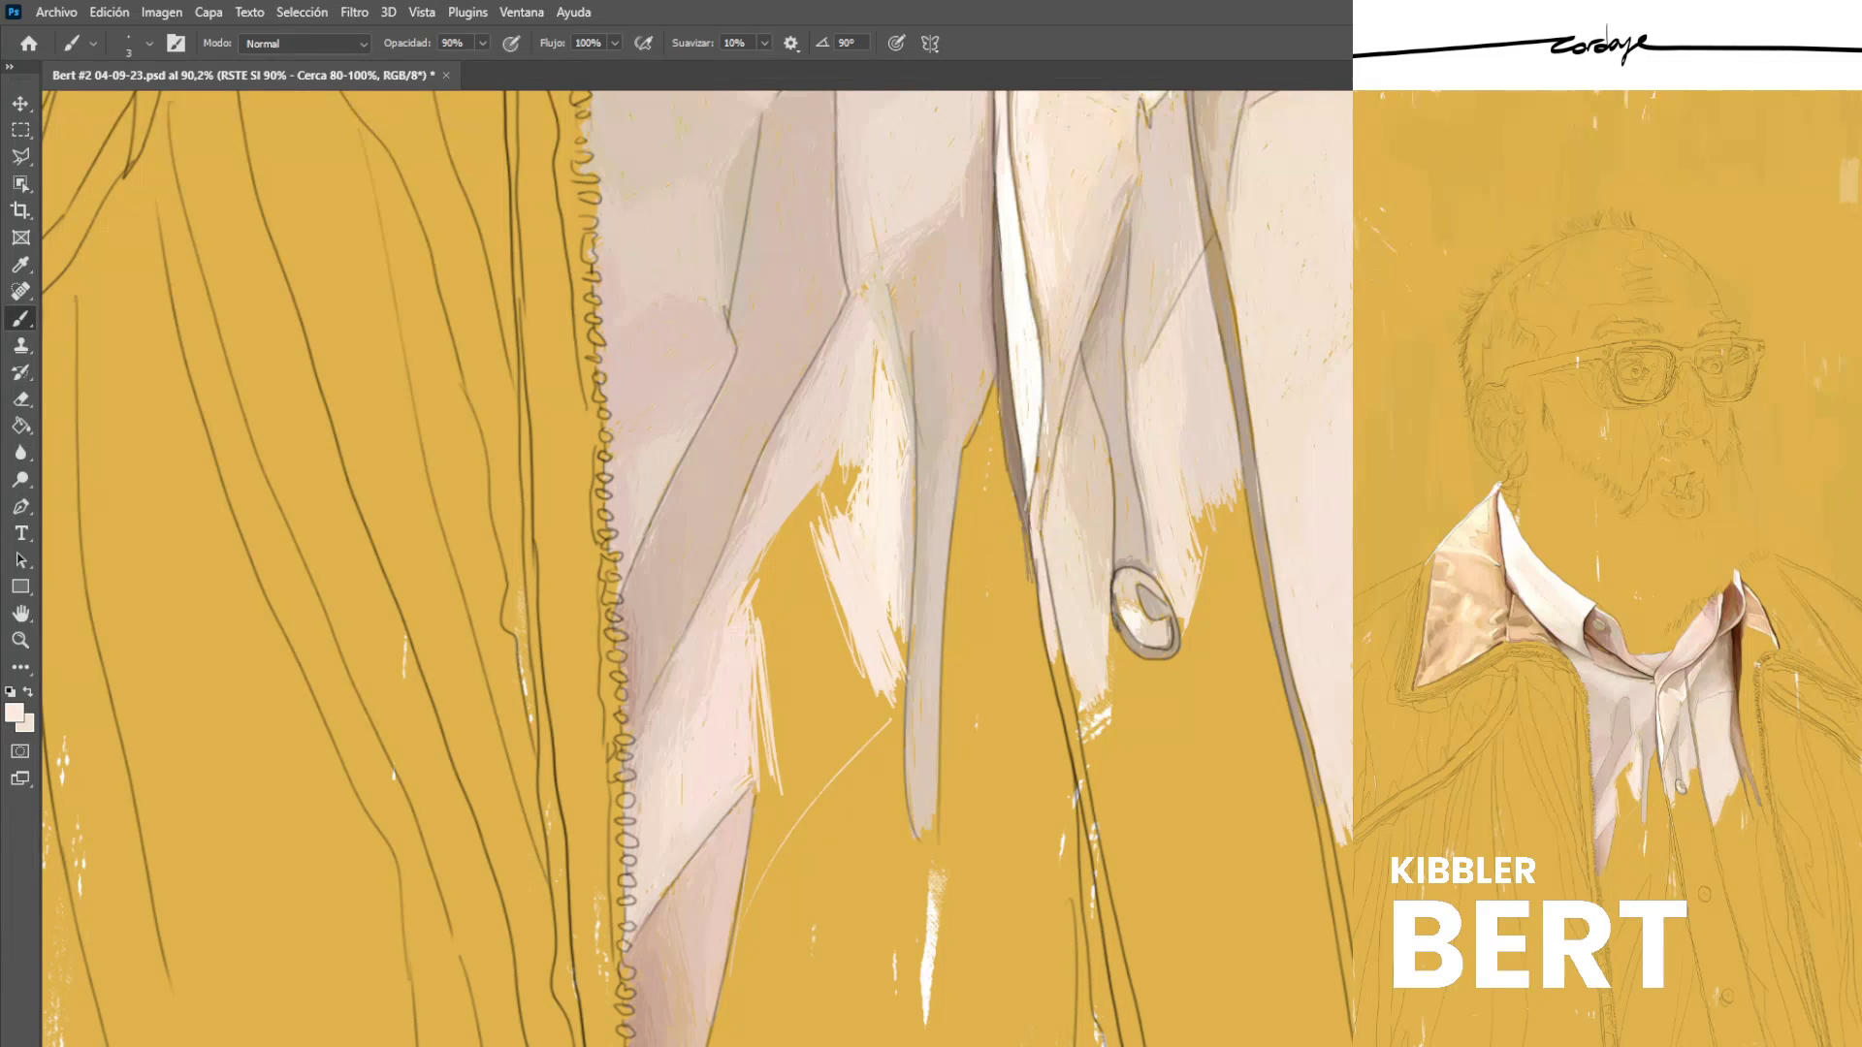
{"action": "left_click", "coordinate": [812, 439], "text": "alt"}
{"action": "left_click", "coordinate": [706, 797], "text": "alt"}
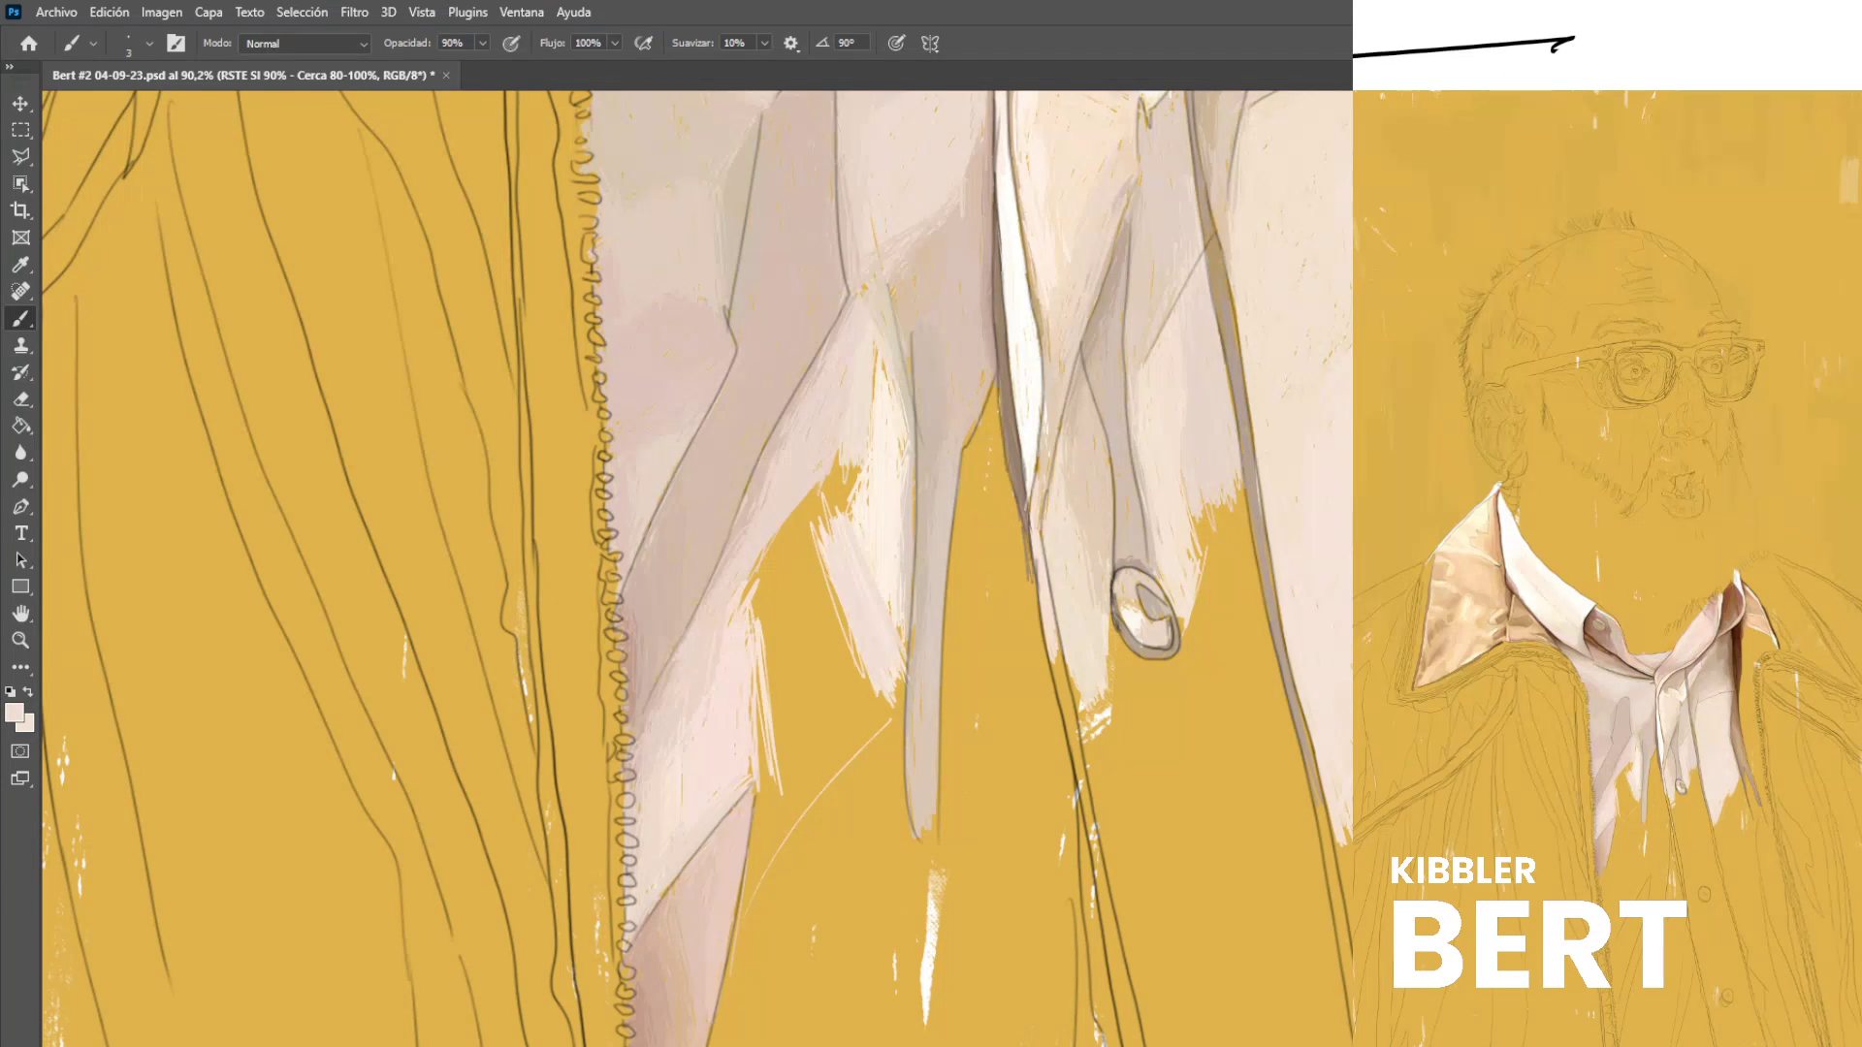
Thicken the pale pink borders around the bare area between the pointed fold and the narrow hanging fold.
{"action": "mouse_move", "coordinate": [855, 741]}
{"action": "left_mouse_down"}
{"action": "mouse_move", "coordinate": [754, 869]}
{"action": "mouse_move", "coordinate": [848, 761]}
{"action": "mouse_move", "coordinate": [757, 897]}
{"action": "left_mouse_up"}
{"action": "left_click_drag", "start_coordinate": [762, 770], "coordinate": [752, 899]}
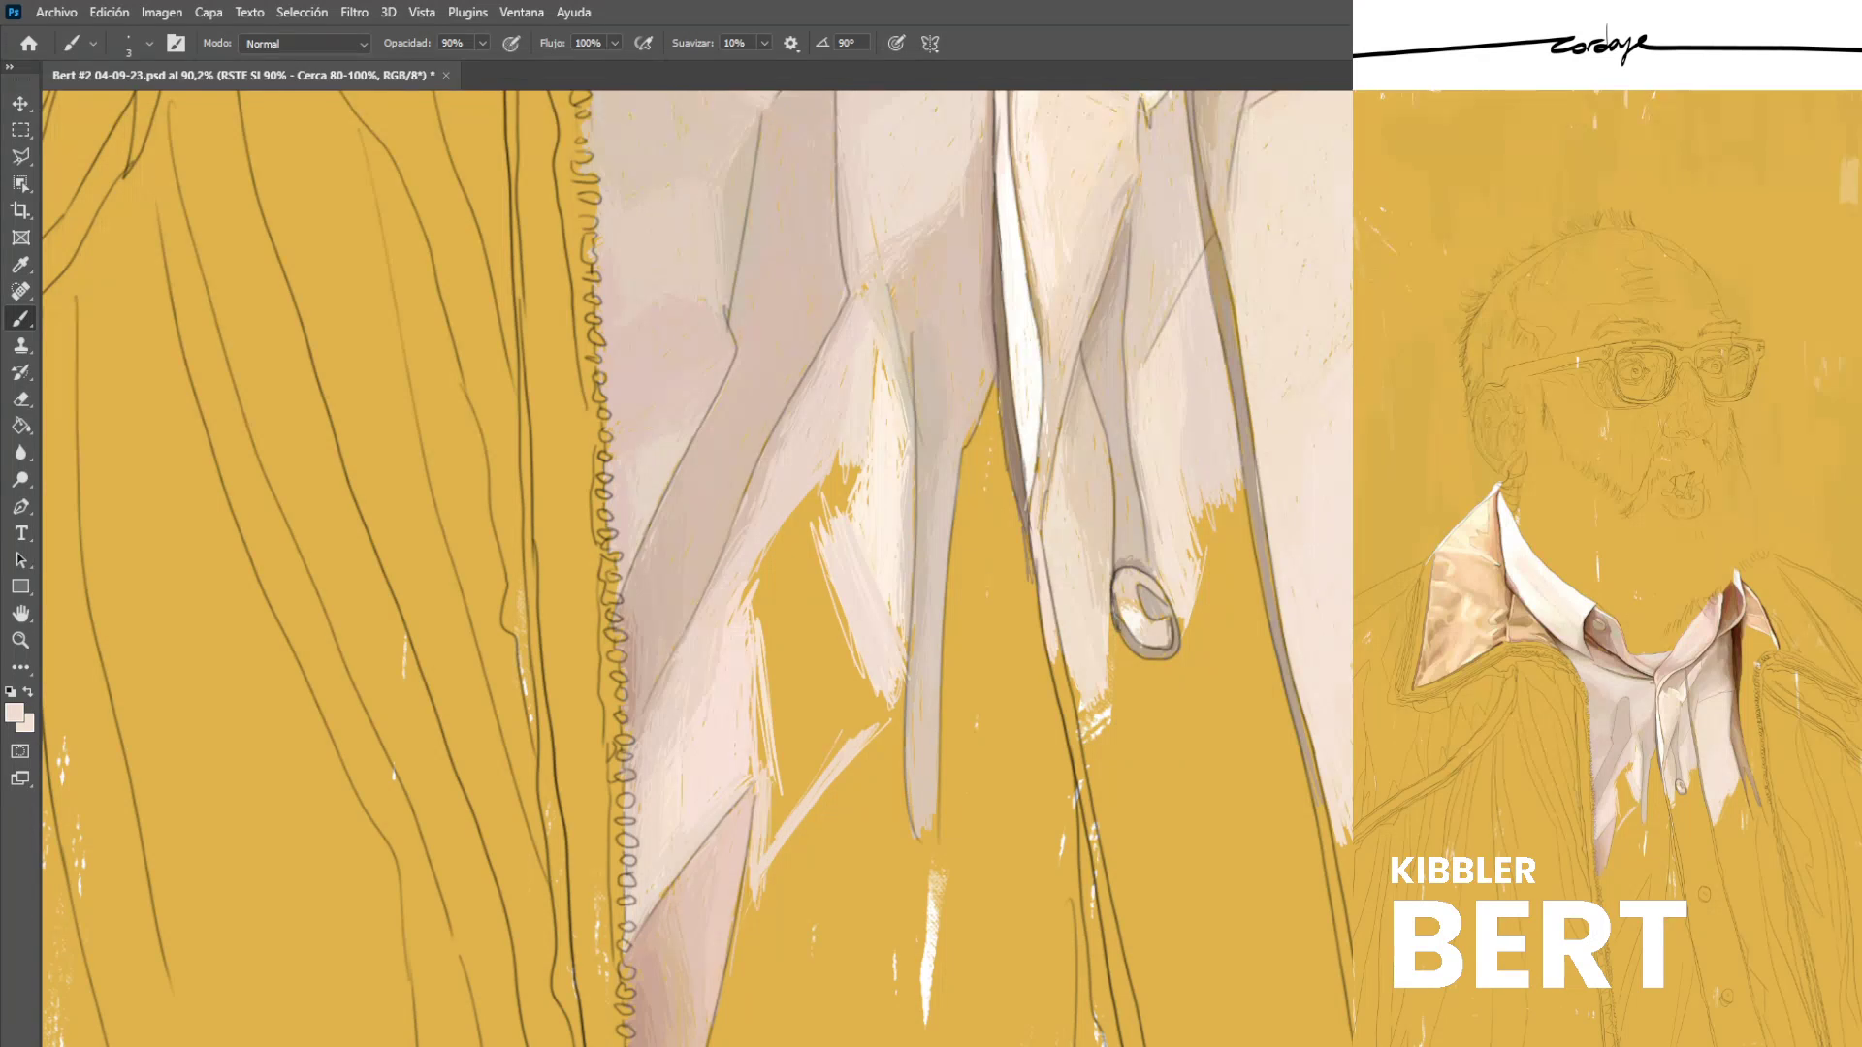
{"action": "mouse_move", "coordinate": [787, 569]}
{"action": "left_mouse_down"}
{"action": "mouse_move", "coordinate": [841, 715]}
{"action": "mouse_move", "coordinate": [853, 732]}
{"action": "mouse_move", "coordinate": [884, 717]}
{"action": "left_mouse_up"}
{"action": "left_click_drag", "start_coordinate": [830, 593], "coordinate": [849, 627]}
{"action": "left_click_drag", "start_coordinate": [806, 549], "coordinate": [817, 594]}
{"action": "left_click_drag", "start_coordinate": [832, 687], "coordinate": [843, 716]}
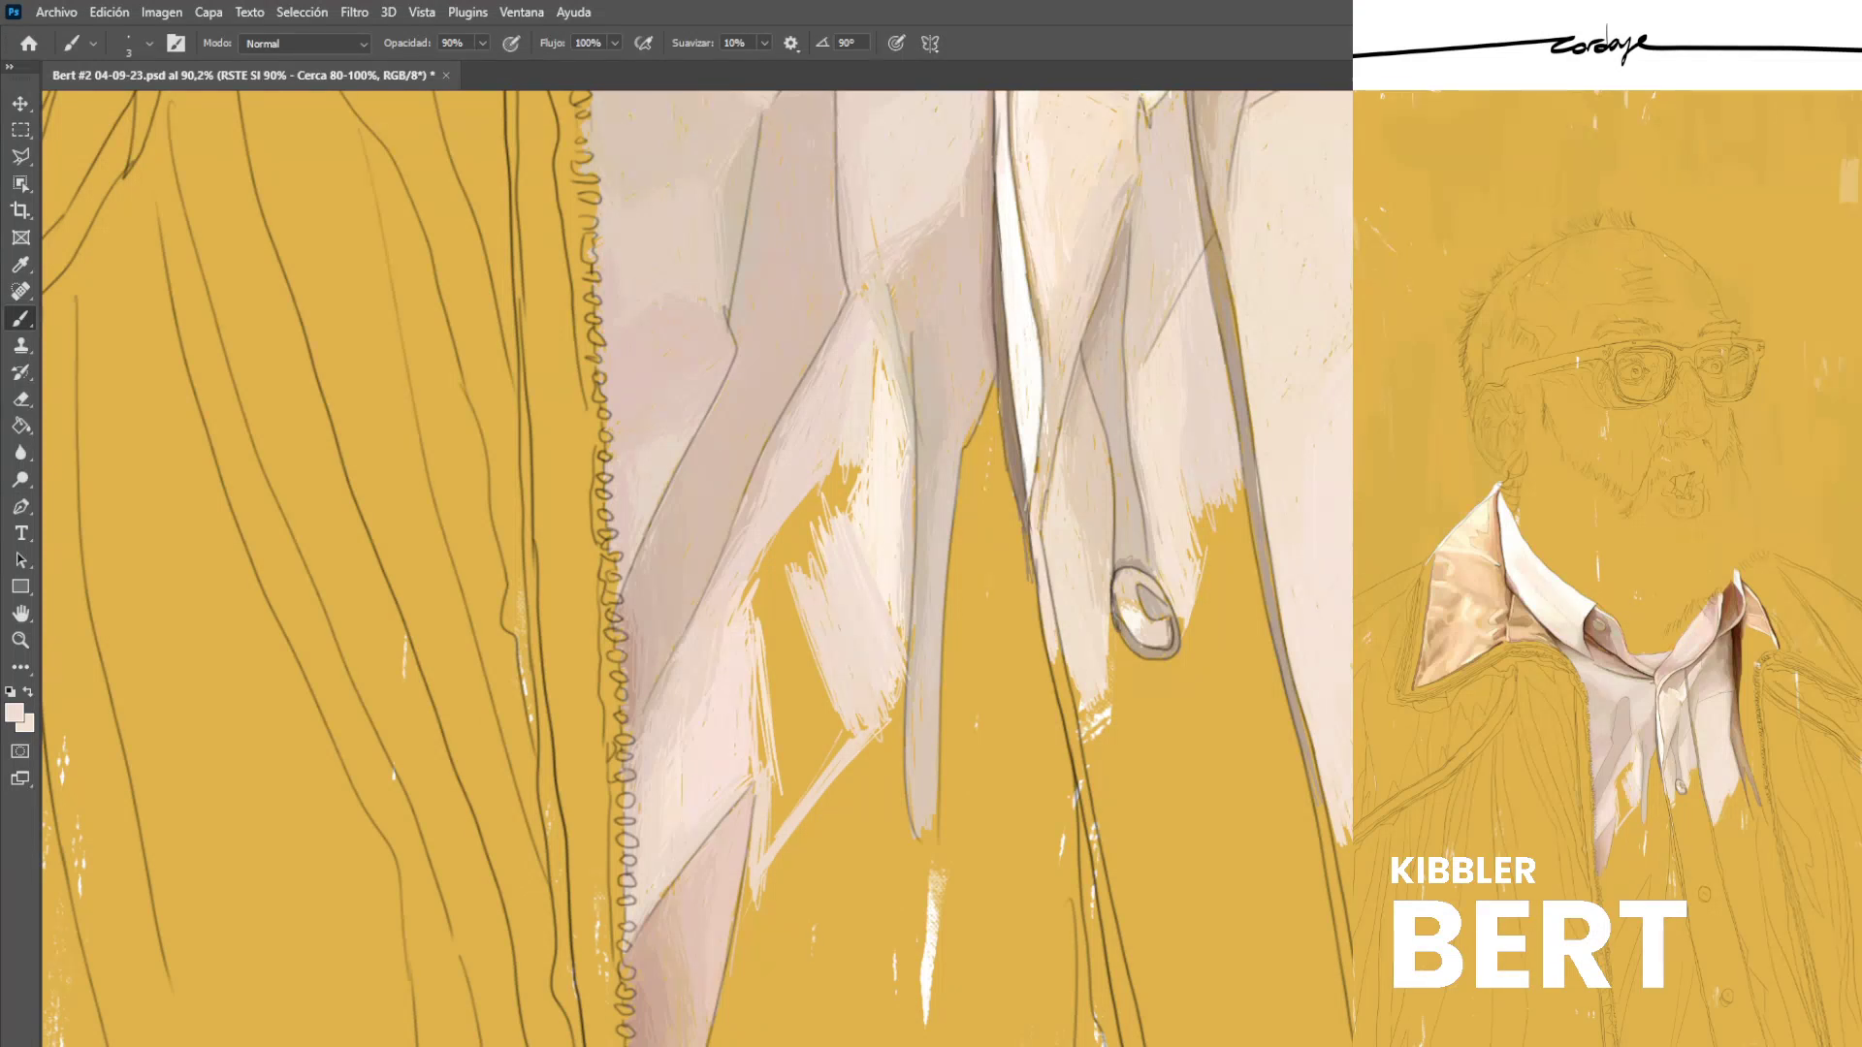
{"action": "mouse_move", "coordinate": [845, 729]}
{"action": "left_mouse_down"}
{"action": "mouse_move", "coordinate": [768, 845]}
{"action": "mouse_move", "coordinate": [788, 801]}
{"action": "left_mouse_up"}
{"action": "left_click_drag", "start_coordinate": [792, 586], "coordinate": [766, 642]}
{"action": "left_click_drag", "start_coordinate": [814, 543], "coordinate": [762, 635]}
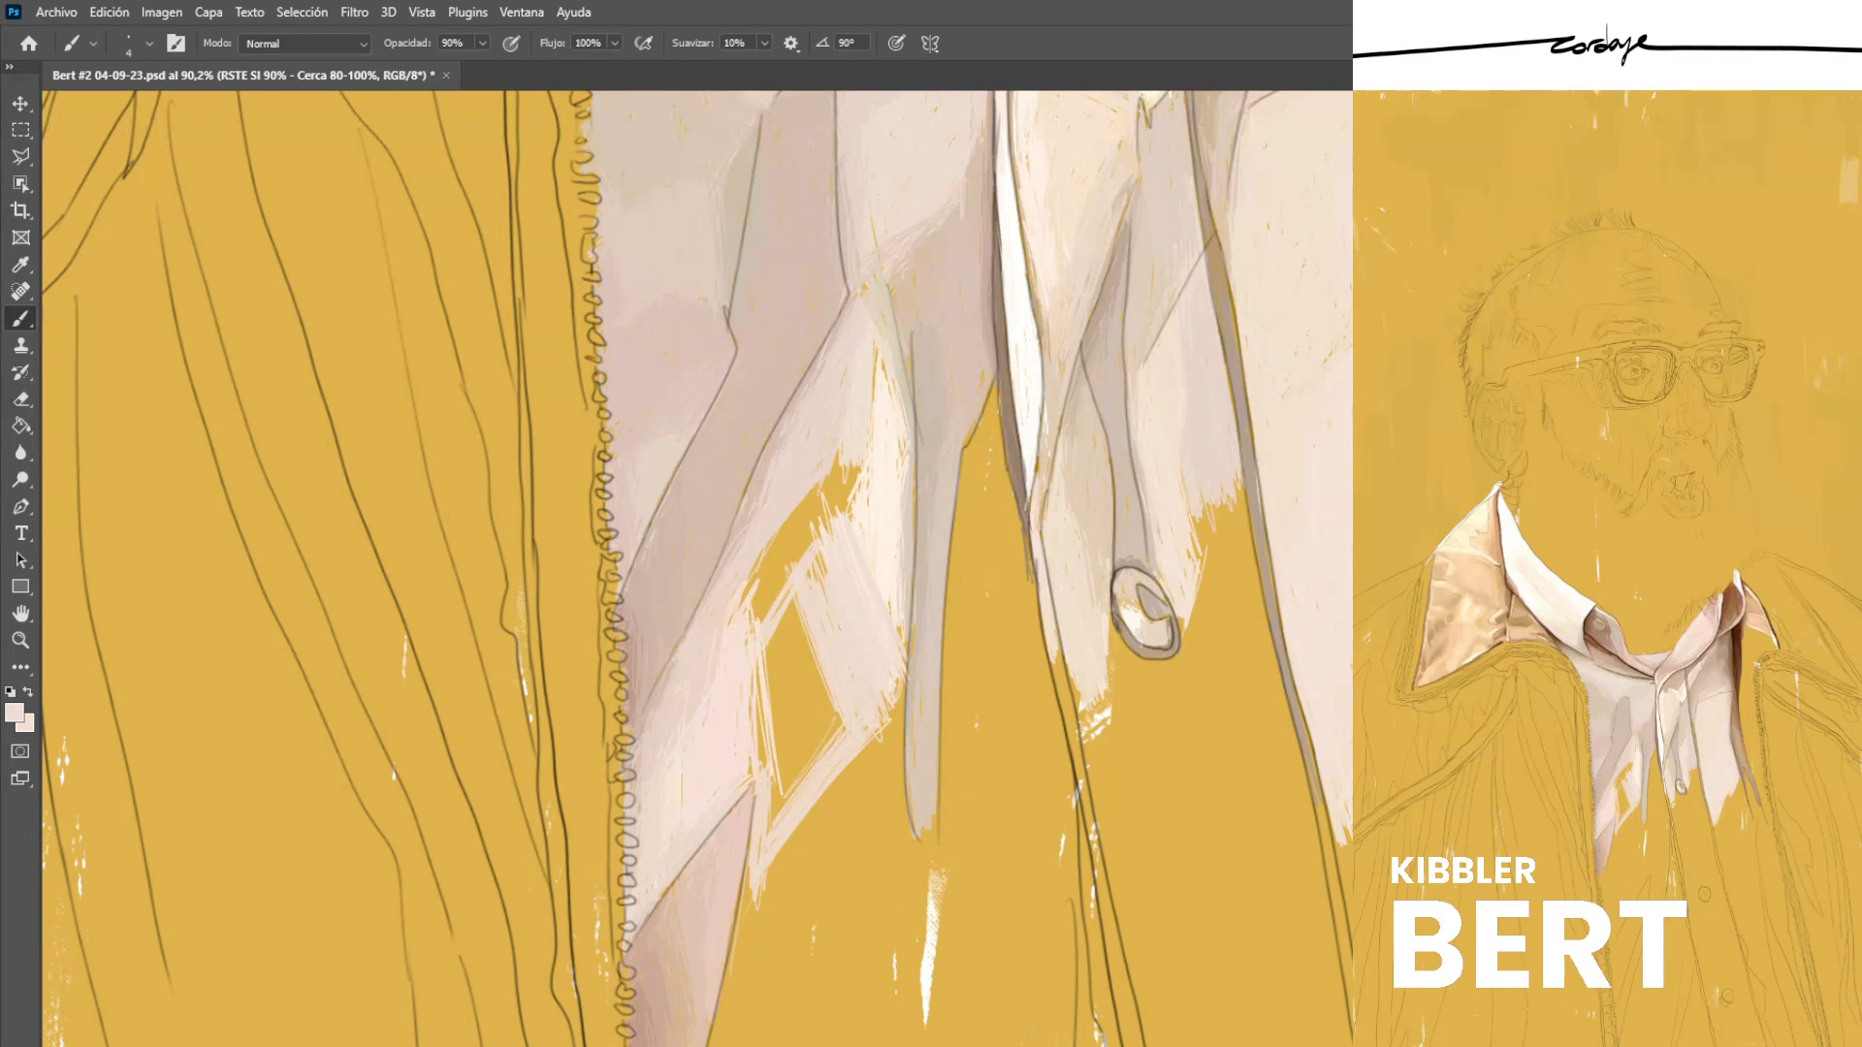
Fill the enclosed yellow area between the pointed fold and the narrow hanging fold with pale pink strokes.
{"action": "mouse_move", "coordinate": [839, 502]}
{"action": "left_mouse_down"}
{"action": "mouse_move", "coordinate": [757, 620]}
{"action": "mouse_move", "coordinate": [742, 601]}
{"action": "mouse_move", "coordinate": [771, 765]}
{"action": "left_mouse_up"}
{"action": "left_click_drag", "start_coordinate": [773, 642], "coordinate": [785, 800]}
{"action": "mouse_move", "coordinate": [795, 609]}
{"action": "left_mouse_down"}
{"action": "mouse_move", "coordinate": [784, 785]}
{"action": "mouse_move", "coordinate": [811, 762]}
{"action": "left_mouse_up"}
{"action": "left_click_drag", "start_coordinate": [818, 669], "coordinate": [825, 756]}
{"action": "left_click_drag", "start_coordinate": [826, 681], "coordinate": [836, 754]}
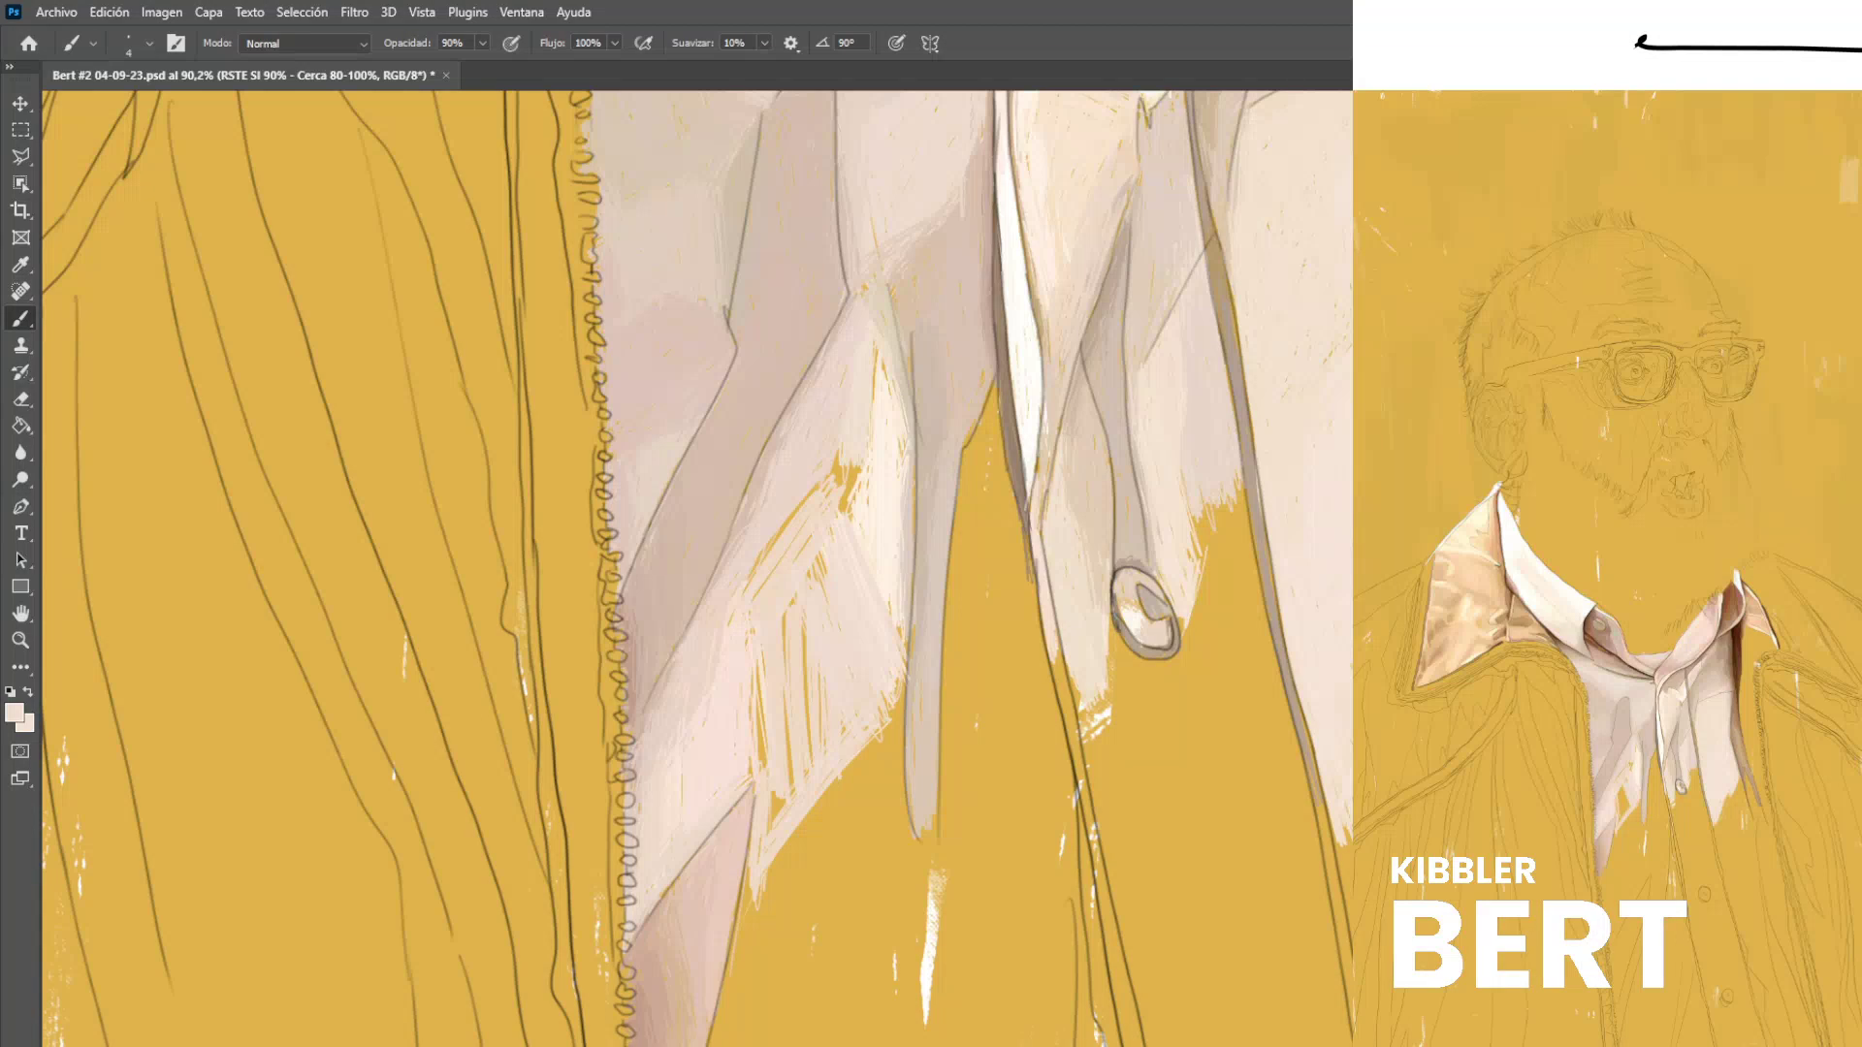
{"action": "left_click_drag", "start_coordinate": [804, 652], "coordinate": [807, 715]}
{"action": "left_click_drag", "start_coordinate": [822, 558], "coordinate": [810, 579]}
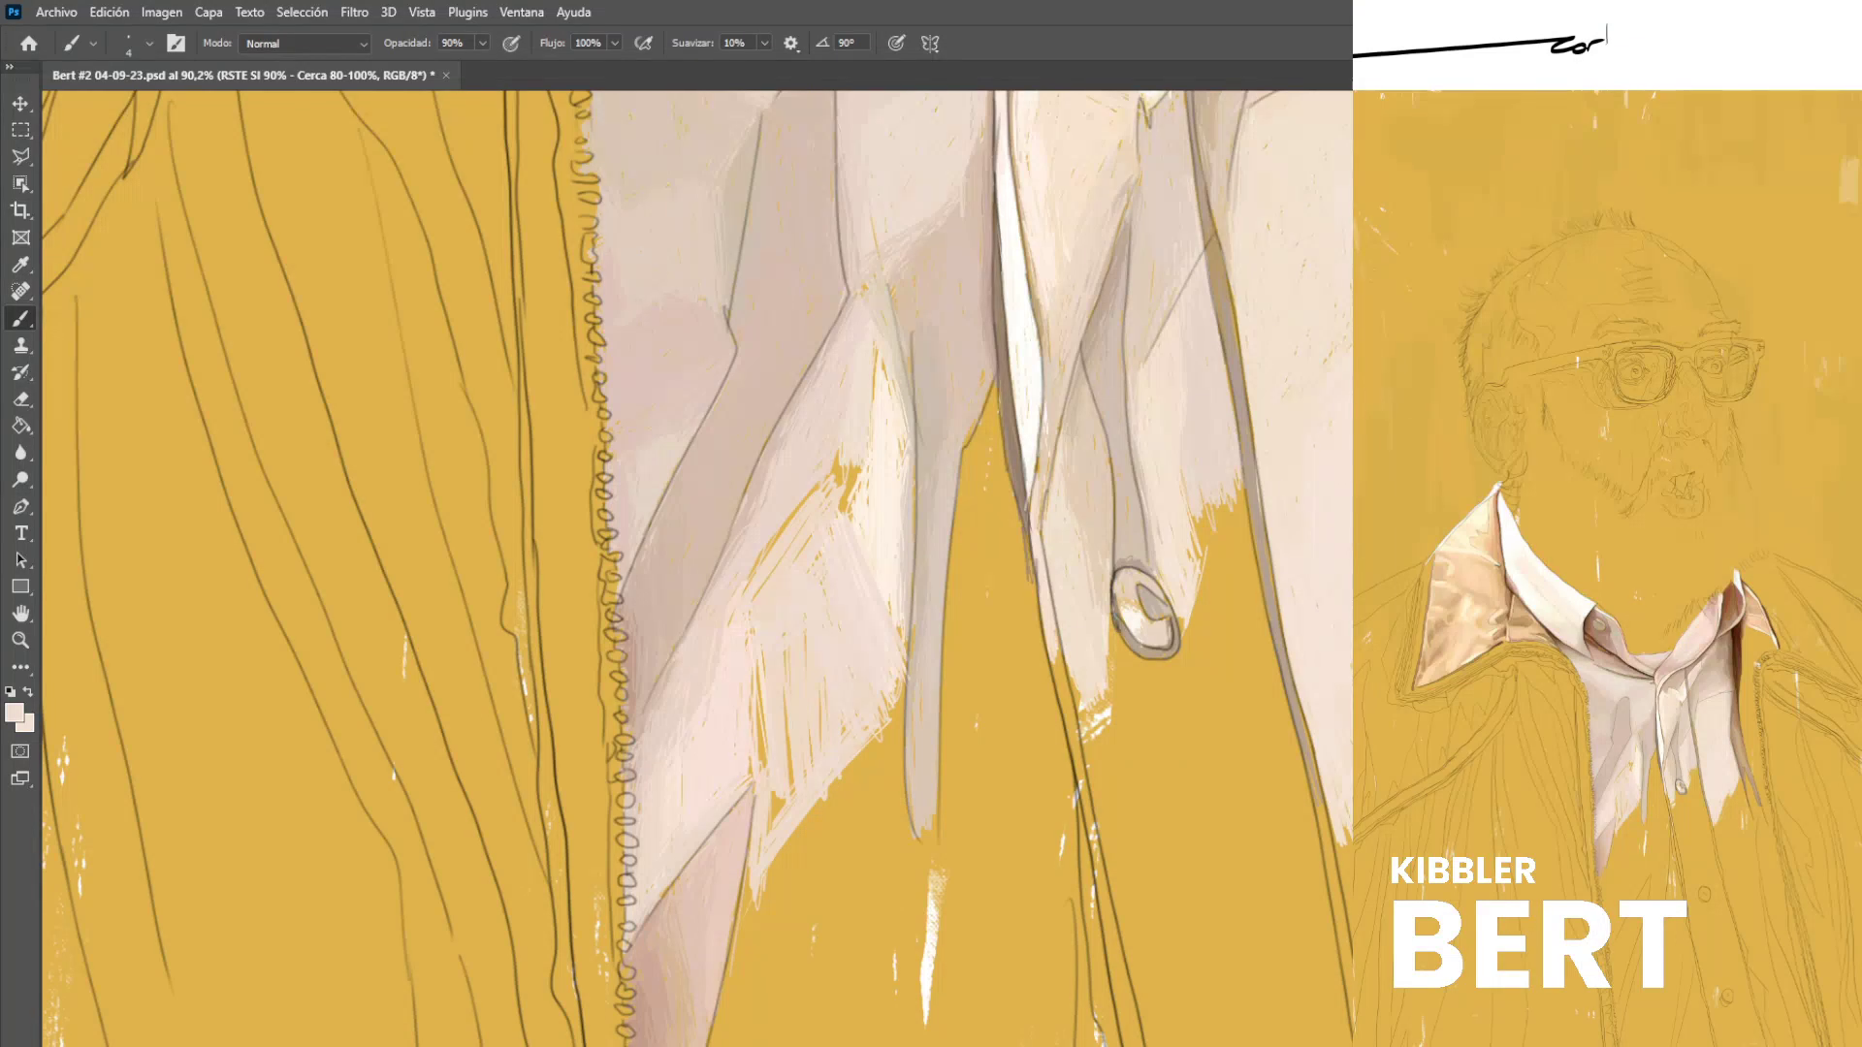
{"action": "mouse_move", "coordinate": [766, 671]}
{"action": "left_mouse_down"}
{"action": "mouse_move", "coordinate": [769, 827]}
{"action": "mouse_move", "coordinate": [785, 685]}
{"action": "mouse_move", "coordinate": [788, 785]}
{"action": "left_mouse_up"}
{"action": "left_click_drag", "start_coordinate": [812, 731], "coordinate": [811, 767]}
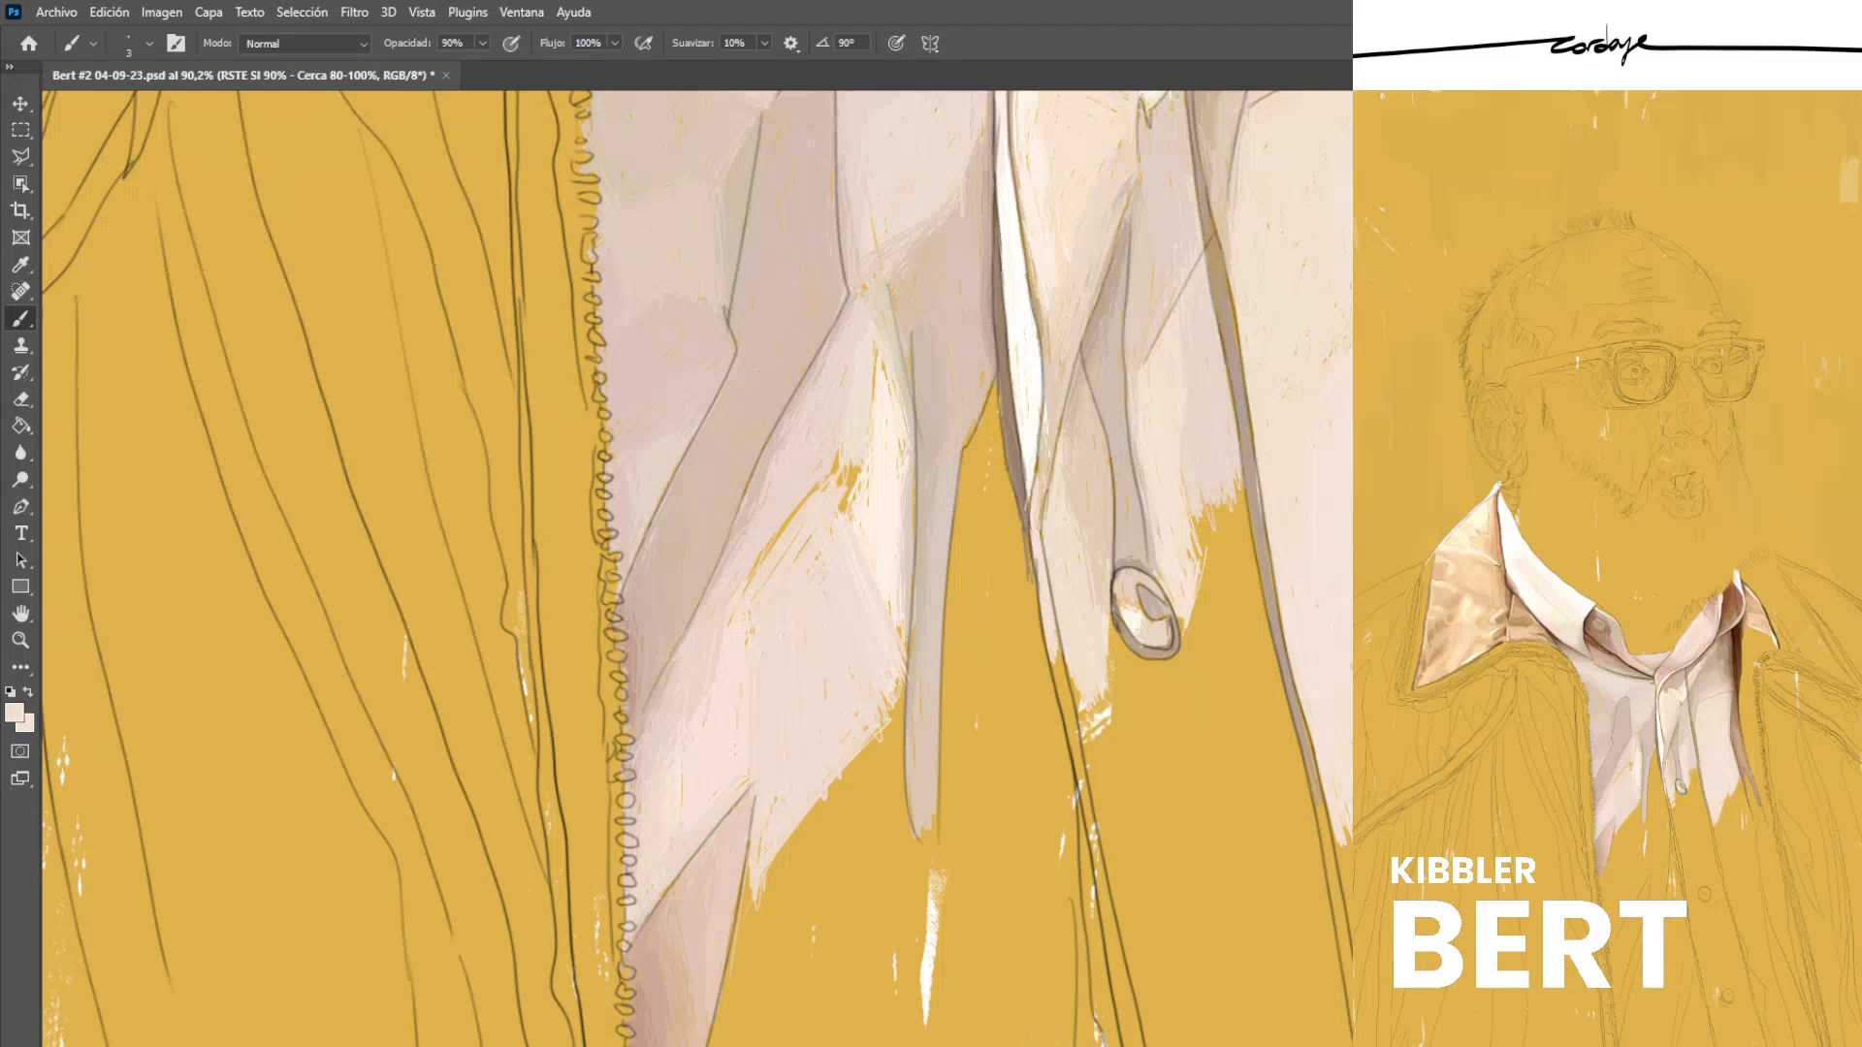
Cover the remaining yellow gaps between the cream-white patch and the diagonal fold with sampled cream and pink strokes.
{"action": "left_click_drag", "start_coordinate": [858, 467], "coordinate": [837, 515]}
{"action": "left_click", "coordinate": [886, 357], "text": "alt"}
{"action": "left_click", "coordinate": [887, 448], "text": "alt"}
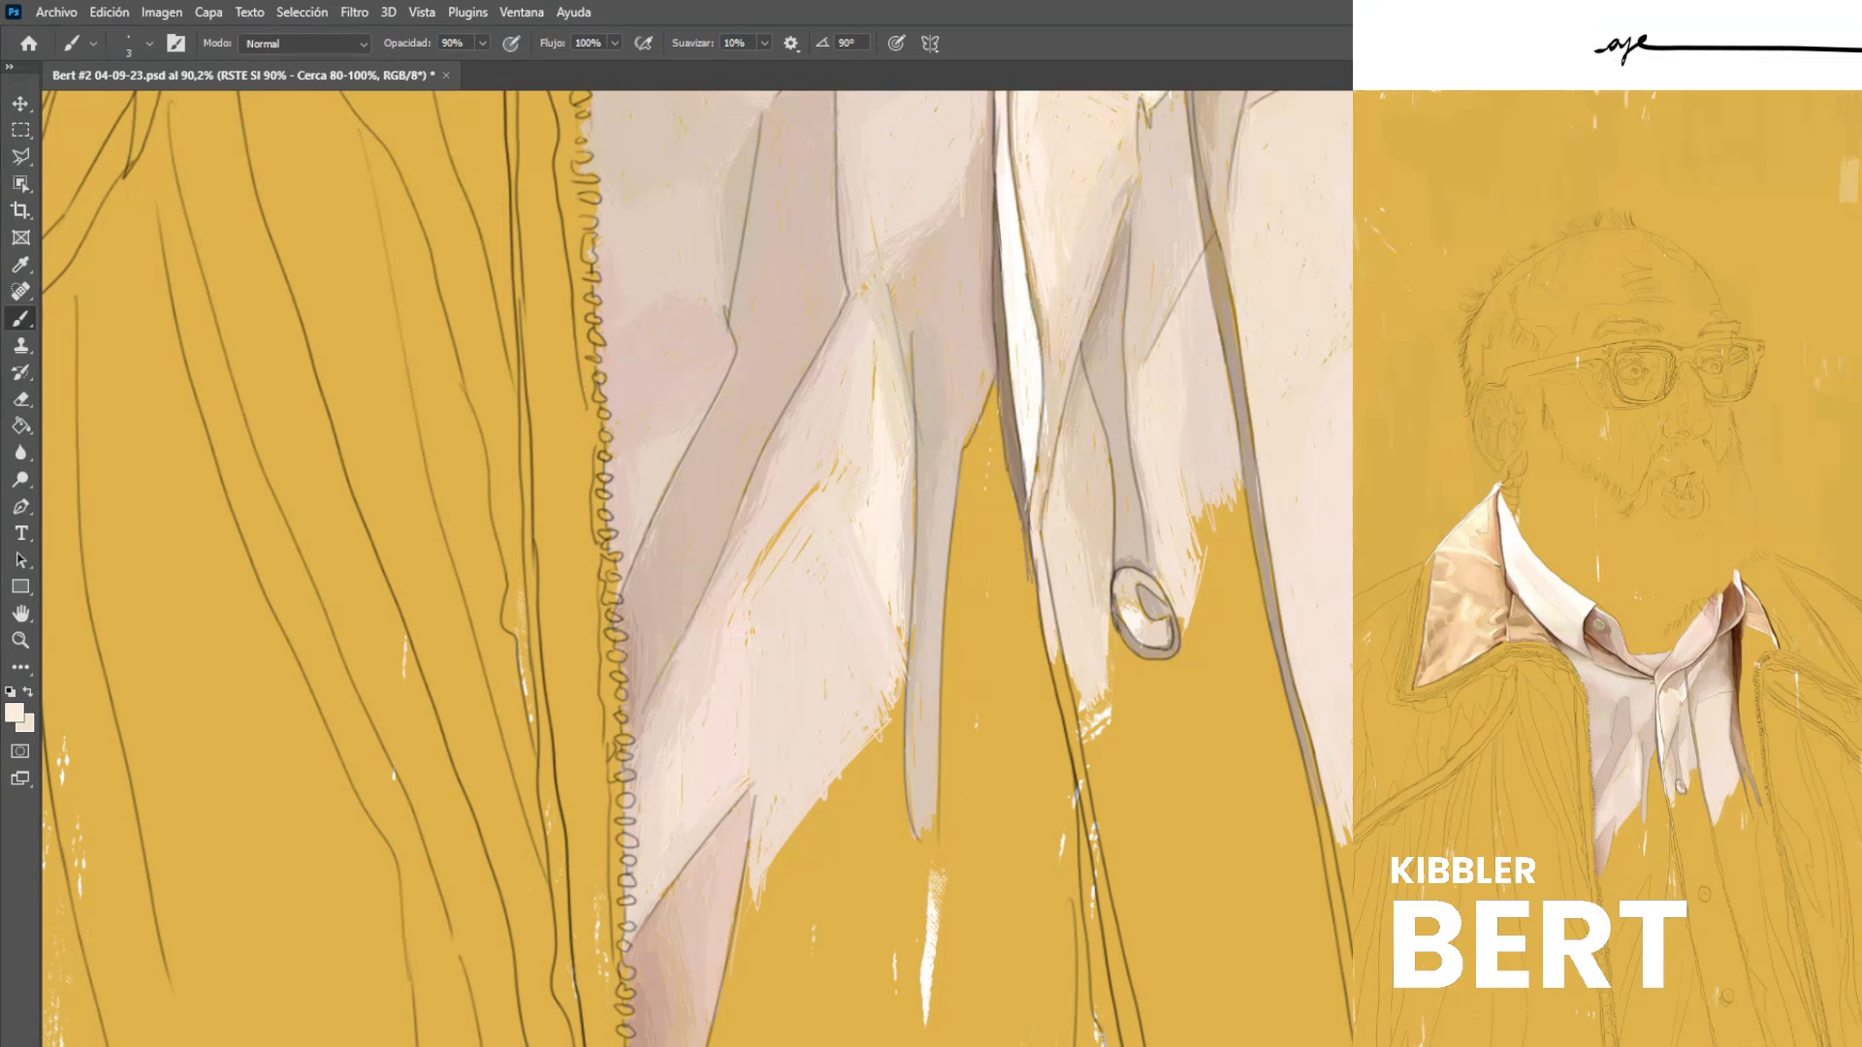
{"action": "left_click_drag", "start_coordinate": [898, 437], "coordinate": [902, 462]}
{"action": "left_click", "coordinate": [867, 420], "text": "alt"}
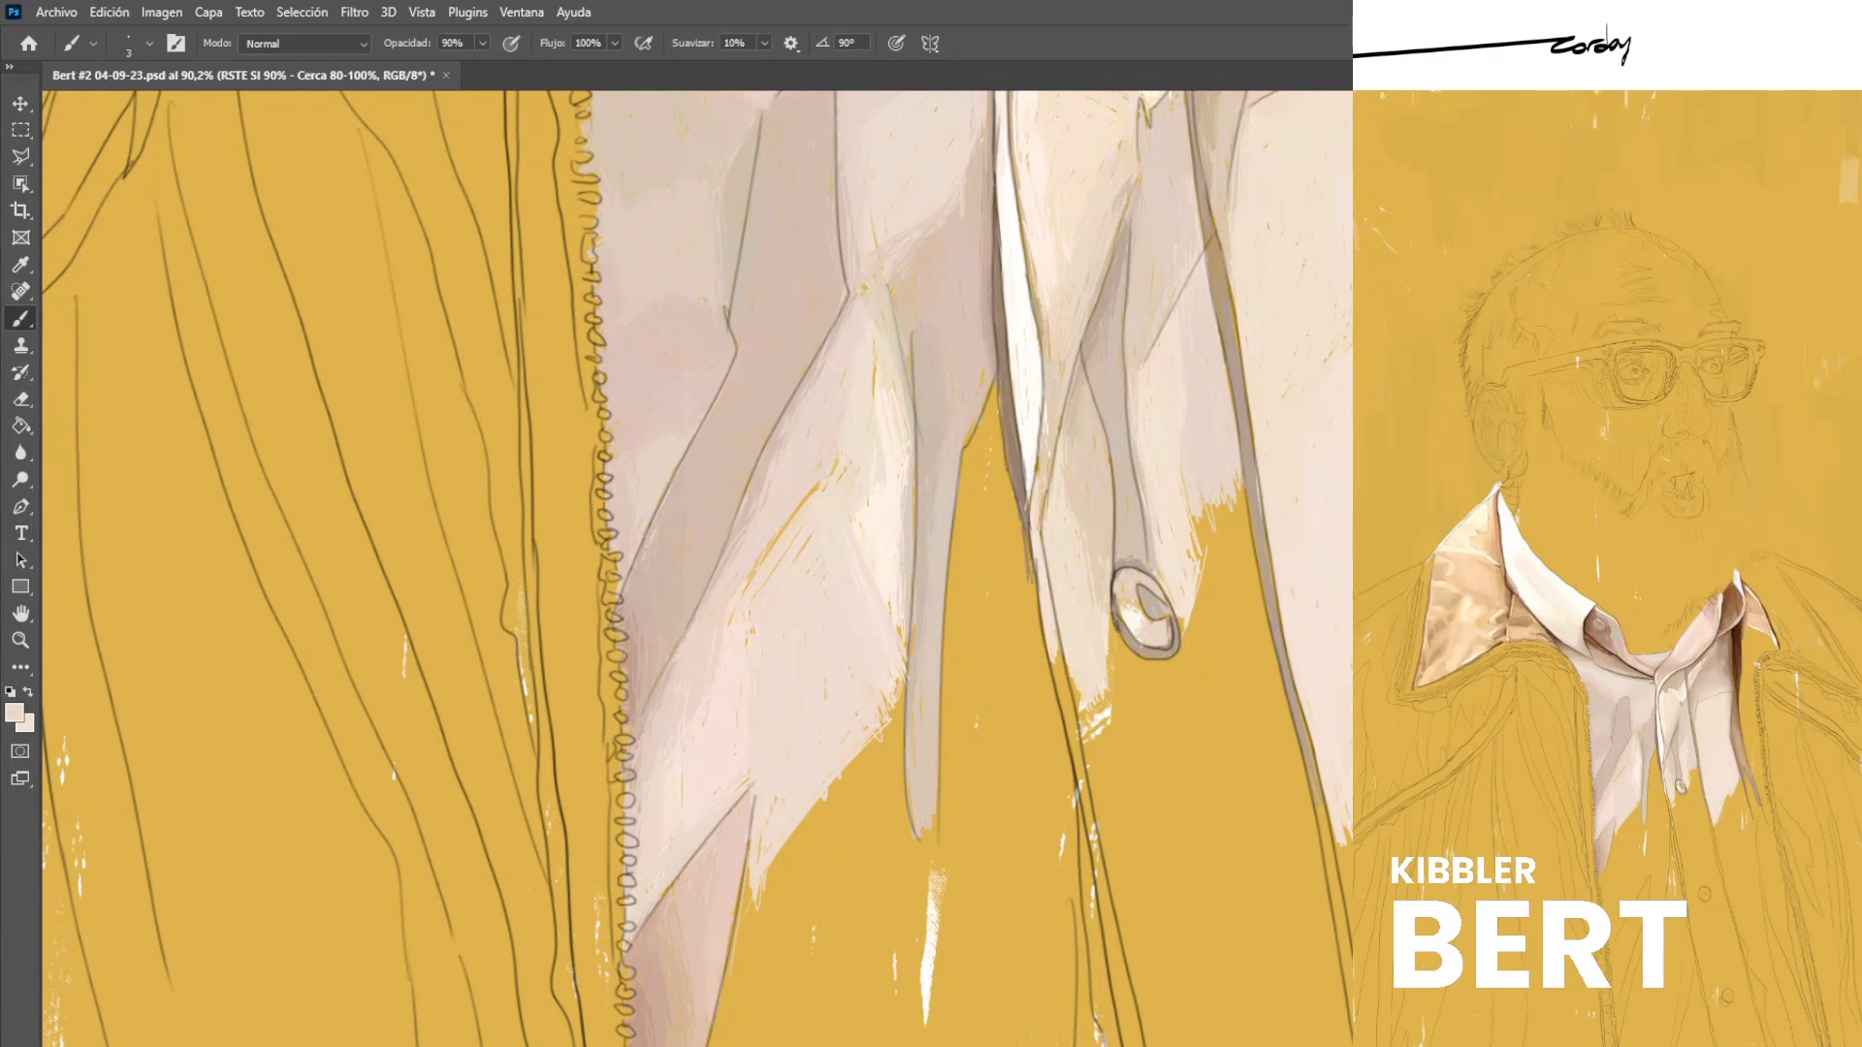
{"action": "left_click_drag", "start_coordinate": [813, 486], "coordinate": [790, 518]}
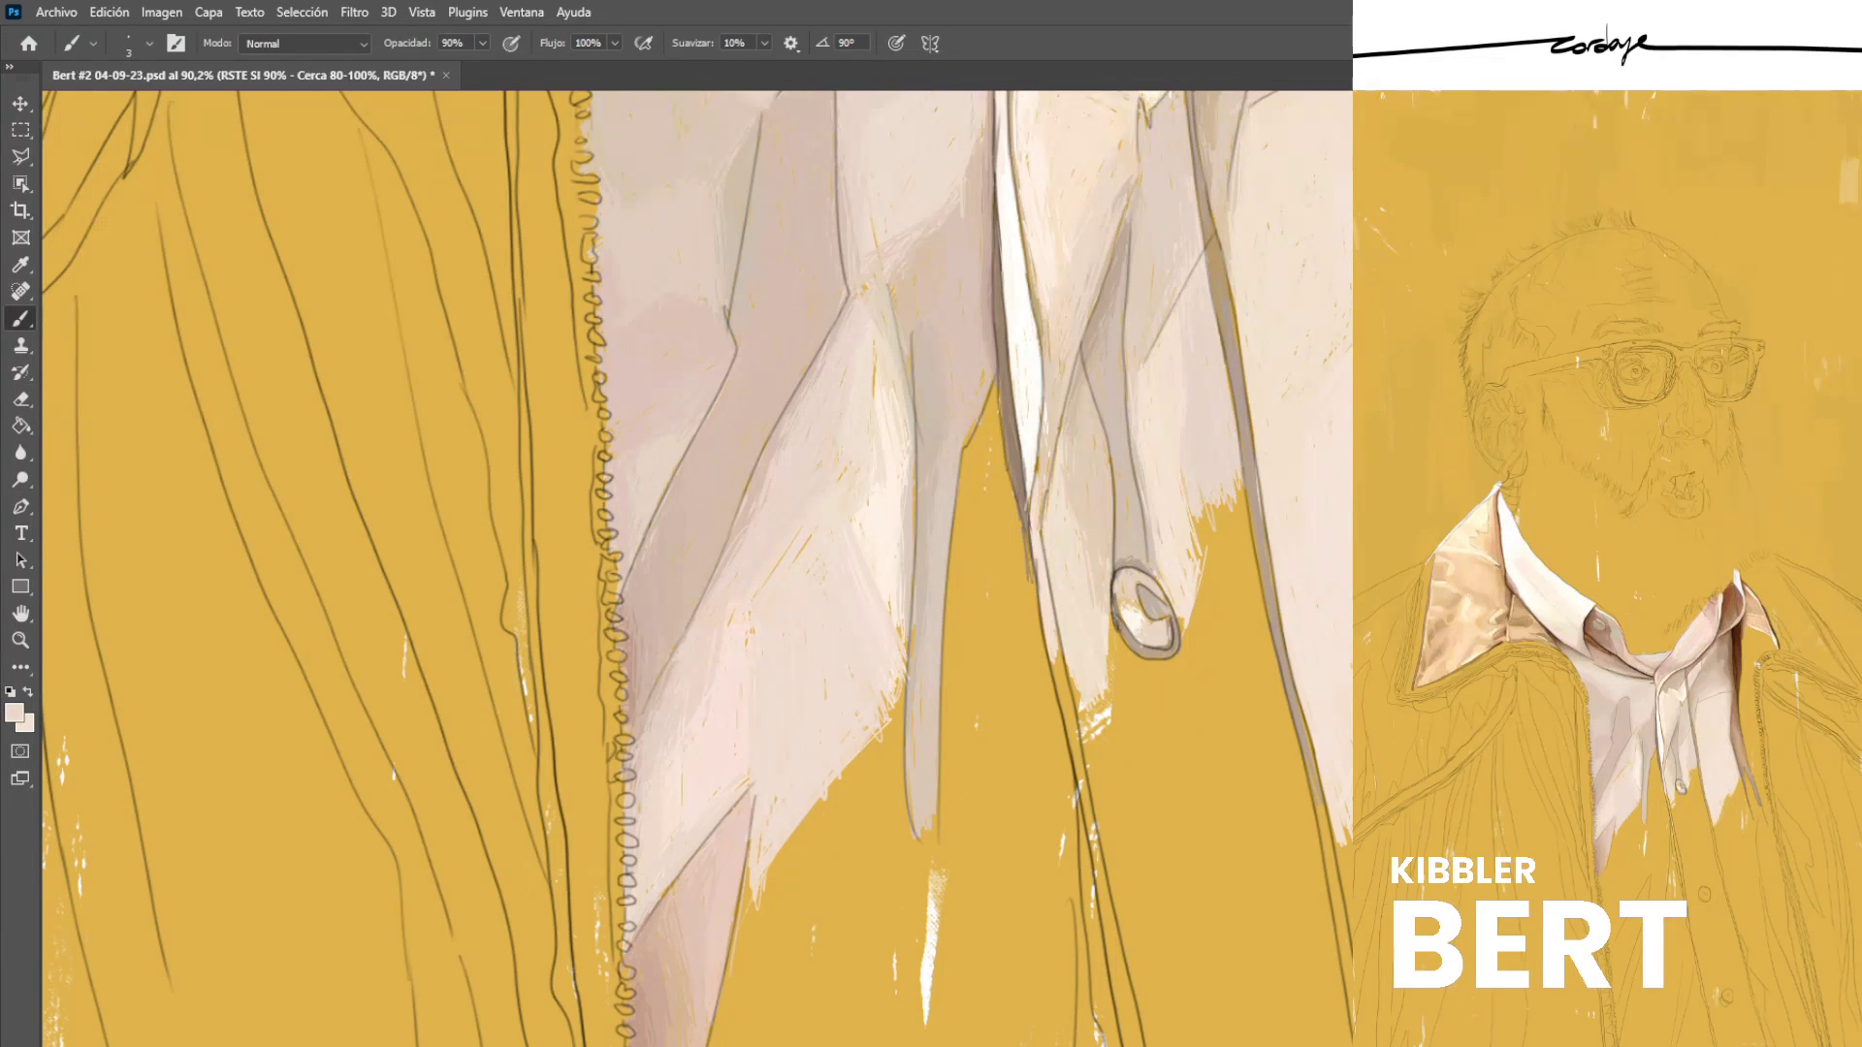
Blend the cream-white patch's outer edge into the newly filled pink area with sampled pink and cream tones.
{"action": "left_click", "coordinate": [815, 570], "text": "alt"}
{"action": "left_click", "coordinate": [878, 567], "text": "alt"}
{"action": "left_click_drag", "start_coordinate": [855, 533], "coordinate": [863, 572]}
{"action": "left_click", "coordinate": [855, 480], "text": "alt"}
{"action": "left_click_drag", "start_coordinate": [877, 496], "coordinate": [851, 527]}
{"action": "left_click", "coordinate": [729, 733]}
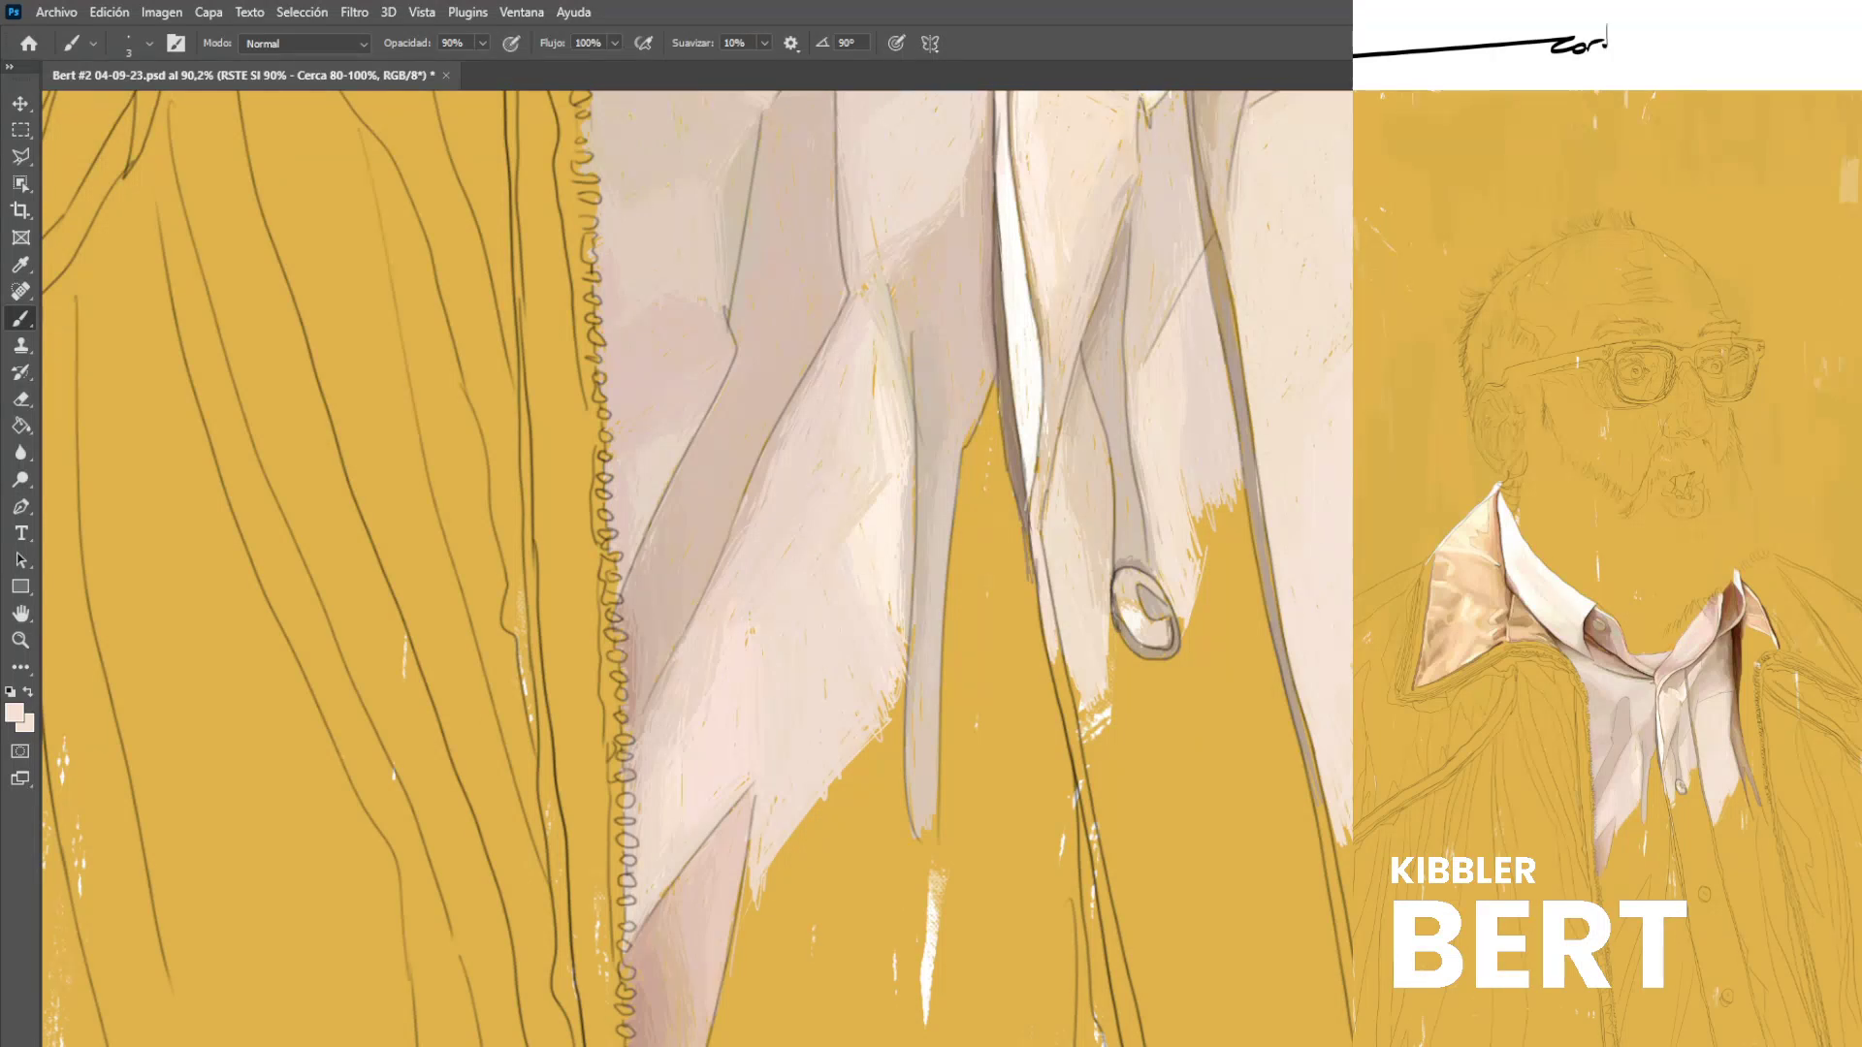
Paint vertical strokes in sampled pinkish-beige tones along the shirt front beside the button placket, just below the collar.
{"action": "scroll", "coordinate": [696, 568], "scroll_direction": "up", "scroll_amount": 5}
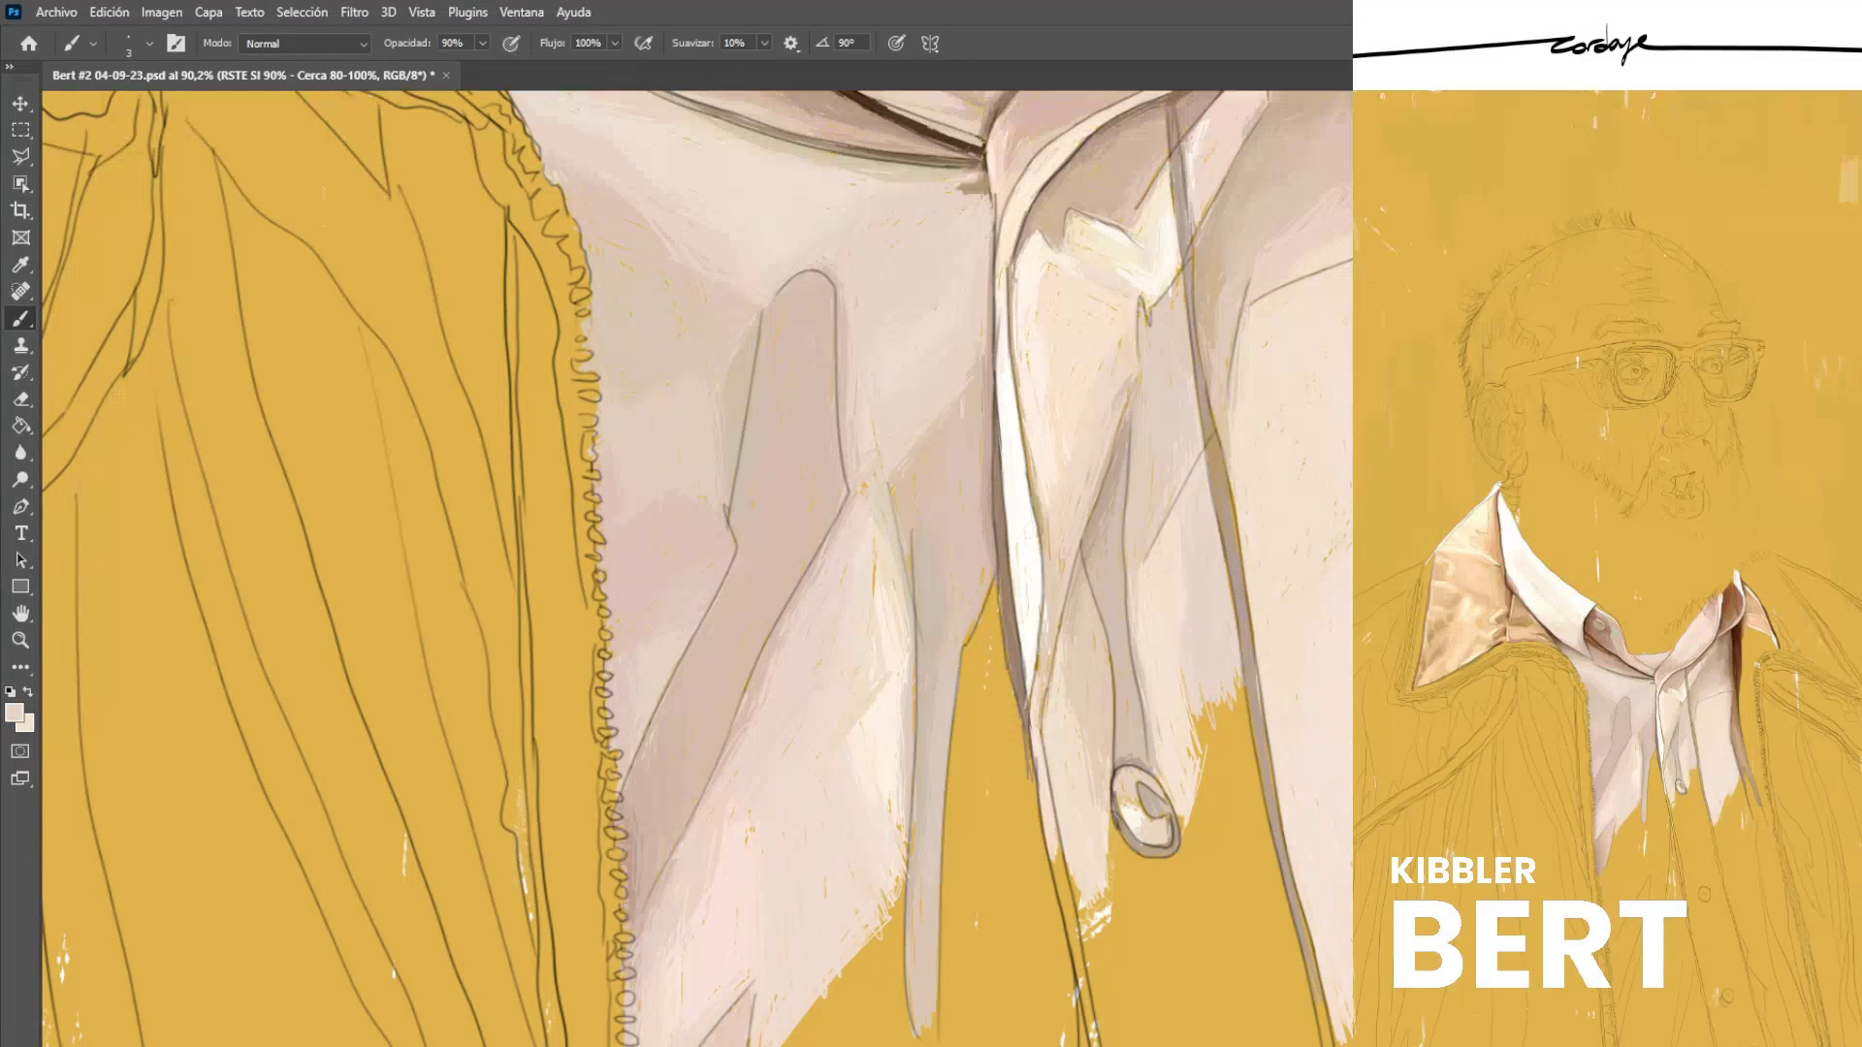
{"action": "scroll", "coordinate": [696, 568], "scroll_direction": "up", "scroll_amount": 3}
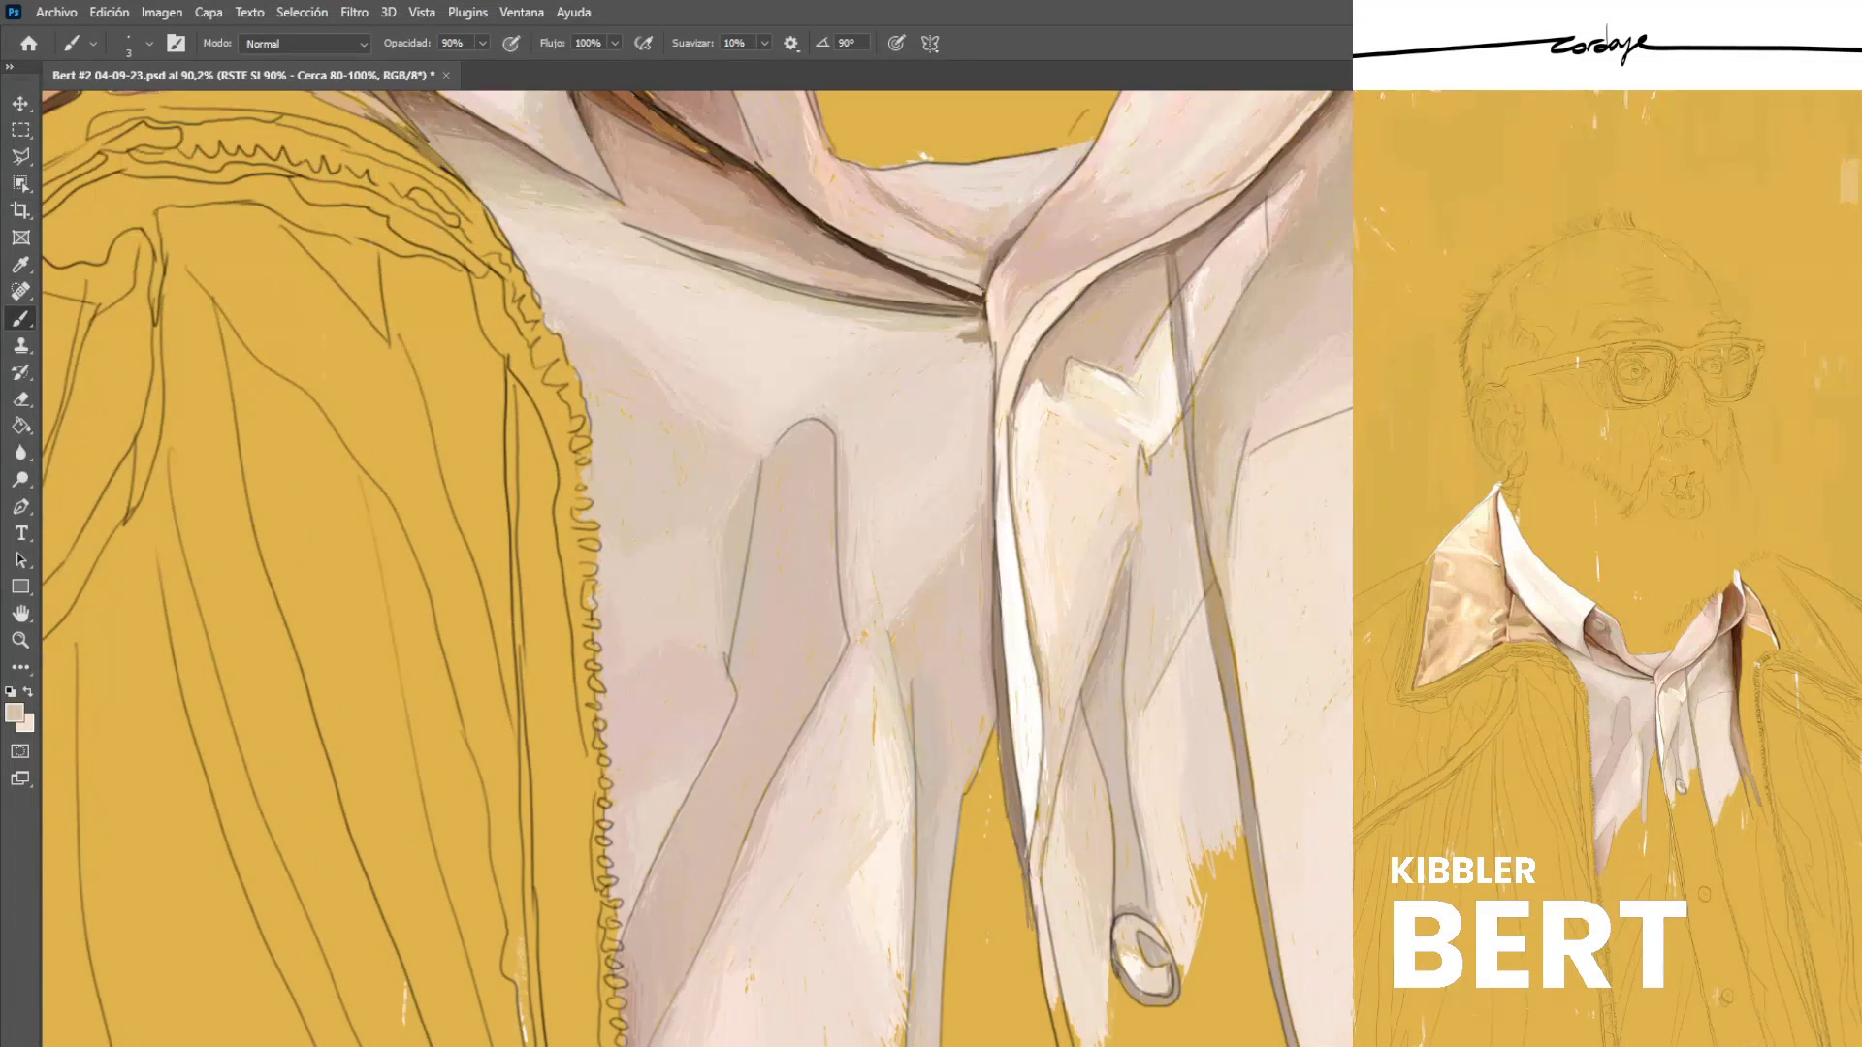
{"action": "left_click_drag", "start_coordinate": [954, 413], "coordinate": [957, 480]}
{"action": "left_click", "coordinate": [972, 561], "text": "alt"}
{"action": "left_click_drag", "start_coordinate": [965, 416], "coordinate": [963, 512]}
{"action": "left_click_drag", "start_coordinate": [969, 378], "coordinate": [975, 422]}
{"action": "left_click_drag", "start_coordinate": [972, 448], "coordinate": [973, 500]}
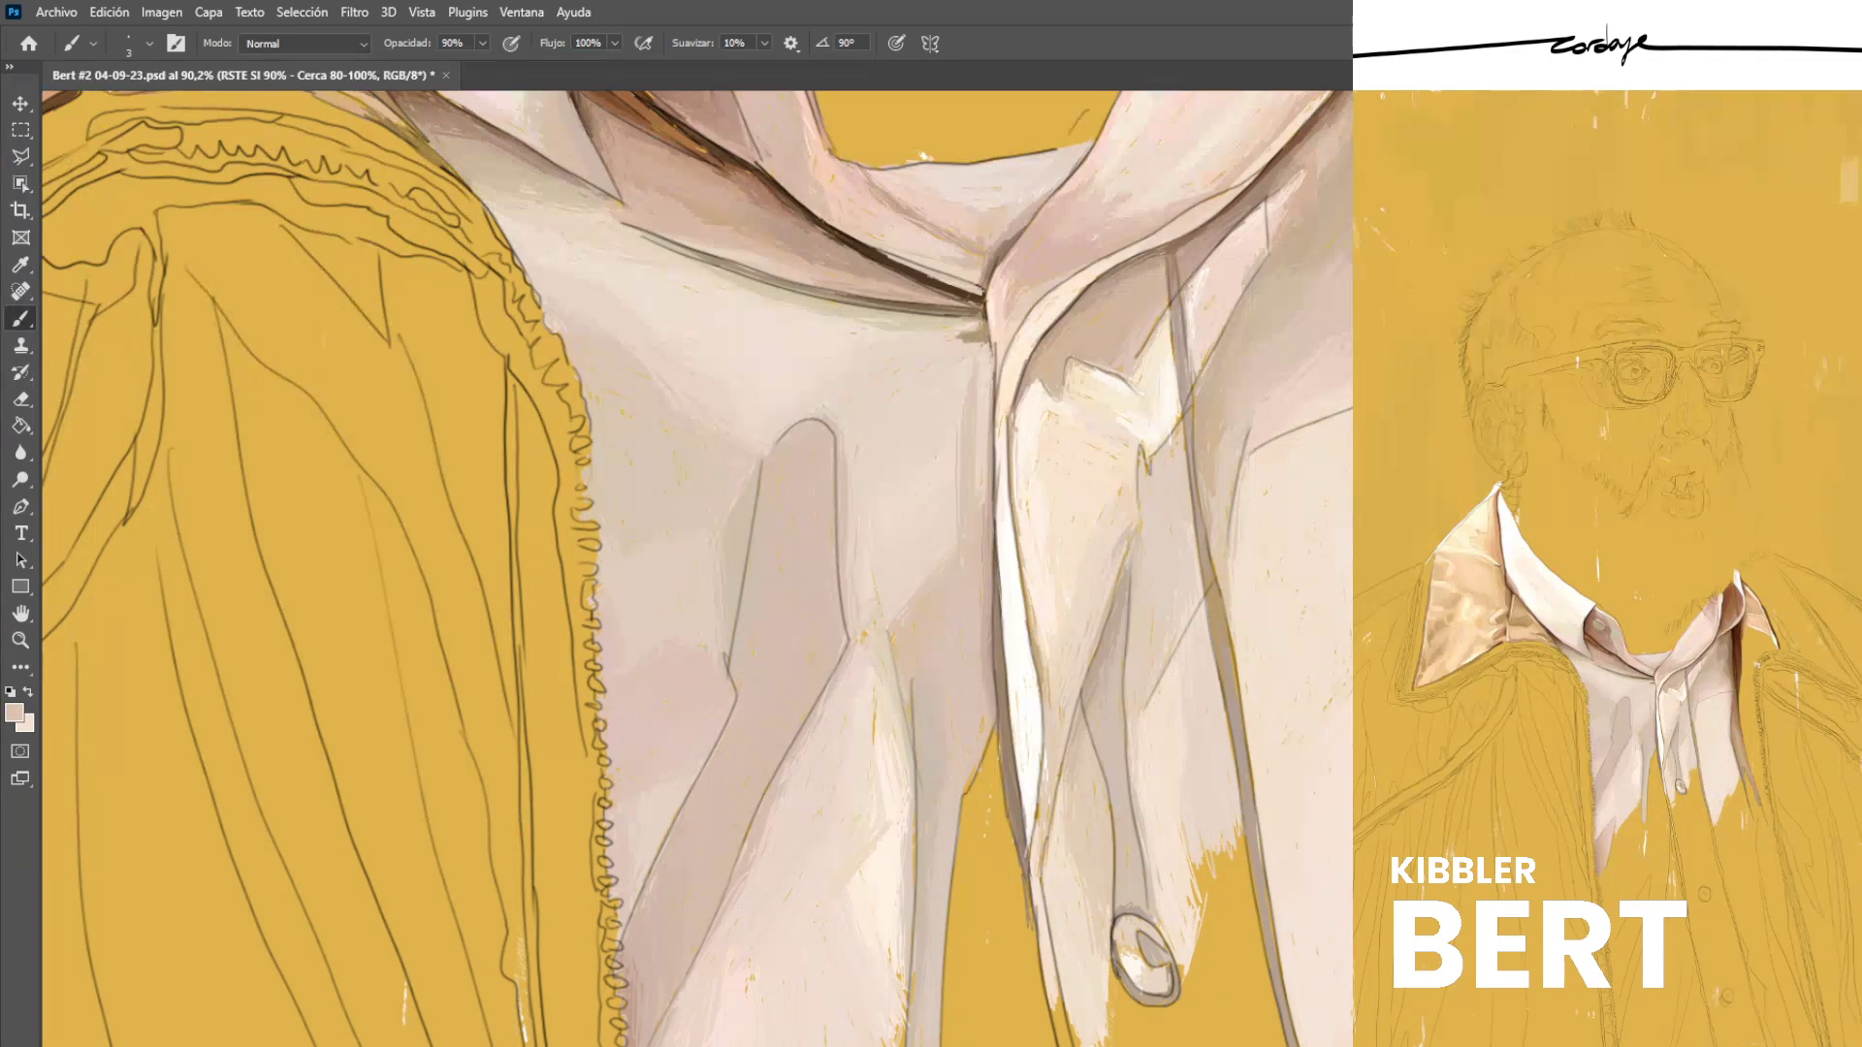
Continue the vertical shading up to the placket's edge, and sample lighter tones from the surrounding shirt.
{"action": "left_click_drag", "start_coordinate": [979, 387], "coordinate": [979, 486]}
{"action": "left_click_drag", "start_coordinate": [985, 370], "coordinate": [984, 468]}
{"action": "left_click", "coordinate": [961, 520], "text": "alt"}
{"action": "left_click", "coordinate": [937, 512], "text": "alt"}
{"action": "left_click", "coordinate": [957, 401], "text": "alt"}
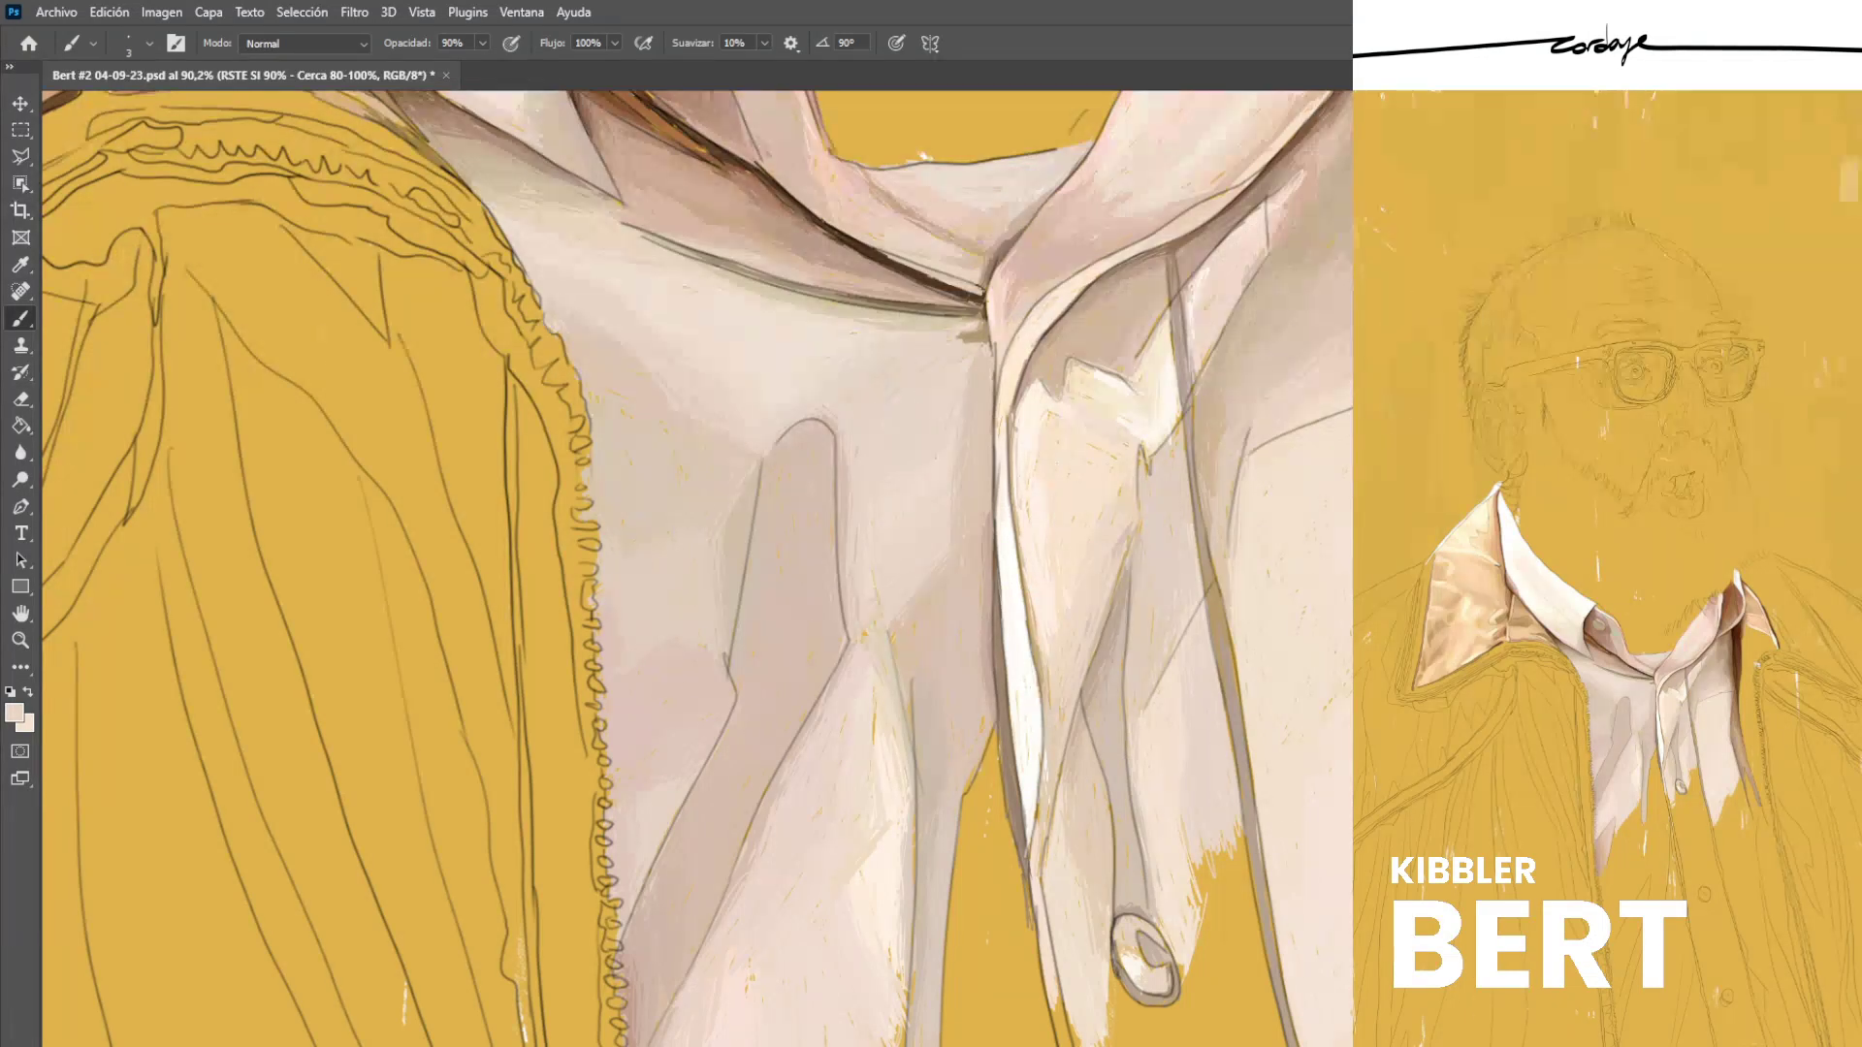
Paint sampled beige and brownish shading down the shirt along the placket's edge, directly below the collar junction.
{"action": "left_click_drag", "start_coordinate": [977, 369], "coordinate": [991, 509]}
{"action": "left_click", "coordinate": [987, 530], "text": "alt"}
{"action": "left_click_drag", "start_coordinate": [985, 407], "coordinate": [990, 495]}
{"action": "left_click", "coordinate": [985, 342], "text": "alt"}
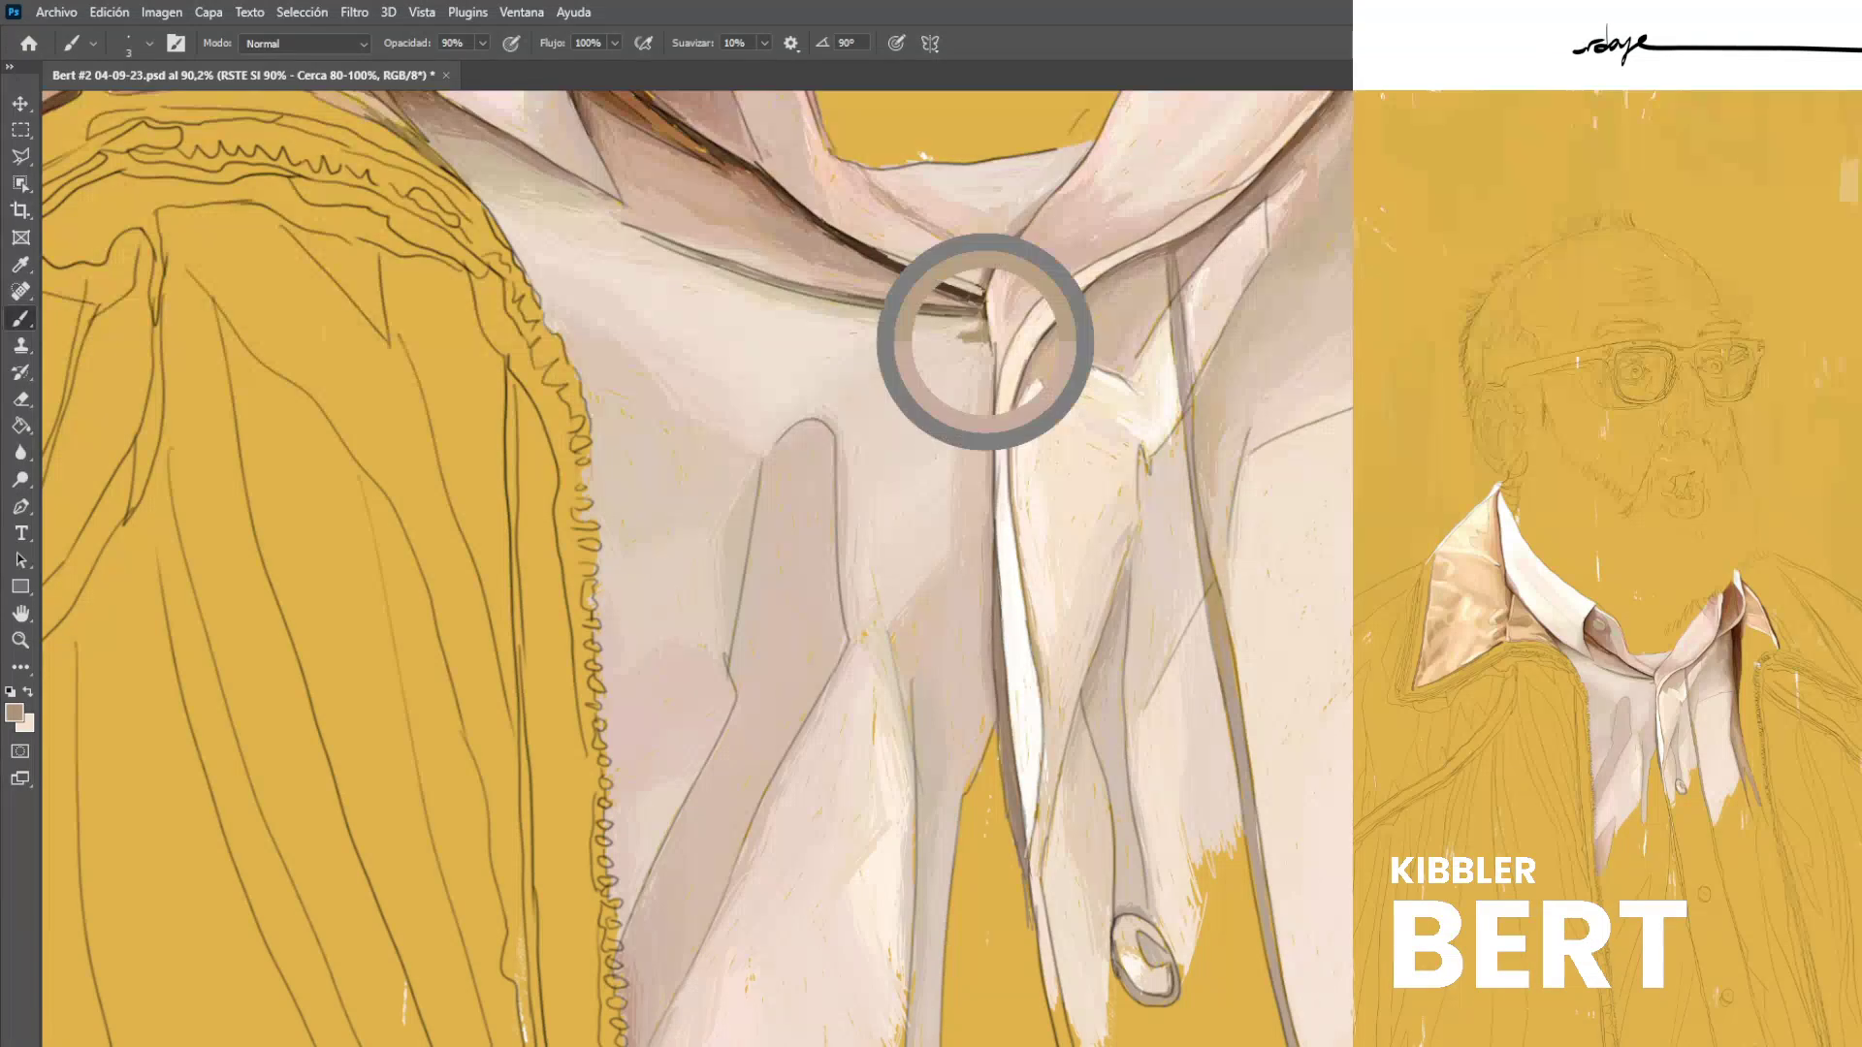
{"action": "left_click_drag", "start_coordinate": [991, 345], "coordinate": [993, 402]}
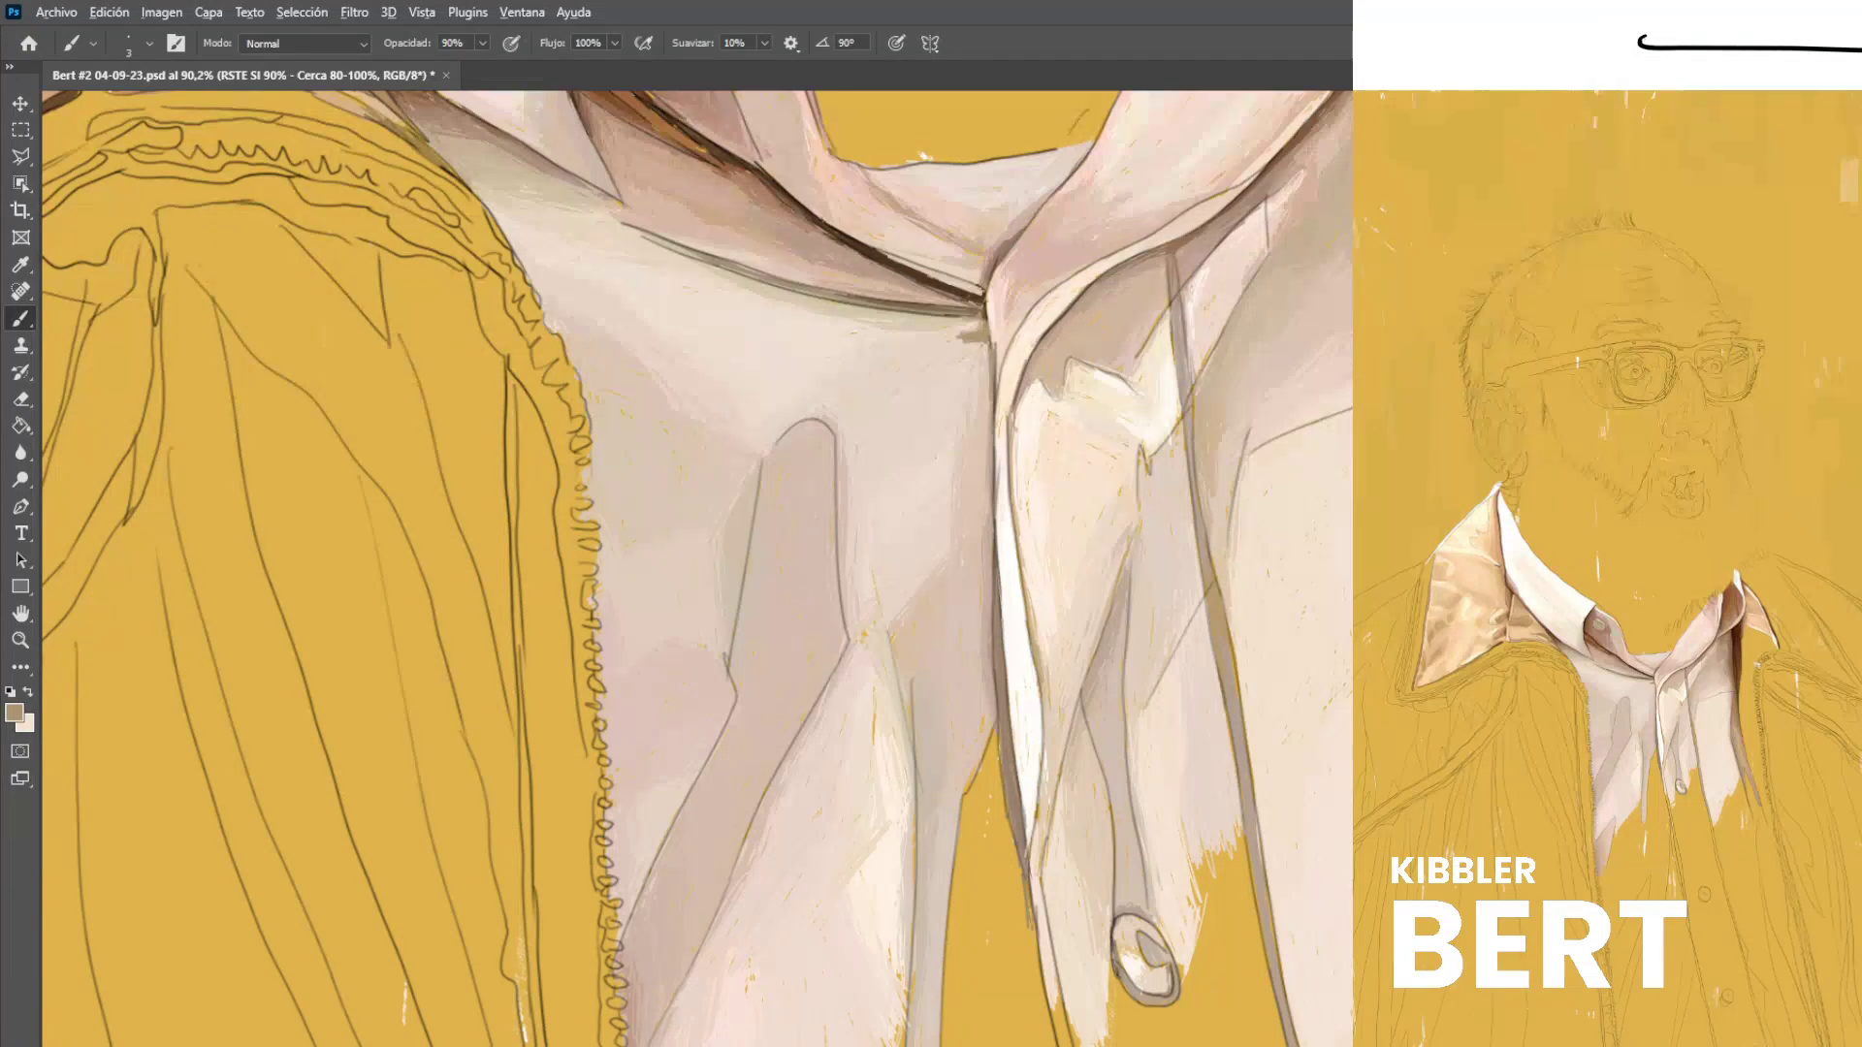
{"action": "left_click", "coordinate": [1000, 289], "text": "alt"}
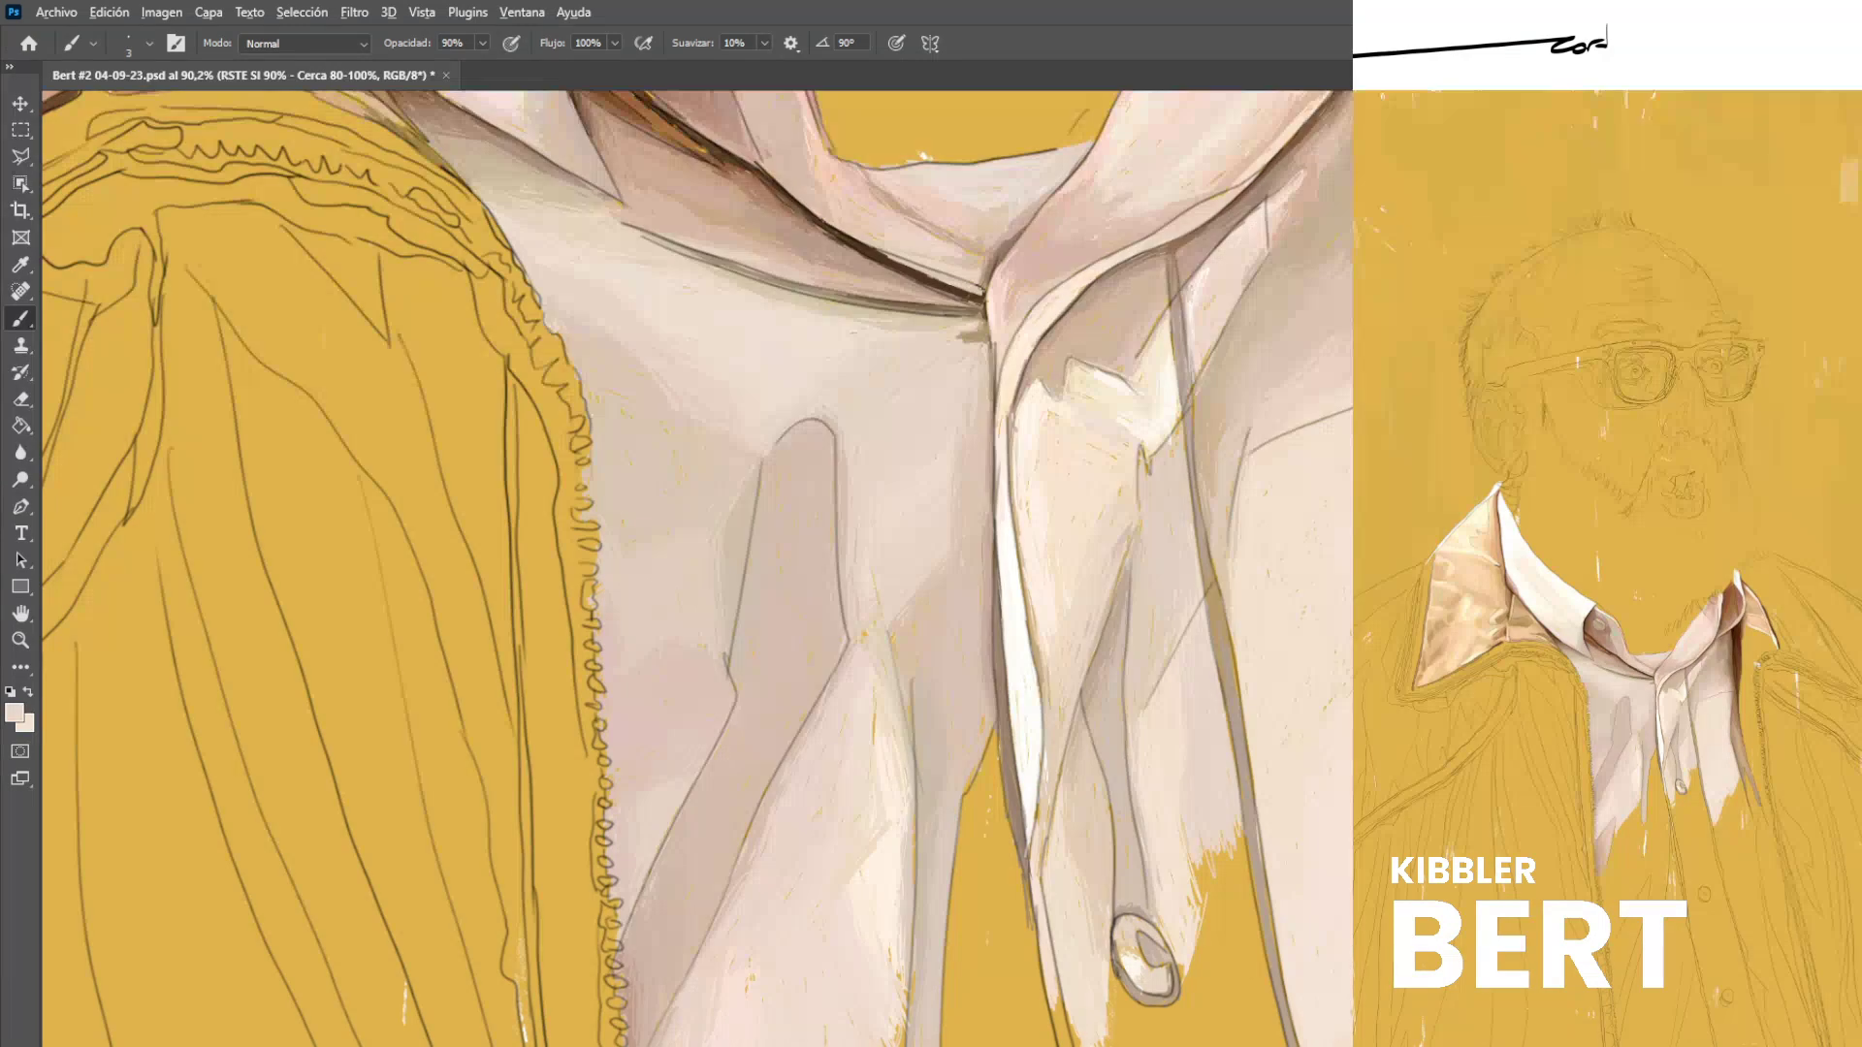
Blend the shirt front above the cream patch with sampled light pinkish tones, and save the document.
{"action": "left_click", "coordinate": [852, 619], "text": "alt"}
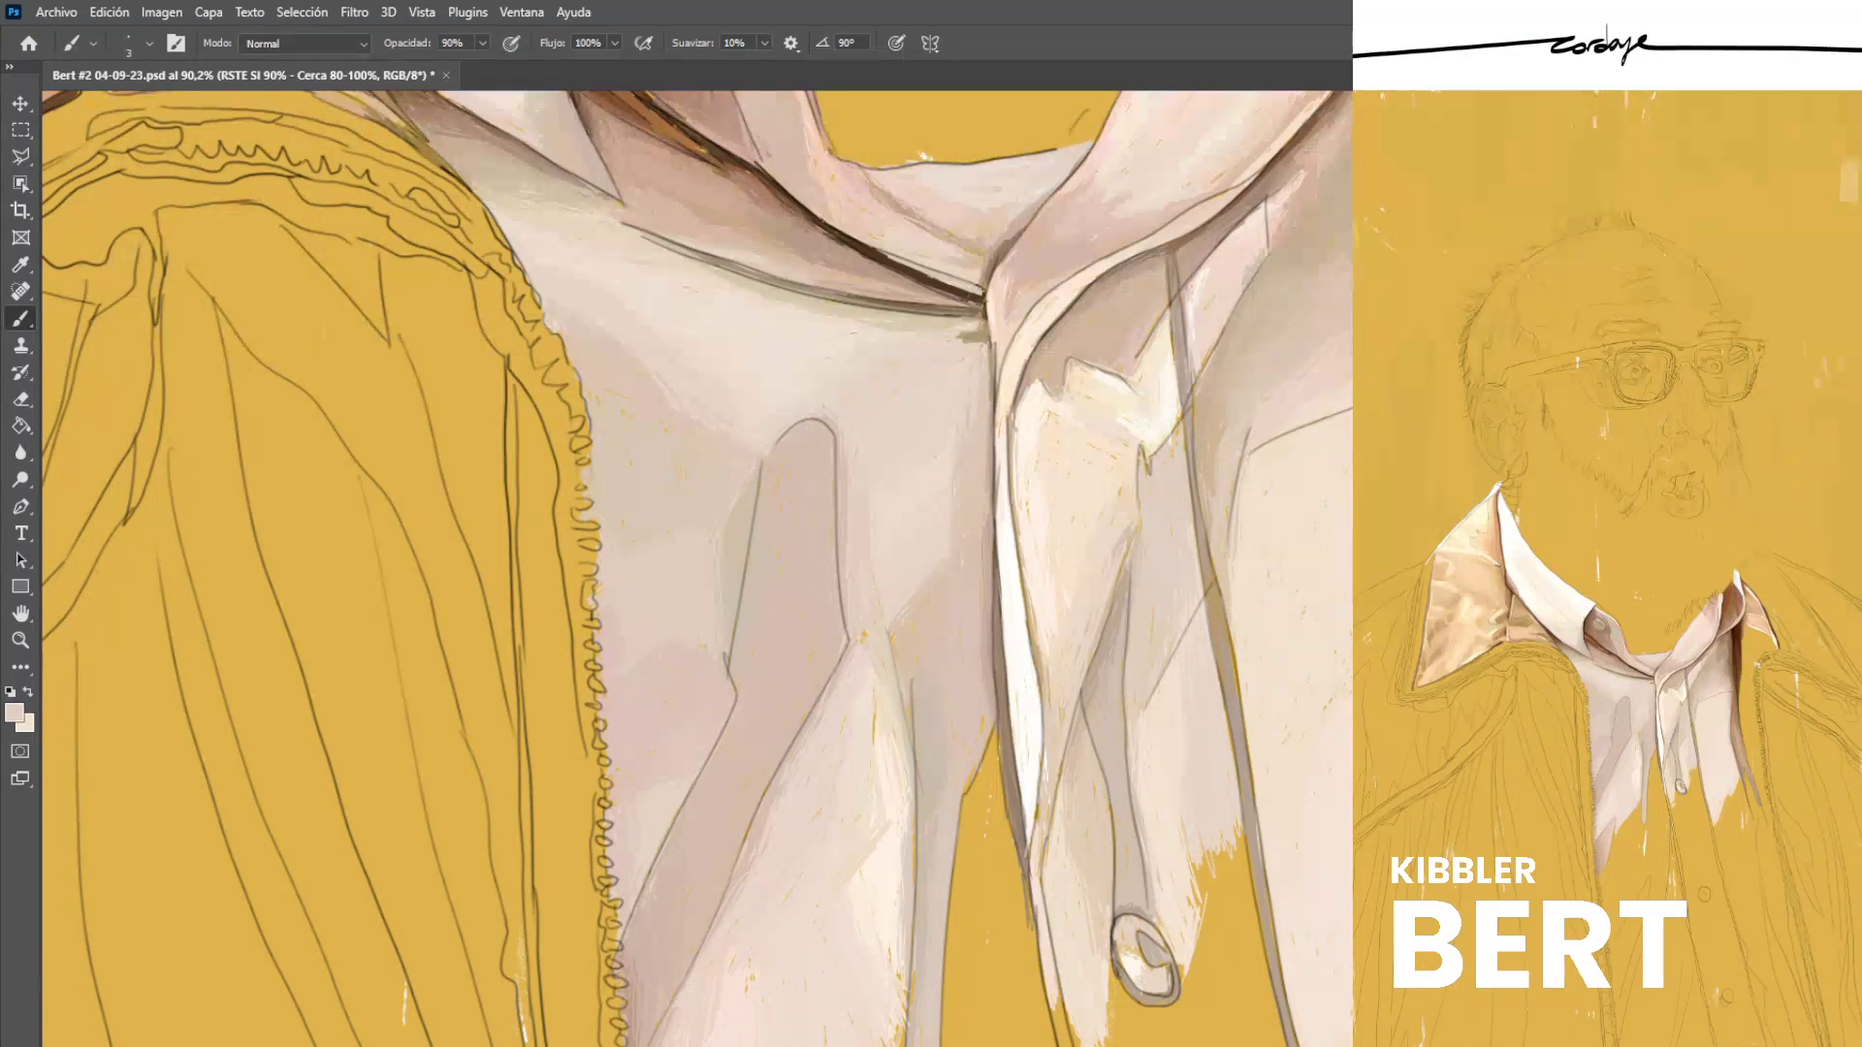
{"action": "left_click", "coordinate": [881, 466], "text": "alt"}
{"action": "scroll", "coordinate": [876, 624], "scroll_direction": "down", "scroll_amount": 5}
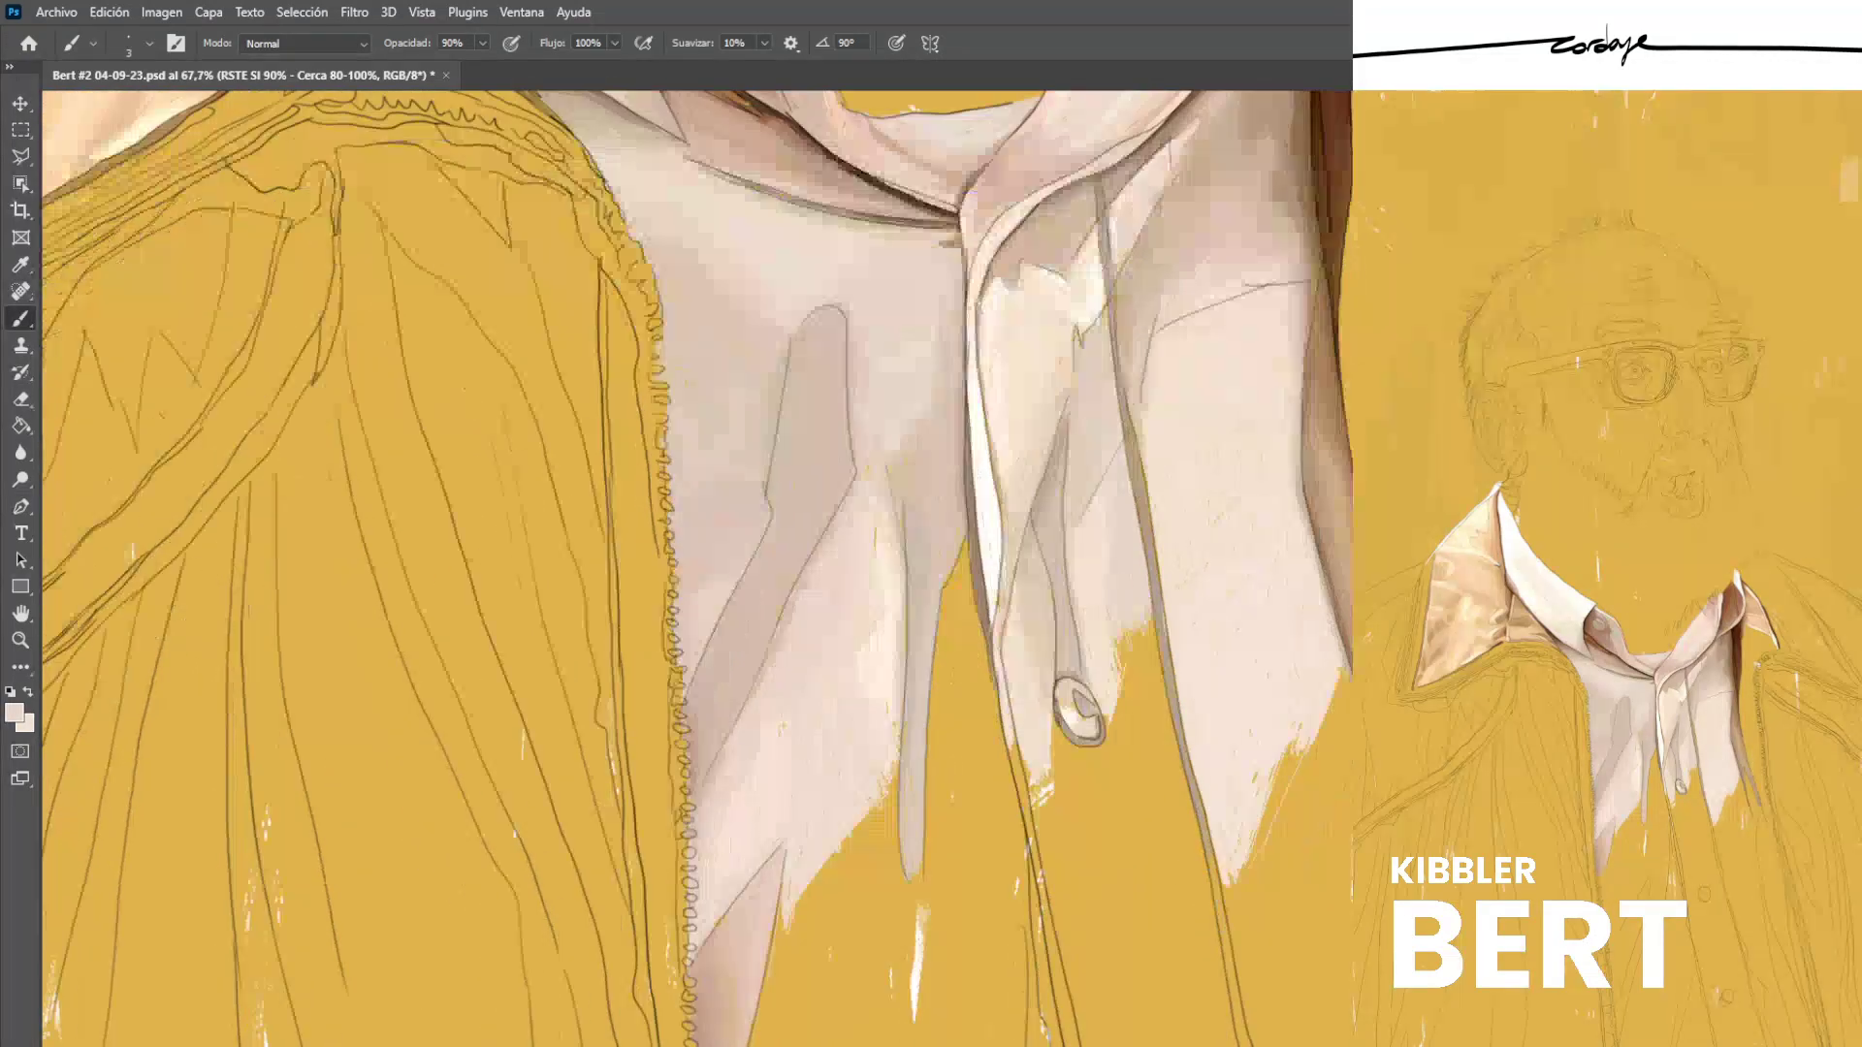
{"action": "key", "text": "ctrl+s"}
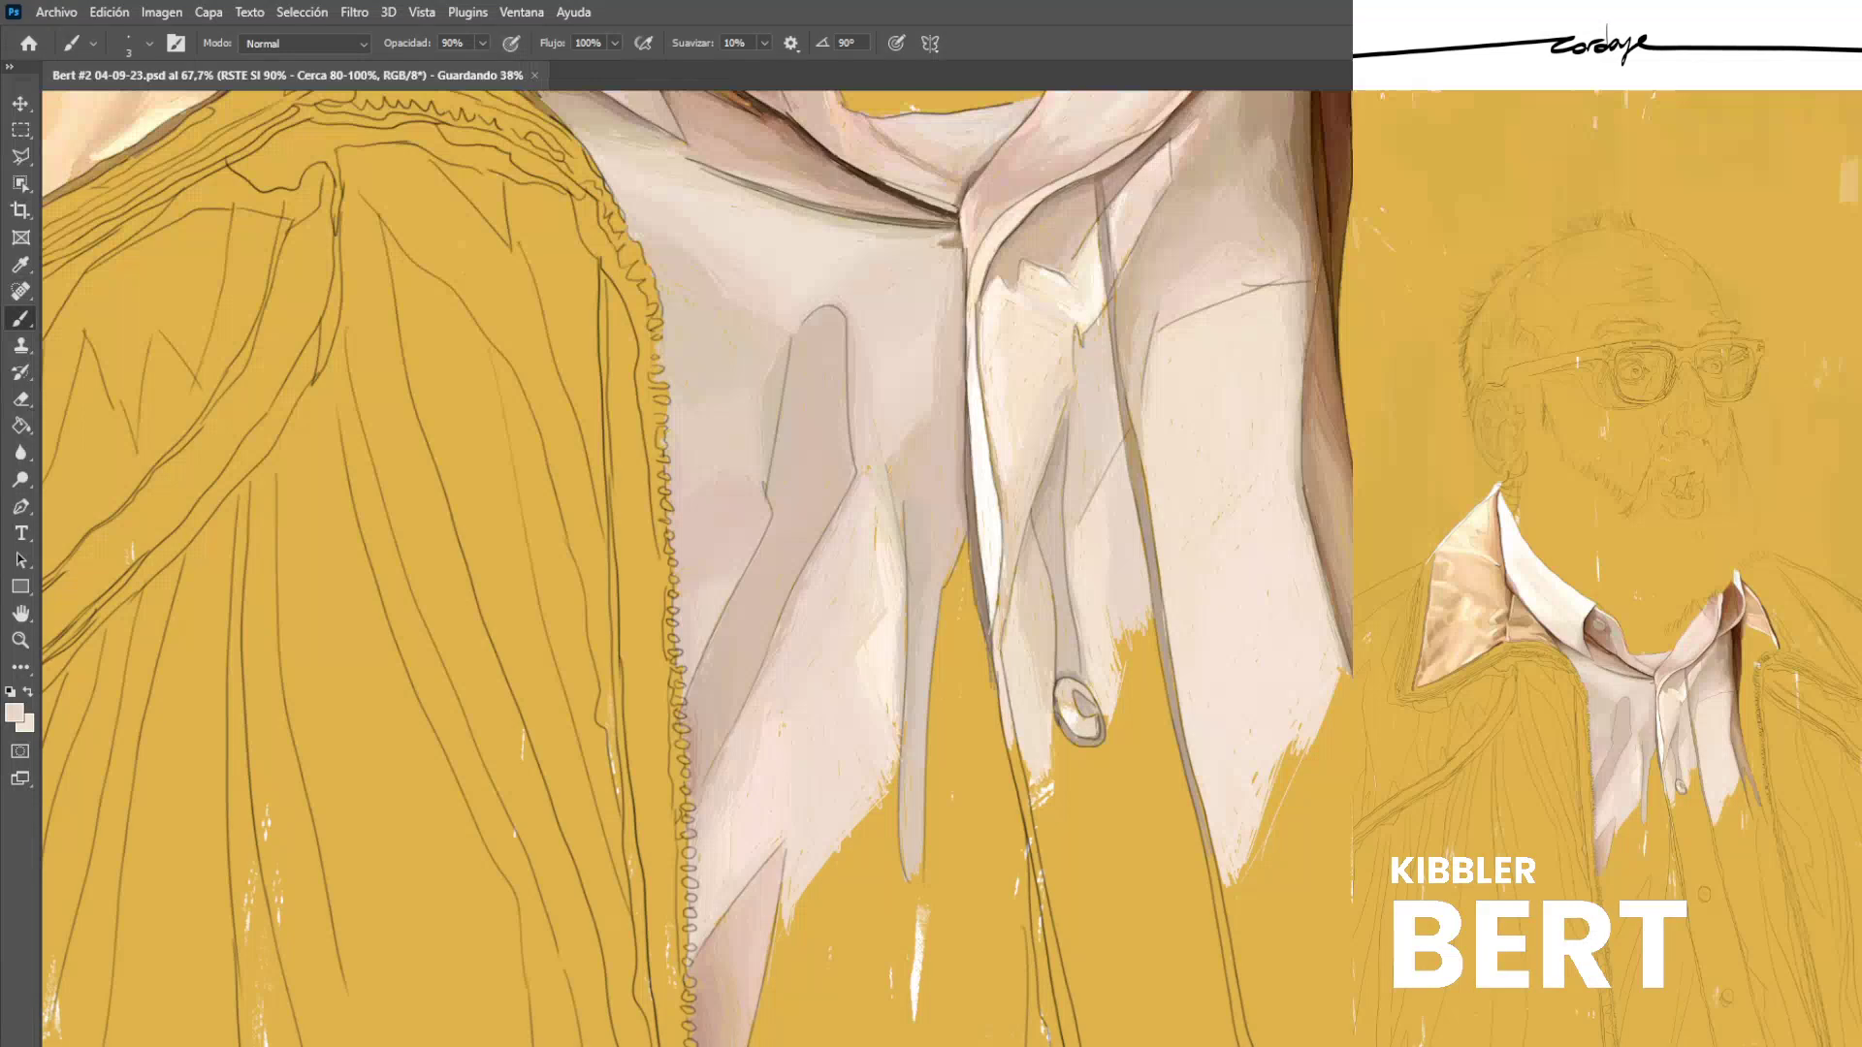
Outline the shirt's unpainted lower area in pale pink and extend the paint down to the grey vertical fold.
{"action": "scroll", "coordinate": [696, 568], "scroll_direction": "down", "scroll_amount": 3}
{"action": "scroll", "coordinate": [696, 568], "scroll_direction": "right", "scroll_amount": 2}
{"action": "scroll", "coordinate": [696, 569], "scroll_direction": "up", "scroll_amount": 5}
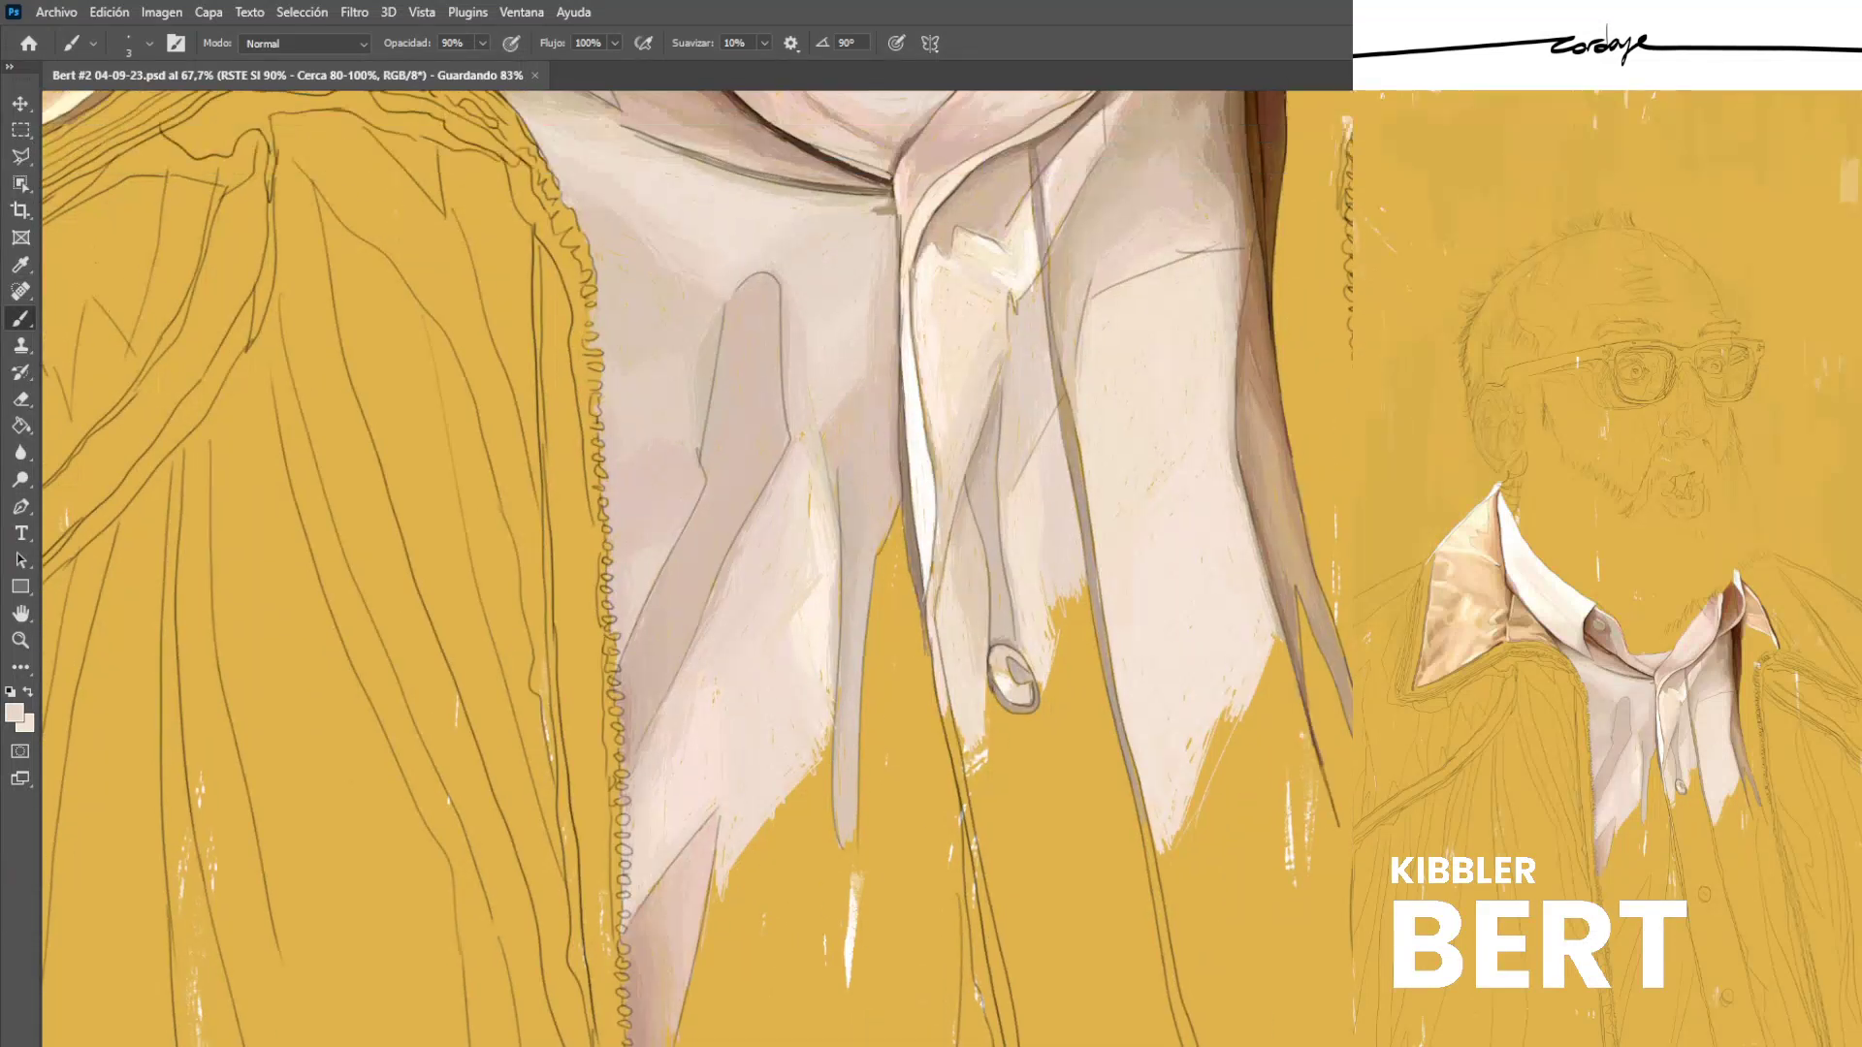
{"action": "scroll", "coordinate": [696, 568], "scroll_direction": "down", "scroll_amount": 4}
{"action": "scroll", "coordinate": [696, 568], "scroll_direction": "left", "scroll_amount": 2}
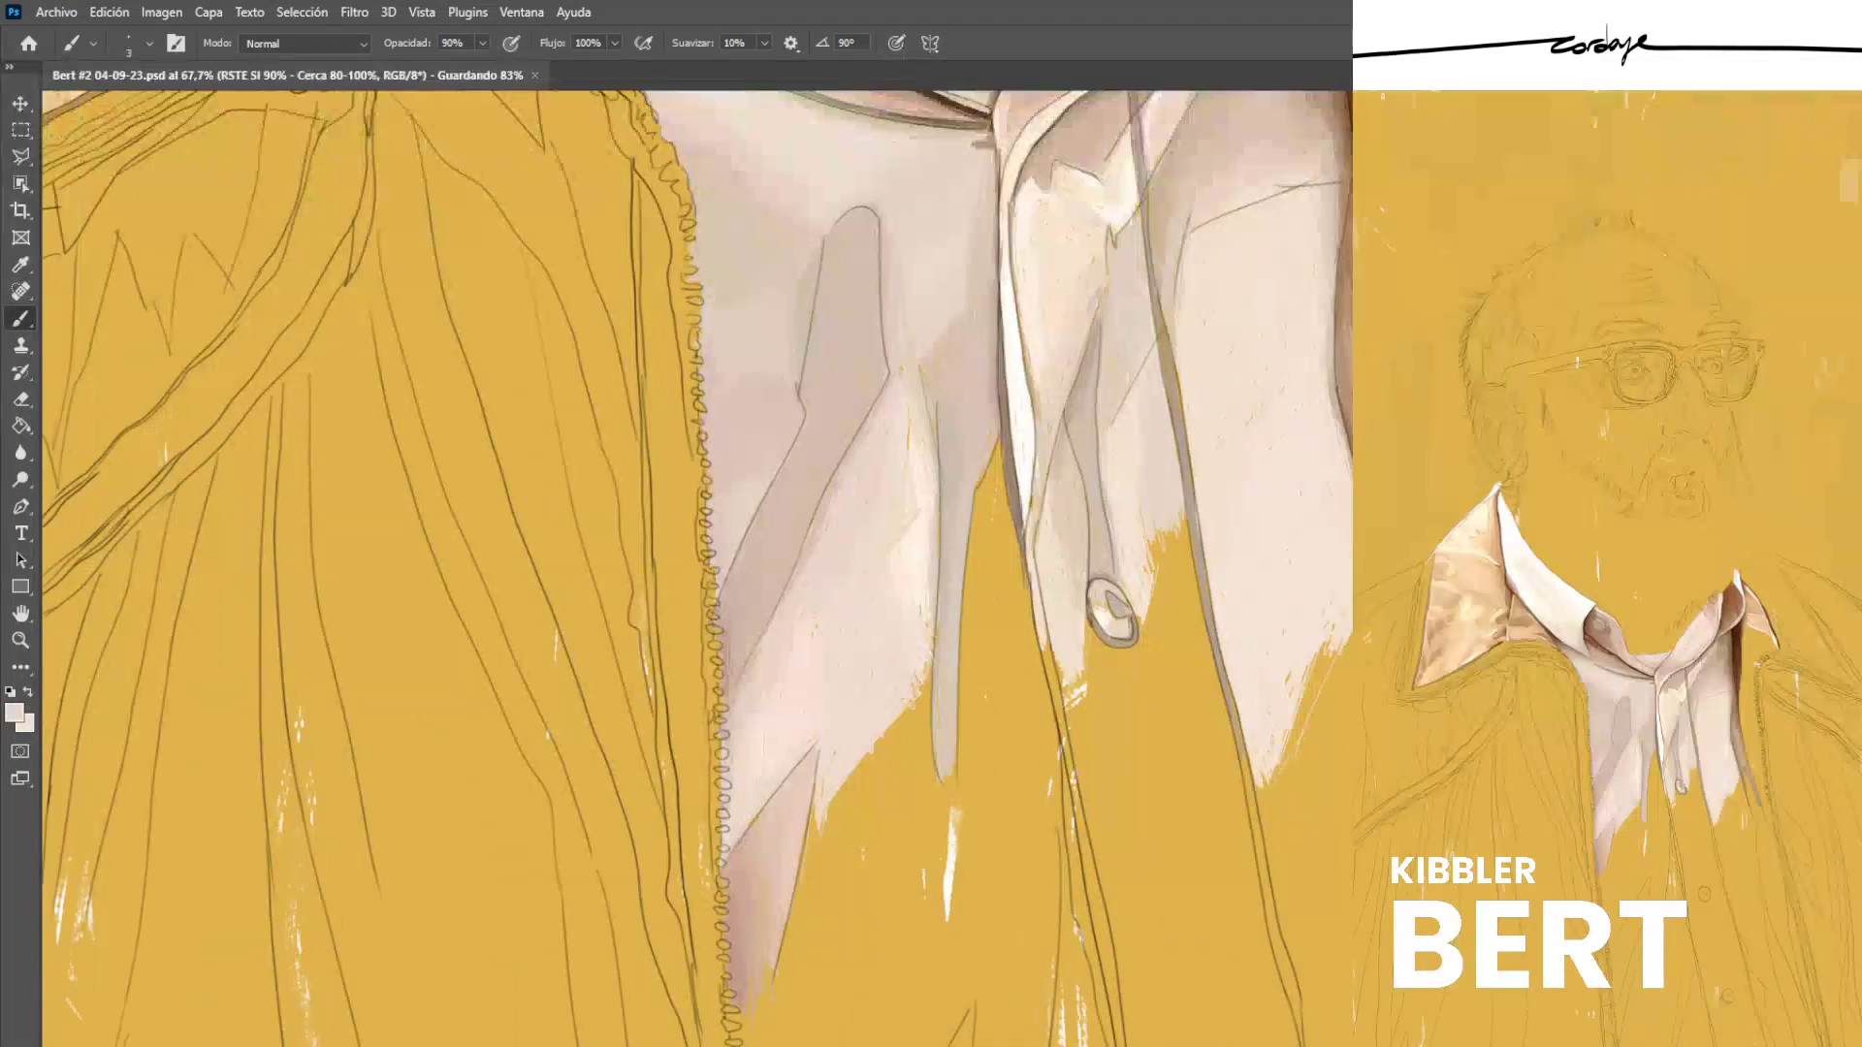
{"action": "key", "text": "alt"}
{"action": "left_click_drag", "start_coordinate": [849, 776], "coordinate": [917, 773]}
{"action": "left_click_drag", "start_coordinate": [916, 695], "coordinate": [918, 762]}
{"action": "mouse_move", "coordinate": [923, 682]}
{"action": "left_mouse_down"}
{"action": "mouse_move", "coordinate": [923, 773]}
{"action": "mouse_move", "coordinate": [925, 744]}
{"action": "left_mouse_up"}
{"action": "left_click_drag", "start_coordinate": [929, 665], "coordinate": [926, 727]}
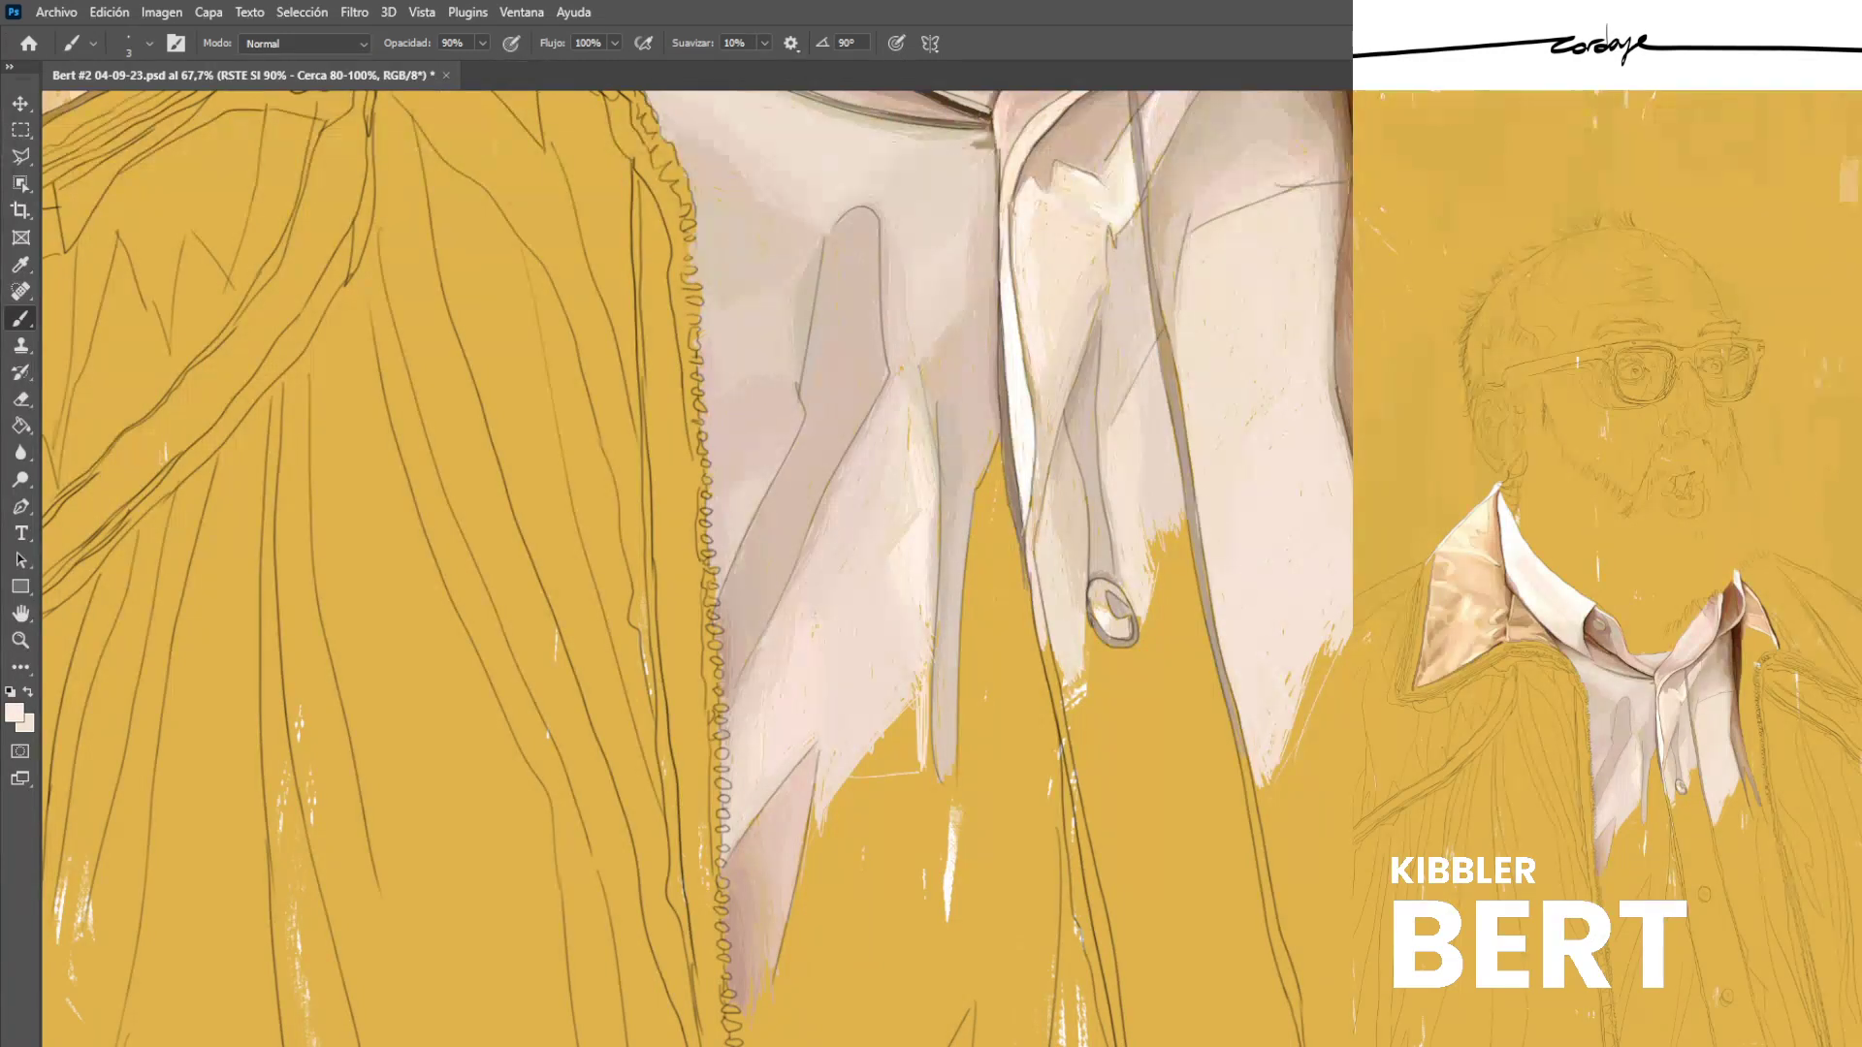
Fill the outlined yellow gap beside the grey vertical fold with sampled pale pink strokes, and save the document.
{"action": "scroll", "coordinate": [902, 484], "scroll_direction": "up", "scroll_amount": 1}
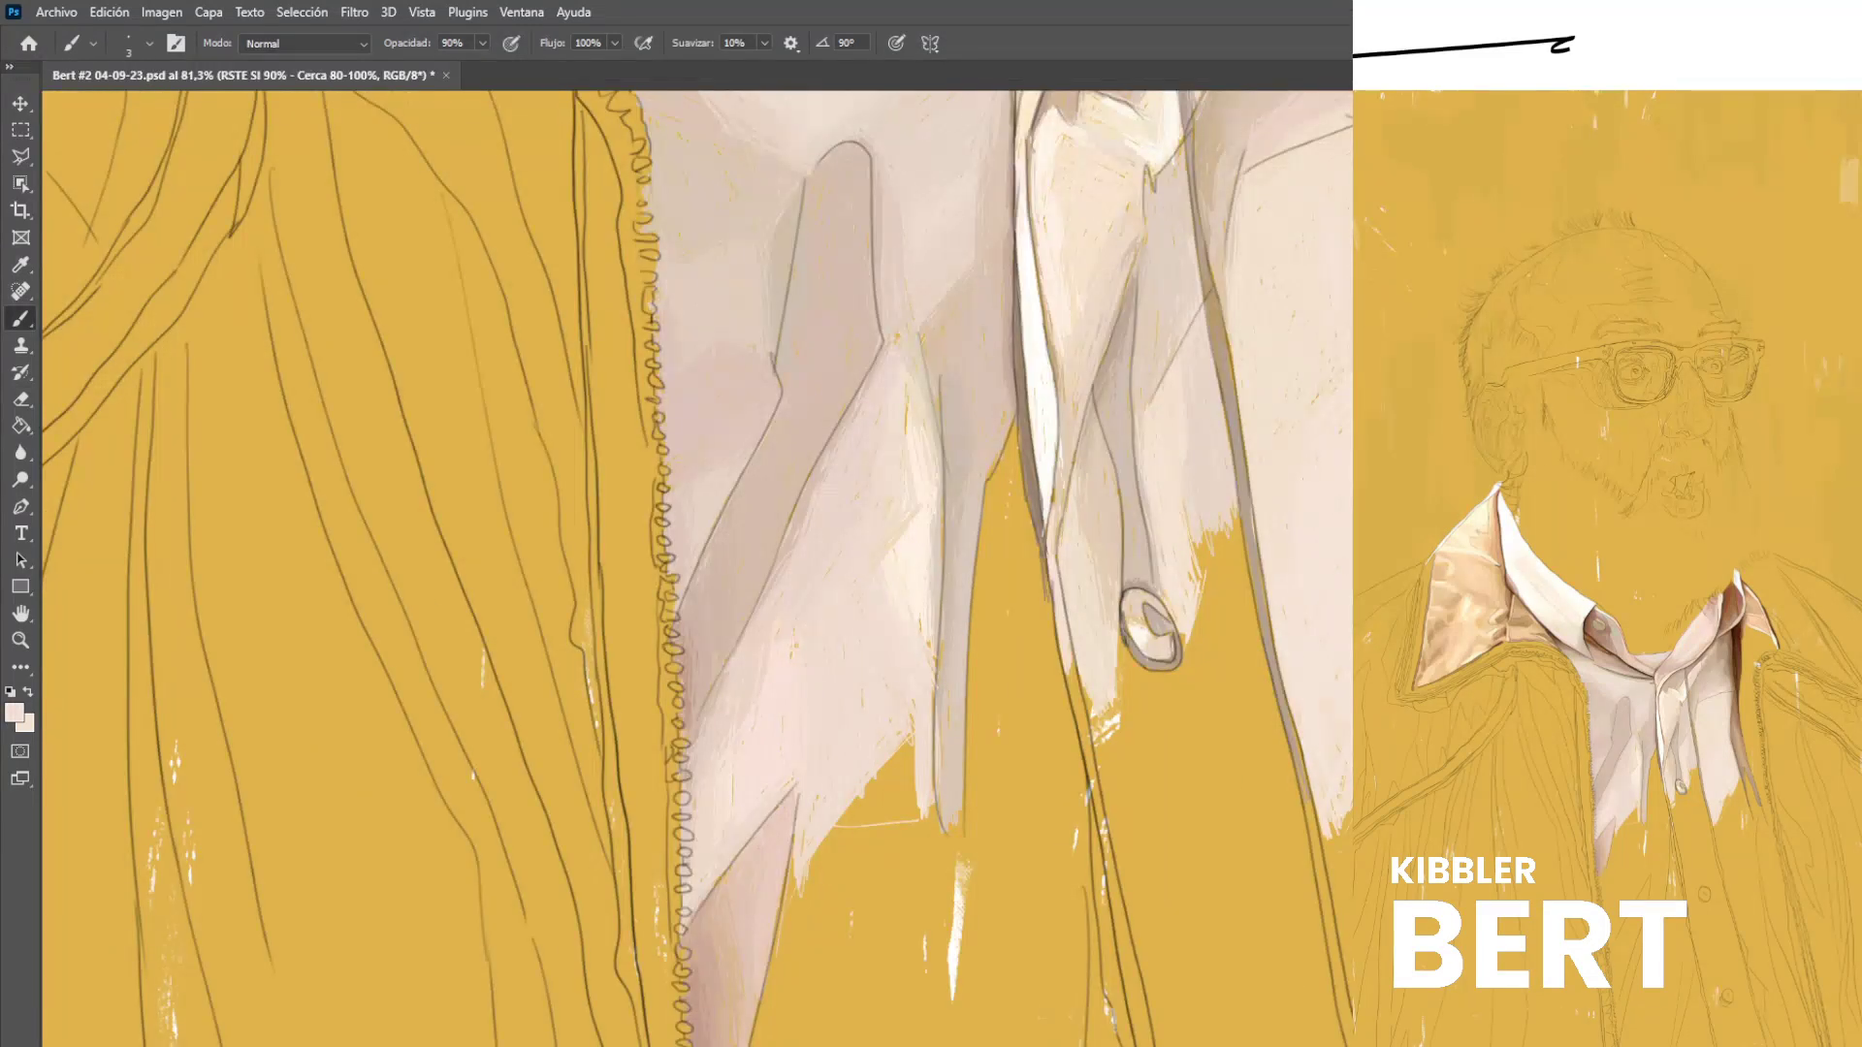
{"action": "left_click_drag", "start_coordinate": [909, 743], "coordinate": [871, 792]}
{"action": "mouse_move", "coordinate": [911, 735]}
{"action": "left_mouse_down"}
{"action": "mouse_move", "coordinate": [840, 824]}
{"action": "mouse_move", "coordinate": [889, 772]}
{"action": "left_mouse_up"}
{"action": "left_click_drag", "start_coordinate": [911, 750], "coordinate": [855, 810]}
{"action": "left_click_drag", "start_coordinate": [911, 756], "coordinate": [840, 822]}
{"action": "mouse_move", "coordinate": [912, 764]}
{"action": "left_mouse_down"}
{"action": "mouse_move", "coordinate": [837, 833]}
{"action": "mouse_move", "coordinate": [861, 820]}
{"action": "left_mouse_up"}
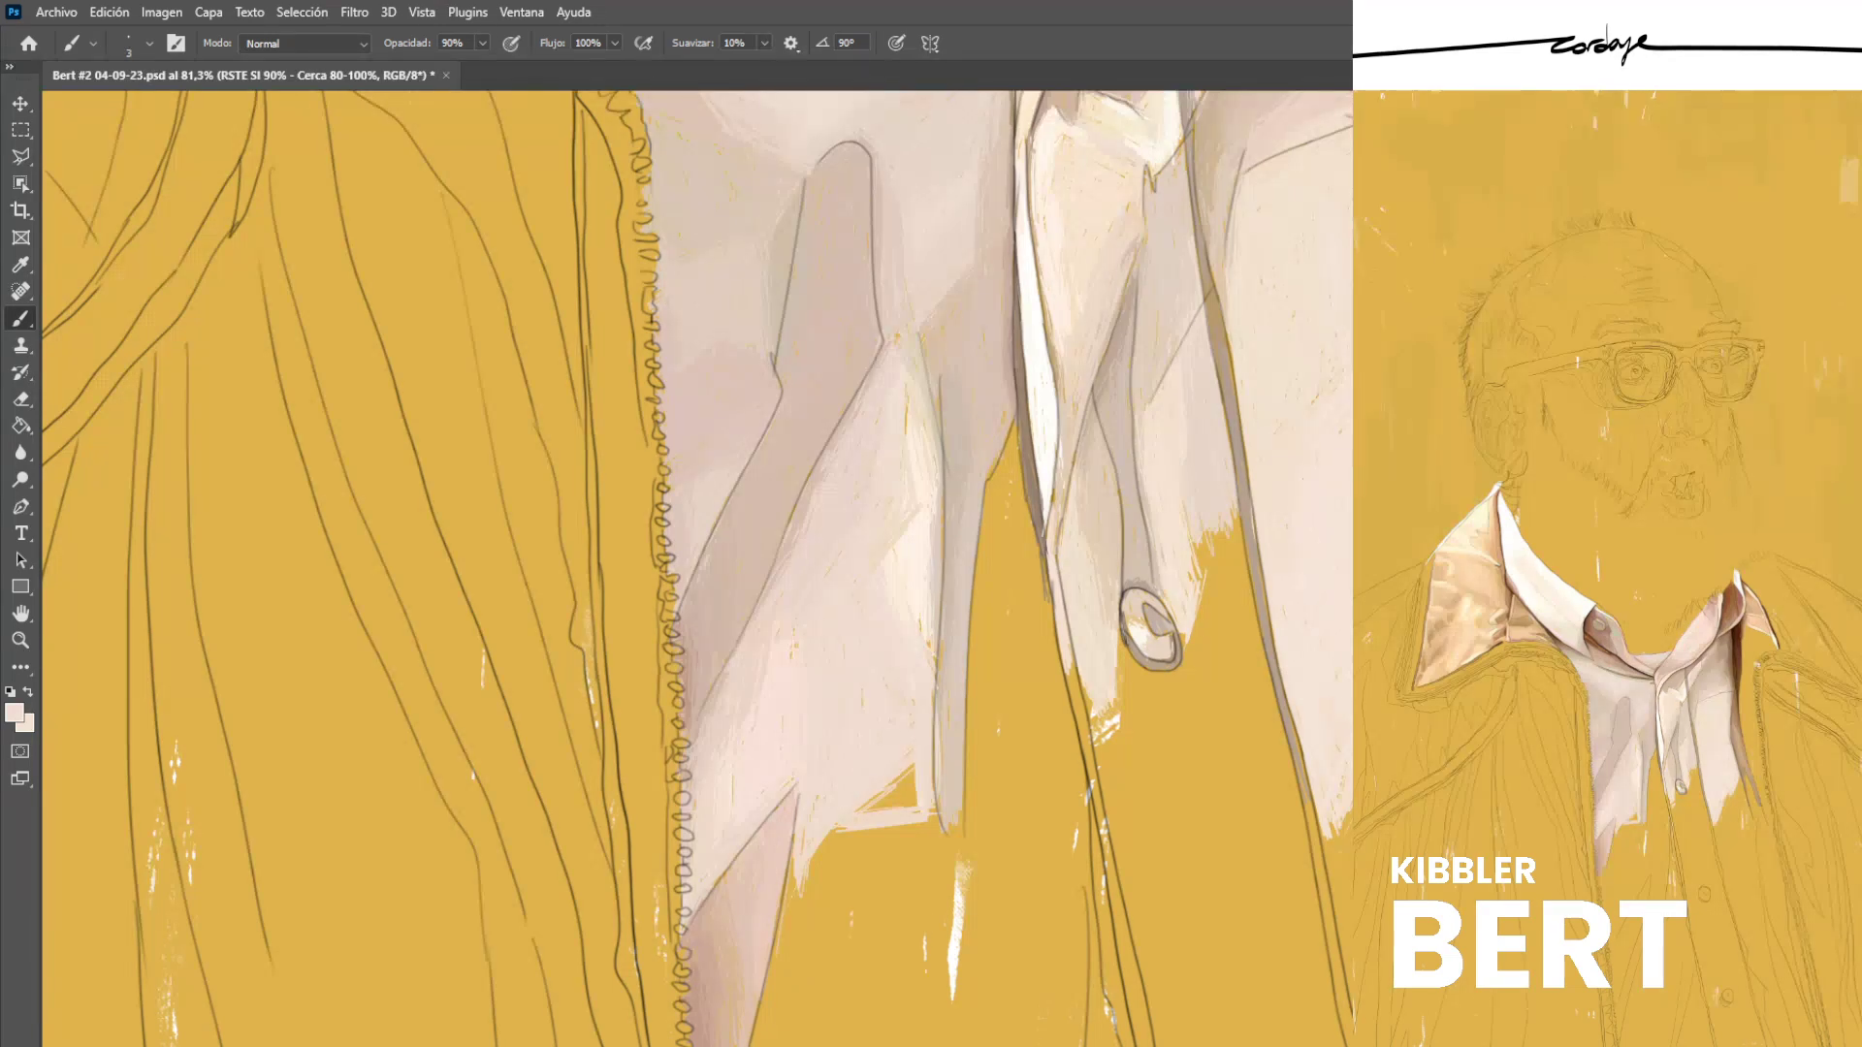
{"action": "mouse_move", "coordinate": [911, 771]}
{"action": "left_mouse_down"}
{"action": "mouse_move", "coordinate": [858, 809]}
{"action": "mouse_move", "coordinate": [886, 810]}
{"action": "left_mouse_up"}
{"action": "left_click", "coordinate": [934, 594], "text": "alt"}
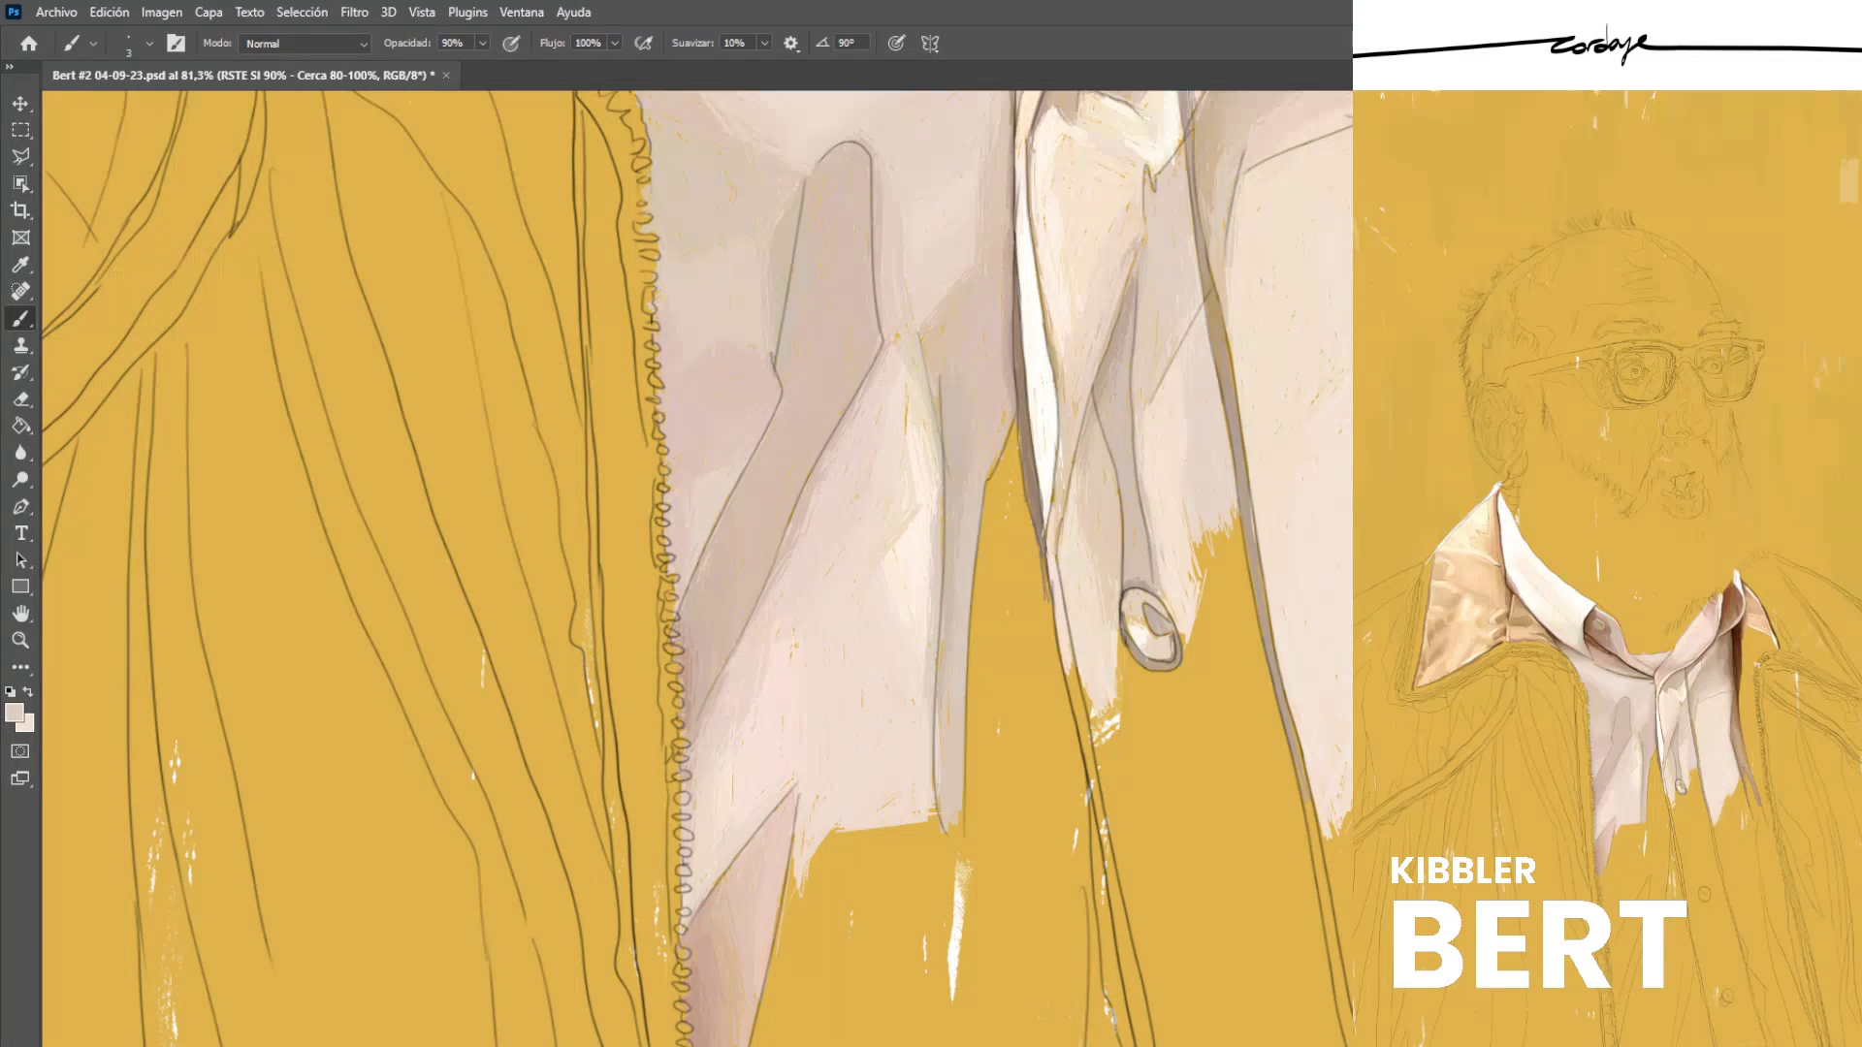
{"action": "left_click", "coordinate": [884, 603], "text": "alt"}
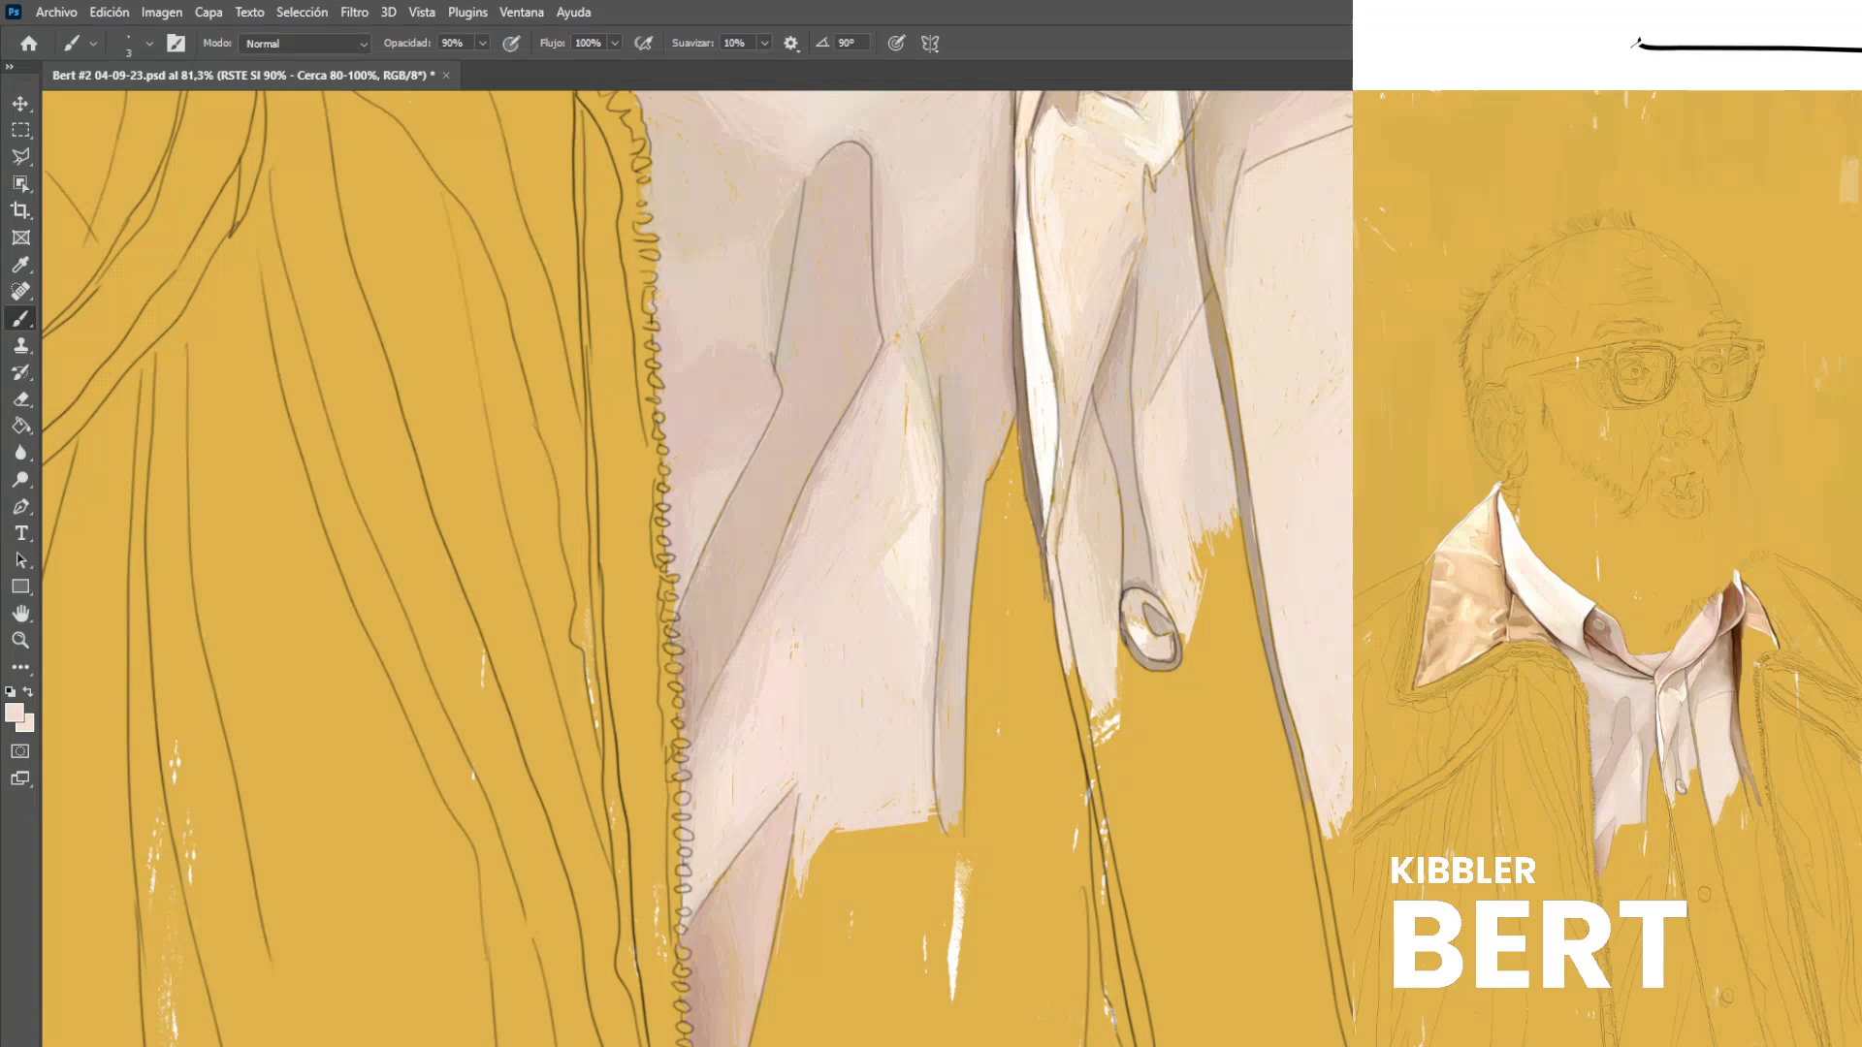
{"action": "key", "text": "ctrl+s"}
Touch up the diagonal fold's shadow edge and darken the grey vertical fold with strokes in sampled brownish-beige tones.
{"action": "mouse_move", "coordinate": [805, 582]}
{"action": "left_mouse_down"}
{"action": "mouse_move", "coordinate": [802, 548]}
{"action": "mouse_move", "coordinate": [590, 516]}
{"action": "left_mouse_up"}
{"action": "scroll", "coordinate": [696, 569], "scroll_direction": "right", "scroll_amount": 2}
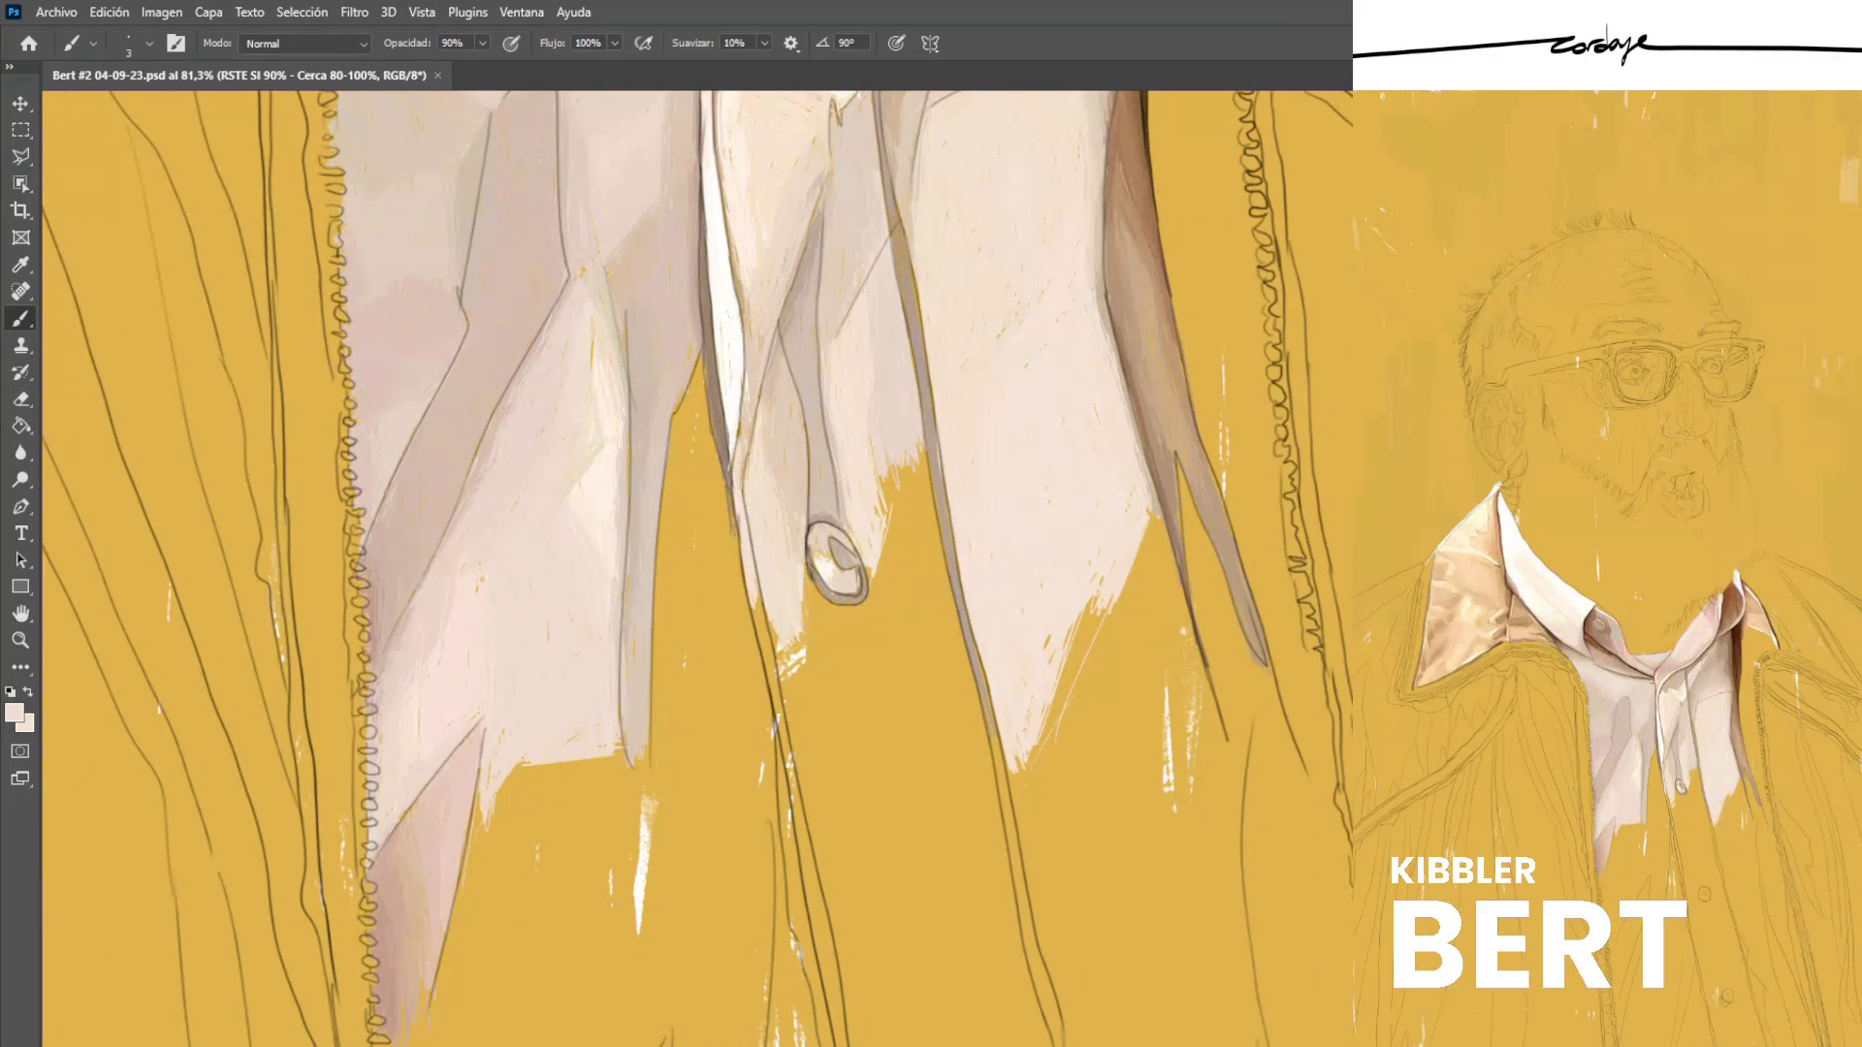
{"action": "scroll", "coordinate": [697, 568], "scroll_direction": "left", "scroll_amount": 1}
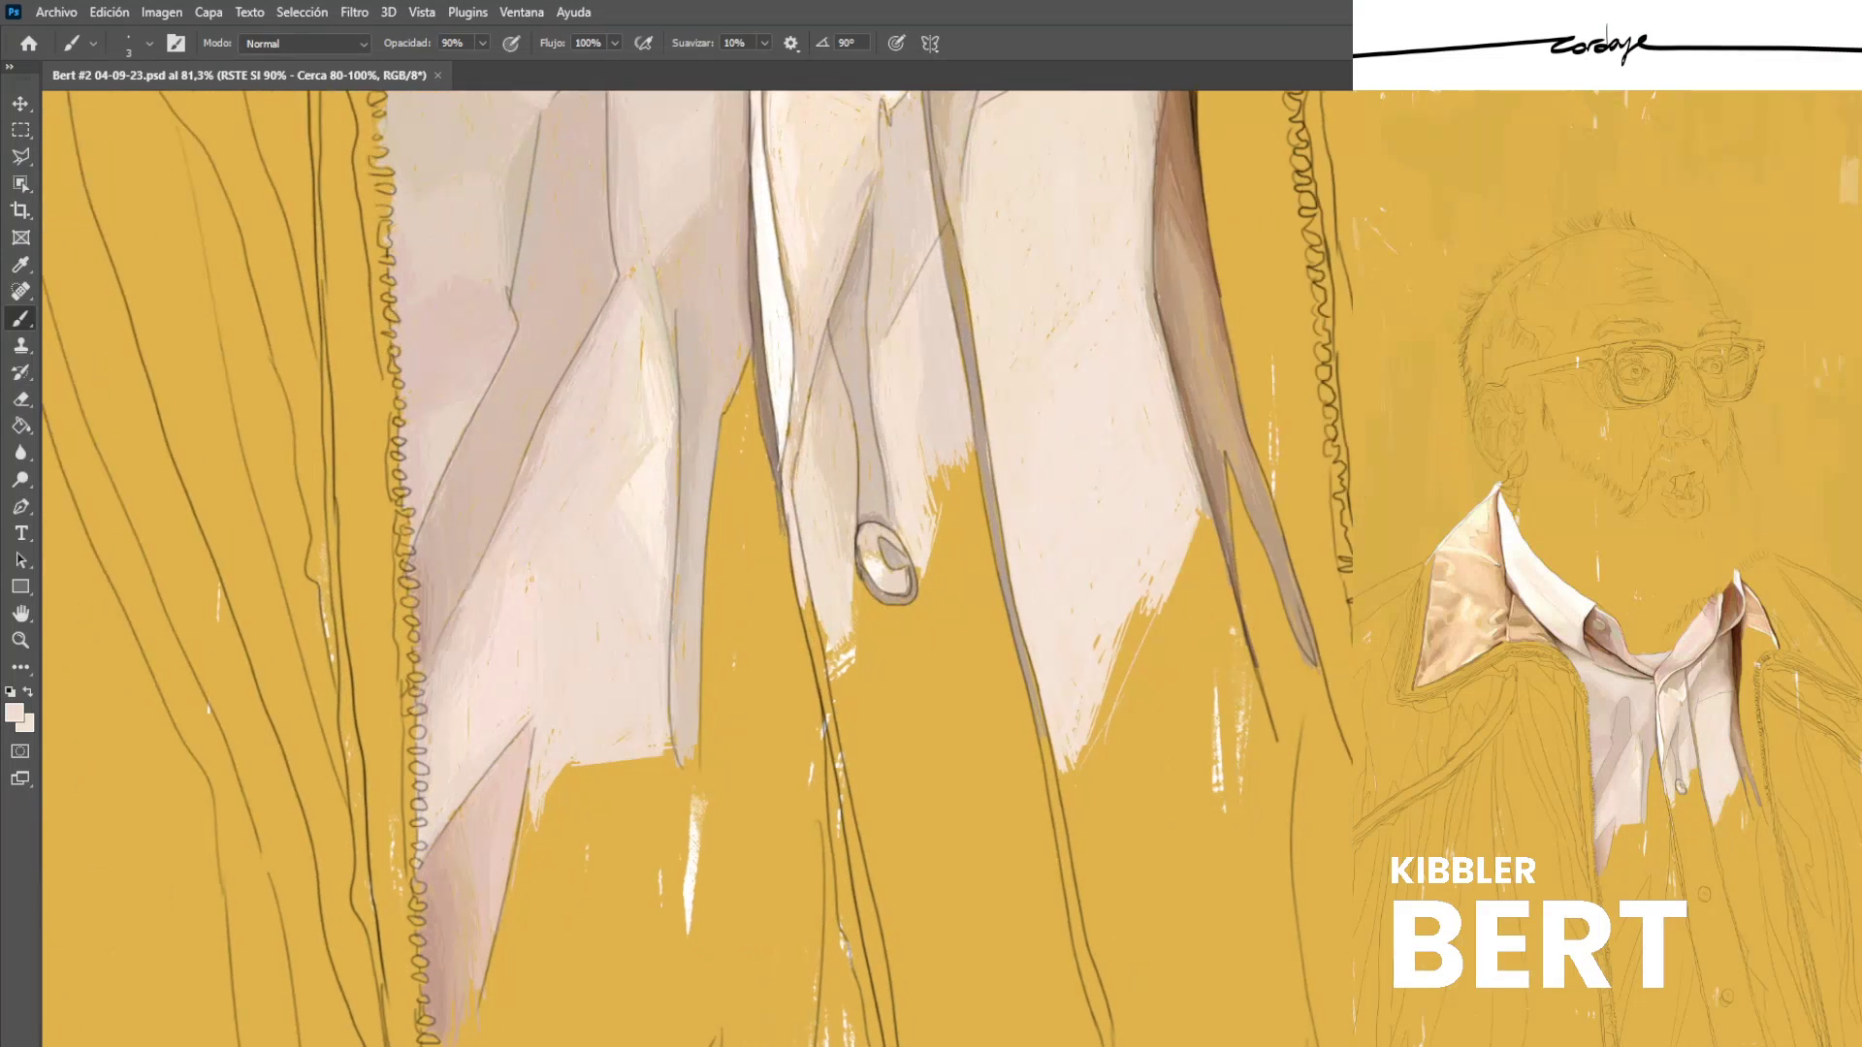
{"action": "scroll", "coordinate": [696, 568], "scroll_direction": "left", "scroll_amount": 1}
{"action": "scroll", "coordinate": [697, 568], "scroll_direction": "down", "scroll_amount": 1}
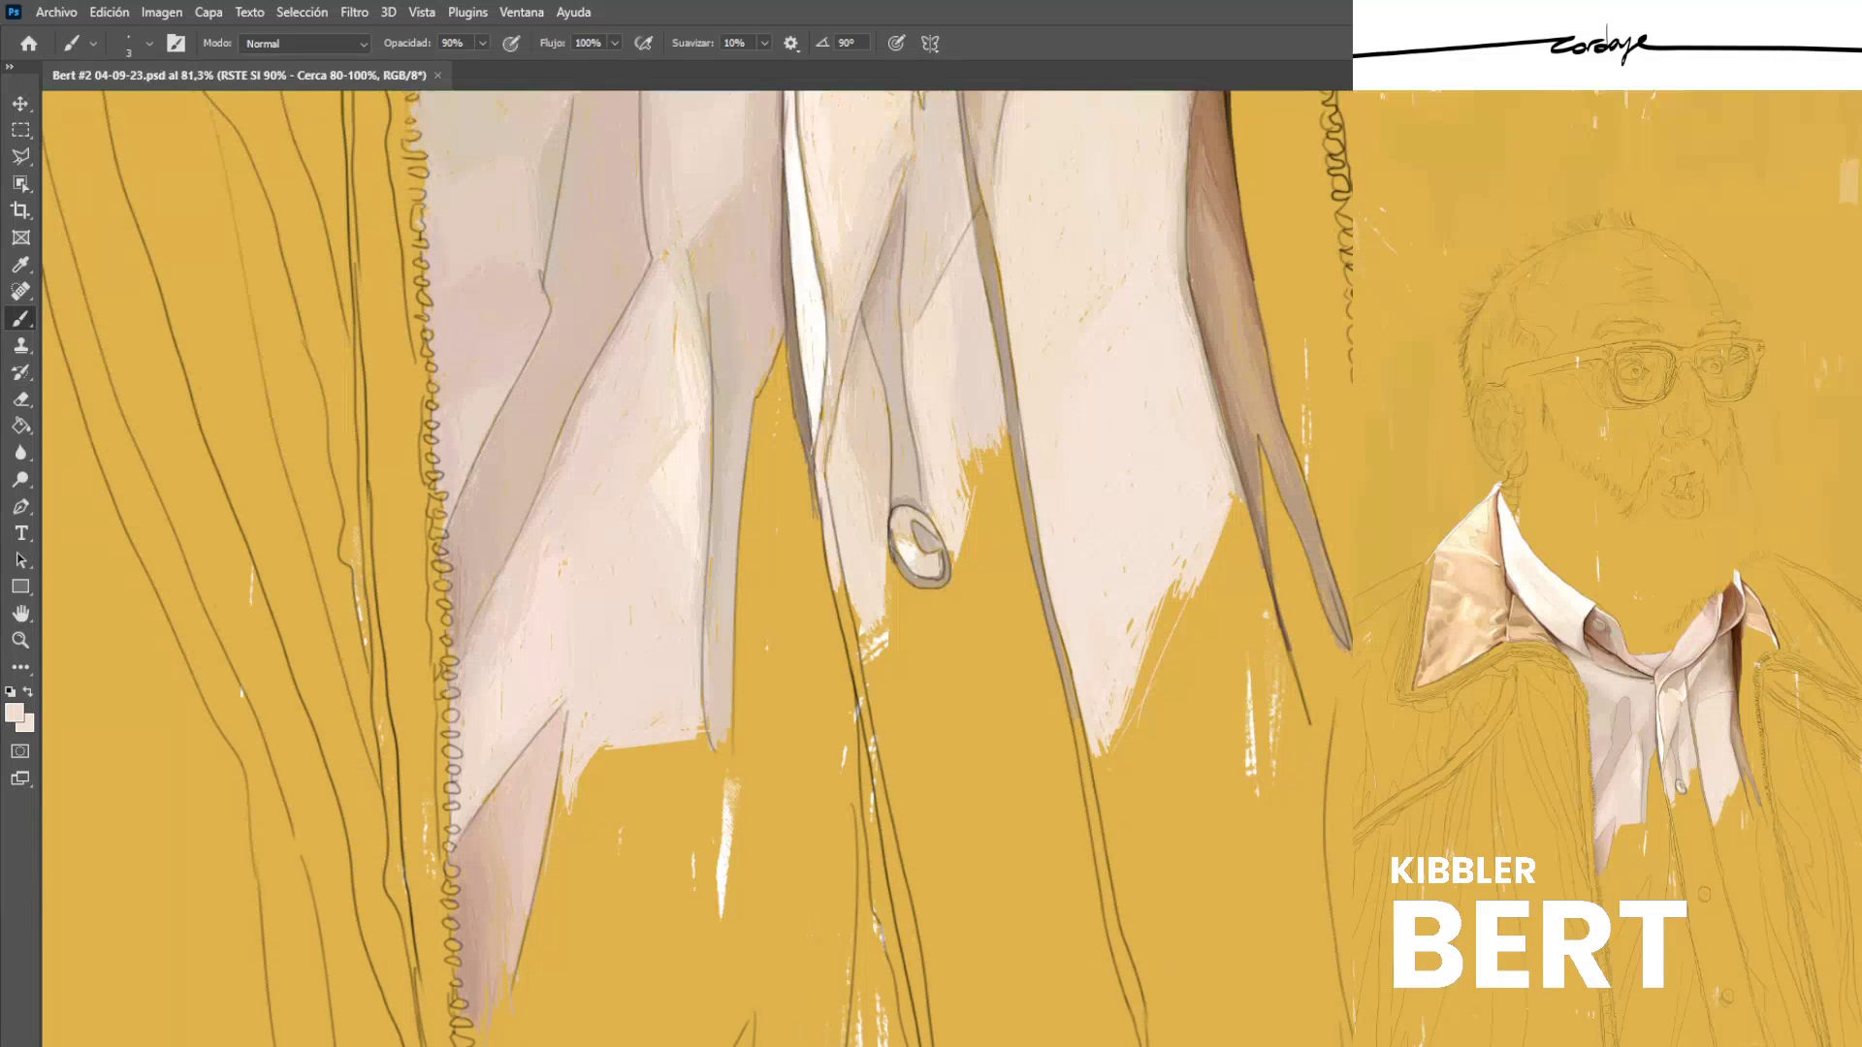
{"action": "left_click", "coordinate": [593, 228], "text": "alt"}
{"action": "left_click_drag", "start_coordinate": [593, 243], "coordinate": [582, 282]}
{"action": "left_click", "coordinate": [1256, 388], "text": "alt"}
{"action": "left_click_drag", "start_coordinate": [720, 406], "coordinate": [718, 447]}
{"action": "left_click", "coordinate": [719, 427], "text": "alt"}
{"action": "left_click_drag", "start_coordinate": [711, 503], "coordinate": [712, 597]}
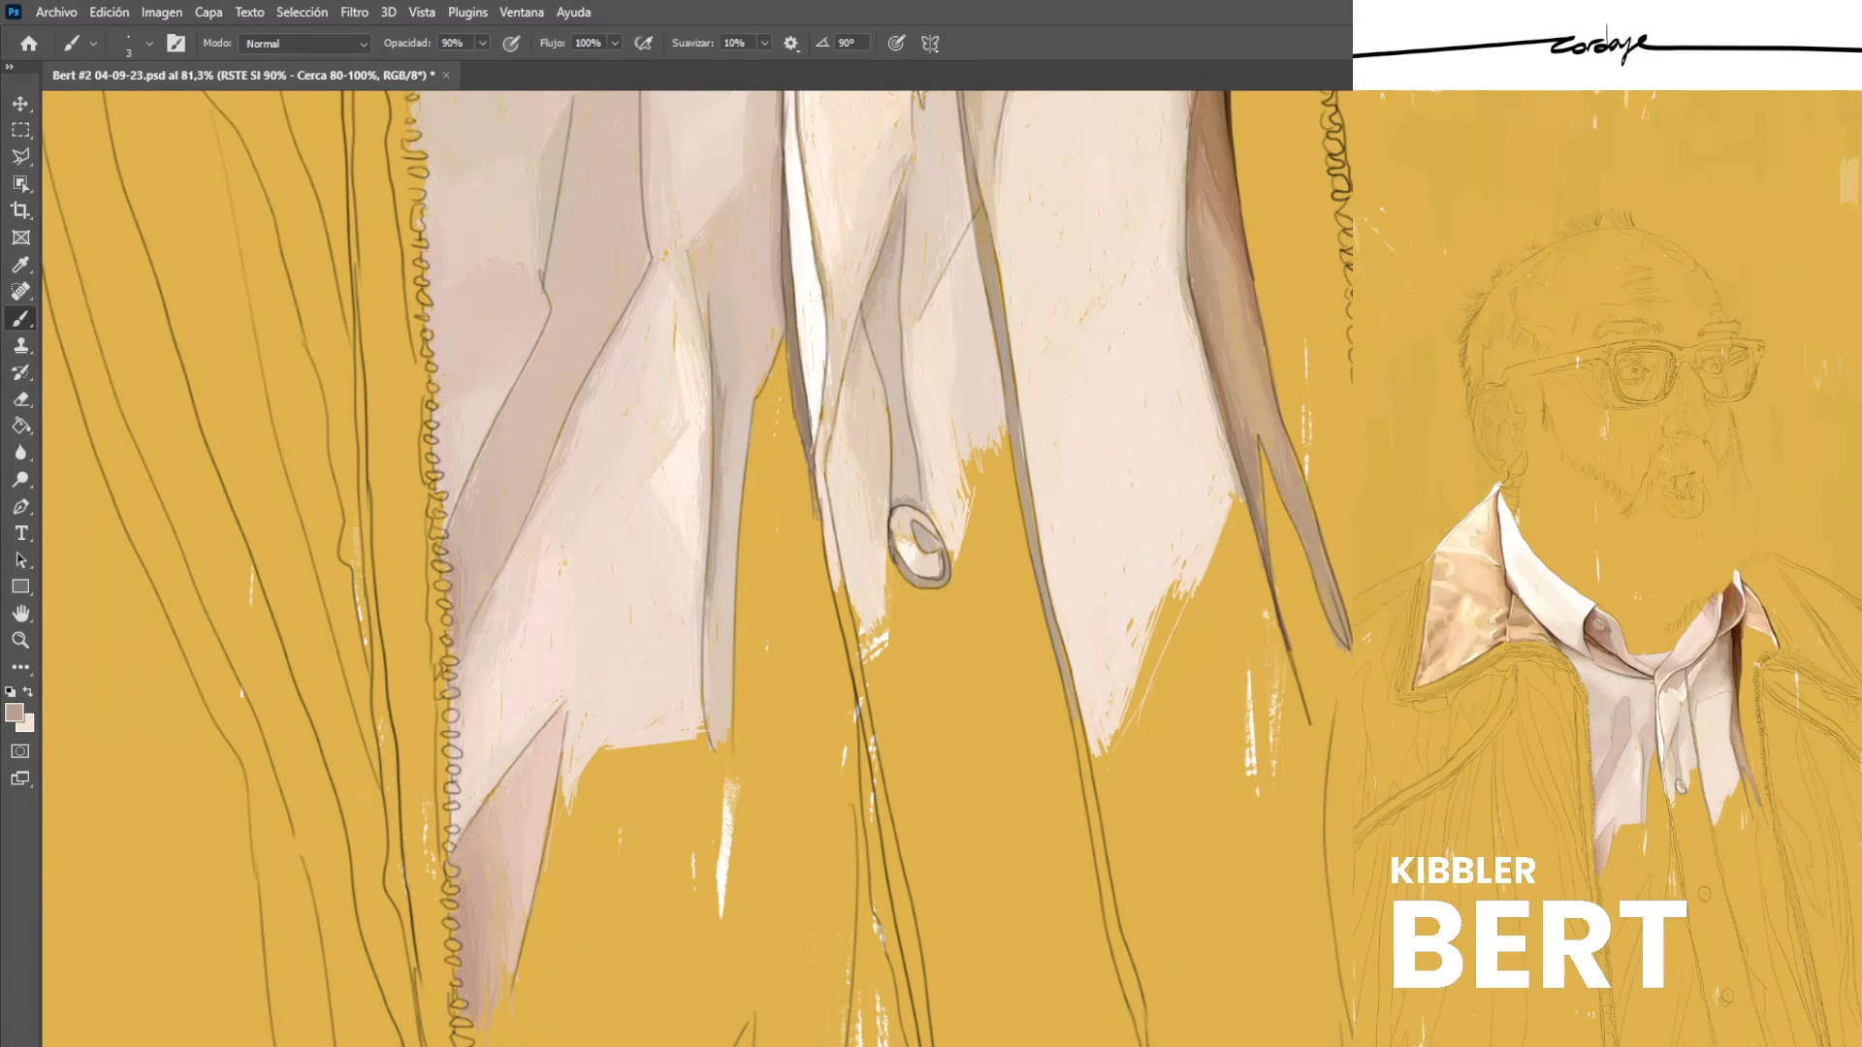
Blend the vertical fold and the cream highlight's upper tip with sampled beige and cream tones, and save the document.
{"action": "left_click", "coordinate": [730, 409], "text": "alt"}
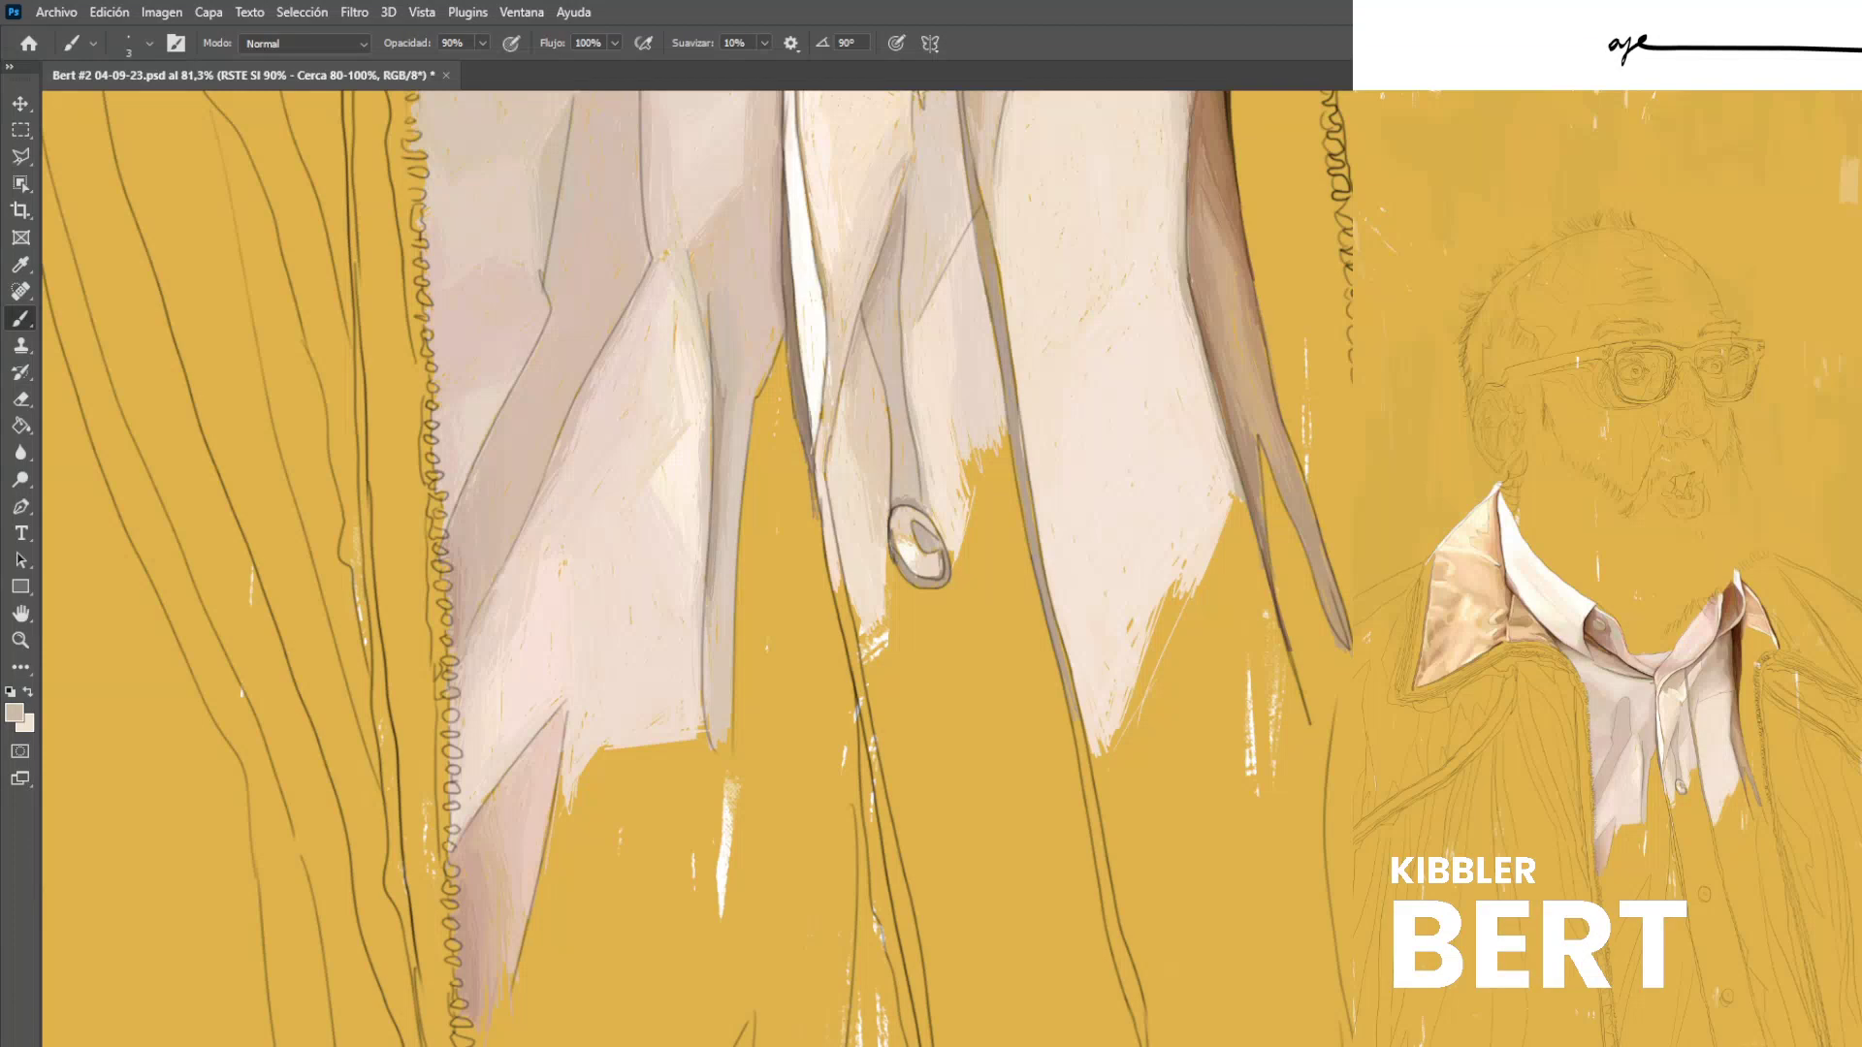
{"action": "left_click", "coordinate": [730, 514], "text": "alt"}
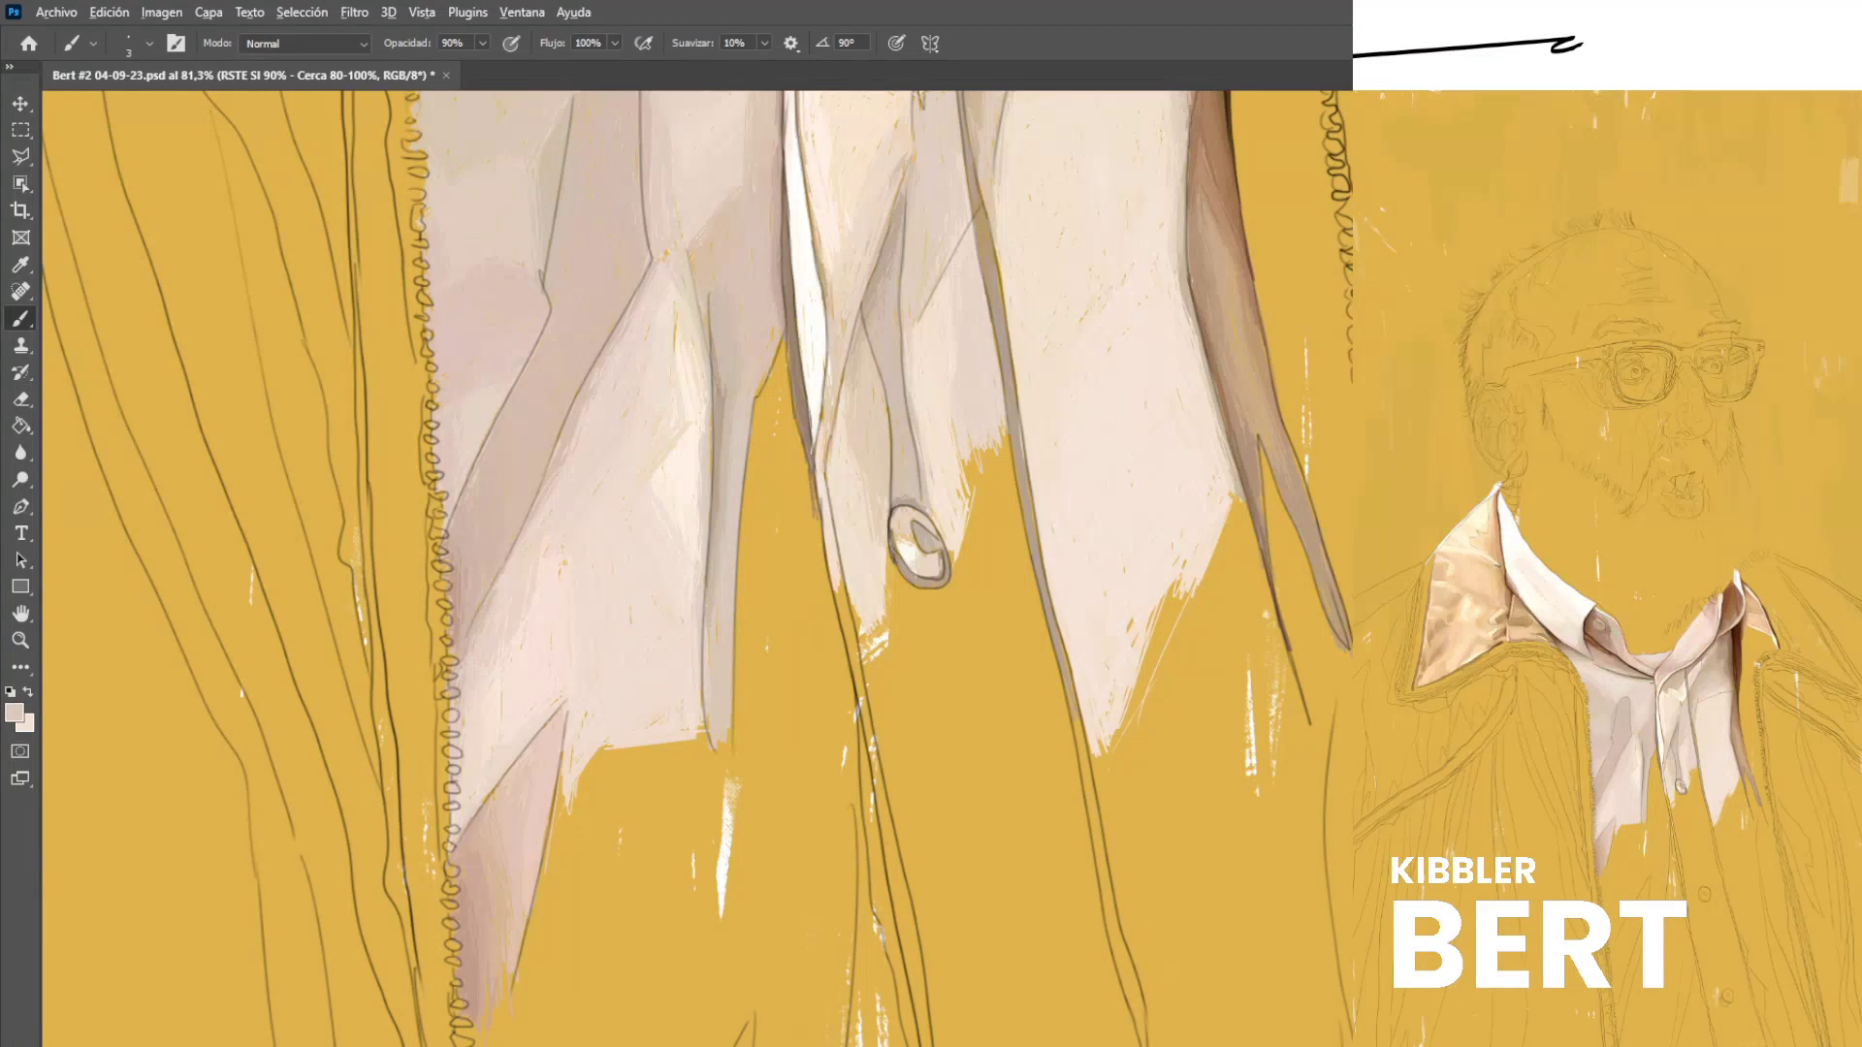
{"action": "left_click", "coordinate": [704, 290], "text": "alt"}
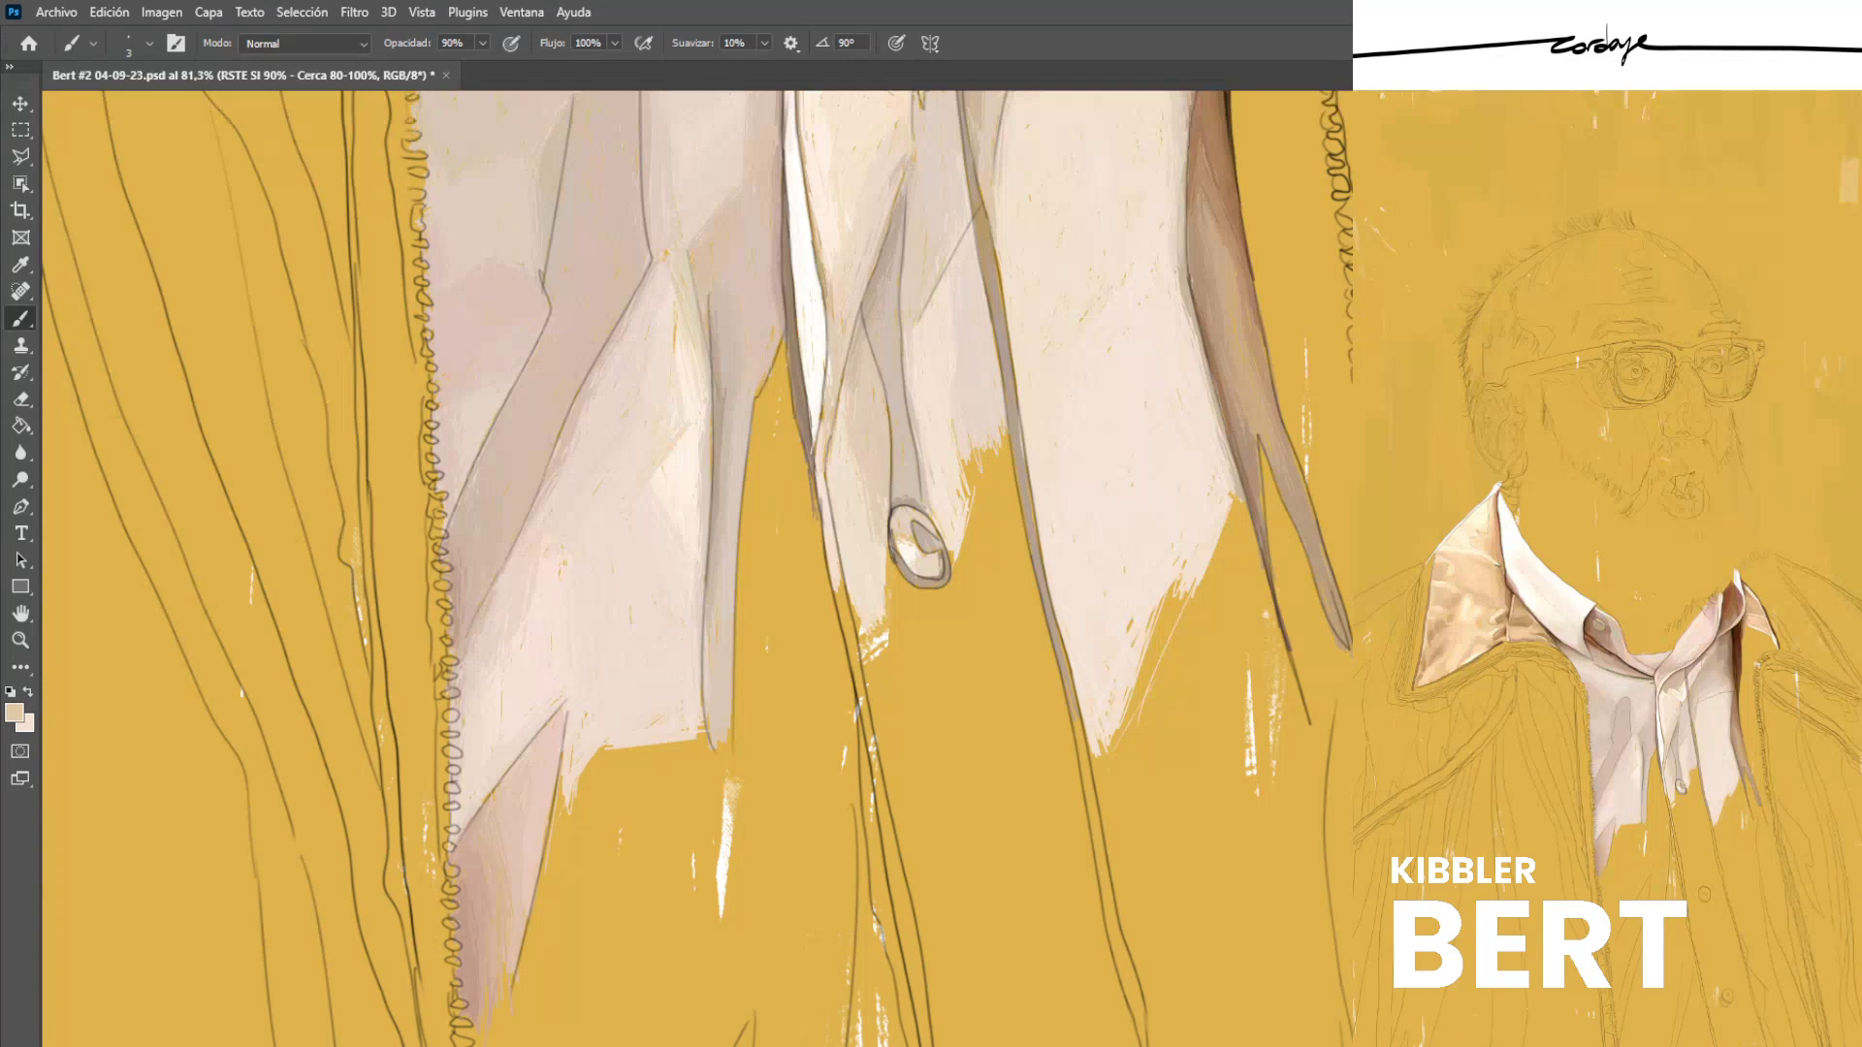
{"action": "left_click", "coordinate": [666, 296], "text": "alt"}
{"action": "left_click", "coordinate": [678, 285], "text": "alt"}
{"action": "left_click", "coordinate": [679, 276], "text": "alt"}
{"action": "left_click", "coordinate": [669, 290], "text": "alt"}
{"action": "left_click", "coordinate": [647, 288], "text": "alt"}
{"action": "key", "text": "ctrl+s"}
Paint pale pink strokes down the yellow gap between the grey vertical fold and the button placket.
{"action": "scroll", "coordinate": [696, 568], "scroll_direction": "right", "scroll_amount": 1}
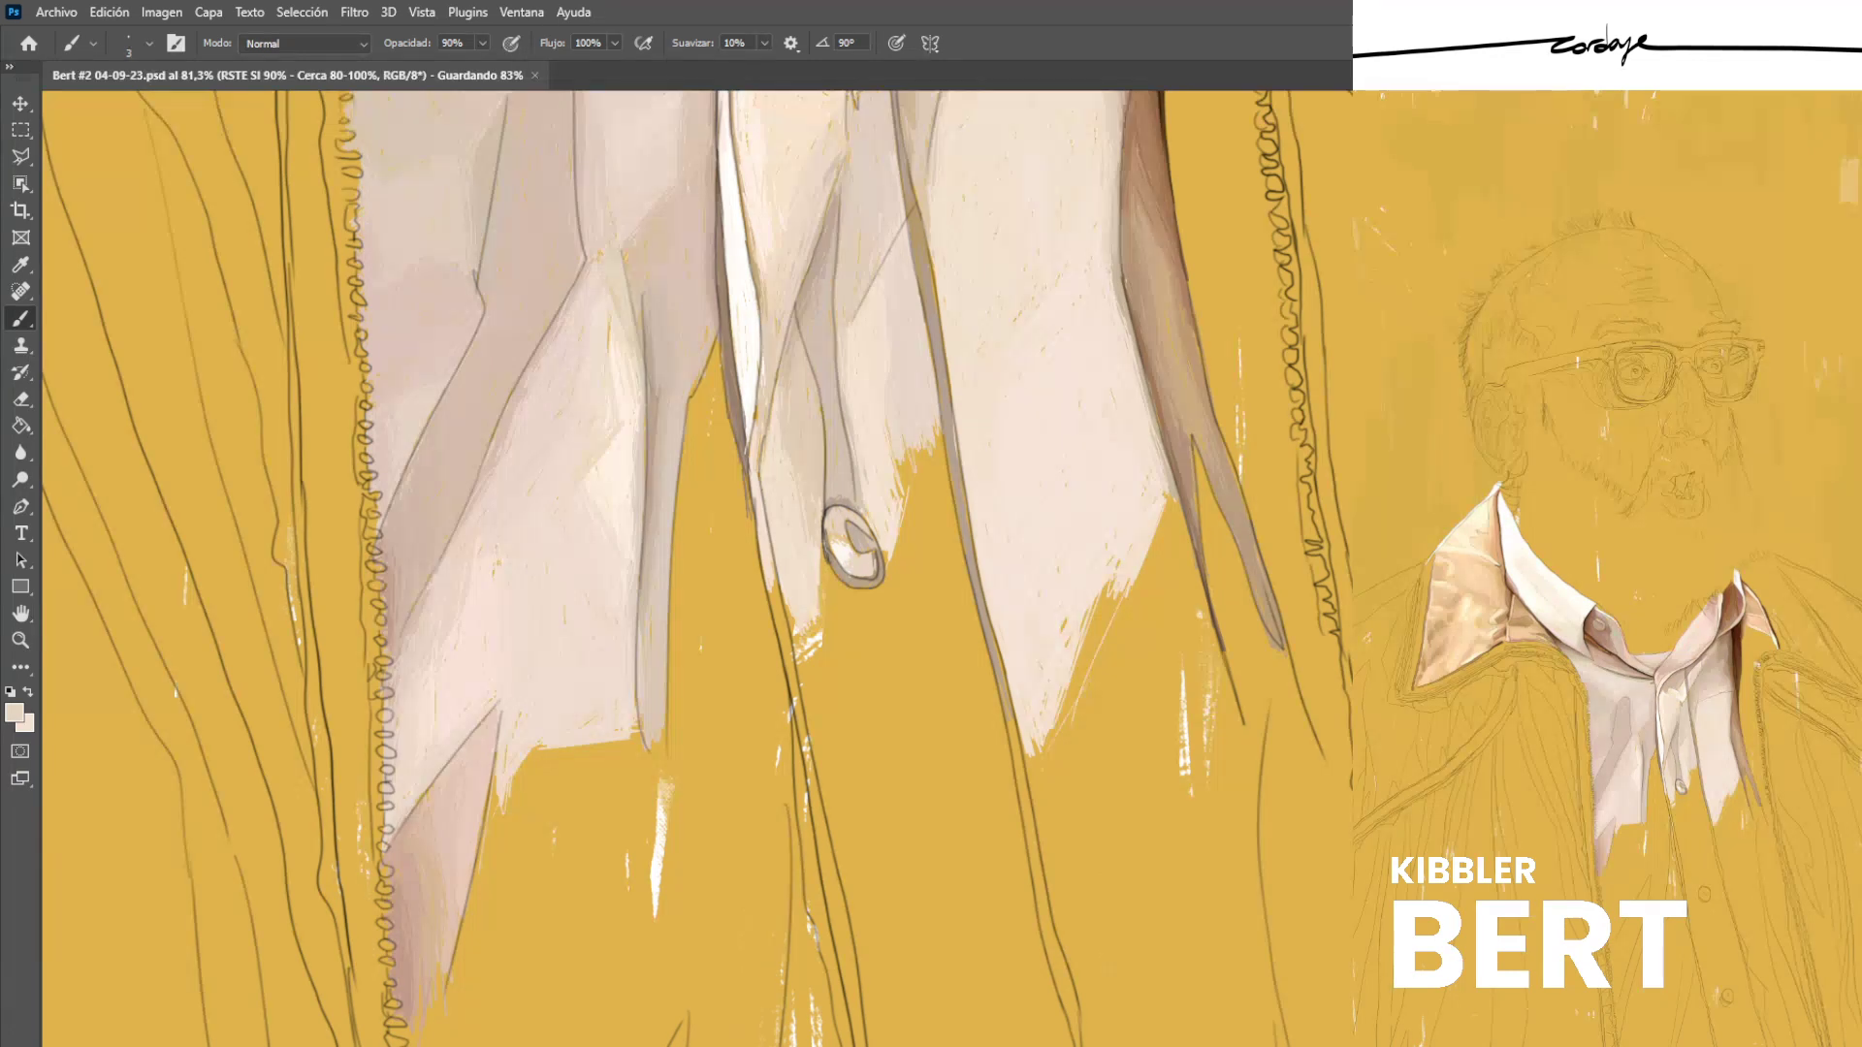
{"action": "scroll", "coordinate": [696, 569], "scroll_direction": "down", "scroll_amount": 2}
{"action": "scroll", "coordinate": [696, 568], "scroll_direction": "right", "scroll_amount": 1}
{"action": "scroll", "coordinate": [696, 568], "scroll_direction": "up", "scroll_amount": 1}
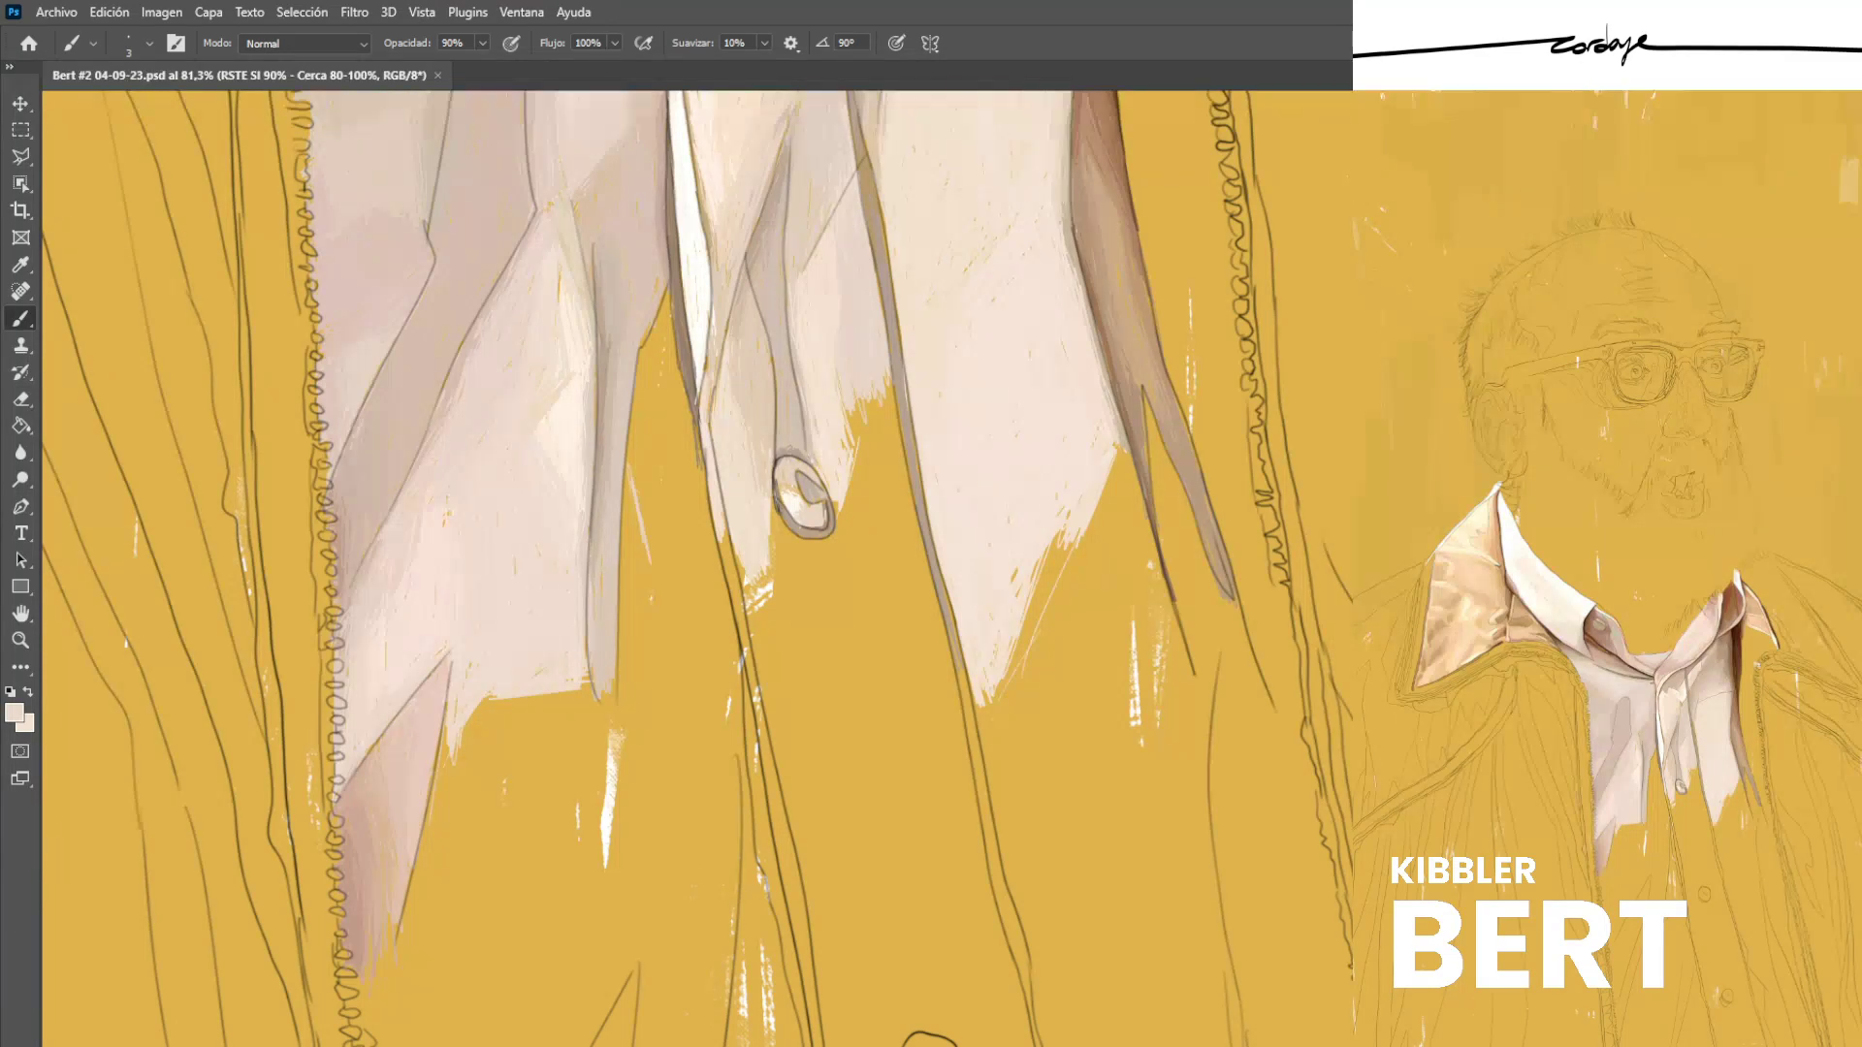
{"action": "left_click_drag", "start_coordinate": [639, 399], "coordinate": [636, 488]}
{"action": "left_click_drag", "start_coordinate": [643, 361], "coordinate": [640, 486]}
{"action": "mouse_move", "coordinate": [649, 365]}
{"action": "left_mouse_down"}
{"action": "mouse_move", "coordinate": [638, 499]}
{"action": "mouse_move", "coordinate": [656, 569]}
{"action": "left_mouse_up"}
{"action": "left_click_drag", "start_coordinate": [642, 498], "coordinate": [660, 577]}
{"action": "left_click_drag", "start_coordinate": [642, 481], "coordinate": [669, 564]}
{"action": "left_click_drag", "start_coordinate": [648, 436], "coordinate": [676, 541]}
{"action": "left_click_drag", "start_coordinate": [655, 396], "coordinate": [676, 509]}
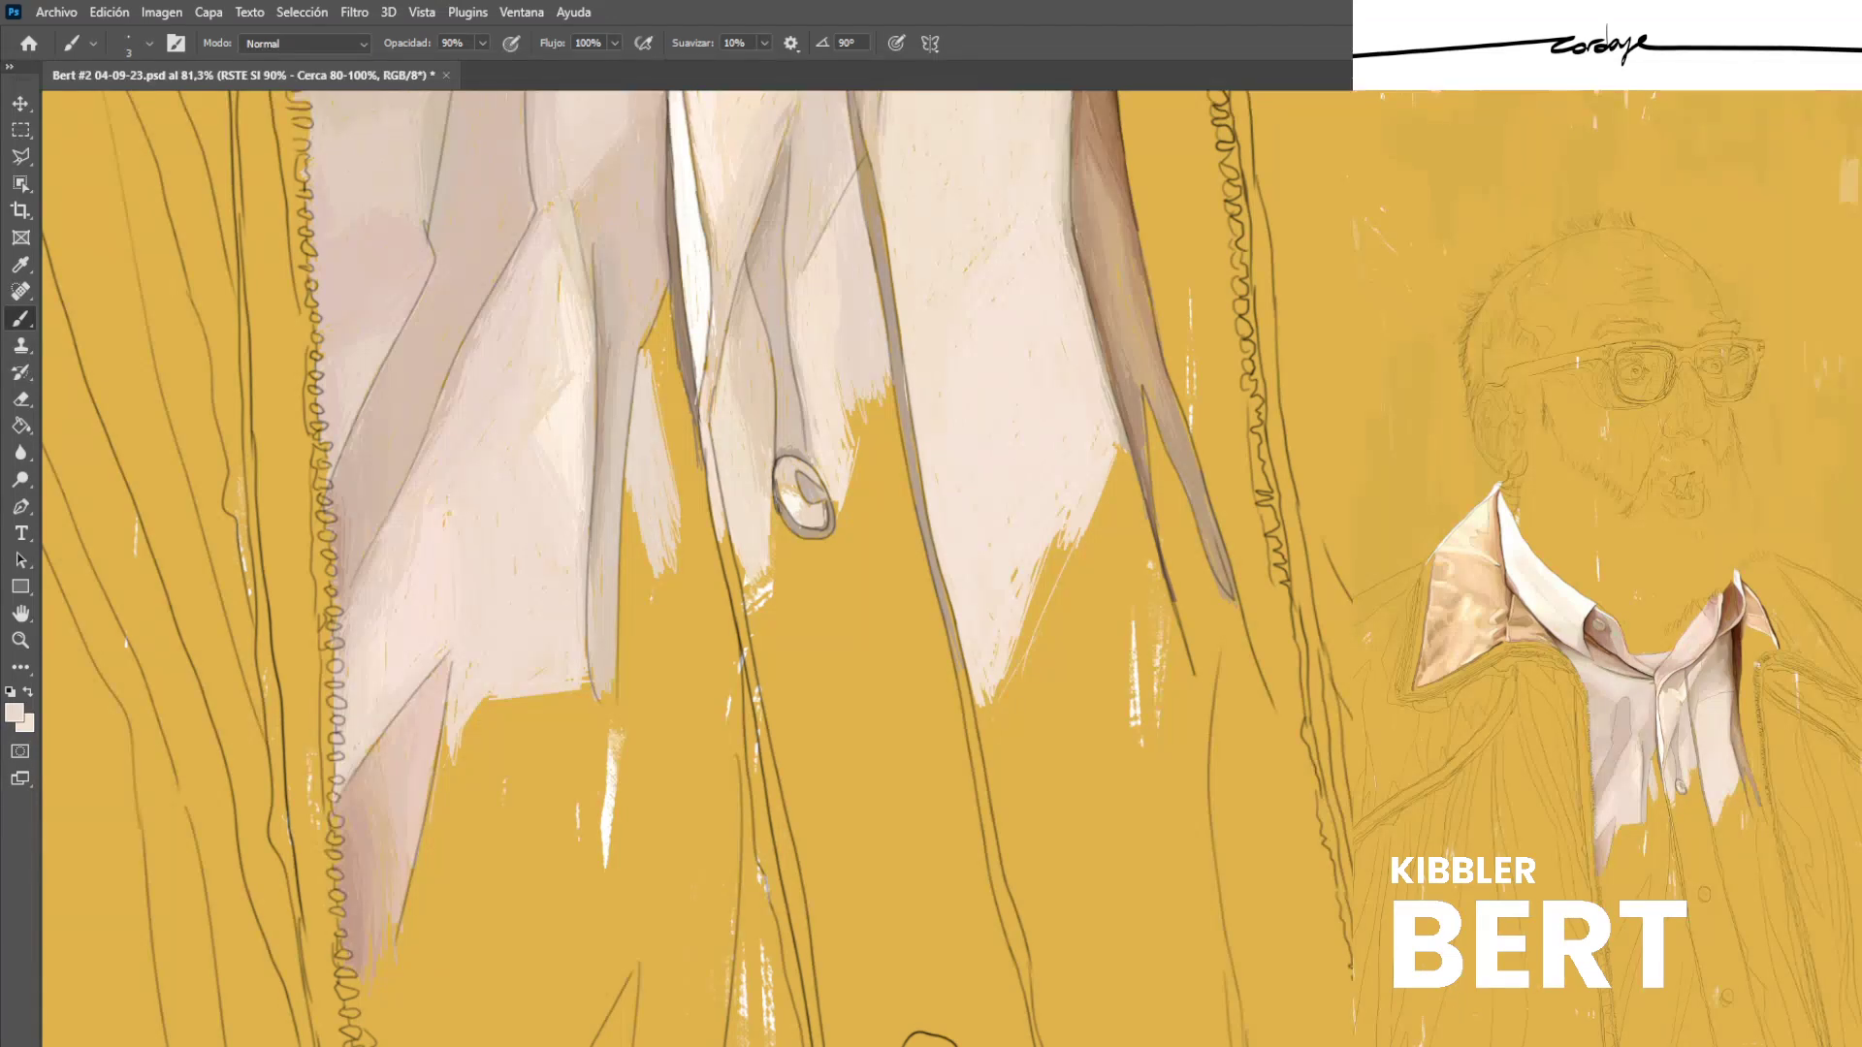
Add sampled pinkish-beige shading between the new pale strokes and the placket's edge.
{"action": "left_click", "coordinate": [647, 308], "text": "alt"}
{"action": "left_click_drag", "start_coordinate": [662, 386], "coordinate": [691, 523]}
{"action": "left_click_drag", "start_coordinate": [654, 336], "coordinate": [697, 509]}
{"action": "left_click_drag", "start_coordinate": [661, 375], "coordinate": [675, 420]}
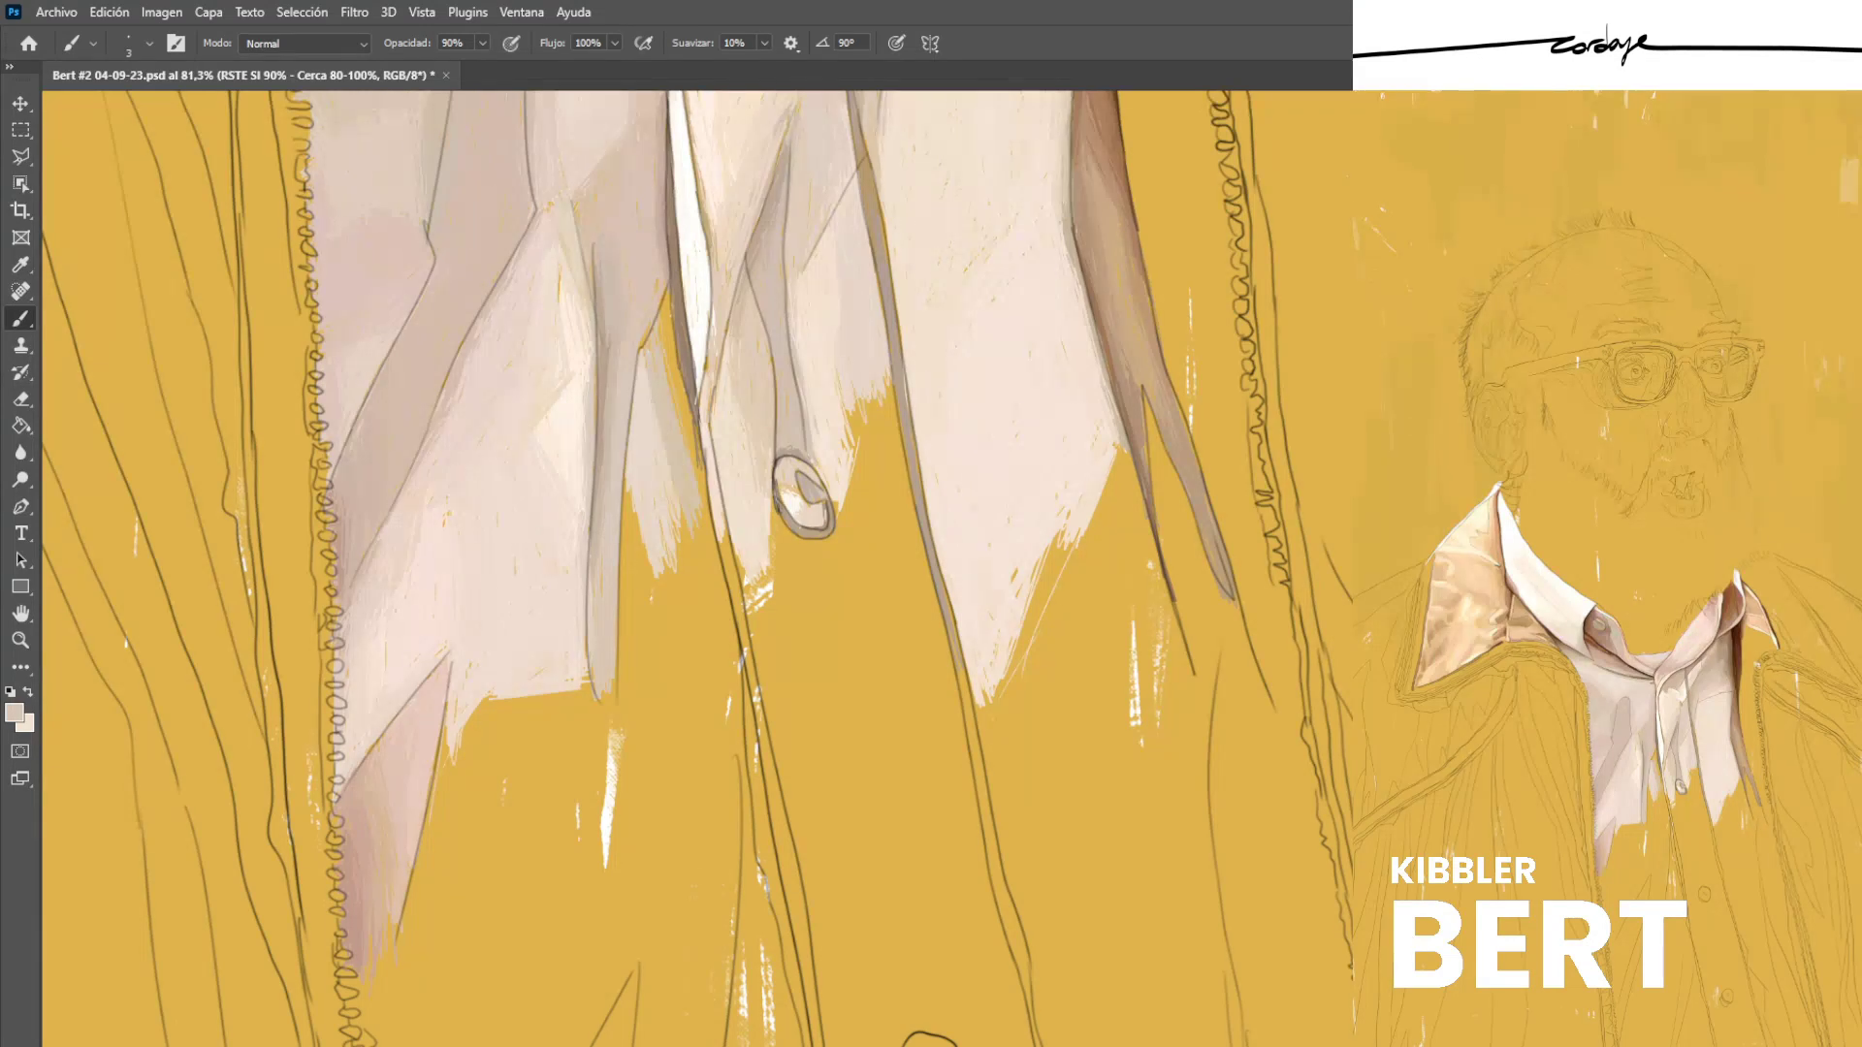
{"action": "left_click", "coordinate": [422, 588], "text": "alt"}
{"action": "left_click", "coordinate": [797, 417], "text": "alt"}
{"action": "left_click_drag", "start_coordinate": [787, 493], "coordinate": [811, 525]}
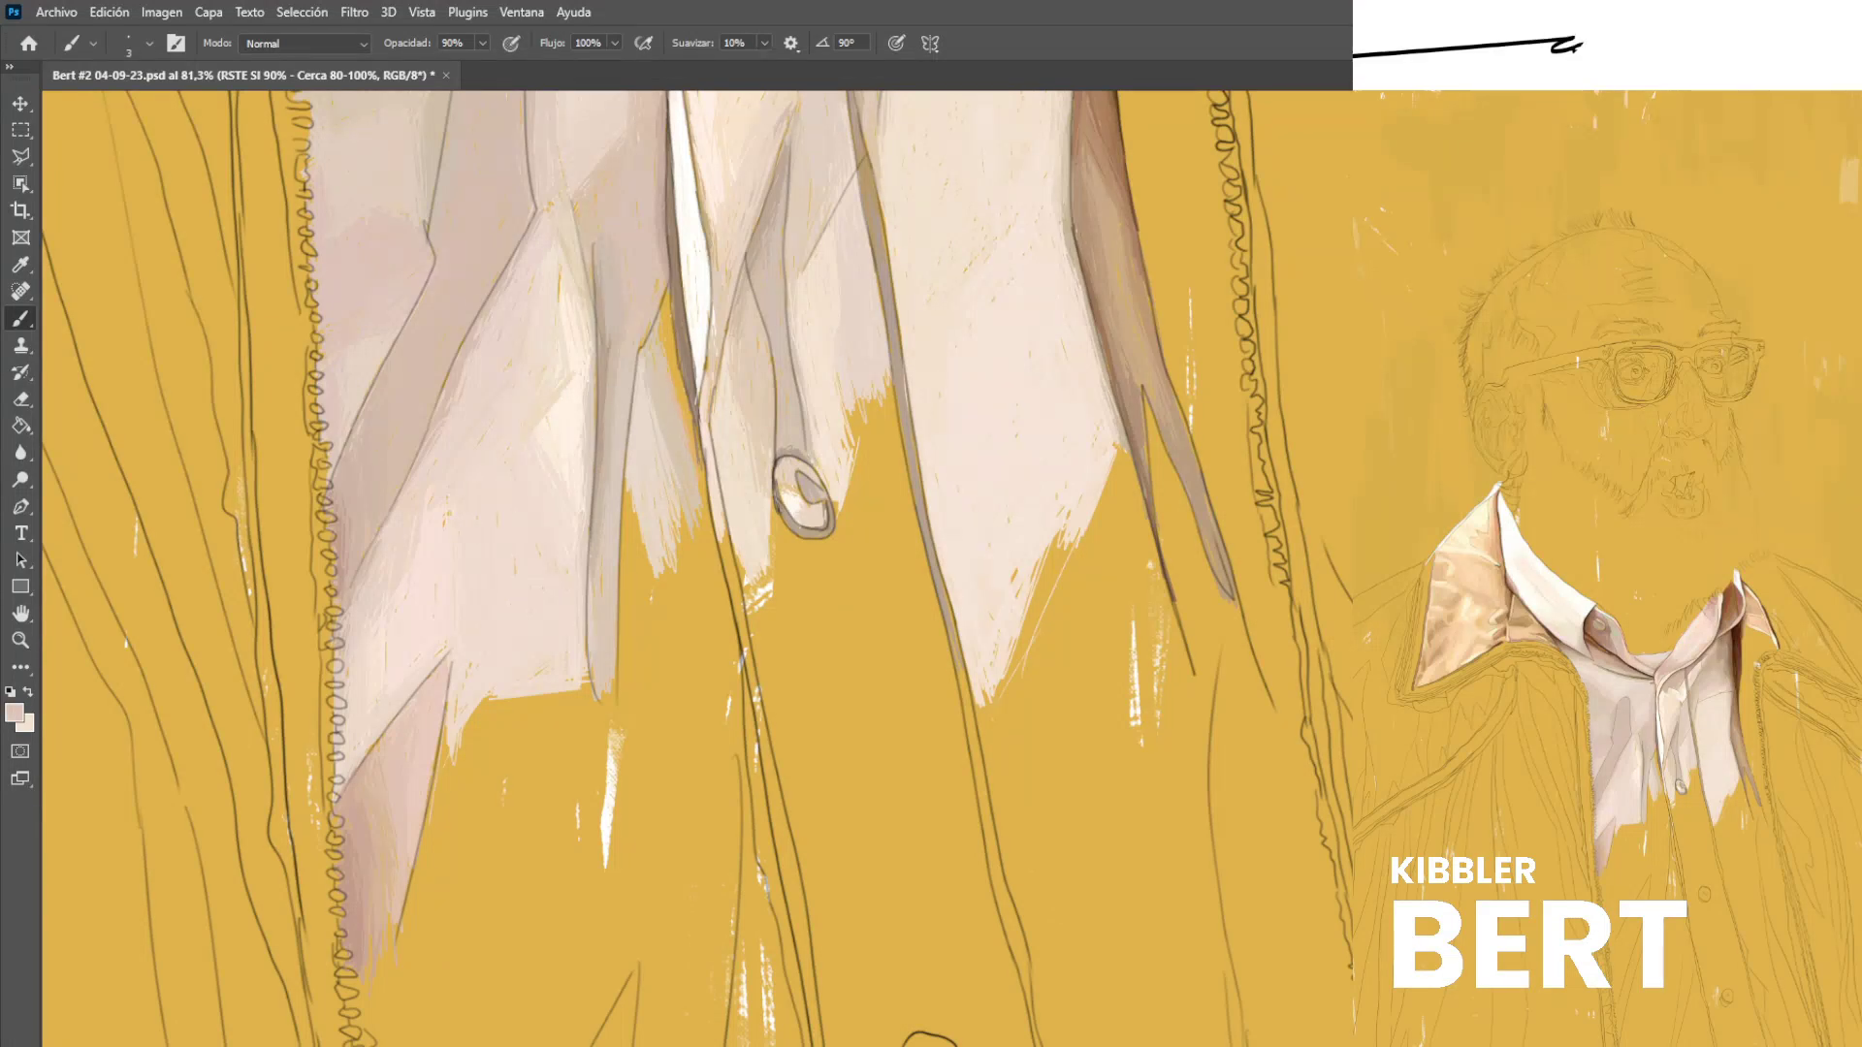
Cover the remaining yellow strip along the placket's dark edge with sampled brownish and beige tones.
{"action": "left_click", "coordinate": [687, 379], "text": "alt"}
{"action": "left_click", "coordinate": [605, 355], "text": "alt"}
{"action": "left_click", "coordinate": [666, 382], "text": "alt"}
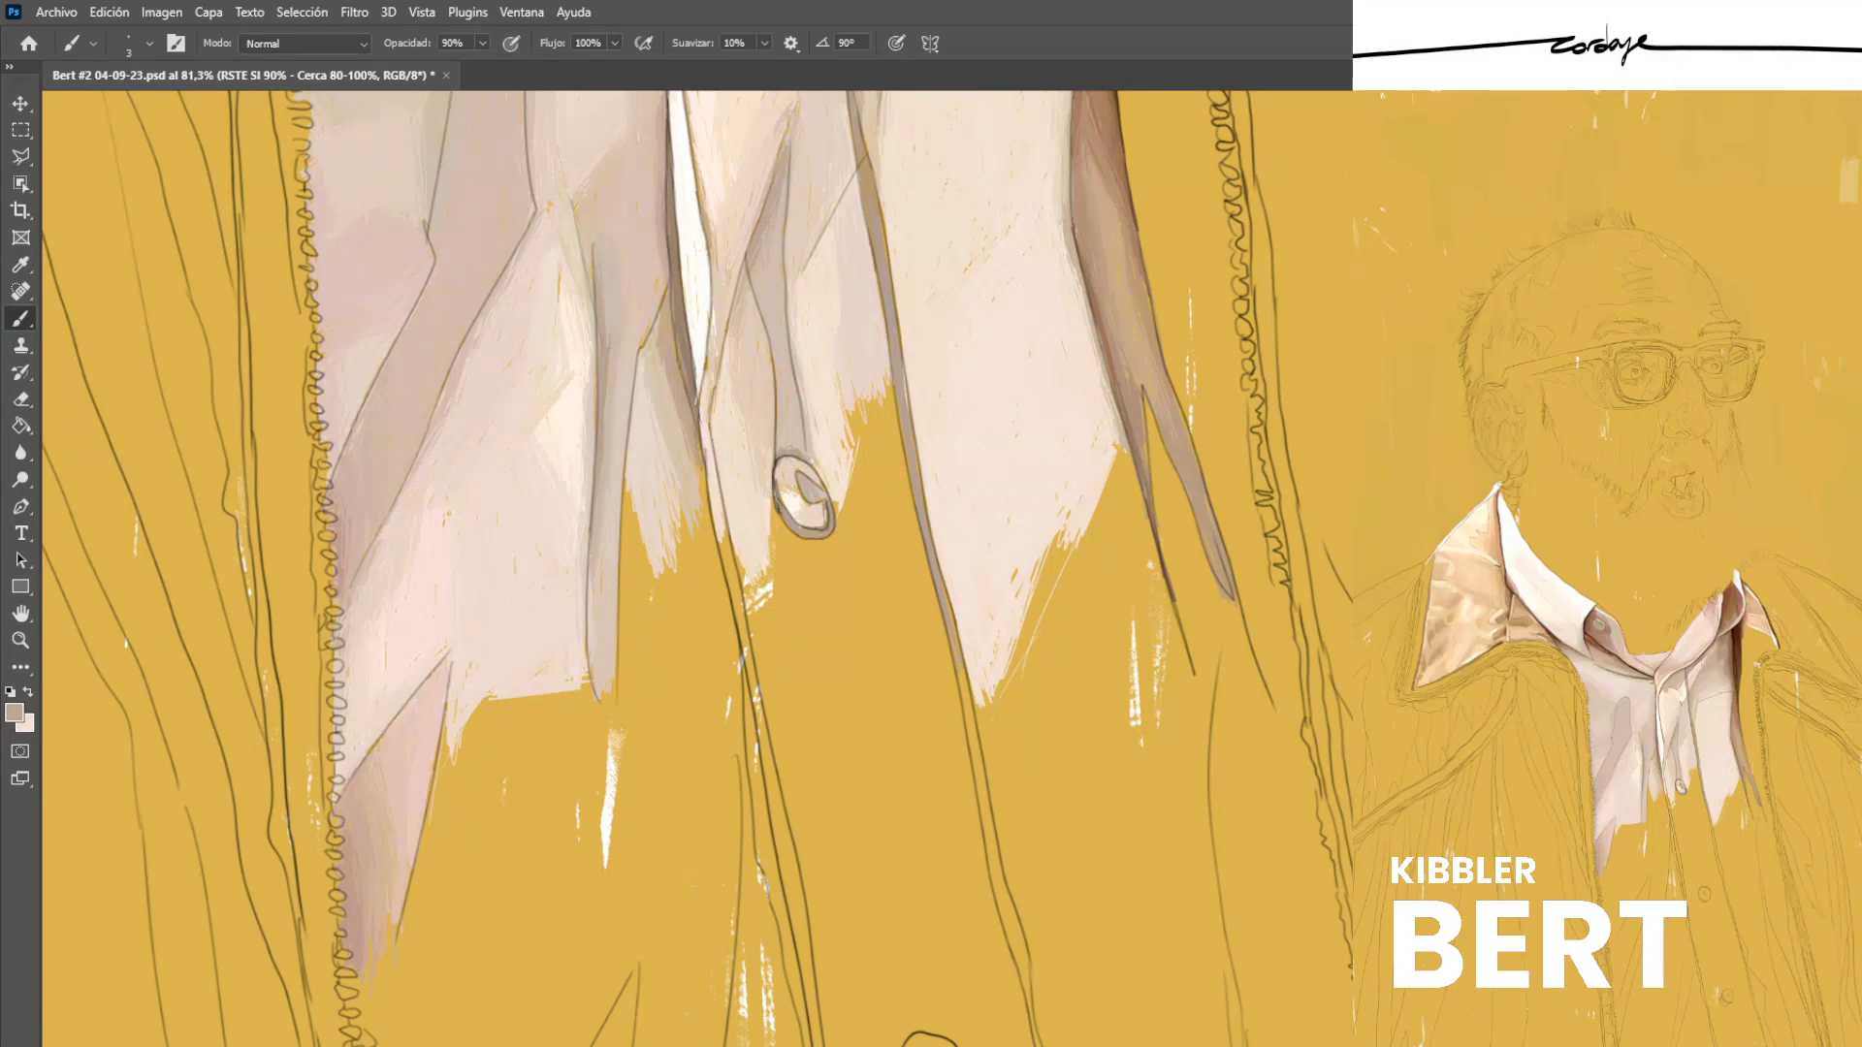
{"action": "left_click", "coordinate": [656, 391], "text": "alt"}
{"action": "left_click", "coordinate": [668, 379], "text": "alt"}
{"action": "left_click", "coordinate": [657, 253], "text": "alt"}
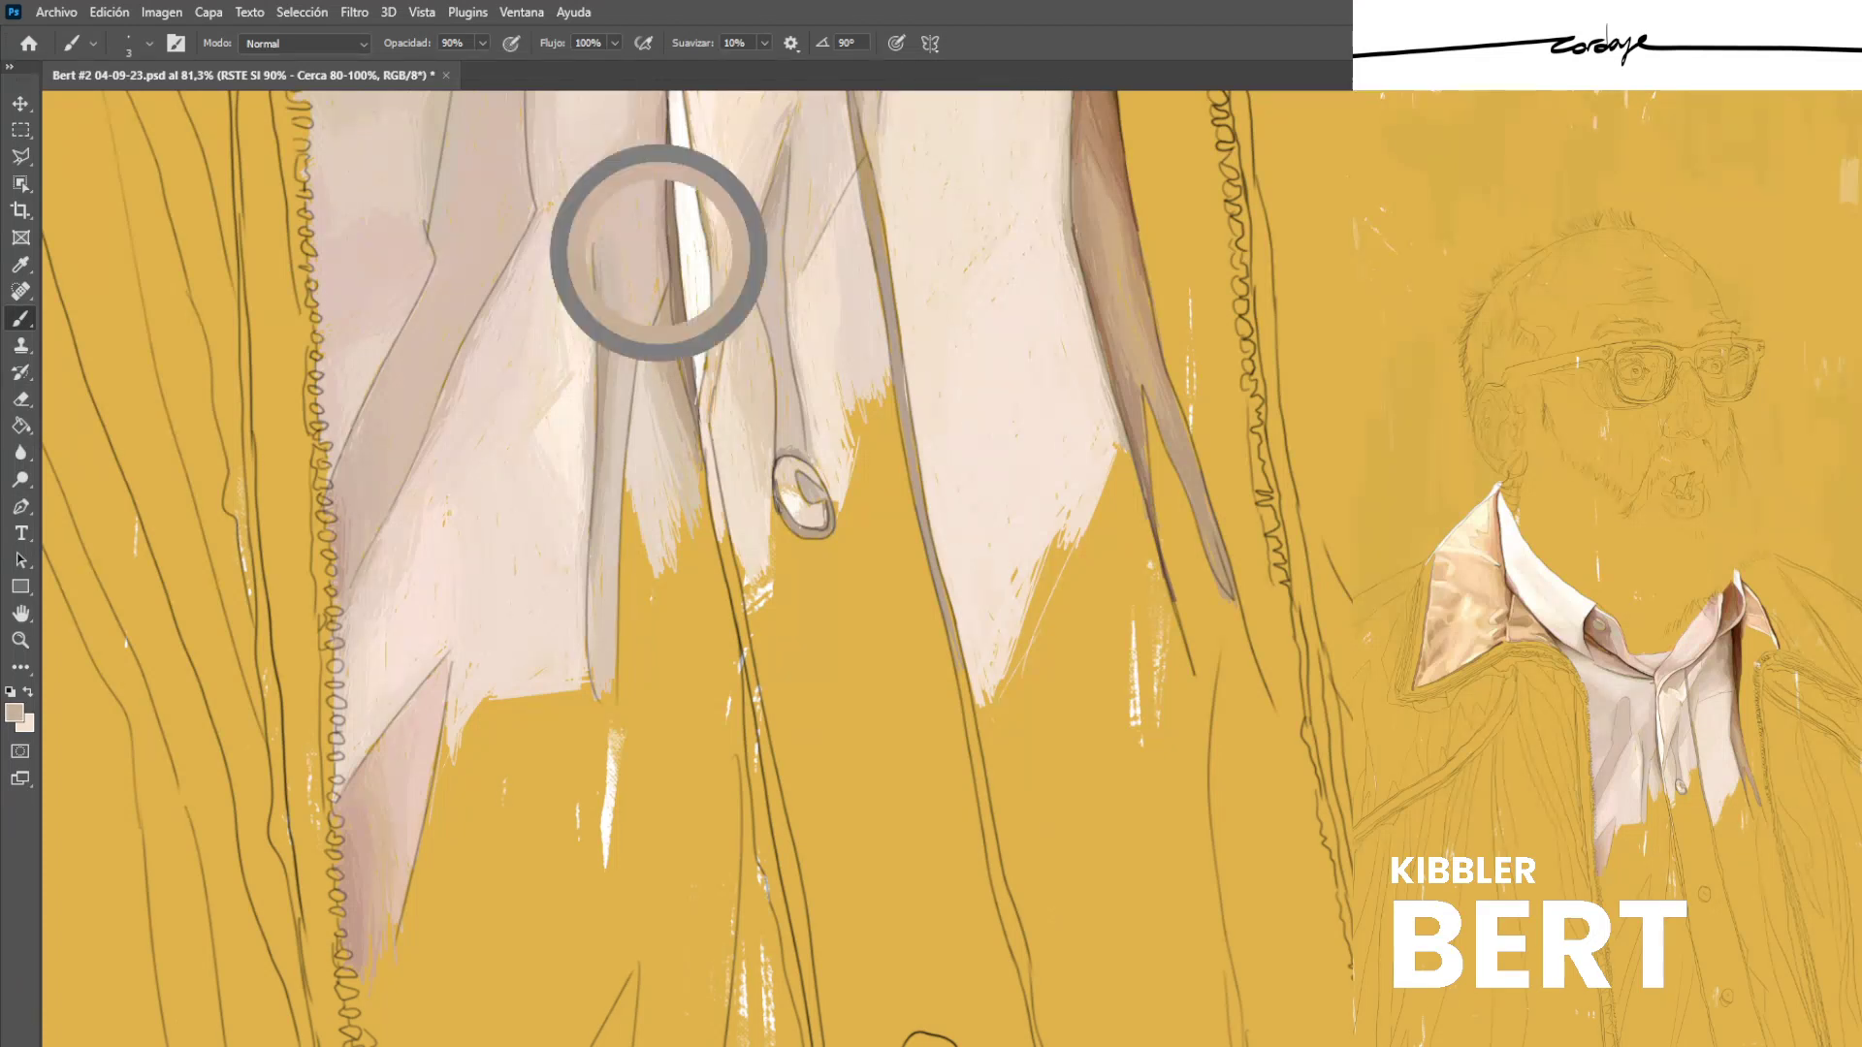
{"action": "left_click", "coordinate": [648, 238], "text": "alt"}
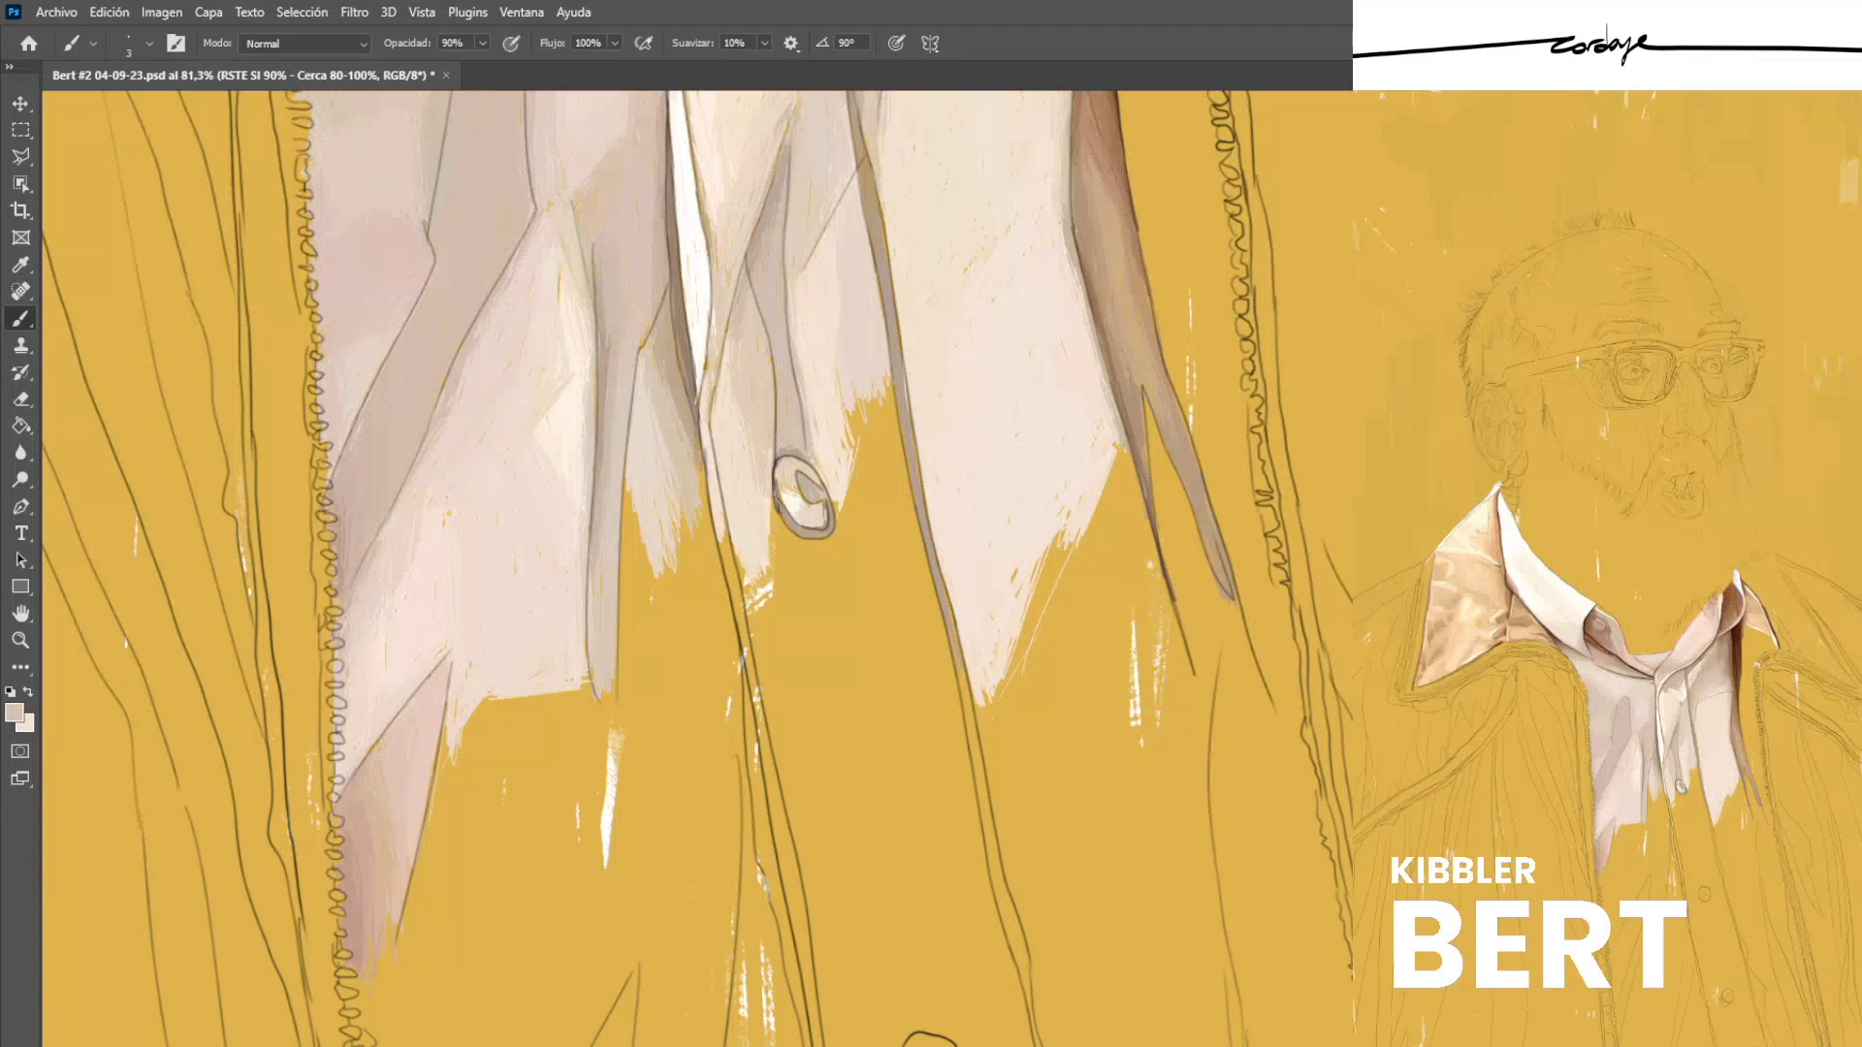
Blend the newly painted strip and the adjacent vertical fold with sampled beige and pinkish tones, and save the document.
{"action": "left_click", "coordinate": [658, 381], "text": "alt"}
{"action": "left_click", "coordinate": [659, 436], "text": "alt"}
{"action": "left_click", "coordinate": [684, 478], "text": "alt"}
{"action": "left_click", "coordinate": [679, 469], "text": "alt"}
{"action": "left_click", "coordinate": [611, 375], "text": "alt"}
{"action": "left_click", "coordinate": [605, 376], "text": "alt"}
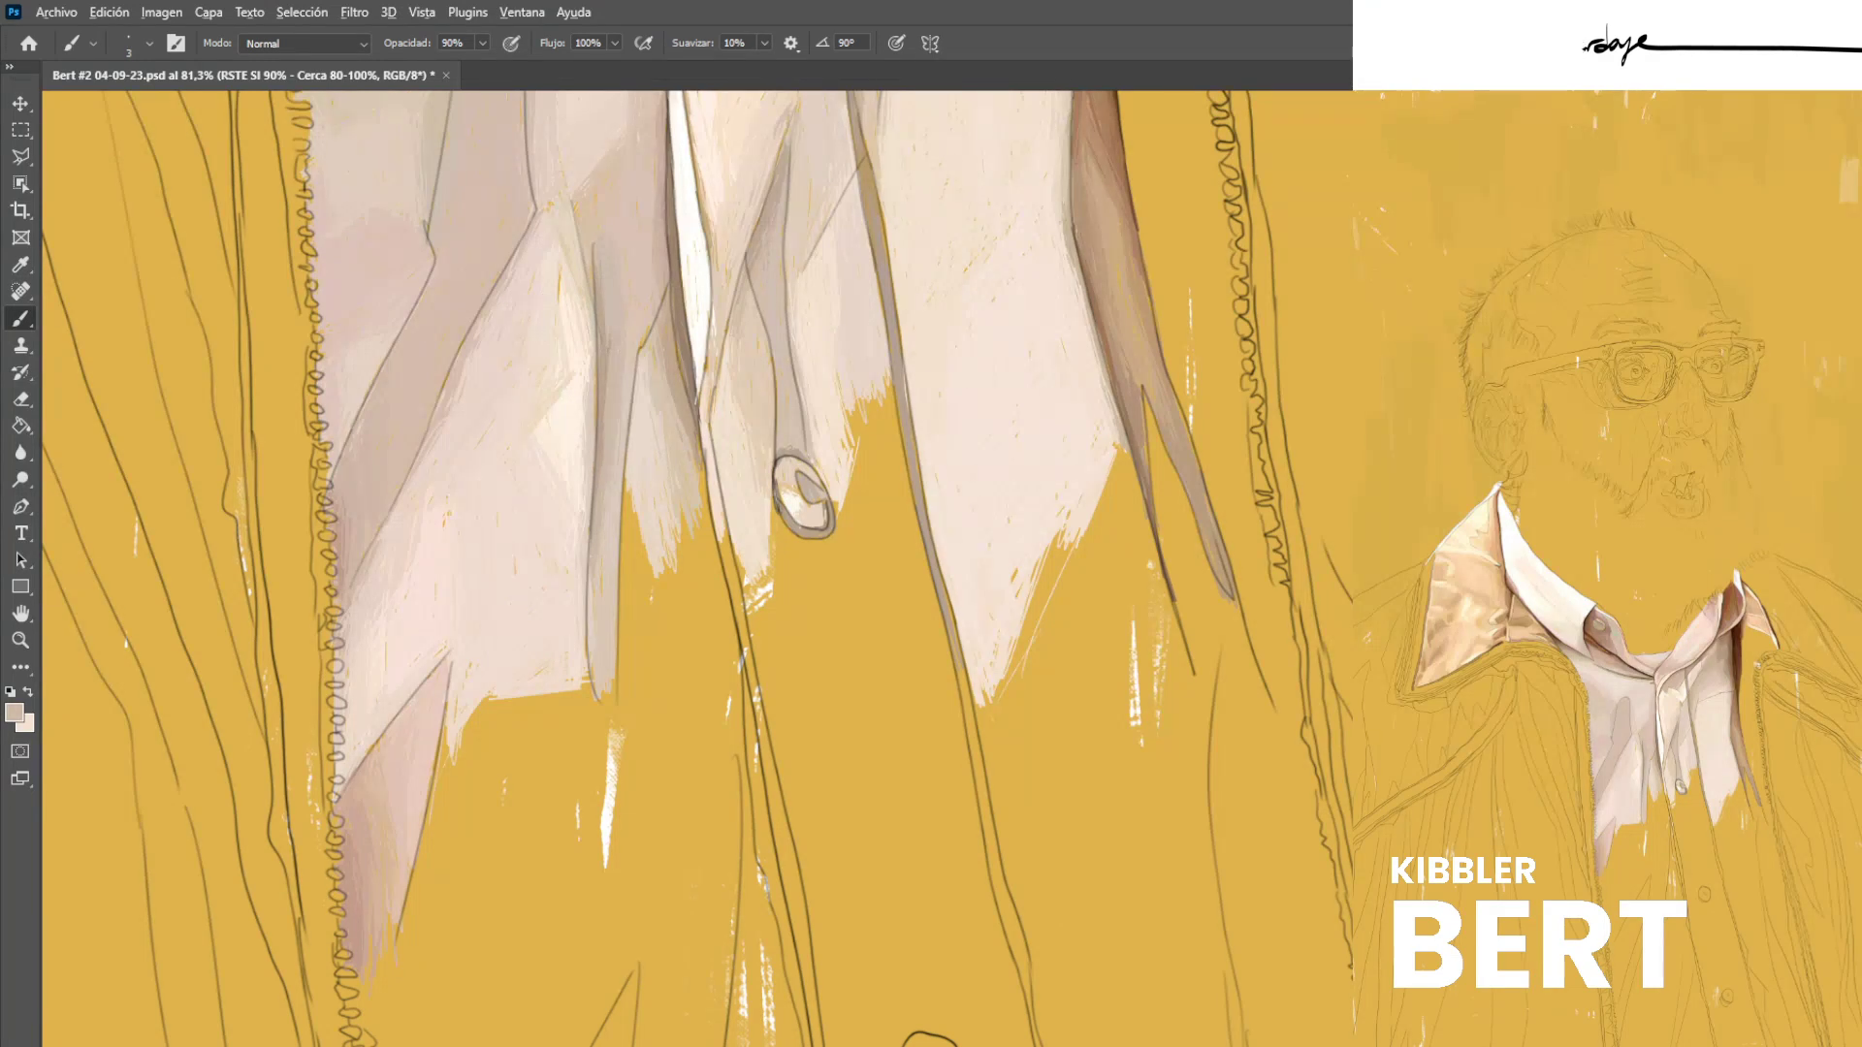
{"action": "left_click", "coordinate": [612, 396], "text": "alt"}
{"action": "left_click", "coordinate": [603, 369], "text": "alt"}
{"action": "key", "text": "ctrl+s"}
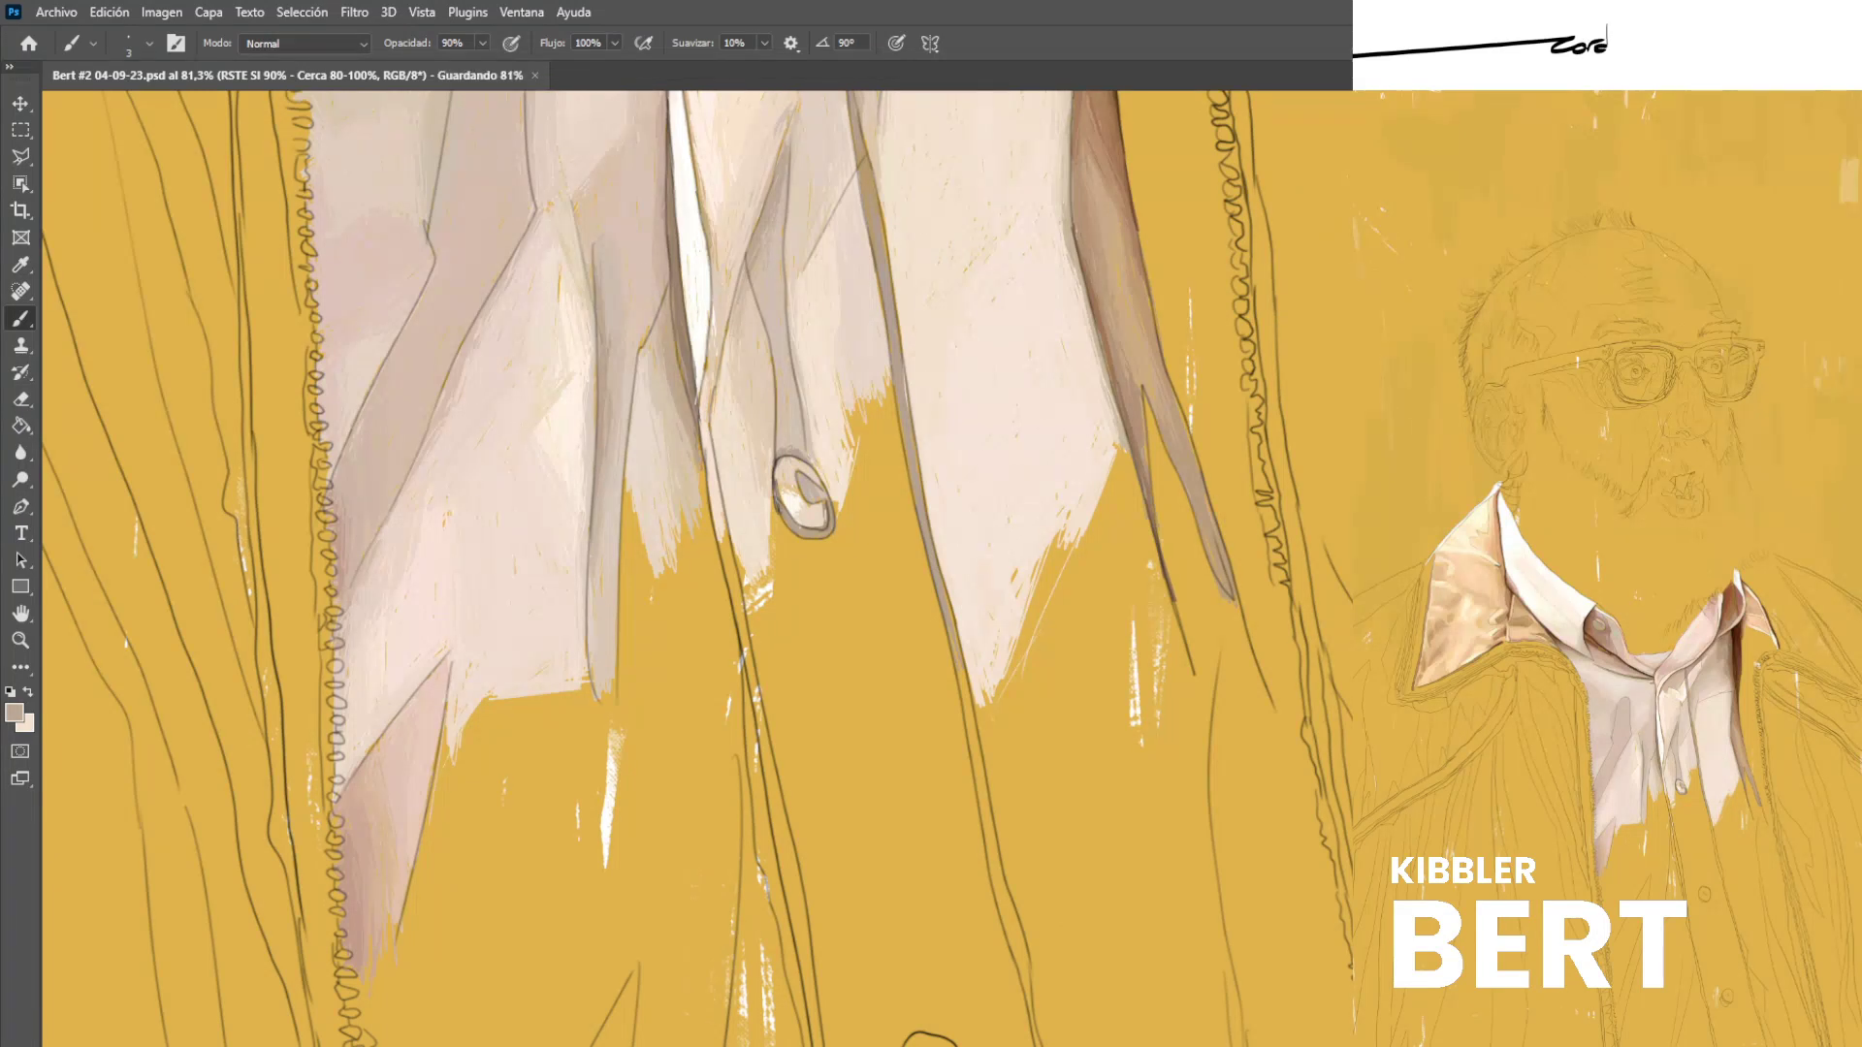
{"action": "left_click", "coordinate": [627, 374], "text": "alt"}
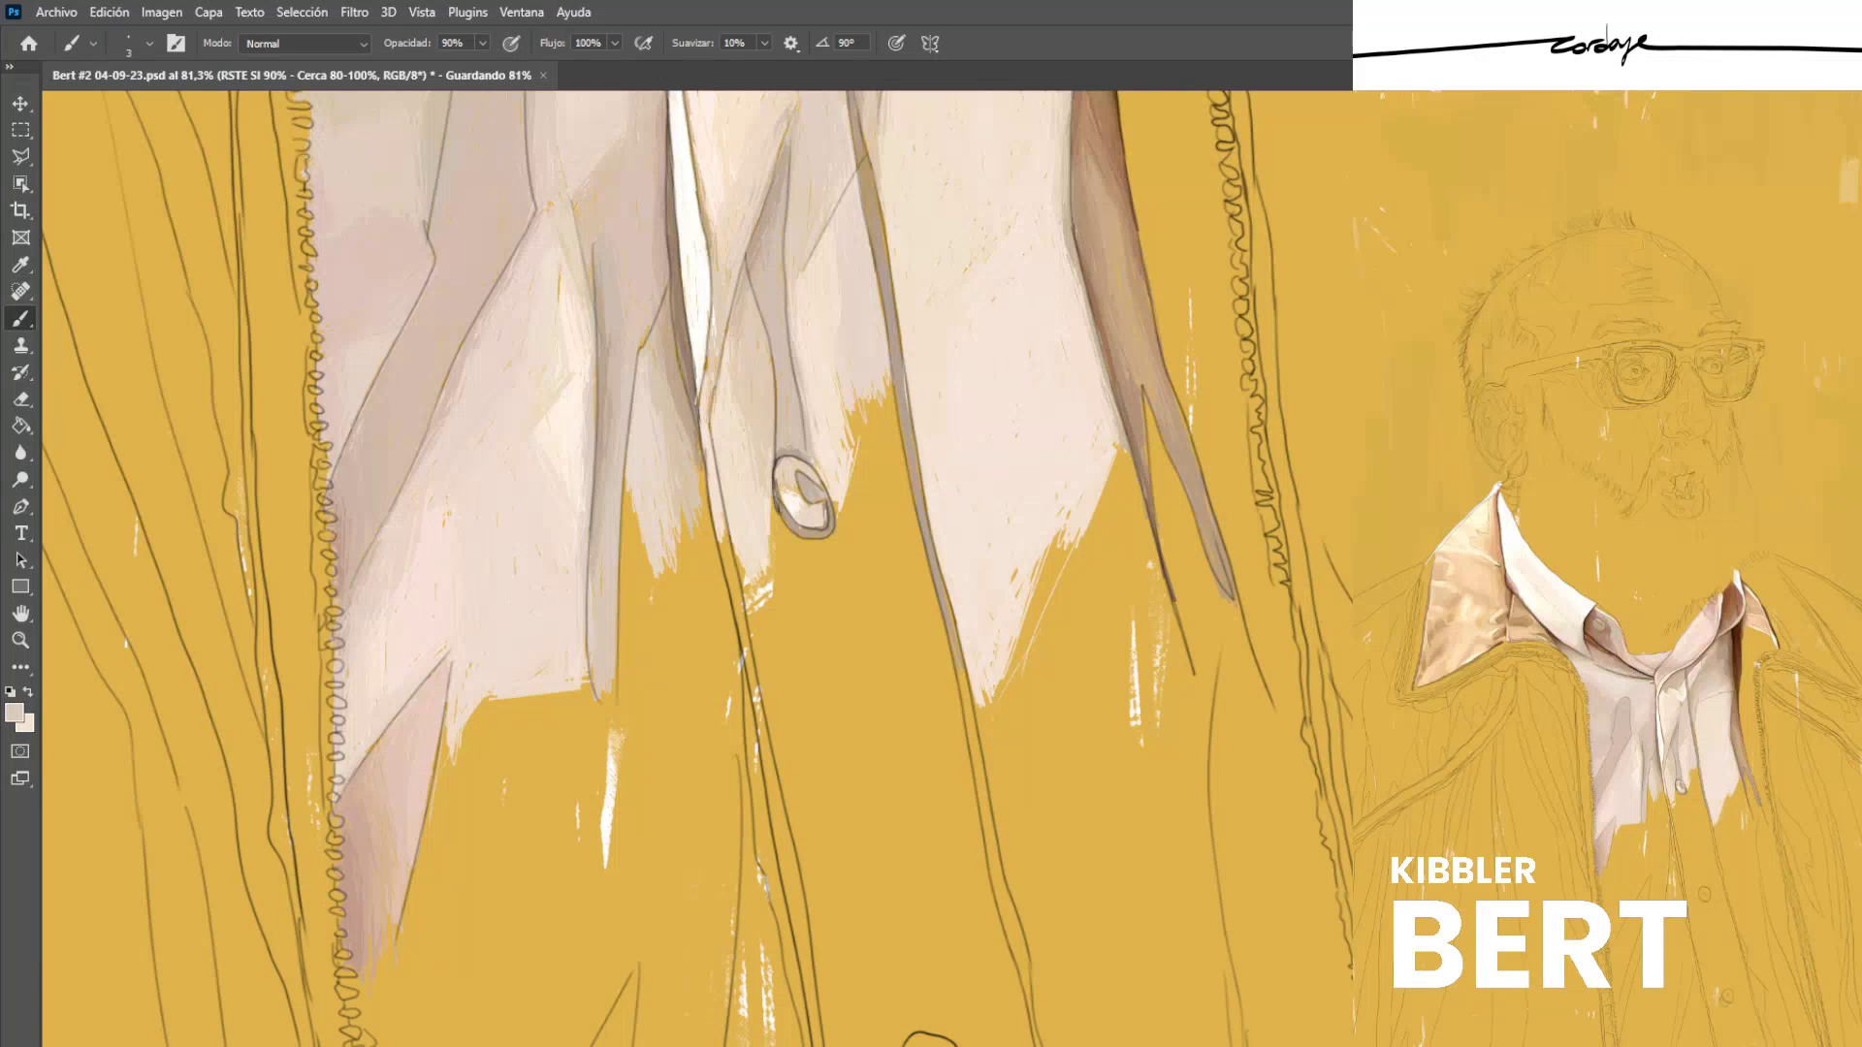
{"action": "left_click", "coordinate": [640, 417], "text": "alt"}
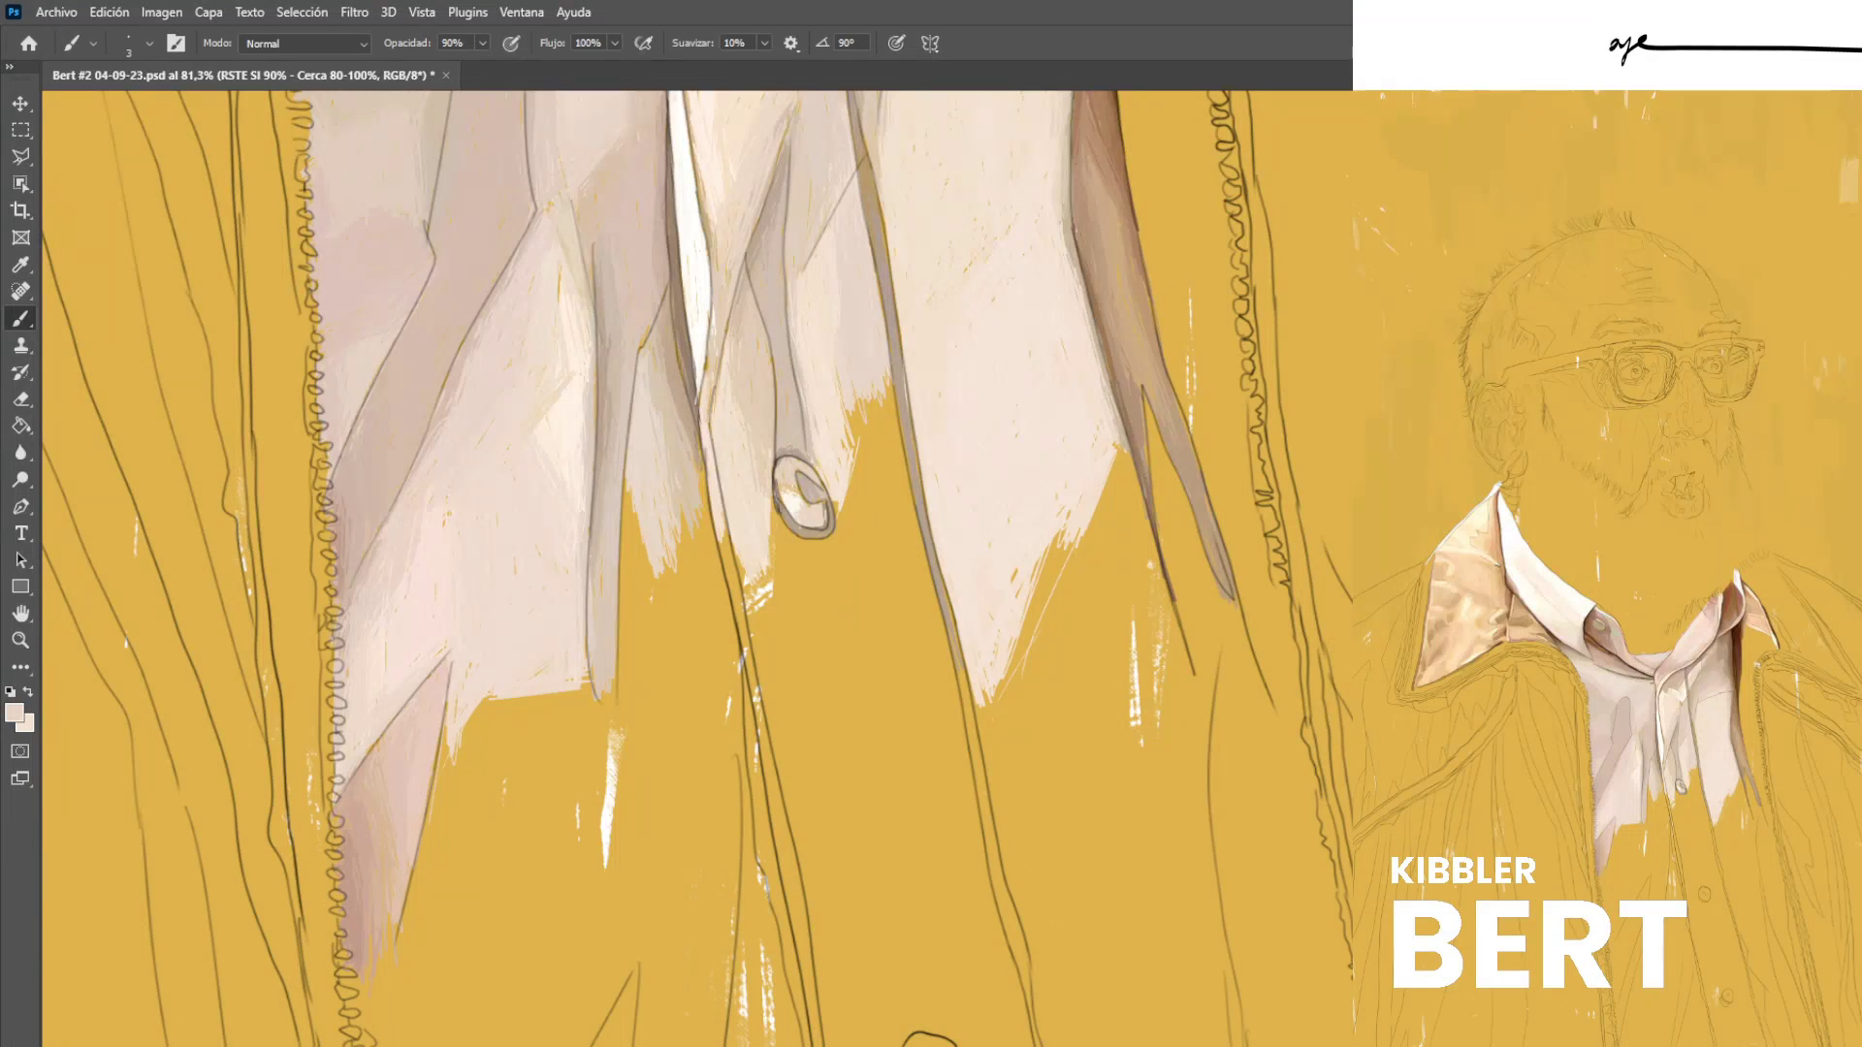
Paint a near-white highlight across the shirt front just beneath the collar's shadow line.
{"action": "scroll", "coordinate": [696, 568], "scroll_direction": "up", "scroll_amount": 6}
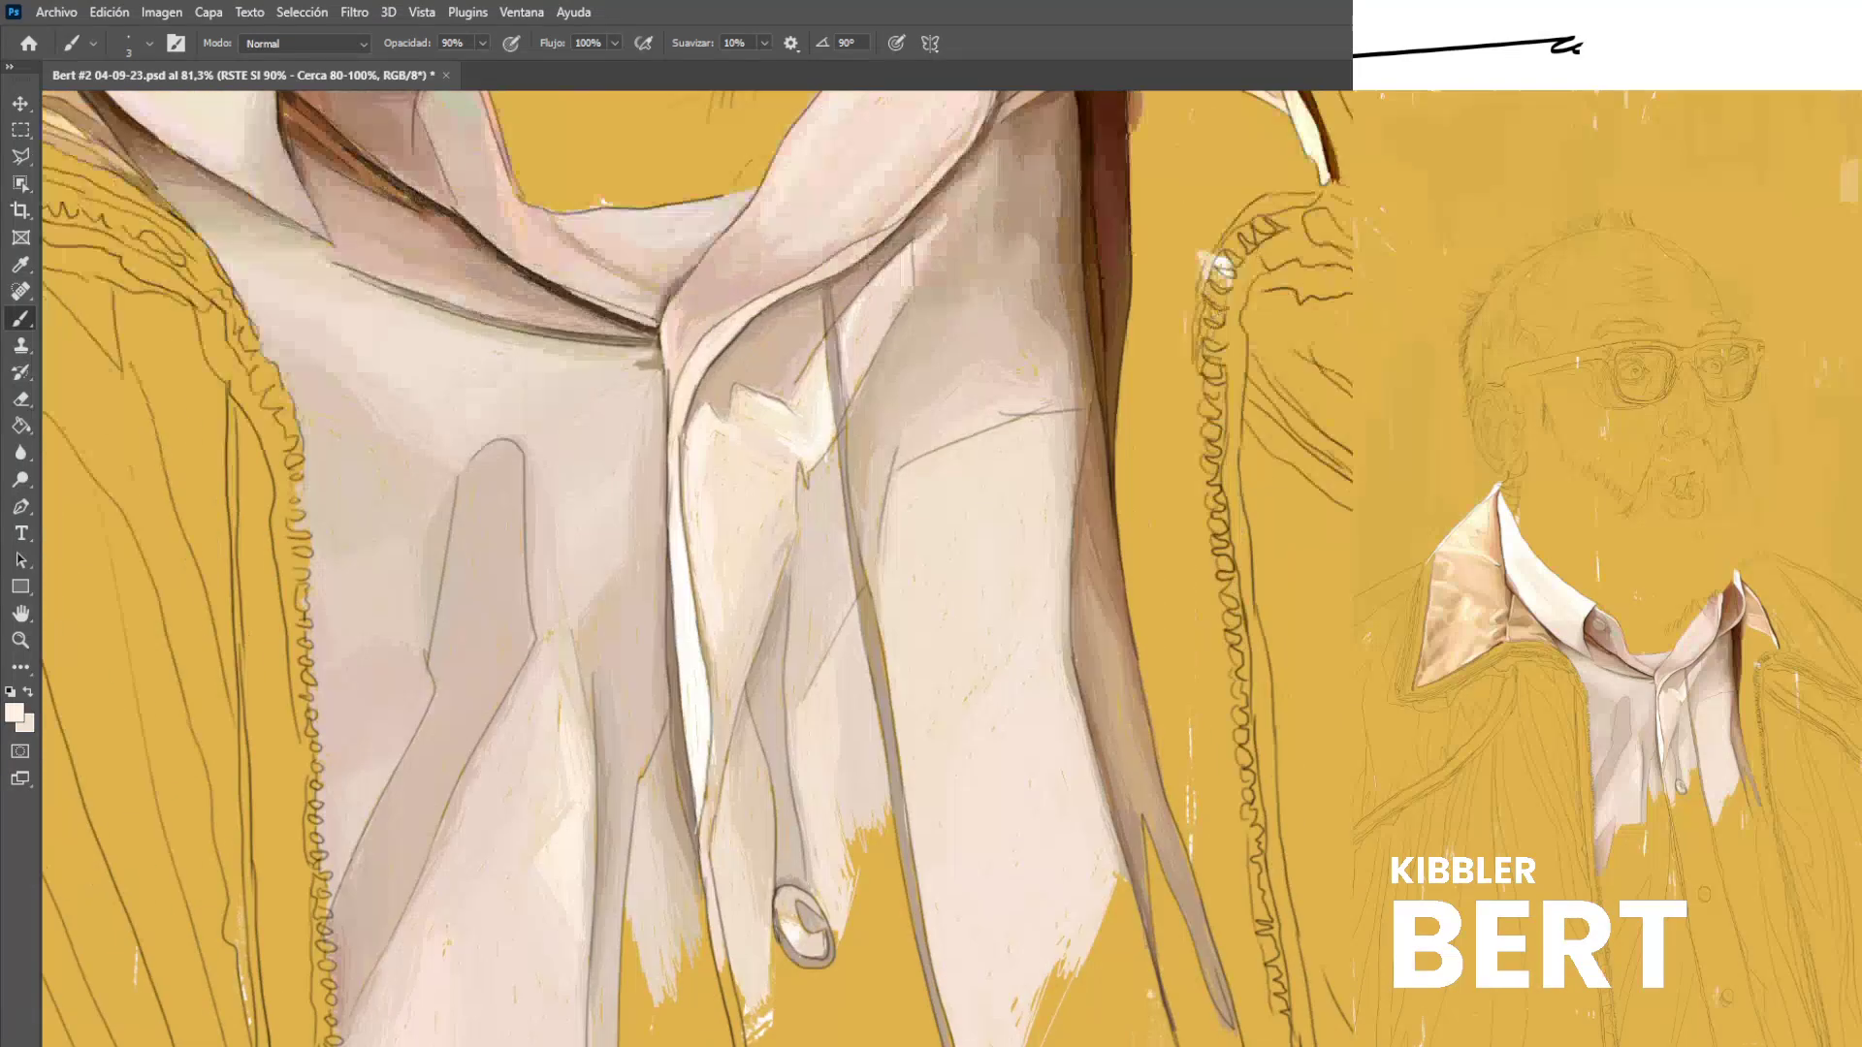
{"action": "scroll", "coordinate": [696, 568], "scroll_direction": "up", "scroll_amount": 2}
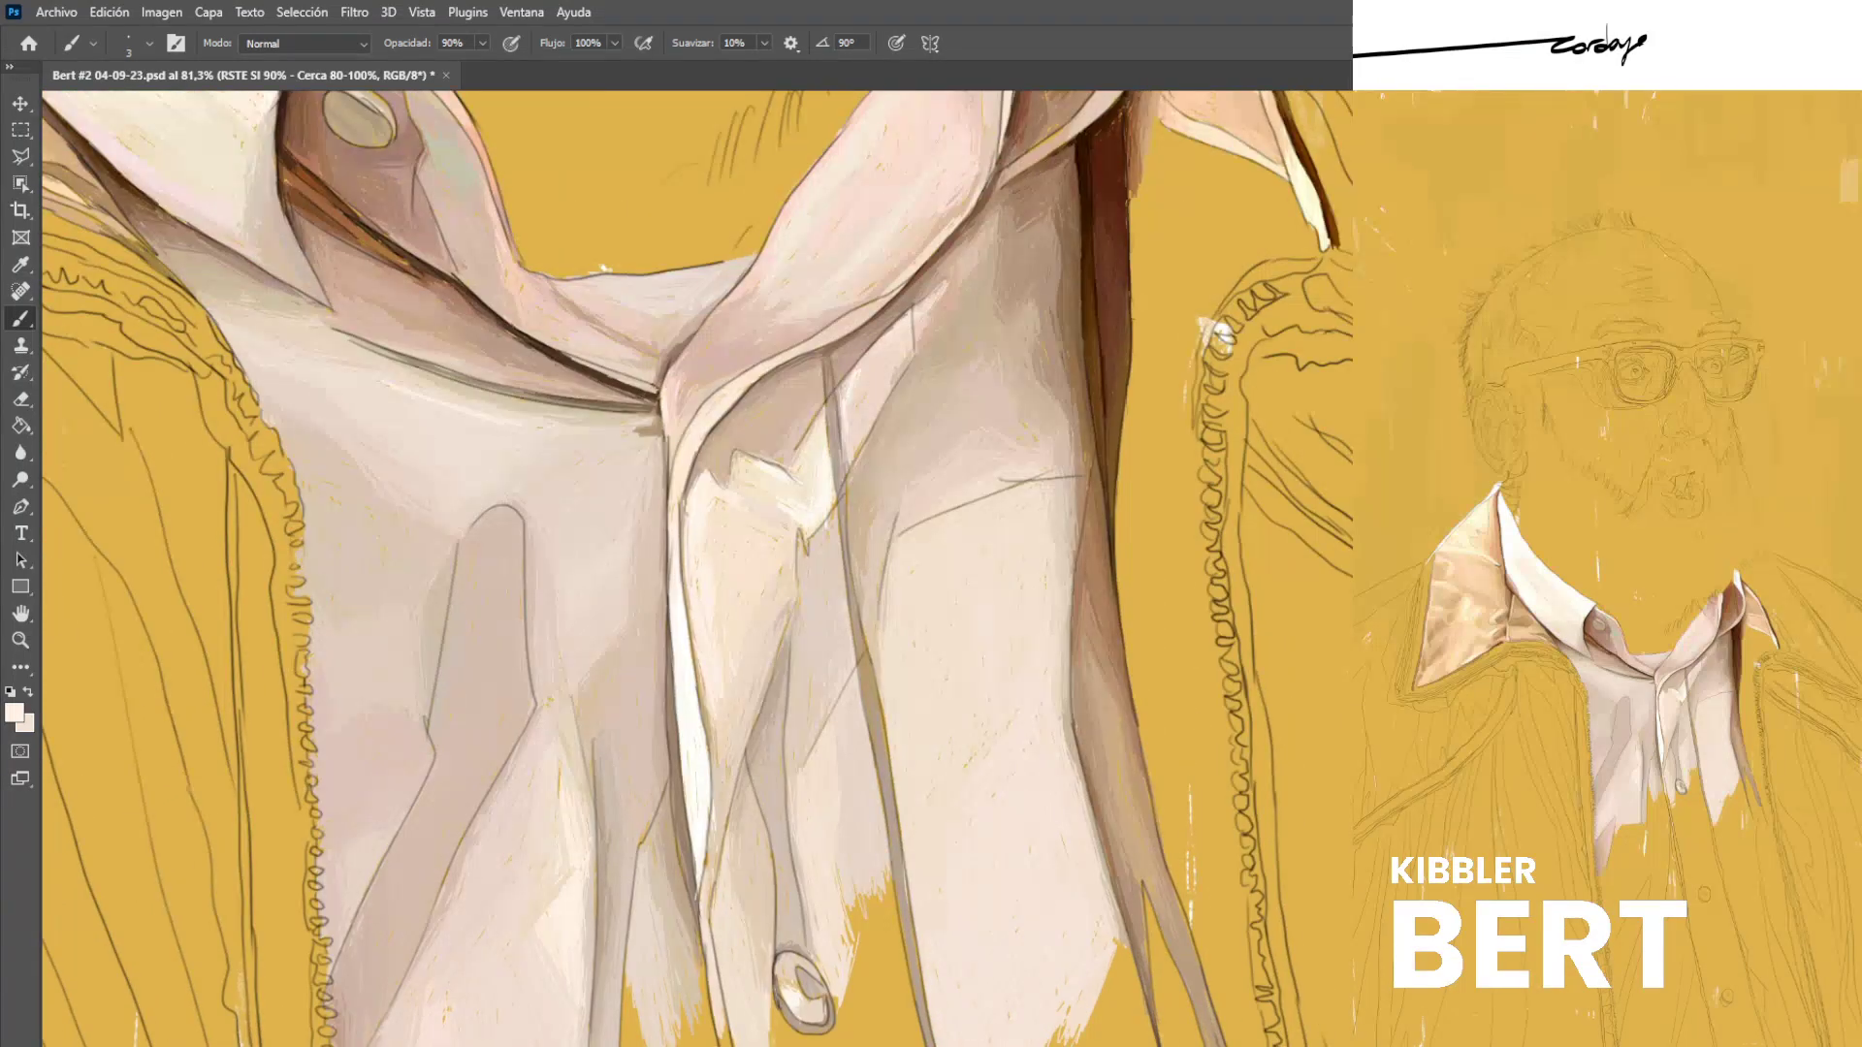
{"action": "left_click_drag", "start_coordinate": [350, 371], "coordinate": [501, 434]}
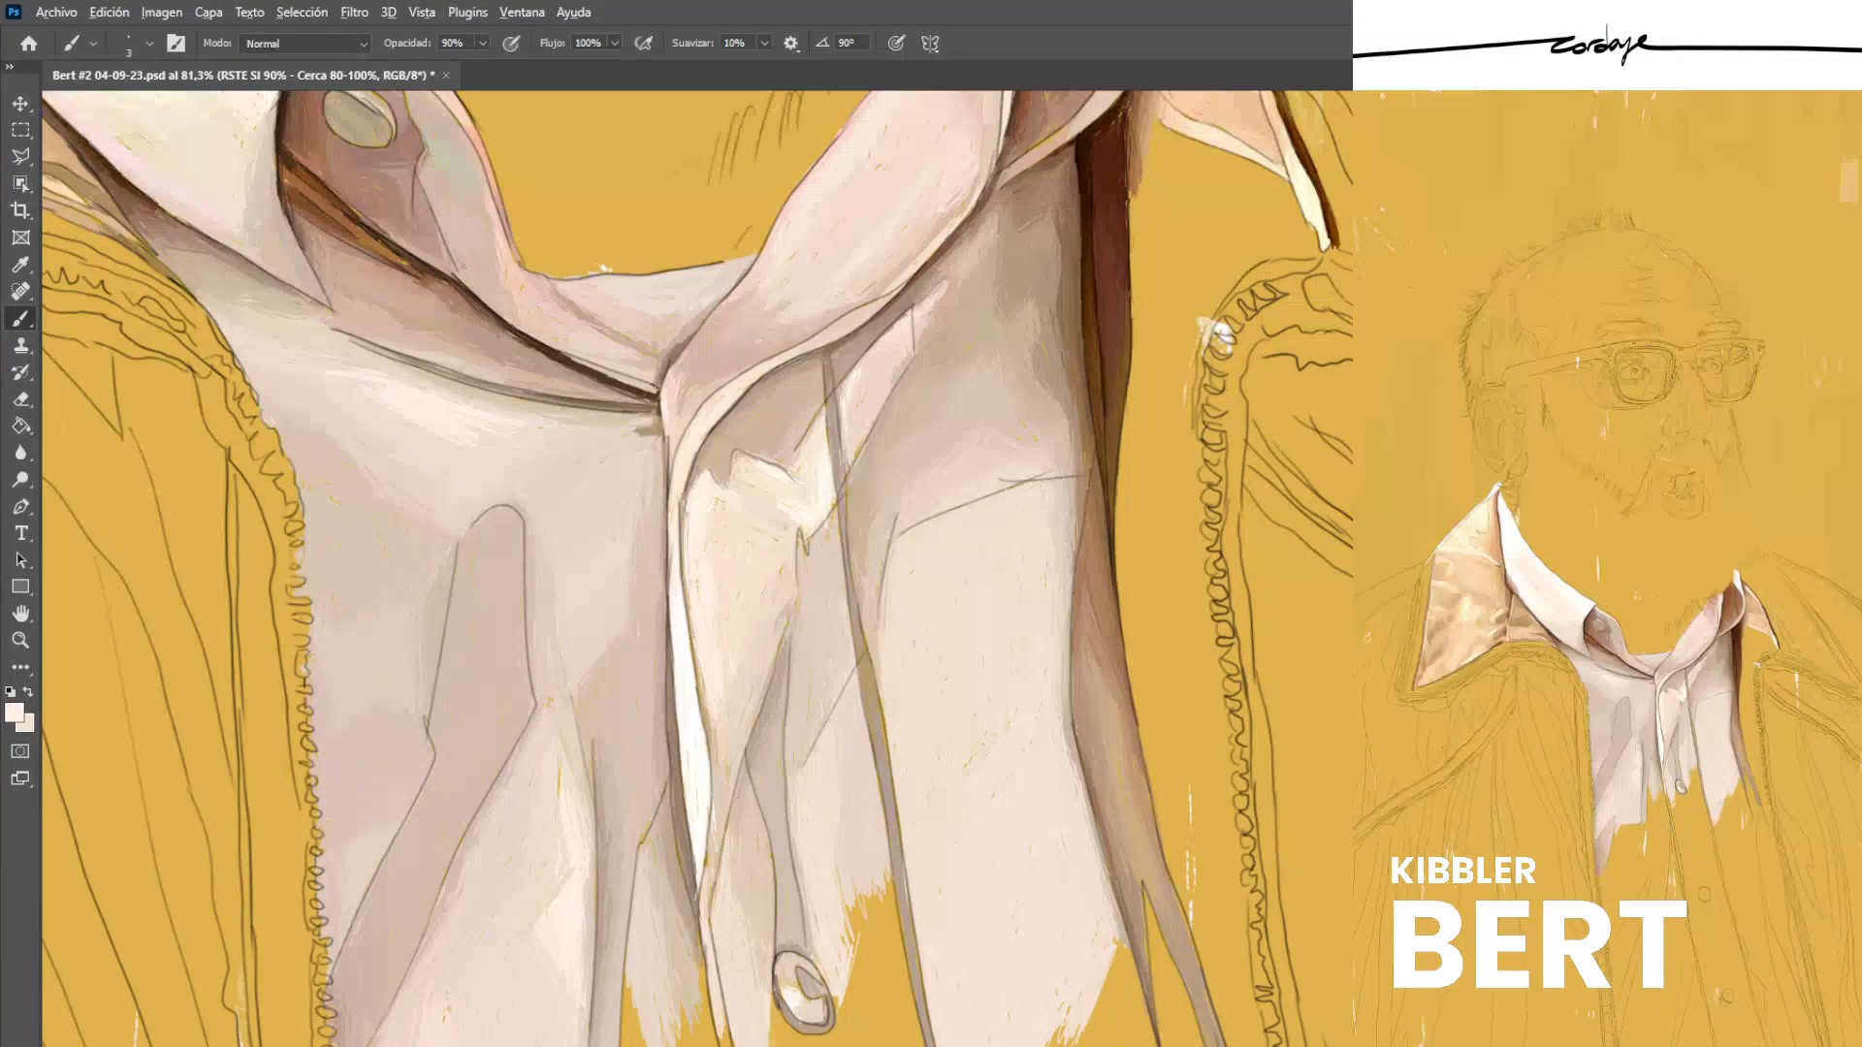
Sample a light tone from the shirt front beneath the collar and save the document.
{"action": "left_click", "coordinate": [395, 429], "text": "alt"}
{"action": "scroll", "coordinate": [696, 568], "scroll_direction": "down", "scroll_amount": 8}
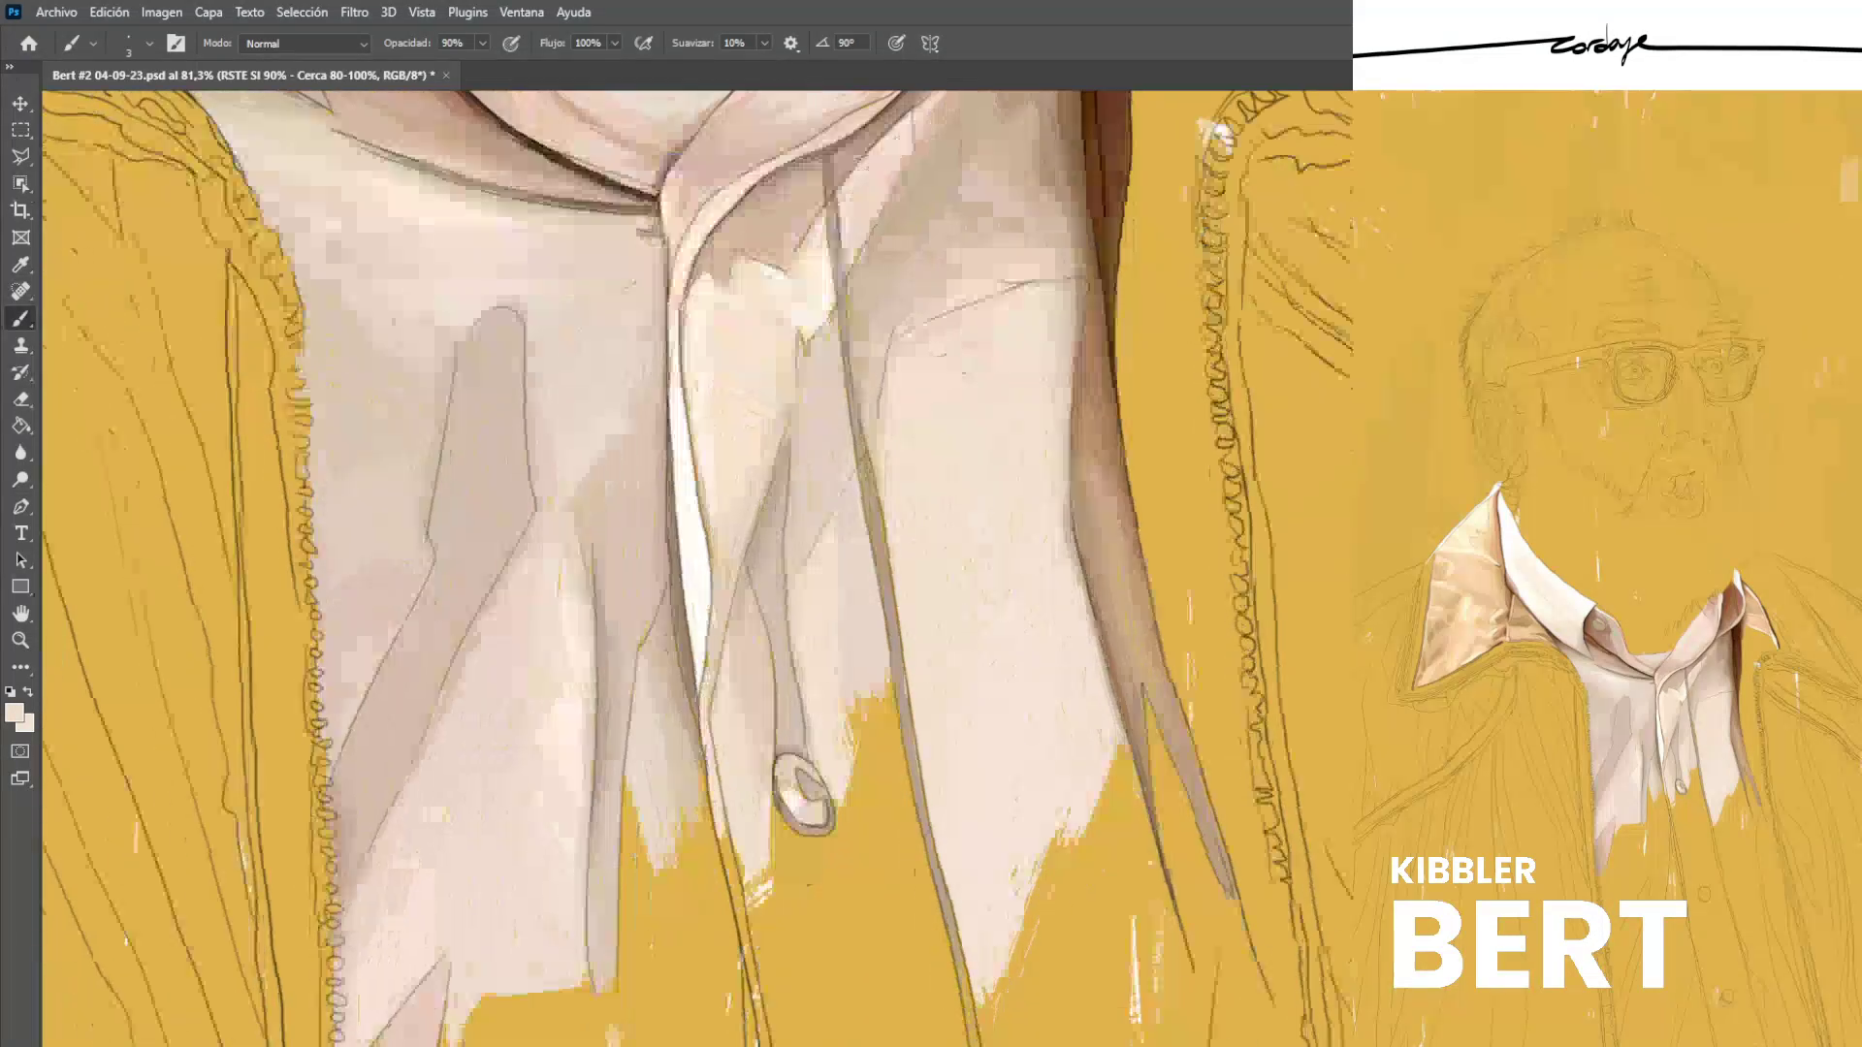
{"action": "scroll", "coordinate": [696, 568], "scroll_direction": "right", "scroll_amount": 1}
{"action": "scroll", "coordinate": [696, 568], "scroll_direction": "down", "scroll_amount": 1}
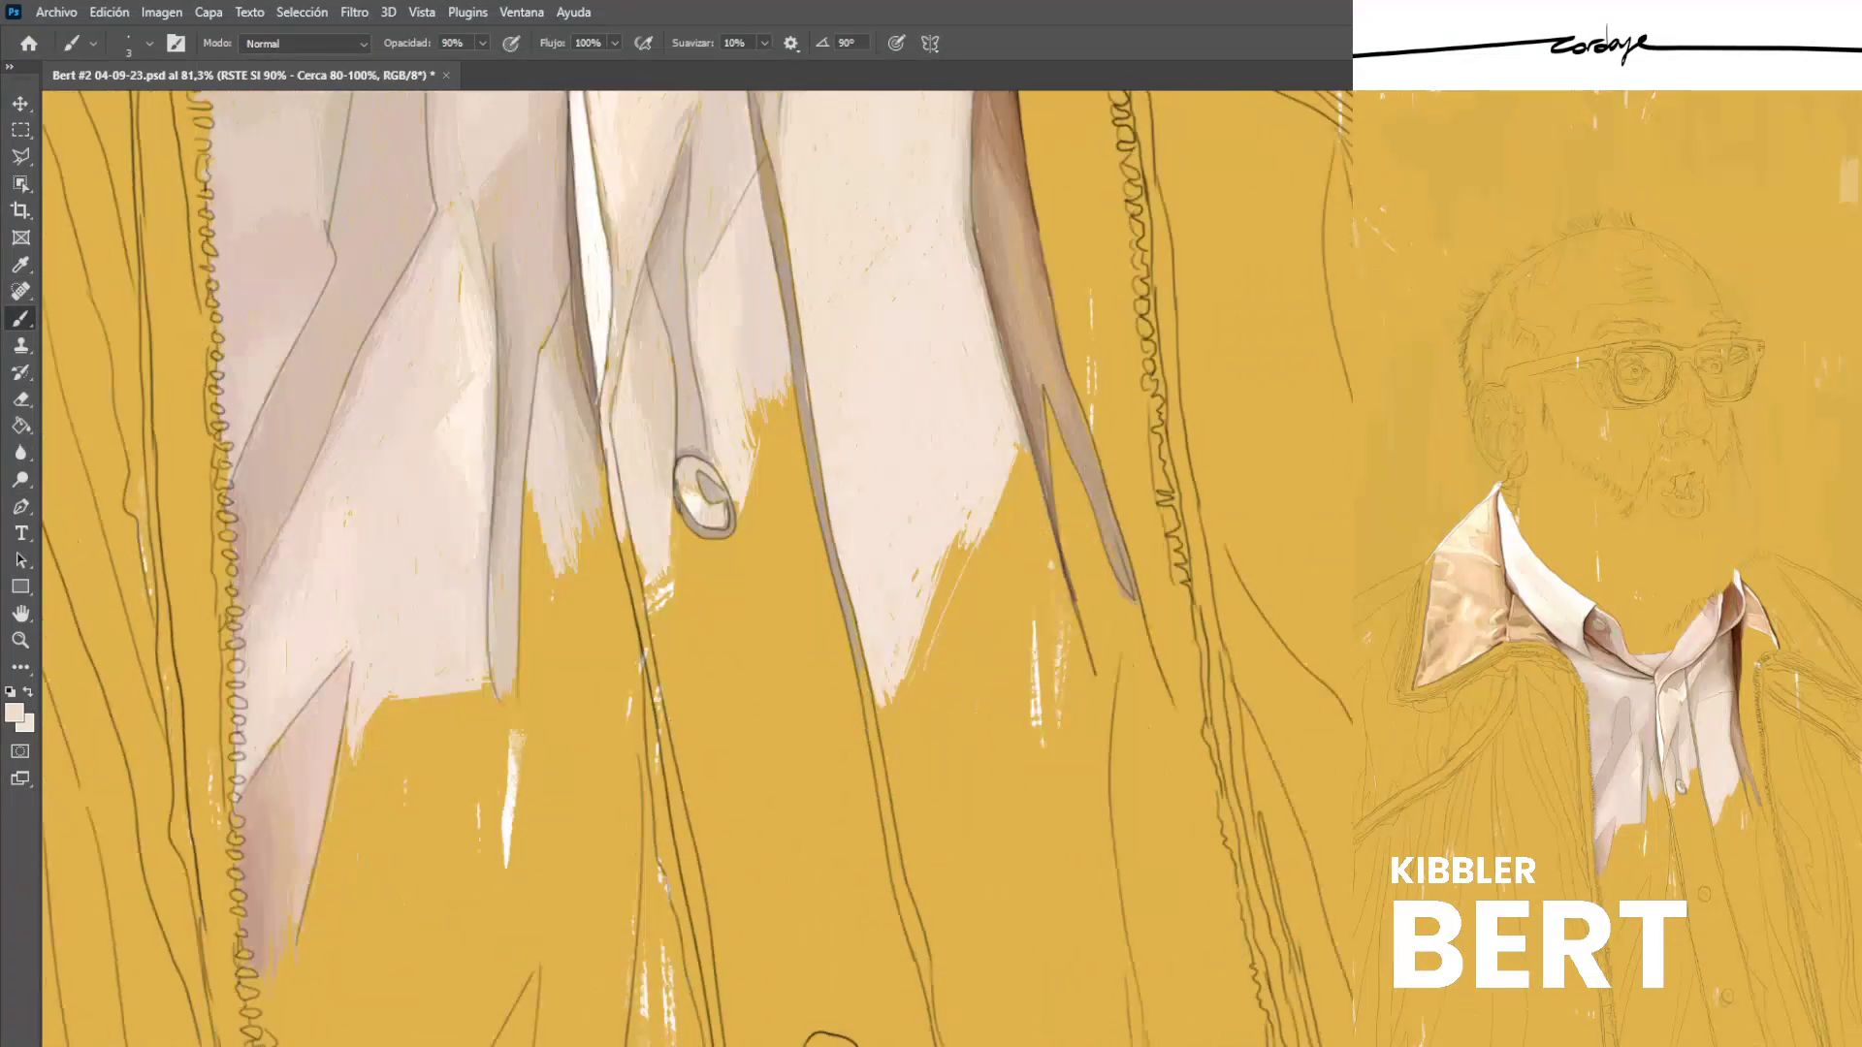
{"action": "scroll", "coordinate": [696, 568], "scroll_direction": "left", "scroll_amount": 1}
{"action": "scroll", "coordinate": [696, 568], "scroll_direction": "down", "scroll_amount": 1}
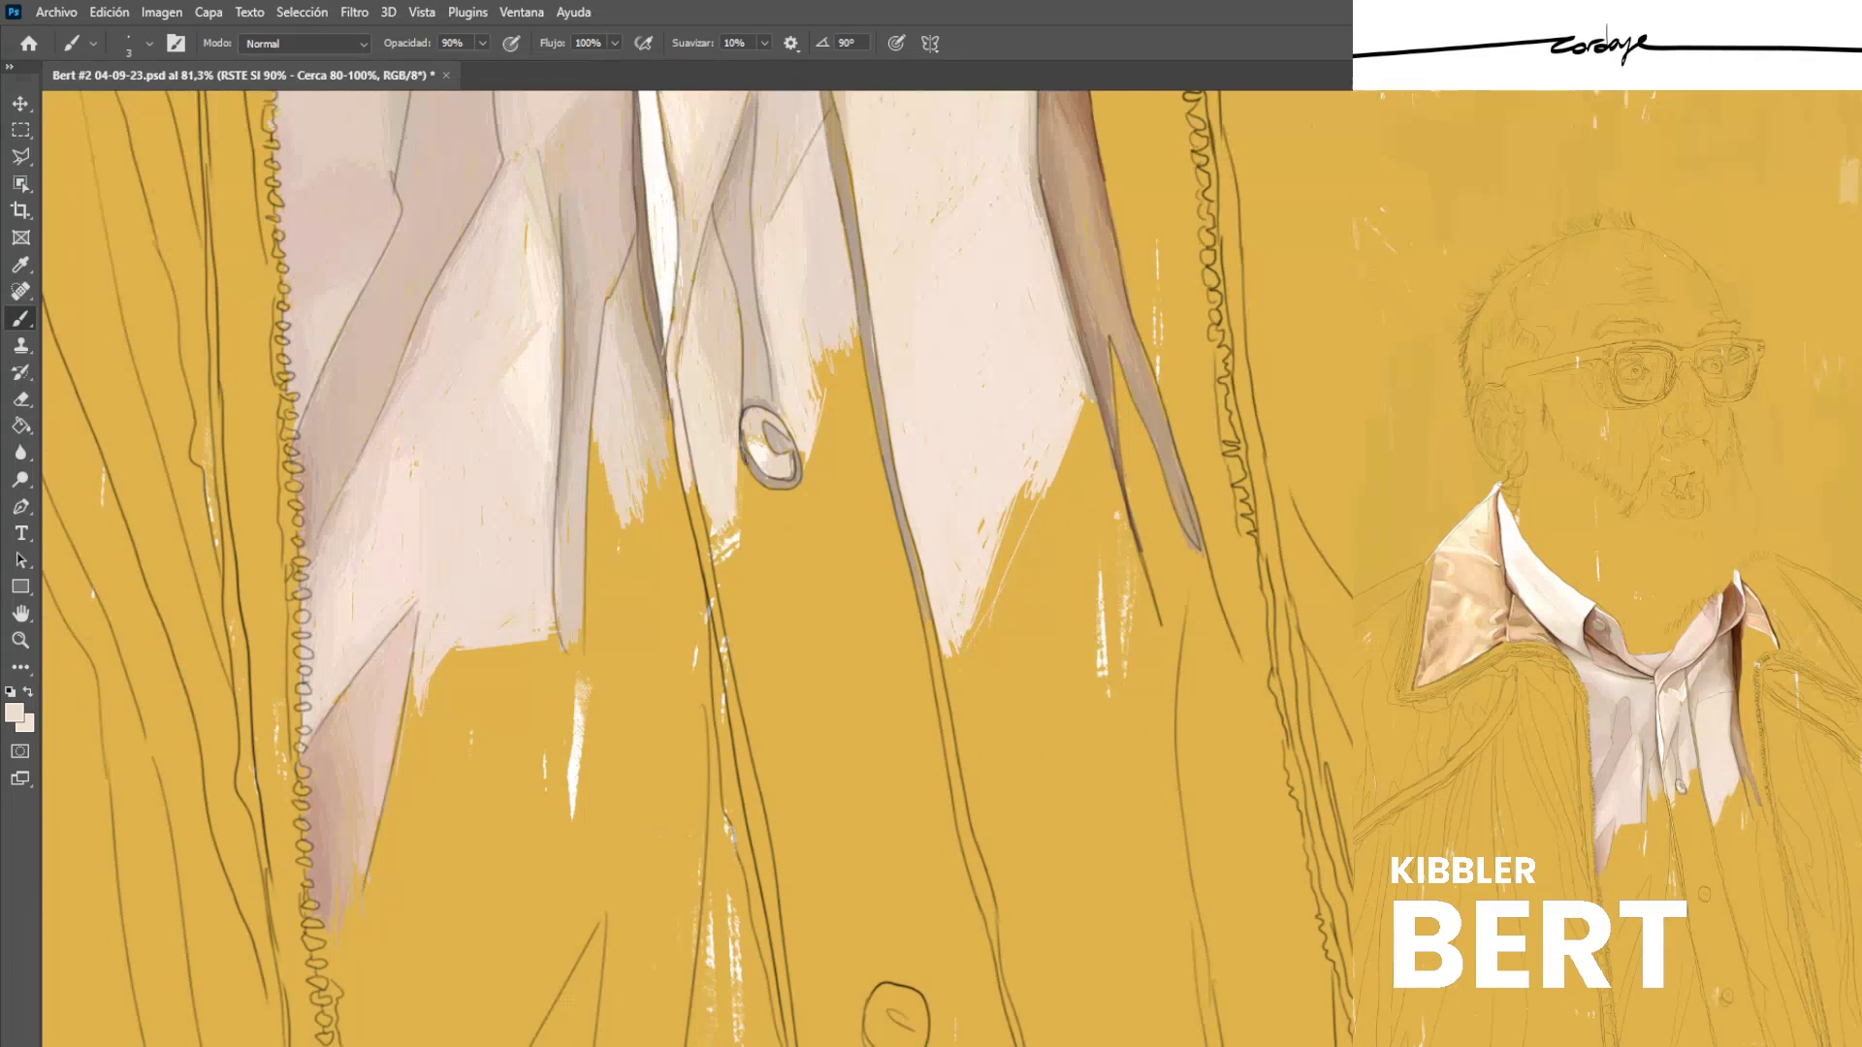
{"action": "key", "text": "ctrl+s"}
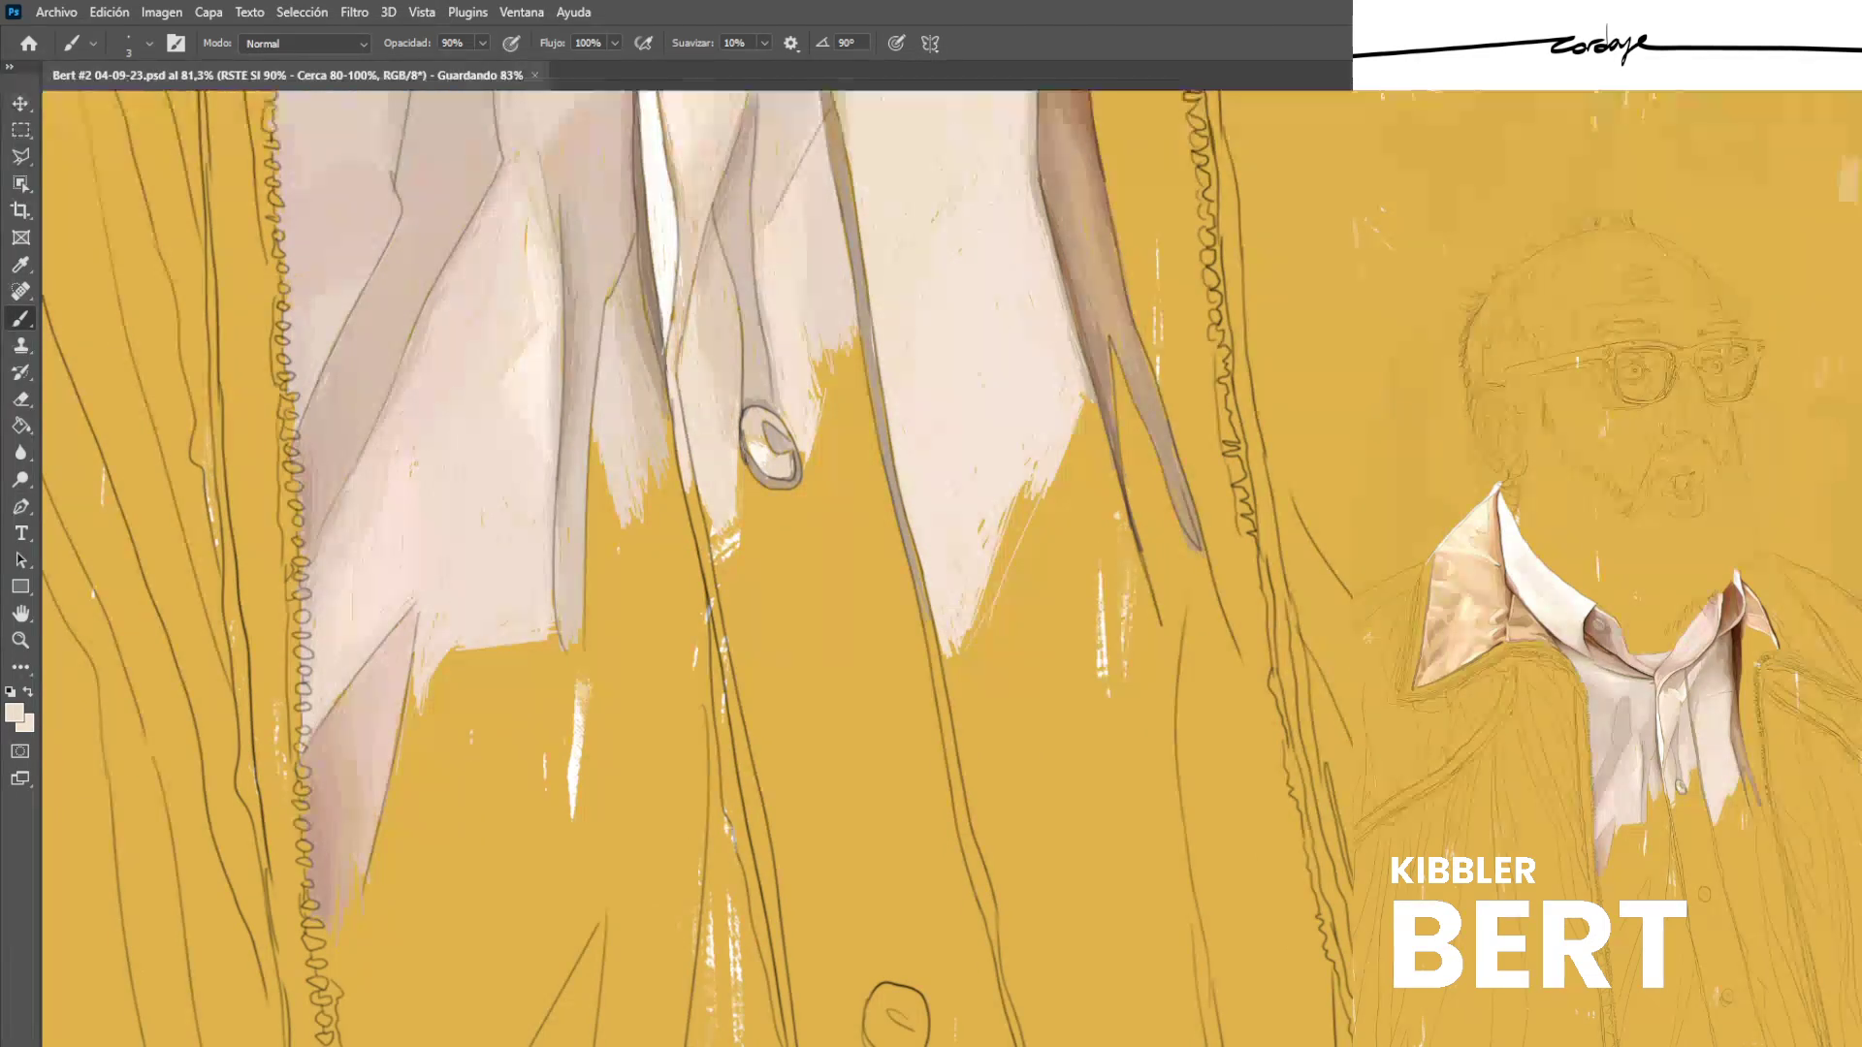
Paint a narrow, tapering beige wedge running diagonally down the placket from the shirt's upper button.
{"action": "scroll", "coordinate": [696, 568], "scroll_direction": "down", "scroll_amount": 1}
{"action": "scroll", "coordinate": [696, 569], "scroll_direction": "down", "scroll_amount": 1}
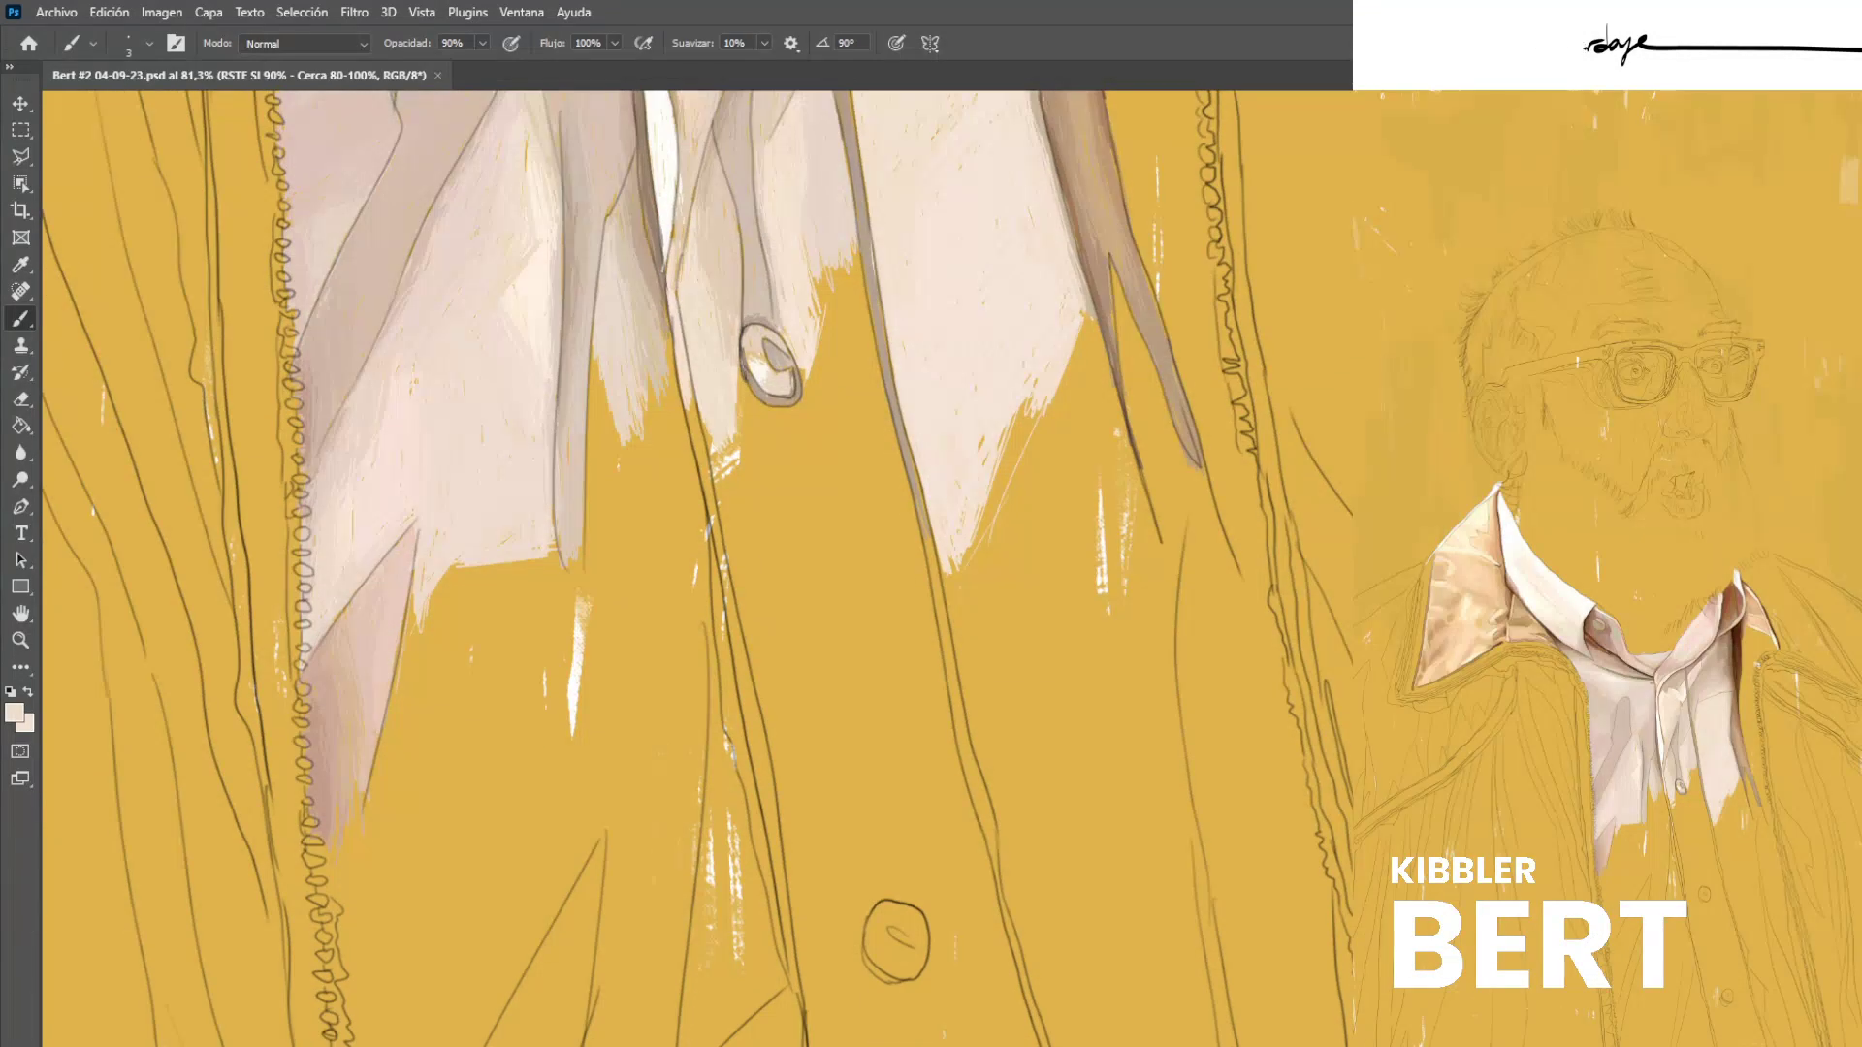
{"action": "scroll", "coordinate": [696, 568], "scroll_direction": "right", "scroll_amount": 1}
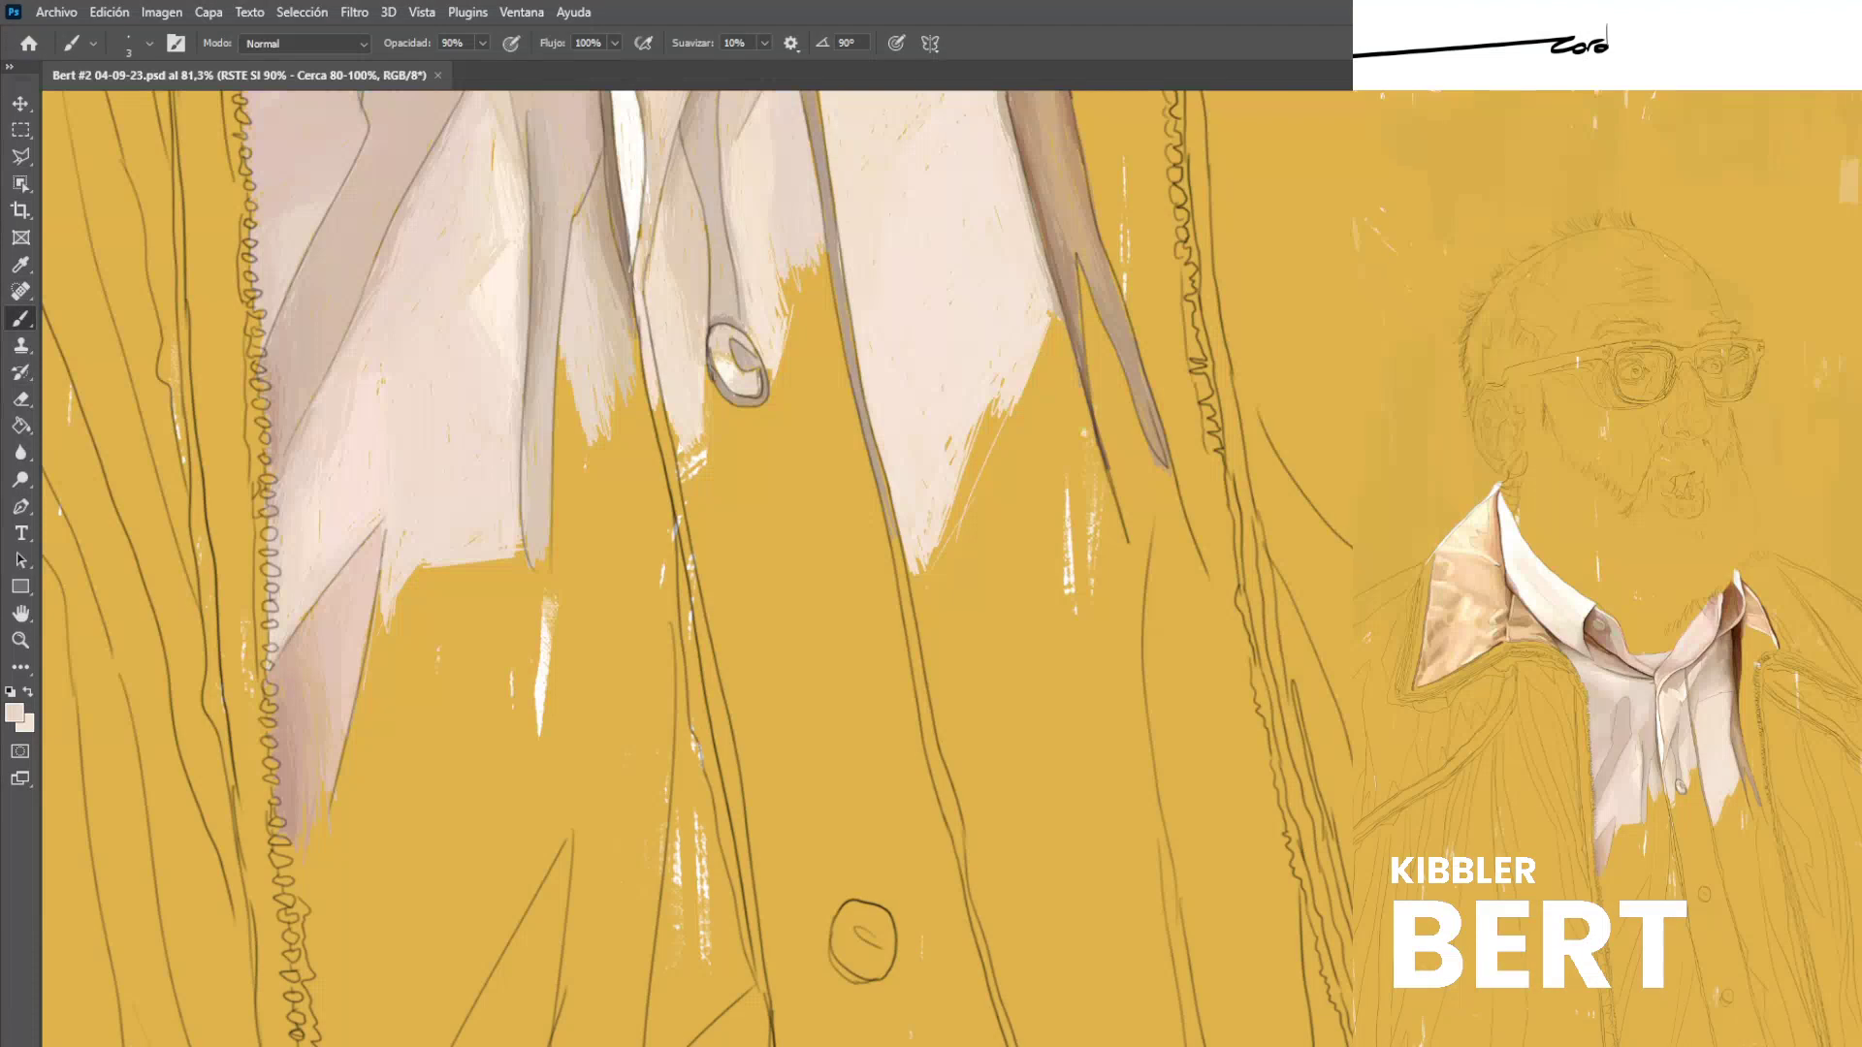
{"action": "left_click_drag", "start_coordinate": [731, 406], "coordinate": [840, 529]}
{"action": "left_click_drag", "start_coordinate": [797, 366], "coordinate": [848, 580]}
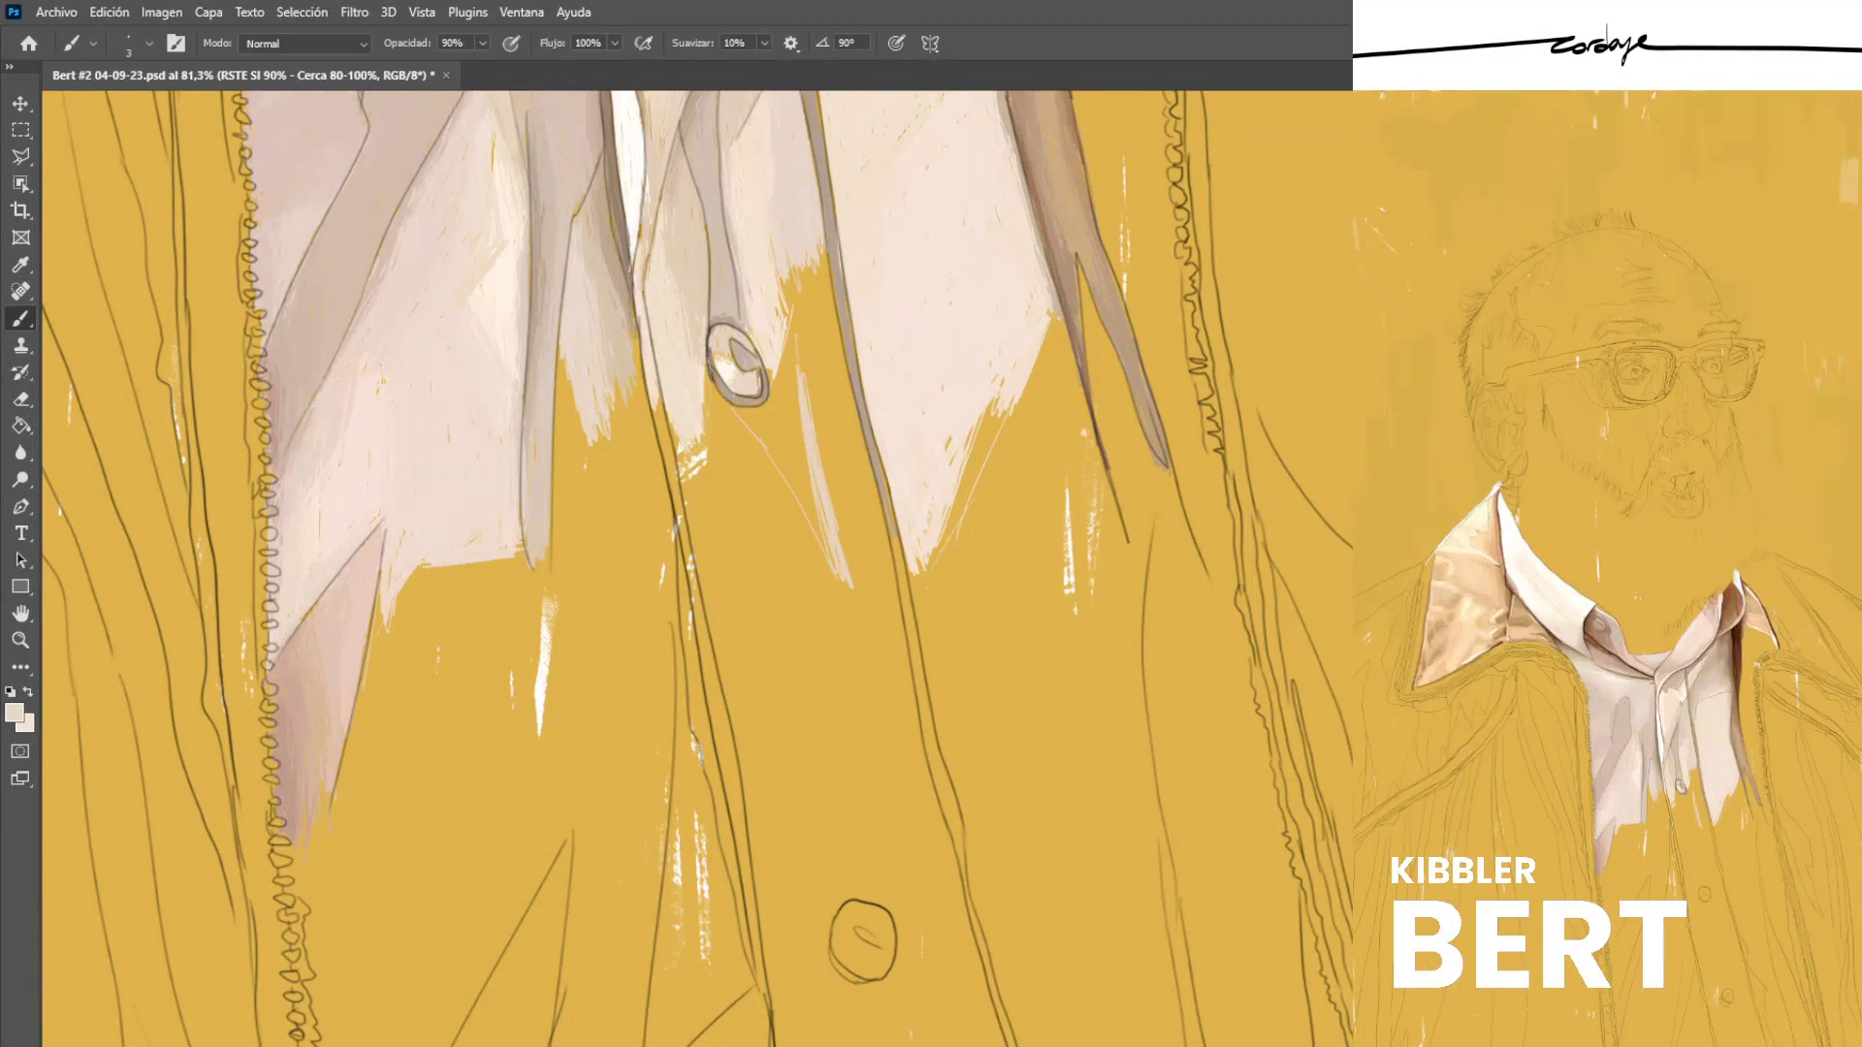
{"action": "left_click", "coordinate": [788, 225], "text": "alt"}
{"action": "left_click_drag", "start_coordinate": [794, 363], "coordinate": [817, 531]}
{"action": "left_click_drag", "start_coordinate": [782, 449], "coordinate": [797, 496]}
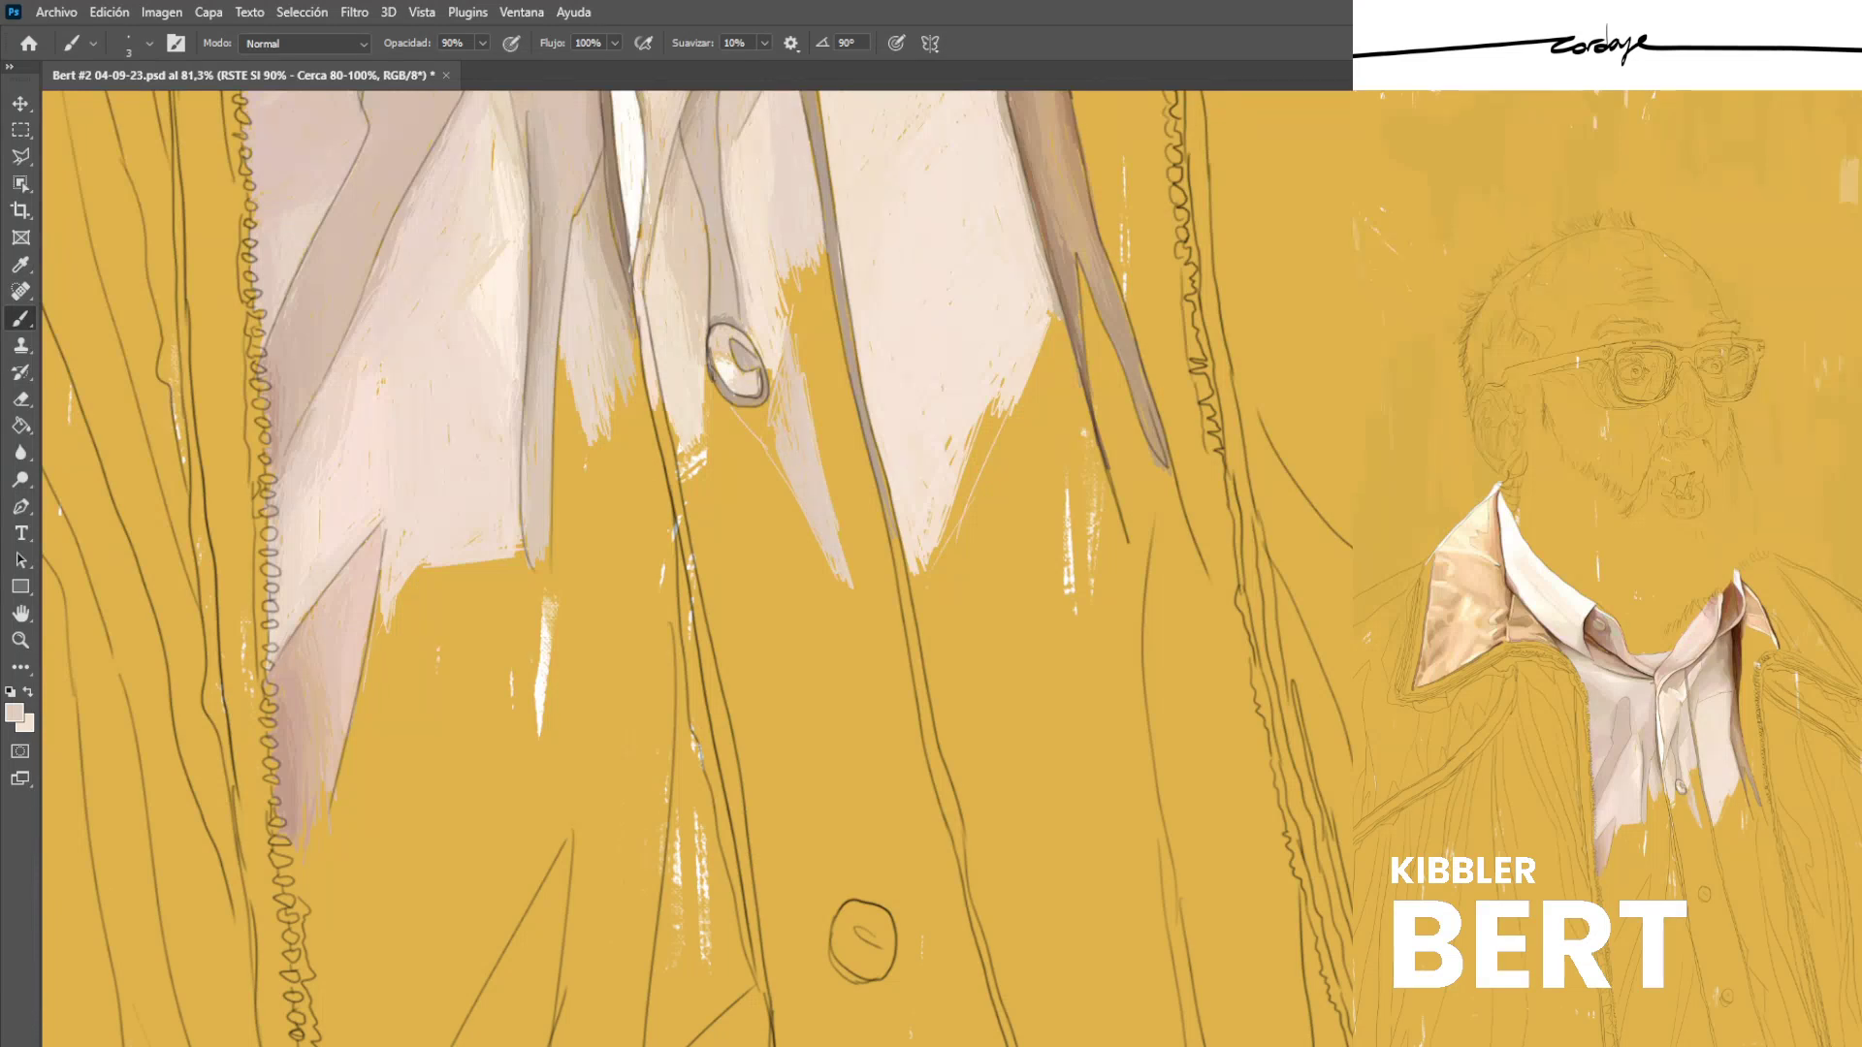
{"action": "scroll", "coordinate": [696, 568], "scroll_direction": "up", "scroll_amount": 3}
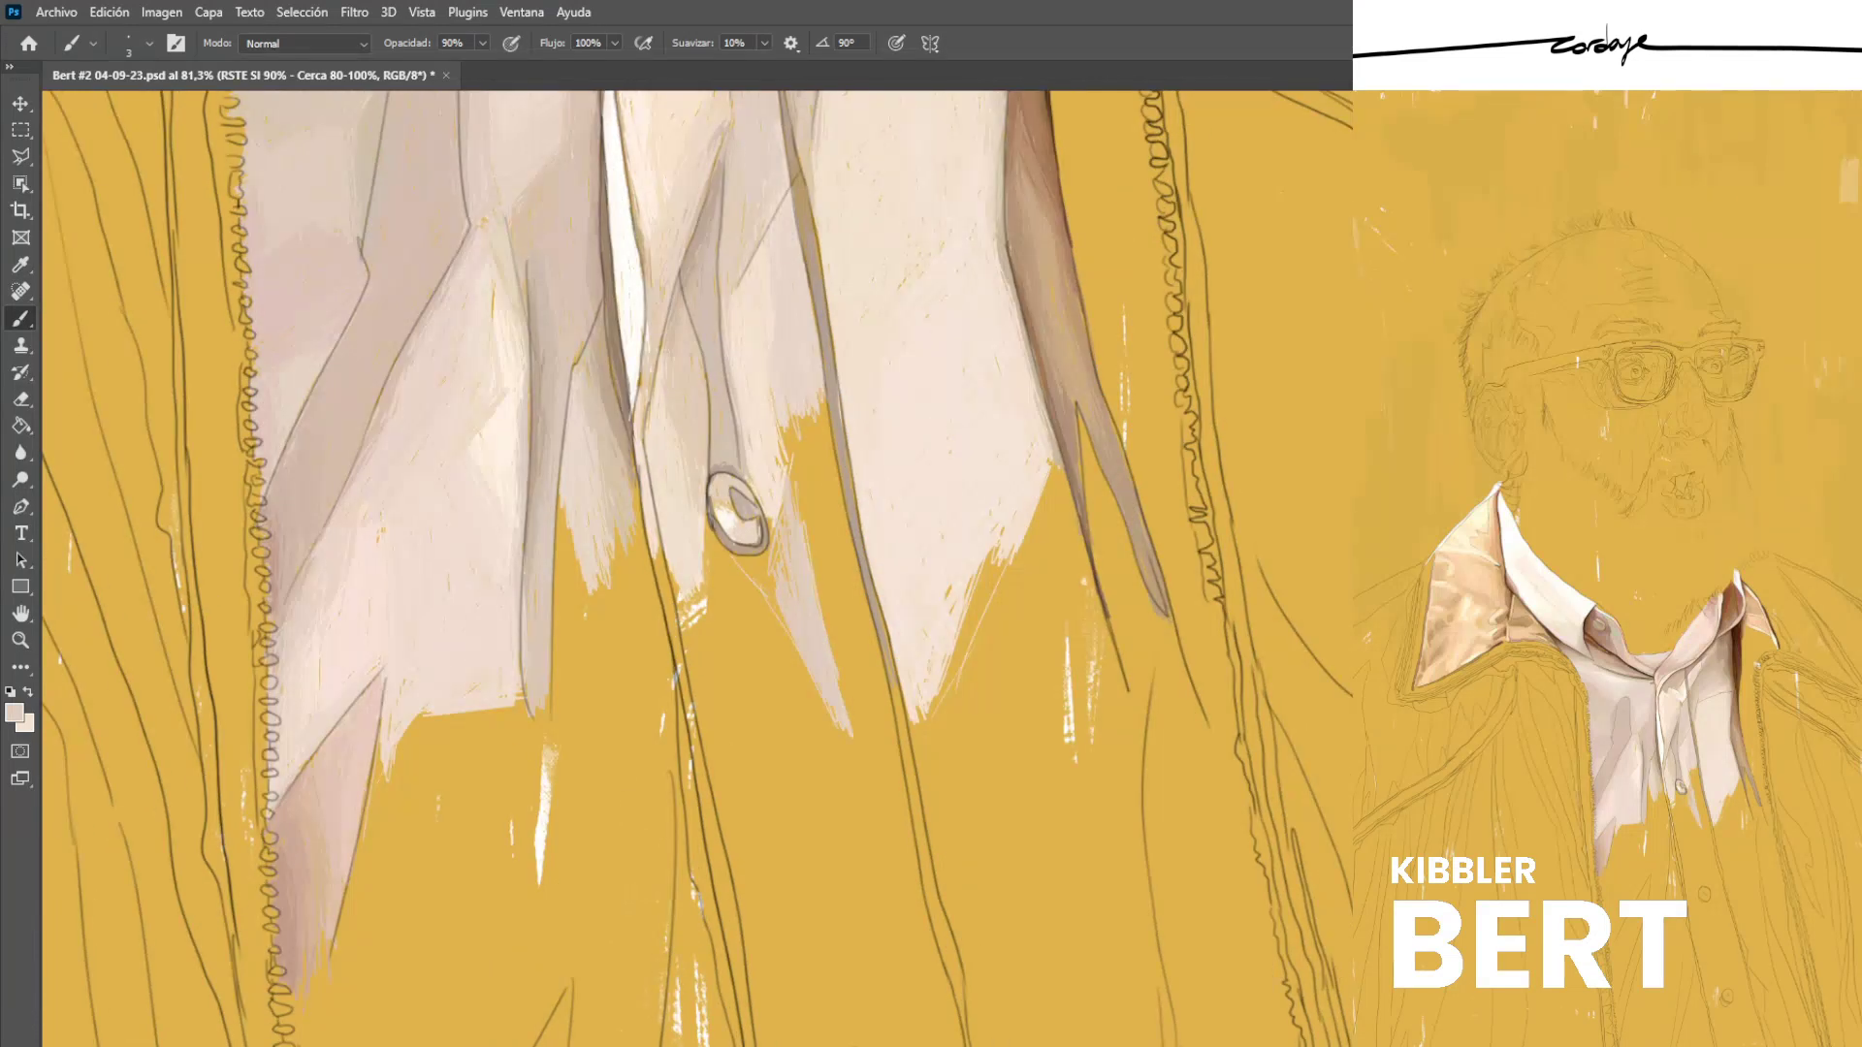
{"action": "left_click_drag", "start_coordinate": [744, 558], "coordinate": [784, 619]}
Extend the wedge's tip to the placket's right seam and start filling the gap beside it with sampled pale tones.
{"action": "key", "text": "ctrl+1"}
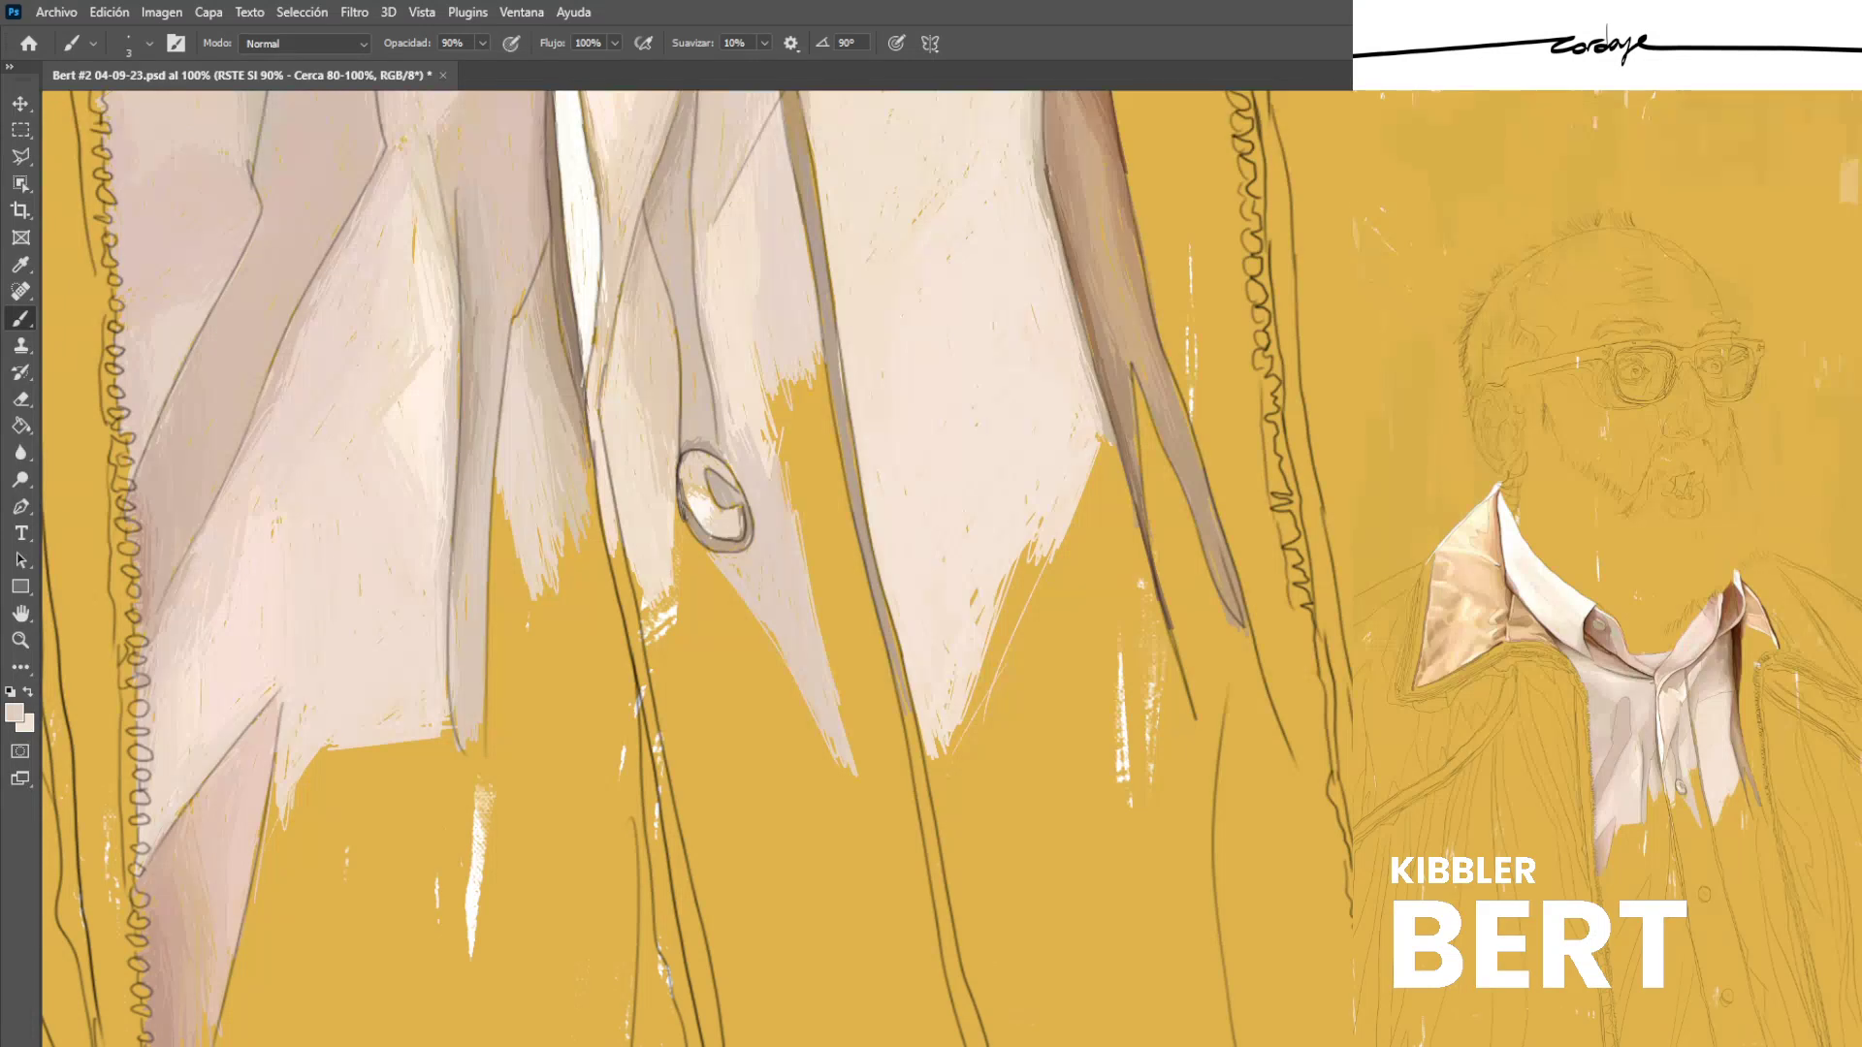
{"action": "mouse_move", "coordinate": [758, 421]}
{"action": "left_mouse_down"}
{"action": "mouse_move", "coordinate": [769, 476]}
{"action": "mouse_move", "coordinate": [751, 505]}
{"action": "left_mouse_up"}
{"action": "left_click", "coordinate": [754, 400], "text": "alt"}
{"action": "left_click", "coordinate": [739, 419], "text": "alt"}
{"action": "left_click", "coordinate": [761, 454], "text": "alt"}
{"action": "left_click", "coordinate": [776, 438], "text": "alt"}
{"action": "left_click_drag", "start_coordinate": [859, 762], "coordinate": [921, 877]}
{"action": "mouse_move", "coordinate": [800, 553]}
{"action": "left_mouse_down"}
{"action": "mouse_move", "coordinate": [781, 388]}
{"action": "mouse_move", "coordinate": [795, 514]}
{"action": "mouse_move", "coordinate": [815, 383]}
{"action": "mouse_move", "coordinate": [829, 562]}
{"action": "mouse_move", "coordinate": [824, 373]}
{"action": "mouse_move", "coordinate": [839, 548]}
{"action": "mouse_move", "coordinate": [841, 363]}
{"action": "mouse_move", "coordinate": [845, 505]}
{"action": "mouse_move", "coordinate": [820, 596]}
{"action": "left_mouse_up"}
{"action": "left_click_drag", "start_coordinate": [777, 448], "coordinate": [841, 634]}
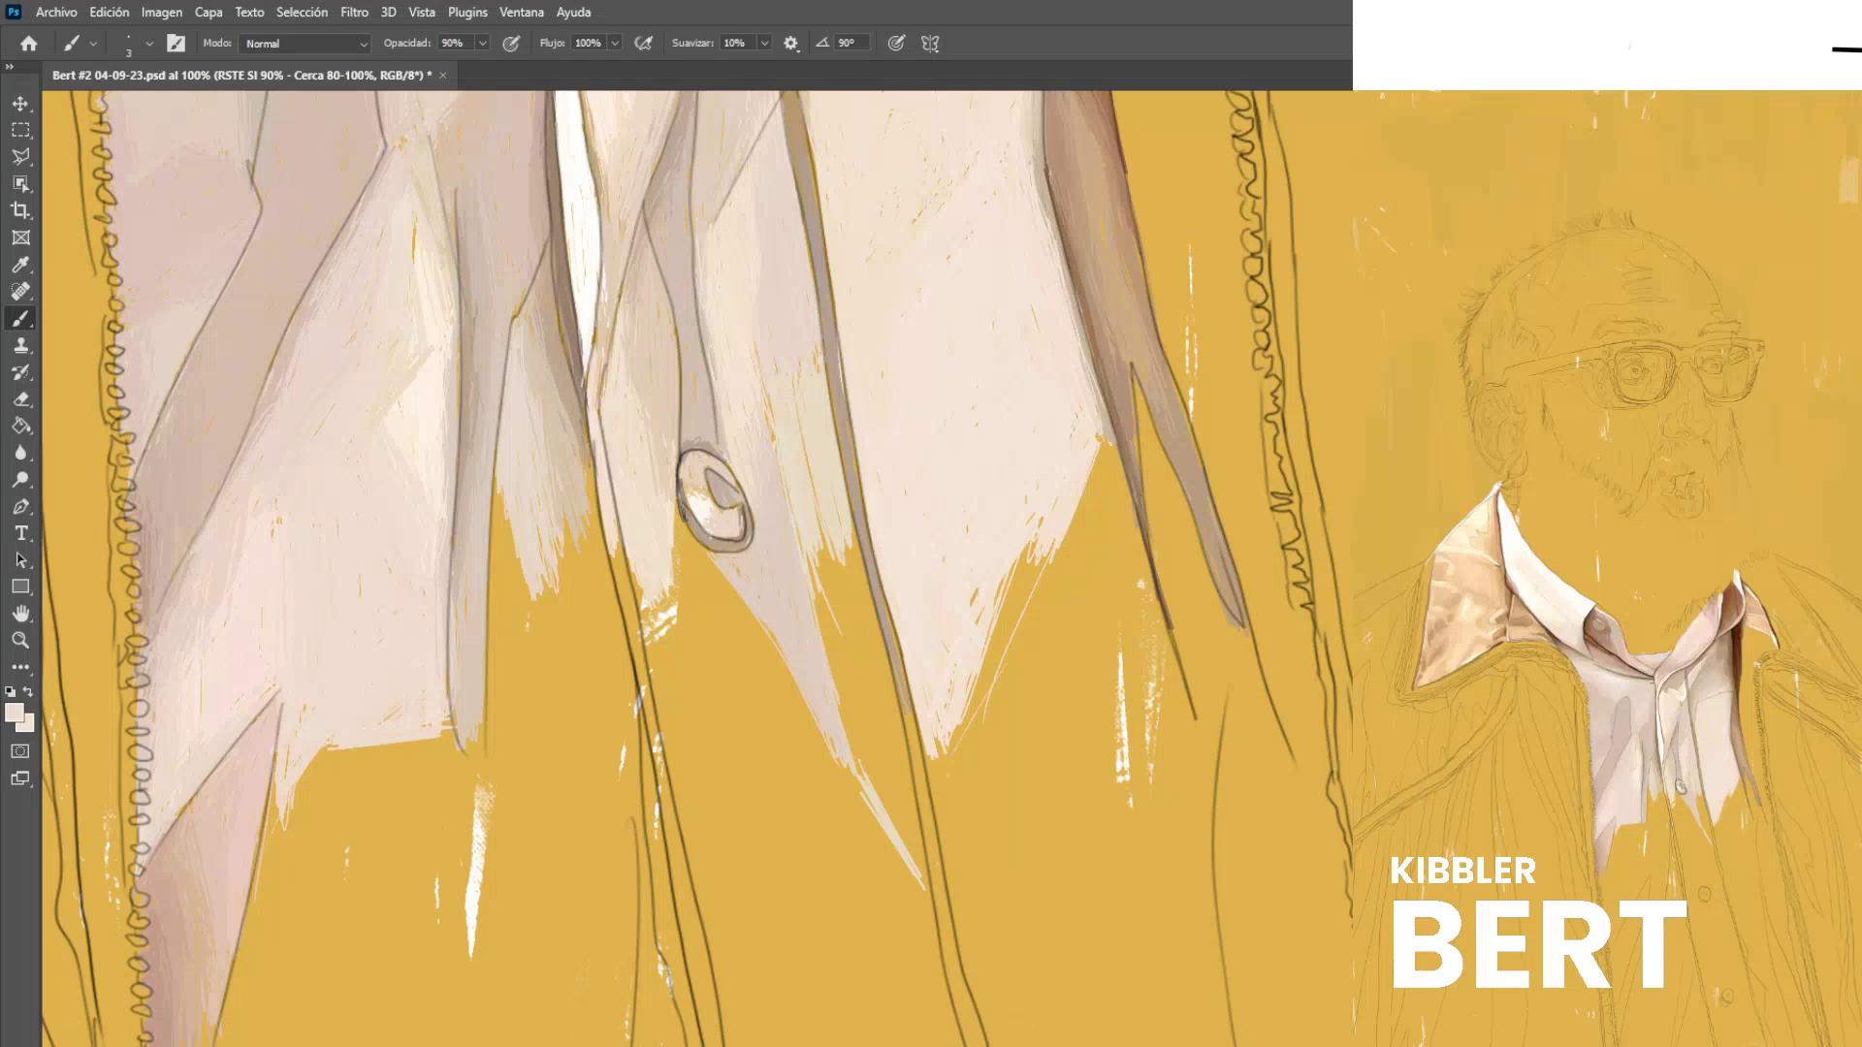
Brush long pale beige strokes down the yellow gap between the wedge and the placket's right seam.
{"action": "left_click_drag", "start_coordinate": [853, 761], "coordinate": [824, 597]}
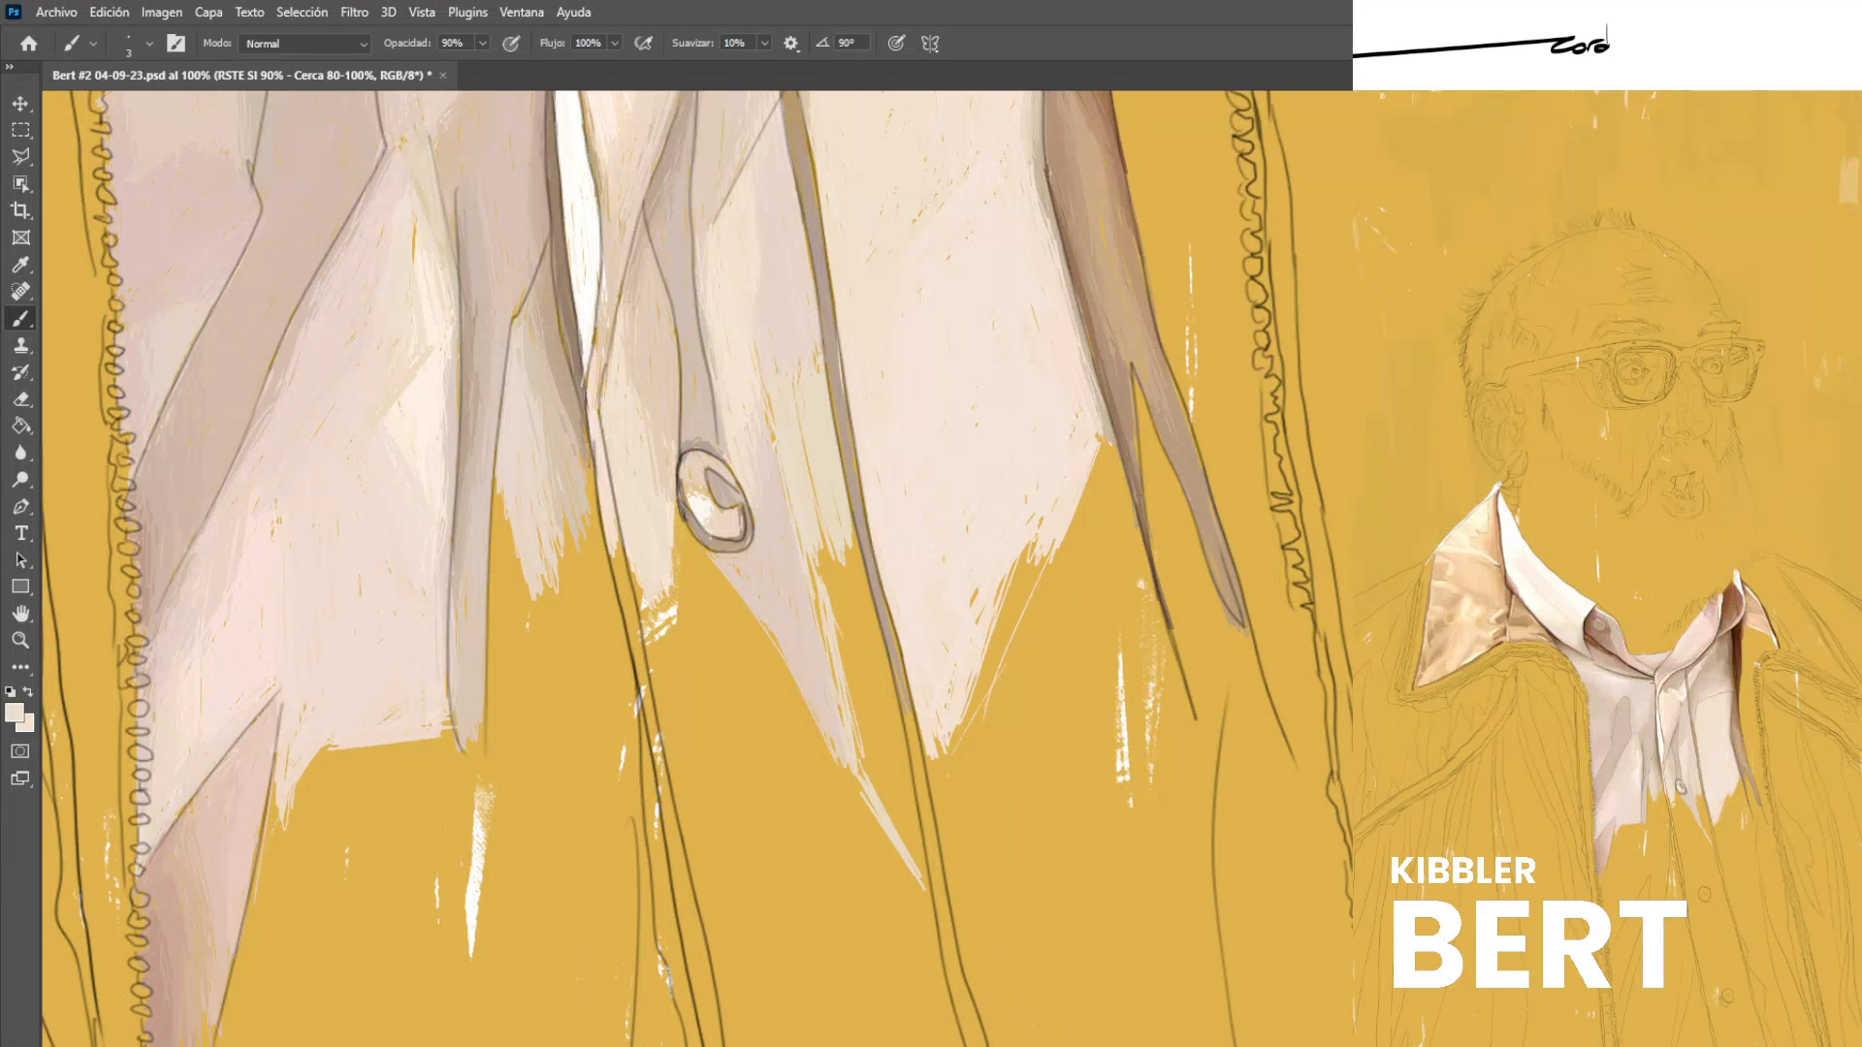
{"action": "left_click_drag", "start_coordinate": [836, 722], "coordinate": [820, 548]}
{"action": "mouse_move", "coordinate": [858, 751]}
{"action": "left_mouse_down"}
{"action": "mouse_move", "coordinate": [826, 548]}
{"action": "mouse_move", "coordinate": [866, 744]}
{"action": "left_mouse_up"}
{"action": "mouse_move", "coordinate": [832, 543]}
{"action": "left_mouse_down"}
{"action": "mouse_move", "coordinate": [894, 789]}
{"action": "mouse_move", "coordinate": [883, 744]}
{"action": "left_mouse_up"}
{"action": "left_click_drag", "start_coordinate": [849, 592], "coordinate": [892, 770]}
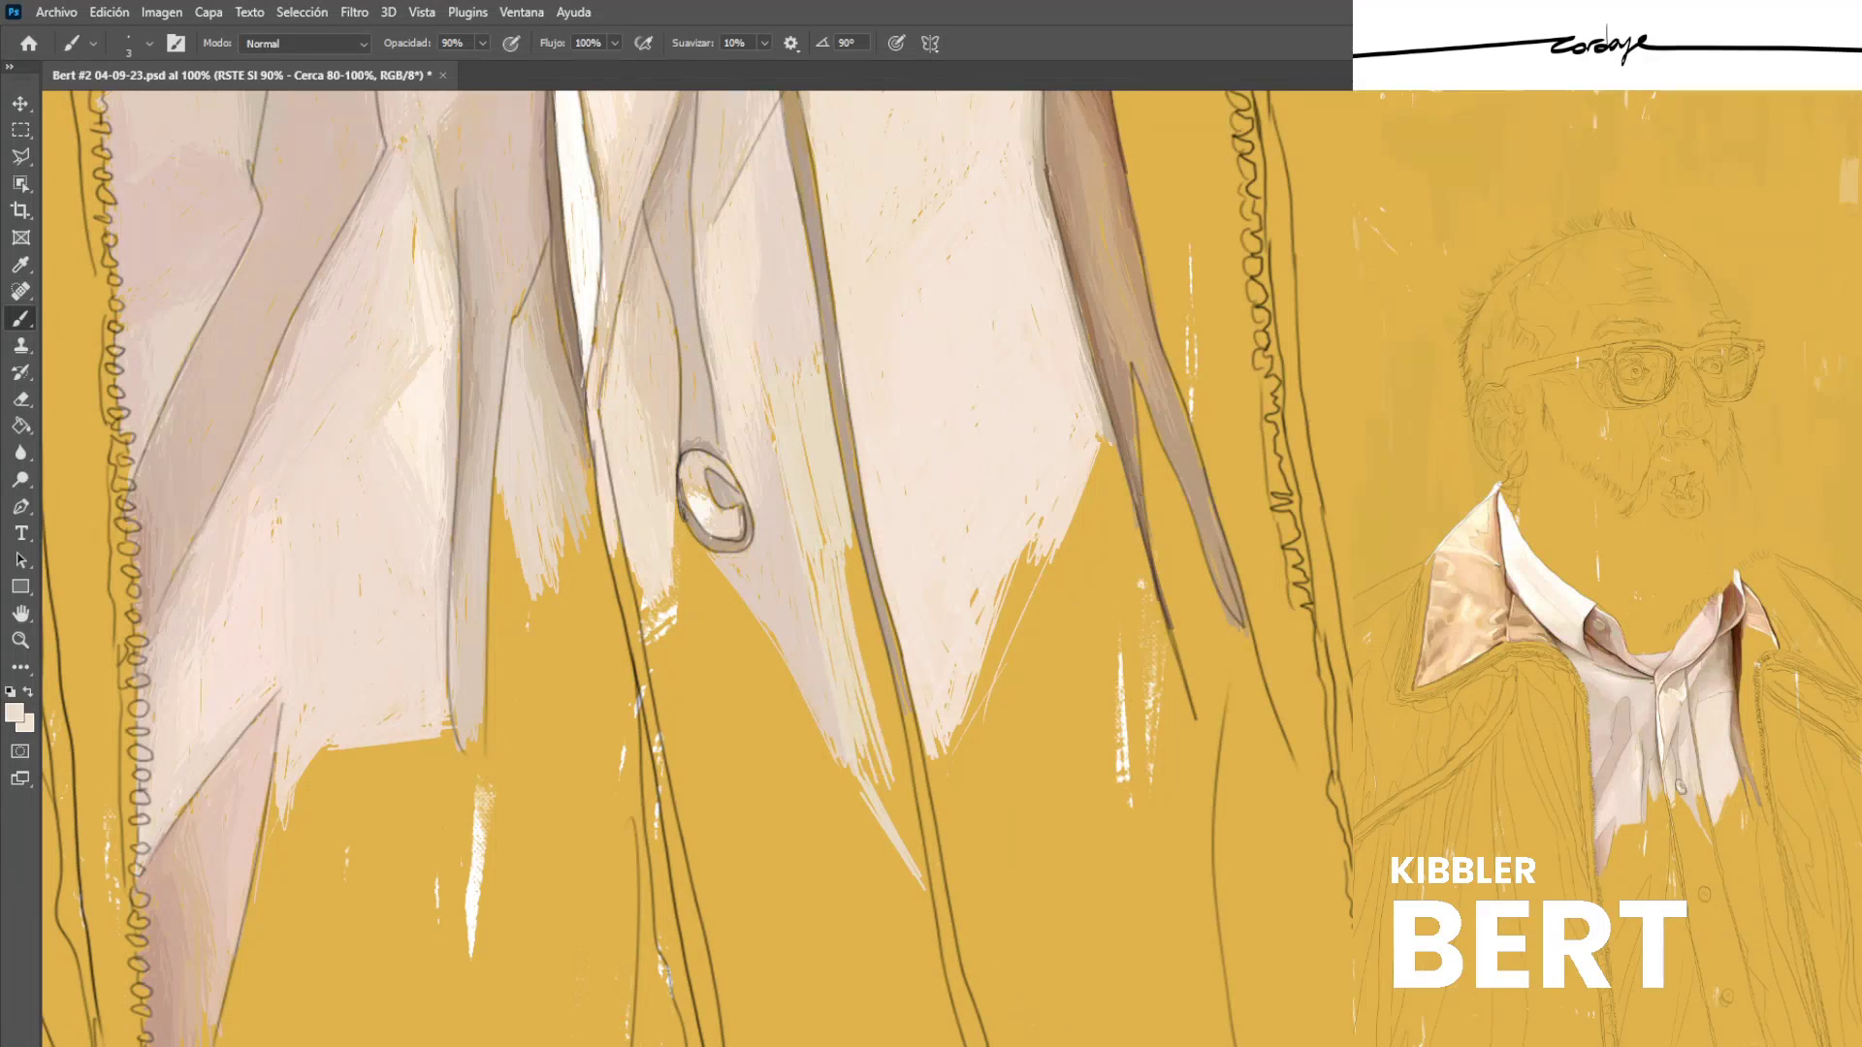
{"action": "left_click_drag", "start_coordinate": [846, 549], "coordinate": [895, 764]}
{"action": "mouse_move", "coordinate": [846, 551]}
{"action": "left_mouse_down"}
{"action": "mouse_move", "coordinate": [900, 738]}
{"action": "mouse_move", "coordinate": [880, 659]}
{"action": "left_mouse_up"}
{"action": "left_click_drag", "start_coordinate": [810, 556], "coordinate": [820, 596]}
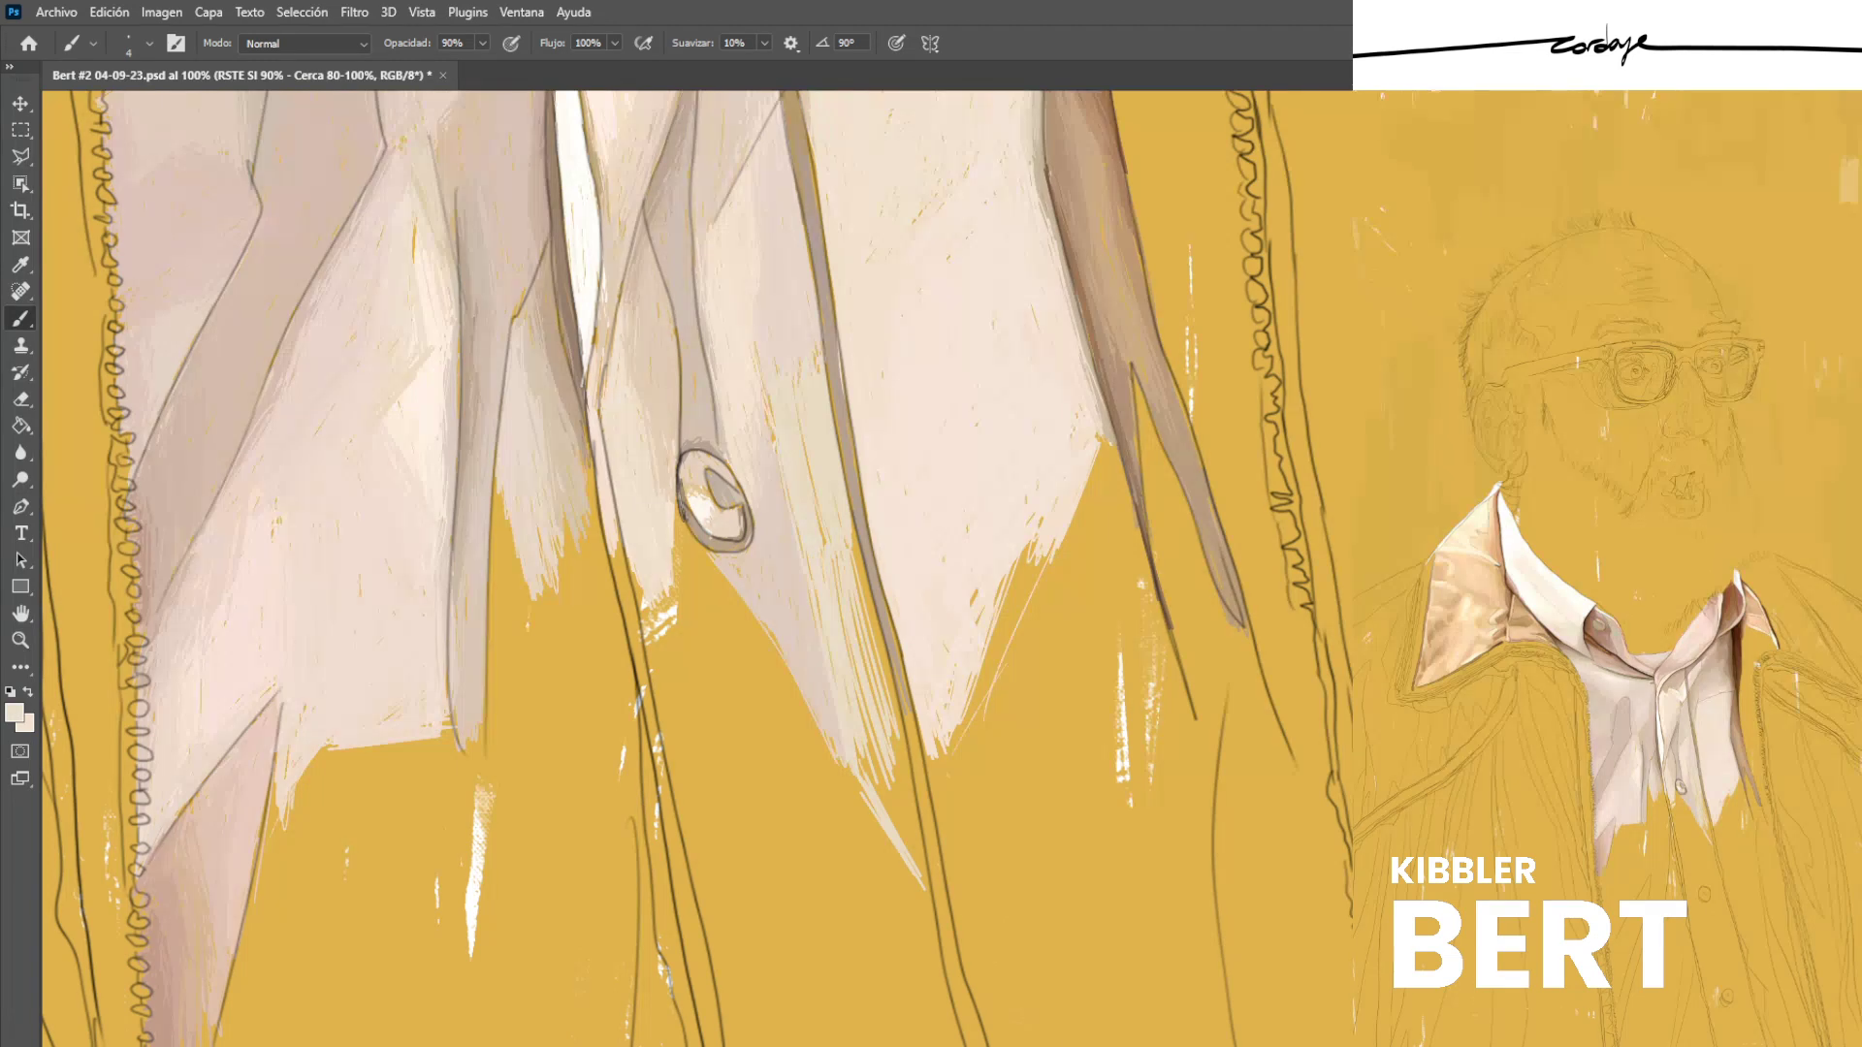
Cover the remaining yellow streaks between the pale strokes down to the wedge's pointed tip.
{"action": "left_click_drag", "start_coordinate": [811, 478], "coordinate": [824, 547]}
{"action": "left_click_drag", "start_coordinate": [841, 619], "coordinate": [857, 675]}
{"action": "left_click_drag", "start_coordinate": [833, 559], "coordinate": [844, 611]}
{"action": "left_click_drag", "start_coordinate": [851, 597], "coordinate": [872, 669]}
{"action": "left_click_drag", "start_coordinate": [858, 528], "coordinate": [877, 639]}
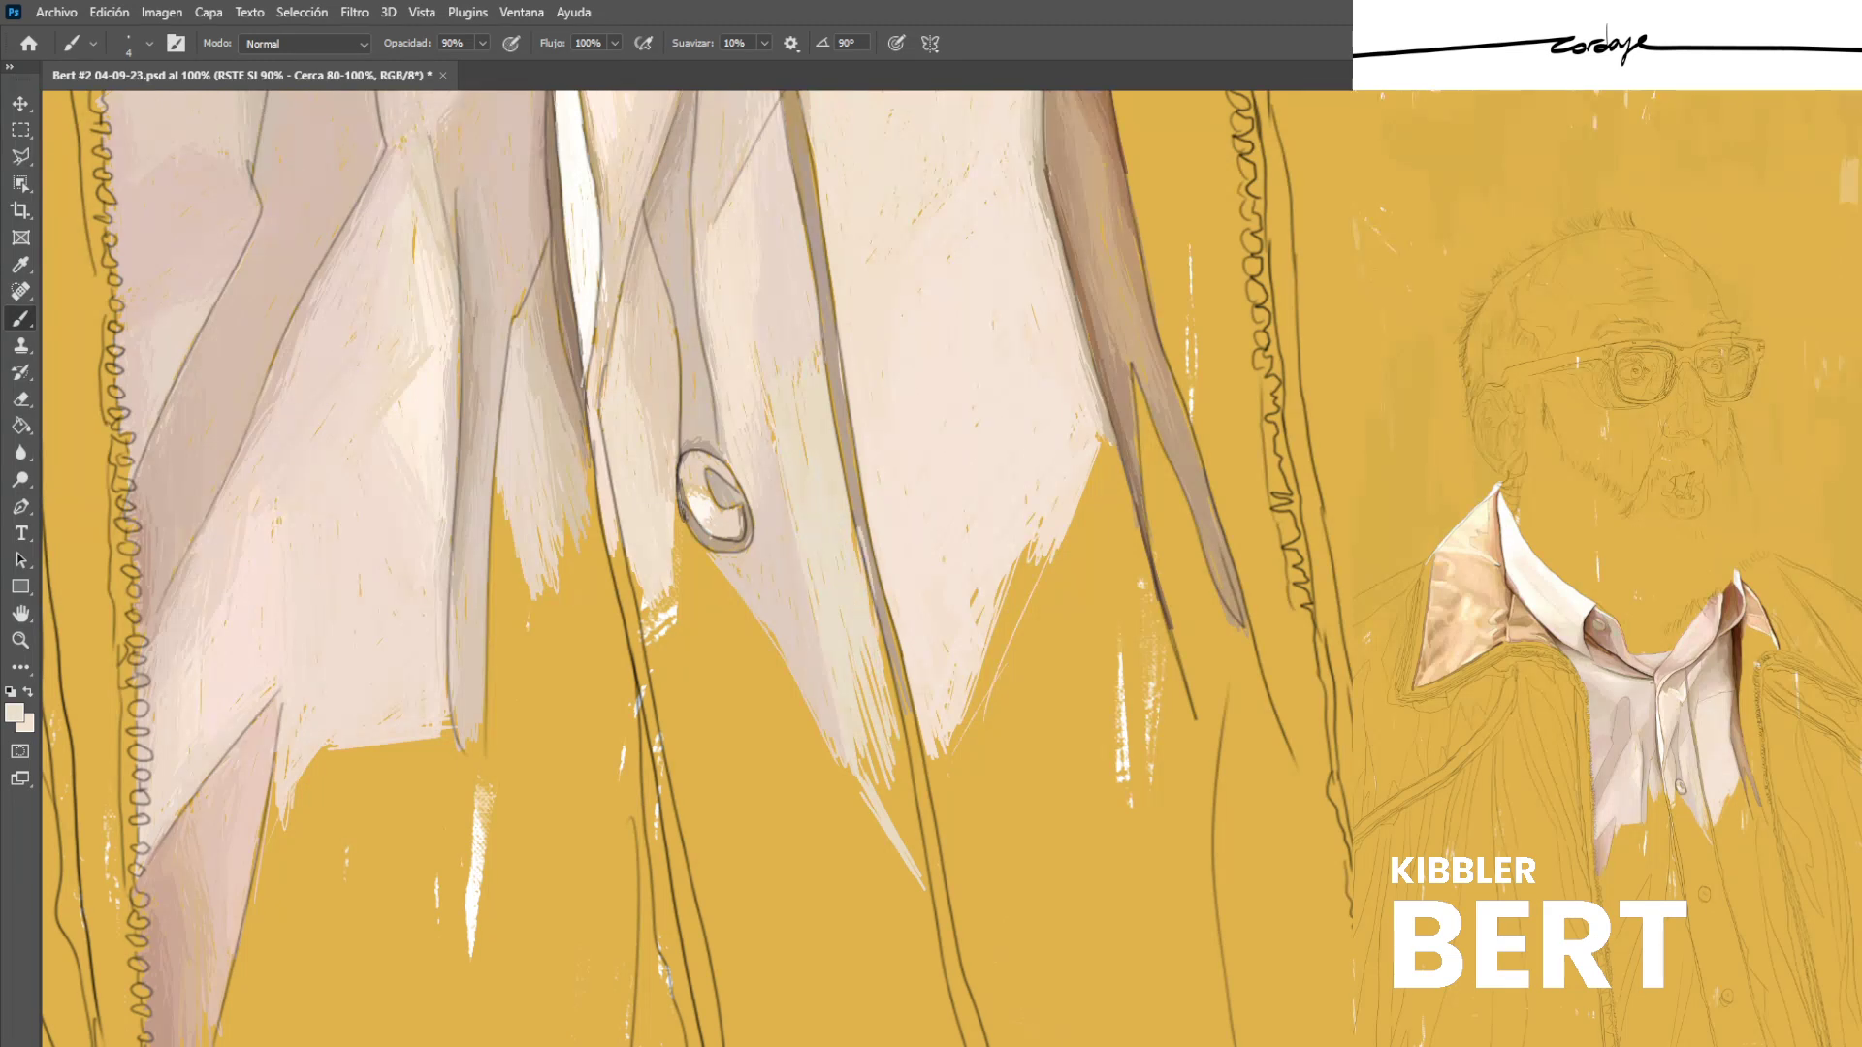
{"action": "left_click_drag", "start_coordinate": [857, 743], "coordinate": [926, 888]}
{"action": "mouse_move", "coordinate": [854, 686]}
{"action": "left_mouse_down"}
{"action": "mouse_move", "coordinate": [869, 739]}
{"action": "mouse_move", "coordinate": [880, 665]}
{"action": "mouse_move", "coordinate": [903, 762]}
{"action": "left_mouse_up"}
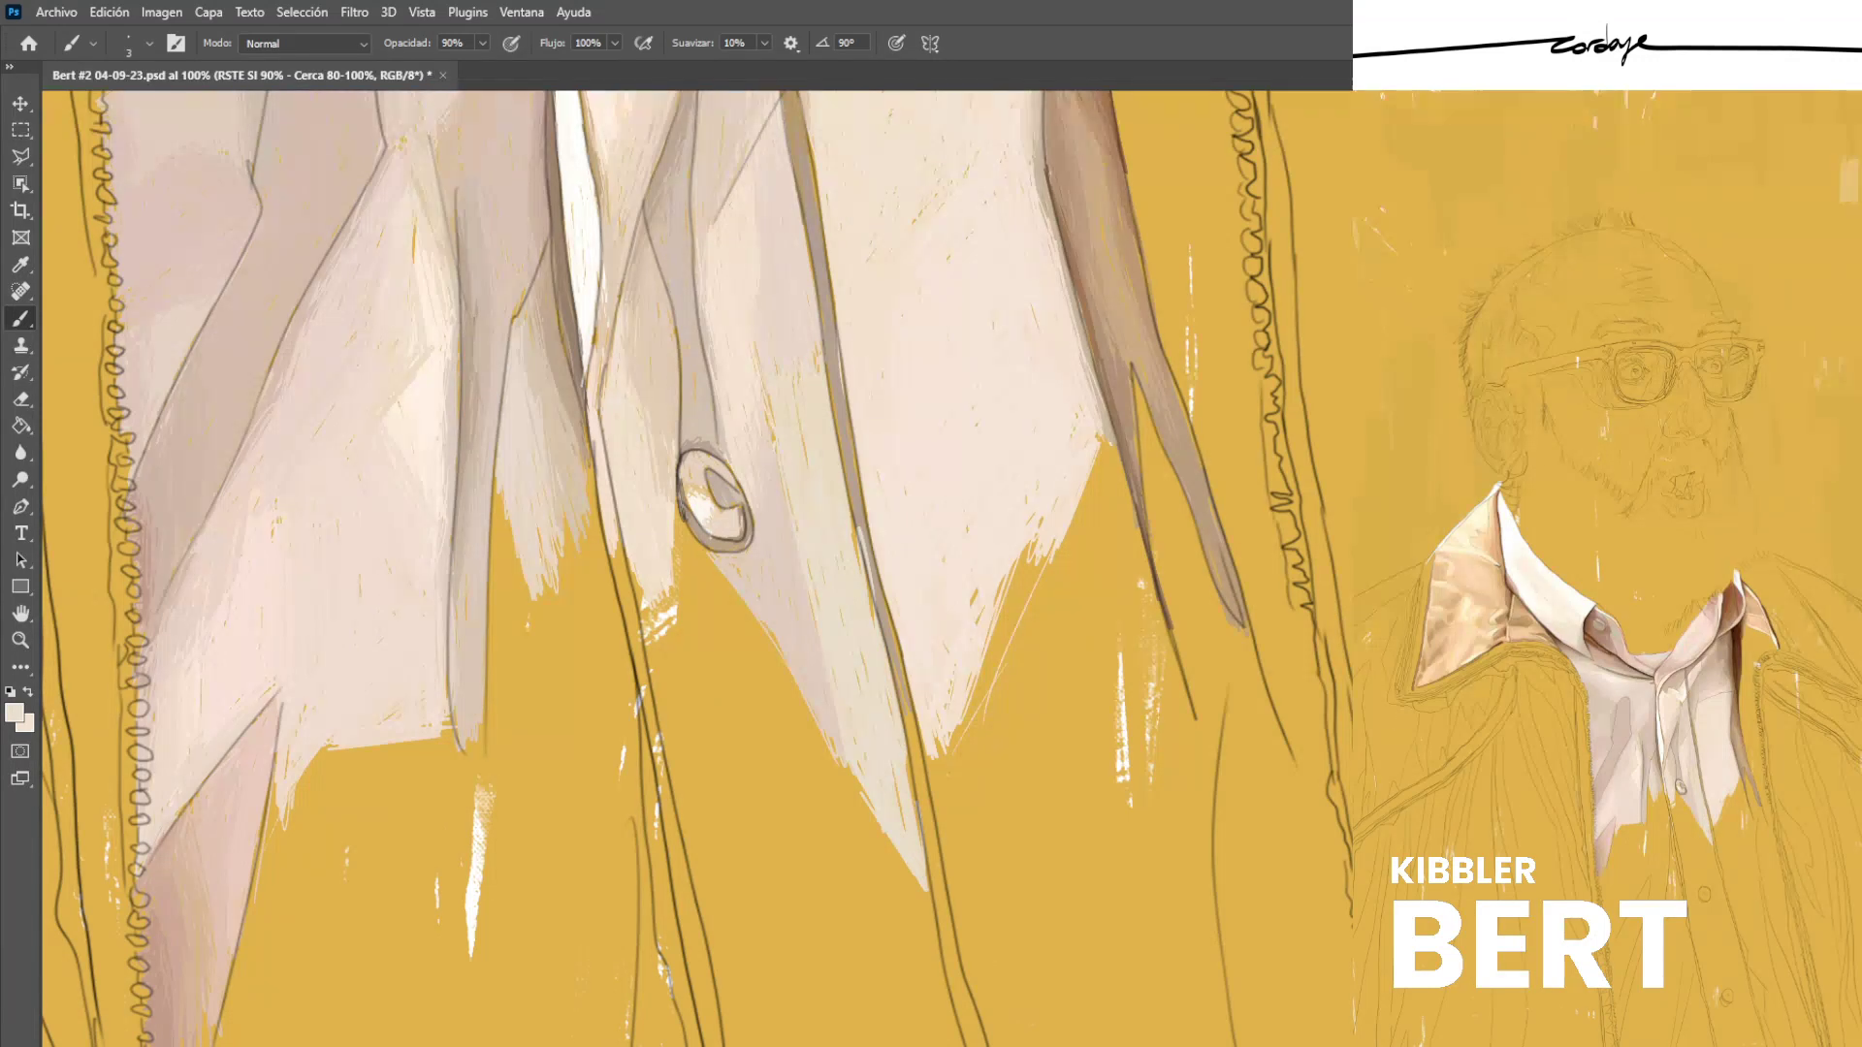
Refine the wedge's pale tones and paint the adjoining stretch of the placket's right seam with a sampled brownish tone.
{"action": "mouse_move", "coordinate": [826, 339]}
{"action": "left_mouse_down"}
{"action": "mouse_move", "coordinate": [830, 400]}
{"action": "mouse_move", "coordinate": [773, 423]}
{"action": "left_mouse_up"}
{"action": "mouse_move", "coordinate": [786, 485]}
{"action": "left_mouse_down"}
{"action": "mouse_move", "coordinate": [815, 566]}
{"action": "mouse_move", "coordinate": [873, 617]}
{"action": "left_mouse_up"}
{"action": "left_click", "coordinate": [787, 552], "text": "alt"}
{"action": "left_click", "coordinate": [850, 577], "text": "alt"}
{"action": "left_click", "coordinate": [855, 504], "text": "alt"}
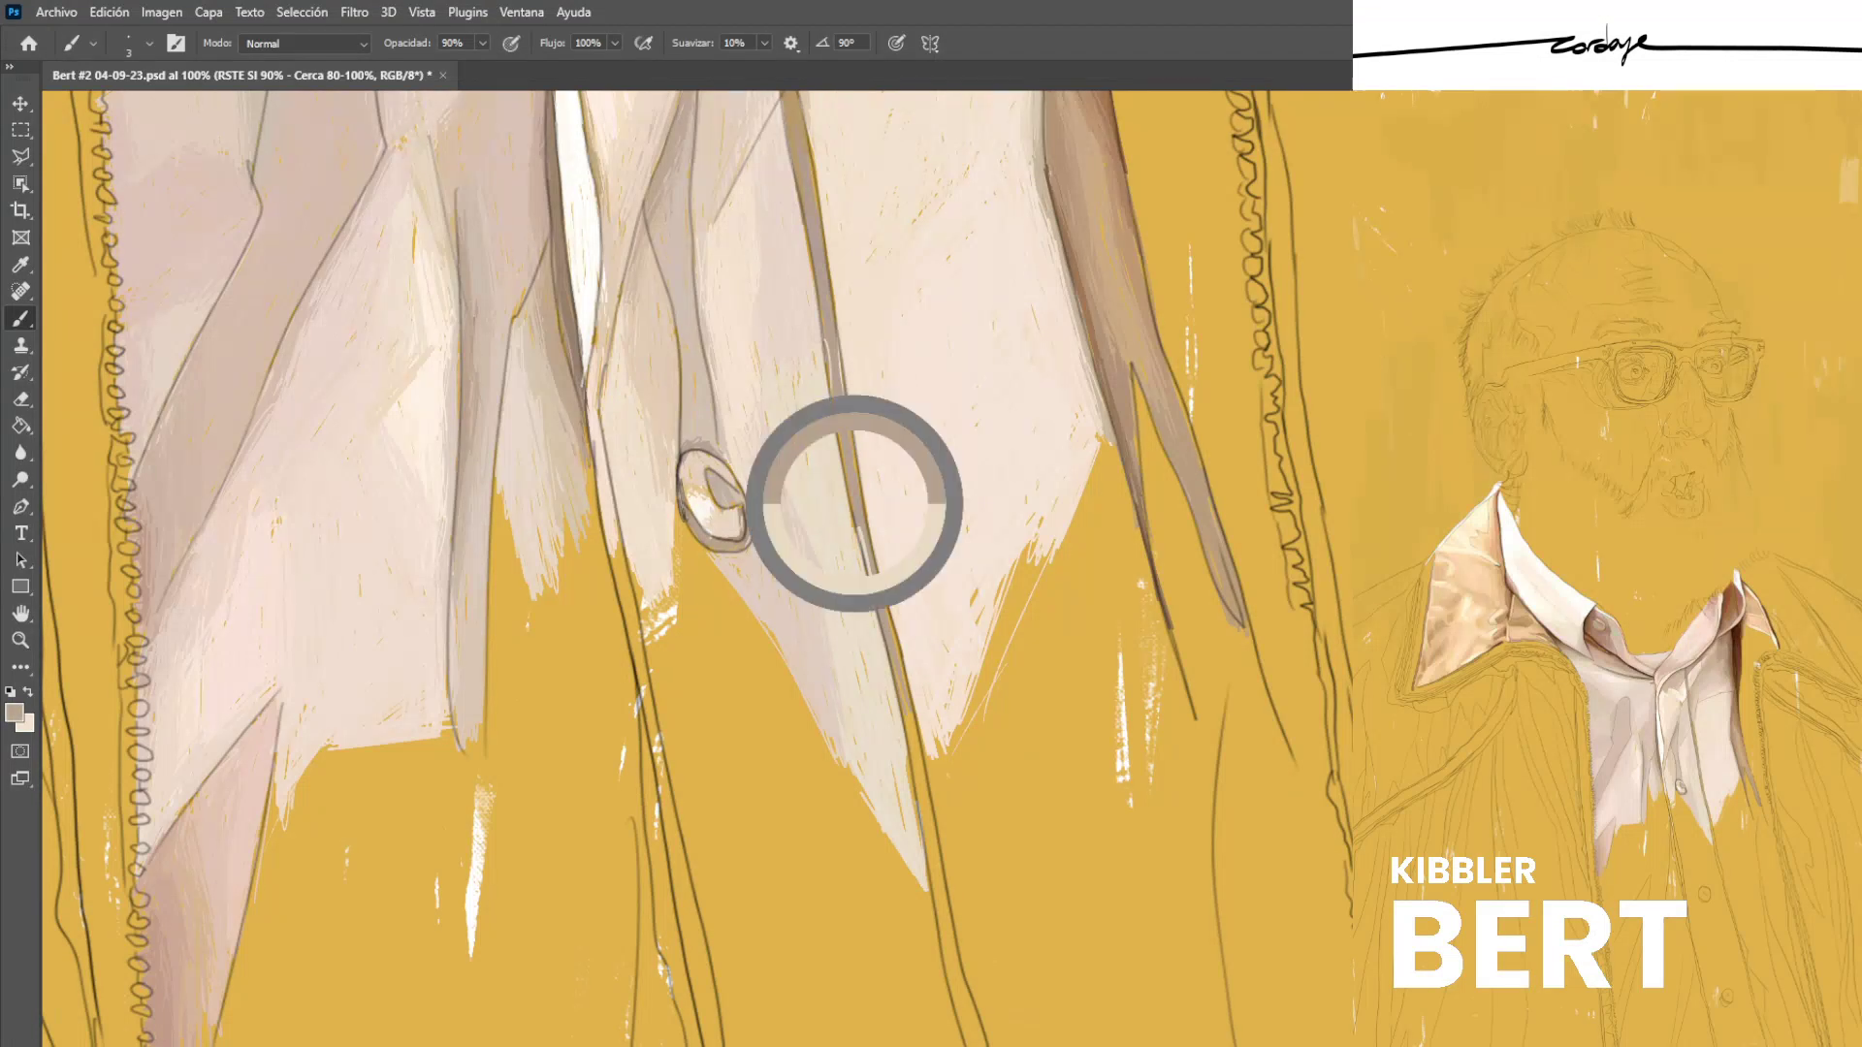
{"action": "left_click_drag", "start_coordinate": [866, 505], "coordinate": [870, 580]}
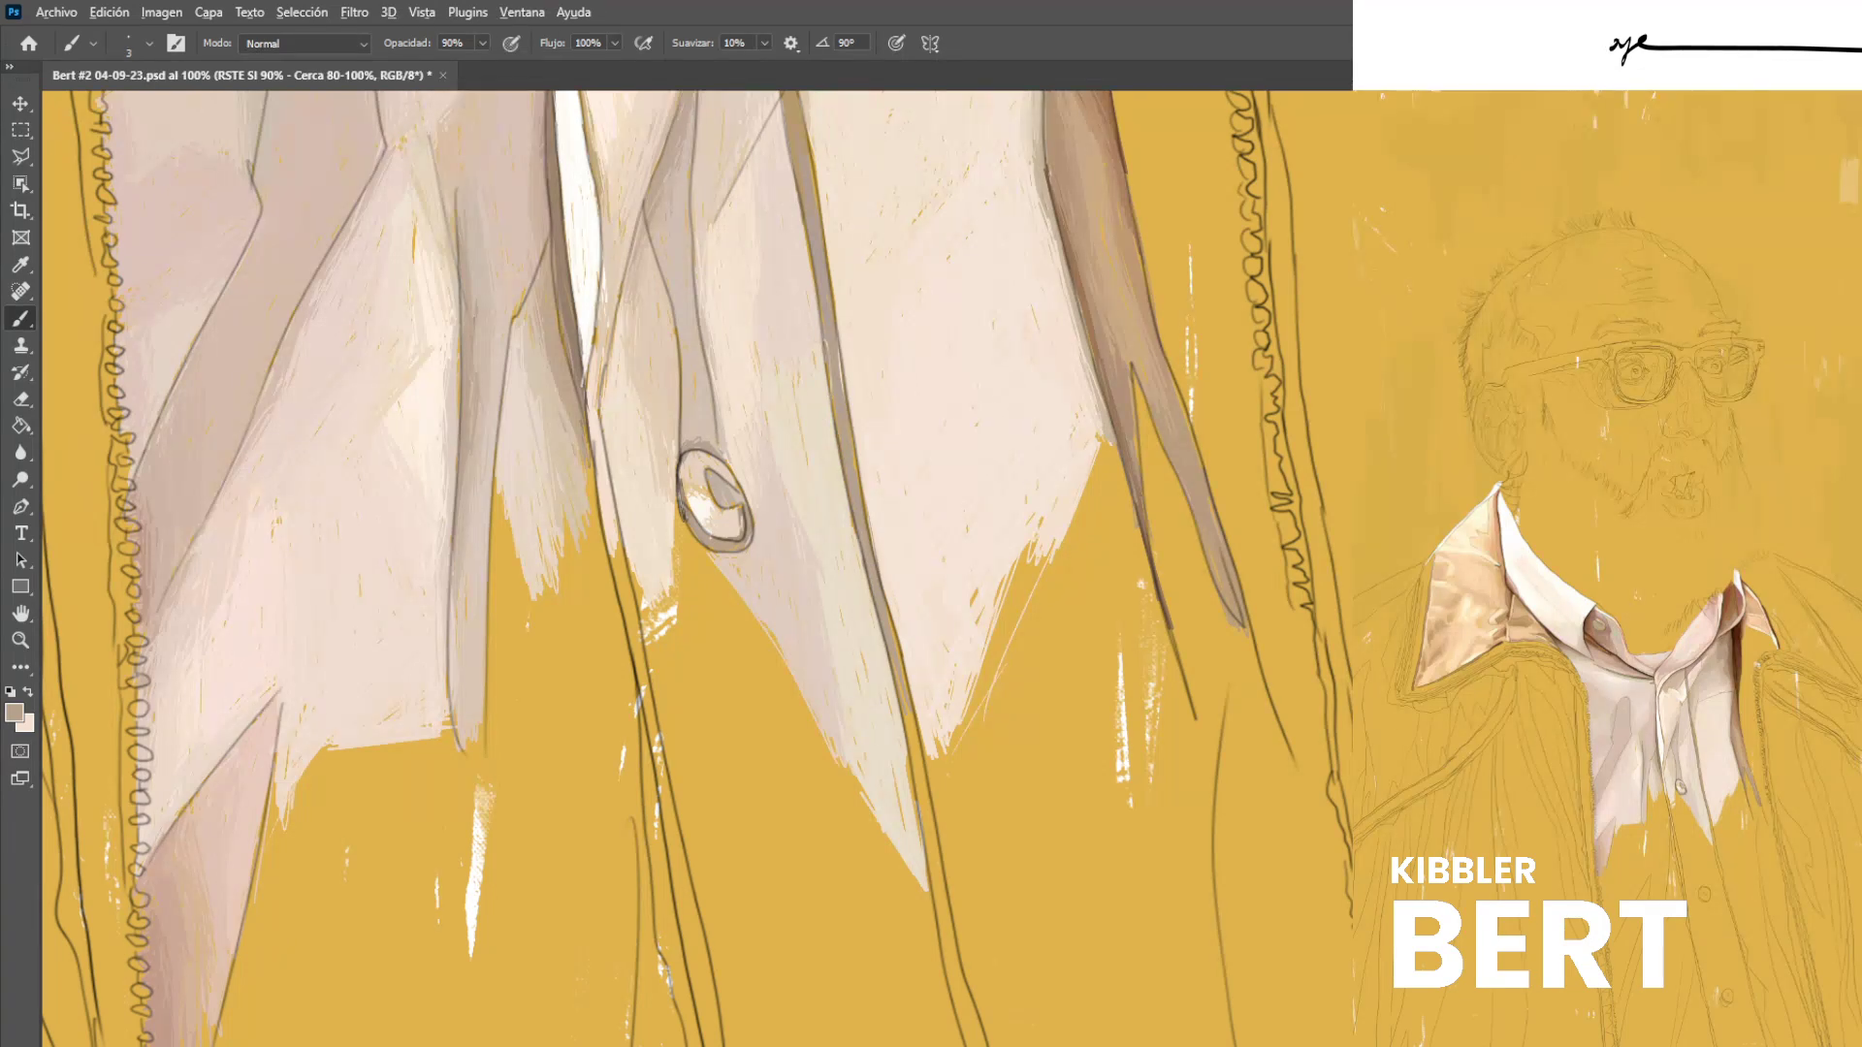
Blend the wedge below the button with sampled beige and pinkish tones, and save the document.
{"action": "left_click", "coordinate": [822, 573], "text": "alt"}
{"action": "left_click", "coordinate": [875, 669], "text": "alt"}
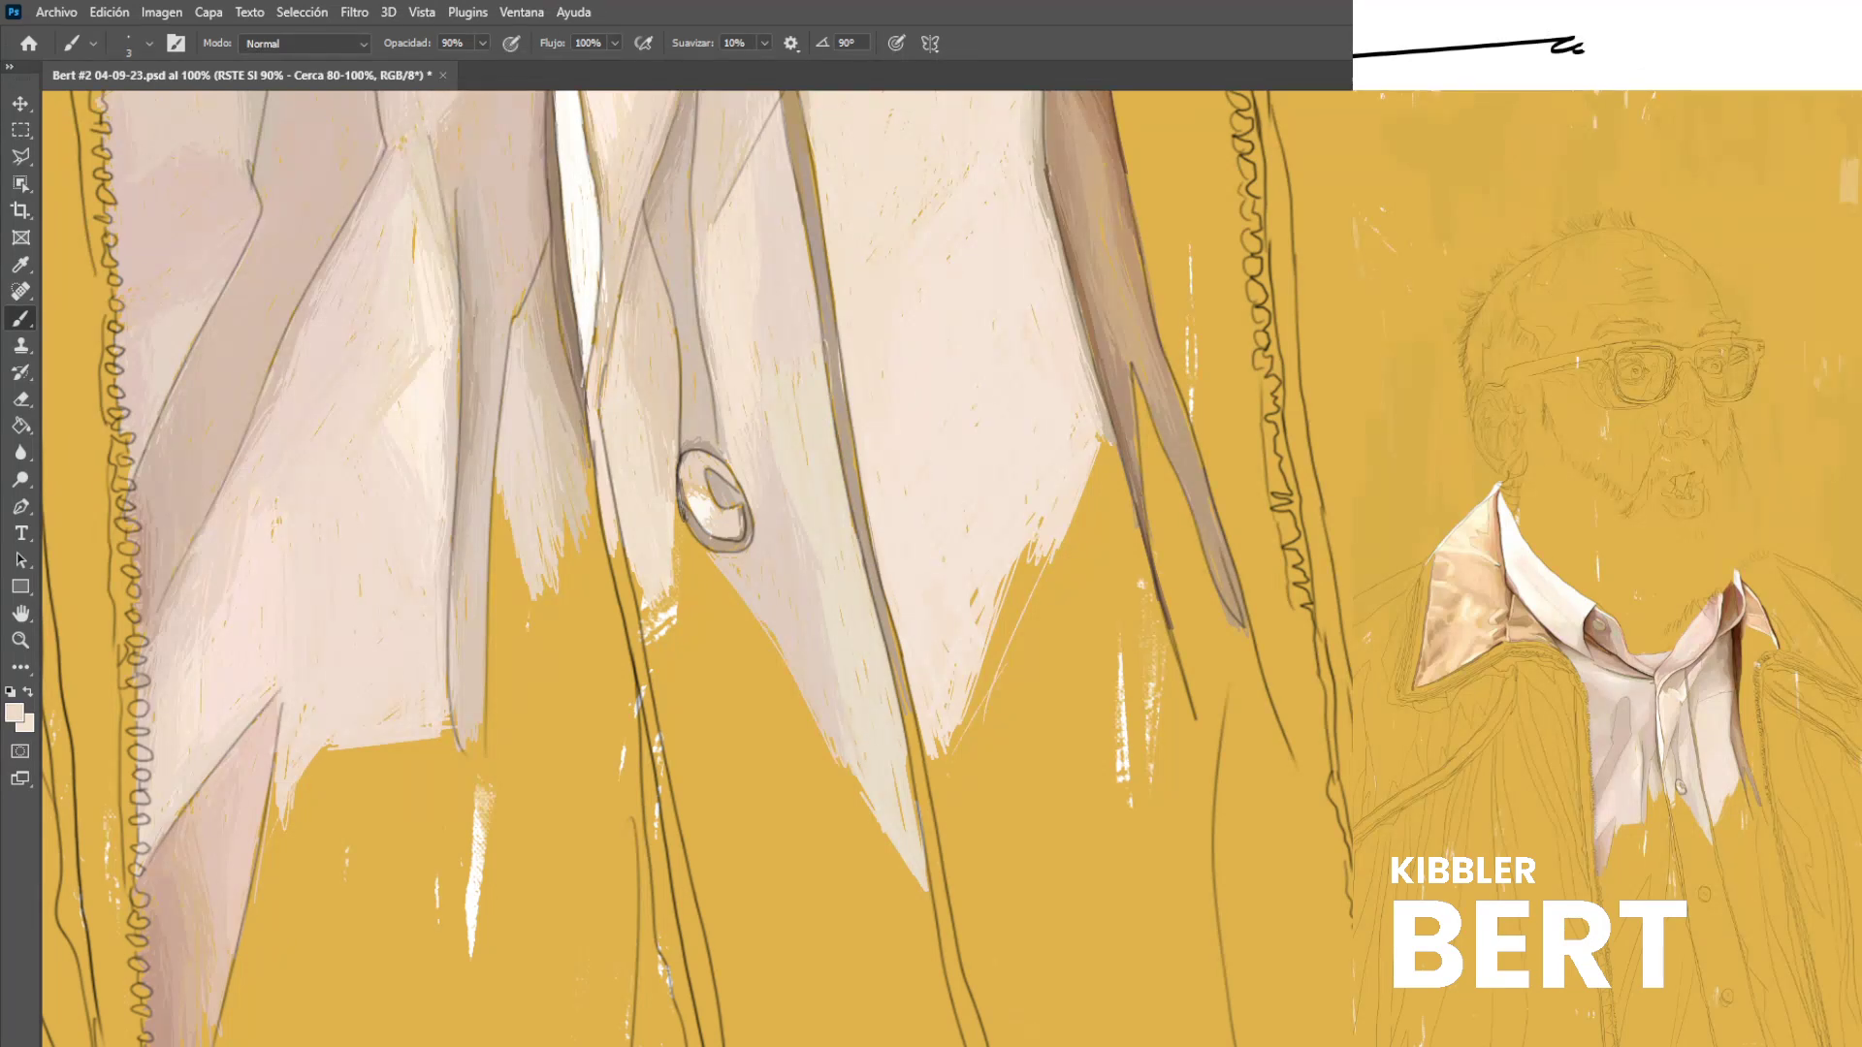
{"action": "left_click", "coordinate": [890, 766], "text": "alt"}
{"action": "mouse_move", "coordinate": [894, 775]}
{"action": "left_mouse_down"}
{"action": "mouse_move", "coordinate": [901, 816]}
{"action": "mouse_move", "coordinate": [912, 790]}
{"action": "left_mouse_up"}
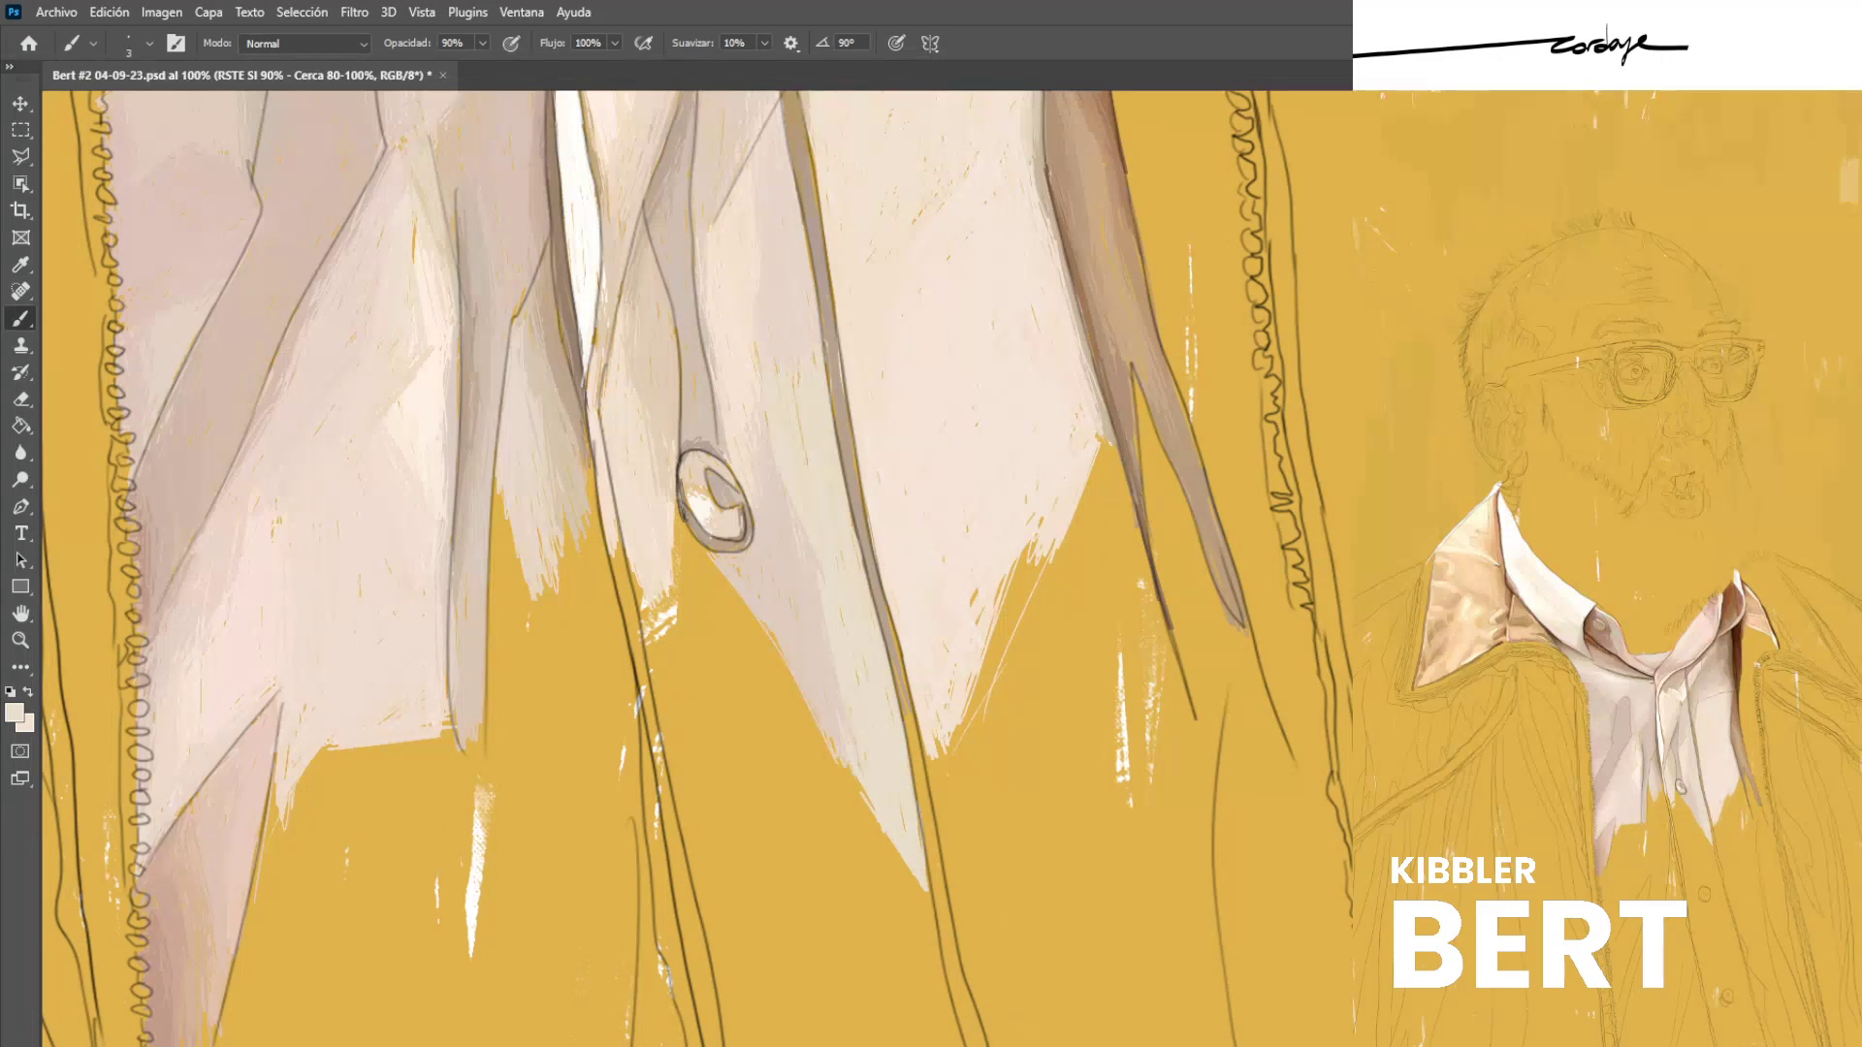
{"action": "left_click", "coordinate": [794, 547], "text": "alt"}
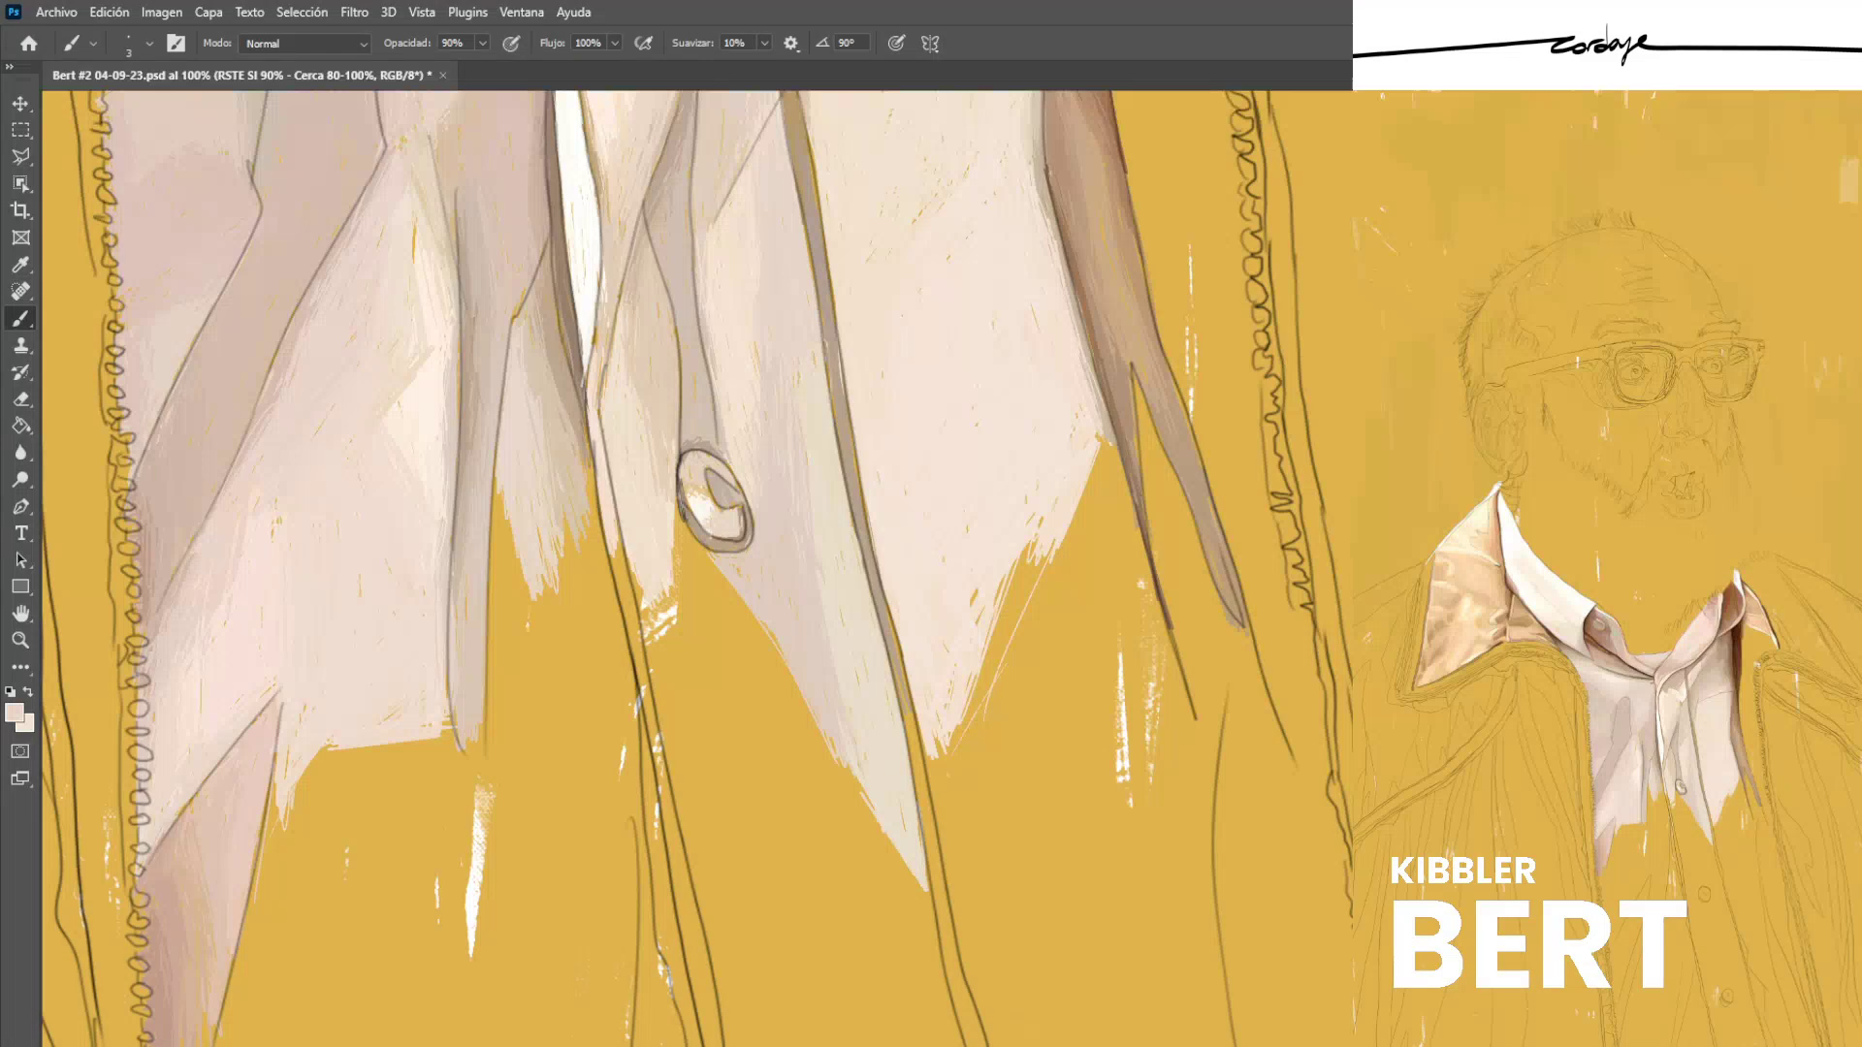
{"action": "left_click", "coordinate": [727, 361], "text": "alt"}
{"action": "key", "text": "ctrl+s"}
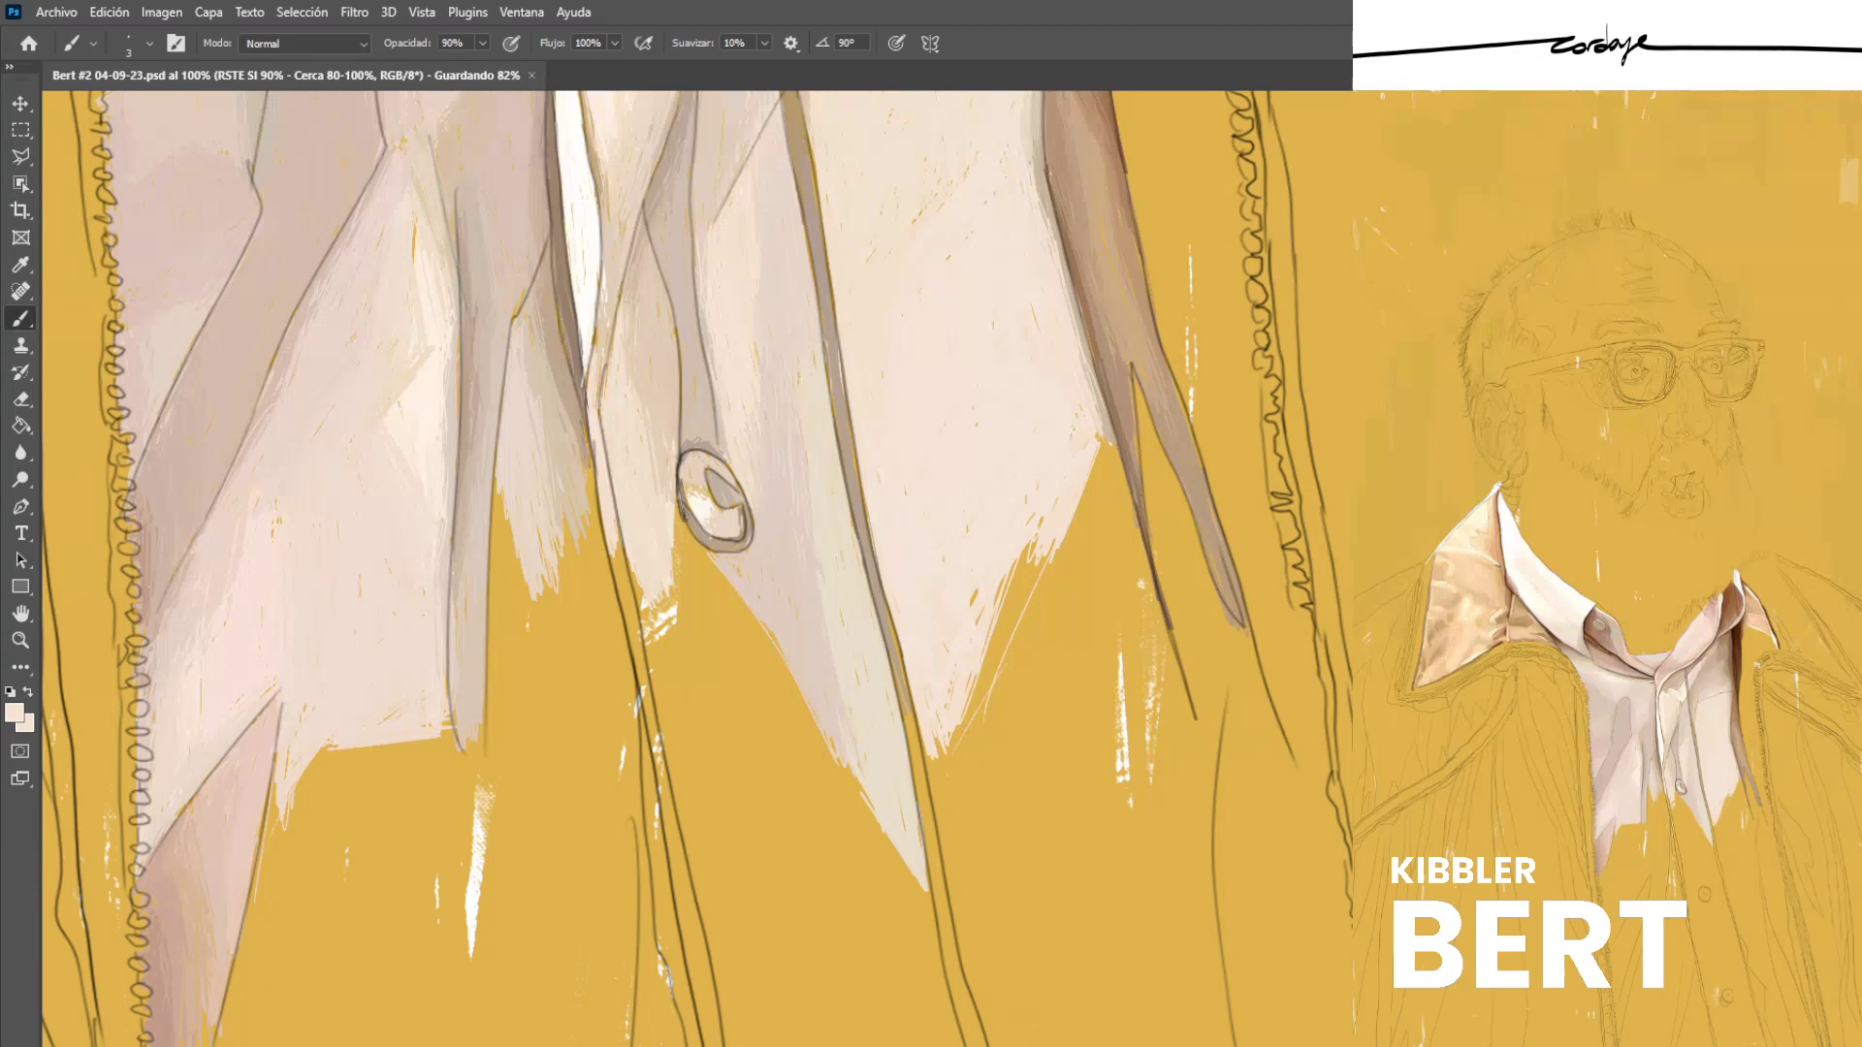
Touch up the placket's left shadow edge and extend the greyish-brown right seam down past the wedge's tip with sampled tones.
{"action": "left_click", "coordinate": [621, 388], "text": "alt"}
{"action": "left_click_drag", "start_coordinate": [585, 368], "coordinate": [588, 396]}
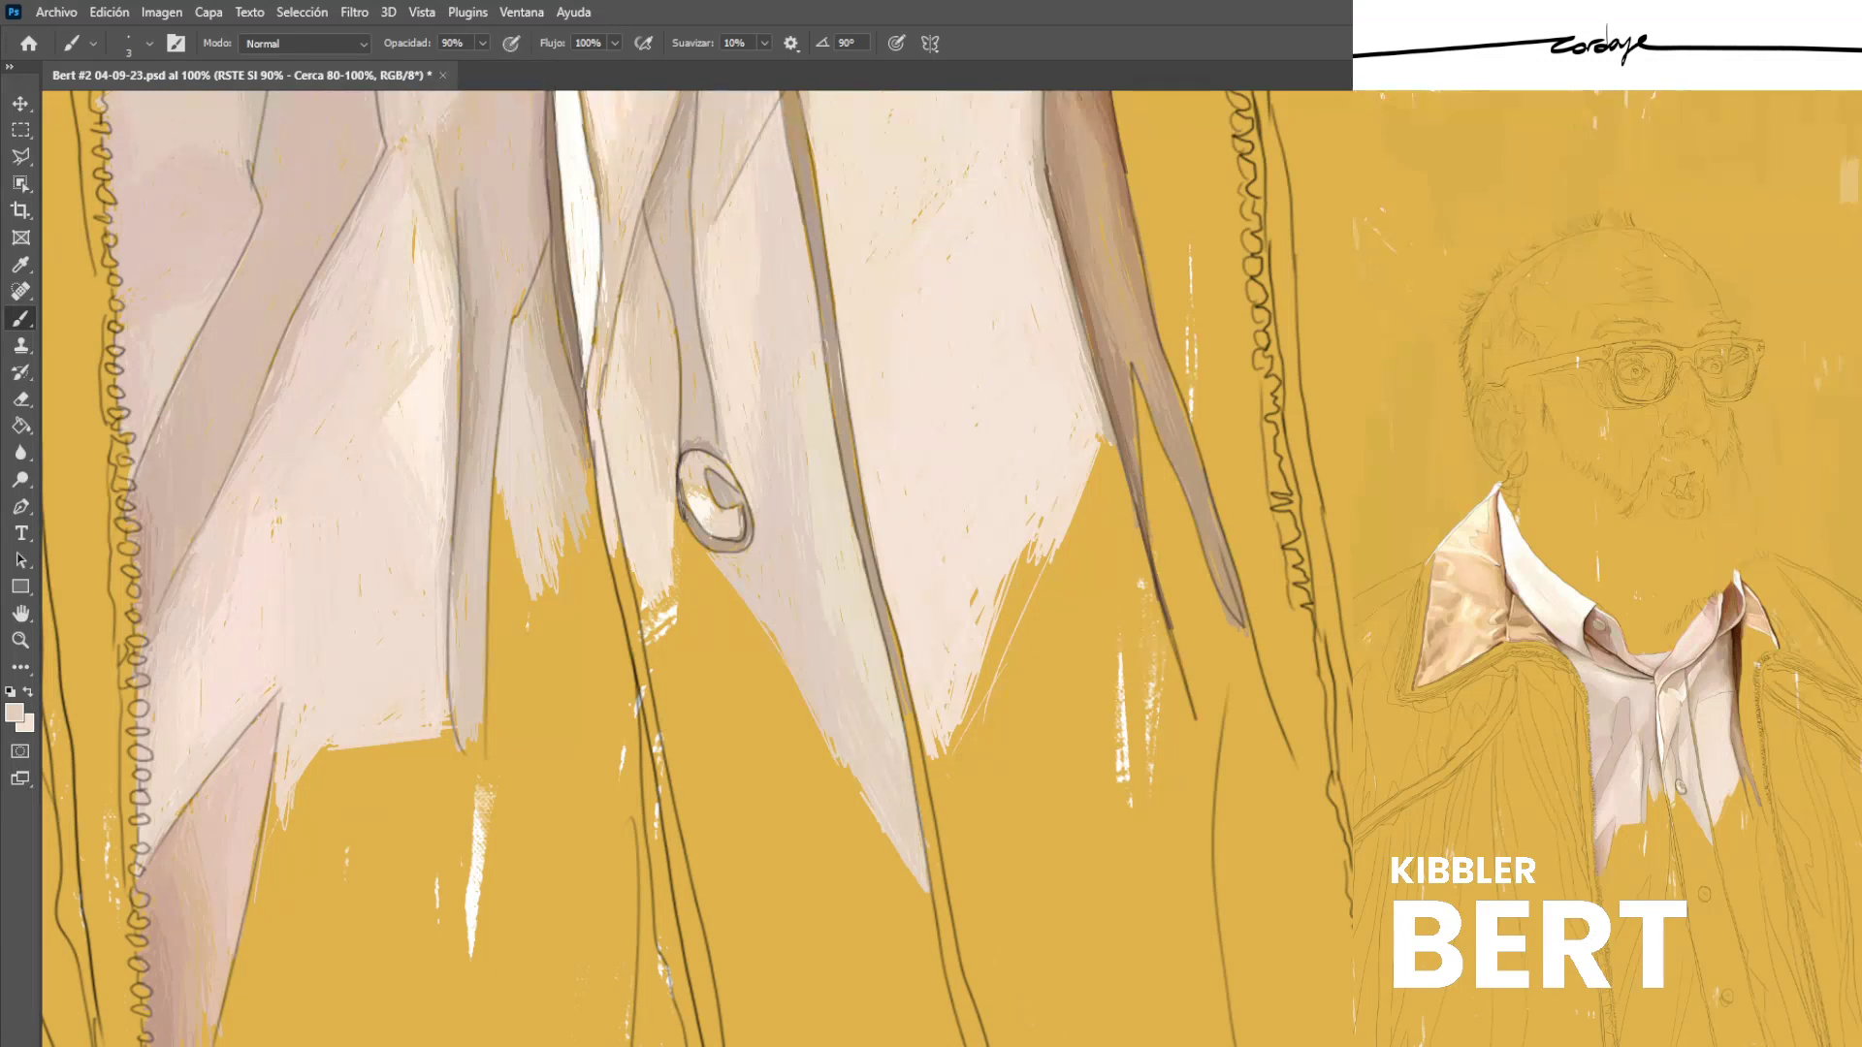
{"action": "scroll", "coordinate": [698, 568], "scroll_direction": "up", "scroll_amount": 1}
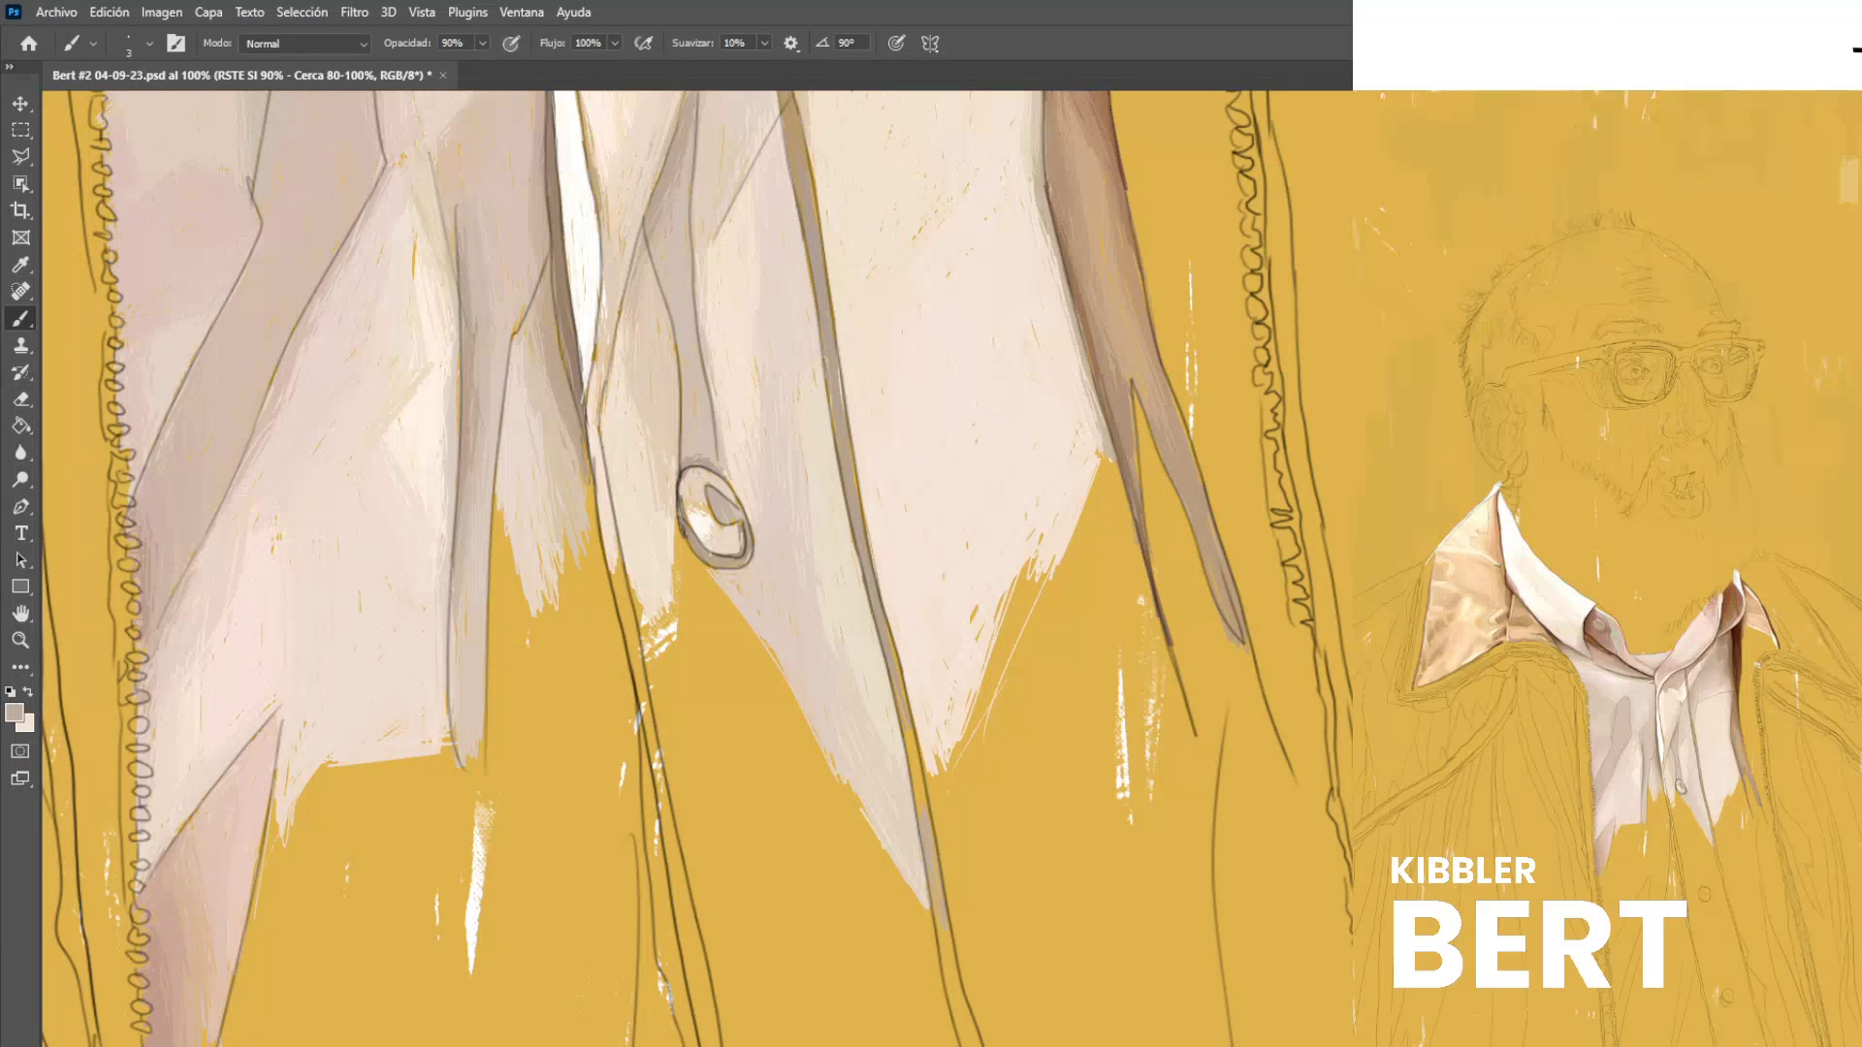
{"action": "left_click", "coordinate": [570, 345], "text": "alt"}
{"action": "left_click_drag", "start_coordinate": [923, 790], "coordinate": [945, 939]}
{"action": "mouse_move", "coordinate": [917, 802]}
{"action": "left_mouse_down"}
{"action": "mouse_move", "coordinate": [951, 946]}
{"action": "mouse_move", "coordinate": [942, 900]}
{"action": "left_mouse_up"}
{"action": "left_click_drag", "start_coordinate": [908, 723], "coordinate": [923, 813]}
{"action": "left_click_drag", "start_coordinate": [915, 745], "coordinate": [923, 790]}
{"action": "left_click", "coordinate": [912, 759], "text": "alt"}
{"action": "left_click_drag", "start_coordinate": [899, 668], "coordinate": [909, 723]}
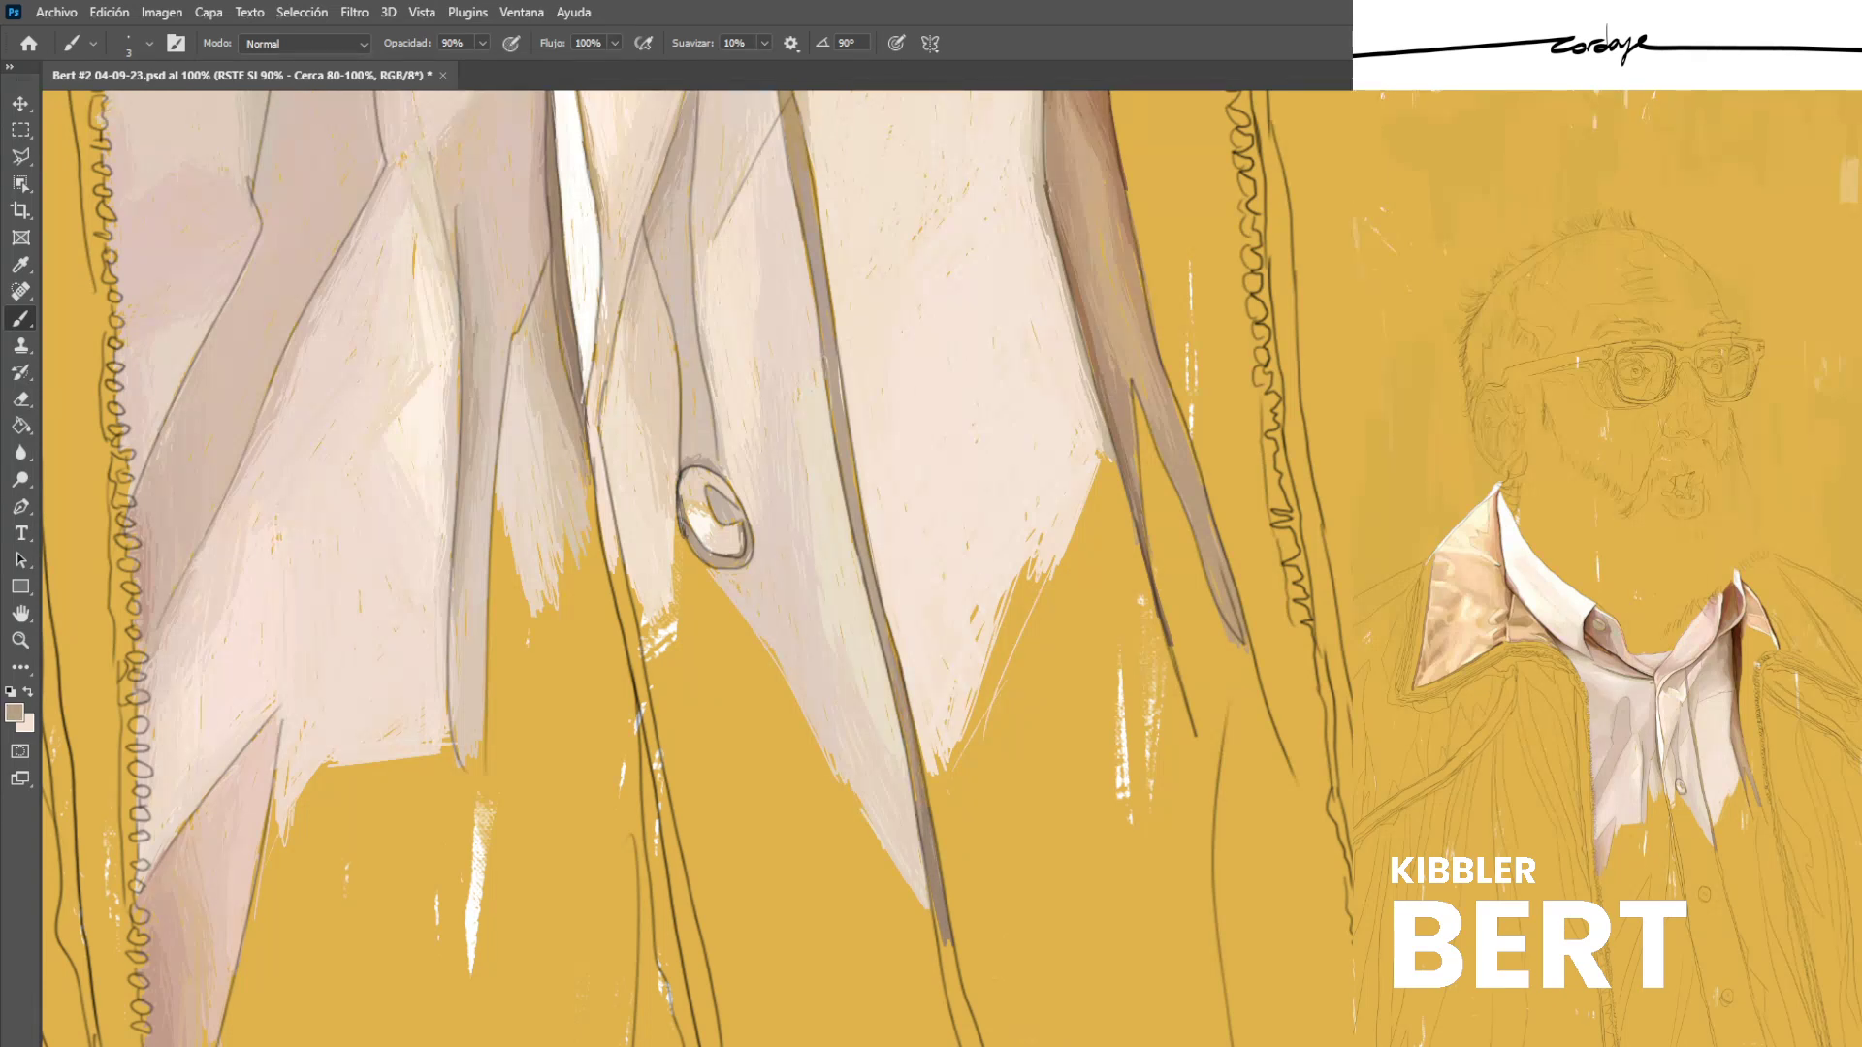
Soften the wedge beside the seam with sampled beige tones and save the document.
{"action": "left_click", "coordinate": [901, 836], "text": "alt"}
{"action": "left_click", "coordinate": [878, 706], "text": "alt"}
{"action": "key", "text": "ctrl+s"}
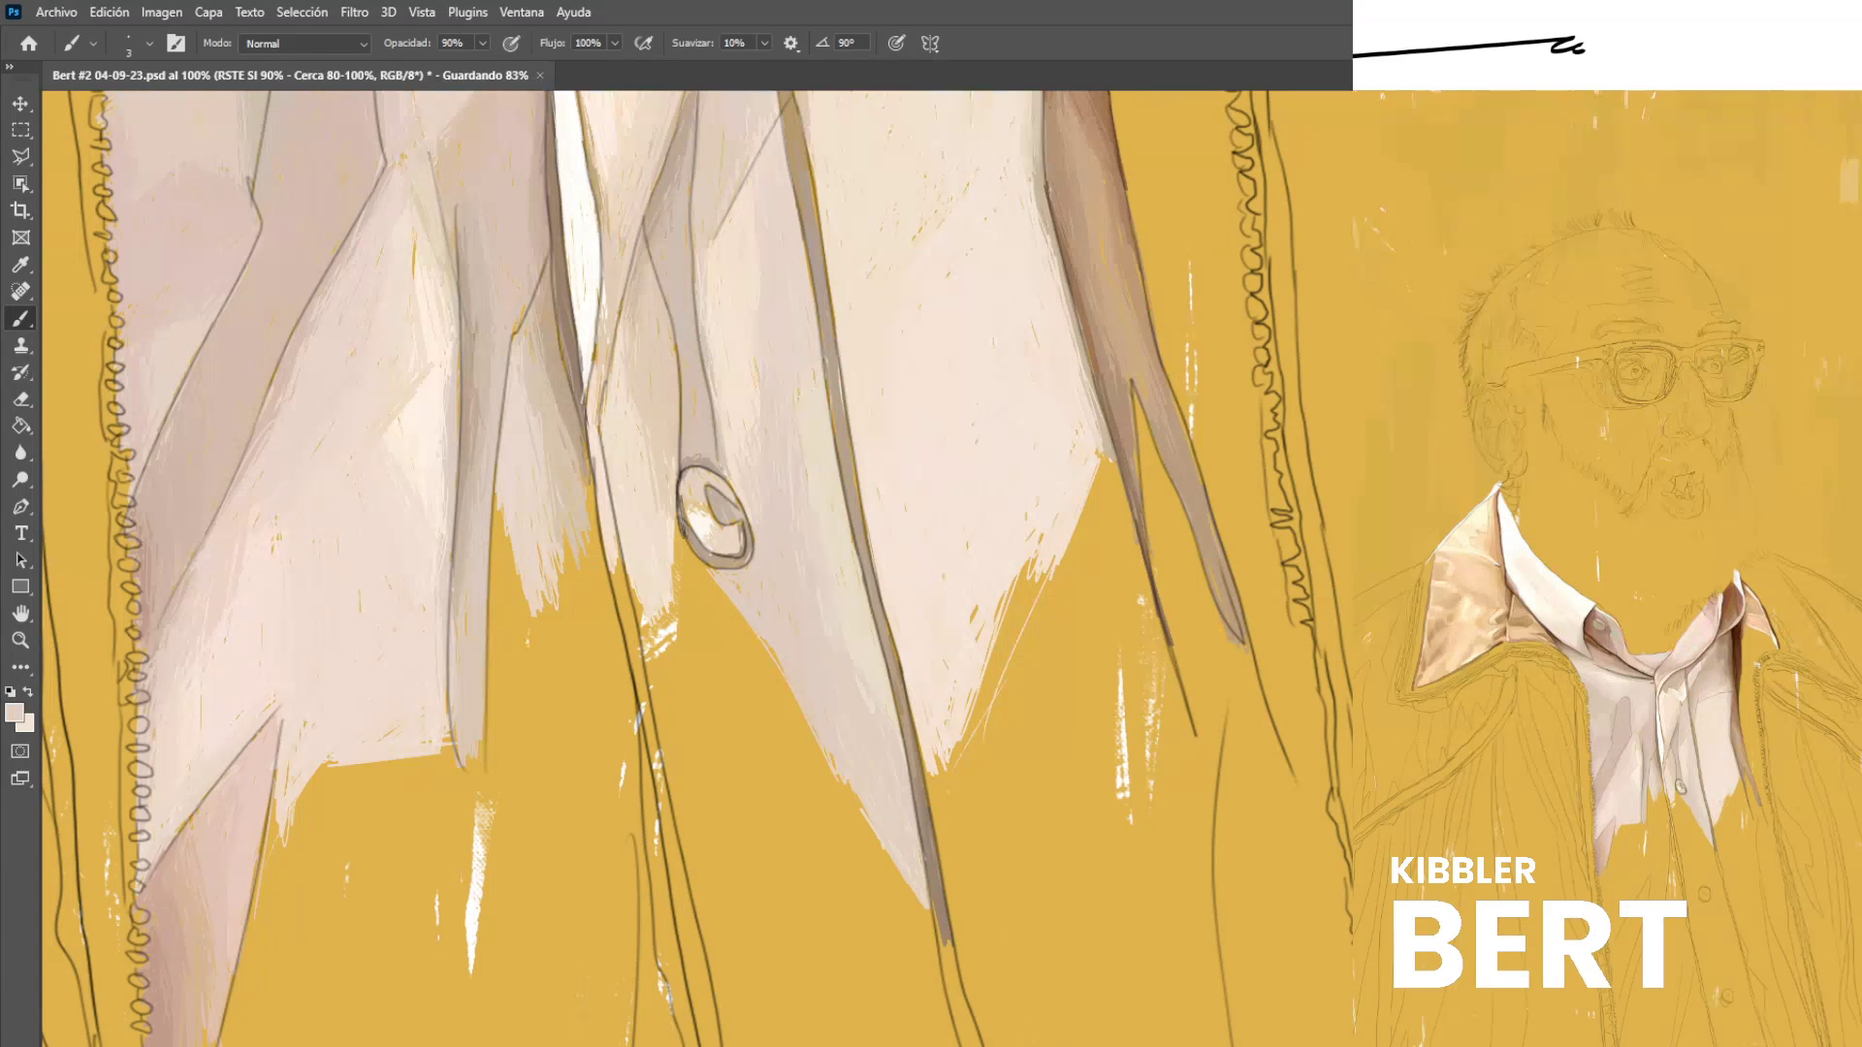
Paint sampled brown shadow along the placket's left edge and into the narrow sliver of fold lower down.
{"action": "scroll", "coordinate": [697, 568], "scroll_direction": "down", "scroll_amount": 1}
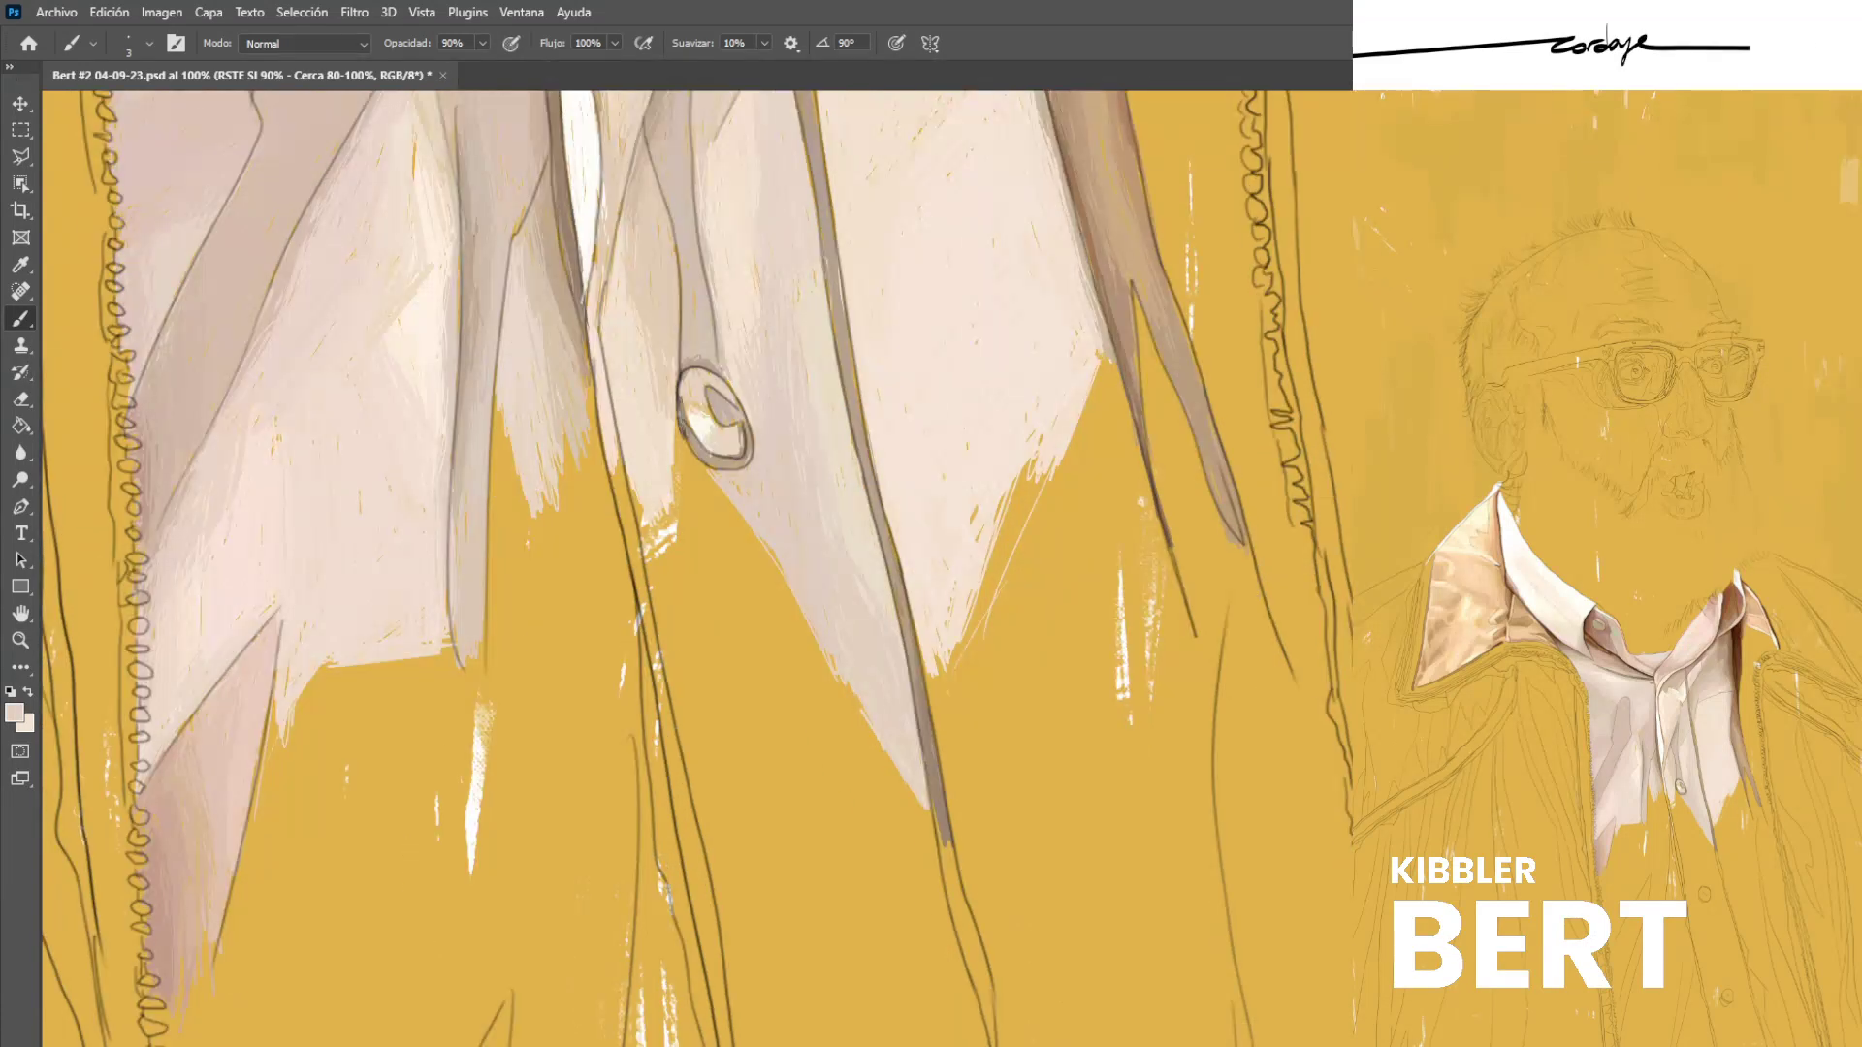
{"action": "left_click", "coordinate": [934, 791], "text": "alt"}
{"action": "left_click_drag", "start_coordinate": [586, 314], "coordinate": [597, 426]}
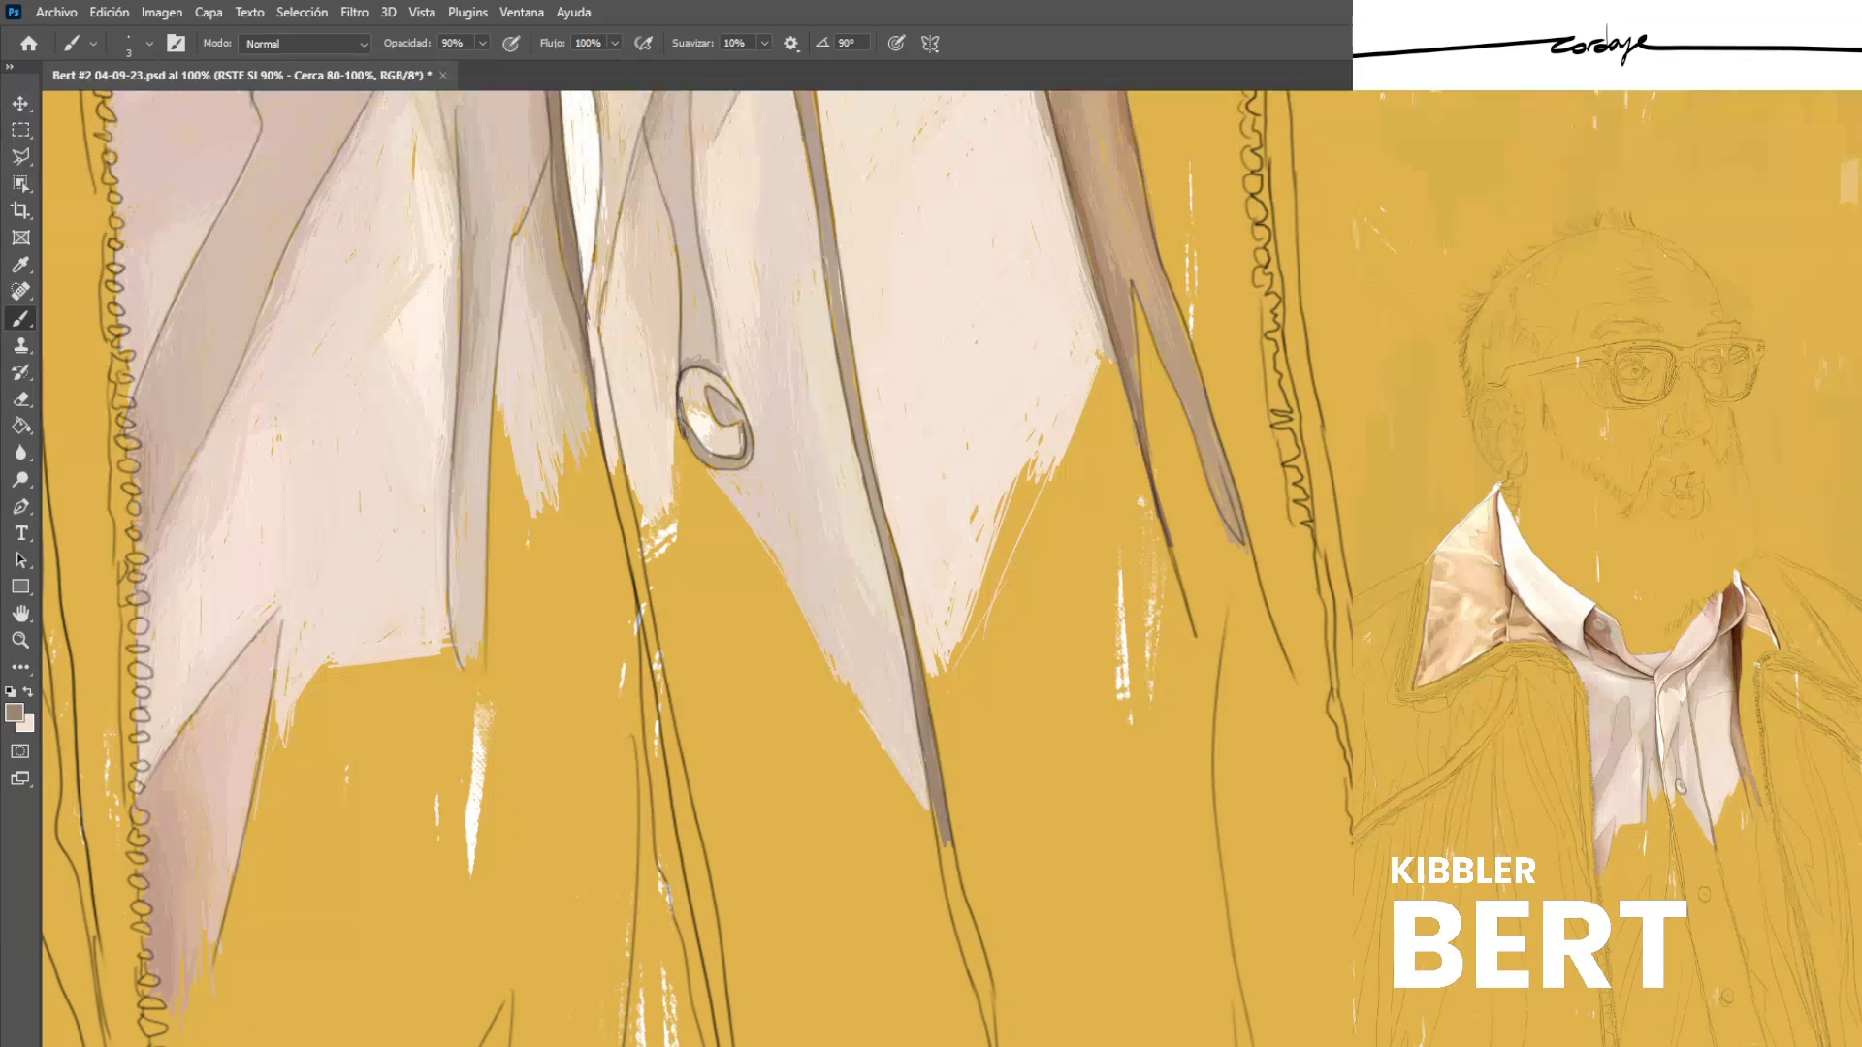
{"action": "left_click_drag", "start_coordinate": [659, 743], "coordinate": [665, 781]}
{"action": "left_click_drag", "start_coordinate": [653, 699], "coordinate": [668, 807]}
{"action": "left_click_drag", "start_coordinate": [644, 655], "coordinate": [658, 775]}
{"action": "left_click_drag", "start_coordinate": [641, 618], "coordinate": [667, 871]}
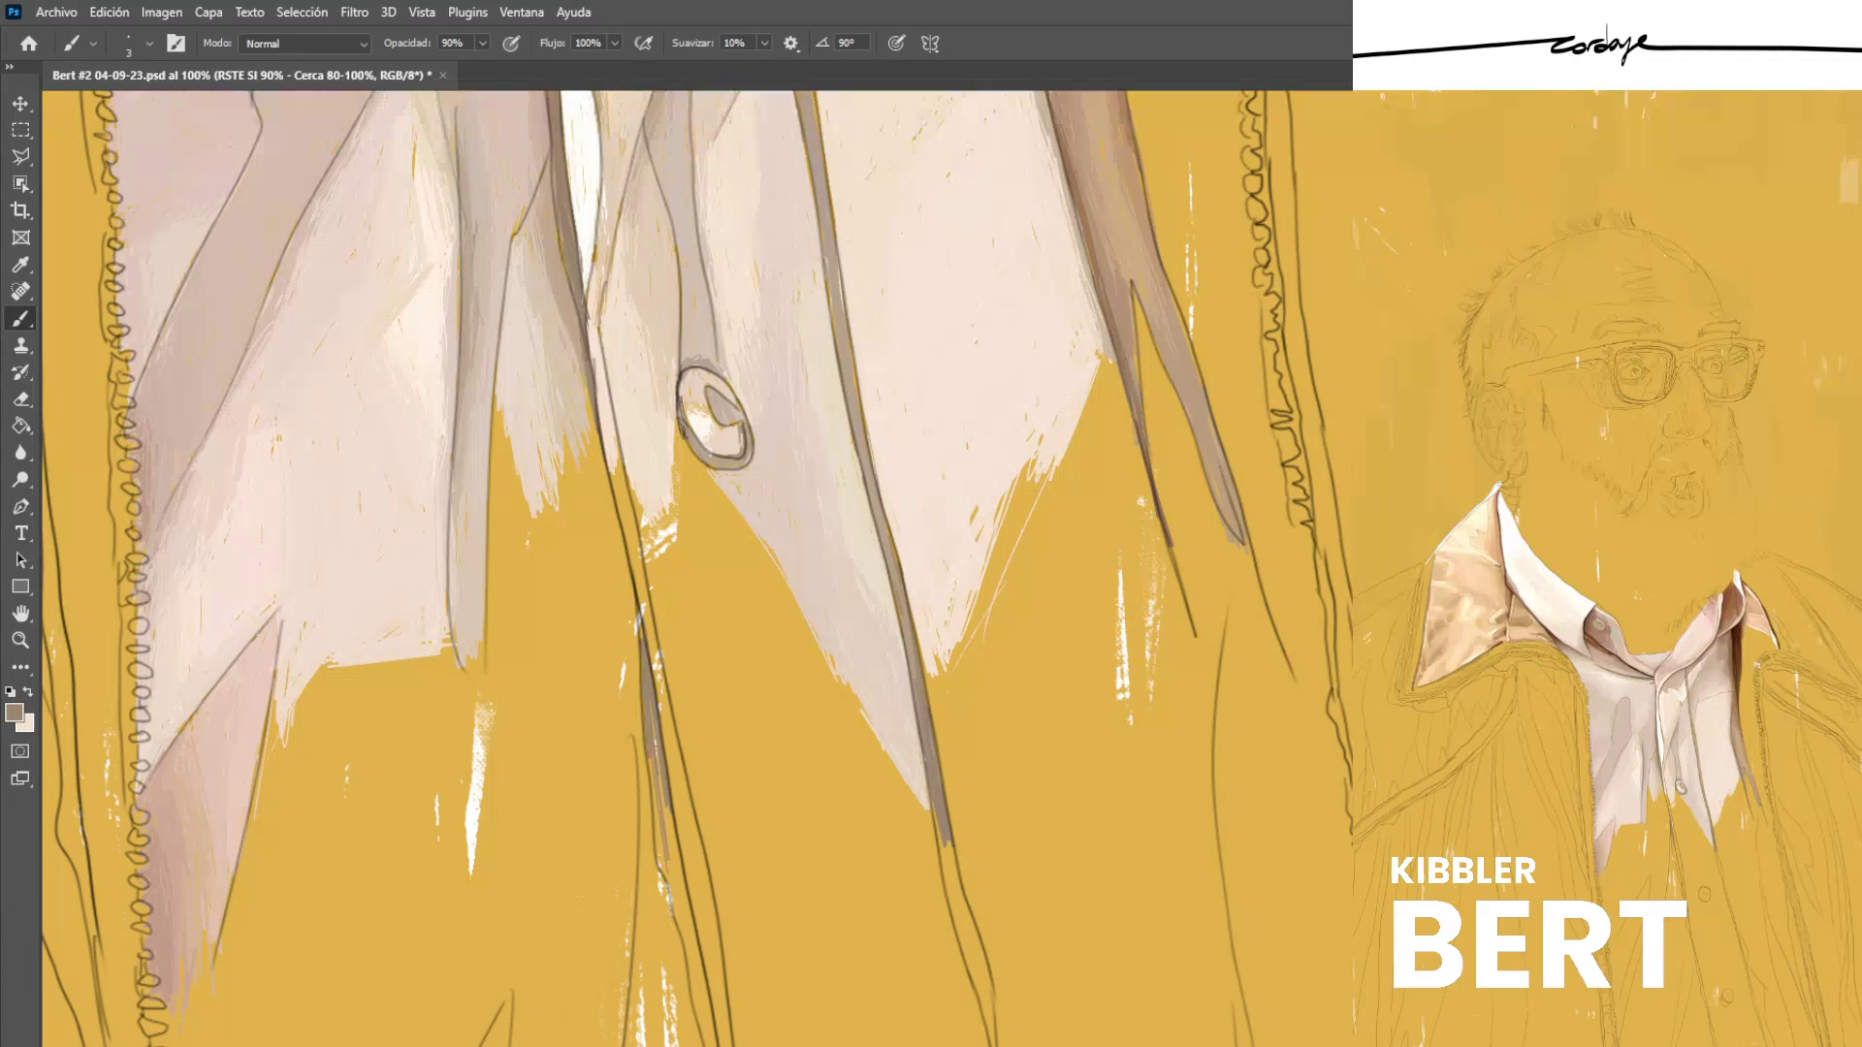
{"action": "mouse_move", "coordinate": [649, 761]}
{"action": "left_mouse_down"}
{"action": "mouse_move", "coordinate": [667, 876]}
{"action": "mouse_move", "coordinate": [663, 793]}
{"action": "left_mouse_up"}
{"action": "left_click_drag", "start_coordinate": [653, 717], "coordinate": [679, 873]}
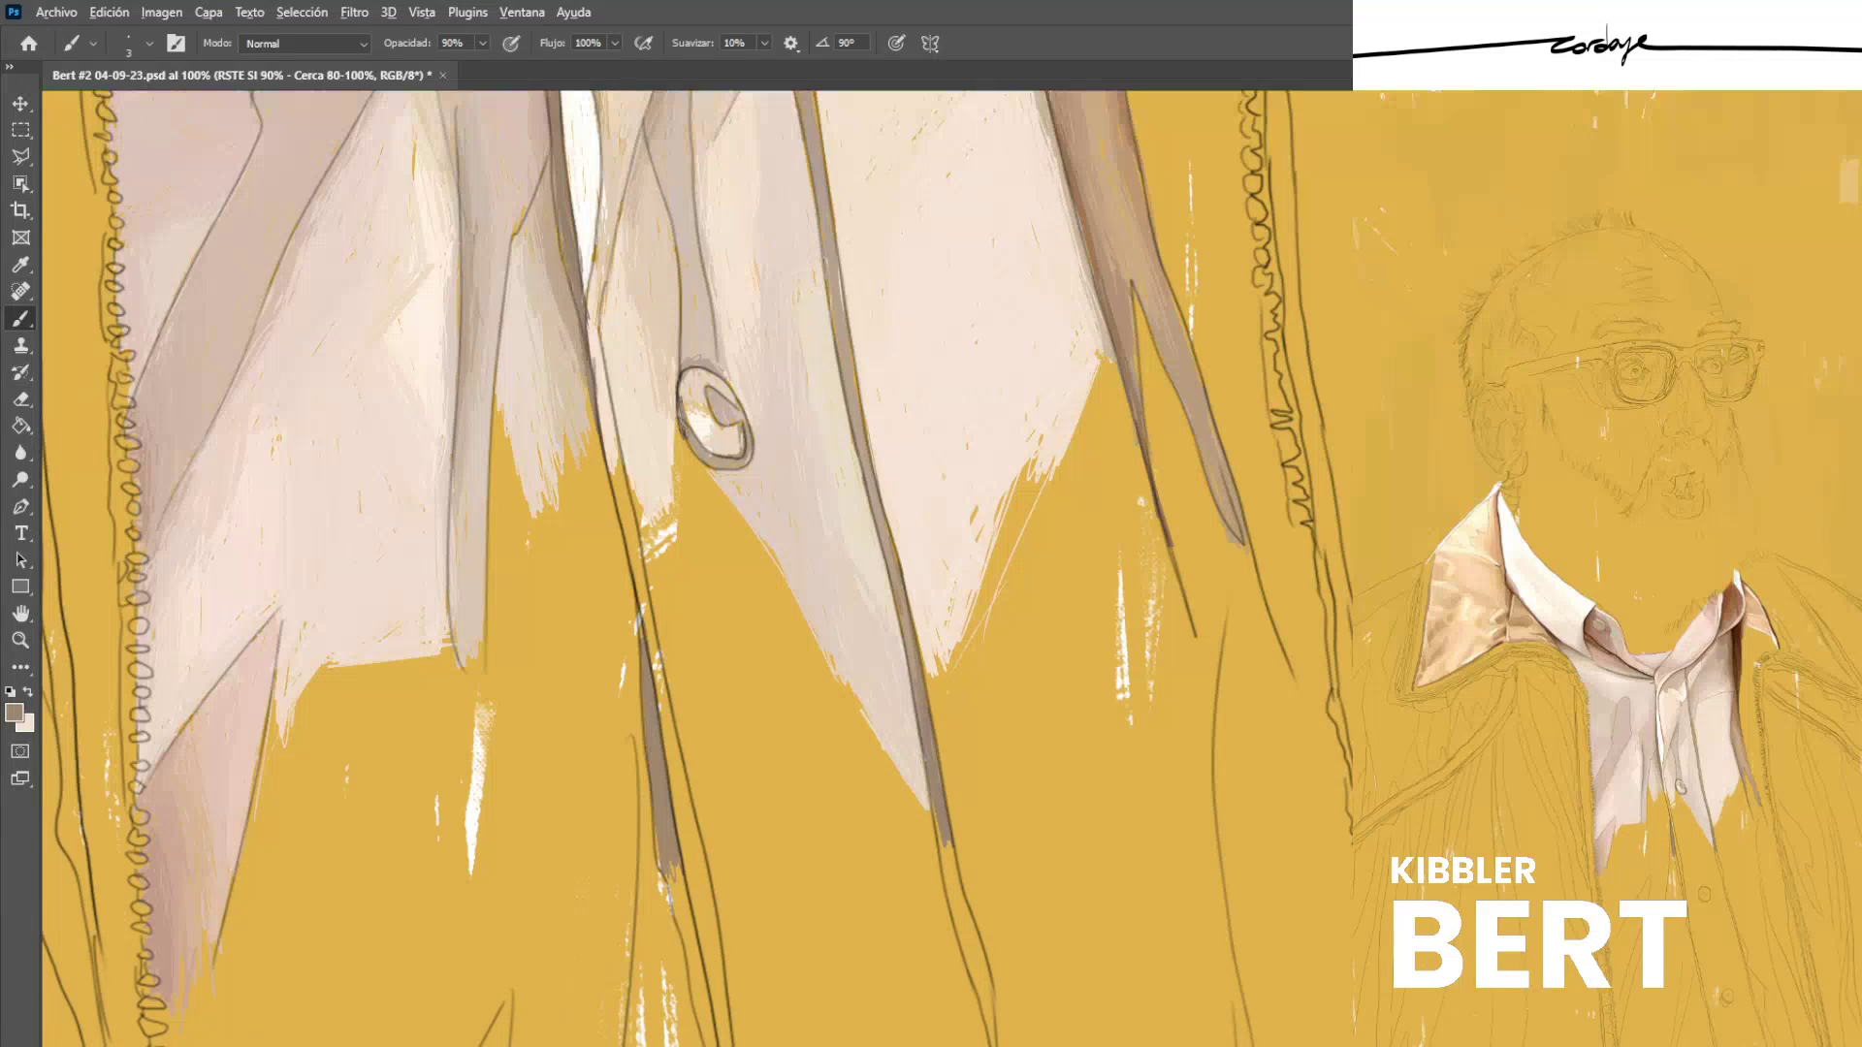
Darken the lower shadow sliver on the placket's left edge with sampled darker browns.
{"action": "left_click", "coordinate": [76, 756], "text": "alt"}
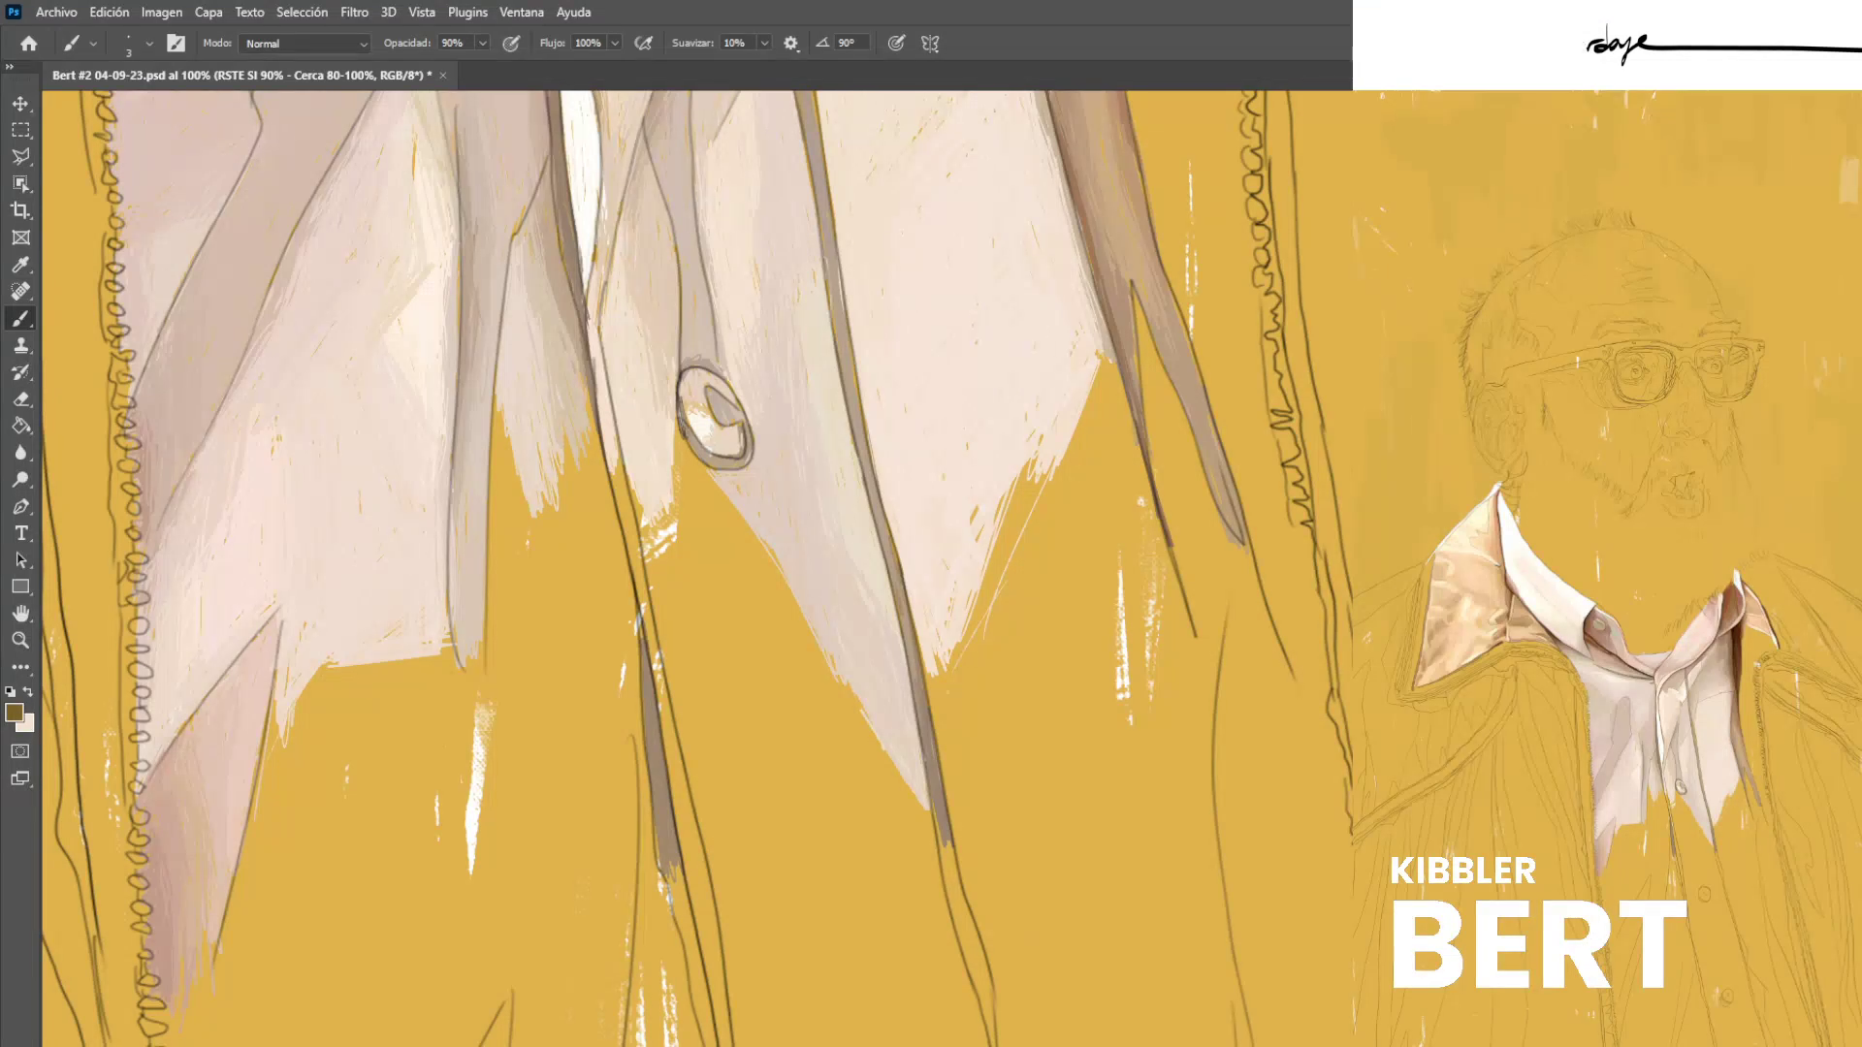
{"action": "left_click_drag", "start_coordinate": [650, 696], "coordinate": [665, 799]}
{"action": "left_click", "coordinate": [656, 727], "text": "alt"}
{"action": "left_click_drag", "start_coordinate": [647, 658], "coordinate": [650, 694]}
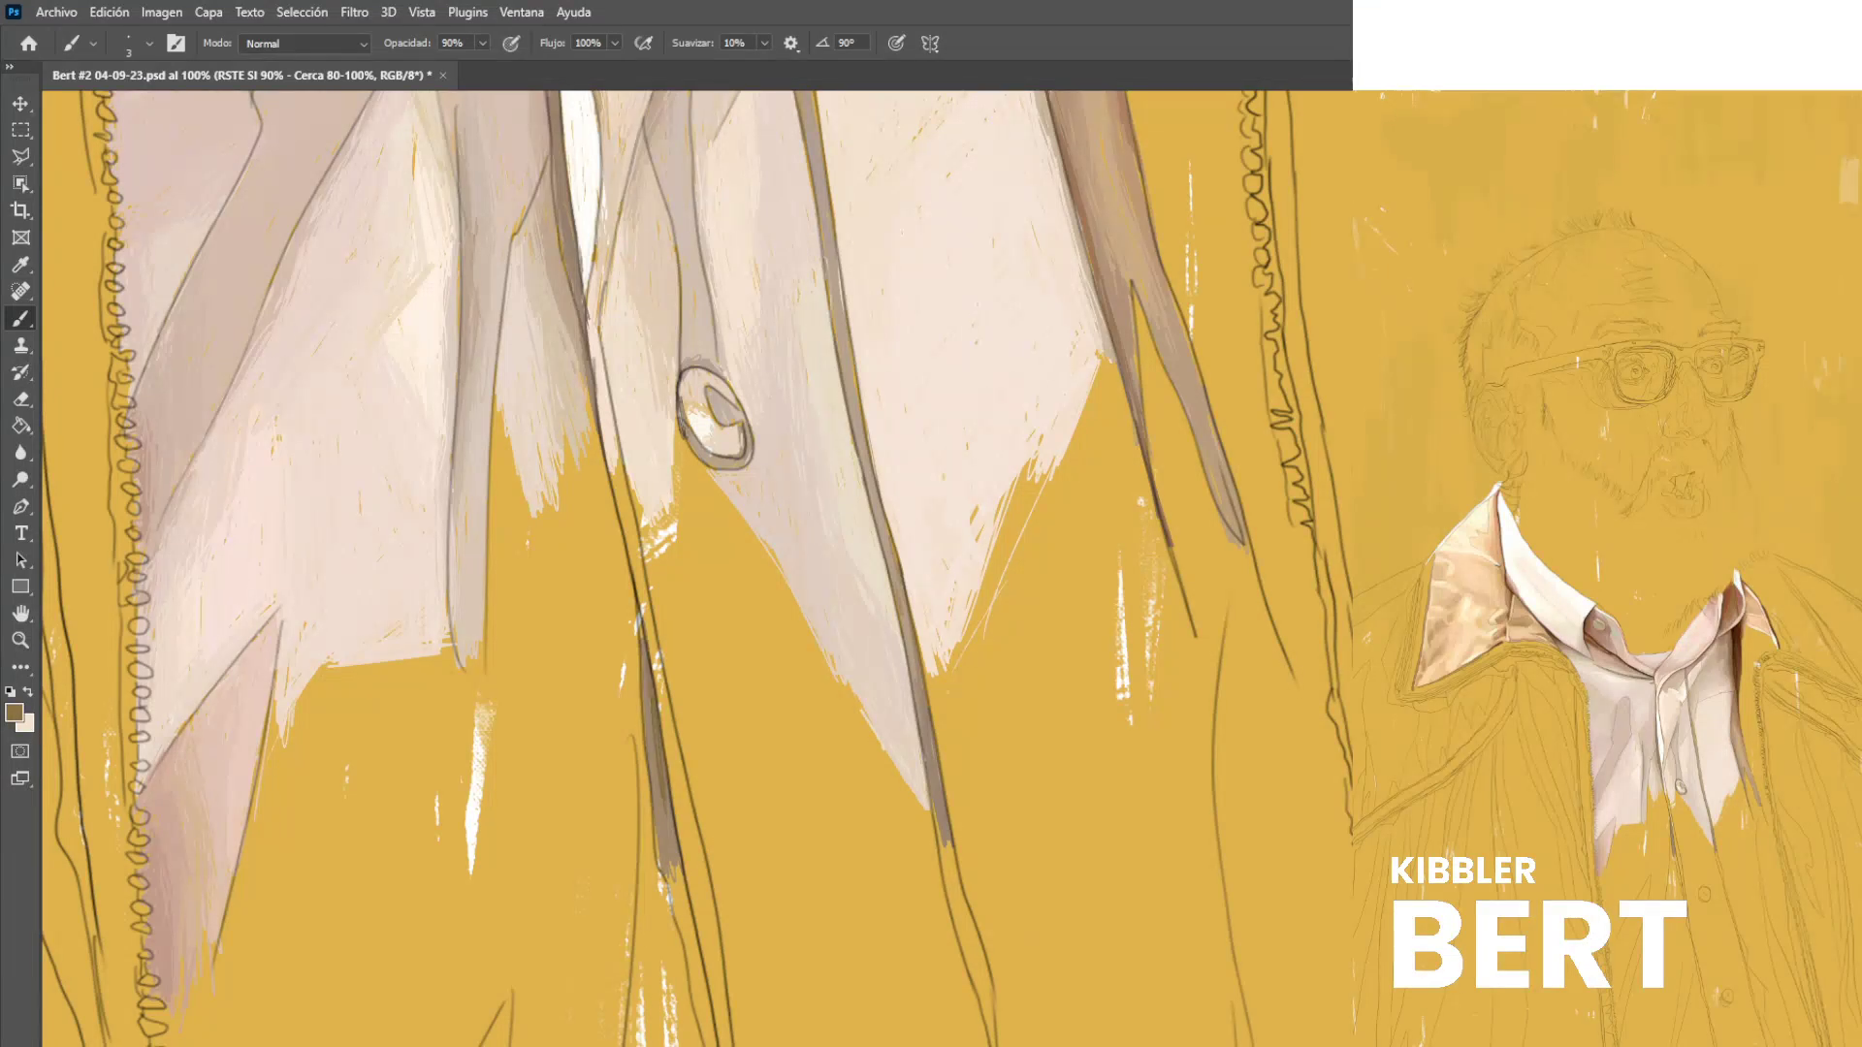
{"action": "left_click_drag", "start_coordinate": [663, 801], "coordinate": [666, 837]}
{"action": "left_click", "coordinate": [649, 748], "text": "alt"}
{"action": "left_click", "coordinate": [658, 749], "text": "alt"}
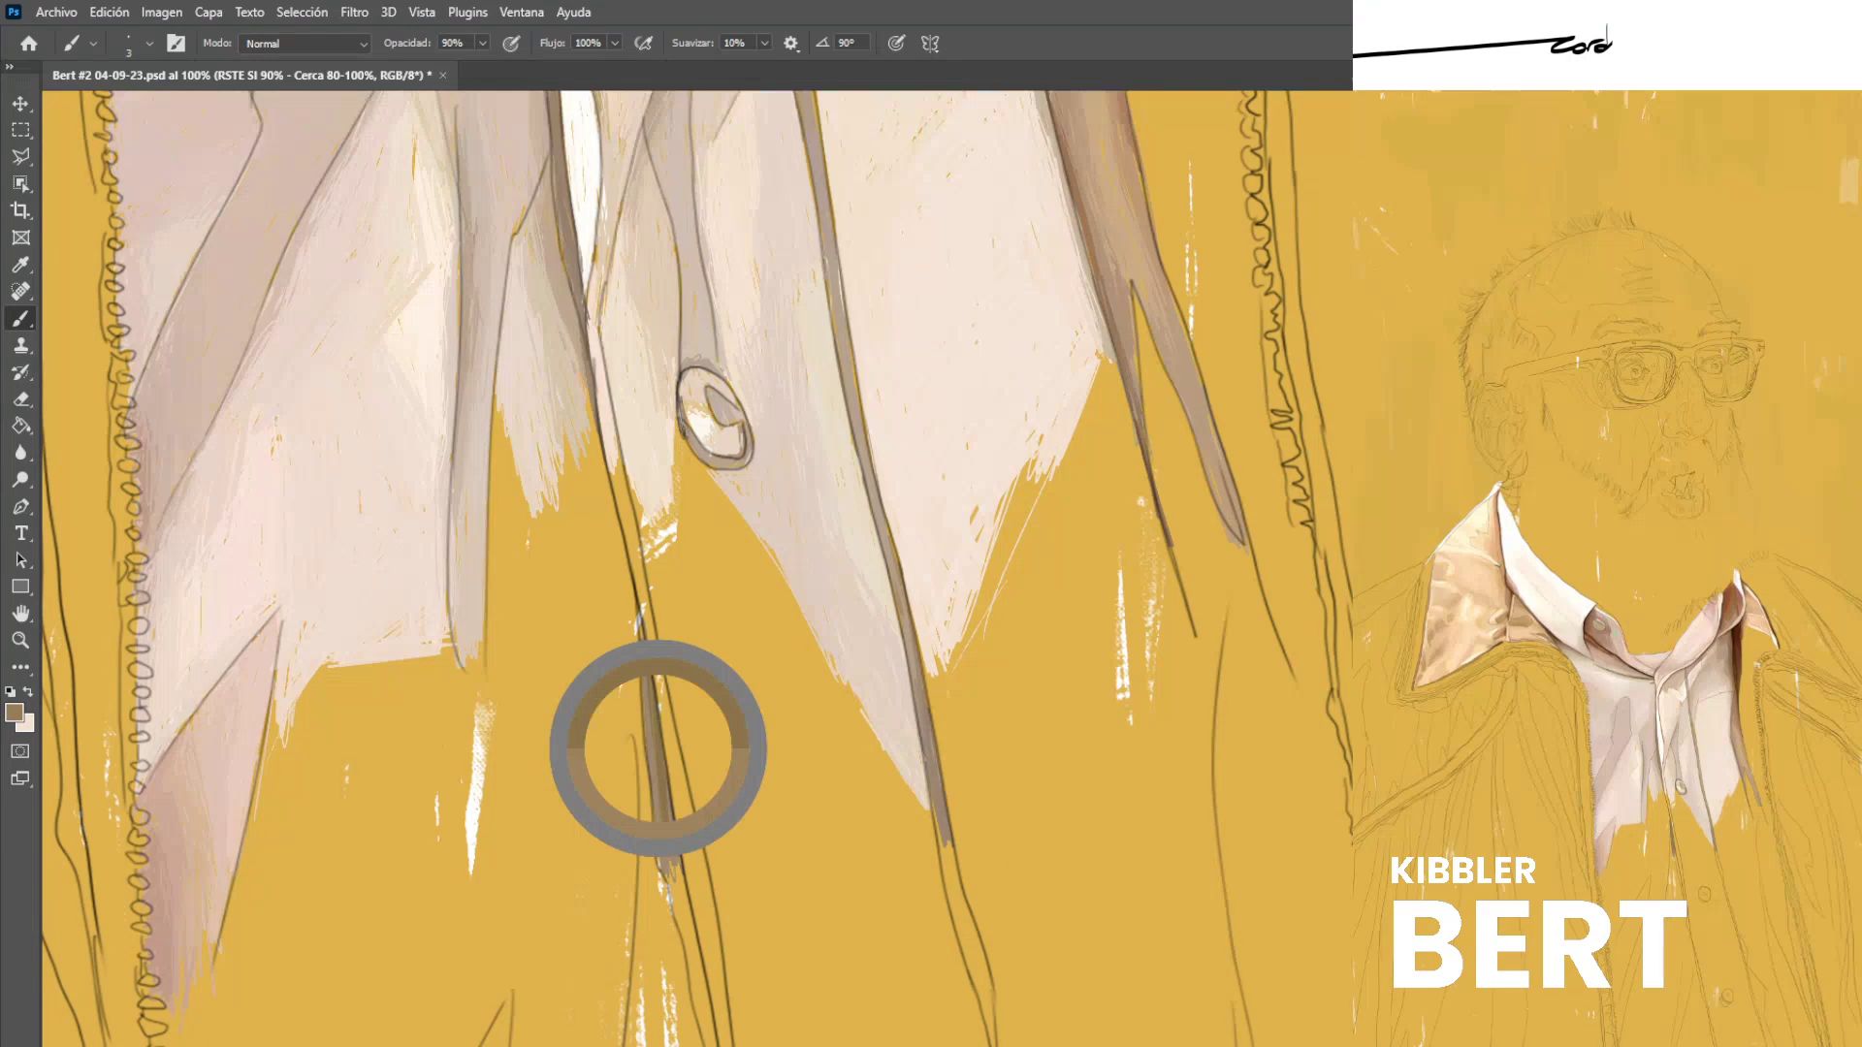
Extend the brown shadow sliver down to a tapered point along the placket's left edge and save the document.
{"action": "left_click_drag", "start_coordinate": [678, 857], "coordinate": [693, 944]}
{"action": "left_click_drag", "start_coordinate": [673, 800], "coordinate": [696, 971]}
{"action": "mouse_move", "coordinate": [674, 871]}
{"action": "left_mouse_down"}
{"action": "mouse_move", "coordinate": [689, 955]}
{"action": "mouse_move", "coordinate": [689, 896]}
{"action": "left_mouse_up"}
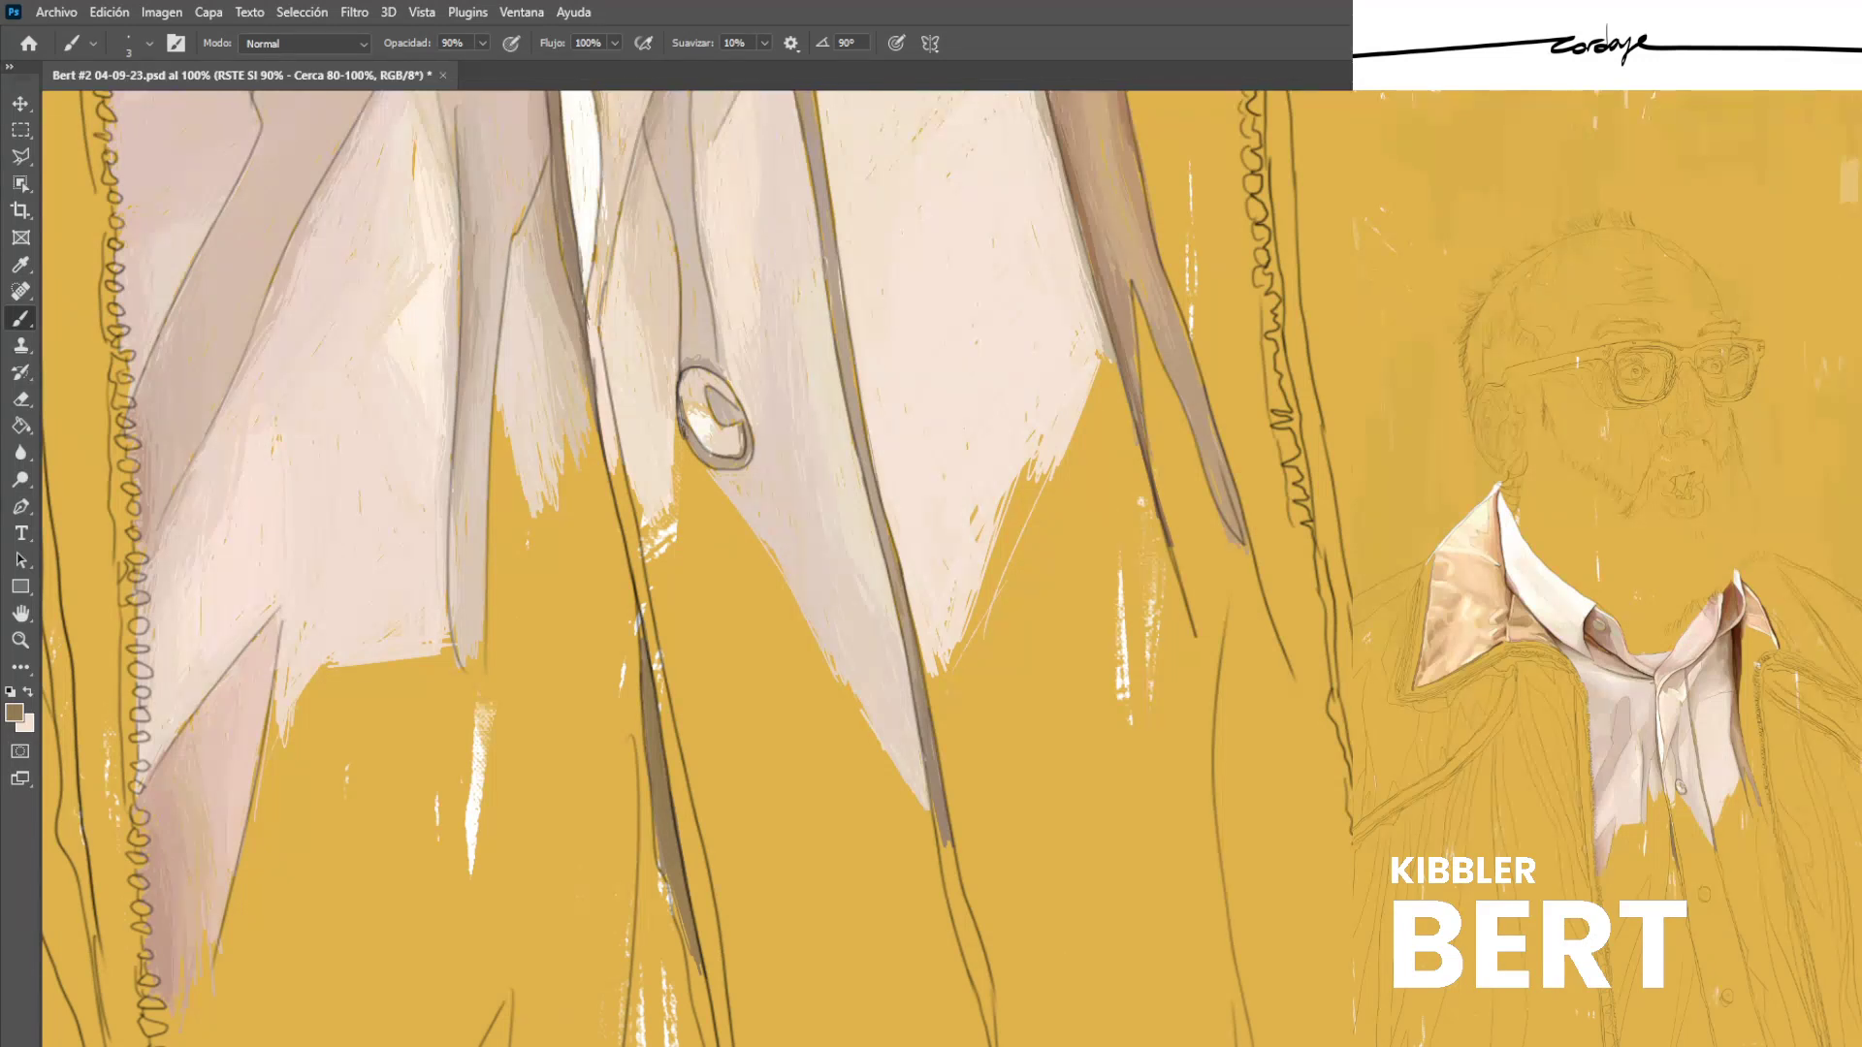
{"action": "key", "text": "ctrl+s"}
Join the placket's upper and lower left shadows with a dark line and paint a sampled pale strip beside it.
{"action": "mouse_move", "coordinate": [626, 562]}
{"action": "left_mouse_down"}
{"action": "mouse_move", "coordinate": [639, 639]}
{"action": "mouse_move", "coordinate": [604, 467]}
{"action": "left_mouse_up"}
{"action": "left_click_drag", "start_coordinate": [641, 652], "coordinate": [627, 582]}
{"action": "left_click", "coordinate": [610, 423], "text": "alt"}
{"action": "left_click_drag", "start_coordinate": [615, 472], "coordinate": [646, 600]}
{"action": "mouse_move", "coordinate": [619, 457]}
{"action": "left_mouse_down"}
{"action": "mouse_move", "coordinate": [643, 579]}
{"action": "mouse_move", "coordinate": [638, 547]}
{"action": "left_mouse_up"}
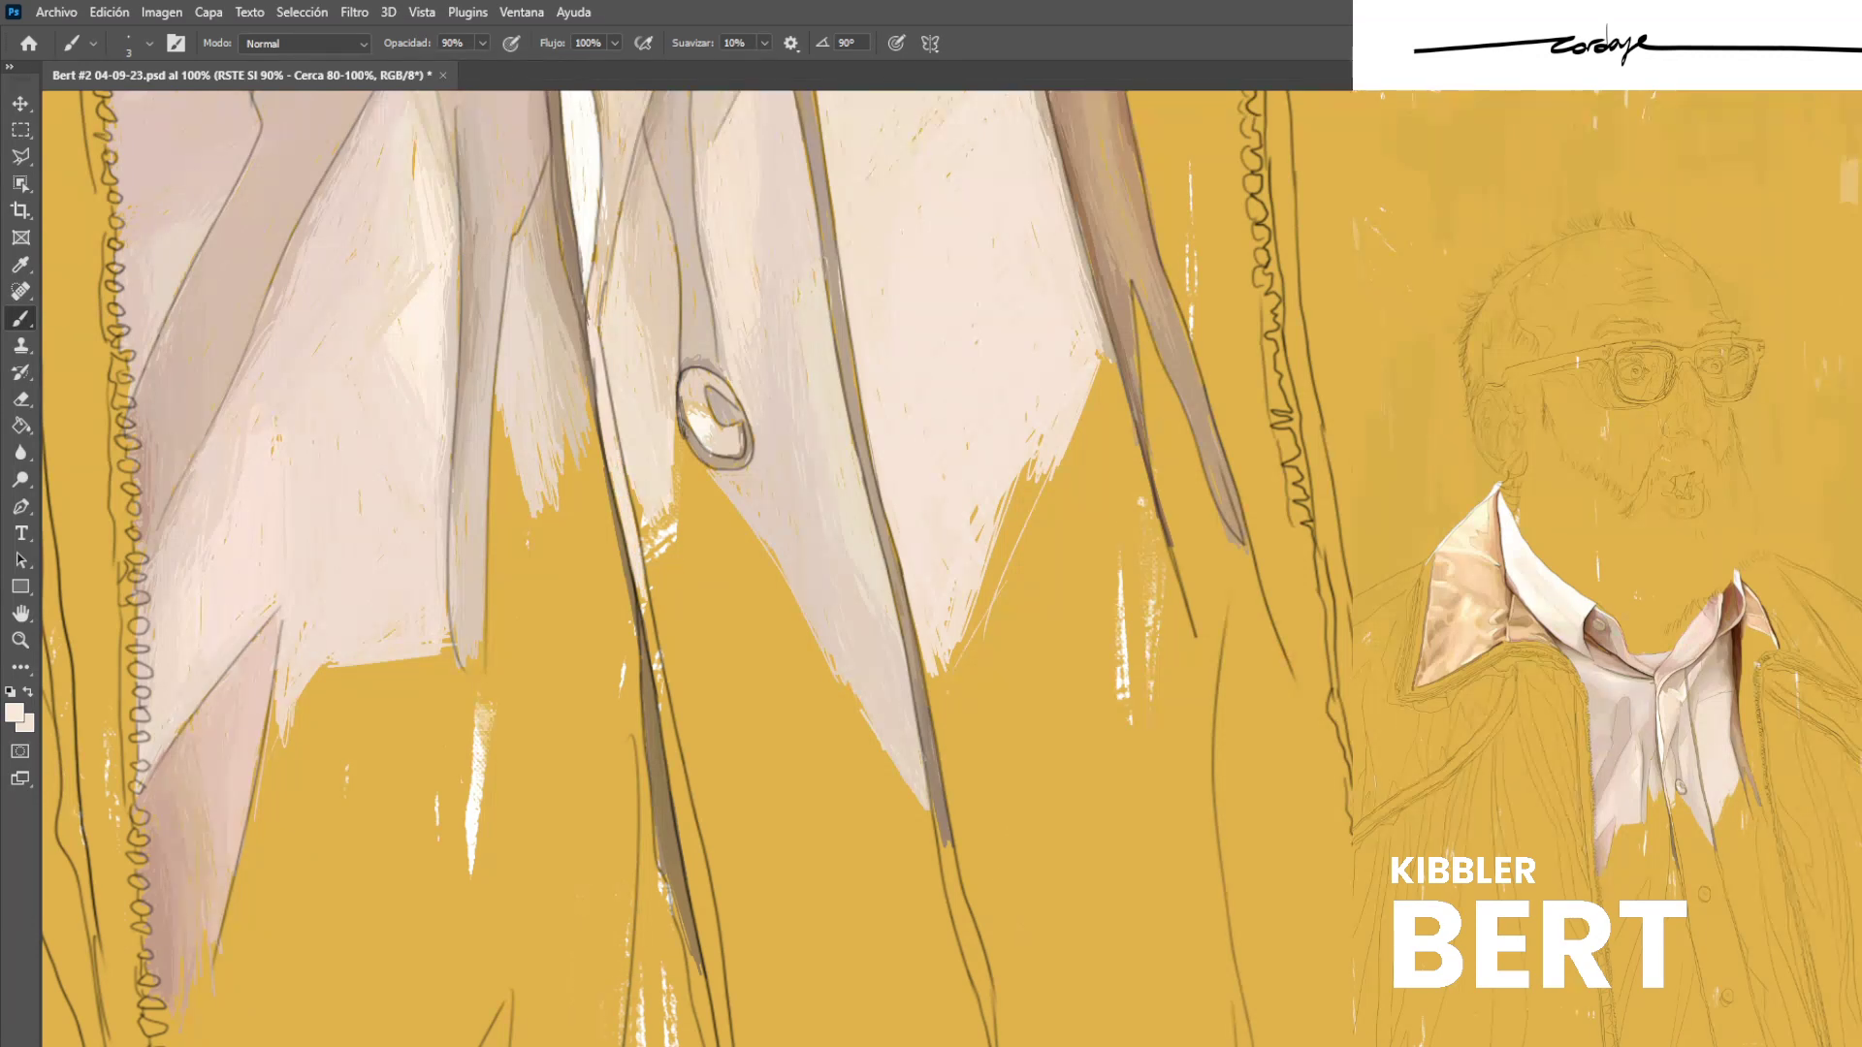
Paint a sampled pale stroke down the narrow strip on the placket's left edge, beside the button.
{"action": "left_click", "coordinate": [640, 472], "text": "alt"}
{"action": "left_click_drag", "start_coordinate": [635, 487], "coordinate": [649, 584]}
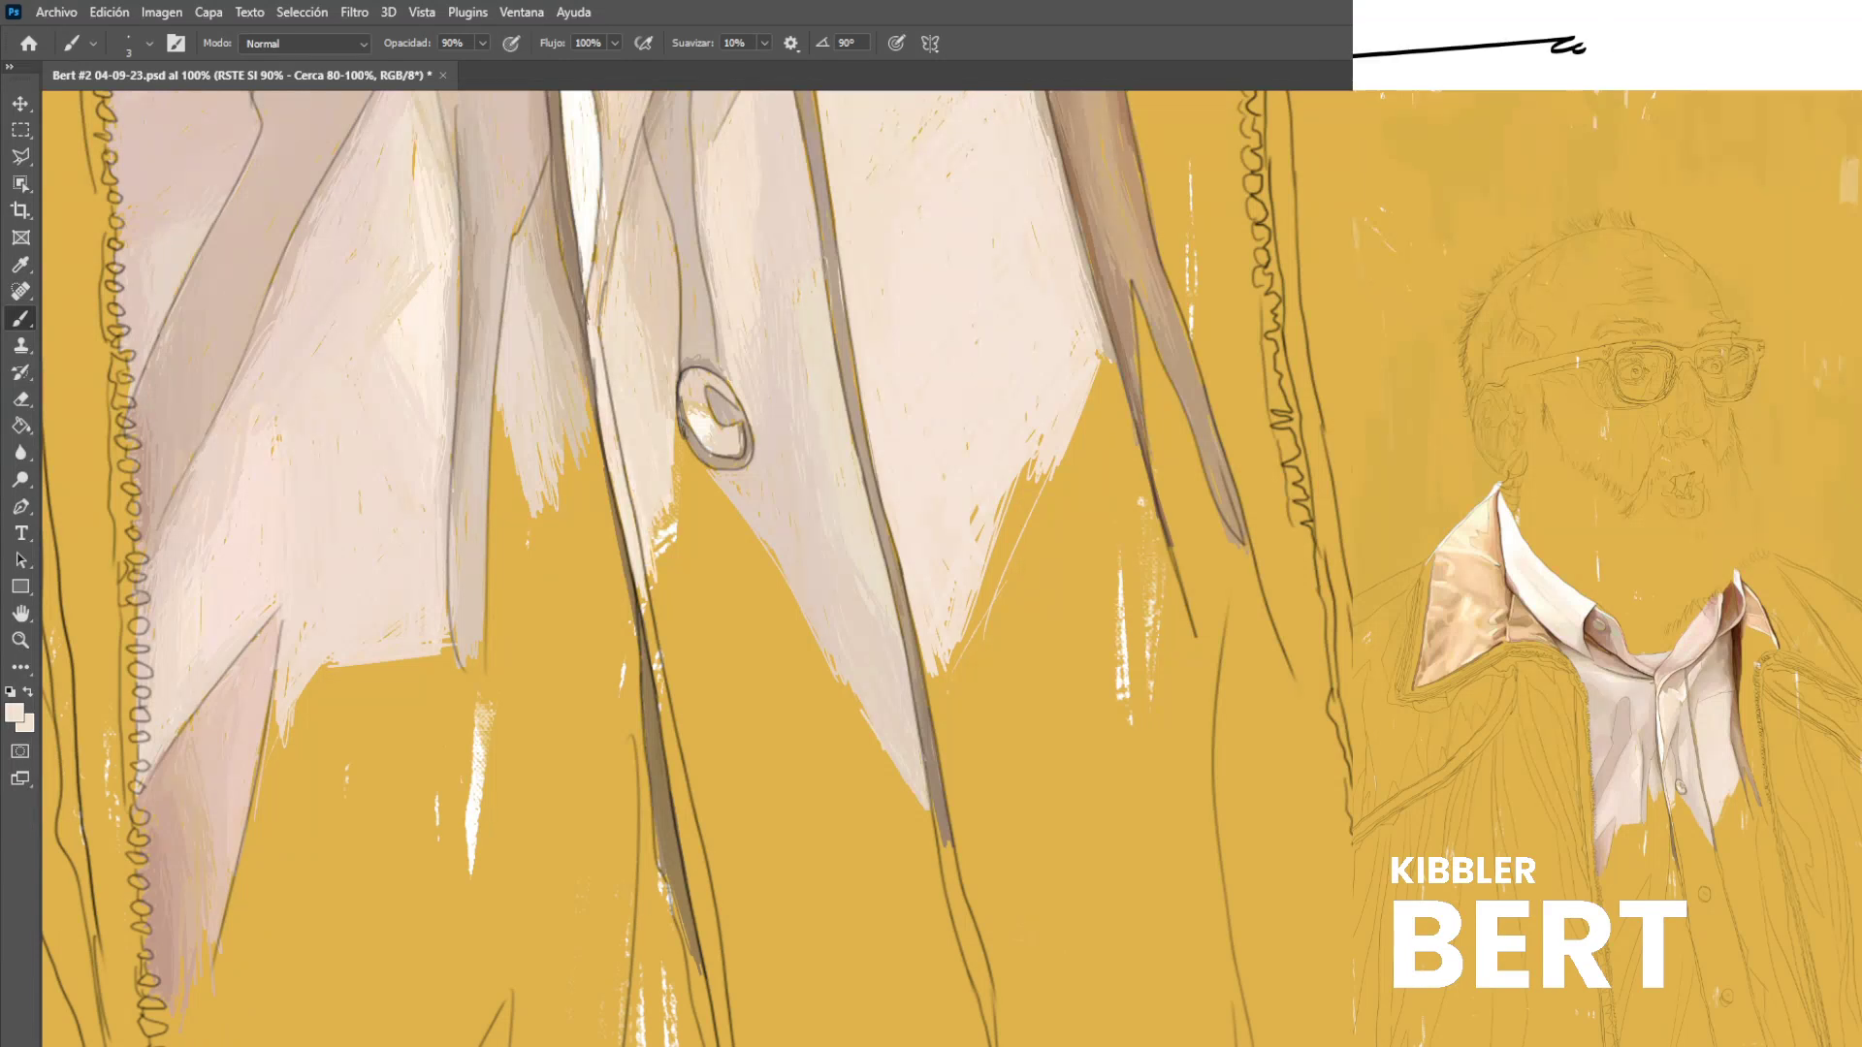
{"action": "scroll", "coordinate": [682, 568], "scroll_direction": "up", "scroll_amount": 1}
{"action": "left_click", "coordinate": [636, 505], "text": "alt"}
Blend sampled light and mid shirt tones over the placket panel between the button and the right seam, and save the document.
{"action": "left_click", "coordinate": [835, 393], "text": "alt"}
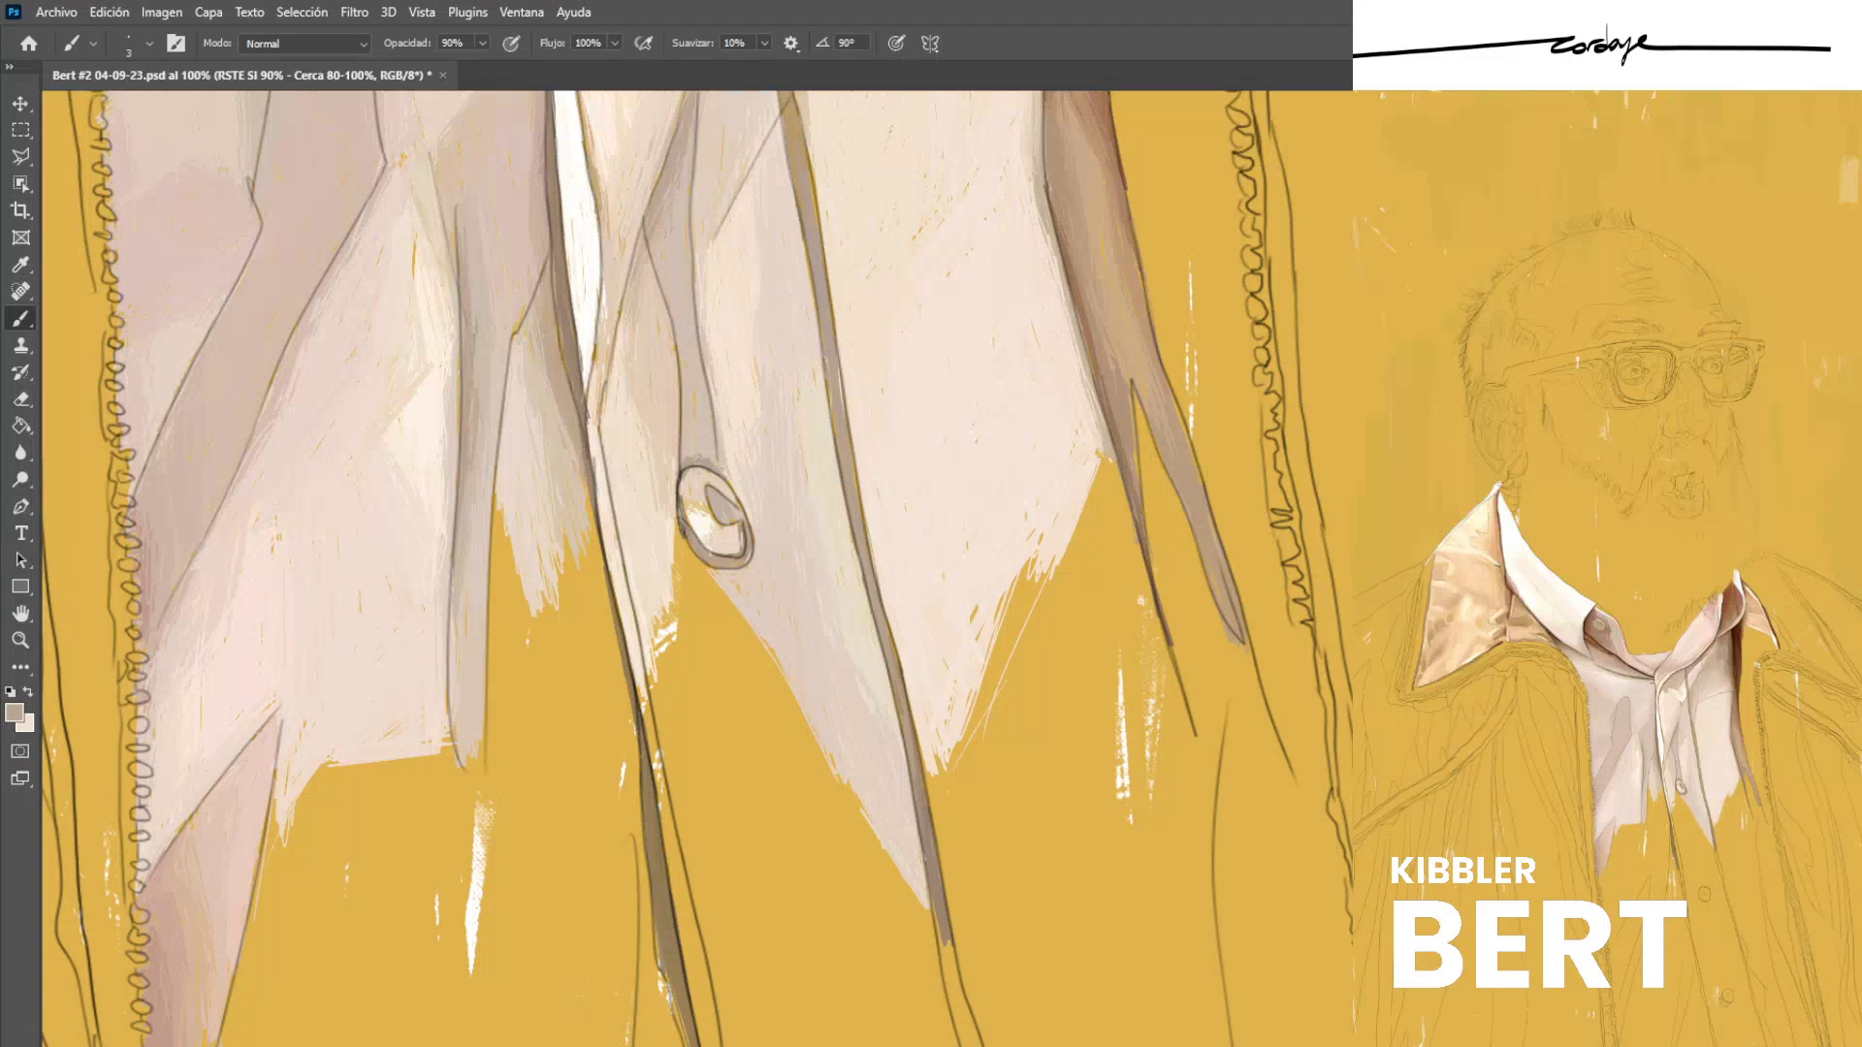
{"action": "left_click", "coordinate": [788, 504], "text": "alt"}
{"action": "left_click", "coordinate": [877, 652], "text": "alt"}
{"action": "left_click", "coordinate": [768, 474], "text": "alt"}
{"action": "left_click", "coordinate": [745, 449], "text": "alt"}
{"action": "left_click", "coordinate": [766, 388], "text": "alt"}
{"action": "left_click", "coordinate": [733, 280], "text": "alt"}
{"action": "key", "text": "ctrl+s"}
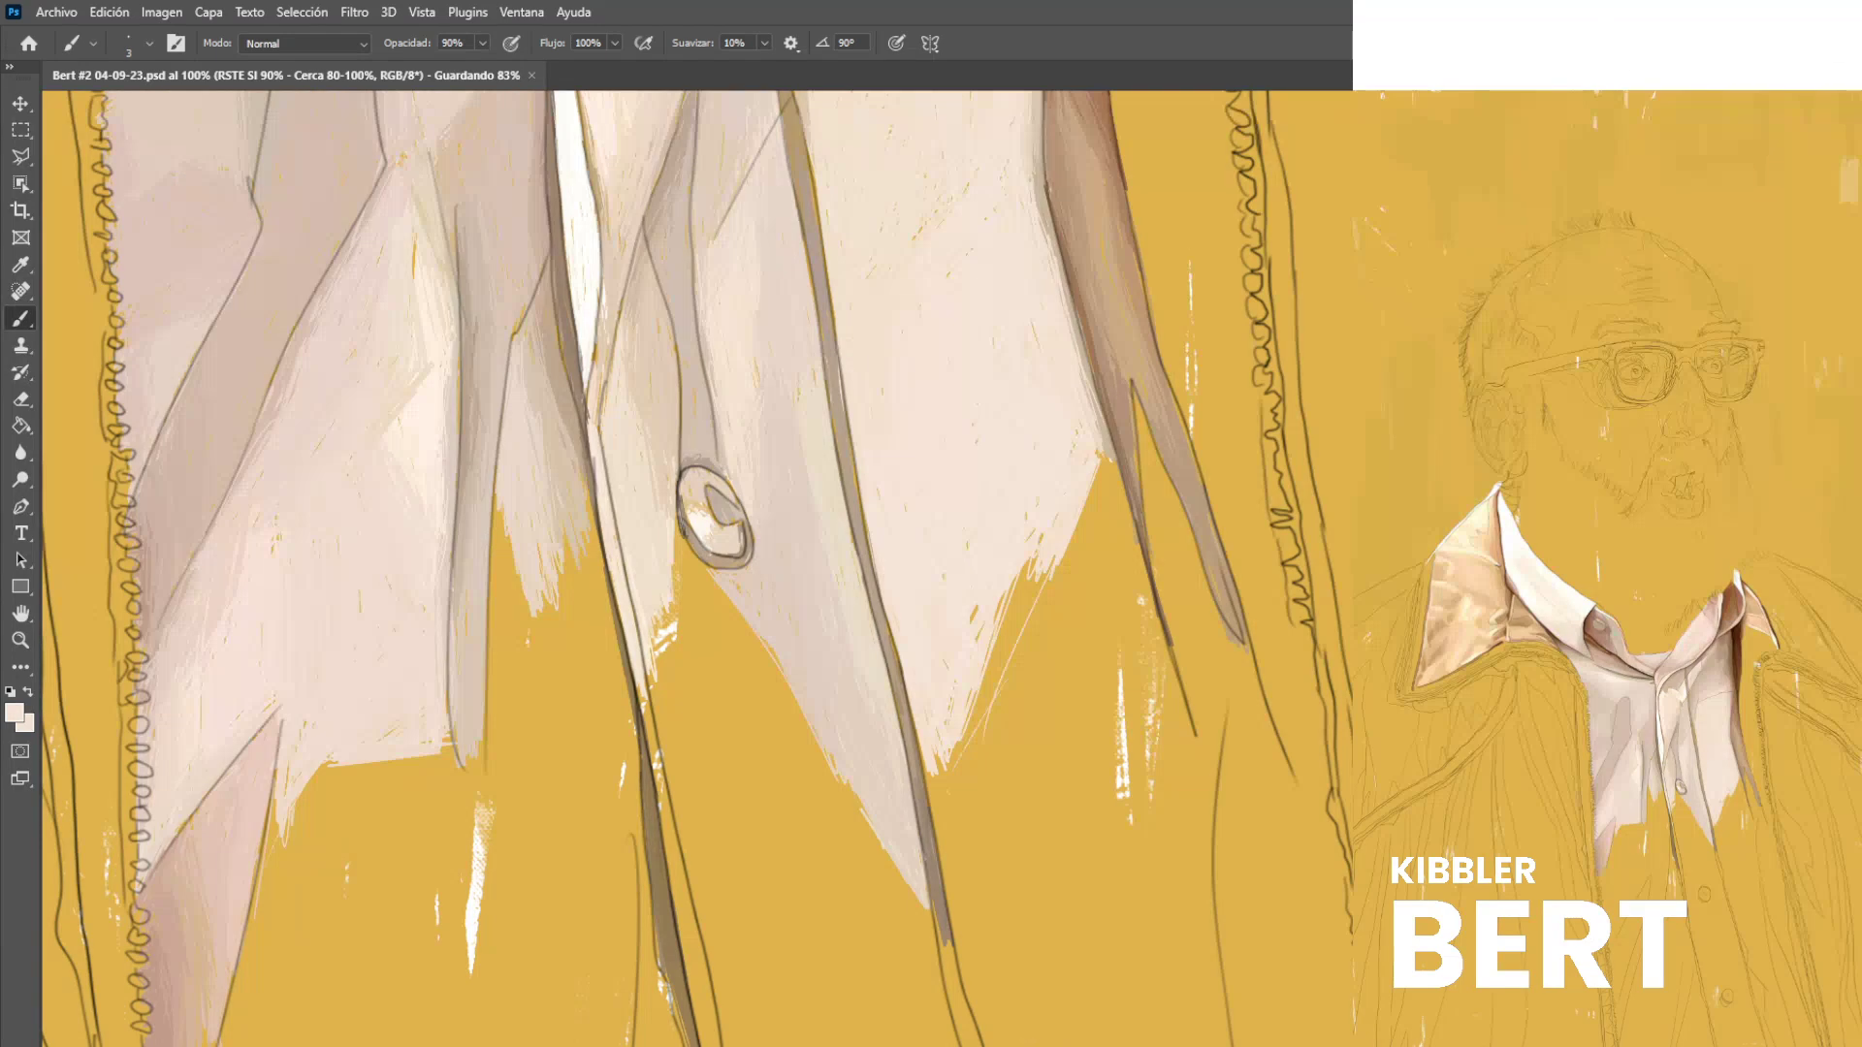
Paint sampled dark brown shadow strokes along the left side of the placket's white highlight strip.
{"action": "scroll", "coordinate": [595, 614], "scroll_direction": "down", "scroll_amount": 3}
{"action": "scroll", "coordinate": [722, 648], "scroll_direction": "down", "scroll_amount": 2}
{"action": "scroll", "coordinate": [669, 592], "scroll_direction": "up", "scroll_amount": 5}
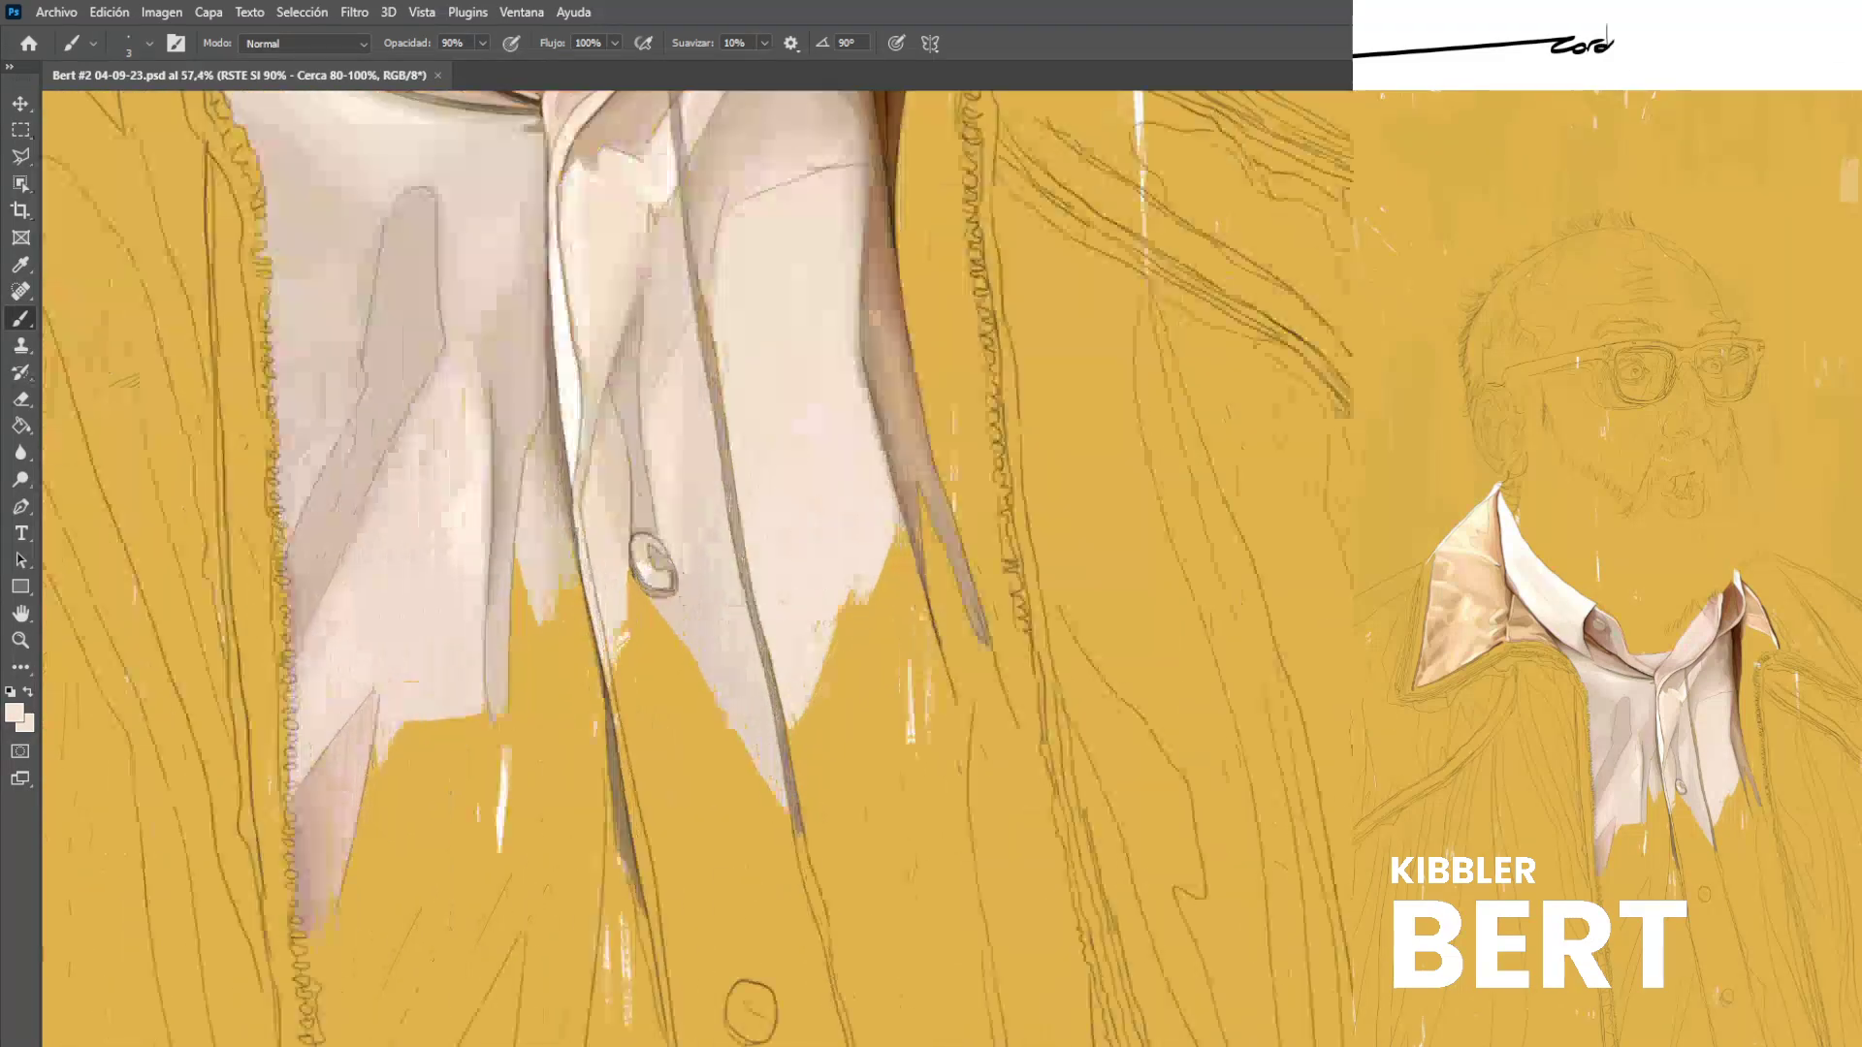
{"action": "scroll", "coordinate": [669, 592], "scroll_direction": "up", "scroll_amount": 3}
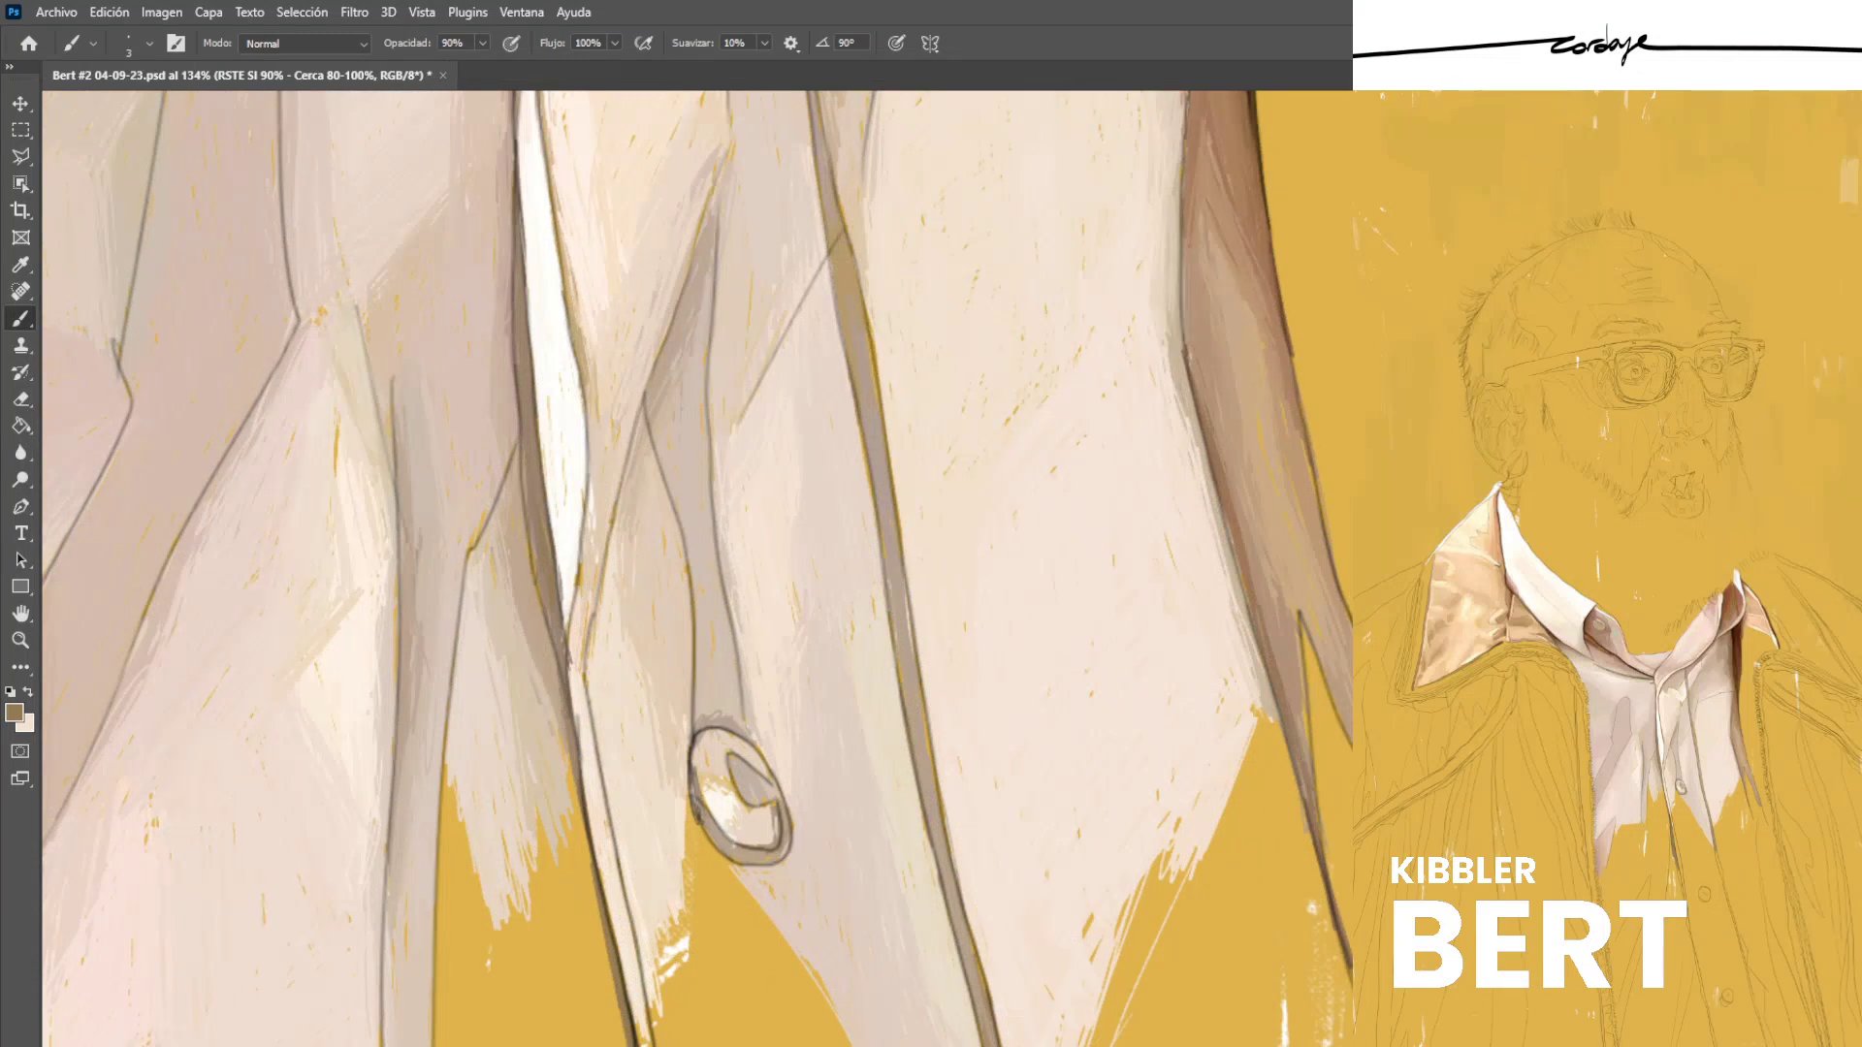
{"action": "left_click_drag", "start_coordinate": [741, 795], "coordinate": [726, 593]}
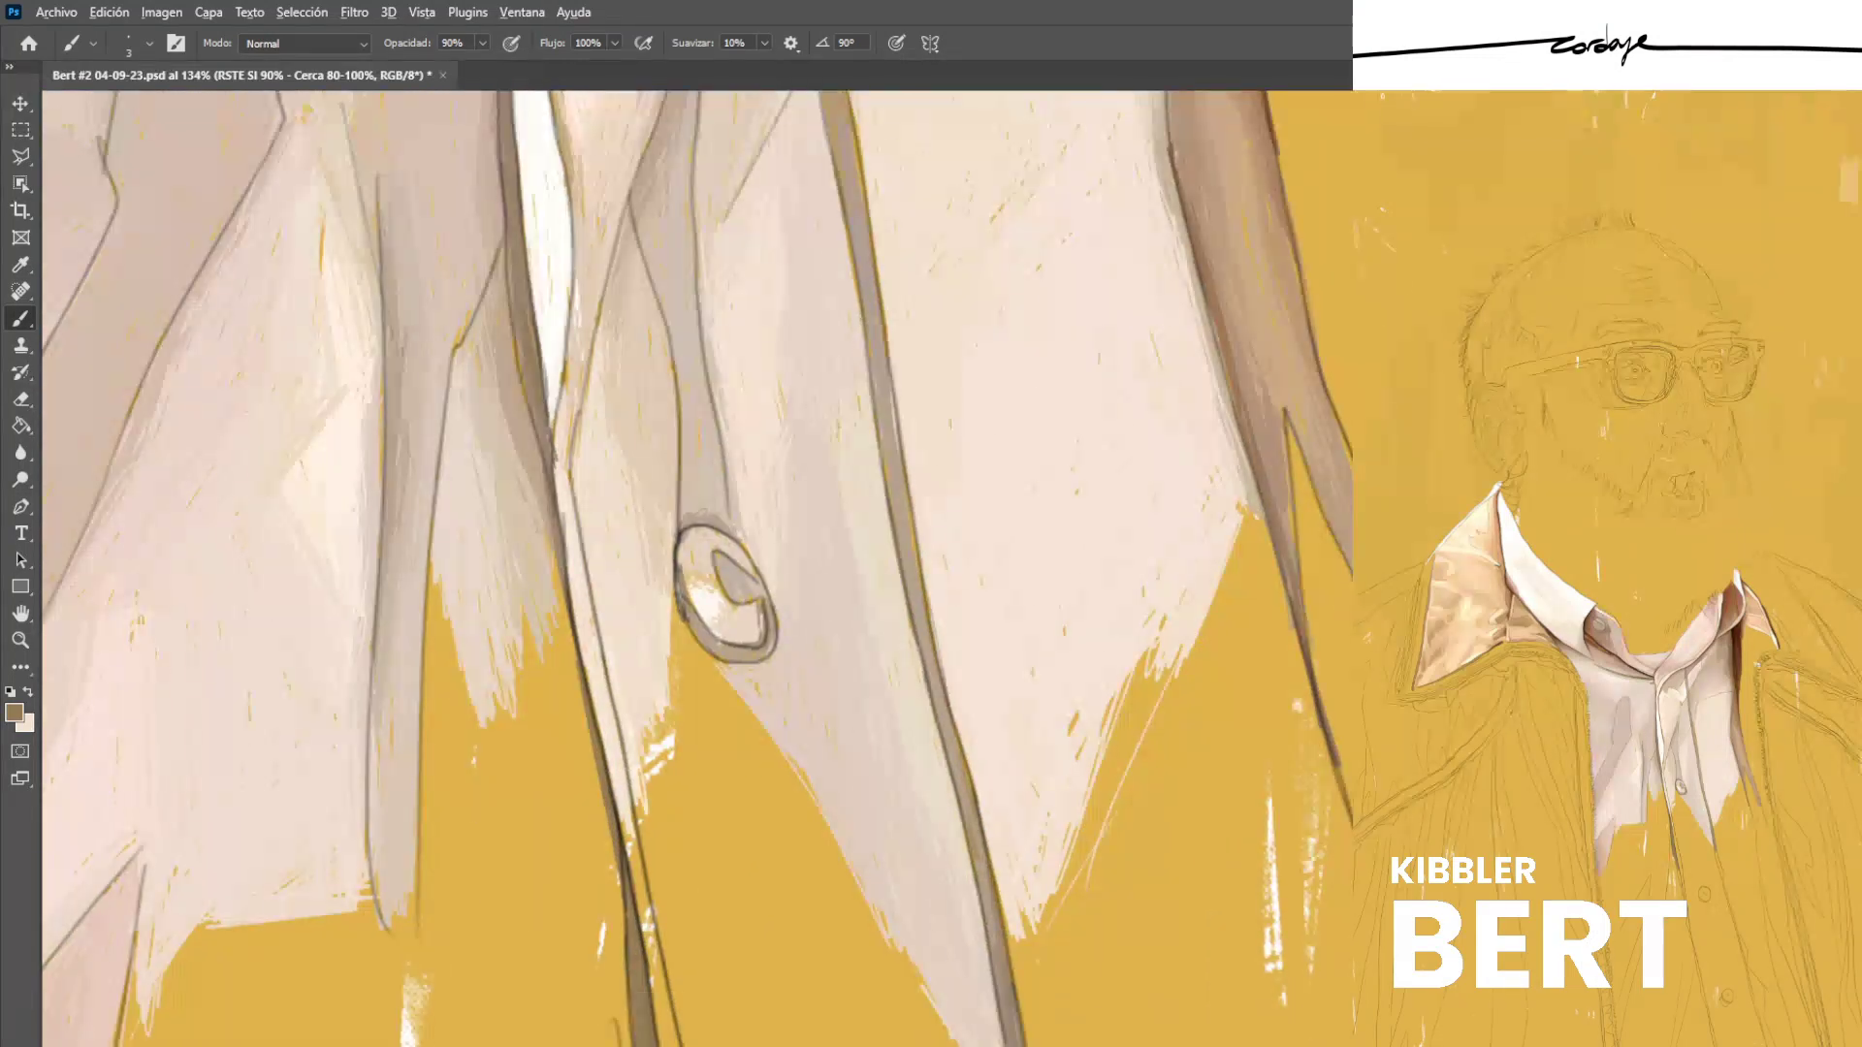
{"action": "left_click", "coordinate": [624, 872], "text": "alt"}
{"action": "left_click_drag", "start_coordinate": [534, 368], "coordinate": [542, 412]}
{"action": "mouse_move", "coordinate": [528, 304]}
{"action": "left_mouse_down"}
{"action": "mouse_move", "coordinate": [552, 462]}
{"action": "mouse_move", "coordinate": [527, 500]}
{"action": "left_mouse_up"}
{"action": "scroll", "coordinate": [696, 569], "scroll_direction": "up", "scroll_amount": 4}
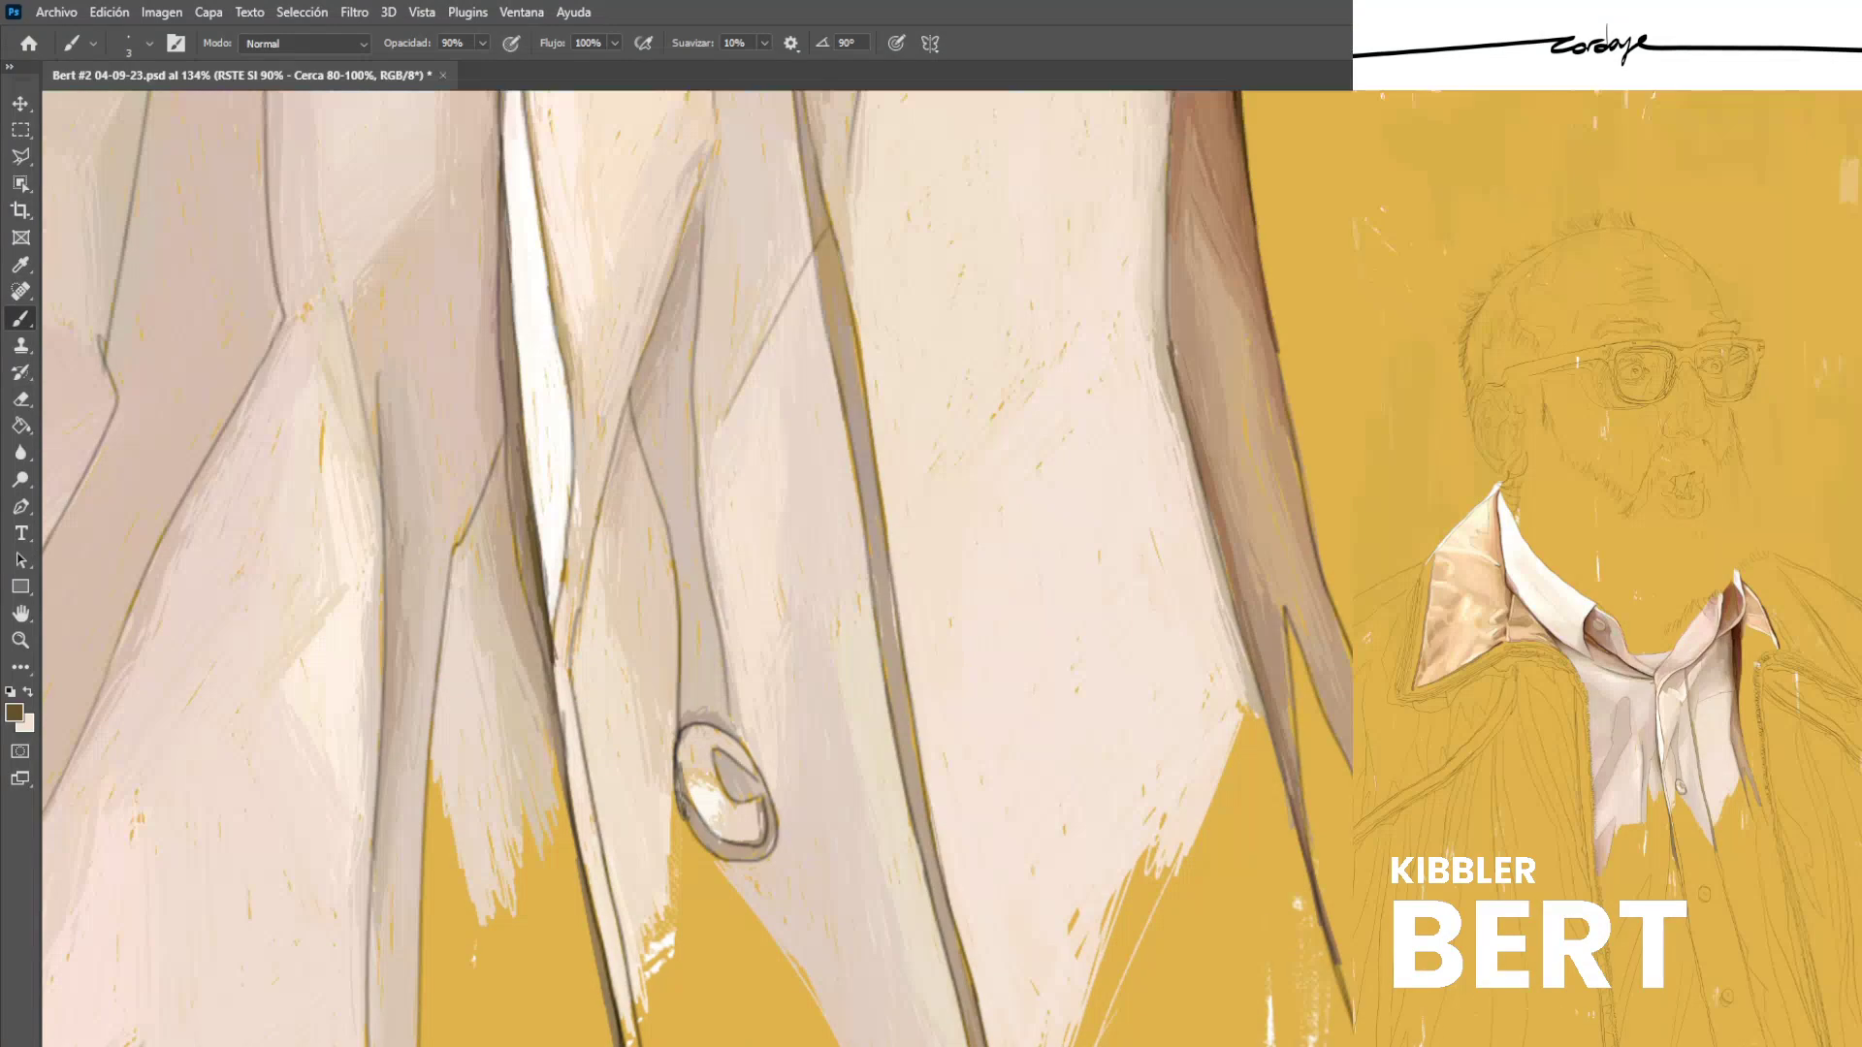
{"action": "left_click_drag", "start_coordinate": [514, 408], "coordinate": [531, 506]}
{"action": "left_click_drag", "start_coordinate": [511, 320], "coordinate": [516, 404]}
Blend sampled mid browns into the shadow beside the white highlight strip, down to its lower tip.
{"action": "key", "text": "alt"}
{"action": "left_click", "coordinate": [503, 312], "text": "alt"}
{"action": "left_click_drag", "start_coordinate": [512, 310], "coordinate": [516, 369]}
{"action": "left_click_drag", "start_coordinate": [508, 454], "coordinate": [511, 489]}
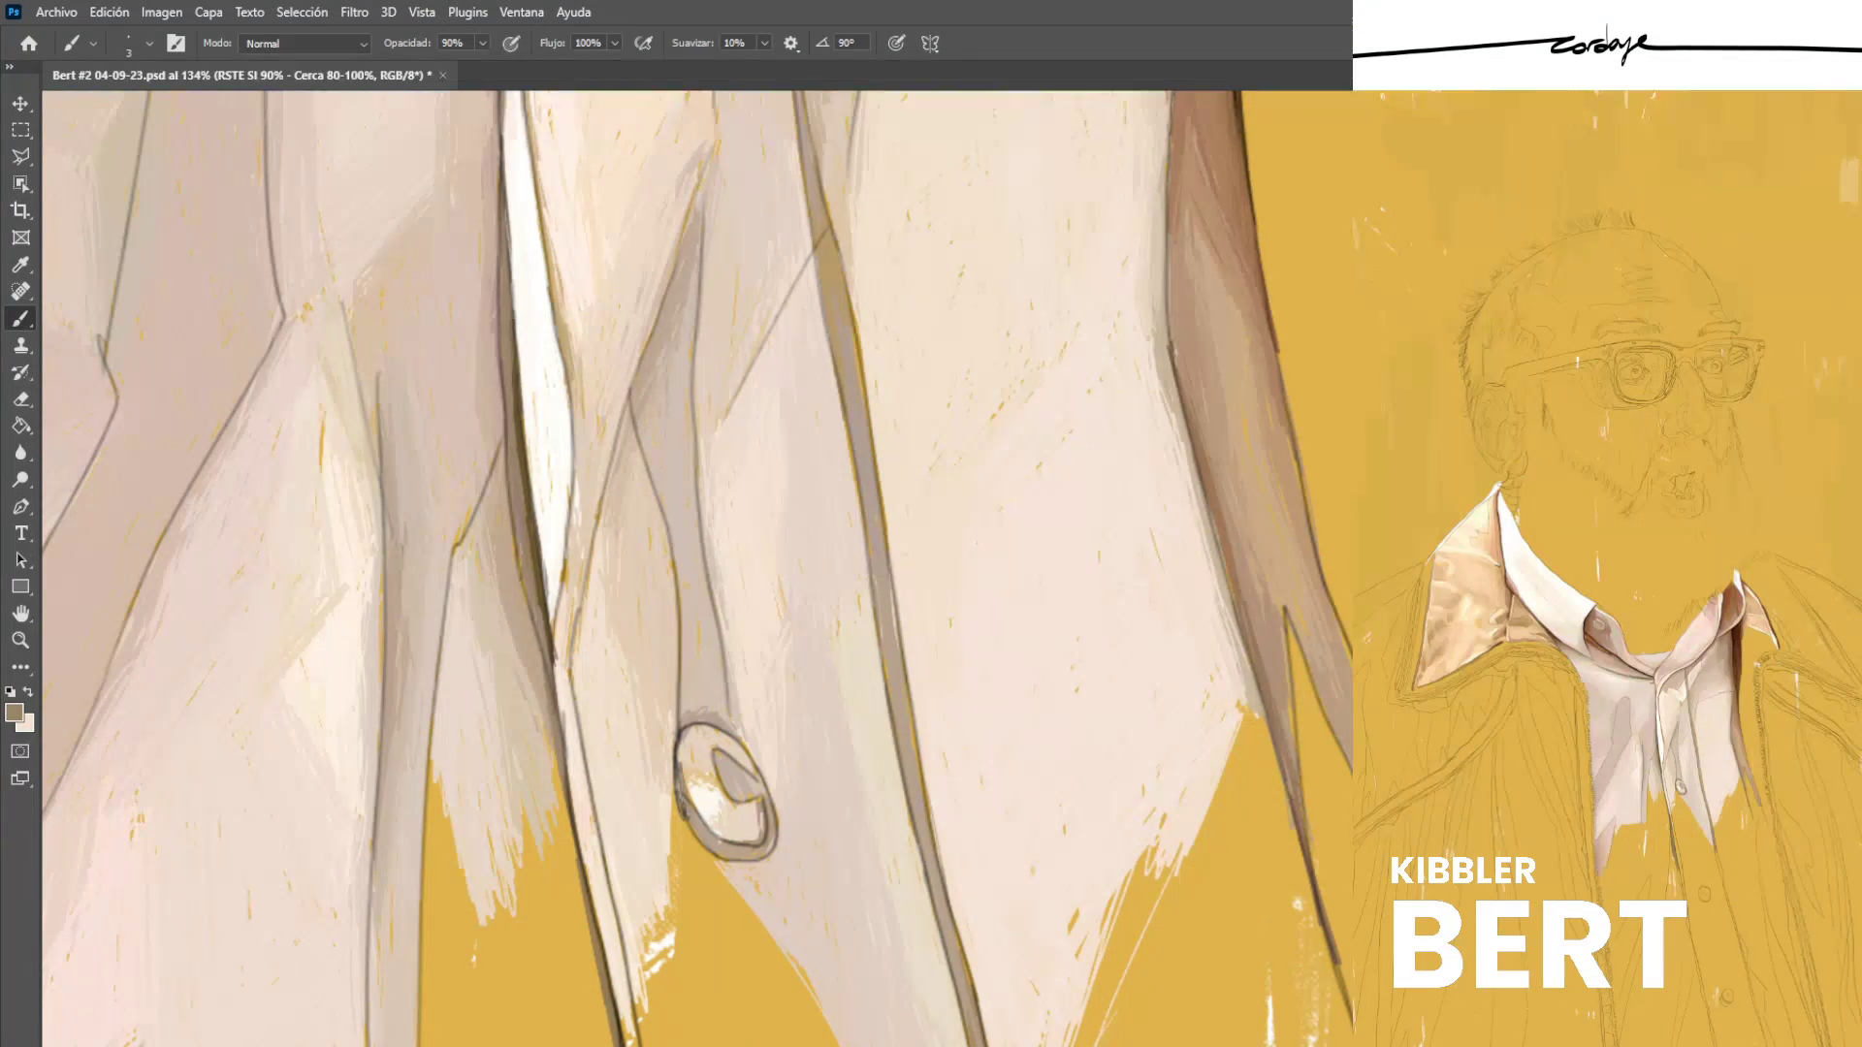
{"action": "left_click", "coordinate": [512, 384], "text": "alt"}
{"action": "left_click", "coordinate": [539, 576], "text": "alt"}
{"action": "mouse_move", "coordinate": [535, 555]}
{"action": "left_mouse_down"}
{"action": "mouse_move", "coordinate": [547, 679]}
{"action": "mouse_move", "coordinate": [534, 566]}
{"action": "mouse_move", "coordinate": [537, 604]}
{"action": "left_mouse_up"}
{"action": "left_click", "coordinate": [516, 514], "text": "alt"}
{"action": "left_click_drag", "start_coordinate": [528, 527], "coordinate": [543, 622]}
Deepen the middle of the shadow beside the white highlight strip with resampled browns and save the document.
{"action": "left_click", "coordinate": [524, 490], "text": "alt"}
{"action": "left_click", "coordinate": [530, 539], "text": "alt"}
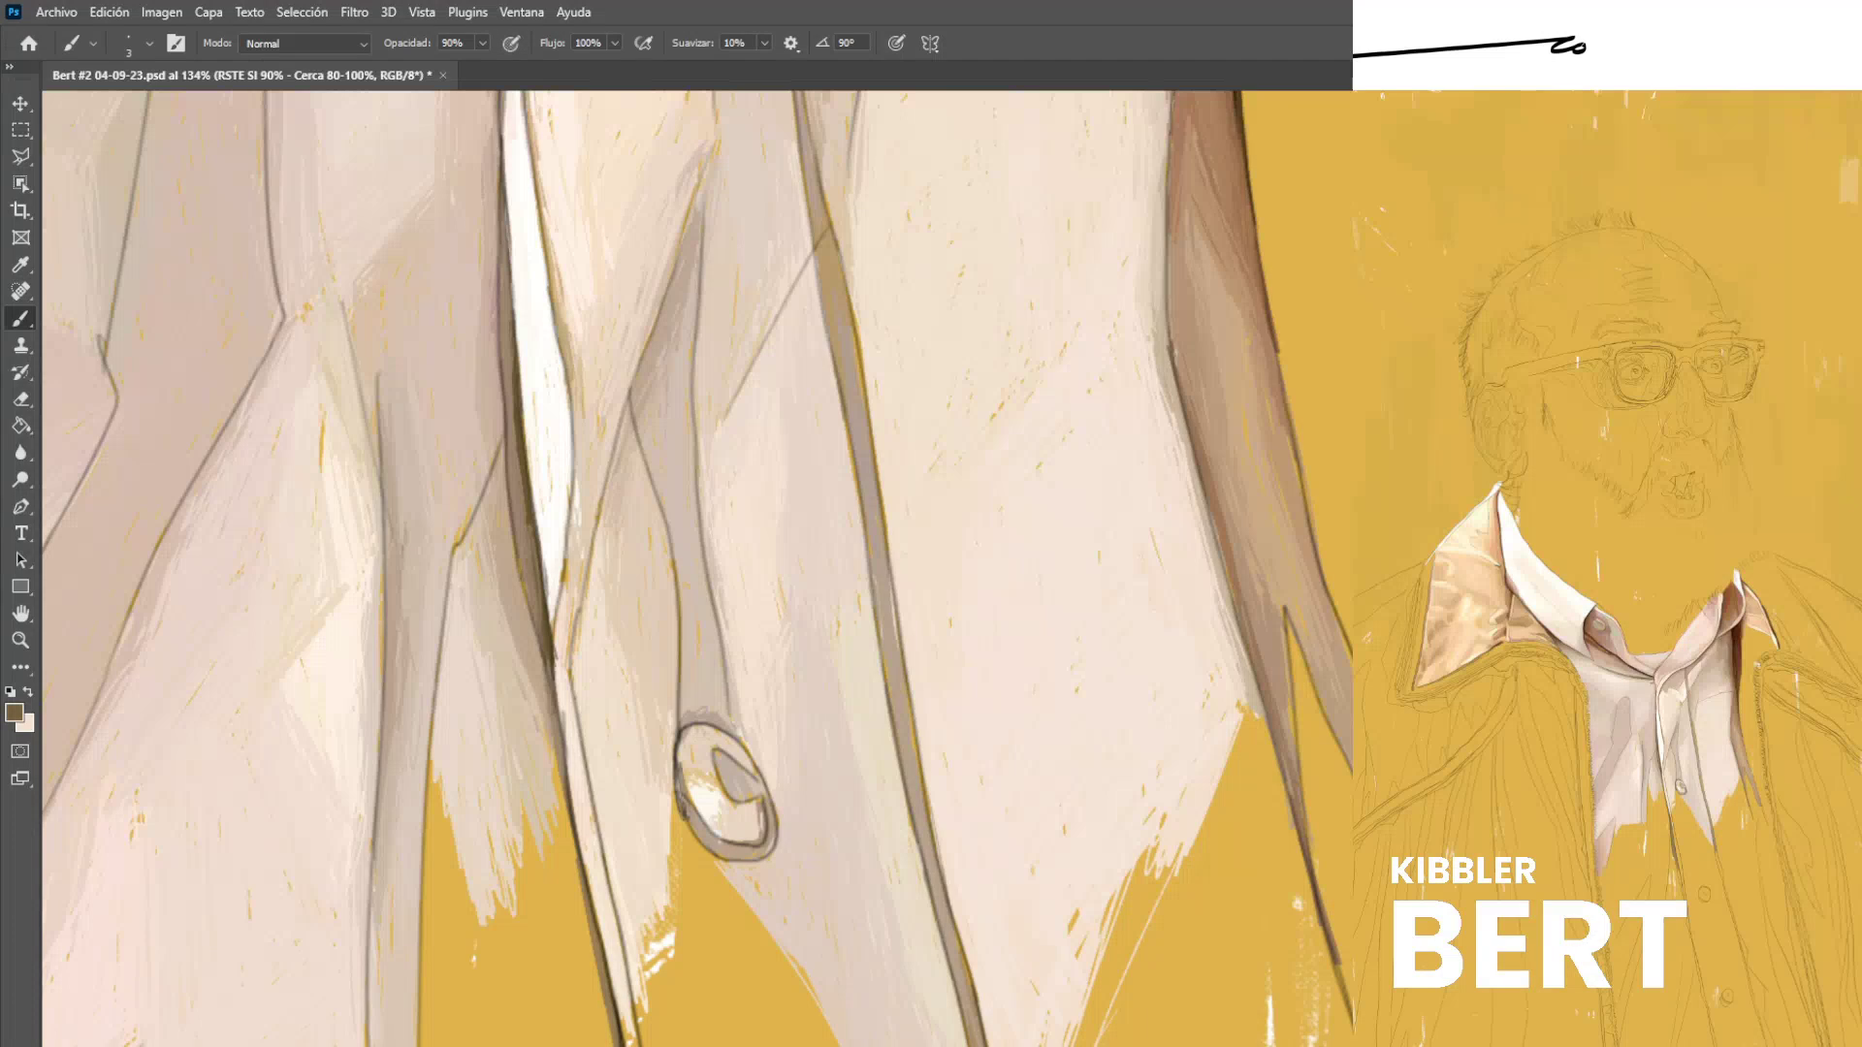
{"action": "left_click_drag", "start_coordinate": [518, 478], "coordinate": [530, 556]}
{"action": "left_click_drag", "start_coordinate": [516, 479], "coordinate": [524, 516]}
{"action": "left_click", "coordinate": [516, 493], "text": "alt"}
{"action": "left_click_drag", "start_coordinate": [515, 421], "coordinate": [515, 479]}
{"action": "left_click", "coordinate": [507, 372], "text": "alt"}
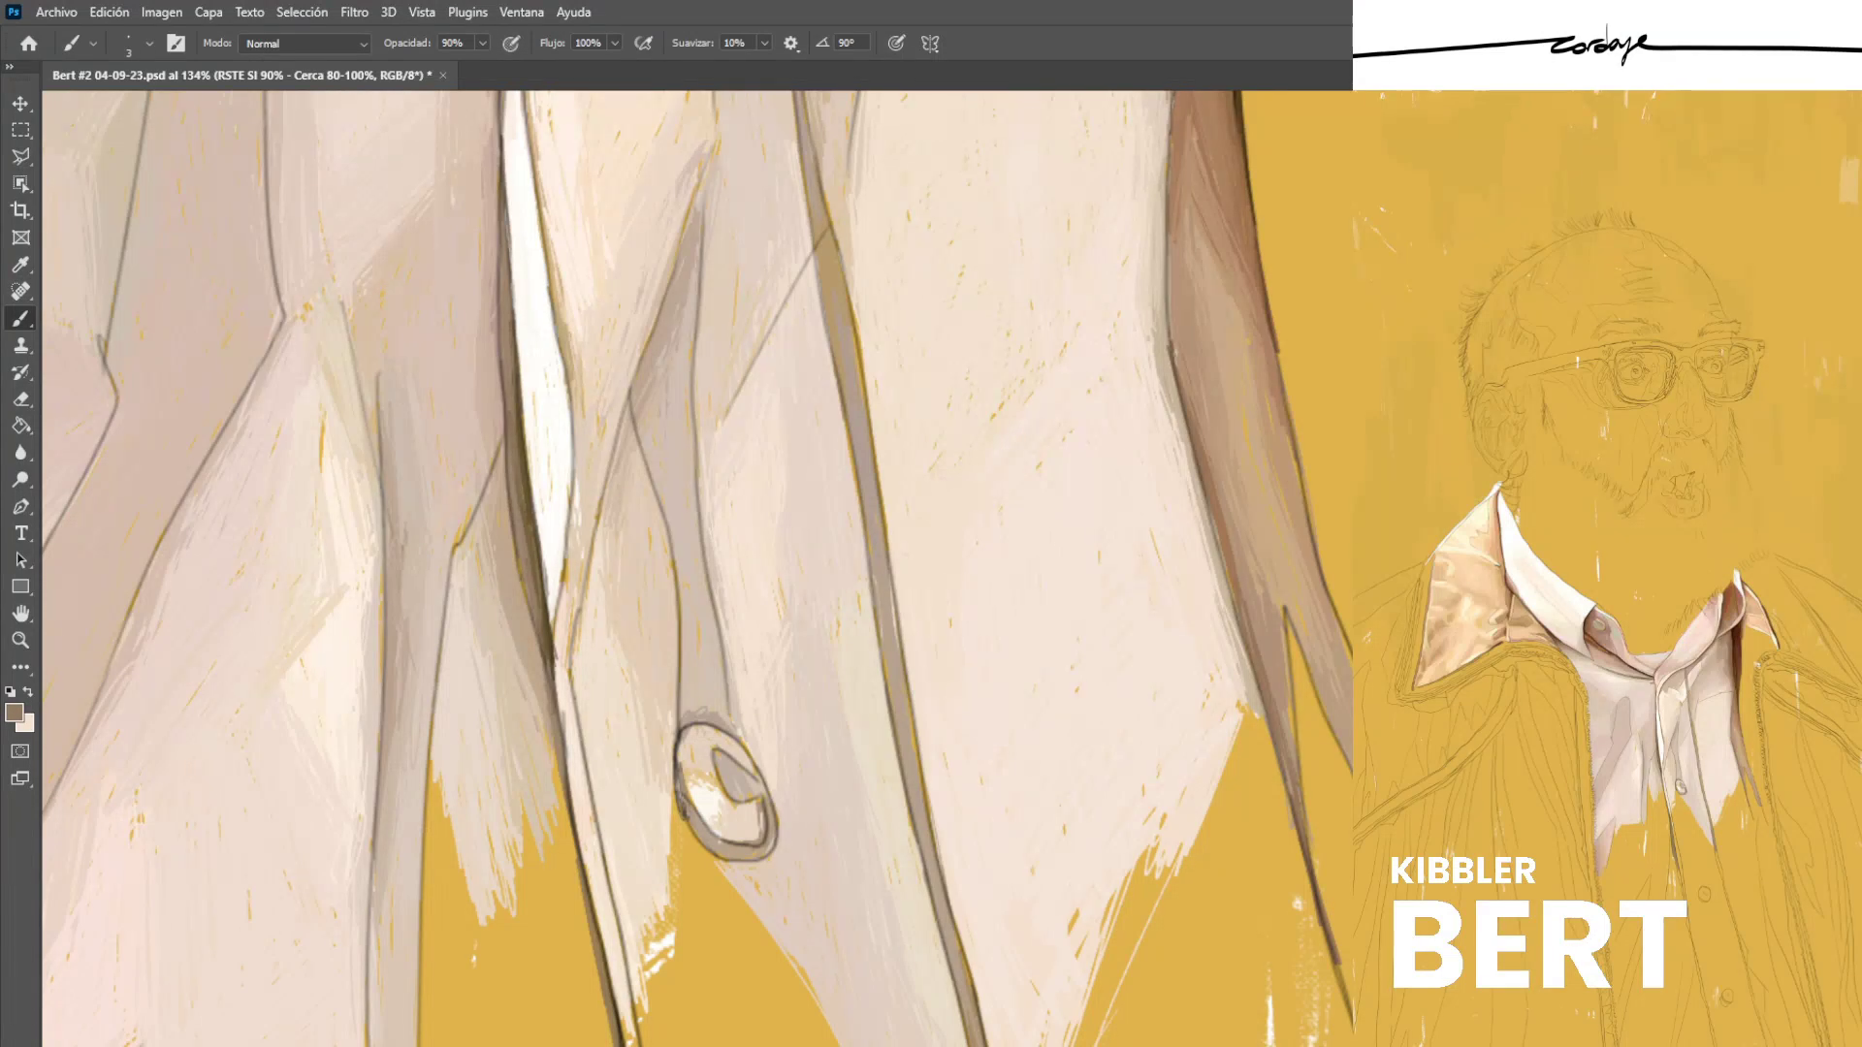
{"action": "key", "text": "ctrl+s"}
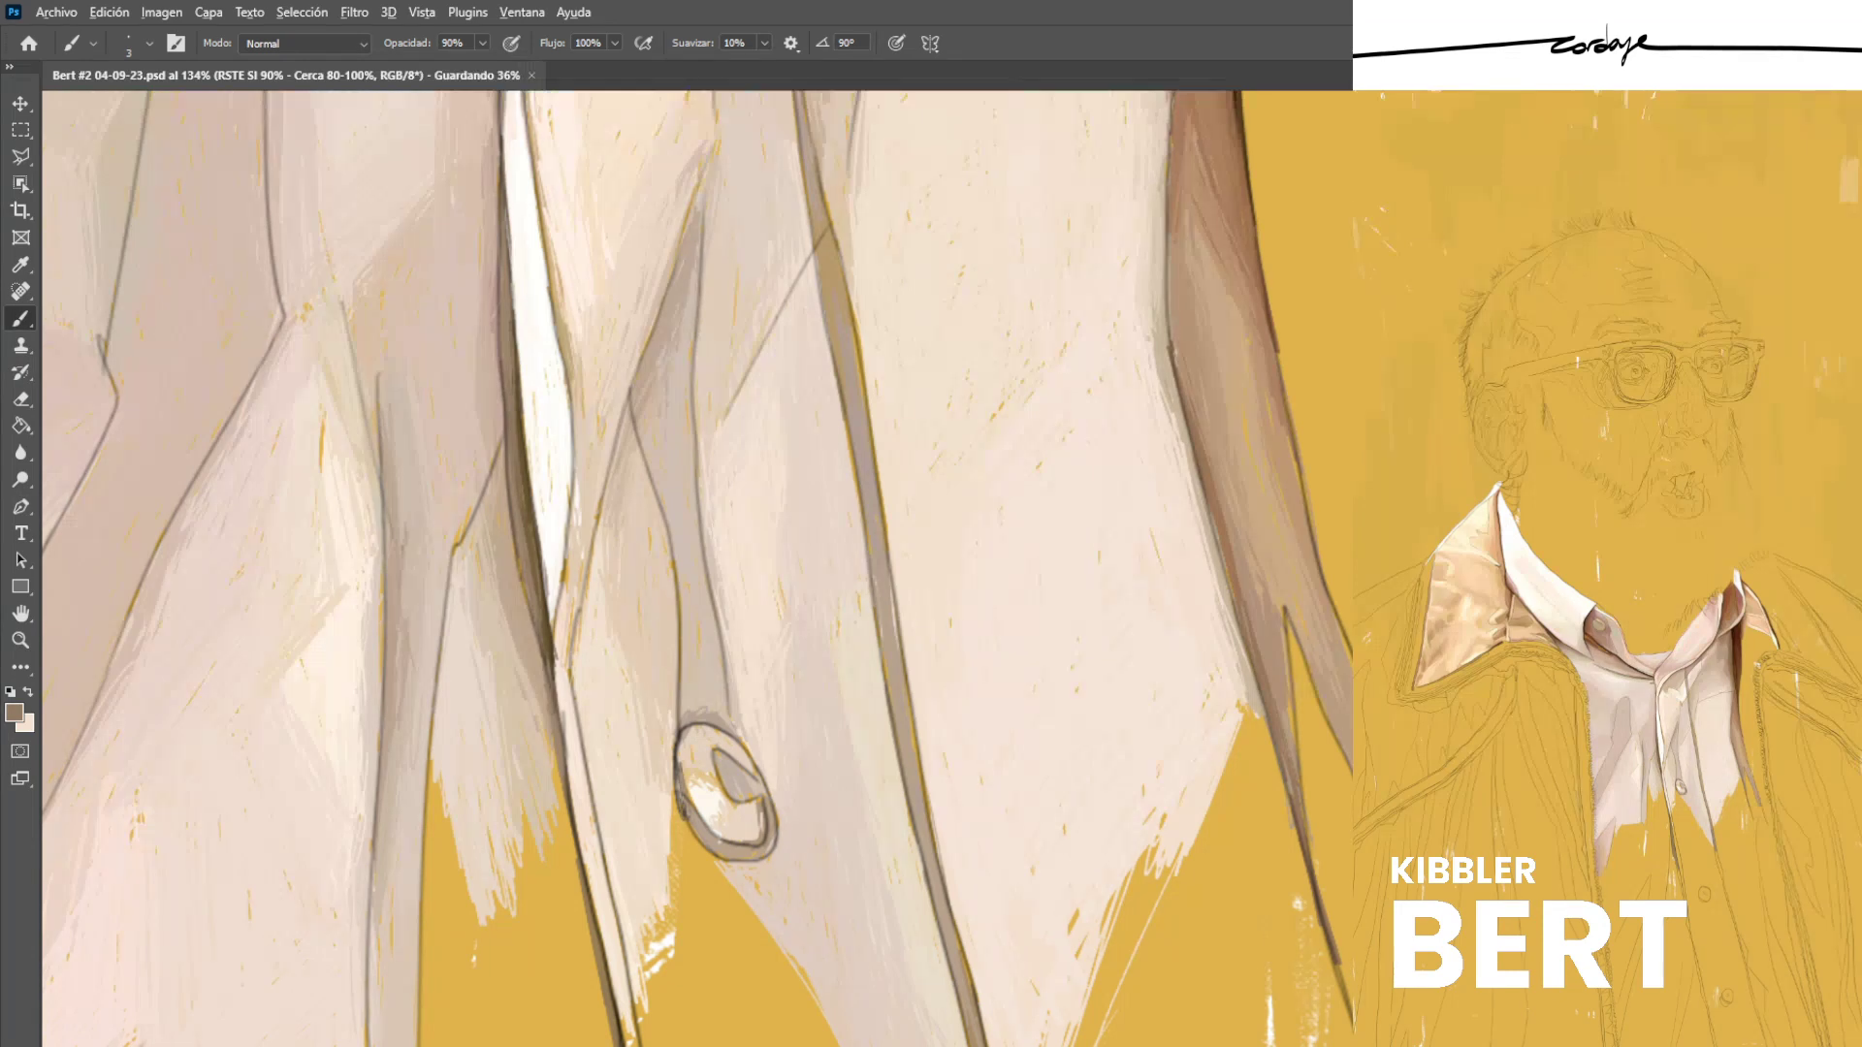
Continue the dark shadow line below the white highlight's tip along the placket's left edge, redoing the first stroke in a resampled brown.
{"action": "left_click", "coordinate": [562, 626], "text": "alt"}
{"action": "mouse_move", "coordinate": [554, 636]}
{"action": "left_mouse_down"}
{"action": "mouse_move", "coordinate": [560, 737]}
{"action": "mouse_move", "coordinate": [552, 674]}
{"action": "mouse_move", "coordinate": [556, 720]}
{"action": "left_mouse_up"}
{"action": "key", "text": "ctrl+z"}
{"action": "left_click", "coordinate": [543, 623], "text": "alt"}
{"action": "left_click_drag", "start_coordinate": [553, 669], "coordinate": [561, 734]}
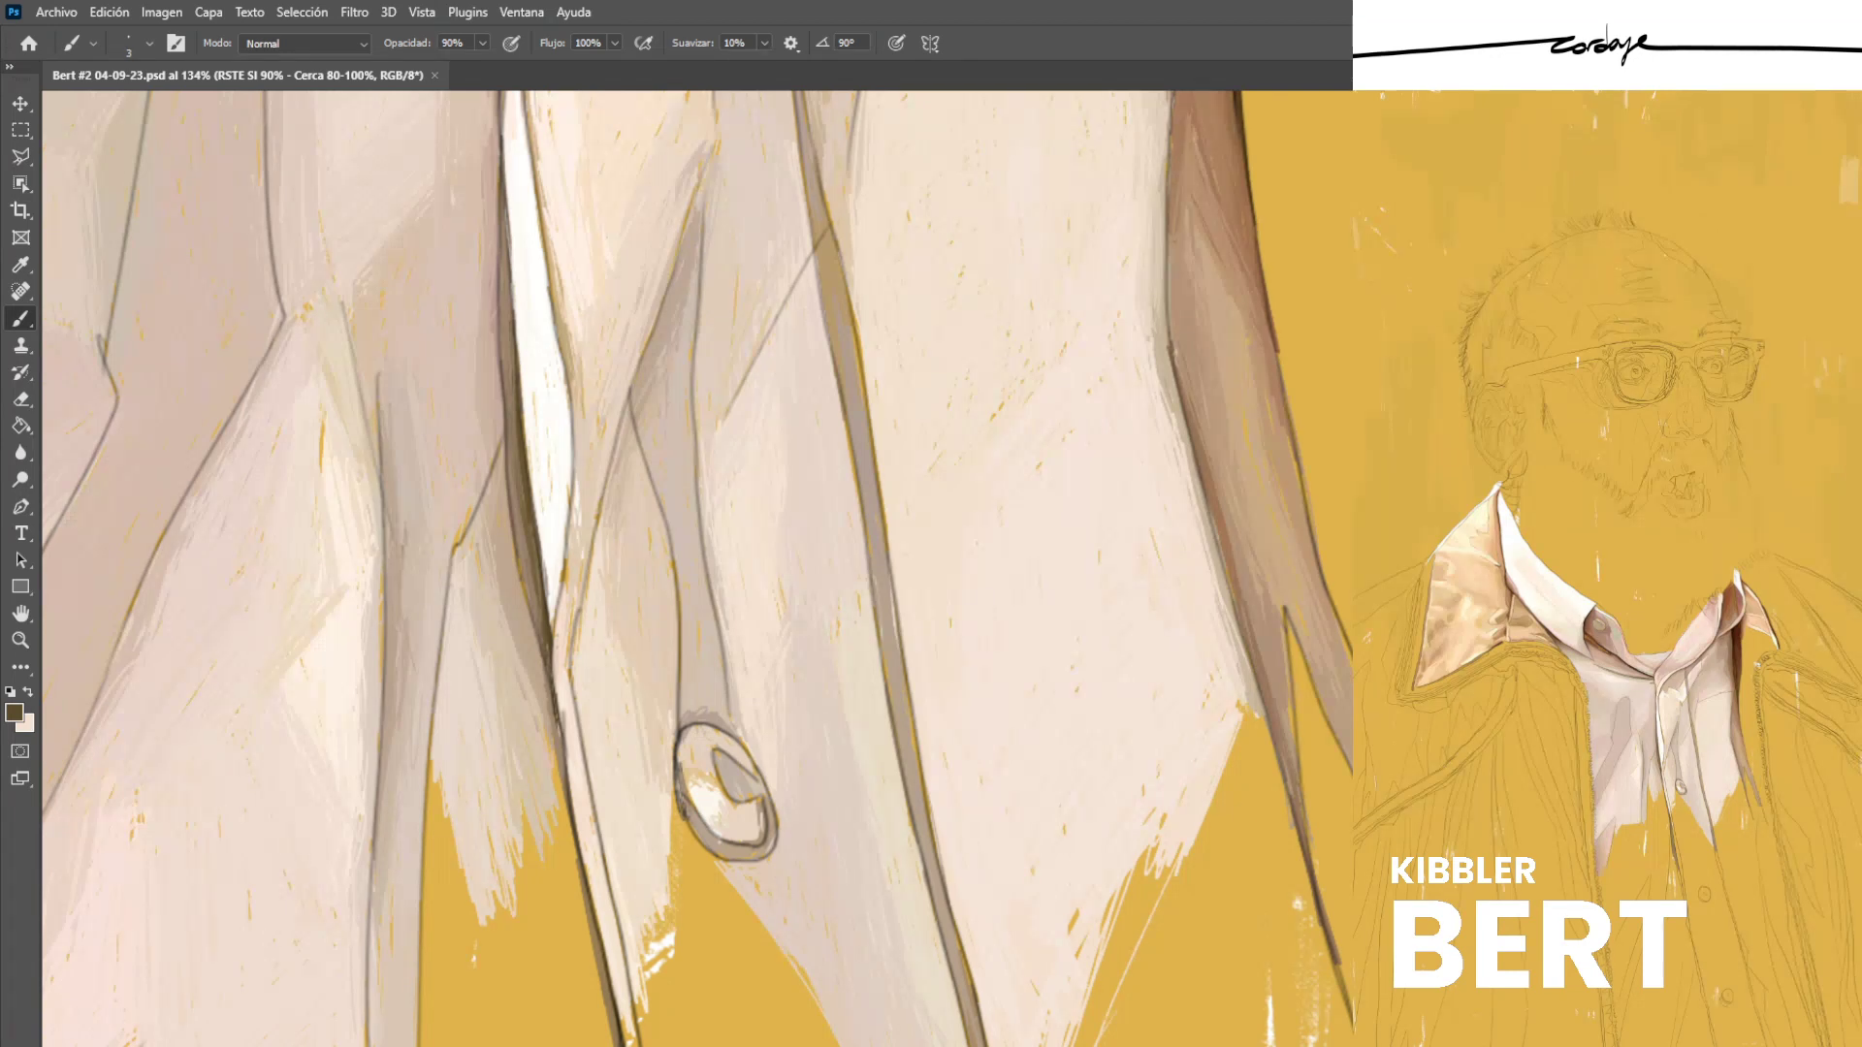
Touch up the fold tip below the white highlight under the collar and soften the shirt shading left of the placket's upper edge.
{"action": "scroll", "coordinate": [697, 568], "scroll_direction": "down", "scroll_amount": 3}
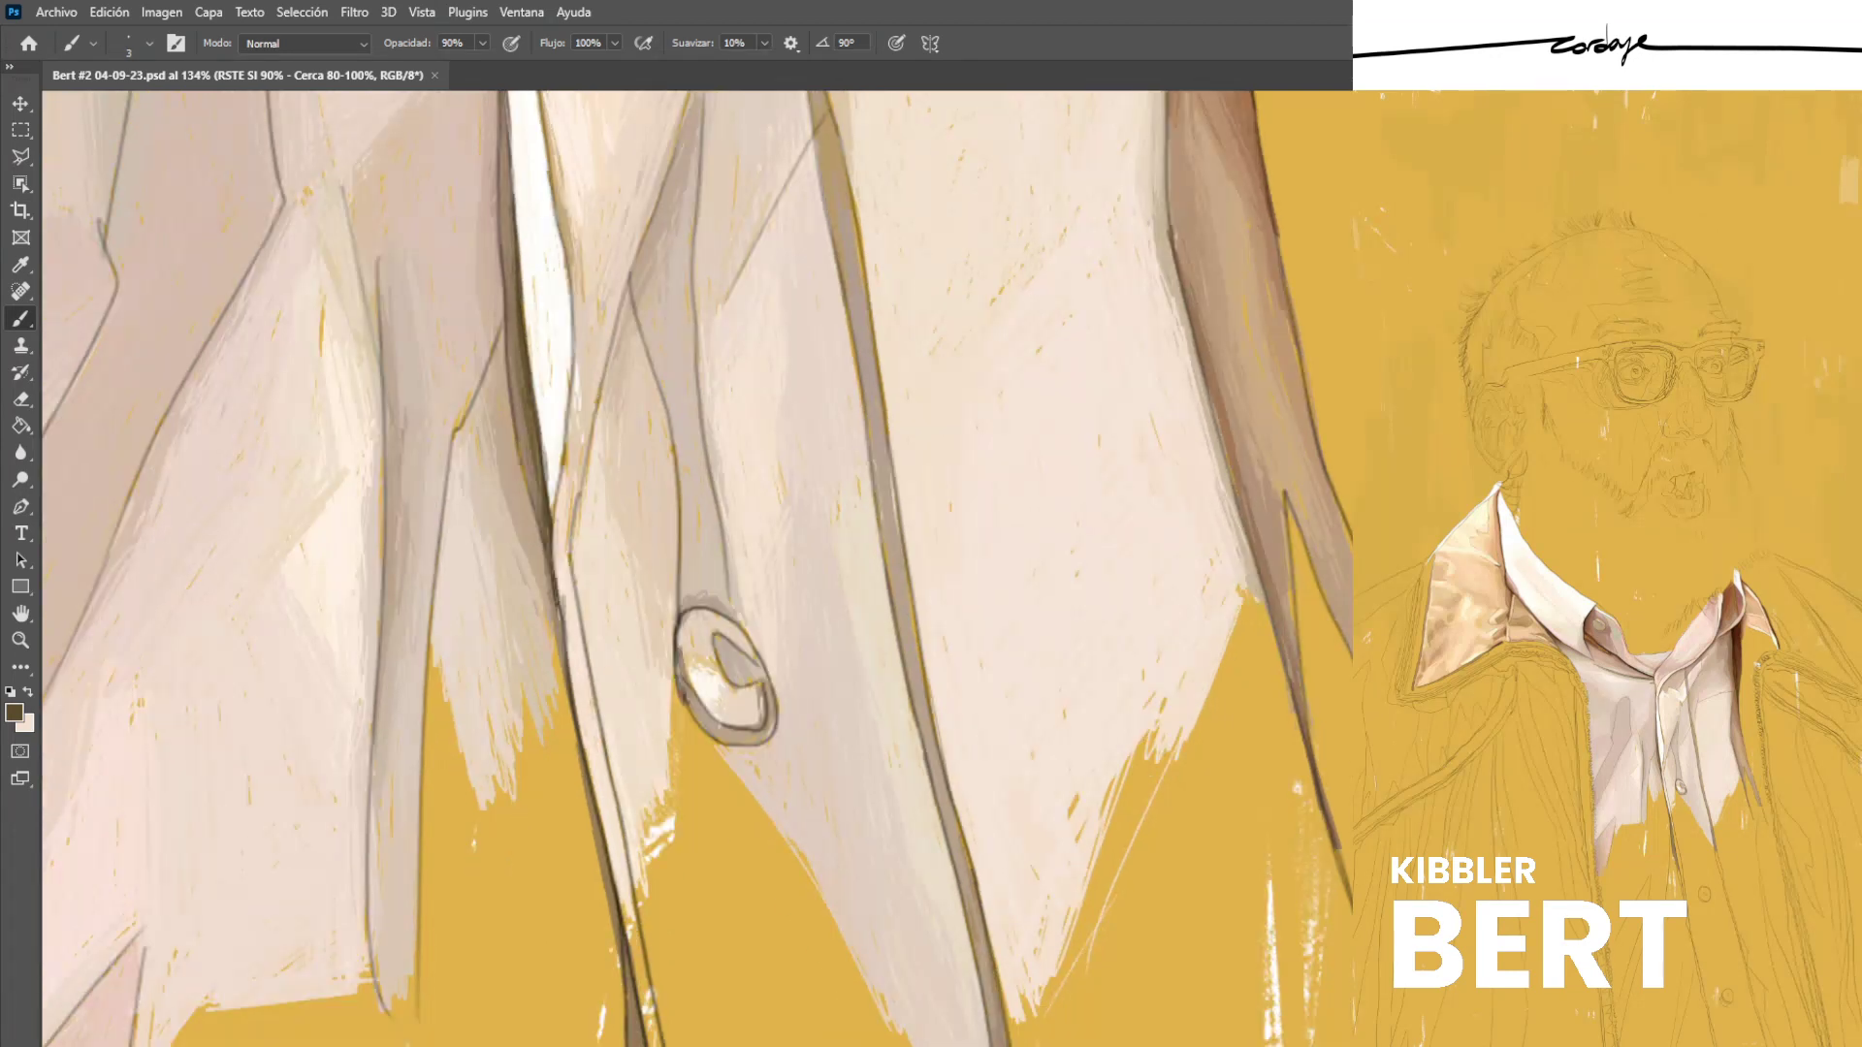
{"action": "scroll", "coordinate": [696, 569], "scroll_direction": "up", "scroll_amount": 10}
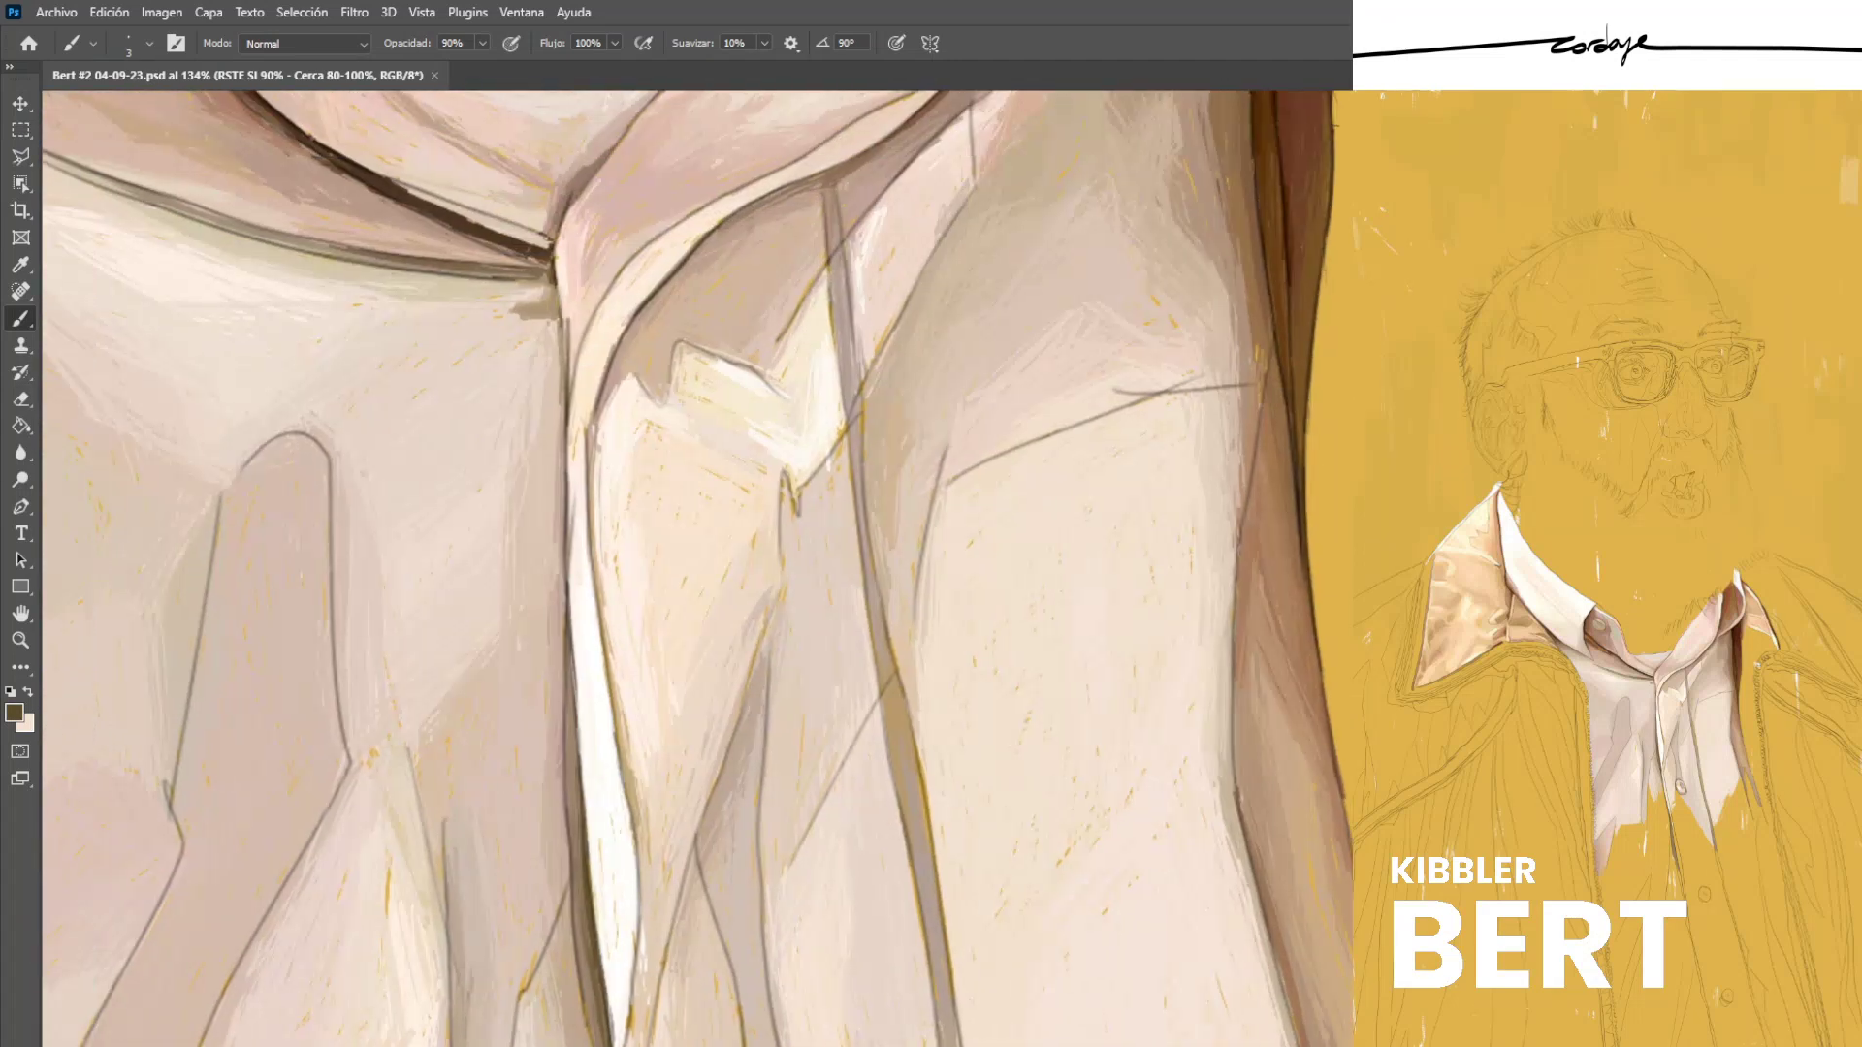
{"action": "left_click", "coordinate": [814, 519], "text": "alt"}
{"action": "left_click_drag", "start_coordinate": [807, 488], "coordinate": [817, 504]}
{"action": "left_click_drag", "start_coordinate": [524, 361], "coordinate": [550, 454]}
{"action": "left_click", "coordinate": [557, 388], "text": "alt"}
{"action": "left_click_drag", "start_coordinate": [549, 387], "coordinate": [542, 503]}
{"action": "left_click", "coordinate": [548, 430], "text": "alt"}
{"action": "left_click_drag", "start_coordinate": [545, 445], "coordinate": [537, 538]}
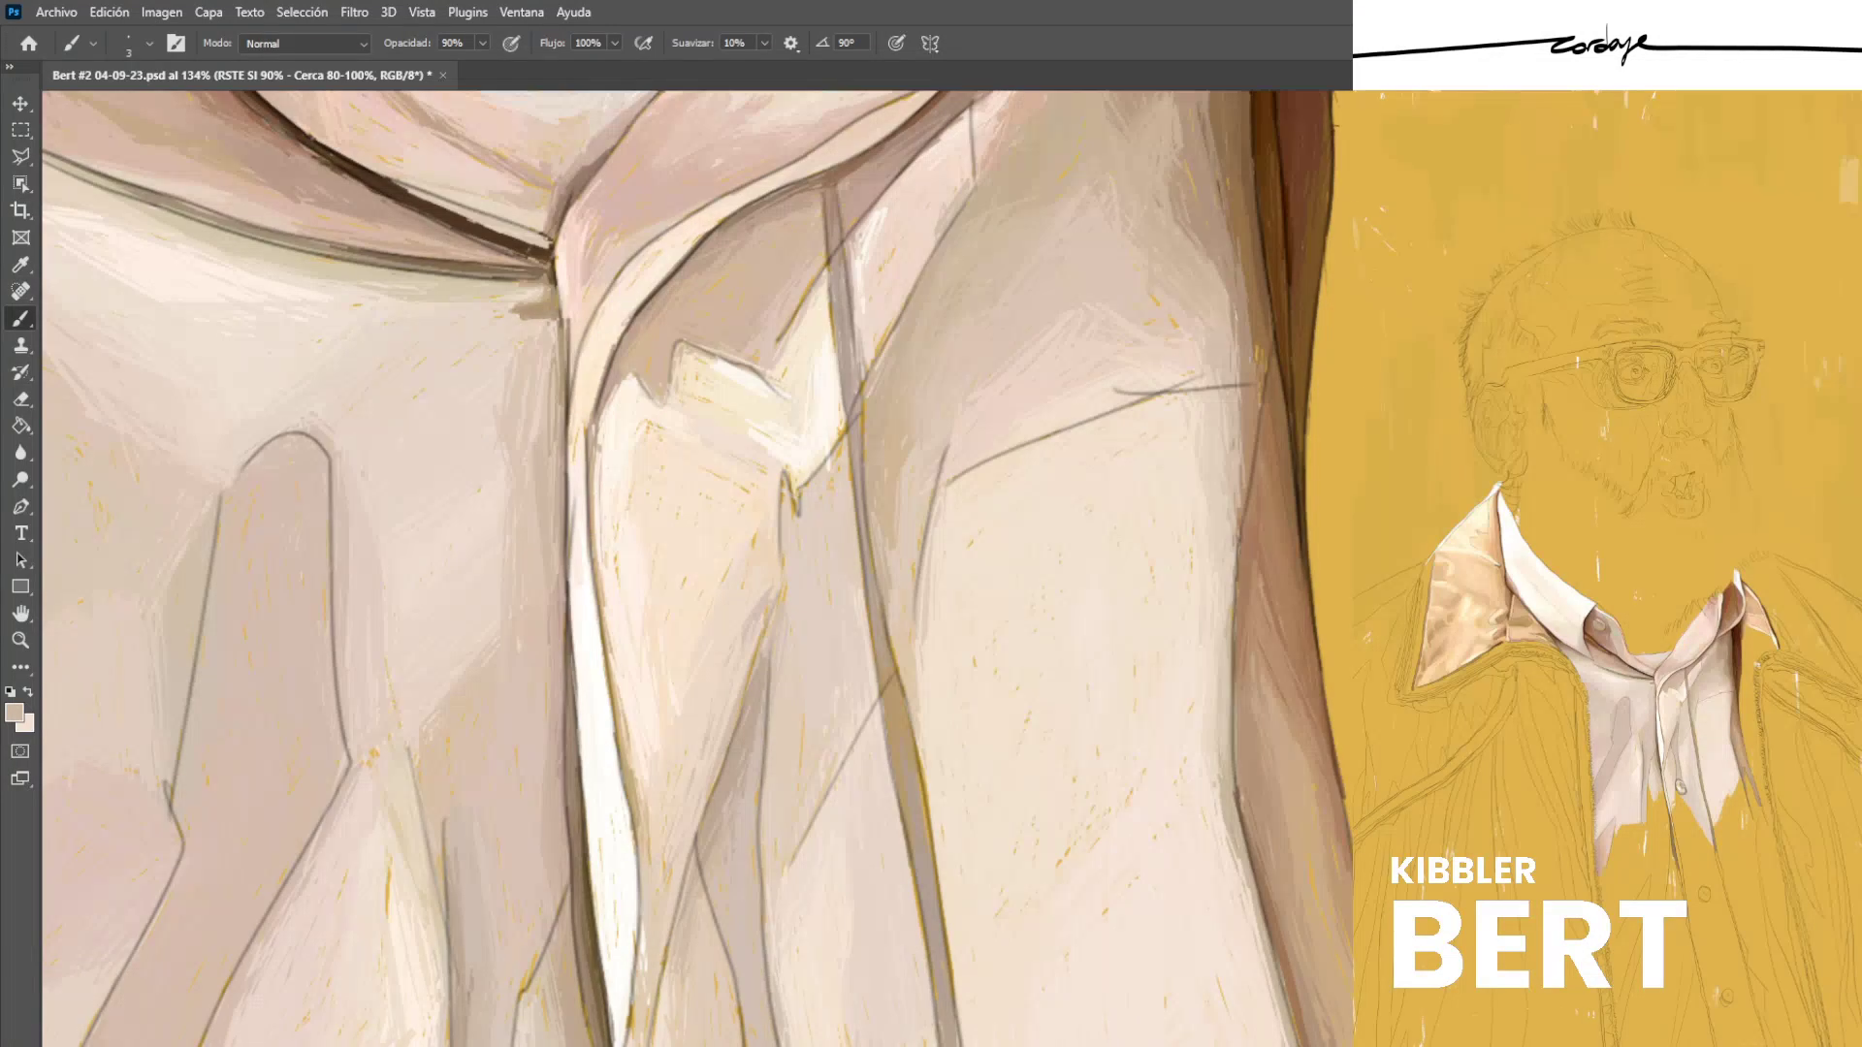
{"action": "left_click_drag", "start_coordinate": [530, 423], "coordinate": [529, 456]}
Paint sampled tan shading down the shirt along the placket's upper left edge and save the document.
{"action": "mouse_move", "coordinate": [549, 325]}
{"action": "left_mouse_down"}
{"action": "mouse_move", "coordinate": [536, 438]}
{"action": "mouse_move", "coordinate": [563, 530]}
{"action": "left_mouse_up"}
{"action": "left_click", "coordinate": [563, 378], "text": "alt"}
{"action": "left_click_drag", "start_coordinate": [556, 448], "coordinate": [565, 614]}
{"action": "mouse_move", "coordinate": [558, 489]}
{"action": "left_mouse_down"}
{"action": "mouse_move", "coordinate": [563, 636]}
{"action": "mouse_move", "coordinate": [553, 586]}
{"action": "mouse_move", "coordinate": [557, 610]}
{"action": "left_mouse_up"}
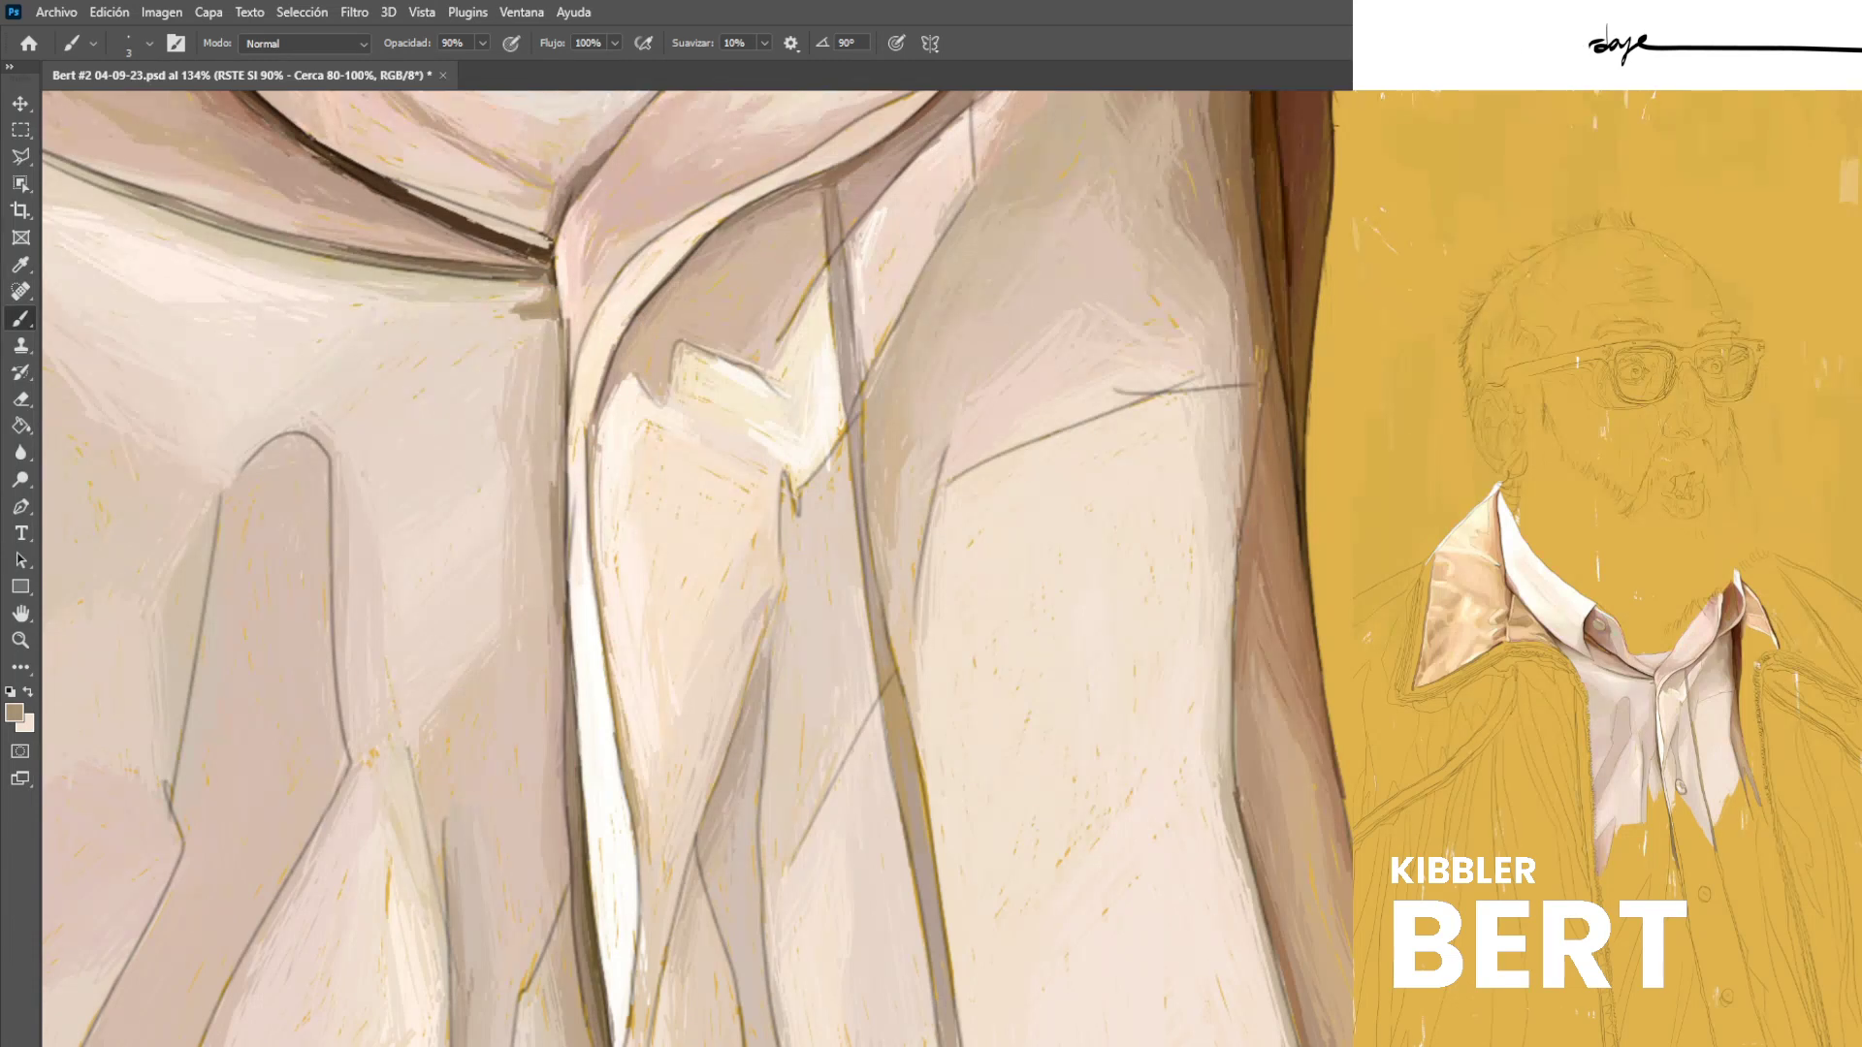
{"action": "left_click", "coordinate": [547, 504], "text": "alt"}
{"action": "left_click_drag", "start_coordinate": [552, 490], "coordinate": [560, 613]}
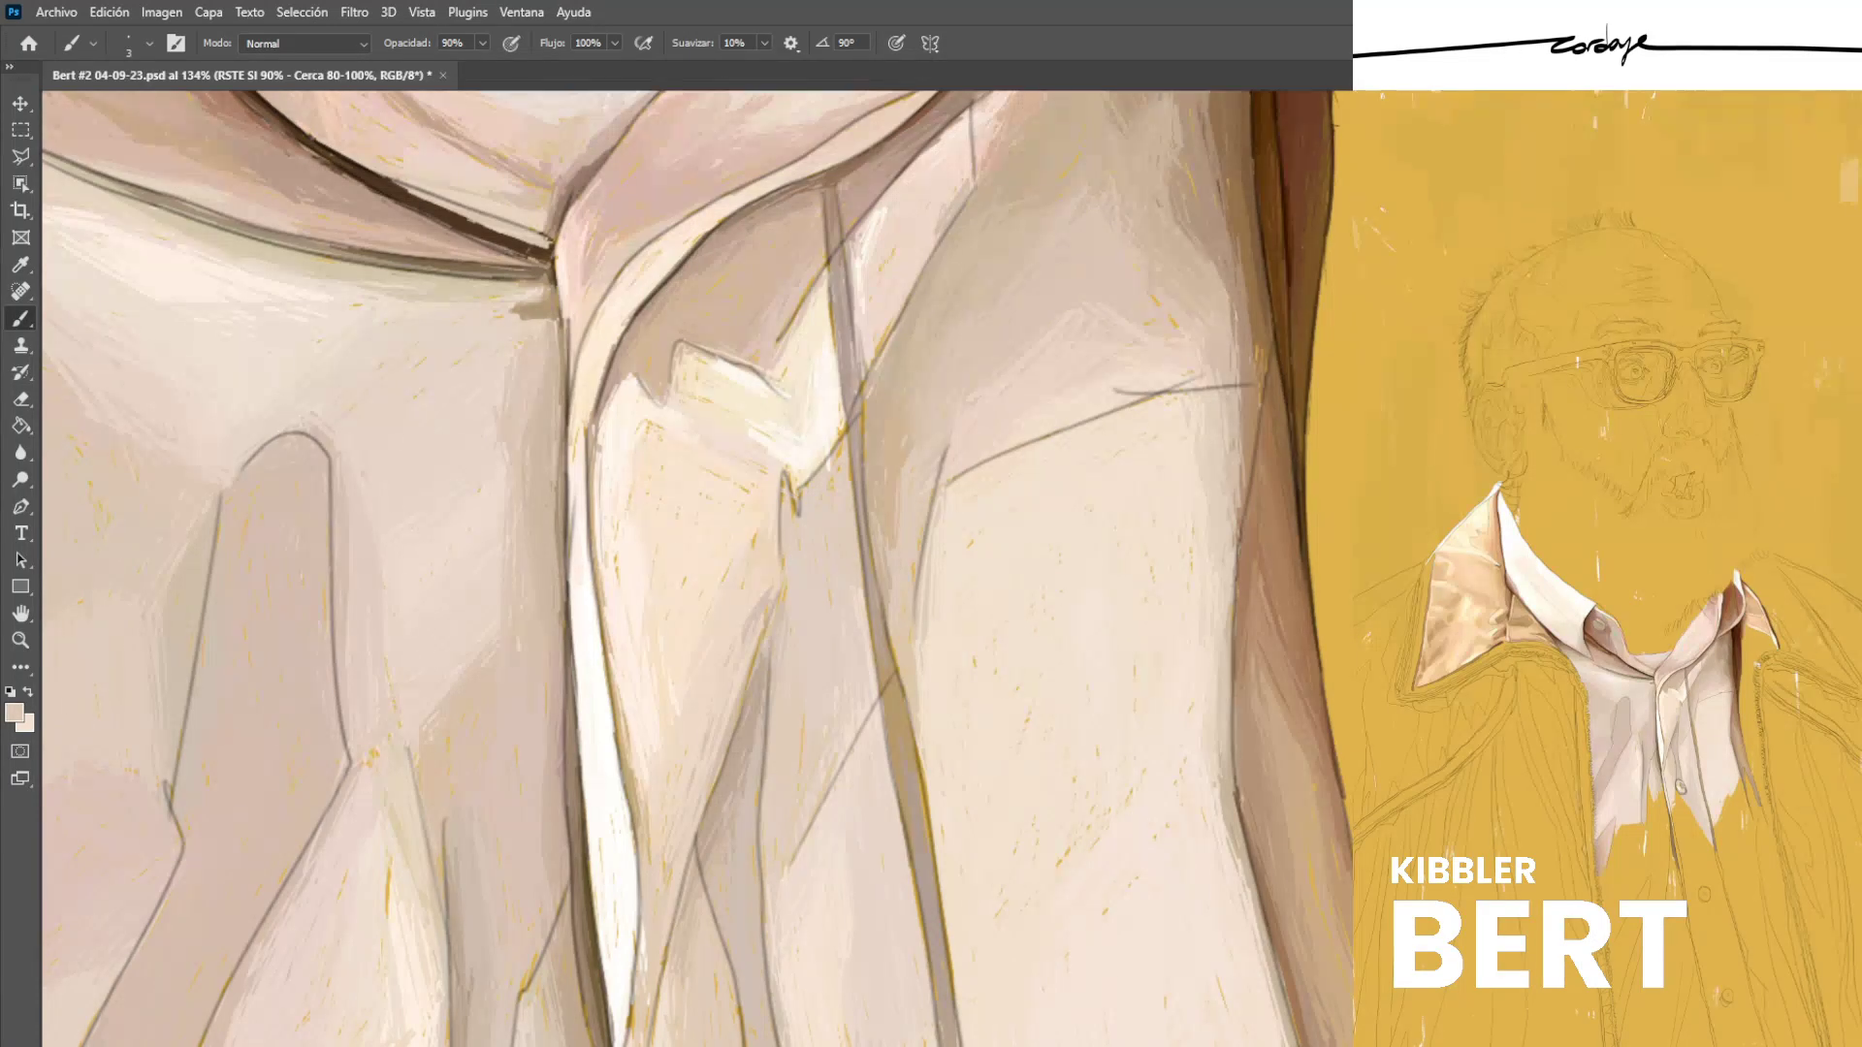
{"action": "scroll", "coordinate": [696, 568], "scroll_direction": "down", "scroll_amount": 6}
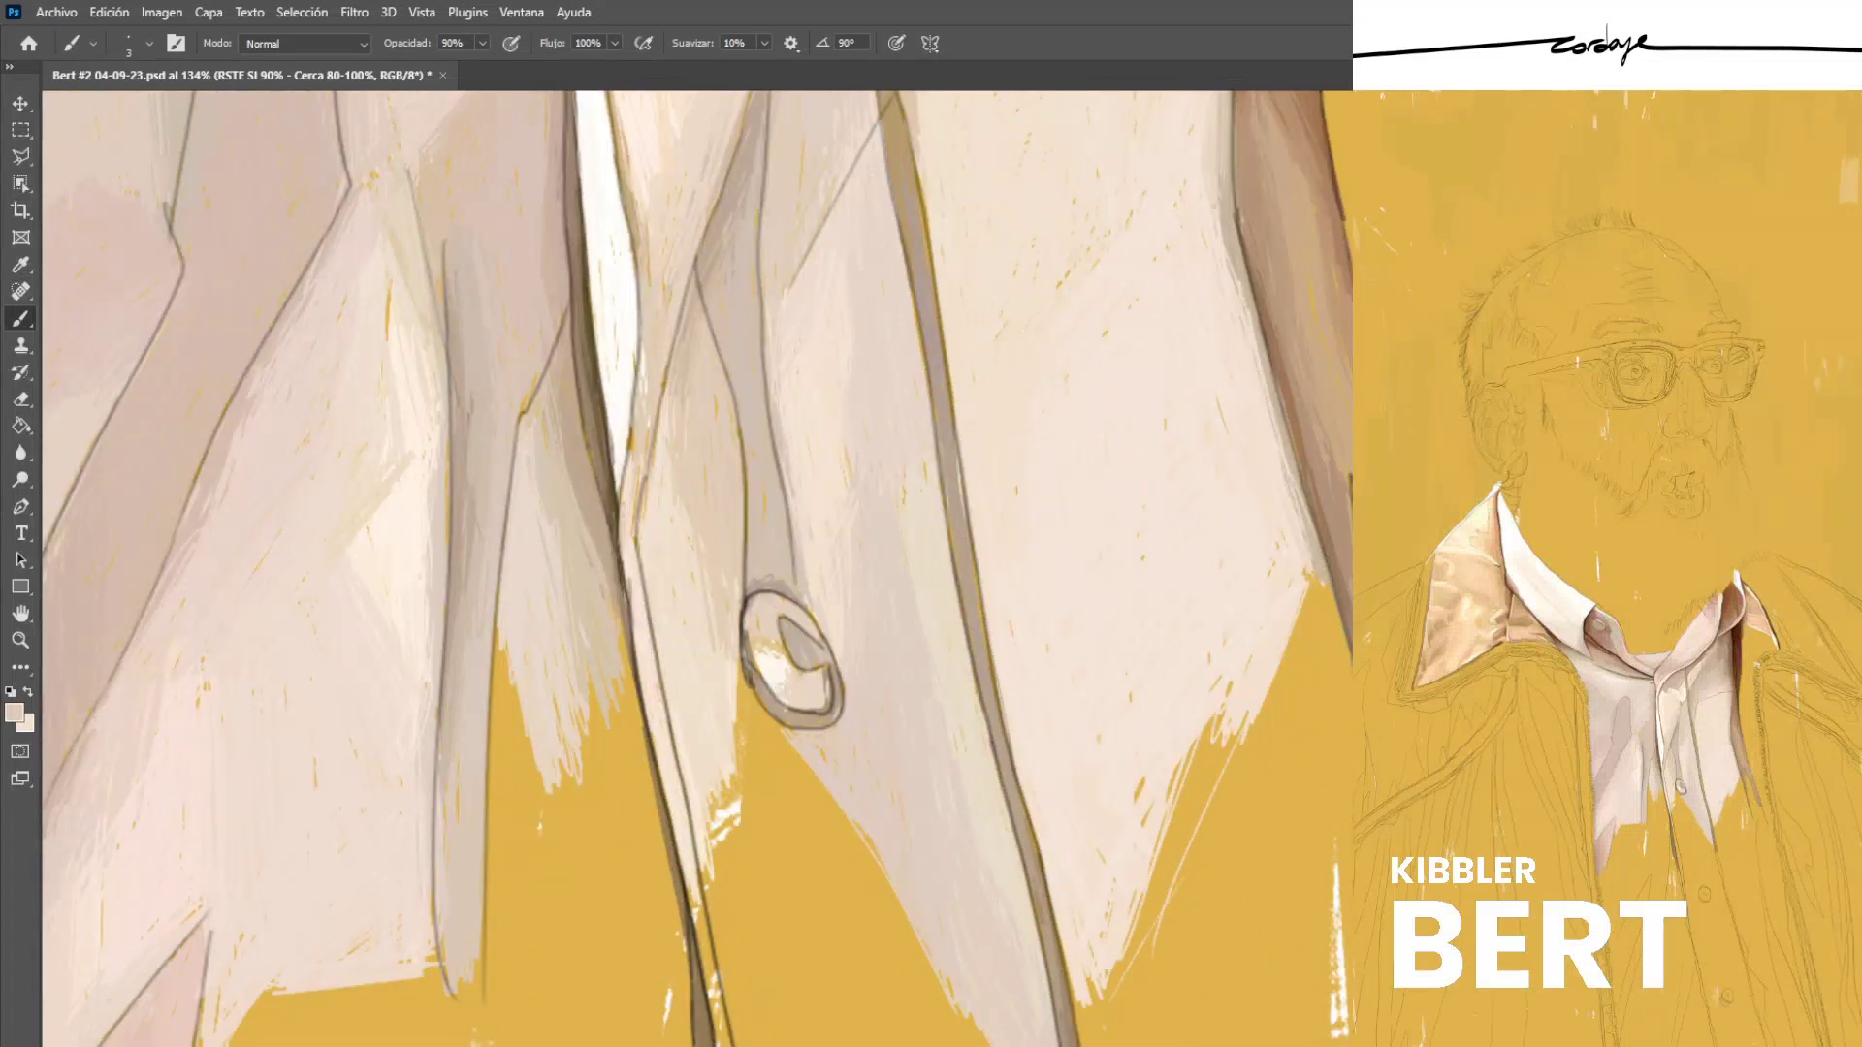
{"action": "key", "text": "ctrl+s"}
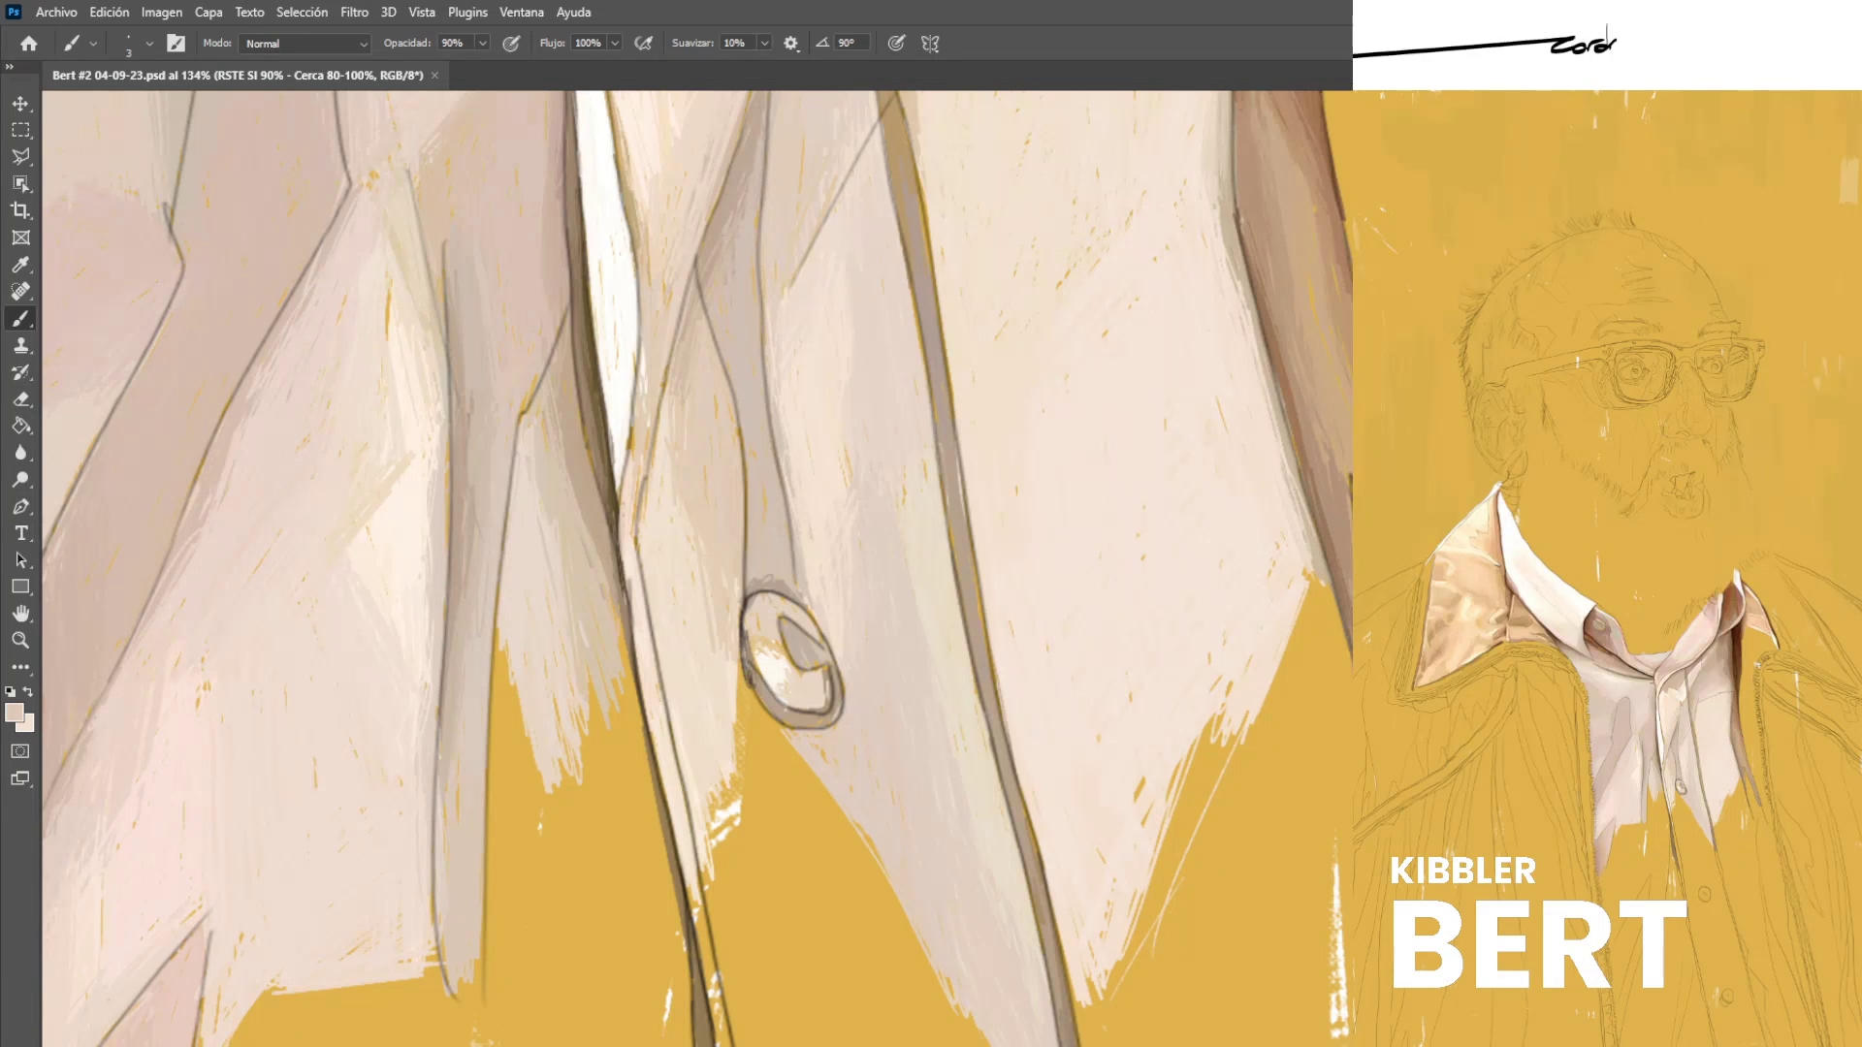
Paint sampled brown shadow strokes under the collar's lower edge at the top of the placket.
{"action": "left_click_drag", "start_coordinate": [679, 194], "coordinate": [654, 950]}
{"action": "scroll", "coordinate": [669, 485], "scroll_direction": "up", "scroll_amount": 3}
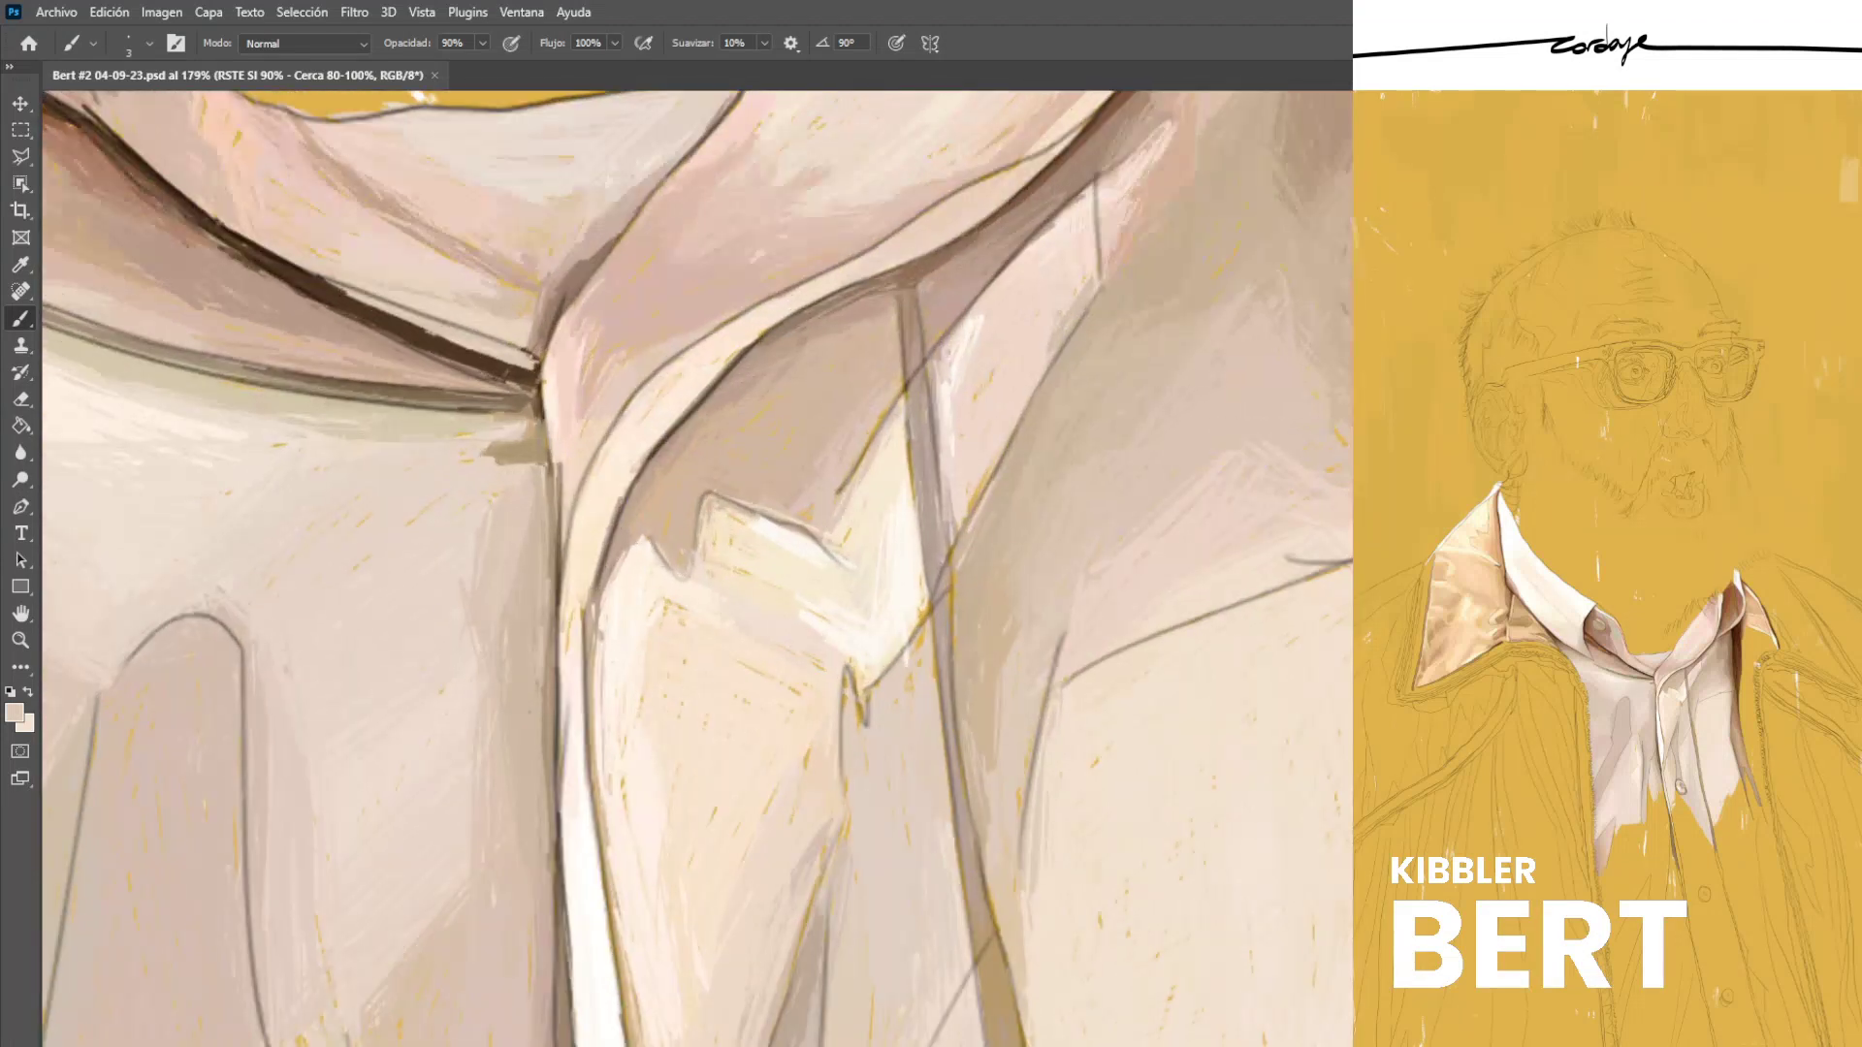
{"action": "left_click", "coordinate": [774, 339], "text": "alt"}
{"action": "mouse_move", "coordinate": [768, 337]}
{"action": "left_mouse_down"}
{"action": "mouse_move", "coordinate": [752, 433]}
{"action": "mouse_move", "coordinate": [667, 492]}
{"action": "left_mouse_up"}
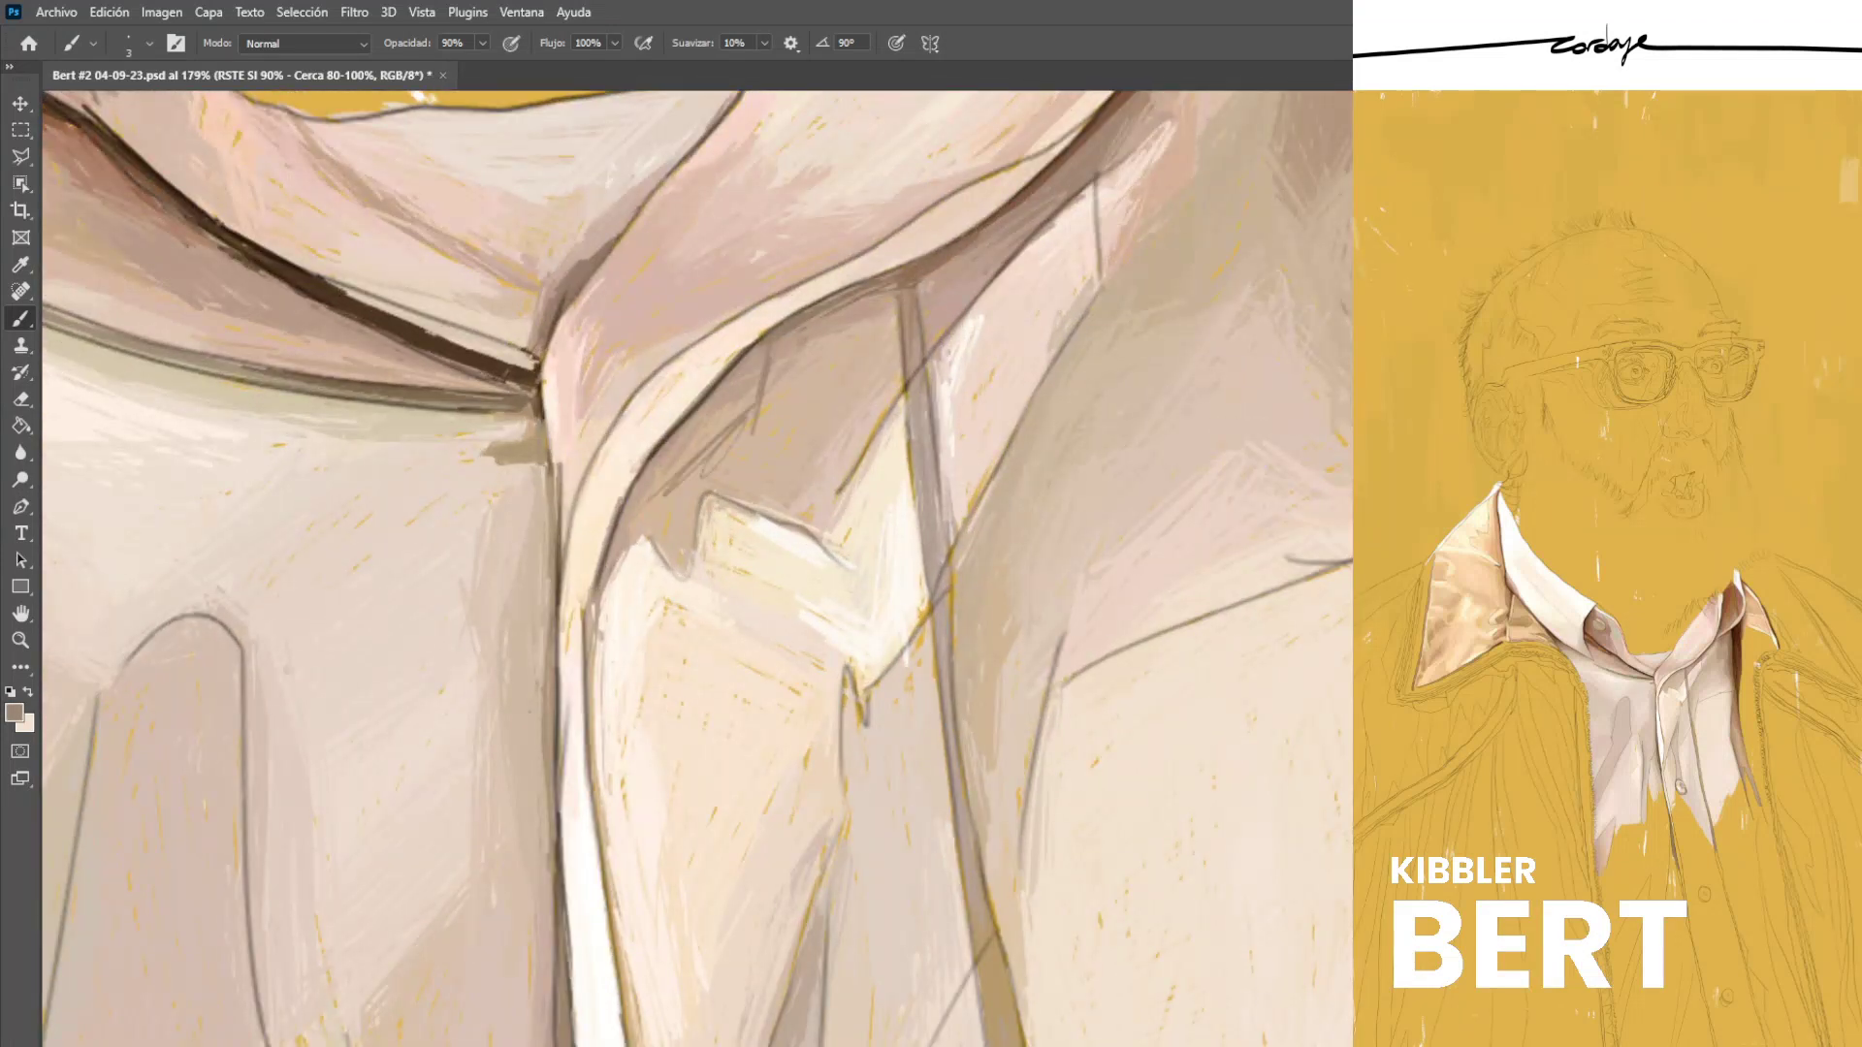
{"action": "left_click_drag", "start_coordinate": [754, 405], "coordinate": [650, 495]}
{"action": "mouse_move", "coordinate": [753, 354]}
{"action": "left_mouse_down"}
{"action": "mouse_move", "coordinate": [635, 485]}
{"action": "mouse_move", "coordinate": [718, 448]}
{"action": "mouse_move", "coordinate": [616, 525]}
{"action": "left_mouse_up"}
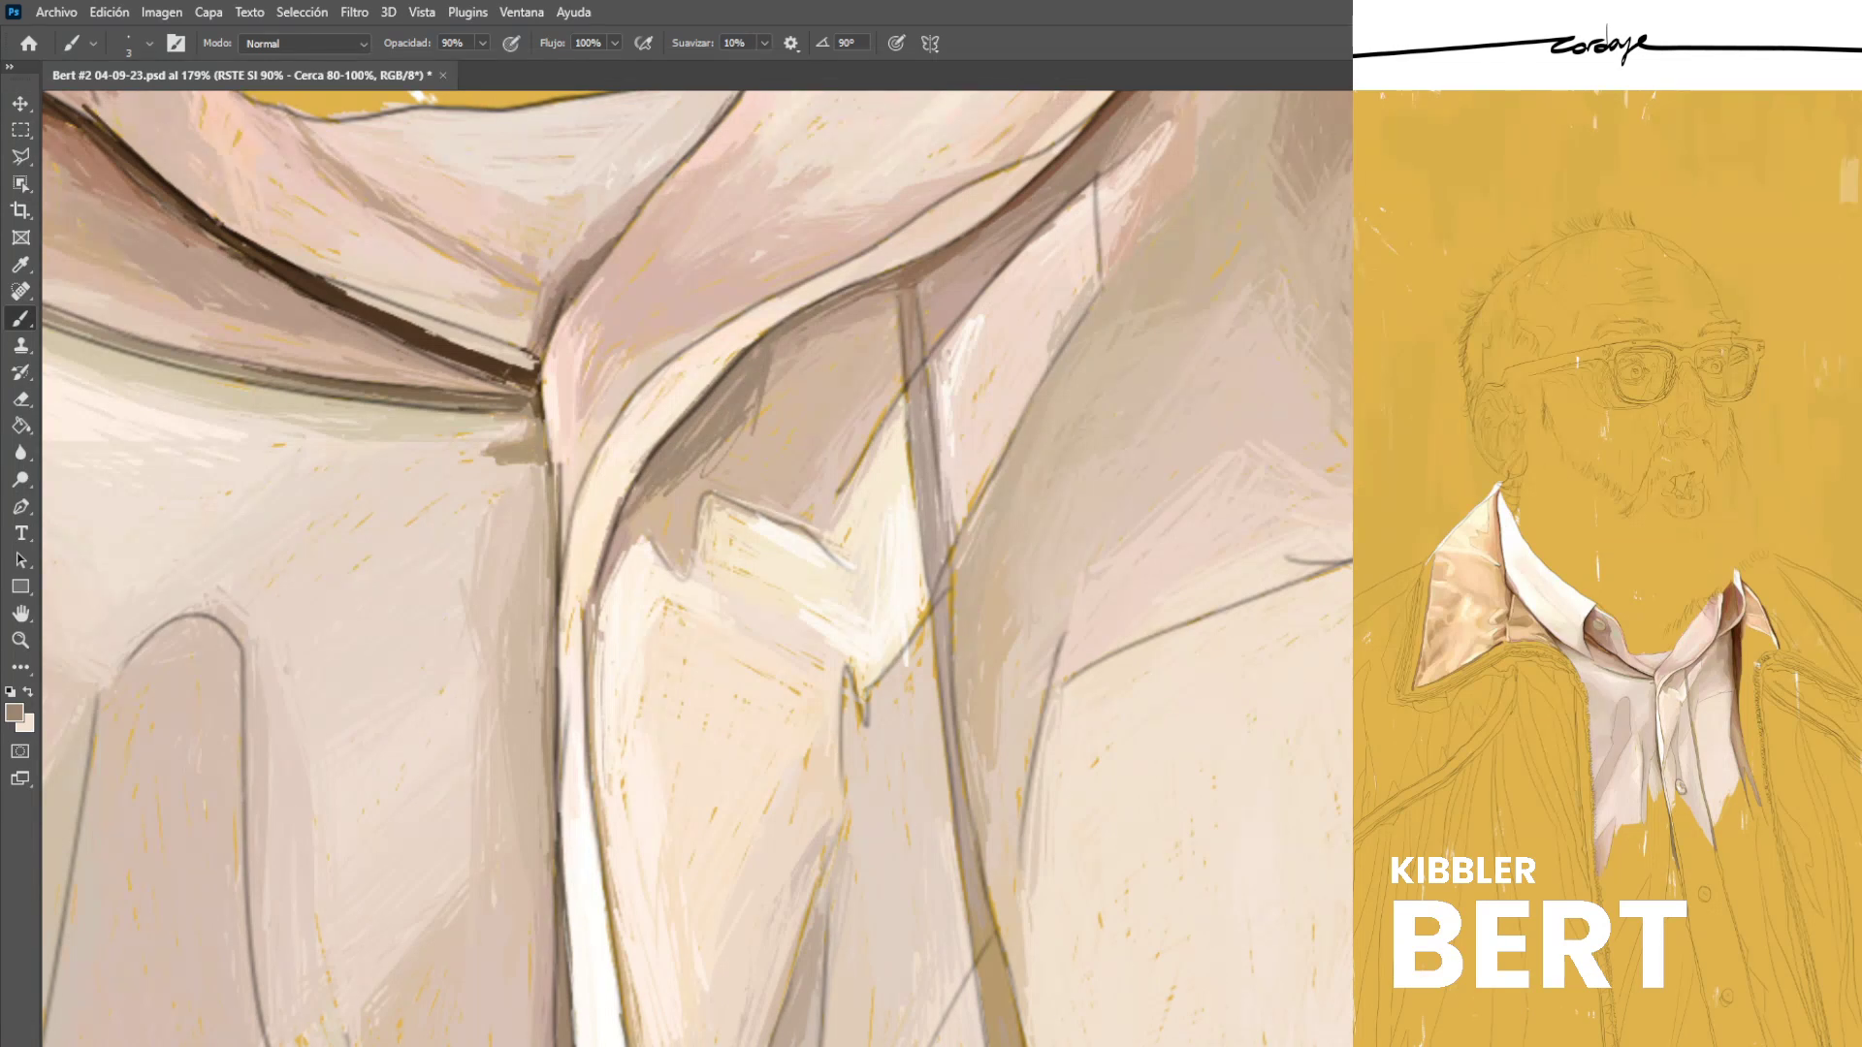
{"action": "mouse_move", "coordinate": [790, 350]}
{"action": "left_mouse_down"}
{"action": "mouse_move", "coordinate": [693, 435]}
{"action": "mouse_move", "coordinate": [728, 436]}
{"action": "mouse_move", "coordinate": [658, 478]}
{"action": "left_mouse_up"}
Blend the new shadow under the collar into the placket with a lighter sampled tan and sample the collar edge's pale tone.
{"action": "left_click", "coordinate": [748, 442], "text": "alt"}
{"action": "left_click_drag", "start_coordinate": [733, 409], "coordinate": [663, 487]}
{"action": "left_click_drag", "start_coordinate": [678, 454], "coordinate": [640, 506]}
{"action": "left_click_drag", "start_coordinate": [722, 421], "coordinate": [672, 486]}
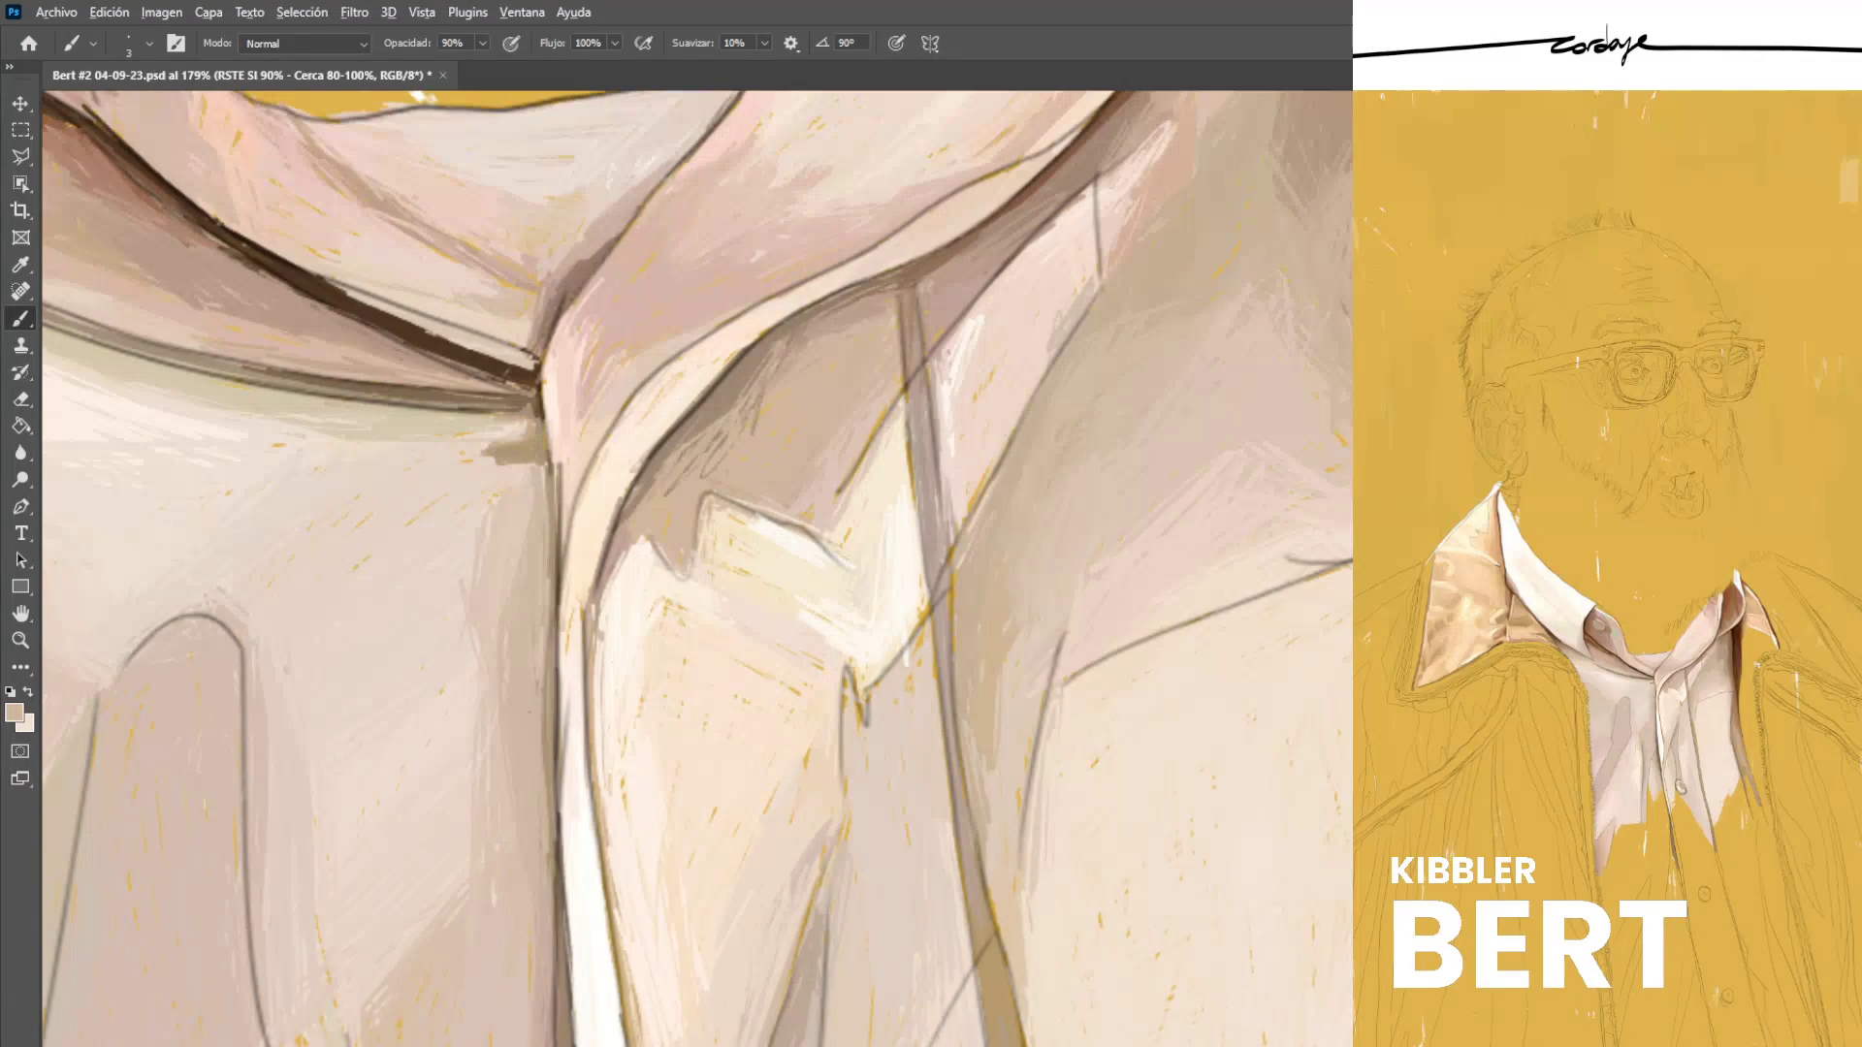
{"action": "left_click", "coordinate": [646, 481], "text": "alt"}
{"action": "left_click", "coordinate": [632, 458], "text": "alt"}
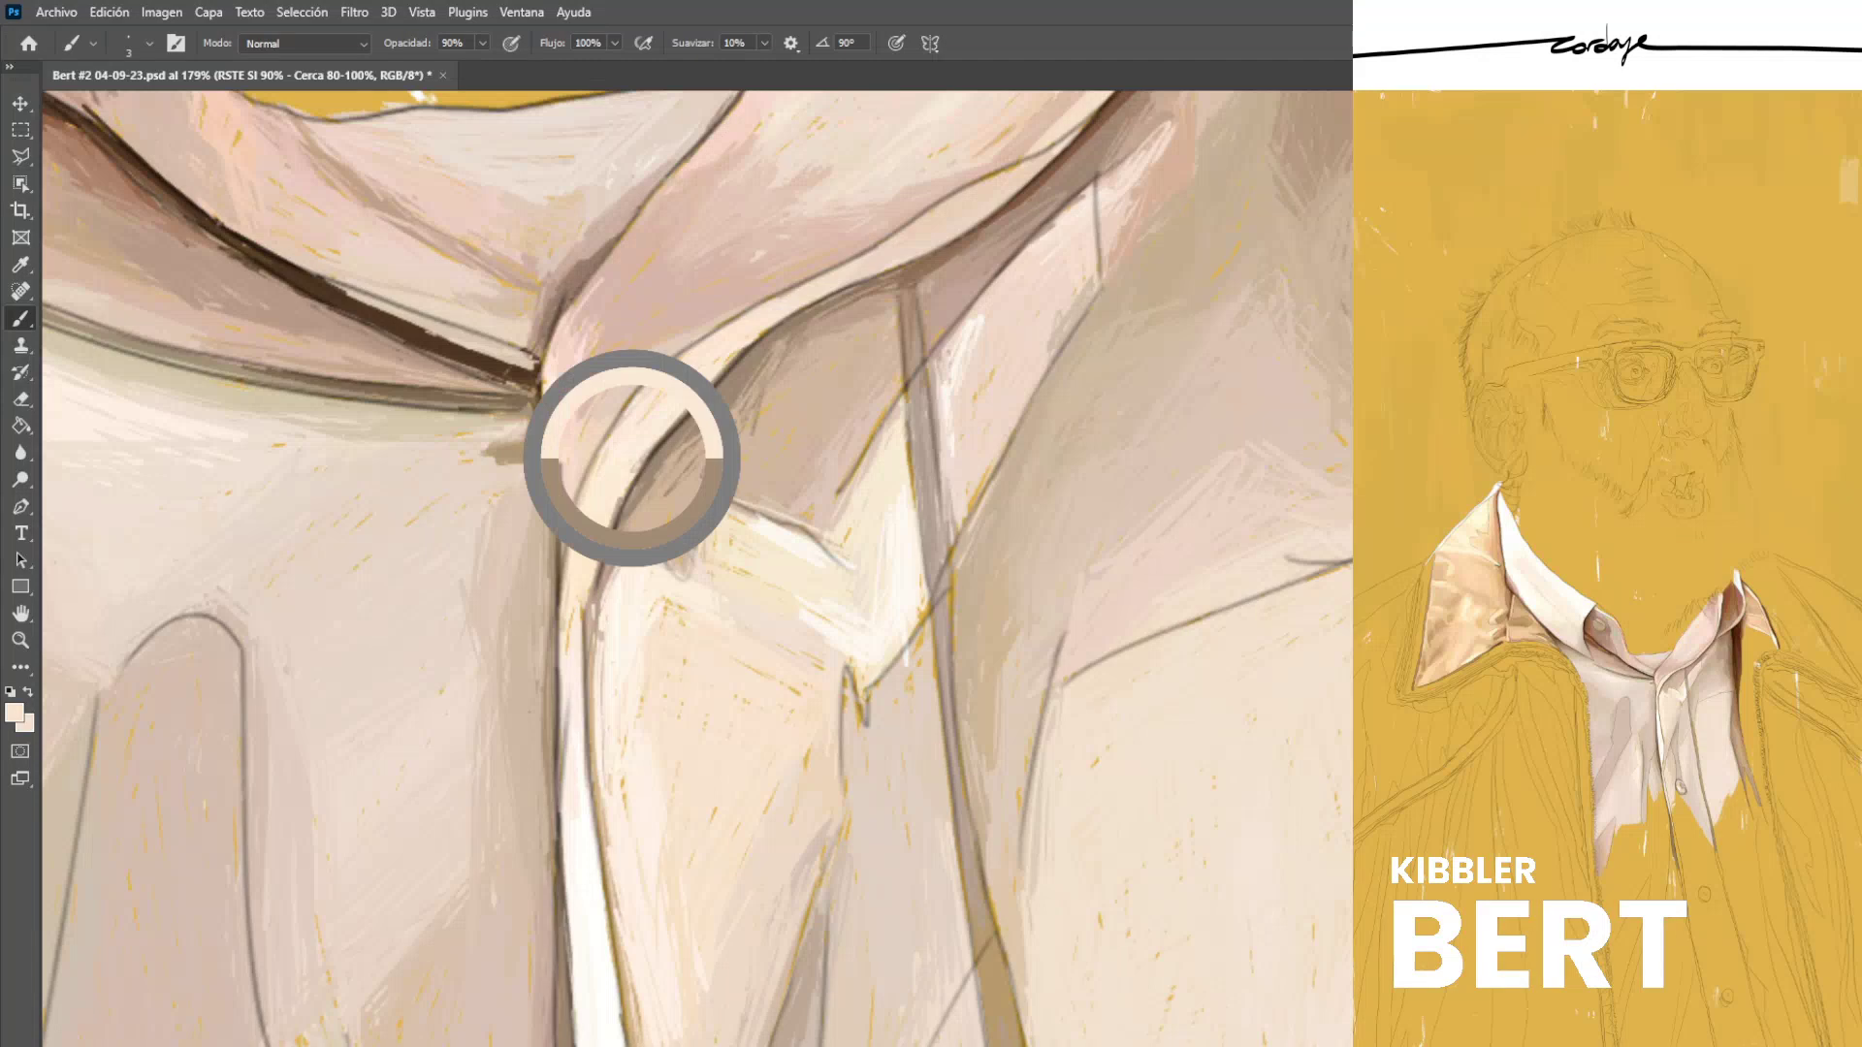
Paint a sampled brown stroke along the right collar's lower edge where it meets the shirt, and save the document.
{"action": "scroll", "coordinate": [613, 660], "scroll_direction": "down", "scroll_amount": 12}
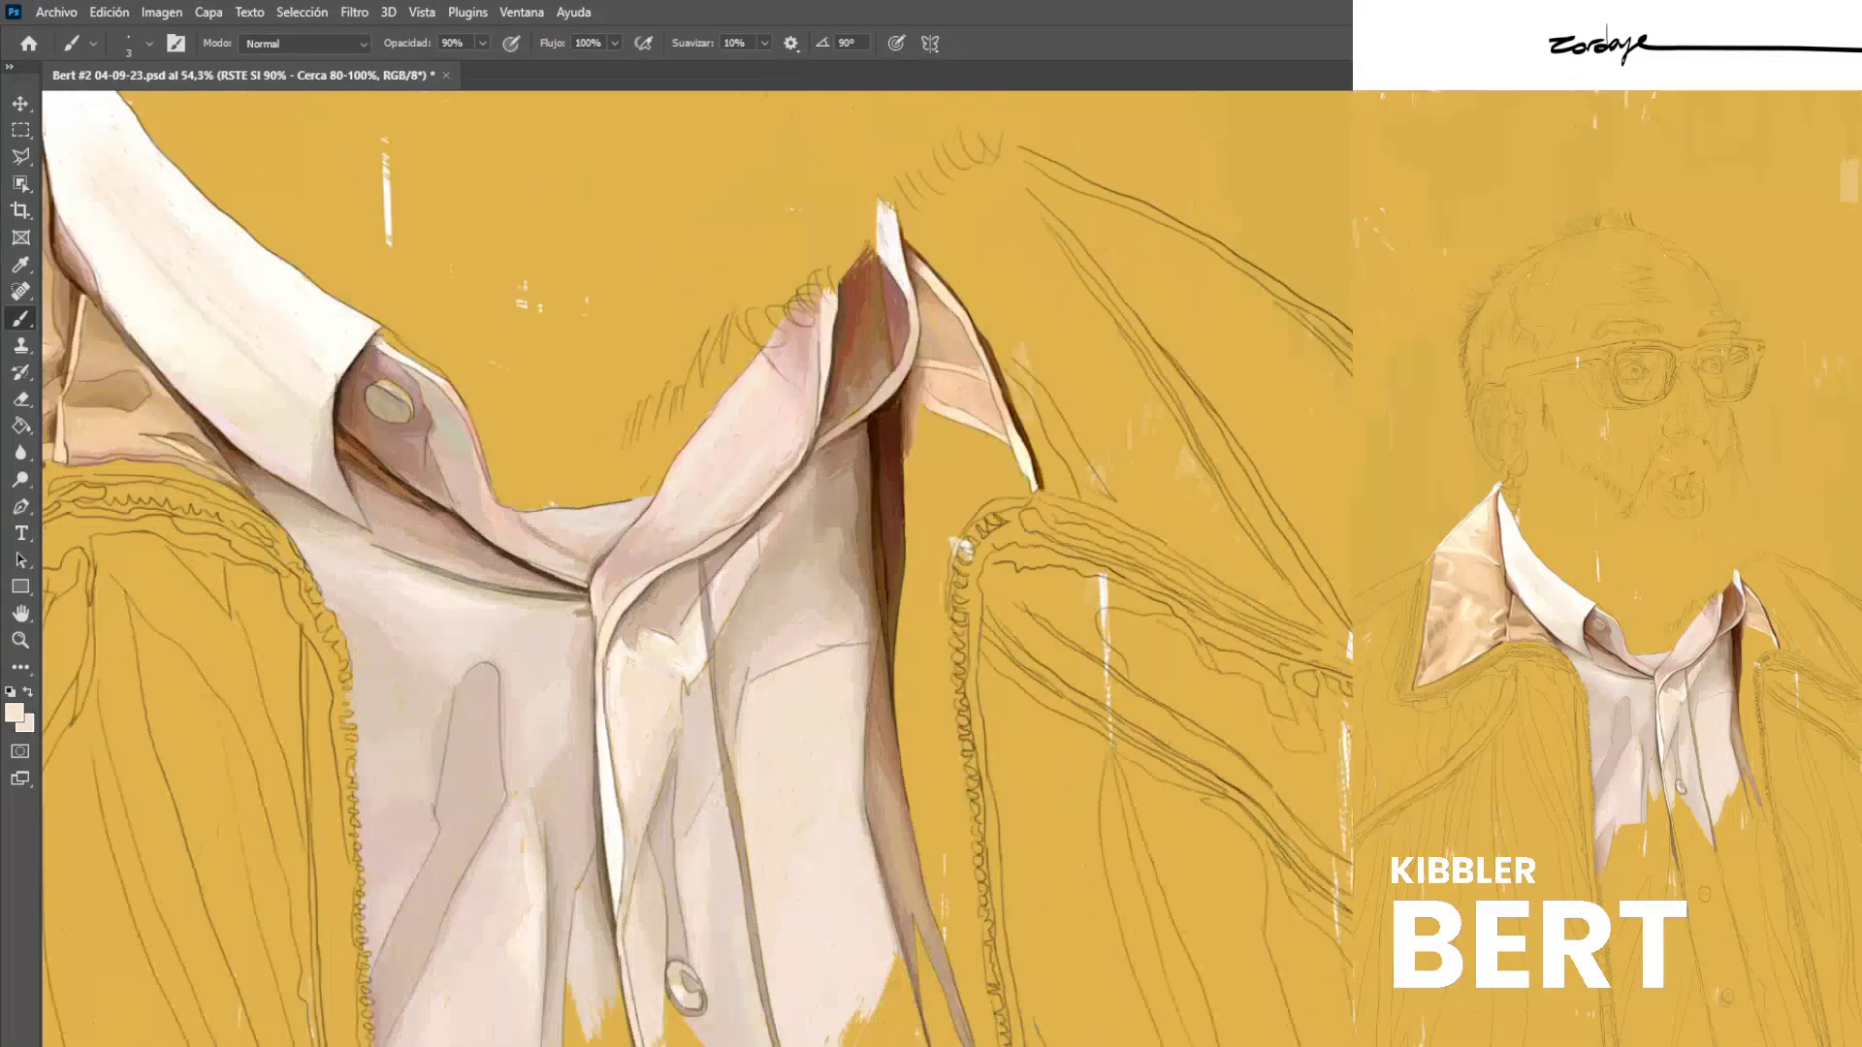
{"action": "scroll", "coordinate": [504, 490], "scroll_direction": "up", "scroll_amount": 9}
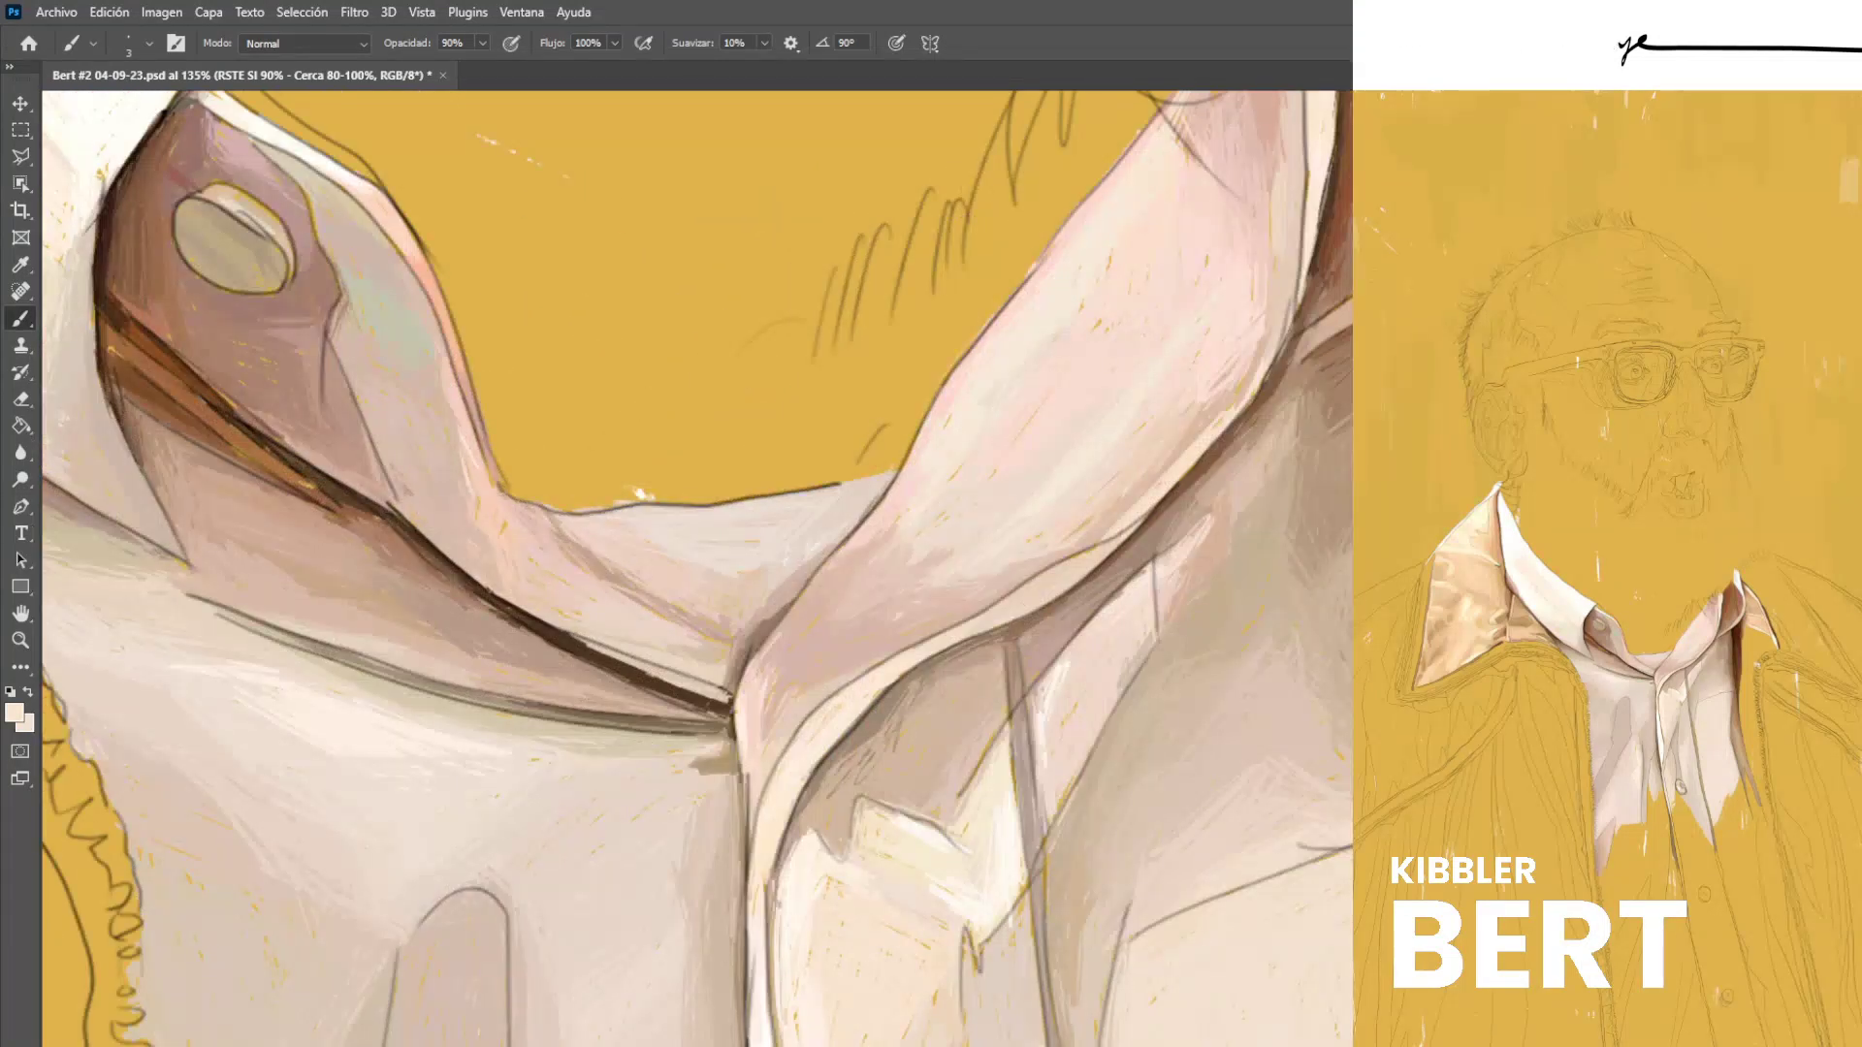
{"action": "left_click_drag", "start_coordinate": [872, 543], "coordinate": [542, 576]}
{"action": "left_click", "coordinate": [870, 531], "text": "alt"}
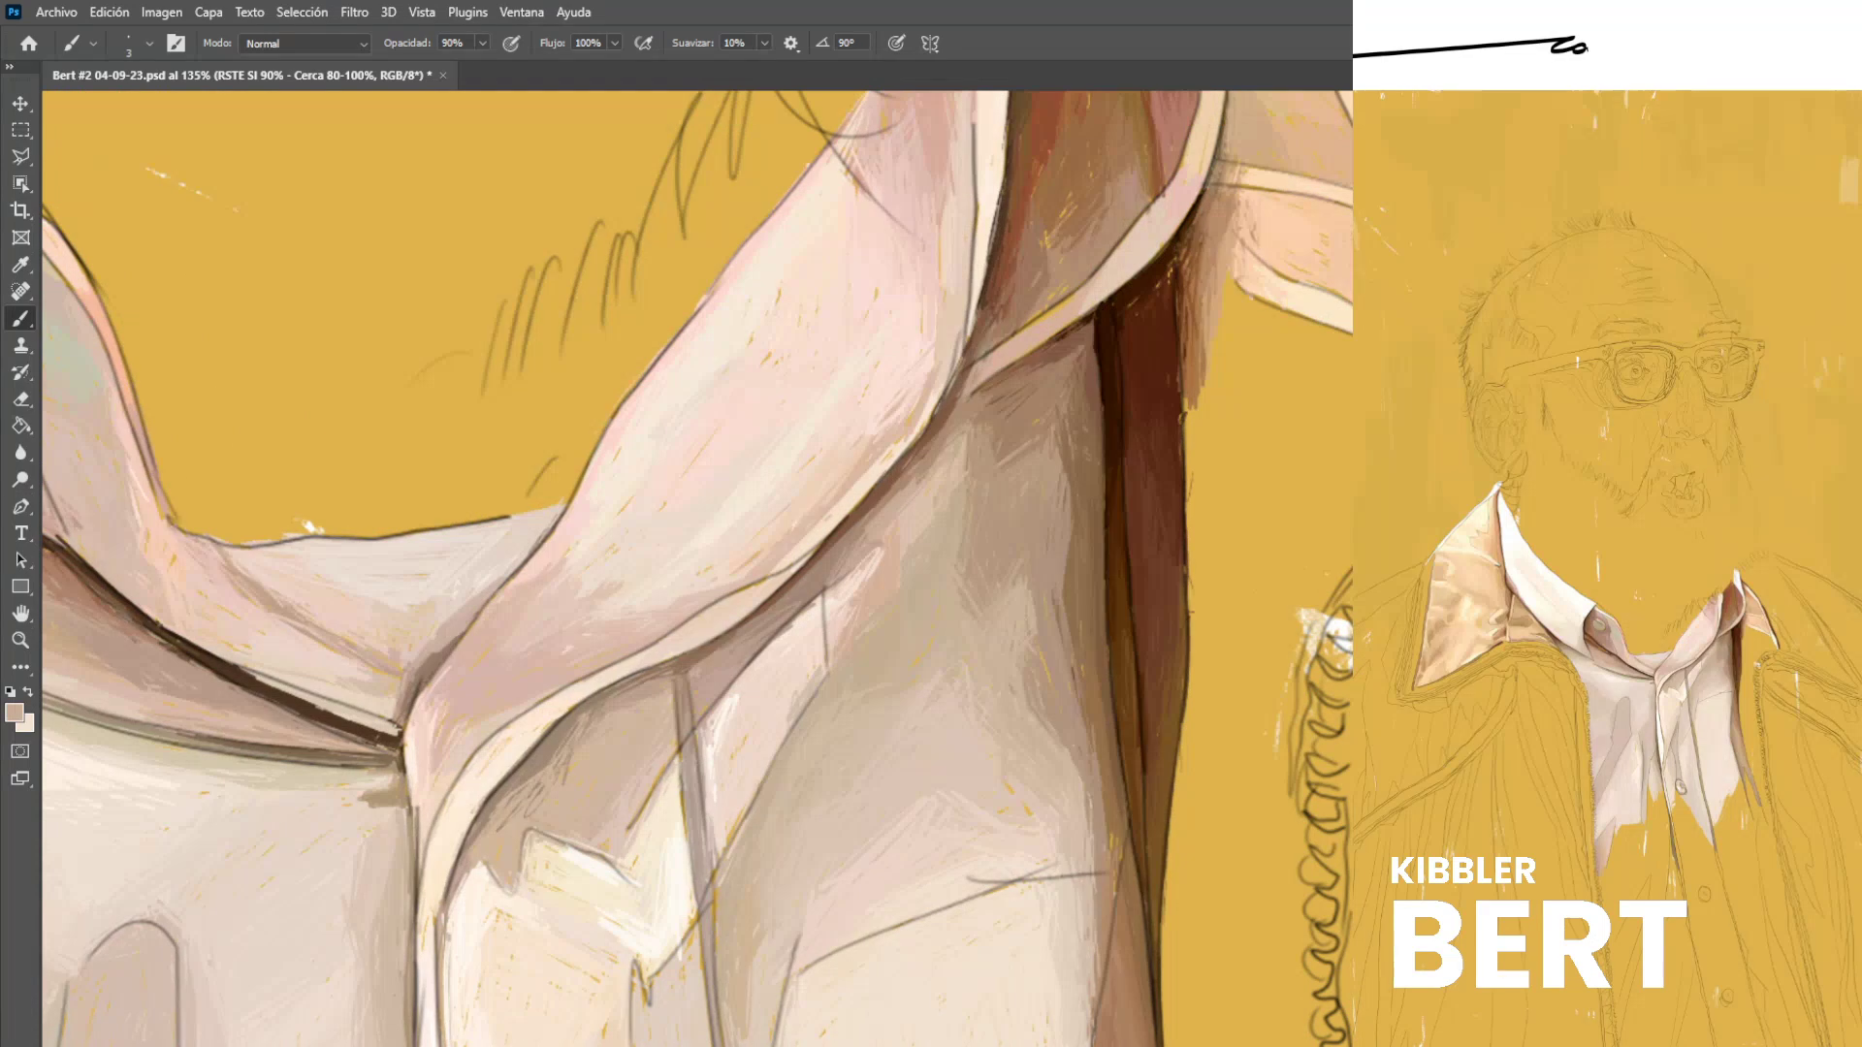
{"action": "left_click_drag", "start_coordinate": [865, 525], "coordinate": [799, 606]}
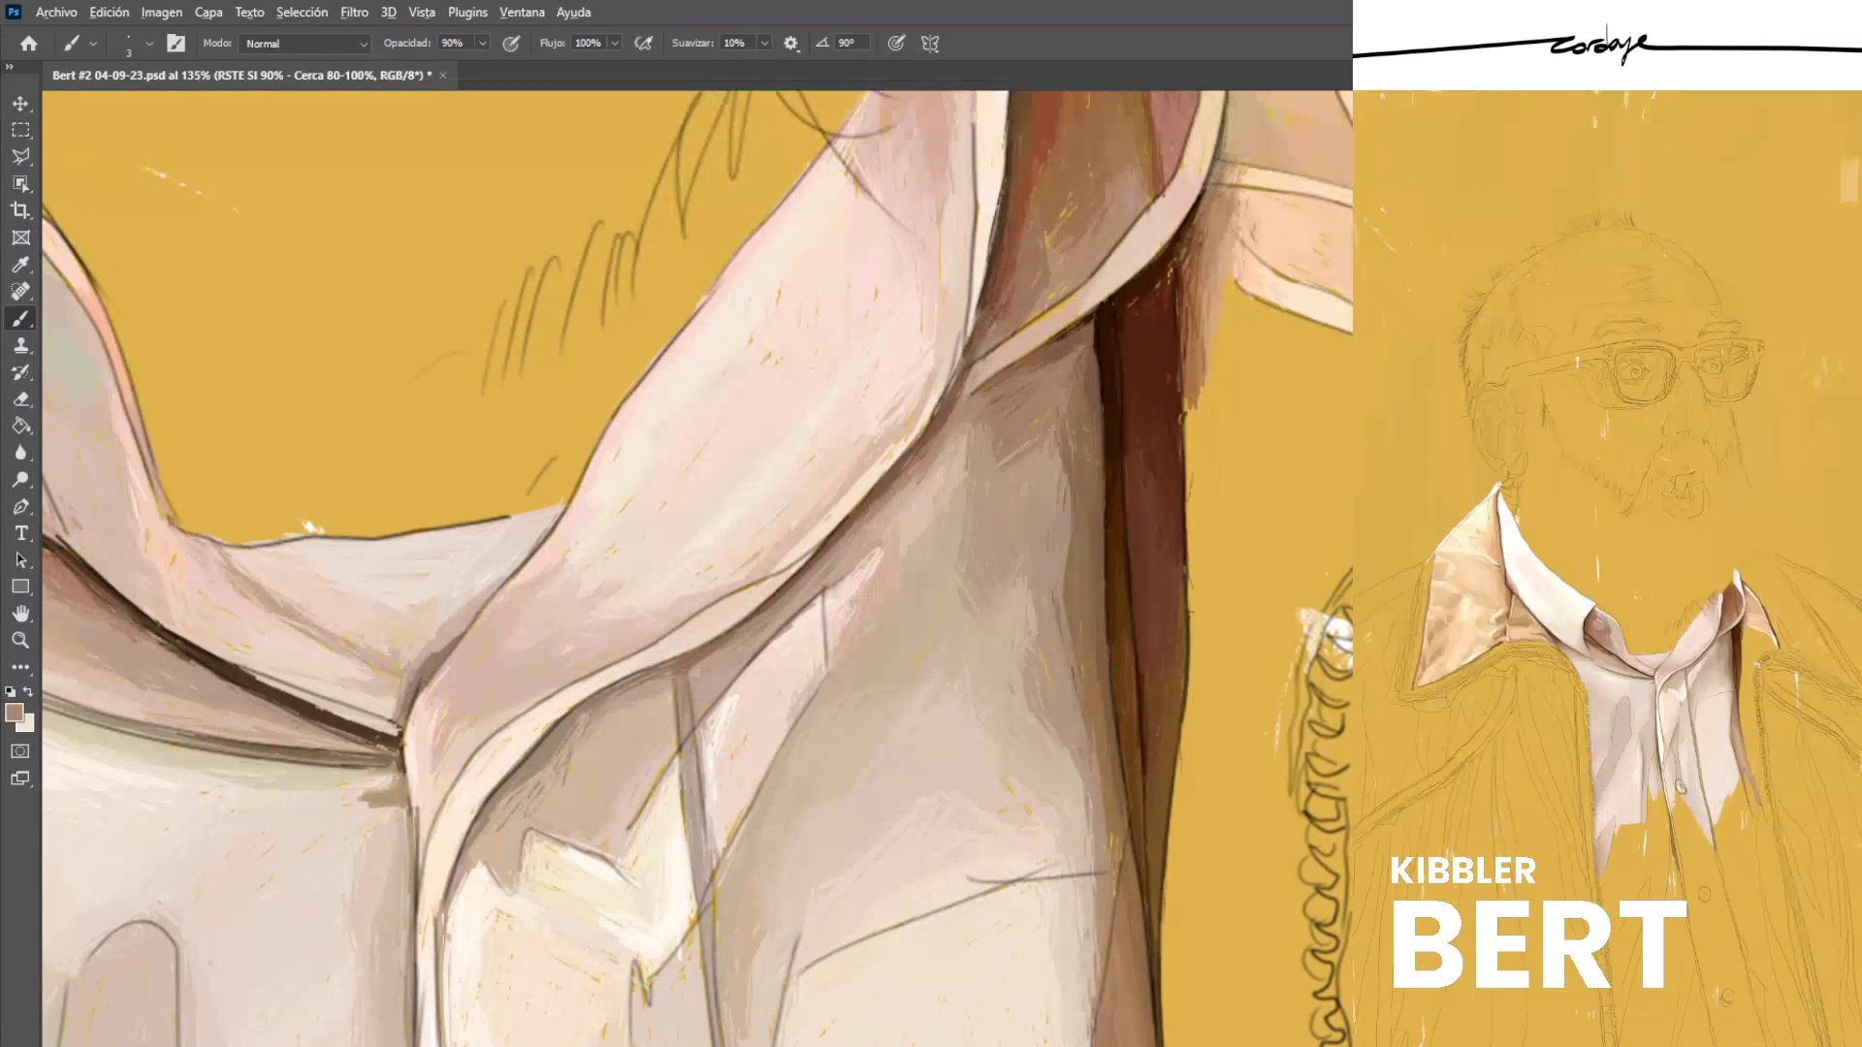
{"action": "scroll", "coordinate": [696, 569], "scroll_direction": "down", "scroll_amount": 5}
{"action": "scroll", "coordinate": [696, 568], "scroll_direction": "down", "scroll_amount": 4}
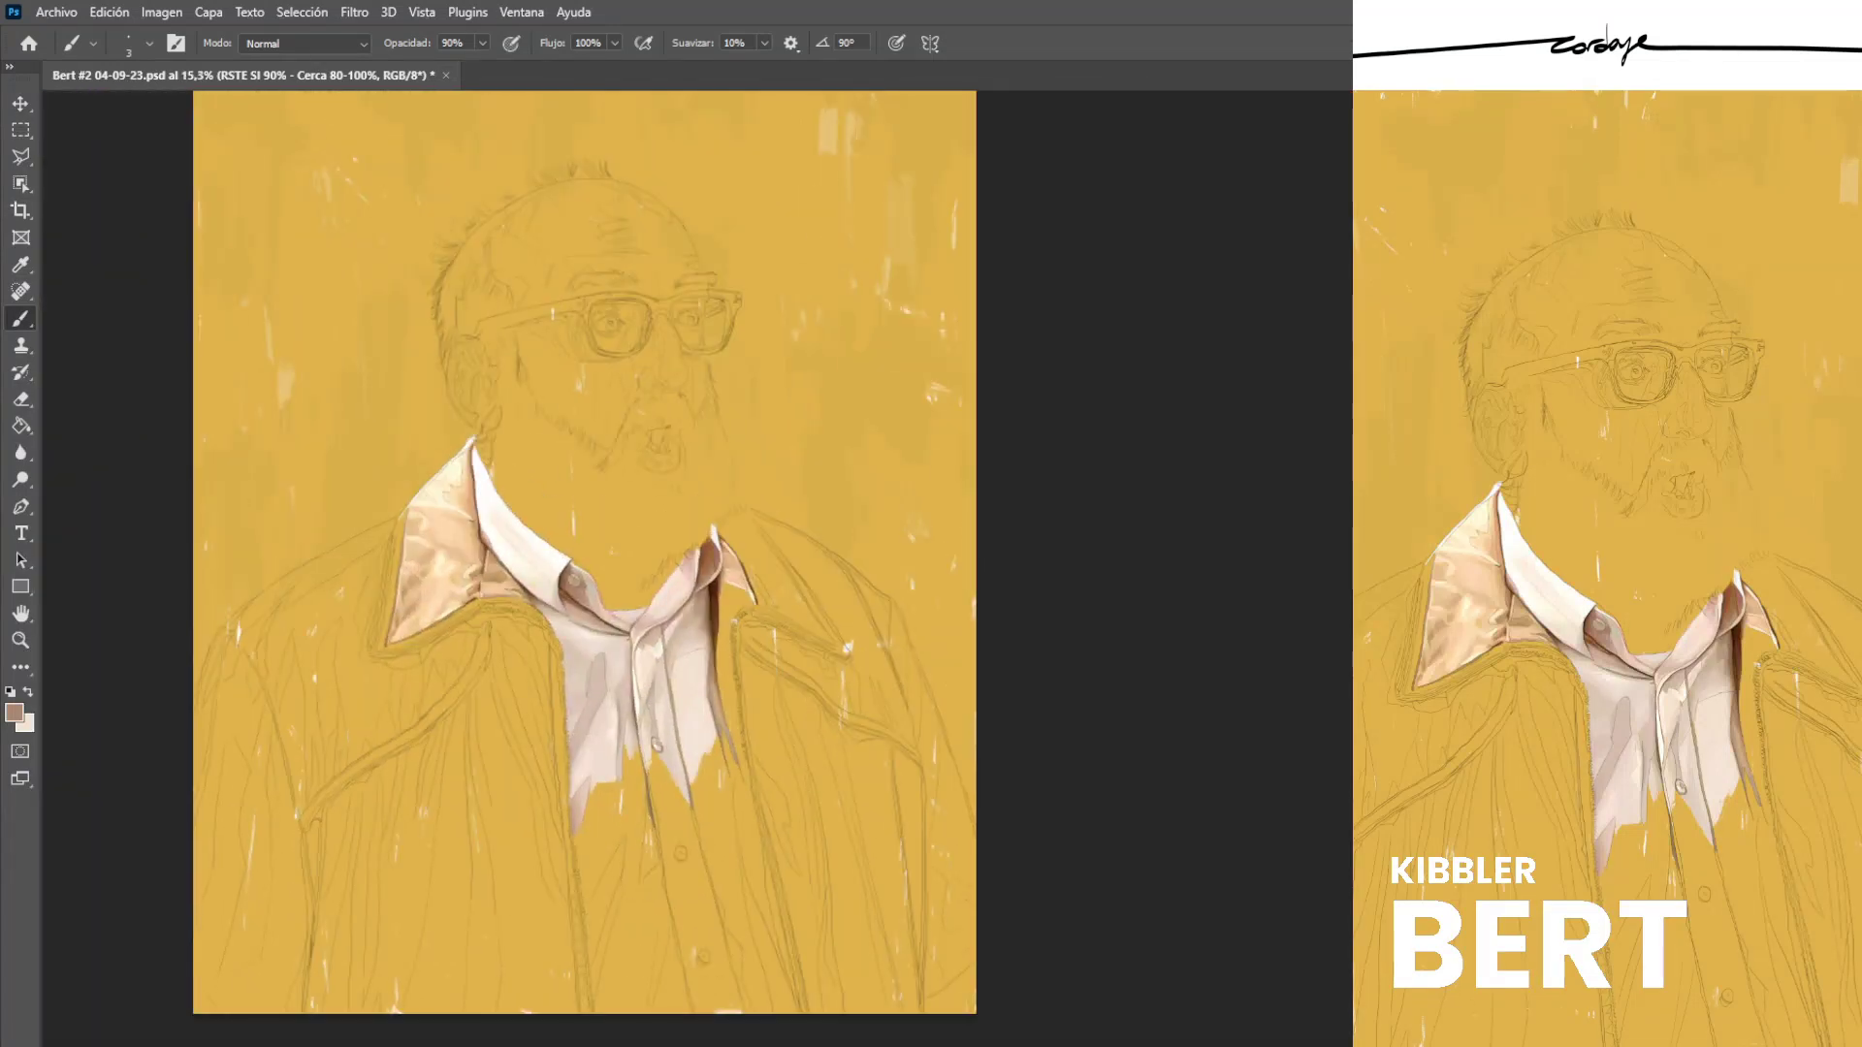
{"action": "key", "text": "ctrl+s"}
{"action": "scroll", "coordinate": [584, 562], "scroll_direction": "up", "scroll_amount": 1}
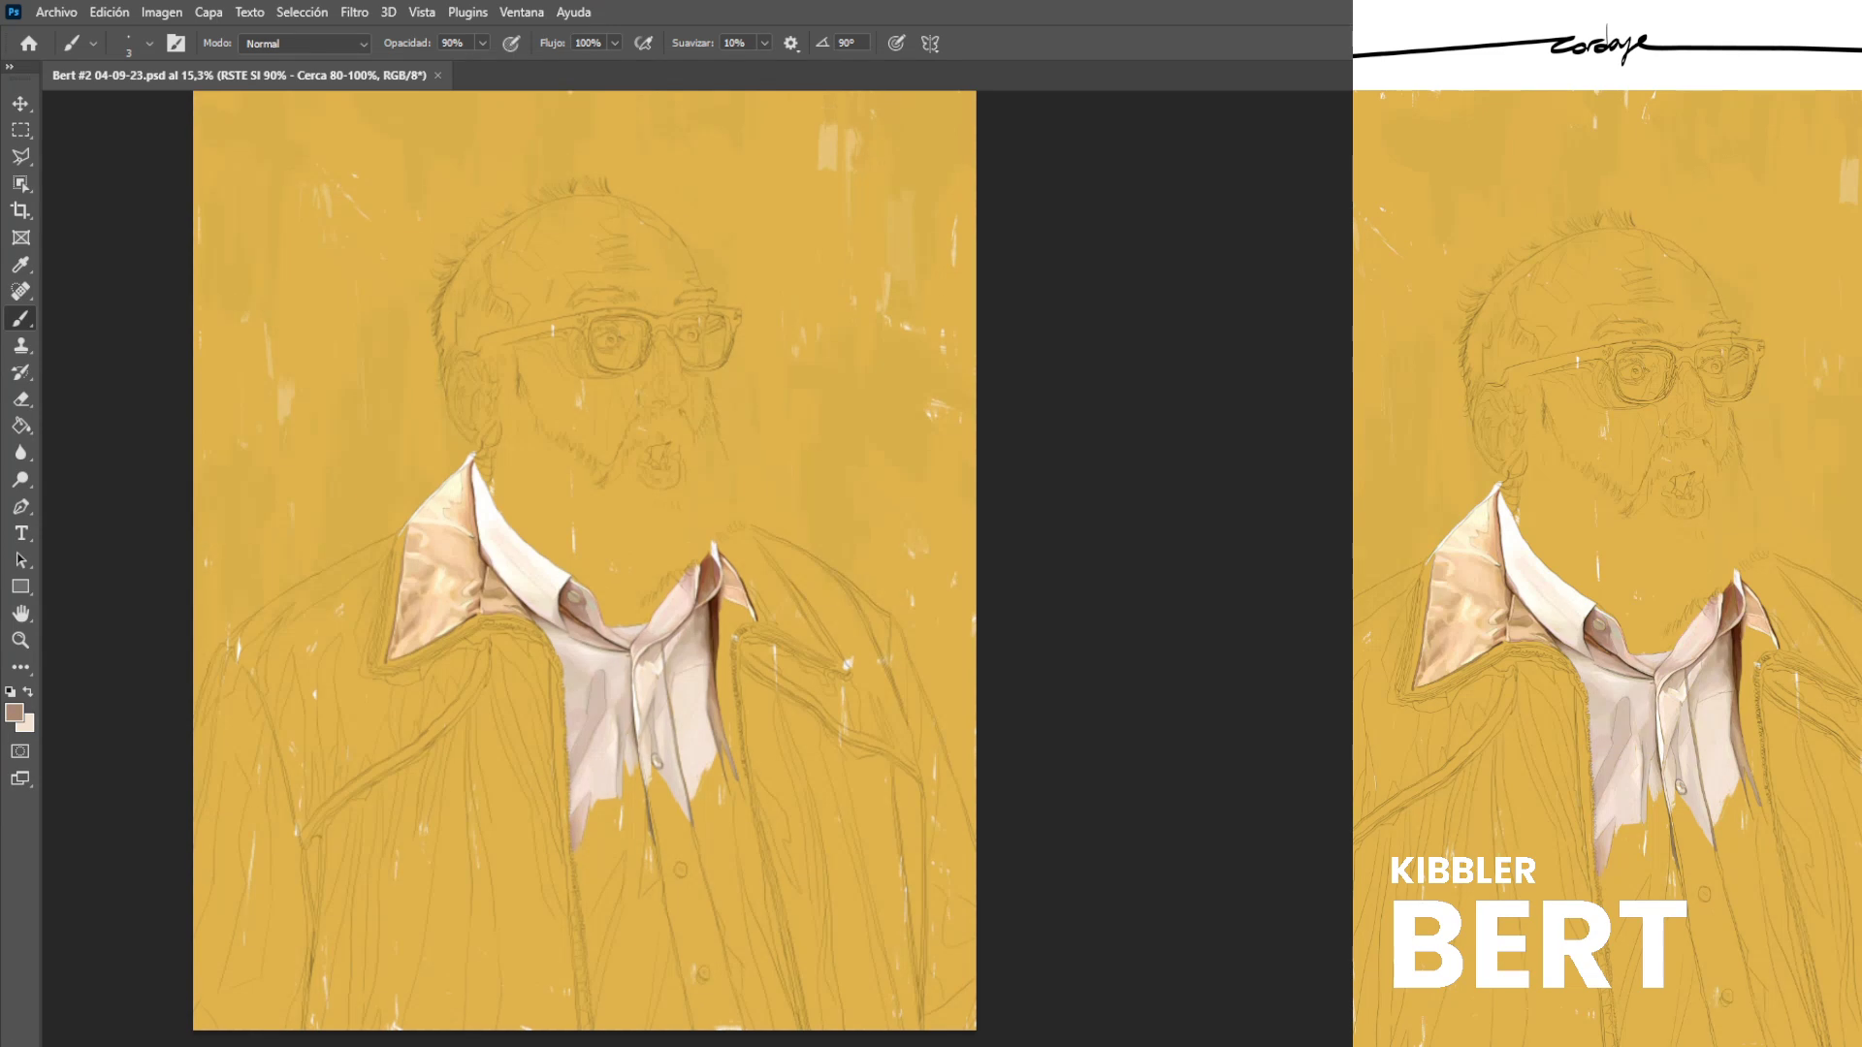
Refine the lower part of the placket's right seam with sampled shirt and shadow tones and save the document.
{"action": "scroll", "coordinate": [516, 1013], "scroll_direction": "up", "scroll_amount": 5}
{"action": "scroll", "coordinate": [730, 645], "scroll_direction": "up", "scroll_amount": 5}
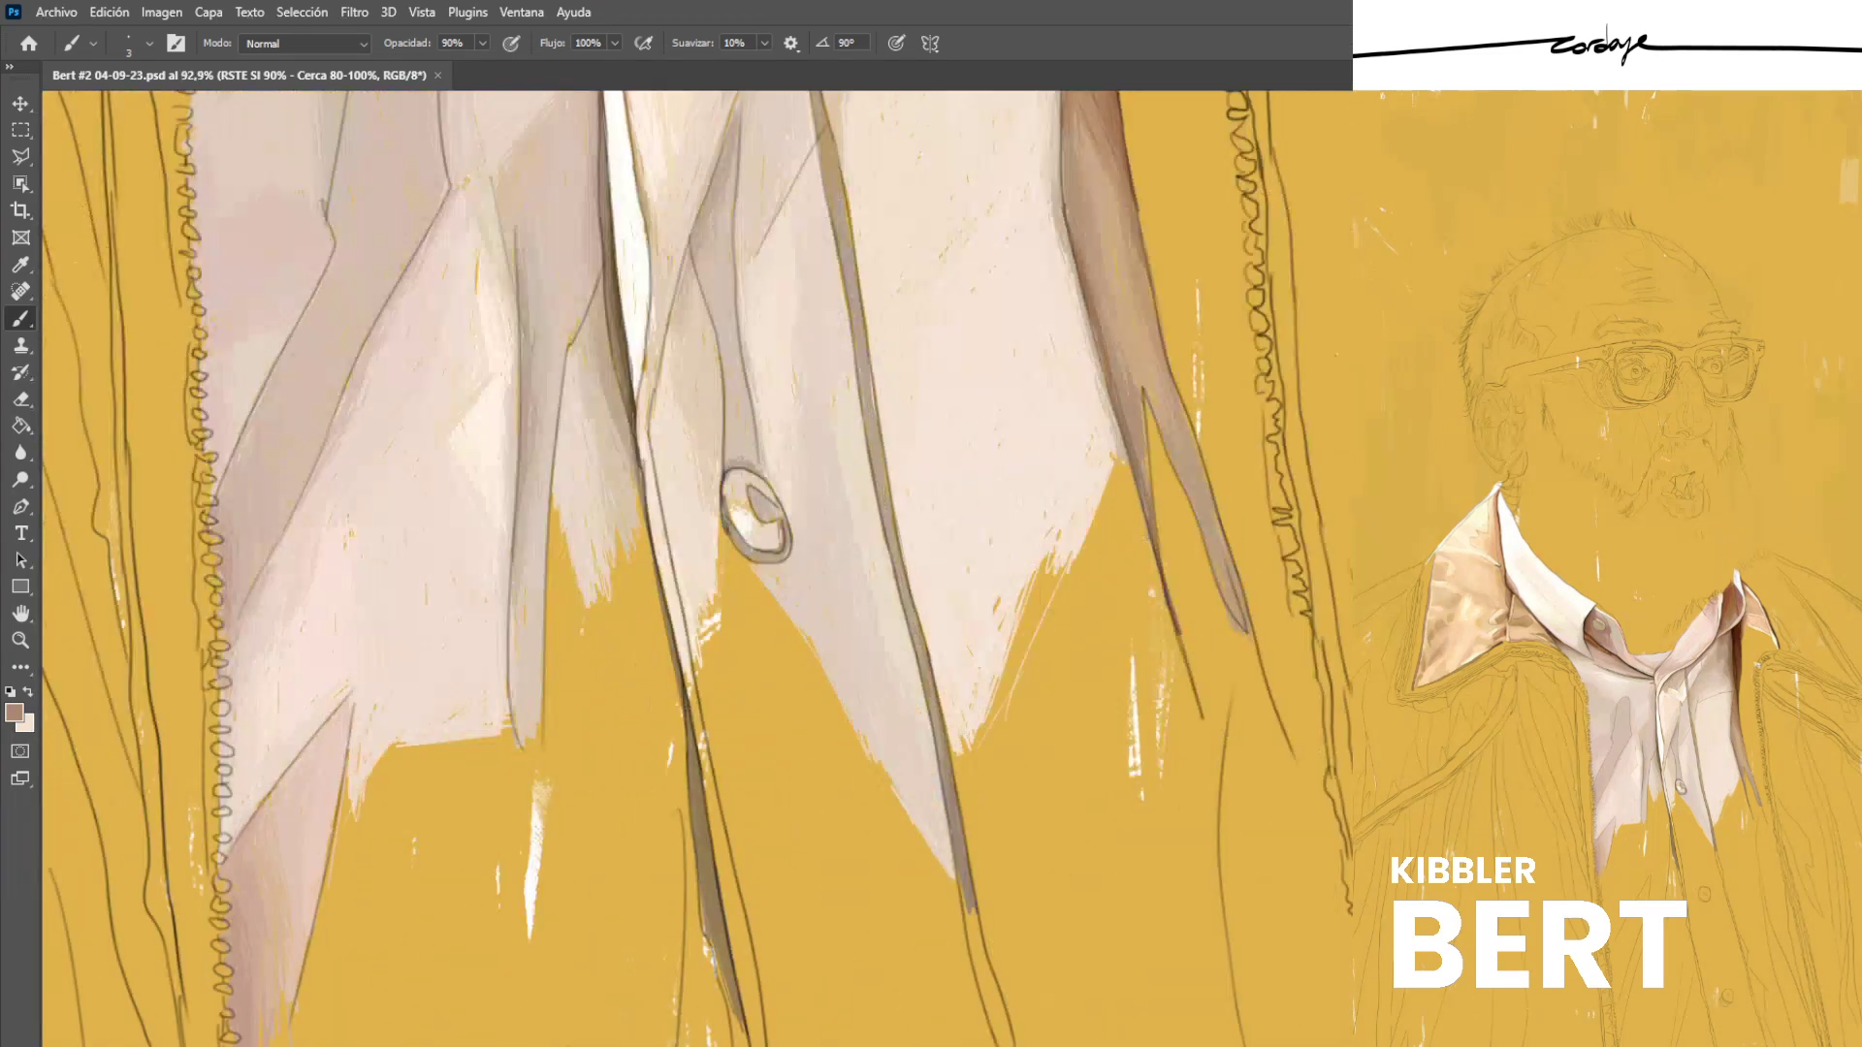
{"action": "scroll", "coordinate": [696, 568], "scroll_direction": "right", "scroll_amount": 1}
{"action": "left_click", "coordinate": [873, 631], "text": "alt"}
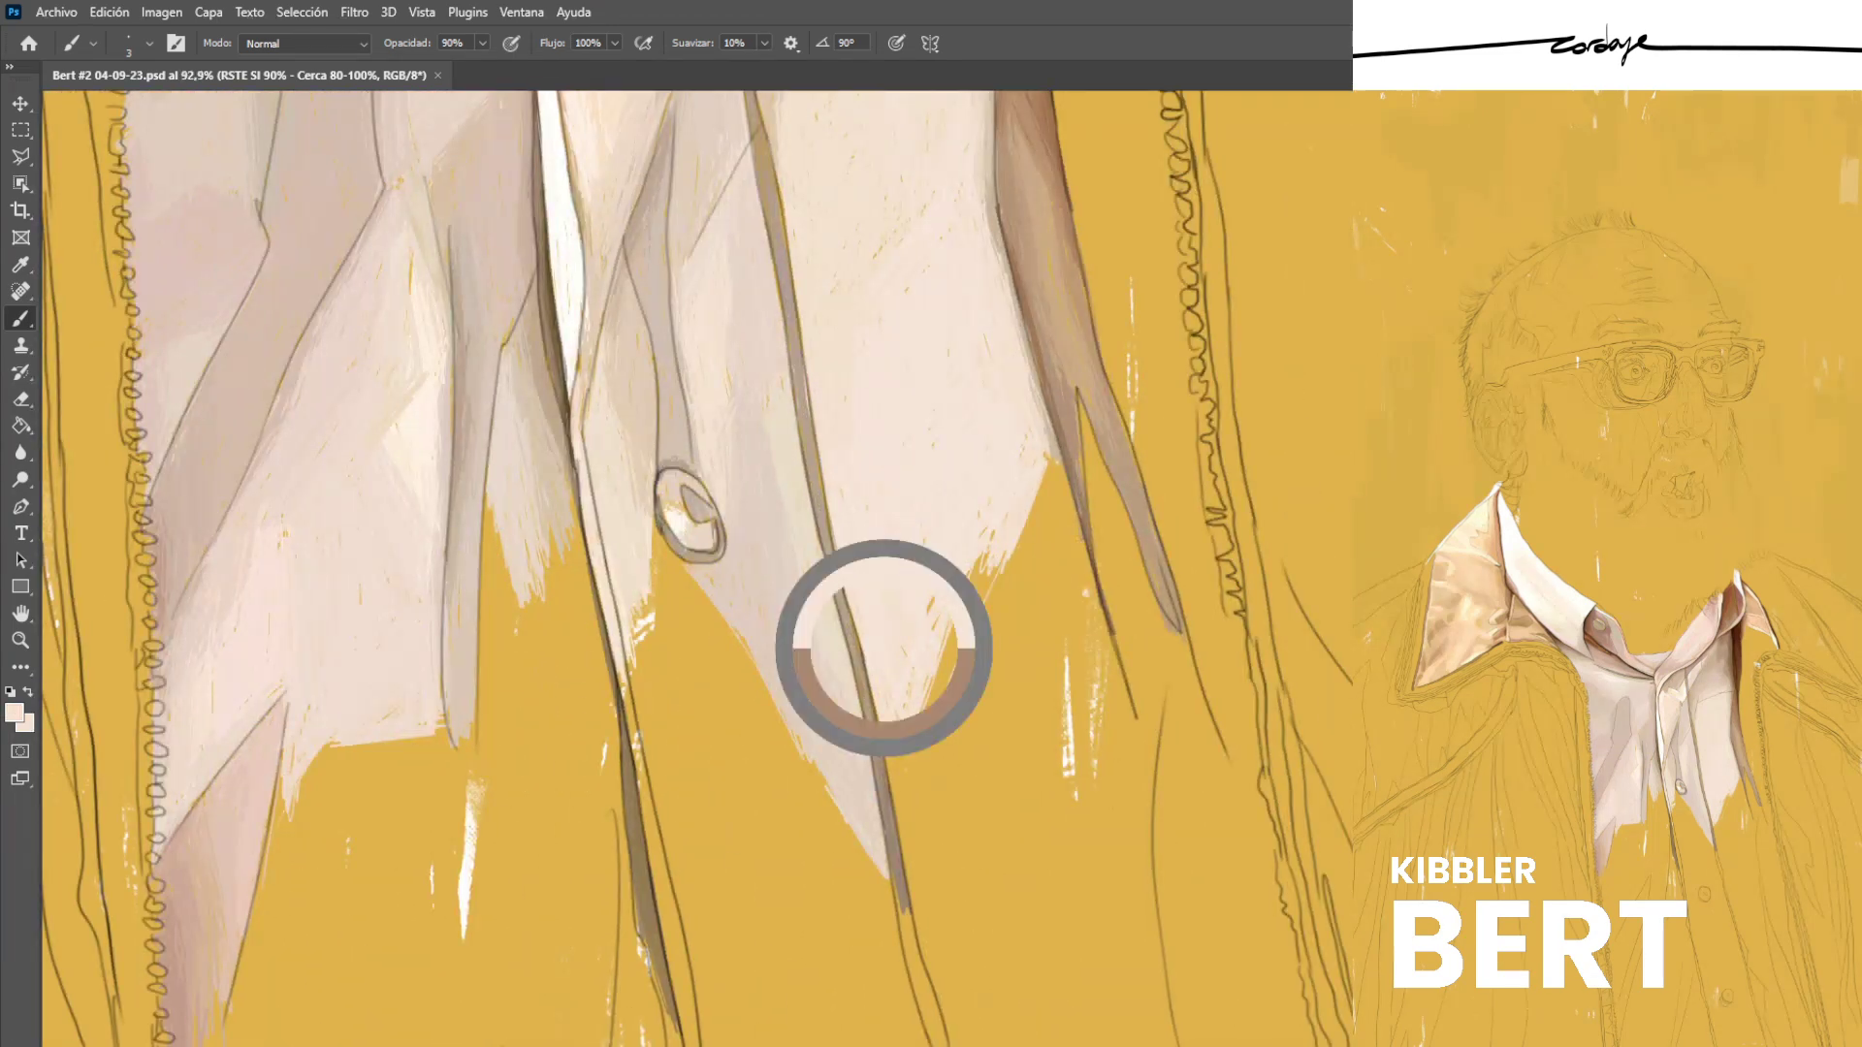
{"action": "left_click_drag", "start_coordinate": [869, 688], "coordinate": [904, 911]}
{"action": "left_click", "coordinate": [879, 790], "text": "alt"}
{"action": "left_click_drag", "start_coordinate": [888, 810], "coordinate": [903, 892]}
{"action": "left_click_drag", "start_coordinate": [856, 670], "coordinate": [862, 698]}
{"action": "left_click_drag", "start_coordinate": [852, 627], "coordinate": [862, 671]}
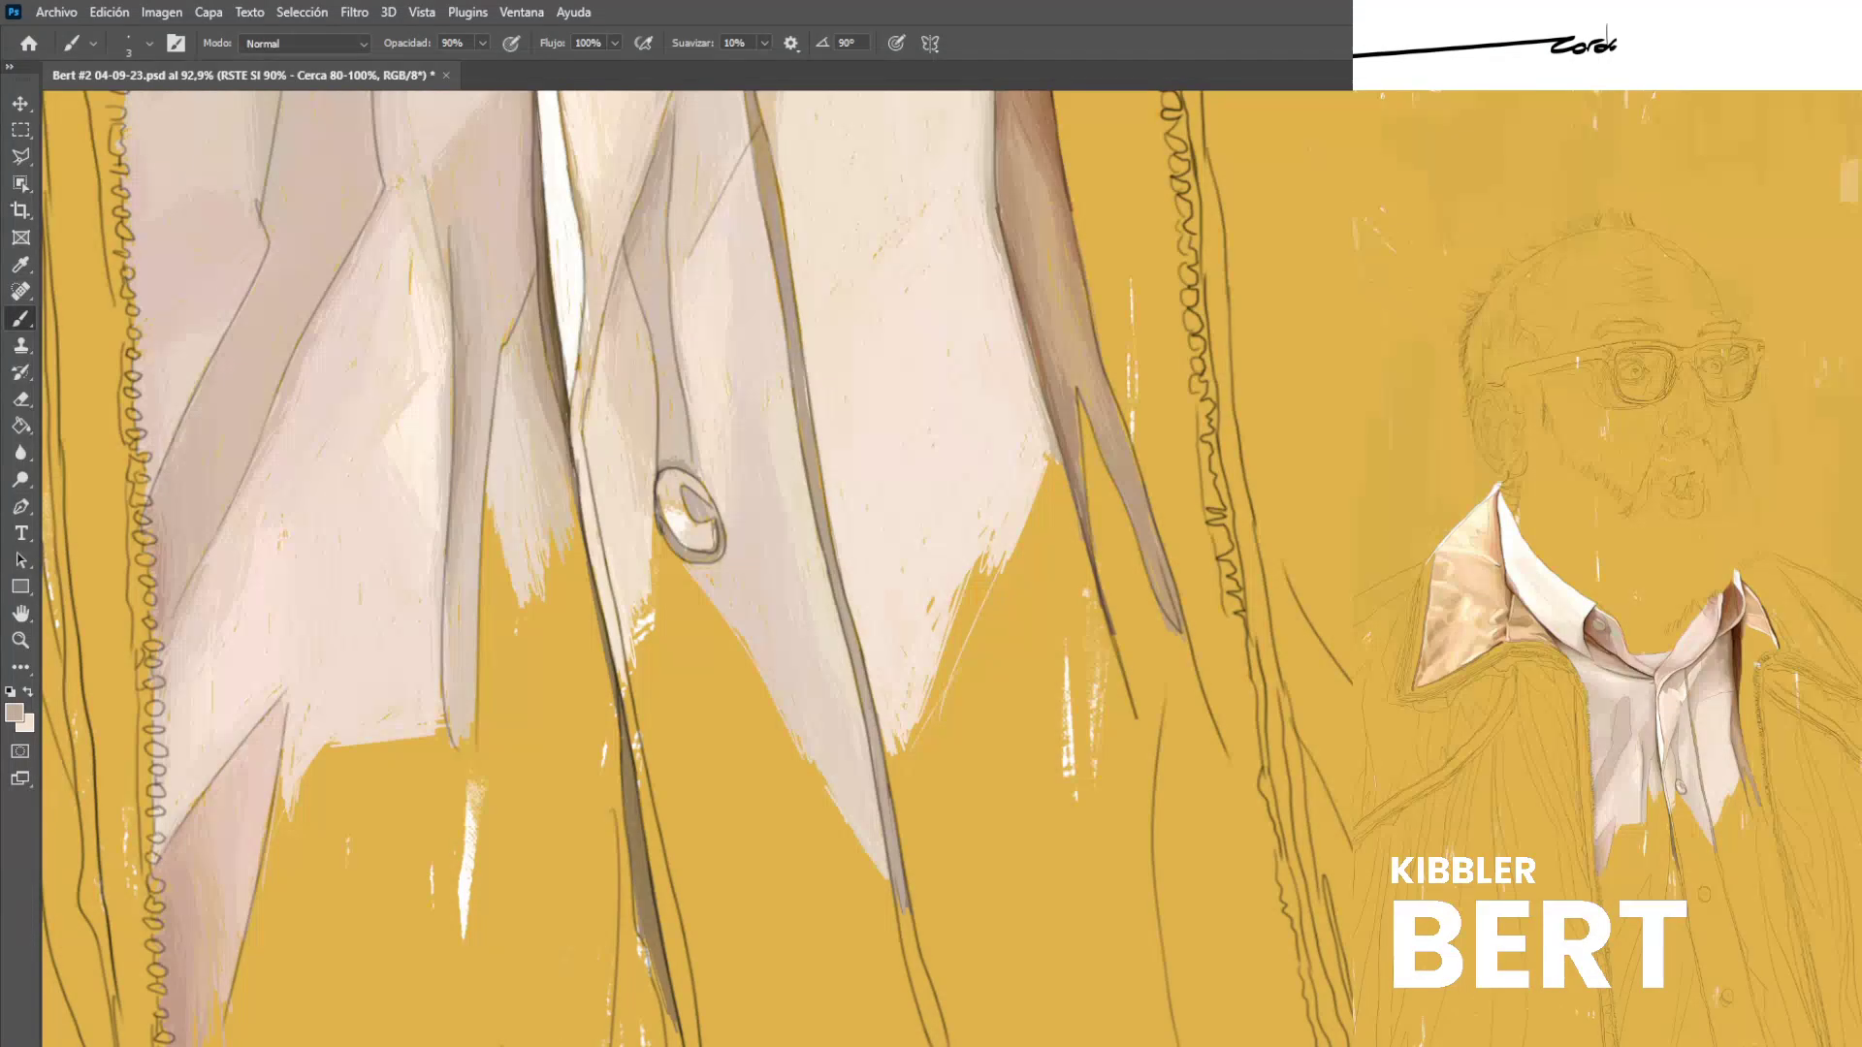
{"action": "key", "text": "ctrl+s"}
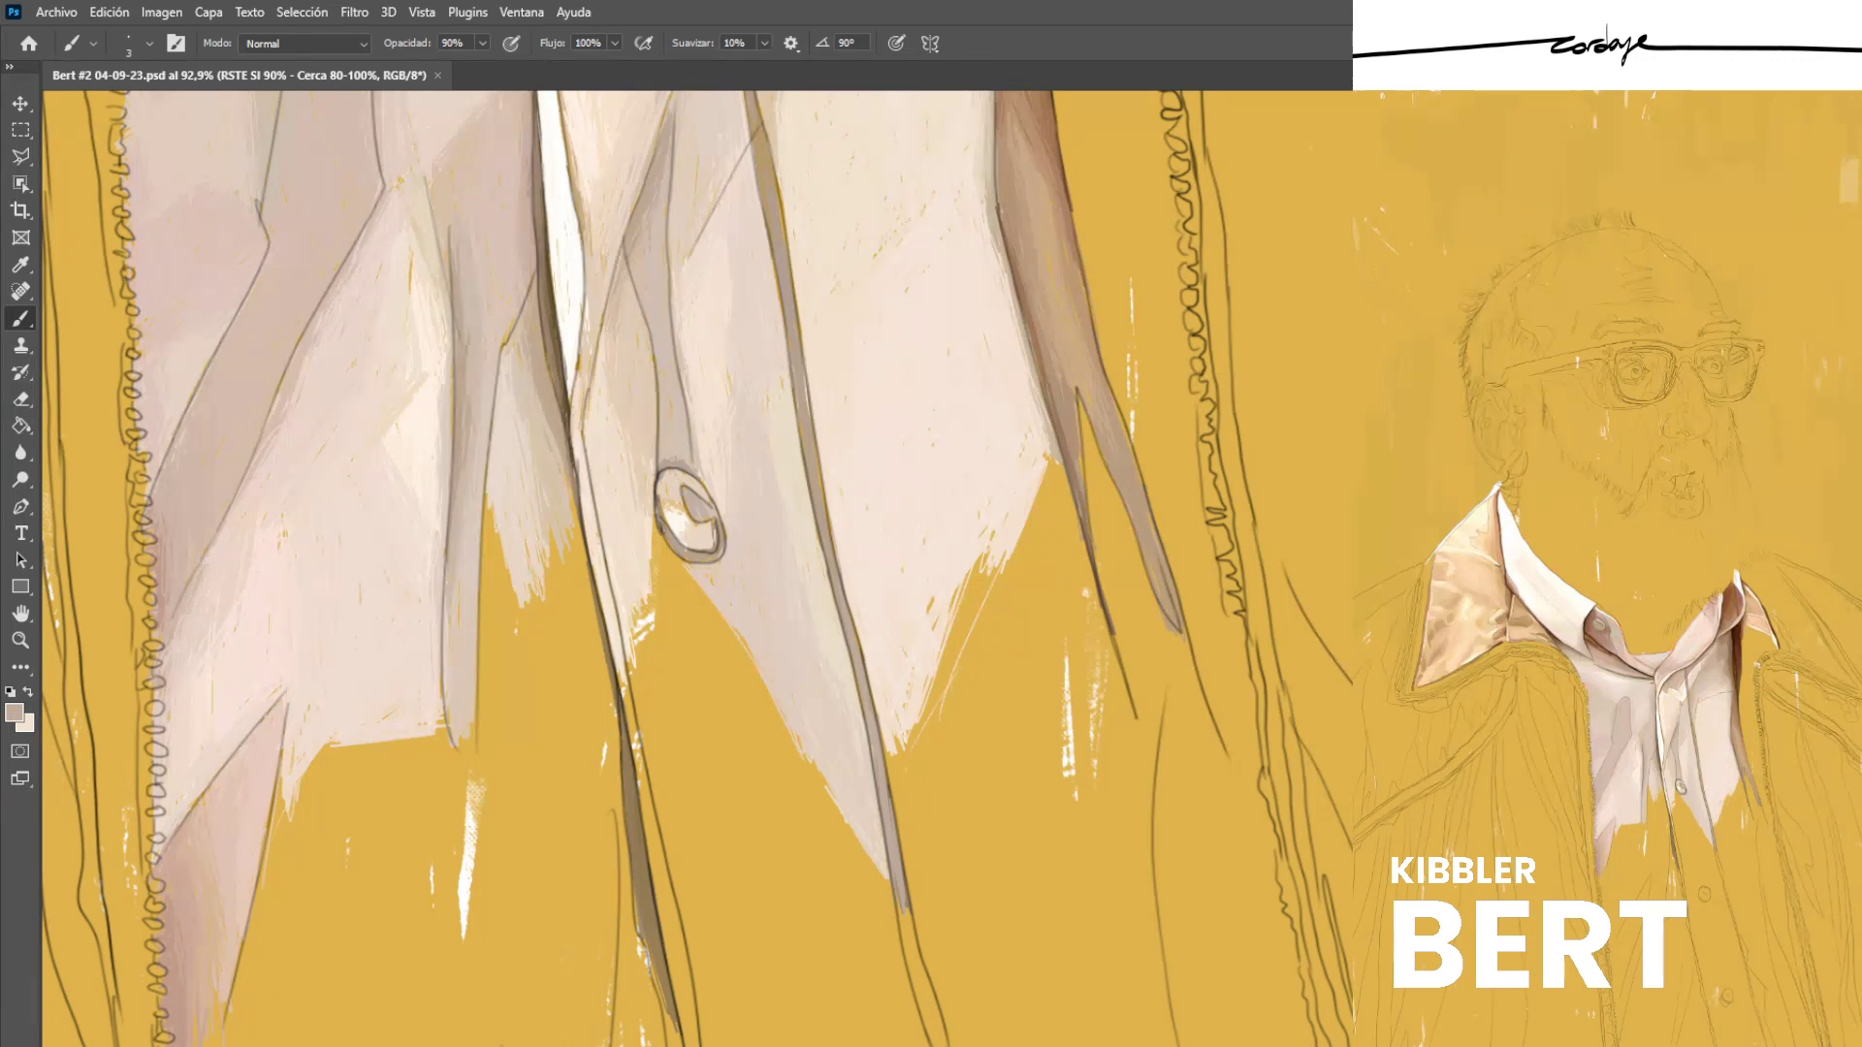
{"action": "left_click_drag", "start_coordinate": [679, 582], "coordinate": [761, 499]}
{"action": "scroll", "coordinate": [696, 568], "scroll_direction": "up", "scroll_amount": 3}
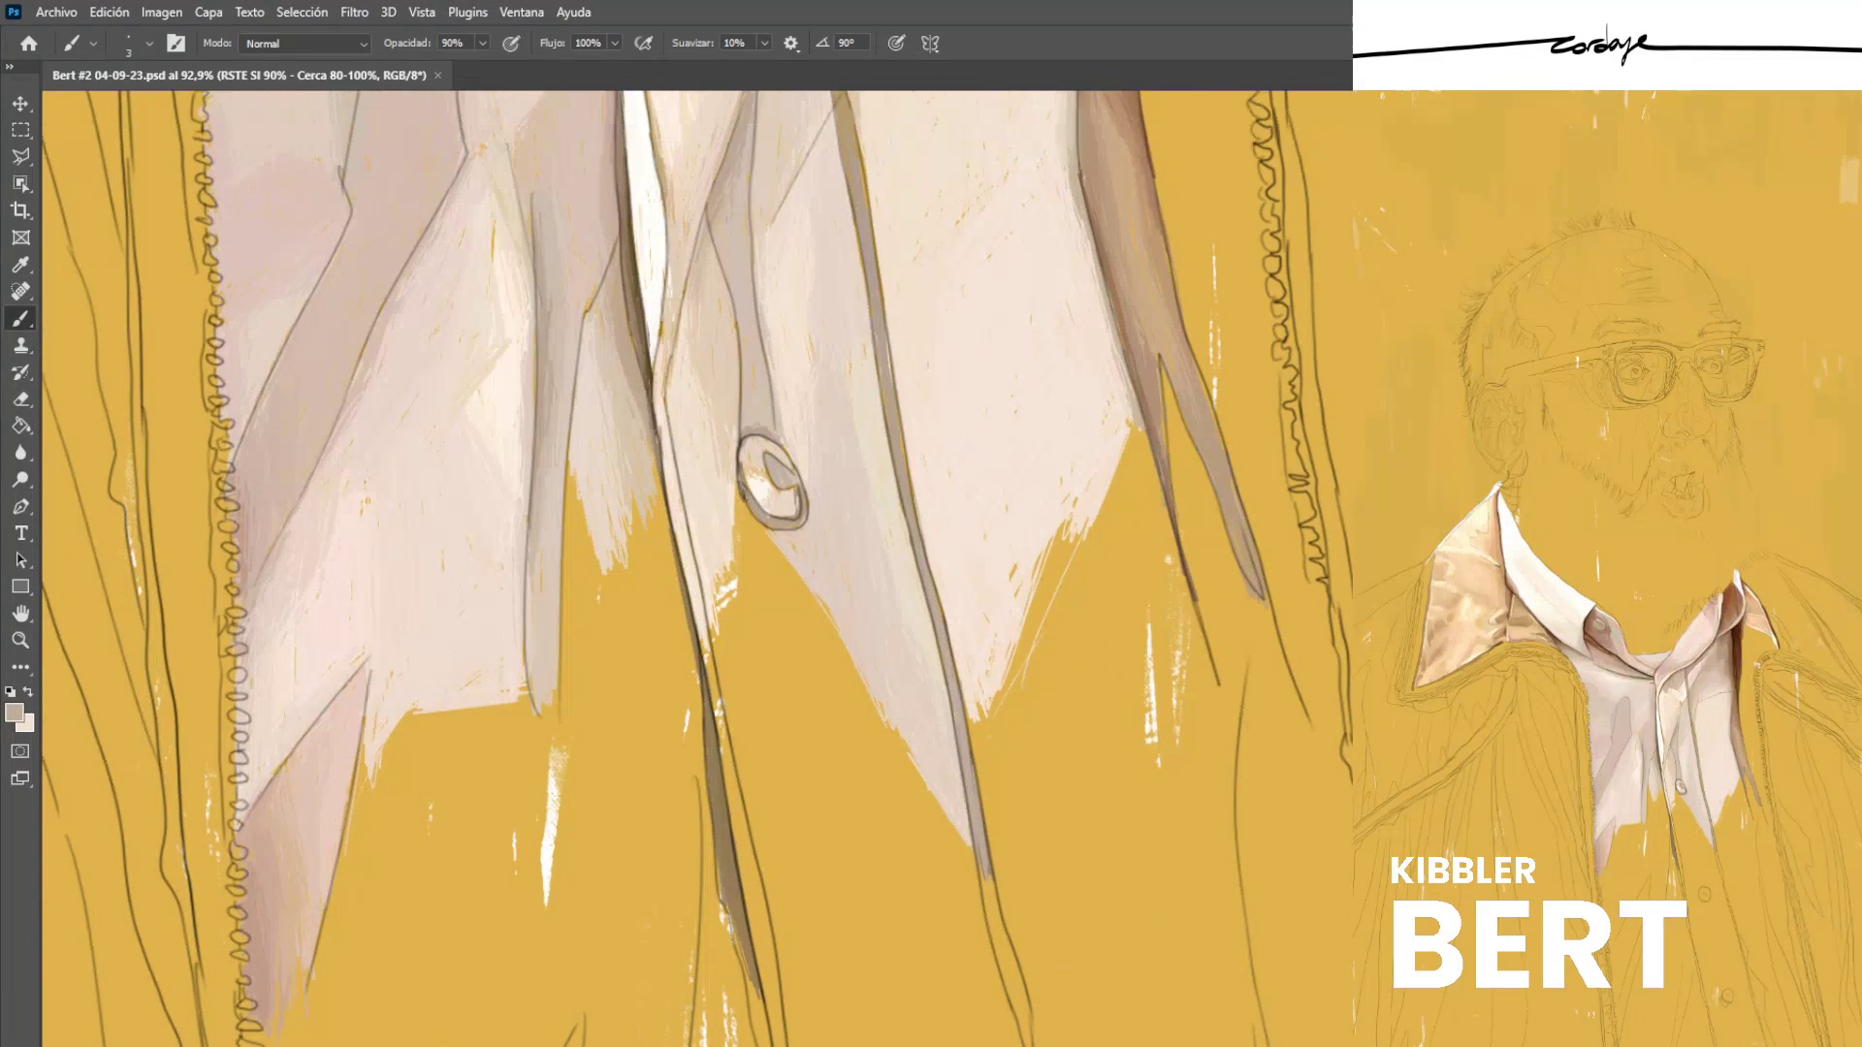
Paint sampled taupe shading strokes along the outer left edge of the placket's left seam, below the painted shirt area.
{"action": "scroll", "coordinate": [696, 568], "scroll_direction": "left", "scroll_amount": 2}
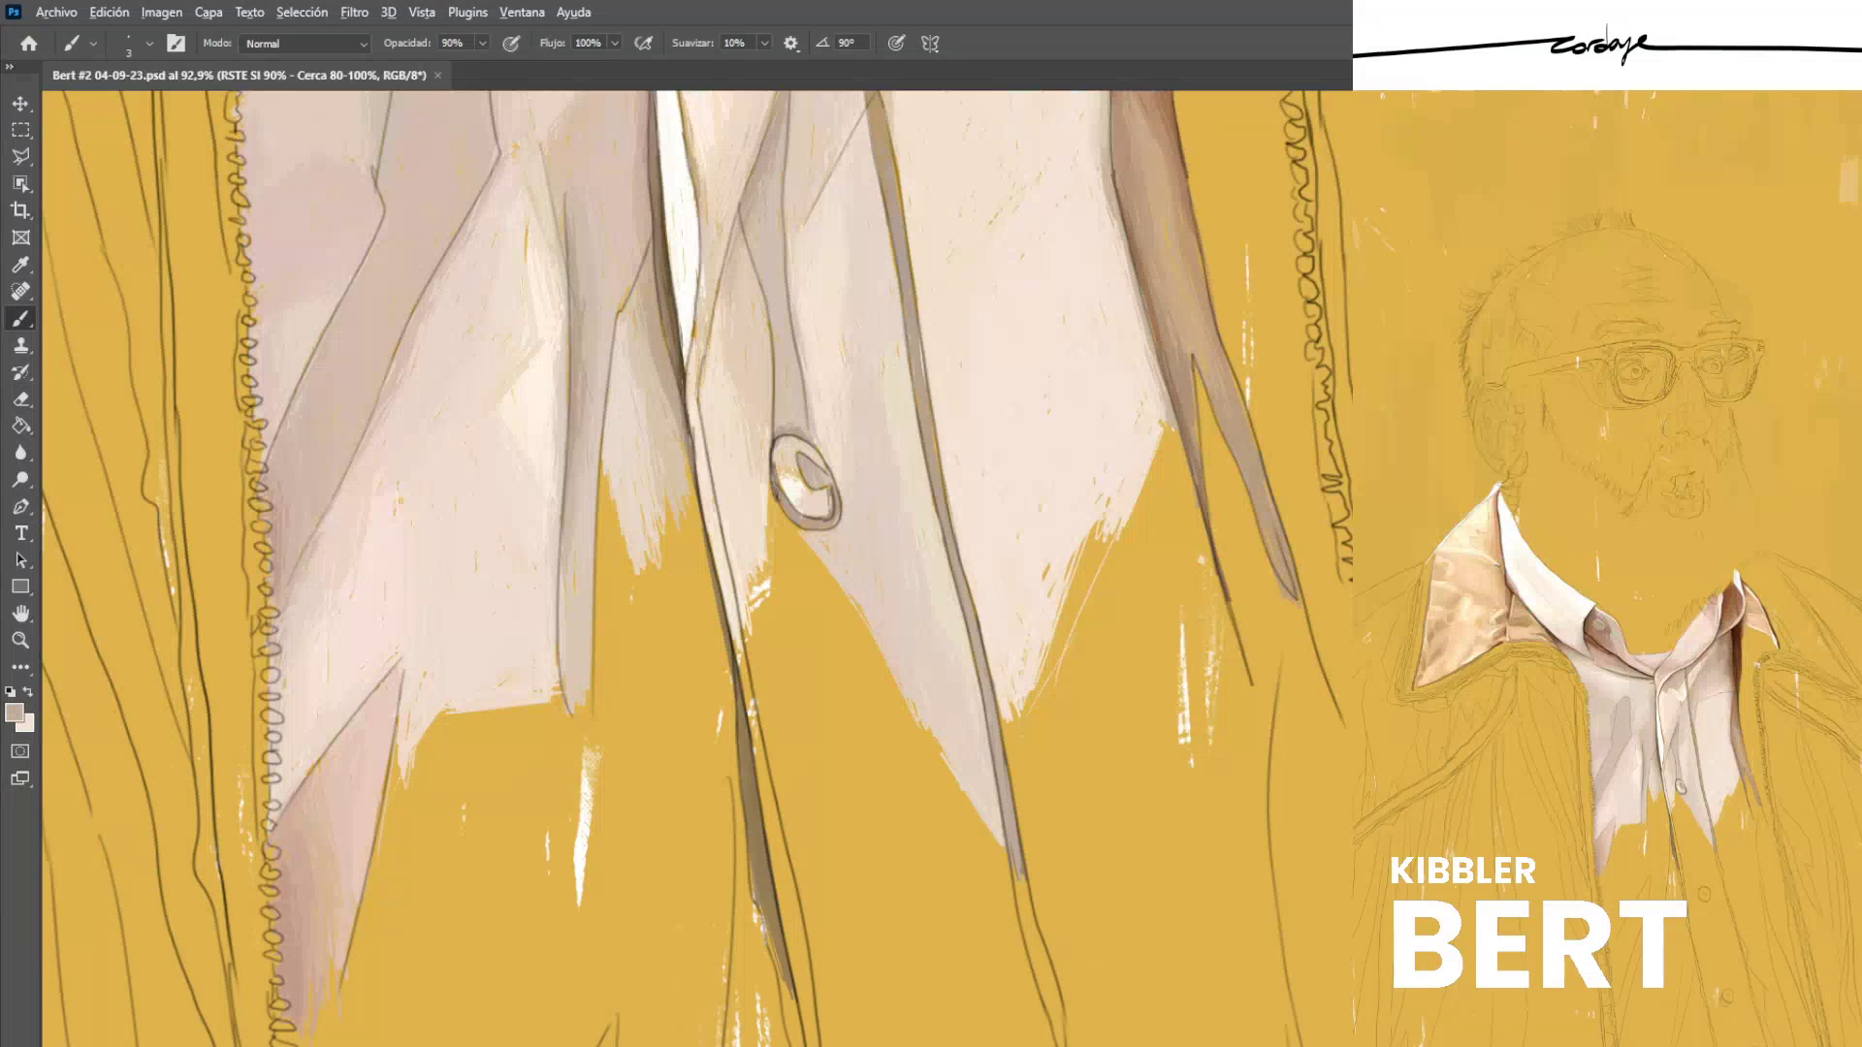
{"action": "left_click", "coordinate": [645, 416], "text": "alt"}
{"action": "left_click_drag", "start_coordinate": [701, 570], "coordinate": [729, 679]}
{"action": "left_click", "coordinate": [672, 388], "text": "alt"}
{"action": "left_click_drag", "start_coordinate": [682, 451], "coordinate": [688, 503]}
{"action": "left_click", "coordinate": [696, 553], "text": "alt"}
{"action": "left_click_drag", "start_coordinate": [699, 576], "coordinate": [710, 614]}
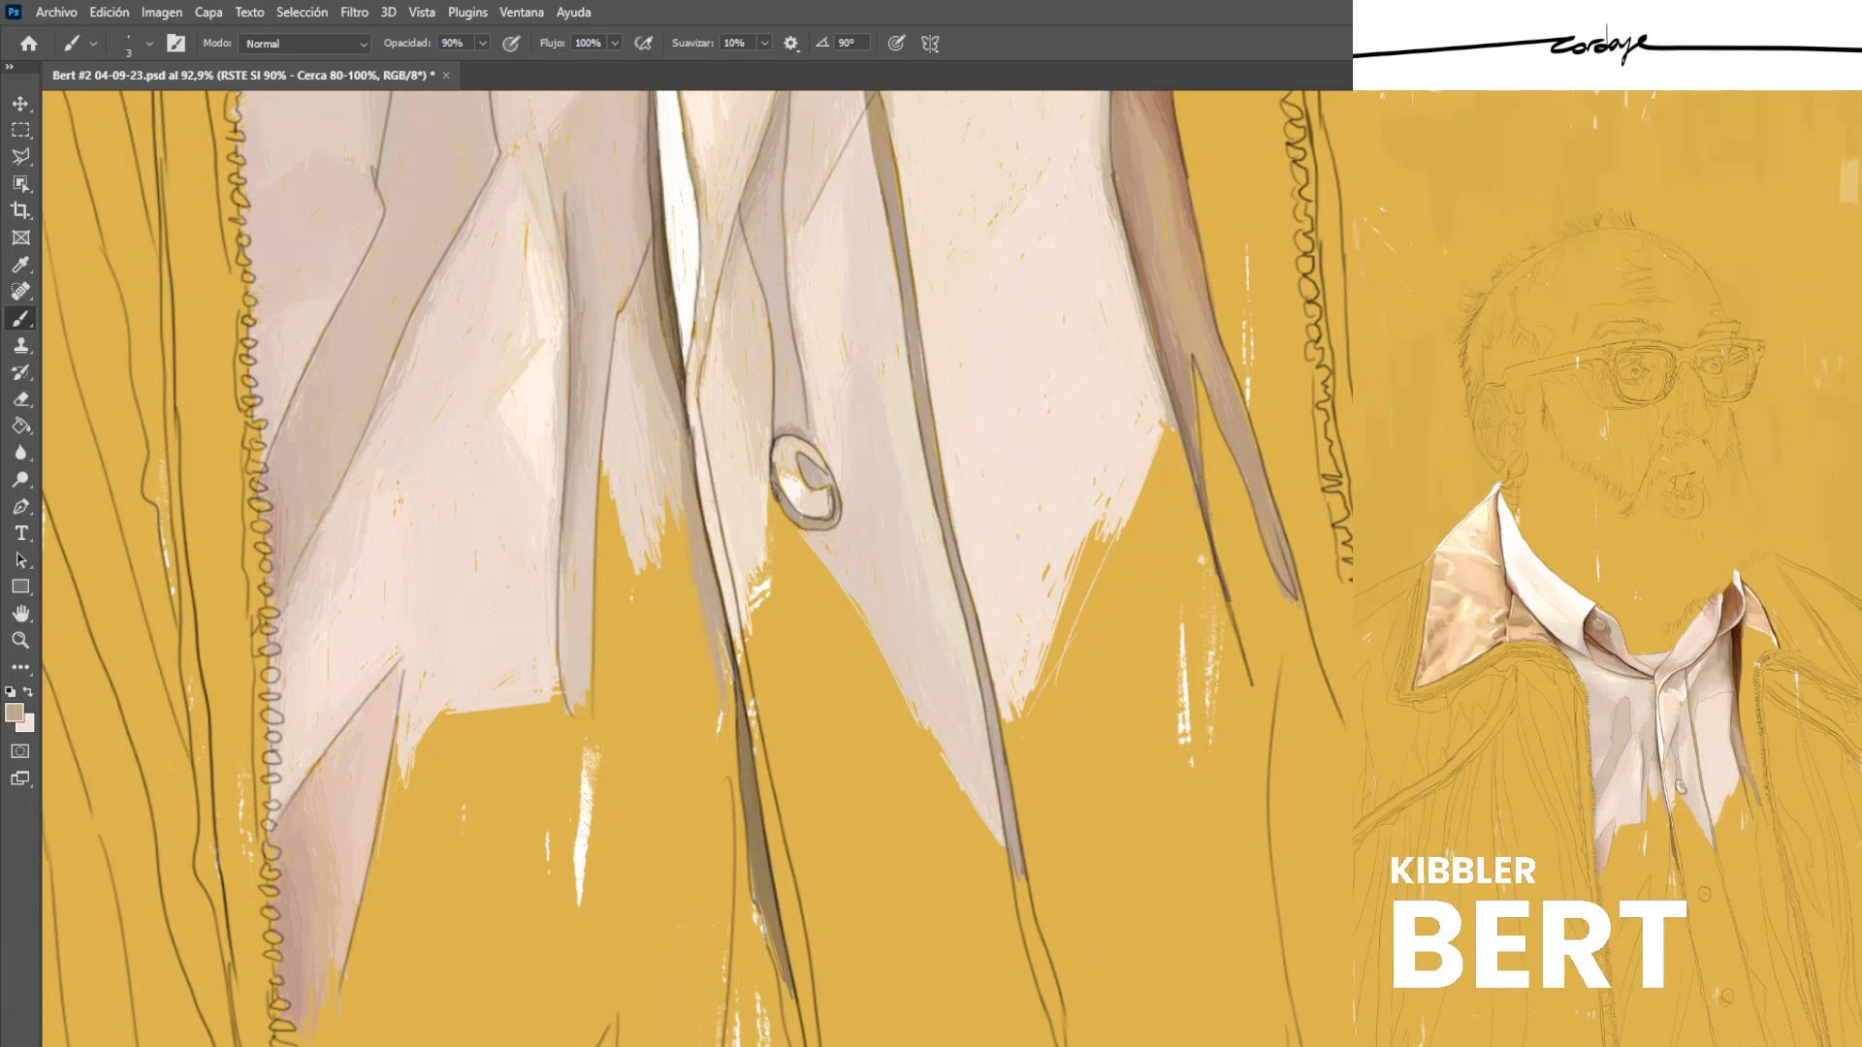
Deepen the shading beside the placket's left seam with a sampled brown and save the document.
{"action": "left_click", "coordinate": [738, 701], "text": "alt"}
{"action": "left_click_drag", "start_coordinate": [719, 598], "coordinate": [732, 682]}
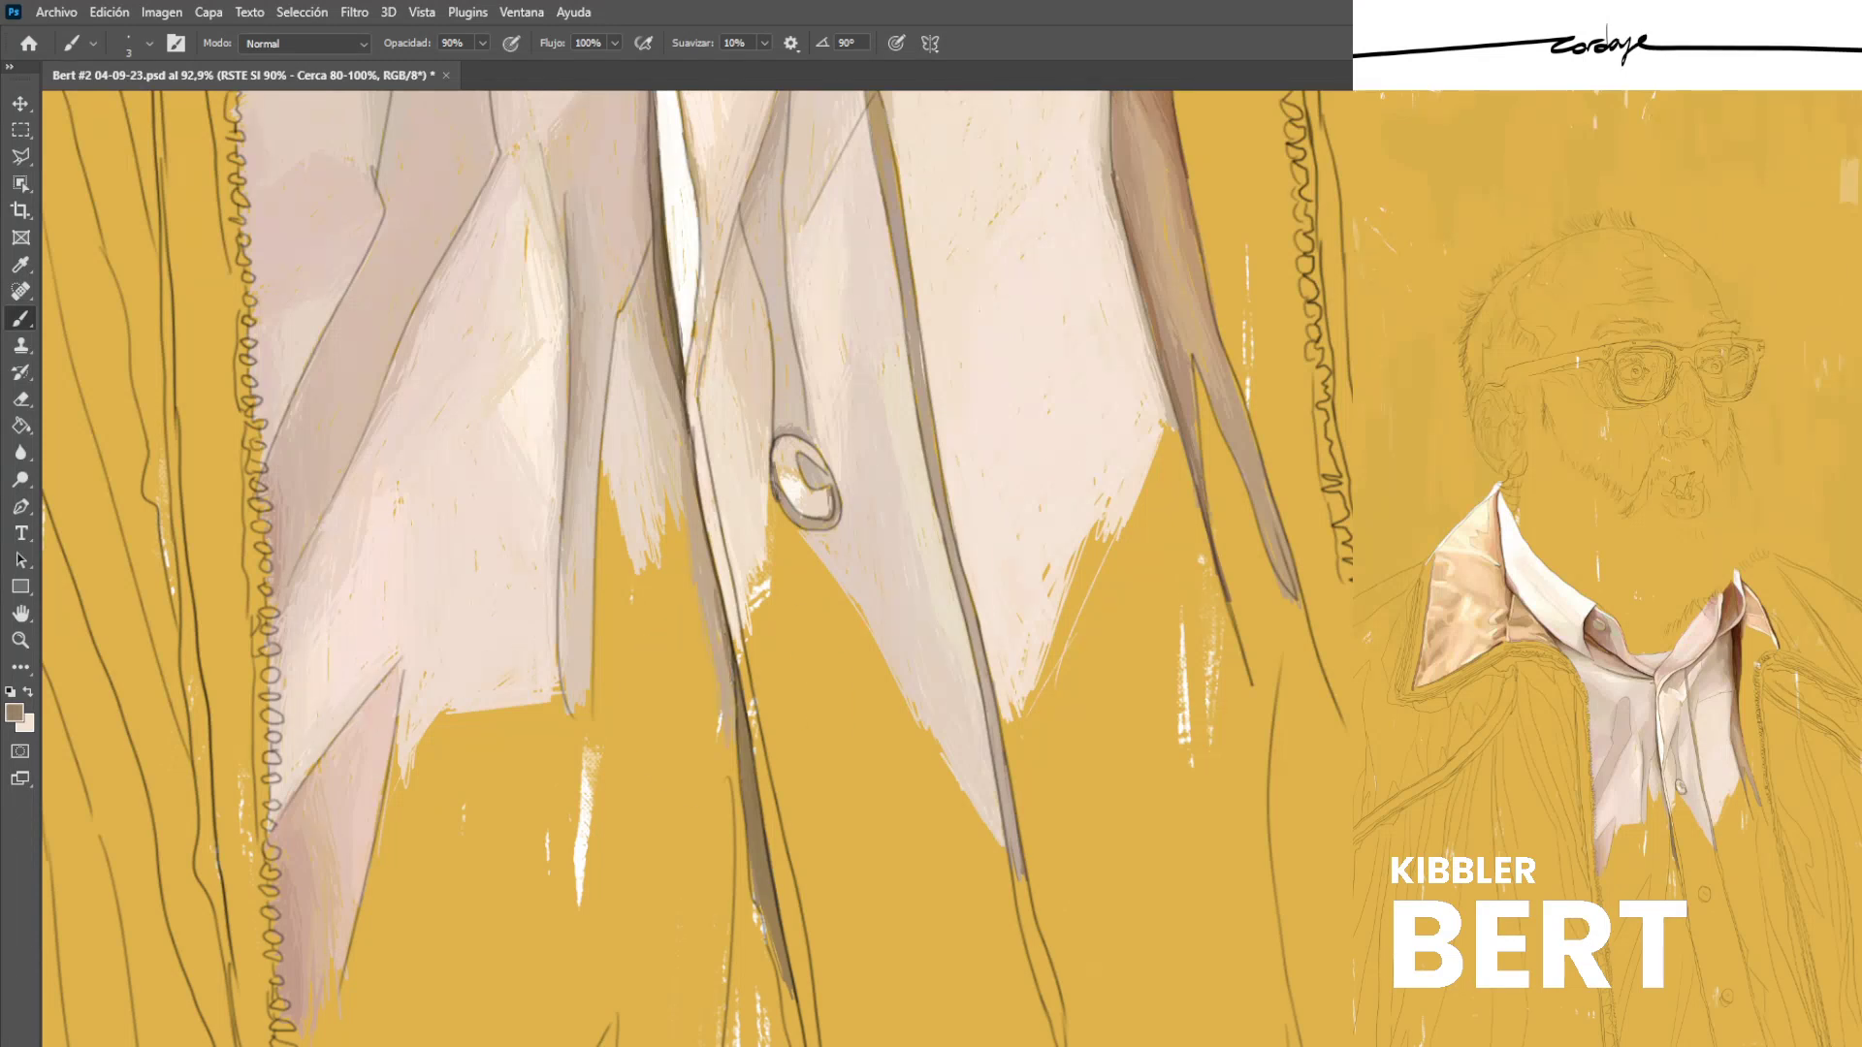
{"action": "left_click_drag", "start_coordinate": [705, 547], "coordinate": [716, 610]}
{"action": "left_click", "coordinate": [696, 529], "text": "alt"}
{"action": "left_click", "coordinate": [719, 642], "text": "alt"}
{"action": "left_click", "coordinate": [699, 631], "text": "alt"}
{"action": "key", "text": "ctrl+s"}
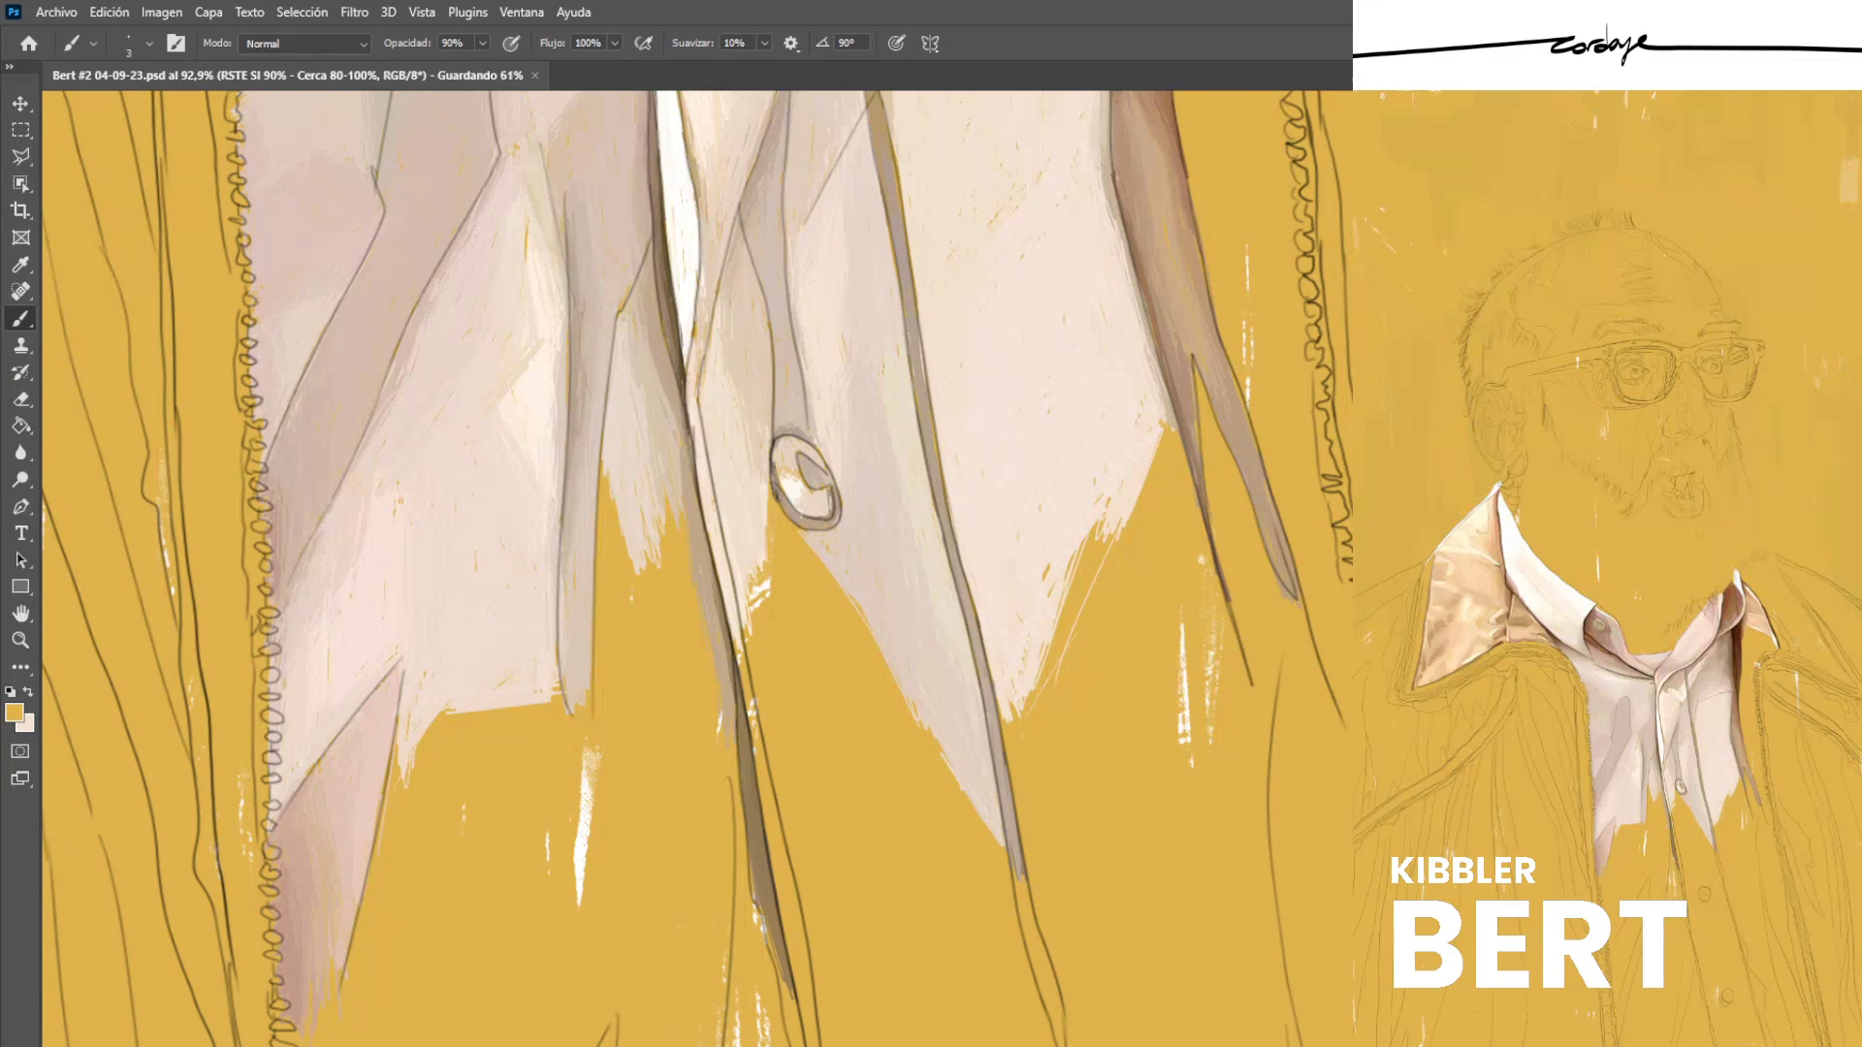
Sample the pale pink shirt tone and lay thin guide strokes below the ragged fold edge left of the placket.
{"action": "scroll", "coordinate": [696, 569], "scroll_direction": "down", "scroll_amount": 1}
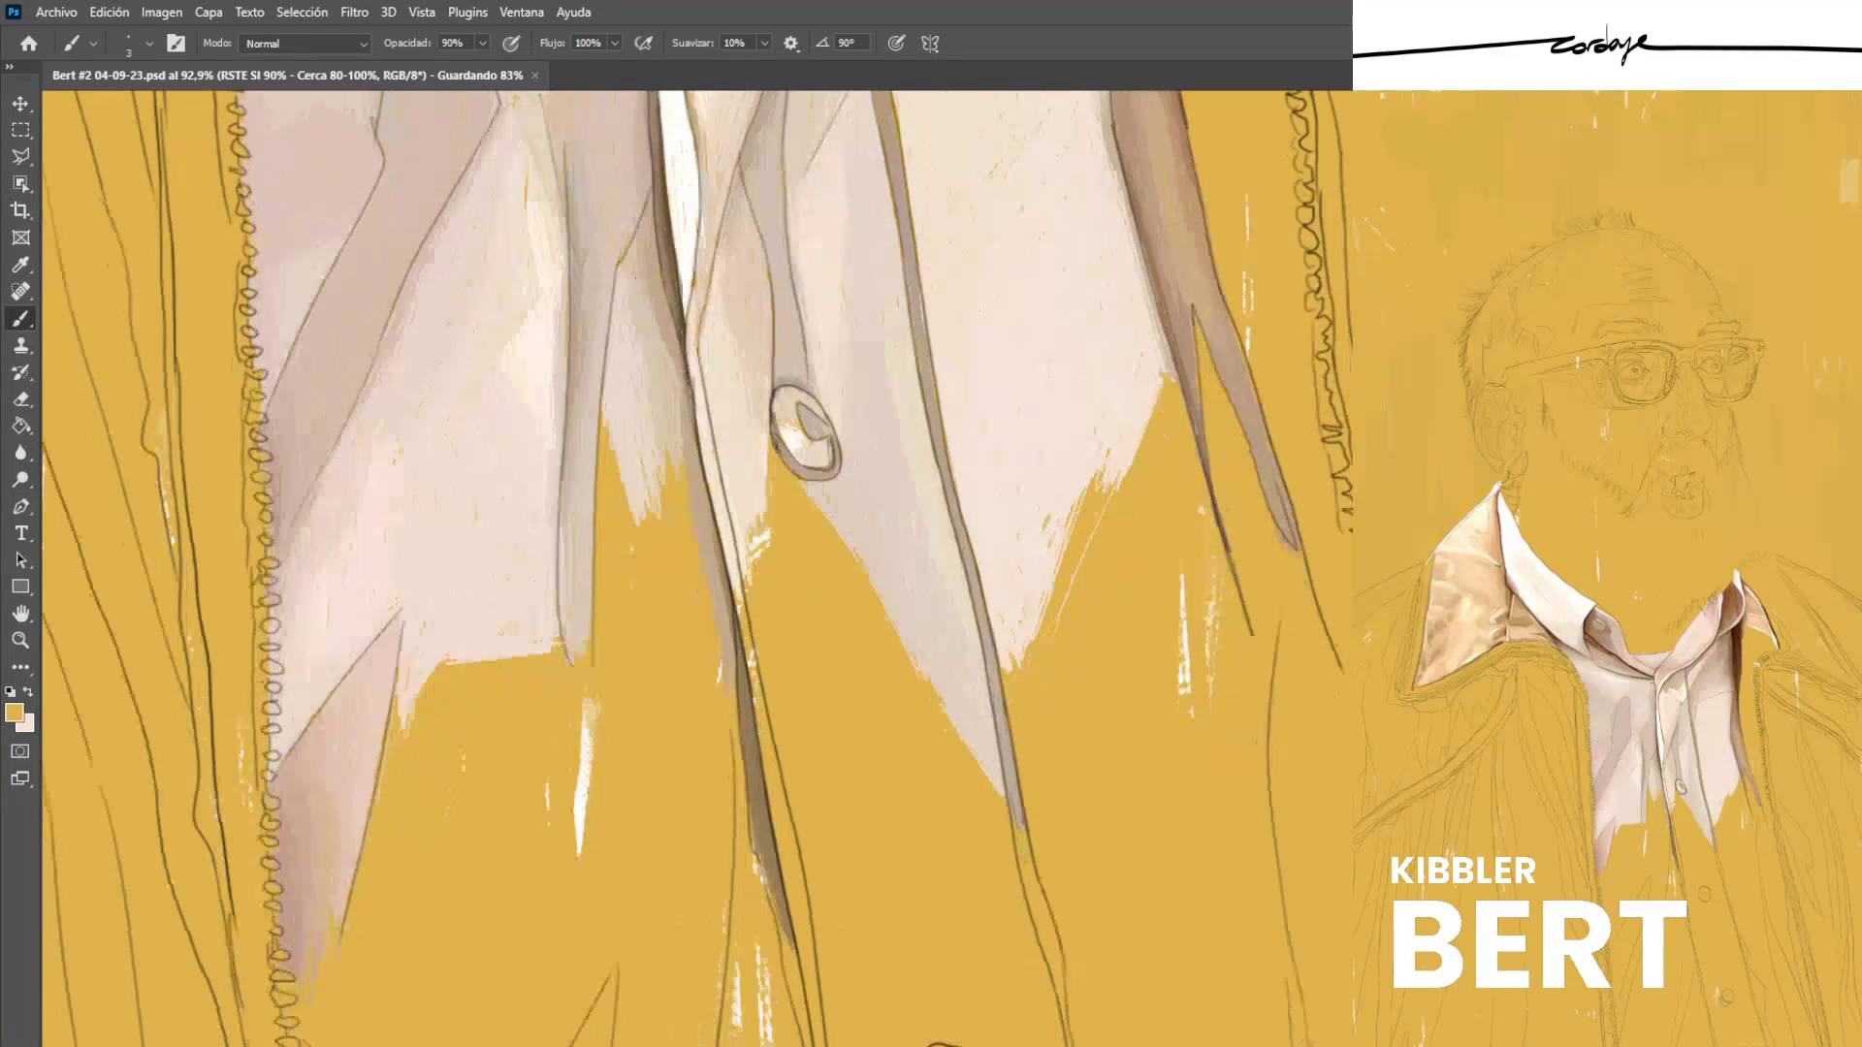
{"action": "scroll", "coordinate": [697, 568], "scroll_direction": "left", "scroll_amount": 1}
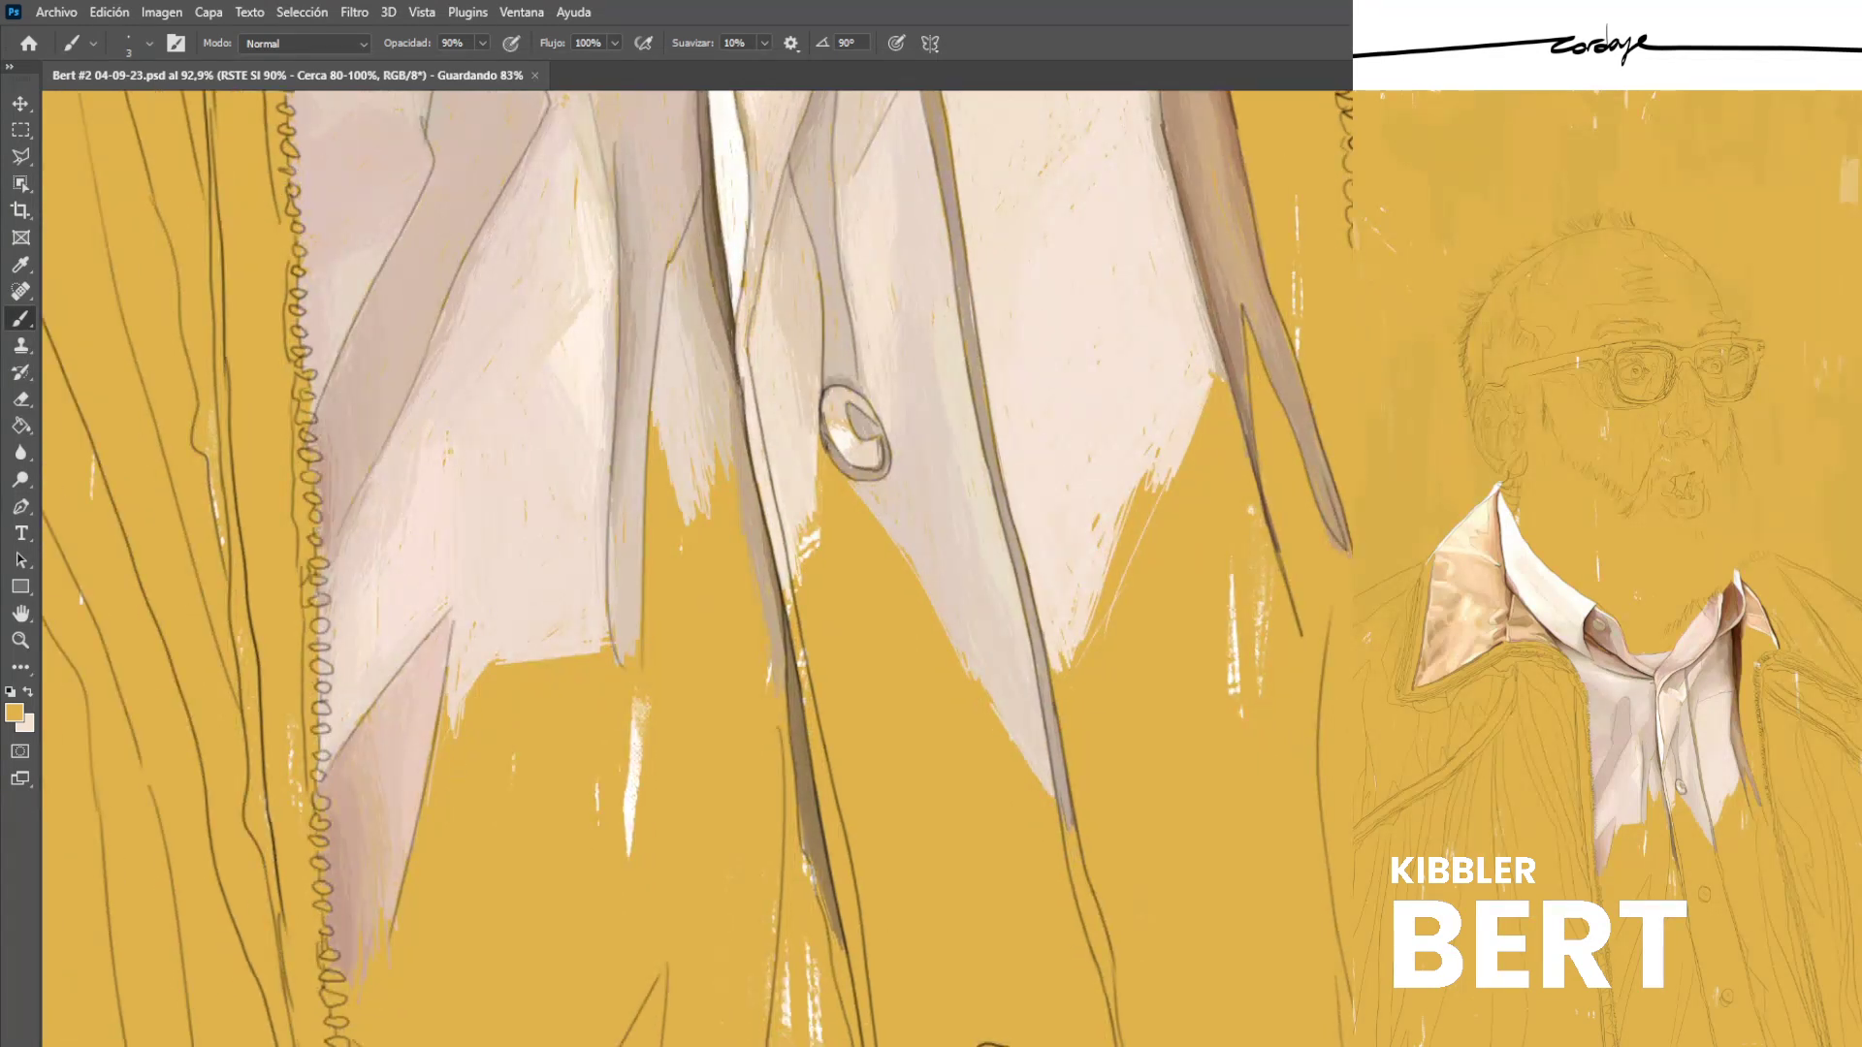
{"action": "scroll", "coordinate": [696, 569], "scroll_direction": "left", "scroll_amount": 1}
{"action": "key", "text": "alt"}
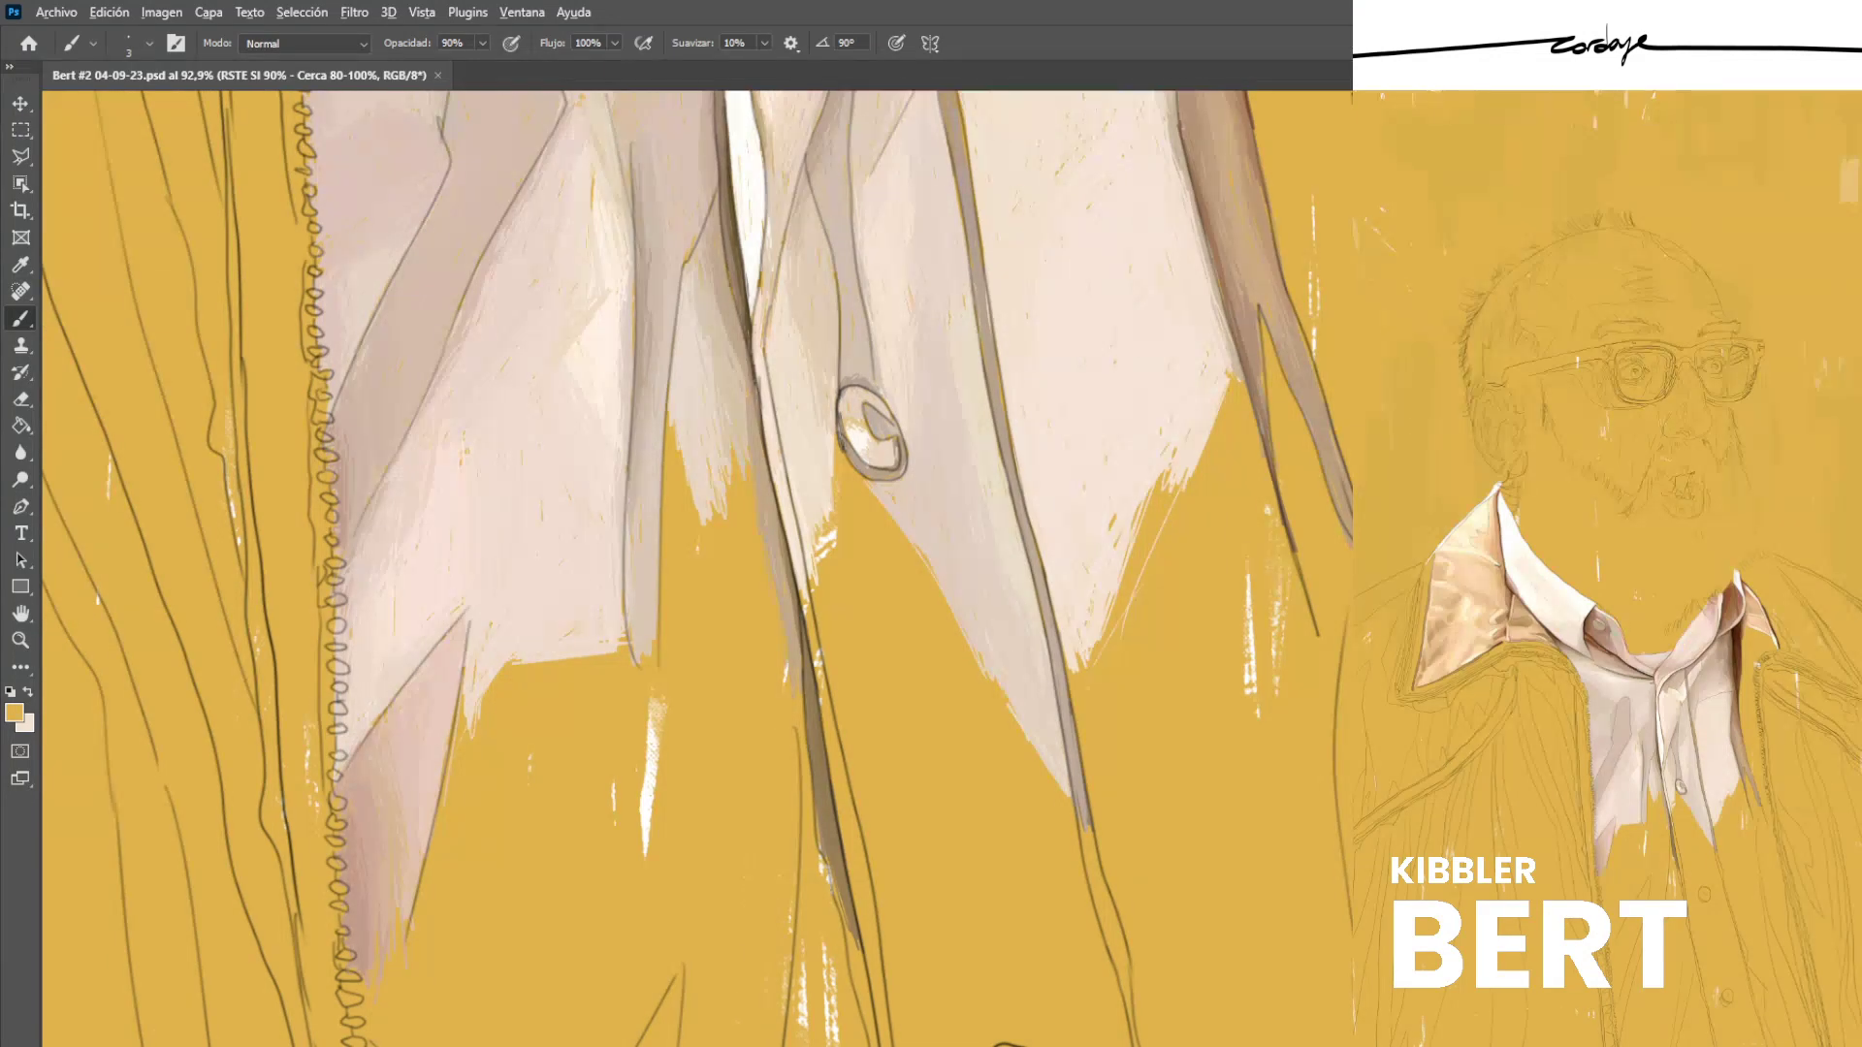
{"action": "left_click", "coordinate": [448, 504], "text": "alt"}
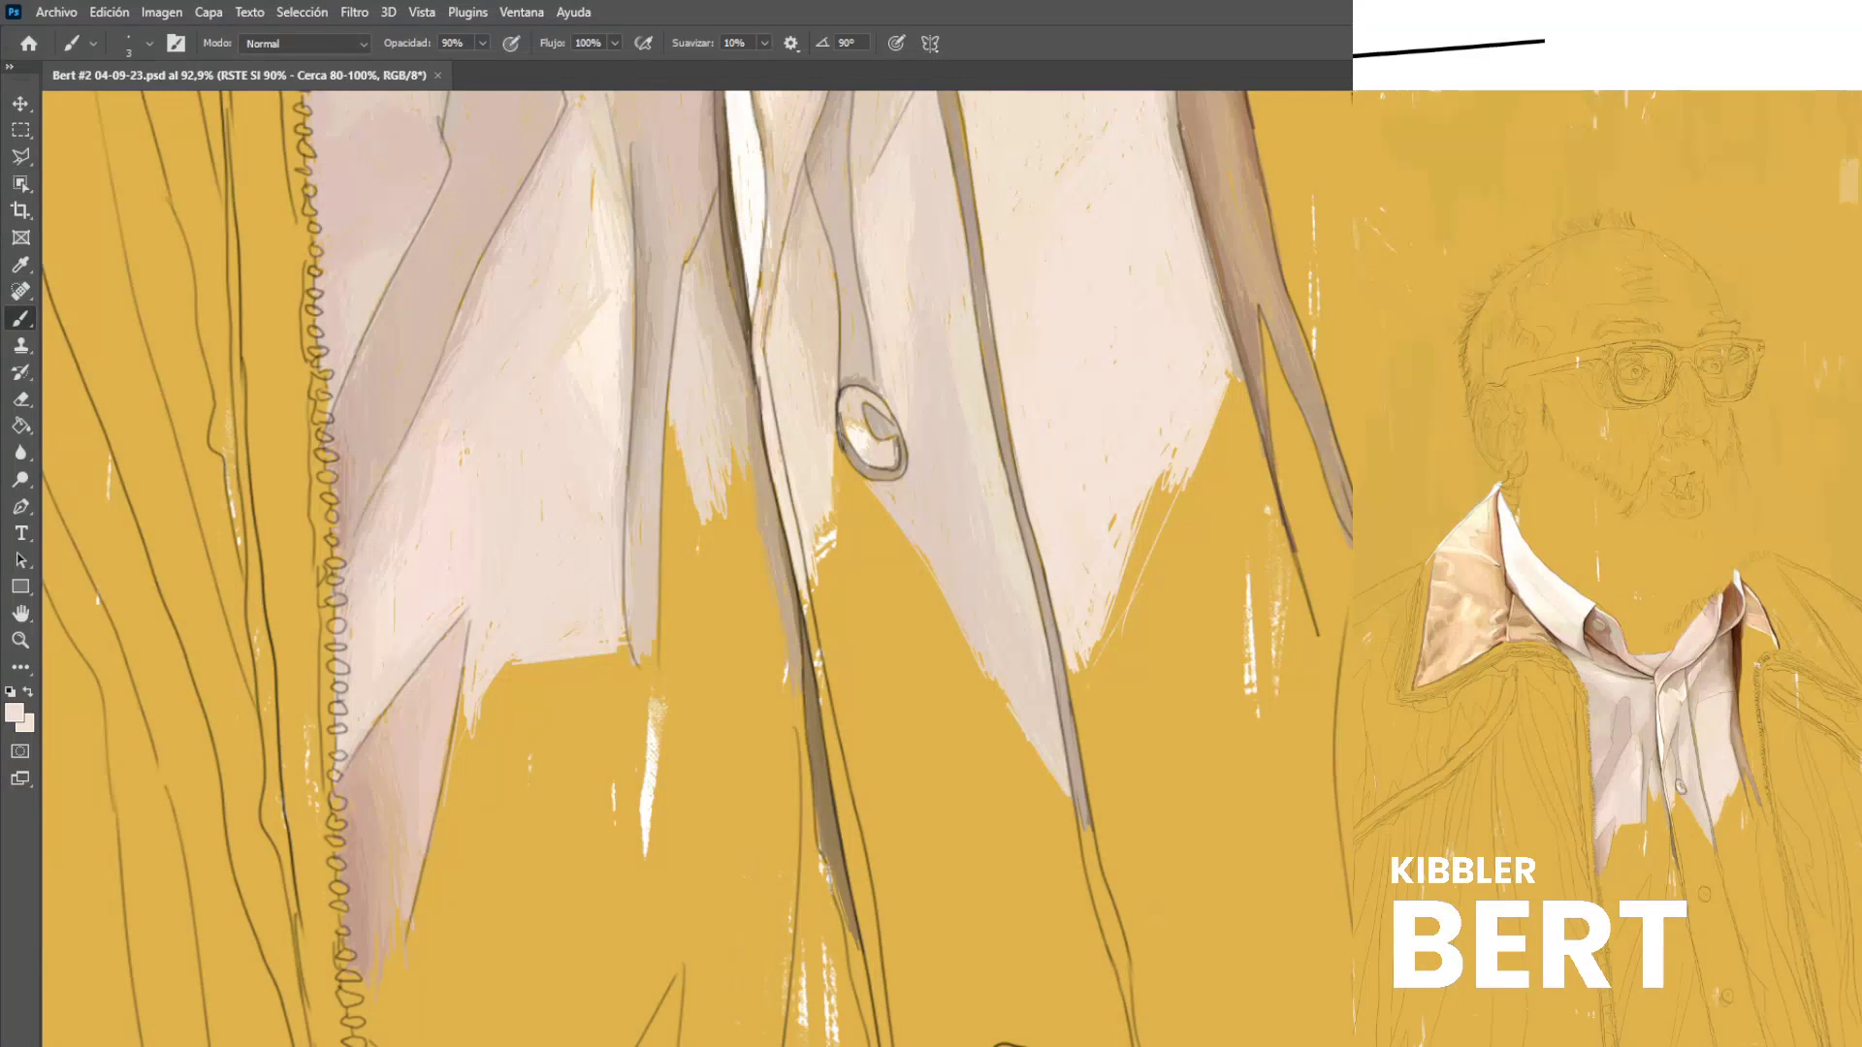
{"action": "left_click_drag", "start_coordinate": [665, 669], "coordinate": [672, 805]}
{"action": "left_click_drag", "start_coordinate": [720, 635], "coordinate": [682, 804]}
{"action": "left_click_drag", "start_coordinate": [685, 469], "coordinate": [722, 636]}
{"action": "left_click_drag", "start_coordinate": [700, 548], "coordinate": [735, 664]}
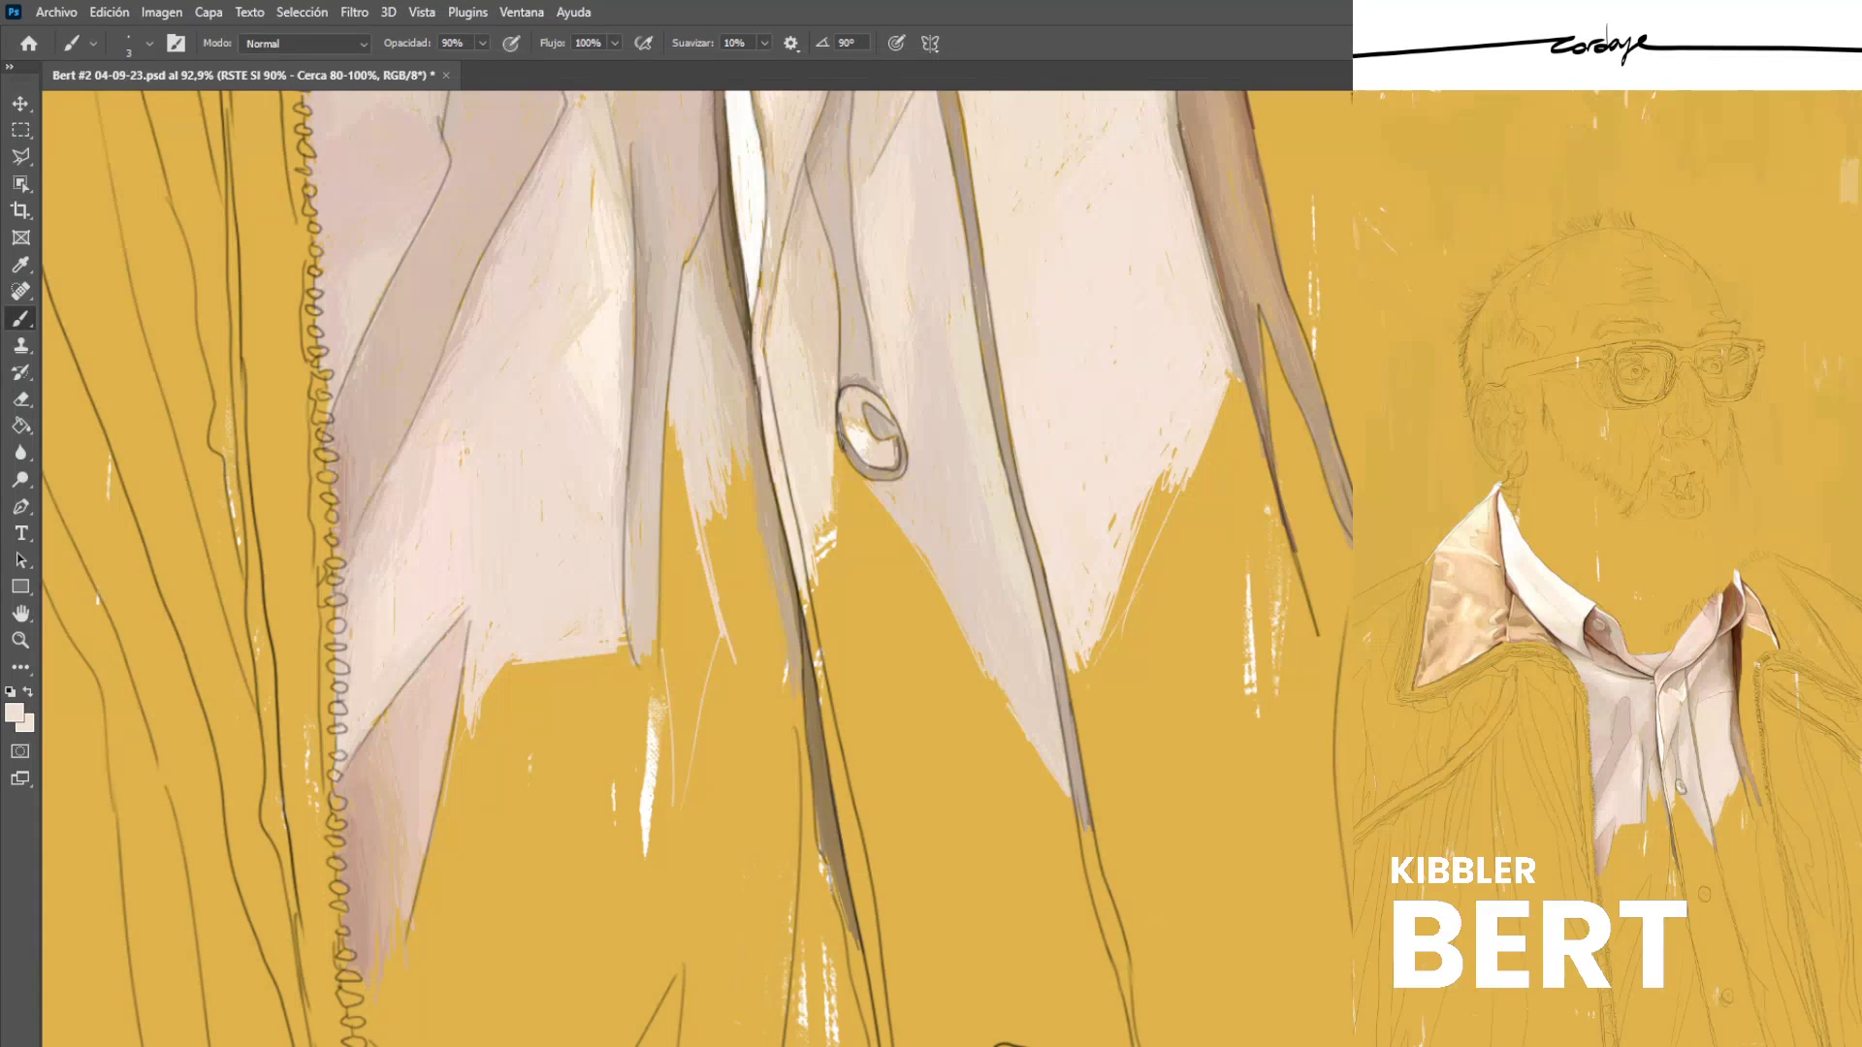
Fill the unpainted strip beside the narrow vertical fold left of the placket with overlapping pale pink downward strokes.
{"action": "left_click_drag", "start_coordinate": [677, 451], "coordinate": [706, 582]}
{"action": "left_click_drag", "start_coordinate": [677, 453], "coordinate": [697, 673]}
{"action": "left_click_drag", "start_coordinate": [671, 455], "coordinate": [692, 650]}
{"action": "left_click_drag", "start_coordinate": [675, 536], "coordinate": [691, 645]}
{"action": "left_click_drag", "start_coordinate": [677, 464], "coordinate": [709, 637]}
{"action": "mouse_move", "coordinate": [690, 536]}
{"action": "left_mouse_down"}
{"action": "mouse_move", "coordinate": [715, 641]}
{"action": "mouse_move", "coordinate": [694, 631]}
{"action": "left_mouse_up"}
{"action": "left_click_drag", "start_coordinate": [675, 458], "coordinate": [676, 678]}
{"action": "left_click_drag", "start_coordinate": [665, 420], "coordinate": [669, 601]}
{"action": "left_click_drag", "start_coordinate": [671, 499], "coordinate": [669, 555]}
{"action": "left_click_drag", "start_coordinate": [685, 568], "coordinate": [683, 649]}
{"action": "left_click_drag", "start_coordinate": [671, 532], "coordinate": [669, 620]}
{"action": "mouse_move", "coordinate": [669, 417]}
{"action": "left_mouse_down"}
{"action": "mouse_move", "coordinate": [691, 628]}
{"action": "mouse_move", "coordinate": [677, 737]}
{"action": "left_mouse_up"}
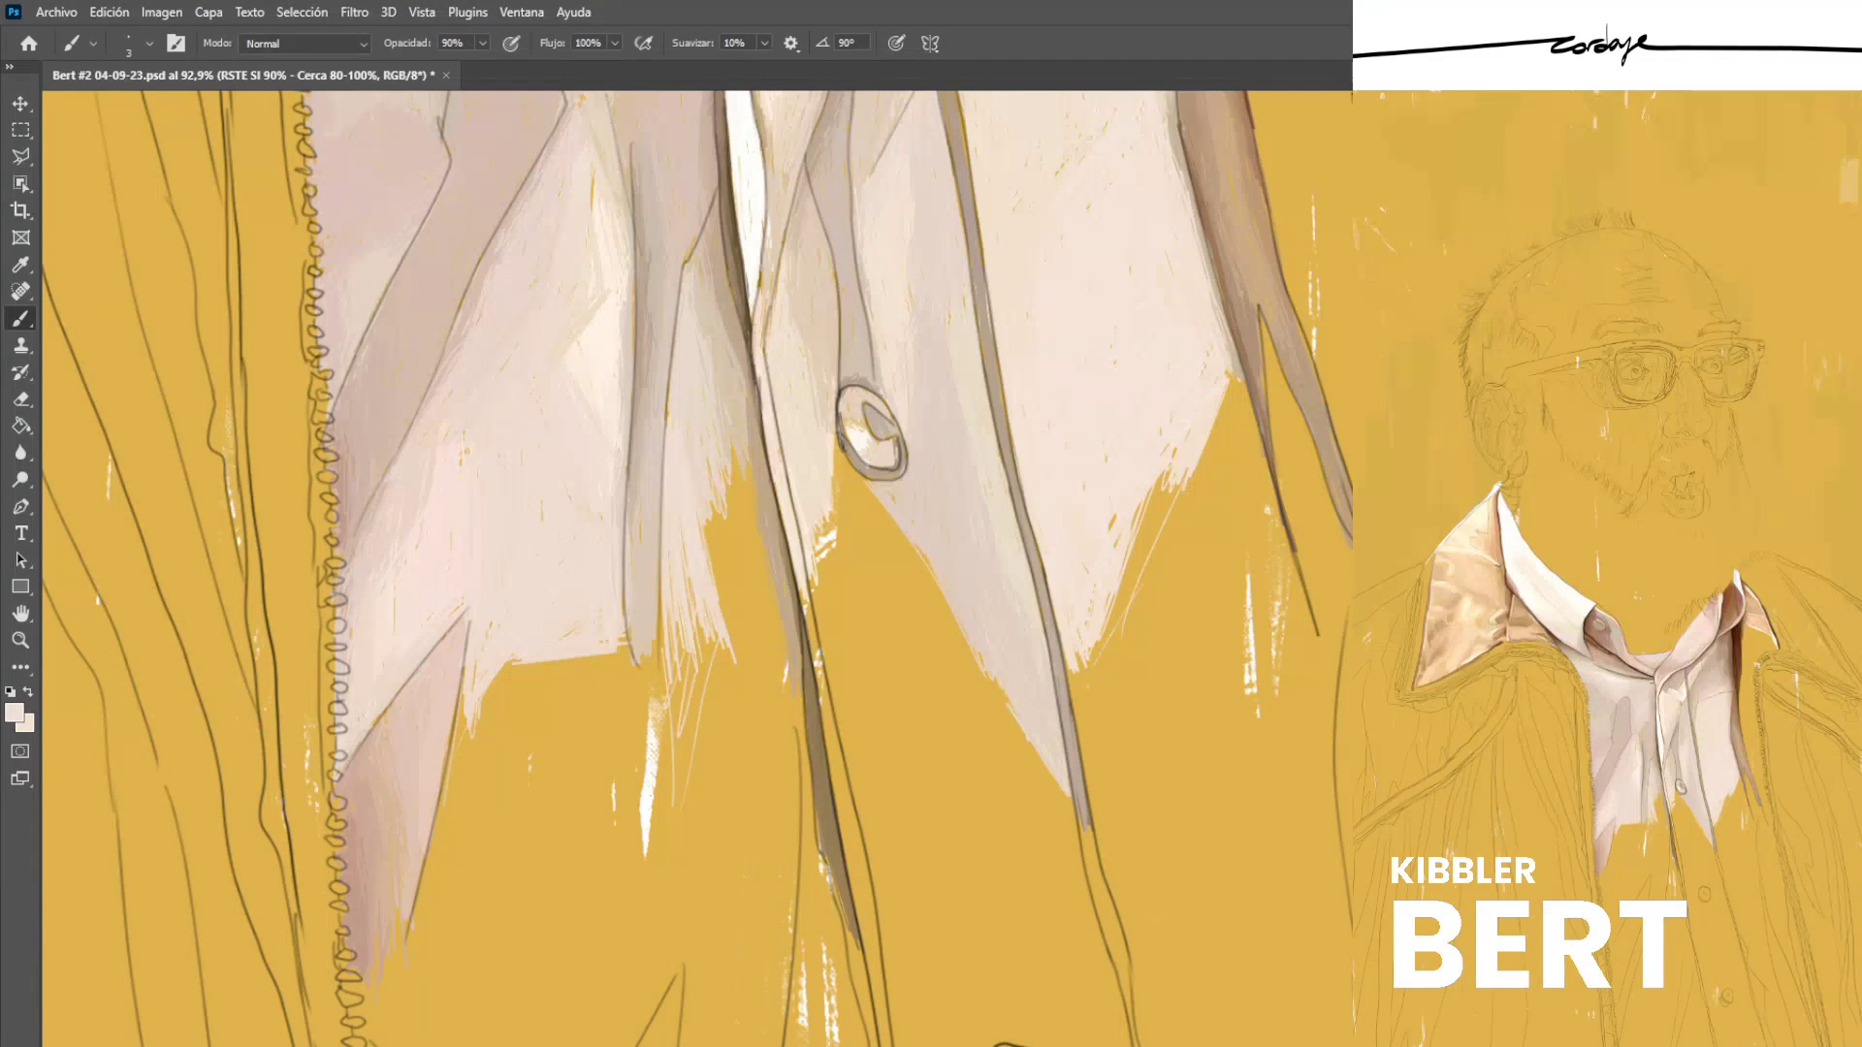
Extend the pale pink strip downward into a tapered tip and thicken its right edge with short strokes.
{"action": "left_click_drag", "start_coordinate": [710, 633], "coordinate": [684, 803]}
{"action": "left_click_drag", "start_coordinate": [689, 700], "coordinate": [676, 778]}
{"action": "left_click_drag", "start_coordinate": [689, 638], "coordinate": [669, 766]}
{"action": "left_click_drag", "start_coordinate": [670, 626], "coordinate": [662, 663]}
{"action": "left_click_drag", "start_coordinate": [663, 589], "coordinate": [675, 718]}
{"action": "left_click_drag", "start_coordinate": [690, 619], "coordinate": [678, 703]}
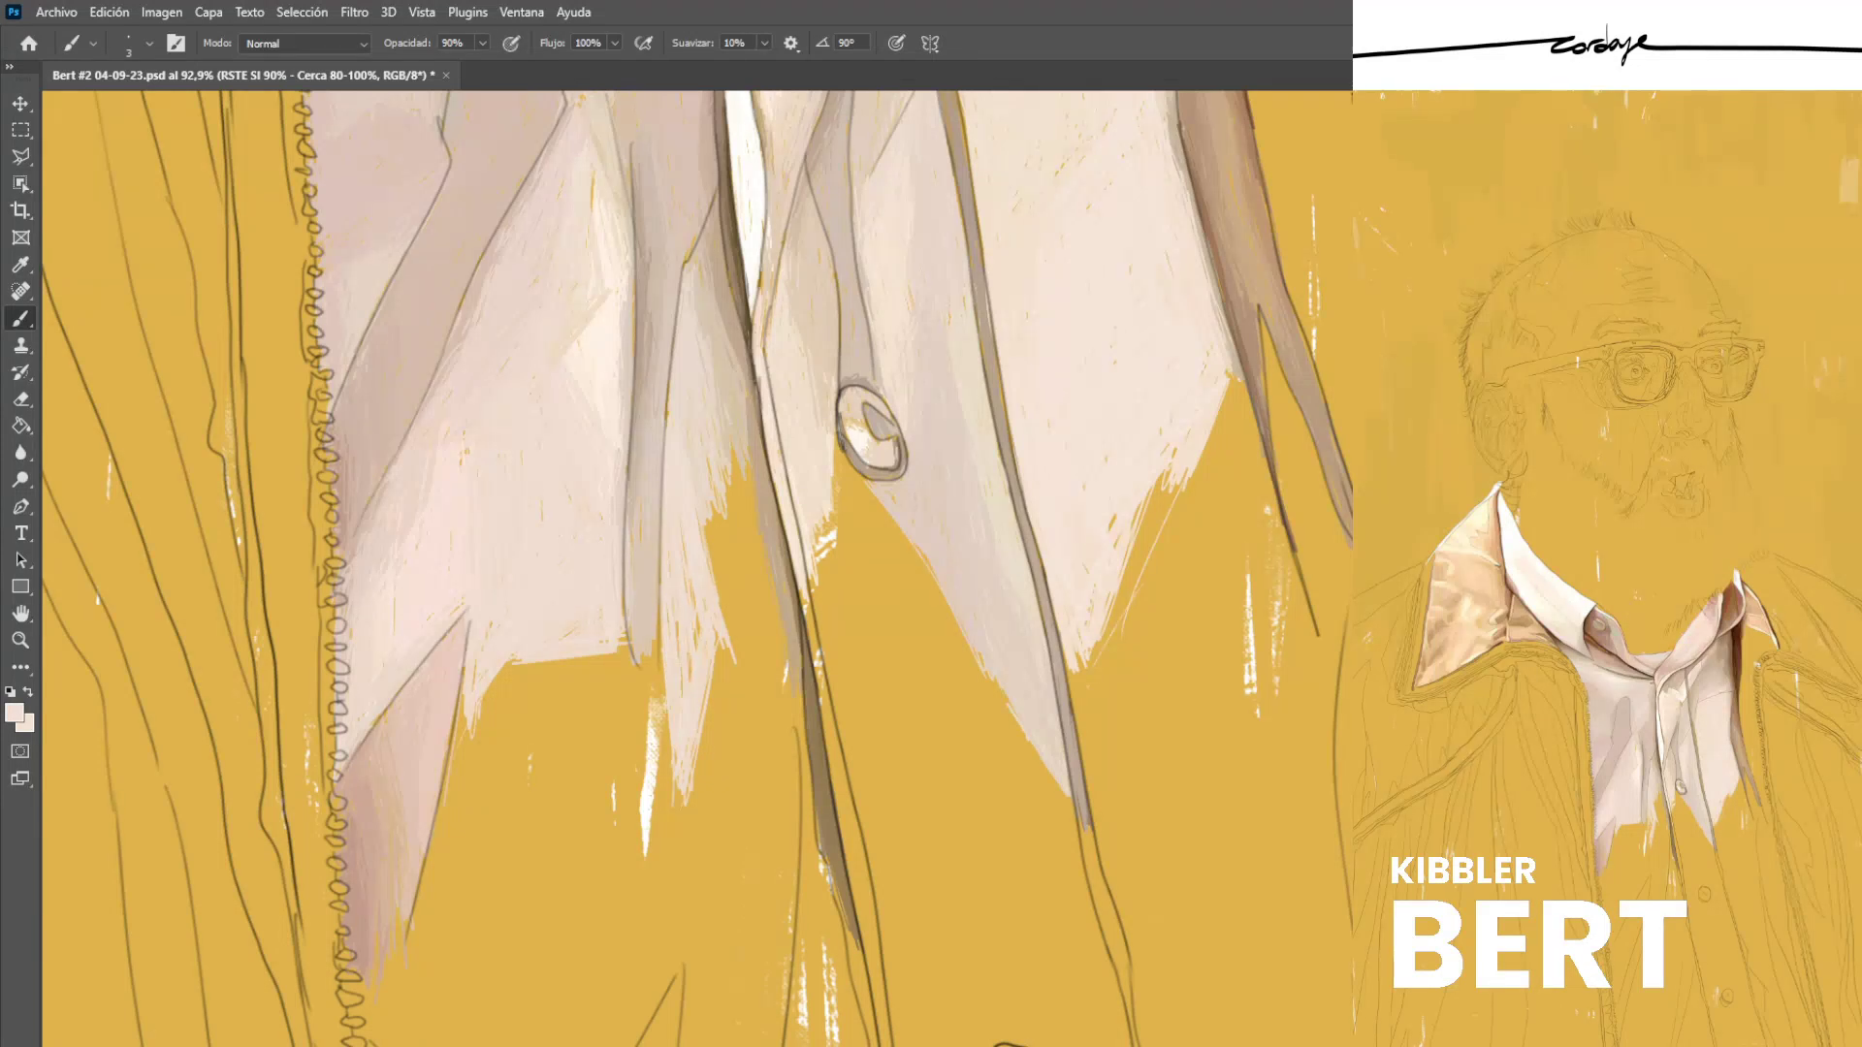
{"action": "left_click_drag", "start_coordinate": [701, 613], "coordinate": [686, 680]}
{"action": "left_click_drag", "start_coordinate": [732, 568], "coordinate": [715, 636]}
{"action": "left_click_drag", "start_coordinate": [721, 536], "coordinate": [720, 621]}
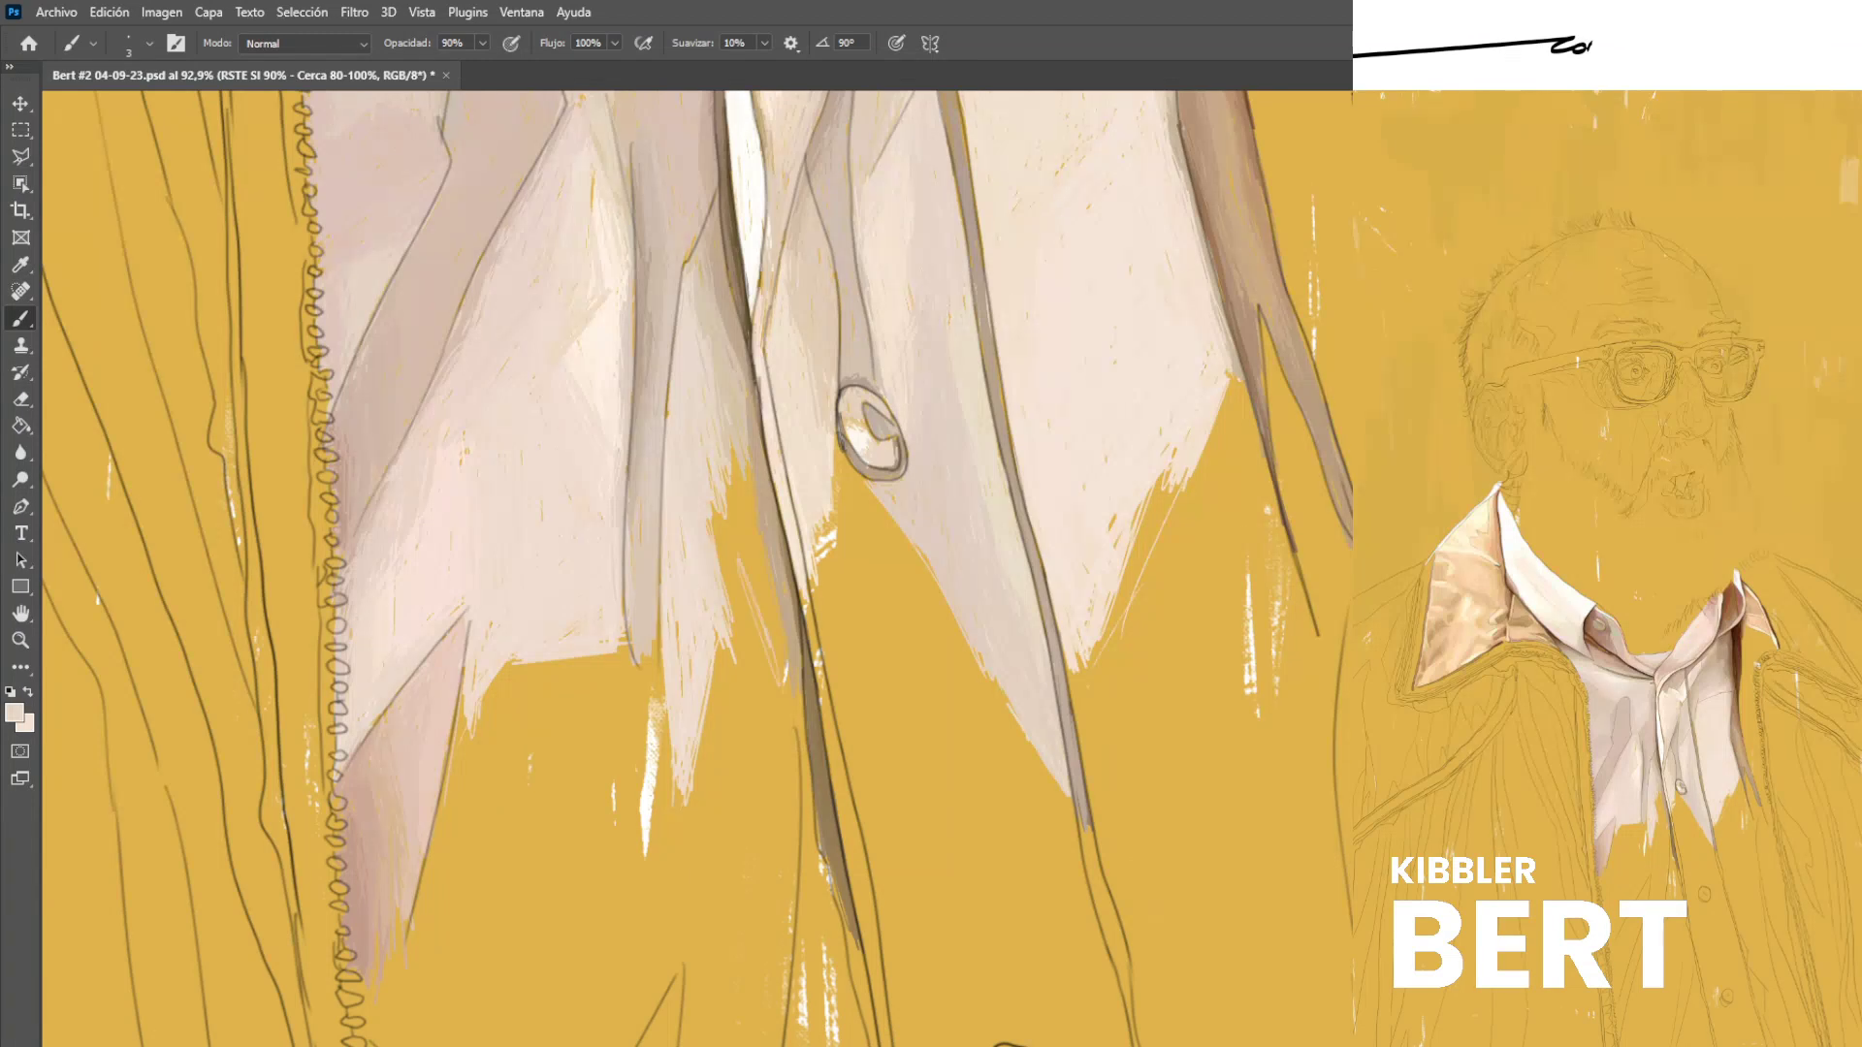
Cover the gap between the pale strip and the placket's left seam with light downward strokes.
{"action": "left_click_drag", "start_coordinate": [737, 556], "coordinate": [758, 627]}
{"action": "left_click_drag", "start_coordinate": [747, 551], "coordinate": [793, 744]}
{"action": "left_click_drag", "start_coordinate": [769, 606], "coordinate": [795, 697]}
{"action": "left_click_drag", "start_coordinate": [755, 574], "coordinate": [770, 628]}
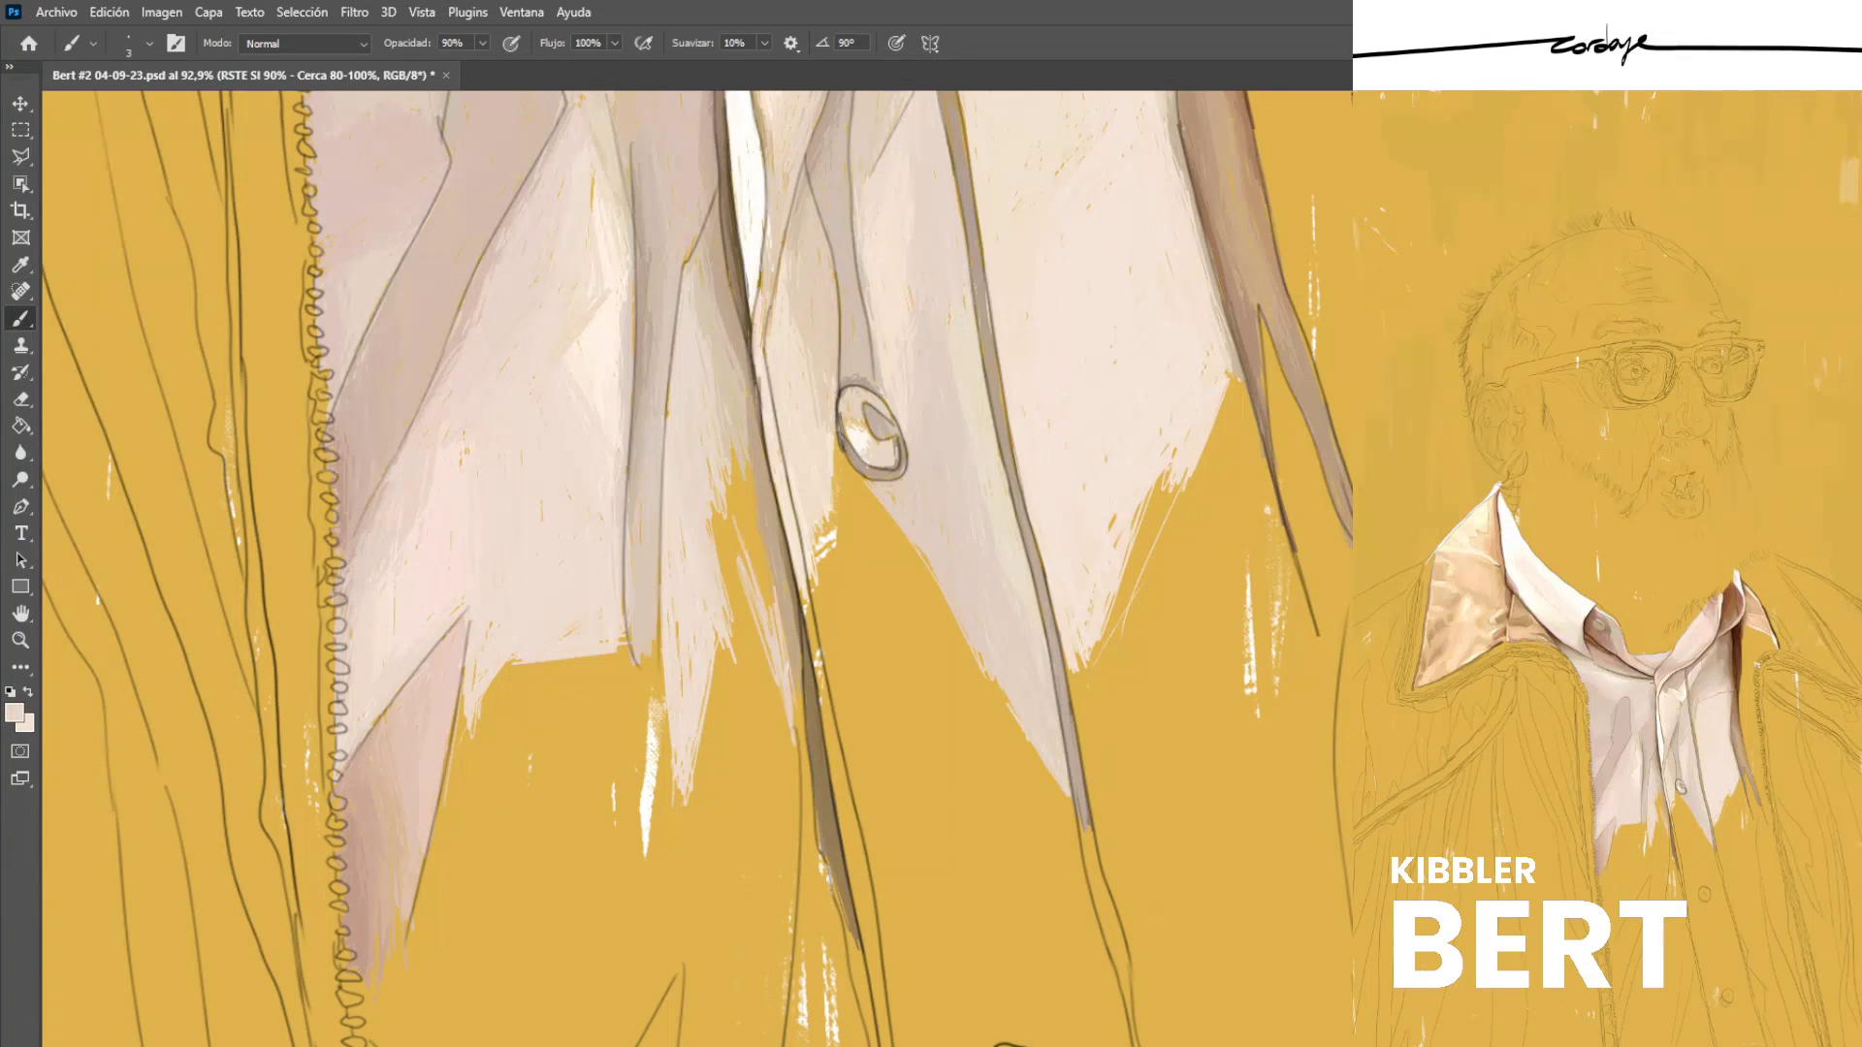
{"action": "left_click_drag", "start_coordinate": [740, 492], "coordinate": [749, 561]}
{"action": "left_click_drag", "start_coordinate": [737, 451], "coordinate": [761, 567]}
{"action": "left_click_drag", "start_coordinate": [746, 489], "coordinate": [781, 657]}
{"action": "left_click_drag", "start_coordinate": [751, 468], "coordinate": [767, 584]}
{"action": "mouse_move", "coordinate": [761, 532]}
{"action": "left_mouse_down"}
{"action": "mouse_move", "coordinate": [773, 591]}
{"action": "mouse_move", "coordinate": [757, 598]}
{"action": "left_mouse_up"}
{"action": "left_click_drag", "start_coordinate": [786, 494], "coordinate": [755, 646]}
Blend the new shirt area into the placket's left seam with sampled beige and tan shadow strokes, and save the document.
{"action": "left_click", "coordinate": [731, 431], "text": "alt"}
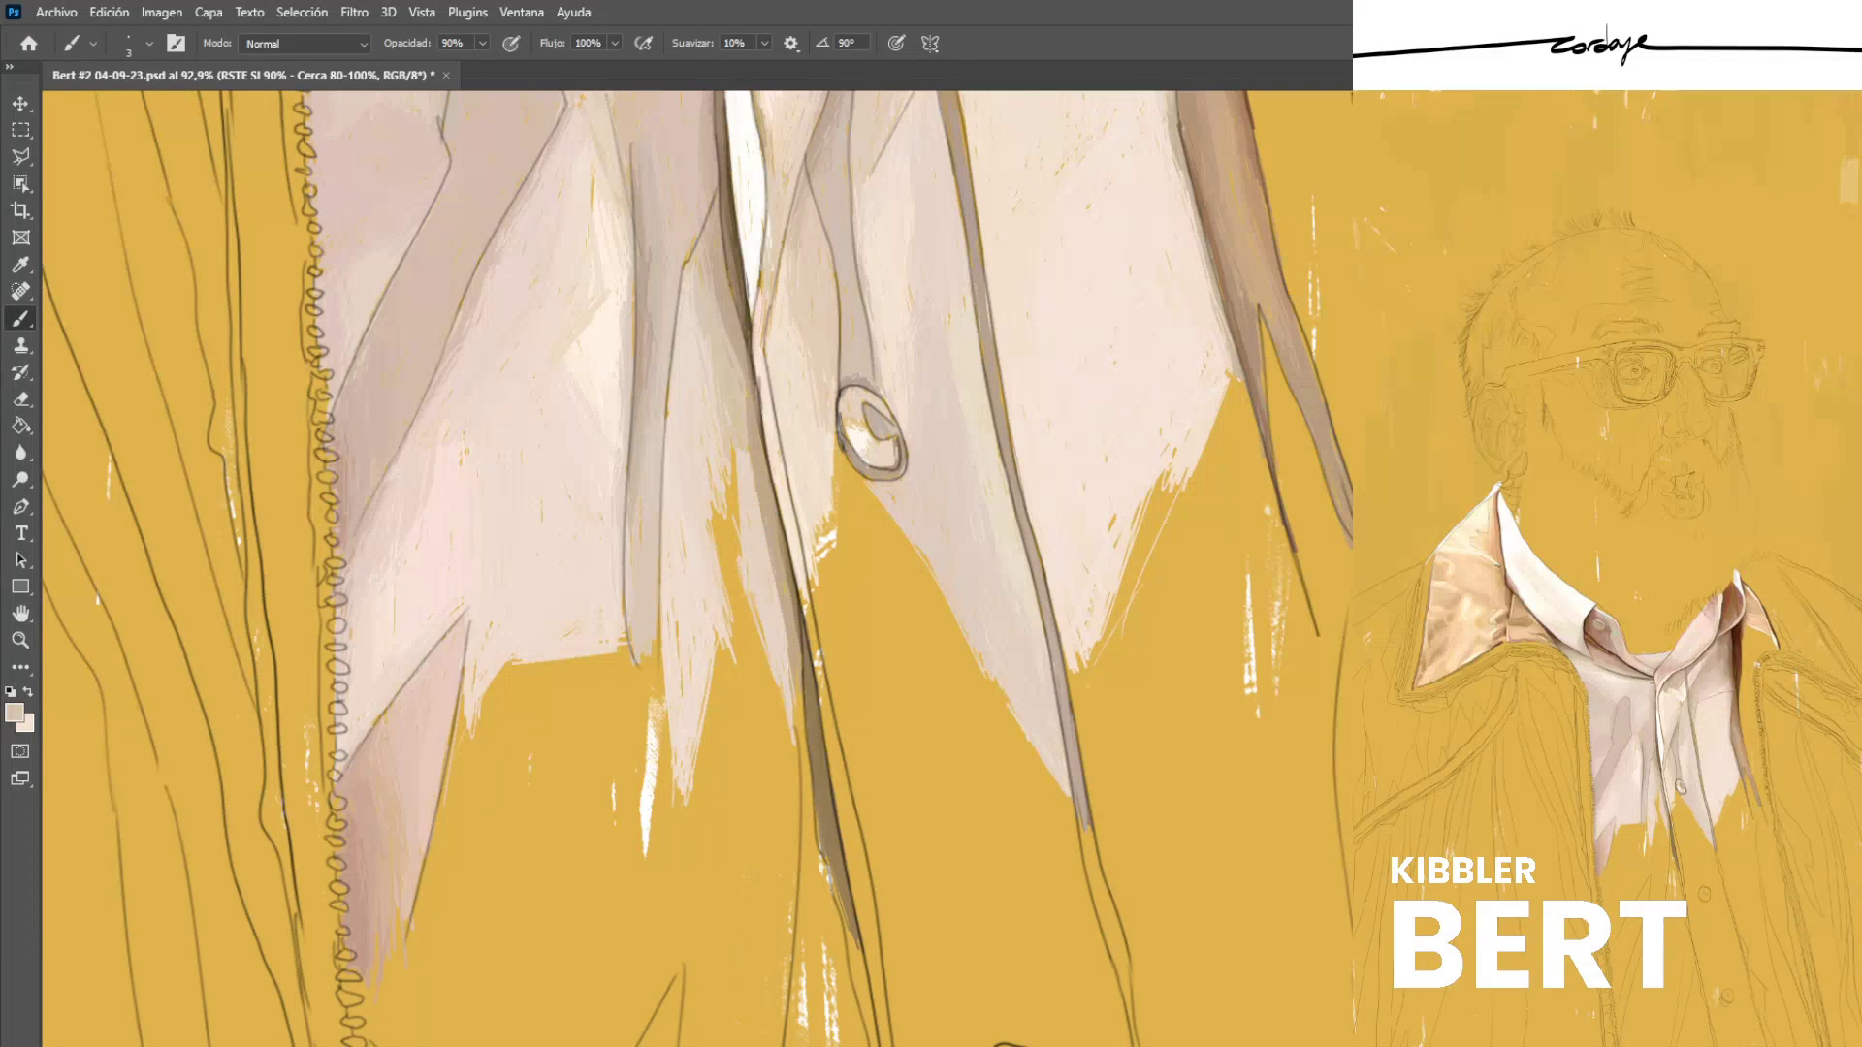
{"action": "left_click", "coordinate": [742, 437], "text": "alt"}
{"action": "left_click_drag", "start_coordinate": [729, 418], "coordinate": [740, 524]}
{"action": "left_click_drag", "start_coordinate": [732, 386], "coordinate": [793, 673]}
{"action": "left_click", "coordinate": [715, 364], "text": "alt"}
{"action": "left_click_drag", "start_coordinate": [786, 598], "coordinate": [787, 635]}
{"action": "left_click", "coordinate": [715, 369], "text": "alt"}
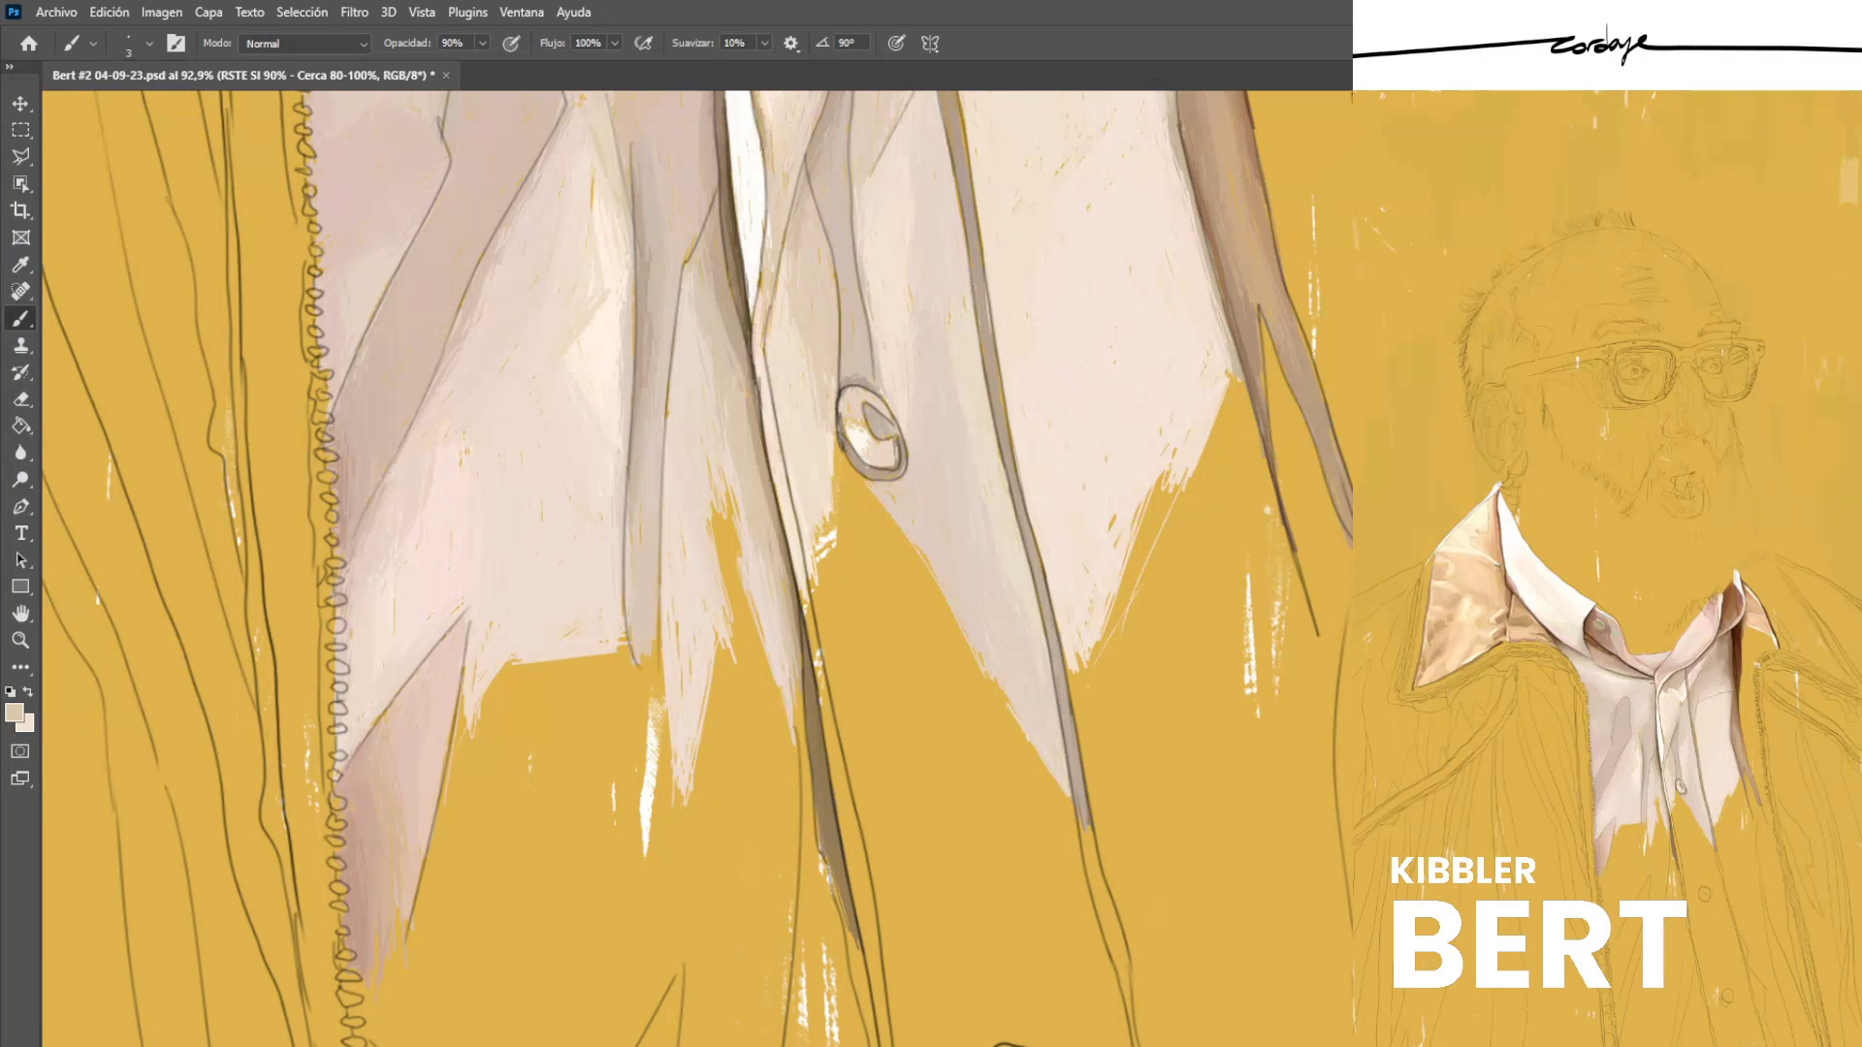
{"action": "left_click", "coordinate": [760, 471], "text": "alt"}
{"action": "left_click_drag", "start_coordinate": [766, 460], "coordinate": [771, 572]}
{"action": "left_click", "coordinate": [739, 402], "text": "alt"}
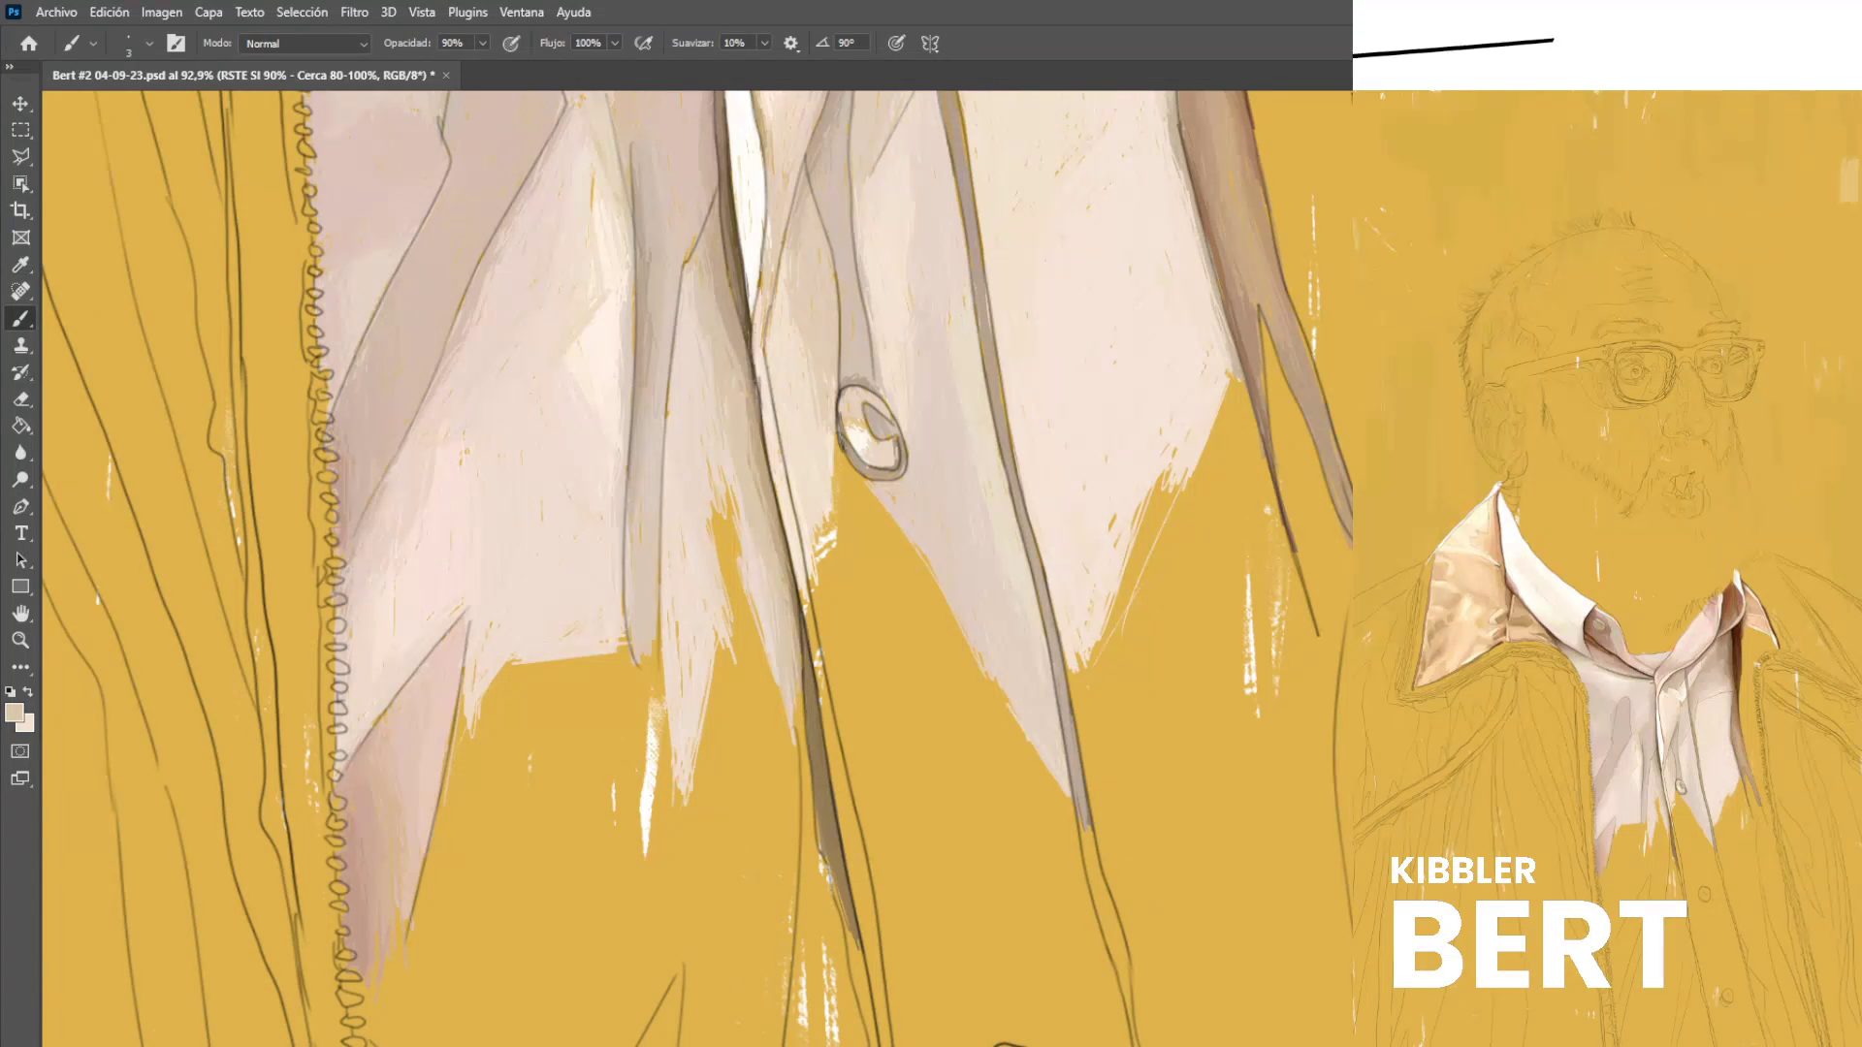
{"action": "key", "text": "ctrl+s"}
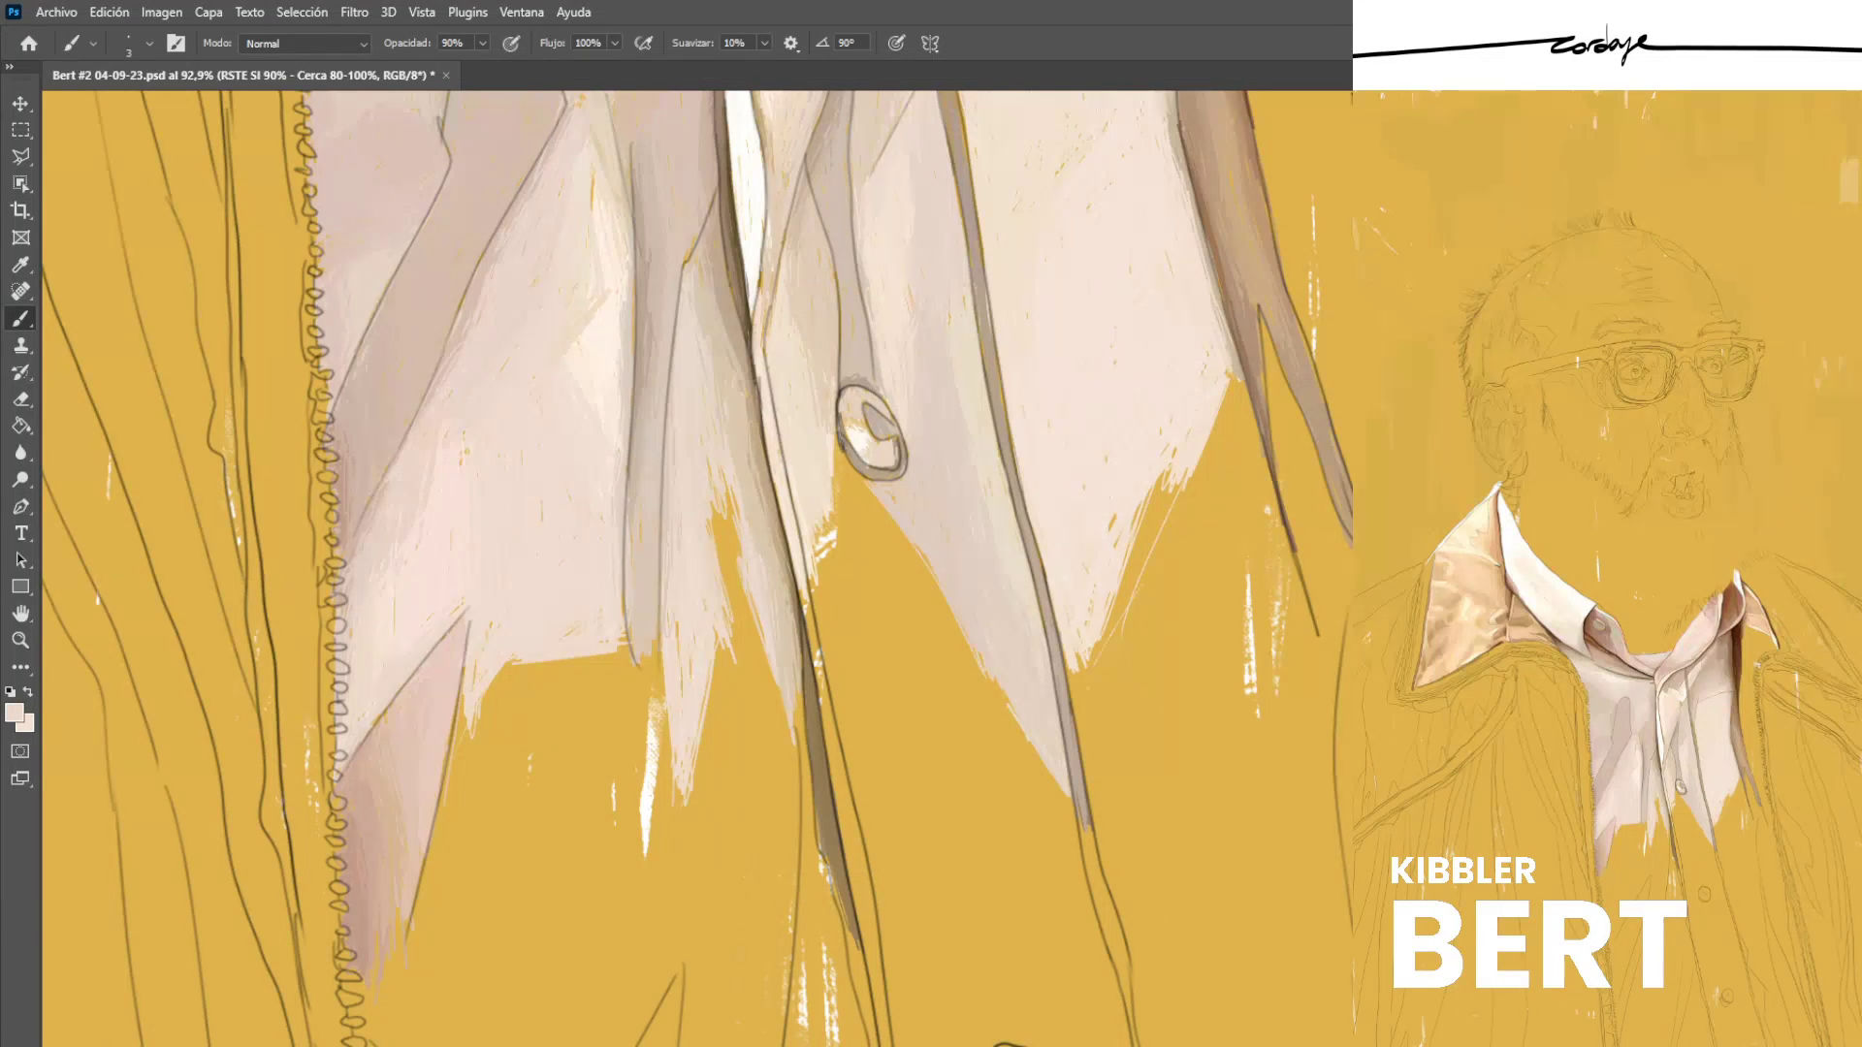
{"action": "key", "text": "ctrl+s"}
Extend the shading down the lower end of the placket's left seam with short strokes in sampled tones.
{"action": "left_click_drag", "start_coordinate": [796, 704], "coordinate": [804, 768]}
{"action": "left_click_drag", "start_coordinate": [802, 666], "coordinate": [804, 710]}
{"action": "left_click", "coordinate": [809, 718], "text": "alt"}
{"action": "left_click_drag", "start_coordinate": [791, 628], "coordinate": [798, 707]}
{"action": "left_click_drag", "start_coordinate": [796, 640], "coordinate": [804, 762]}
{"action": "left_click", "coordinate": [783, 635], "text": "alt"}
{"action": "left_click_drag", "start_coordinate": [794, 647], "coordinate": [802, 759]}
{"action": "left_click_drag", "start_coordinate": [799, 722], "coordinate": [802, 749]}
{"action": "left_click", "coordinate": [776, 640], "text": "alt"}
Fill the remaining yellow gap between the pale strip and the seam shading with sampled light shirt tones.
{"action": "left_click", "coordinate": [707, 573], "text": "alt"}
{"action": "left_click_drag", "start_coordinate": [723, 544], "coordinate": [735, 621]}
{"action": "left_click_drag", "start_coordinate": [725, 514], "coordinate": [737, 632]}
{"action": "left_click", "coordinate": [701, 558], "text": "alt"}
{"action": "left_click_drag", "start_coordinate": [727, 484], "coordinate": [737, 618]}
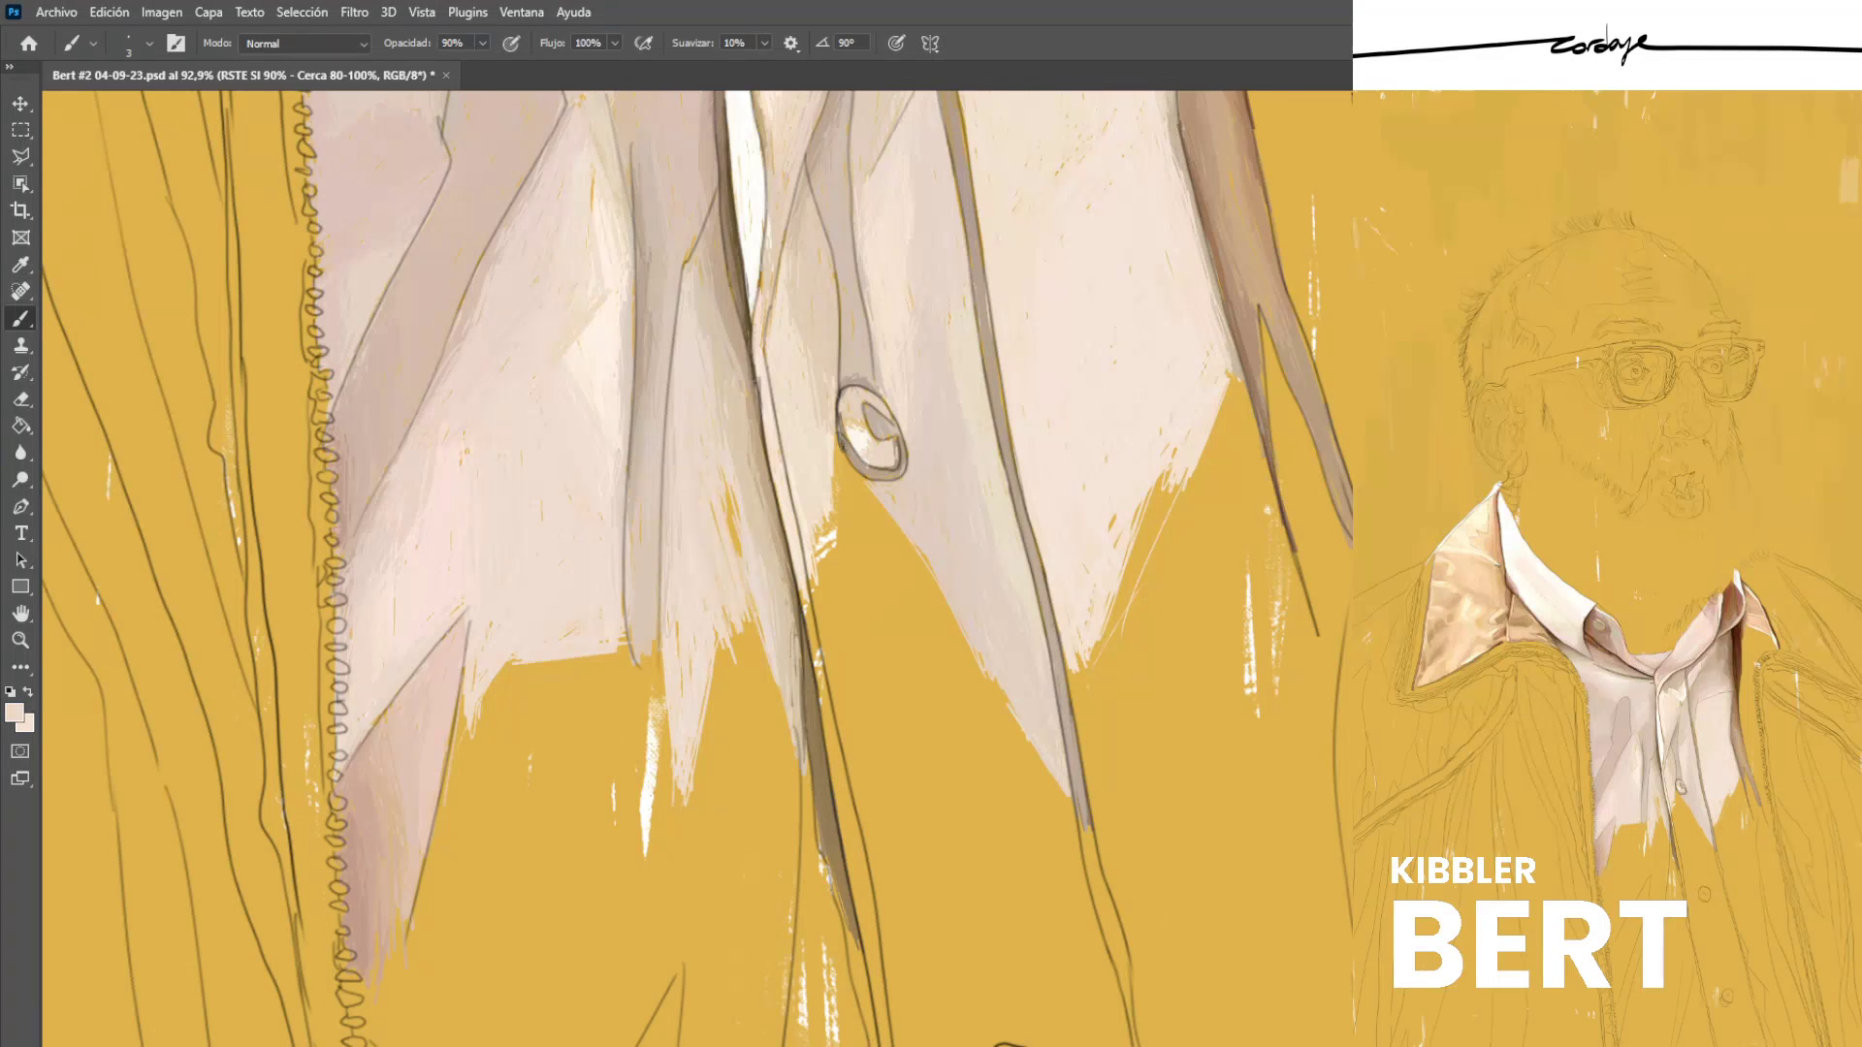
{"action": "left_click_drag", "start_coordinate": [729, 511], "coordinate": [740, 557]}
{"action": "left_click_drag", "start_coordinate": [724, 470], "coordinate": [739, 553]}
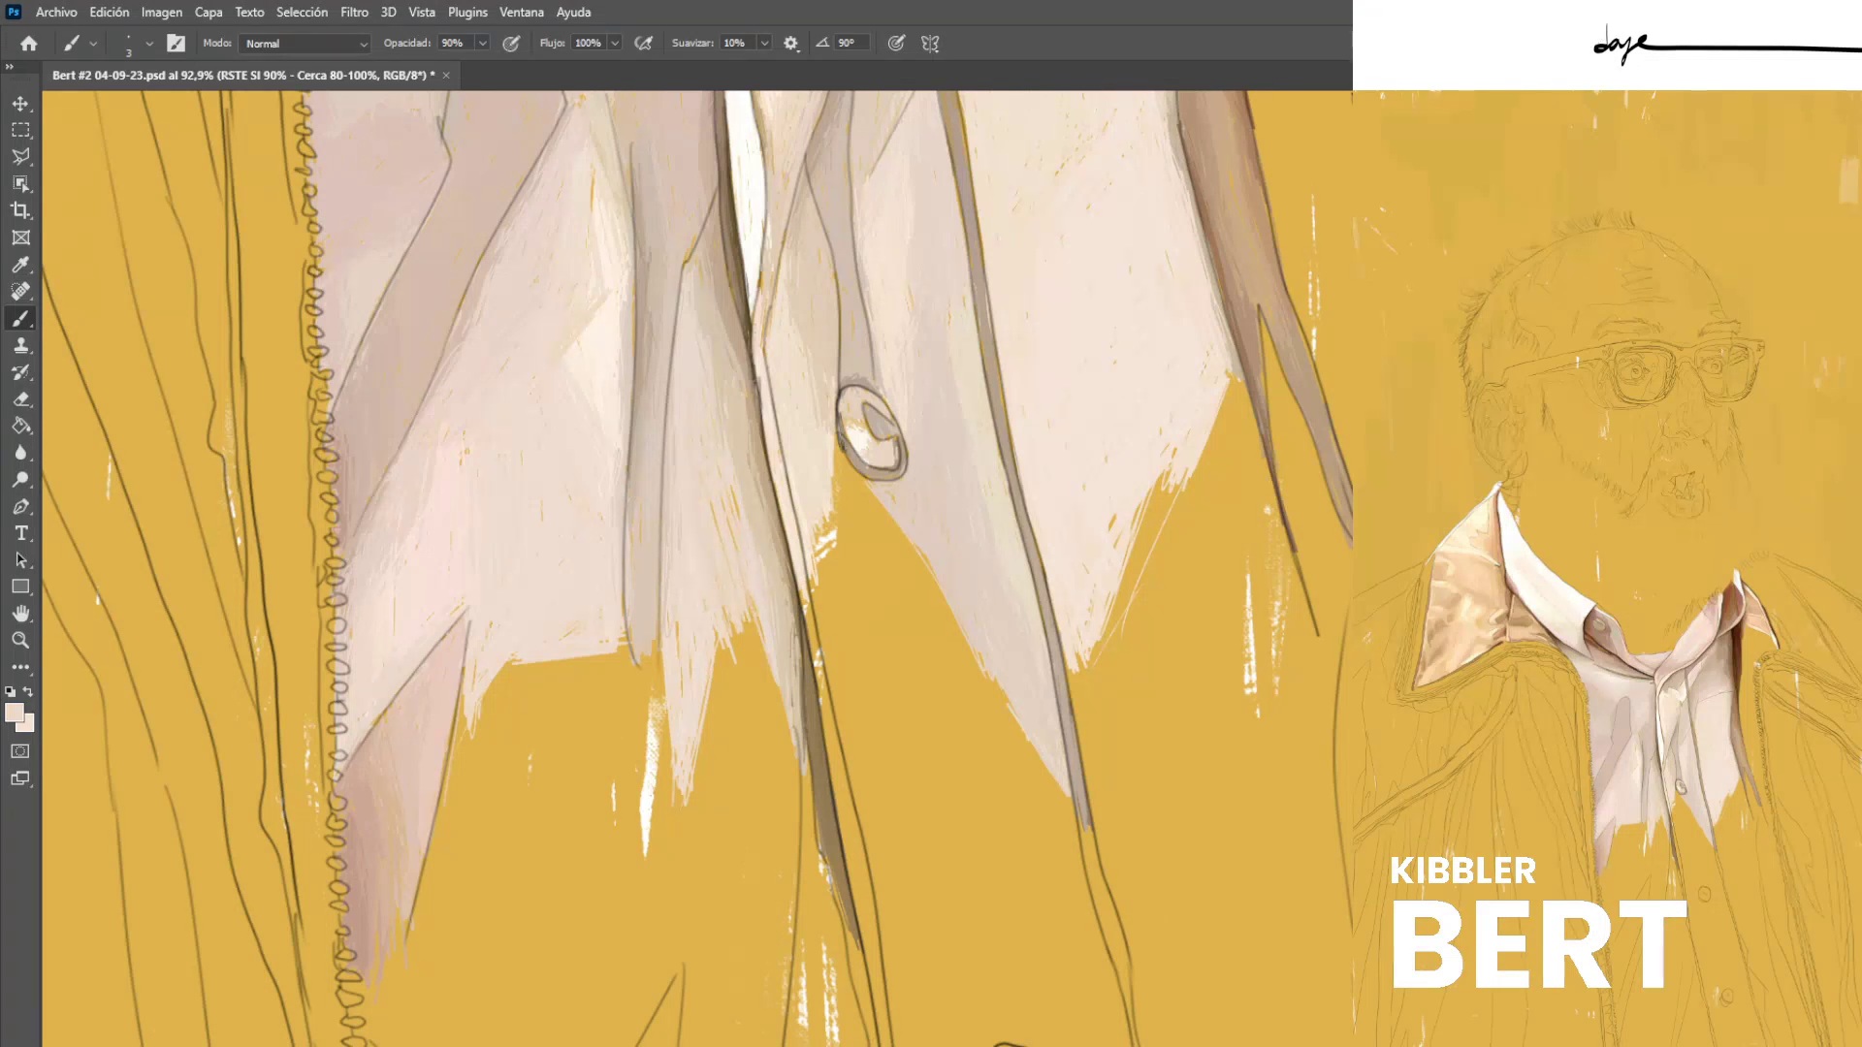
{"action": "left_click", "coordinate": [751, 518], "text": "alt"}
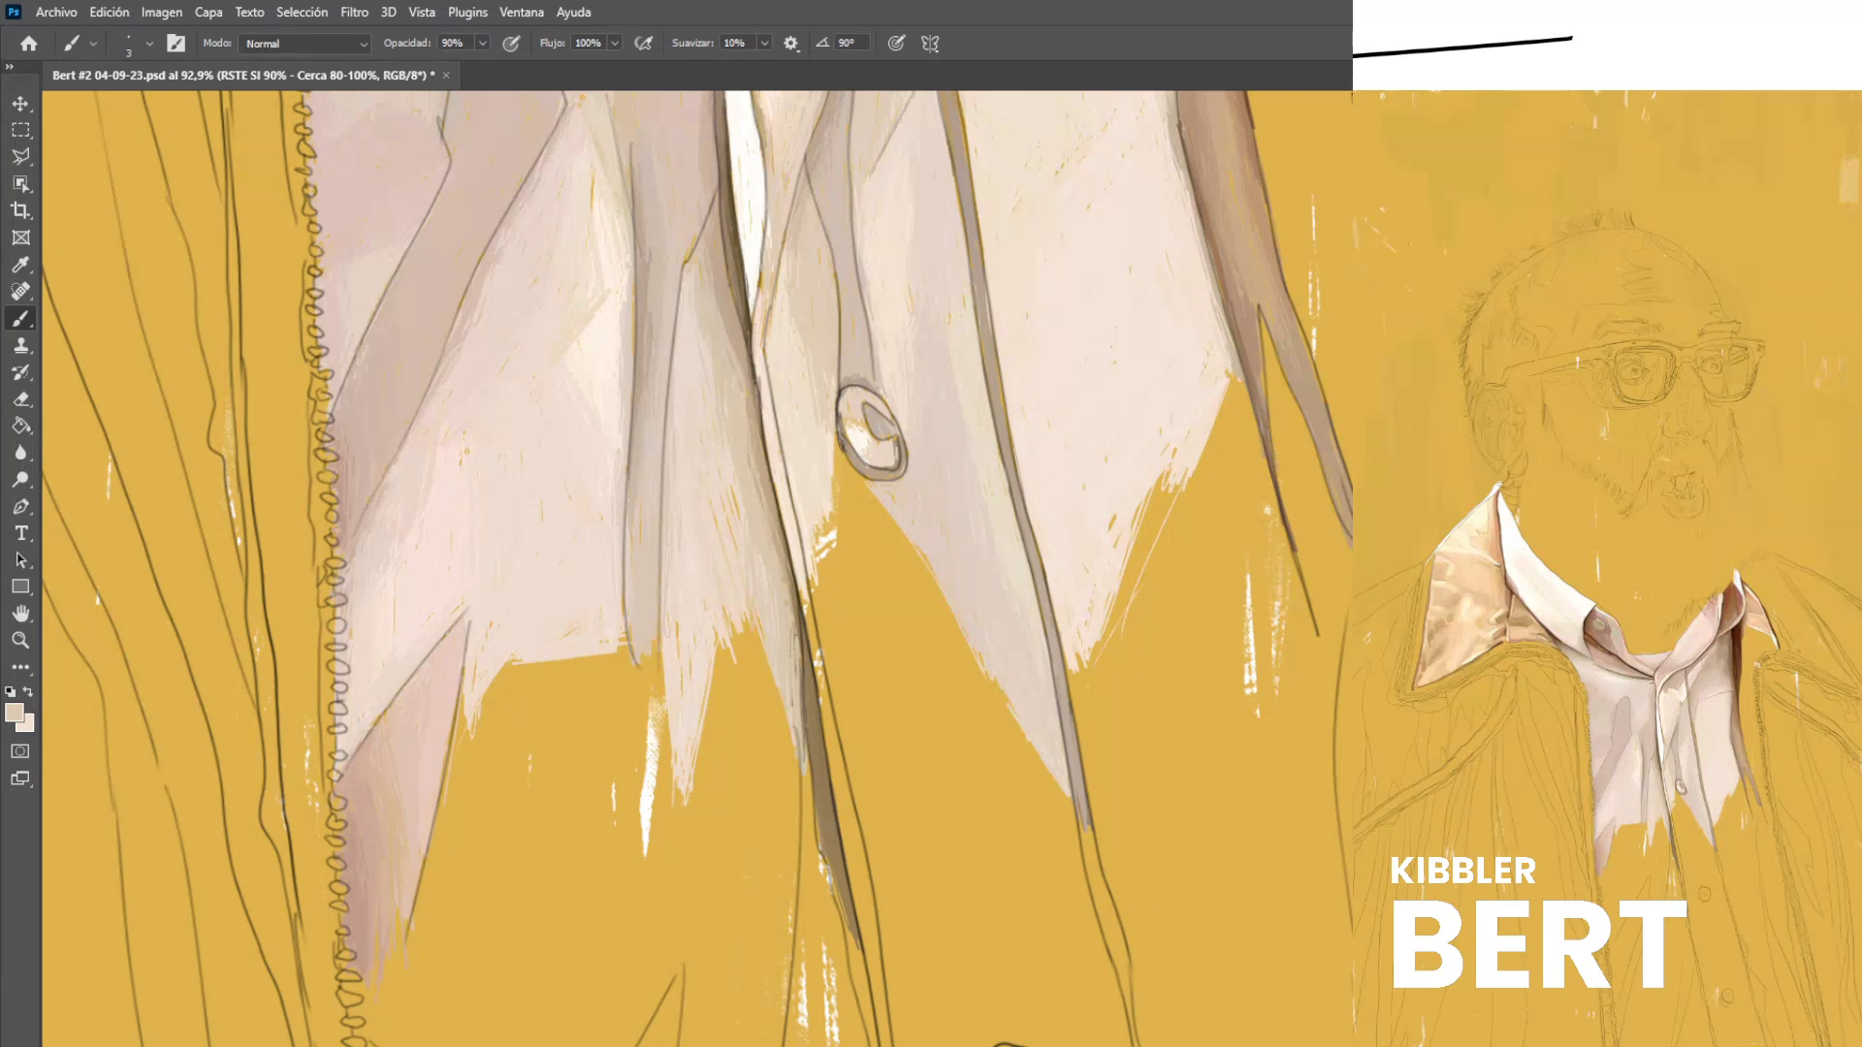
{"action": "left_click", "coordinate": [715, 503], "text": "alt"}
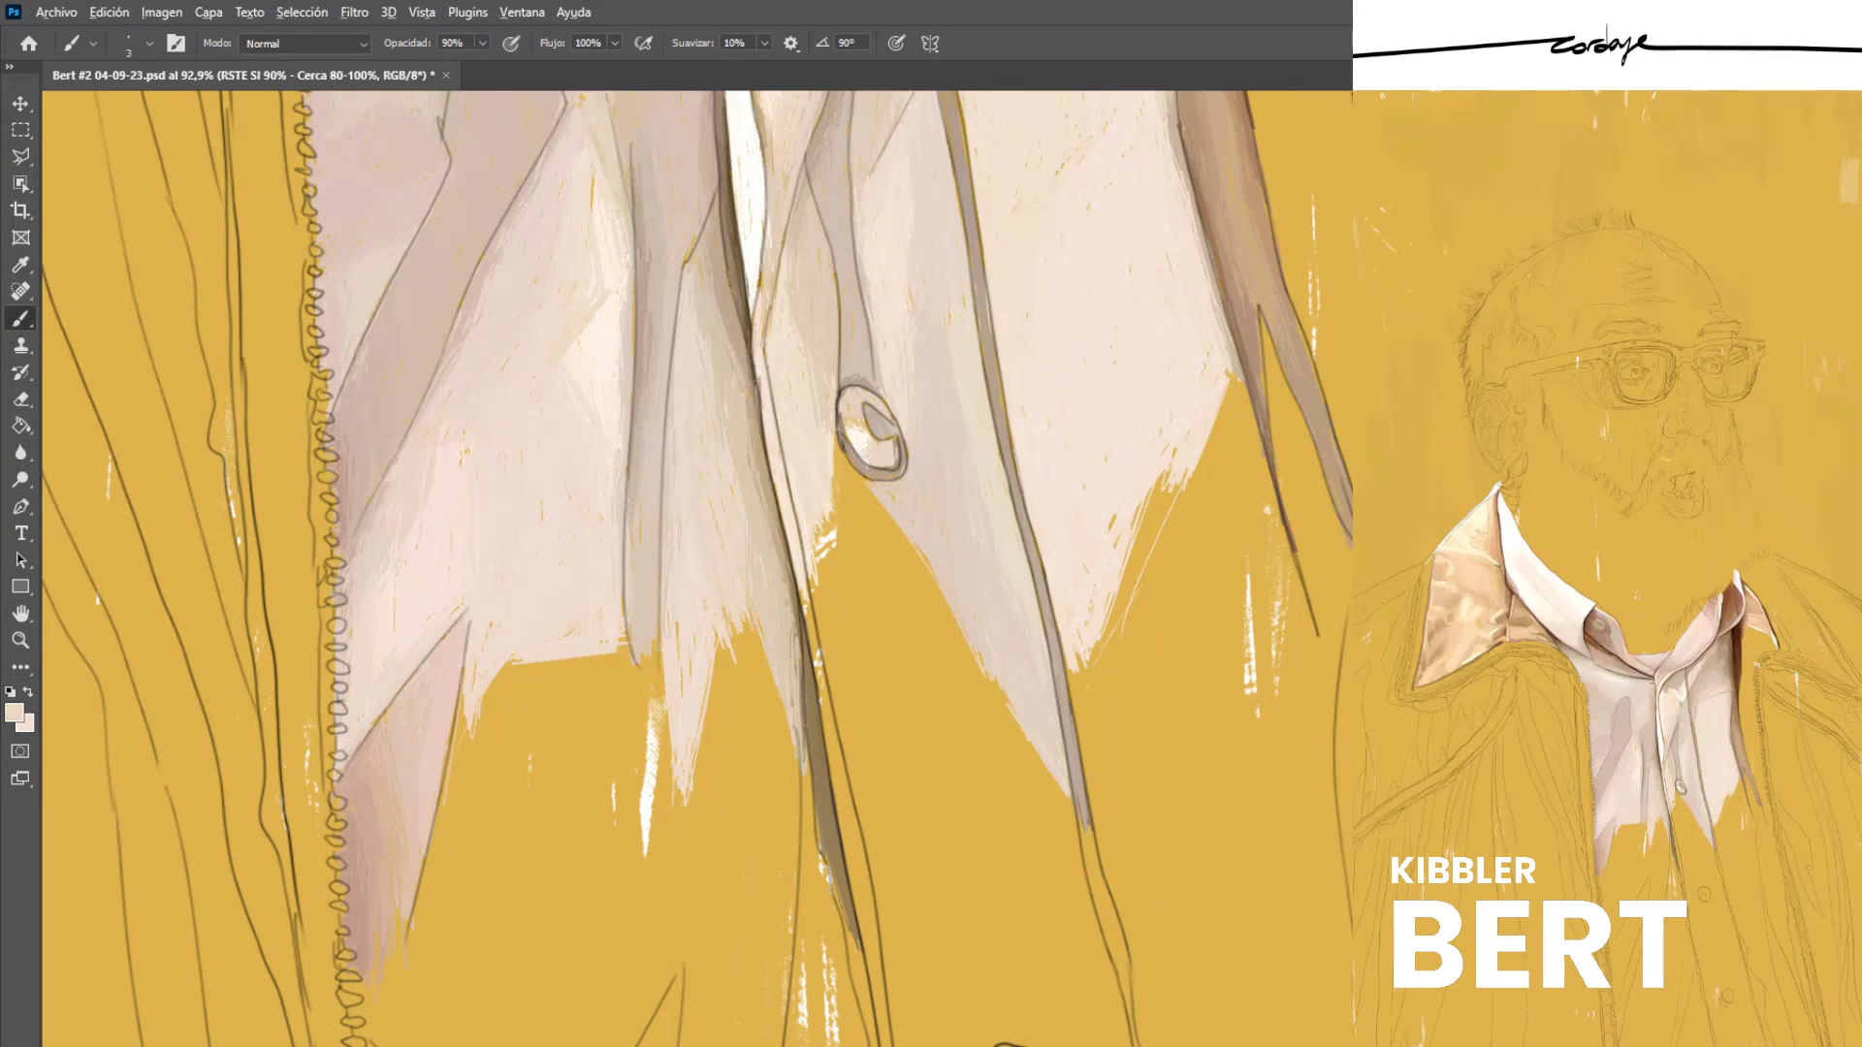
Paint a sampled shadow stroke over the sketch line at the top of the narrow fold, and save the document.
{"action": "left_click", "coordinate": [710, 321], "text": "alt"}
{"action": "left_click_drag", "start_coordinate": [693, 313], "coordinate": [674, 386]}
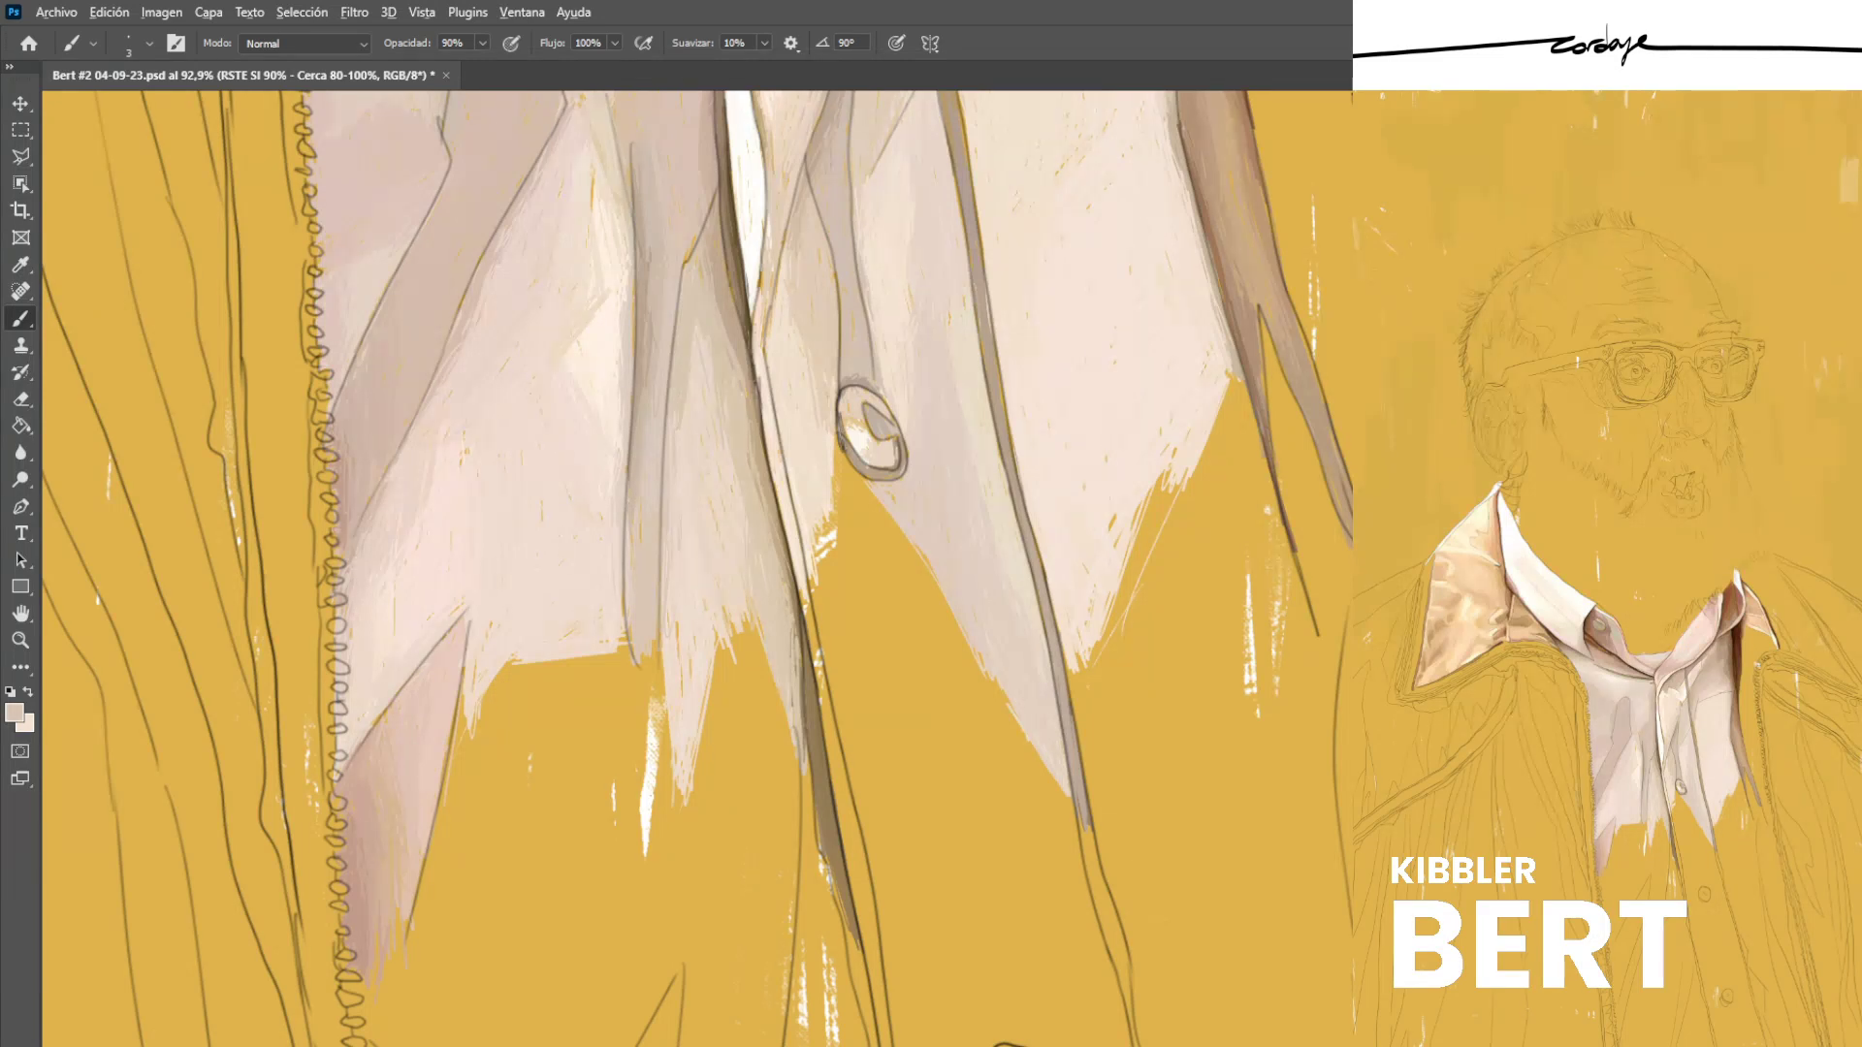
{"action": "left_click", "coordinate": [698, 372], "text": "alt"}
{"action": "key", "text": "ctrl+s"}
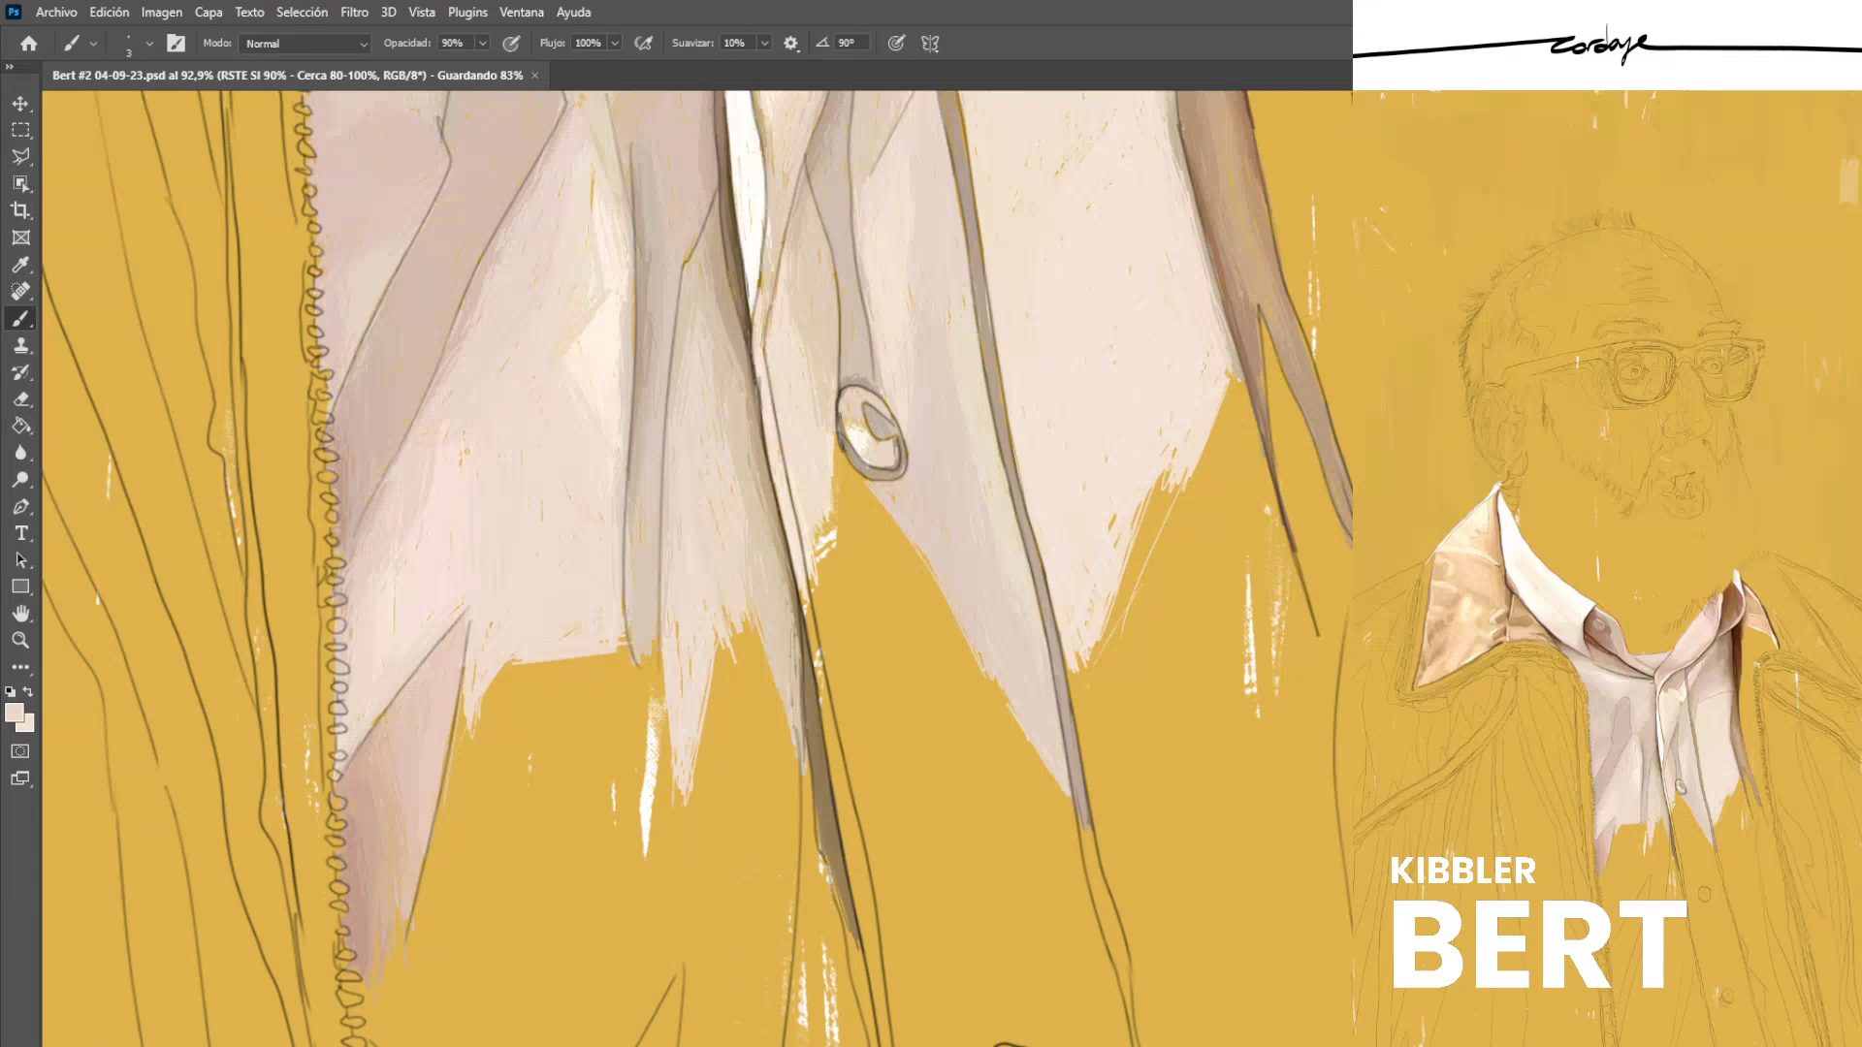
Refine the left edge of the narrow vertical fold with sampled taupe tones and save the document.
{"action": "left_click", "coordinate": [655, 248], "text": "alt"}
{"action": "left_click_drag", "start_coordinate": [636, 254], "coordinate": [635, 316]}
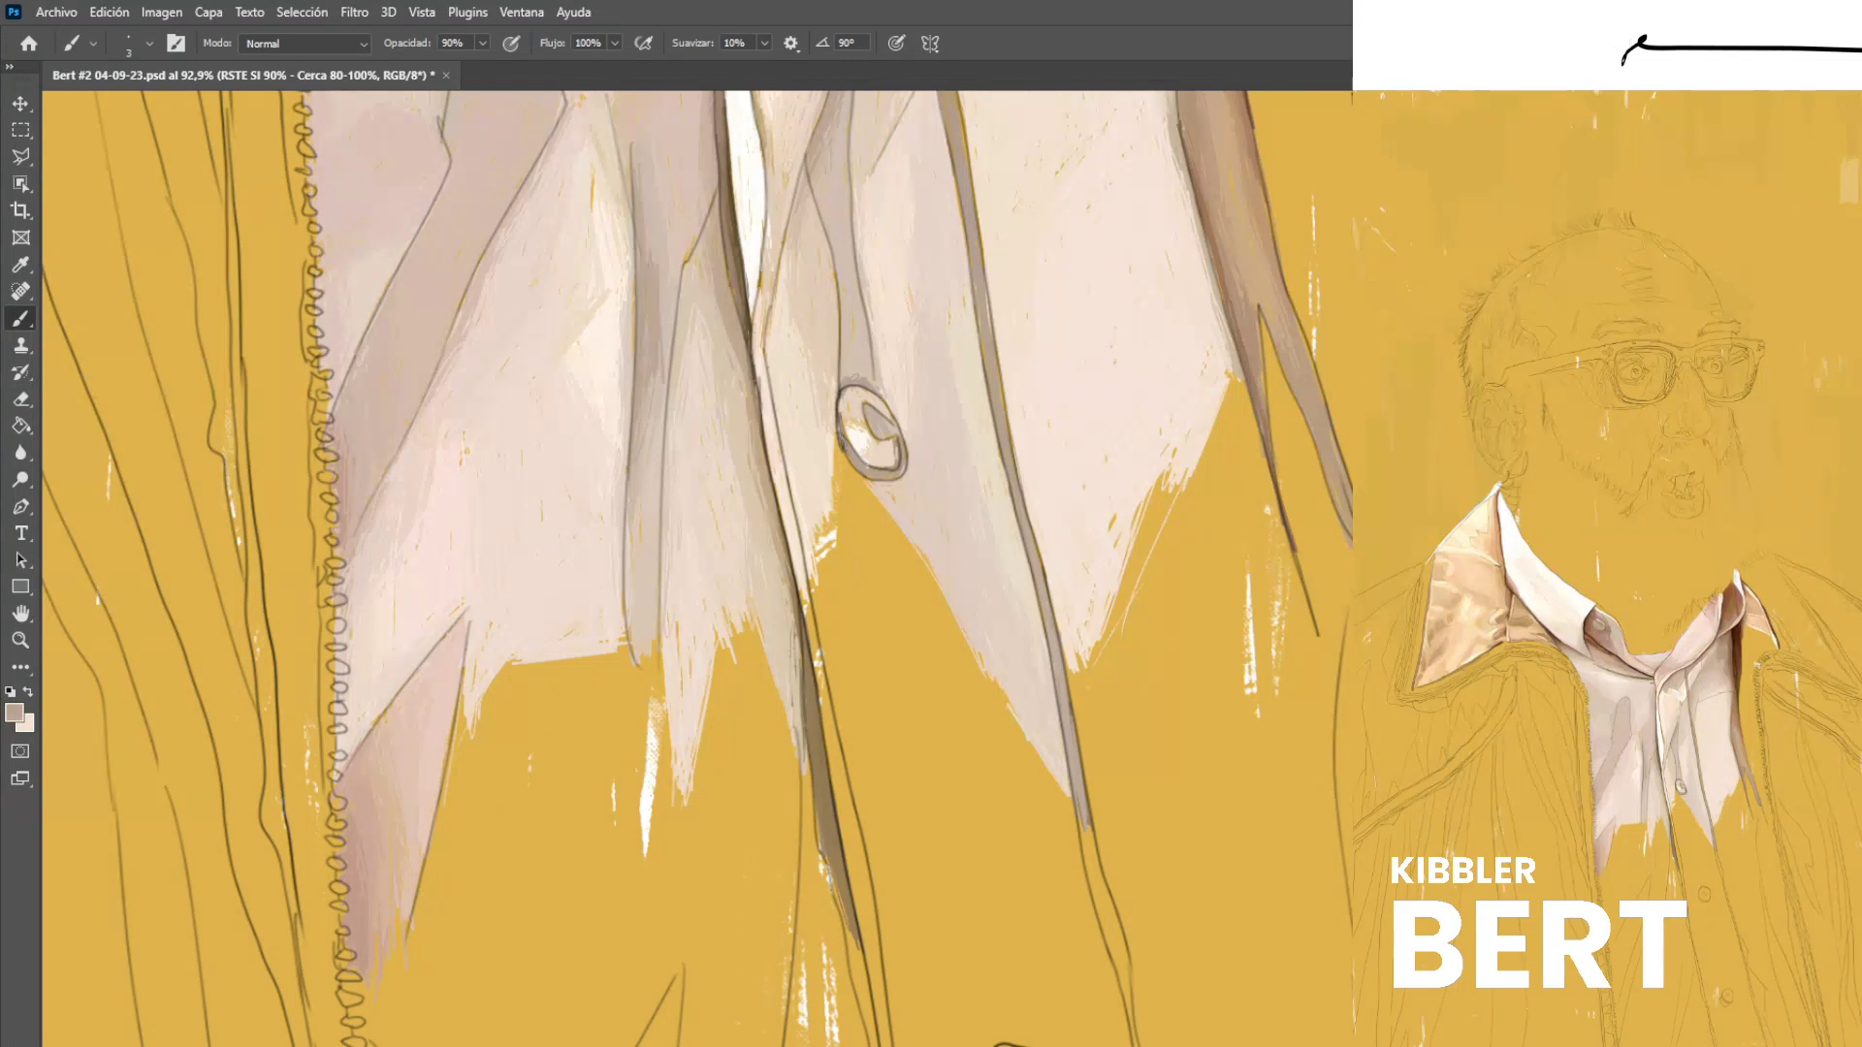
{"action": "left_click", "coordinate": [655, 209], "text": "alt"}
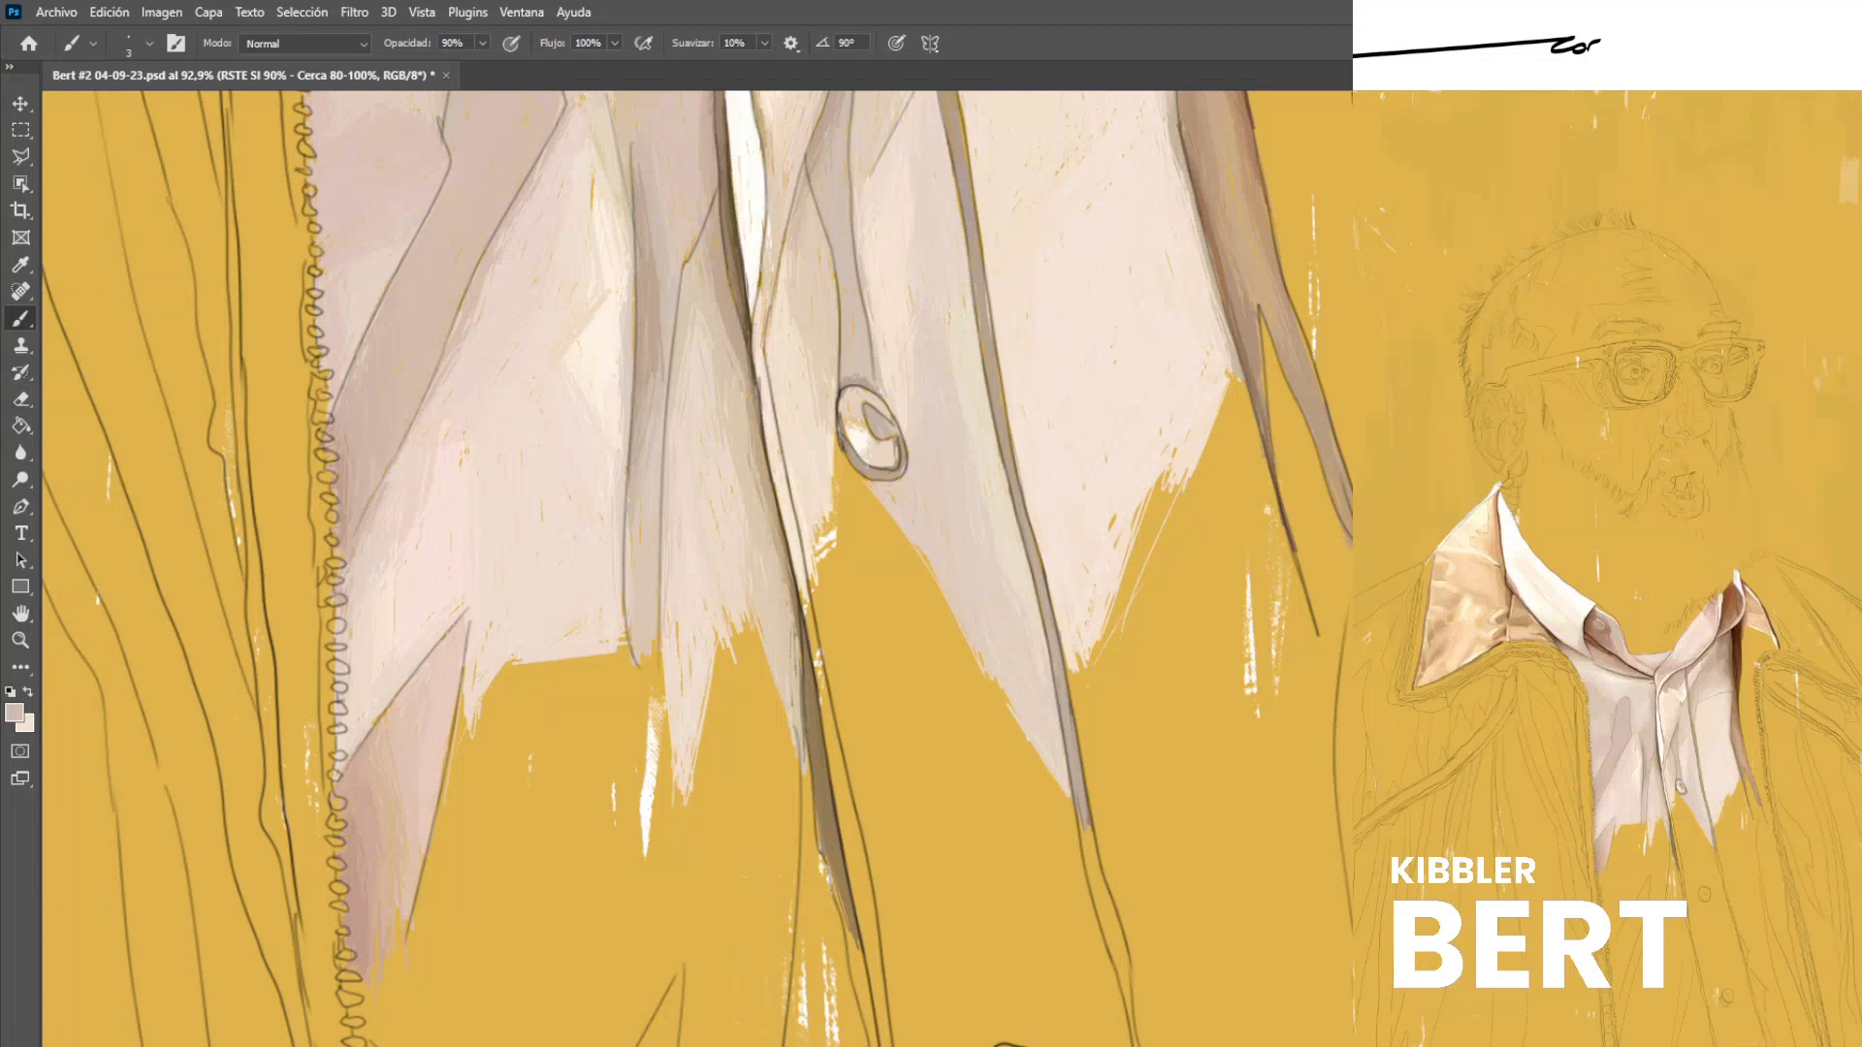
{"action": "left_click", "coordinate": [643, 360], "text": "alt"}
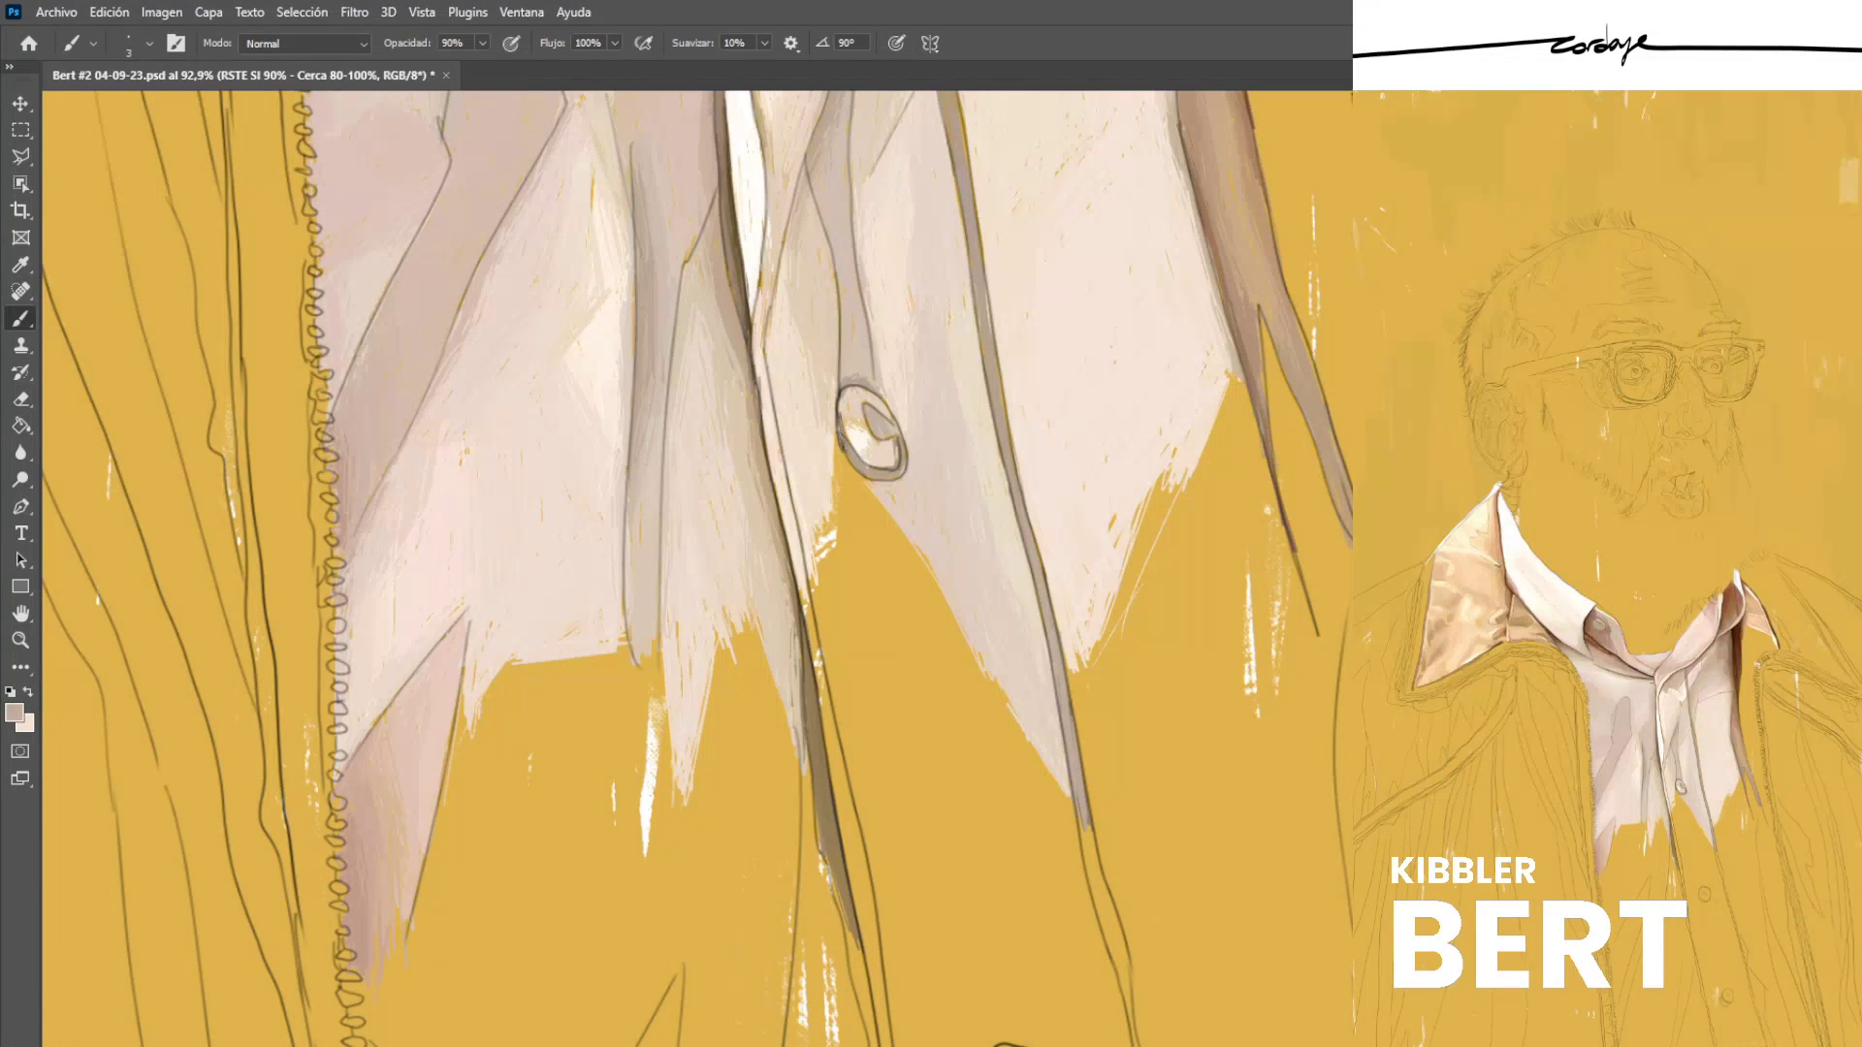
{"action": "left_click", "coordinate": [651, 320], "text": "alt"}
{"action": "key", "text": "ctrl+s"}
Sample the pale shirt tone and fill the upper part of the pointed fold sketched lower on the shirt.
{"action": "scroll", "coordinate": [696, 568], "scroll_direction": "down", "scroll_amount": 2}
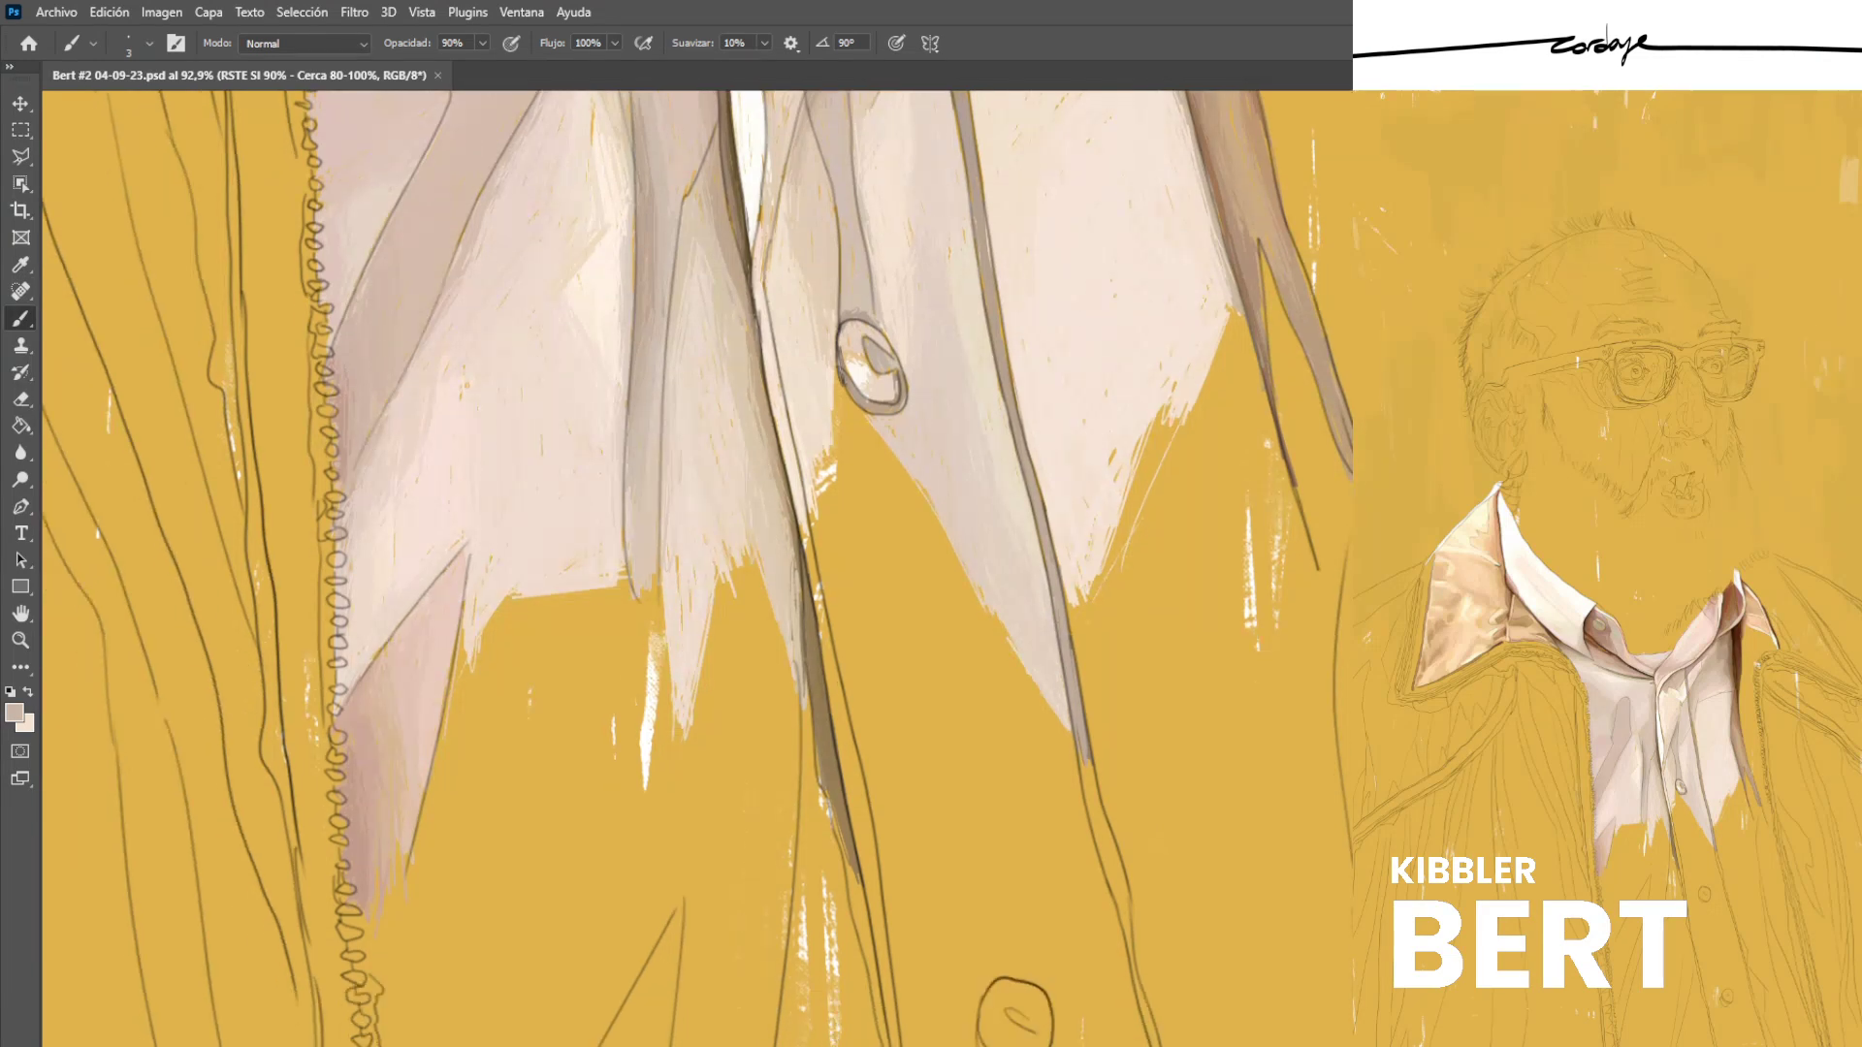
{"action": "scroll", "coordinate": [696, 569], "scroll_direction": "down", "scroll_amount": 2}
{"action": "scroll", "coordinate": [697, 569], "scroll_direction": "left", "scroll_amount": 3}
{"action": "scroll", "coordinate": [696, 568], "scroll_direction": "down", "scroll_amount": 3}
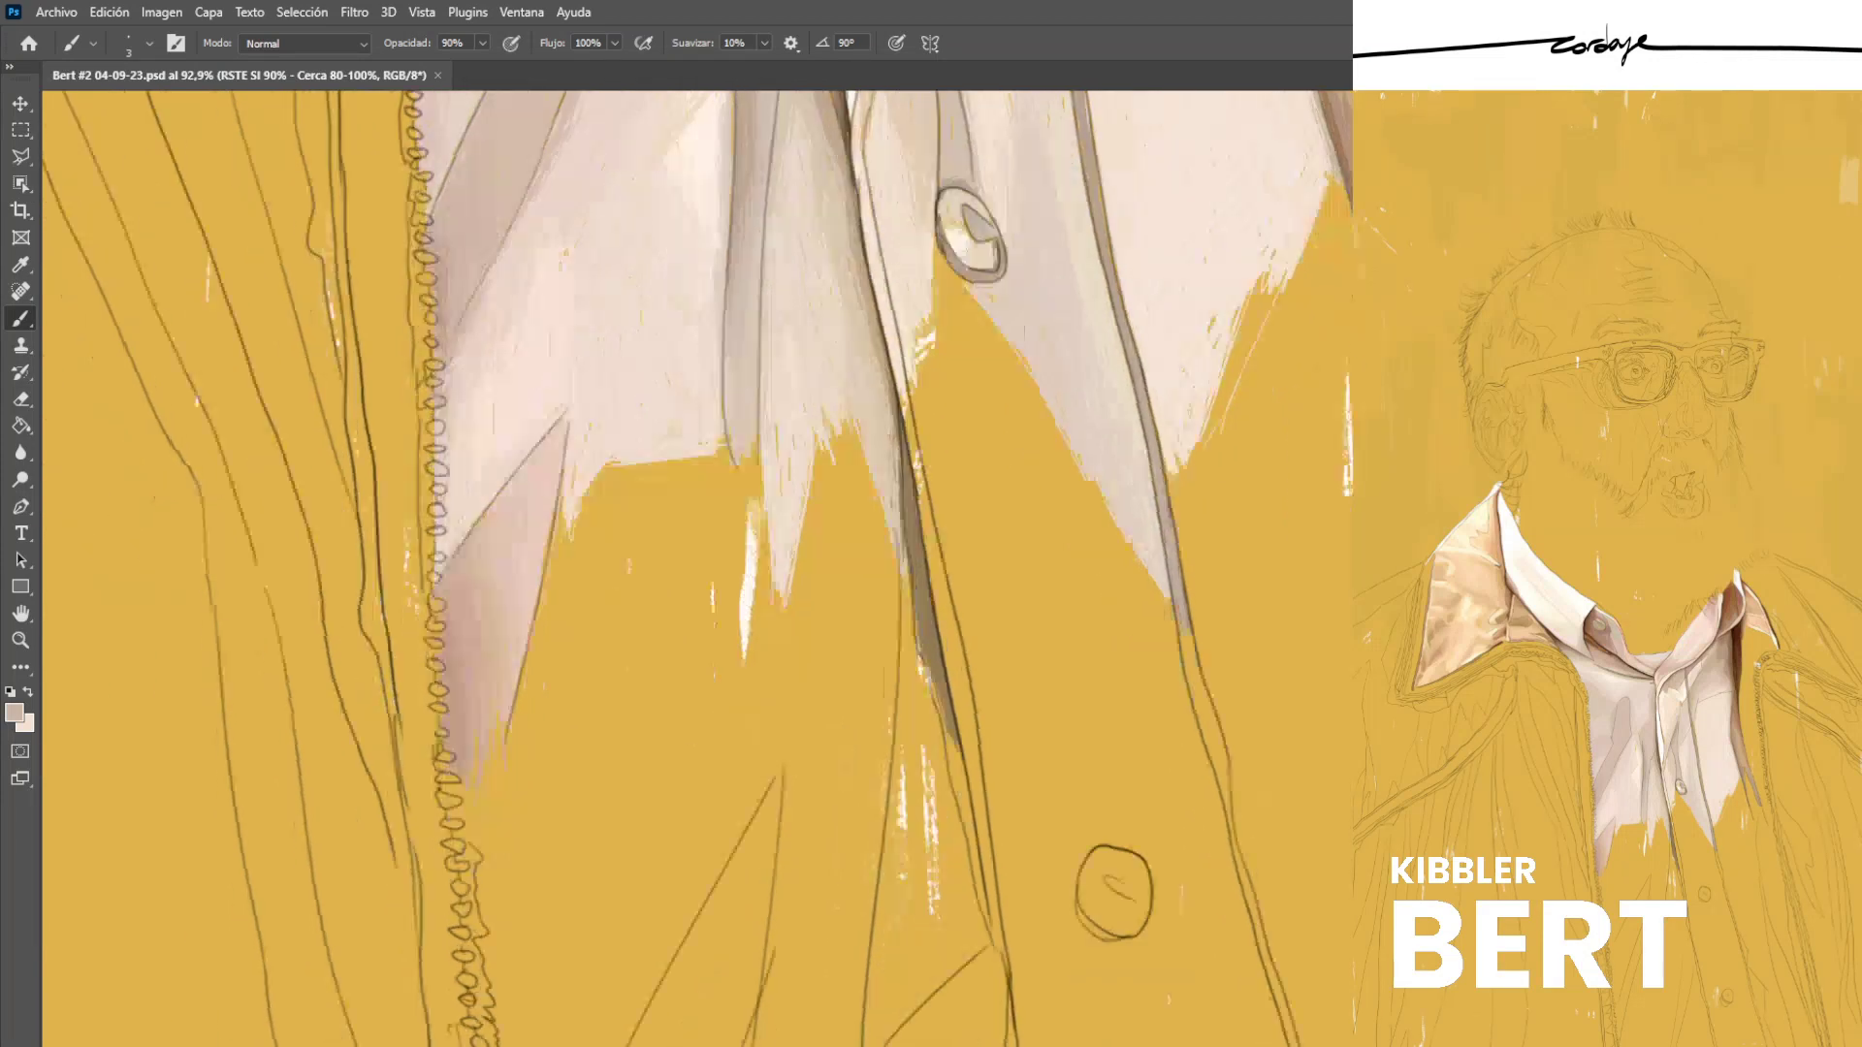
{"action": "scroll", "coordinate": [697, 569], "scroll_direction": "down", "scroll_amount": 5}
{"action": "scroll", "coordinate": [696, 568], "scroll_direction": "left", "scroll_amount": 3}
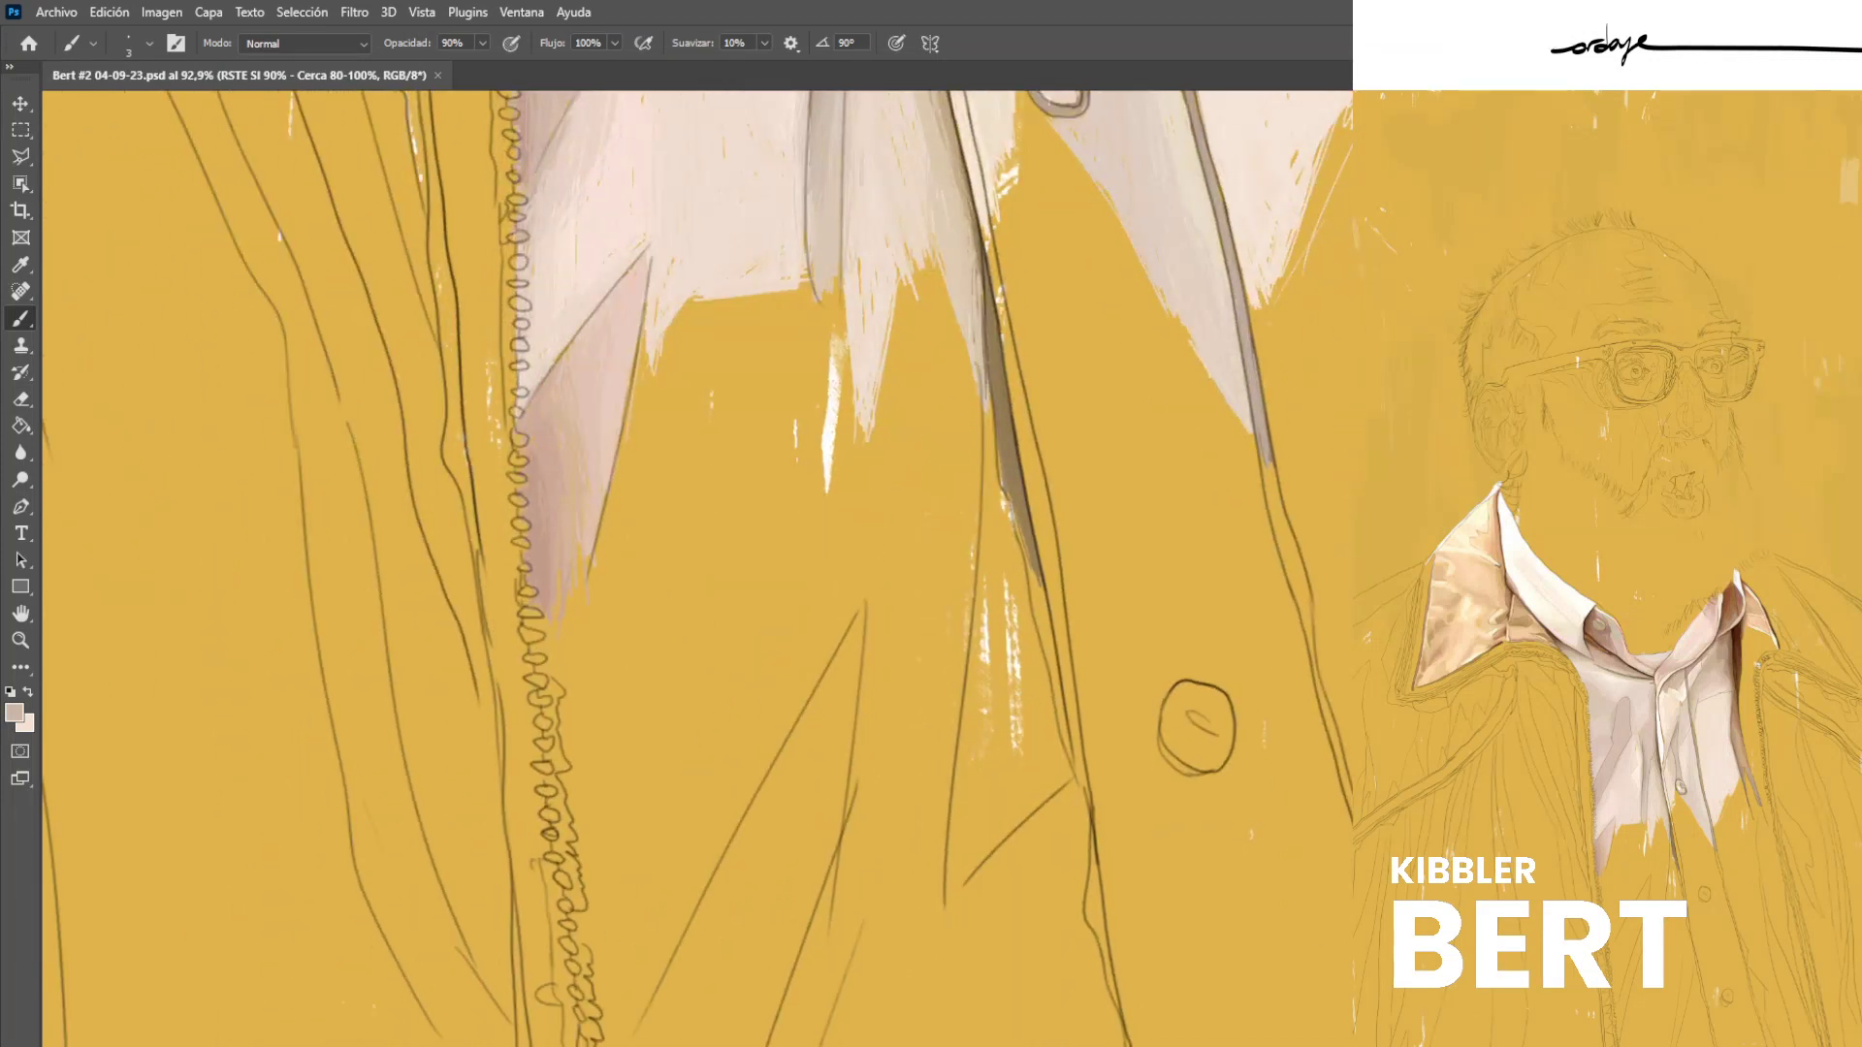
{"action": "left_click", "coordinate": [609, 229], "text": "alt"}
{"action": "left_click_drag", "start_coordinate": [819, 718], "coordinate": [818, 827]}
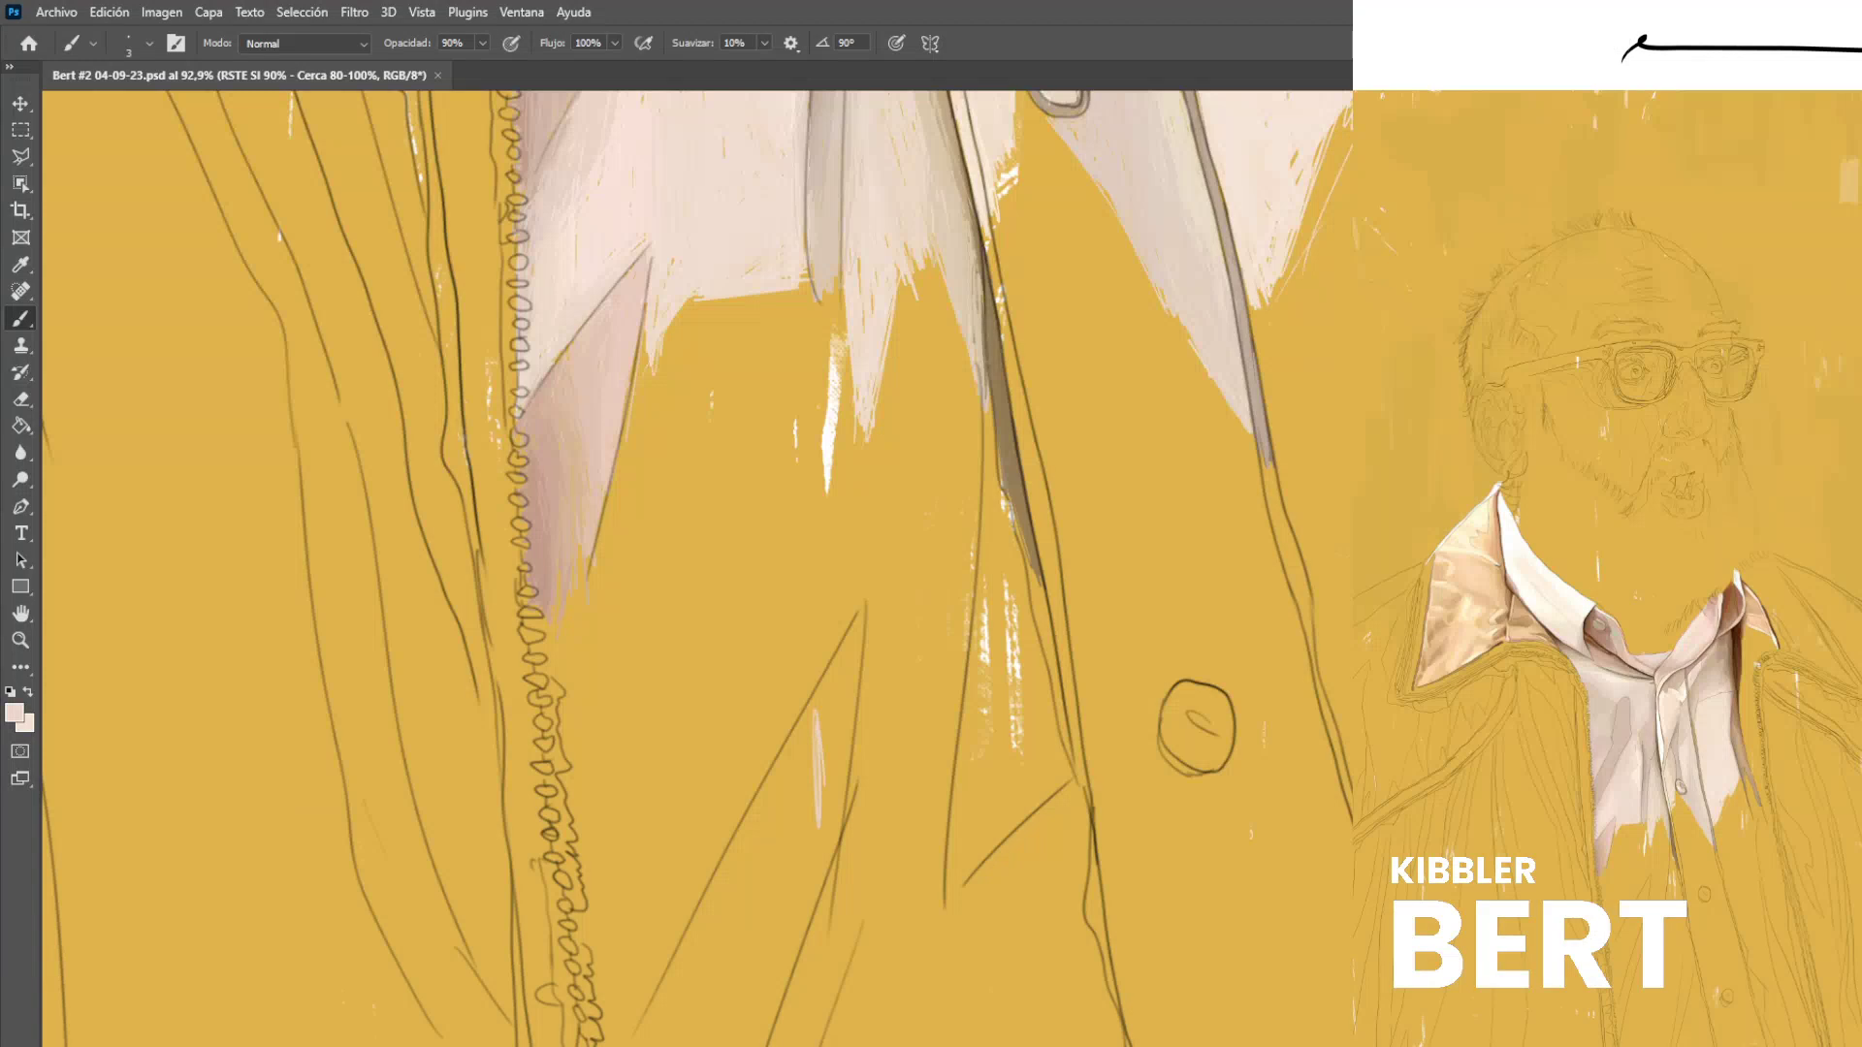
{"action": "mouse_move", "coordinate": [853, 636]}
{"action": "left_mouse_down"}
{"action": "mouse_move", "coordinate": [812, 716]}
{"action": "mouse_move", "coordinate": [813, 817]}
{"action": "left_mouse_up"}
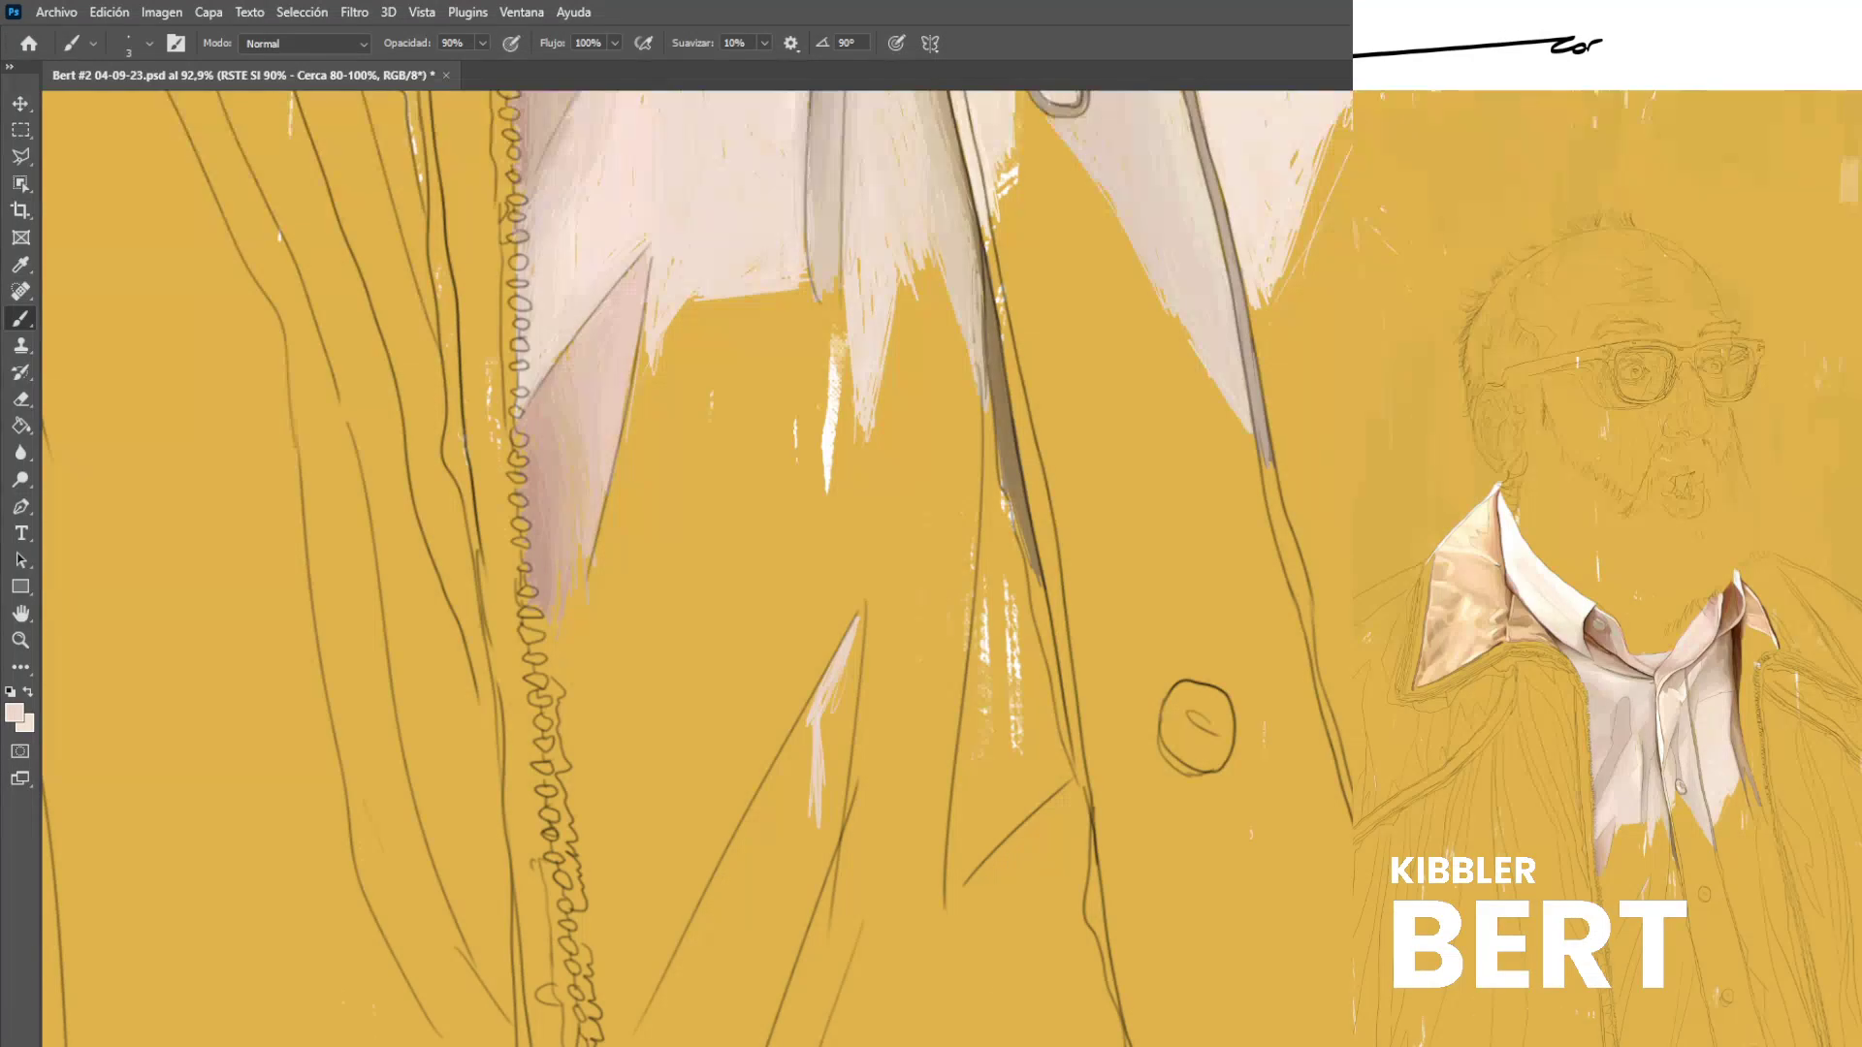
{"action": "mouse_move", "coordinate": [826, 692]}
{"action": "left_mouse_down"}
{"action": "mouse_move", "coordinate": [817, 834]}
{"action": "mouse_move", "coordinate": [830, 802]}
{"action": "left_mouse_up"}
{"action": "left_click_drag", "start_coordinate": [847, 660], "coordinate": [839, 802]}
{"action": "left_click_drag", "start_coordinate": [857, 636], "coordinate": [833, 852]}
{"action": "left_click_drag", "start_coordinate": [843, 789], "coordinate": [840, 832]}
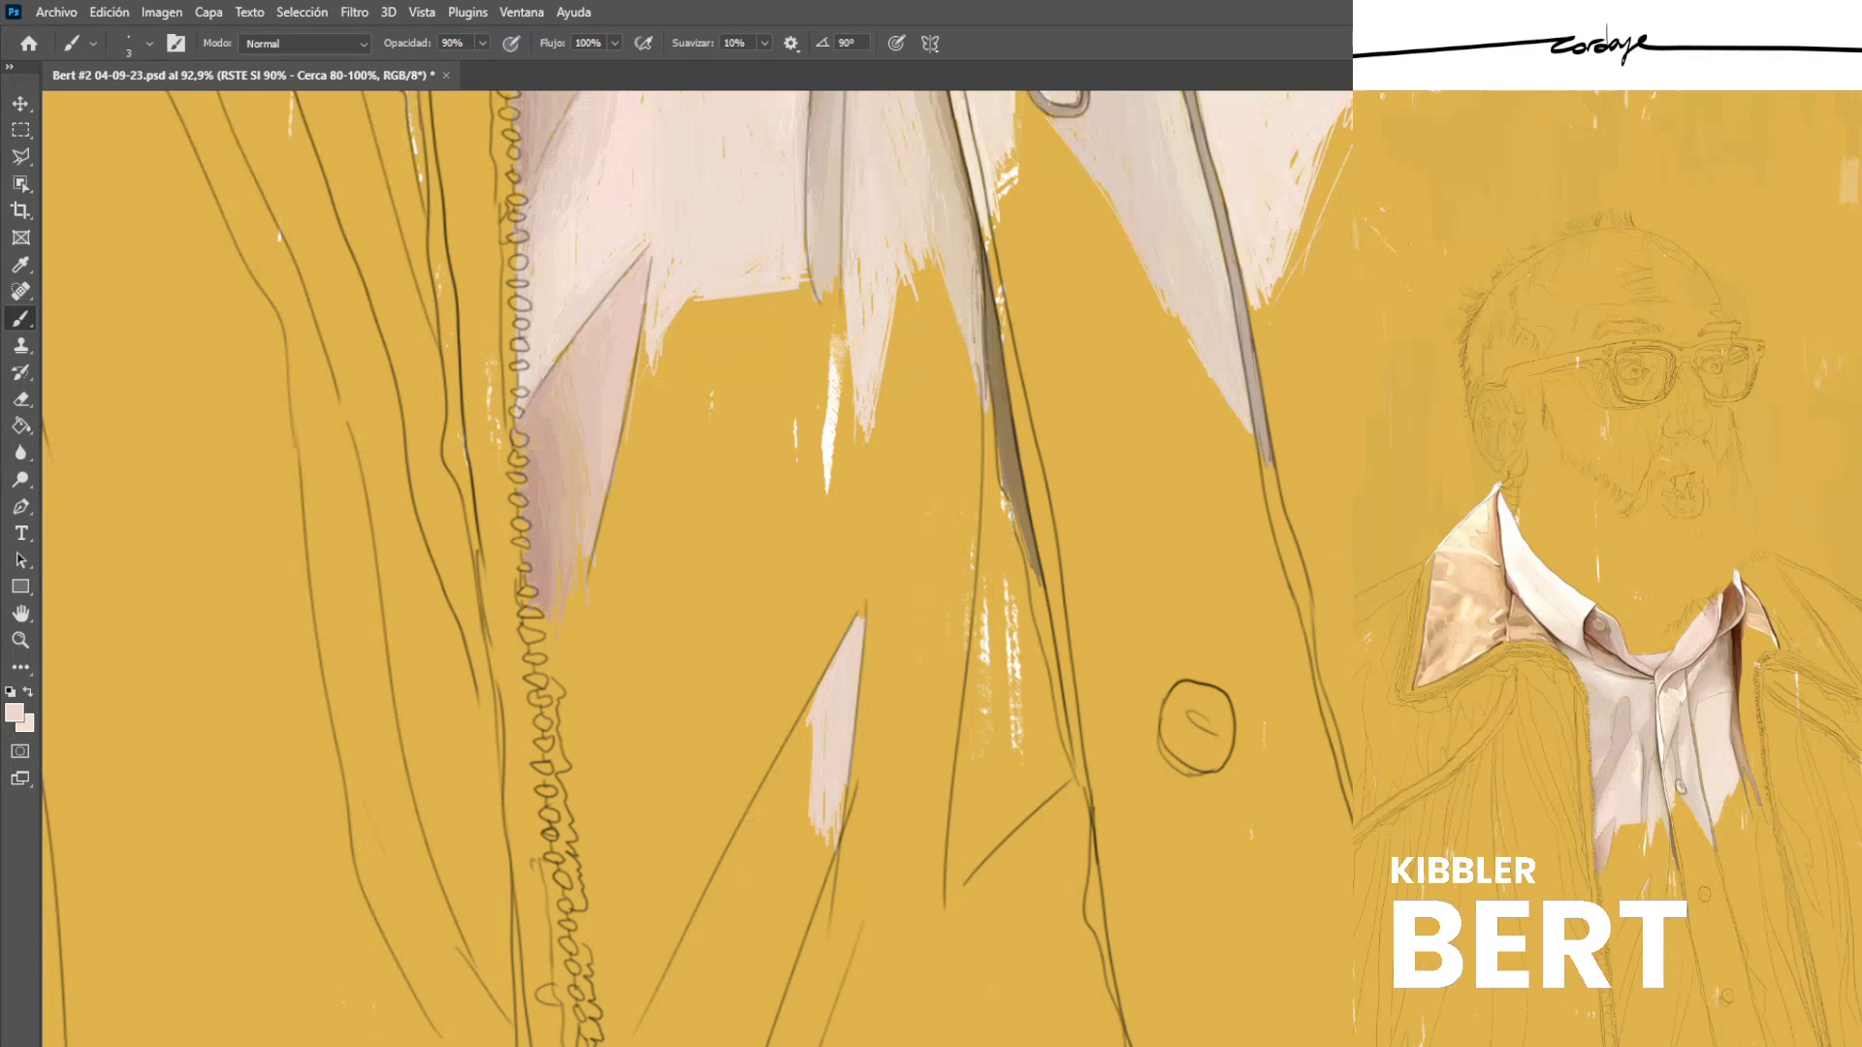
Widen the pointed fold's pale fill to its left sketch line and extend its lower end and upper tip.
{"action": "left_click_drag", "start_coordinate": [811, 703], "coordinate": [807, 808]}
{"action": "left_click_drag", "start_coordinate": [813, 817], "coordinate": [820, 885]}
{"action": "left_click_drag", "start_coordinate": [804, 727], "coordinate": [802, 773]}
{"action": "left_click_drag", "start_coordinate": [820, 838], "coordinate": [824, 875]}
{"action": "left_click_drag", "start_coordinate": [824, 655], "coordinate": [803, 801]}
{"action": "left_click_drag", "start_coordinate": [847, 628], "coordinate": [811, 711]}
{"action": "left_click_drag", "start_coordinate": [870, 587], "coordinate": [857, 618]}
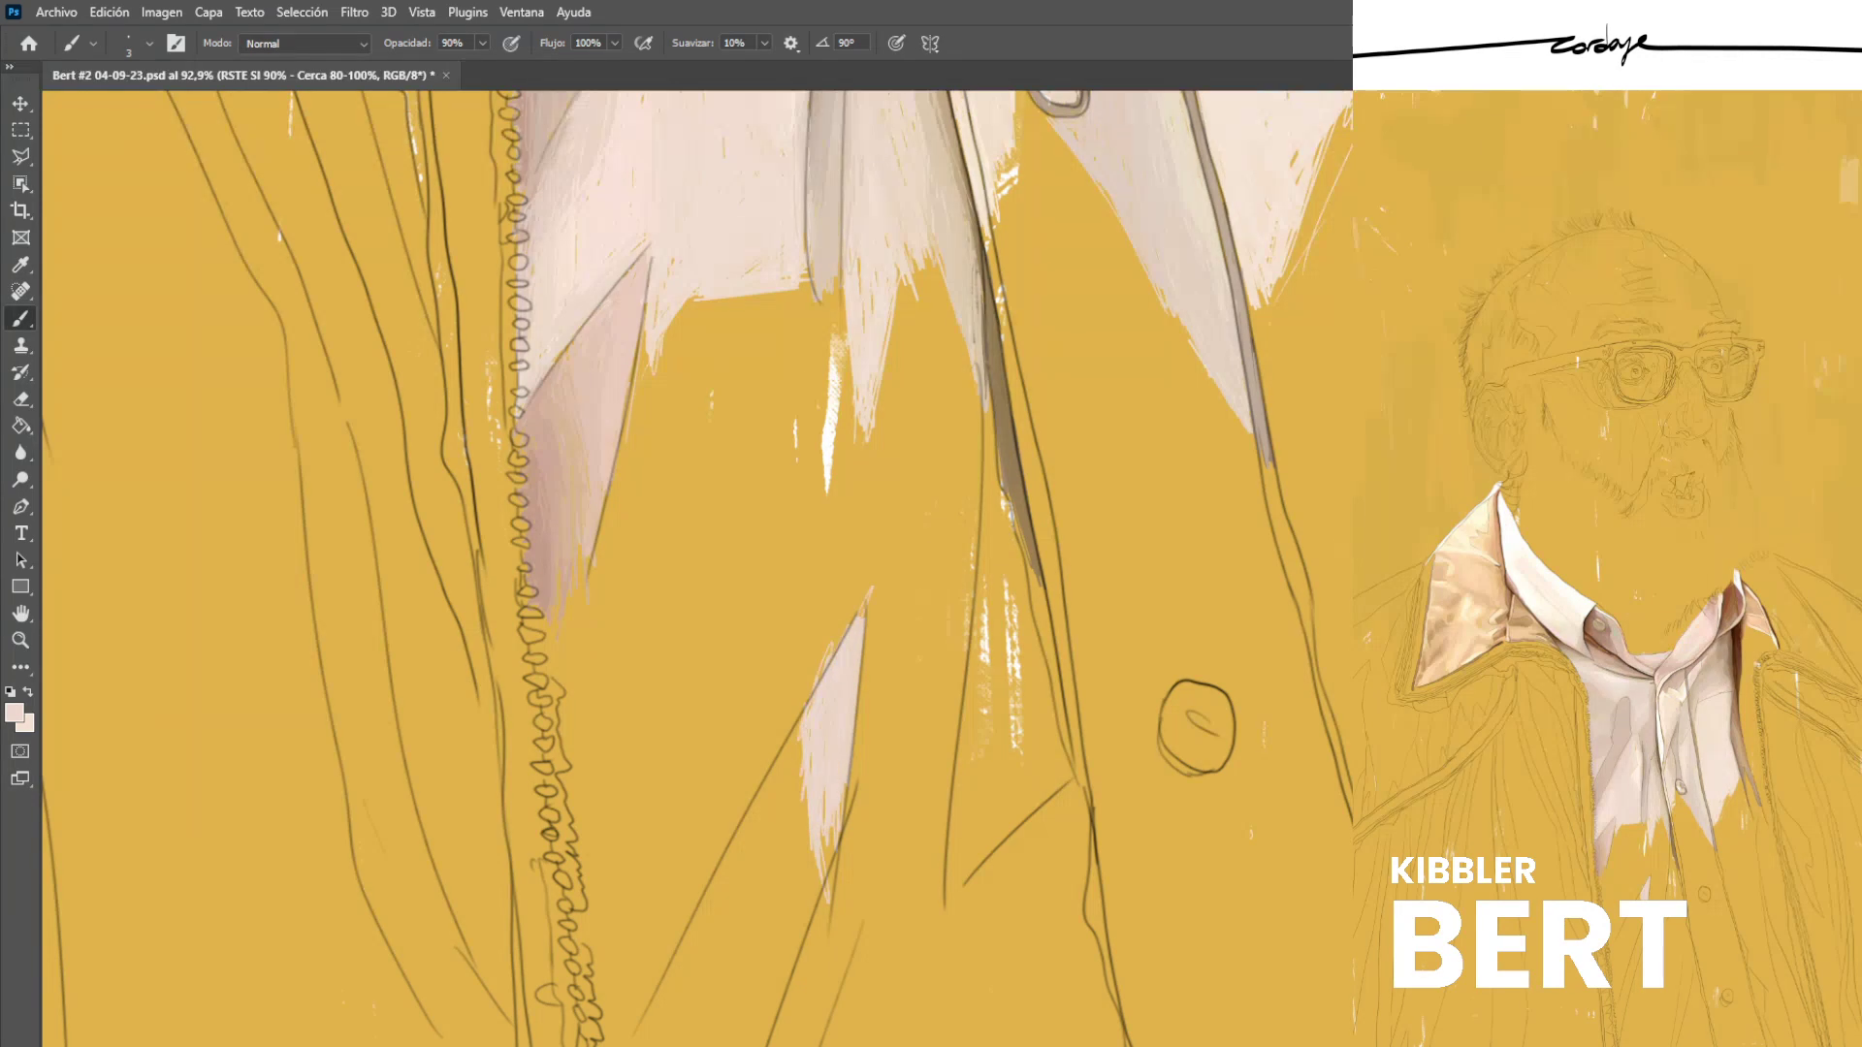
Outline the central strip between the painted shirt and the pointed fold in pale tone, and fill its upper part.
{"action": "key", "text": "alt"}
{"action": "left_click_drag", "start_coordinate": [808, 282], "coordinate": [802, 690]}
{"action": "scroll", "coordinate": [696, 569], "scroll_direction": "up", "scroll_amount": 3}
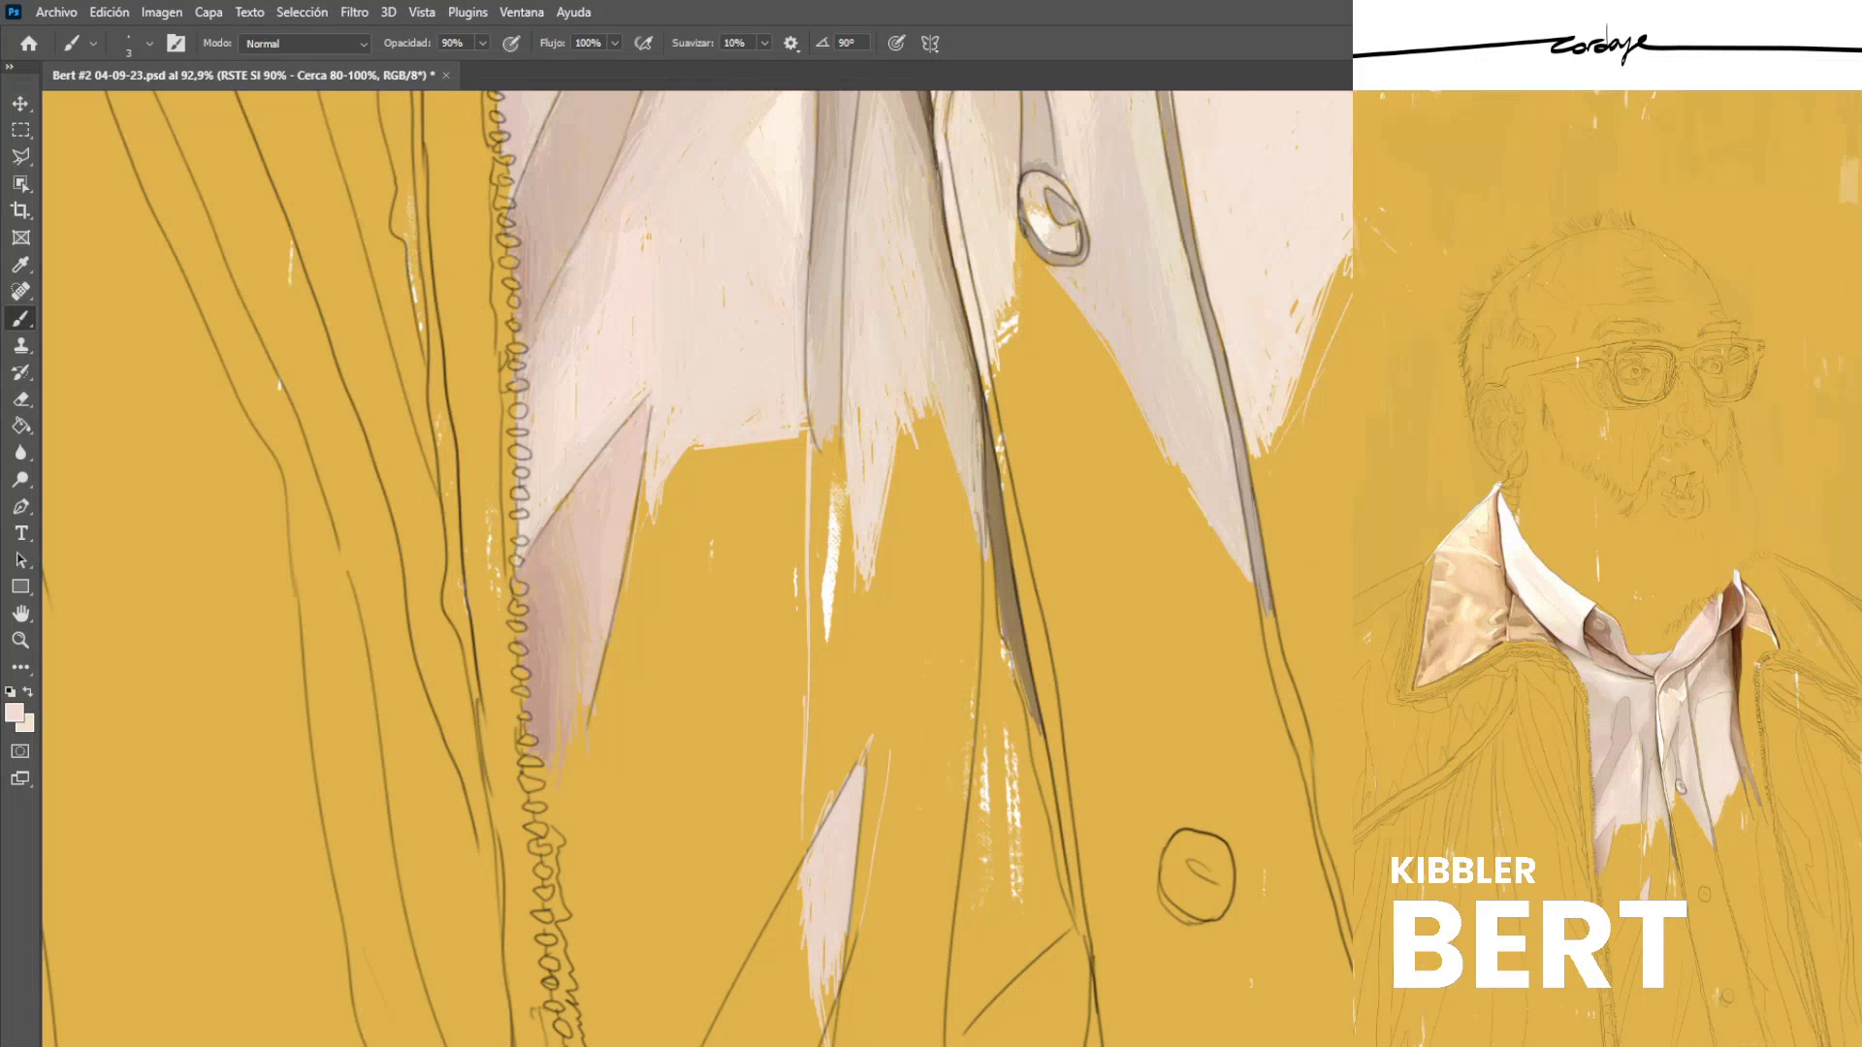
{"action": "left_click_drag", "start_coordinate": [902, 437], "coordinate": [872, 864]}
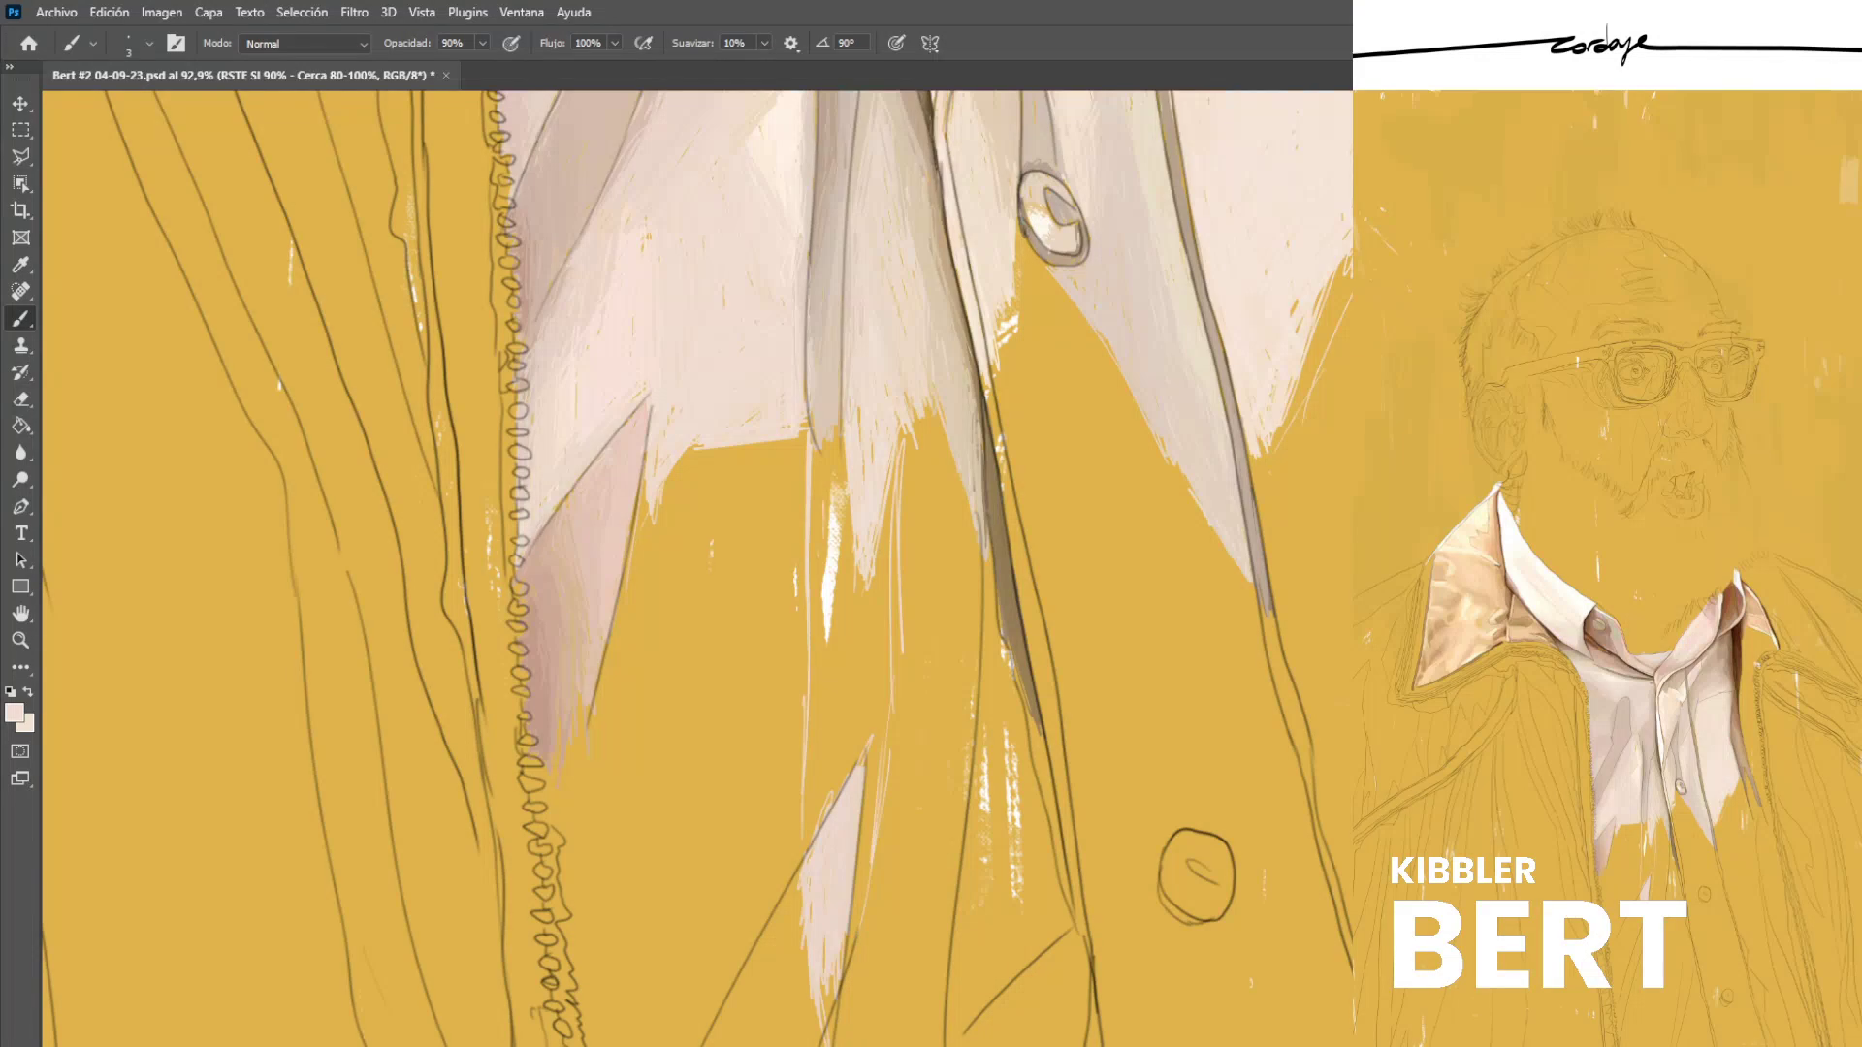
{"action": "mouse_move", "coordinate": [823, 445]}
{"action": "left_mouse_down"}
{"action": "mouse_move", "coordinate": [818, 640]}
{"action": "mouse_move", "coordinate": [821, 506]}
{"action": "mouse_move", "coordinate": [829, 640]}
{"action": "mouse_move", "coordinate": [833, 619]}
{"action": "left_mouse_up"}
{"action": "left_click_drag", "start_coordinate": [831, 442], "coordinate": [837, 486]}
{"action": "left_click_drag", "start_coordinate": [840, 504], "coordinate": [844, 621]}
{"action": "left_click_drag", "start_coordinate": [839, 447], "coordinate": [842, 492]}
{"action": "left_click_drag", "start_coordinate": [845, 436], "coordinate": [856, 639]}
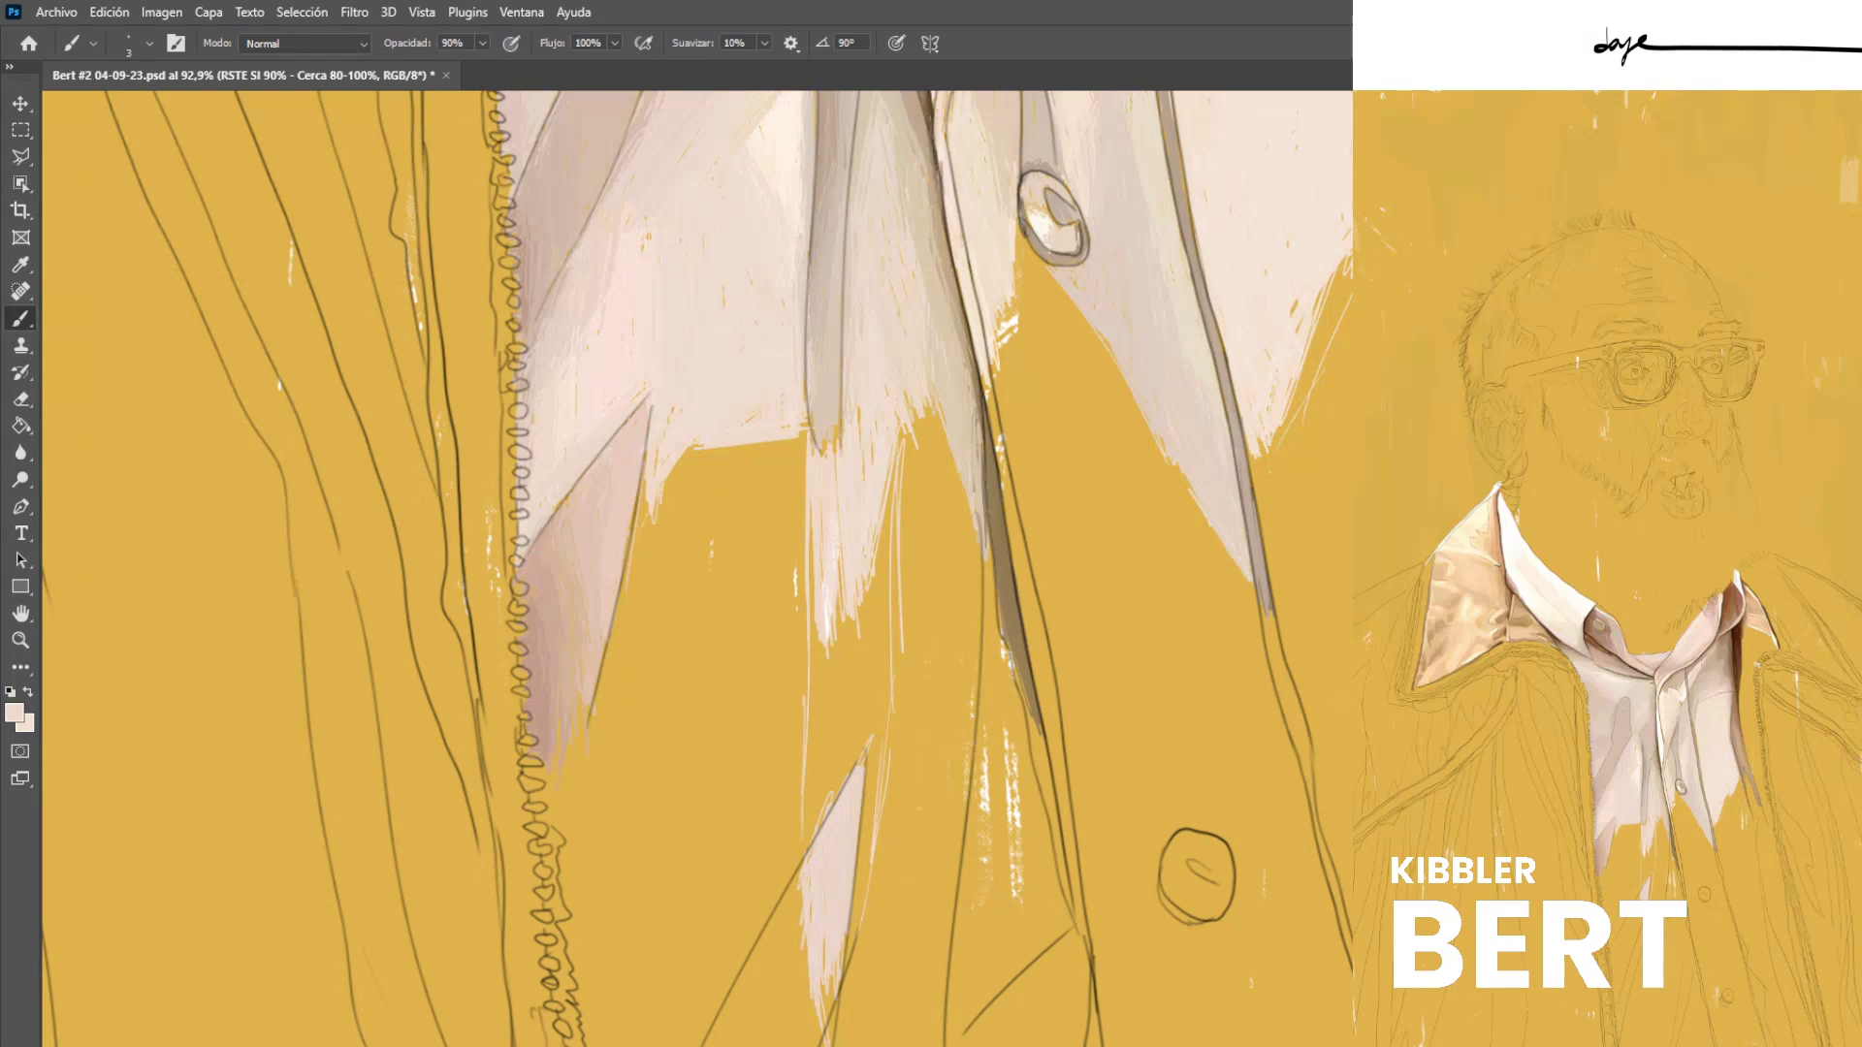
{"action": "left_click_drag", "start_coordinate": [840, 562], "coordinate": [840, 605]}
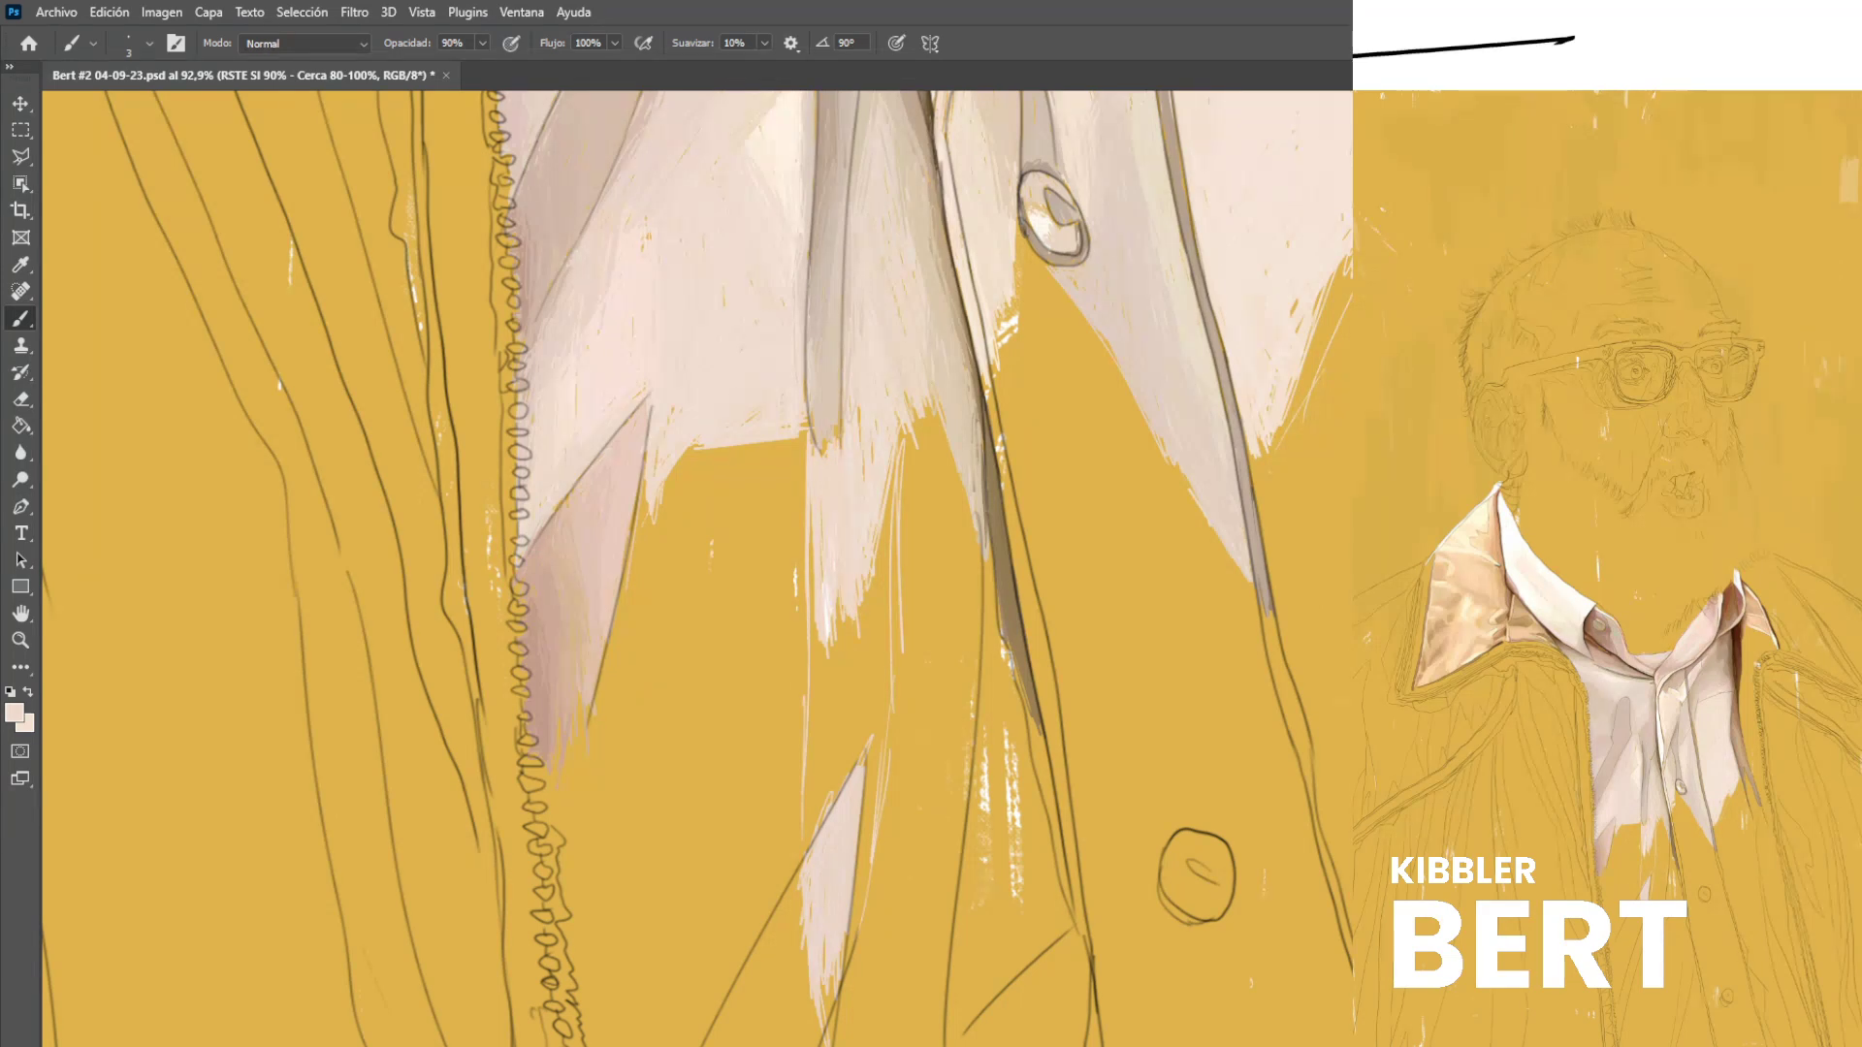
Extend the pale strip downward until it joins the pointed fold, covering the fold's sketched upper-left side.
{"action": "mouse_move", "coordinate": [838, 603]}
{"action": "left_mouse_down"}
{"action": "mouse_move", "coordinate": [854, 717]}
{"action": "mouse_move", "coordinate": [848, 674]}
{"action": "mouse_move", "coordinate": [857, 688]}
{"action": "left_mouse_up"}
{"action": "left_click_drag", "start_coordinate": [856, 618], "coordinate": [860, 689]}
{"action": "left_click_drag", "start_coordinate": [835, 640], "coordinate": [833, 801]}
{"action": "left_click_drag", "start_coordinate": [860, 748], "coordinate": [804, 849]}
{"action": "left_click_drag", "start_coordinate": [848, 701], "coordinate": [845, 764]}
{"action": "left_click_drag", "start_coordinate": [851, 661], "coordinate": [848, 762]}
{"action": "mouse_move", "coordinate": [843, 670]}
{"action": "left_mouse_down"}
{"action": "mouse_move", "coordinate": [820, 826]}
{"action": "mouse_move", "coordinate": [817, 762]}
{"action": "left_mouse_up"}
{"action": "left_click_drag", "start_coordinate": [815, 751], "coordinate": [808, 835]}
{"action": "left_click_drag", "start_coordinate": [812, 797], "coordinate": [811, 838]}
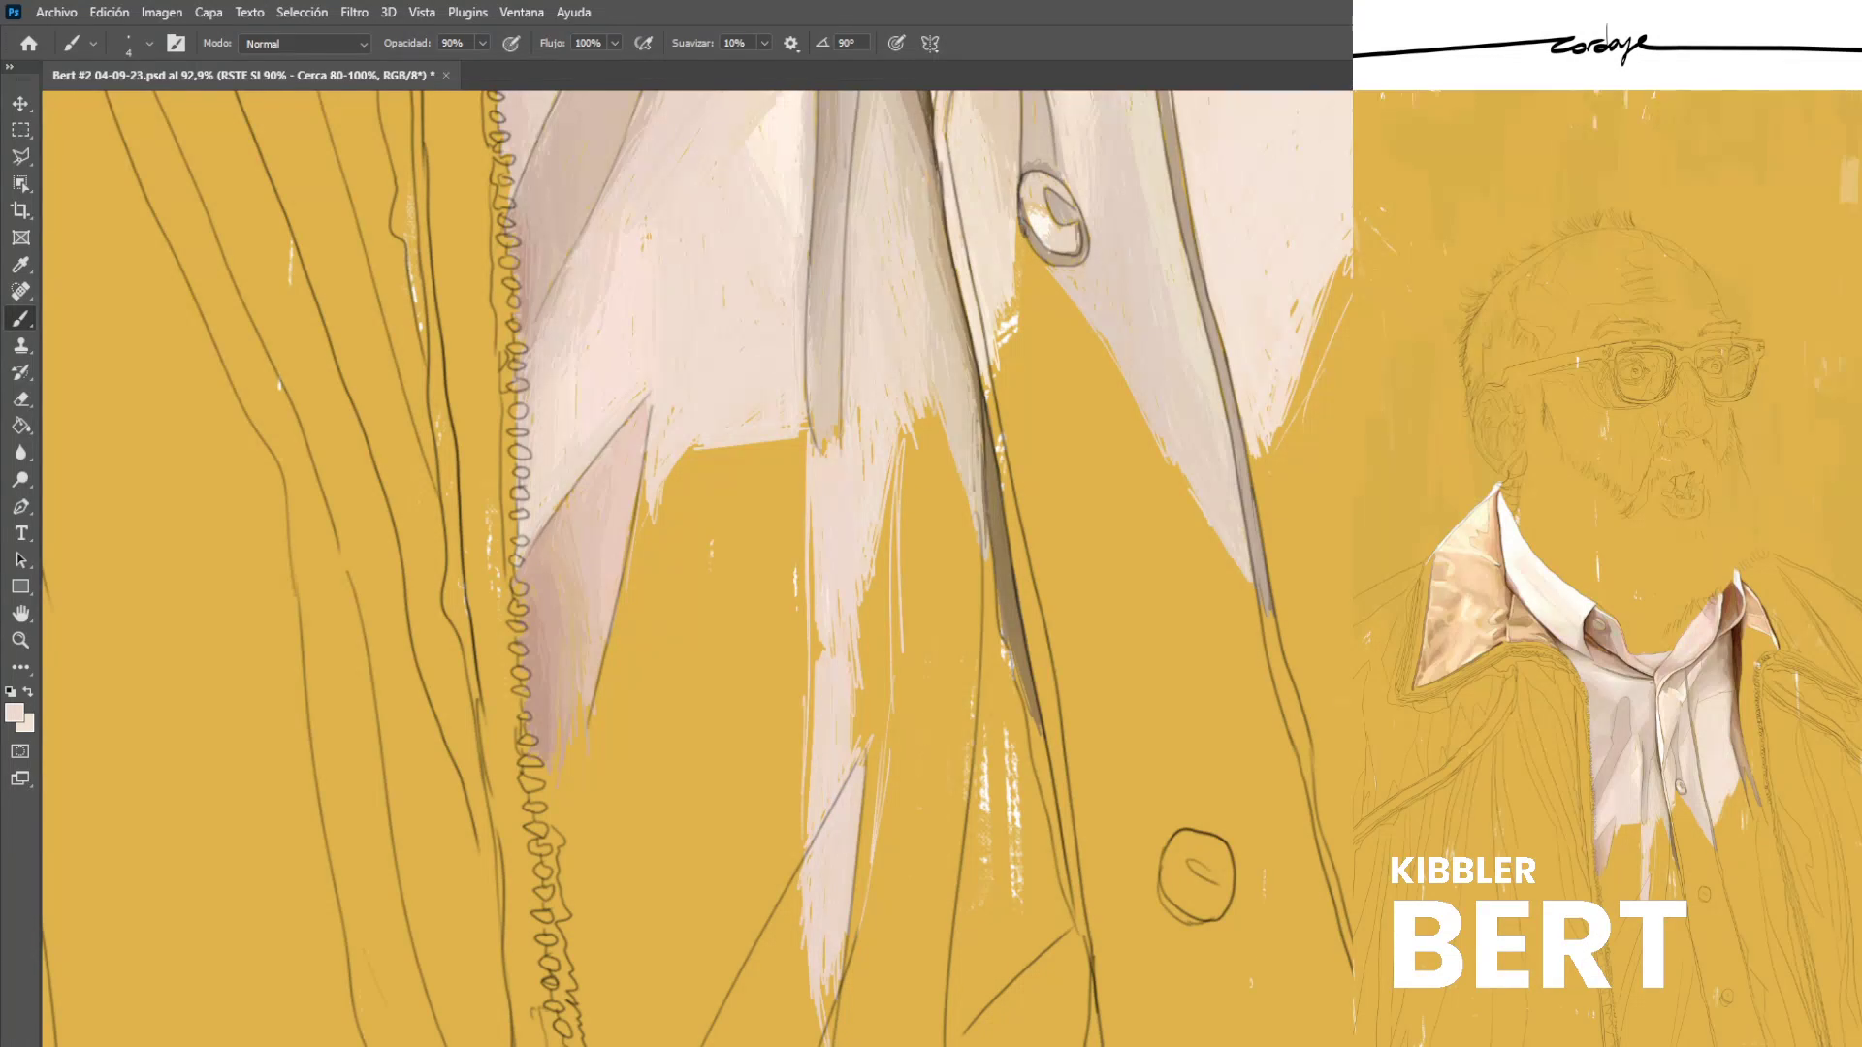
Widen the central strip to both sides and fill the yellow gaps where it merges with the pointed fold.
{"action": "left_click_drag", "start_coordinate": [811, 573], "coordinate": [809, 729]}
{"action": "left_click_drag", "start_coordinate": [814, 622], "coordinate": [813, 689]}
{"action": "left_click_drag", "start_coordinate": [860, 614], "coordinate": [856, 773]}
{"action": "left_click_drag", "start_coordinate": [858, 678], "coordinate": [861, 925]}
{"action": "left_click_drag", "start_coordinate": [870, 809], "coordinate": [866, 902]}
{"action": "left_click_drag", "start_coordinate": [872, 657], "coordinate": [869, 779]}
{"action": "left_click_drag", "start_coordinate": [868, 741], "coordinate": [868, 805]}
{"action": "left_click_drag", "start_coordinate": [877, 574], "coordinate": [878, 712]}
{"action": "mouse_move", "coordinate": [884, 530]}
{"action": "left_mouse_down"}
{"action": "mouse_move", "coordinate": [880, 707]}
{"action": "mouse_move", "coordinate": [879, 634]}
{"action": "left_mouse_up"}
{"action": "left_click_drag", "start_coordinate": [887, 506], "coordinate": [879, 794]}
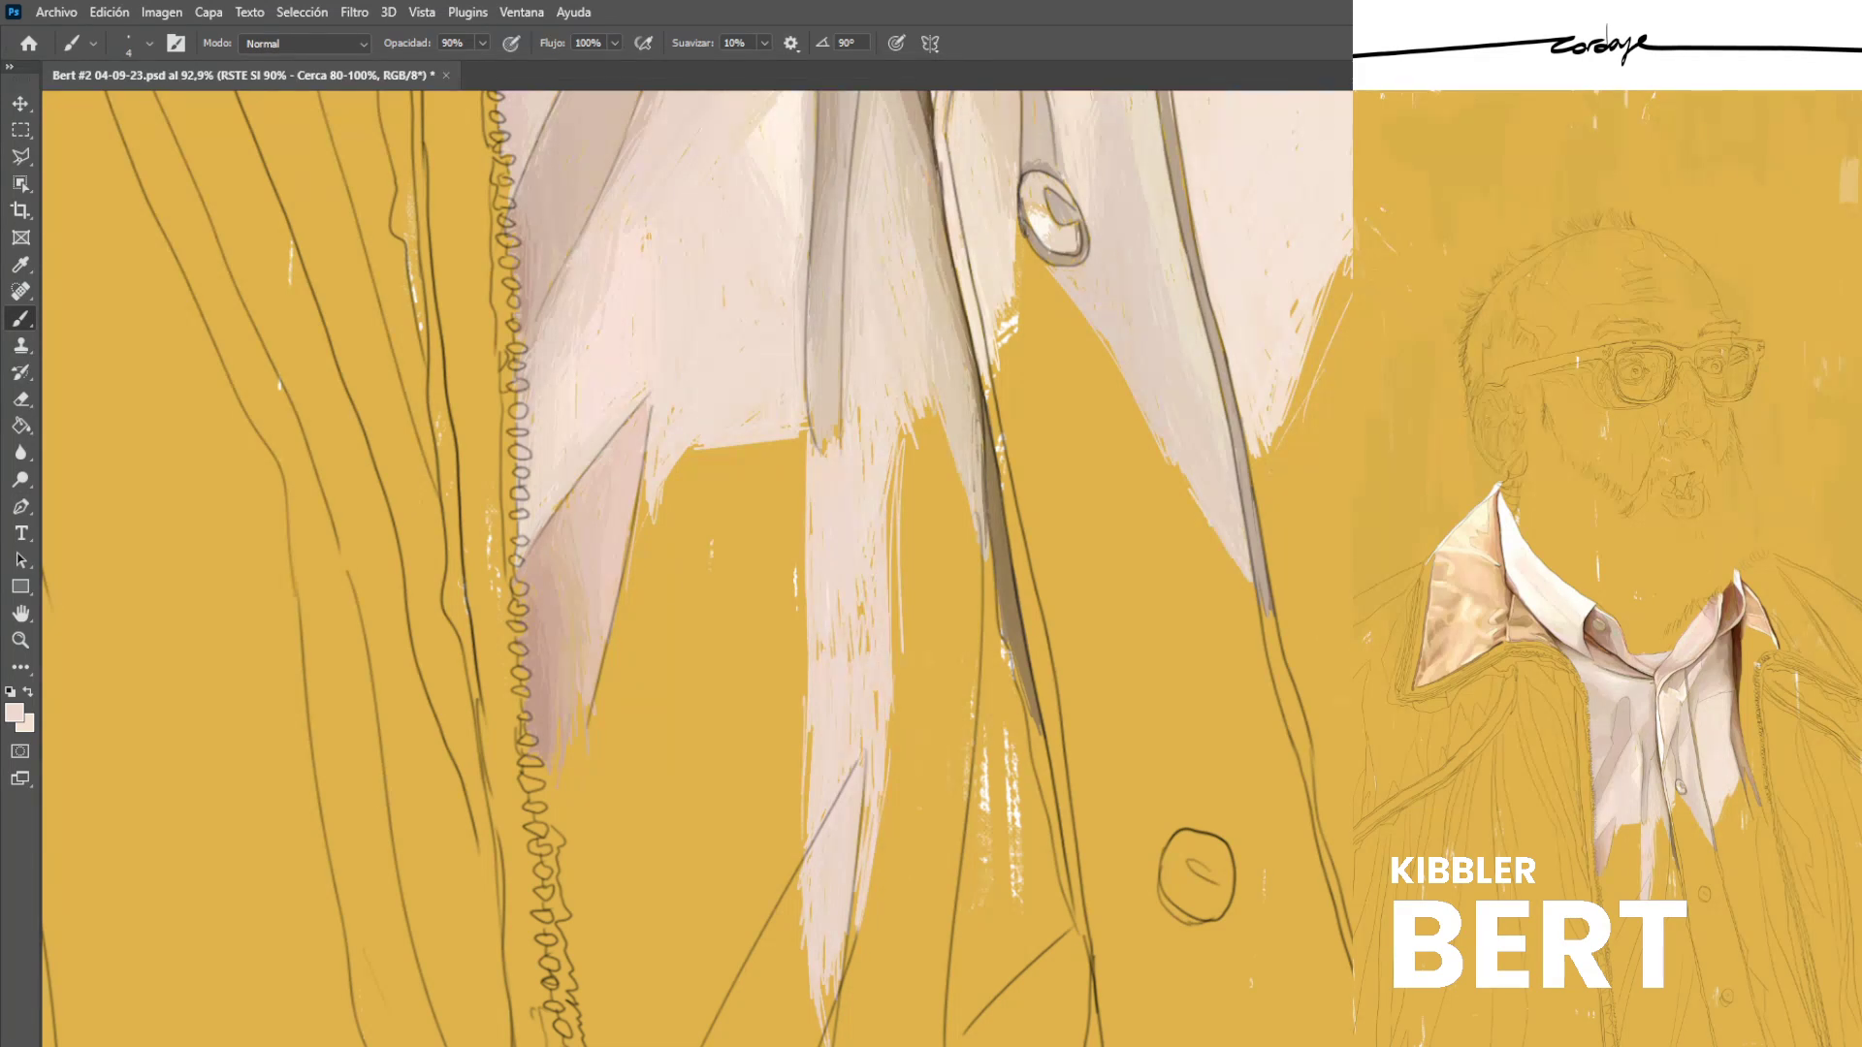
{"action": "mouse_move", "coordinate": [863, 605]}
{"action": "left_mouse_down"}
{"action": "mouse_move", "coordinate": [861, 655]}
{"action": "mouse_move", "coordinate": [802, 698]}
{"action": "left_mouse_up"}
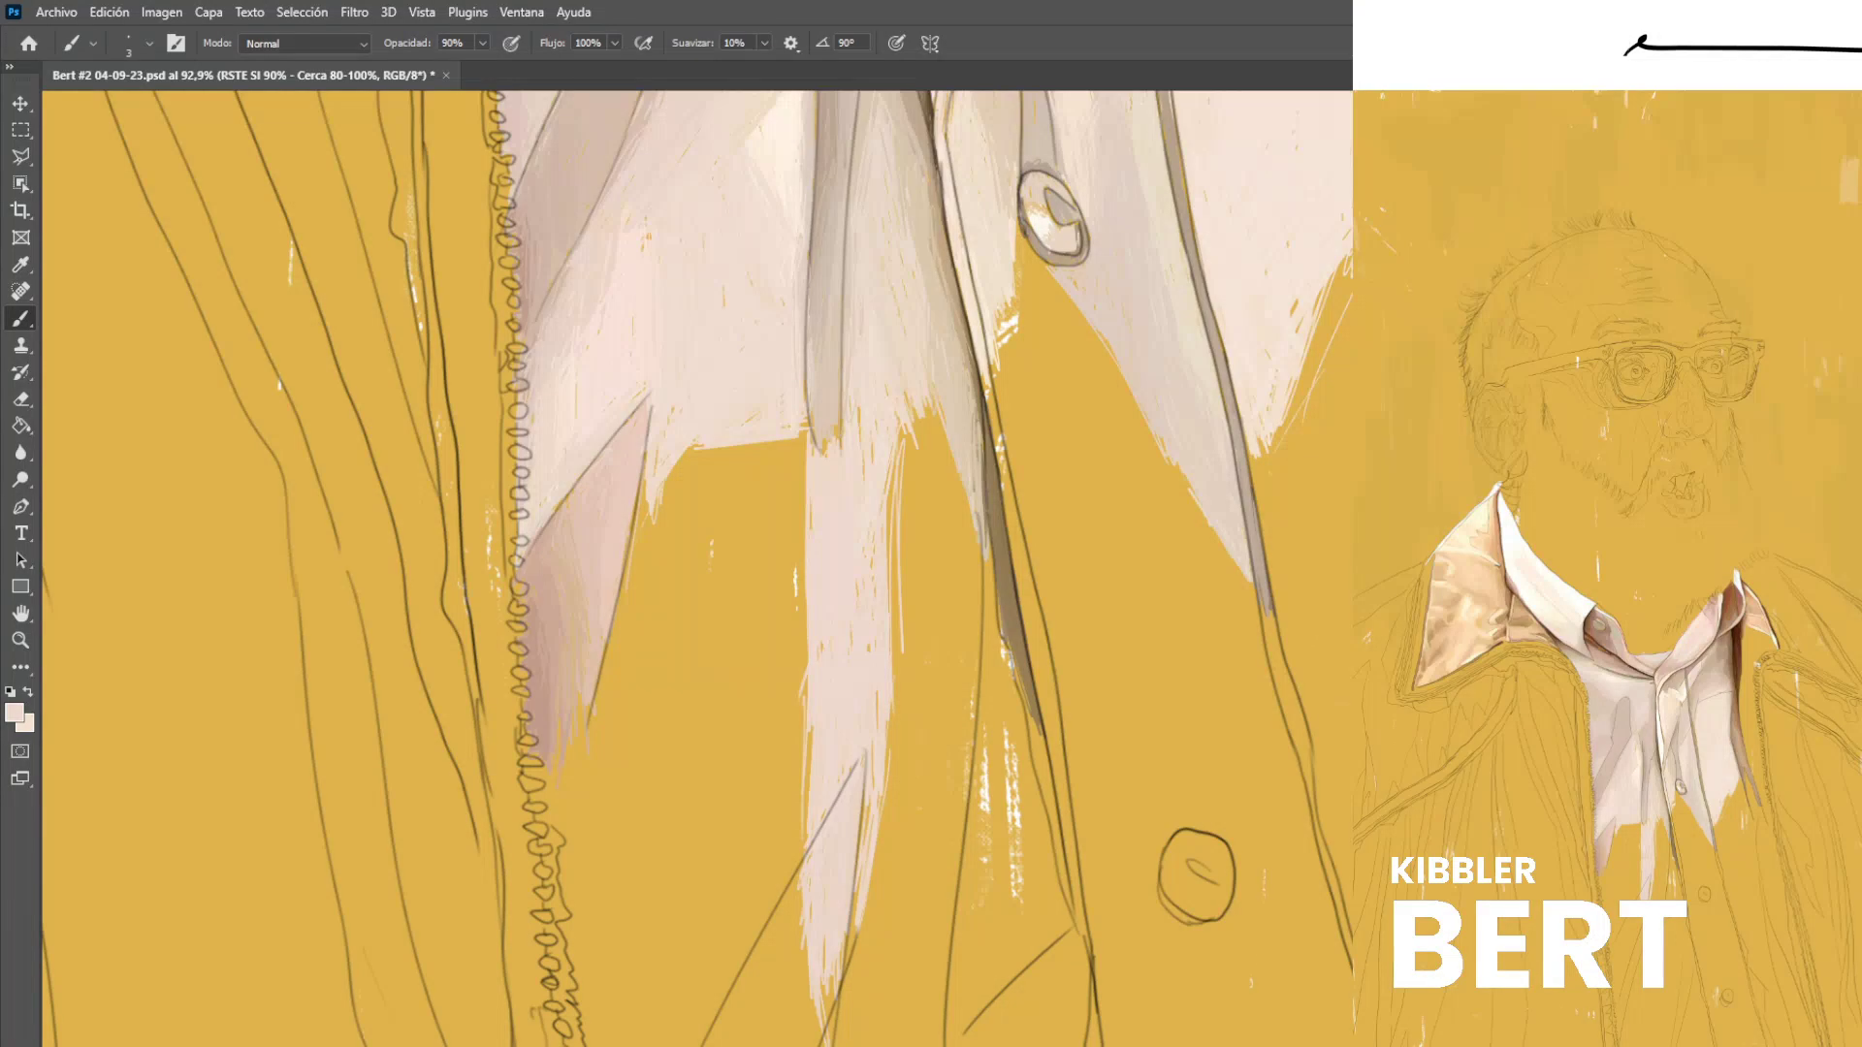
{"action": "left_click_drag", "start_coordinate": [868, 804], "coordinate": [865, 837]}
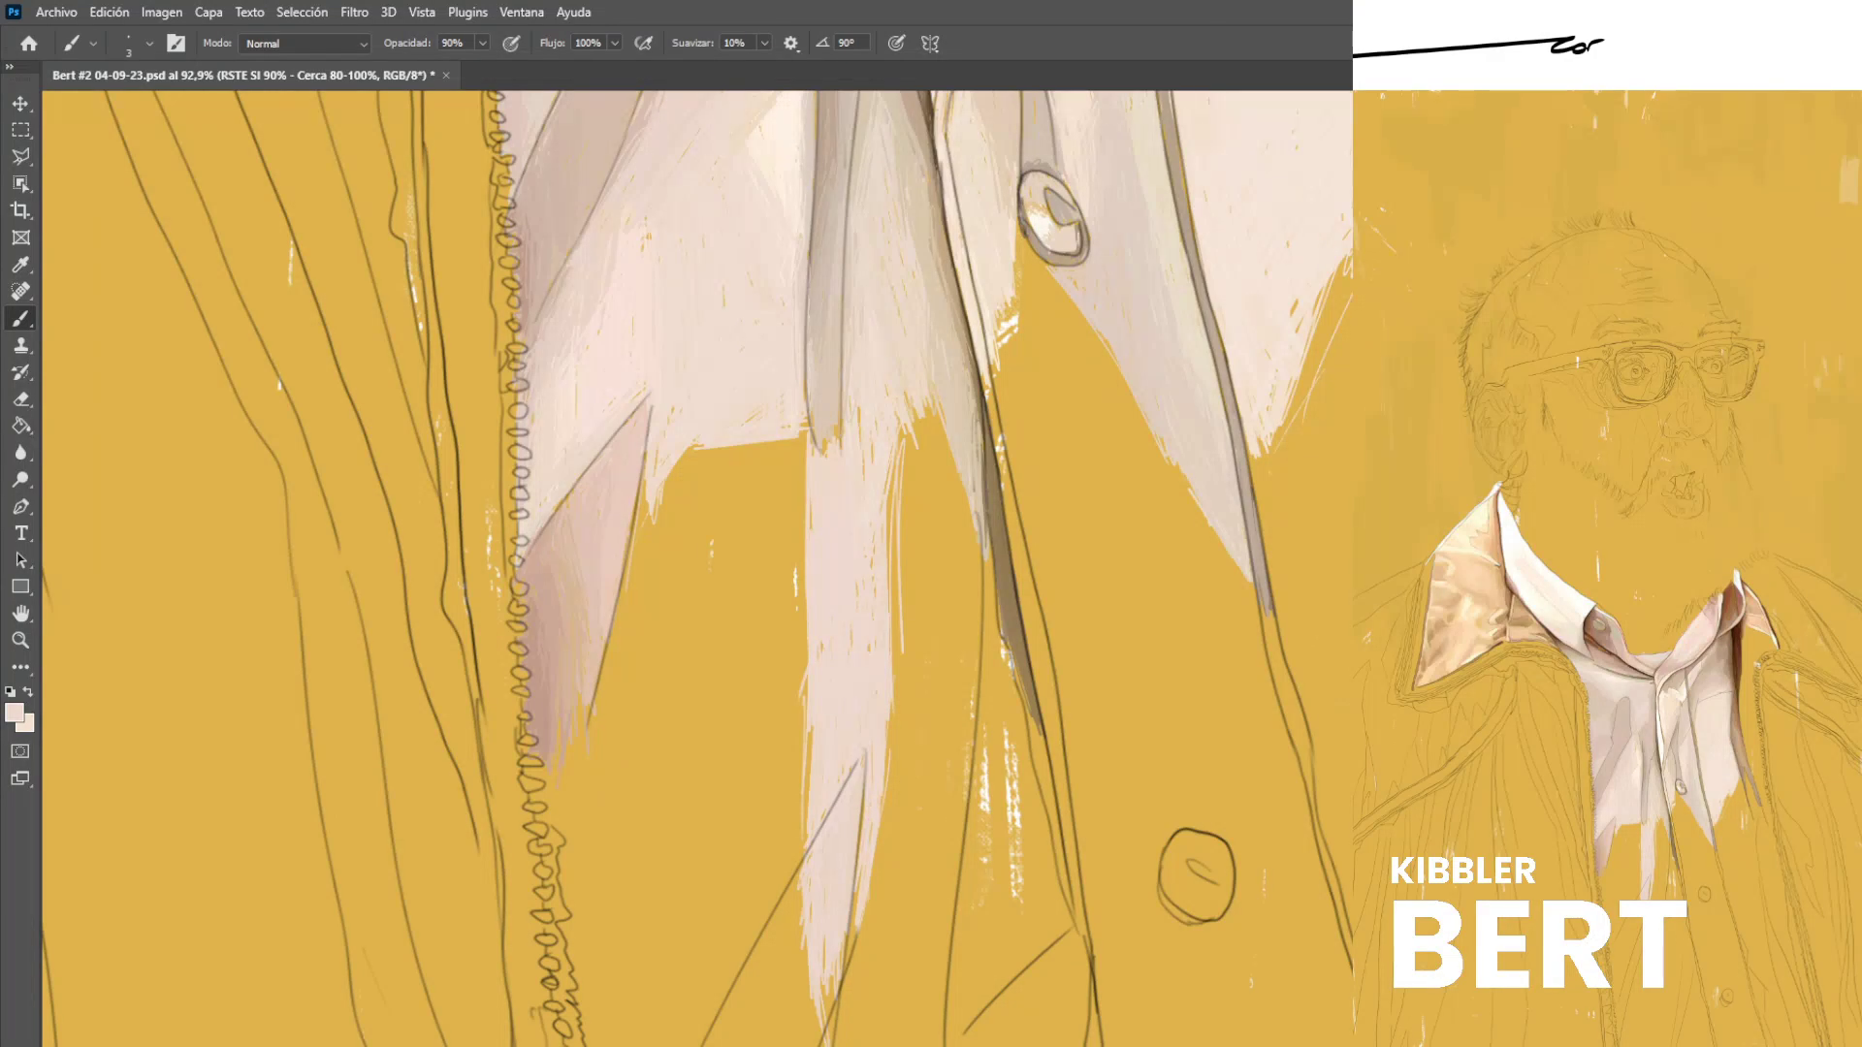
Fill the right edge and lower tip of the pointed fold with sampled pale pink, and save the document.
{"action": "key", "text": "alt"}
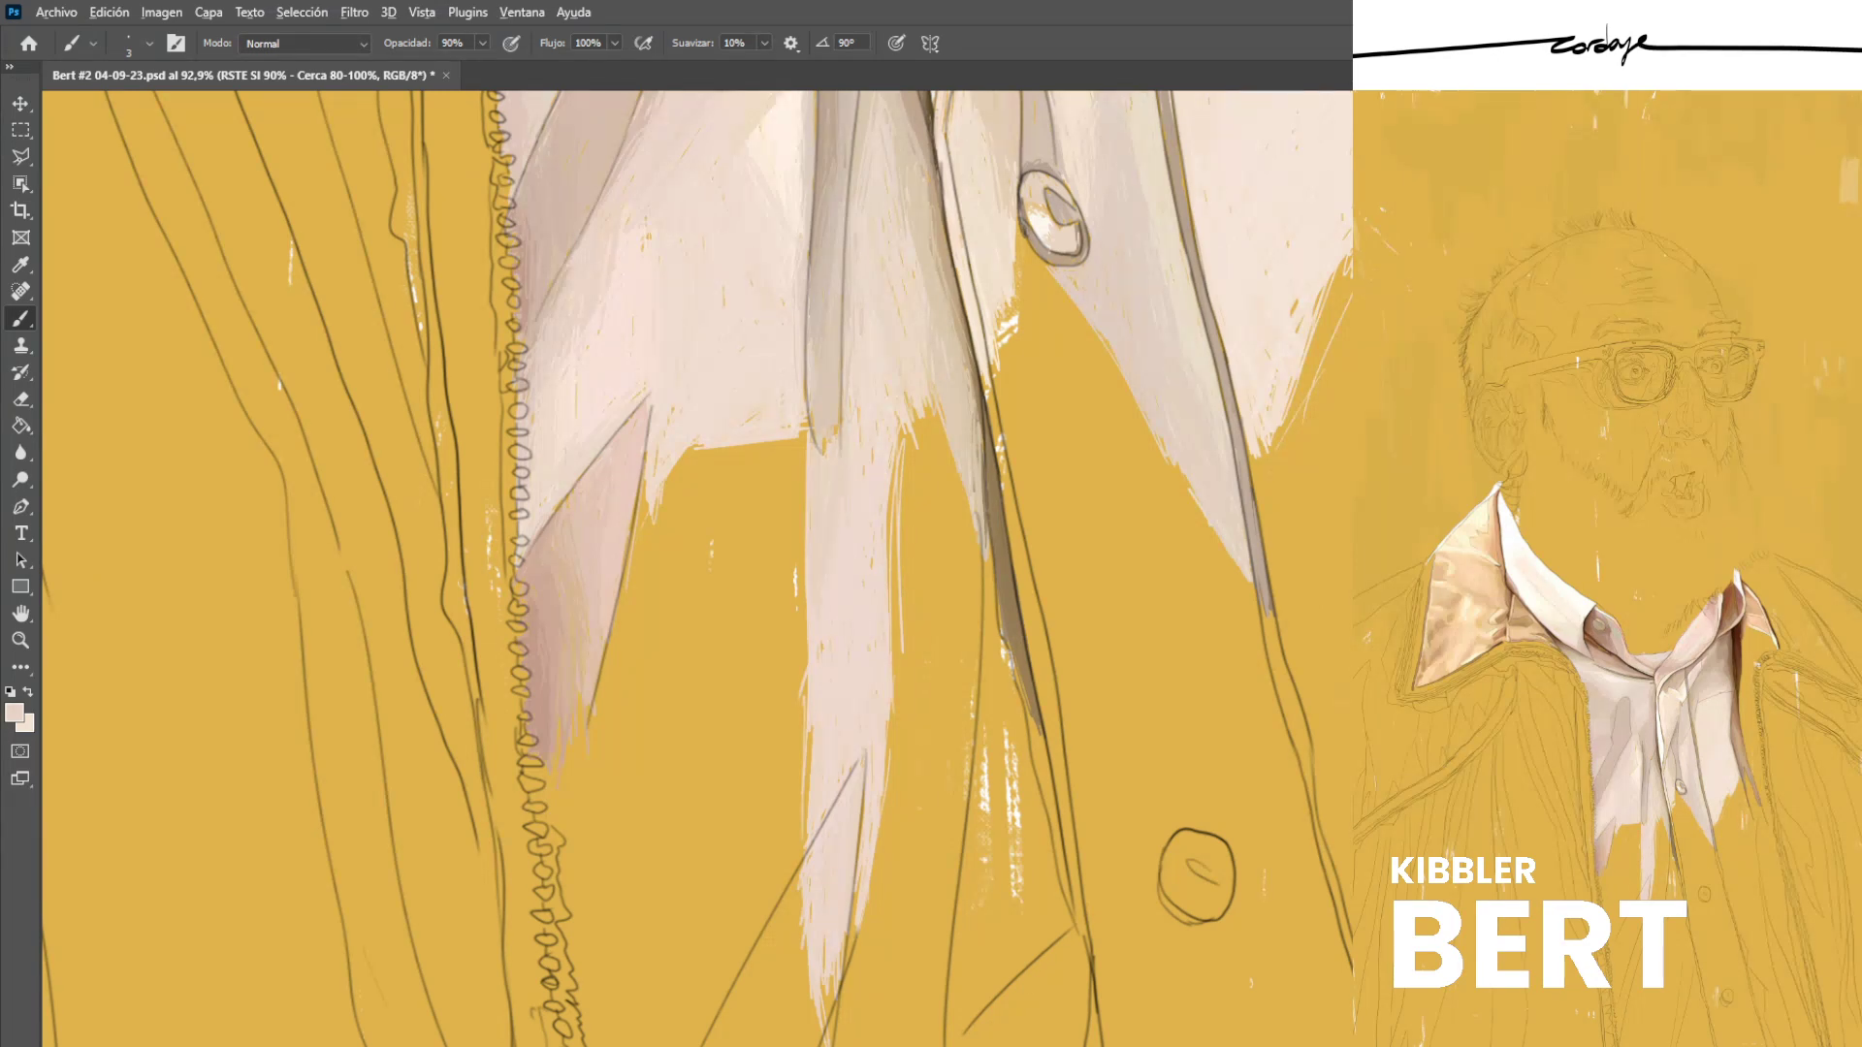
{"action": "left_click", "coordinate": [912, 383], "text": "alt"}
{"action": "scroll", "coordinate": [698, 568], "scroll_direction": "down", "scroll_amount": 1}
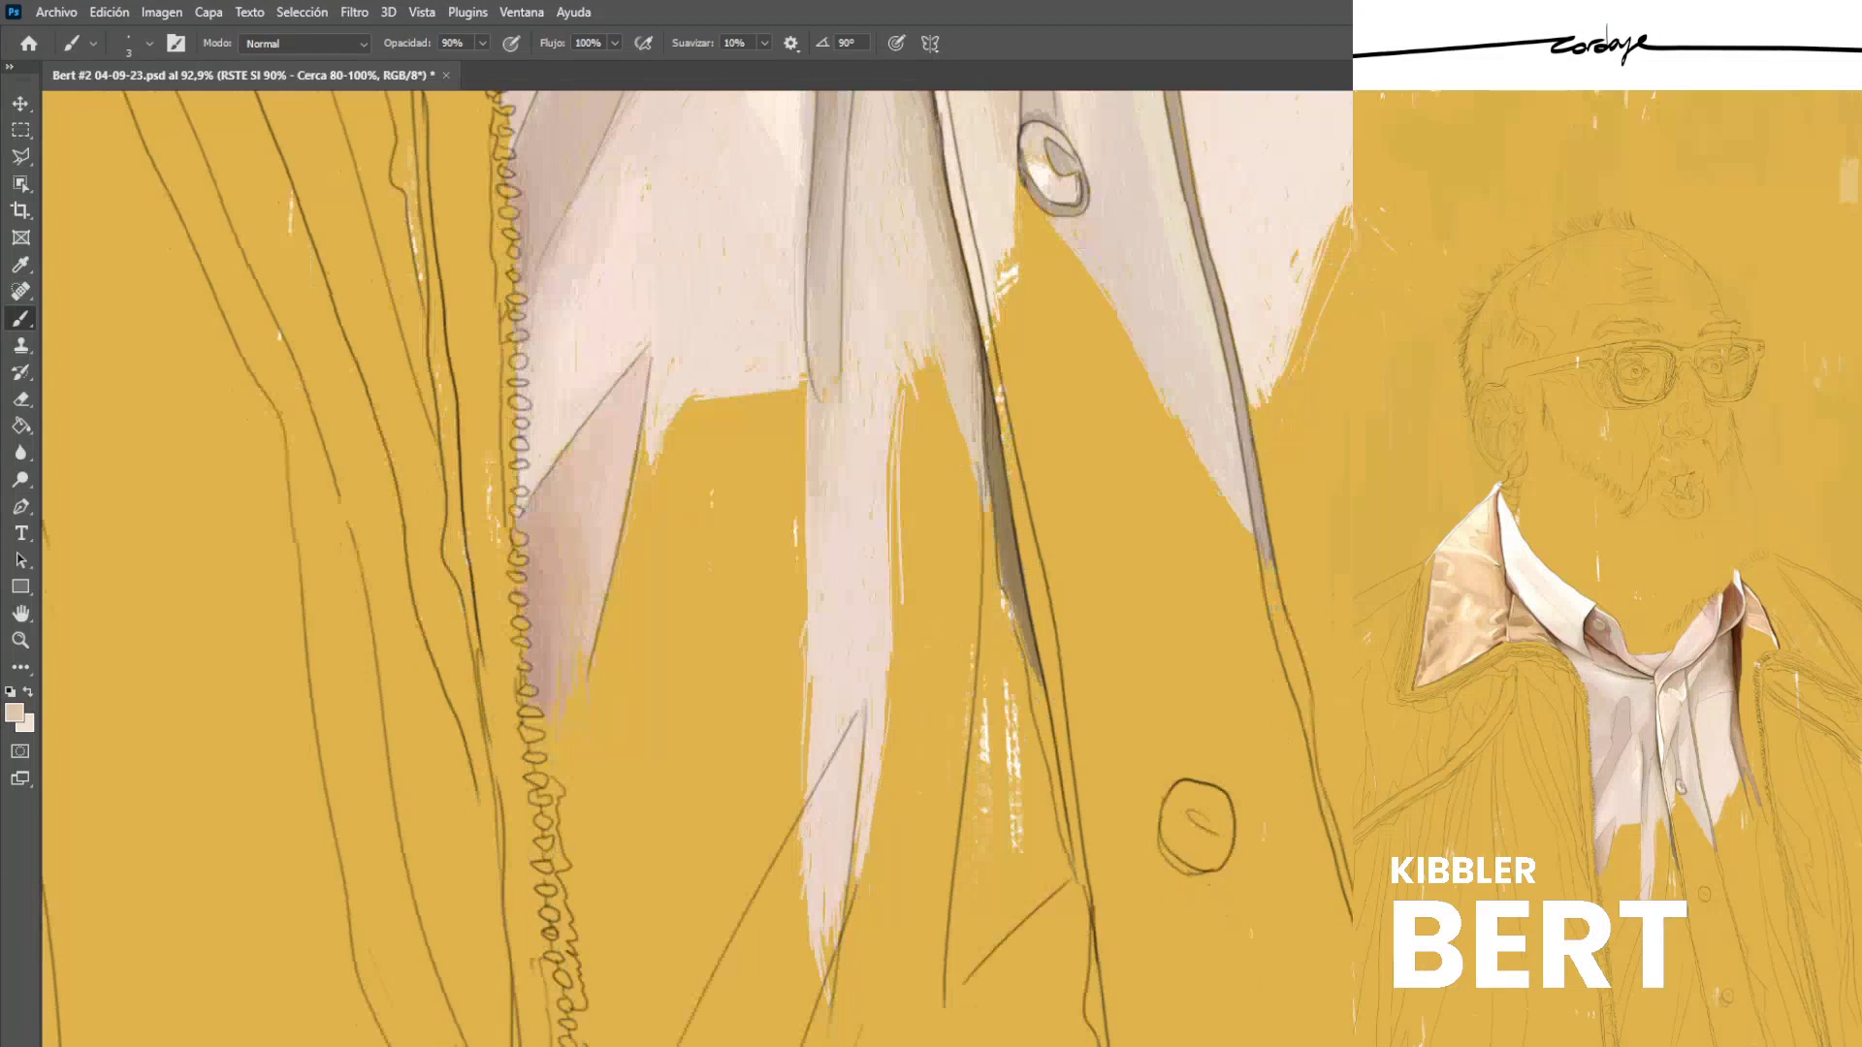
{"action": "scroll", "coordinate": [698, 569], "scroll_direction": "left", "scroll_amount": 2}
{"action": "scroll", "coordinate": [698, 568], "scroll_direction": "down", "scroll_amount": 2}
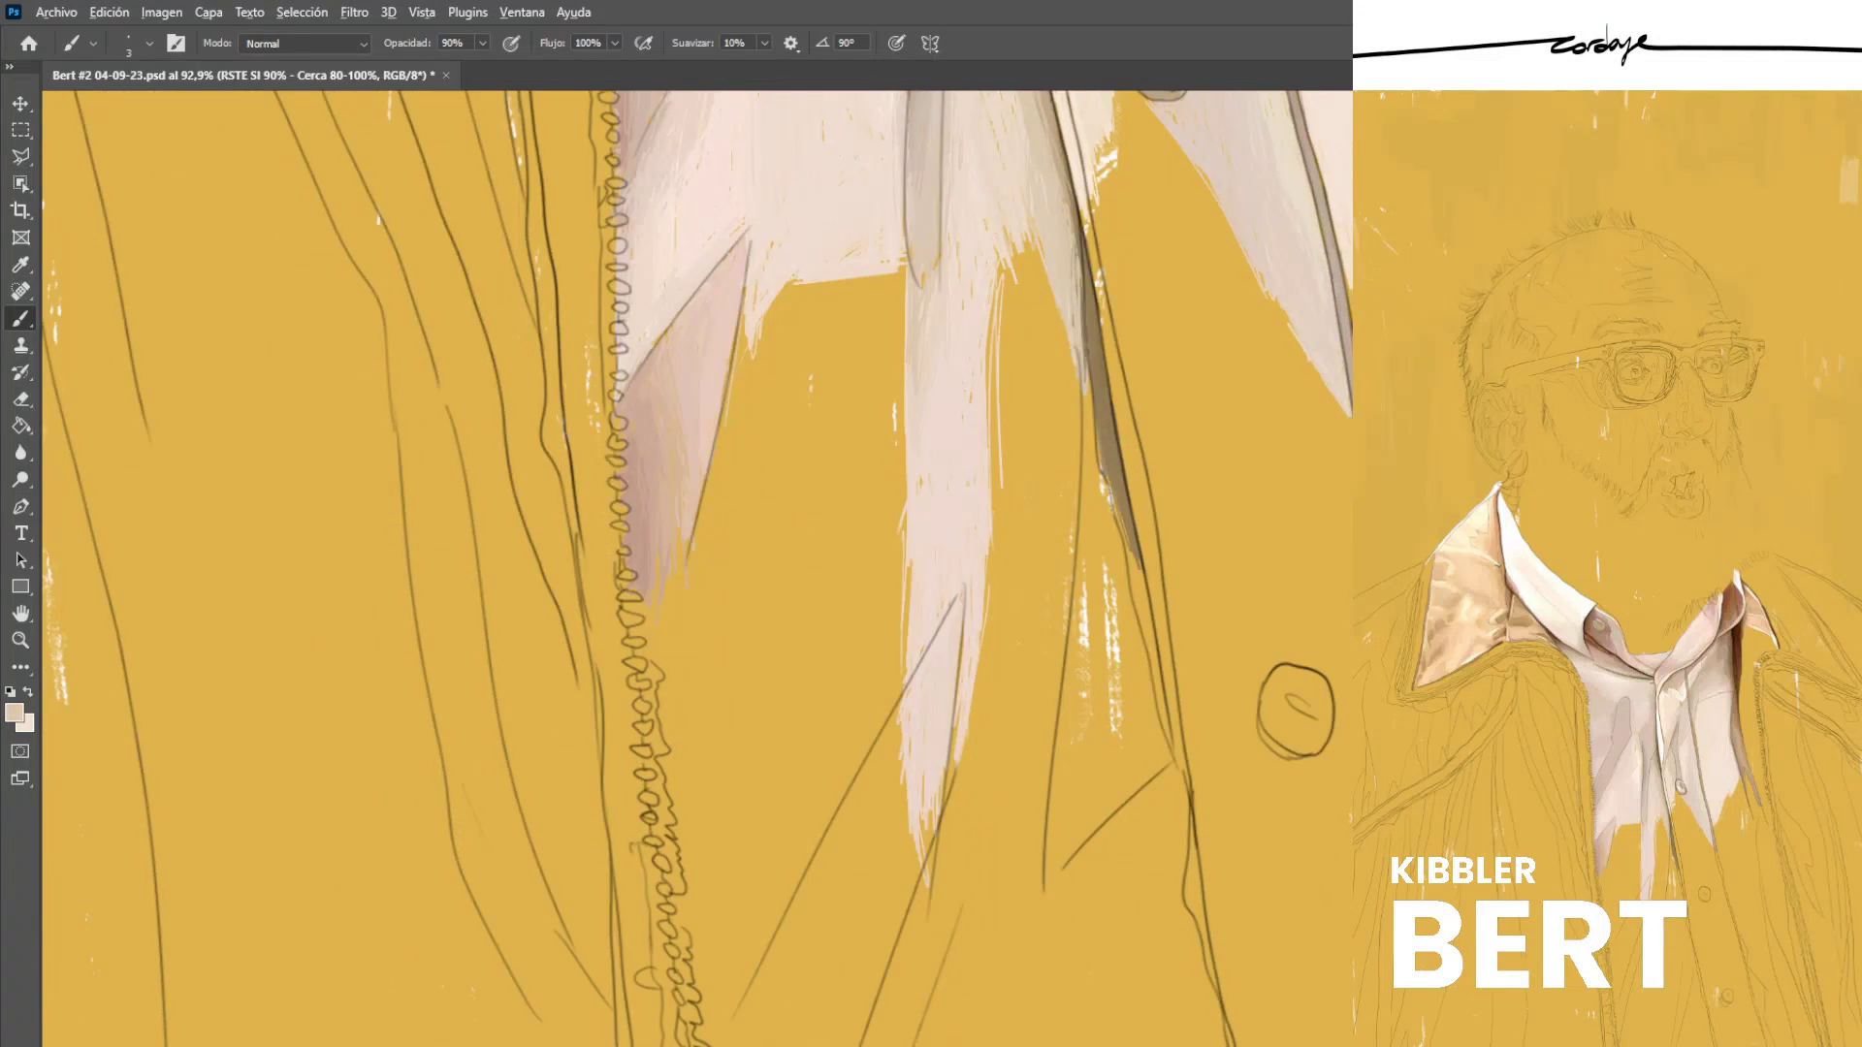
{"action": "left_click", "coordinate": [927, 702], "text": "alt"}
{"action": "left_click_drag", "start_coordinate": [959, 677], "coordinate": [953, 783]}
{"action": "left_click_drag", "start_coordinate": [961, 649], "coordinate": [959, 674]}
{"action": "mouse_move", "coordinate": [917, 838]}
{"action": "left_mouse_down"}
{"action": "mouse_move", "coordinate": [922, 870]}
{"action": "mouse_move", "coordinate": [925, 849]}
{"action": "left_mouse_up"}
{"action": "left_click_drag", "start_coordinate": [940, 776], "coordinate": [940, 832]}
{"action": "key", "text": "ctrl+s"}
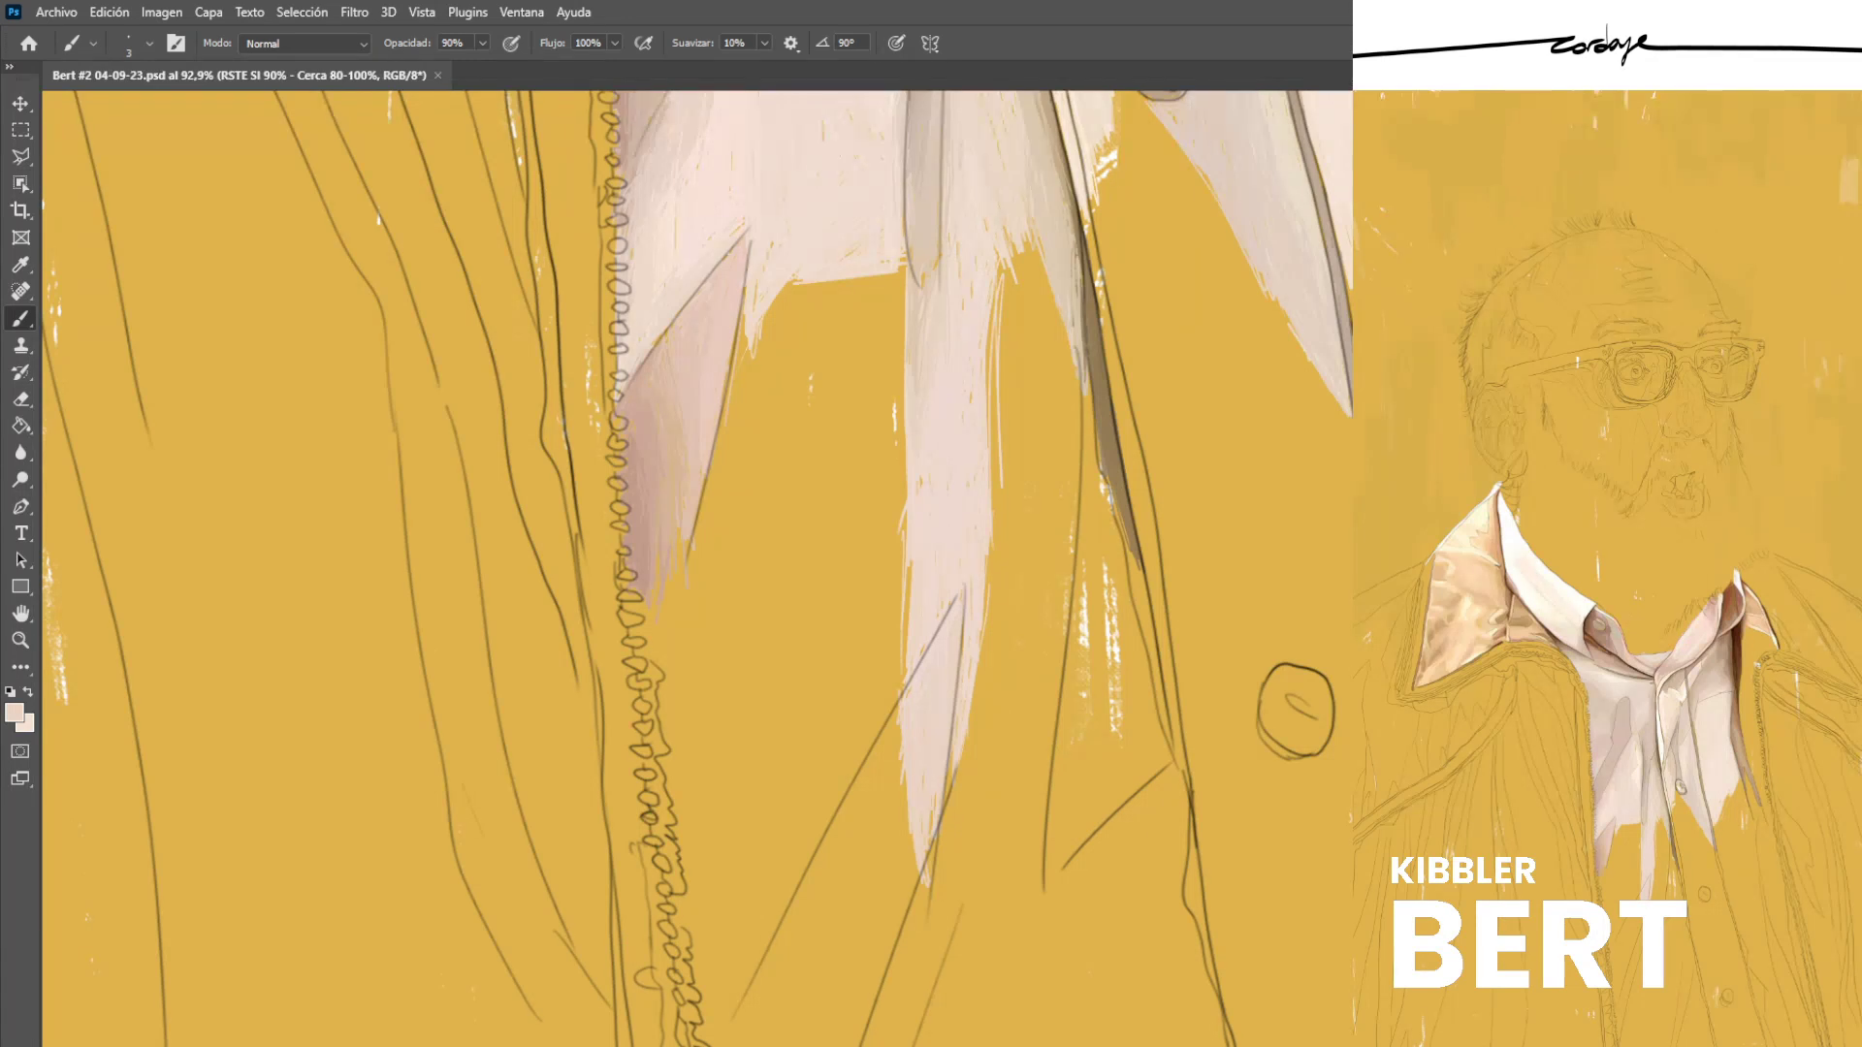
Fill the narrow yellow gap along the upper right side of the central strip with pale strokes.
{"action": "scroll", "coordinate": [697, 569], "scroll_direction": "right", "scroll_amount": 1}
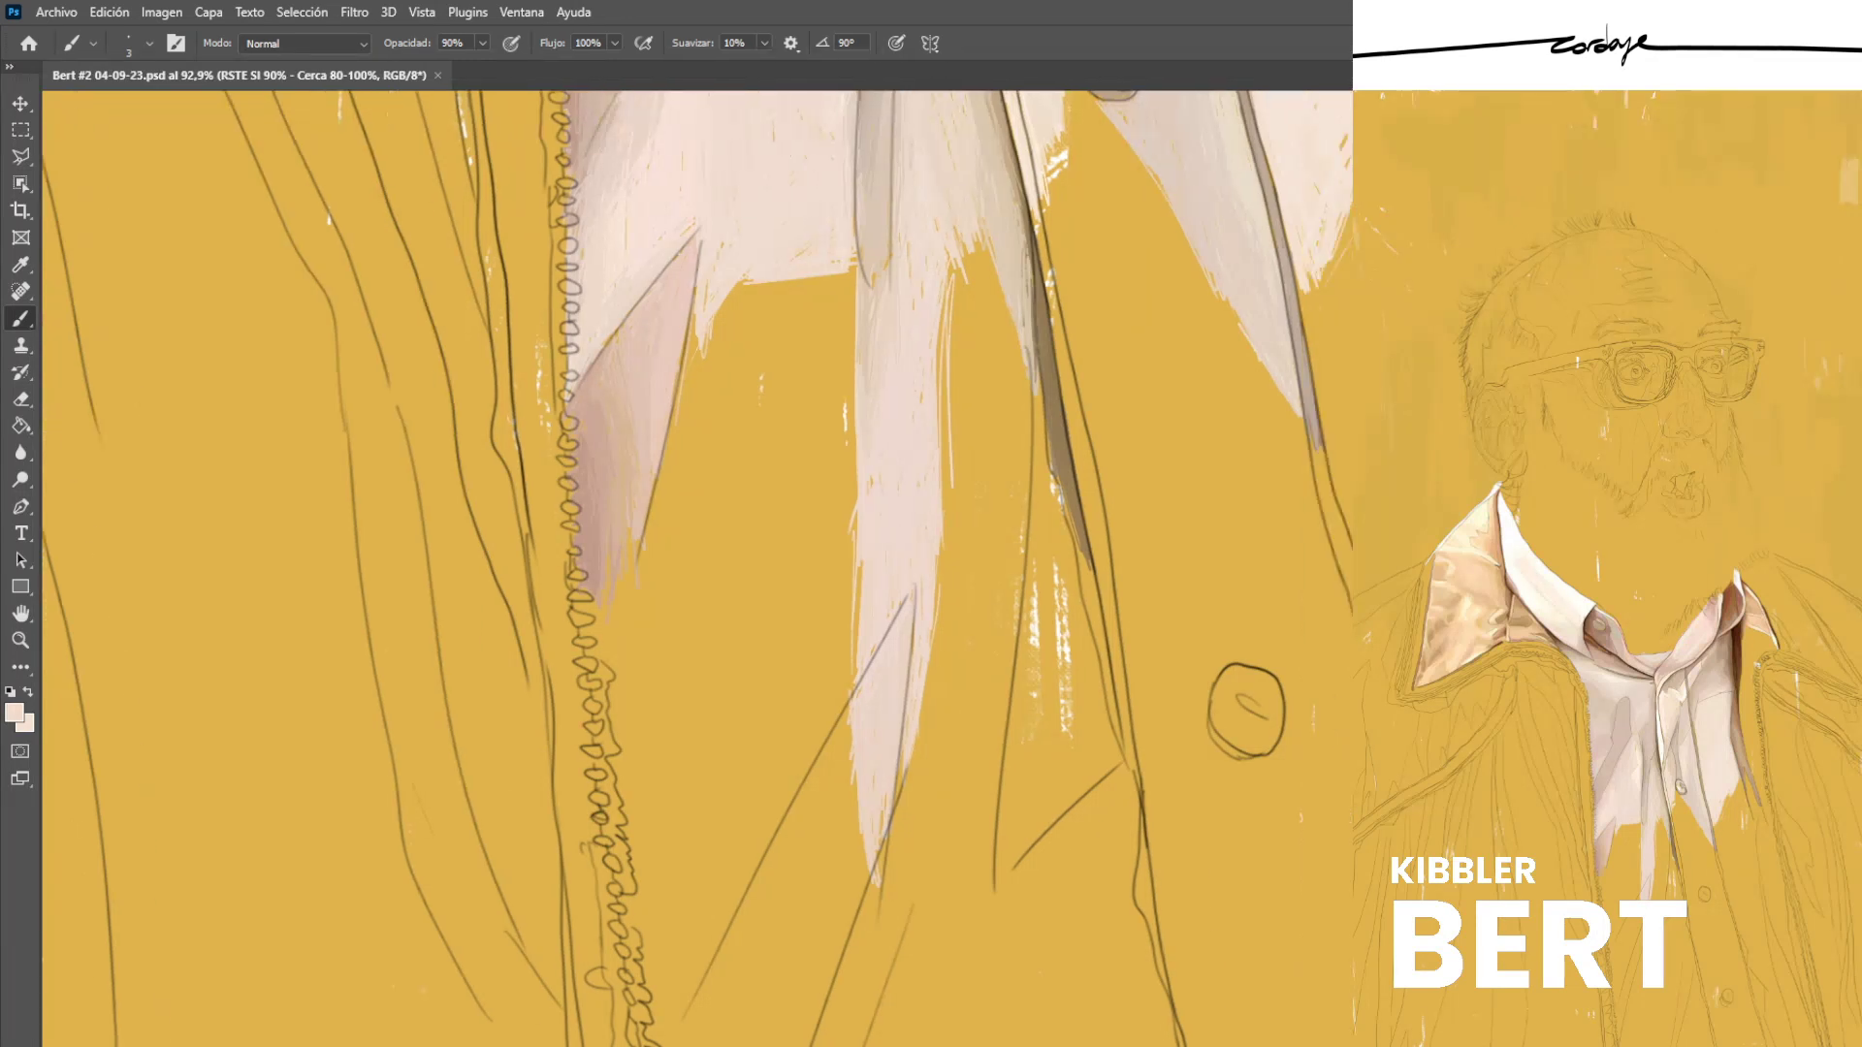
{"action": "left_click_drag", "start_coordinate": [945, 468], "coordinate": [961, 311]}
{"action": "mouse_move", "coordinate": [958, 409]}
{"action": "left_mouse_down"}
{"action": "mouse_move", "coordinate": [970, 254]}
{"action": "mouse_move", "coordinate": [954, 386]}
{"action": "left_mouse_up"}
{"action": "mouse_move", "coordinate": [956, 277]}
{"action": "left_mouse_down"}
{"action": "mouse_move", "coordinate": [952, 458]}
{"action": "mouse_move", "coordinate": [945, 441]}
{"action": "left_mouse_up"}
{"action": "left_click_drag", "start_coordinate": [942, 361], "coordinate": [948, 475]}
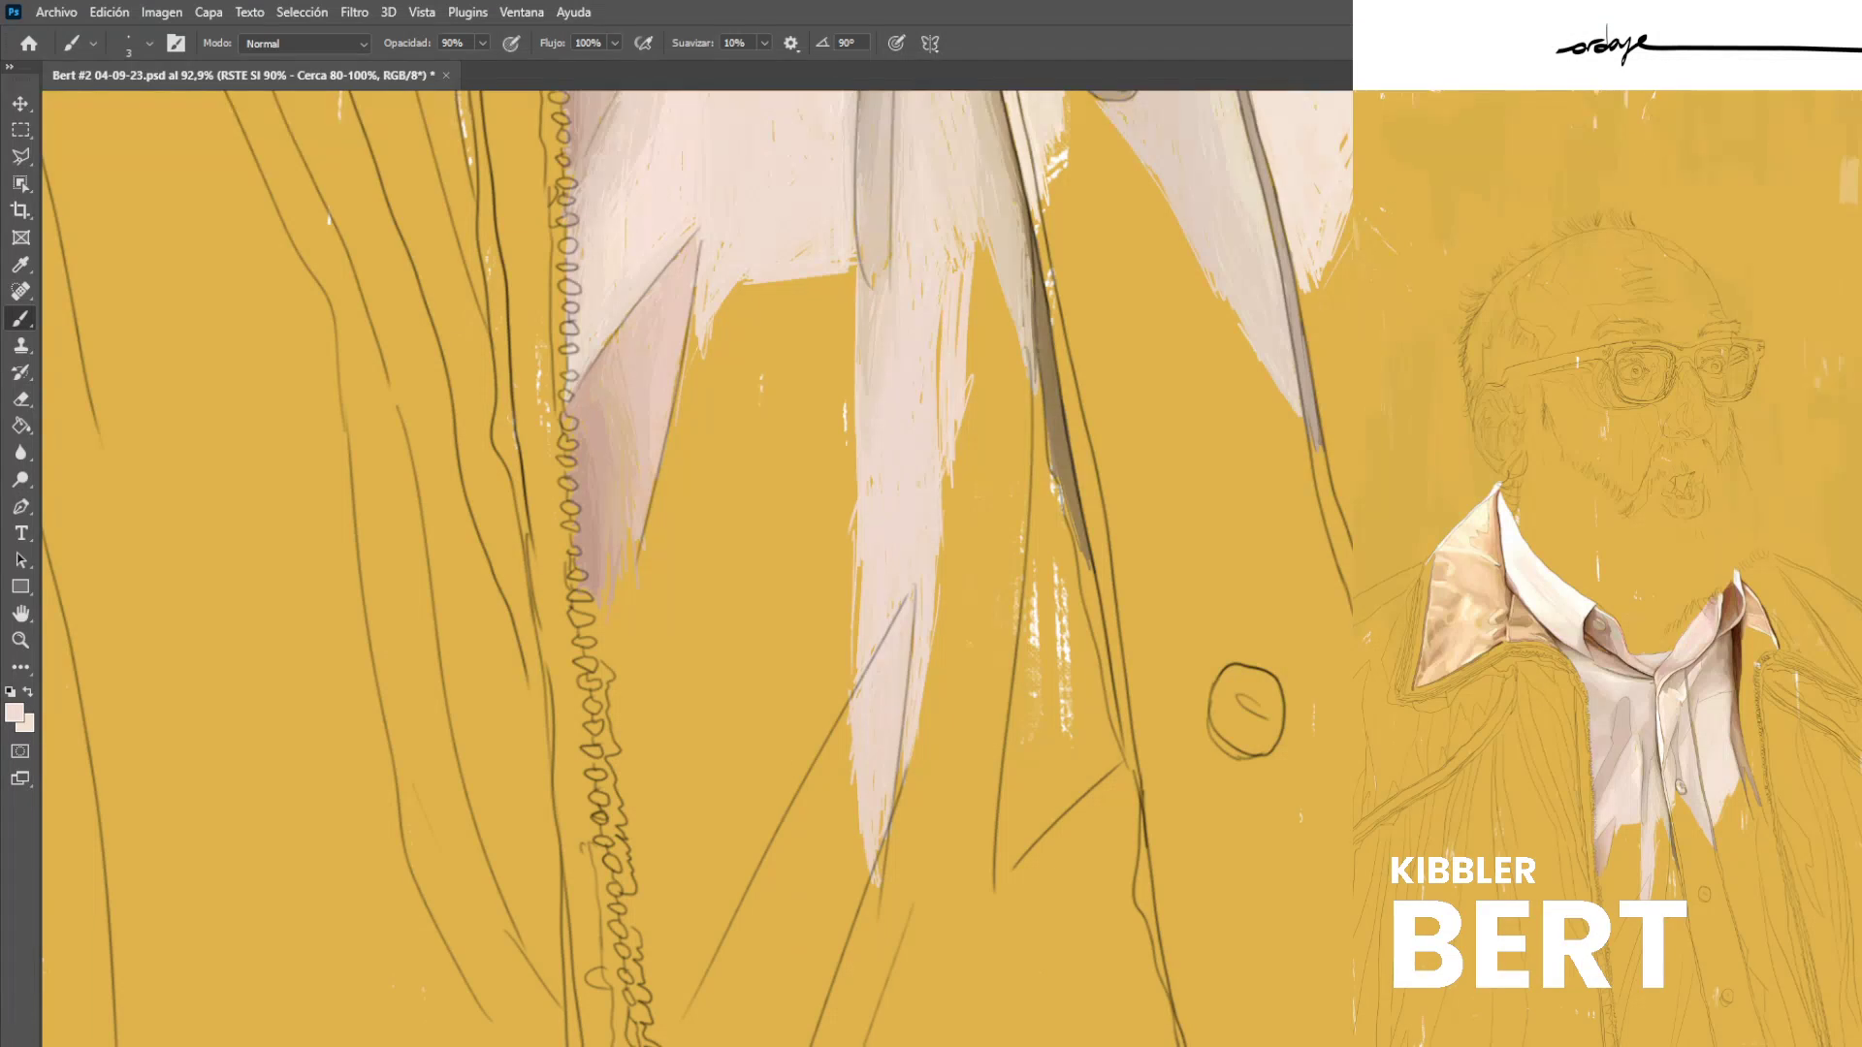
{"action": "left_click_drag", "start_coordinate": [937, 329], "coordinate": [940, 452]}
{"action": "left_click_drag", "start_coordinate": [942, 367], "coordinate": [957, 273]}
Blend the upper part of the central strip into the shirt with sampled tones, and save the document.
{"action": "left_click", "coordinate": [882, 352], "text": "alt"}
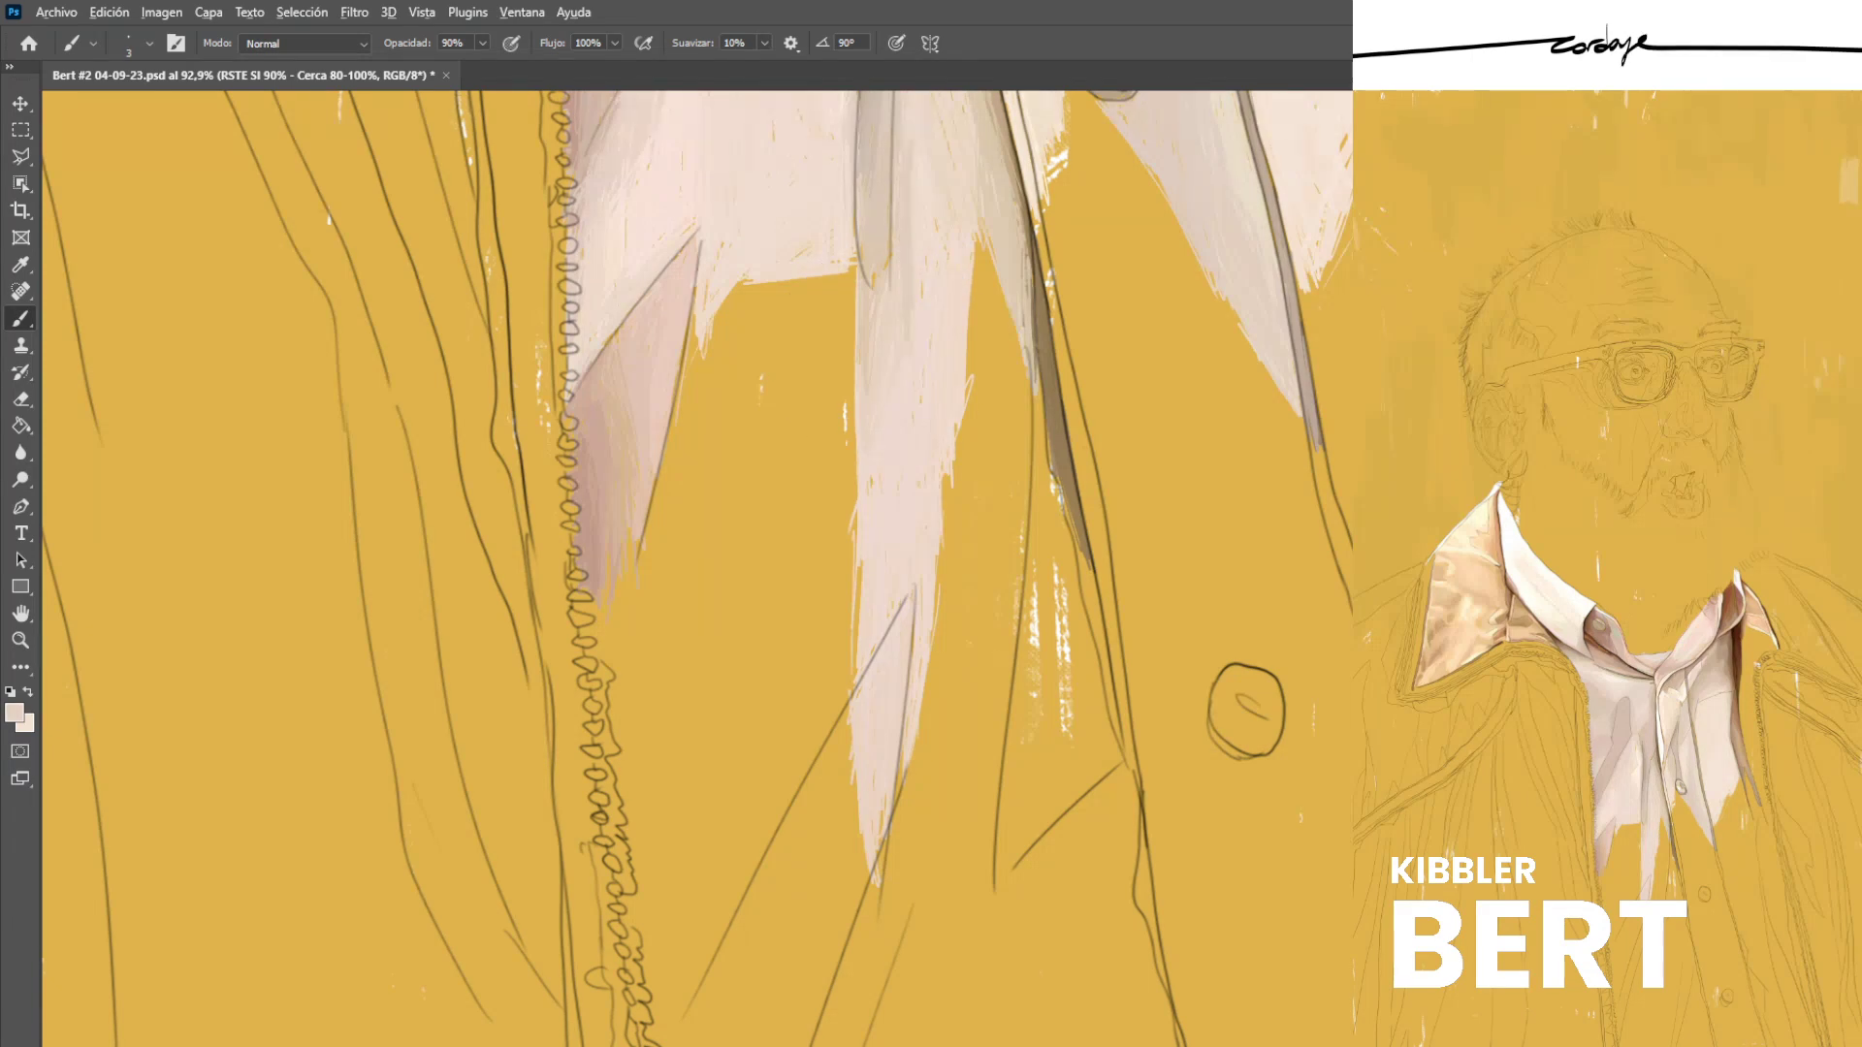
{"action": "left_click", "coordinate": [906, 281], "text": "alt"}
{"action": "left_click", "coordinate": [911, 318], "text": "alt"}
{"action": "left_click", "coordinate": [909, 170], "text": "alt"}
{"action": "key", "text": "ctrl+s"}
Sample a pale shirt tone and extend the pointed fold down and left between its two sketch lines.
{"action": "scroll", "coordinate": [696, 568], "scroll_direction": "down", "scroll_amount": 2}
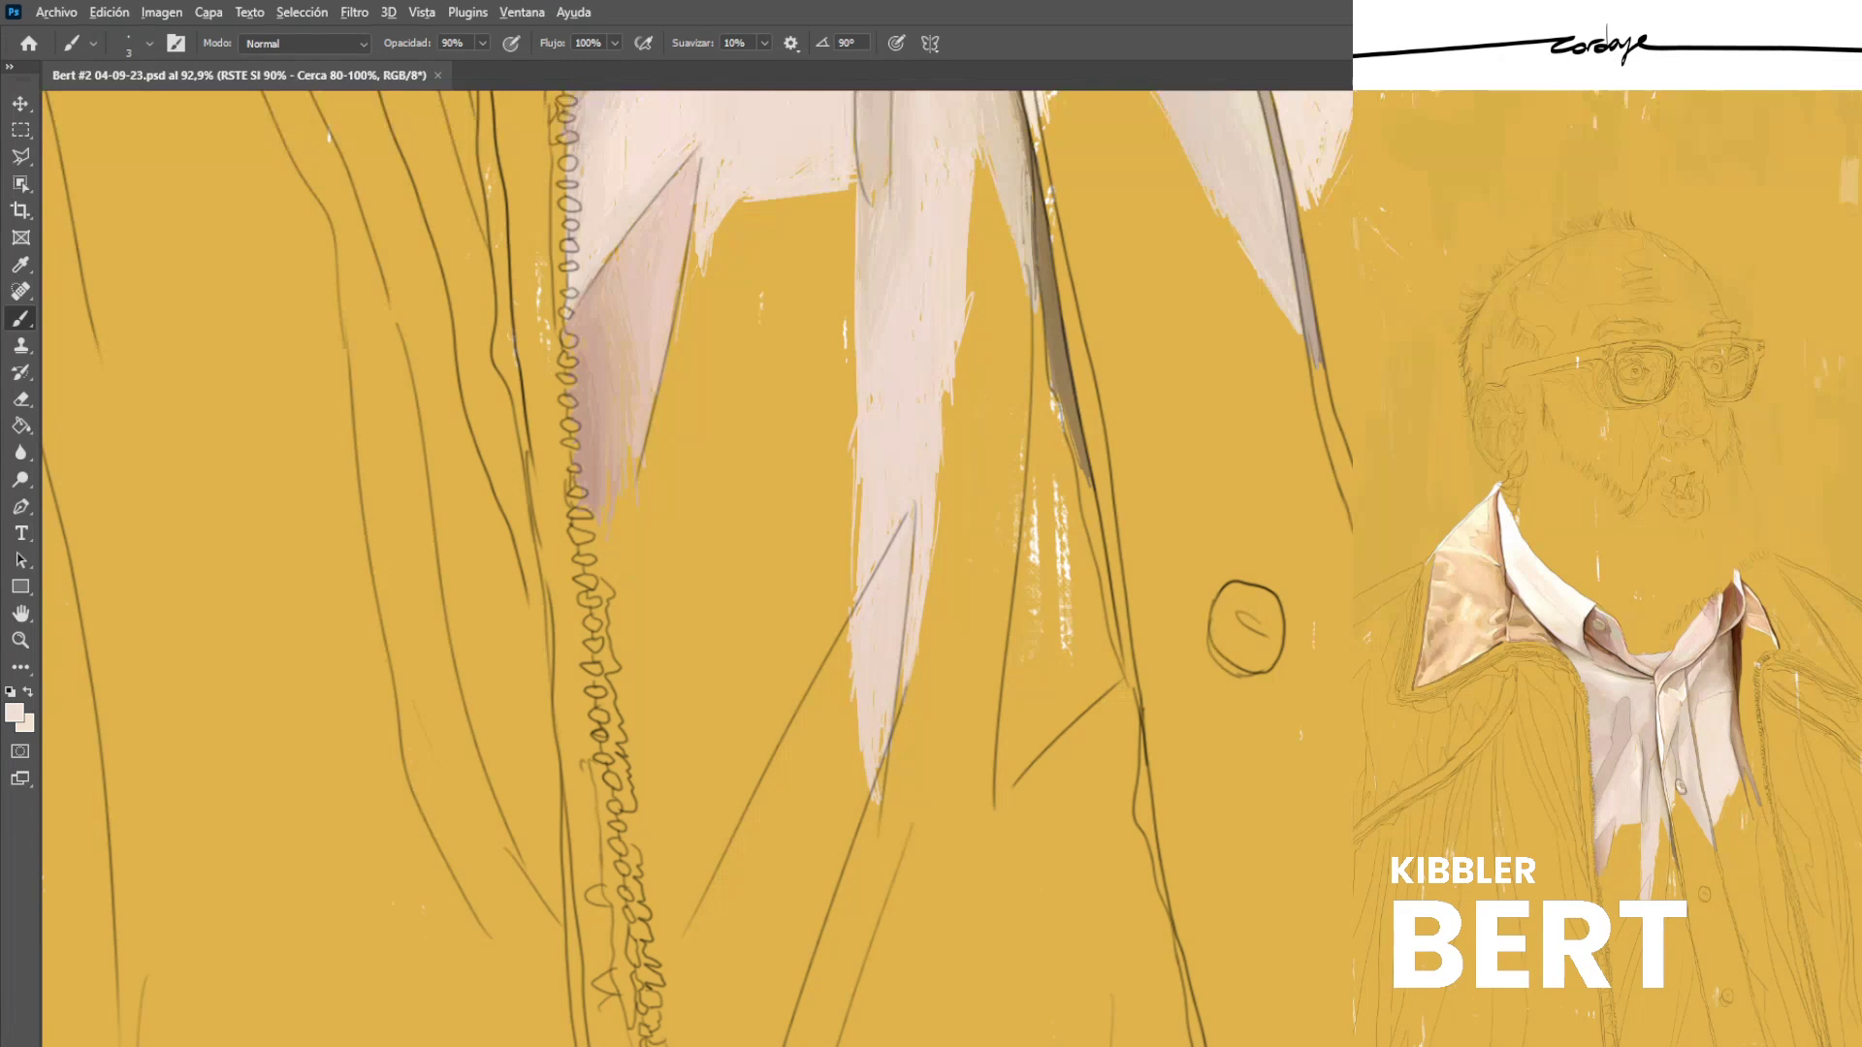
{"action": "left_click", "coordinate": [663, 262], "text": "alt"}
{"action": "left_click_drag", "start_coordinate": [810, 742], "coordinate": [824, 830]}
{"action": "left_click_drag", "start_coordinate": [811, 722], "coordinate": [834, 846]}
{"action": "left_click_drag", "start_coordinate": [815, 688], "coordinate": [838, 836]}
{"action": "mouse_move", "coordinate": [816, 679]}
{"action": "left_mouse_down"}
{"action": "mouse_move", "coordinate": [826, 754]}
{"action": "mouse_move", "coordinate": [840, 664]}
{"action": "left_mouse_up"}
{"action": "left_click_drag", "start_coordinate": [847, 807], "coordinate": [846, 640]}
{"action": "mouse_move", "coordinate": [853, 735]}
{"action": "left_mouse_down"}
{"action": "mouse_move", "coordinate": [839, 628]}
{"action": "mouse_move", "coordinate": [834, 732]}
{"action": "left_mouse_up"}
{"action": "mouse_move", "coordinate": [836, 778]}
{"action": "left_mouse_down"}
{"action": "mouse_move", "coordinate": [859, 847]}
{"action": "mouse_move", "coordinate": [835, 872]}
{"action": "left_mouse_up"}
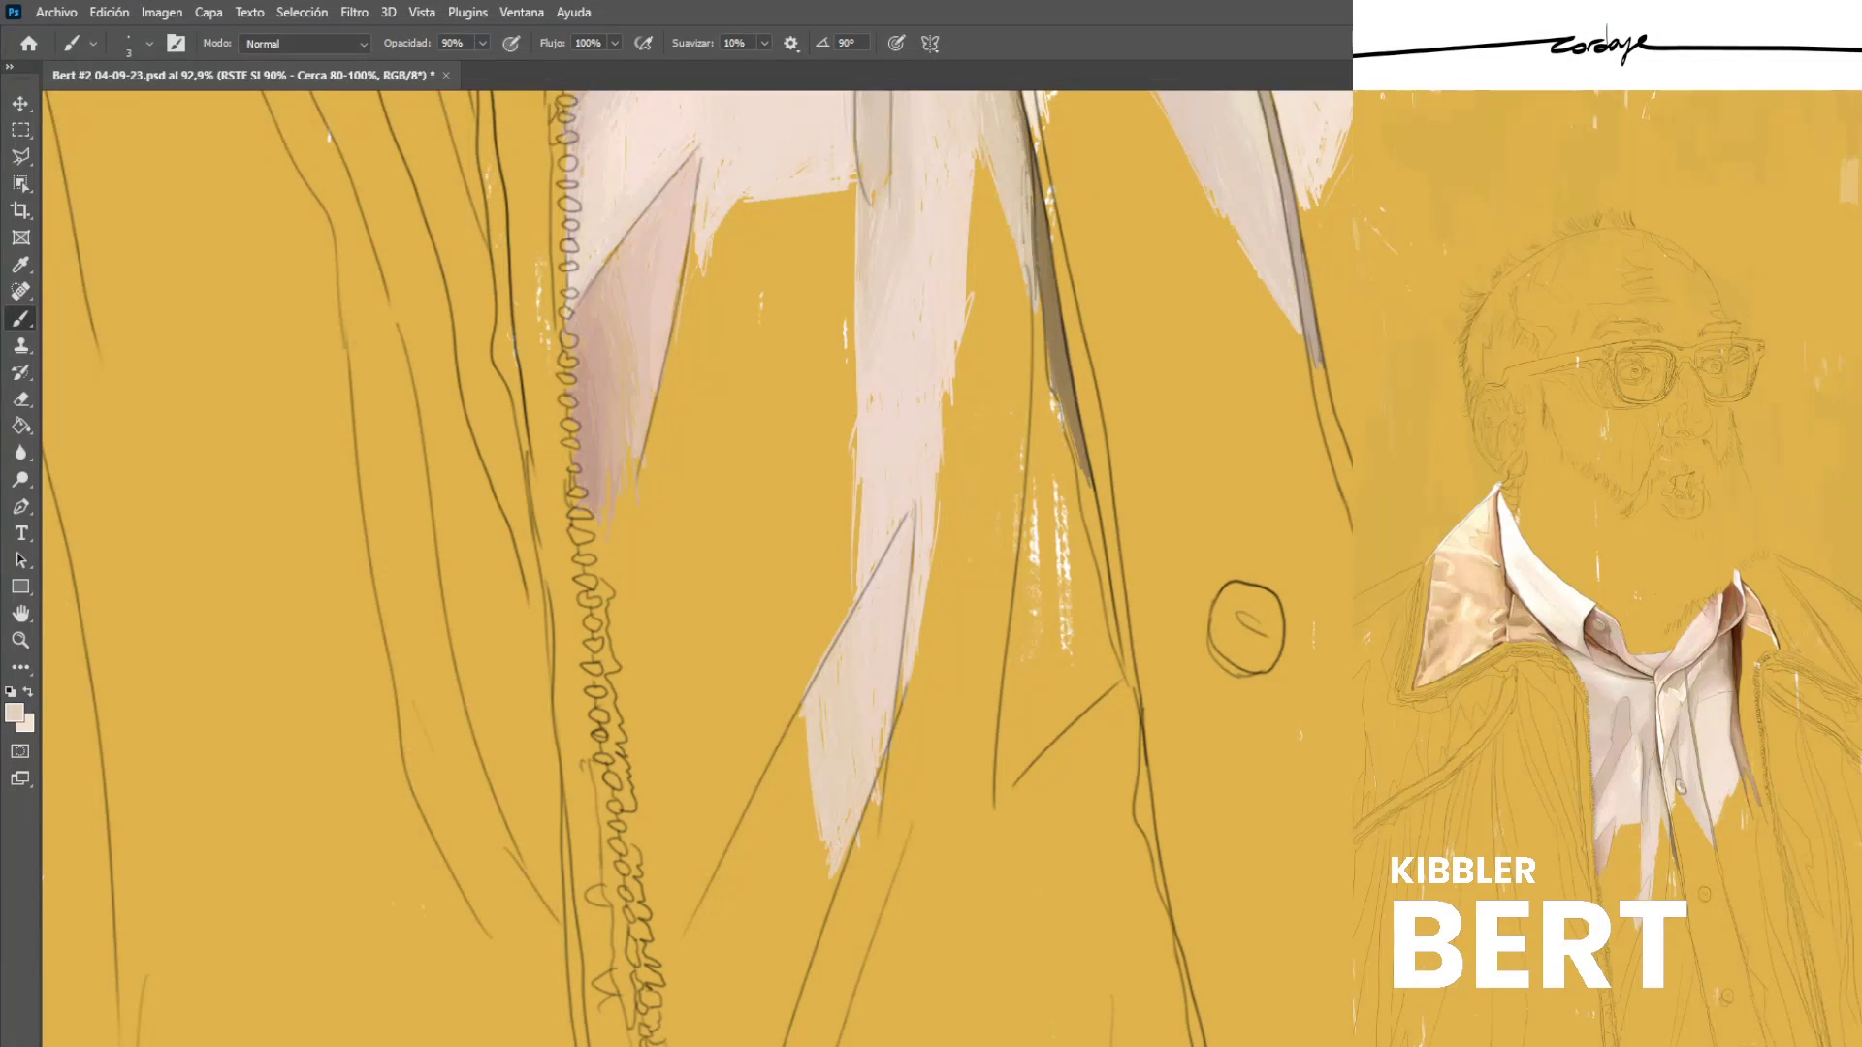
Continue the diagonal fold's pale fill further down-left and close the gaps along its right sketch line.
{"action": "scroll", "coordinate": [697, 568], "scroll_direction": "down", "scroll_amount": 2}
{"action": "scroll", "coordinate": [696, 568], "scroll_direction": "left", "scroll_amount": 1}
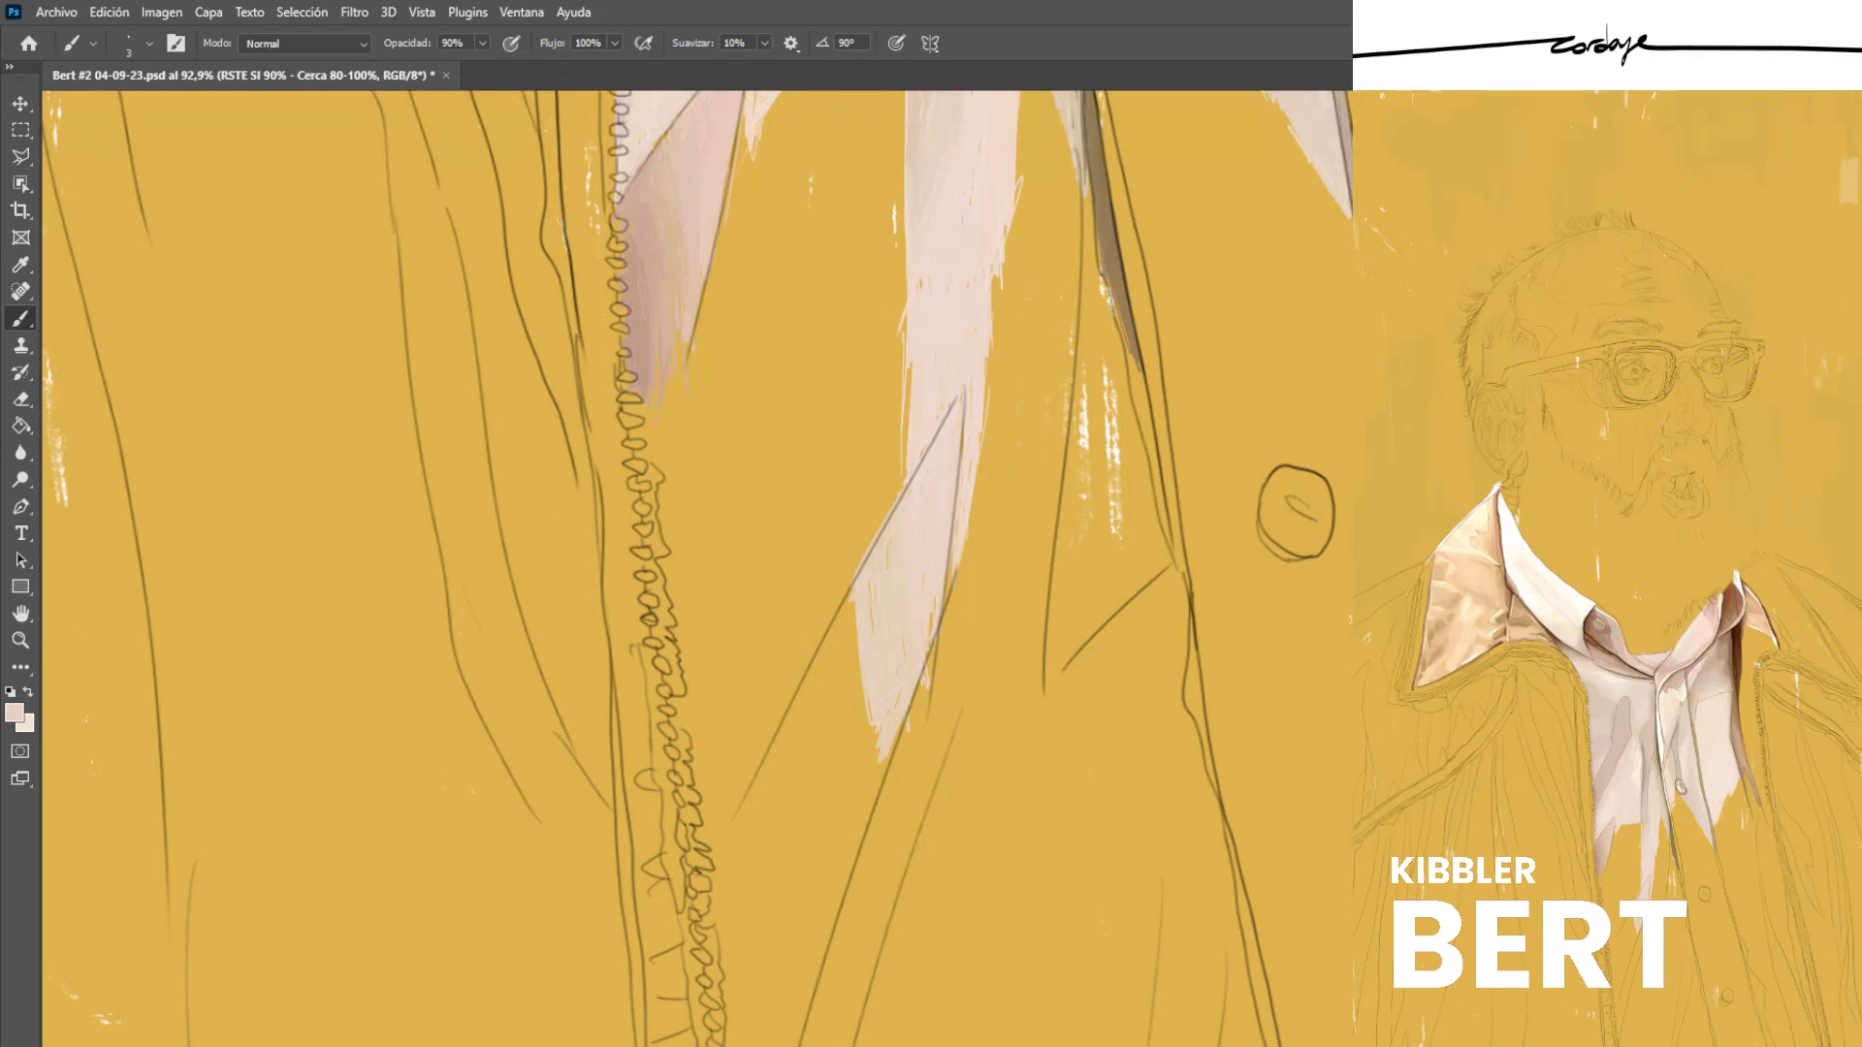
{"action": "mouse_move", "coordinate": [851, 814]}
{"action": "left_mouse_down"}
{"action": "mouse_move", "coordinate": [829, 658]}
{"action": "mouse_move", "coordinate": [852, 779]}
{"action": "left_mouse_up"}
{"action": "left_click_drag", "start_coordinate": [826, 685], "coordinate": [825, 653]}
{"action": "left_click_drag", "start_coordinate": [827, 722], "coordinate": [825, 674]}
{"action": "left_click_drag", "start_coordinate": [855, 790], "coordinate": [837, 642]}
{"action": "left_click_drag", "start_coordinate": [850, 725], "coordinate": [843, 662]}
{"action": "left_click_drag", "start_coordinate": [865, 804], "coordinate": [860, 778]}
{"action": "mouse_move", "coordinate": [848, 760]}
{"action": "left_mouse_down"}
{"action": "mouse_move", "coordinate": [837, 662]}
{"action": "mouse_move", "coordinate": [848, 720]}
{"action": "left_mouse_up"}
{"action": "left_click_drag", "start_coordinate": [836, 639], "coordinate": [848, 602]}
{"action": "left_click_drag", "start_coordinate": [825, 646], "coordinate": [842, 610]}
{"action": "left_click_drag", "start_coordinate": [851, 696], "coordinate": [848, 628]}
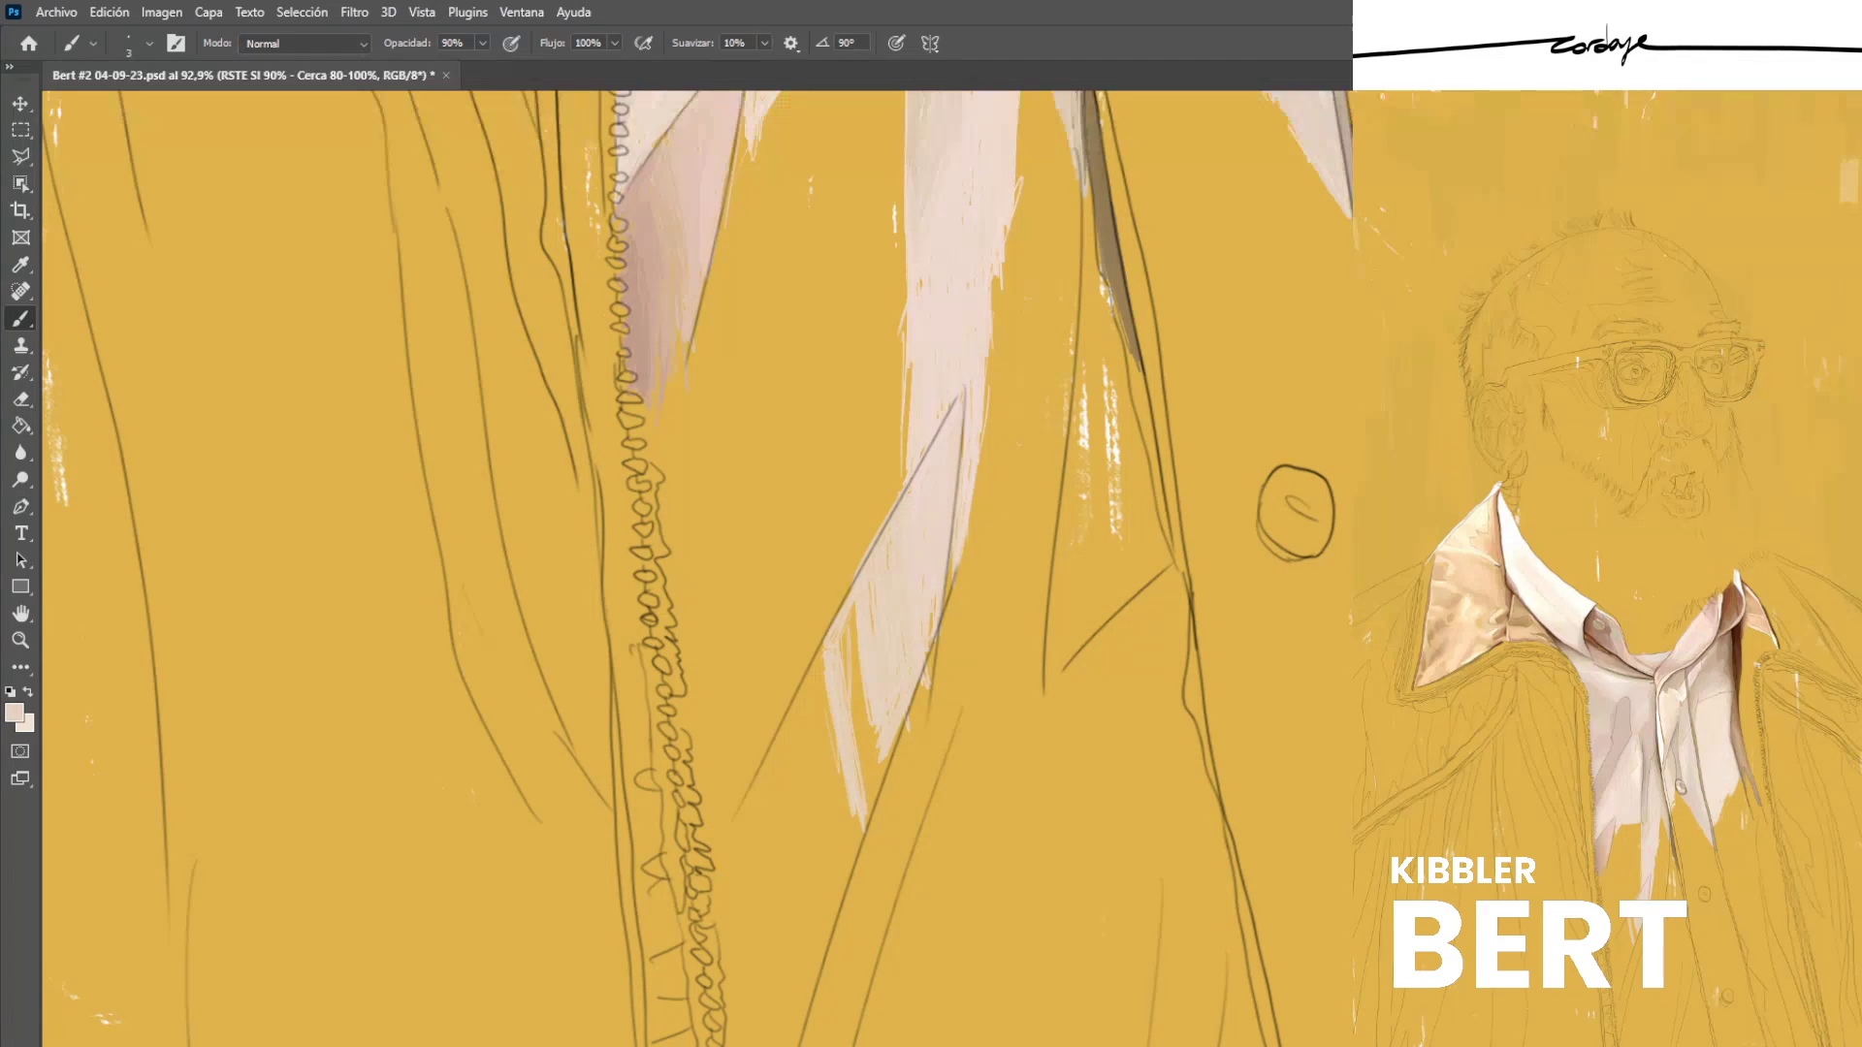
{"action": "left_click_drag", "start_coordinate": [855, 746], "coordinate": [841, 629]}
{"action": "left_click_drag", "start_coordinate": [866, 795], "coordinate": [854, 611]}
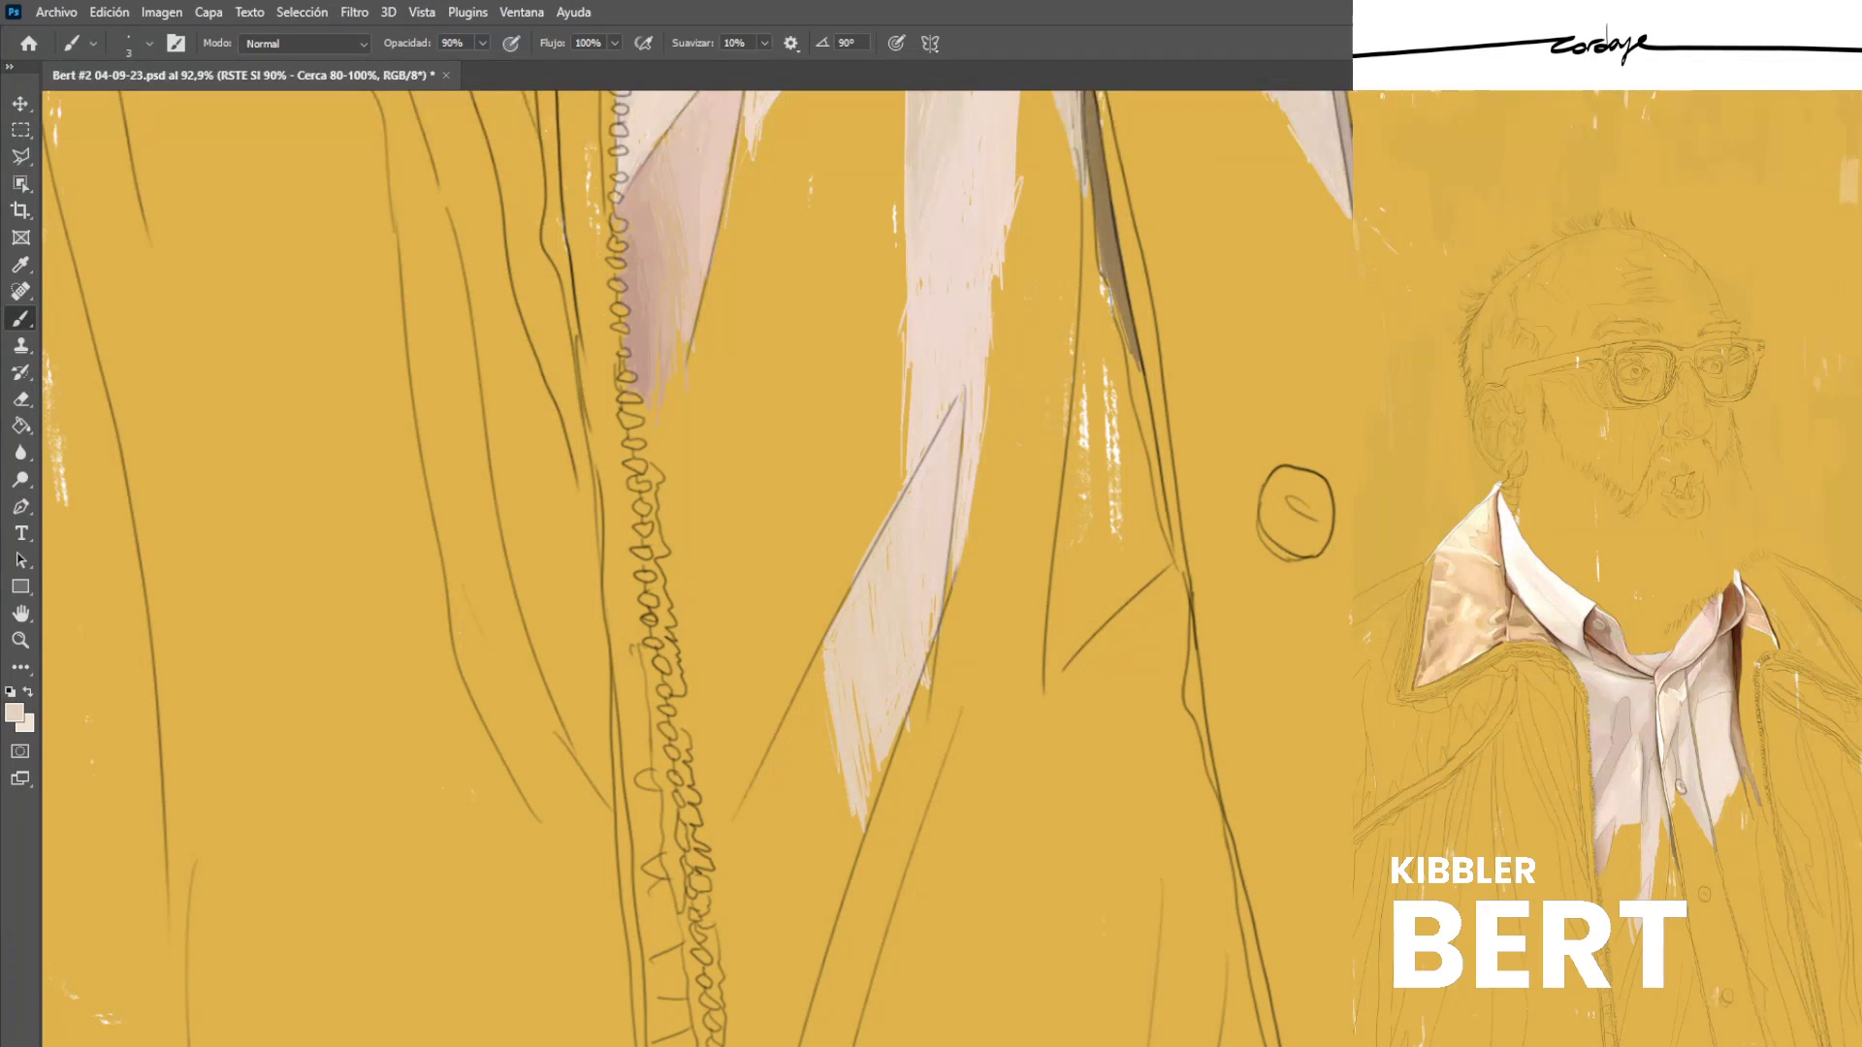
{"action": "left_click_drag", "start_coordinate": [878, 785], "coordinate": [872, 745]}
{"action": "left_click_drag", "start_coordinate": [866, 769], "coordinate": [855, 686]}
{"action": "left_click_drag", "start_coordinate": [870, 813], "coordinate": [938, 677]}
Outline the next lower section of the diagonal fold in a darker pink tone and start filling its left side.
{"action": "scroll", "coordinate": [698, 569], "scroll_direction": "left", "scroll_amount": 1}
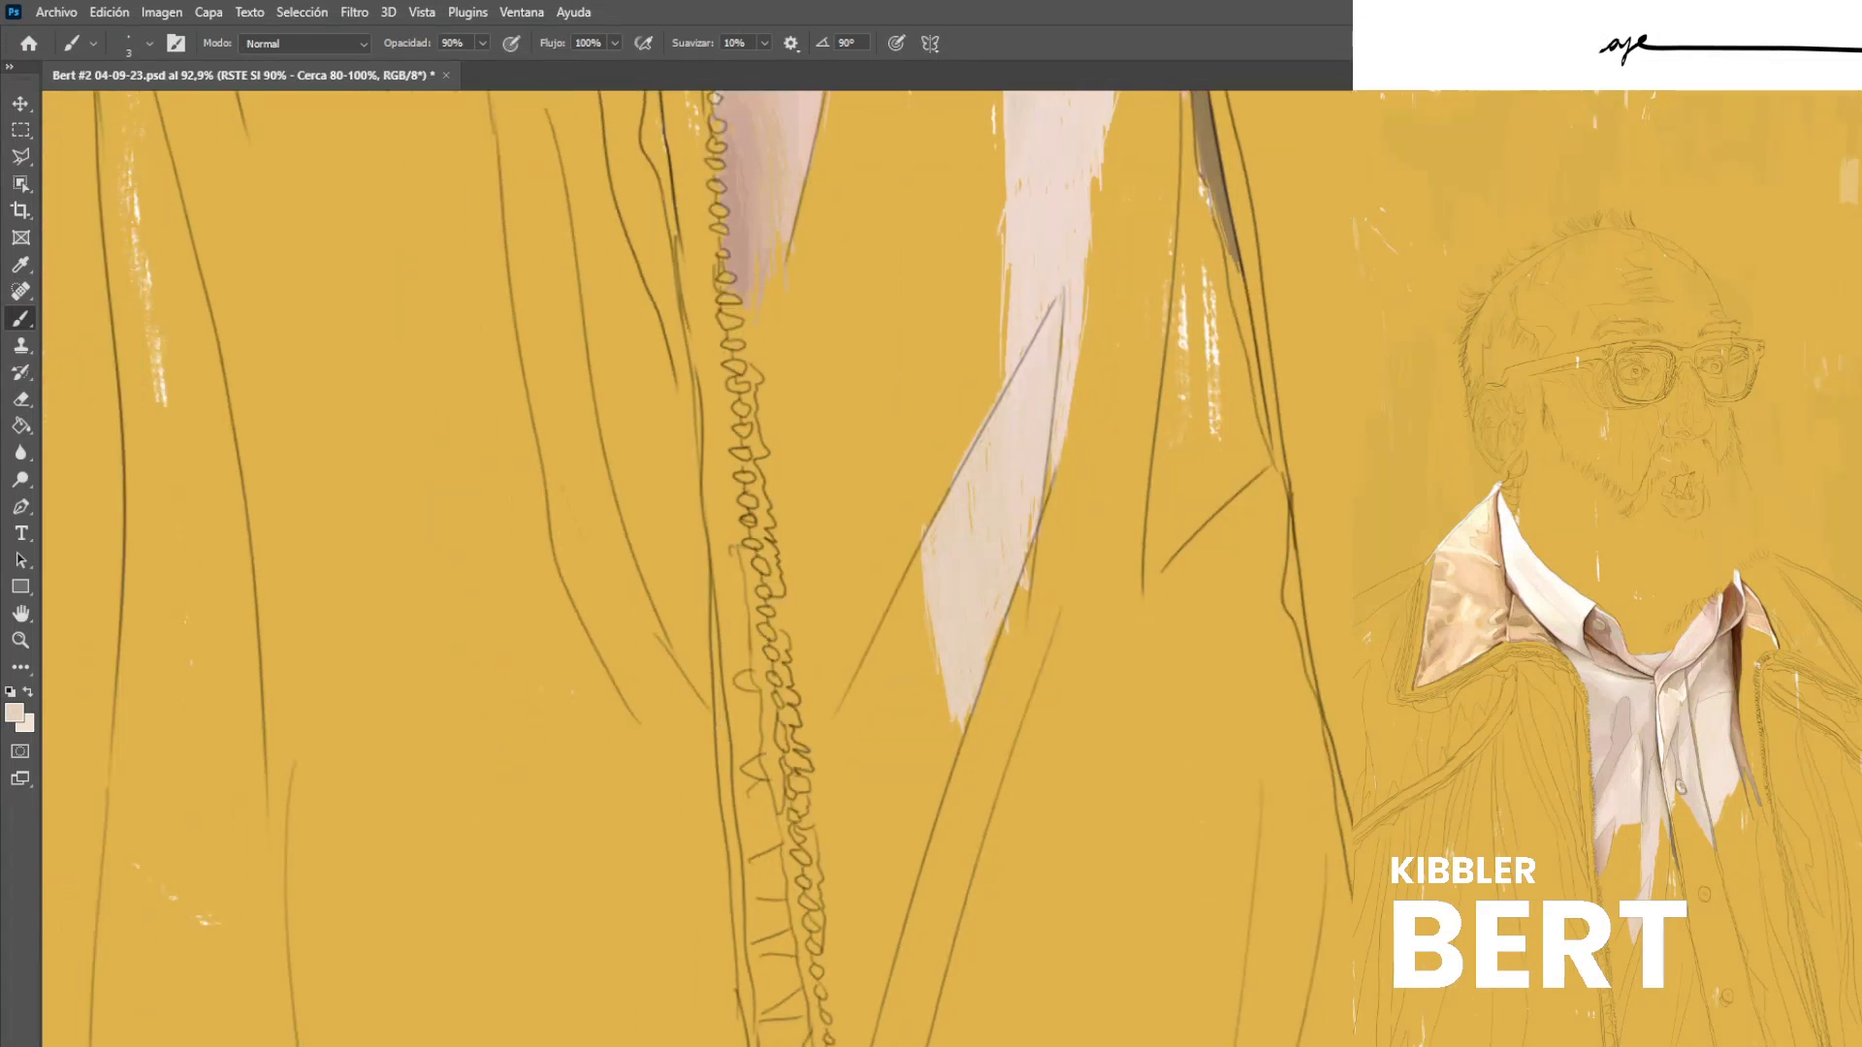
{"action": "scroll", "coordinate": [699, 569], "scroll_direction": "down", "scroll_amount": 1}
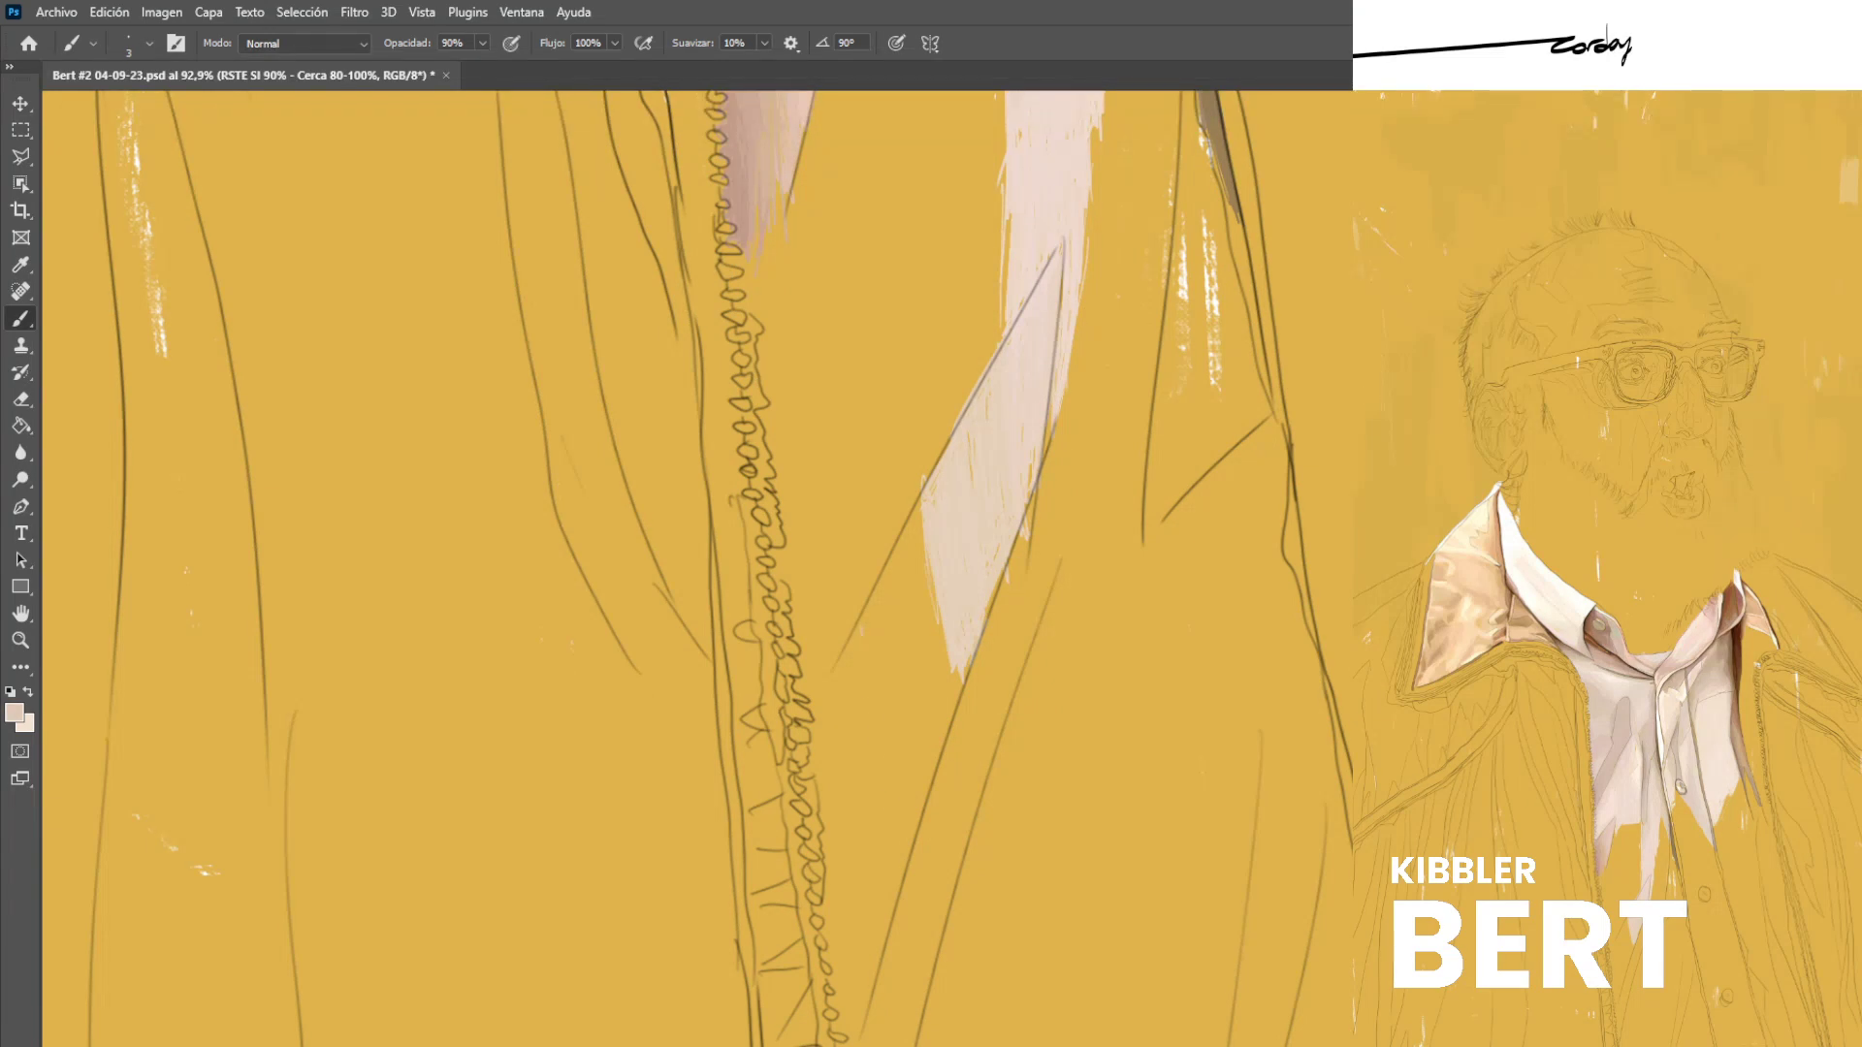
{"action": "left_click_drag", "start_coordinate": [860, 628], "coordinate": [898, 839]}
{"action": "left_click_drag", "start_coordinate": [907, 532], "coordinate": [864, 633]}
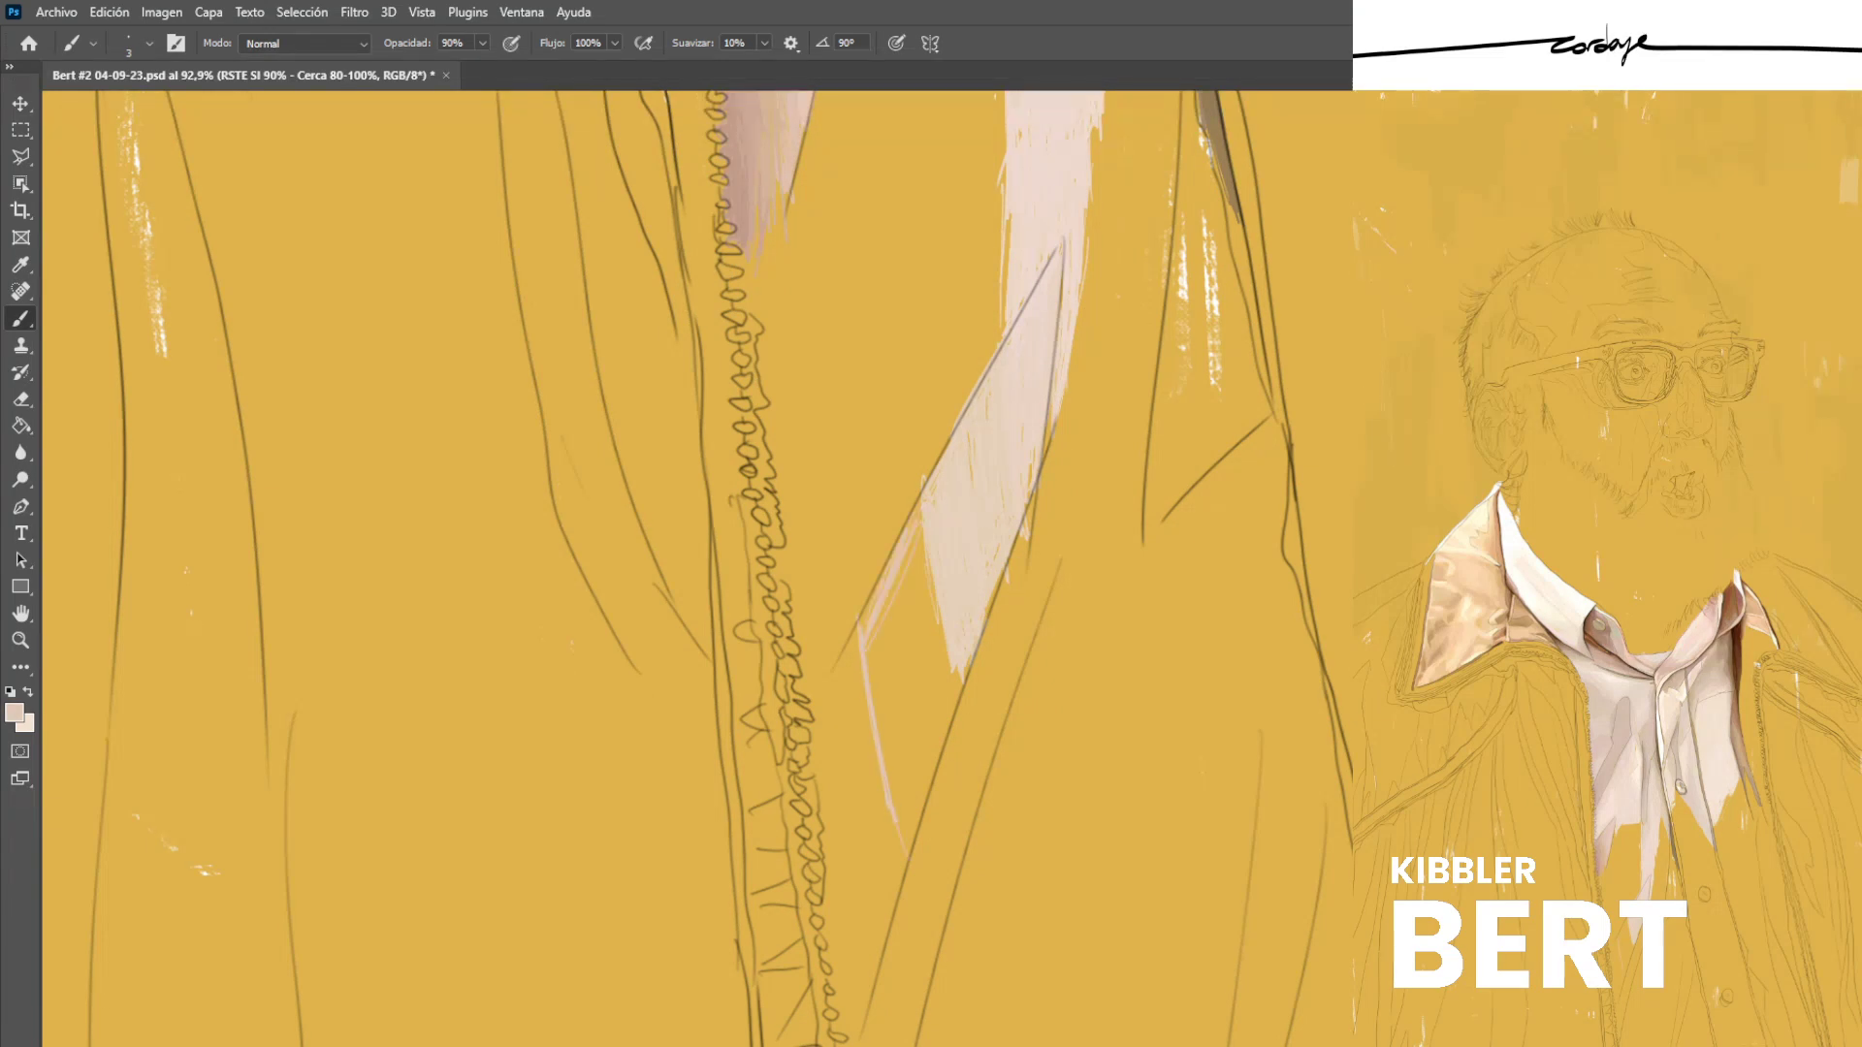
{"action": "left_click_drag", "start_coordinate": [942, 710], "coordinate": [915, 840]}
{"action": "left_click_drag", "start_coordinate": [943, 621], "coordinate": [934, 729]}
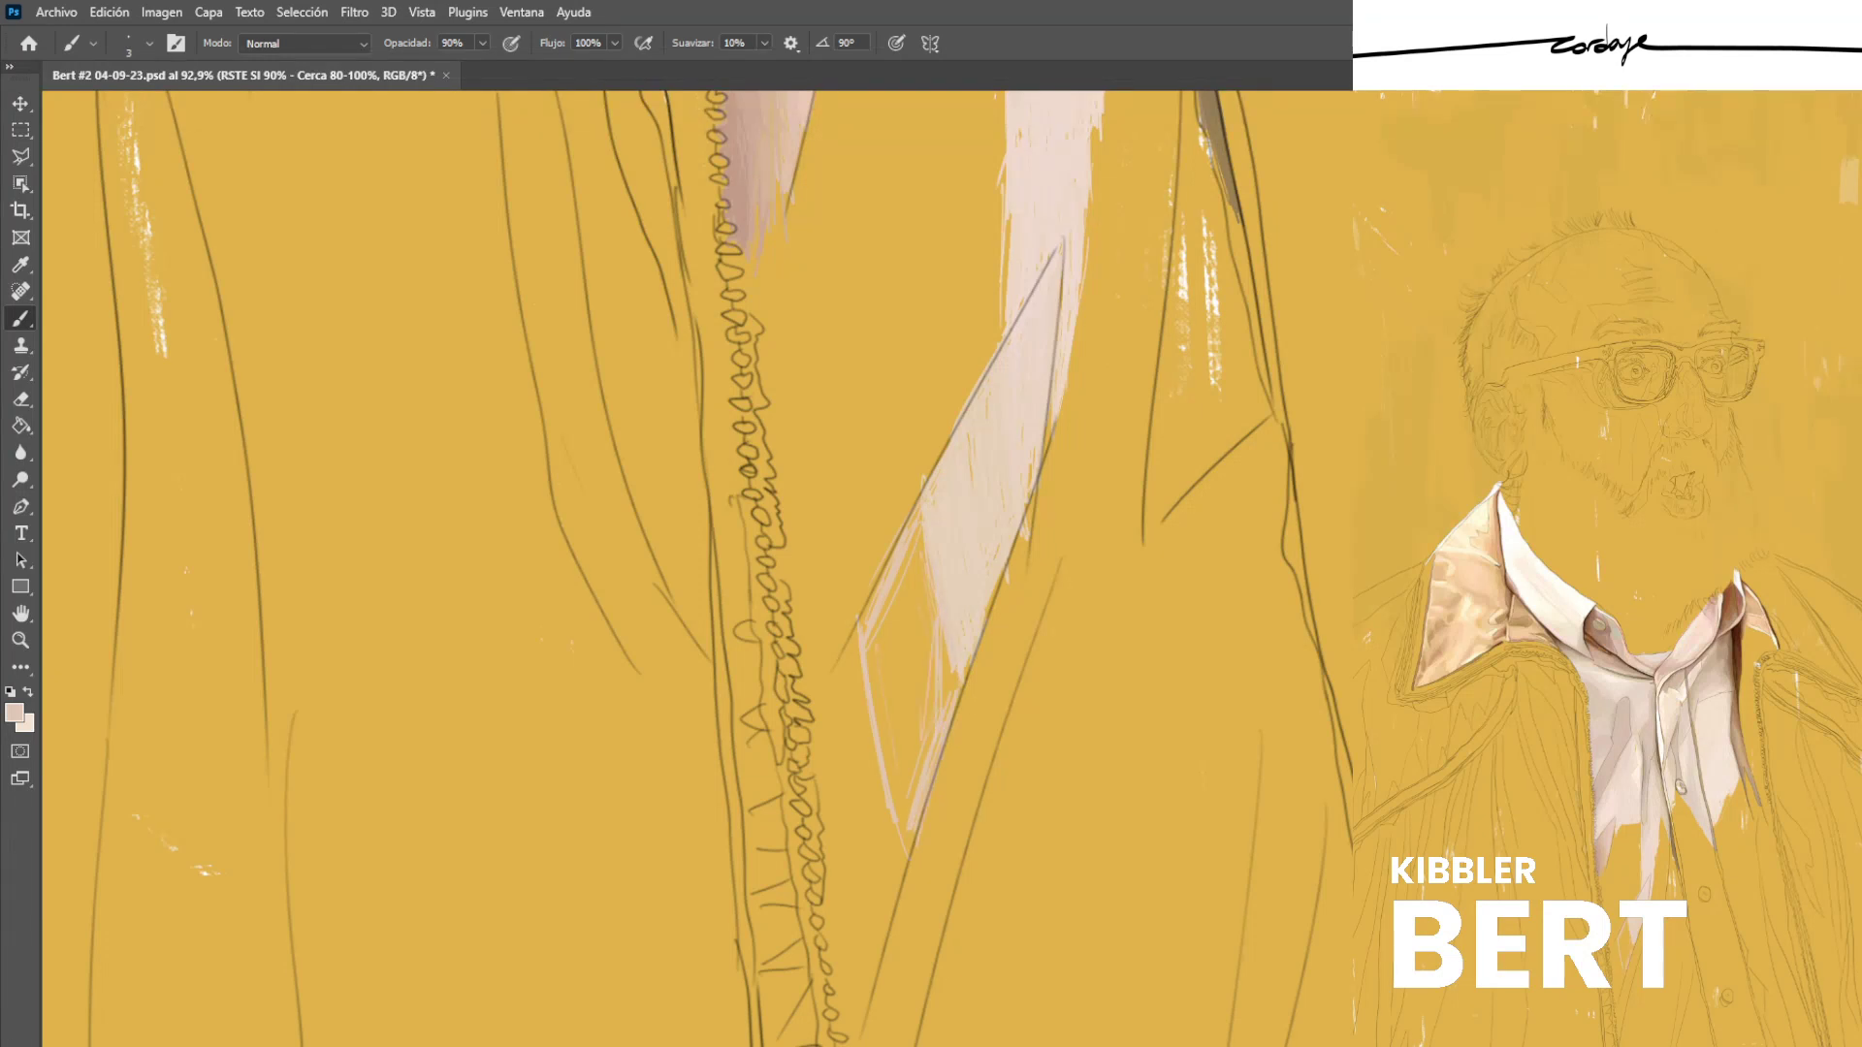
{"action": "mouse_move", "coordinate": [873, 640]}
{"action": "left_mouse_down"}
{"action": "mouse_move", "coordinate": [905, 829]}
{"action": "mouse_move", "coordinate": [886, 689]}
{"action": "left_mouse_up"}
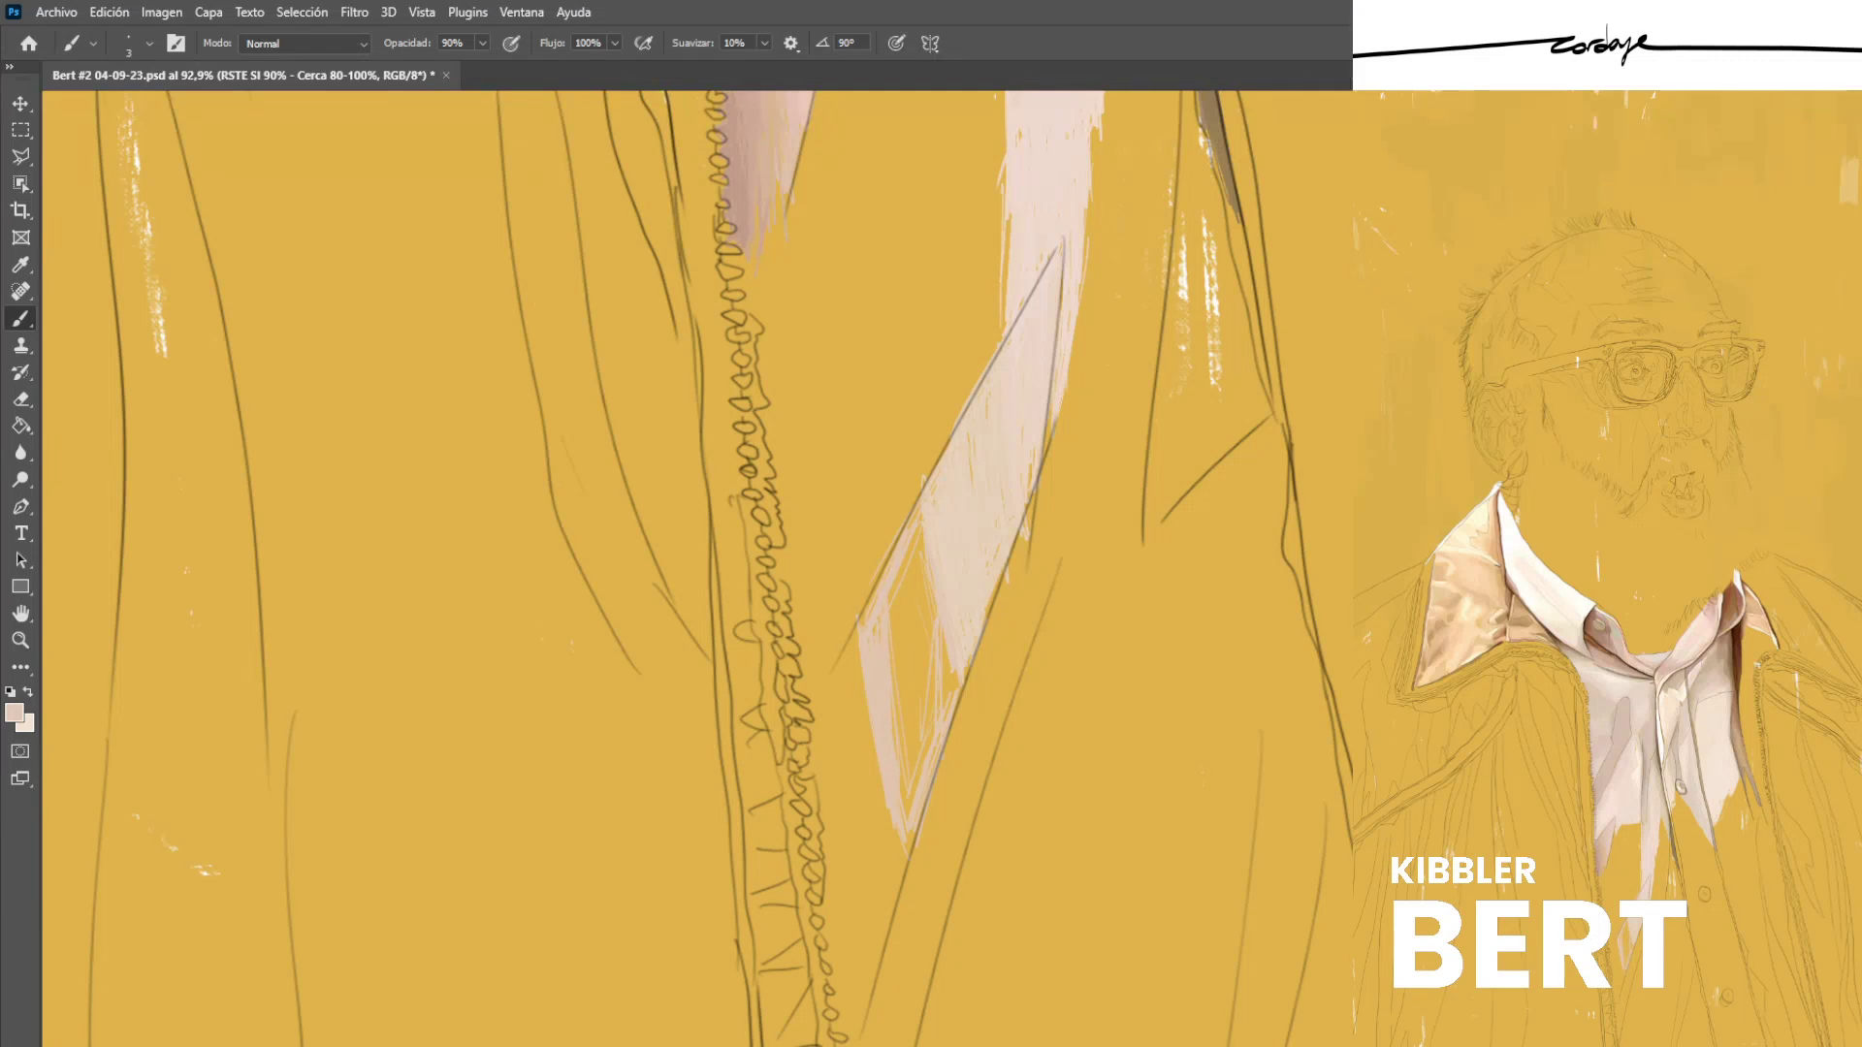
Fill the inside of the outlined lower fold section with the darker pink tone.
{"action": "left_click_drag", "start_coordinate": [907, 584], "coordinate": [891, 716]}
{"action": "mouse_move", "coordinate": [898, 591]}
{"action": "left_mouse_down"}
{"action": "mouse_move", "coordinate": [906, 682]}
{"action": "mouse_move", "coordinate": [917, 667]}
{"action": "left_mouse_up"}
{"action": "left_click_drag", "start_coordinate": [922, 531], "coordinate": [929, 636]}
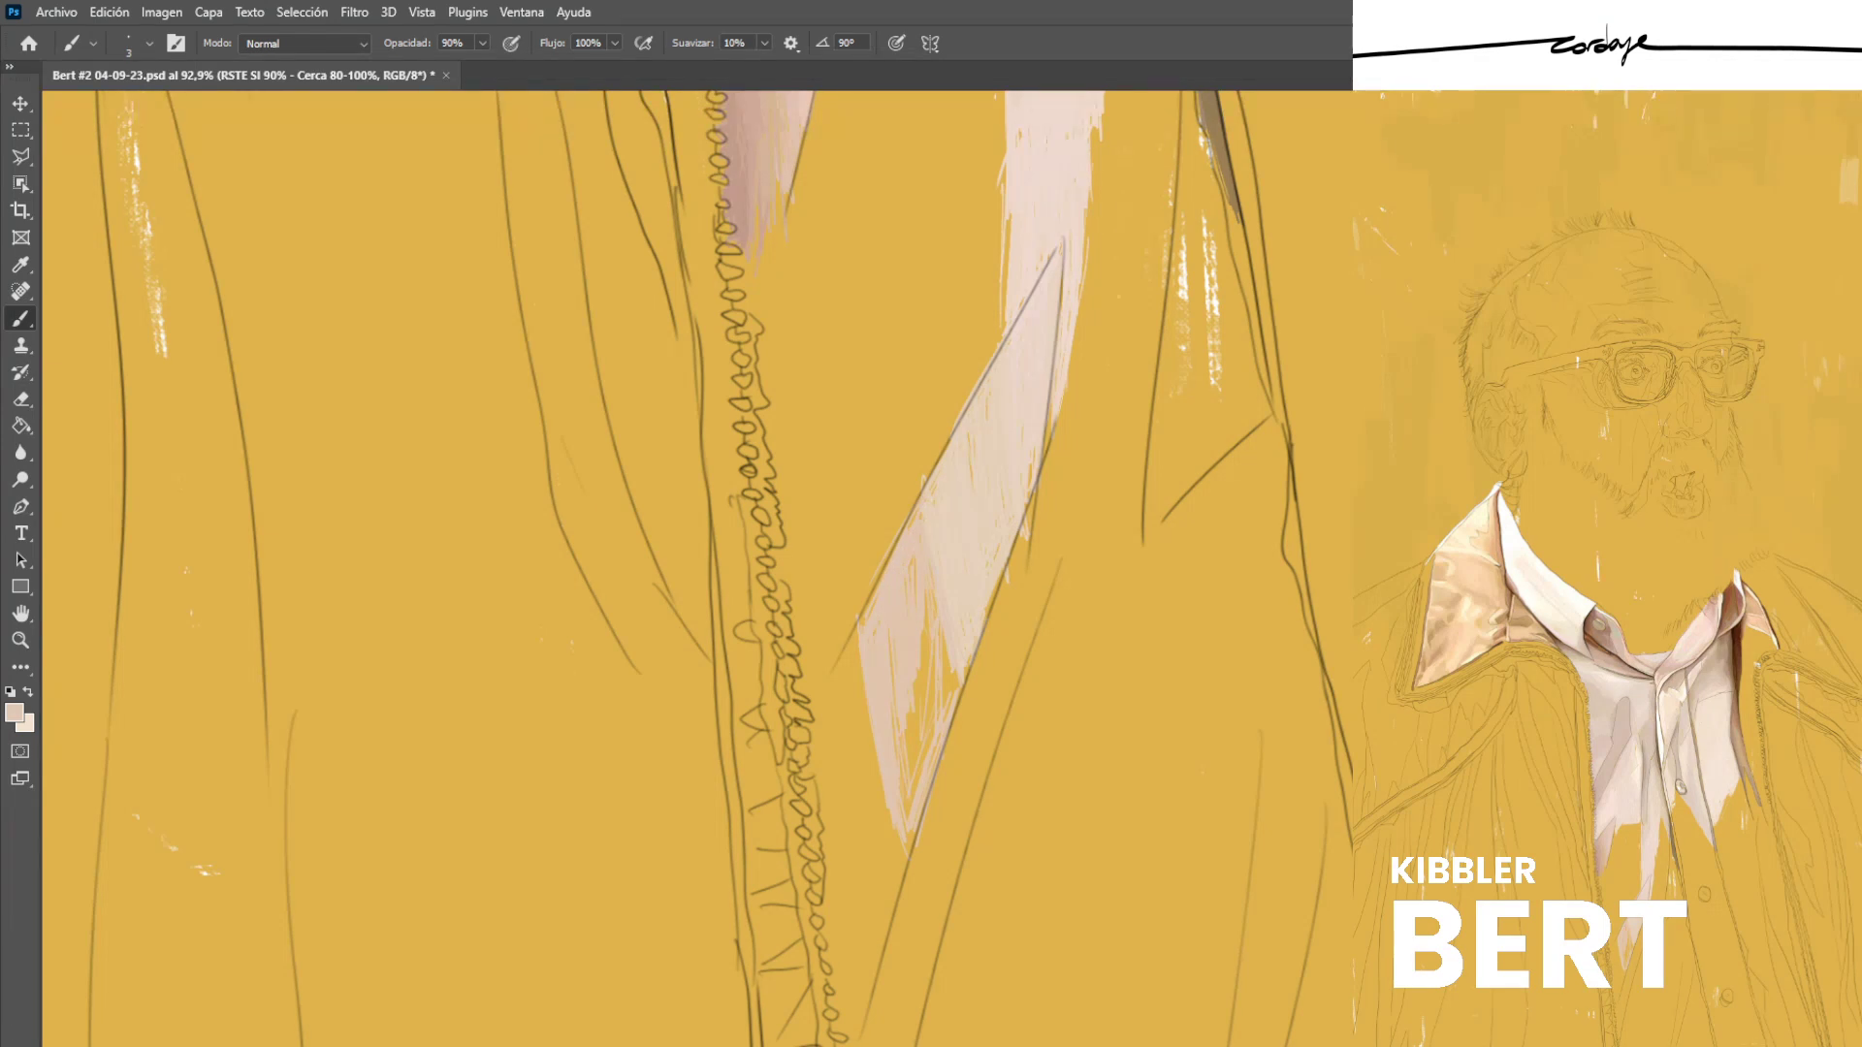
{"action": "left_click_drag", "start_coordinate": [915, 714], "coordinate": [910, 767]}
{"action": "mouse_move", "coordinate": [923, 636]}
{"action": "left_mouse_down"}
{"action": "mouse_move", "coordinate": [914, 757]}
{"action": "mouse_move", "coordinate": [929, 735]}
{"action": "left_mouse_up"}
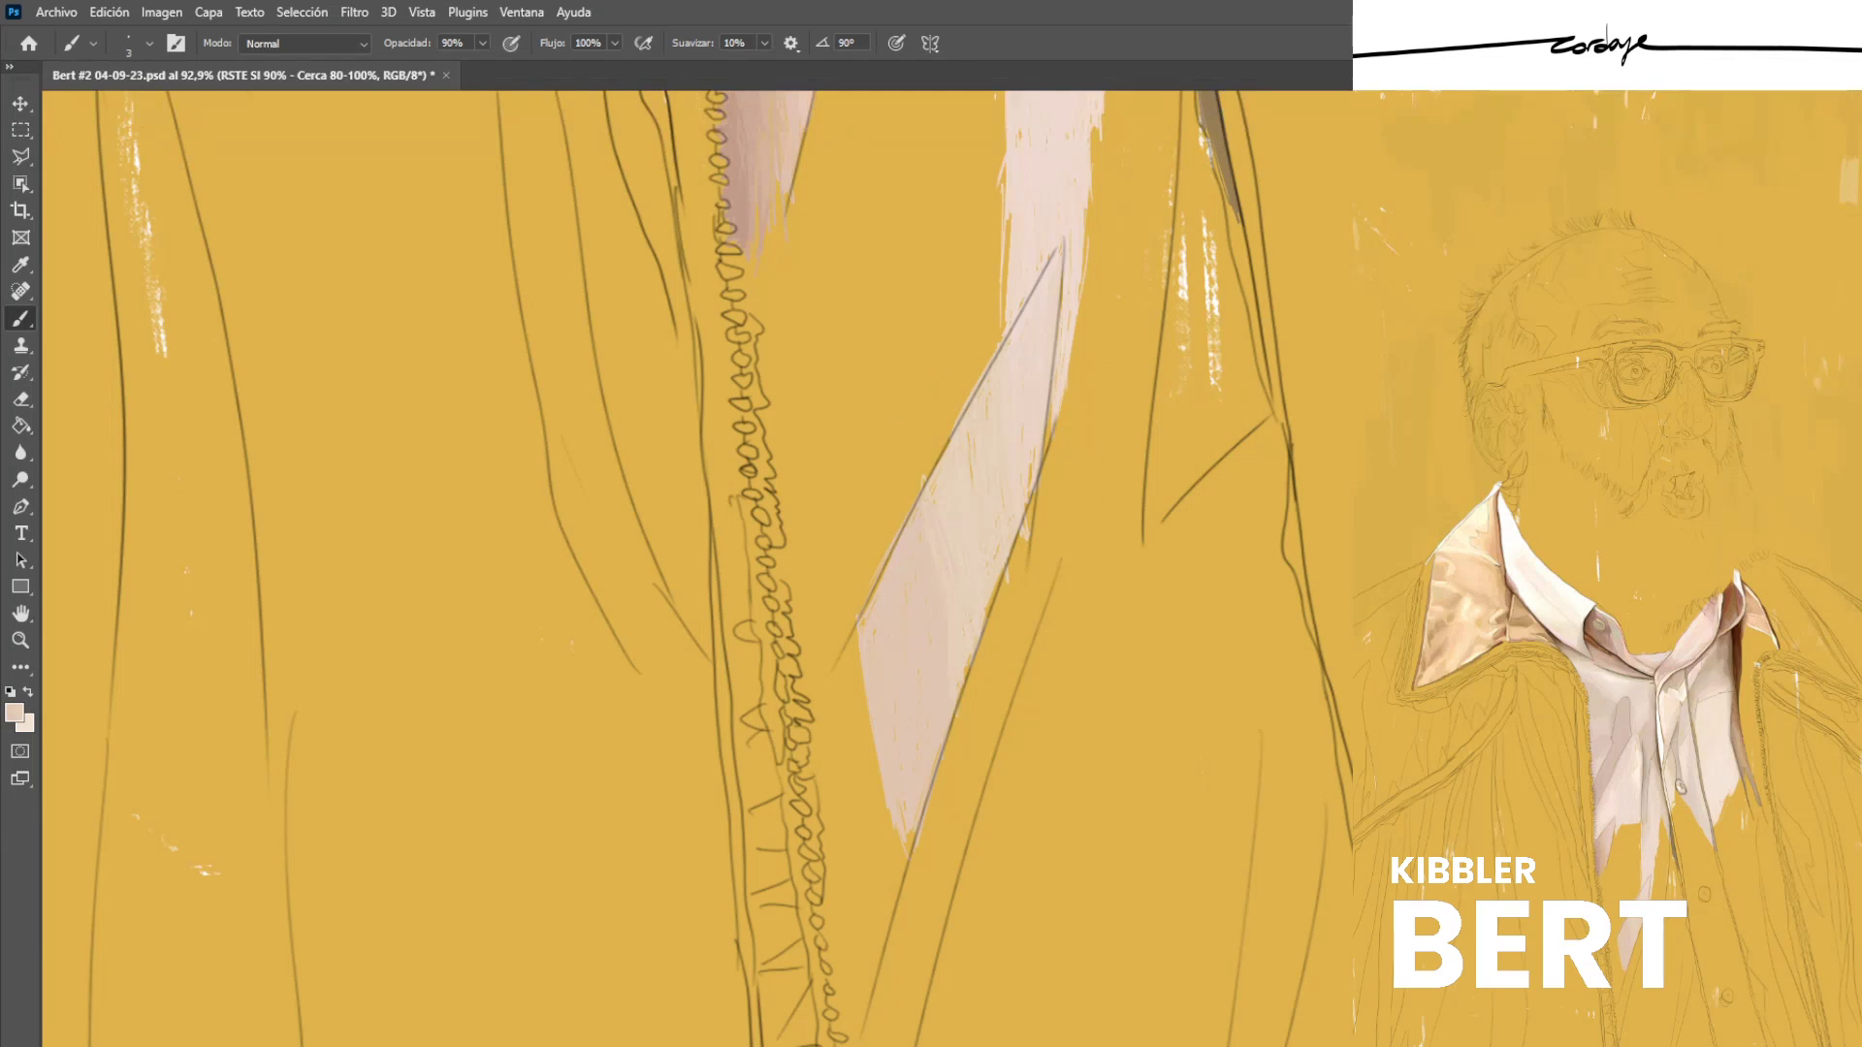
Soften the upper tone boundary, and paint the fold's last section beside the looped jacket edge in sampled taupe.
{"action": "left_click_drag", "start_coordinate": [931, 621], "coordinate": [964, 472]}
{"action": "left_click", "coordinate": [1003, 441], "text": "alt"}
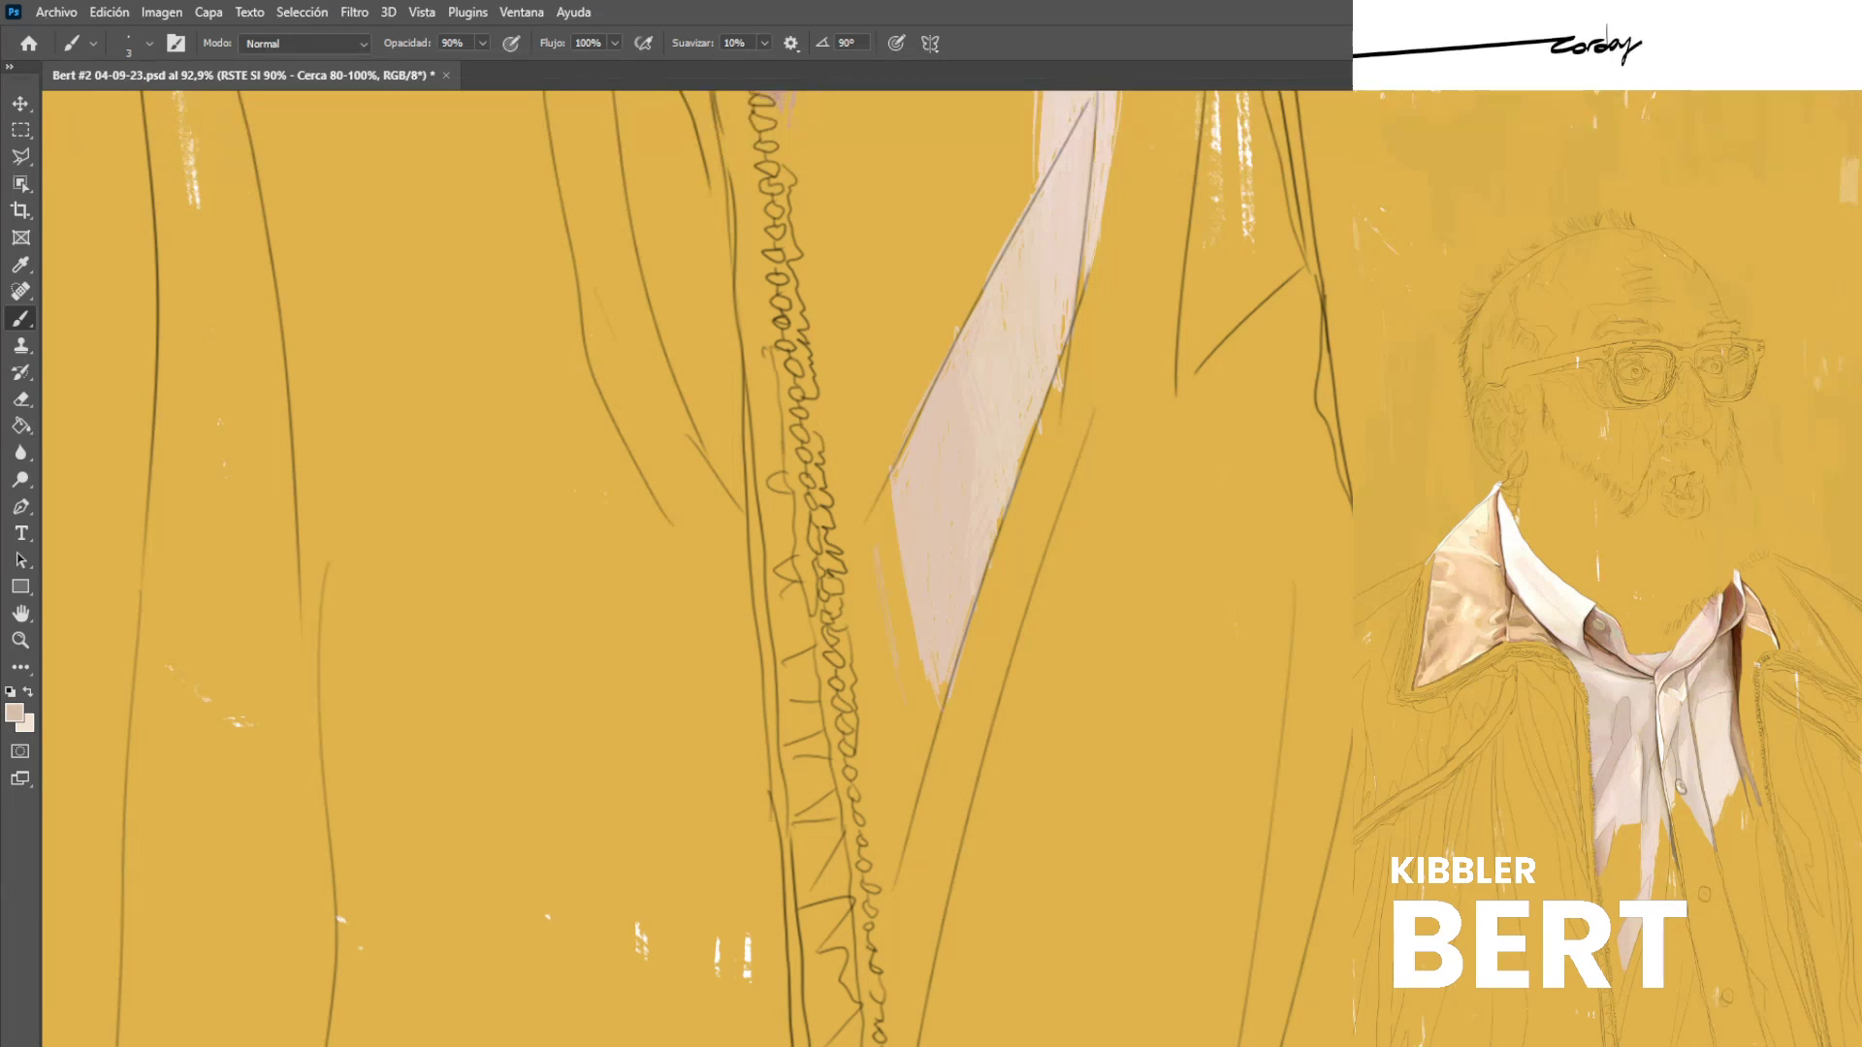
{"action": "left_click_drag", "start_coordinate": [863, 551], "coordinate": [875, 713]}
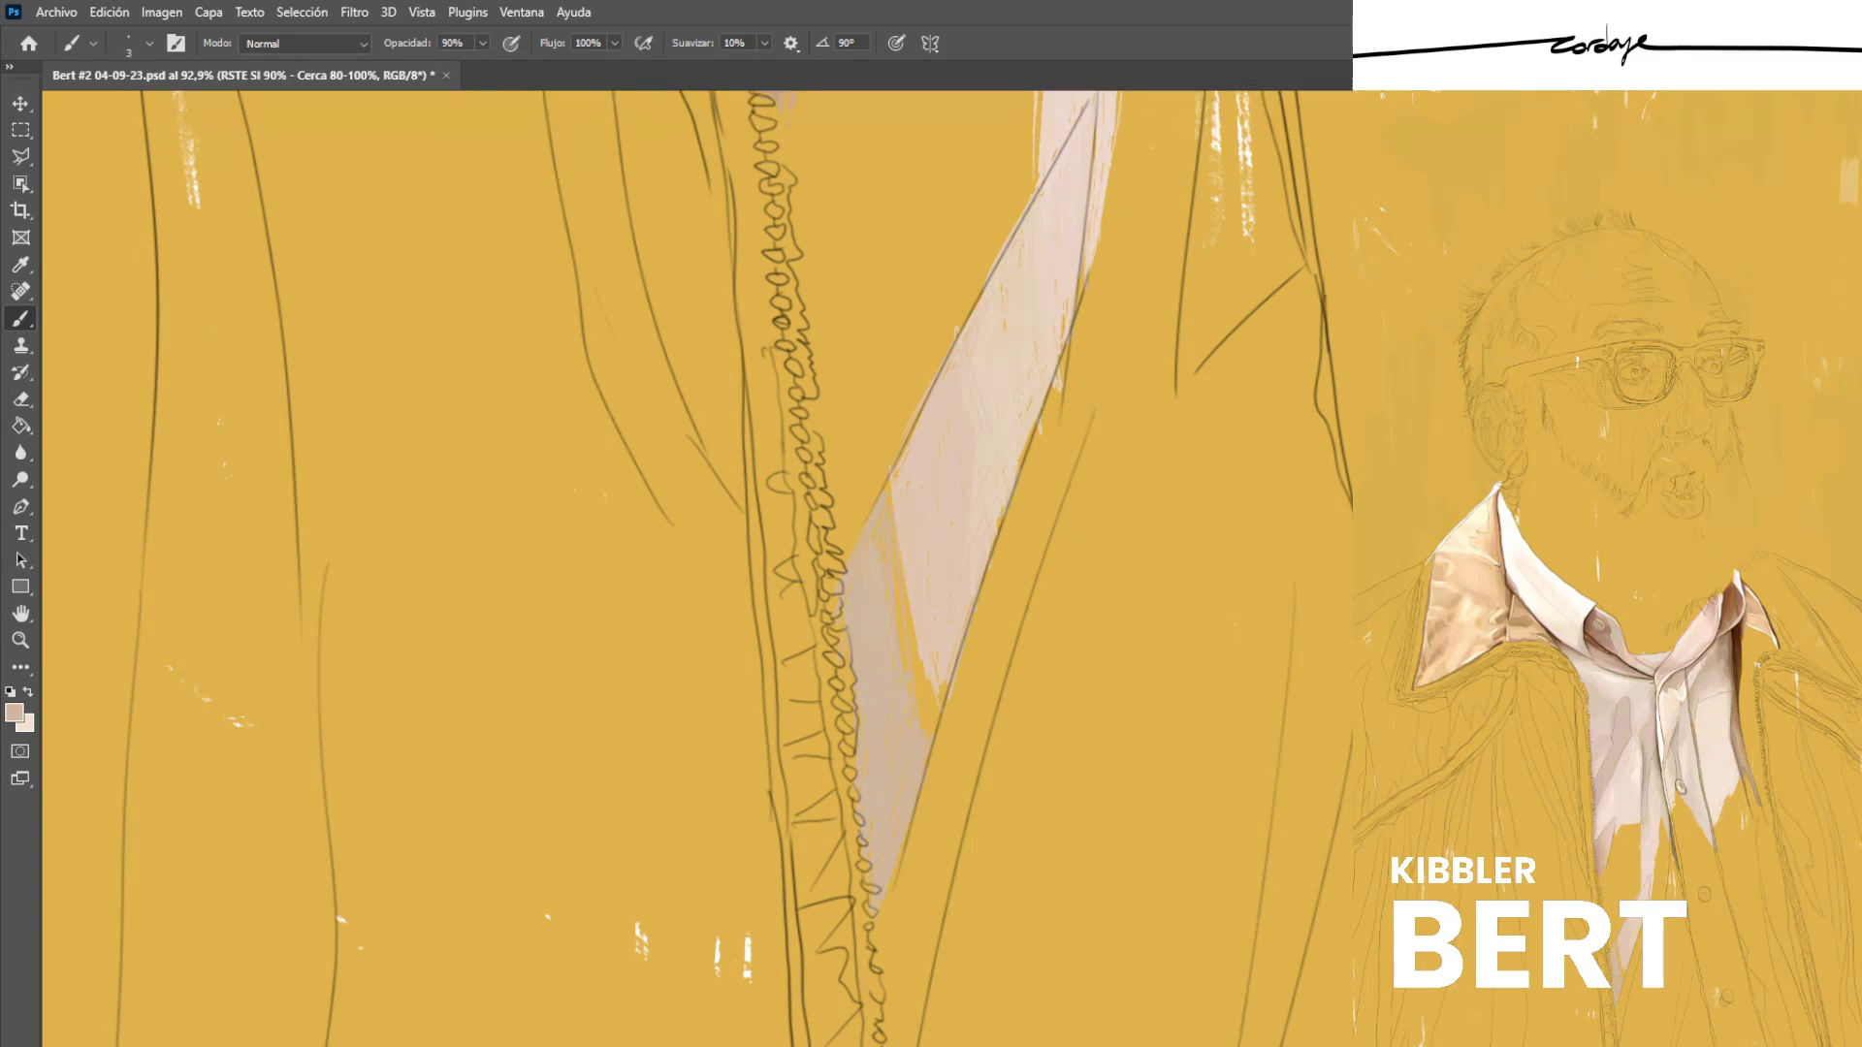
Close the yellow gap between the pink and taupe sections of the diagonal fold with sampled tones.
{"action": "left_click", "coordinate": [929, 601], "text": "alt"}
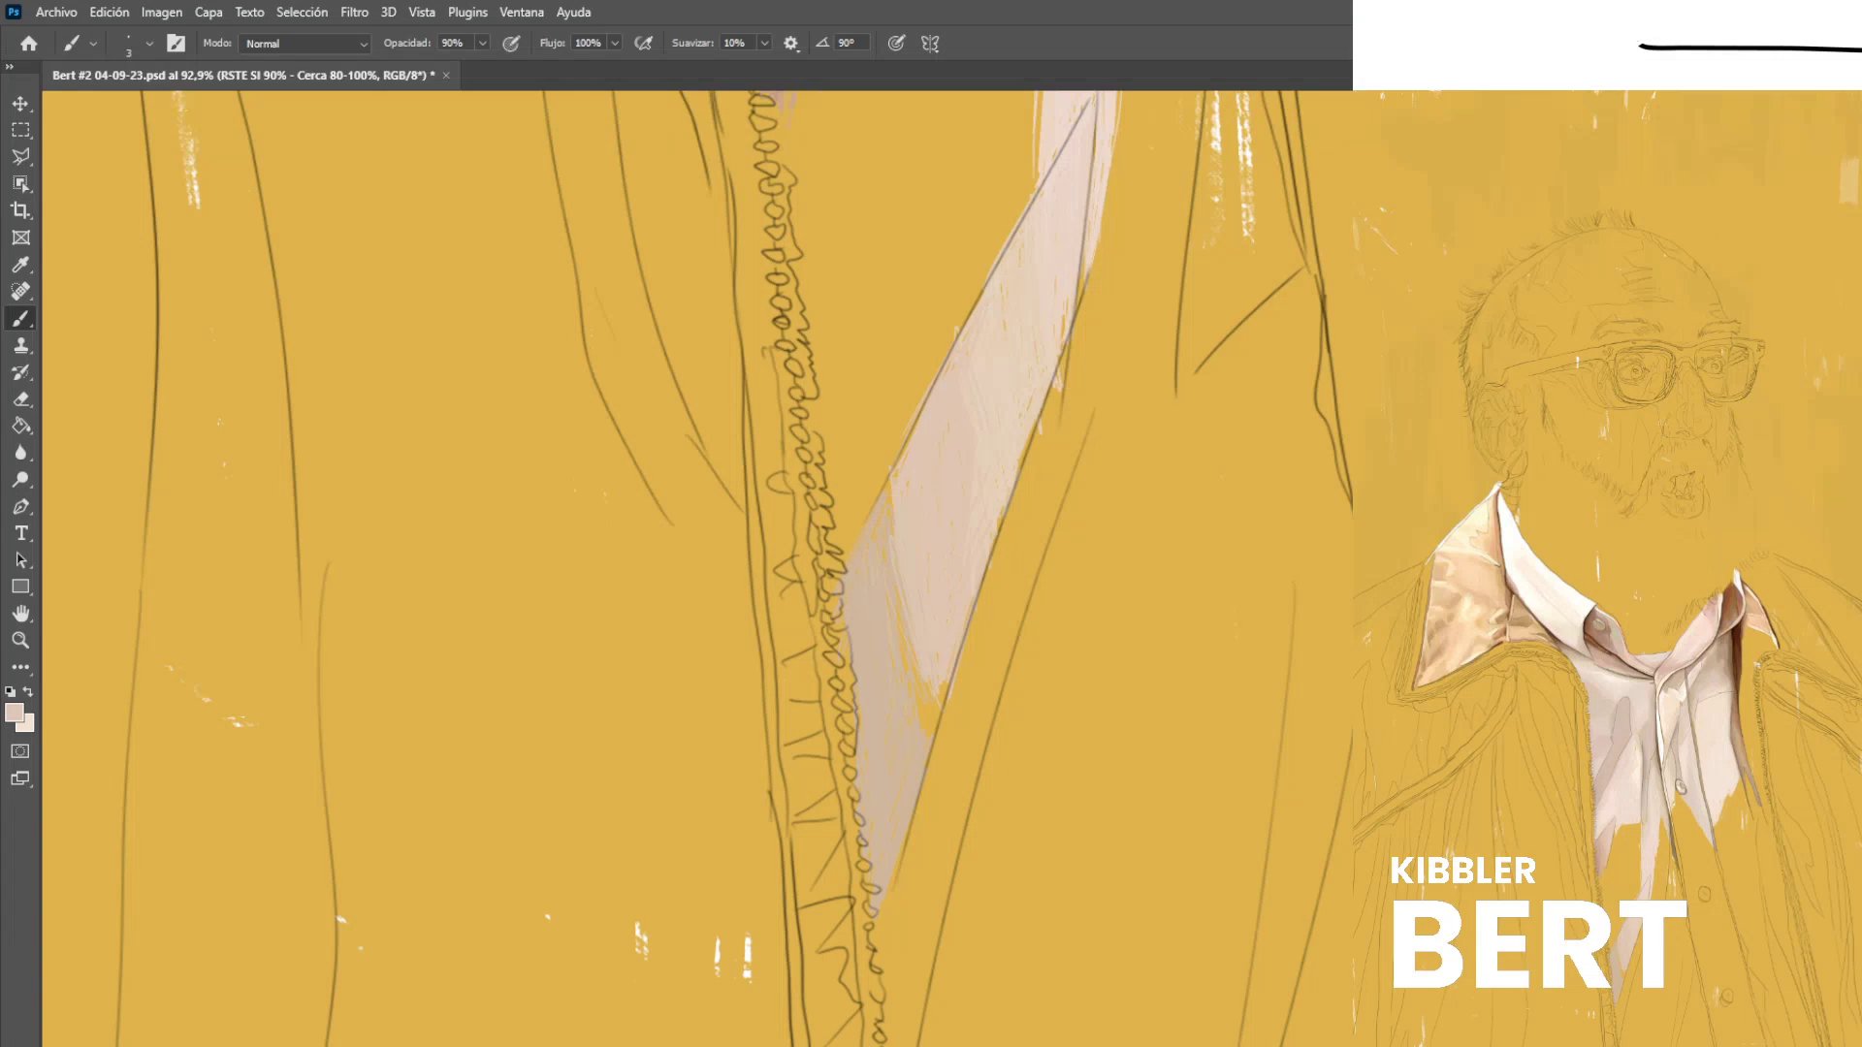
{"action": "left_click_drag", "start_coordinate": [879, 528], "coordinate": [902, 635]}
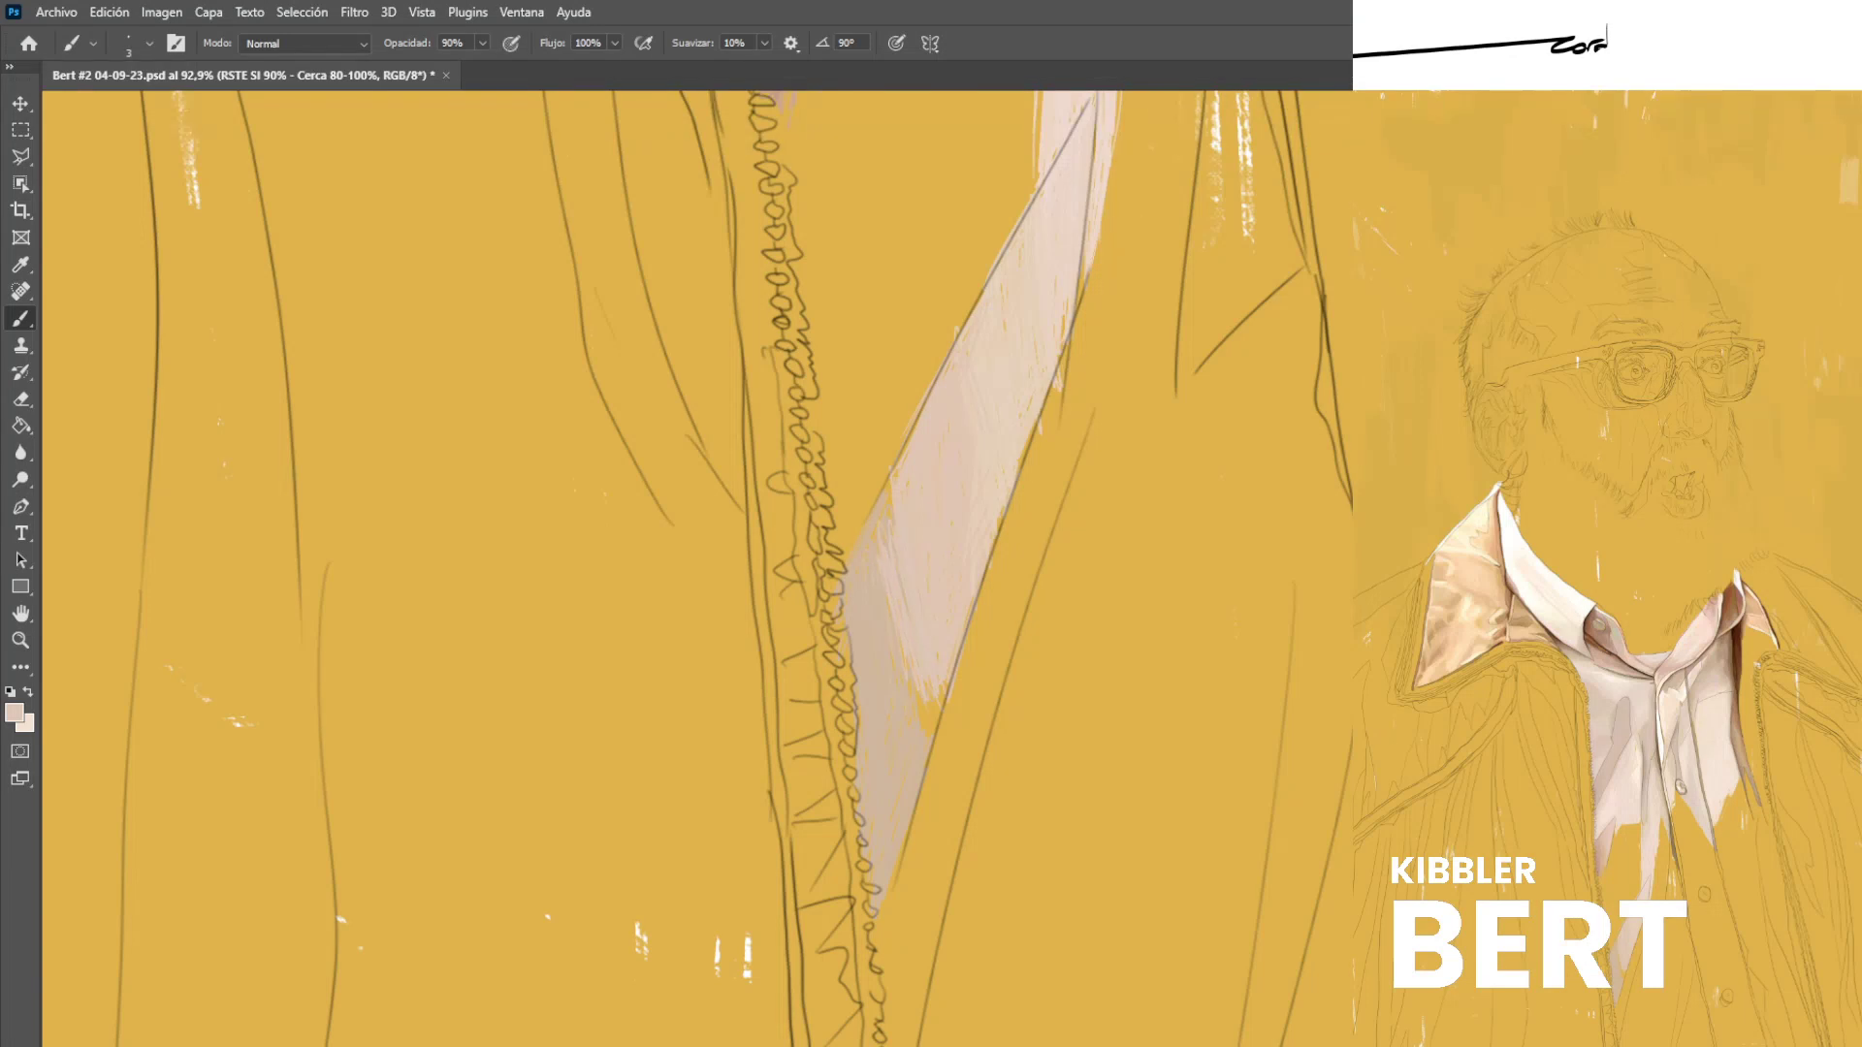
{"action": "left_click", "coordinate": [884, 581], "text": "alt"}
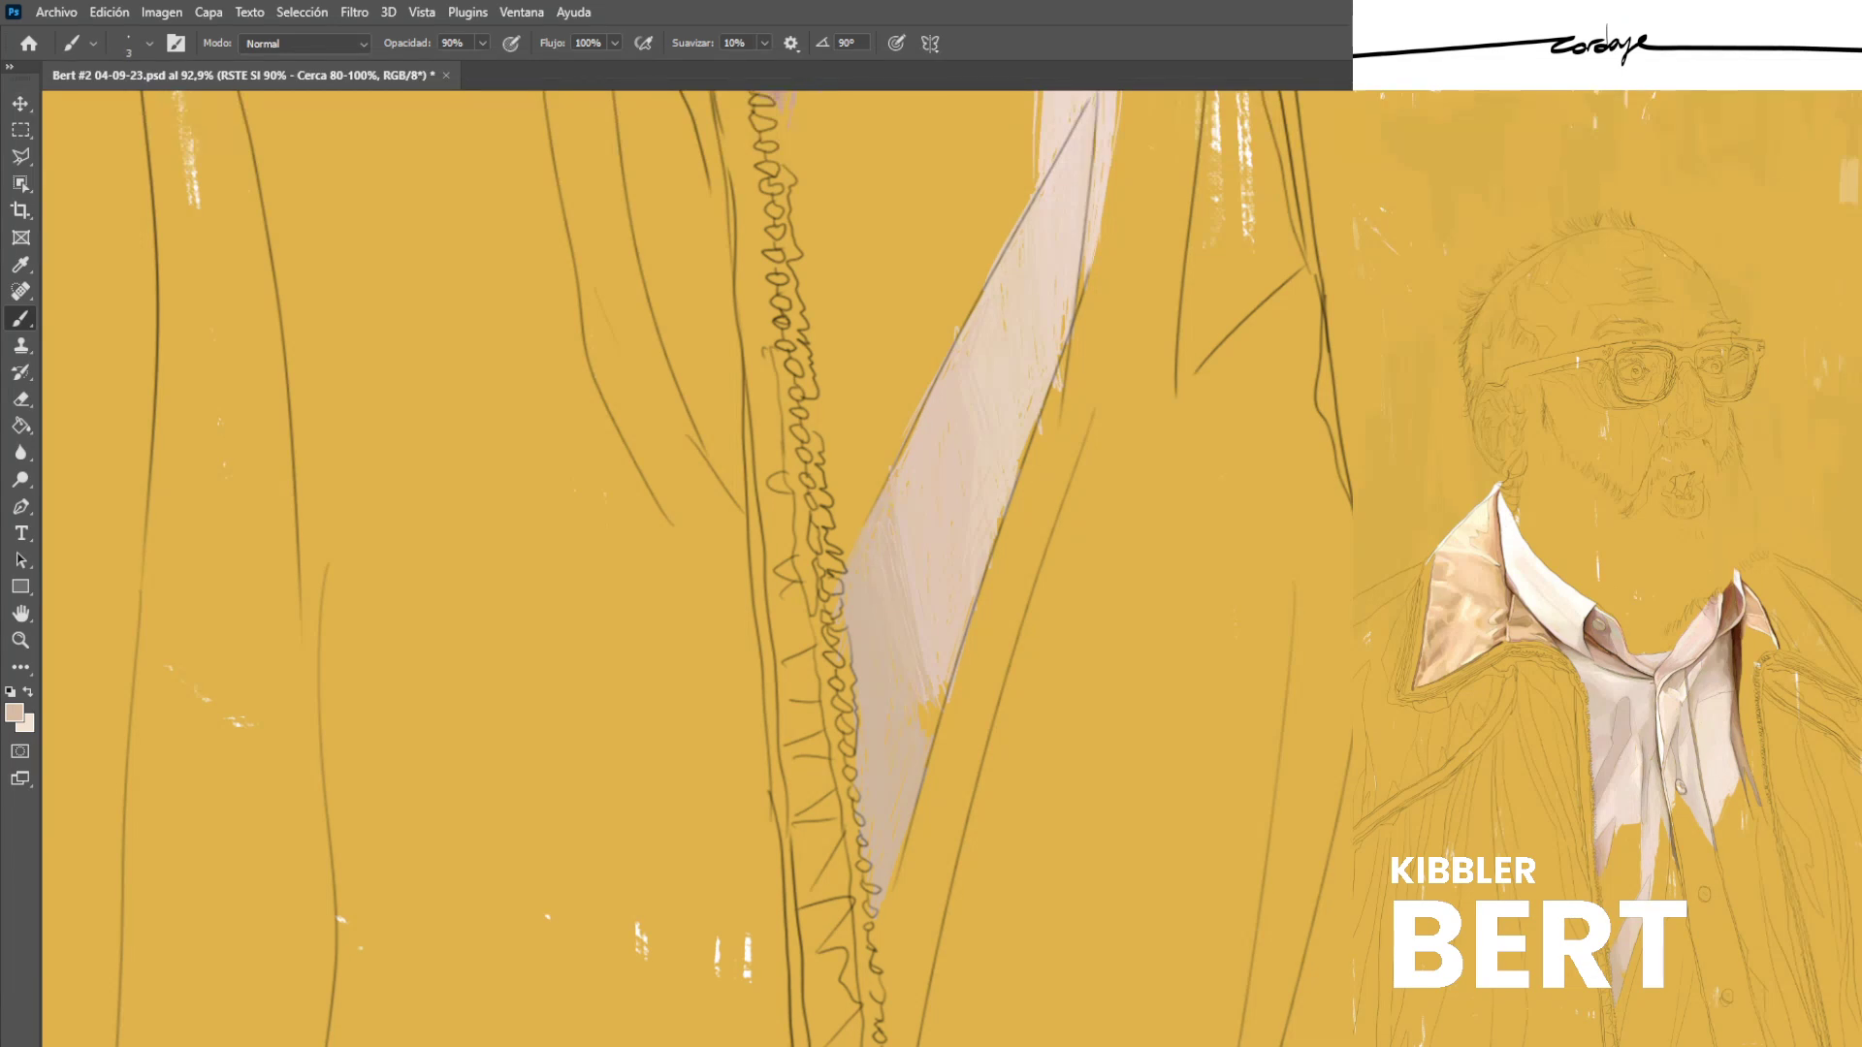
{"action": "left_click_drag", "start_coordinate": [919, 702], "coordinate": [933, 760]}
Blend the shadow at the lower end of the diagonal fold using repeatedly sampled taupe and pink tones.
{"action": "key", "text": "alt"}
{"action": "left_click", "coordinate": [871, 664], "text": "alt"}
{"action": "left_click", "coordinate": [886, 611], "text": "alt"}
{"action": "left_click", "coordinate": [870, 669], "text": "alt"}
{"action": "left_click", "coordinate": [893, 713], "text": "alt"}
{"action": "left_click", "coordinate": [890, 695], "text": "alt"}
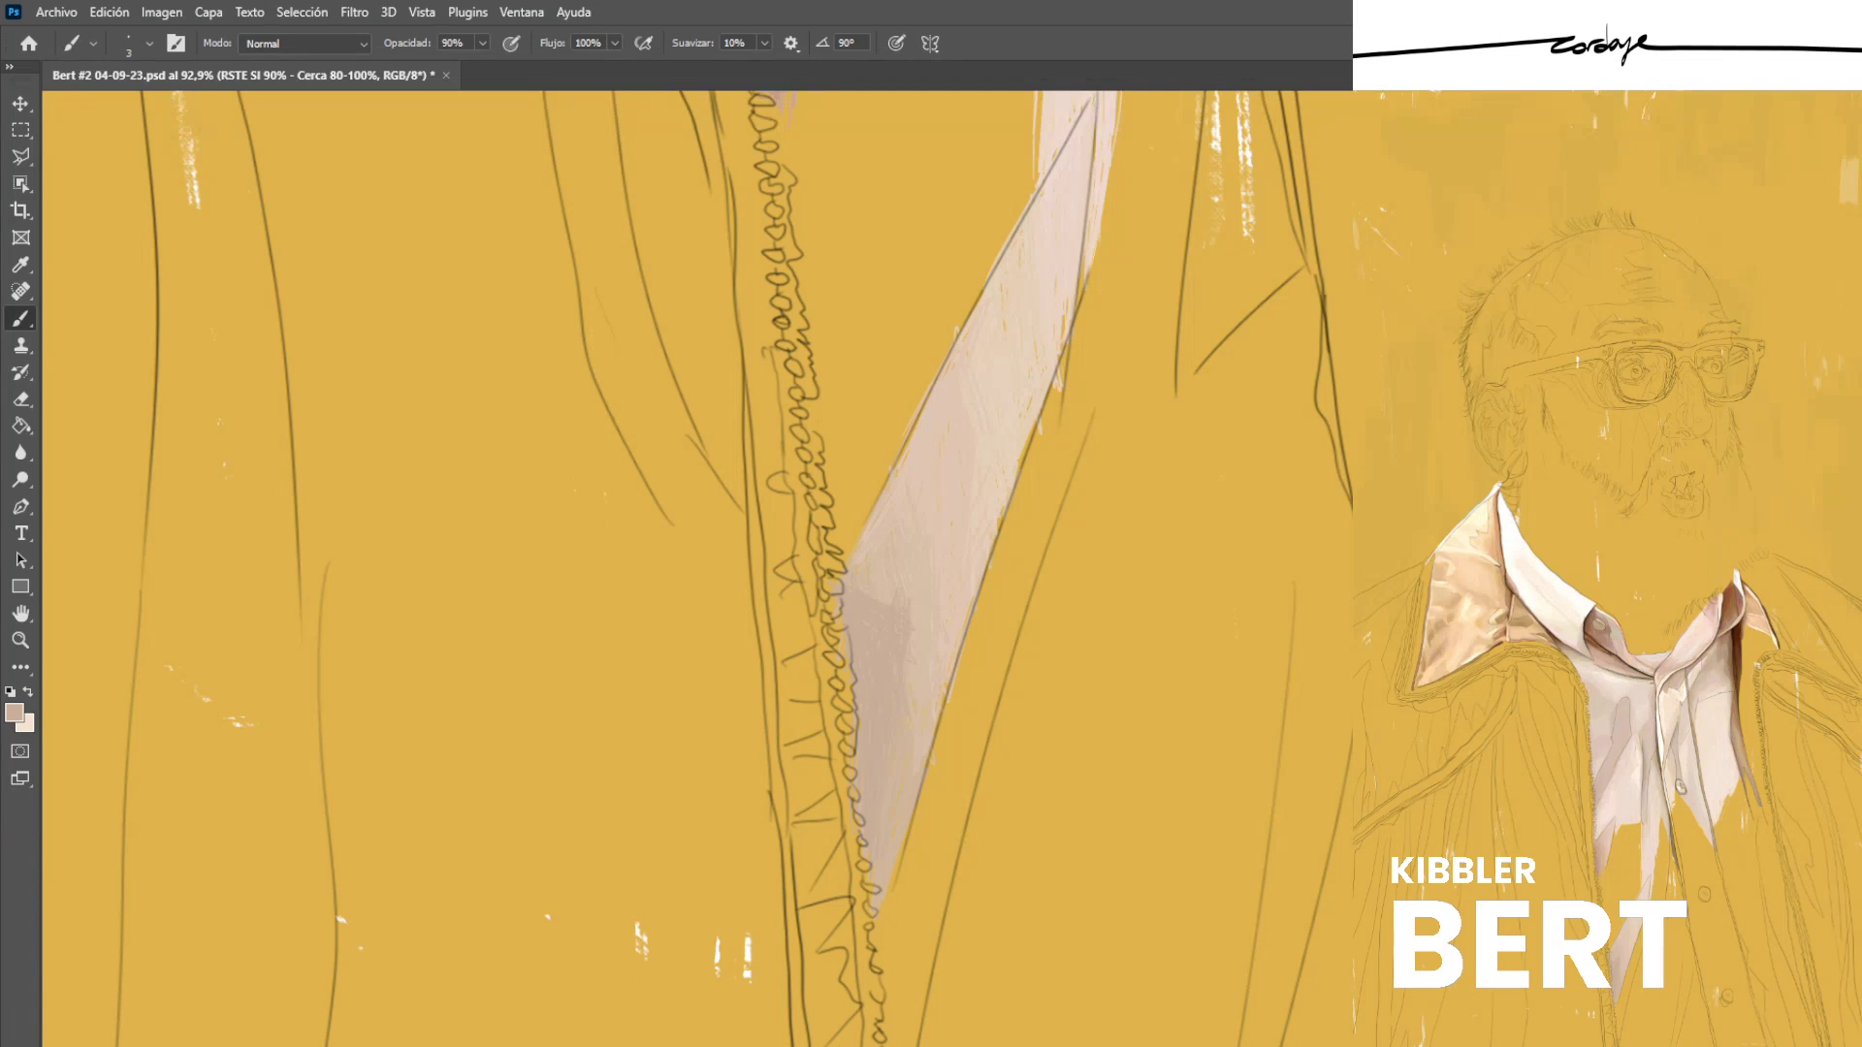
{"action": "left_click", "coordinate": [920, 611], "text": "alt"}
{"action": "left_click", "coordinate": [928, 631], "text": "alt"}
Extend the upper pink wedge down to a point along the looped jacket edge with sampled tones, and save the document.
{"action": "left_click_drag", "start_coordinate": [872, 543], "coordinate": [840, 726]}
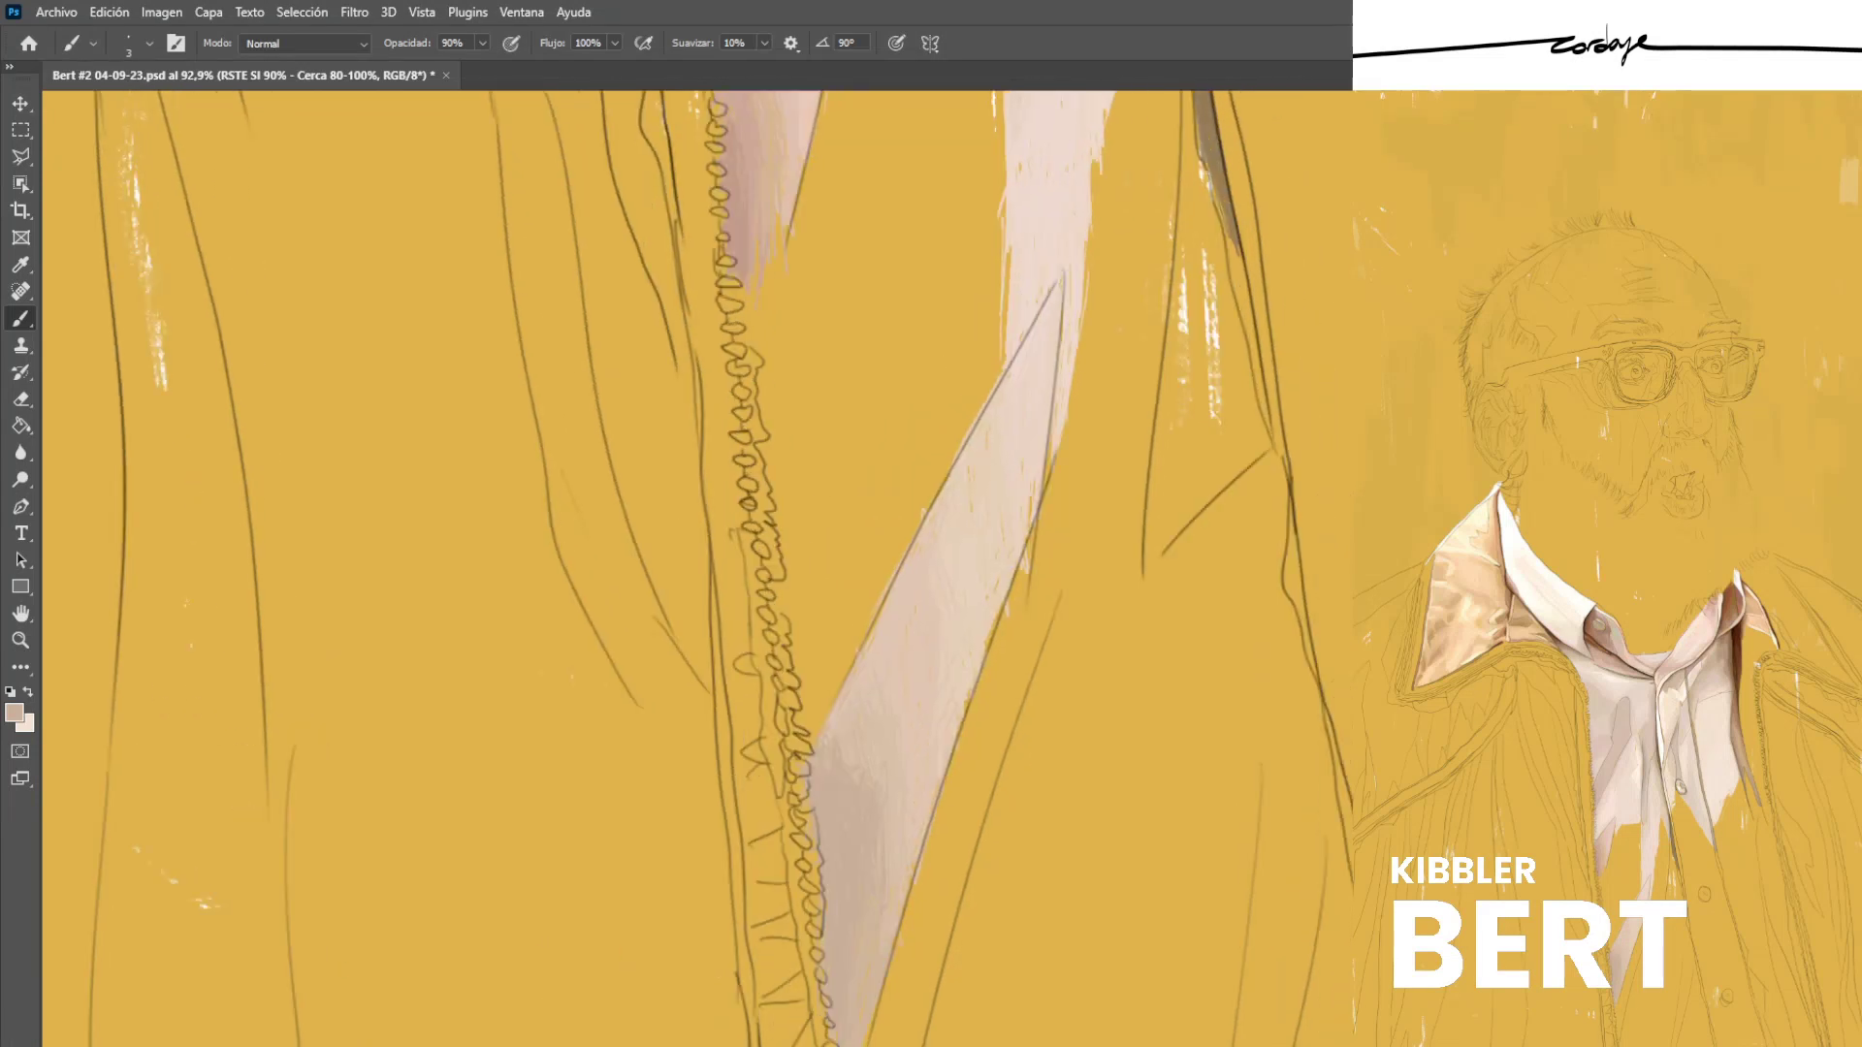
{"action": "left_click", "coordinate": [910, 593], "text": "alt"}
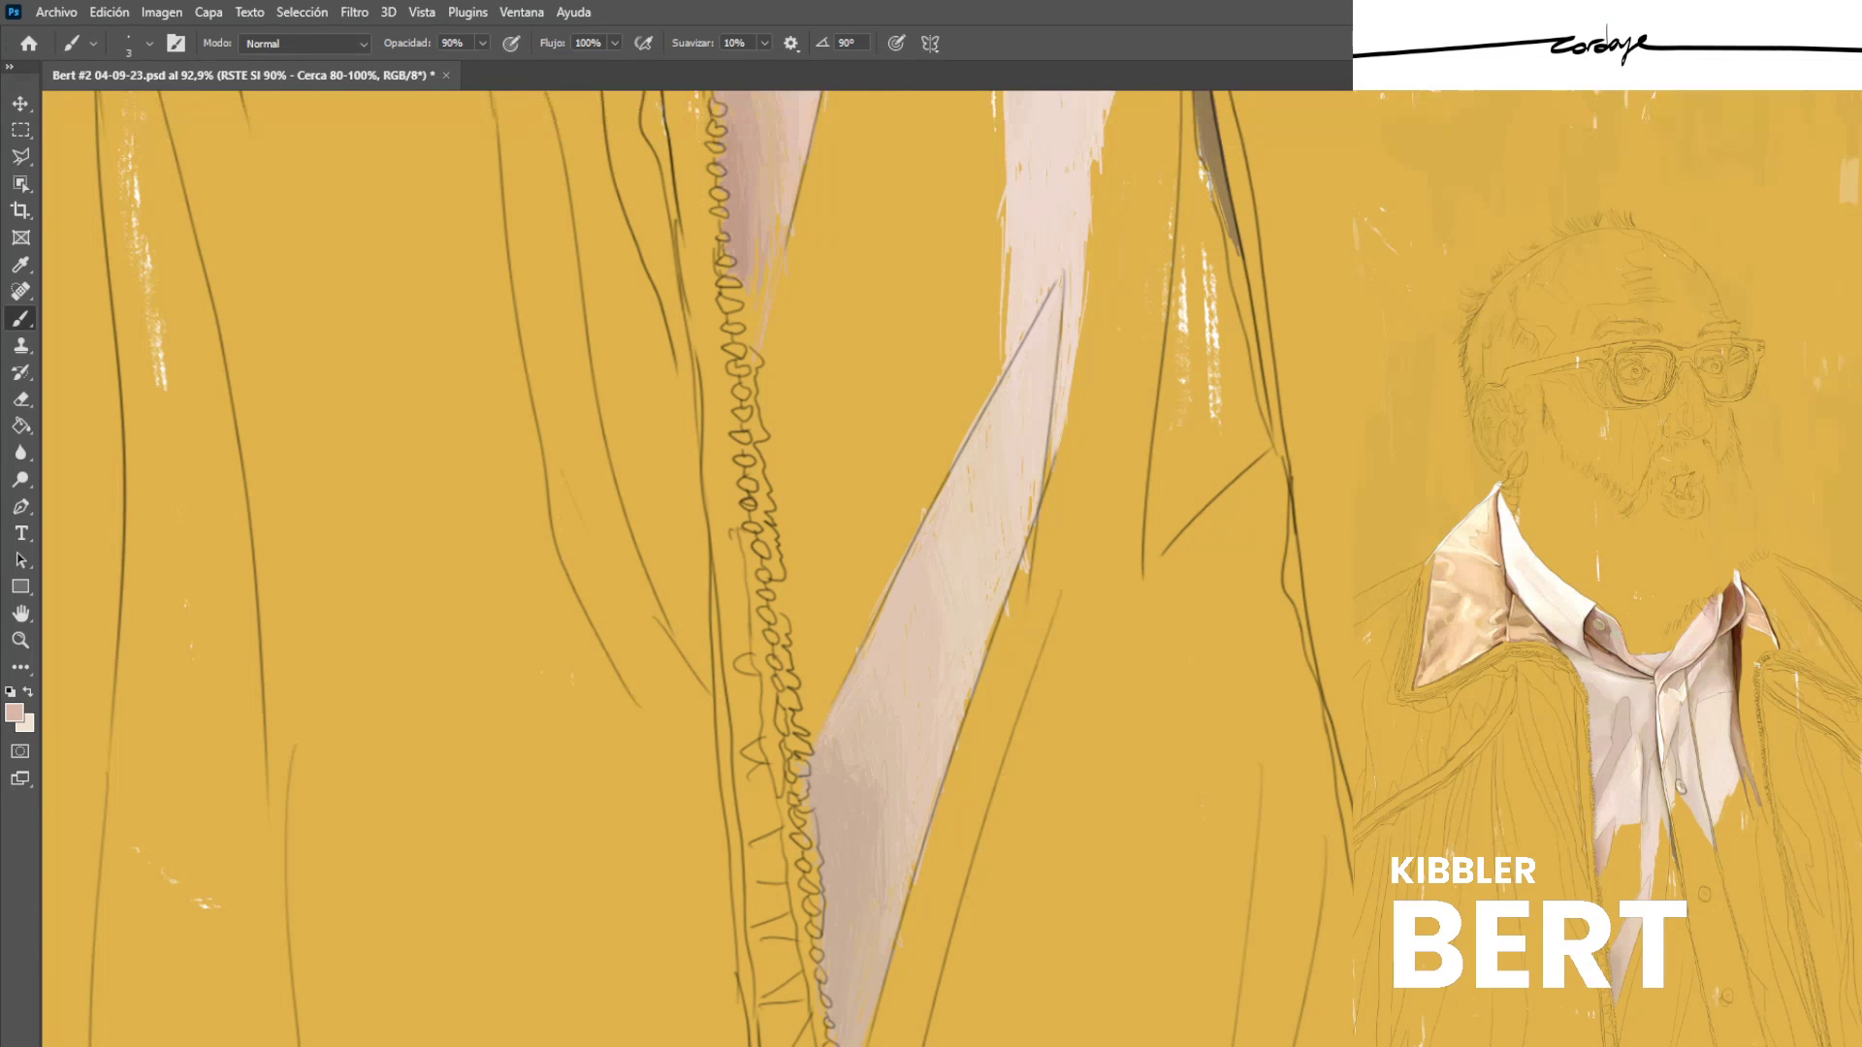
{"action": "left_click", "coordinate": [741, 235], "text": "alt"}
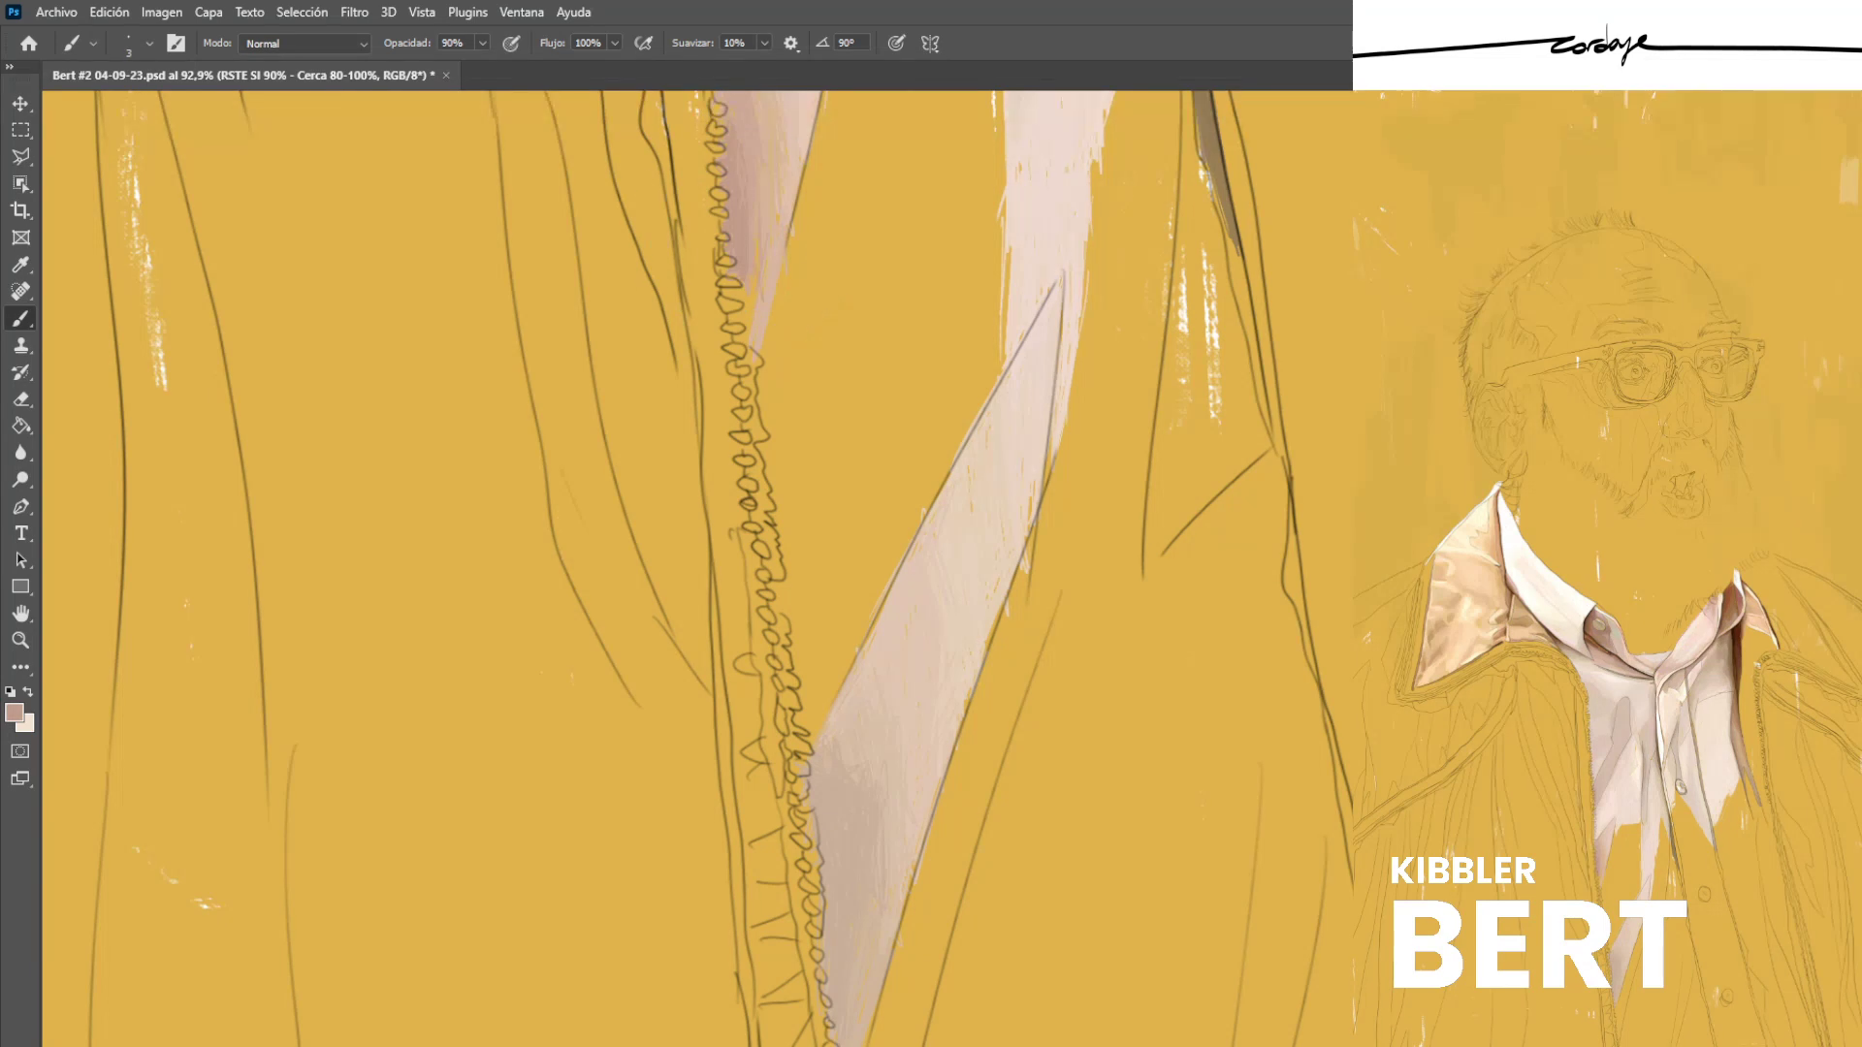
{"action": "left_click_drag", "start_coordinate": [760, 291], "coordinate": [760, 349]}
{"action": "left_click_drag", "start_coordinate": [754, 291], "coordinate": [755, 339]}
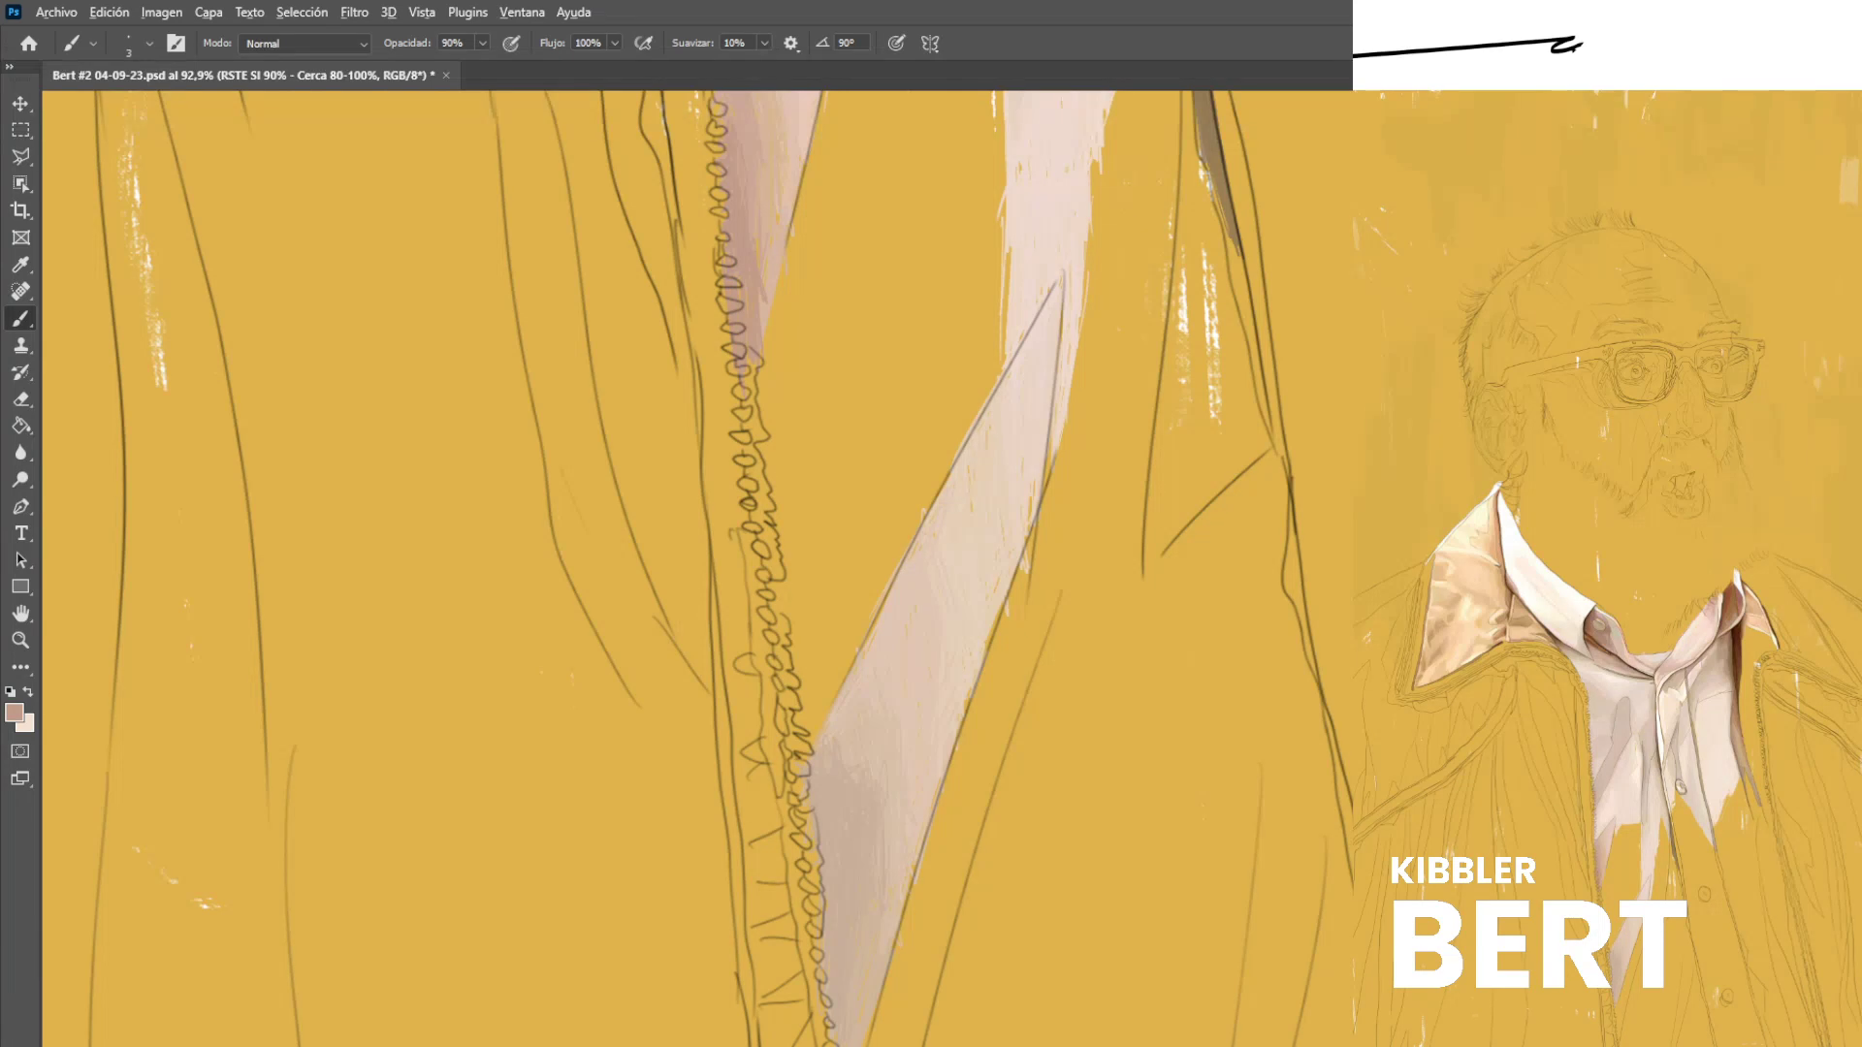
{"action": "left_click", "coordinate": [772, 269], "text": "alt"}
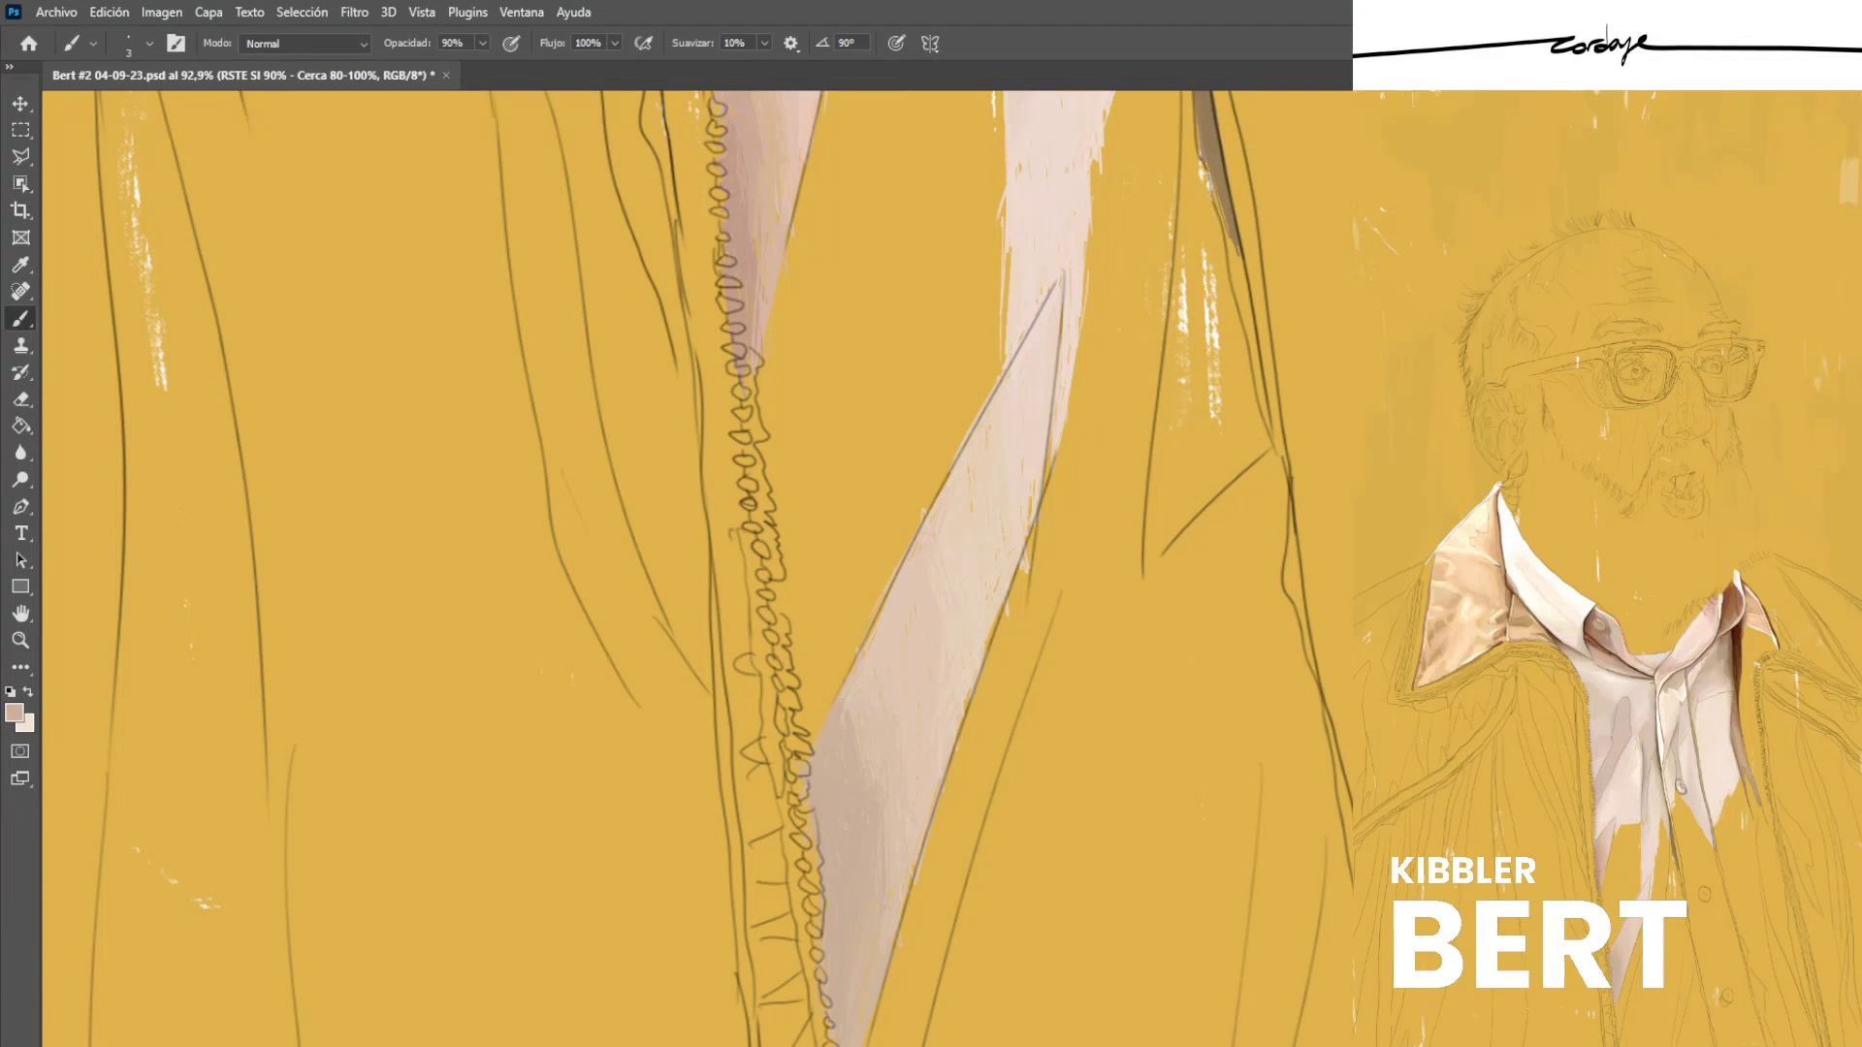
{"action": "left_click", "coordinate": [877, 751], "text": "alt"}
{"action": "key", "text": "ctrl+s"}
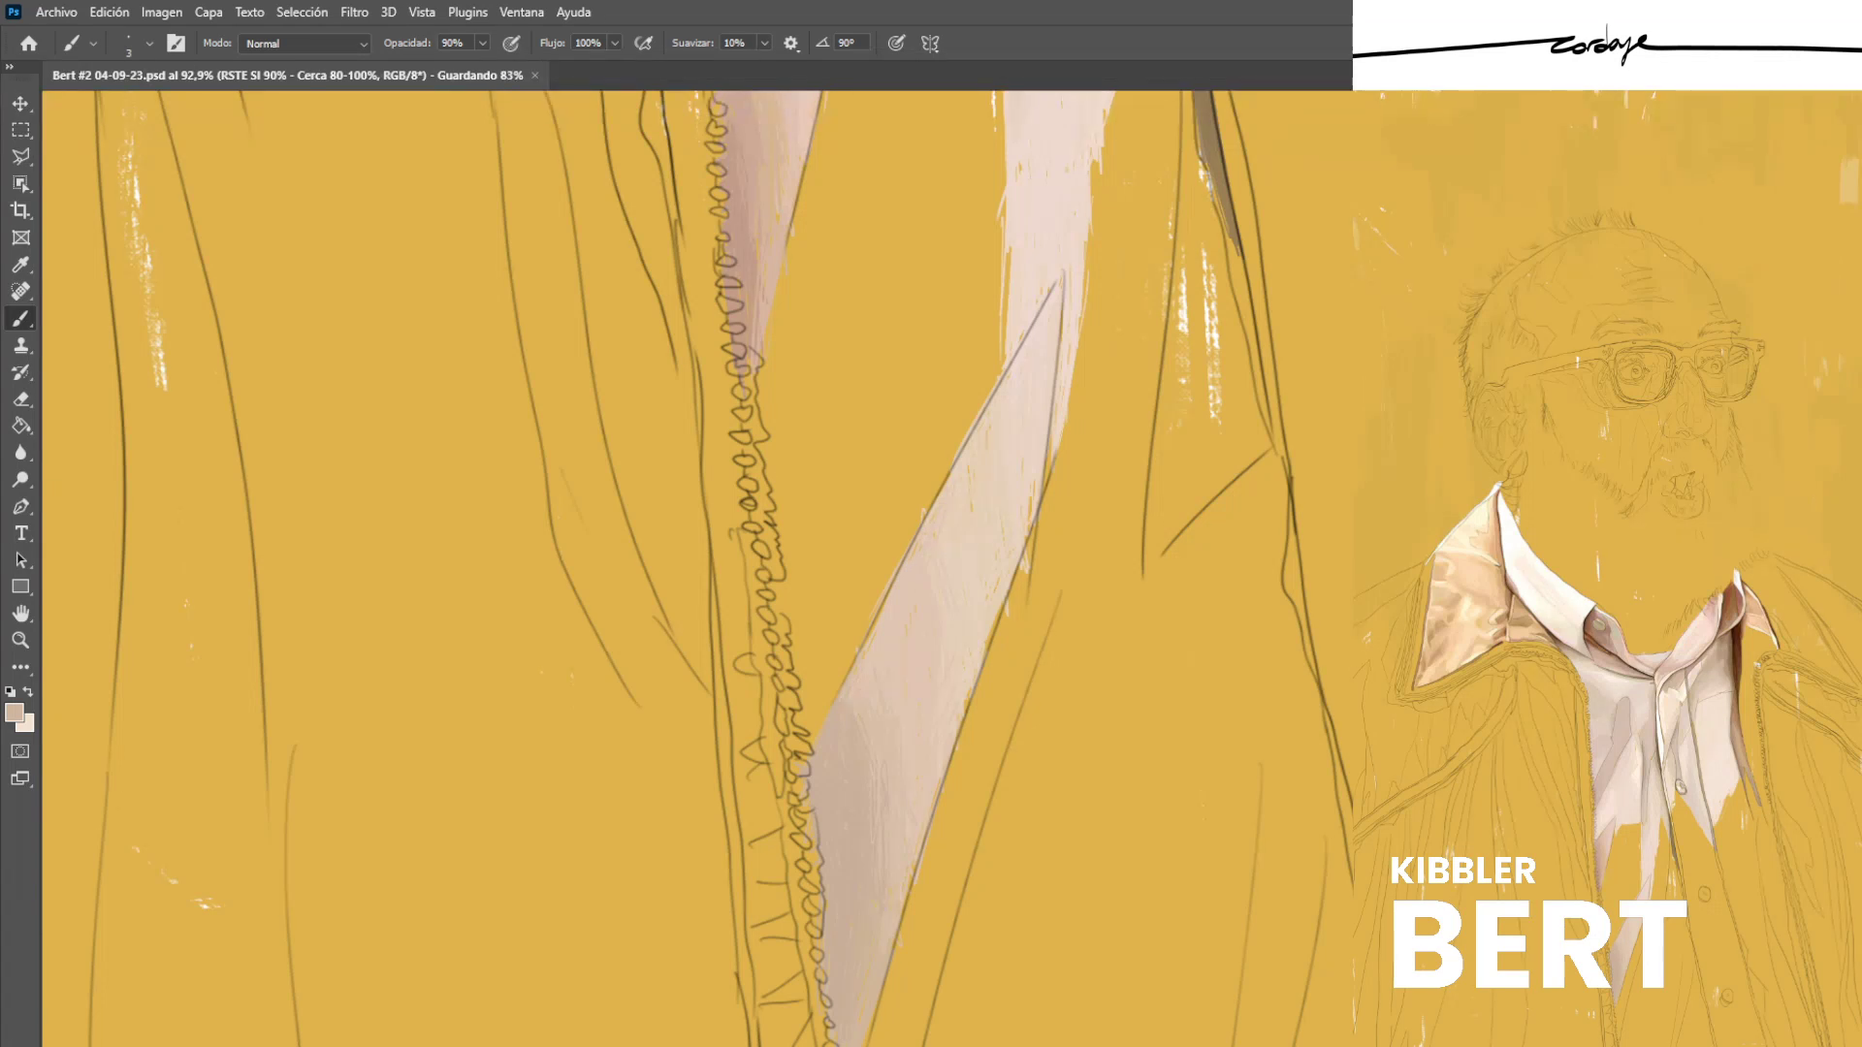
Block in a narrow strip beside the looped jacket edge above the diagonal fold's lower end in sampled light and pink tones.
{"action": "left_click", "coordinate": [1036, 407], "text": "alt"}
{"action": "left_click_drag", "start_coordinate": [798, 572], "coordinate": [819, 684]}
{"action": "left_click_drag", "start_coordinate": [794, 552], "coordinate": [817, 681]}
{"action": "left_click_drag", "start_coordinate": [799, 563], "coordinate": [832, 694]}
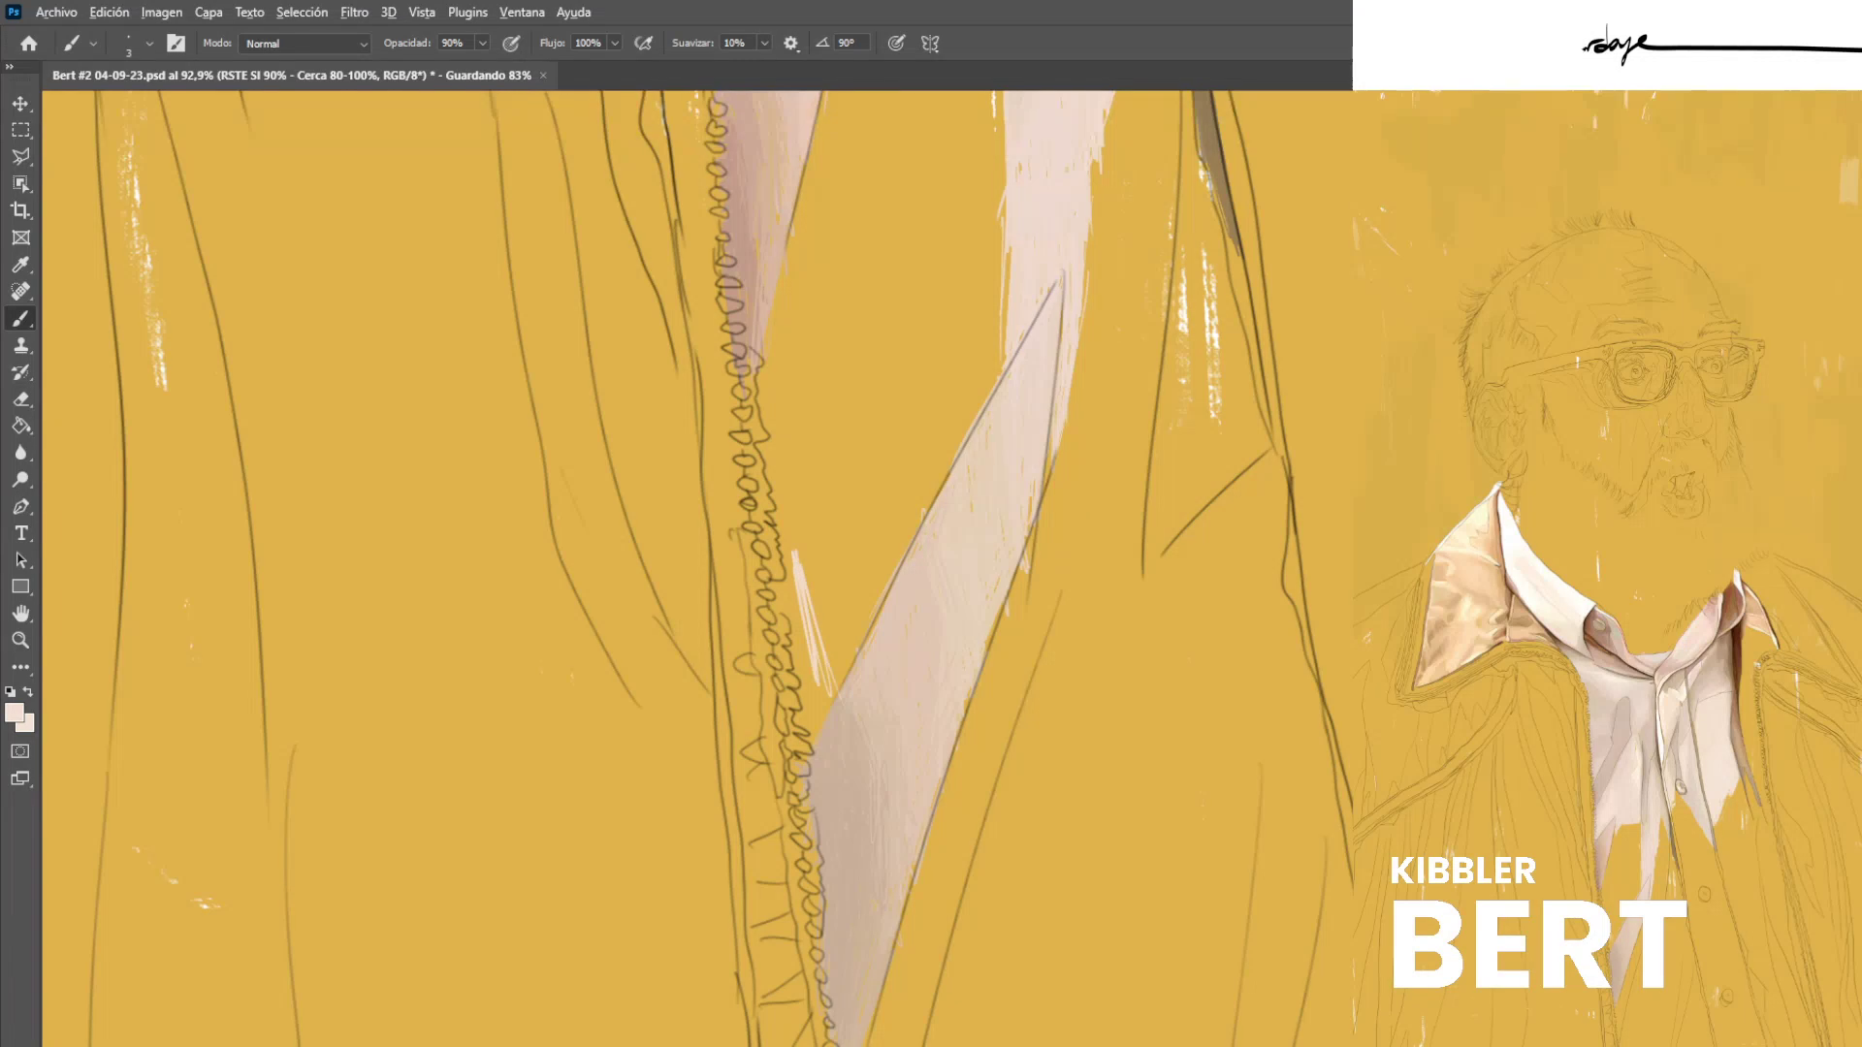
{"action": "left_click", "coordinate": [884, 669], "text": "alt"}
{"action": "left_click_drag", "start_coordinate": [797, 583], "coordinate": [817, 713]}
{"action": "left_click_drag", "start_coordinate": [791, 620], "coordinate": [807, 727]}
{"action": "left_click_drag", "start_coordinate": [780, 570], "coordinate": [792, 669]}
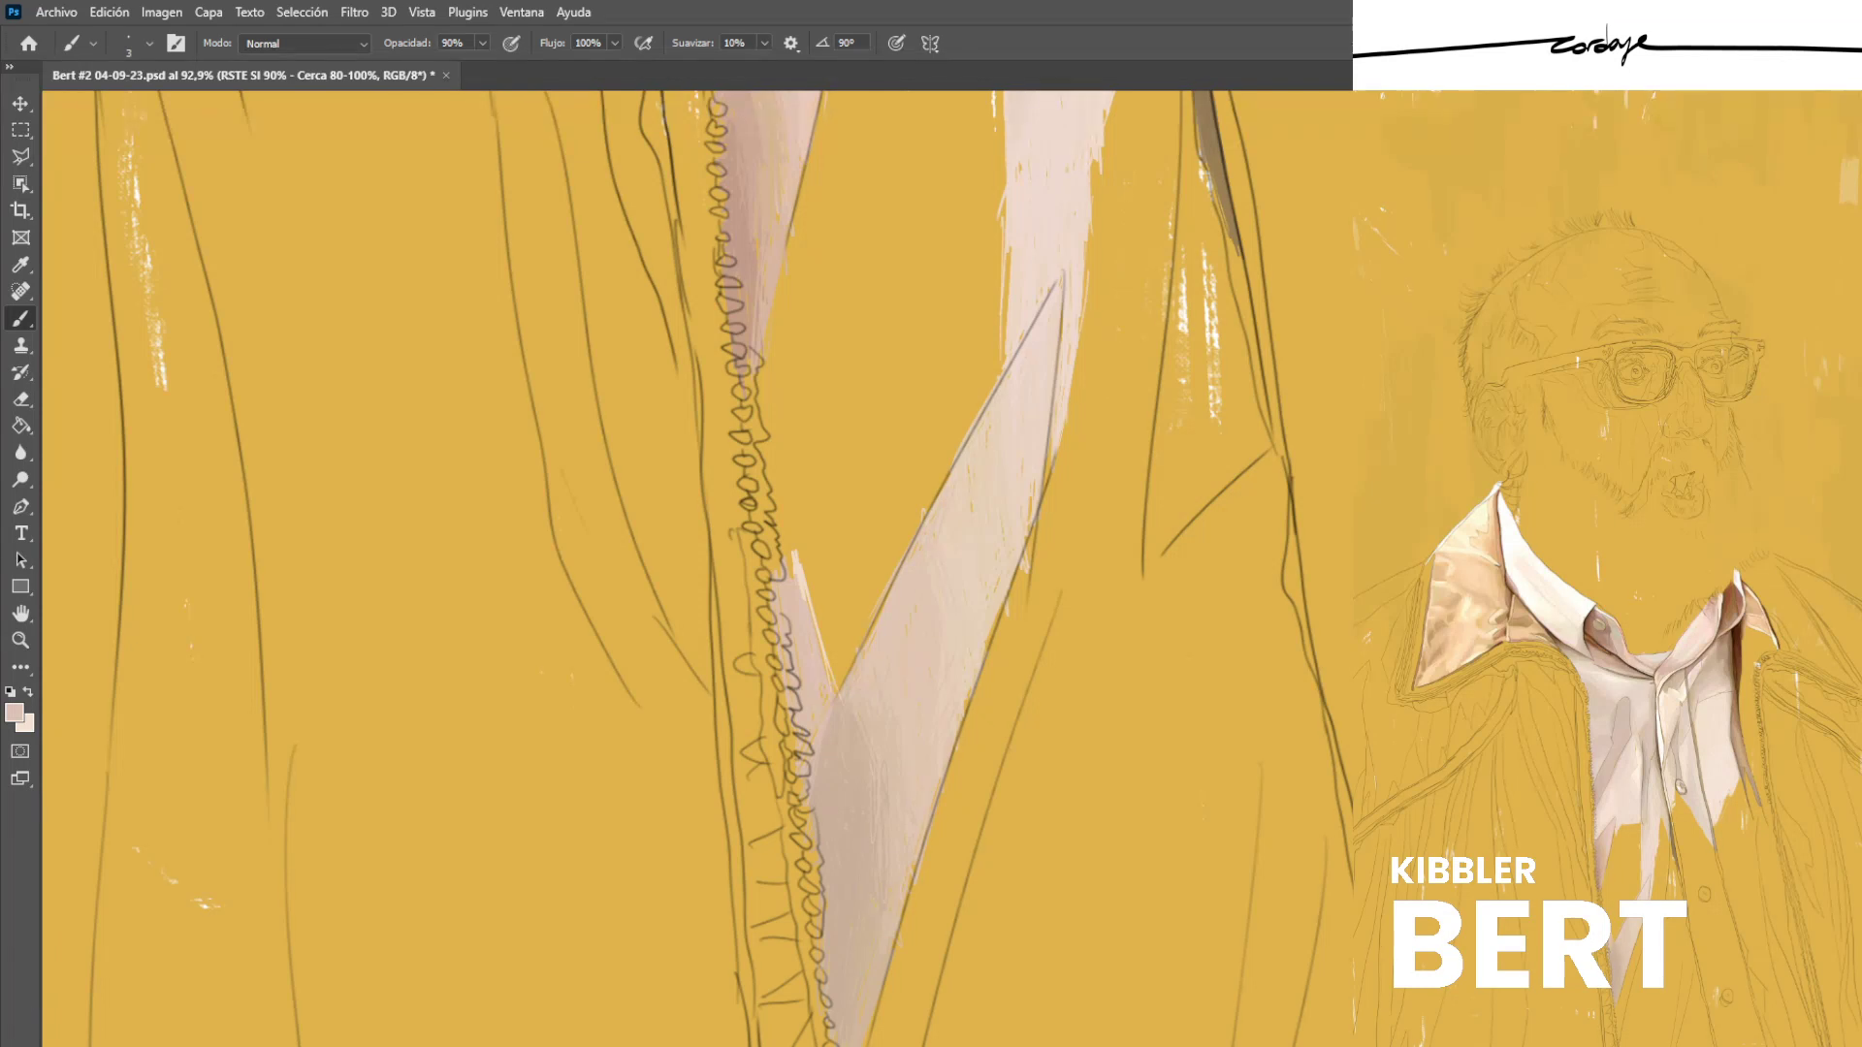
Extend the narrow pink strip up to the wedge's tip and blend its shading with tones sampled around the join.
{"action": "left_click_drag", "start_coordinate": [804, 572], "coordinate": [836, 673]}
{"action": "left_click_drag", "start_coordinate": [776, 437], "coordinate": [791, 548]}
{"action": "left_click_drag", "start_coordinate": [763, 459], "coordinate": [765, 486]}
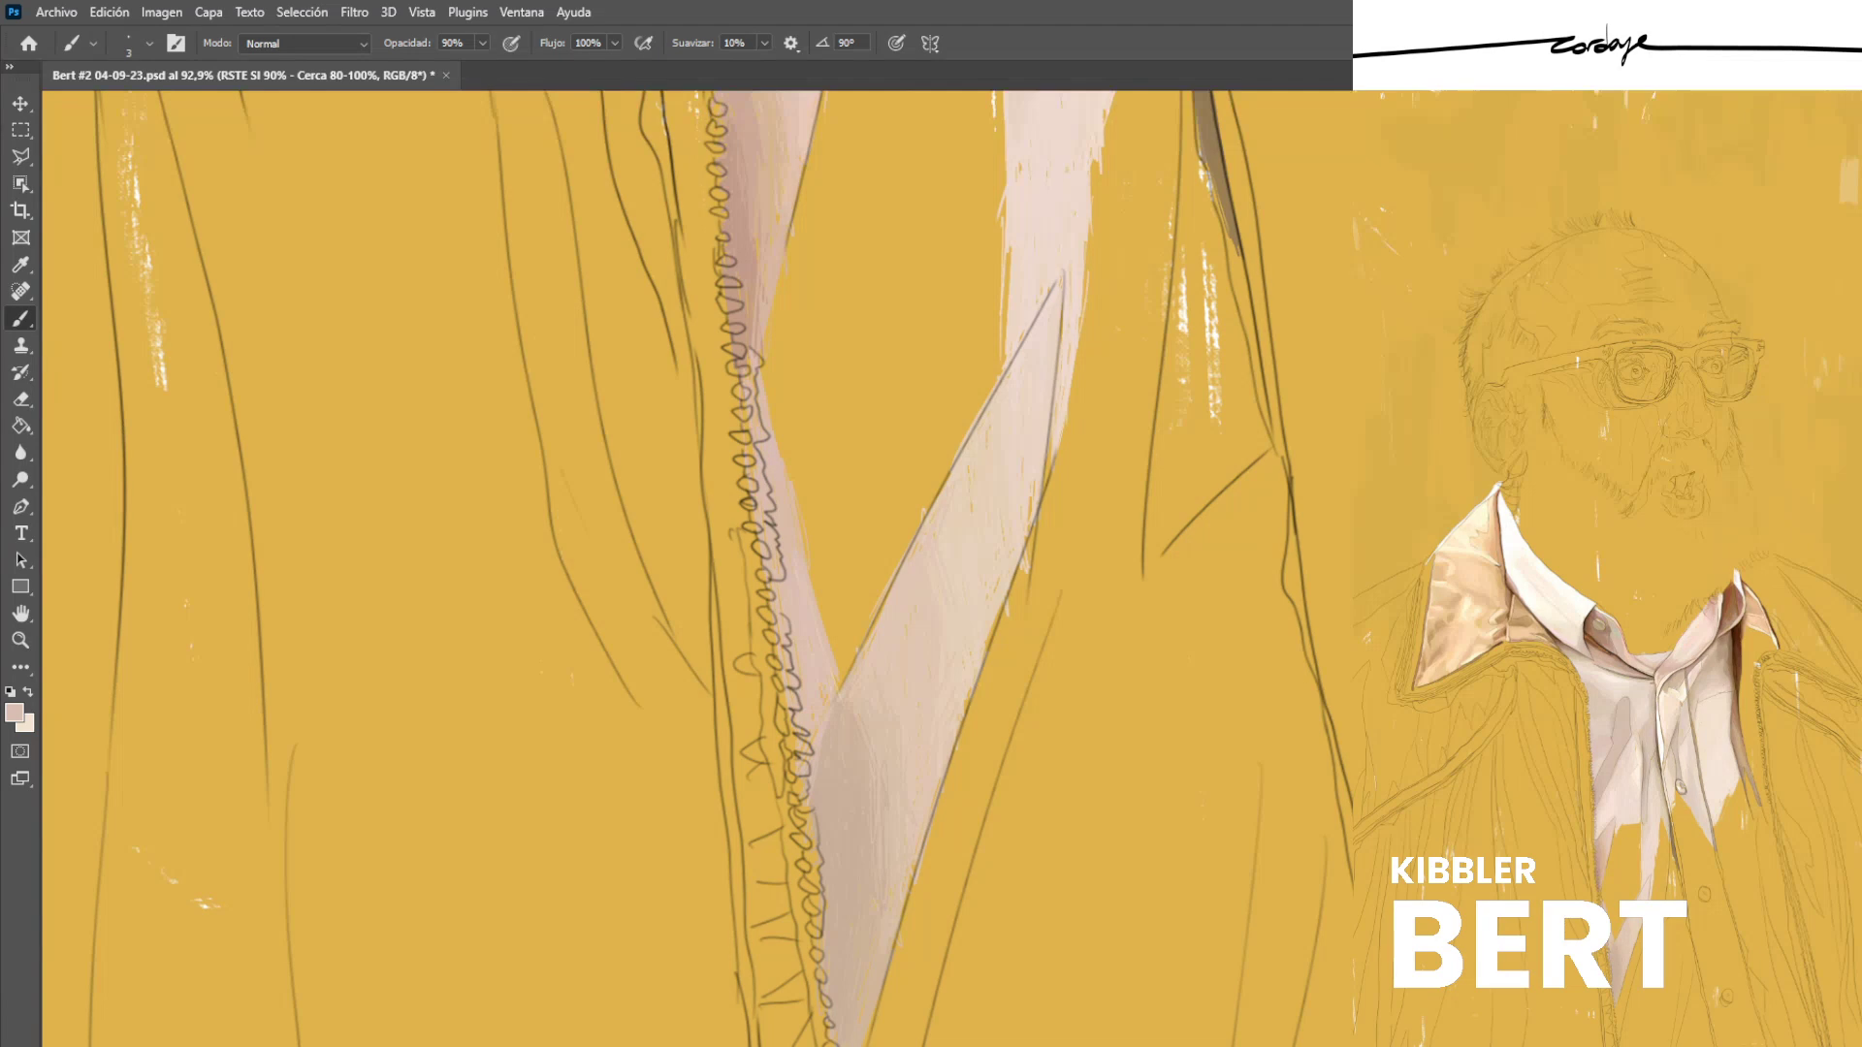
{"action": "left_click", "coordinate": [762, 306], "text": "alt"}
{"action": "left_click_drag", "start_coordinate": [740, 314], "coordinate": [750, 353]}
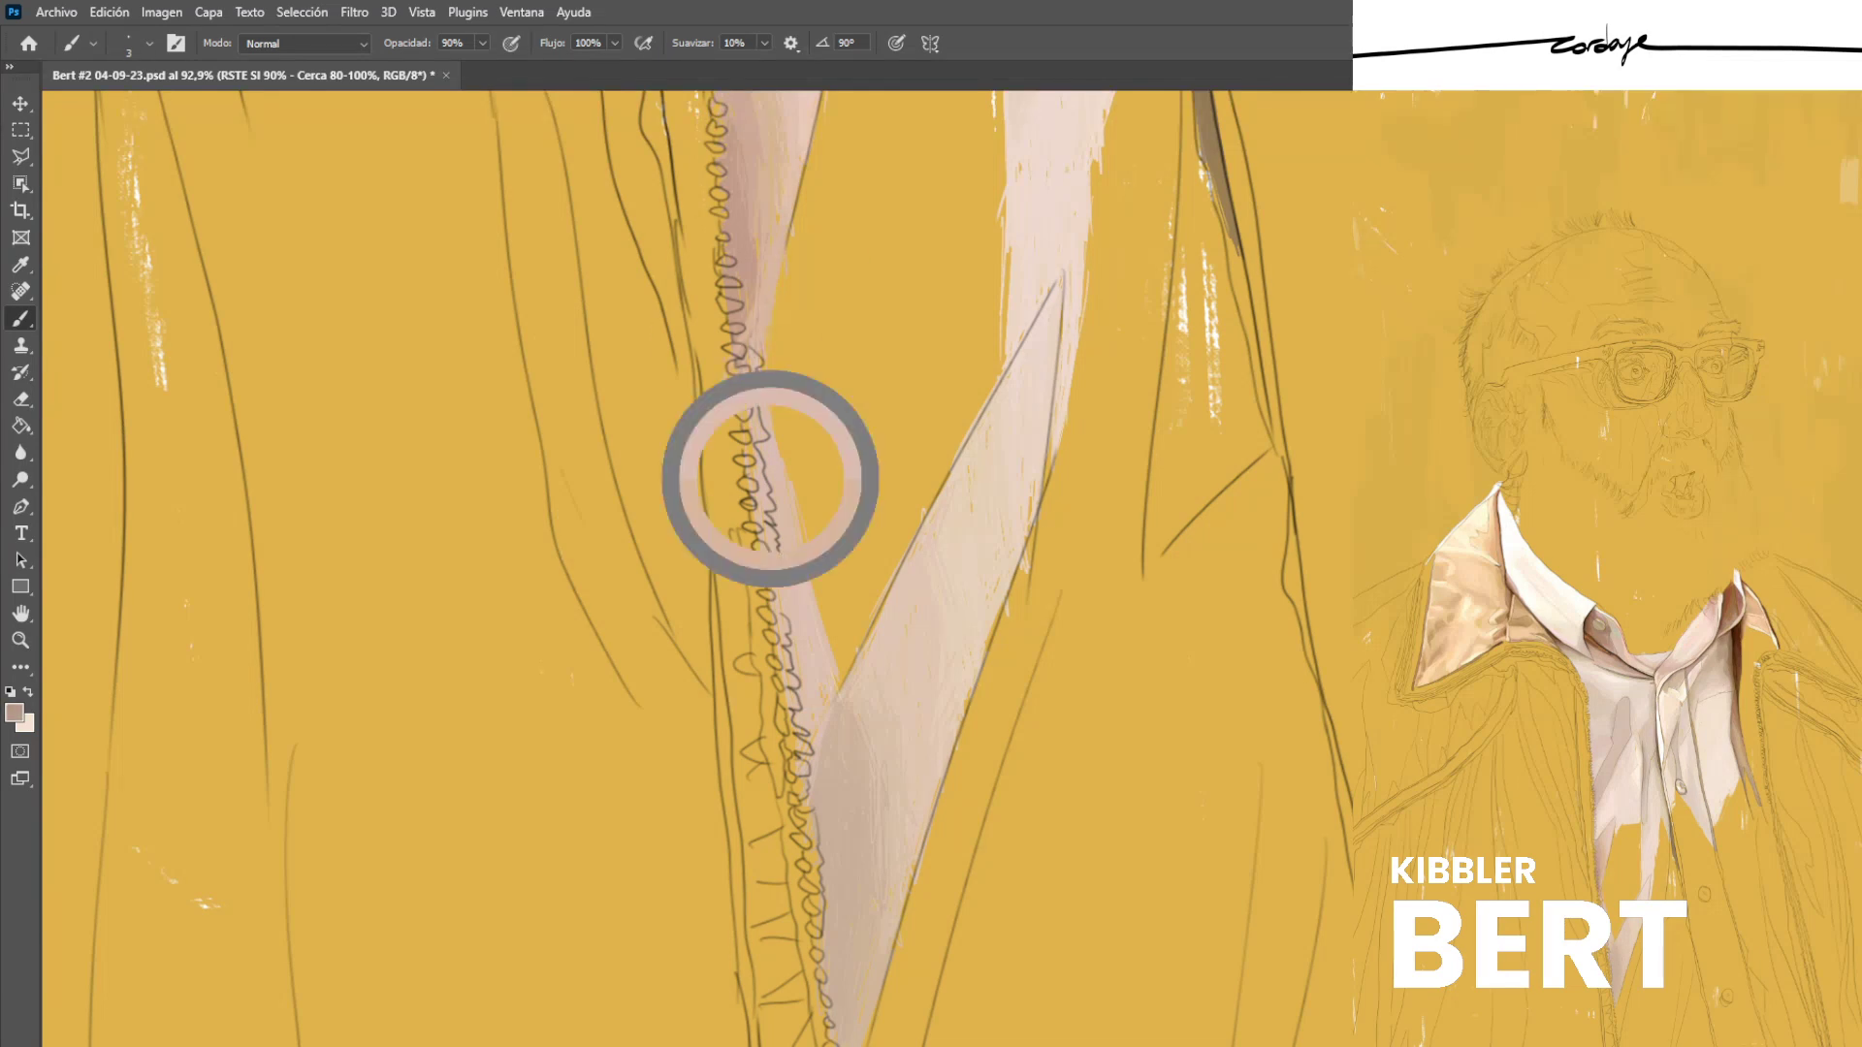
{"action": "left_click_drag", "start_coordinate": [777, 464], "coordinate": [797, 580]}
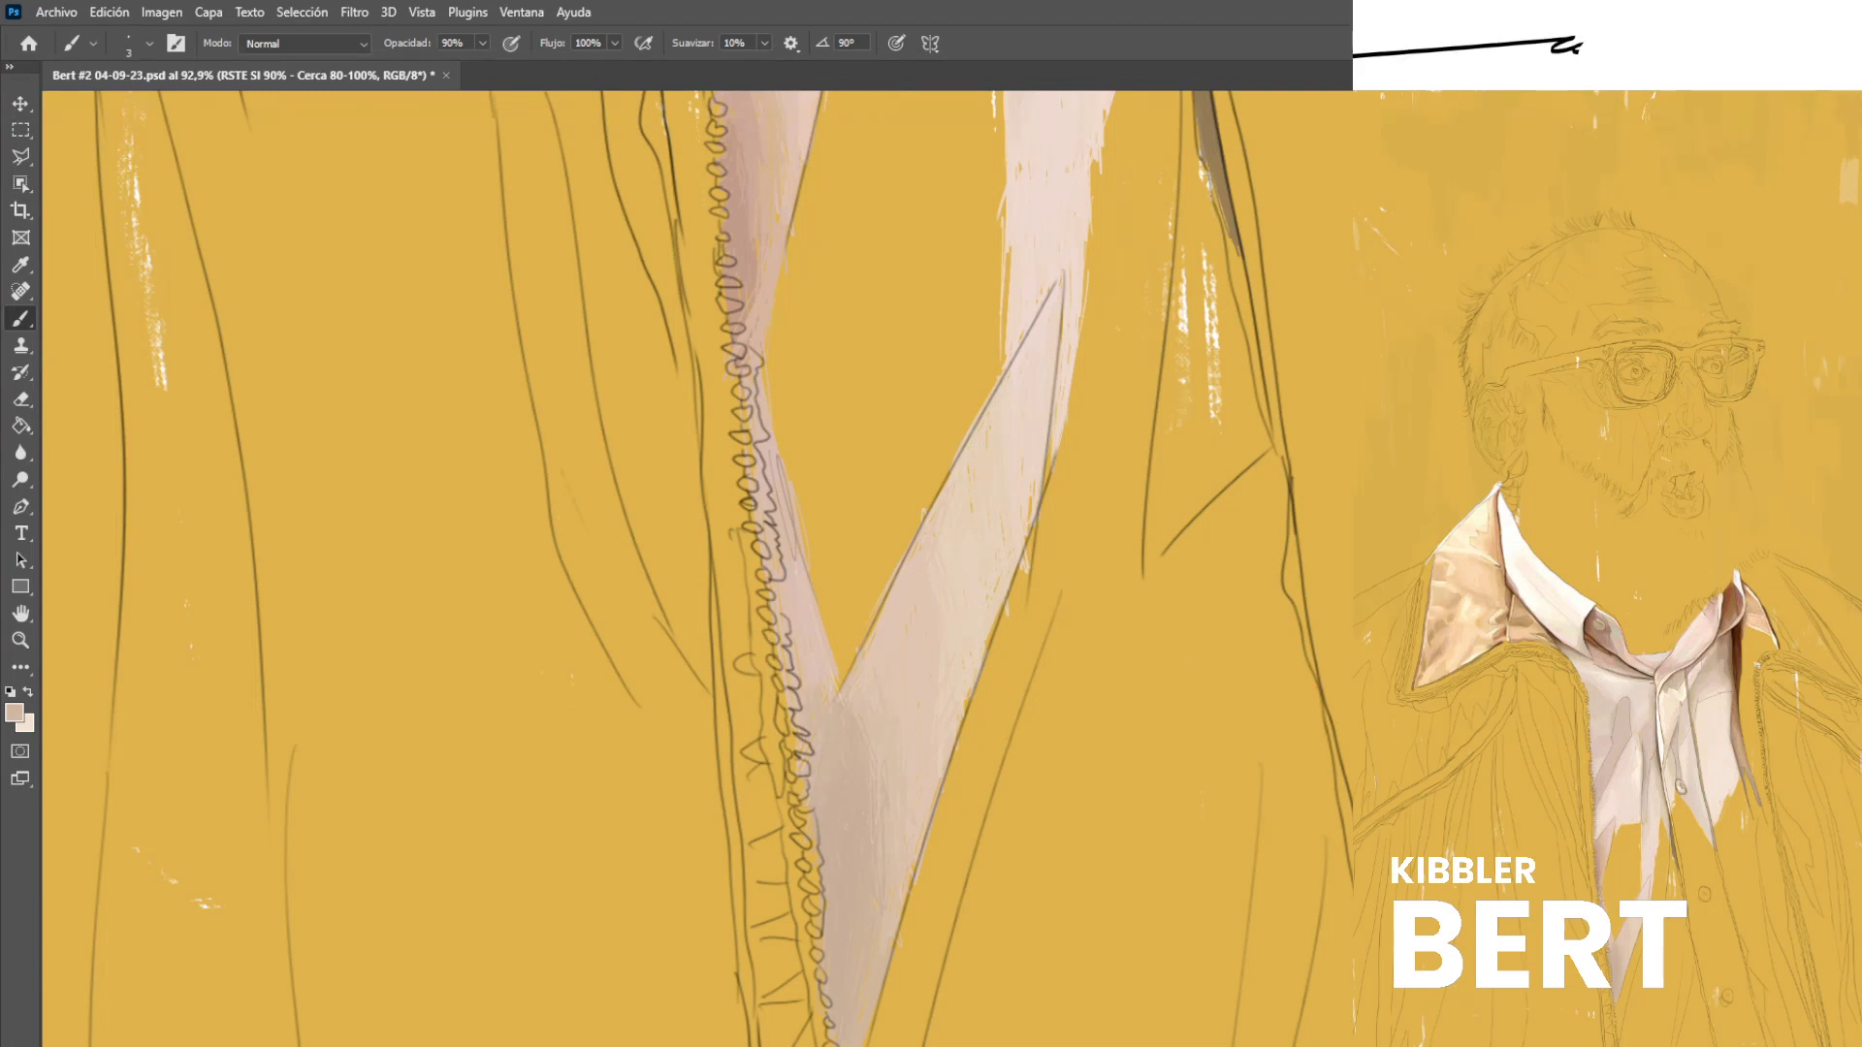
{"action": "left_click", "coordinate": [750, 367], "text": "alt"}
{"action": "left_click", "coordinate": [766, 388], "text": "alt"}
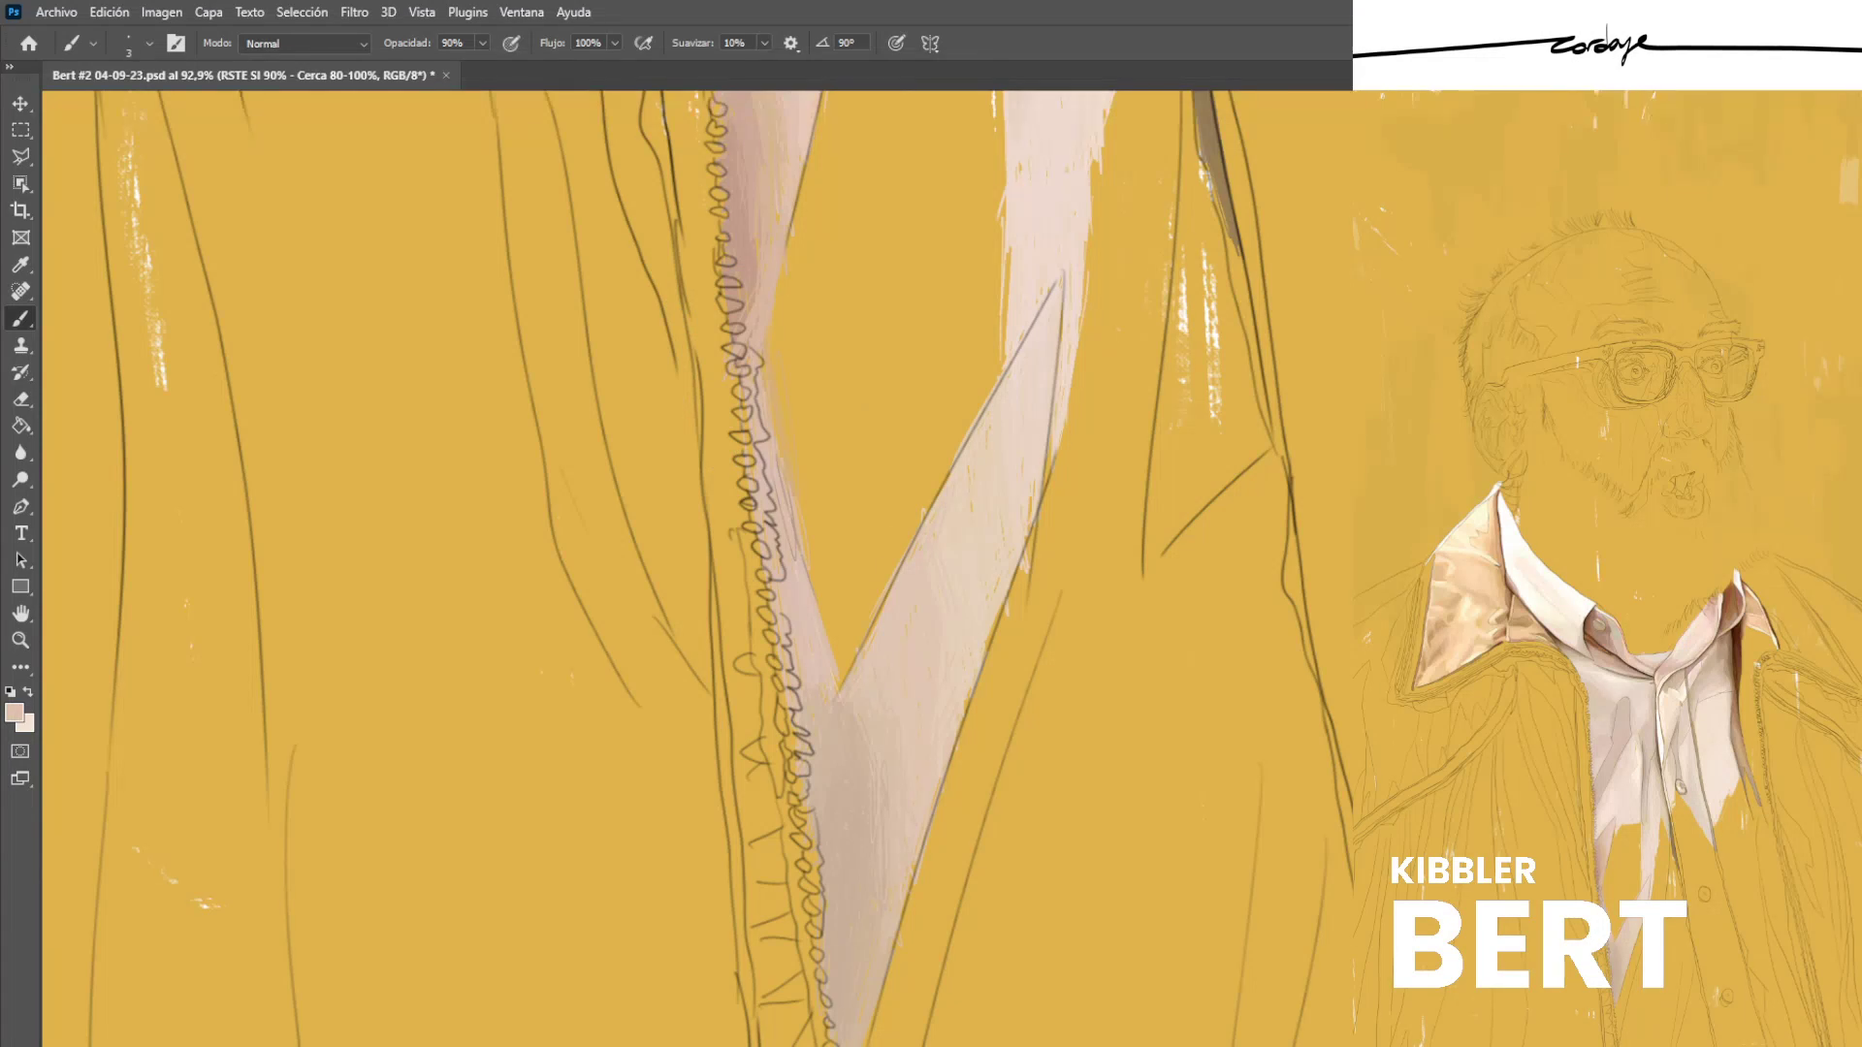
Outline a light pink patch beside the central shirt strip, just above the diagonal fold's upper edge.
{"action": "mouse_move", "coordinate": [768, 388]}
{"action": "left_mouse_down"}
{"action": "mouse_move", "coordinate": [812, 535]}
{"action": "mouse_move", "coordinate": [778, 673]}
{"action": "mouse_move", "coordinate": [732, 681]}
{"action": "left_mouse_up"}
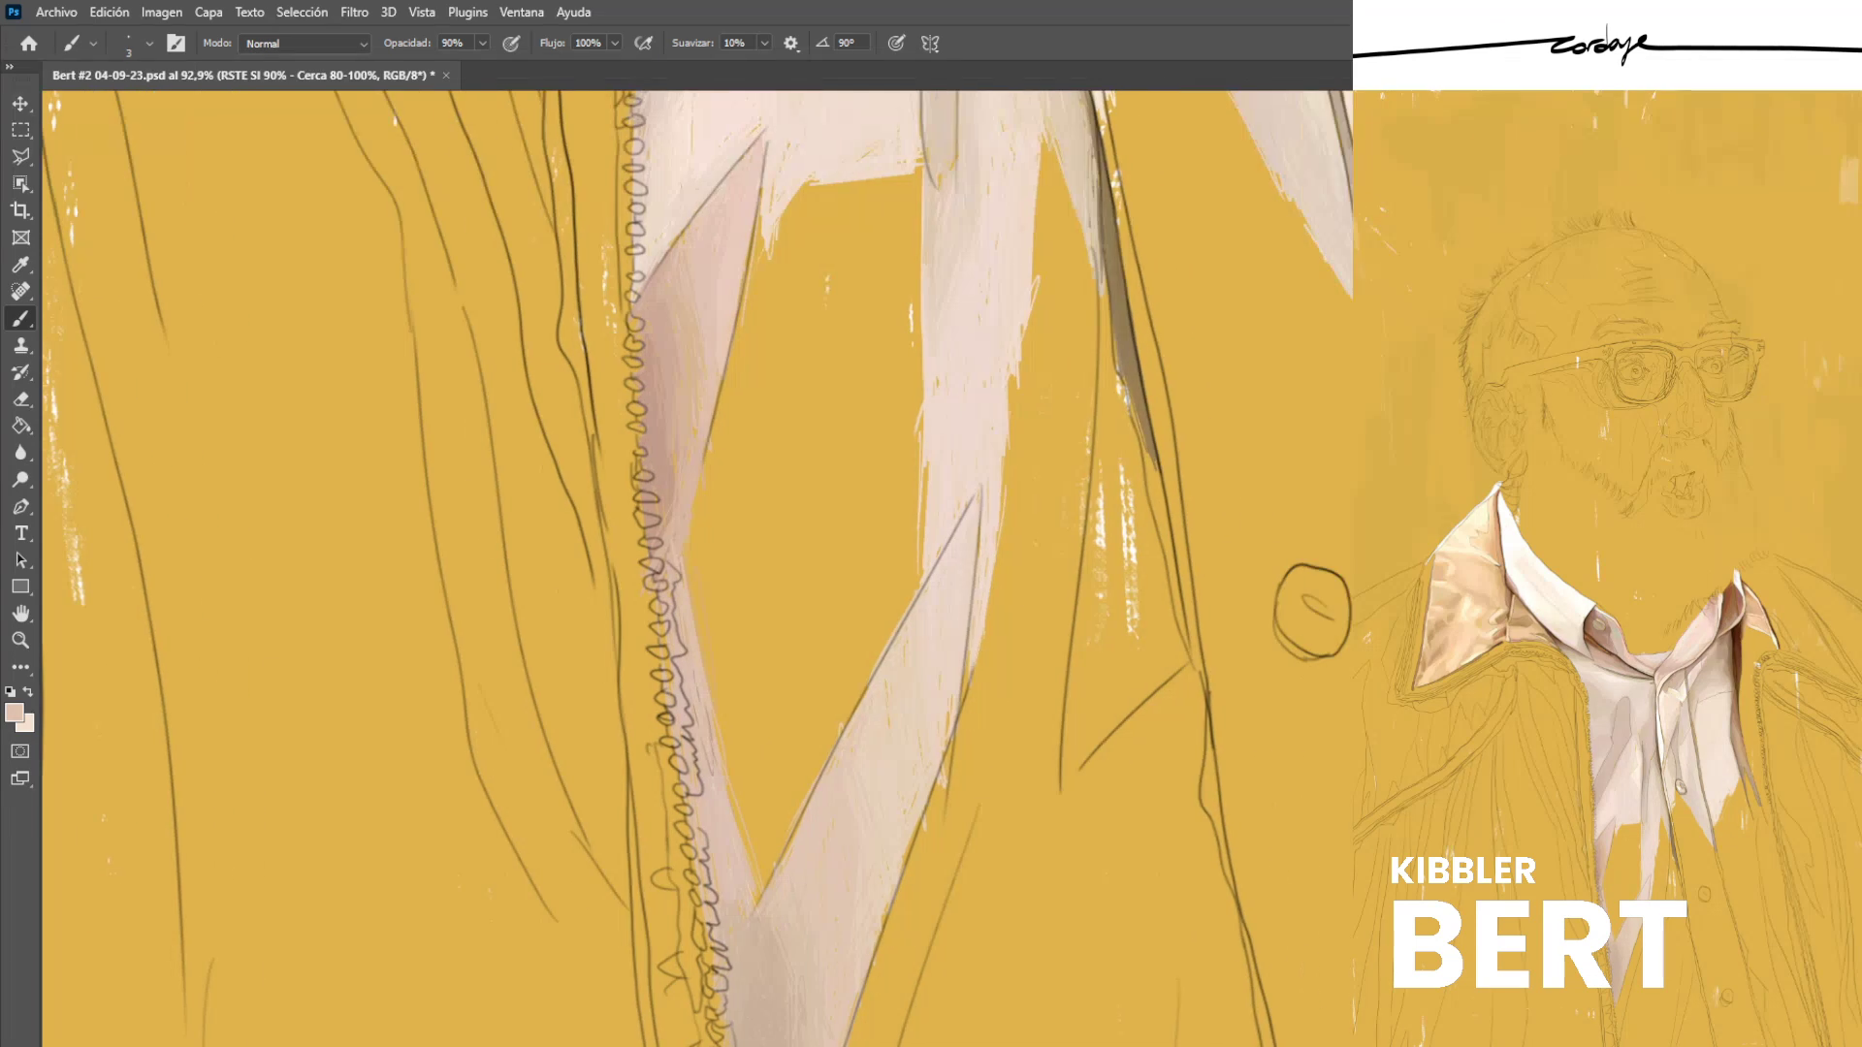
{"action": "left_click", "coordinate": [962, 455], "text": "alt"}
{"action": "mouse_move", "coordinate": [921, 380]}
{"action": "left_mouse_down"}
{"action": "mouse_move", "coordinate": [876, 478]}
{"action": "mouse_move", "coordinate": [886, 620]}
{"action": "left_mouse_up"}
{"action": "left_click_drag", "start_coordinate": [887, 477], "coordinate": [873, 649]}
{"action": "left_click_drag", "start_coordinate": [894, 544], "coordinate": [892, 630]}
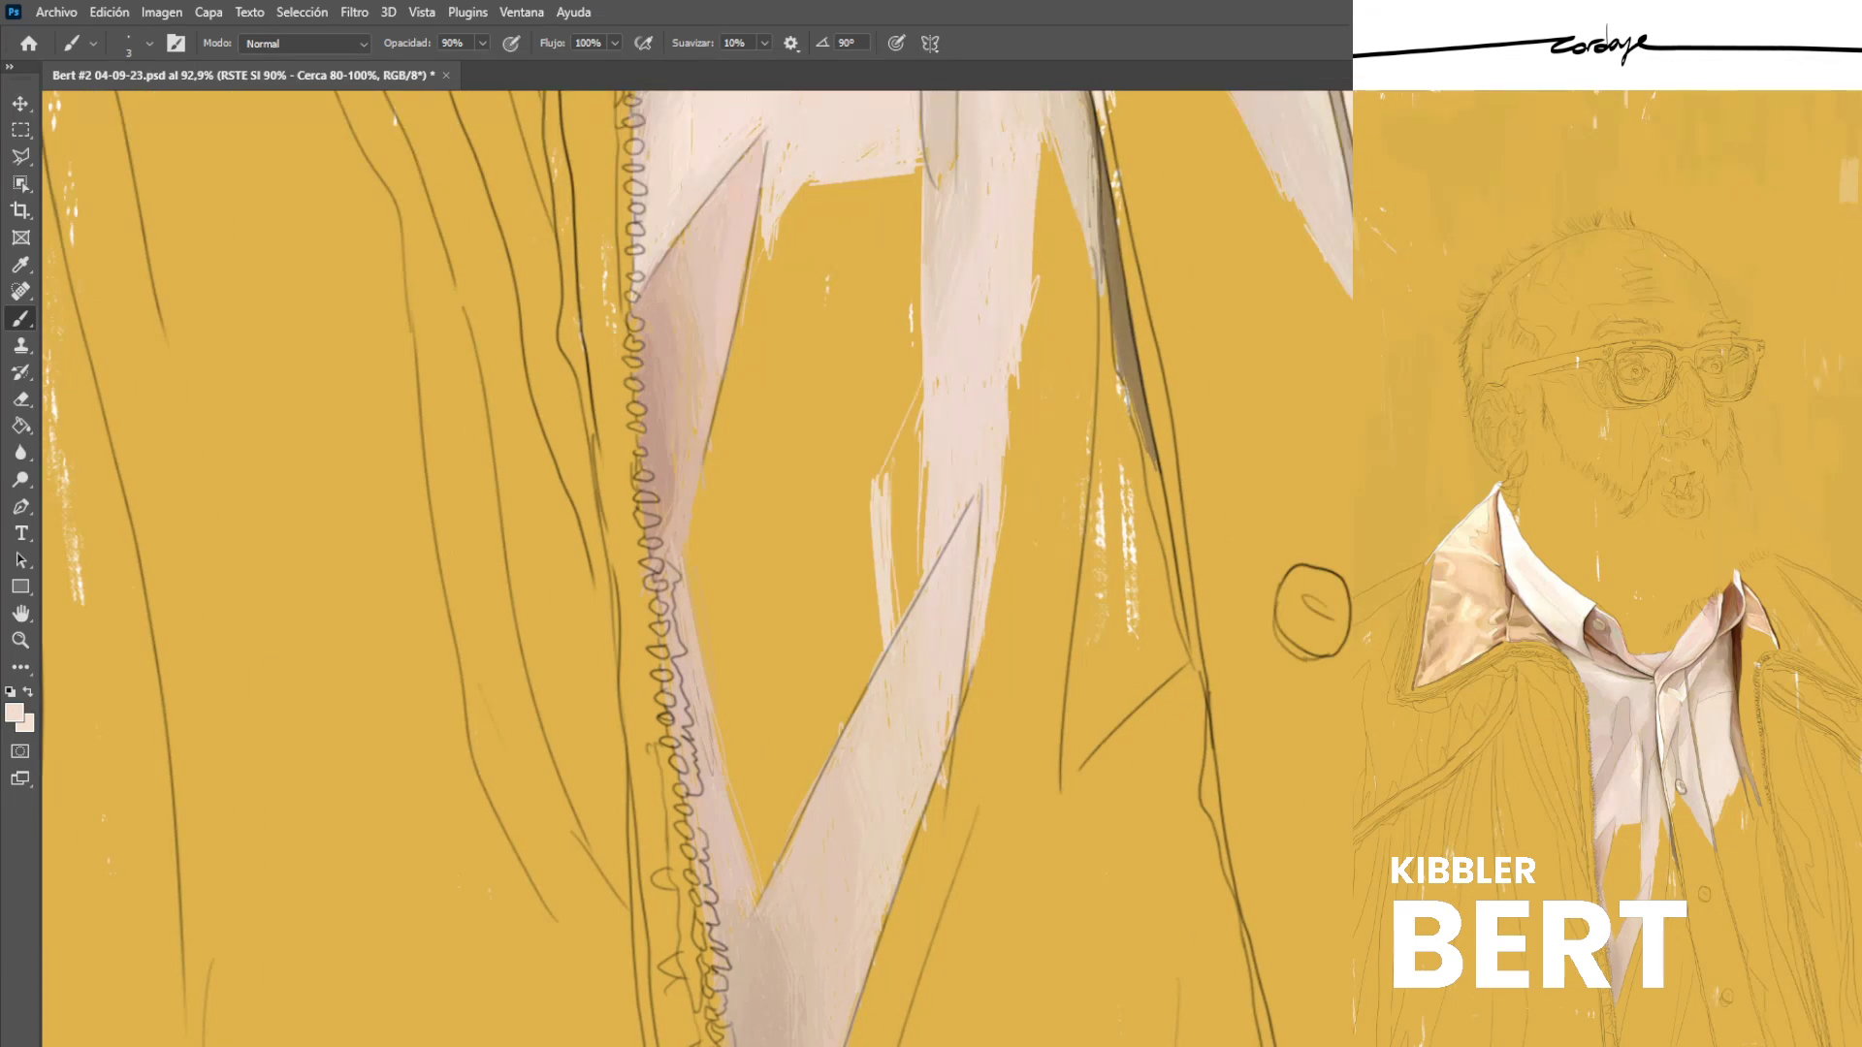
Fill the outlined patch between the central strip and the diagonal fold with sampled light pink, and save the document.
{"action": "left_click_drag", "start_coordinate": [898, 467], "coordinate": [892, 621]}
{"action": "mouse_move", "coordinate": [916, 406]}
{"action": "left_mouse_down"}
{"action": "mouse_move", "coordinate": [860, 514]}
{"action": "mouse_move", "coordinate": [892, 475]}
{"action": "mouse_move", "coordinate": [893, 501]}
{"action": "left_mouse_up"}
{"action": "left_click_drag", "start_coordinate": [920, 445], "coordinate": [895, 538]}
{"action": "left_click_drag", "start_coordinate": [918, 489], "coordinate": [898, 562]}
{"action": "left_click_drag", "start_coordinate": [918, 537], "coordinate": [902, 563]}
{"action": "left_click_drag", "start_coordinate": [924, 548], "coordinate": [900, 596]}
{"action": "left_click_drag", "start_coordinate": [920, 580], "coordinate": [903, 610]}
{"action": "left_click_drag", "start_coordinate": [901, 496], "coordinate": [909, 595]}
{"action": "left_click_drag", "start_coordinate": [924, 524], "coordinate": [920, 543]}
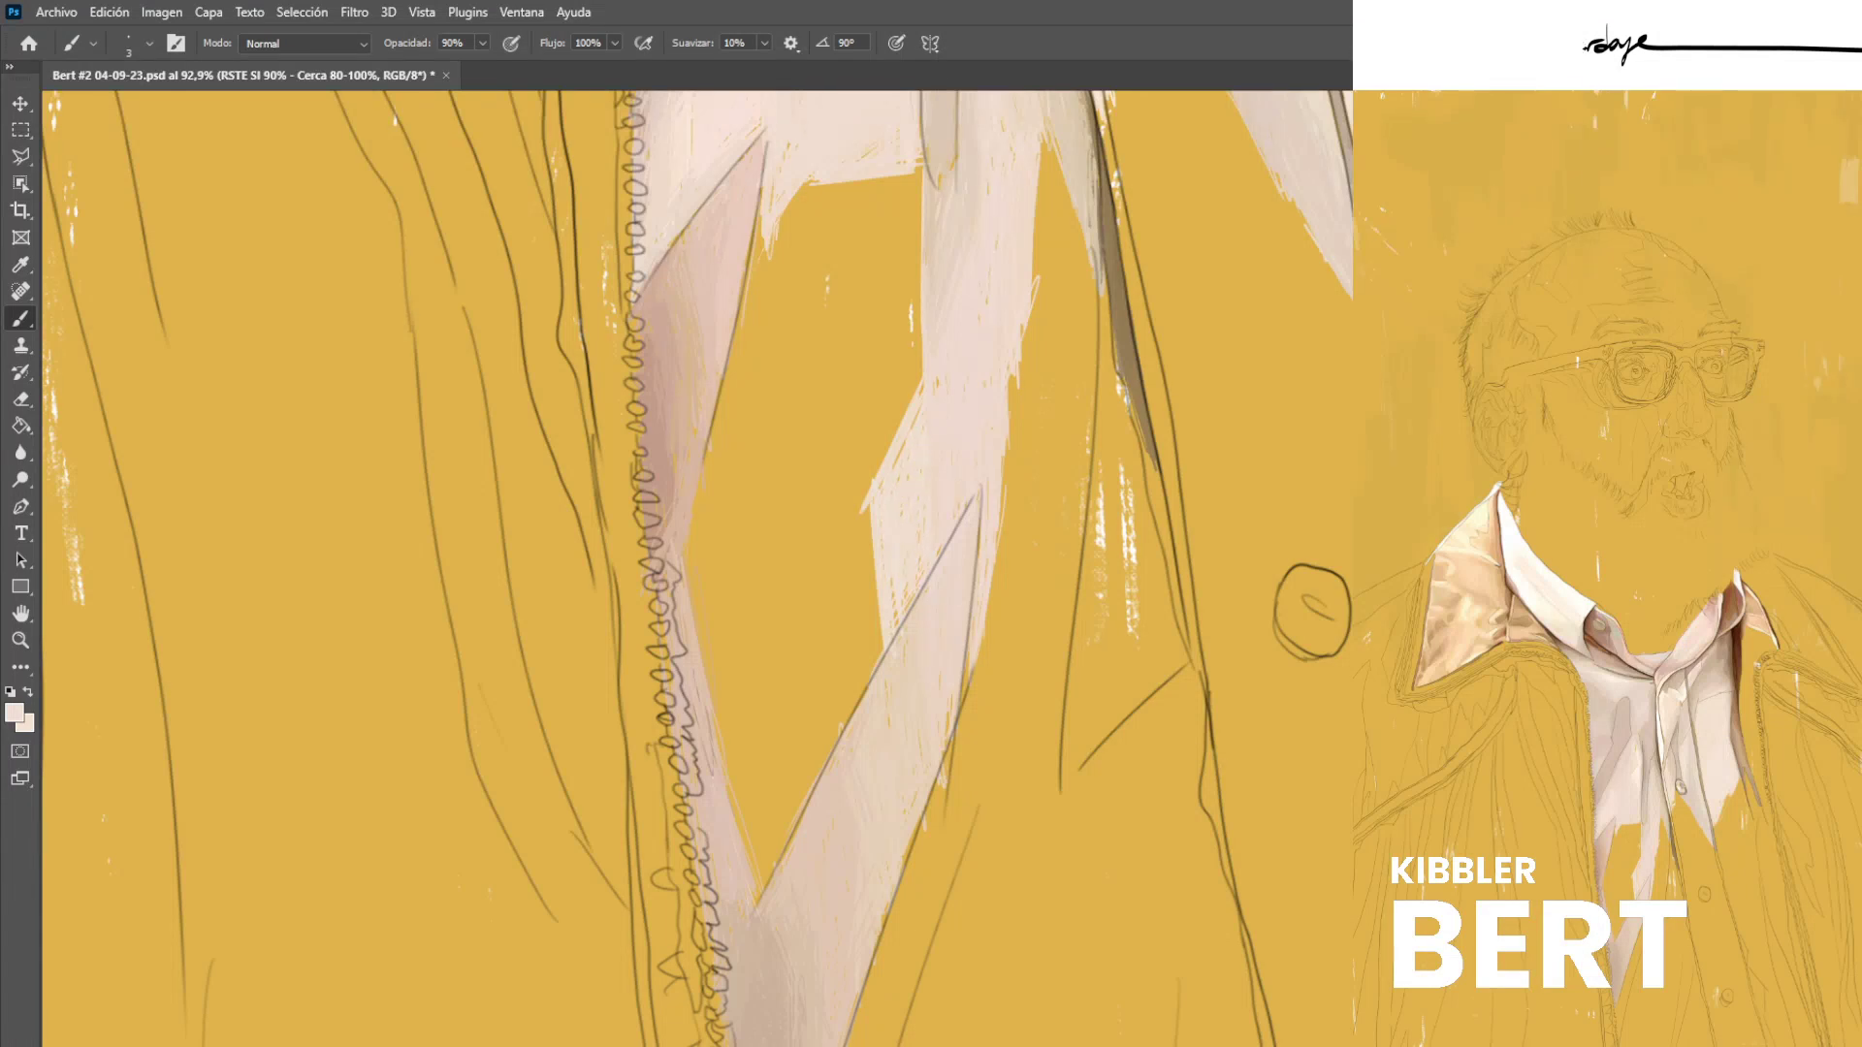
{"action": "left_click_drag", "start_coordinate": [915, 388], "coordinate": [881, 463]}
{"action": "left_click", "coordinate": [919, 649], "text": "alt"}
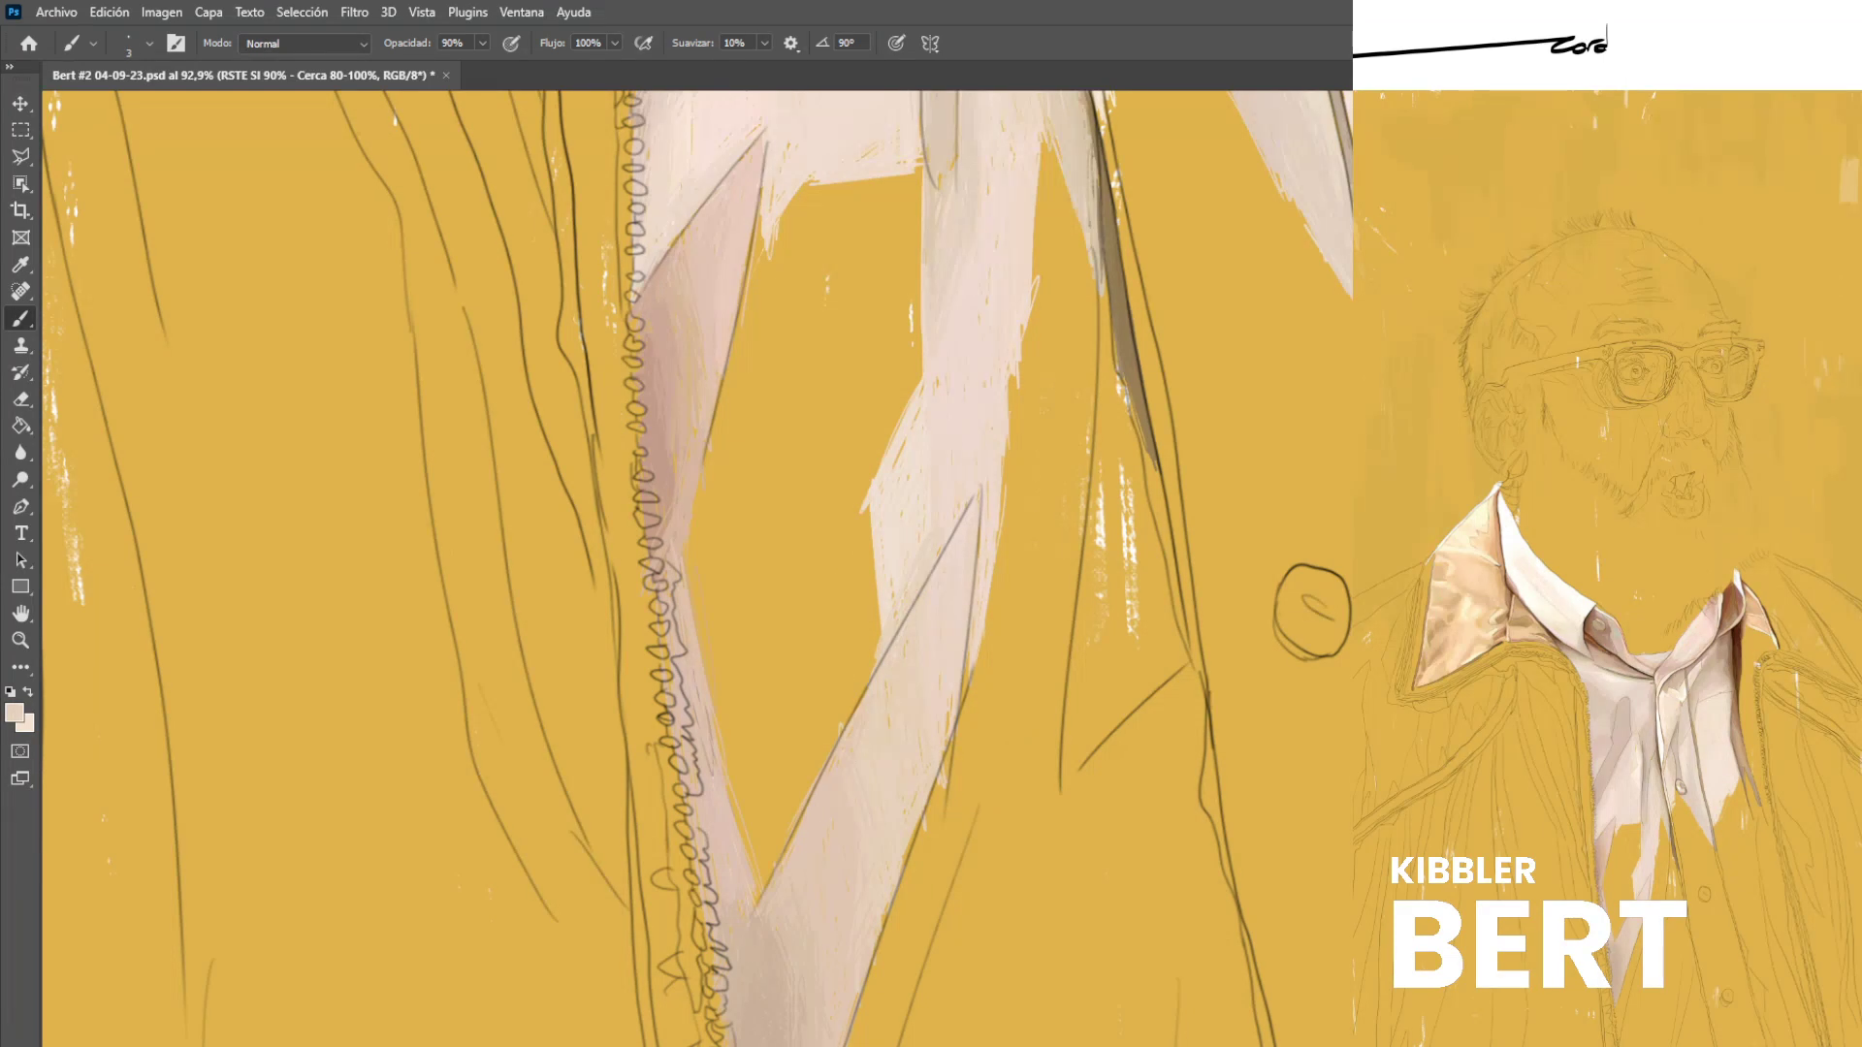
{"action": "left_click", "coordinate": [908, 550], "text": "alt"}
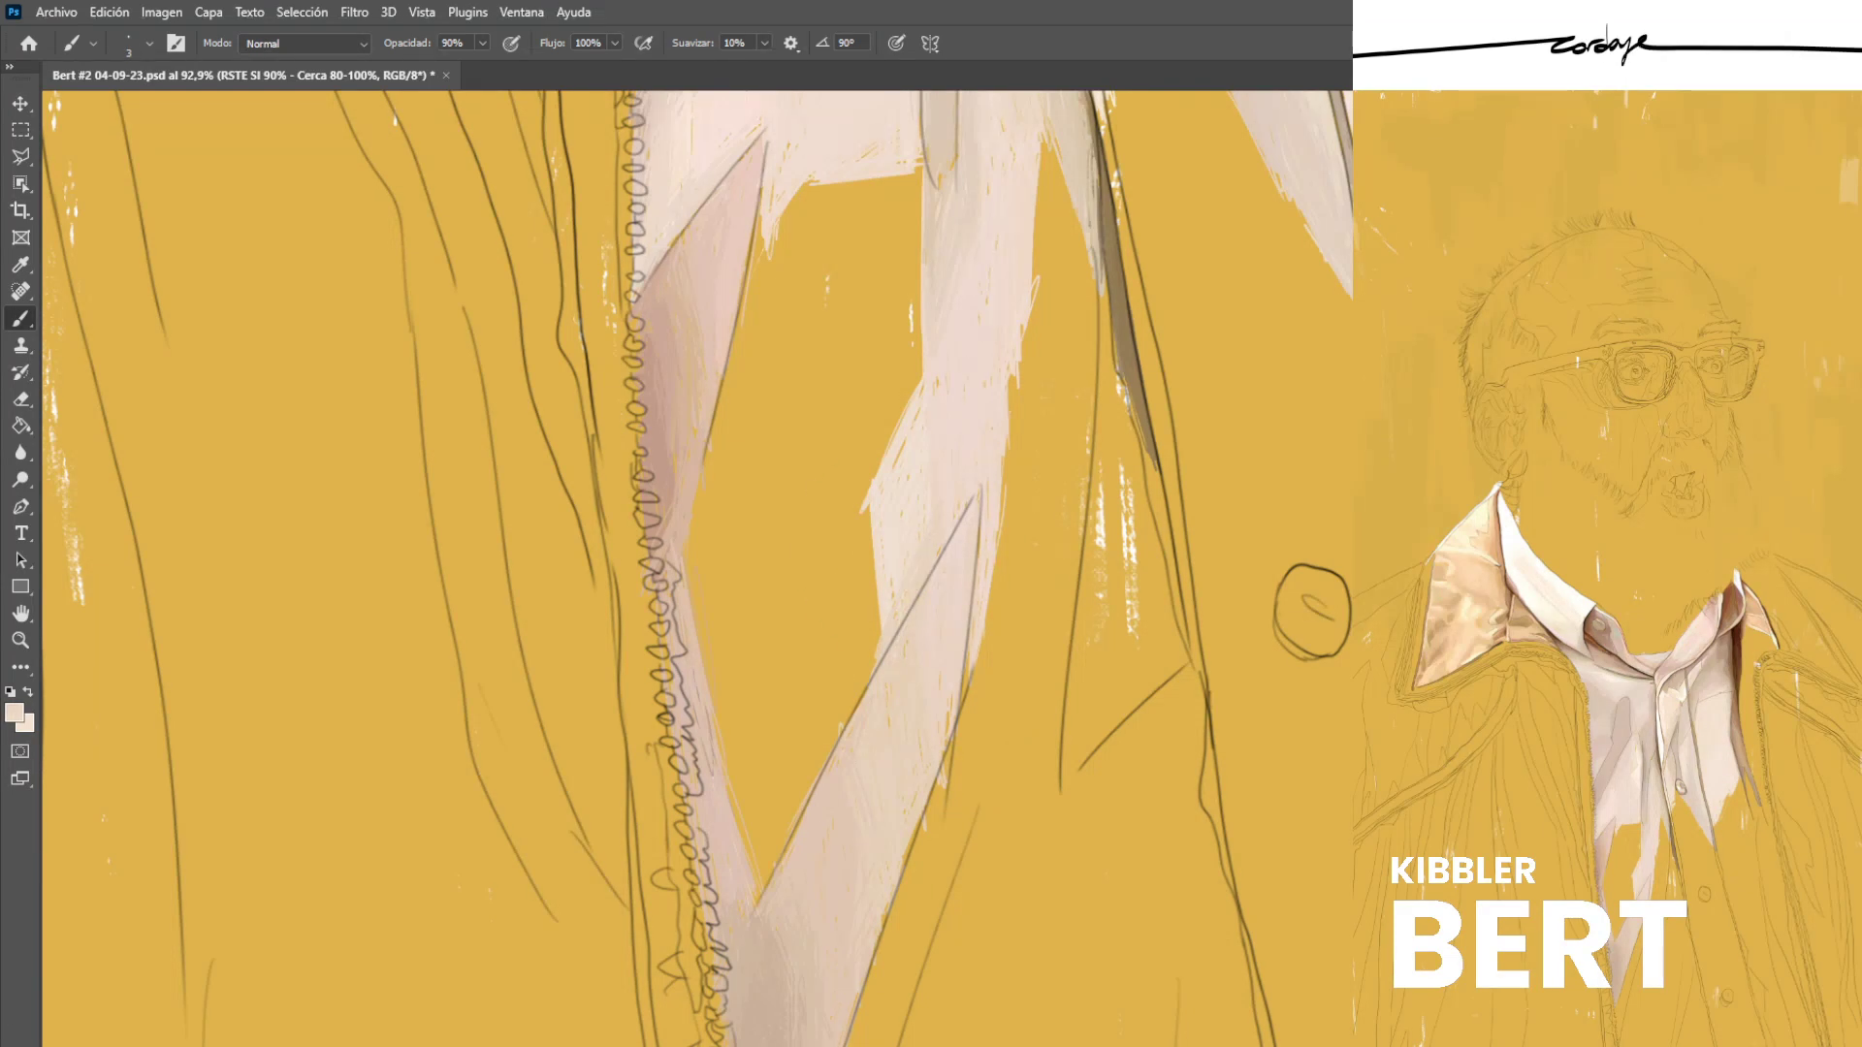
{"action": "key", "text": "ctrl+s"}
Lay cream highlight strokes along the narrow pink strip and inside the V where it meets the diagonal fold.
{"action": "mouse_move", "coordinate": [708, 560]}
{"action": "left_mouse_down"}
{"action": "mouse_move", "coordinate": [762, 727]}
{"action": "mouse_move", "coordinate": [709, 543]}
{"action": "mouse_move", "coordinate": [782, 752]}
{"action": "mouse_move", "coordinate": [746, 842]}
{"action": "left_mouse_up"}
{"action": "left_click_drag", "start_coordinate": [737, 776], "coordinate": [754, 876]}
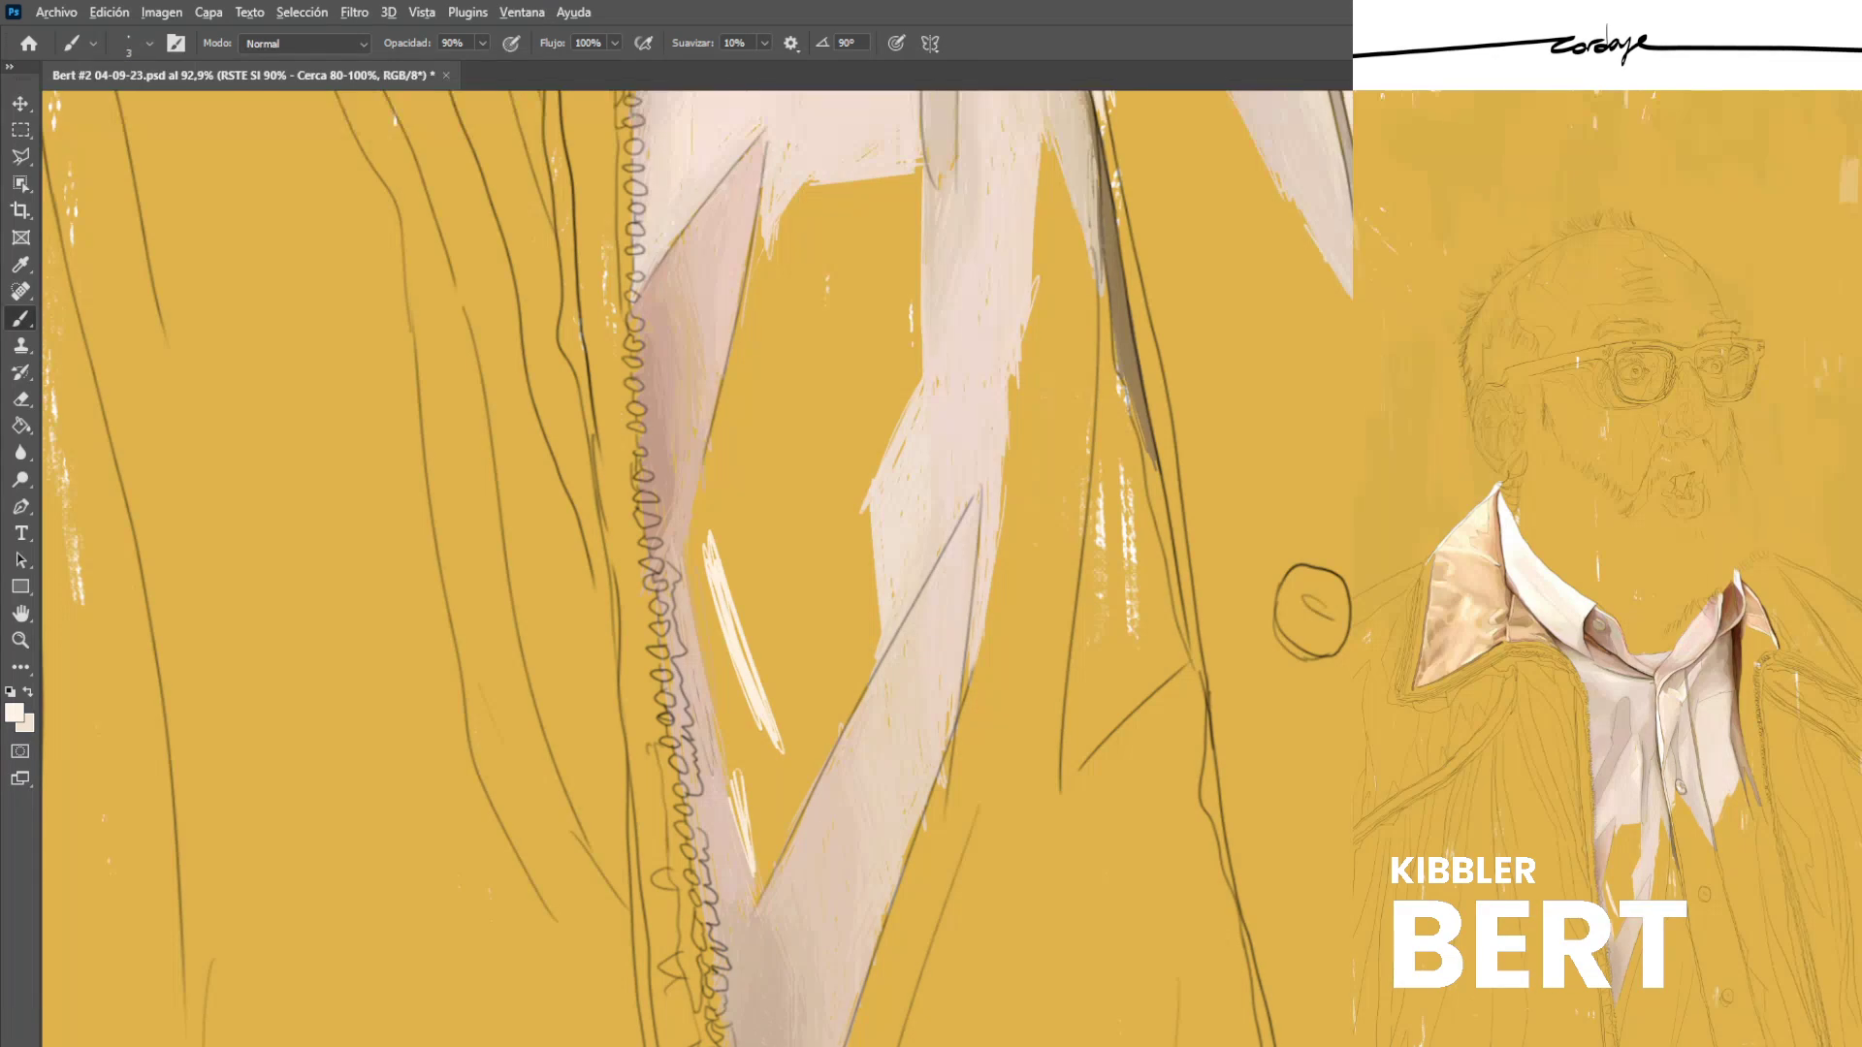
{"action": "mouse_move", "coordinate": [744, 809]}
{"action": "left_mouse_down"}
{"action": "mouse_move", "coordinate": [738, 750]}
{"action": "mouse_move", "coordinate": [760, 900]}
{"action": "left_mouse_up"}
{"action": "left_click_drag", "start_coordinate": [743, 760], "coordinate": [758, 851]}
{"action": "left_click_drag", "start_coordinate": [808, 758], "coordinate": [762, 859]}
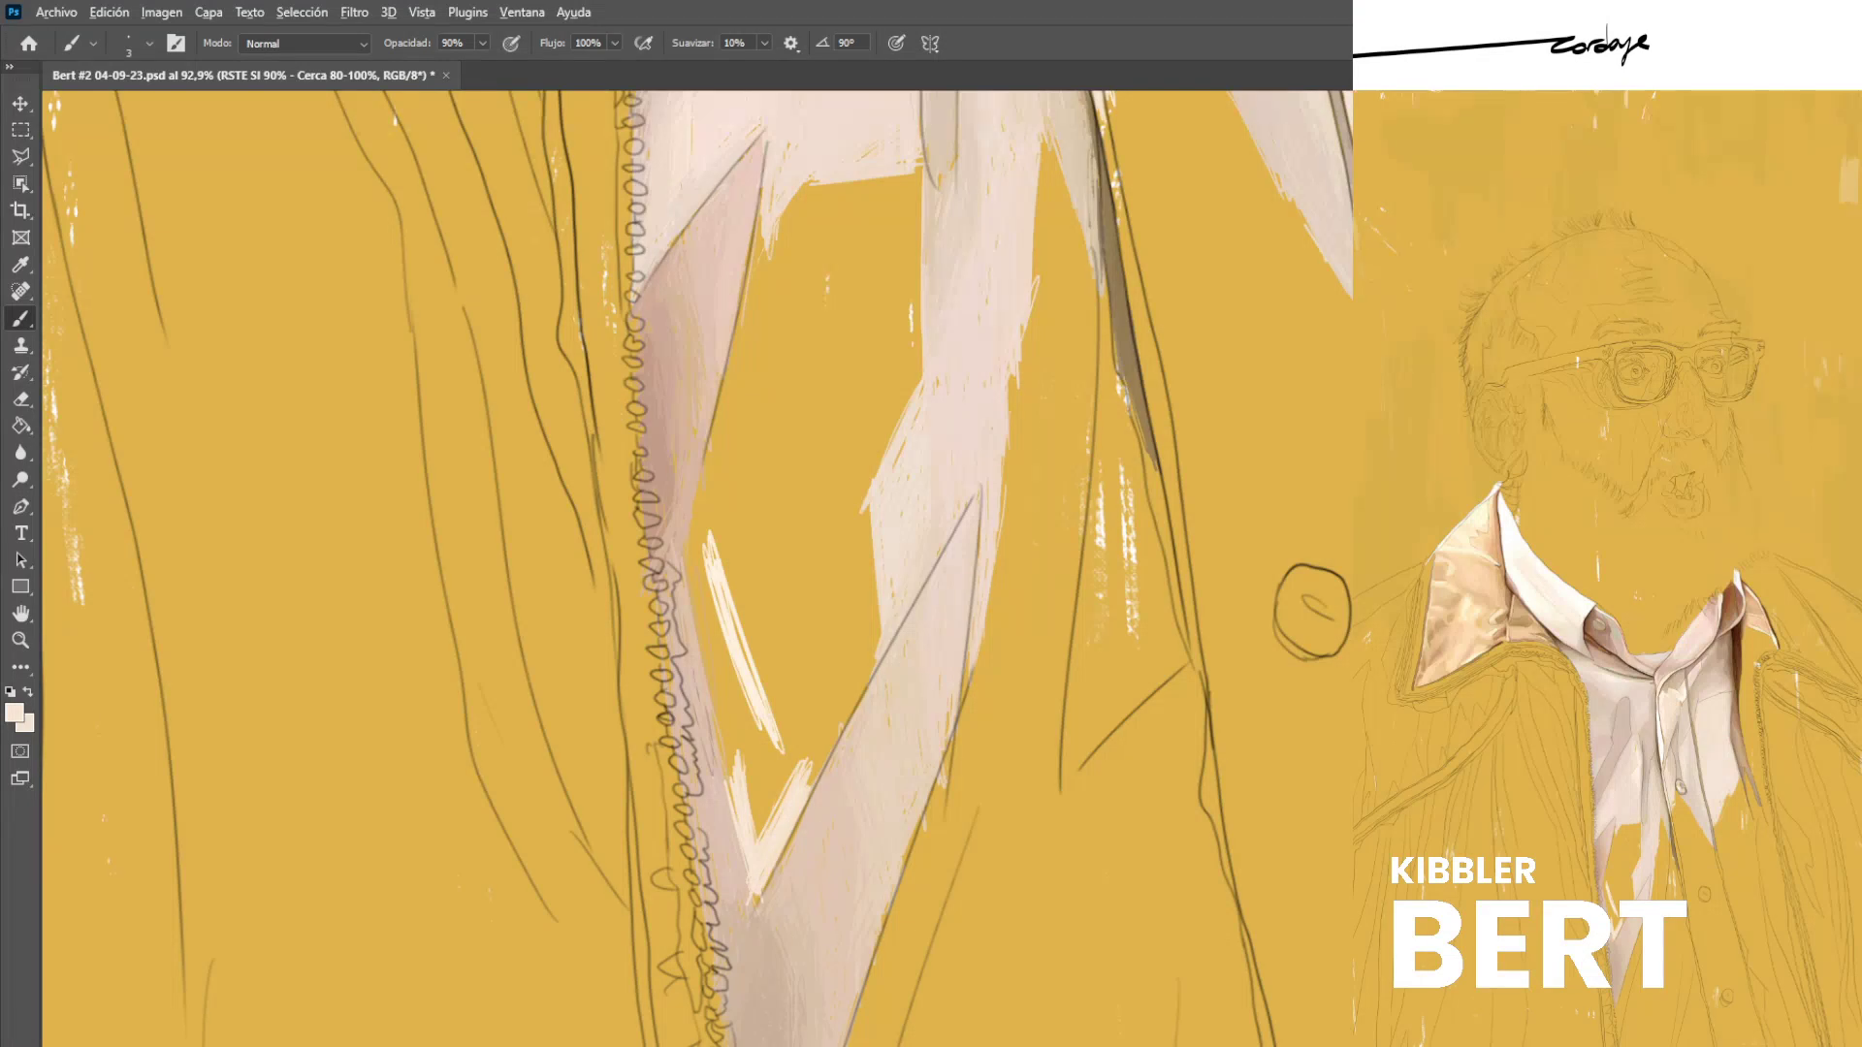
{"action": "mouse_move", "coordinate": [766, 803]}
{"action": "left_mouse_down"}
{"action": "mouse_move", "coordinate": [715, 685]}
{"action": "mouse_move", "coordinate": [752, 744]}
{"action": "mouse_move", "coordinate": [763, 810]}
{"action": "mouse_move", "coordinate": [722, 722]}
{"action": "mouse_move", "coordinate": [757, 825]}
{"action": "left_mouse_up"}
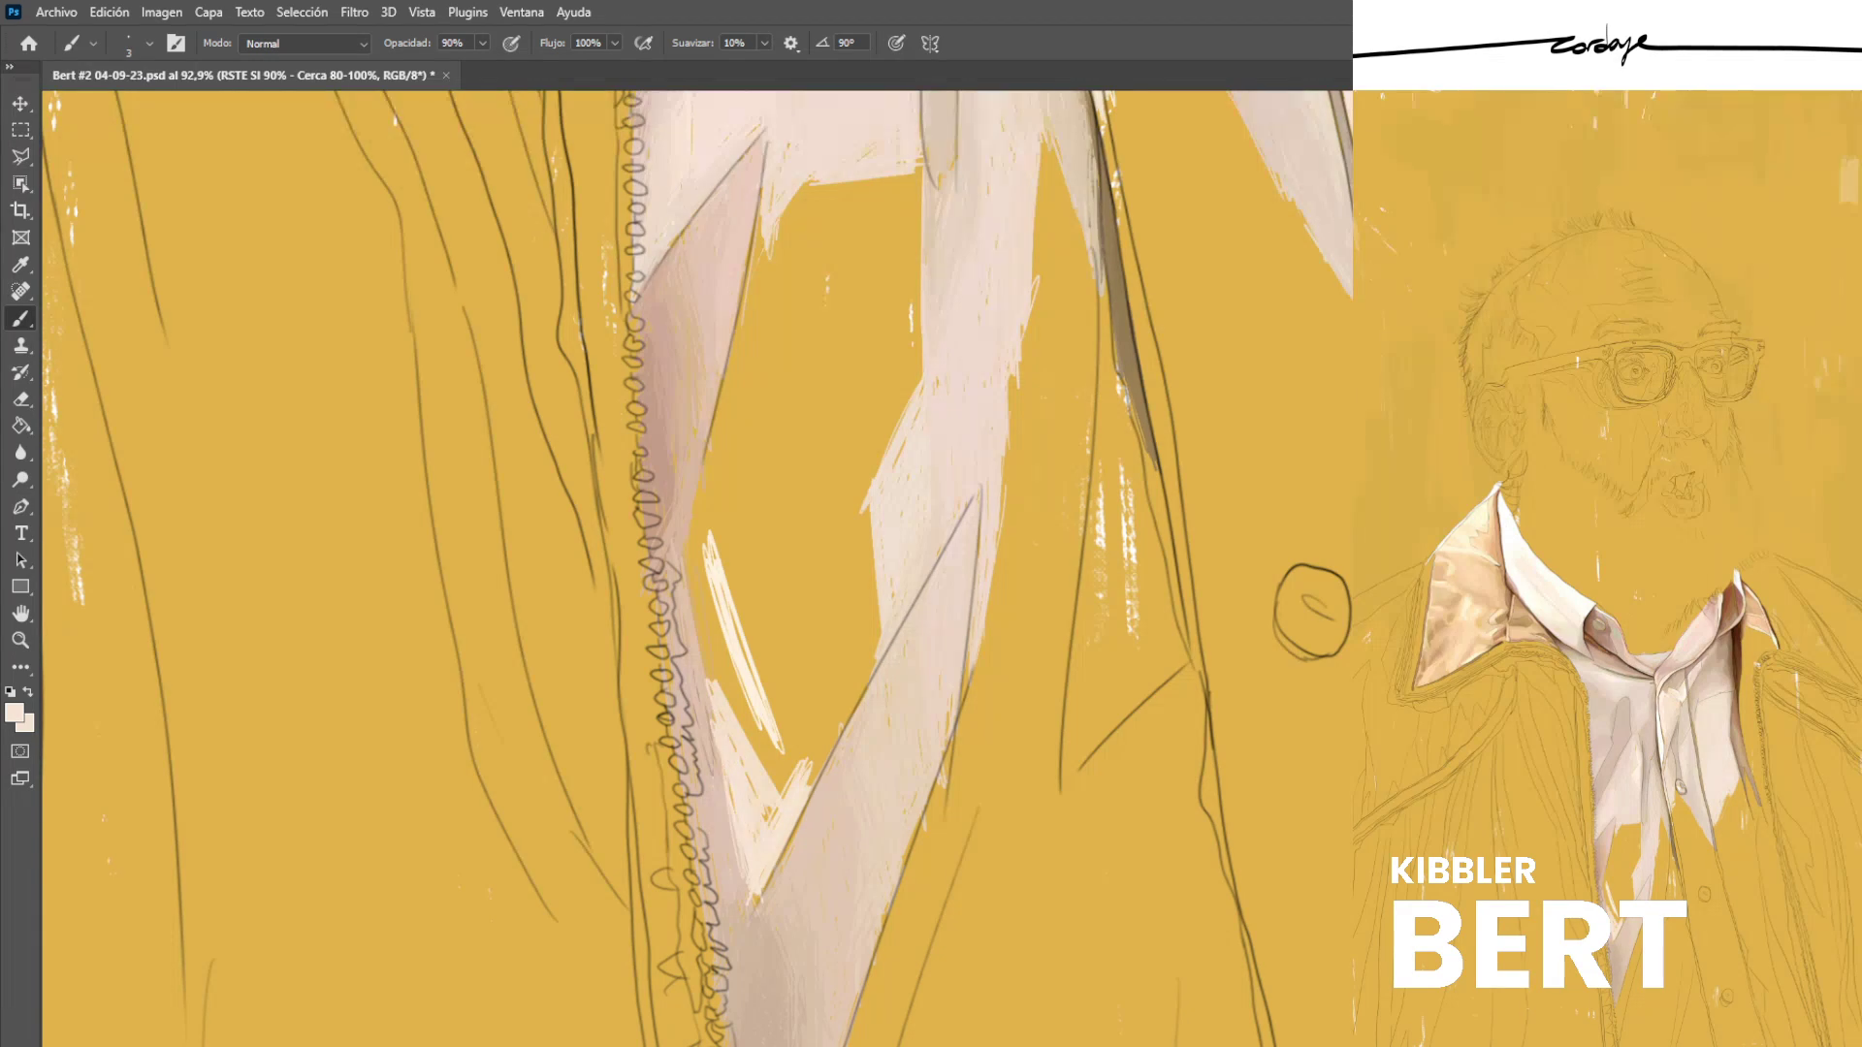
Blend the cream strokes at the bottom of the V into the neighbouring pink using repeatedly sampled tones.
{"action": "left_click", "coordinate": [815, 844], "text": "alt"}
{"action": "left_click", "coordinate": [752, 810], "text": "alt"}
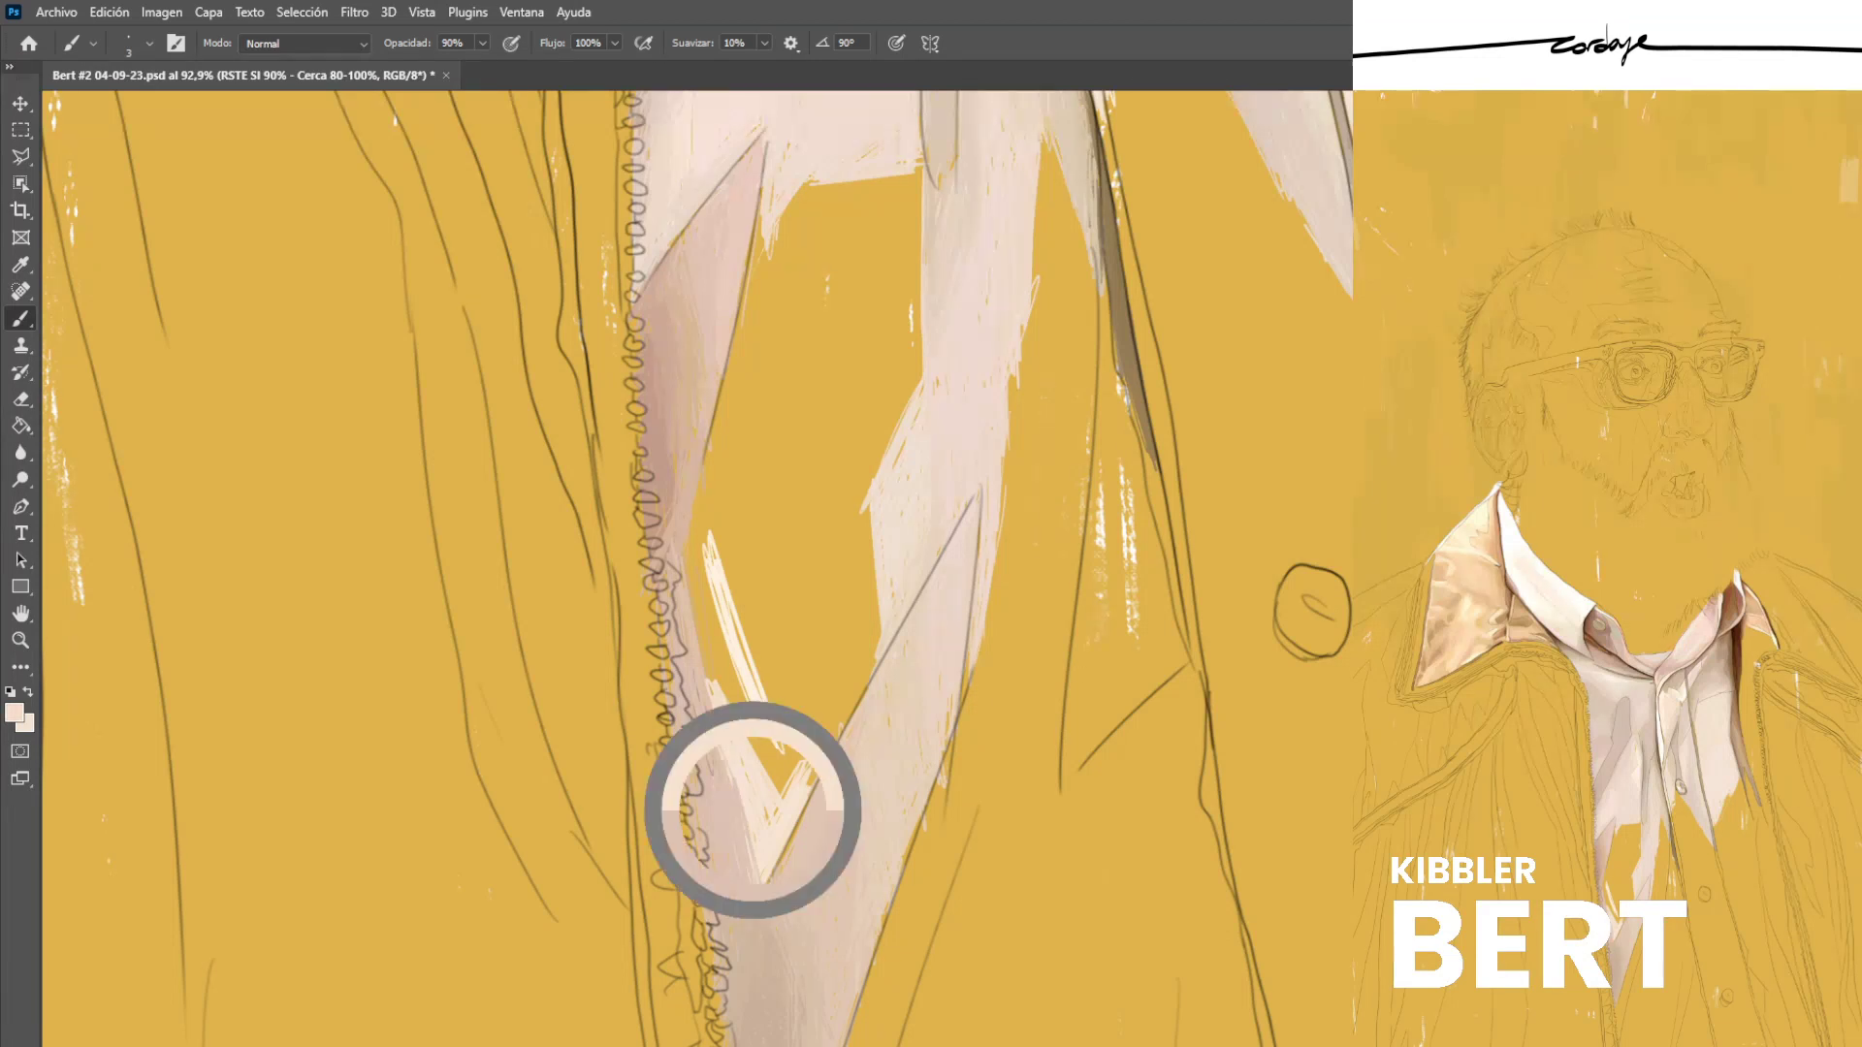
{"action": "left_click_drag", "start_coordinate": [732, 802], "coordinate": [744, 836]}
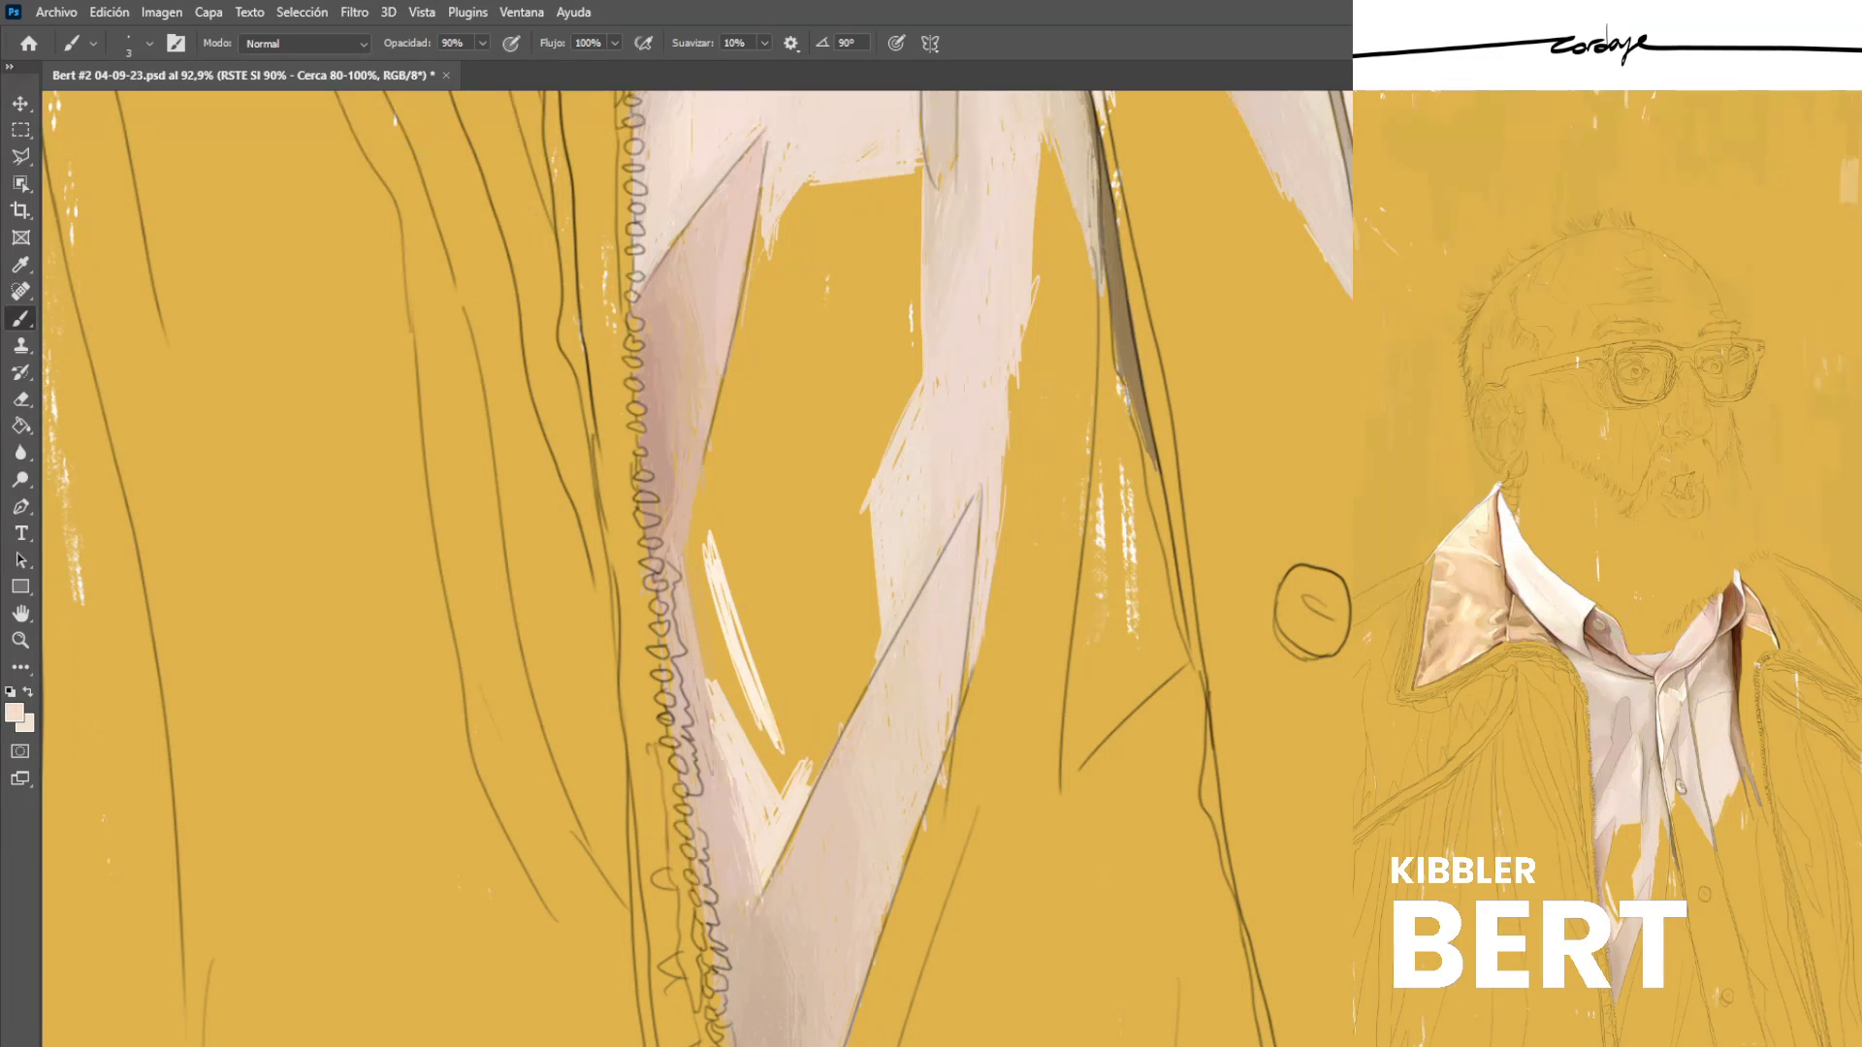
{"action": "left_click", "coordinate": [768, 955], "text": "alt"}
{"action": "left_click", "coordinate": [792, 869], "text": "alt"}
{"action": "left_click", "coordinate": [765, 850], "text": "alt"}
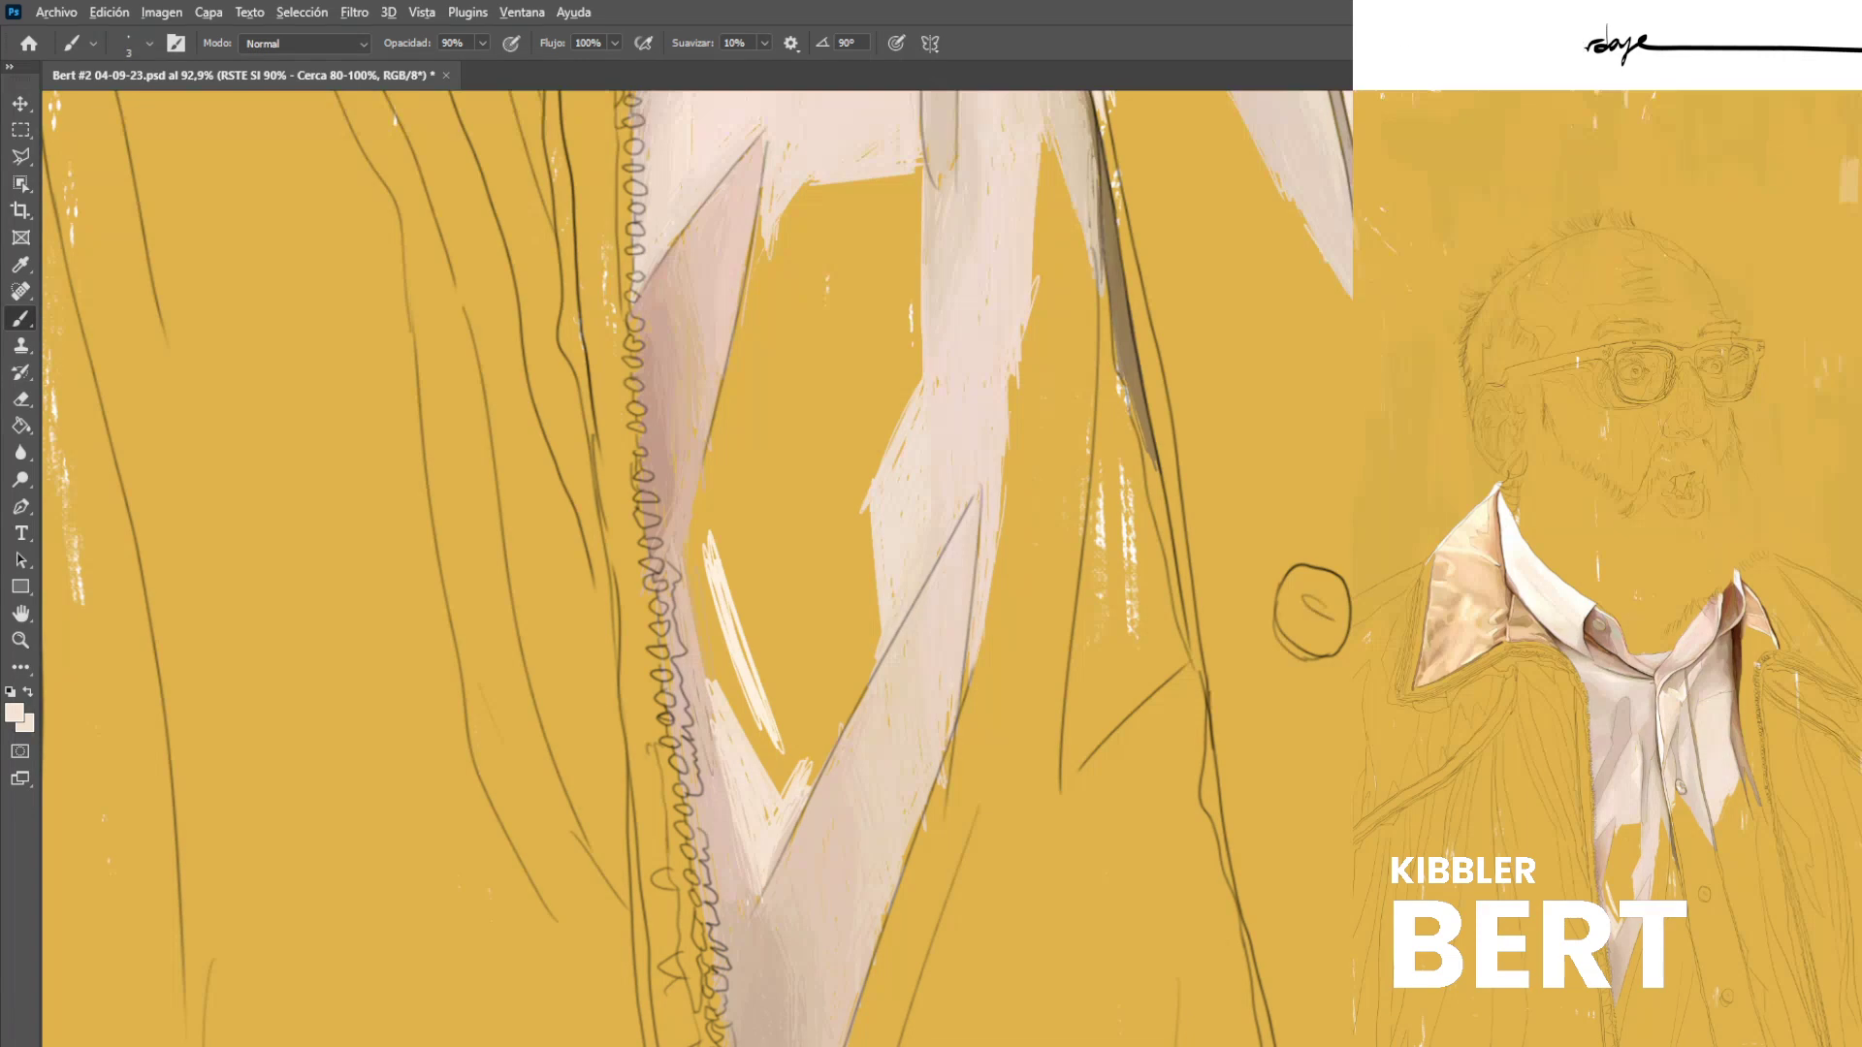
Fill the yellow gap between the long cream stroke and the narrow pink strip with sampled cream.
{"action": "left_click", "coordinate": [743, 640], "text": "alt"}
{"action": "mouse_move", "coordinate": [729, 584]}
{"action": "left_mouse_down"}
{"action": "mouse_move", "coordinate": [789, 731]}
{"action": "mouse_move", "coordinate": [727, 662]}
{"action": "mouse_move", "coordinate": [775, 752]}
{"action": "left_mouse_up"}
{"action": "mouse_move", "coordinate": [705, 642]}
{"action": "left_mouse_down"}
{"action": "mouse_move", "coordinate": [785, 777]}
{"action": "mouse_move", "coordinate": [731, 688]}
{"action": "left_mouse_up"}
{"action": "left_click_drag", "start_coordinate": [763, 766], "coordinate": [786, 787]}
{"action": "mouse_move", "coordinate": [775, 744]}
{"action": "left_mouse_down"}
{"action": "mouse_move", "coordinate": [789, 767]}
{"action": "mouse_move", "coordinate": [789, 750]}
{"action": "left_mouse_up"}
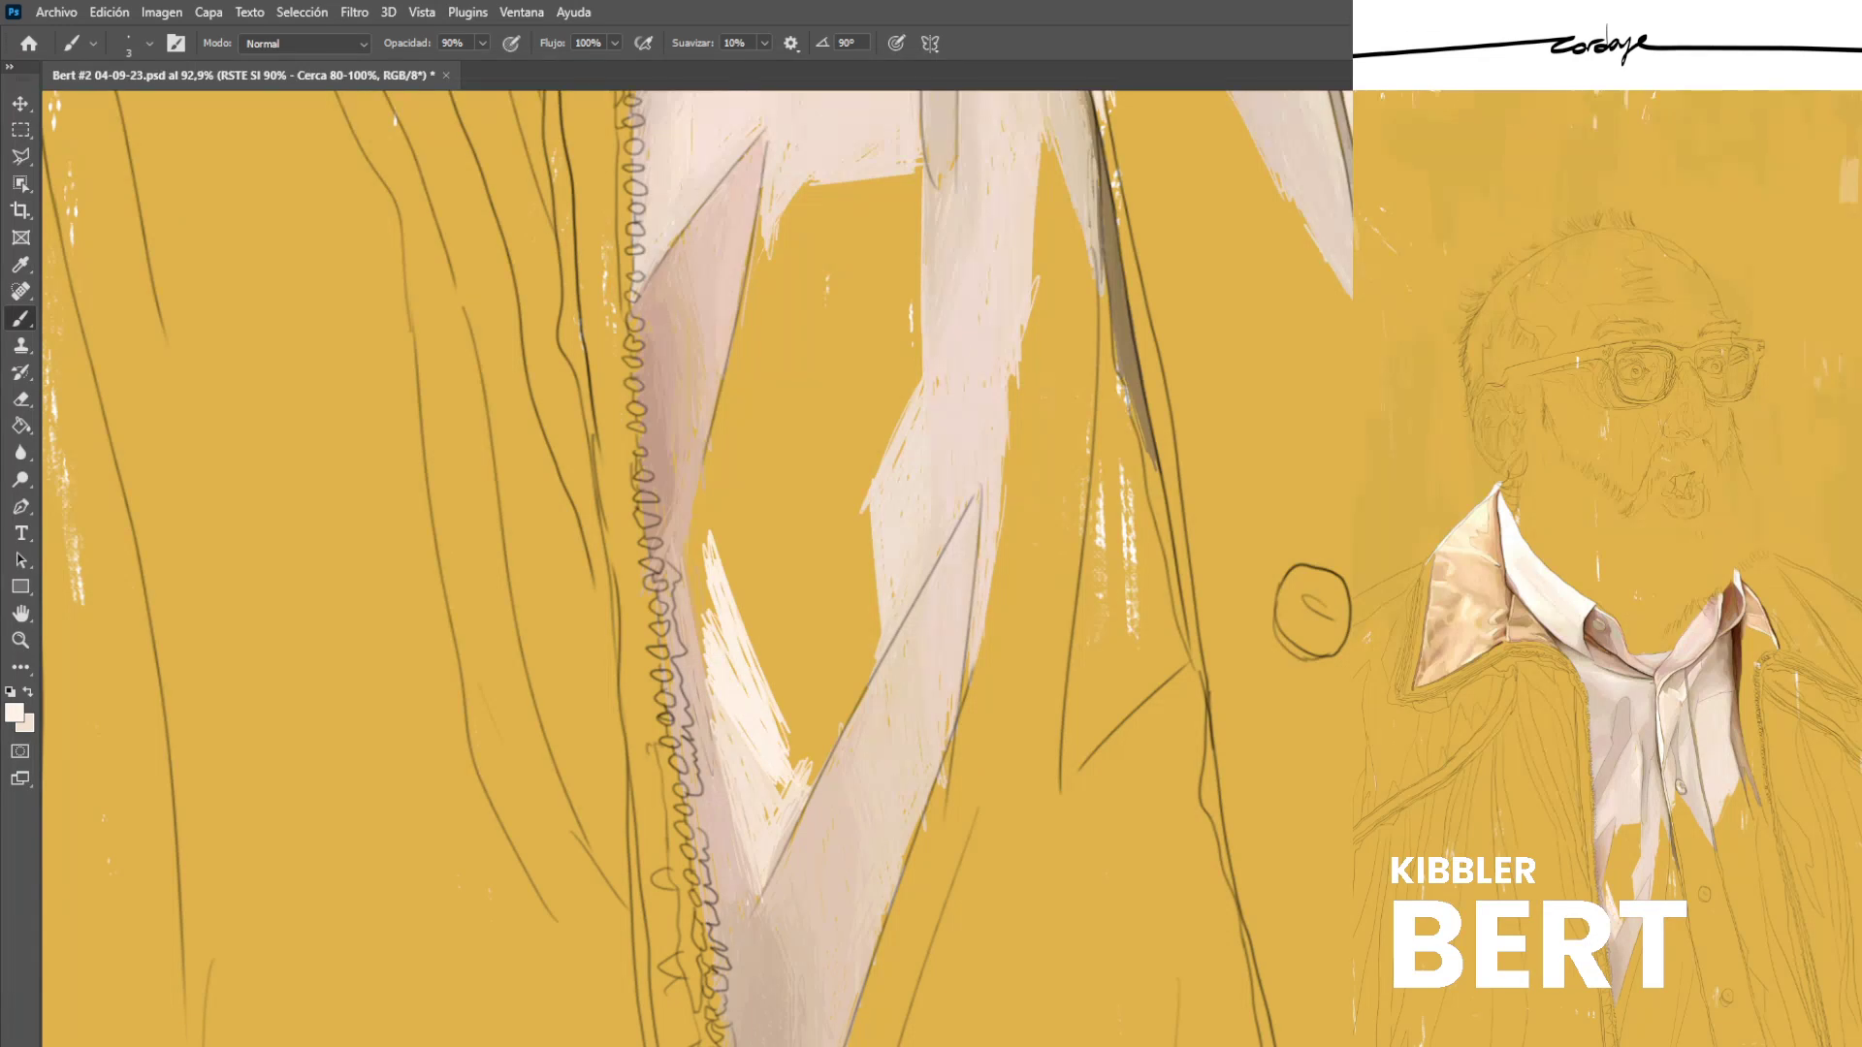
{"action": "mouse_move", "coordinate": [702, 572]}
{"action": "left_mouse_down"}
{"action": "mouse_move", "coordinate": [713, 696]}
{"action": "mouse_move", "coordinate": [714, 613]}
{"action": "left_mouse_up"}
{"action": "left_click_drag", "start_coordinate": [703, 696], "coordinate": [708, 642]}
{"action": "left_click_drag", "start_coordinate": [705, 632], "coordinate": [717, 582]}
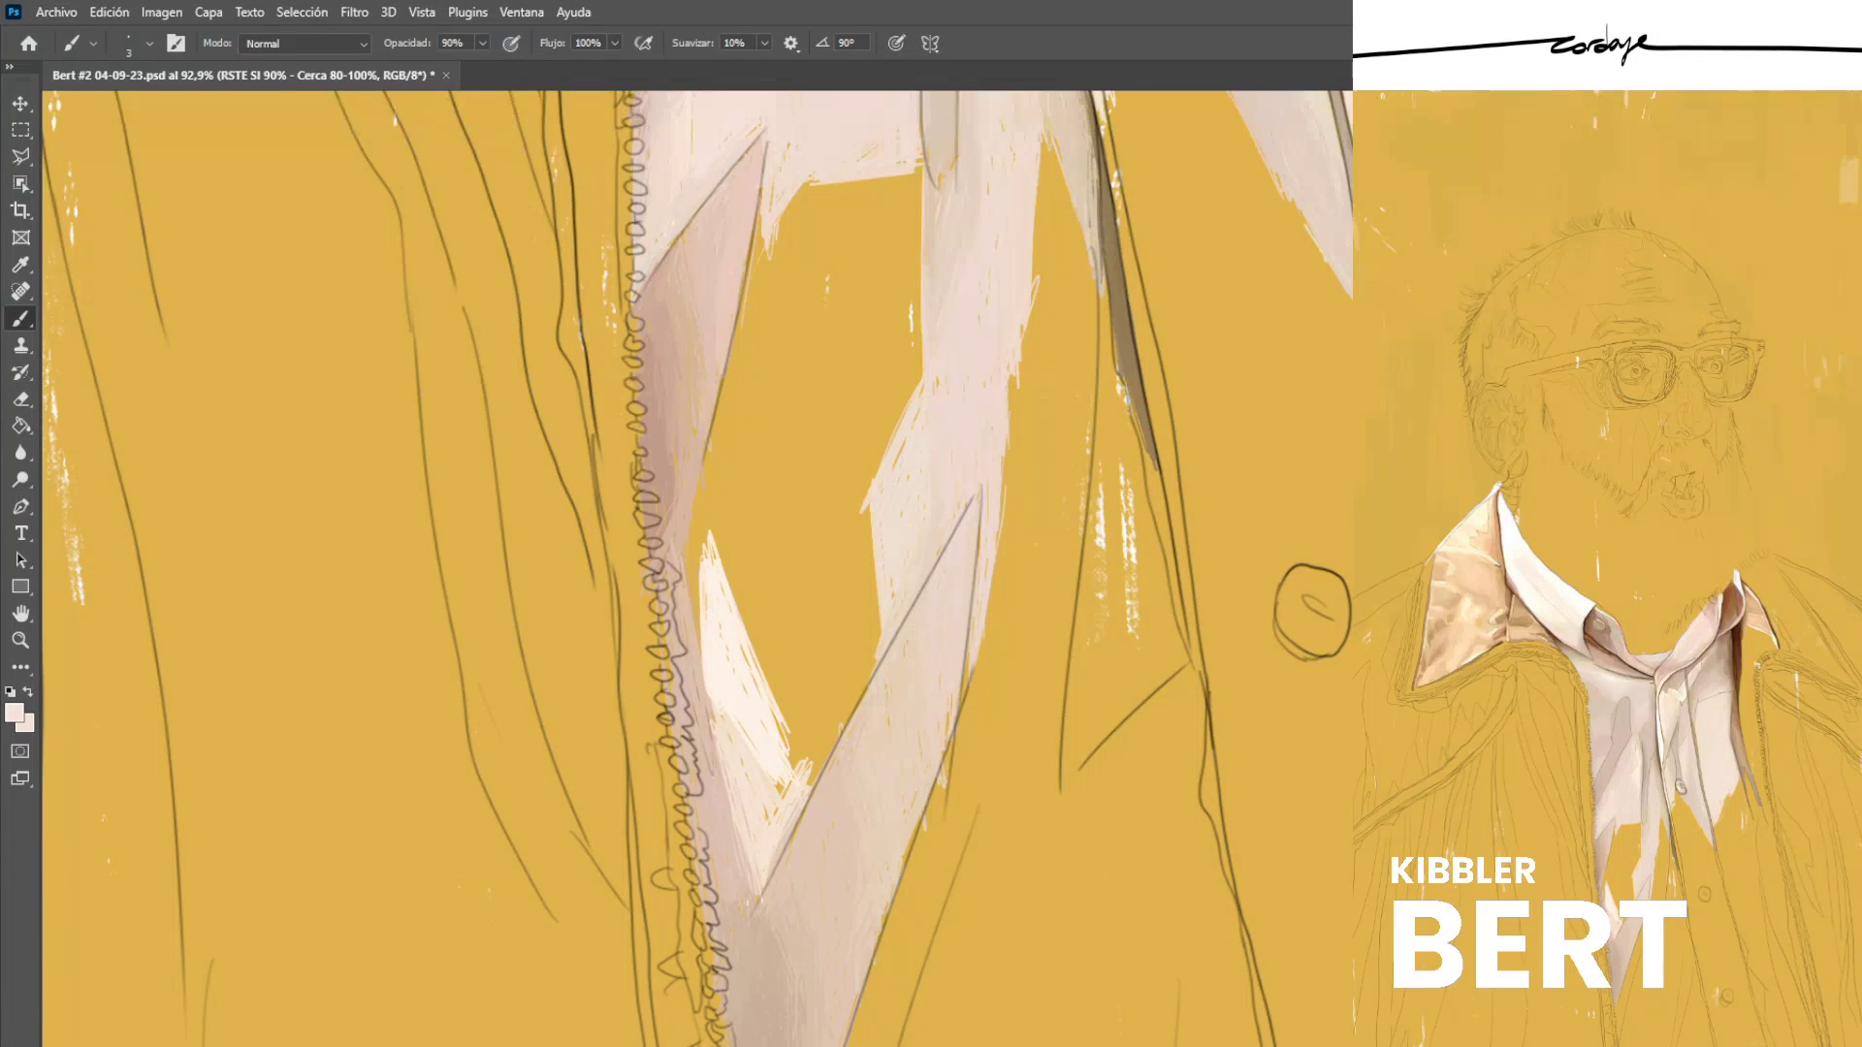
Expand the light pink patch with outlining strokes from the central strip toward the V and along the diagonal fold.
{"action": "left_click_drag", "start_coordinate": [812, 572], "coordinate": [843, 722]}
{"action": "left_click_drag", "start_coordinate": [808, 590], "coordinate": [813, 640]}
{"action": "left_click_drag", "start_coordinate": [866, 472], "coordinate": [798, 607]}
{"action": "left_click_drag", "start_coordinate": [875, 471], "coordinate": [807, 592]}
{"action": "mouse_move", "coordinate": [868, 504]}
{"action": "left_mouse_down"}
{"action": "mouse_move", "coordinate": [816, 598]}
{"action": "mouse_move", "coordinate": [838, 690]}
{"action": "left_mouse_up"}
{"action": "mouse_move", "coordinate": [878, 615]}
{"action": "left_mouse_down"}
{"action": "mouse_move", "coordinate": [842, 685]}
{"action": "mouse_move", "coordinate": [850, 668]}
{"action": "left_mouse_up"}
{"action": "left_click_drag", "start_coordinate": [878, 630], "coordinate": [841, 702]}
{"action": "left_click_drag", "start_coordinate": [878, 636], "coordinate": [831, 730]}
{"action": "mouse_move", "coordinate": [875, 648]}
{"action": "left_mouse_down"}
{"action": "mouse_move", "coordinate": [837, 731]}
{"action": "mouse_move", "coordinate": [872, 652]}
{"action": "left_mouse_up"}
{"action": "left_click_drag", "start_coordinate": [824, 580], "coordinate": [837, 655]}
{"action": "left_click_drag", "start_coordinate": [822, 591], "coordinate": [842, 677]}
{"action": "left_click_drag", "start_coordinate": [832, 569], "coordinate": [847, 671]}
{"action": "left_click_drag", "start_coordinate": [832, 576], "coordinate": [914, 370]}
{"action": "left_click_drag", "start_coordinate": [819, 539], "coordinate": [897, 407]}
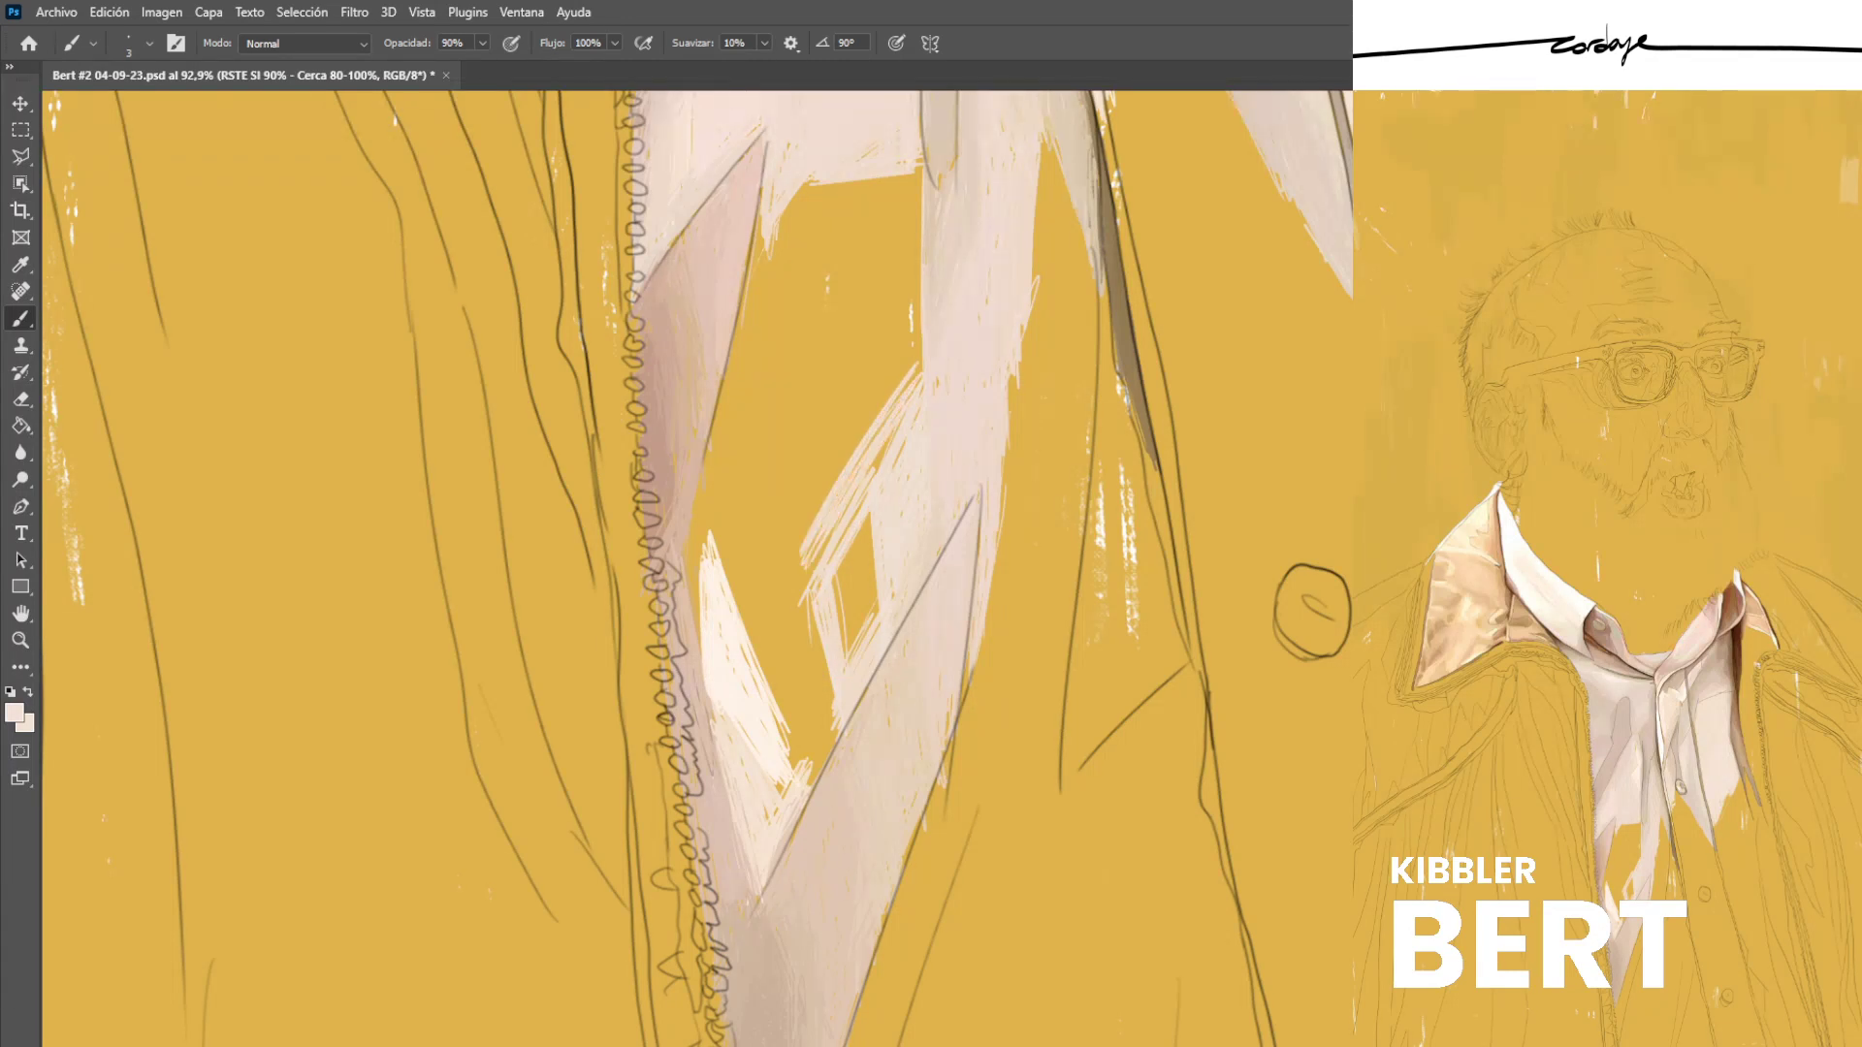
Fill the remaining yellow opening inside the expanded light pink patch, and save the document.
{"action": "left_click_drag", "start_coordinate": [805, 580], "coordinate": [859, 484]}
{"action": "mouse_move", "coordinate": [834, 550]}
{"action": "left_mouse_down"}
{"action": "mouse_move", "coordinate": [891, 444]}
{"action": "mouse_move", "coordinate": [852, 541]}
{"action": "left_mouse_up"}
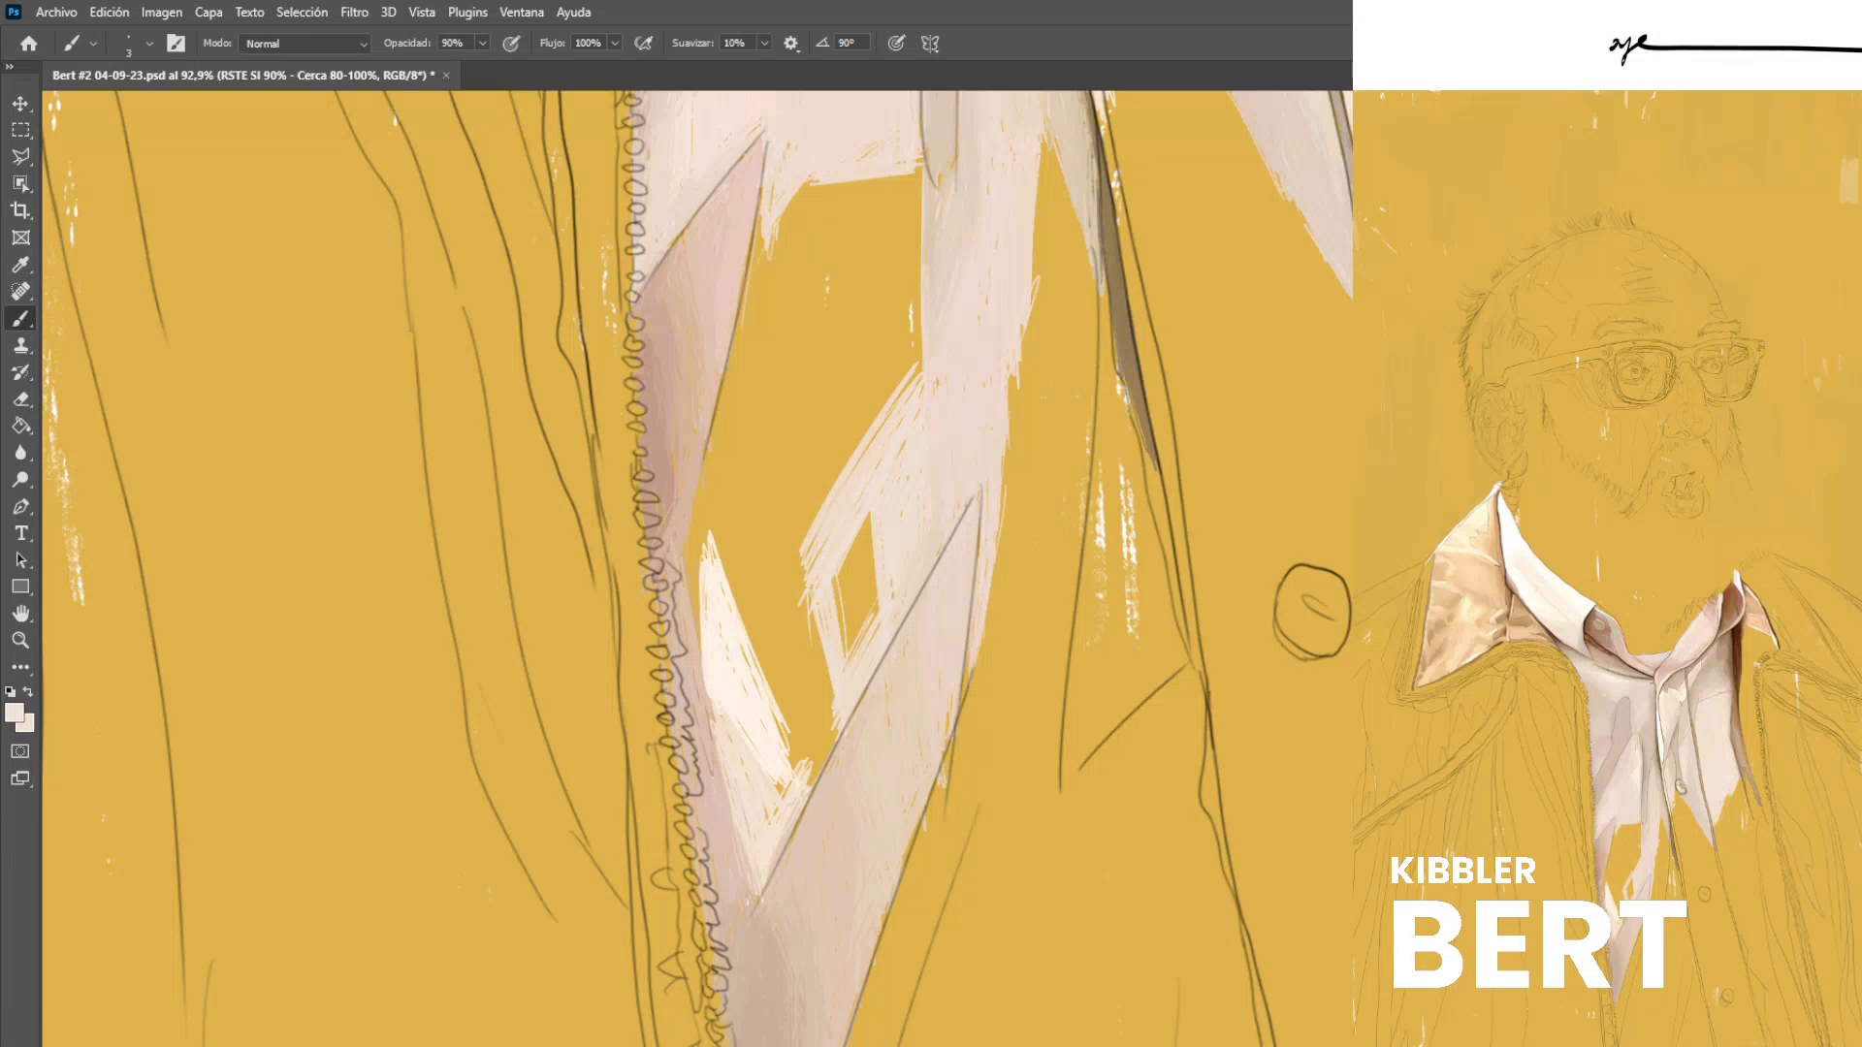
{"action": "left_click_drag", "start_coordinate": [844, 657], "coordinate": [859, 549]}
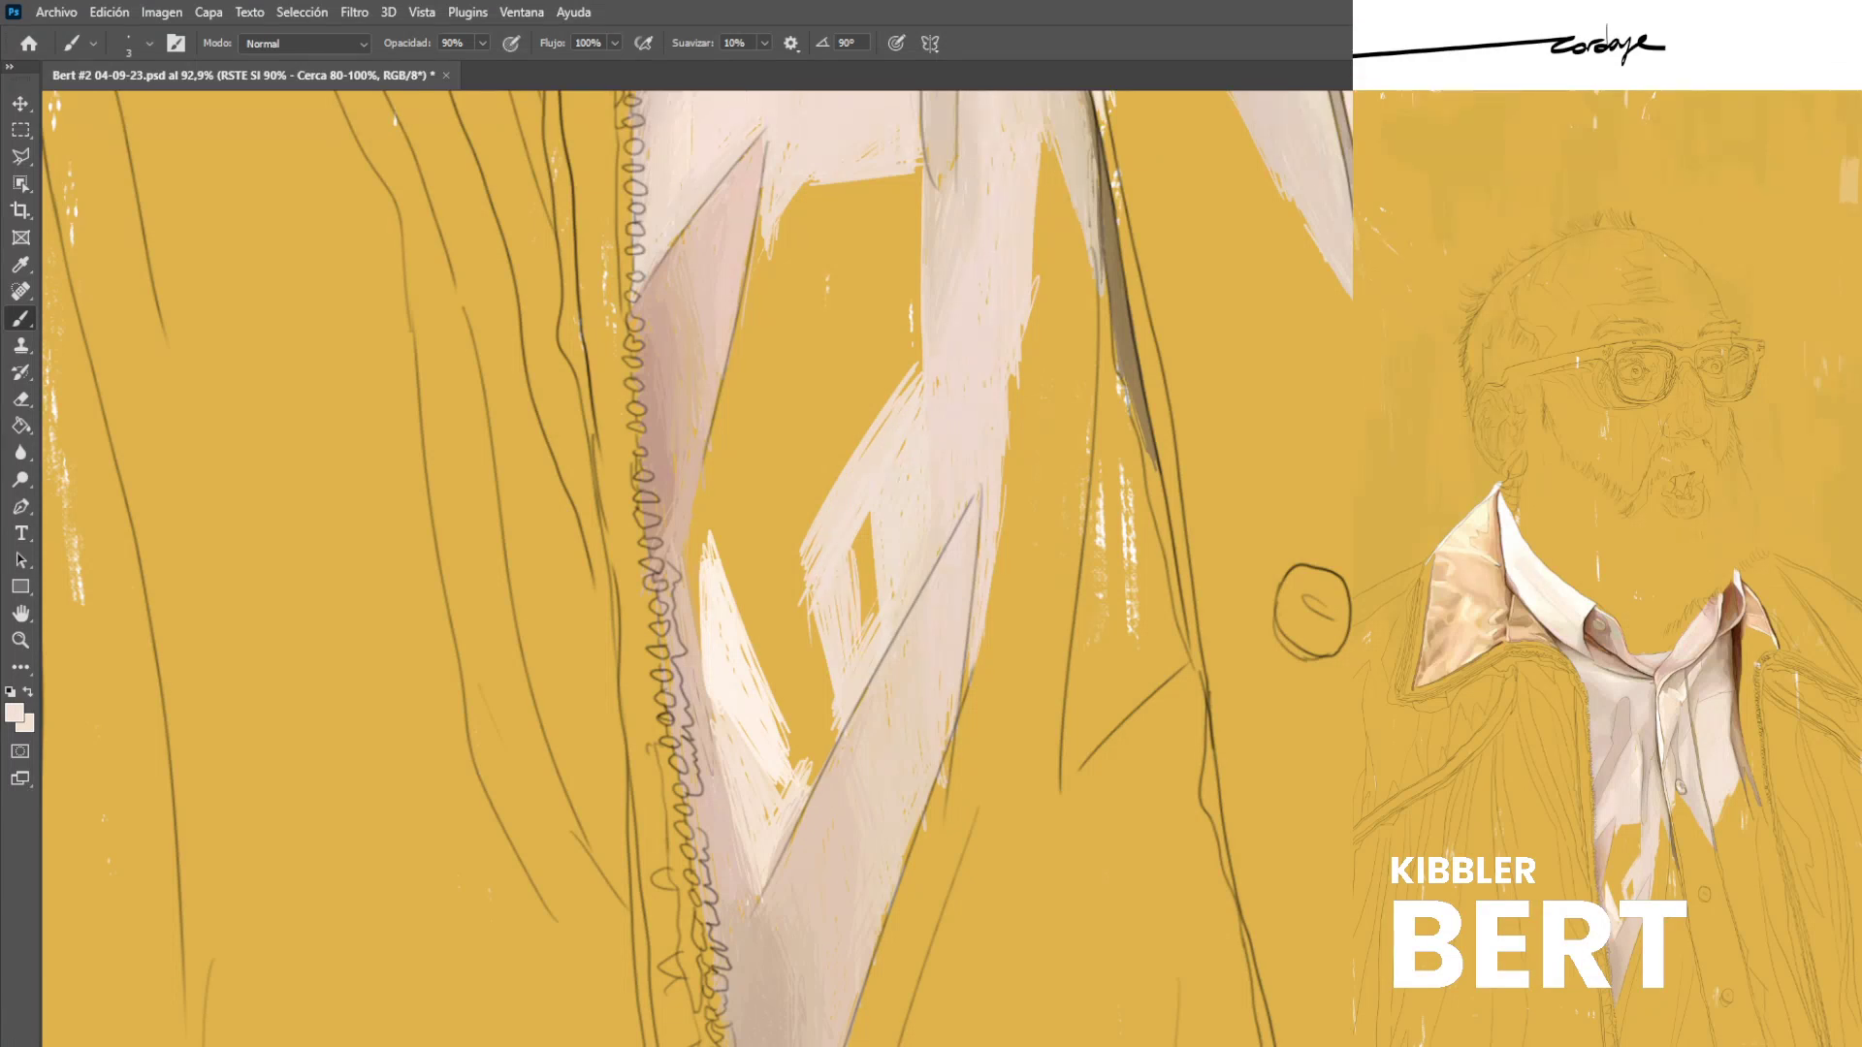
{"action": "left_click_drag", "start_coordinate": [861, 619], "coordinate": [876, 520]}
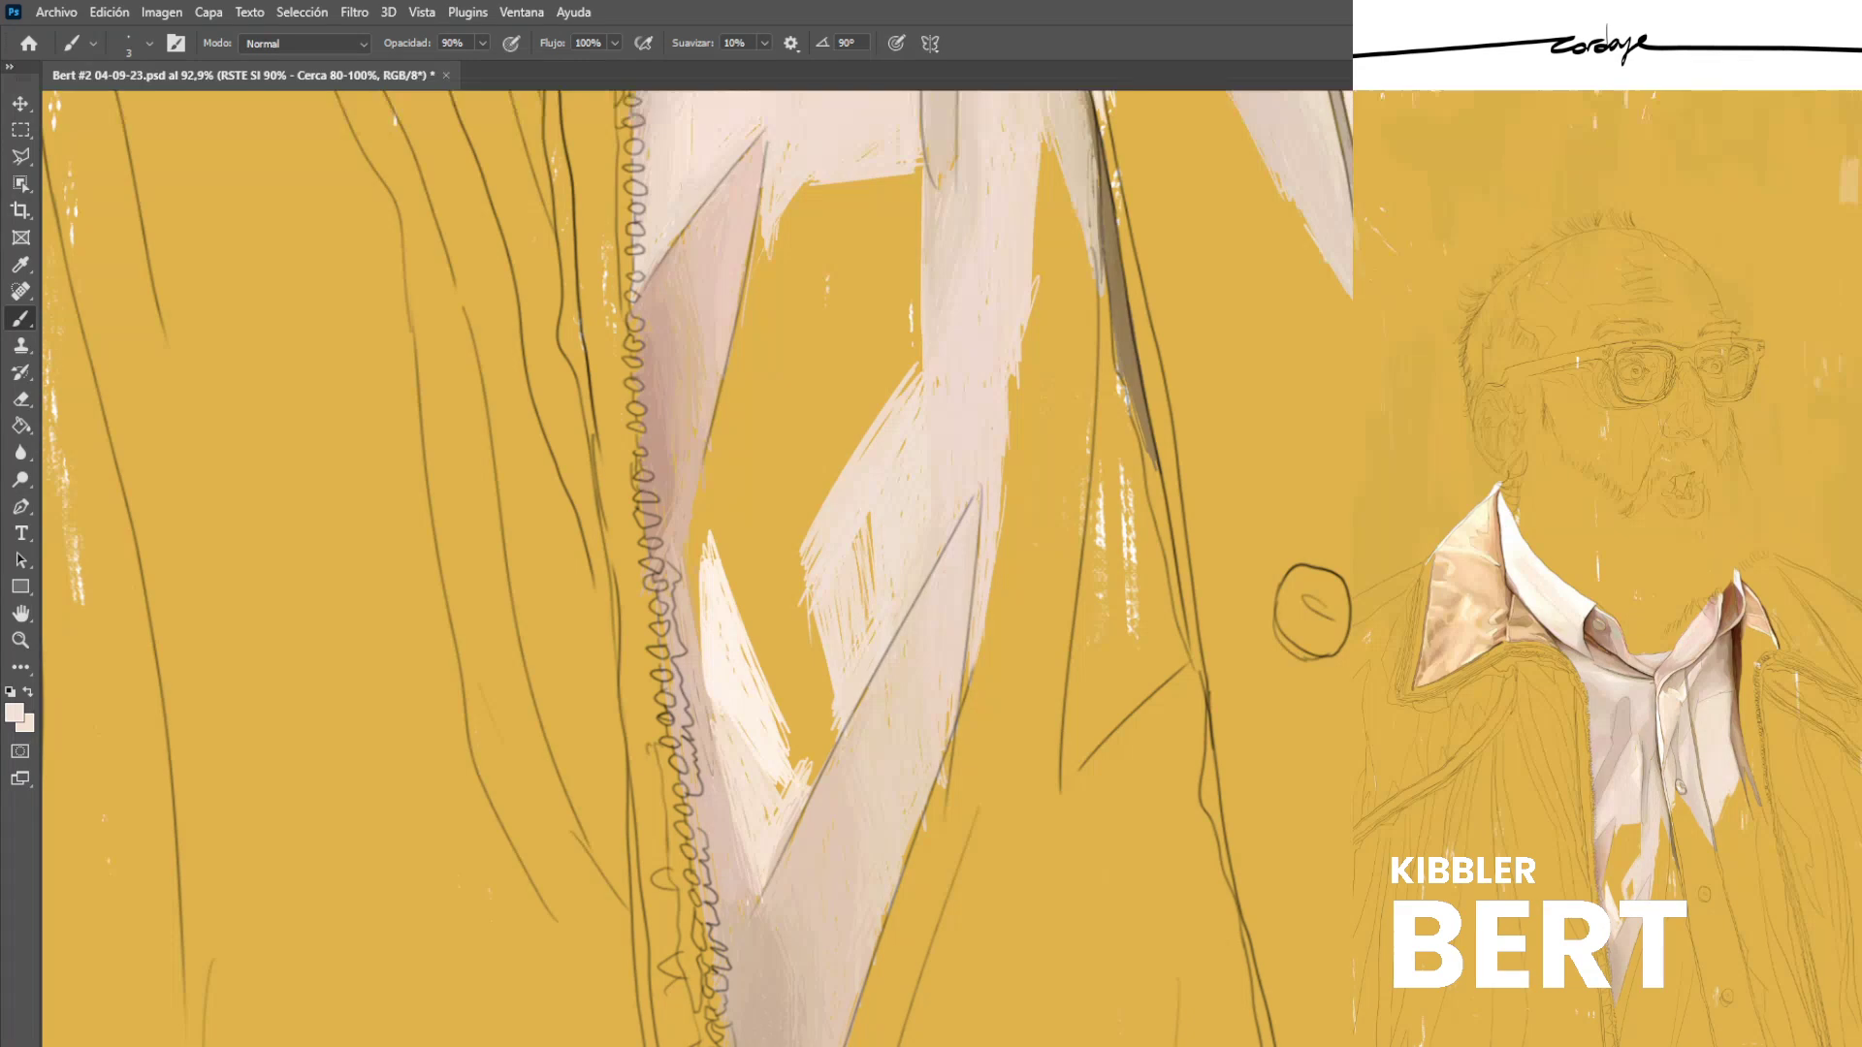
{"action": "left_click_drag", "start_coordinate": [874, 585], "coordinate": [869, 514]}
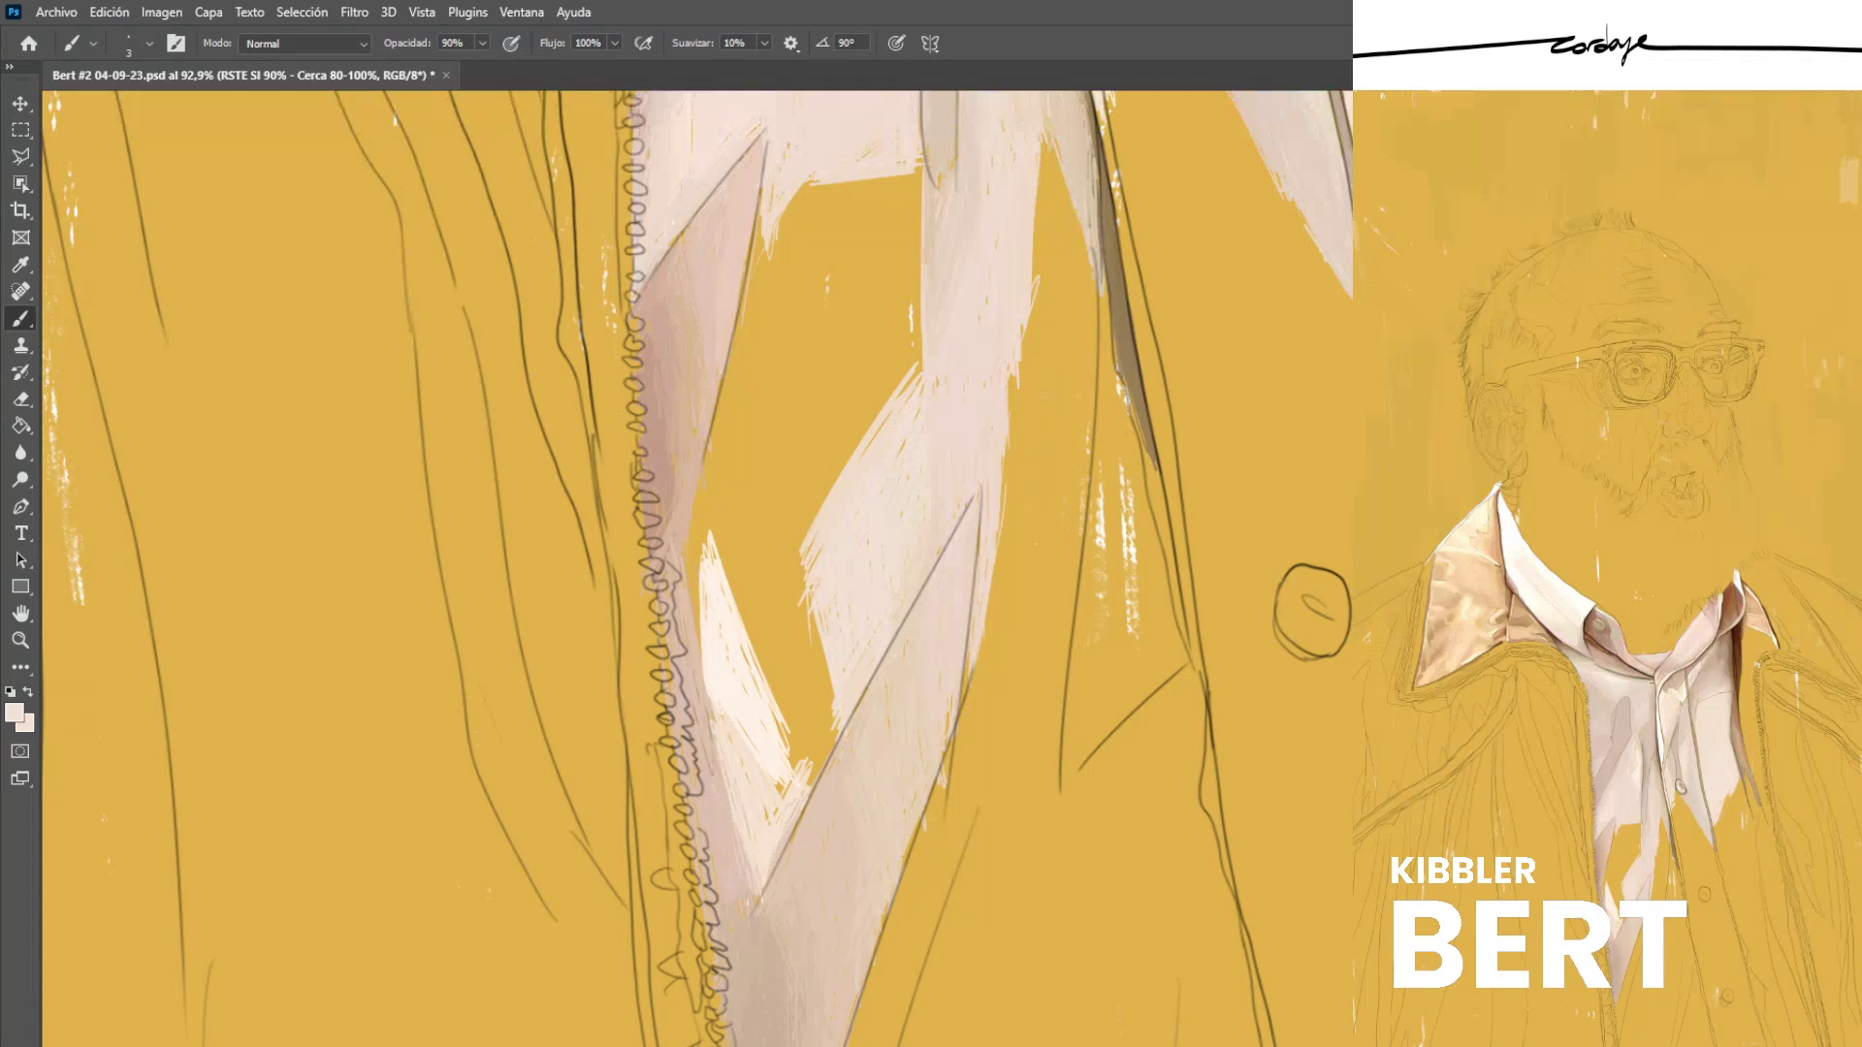
{"action": "key", "text": "ctrl+s"}
Widen the light patch above the diagonal fold toward the cream highlight with pale vertical strokes.
{"action": "left_click_drag", "start_coordinate": [780, 613], "coordinate": [796, 682]}
{"action": "mouse_move", "coordinate": [773, 575]}
{"action": "left_mouse_down"}
{"action": "mouse_move", "coordinate": [806, 723]}
{"action": "mouse_move", "coordinate": [775, 561]}
{"action": "left_mouse_up"}
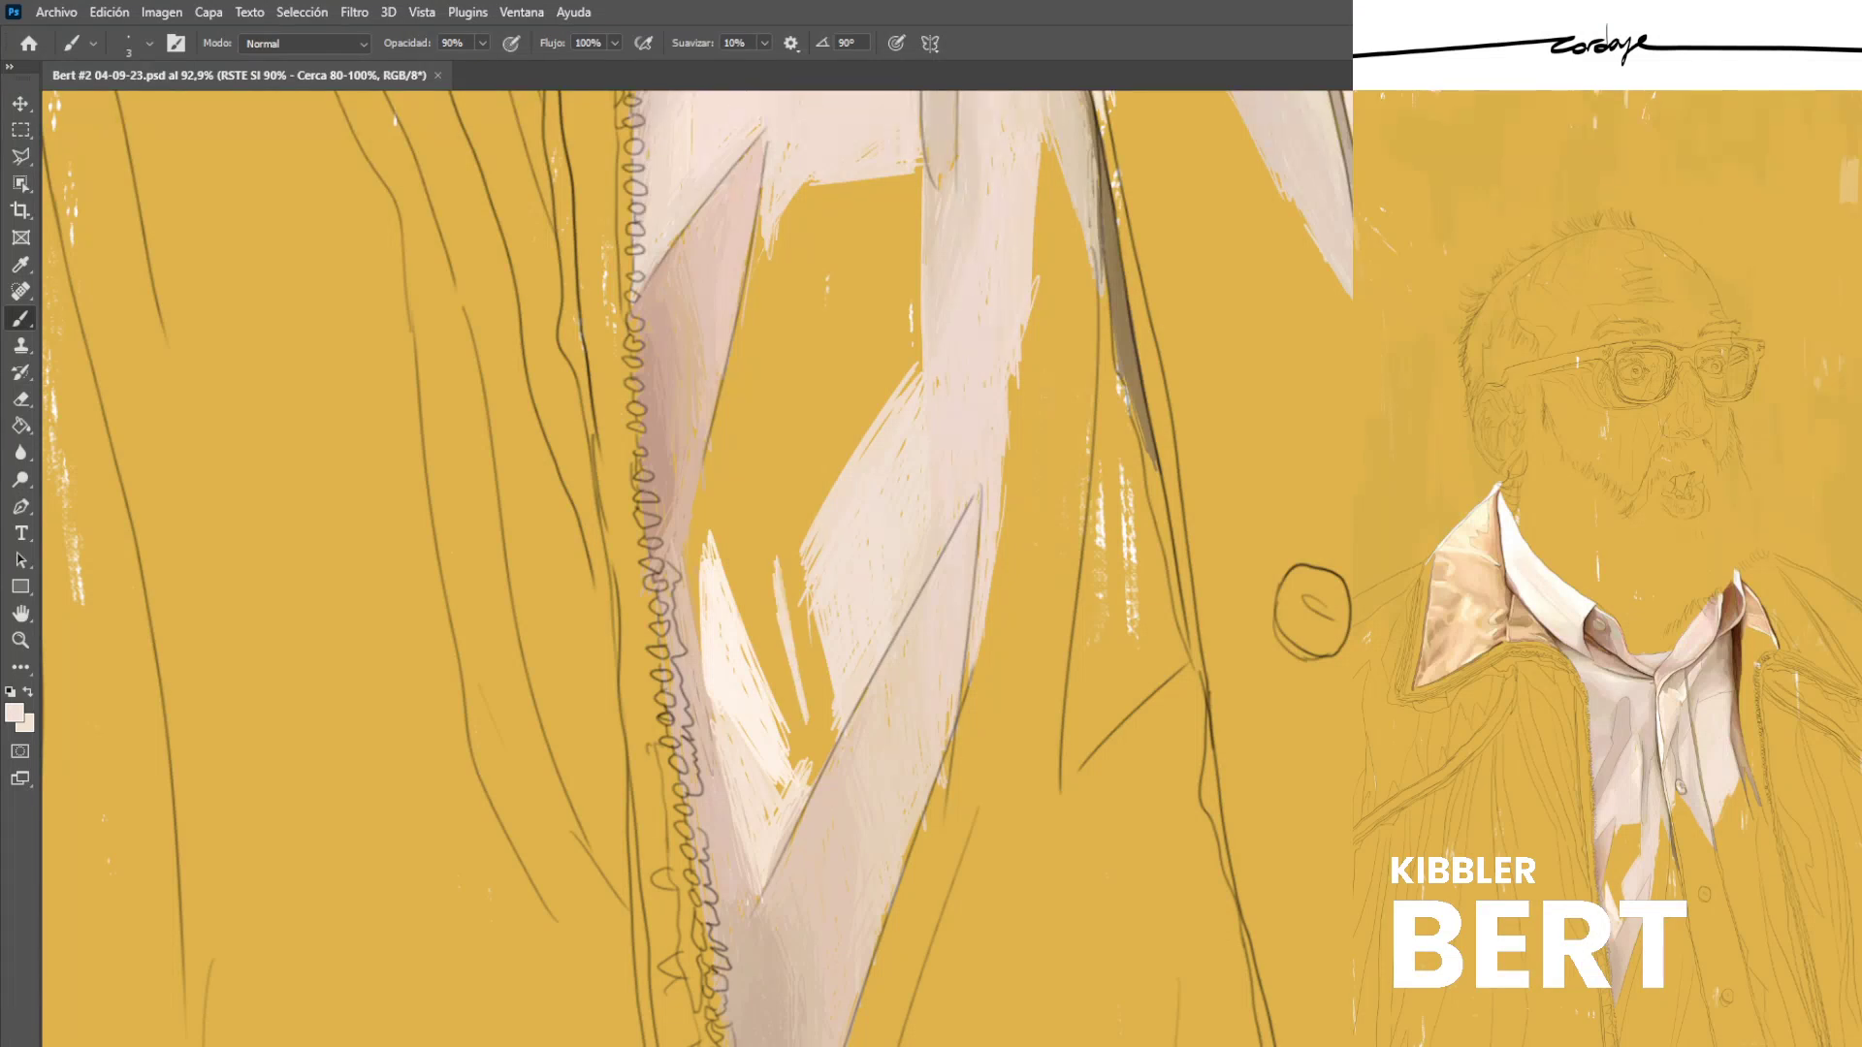
{"action": "mouse_move", "coordinate": [814, 718]}
{"action": "left_mouse_down"}
{"action": "mouse_move", "coordinate": [773, 541]}
{"action": "mouse_move", "coordinate": [793, 534]}
{"action": "left_mouse_up"}
{"action": "left_click_drag", "start_coordinate": [827, 669], "coordinate": [806, 545]}
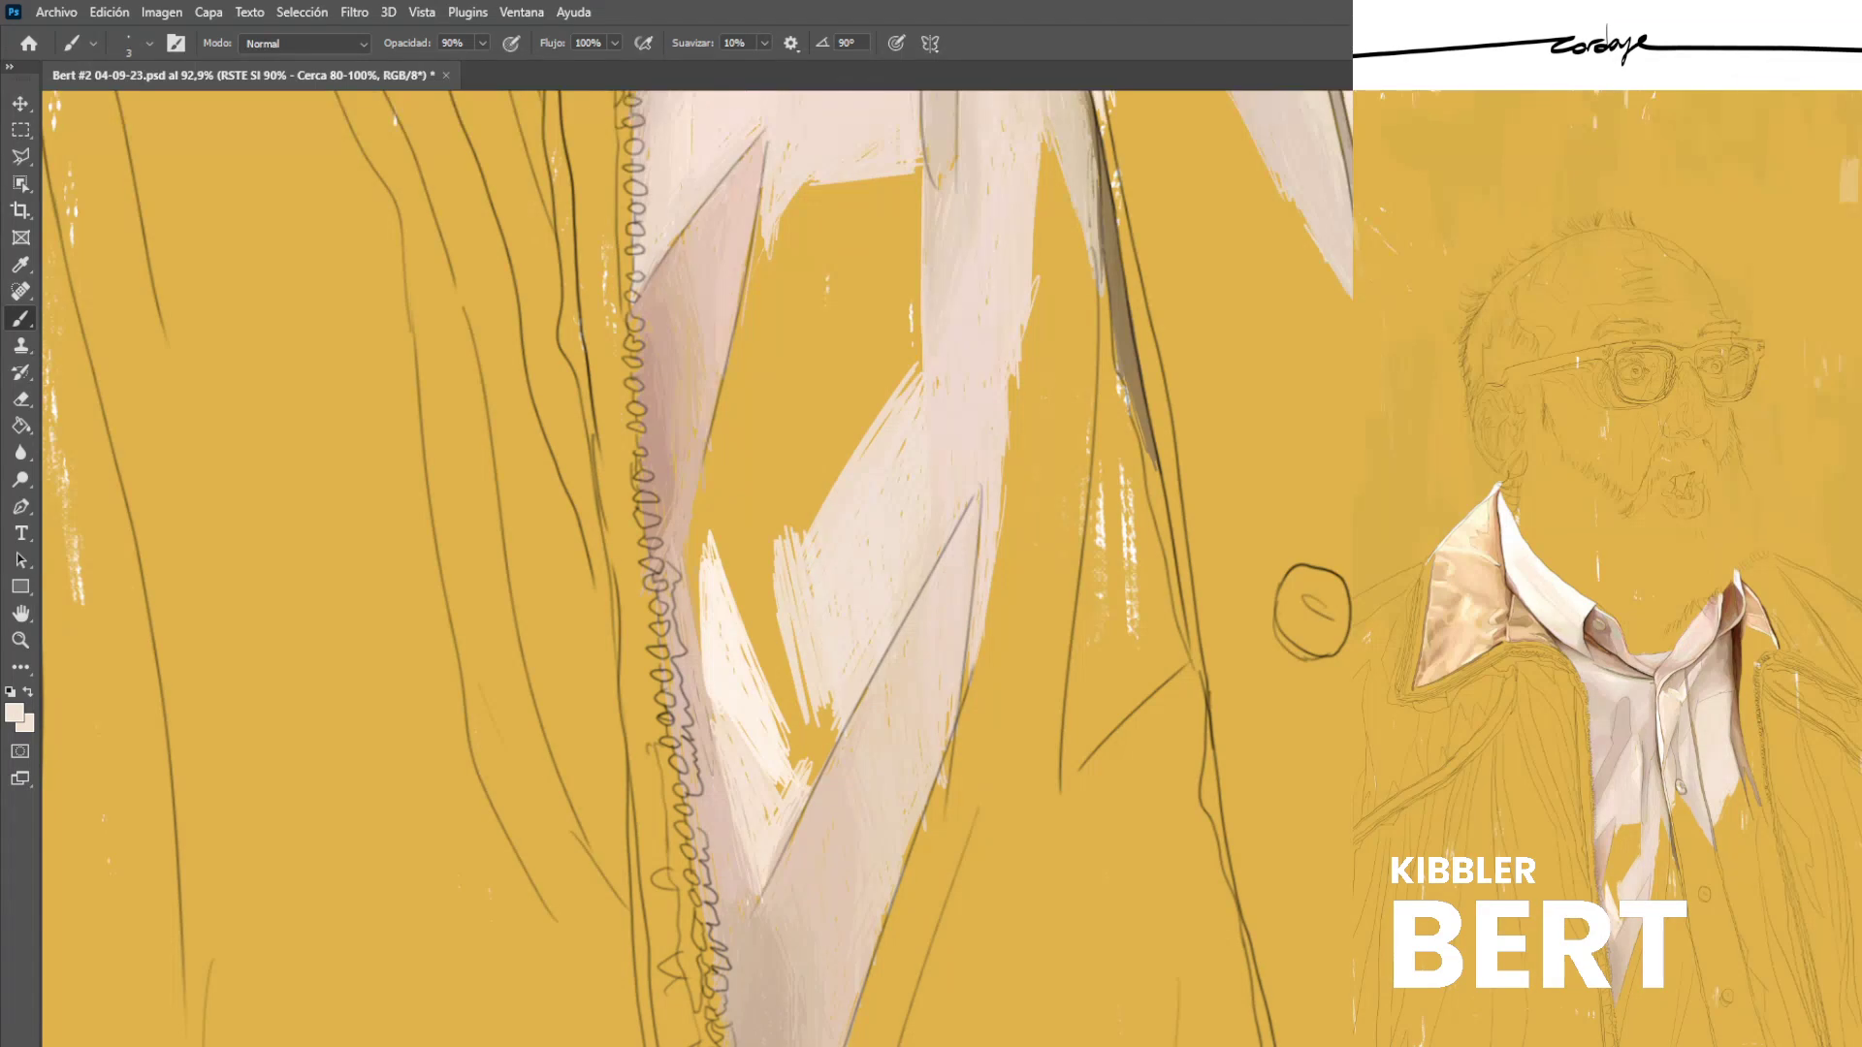
{"action": "left_click_drag", "start_coordinate": [813, 720], "coordinate": [792, 629]}
{"action": "left_click_drag", "start_coordinate": [787, 570], "coordinate": [778, 526]}
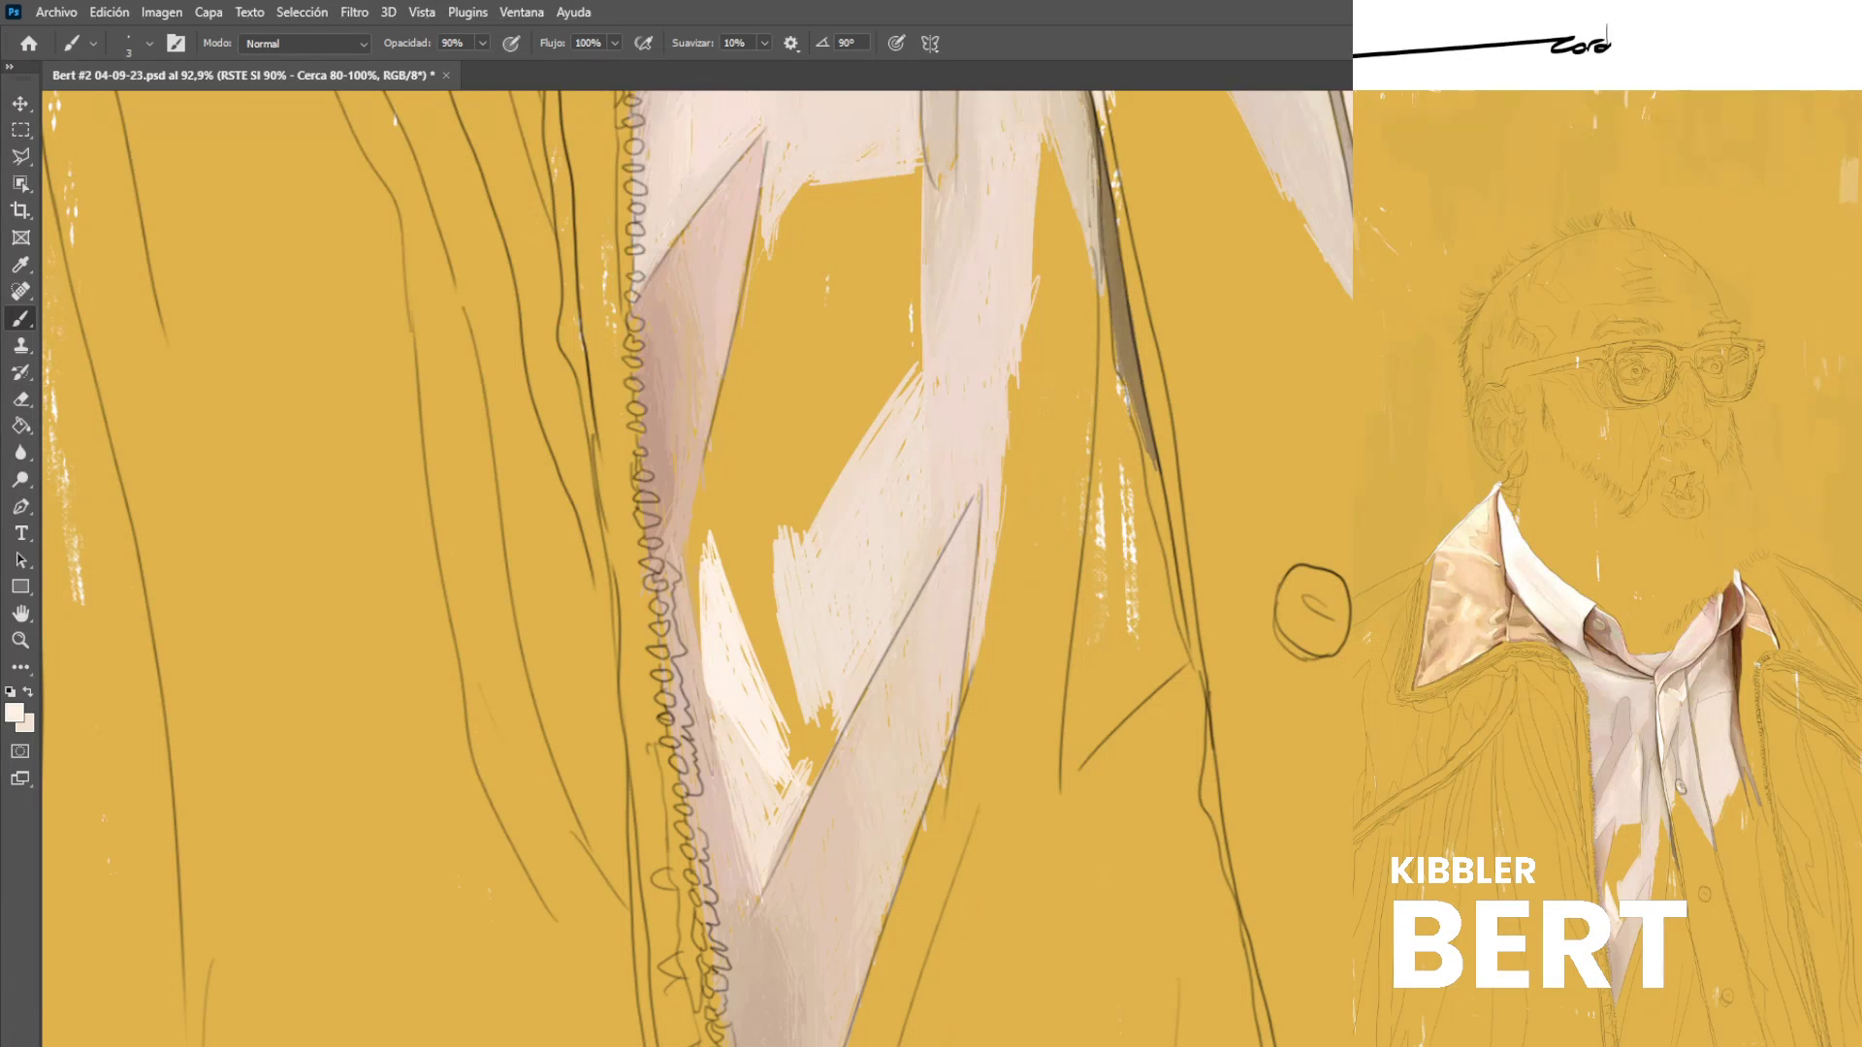
Broaden the cream highlight inside the V toward the pale patch with downward strokes.
{"action": "mouse_move", "coordinate": [758, 663]}
{"action": "left_mouse_down"}
{"action": "mouse_move", "coordinate": [804, 720]}
{"action": "mouse_move", "coordinate": [793, 706]}
{"action": "left_mouse_up"}
{"action": "left_click_drag", "start_coordinate": [741, 616], "coordinate": [792, 693]}
{"action": "left_click_drag", "start_coordinate": [767, 677], "coordinate": [802, 769]}
{"action": "left_click_drag", "start_coordinate": [769, 682], "coordinate": [809, 761]}
{"action": "left_click_drag", "start_coordinate": [790, 706], "coordinate": [809, 769]}
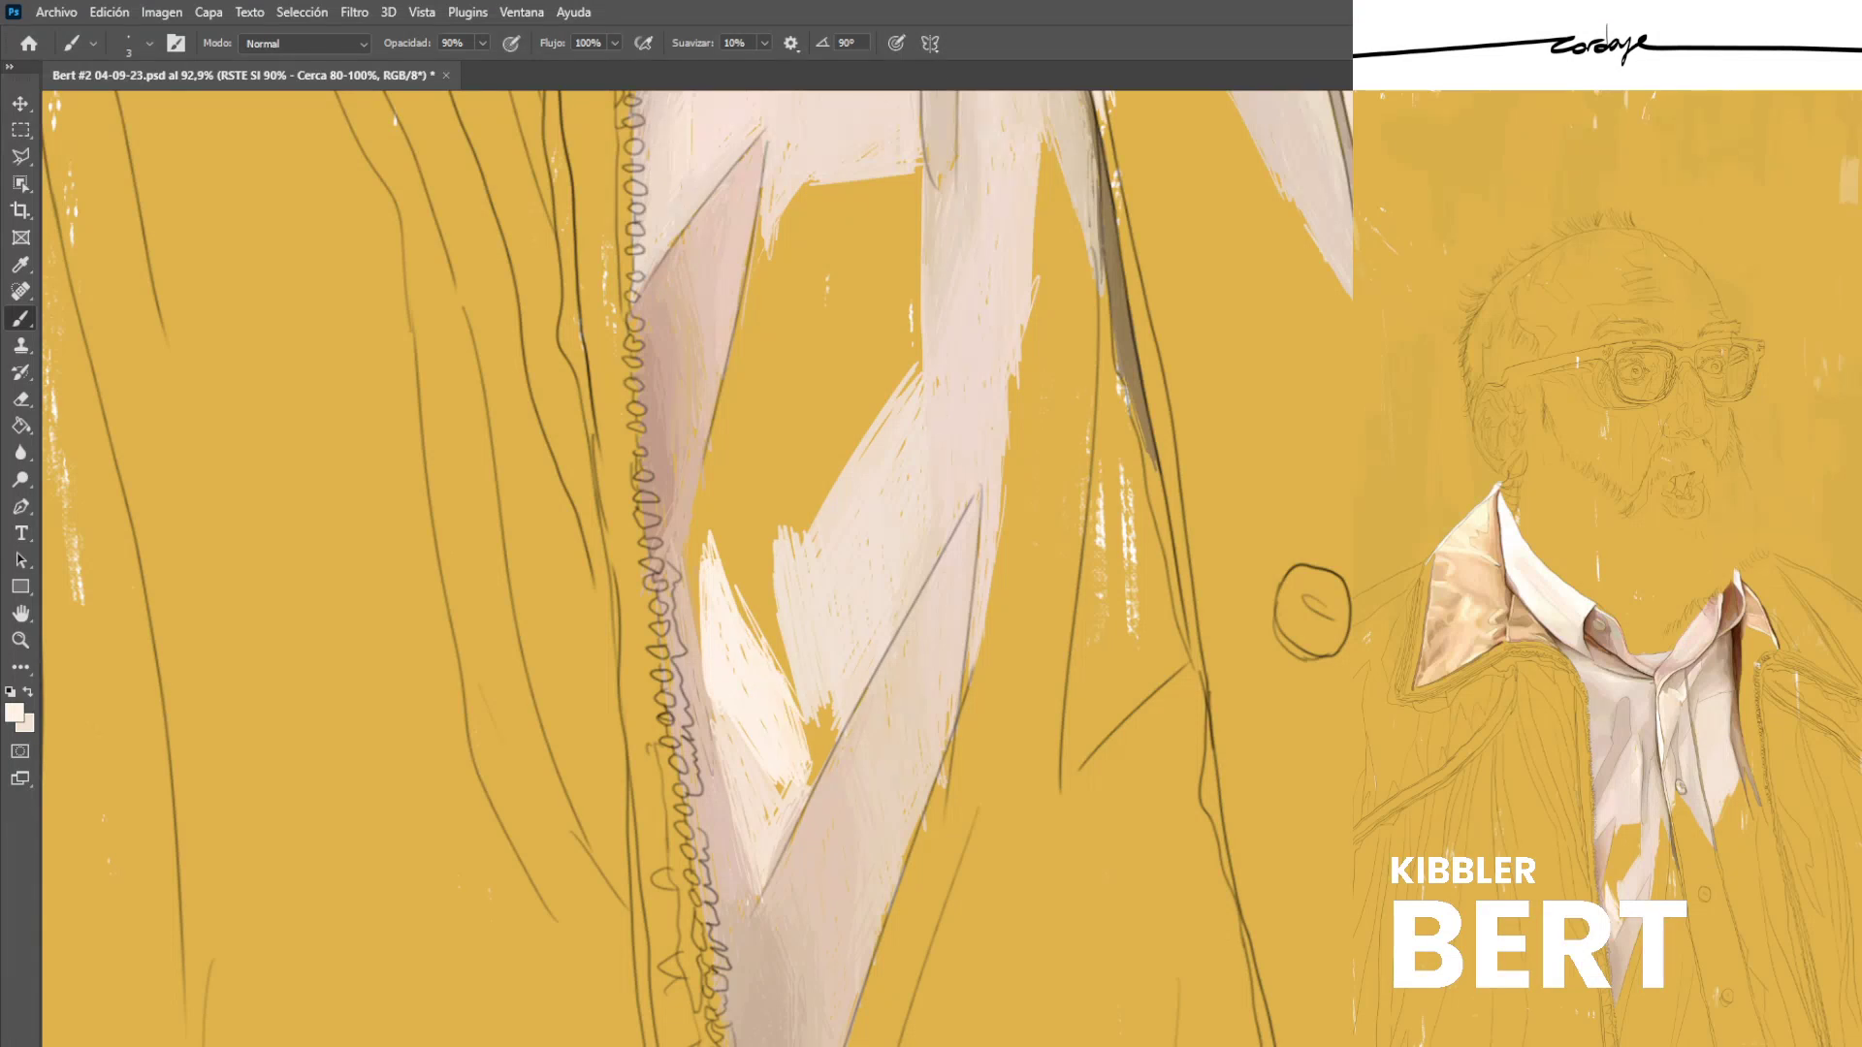
Soften the transition between the cream highlight and the pink strip using repeatedly sampled intermediate tones.
{"action": "left_click", "coordinate": [748, 769], "text": "alt"}
{"action": "left_click", "coordinate": [734, 788], "text": "alt"}
{"action": "mouse_move", "coordinate": [728, 771]}
{"action": "left_mouse_down"}
{"action": "mouse_move", "coordinate": [744, 820]}
{"action": "mouse_move", "coordinate": [737, 781]}
{"action": "left_mouse_up"}
{"action": "left_click_drag", "start_coordinate": [714, 731], "coordinate": [728, 753]}
{"action": "left_click", "coordinate": [734, 761], "text": "alt"}
{"action": "left_click", "coordinate": [729, 775], "text": "alt"}
{"action": "left_click", "coordinate": [744, 796], "text": "alt"}
Close the yellow gap between the cream highlight and the pale patch above the diagonal fold.
{"action": "left_click_drag", "start_coordinate": [807, 719], "coordinate": [814, 783]}
{"action": "mouse_move", "coordinate": [829, 711]}
{"action": "left_mouse_down"}
{"action": "mouse_move", "coordinate": [823, 766]}
{"action": "mouse_move", "coordinate": [825, 741]}
{"action": "left_mouse_up"}
{"action": "left_click_drag", "start_coordinate": [835, 716], "coordinate": [823, 764]}
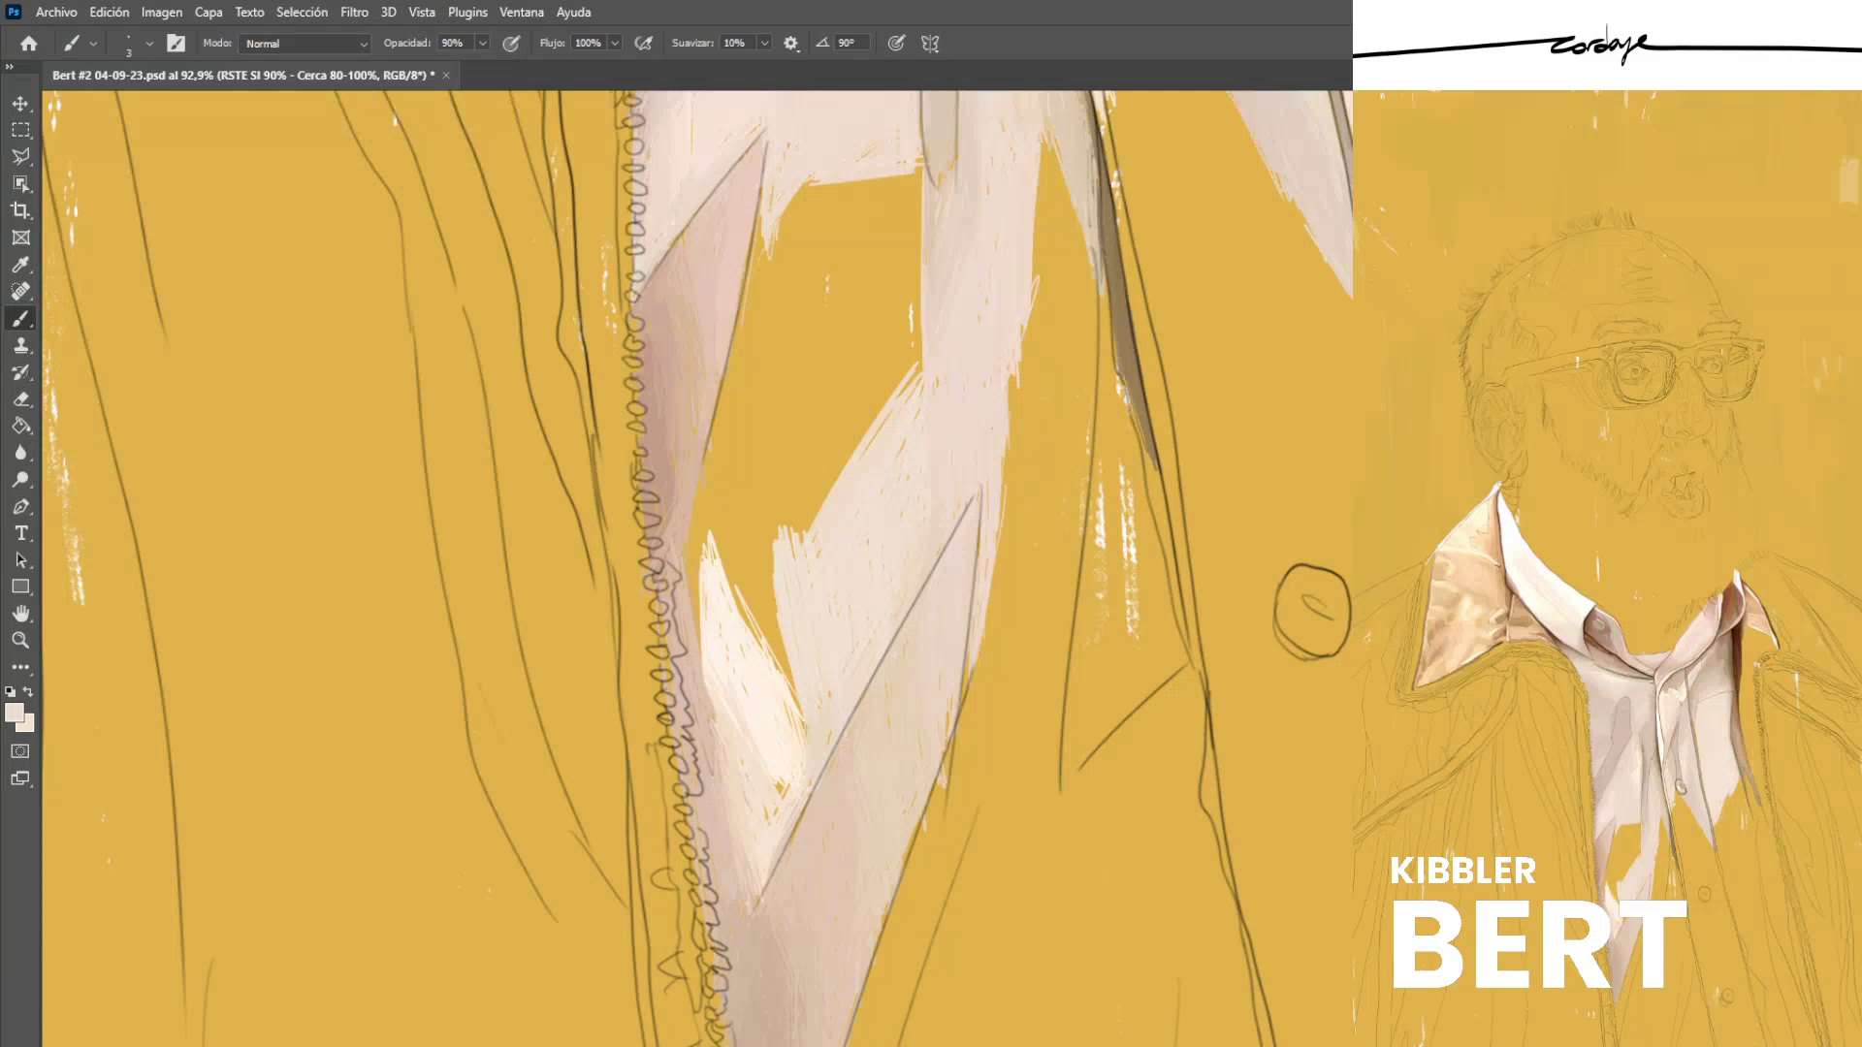
Fill the yellow notch at the top of the V with upward strokes of sampled cream and pale tones.
{"action": "left_click", "coordinate": [743, 649], "text": "alt"}
{"action": "left_click_drag", "start_coordinate": [777, 667], "coordinate": [728, 564]}
{"action": "left_click_drag", "start_coordinate": [791, 674], "coordinate": [727, 547]}
{"action": "left_click_drag", "start_coordinate": [782, 649], "coordinate": [724, 534]}
{"action": "left_click_drag", "start_coordinate": [793, 681], "coordinate": [734, 600]}
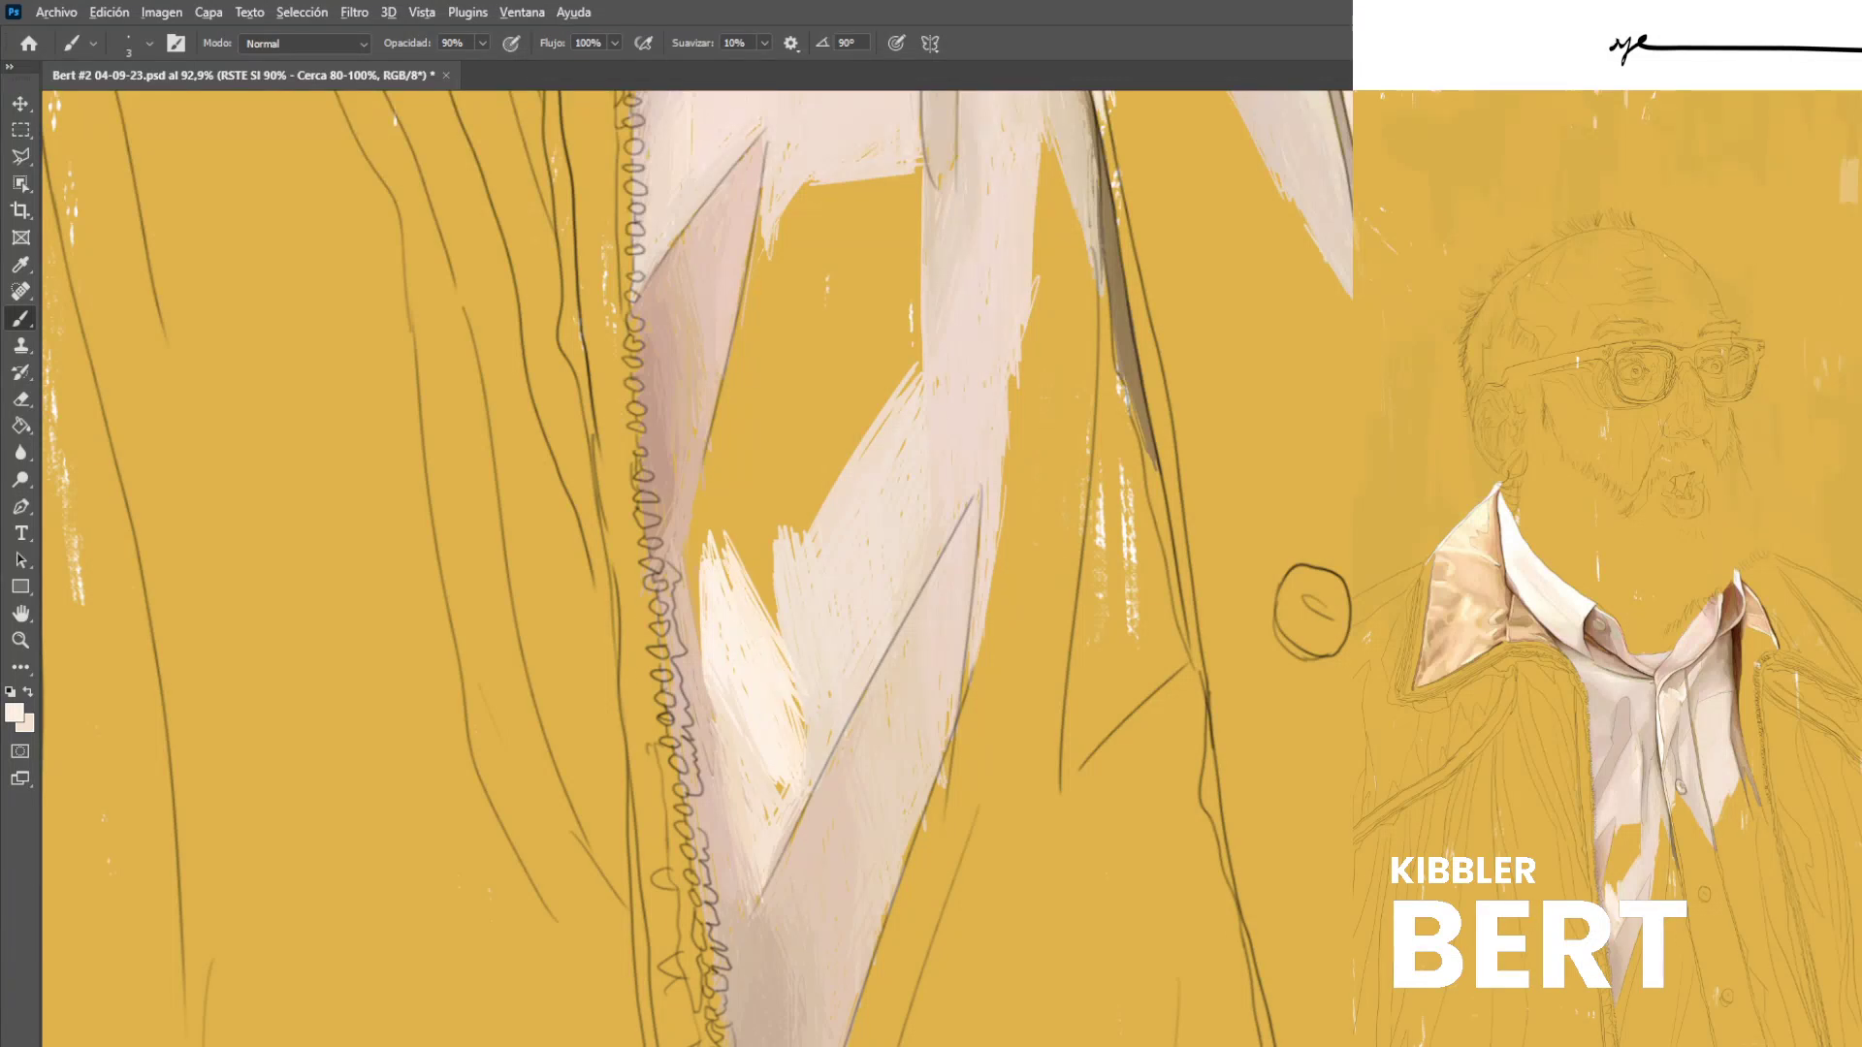
{"action": "left_click", "coordinate": [797, 628], "text": "alt"}
{"action": "left_click", "coordinate": [787, 648], "text": "alt"}
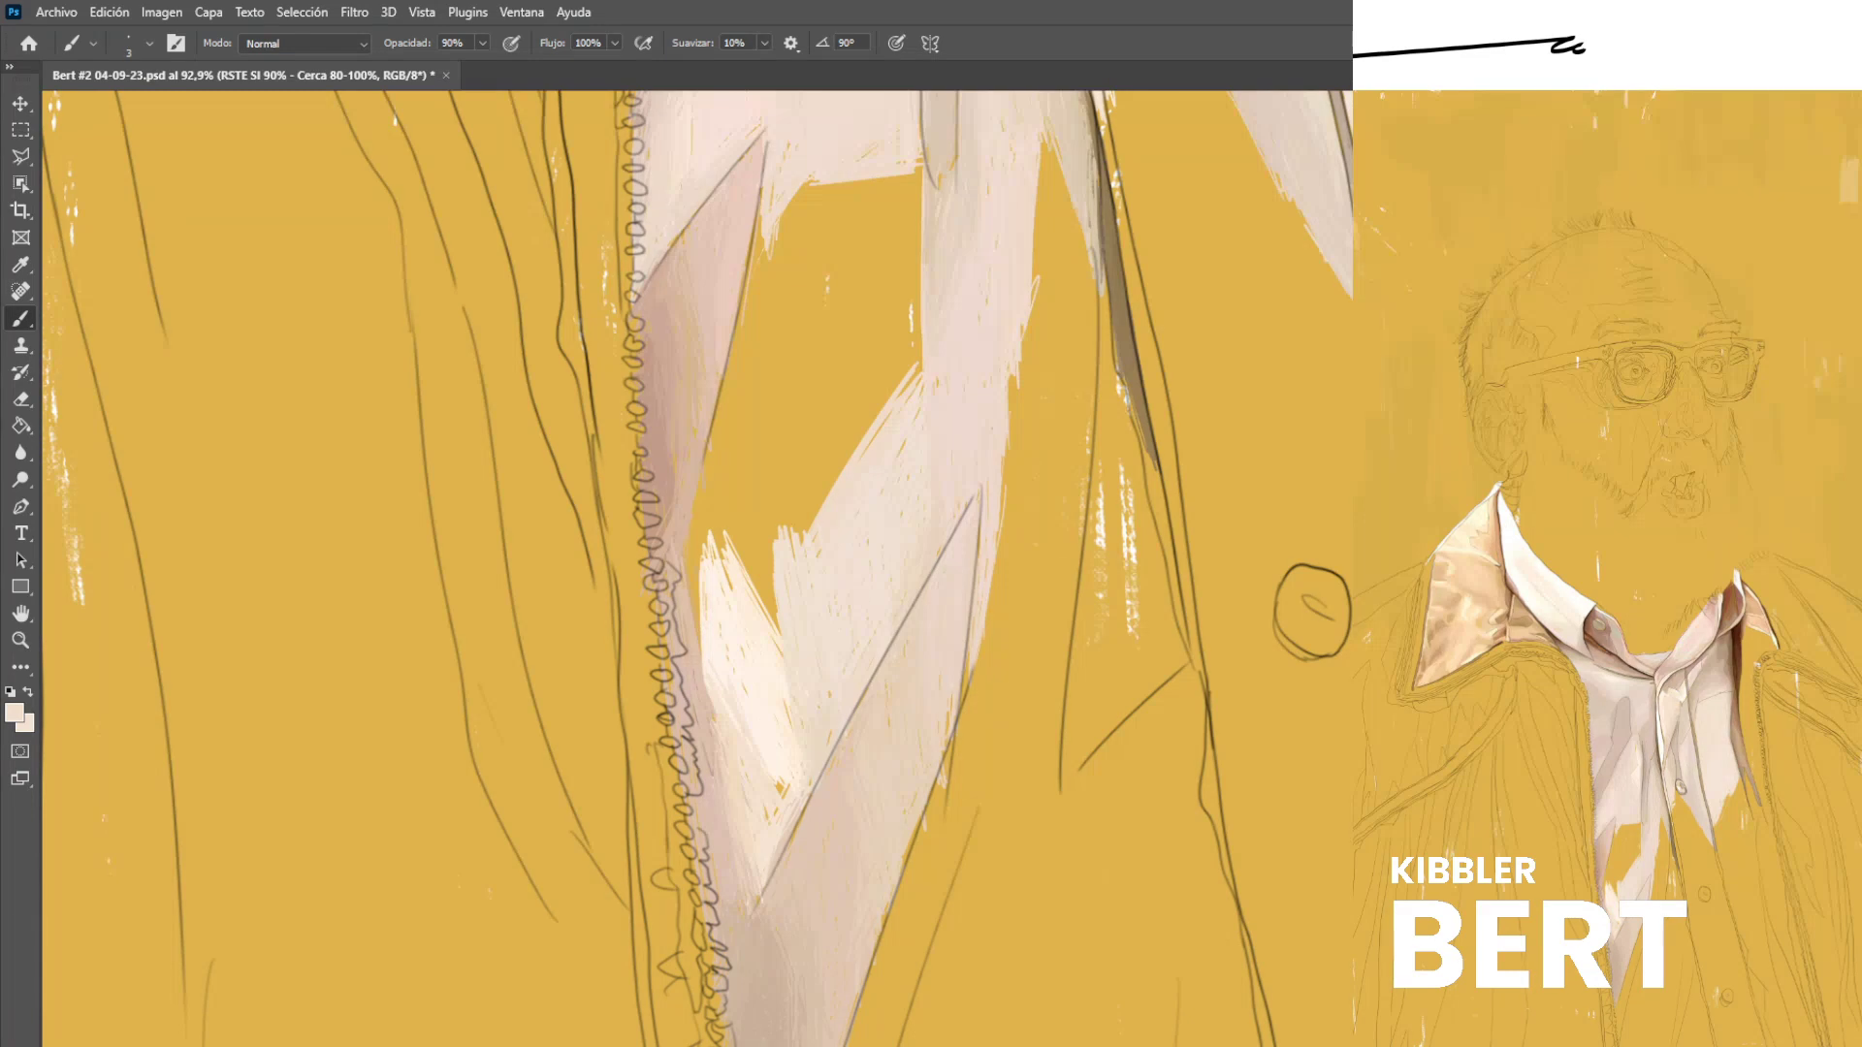
{"action": "left_click_drag", "start_coordinate": [781, 632], "coordinate": [729, 531]}
{"action": "mouse_move", "coordinate": [774, 593]}
{"action": "left_mouse_down"}
{"action": "mouse_move", "coordinate": [730, 526]}
{"action": "mouse_move", "coordinate": [747, 514]}
{"action": "mouse_move", "coordinate": [743, 532]}
{"action": "left_mouse_up"}
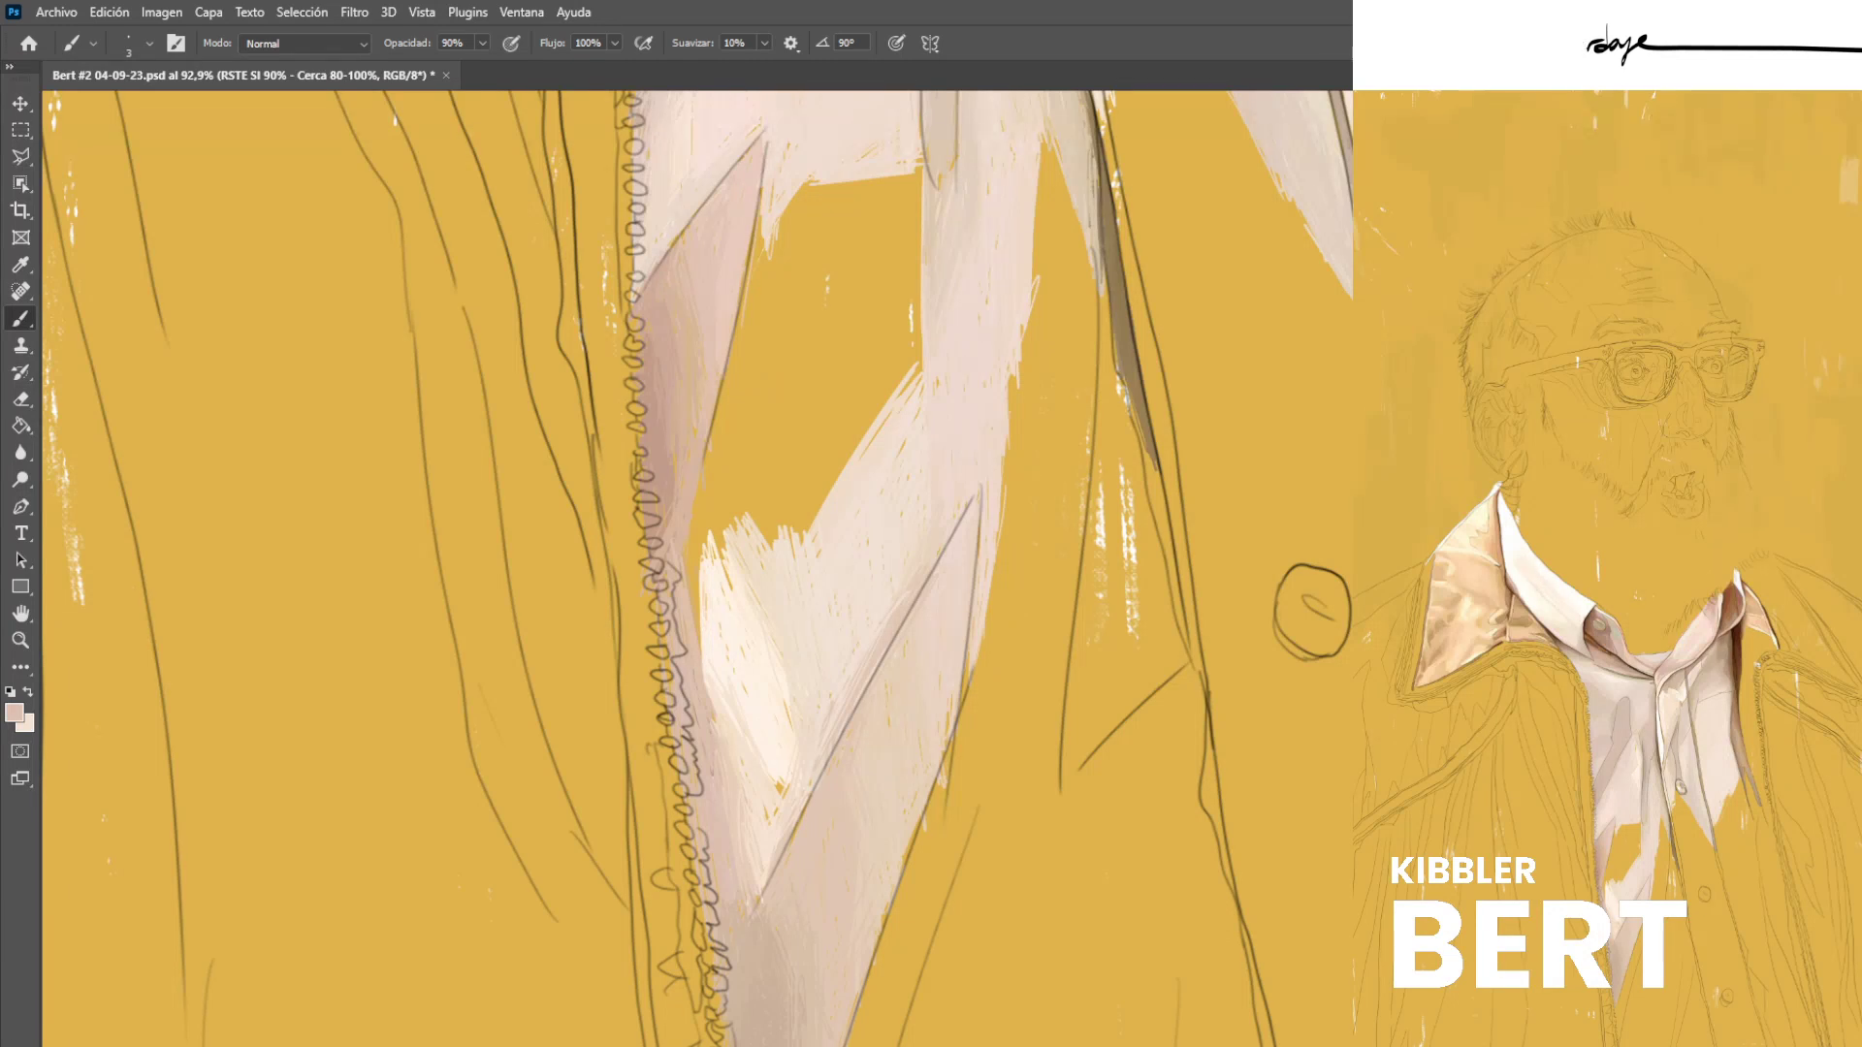
Extend the cream highlight upward as a narrow band along the pink fold's inner edge.
{"action": "left_click", "coordinate": [739, 649], "text": "alt"}
{"action": "left_click_drag", "start_coordinate": [748, 337], "coordinate": [718, 518]}
{"action": "left_click_drag", "start_coordinate": [744, 361], "coordinate": [715, 546]}
{"action": "left_click_drag", "start_coordinate": [753, 355], "coordinate": [718, 543]}
{"action": "left_click_drag", "start_coordinate": [727, 439], "coordinate": [712, 535]}
{"action": "left_click_drag", "start_coordinate": [737, 365], "coordinate": [698, 557]}
{"action": "left_click_drag", "start_coordinate": [737, 356], "coordinate": [696, 571]}
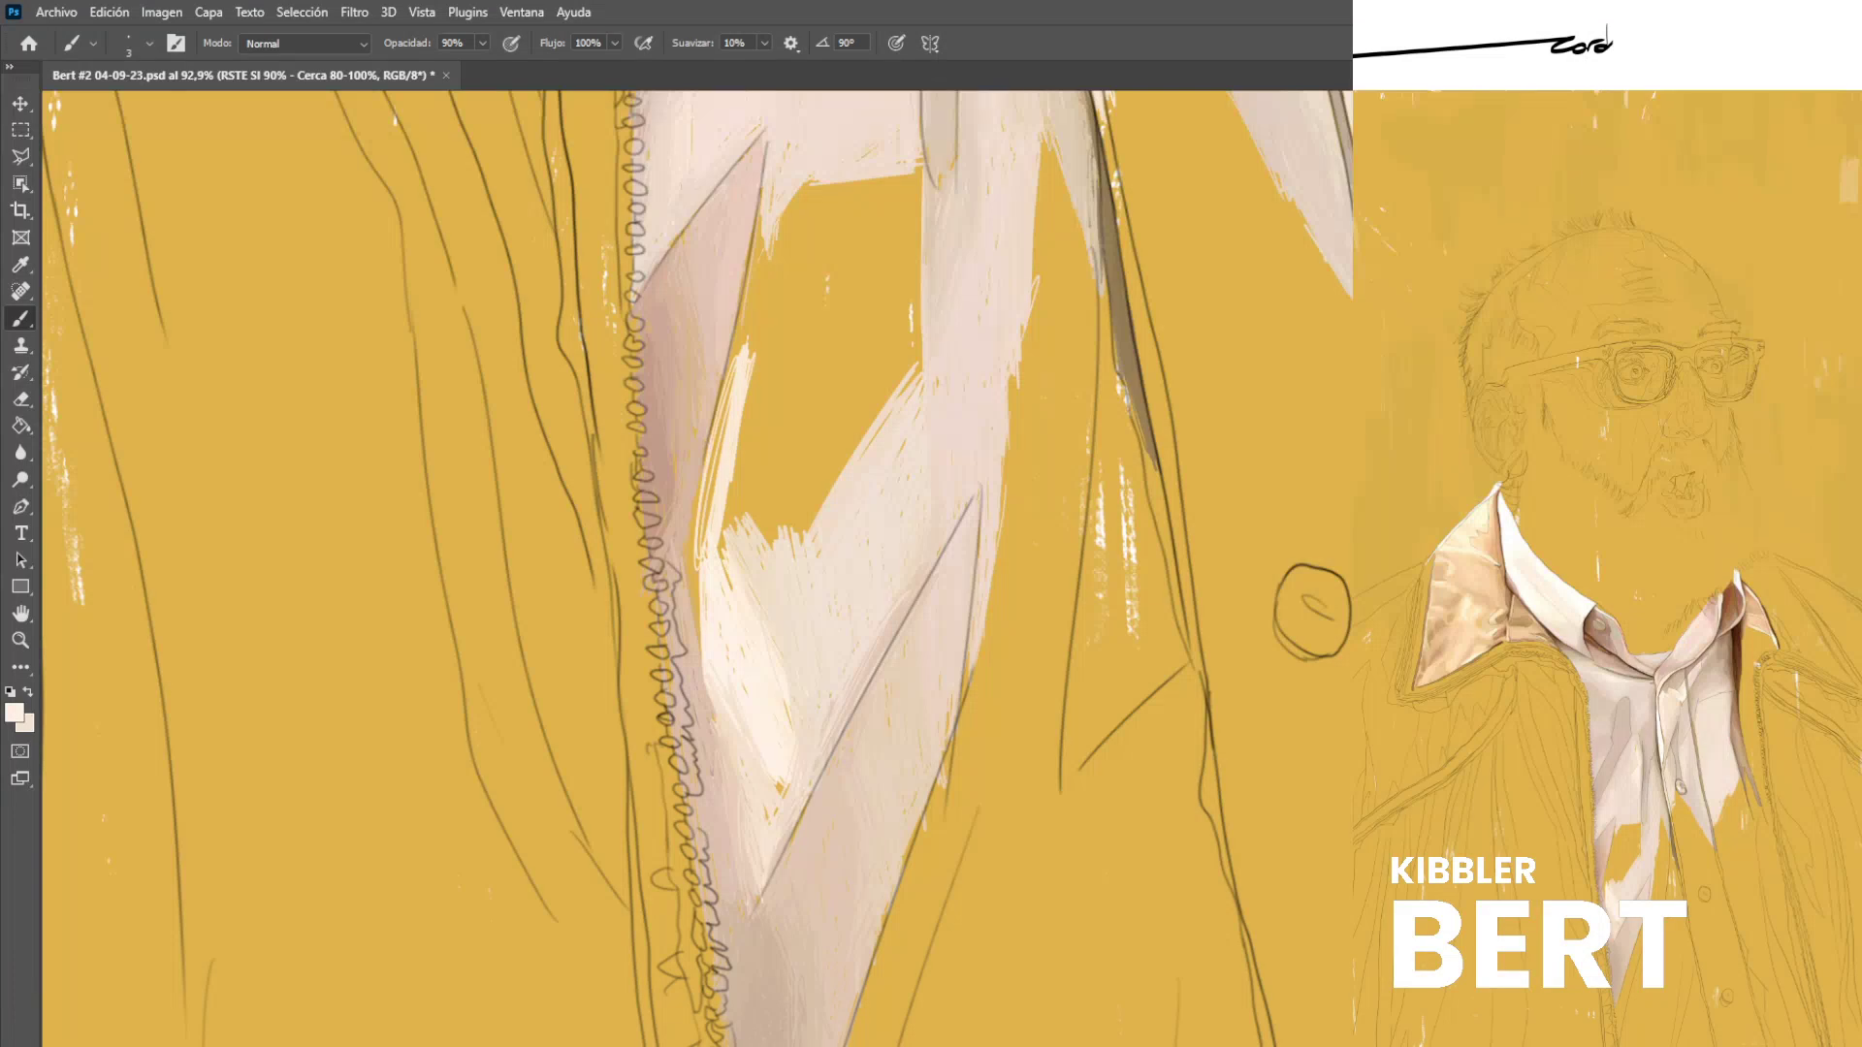
{"action": "left_click_drag", "start_coordinate": [715, 477], "coordinate": [694, 558]}
{"action": "left_click_drag", "start_coordinate": [731, 388], "coordinate": [696, 554]}
{"action": "mouse_move", "coordinate": [700, 475]}
{"action": "left_mouse_down"}
{"action": "mouse_move", "coordinate": [692, 561]}
{"action": "mouse_move", "coordinate": [694, 514]}
{"action": "left_mouse_up"}
Blend the cream highlight's outer edge into the pink strip using short strokes of sampled pink and cream.
{"action": "left_click_drag", "start_coordinate": [696, 555], "coordinate": [710, 693]}
{"action": "left_click", "coordinate": [685, 613], "text": "alt"}
{"action": "left_click_drag", "start_coordinate": [705, 620], "coordinate": [715, 706]}
{"action": "left_click", "coordinate": [725, 640], "text": "alt"}
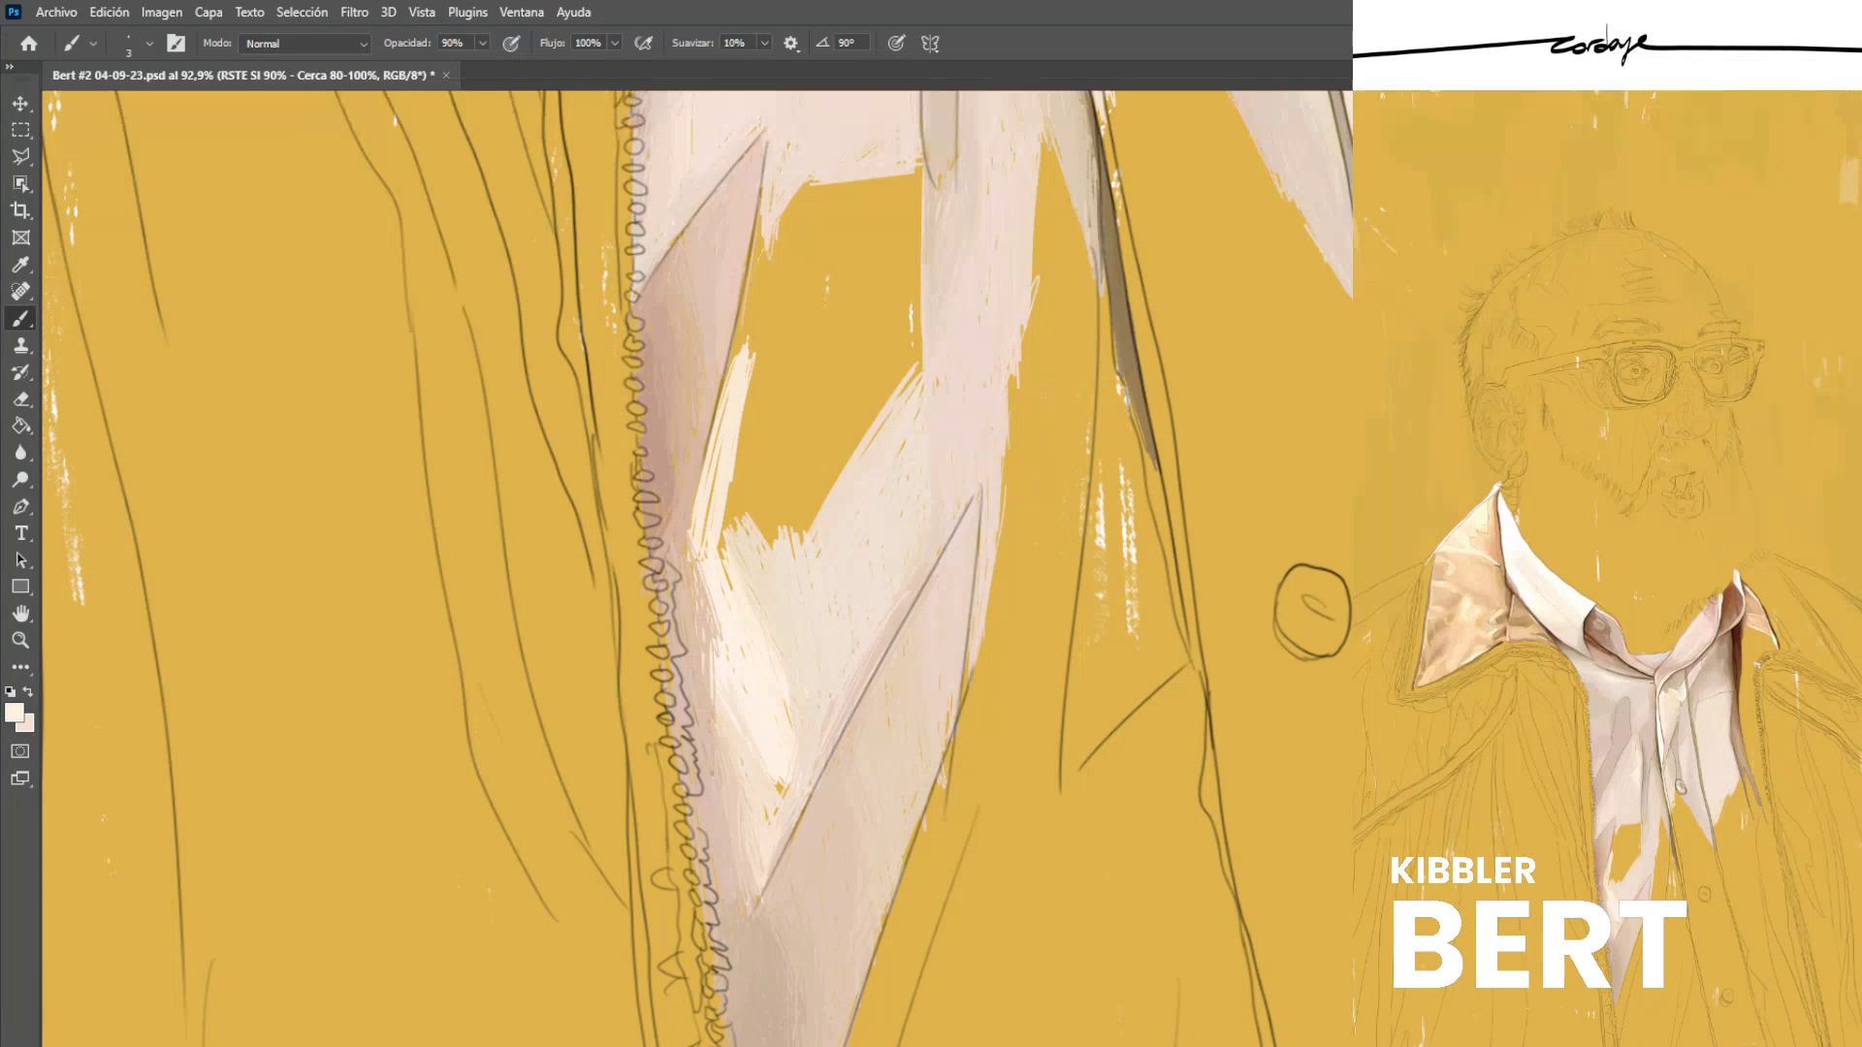
{"action": "left_click_drag", "start_coordinate": [711, 611], "coordinate": [716, 651]}
{"action": "left_click", "coordinate": [700, 630], "text": "alt"}
{"action": "left_click", "coordinate": [667, 441], "text": "alt"}
{"action": "left_click", "coordinate": [671, 427], "text": "alt"}
{"action": "left_click_drag", "start_coordinate": [689, 415], "coordinate": [676, 465]}
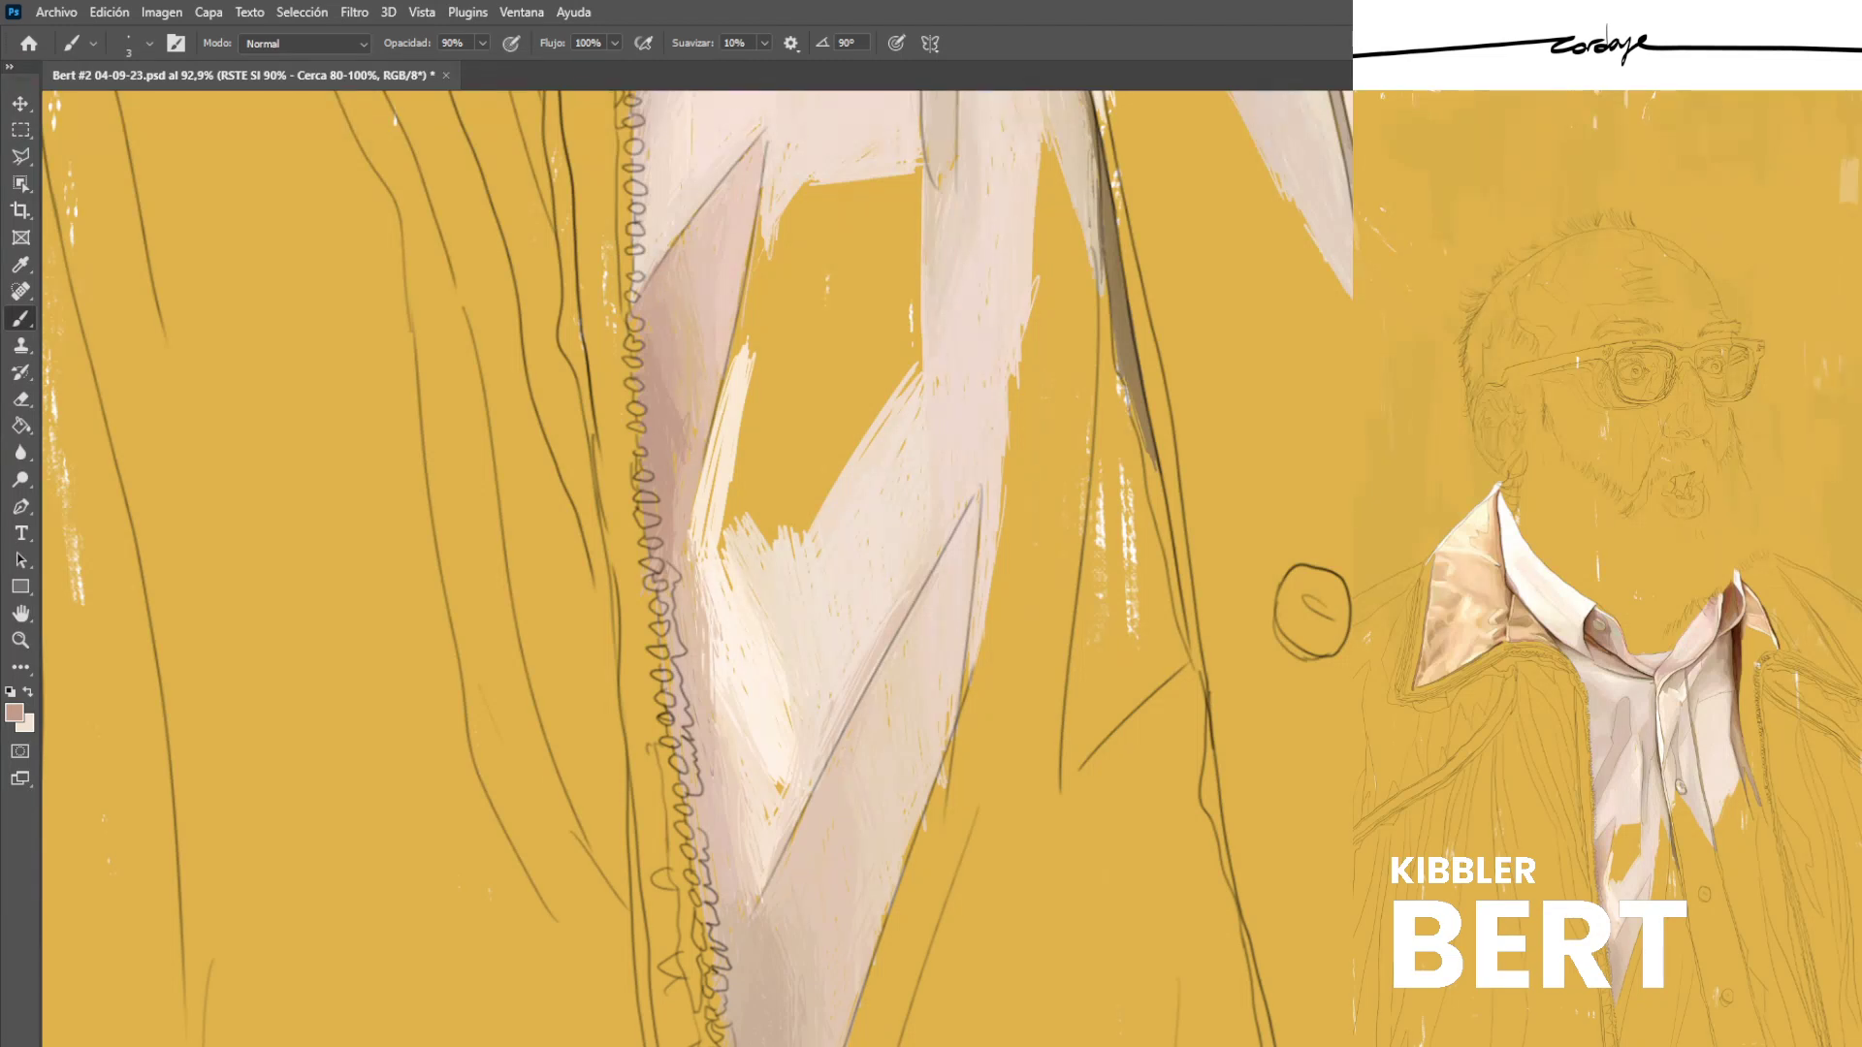
Rework the cream highlight's upper end with sampled pale tones, undoing the last stroke and softening its pink side.
{"action": "left_click", "coordinate": [748, 620], "text": "alt"}
{"action": "left_click_drag", "start_coordinate": [717, 543], "coordinate": [758, 586]}
{"action": "mouse_move", "coordinate": [735, 543]}
{"action": "left_mouse_down"}
{"action": "mouse_move", "coordinate": [758, 574]}
{"action": "mouse_move", "coordinate": [738, 529]}
{"action": "mouse_move", "coordinate": [726, 574]}
{"action": "left_mouse_up"}
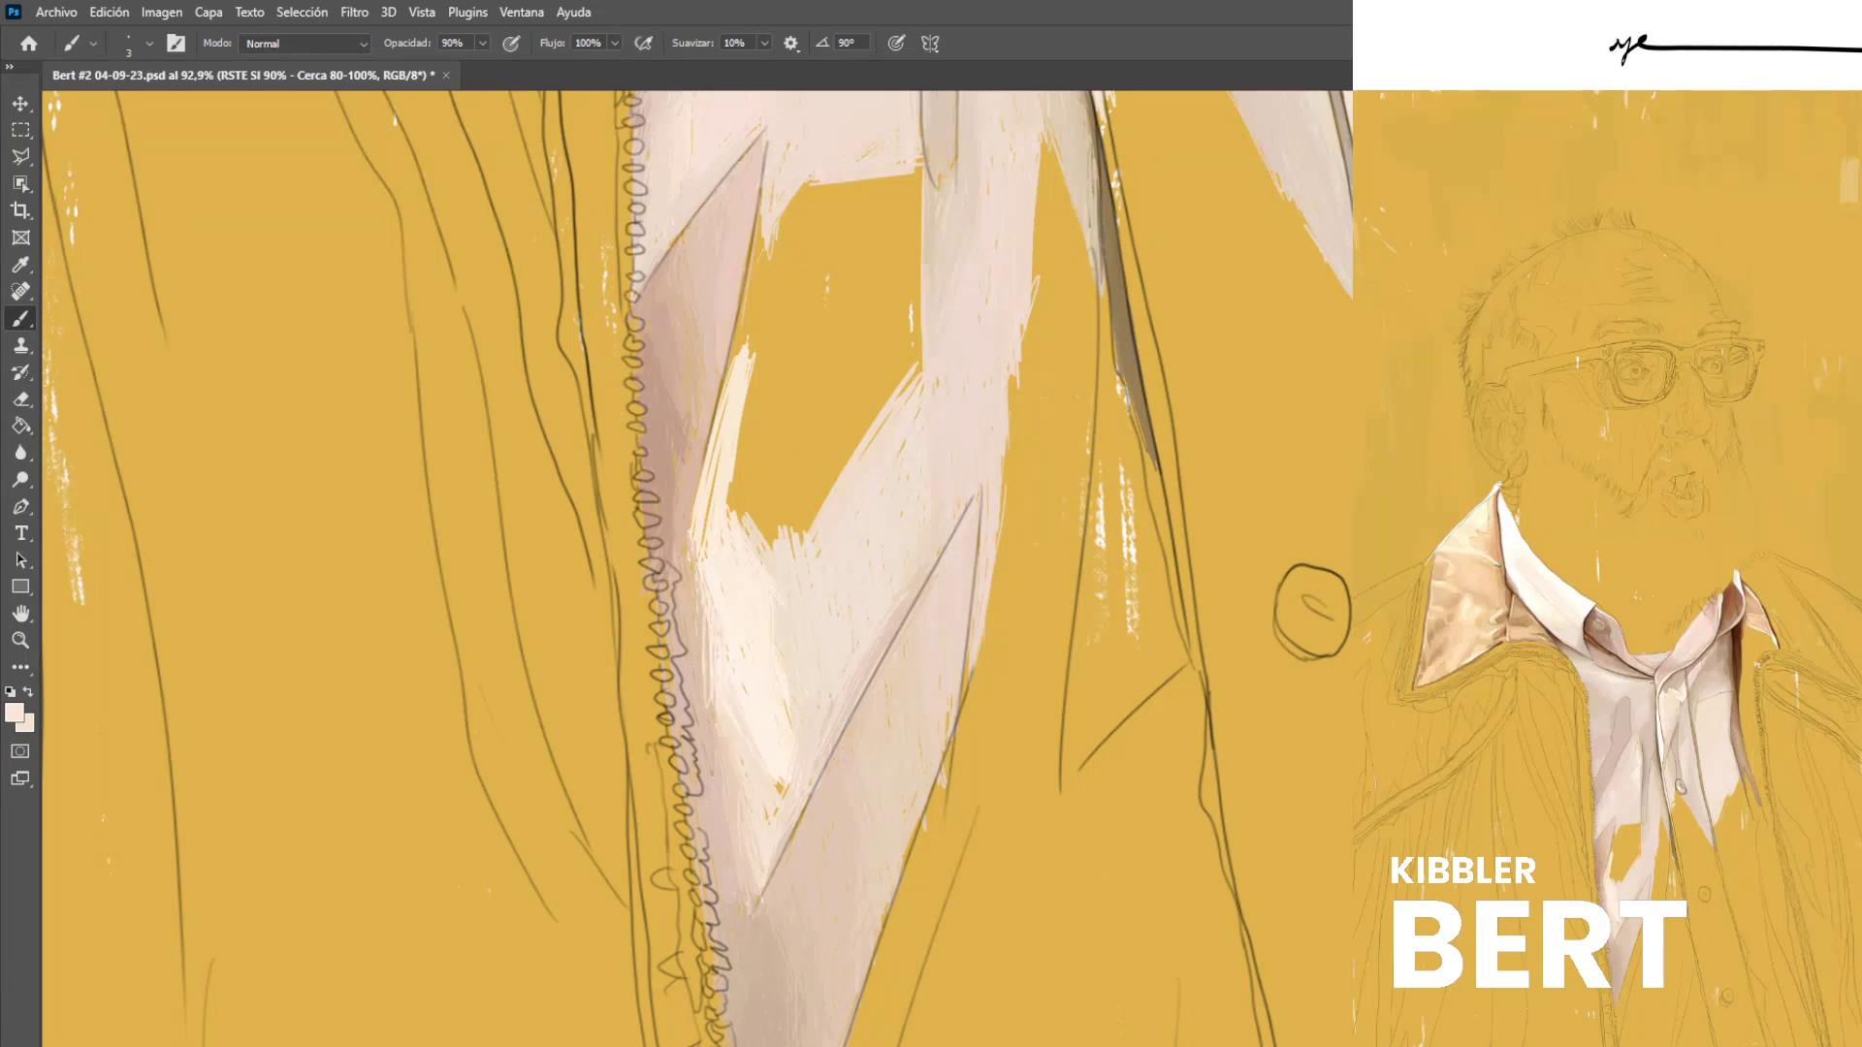
{"action": "key", "text": "ctrl+z"}
{"action": "left_click", "coordinate": [718, 632], "text": "alt"}
{"action": "left_click_drag", "start_coordinate": [716, 646], "coordinate": [721, 674]}
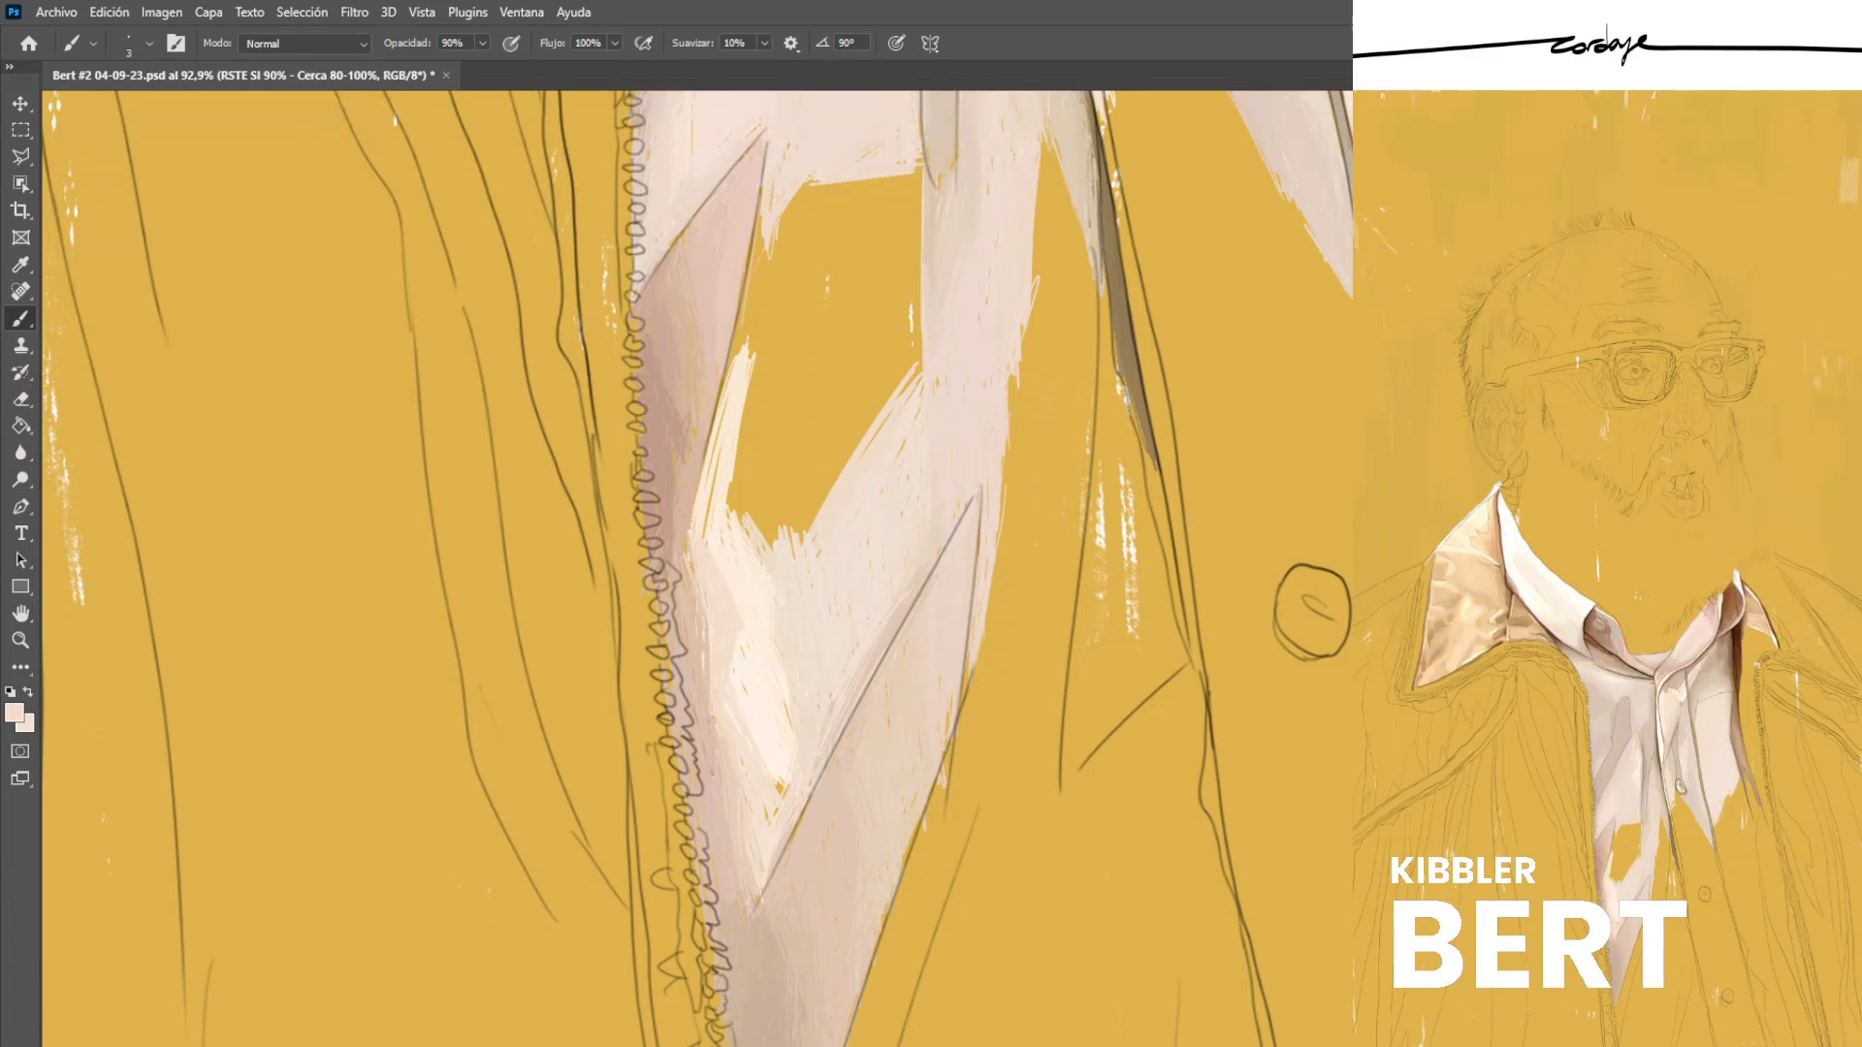
{"action": "left_click", "coordinate": [685, 665], "text": "alt"}
{"action": "left_click_drag", "start_coordinate": [710, 607], "coordinate": [715, 650]}
{"action": "left_click", "coordinate": [678, 516], "text": "alt"}
{"action": "left_click", "coordinate": [670, 448], "text": "alt"}
Paint pale vertical strokes beside the pink fold's upper half, joining the shirt above to the cream band.
{"action": "left_click_drag", "start_coordinate": [717, 455], "coordinate": [652, 670]}
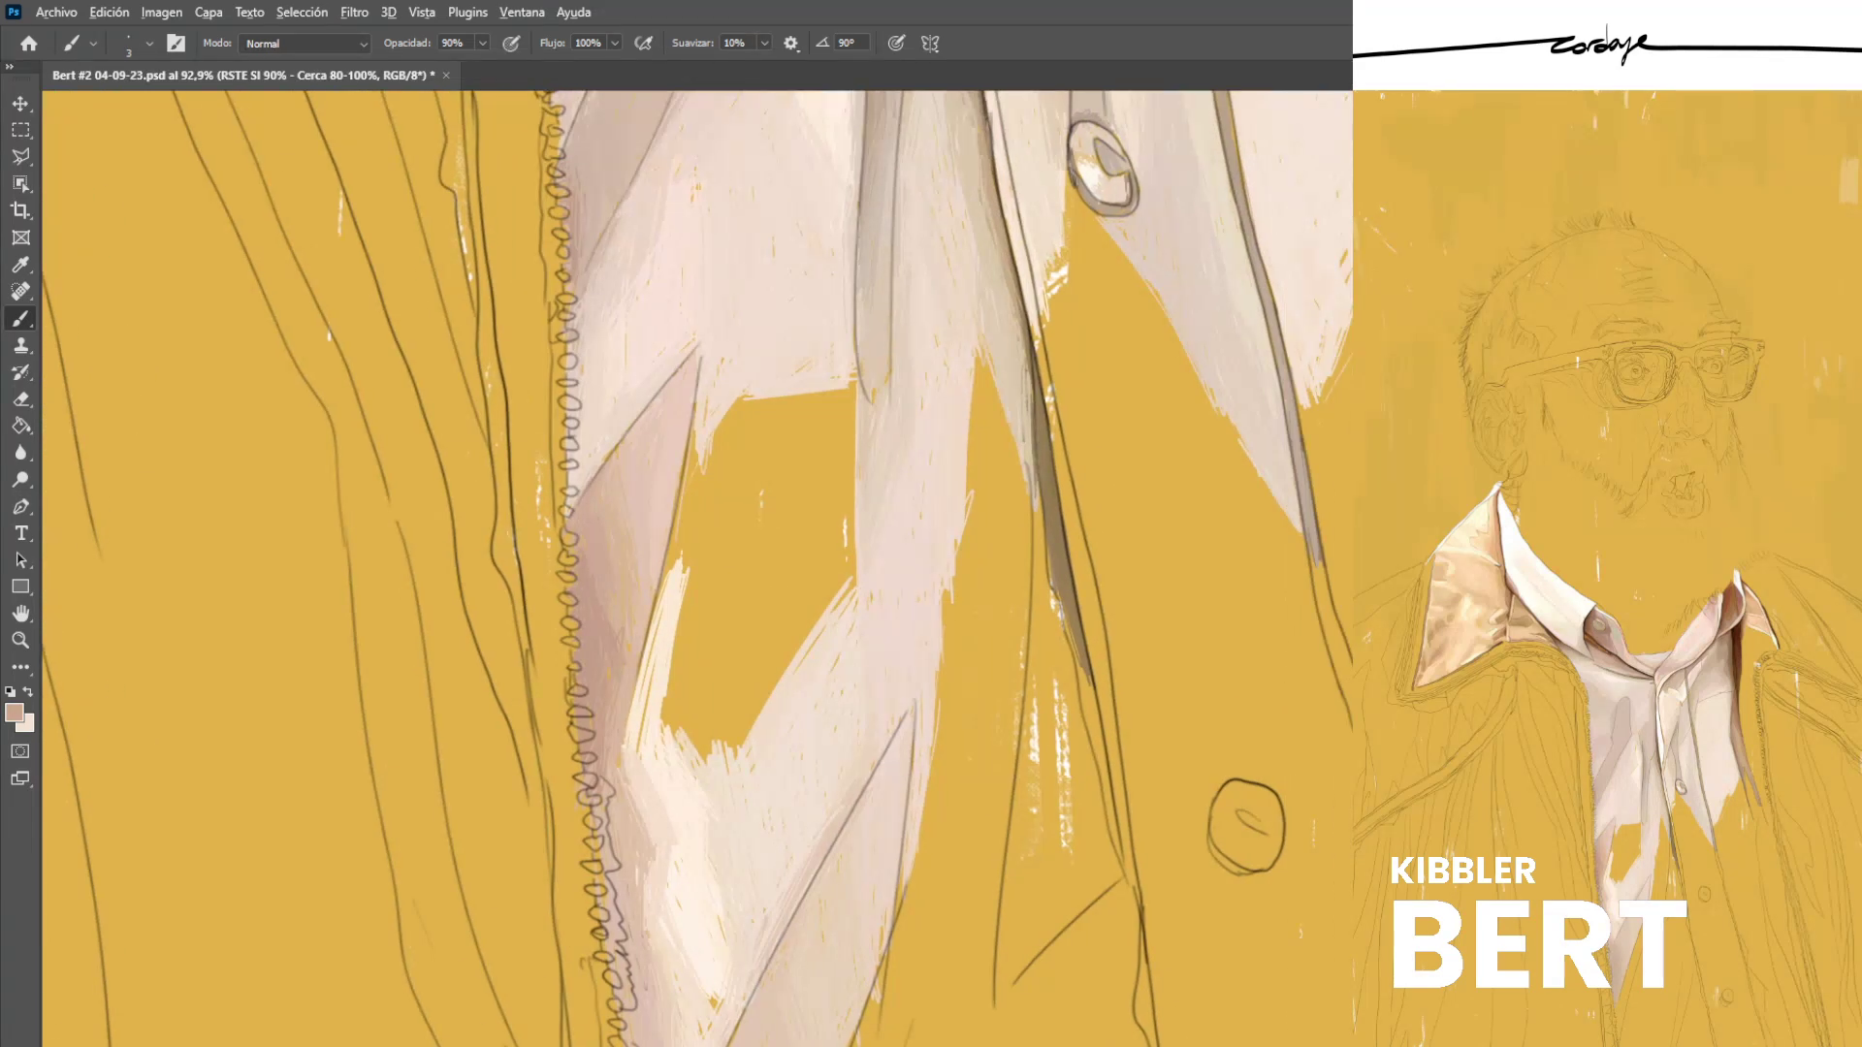
{"action": "left_click", "coordinate": [816, 233], "text": "alt"}
{"action": "left_click_drag", "start_coordinate": [702, 436], "coordinate": [704, 580]}
{"action": "left_click_drag", "start_coordinate": [708, 483], "coordinate": [711, 576]}
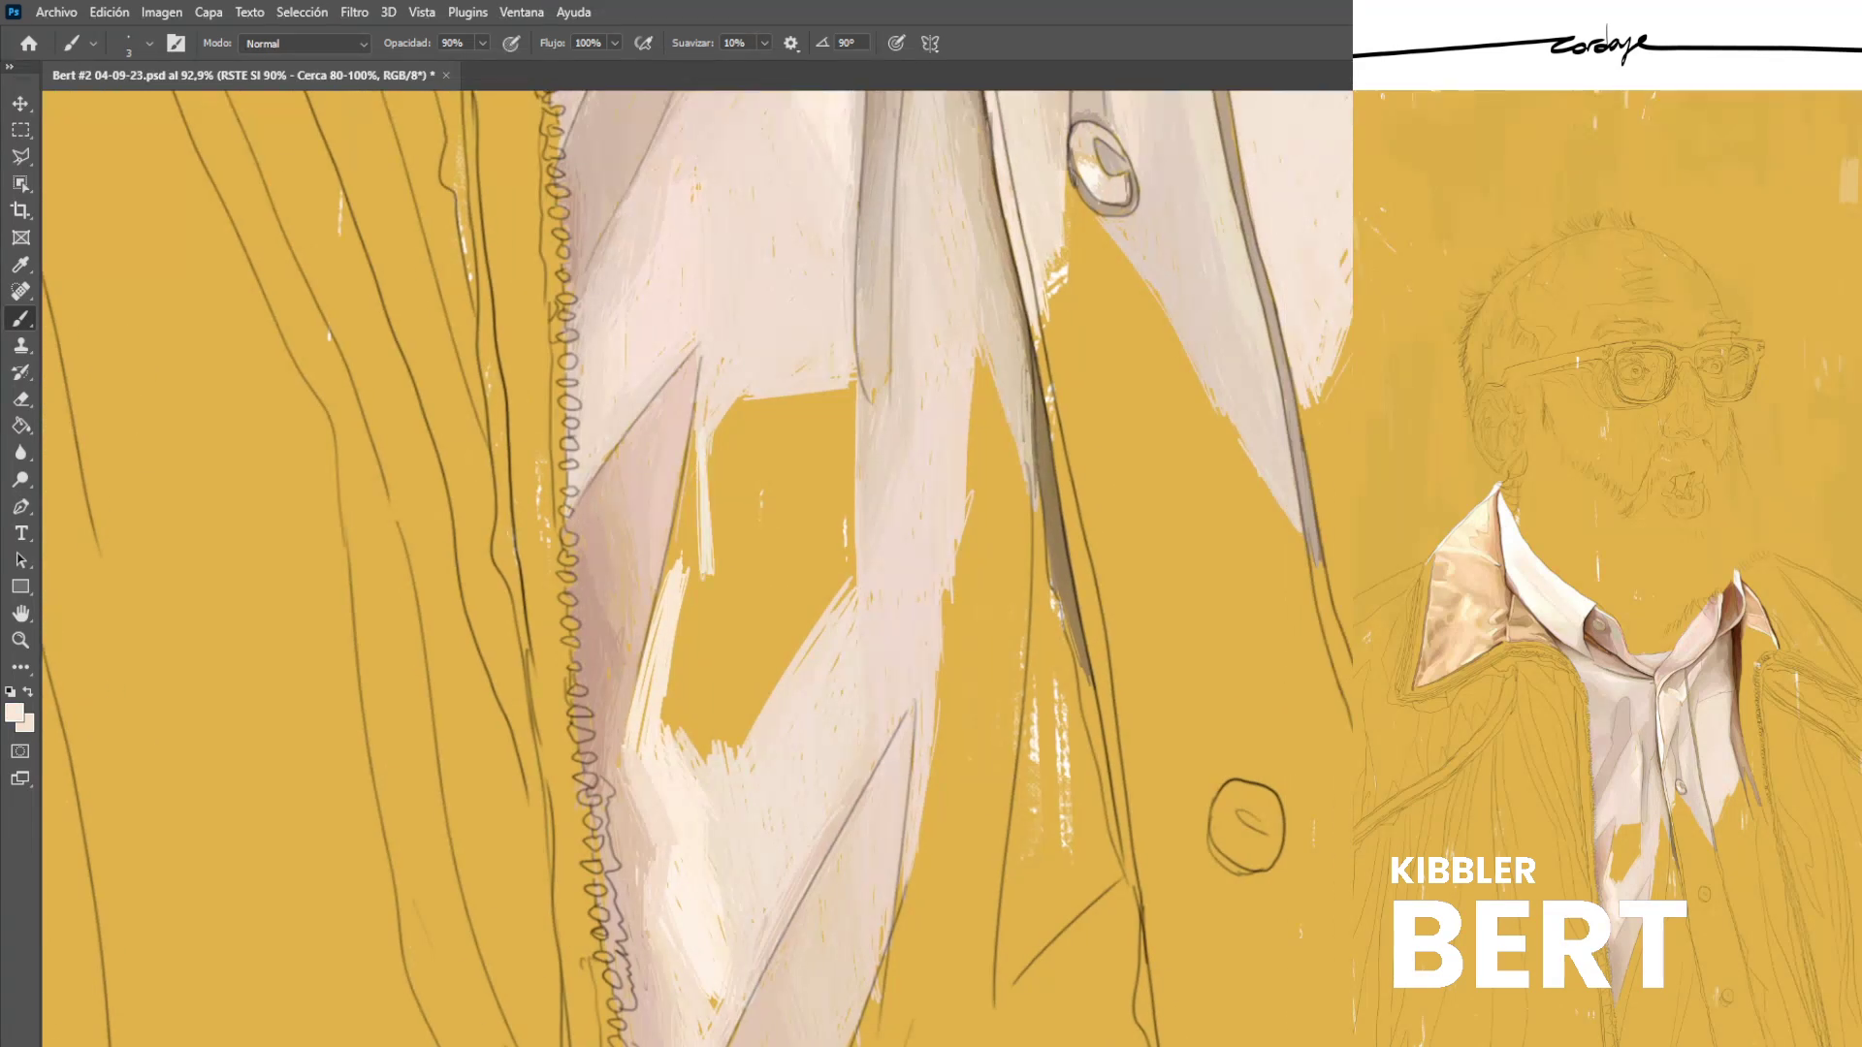
{"action": "left_click_drag", "start_coordinate": [696, 446], "coordinate": [708, 593]}
{"action": "left_click_drag", "start_coordinate": [695, 524], "coordinate": [696, 562]}
{"action": "mouse_move", "coordinate": [689, 451]}
{"action": "left_mouse_down"}
{"action": "mouse_move", "coordinate": [667, 586]}
{"action": "mouse_move", "coordinate": [687, 573]}
{"action": "left_mouse_up"}
{"action": "left_click_drag", "start_coordinate": [695, 514], "coordinate": [688, 607]}
Define the pink fold's inner edge against the new pale strokes with sampled pink and pale tones.
{"action": "left_click", "coordinate": [661, 524], "text": "alt"}
{"action": "left_click_drag", "start_coordinate": [682, 523], "coordinate": [639, 674]}
{"action": "left_click", "coordinate": [695, 463], "text": "alt"}
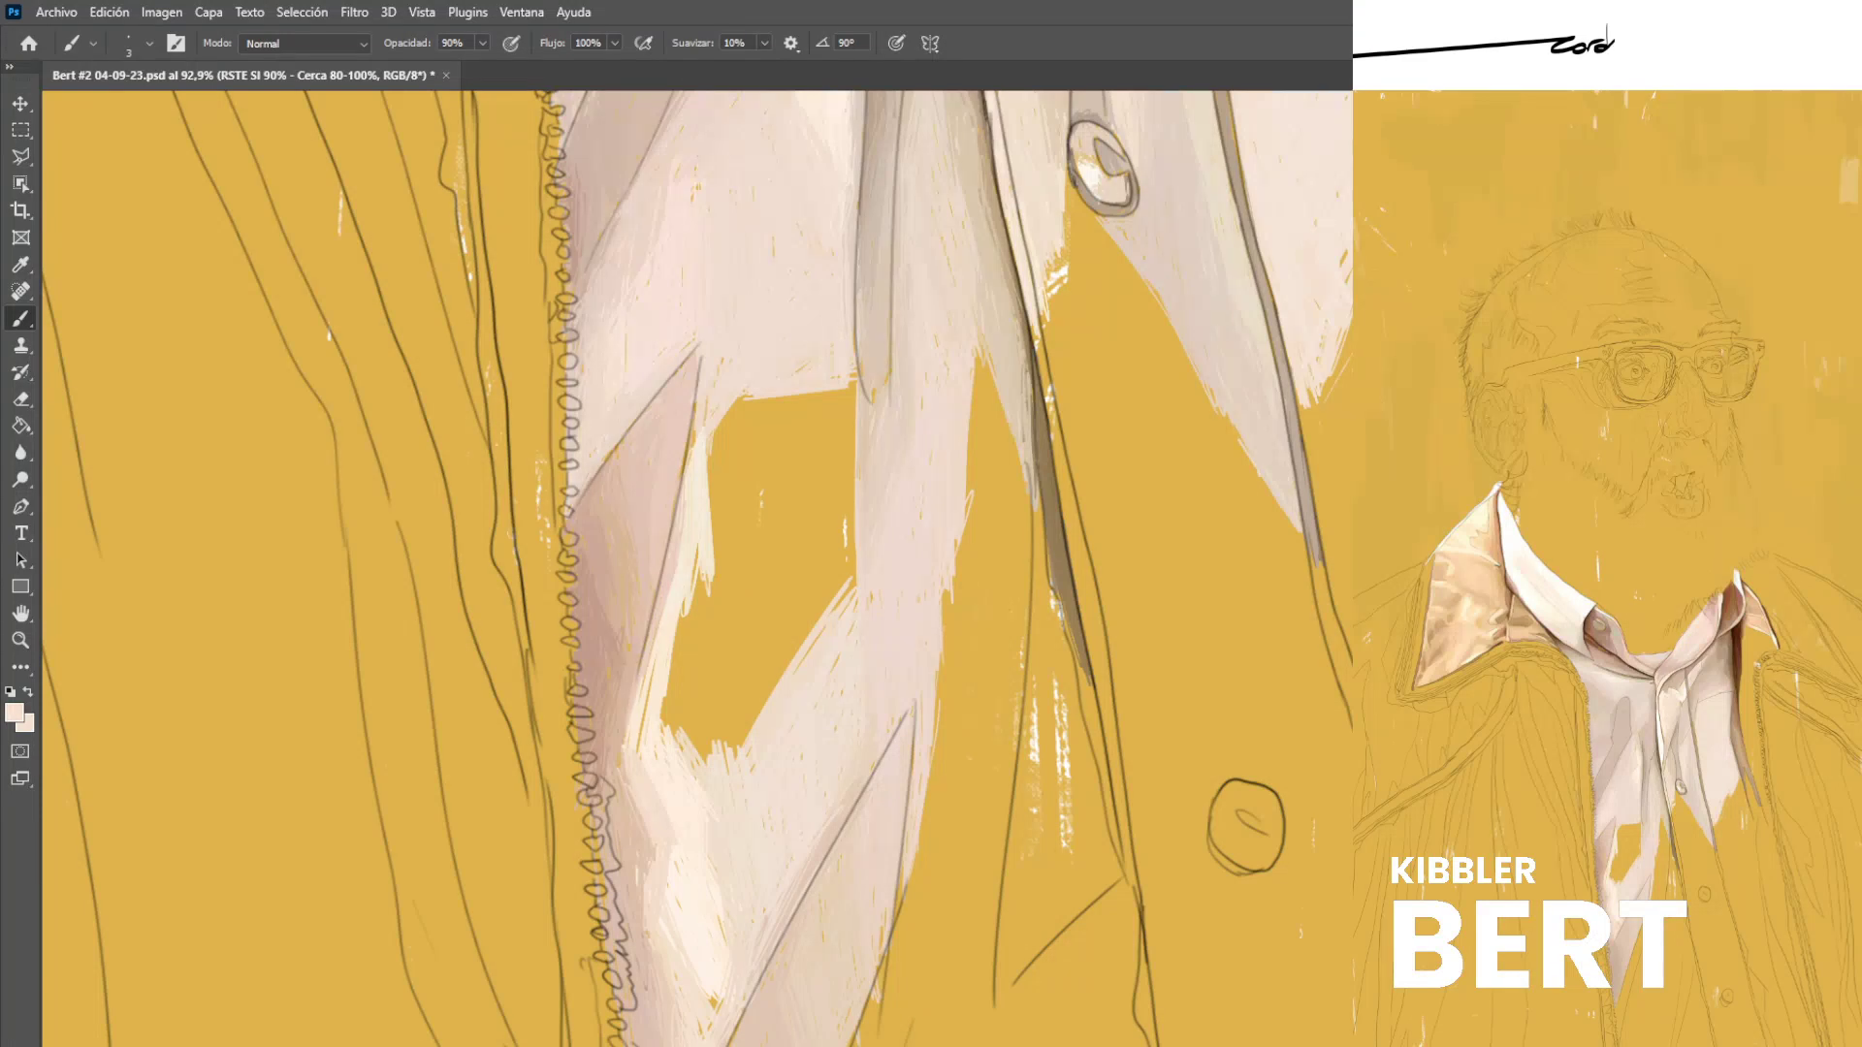
{"action": "left_click_drag", "start_coordinate": [694, 430], "coordinate": [688, 473]}
{"action": "left_click", "coordinate": [680, 443], "text": "alt"}
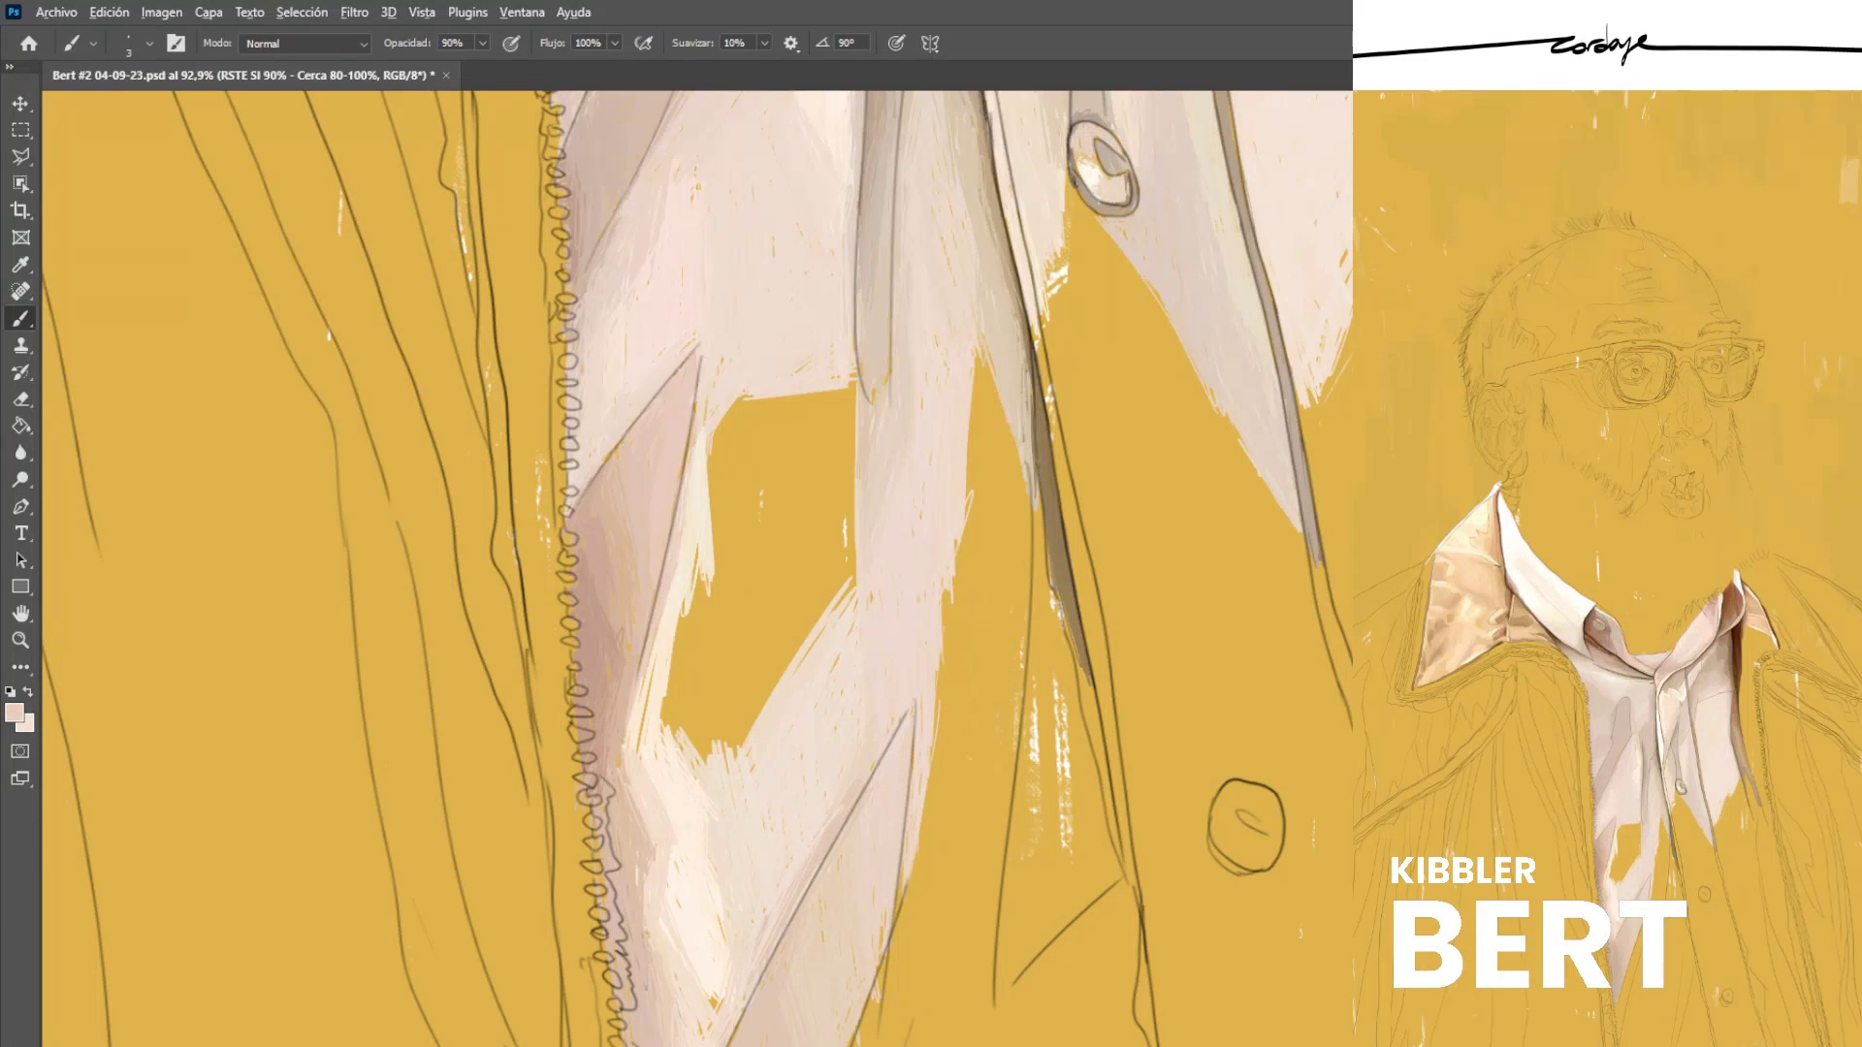
Soften the narrow junction between the pink fold's lower end and the cream highlight with sampled intermediate tones.
{"action": "left_click", "coordinate": [628, 657], "text": "alt"}
{"action": "left_click_drag", "start_coordinate": [642, 665], "coordinate": [633, 746]}
{"action": "left_click_drag", "start_coordinate": [630, 716], "coordinate": [624, 770]}
{"action": "left_click_drag", "start_coordinate": [642, 684], "coordinate": [628, 770]}
{"action": "left_click", "coordinate": [644, 789], "text": "alt"}
{"action": "left_click_drag", "start_coordinate": [644, 679], "coordinate": [638, 704]}
{"action": "left_click_drag", "start_coordinate": [649, 679], "coordinate": [636, 756]}
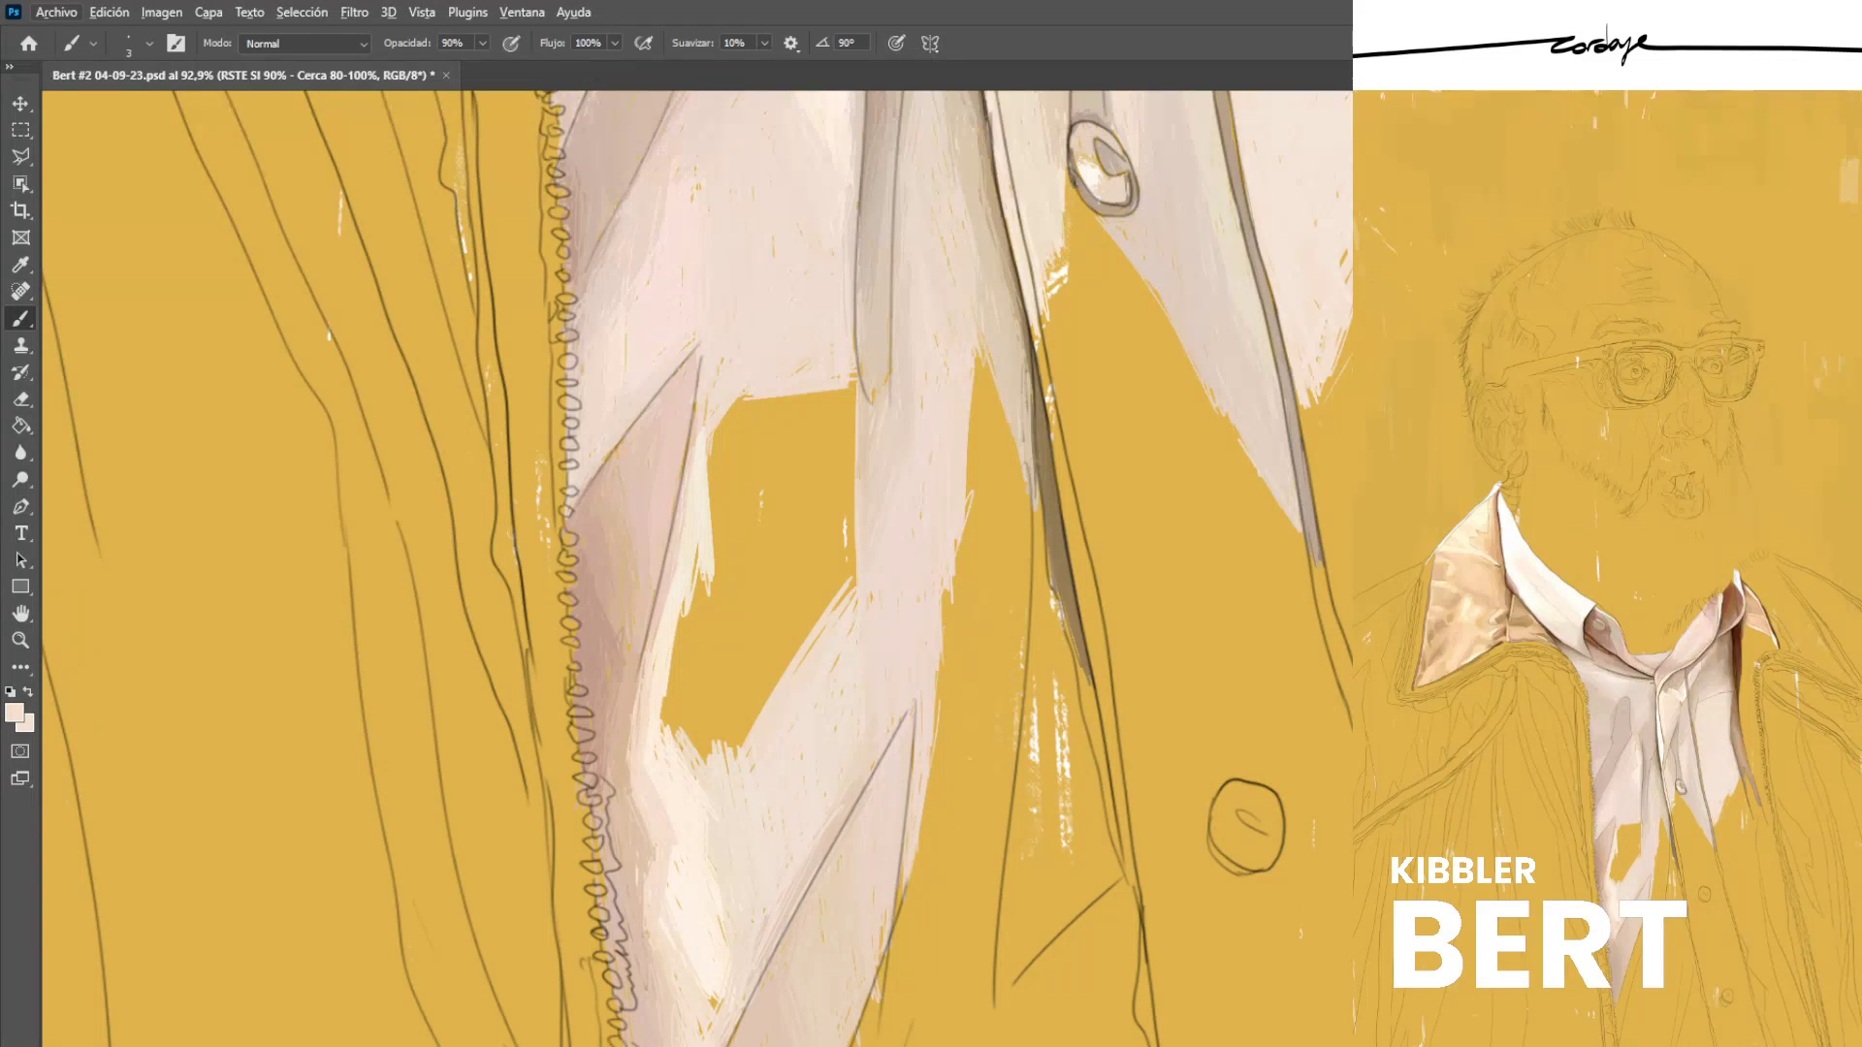
Fill the half of the yellow gap nearest the placket with pale pink downward strokes, up to the grey fold.
{"action": "mouse_move", "coordinate": [766, 454]}
{"action": "left_mouse_down"}
{"action": "mouse_move", "coordinate": [815, 617]}
{"action": "mouse_move", "coordinate": [801, 587]}
{"action": "left_mouse_up"}
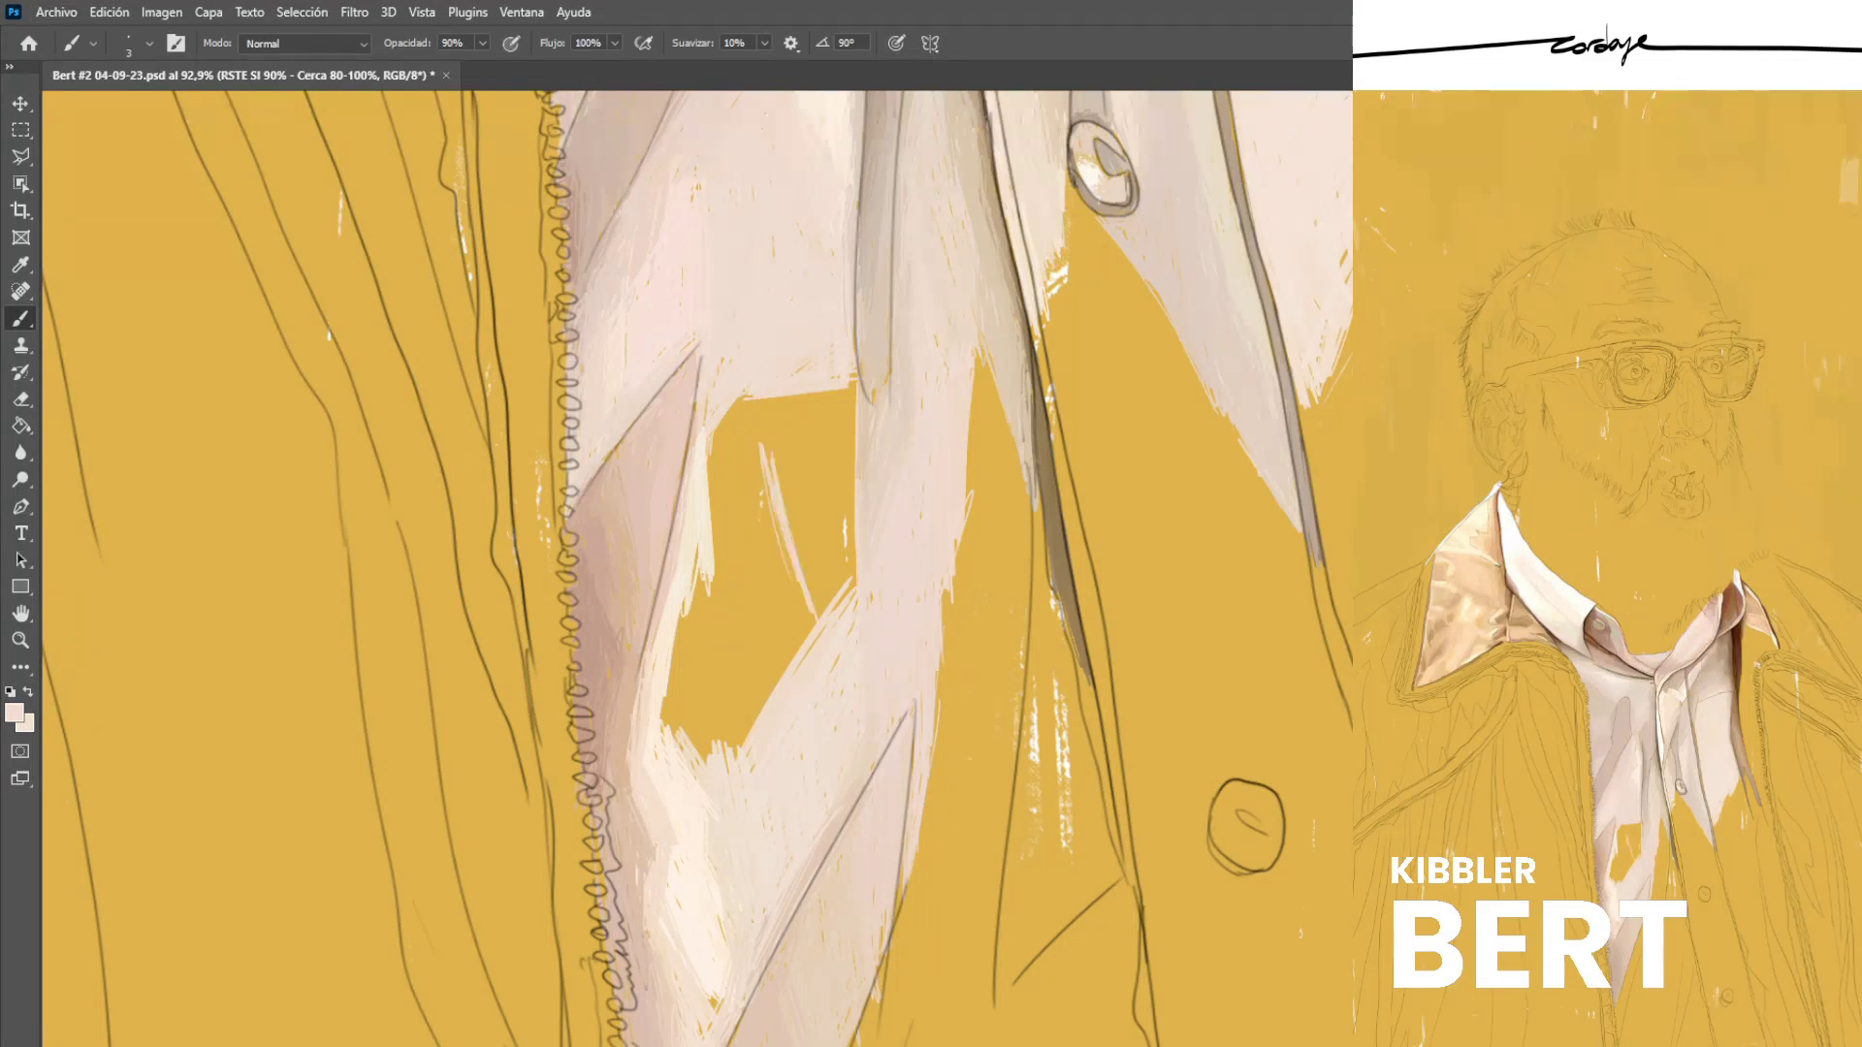
{"action": "mouse_move", "coordinate": [780, 398]}
{"action": "left_mouse_down"}
{"action": "mouse_move", "coordinate": [771, 461]}
{"action": "mouse_move", "coordinate": [779, 421]}
{"action": "mouse_move", "coordinate": [761, 447]}
{"action": "mouse_move", "coordinate": [793, 539]}
{"action": "left_mouse_up"}
{"action": "left_click_drag", "start_coordinate": [785, 444], "coordinate": [801, 571]}
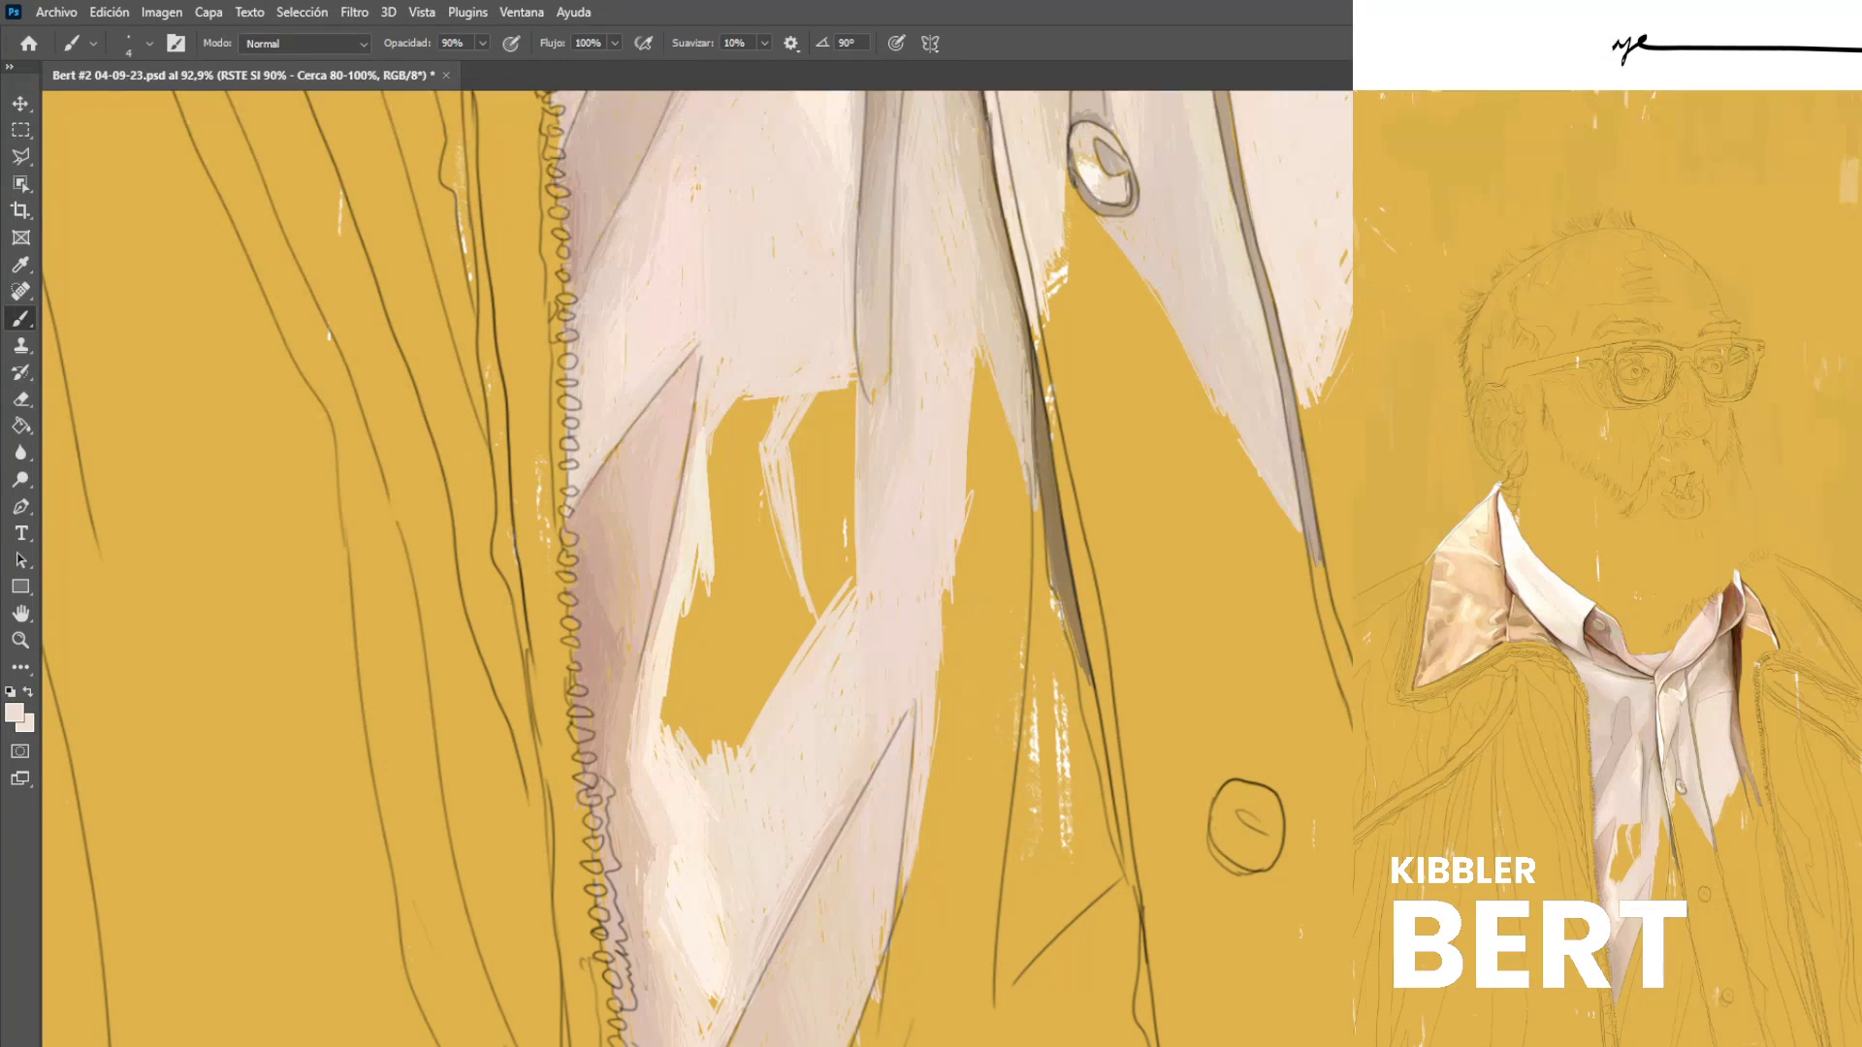
{"action": "left_click_drag", "start_coordinate": [788, 475], "coordinate": [814, 603]}
{"action": "mouse_move", "coordinate": [800, 427]}
{"action": "left_mouse_down"}
{"action": "mouse_move", "coordinate": [787, 533]}
{"action": "mouse_move", "coordinate": [826, 607]}
{"action": "mouse_move", "coordinate": [832, 582]}
{"action": "left_mouse_up"}
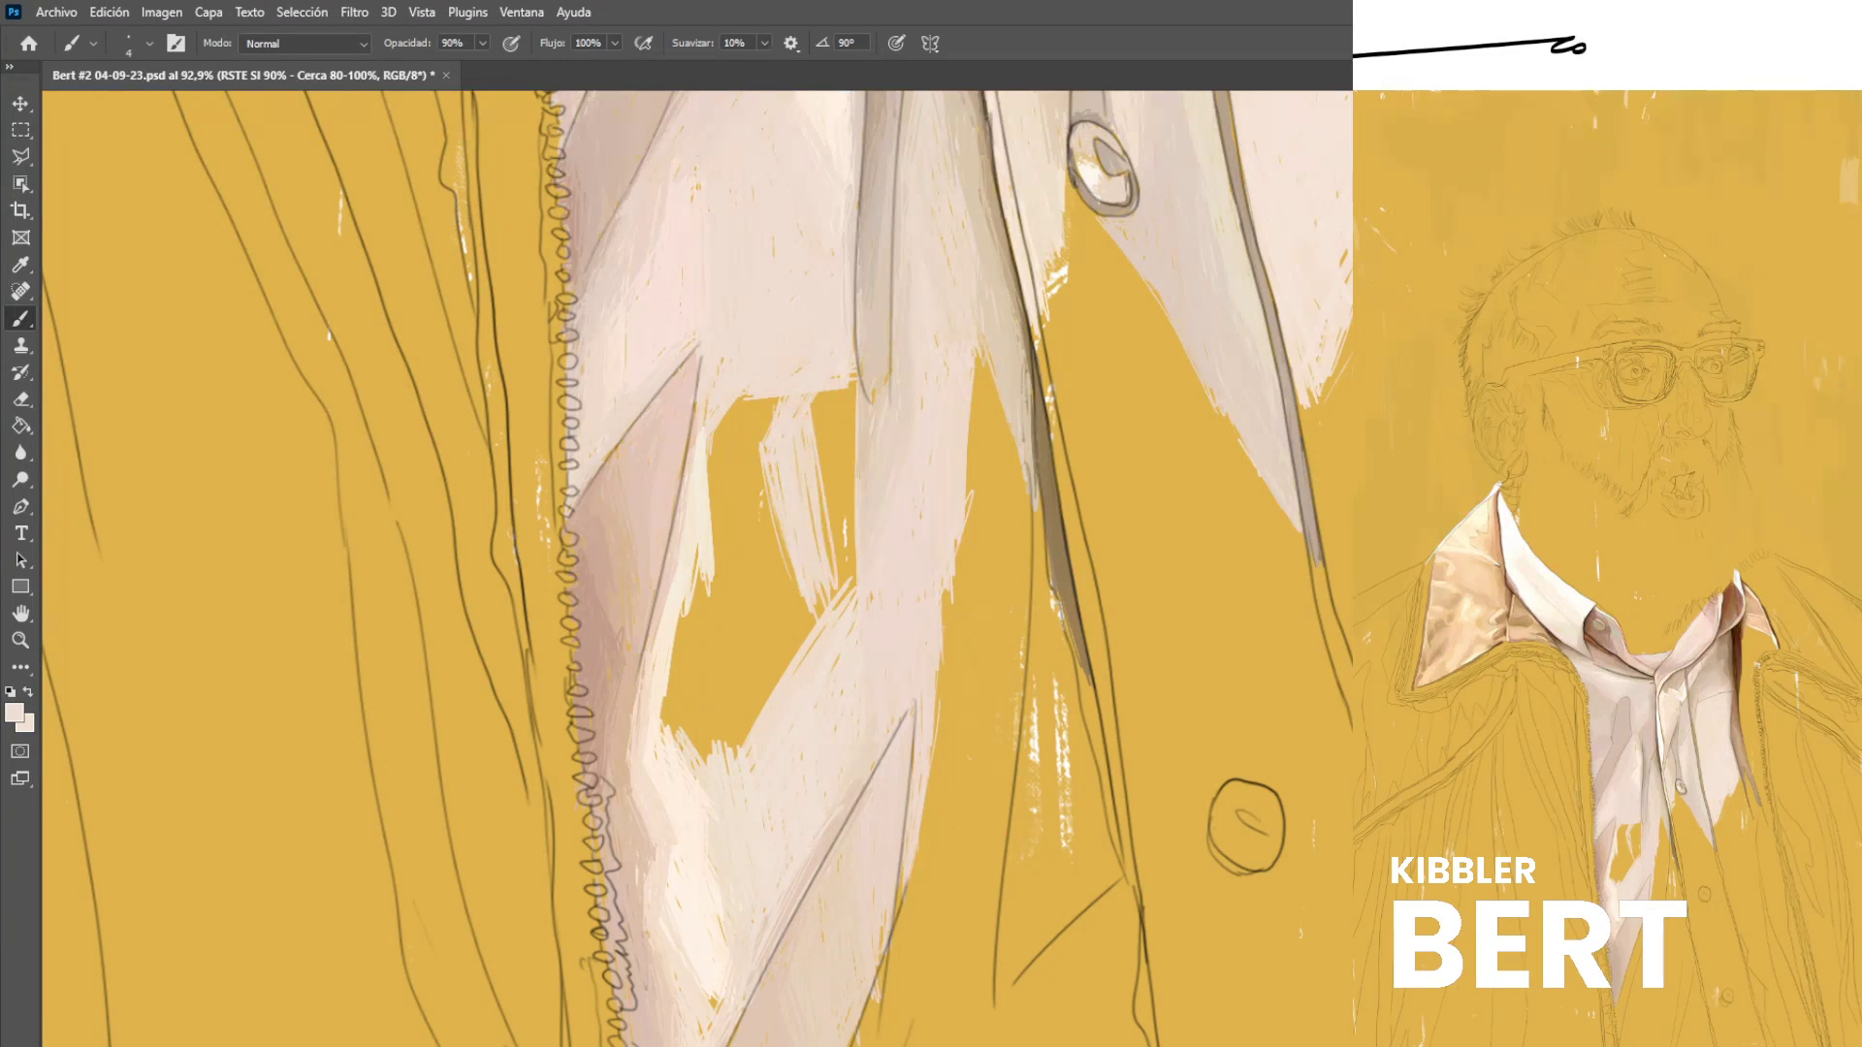
{"action": "mouse_move", "coordinate": [817, 391]}
{"action": "left_mouse_down"}
{"action": "mouse_move", "coordinate": [841, 578]}
{"action": "mouse_move", "coordinate": [854, 568]}
{"action": "left_mouse_up"}
{"action": "left_click_drag", "start_coordinate": [826, 426], "coordinate": [805, 626]}
{"action": "mouse_move", "coordinate": [776, 508]}
{"action": "left_mouse_down"}
{"action": "mouse_move", "coordinate": [816, 642]}
{"action": "mouse_move", "coordinate": [848, 613]}
{"action": "left_mouse_up"}
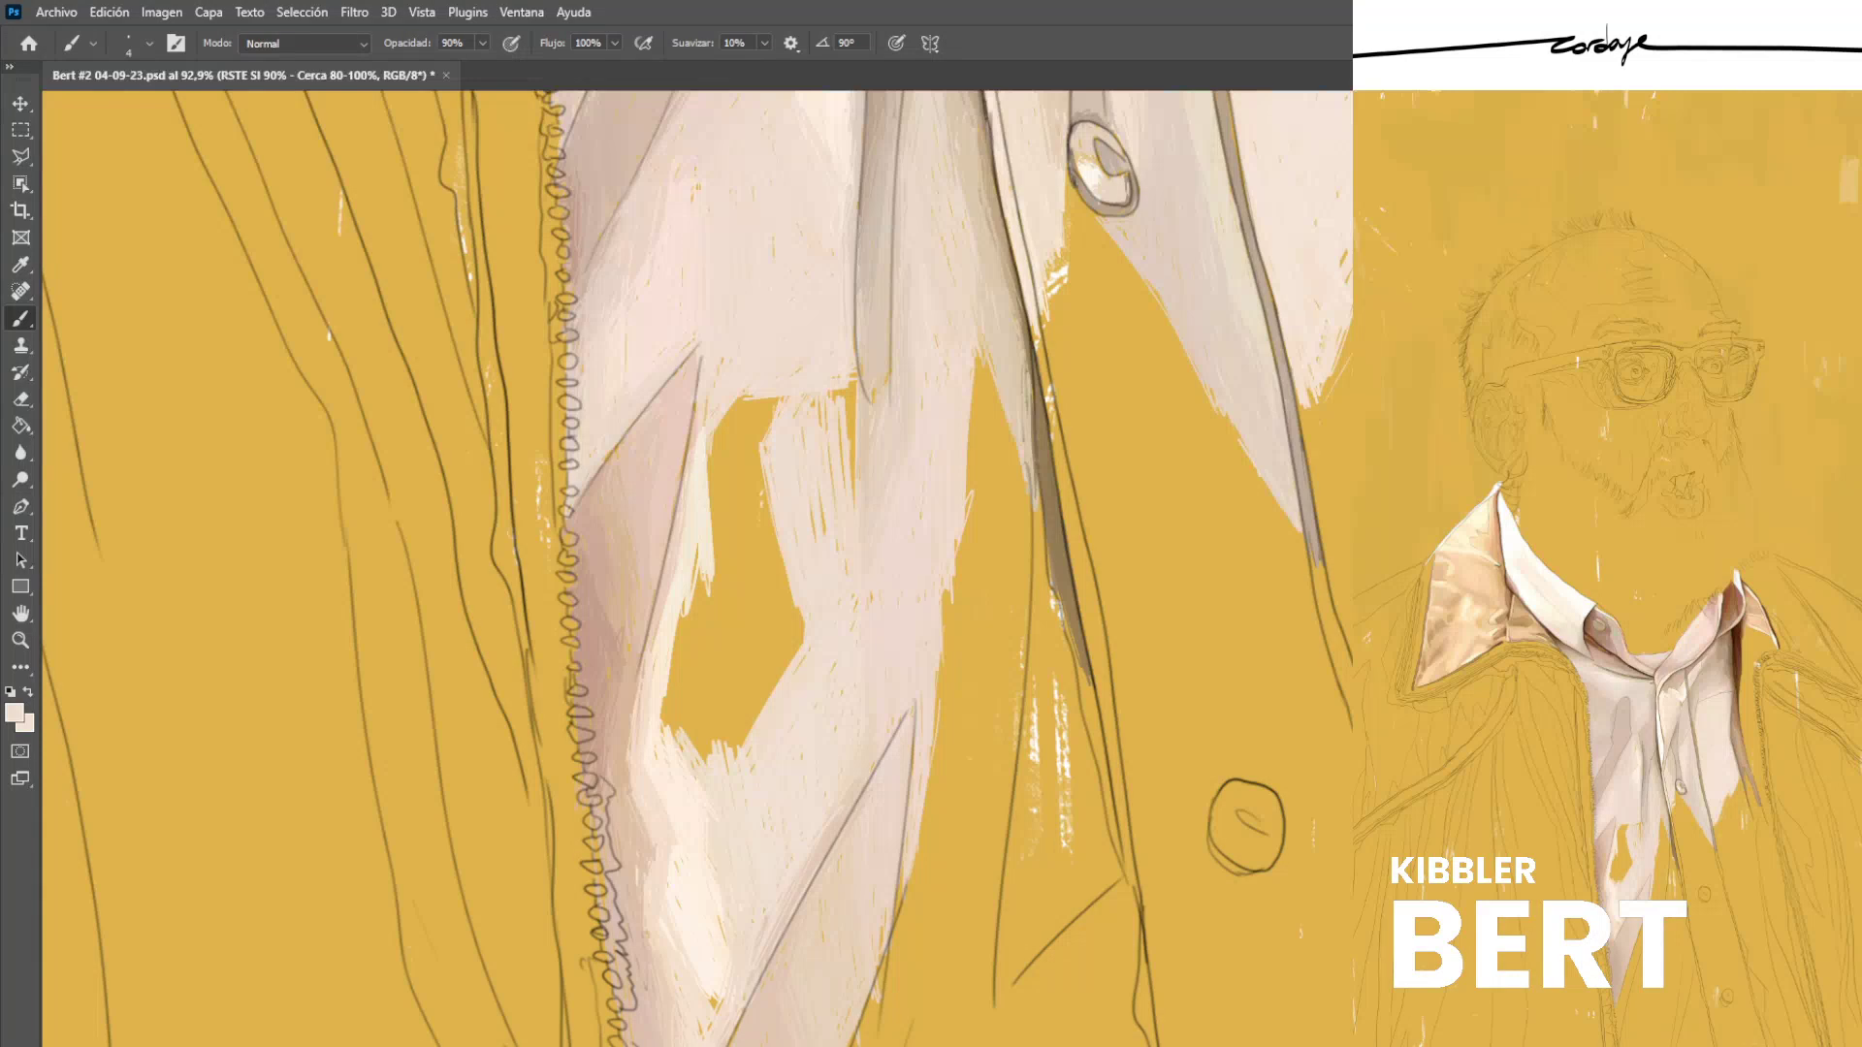
{"action": "left_click_drag", "start_coordinate": [847, 381], "coordinate": [852, 487]}
{"action": "left_click_drag", "start_coordinate": [823, 400], "coordinate": [822, 426]}
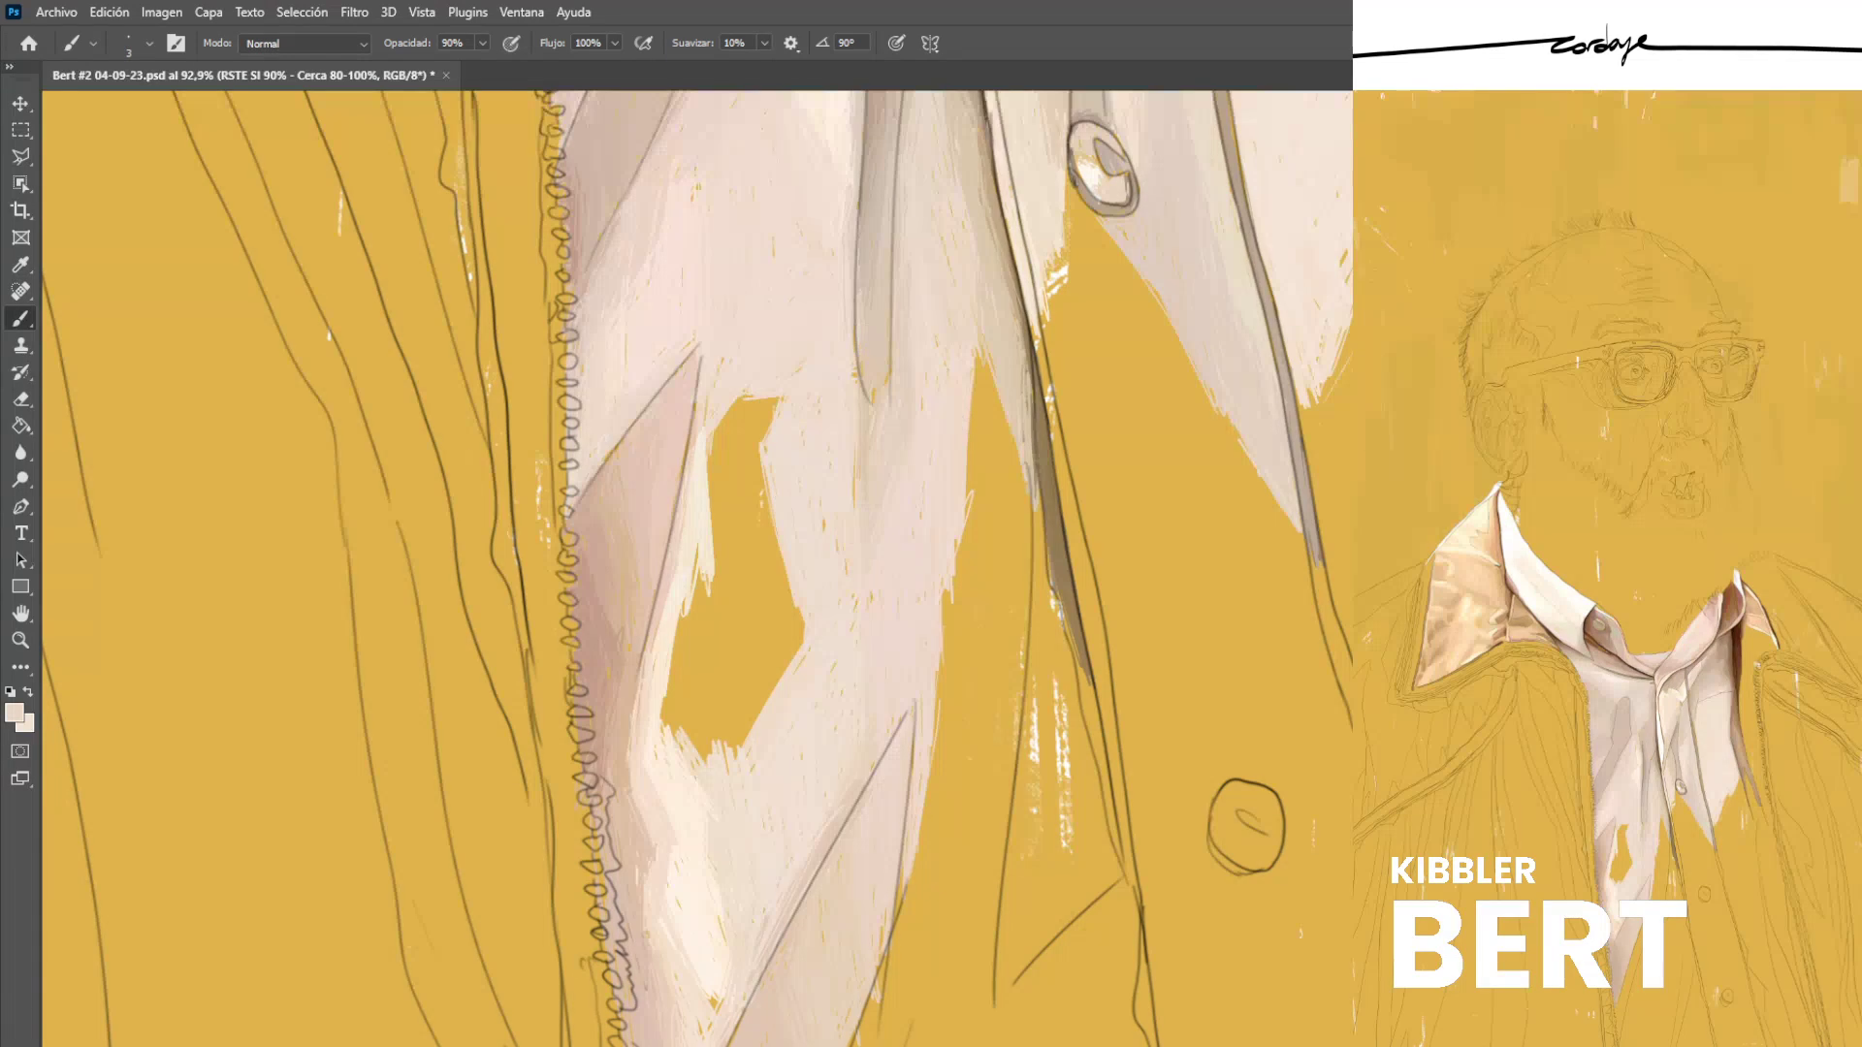
Blend the grey fold's lower end into the surrounding pale fabric with sampled tones and save the document.
{"action": "left_click", "coordinate": [863, 436], "text": "alt"}
{"action": "left_click", "coordinate": [830, 436], "text": "alt"}
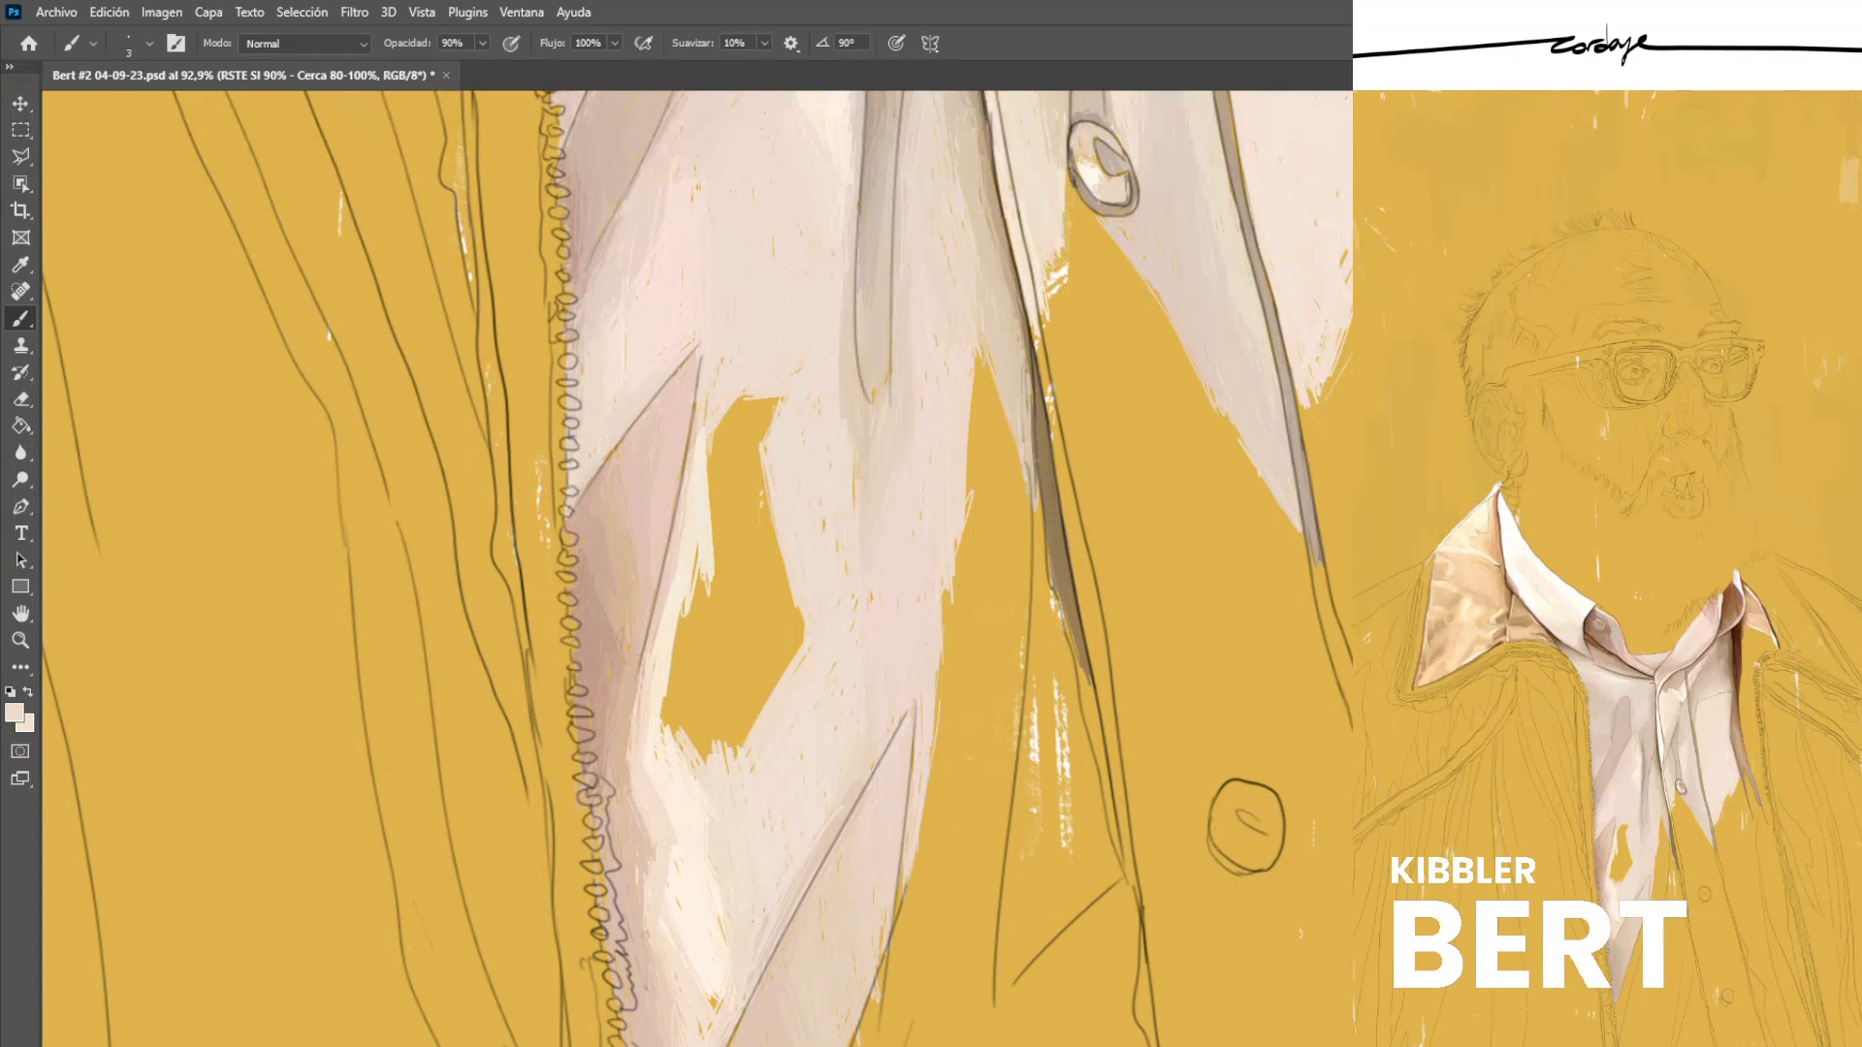
{"action": "left_click", "coordinate": [859, 436], "text": "alt"}
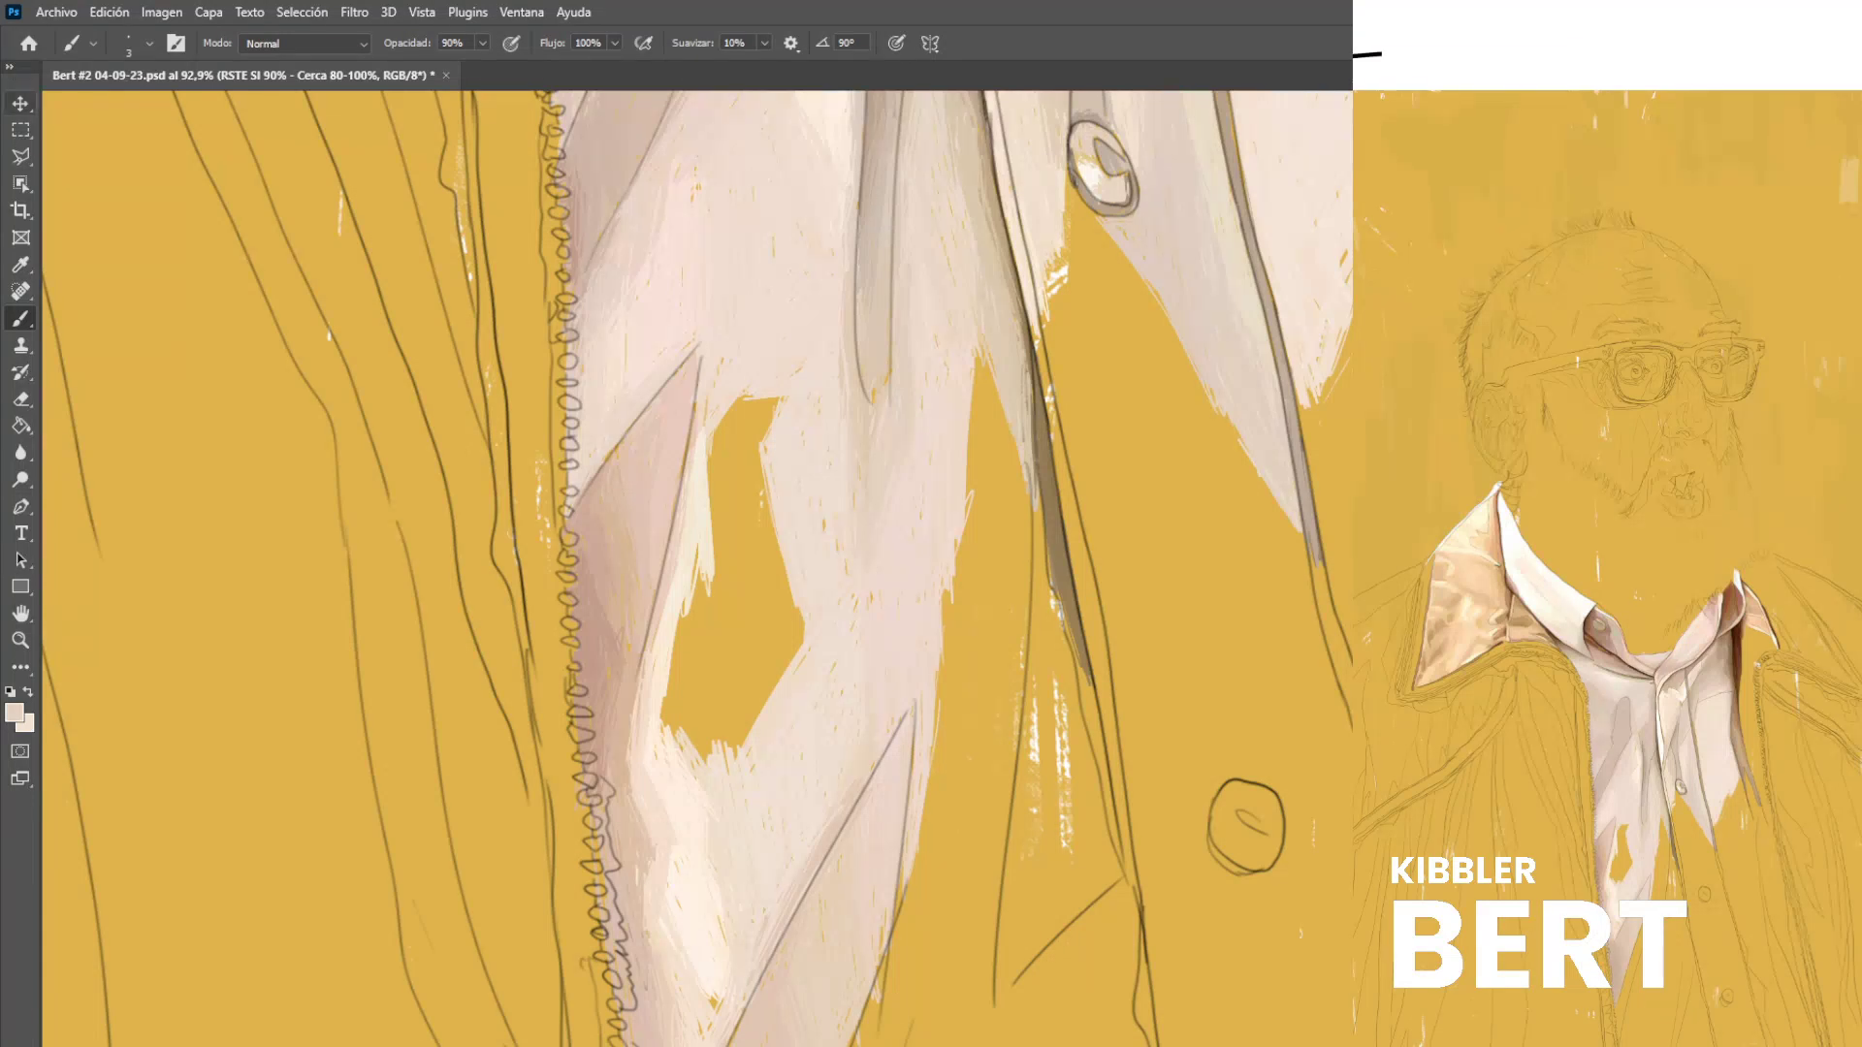
{"action": "key", "text": "ctrl+s"}
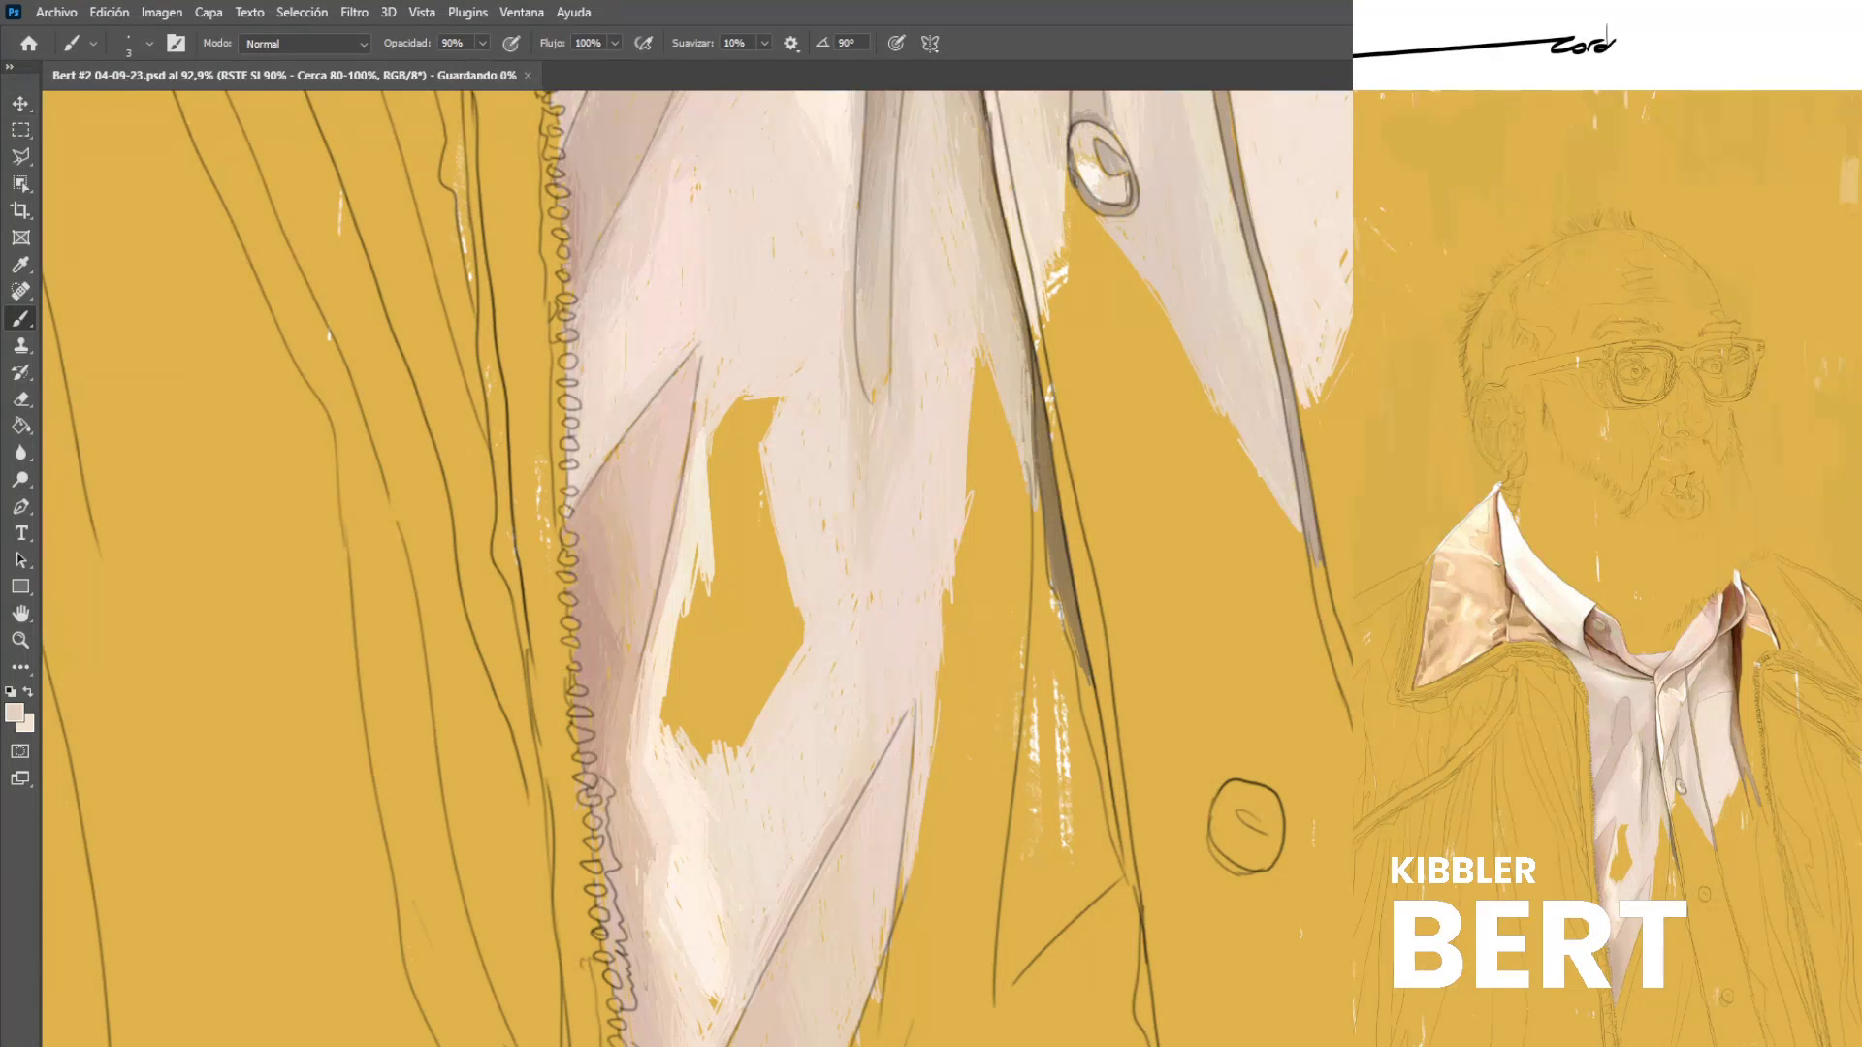
Cover the upper end of the remaining yellow gap with diagonal strokes of sampled pale pink.
{"action": "left_click", "coordinate": [713, 412], "text": "alt"}
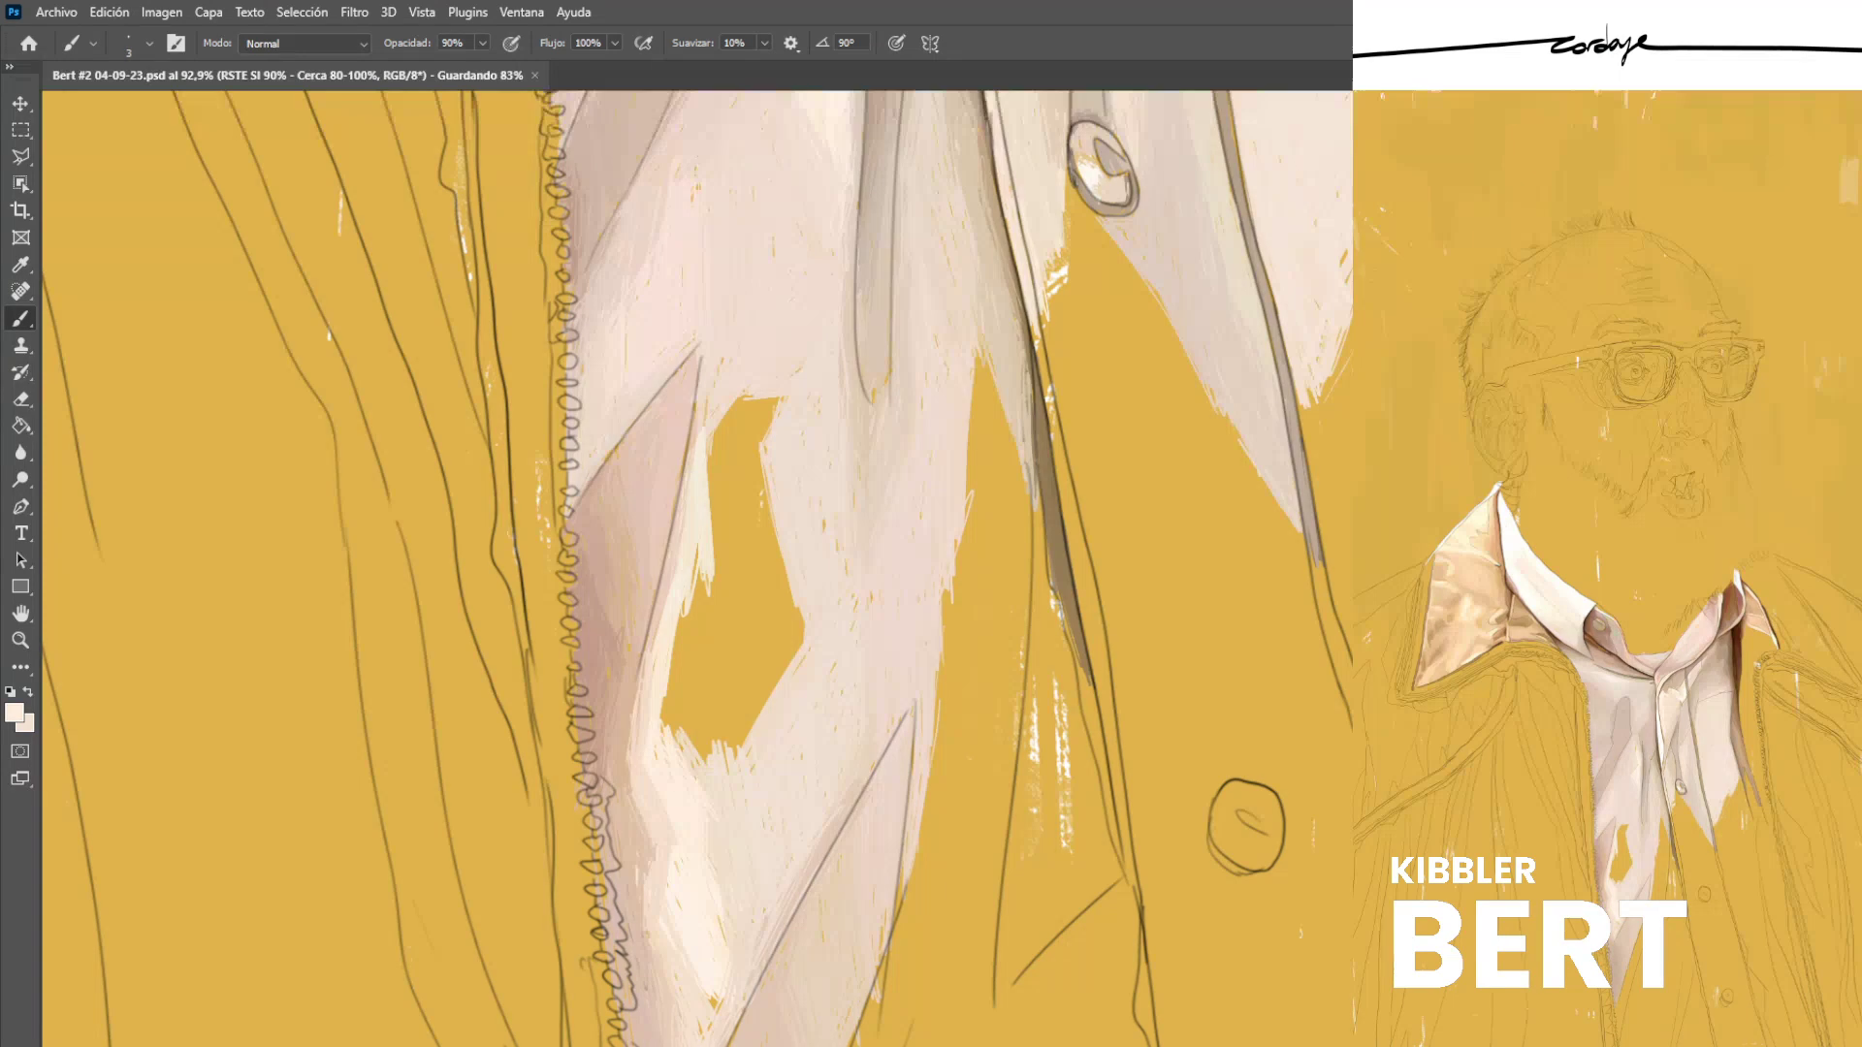
{"action": "left_click_drag", "start_coordinate": [723, 424], "coordinate": [754, 488]}
{"action": "left_click", "coordinate": [769, 382], "text": "alt"}
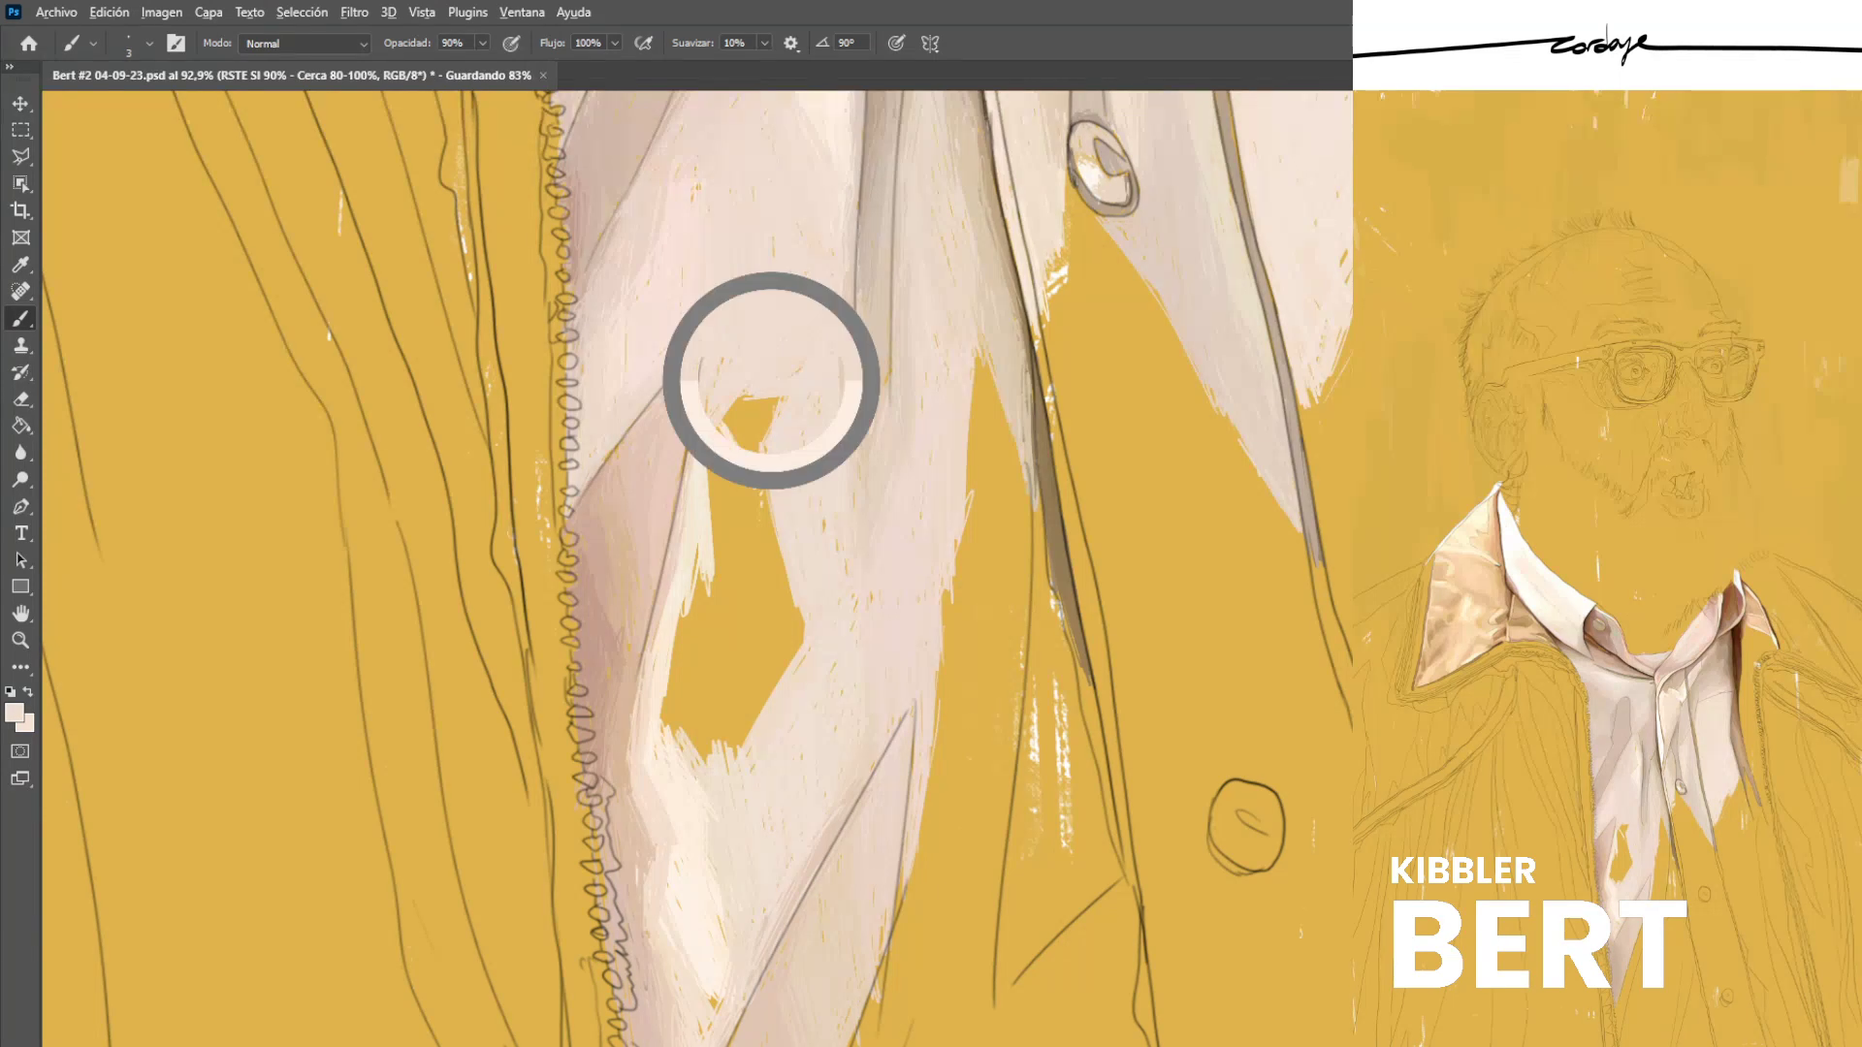
{"action": "left_click_drag", "start_coordinate": [777, 399], "coordinate": [720, 504]}
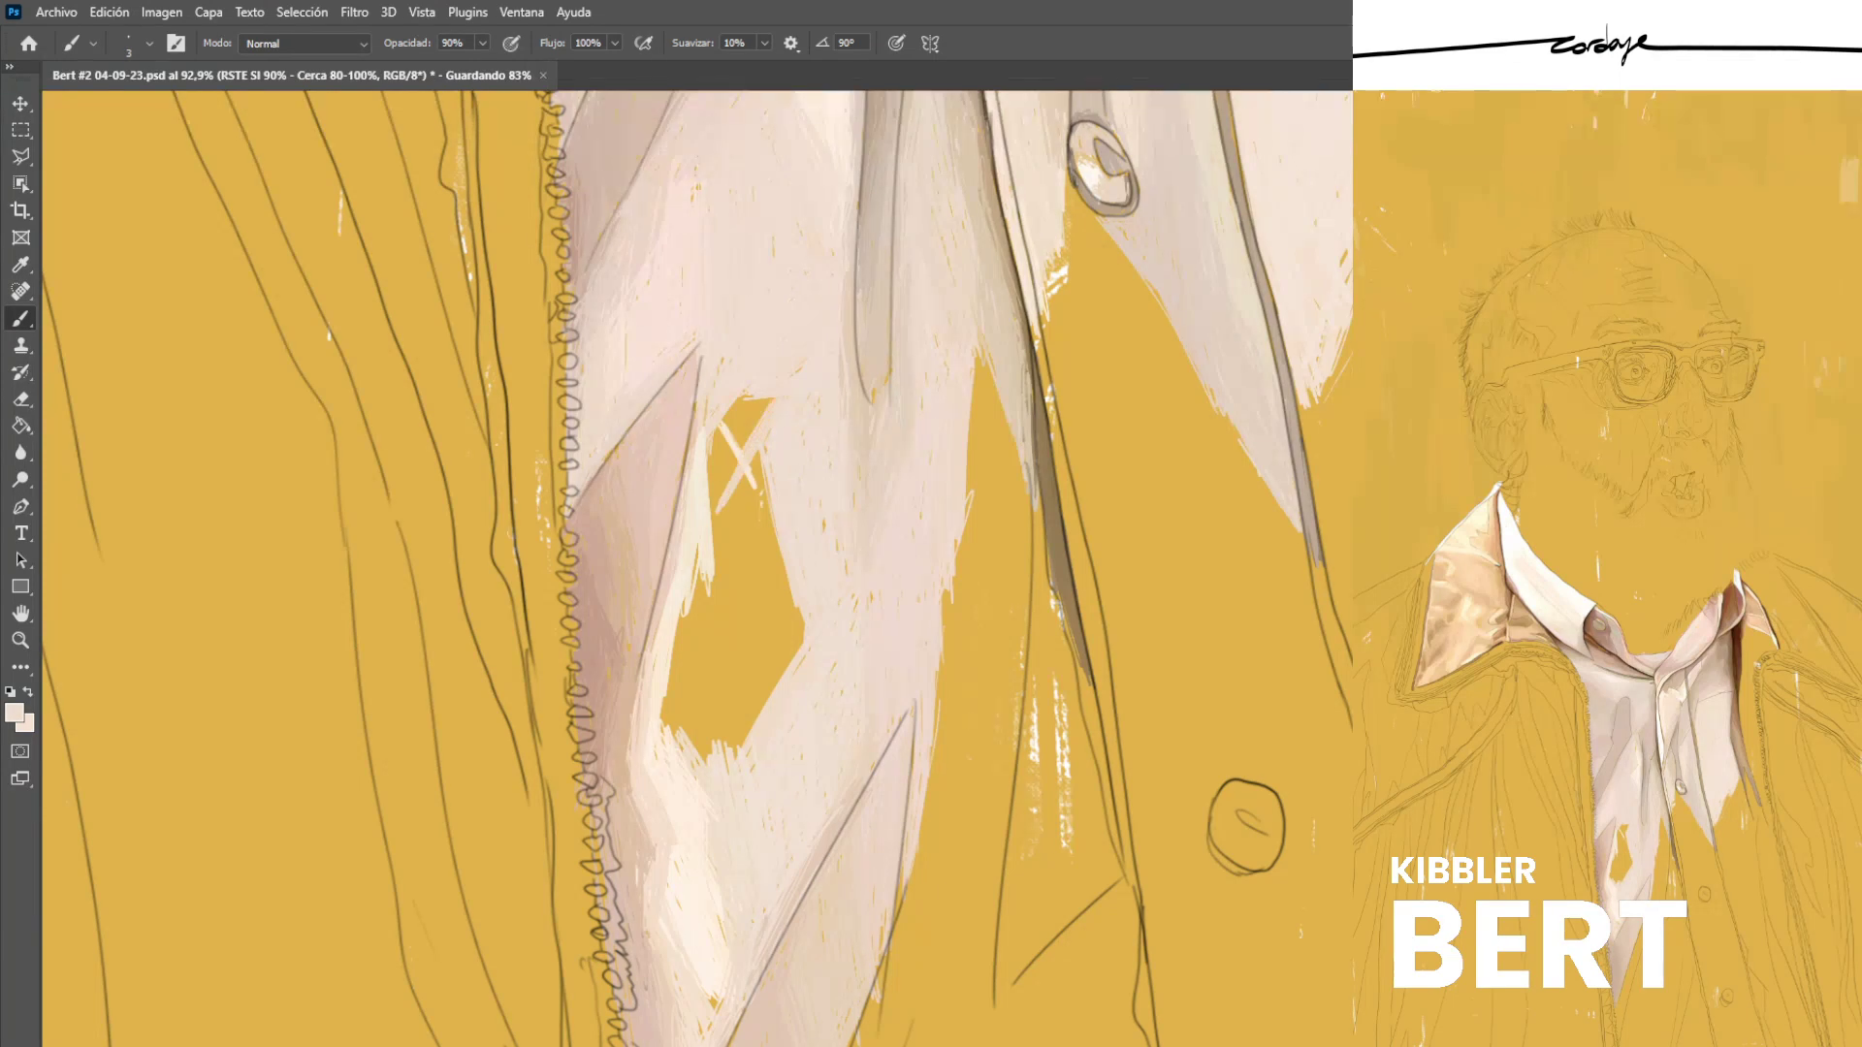
{"action": "left_click_drag", "start_coordinate": [769, 398], "coordinate": [713, 506]}
{"action": "mouse_move", "coordinate": [762, 399]}
{"action": "left_mouse_down"}
{"action": "mouse_move", "coordinate": [711, 490]}
{"action": "mouse_move", "coordinate": [710, 461]}
{"action": "mouse_move", "coordinate": [722, 514]}
{"action": "left_mouse_up"}
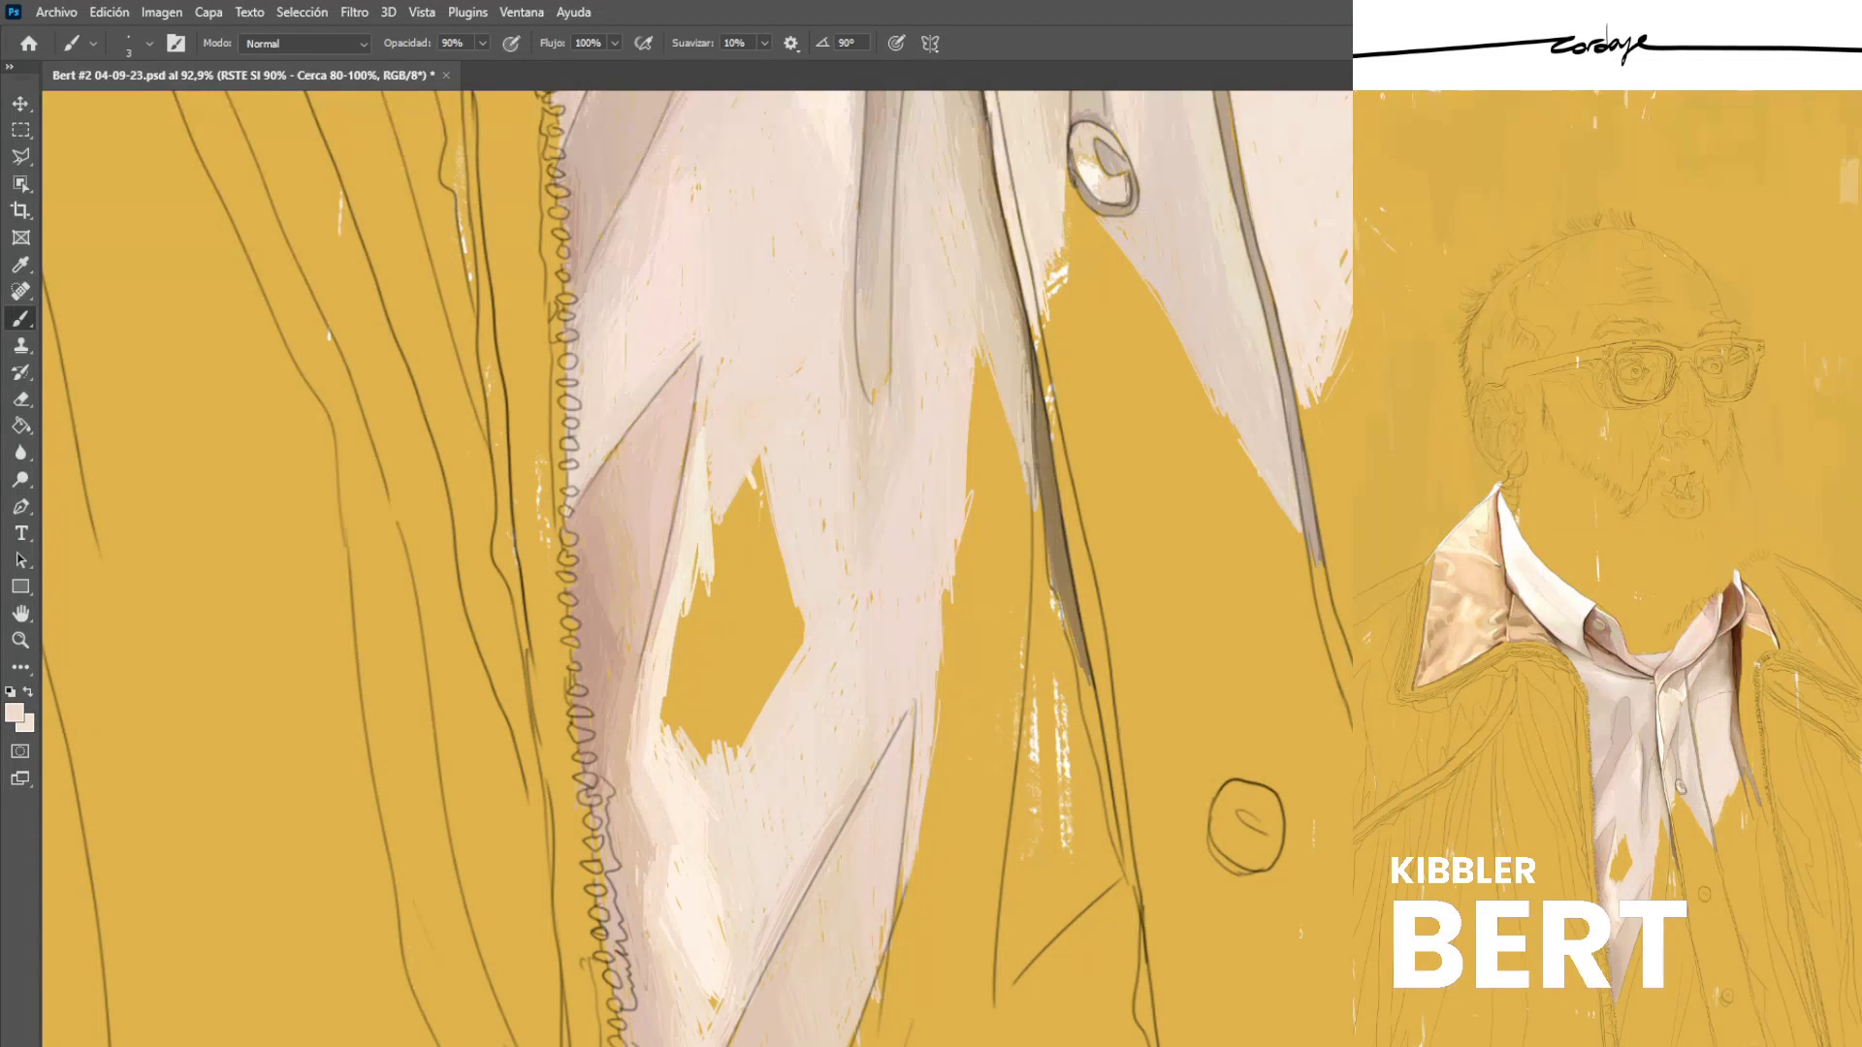
Widen the cream band beside the pink fold into the yellow gap with sampled cream strokes.
{"action": "left_click", "coordinate": [701, 478], "text": "alt"}
{"action": "left_click_drag", "start_coordinate": [726, 489], "coordinate": [673, 666]}
{"action": "left_click", "coordinate": [692, 572], "text": "alt"}
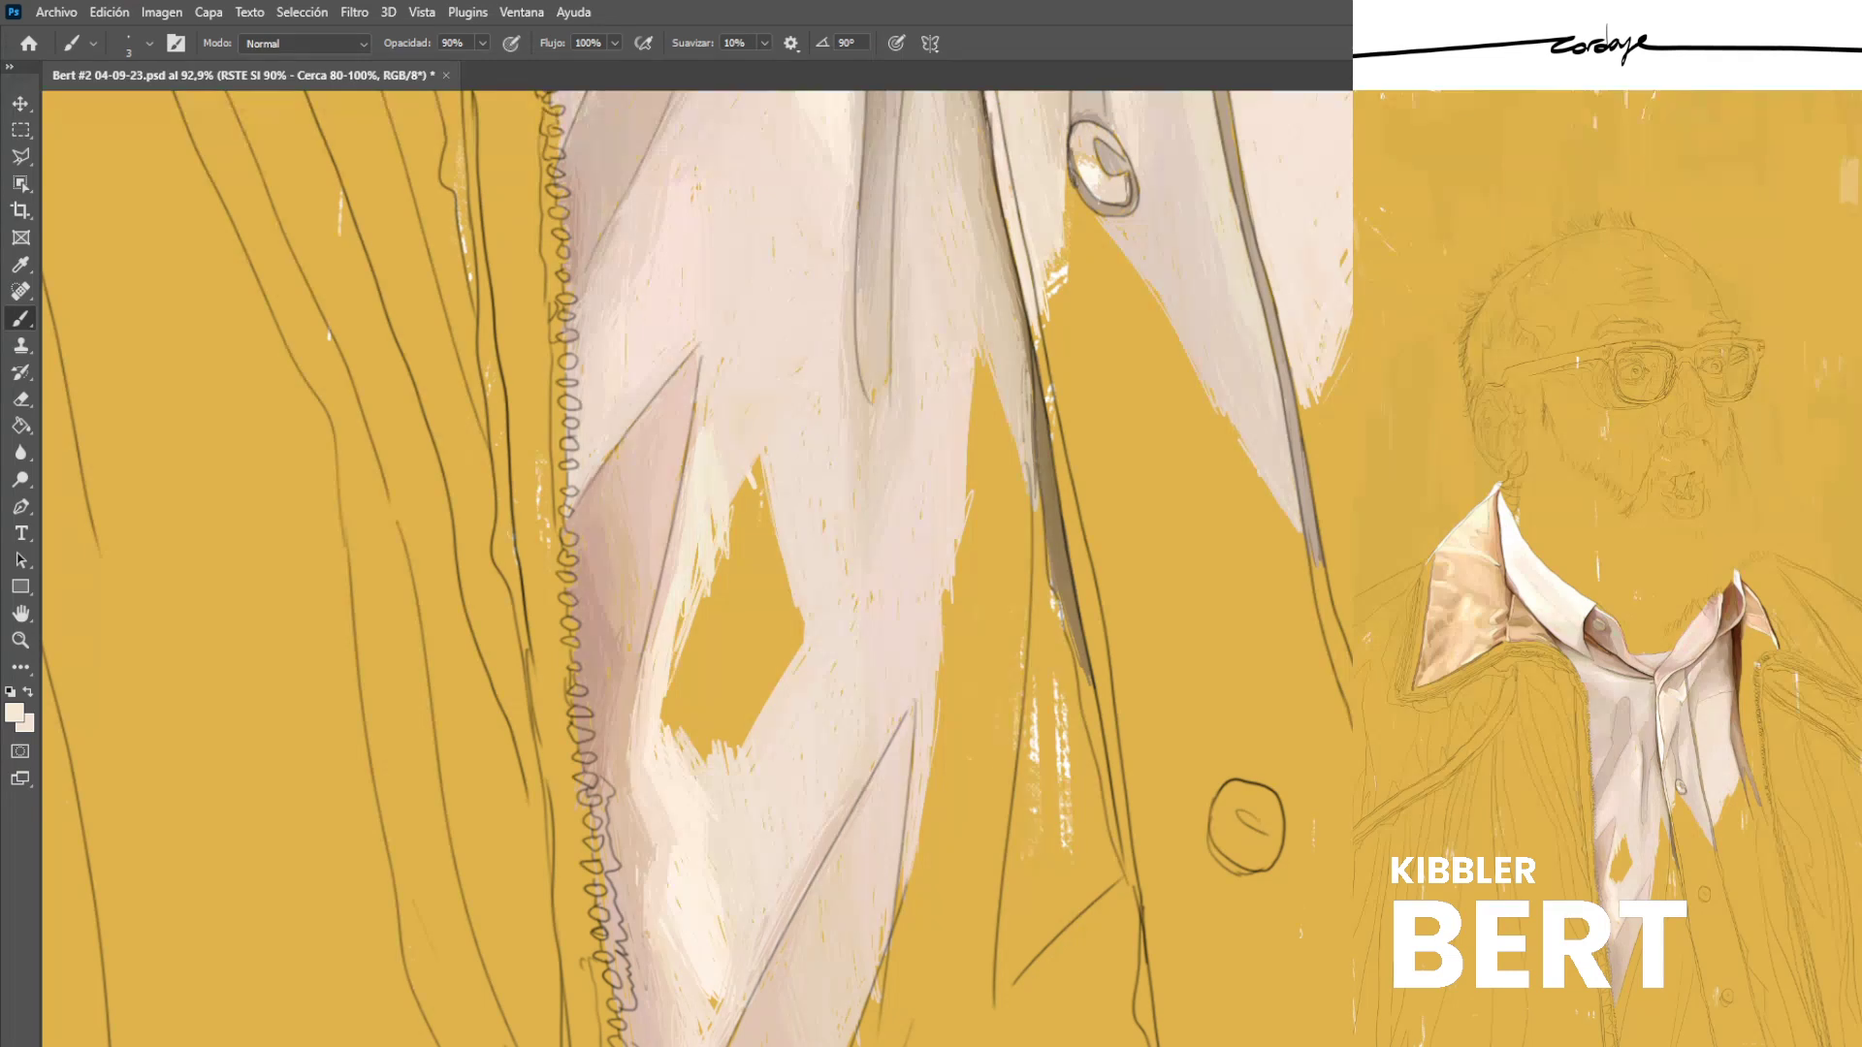
{"action": "left_click_drag", "start_coordinate": [702, 570], "coordinate": [670, 680]}
Stroke a sampled beige along the pink fold's inner edge, undoing the last two strokes near its tip.
{"action": "left_click", "coordinate": [666, 562], "text": "alt"}
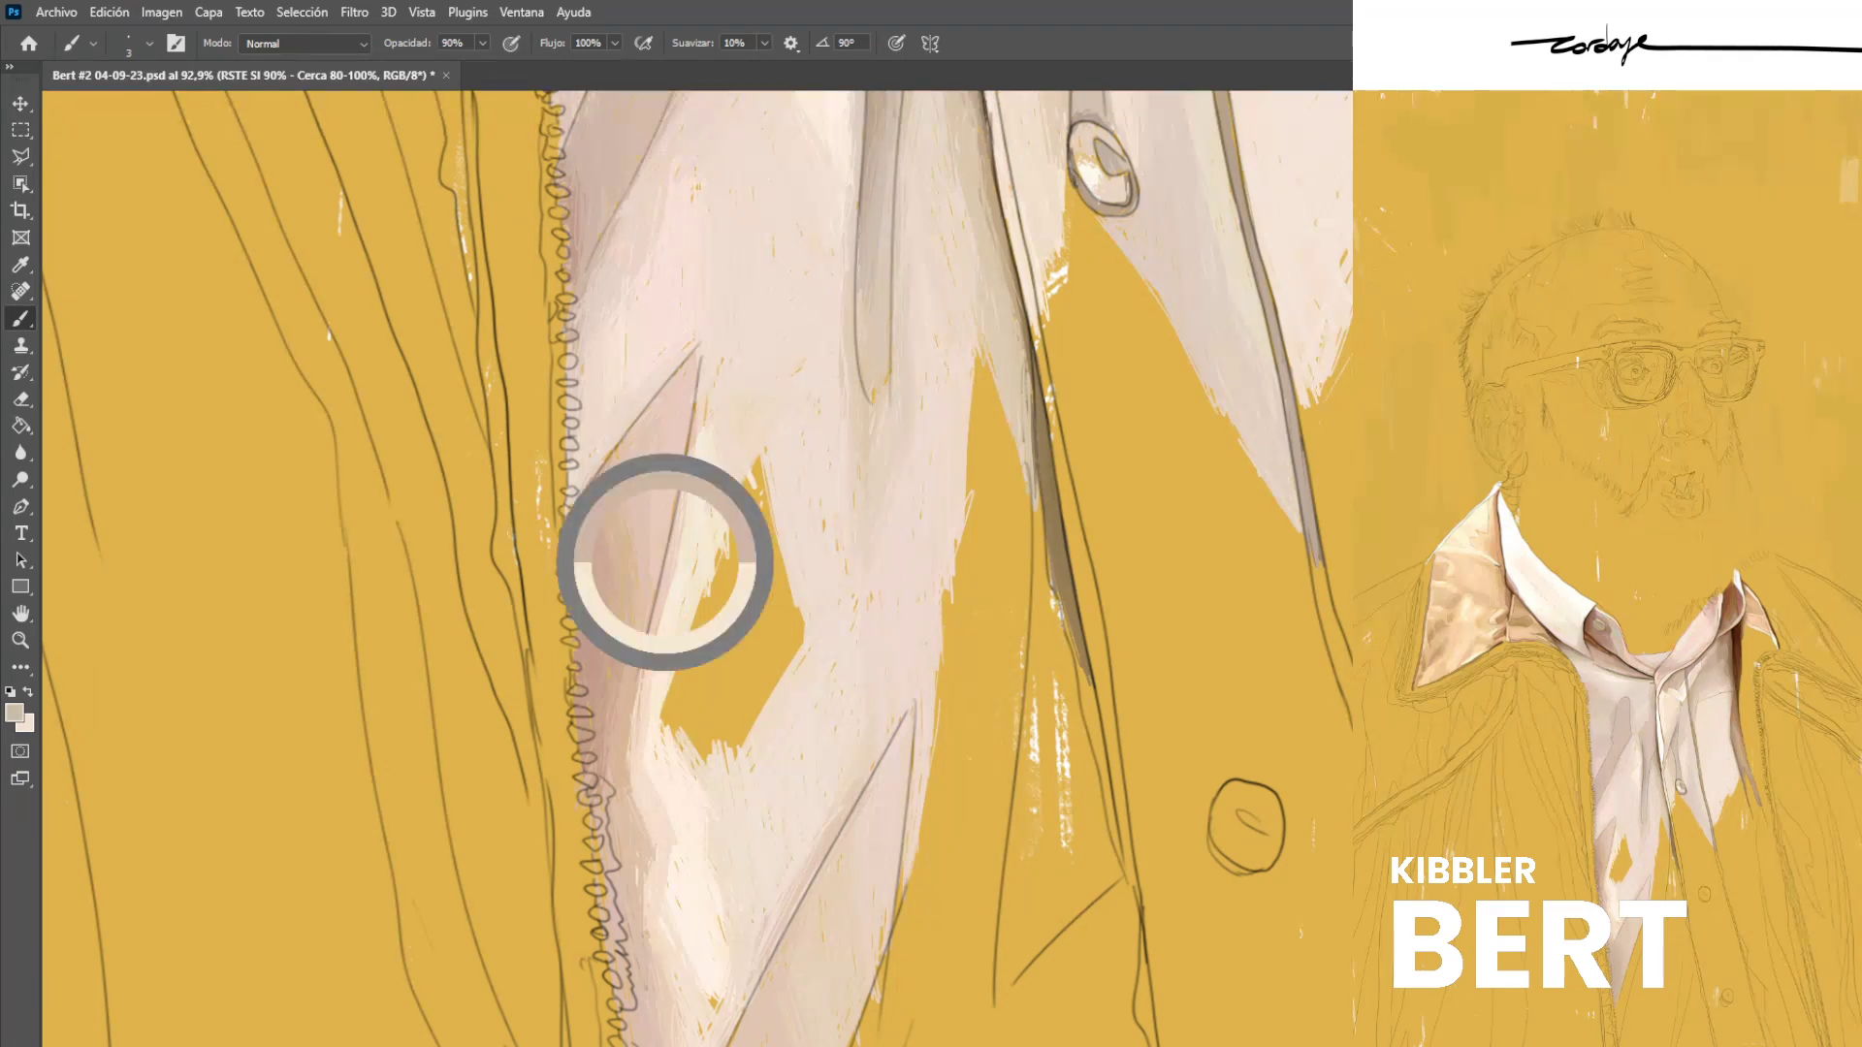
{"action": "left_click_drag", "start_coordinate": [700, 481], "coordinate": [673, 562]}
{"action": "left_click_drag", "start_coordinate": [704, 430], "coordinate": [693, 490]}
{"action": "left_click_drag", "start_coordinate": [705, 386], "coordinate": [687, 502]}
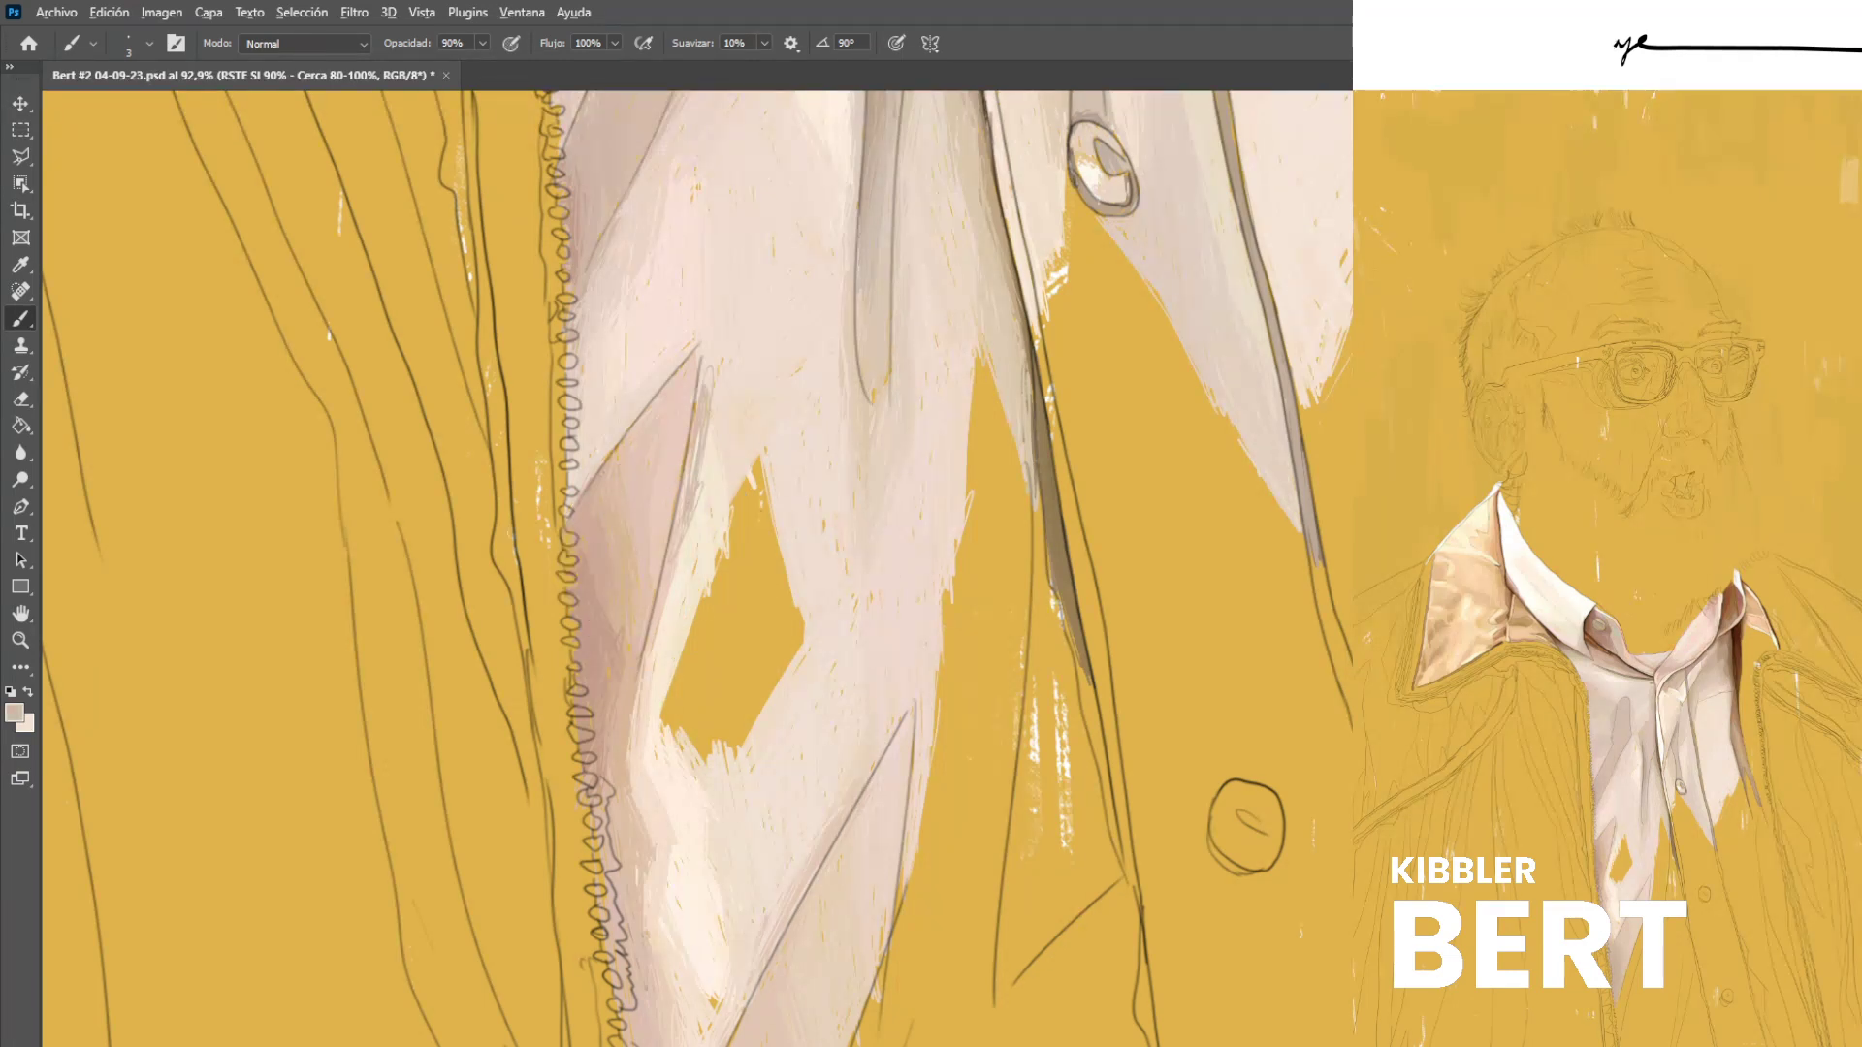
{"action": "key", "text": "ctrl+z"}
{"action": "key", "text": "ctrl+z"}
Refine the edge at the pink fold's upper tip with short strokes of sampled pink and cream.
{"action": "left_click", "coordinate": [675, 443], "text": "alt"}
{"action": "left_click_drag", "start_coordinate": [700, 429], "coordinate": [695, 476]}
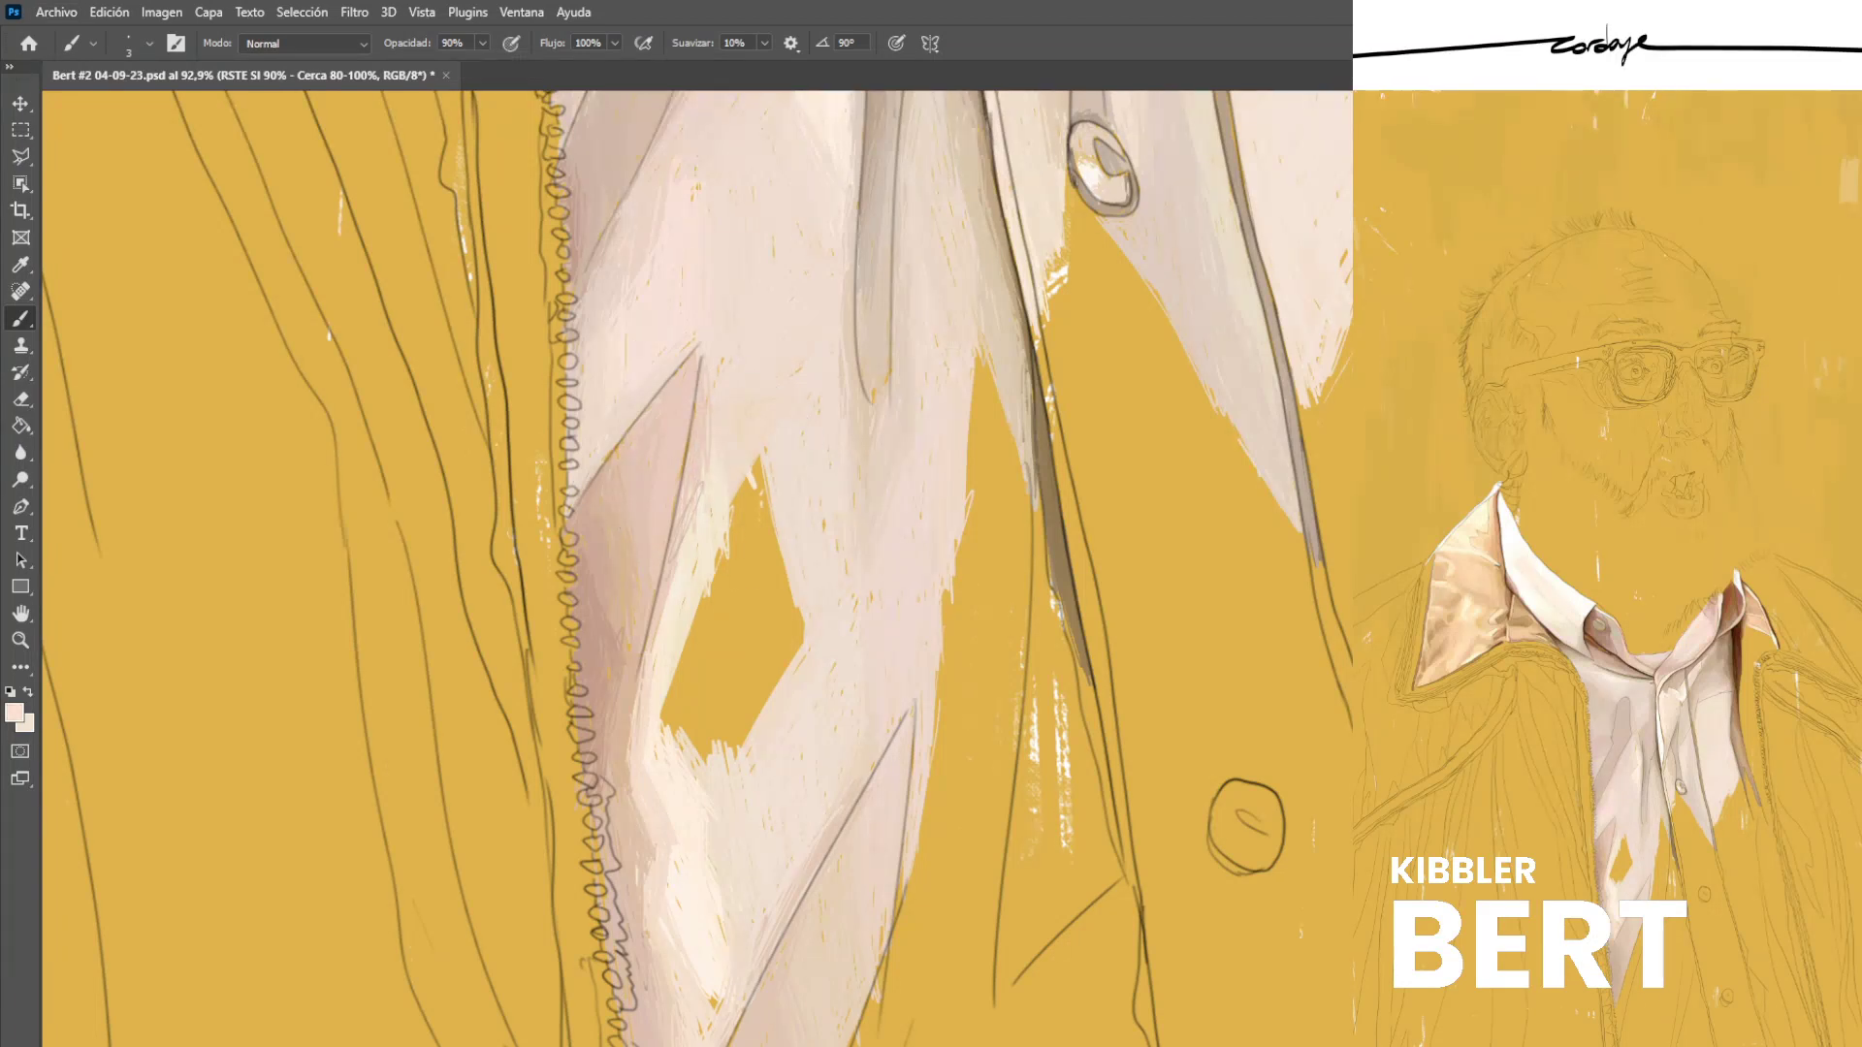
{"action": "left_click", "coordinate": [714, 478], "text": "alt"}
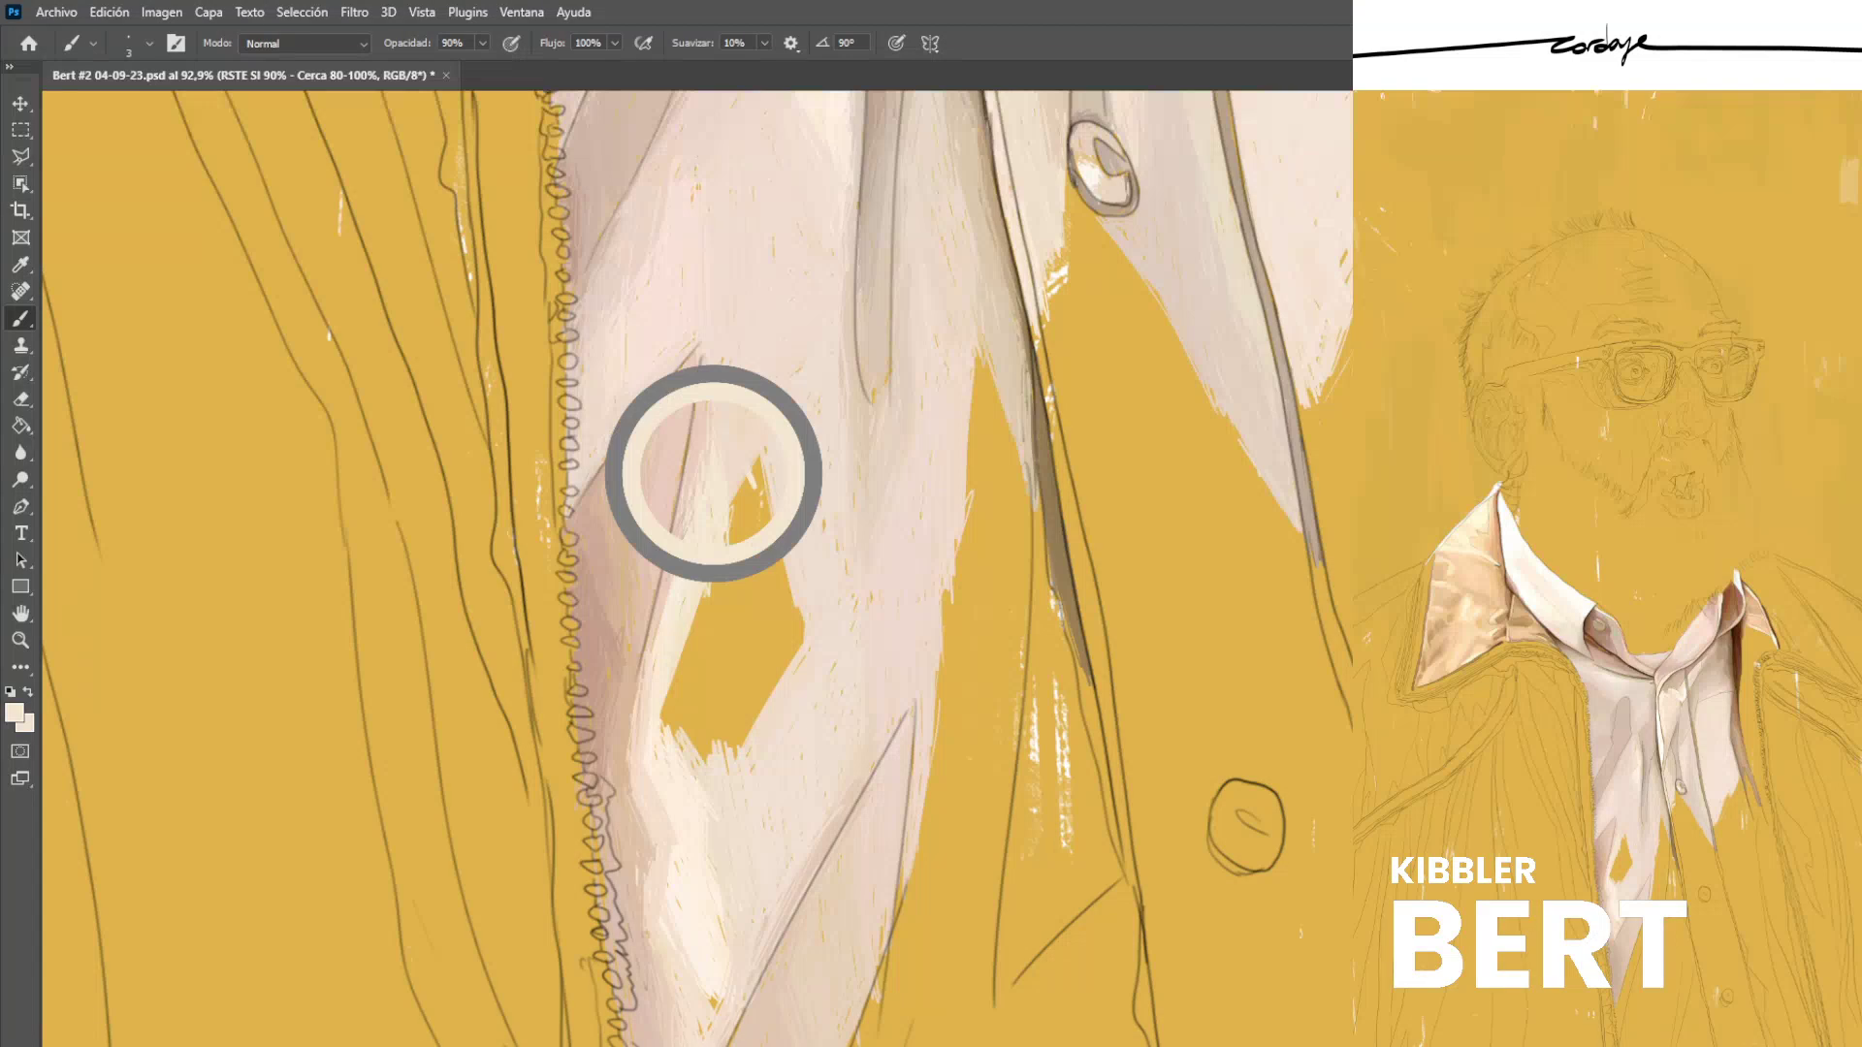
{"action": "left_click_drag", "start_coordinate": [699, 448], "coordinate": [700, 399]}
{"action": "left_click", "coordinate": [679, 408], "text": "alt"}
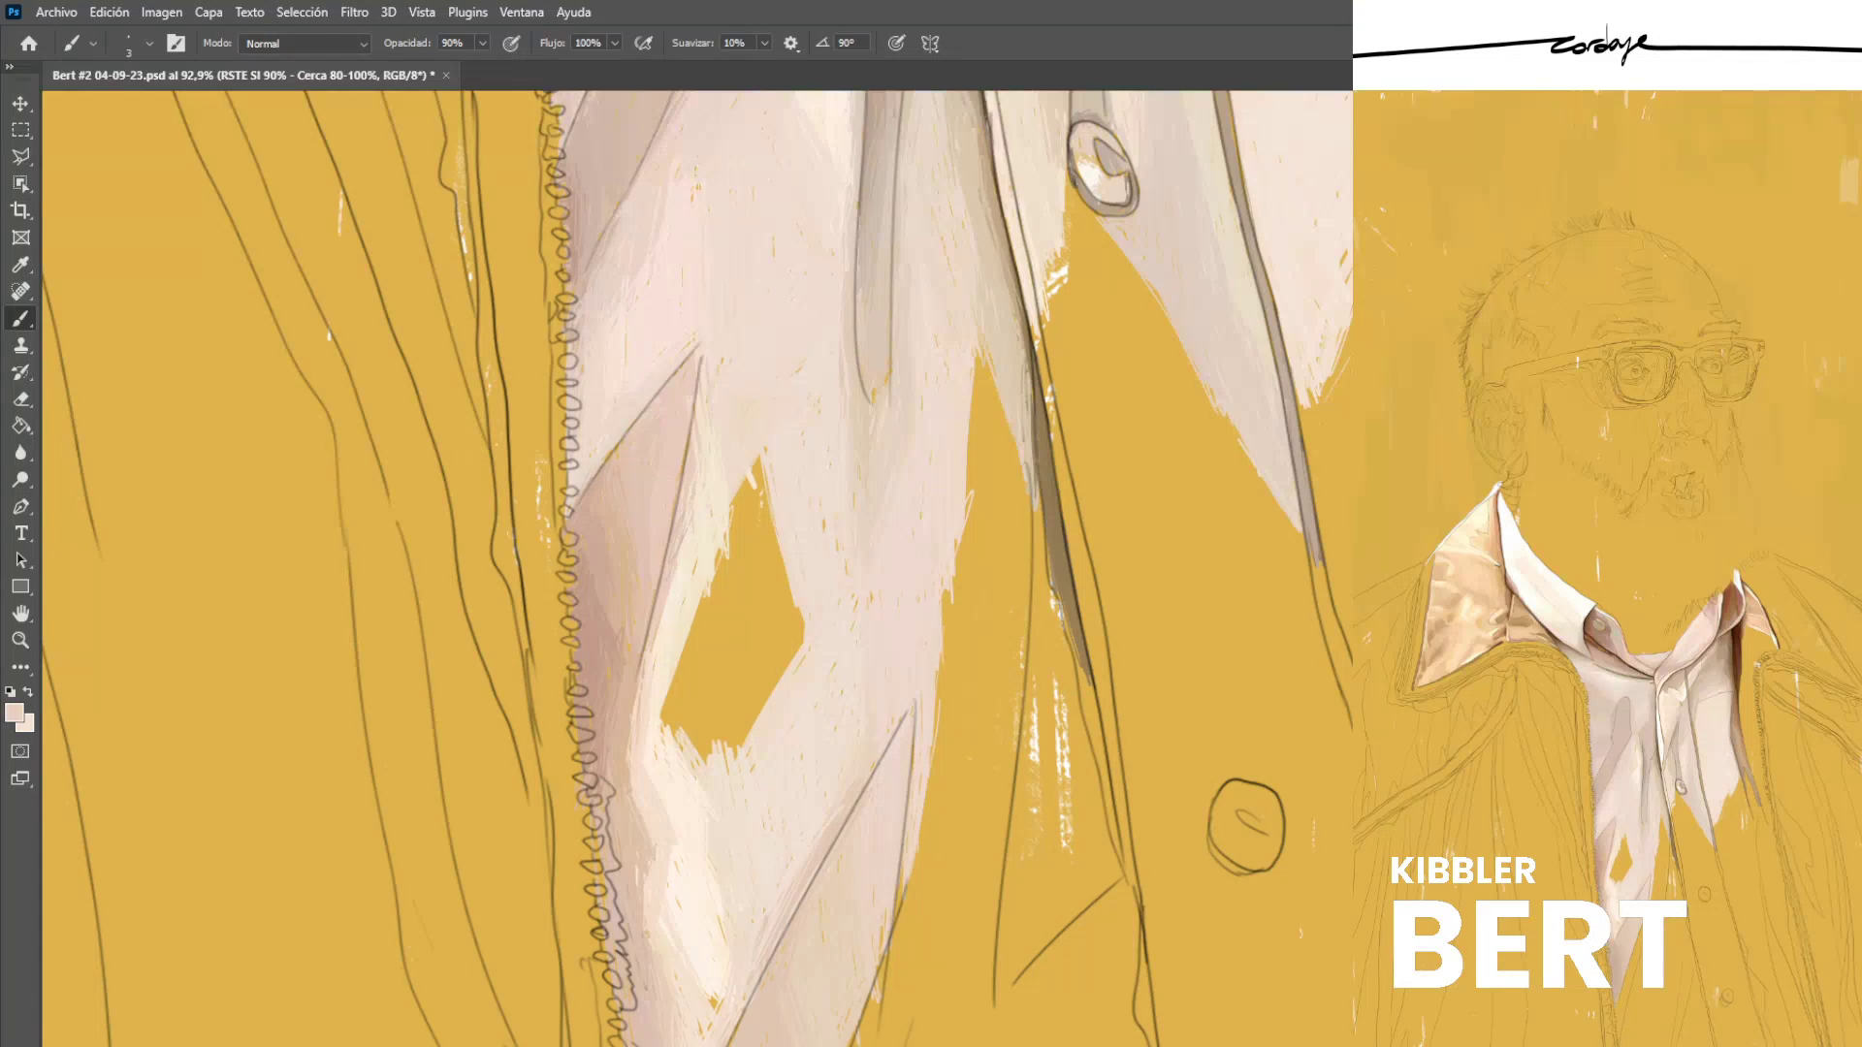
Smooth the transition along the middle of the pink fold's inner edge with repeatedly sampled pink and cream tones.
{"action": "left_click", "coordinate": [673, 585], "text": "alt"}
{"action": "left_click", "coordinate": [677, 436], "text": "alt"}
{"action": "left_click", "coordinate": [678, 547], "text": "alt"}
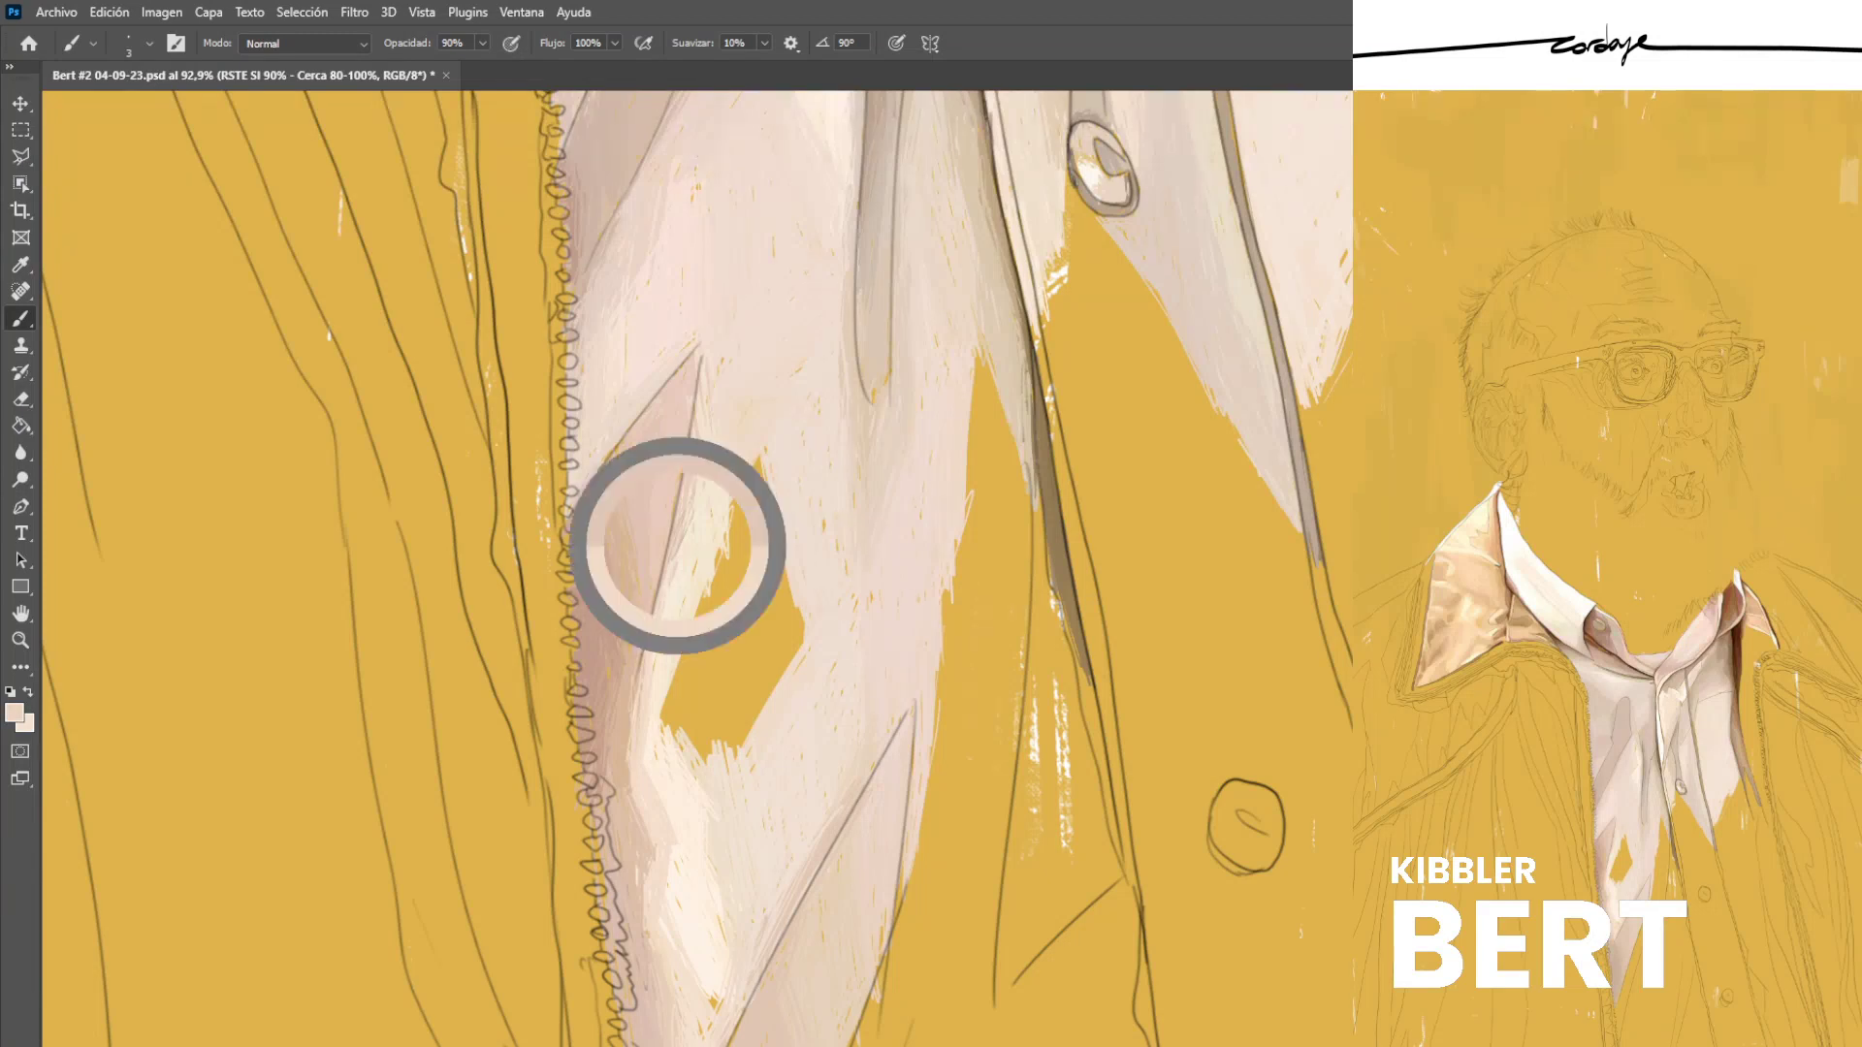
{"action": "left_click", "coordinate": [689, 564], "text": "alt"}
{"action": "left_click", "coordinate": [668, 501], "text": "alt"}
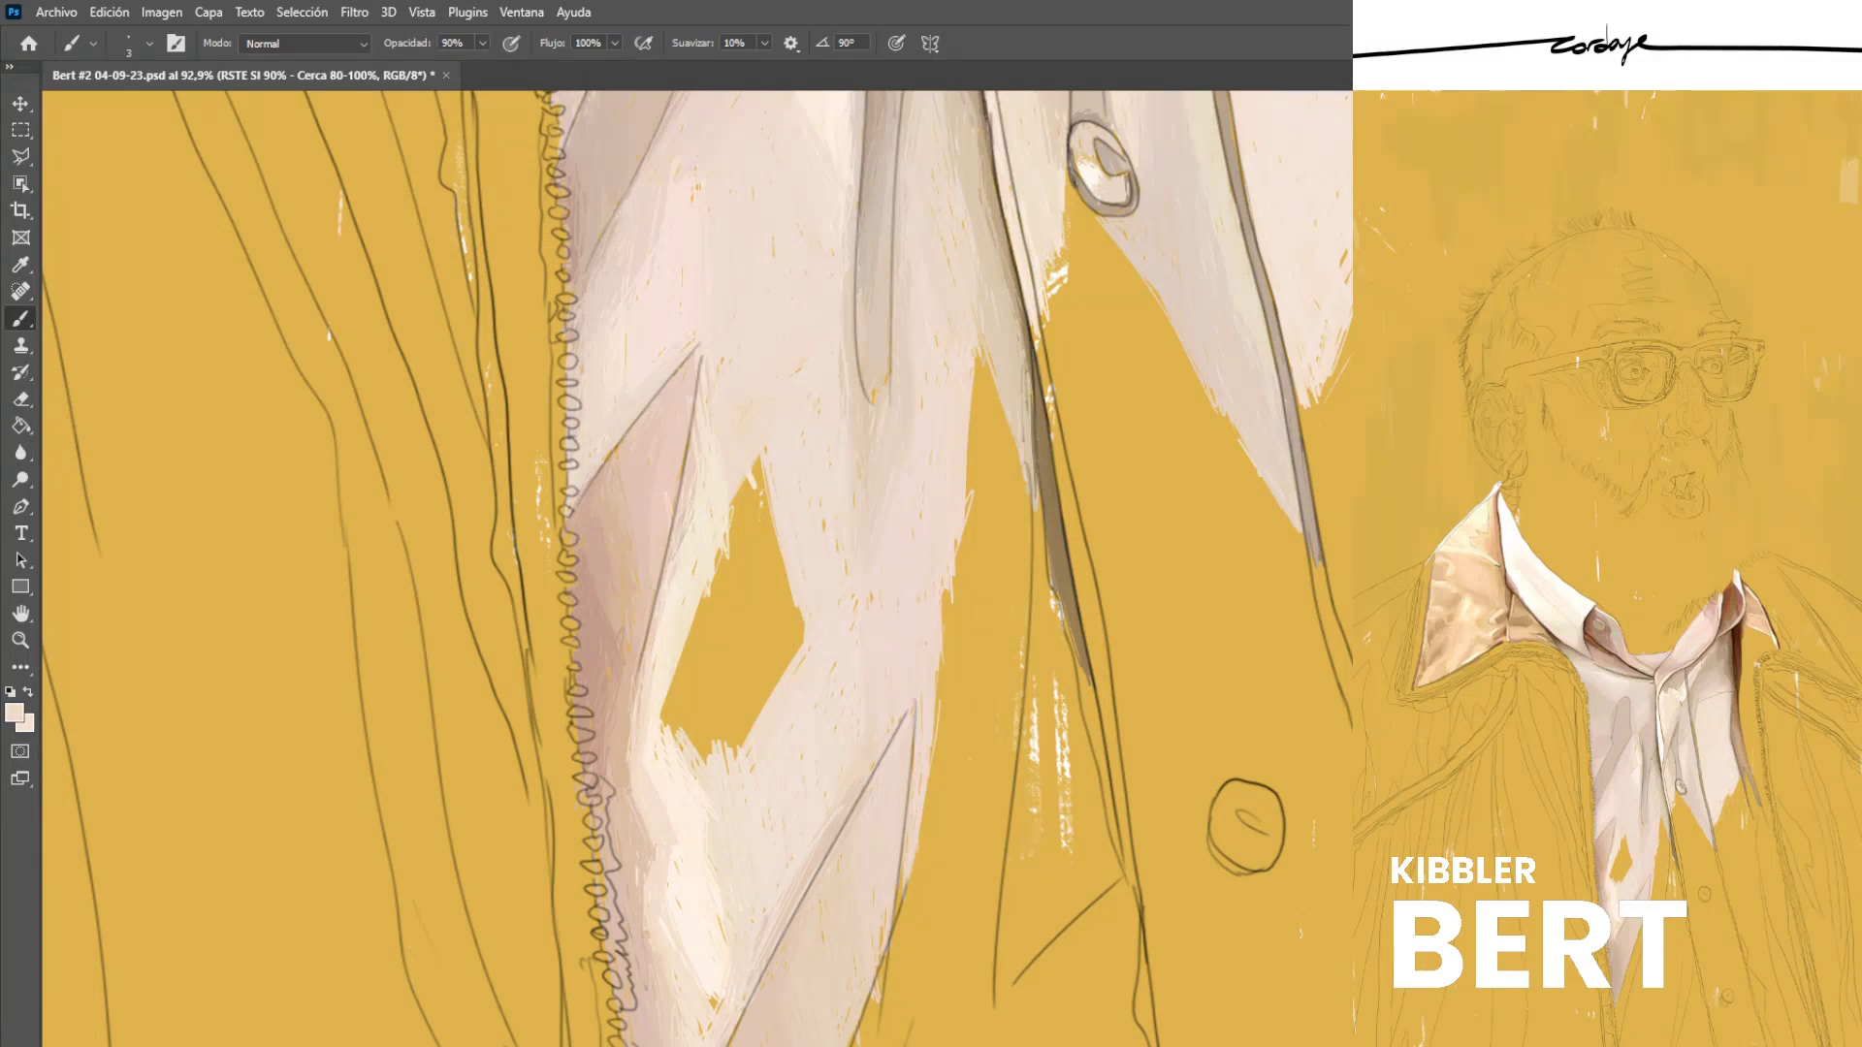
Blend the cream highlight in the V into the pale patch above the diagonal fold with sampled tones.
{"action": "left_click", "coordinate": [673, 766], "text": "alt"}
{"action": "left_click", "coordinate": [719, 797], "text": "alt"}
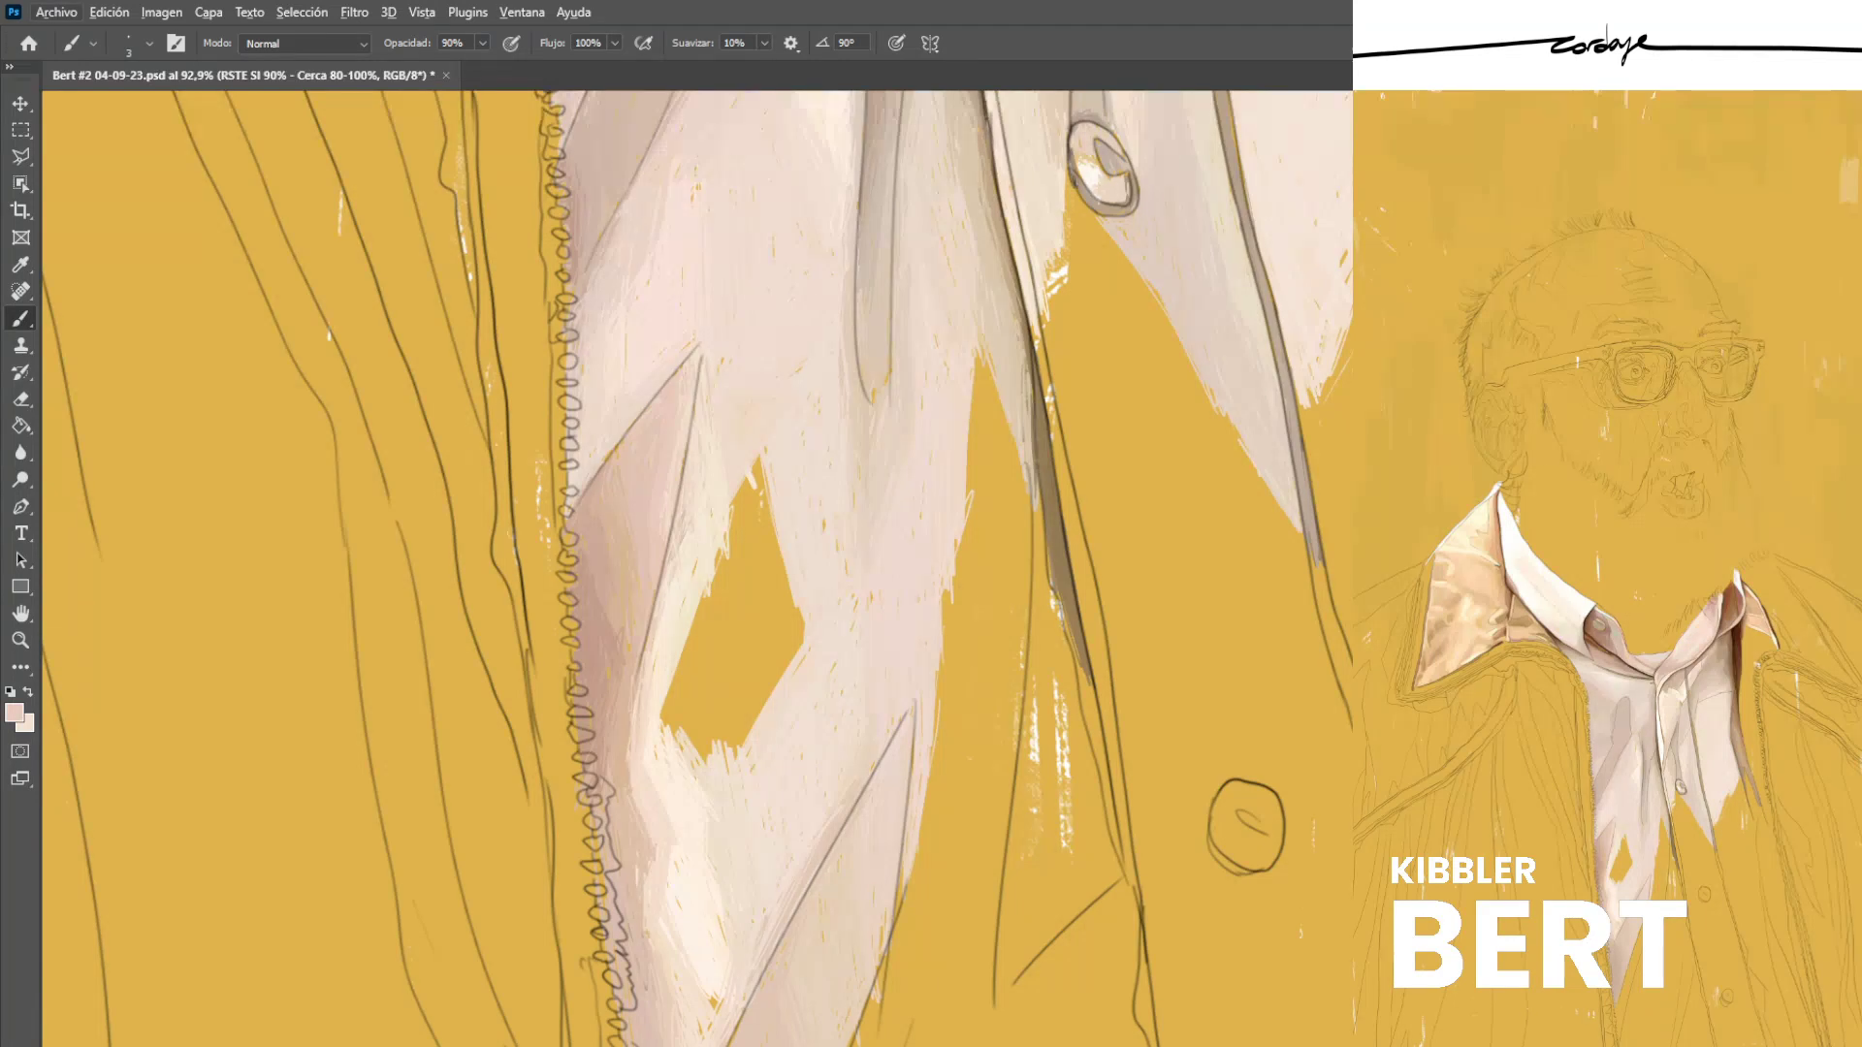
{"action": "left_click", "coordinate": [798, 844], "text": "alt"}
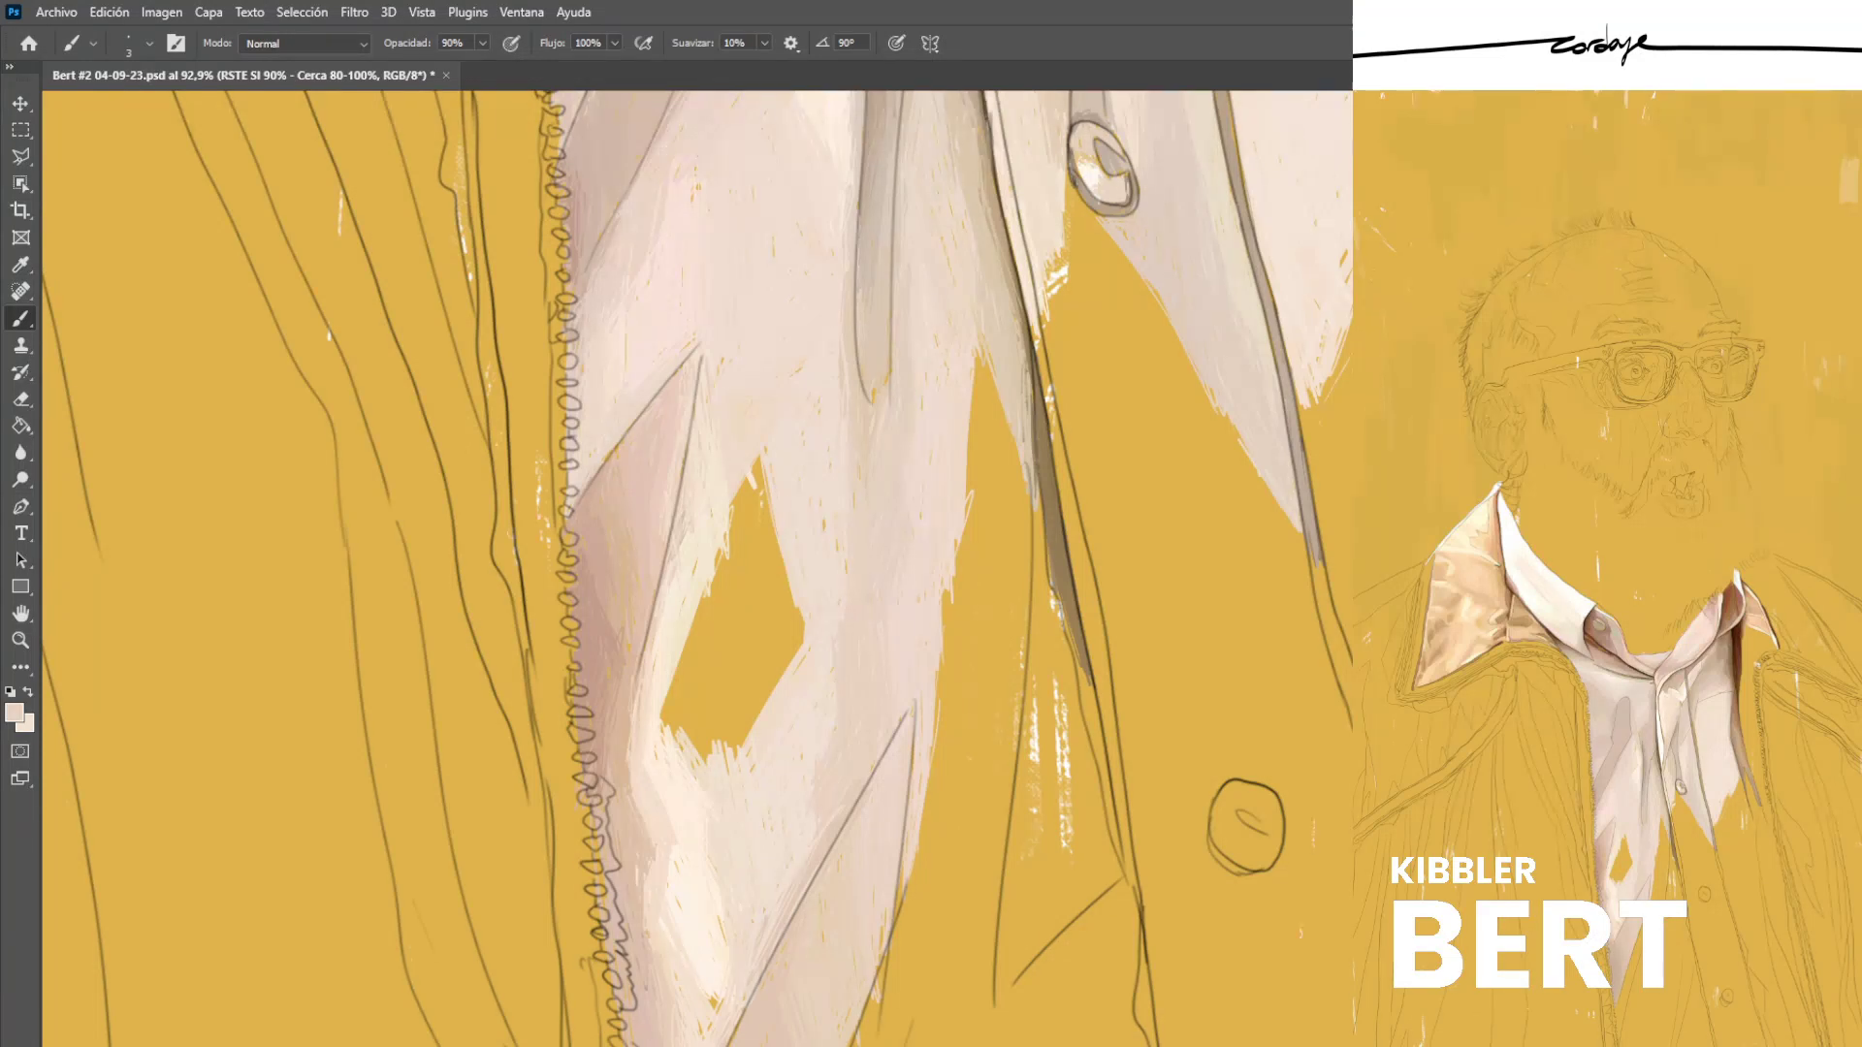
Fill the upper part of the bare diamond-shaped gap beside the pink fold with sampled pale pink strokes, using a slightly larger brush.
{"action": "left_click", "coordinate": [824, 465], "text": "alt"}
{"action": "key", "text": "alt"}
{"action": "left_click_drag", "start_coordinate": [742, 662], "coordinate": [725, 608]}
{"action": "mouse_move", "coordinate": [760, 711]}
{"action": "left_mouse_down"}
{"action": "mouse_move", "coordinate": [716, 590]}
{"action": "mouse_move", "coordinate": [740, 504]}
{"action": "left_mouse_up"}
{"action": "left_click_drag", "start_coordinate": [718, 596], "coordinate": [747, 478]}
{"action": "key", "text": "]"}
{"action": "left_click_drag", "start_coordinate": [720, 604], "coordinate": [736, 530]}
{"action": "left_click_drag", "start_coordinate": [734, 543], "coordinate": [747, 492]}
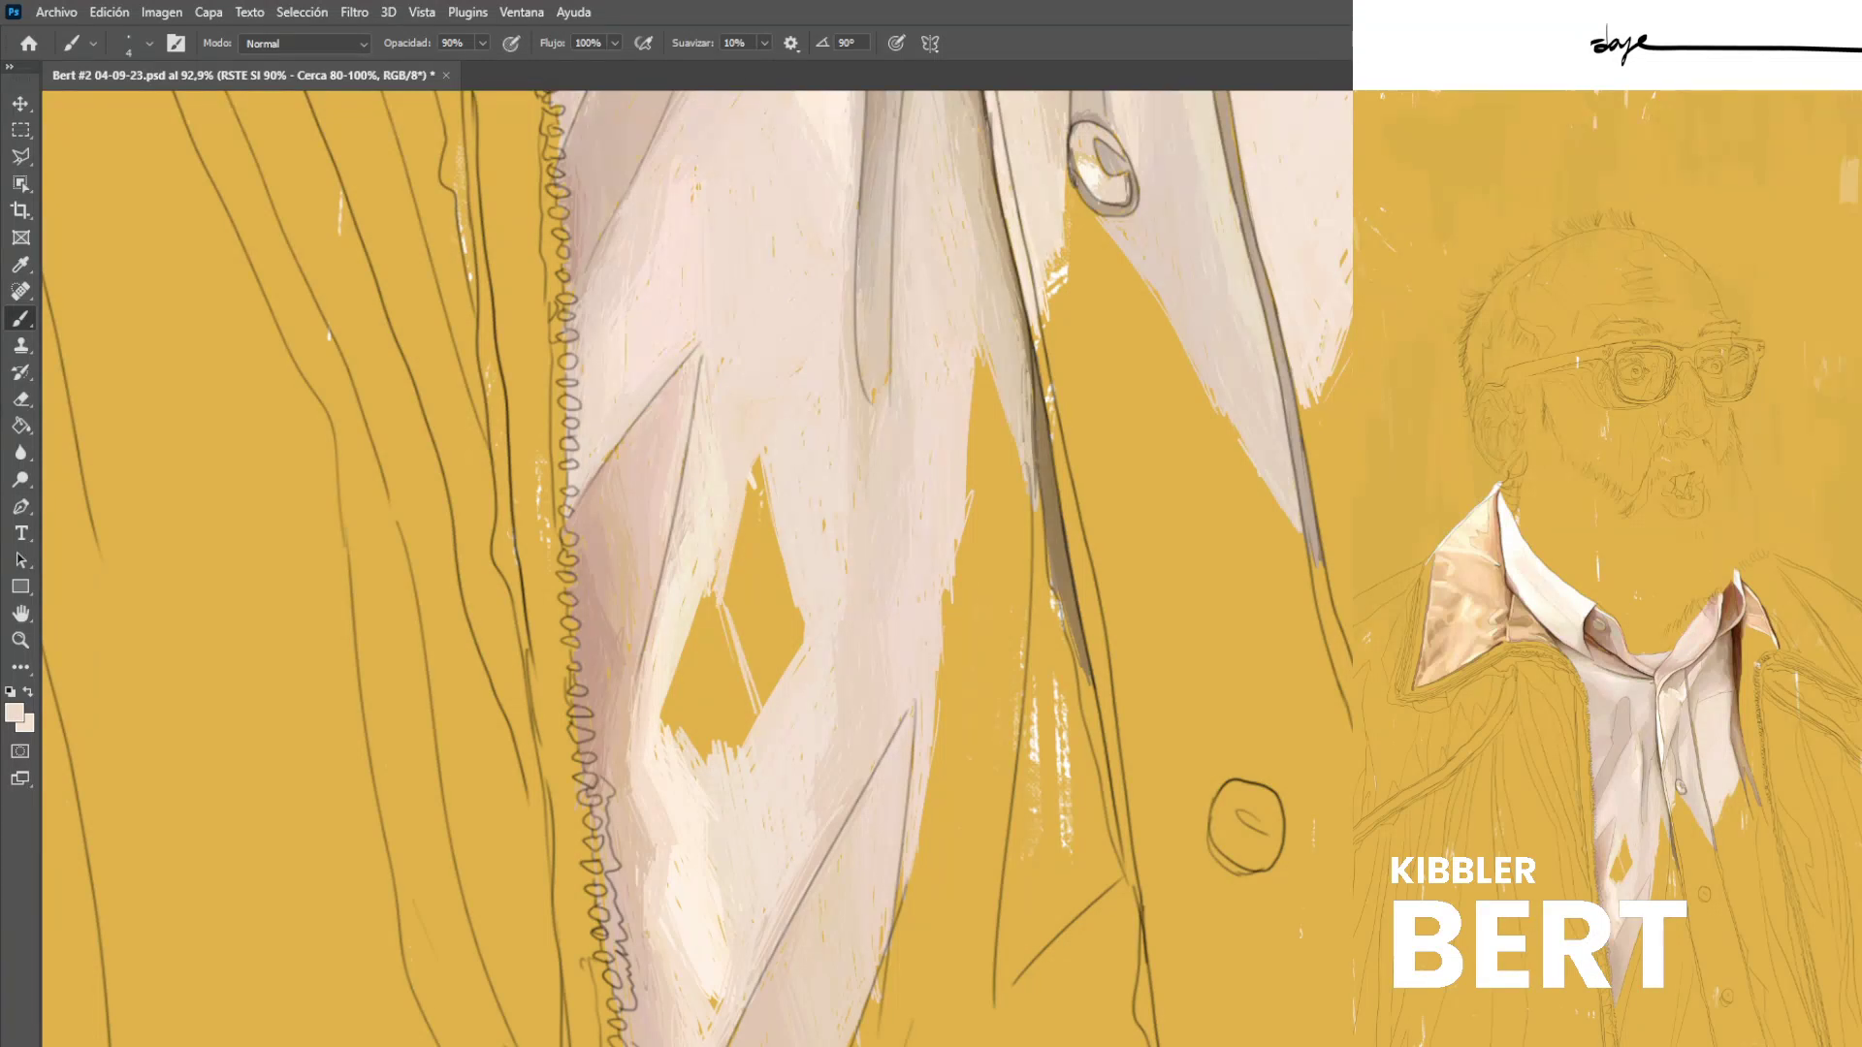
{"action": "left_click_drag", "start_coordinate": [721, 607], "coordinate": [750, 484]}
{"action": "mouse_move", "coordinate": [726, 604]}
{"action": "left_mouse_down"}
{"action": "mouse_move", "coordinate": [761, 455]}
{"action": "mouse_move", "coordinate": [754, 511]}
{"action": "left_mouse_up"}
{"action": "mouse_move", "coordinate": [724, 620]}
{"action": "left_mouse_down"}
{"action": "mouse_move", "coordinate": [768, 474]}
{"action": "mouse_move", "coordinate": [766, 505]}
{"action": "left_mouse_up"}
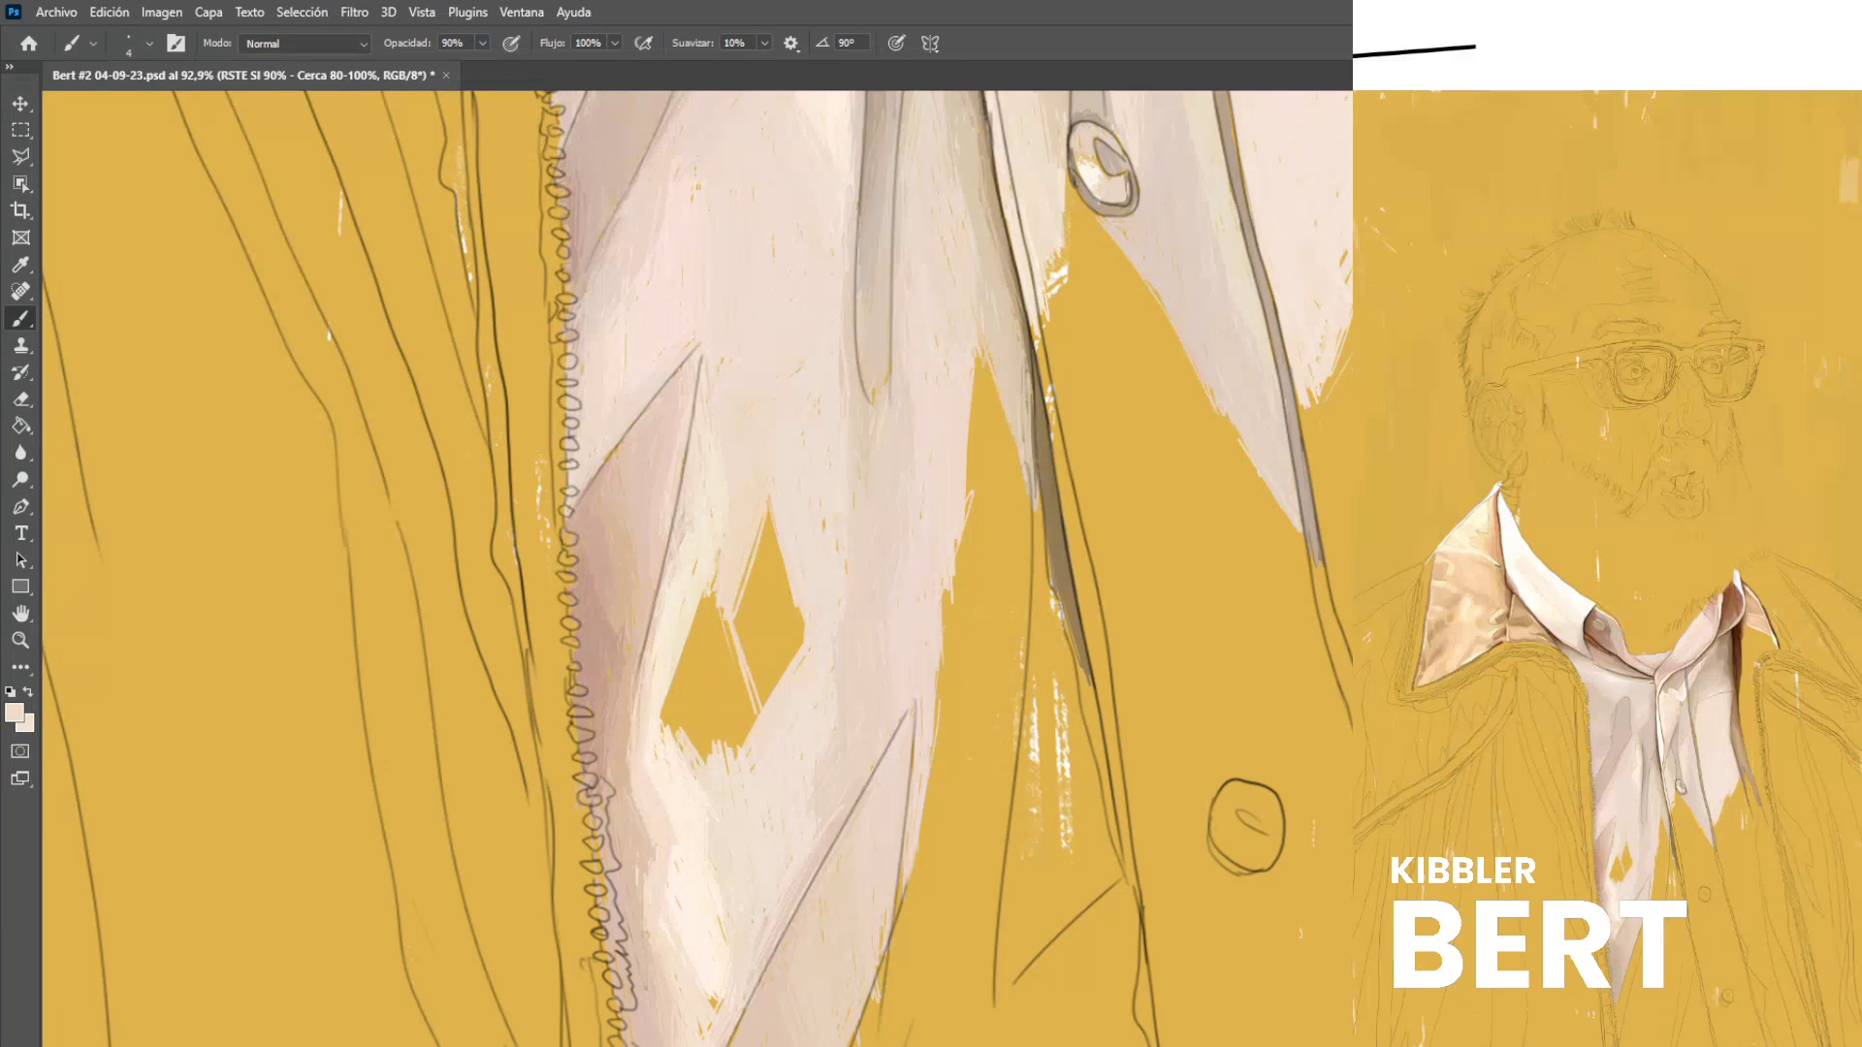
Cover the right half of the diamond-shaped gap with long upward strokes of the same pale pink.
{"action": "left_click_drag", "start_coordinate": [765, 705], "coordinate": [736, 621]}
{"action": "left_click_drag", "start_coordinate": [766, 705], "coordinate": [741, 602]}
{"action": "mouse_move", "coordinate": [770, 695]}
{"action": "left_mouse_down"}
{"action": "mouse_move", "coordinate": [744, 598]}
{"action": "mouse_move", "coordinate": [780, 528]}
{"action": "left_mouse_up"}
{"action": "left_click_drag", "start_coordinate": [781, 659], "coordinate": [785, 512]}
{"action": "left_click_drag", "start_coordinate": [790, 645], "coordinate": [797, 519]}
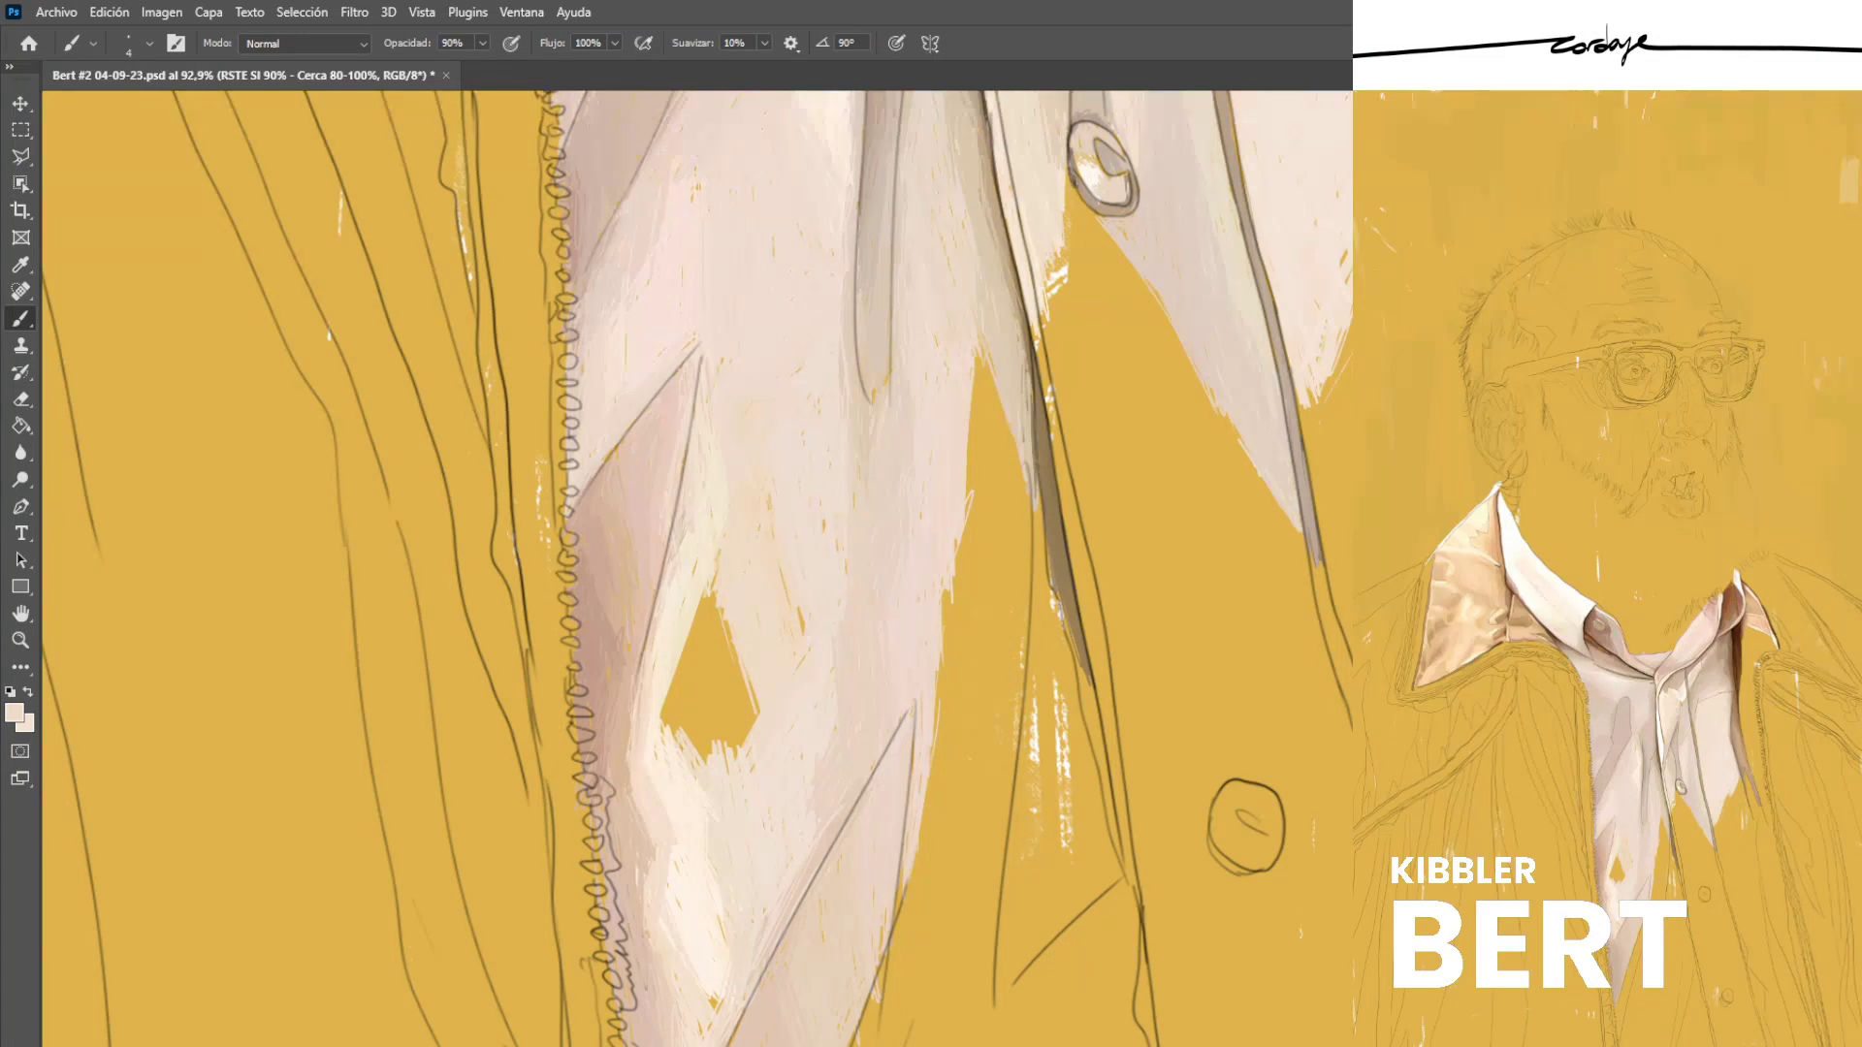
{"action": "left_click_drag", "start_coordinate": [801, 634], "coordinate": [799, 605]}
Soften the transition between the lower pink fold and the cream highlight below the gap with repeatedly sampled pink and cream tones.
{"action": "left_click", "coordinate": [689, 798], "text": "alt"}
{"action": "left_click", "coordinate": [693, 856], "text": "alt"}
{"action": "key", "text": "alt"}
{"action": "left_click_drag", "start_coordinate": [663, 715], "coordinate": [699, 772]}
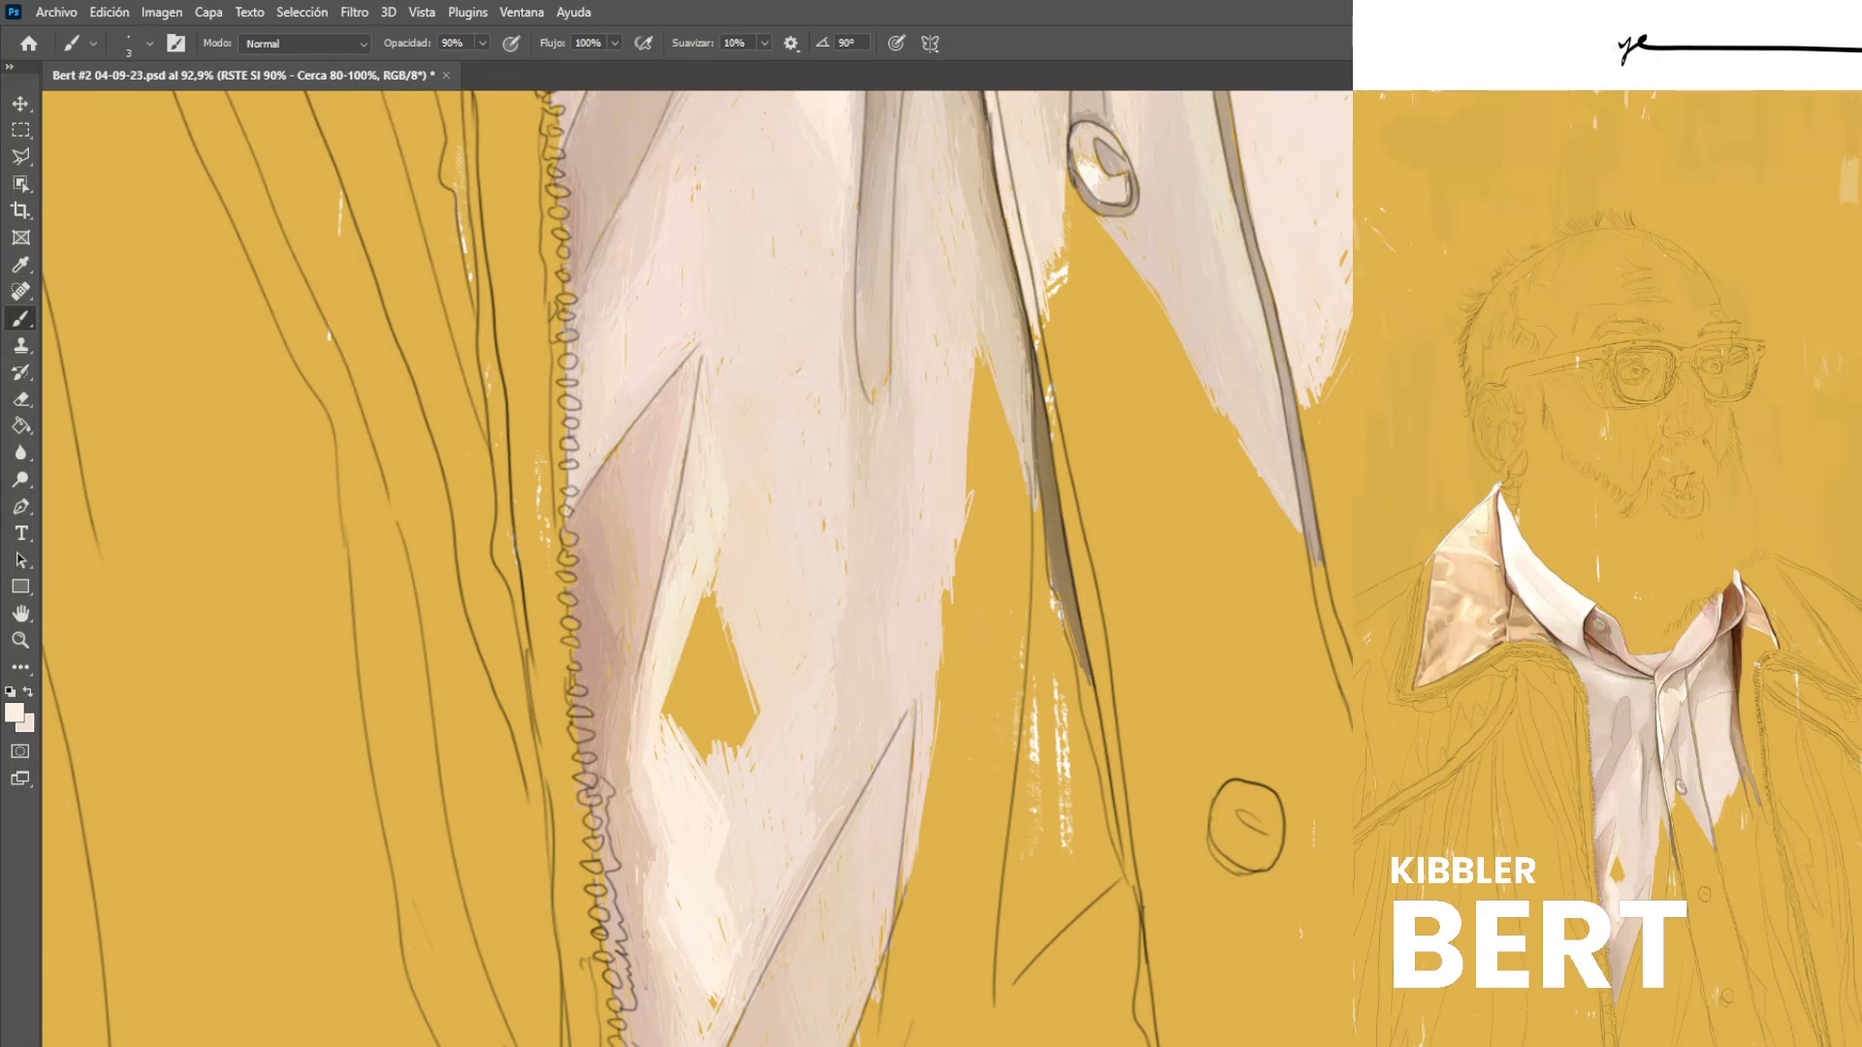
{"action": "left_click", "coordinate": [628, 858], "text": "alt"}
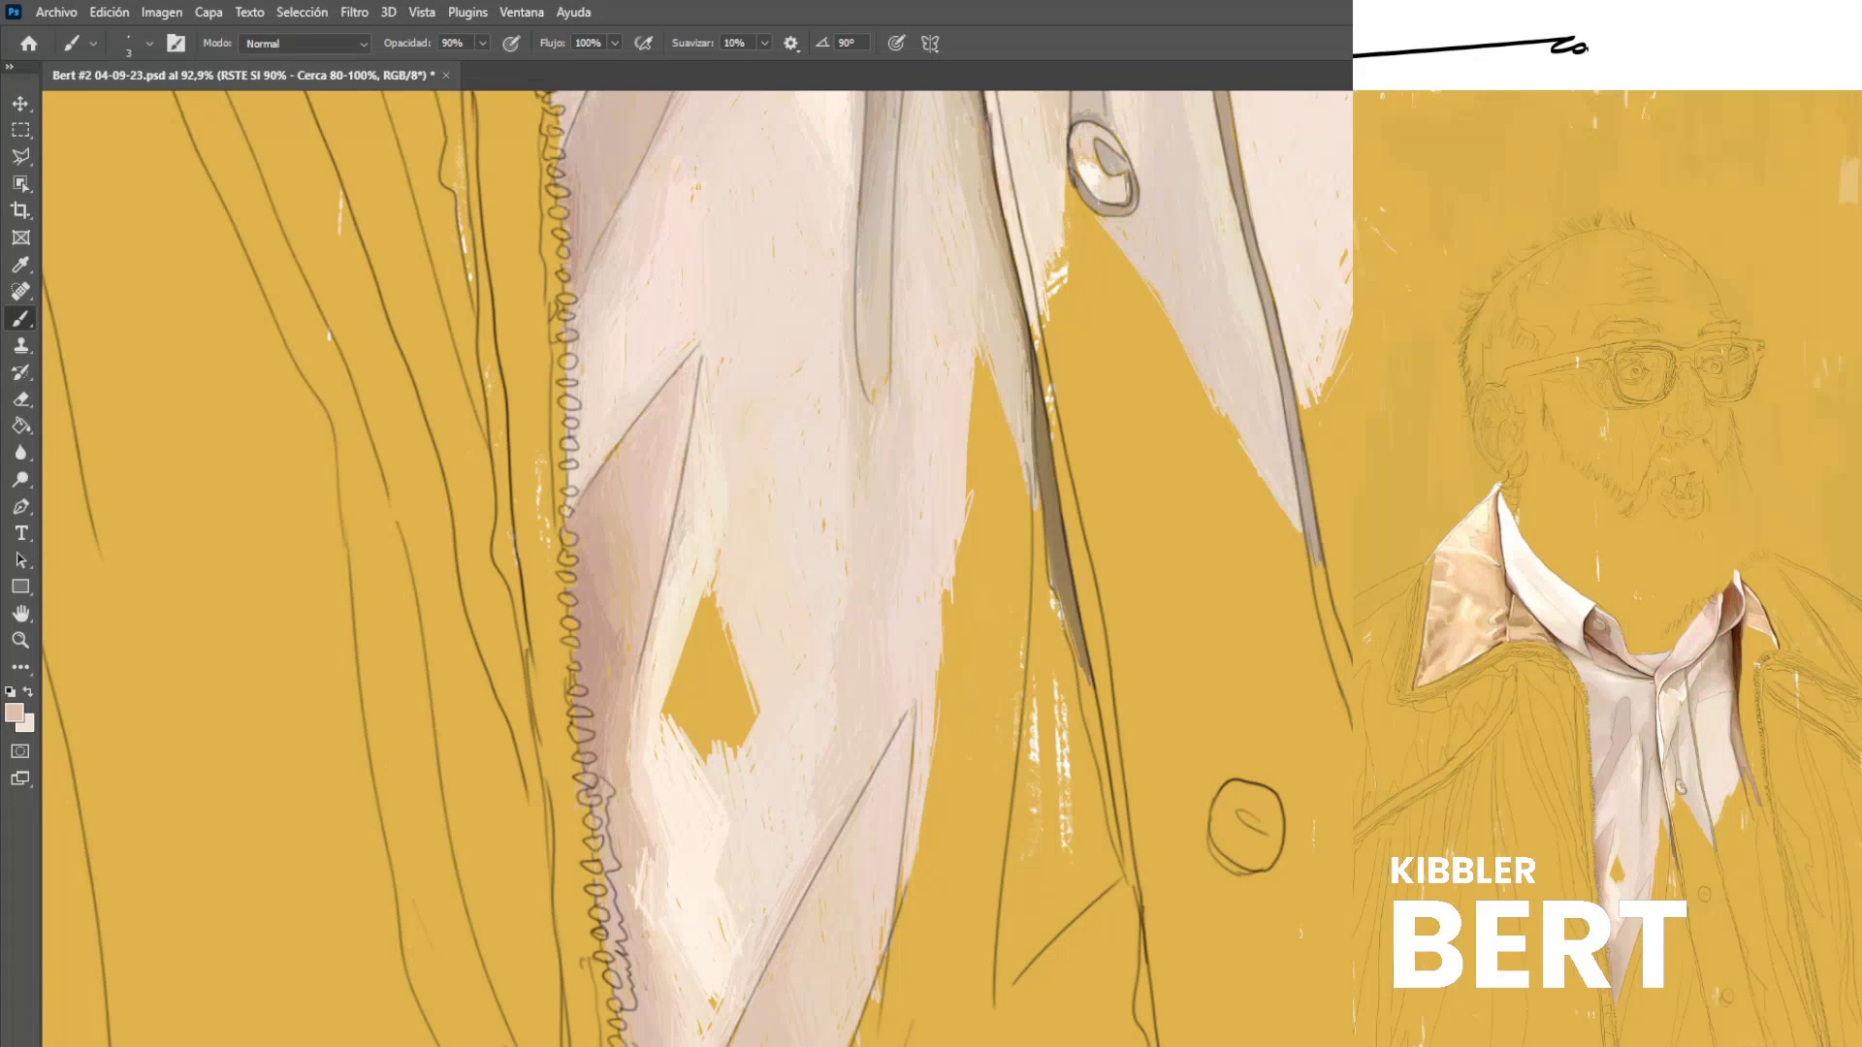
{"action": "left_click_drag", "start_coordinate": [637, 859], "coordinate": [642, 906]}
{"action": "left_click", "coordinate": [647, 827], "text": "alt"}
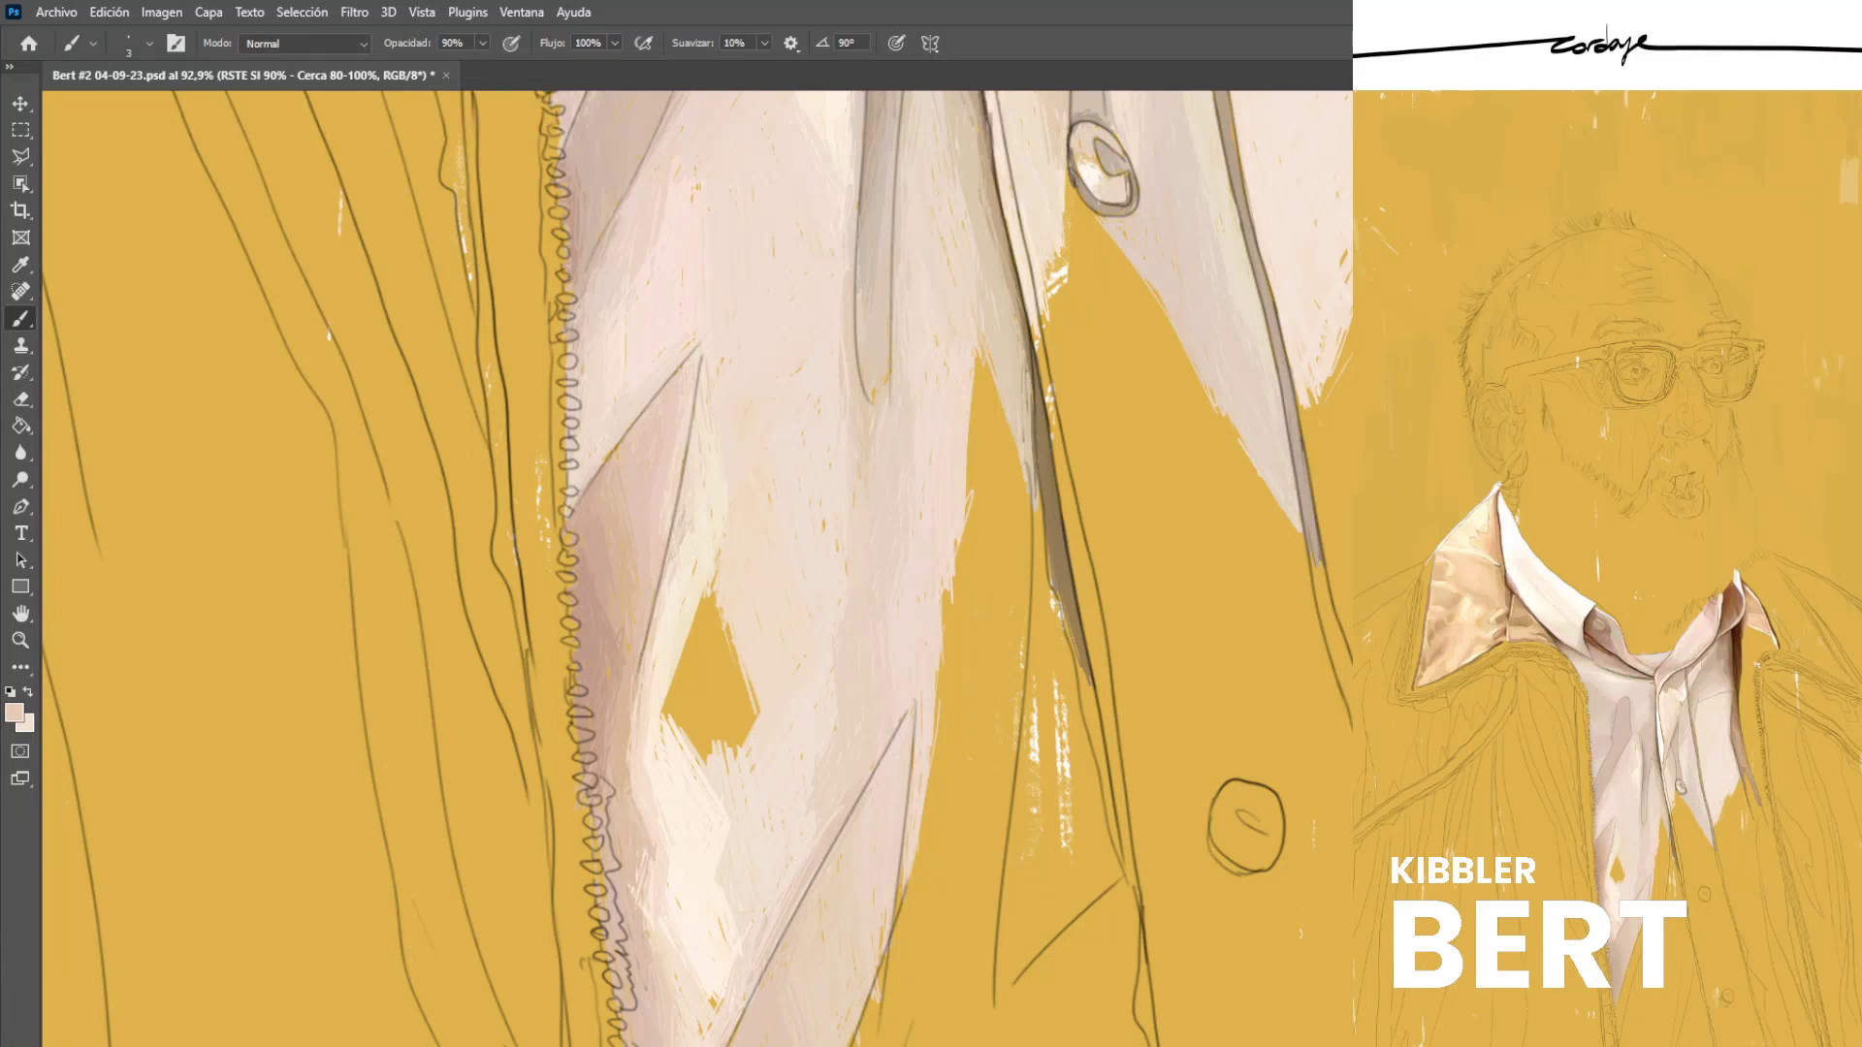
{"action": "left_click", "coordinate": [652, 819], "text": "alt"}
{"action": "left_click", "coordinate": [647, 807], "text": "alt"}
{"action": "left_click", "coordinate": [656, 893], "text": "alt"}
{"action": "left_click", "coordinate": [624, 864], "text": "alt"}
{"action": "left_click", "coordinate": [706, 842], "text": "alt"}
Fill most of the remaining gap above the cream highlight with parallel diagonal strokes of light cream.
{"action": "left_click_drag", "start_coordinate": [714, 752], "coordinate": [683, 659]}
{"action": "left_click_drag", "start_coordinate": [734, 752], "coordinate": [695, 636]}
{"action": "left_click_drag", "start_coordinate": [749, 740], "coordinate": [701, 640]}
{"action": "mouse_move", "coordinate": [747, 740]}
{"action": "left_mouse_down"}
{"action": "mouse_move", "coordinate": [700, 621]}
{"action": "mouse_move", "coordinate": [722, 675]}
{"action": "mouse_move", "coordinate": [698, 624]}
{"action": "mouse_move", "coordinate": [670, 758]}
{"action": "left_mouse_up"}
{"action": "left_click", "coordinate": [743, 761], "text": "alt"}
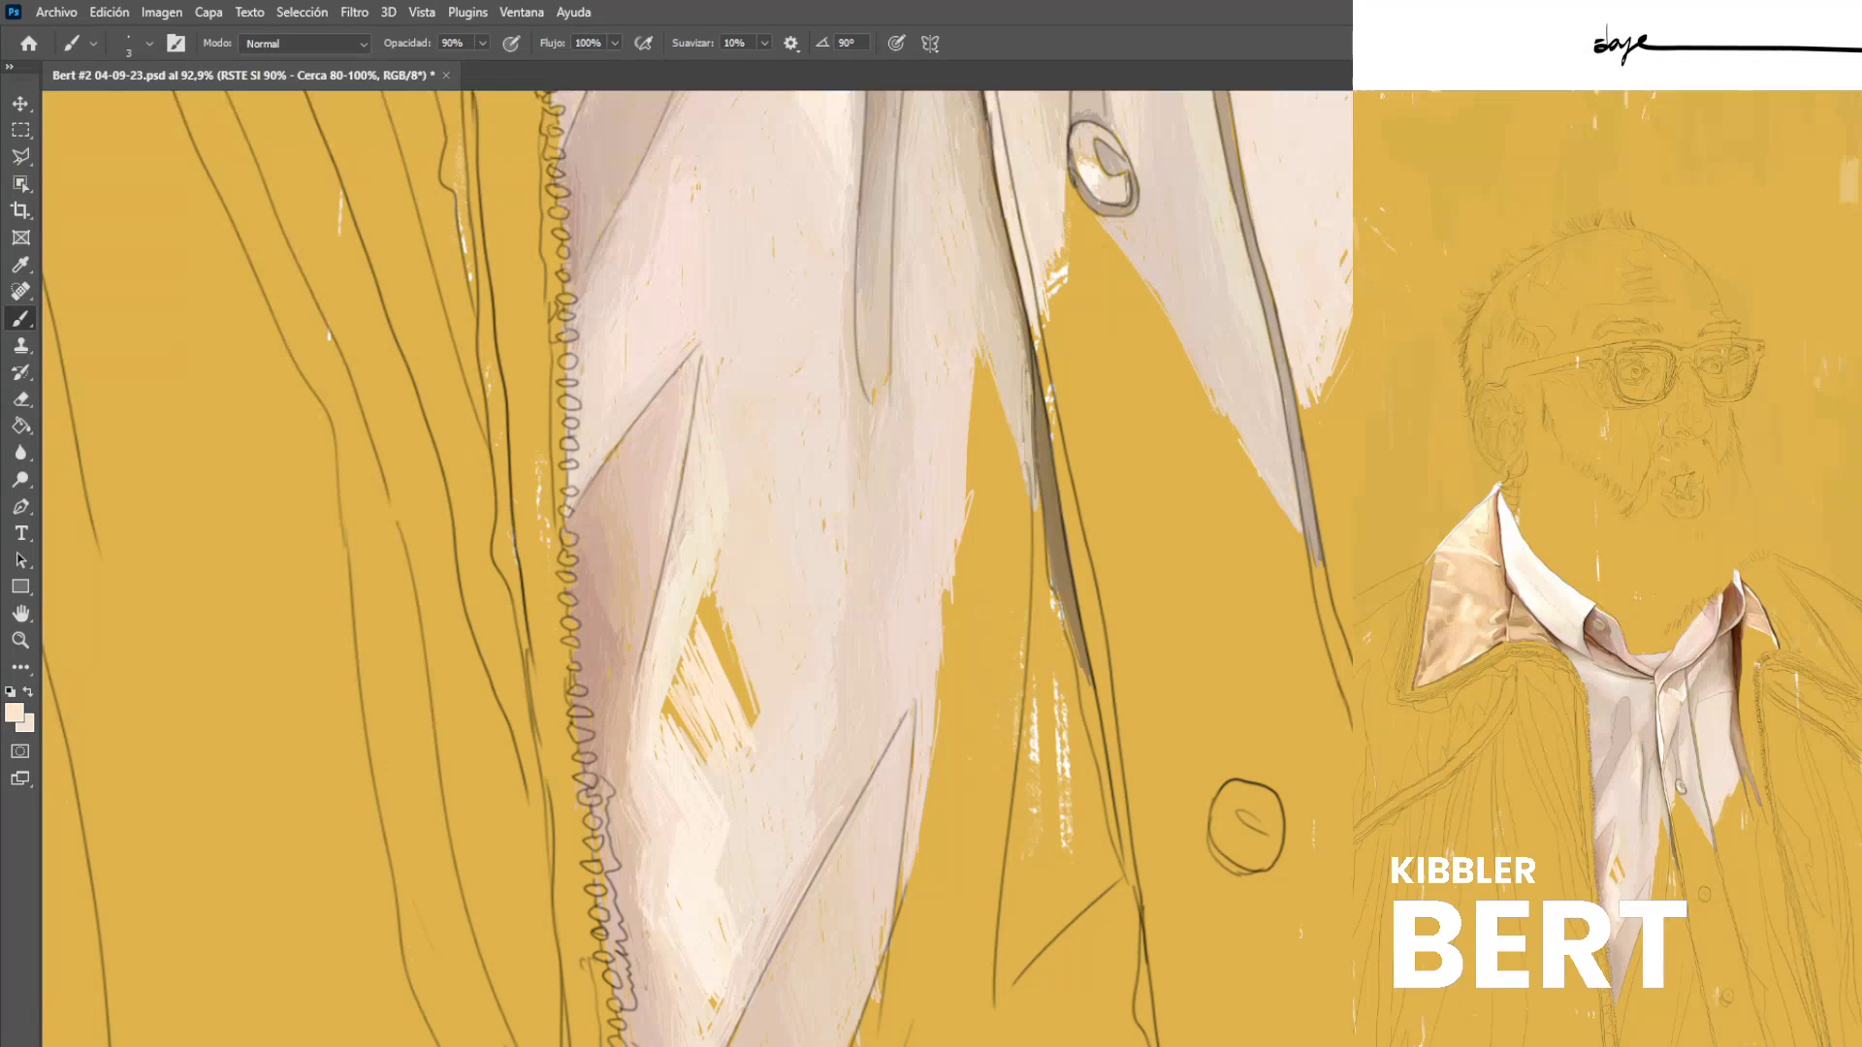
{"action": "mouse_move", "coordinate": [707, 697]}
{"action": "left_mouse_down"}
{"action": "mouse_move", "coordinate": [666, 765]}
{"action": "mouse_move", "coordinate": [729, 756]}
{"action": "mouse_move", "coordinate": [713, 756]}
{"action": "left_mouse_up"}
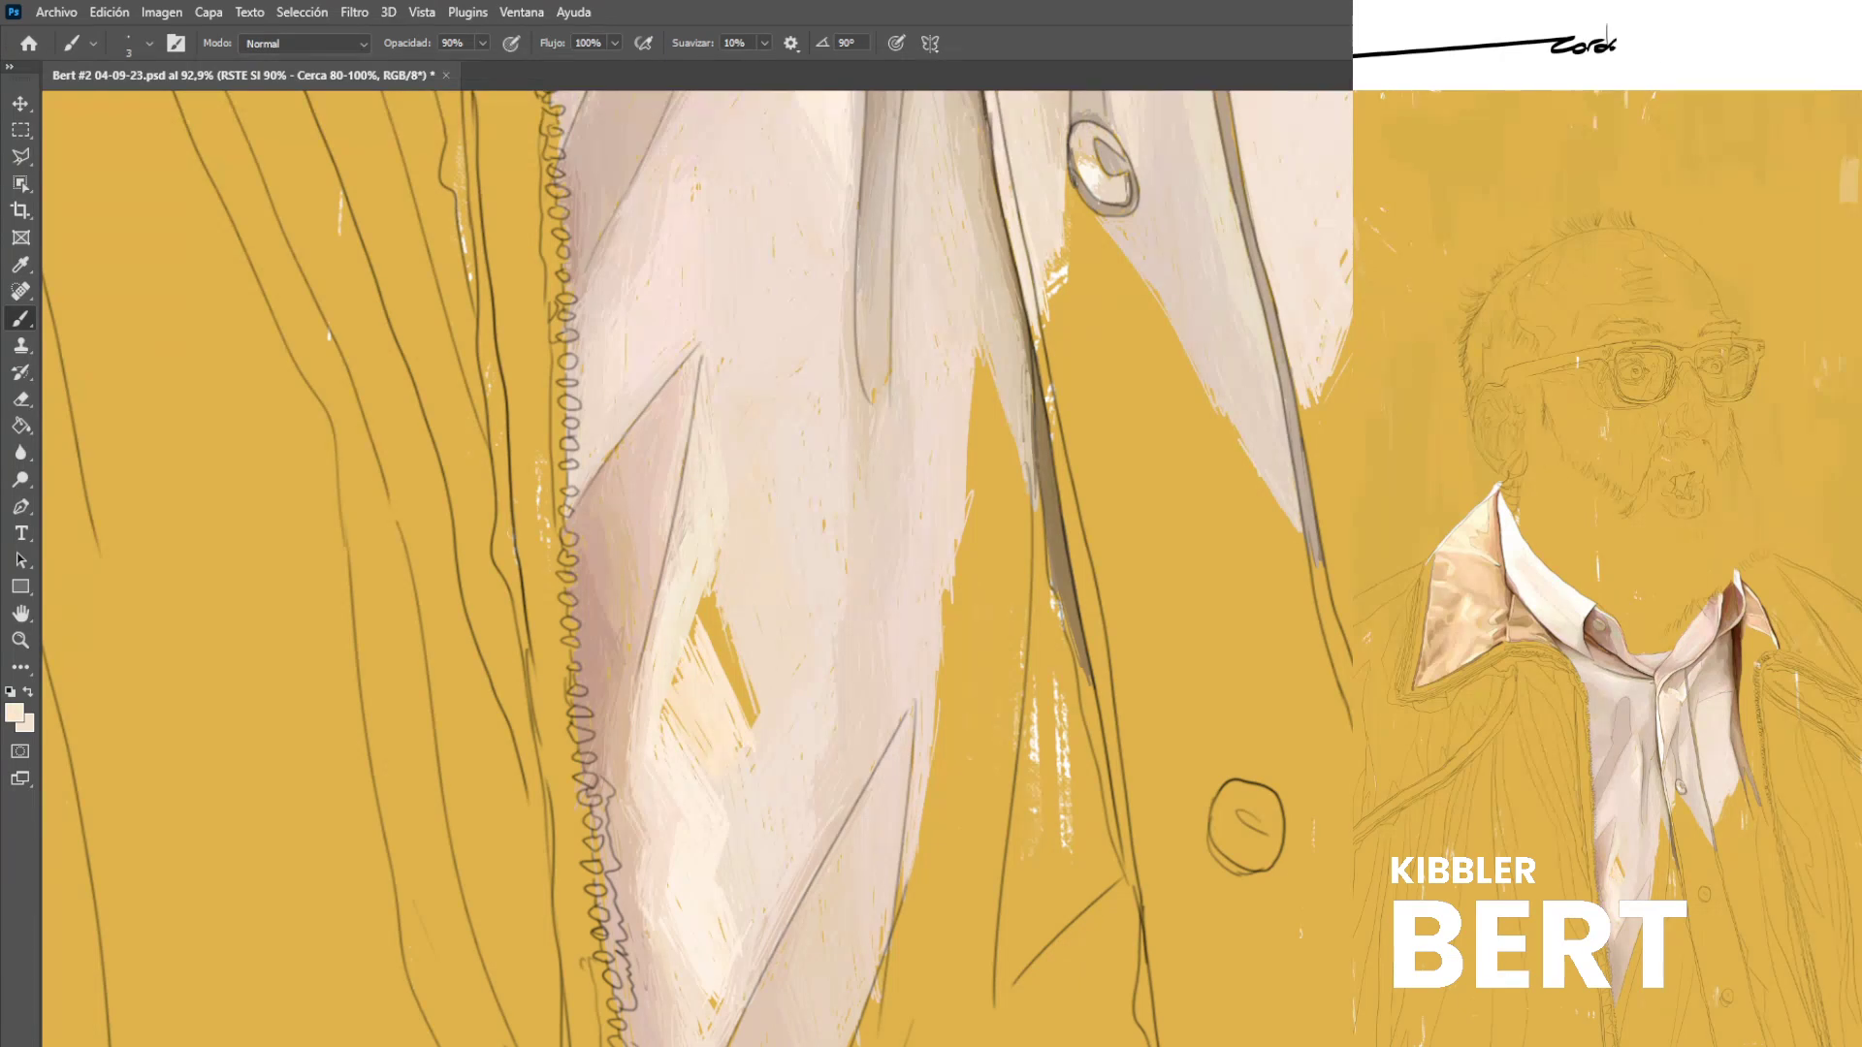
Cover the last bare slivers along the gap's edges with short strokes of sampled beige.
{"action": "left_click", "coordinate": [691, 620], "text": "alt"}
{"action": "left_click_drag", "start_coordinate": [685, 651], "coordinate": [669, 700]}
{"action": "left_click_drag", "start_coordinate": [677, 679], "coordinate": [662, 722]}
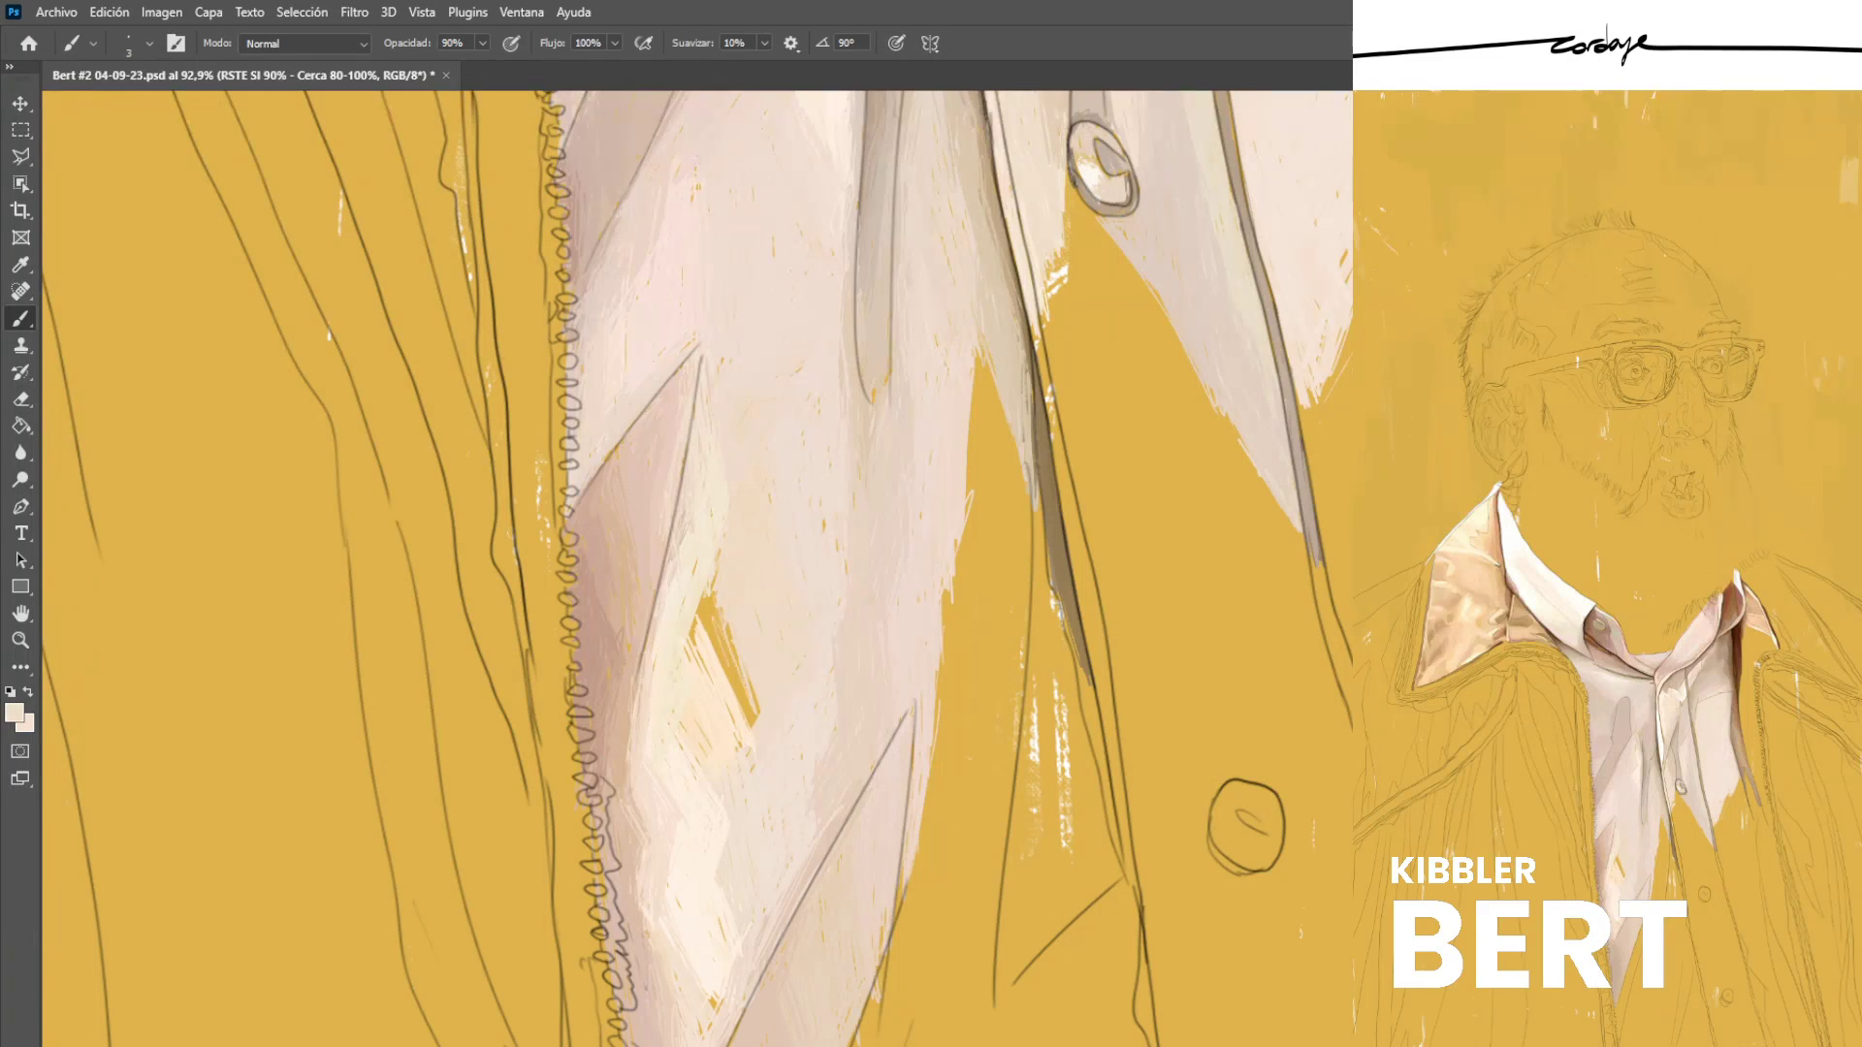
{"action": "left_click_drag", "start_coordinate": [747, 621], "coordinate": [710, 718]}
{"action": "mouse_move", "coordinate": [703, 603]}
{"action": "left_mouse_down"}
{"action": "mouse_move", "coordinate": [722, 674]}
{"action": "mouse_move", "coordinate": [697, 614]}
{"action": "mouse_move", "coordinate": [738, 659]}
{"action": "mouse_move", "coordinate": [733, 699]}
{"action": "left_mouse_up"}
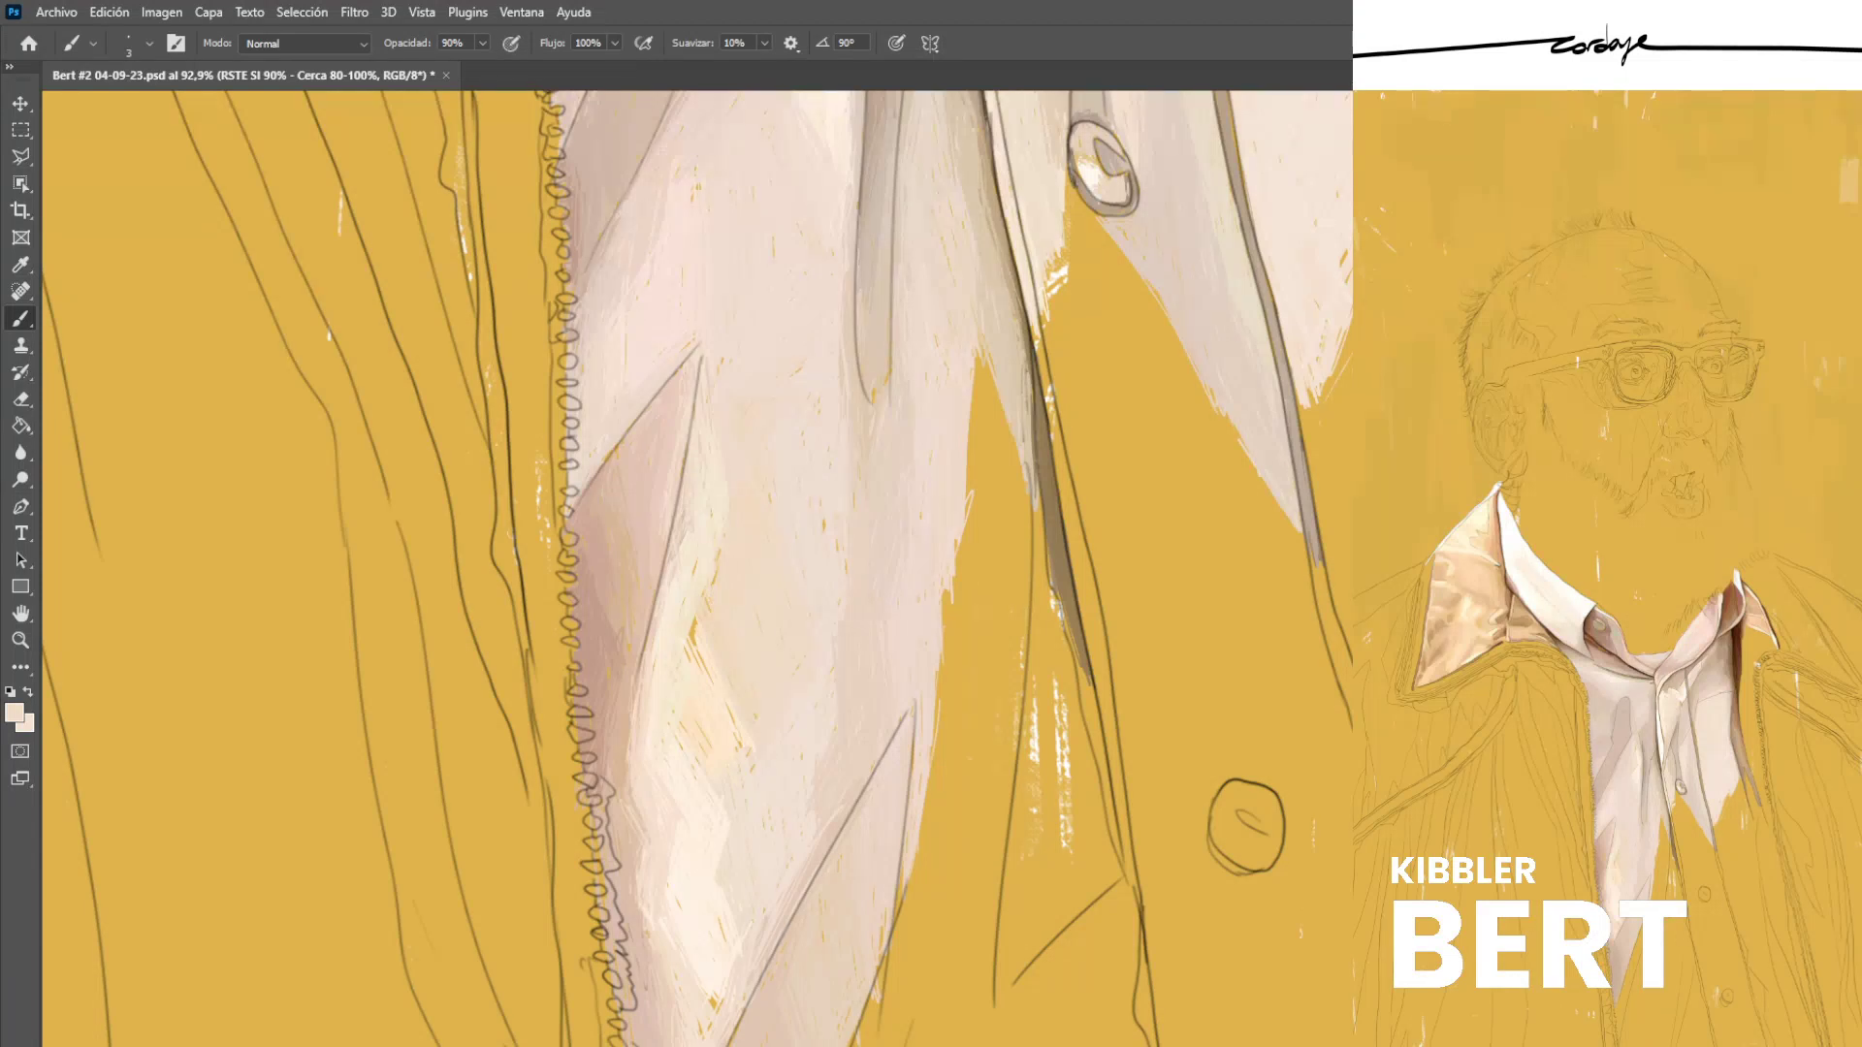
{"action": "left_click_drag", "start_coordinate": [694, 623], "coordinate": [687, 650]}
Blend the pink fold's lower inner edge into the cream highlight with short strokes of sampled tones.
{"action": "left_click", "coordinate": [722, 765], "text": "alt"}
{"action": "scroll", "coordinate": [764, 842], "scroll_direction": "down", "scroll_amount": 7}
{"action": "scroll", "coordinate": [790, 845], "scroll_direction": "up", "scroll_amount": 5}
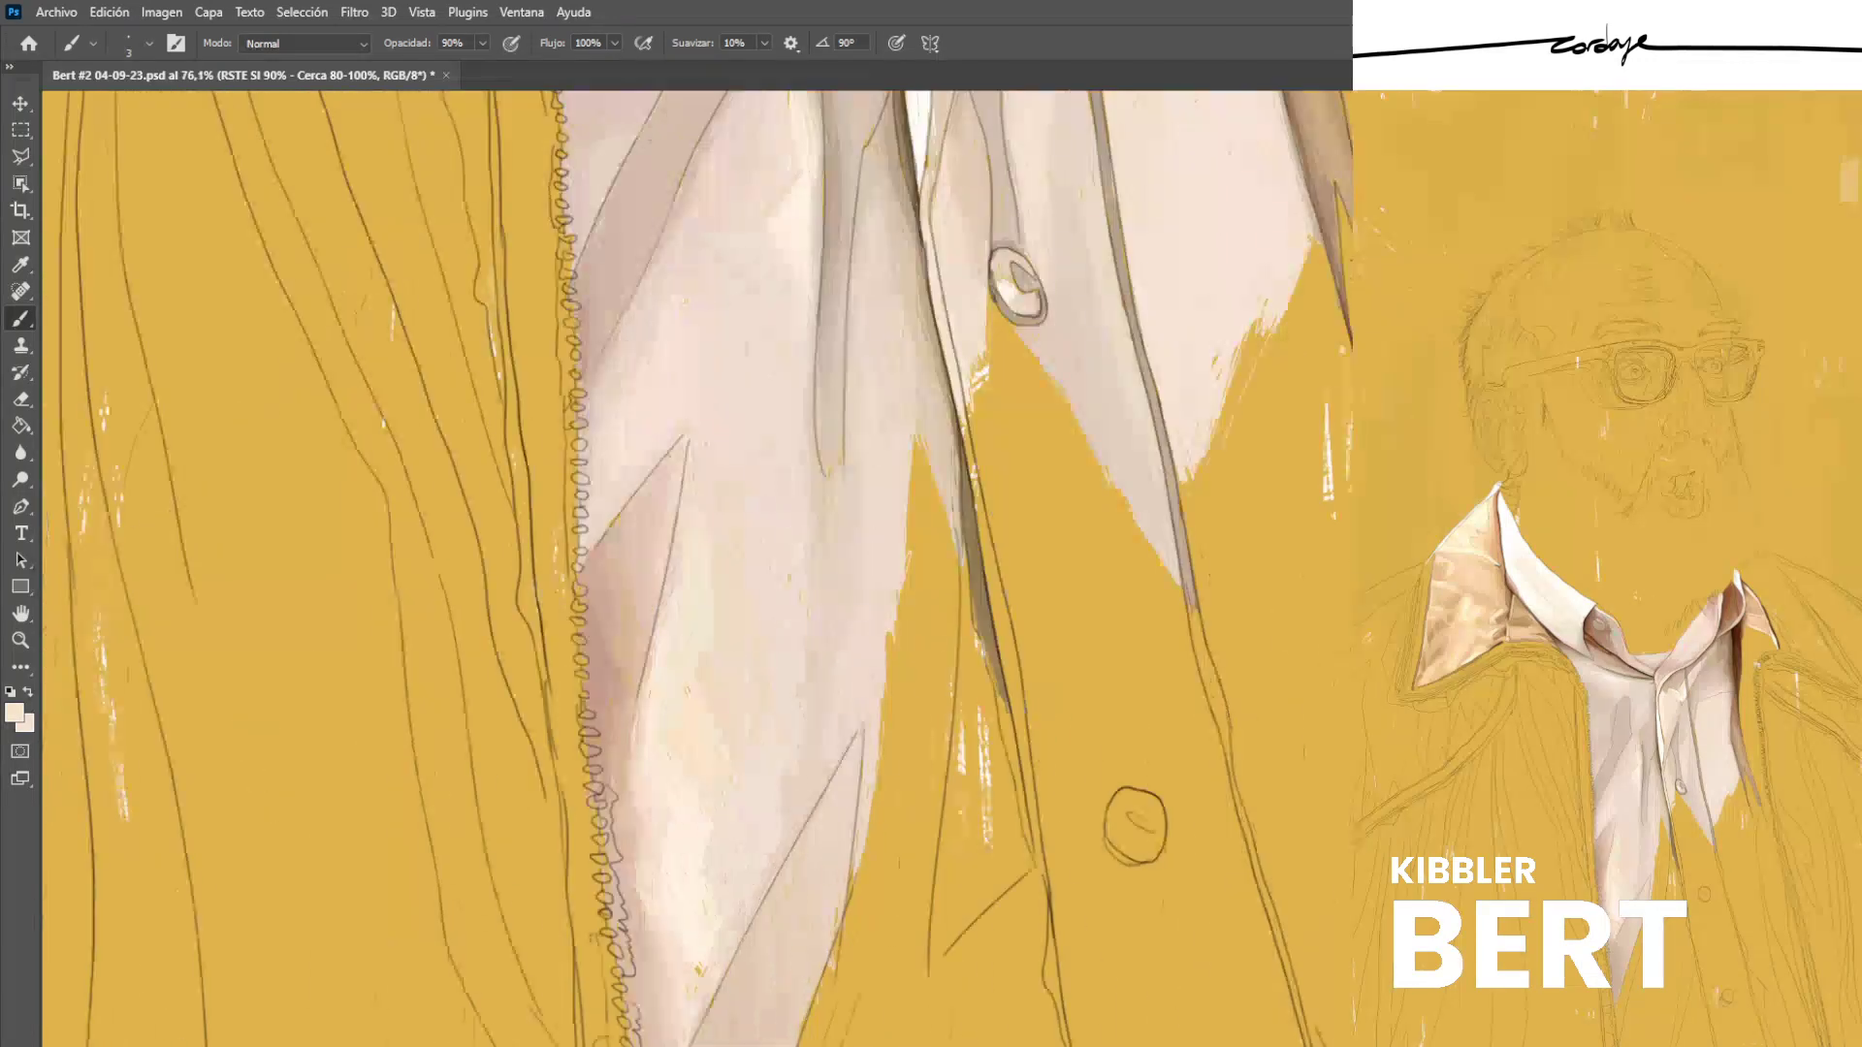
{"action": "left_click", "coordinate": [718, 724], "text": "alt"}
{"action": "scroll", "coordinate": [724, 609], "scroll_direction": "up", "scroll_amount": 2}
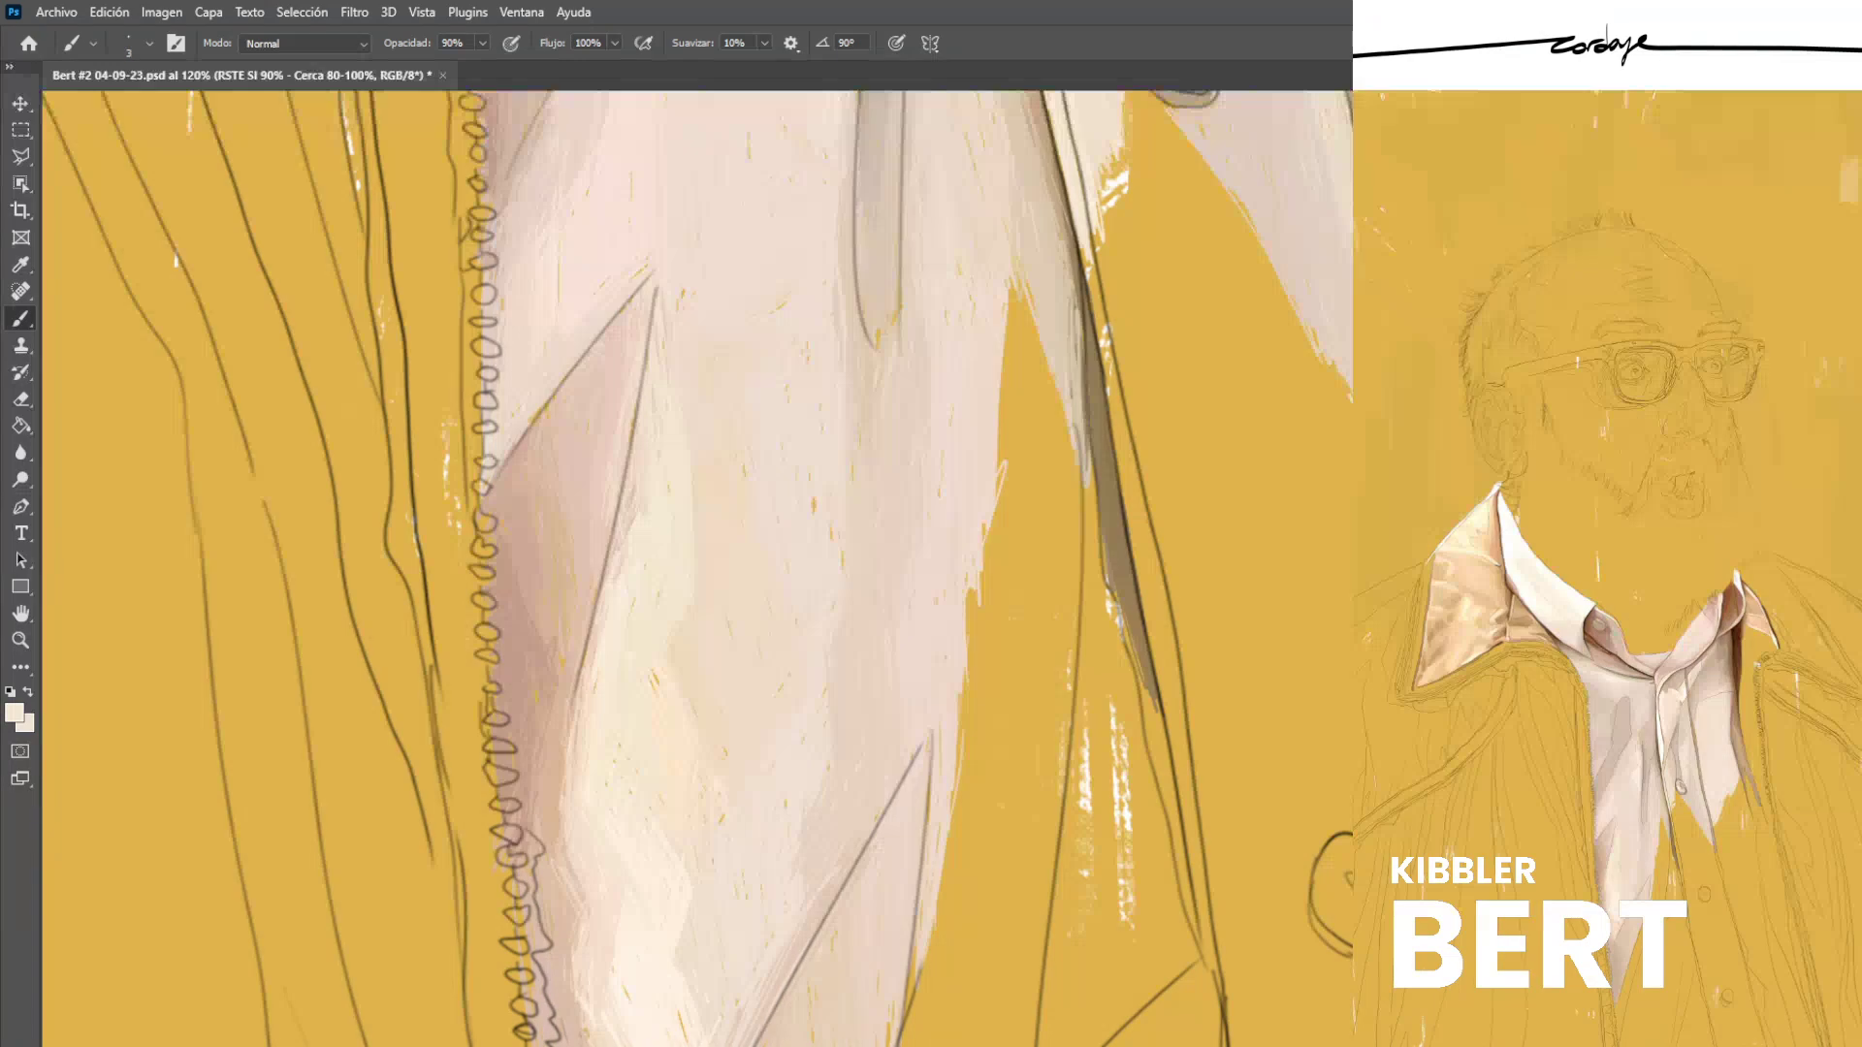
{"action": "left_click", "coordinate": [655, 867], "text": "alt"}
{"action": "left_click", "coordinate": [574, 773], "text": "alt"}
{"action": "left_click_drag", "start_coordinate": [559, 762], "coordinate": [552, 842]}
{"action": "left_click", "coordinate": [593, 773], "text": "alt"}
{"action": "left_click_drag", "start_coordinate": [576, 747], "coordinate": [567, 792]}
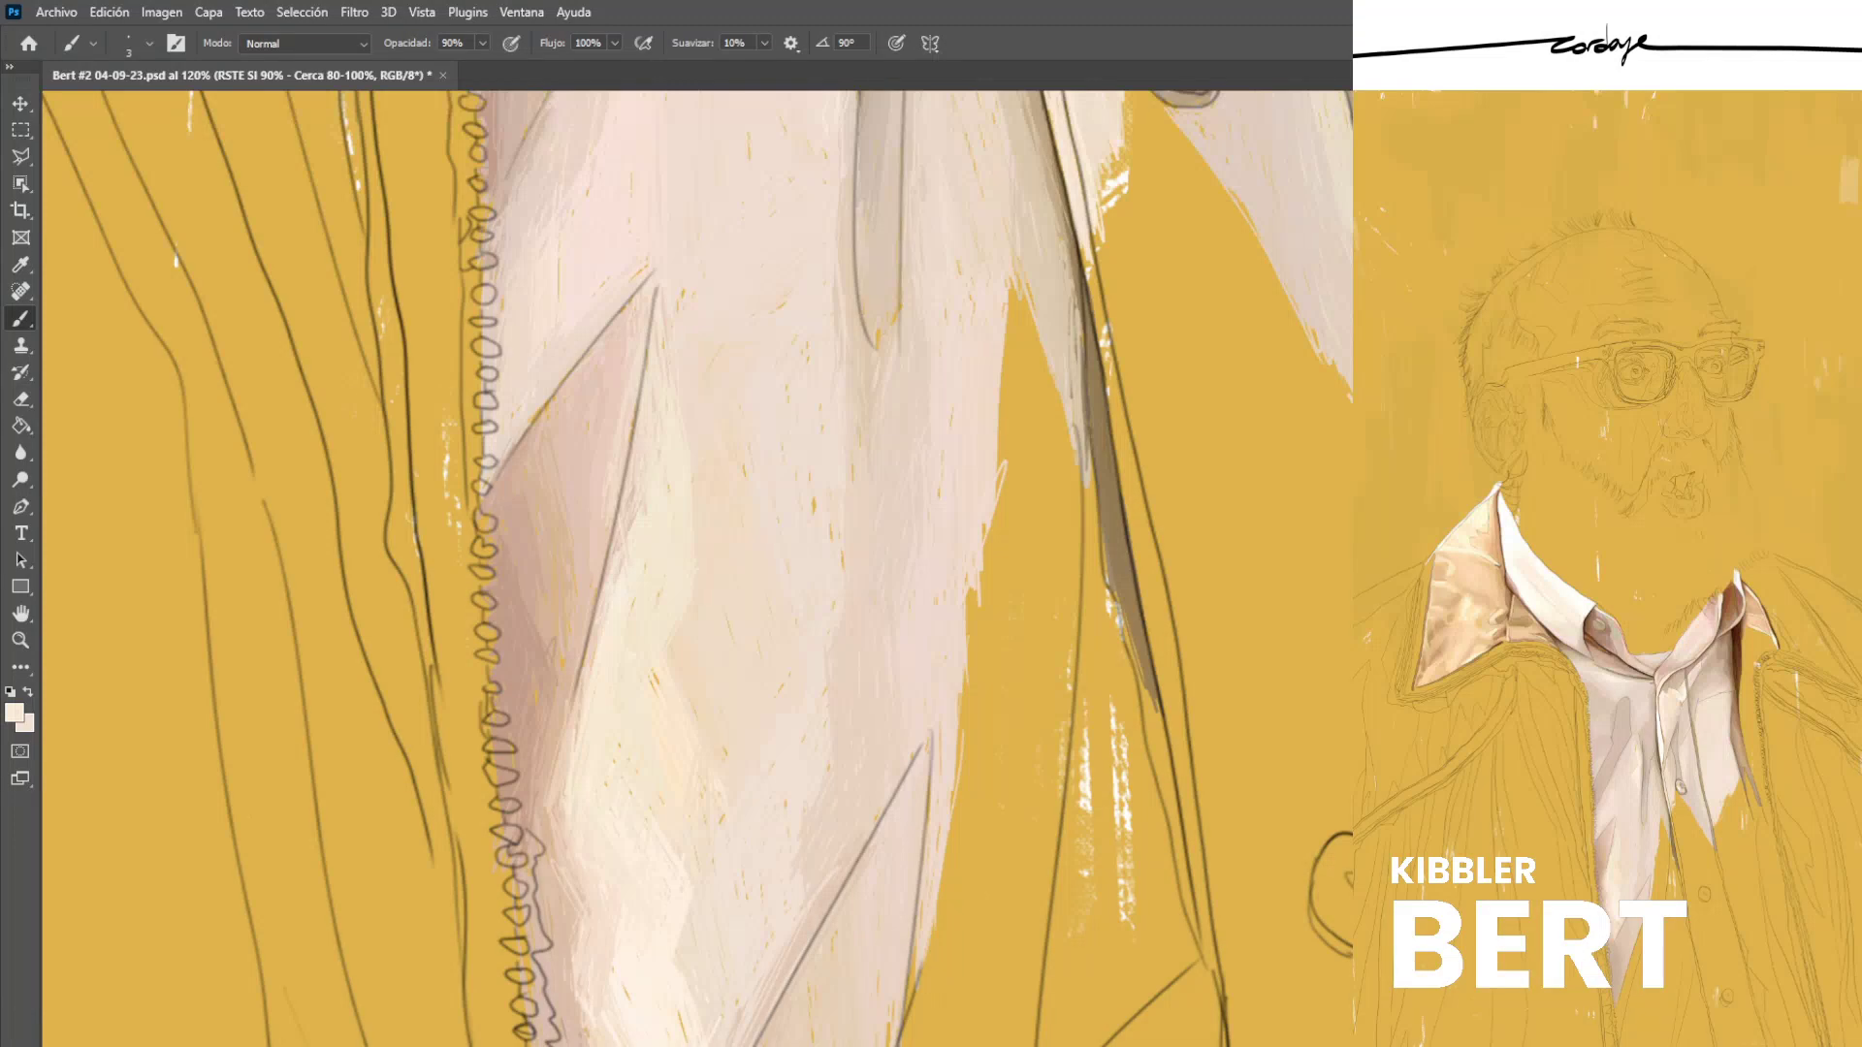
Smooth the cream highlight and its pink border above the diagonal fold with sampled light cream strokes.
{"action": "key", "text": "x"}
{"action": "scroll", "coordinate": [666, 546], "scroll_direction": "down", "scroll_amount": 1}
{"action": "left_click", "coordinate": [878, 486], "text": "alt"}
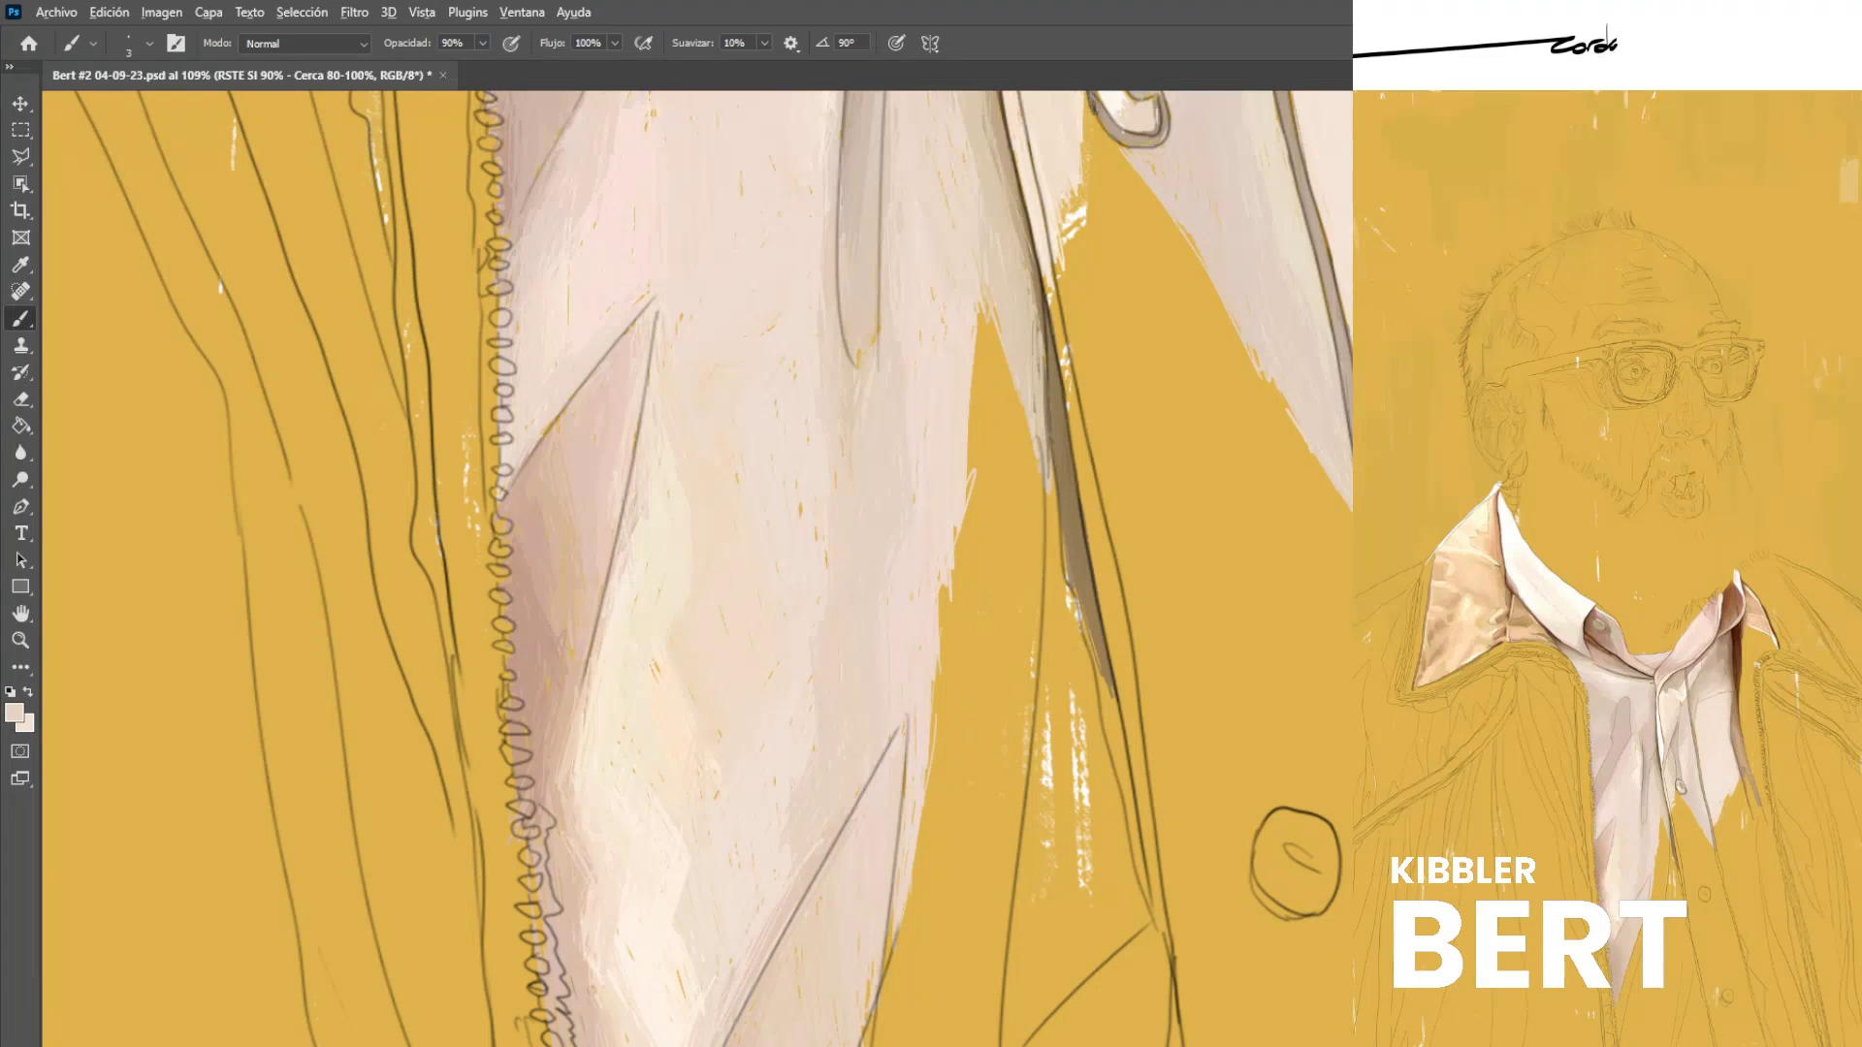
{"action": "scroll", "coordinate": [802, 424], "scroll_direction": "down", "scroll_amount": 7}
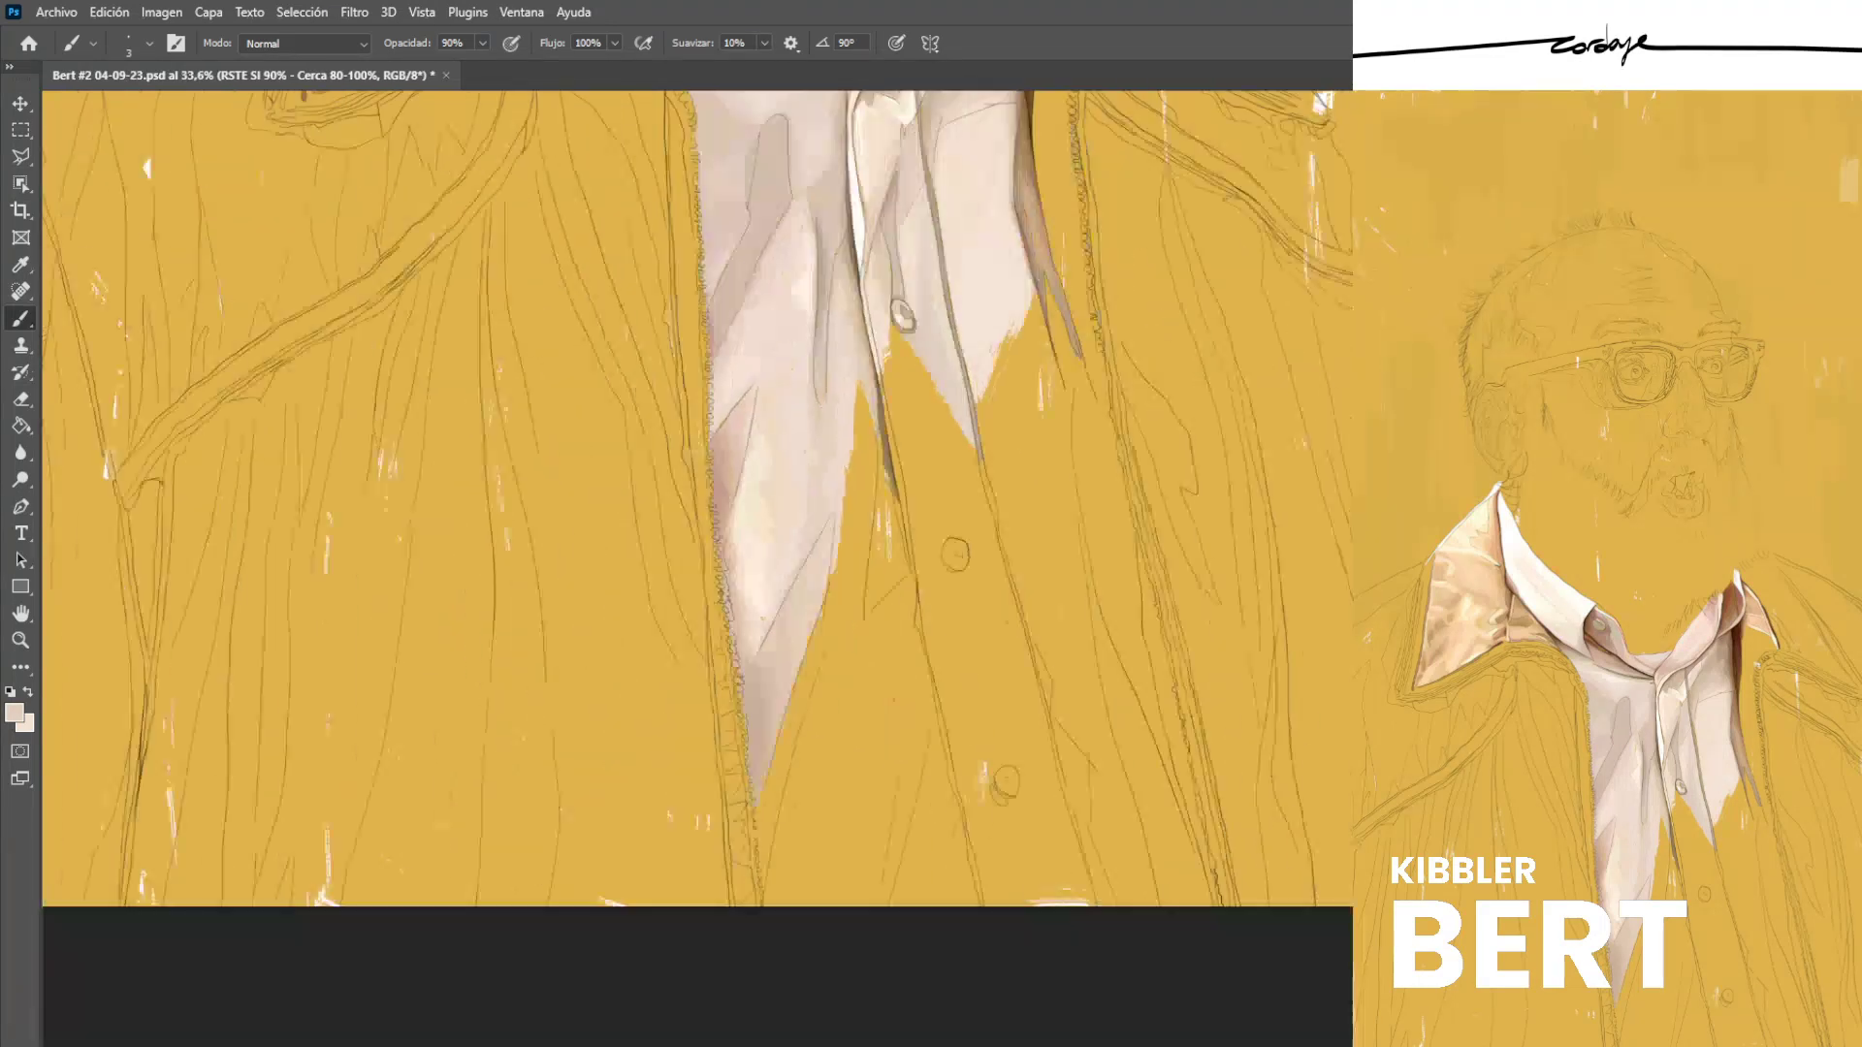
{"action": "scroll", "coordinate": [828, 506], "scroll_direction": "up", "scroll_amount": 5}
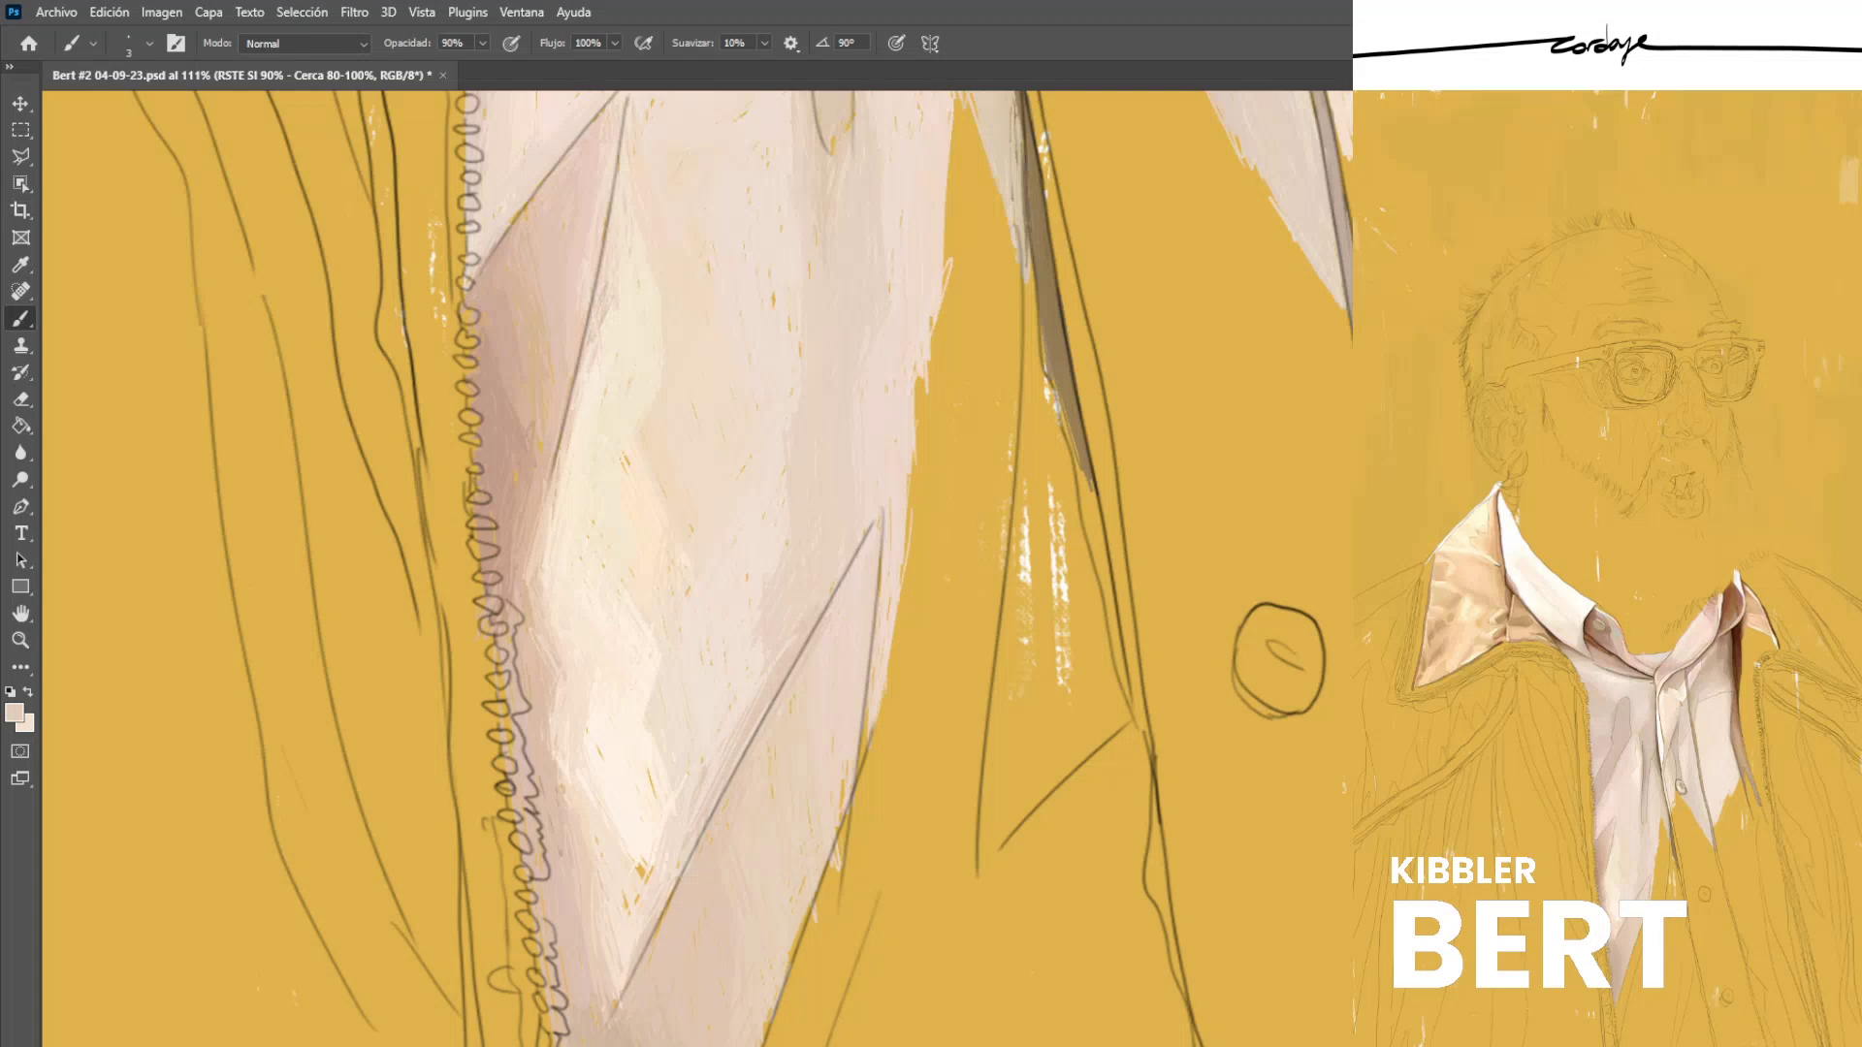
{"action": "left_click", "coordinate": [632, 776], "text": "alt"}
{"action": "left_click", "coordinate": [632, 405], "text": "alt"}
{"action": "left_click", "coordinate": [669, 543], "text": "alt"}
{"action": "left_click", "coordinate": [573, 736]}
{"action": "left_click", "coordinate": [608, 734]}
{"action": "left_click", "coordinate": [541, 721]}
{"action": "left_click_drag", "start_coordinate": [553, 706], "coordinate": [556, 782]}
Refine the pink shading between the stitched jacket edge and the cream highlight with sampled pink and beige tones.
{"action": "left_click", "coordinate": [574, 754], "text": "alt"}
{"action": "left_click", "coordinate": [525, 653], "text": "alt"}
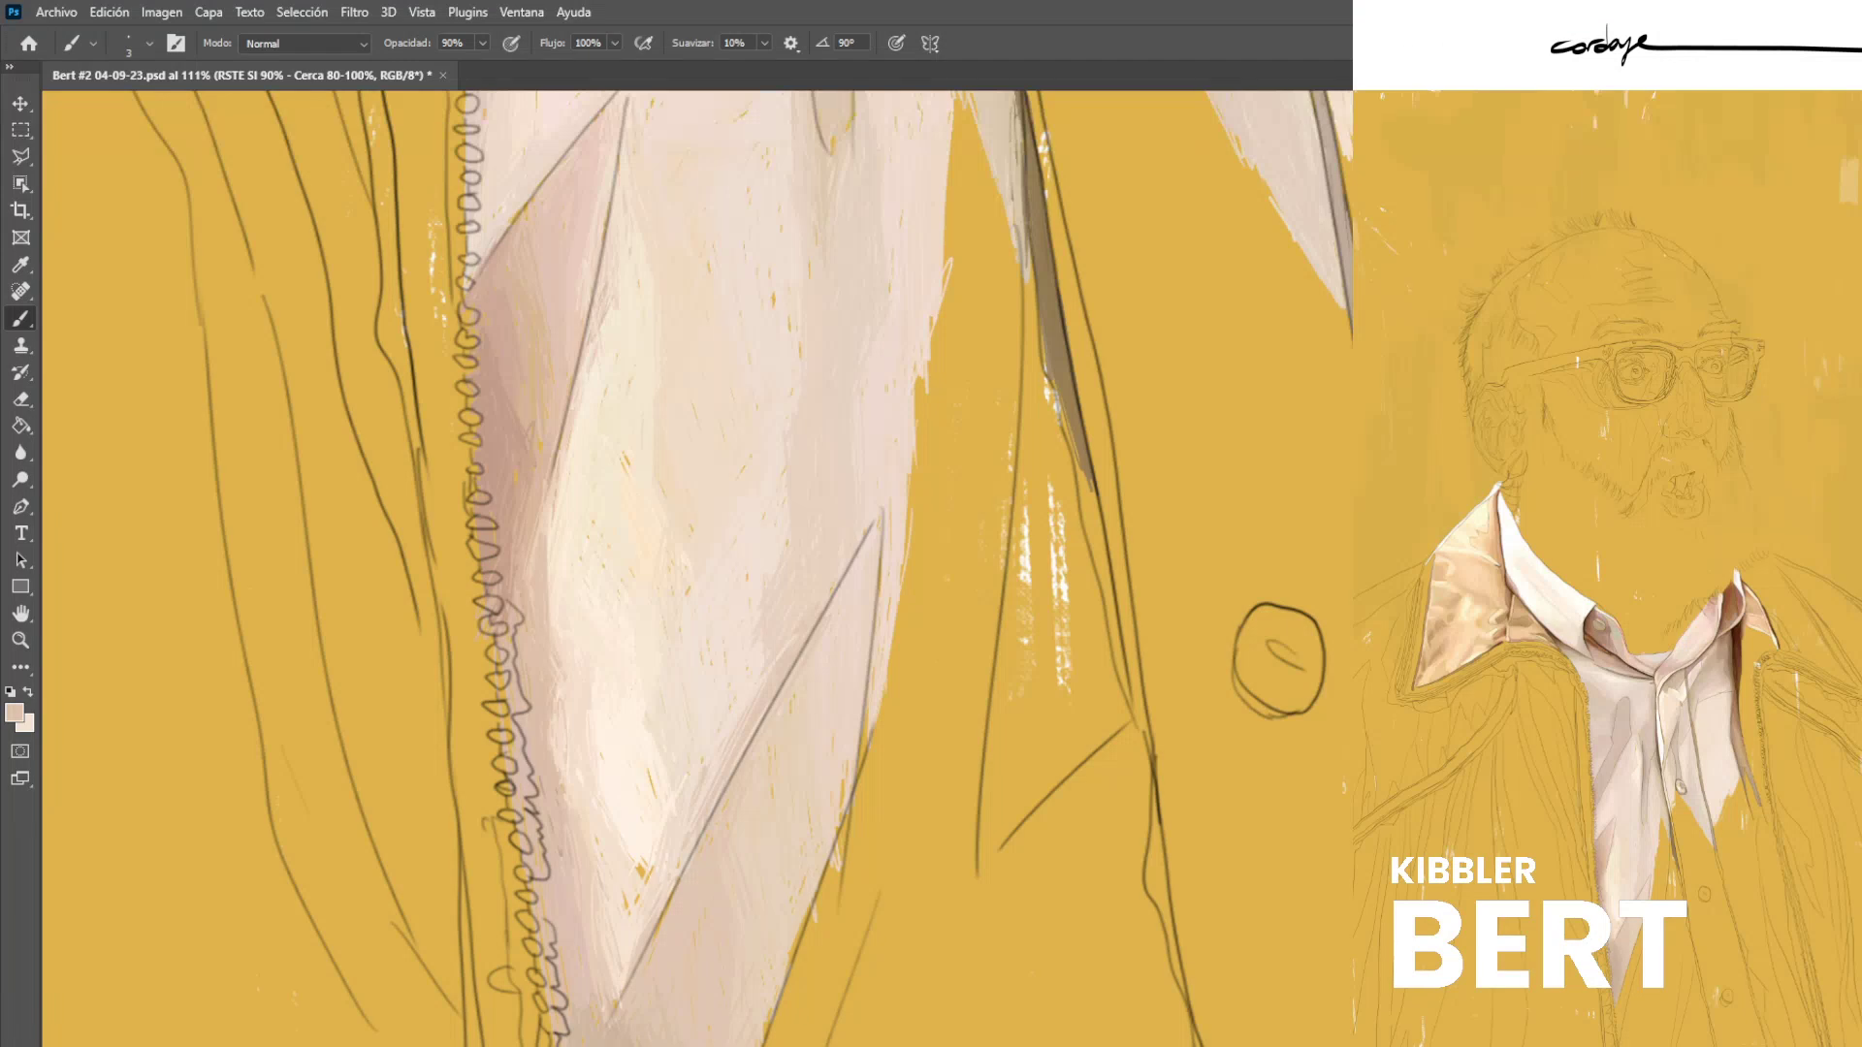
{"action": "left_click", "coordinate": [533, 533], "text": "alt"}
{"action": "mouse_move", "coordinate": [551, 532]}
{"action": "left_mouse_down"}
{"action": "mouse_move", "coordinate": [554, 626]}
{"action": "mouse_move", "coordinate": [526, 620]}
{"action": "left_mouse_up"}
{"action": "left_click", "coordinate": [556, 582], "text": "alt"}
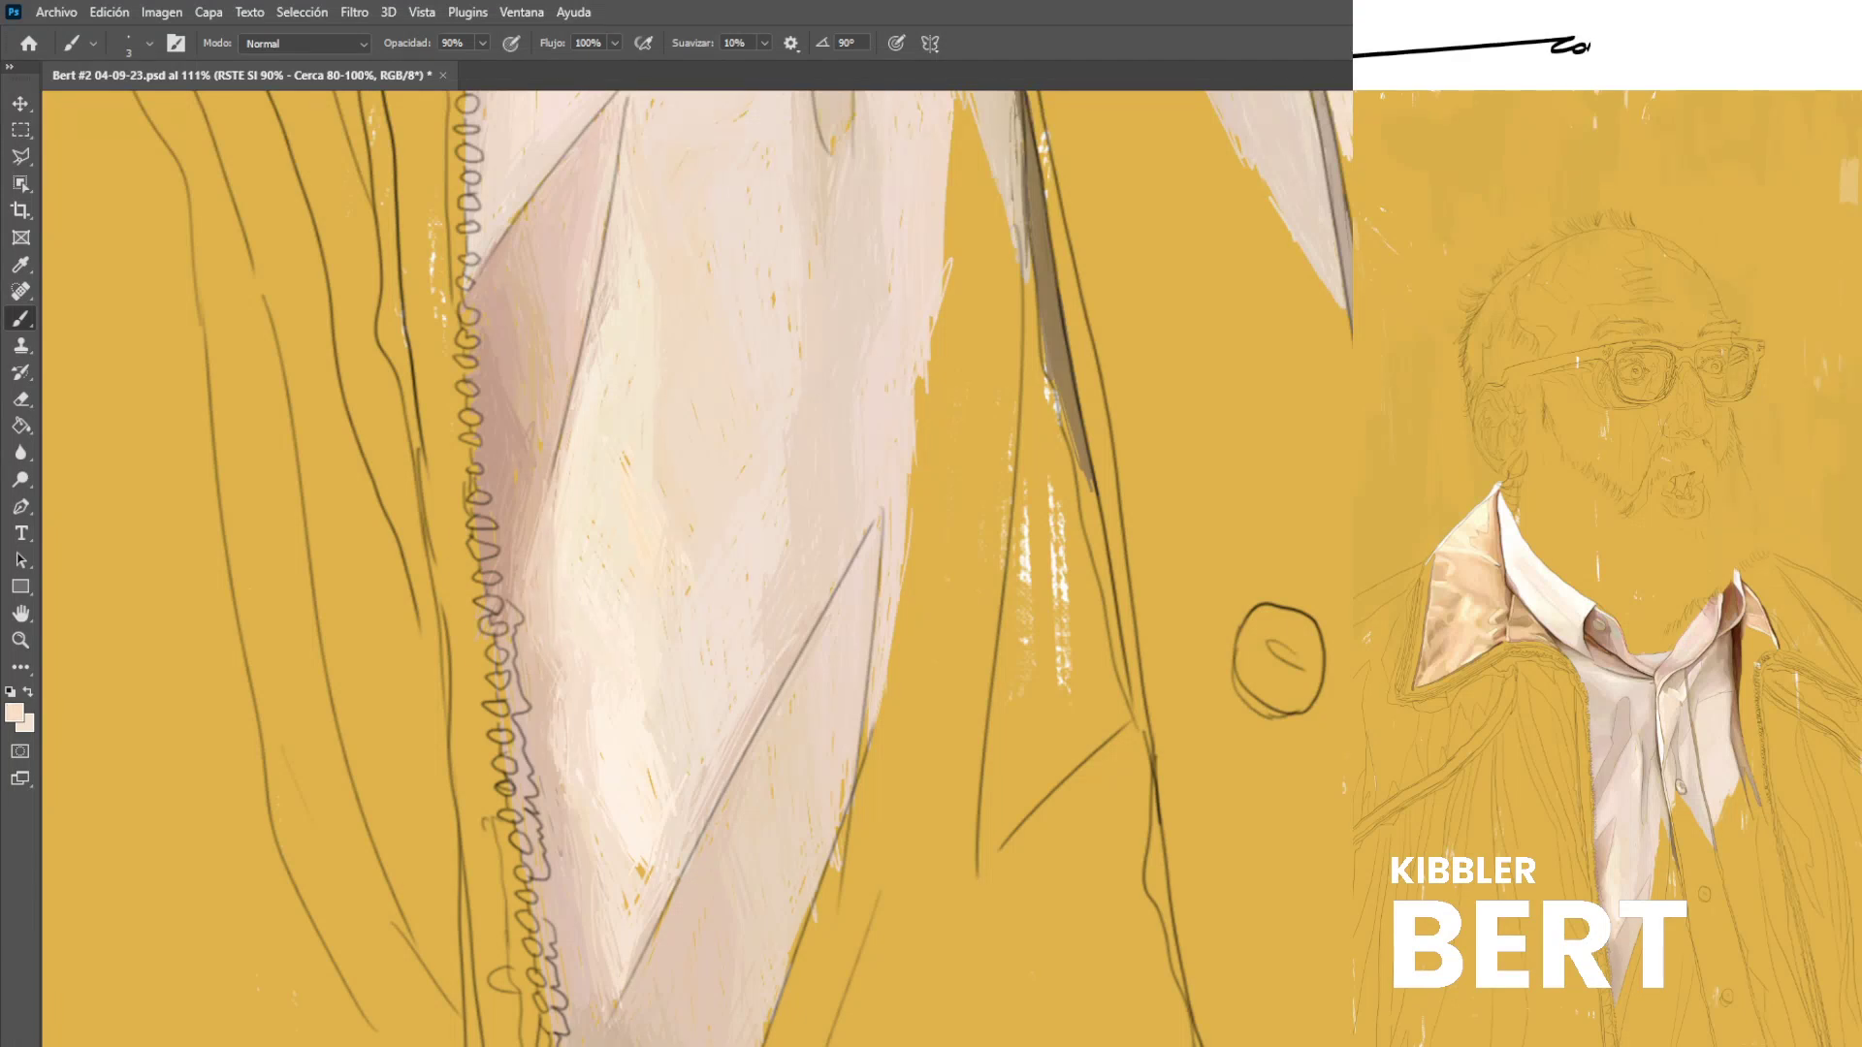
{"action": "scroll", "coordinate": [550, 470], "scroll_direction": "down", "scroll_amount": 2}
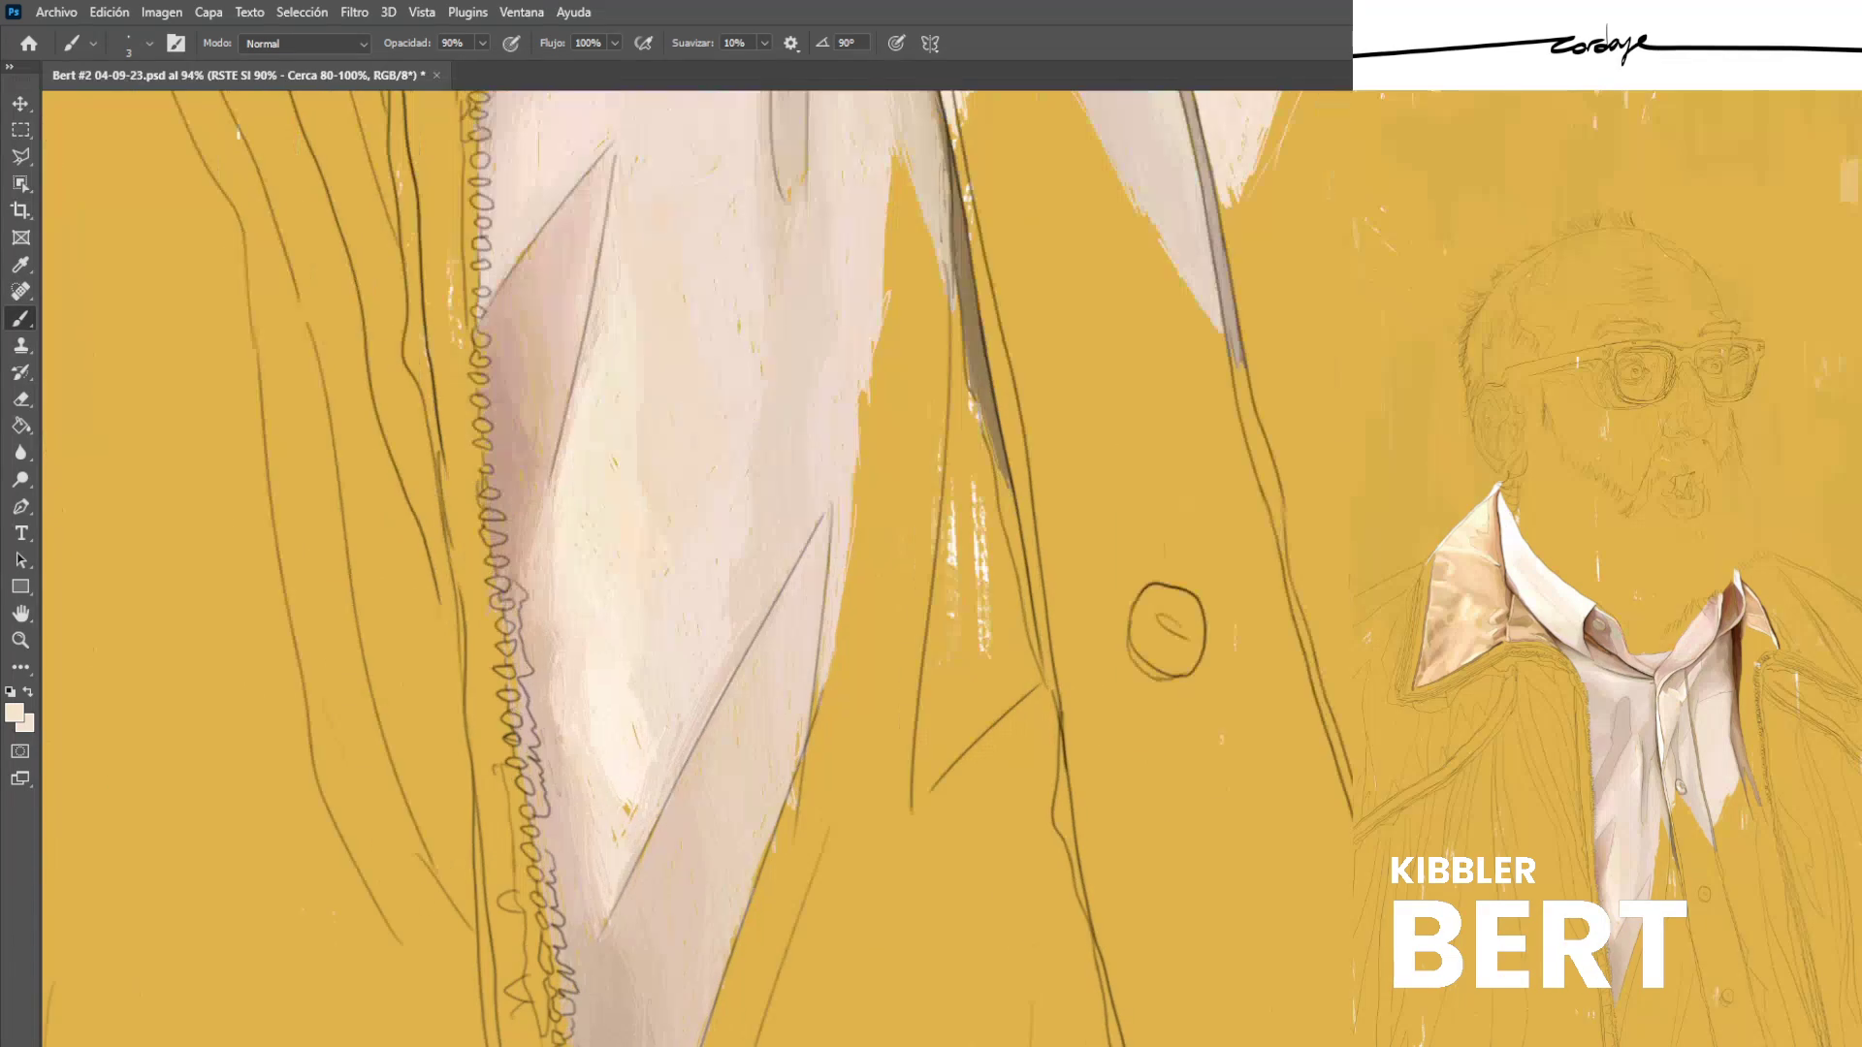
{"action": "left_click", "coordinate": [582, 964], "text": "alt"}
{"action": "left_click", "coordinate": [556, 835], "text": "alt"}
{"action": "left_click", "coordinate": [581, 832], "text": "alt"}
Examine the painted shirt and collar at several magnifications against the rest of the portrait.
{"action": "scroll", "coordinate": [599, 879], "scroll_direction": "down", "scroll_amount": 3}
{"action": "scroll", "coordinate": [603, 890], "scroll_direction": "down", "scroll_amount": 8}
{"action": "scroll", "coordinate": [671, 679], "scroll_direction": "up", "scroll_amount": 6}
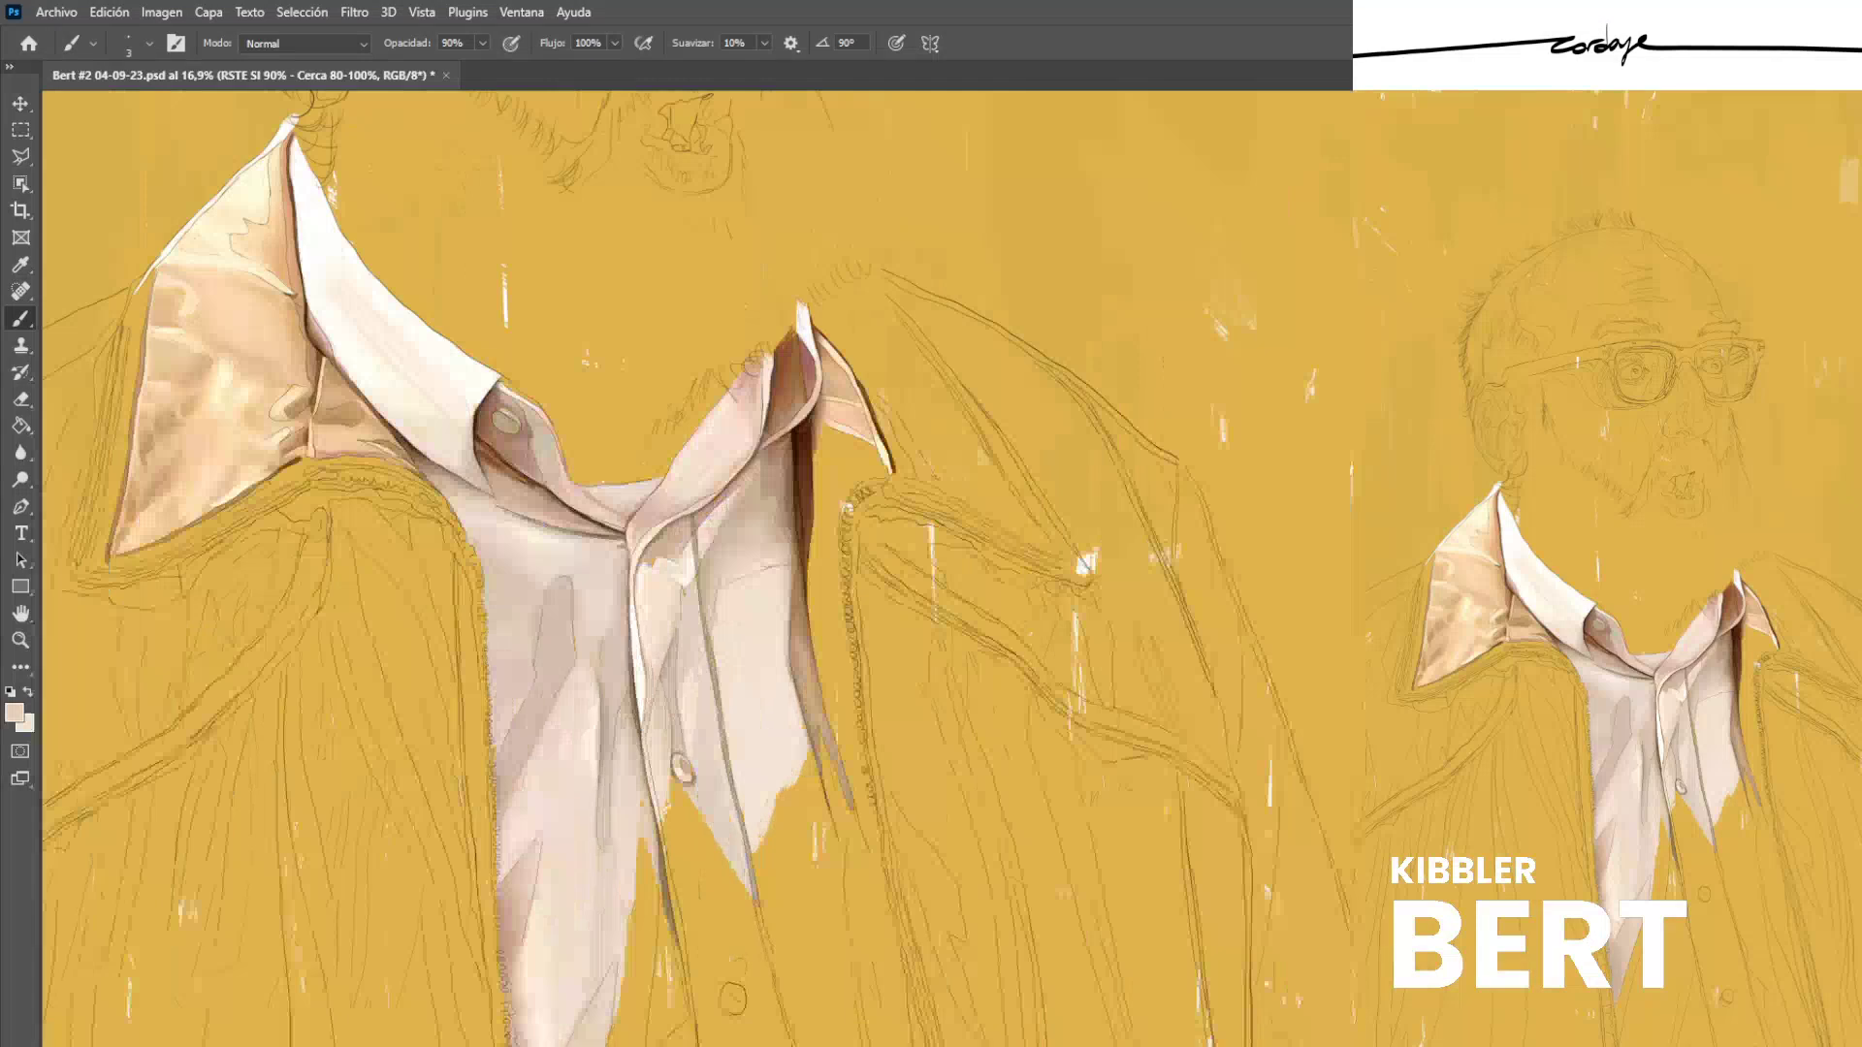
{"action": "left_click", "coordinate": [539, 912], "text": "alt"}
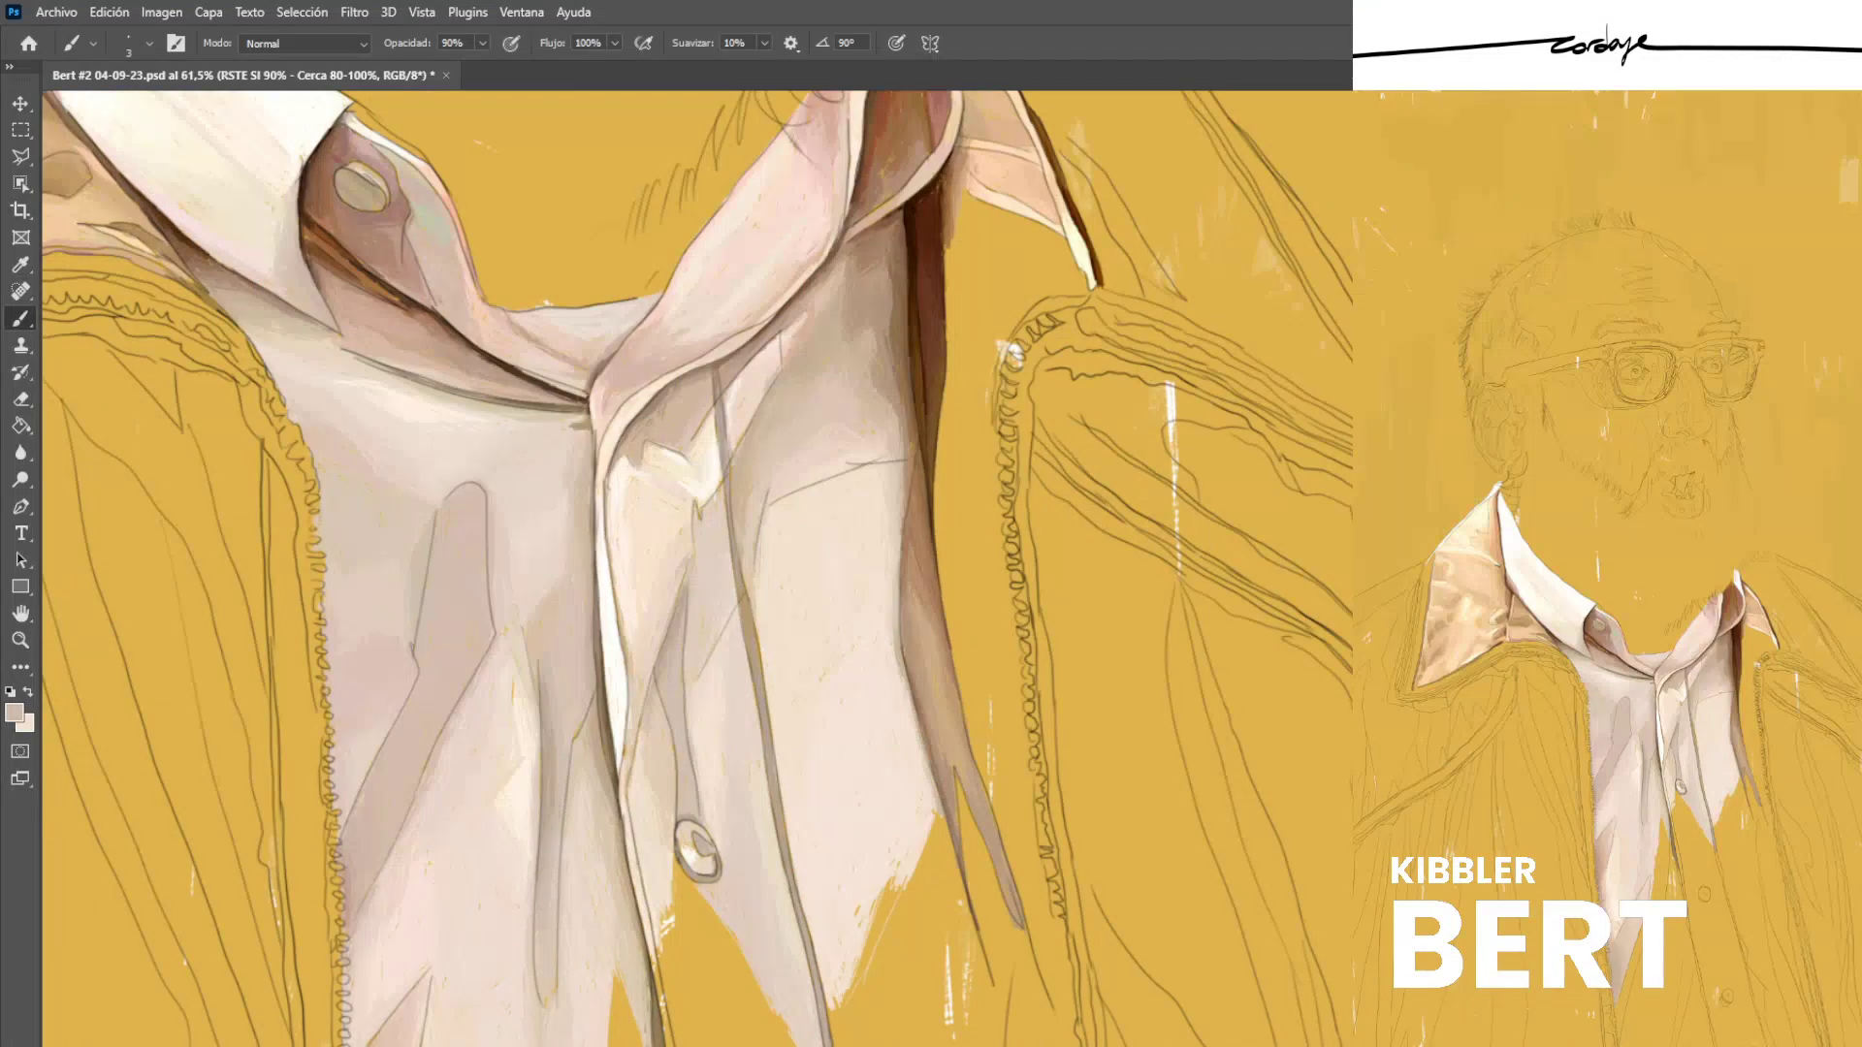
{"action": "scroll", "coordinate": [744, 1000], "scroll_direction": "down", "scroll_amount": 3}
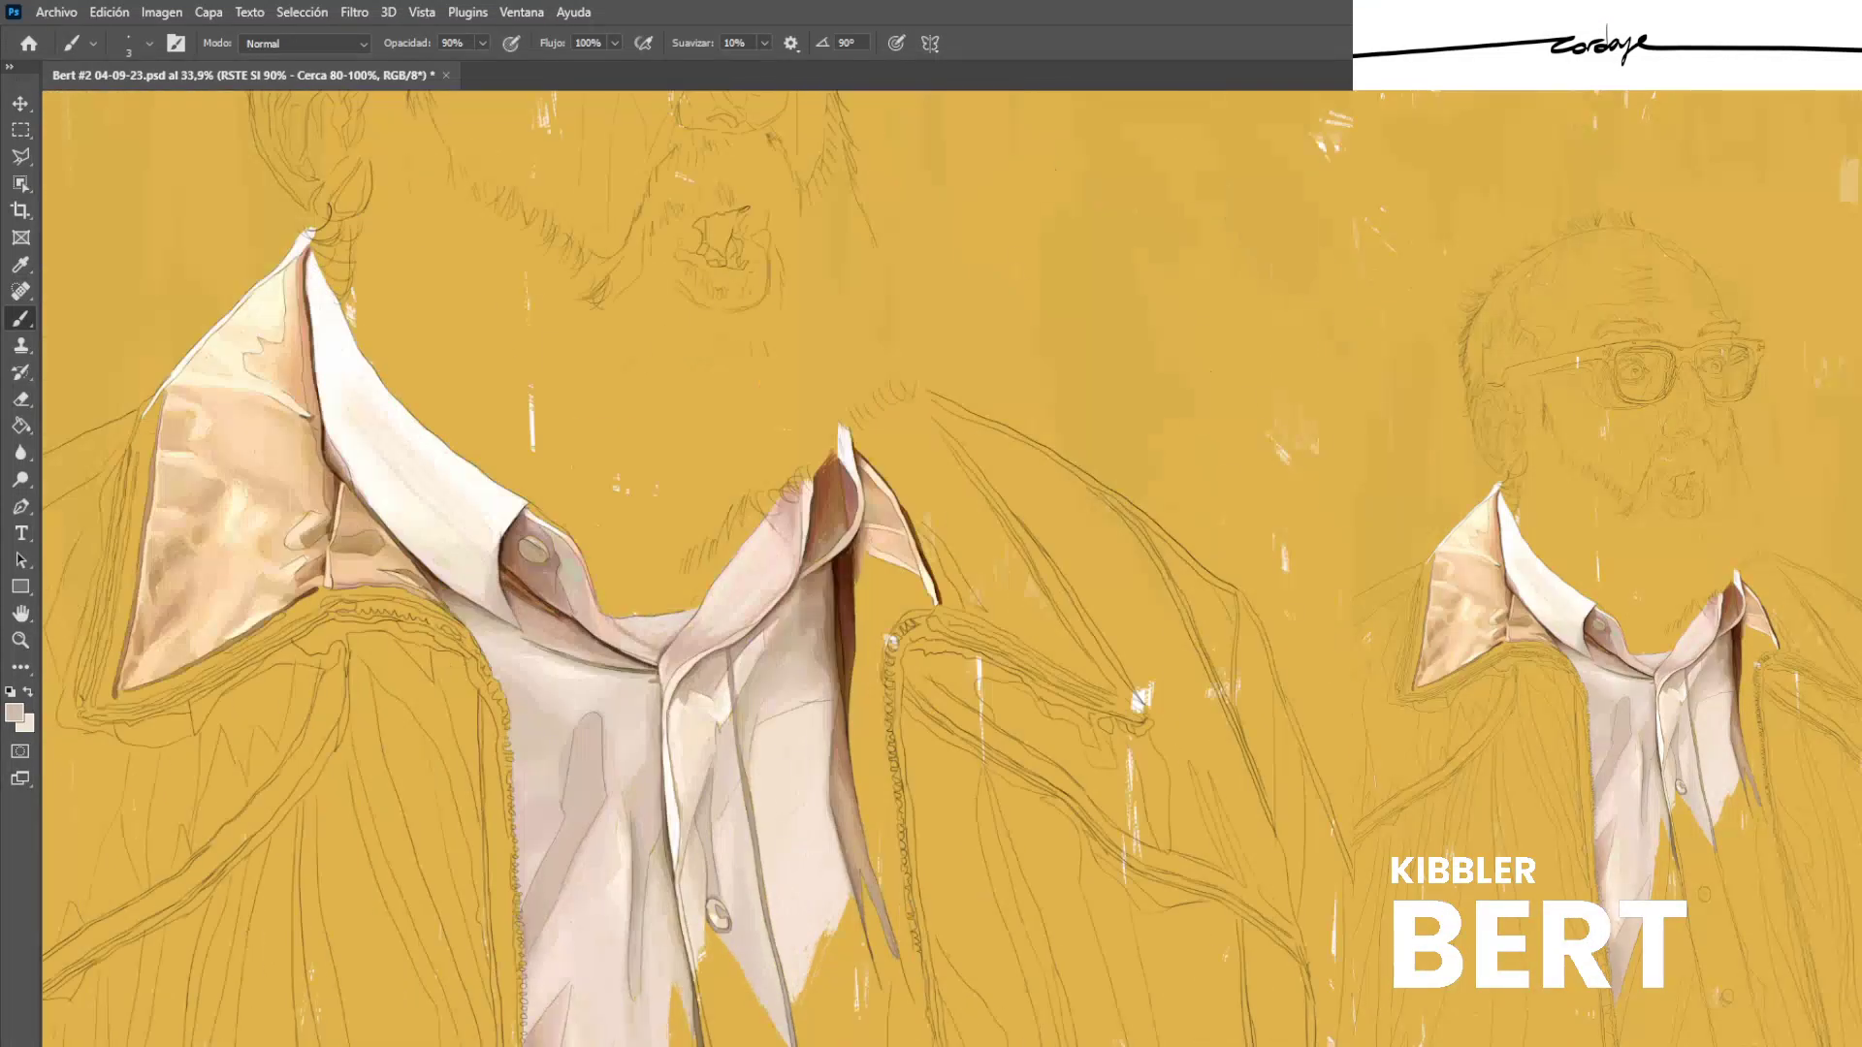
{"action": "scroll", "coordinate": [665, 577], "scroll_direction": "down", "scroll_amount": 3}
{"action": "scroll", "coordinate": [630, 878], "scroll_direction": "up", "scroll_amount": 4}
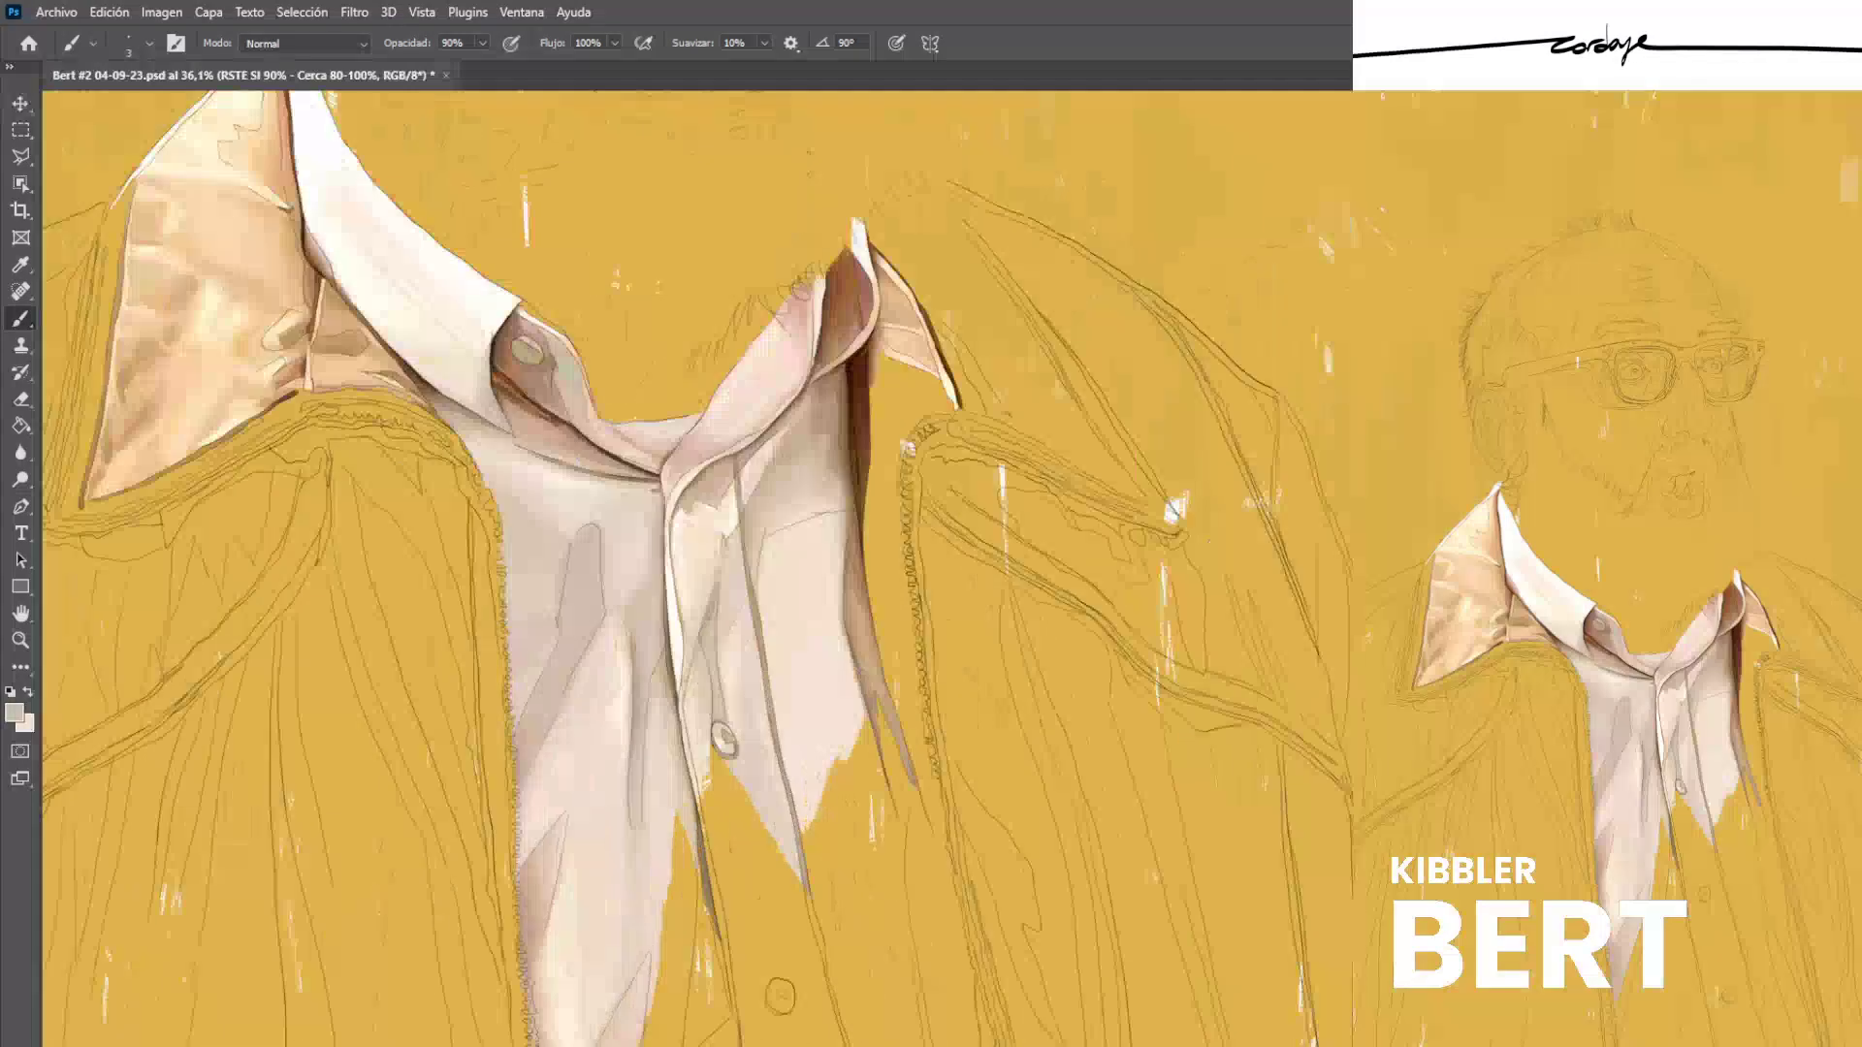
{"action": "scroll", "coordinate": [605, 807], "scroll_direction": "down", "scroll_amount": 4}
{"action": "scroll", "coordinate": [911, 644], "scroll_direction": "down", "scroll_amount": 1}
{"action": "scroll", "coordinate": [1165, 657], "scroll_direction": "up", "scroll_amount": 2}
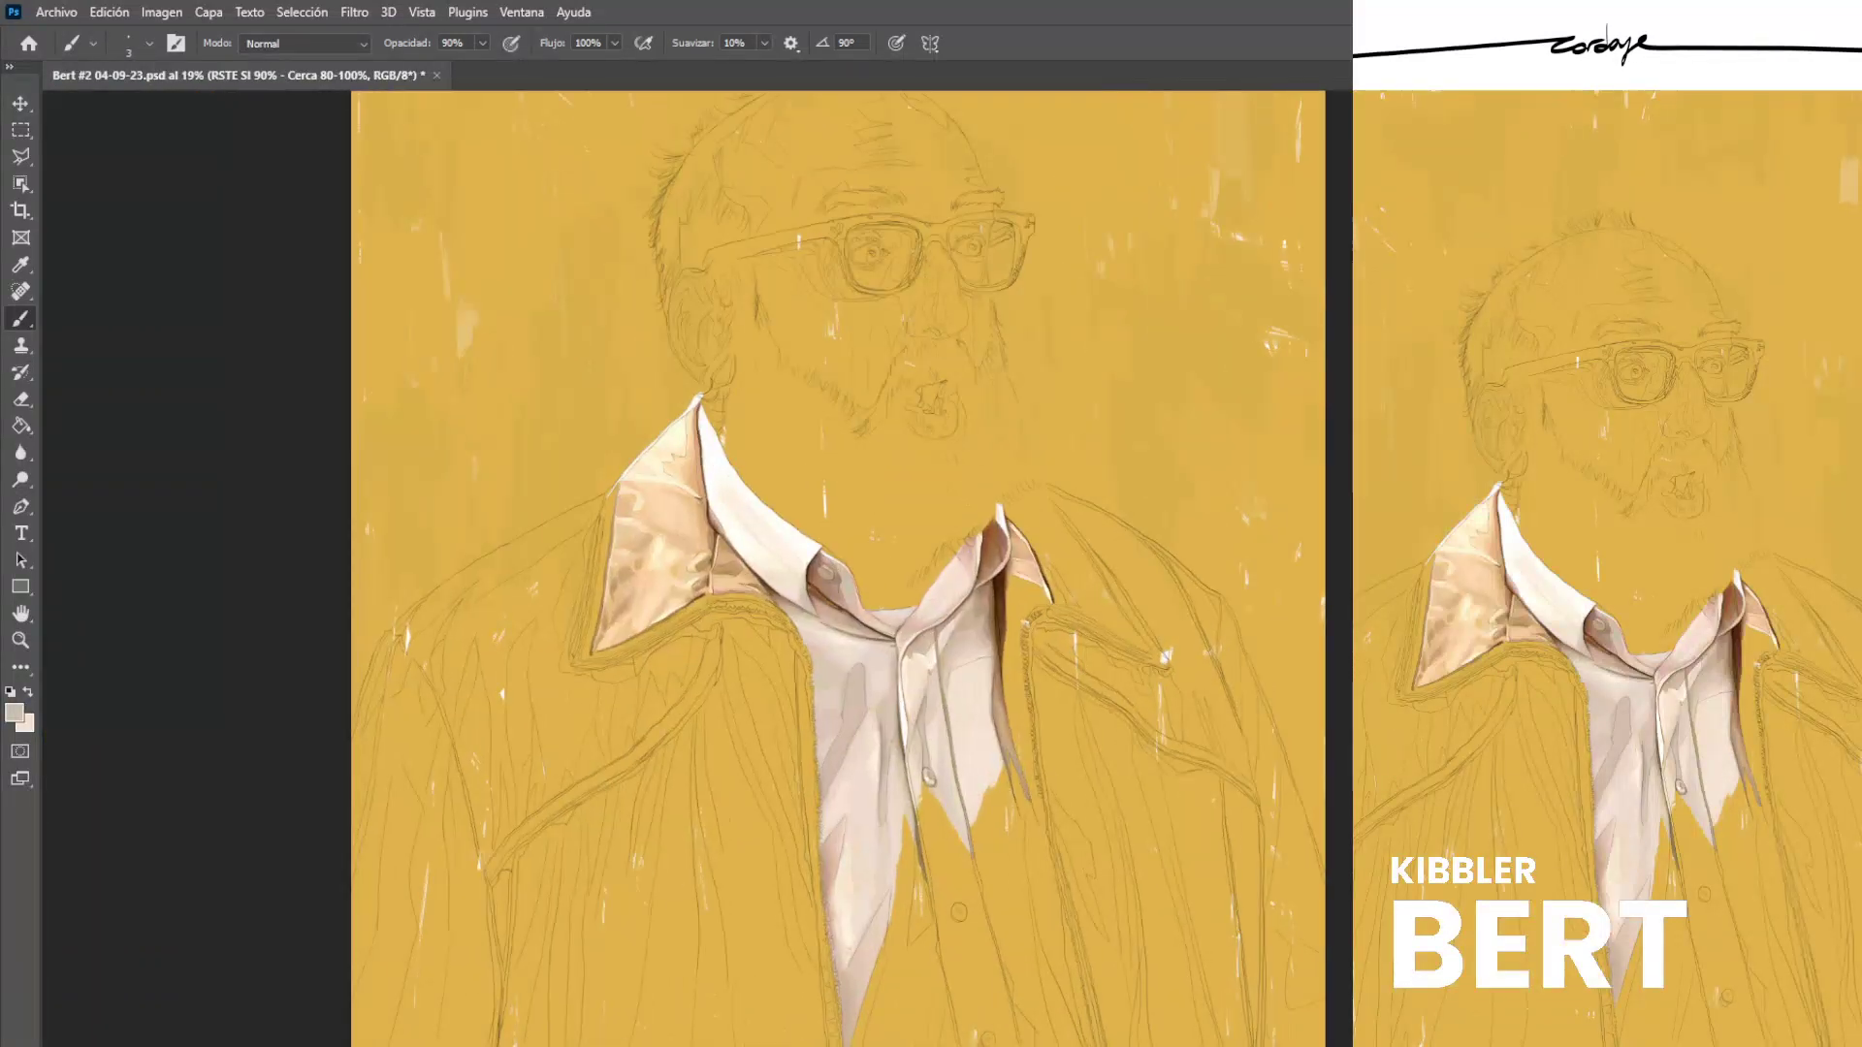
{"action": "scroll", "coordinate": [826, 847], "scroll_direction": "down", "scroll_amount": 2}
{"action": "scroll", "coordinate": [863, 851], "scroll_direction": "up", "scroll_amount": 4}
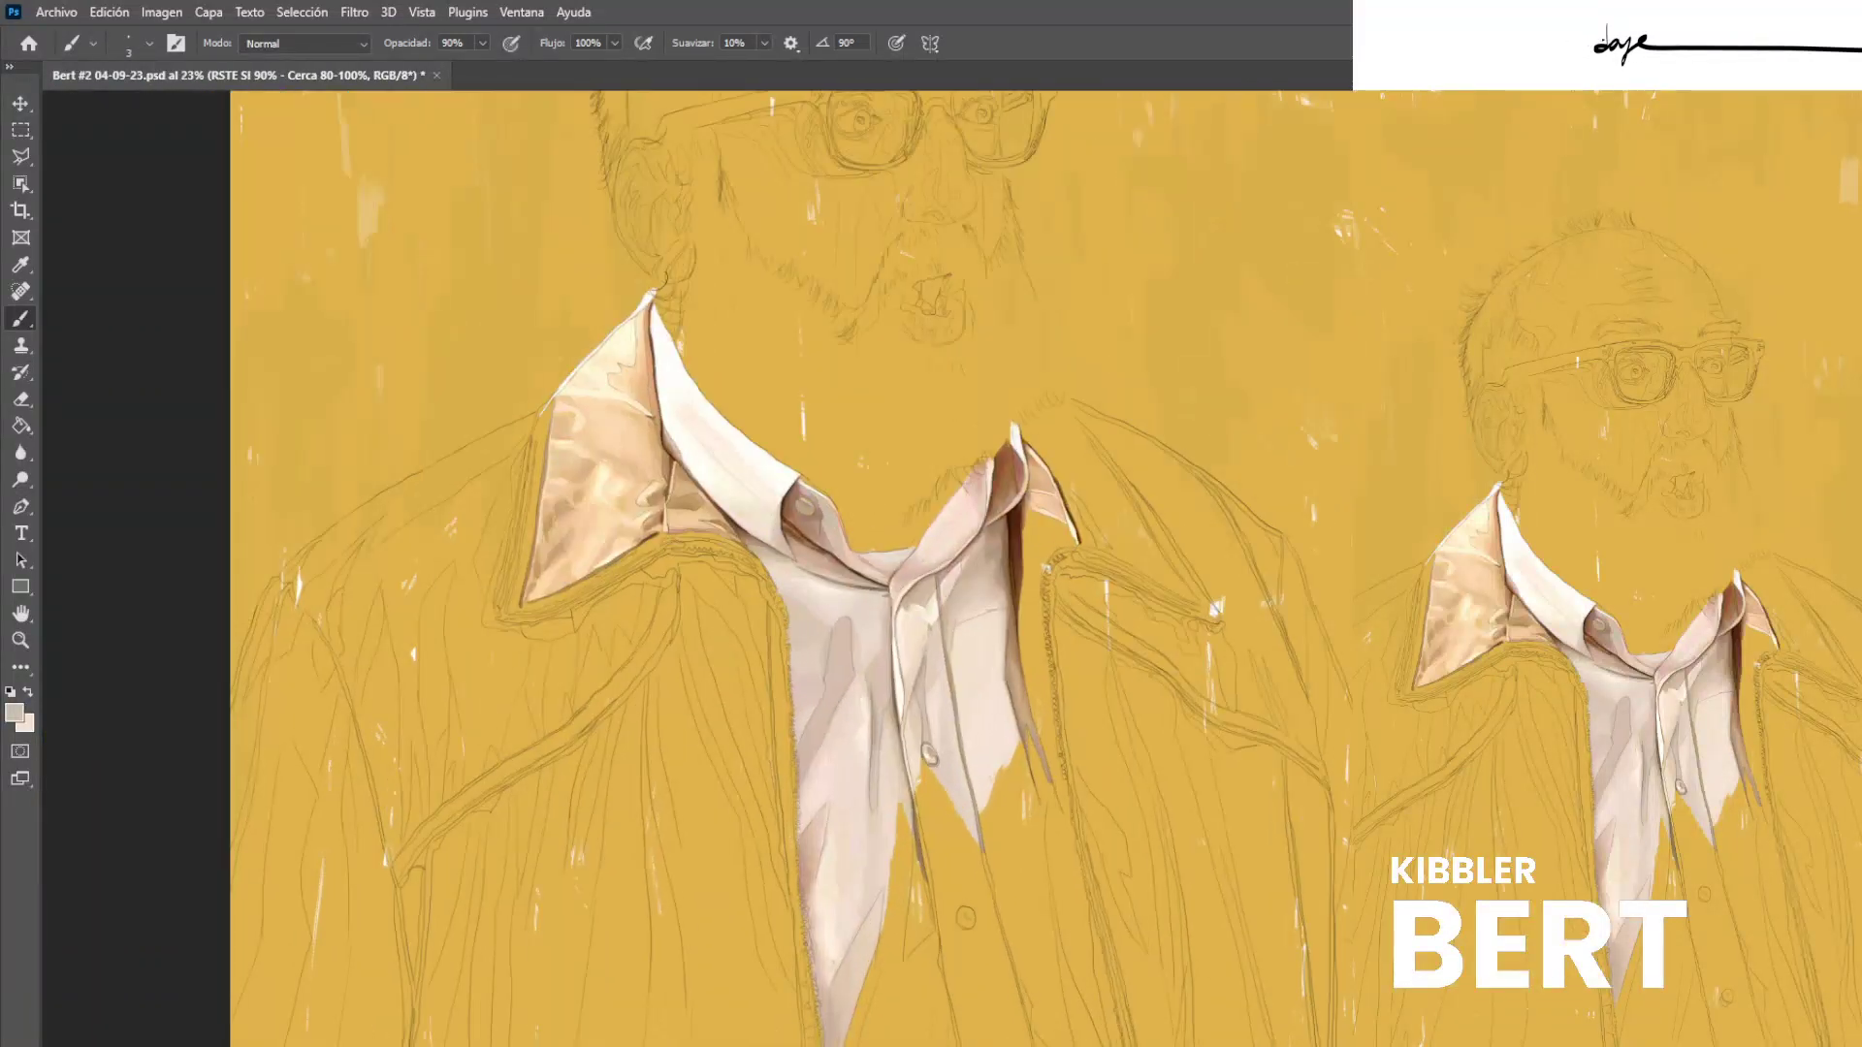
{"action": "left_click_drag", "start_coordinate": [872, 815], "coordinate": [745, 694]}
{"action": "scroll", "coordinate": [911, 645], "scroll_direction": "down", "scroll_amount": 1}
{"action": "scroll", "coordinate": [912, 645], "scroll_direction": "up", "scroll_amount": 2}
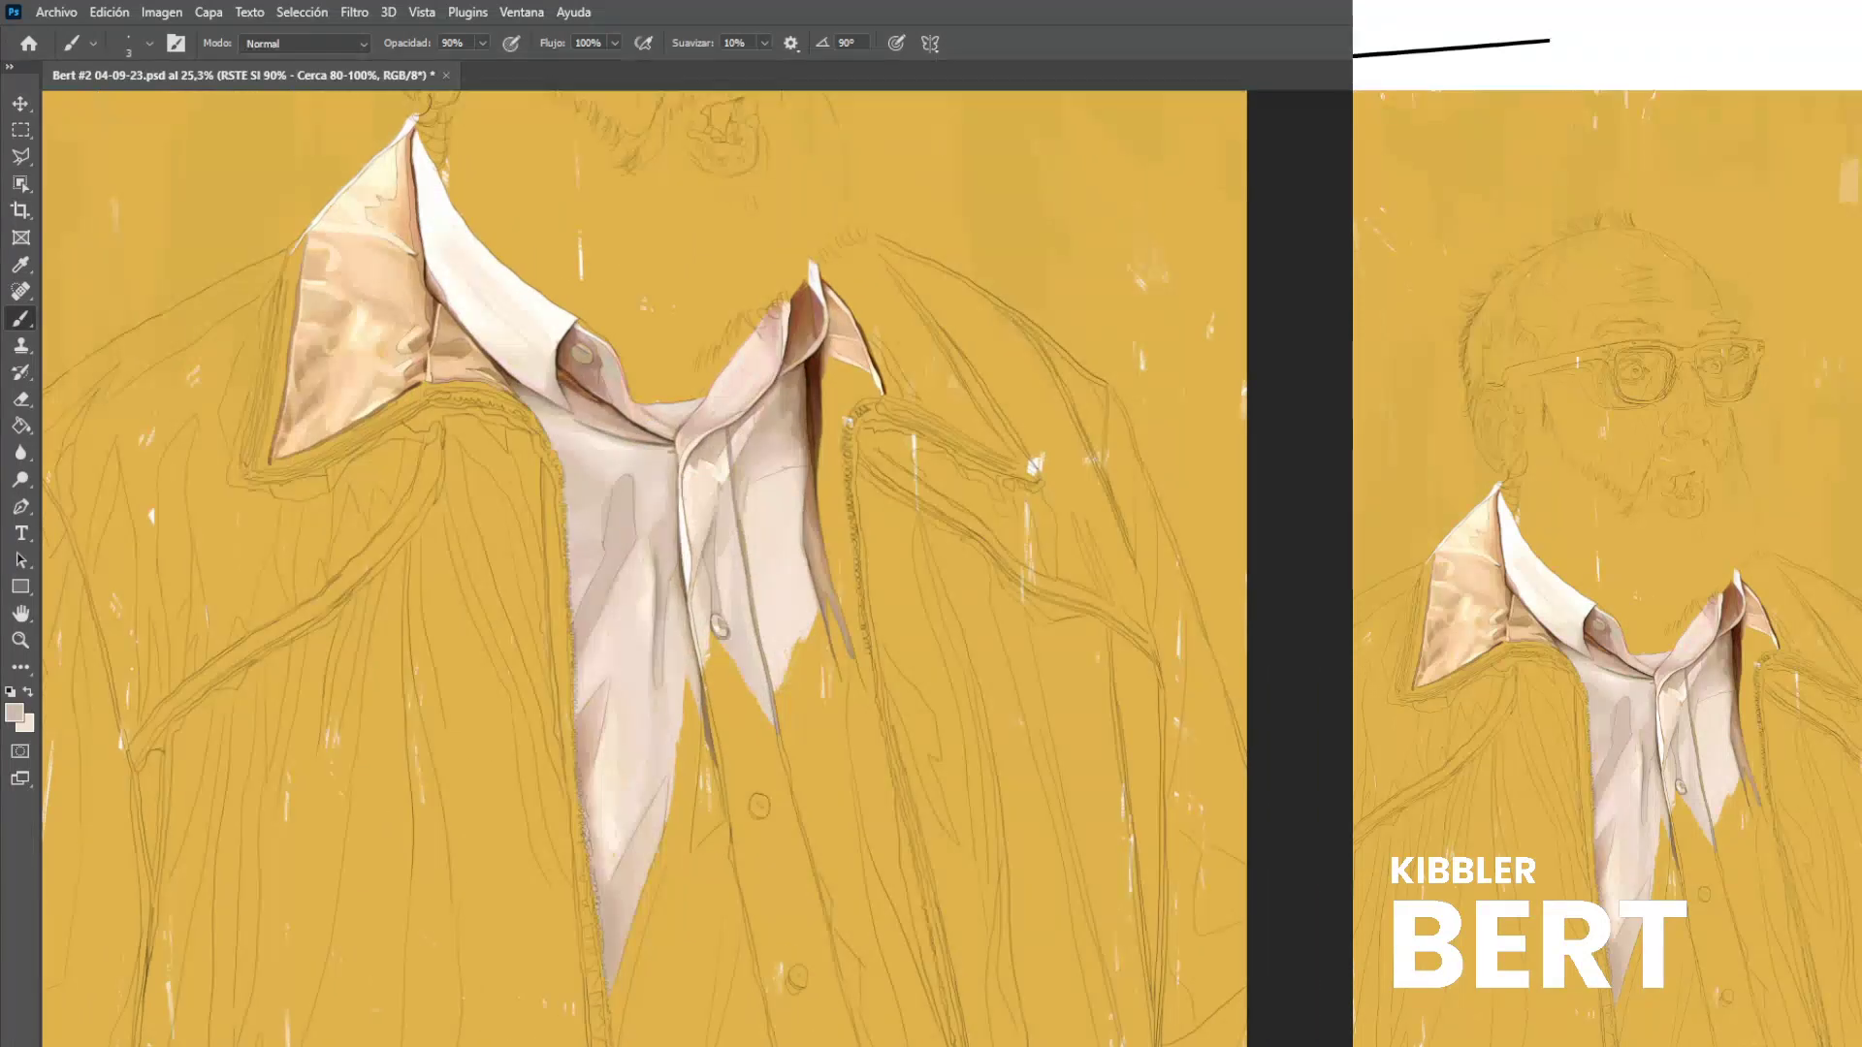
Save the portrait document.
{"action": "key", "text": "ctrl+s"}
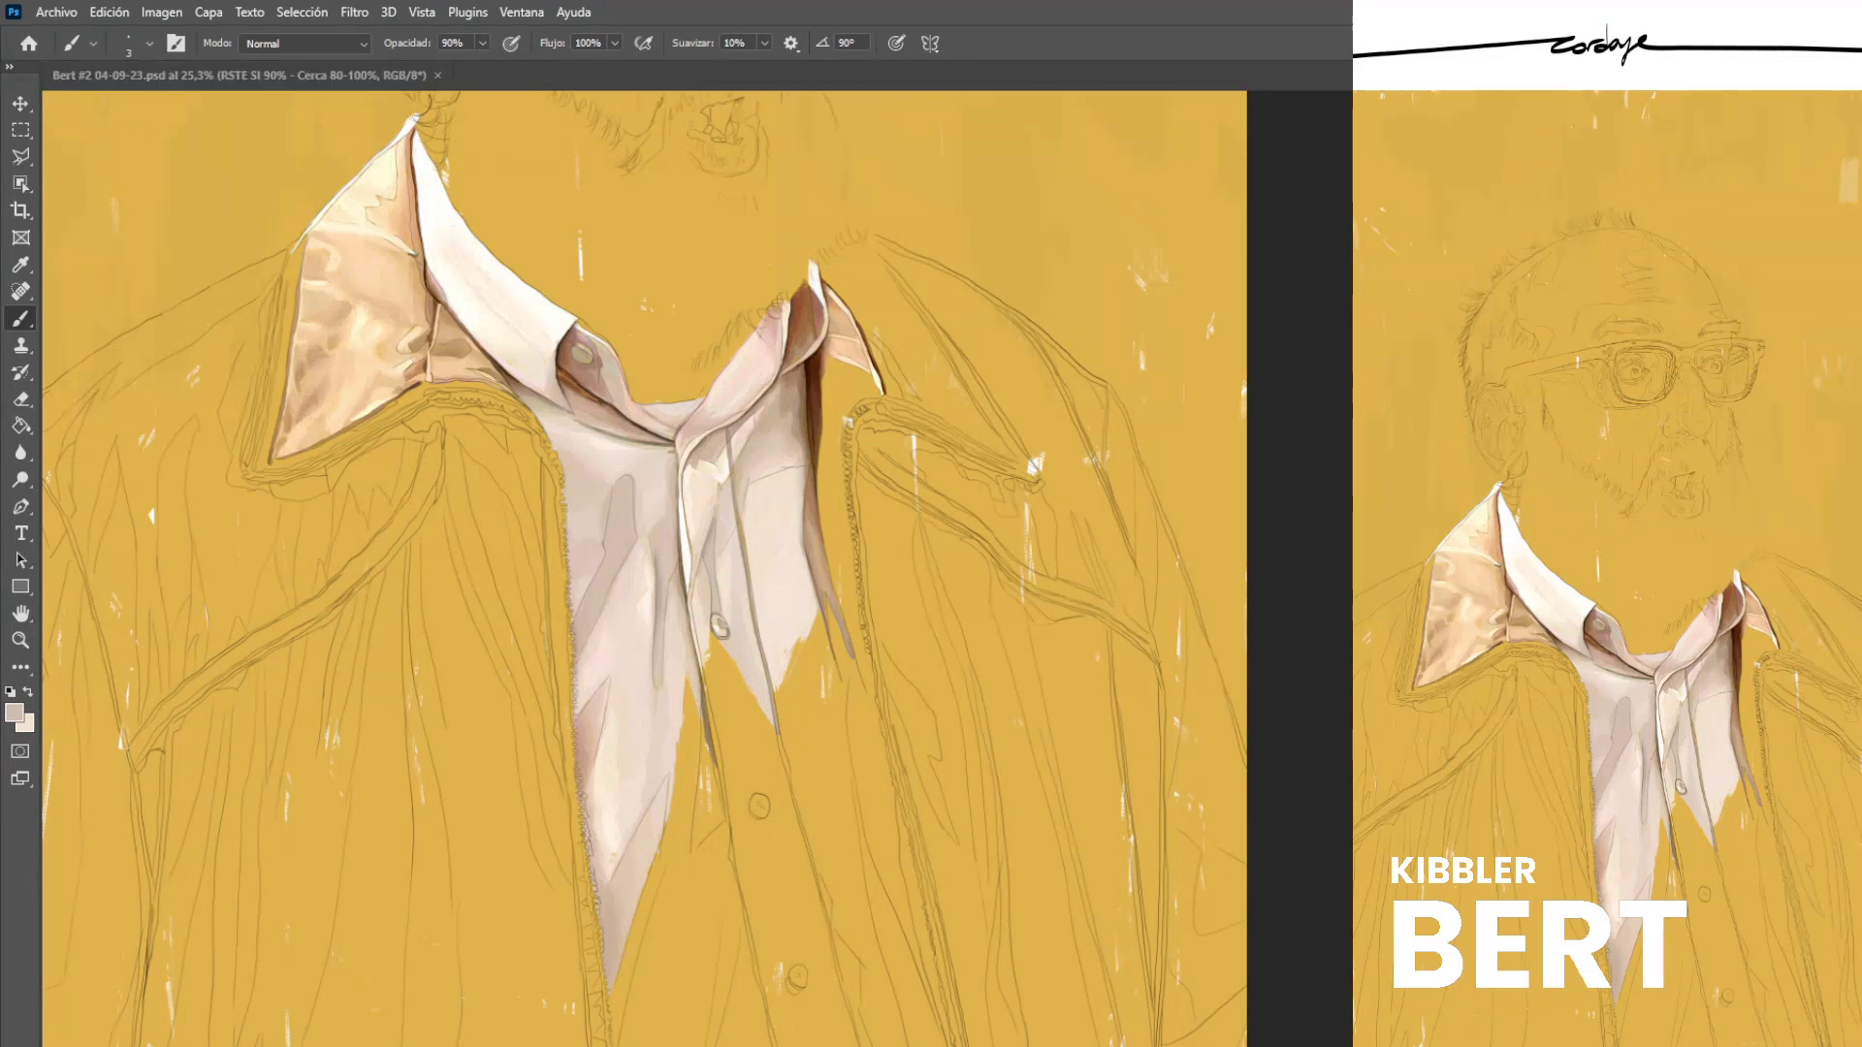
{"action": "scroll", "coordinate": [644, 569], "scroll_direction": "up", "scroll_amount": 5}
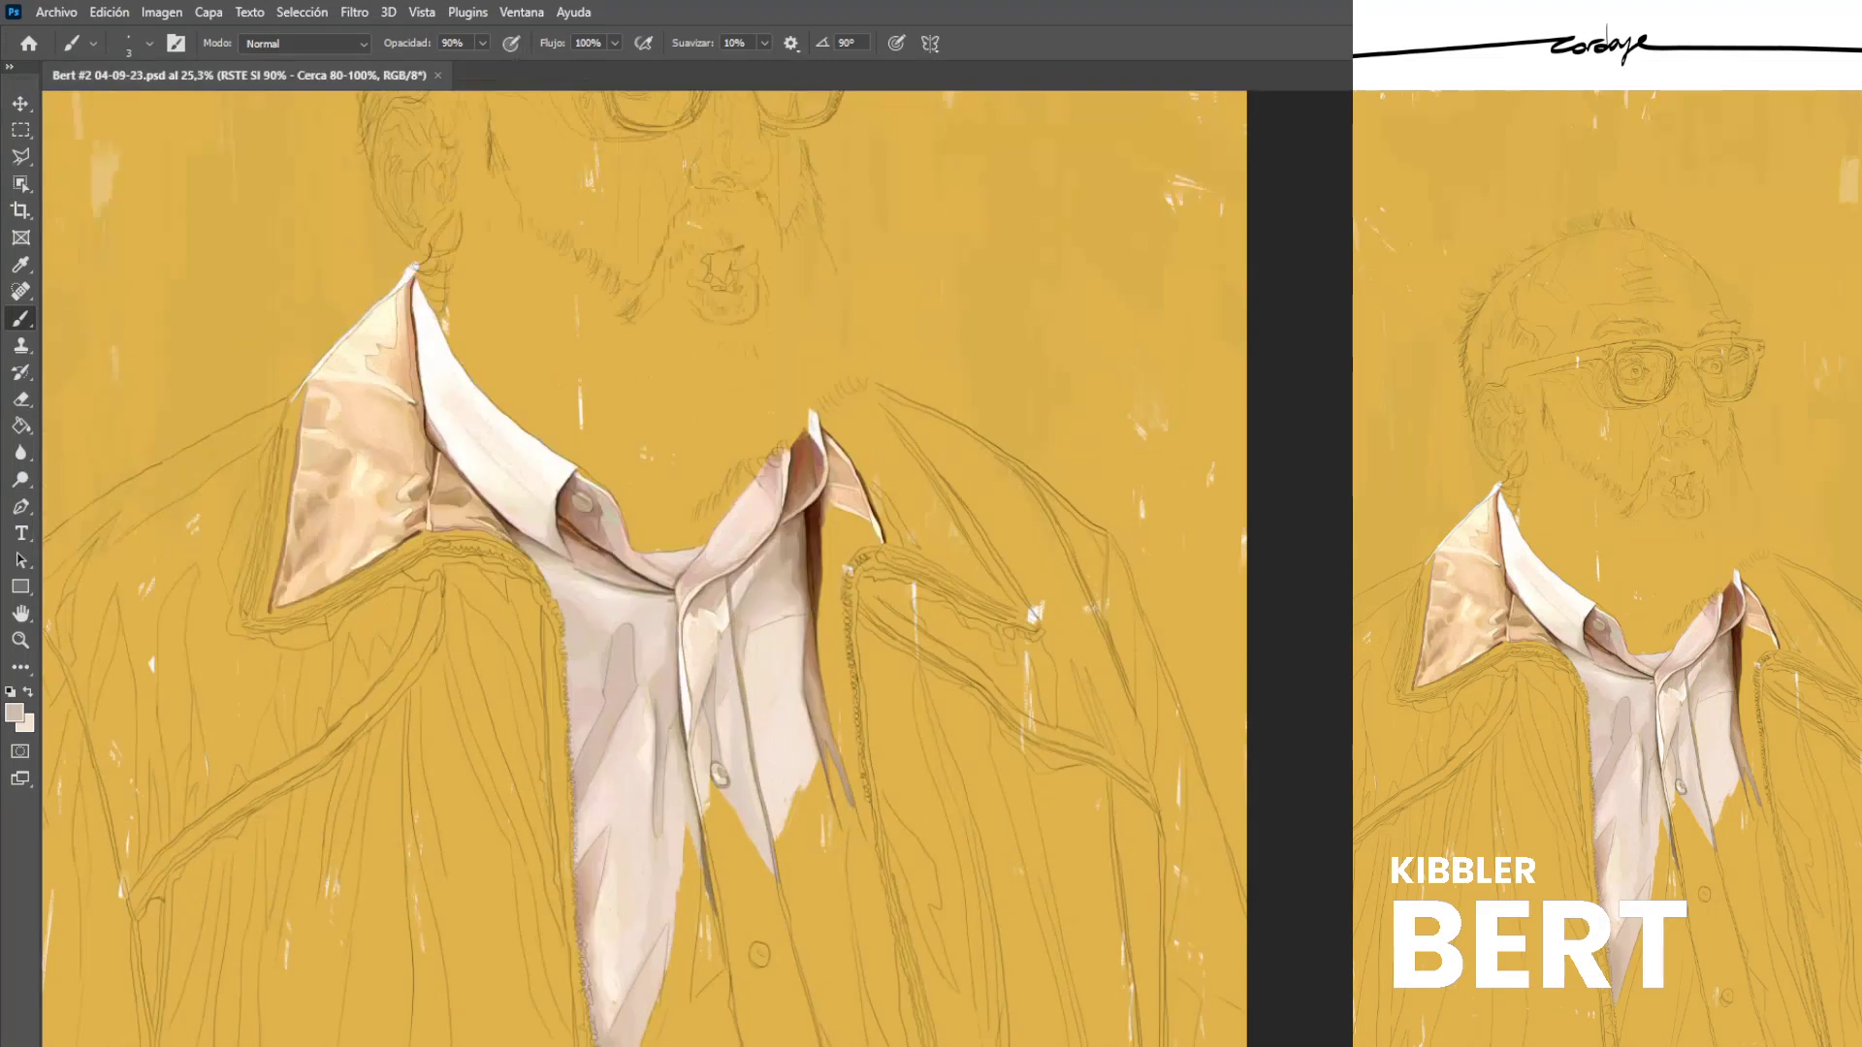
{"action": "scroll", "coordinate": [644, 569], "scroll_direction": "right", "scroll_amount": 2}
{"action": "left_click_drag", "start_coordinate": [582, 291], "coordinate": [757, 378]}
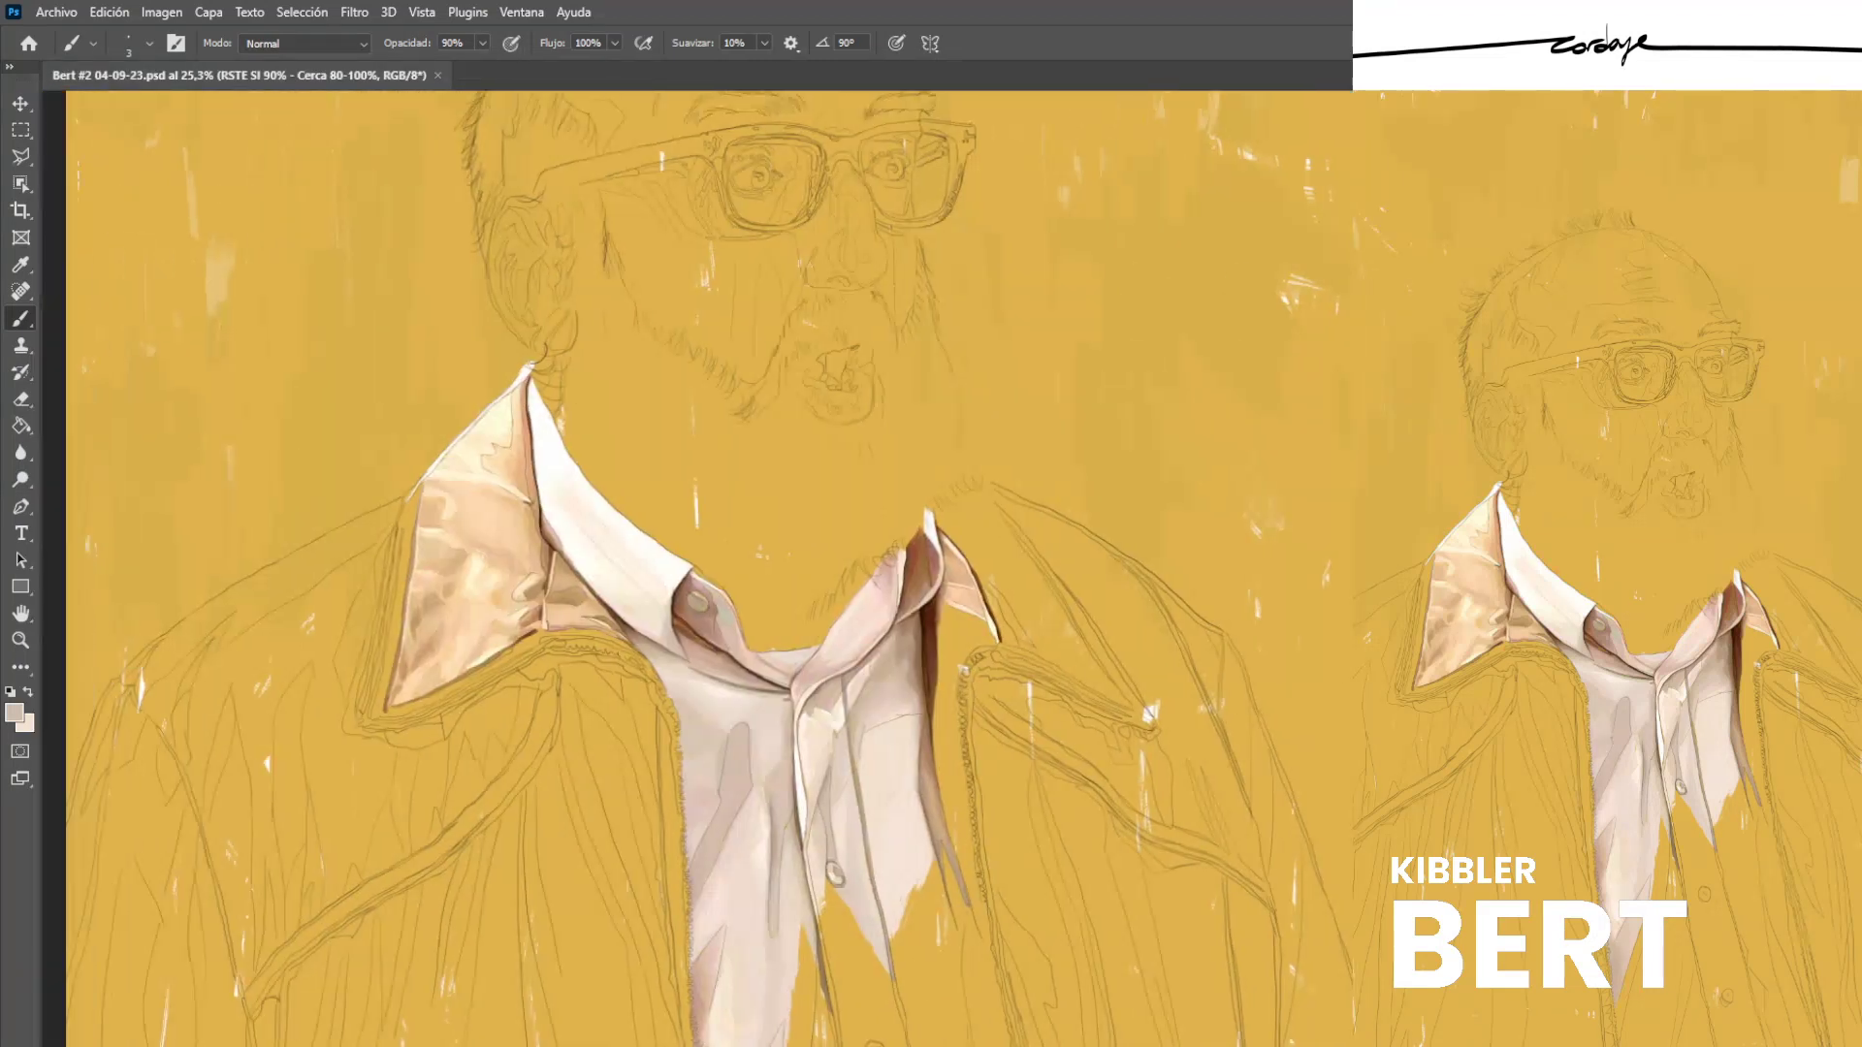
{"action": "scroll", "coordinate": [698, 378], "scroll_direction": "down", "scroll_amount": 1}
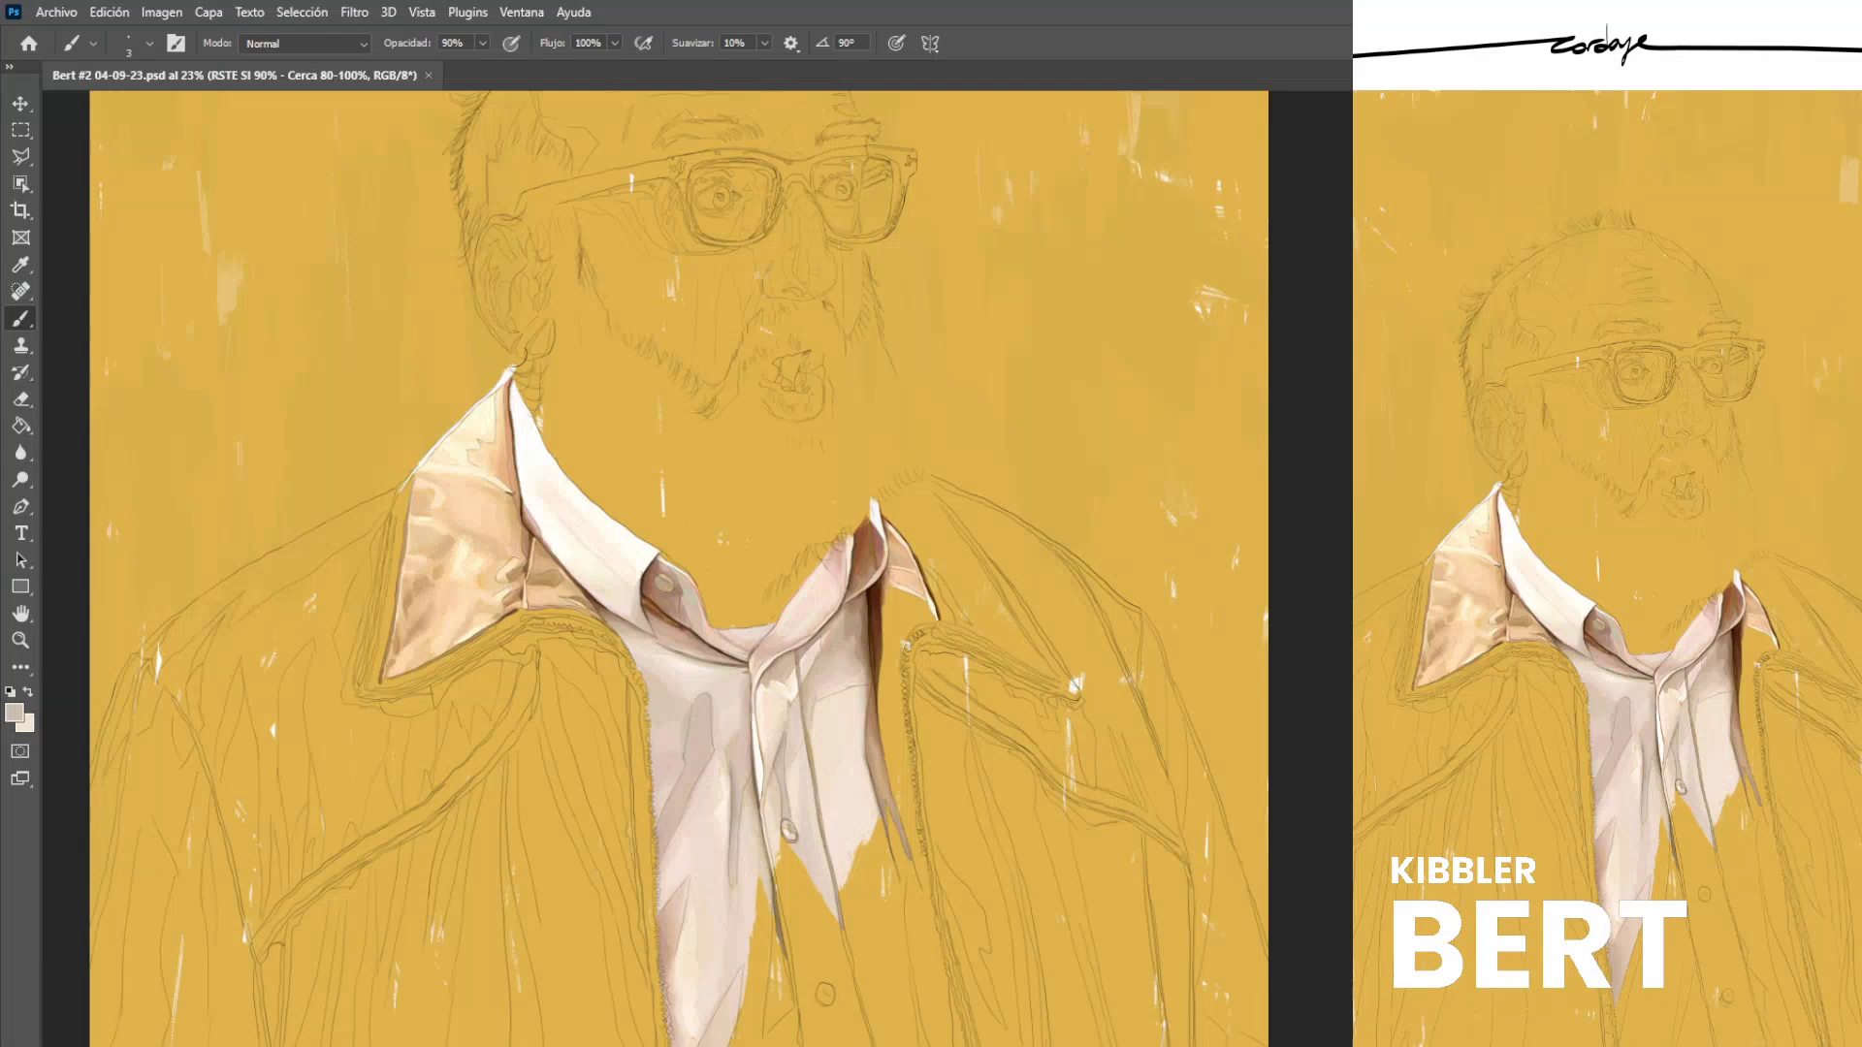